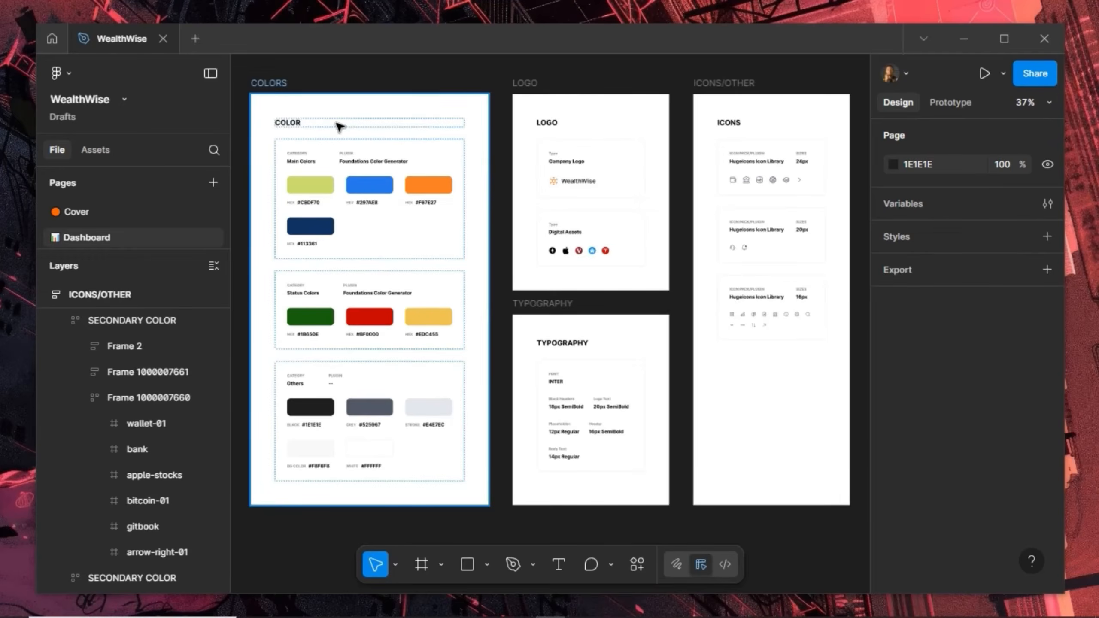
Pan and scroll the canvas to bring the LOGO and ICONS boards into view
scroll(256, 124, "up", 5)
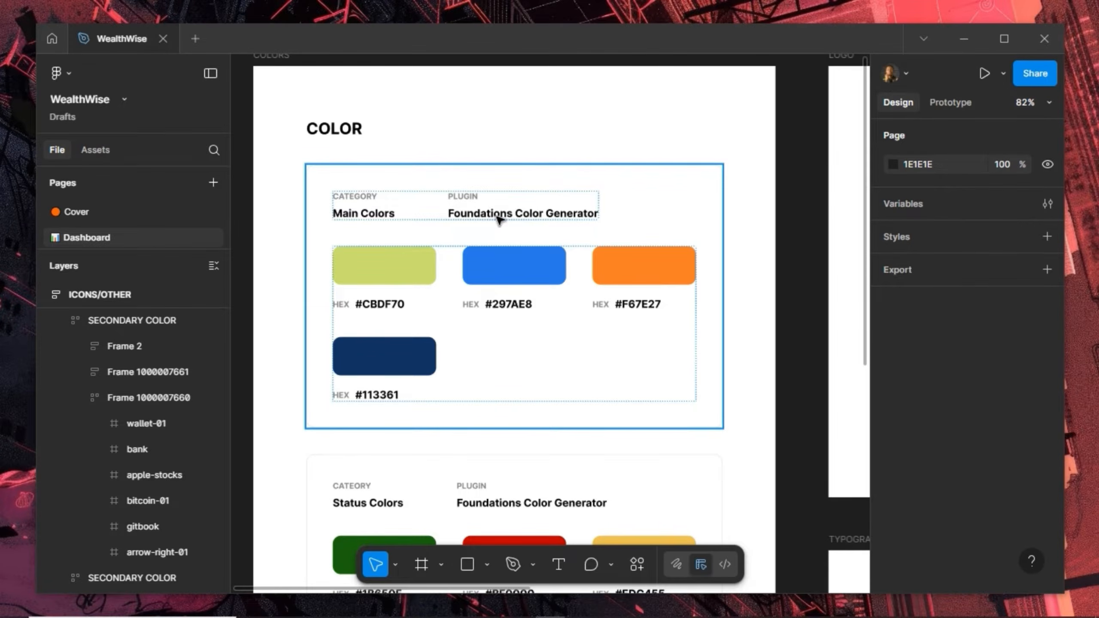
scroll(506, 225, "down", 5)
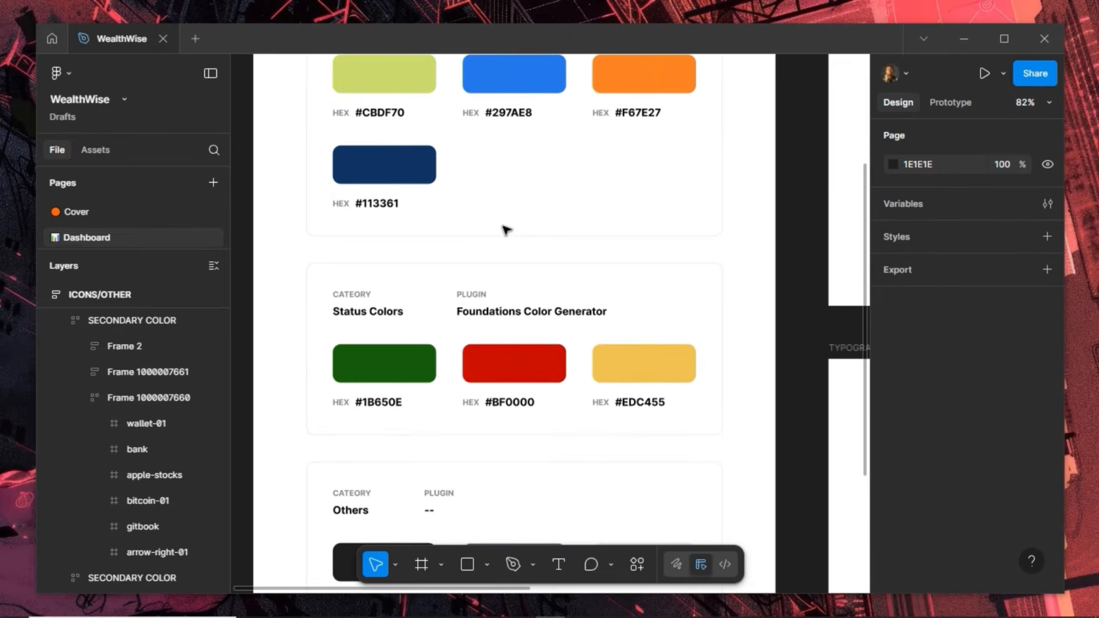
scroll(504, 228, "up", 3)
scroll(506, 231, "down", 5)
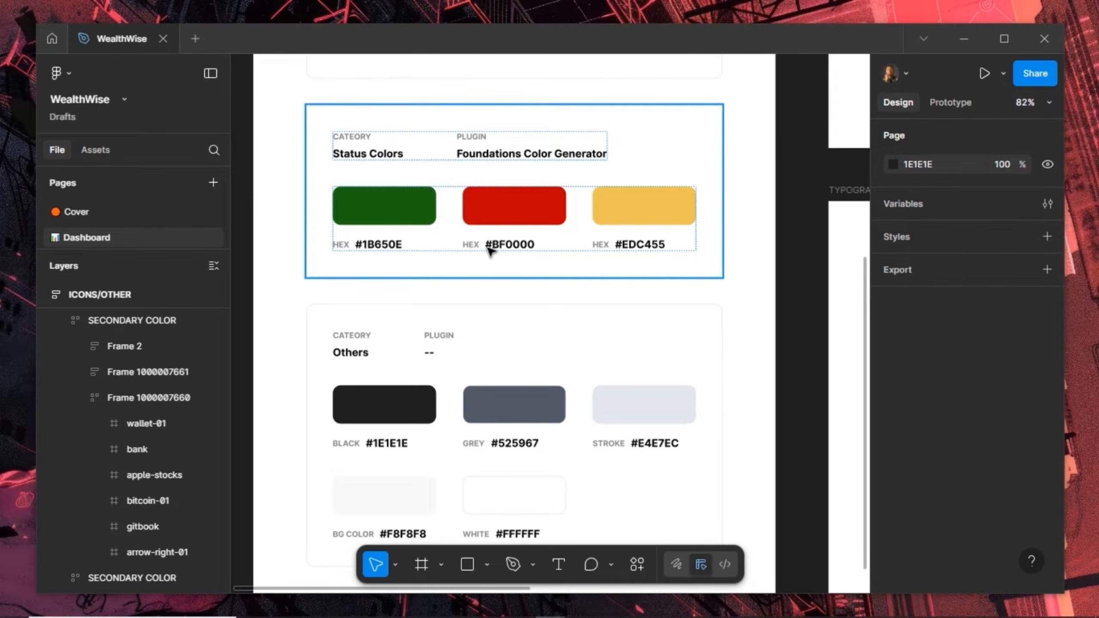
scroll(489, 248, "down", 2)
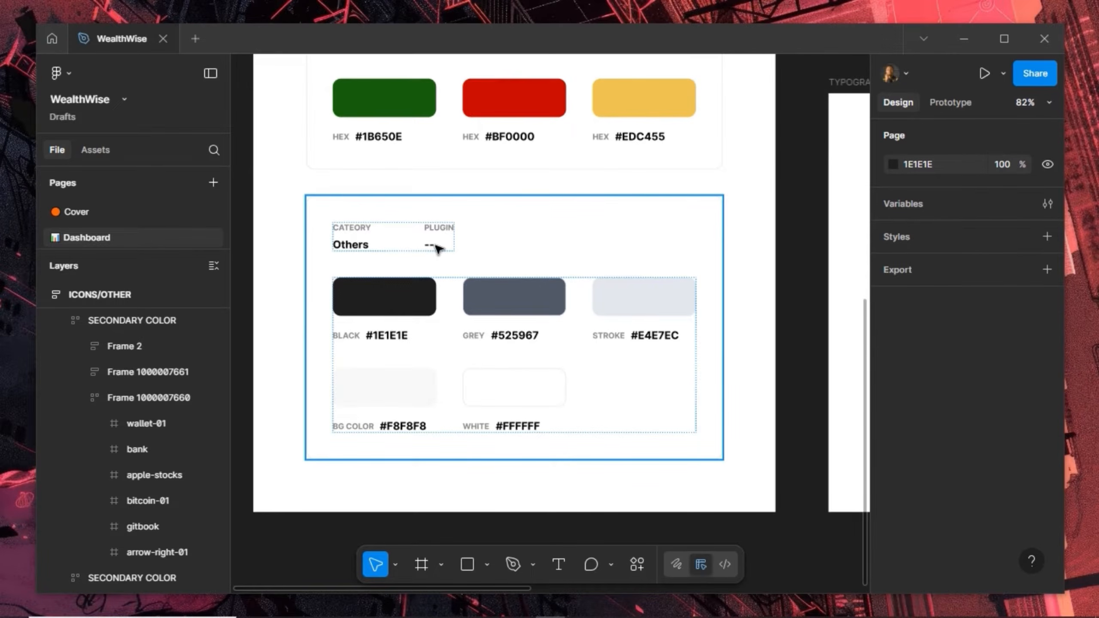
scroll(438, 249, "down", 5)
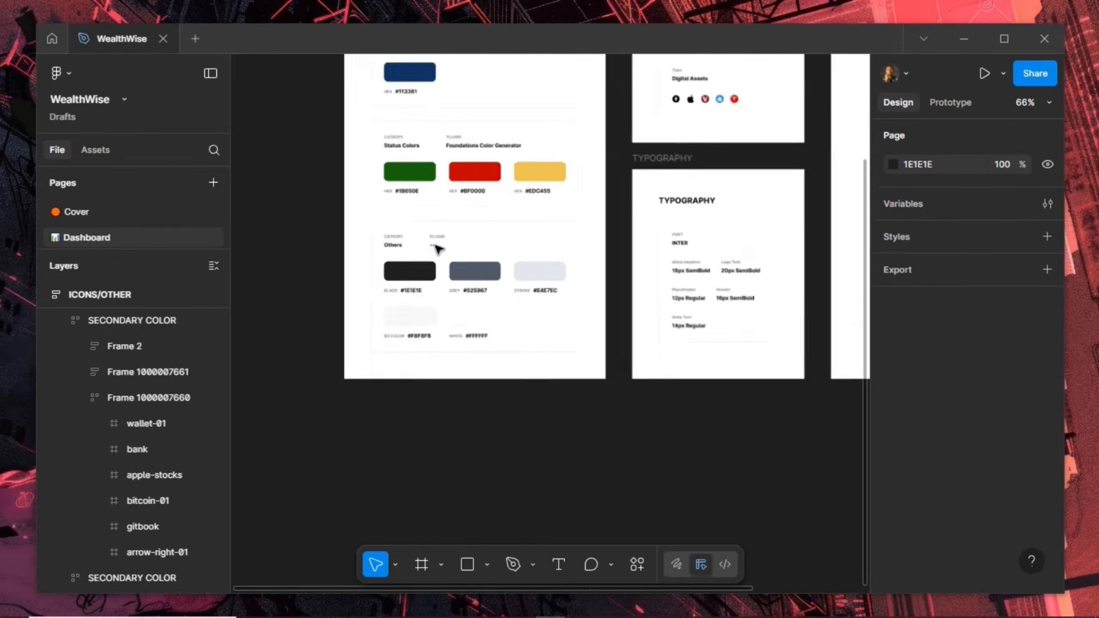
left_click_drag(619, 101, 406, 268)
scroll(476, 117, "up", 3)
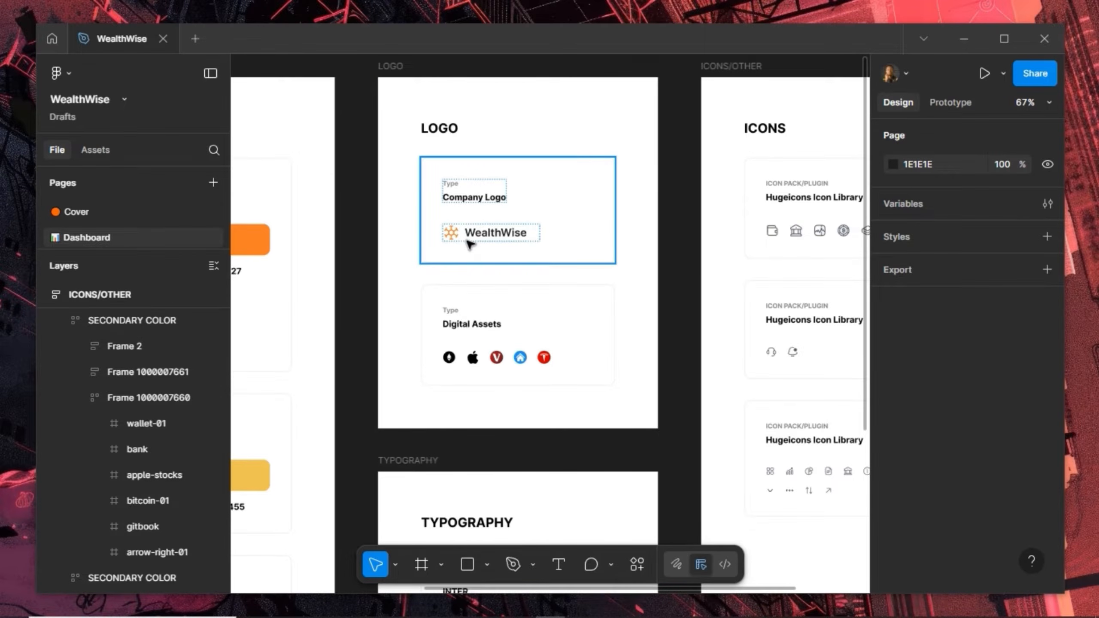
scroll(468, 243, "down", 4)
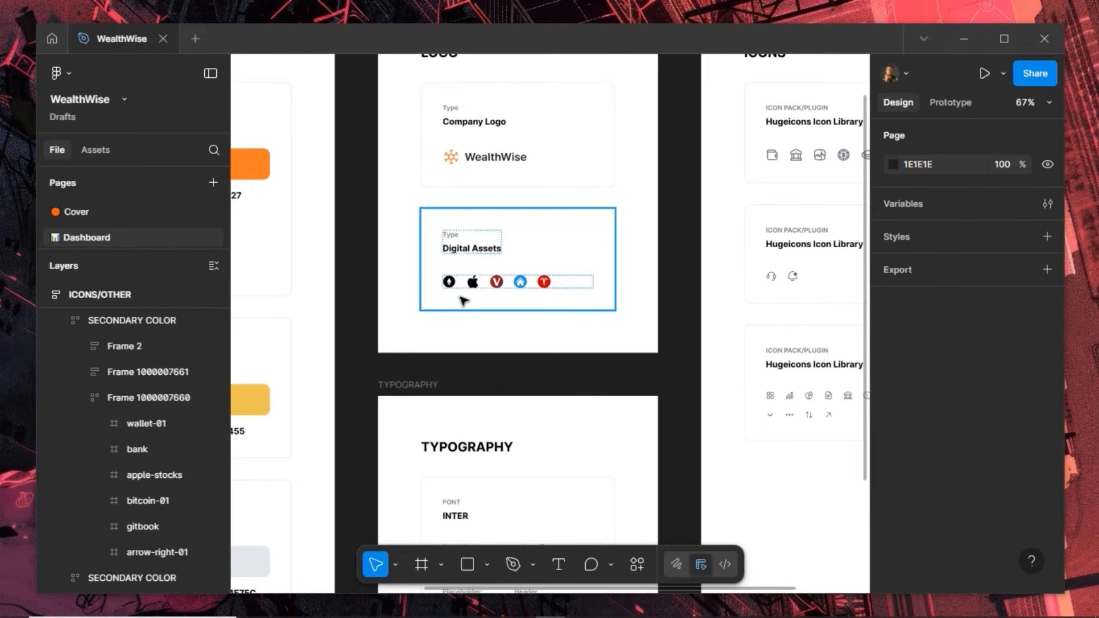
scroll(464, 300, "down", 6)
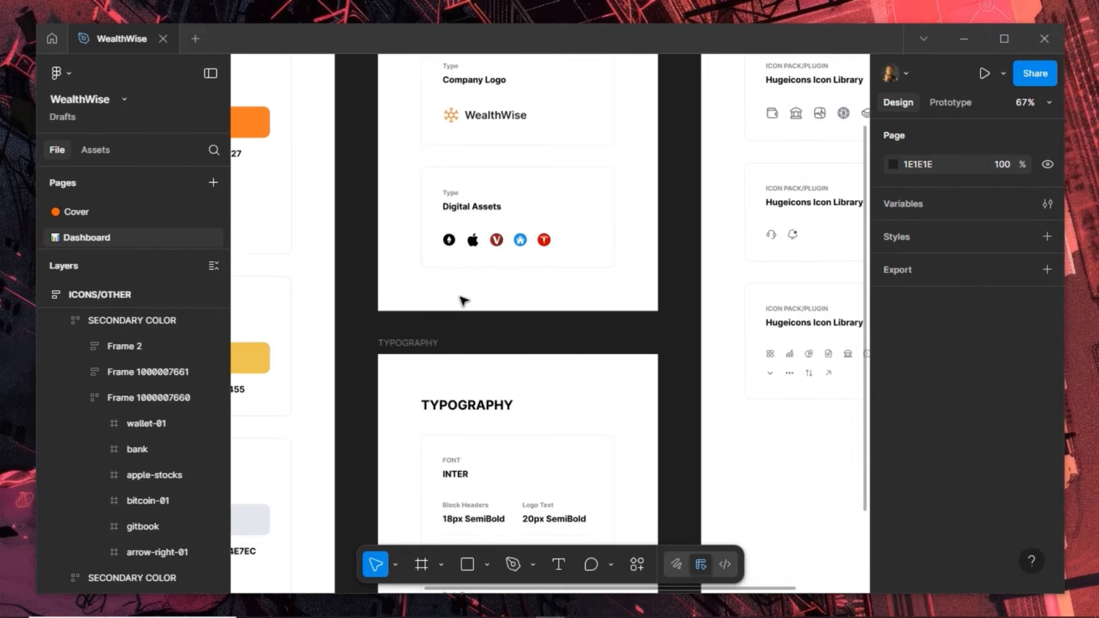
scroll(490, 210, "down", 9)
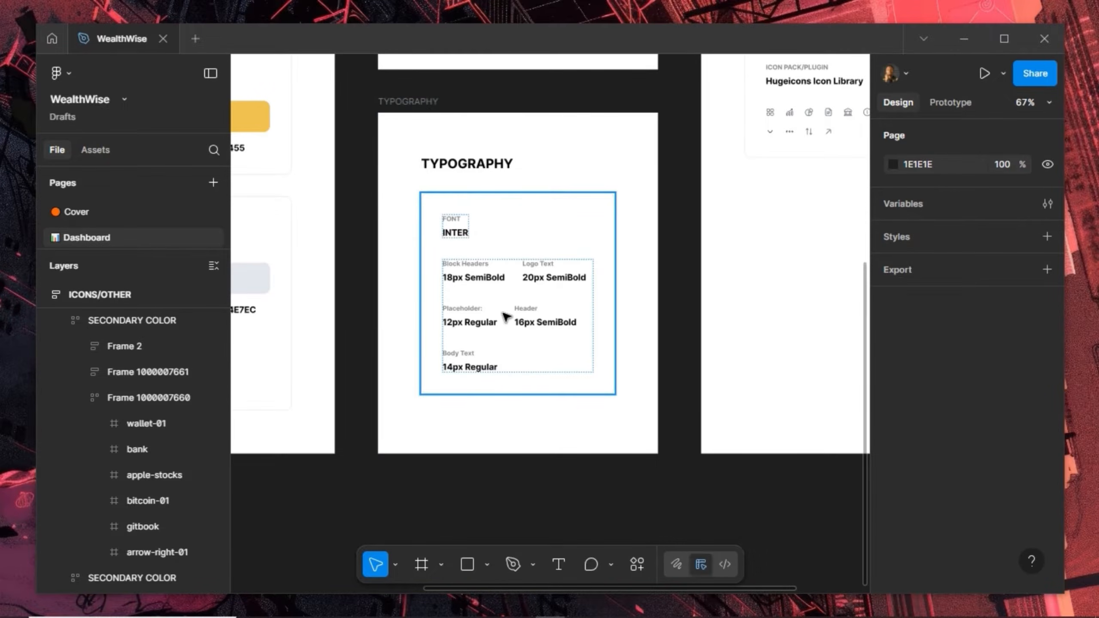
scroll(539, 272, "up", 2)
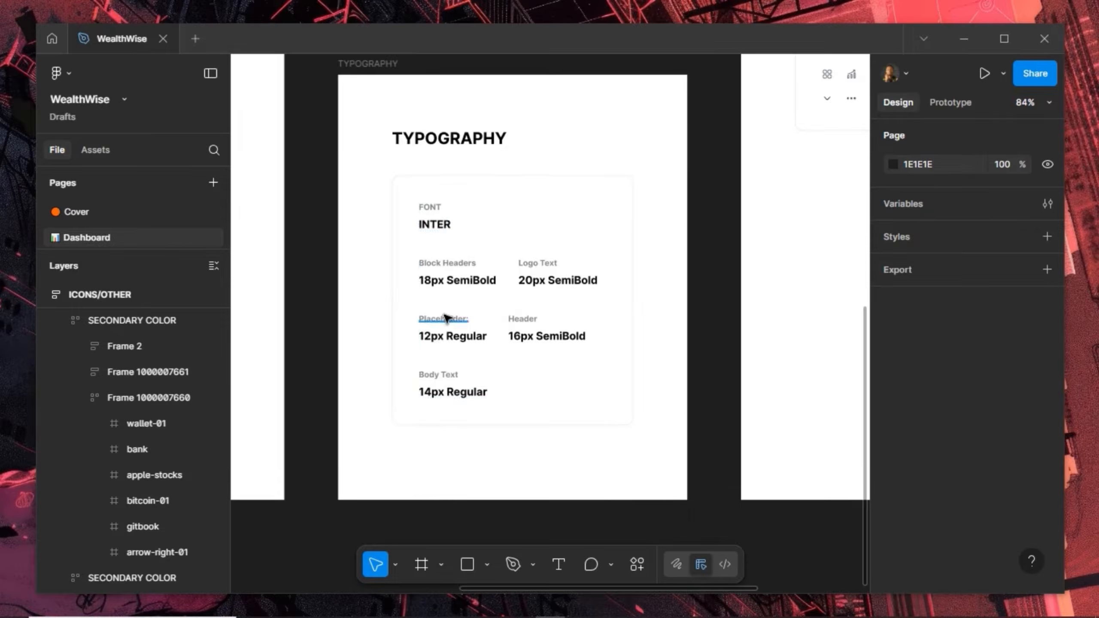
scroll(450, 316, "down", 4)
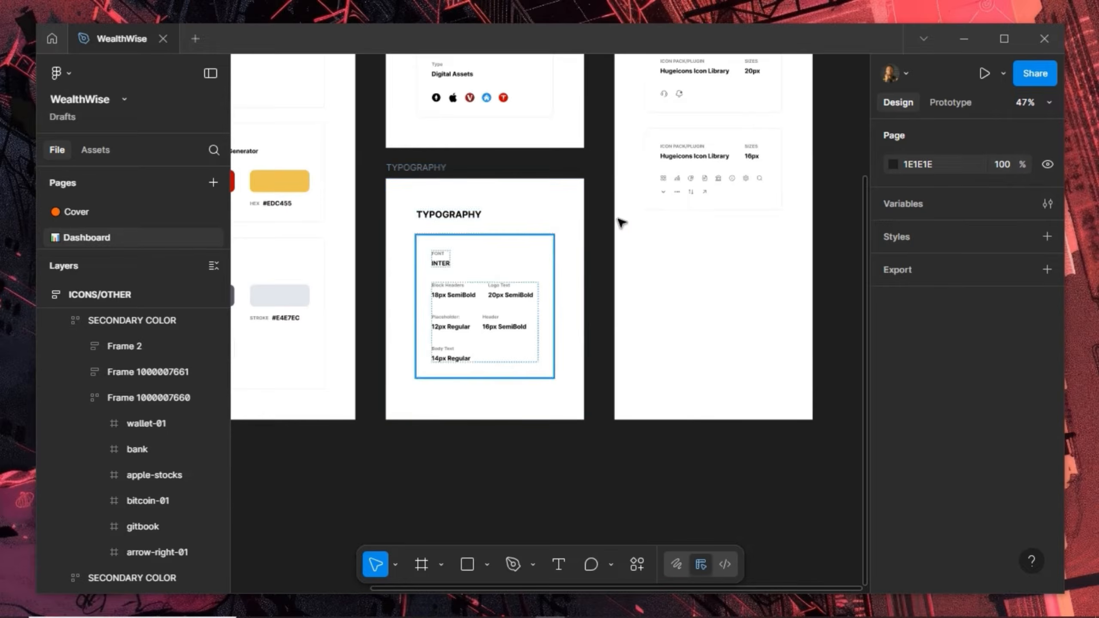
left_click_drag(470, 360, 440, 371)
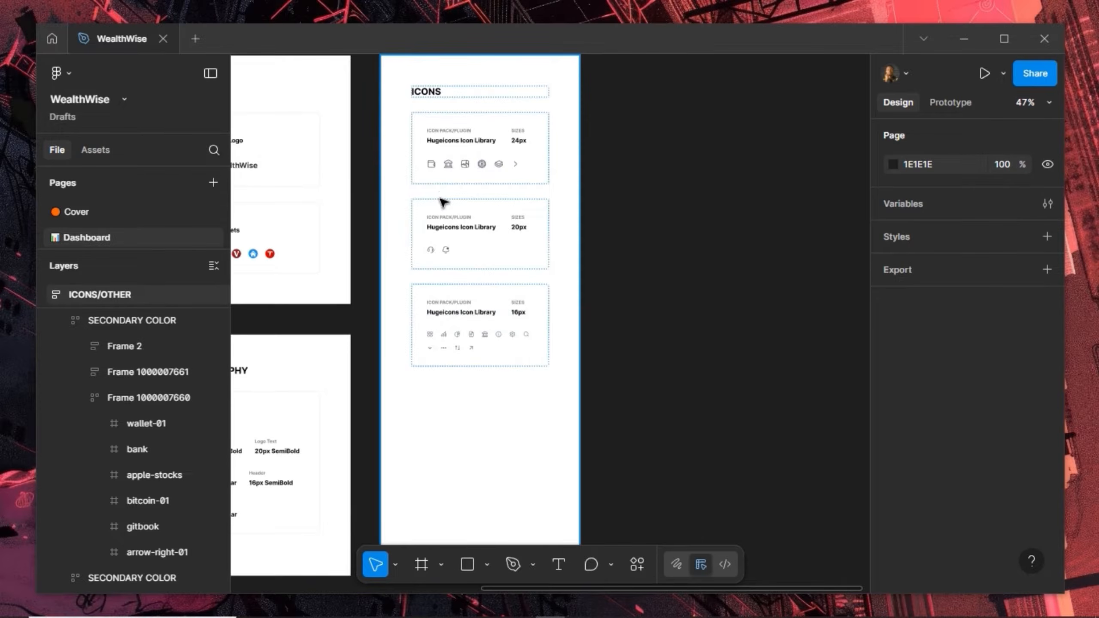
scroll(443, 202, "up", 5)
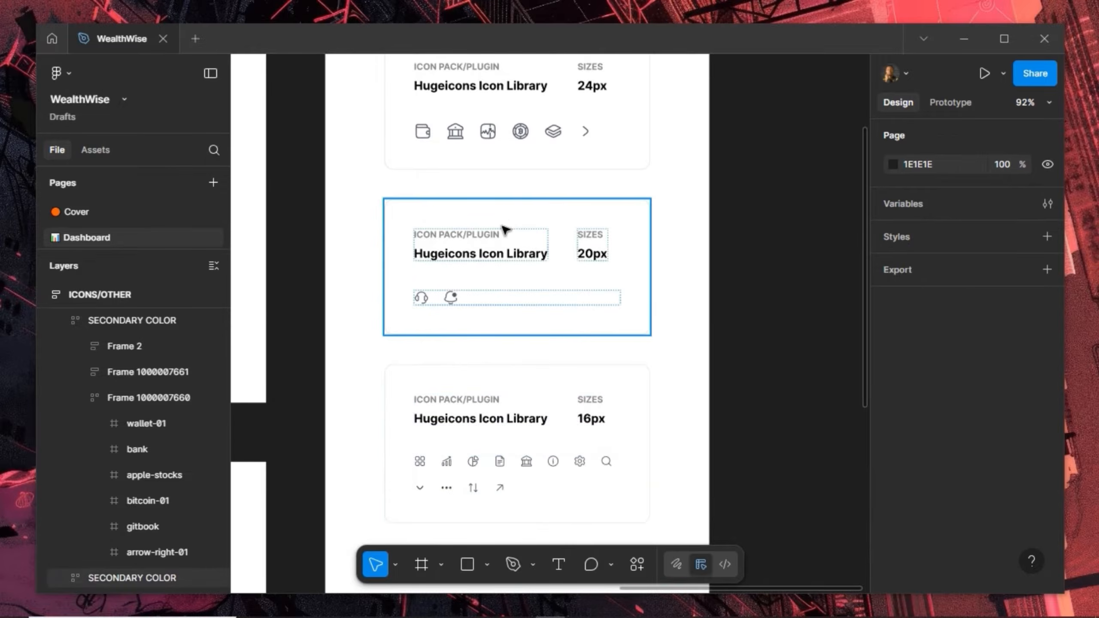
scroll(509, 160, "up", 4)
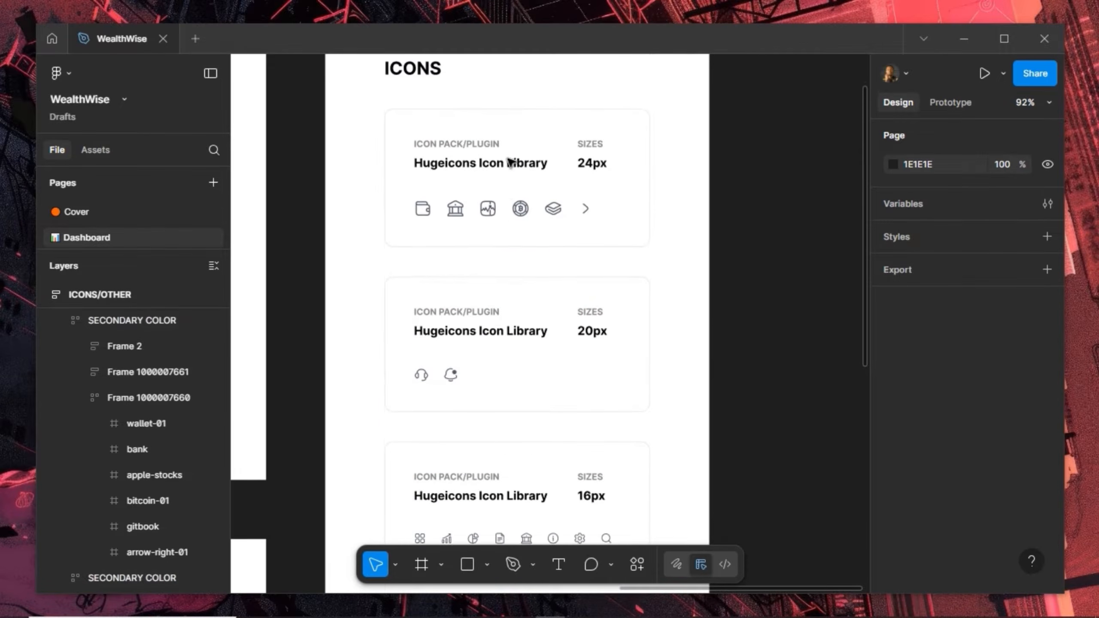
scroll(508, 161, "up", 1)
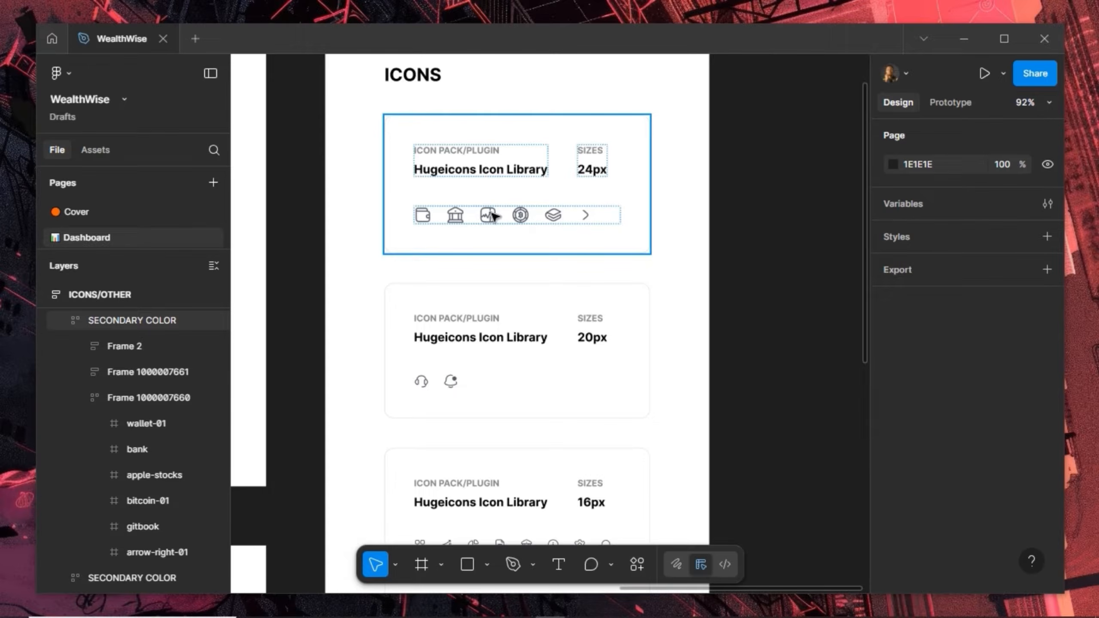
Inspect the ICONS/OTHER board and the canvas plugin list without running anything
left_click(457, 282)
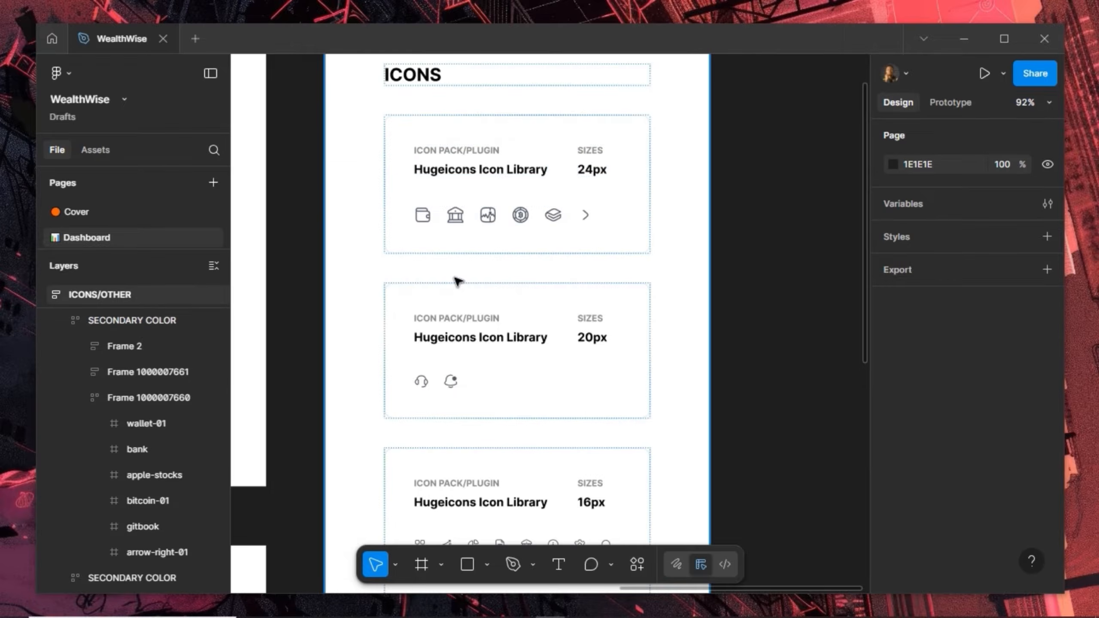
left_click(459, 243)
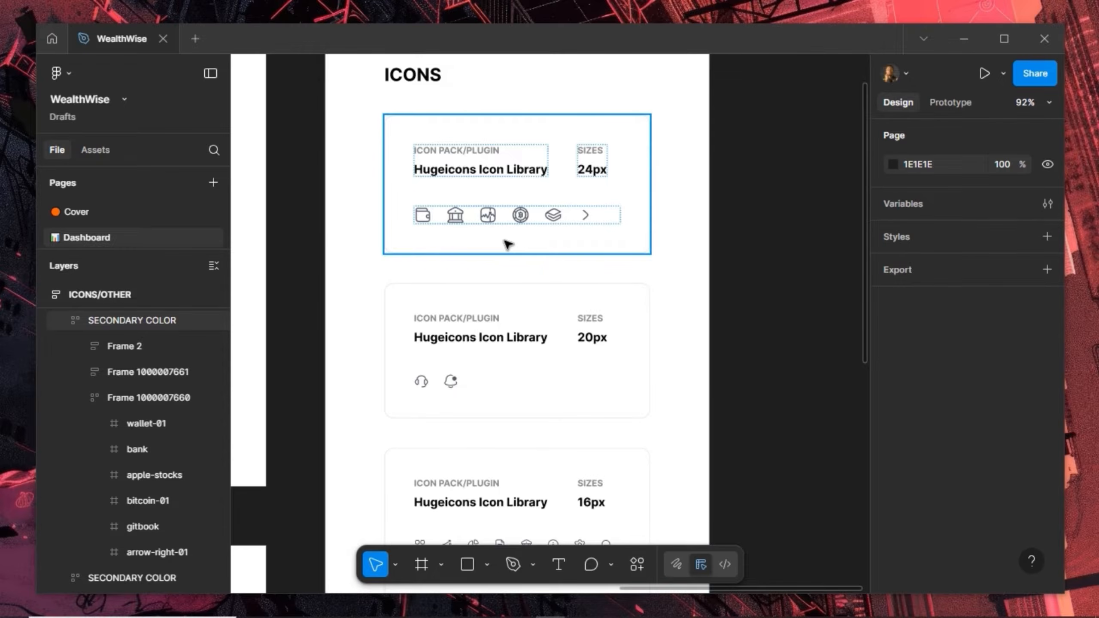
left_click(760, 166)
right_click(764, 171)
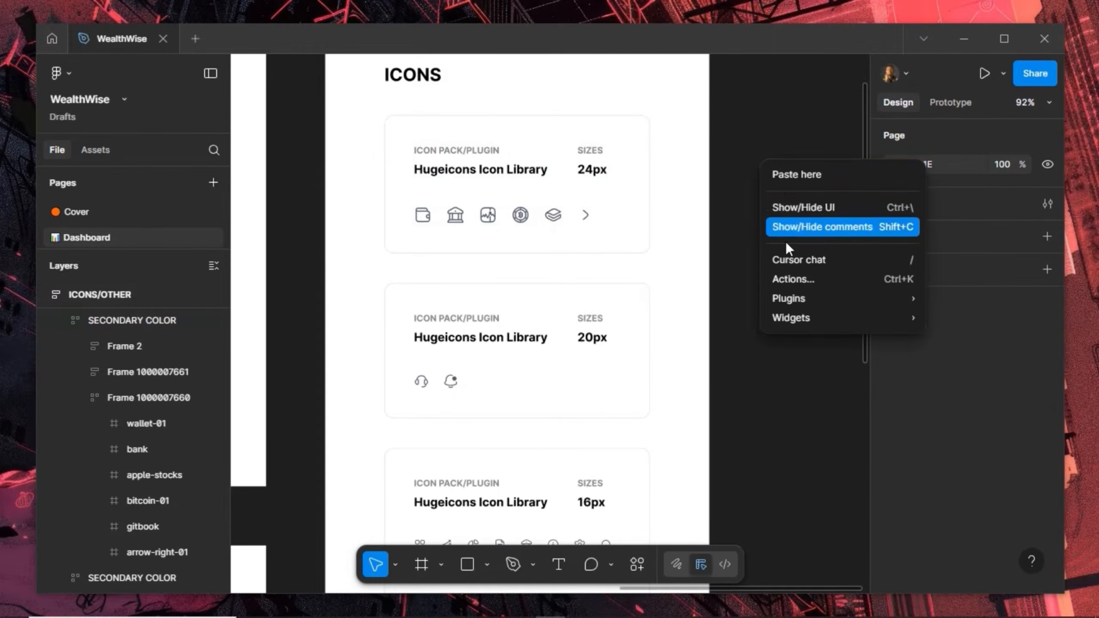
mouse_move(792, 297)
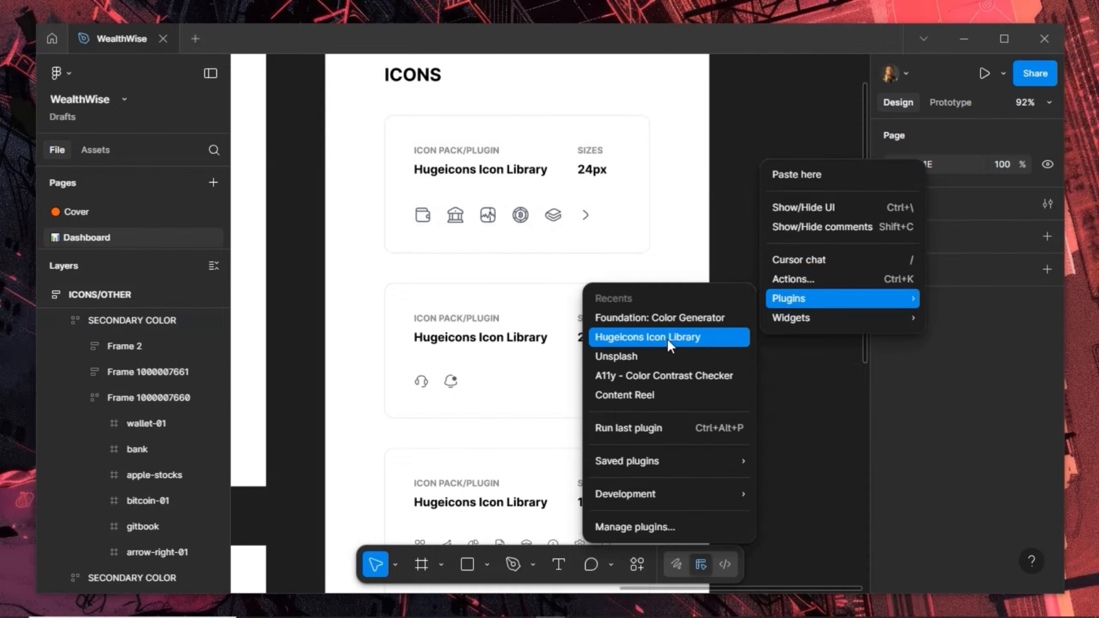
left_click(718, 204)
Fit all style guide boards in view and select the ICONS/OTHER board
left_click(458, 242)
key("shift+1")
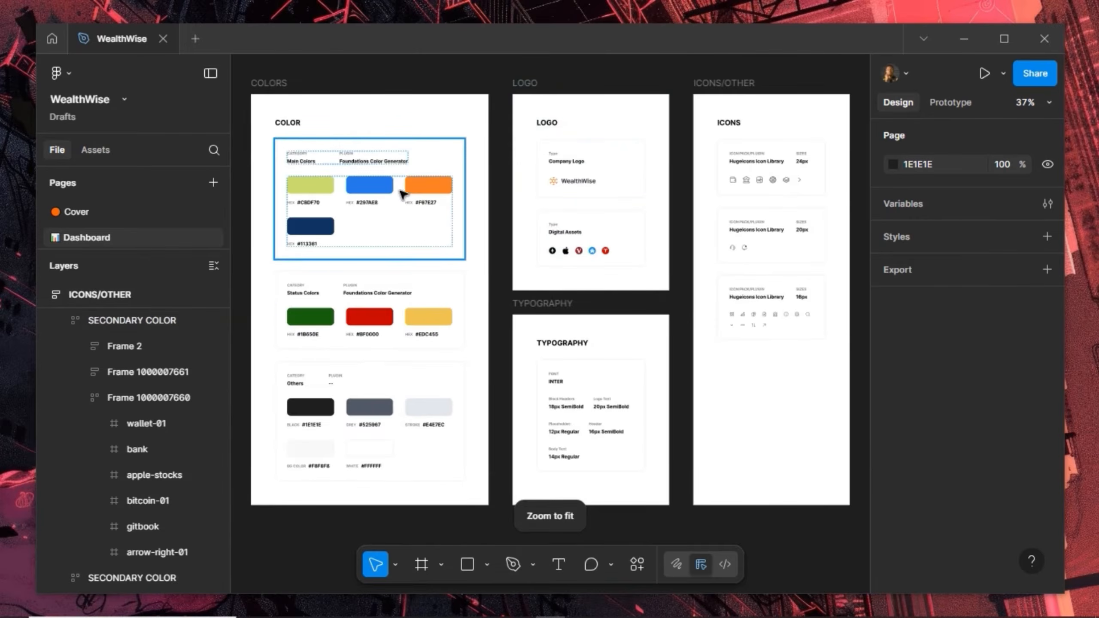
scroll(310, 239, "down", 2)
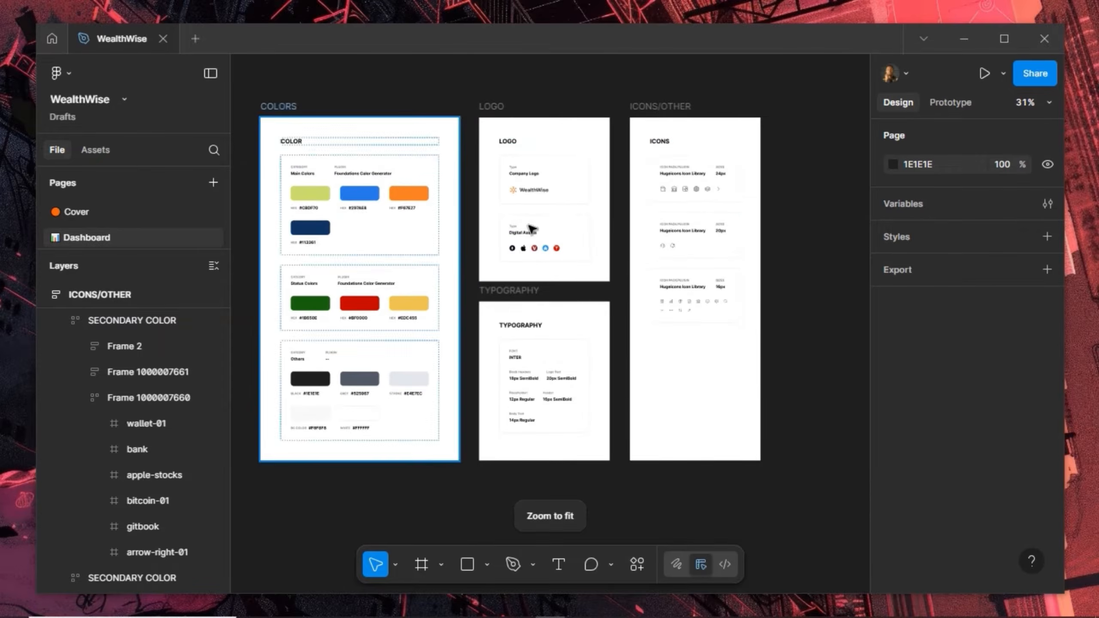
left_click(736, 202)
scroll(757, 202, "up", 5)
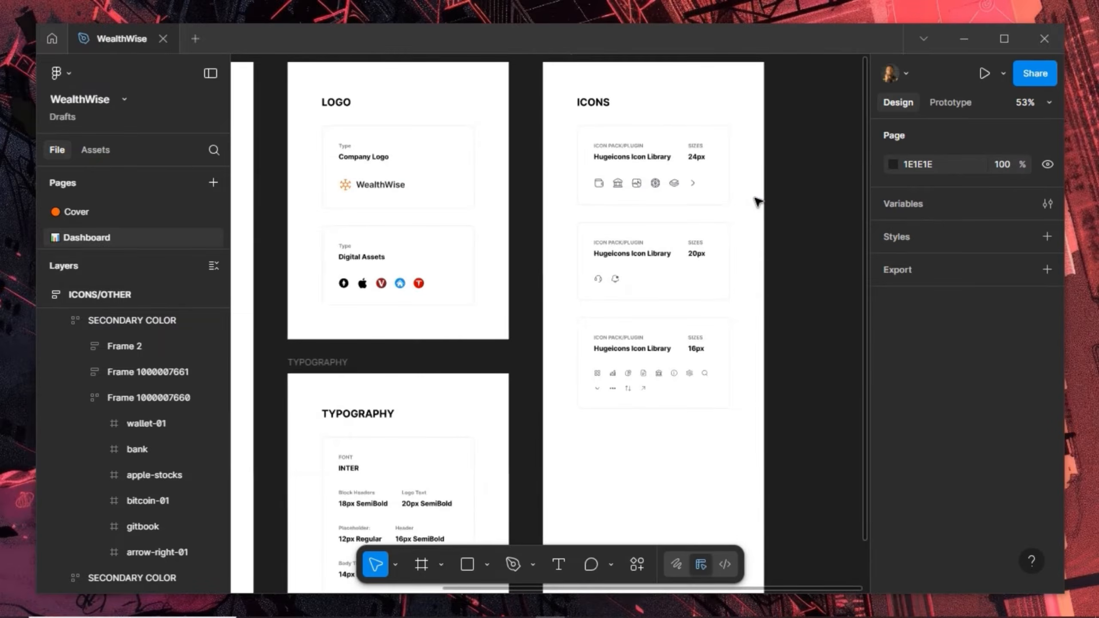
scroll(756, 202, "down", 1)
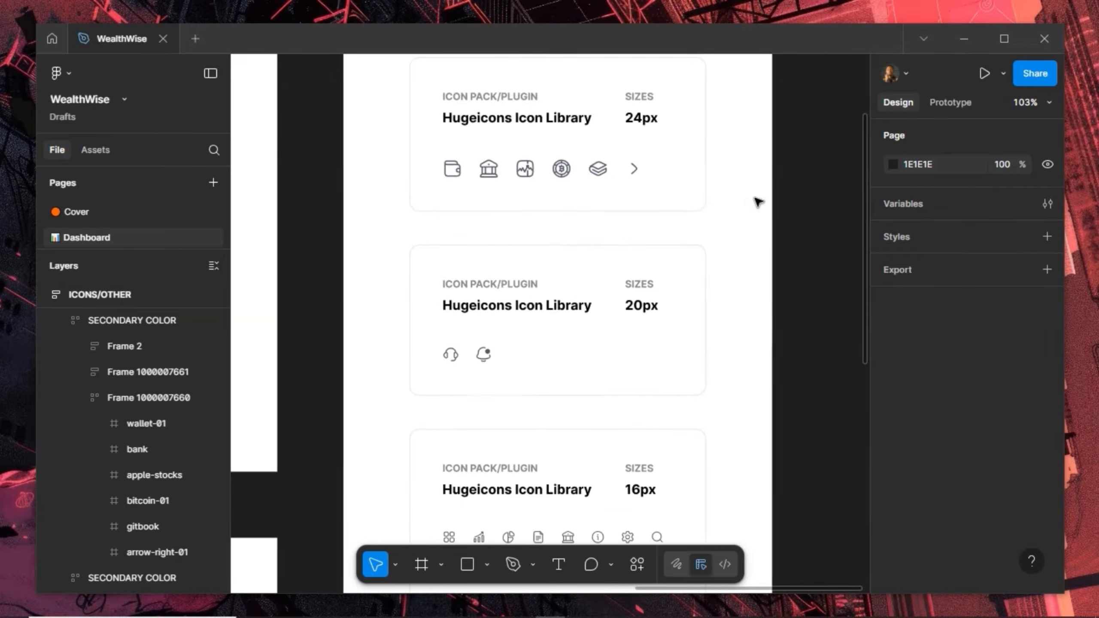
Make wallet-01, bank, apple-stocks, bitcoin-01, gitbook and arrow-right-01 each a separate component
left_click(460, 173)
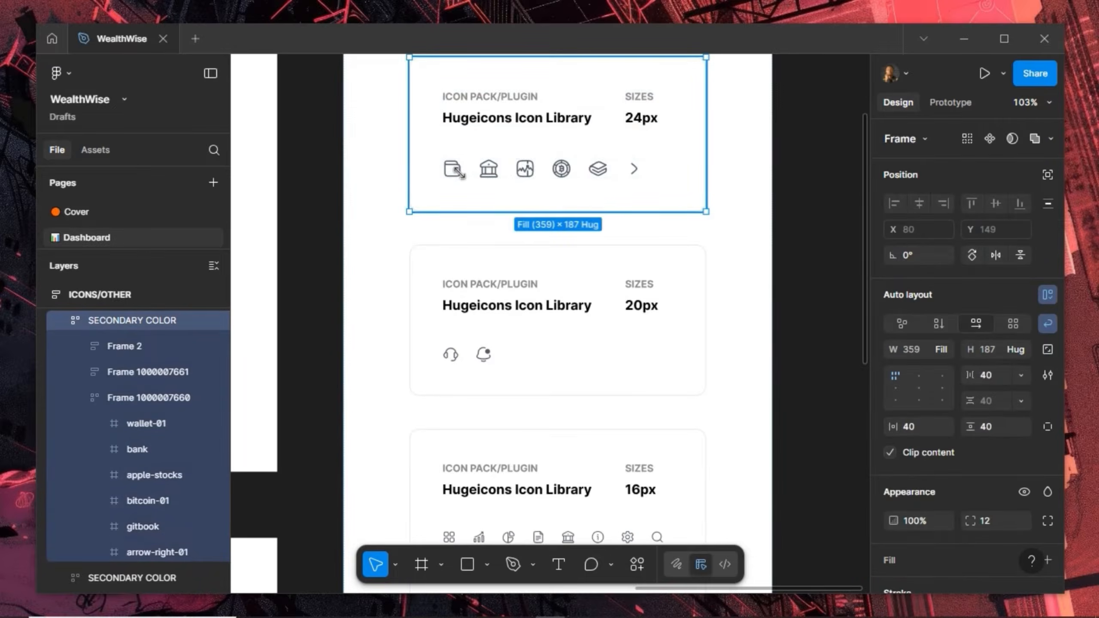
double_click(455, 171)
left_click(502, 171, "shift")
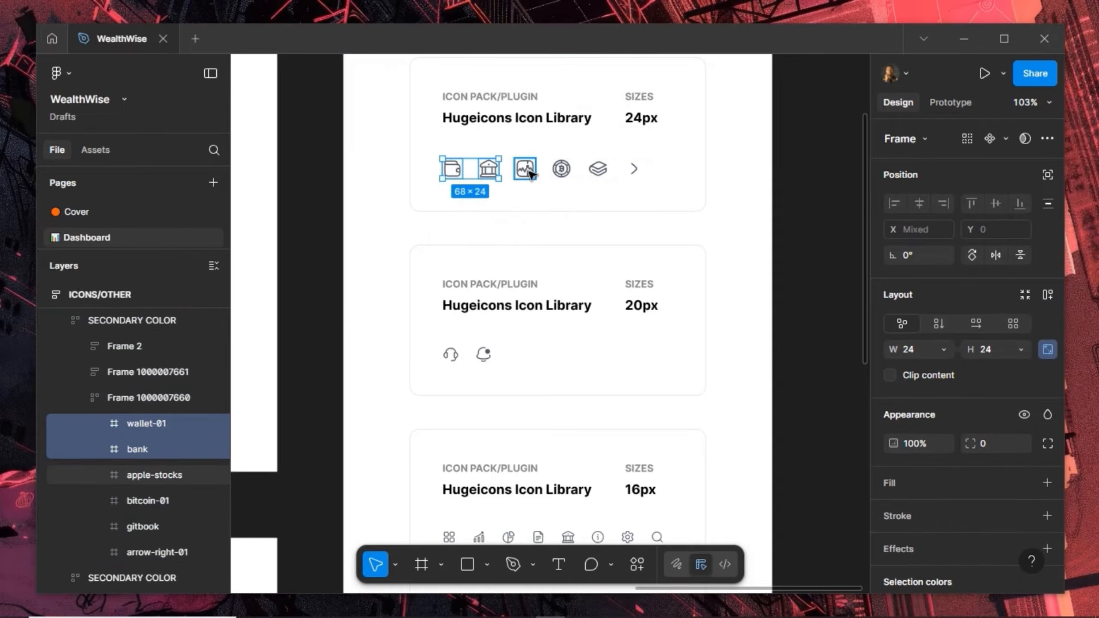
left_click(525, 169, "shift")
left_click(561, 169, "shift")
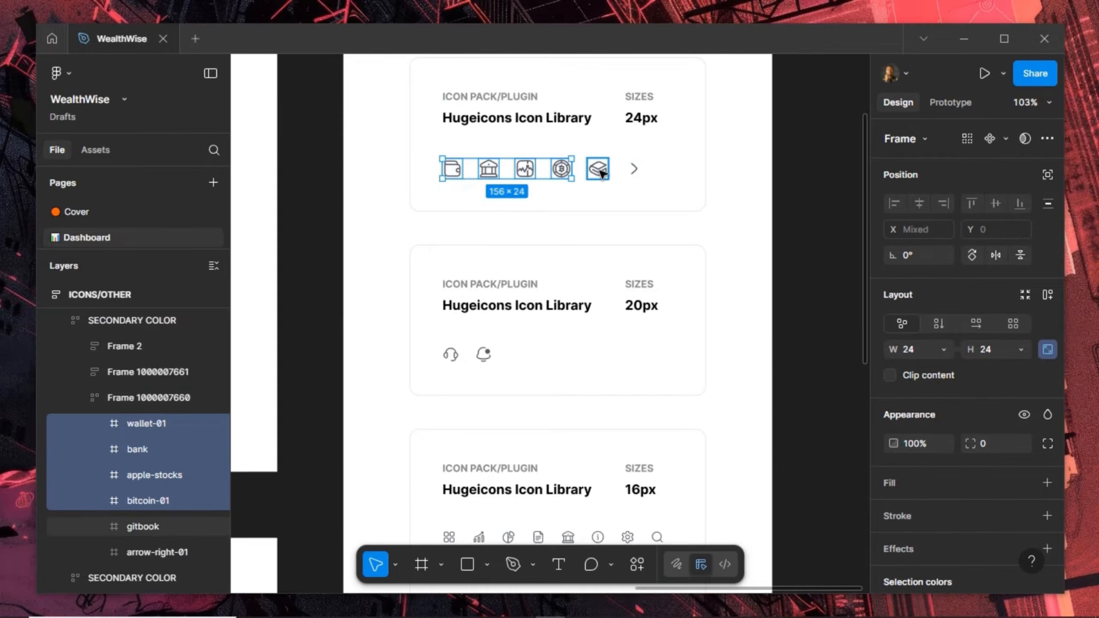
left_click(598, 168, "shift")
left_click(634, 170, "shift")
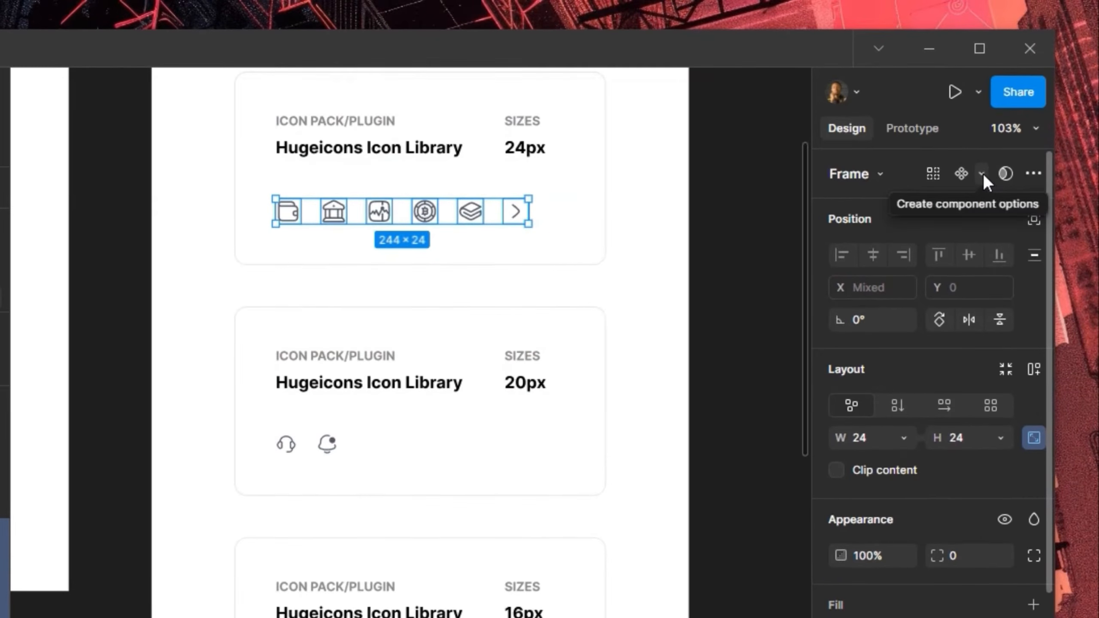
left_click(981, 173)
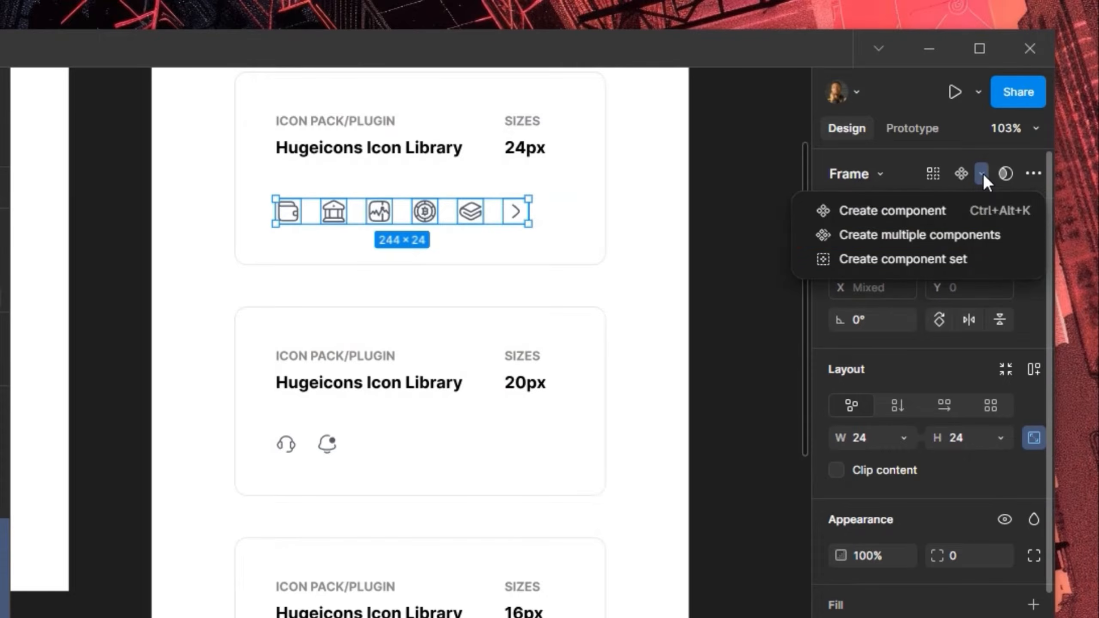
left_click(925, 235)
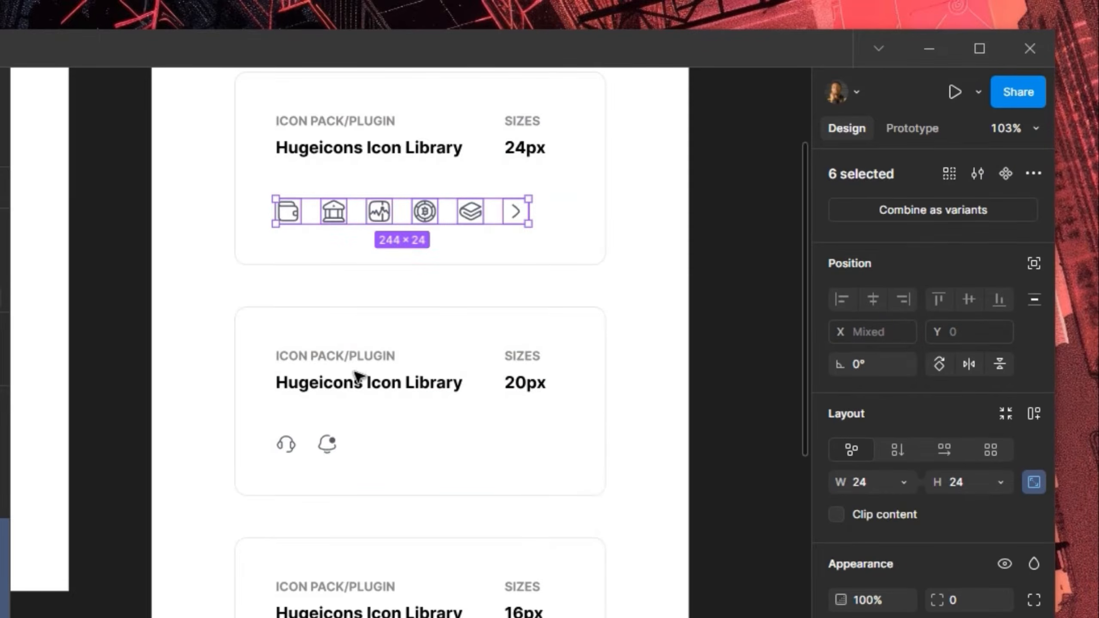
left_click(293, 450)
left_click(293, 449)
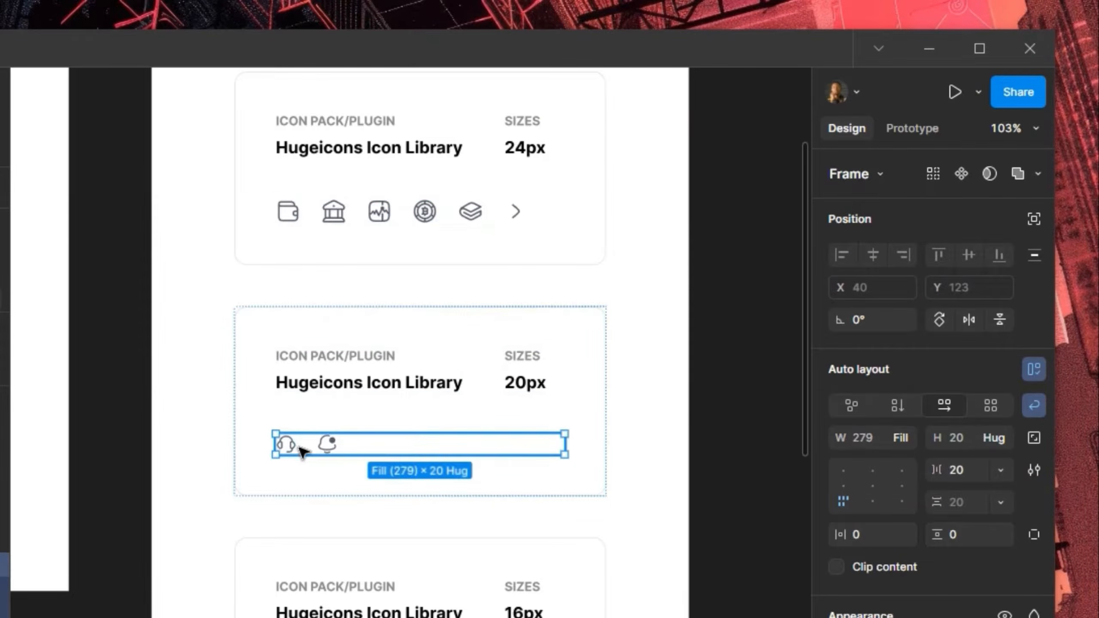
Turn the two 20px icons into separate components
key("Return")
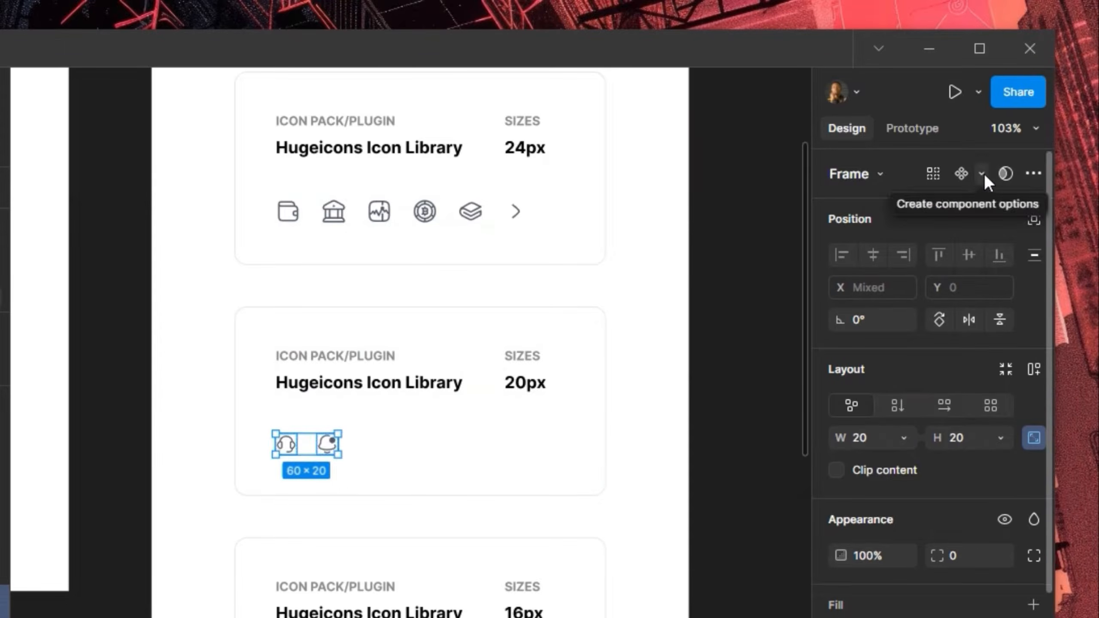
left_click(982, 174)
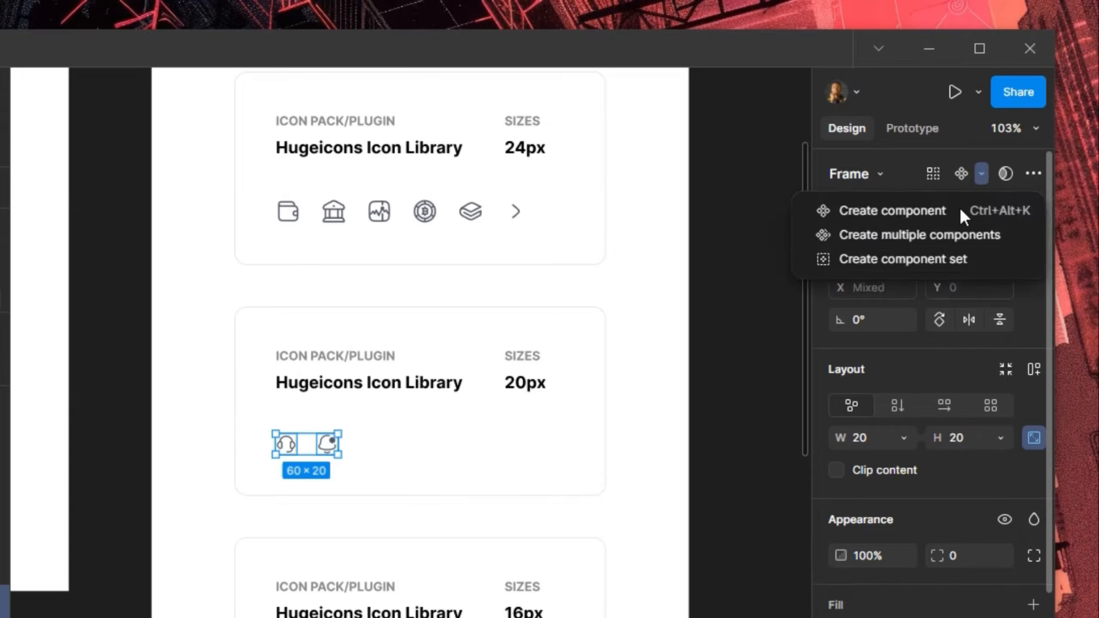
left_click(936, 235)
scroll(547, 323, "down", 3)
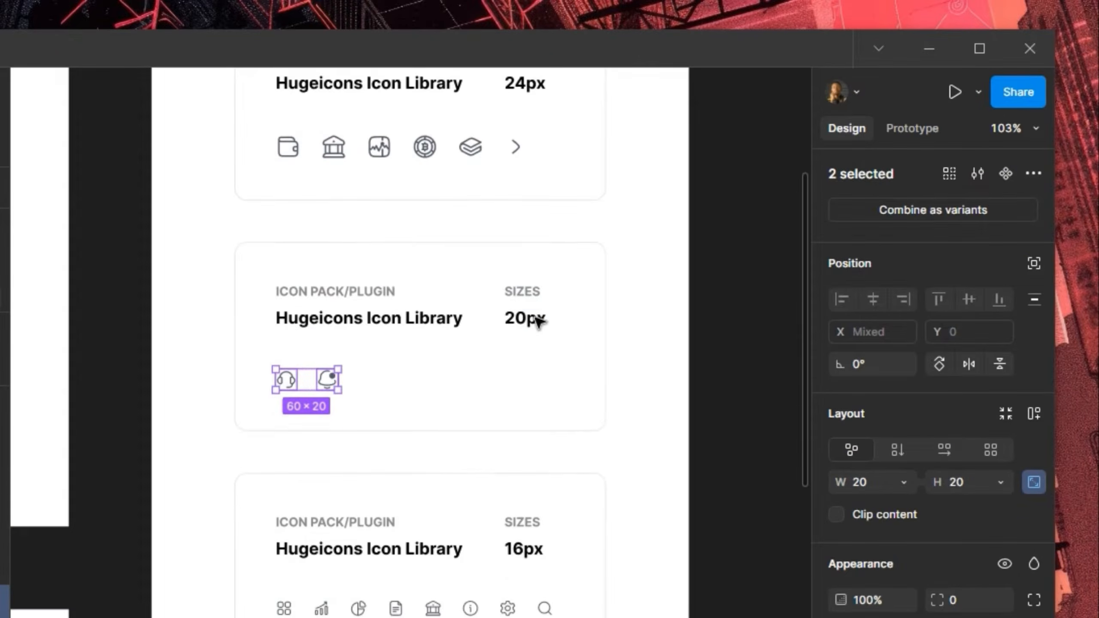
scroll(310, 548, "down", 1)
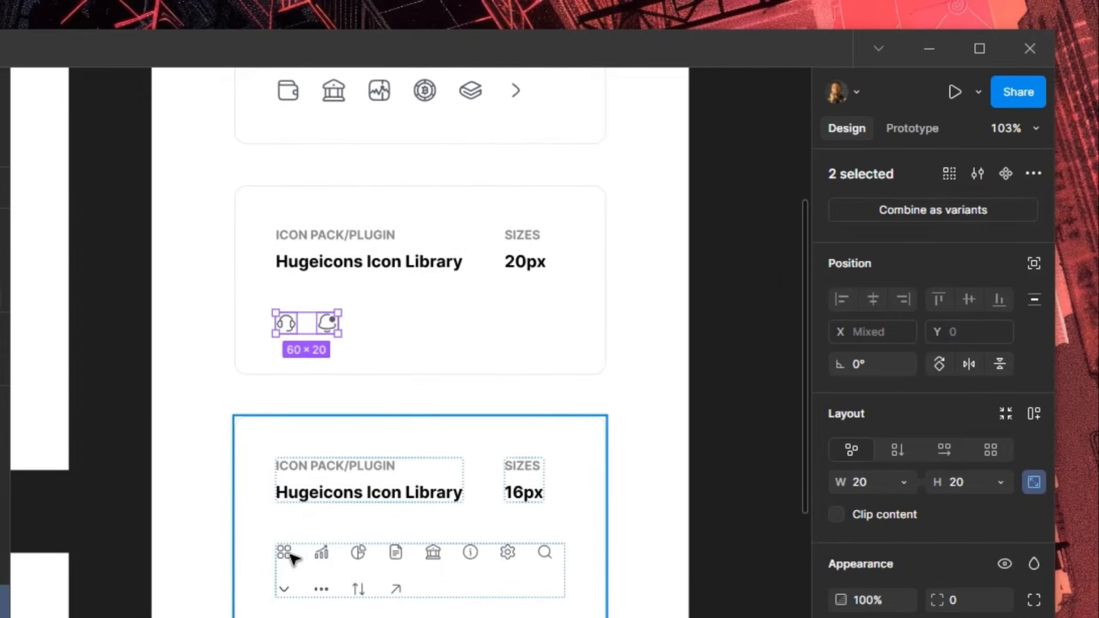
Select all twelve 16px icons, including document, bank, info, gear, search and chevron, and componentize each
left_click(291, 555)
left_click(290, 555)
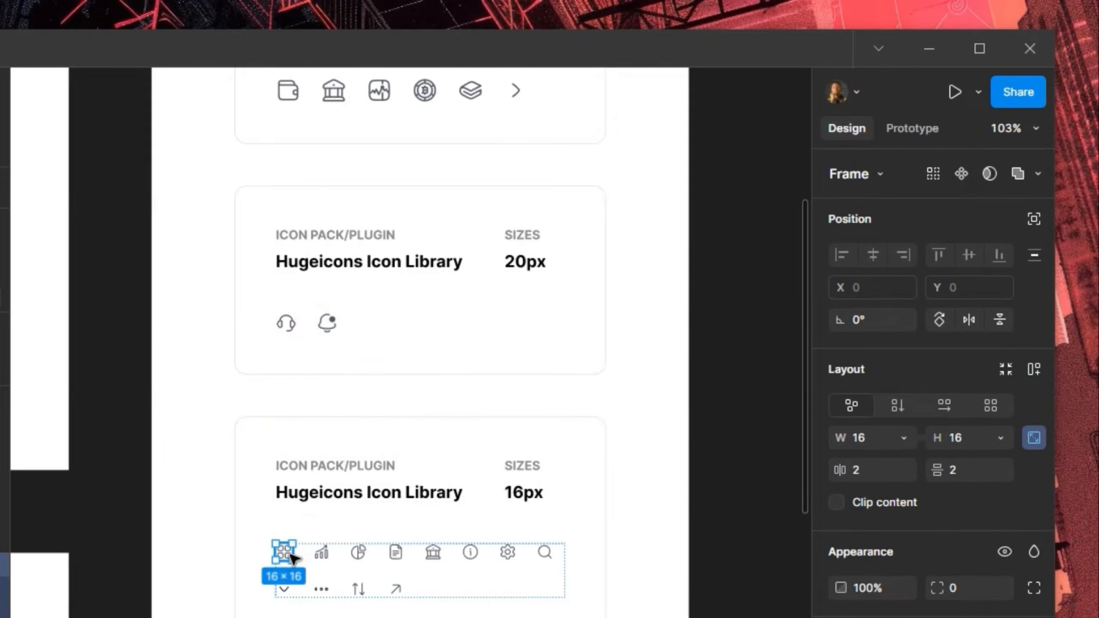
left_click(322, 553, "shift")
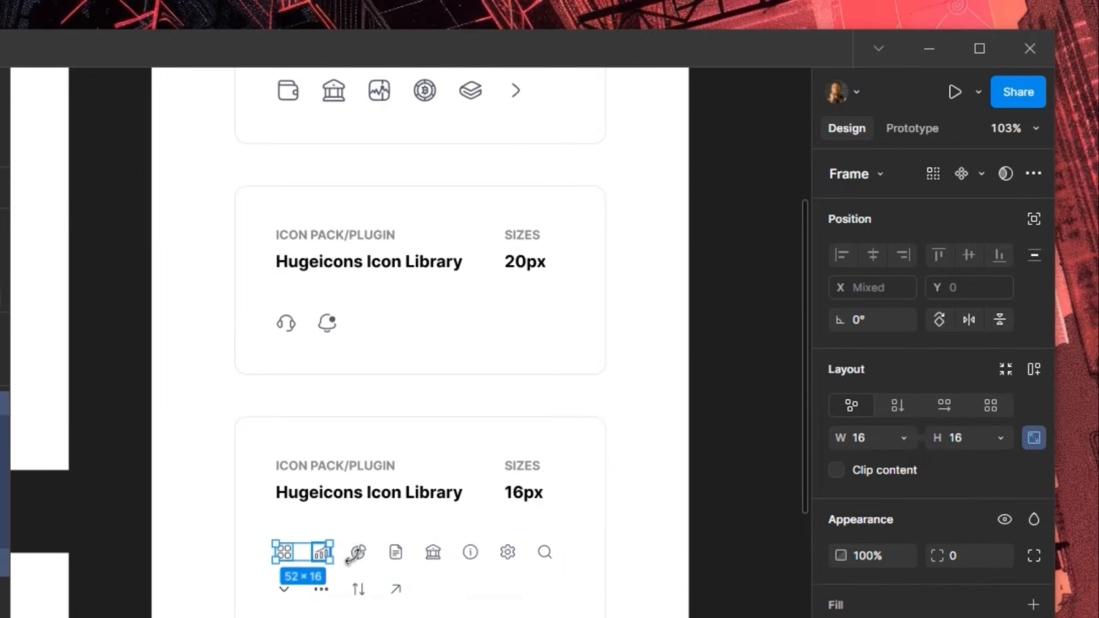
left_click(359, 555, "shift")
left_click(396, 555, "shift")
left_click(434, 554, "shift")
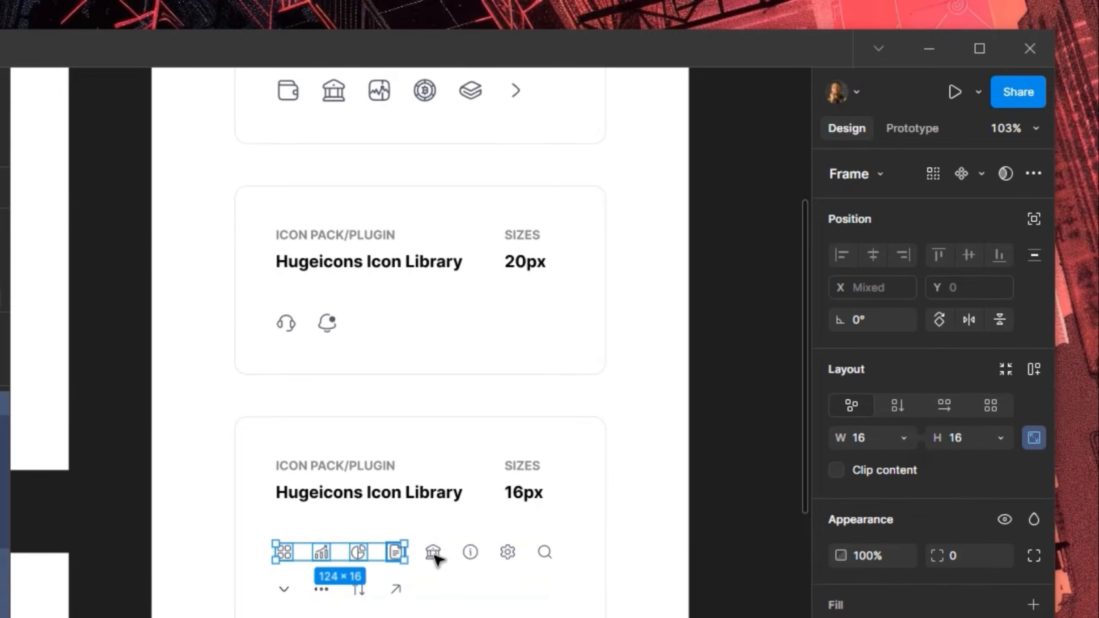
left_click(470, 554, "shift")
left_click(507, 554, "shift")
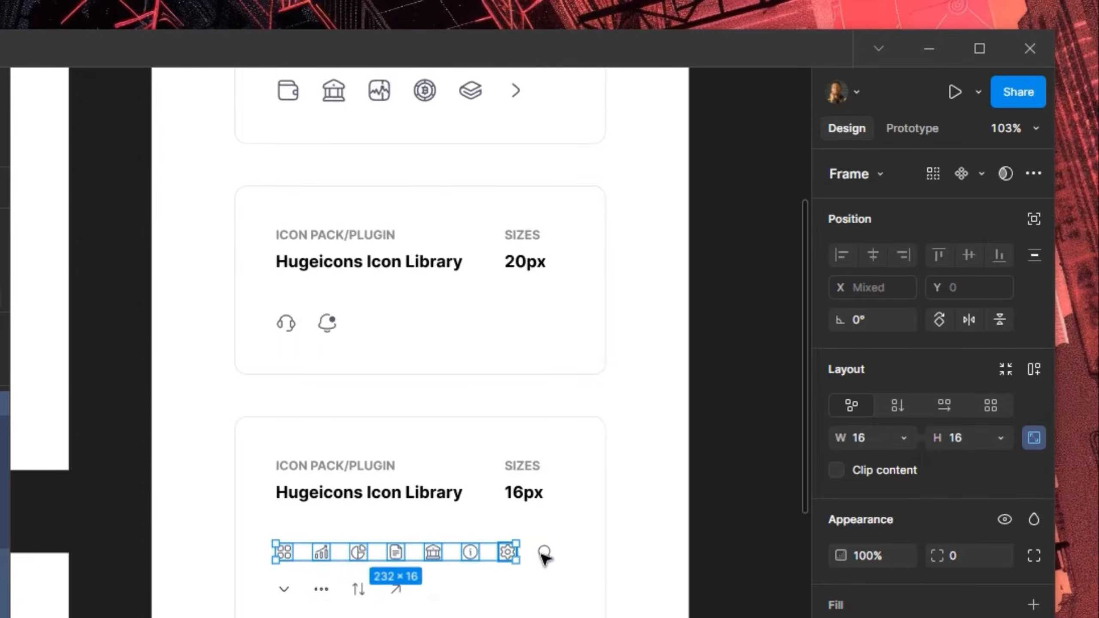
left_click(545, 553, "shift")
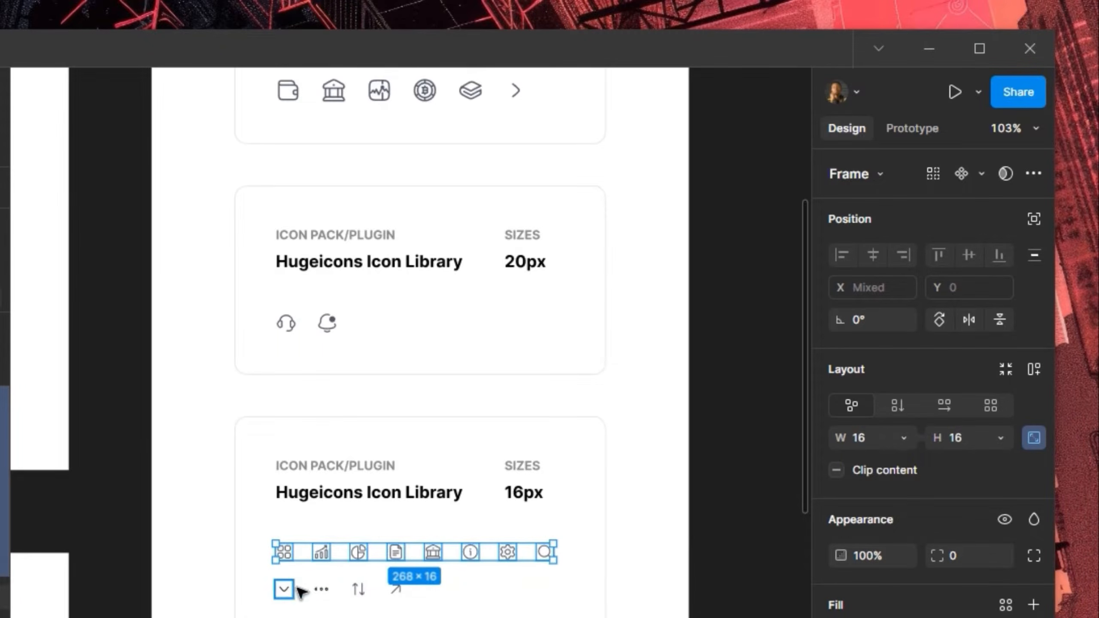
left_click(284, 589, "shift")
left_click(321, 589, "shift")
left_click(358, 588, "shift")
left_click(395, 589, "shift")
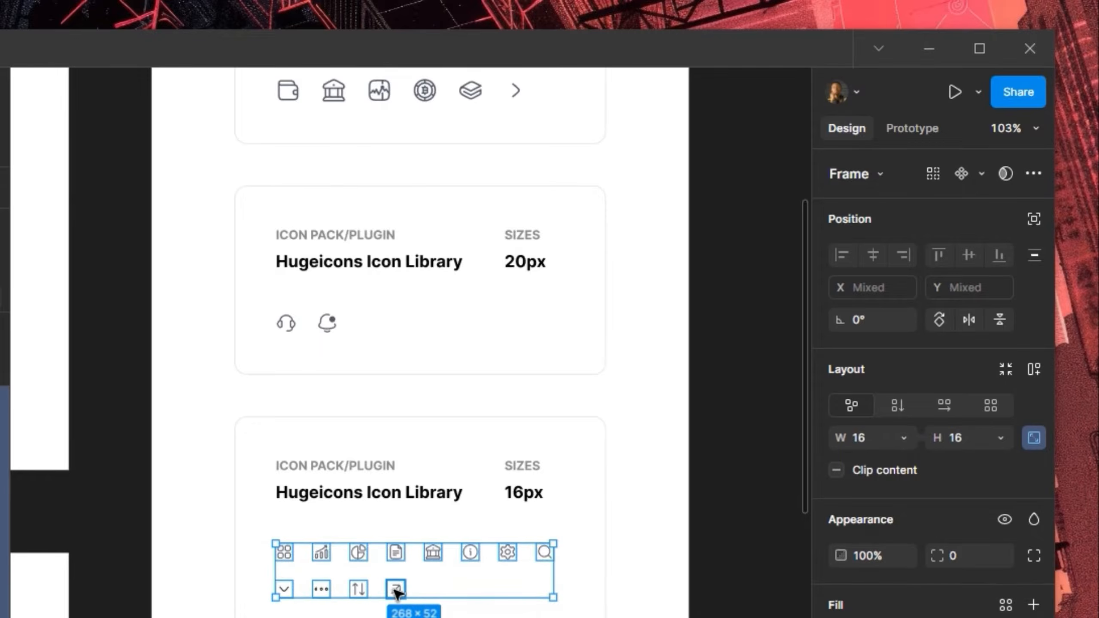
left_click(981, 173)
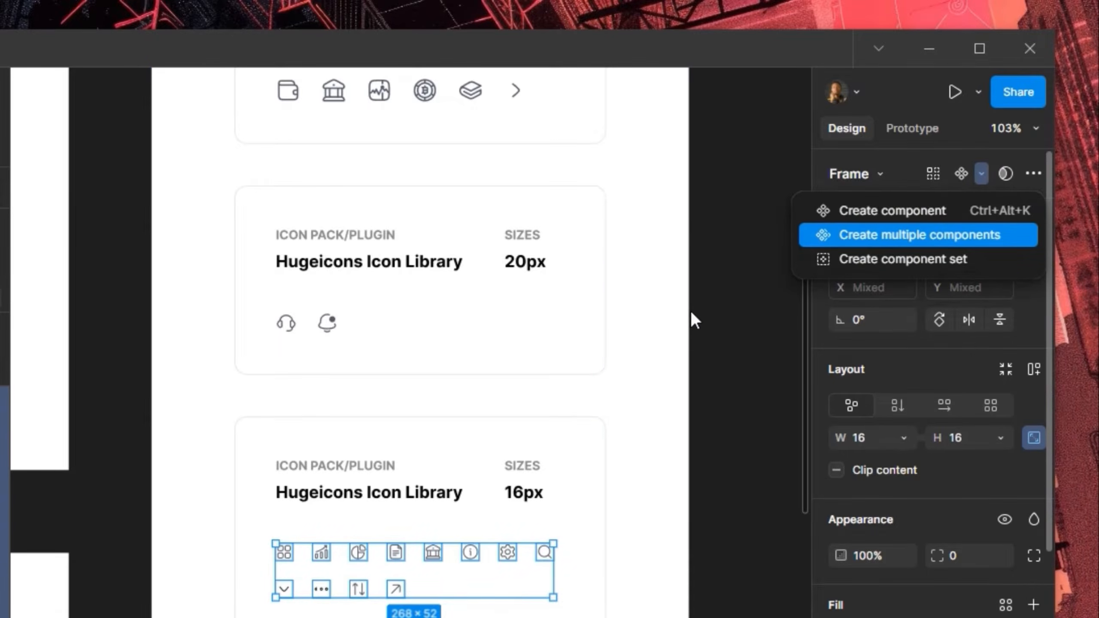
scroll(724, 301, "down", 8)
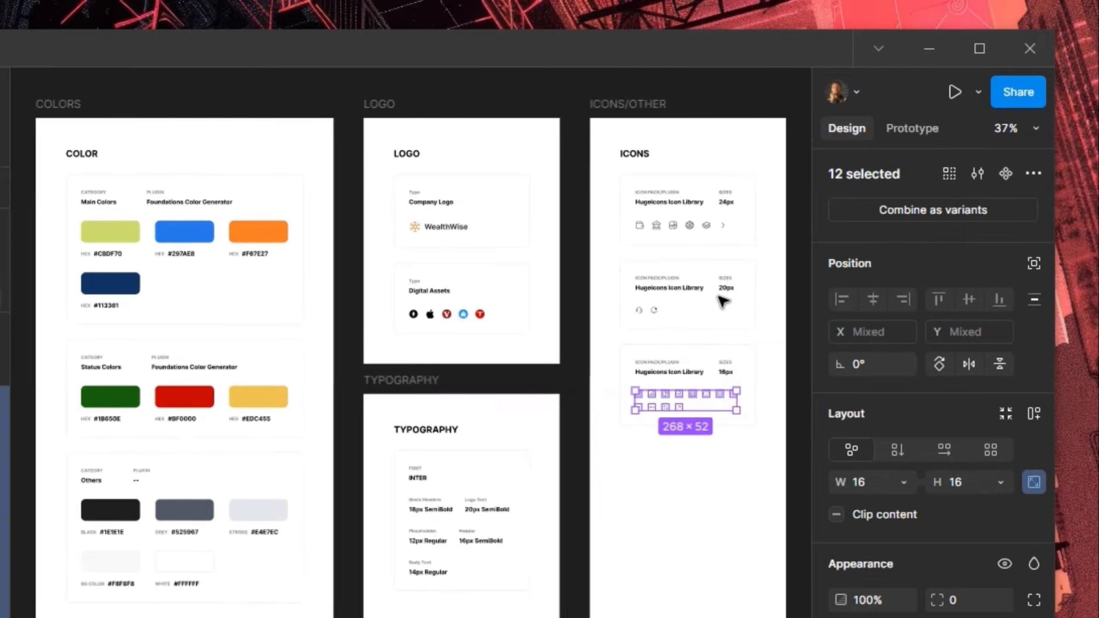
Make the Ethereum, Apple, V, home and Tesla icons each a separate component
scroll(433, 312, "up", 5)
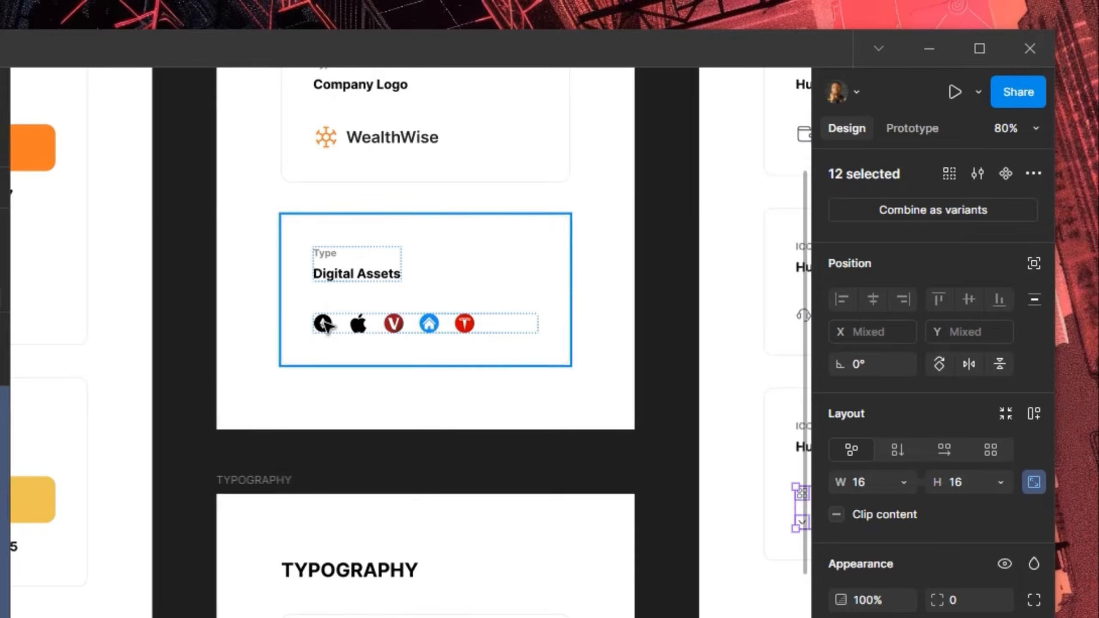
double_click(325, 323)
double_click(324, 322)
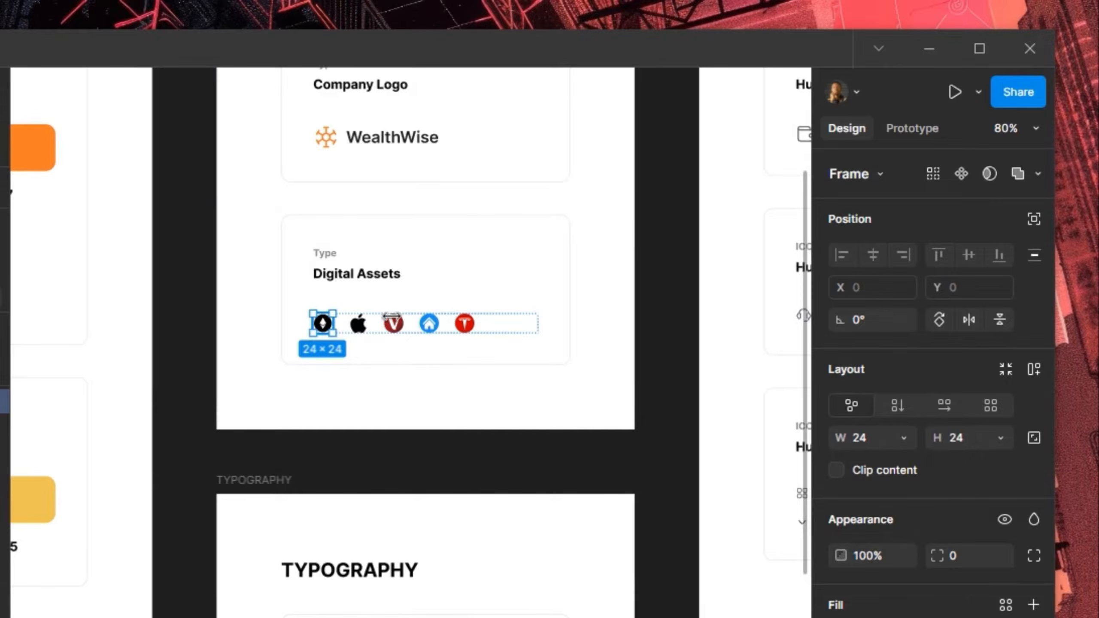
left_click(358, 323, "shift")
left_click(393, 323, "shift")
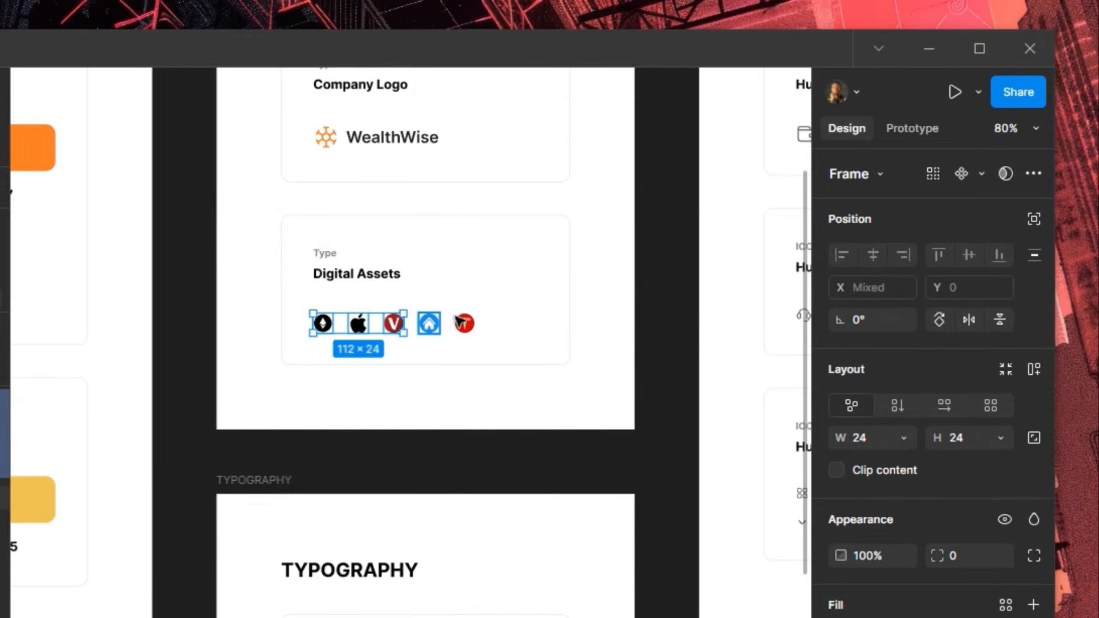
left_click(429, 323, "shift")
left_click(465, 322, "shift")
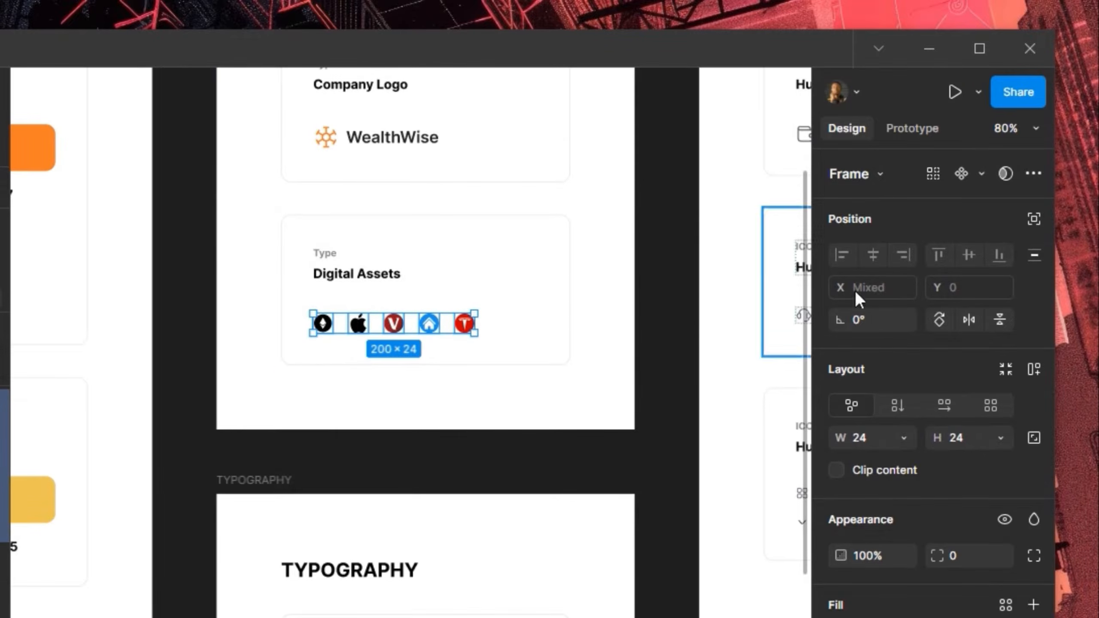
left_click(982, 172)
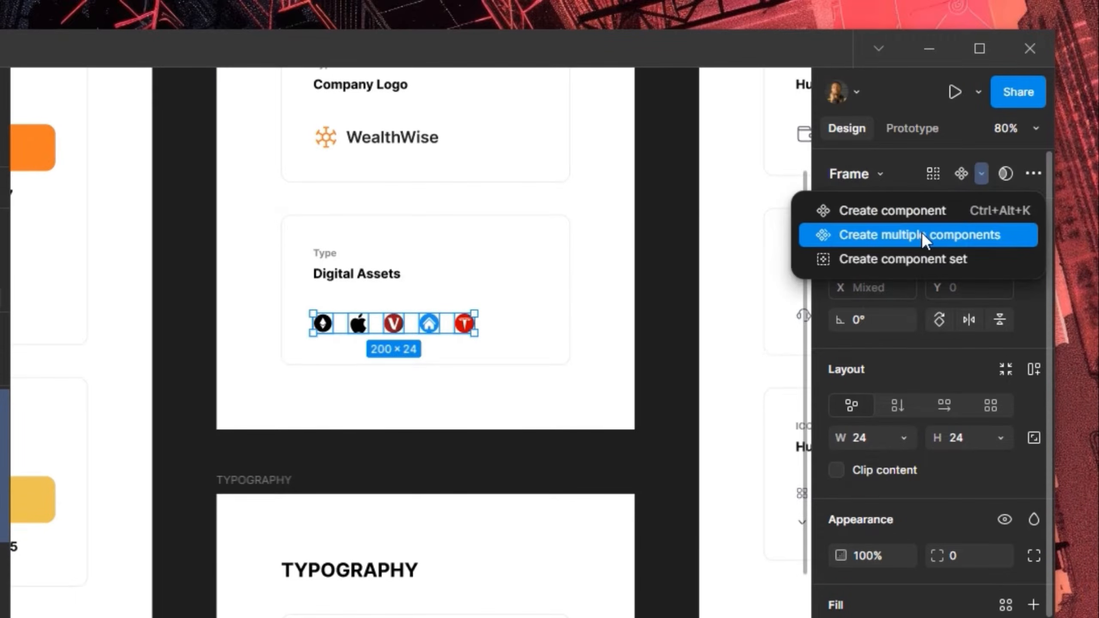
Select the WealthWise logo in the Company Logo card, then clear the selection
left_click(380, 149)
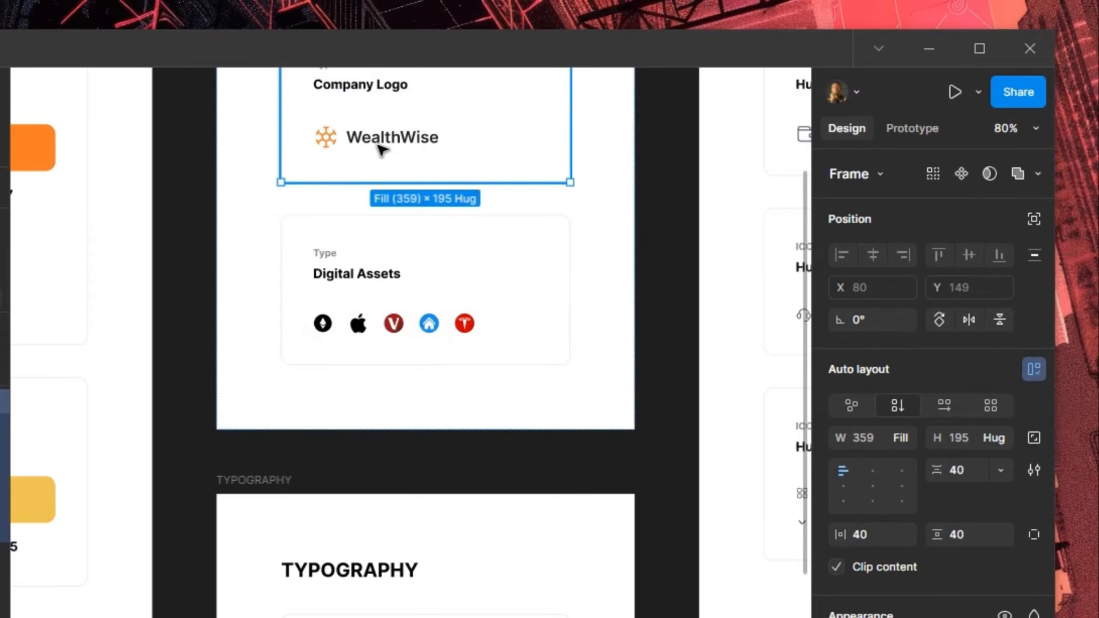
left_click(381, 150)
scroll(404, 221, "down", 5)
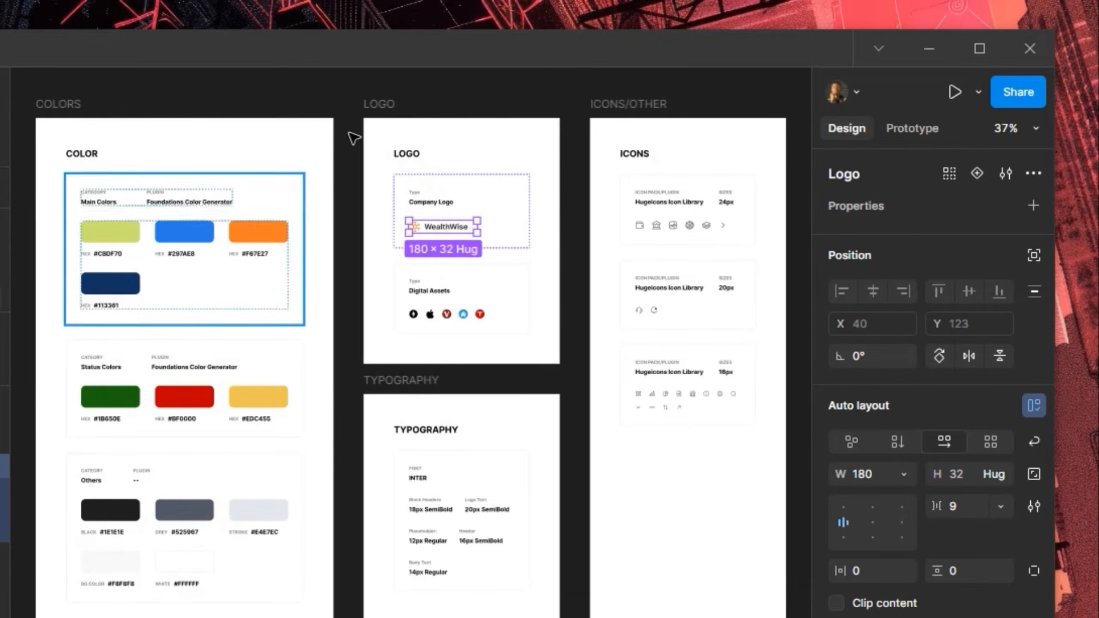
left_click(63, 204)
scroll(63, 205, "up", 5)
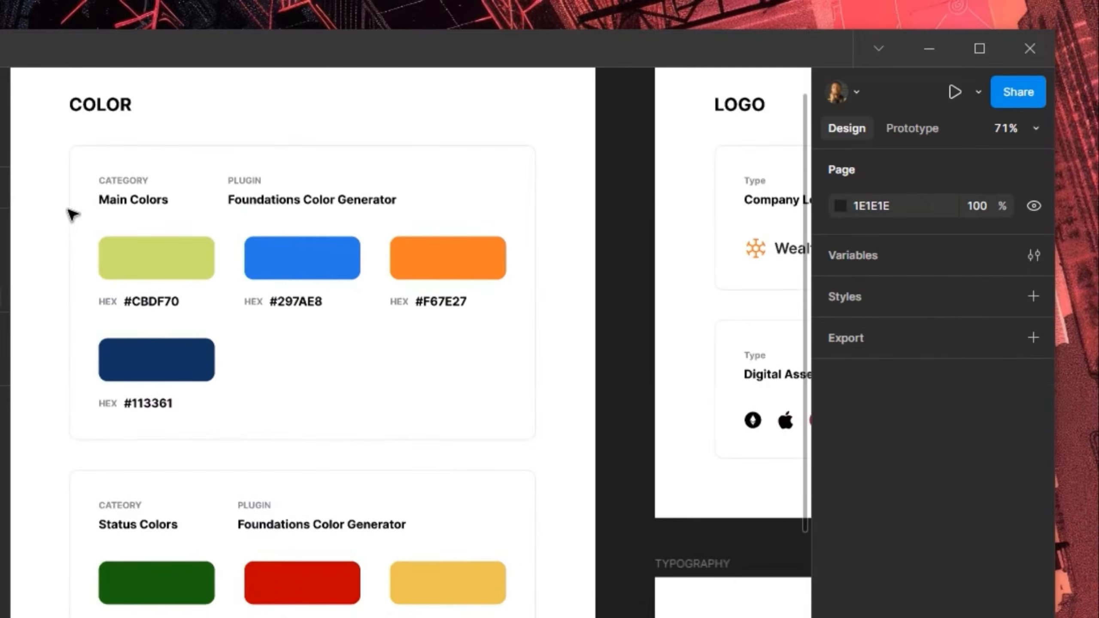
Launch the Foundation: Color Generator plugin and switch its profile to Material
right_click(623, 258)
mouse_move(644, 391)
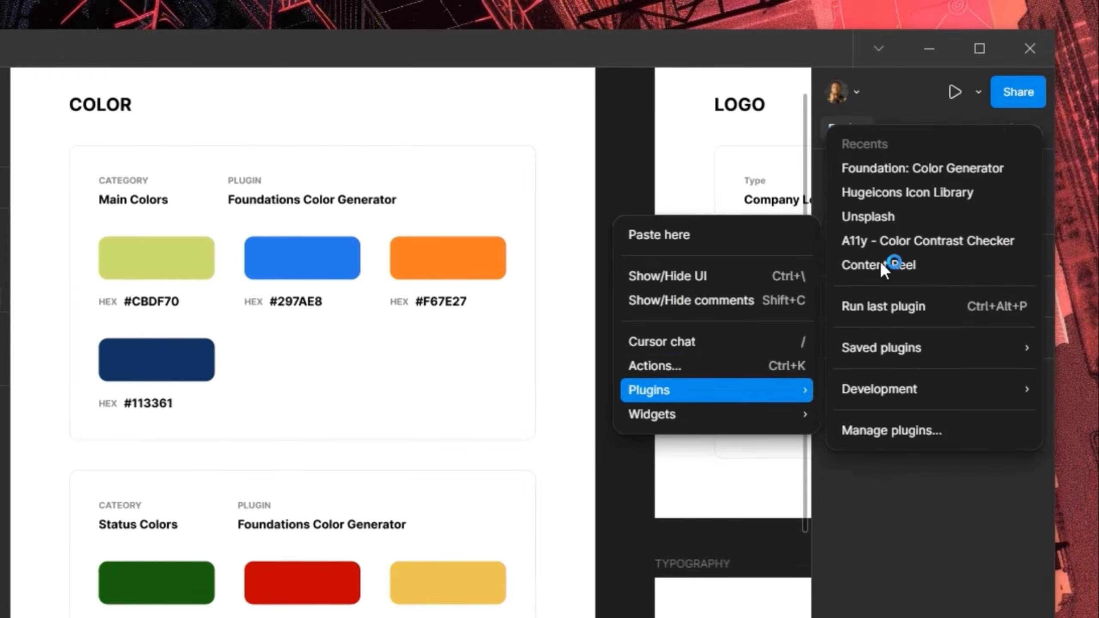
left_click(866, 172)
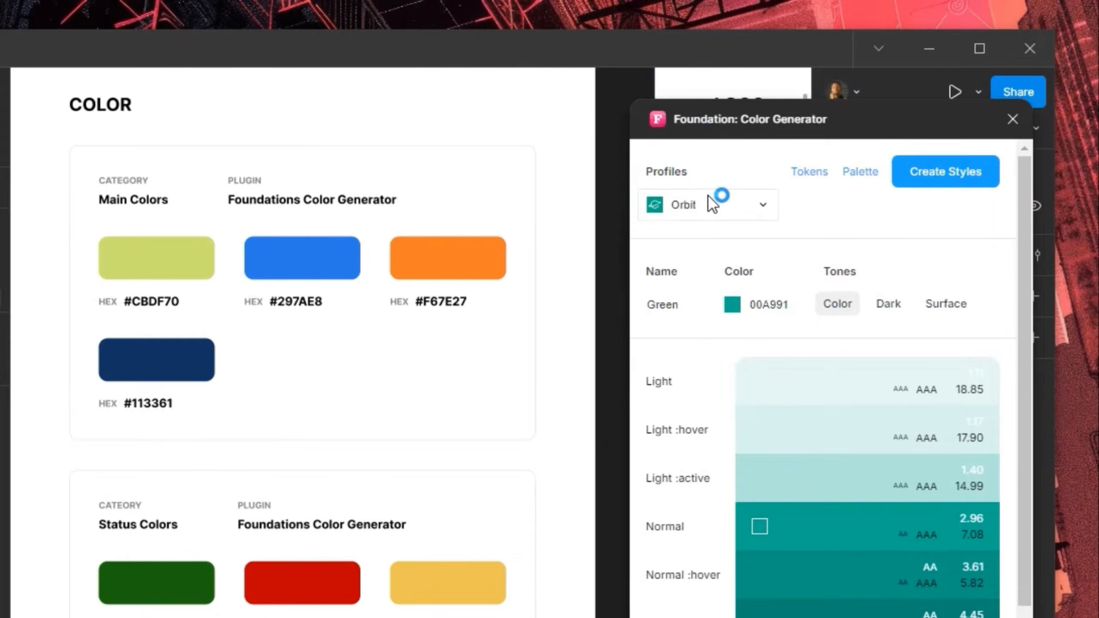
left_click(712, 204)
left_click(725, 269)
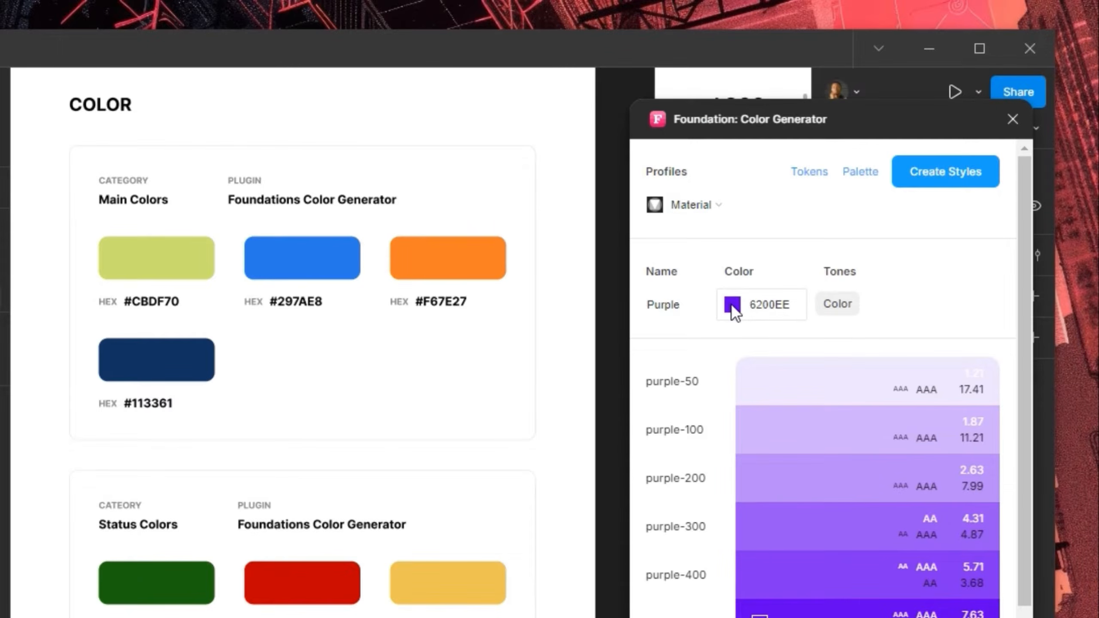
Set the base colour to yellow #CBDF70 and create its colour styles
left_click(732, 305)
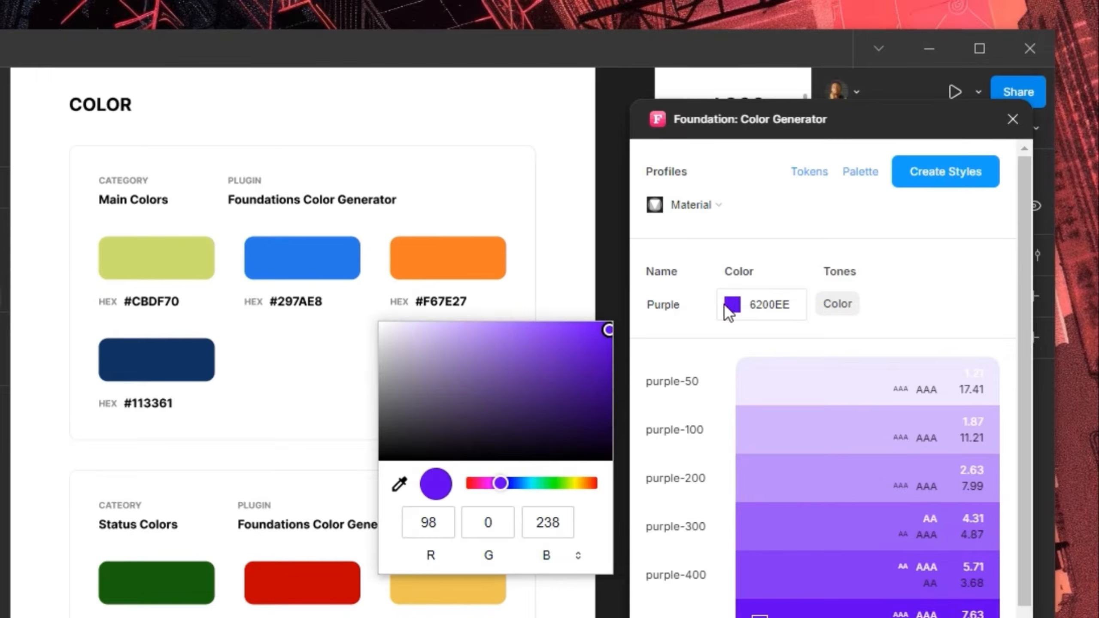
left_click(184, 258)
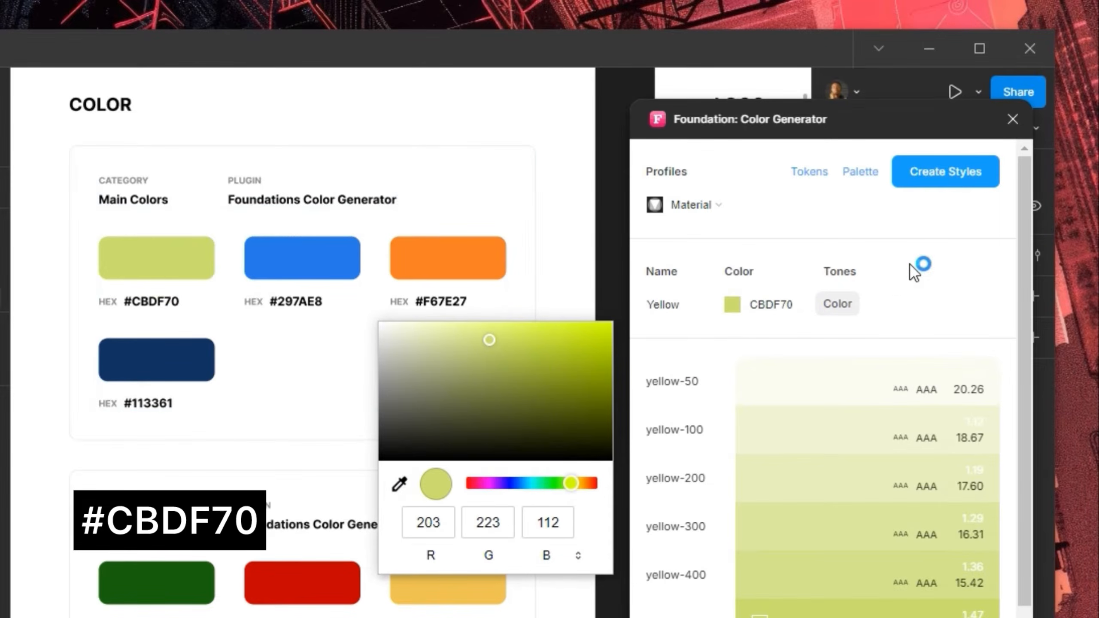
left_click(933, 175)
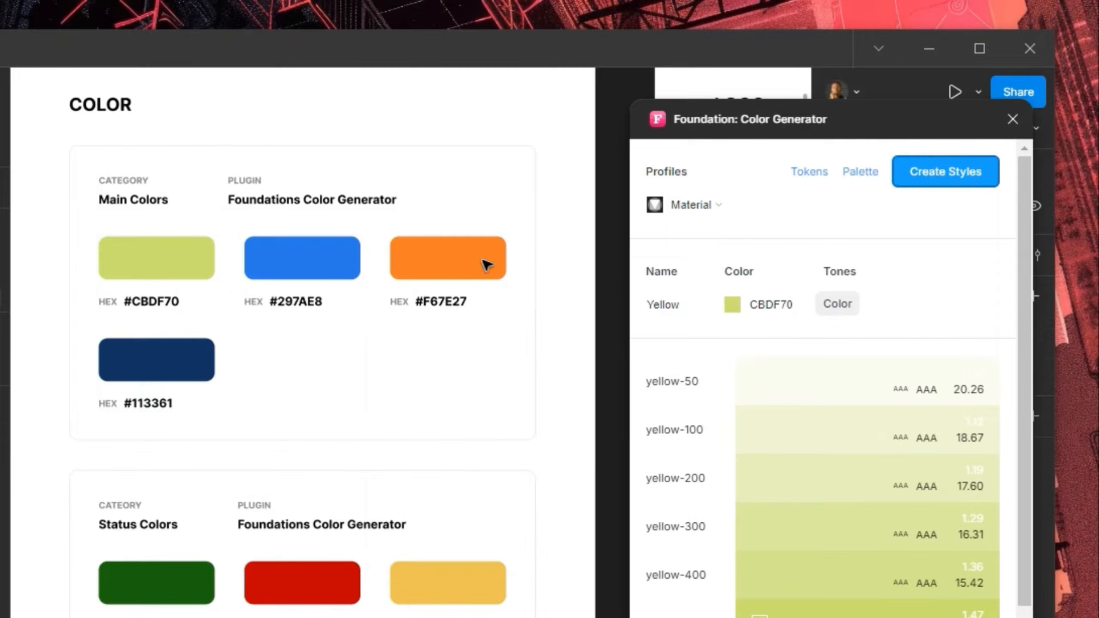
Change the generator's base colour to blue #297AE8 sampled from the Main Colors swatch
left_click(284, 265)
double_click(284, 265)
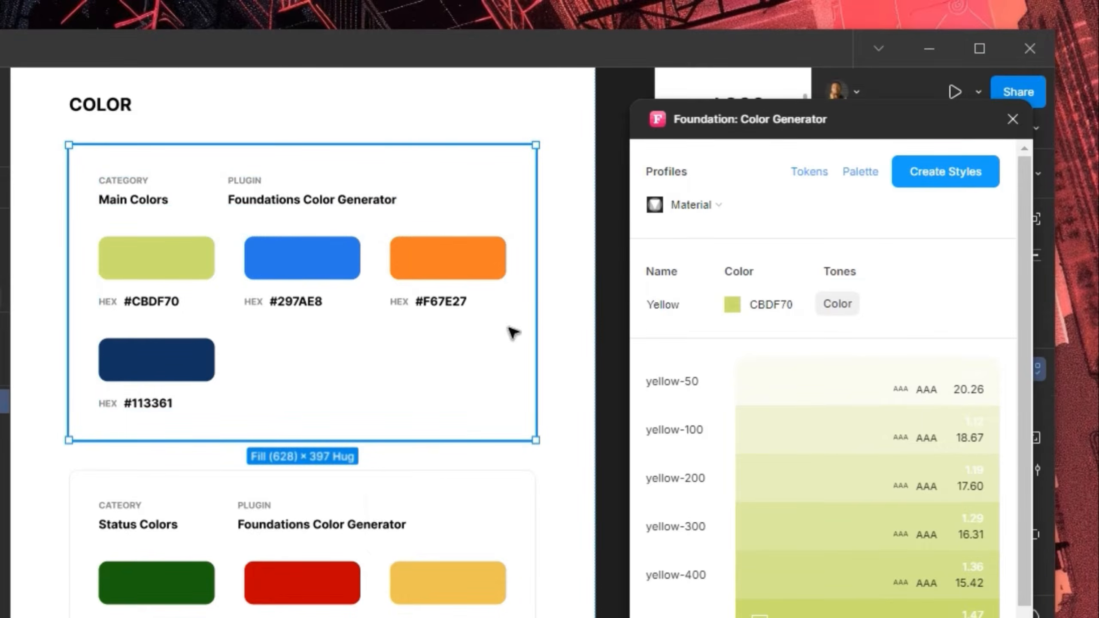
left_click(732, 306)
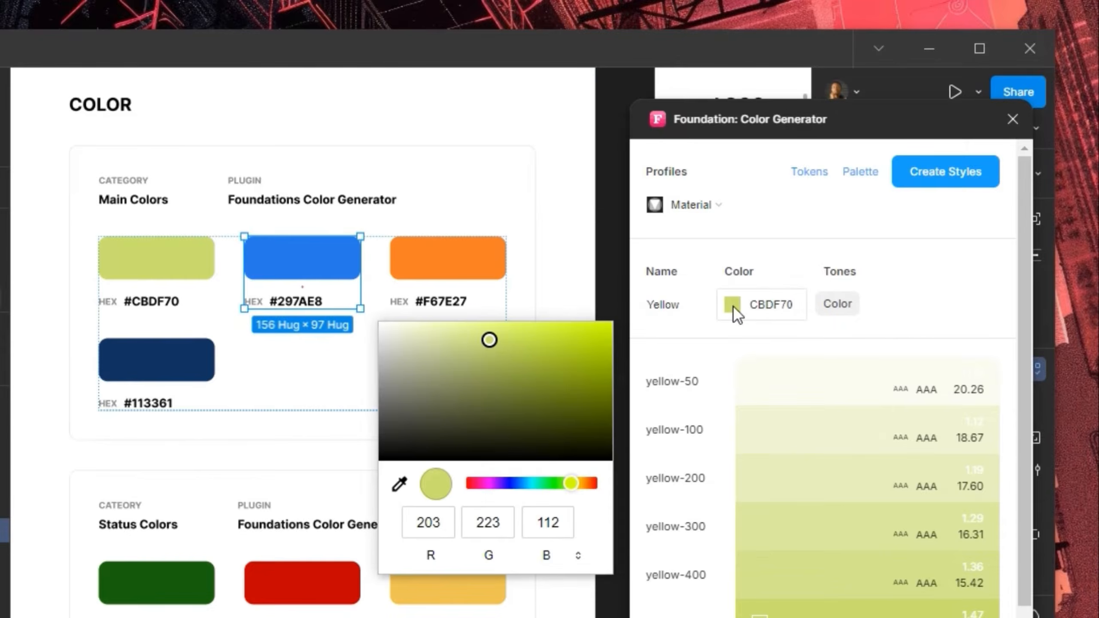
left_click(400, 487)
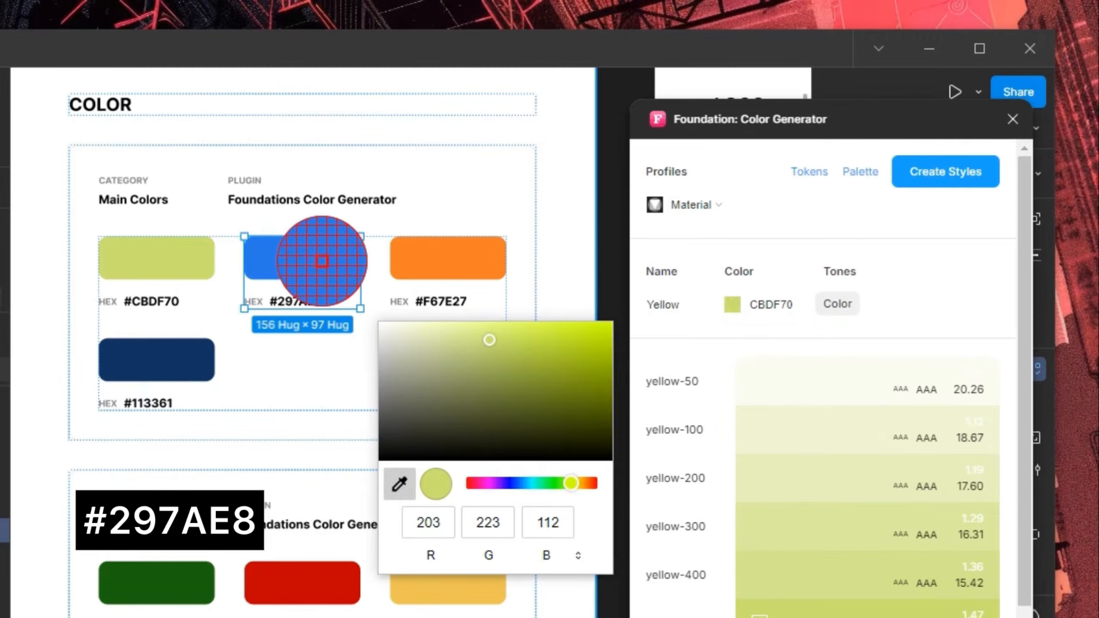
left_click(321, 261)
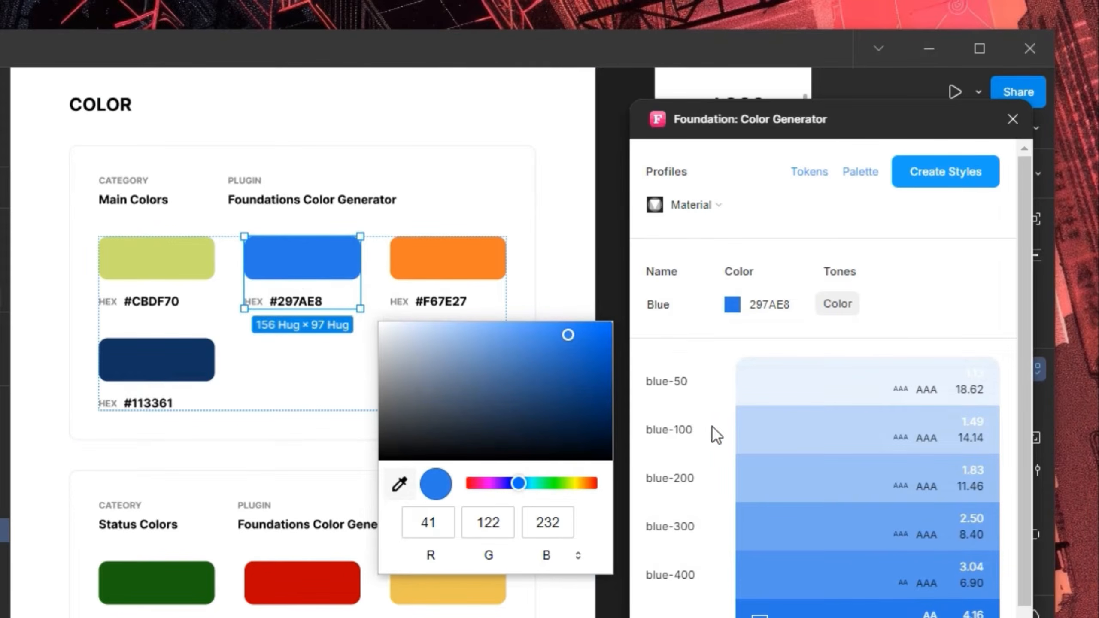
left_click(878, 453)
scroll(879, 453, "down", 3)
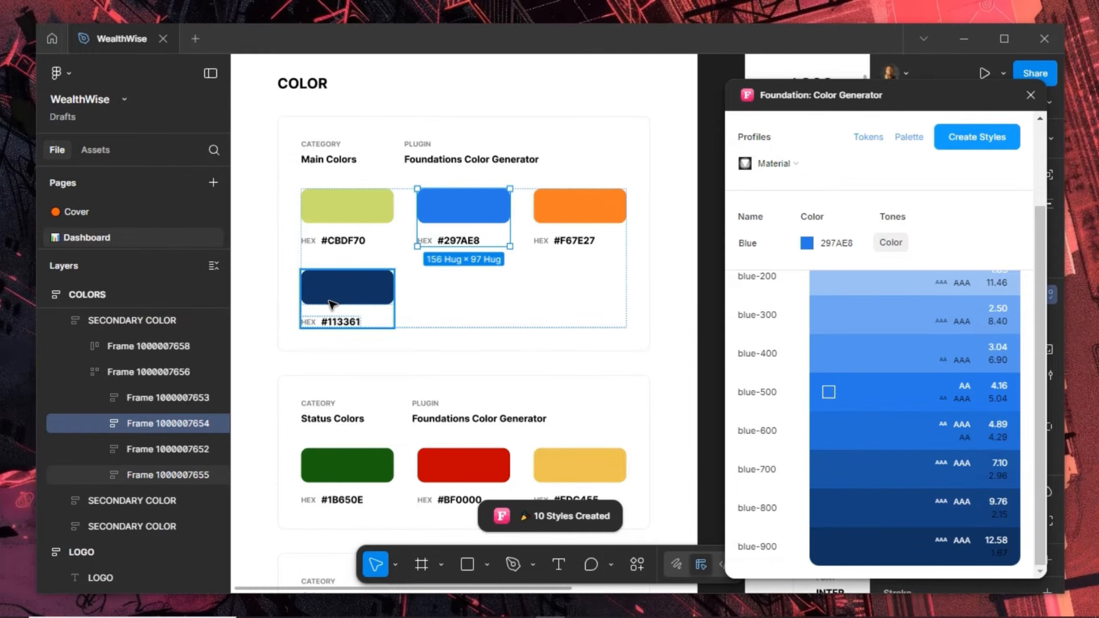
mouse_move(865, 548)
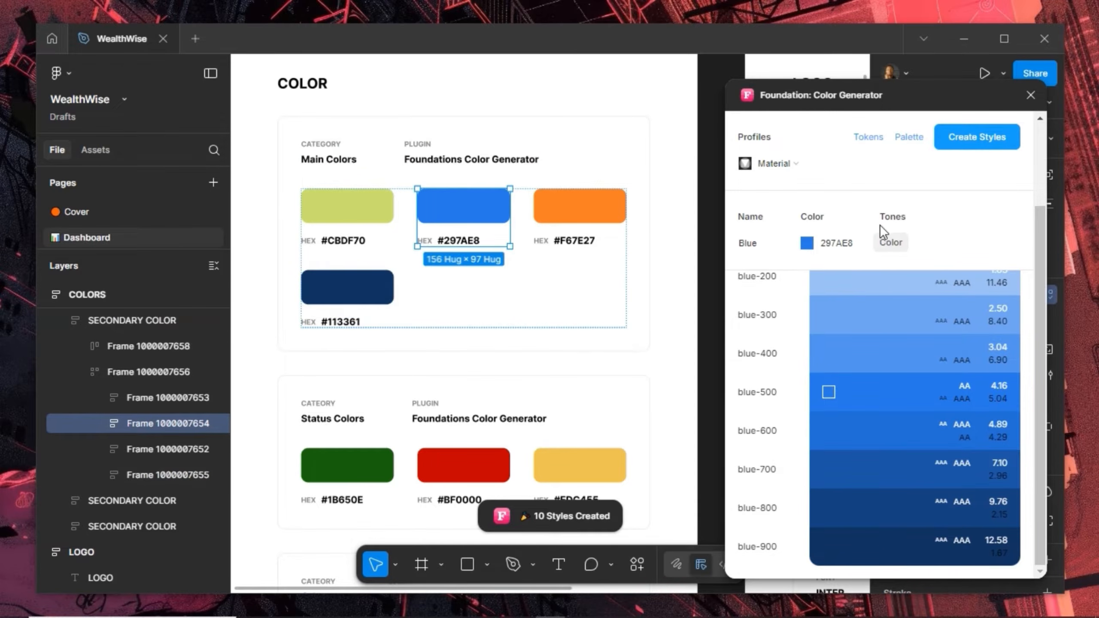
Save the blue tones as styles and confirm Blue appears under Foundation in the Styles panel
left_click(966, 141)
left_click(907, 94)
left_click_drag(793, 81, 241, 100)
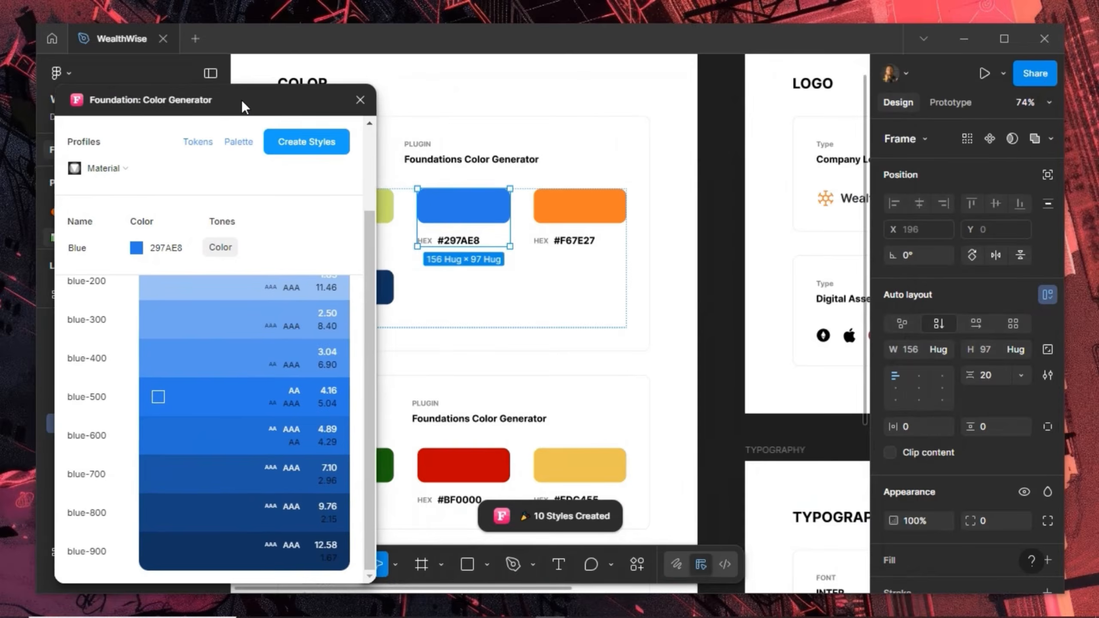
left_click(734, 173)
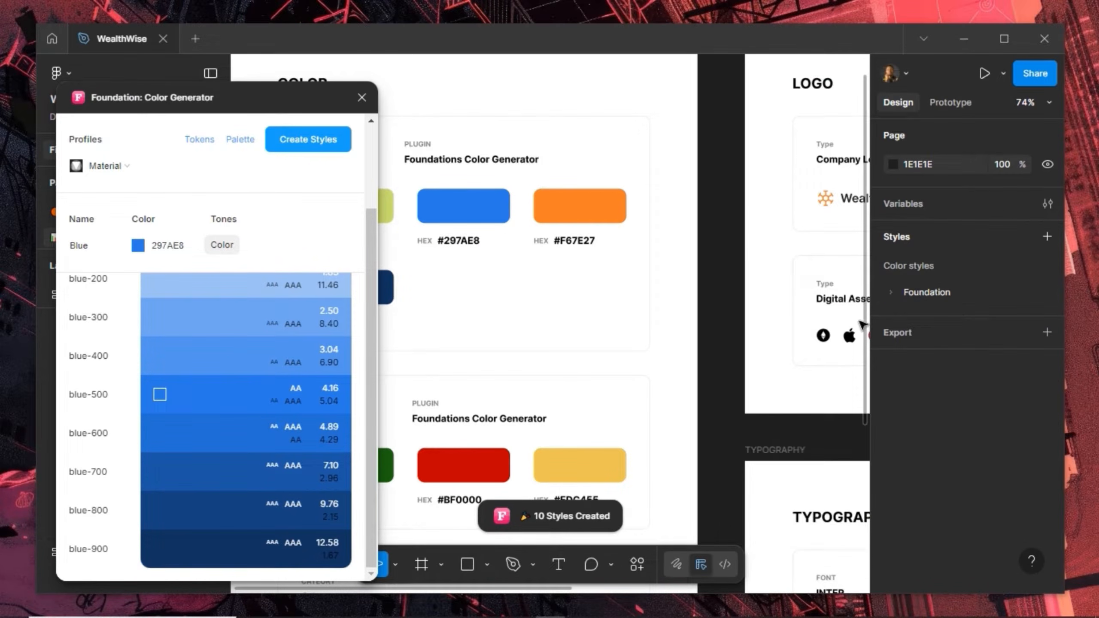
left_click(893, 294)
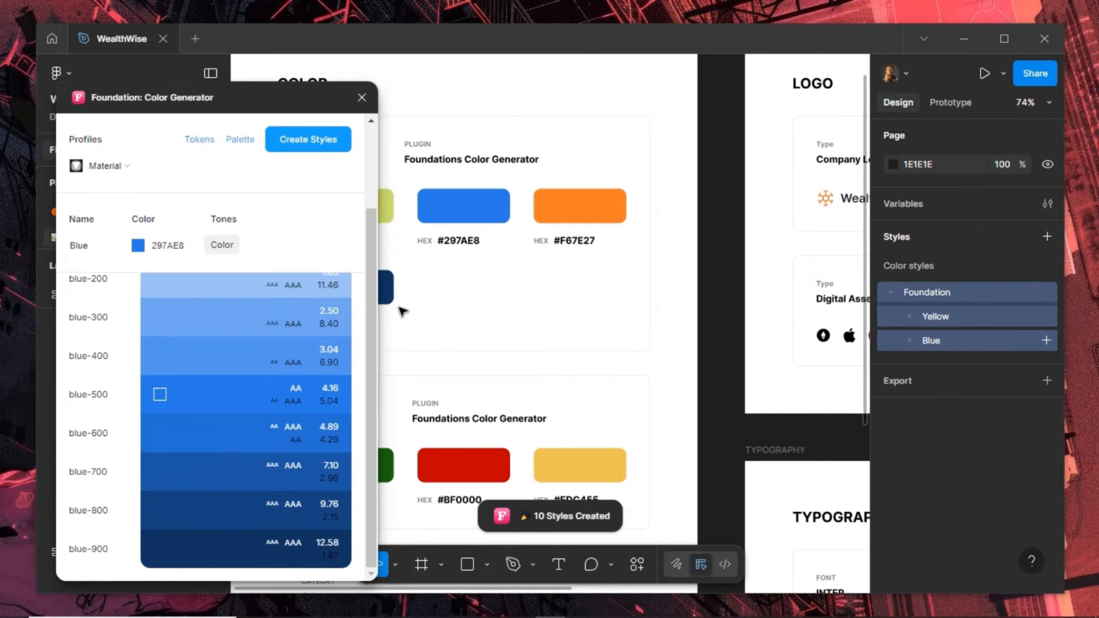
left_click(138, 246)
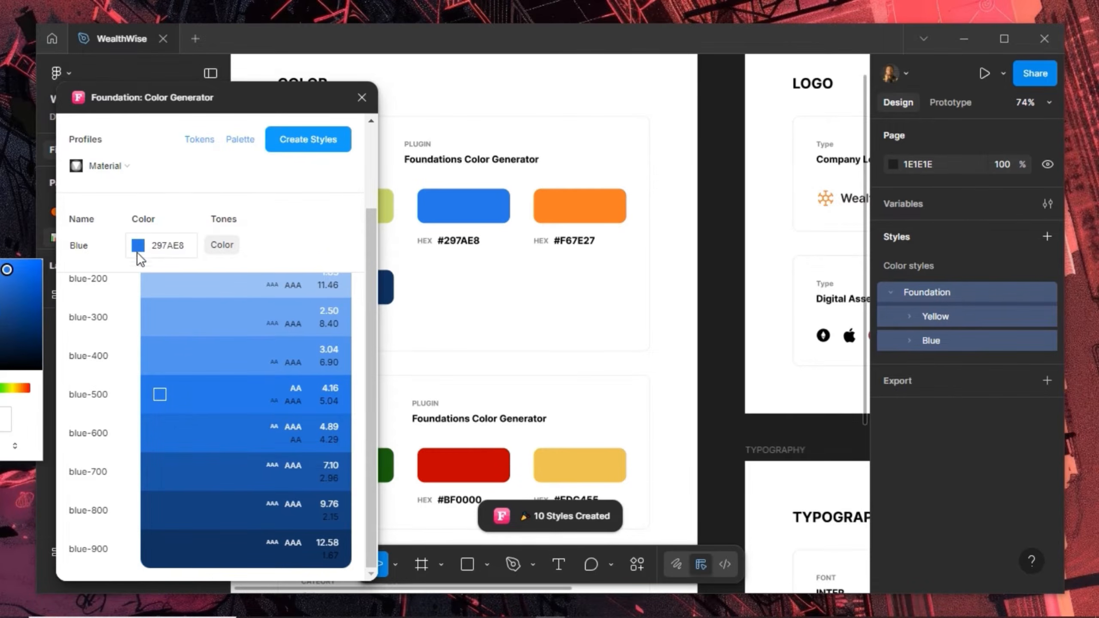
left_click_drag(299, 102, 817, 114)
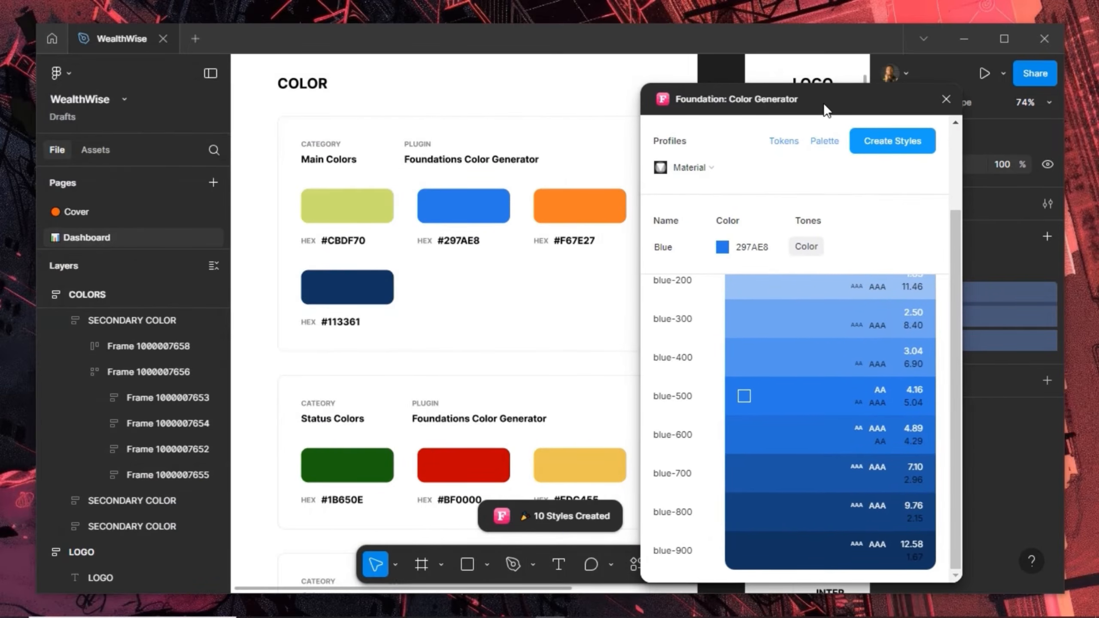
Sample orange #F67E27 as the base colour and save its tones as colour styles
left_click(721, 248)
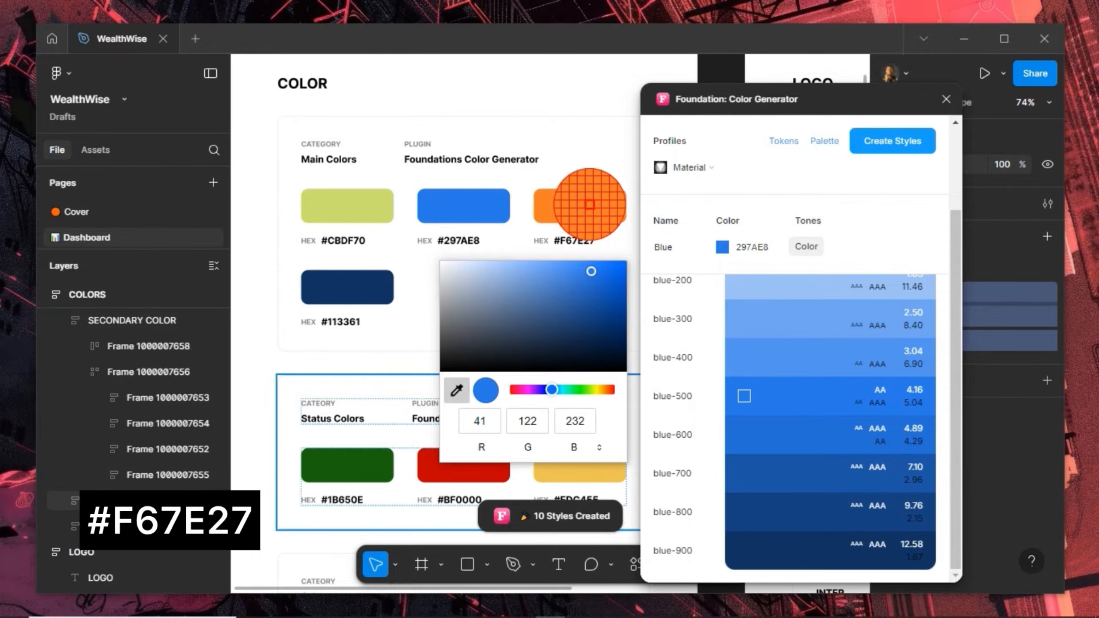
left_click(590, 205)
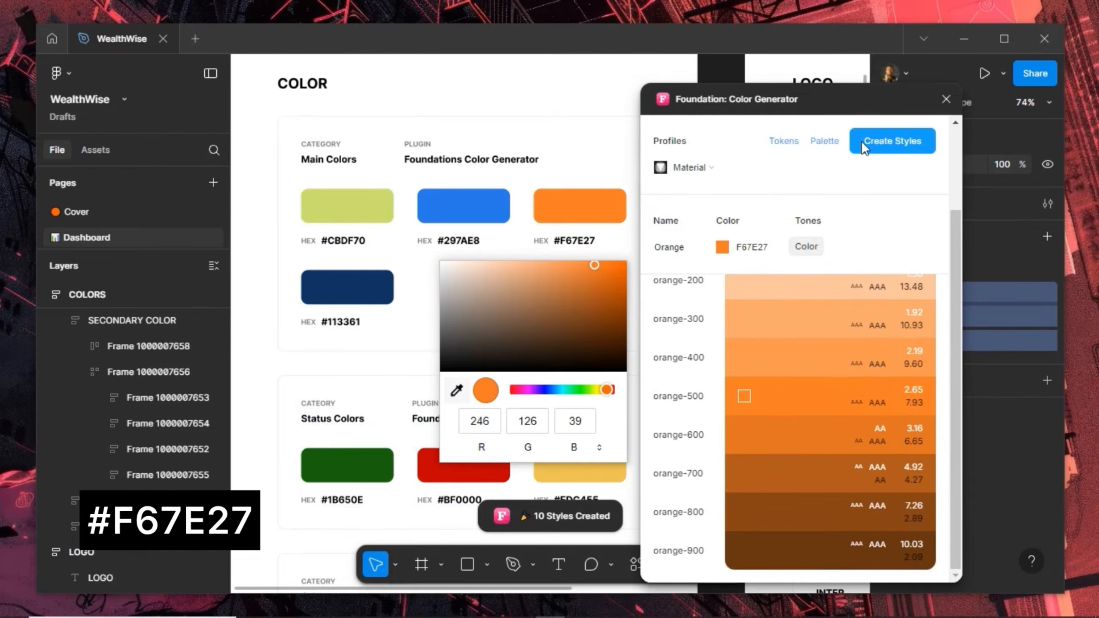
left_click(874, 142)
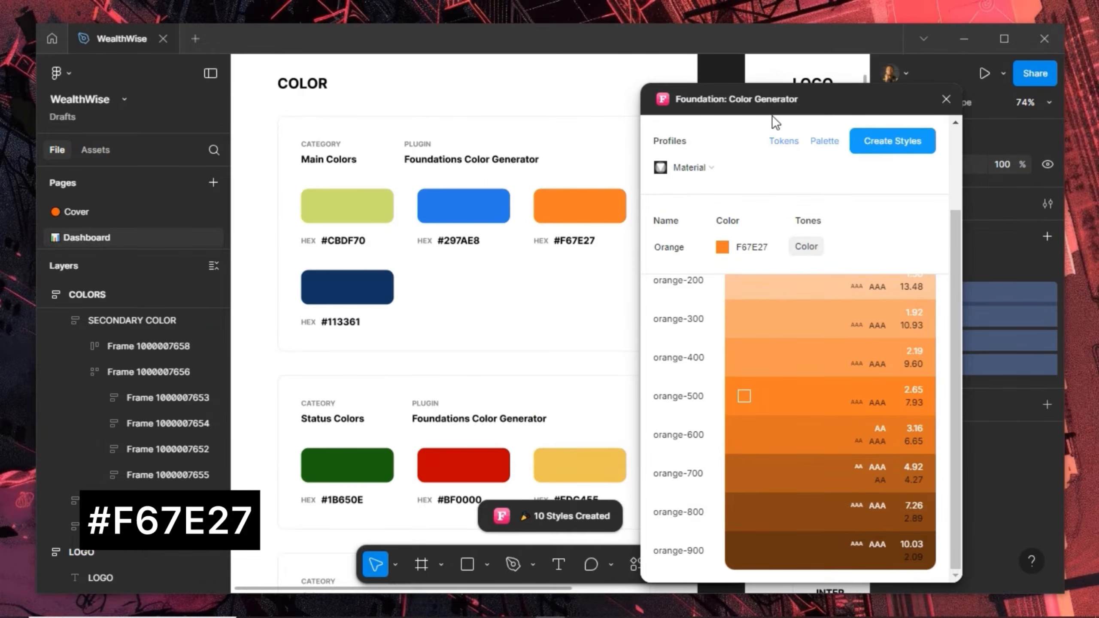
left_click_drag(855, 99, 841, 81)
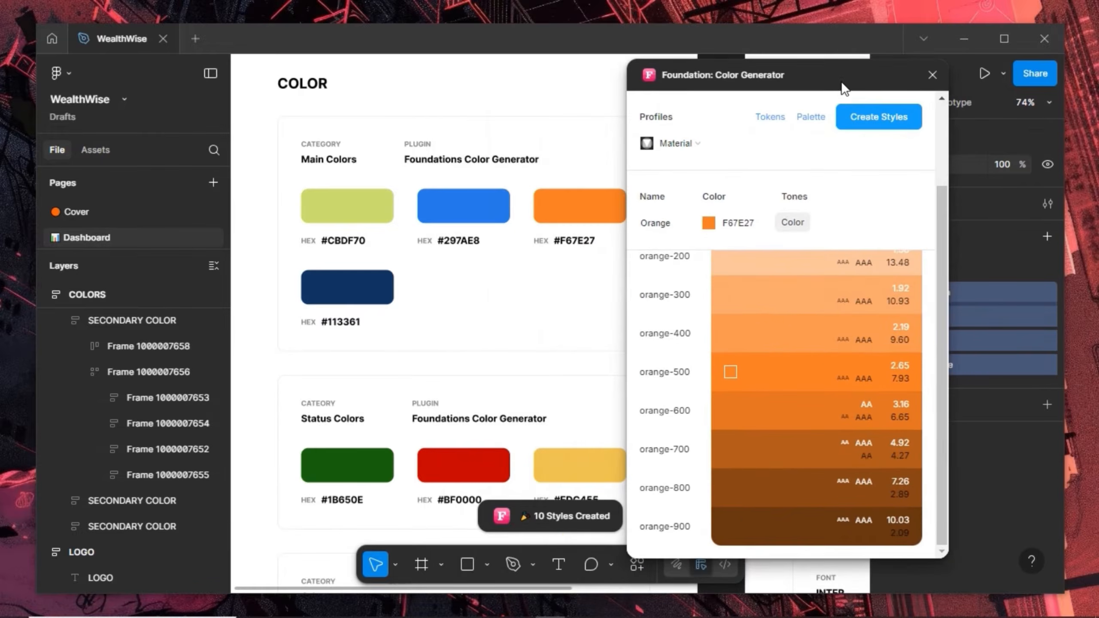
scroll(483, 277, "down", 5)
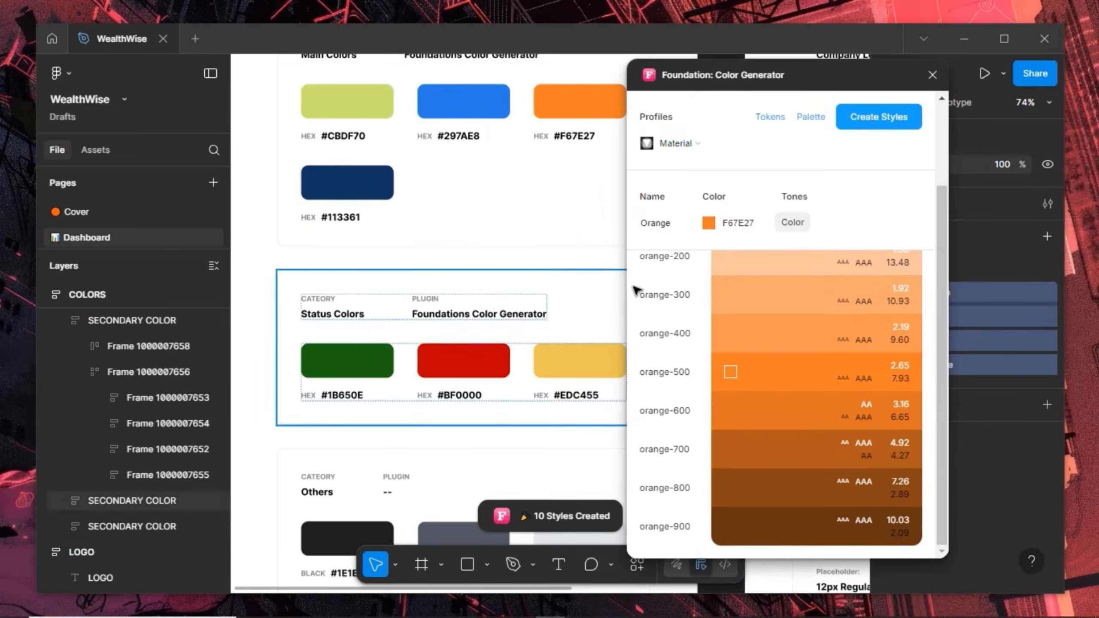
Sample green #1B650E, rename it Success, and create its colour styles
left_click(709, 223)
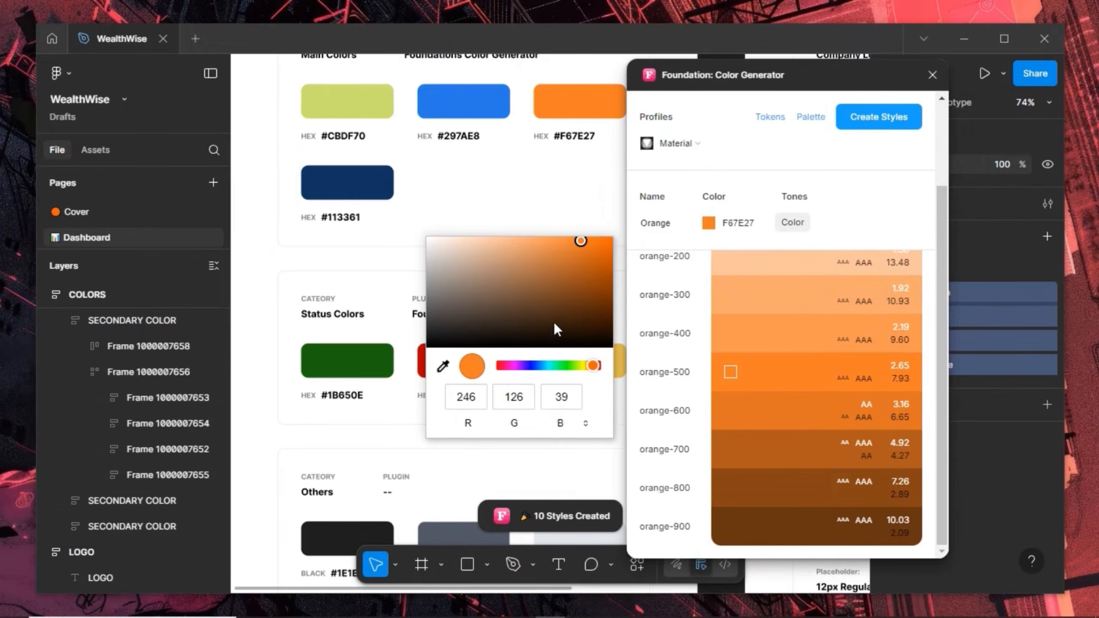
left_click(444, 368)
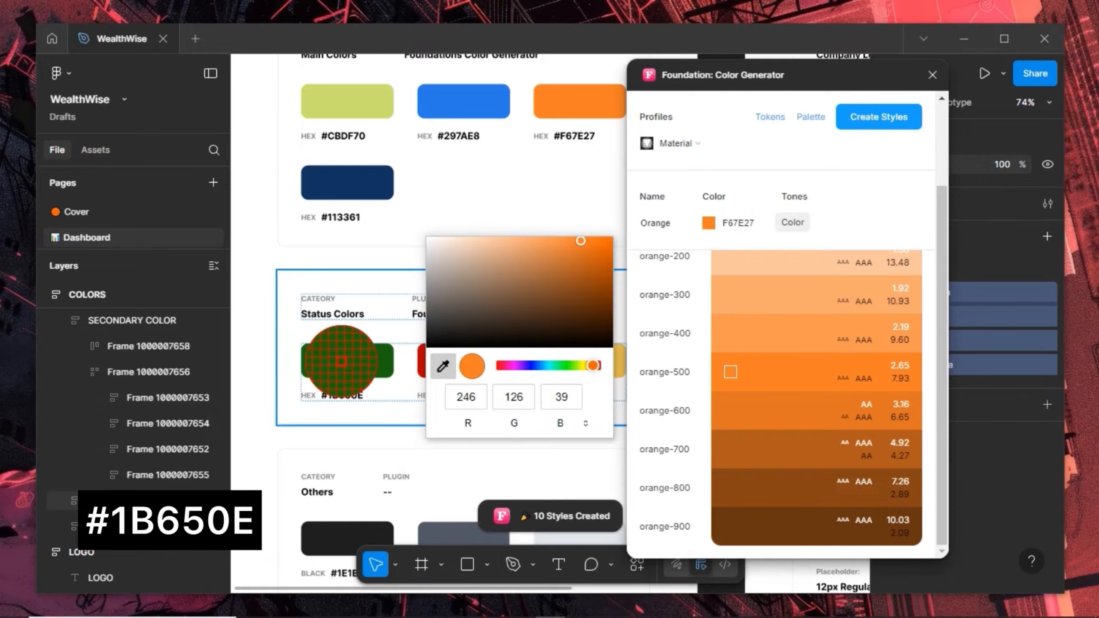
left_click(341, 362)
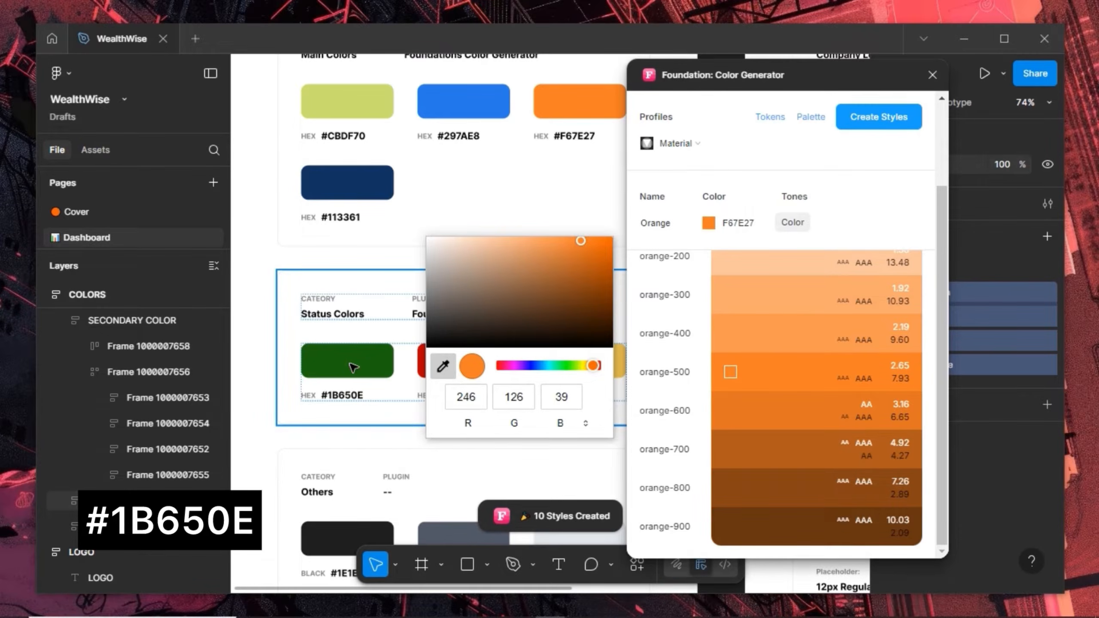
left_click(674, 225)
double_click(675, 224)
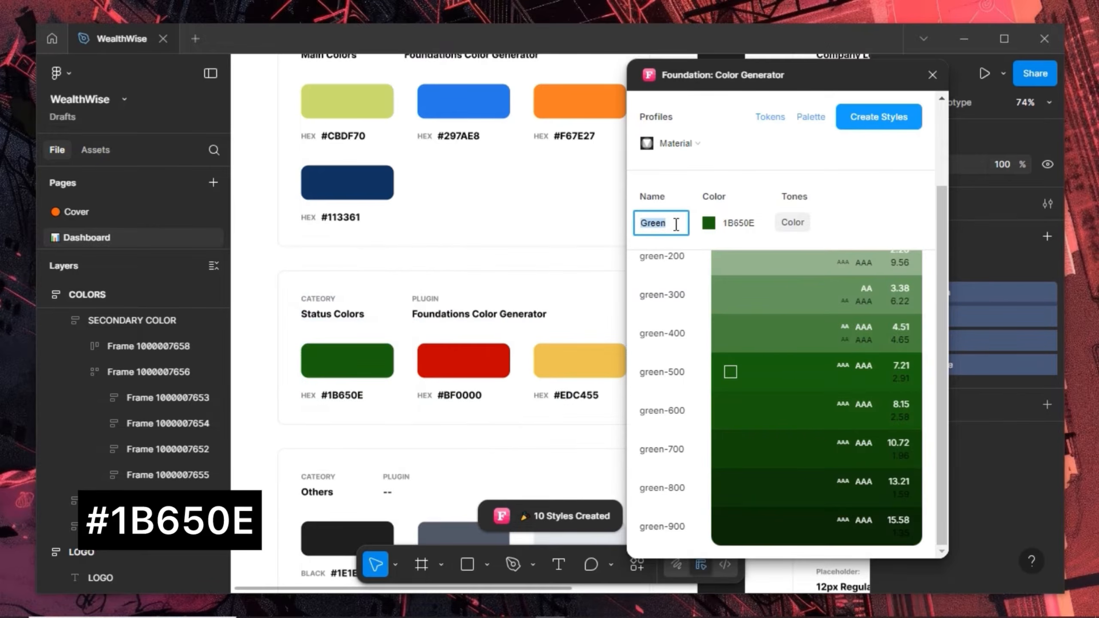
type("Success")
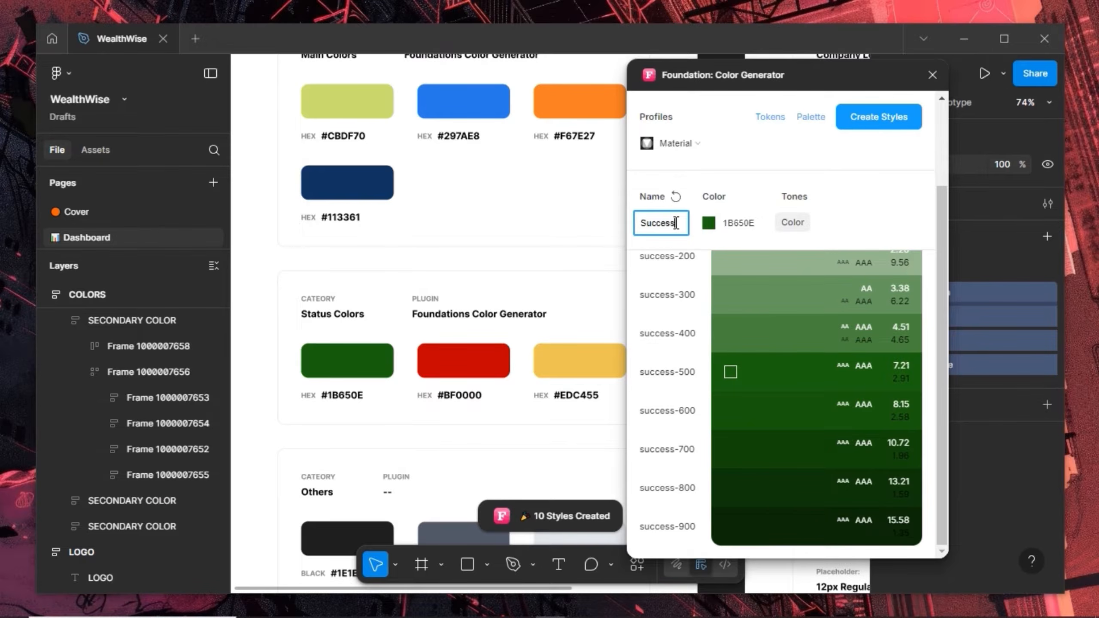
left_click(862, 117)
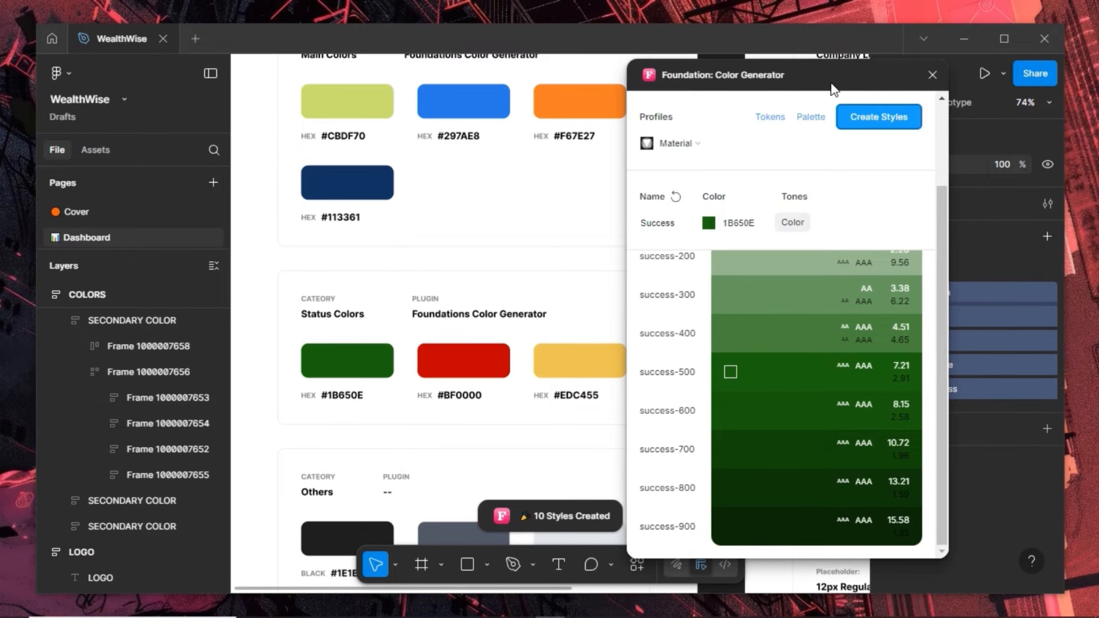
Change the generator's base colour to red #BF0000 sampled from the canvas swatch
left_click_drag(845, 79, 822, 82)
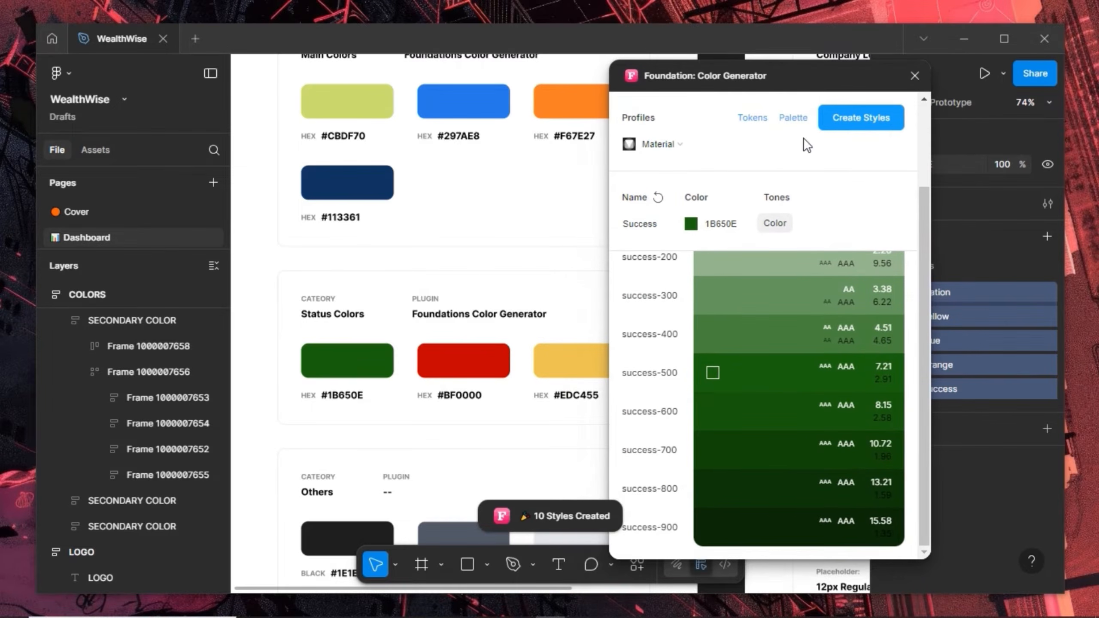
left_click(692, 224)
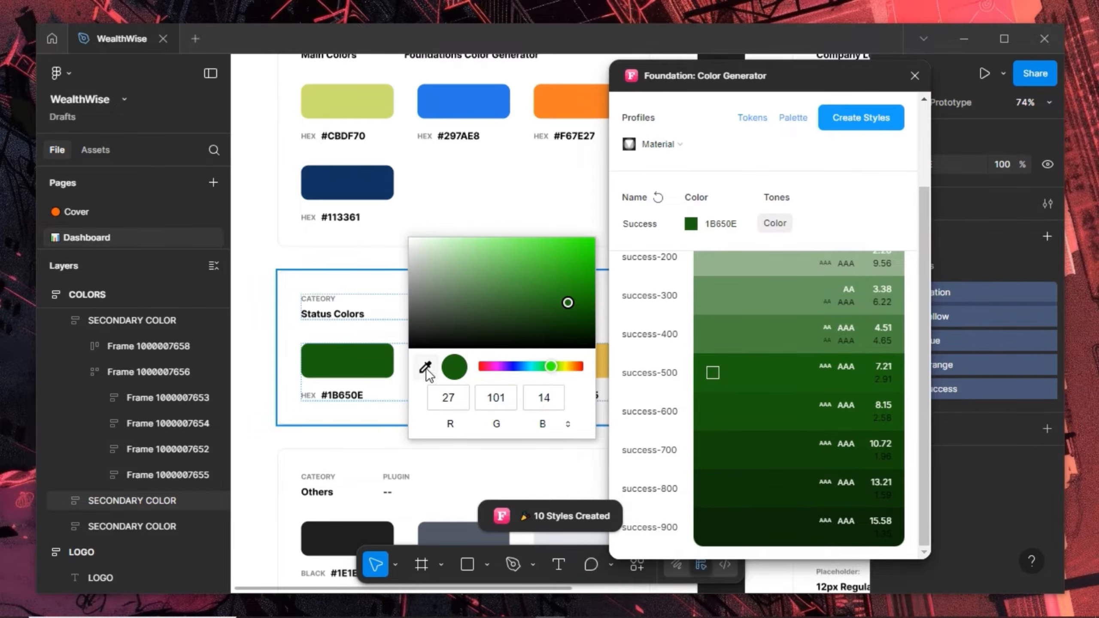
left_click(760, 78)
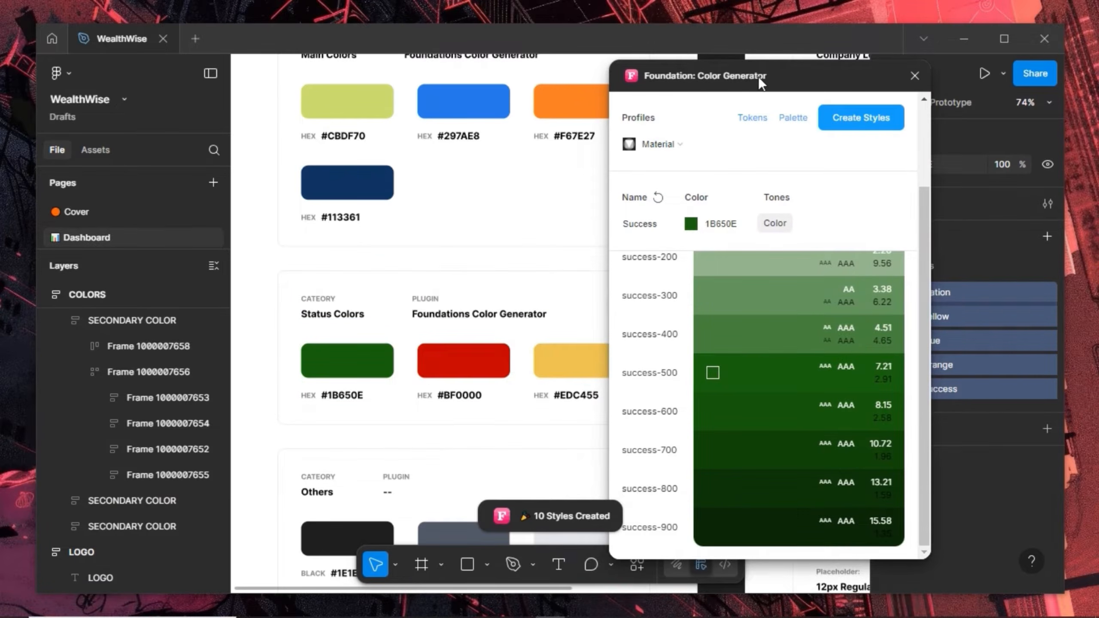
left_click_drag(802, 93, 842, 113)
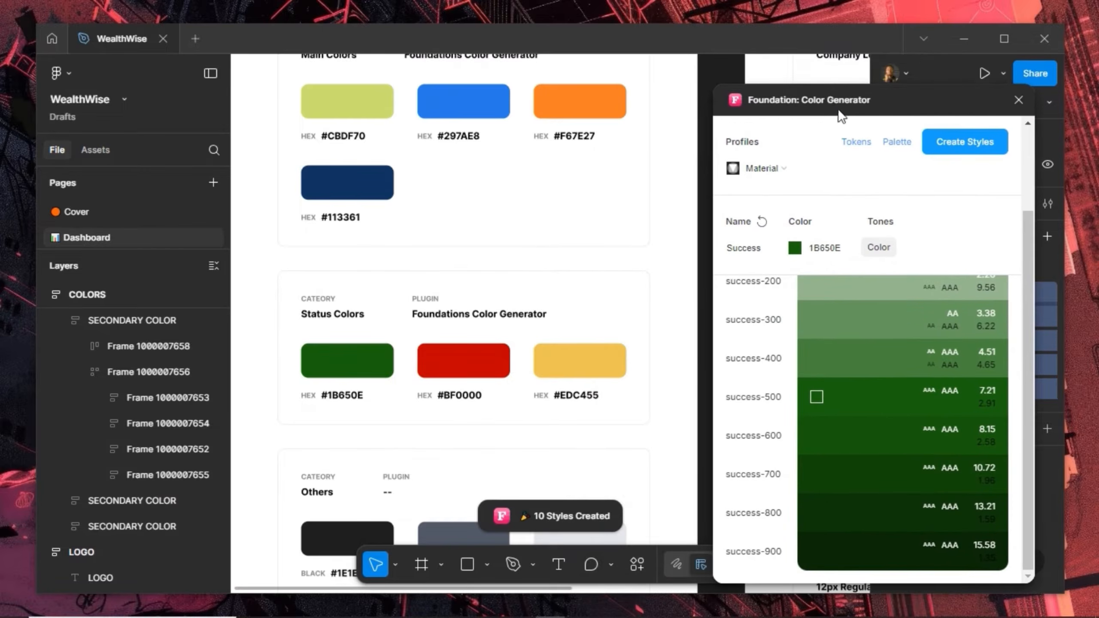
left_click(798, 251)
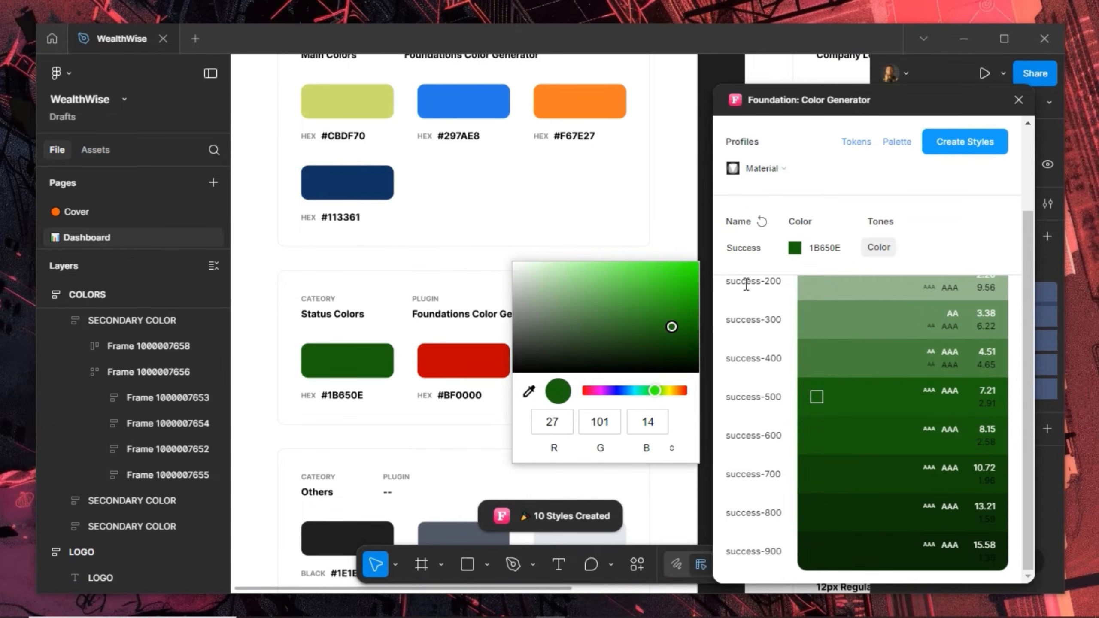
left_click(529, 391)
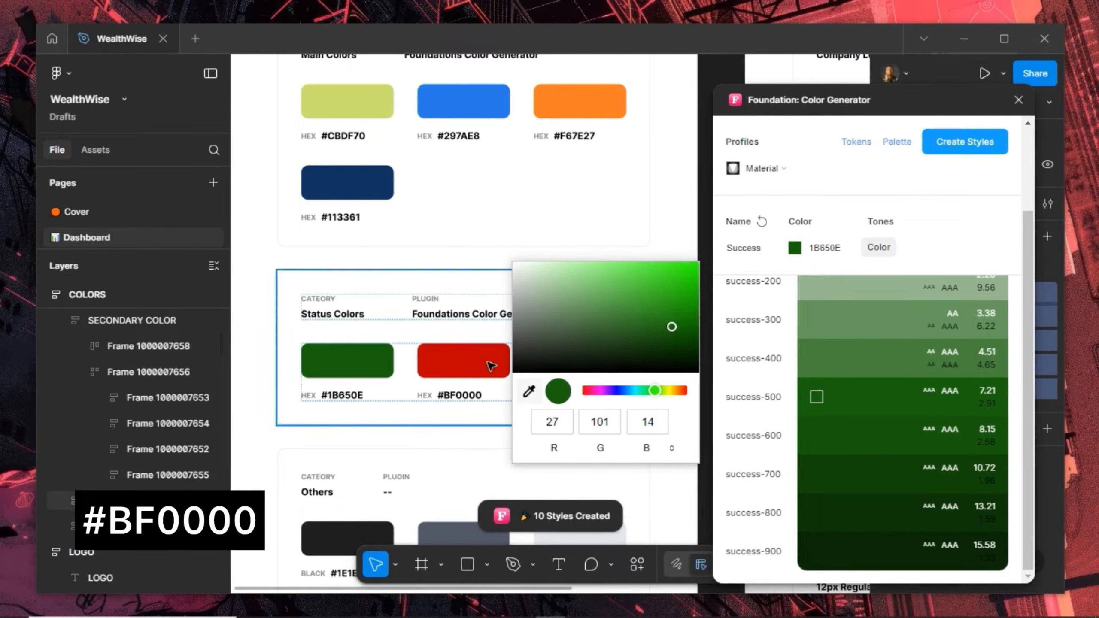
left_click(529, 391)
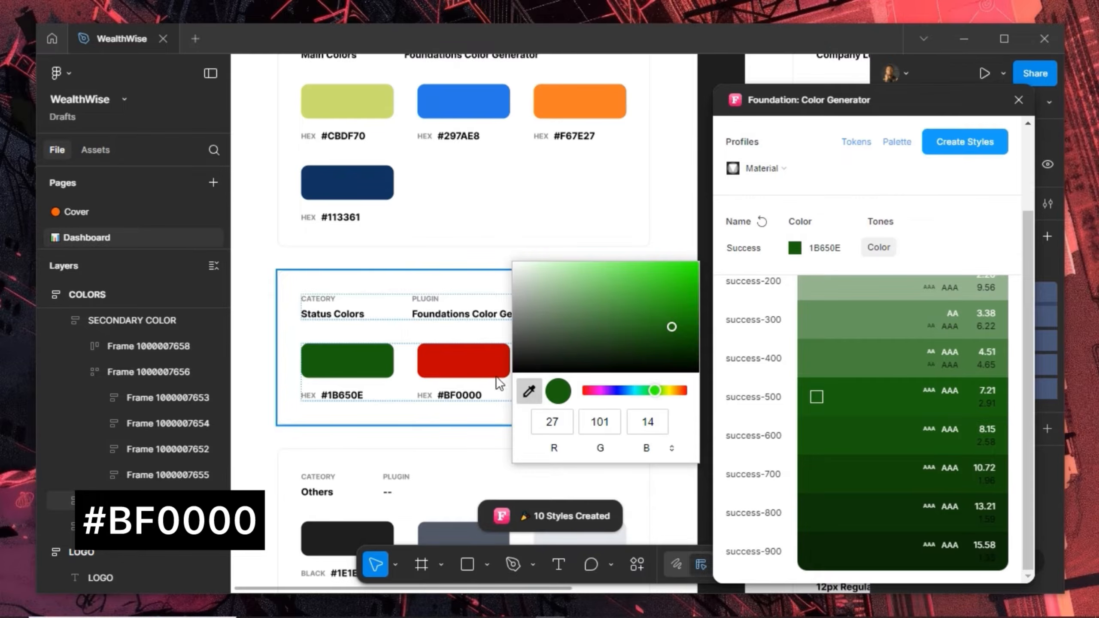
left_click(474, 370)
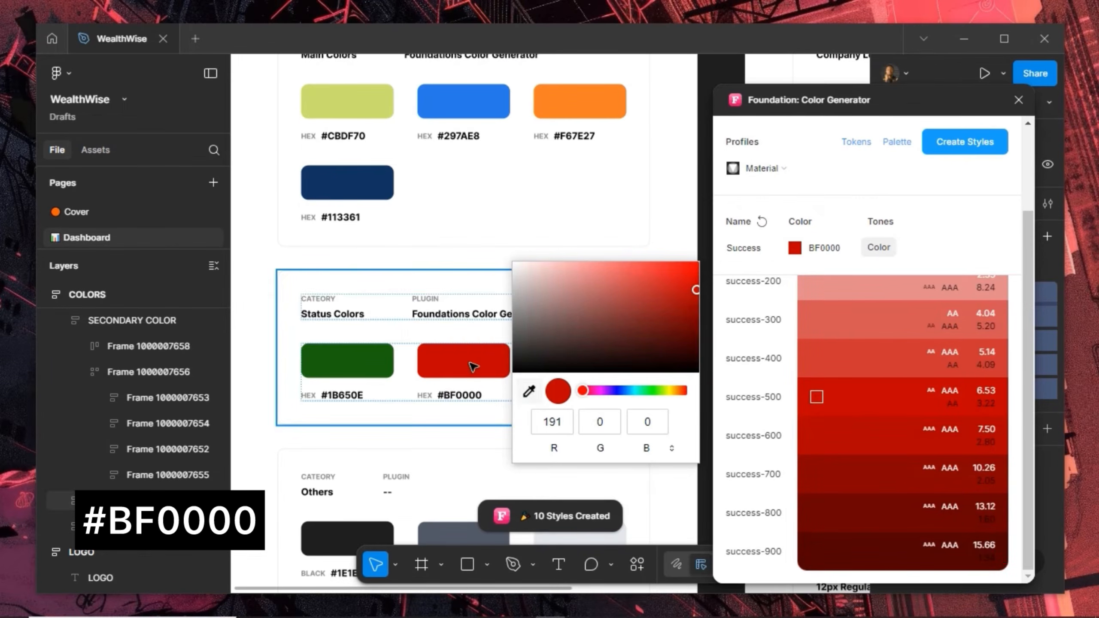
Rename the colour to Cancelled and generate its colour styles
double_click(765, 253)
type("Err")
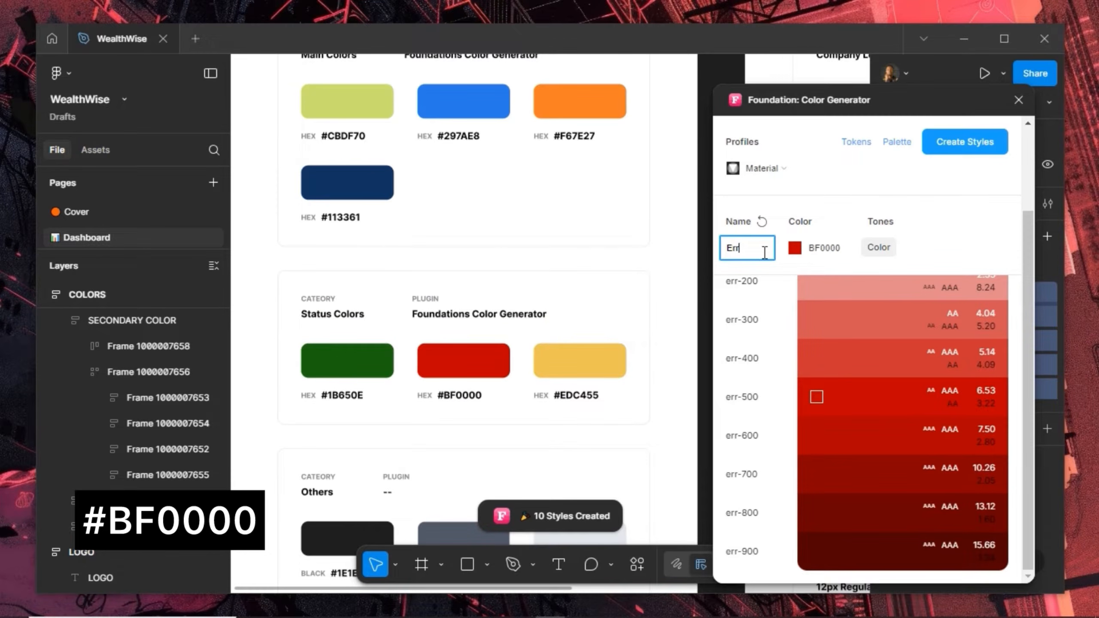
type("or")
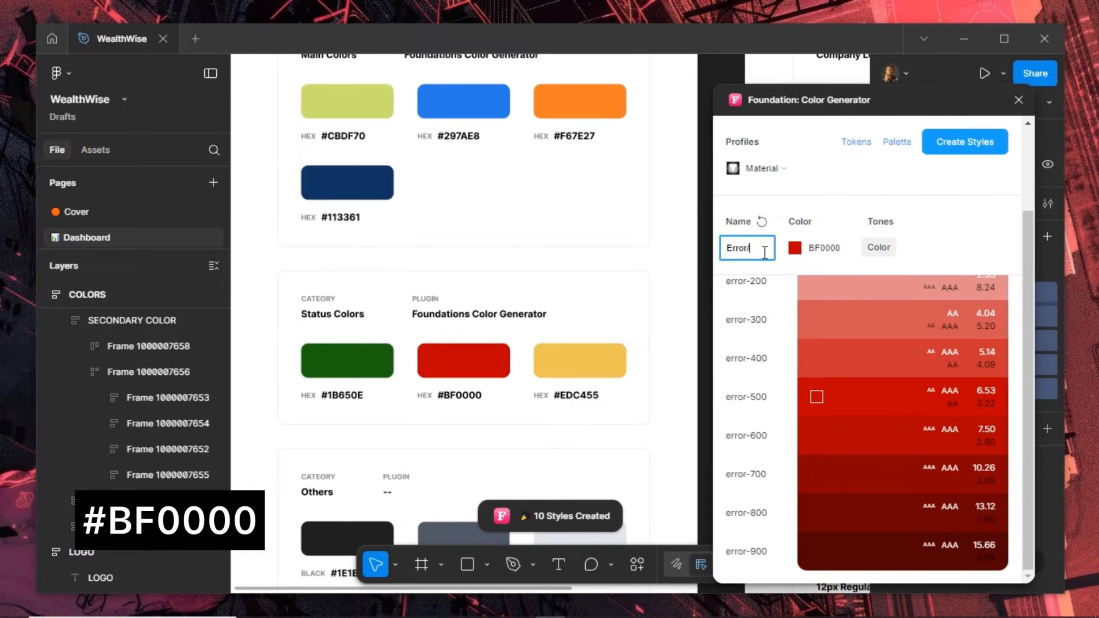
type("/")
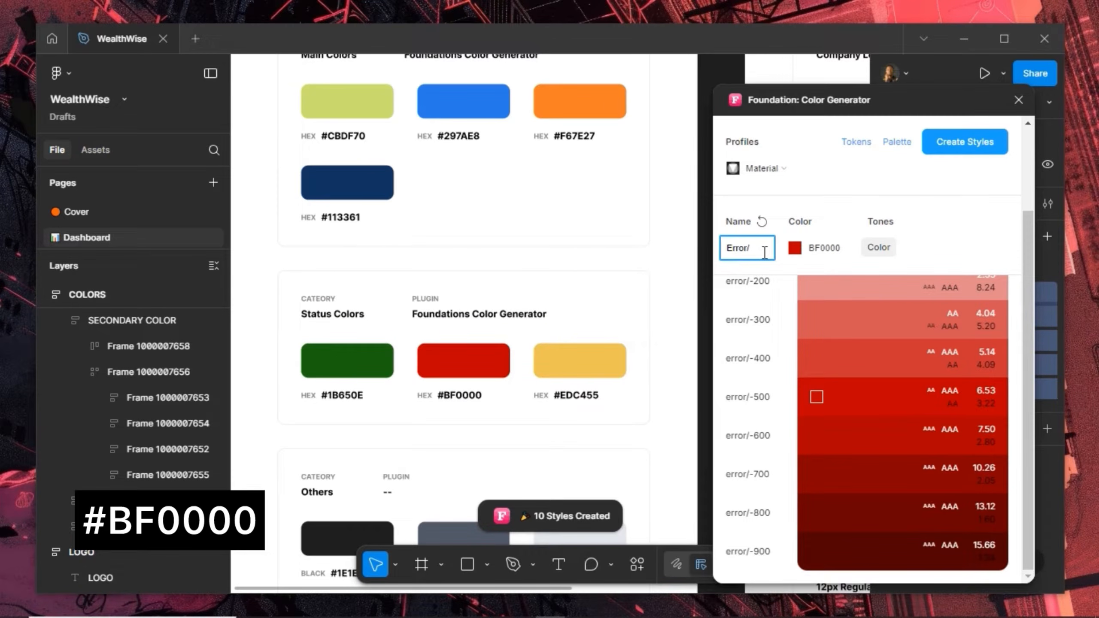
type("Can")
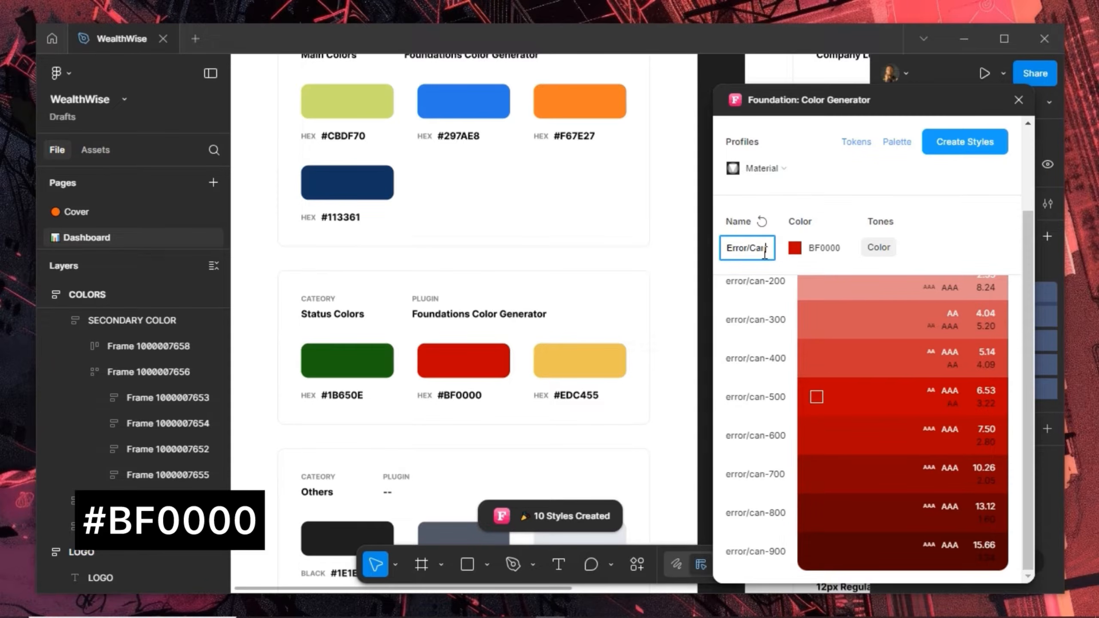
key("ctrl+a")
type("Cance")
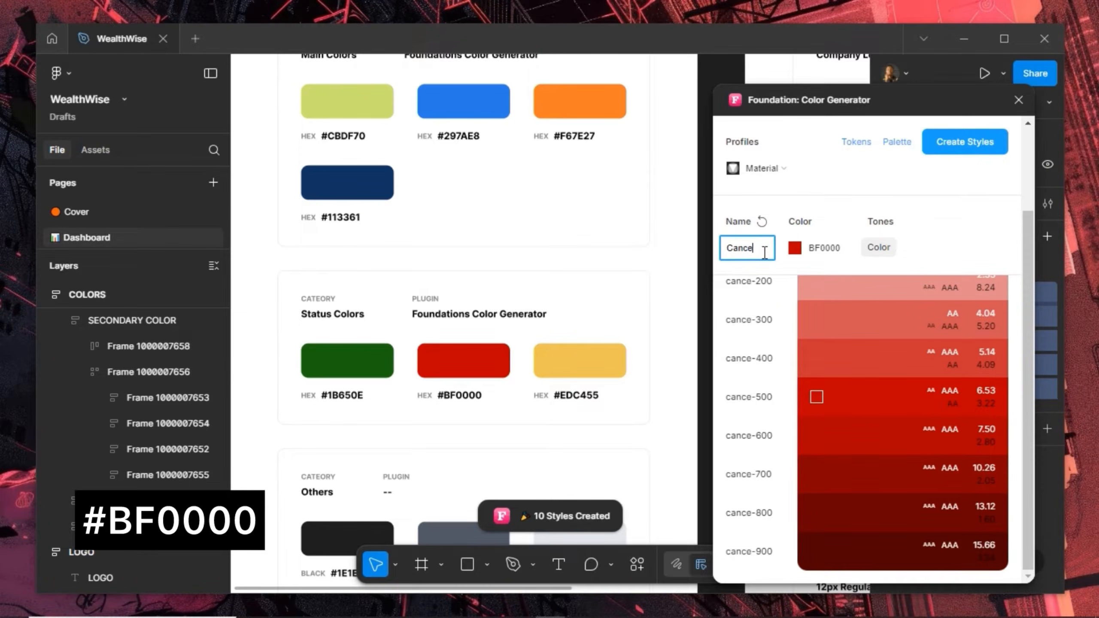
type("lled")
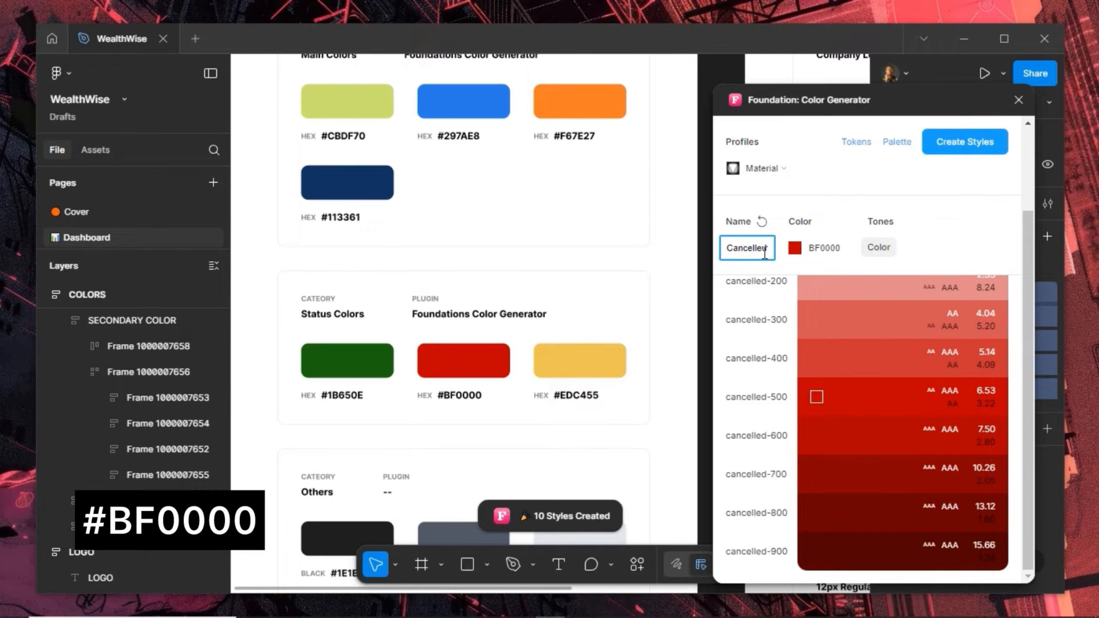
left_click(944, 147)
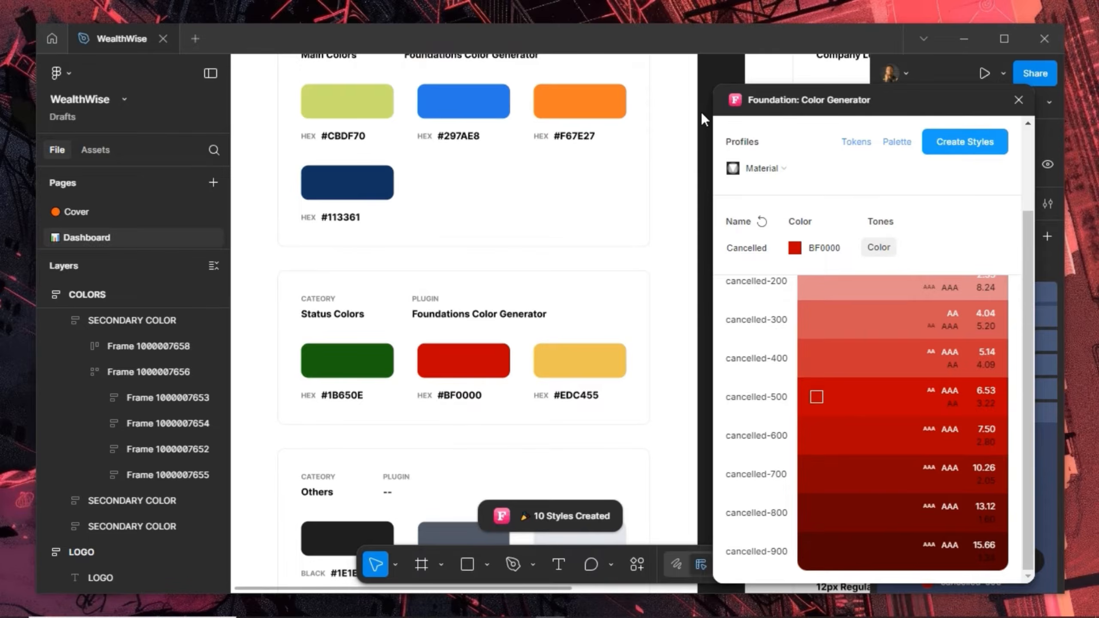
Check the Cancelled colour's hex value, leaving it unchanged
left_click_drag(911, 103, 938, 106)
left_click(824, 250)
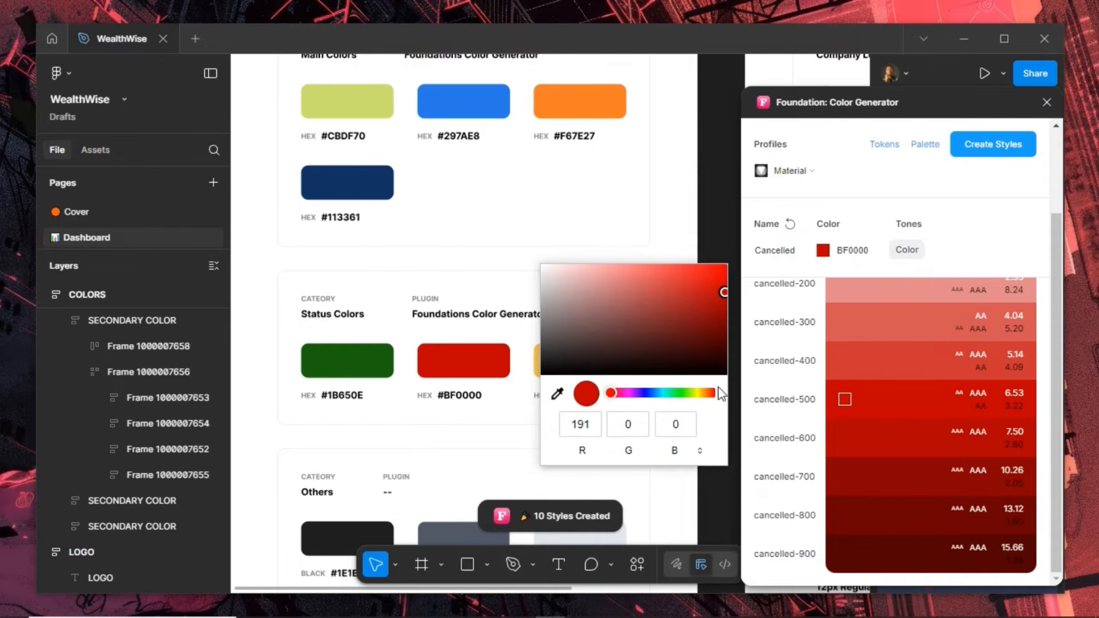
left_click(835, 103)
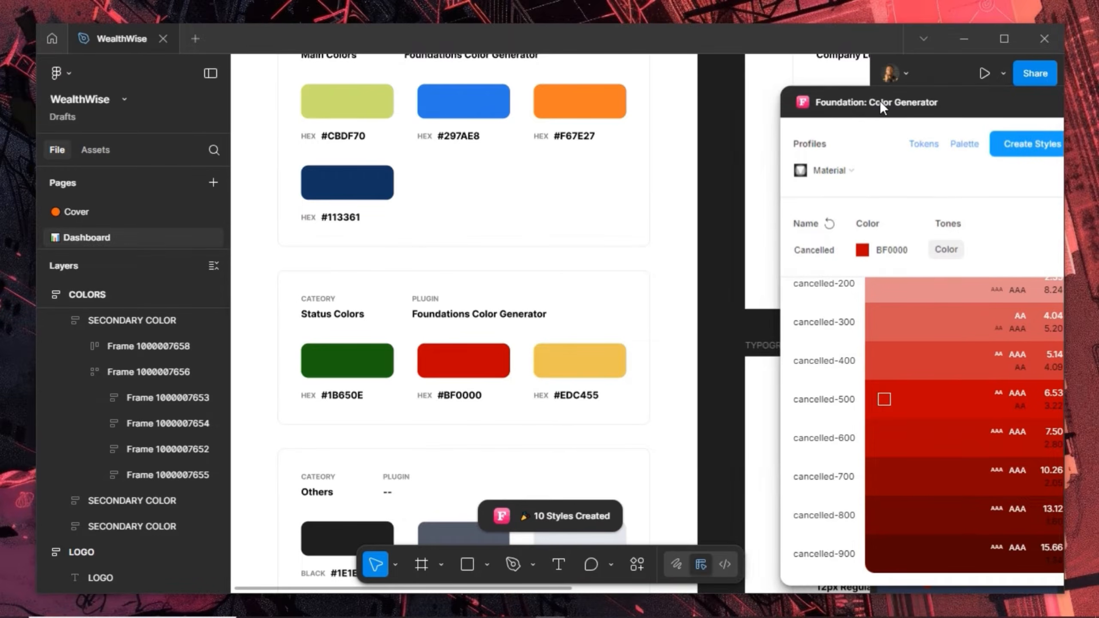
left_click(861, 251)
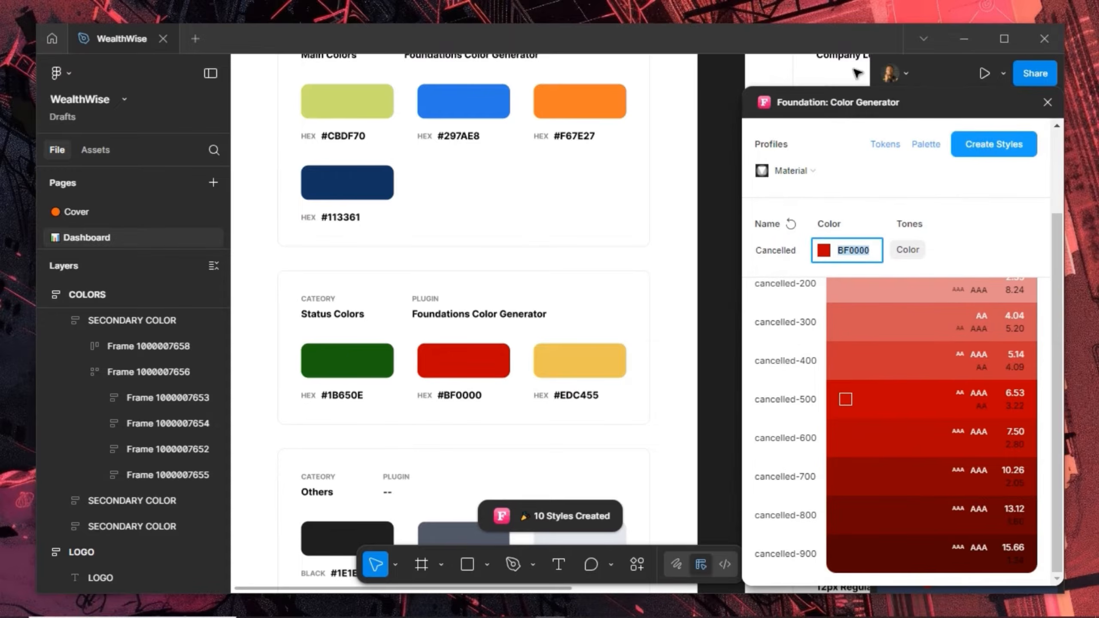
left_click(839, 104)
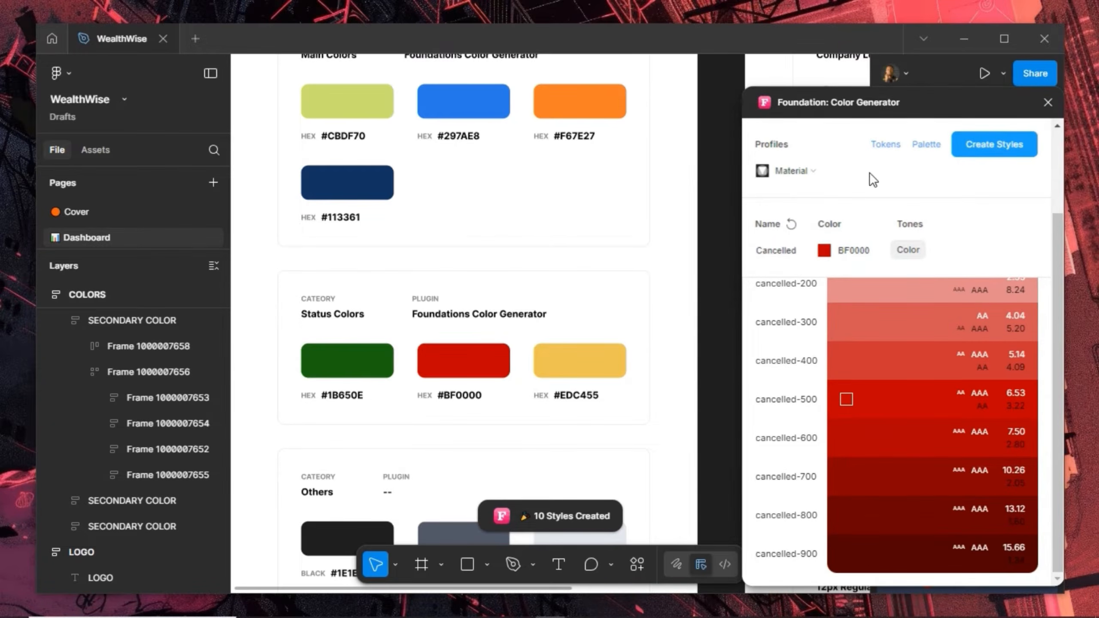
Create Warning colour styles from yellow #EDC455, then collapse the Cancelled style group
left_click(862, 252)
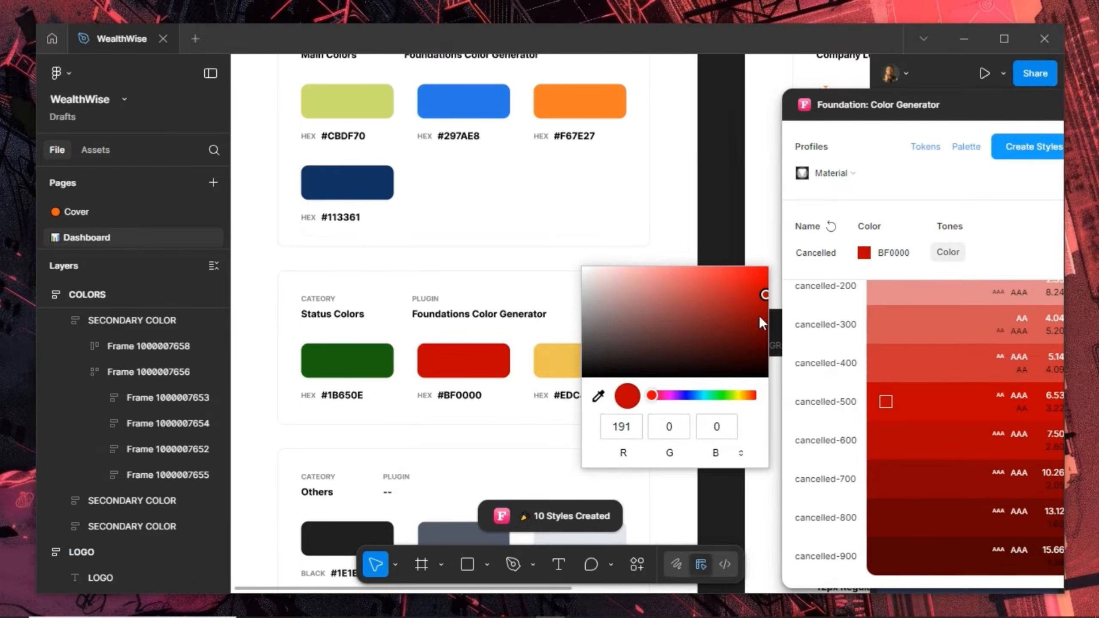
left_click(598, 396)
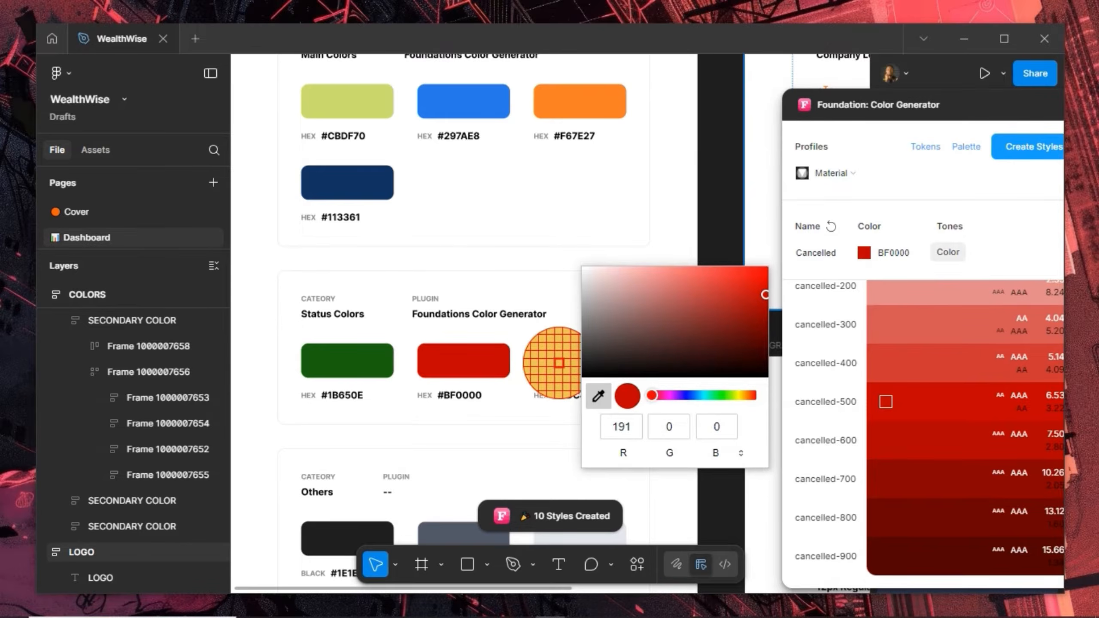
left_click(559, 362)
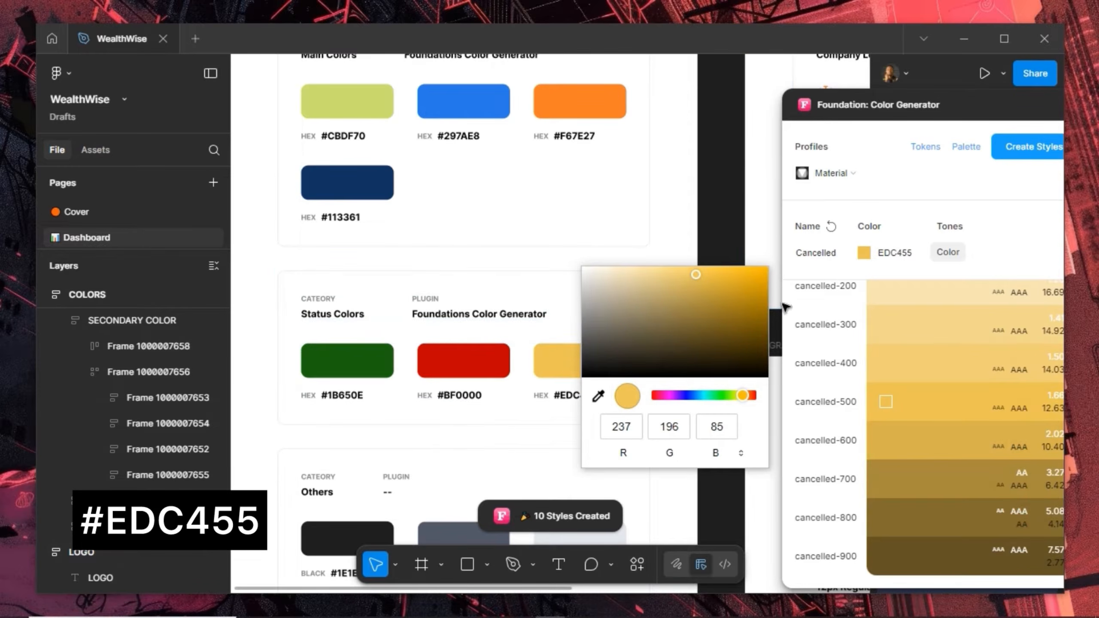
double_click(845, 253)
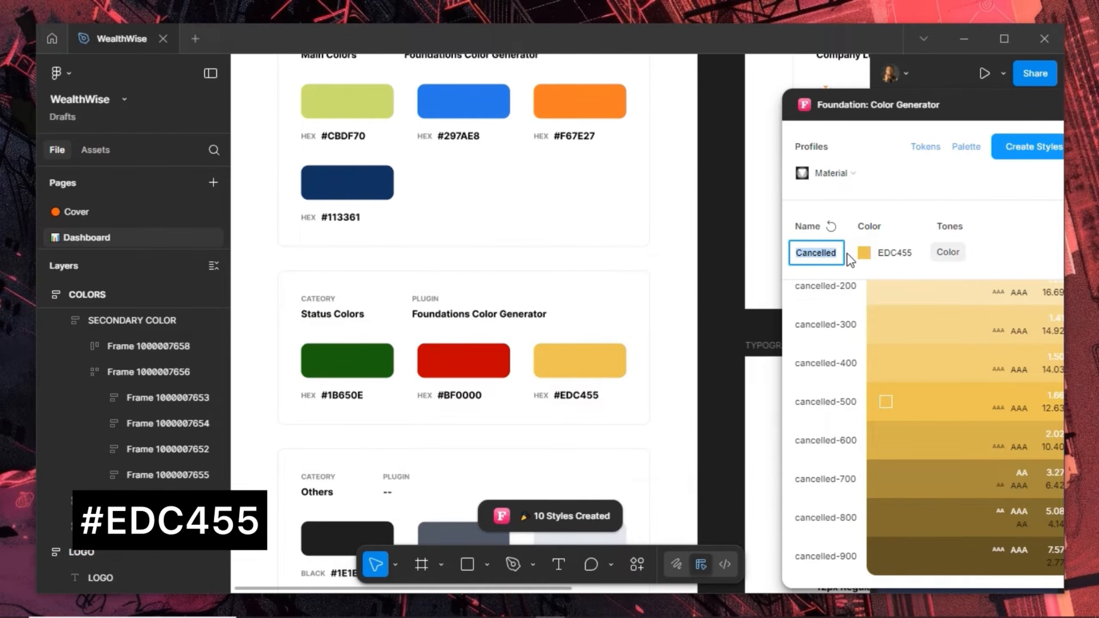
type("Warnign")
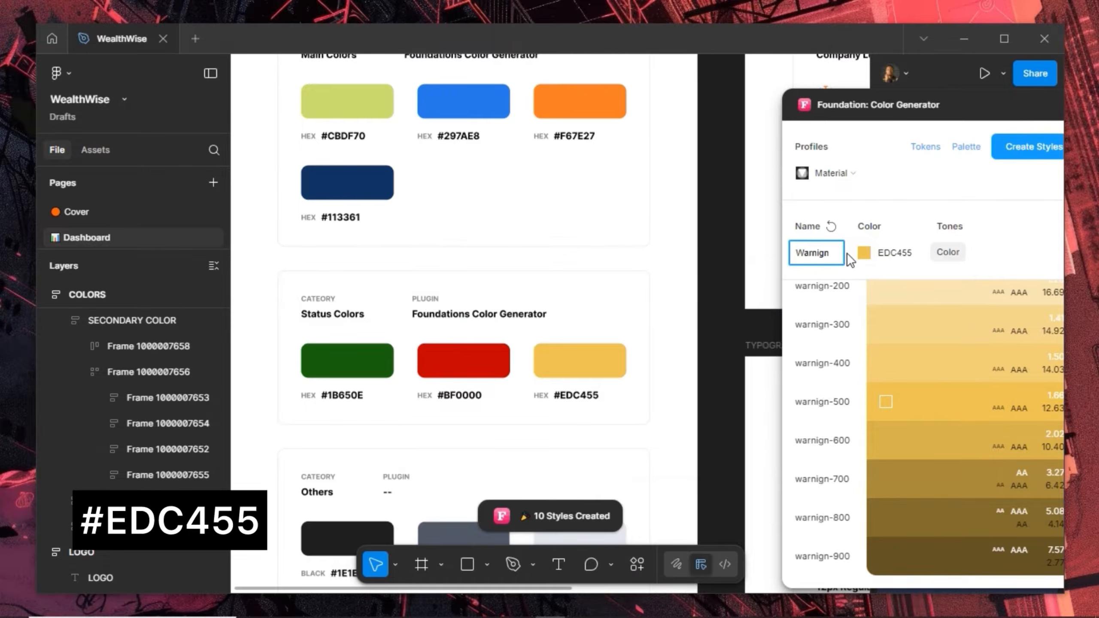
key("BackSpace")
key("BackSpace")
type("ng")
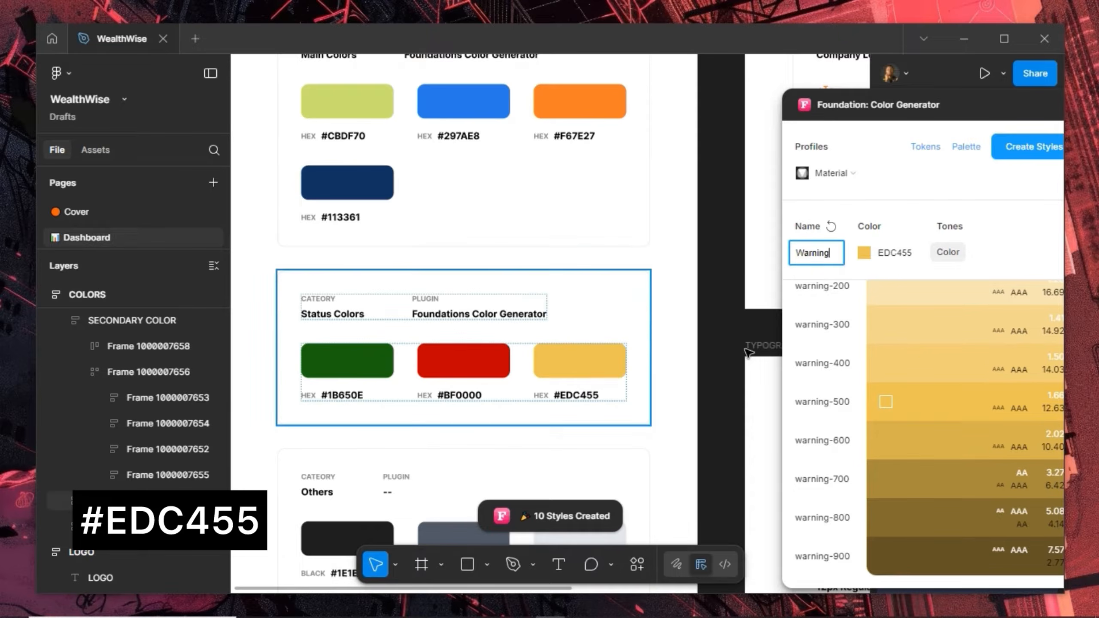
left_click(1030, 149)
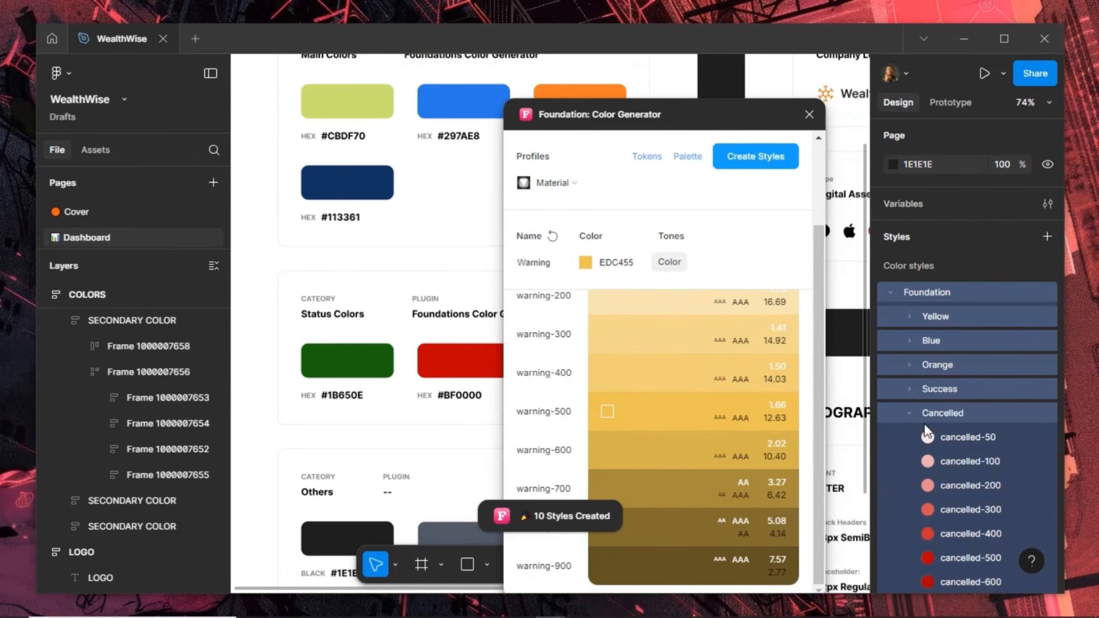
left_click(912, 412)
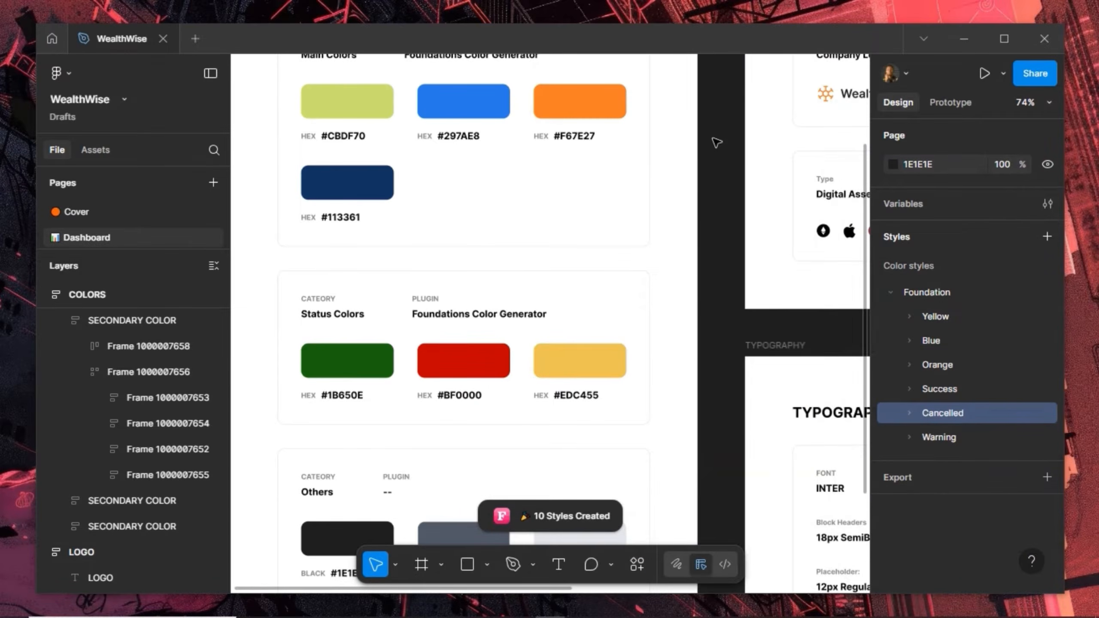
Create a colour style named Black sampled from the #1E1E1E swatch
scroll(648, 255, "down", 5)
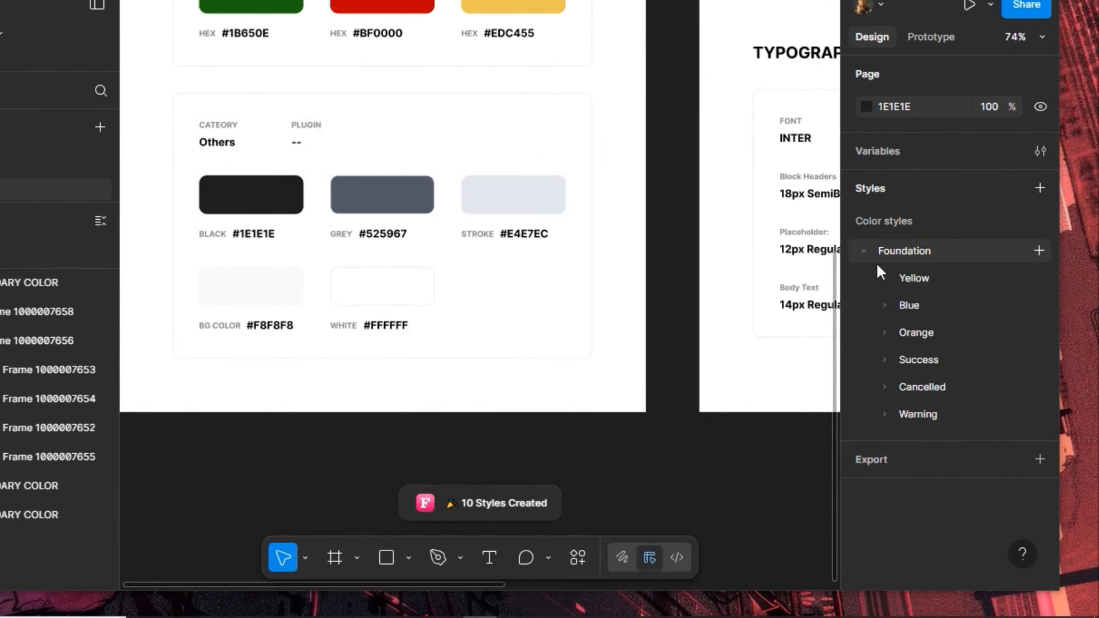
left_click(863, 252)
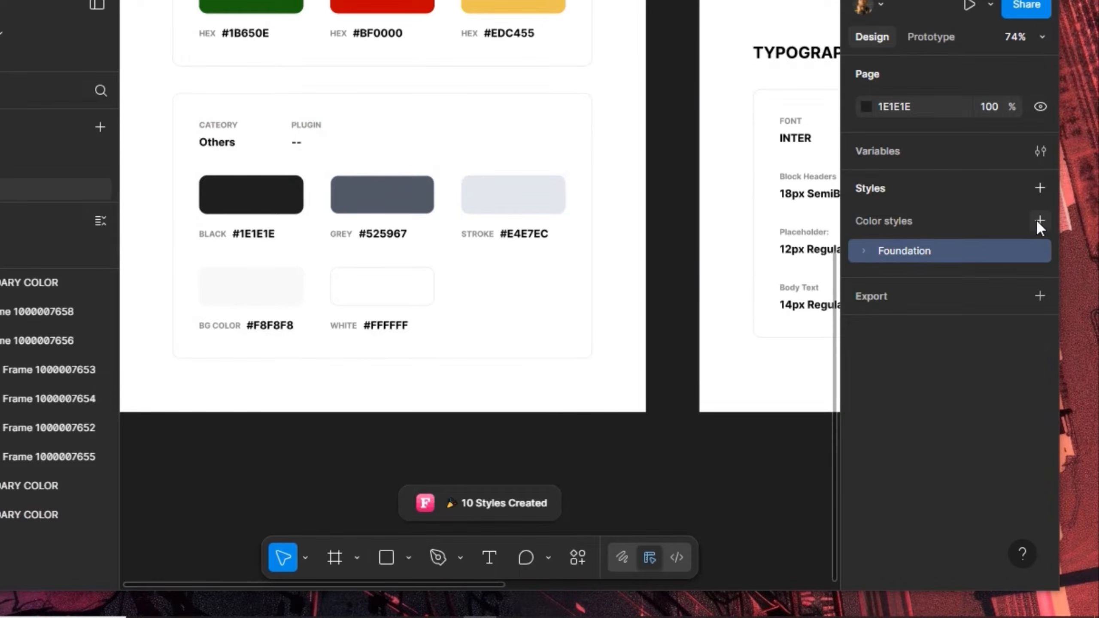
left_click(1036, 222)
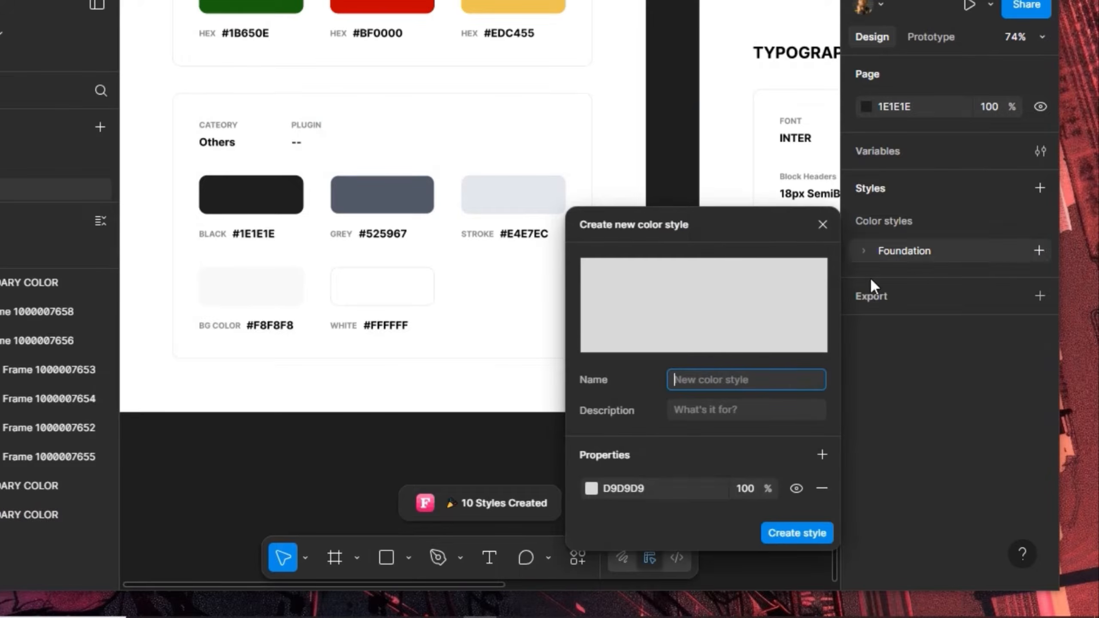
left_click(592, 488)
left_click(373, 410)
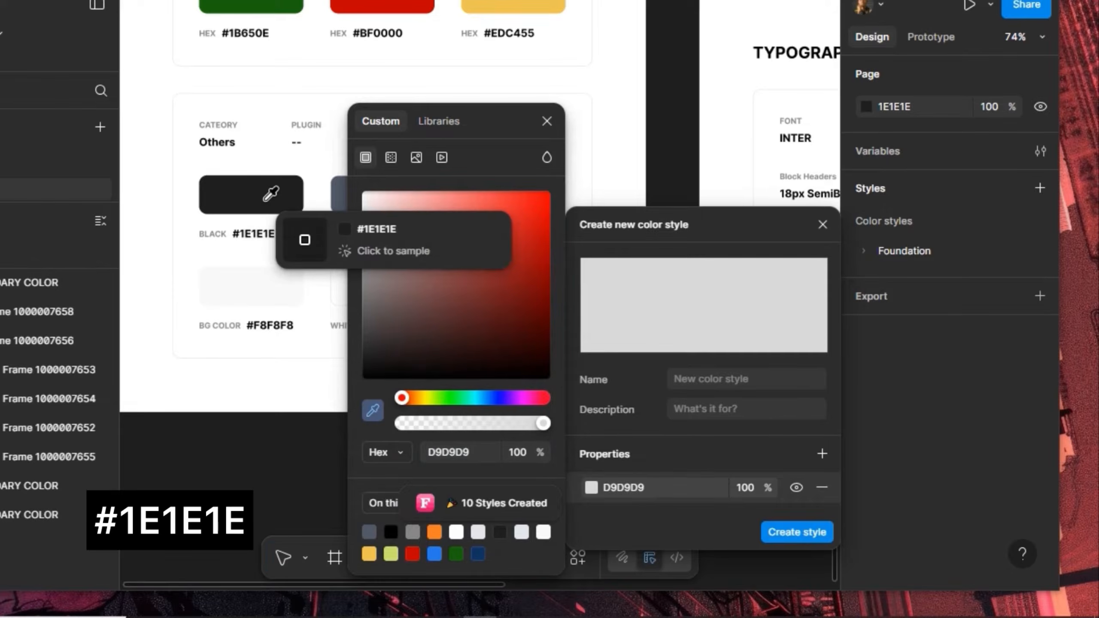
left_click(265, 199)
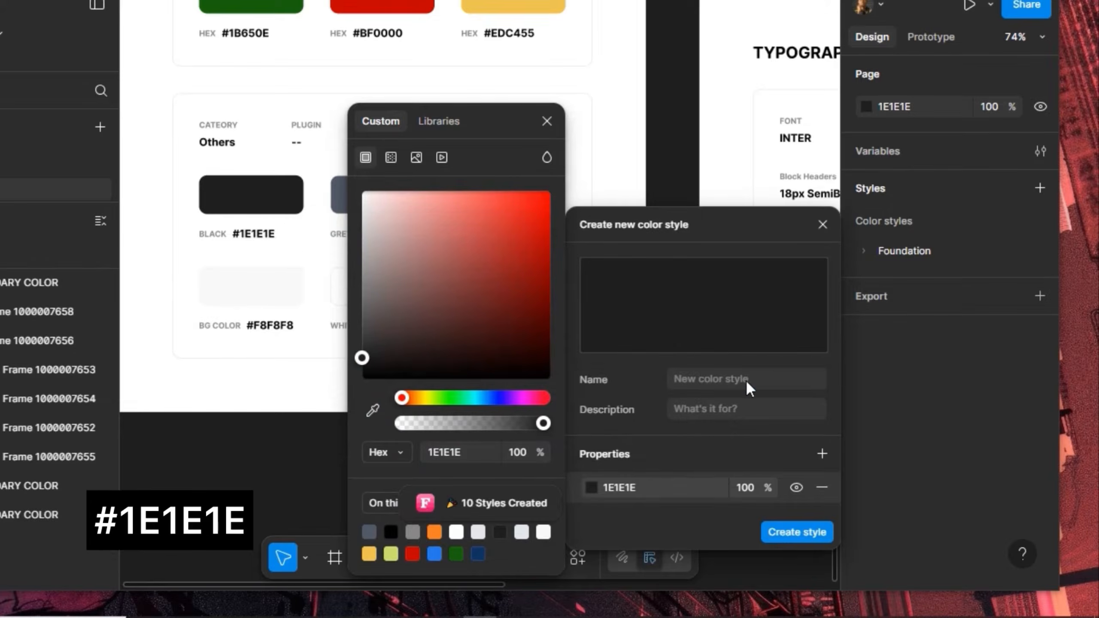
left_click(745, 380)
type("Blac")
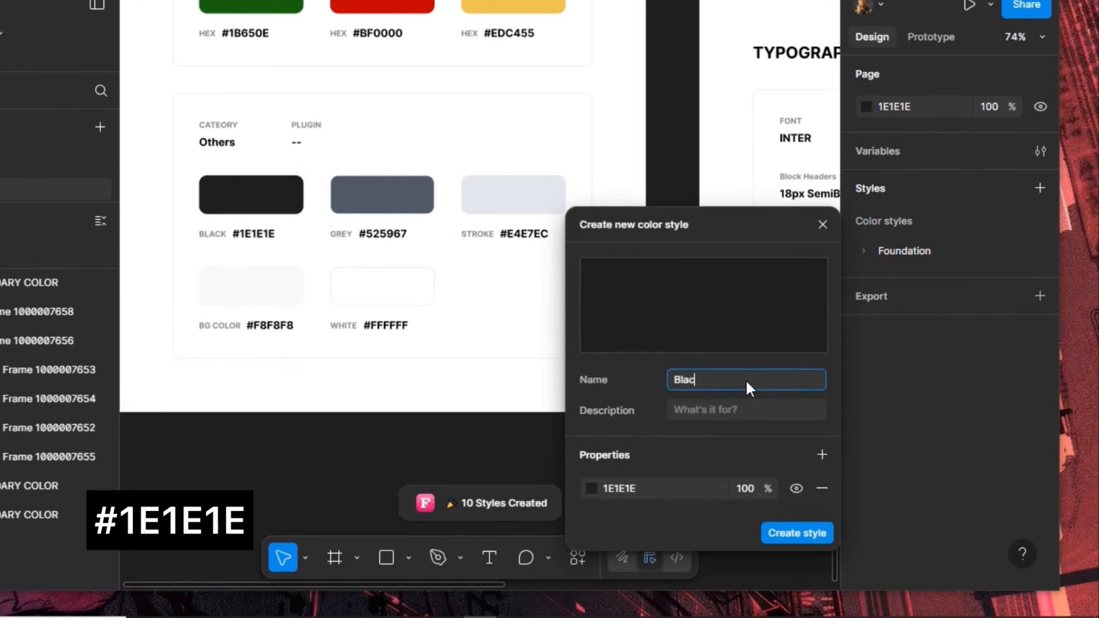
type("k")
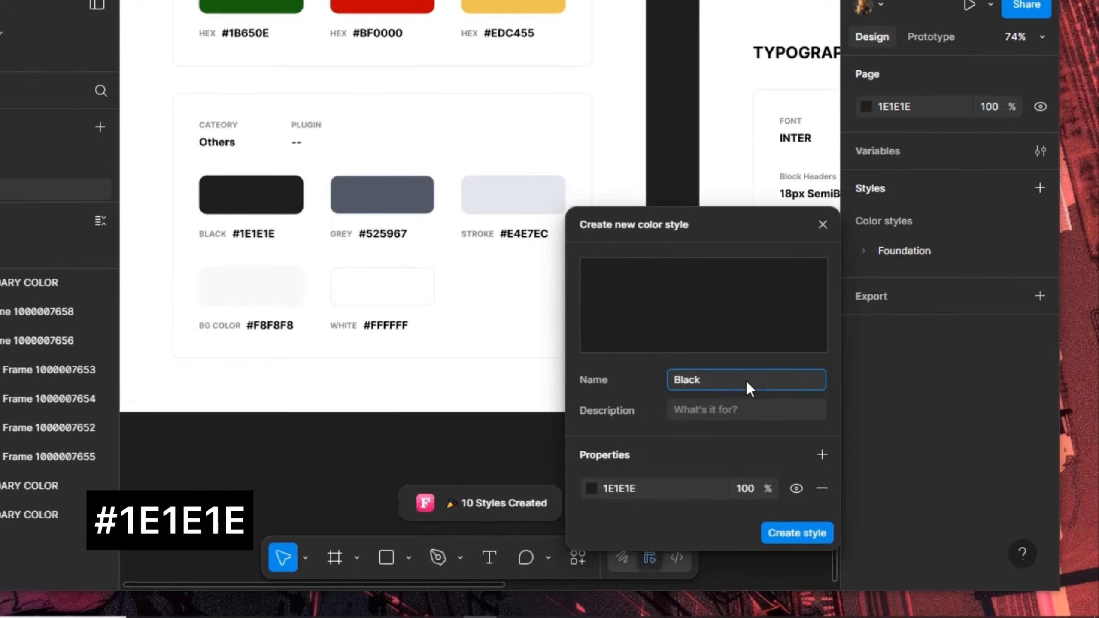
left_click(785, 523)
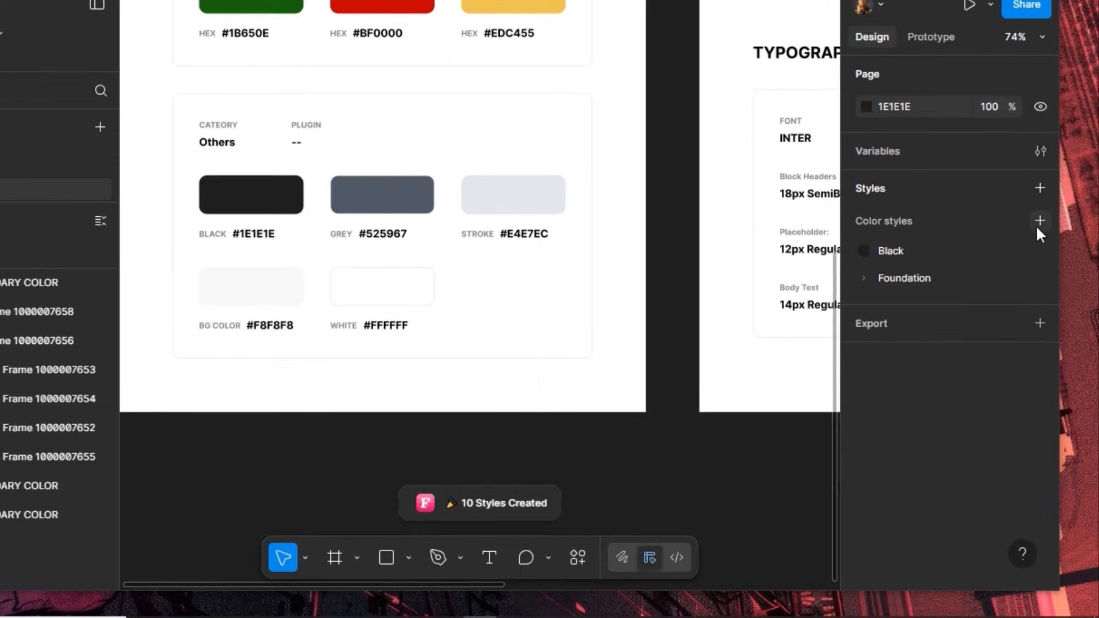
Eyedrop the #525967 GREY swatch into another new style and name it Grey
left_click(1039, 220)
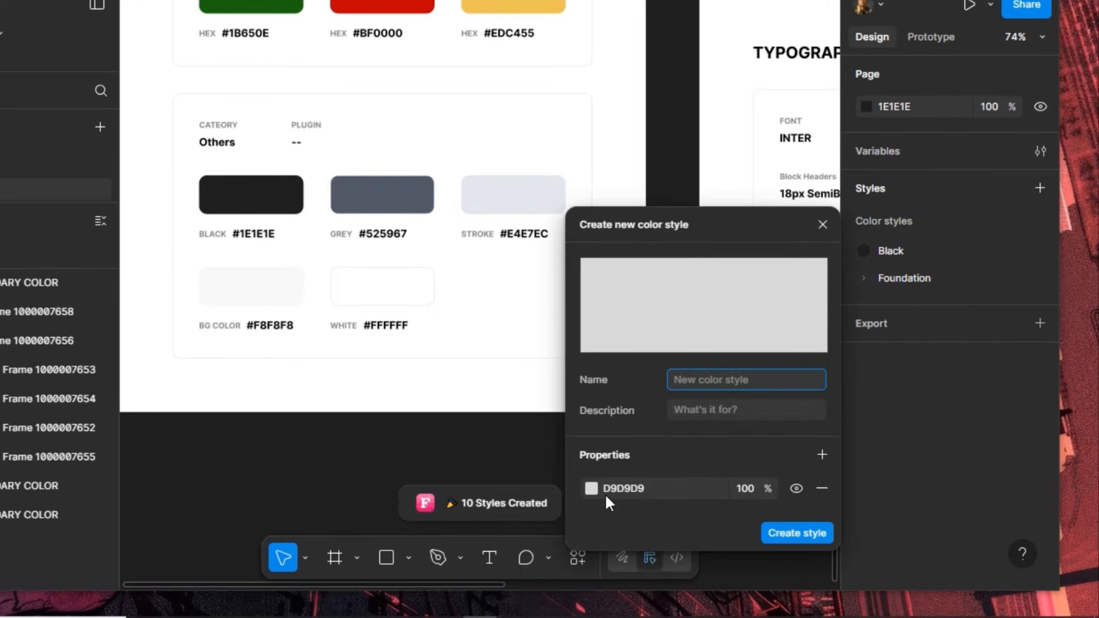
left_click(591, 488)
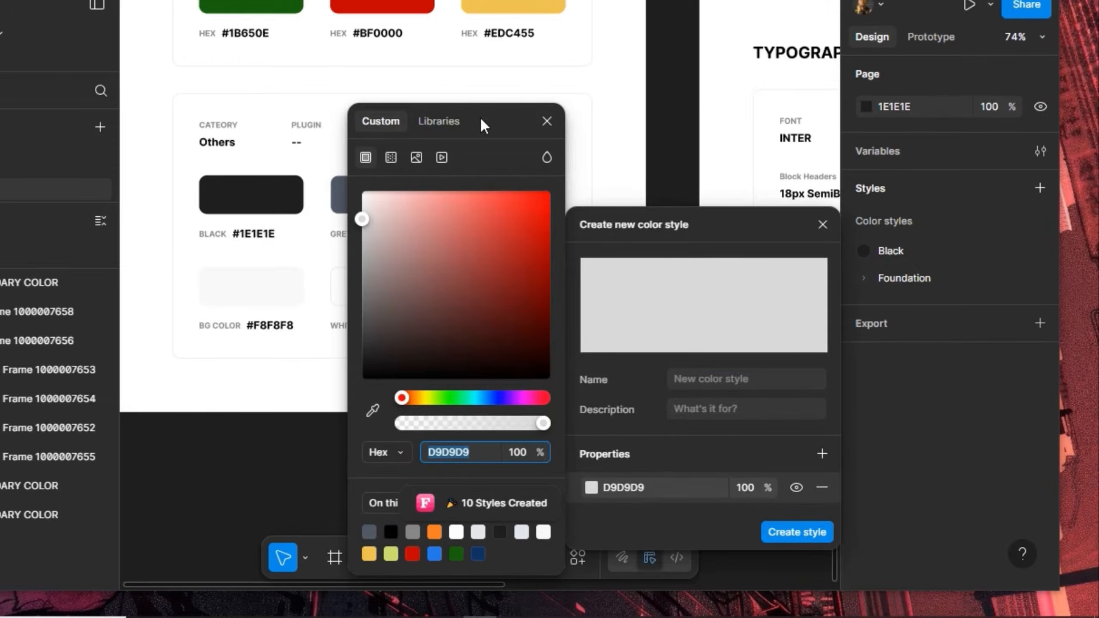
left_click_drag(479, 117, 157, 153)
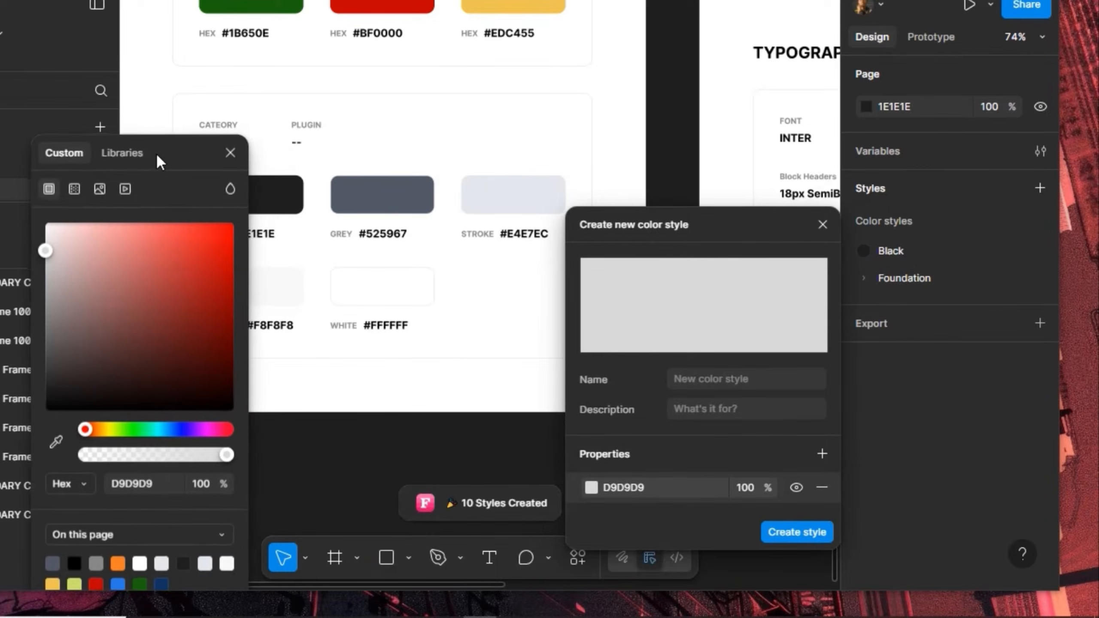
left_click(53, 441)
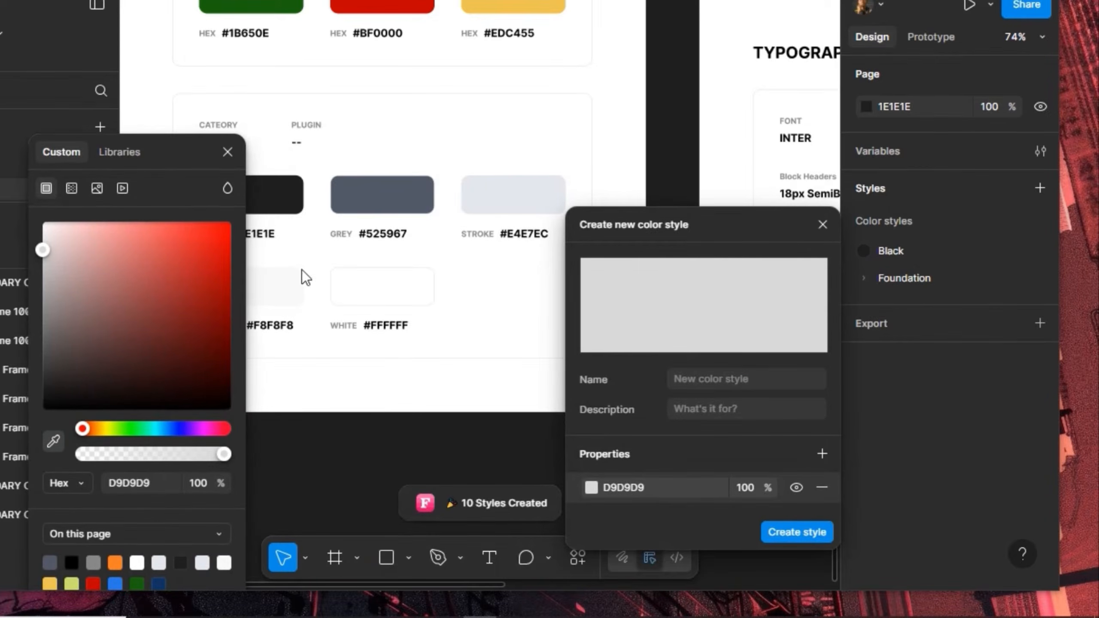
left_click(397, 189)
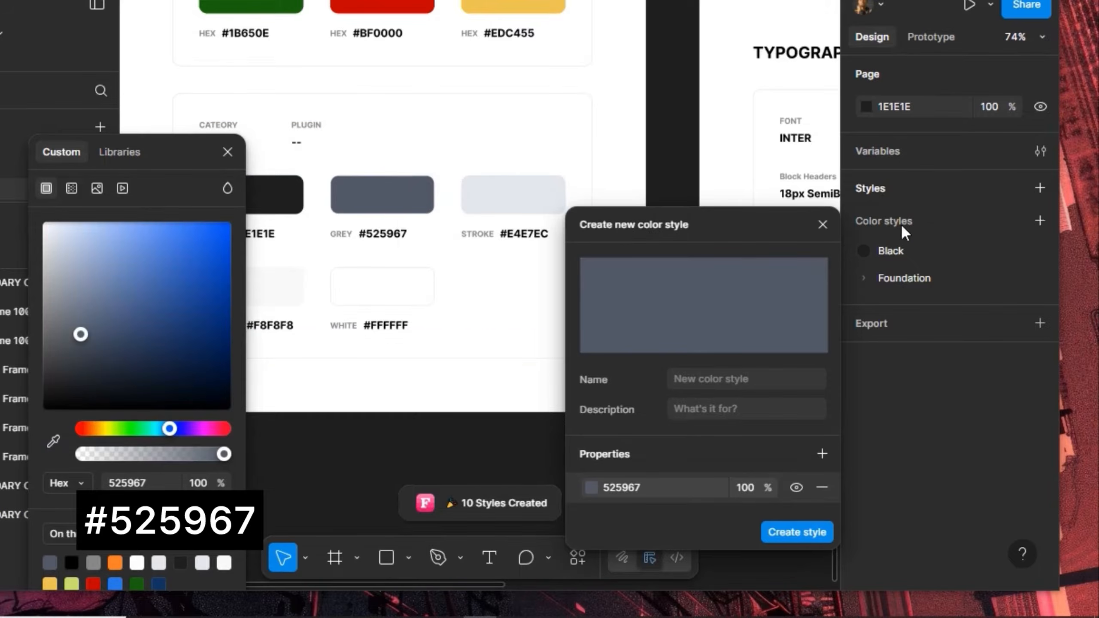
left_click(739, 377)
type("Grey")
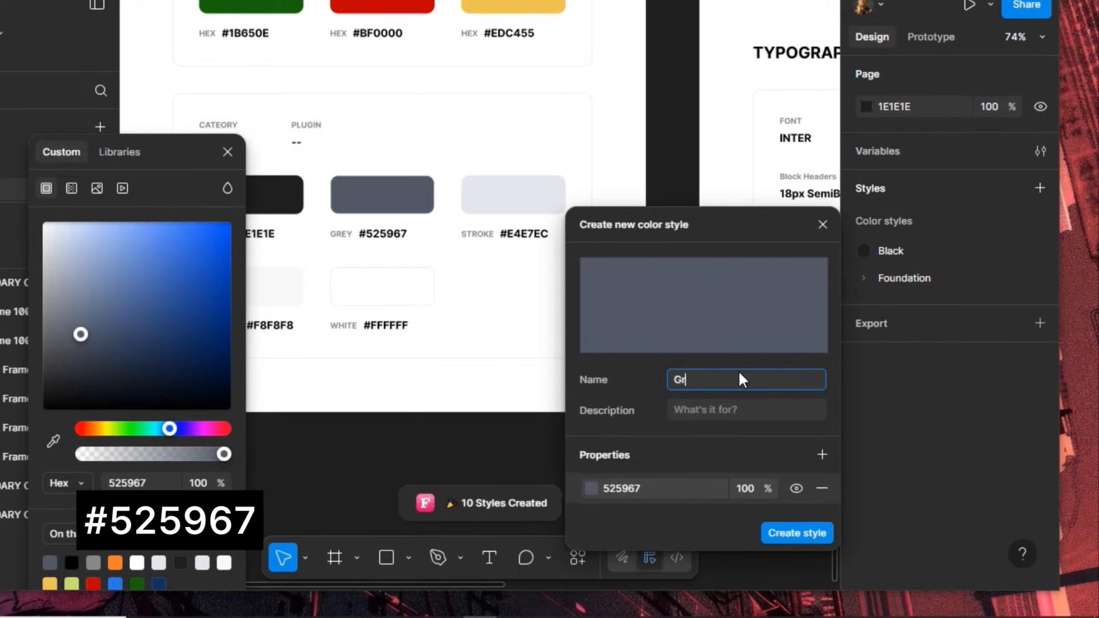
left_click(798, 533)
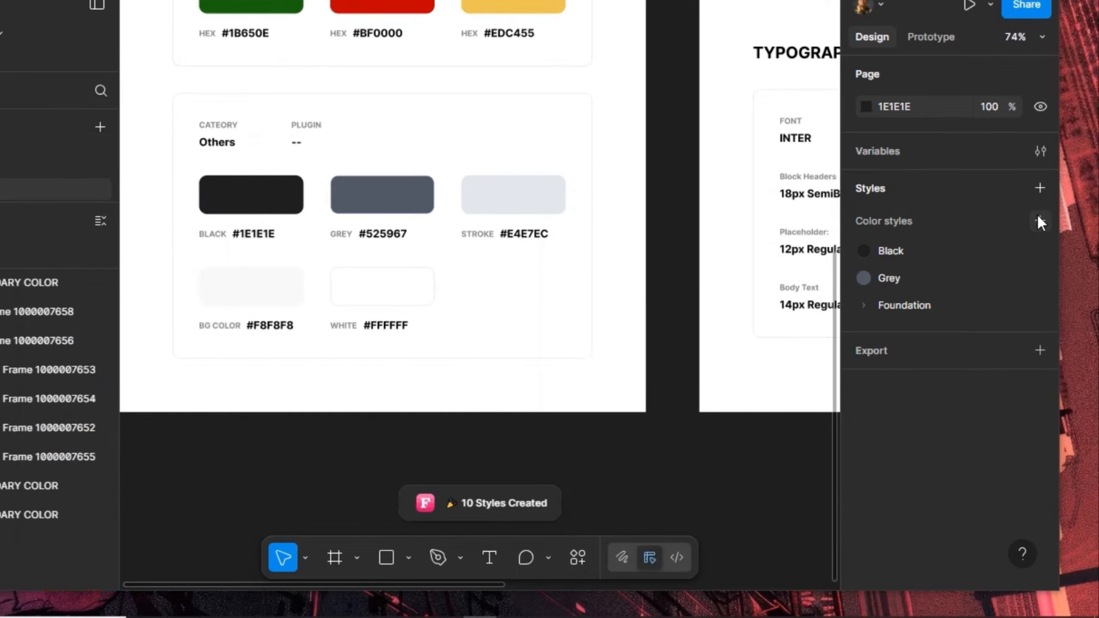
Create a Stroke colour style sampled from the #E4E7EC swatch
left_click(1039, 220)
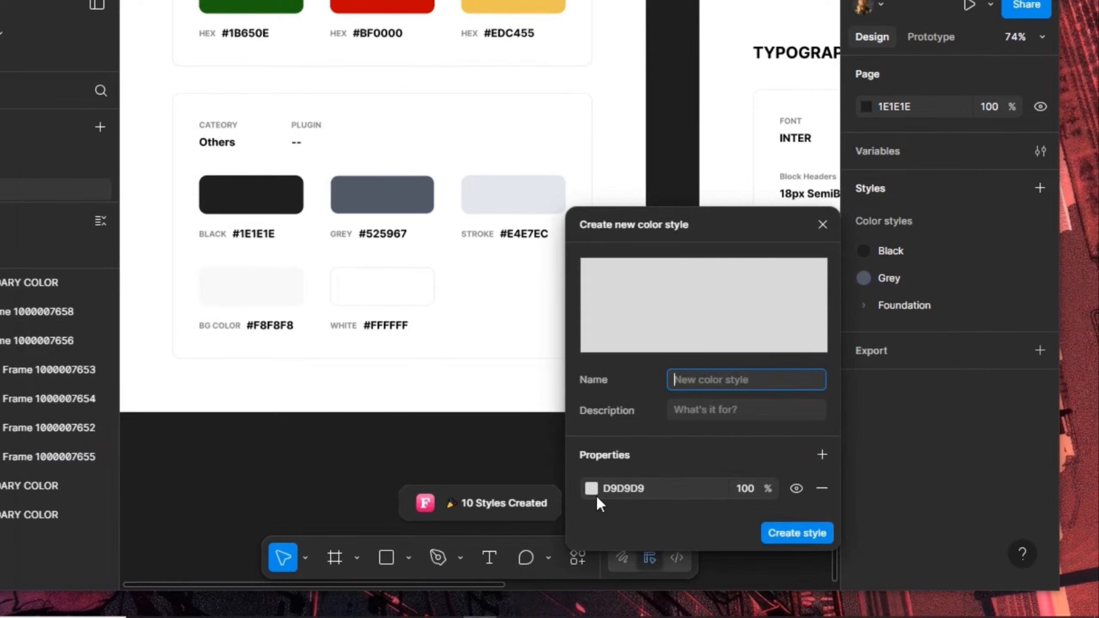
left_click(592, 489)
left_click_drag(500, 127, 260, 143)
left_click(132, 427)
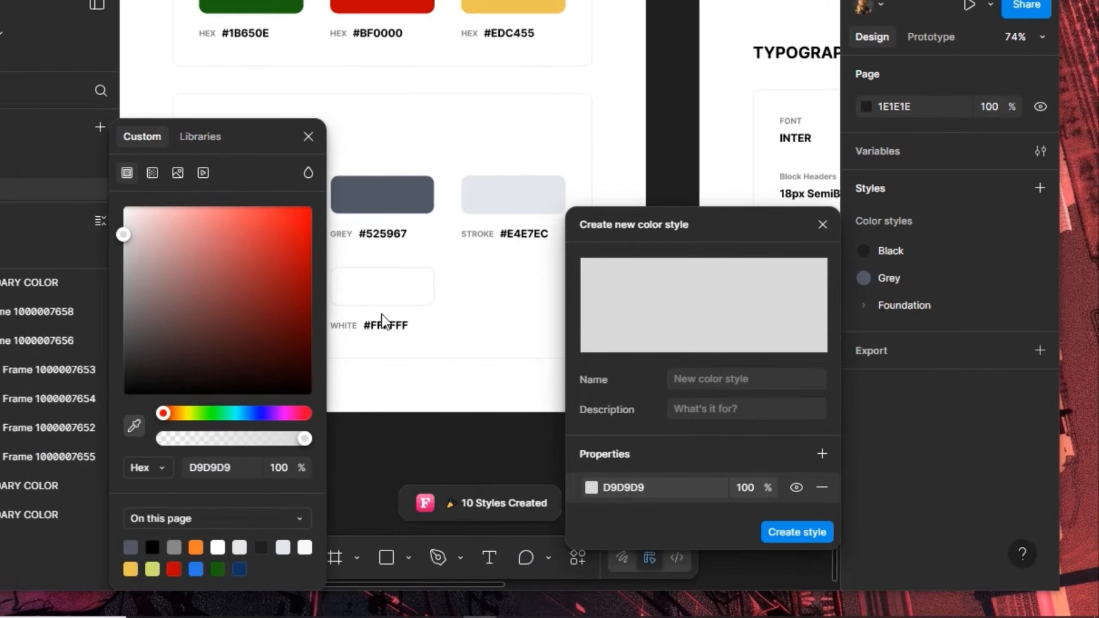
left_click(496, 196)
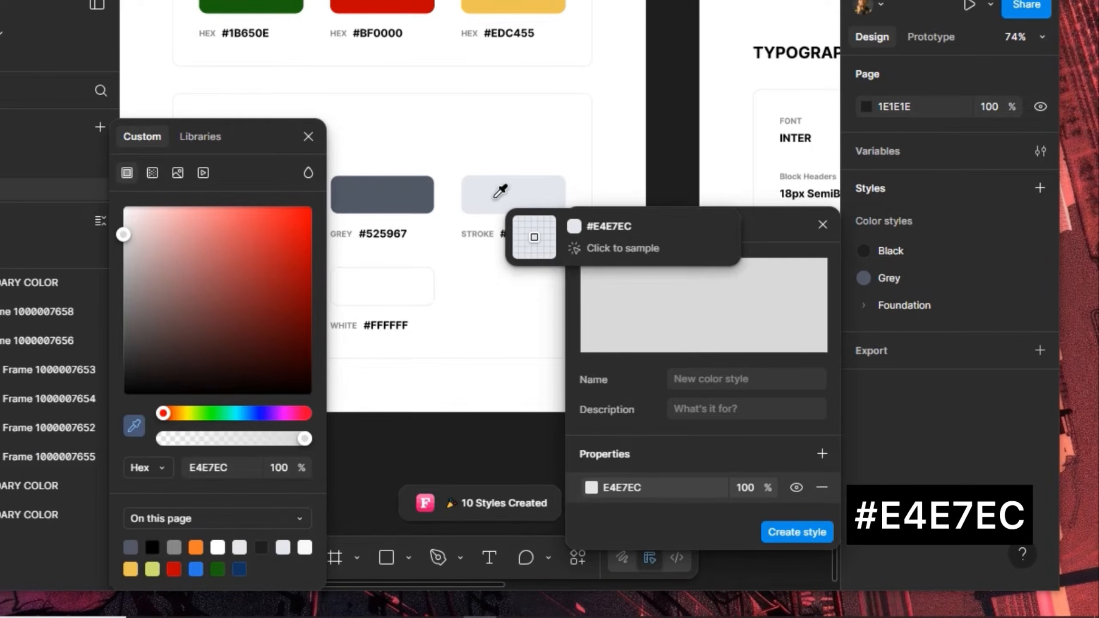
left_click(694, 382)
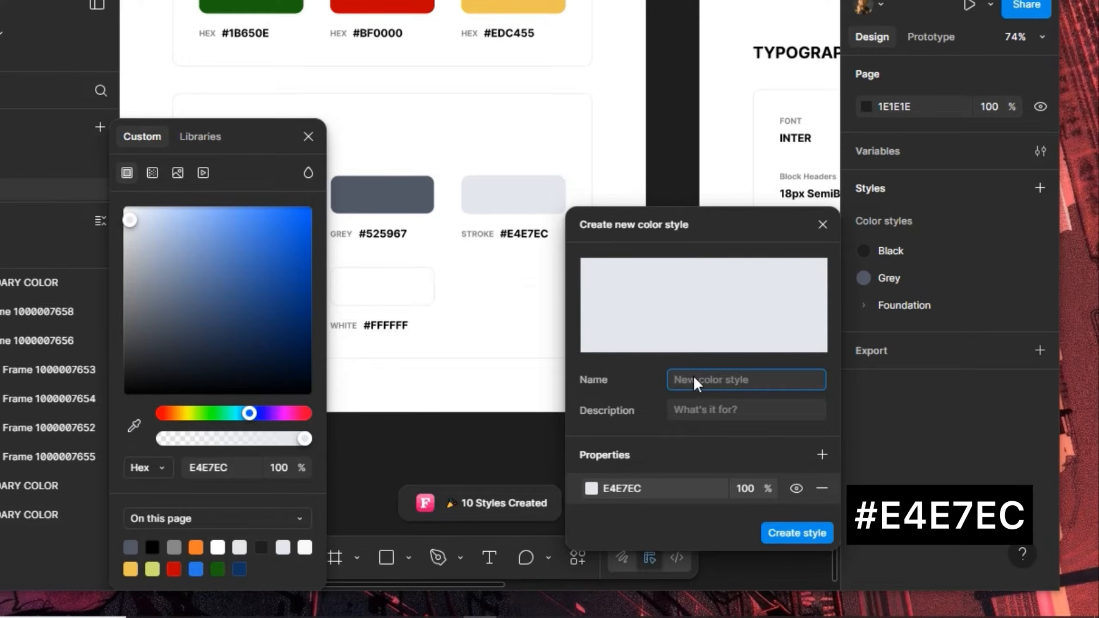
type("Sr")
left_click(784, 529)
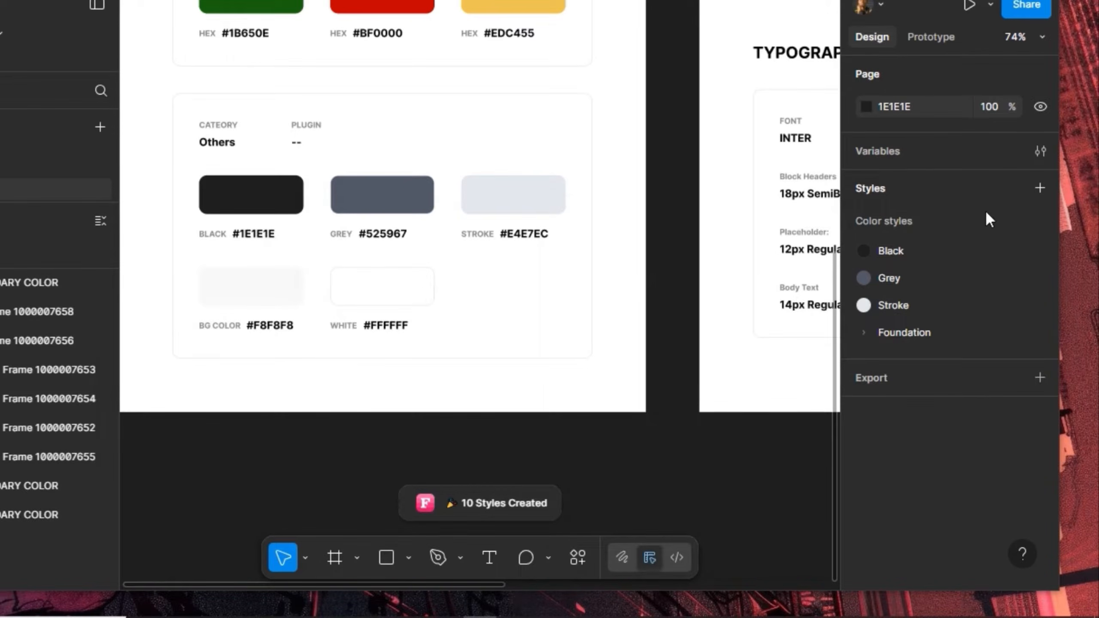
Create a BG Color colour style sampled from the #F8F8F8 swatch
left_click(1039, 221)
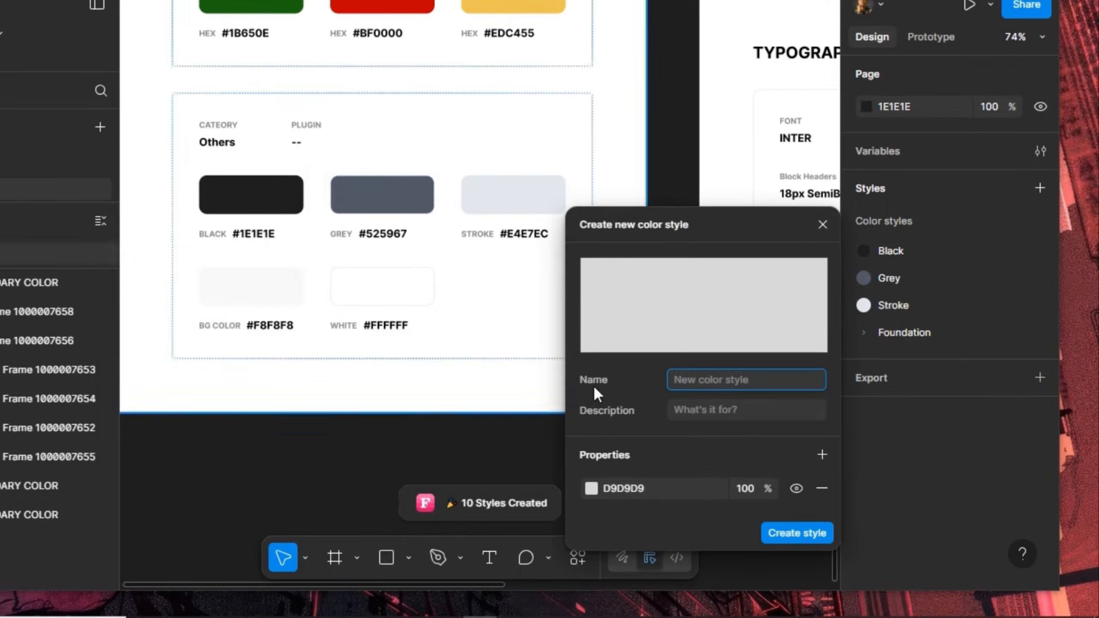
left_click(592, 488)
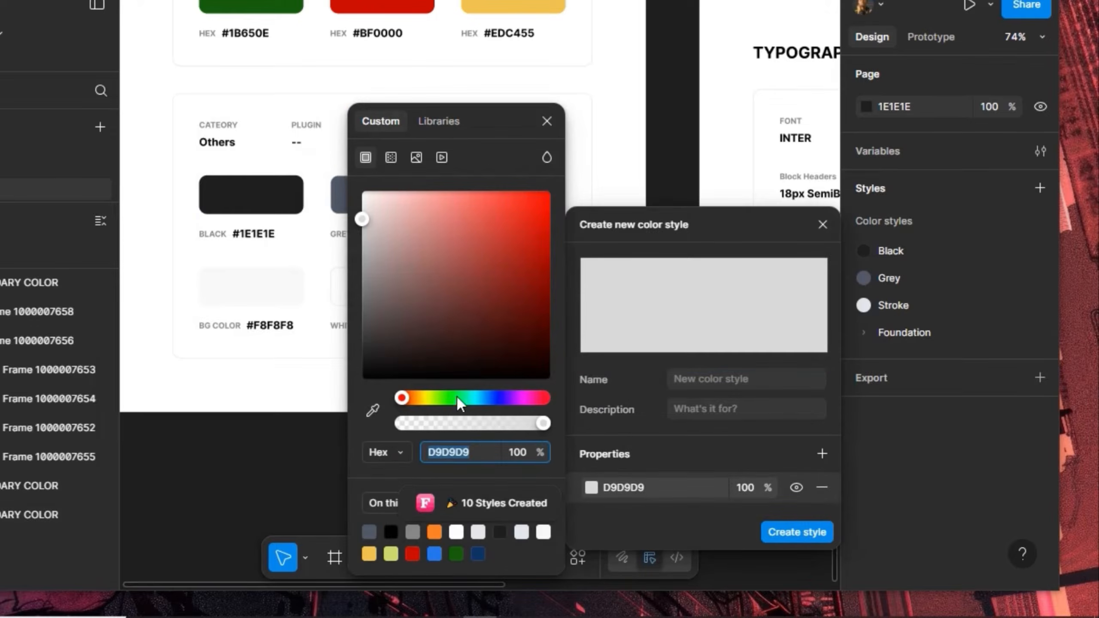
left_click(374, 409)
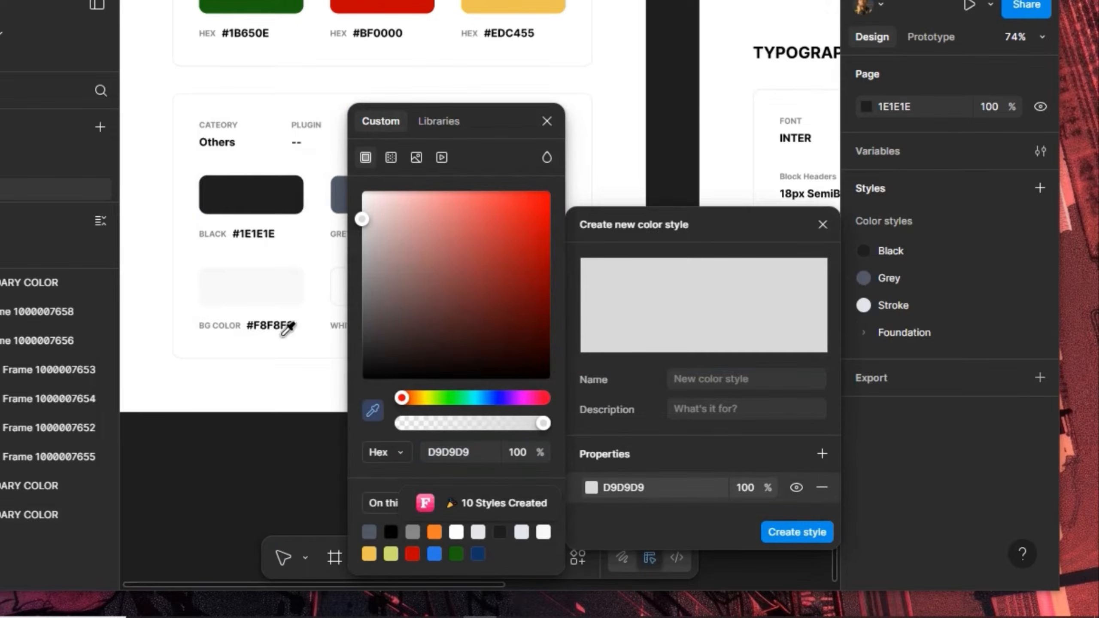
left_click(260, 288)
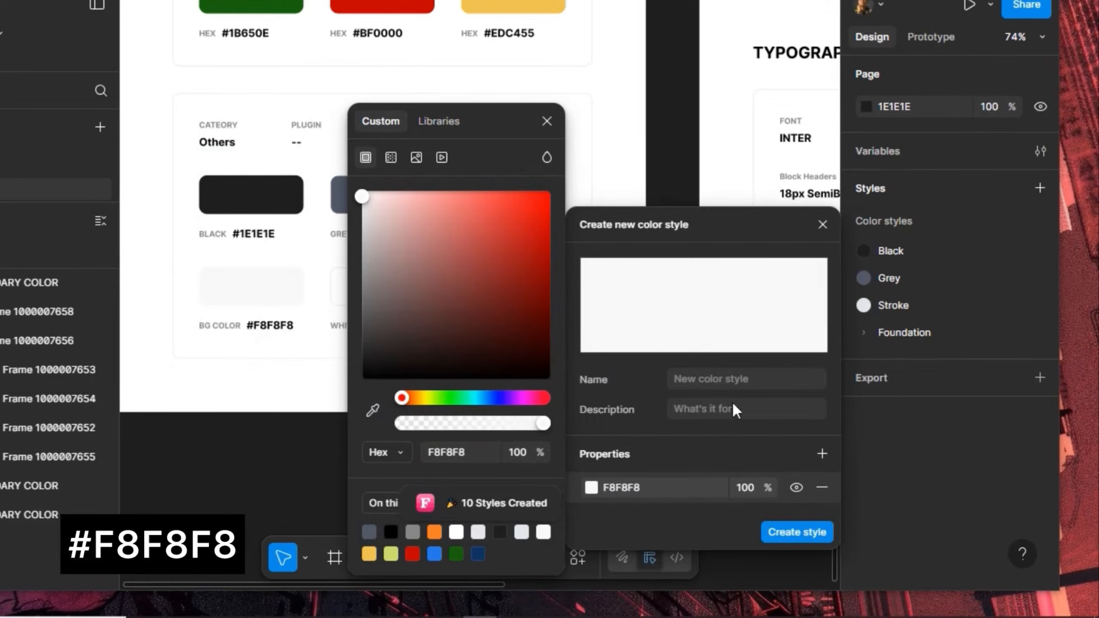
left_click(731, 378)
type("BG Color")
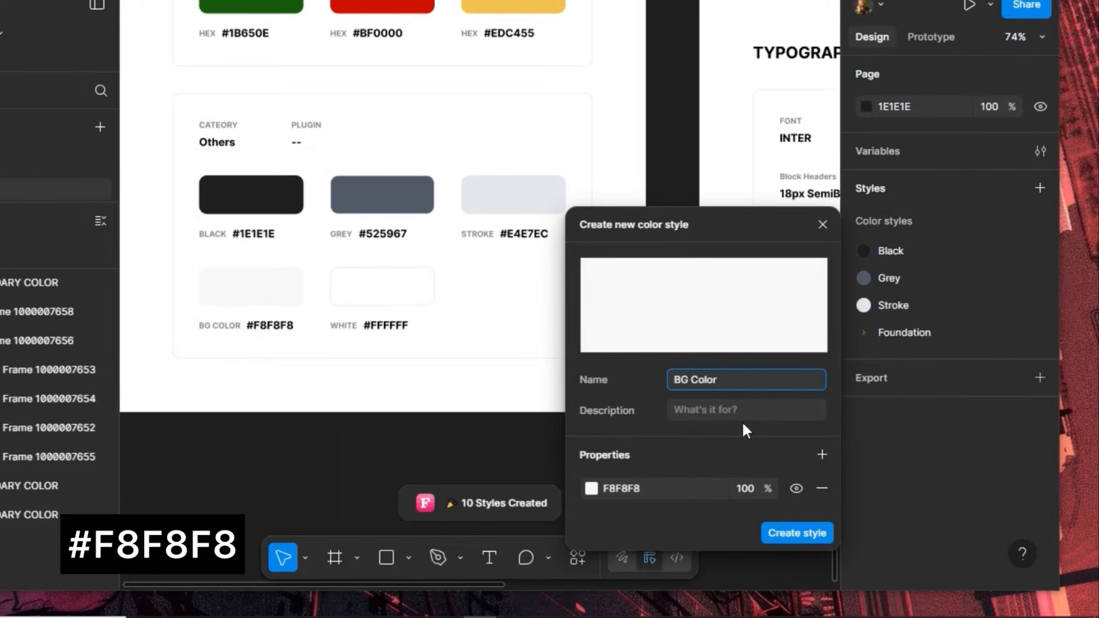
left_click(782, 532)
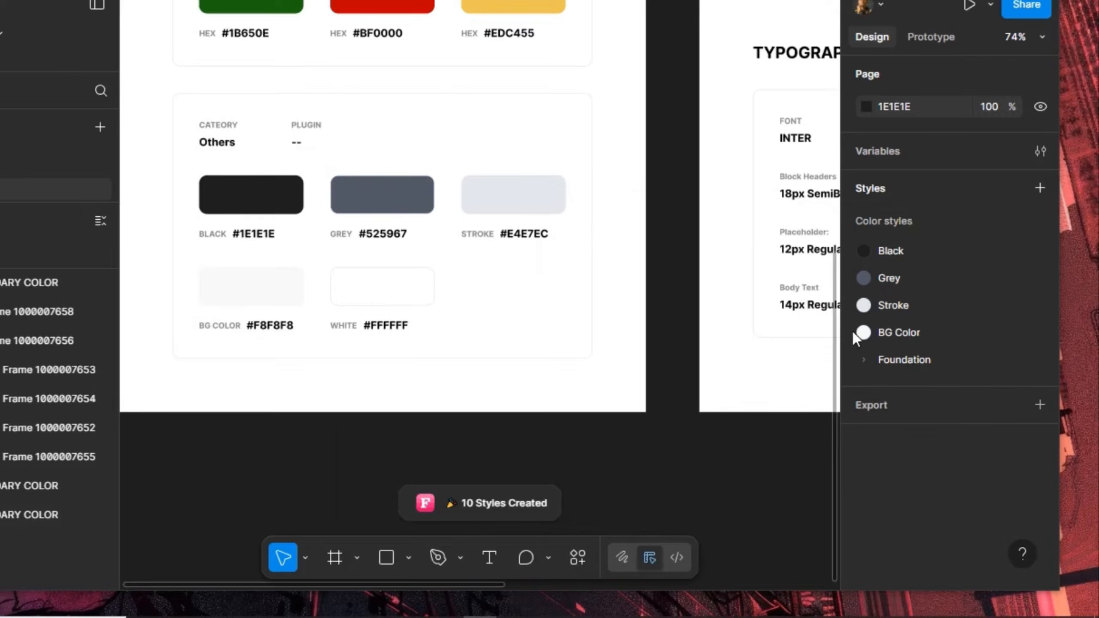
Create a White colour style with the value FFFFFF
left_click(1040, 221)
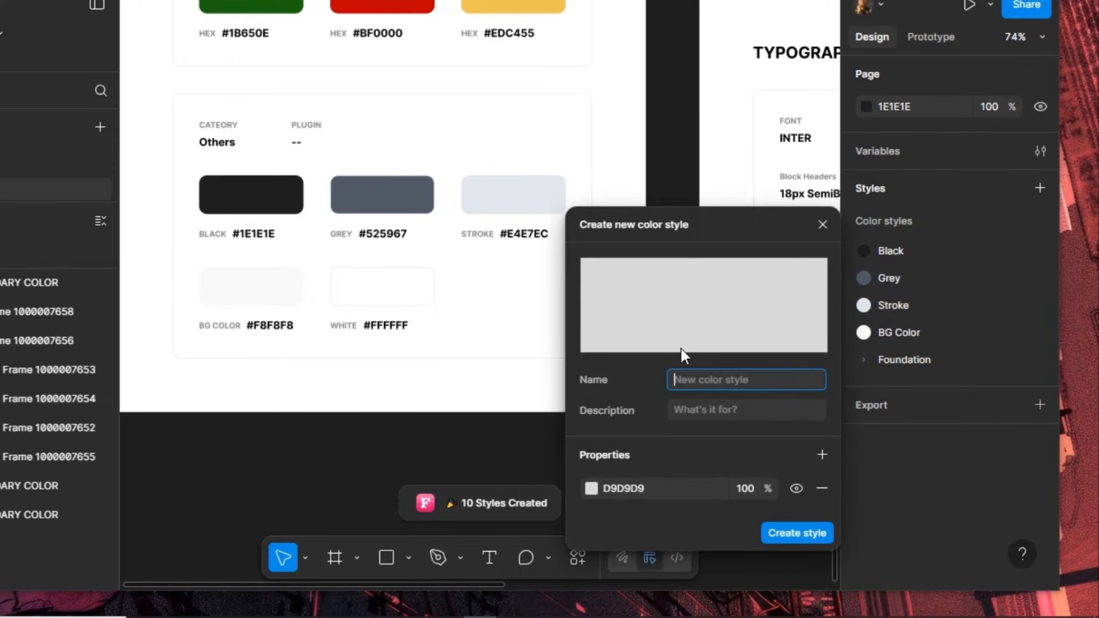
type("White")
left_click(661, 484)
type("FFFFFF")
key("Return")
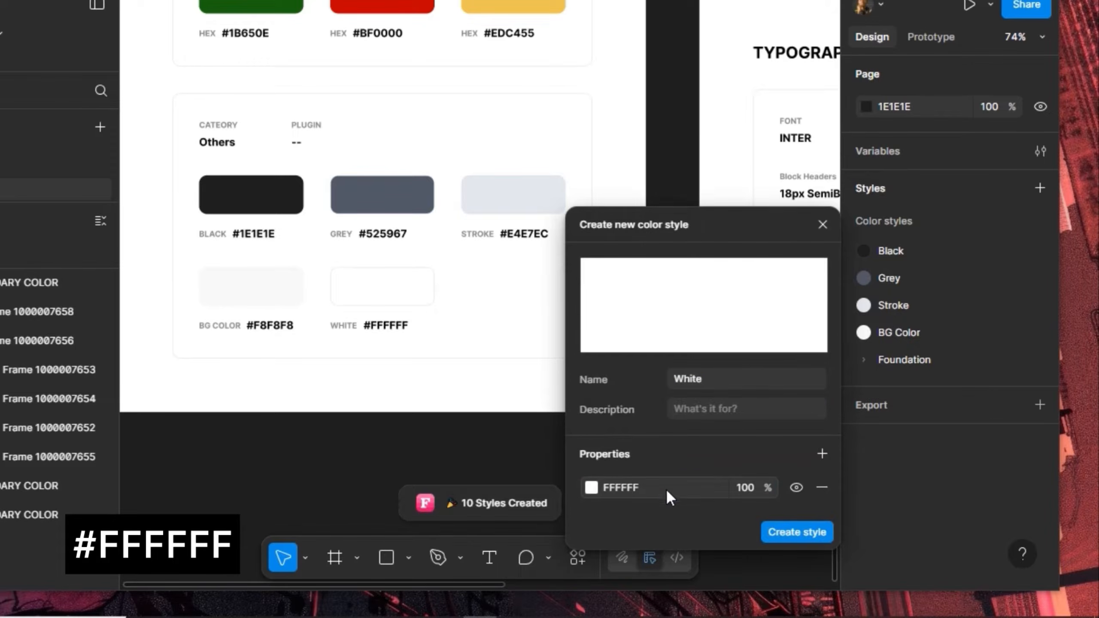
left_click(772, 531)
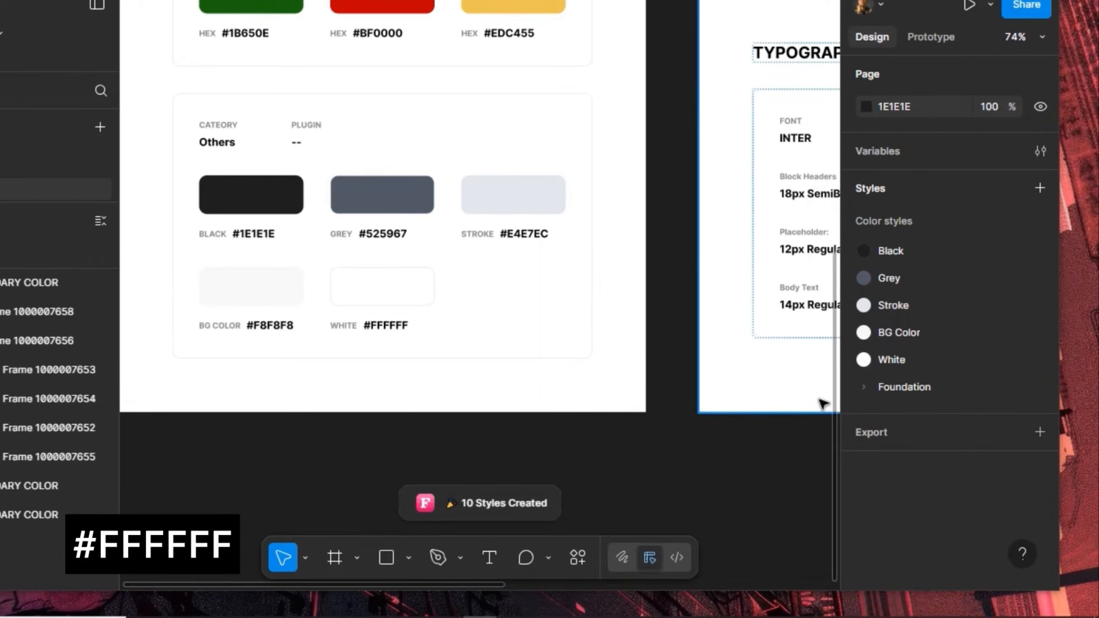
Zoom out with Shift+1 and pan to empty canvas to place a new frame
key("shift+1")
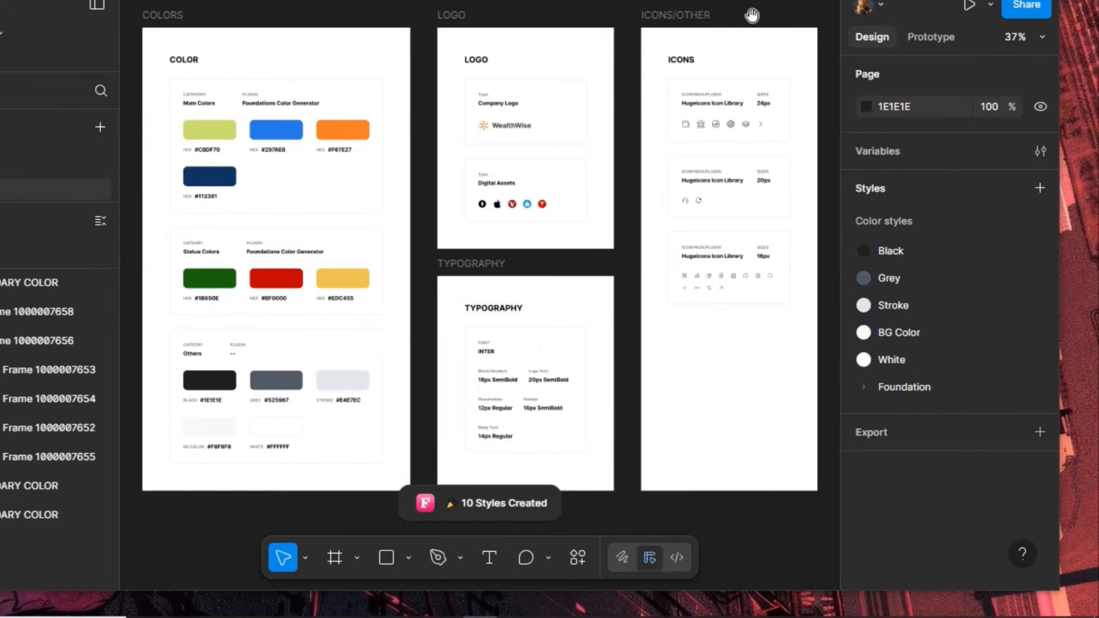
left_click_drag(817, 17, 350, 29)
left_click_drag(695, 76, 309, 93)
left_click_drag(399, 89, 391, 89)
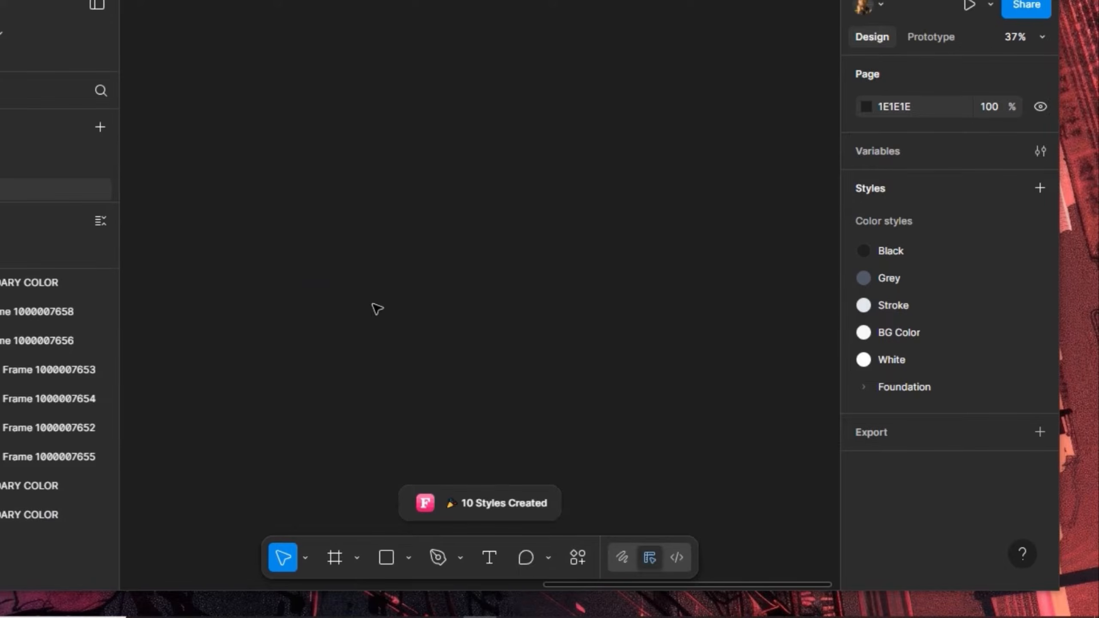
left_click(336, 557)
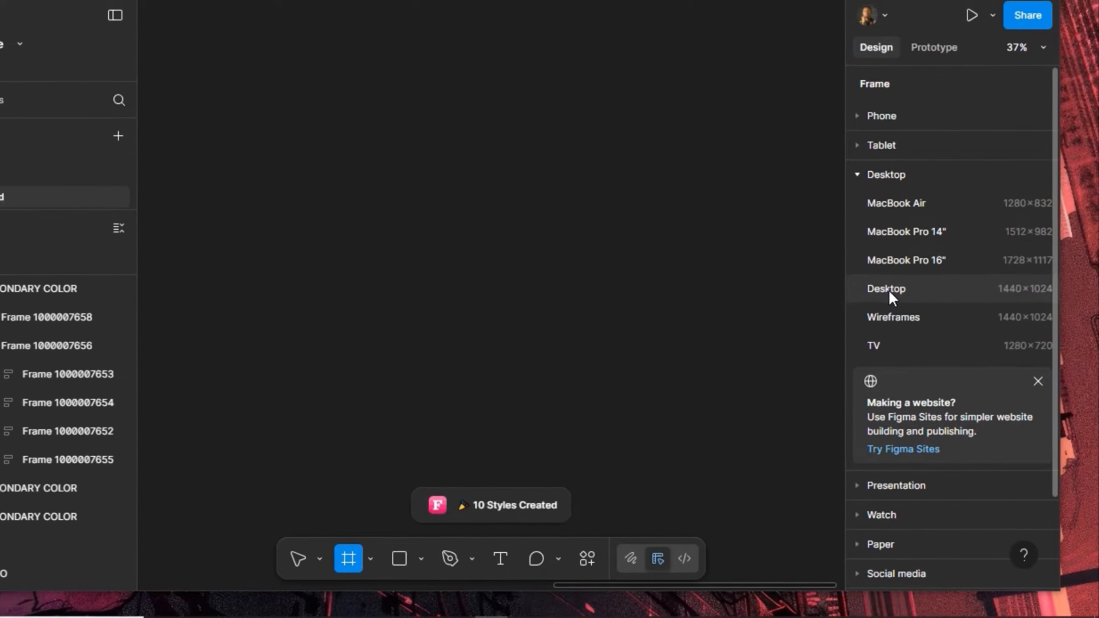
Add a 1440×1024 Desktop frame and name it Investment_Tracker
left_click(887, 284)
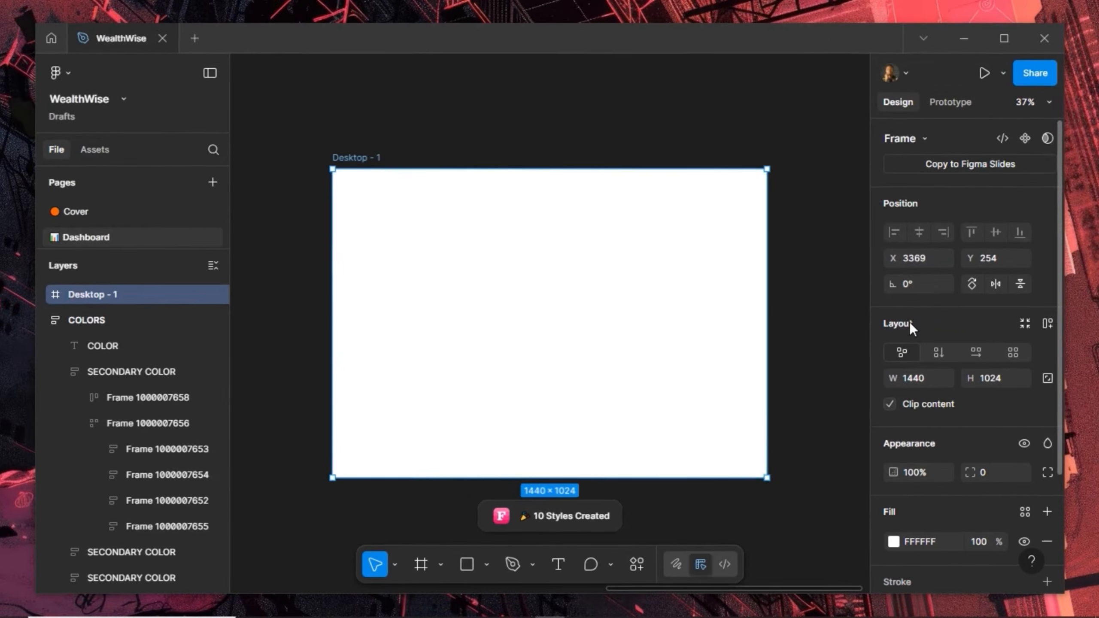
double_click(367, 158)
type("Invest")
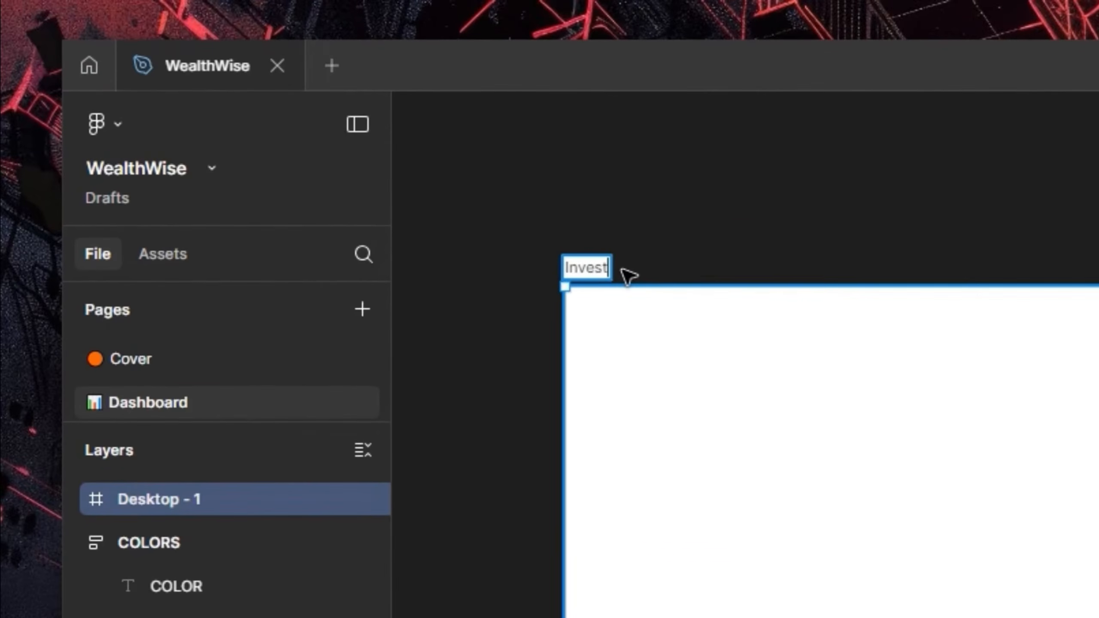
type("ment ")
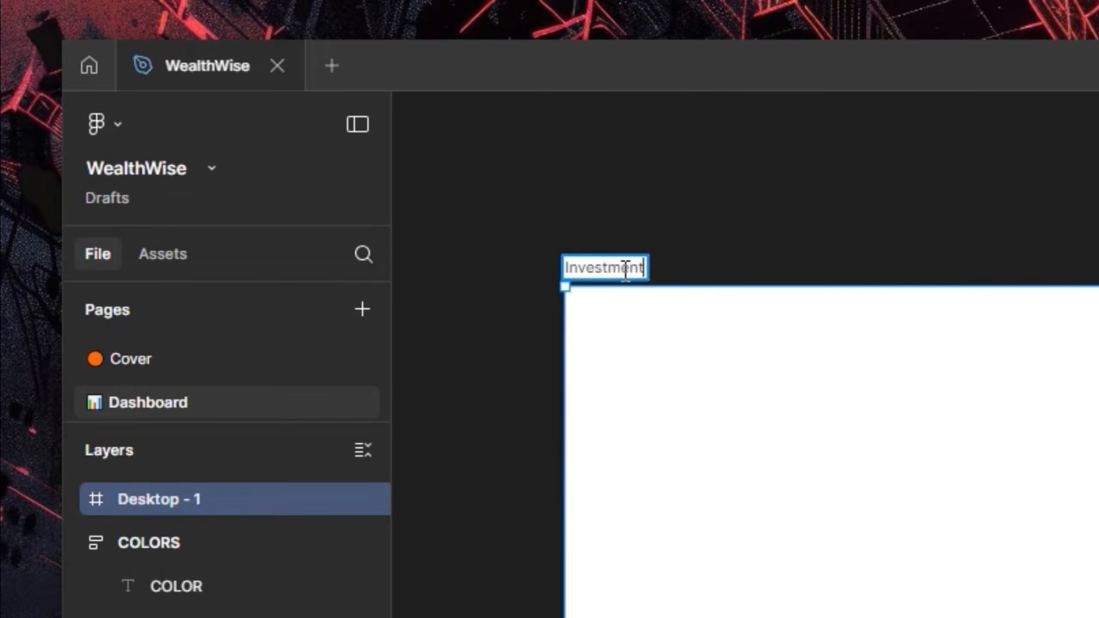
type("_Tracker")
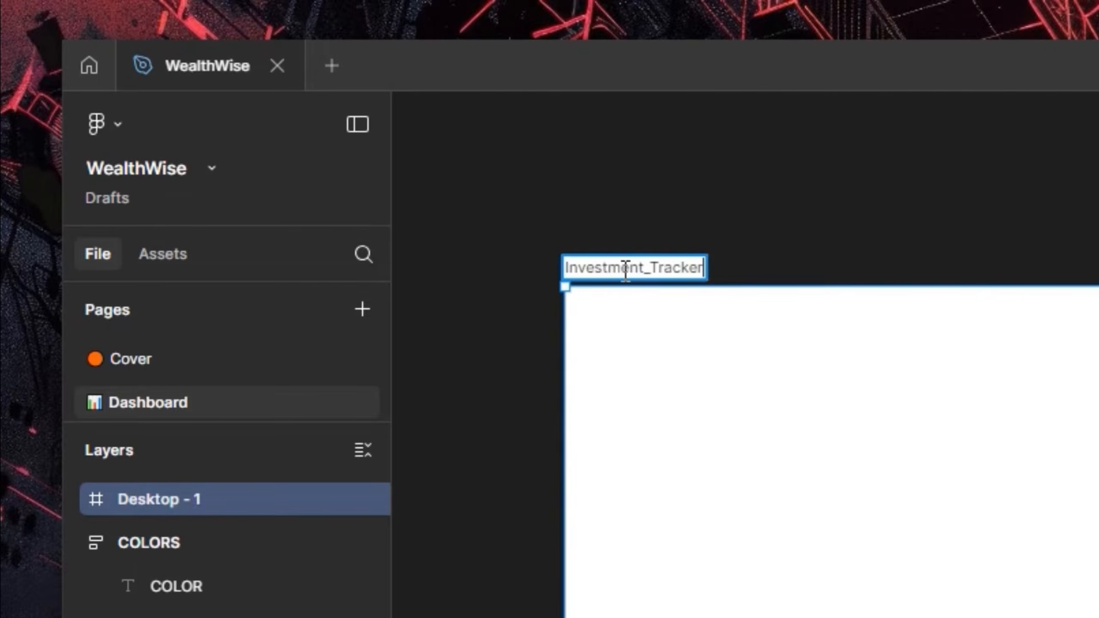
key("Return")
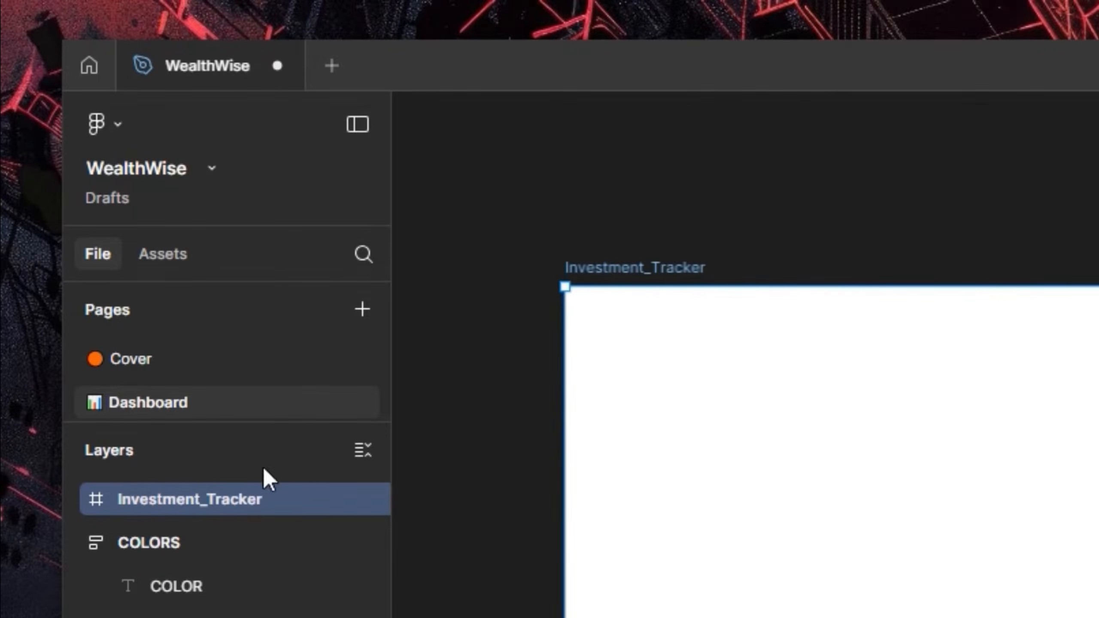
Collapse the COLORS, LOGO and ICONS/OTHER groups in the layers panel
left_click(69, 542)
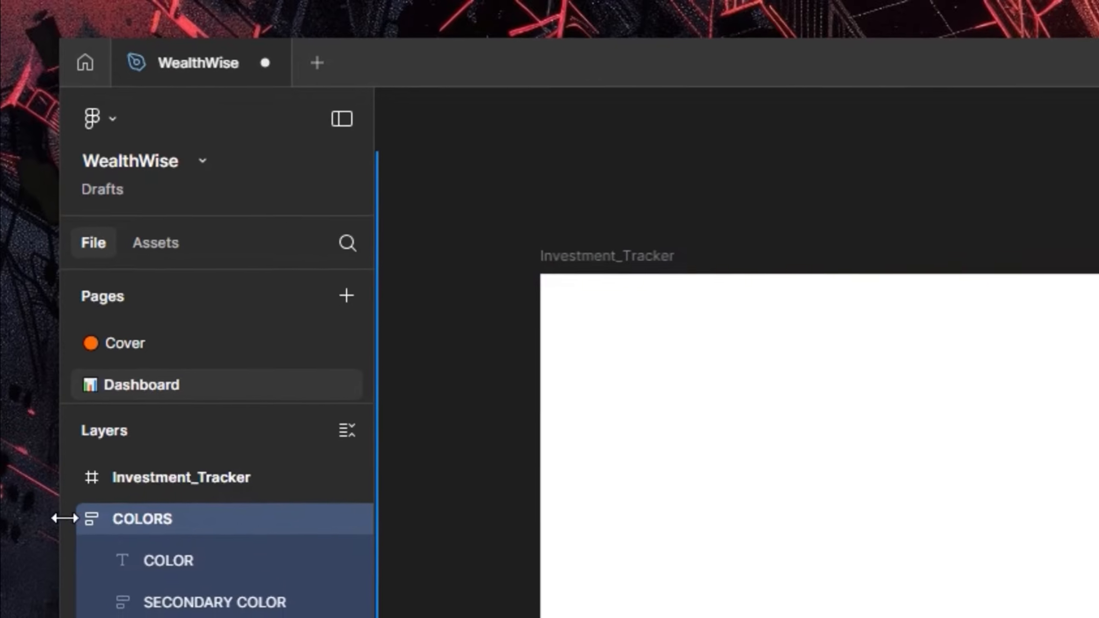
left_click(74, 542)
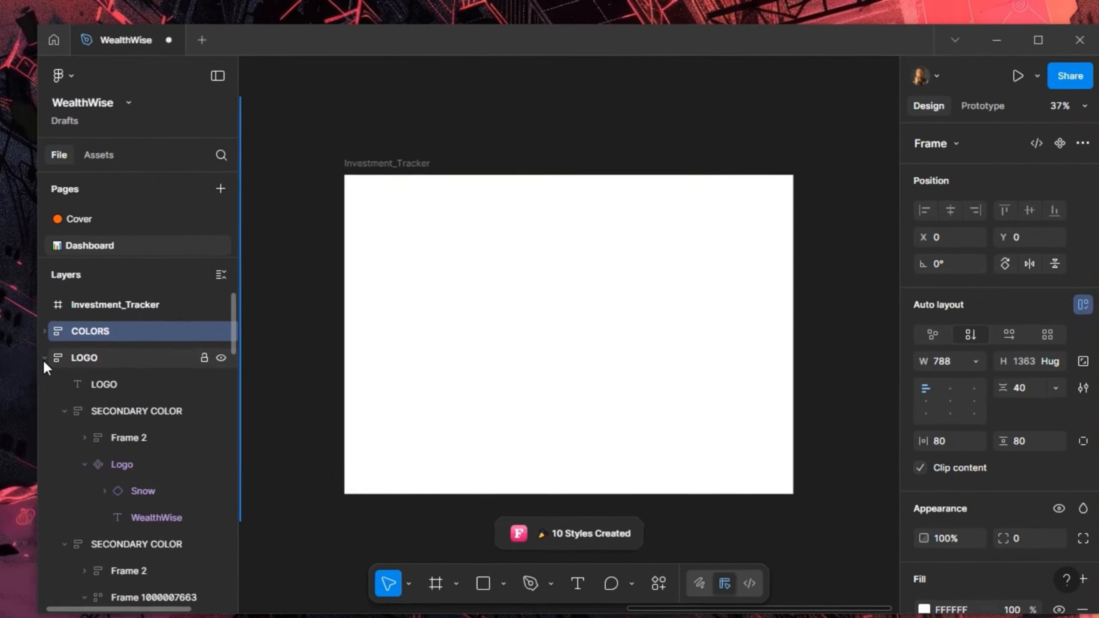
left_click(55, 439)
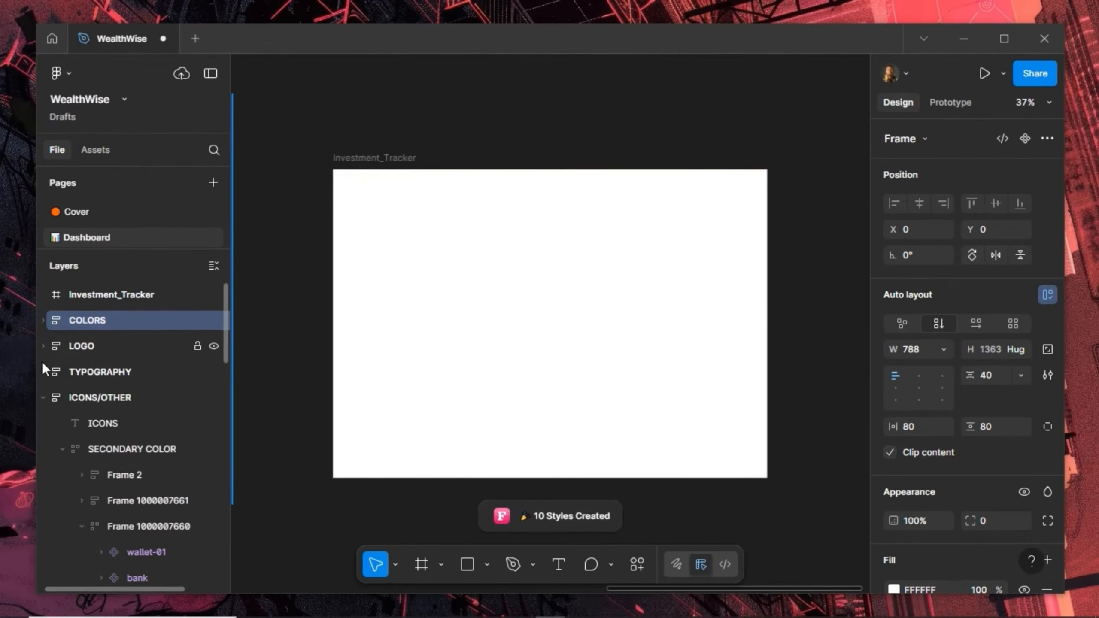
left_click(43, 399)
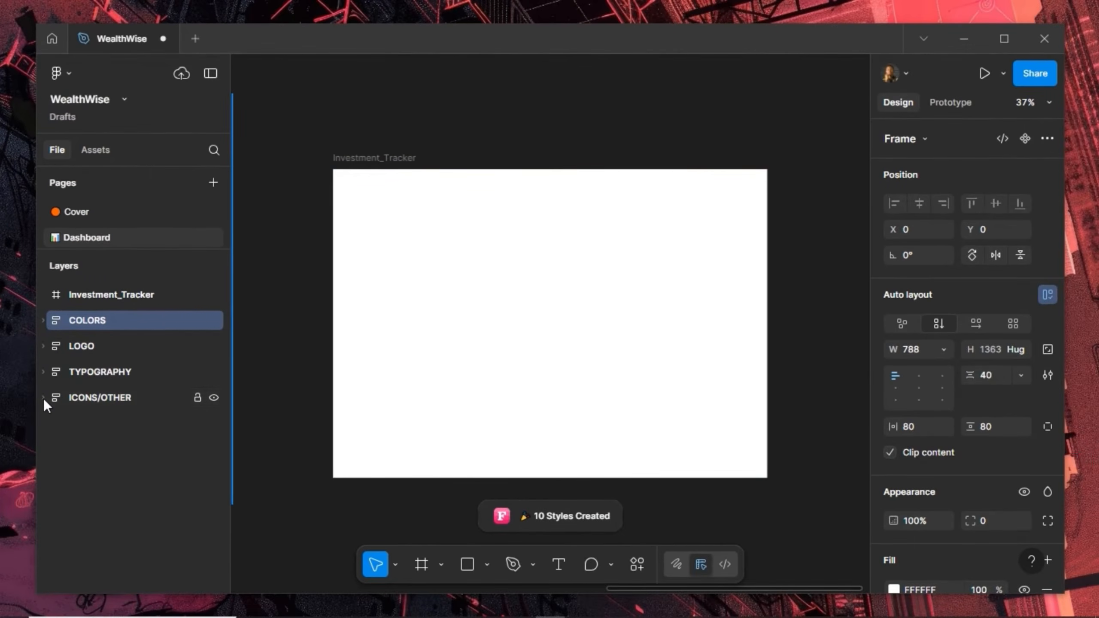
Select Investment_Tracker, zoom to fit, and apply the BG Color style as its fill
left_click(372, 154)
key("shift+1")
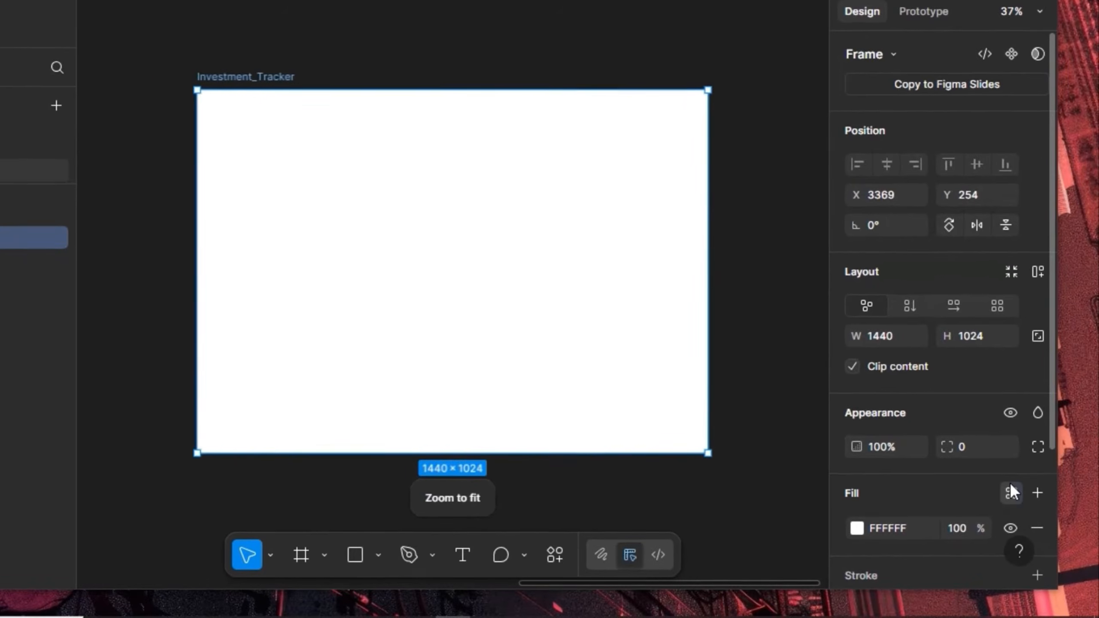
left_click(1011, 488)
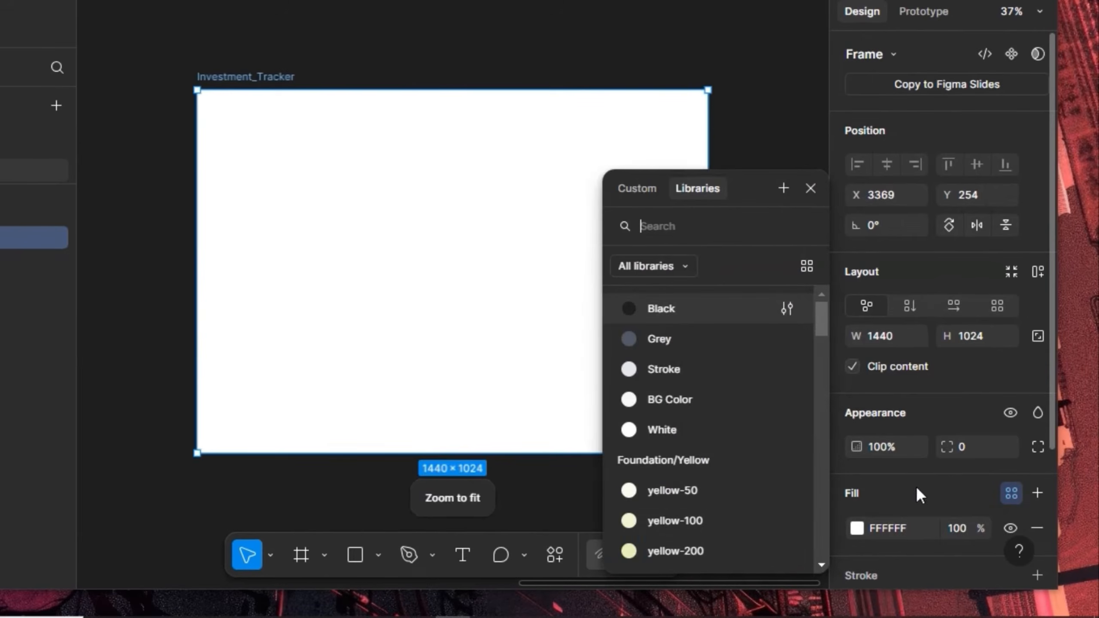
left_click(699, 396)
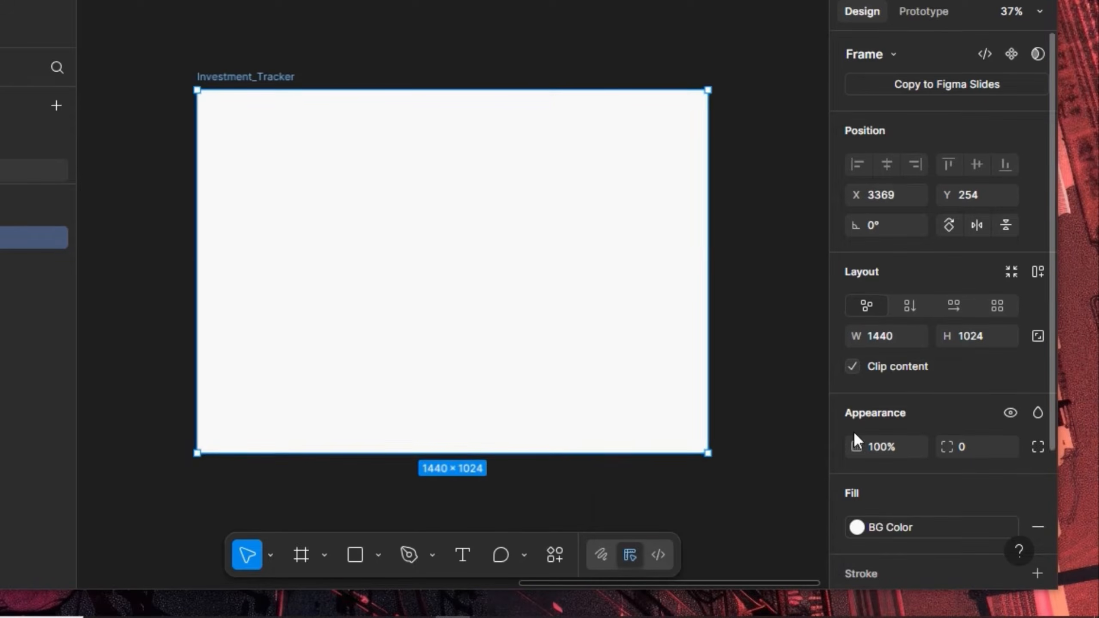
scroll(319, 108, "up", 3)
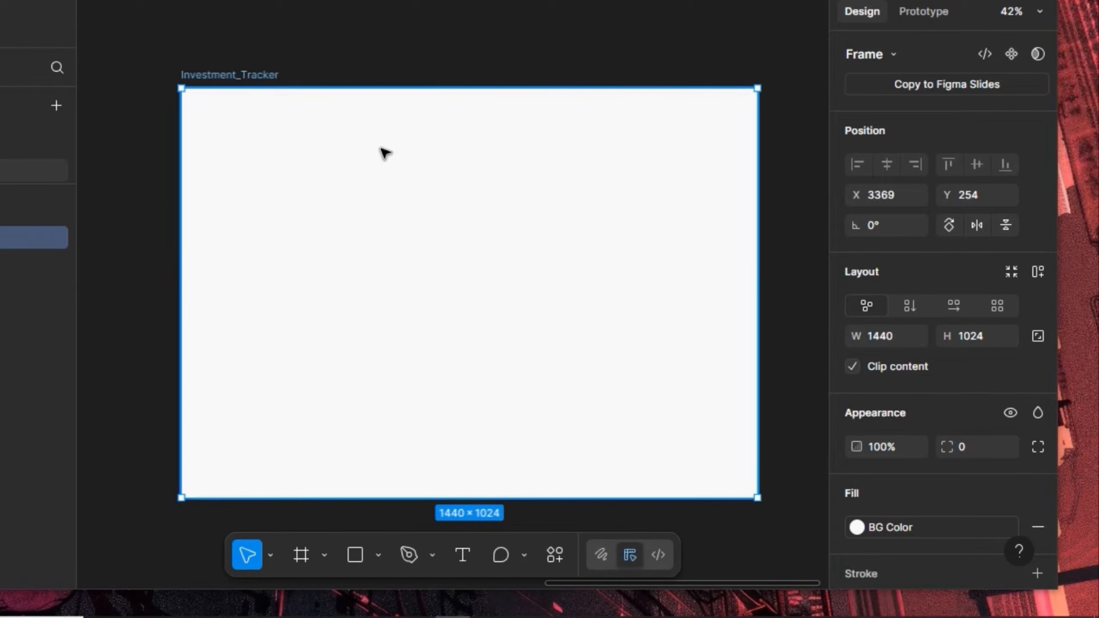
scroll(381, 152, "up", 2)
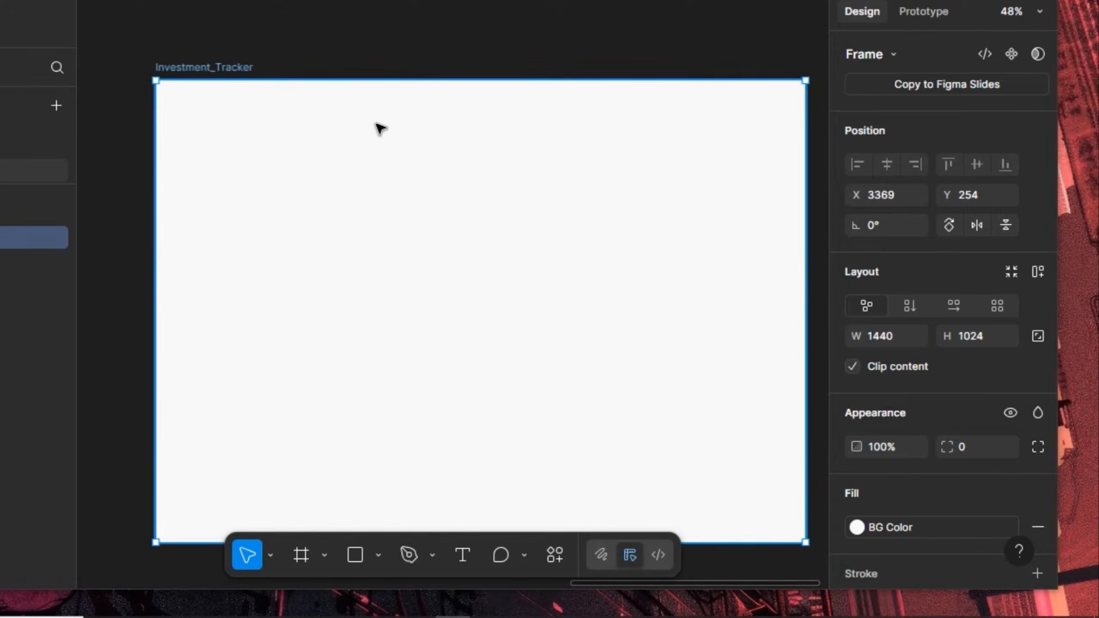
scroll(379, 128, "down", 1)
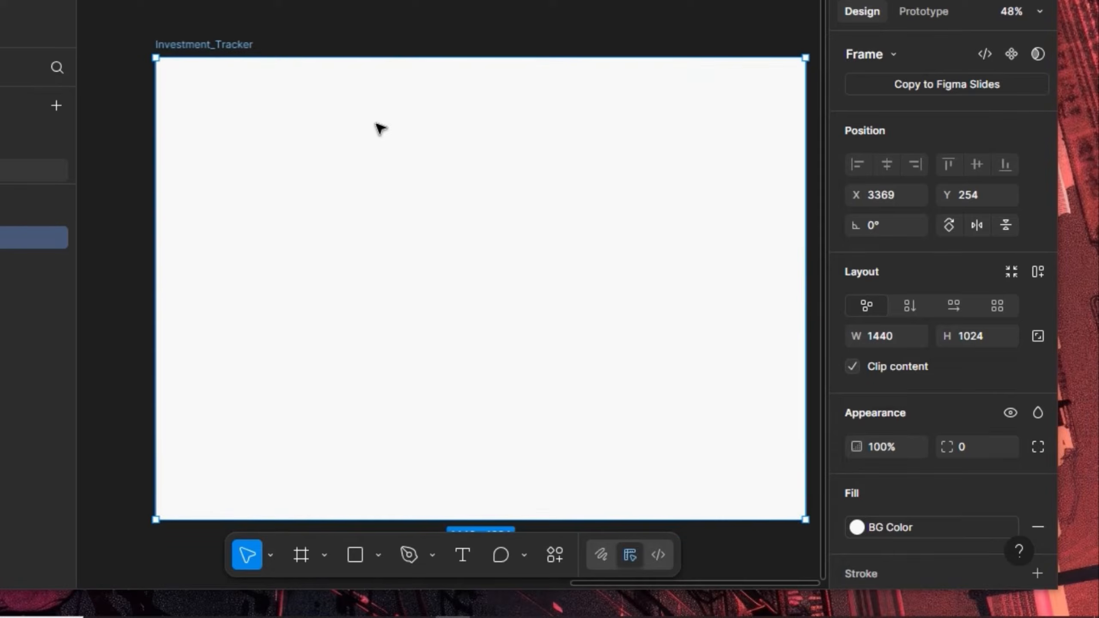
Draw a full-height frame inside Investment_Tracker, 240 wide, aligned to the left edge
left_click(301, 559)
left_click_drag(169, 55, 301, 519)
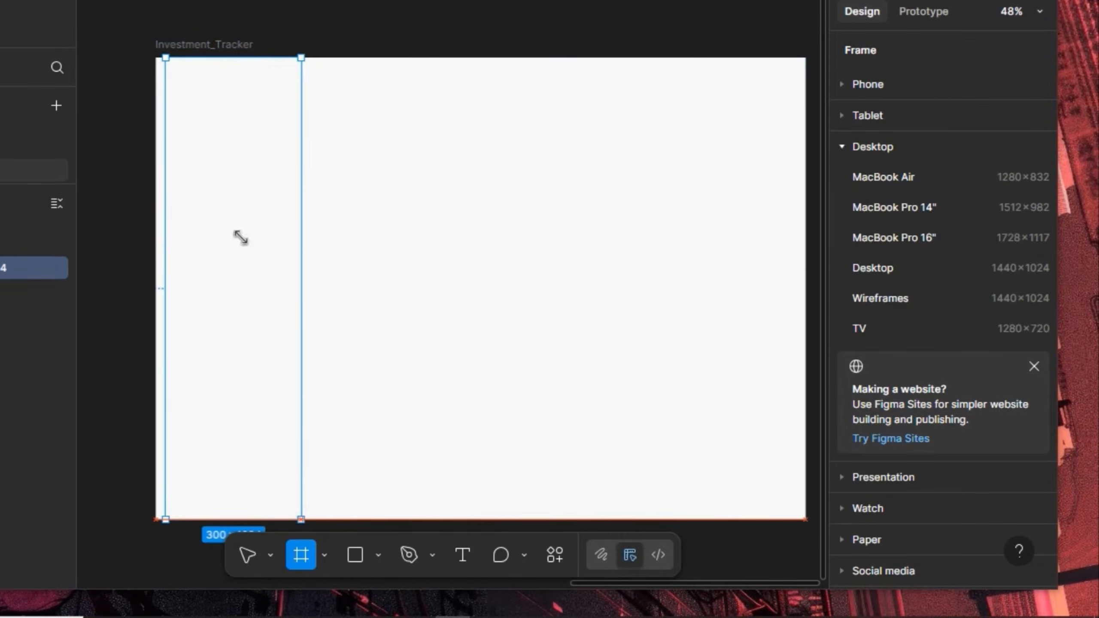
left_click_drag(210, 58, 211, 55)
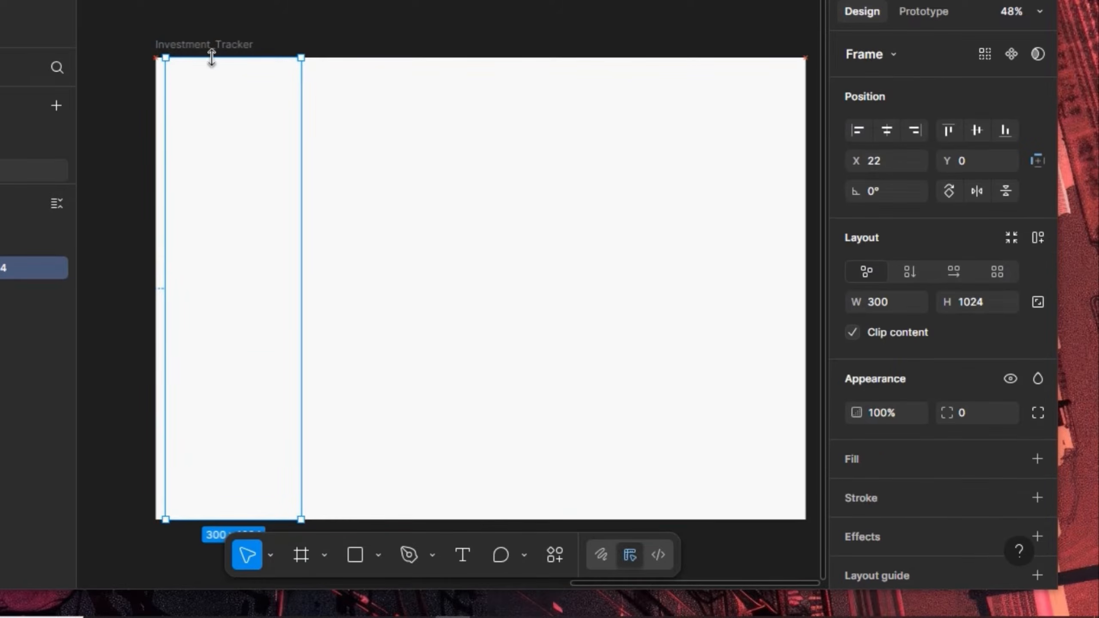
left_click(893, 301)
type("240")
key("Return")
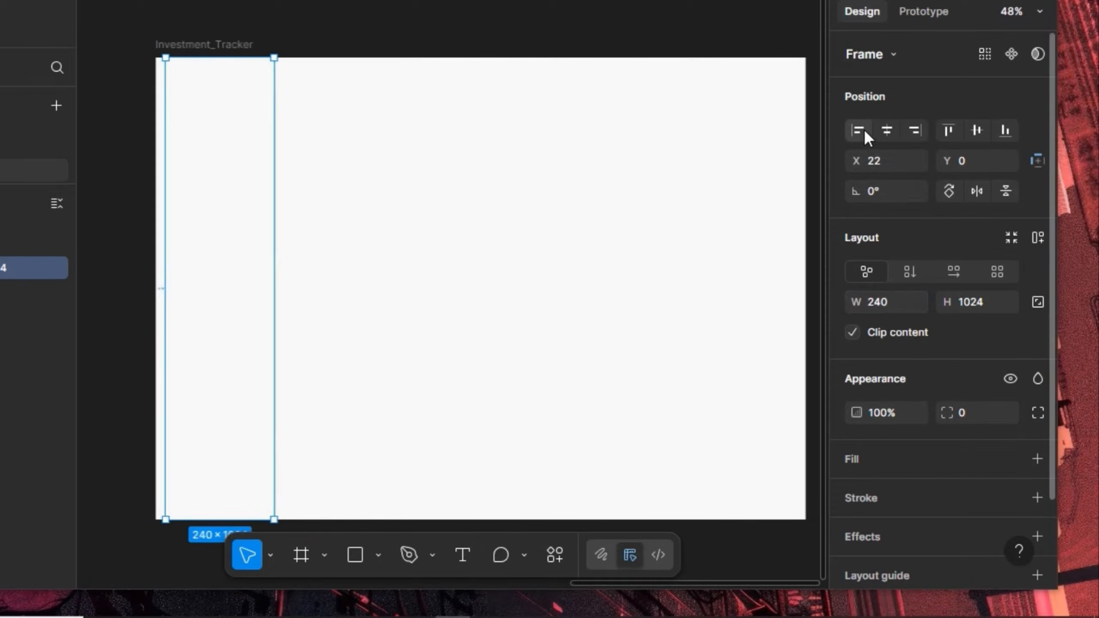
left_click(863, 129)
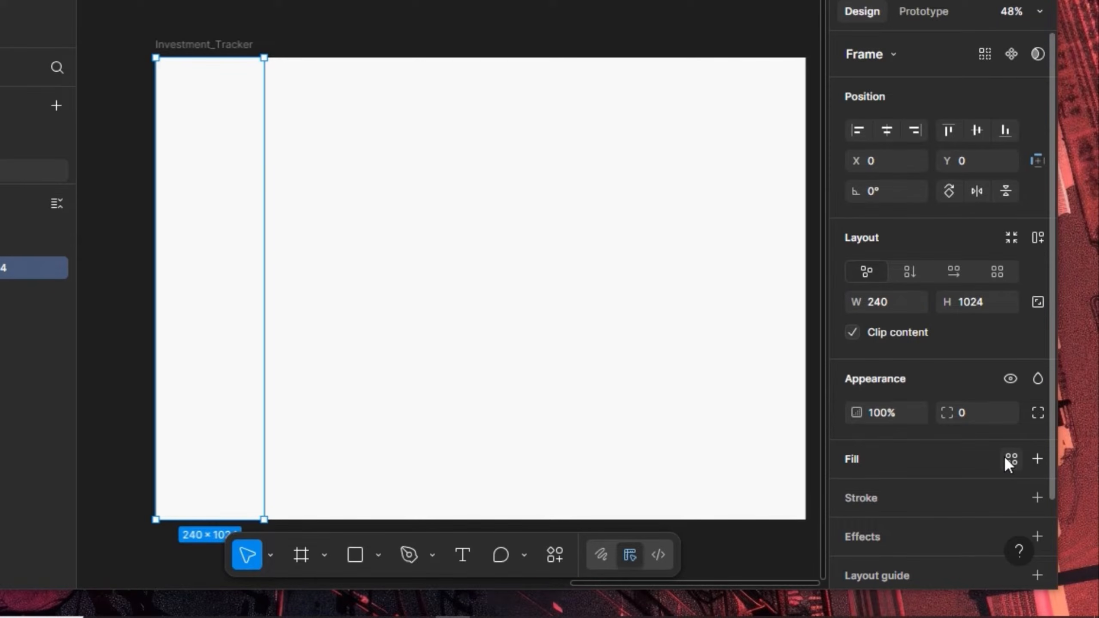
Fill the new frame with the White colour style
left_click(1003, 459)
left_click(708, 426)
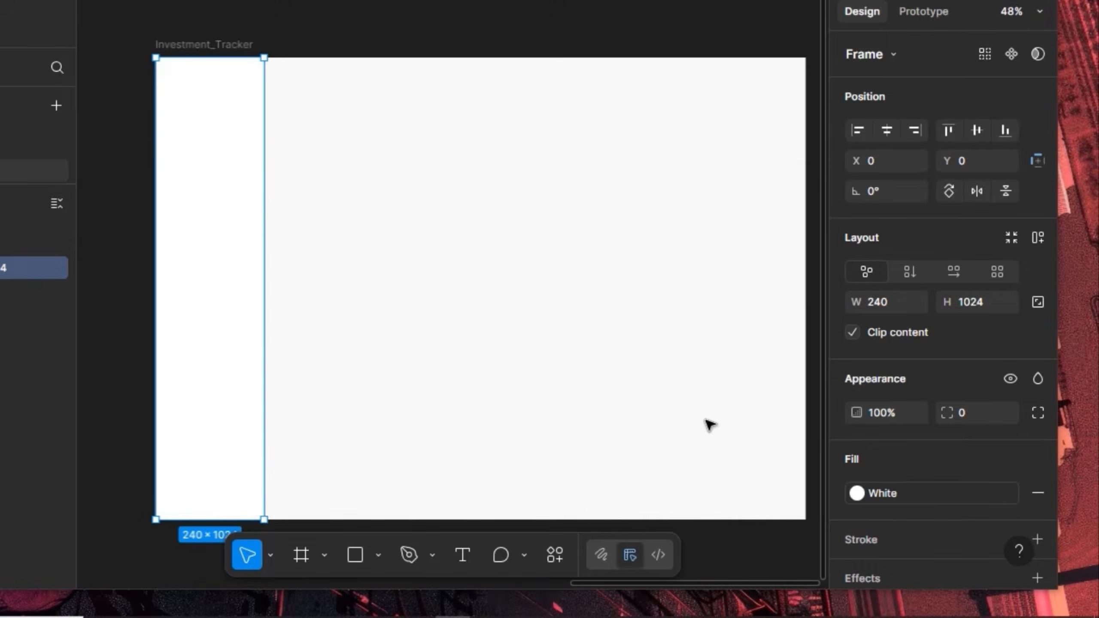
scroll(216, 78, "up", 5)
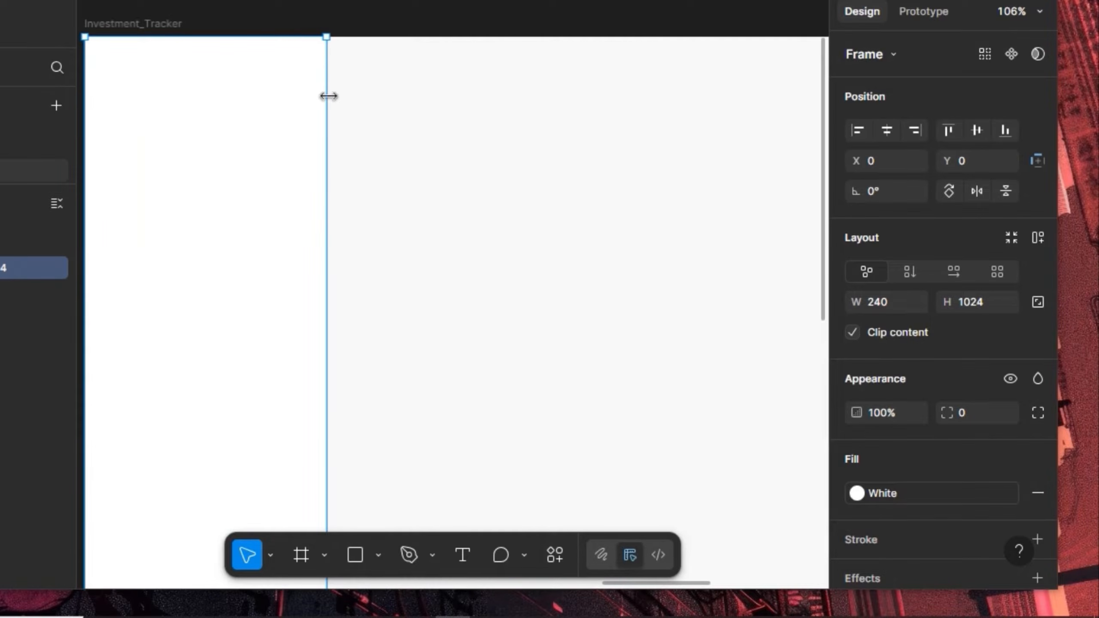
scroll(935, 484, "down", 2)
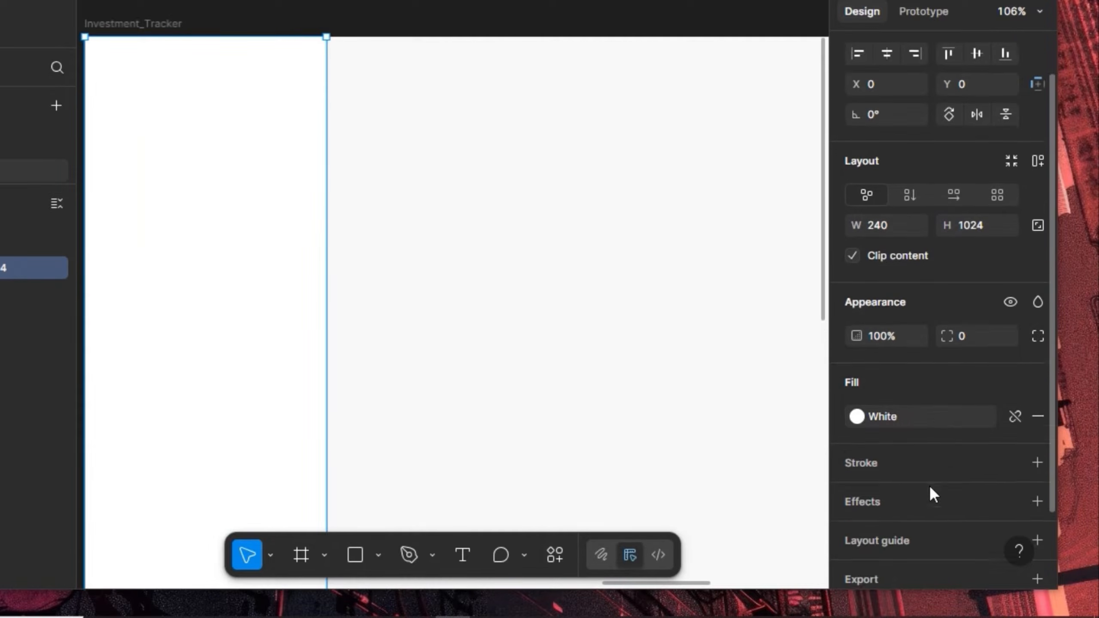
Add a Stroke-style border to the frame on its right side only
left_click(882, 445)
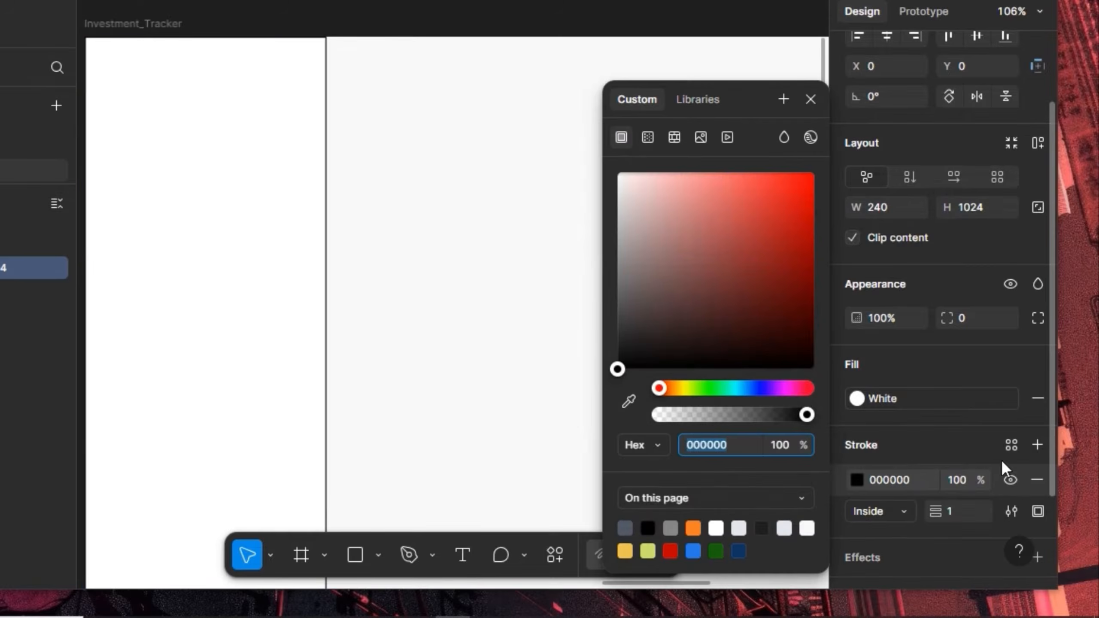
left_click(1011, 445)
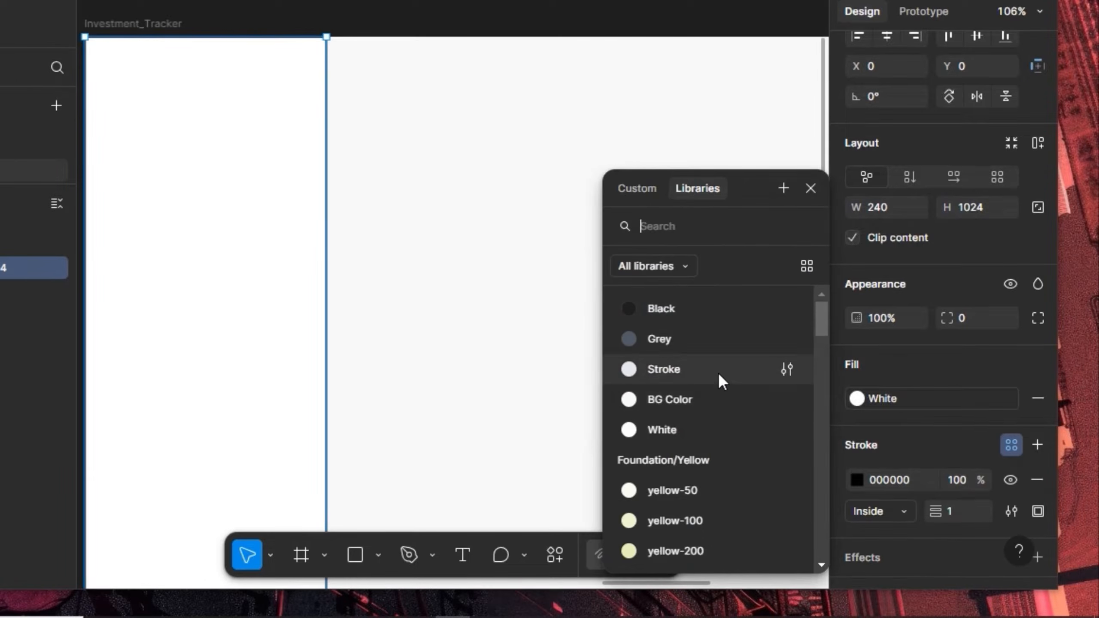
left_click(719, 374)
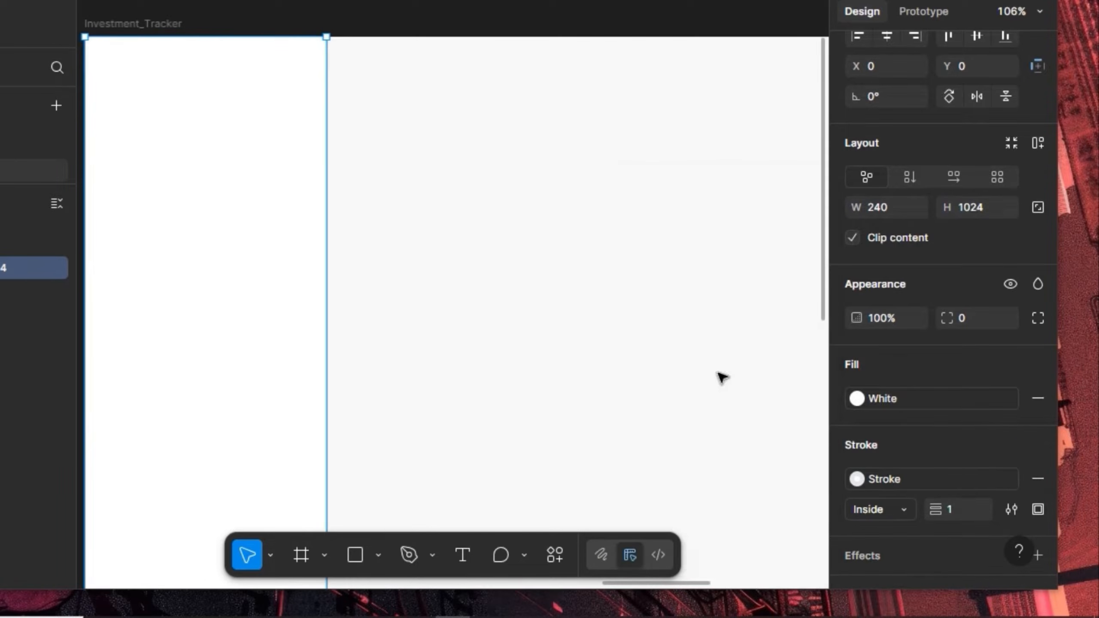
left_click(1036, 508)
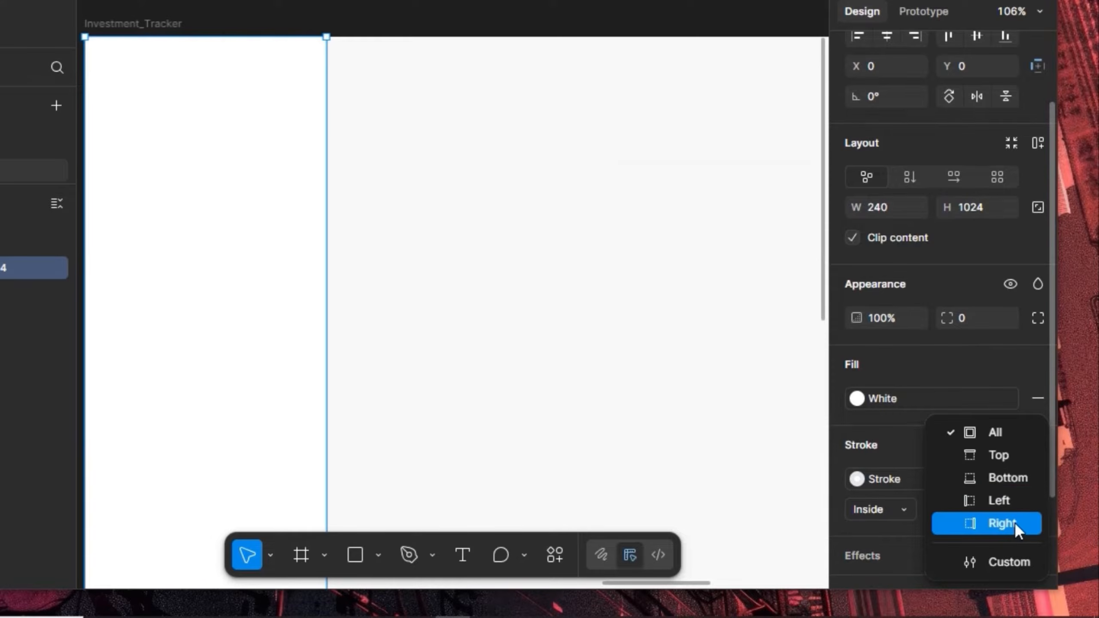
left_click(1015, 522)
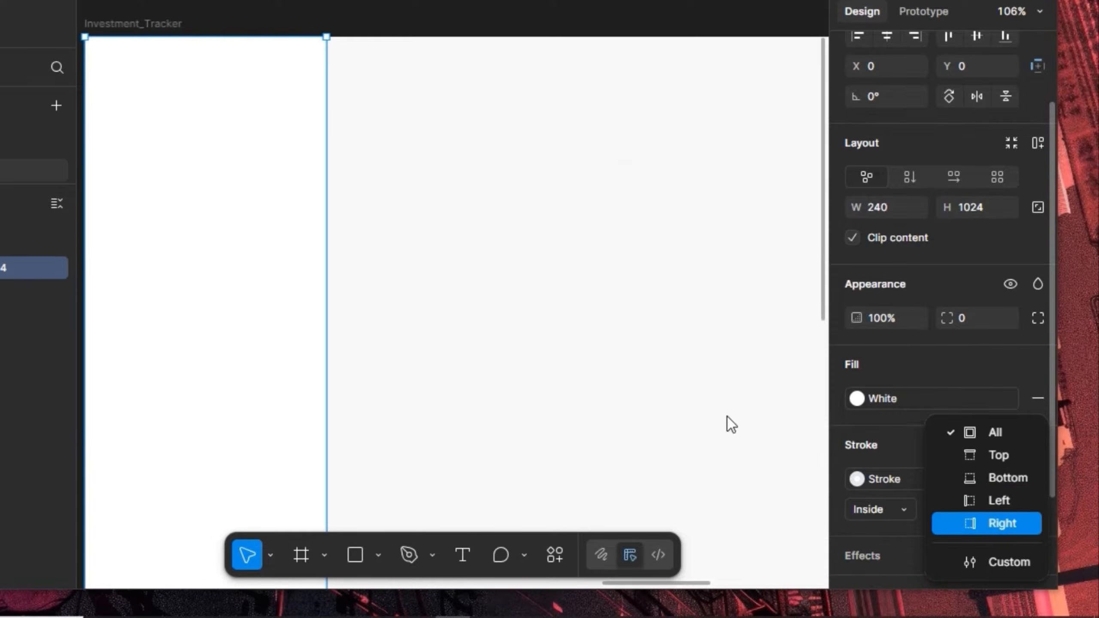
left_click(473, 124)
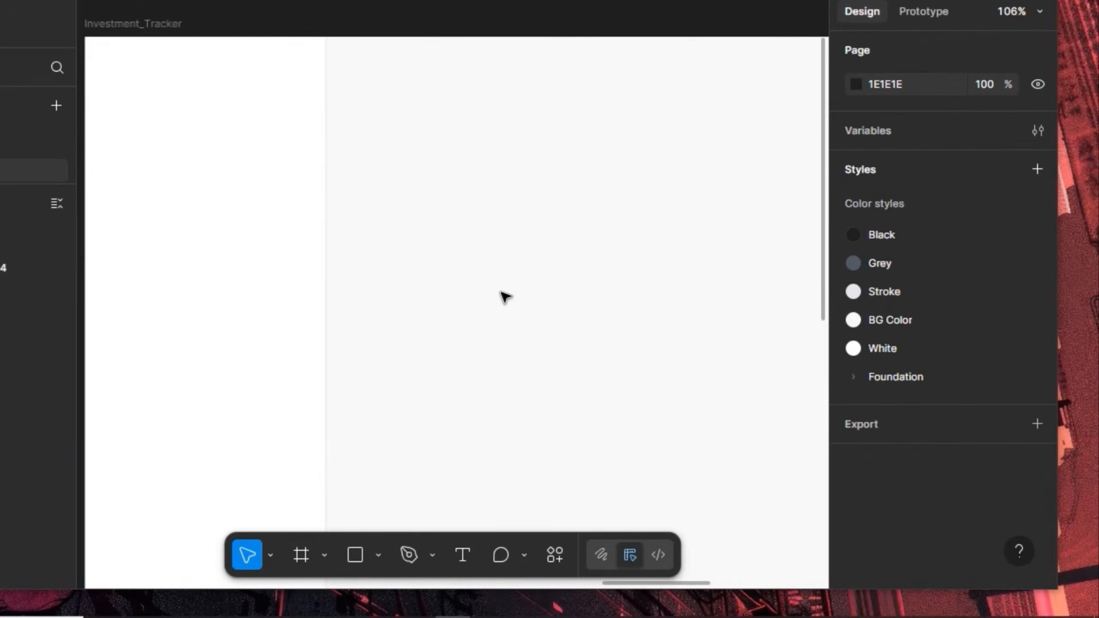
scroll(539, 265, "down", 3)
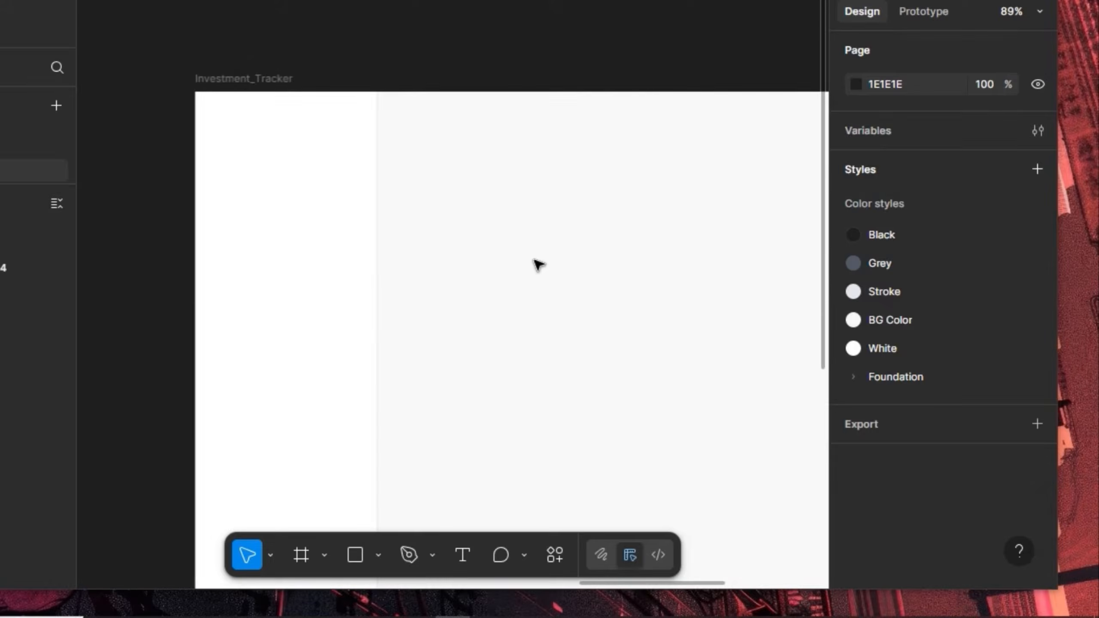
scroll(525, 238, "down", 3)
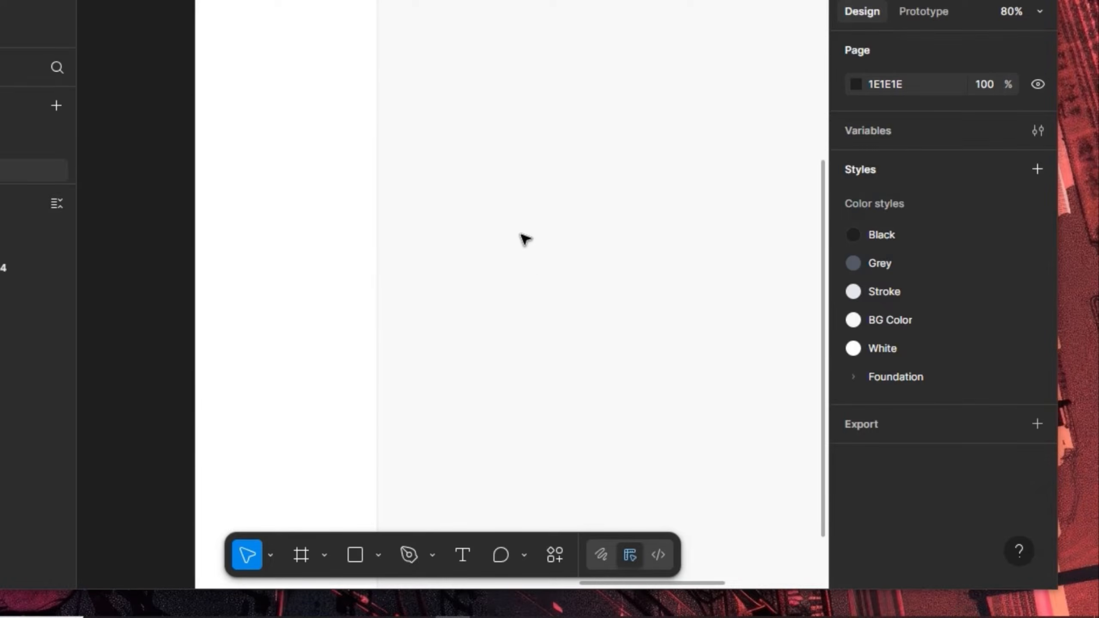
scroll(525, 239, "up", 3)
scroll(525, 239, "down", 6)
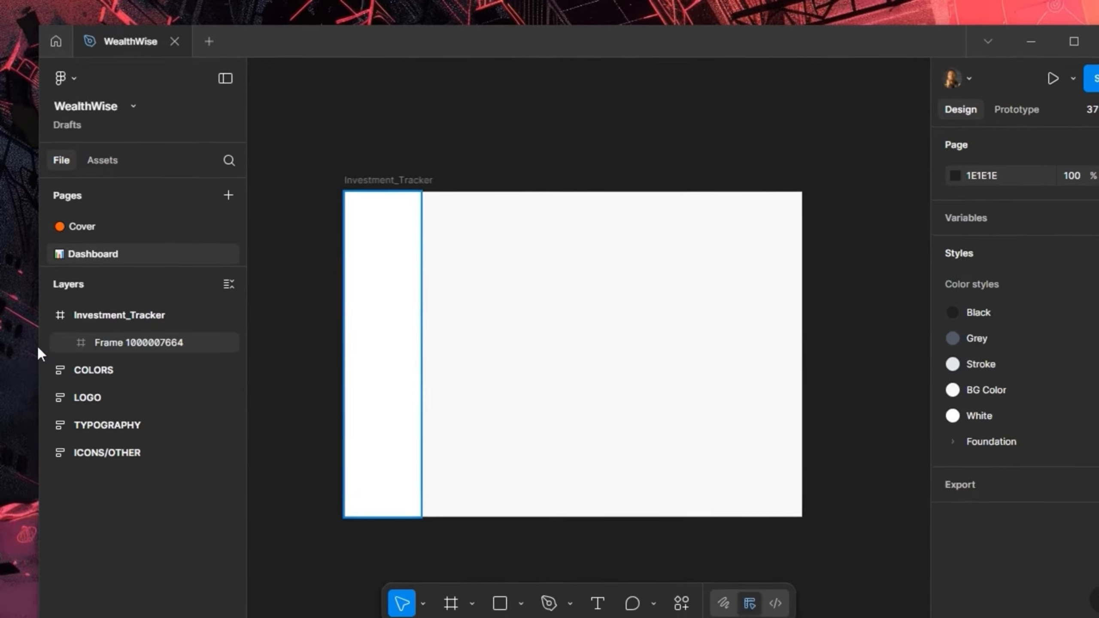
Rename the frame layer Side_Drawer
left_click(140, 344)
double_click(138, 342)
type("S")
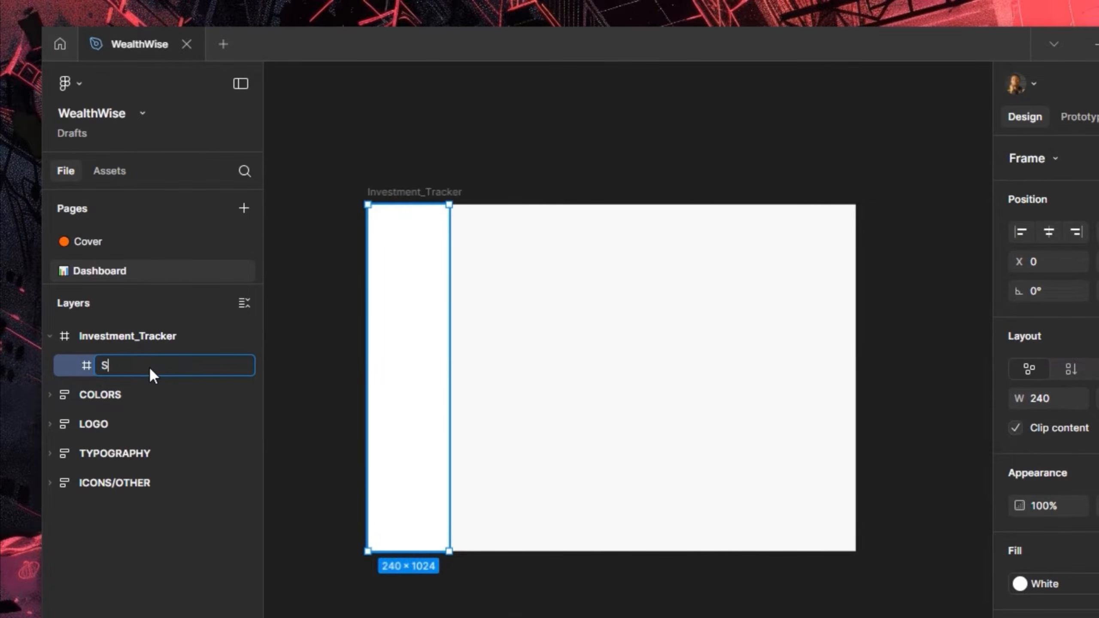
type("ide_Drawer")
key("Return")
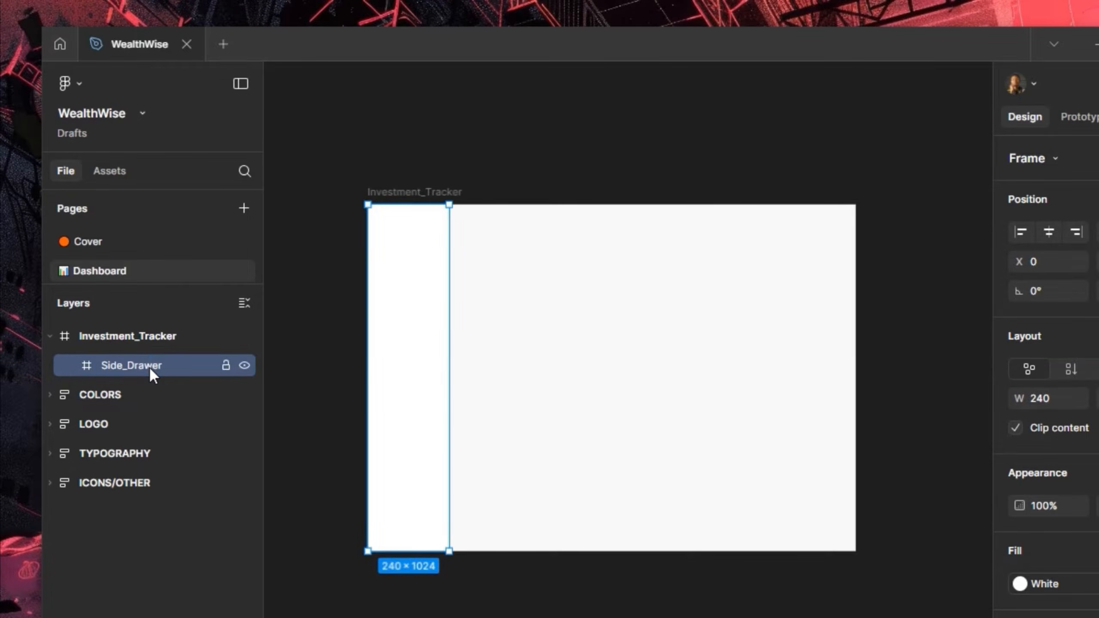
scroll(483, 210, "up", 3)
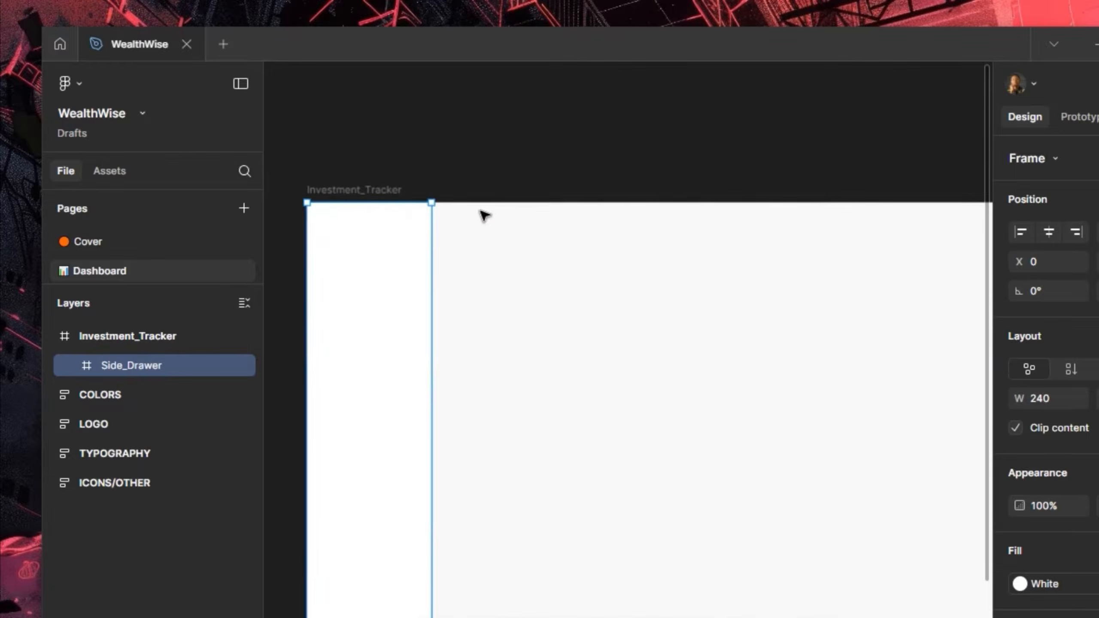
Draw a 1200×1024 frame beside Side_Drawer inside Investment_Tracker
key("f")
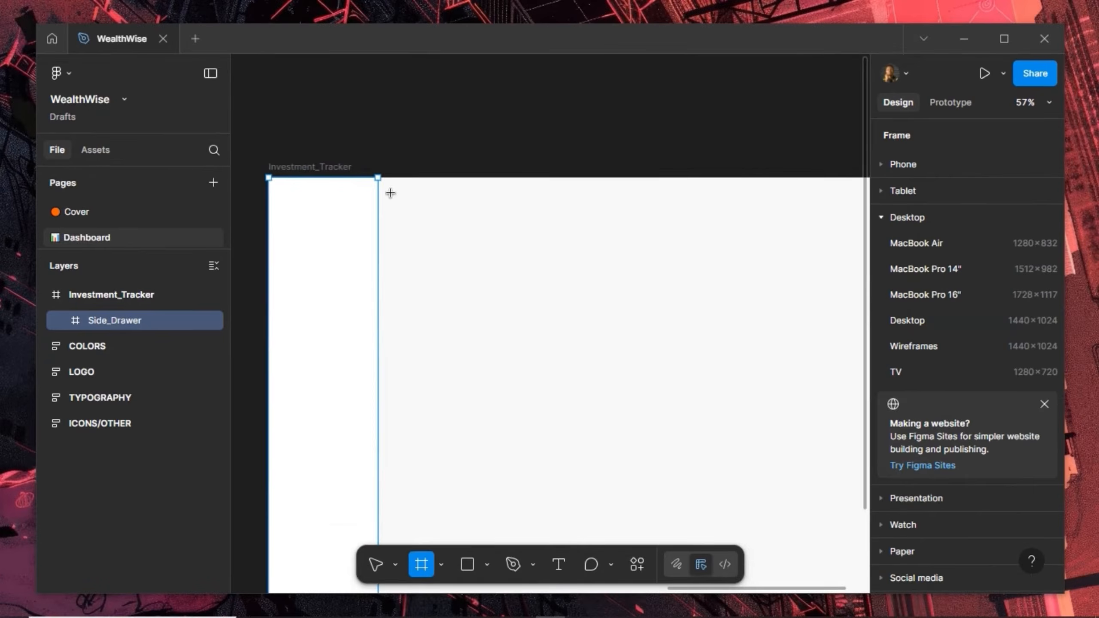
mouse_move(388, 186)
left_mouse_down()
mouse_move(741, 415)
mouse_move(844, 459)
mouse_move(734, 468)
left_mouse_up()
key("space")
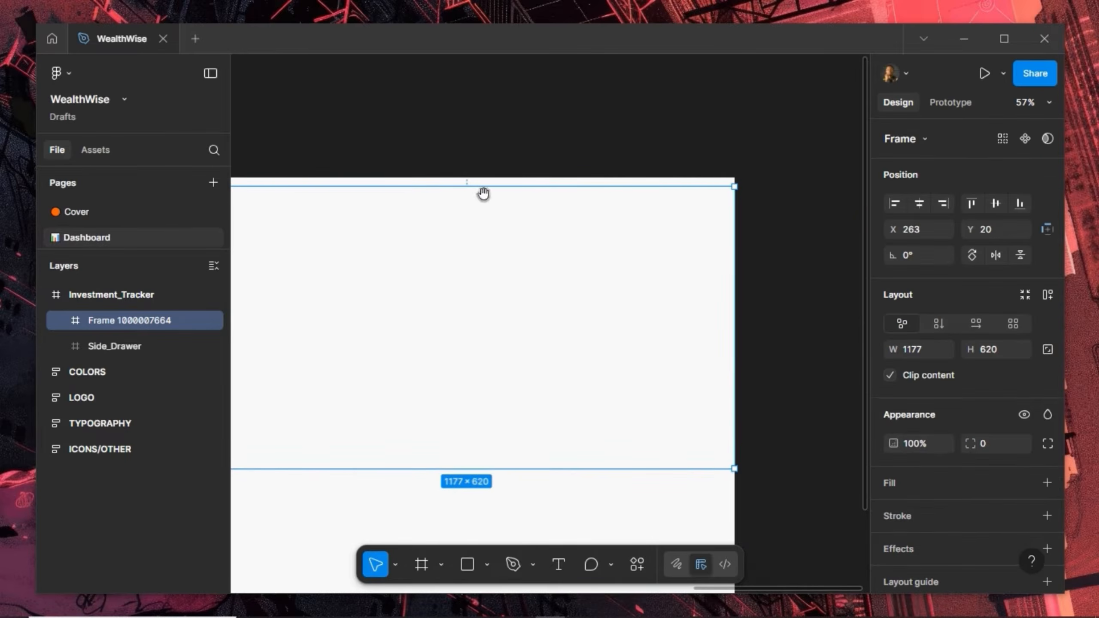
left_click_drag(500, 202, 660, 165)
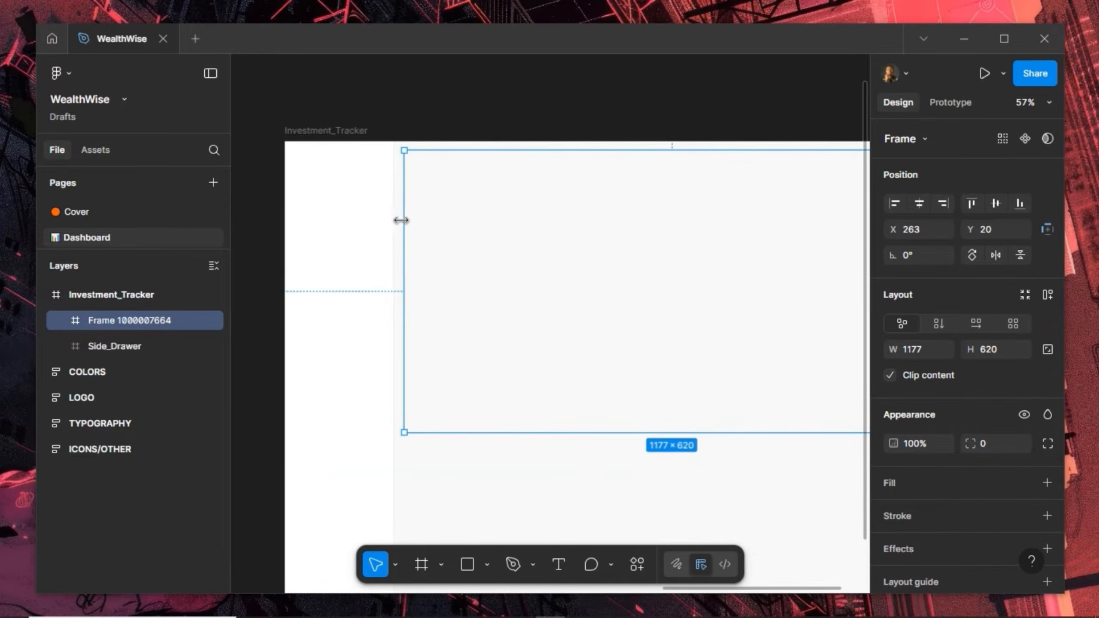
left_click_drag(399, 218, 386, 220)
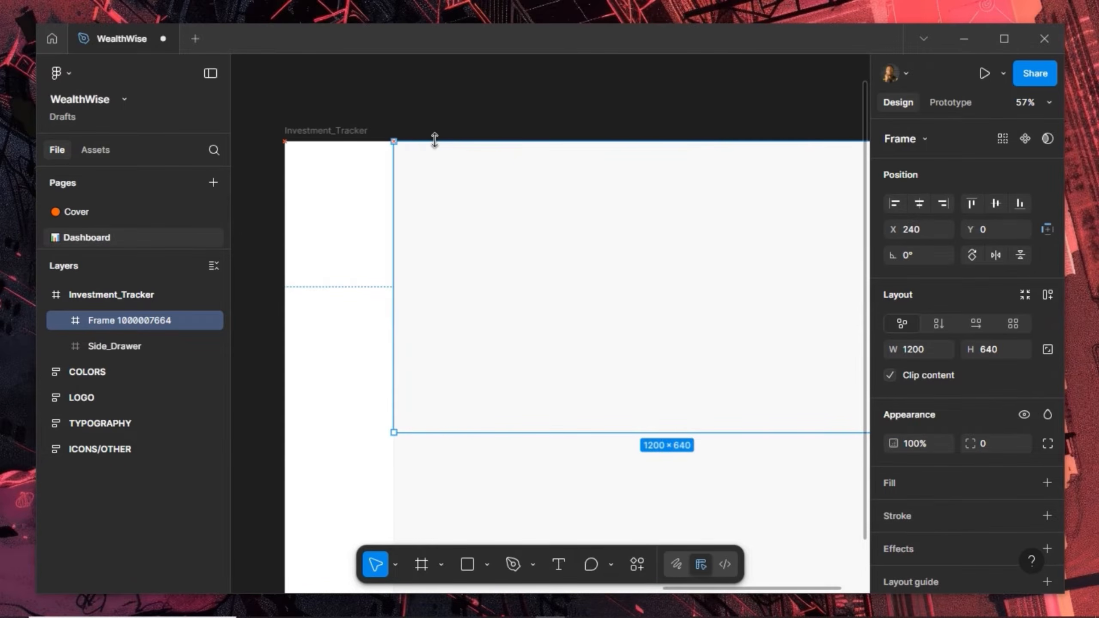
scroll(422, 258, "down", 2)
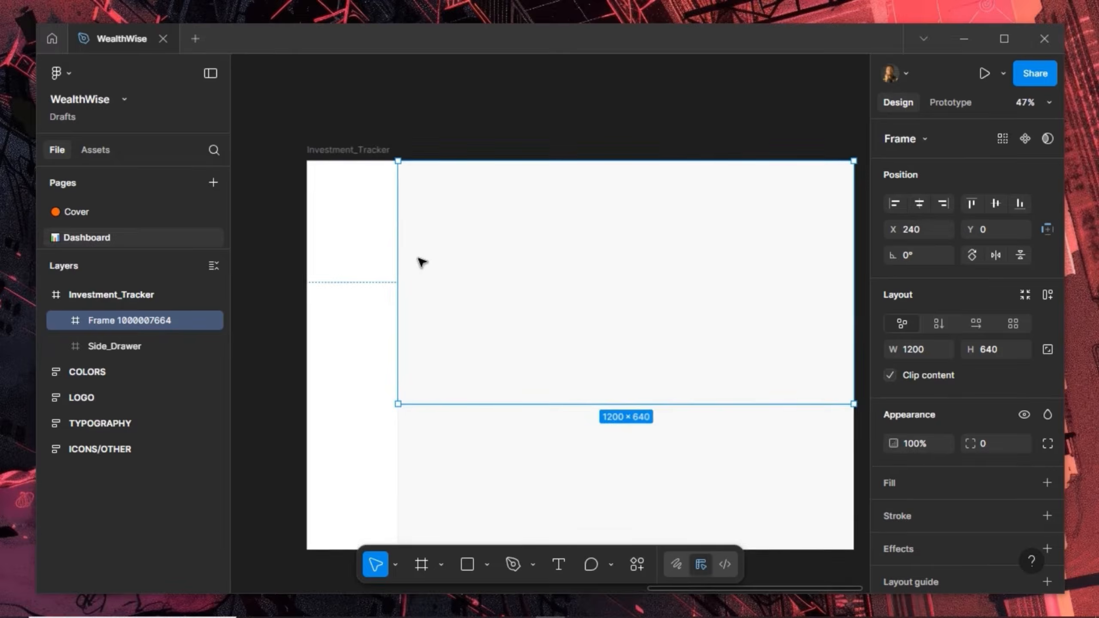
left_click_drag(461, 394, 481, 533)
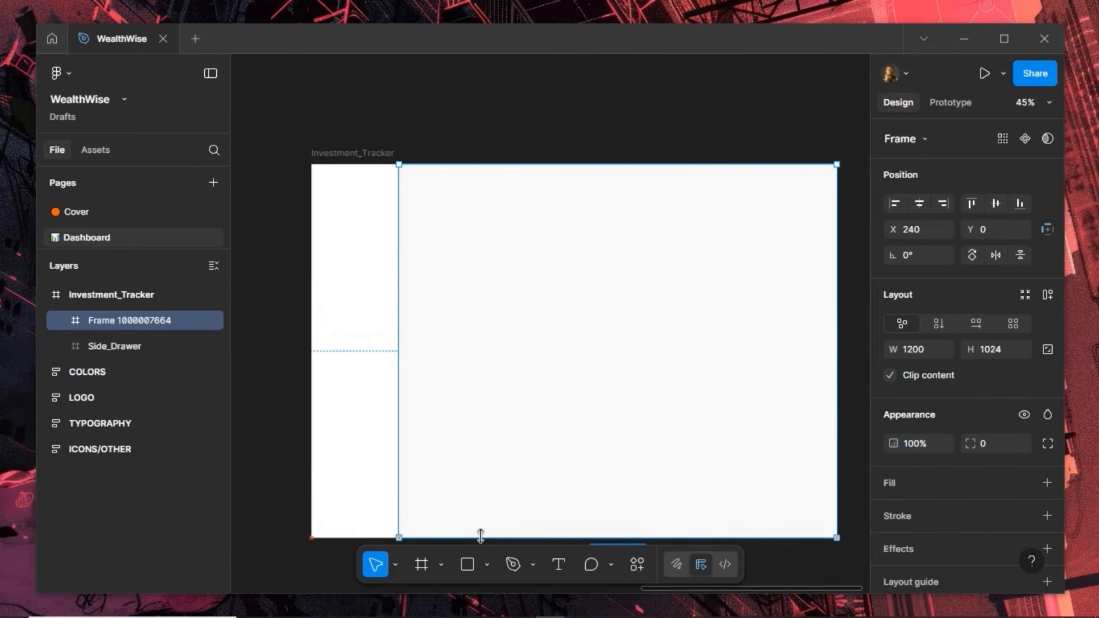
scroll(536, 161, "up", 1)
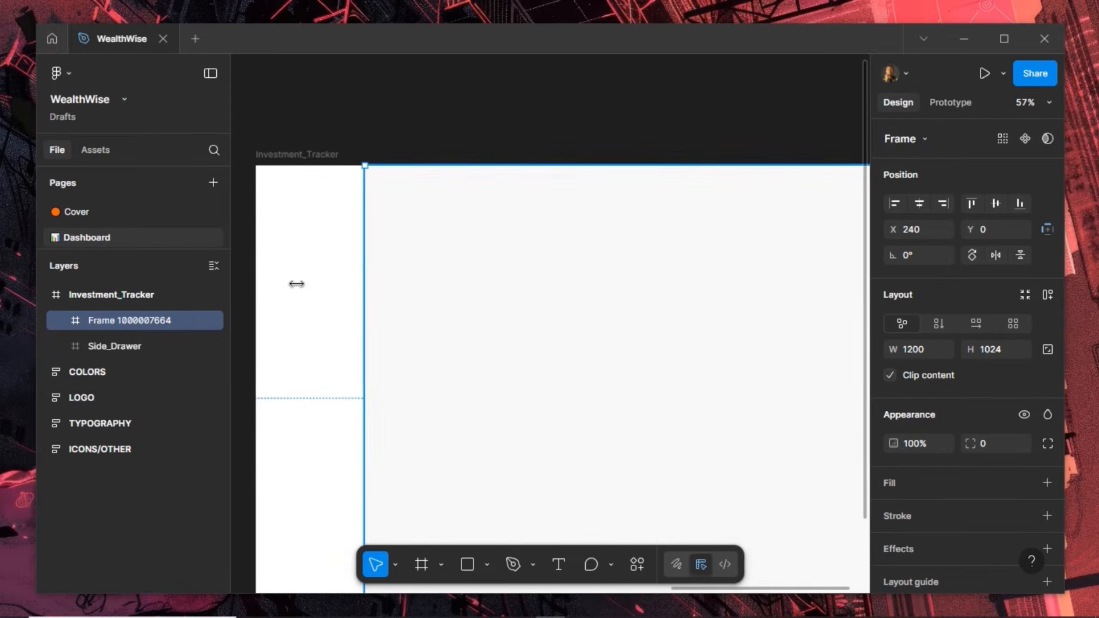
Name the new frame Main and move Side_Drawer above it in the layers
double_click(128, 320)
type("Main")
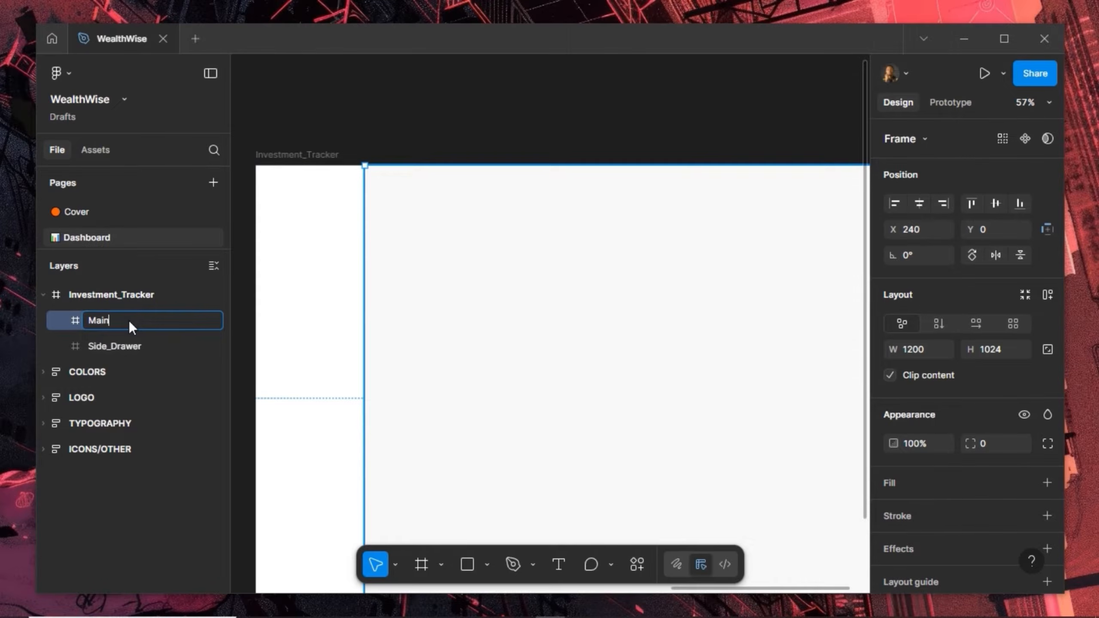
key("Return")
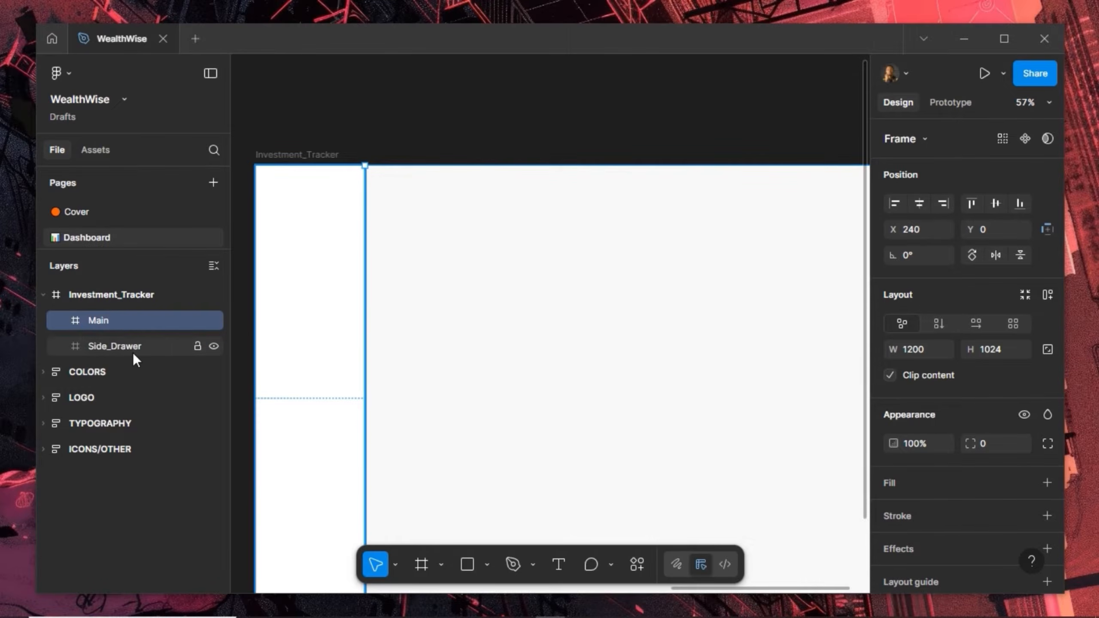
left_click(133, 346)
left_click_drag(122, 332, 124, 312)
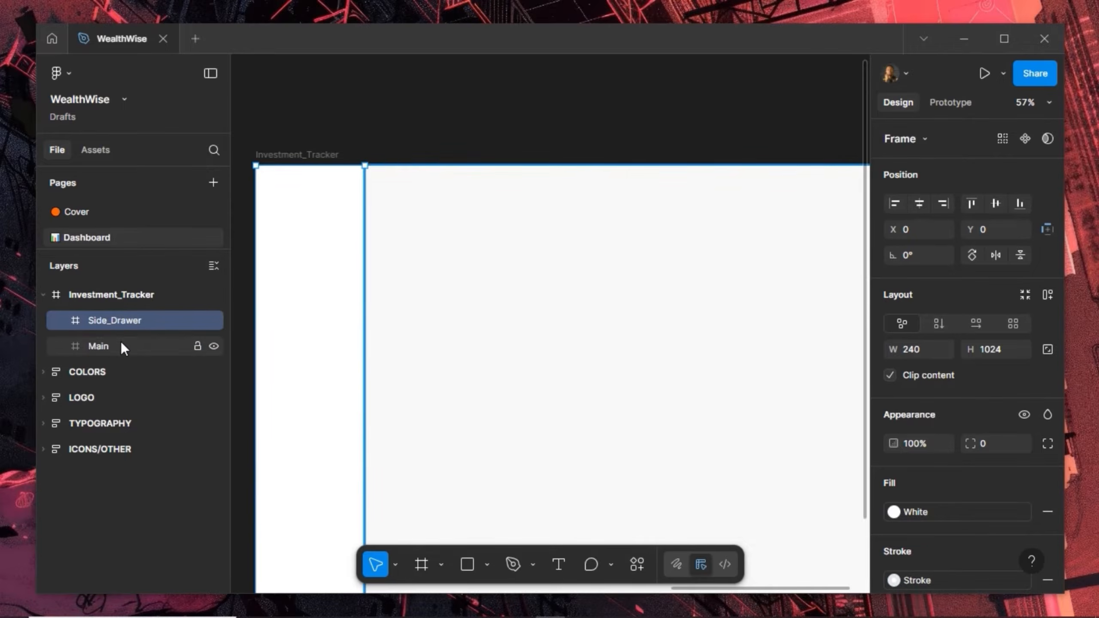
left_click(121, 344)
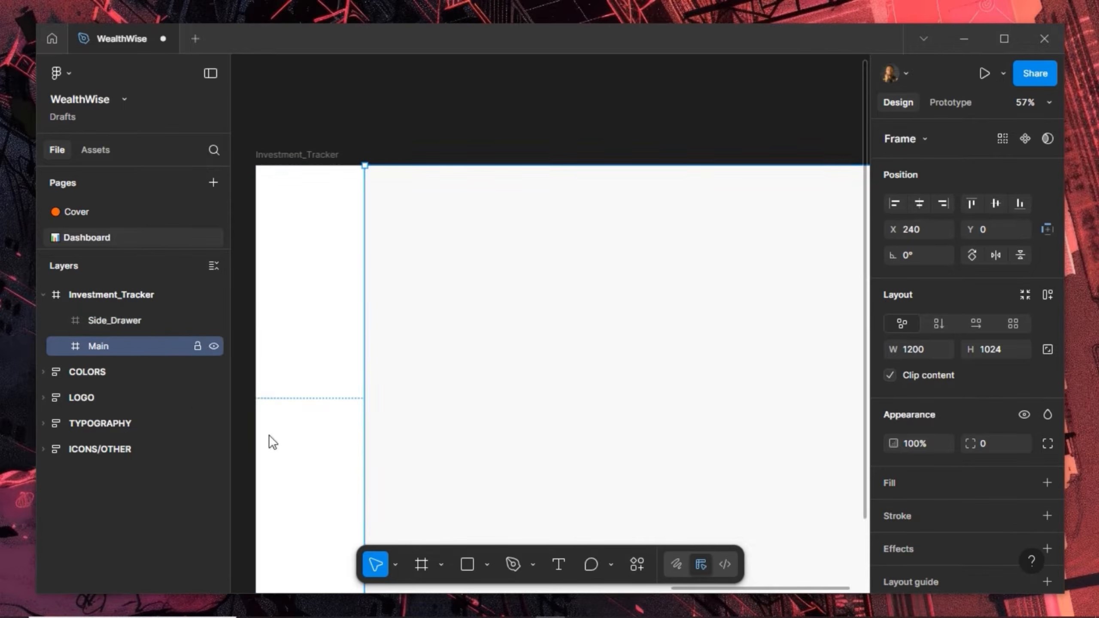
left_click(422, 565)
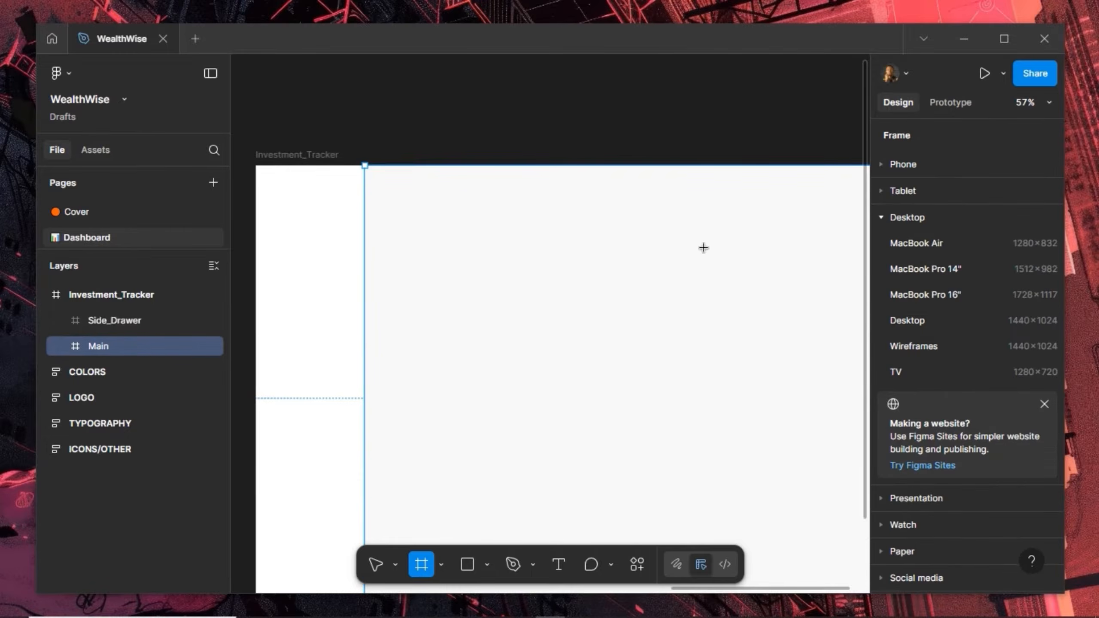
Draw a 1200-wide frame aligned to the top of Main with height 80
mouse_move(370, 182)
left_mouse_down()
mouse_move(858, 248)
mouse_move(700, 254)
left_mouse_up()
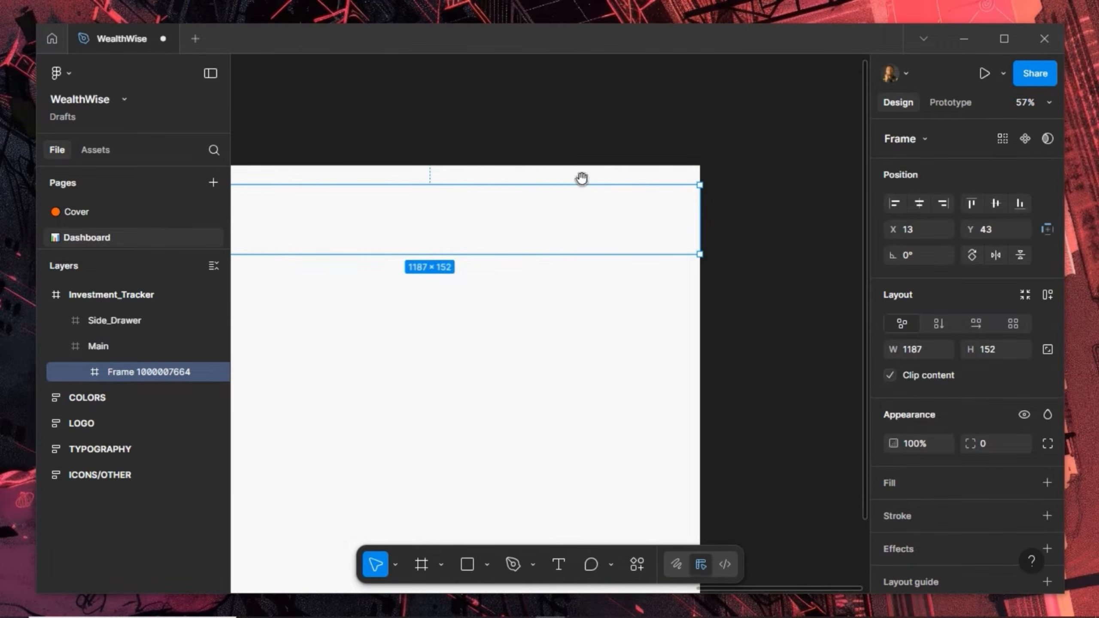
left_click_drag(493, 172, 684, 158)
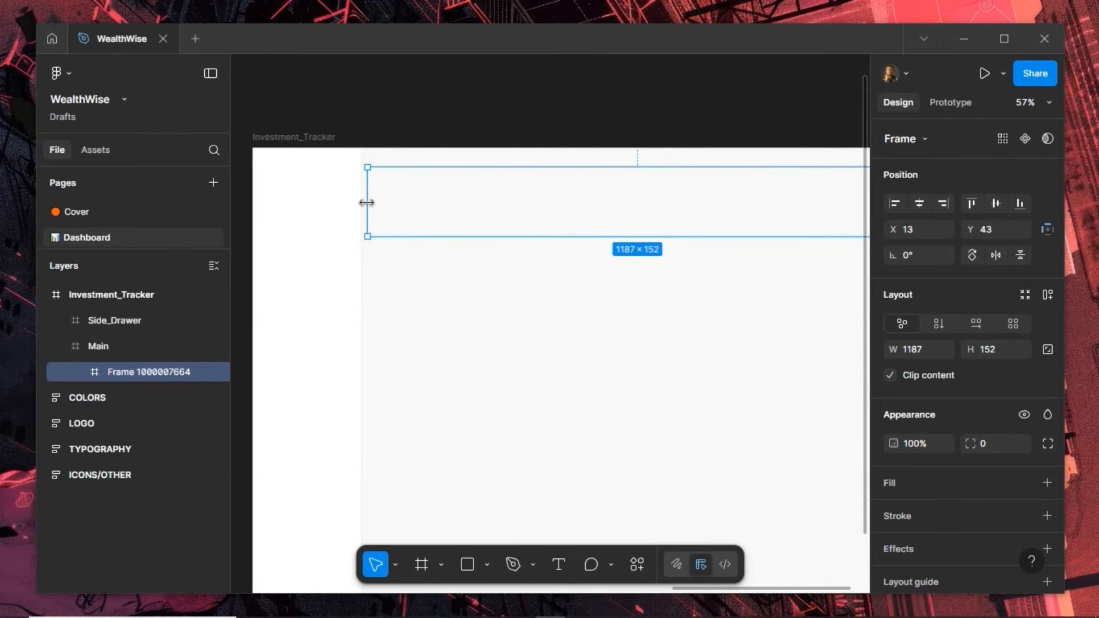
left_click_drag(366, 203, 361, 202)
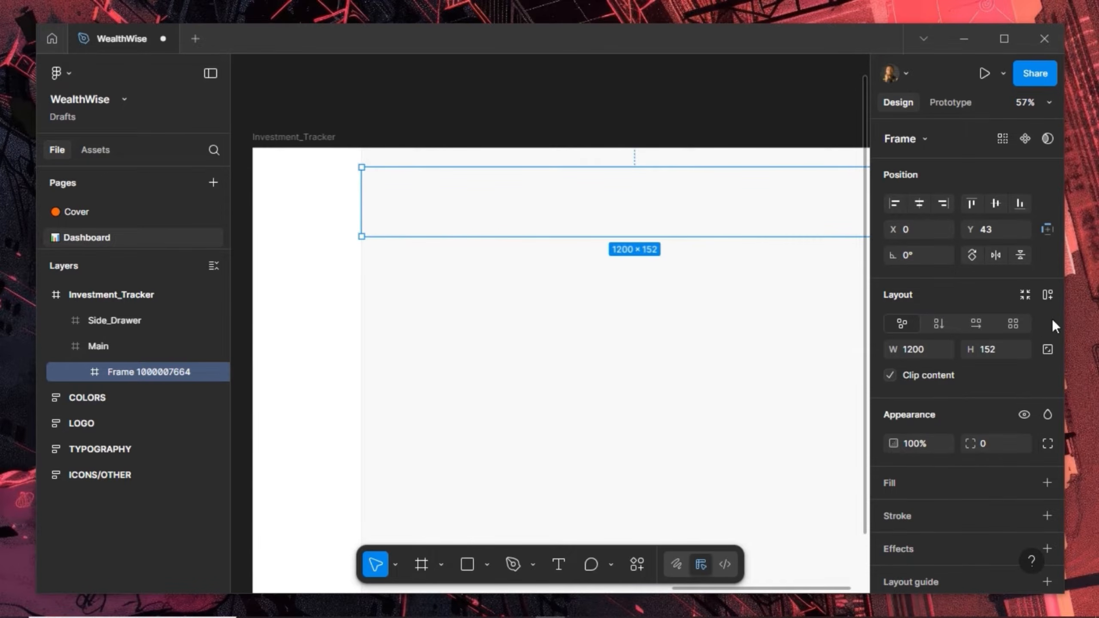
left_click(970, 203)
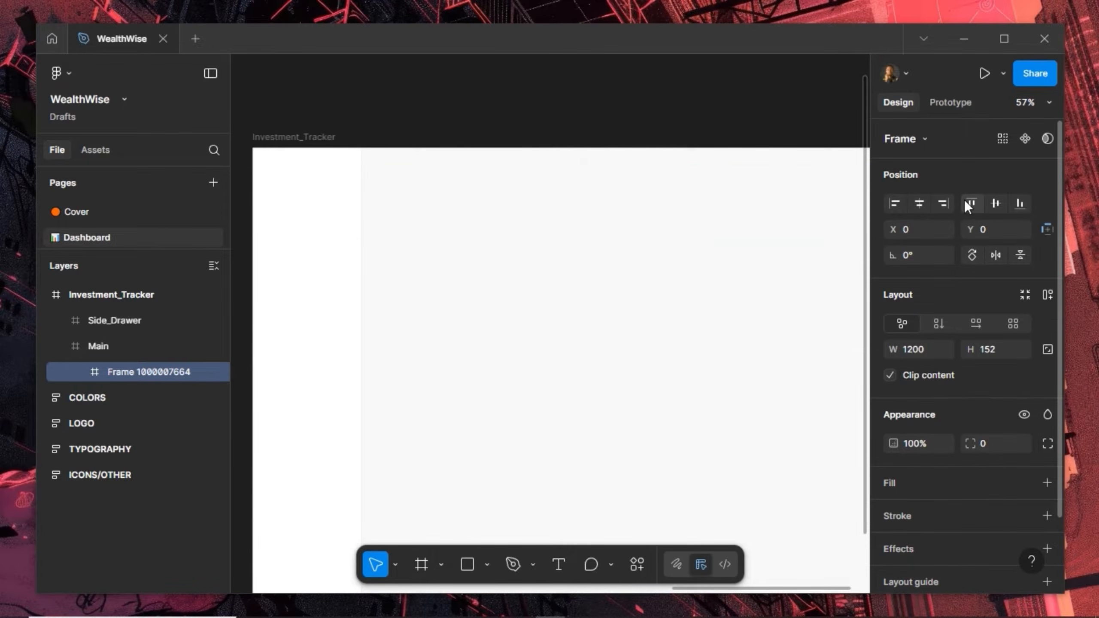
left_click(992, 348)
type("80")
key("Return")
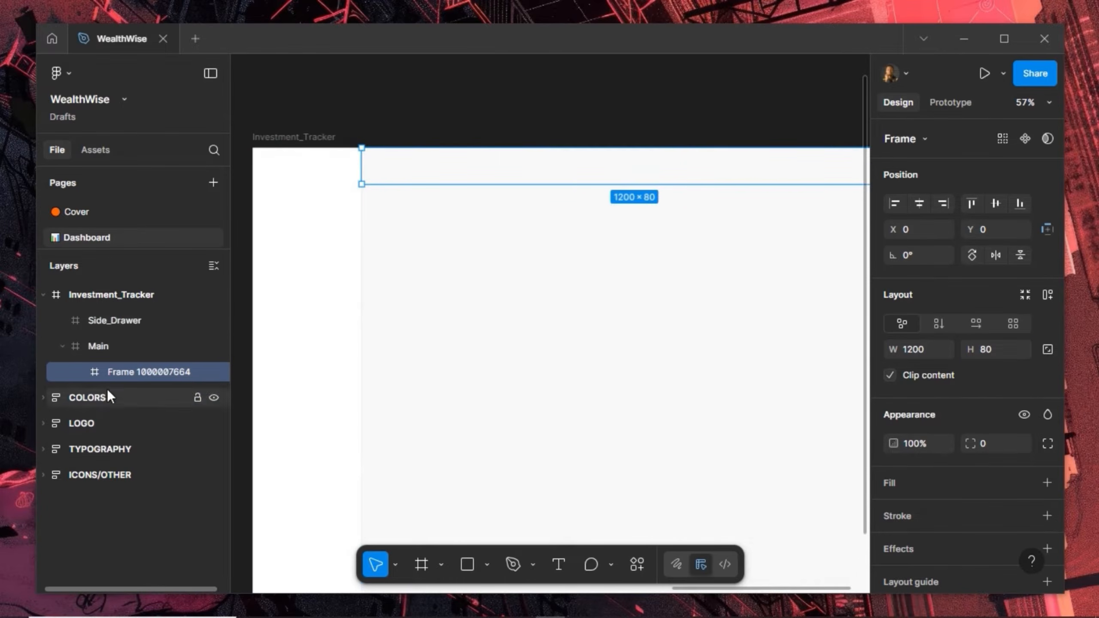
Rename the top bar frame Nav_Bar
double_click(122, 371)
type("Nav")
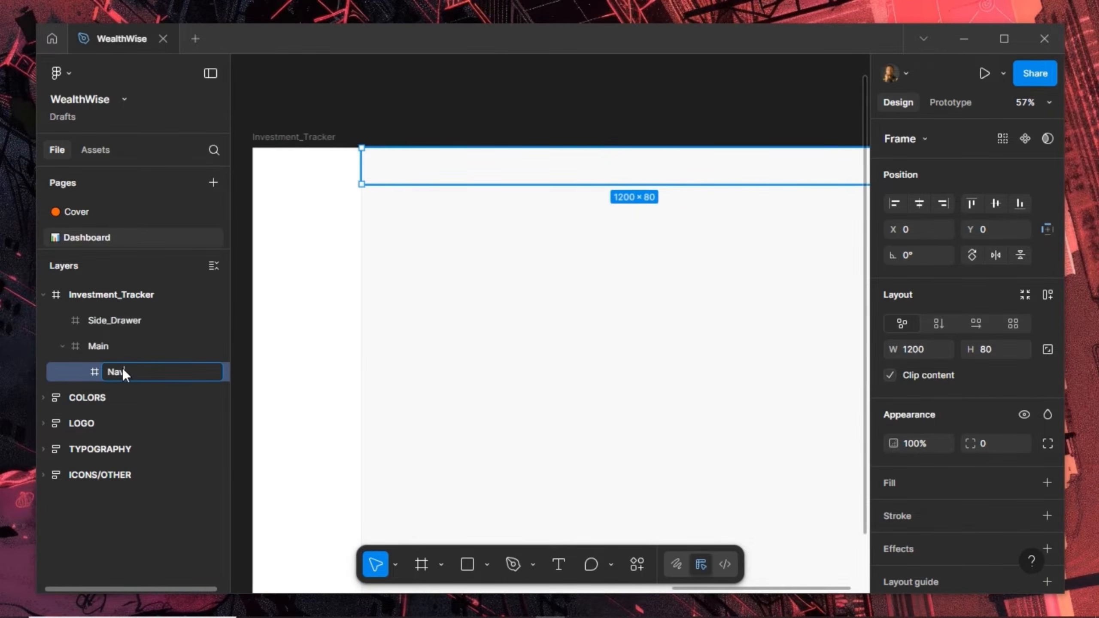
type("_Bar")
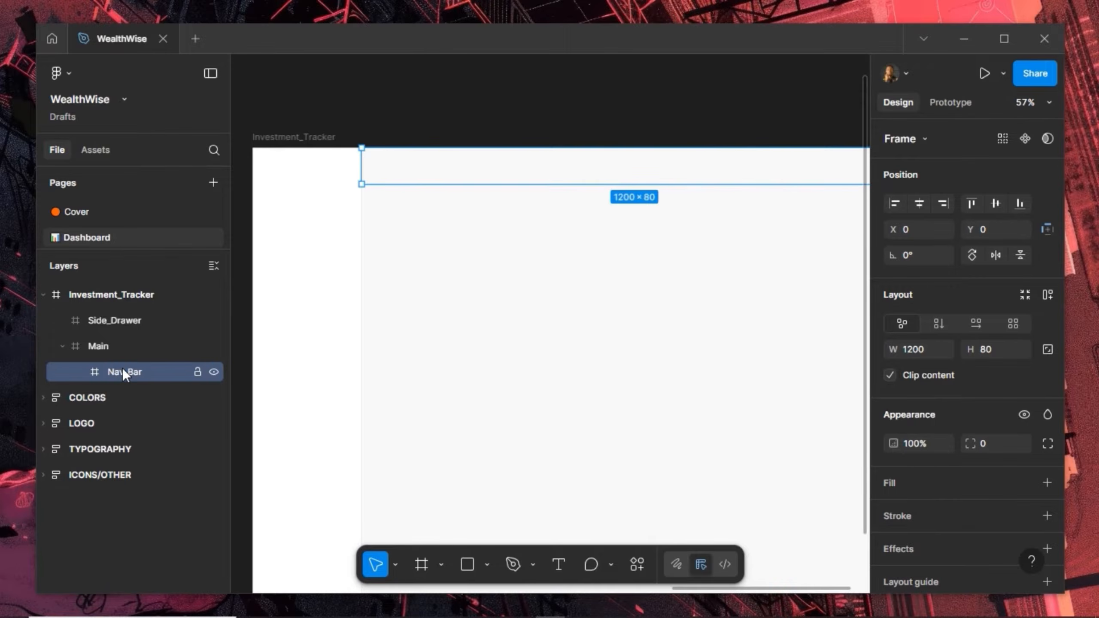
key("Return")
left_click(420, 565)
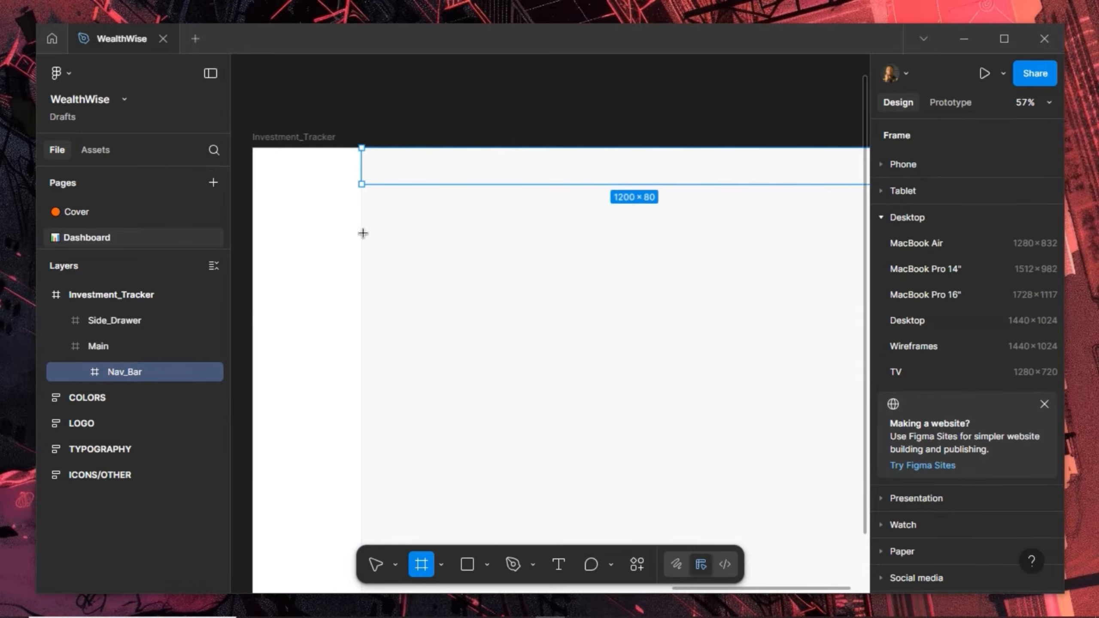
Draw a 1200×944 frame in Main starting at Y 80, just below Nav_Bar
left_click_drag(365, 211, 766, 455)
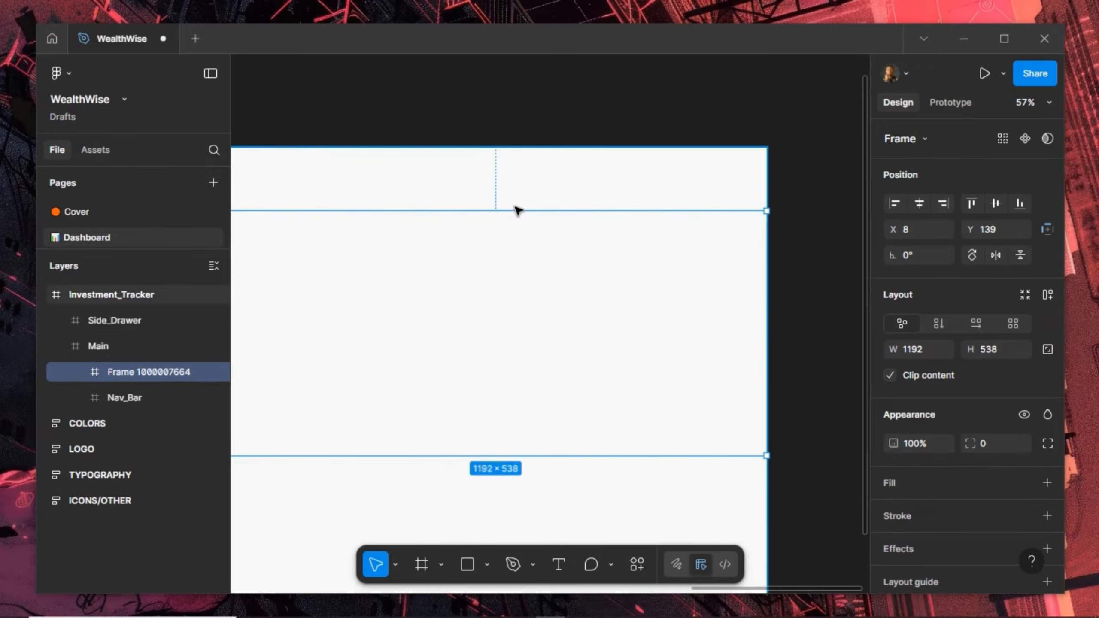
left_click_drag(456, 245, 677, 261)
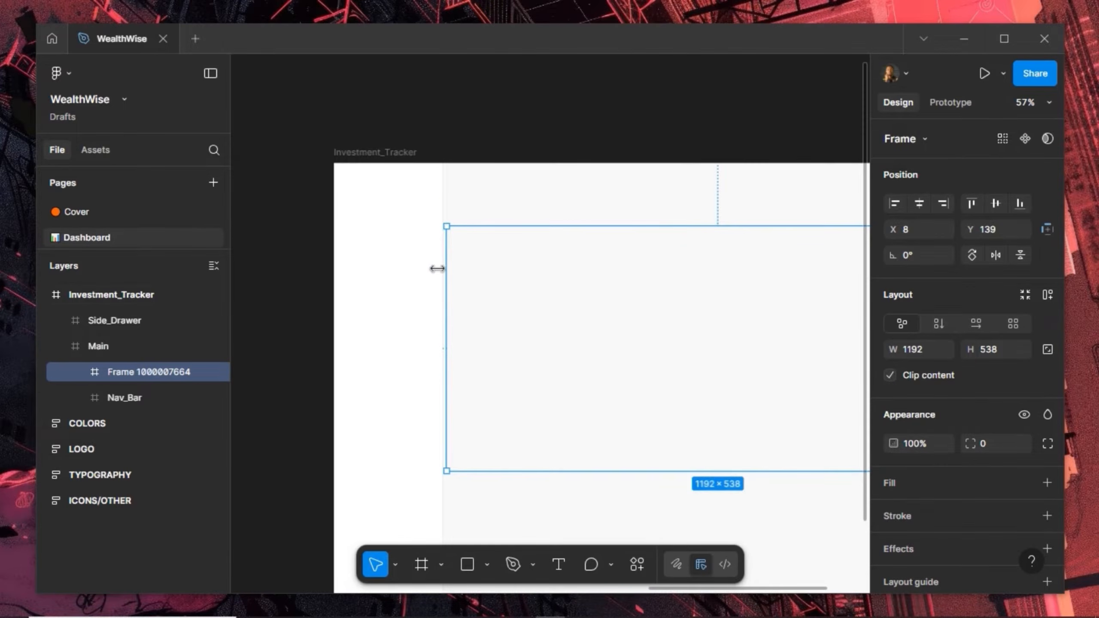
left_click_drag(445, 266, 444, 273)
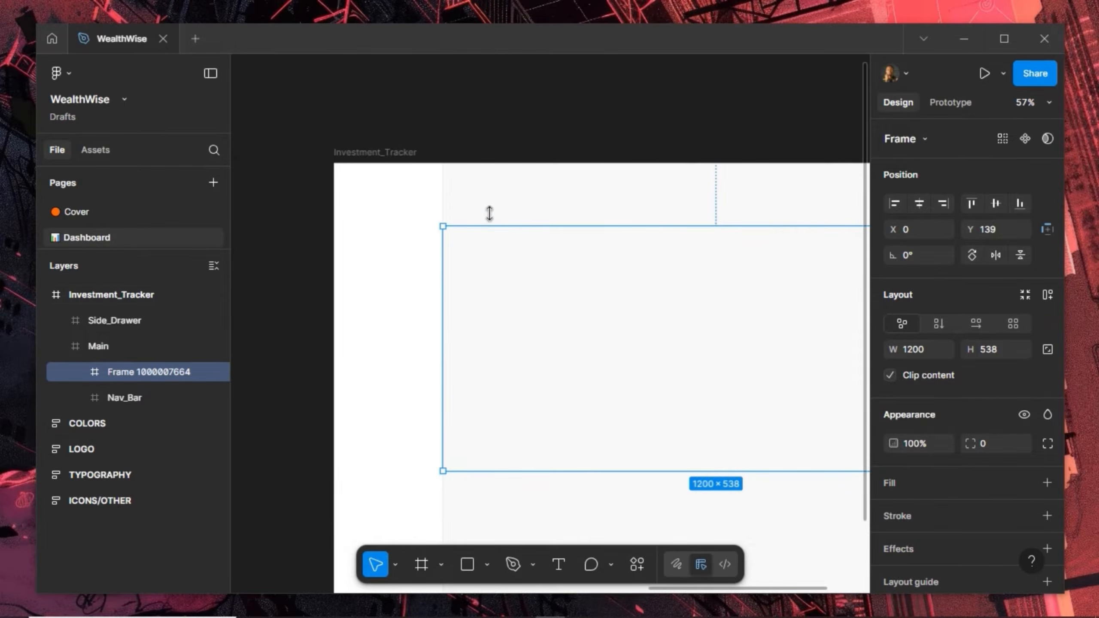
left_click_drag(490, 218, 494, 201)
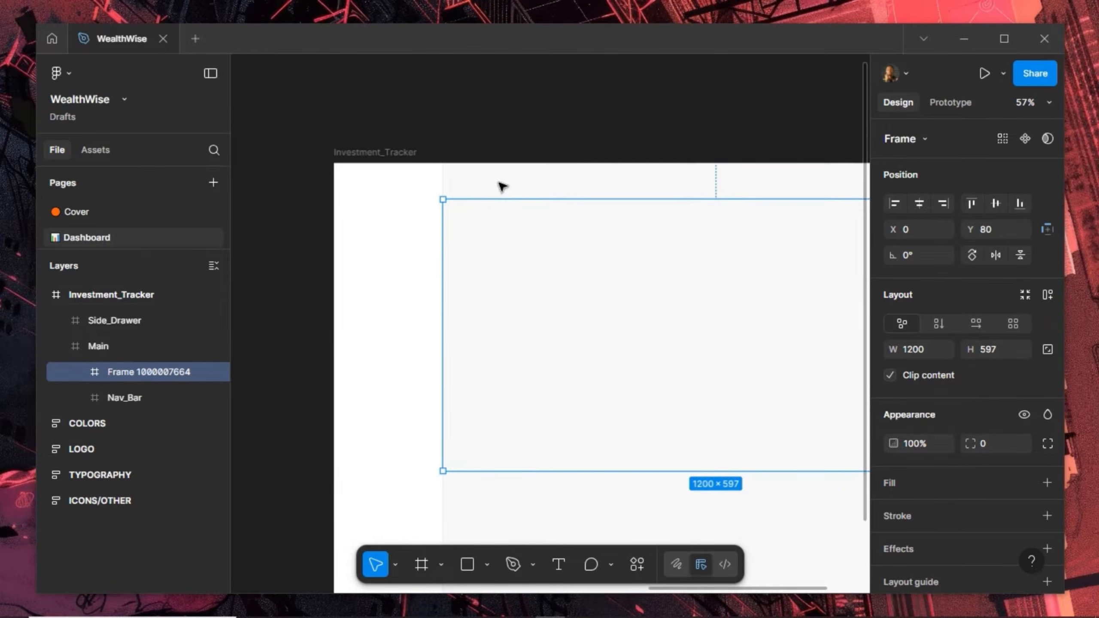
key("shift+Down")
key("alt")
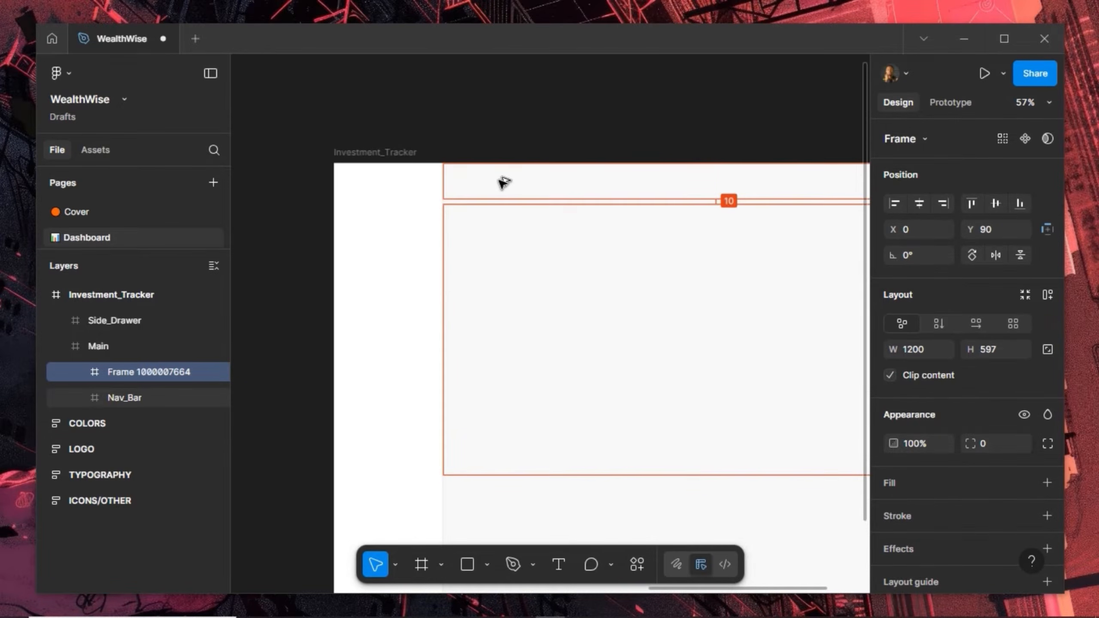
key("shift+Up")
scroll(490, 208, "down", 3)
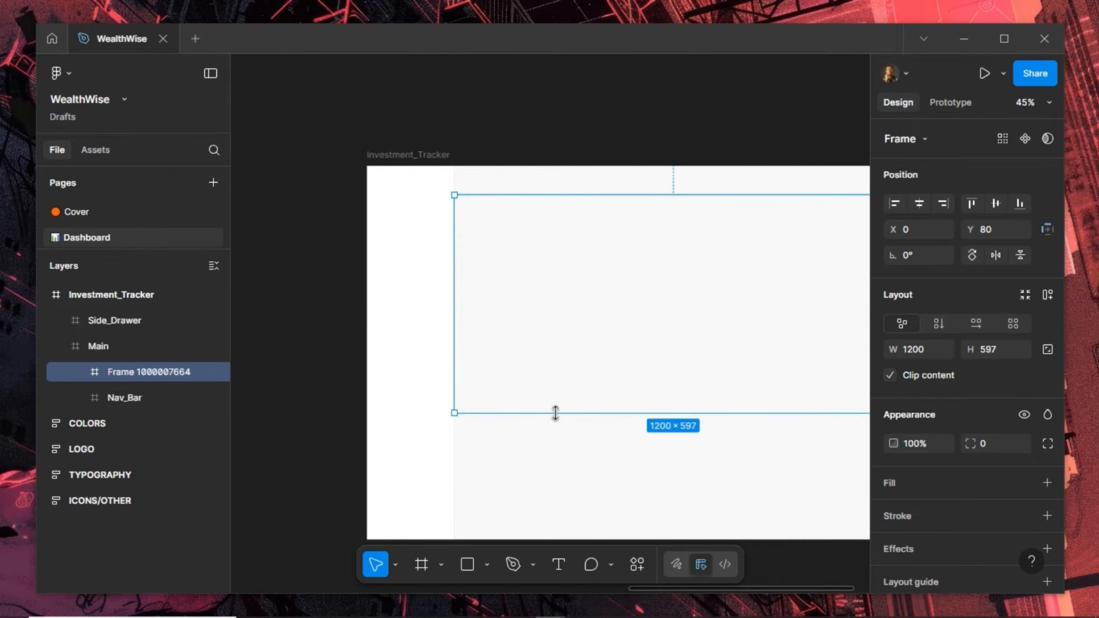
left_click_drag(557, 430, 560, 537)
Rename the lower frame Page_Content
double_click(136, 378)
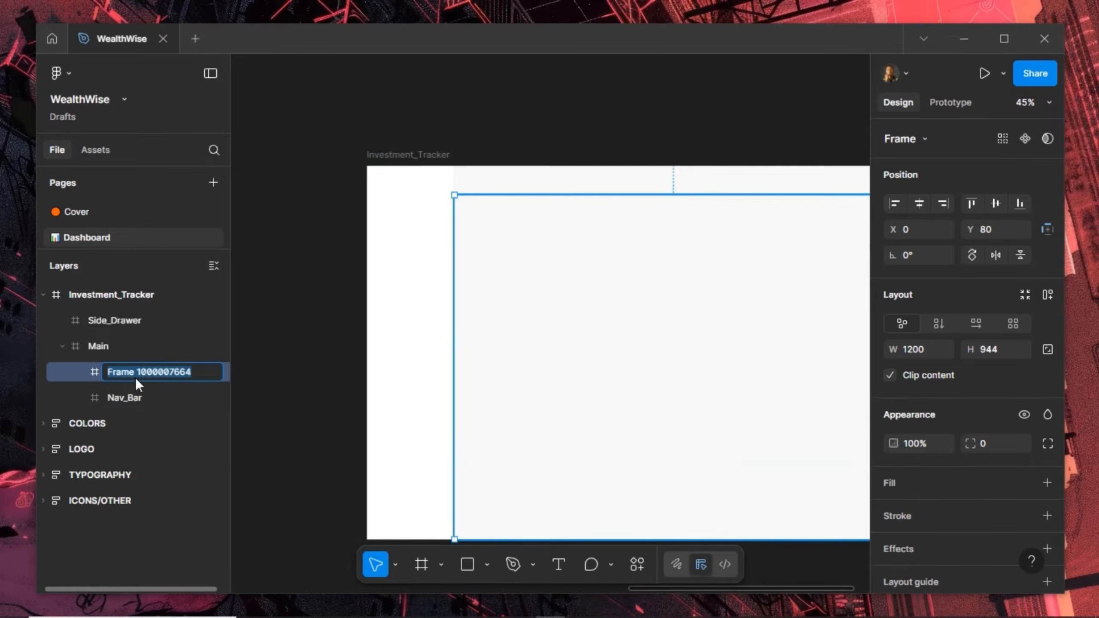
type("Page_Co")
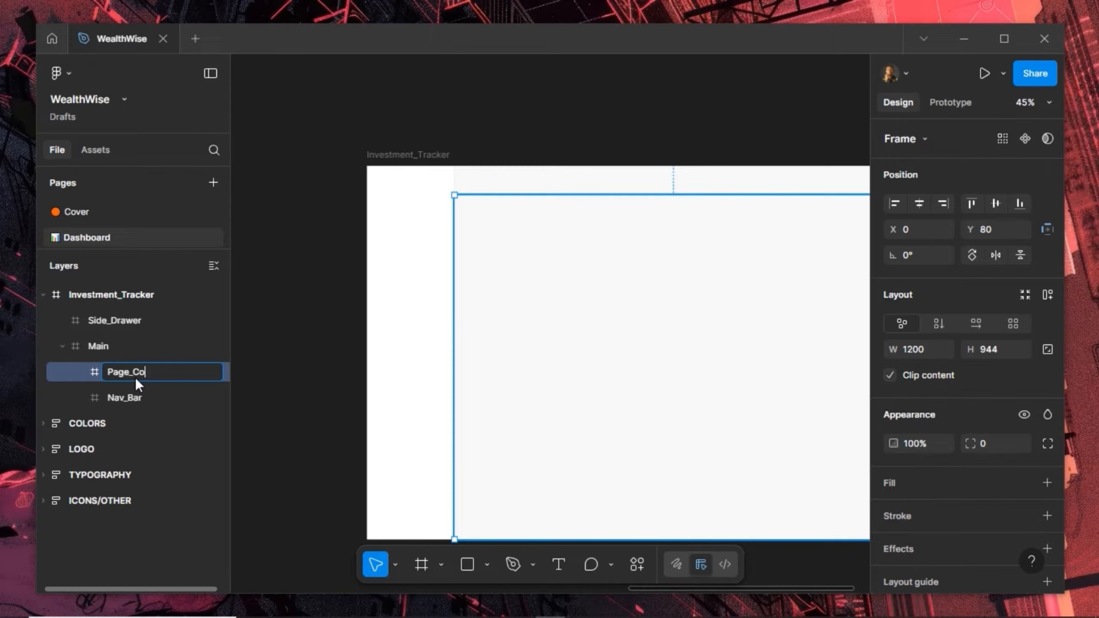
type("ntent")
key("Return")
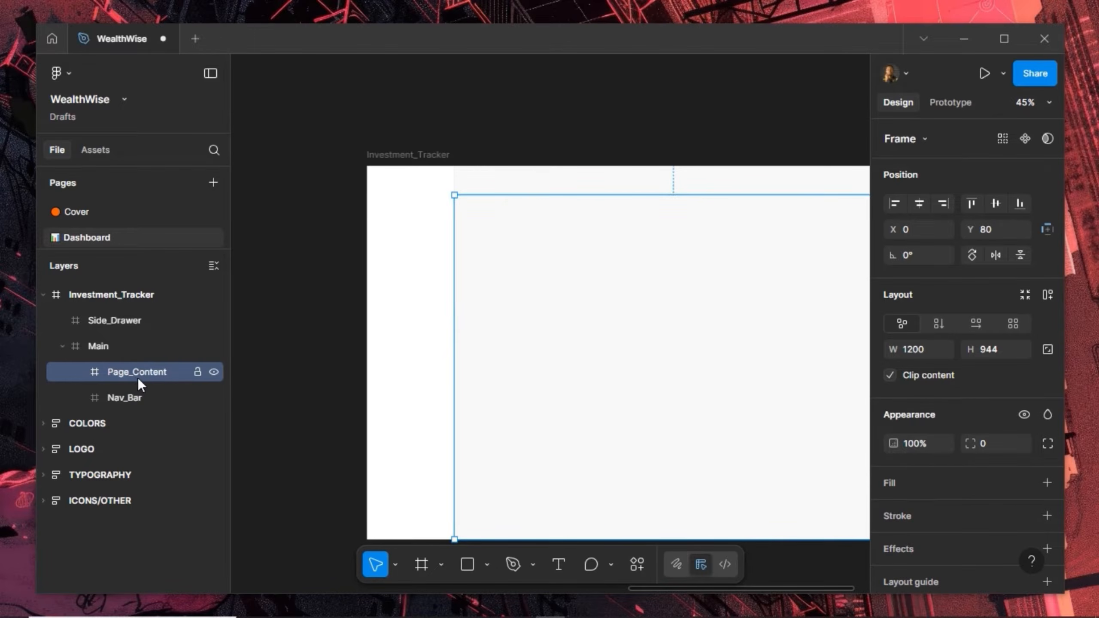
Add auto layout to Main and make Nav_Bar and Page_Content follow it
left_click(120, 343)
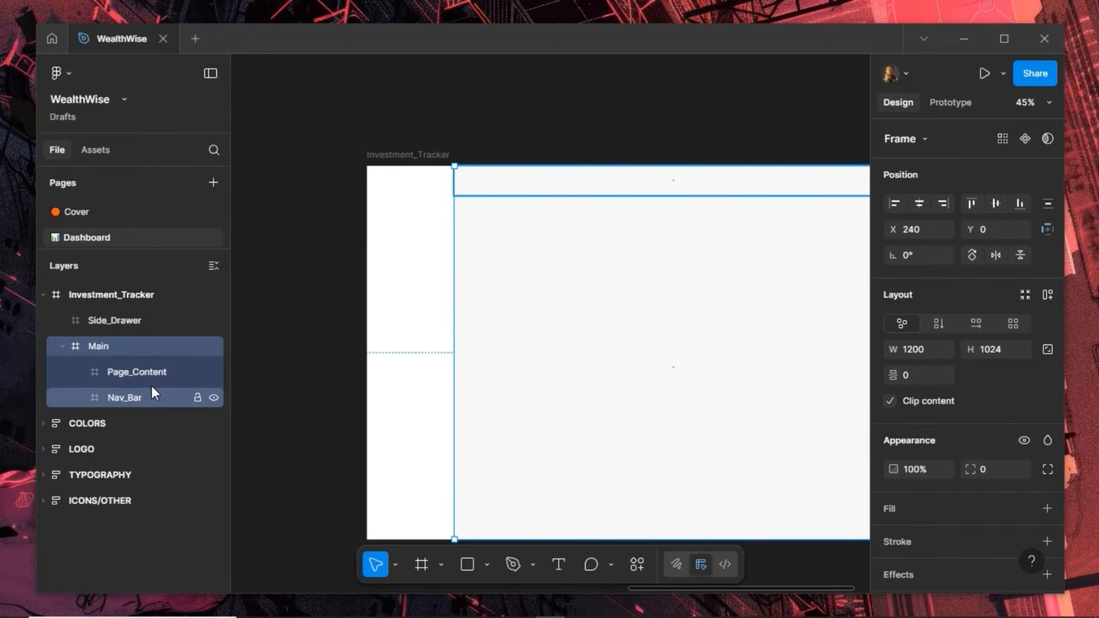
left_click(1047, 295)
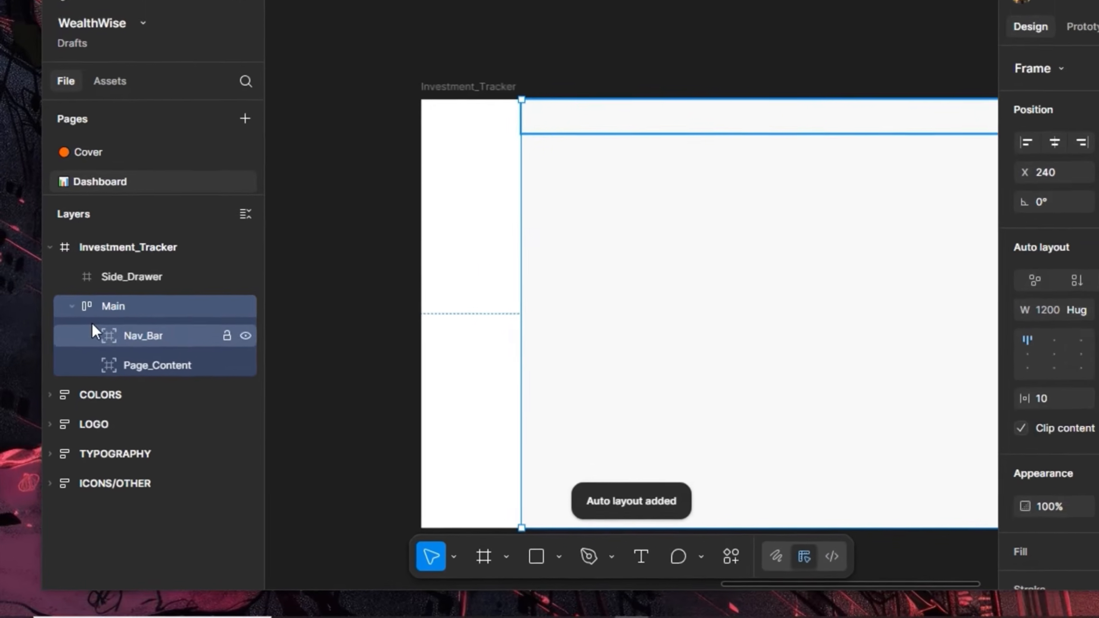
left_click(134, 294)
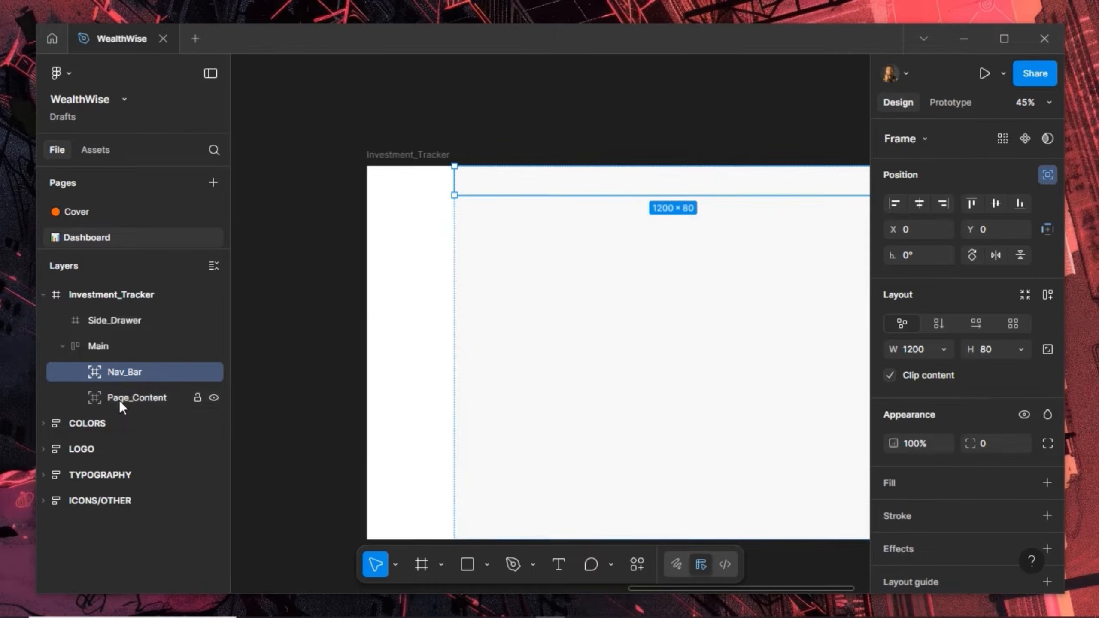
left_click(119, 401, "shift")
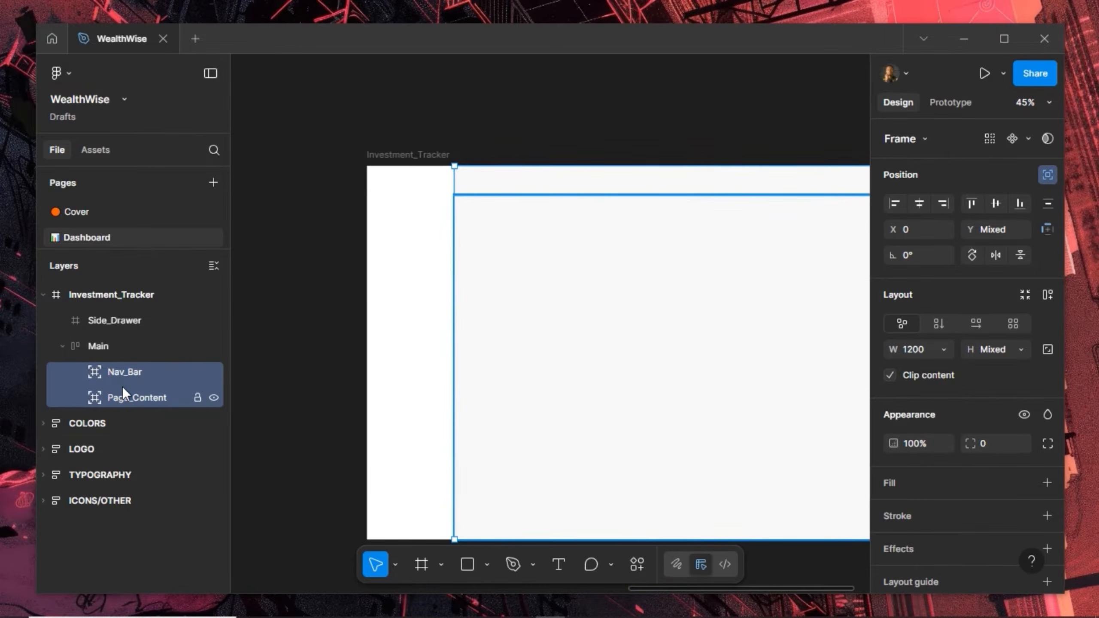
left_click(1044, 177)
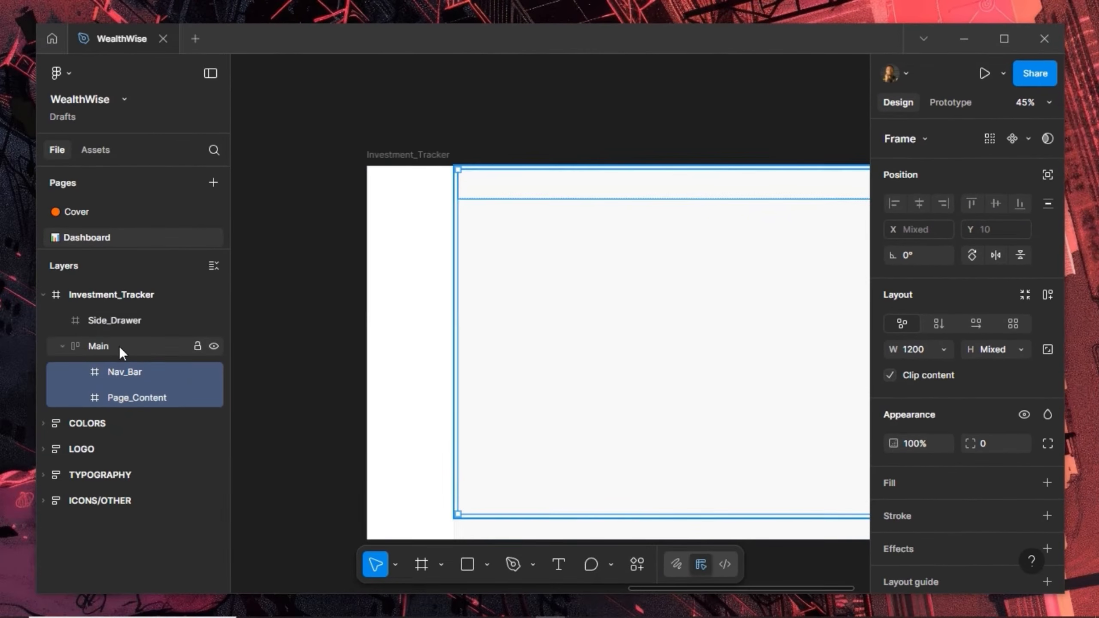
key("shift+Return")
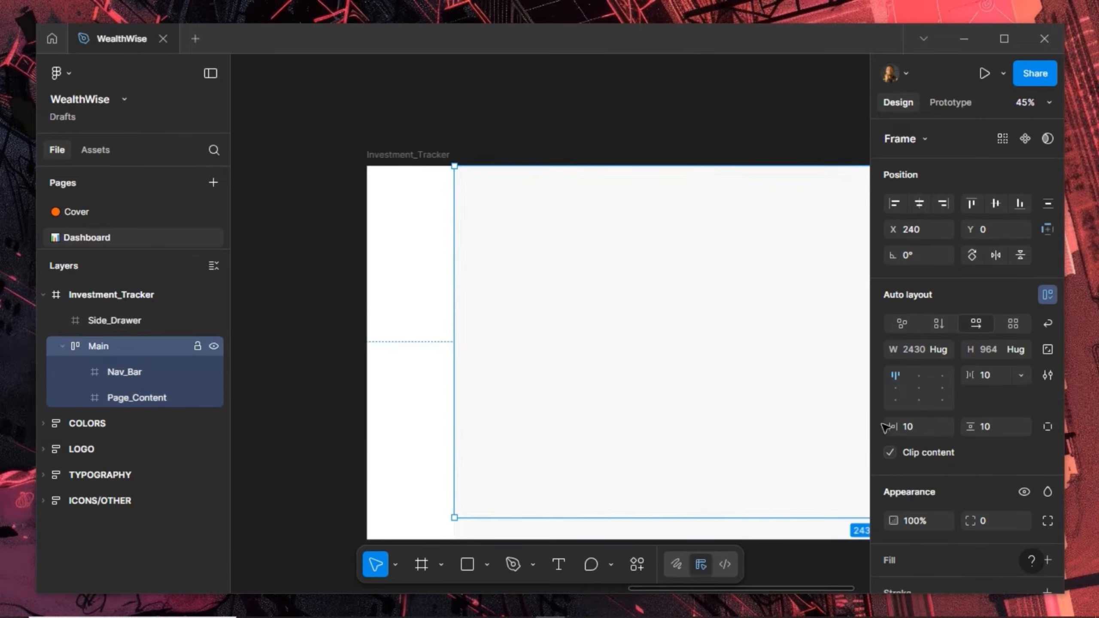
Set Main's vertical padding, horizontal padding and item gap all to 0
left_click(991, 426)
type("0")
key("Return")
left_click(922, 427)
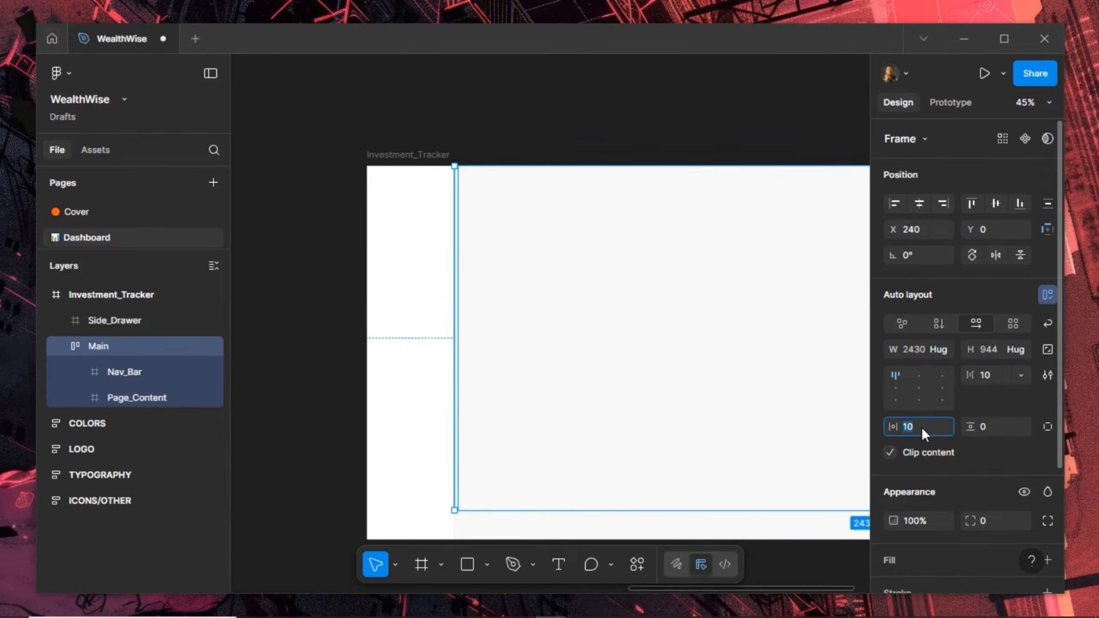
type("0")
key("Return")
left_click(998, 373)
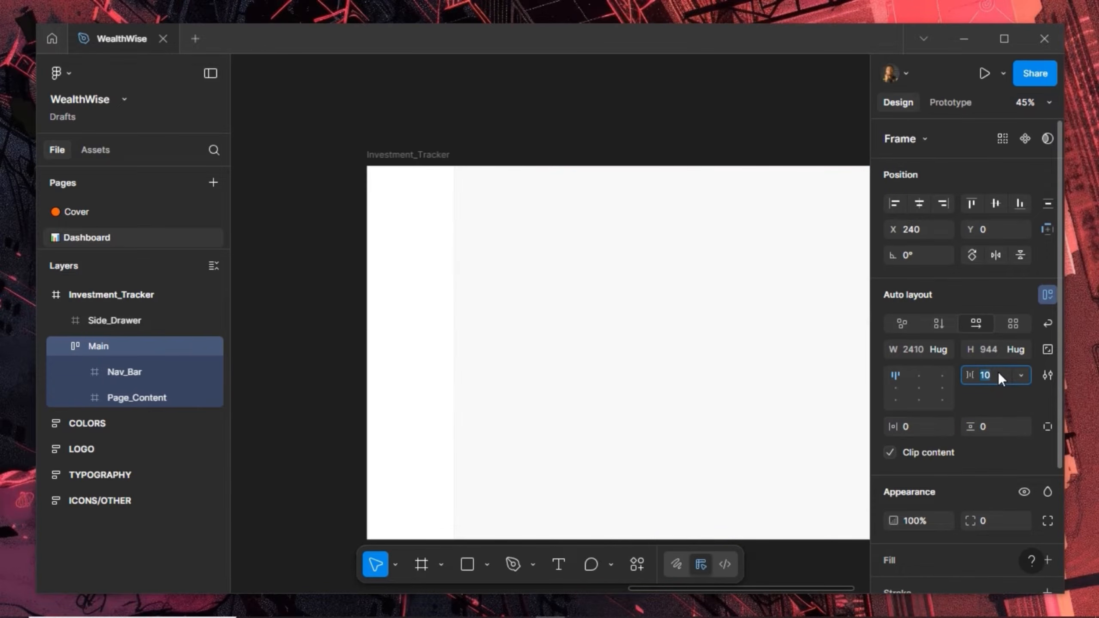
type("0")
key("Return")
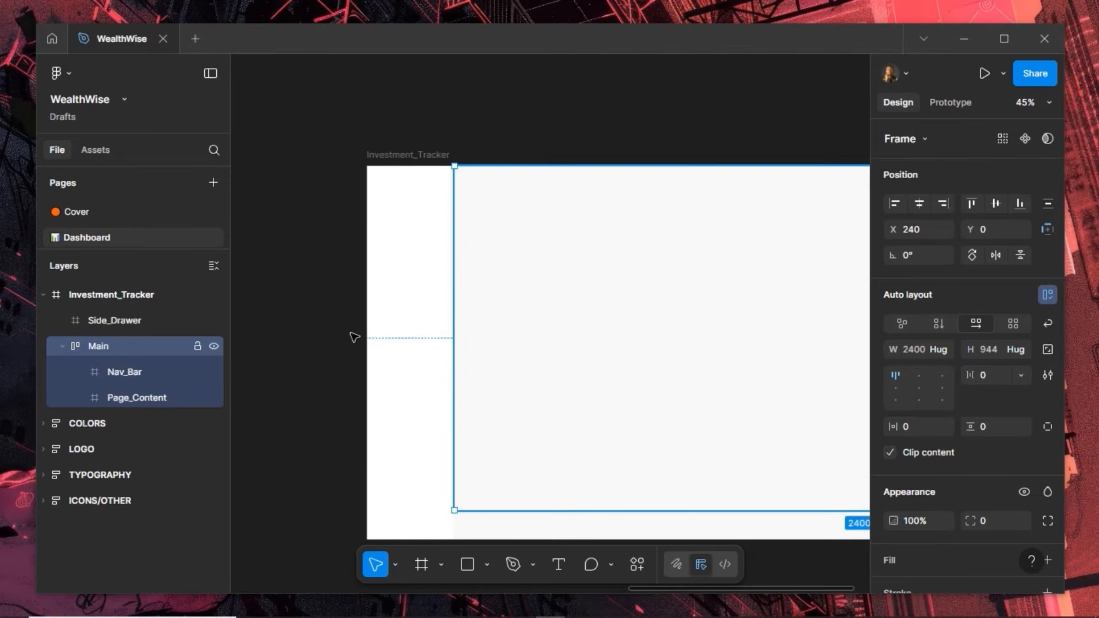
Switch Main to vertical direction, stacking Nav_Bar above Page_Content, and verify their sizes
left_click_drag(579, 243, 450, 247)
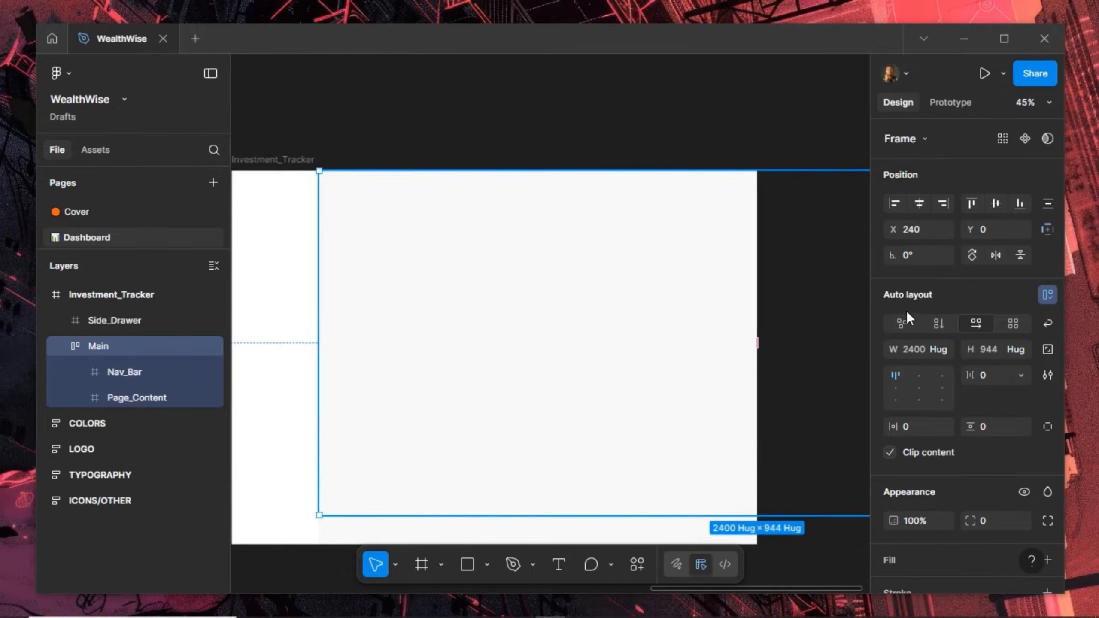
left_click(935, 321)
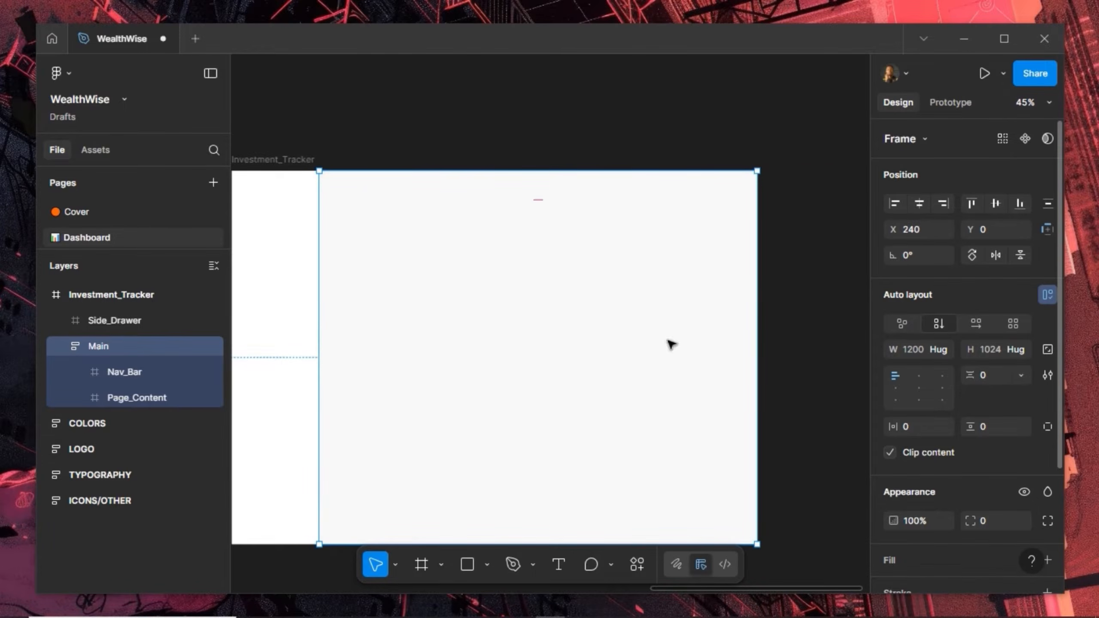
left_click(355, 191)
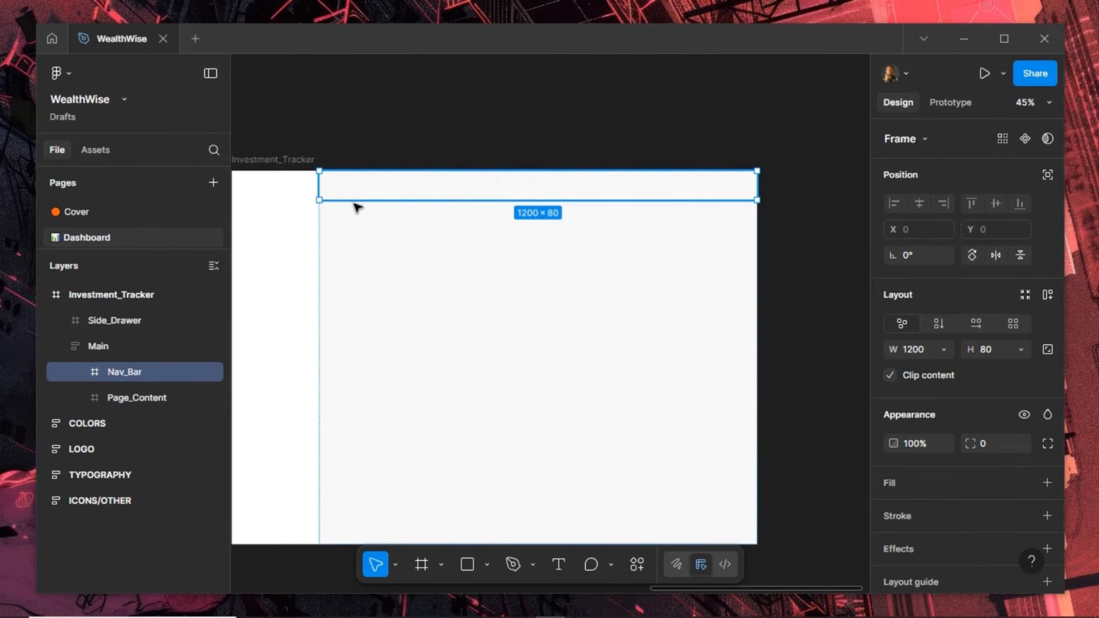
left_click(359, 245)
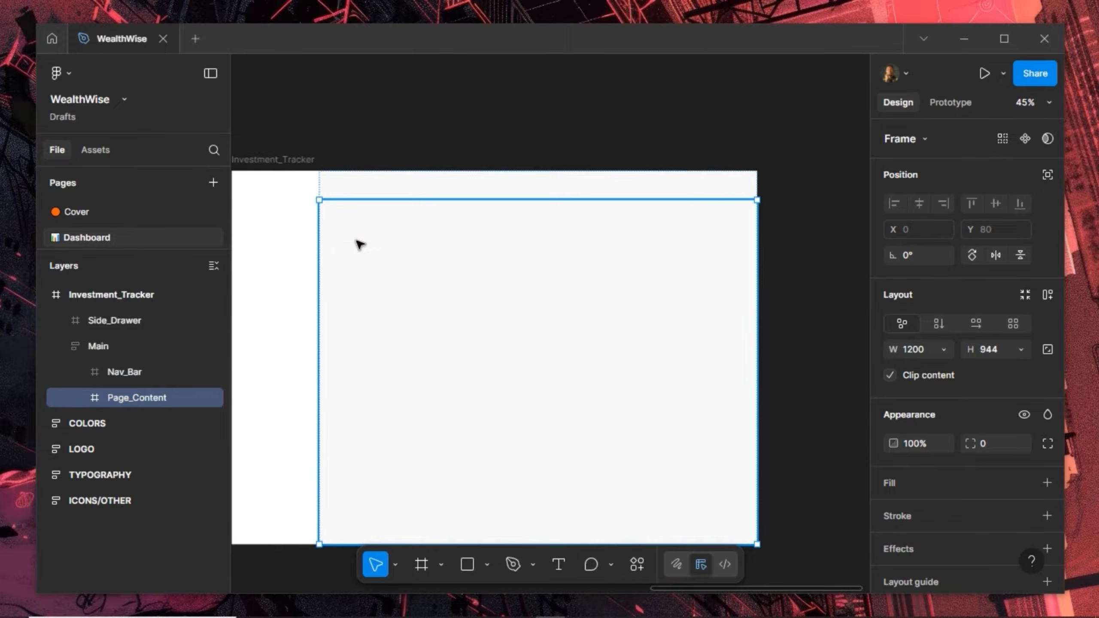
left_click(366, 187)
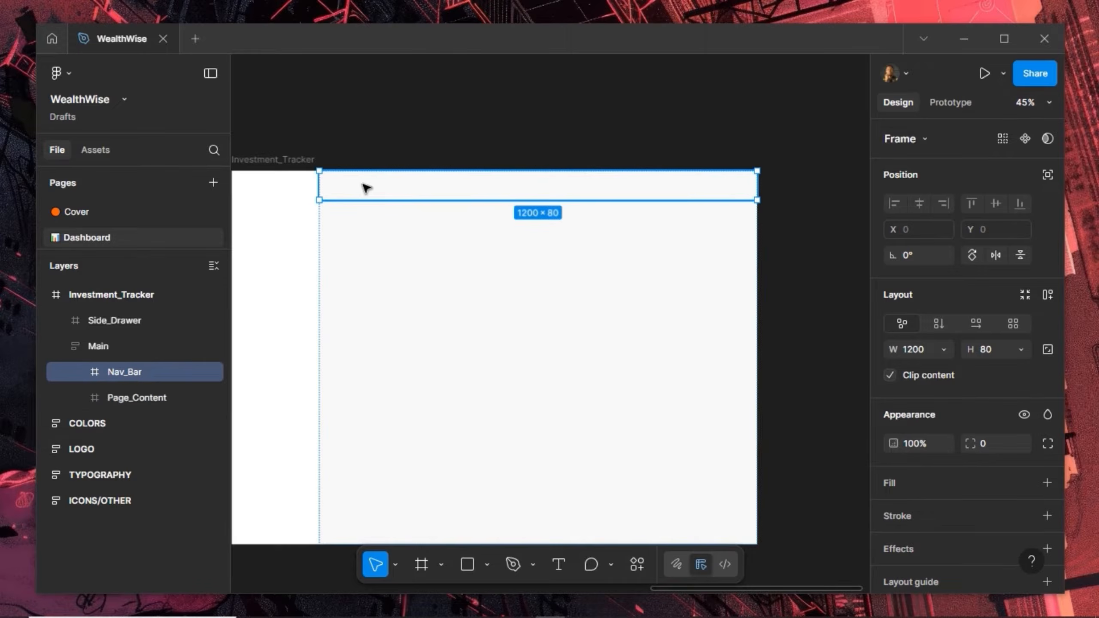
left_click(368, 248)
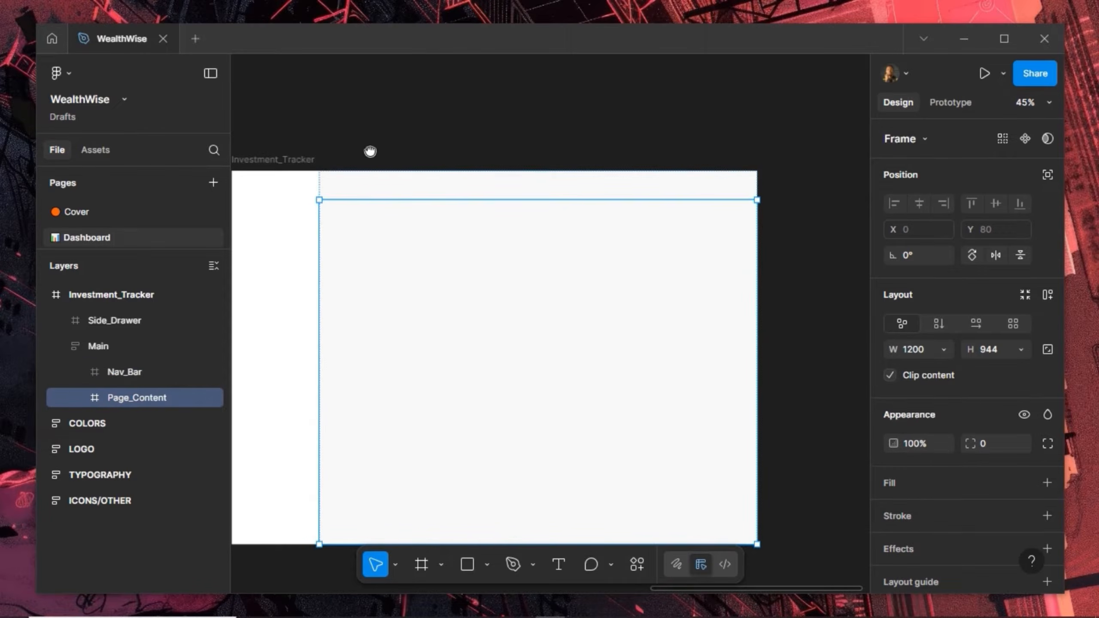
left_click_drag(370, 151, 415, 133)
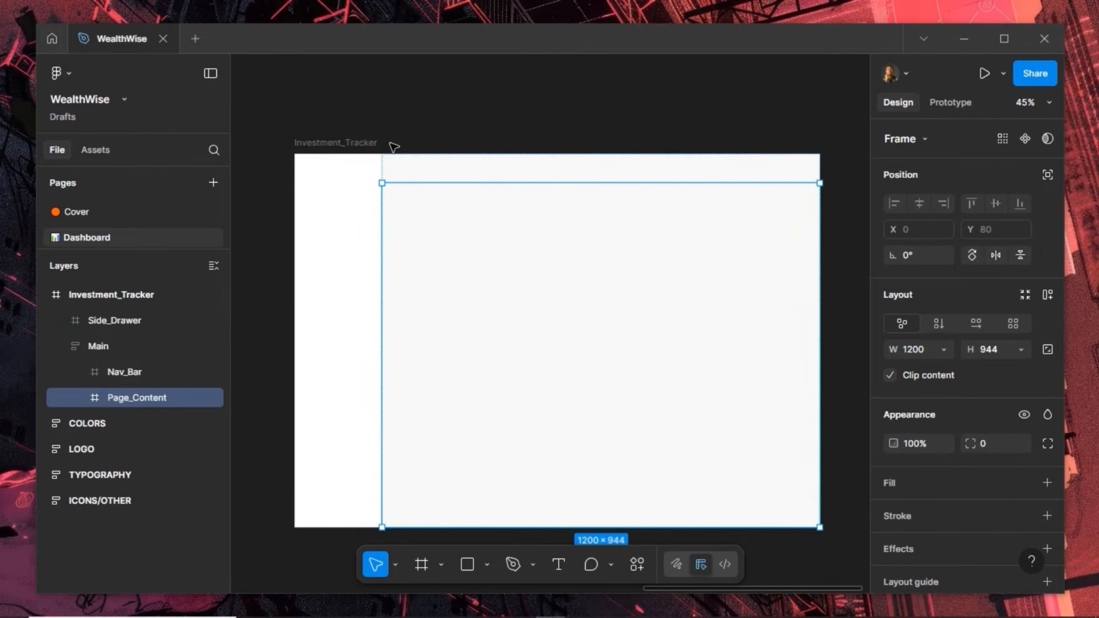
left_click(364, 144)
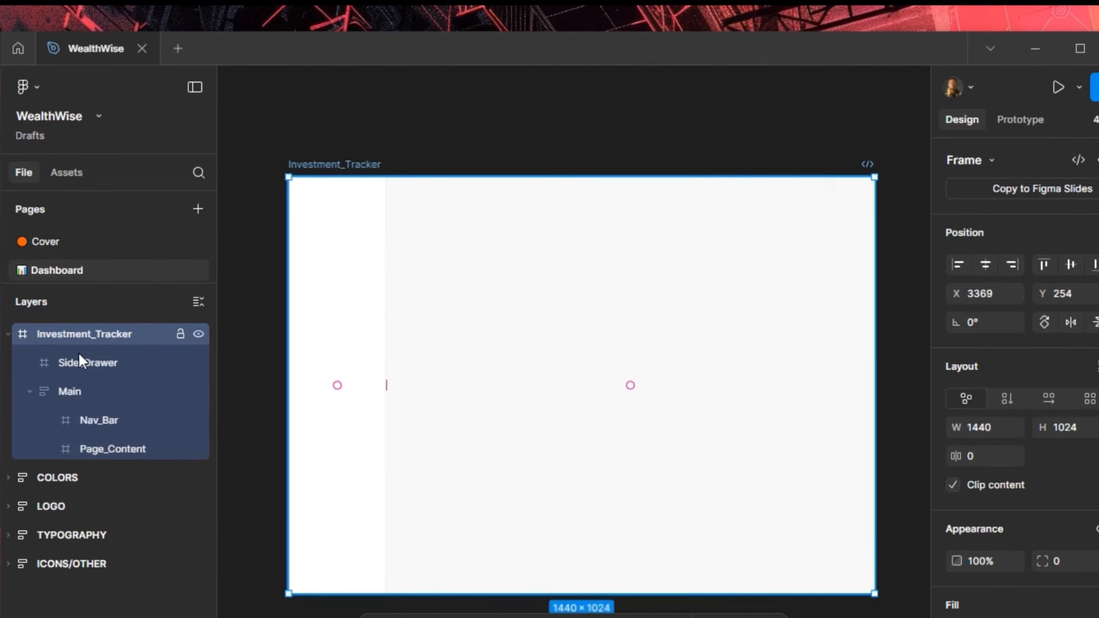
left_click(63, 367)
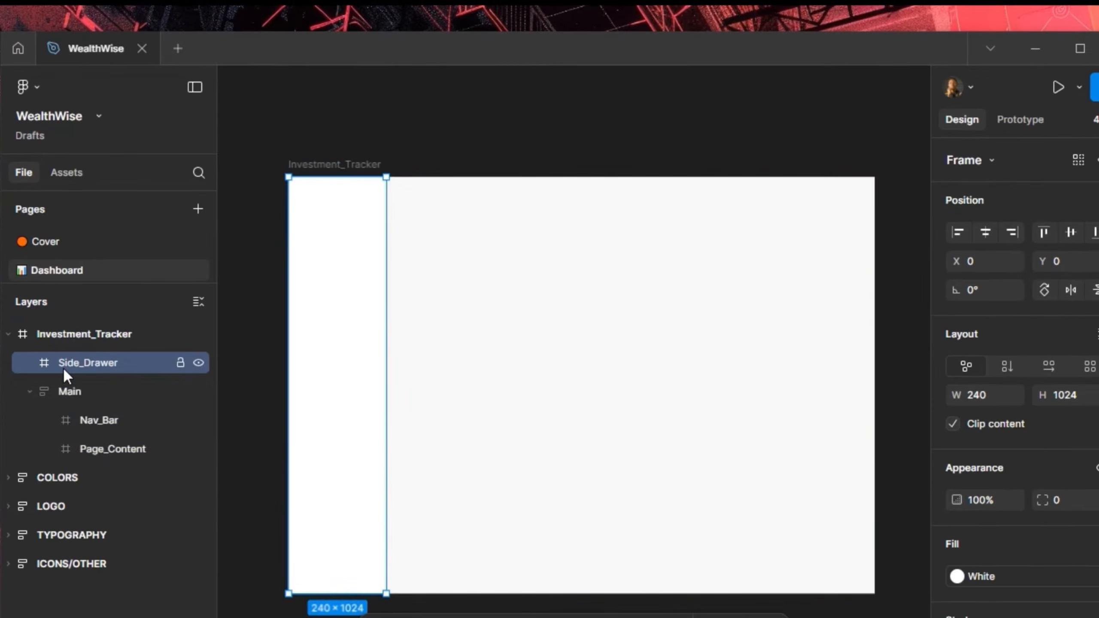
left_click(69, 398)
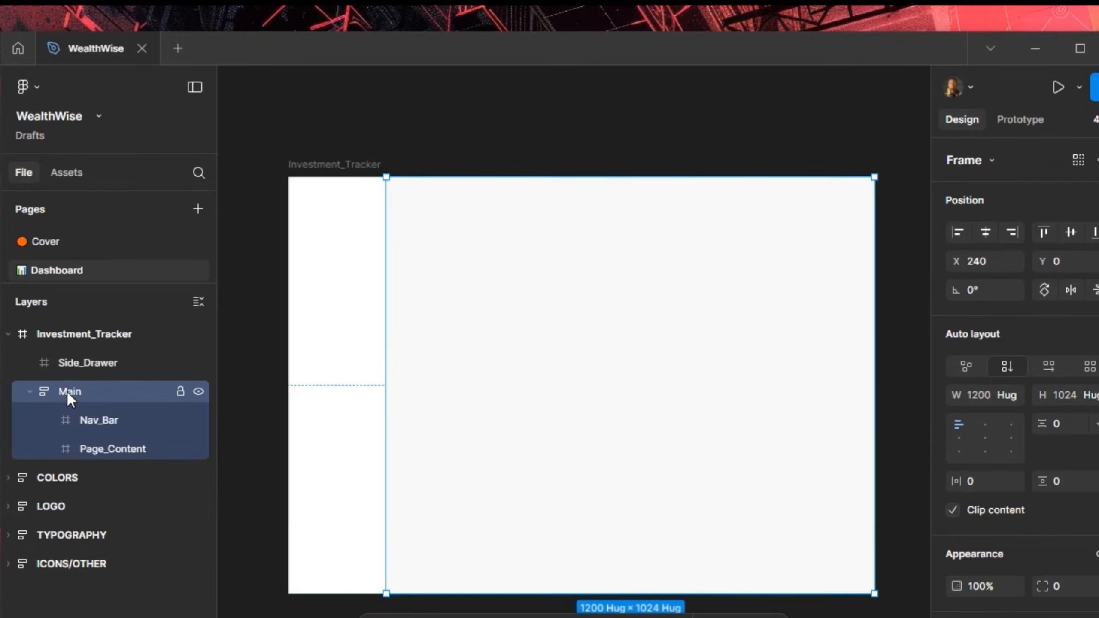
left_click(91, 416)
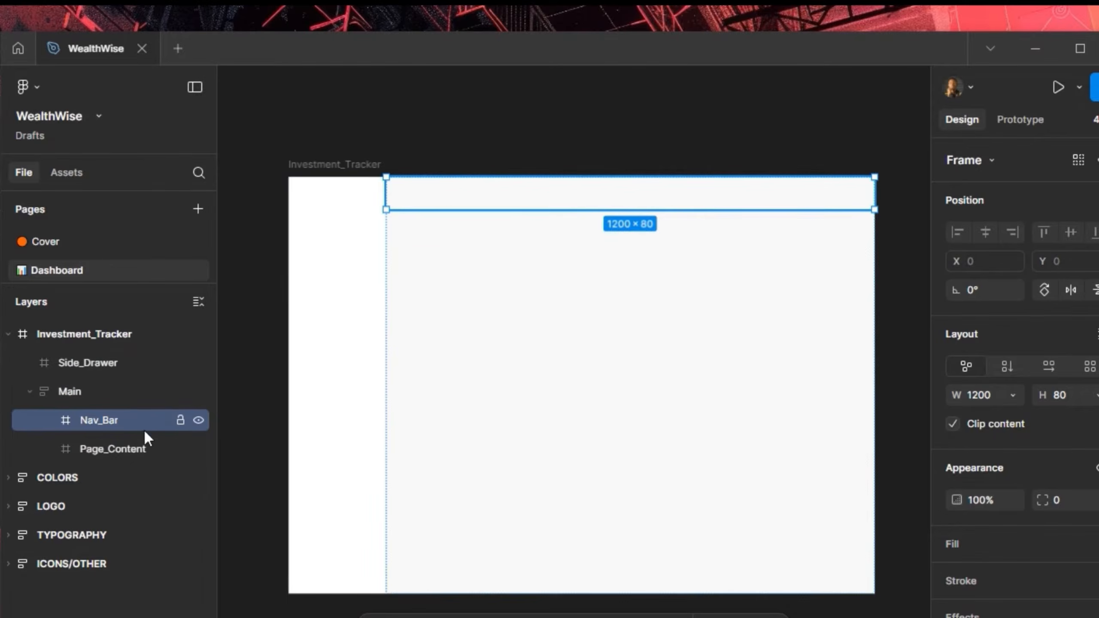
left_click(106, 445)
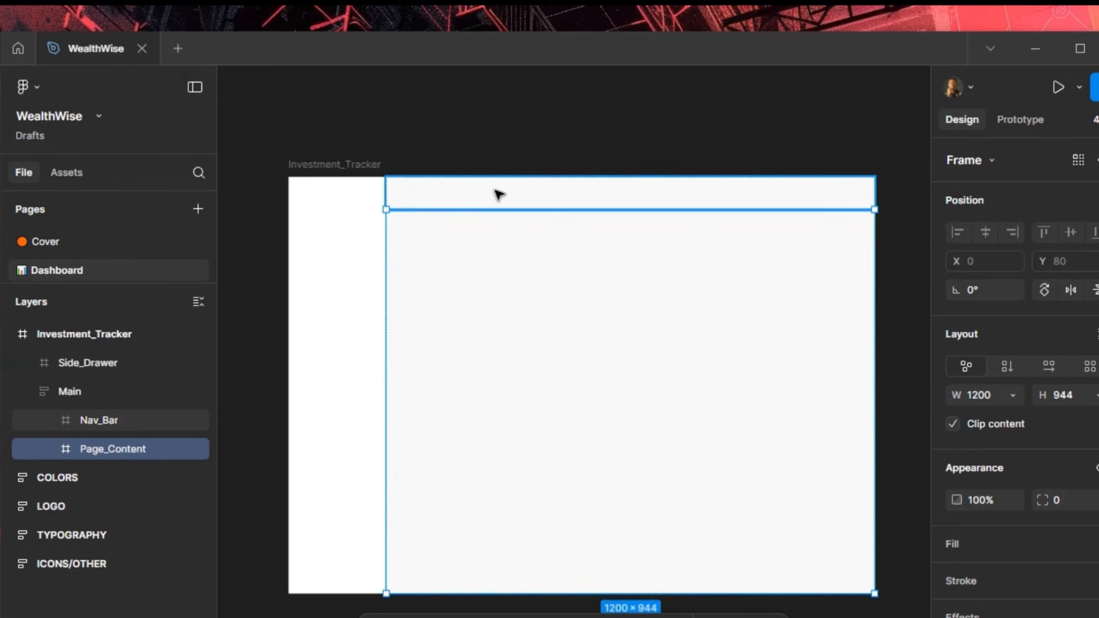
left_click(434, 137)
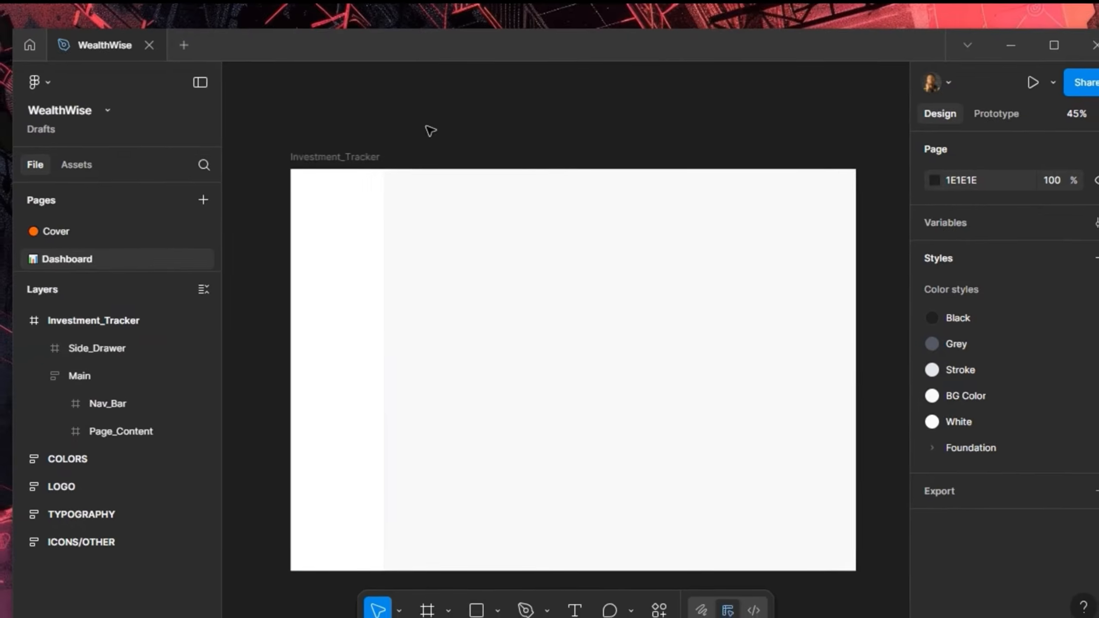
scroll(451, 113, "up", 1)
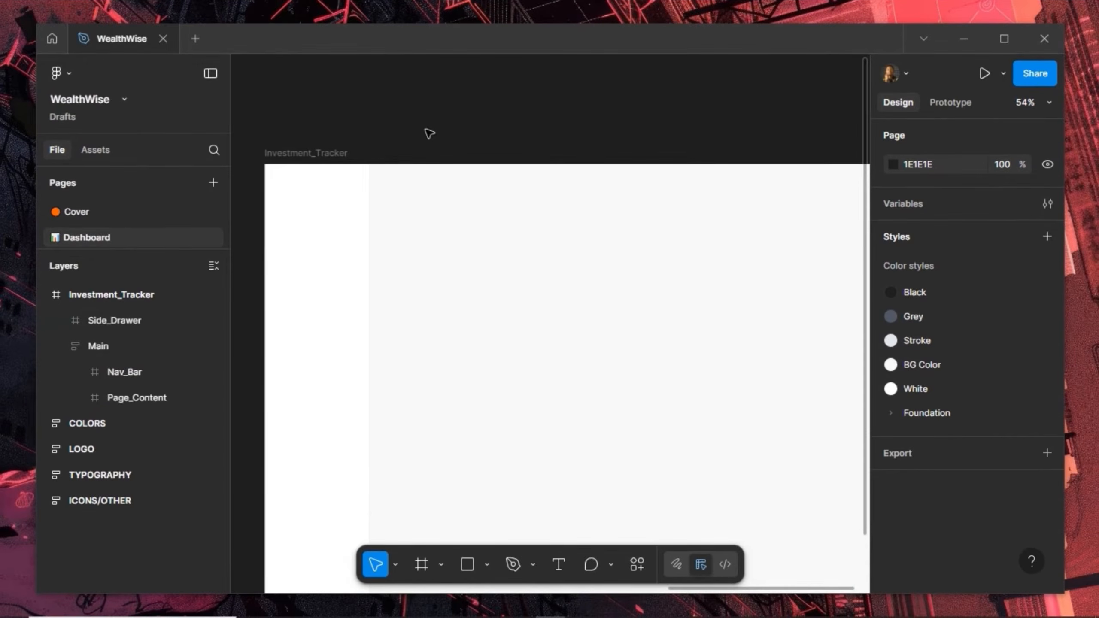
Alt-drag a duplicate of the 240×1024 Side_Drawer onto the canvas left of Investment_Tracker
left_click_drag(323, 140, 488, 98)
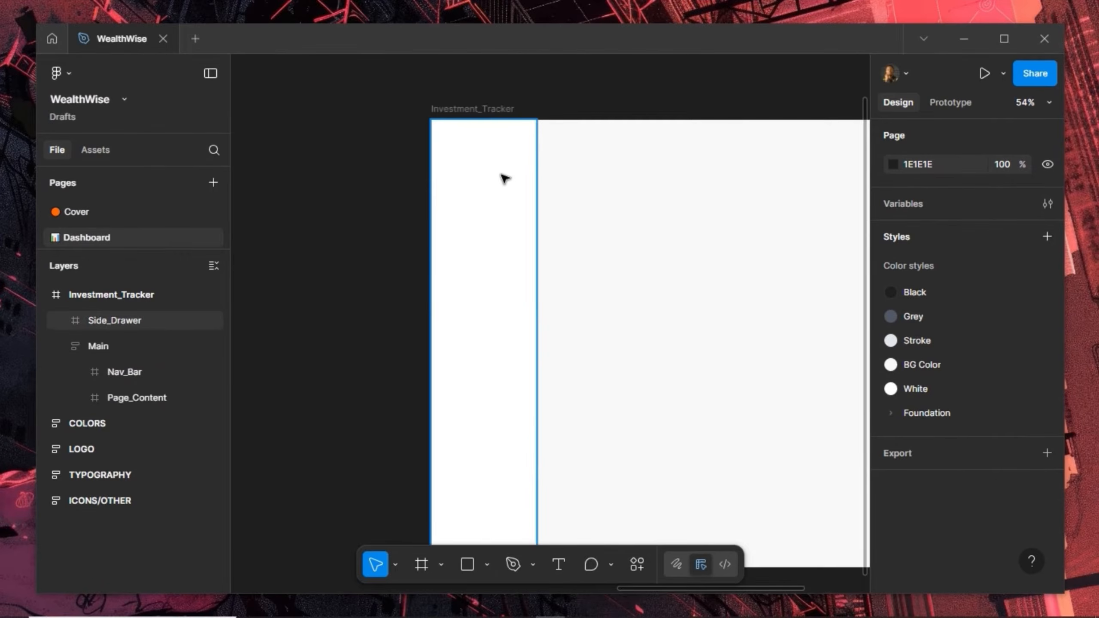
left_click(520, 147)
left_click_drag(520, 147, 381, 145)
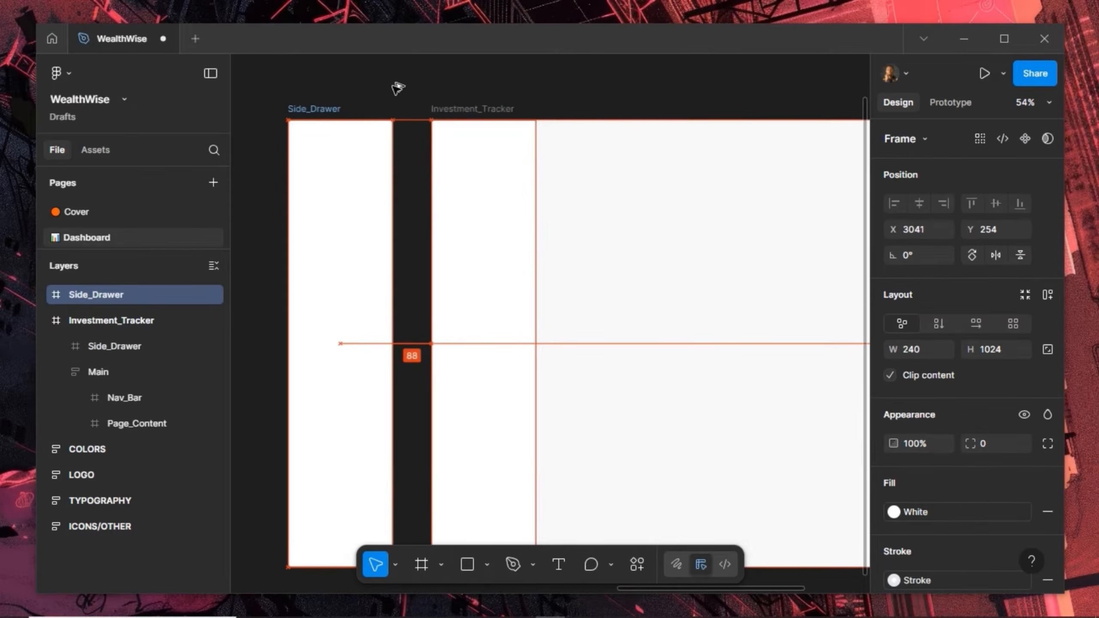
scroll(278, 114, "up", 2)
left_click_drag(278, 114, 383, 158)
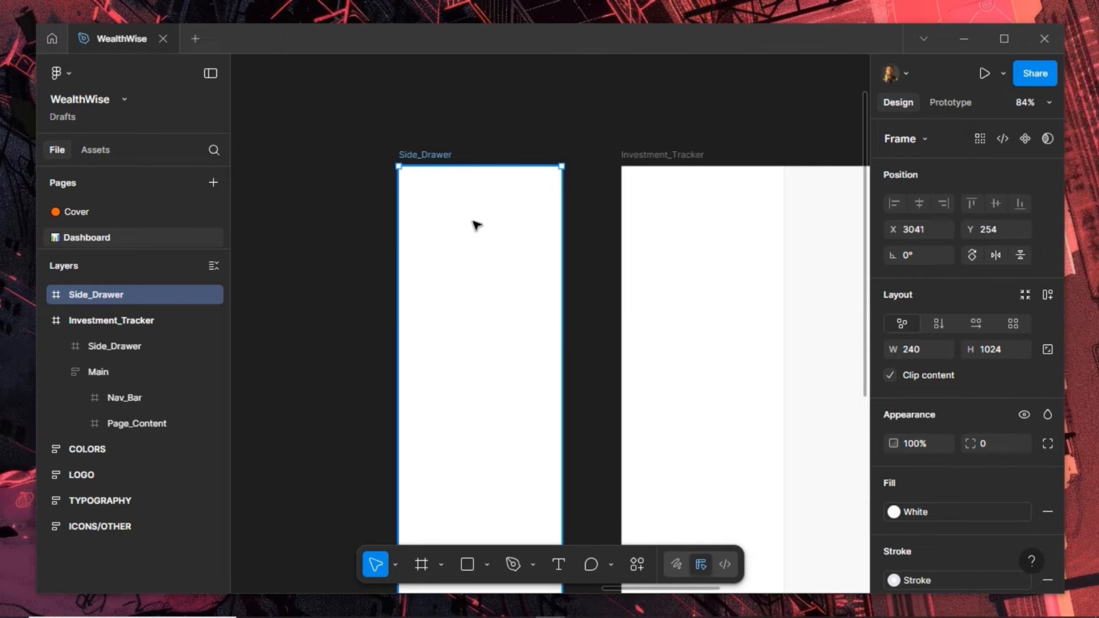
scroll(474, 223, "down", 5)
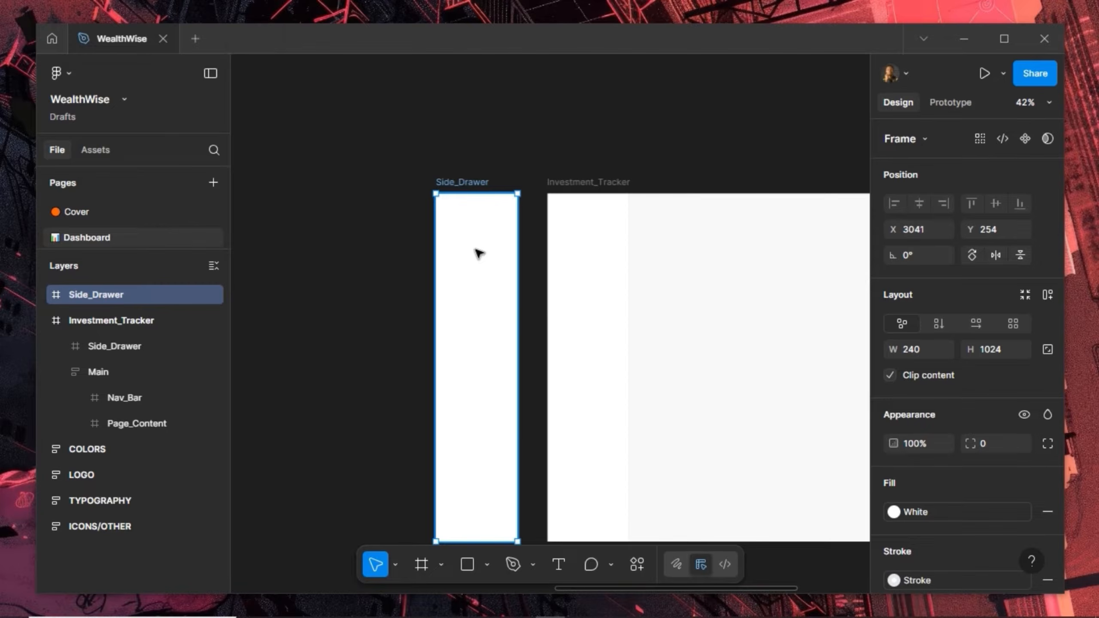
Draw a frame across Side_Drawer's full width, align it to the top, and set its height to 80
scroll(479, 253, "up", 3)
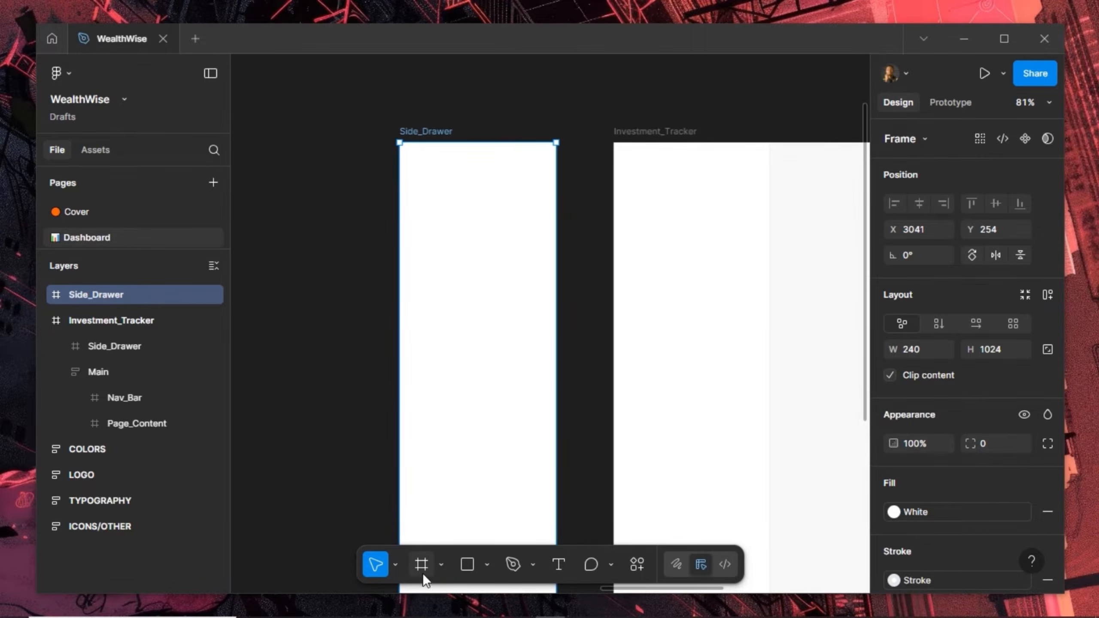
left_click(422, 573)
mouse_move(410, 166)
left_mouse_down()
mouse_move(571, 255)
mouse_move(556, 253)
left_mouse_up()
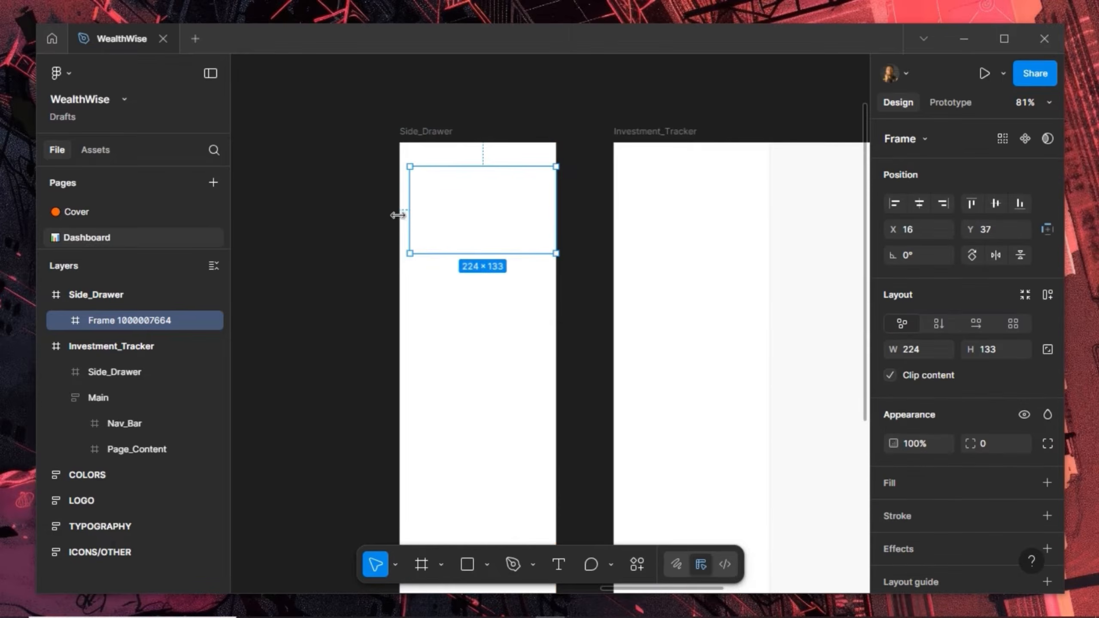
left_click_drag(397, 215, 394, 214)
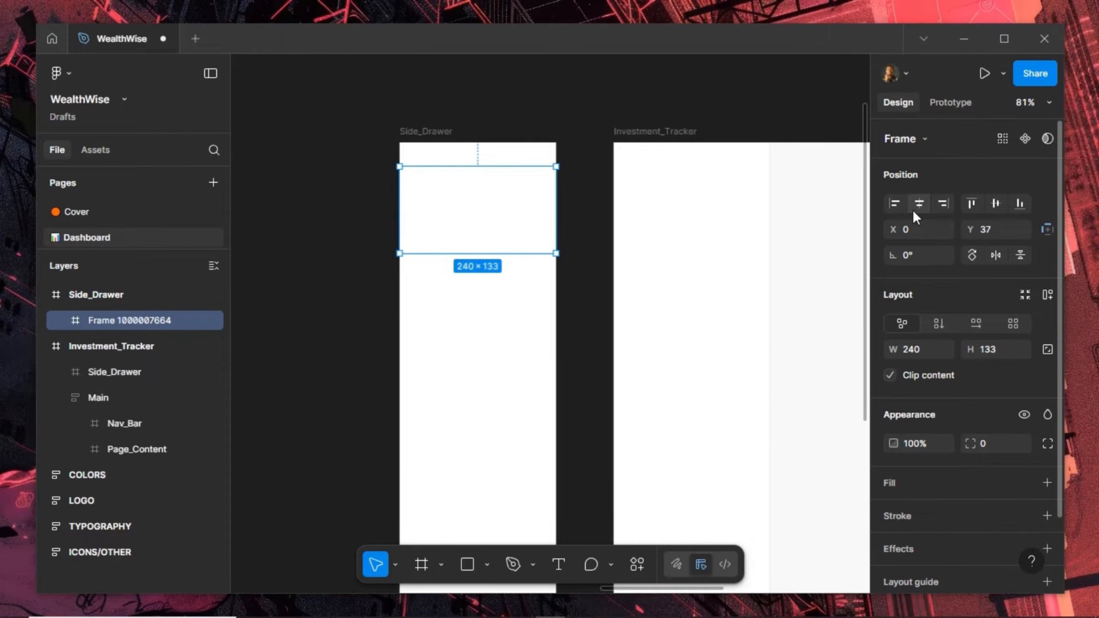
left_click(970, 201)
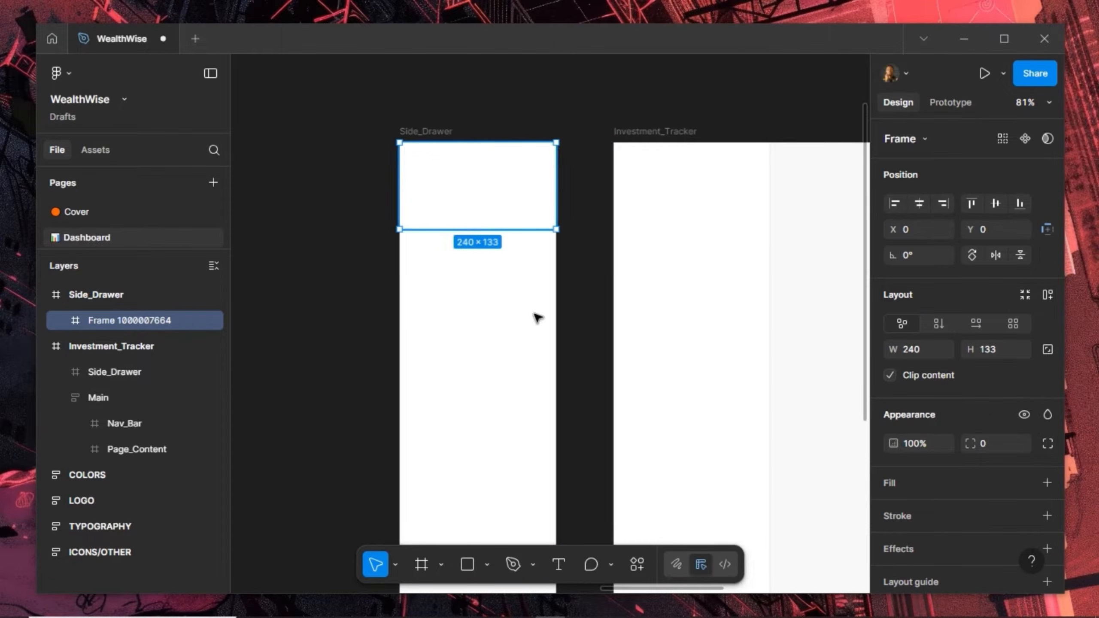
left_click(1000, 353)
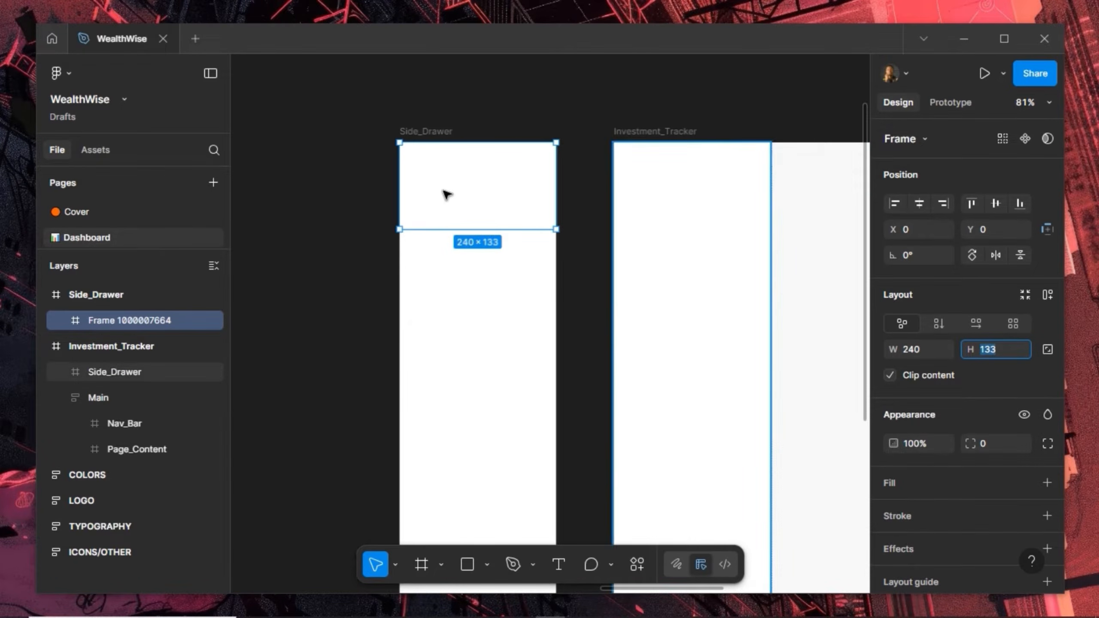
type("80")
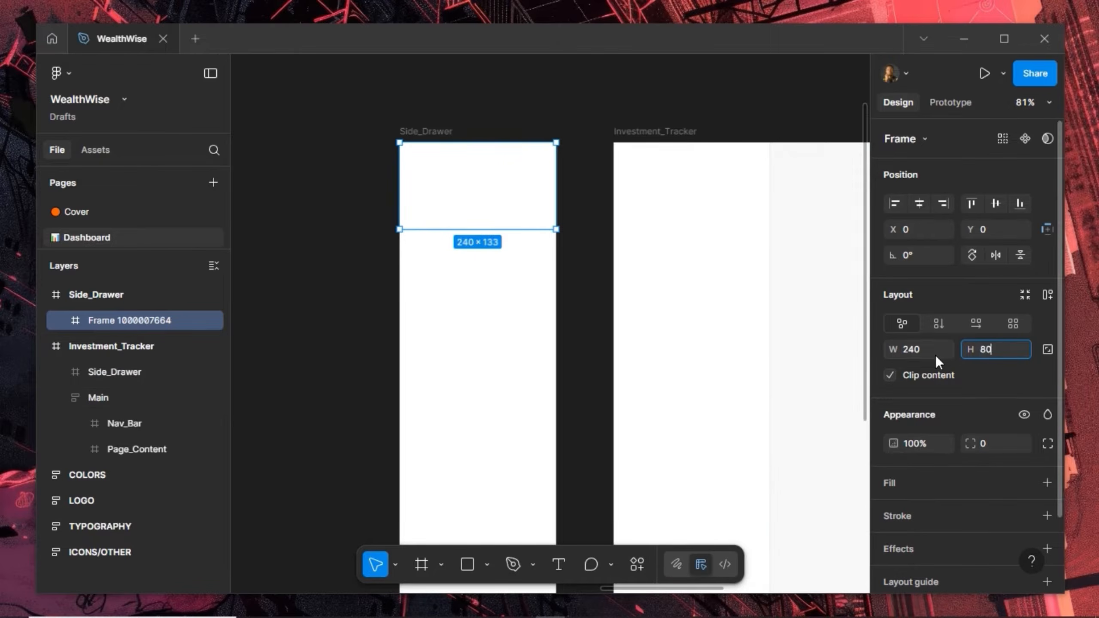
key("Return")
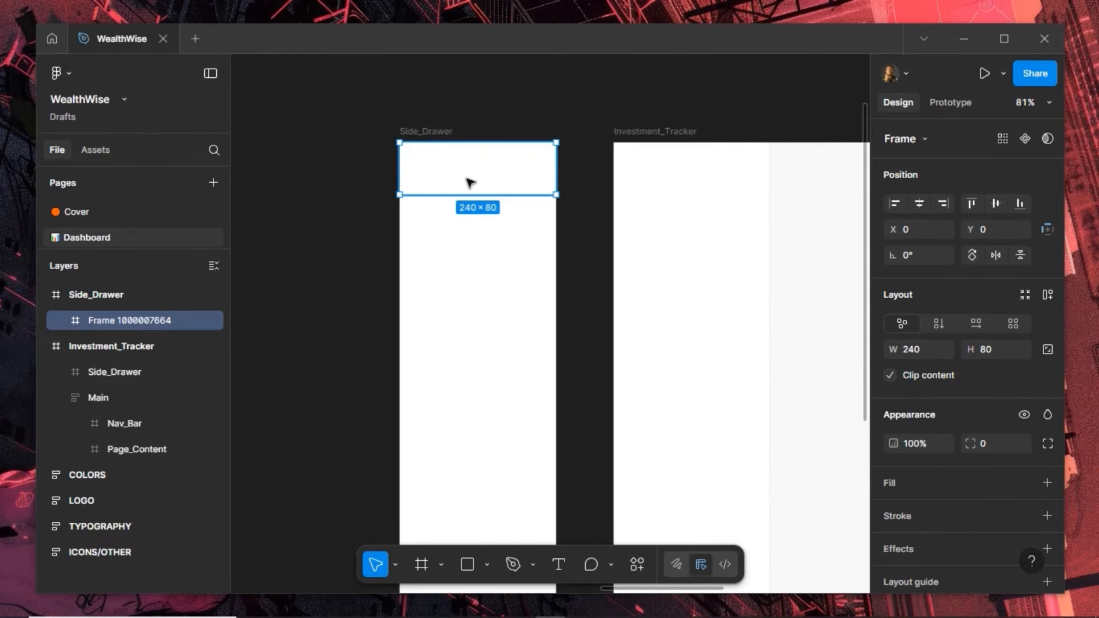
scroll(556, 200, "down", 3)
key("space")
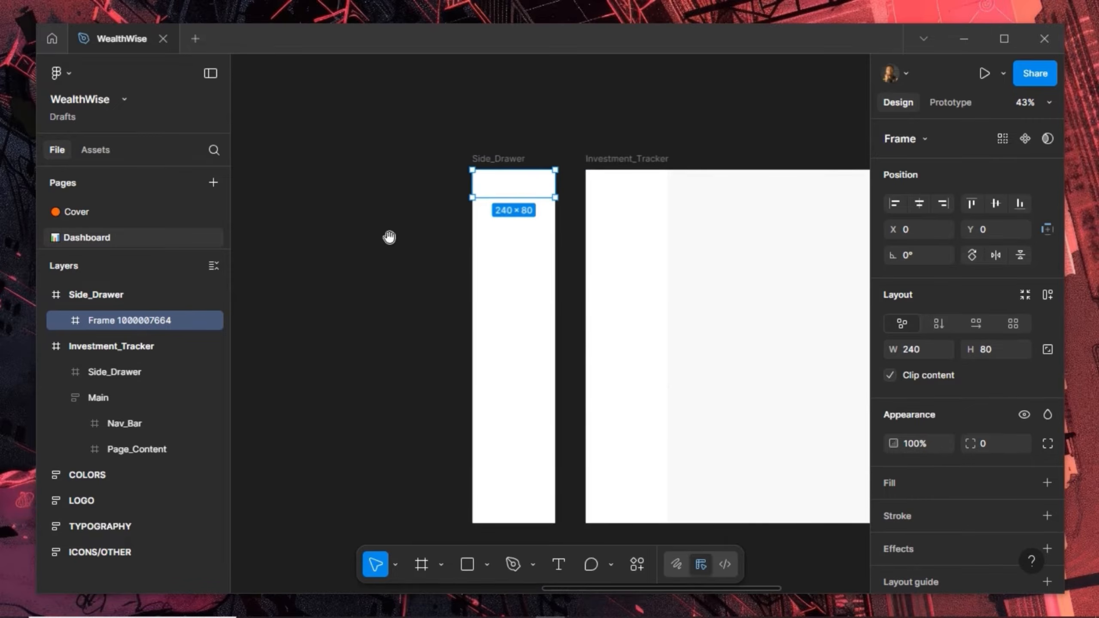
left_click_drag(714, 261, 672, 236)
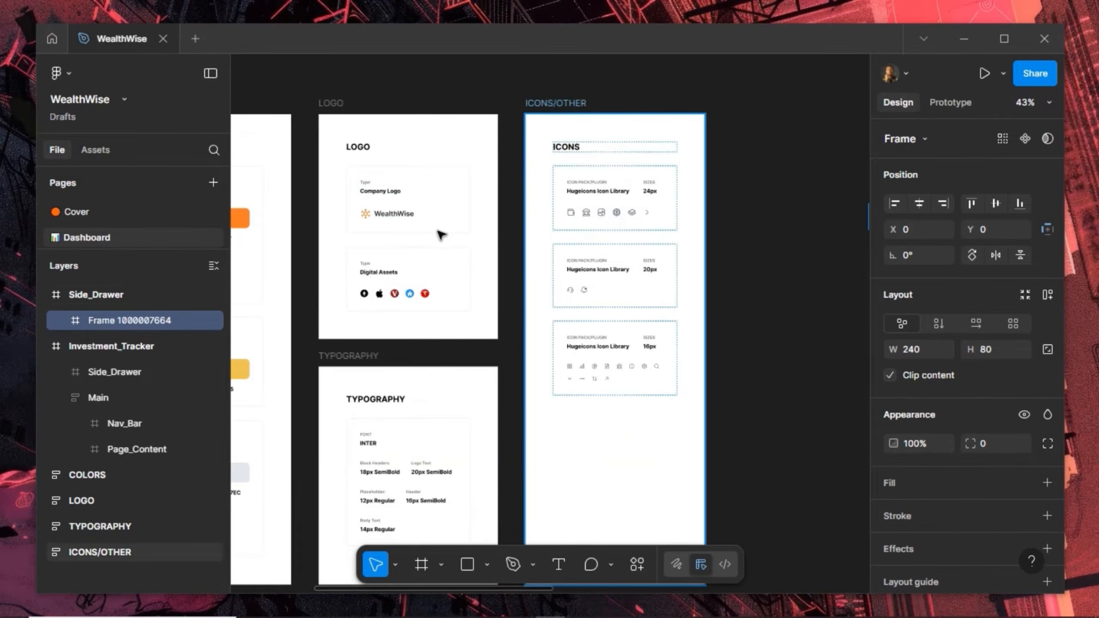
Copy the WealthWise logo instance from the LOGO board and paste it into Side_Drawer's top frame
left_click(402, 214)
left_click(402, 214)
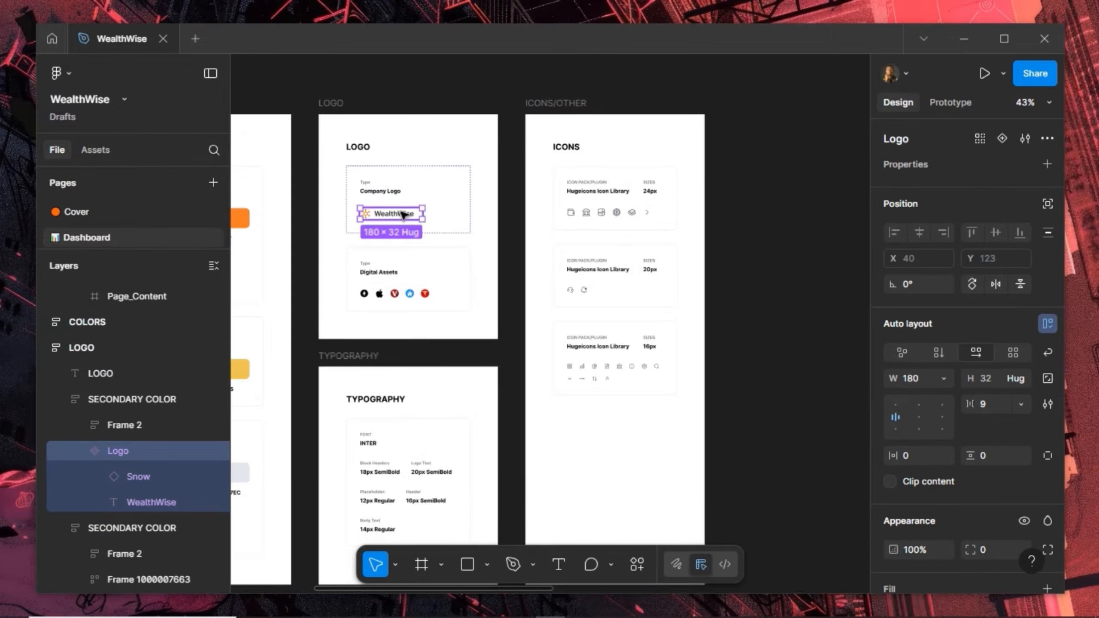
right_click(452, 143)
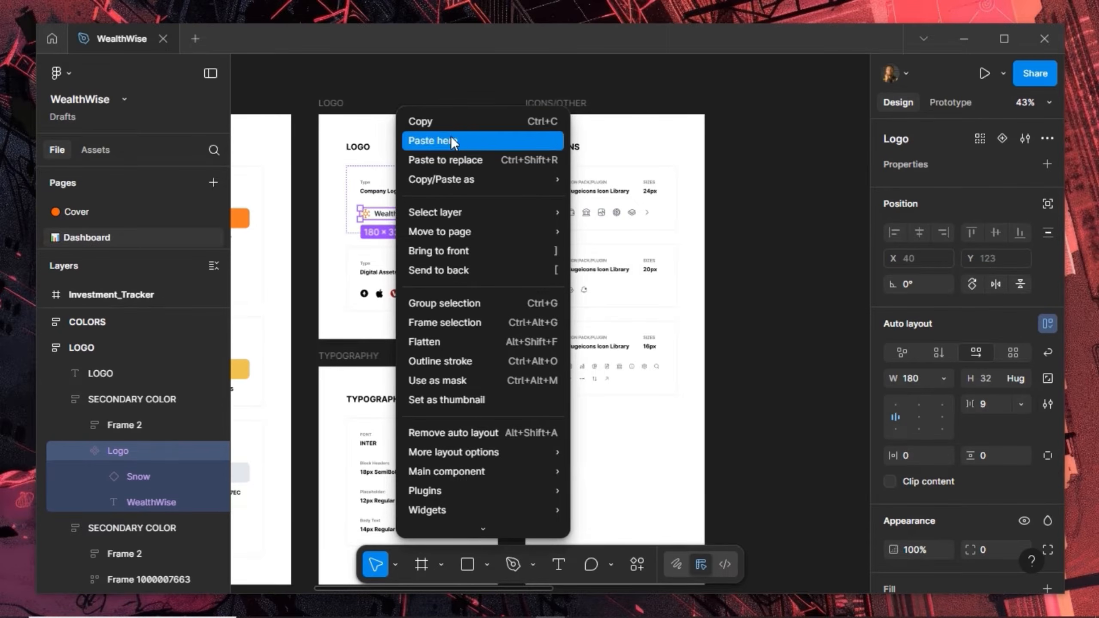
left_click(480, 122)
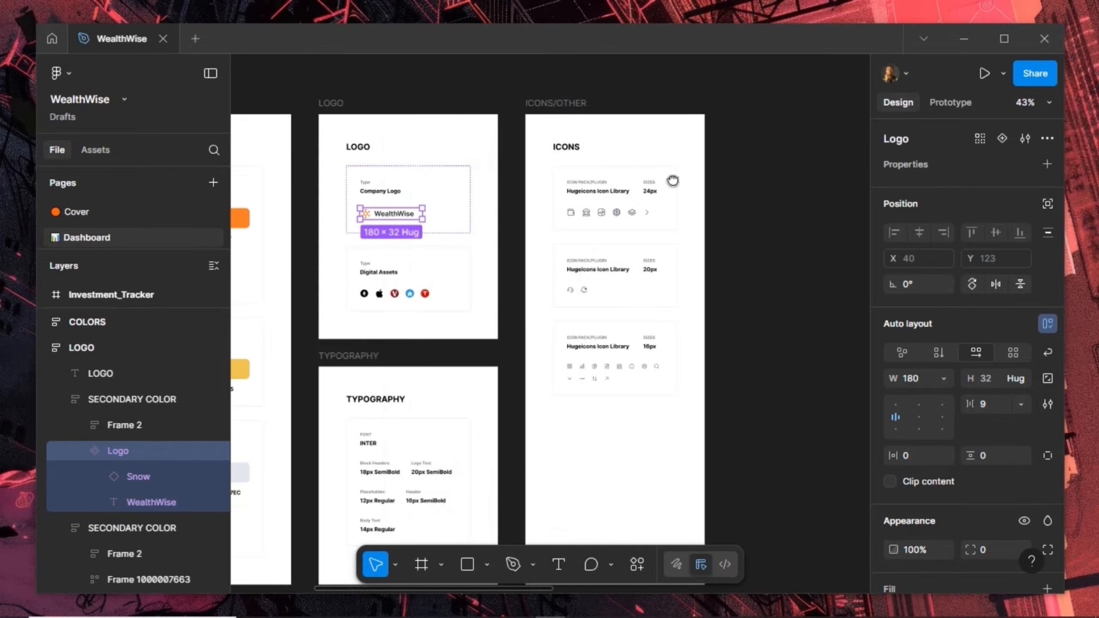
left_click_drag(673, 180, 392, 160)
scroll(581, 216, "up", 3)
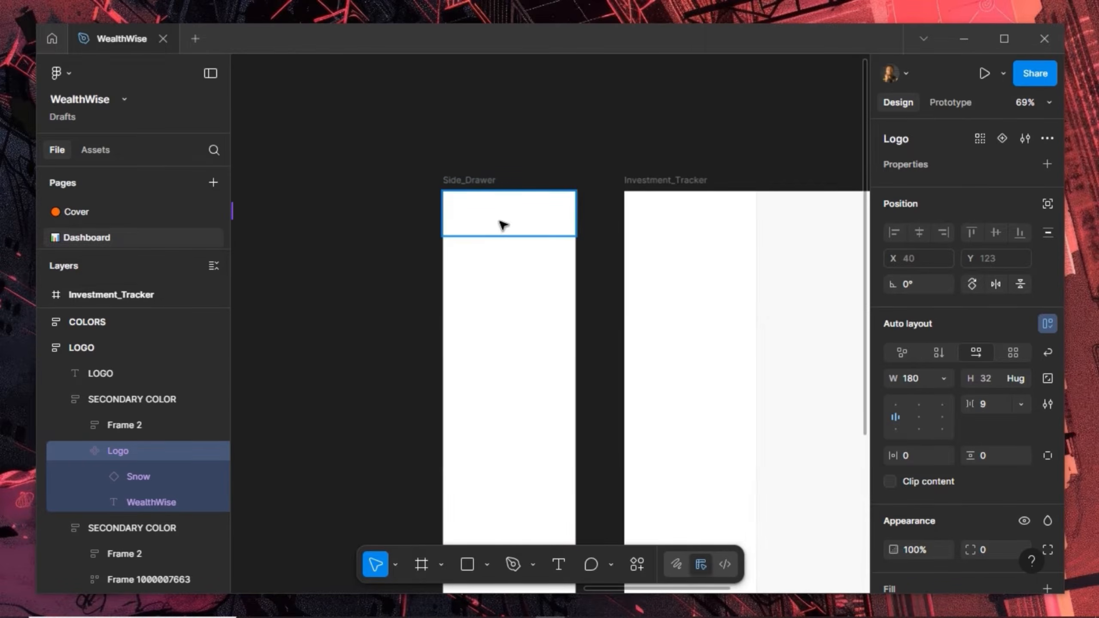
left_click(498, 225)
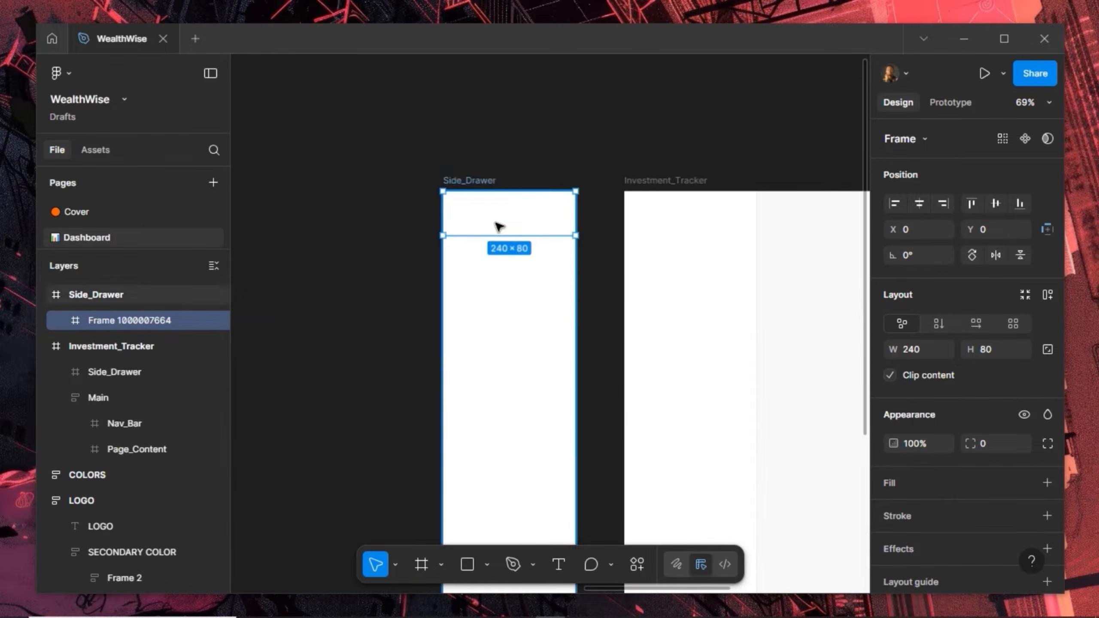
key("ctrl+v")
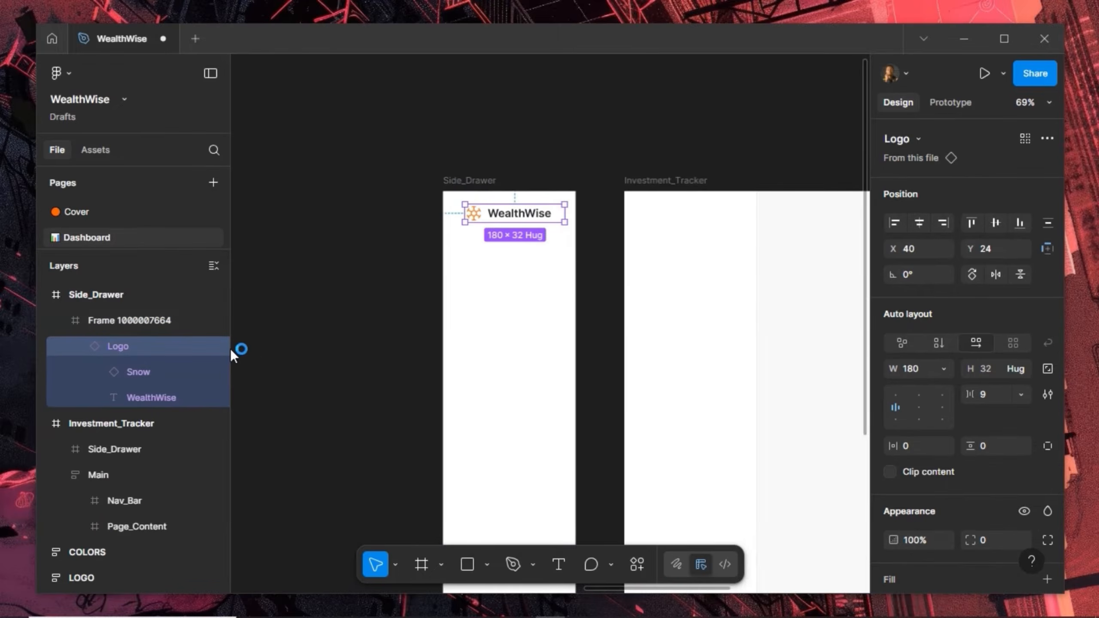
left_click(130, 320)
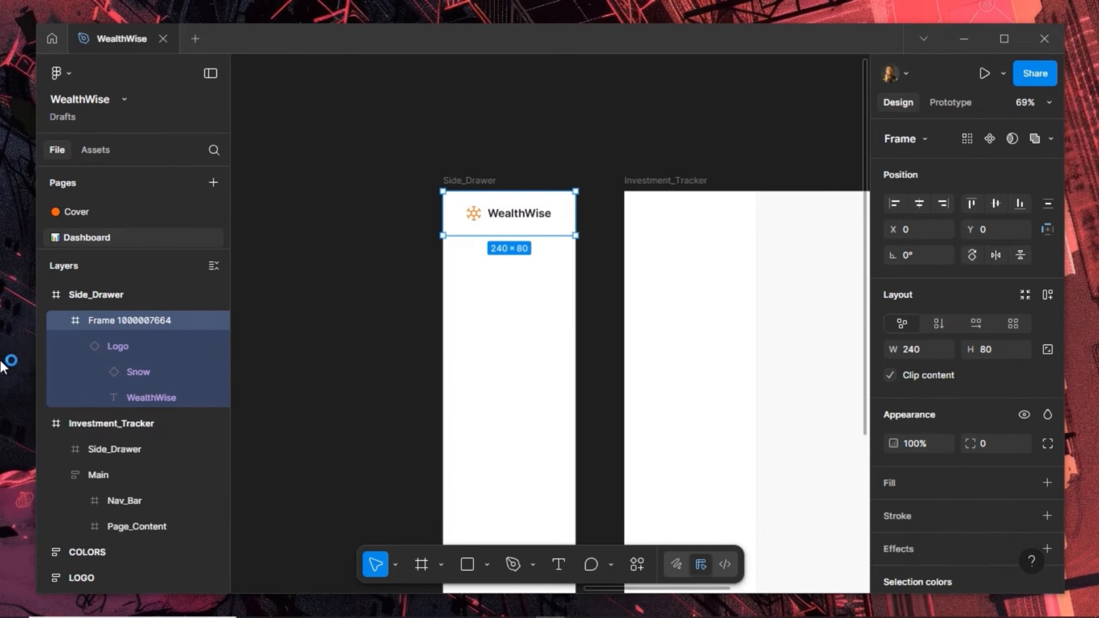
Rename the logo's frame to Logo_Placeholder, correct the typo, and collapse its layers
double_click(103, 319)
type("L")
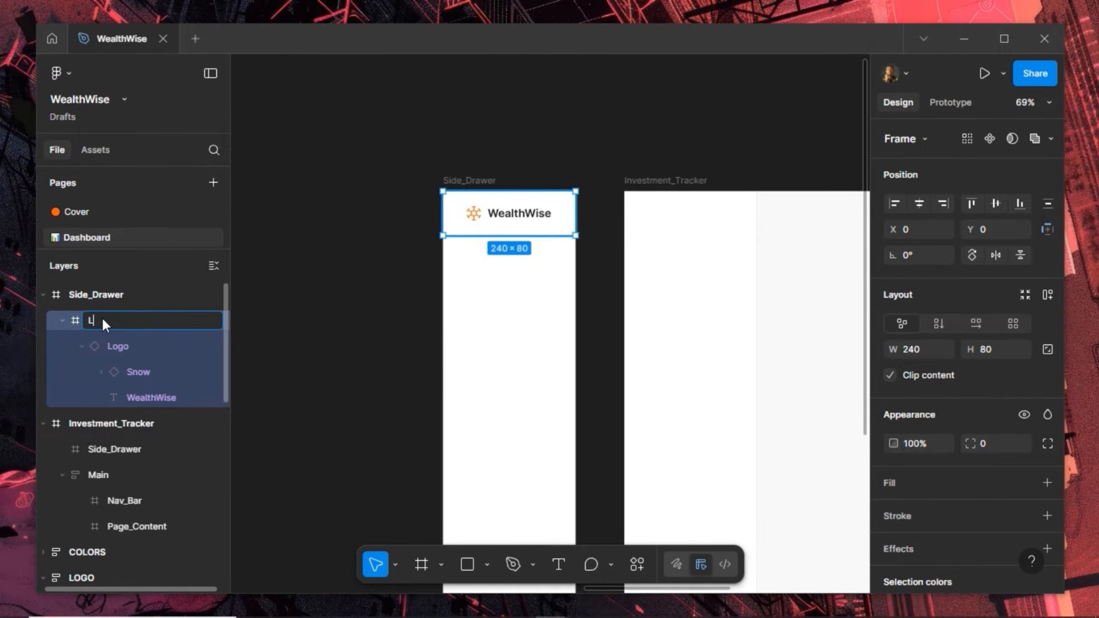
type("ogo_Pakceholder")
key("Return")
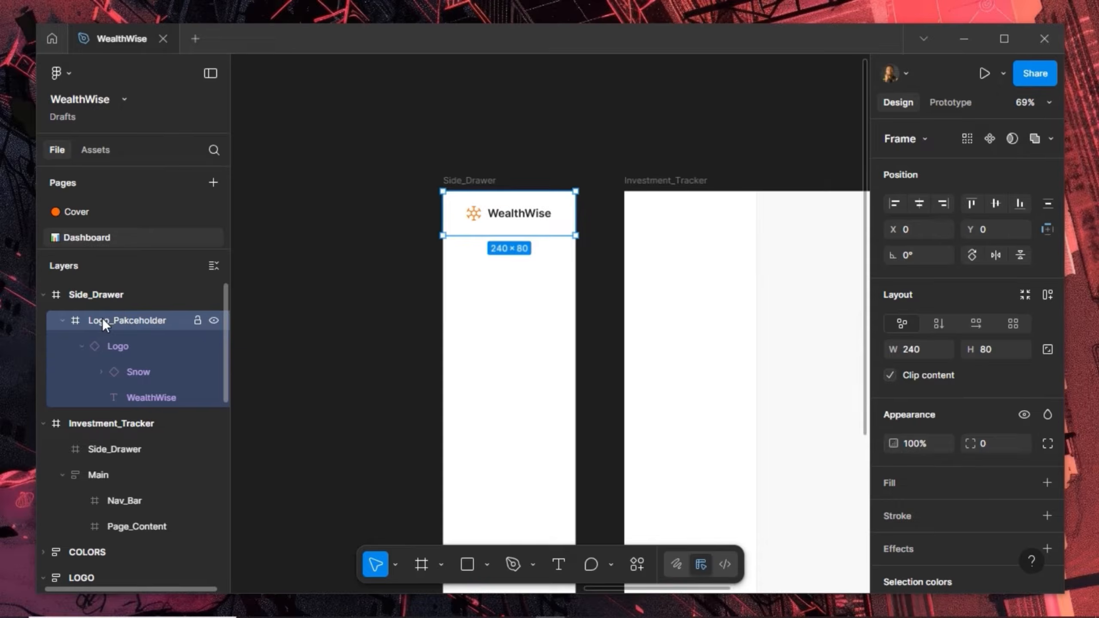
double_click(136, 321)
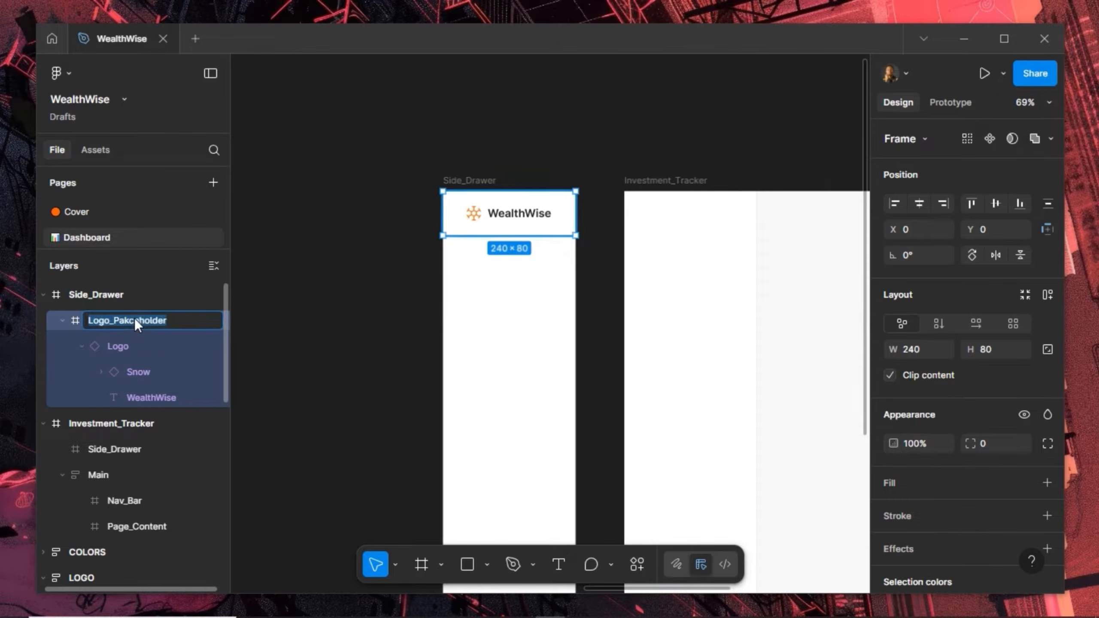
left_click(134, 320)
type("e")
key("Return")
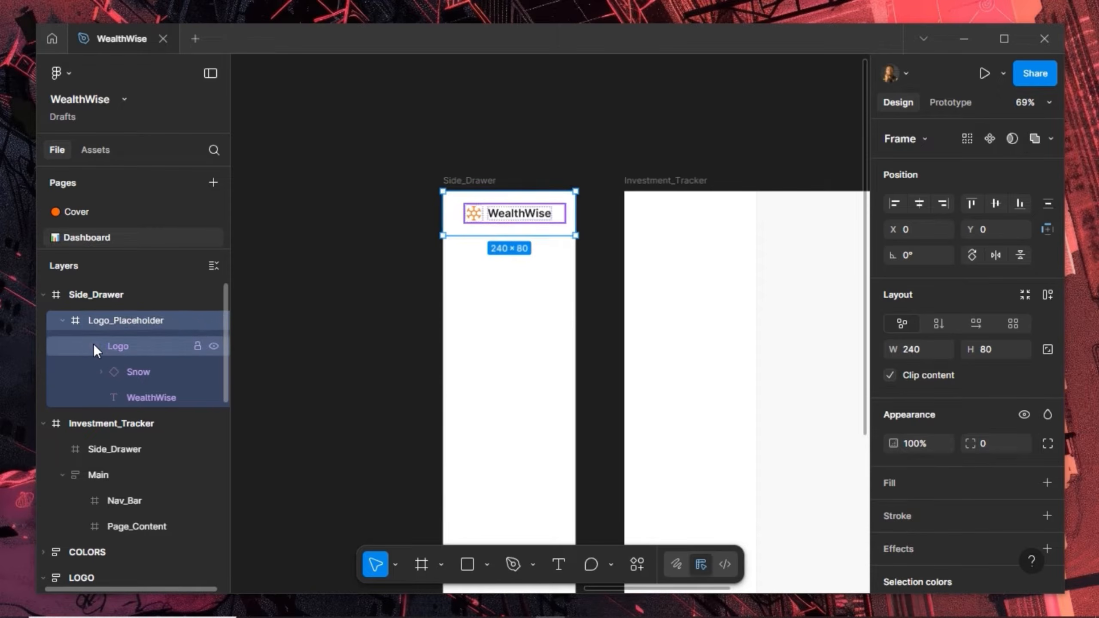
left_click(82, 345)
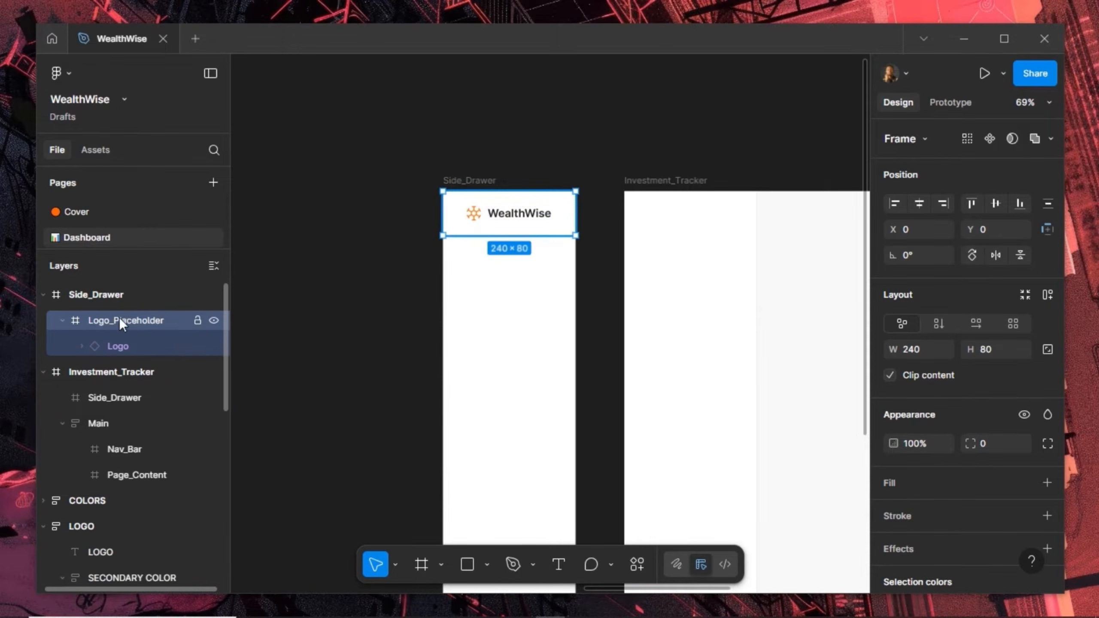
left_click(59, 320)
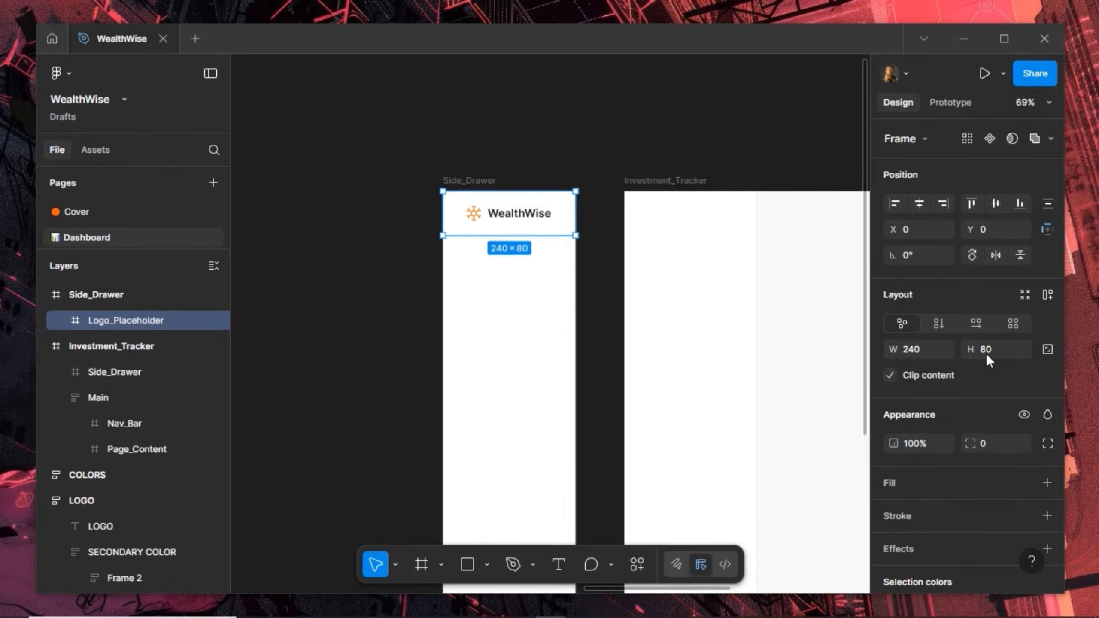
Add auto layout to Logo_Placeholder, widen it to 240, and set its item gap to 0
left_click(1046, 295)
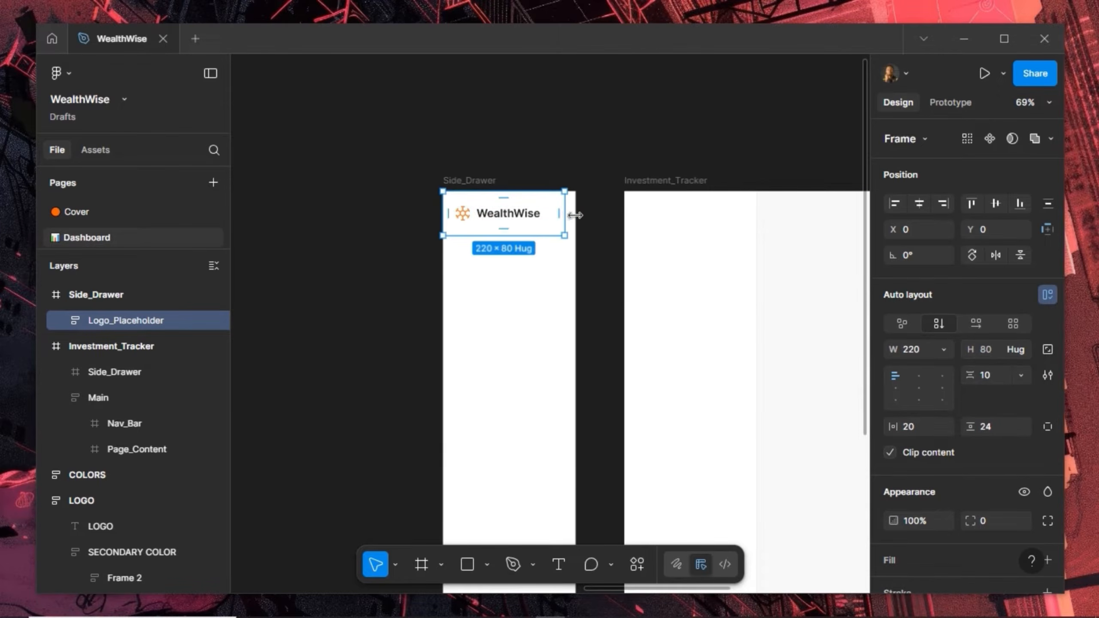
left_click_drag(571, 215, 575, 217)
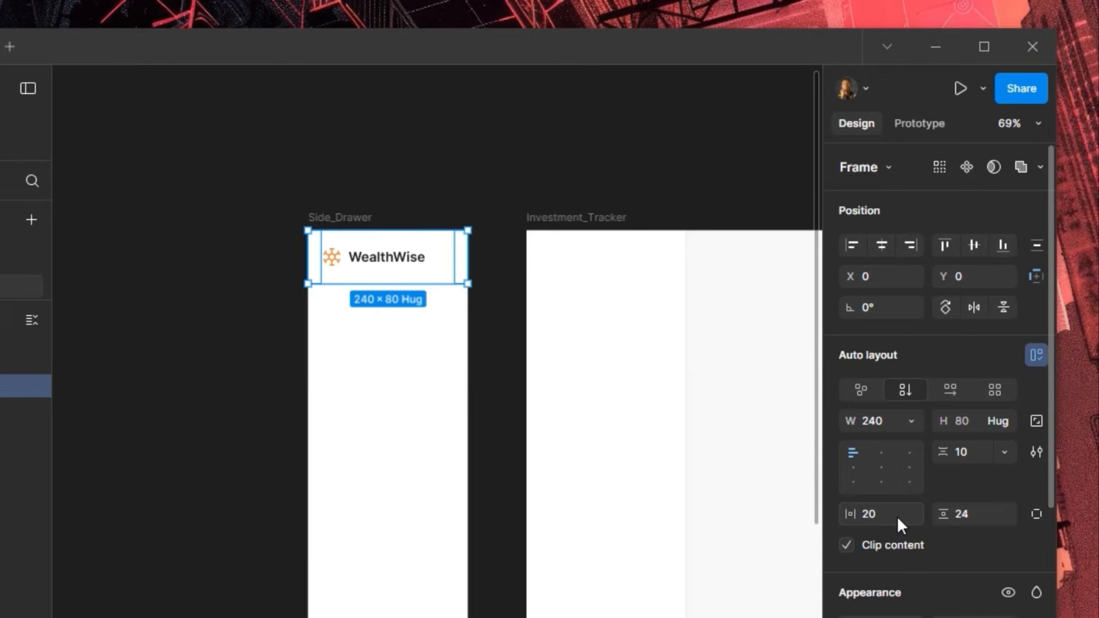
left_click(979, 456)
type("0")
key("Return")
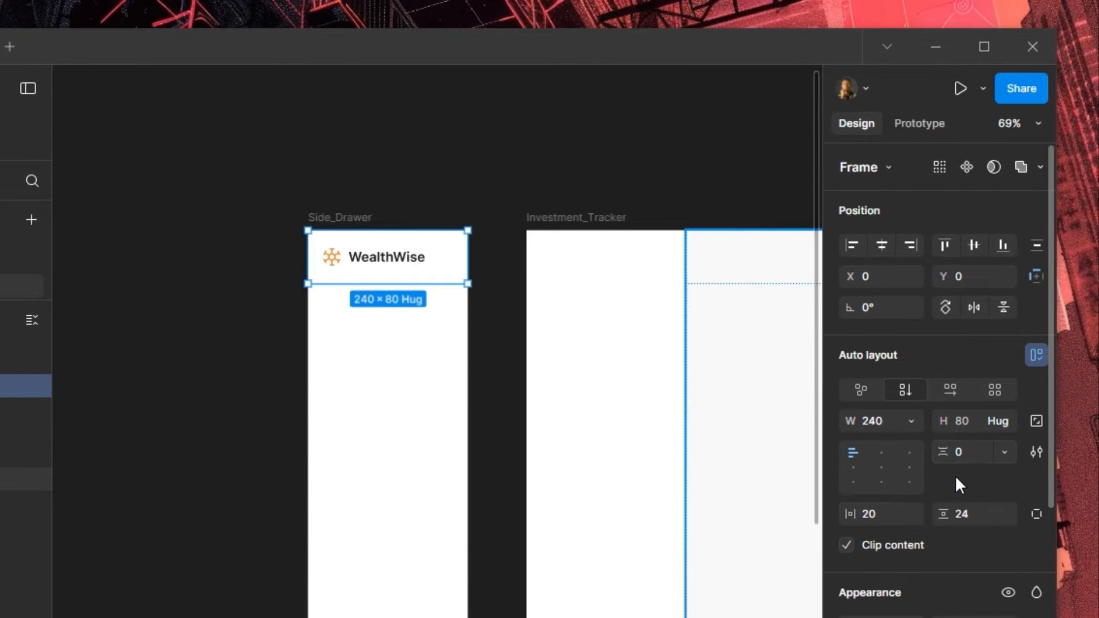
scroll(502, 341, "up", 3)
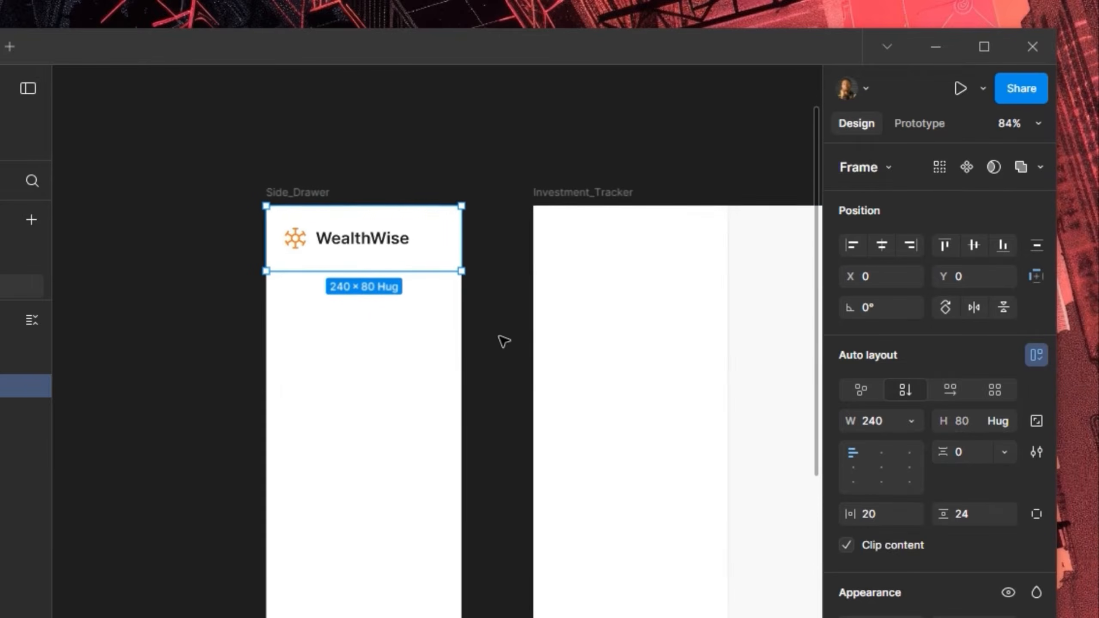
scroll(503, 341, "down", 2)
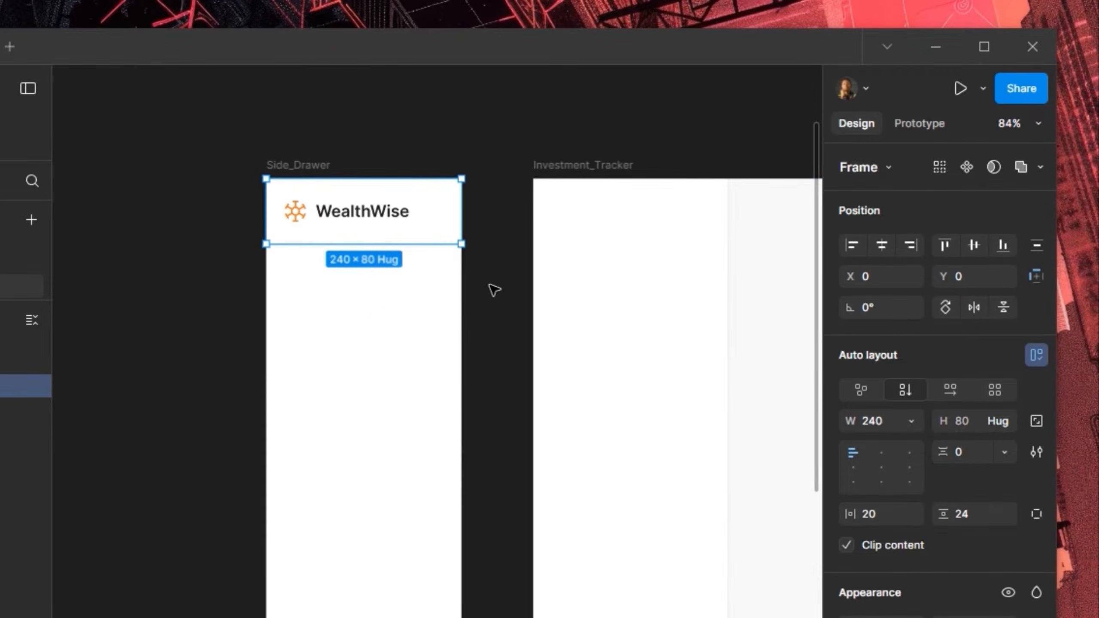
scroll(490, 290, "up", 1)
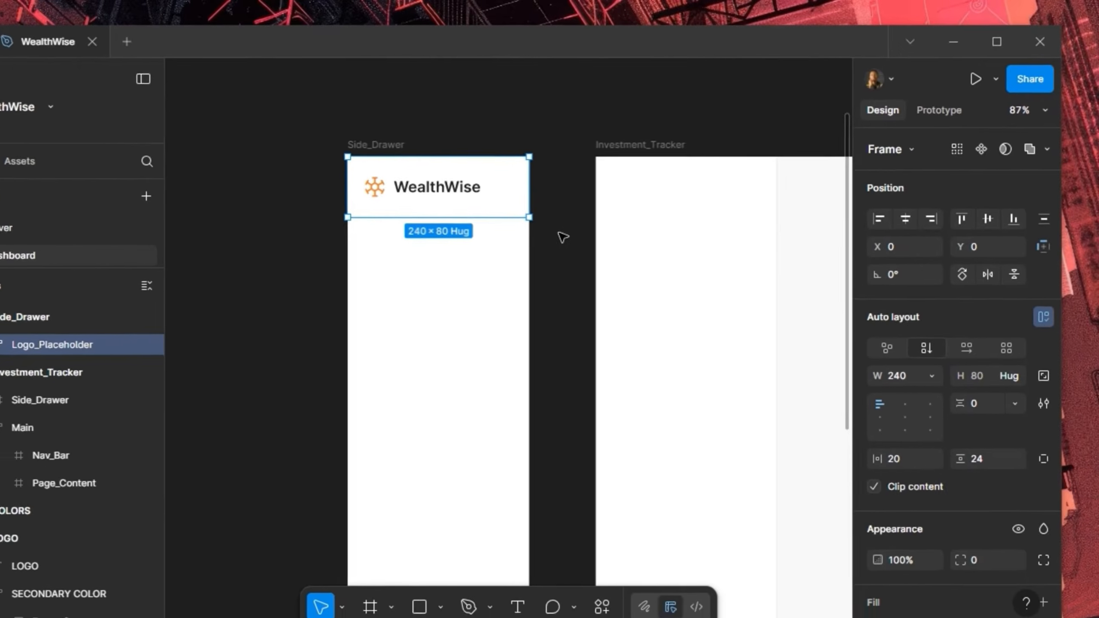
scroll(557, 254, "up", 1)
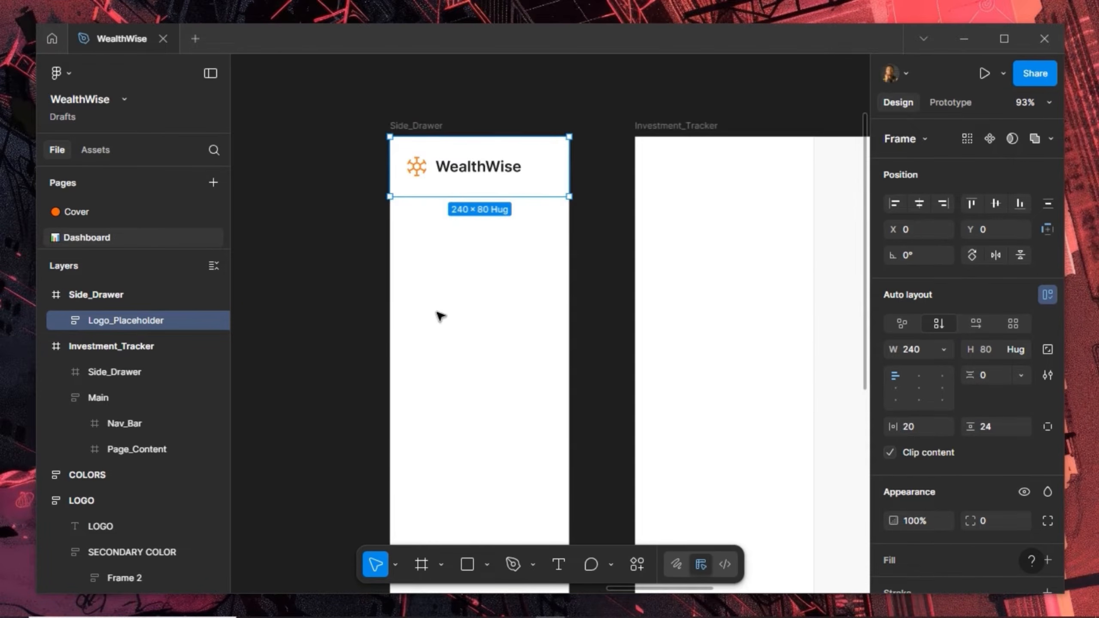
Draw a full-width 240×259 frame below the logo and name it Page_Links
left_click(420, 564)
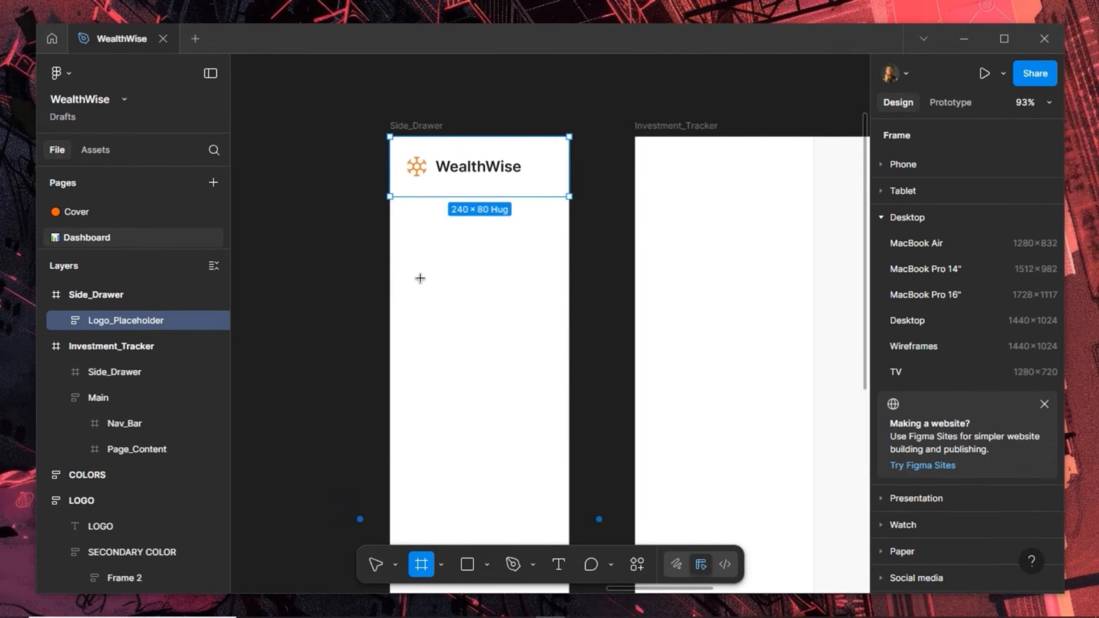
left_click_drag(468, 286, 568, 376)
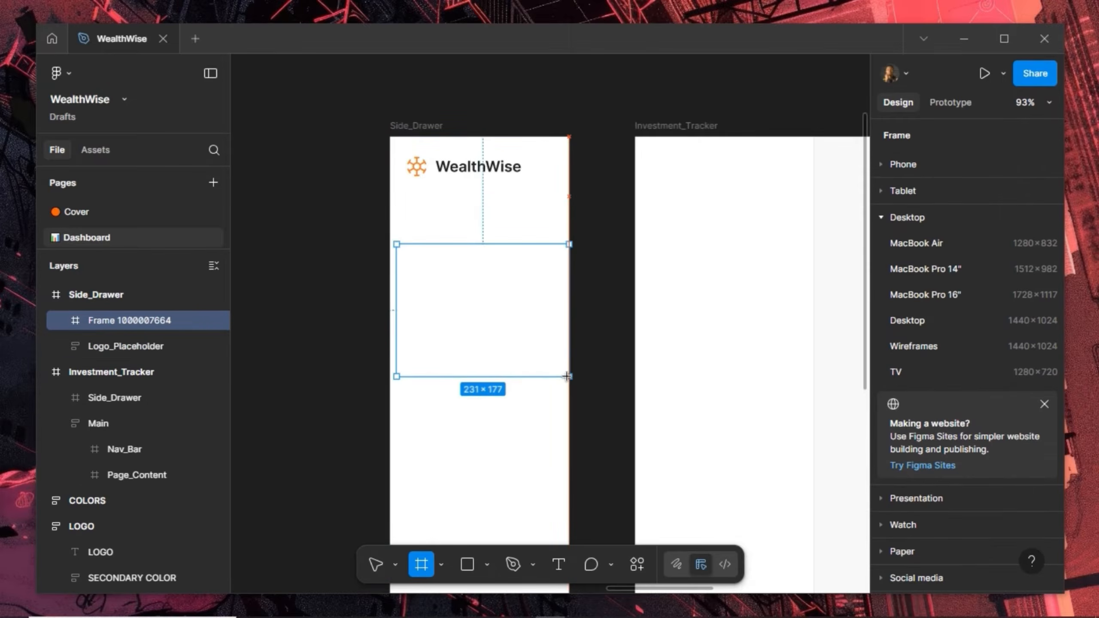
left_click_drag(398, 299, 388, 309)
left_click_drag(431, 376, 432, 438)
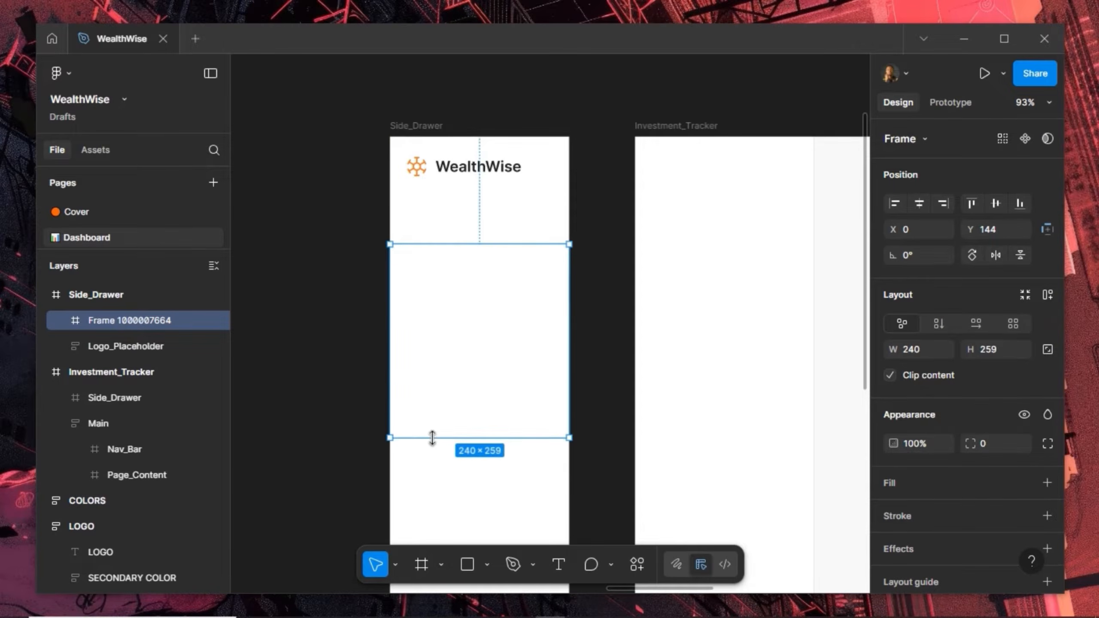
double_click(108, 320)
type("Page_Links")
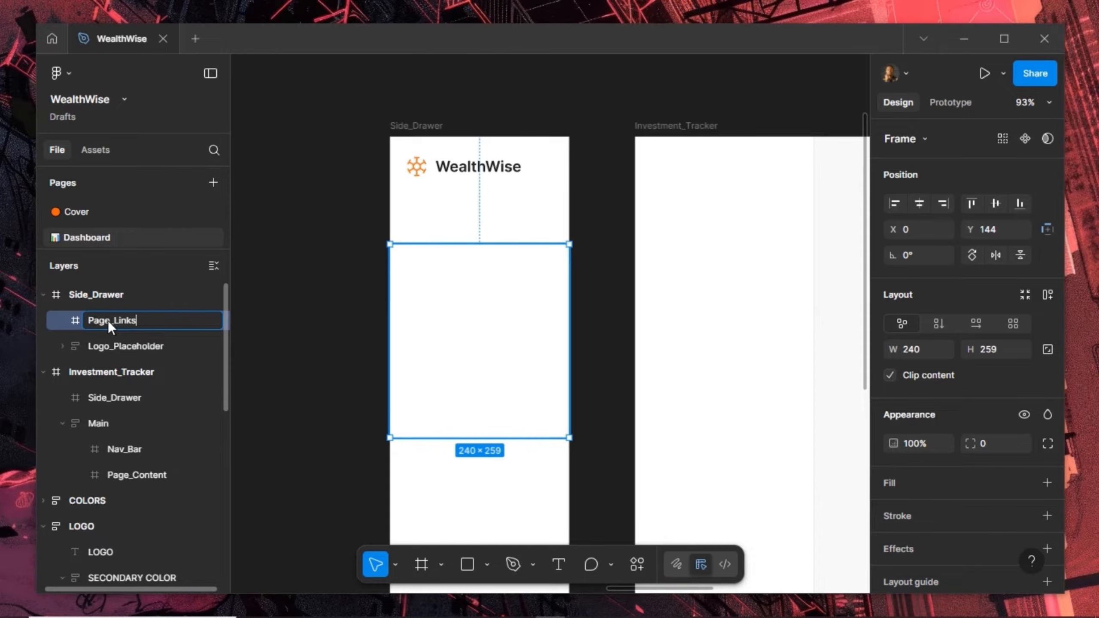
key("Return")
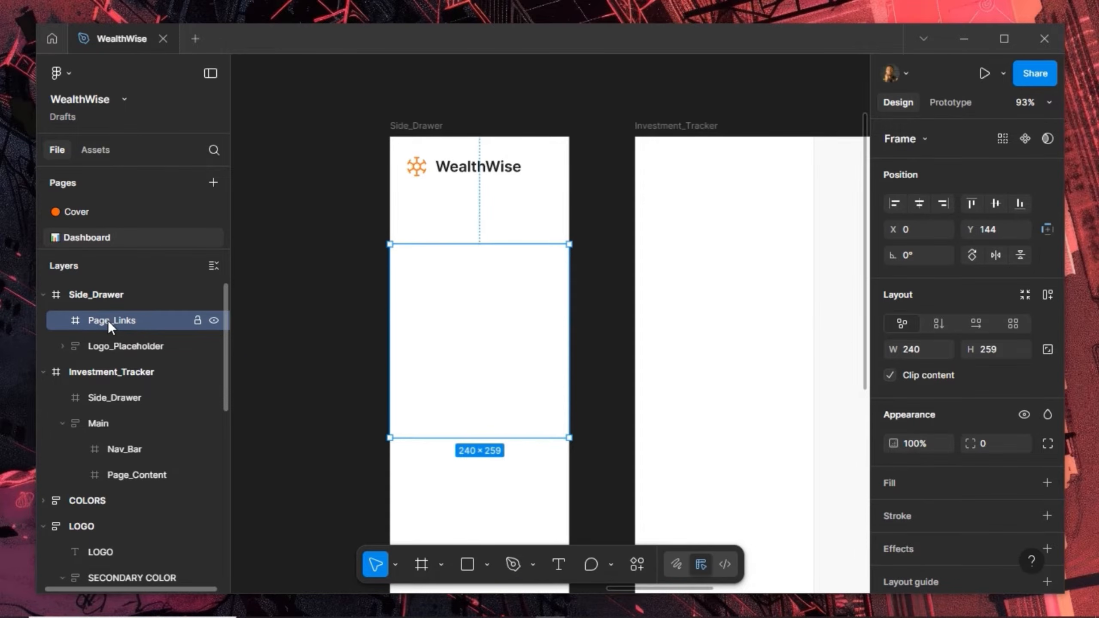
scroll(492, 283, "up", 3)
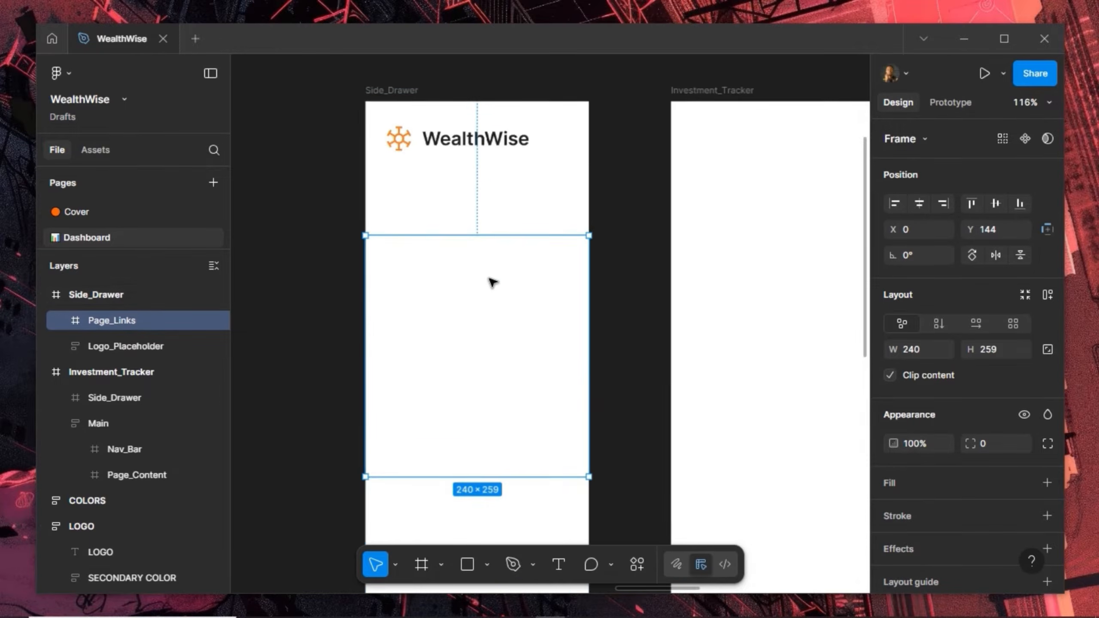
Draw a 225×50 frame in Page_Links, name it Pg_Link, and give it corner radius 8
left_click(421, 555)
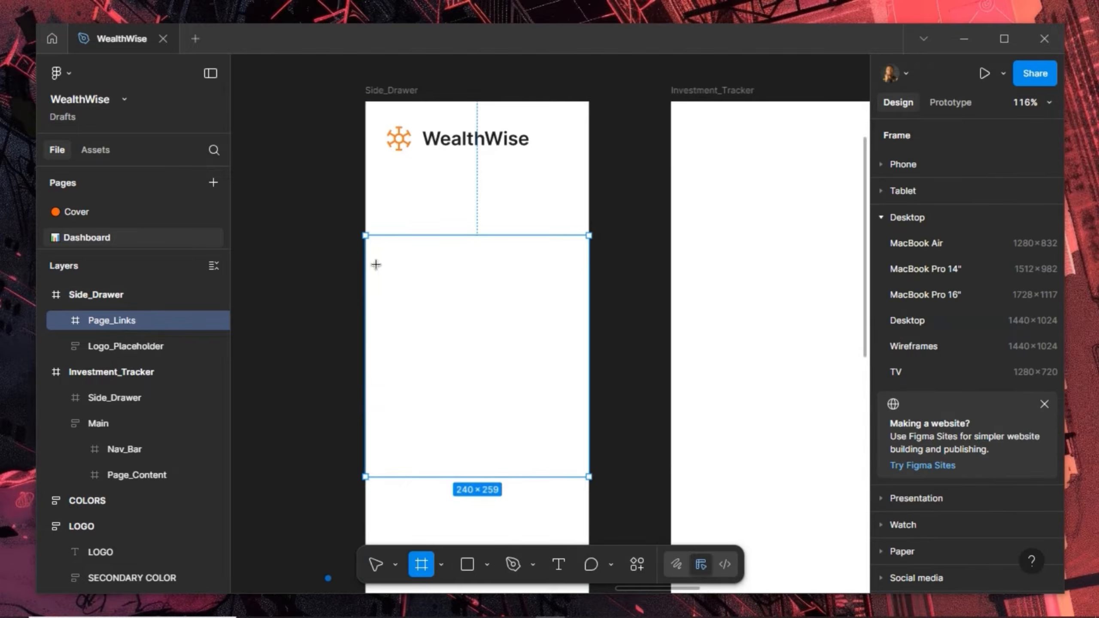
left_click_drag(373, 258, 582, 305)
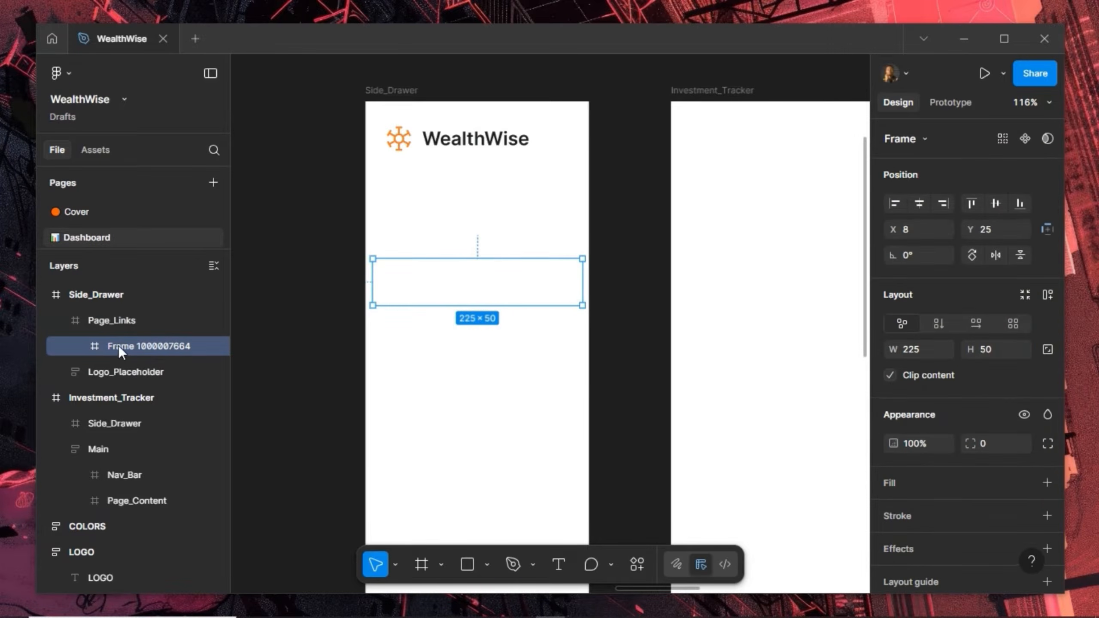
double_click(135, 346)
type("Link")
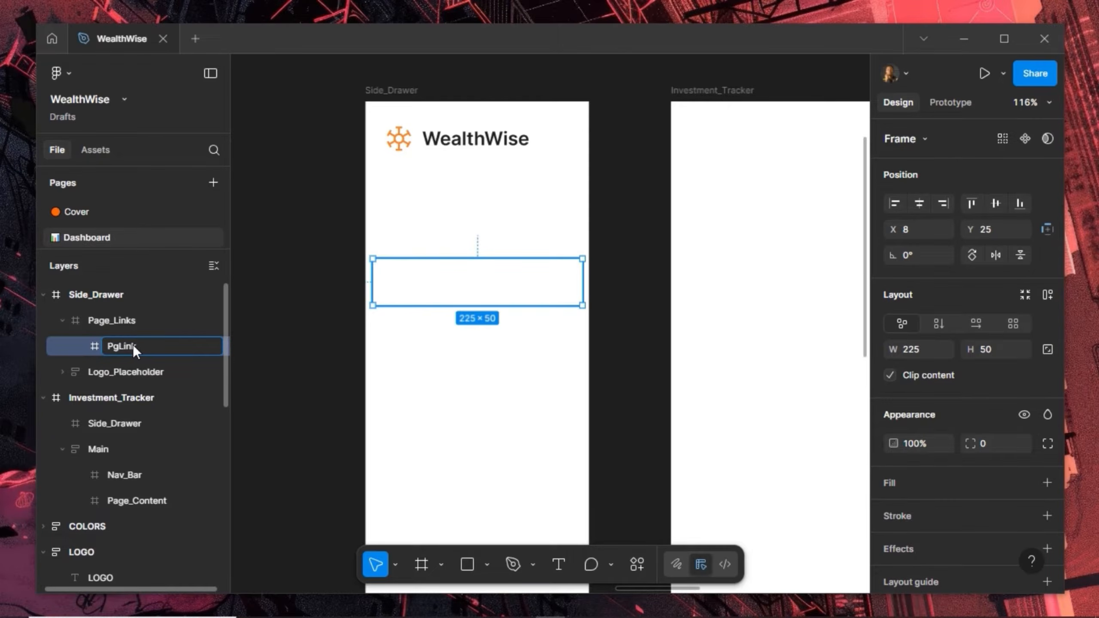
type("g_Link")
key("Return")
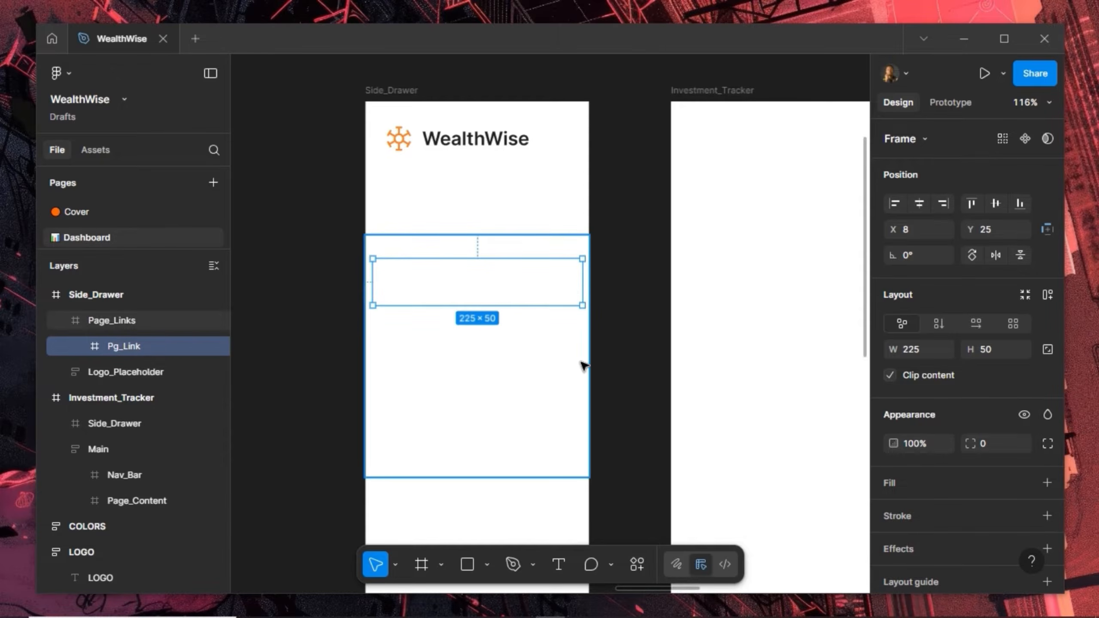
left_click(992, 446)
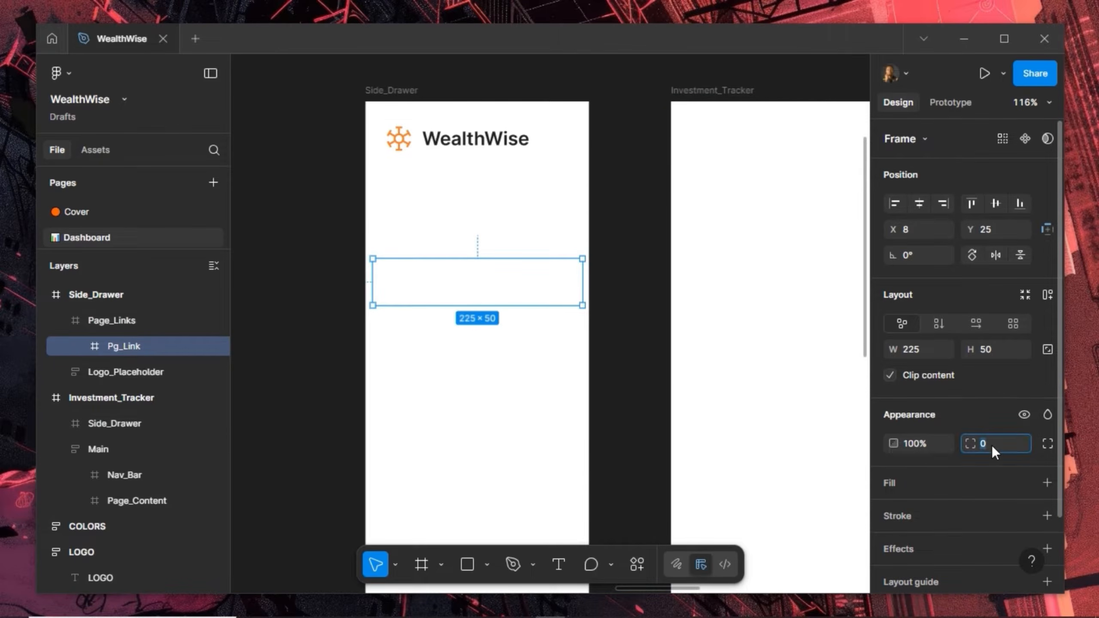
type("8")
key("Return")
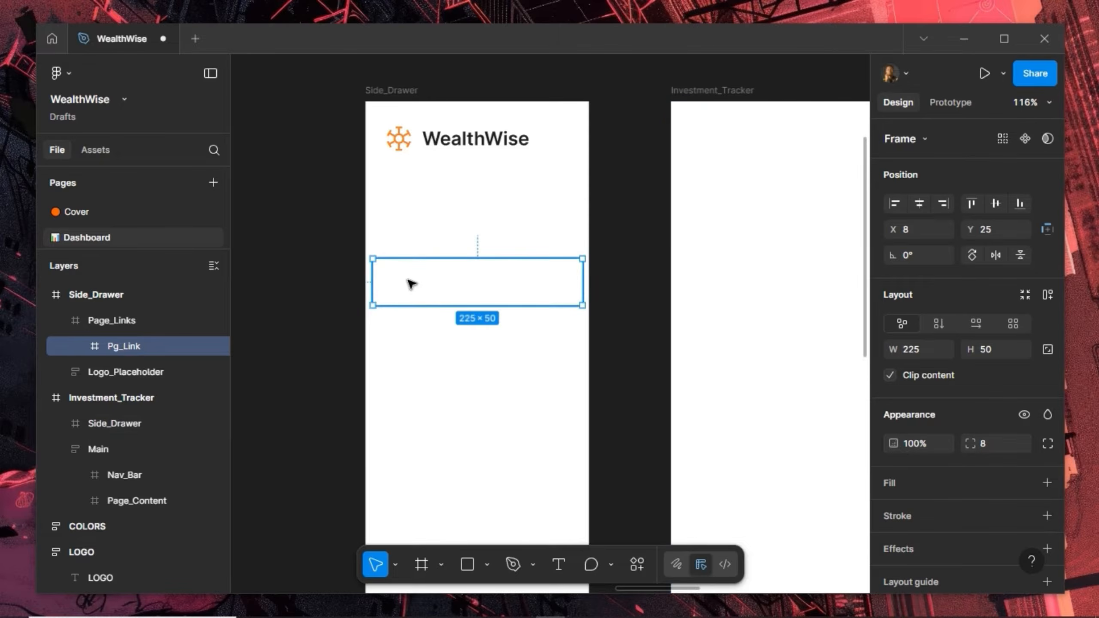
scroll(658, 273, "down", 5)
Copy the dashboard-square-01 icon from the ICONS/OTHER library
scroll(658, 273, "down", 3)
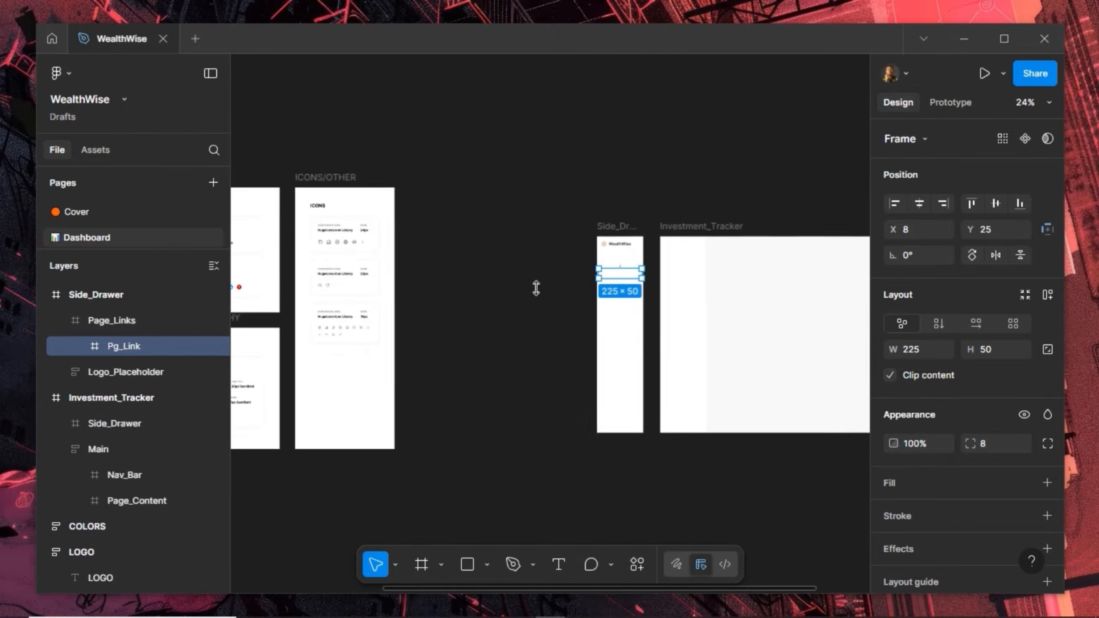
scroll(554, 235, "left", 5)
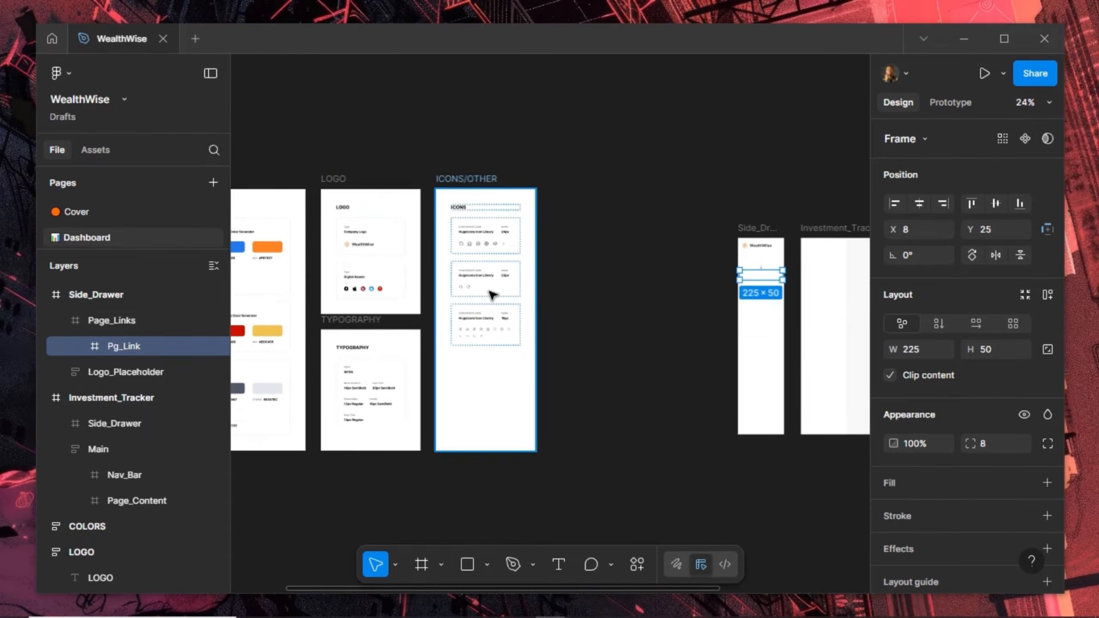
scroll(472, 337, "up", 3)
scroll(472, 340, "up", 3)
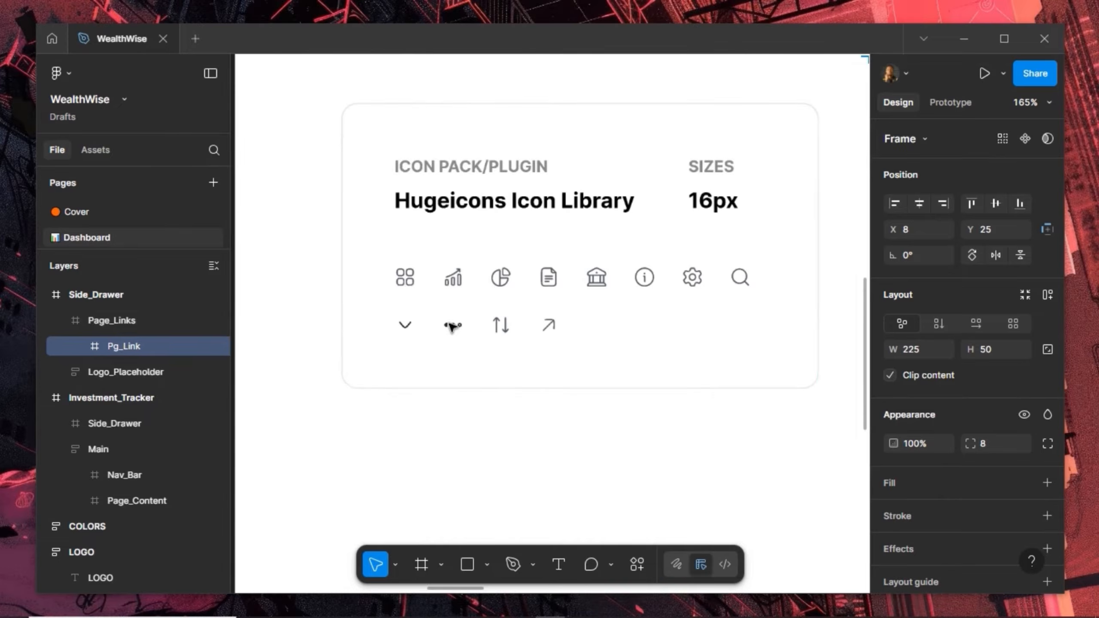
left_click(411, 284, "ctrl")
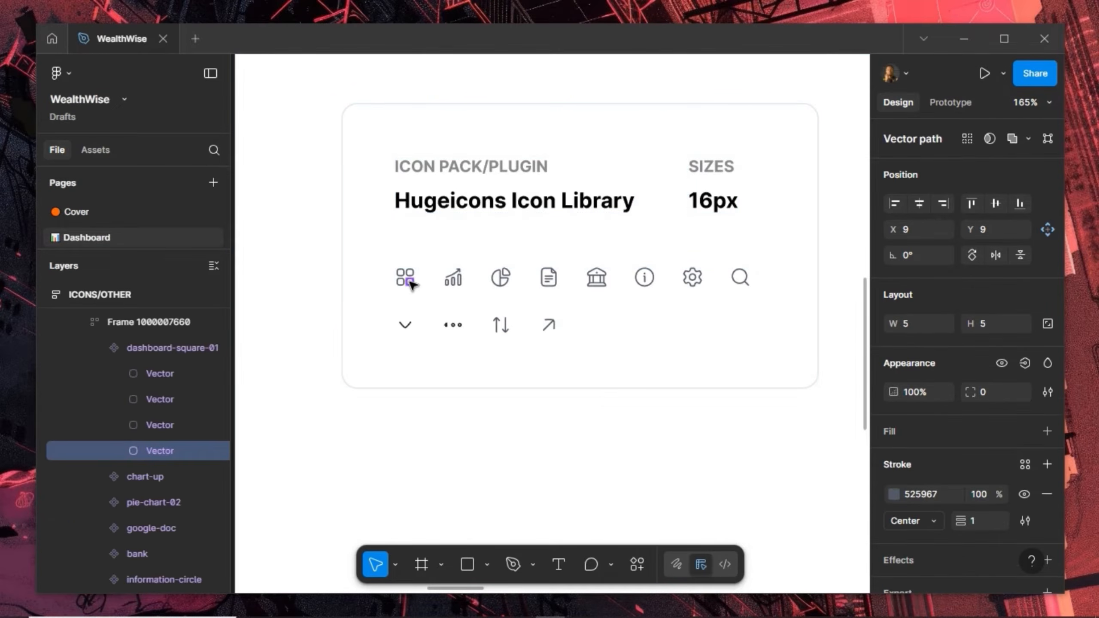
left_click(411, 282)
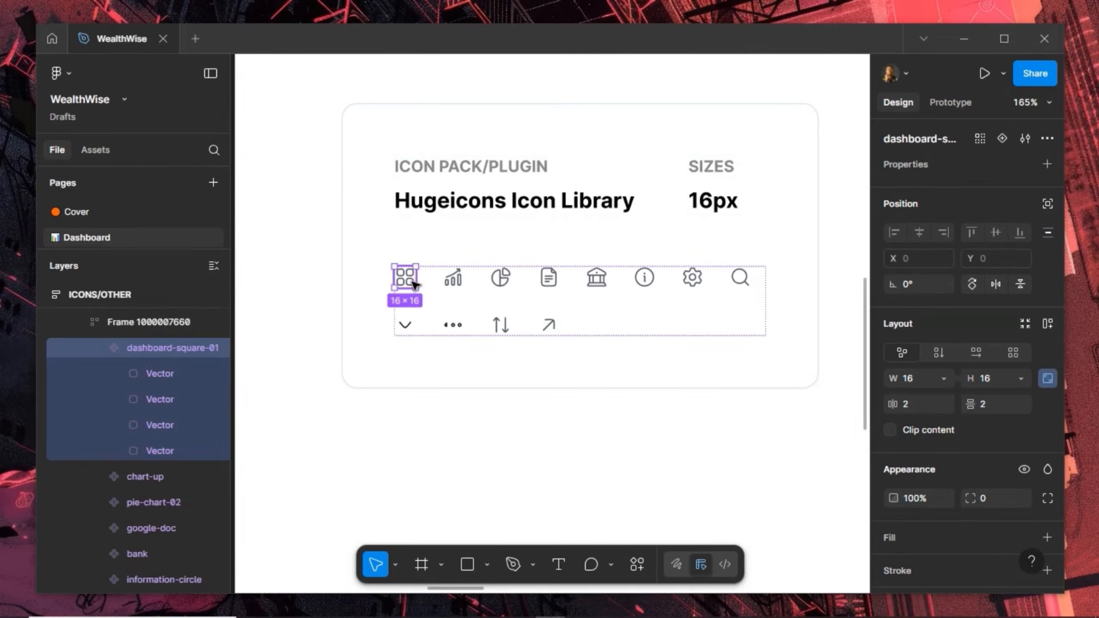
right_click(404, 277)
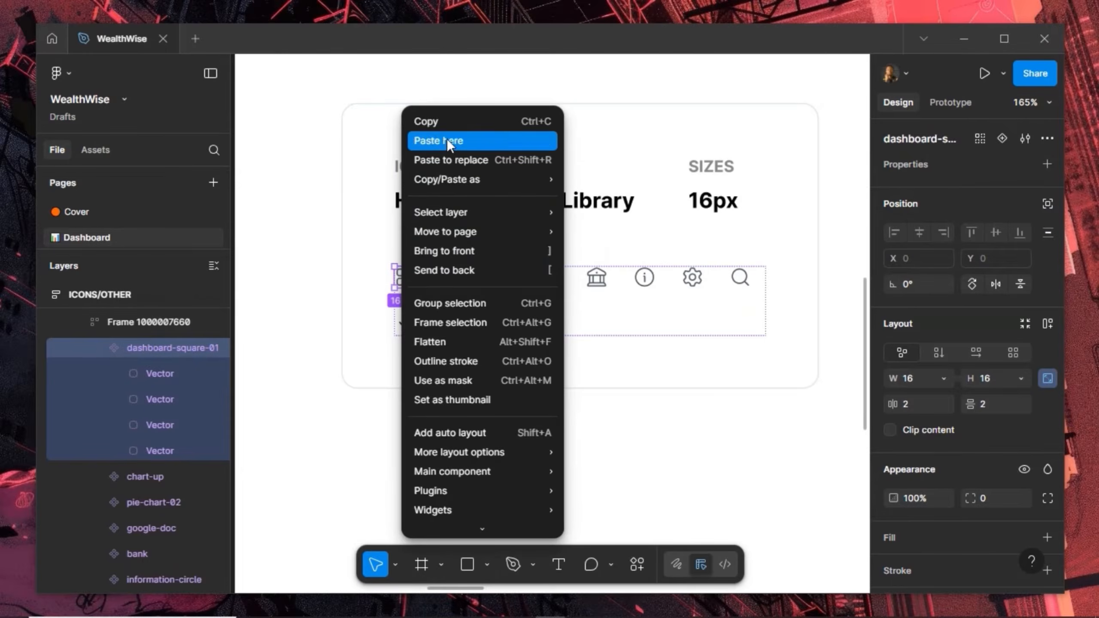
left_click(390, 253)
Paste the dashboard-square-01 icon into the Pg_Link frame in Side_Drawer
scroll(393, 259, "down", 4)
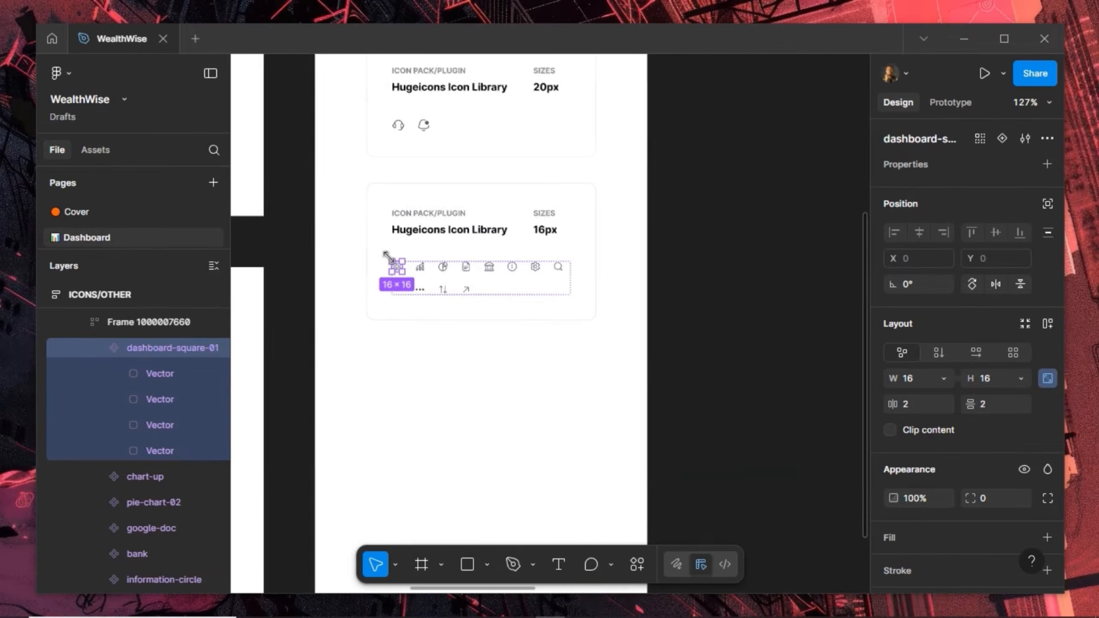
left_click_drag(527, 209, 326, 248)
left_click_drag(717, 242, 502, 277)
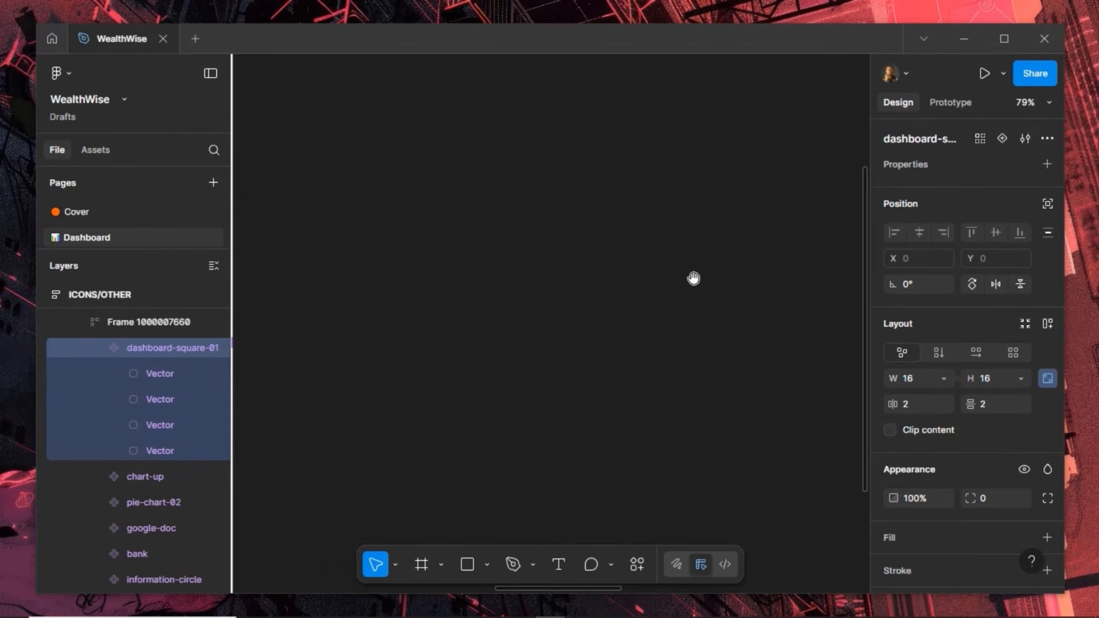
left_click_drag(709, 278, 462, 278)
left_click_drag(765, 329, 490, 392)
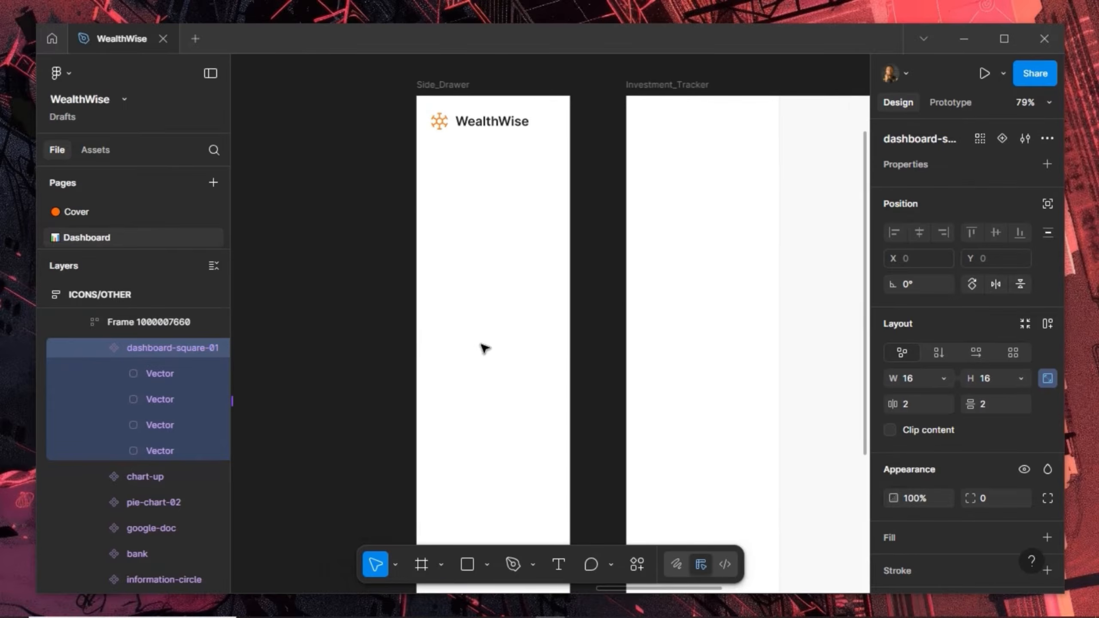
left_click(467, 226)
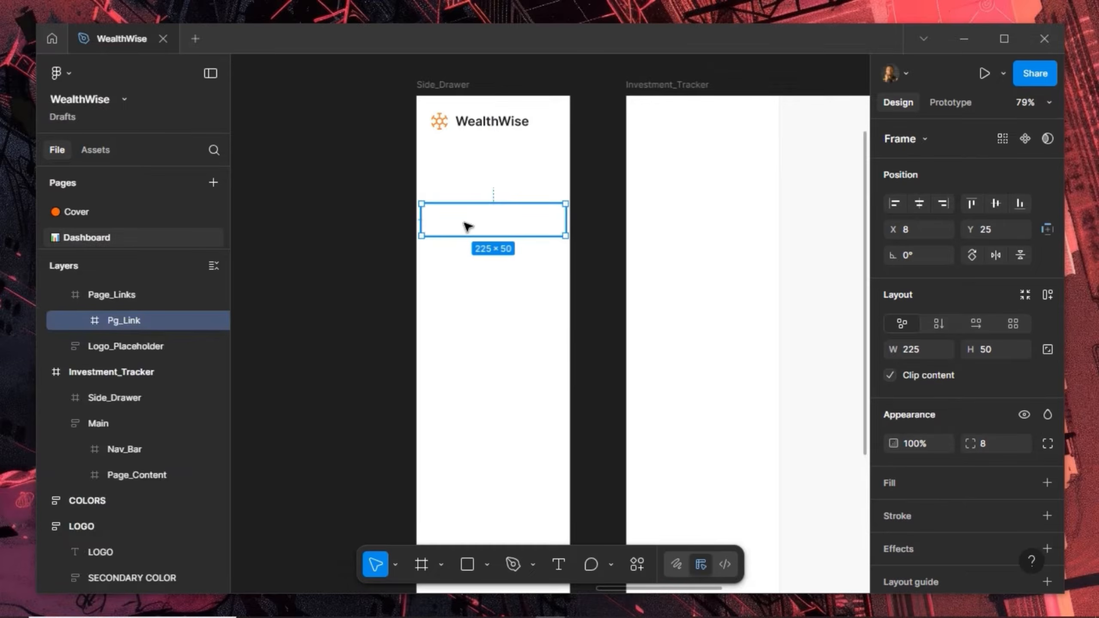
key("Return")
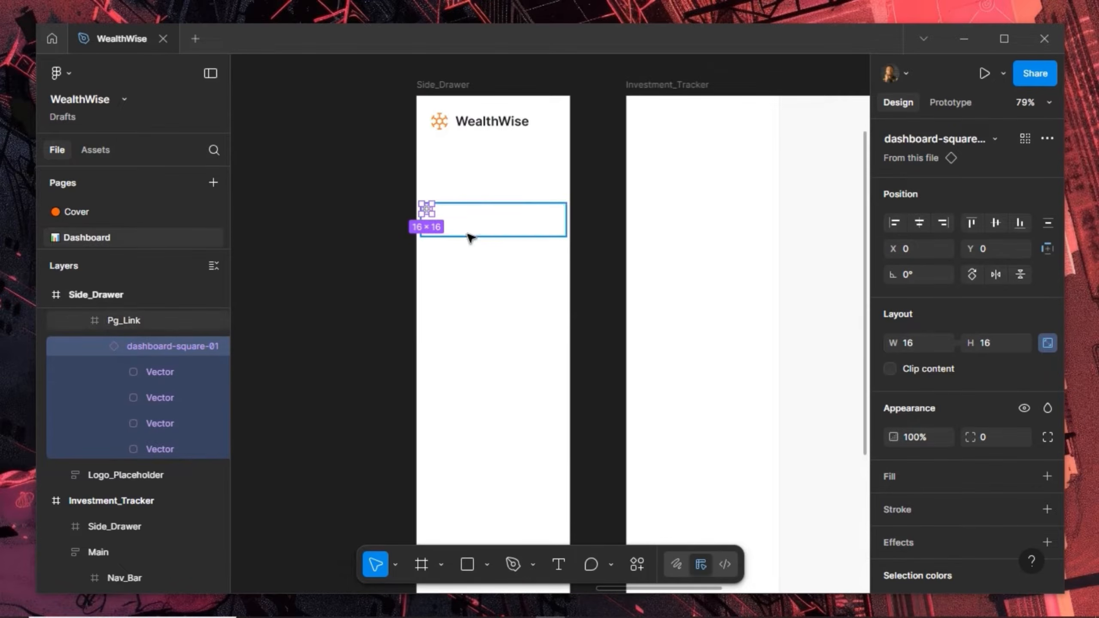
Centre the icon vertically in Pg_Link and nudge it right to X 12
left_click(995, 222)
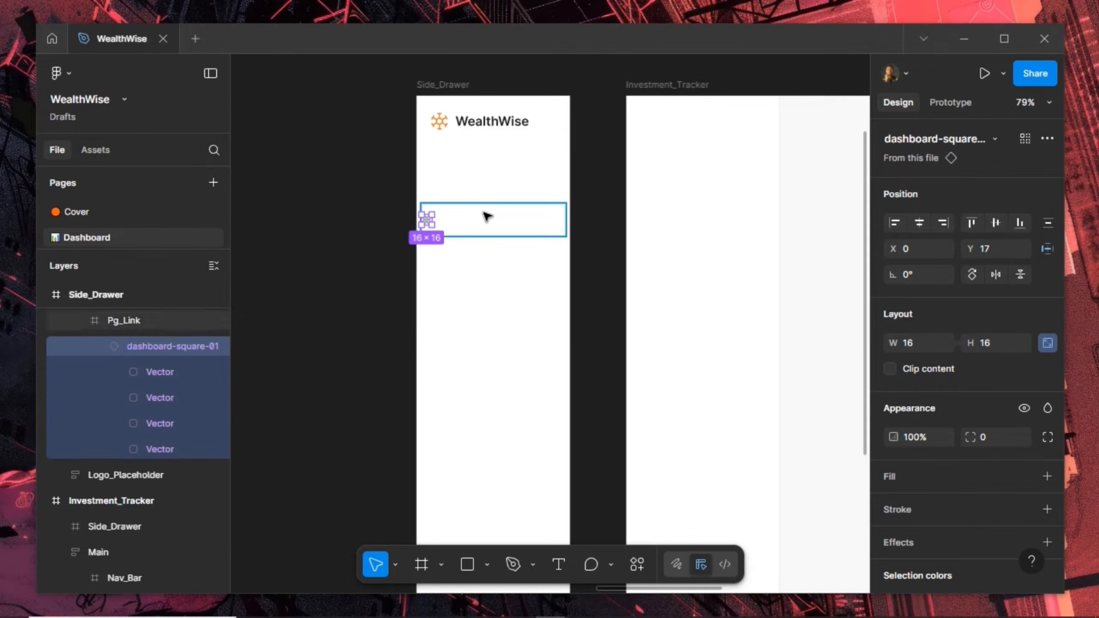
scroll(487, 217, "up", 3)
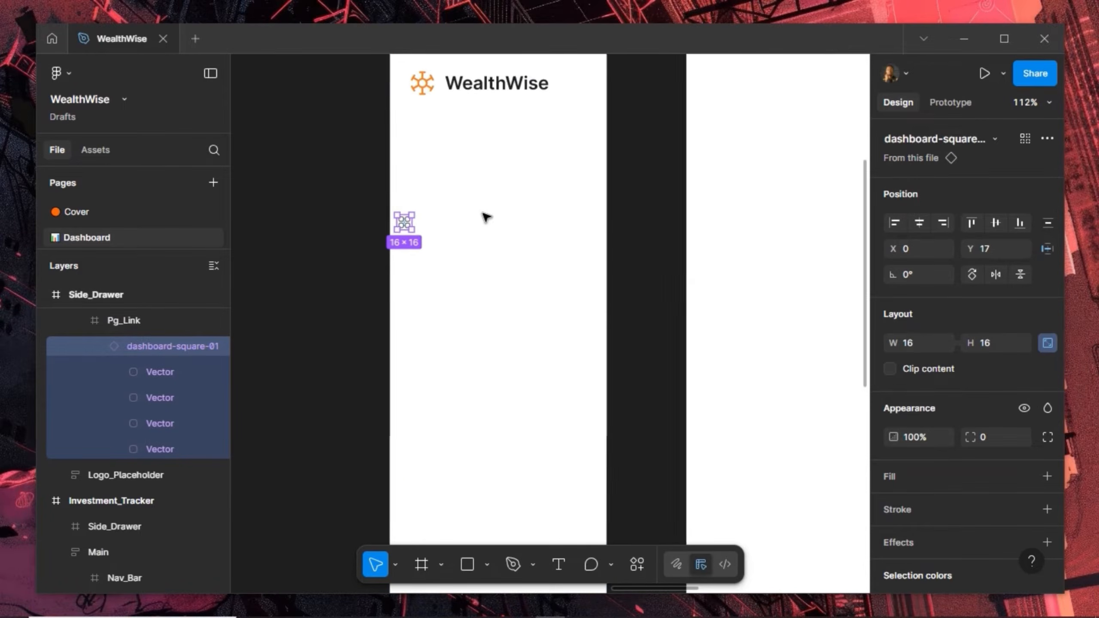
scroll(486, 216, "up", 2)
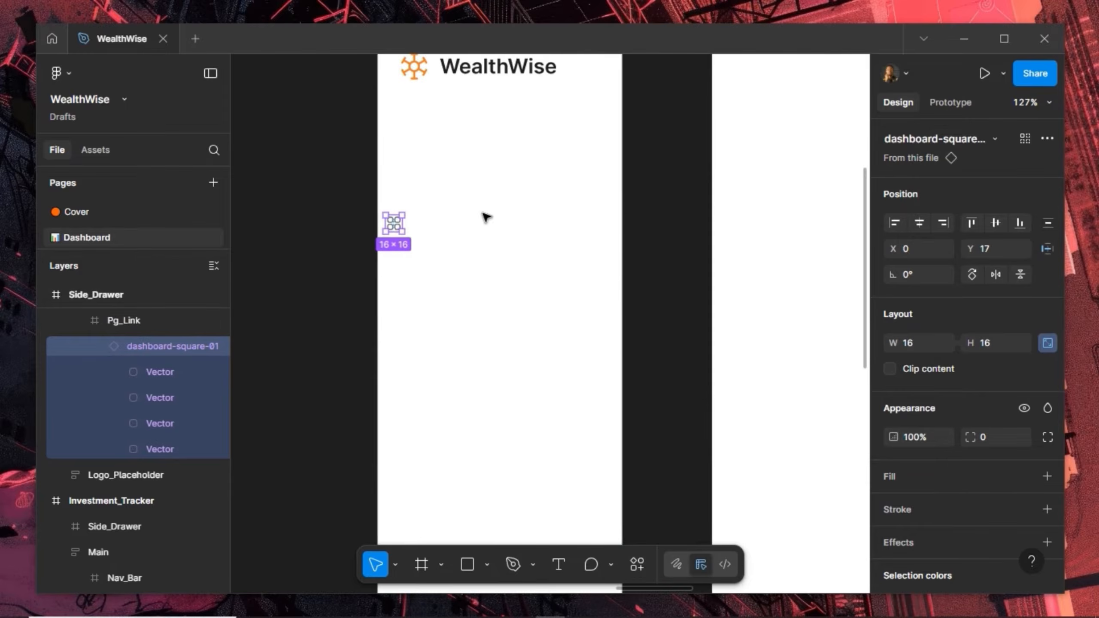
scroll(487, 216, "up", 1)
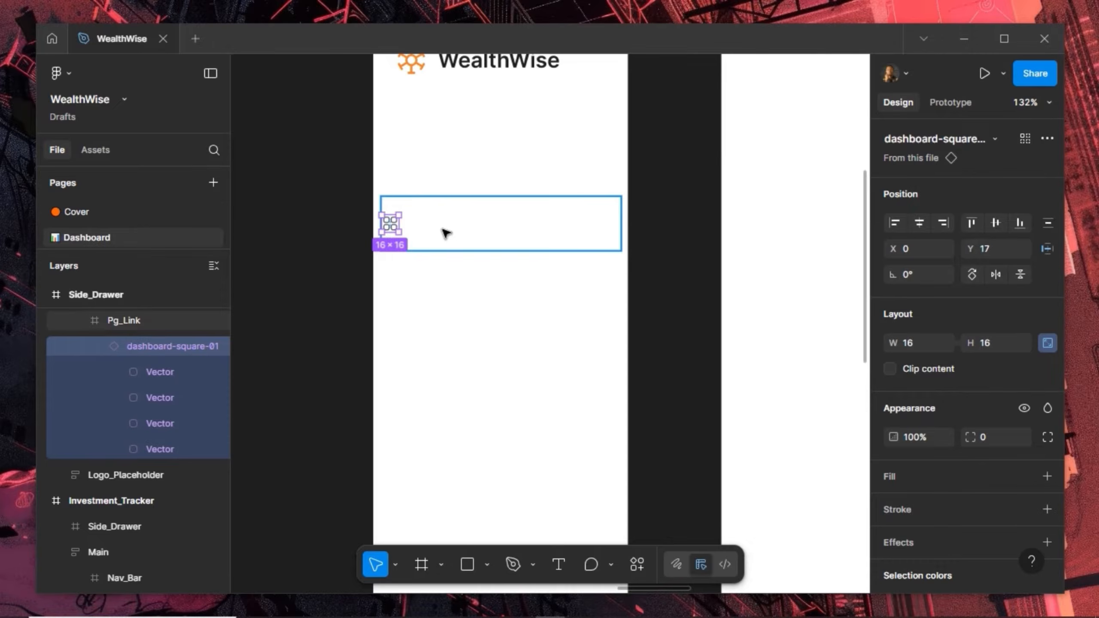
key("alt")
key("shift+Right")
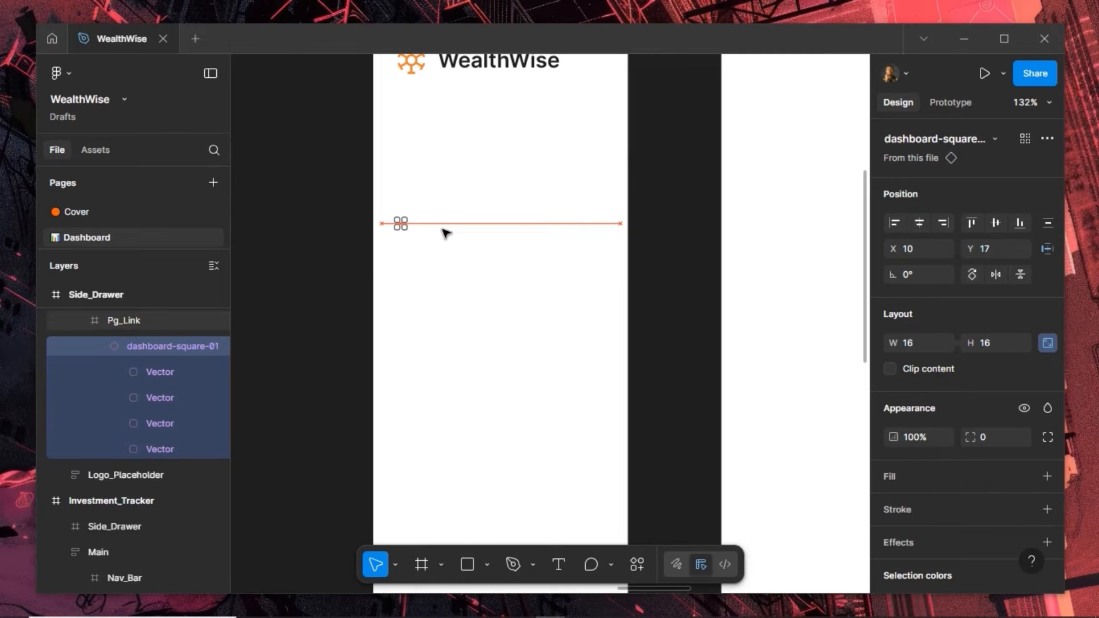
key("Right")
key("Right")
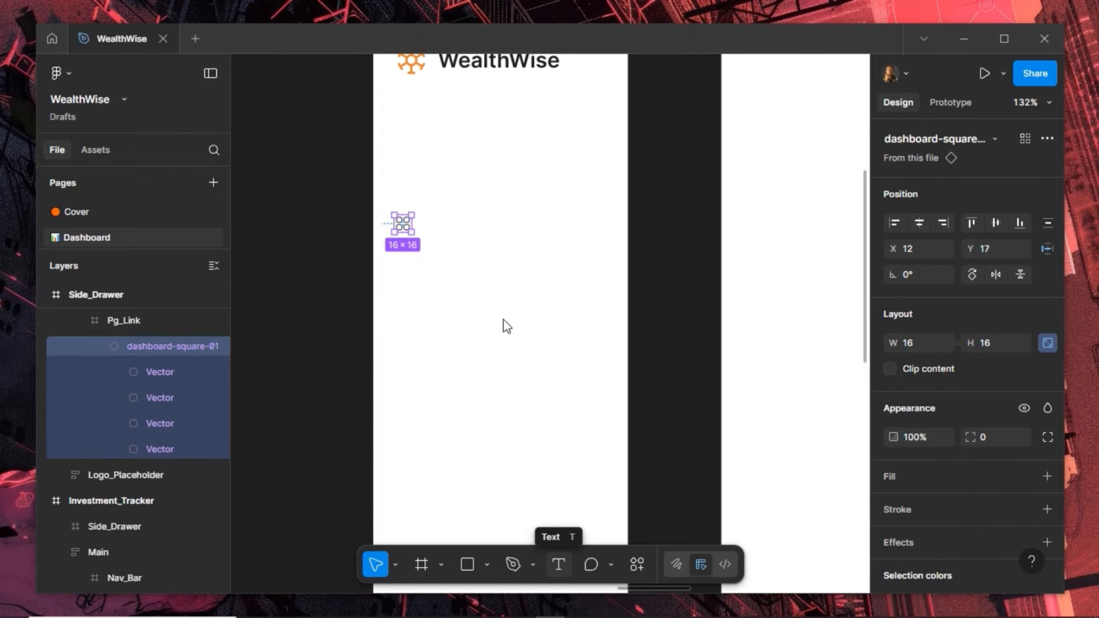
Move Pg_Link out of Side_Drawer and fill it with the White colour style
key("t")
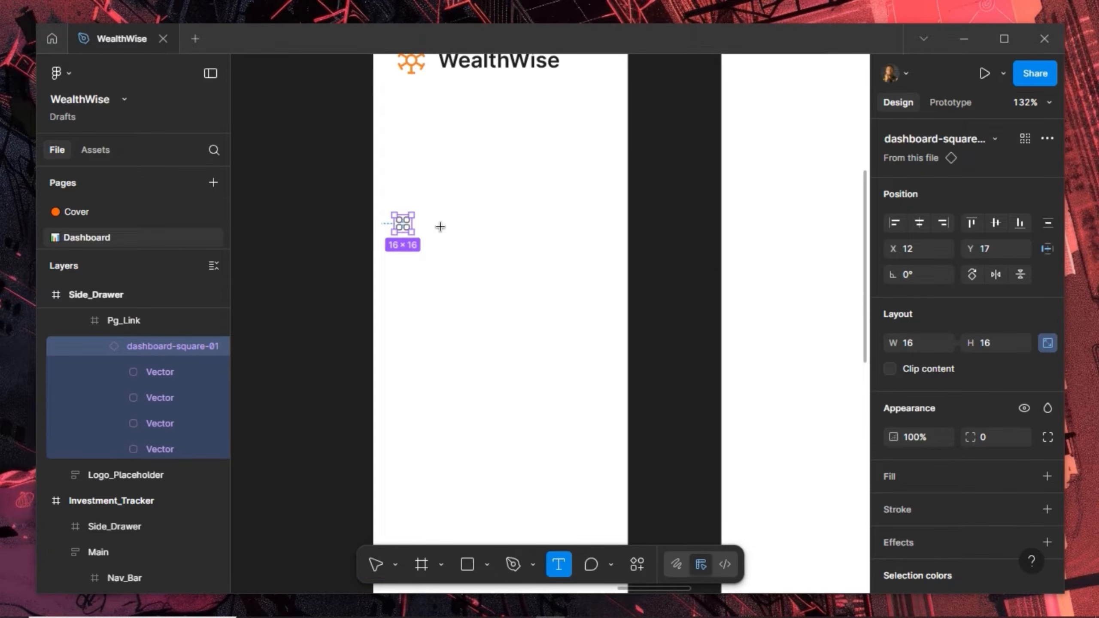
left_click(472, 244)
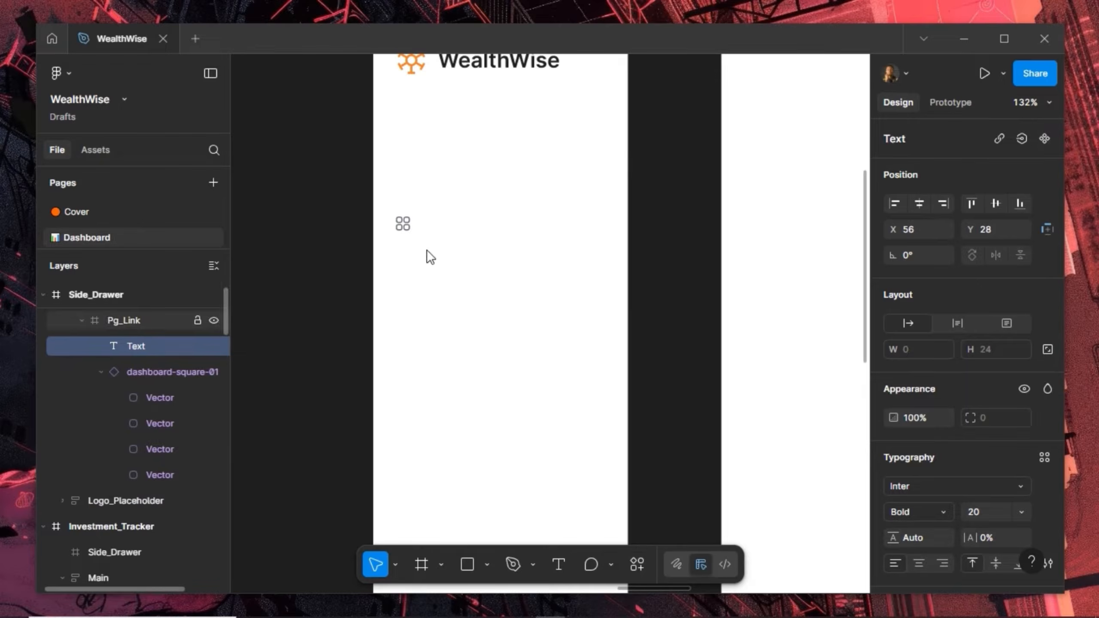
left_click(440, 241)
left_click_drag(514, 217, 439, 237)
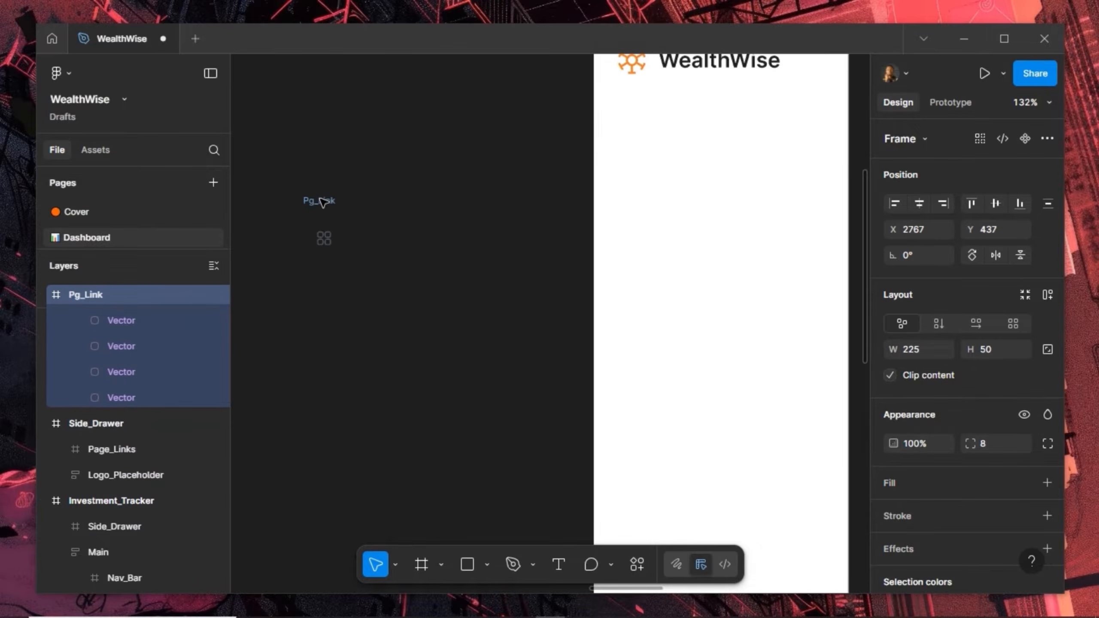
left_click(321, 201)
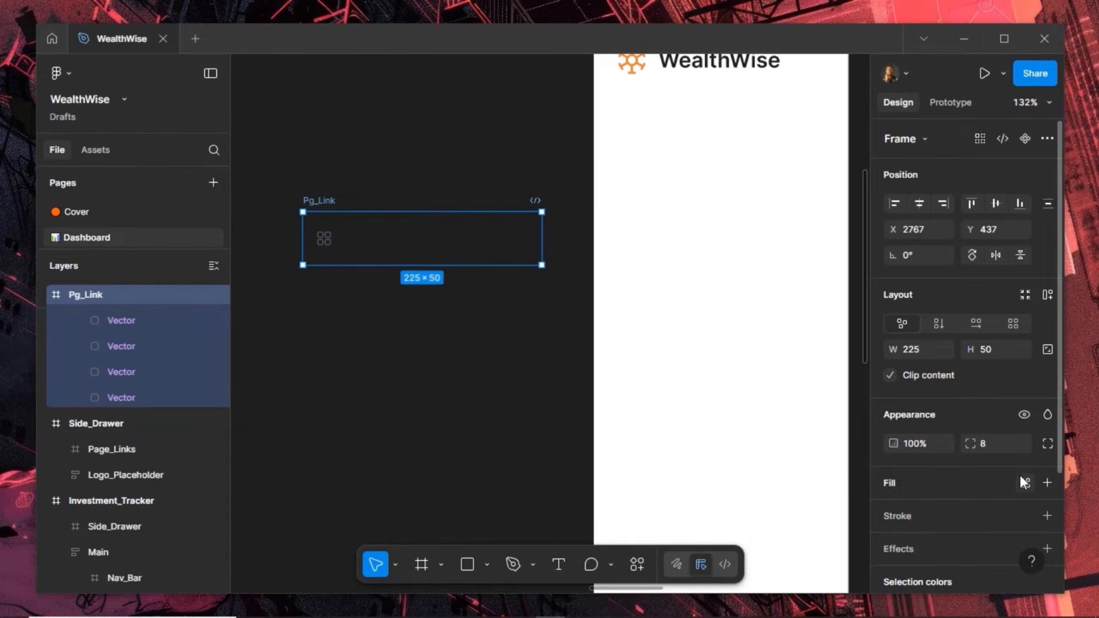
left_click(1025, 480)
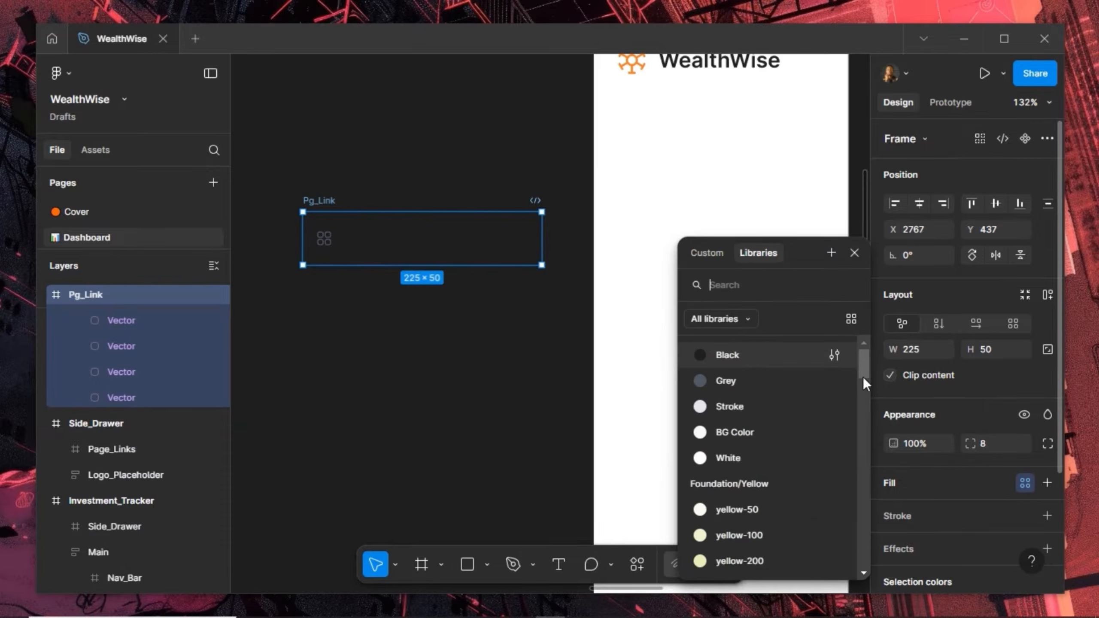
left_click(747, 454)
left_click(390, 437)
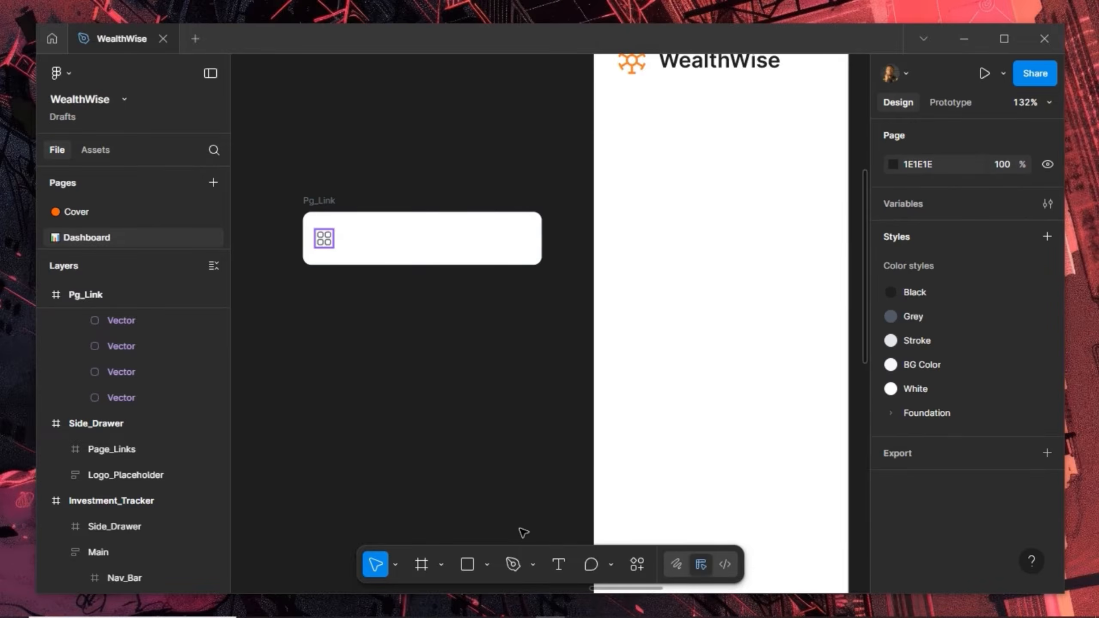
Add an 'Overview' text label in Pg_Link set to Inter Regular 14
left_click(557, 565)
left_click(356, 245)
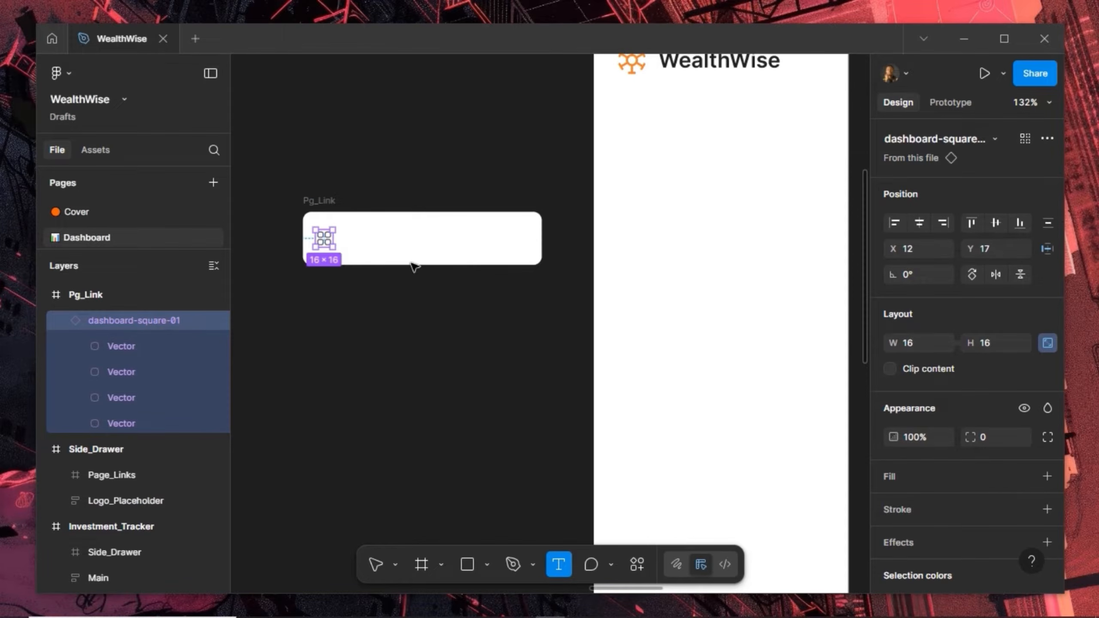
type("Overview")
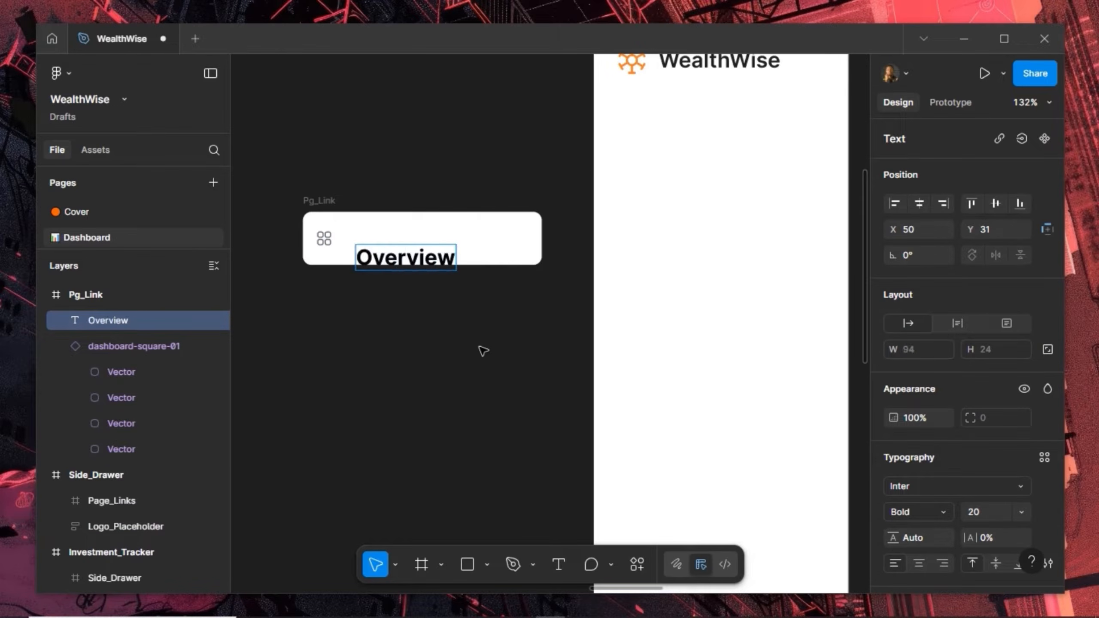
key("Escape")
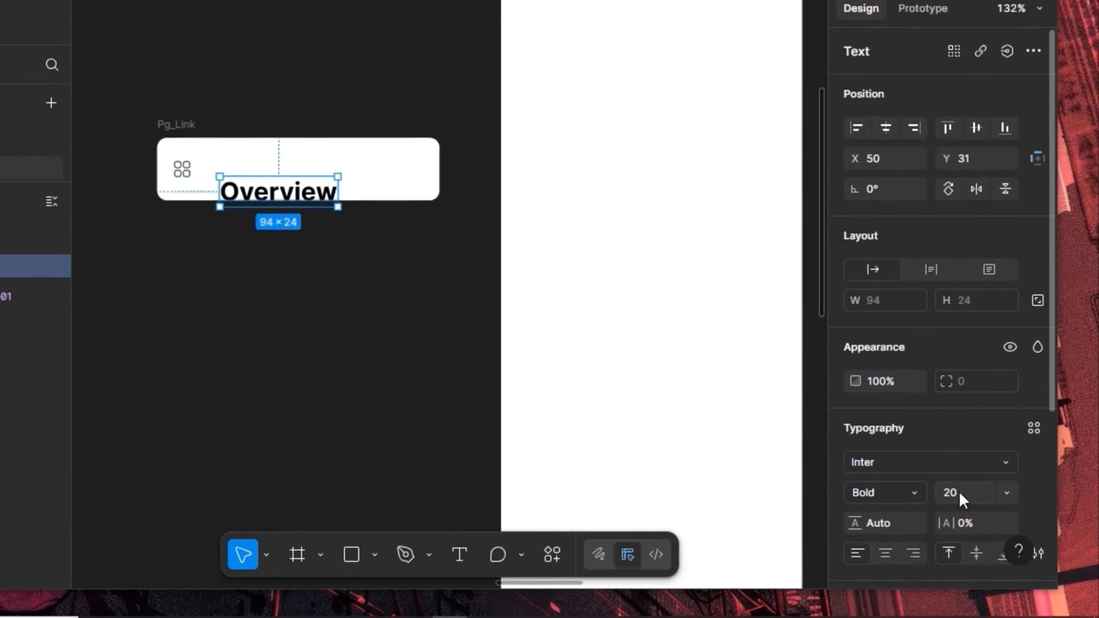
left_click(958, 492)
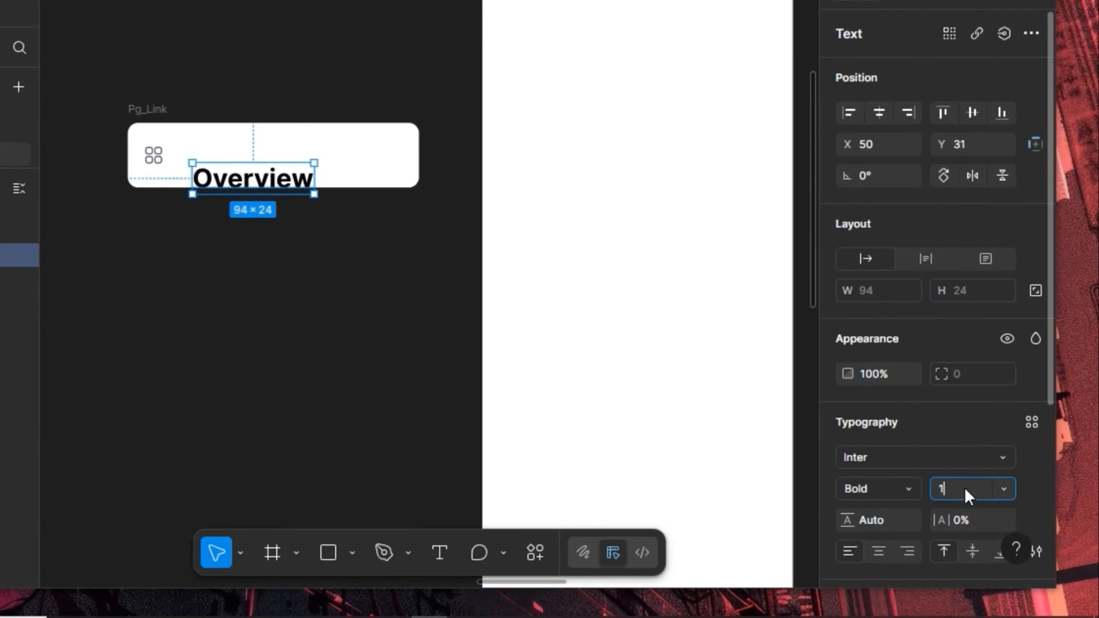
key("Return")
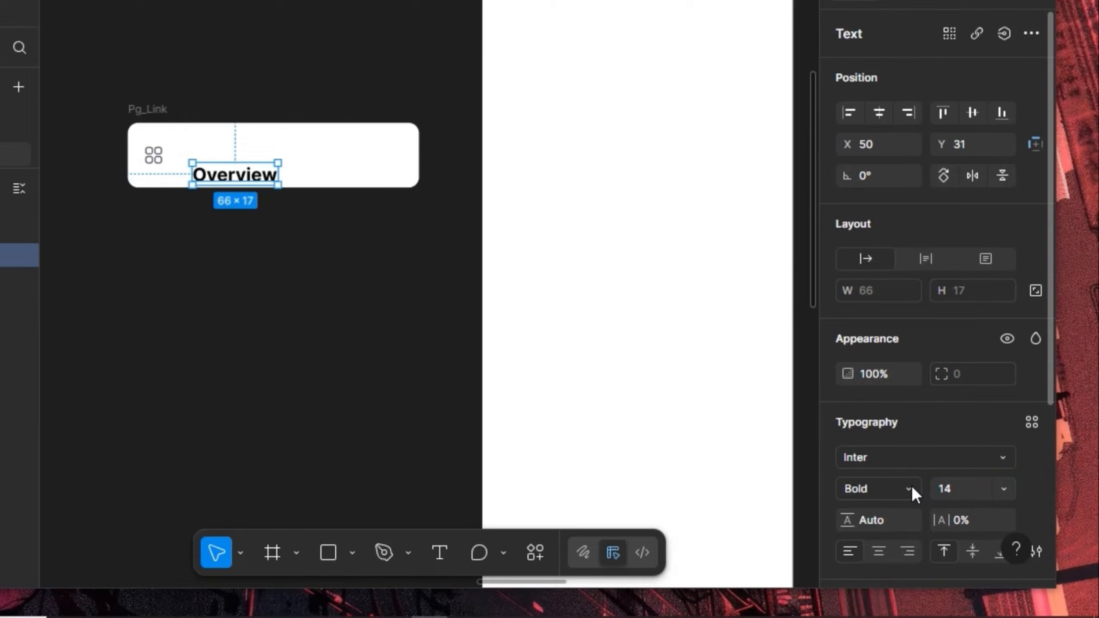
left_click(912, 485)
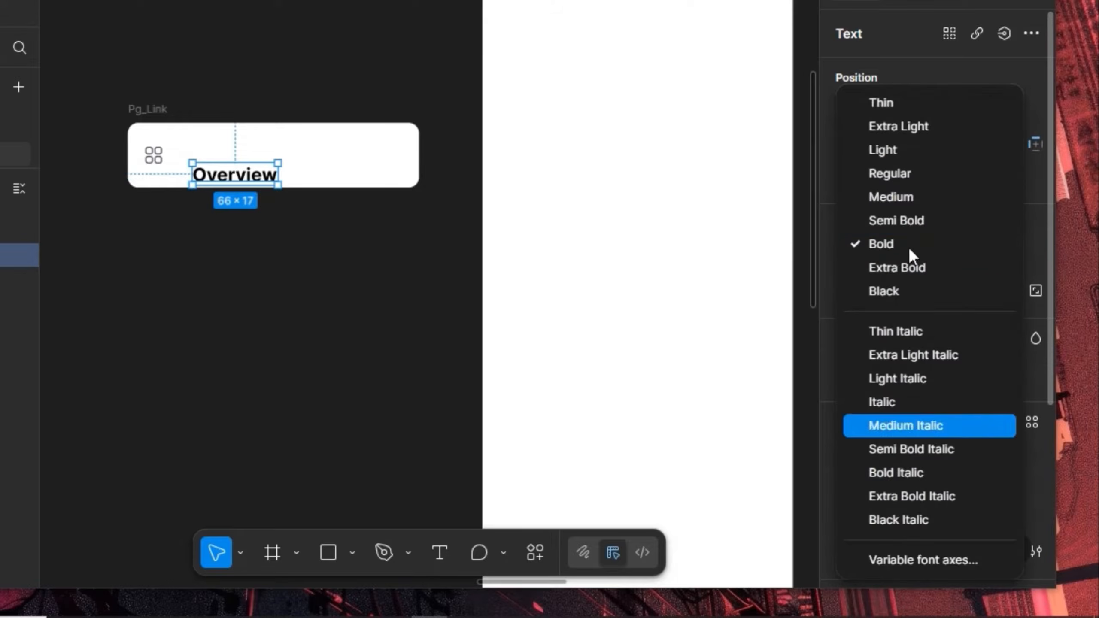
left_click(913, 173)
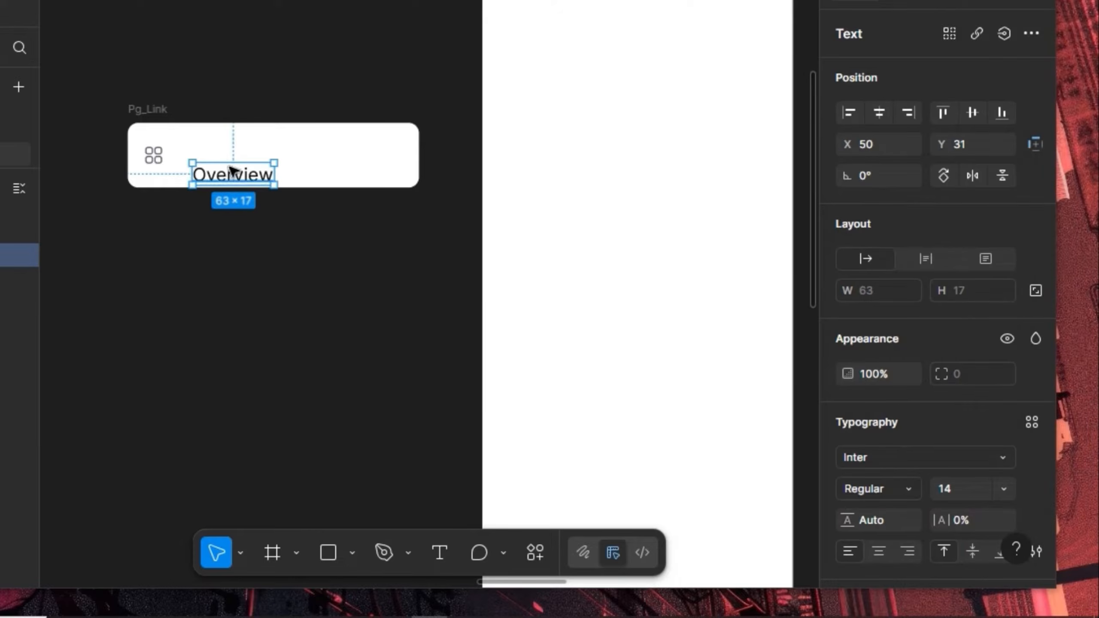
left_click(165, 115)
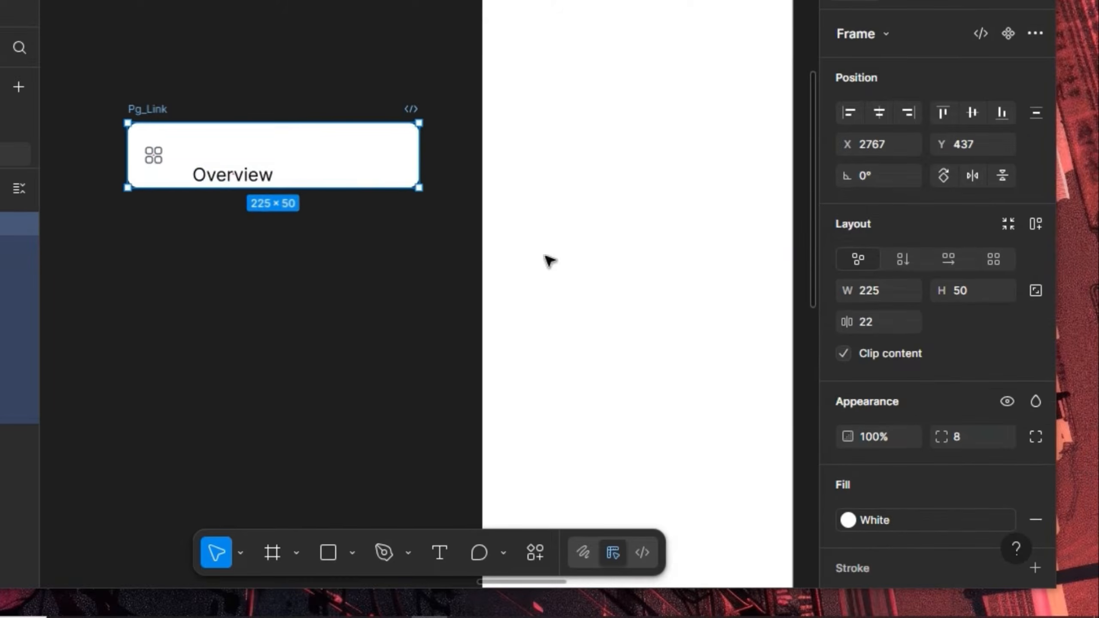
Give Pg_Link auto layout with gap 8, vertical padding 12, and a fixed 152 width
left_click(1037, 223)
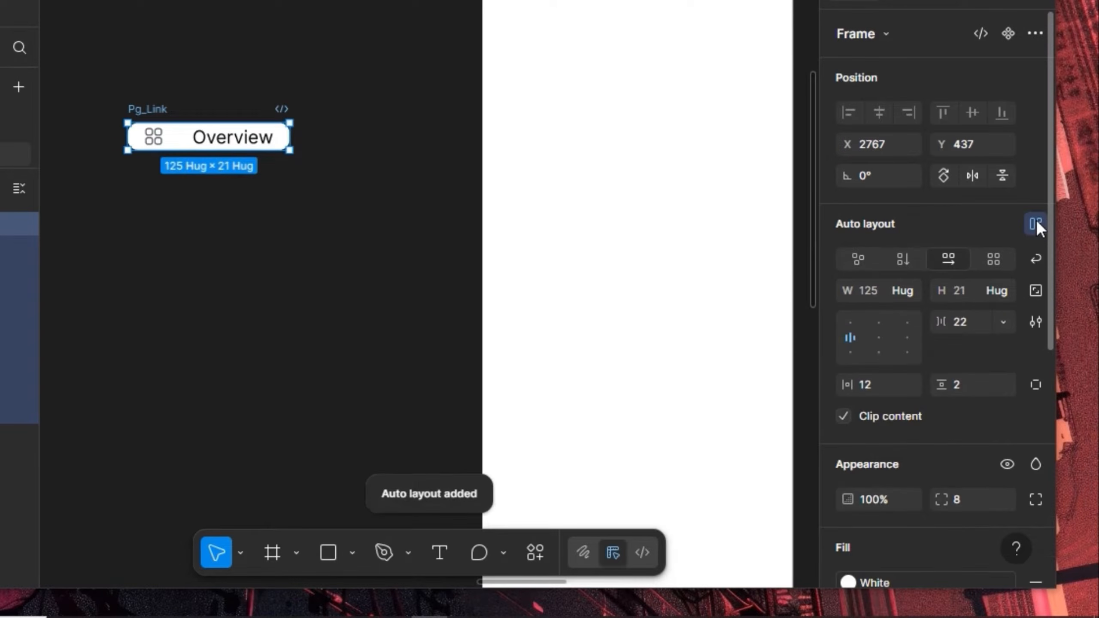
left_click(975, 322)
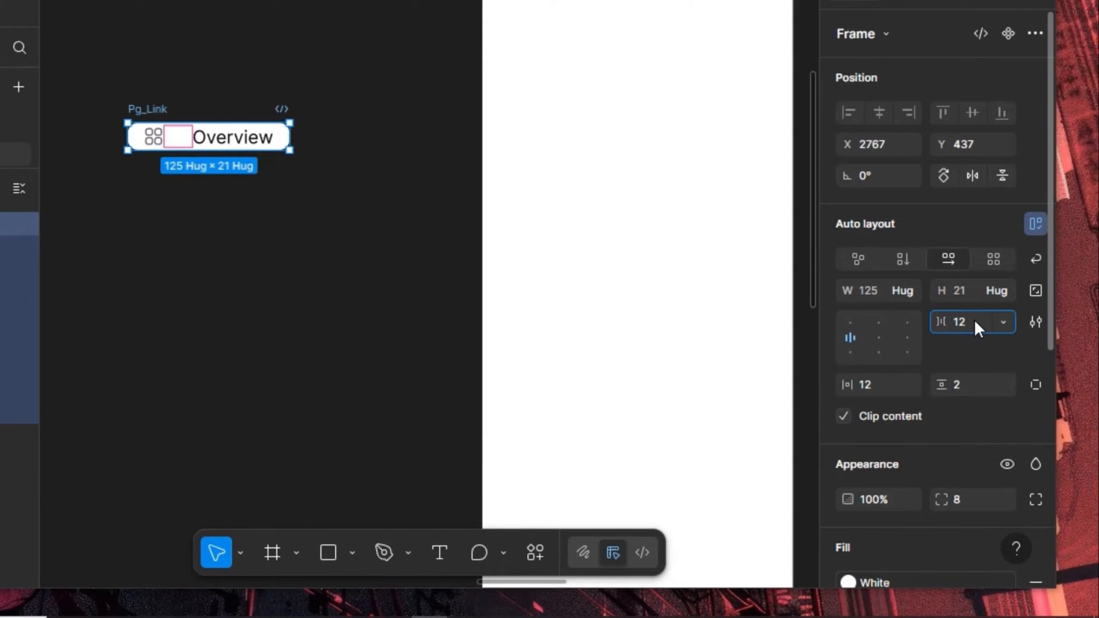
key("Return")
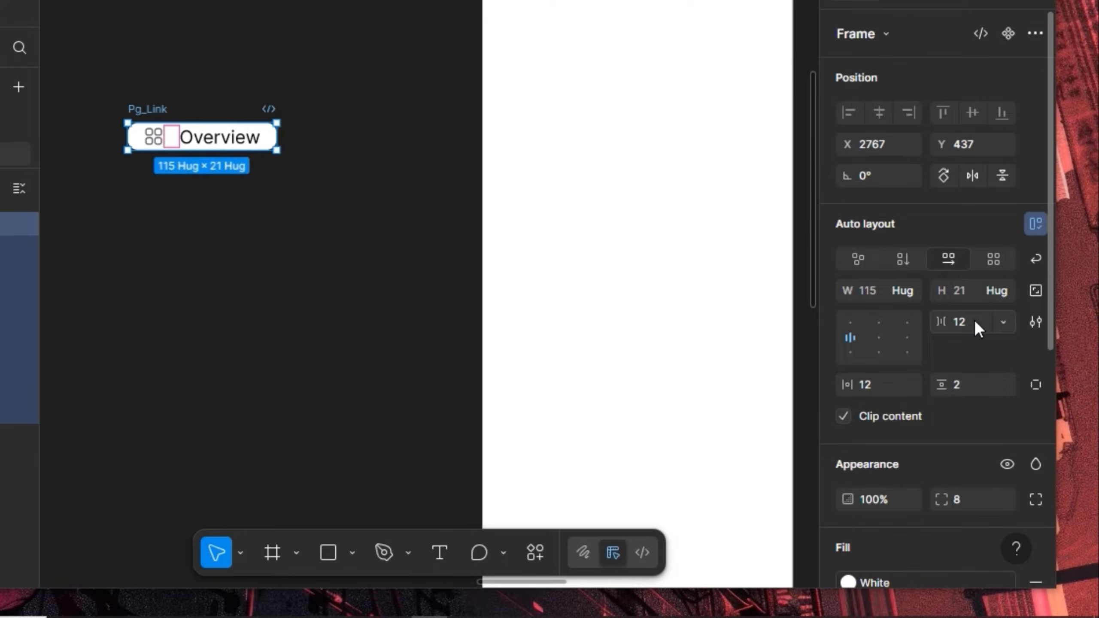
left_click(976, 321)
type("8")
key("Return")
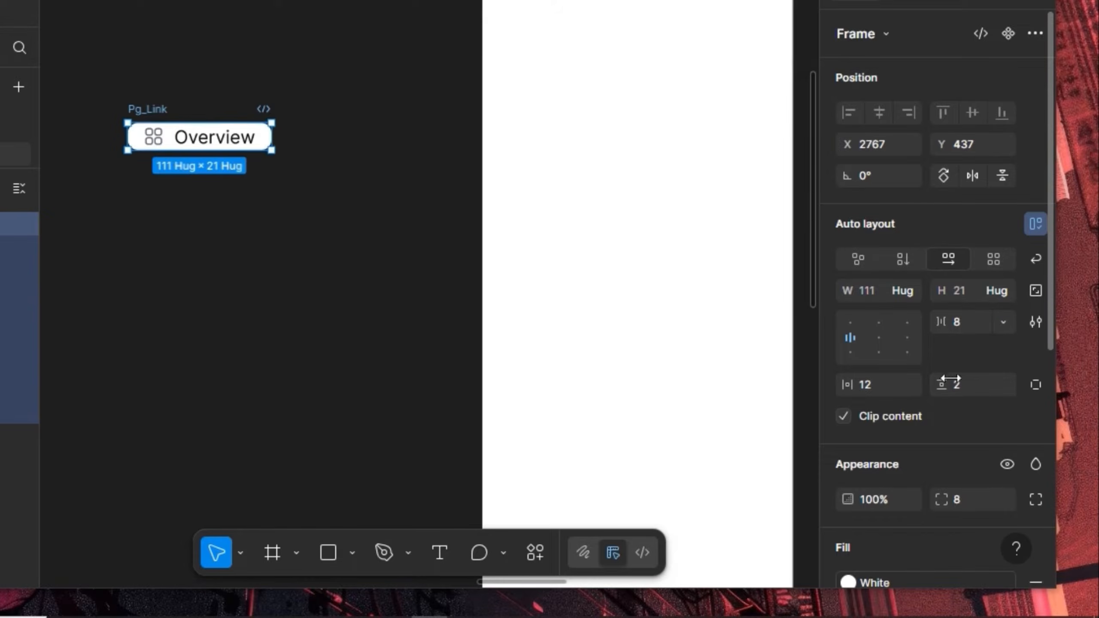
left_click(971, 385)
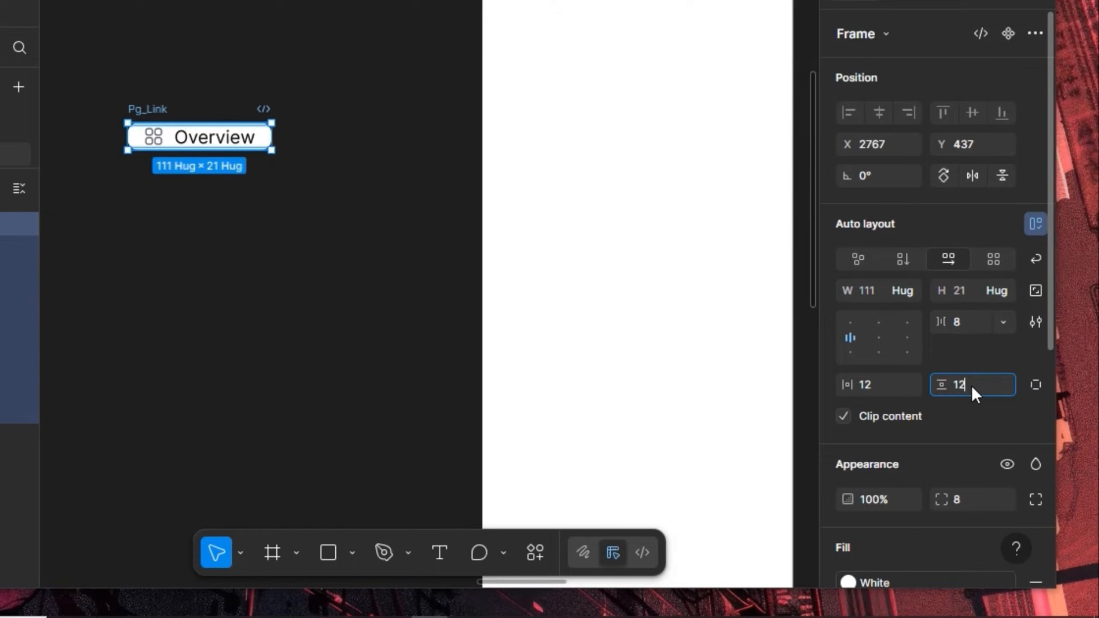
type("12")
key("Return")
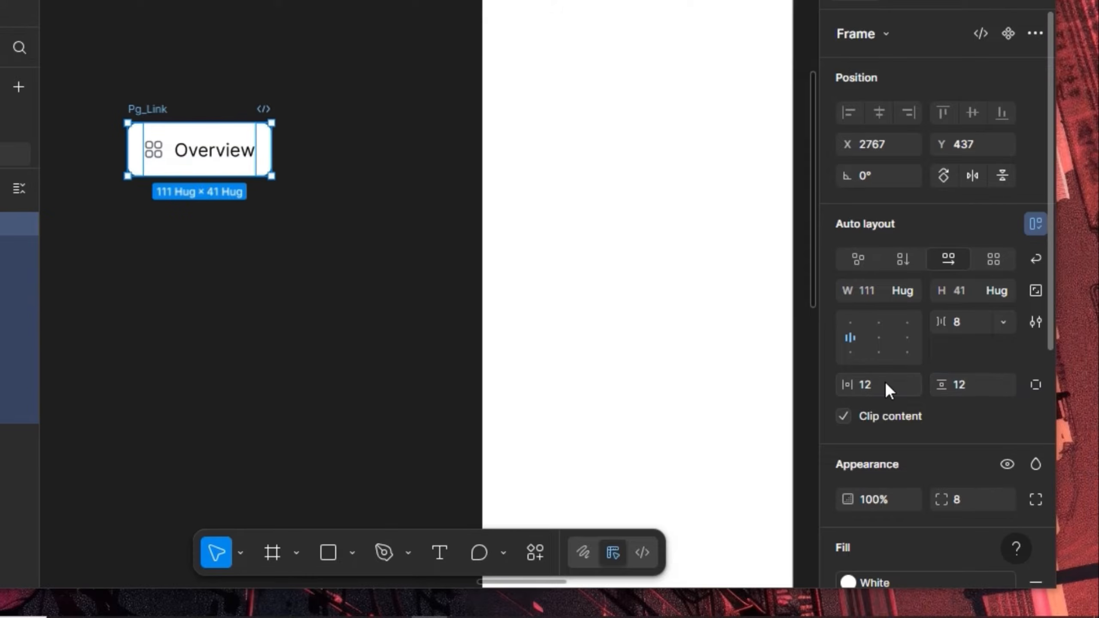
left_click_drag(270, 146, 325, 153)
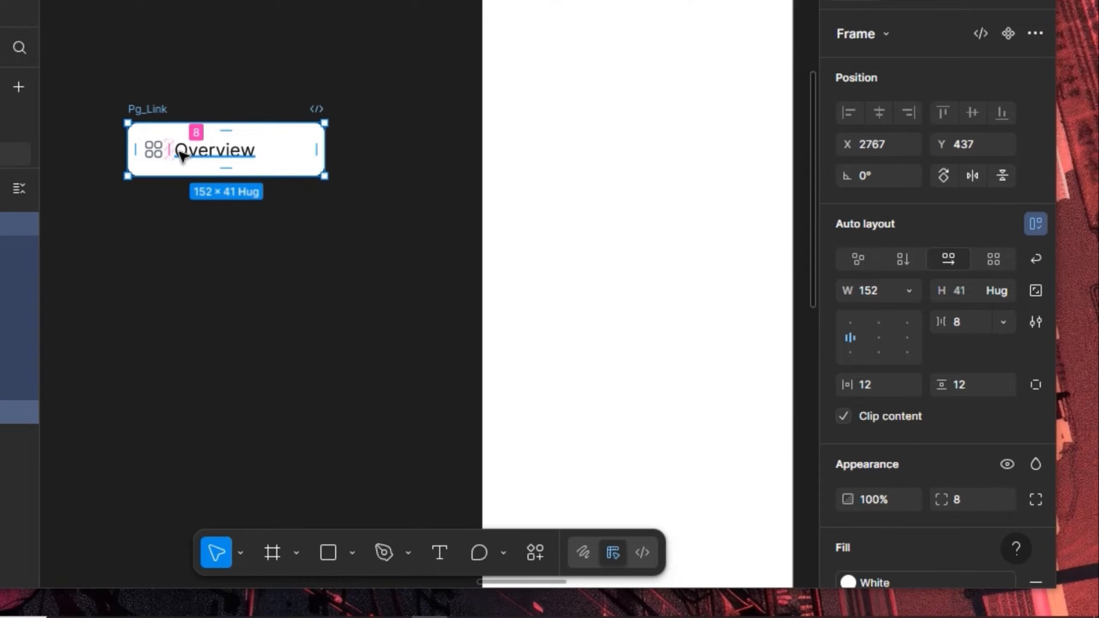
Recolour the dashboard icon's lines with Foundation orange-500, dropping the stray orange fill
left_click(154, 156)
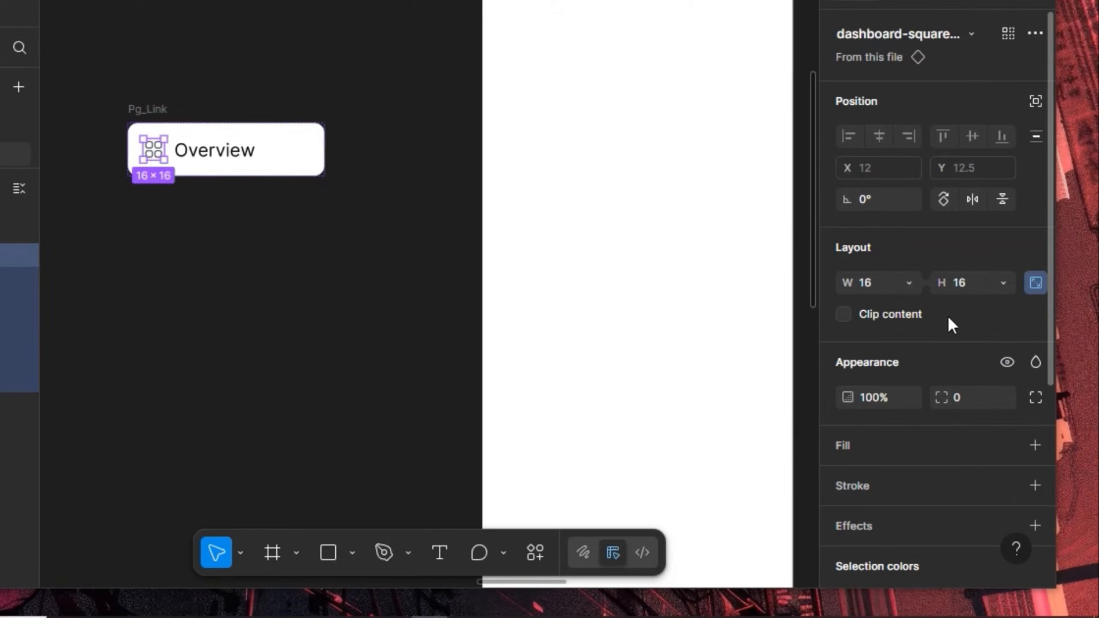
scroll(948, 323, "down", 5)
left_click(1008, 251)
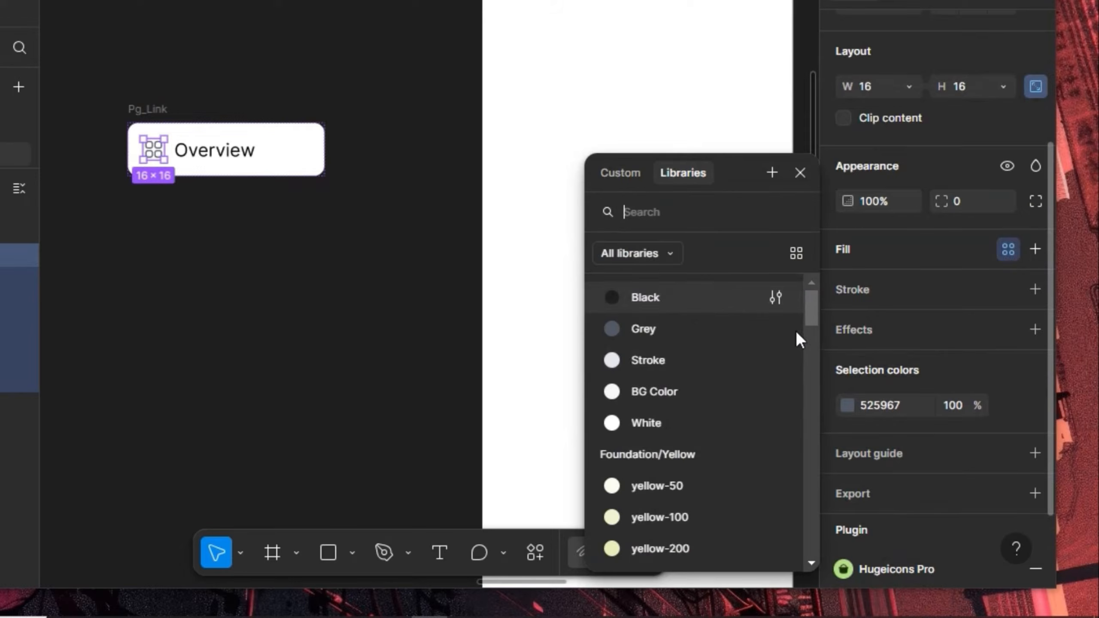
scroll(703, 418, "down", 12)
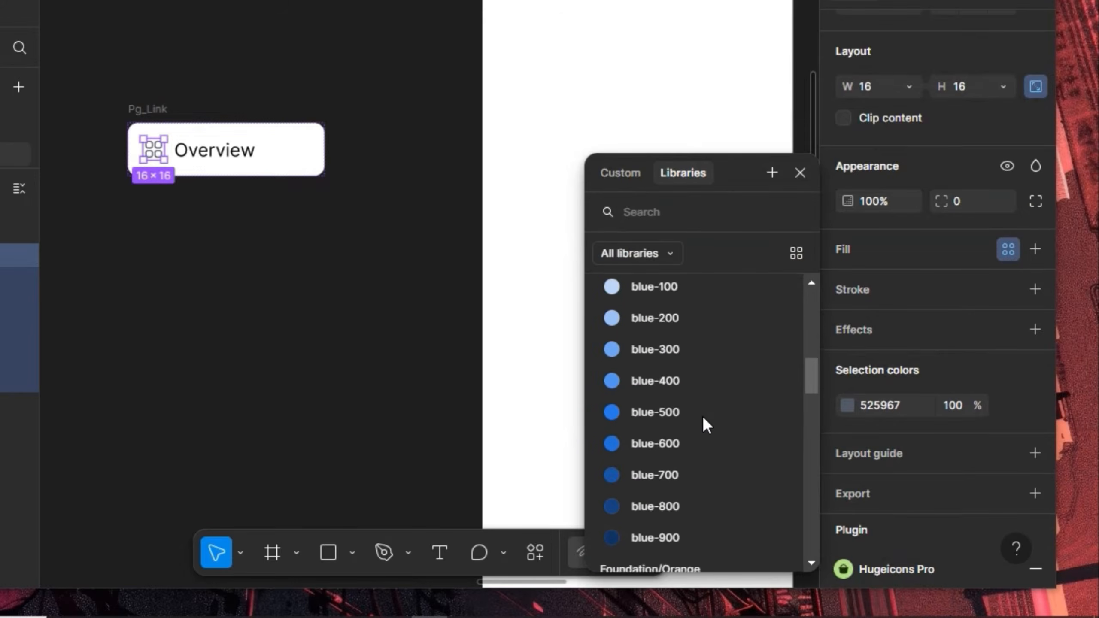
scroll(702, 416, "down", 10)
left_click(701, 369)
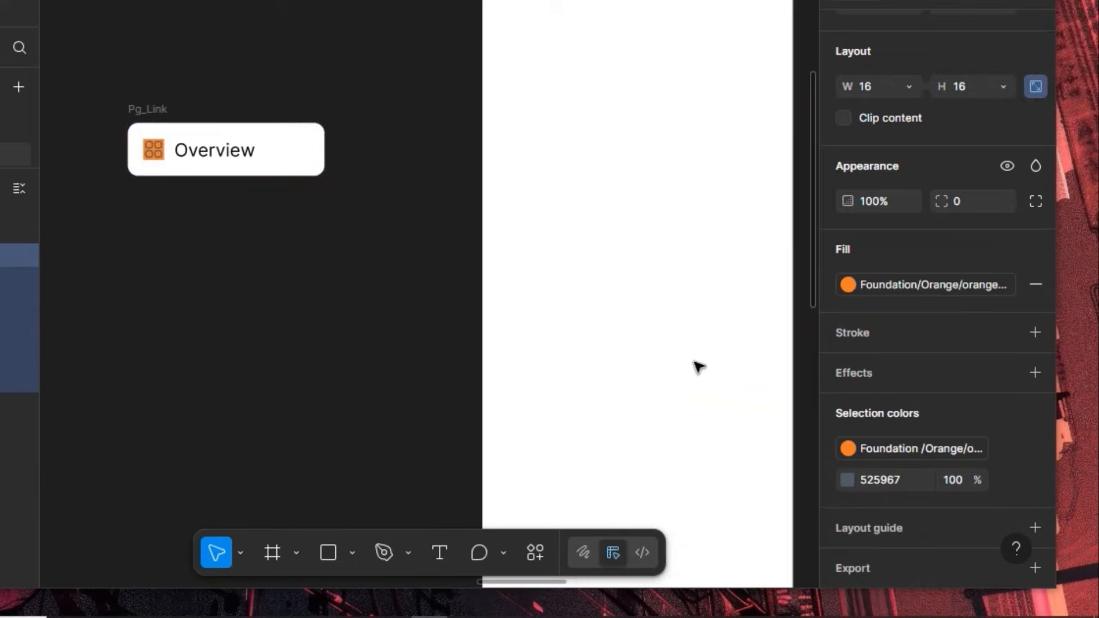
left_click(1035, 284)
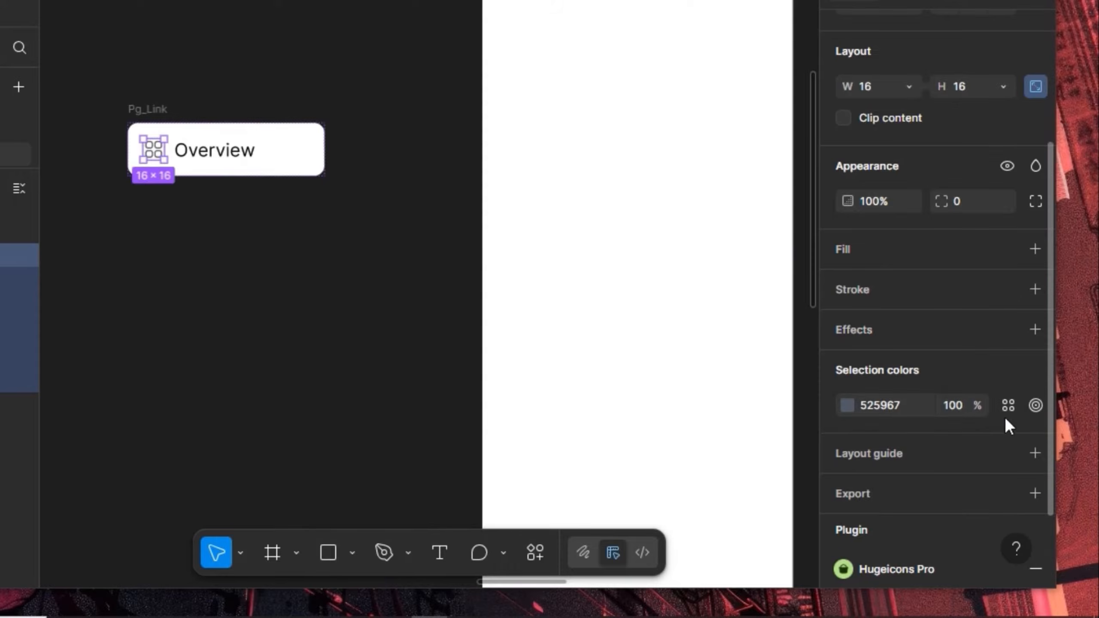
left_click(1008, 405)
scroll(675, 444, "down", 10)
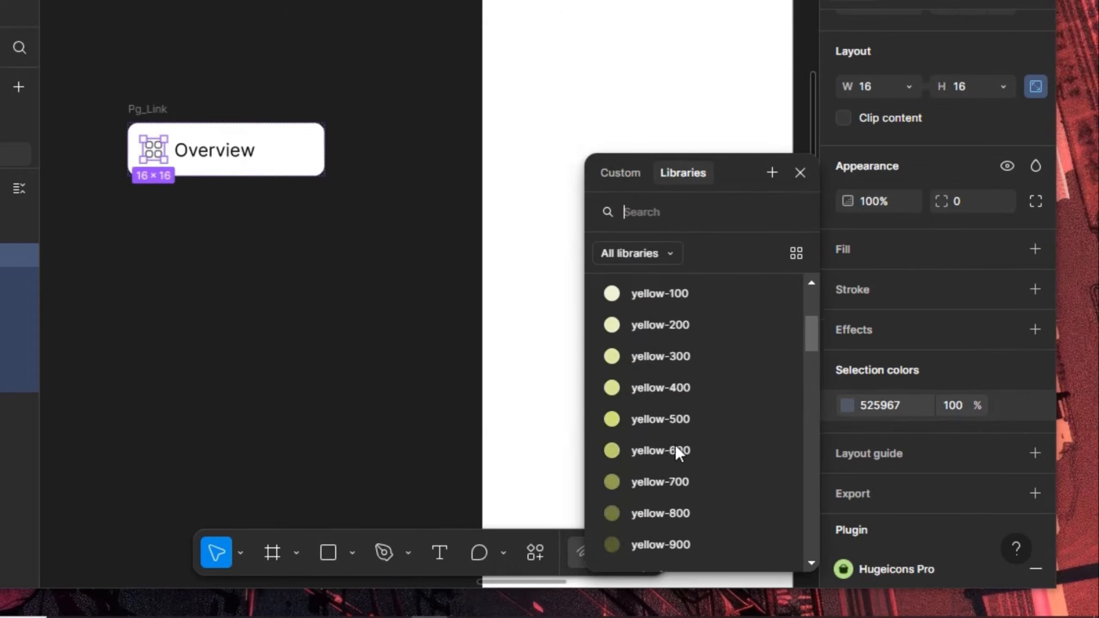
scroll(675, 445, "down", 5)
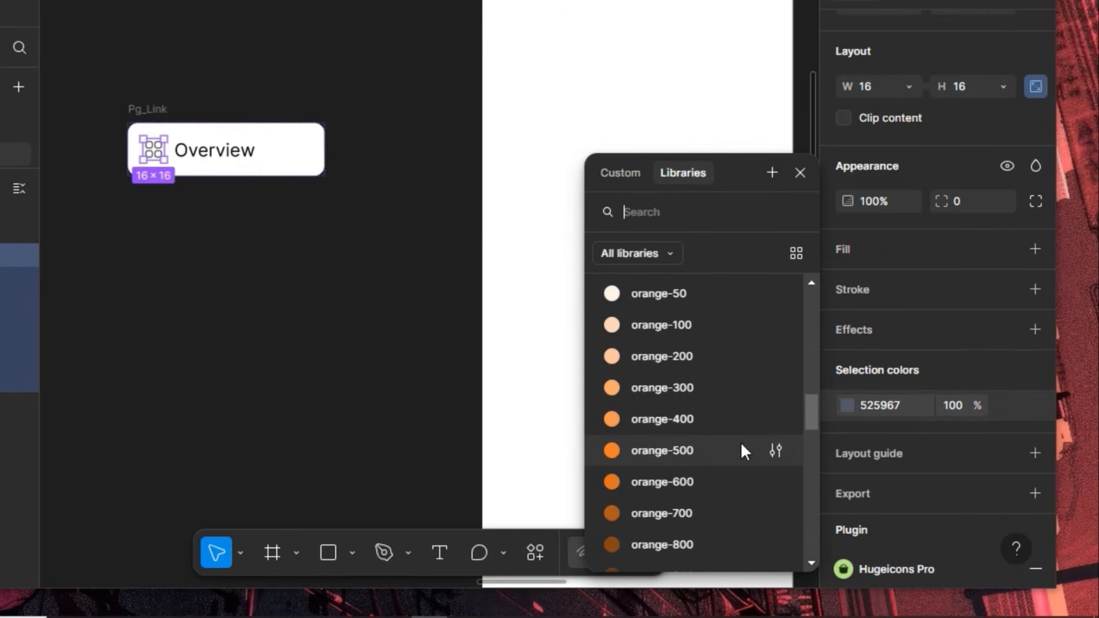
left_click(674, 452)
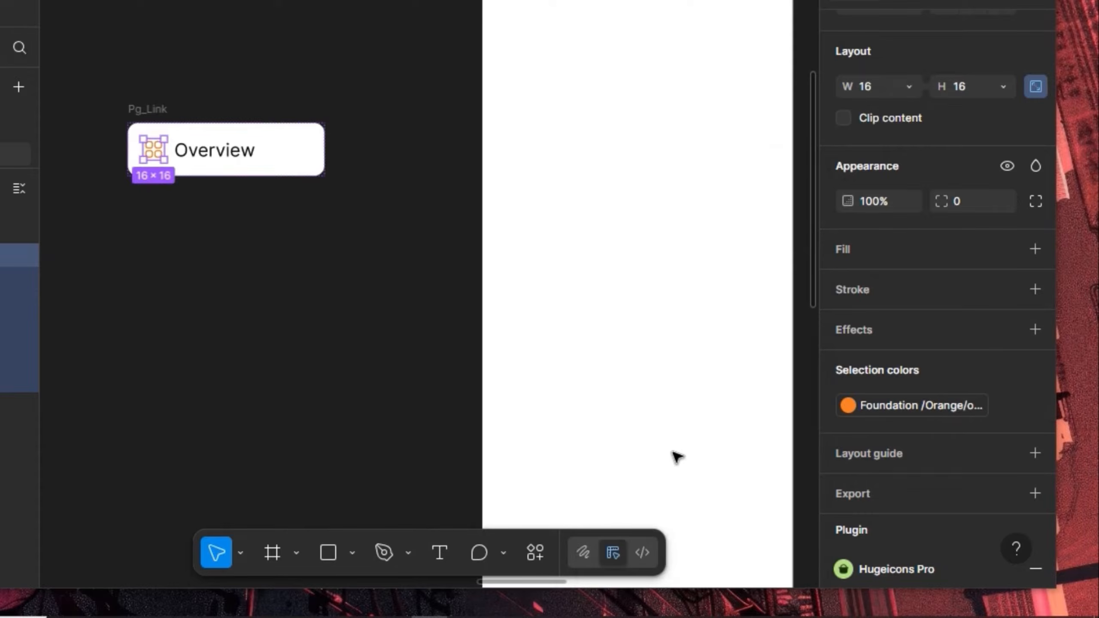
left_click(148, 123)
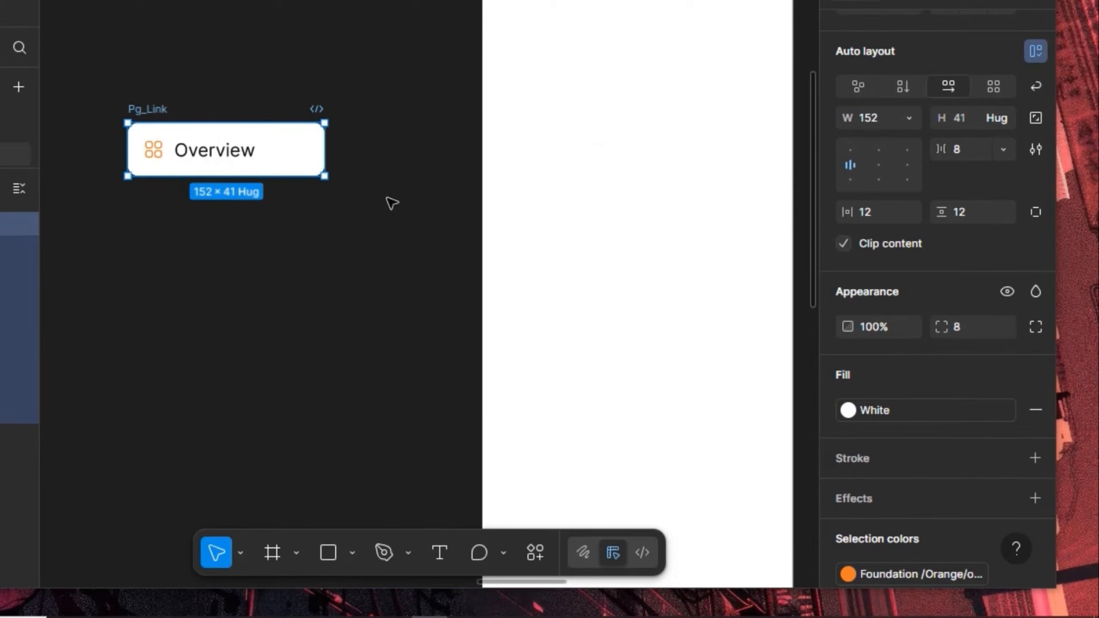
scroll(968, 187, "up", 4)
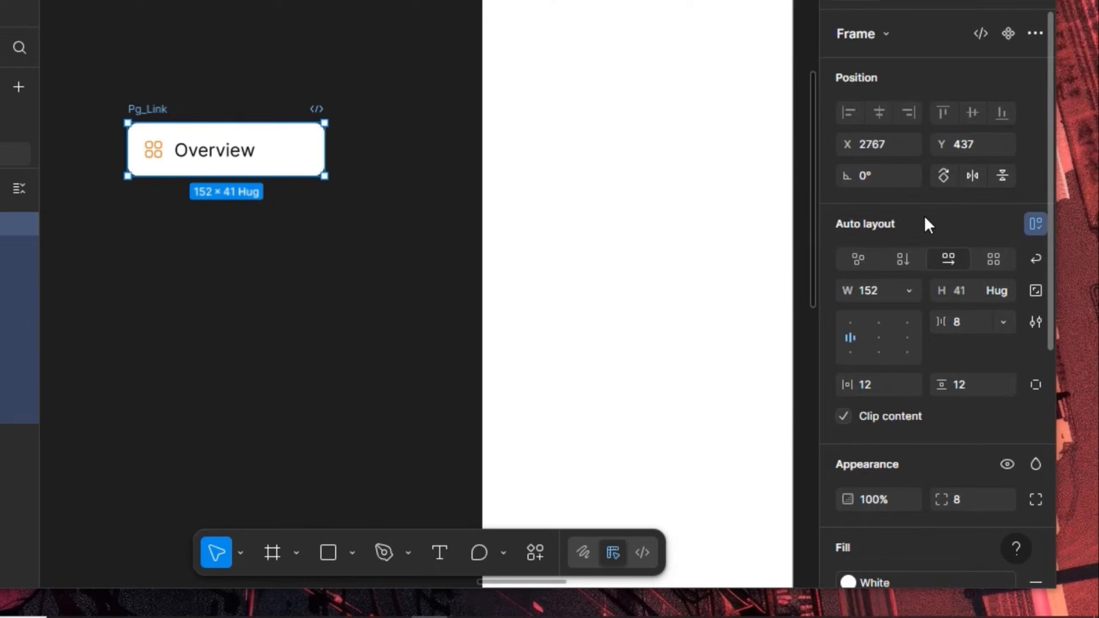
Turn Pg_Link into a component with variants and add a third variant
left_click(1007, 40)
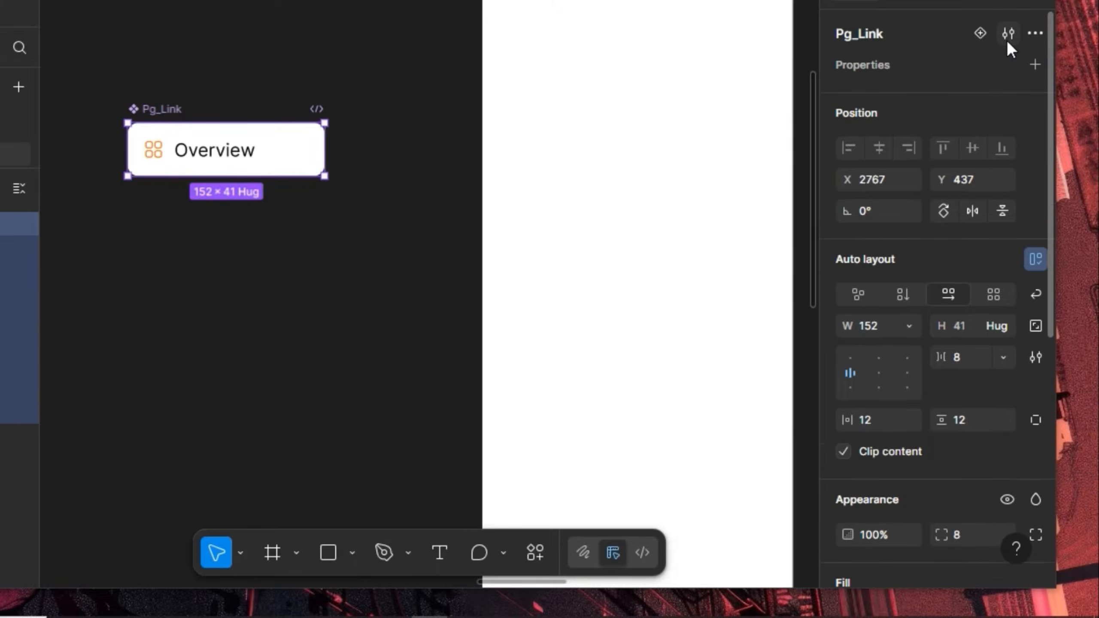
left_click(984, 37)
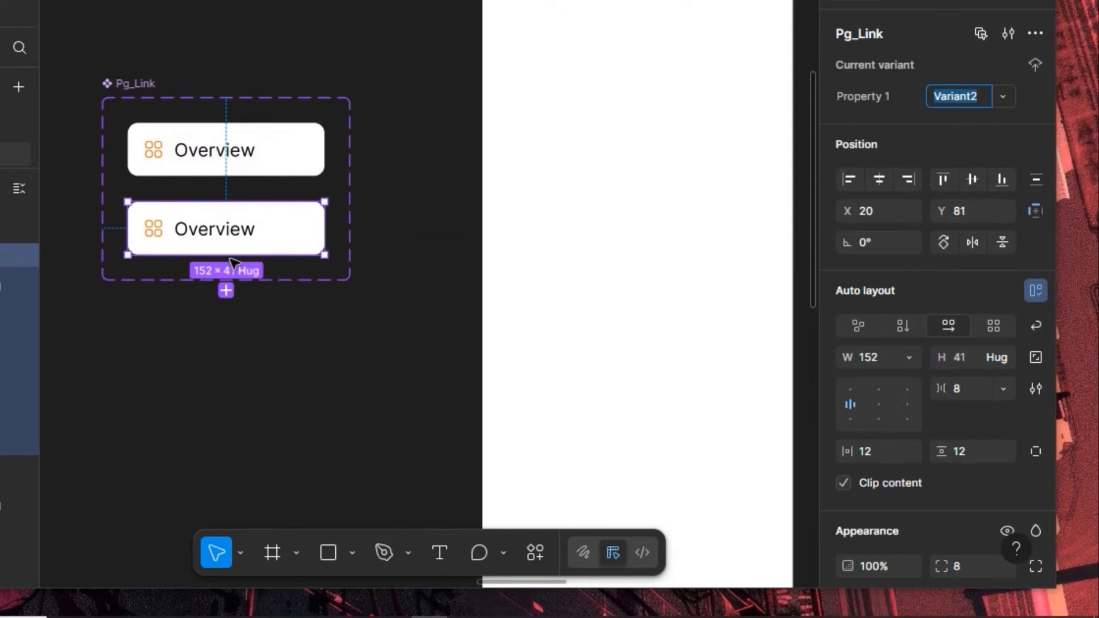
left_click(226, 291)
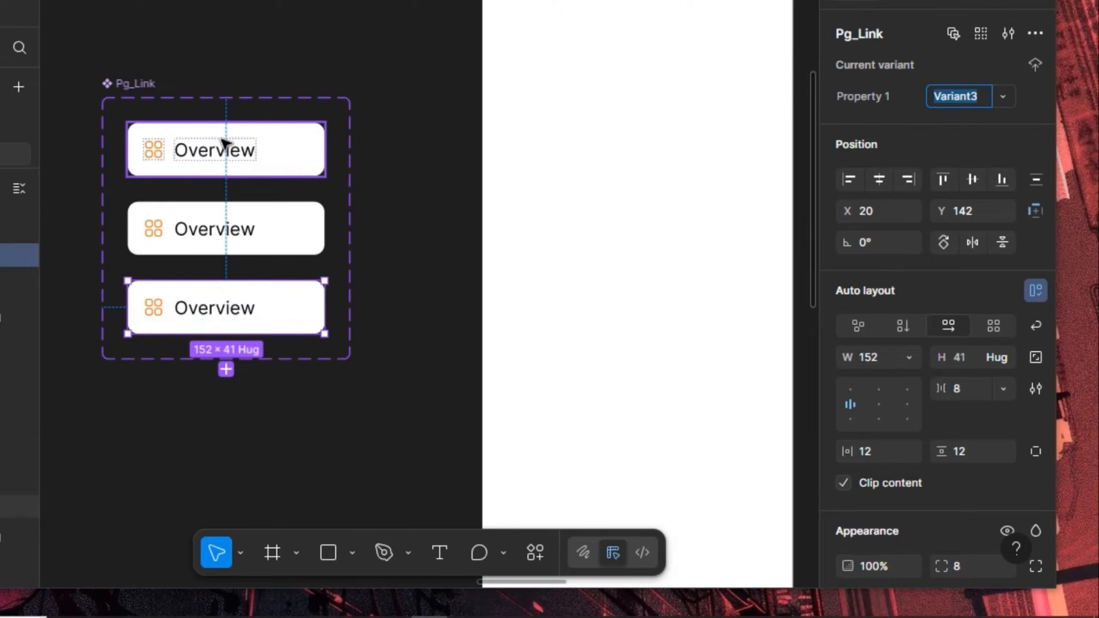
Name the middle variant's Property 1 value as the hover state and the bottom one Active_Page
left_click(231, 170)
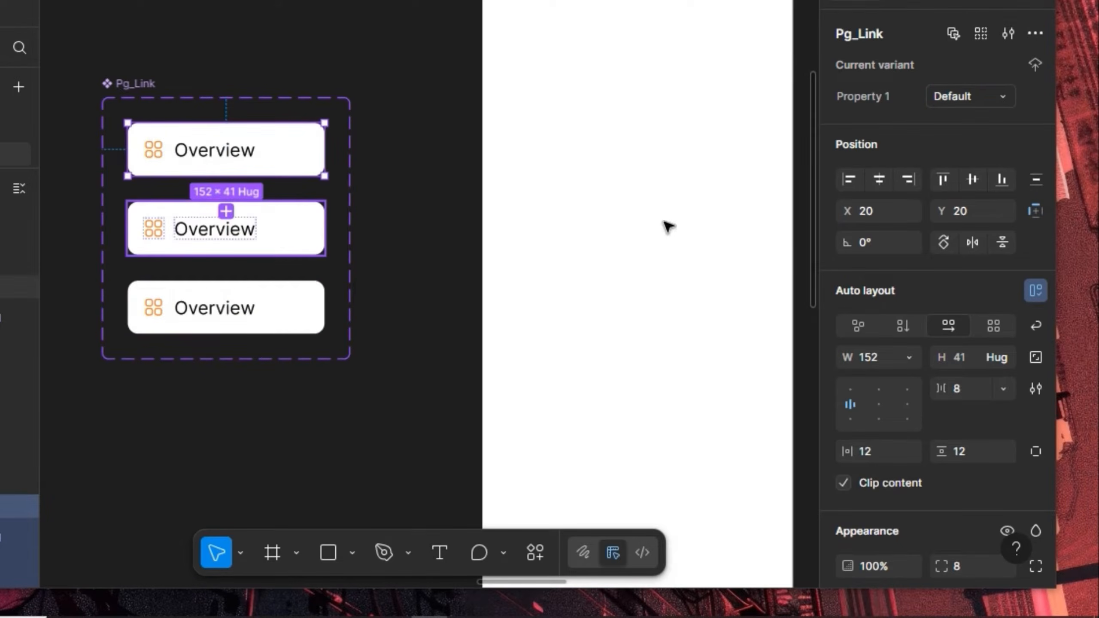
key("Tab")
left_click(949, 99)
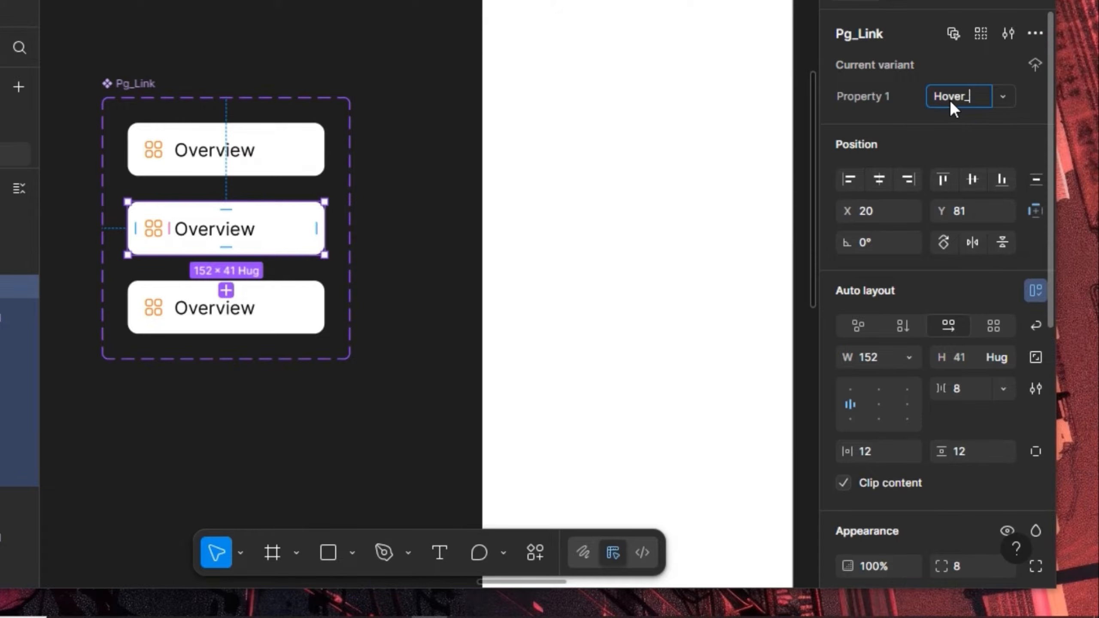
key("Return")
left_click(299, 314)
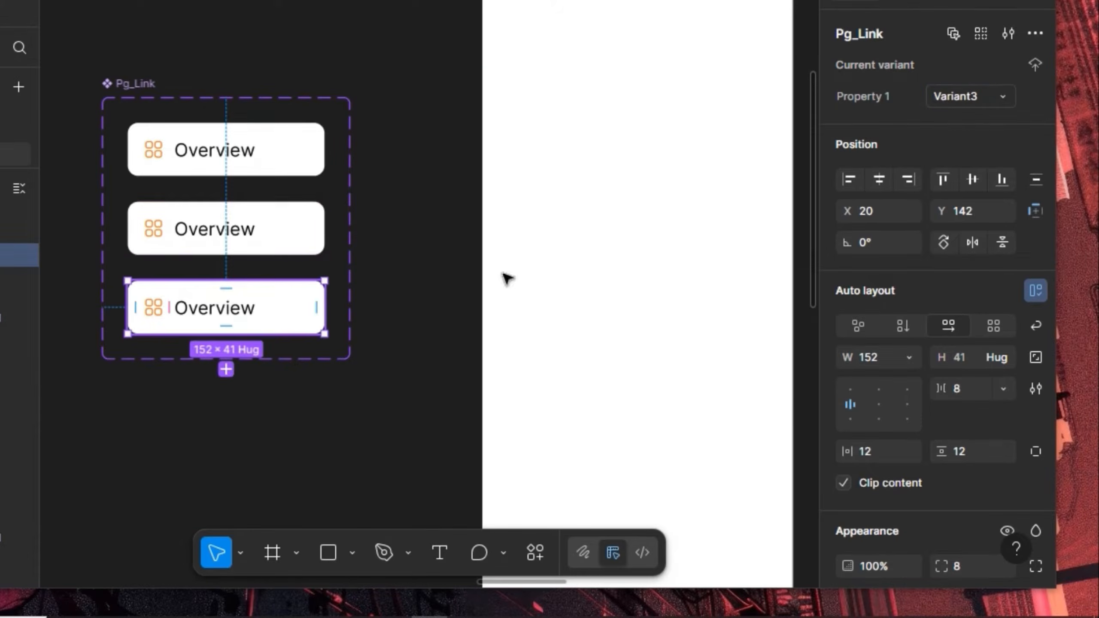
left_click(977, 98)
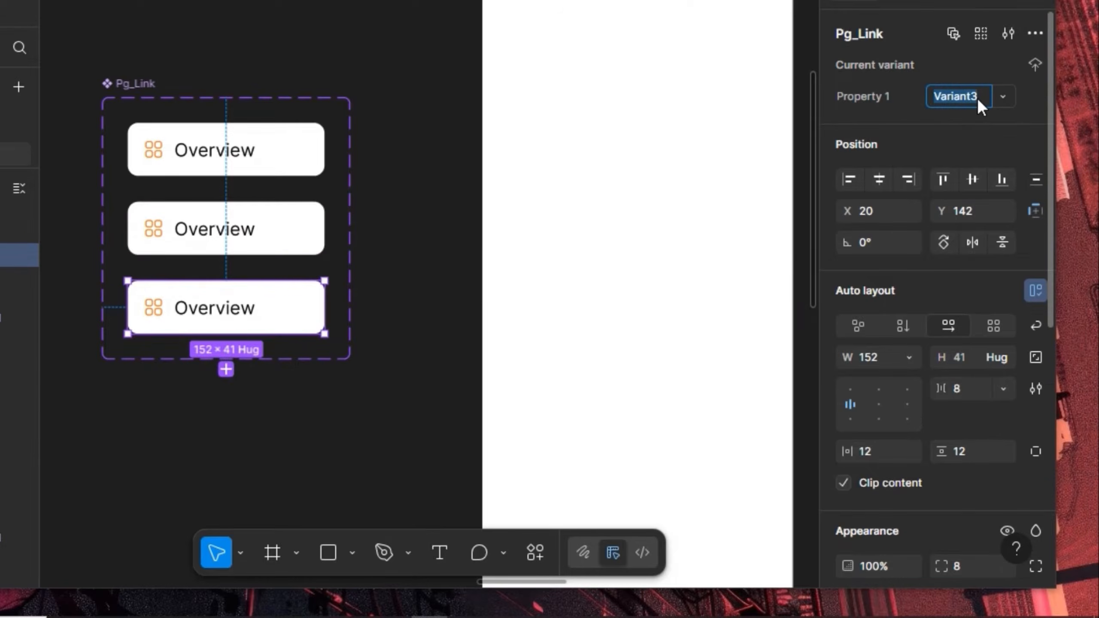
type("Act")
type("ive_Page")
key("Return")
left_click(275, 230)
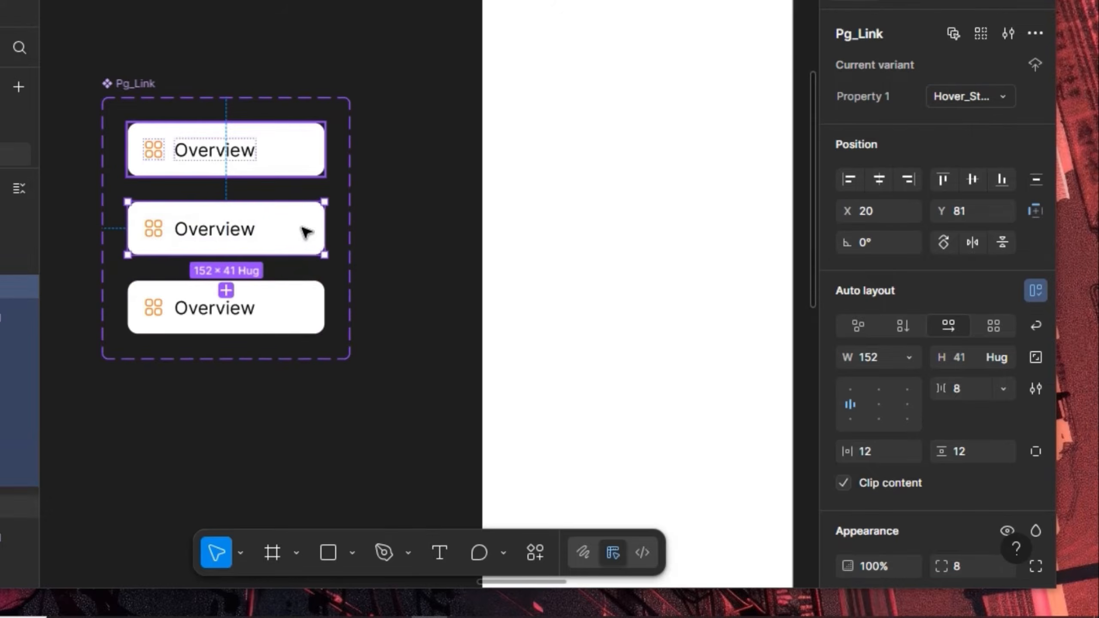
Fill the hover variant with the BG Color style
scroll(972, 412, "down", 5)
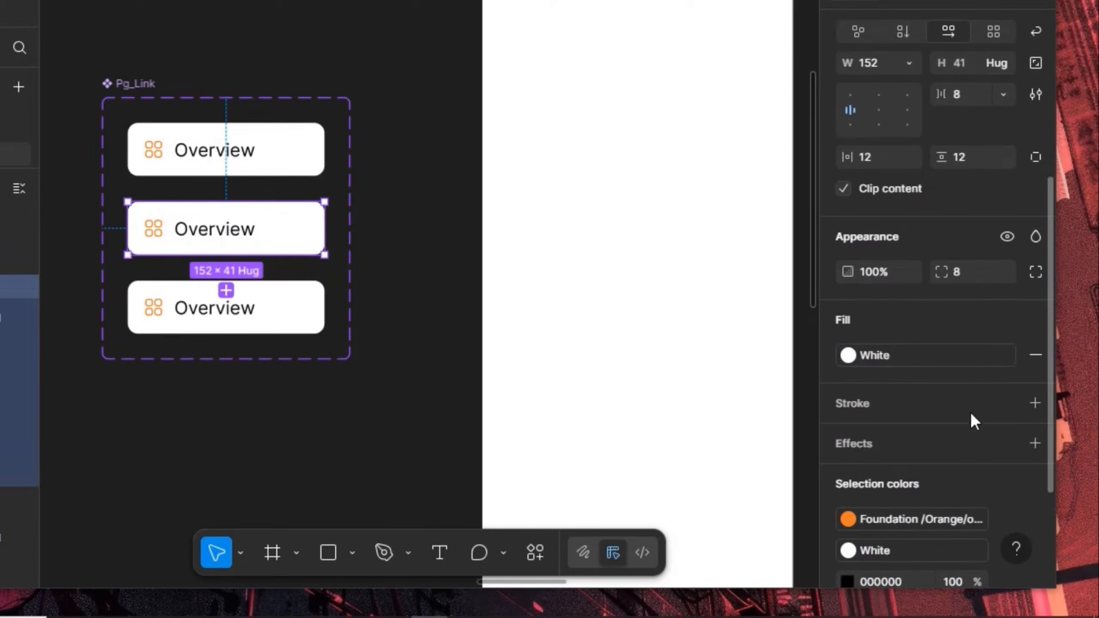
left_click(971, 352)
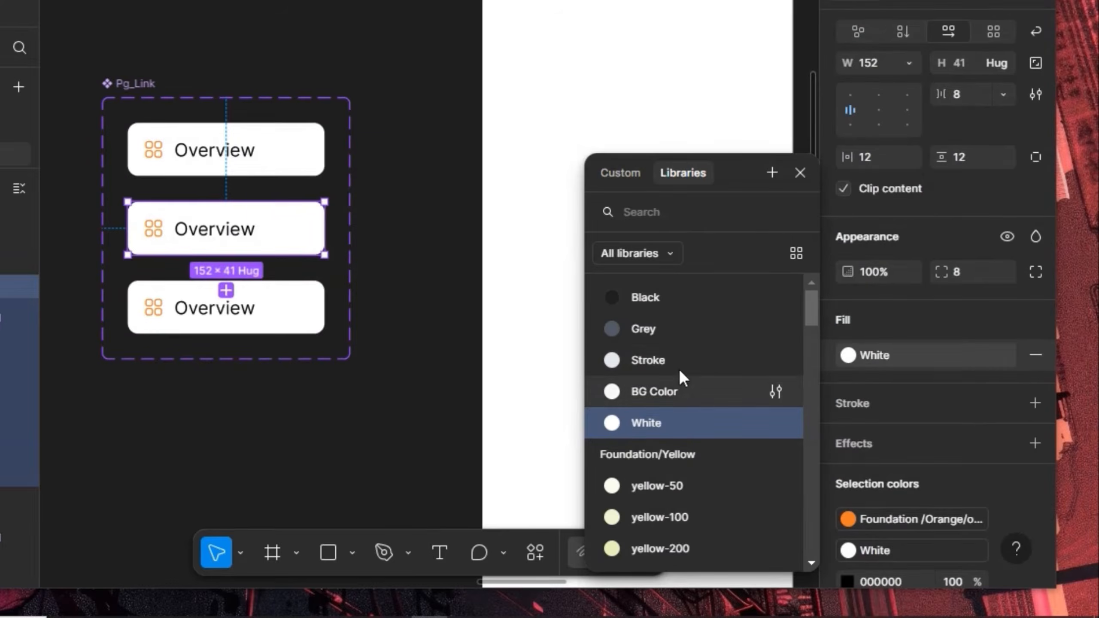
left_click(677, 390)
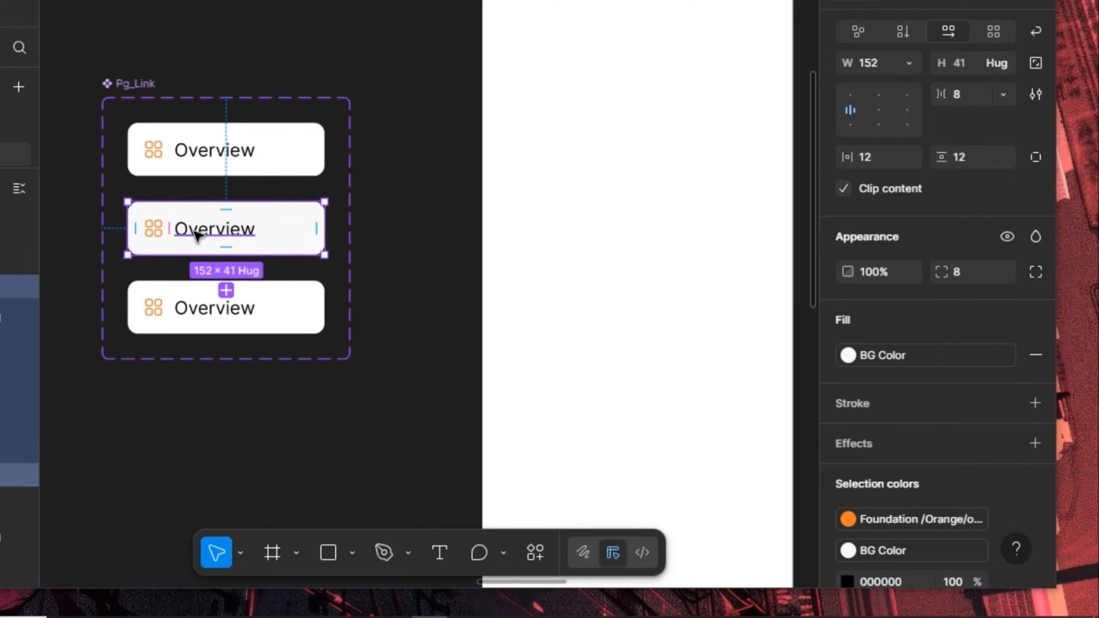
scroll(195, 235, "up", 3)
Fill the Active_Page variant with Foundation/Orange/orange-50, after briefly trying orange-100
key("Tab")
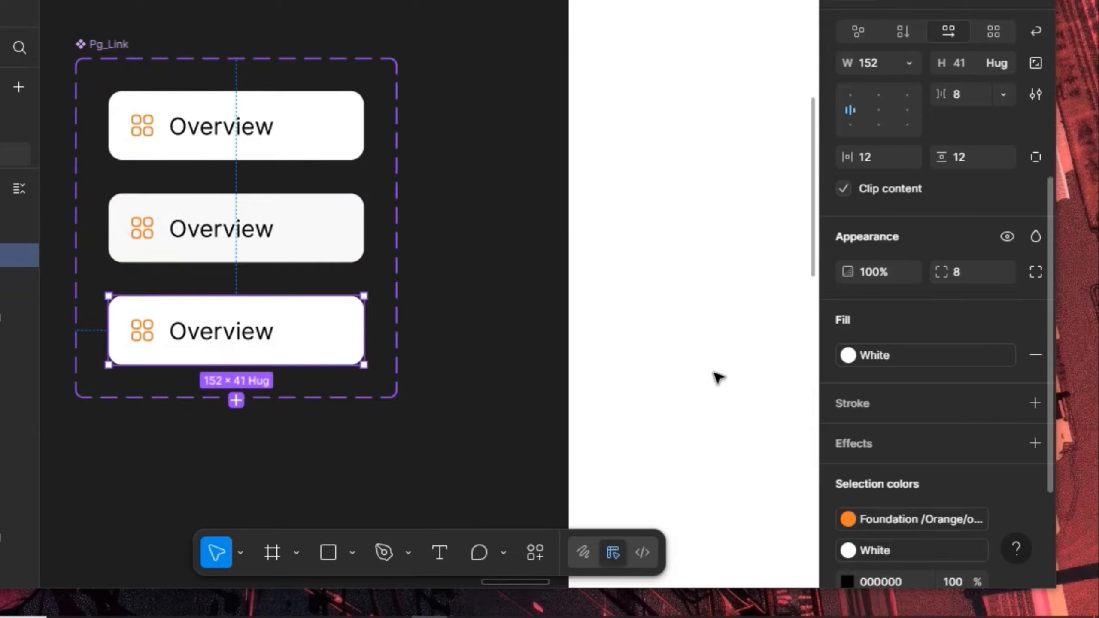
scroll(714, 387, "down", 15)
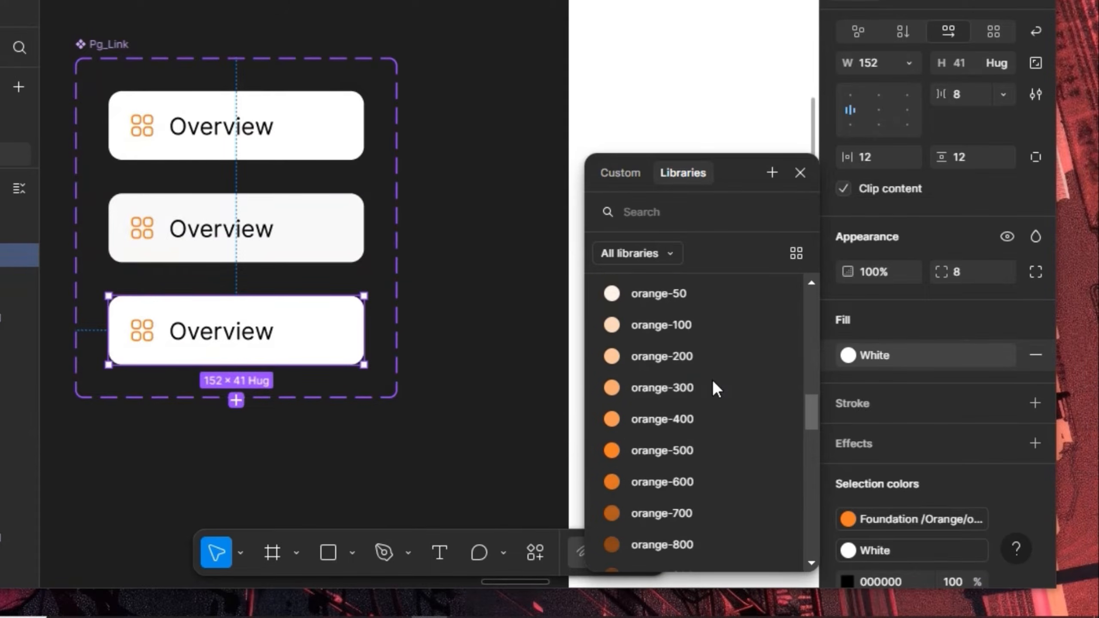
left_click(701, 302)
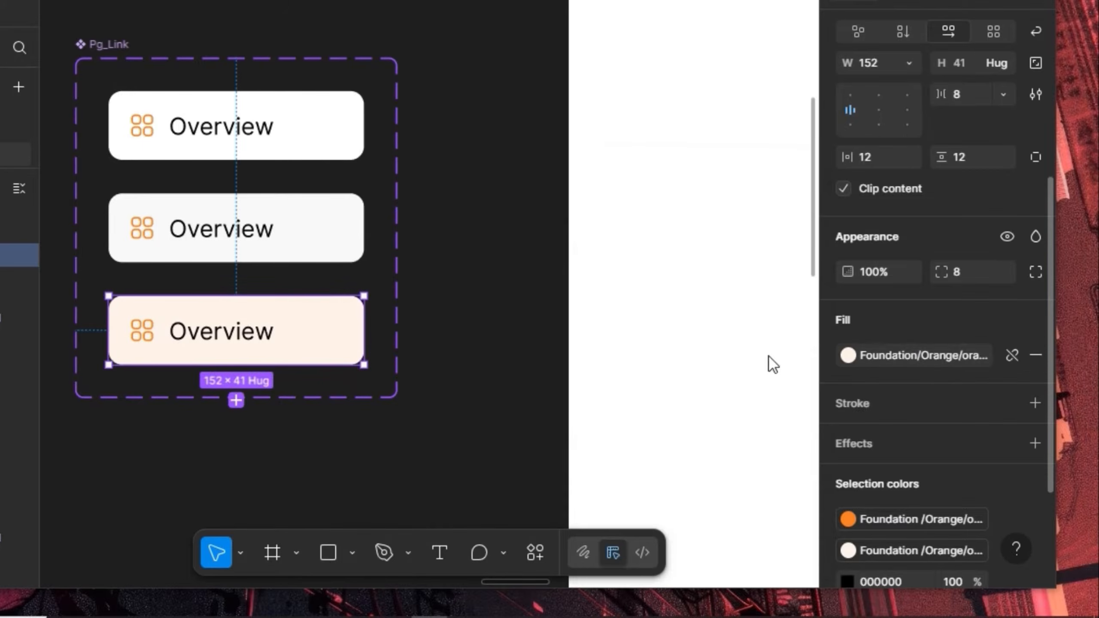
left_click(848, 355)
left_click(674, 468)
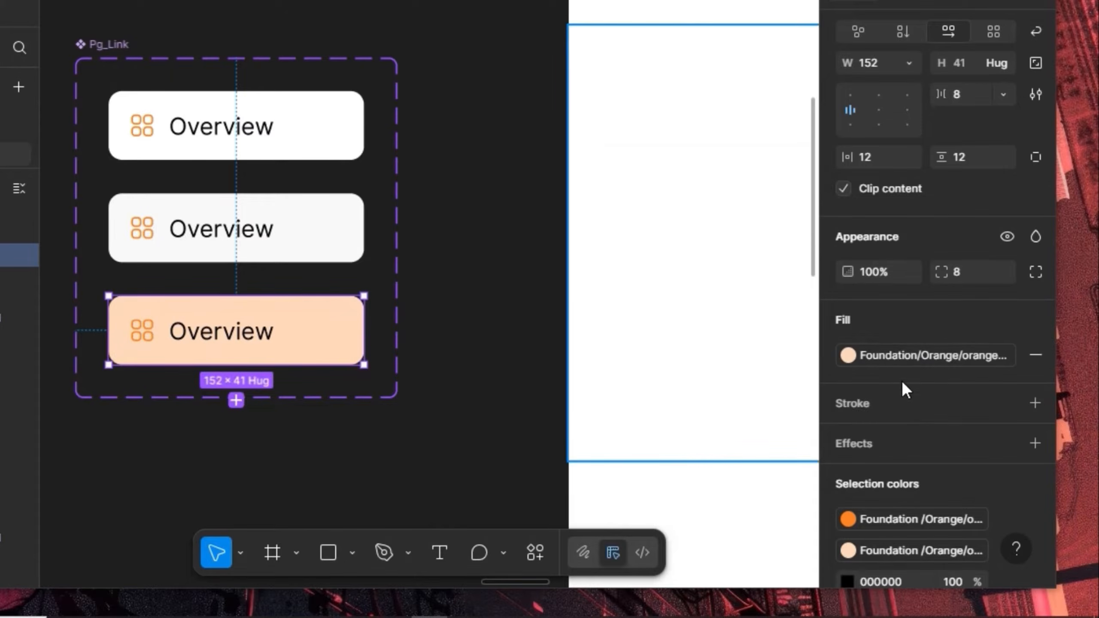
left_click(848, 355)
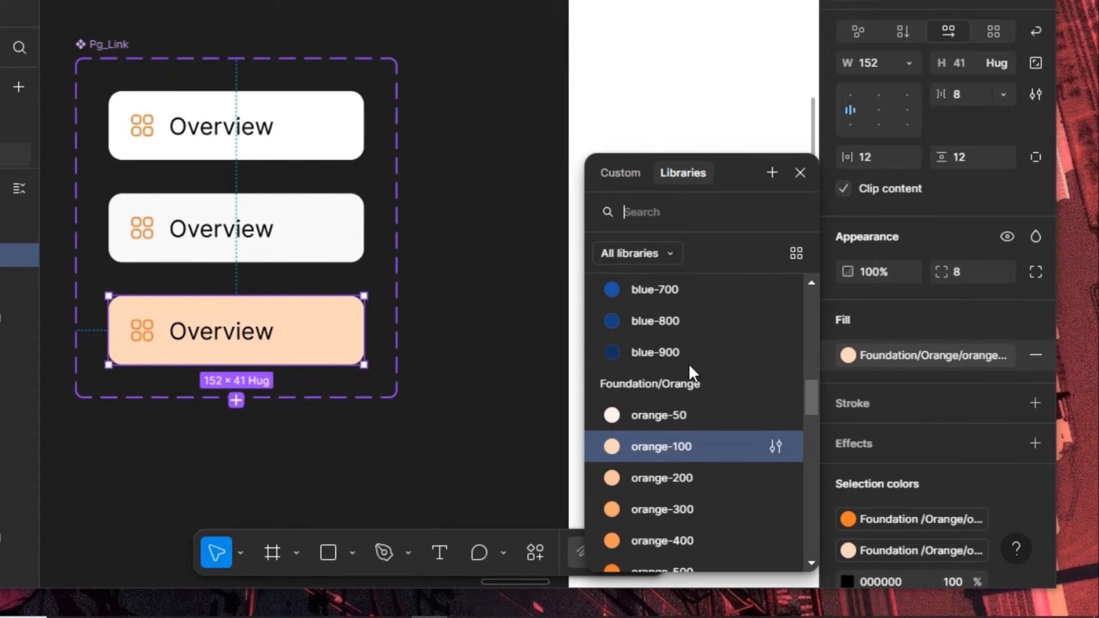
left_click(648, 409)
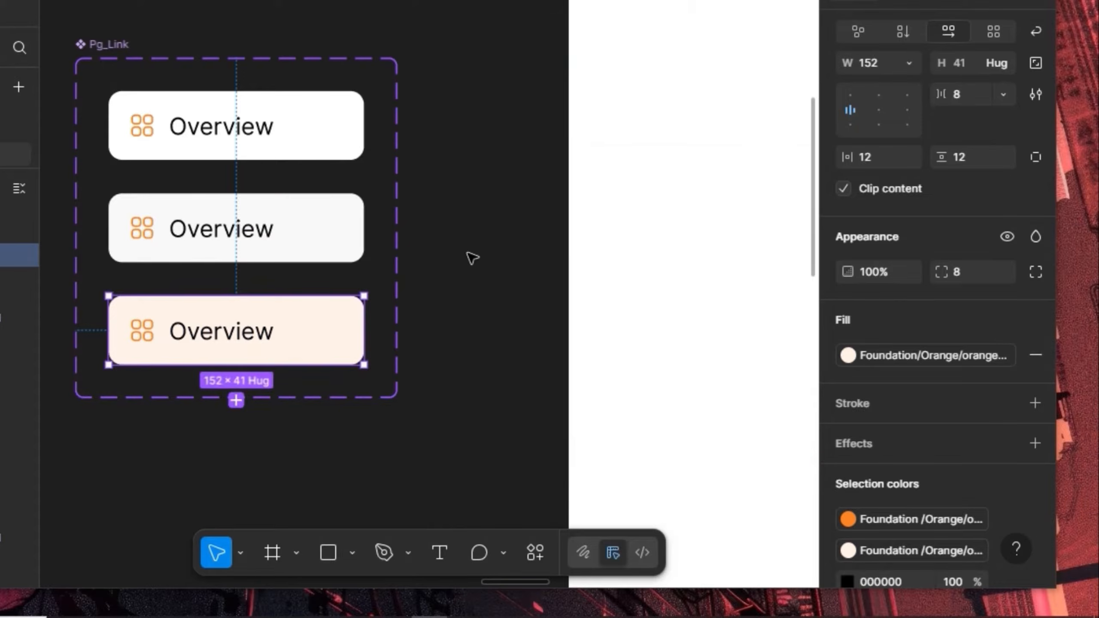
Give the Active_Page Overview label the Black colour style and Semi Bold weight
double_click(253, 333)
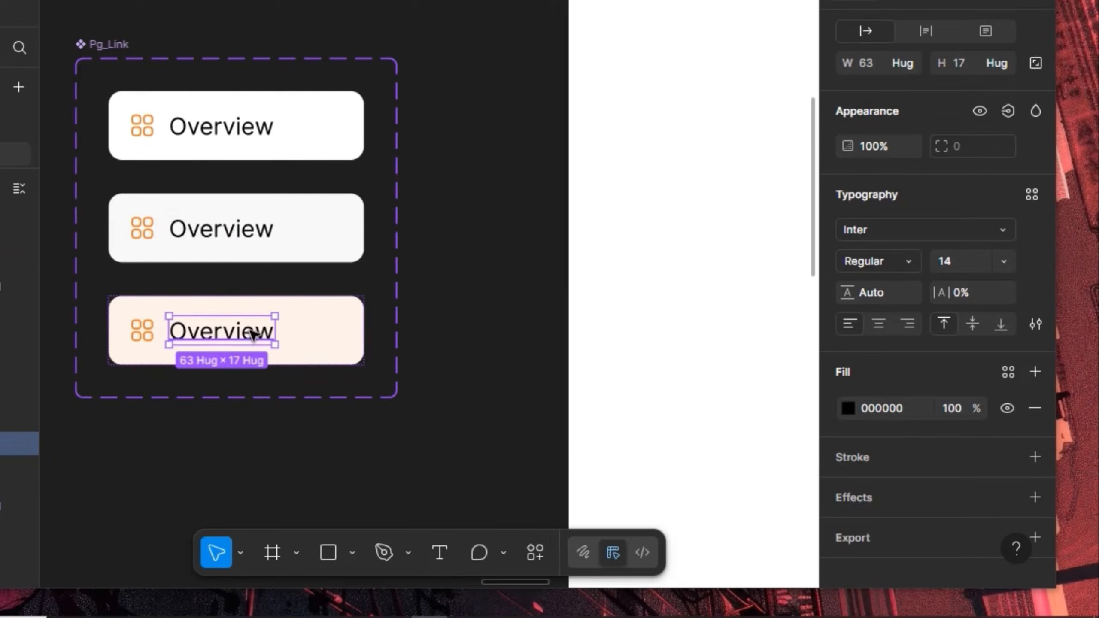
left_click(1007, 372)
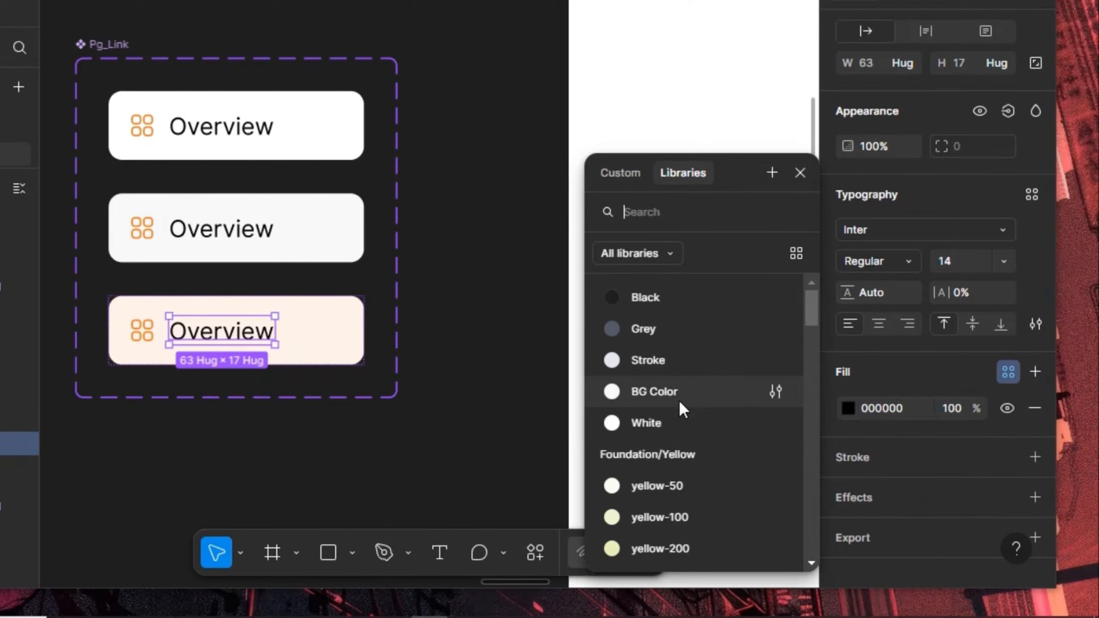
left_click(697, 299)
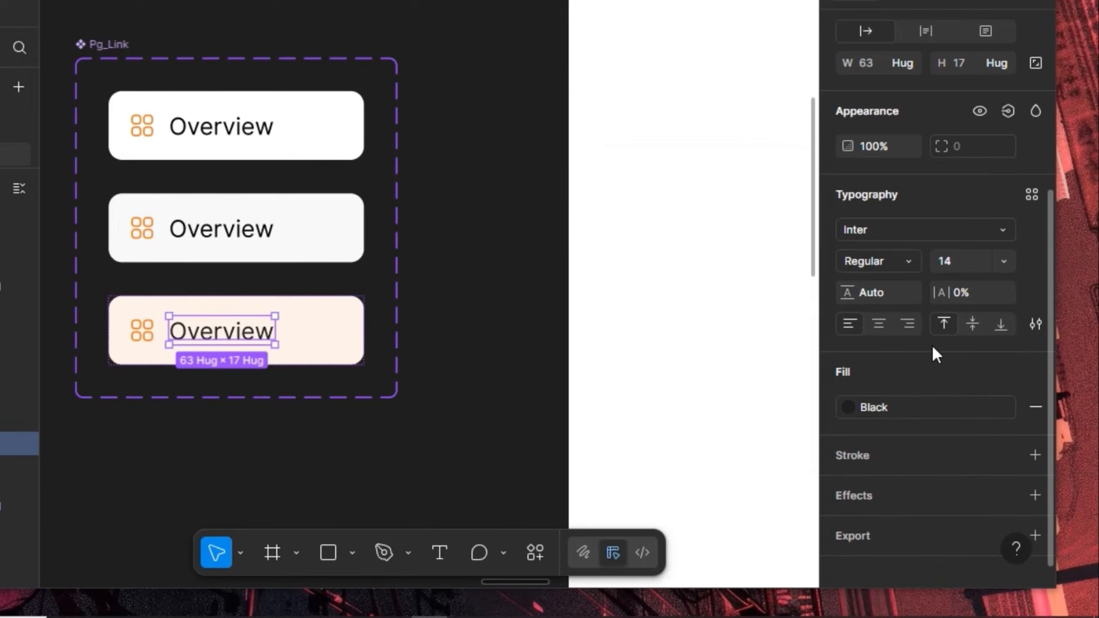
left_click(902, 263)
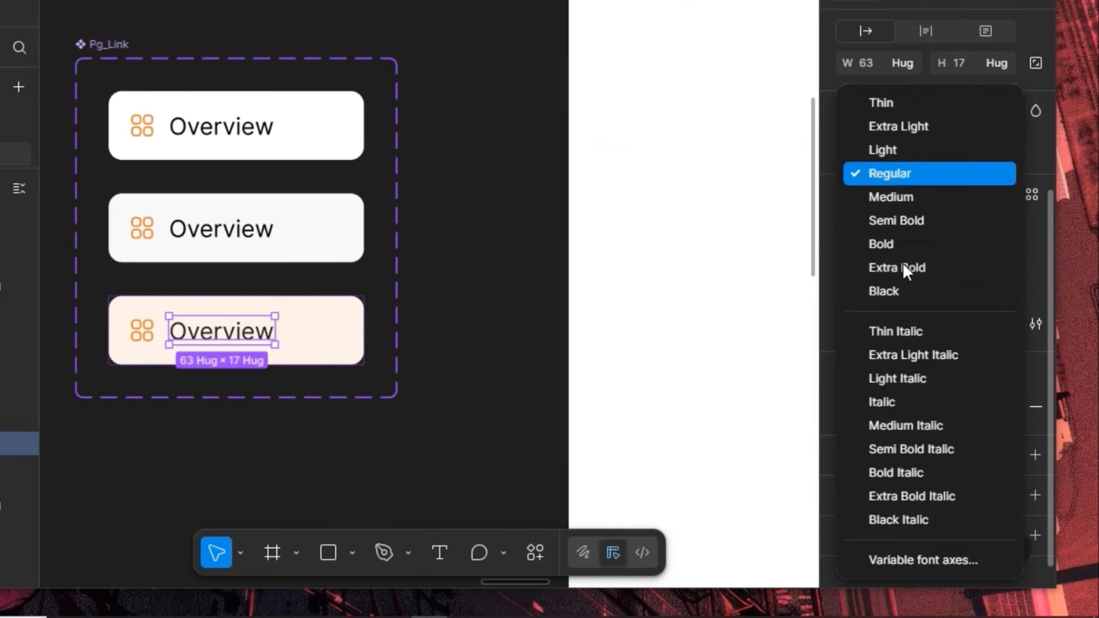
left_click(915, 223)
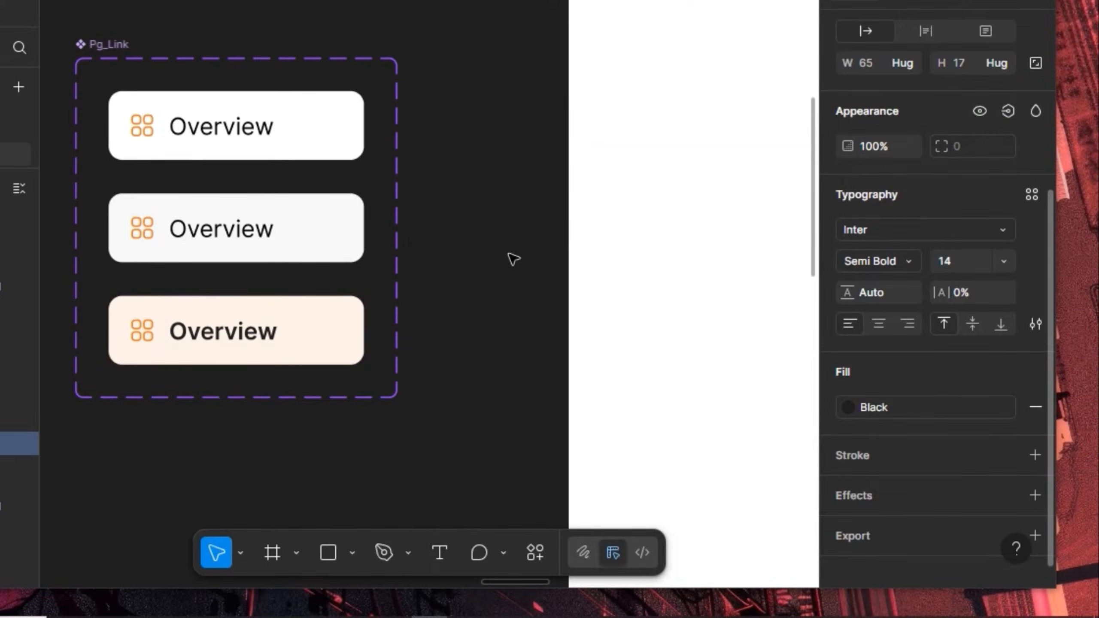
Link the default and hover variants' black text colour to the Black style
left_click(272, 197)
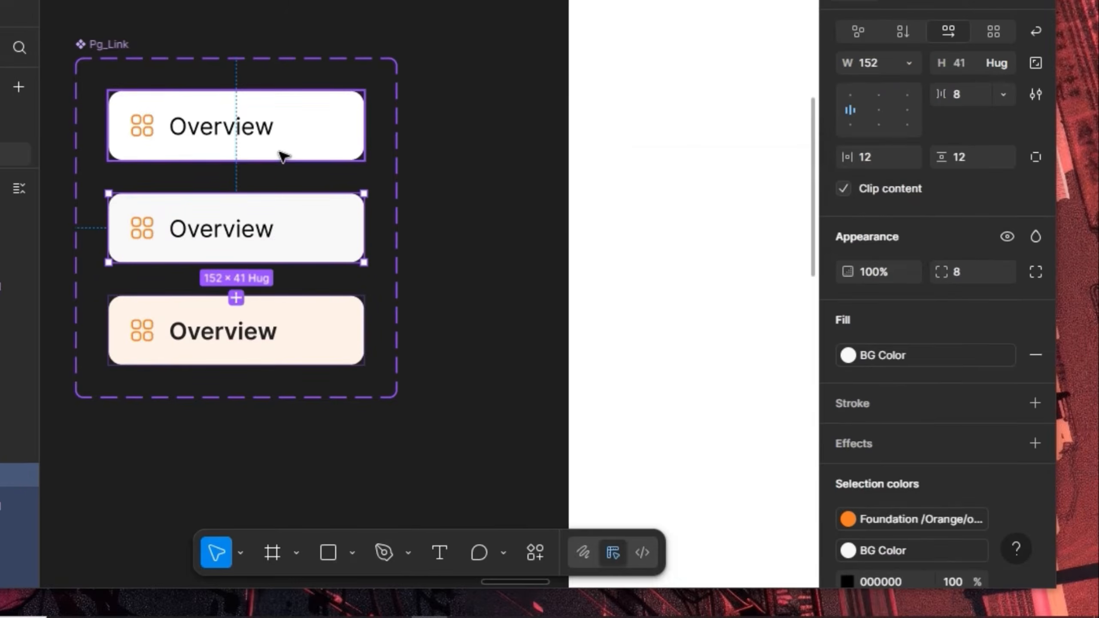
left_click(278, 151, "shift")
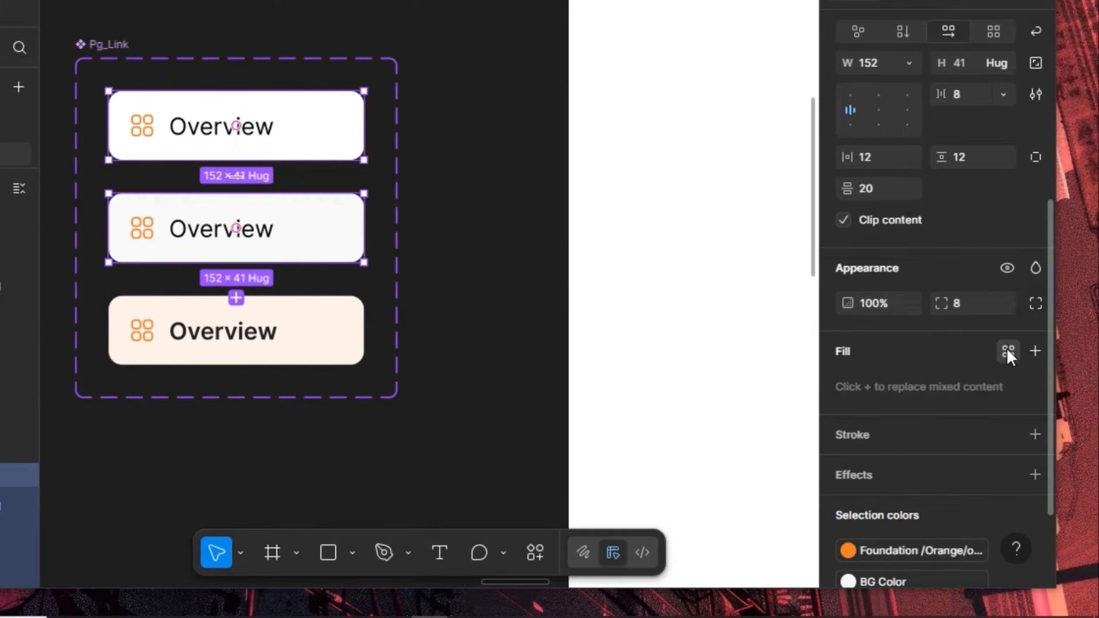
left_click(1007, 351)
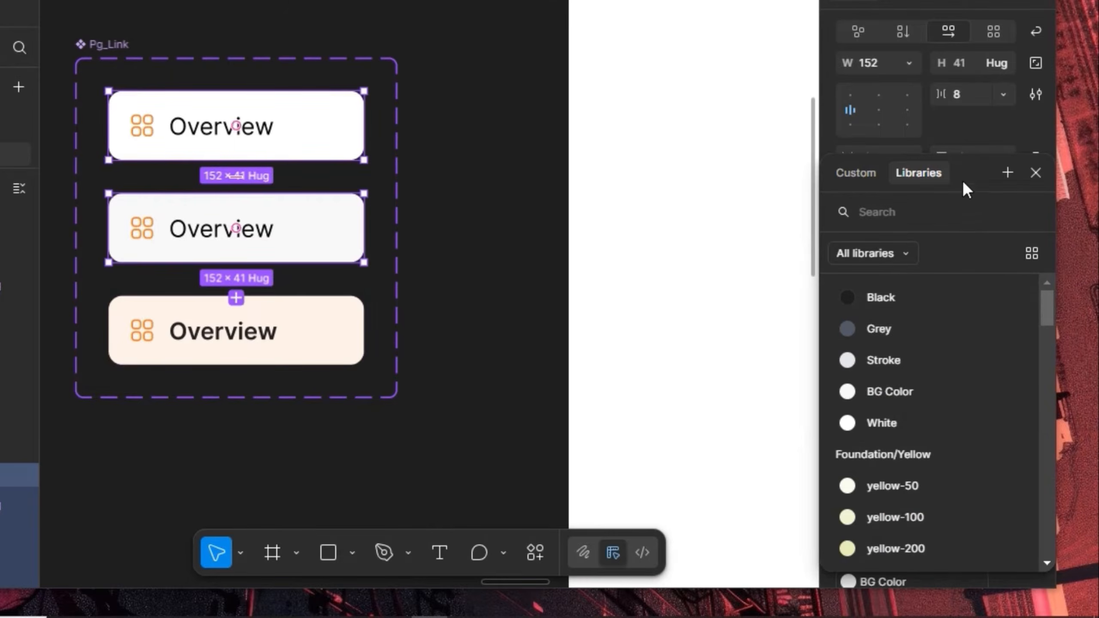
left_click(972, 119)
scroll(930, 356, "down", 5)
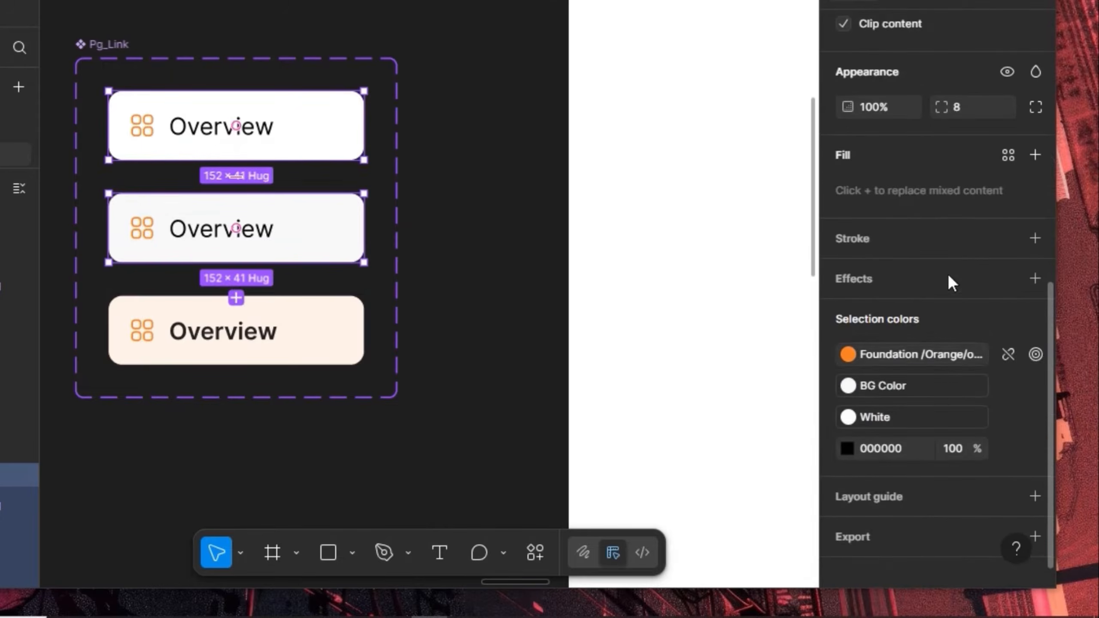
left_click(1008, 449)
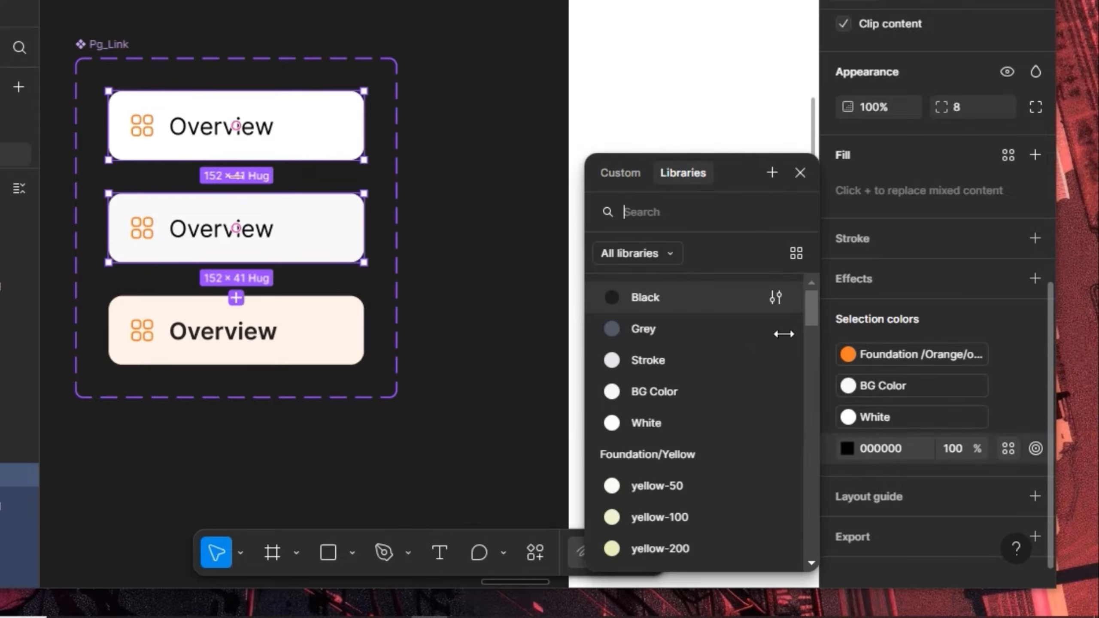
left_click(693, 301)
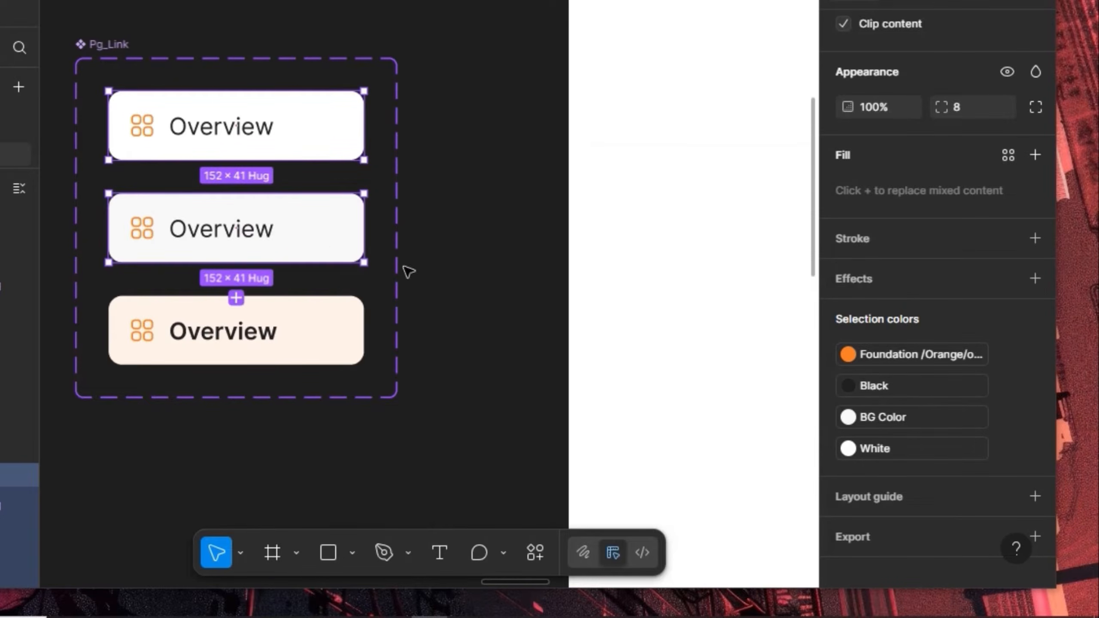
Set the default label's text to Grey while the hover label stays Black
left_click(264, 239)
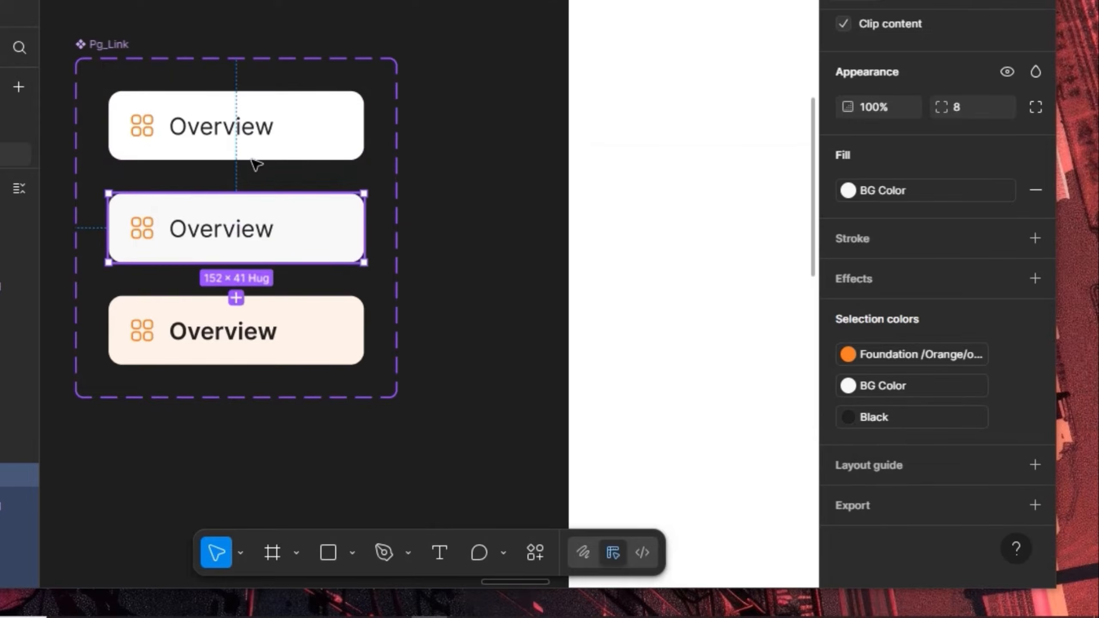
left_click(251, 136, "shift")
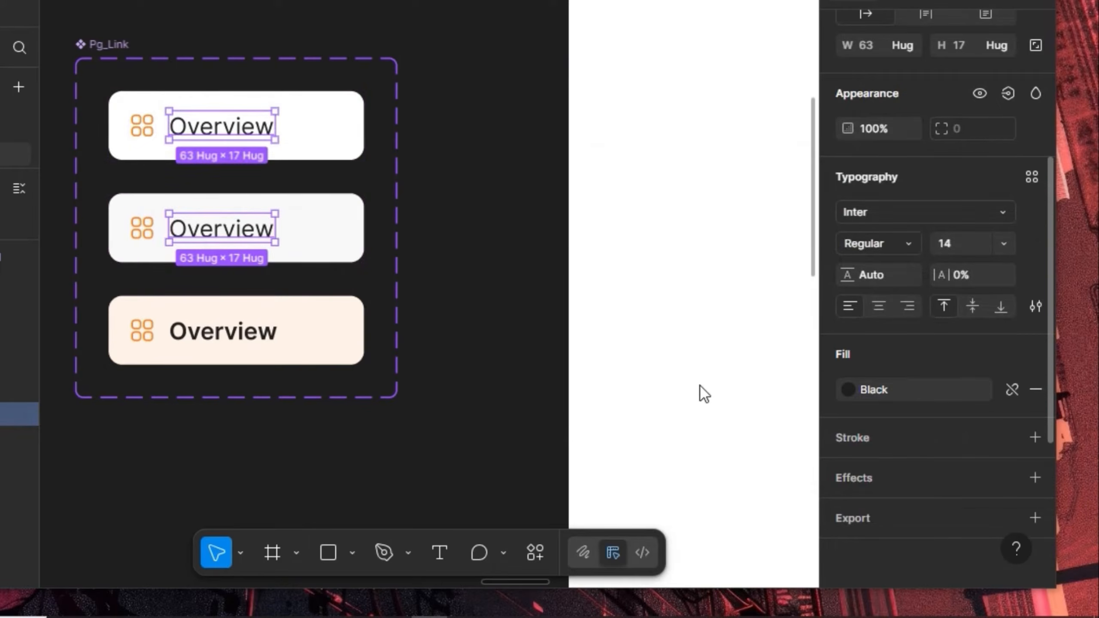
left_click(655, 335)
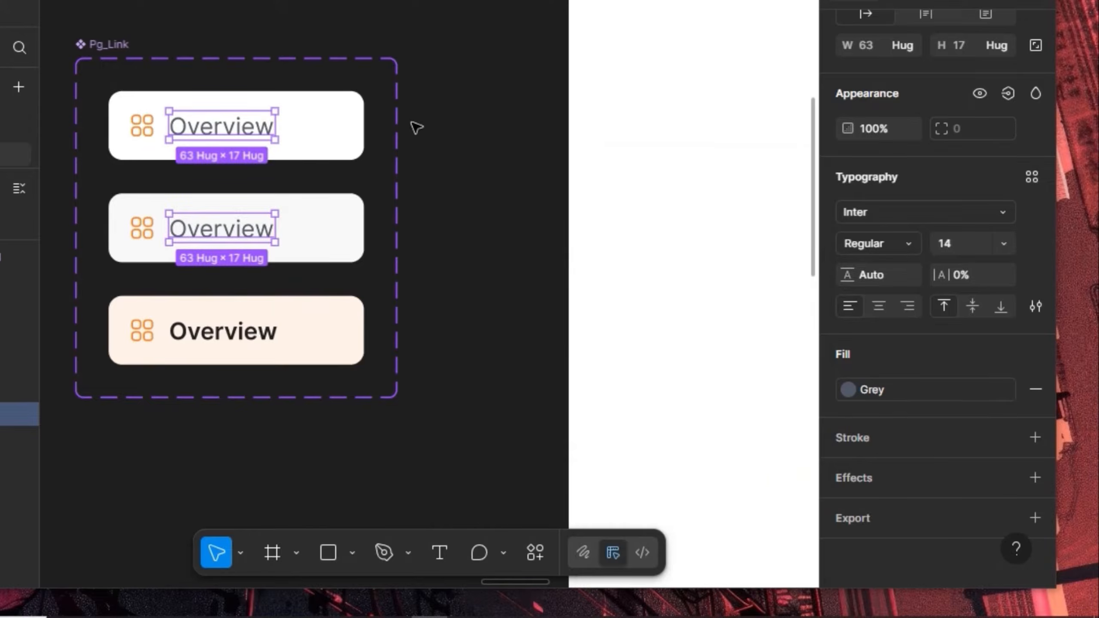
left_click(251, 240)
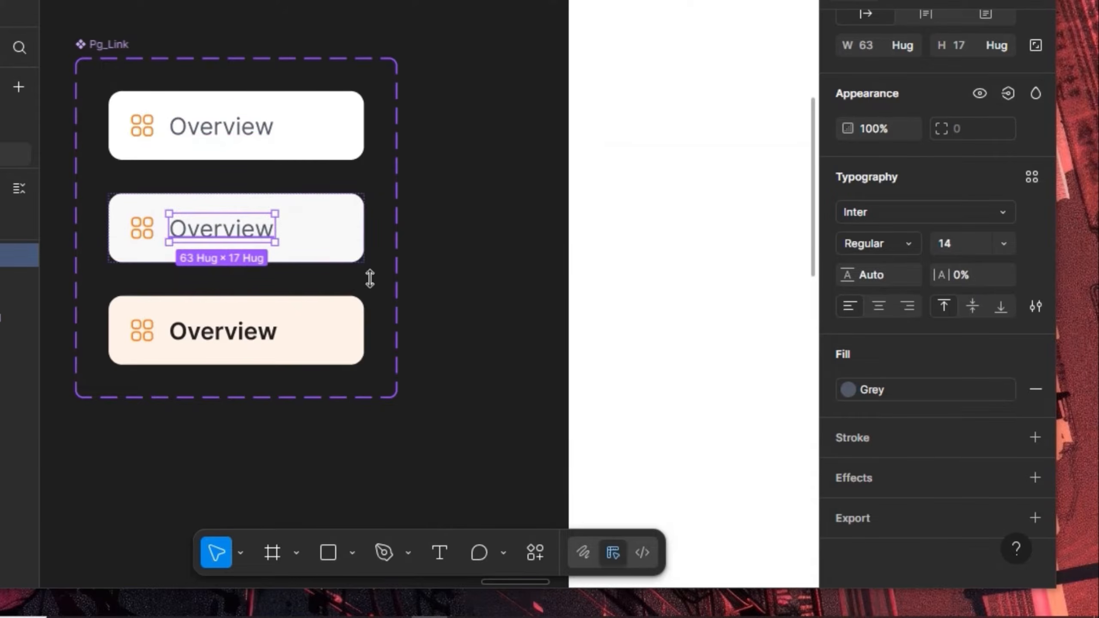
left_click(958, 394)
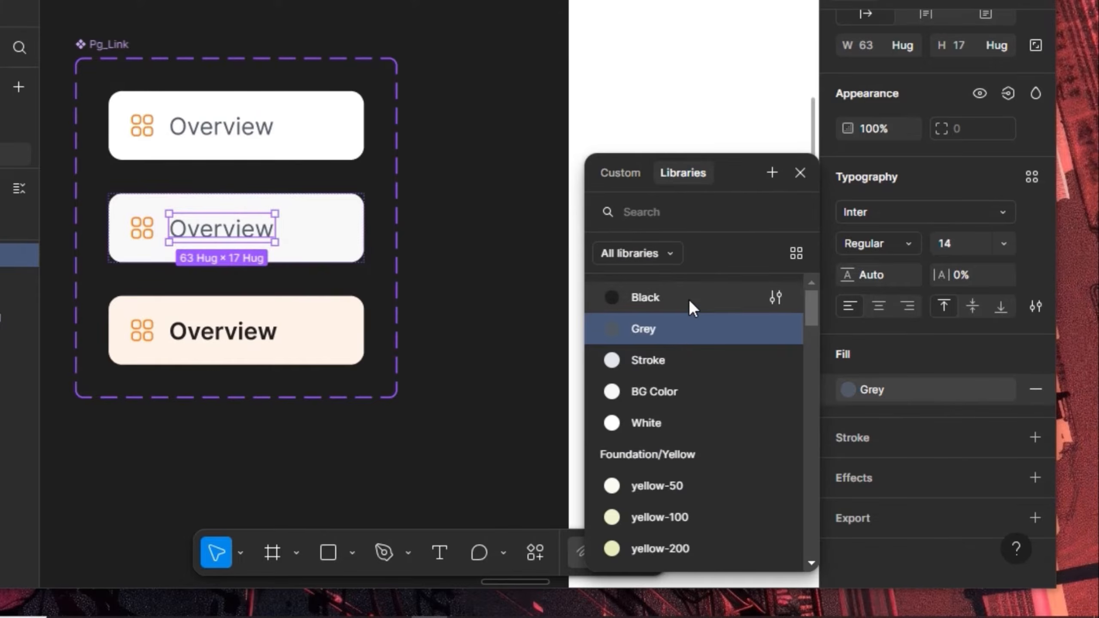
left_click(690, 302)
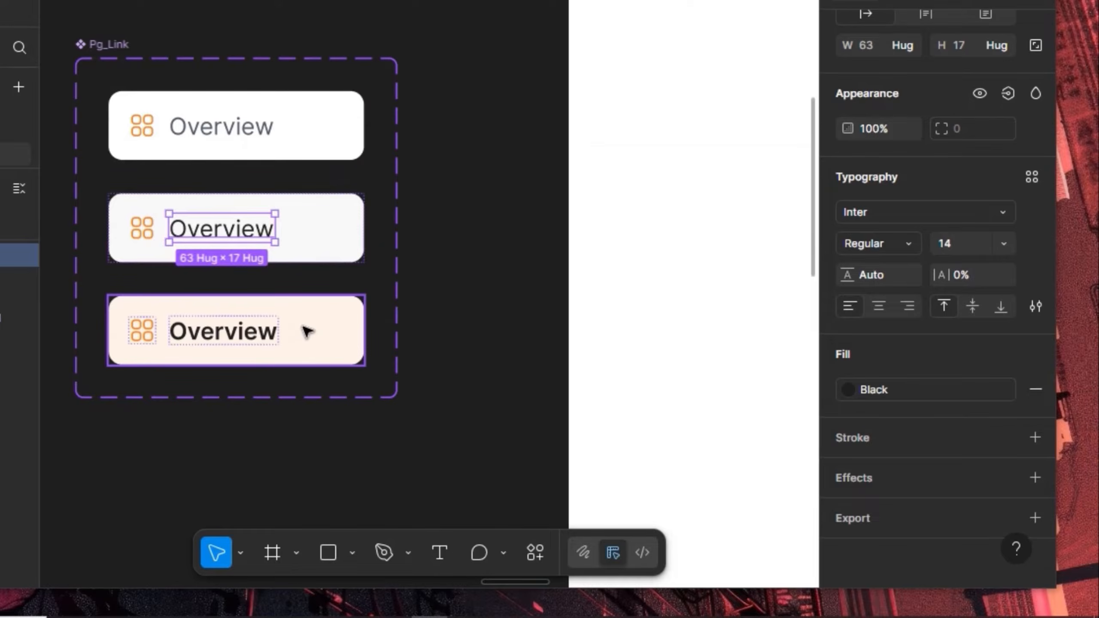
Place two copies of the default Overview card in the white drawer frame
left_click(208, 130)
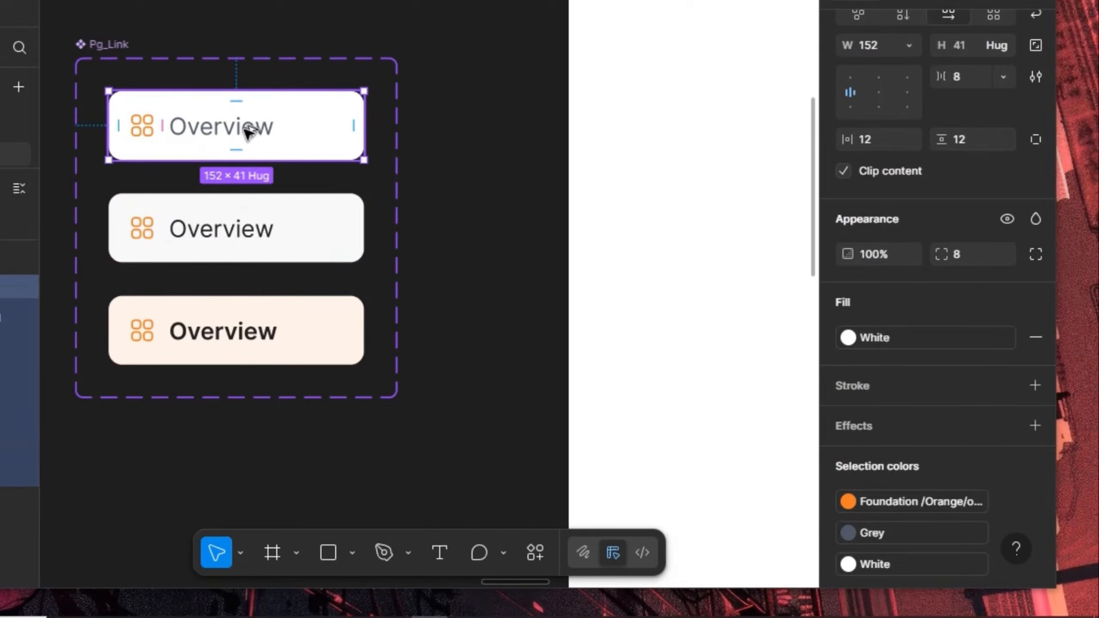
key("alt")
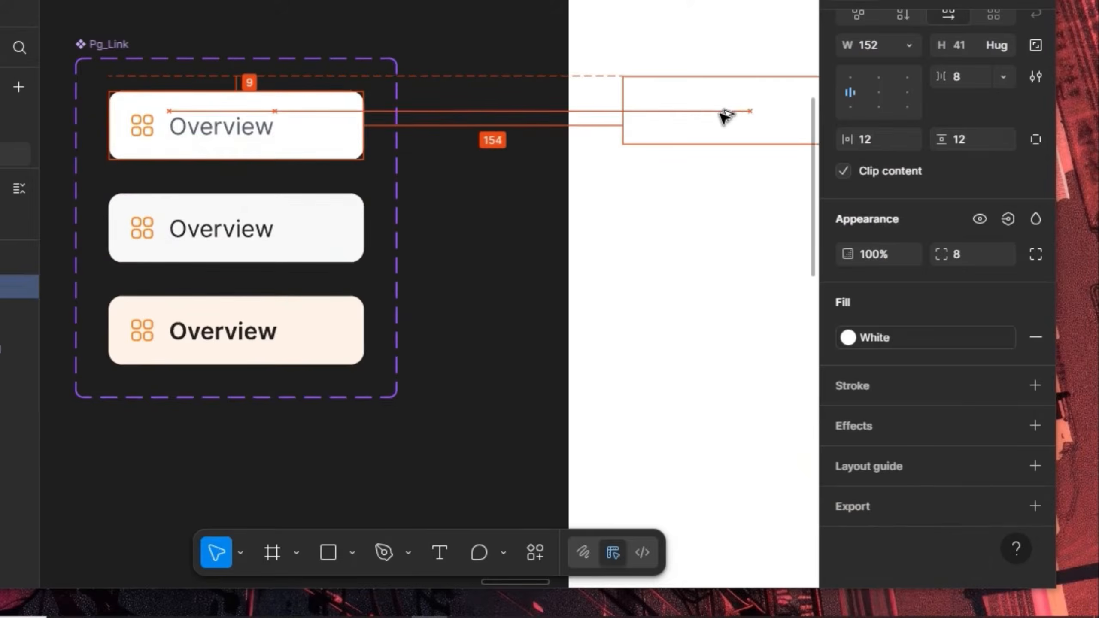
mouse_move(666, 112)
left_mouse_down()
mouse_move(653, 112)
mouse_move(682, 113)
left_mouse_up()
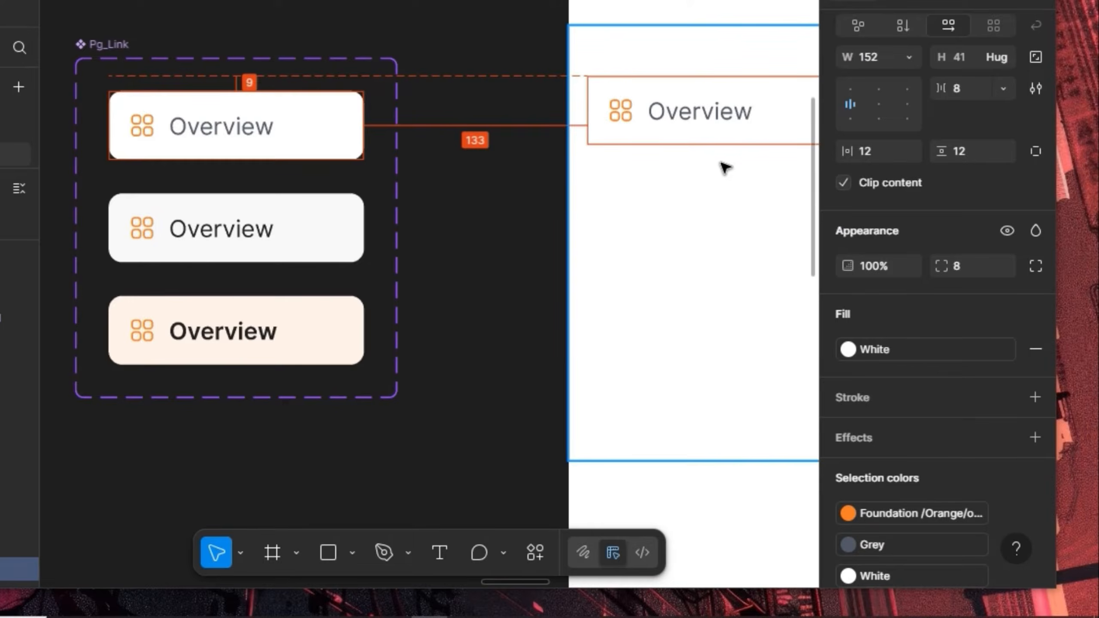
left_click_drag(726, 167, 357, 177)
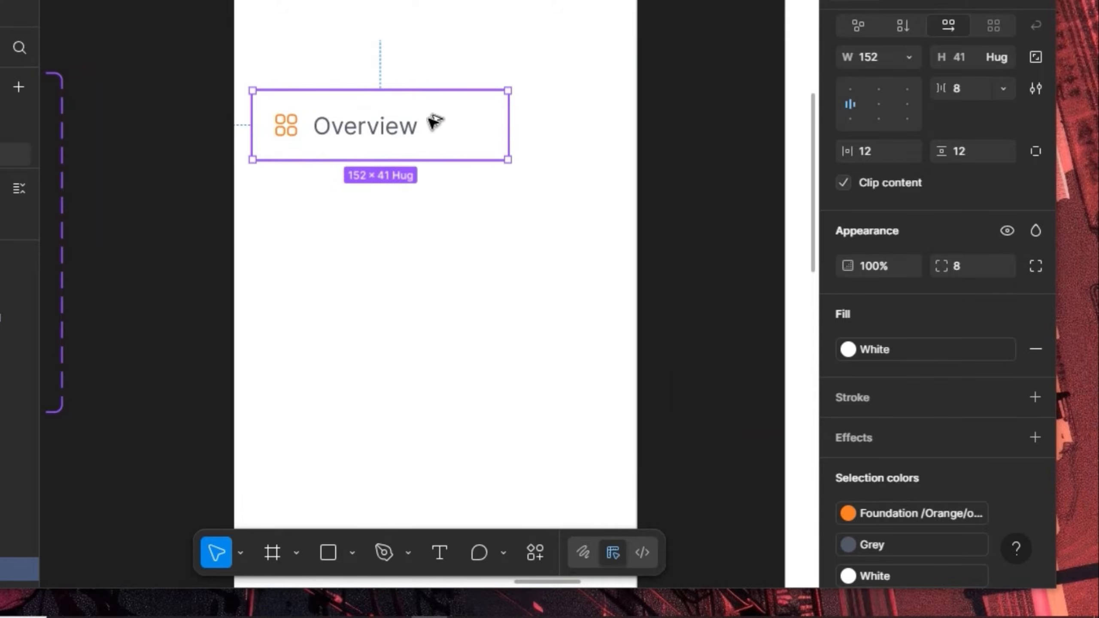
key("alt")
left_click_drag(433, 210, 428, 203)
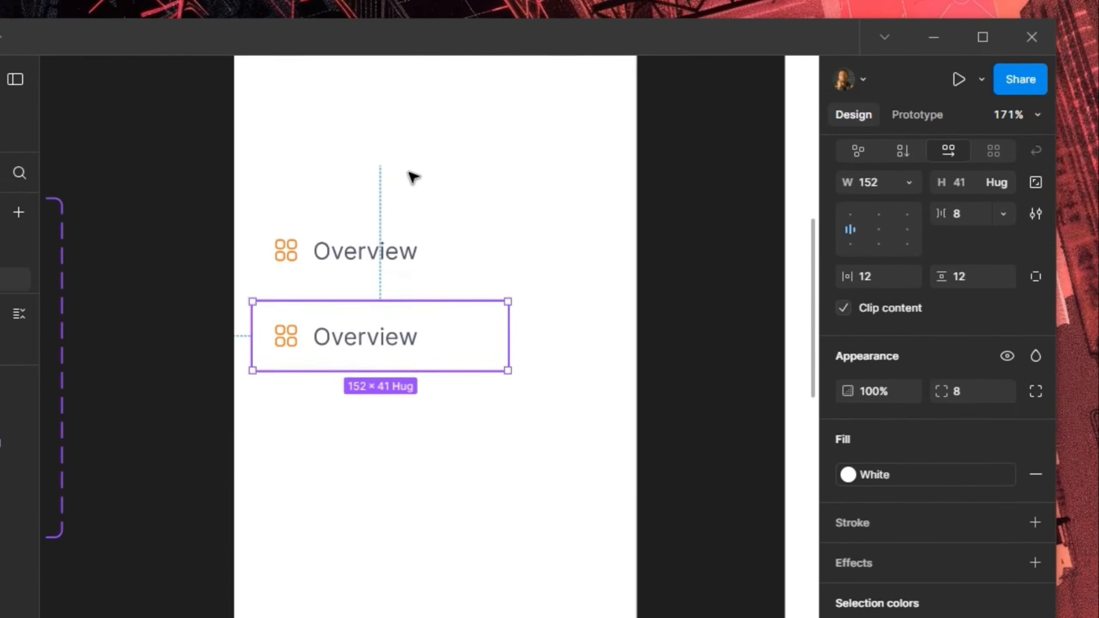
Give the drawer frame vertical auto layout with 0 vertical and 20 horizontal padding
left_click(407, 142)
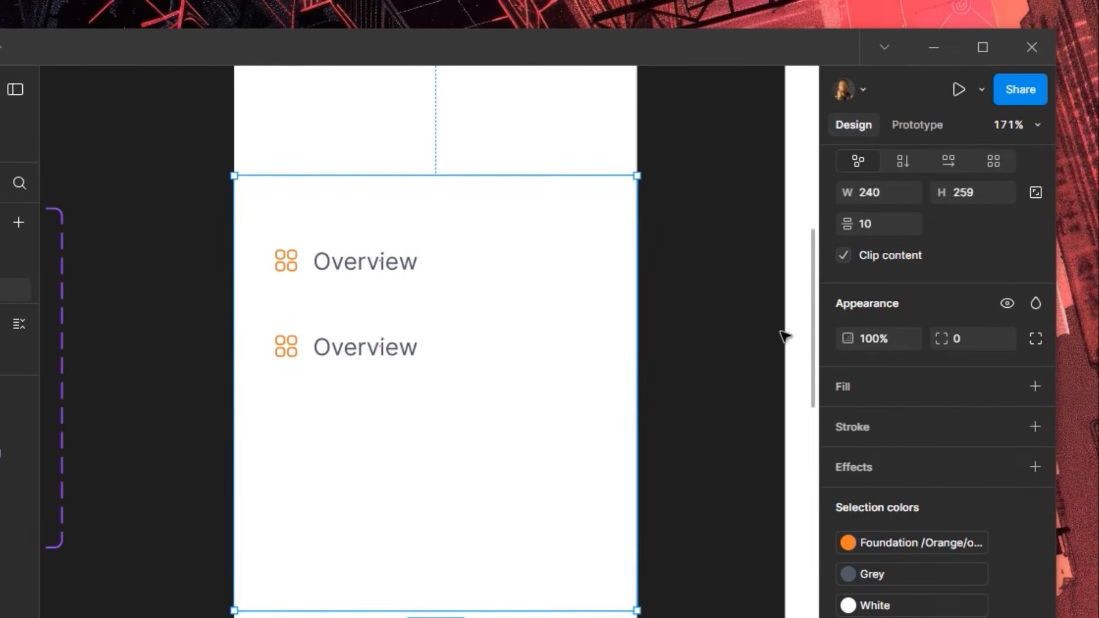
scroll(1025, 268, "up", 5)
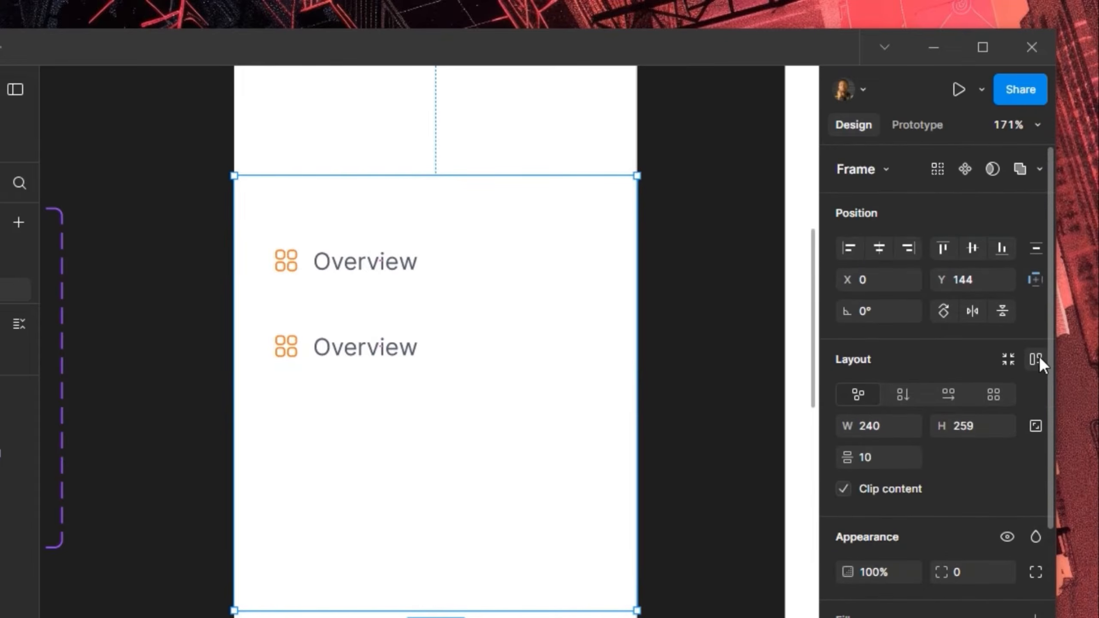
left_click(1038, 357)
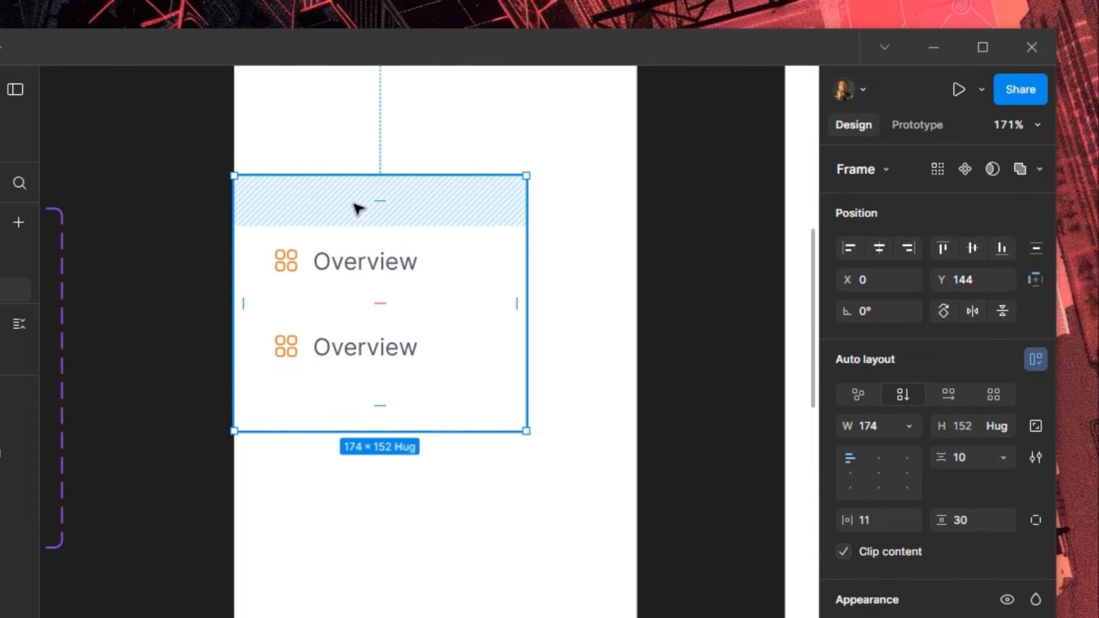
left_click(380, 198)
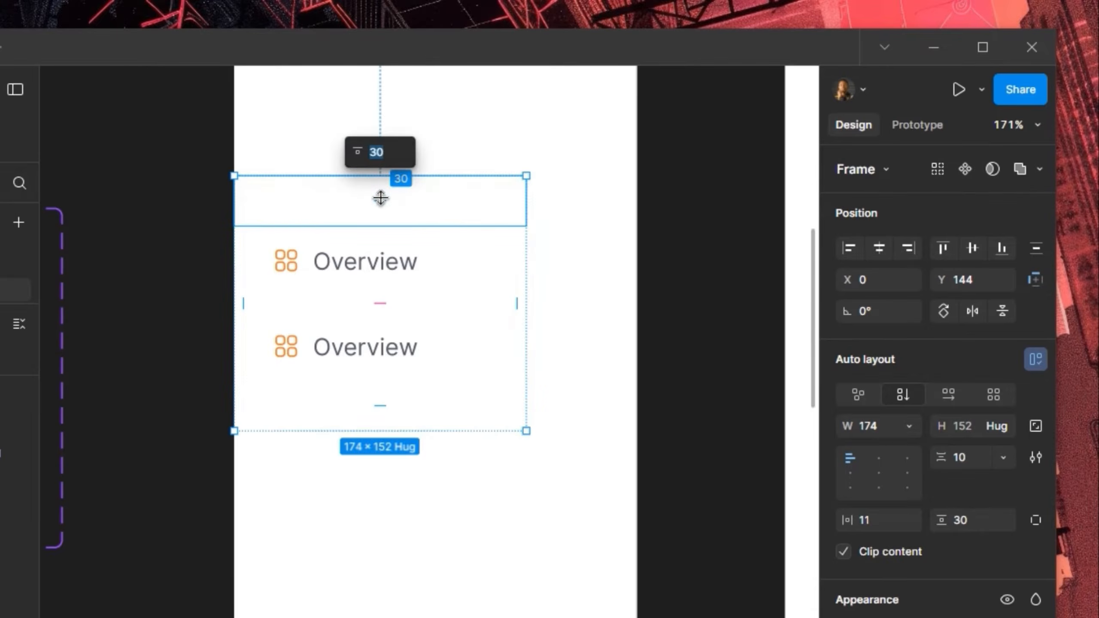
key("Return")
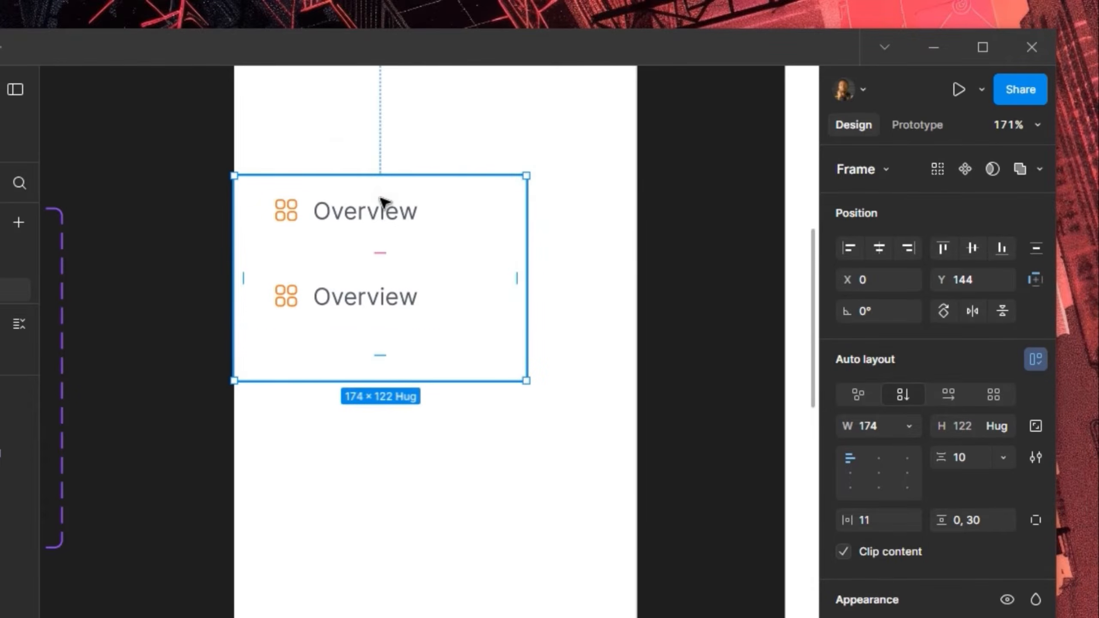
left_click(378, 353)
type("0")
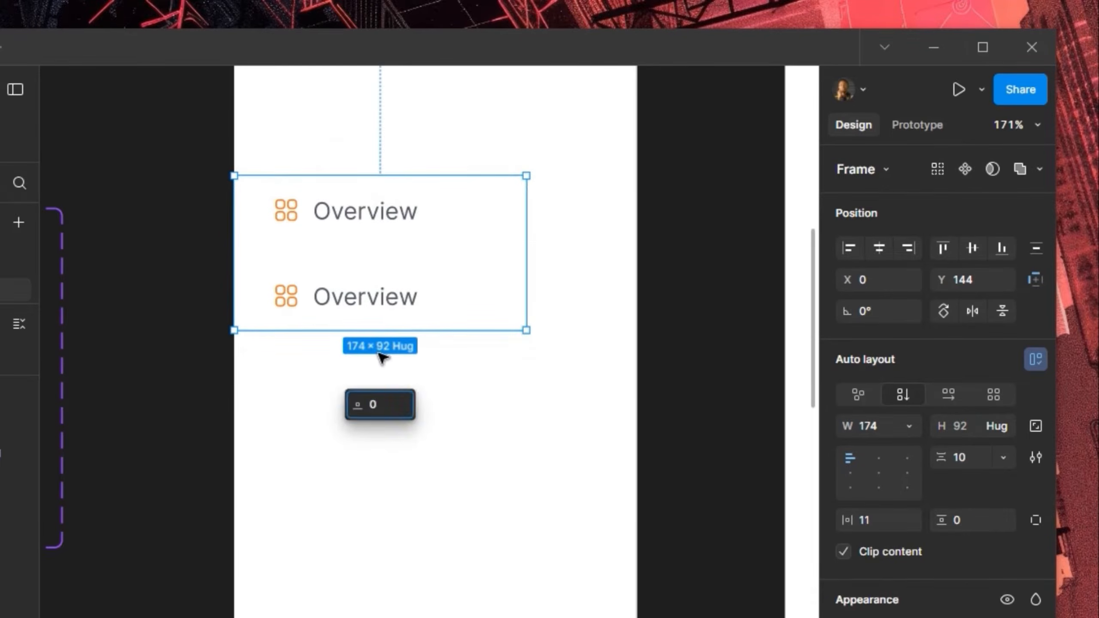
key("Return")
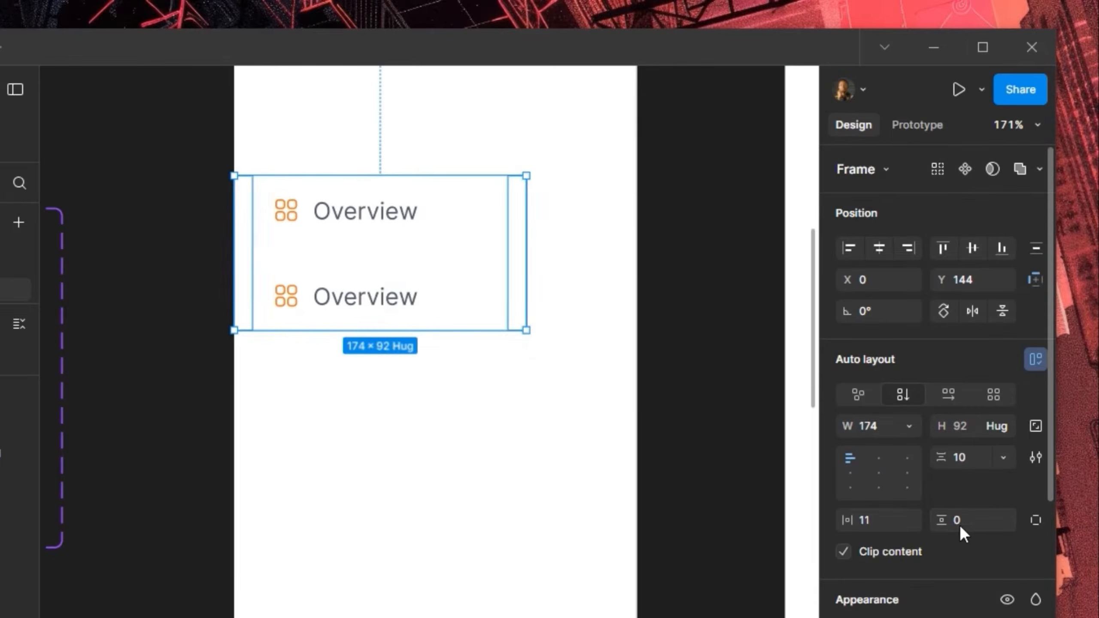
left_click(880, 521)
type("20")
key("Return")
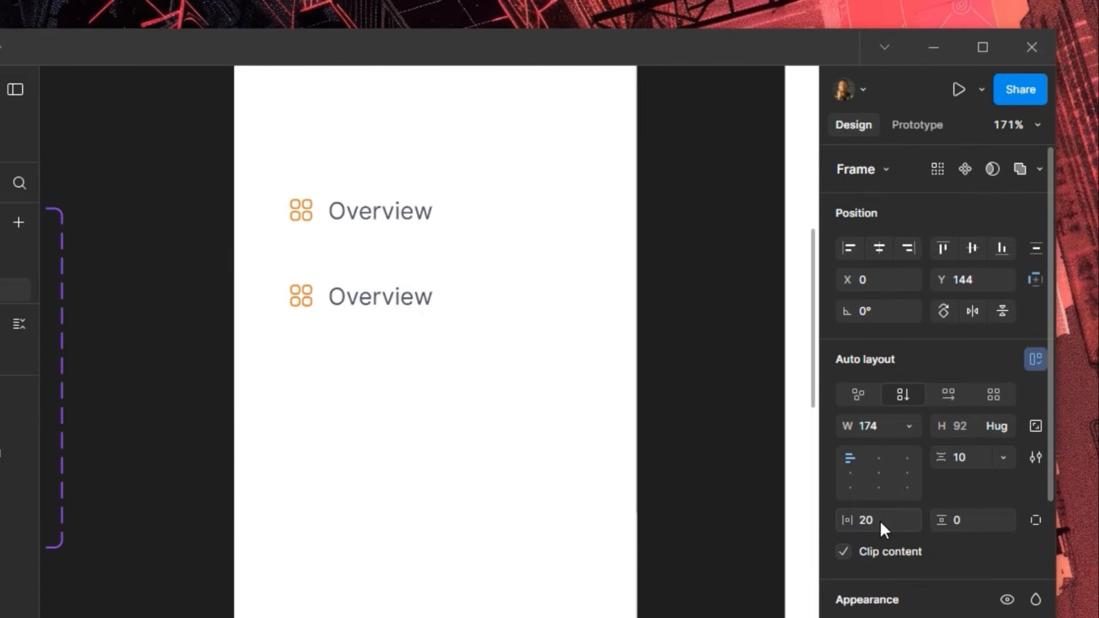
Widen the drawer frame to 240 and set 8 spacing between the cards
left_click_drag(552, 245, 637, 245)
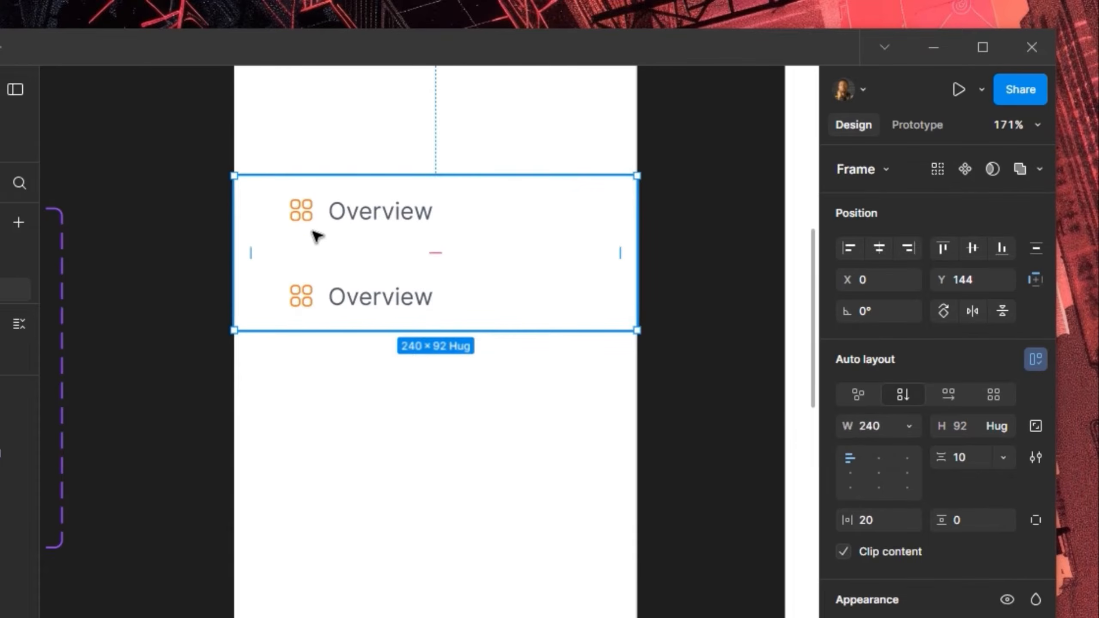
left_click(436, 253)
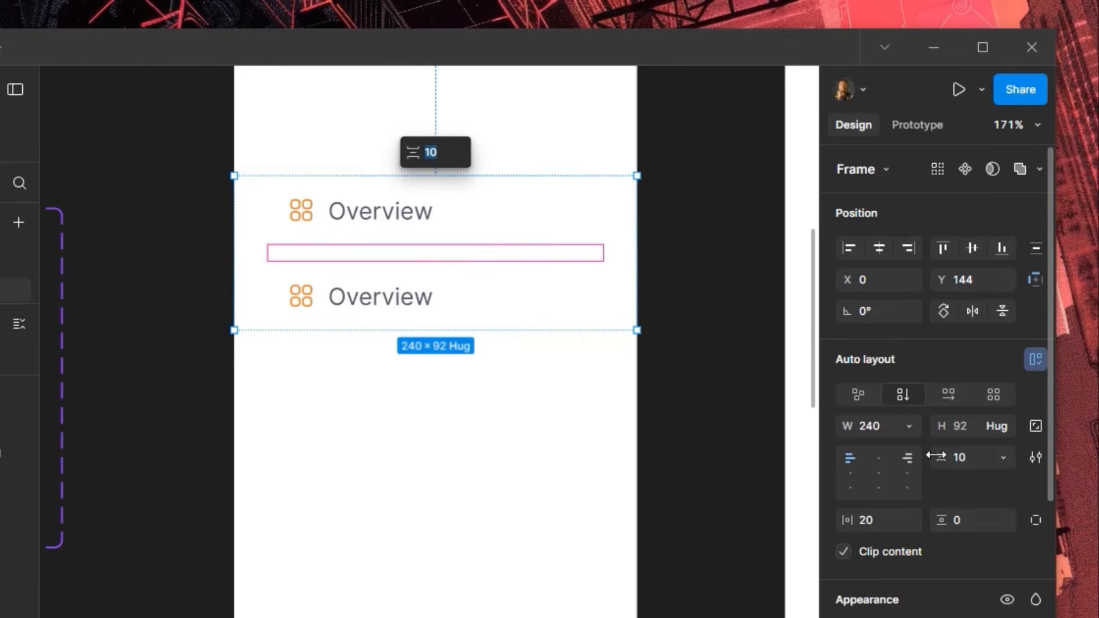
left_click(965, 455)
key("Return")
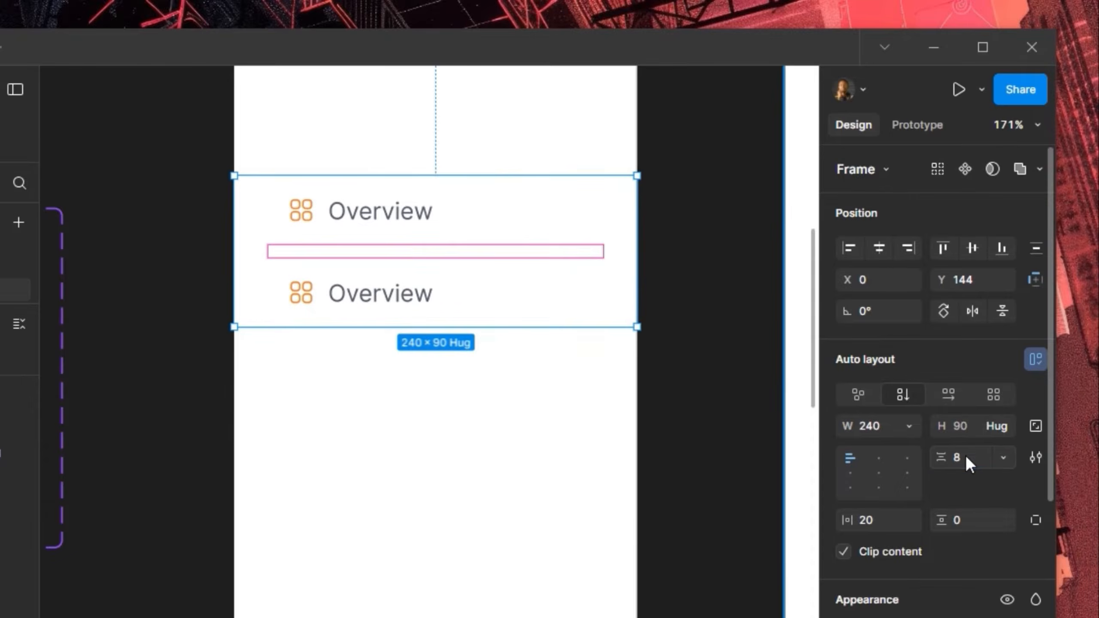
Duplicate the Overview link twice to complete the stack of five
left_click(403, 284)
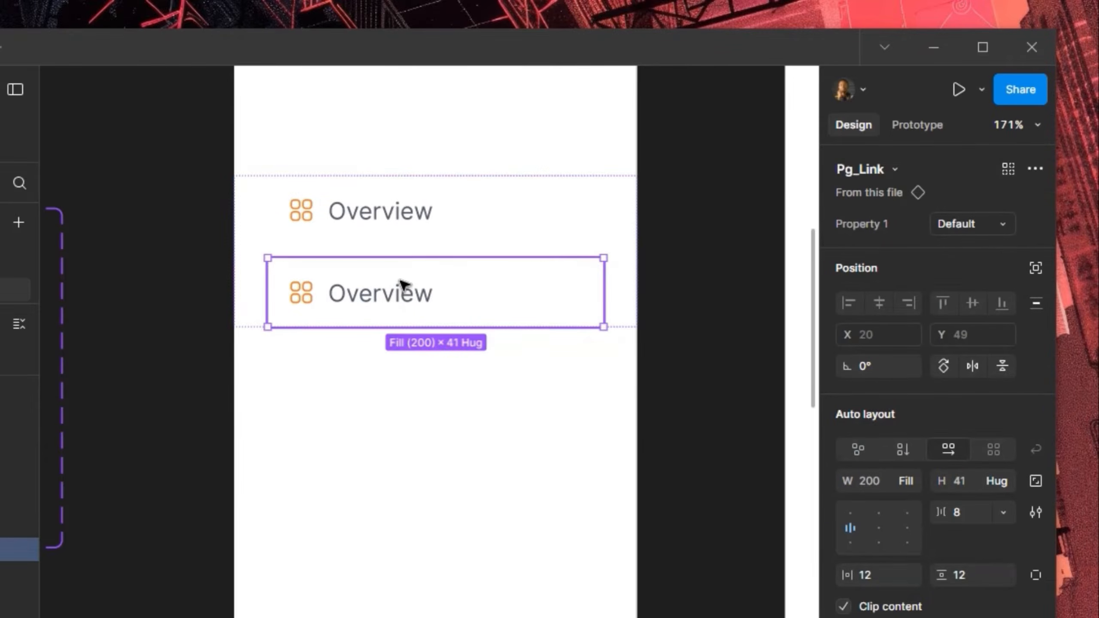
key("ctrl+d")
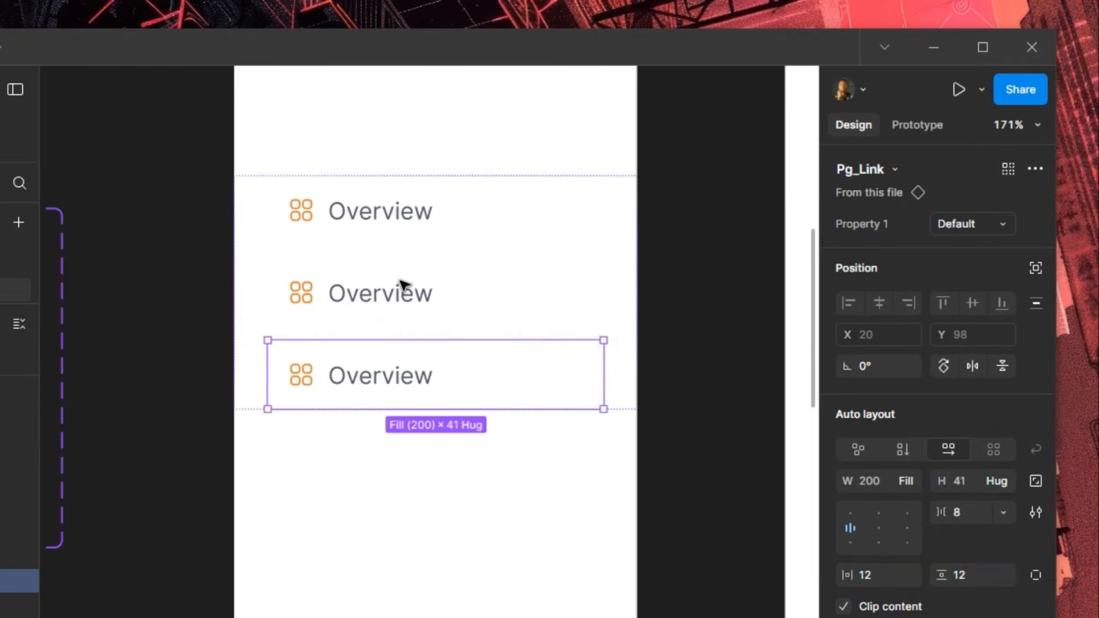
key("ctrl+d")
key("ctrl+d")
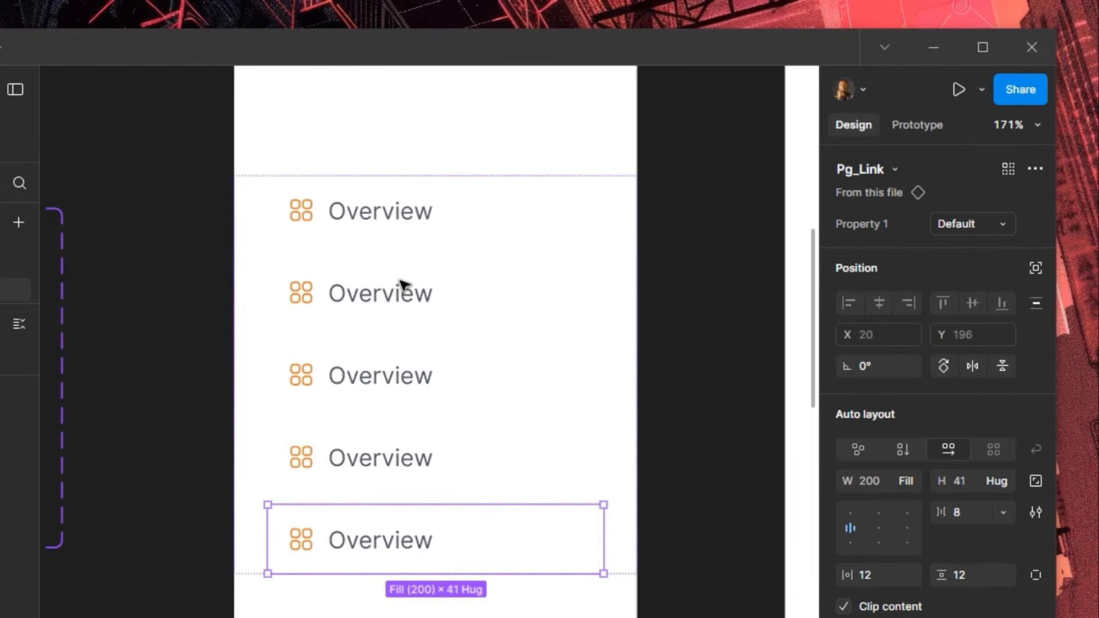
left_click_drag(191, 263, 600, 211)
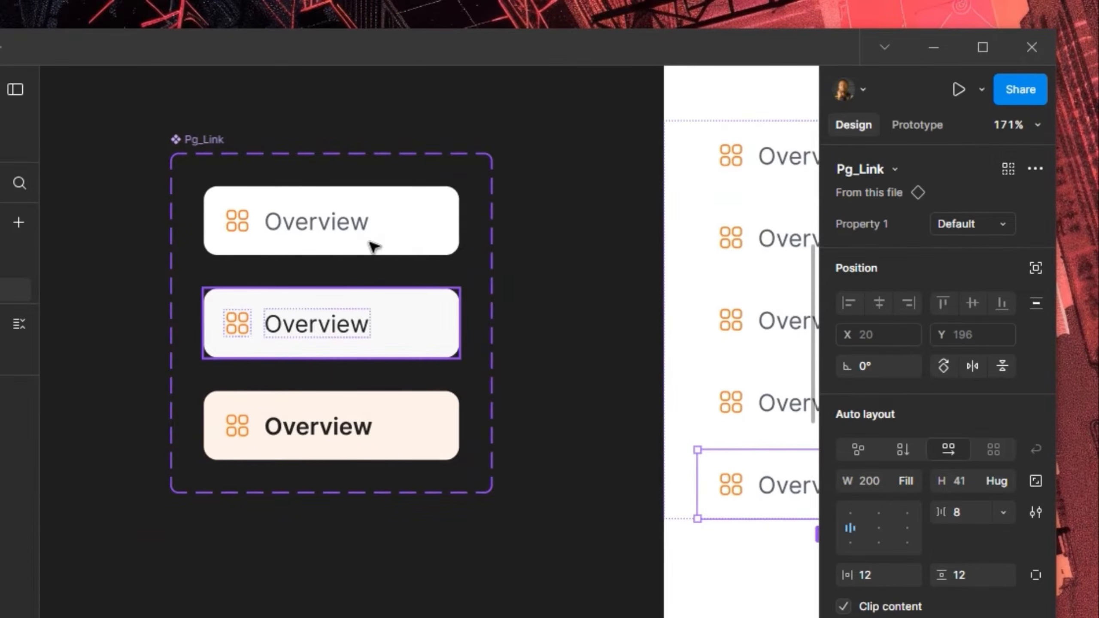
Add a fourth Pg_Link variant, Variant4, and hide its dashboard icon
left_click(418, 239)
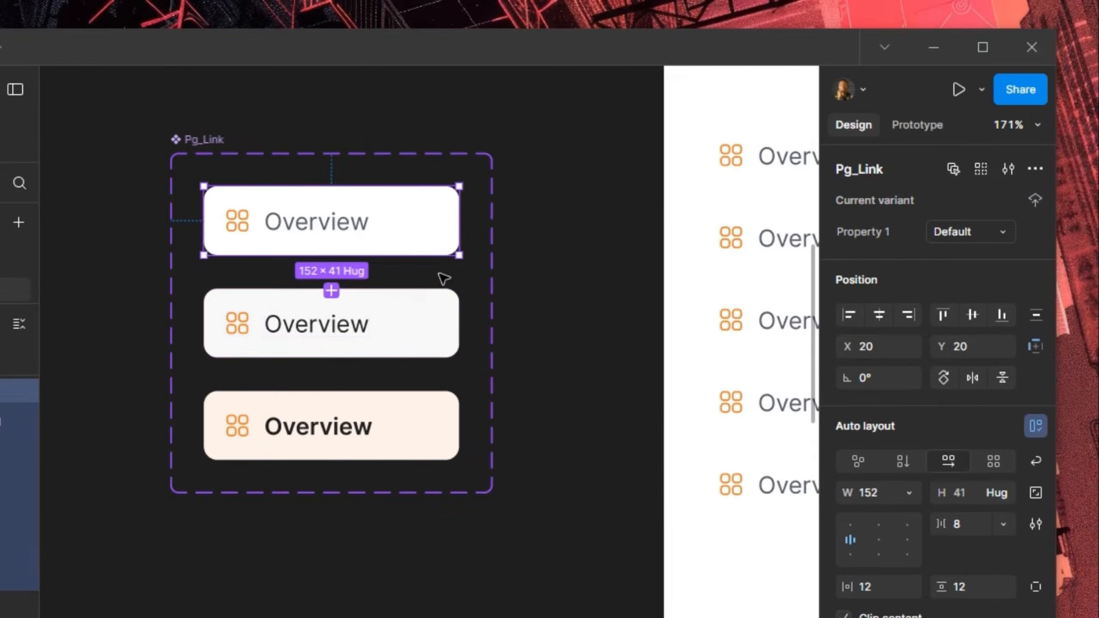
key("ctrl+d")
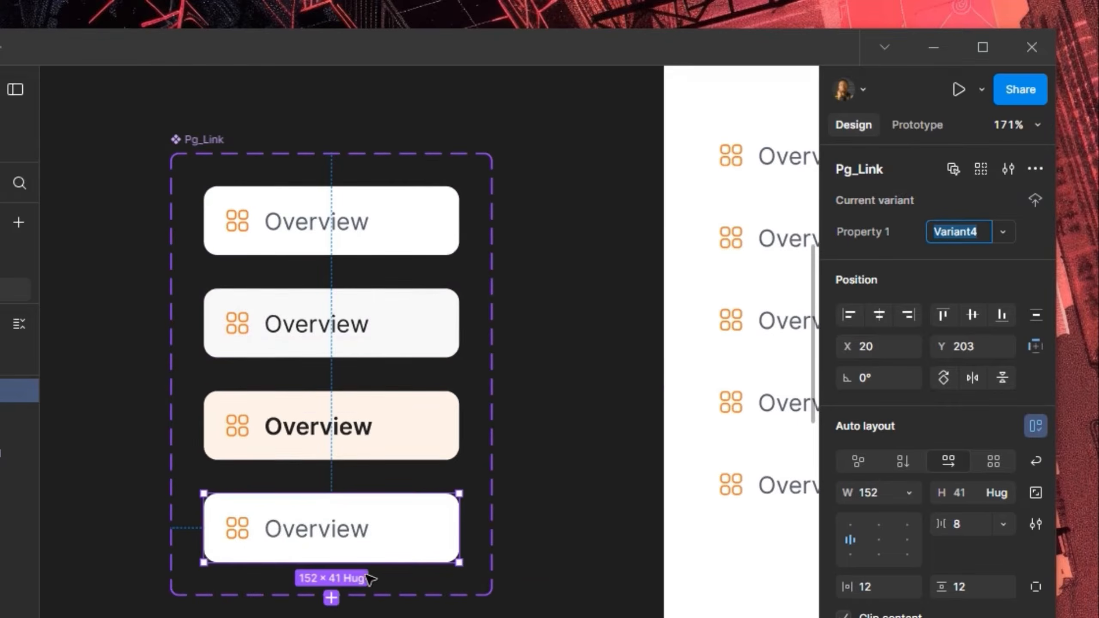
key("Escape")
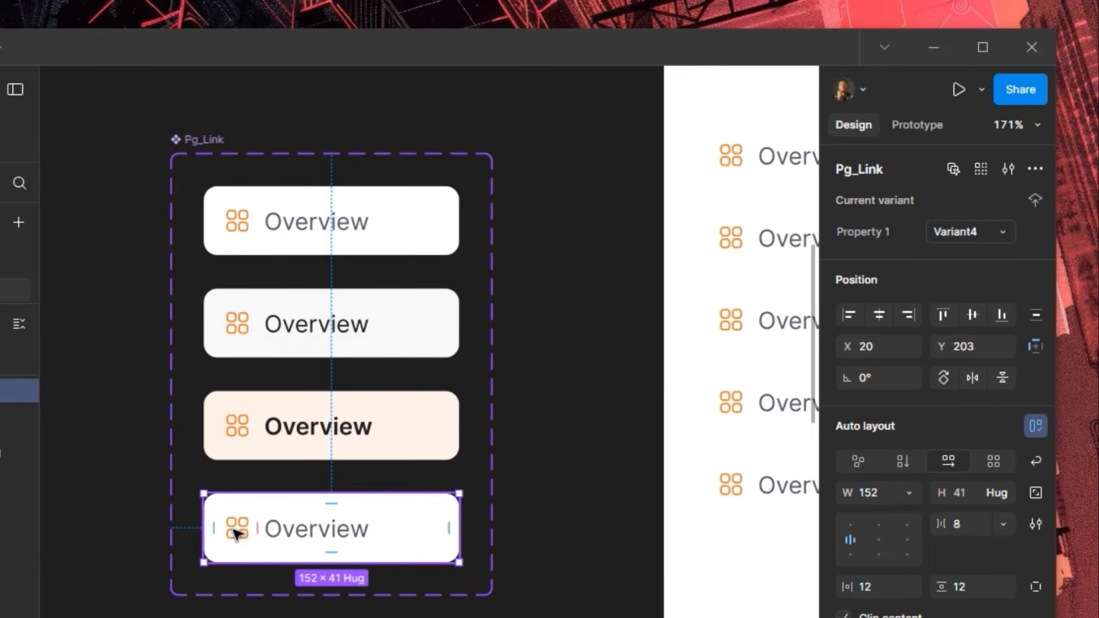
double_click(237, 534)
double_click(234, 526)
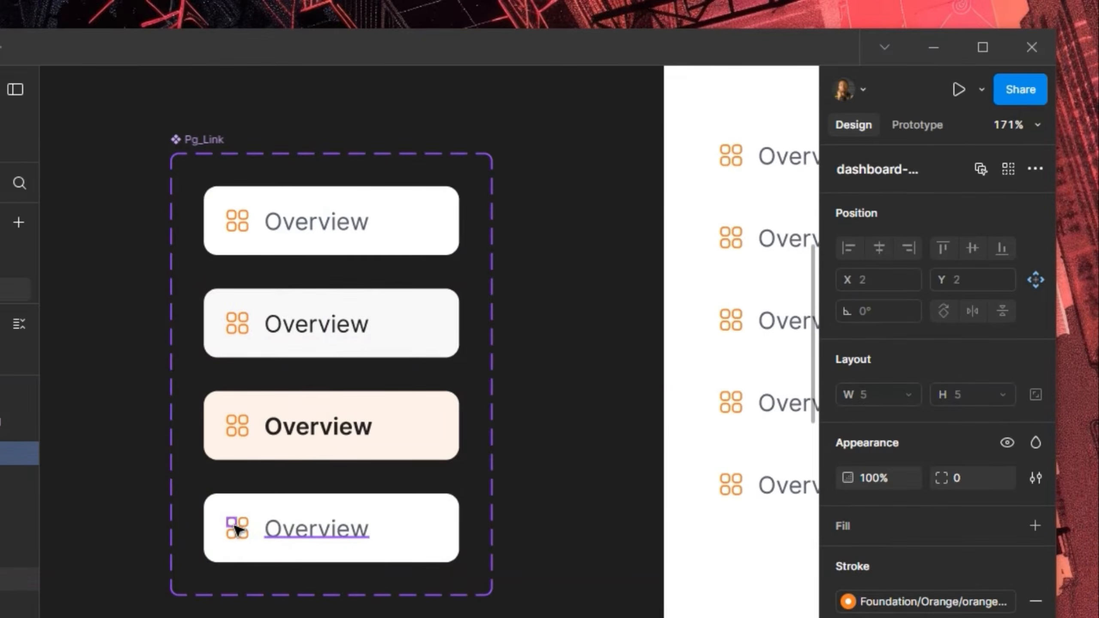
left_click(269, 529)
left_click(236, 528)
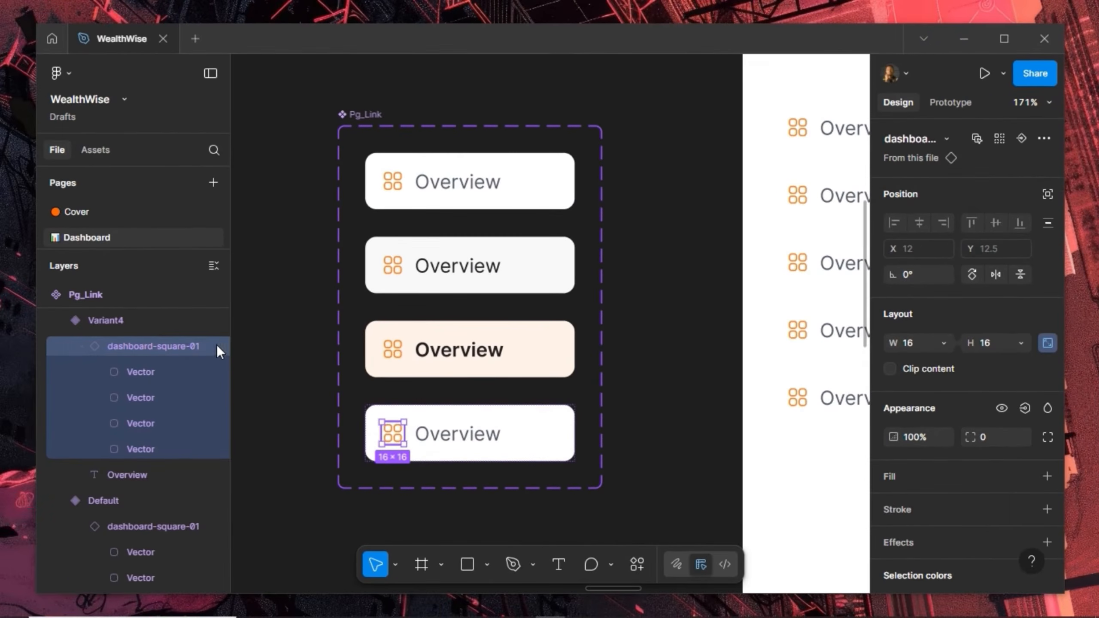
left_click(217, 349)
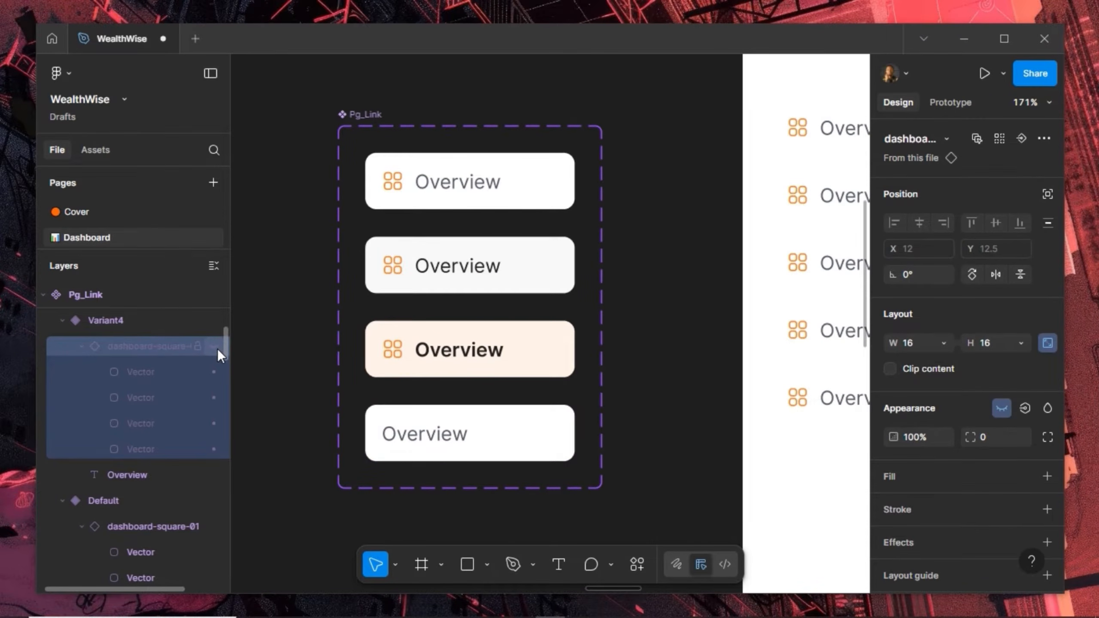
Set the Variant4 label text to size 12 and Bold
double_click(427, 432)
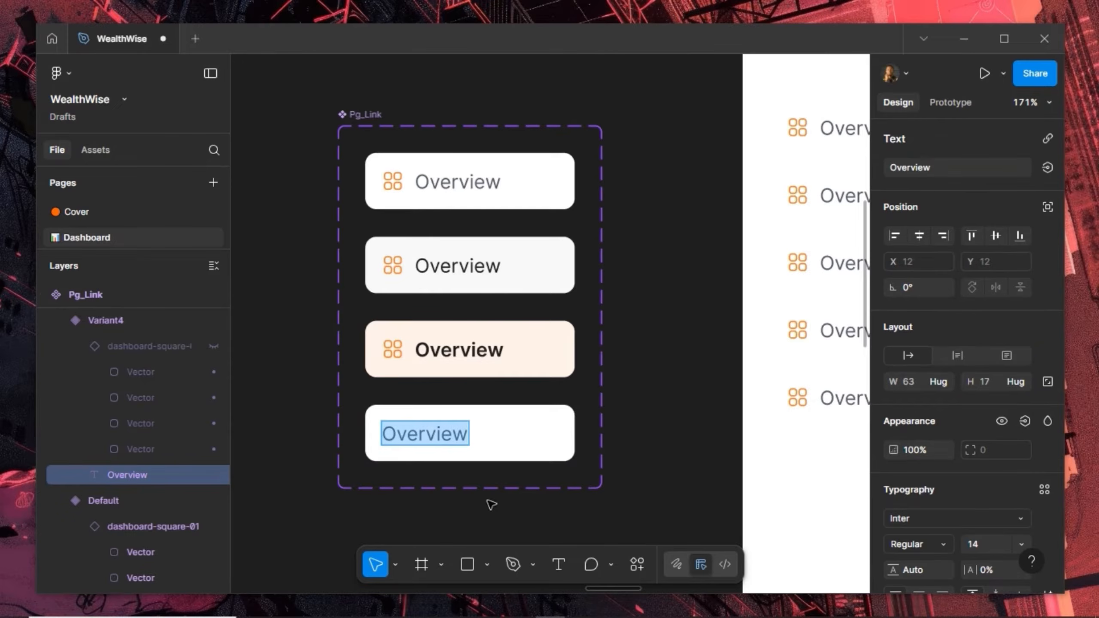
key("Escape")
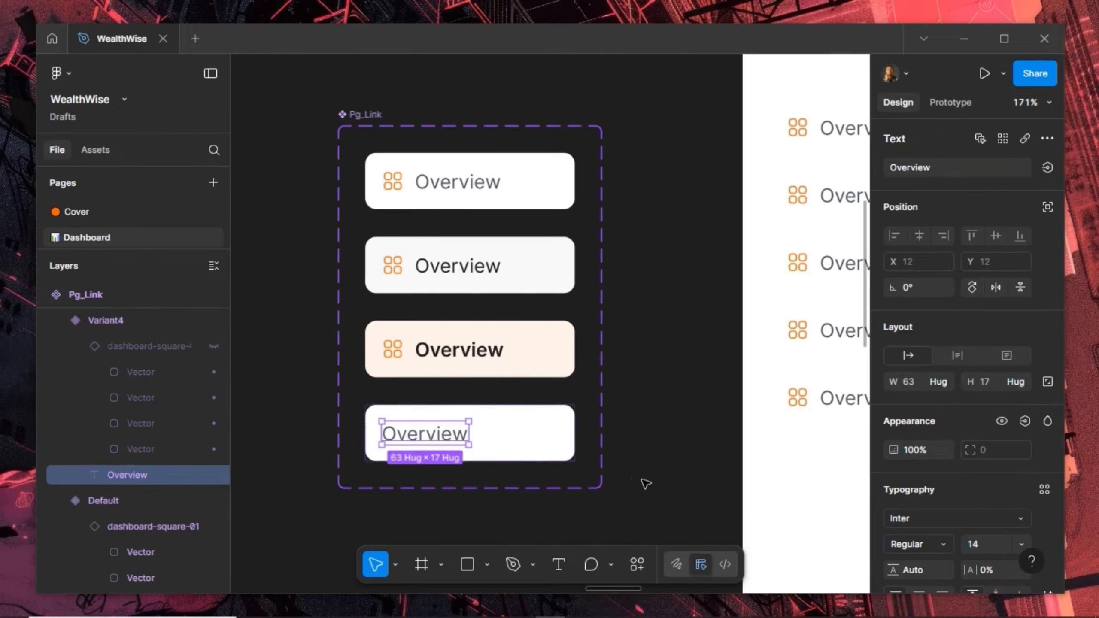
left_click(981, 546)
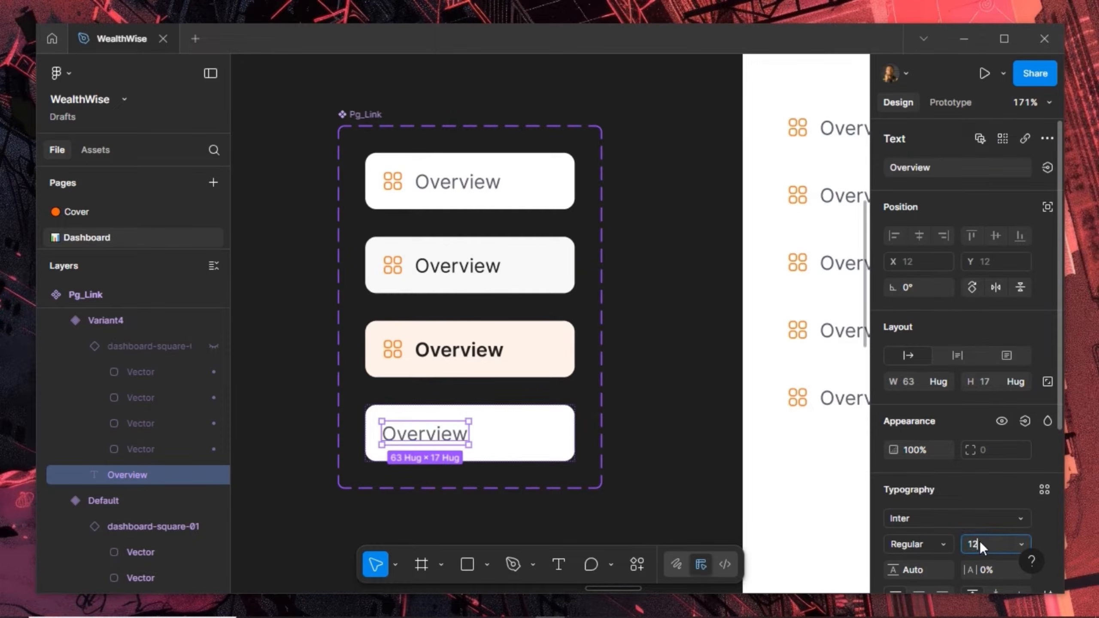
key("Return")
left_click(938, 542)
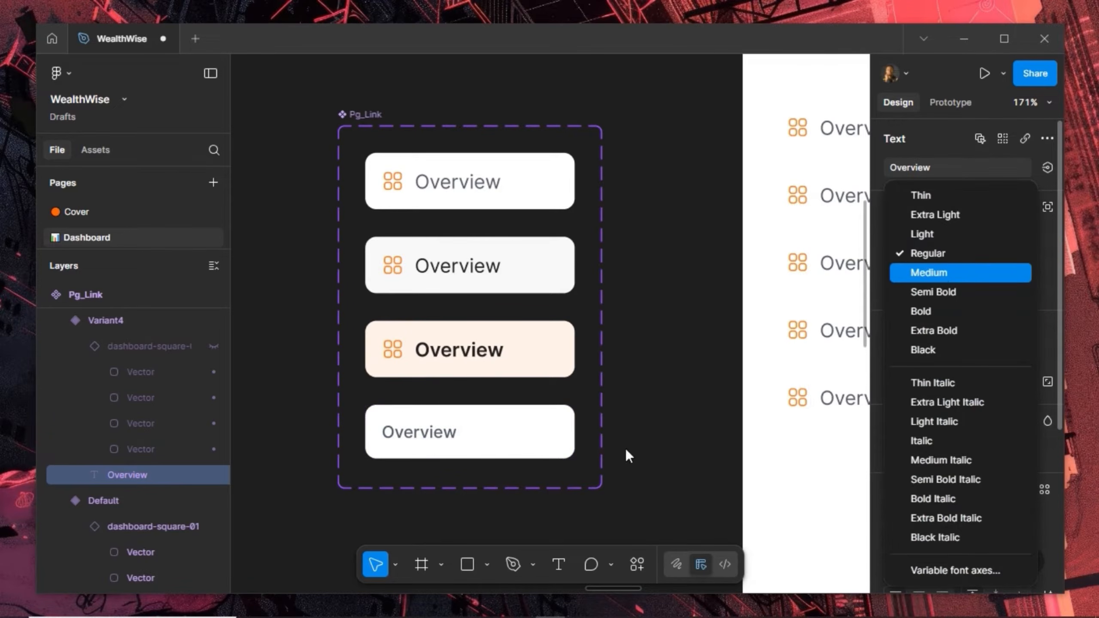
left_click(426, 437)
key("ctrl+b")
Change the Variant4 label text from Overview to MAIN MENU
double_click(426, 439)
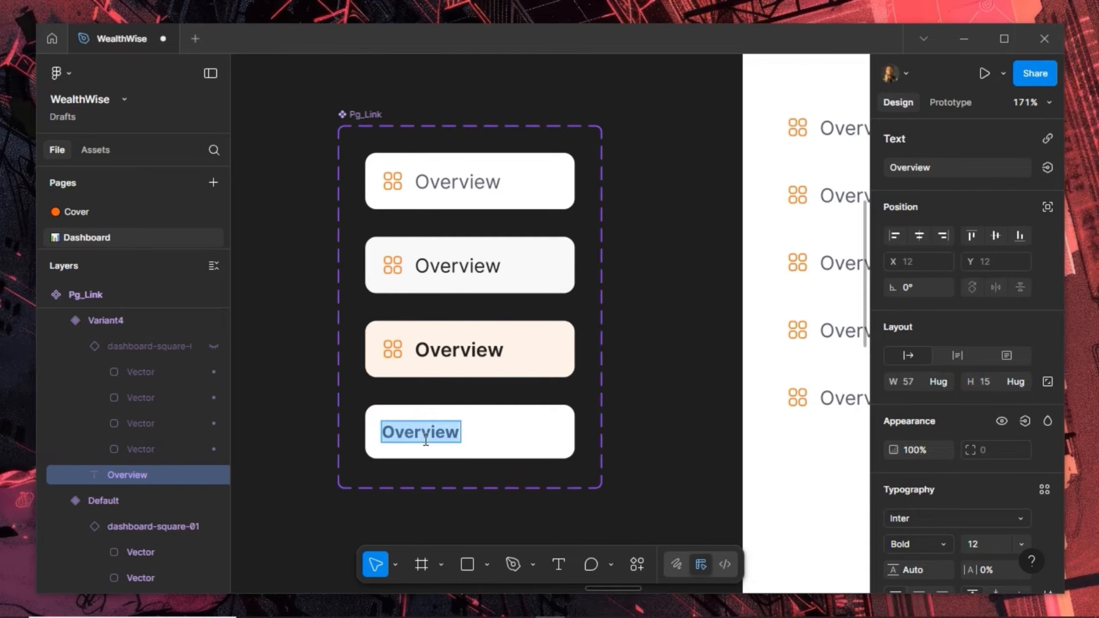
type("MIAN")
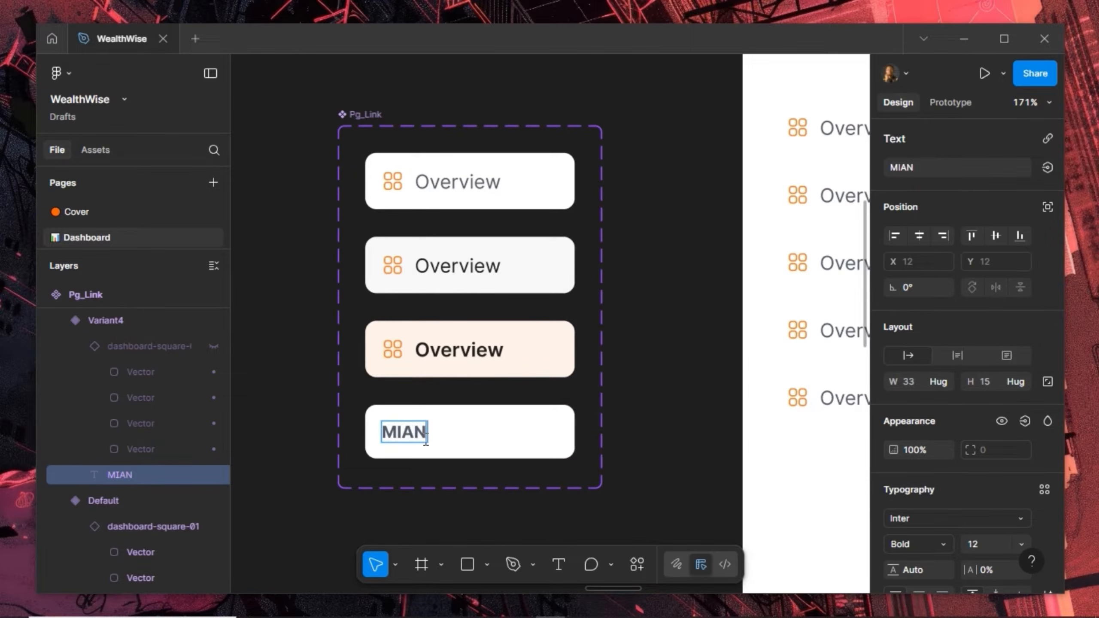
key("BackSpace")
key("BackSpace")
key("BackSpace")
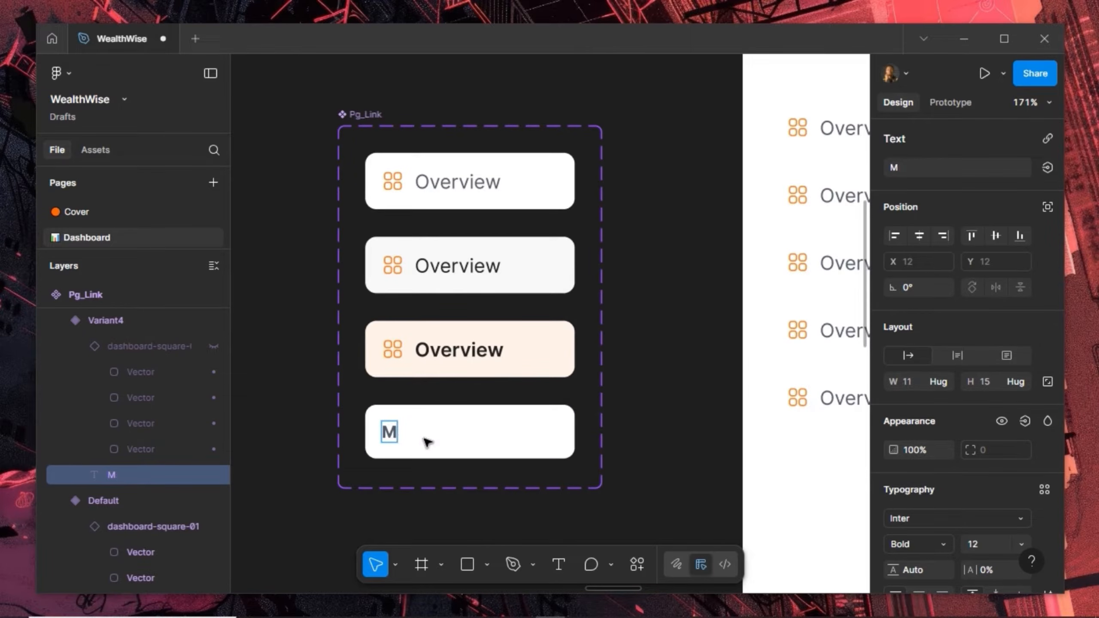
type("AIN MENU")
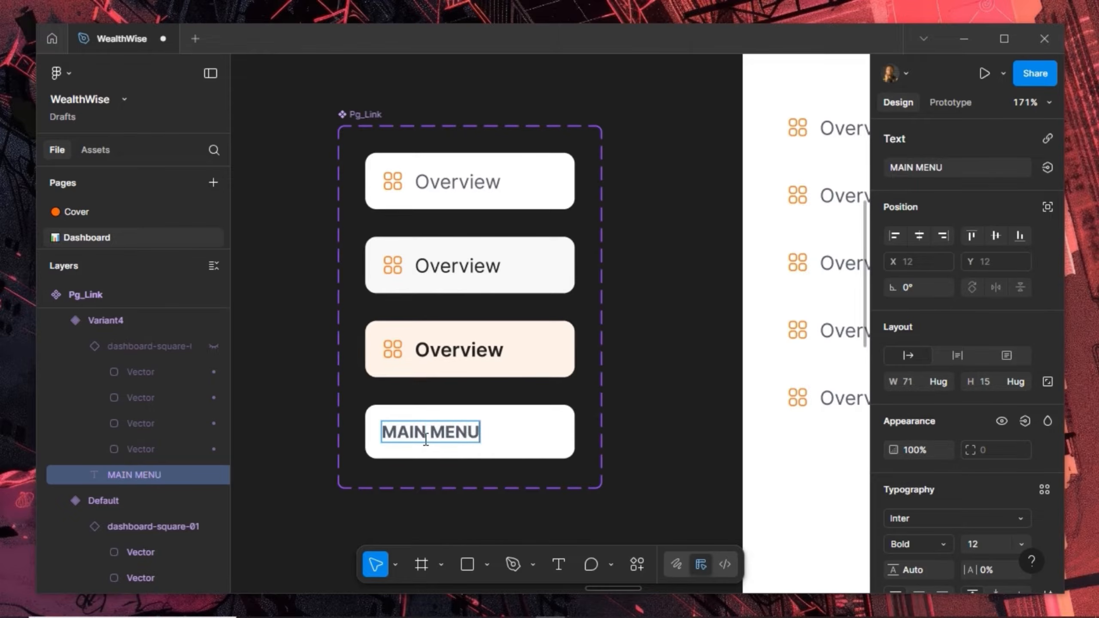
key("Escape")
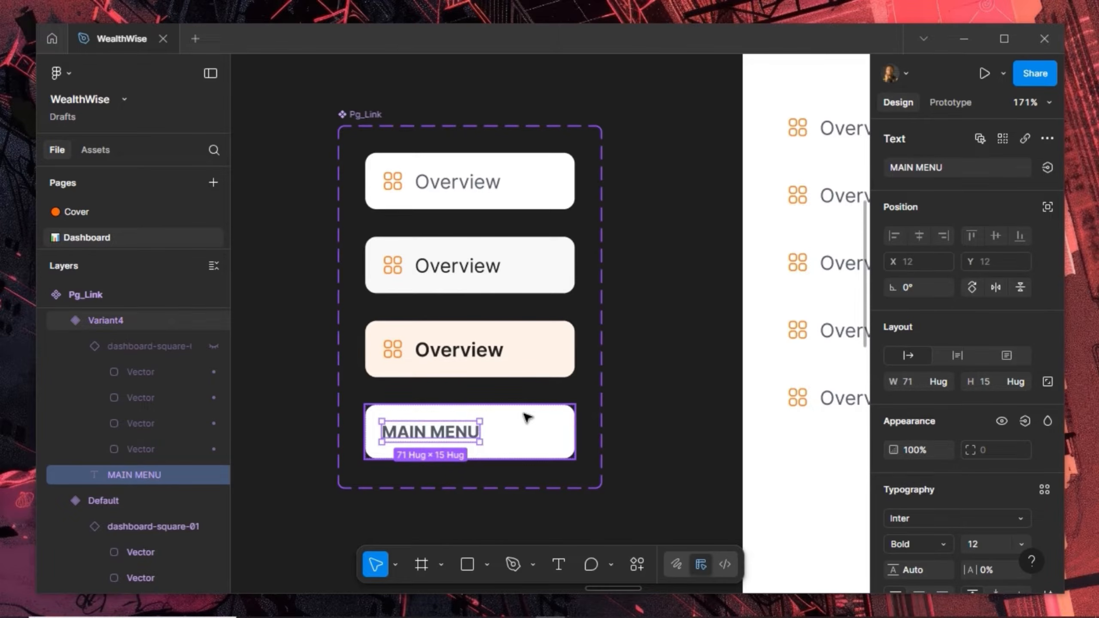
key("Escape")
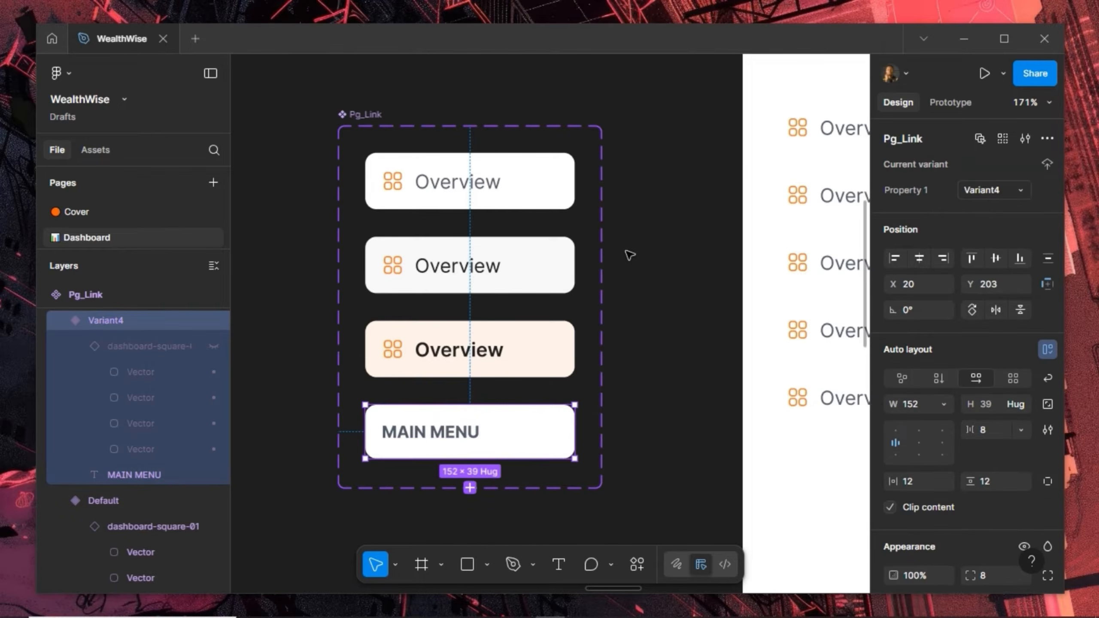
Change the MAIN MENU label's font weight from Bold to Inter Medium
left_click(456, 441)
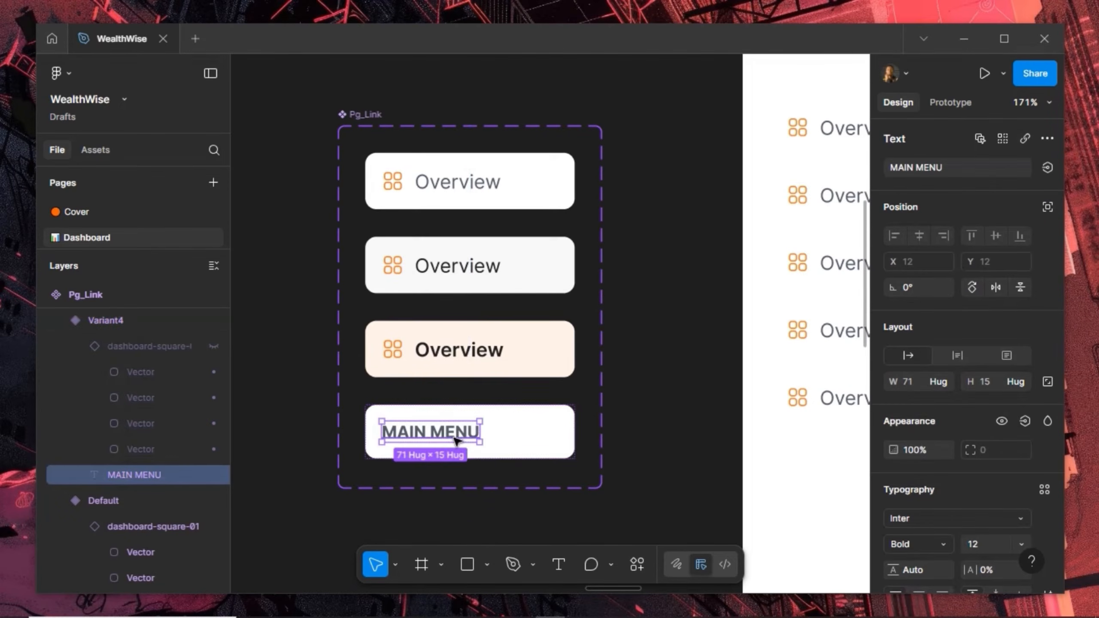
left_click(947, 540)
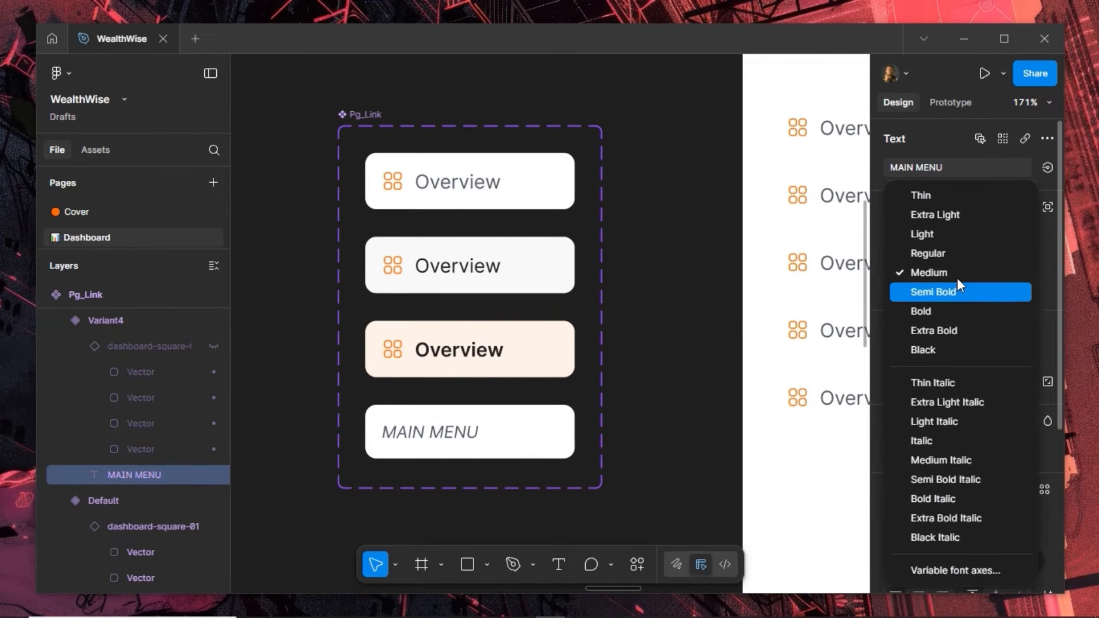
key("Escape")
key("Escape")
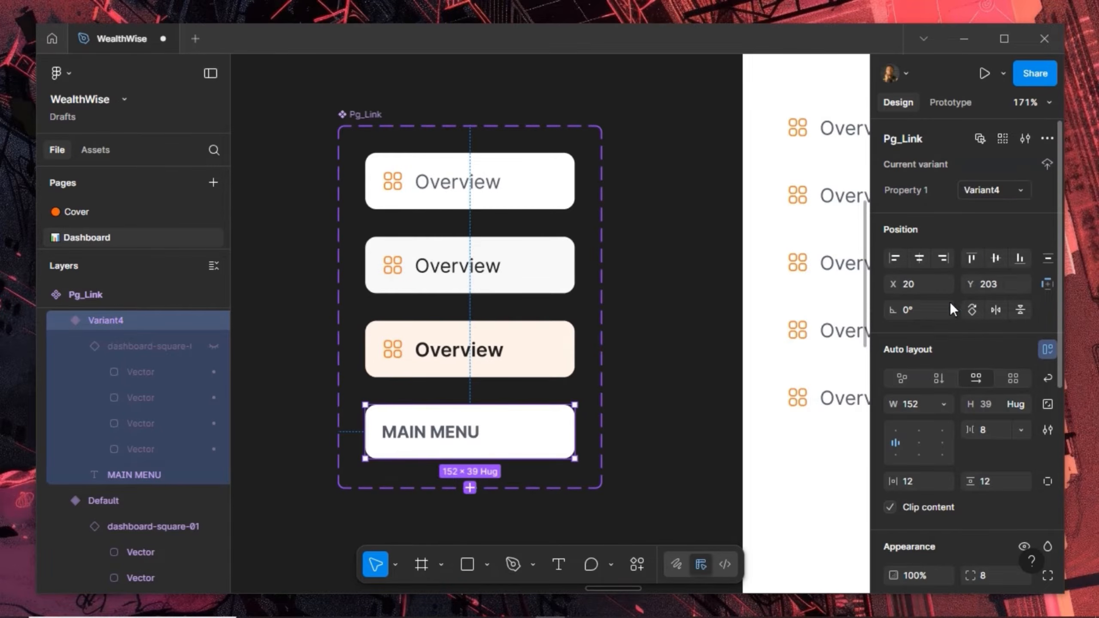
scroll(949, 413, "down", 5)
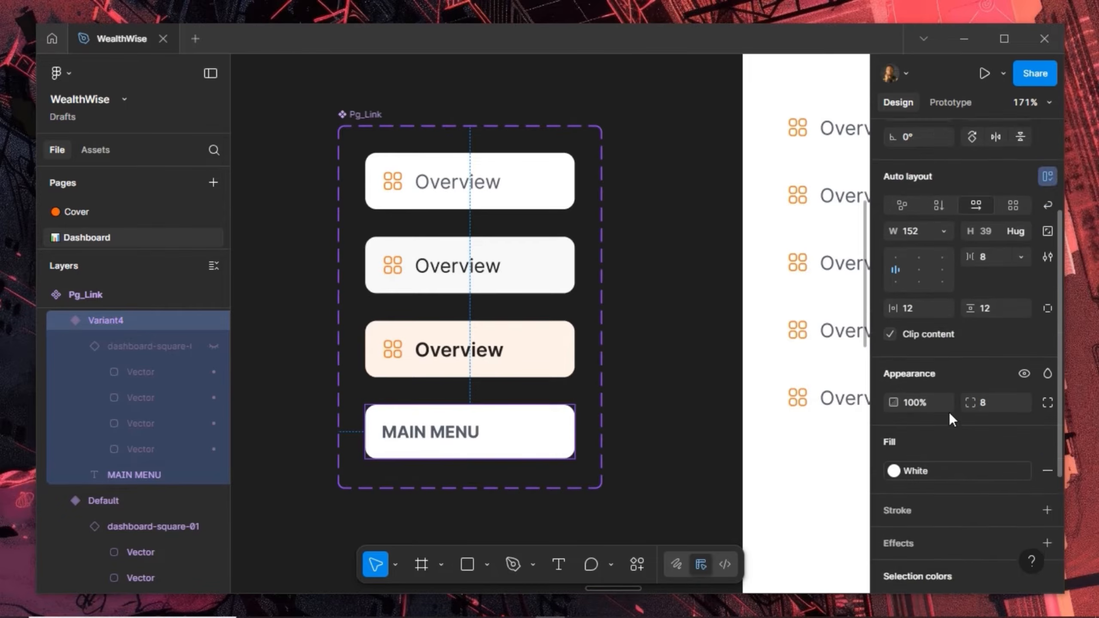
scroll(943, 358, "up", 4)
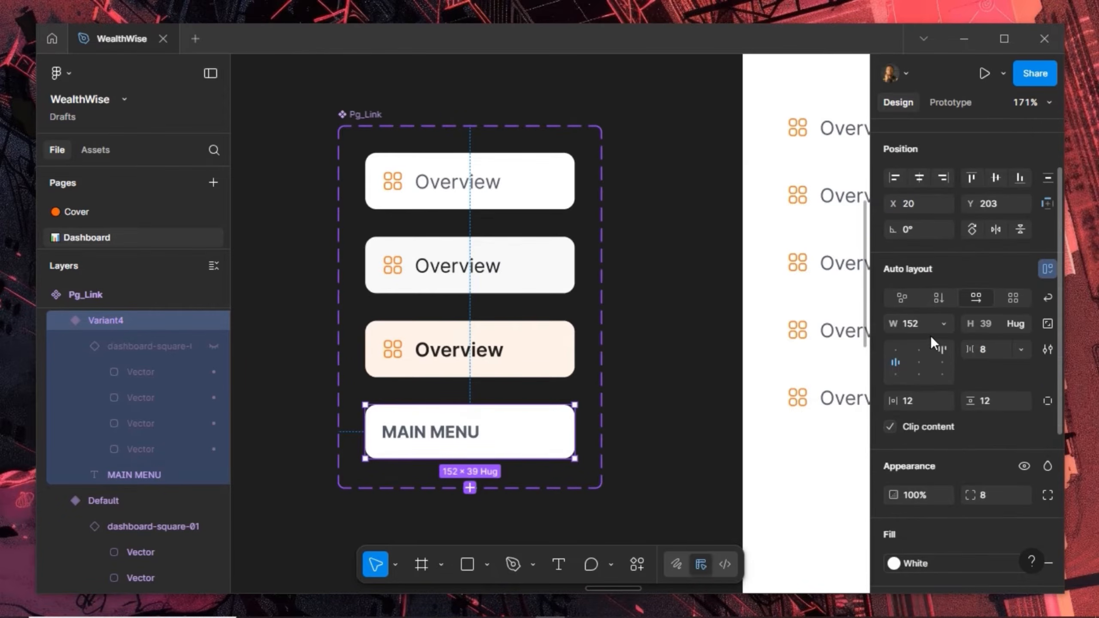
double_click(439, 431)
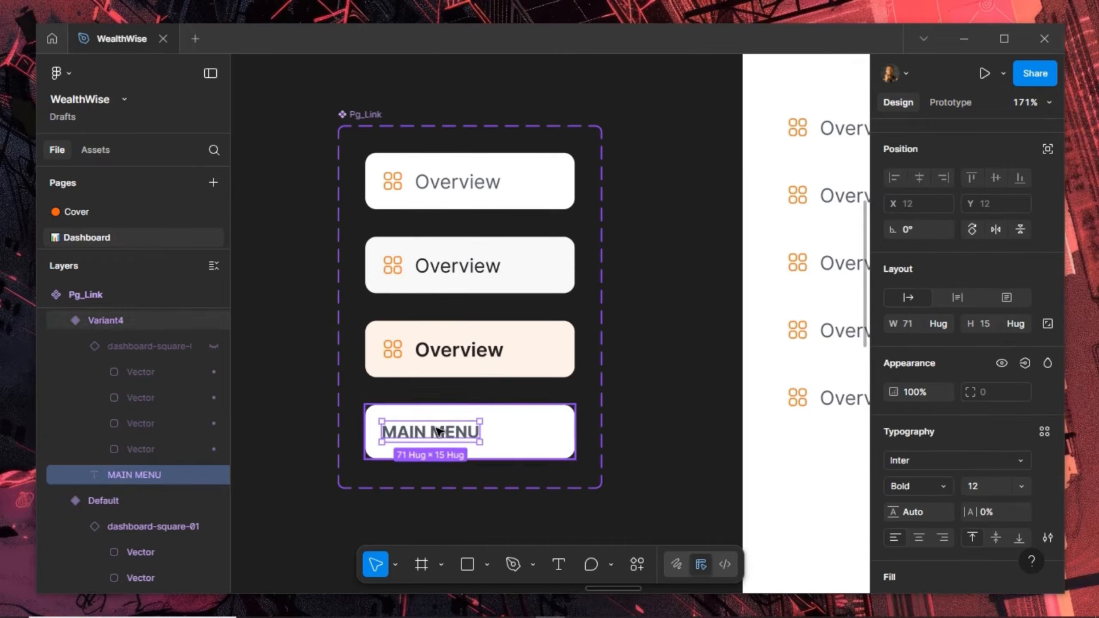
left_click(945, 484)
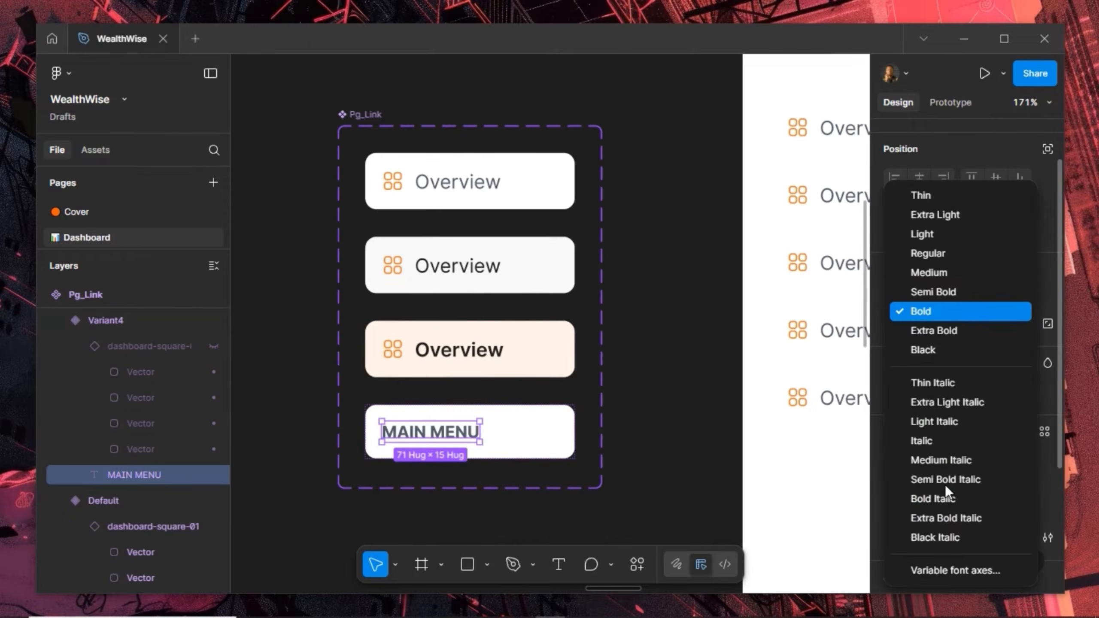
left_click(946, 255)
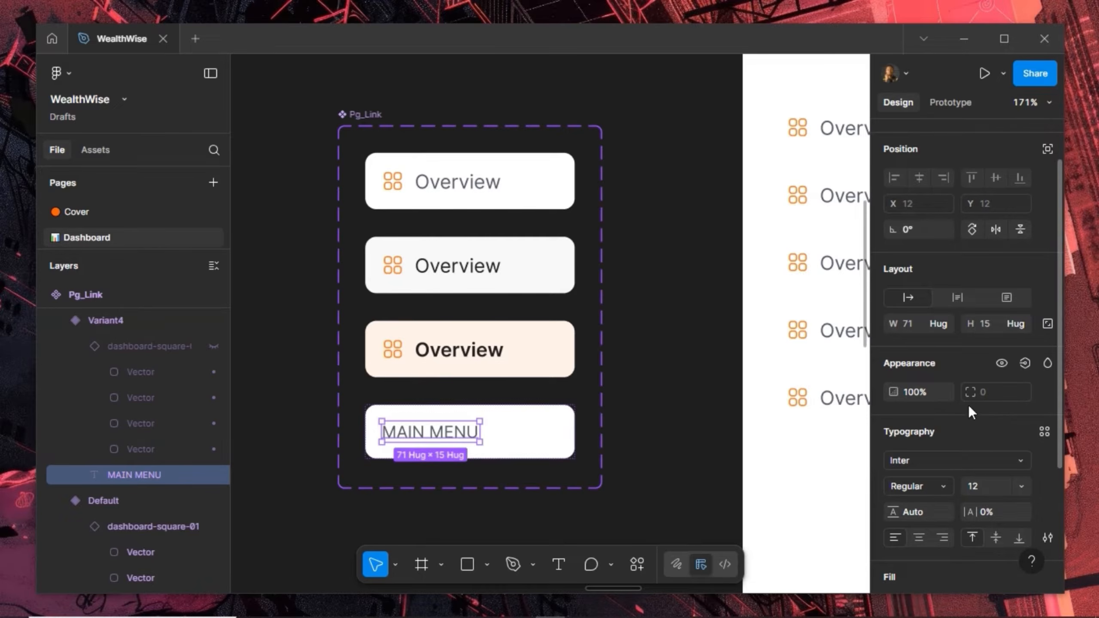
left_click(937, 485)
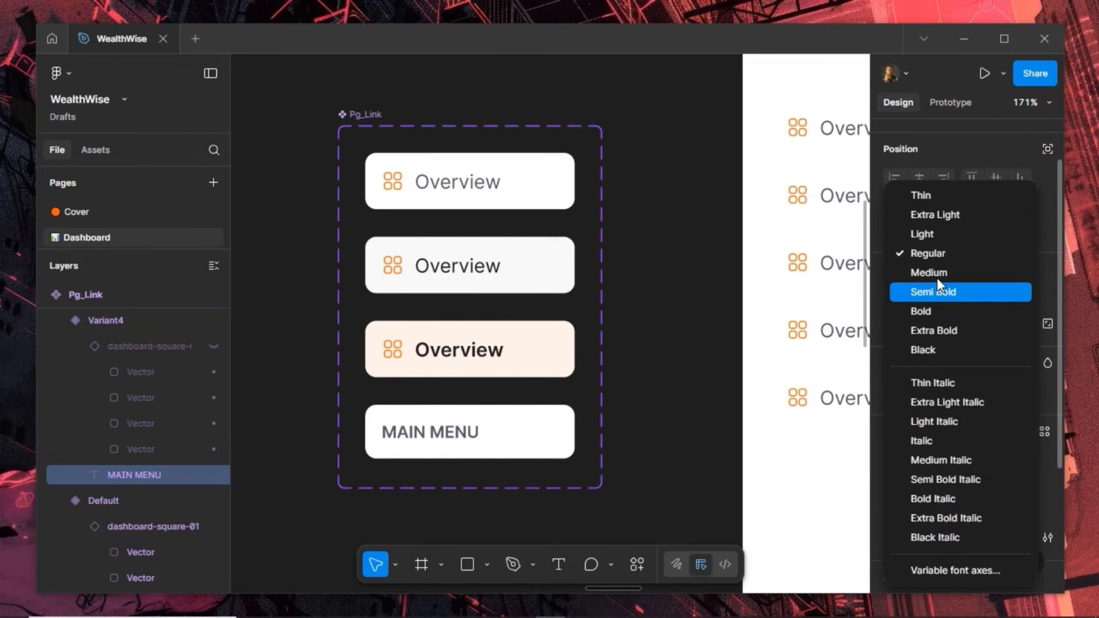
left_click(937, 273)
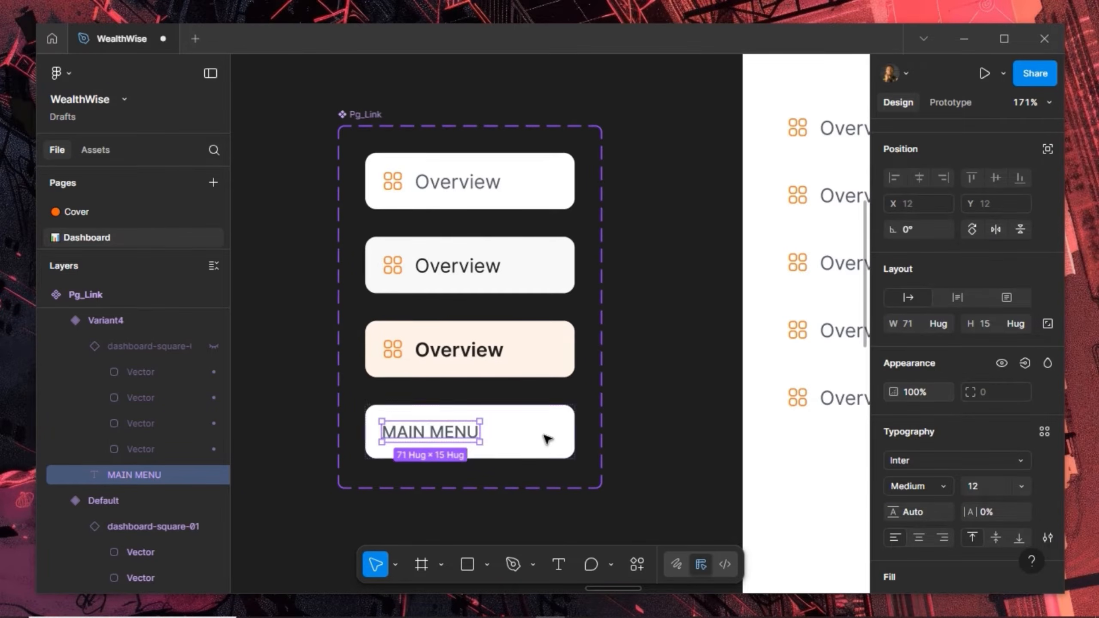
key("Escape")
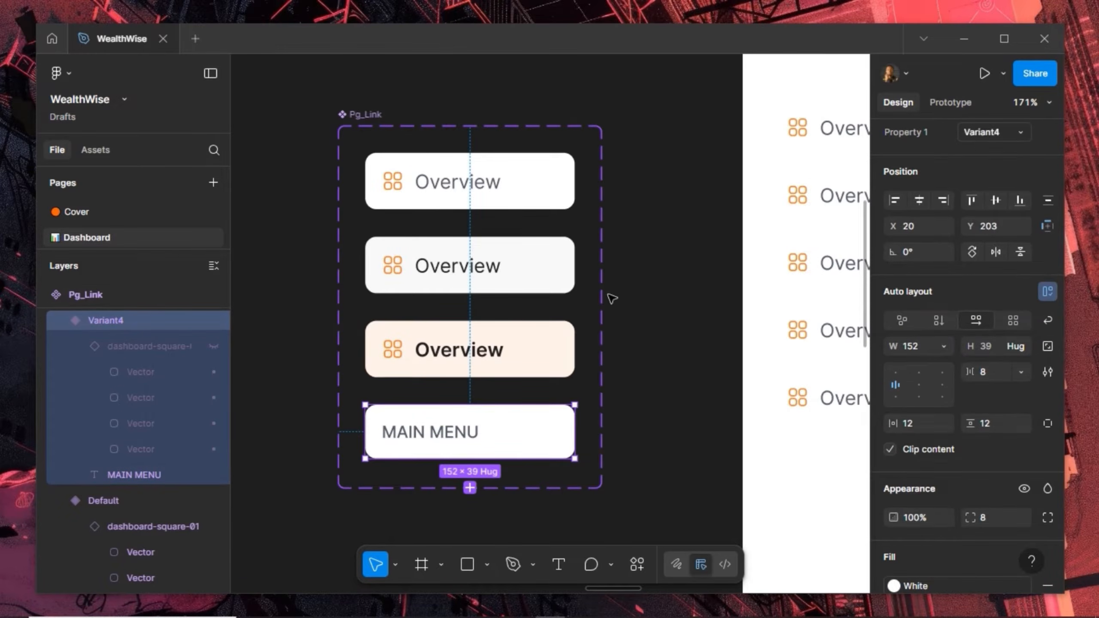
scroll(568, 325, "down", 2)
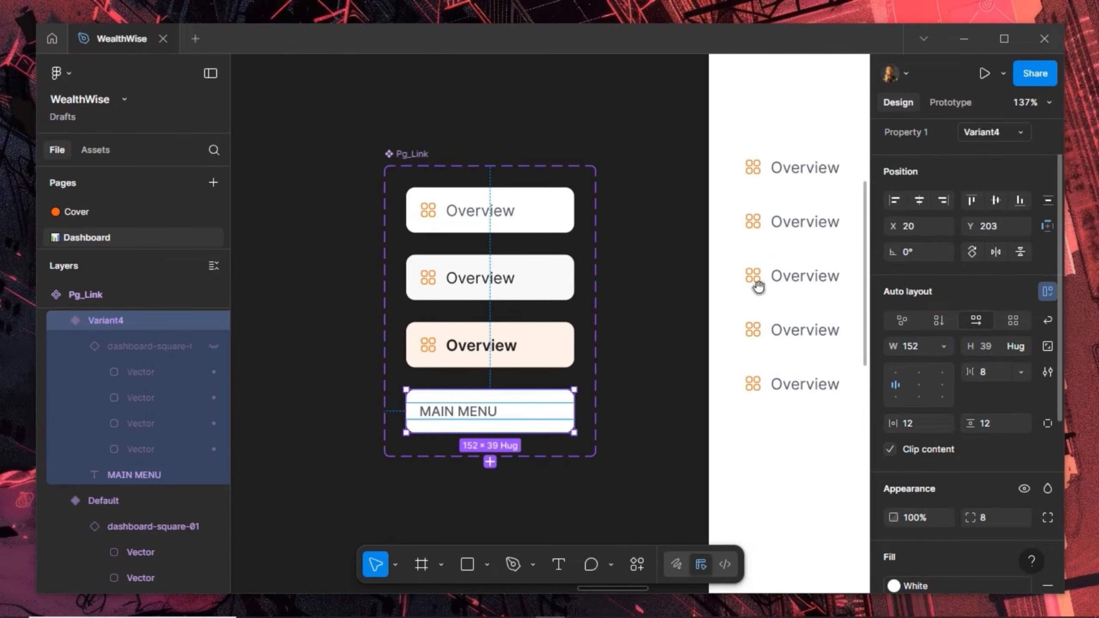
scroll(468, 233, "right", 5)
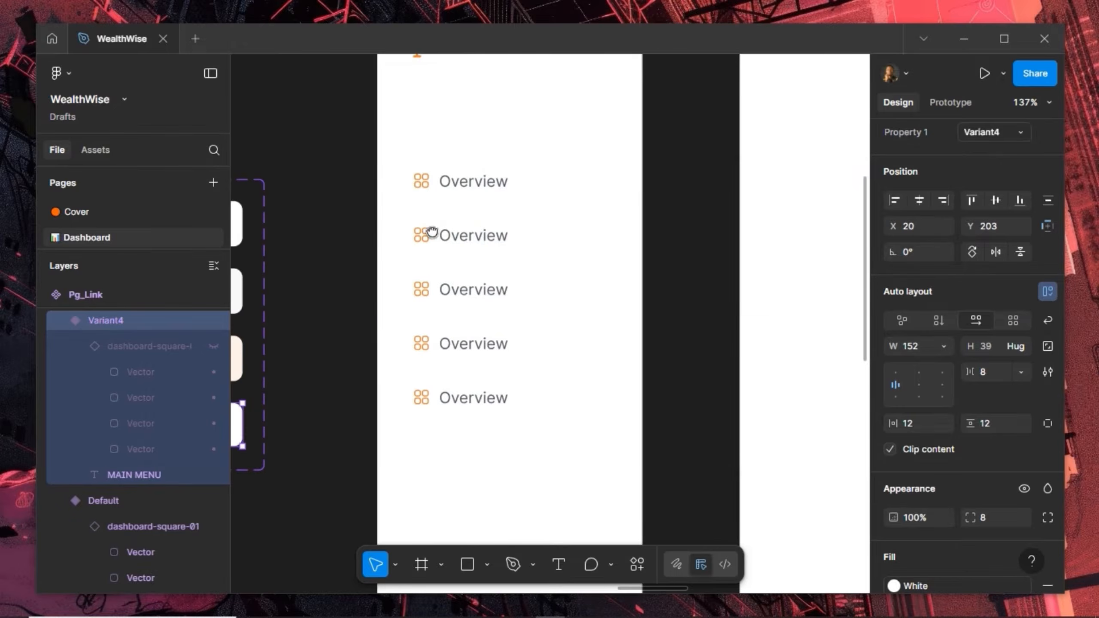
Switch the first Side_Drawer link's Property 1 to Variant4 to show MAIN MENU
left_click(456, 185)
left_click(456, 186)
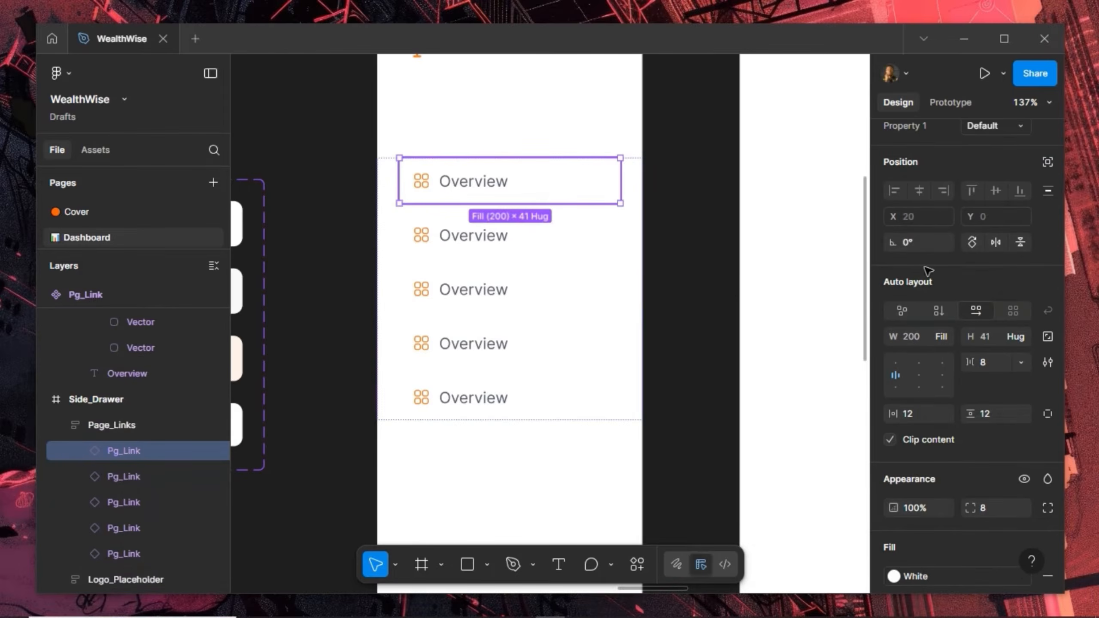
left_click(994, 126)
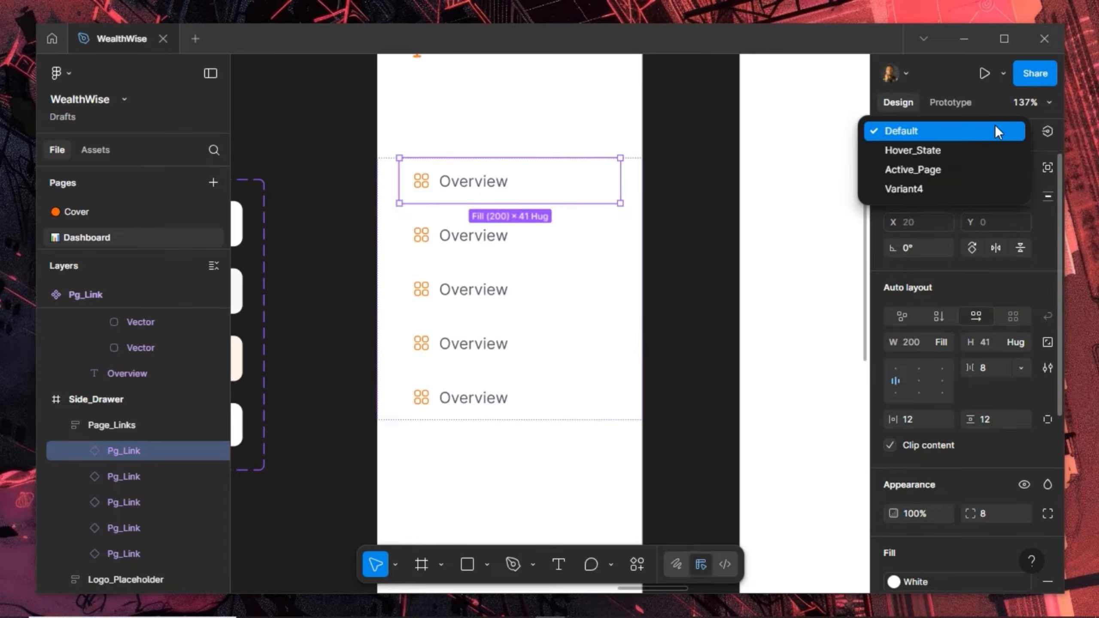
left_click(960, 189)
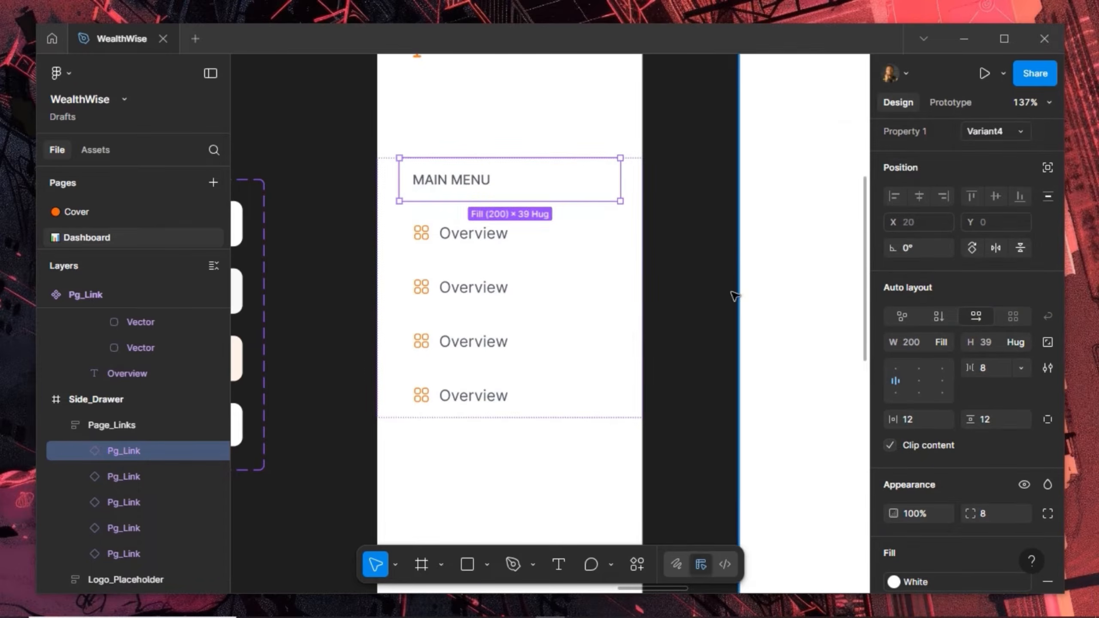
scroll(473, 342, "down", 3)
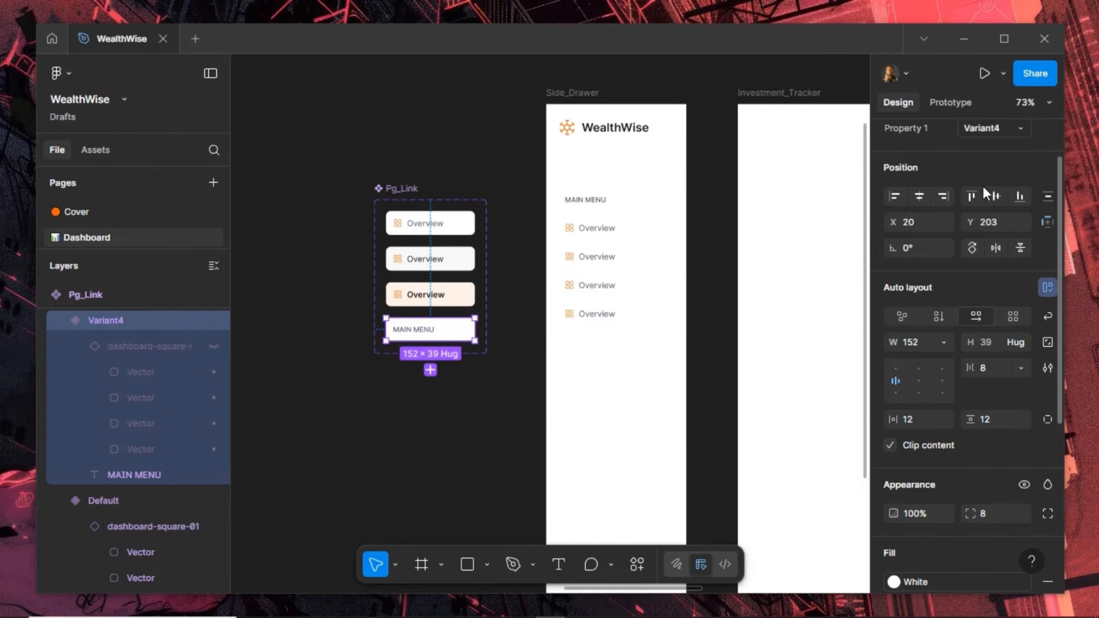
scroll(984, 192, "up", 2)
Rename the Variant4 variant value to Menu_Header
left_click(996, 198)
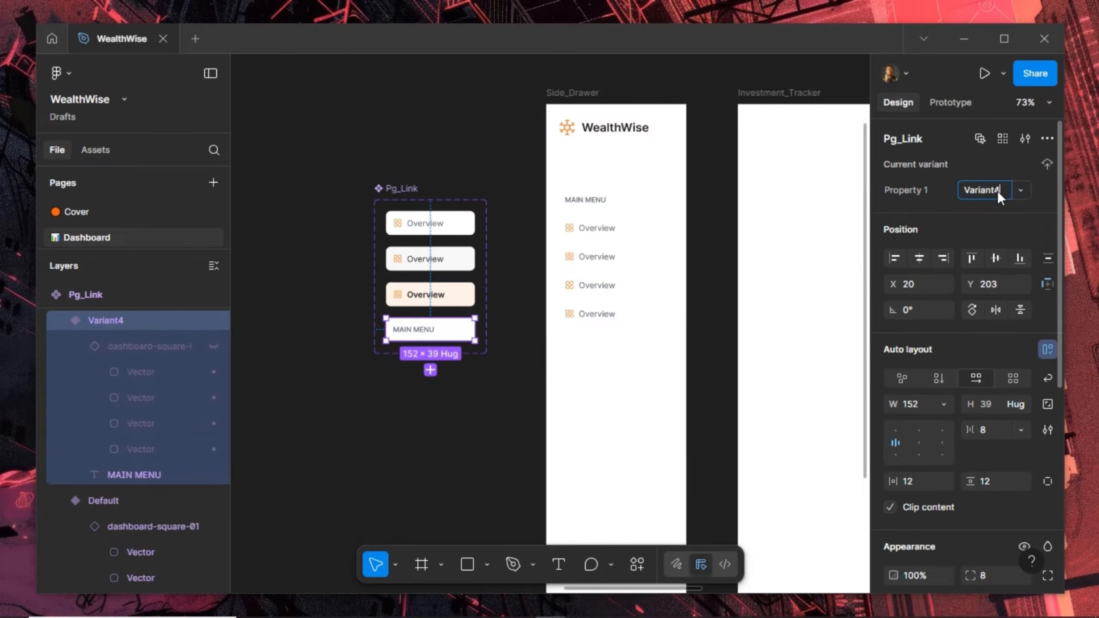
double_click(998, 198)
type("h")
type("r")
key("Return")
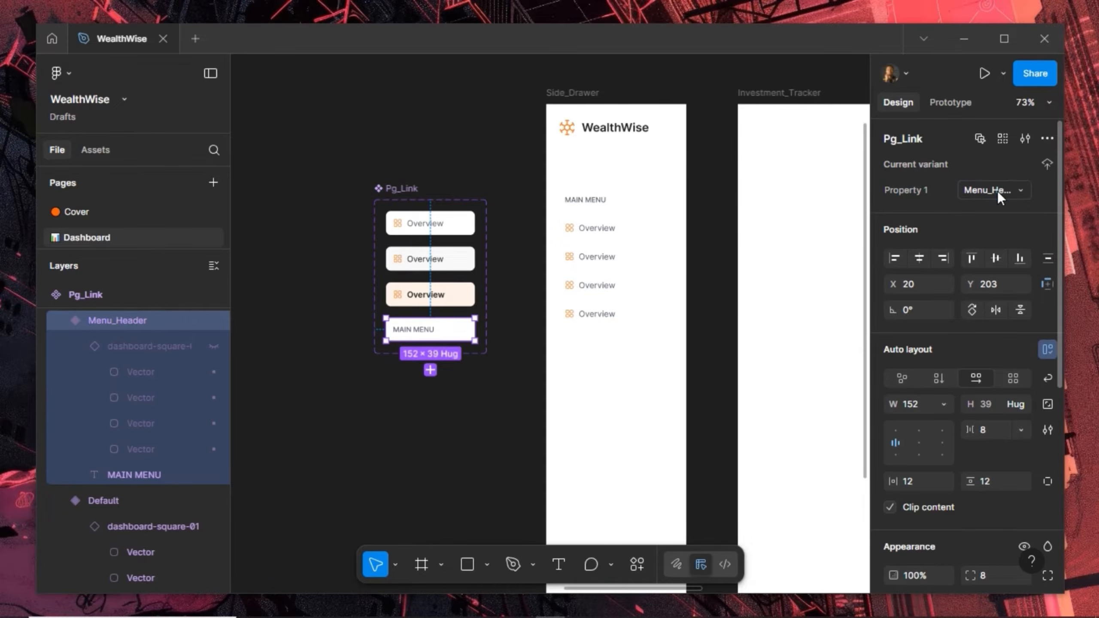
scroll(643, 225, "up", 5)
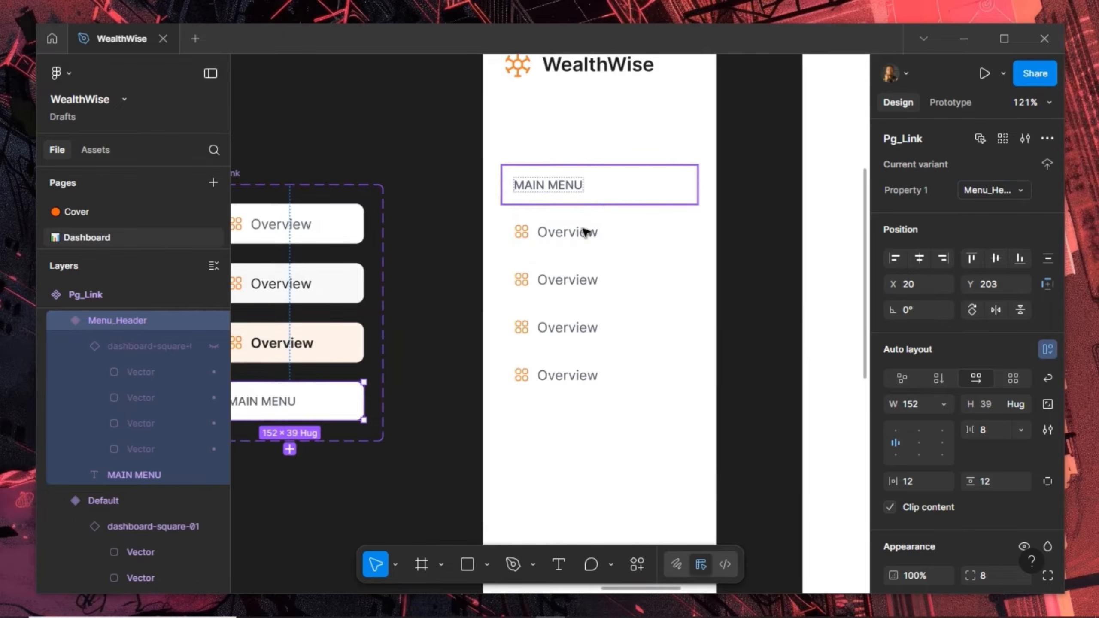
Relabel the drawer's links Investment Tracker, Budget Planner and Reports
scroll(583, 231, "up", 1)
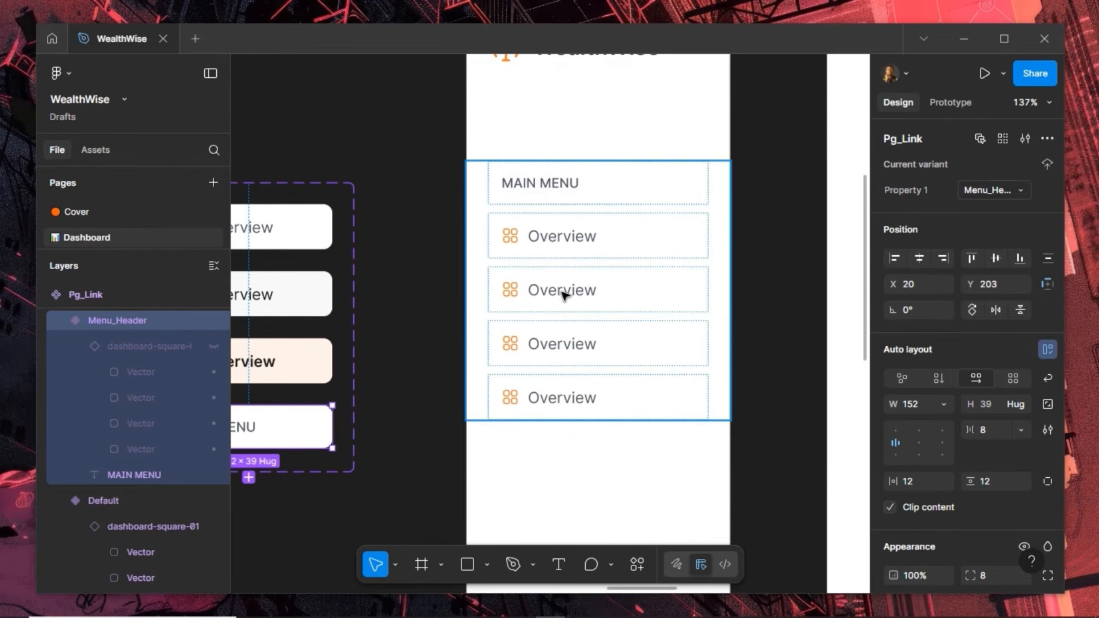
left_click(562, 294)
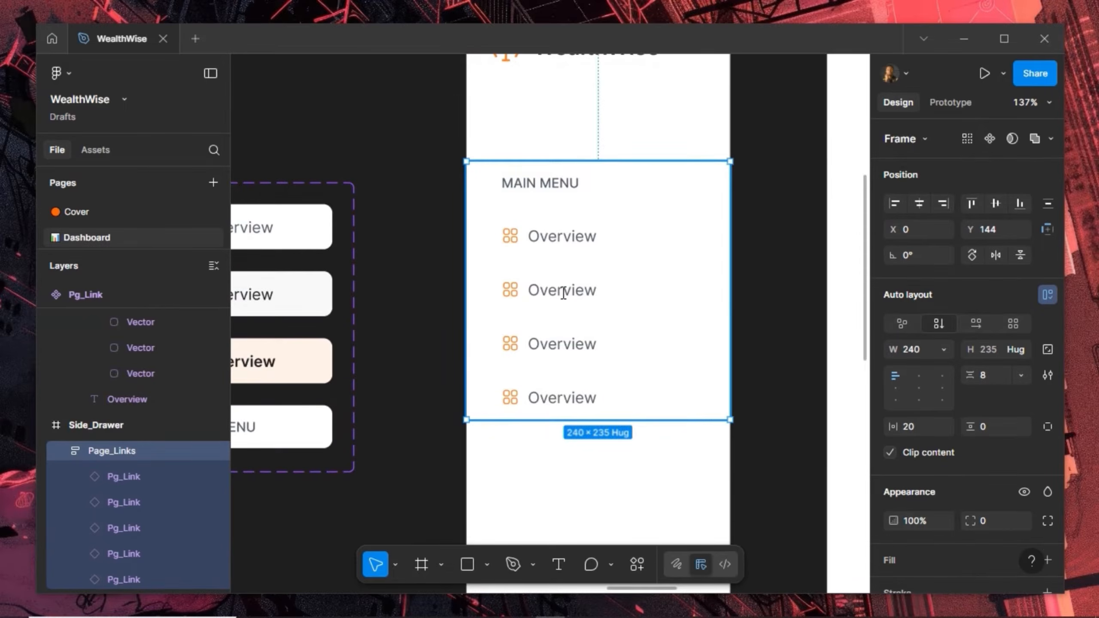
double_click(562, 294)
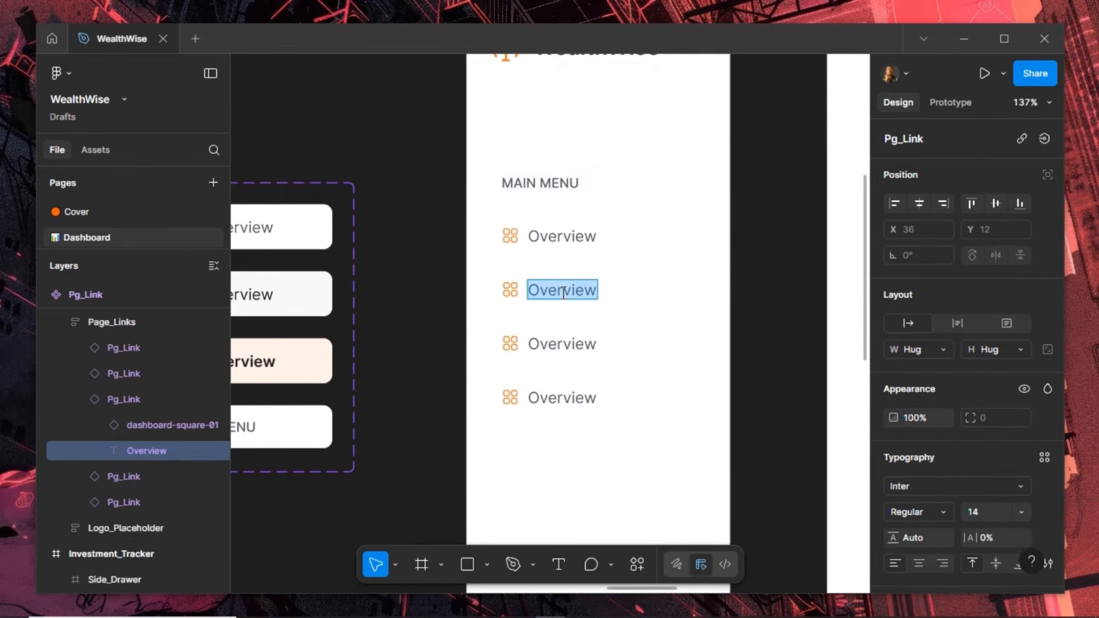
type("Investment")
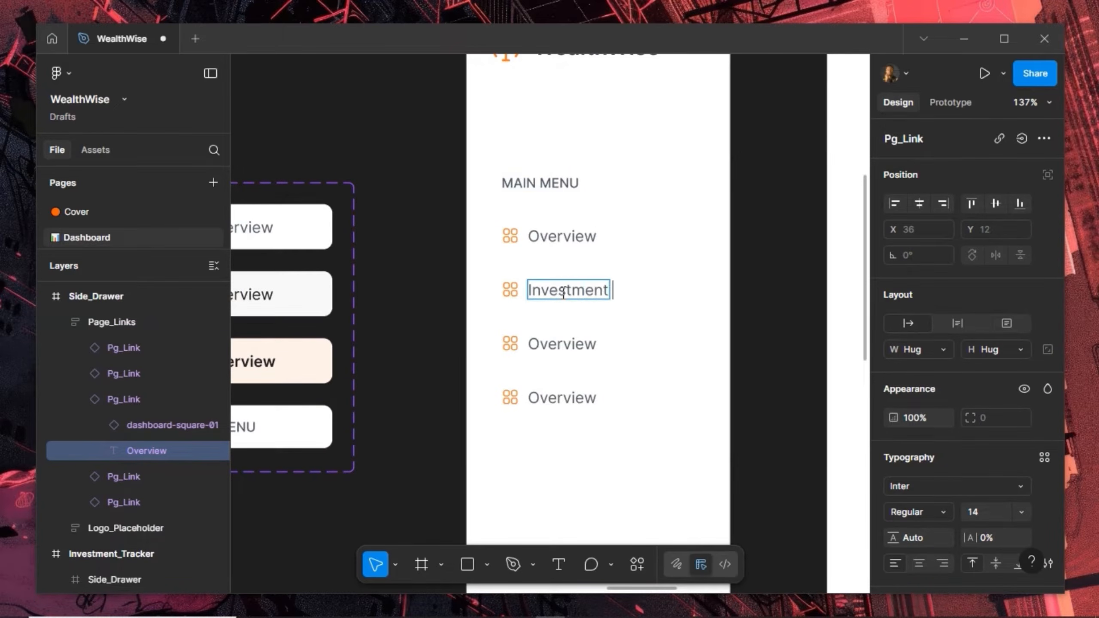
type(" Tracker")
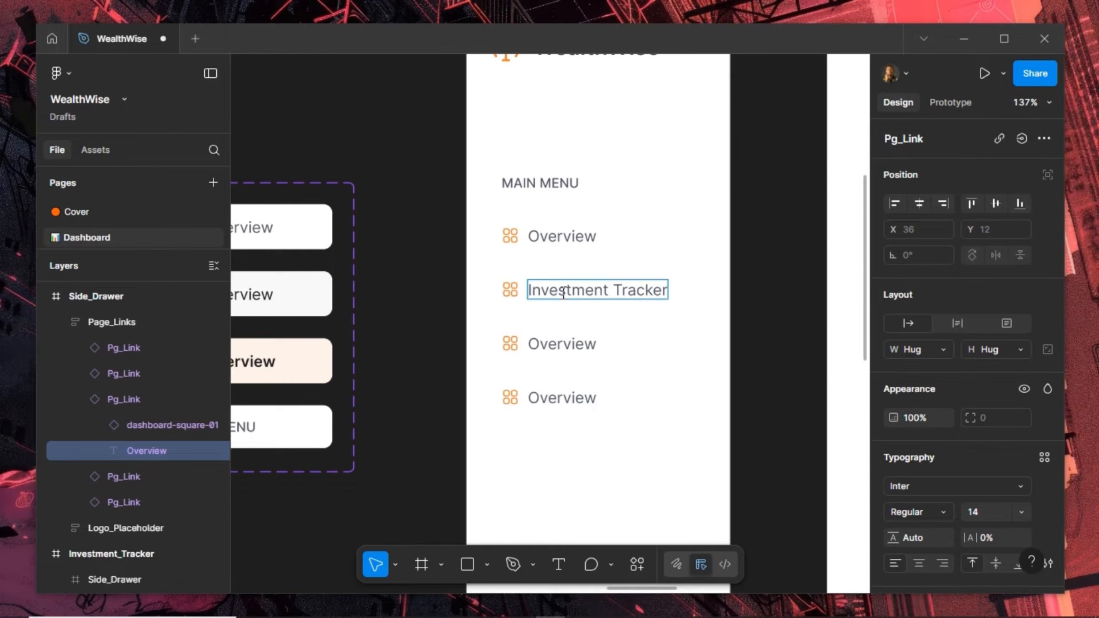
double_click(558, 344)
type("Budget")
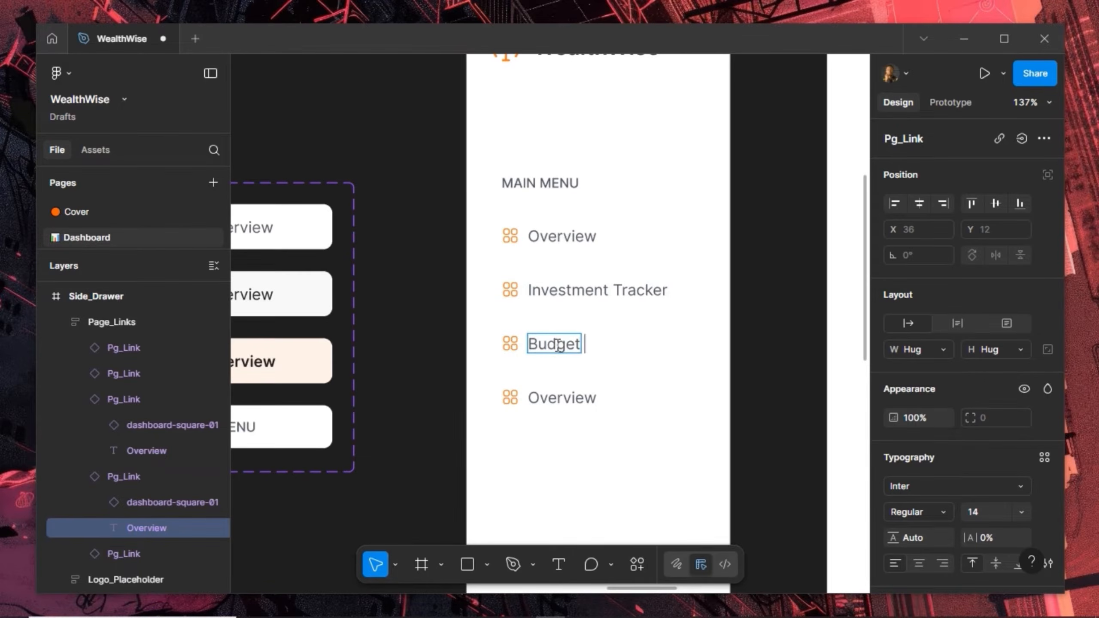
type(" Planner")
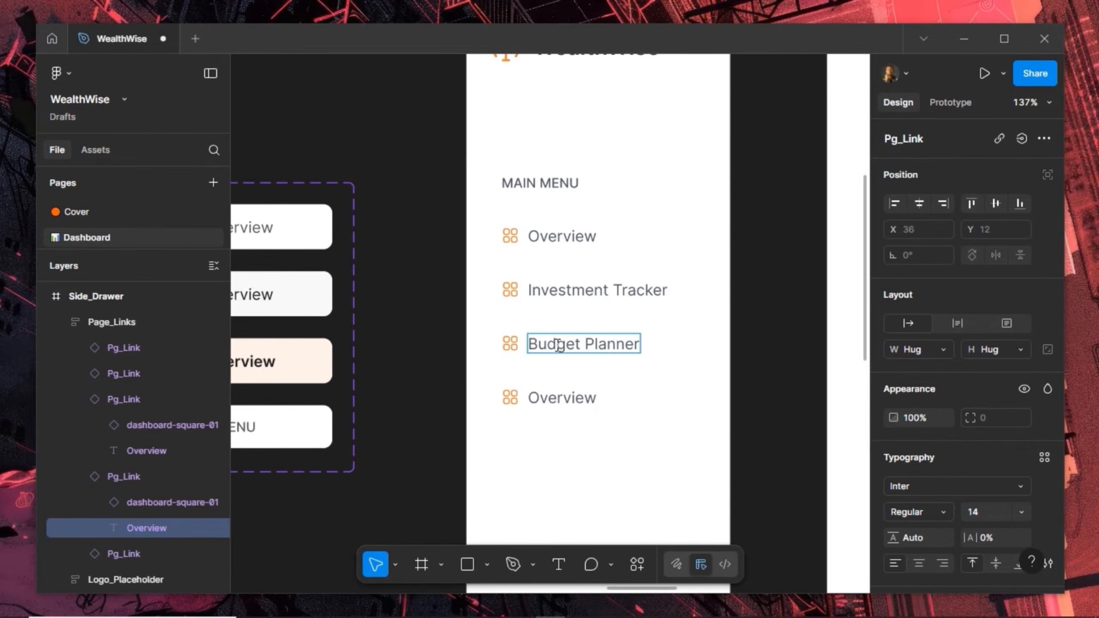
double_click(567, 400)
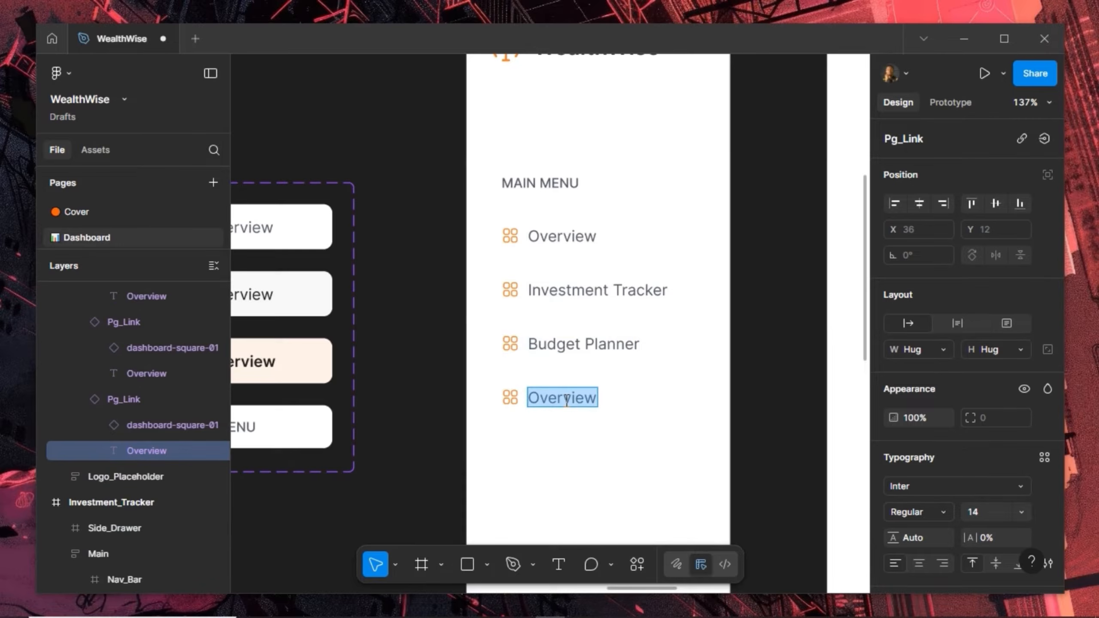
type("Reports")
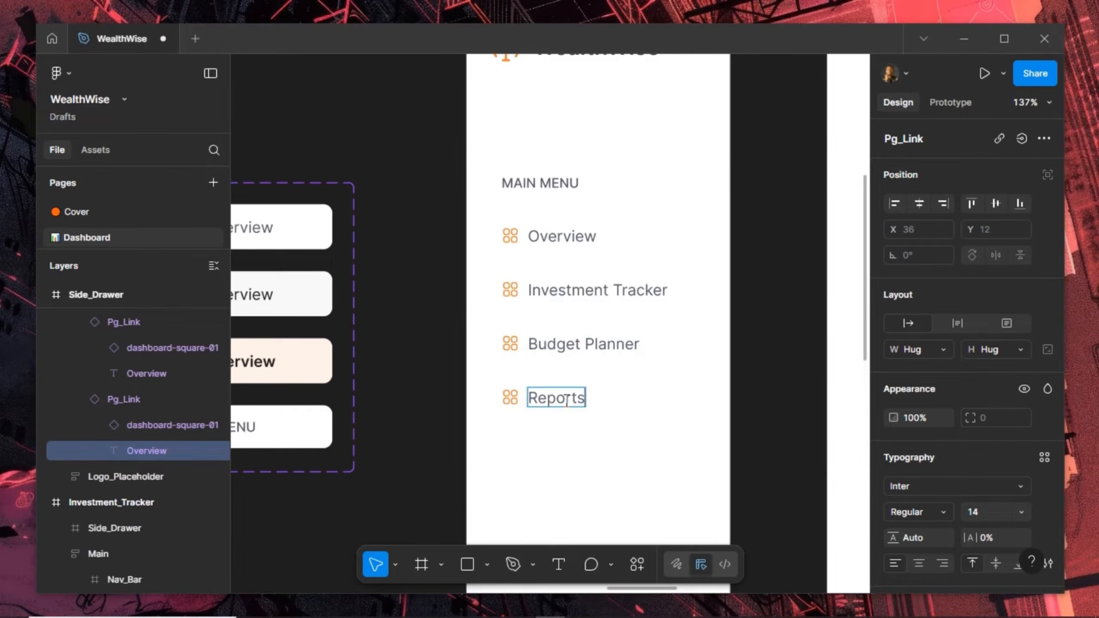
key("Escape")
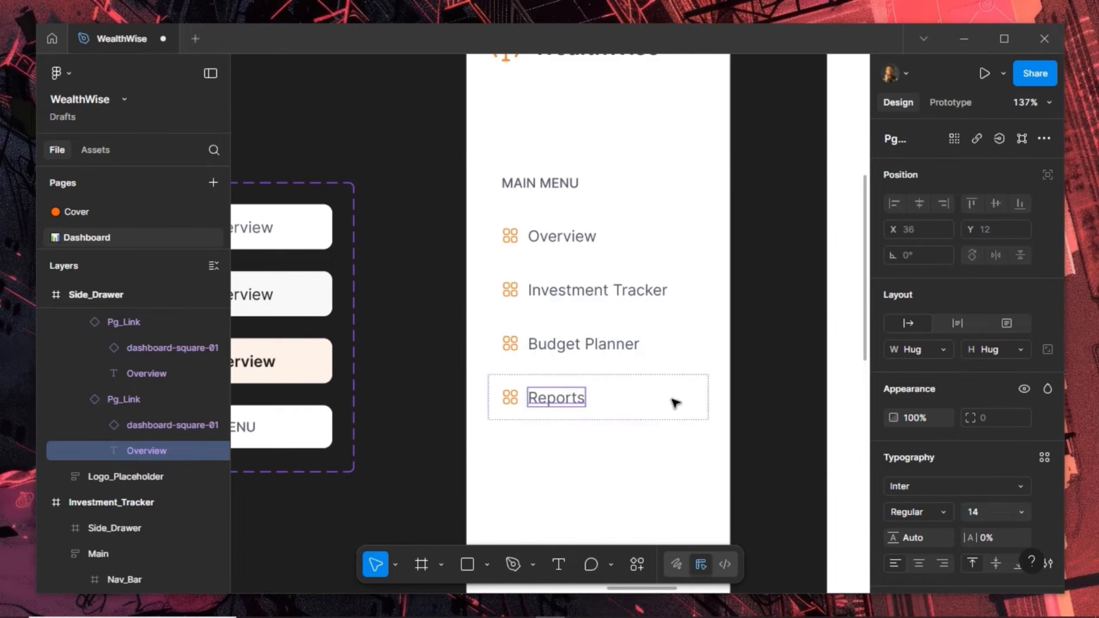
Duplicate the Reports link and label the copy Linked Accounts
left_click(674, 403)
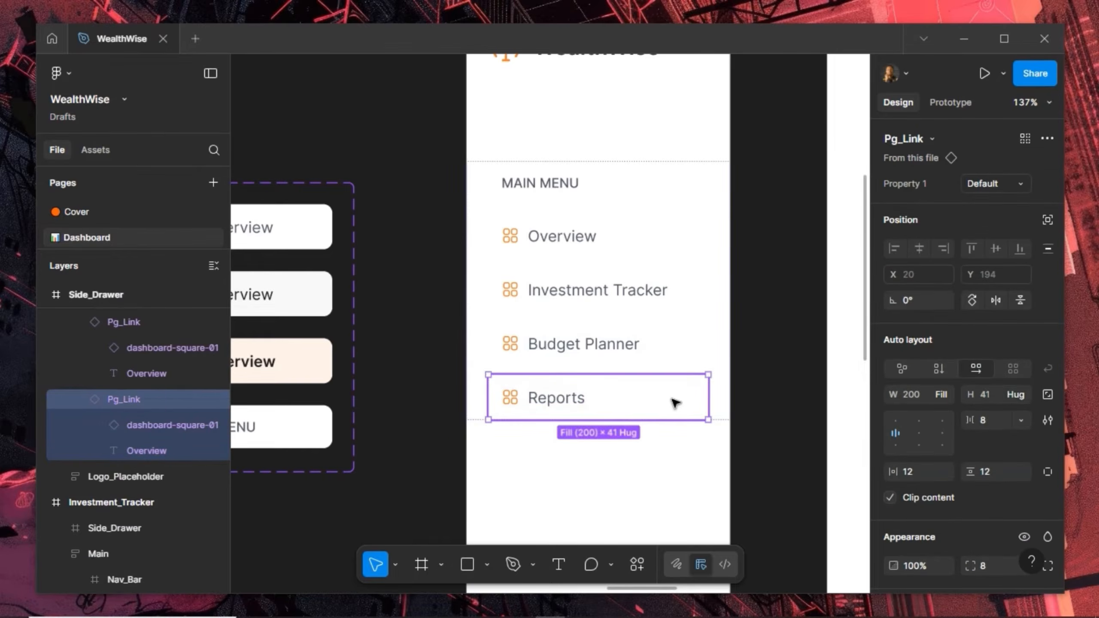
key("ctrl+d")
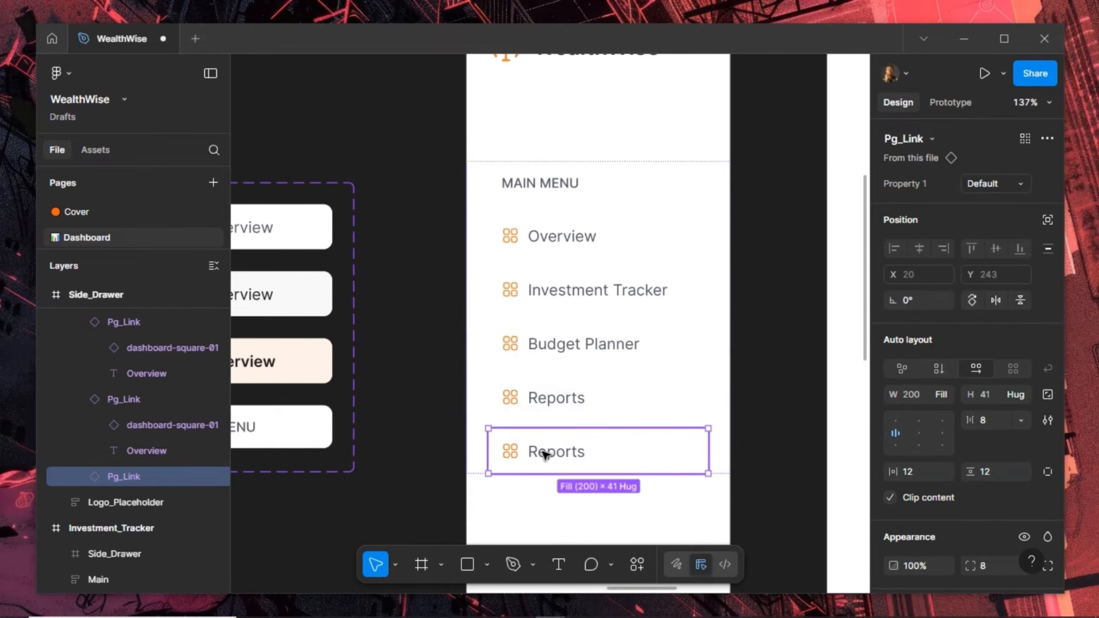
double_click(544, 454)
double_click(544, 452)
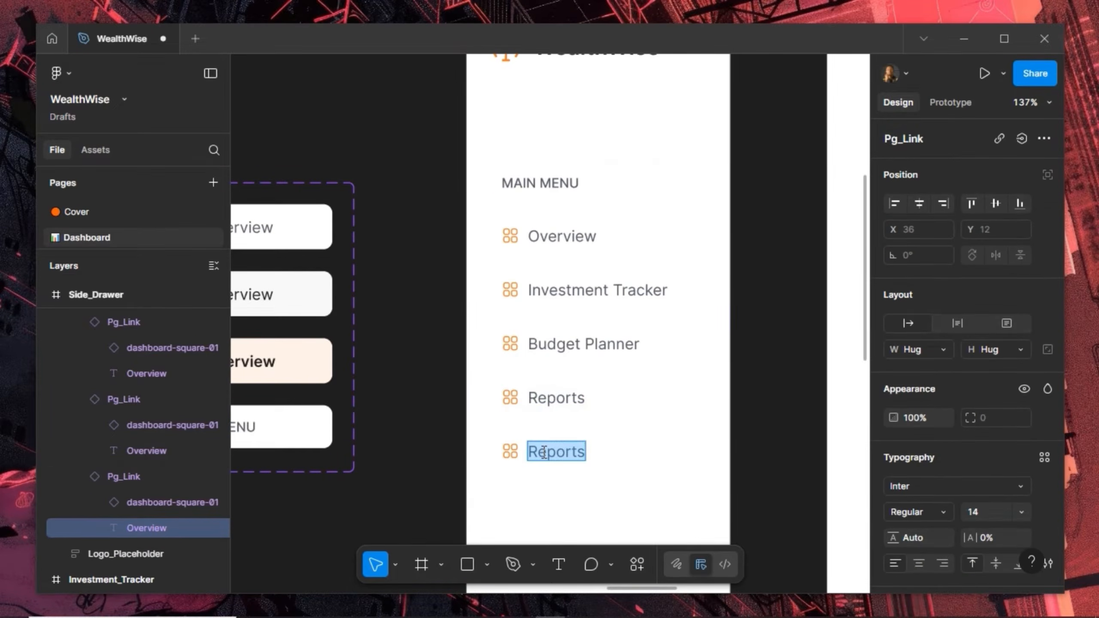
type("Linked A")
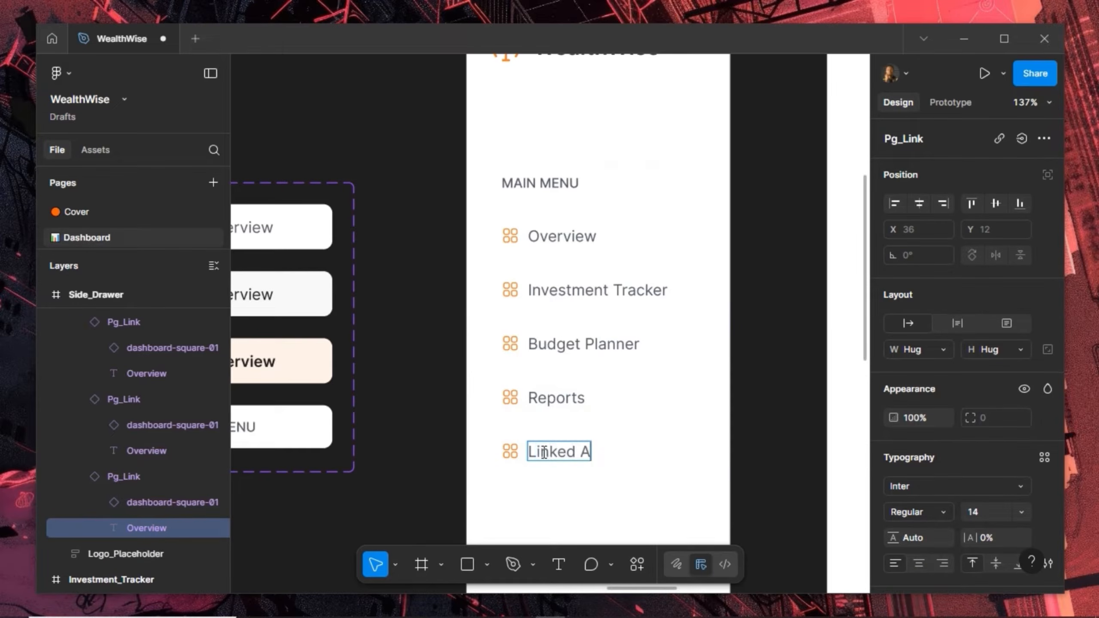
type("ccounts")
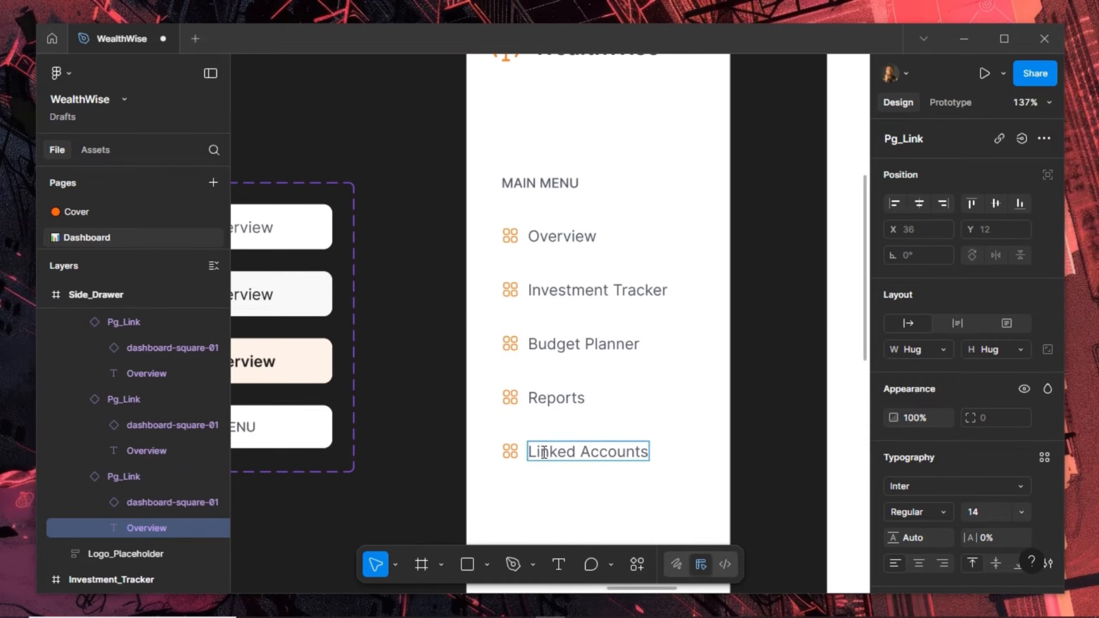
key("Escape")
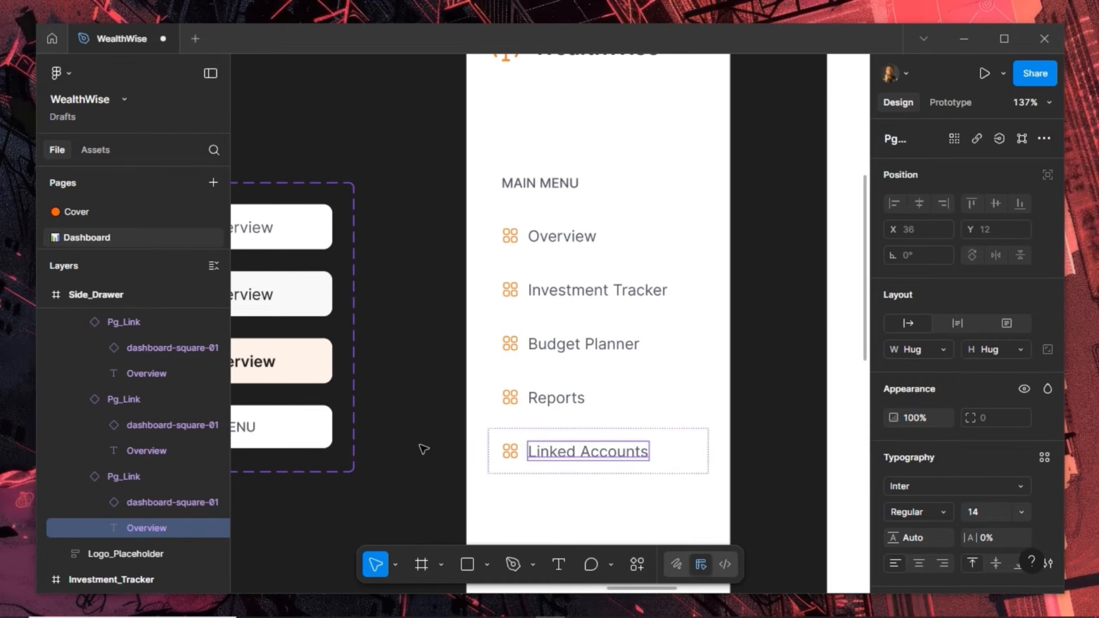
left_click(484, 406)
scroll(735, 355, "down", 3)
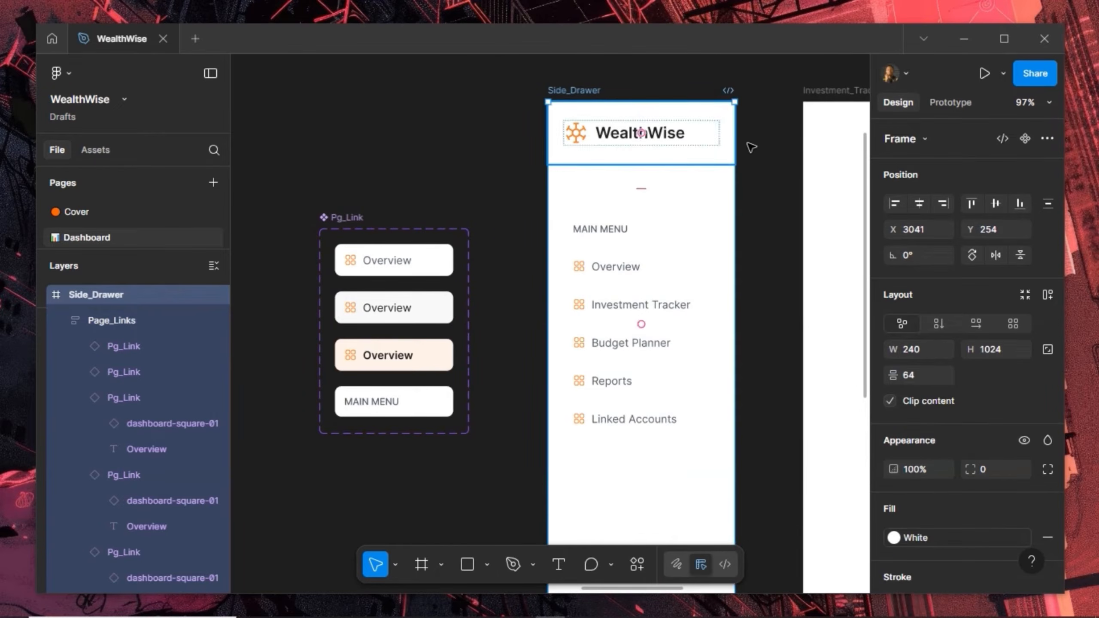
Give Side_Drawer vertical auto layout with 20 spacing
left_click(605, 160)
scroll(766, 160, "down", 4)
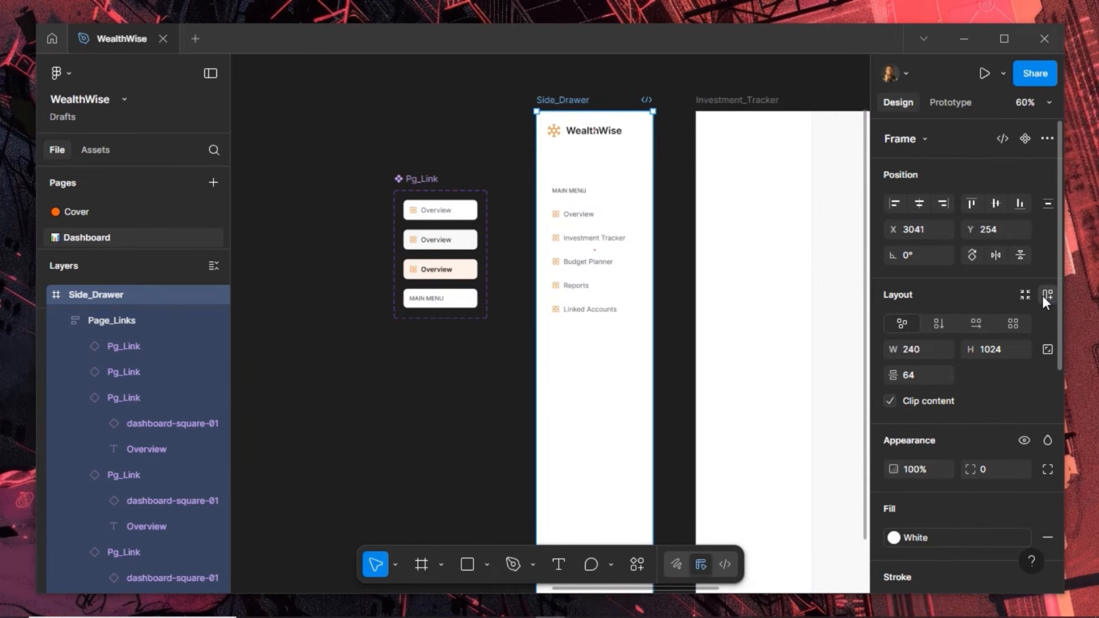
left_click(1043, 297)
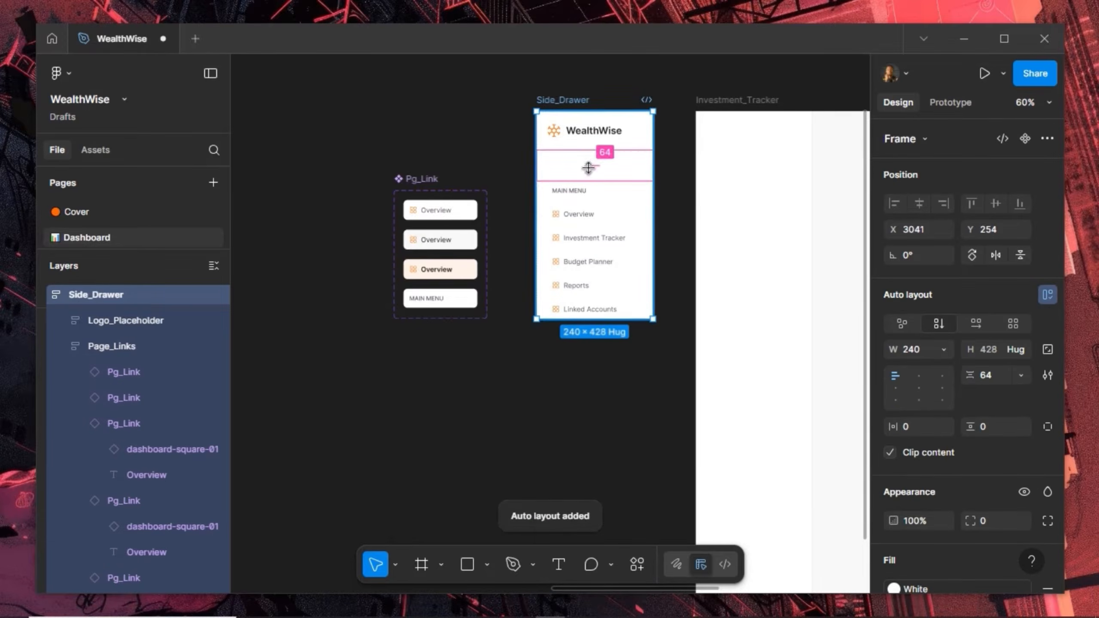
type("20")
key("Return")
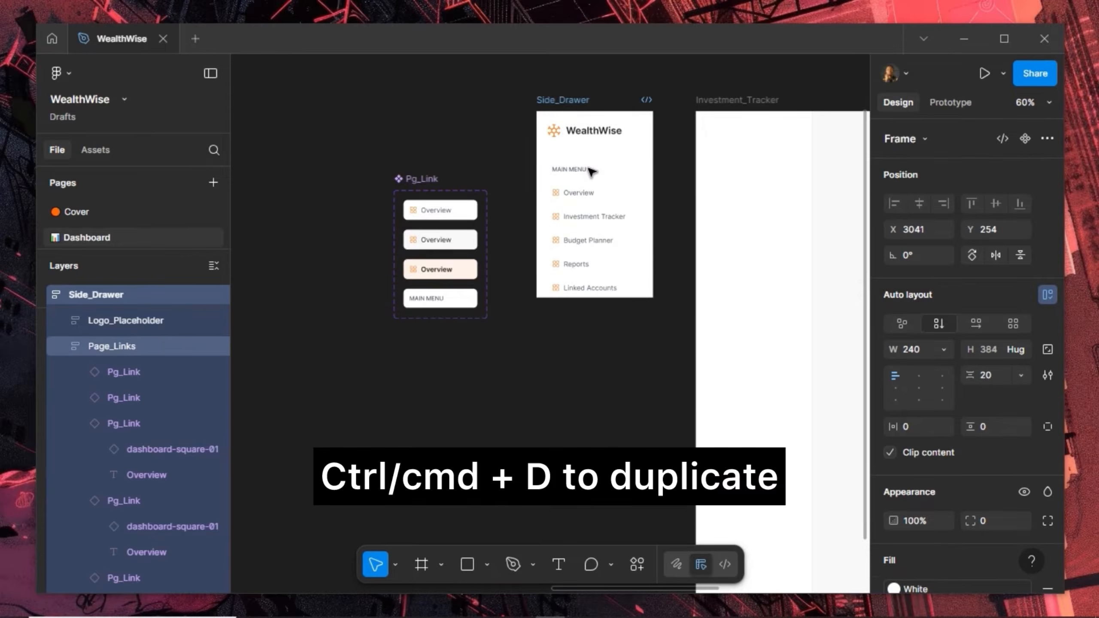
Duplicate the Page_Links menu section below the original
left_click(591, 172)
key("ctrl+d")
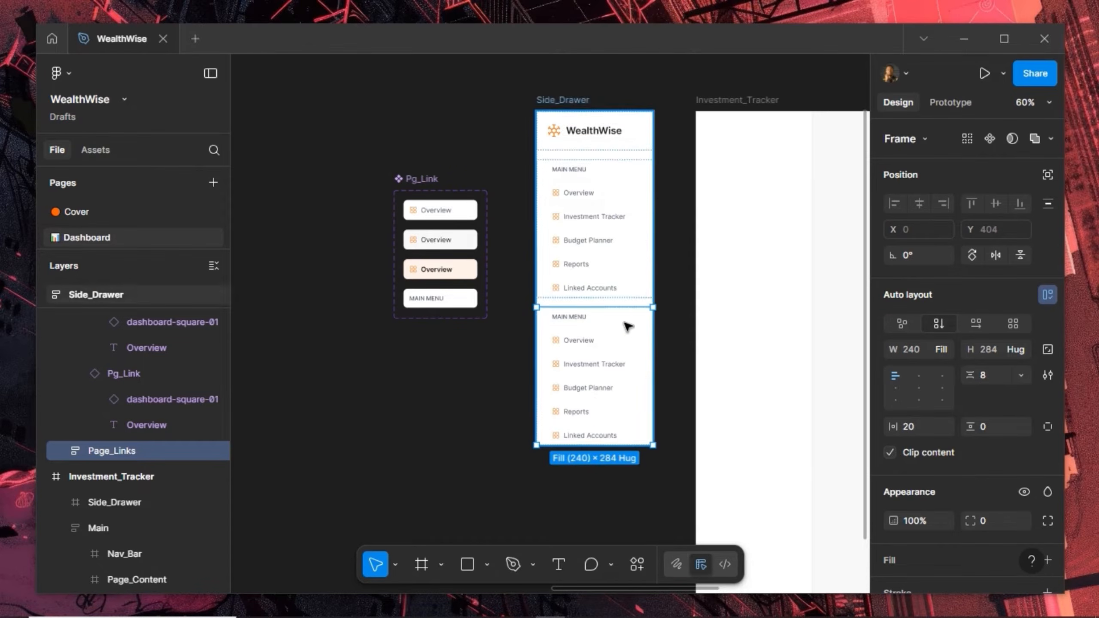
scroll(615, 322, "up", 5)
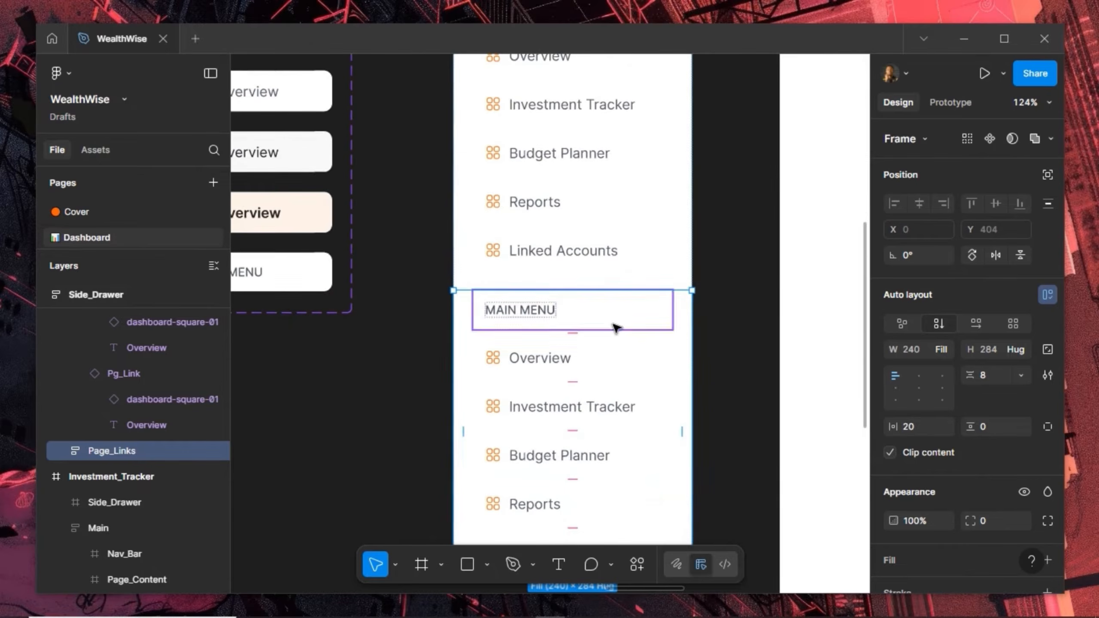
Rename the copied section's heading to SETTINGS and its first two links to Help/Support and Settings
left_click(523, 313)
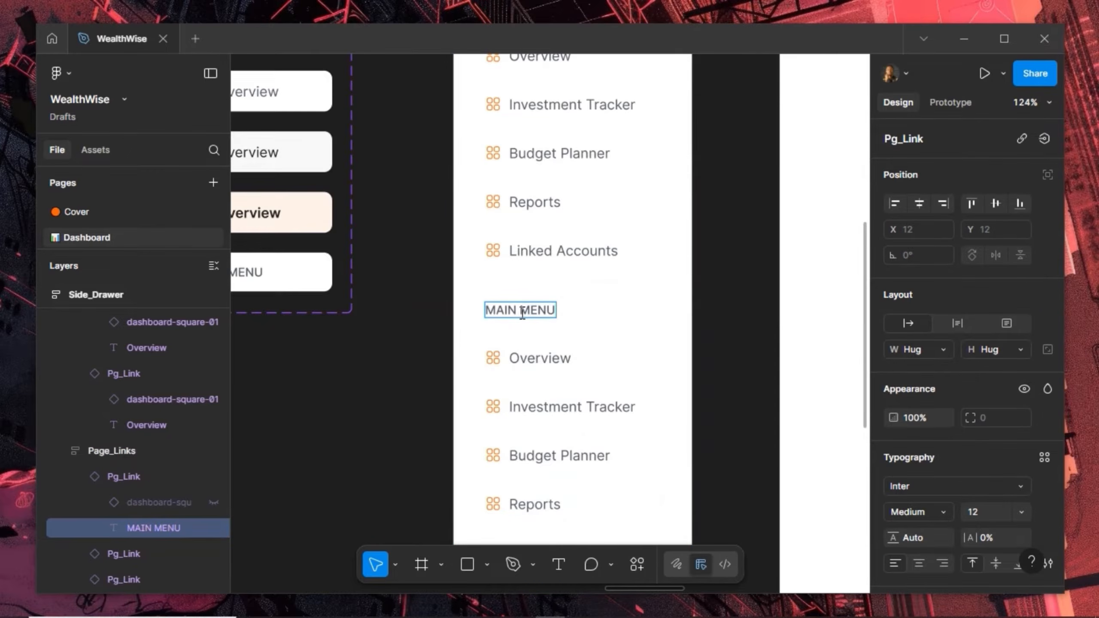
double_click(523, 314)
type("SETTINGS")
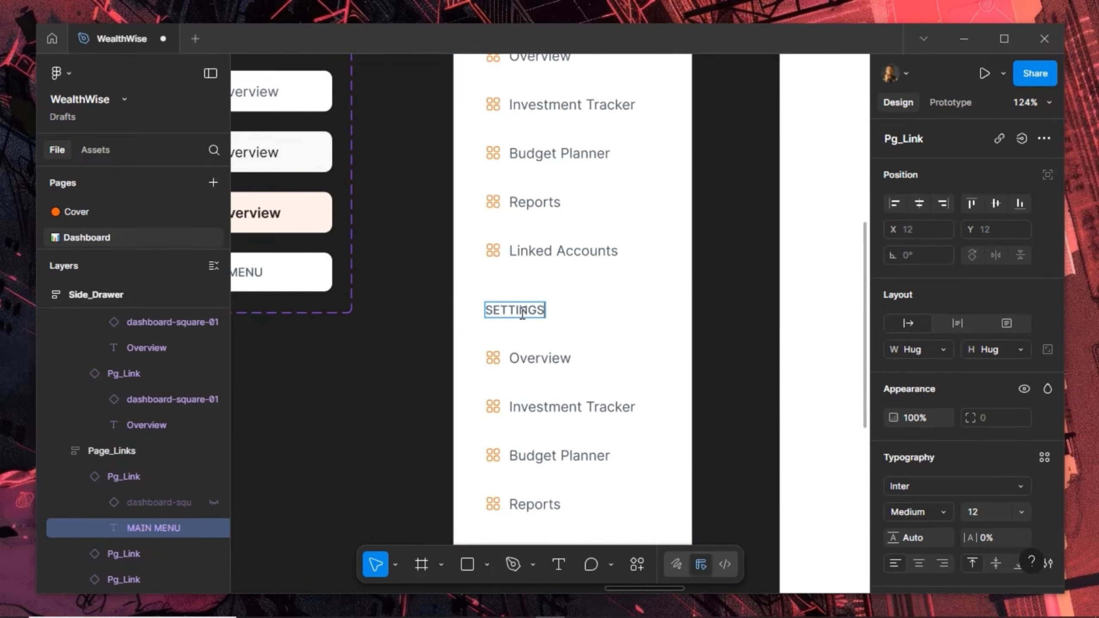
double_click(543, 357)
type("Hel")
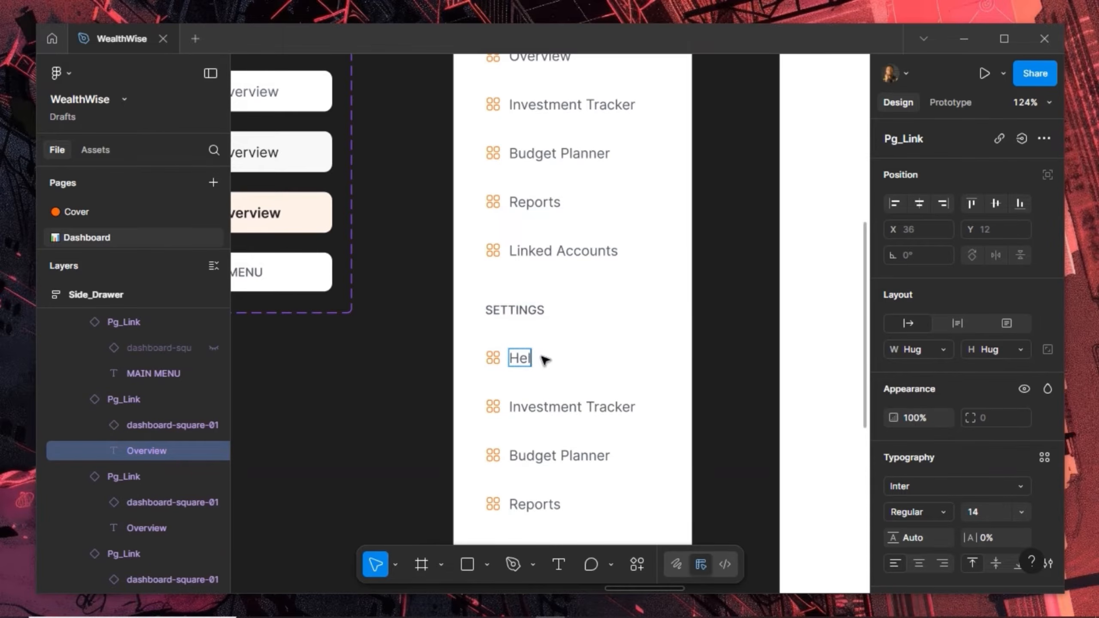
type("p/Support")
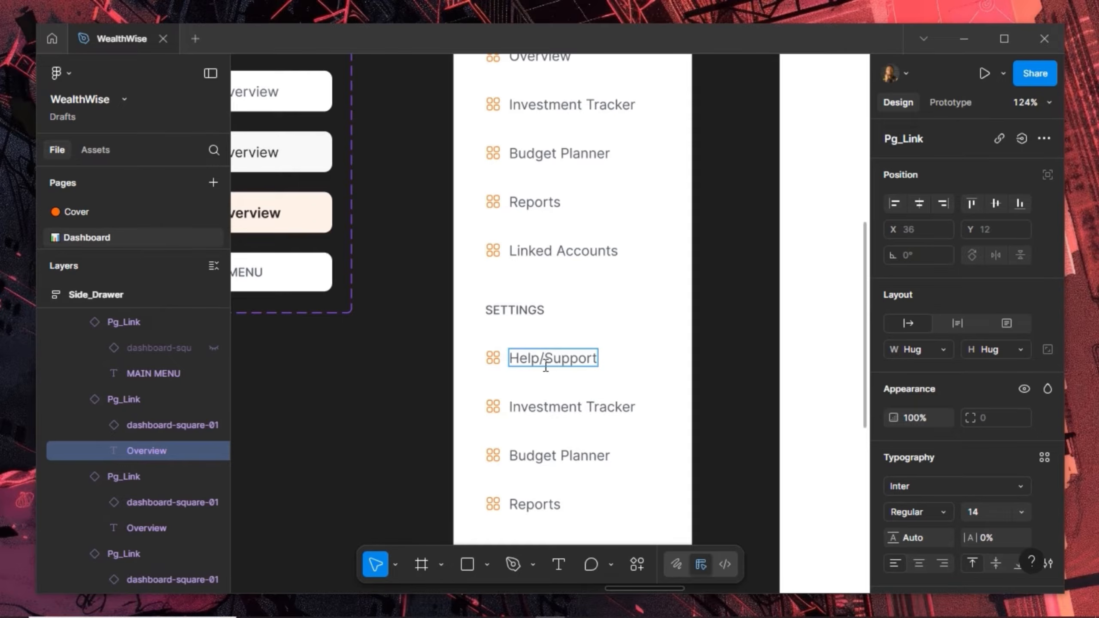
double_click(552, 406)
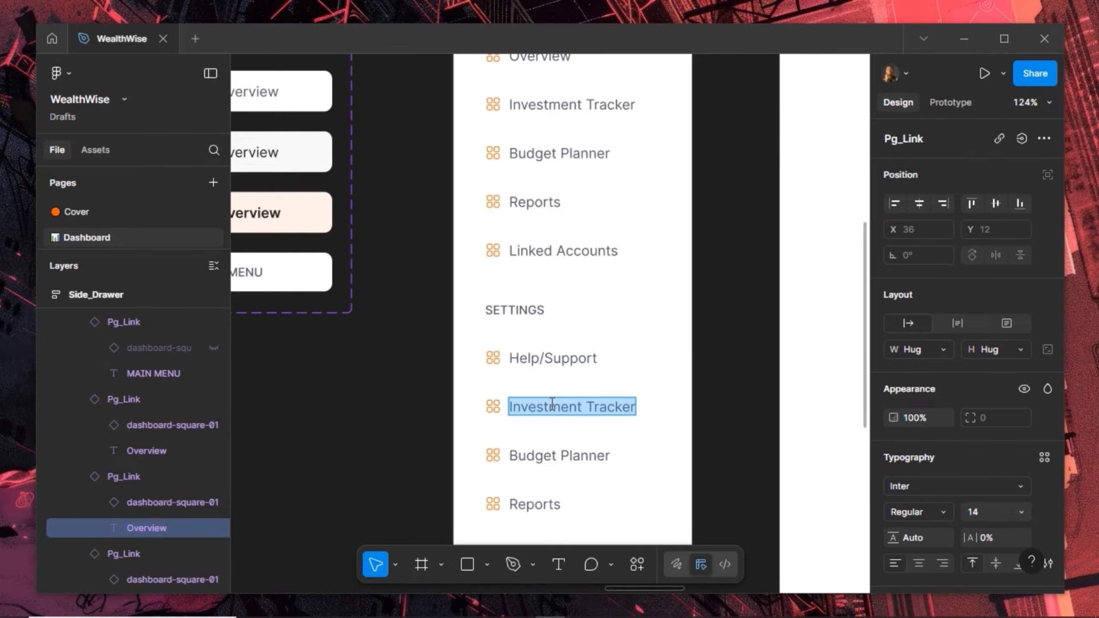
type("Settings")
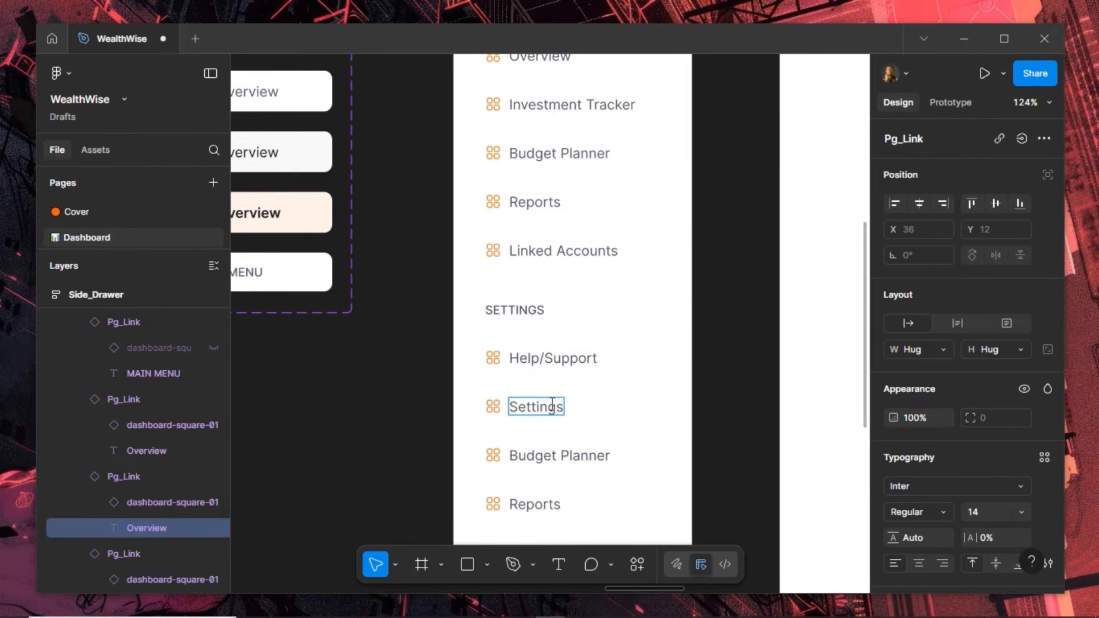
key("Escape")
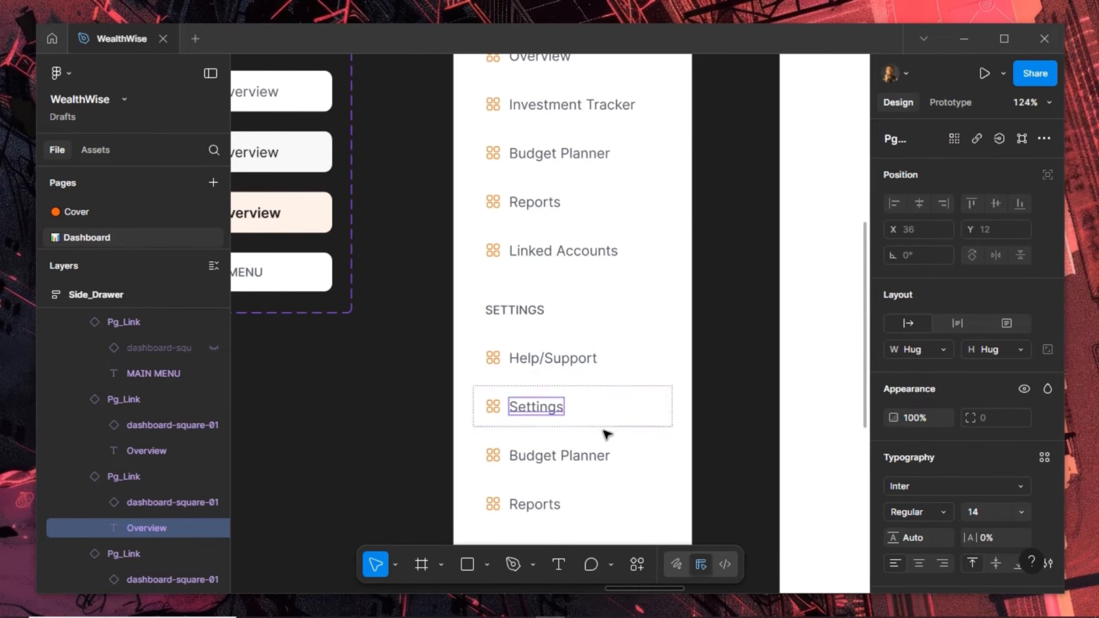
Delete the leftover Budget Planner and Reports rows from the SETTINGS section
left_click(571, 506, "shift")
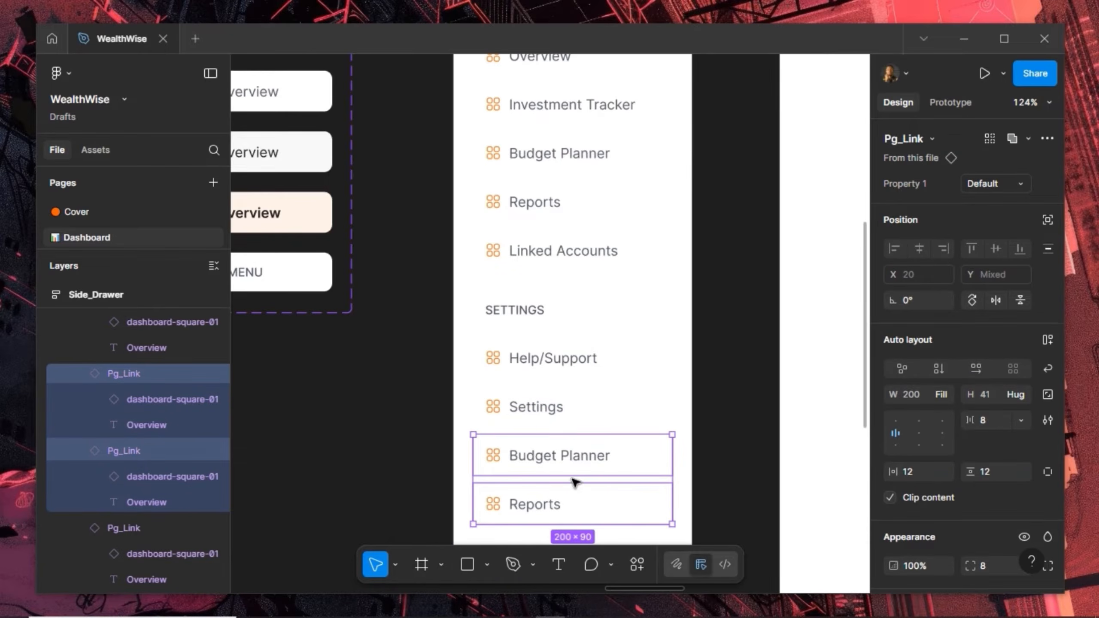
key("Delete")
scroll(557, 319, "down", 2)
scroll(558, 319, "down", 5)
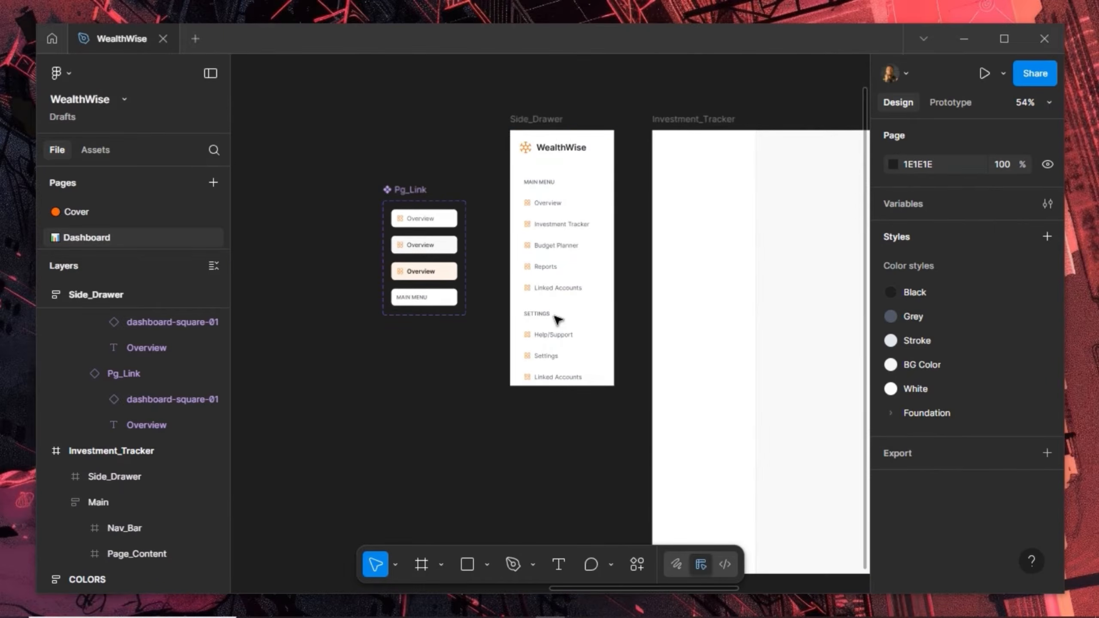
Stretch Side_Drawer to a height of 1024 and shift it left to X 2976
left_click(546, 123)
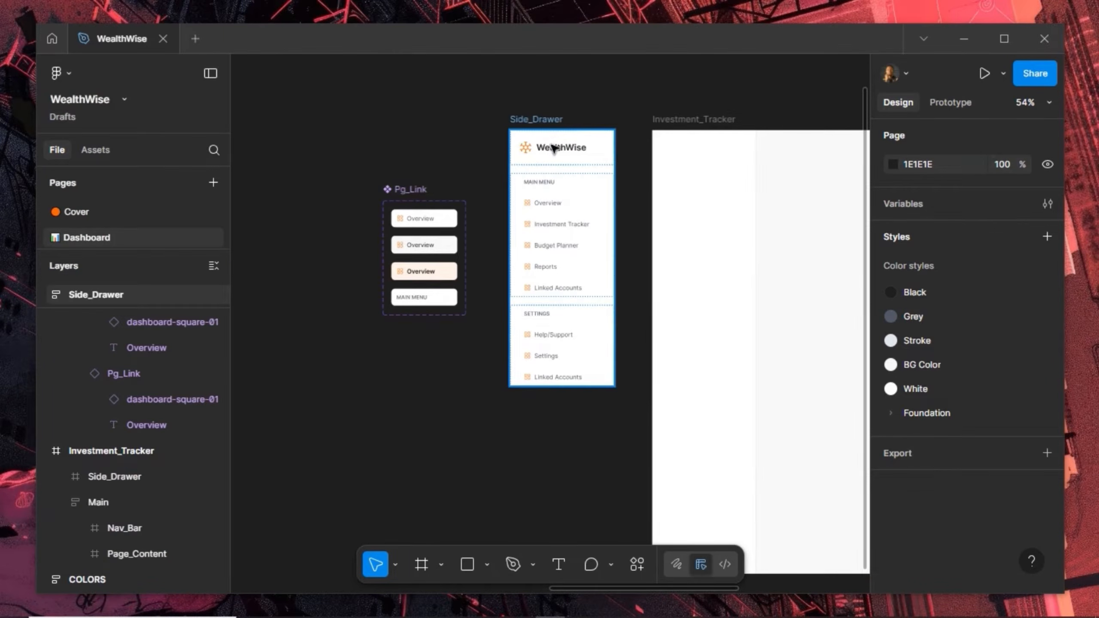
left_click(574, 389)
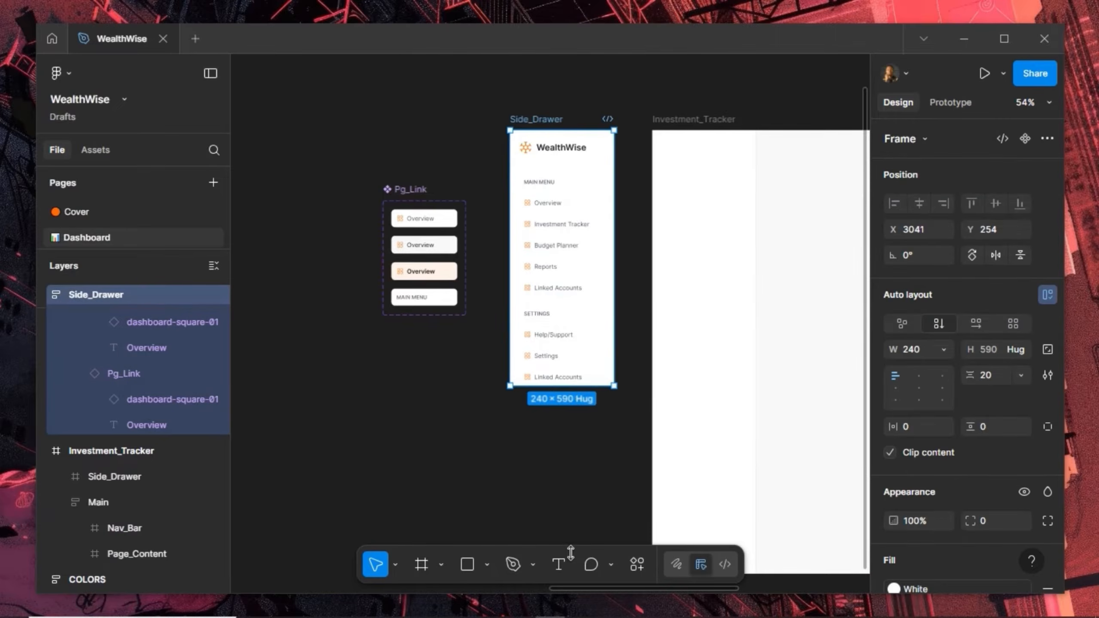
left_click_drag(571, 590, 581, 367)
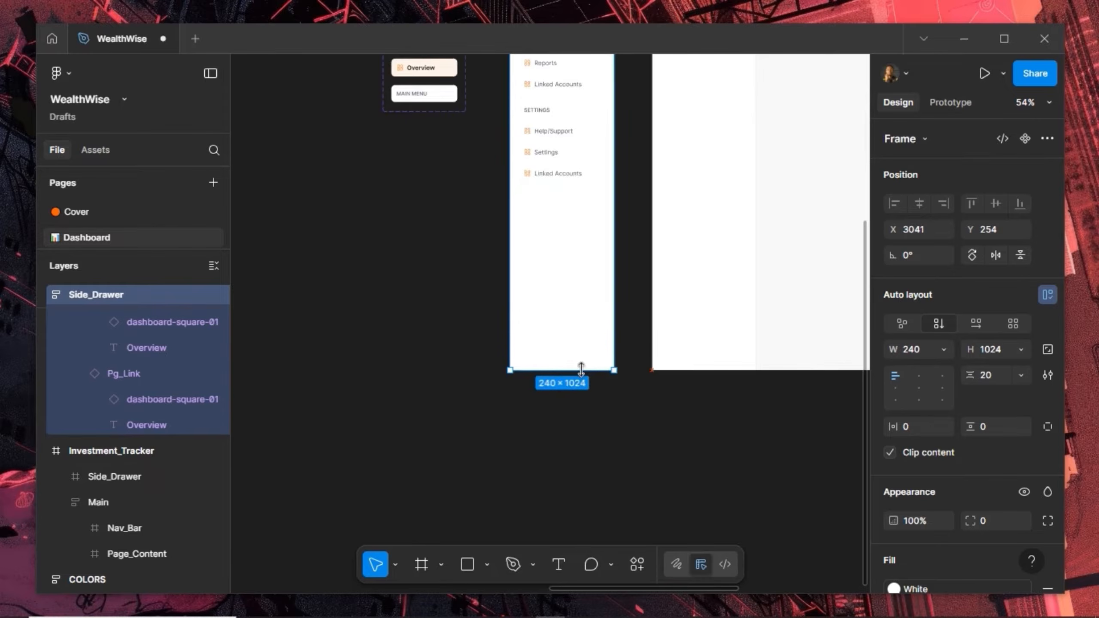
scroll(631, 320, "up", 5)
scroll(628, 381, "up", 3)
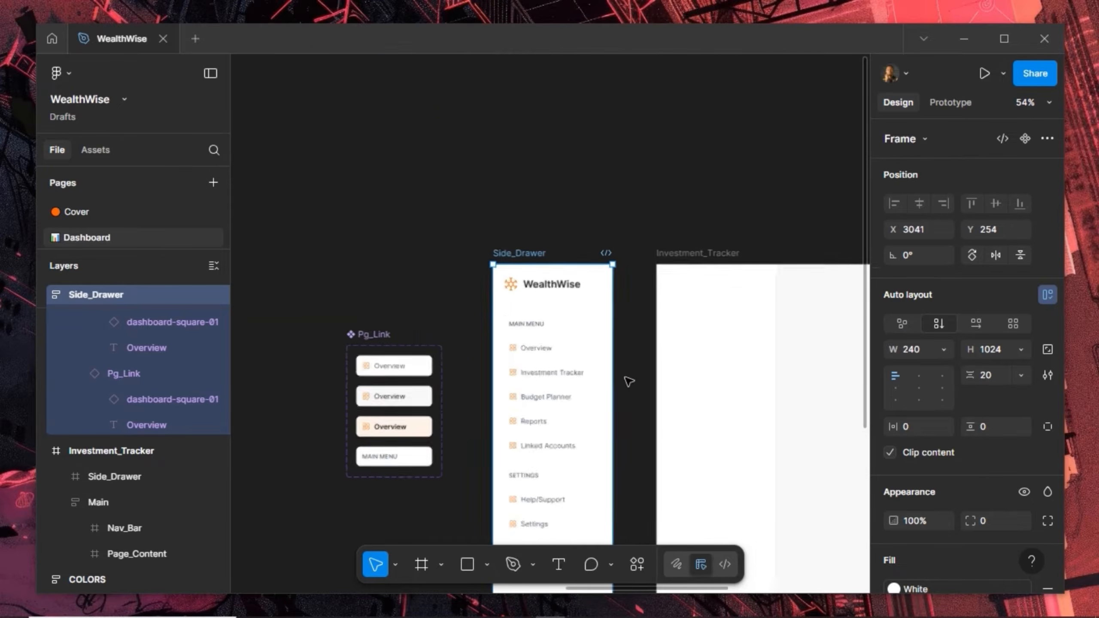
scroll(629, 380, "down", 5)
scroll(629, 381, "down", 1)
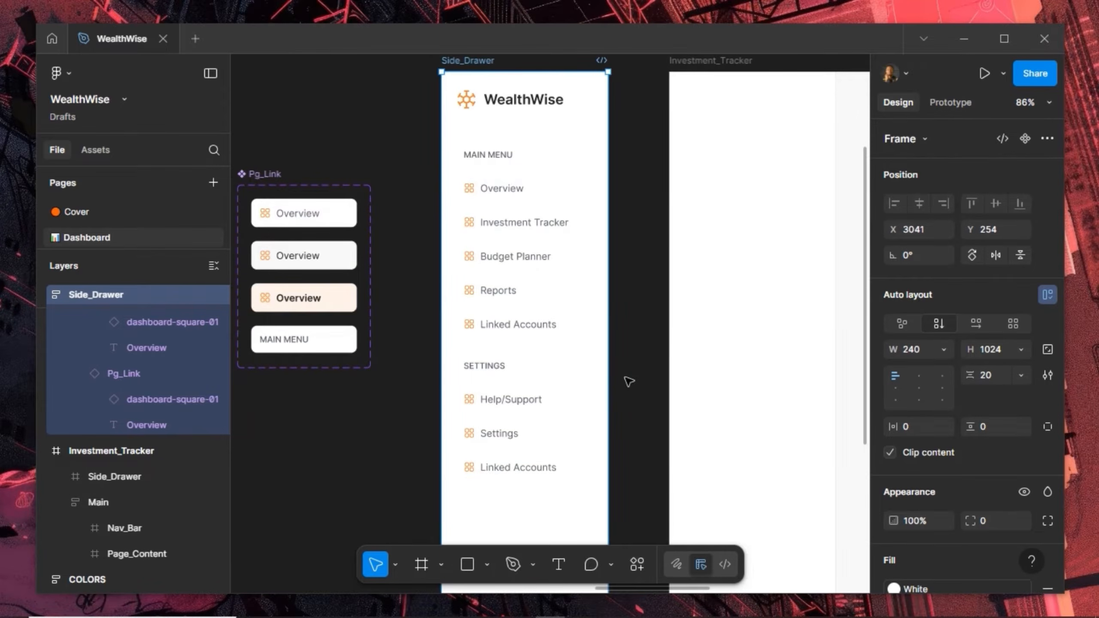
scroll(629, 381, "down", 2)
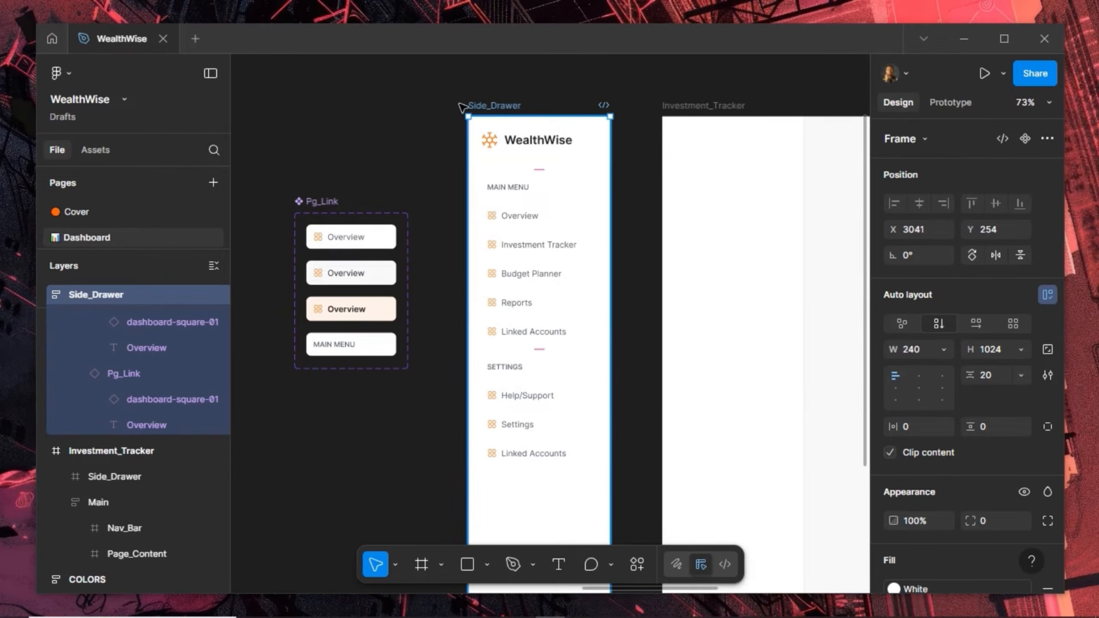
left_click_drag(460, 106, 422, 107)
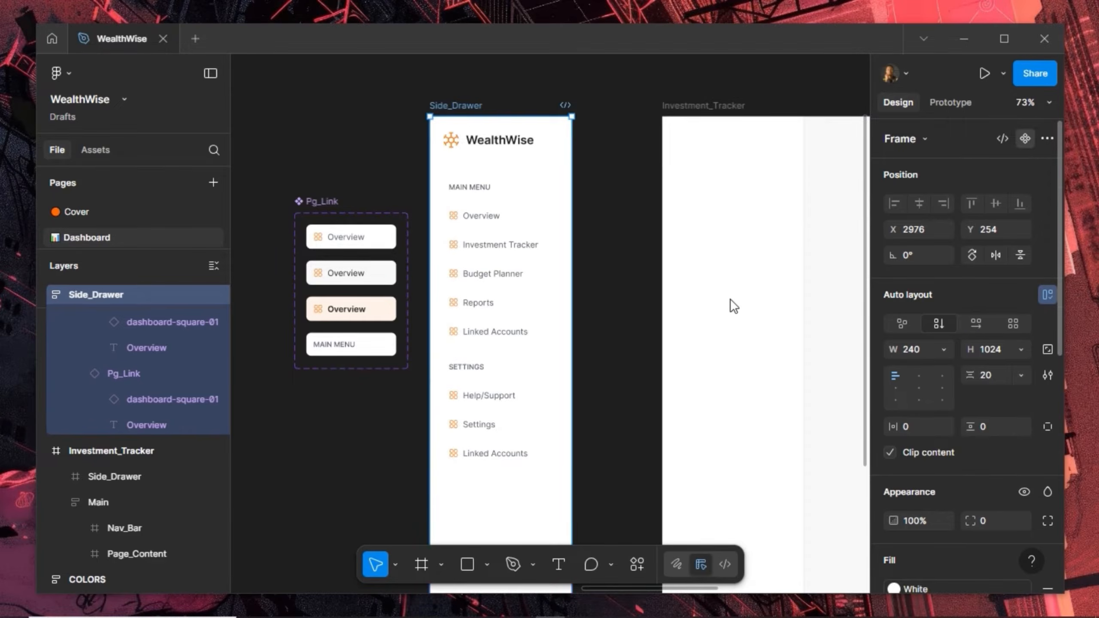
Make Side_Drawer a component with Ctrl+Alt+K and copy it
key("ctrl+alt+k")
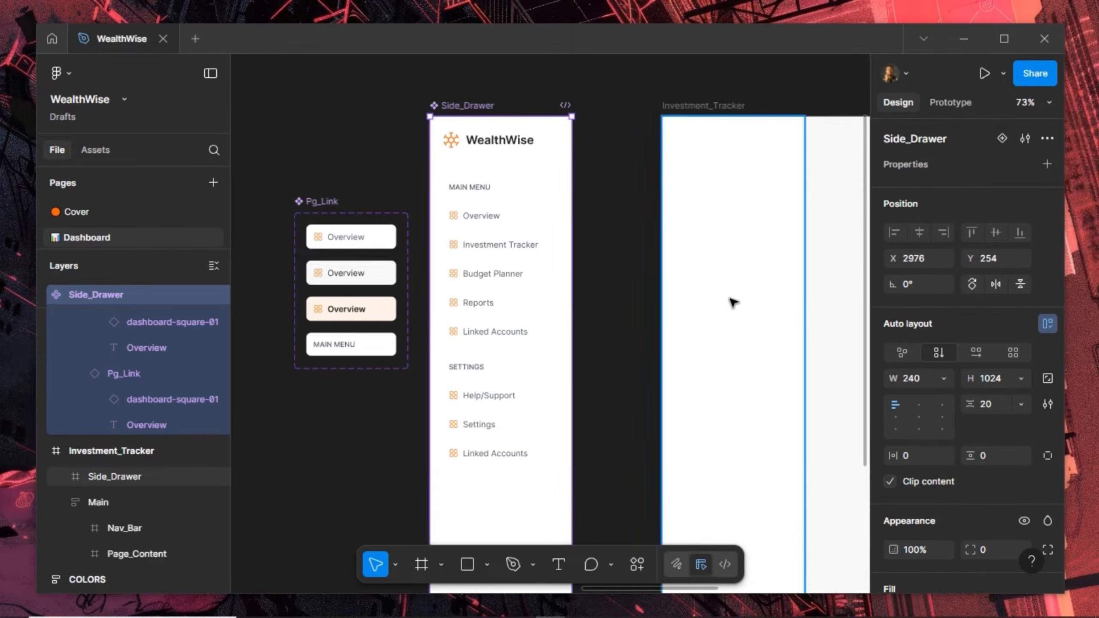
right_click(530, 288)
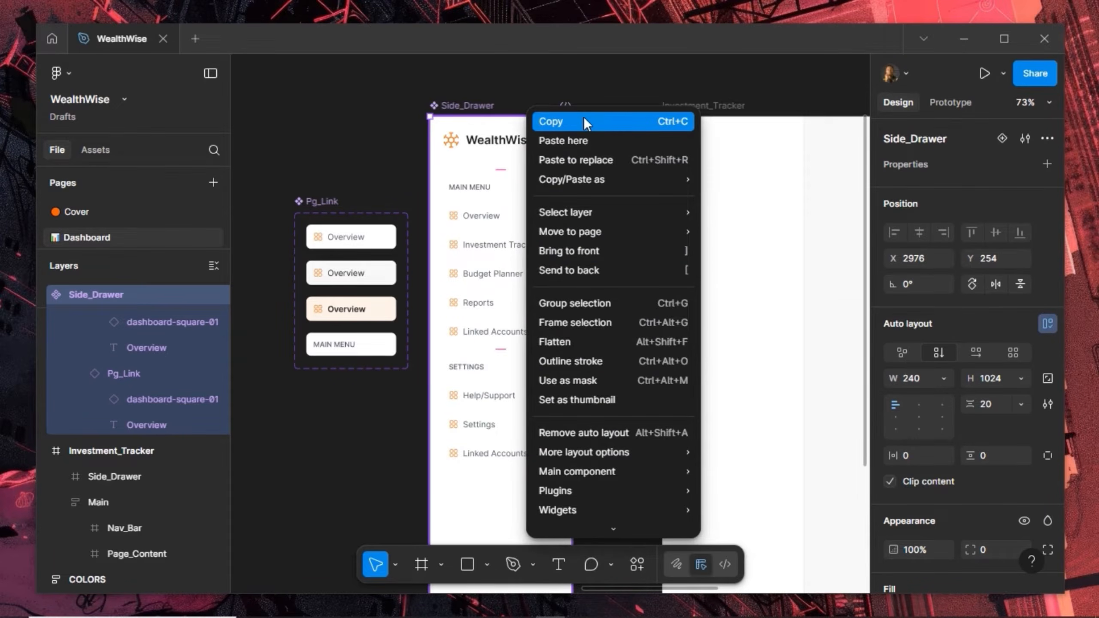
left_click(736, 215)
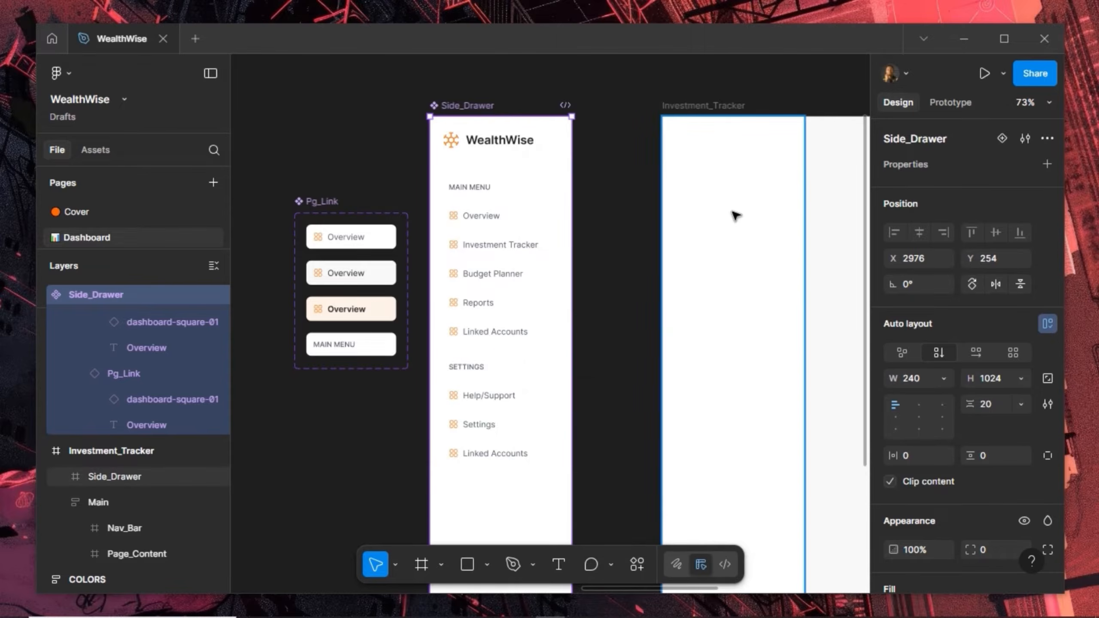
Replace the placeholder drawer inside Investment_Tracker with the copied Side_Drawer component
left_click(736, 215)
right_click(733, 213)
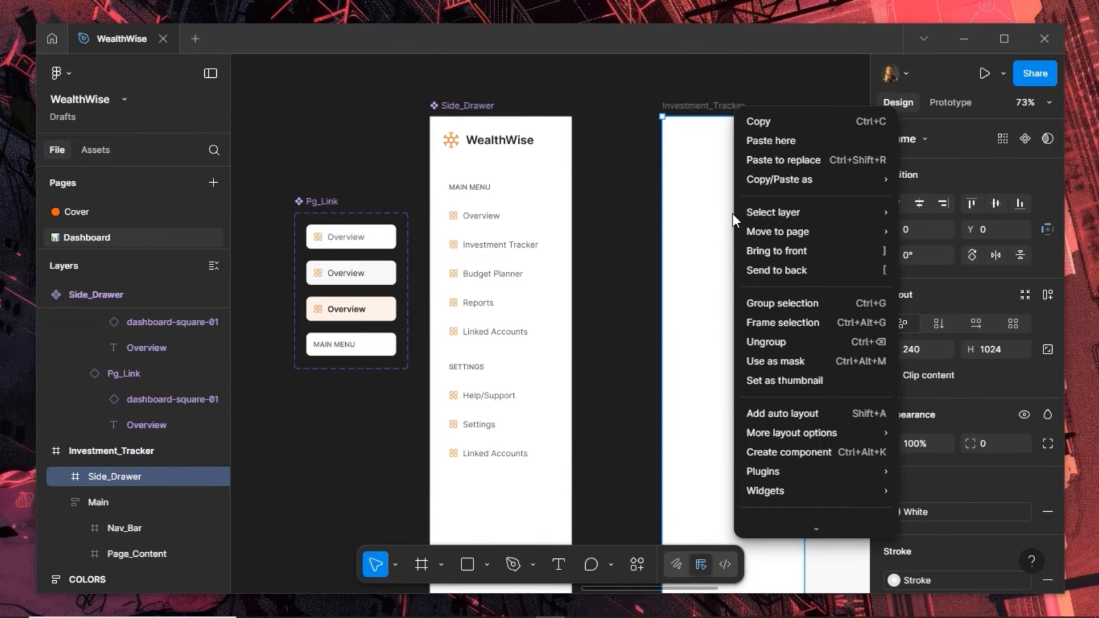
left_click(762, 163)
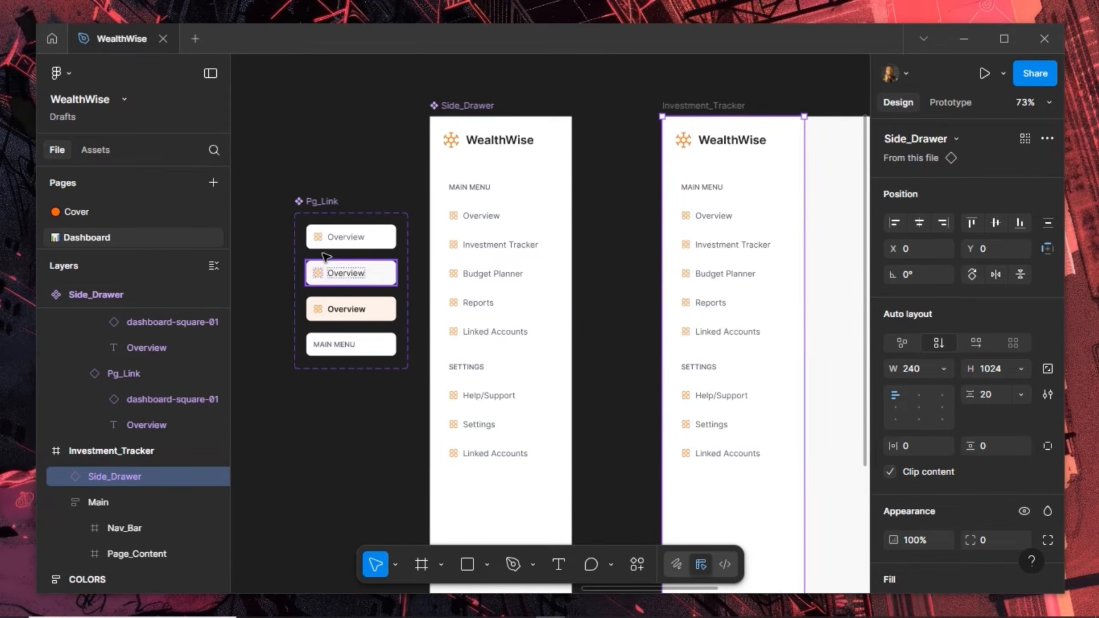
scroll(319, 238, "up", 3)
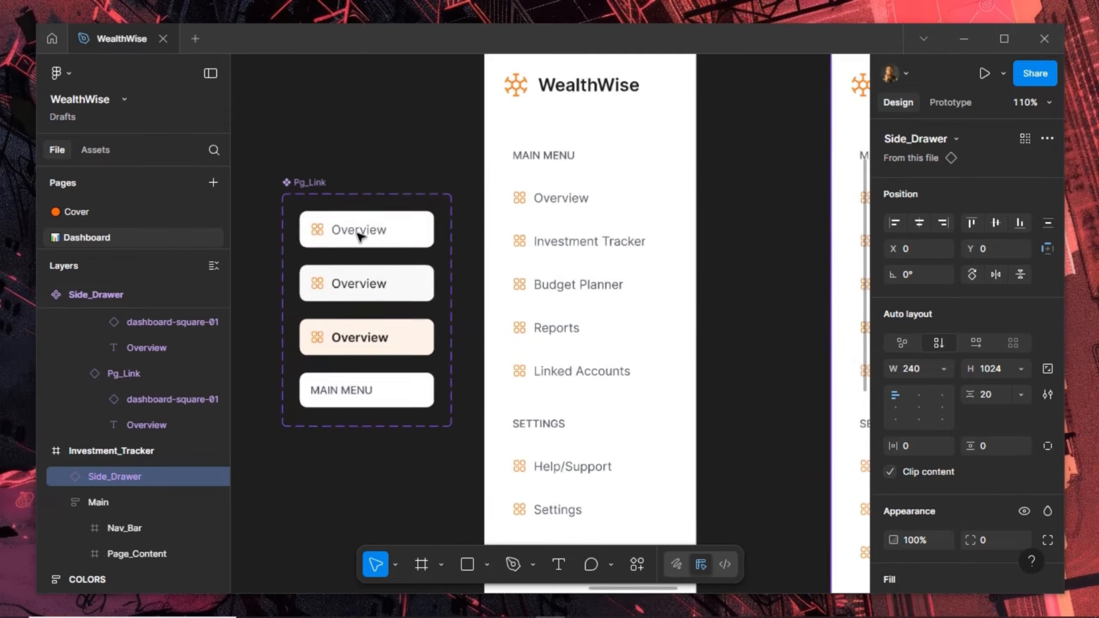
Link the default Overview Pg_Link variant to Hover_State with a While hovering trigger
left_click(398, 233)
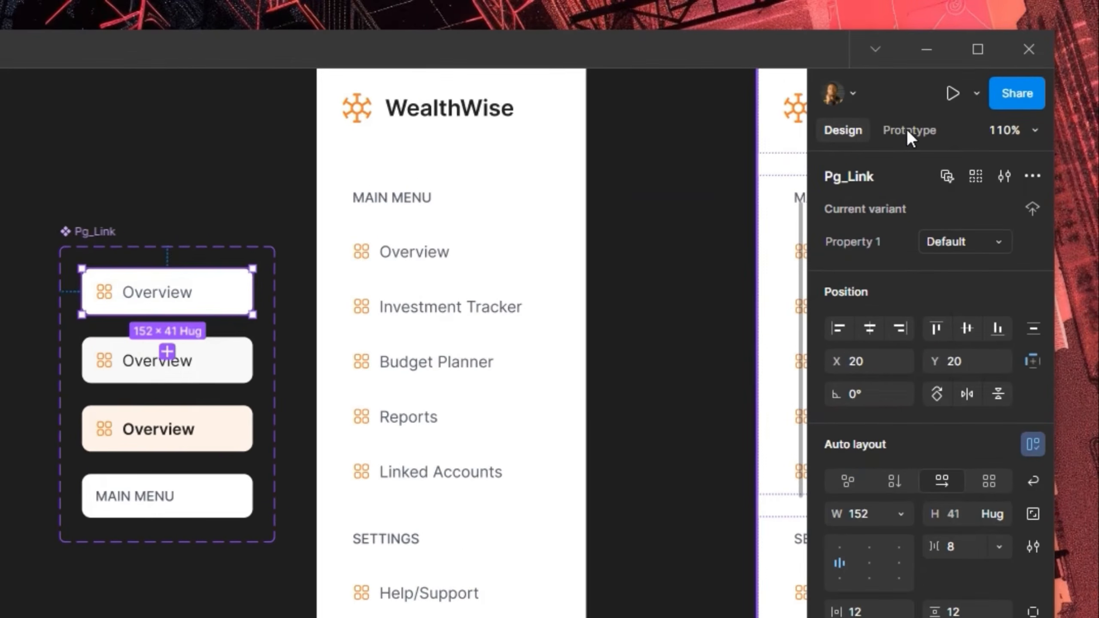
left_click(907, 129)
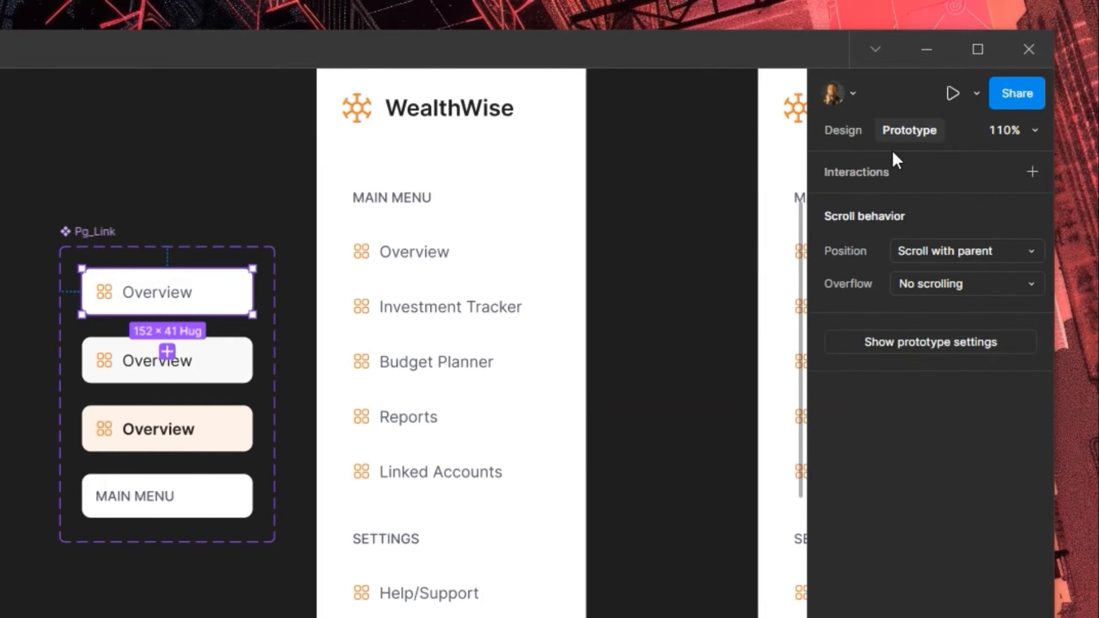
left_click_drag(167, 314, 399, 230)
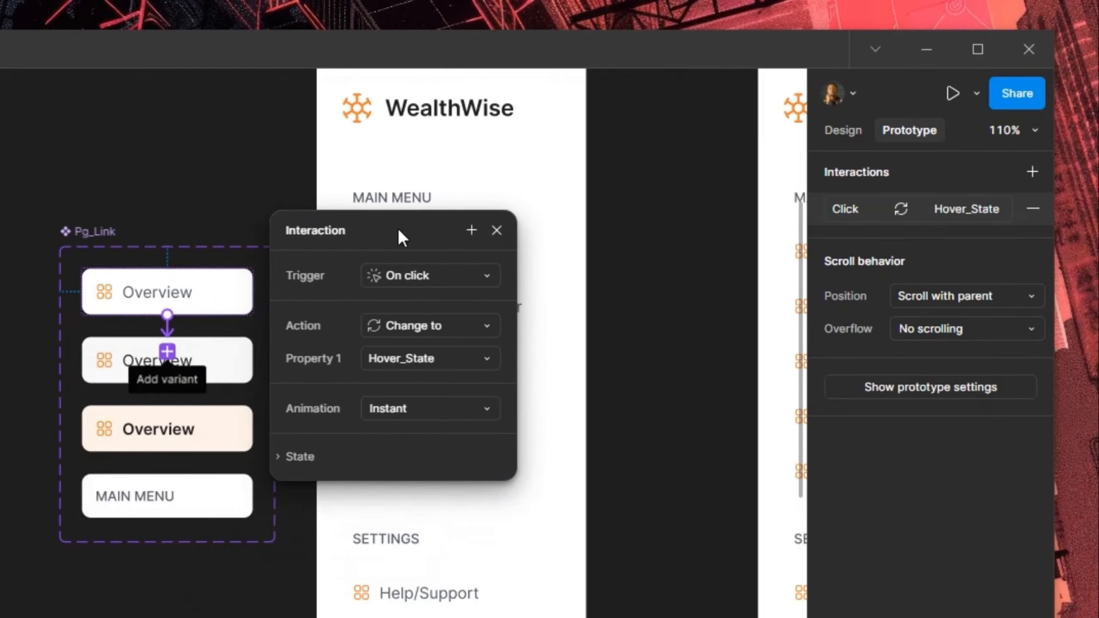
left_click(401, 279)
left_click(405, 325)
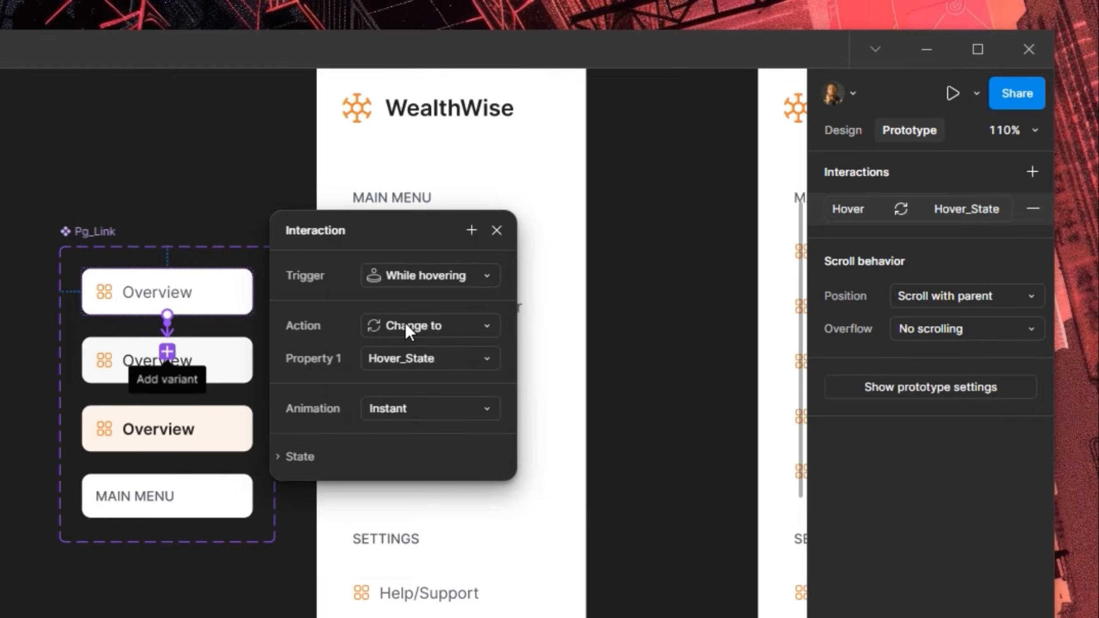
left_click(497, 230)
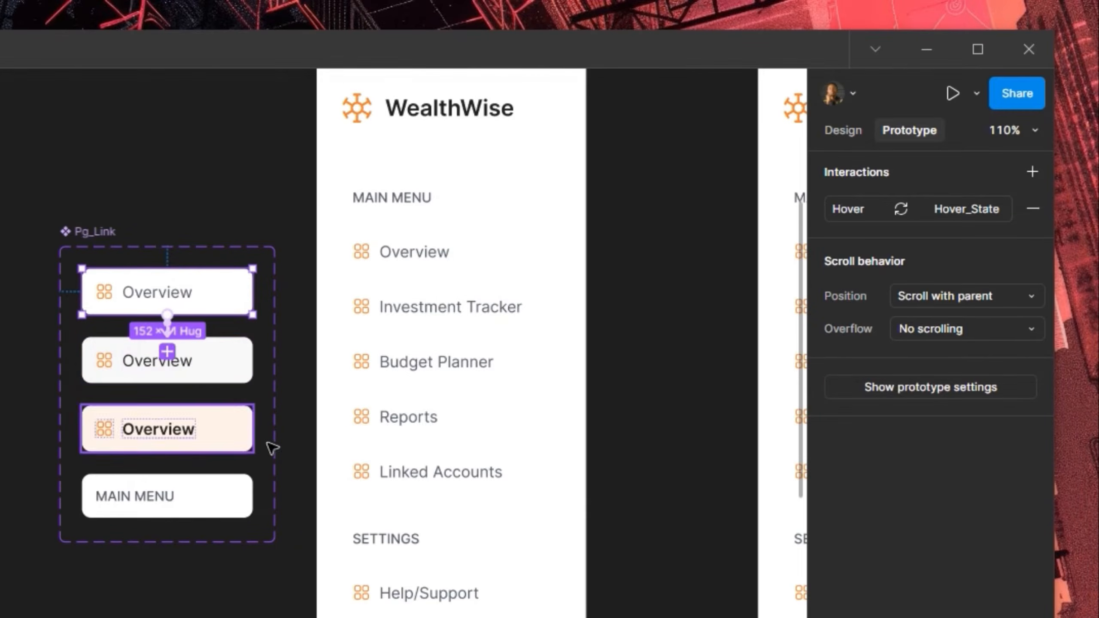
Select the Investment_Tracker frame for previewing
scroll(348, 383, "down", 1)
scroll(350, 384, "down", 3)
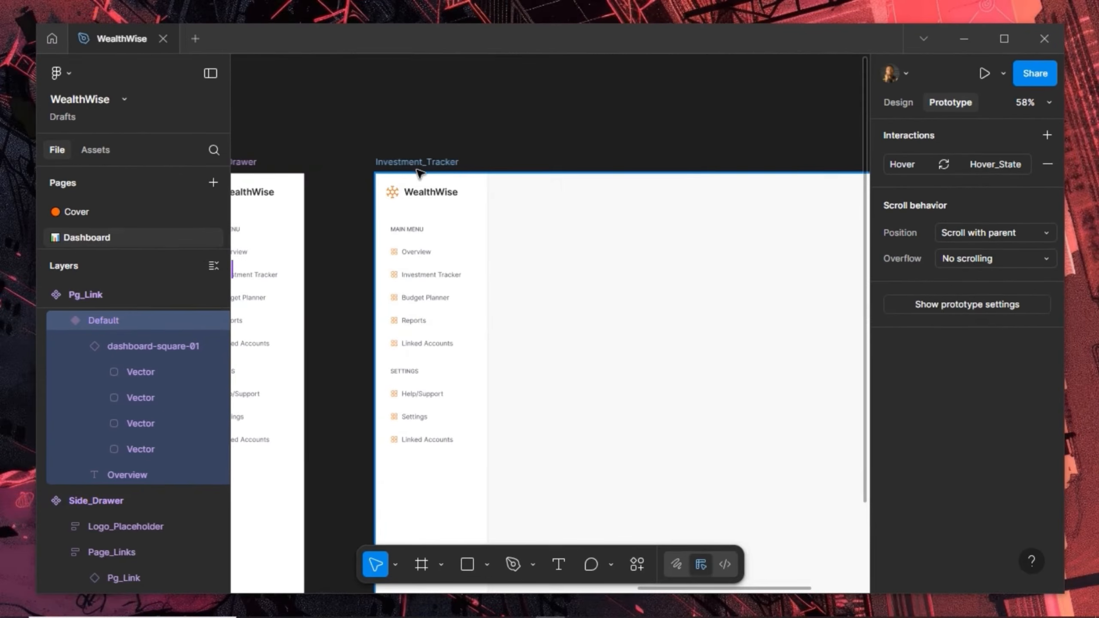
left_click(417, 171)
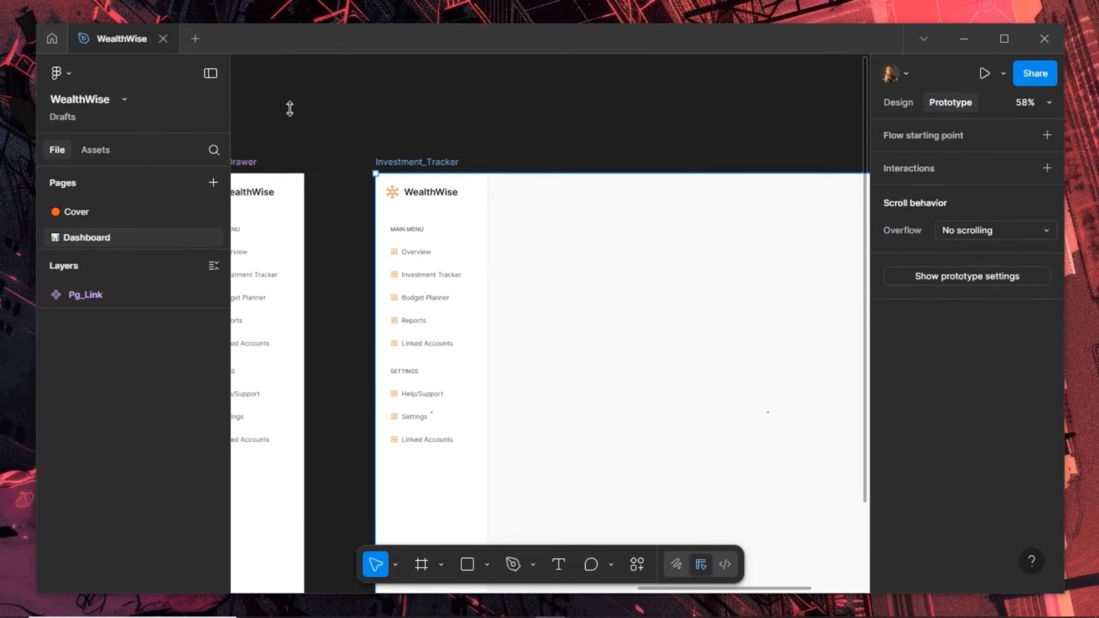
Play the Investment_Tracker prototype and scale the preview to Fit width
left_click(983, 73)
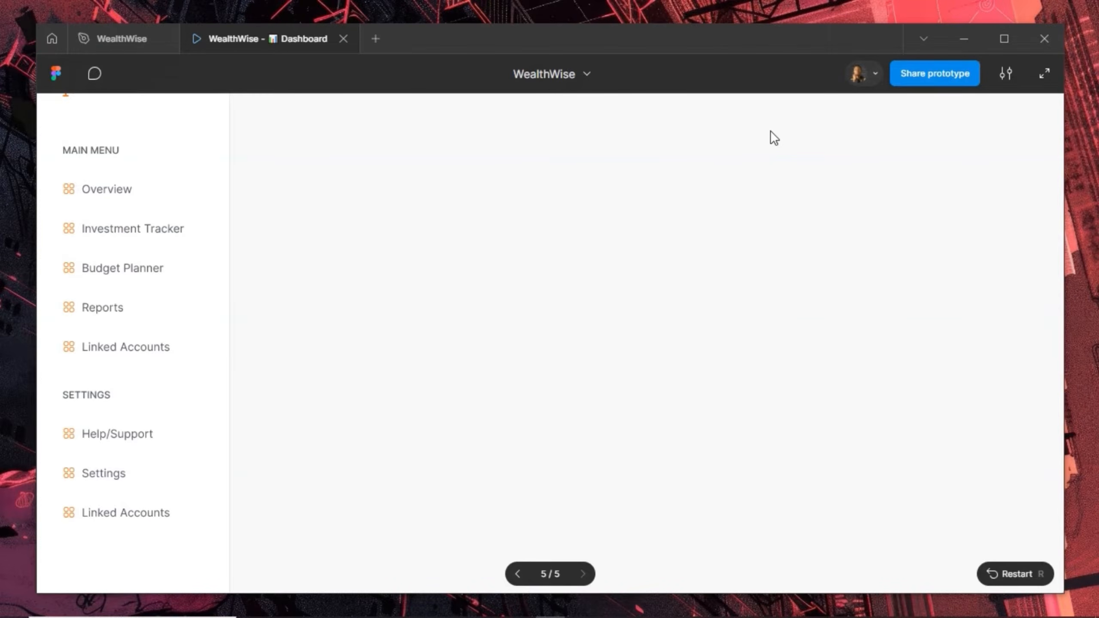
key("z")
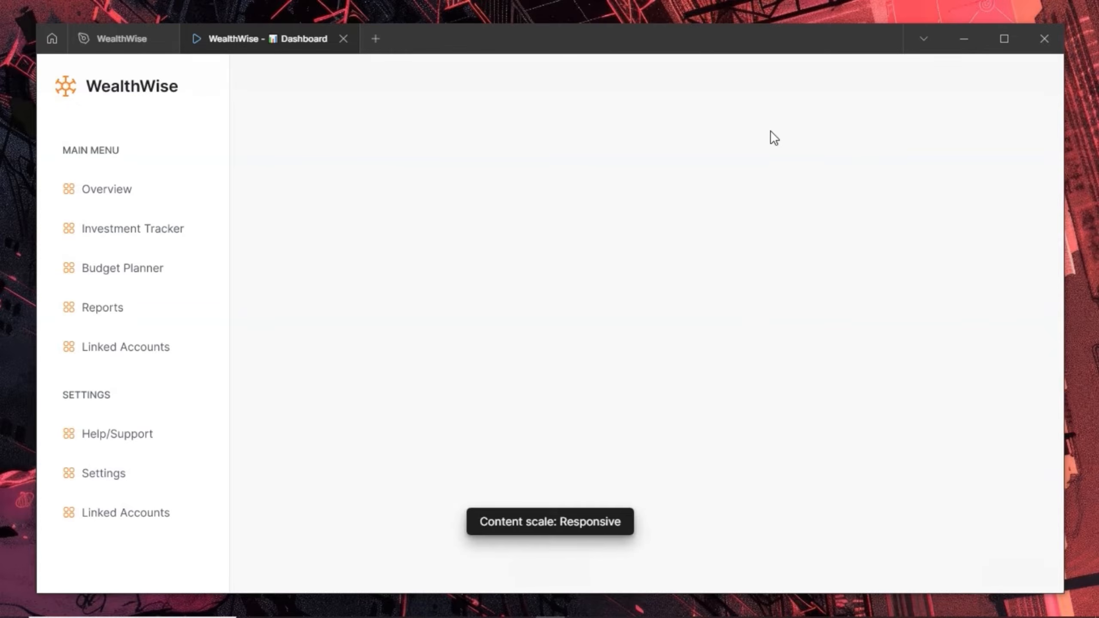
key("z")
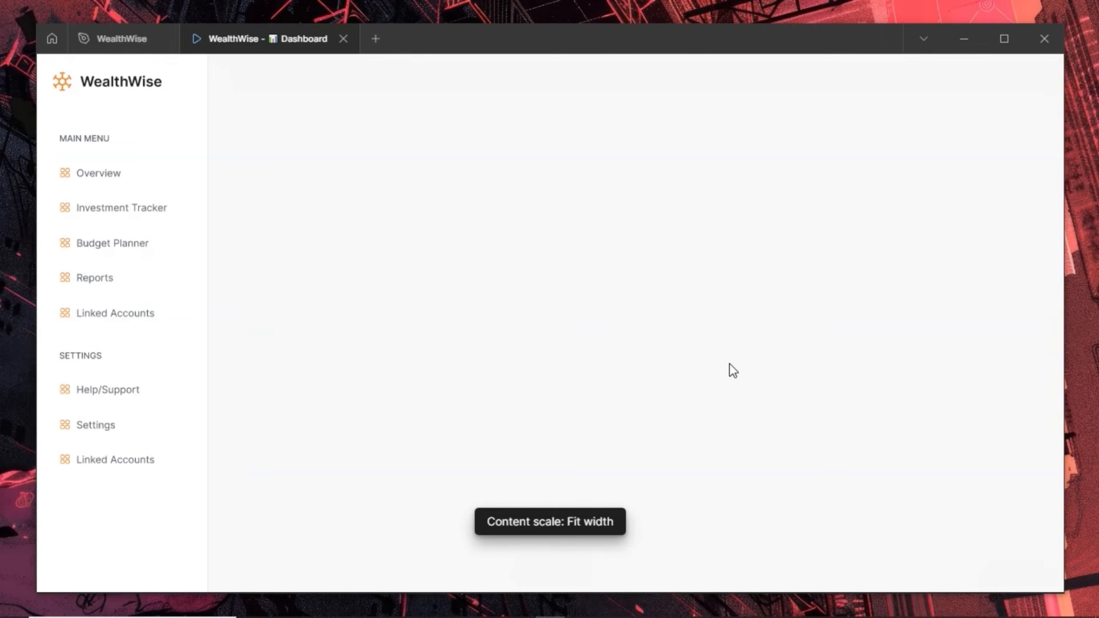
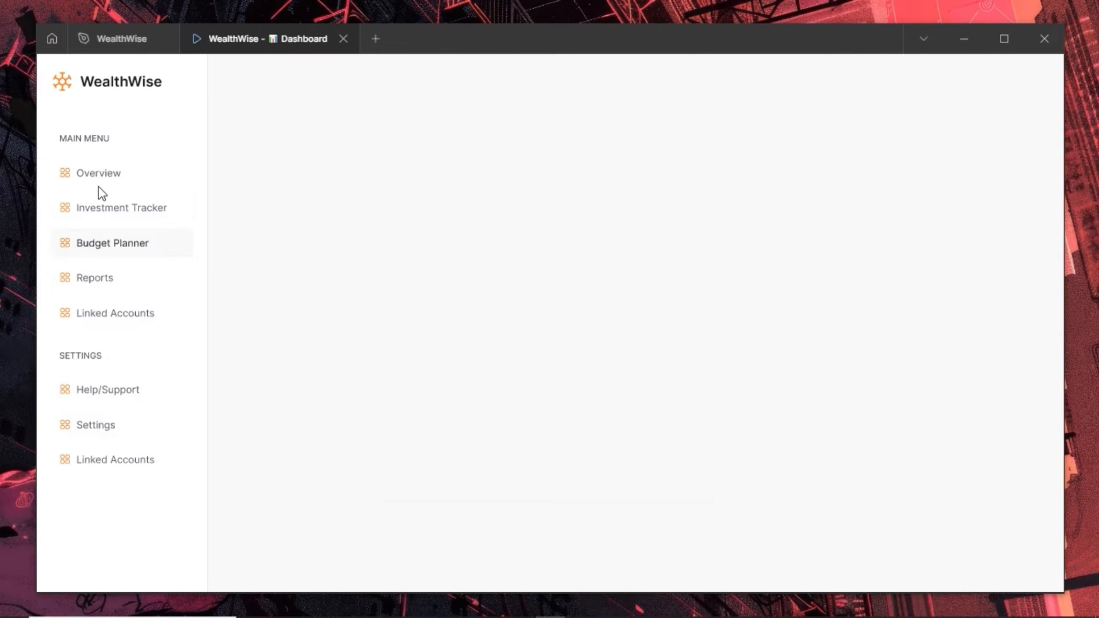
Leave the Investment_Tracker prototype preview and return to the WealthWise design file
left_click(113, 39)
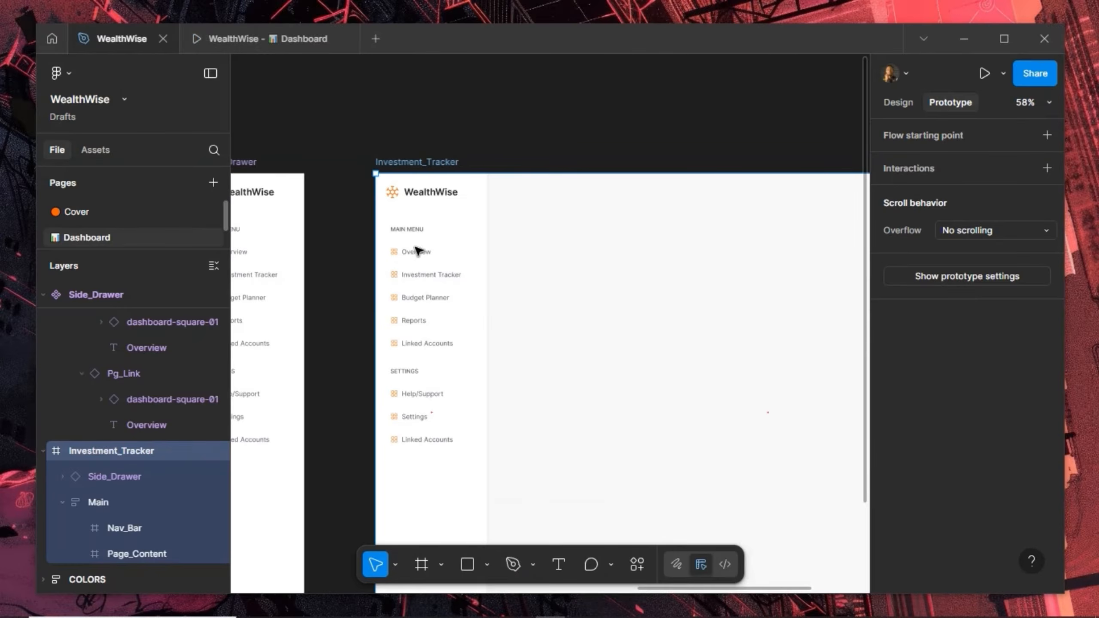
Delete the duplicate Linked Accounts link under Settings in the Side_Drawer
scroll(584, 237, "down", 1)
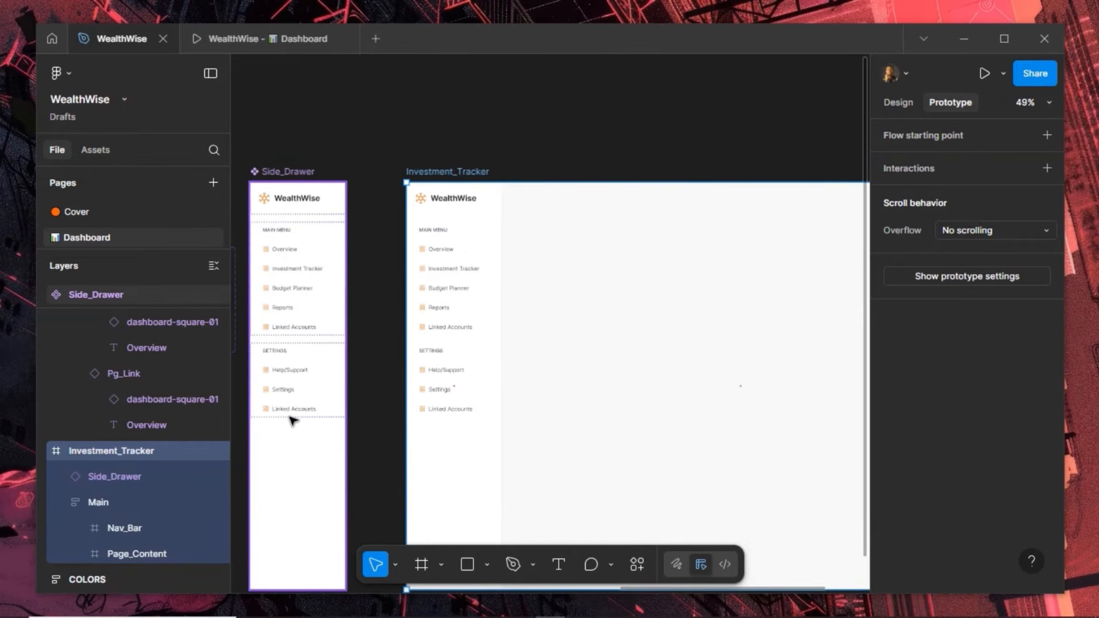
scroll(292, 415, "up", 1)
left_click(296, 403)
double_click(297, 402)
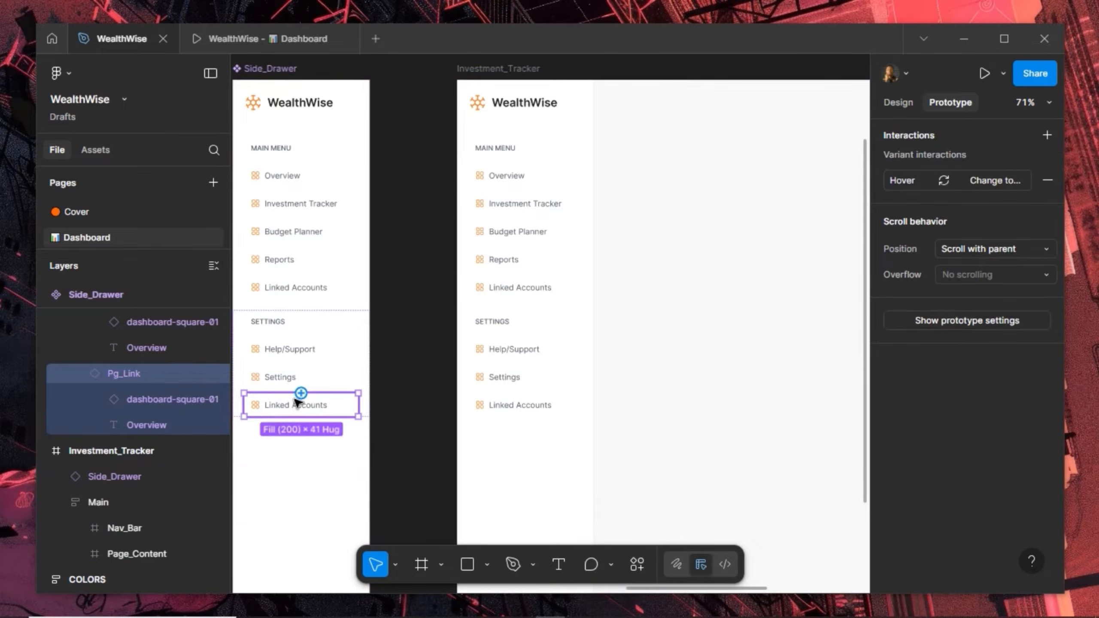
key("Delete")
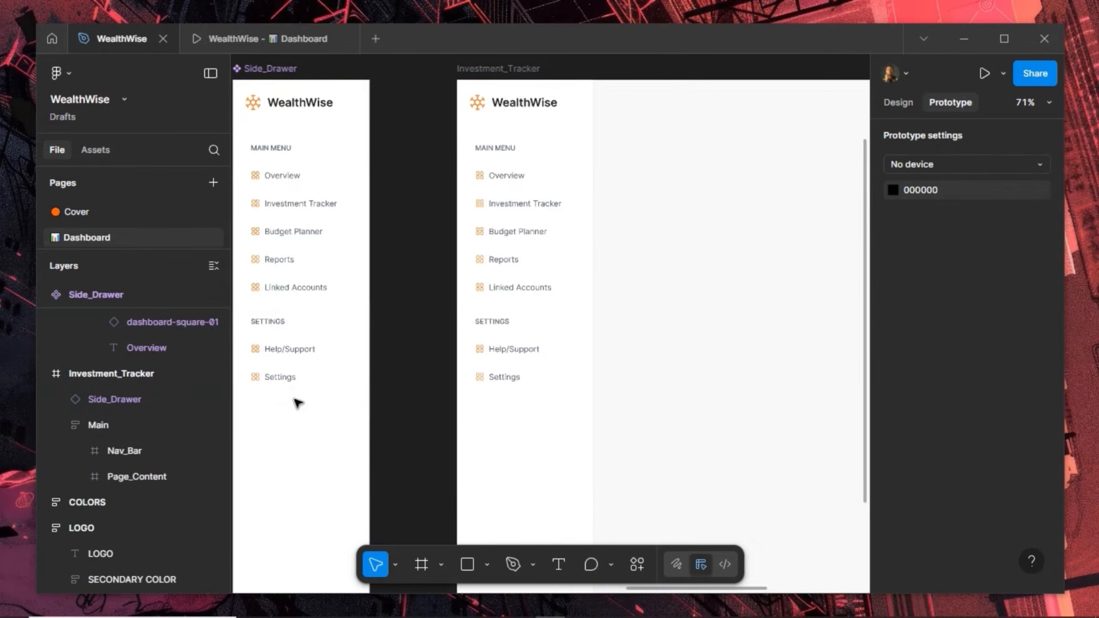
Switch the right panel to Design properties and reselect the Side_Drawer component
left_click(899, 102)
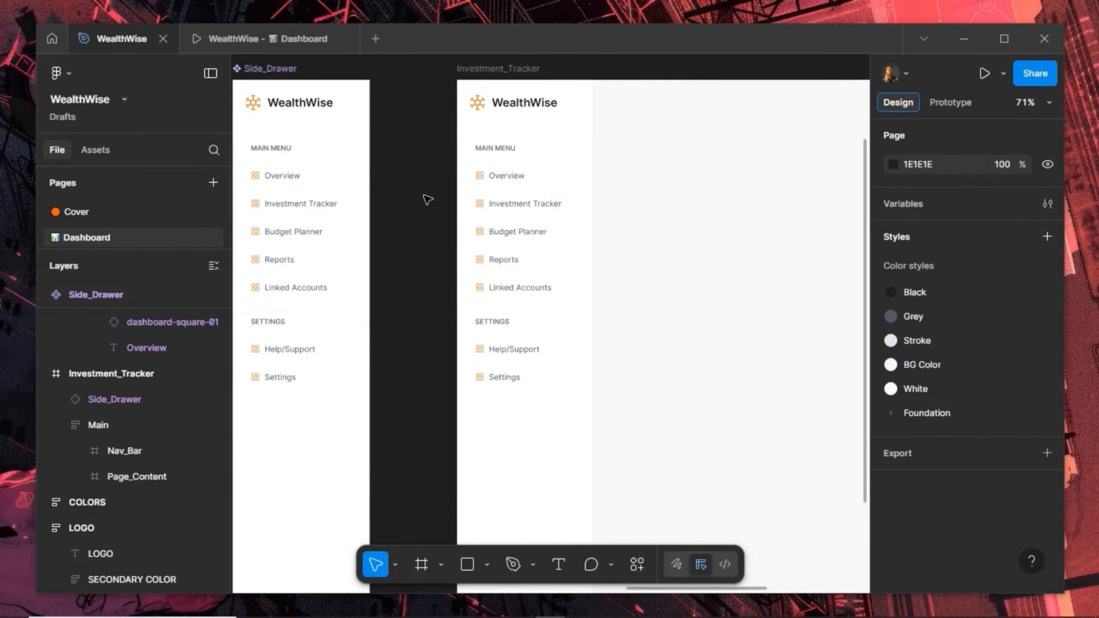
left_click_drag(435, 205, 494, 215)
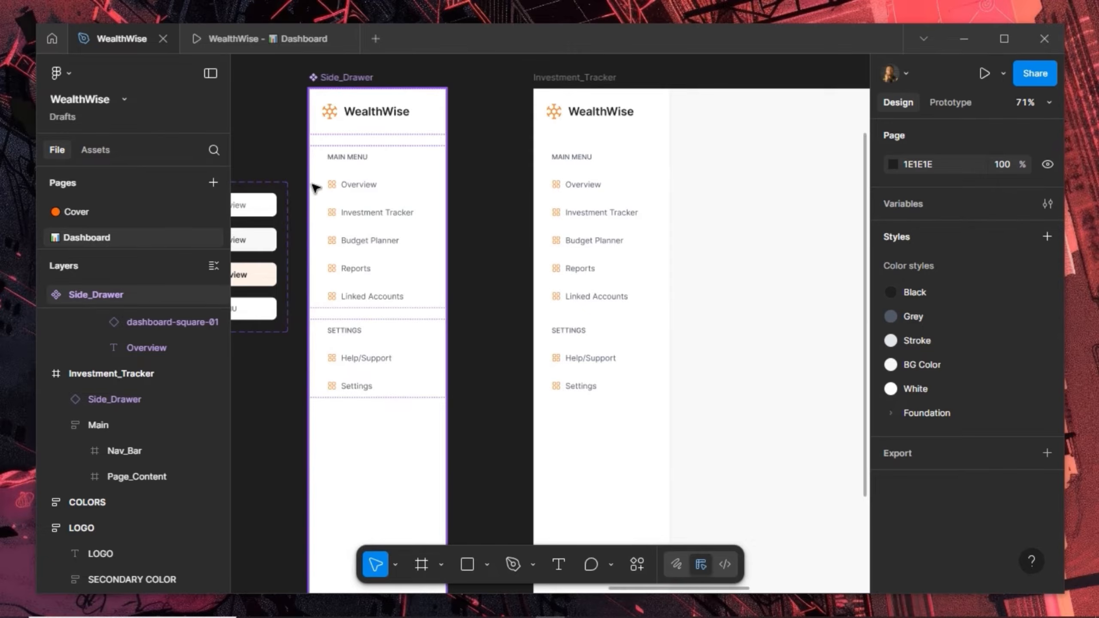
scroll(329, 208, "up", 2)
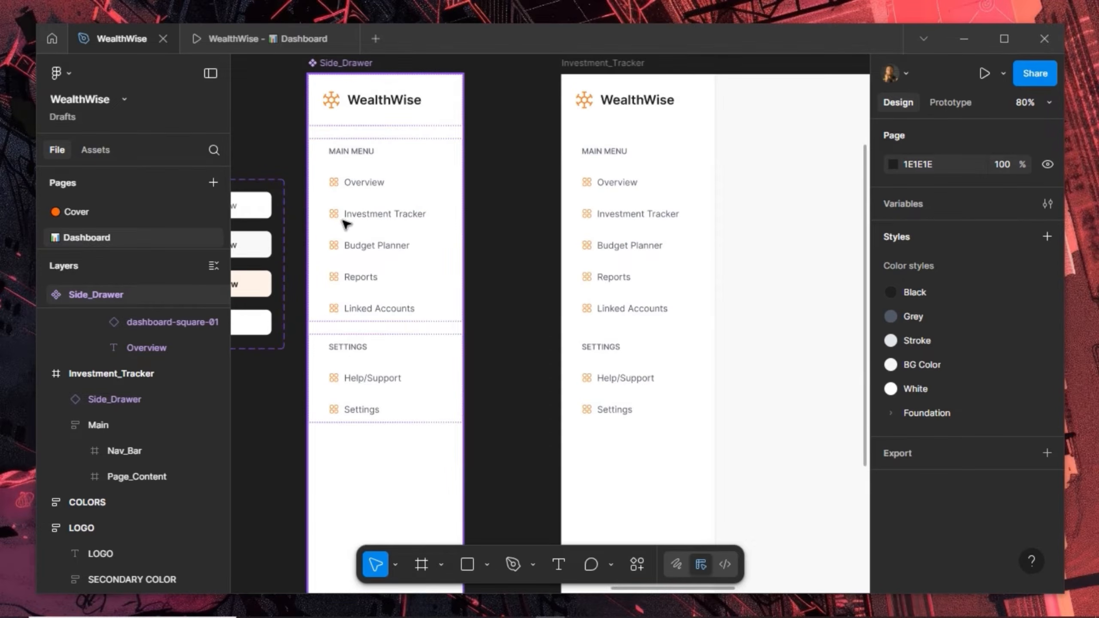
left_click(348, 223)
Switch the Investment Tracker Pg_Link instance from Default to the Active_Page variant
left_click(360, 223)
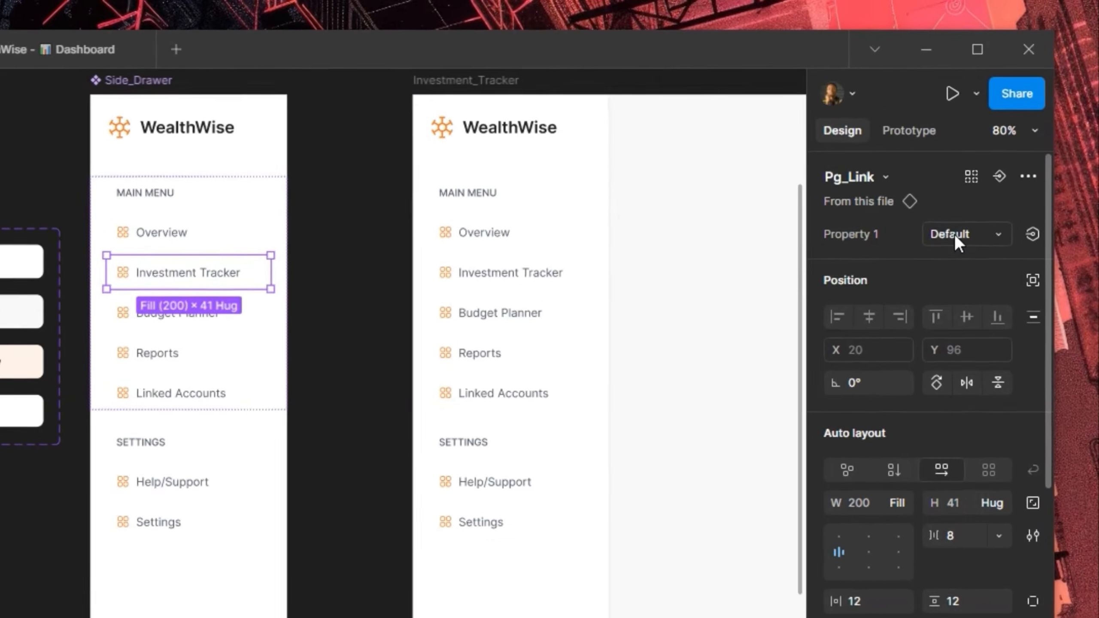
left_click(987, 184)
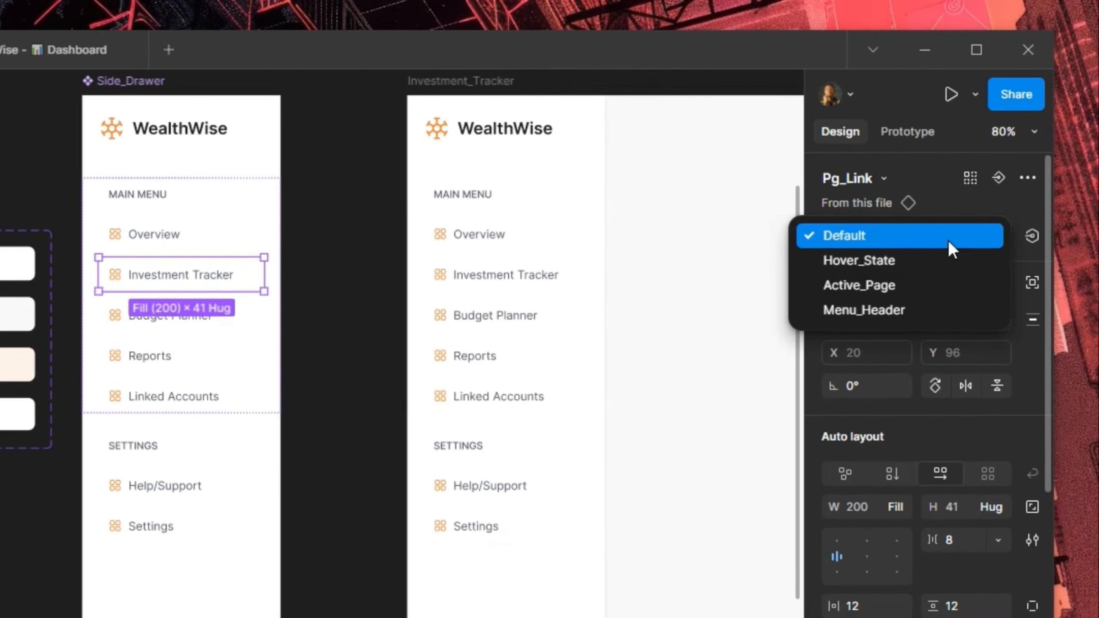
left_click(922, 284)
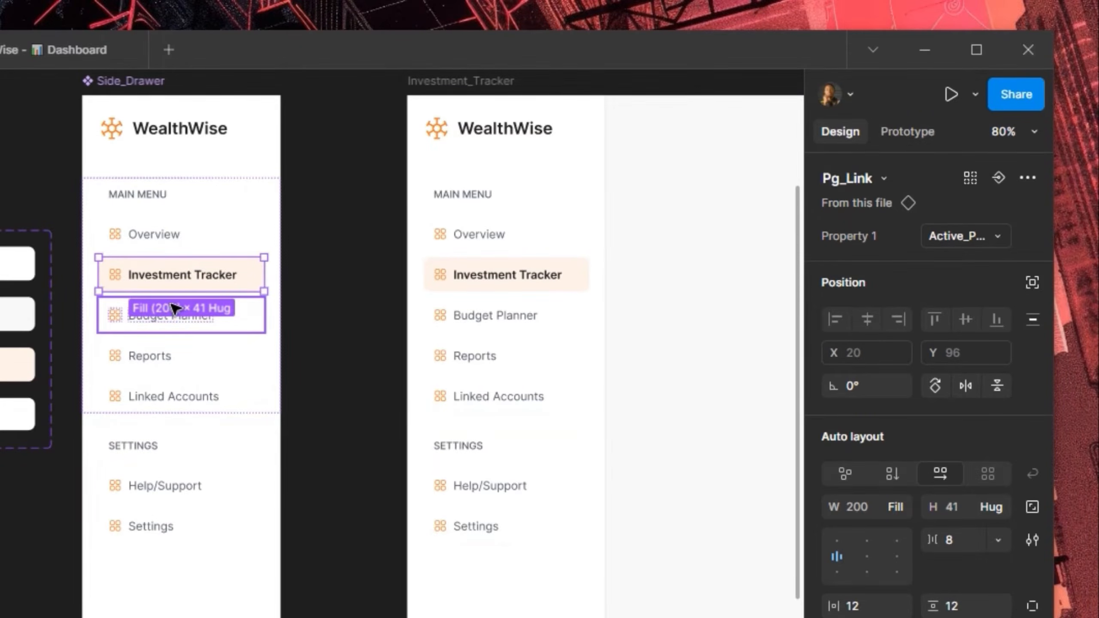
Swap the Investment Tracker link's 16×16 icon from dashboard-square-01 to chart-up
scroll(118, 275, "up", 5)
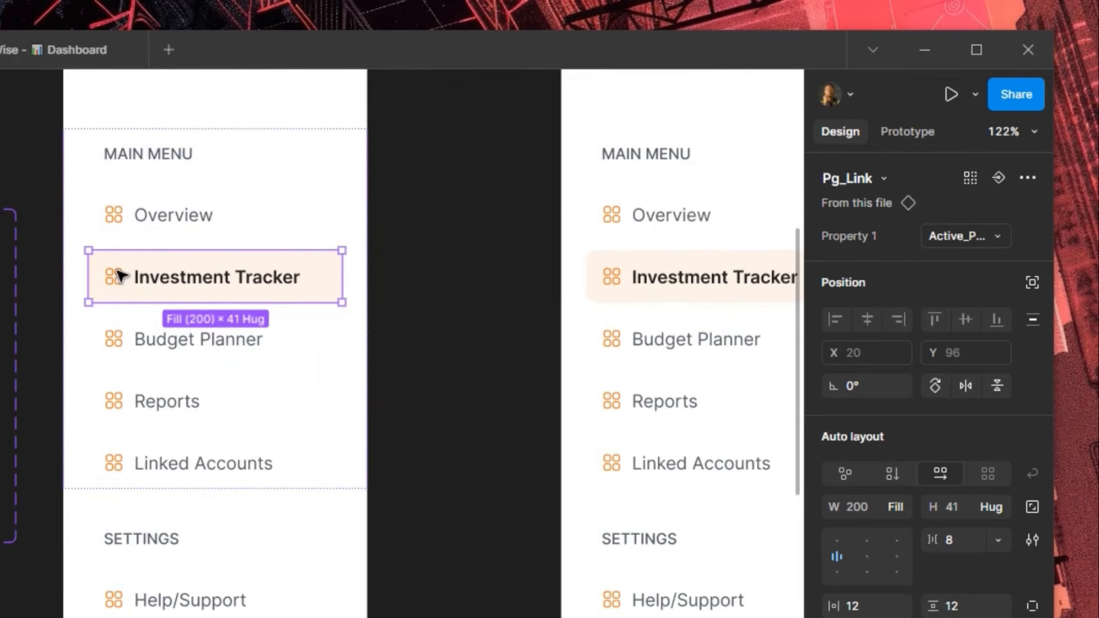
double_click(118, 281)
double_click(119, 282)
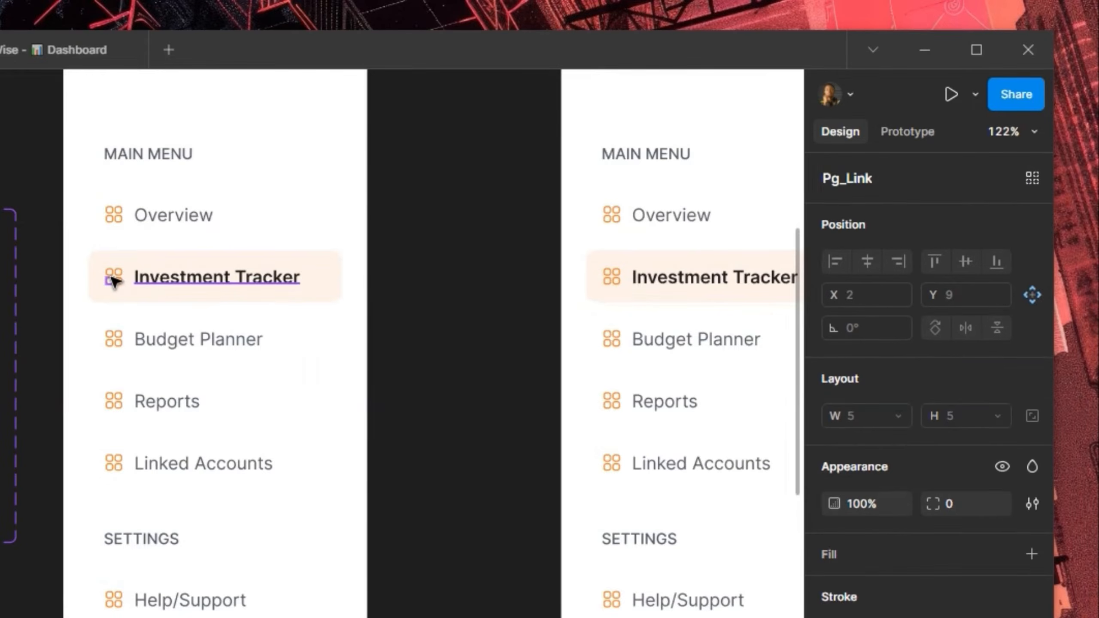
left_click(114, 279)
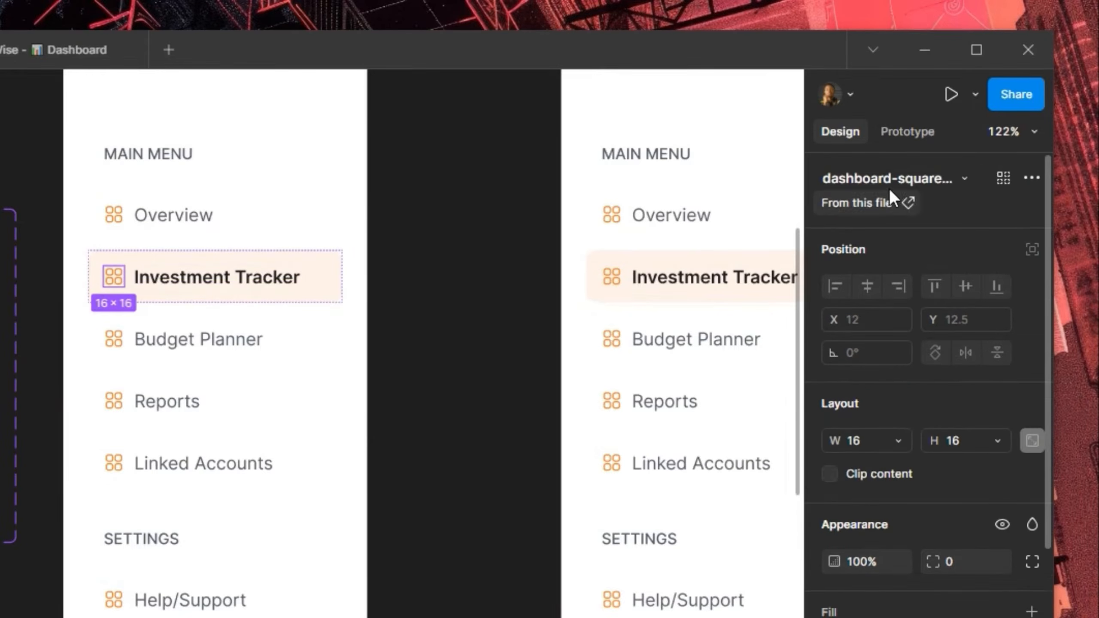
left_click(892, 176)
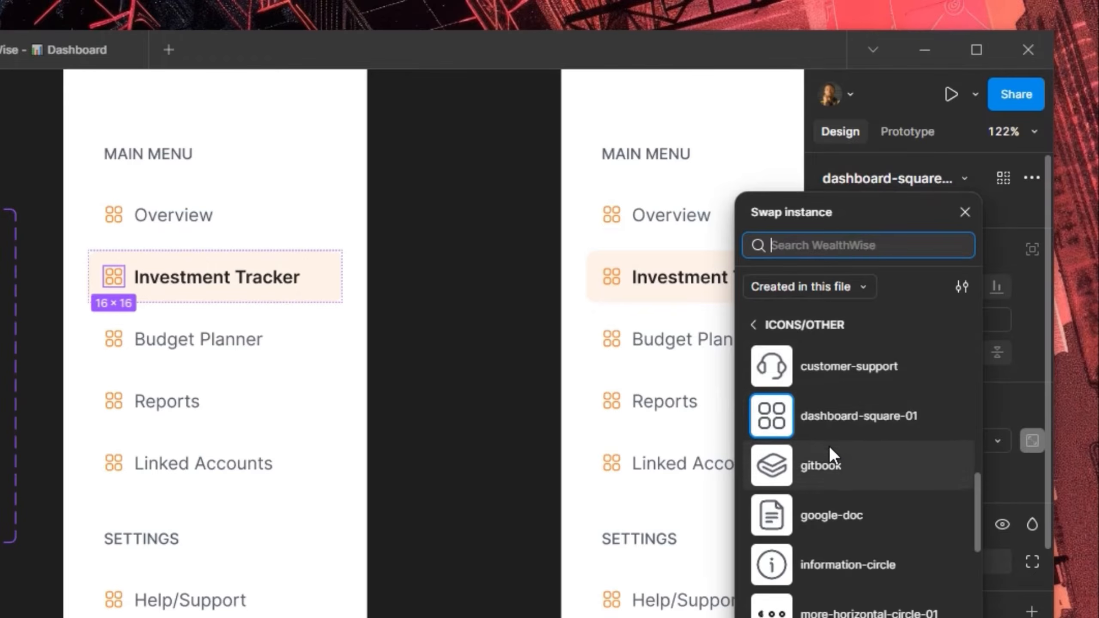
scroll(830, 448, "down", 5)
scroll(835, 448, "up", 10)
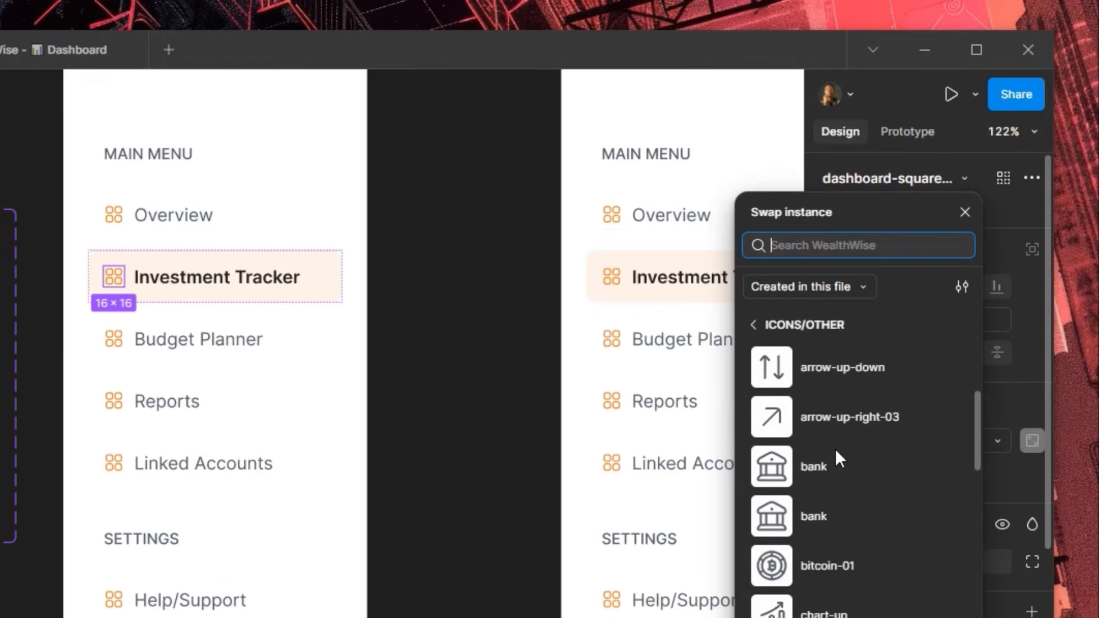
scroll(834, 448, "up", 3)
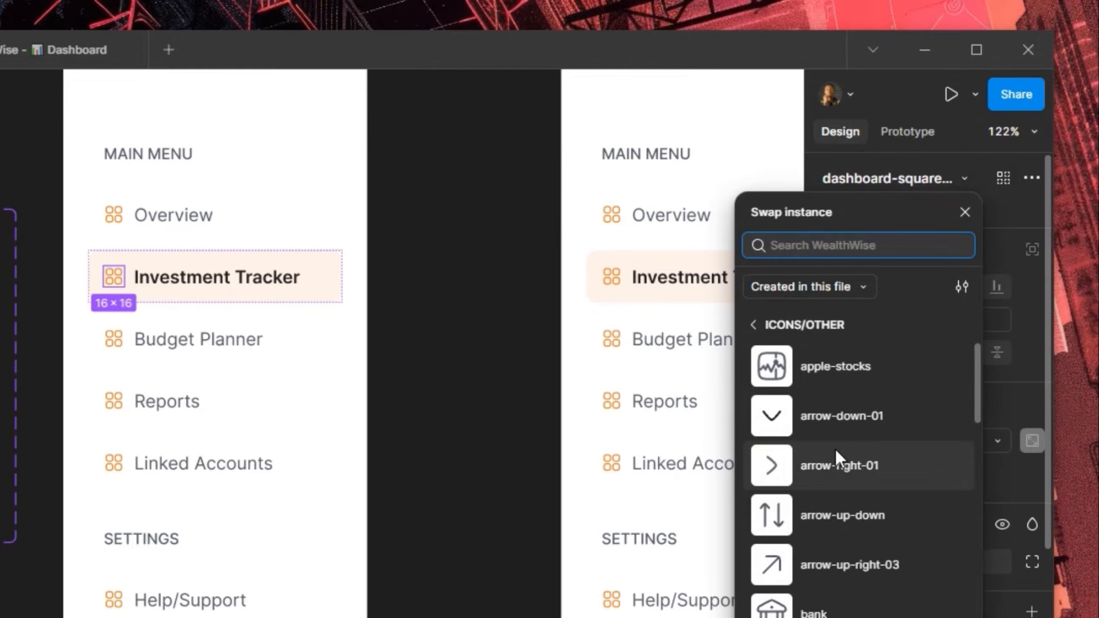
scroll(835, 449, "down", 4)
scroll(835, 449, "down", 2)
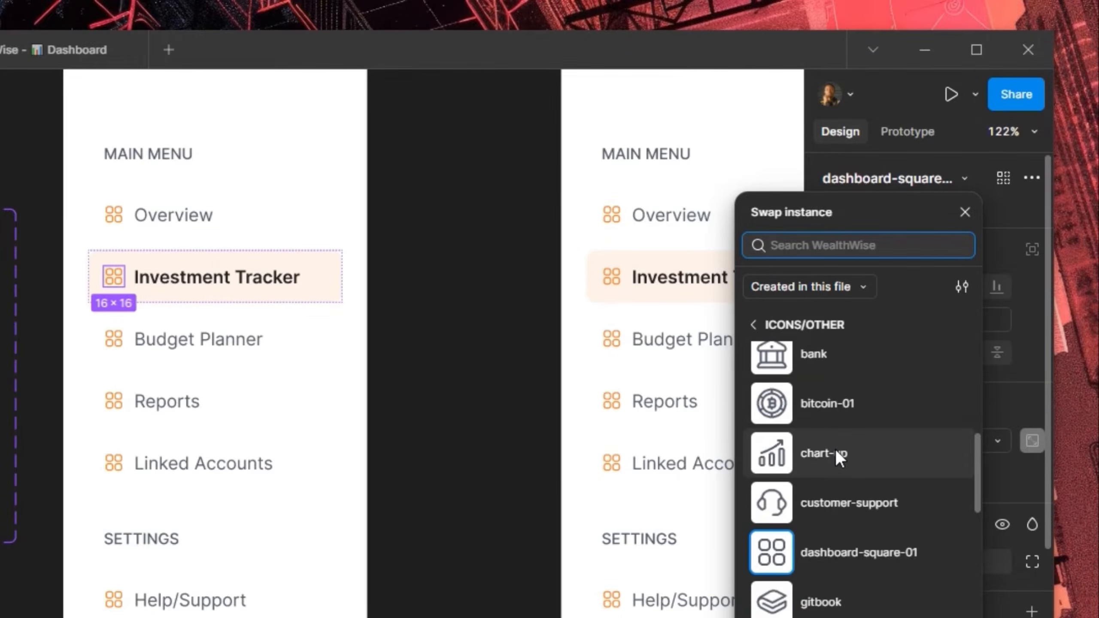
left_click(835, 449)
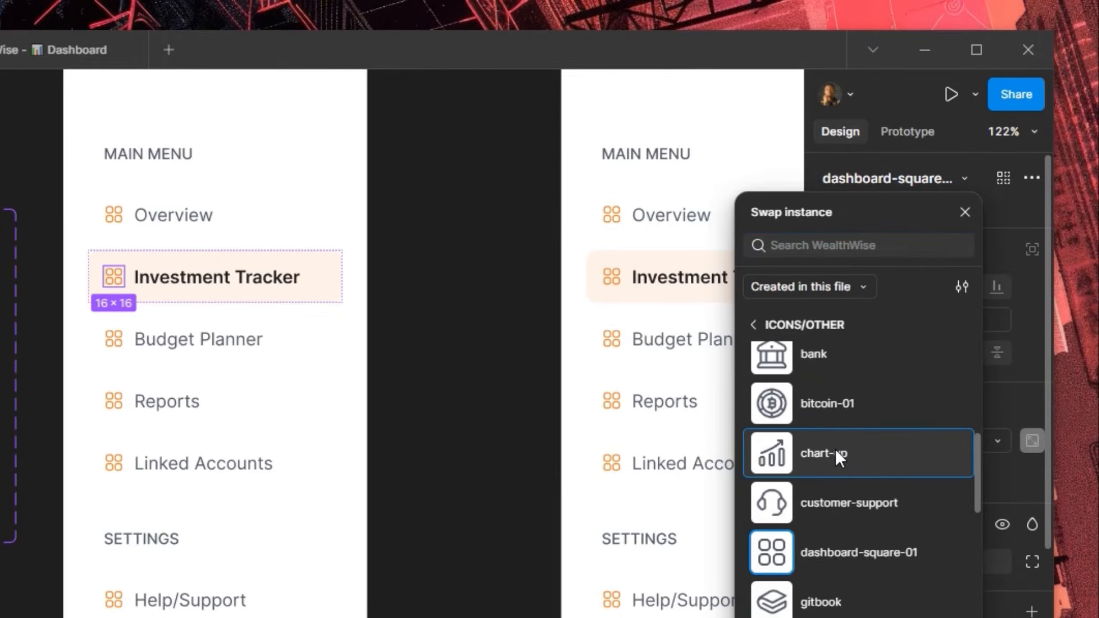
Recolour the chart-up icon's grey part to the orange-500 library colour
scroll(913, 515, "down", 5)
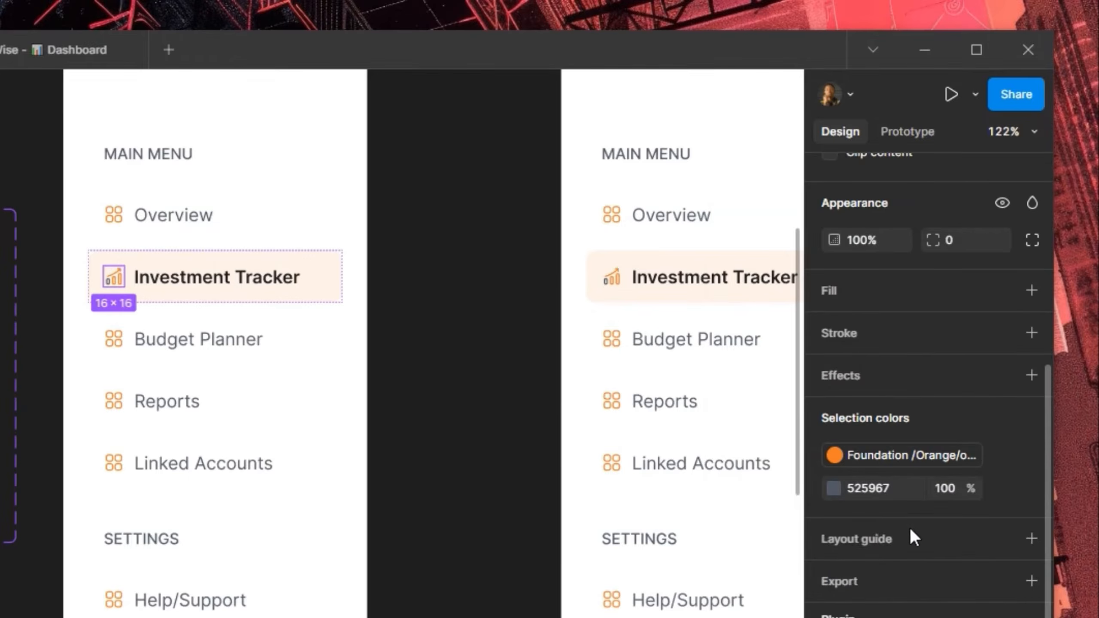
left_click(1002, 489)
scroll(696, 532, "down", 15)
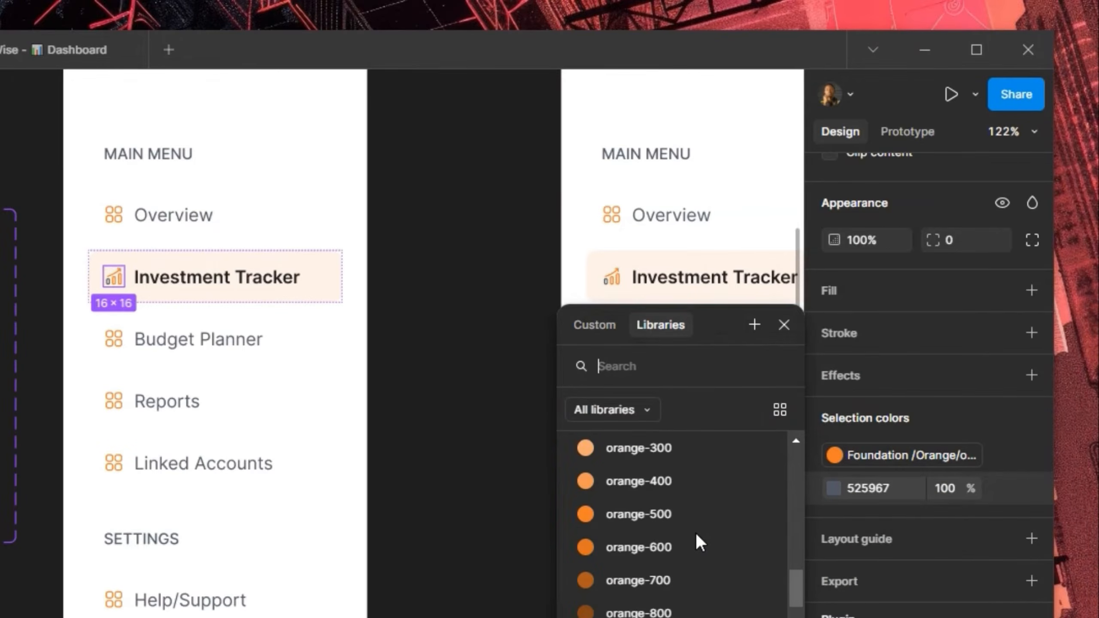
left_click(670, 513)
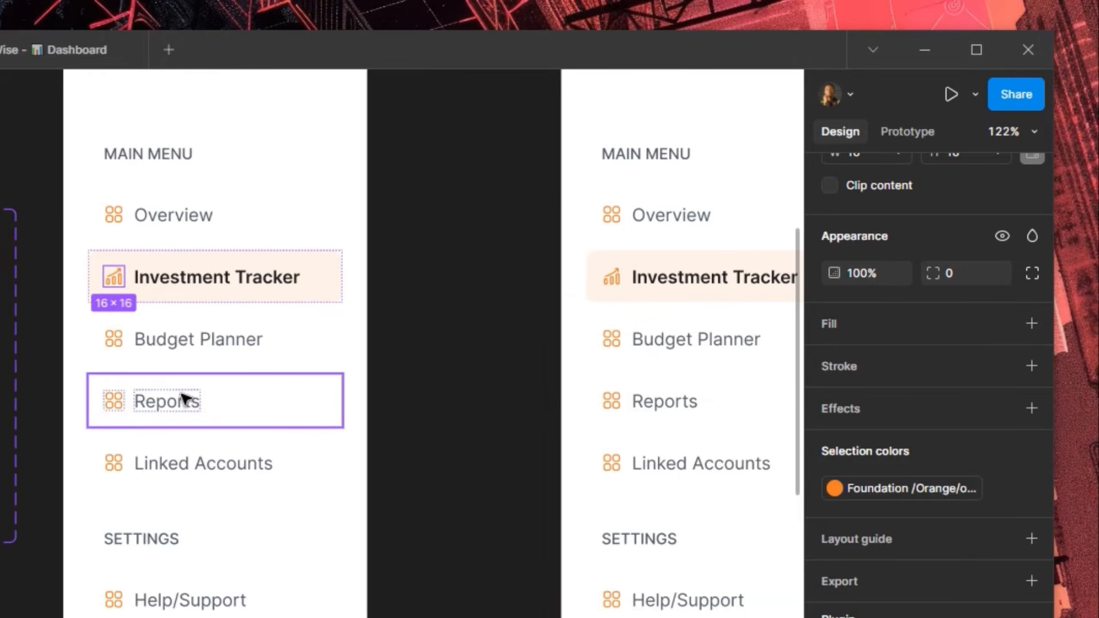
Swap the Budget Planner link's icon for pie-chart-02
left_click(117, 340)
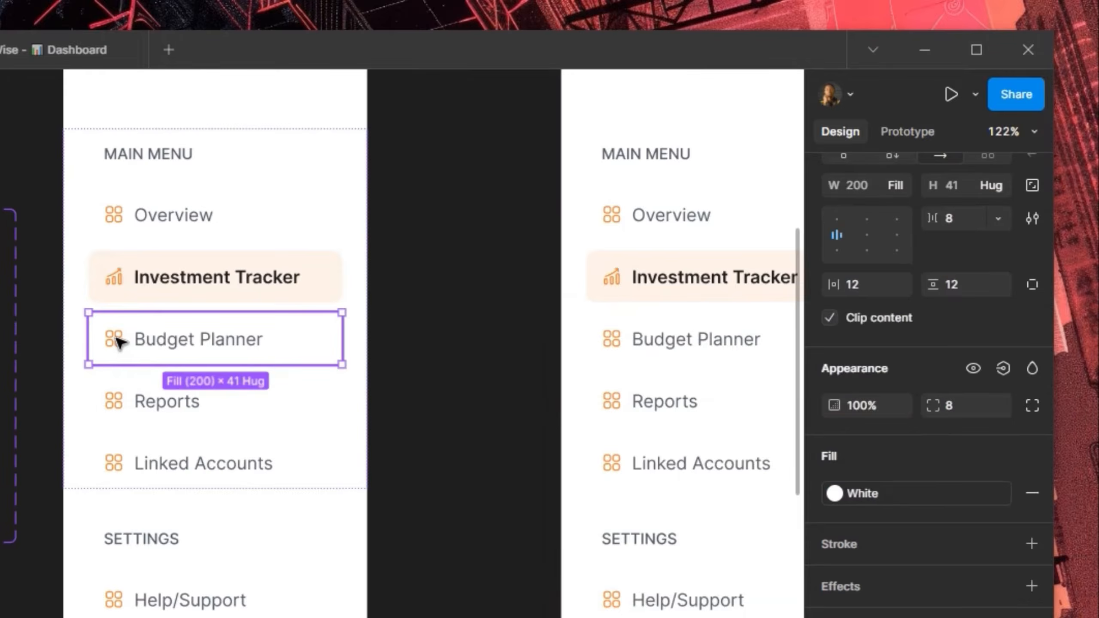
double_click(116, 340)
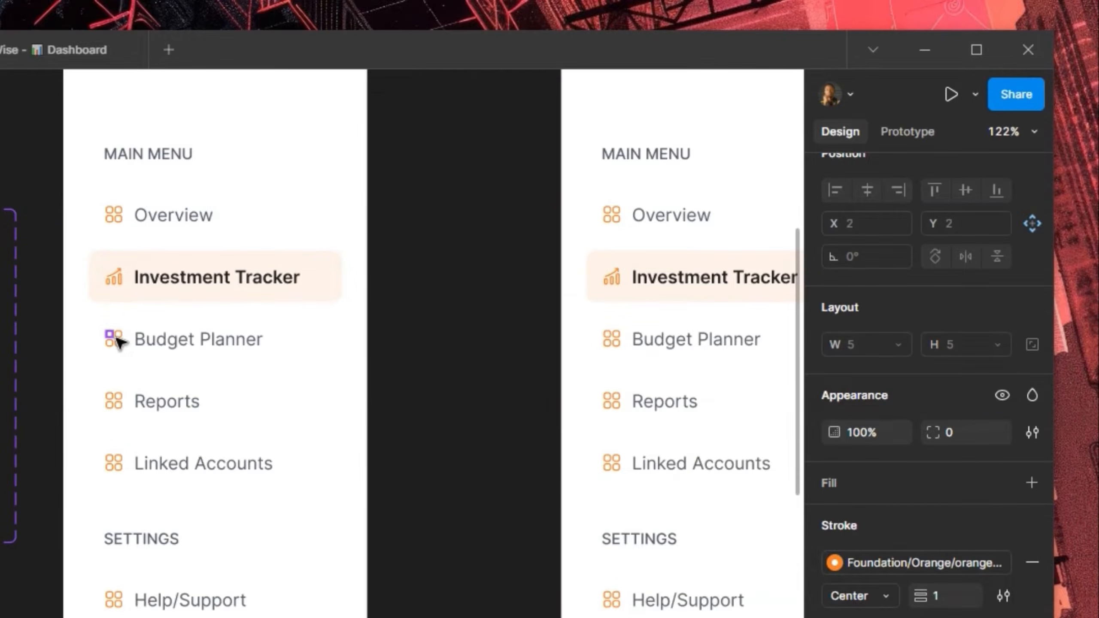
left_click(116, 338)
scroll(882, 193, "up", 2)
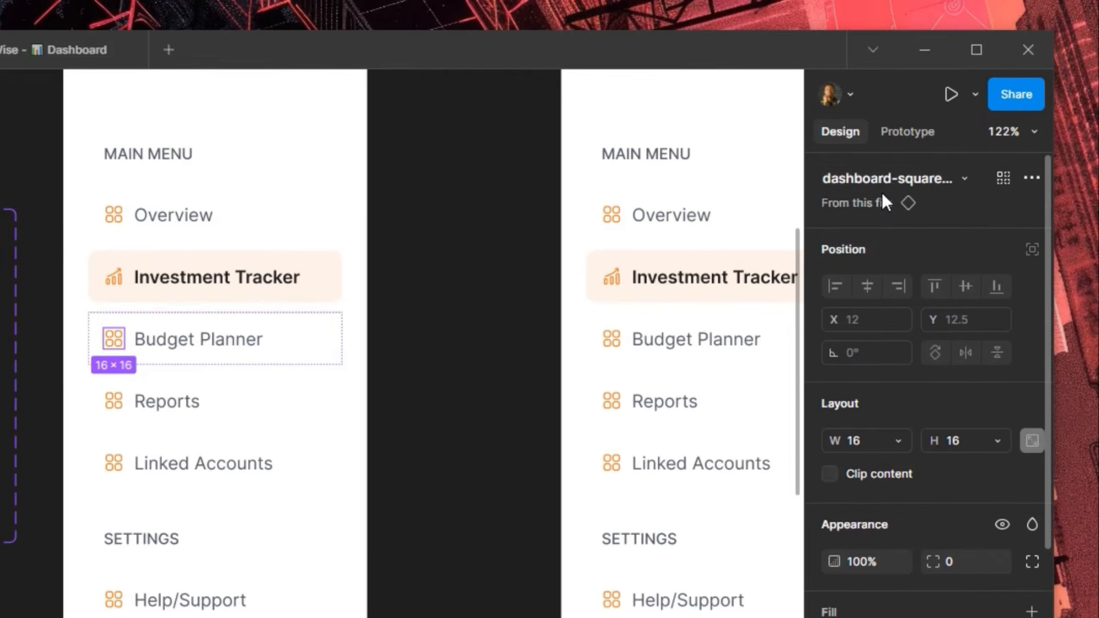
left_click(891, 175)
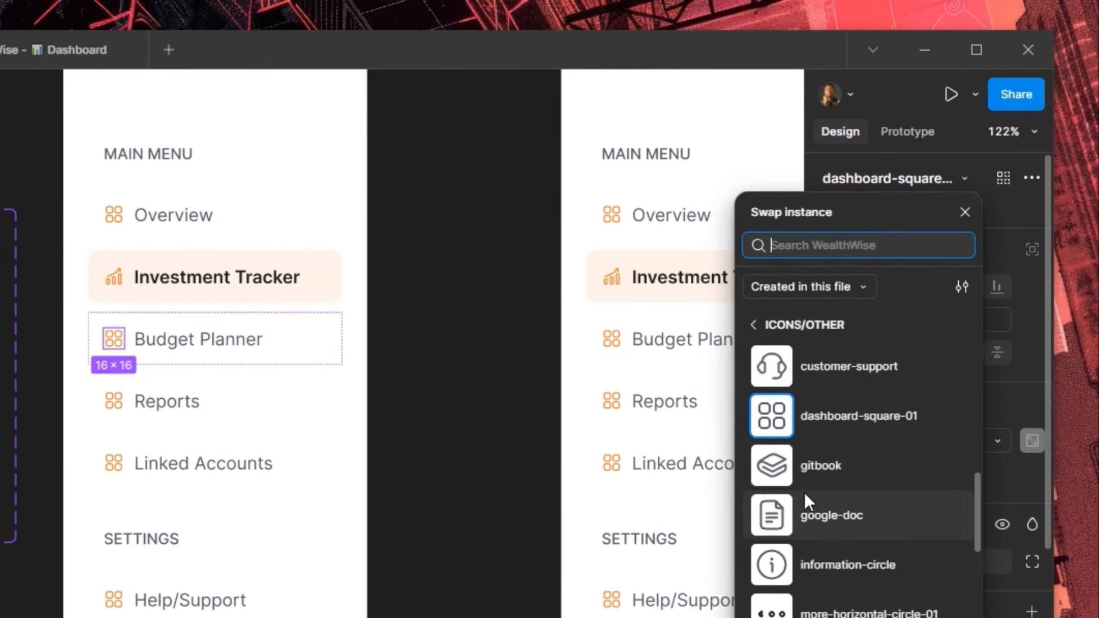
scroll(812, 493, "down", 2)
scroll(810, 488, "down", 3)
left_click(821, 449)
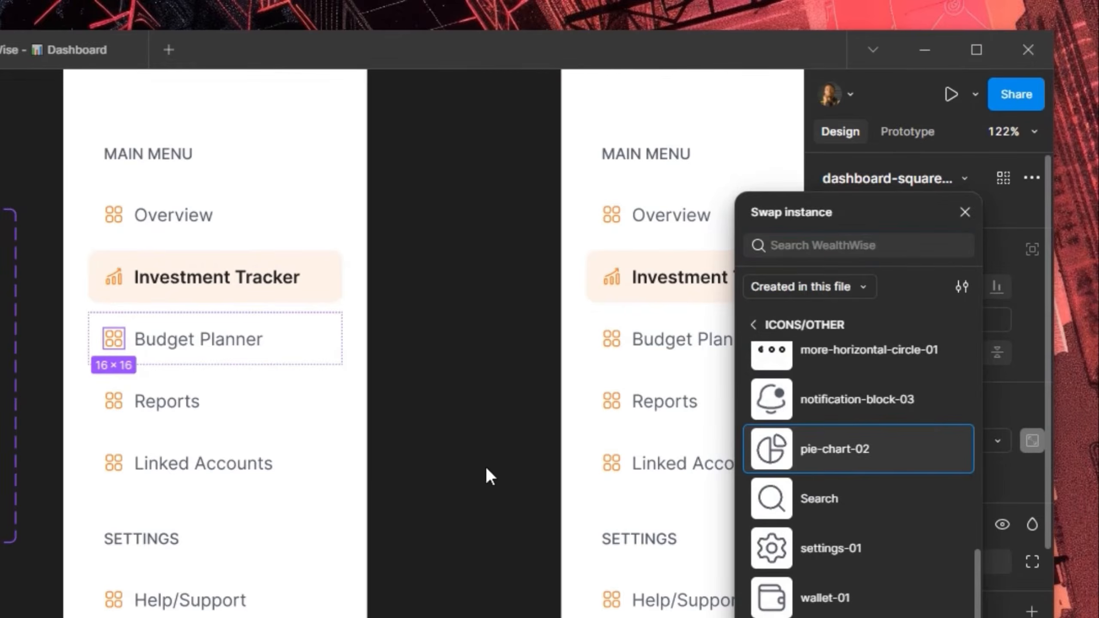
key("Escape")
Swap the Reports link's icon for google-doc
left_click(114, 399)
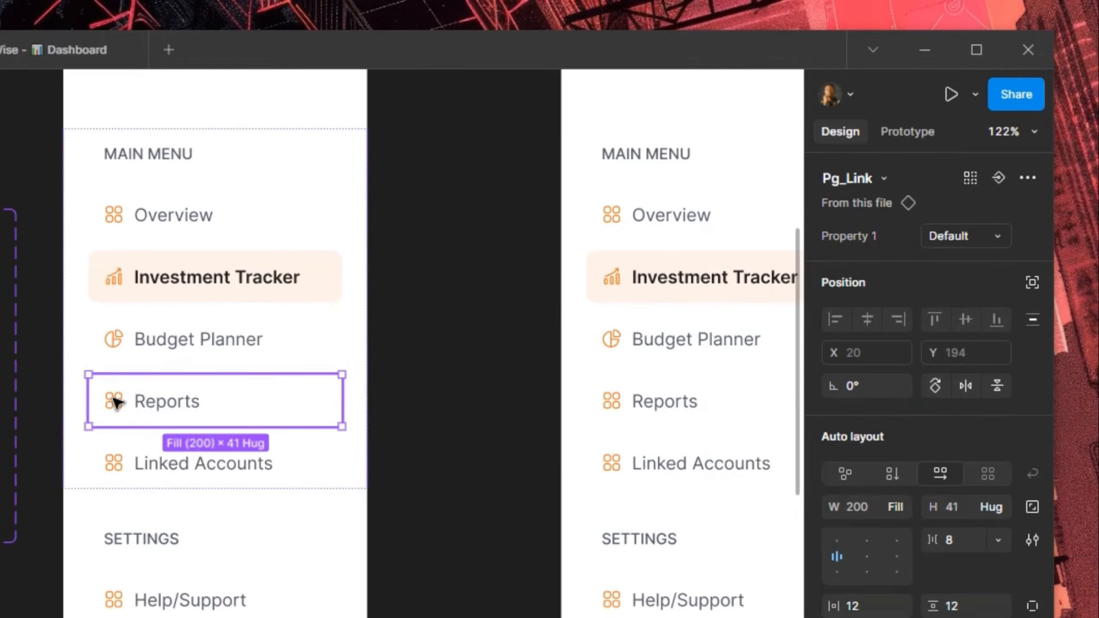
double_click(115, 402)
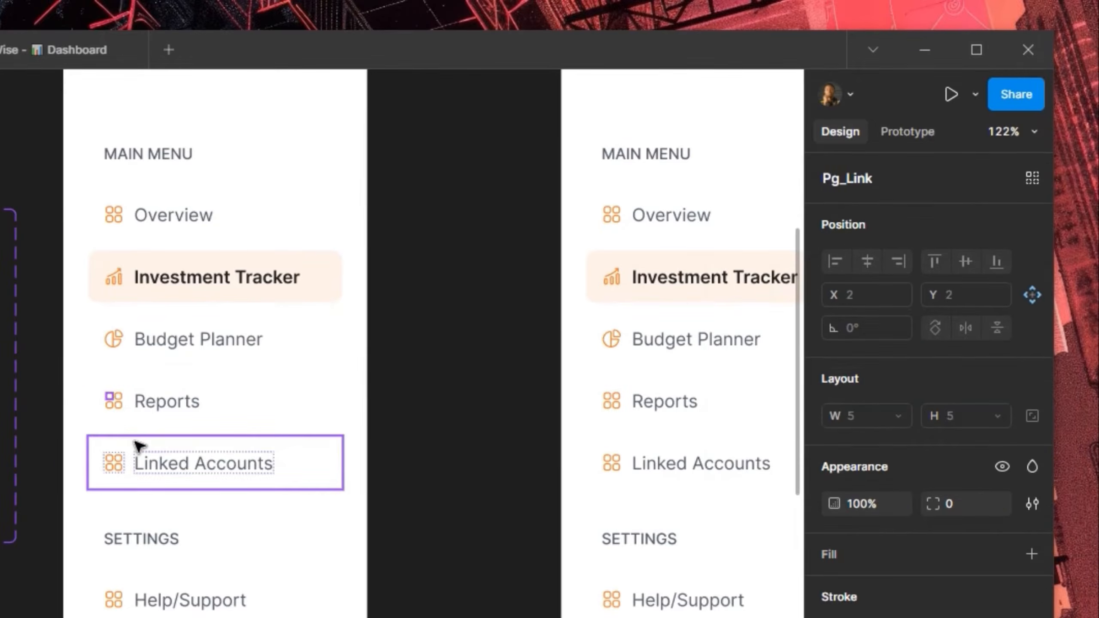
key("shift+Return")
left_click(910, 179)
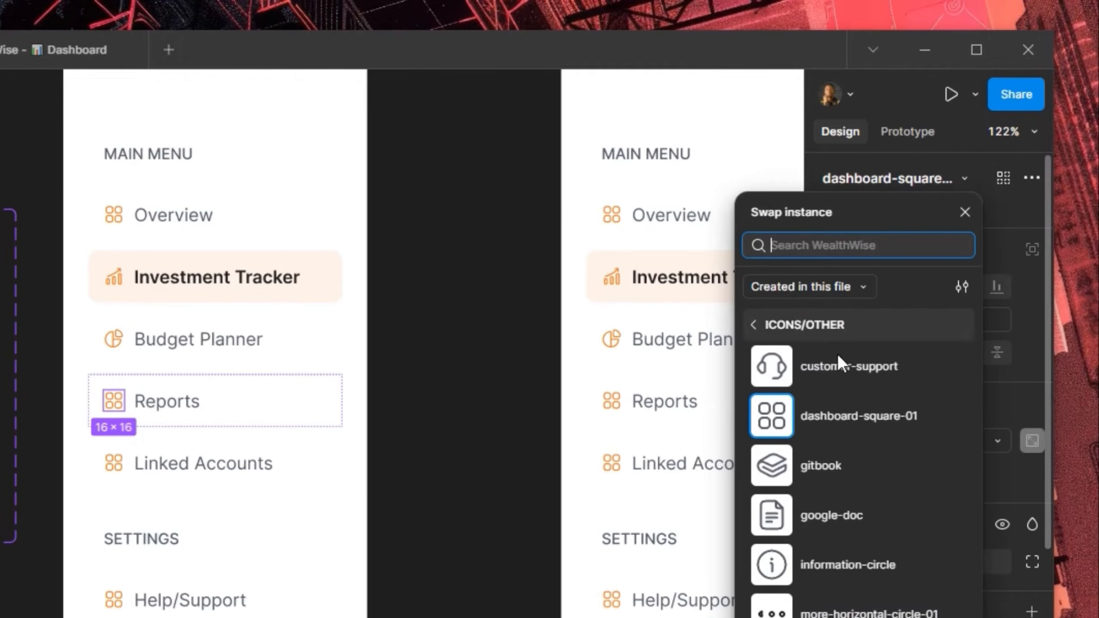
scroll(819, 490, "down", 2)
left_click(825, 411)
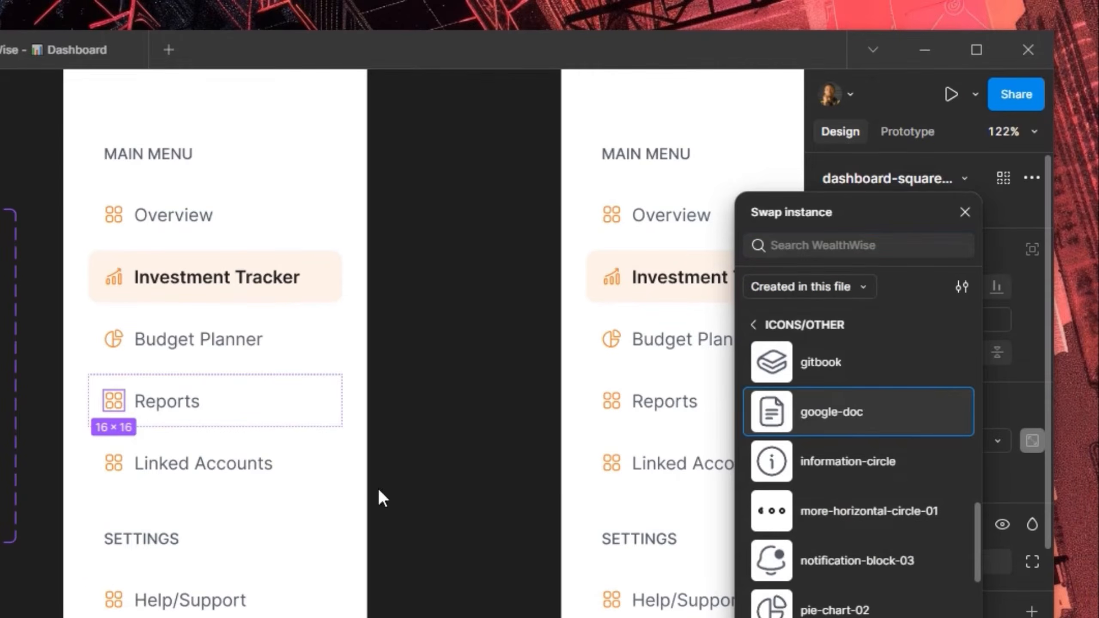
key("Escape")
Swap the Linked Accounts link's icon for bank
left_click(115, 463)
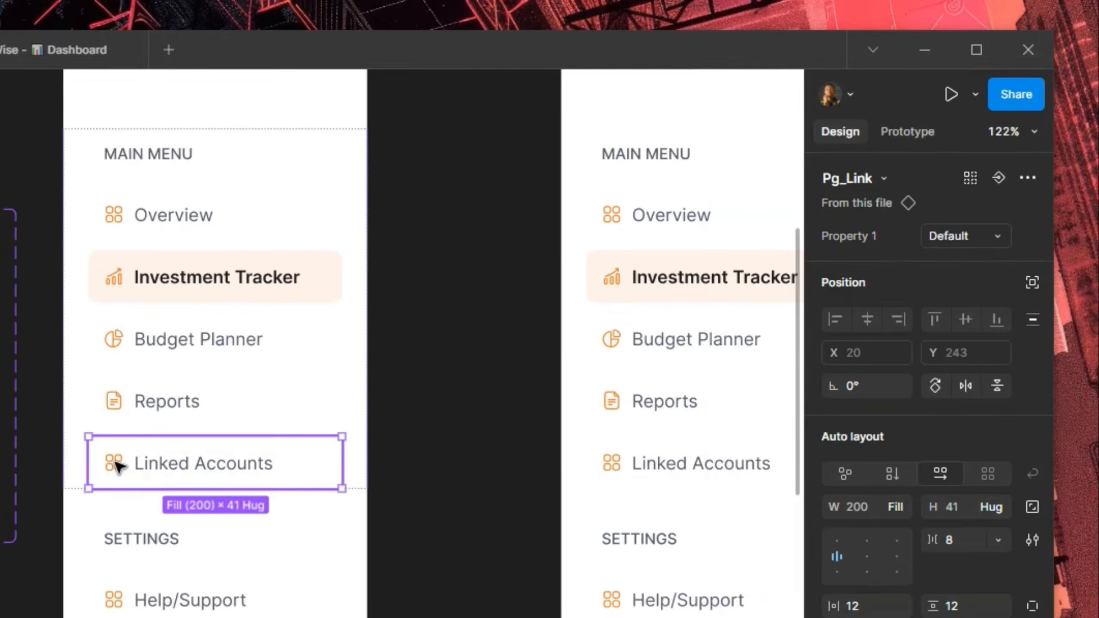
left_click(112, 459)
left_click(898, 184)
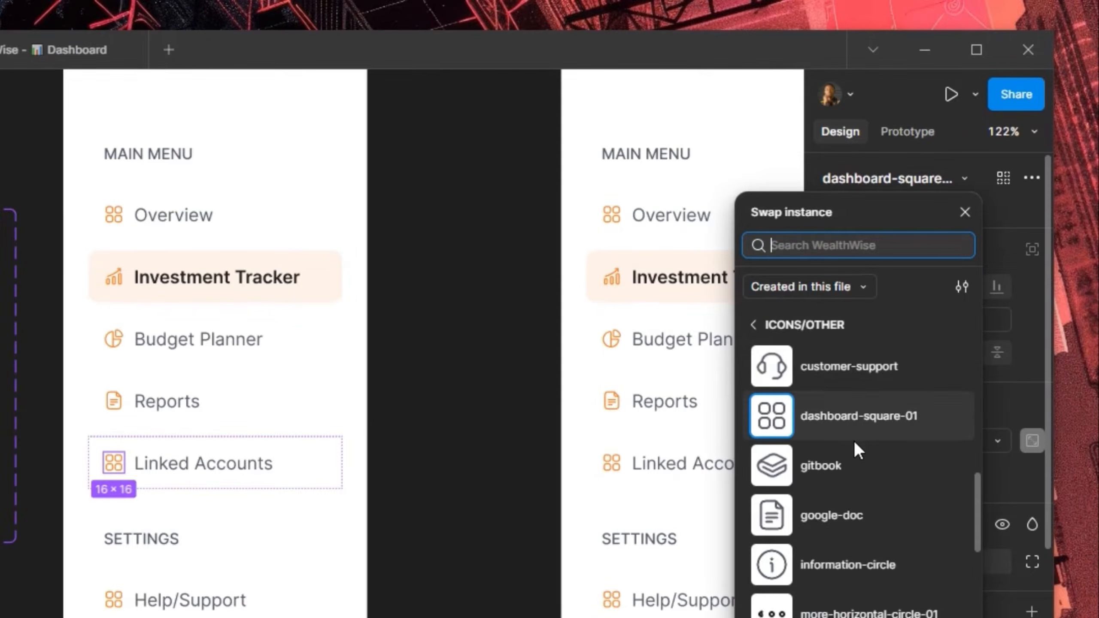
scroll(856, 456, "down", 5)
scroll(858, 474, "up", 10)
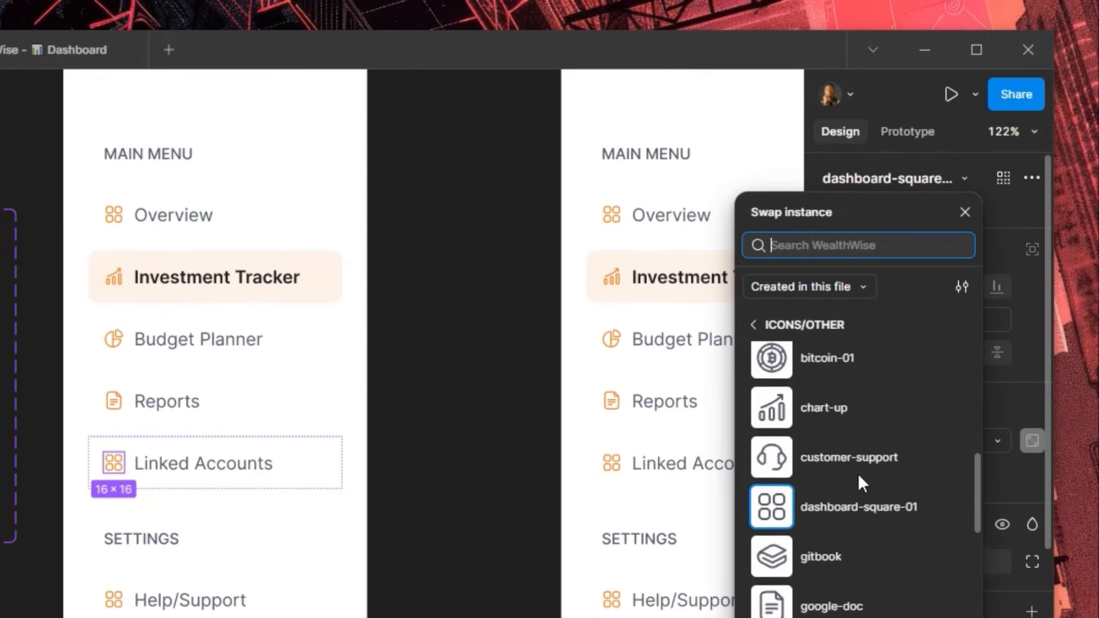
scroll(851, 506, "down", 3)
scroll(850, 507, "up", 2)
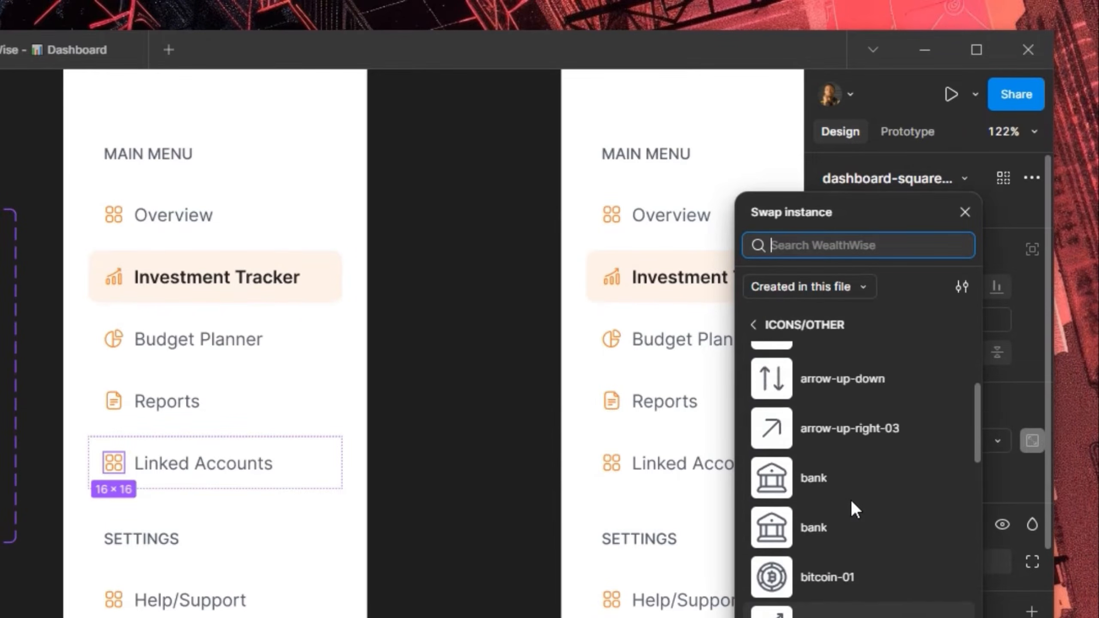
left_click(833, 522)
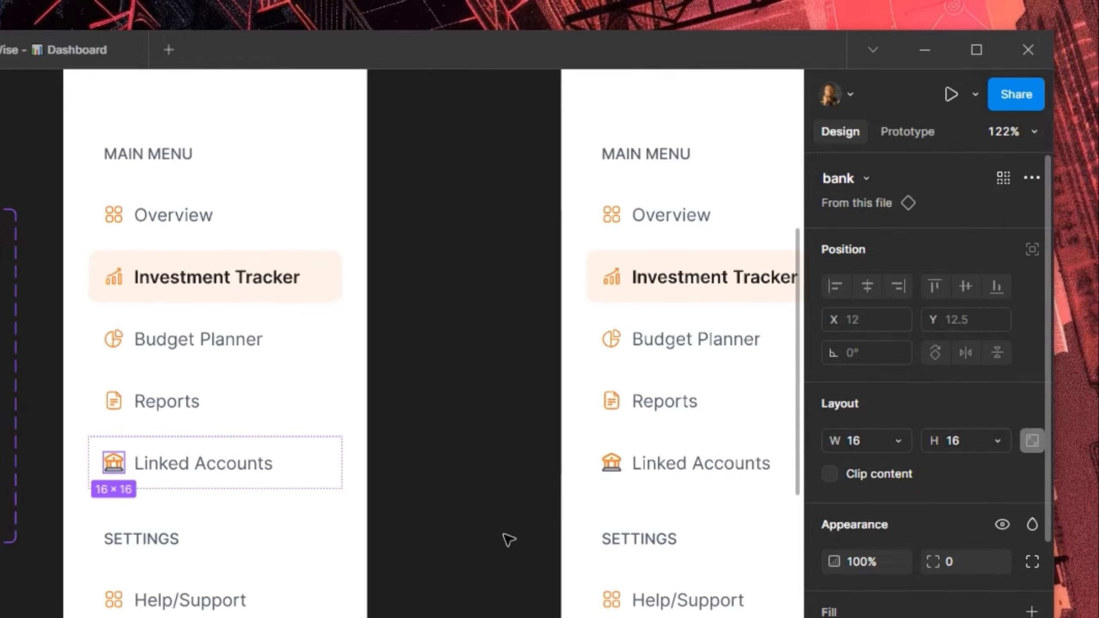
Recolour both bank icon colours to Foundation orange styles, the second to orange-500
scroll(915, 590, "down", 5)
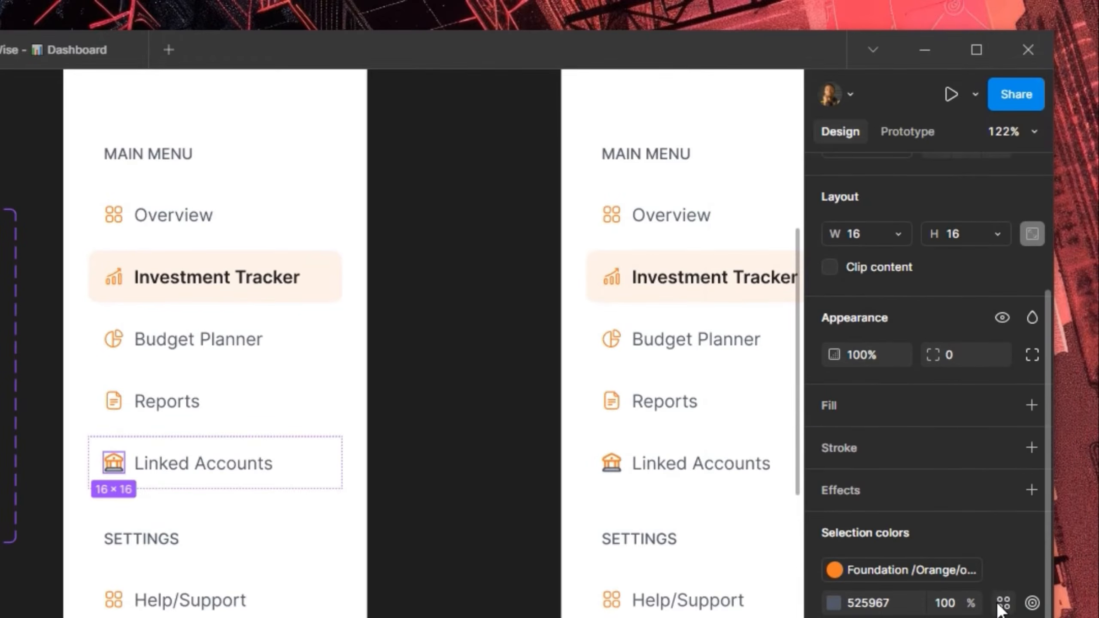
left_click(1003, 602)
scroll(706, 520, "down", 10)
scroll(704, 534, "down", 10)
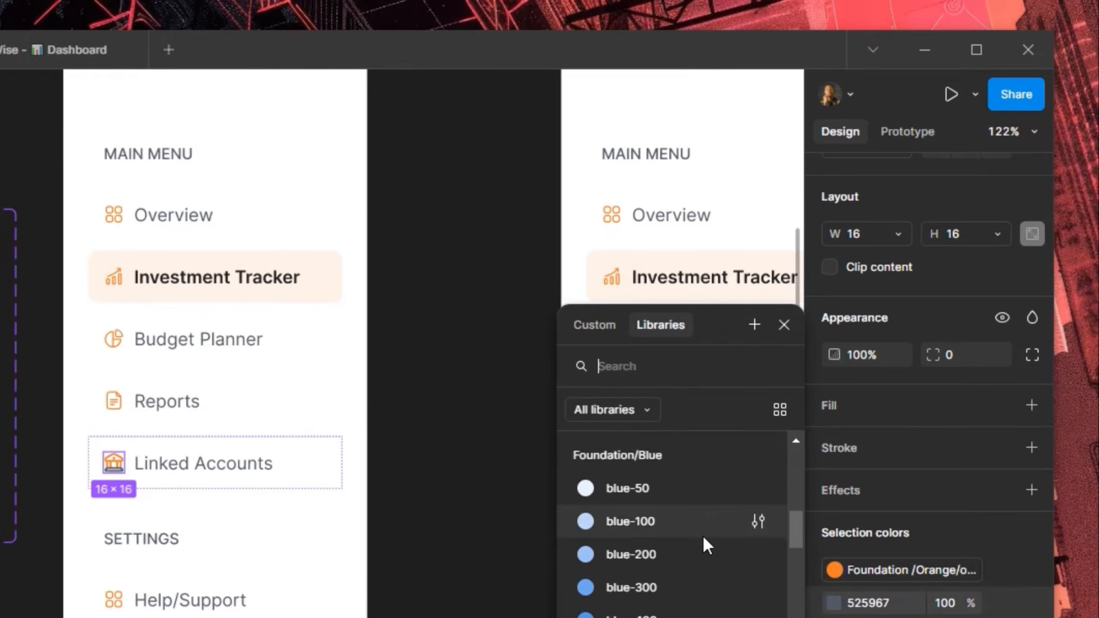
left_click(690, 535)
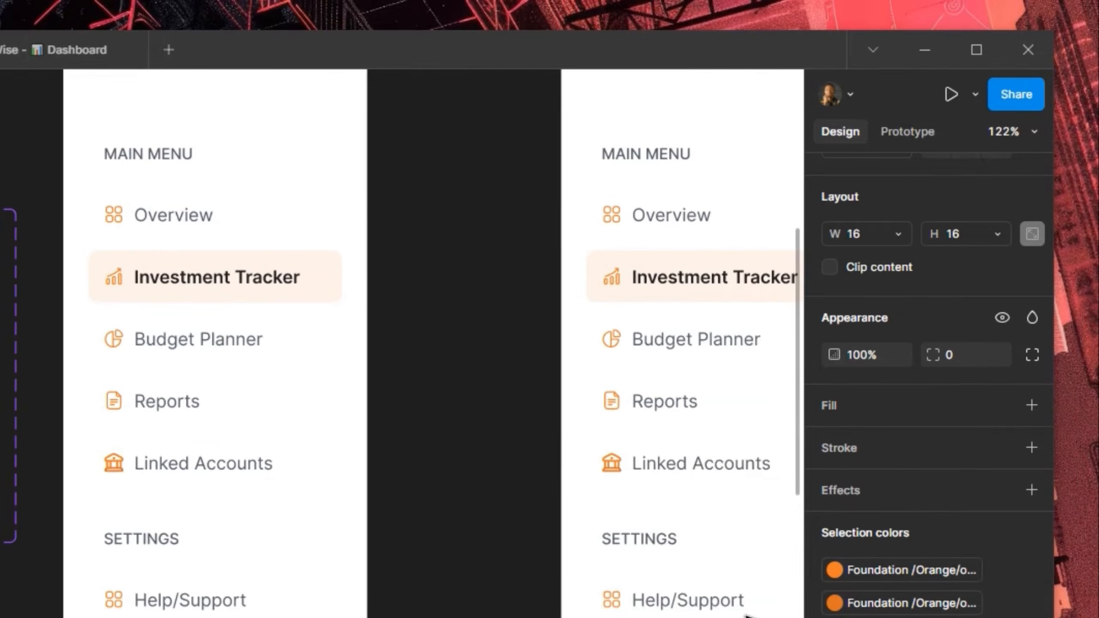
left_click(918, 604)
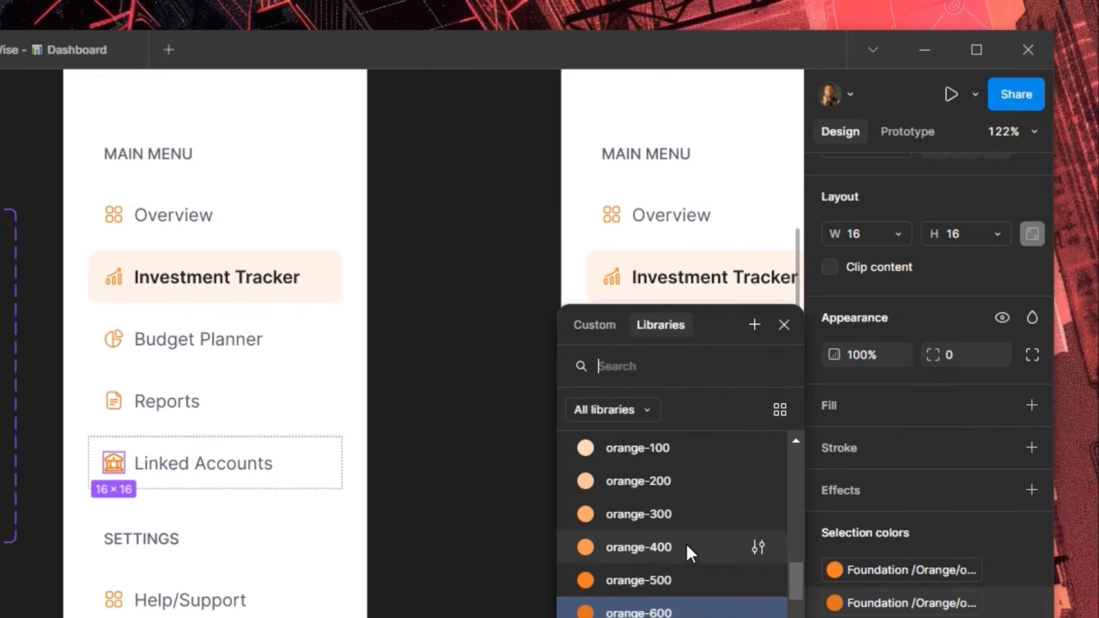
left_click(657, 579)
Swap the Help/Support link's icon for information-circle
scroll(328, 378, "down", 2)
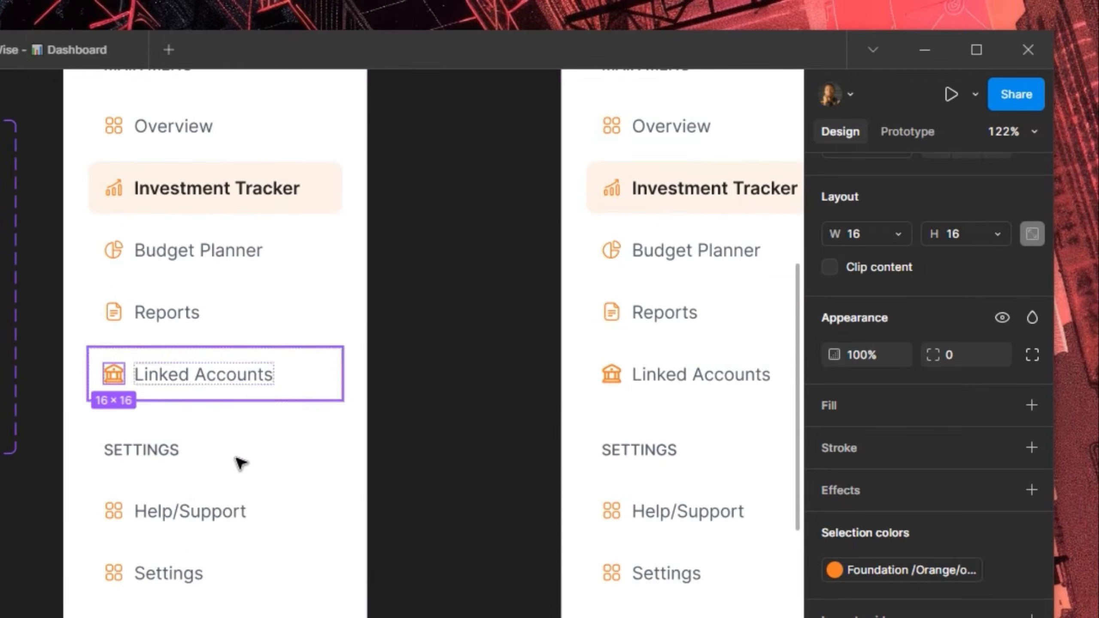
left_click(115, 515)
left_click(115, 516)
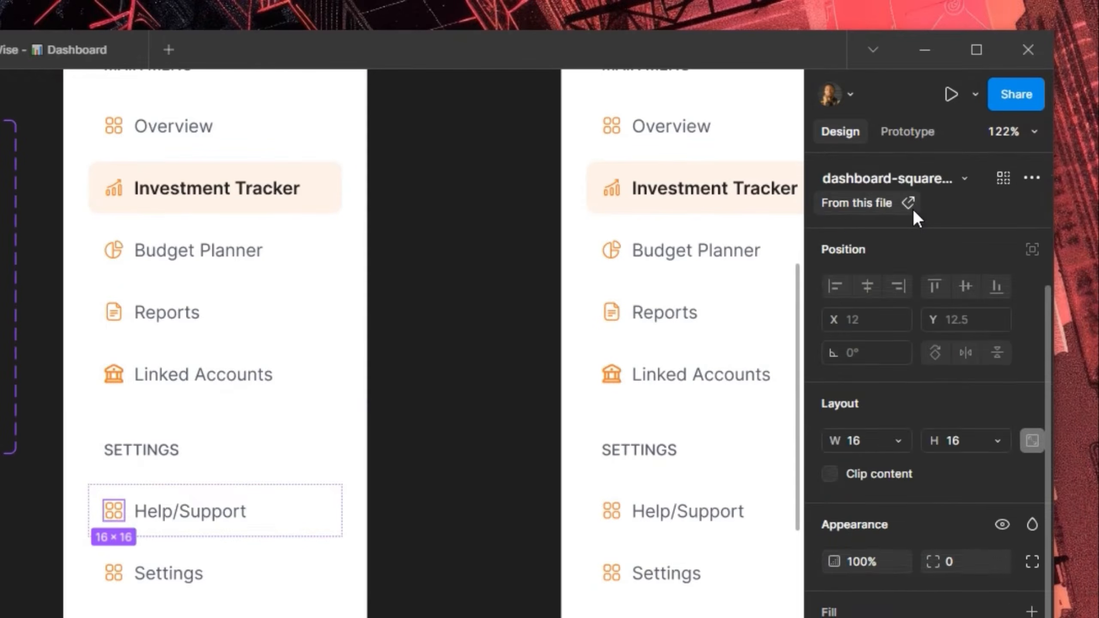
left_click(891, 177)
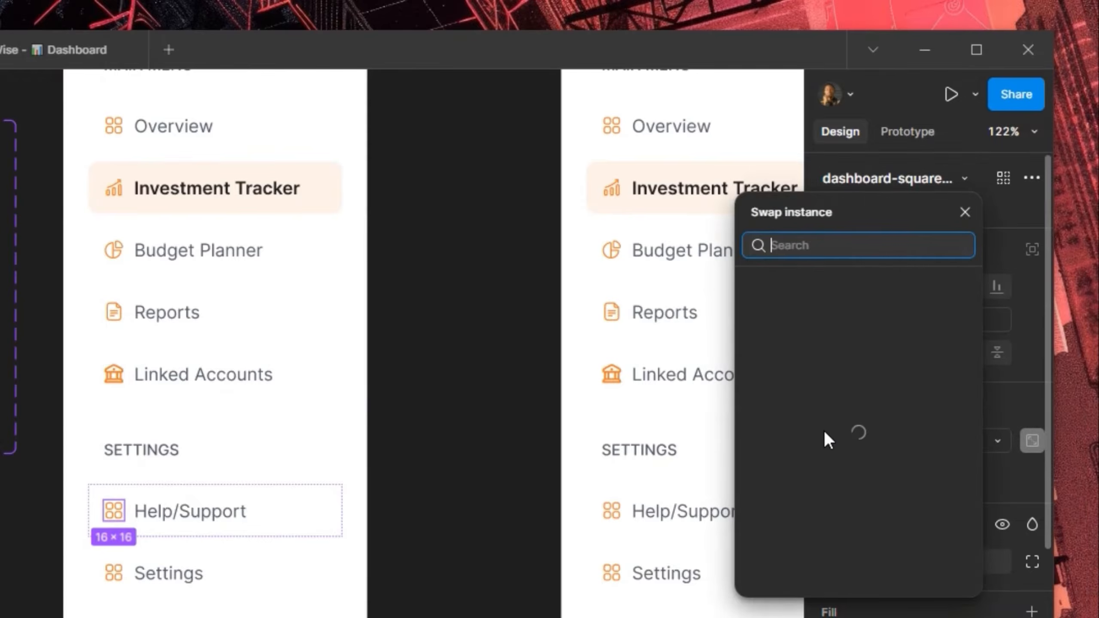
scroll(838, 483, "down", 2)
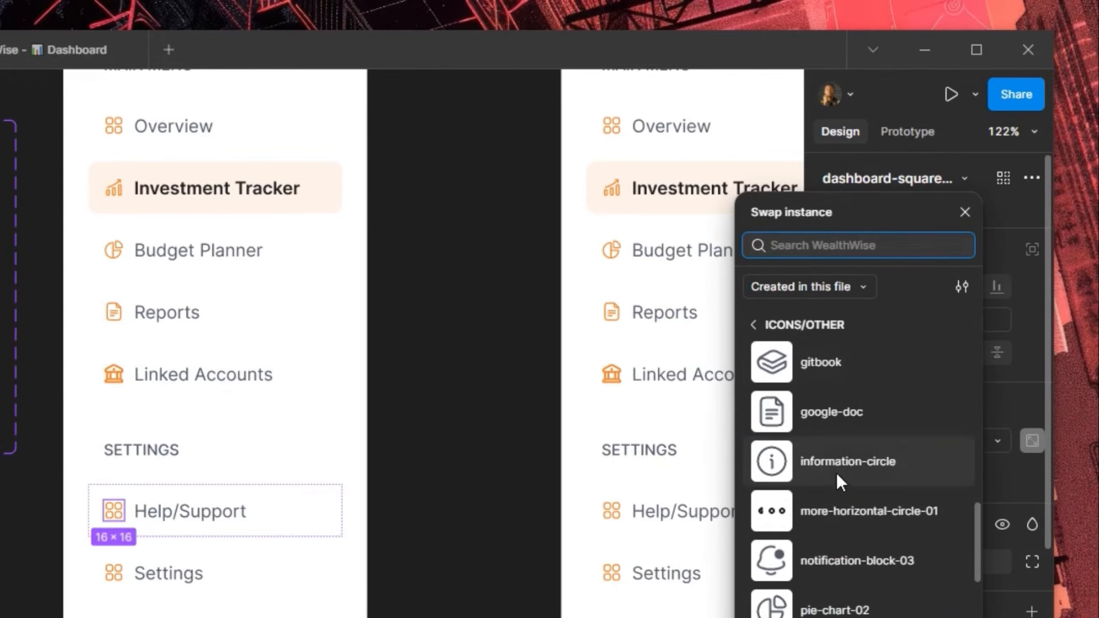
left_click(836, 478)
key("Escape")
Swap the Settings link's icon for the settings-01 gear
left_click(117, 579)
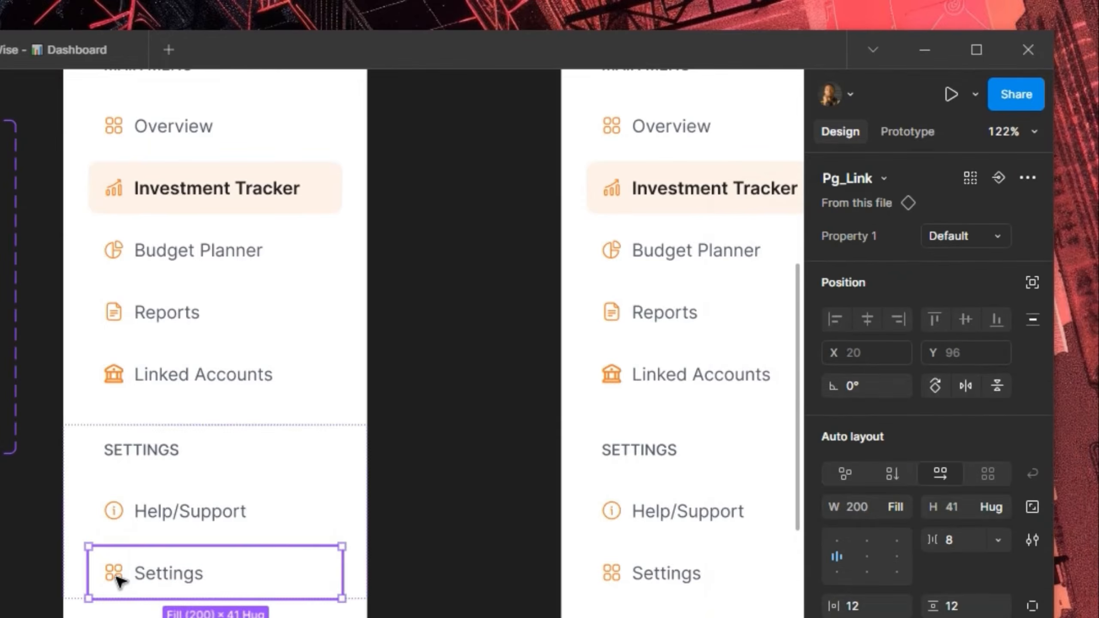
left_click(116, 579)
left_click(885, 180)
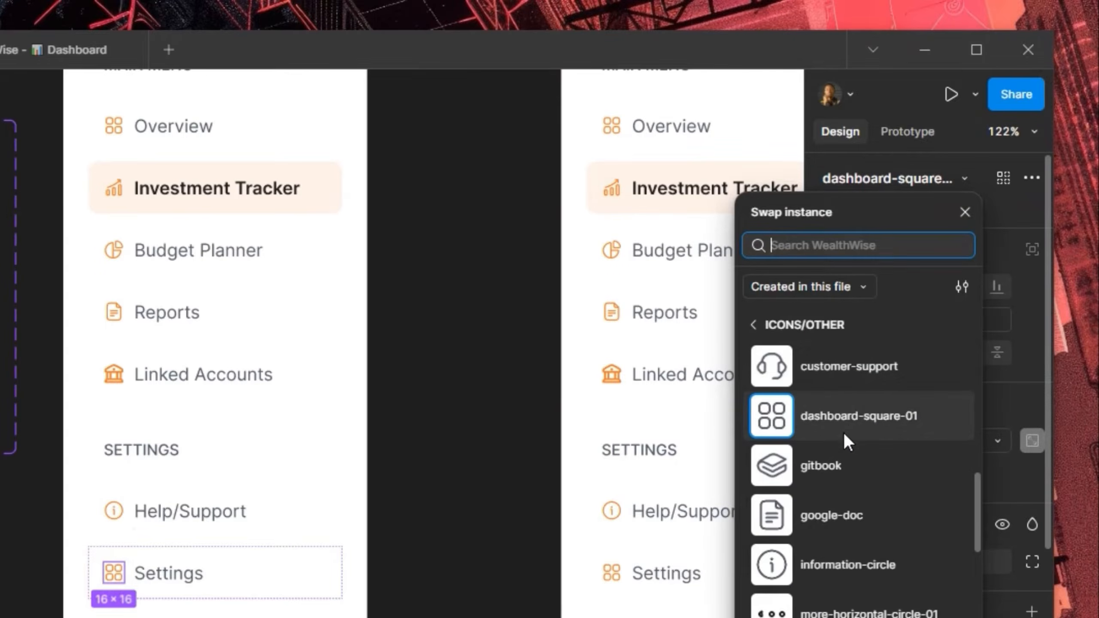
scroll(848, 452, "down", 5)
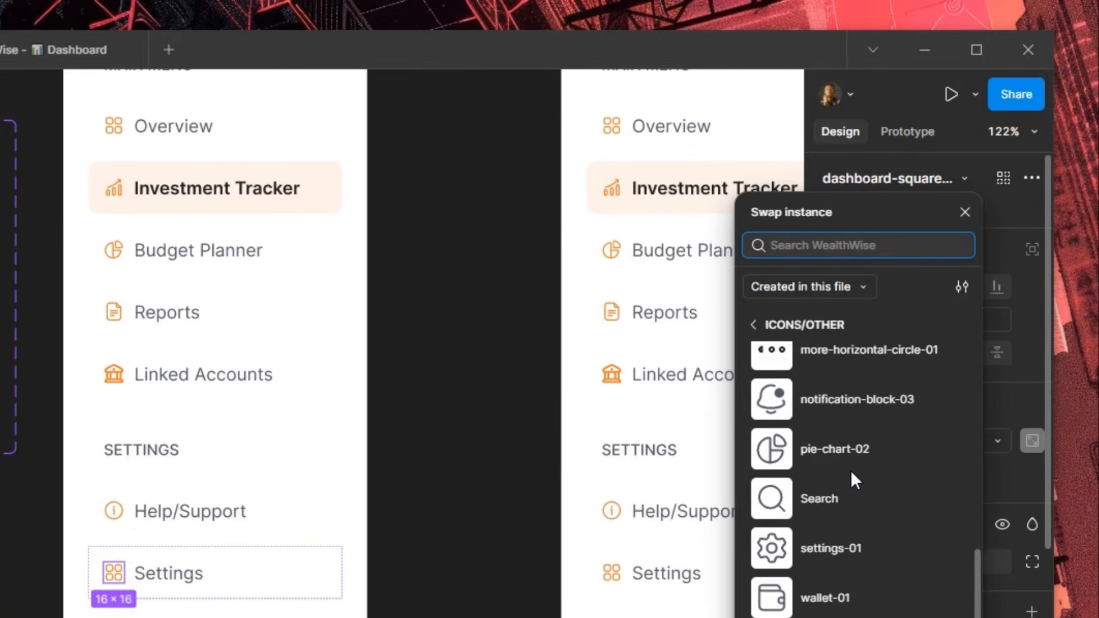
left_click(833, 552)
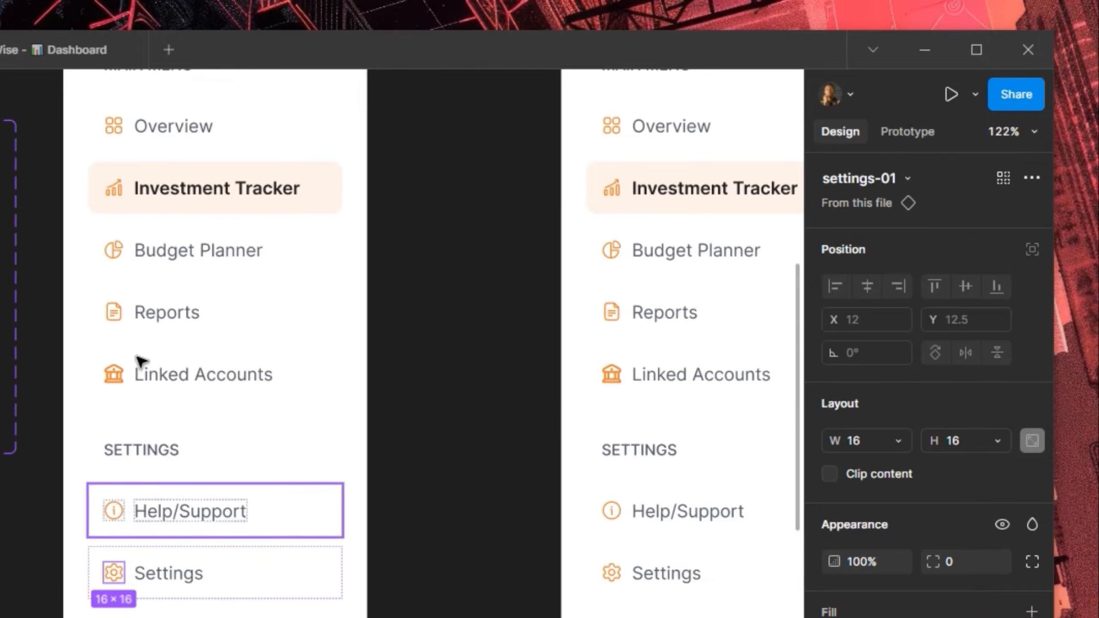
scroll(95, 398, "down", 2)
scroll(103, 424, "down", 4)
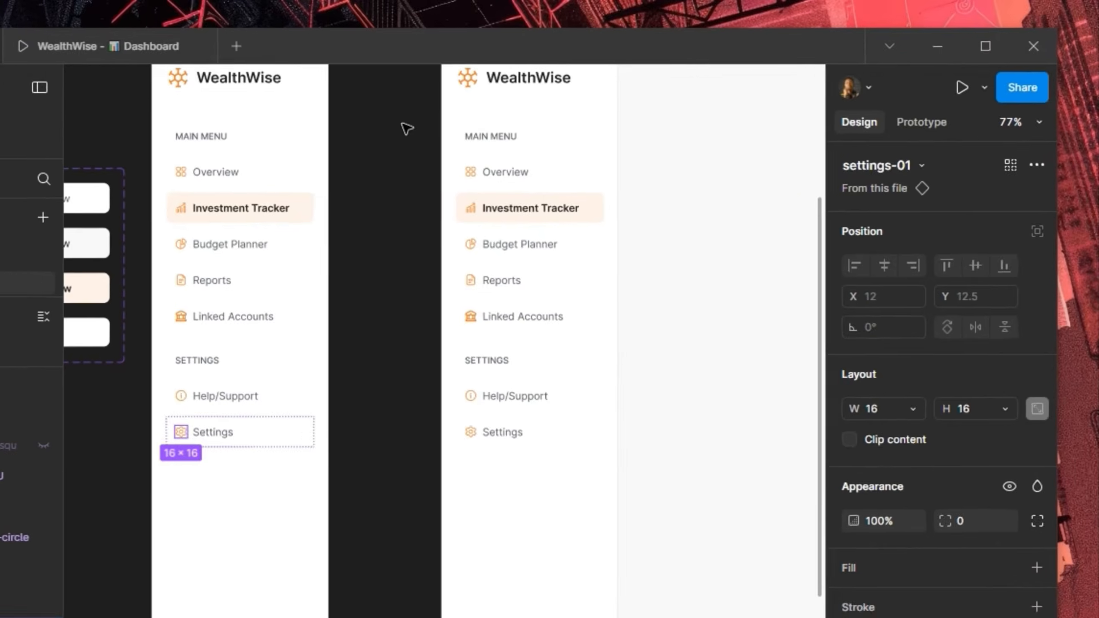
left_click(344, 141)
left_click_drag(345, 127, 177, 325)
left_click_drag(384, 251, 271, 303)
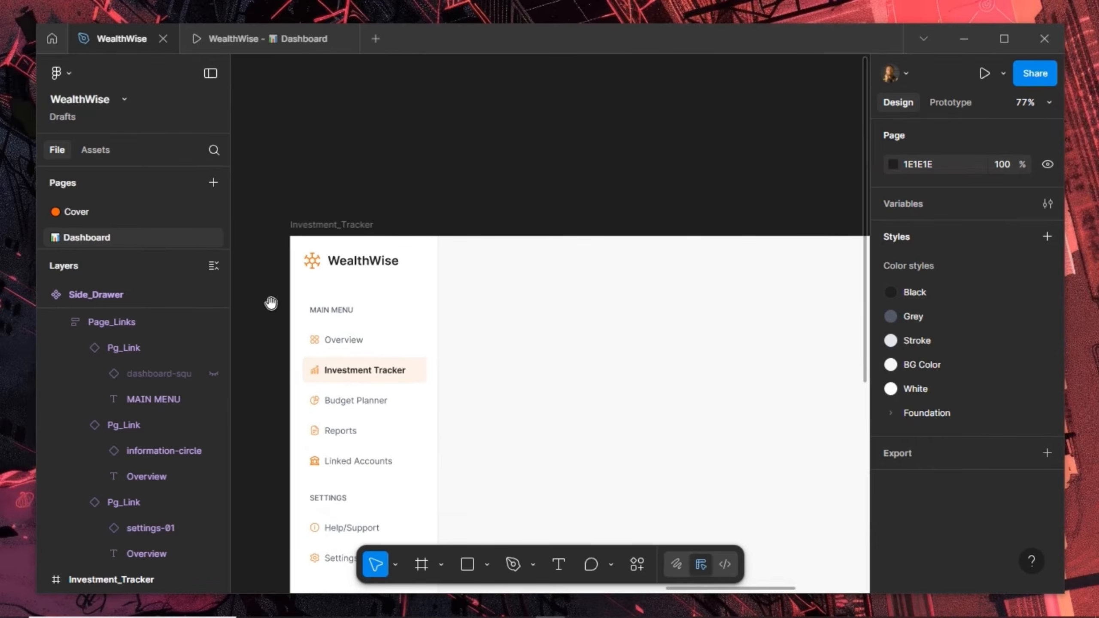
left_click(233, 40)
scroll(242, 291, "down", 5)
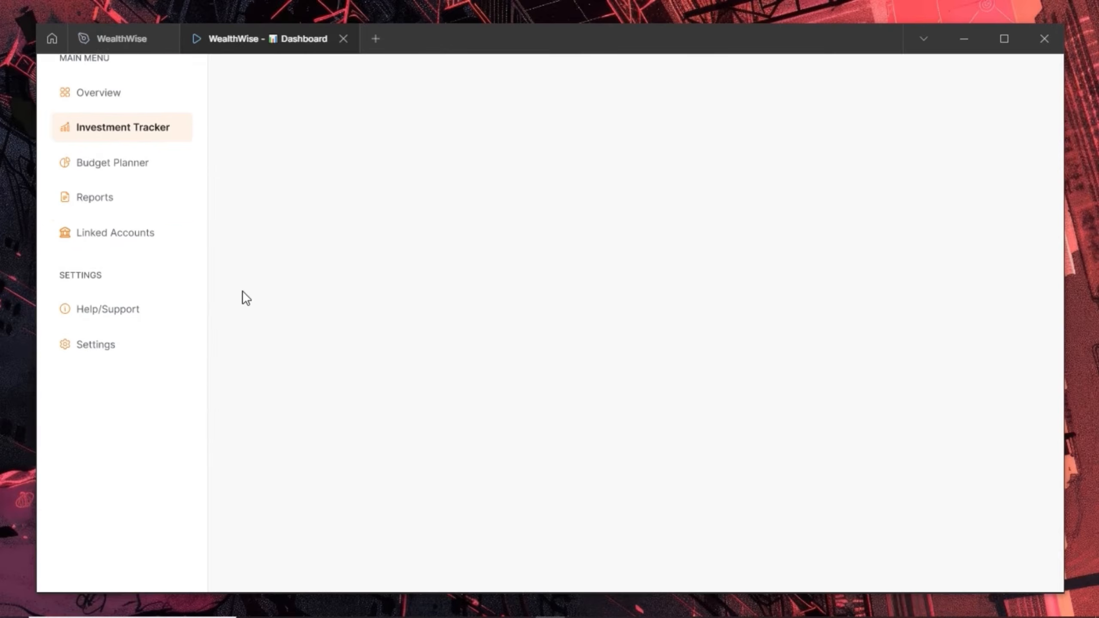
scroll(242, 290, "up", 5)
scroll(242, 291, "down", 5)
scroll(243, 291, "up", 5)
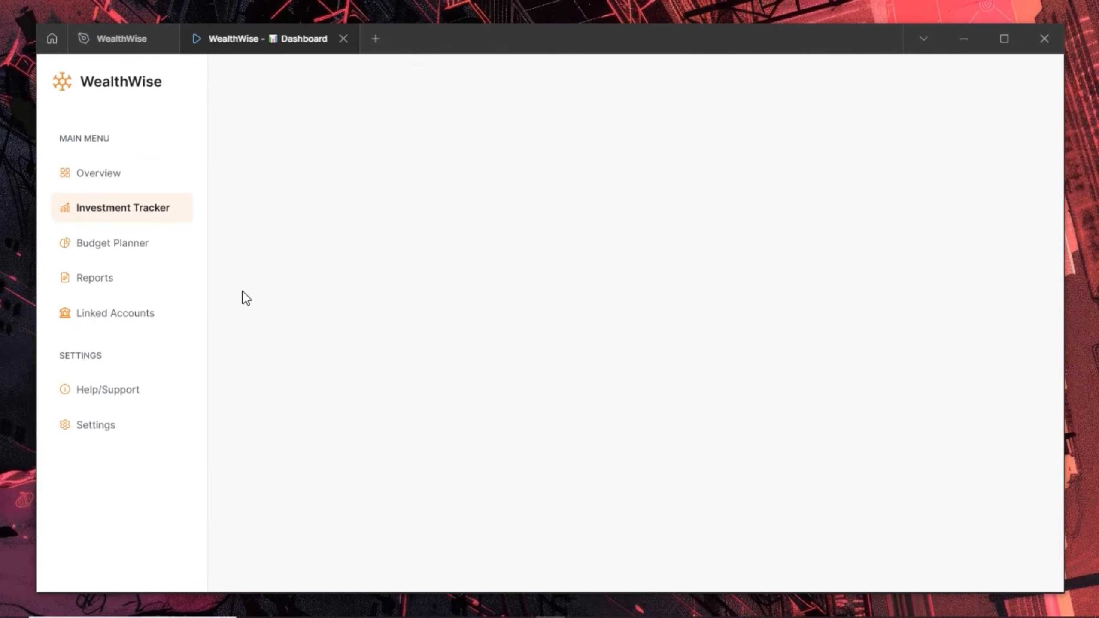
scroll(198, 173, "down", 2)
scroll(198, 171, "up", 2)
left_click(99, 42)
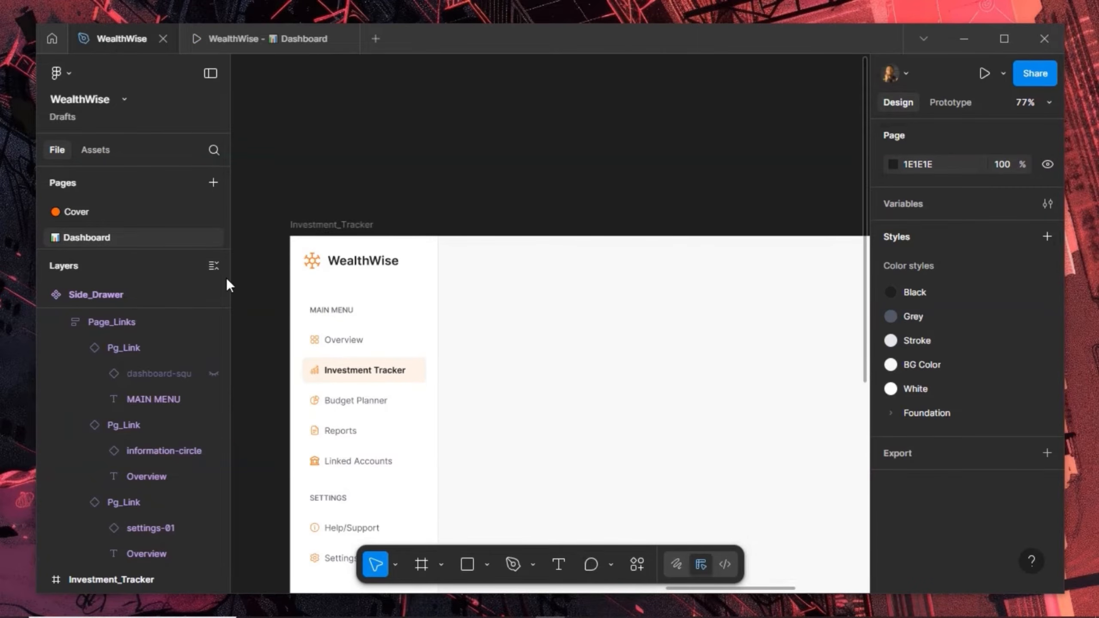
left_click(406, 274)
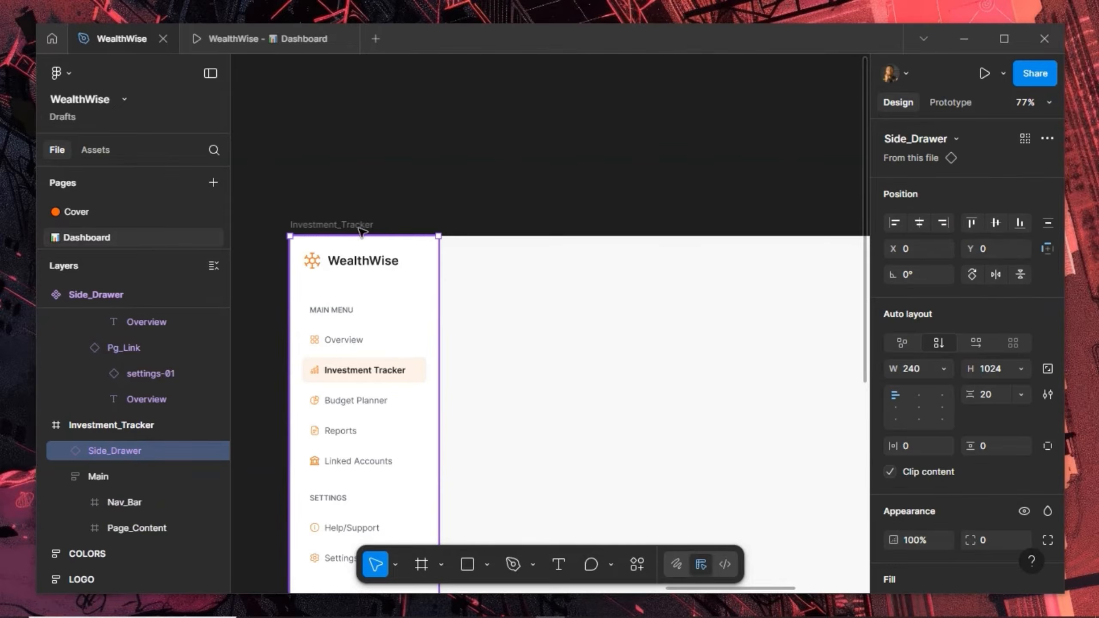
left_click(263, 37)
scroll(108, 146, "down", 3)
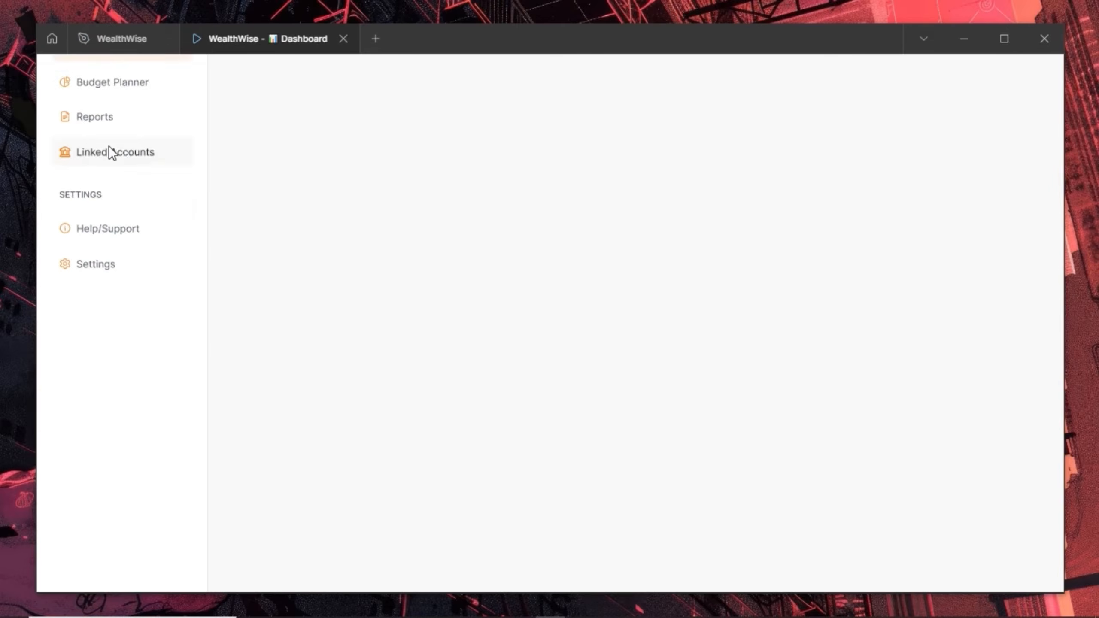
scroll(108, 146, "down", 2)
scroll(108, 147, "up", 5)
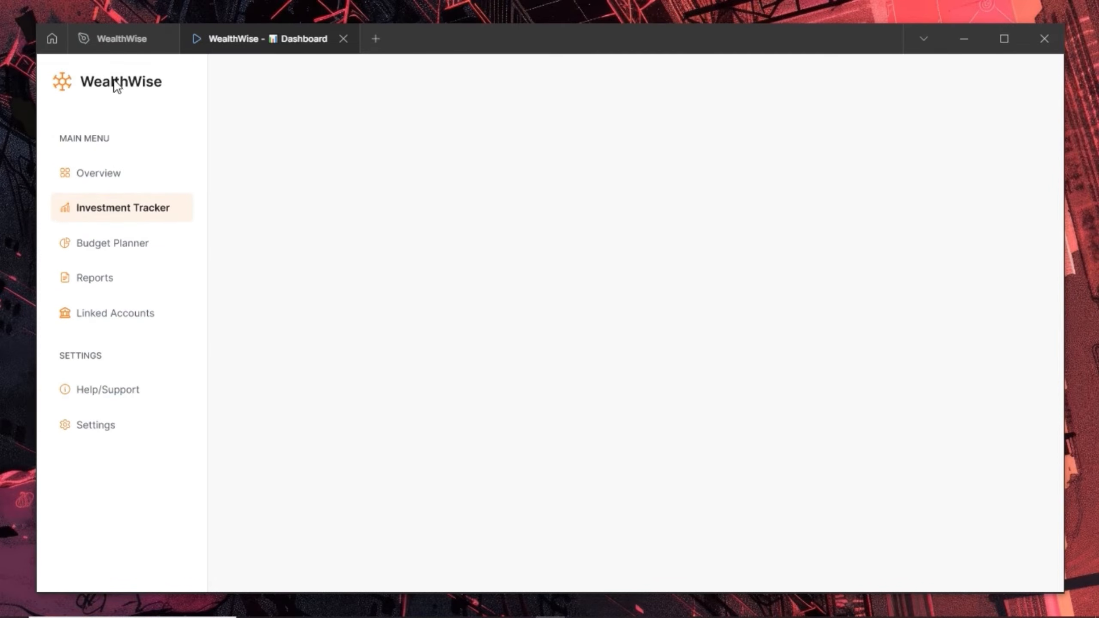
left_click(113, 38)
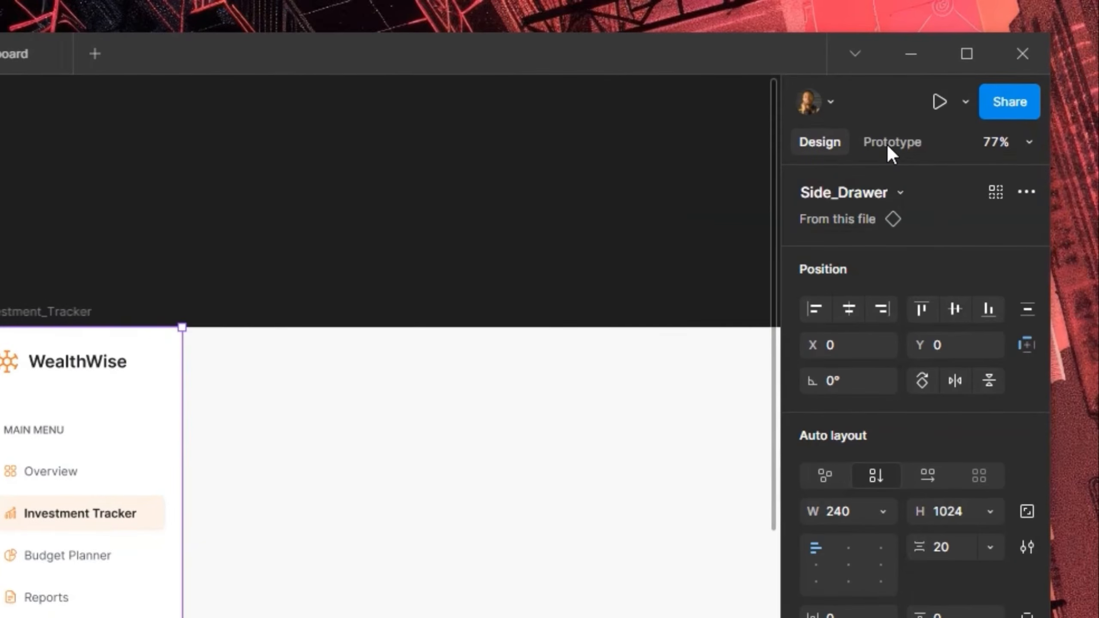
Set Side_Drawer's scroll position to Fixed and test it in the Dashboard preview
left_click(894, 148)
left_click(913, 273)
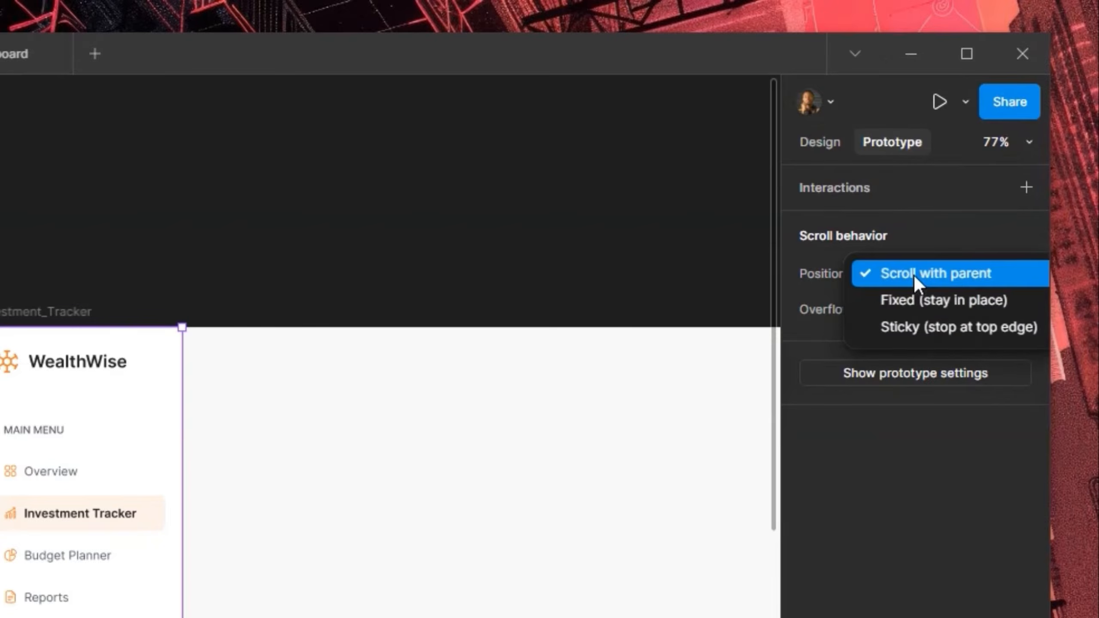
left_click(921, 301)
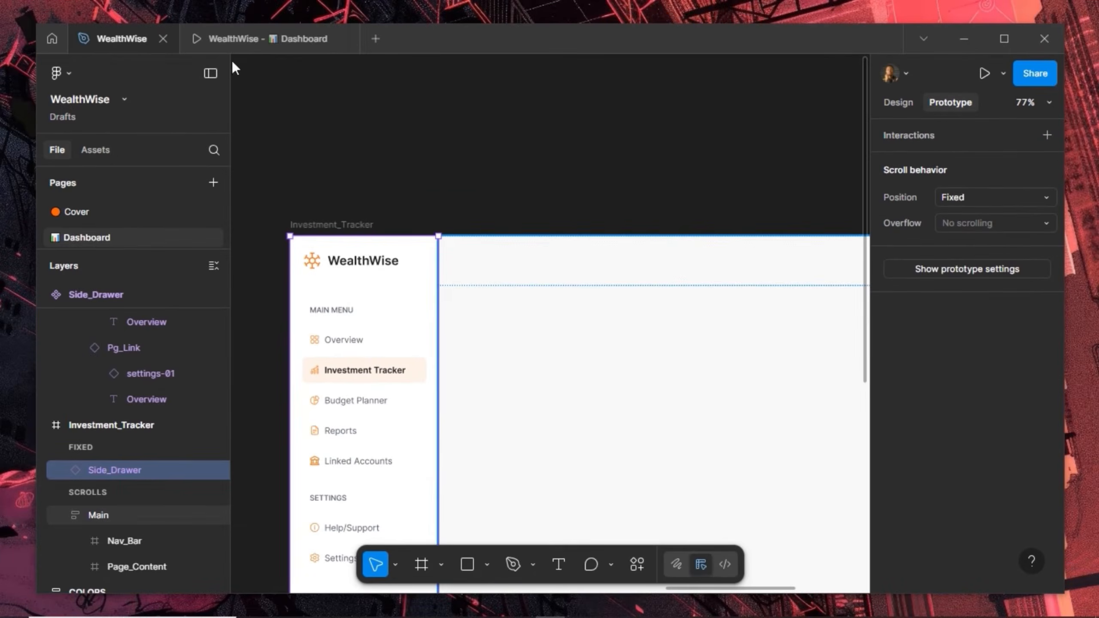
left_click(246, 39)
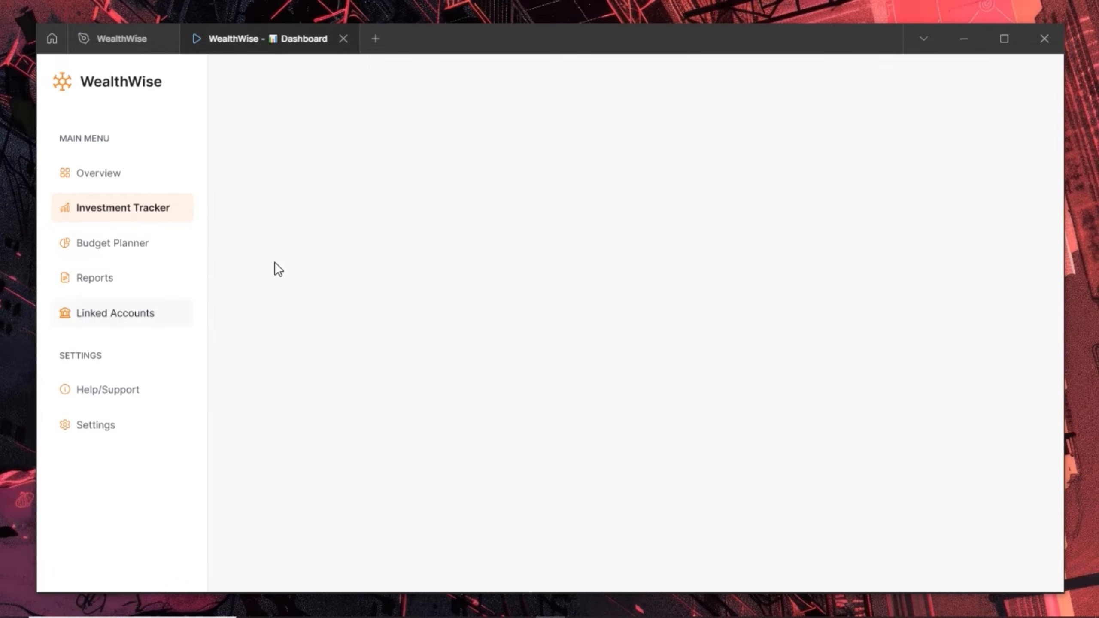
left_click(109, 49)
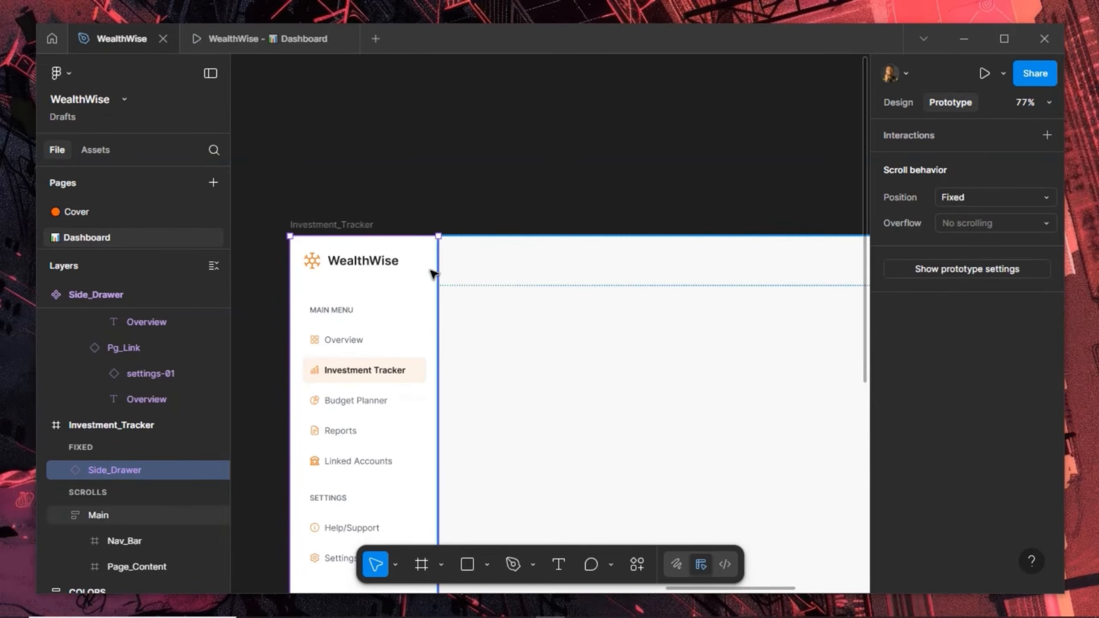
Show Side_Drawer's Design properties, then clear the selection on empty canvas
scroll(422, 282, "down", 5)
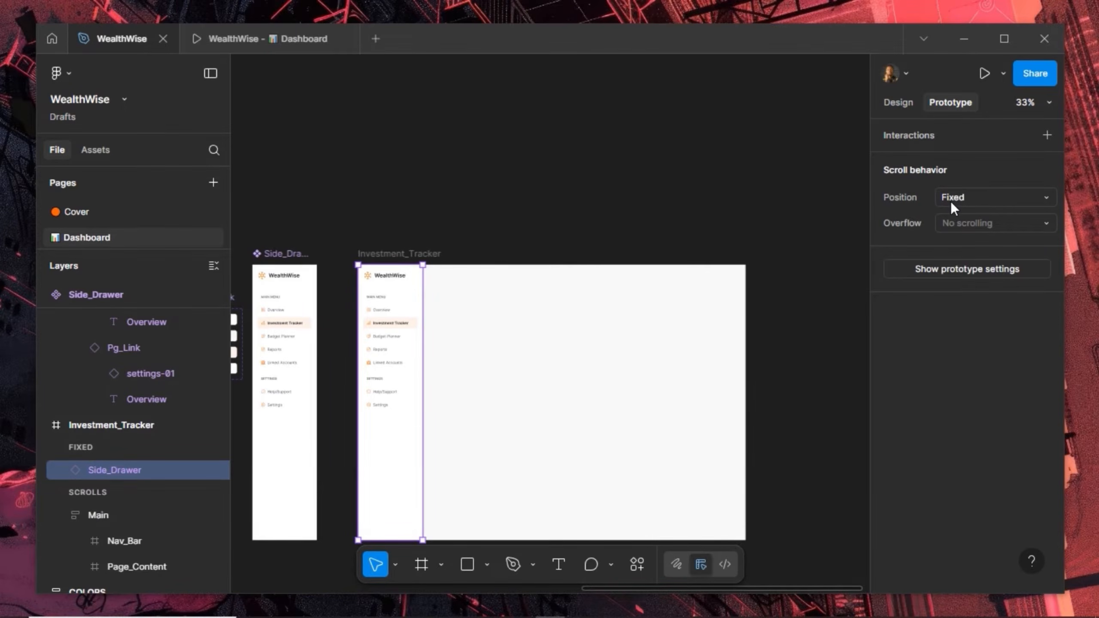
left_click(896, 103)
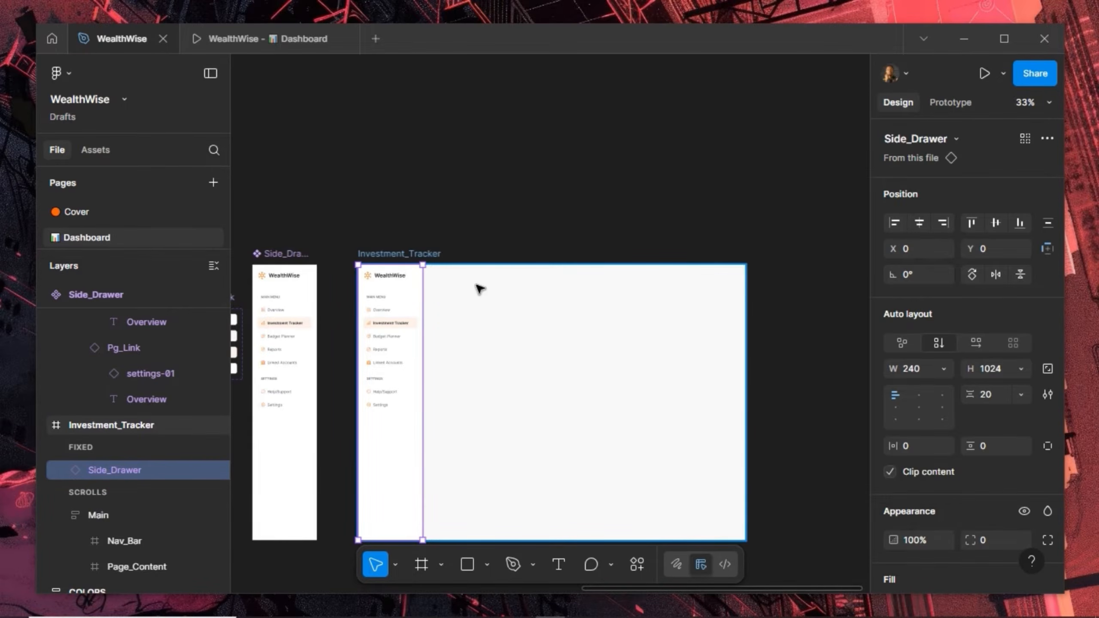
scroll(480, 289, "up", 4)
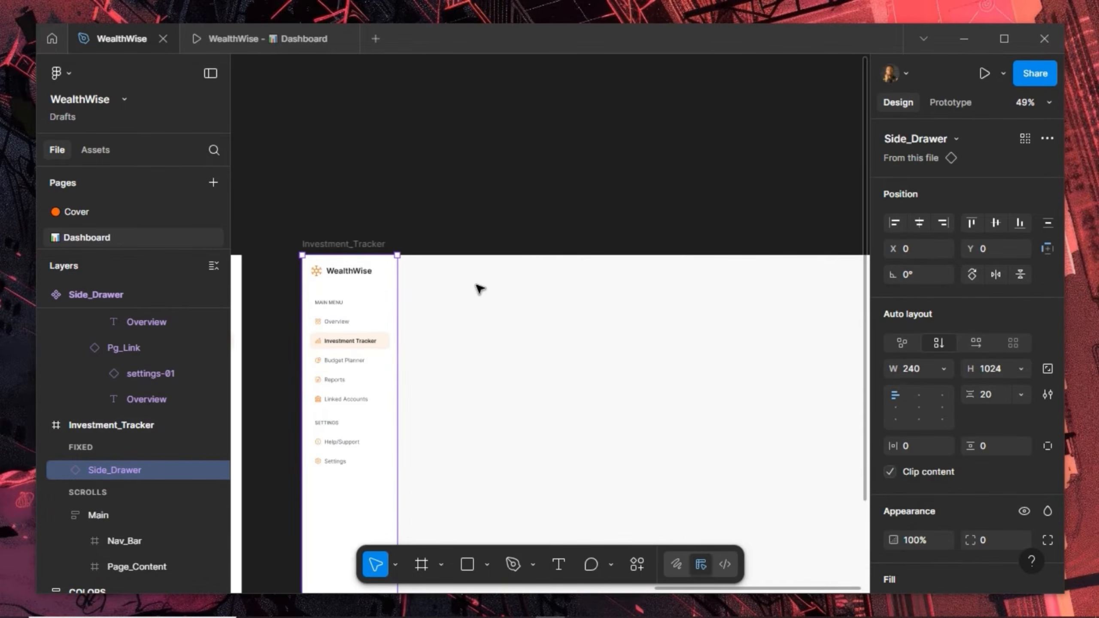
left_click(519, 228)
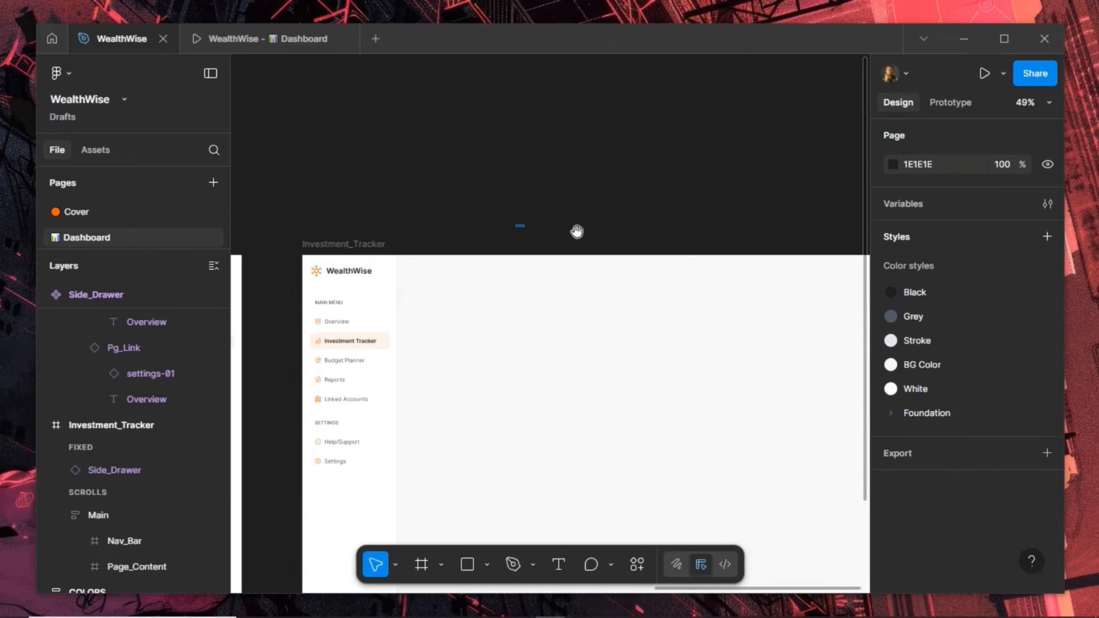
scroll(378, 270, "up", 3)
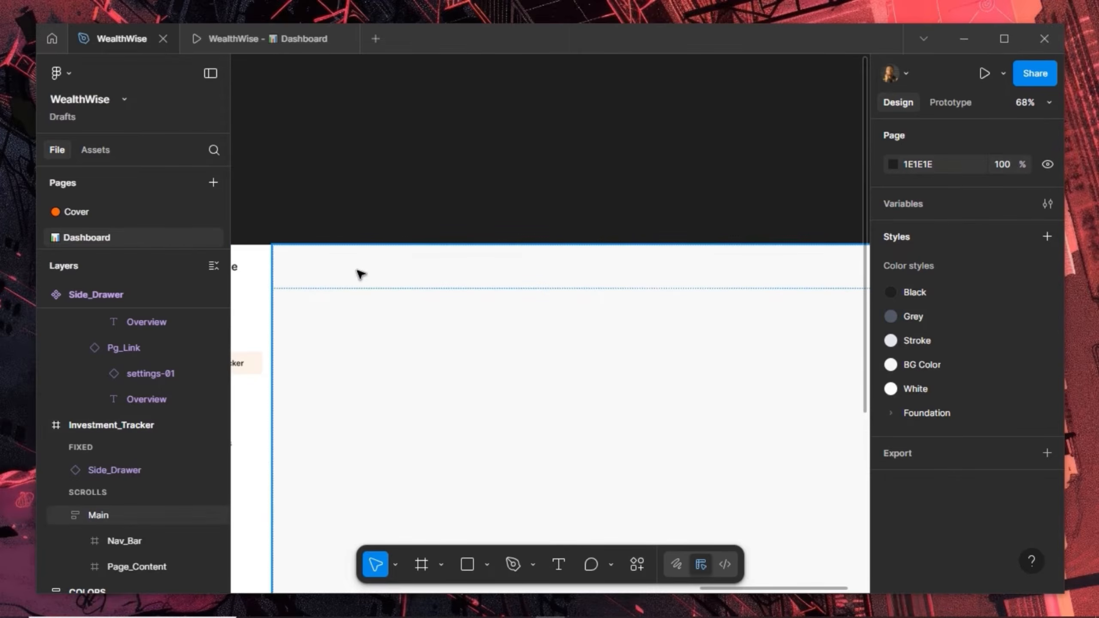
Drag Nav_Bar out of Main into its own frame above the dashboard
left_click(376, 262)
left_click(377, 263)
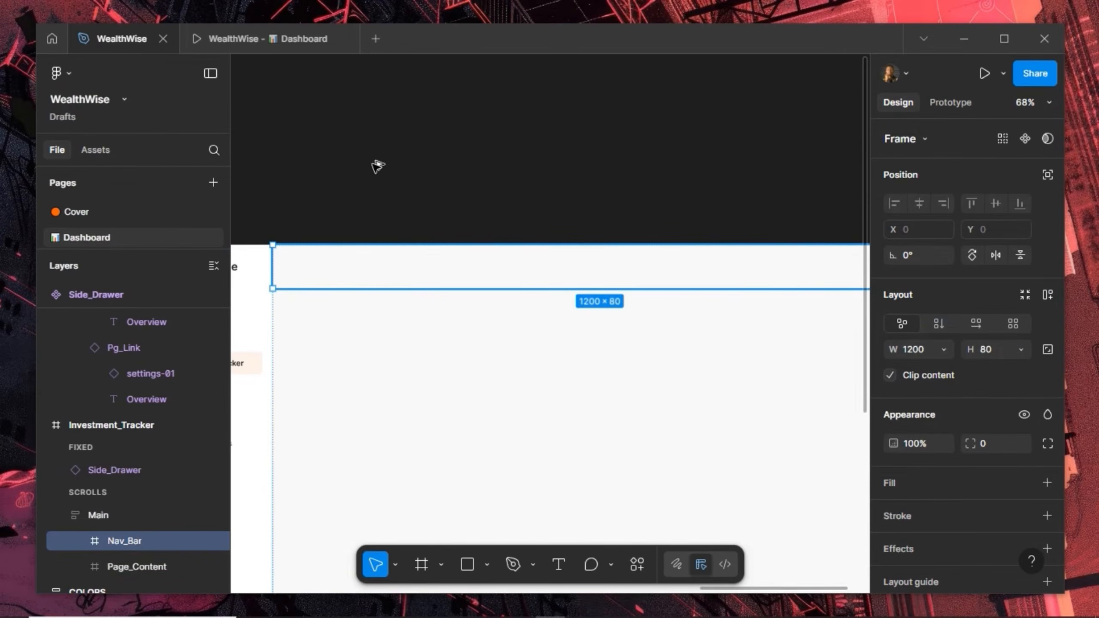
left_click_drag(380, 269, 373, 164)
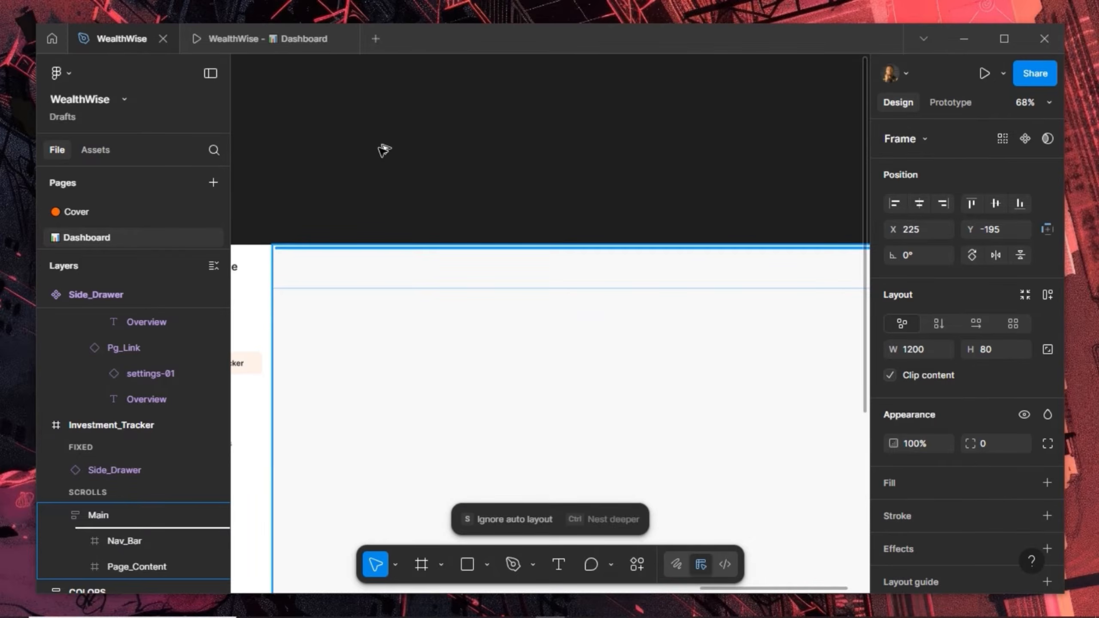
left_click_drag(384, 150, 383, 150)
left_click_drag(371, 149, 388, 151)
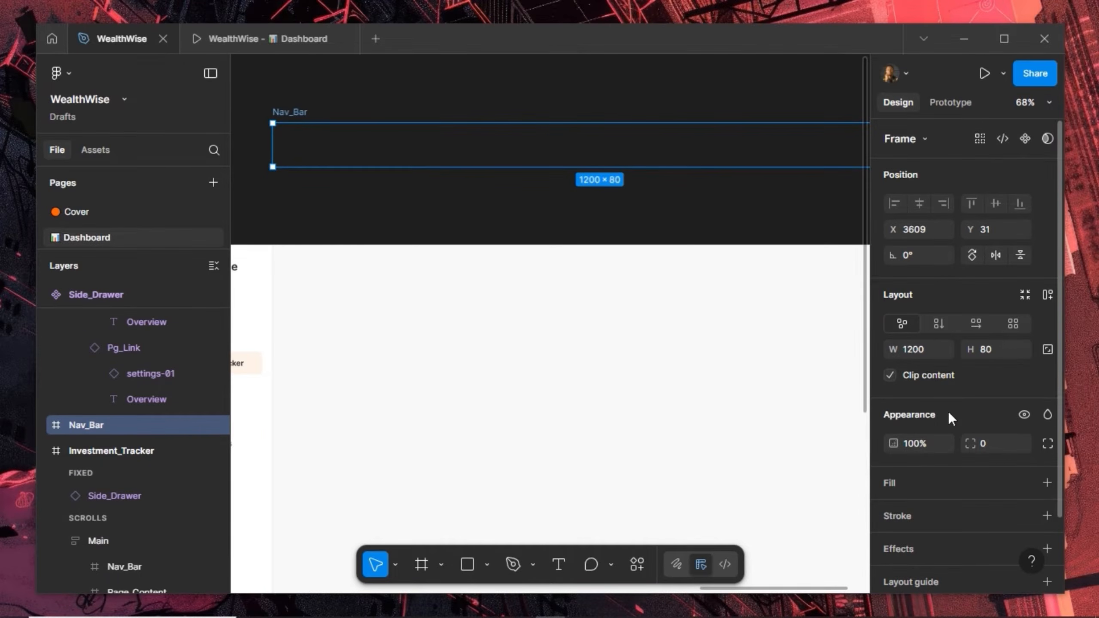
Fill the 1200×80 Nav_Bar frame with the BG Color style
scroll(949, 412, "down", 2)
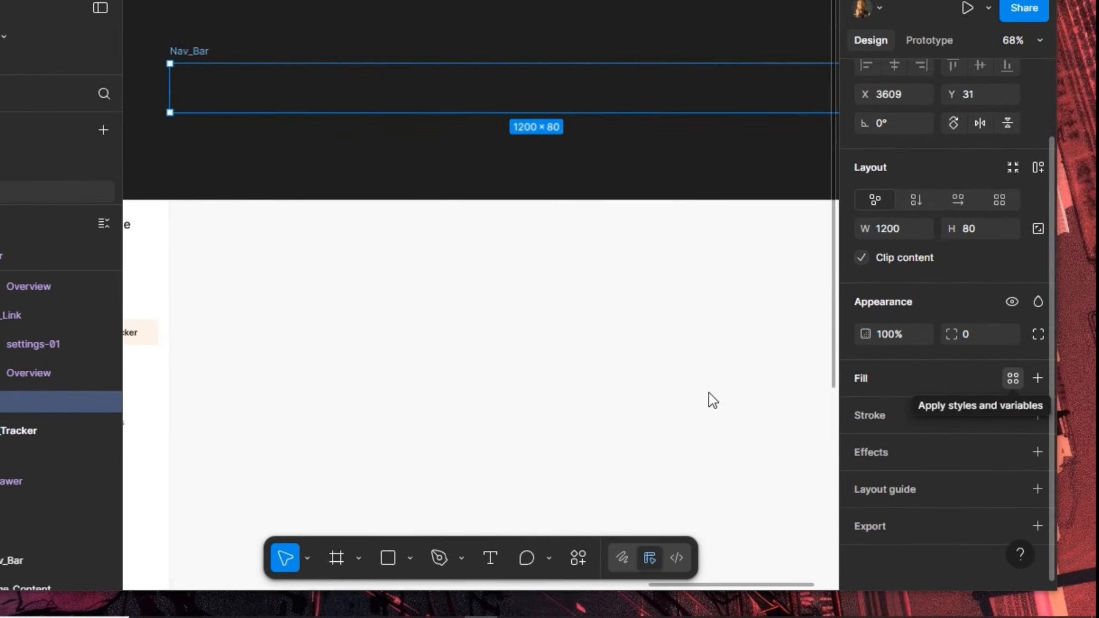
left_click(1025, 404)
left_click(708, 407)
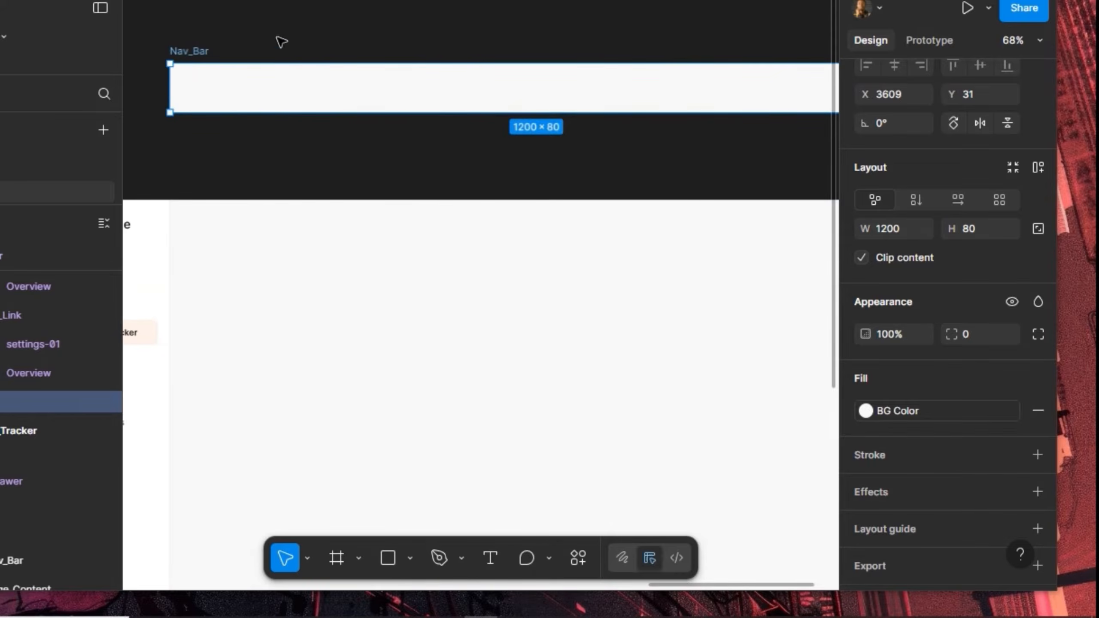
scroll(192, 39, "up", 5)
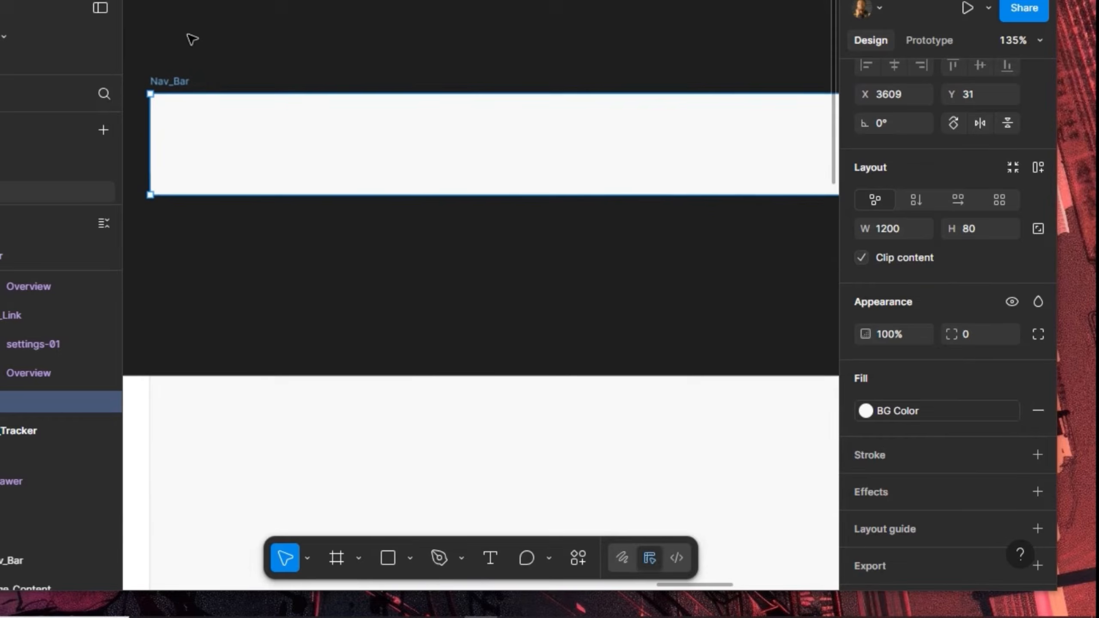
Add a 'Pages' text layer in Nav_Bar and duplicate it twice to the right
left_click(490, 563)
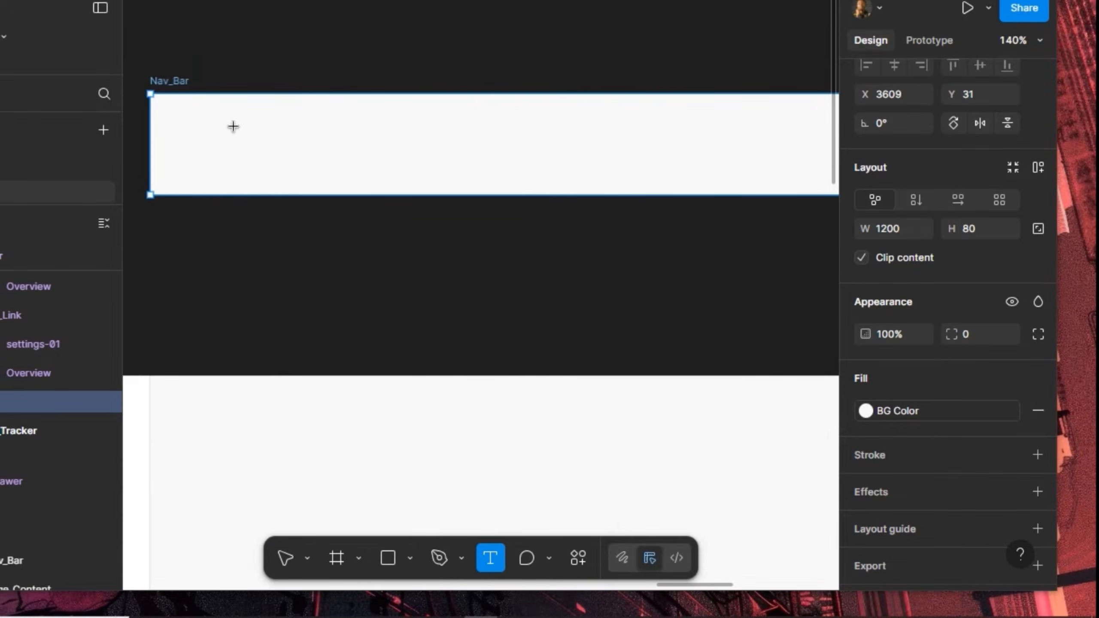
left_click(281, 226)
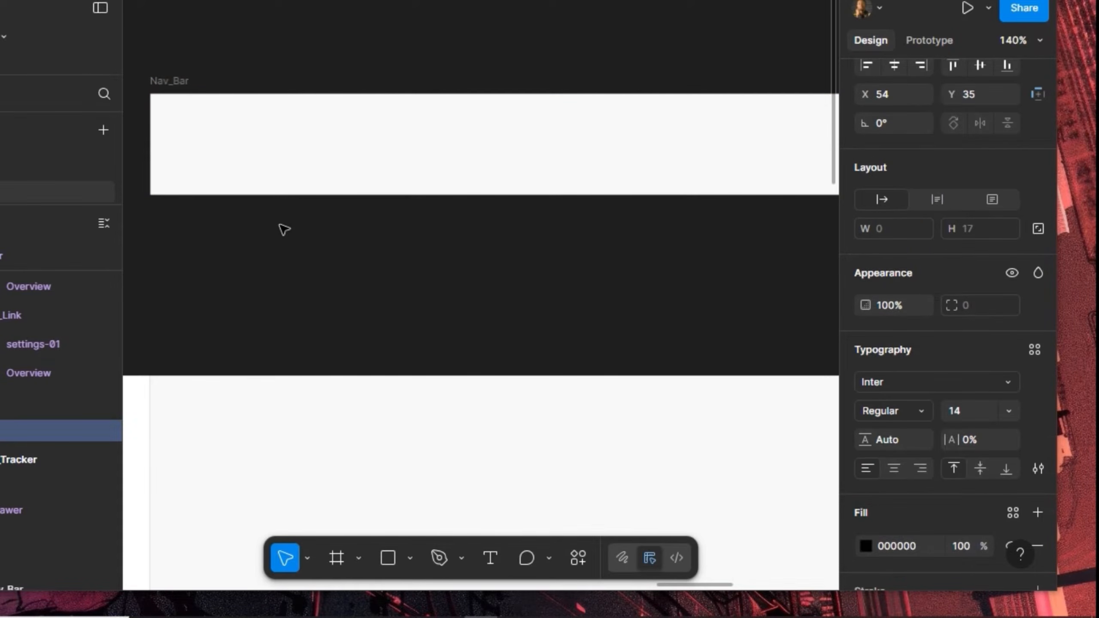
type("Pages")
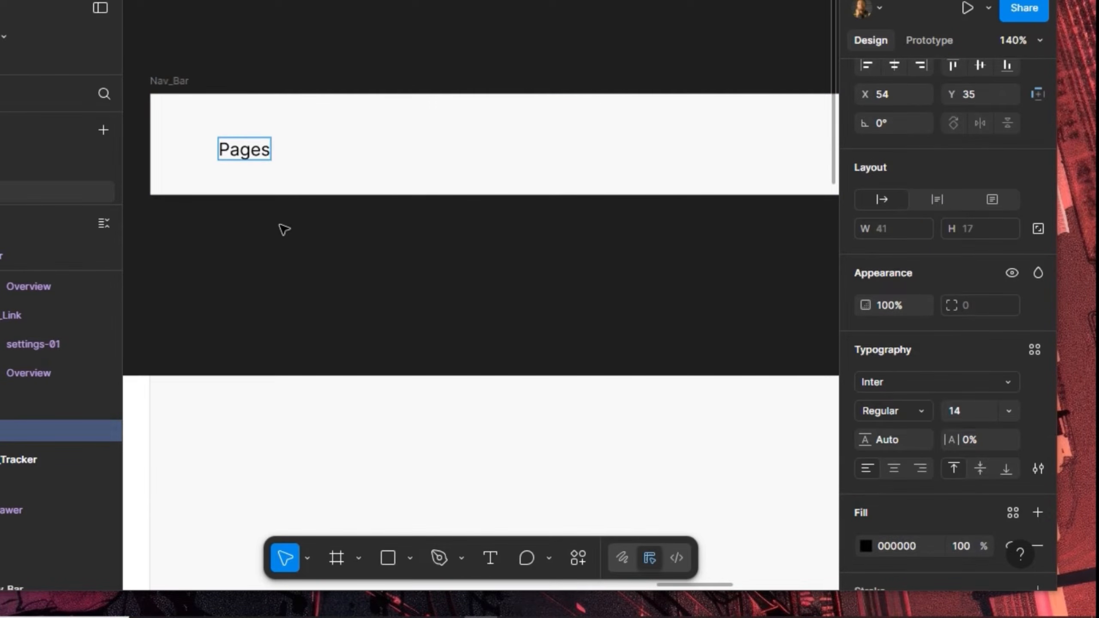
key("Escape")
key("ctrl+d")
key("shift+Right")
key("shift+Right")
key("shift+Right")
key("shift+Right")
key("shift+Right")
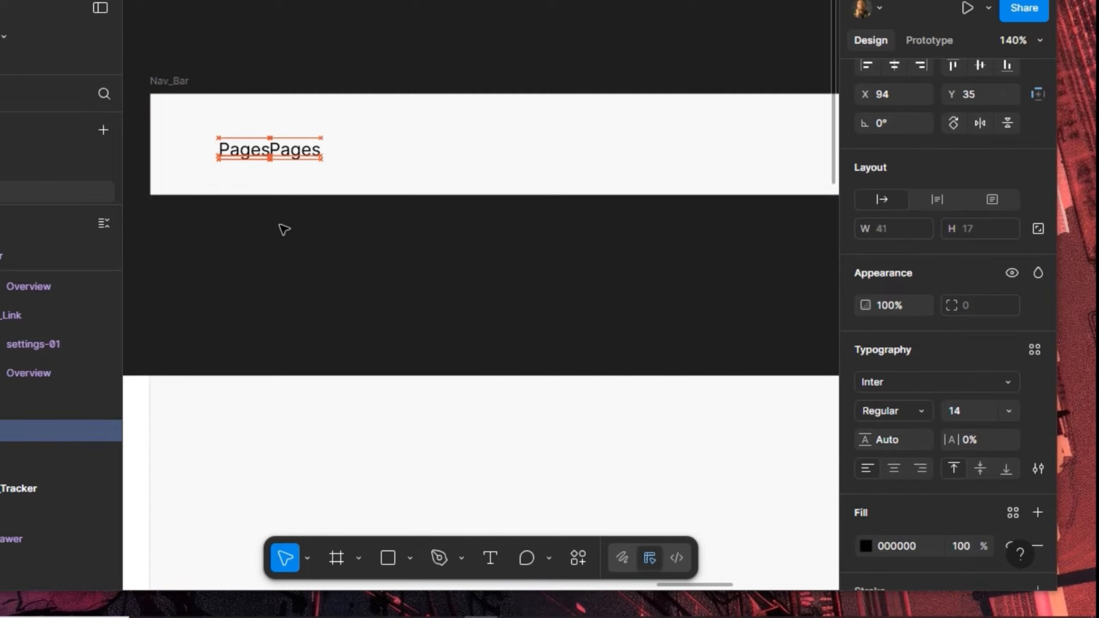
key("ctrl+d")
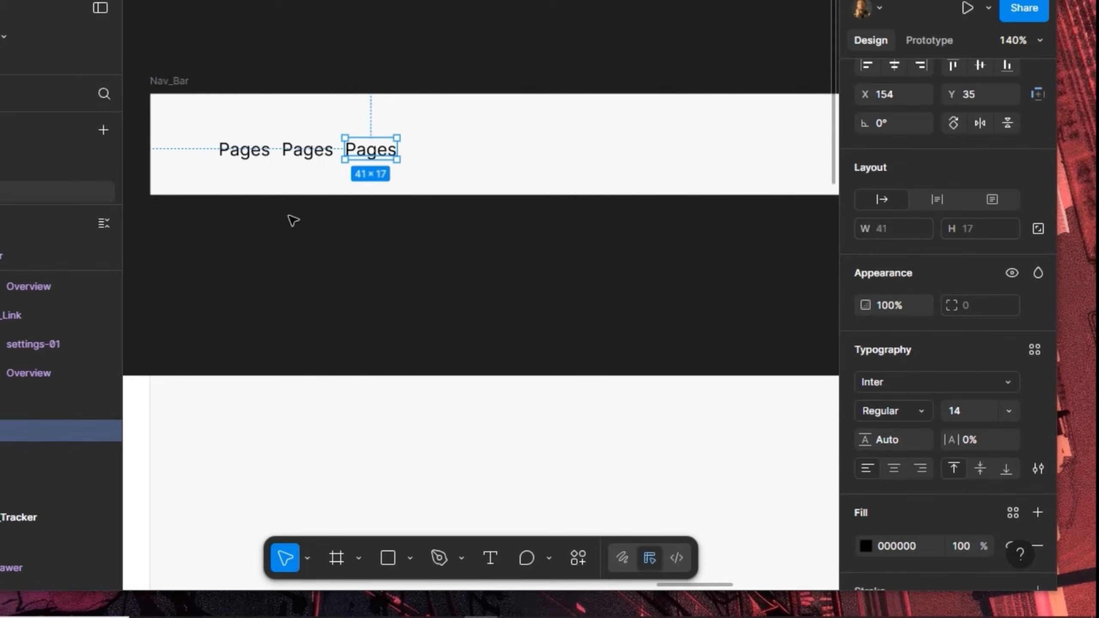
Retype the two copies as '/' and 'Investment Tracker'
left_click(306, 160)
double_click(306, 160)
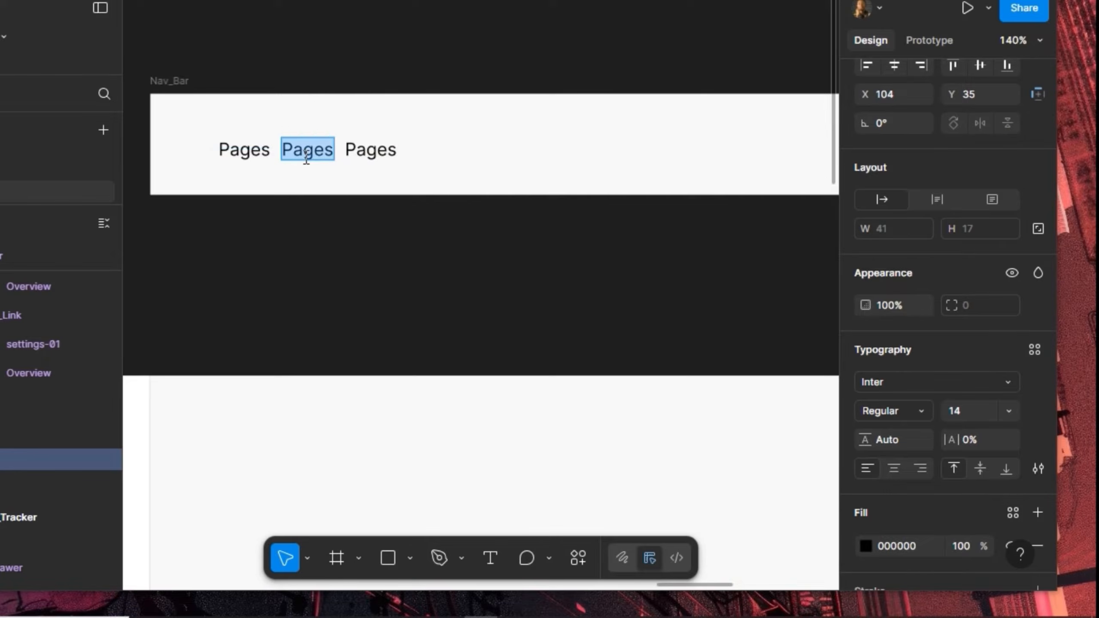
type("/")
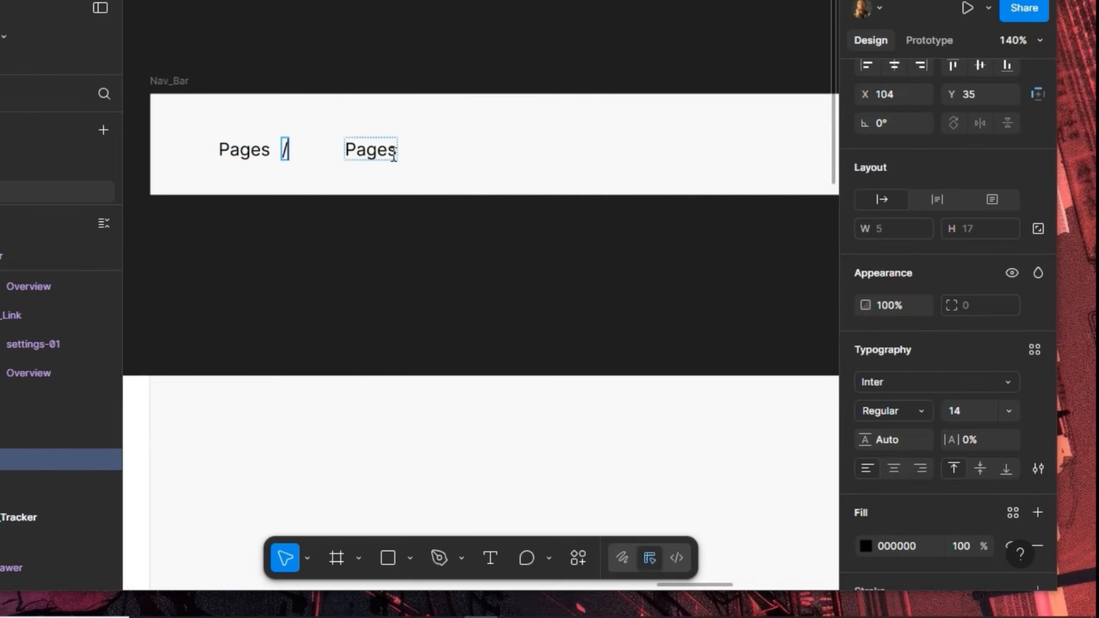
left_click(378, 147)
double_click(379, 148)
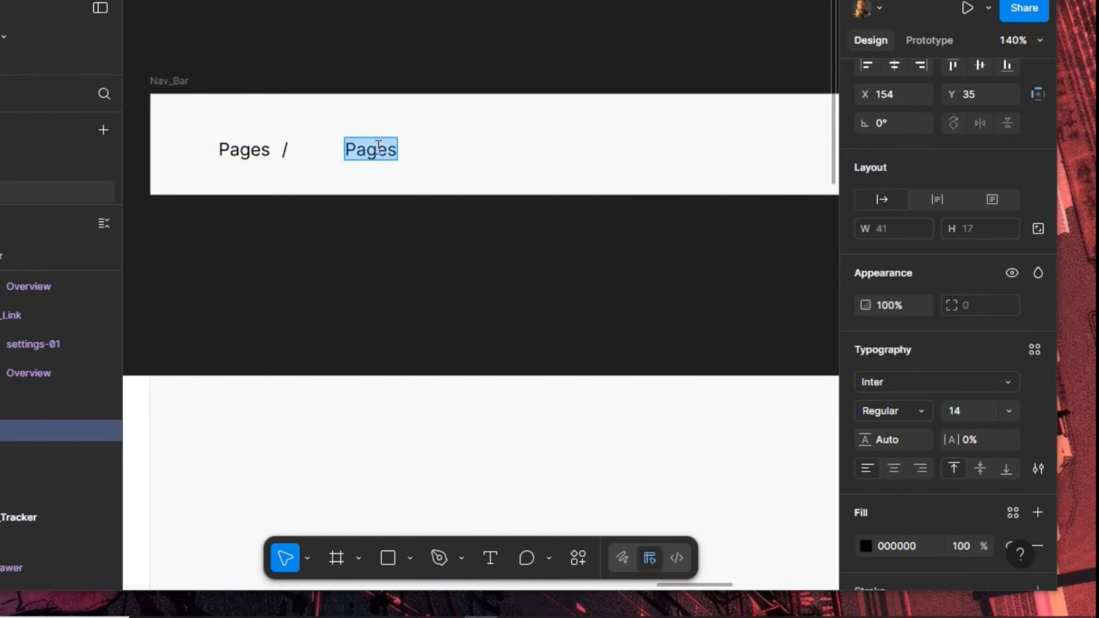
type("Invest")
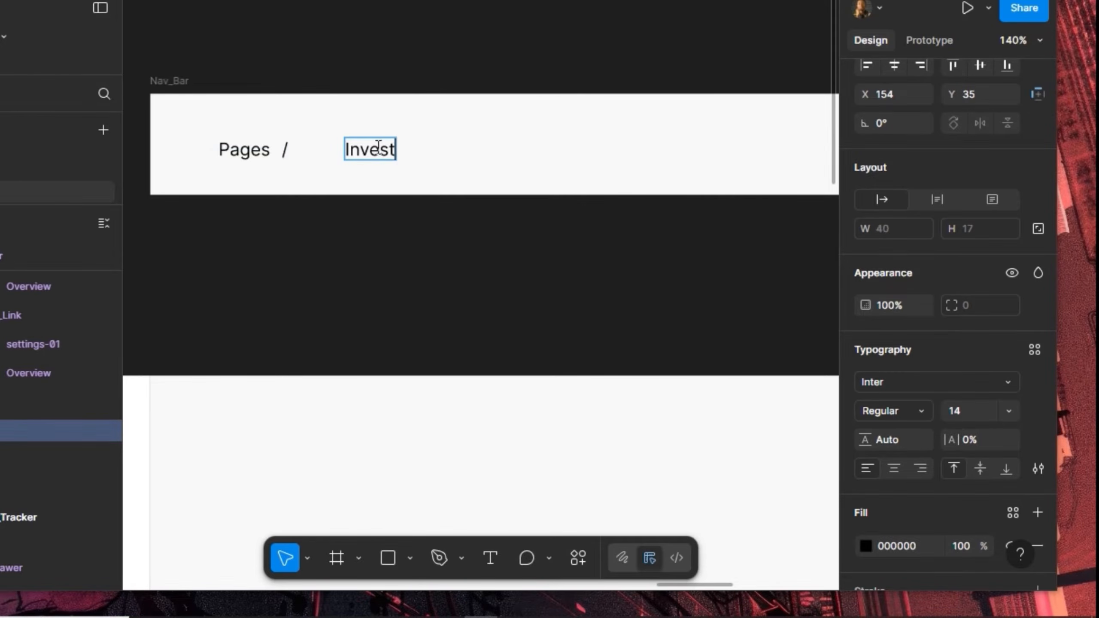
type("ment ")
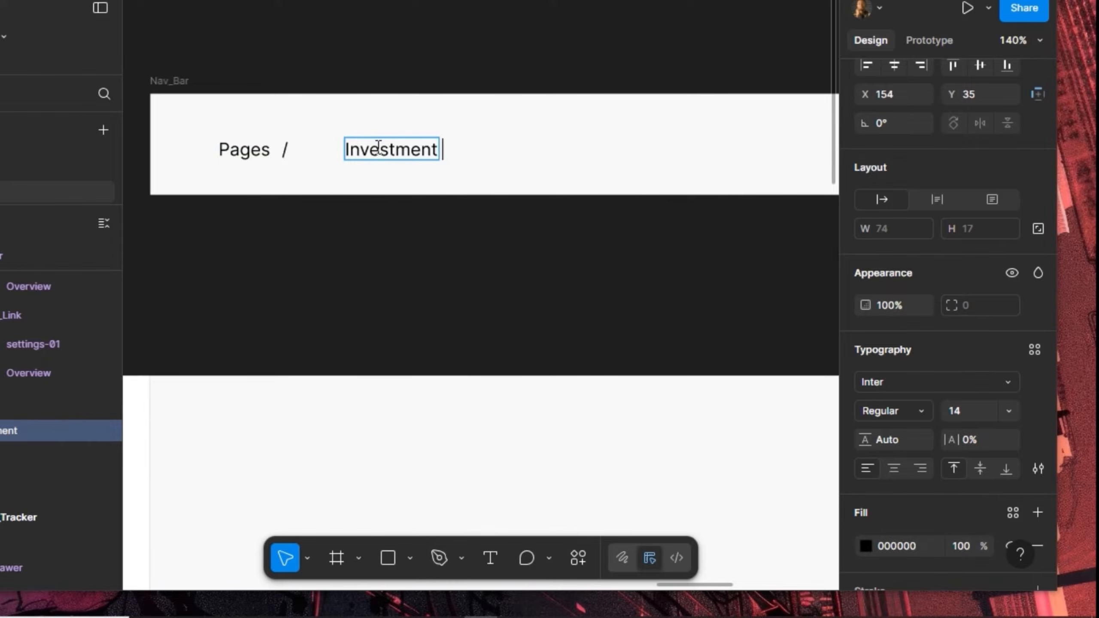
type("Tracke")
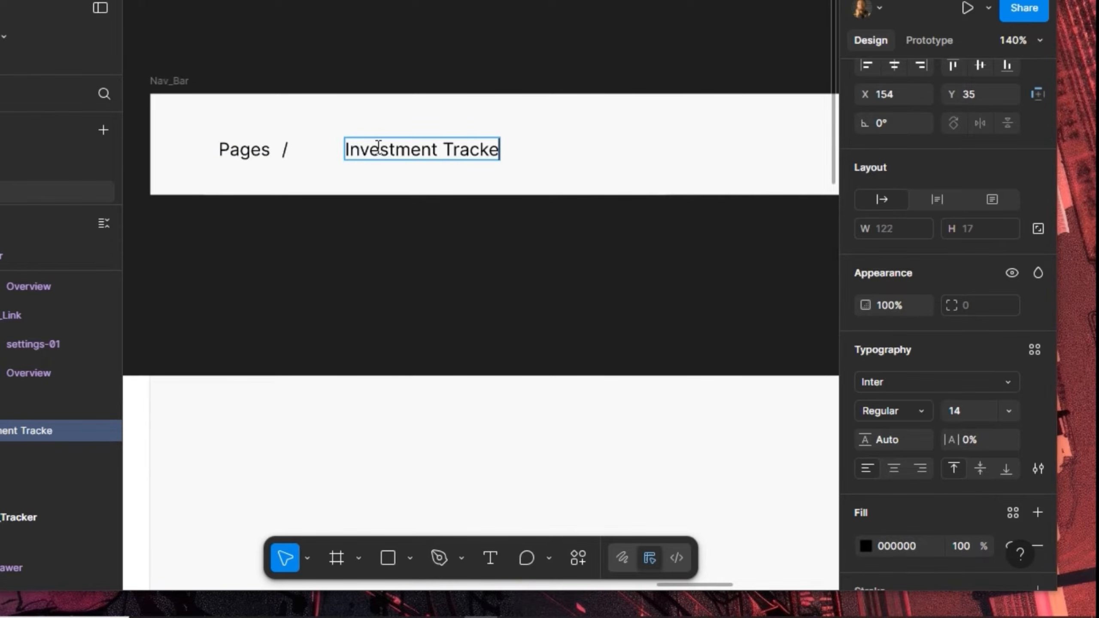
type("r")
key("Escape")
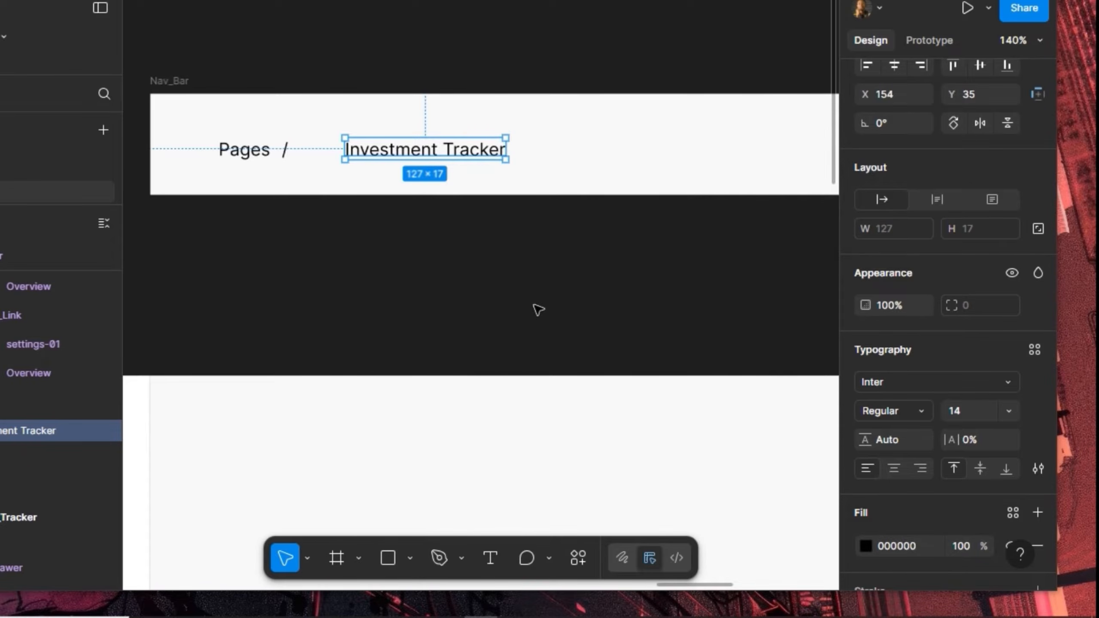
Set the Investment Tracker title's font size to 16
left_click(970, 414)
type("16")
key("Return")
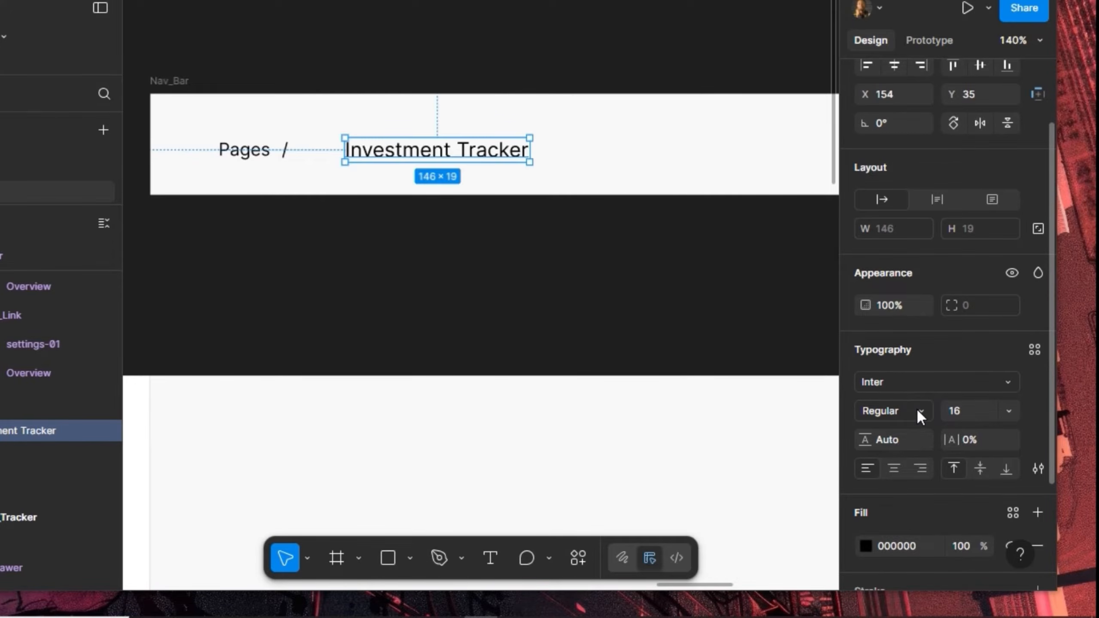
Make the Investment Tracker title bold and colour 'Pages' and '/' with the Grey style
left_click(916, 407)
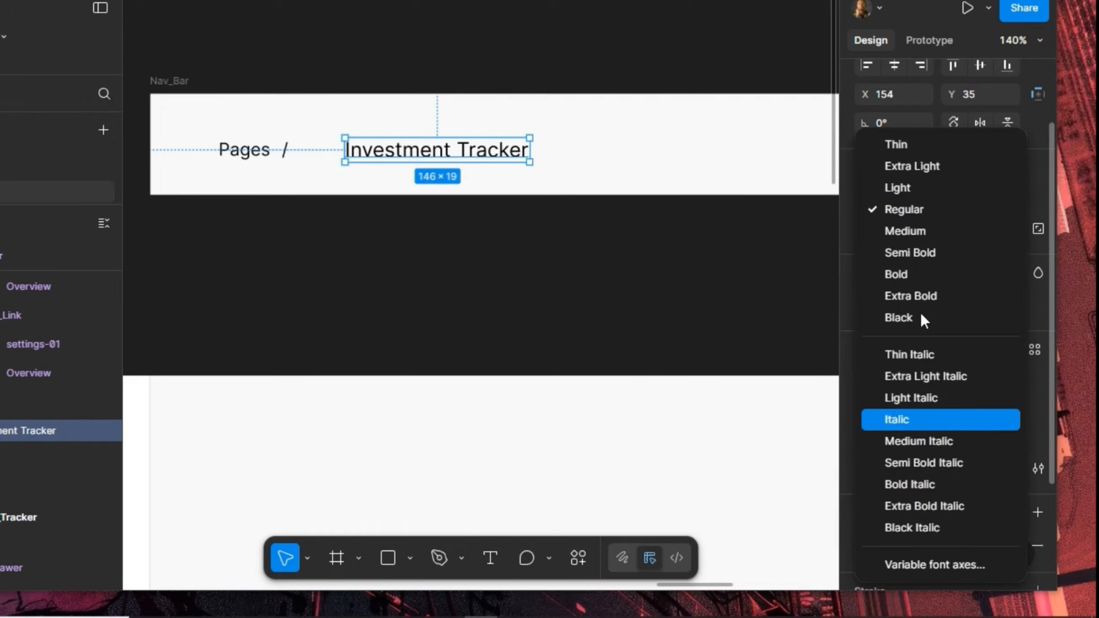
left_click(913, 273)
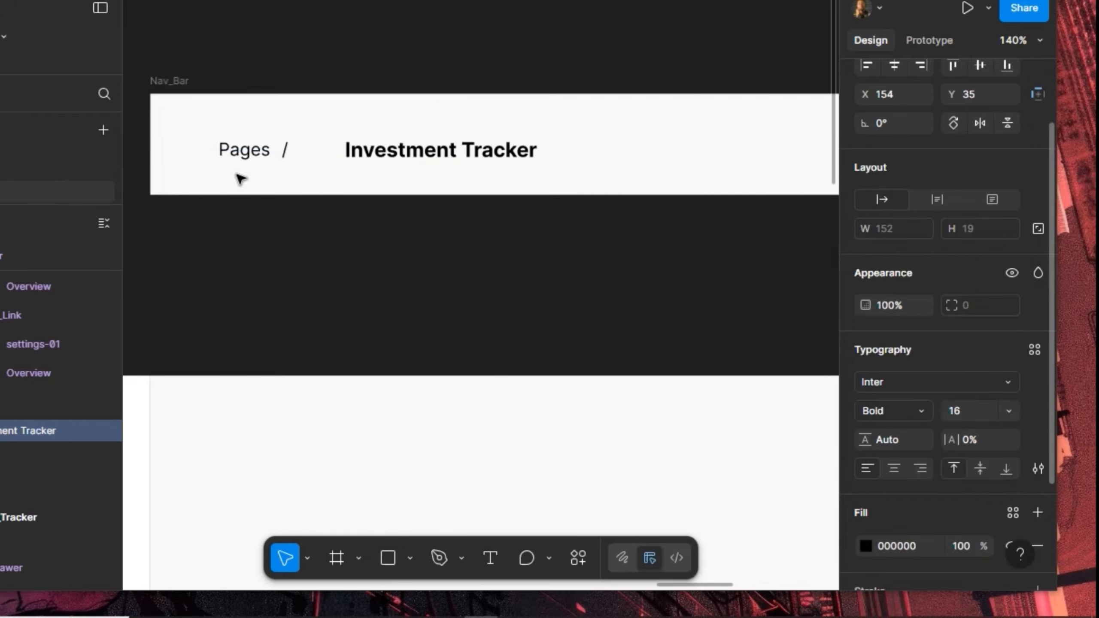
left_click(244, 152)
left_click(288, 151, "shift")
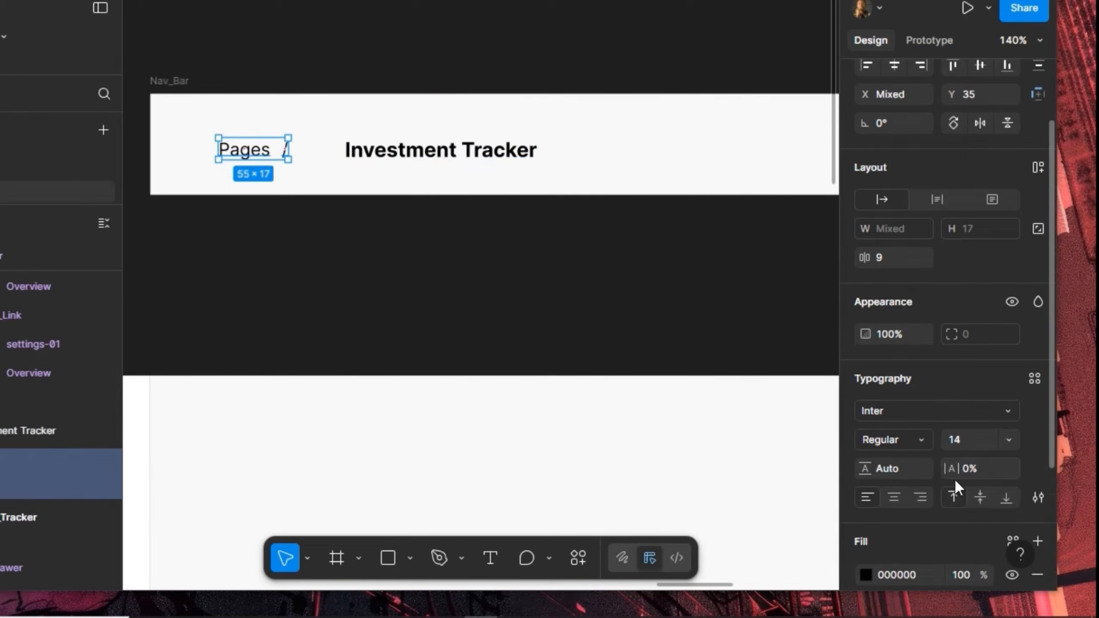
scroll(960, 536, "down", 3)
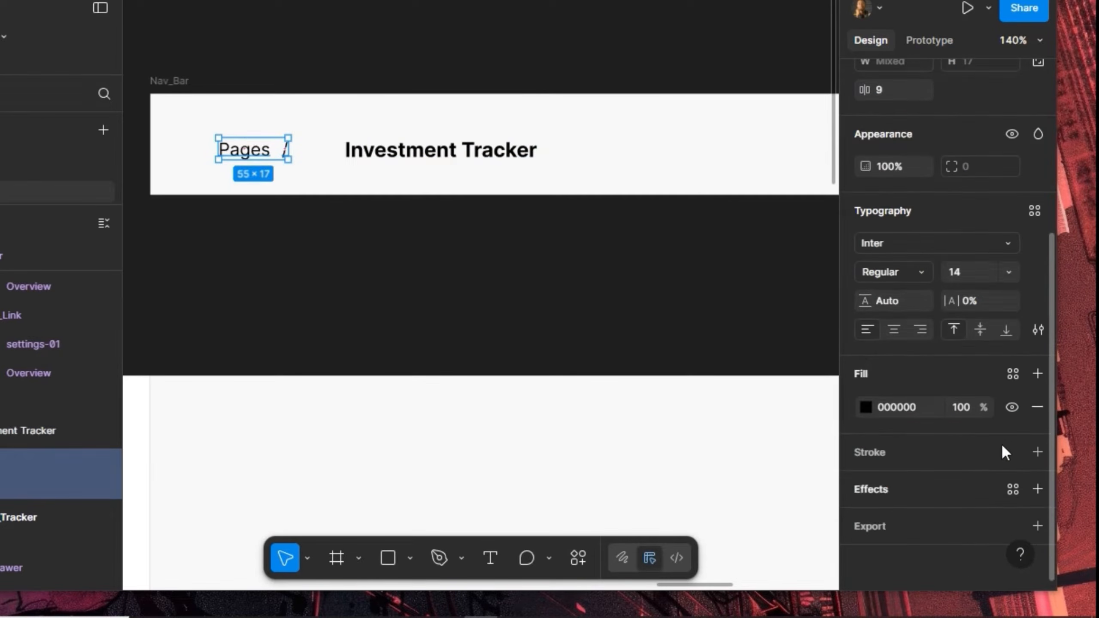
left_click(1014, 375)
left_click(738, 358)
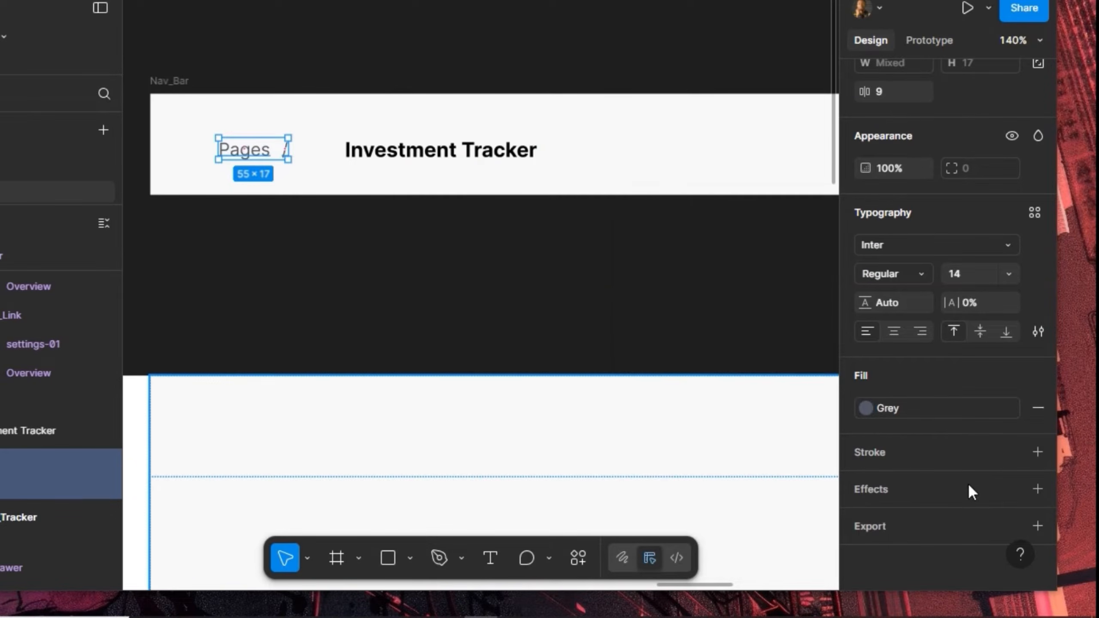
Set 'Pages /' to Inter Regular 16, then add the title to the selection
left_click(972, 272)
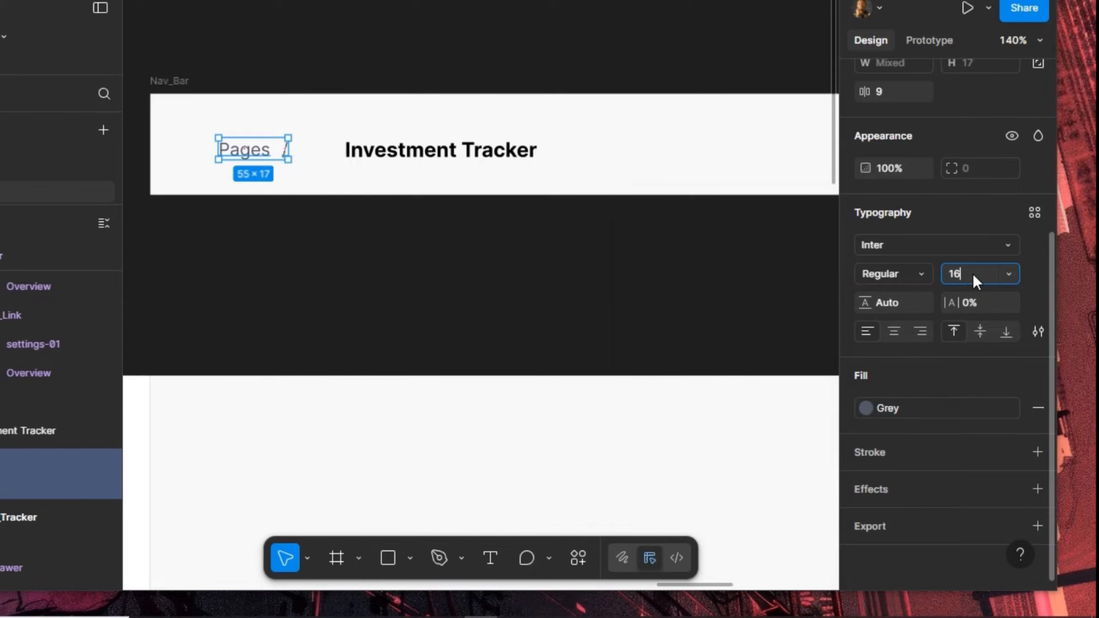
type("16")
left_click(920, 274)
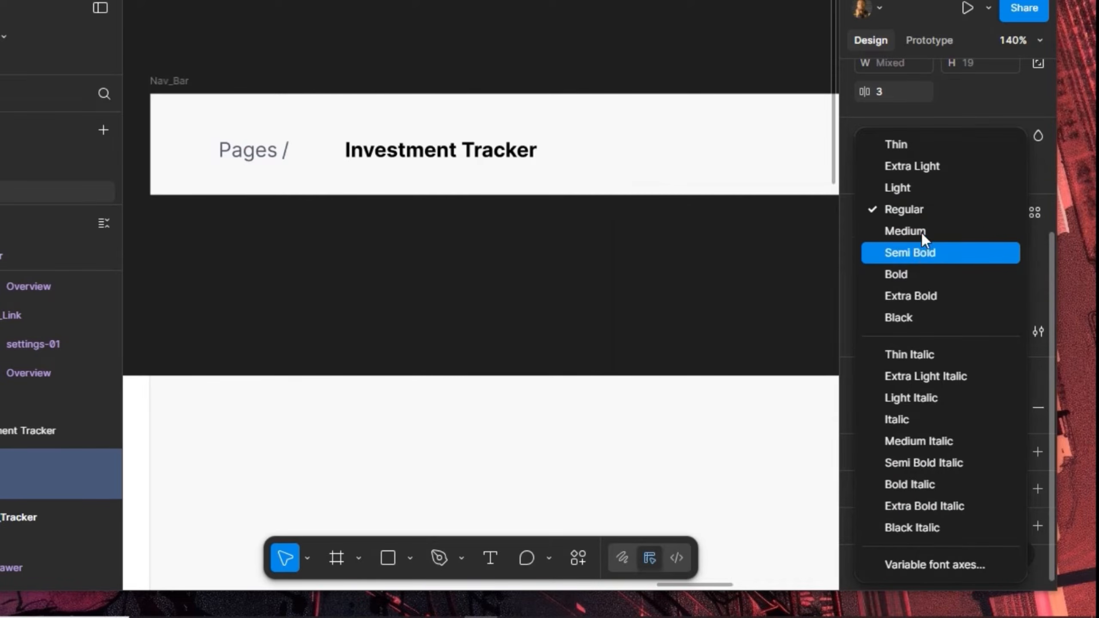
left_click(914, 211)
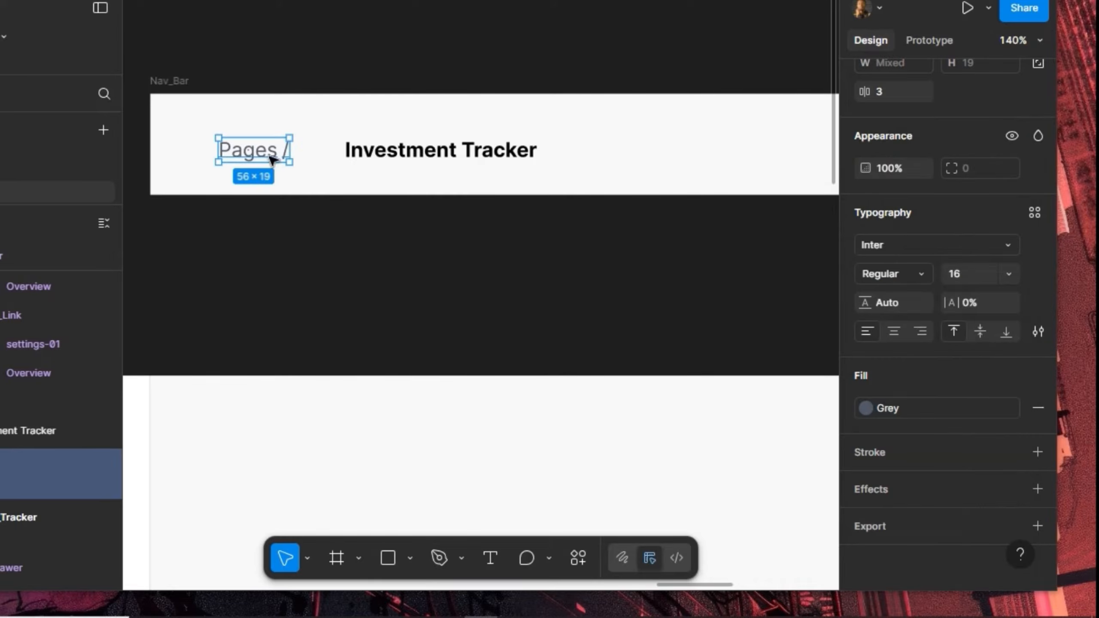
left_click(363, 153, "shift")
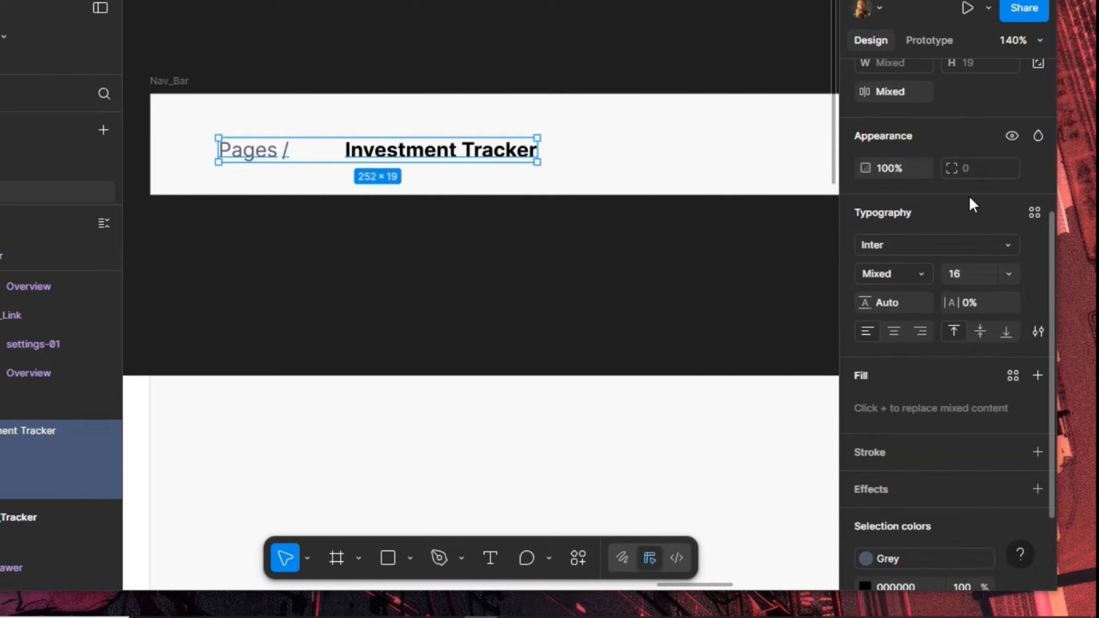
scroll(969, 194, "up", 4)
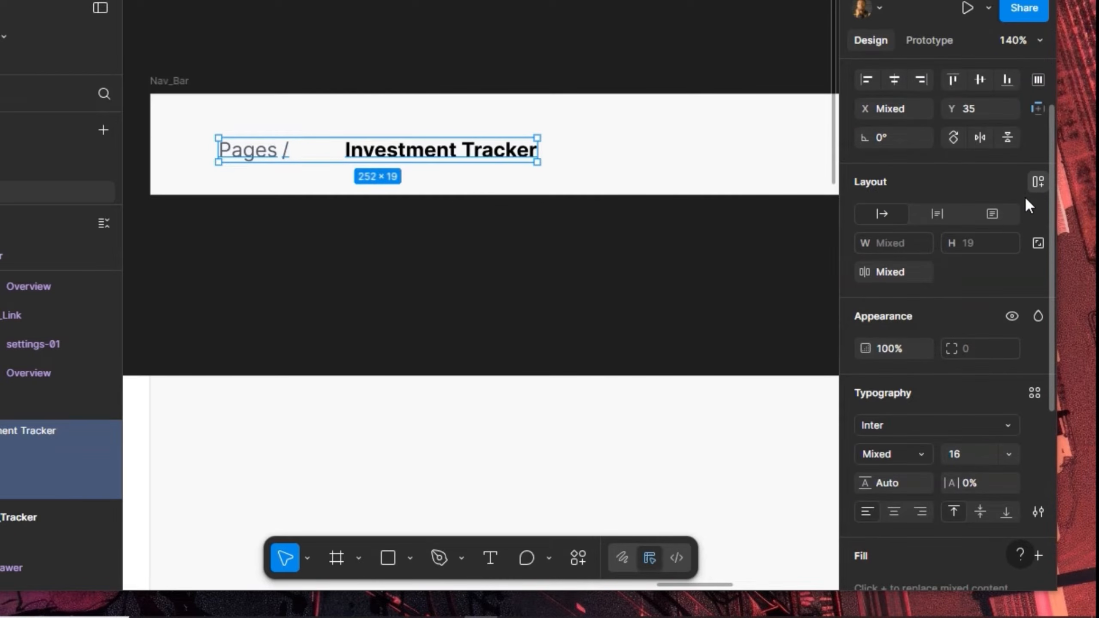
Wrap the breadcrumb texts in auto layout with 8 spacing and give the title the Black fill style
left_click(991, 214)
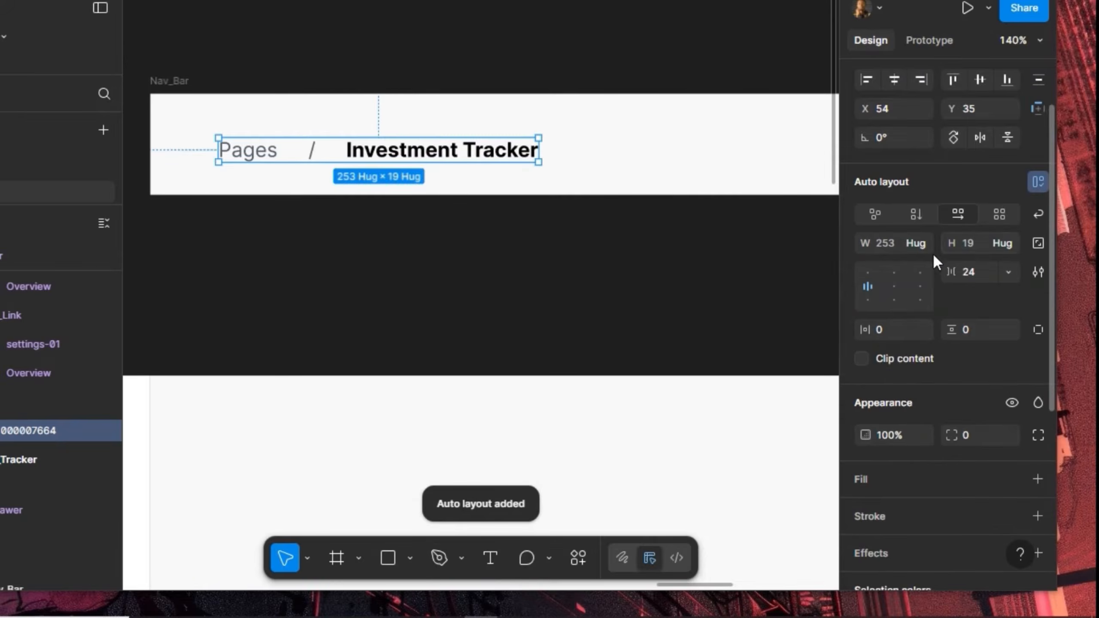
left_click(973, 272)
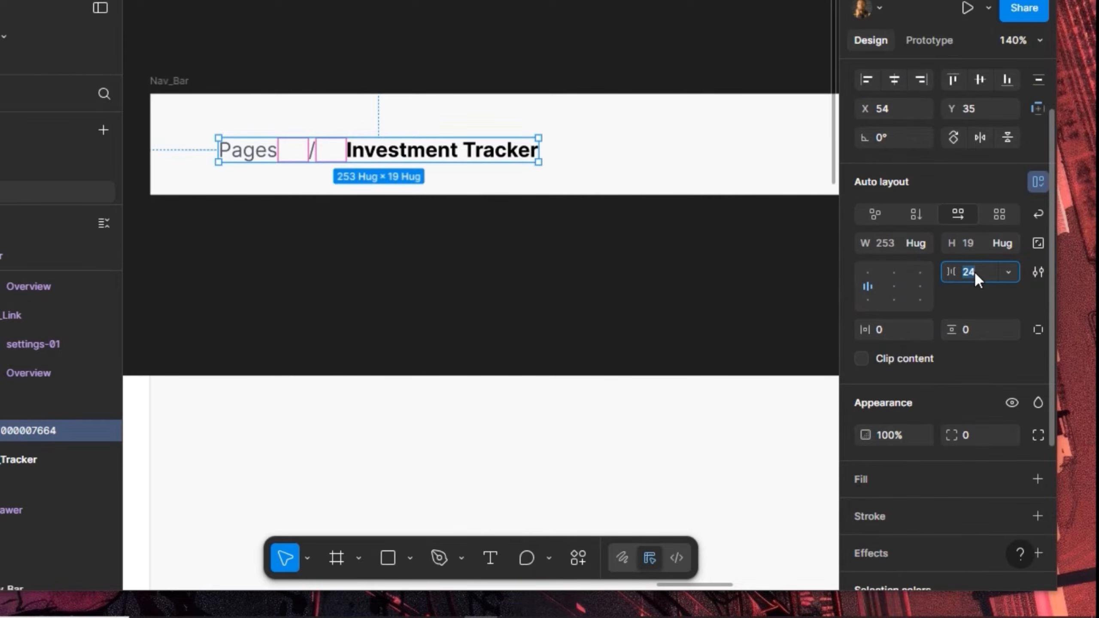
key("Return")
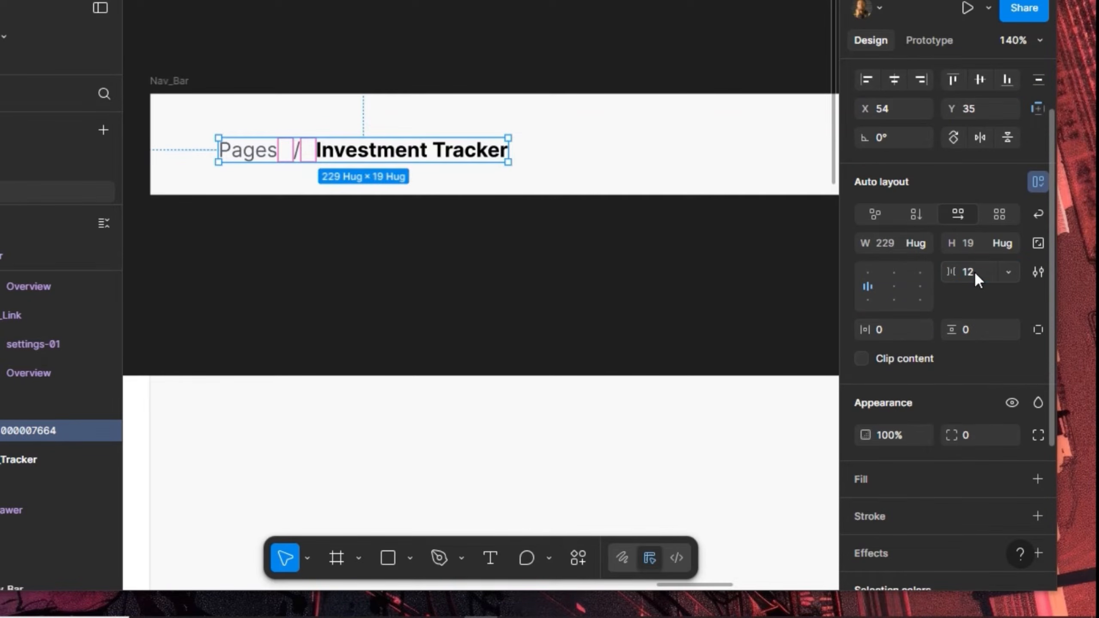
type("8")
key("Return")
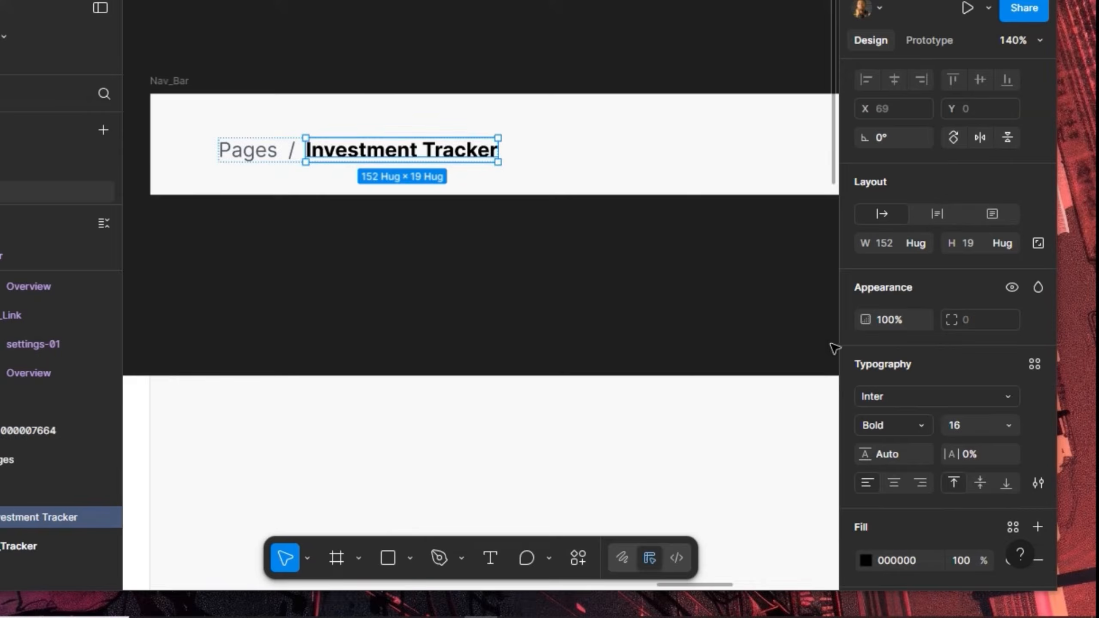
scroll(977, 464, "down", 3)
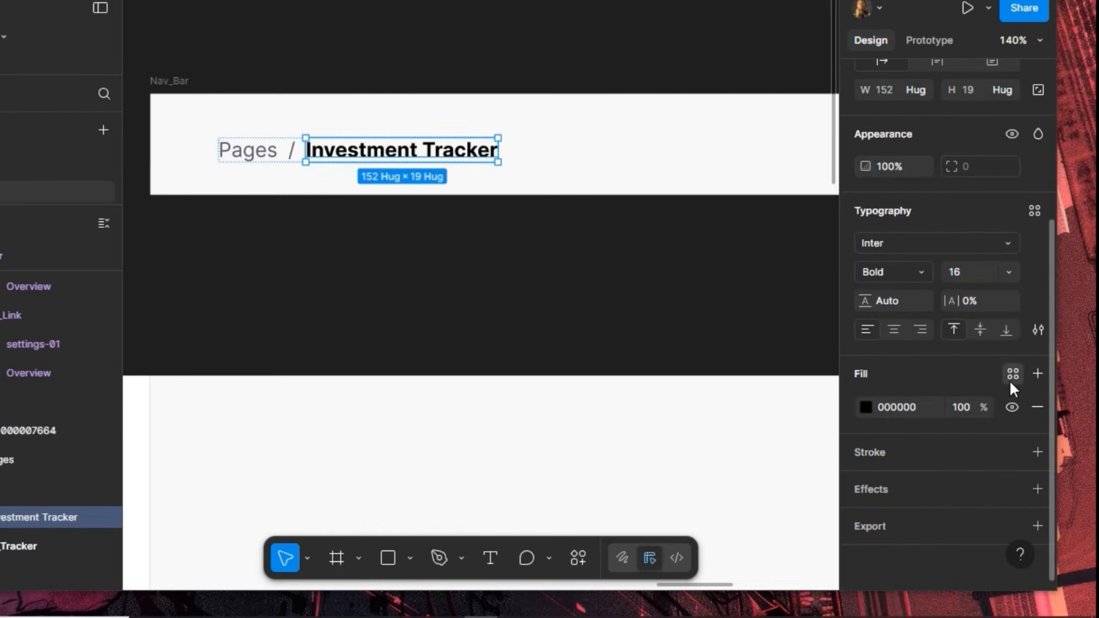
left_click(1012, 374)
left_click(710, 326)
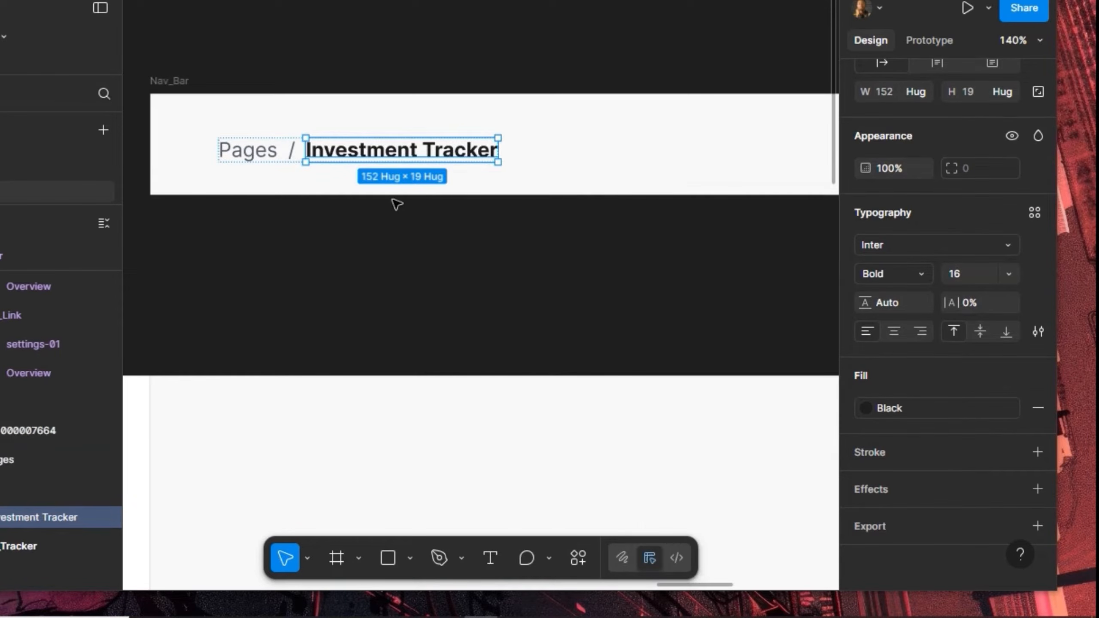
Place the breadcrumb 40 from Nav_Bar's left edge and centre it vertically
scroll(417, 239, "down", 5)
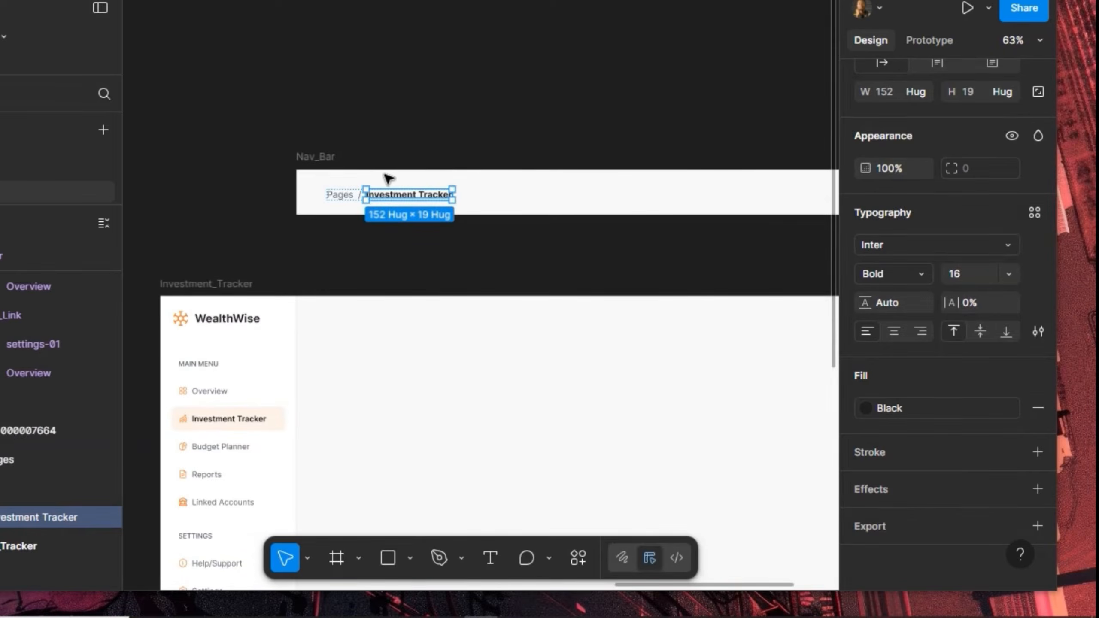
key("shift+Return")
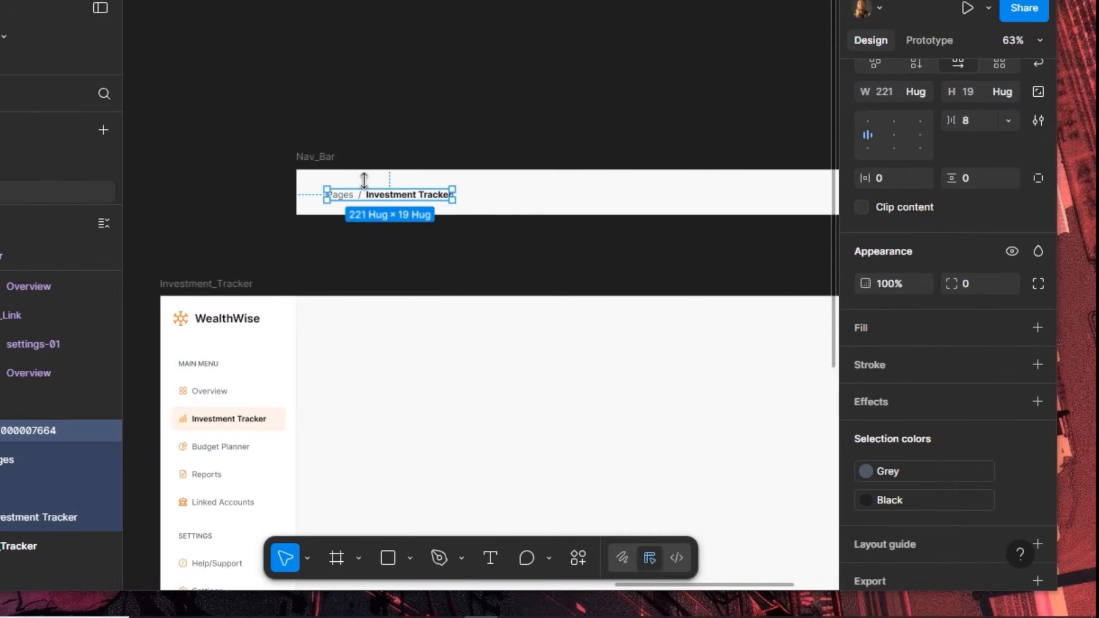
key("alt")
key("alt")
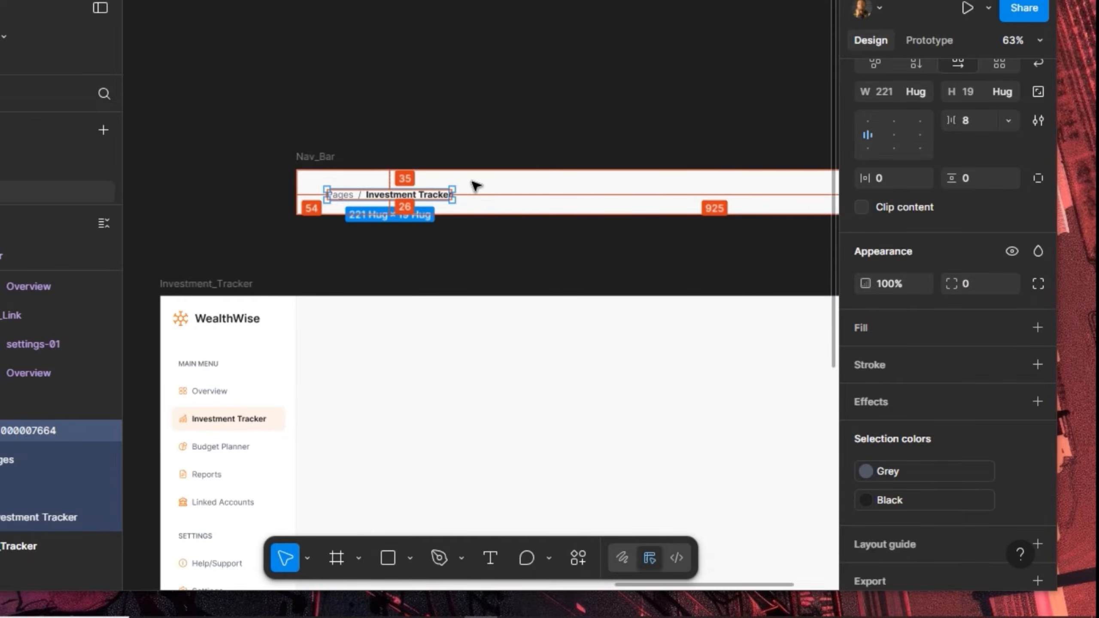
key("Left")
key("Left")
key("Left")
key("Left")
key("alt")
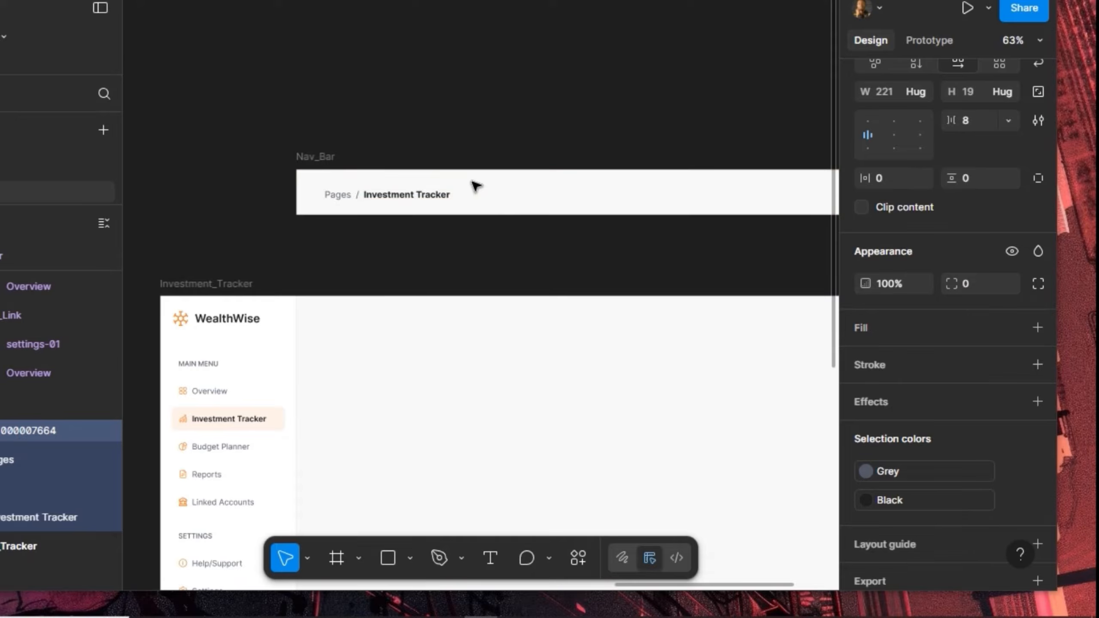
key("shift+Left")
key("alt")
scroll(936, 158, "up", 5)
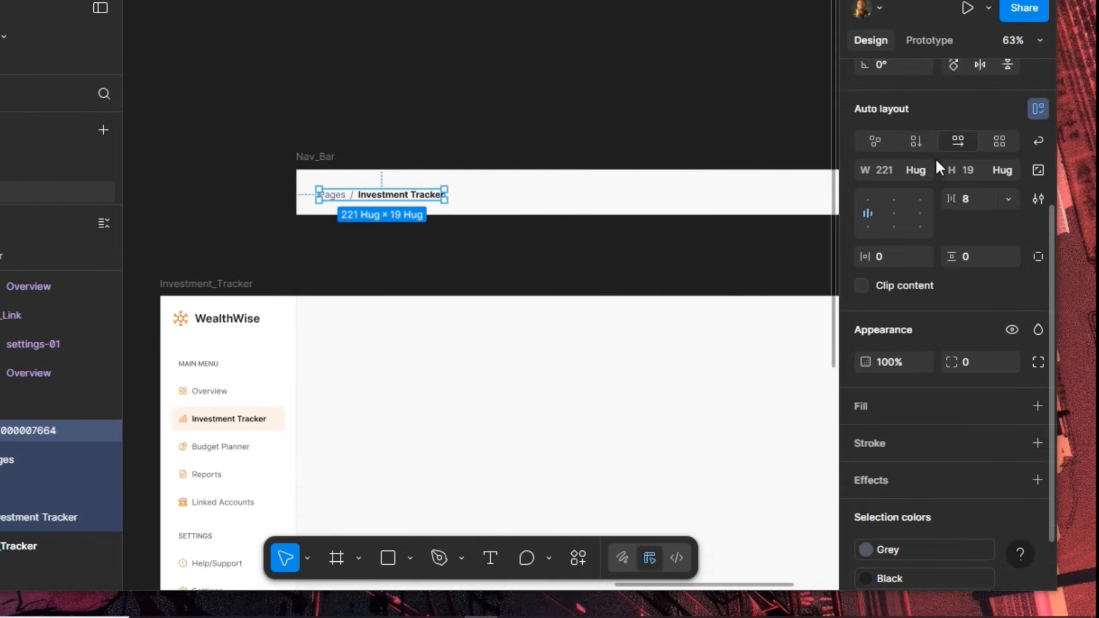
left_click(976, 152)
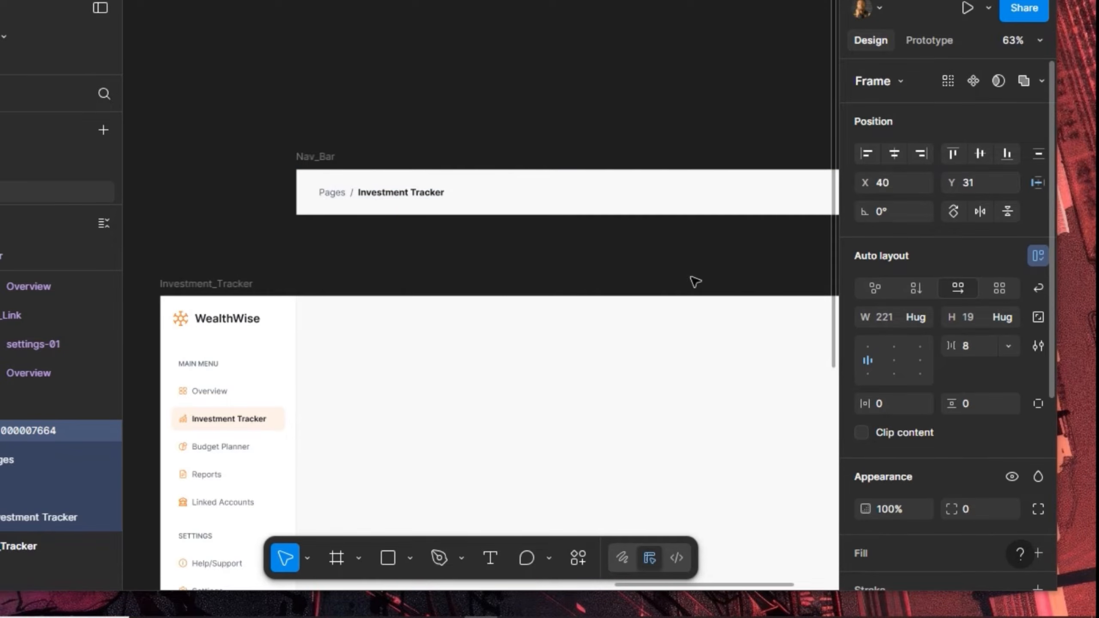
key("alt")
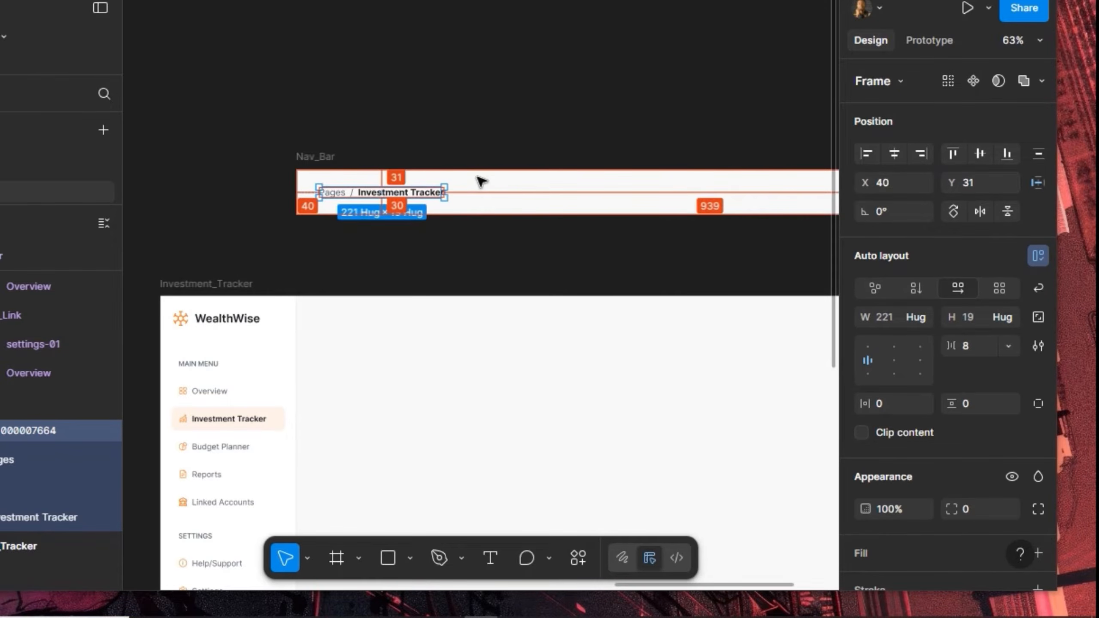
left_click(304, 158)
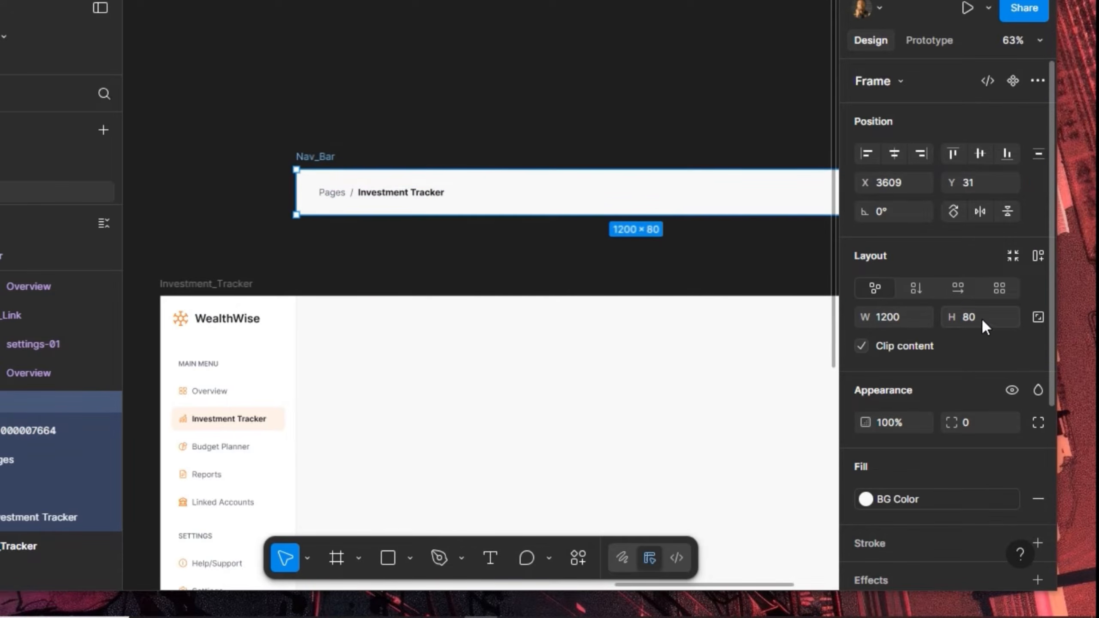
left_click(384, 200)
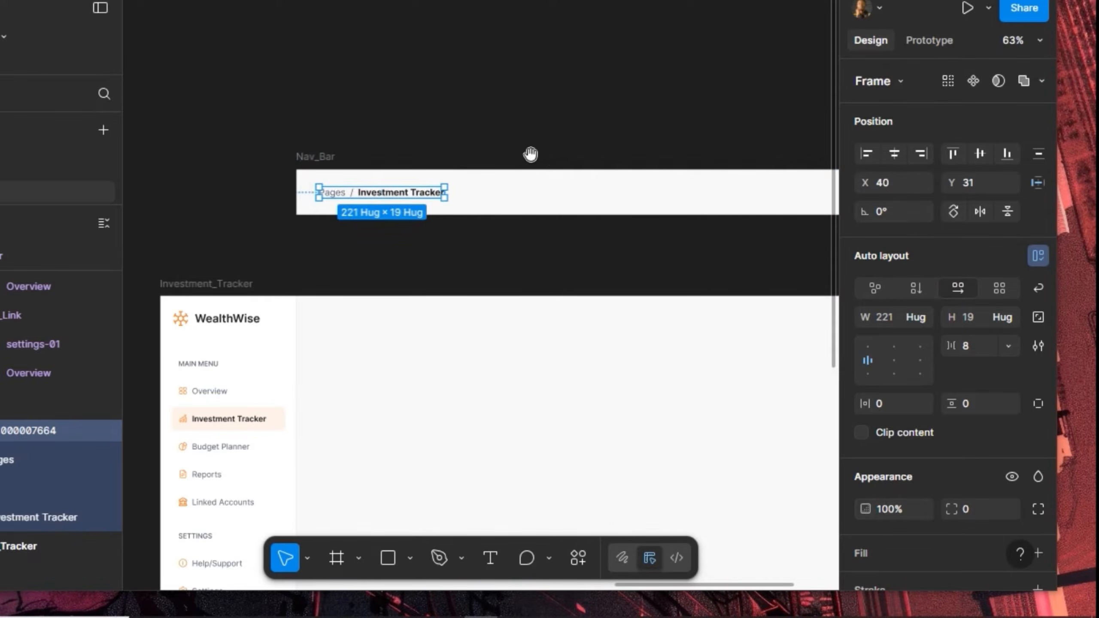
left_click_drag(553, 159, 391, 163)
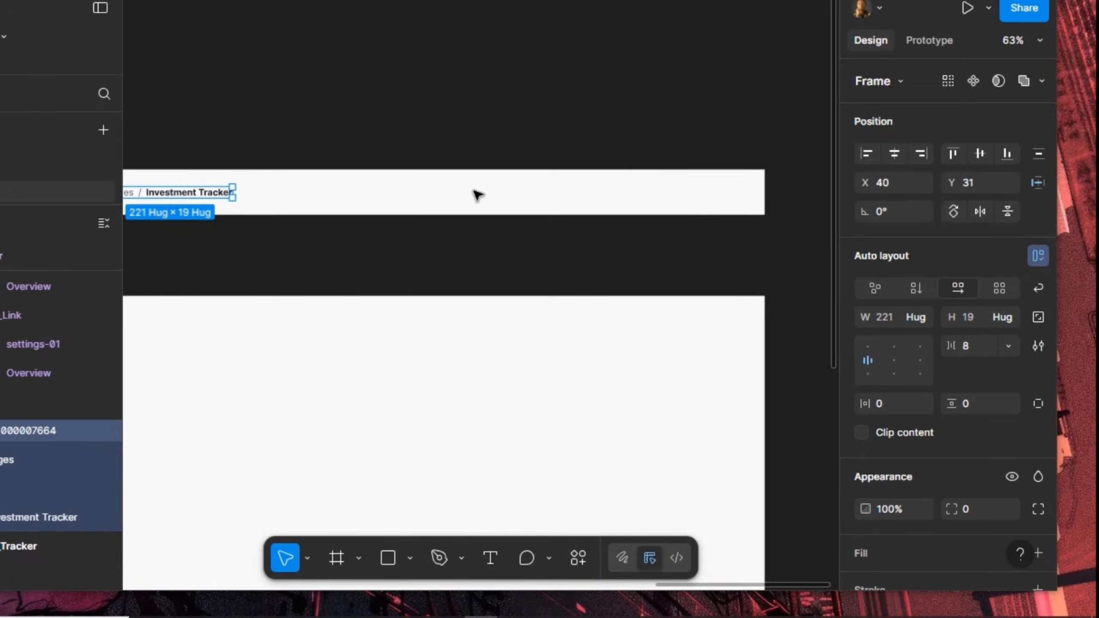
scroll(446, 186, "up", 5)
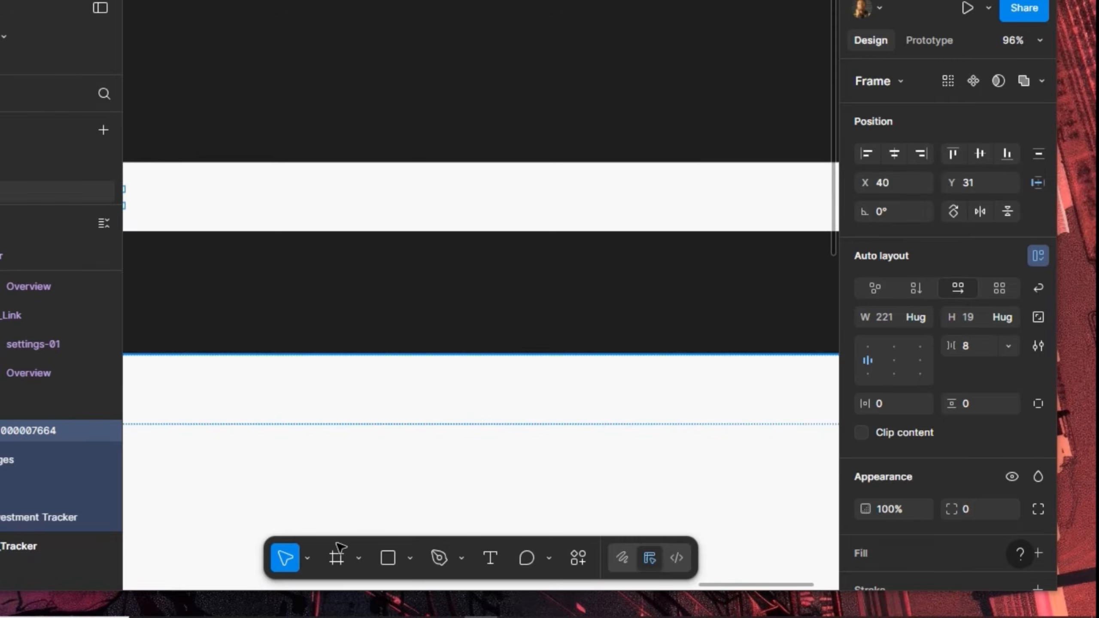
Draw a 360×42 search-bar frame inside Nav_Bar
key("f")
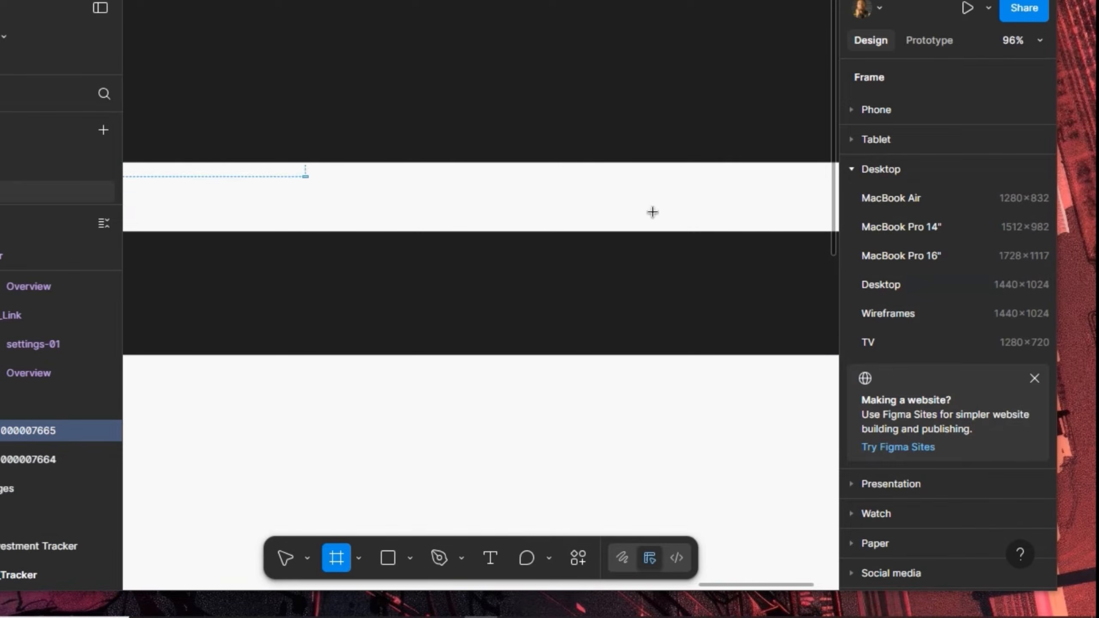
left_click_drag(303, 176, 657, 212)
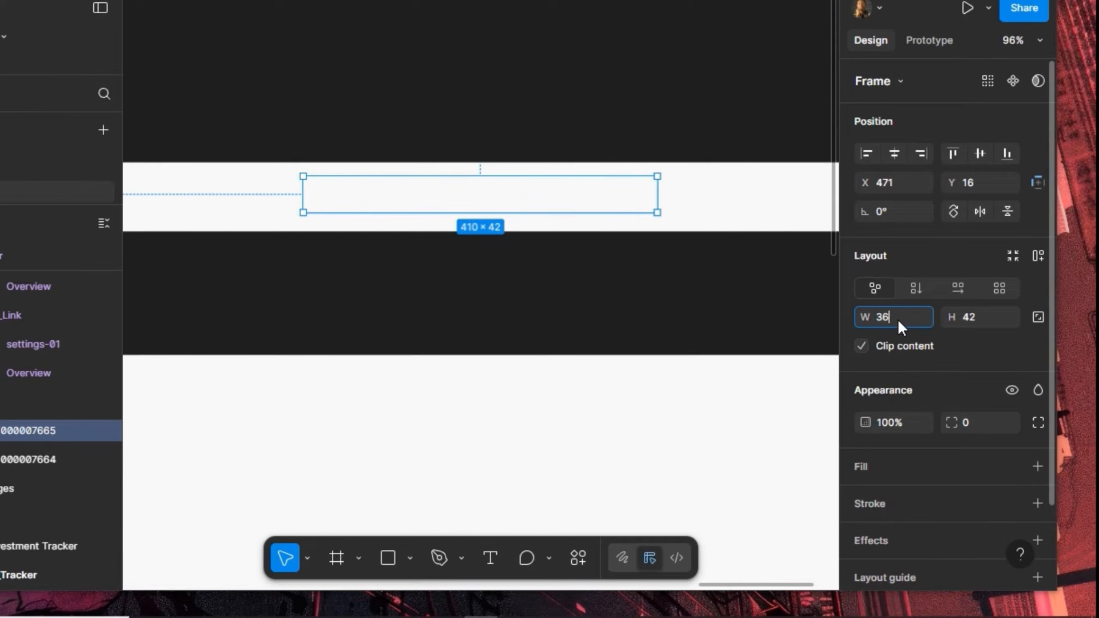
key("Return")
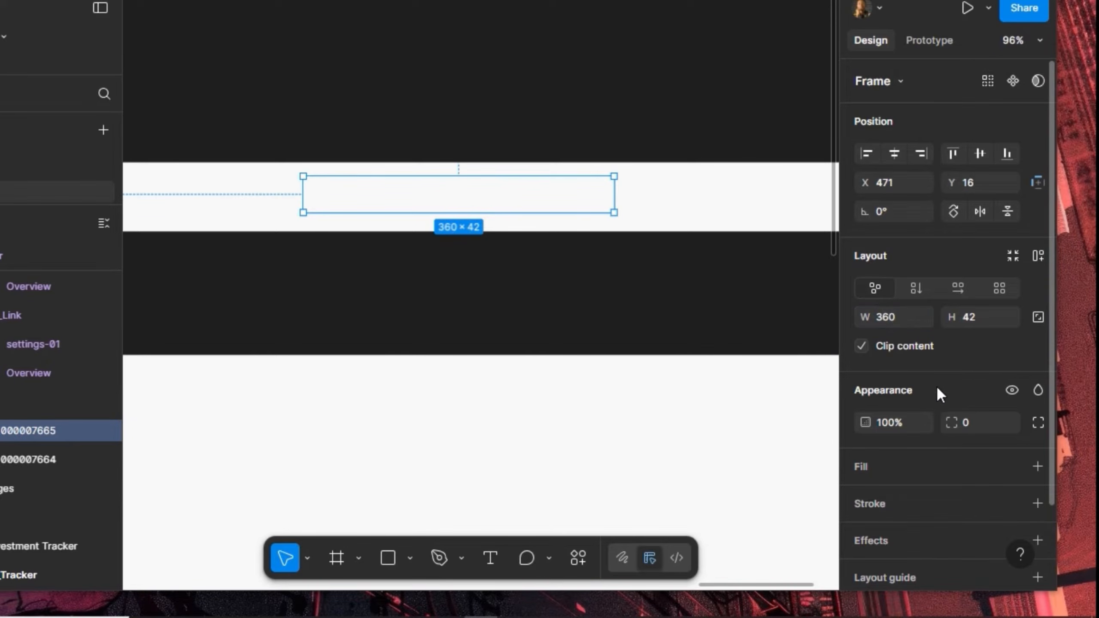
Give the frame the White fill, a corner radius of 100 and the Stroke style border
left_click(1007, 466)
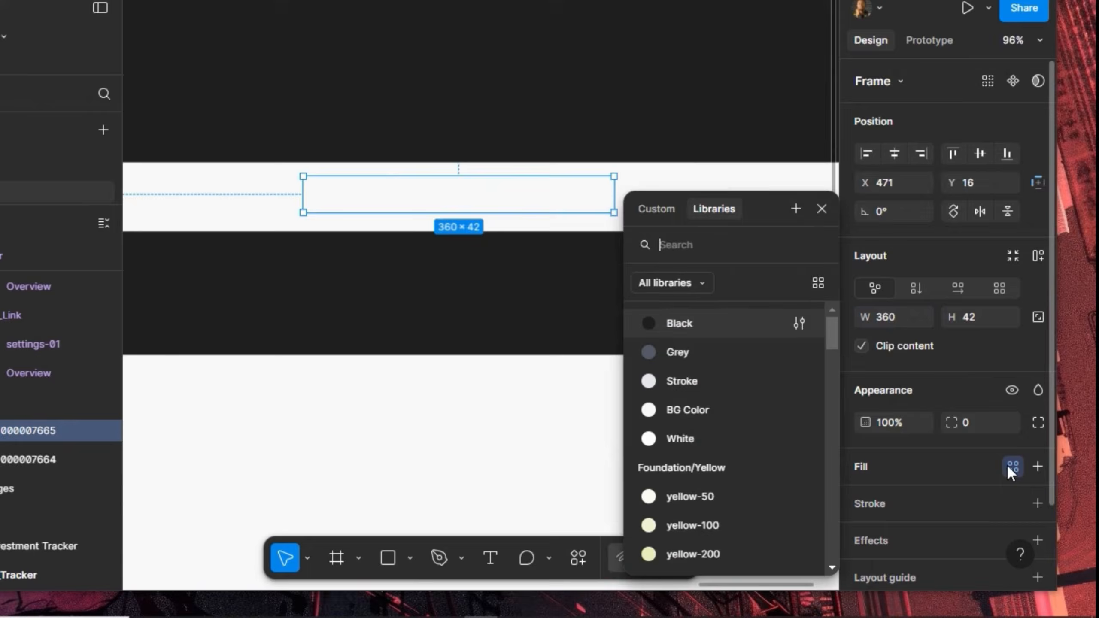
left_click(712, 440)
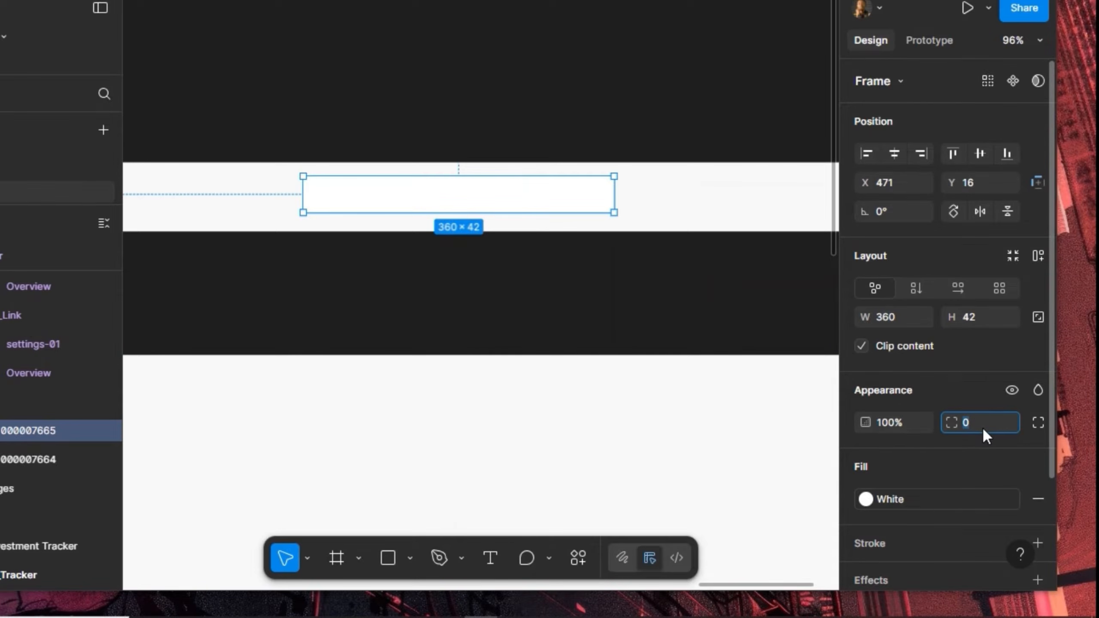
type("100")
key("Return")
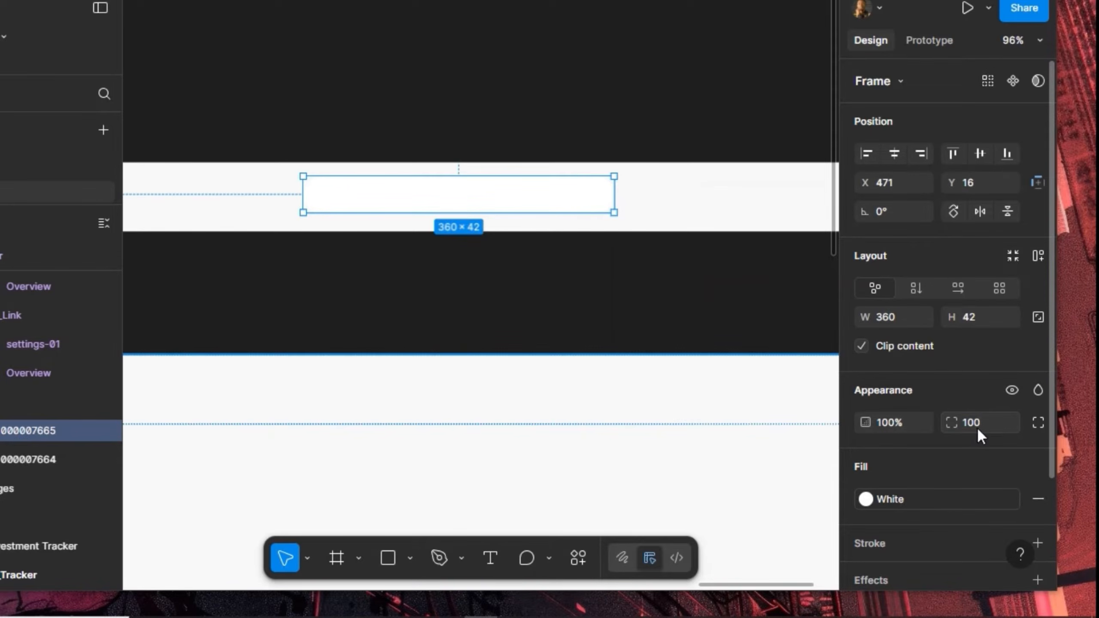
scroll(963, 478, "down", 2)
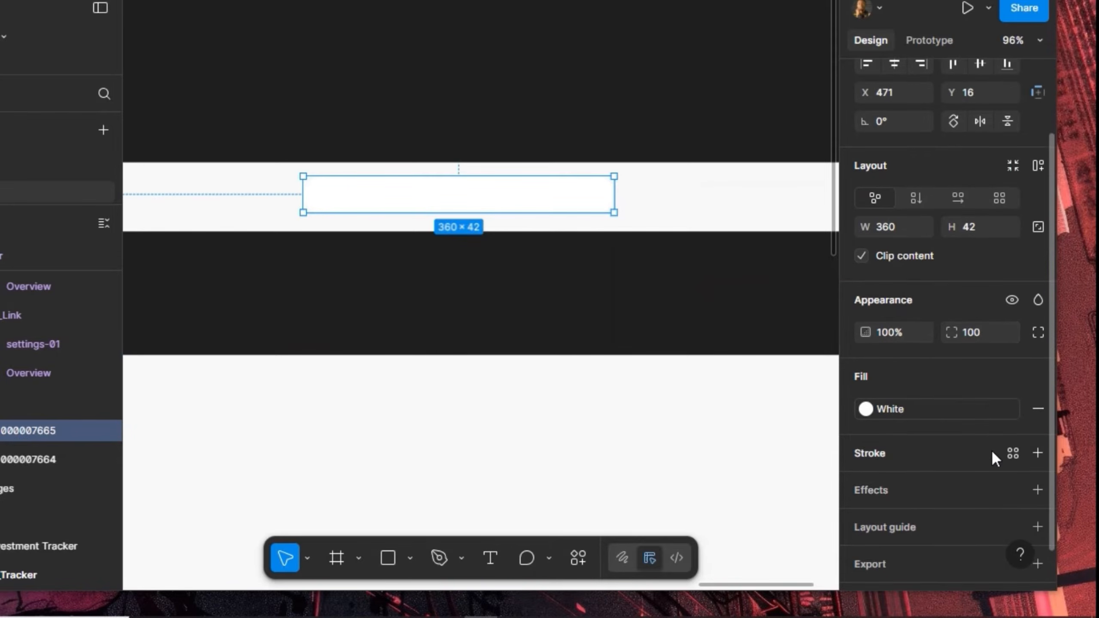
left_click(1012, 451)
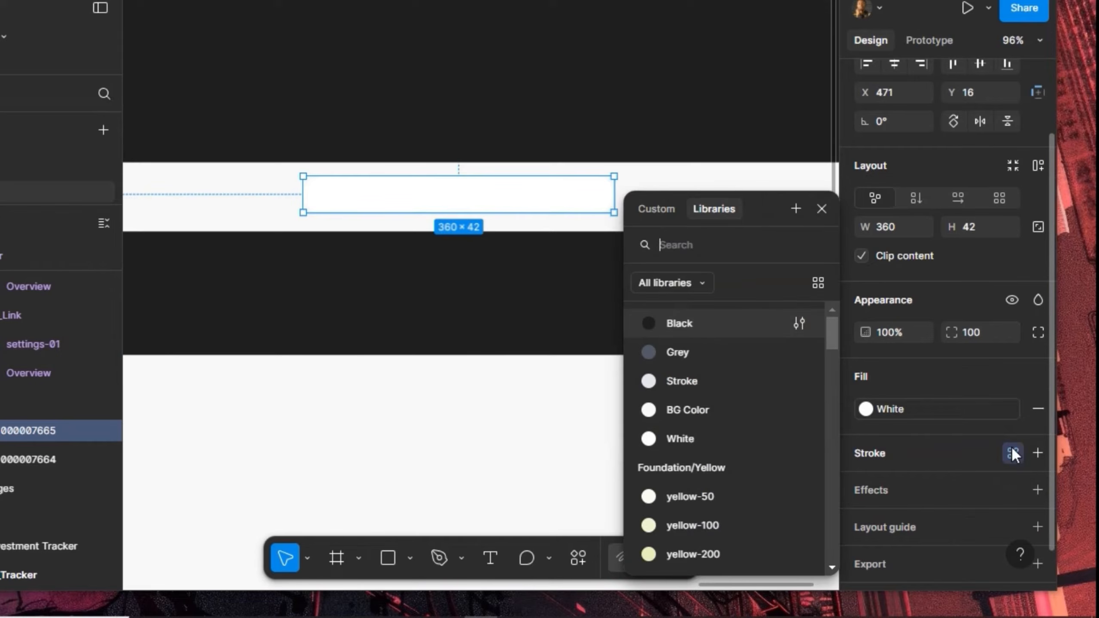
left_click(732, 386)
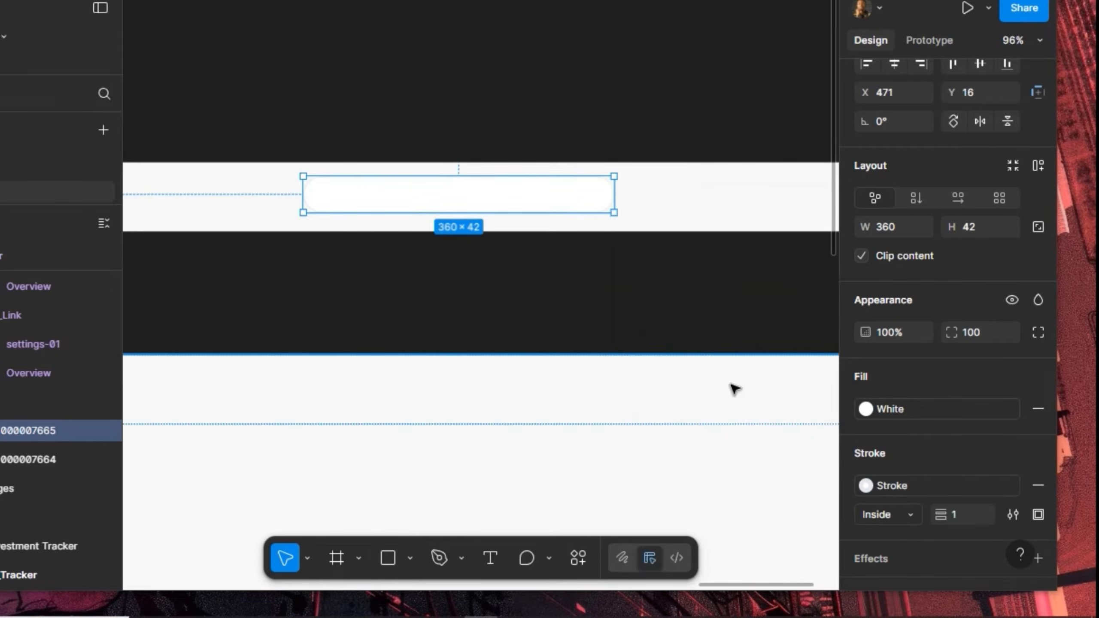
left_click(565, 144)
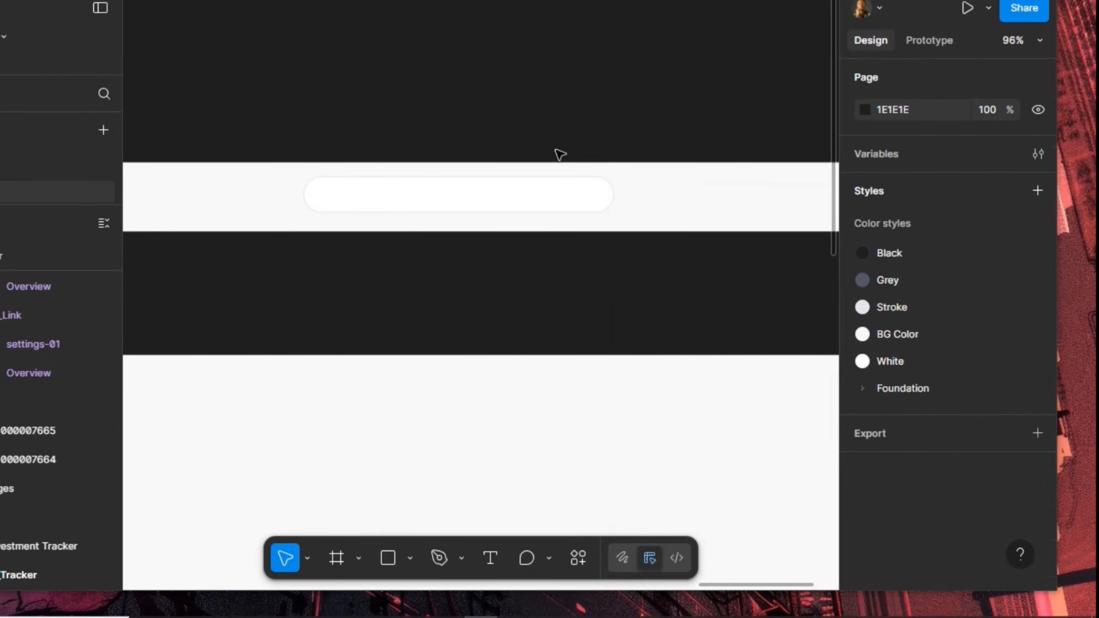
scroll(621, 109, "down", 3, "ctrl")
scroll(617, 109, "down", 3, "ctrl")
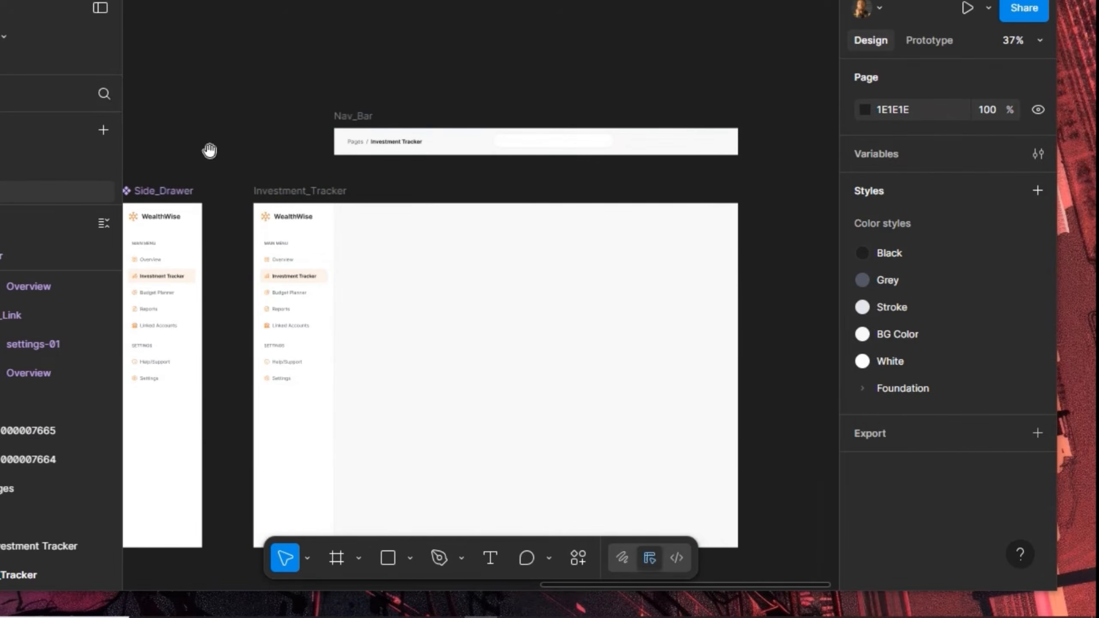
left_click_drag(184, 147, 567, 147)
left_click_drag(295, 158, 511, 144)
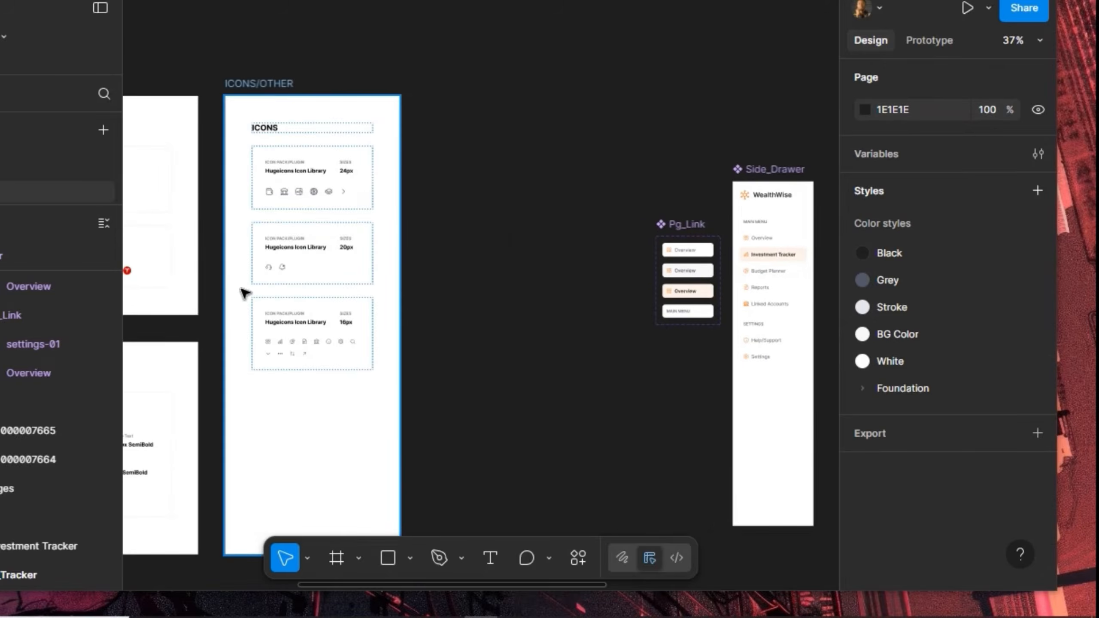
scroll(272, 238, "up", 3, "ctrl")
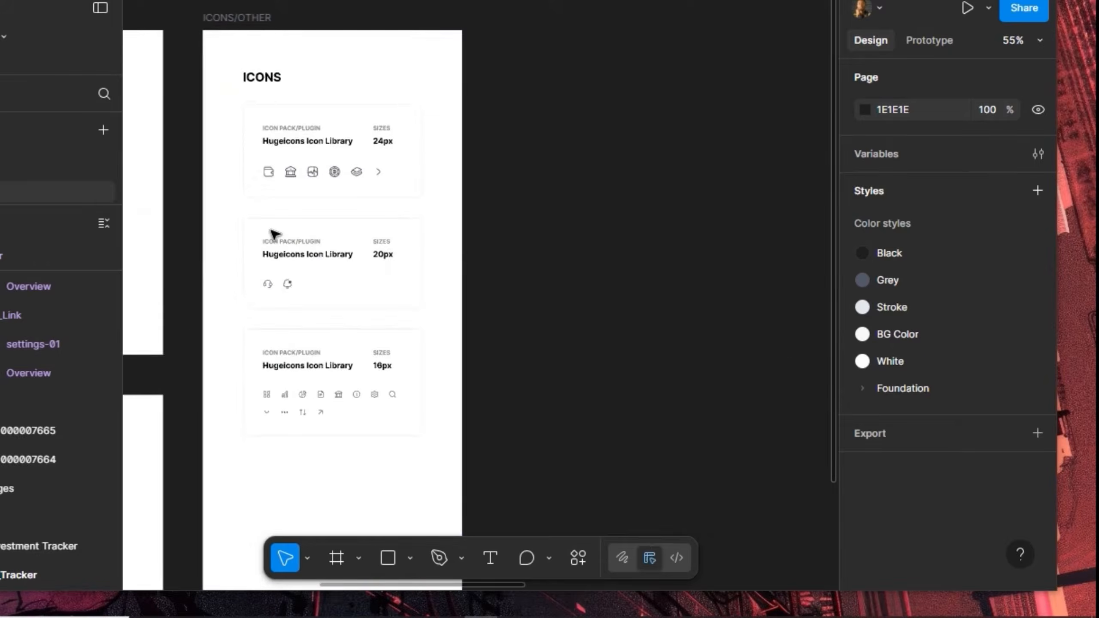
left_click(398, 399)
double_click(393, 395)
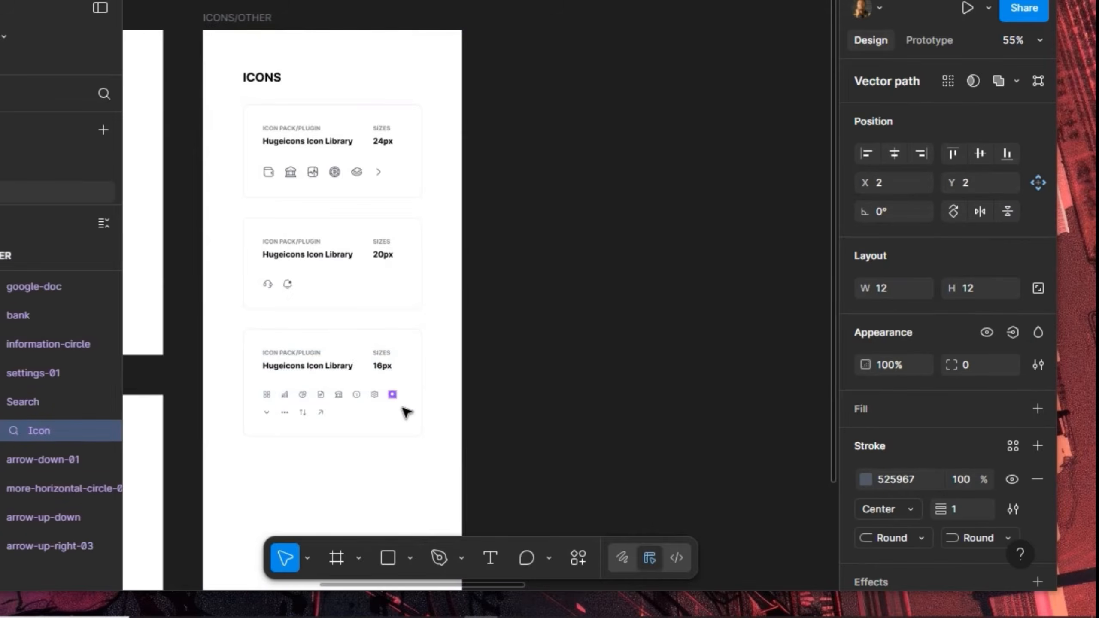
key("Escape")
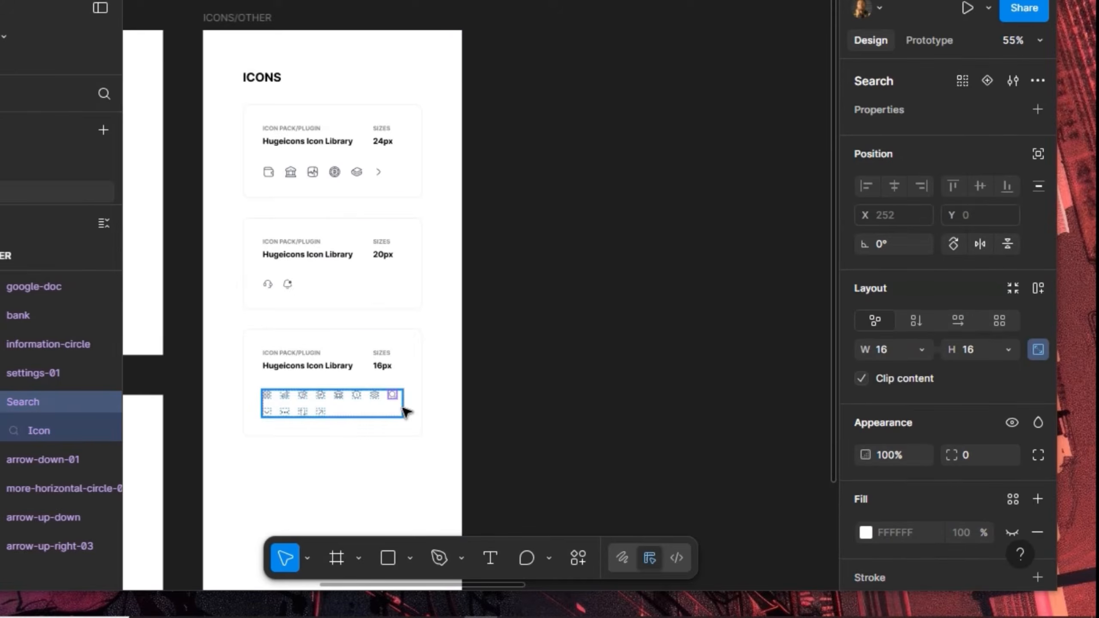
left_click(688, 66)
left_click_drag(688, 66, 416, 268)
left_click_drag(543, 195, 319, 220)
left_click_drag(713, 217, 455, 218)
left_click_drag(624, 222, 479, 210)
scroll(439, 243, "up", 1)
scroll(441, 247, "up", 3)
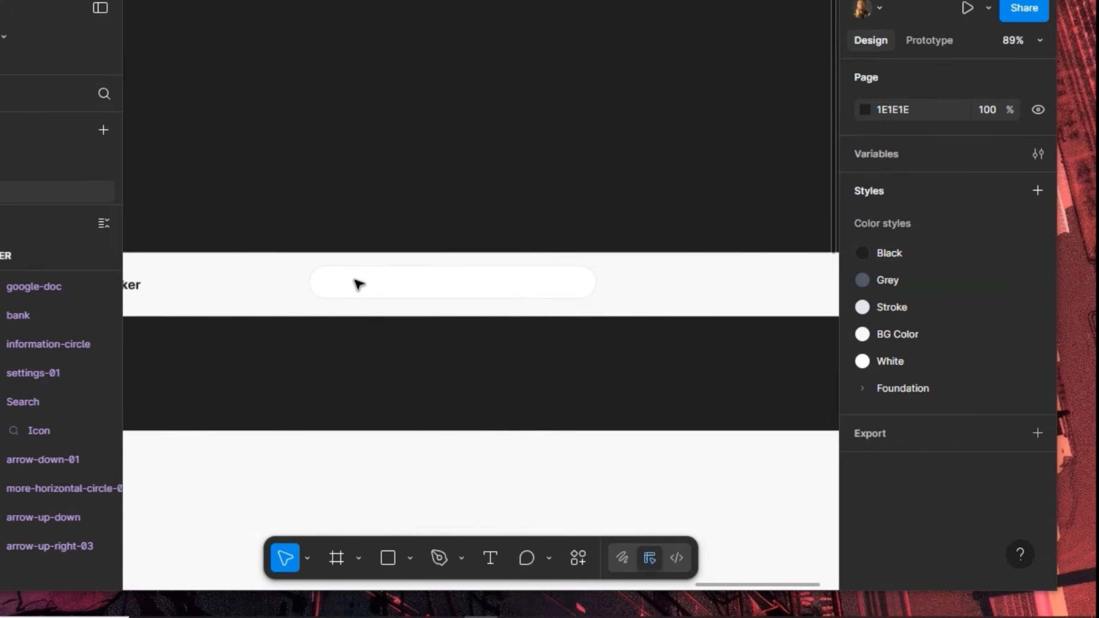
Paste the Search icon into the search bar, vertically centred at X 20
left_click(356, 284)
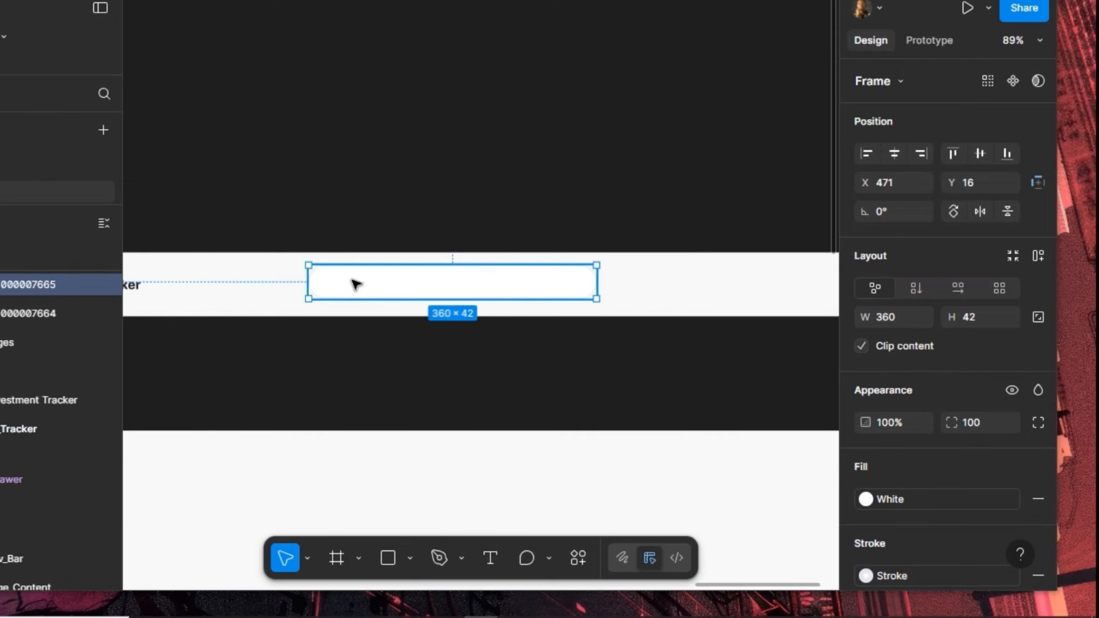
key("Return")
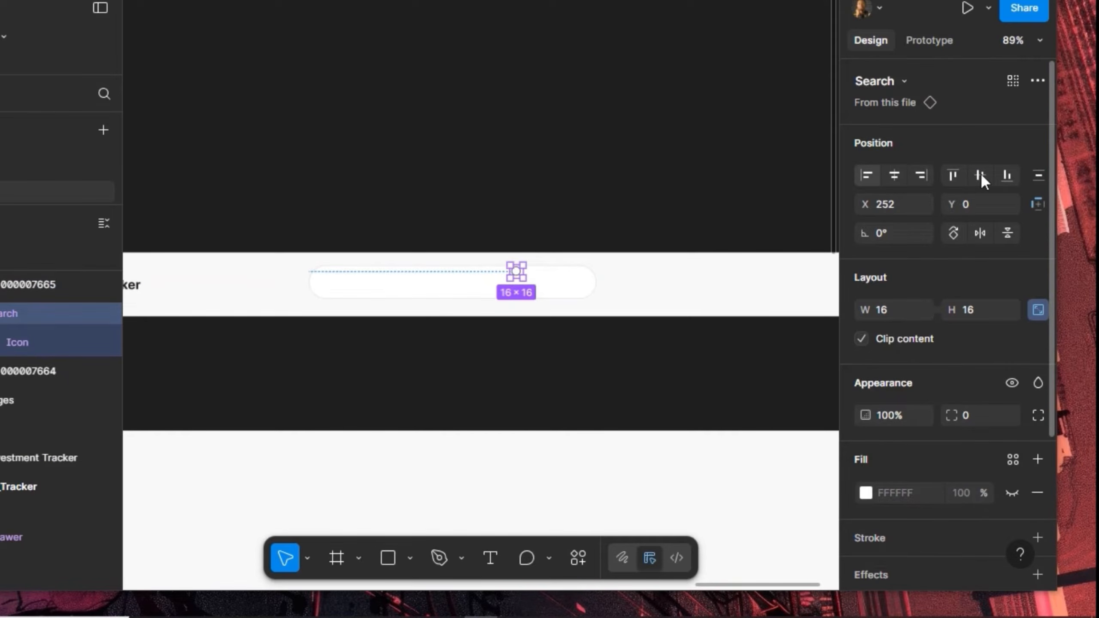
left_click(867, 175)
left_click(981, 175)
key("shift+Right")
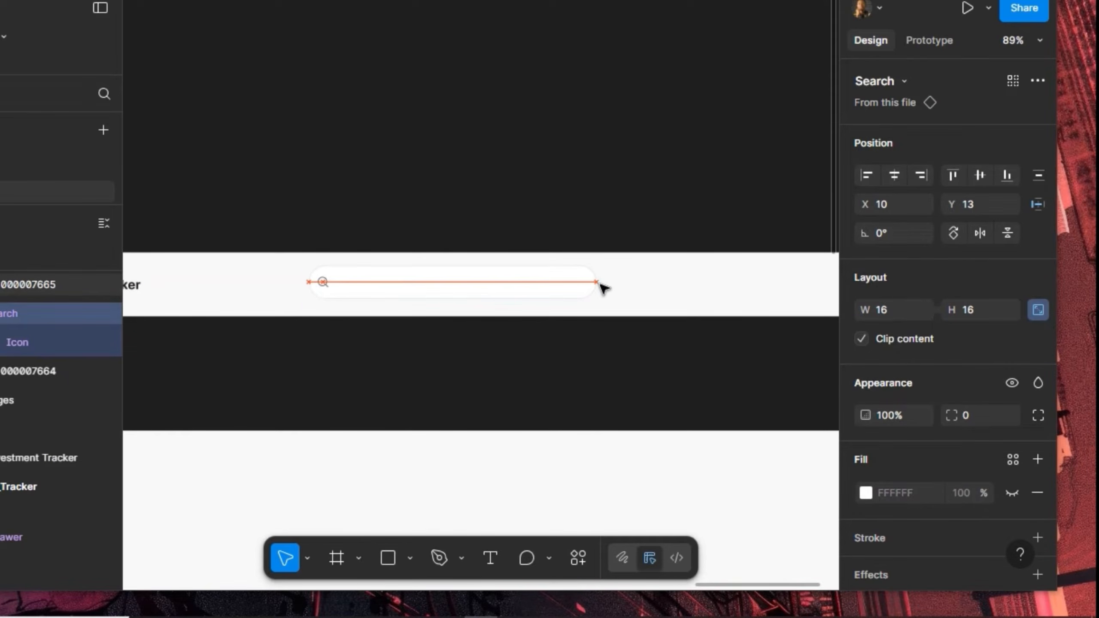
key("shift+Right")
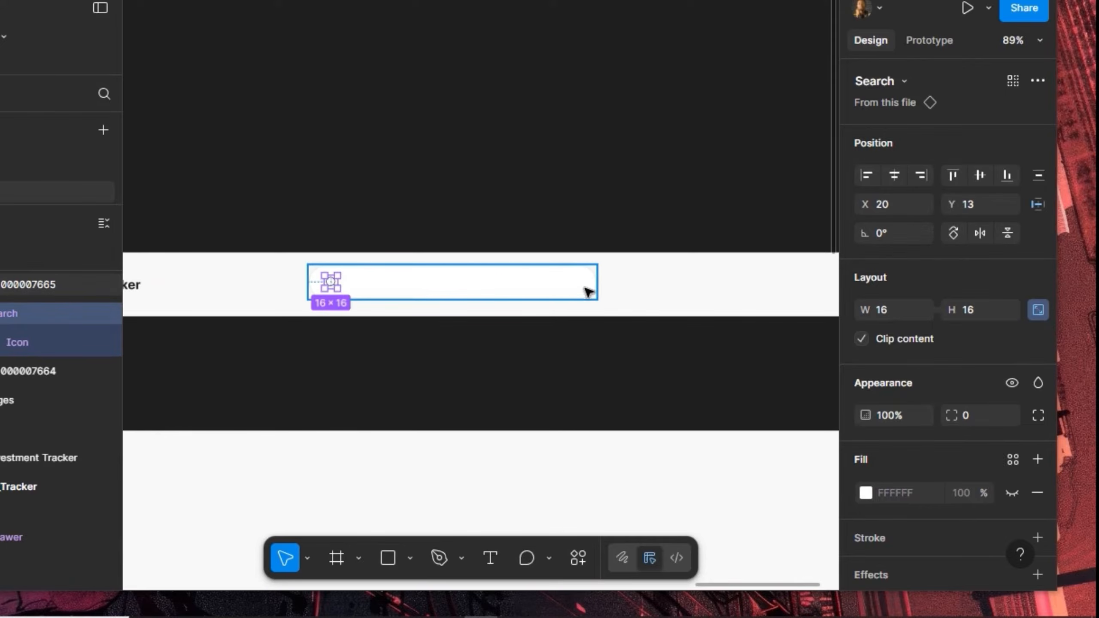
scroll(422, 288, "up", 2)
scroll(422, 288, "up", 1)
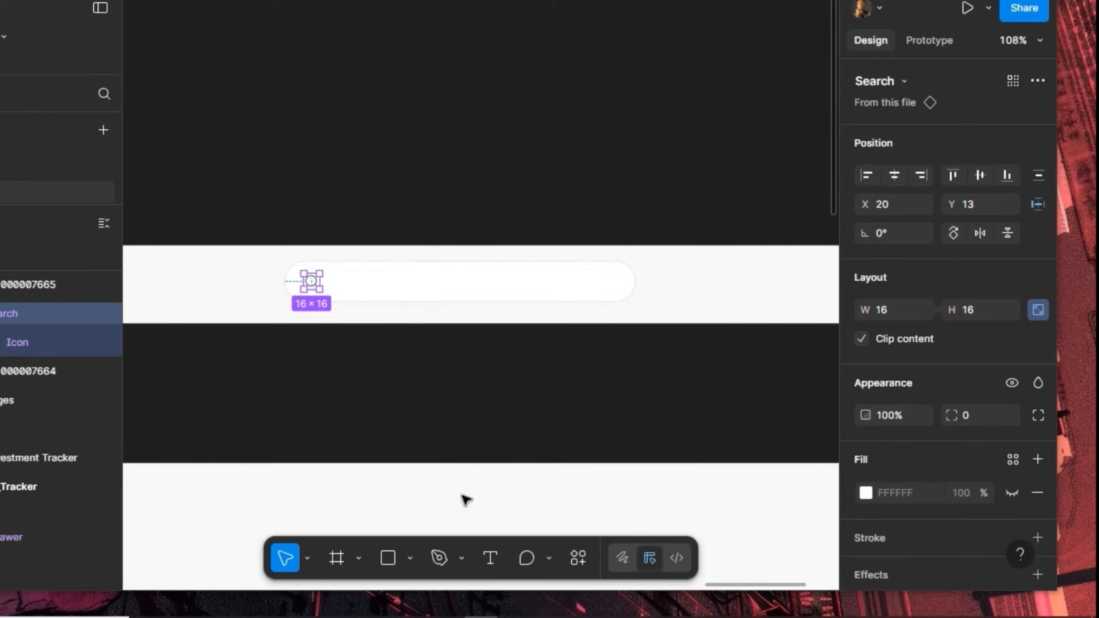
Add a 'Search...' text layer inside the search bar
left_click(490, 558)
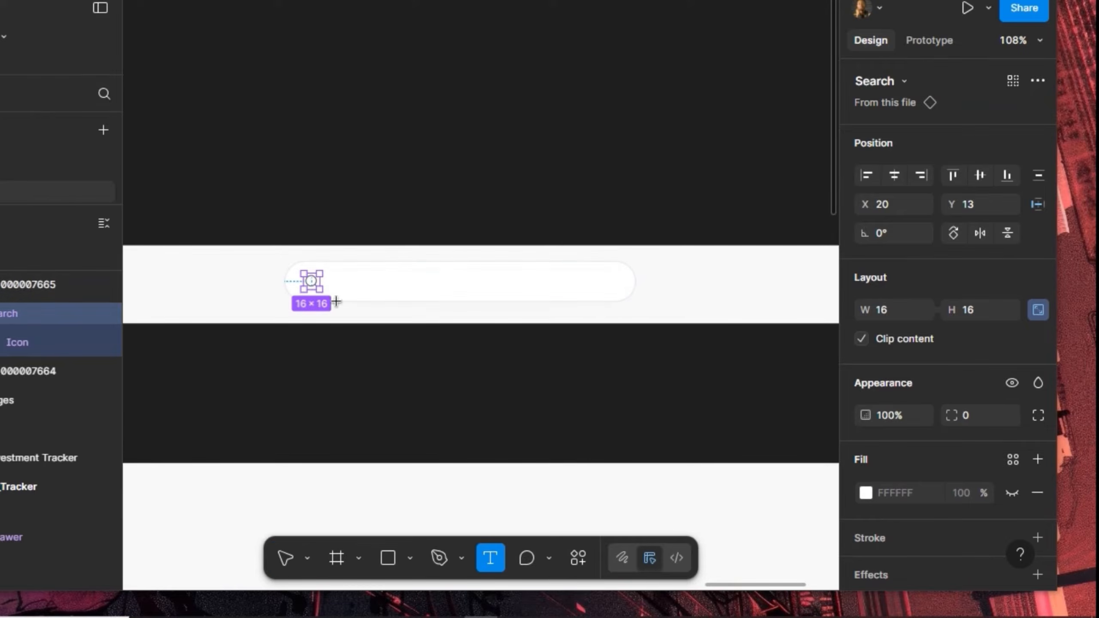
left_click(445, 307)
type("Search")
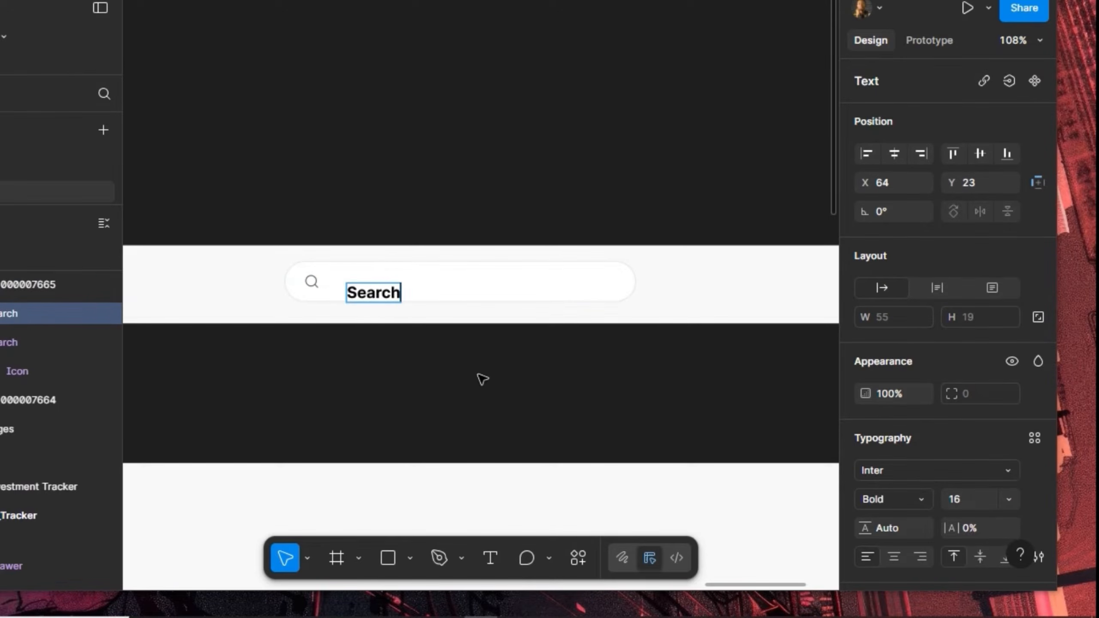
key("Escape")
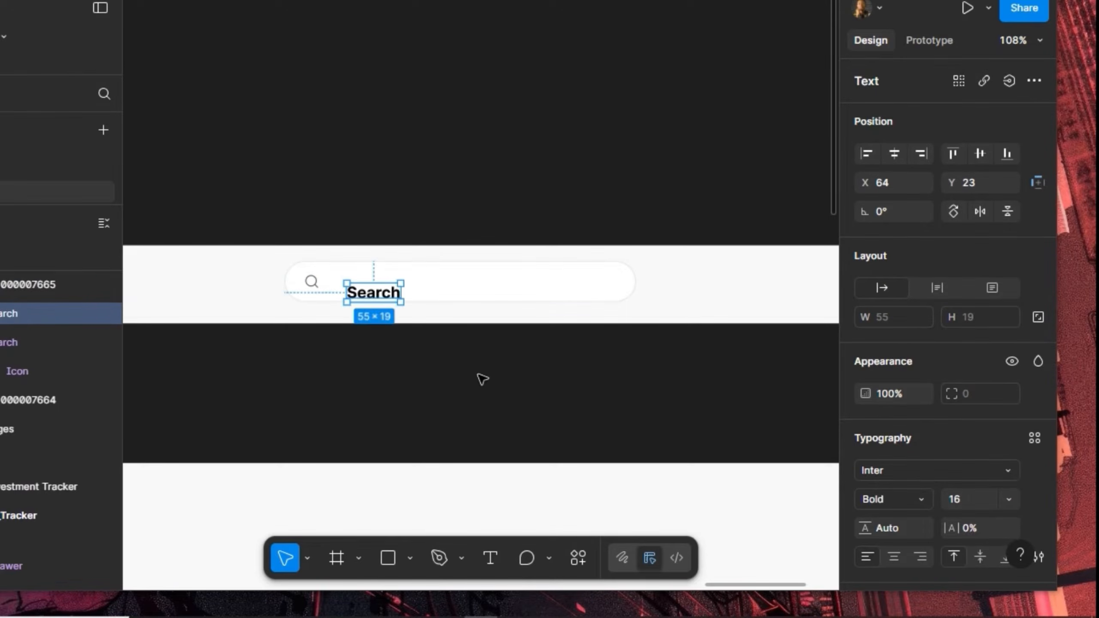
double_click(392, 303)
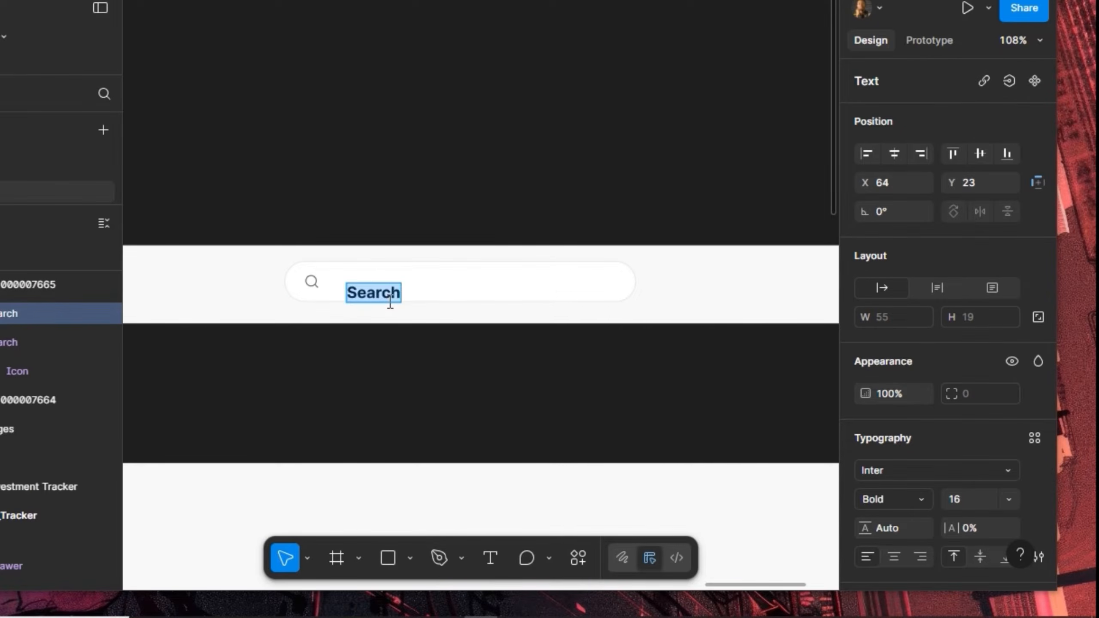
key("Right")
type("...")
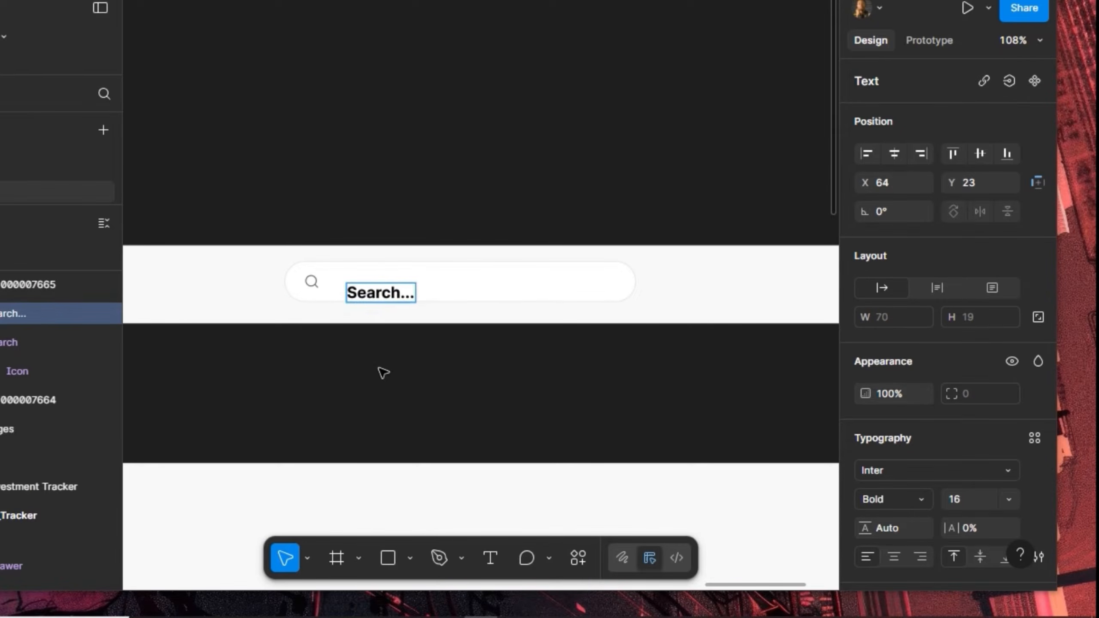
key("Escape")
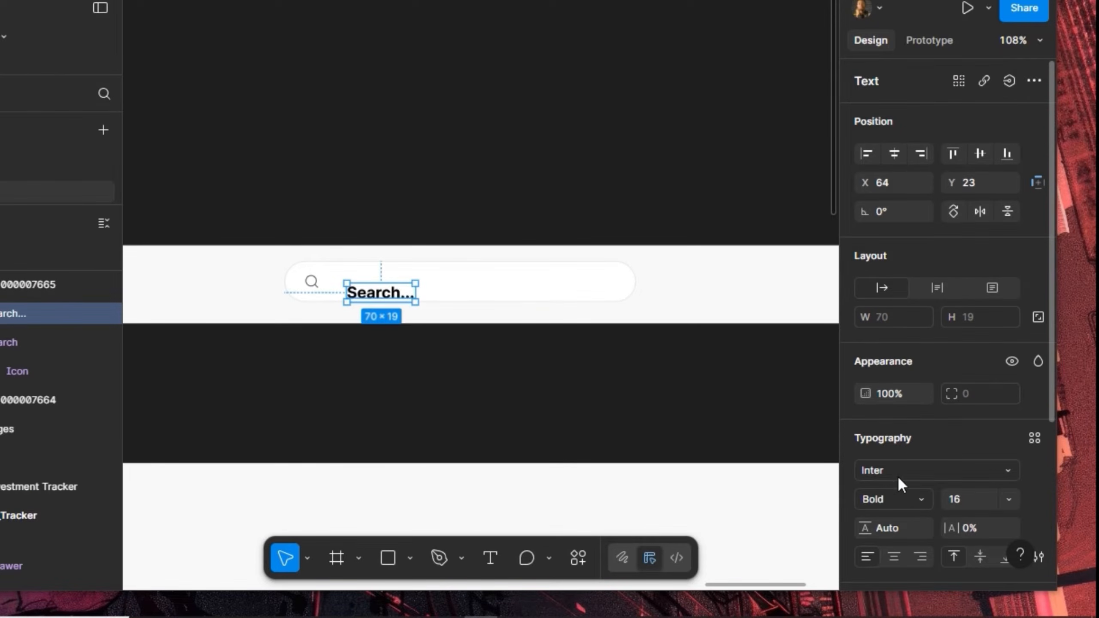
Style the placeholder text as Regular weight, size 12, with the Grey fill
left_click(928, 502)
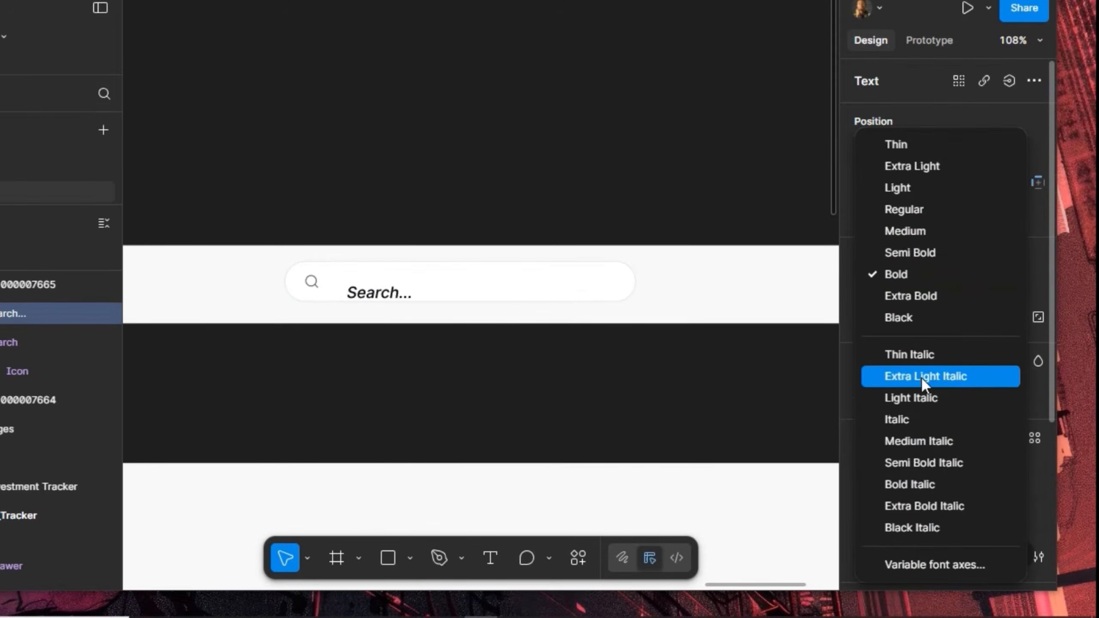
left_click(920, 212)
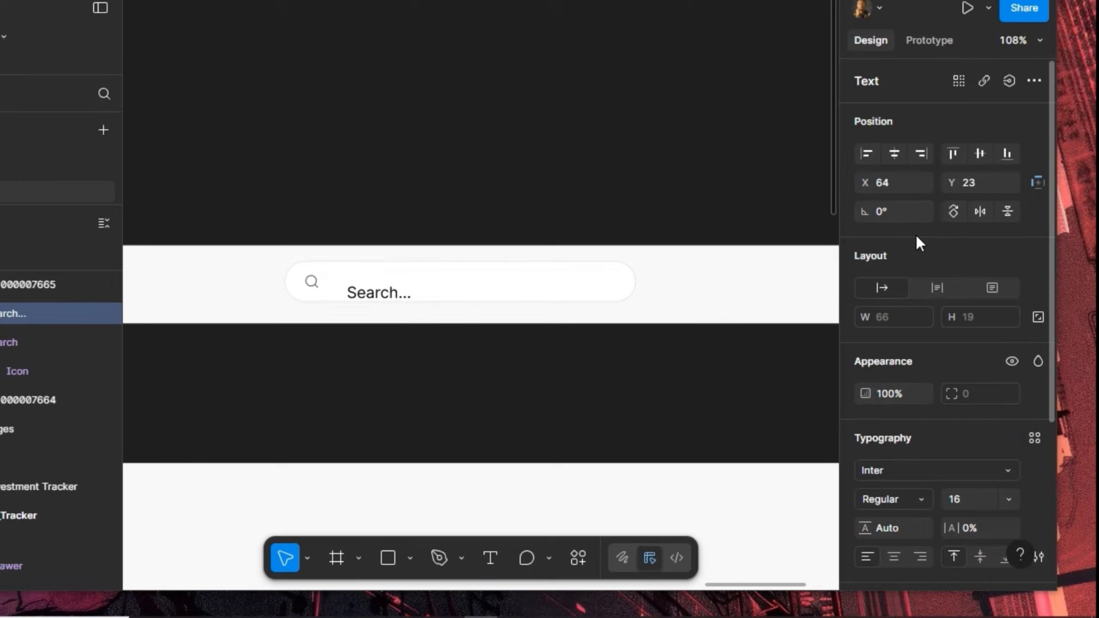
left_click(968, 498)
type("12")
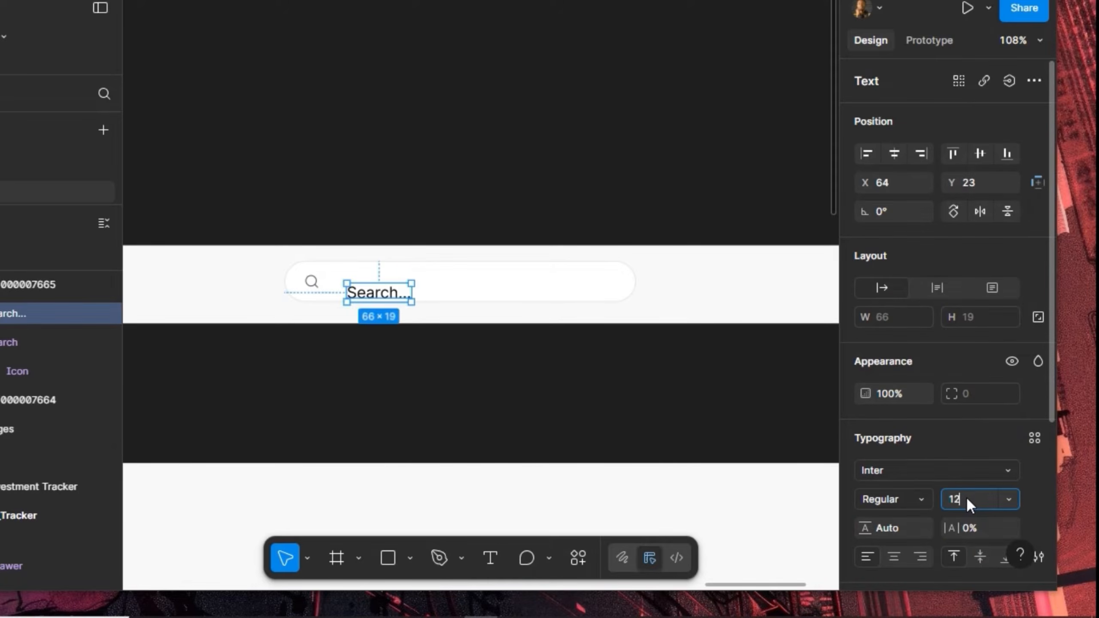
key("Return")
scroll(947, 457, "down", 5)
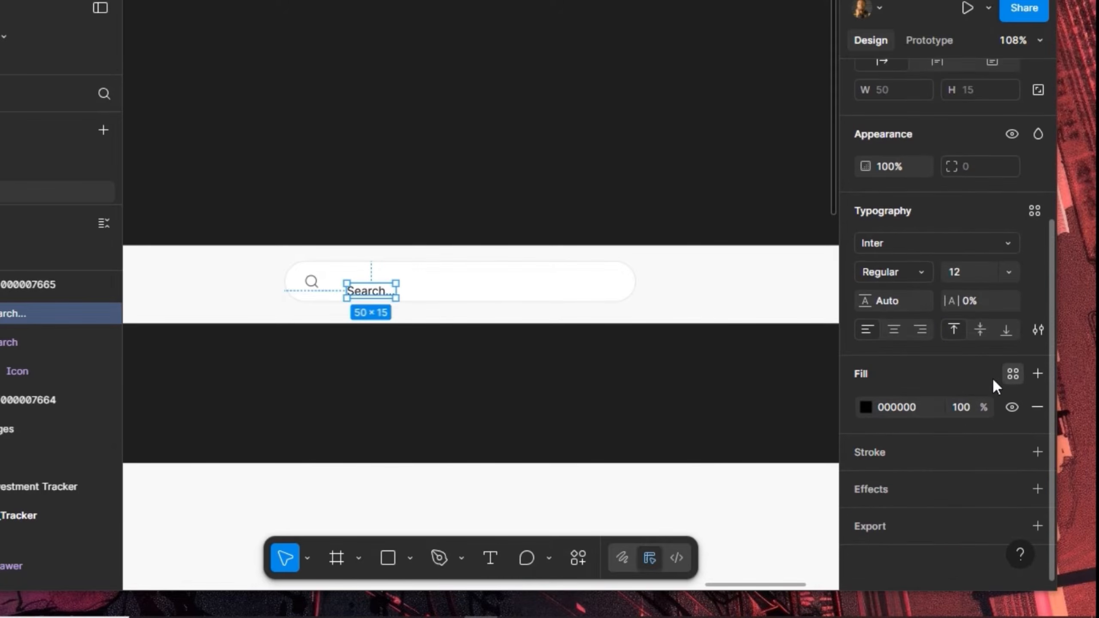
left_click(725, 353)
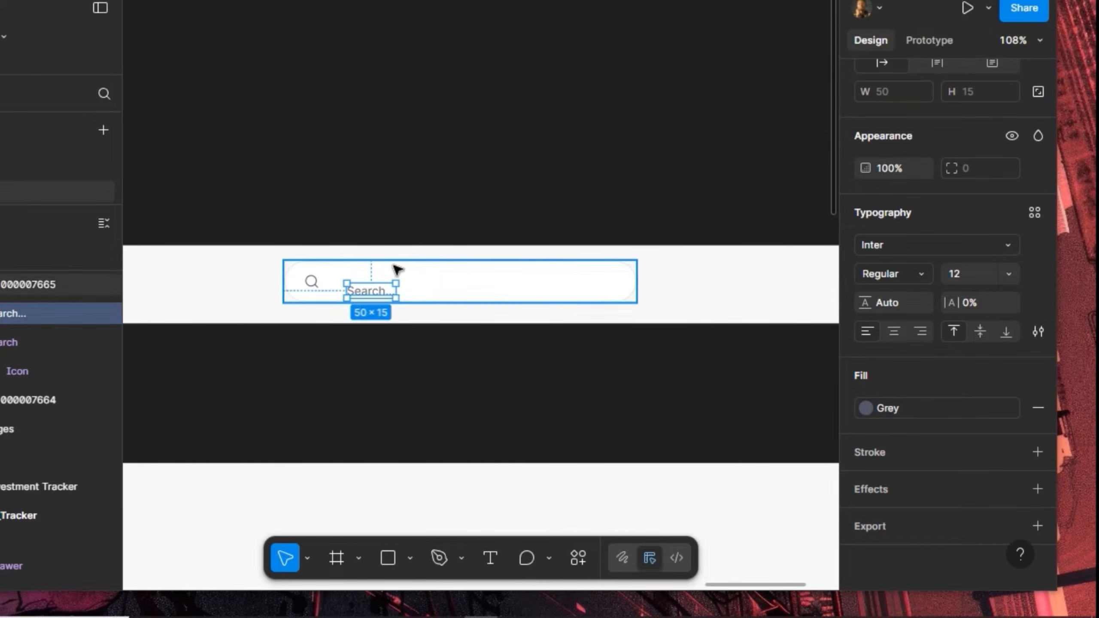
Centre the placeholder vertically and set it beside the icon at X 48
scroll(963, 147, "up", 5)
left_click(979, 149)
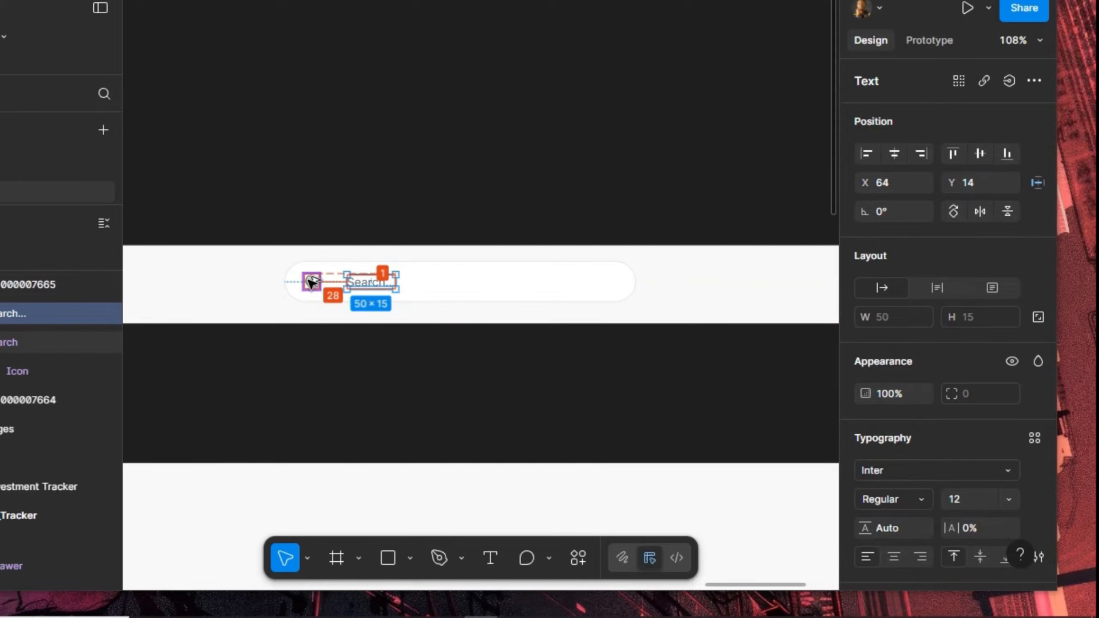
key("Right")
key("Right")
key("Right")
key("Right")
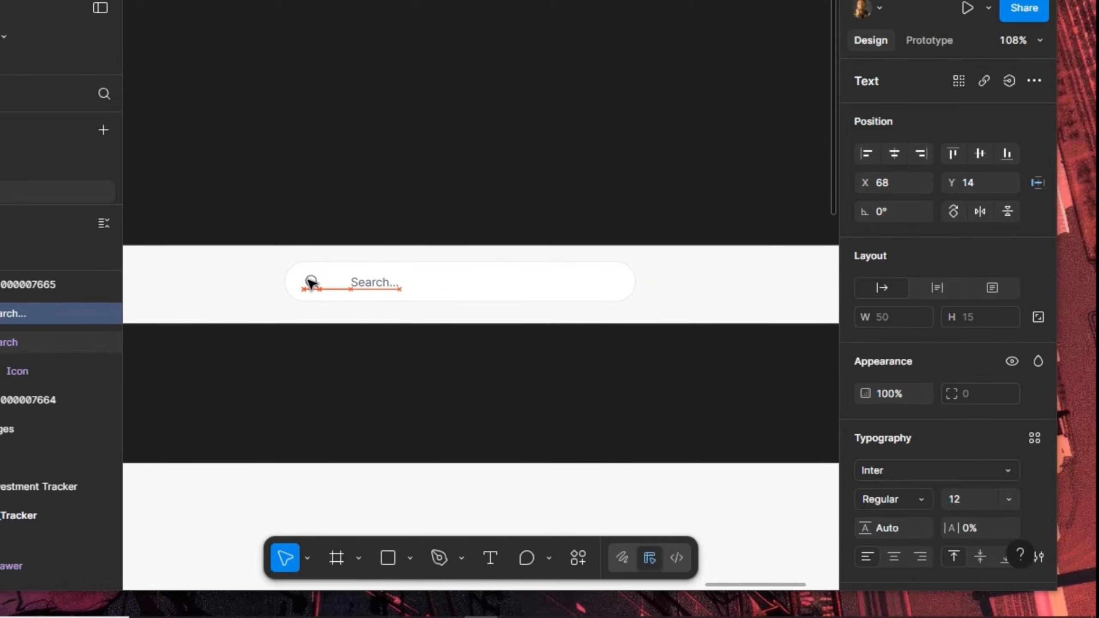
key("shift+Left")
key("shift+Left")
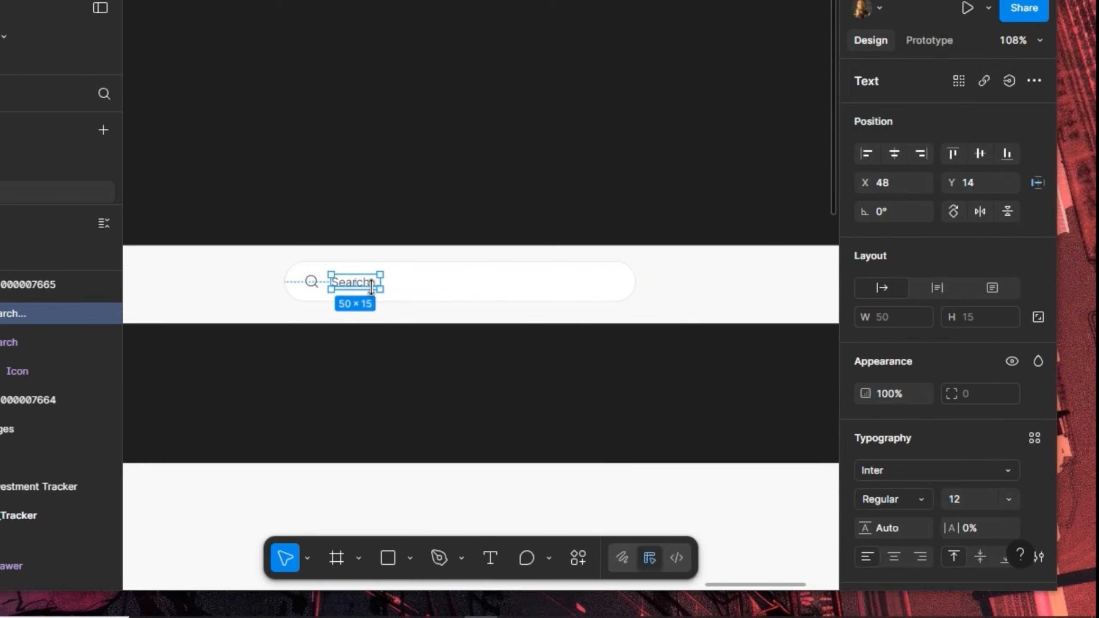
left_click(422, 290)
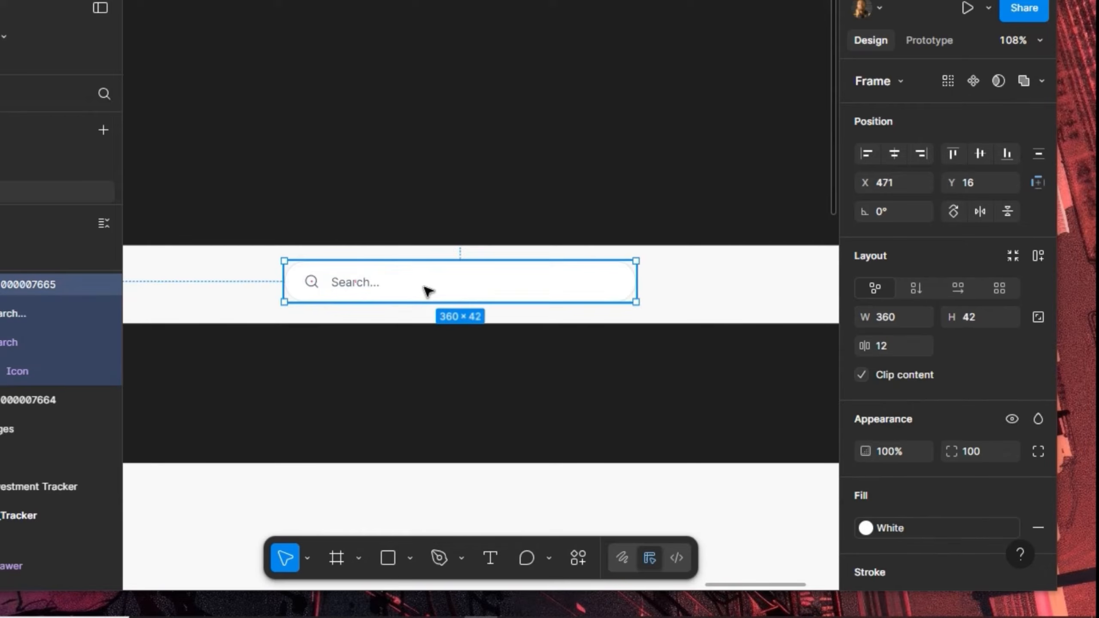
Turn the search bar into an auto-layout frame 360 wide
left_click(1041, 254)
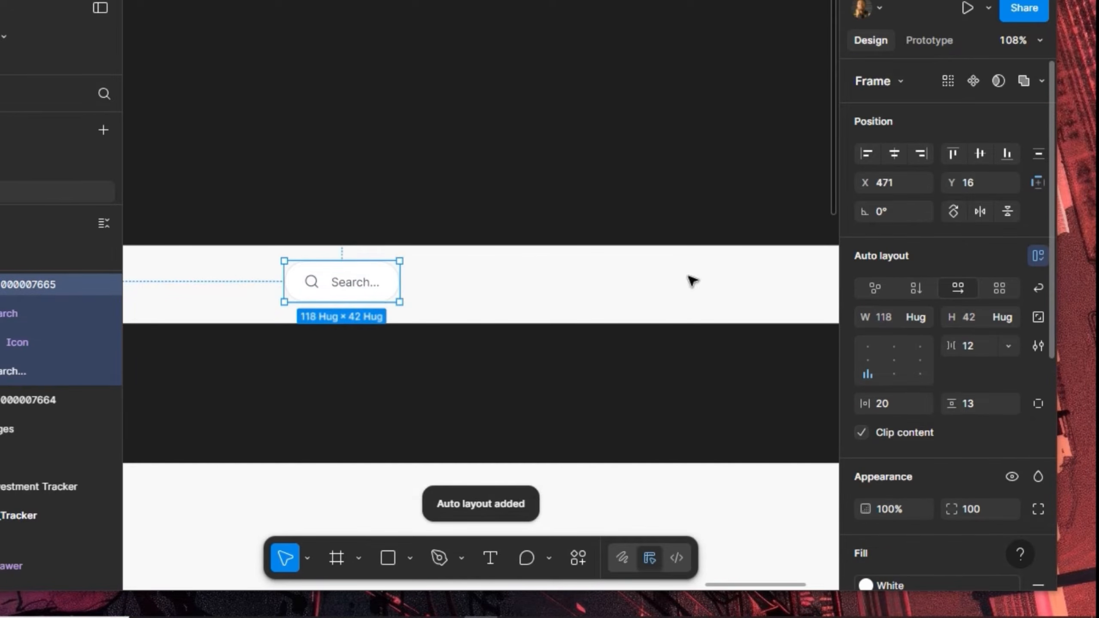
left_click(897, 314)
type("360")
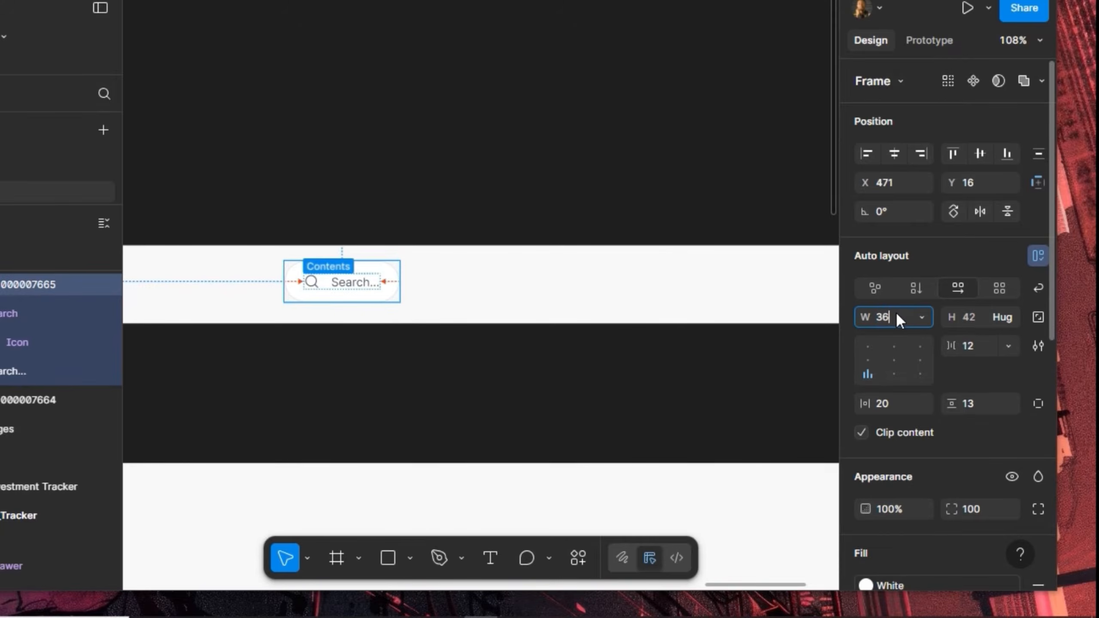
key("Return")
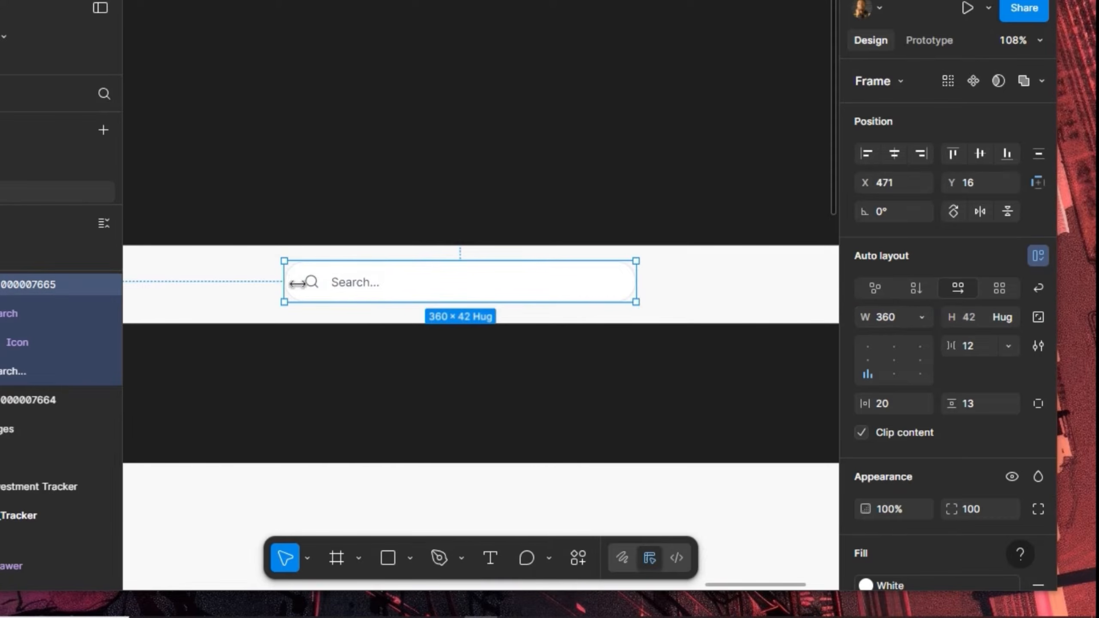
Colour the magnifier icon with the Foundation orange-500 style
left_click(312, 282)
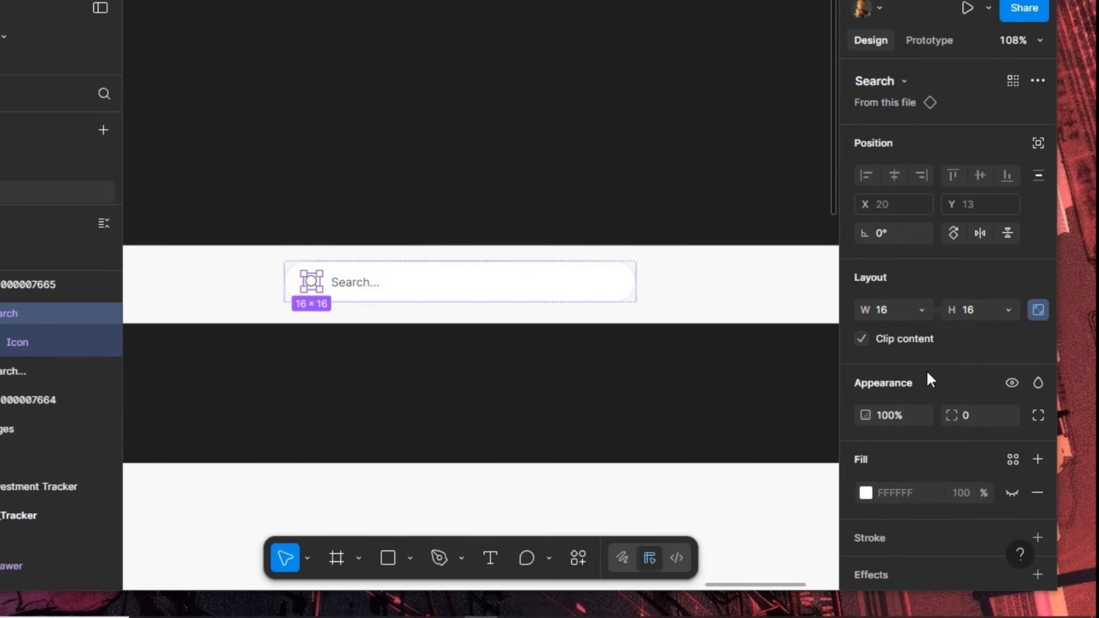
scroll(974, 405, "down", 4)
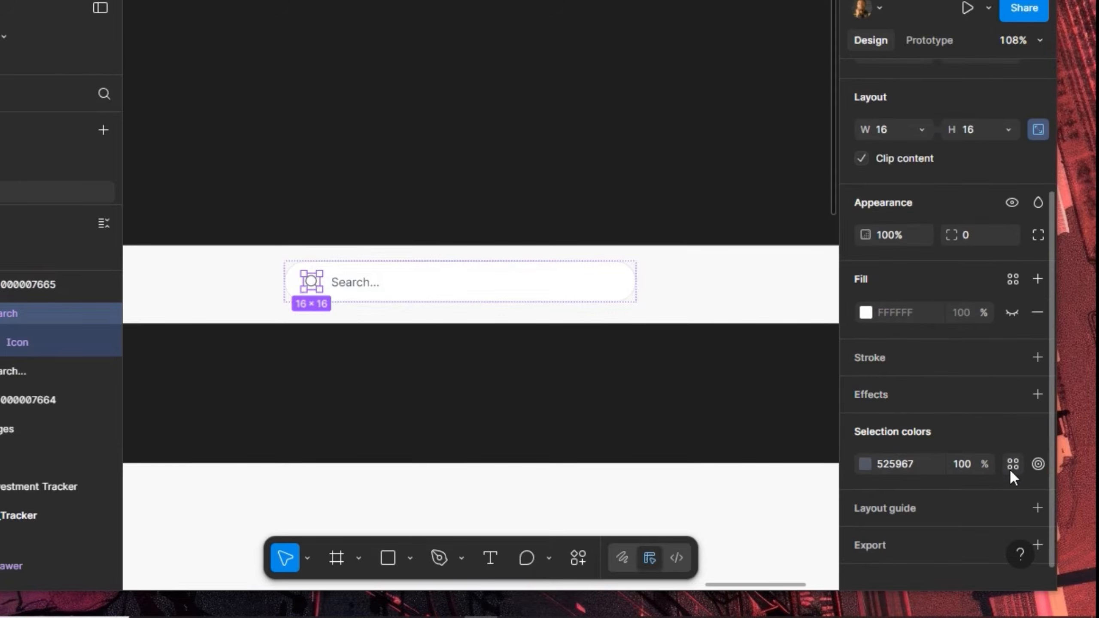
left_click(1011, 464)
scroll(710, 432, "down", 6)
scroll(708, 425, "down", 8)
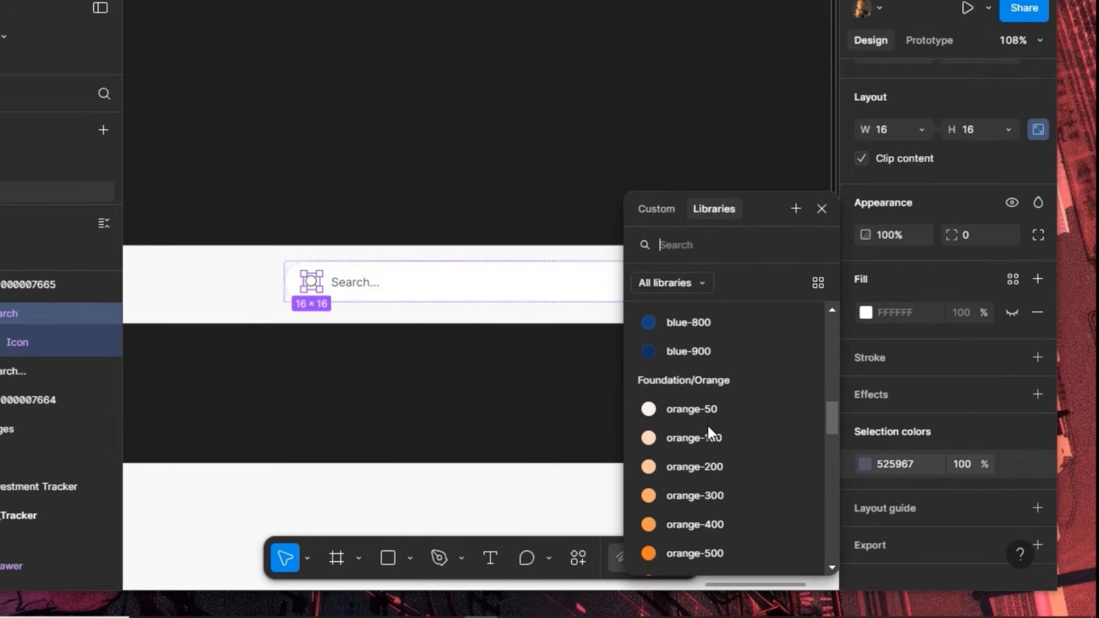
left_click(699, 462)
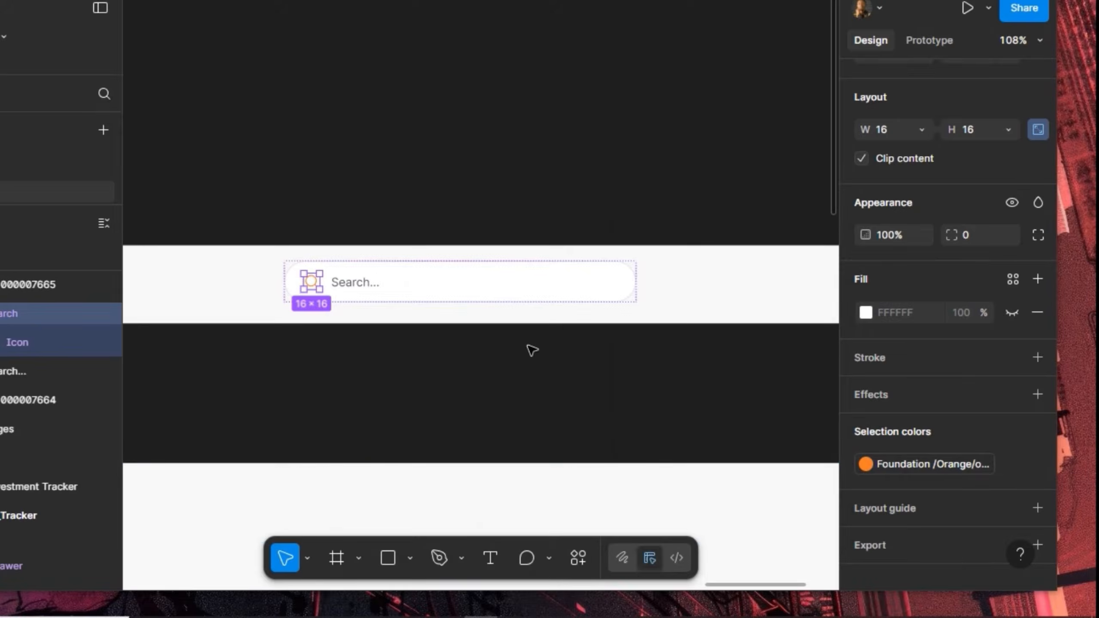
key("Escape")
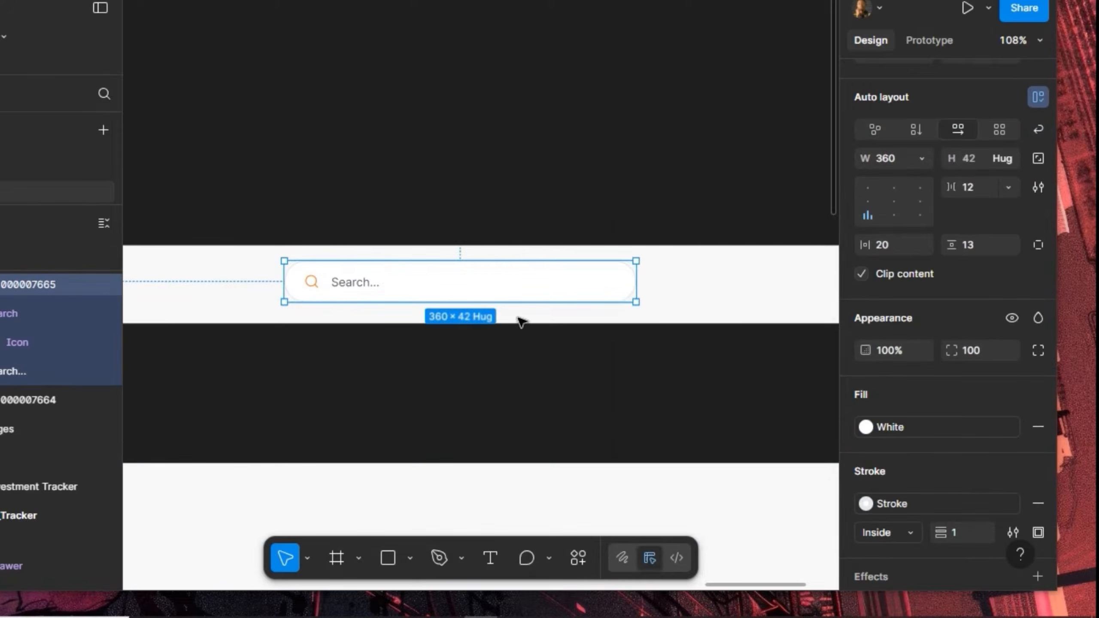
Set the search bar's vertical and horizontal padding to 12
left_click(984, 246)
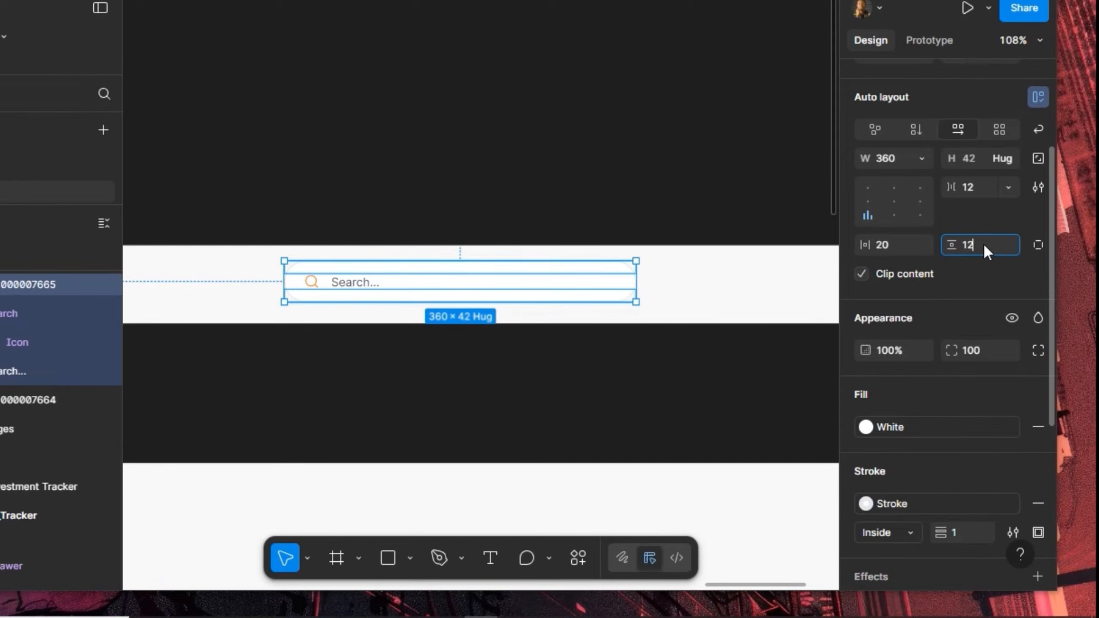
type("12")
key("Return")
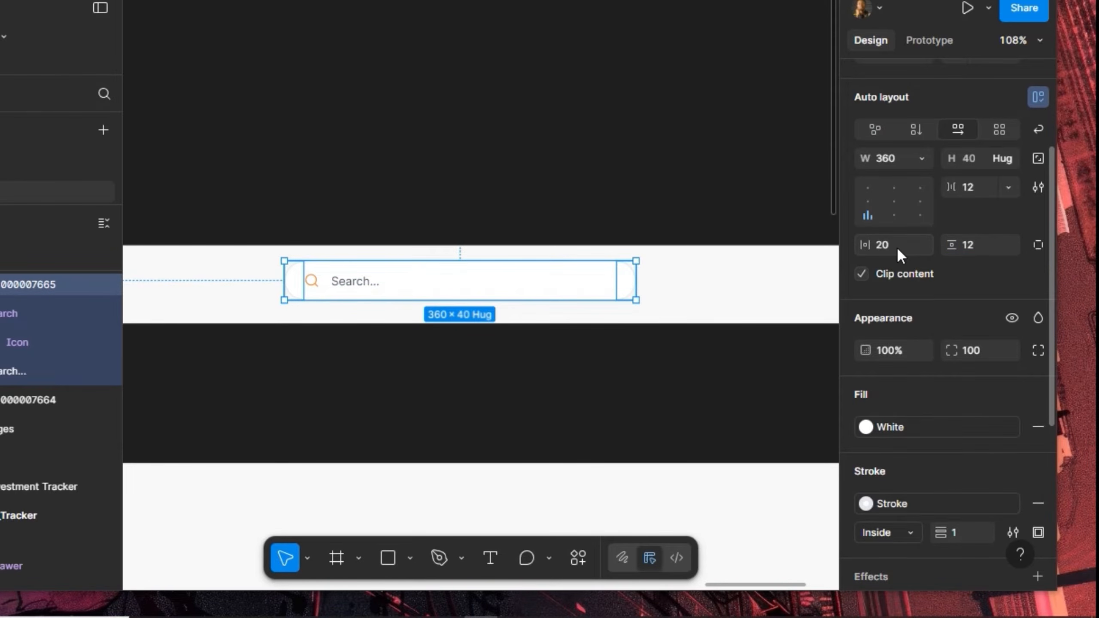
left_click(896, 246)
type("12")
key("Return")
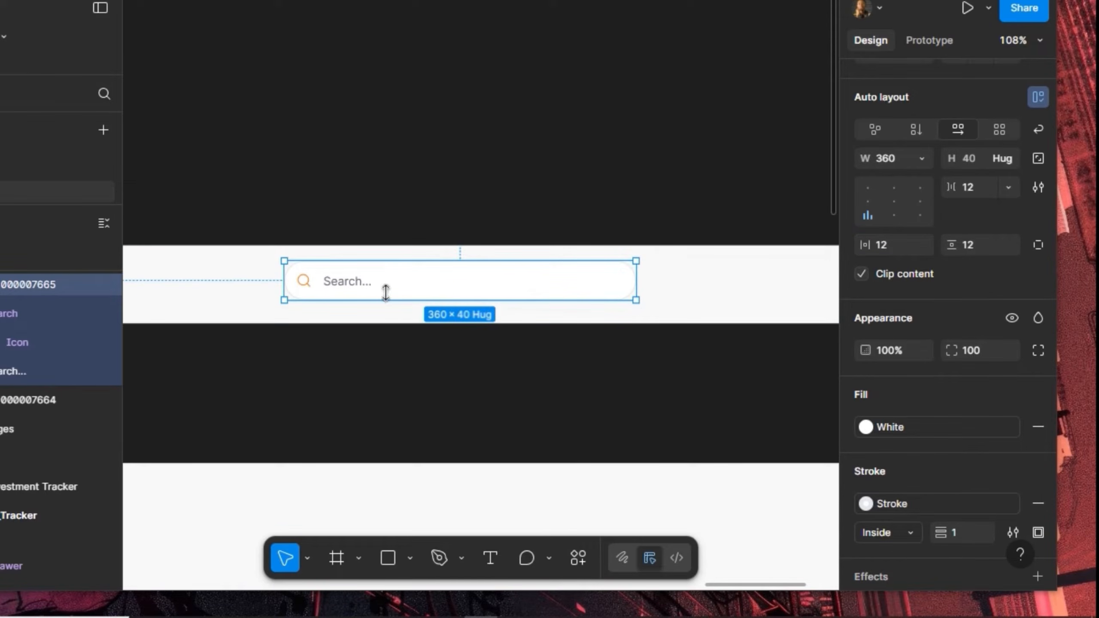
Copy the search bar to its right, delete its placeholder text and set its width to Hug
left_click(318, 281)
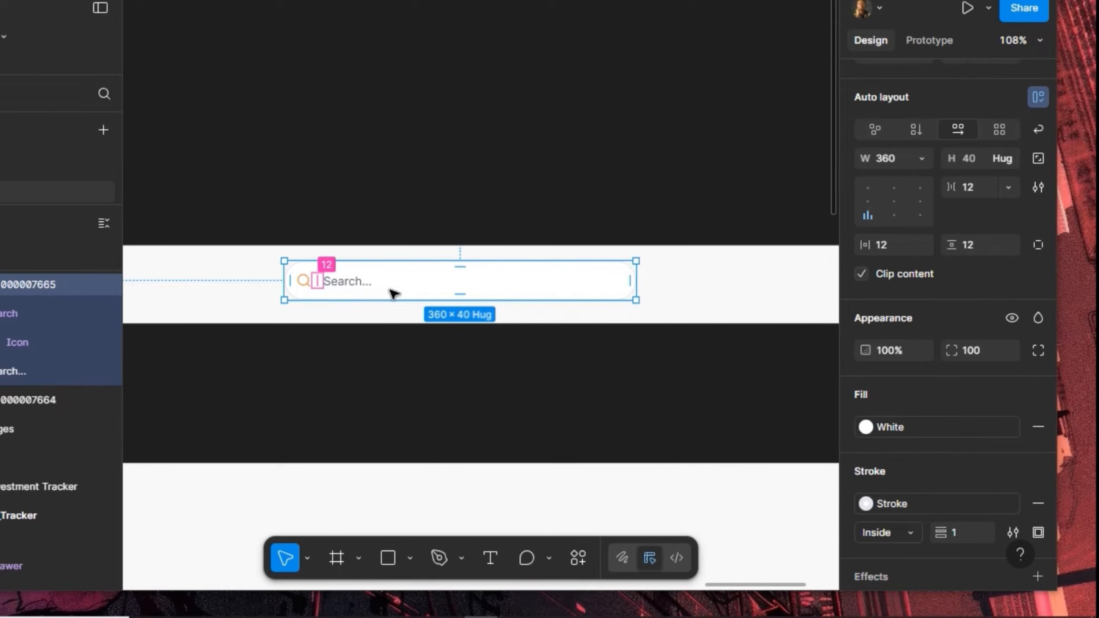
left_click_drag(585, 294, 597, 274)
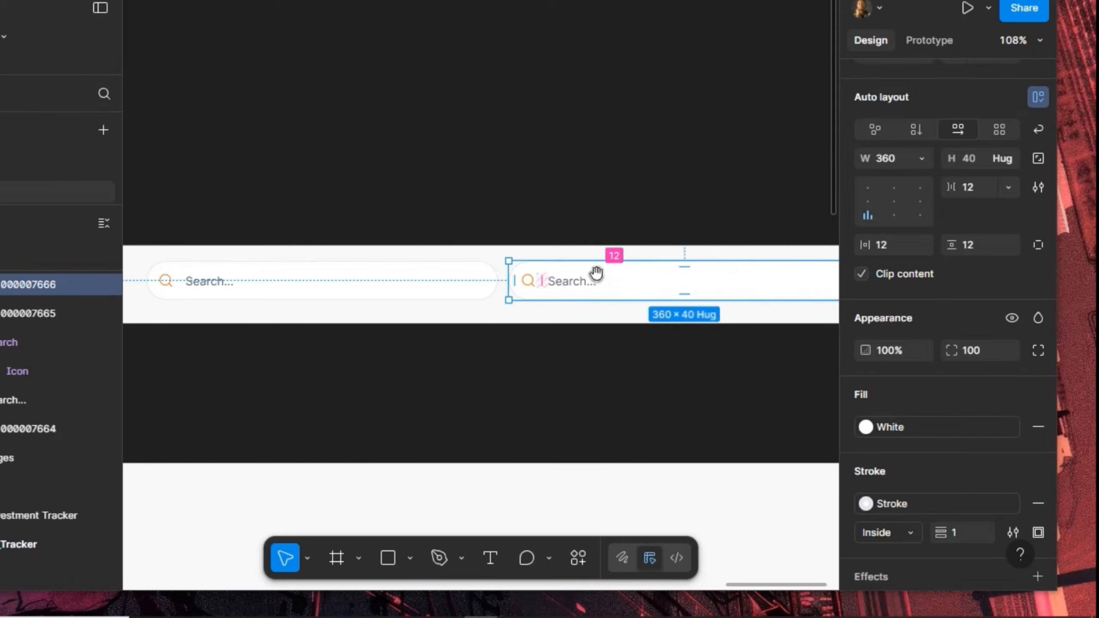
double_click(575, 285)
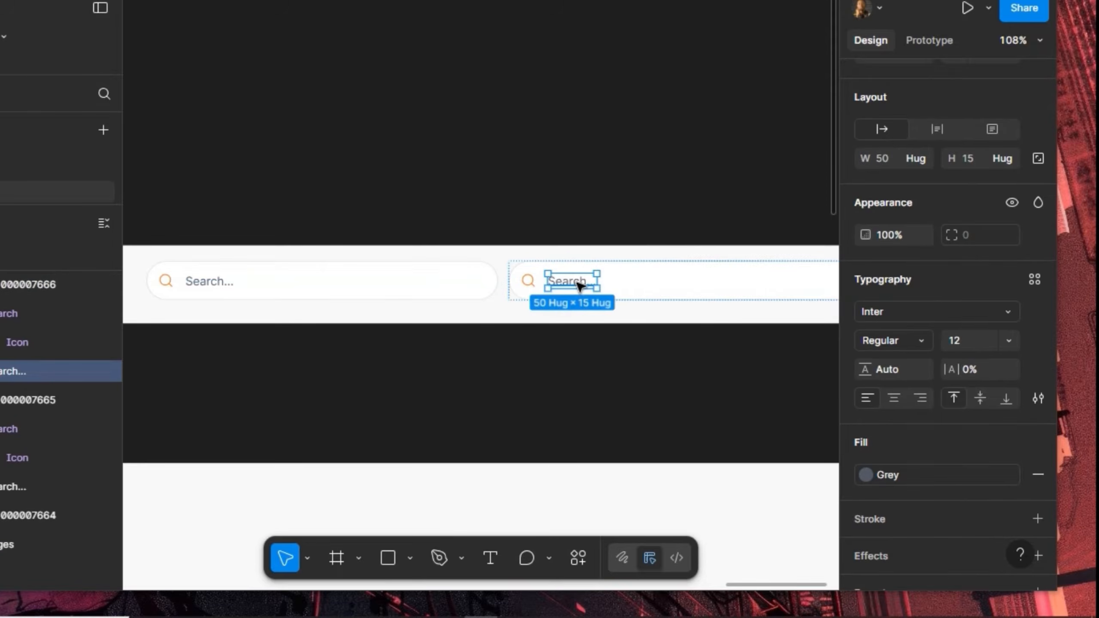
key("Delete")
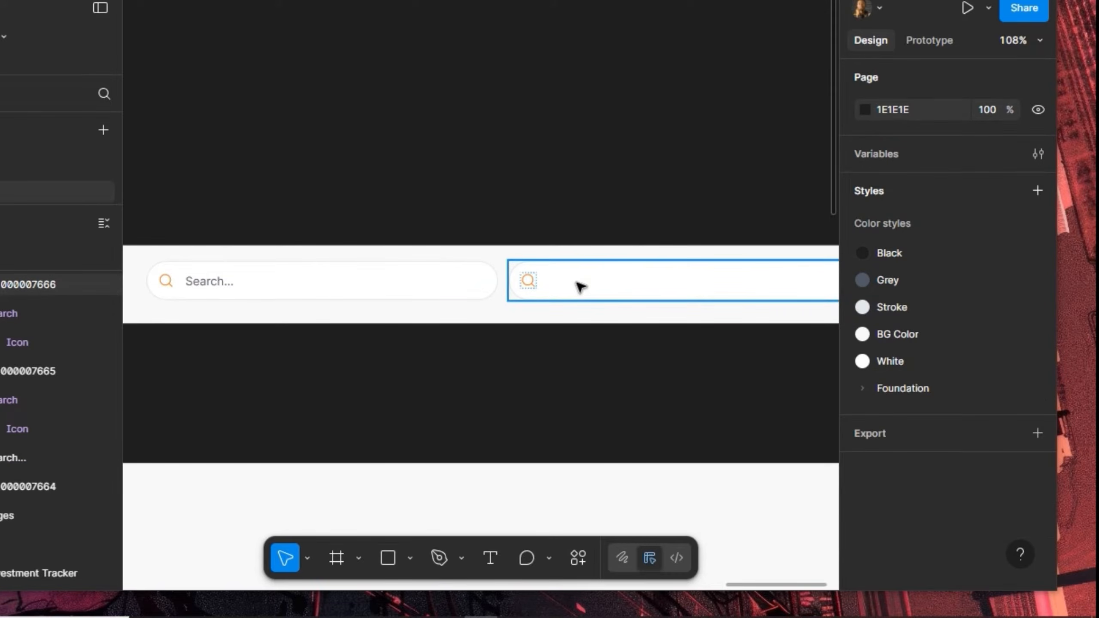
left_click(580, 286)
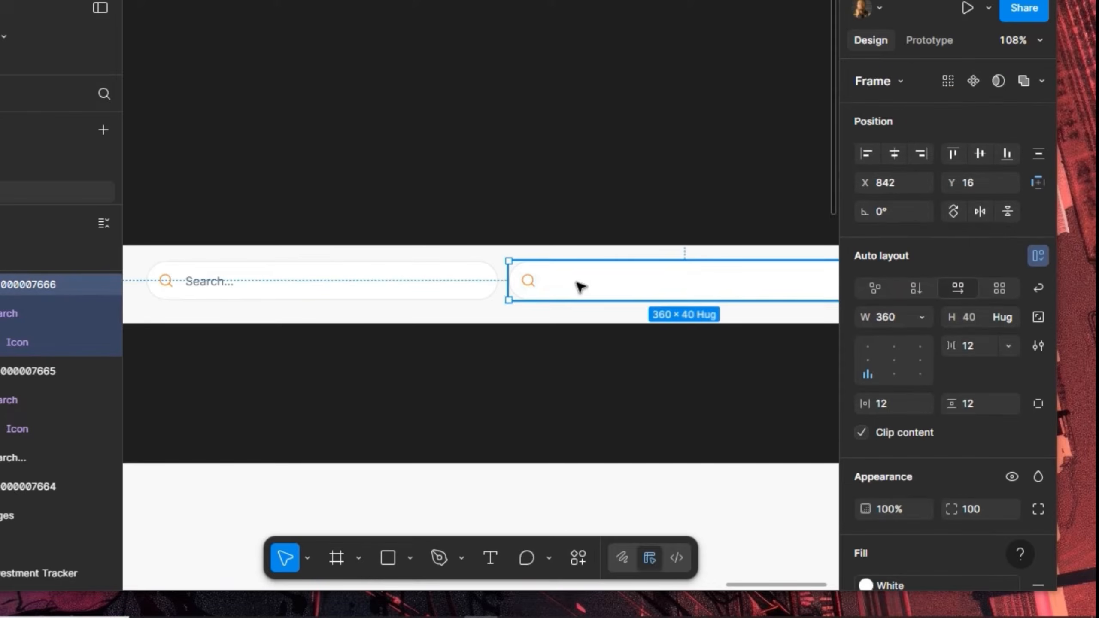
left_click(918, 314)
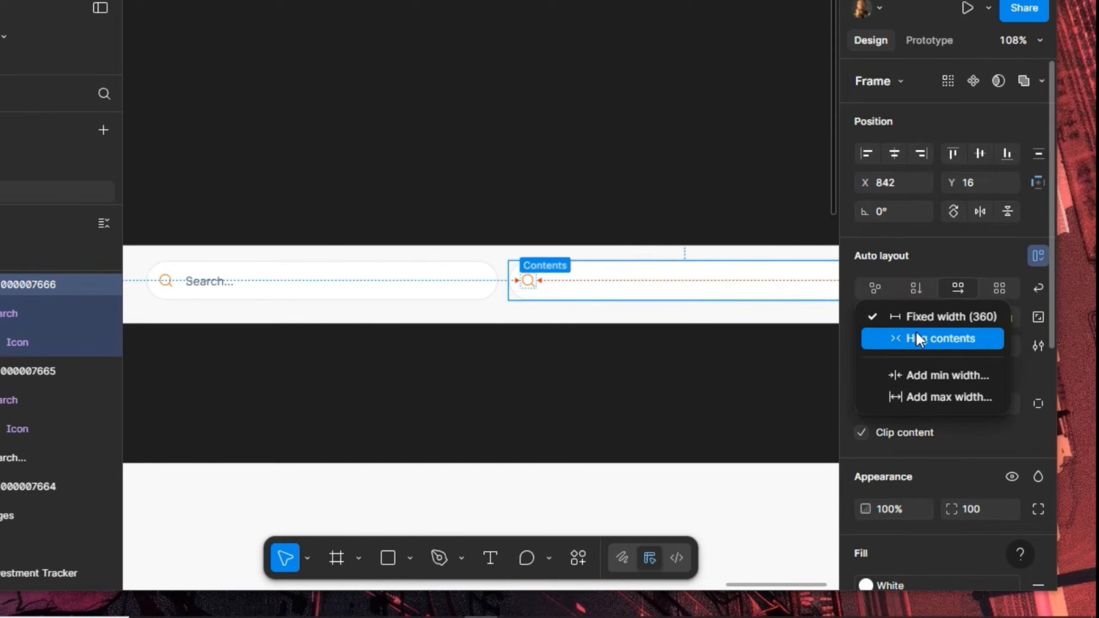
left_click(916, 331)
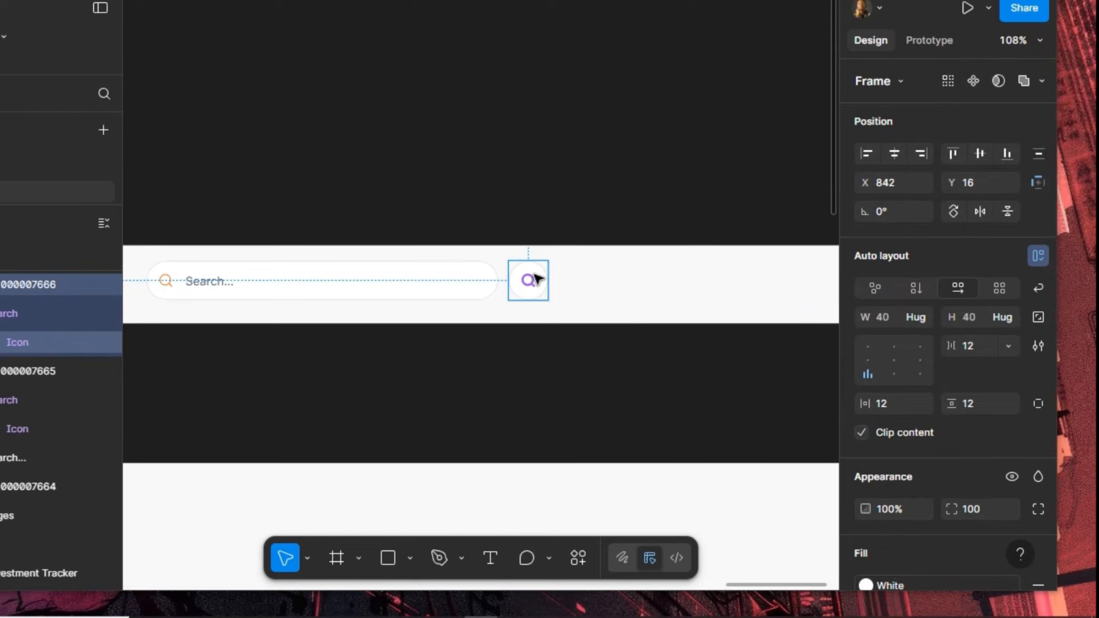
Duplicate the icon button and select both buttons with the search bar
key("ctrl+d")
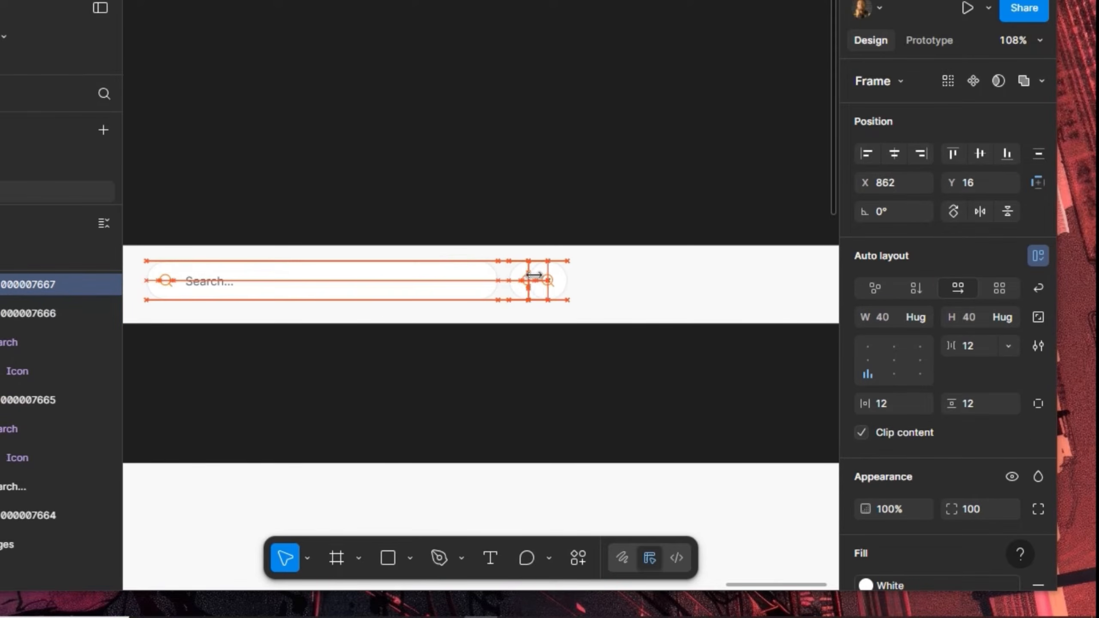
left_click(521, 296, "shift")
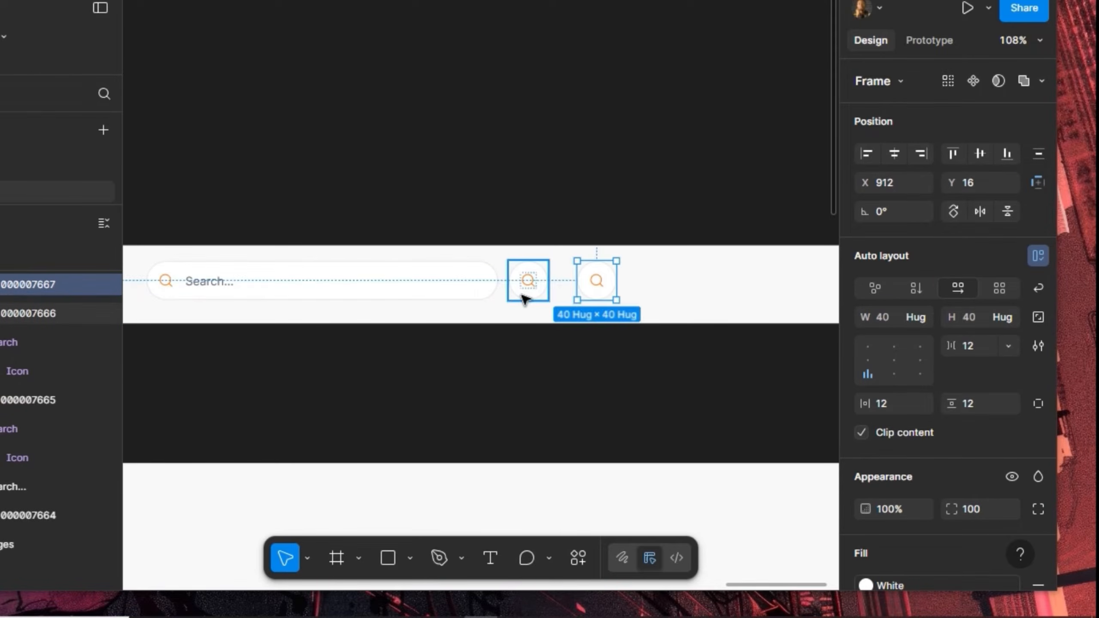
left_click(497, 305, "shift")
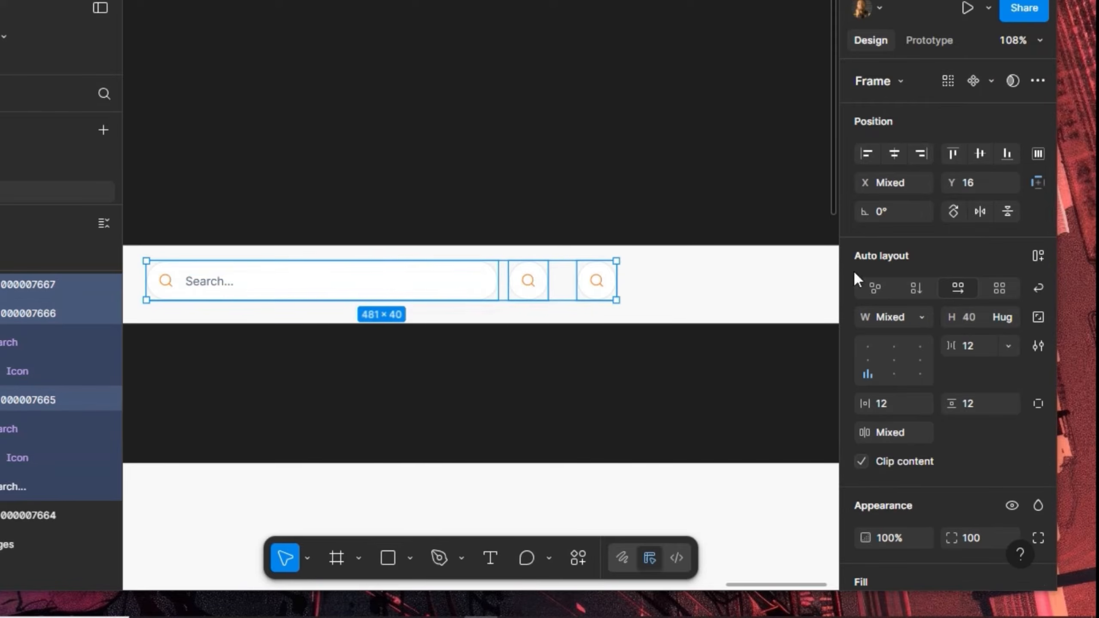
Wrap the search bar and two icon buttons in an auto-layout row with 12 spacing
left_click(1037, 256)
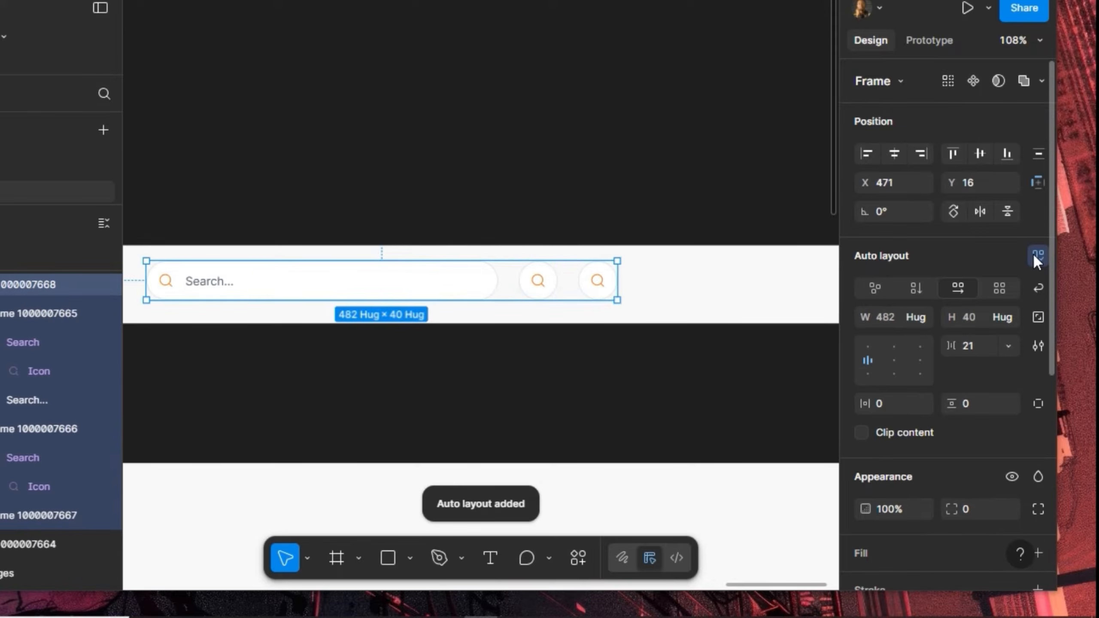
left_click(980, 343)
type("12")
key("Return")
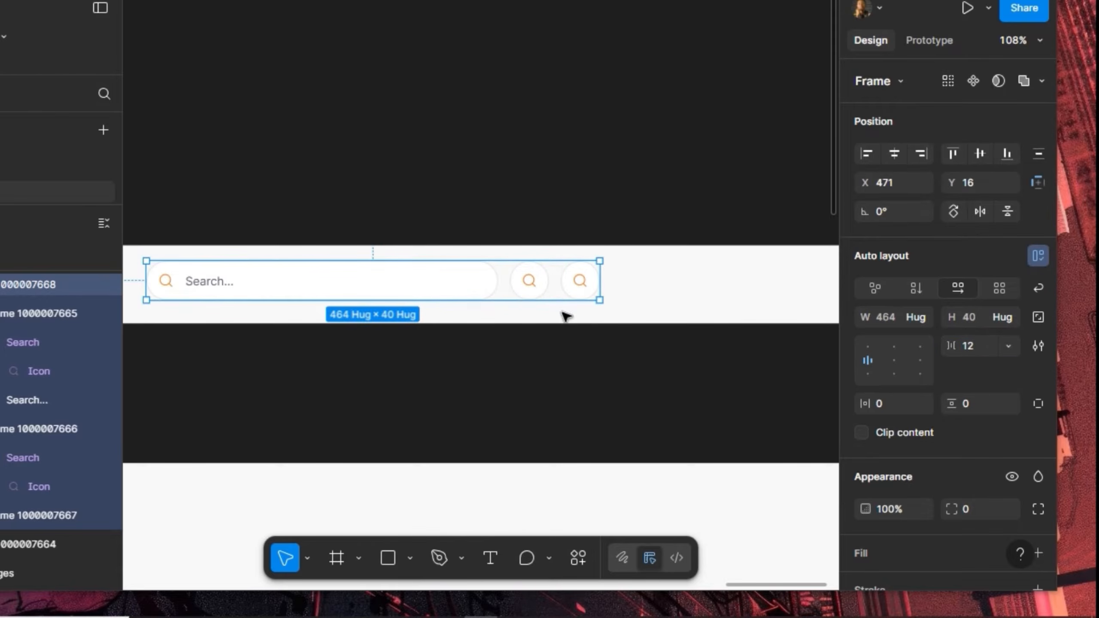
Duplicate the search bar as a hugging pill with a second magnifier after the text
left_click(470, 288)
key("ctrl+d")
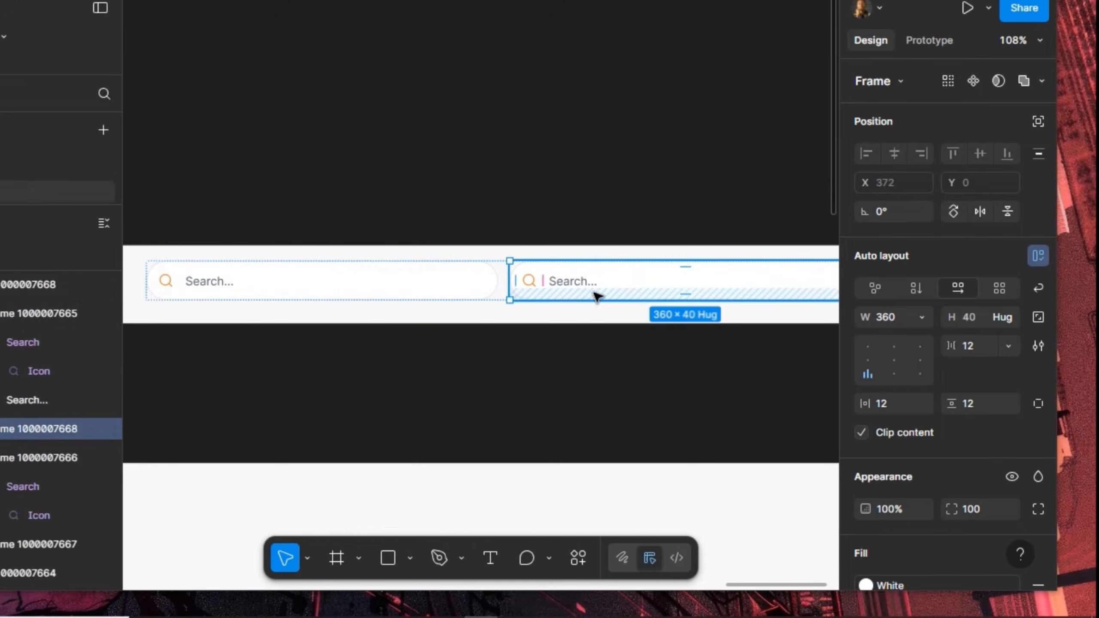
left_click(923, 318)
left_click(919, 339)
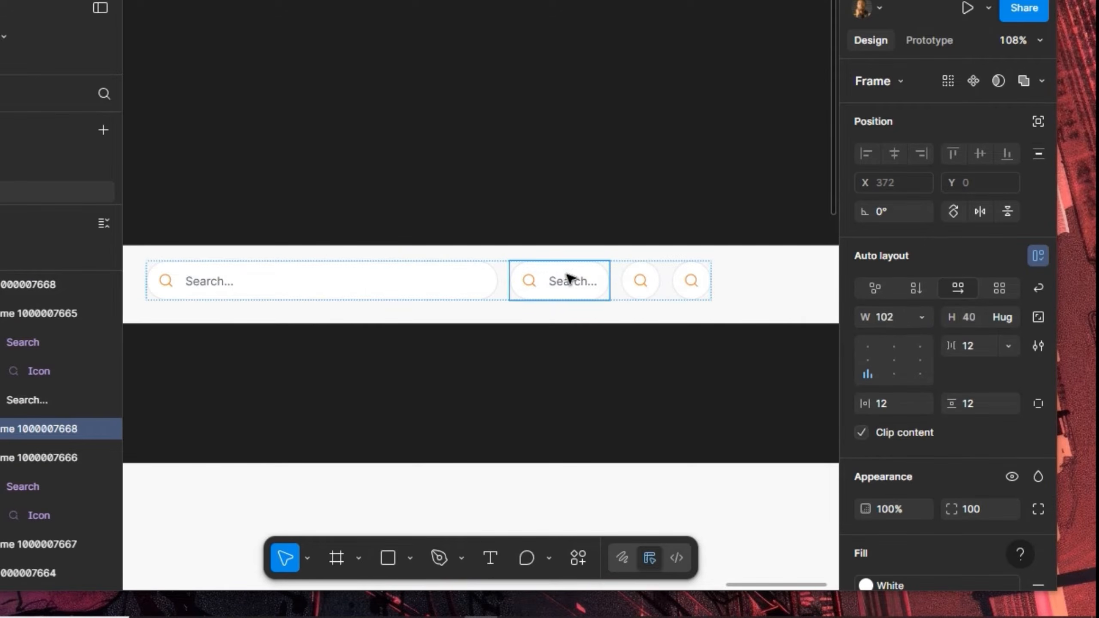
left_click(537, 282)
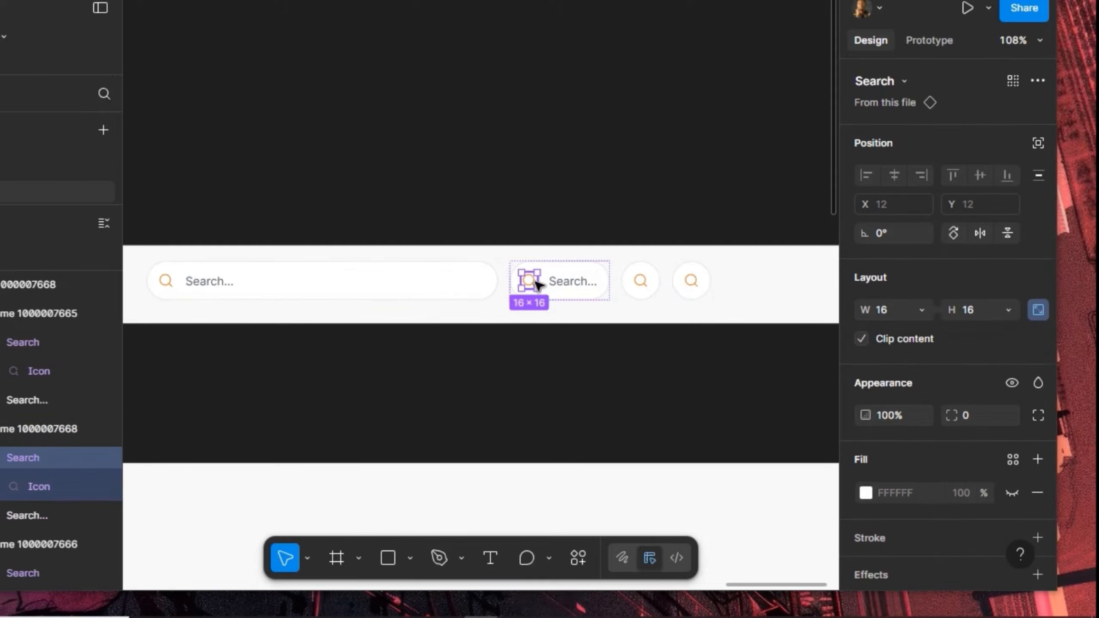
key("ctrl+d")
key("Right")
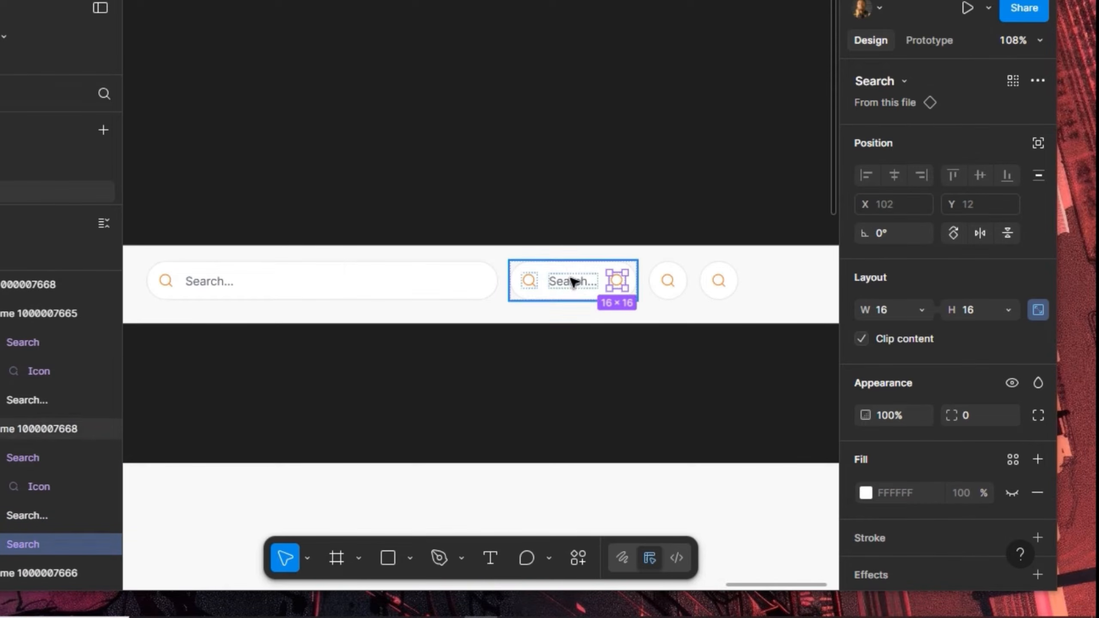
Move the compact search pill to the end of the row
left_click(547, 299)
key("Right")
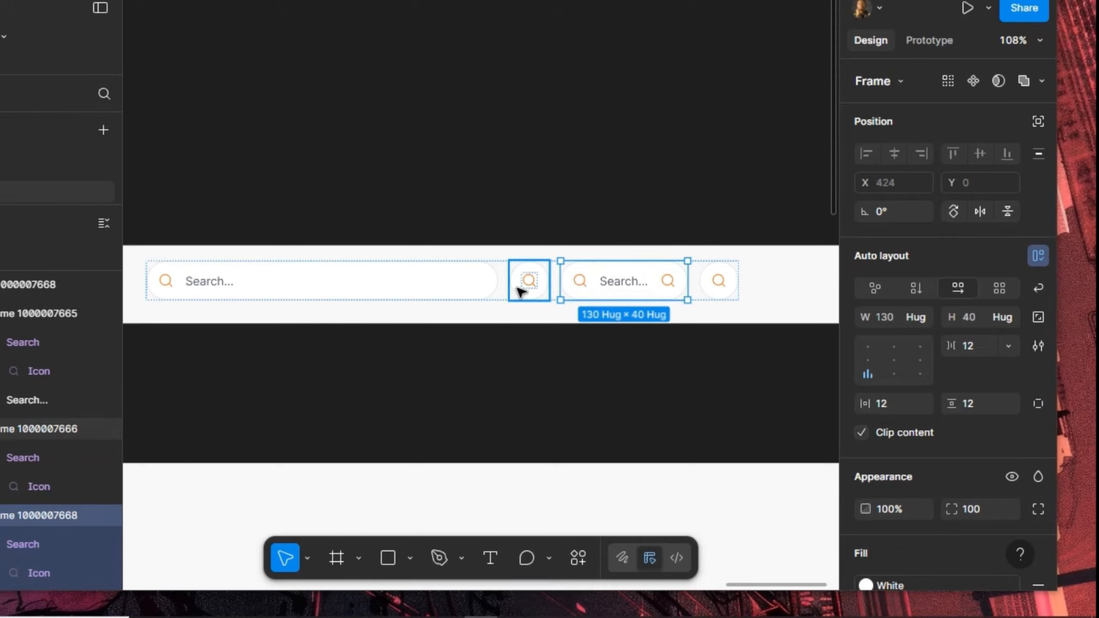
key("Right")
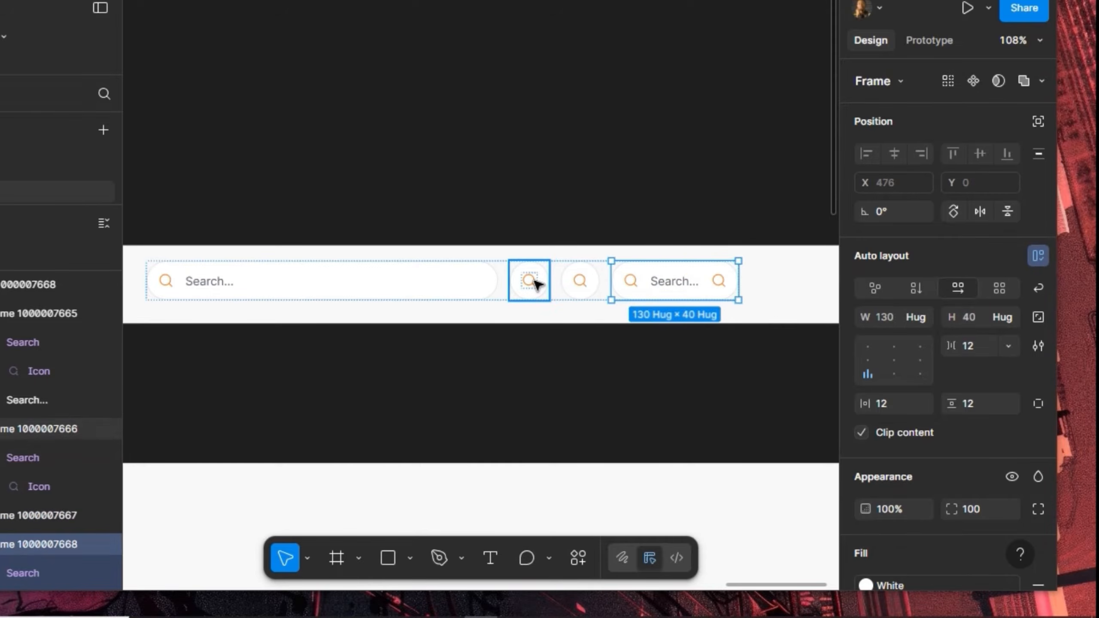
left_click(536, 282)
left_click(538, 282)
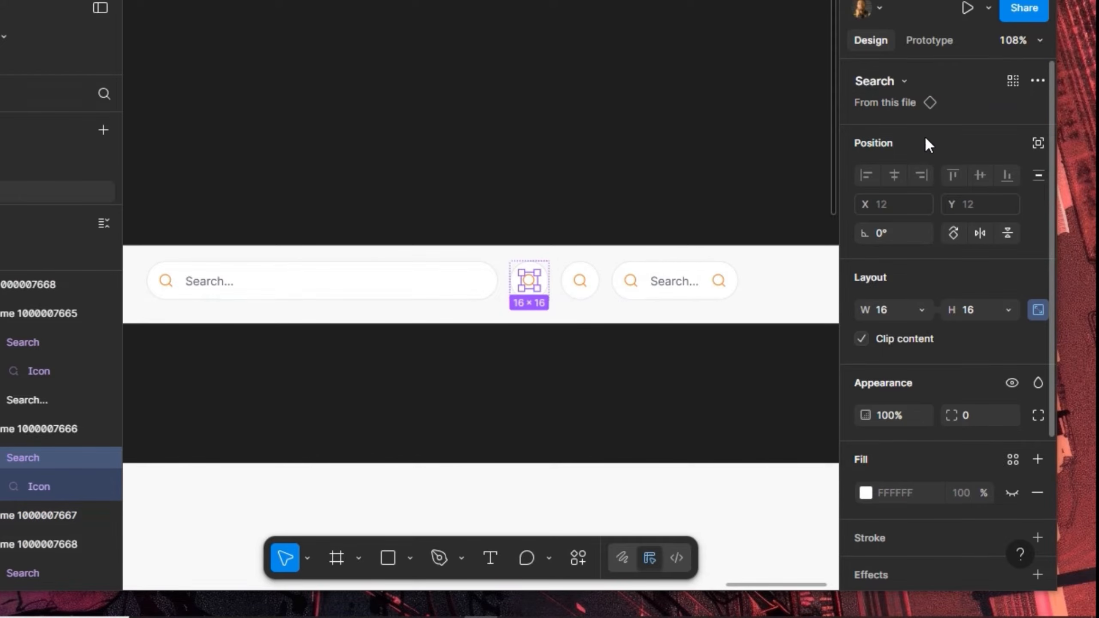
Swap the first icon button's magnifier for a headset icon
left_click(905, 84)
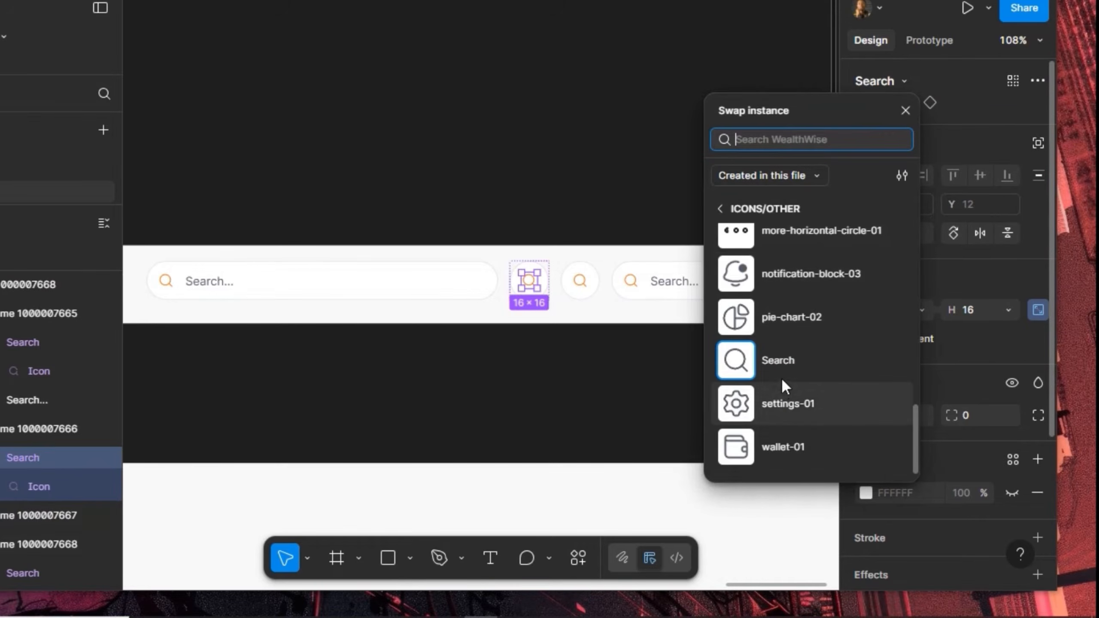
scroll(783, 377, "up", 10)
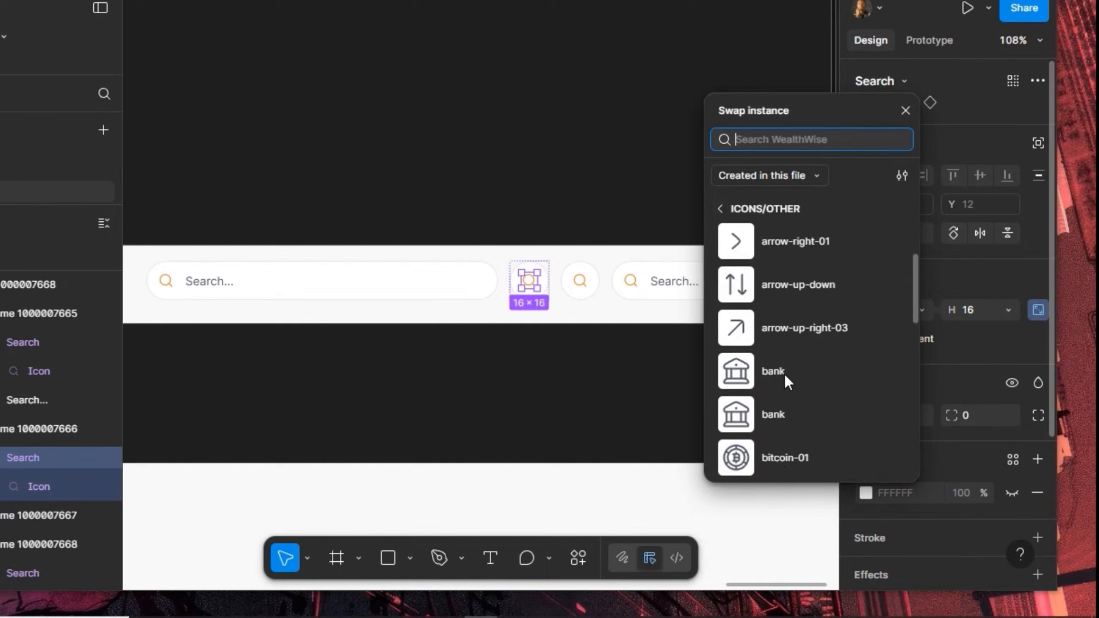
scroll(784, 373, "down", 2)
left_click(778, 461)
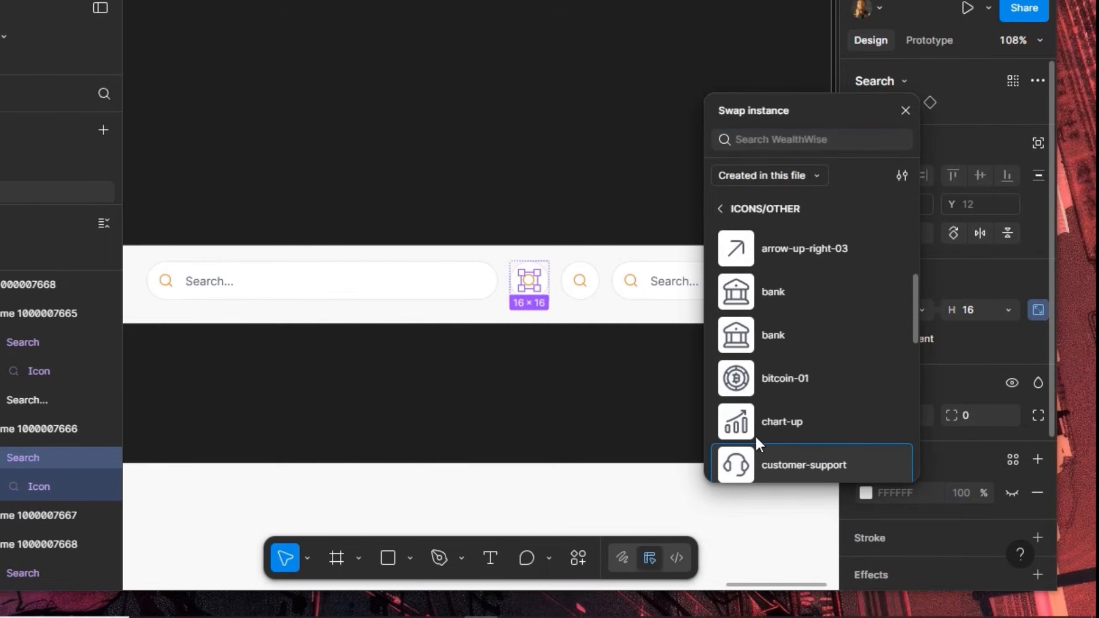
Swap the second button's search icon for notification-block-03
left_click(583, 290)
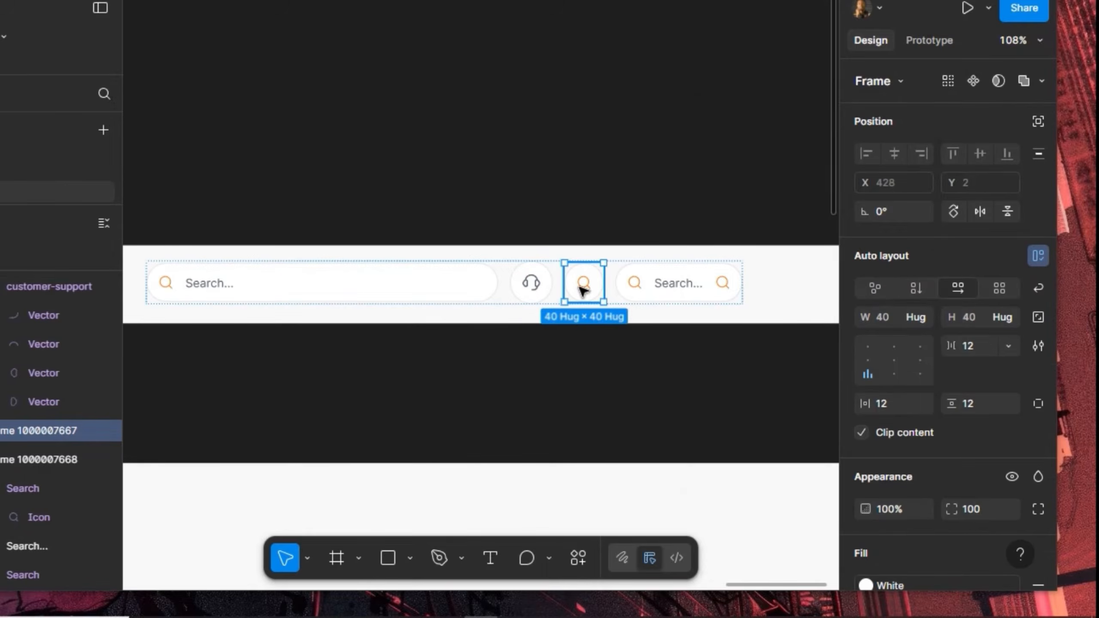
left_click(583, 290)
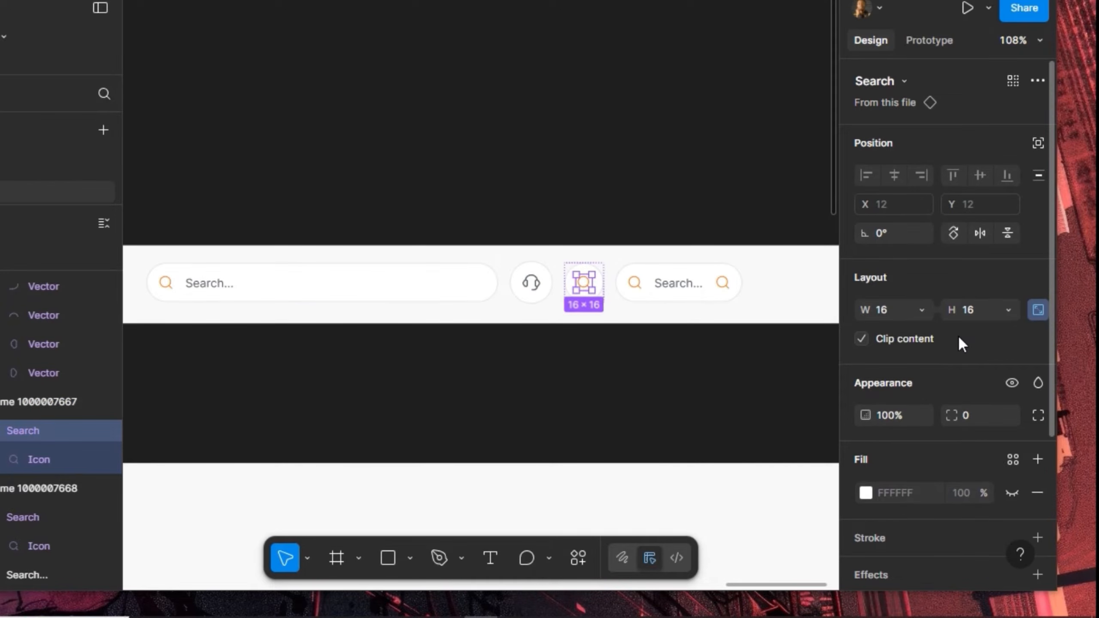
scroll(939, 320, "down", 5)
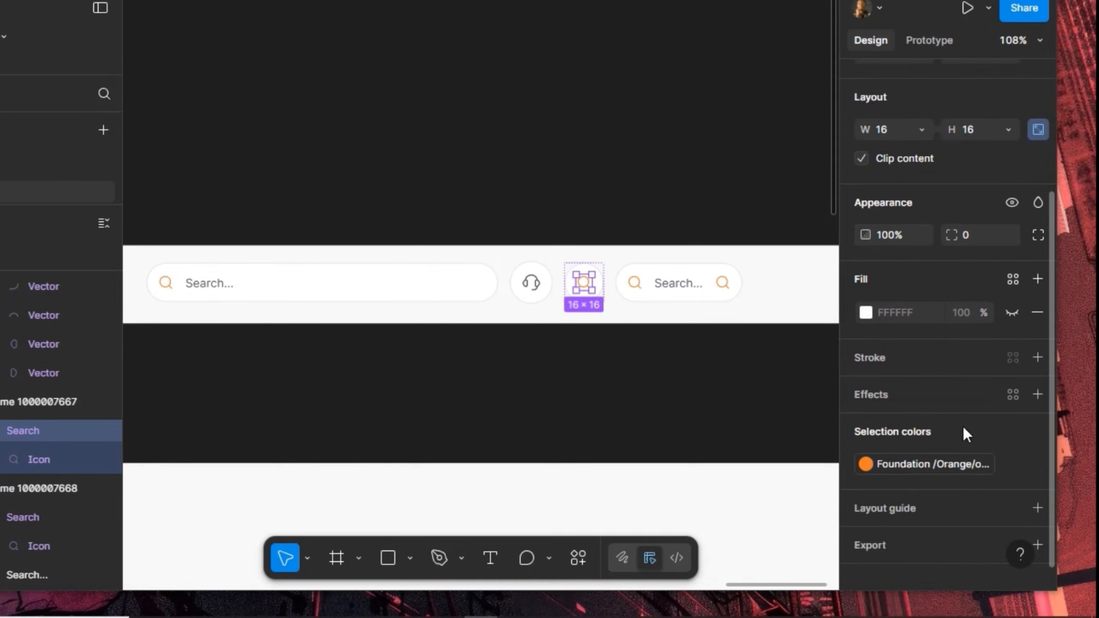
scroll(972, 318, "up", 6)
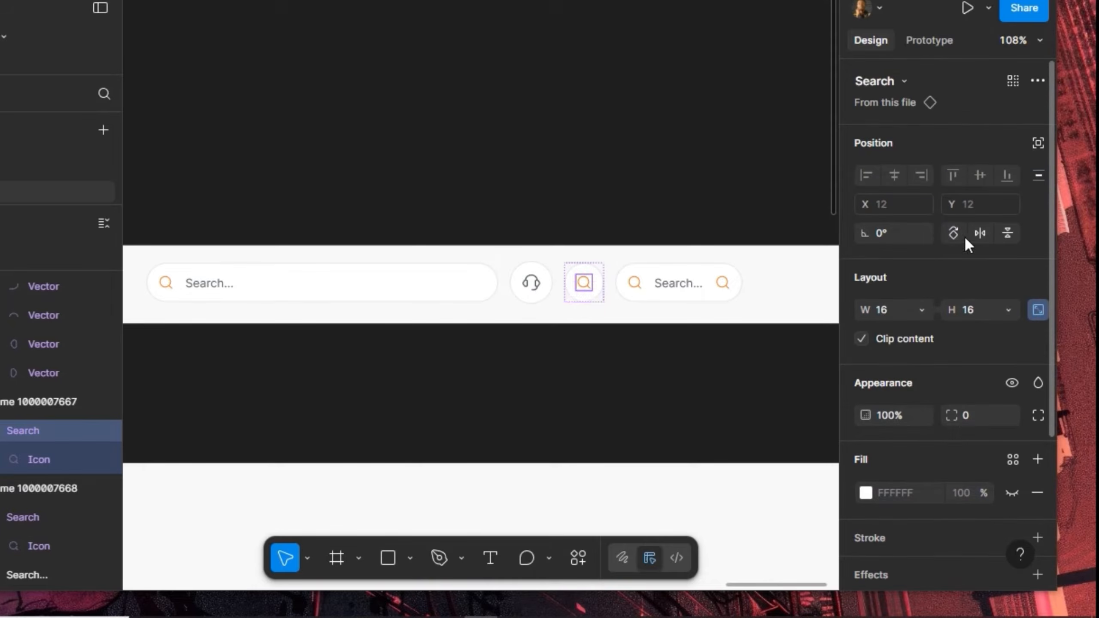
left_click(915, 83)
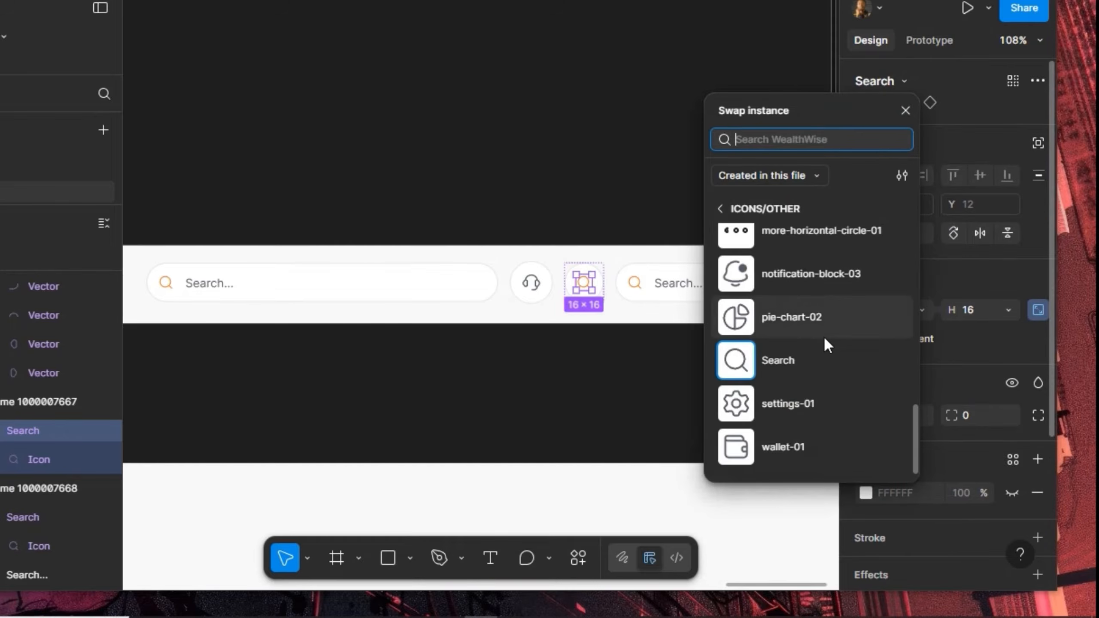
left_click(805, 278)
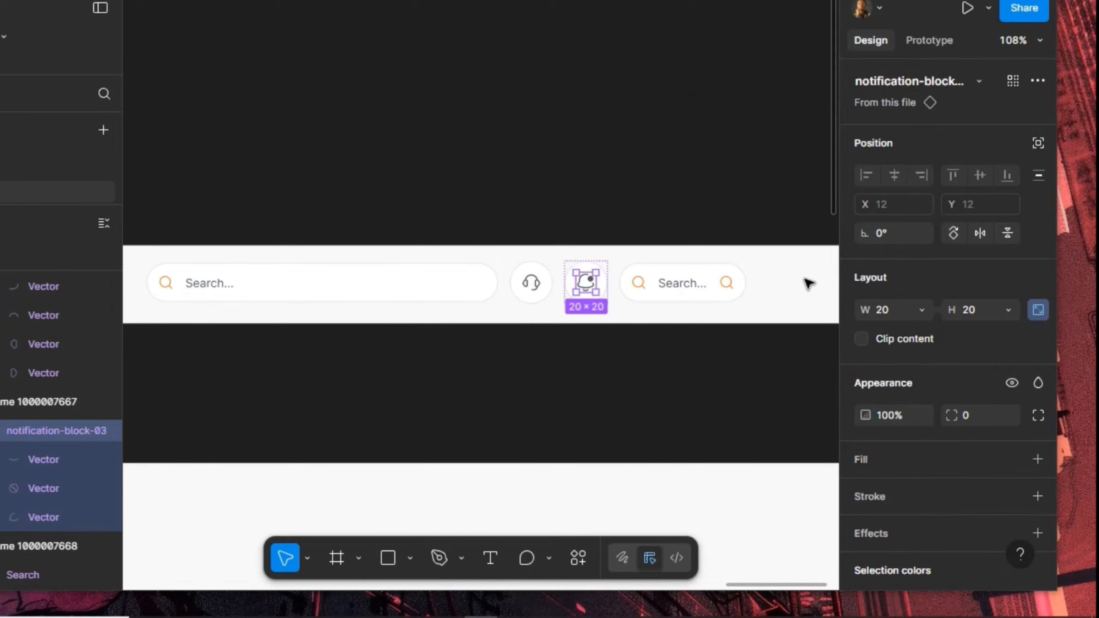
key("shift+Return")
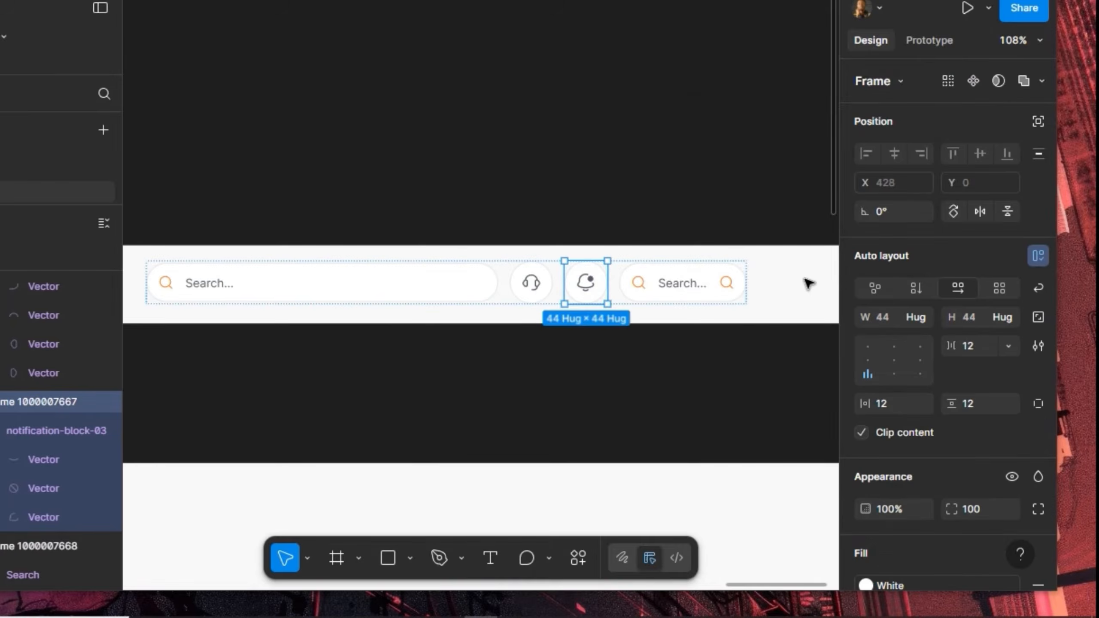
Set the headphone and bell buttons' vertical and horizontal padding to 10
left_click(591, 288)
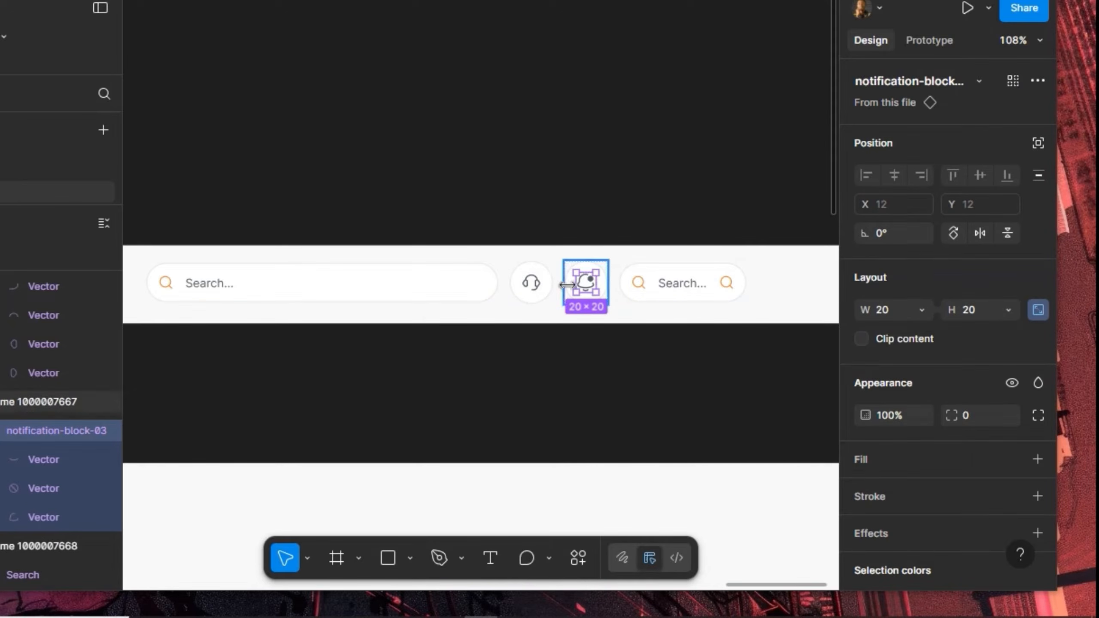
left_click(541, 294)
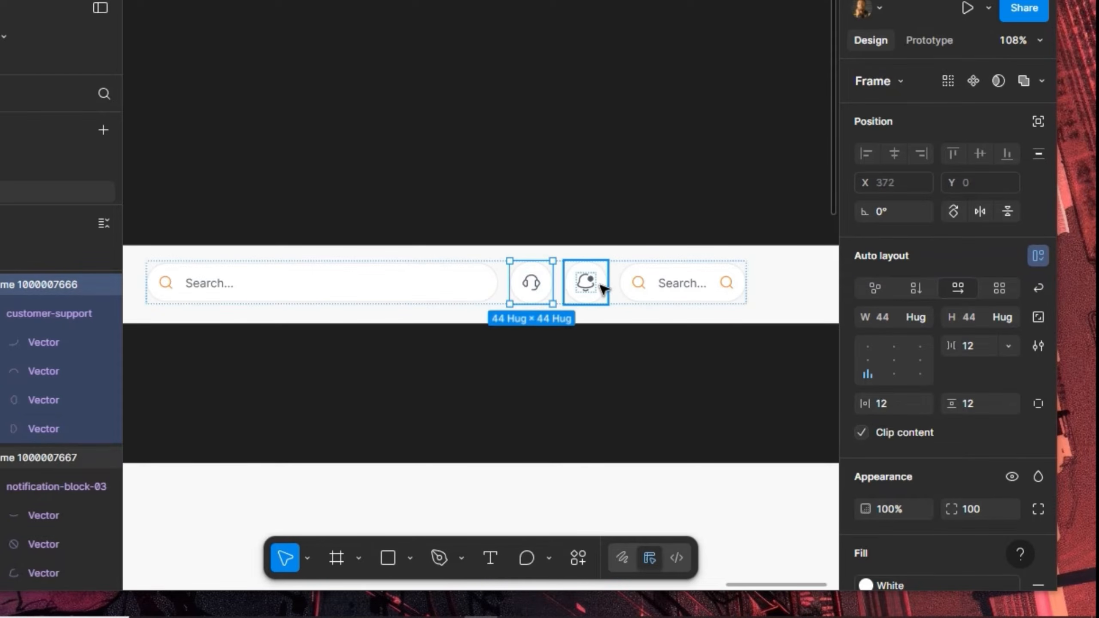
left_click(600, 288, "shift")
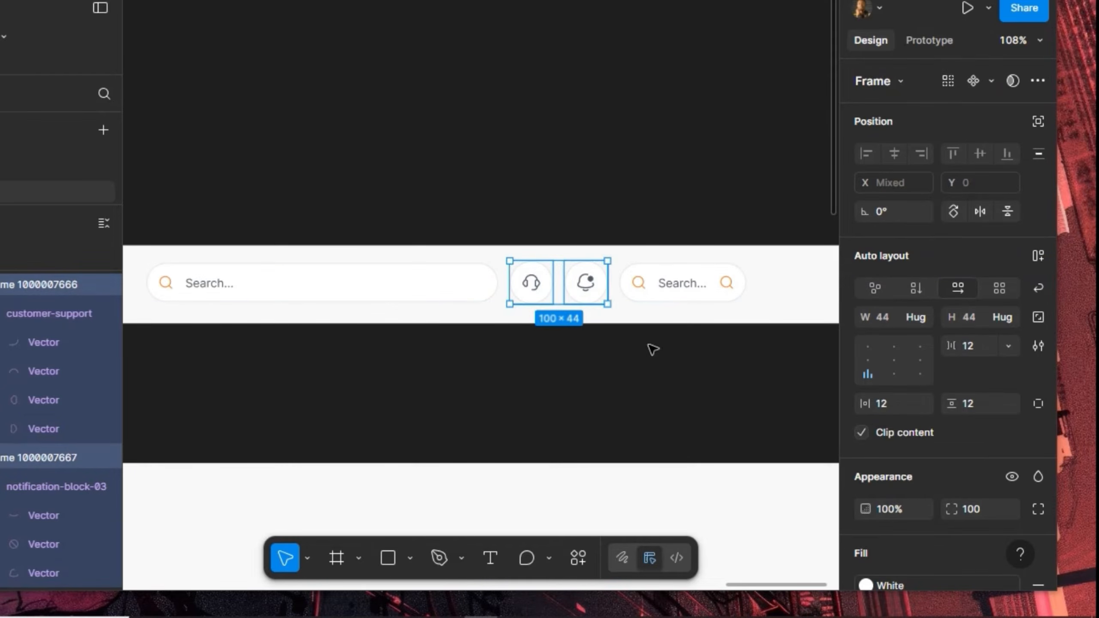
left_click(985, 404)
type("10")
key("Return")
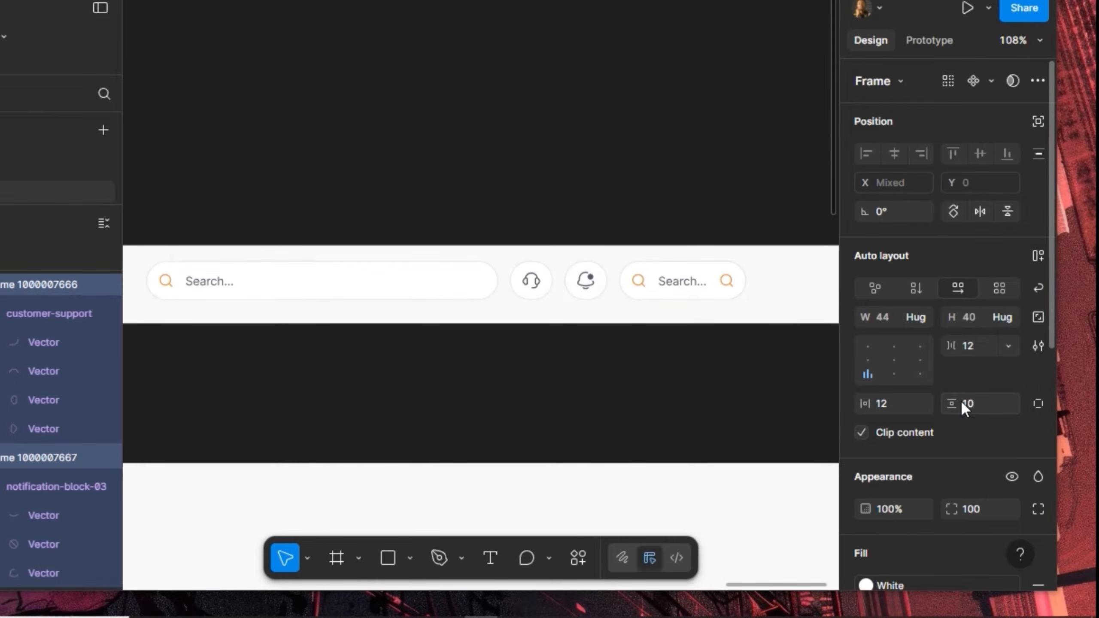
left_click(908, 402)
type("10")
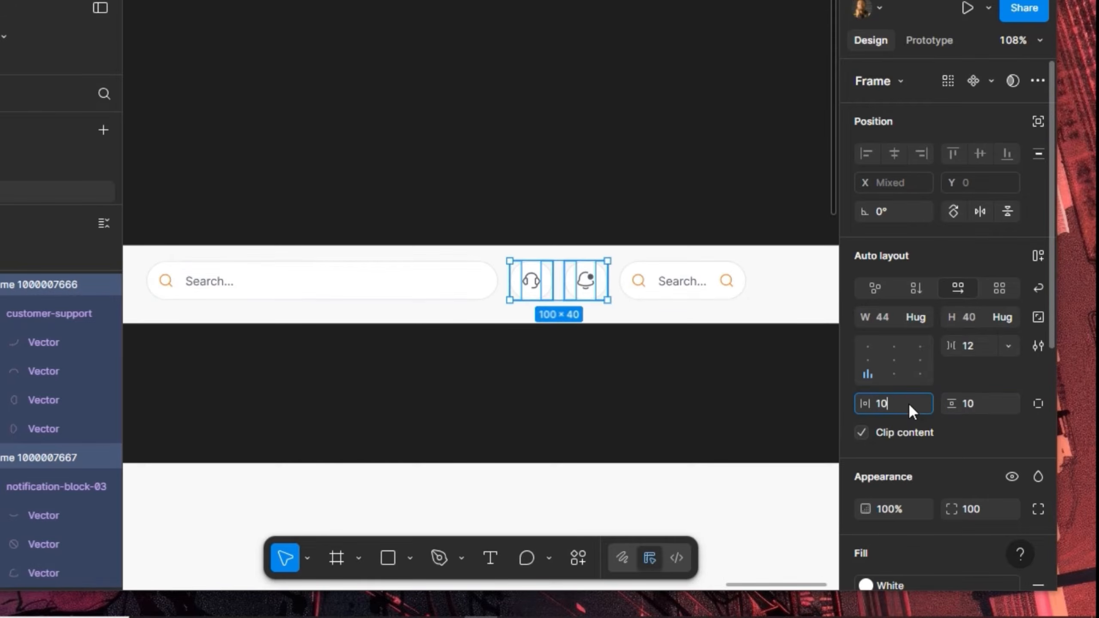
key("Return")
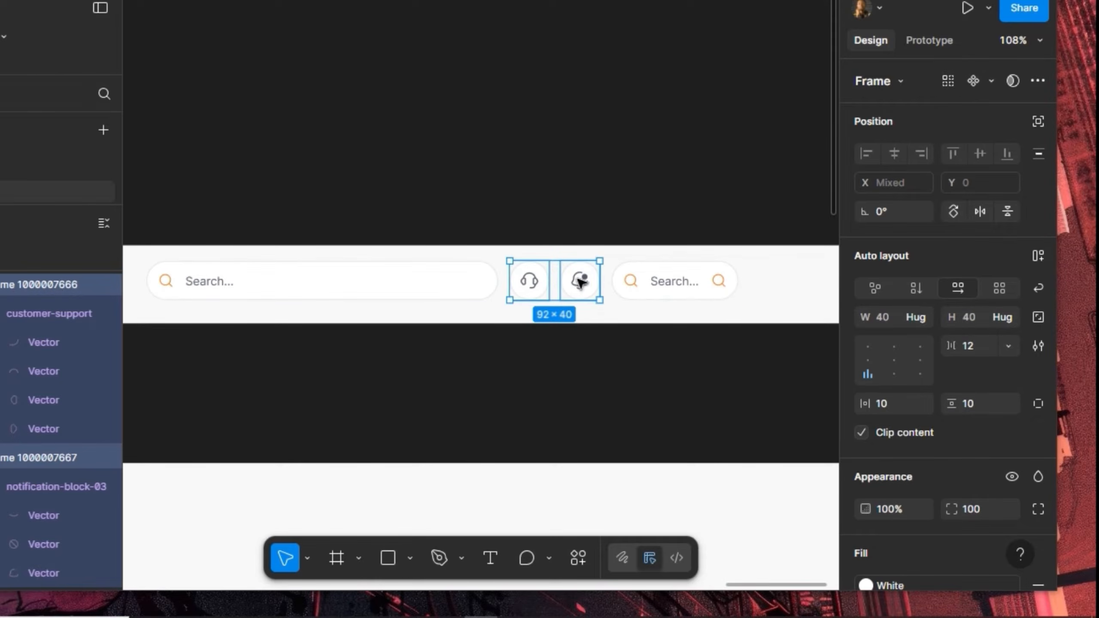
Check the resized headphone and bell buttons against the search bar
left_click(529, 286)
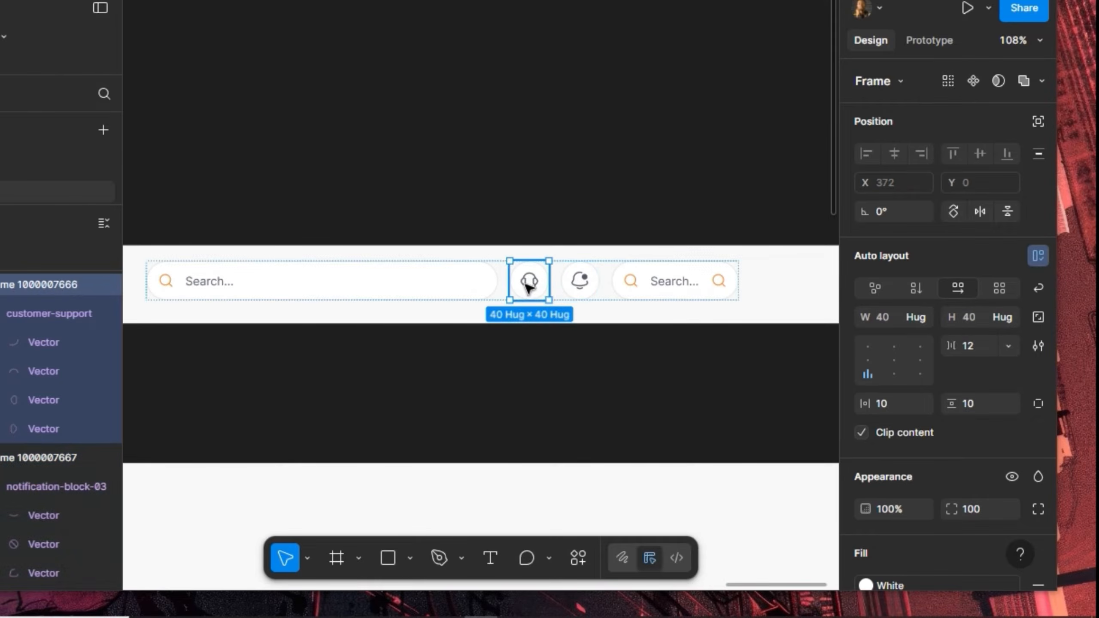
left_click(456, 277)
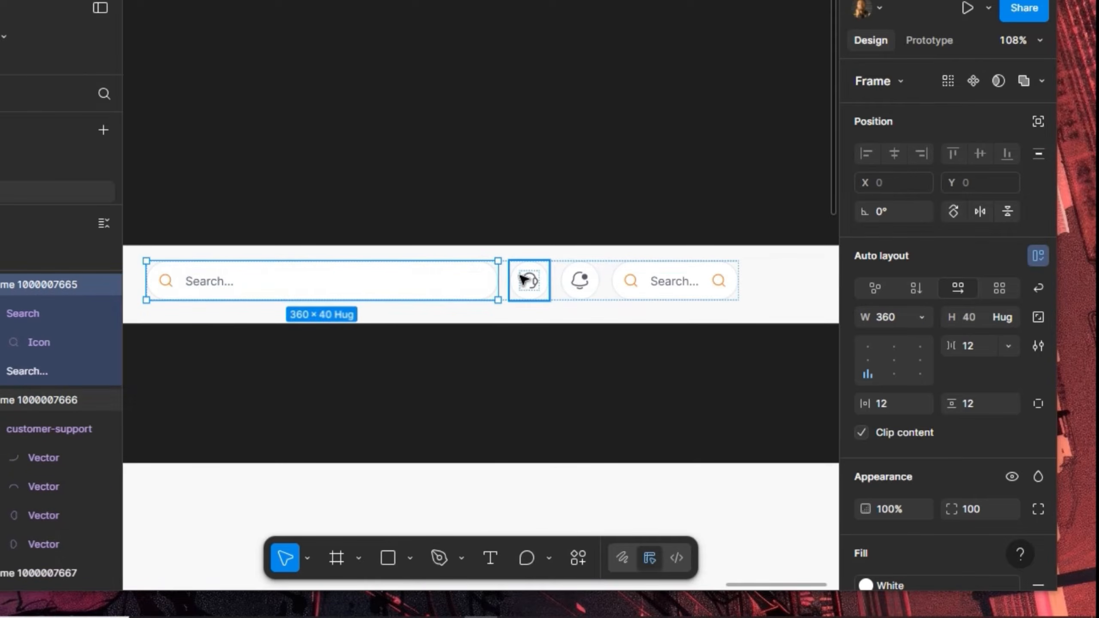
left_click(546, 280)
left_click(582, 284)
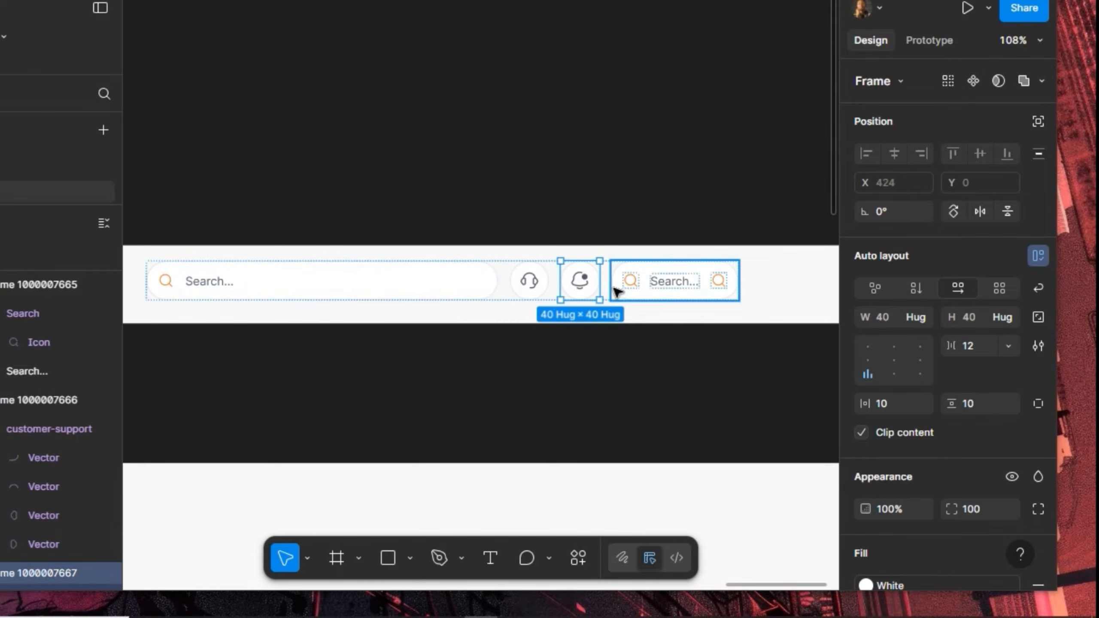
Fill the bell icon's notification dot with the Foundation/Orange/orange-500 style
scroll(583, 282, "up", 10)
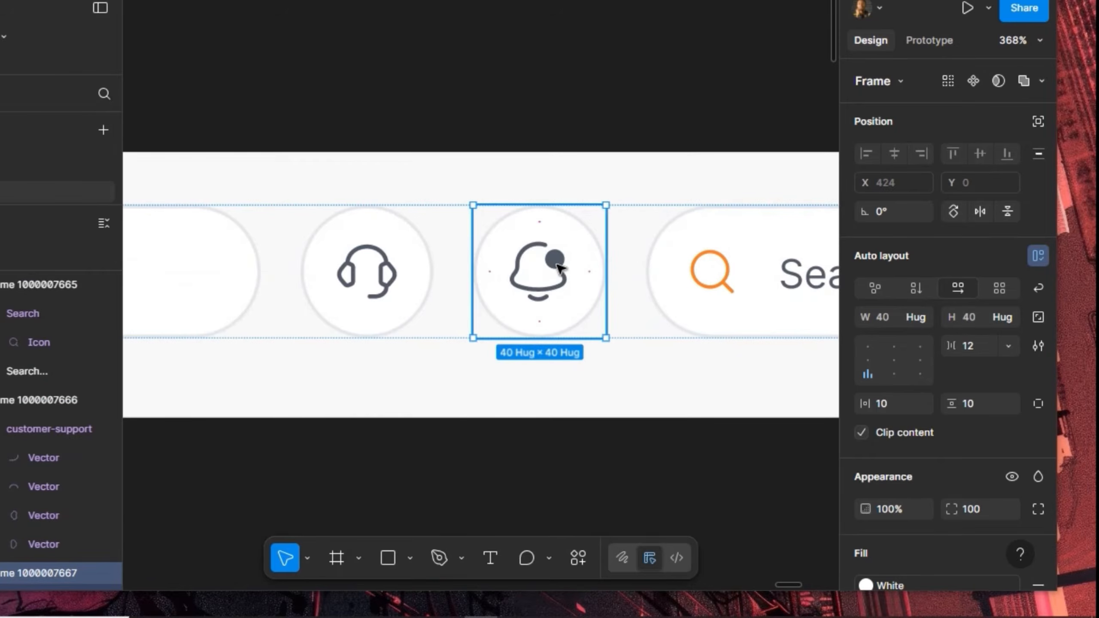
double_click(555, 260)
double_click(556, 260)
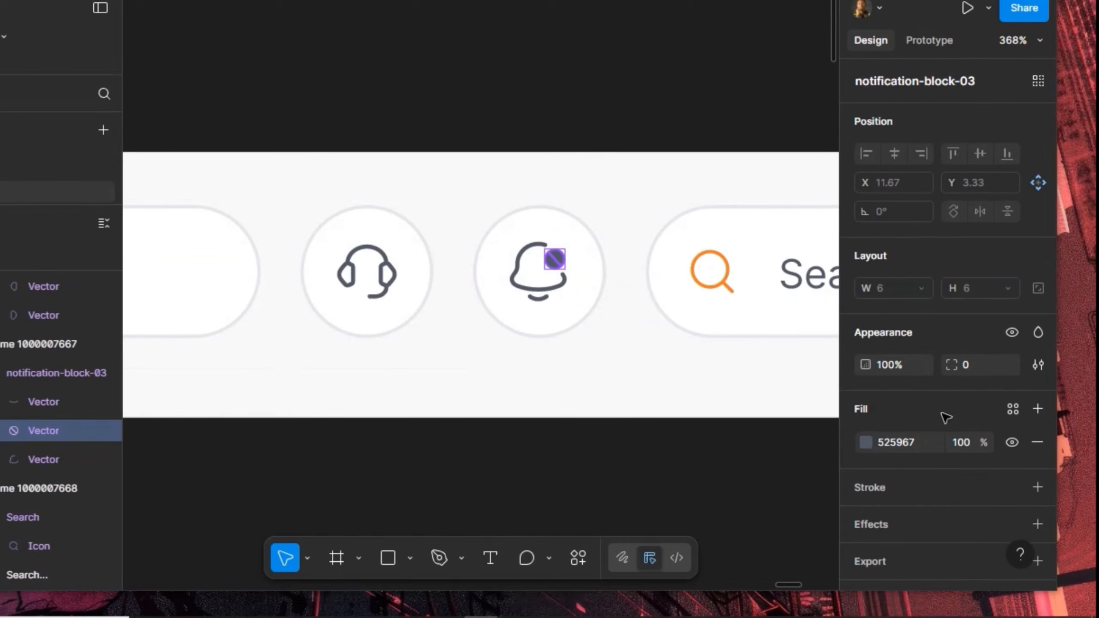
left_click(1012, 409)
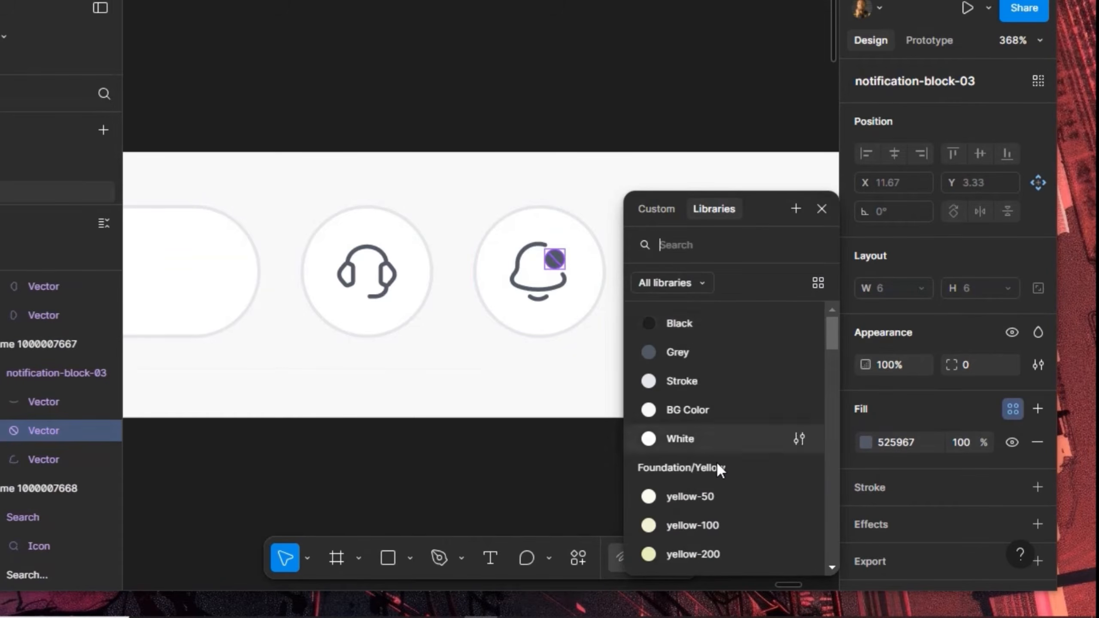
scroll(715, 464, "down", 10)
scroll(724, 364, "up", 3)
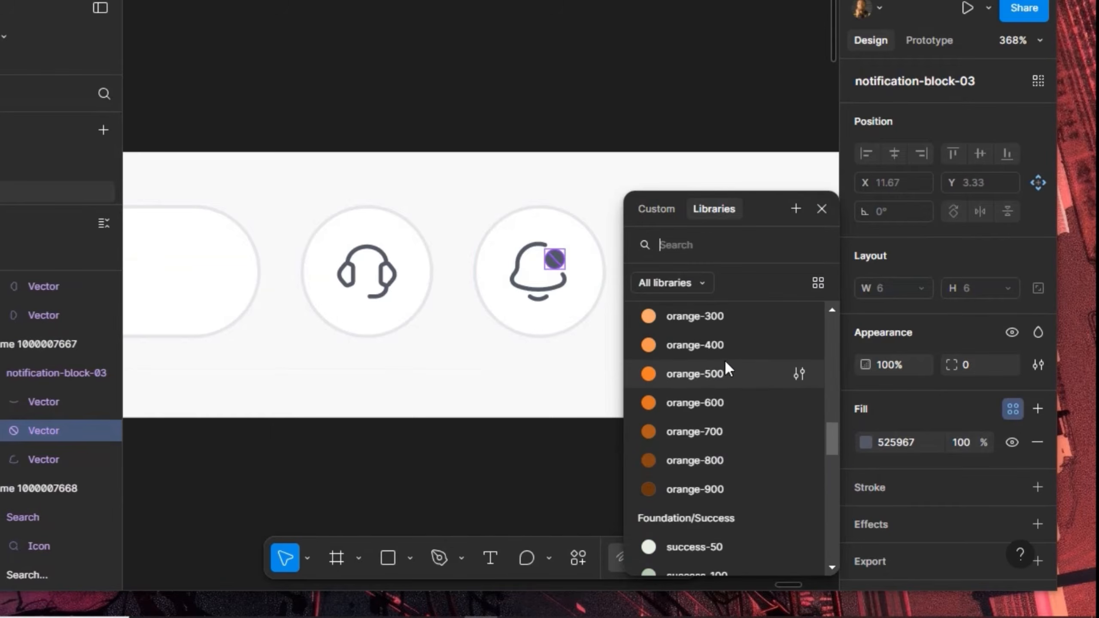
left_click(718, 373)
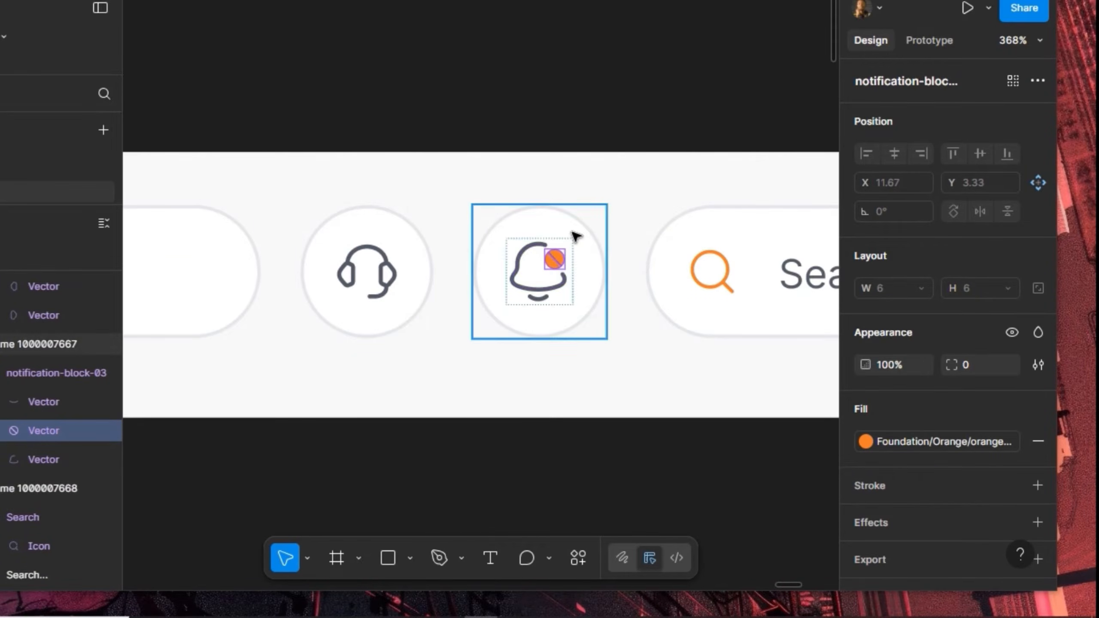
scroll(576, 234, "down", 5)
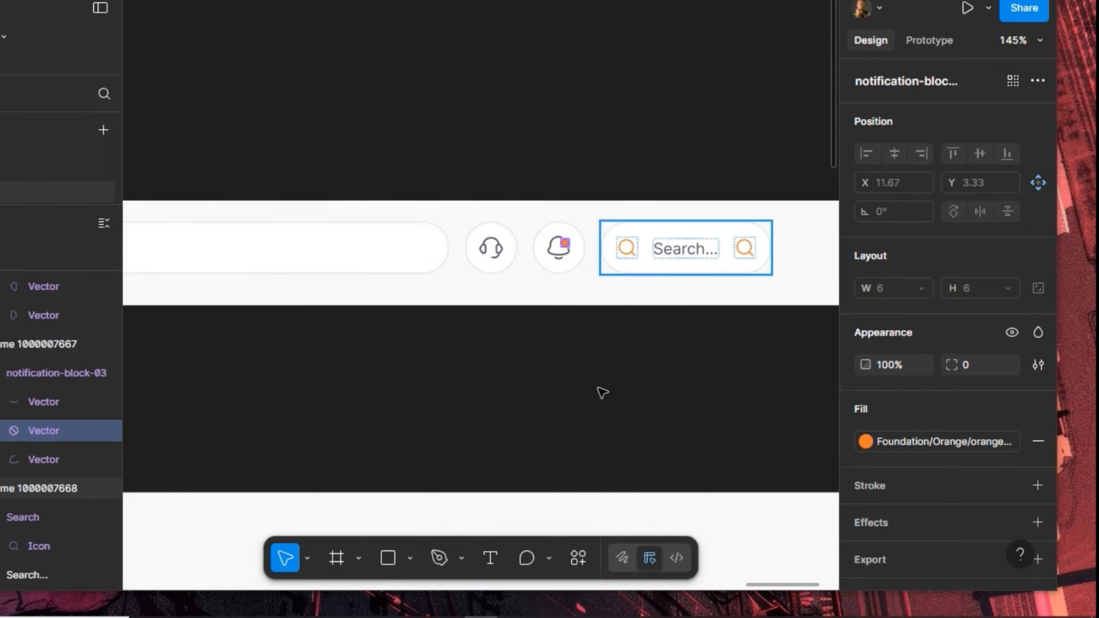
left_click(407, 557)
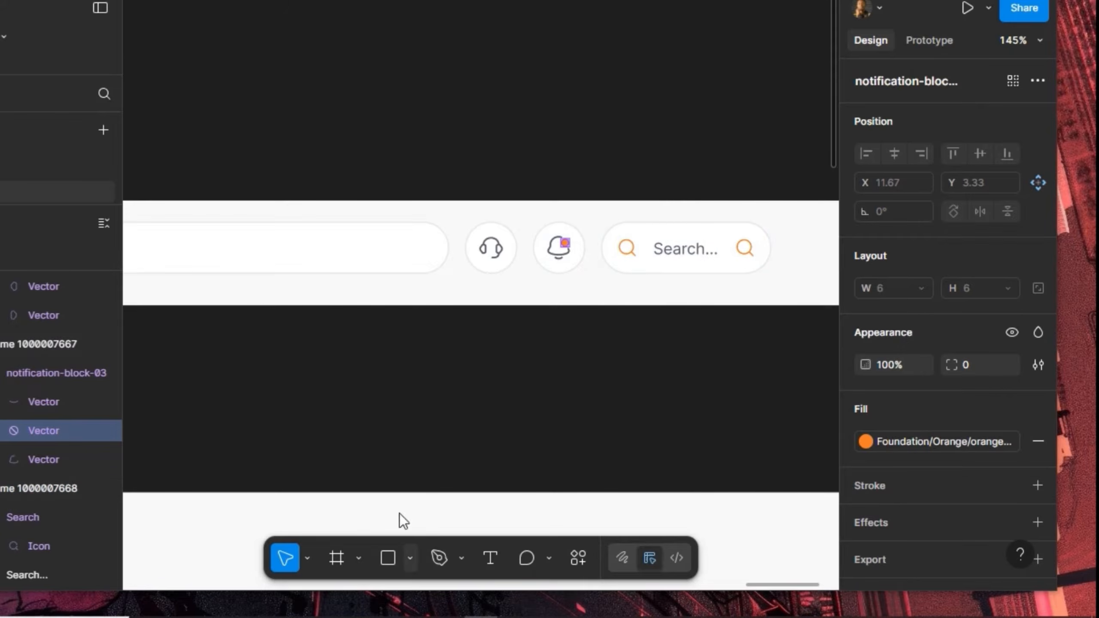
left_click(409, 446)
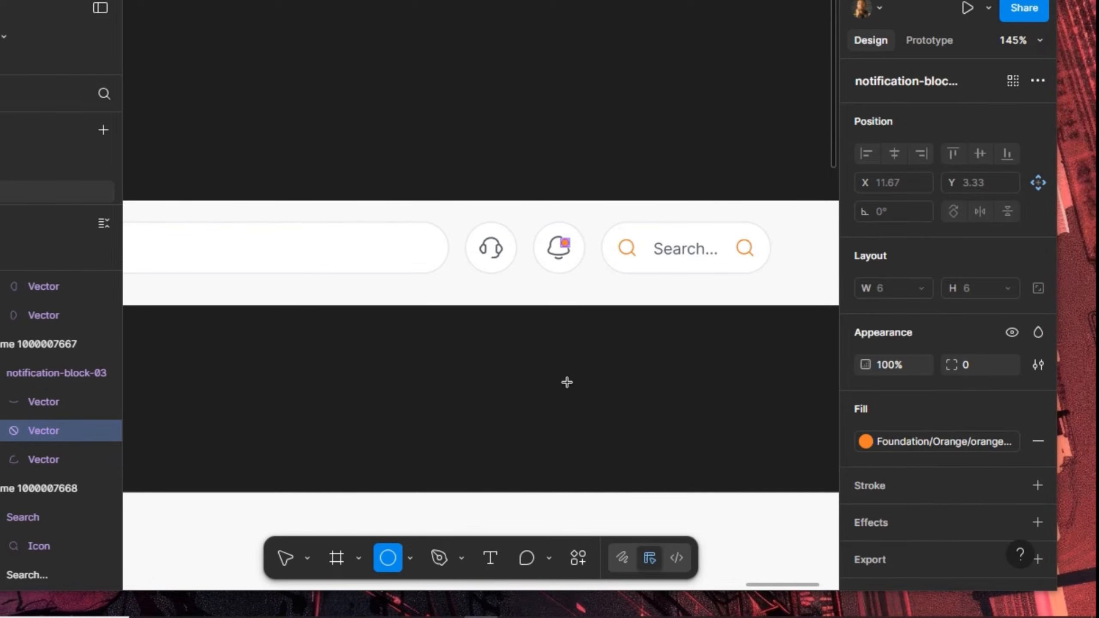
left_click_drag(518, 345, 574, 401)
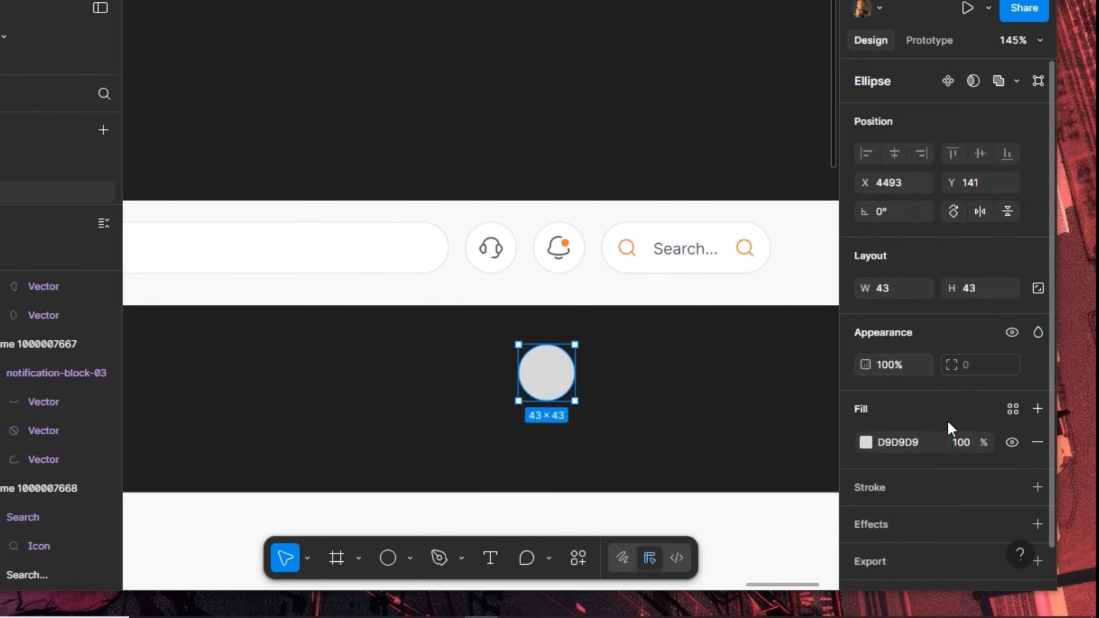
key("k")
left_click(1038, 288)
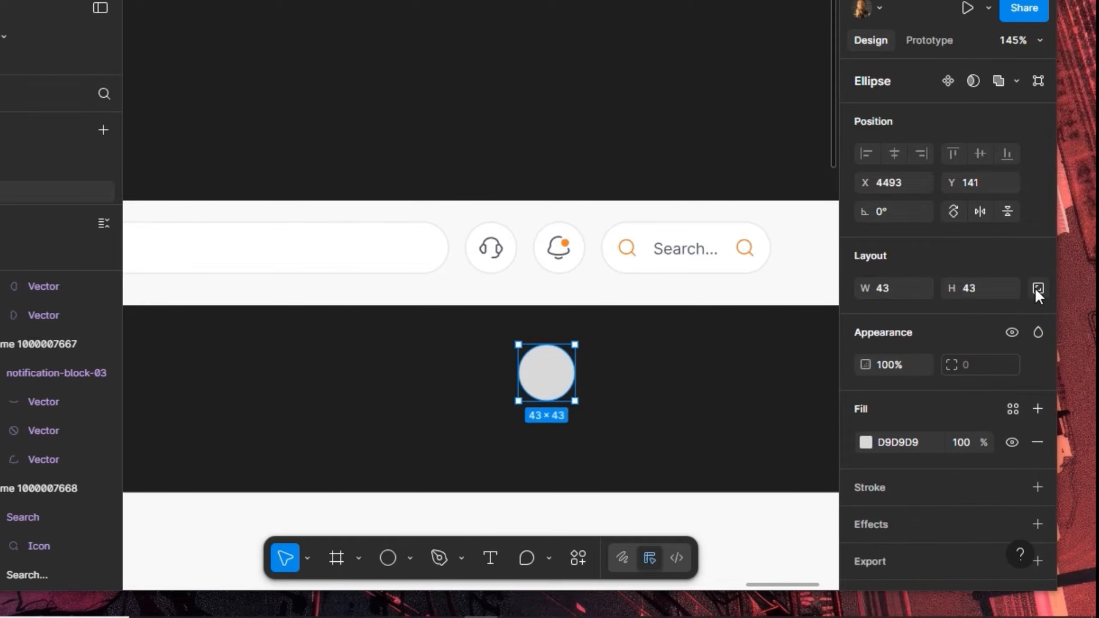
left_click(988, 290)
type("2")
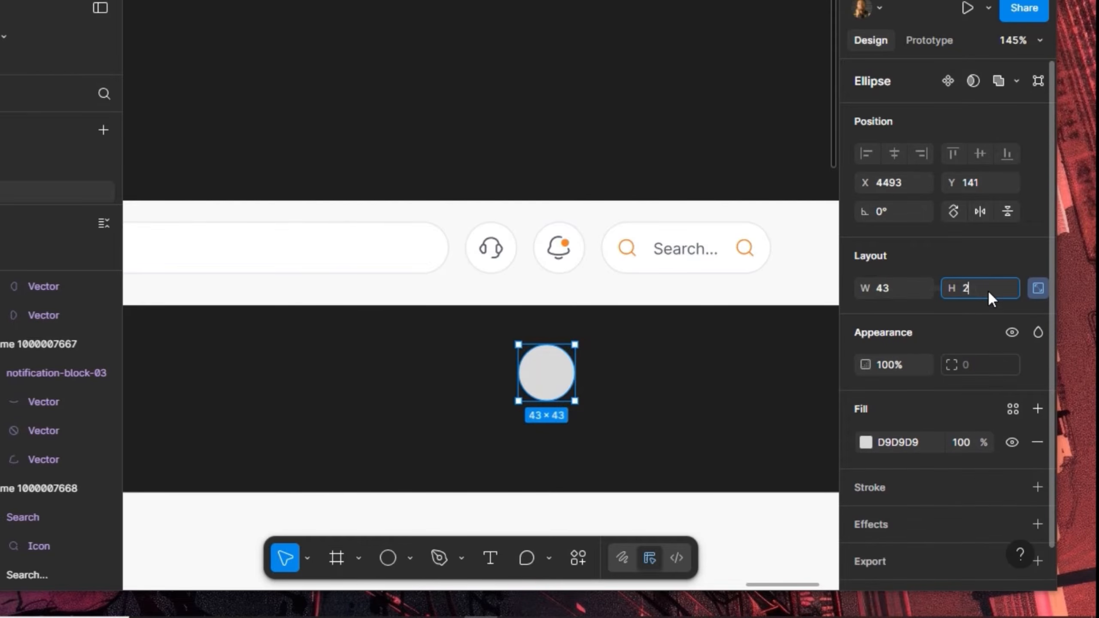
type("4")
key("Return")
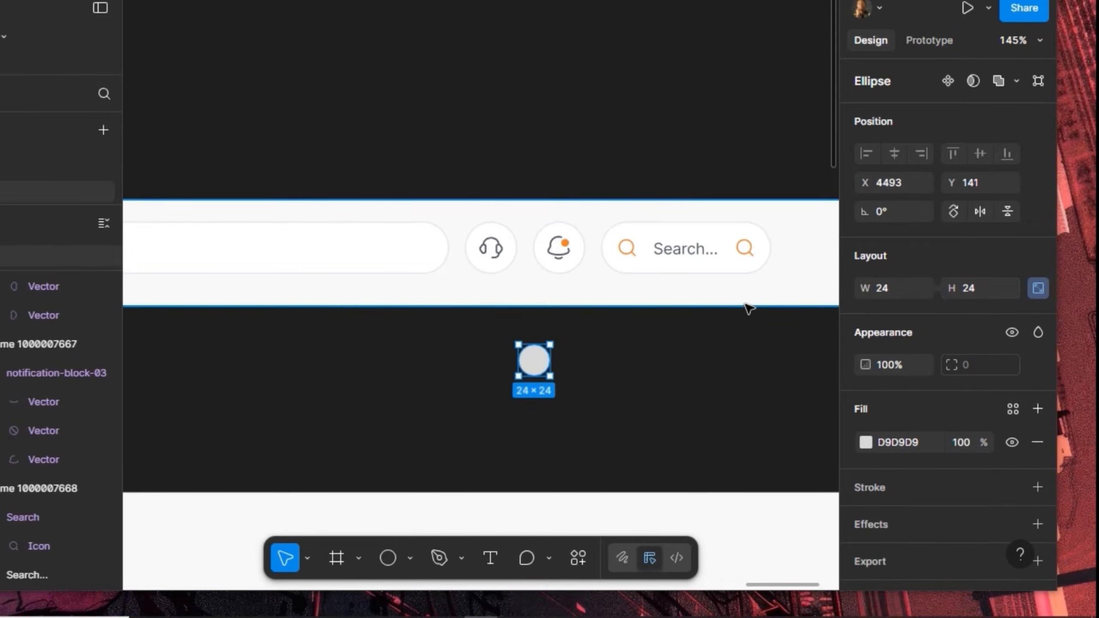
key("ctrl+x")
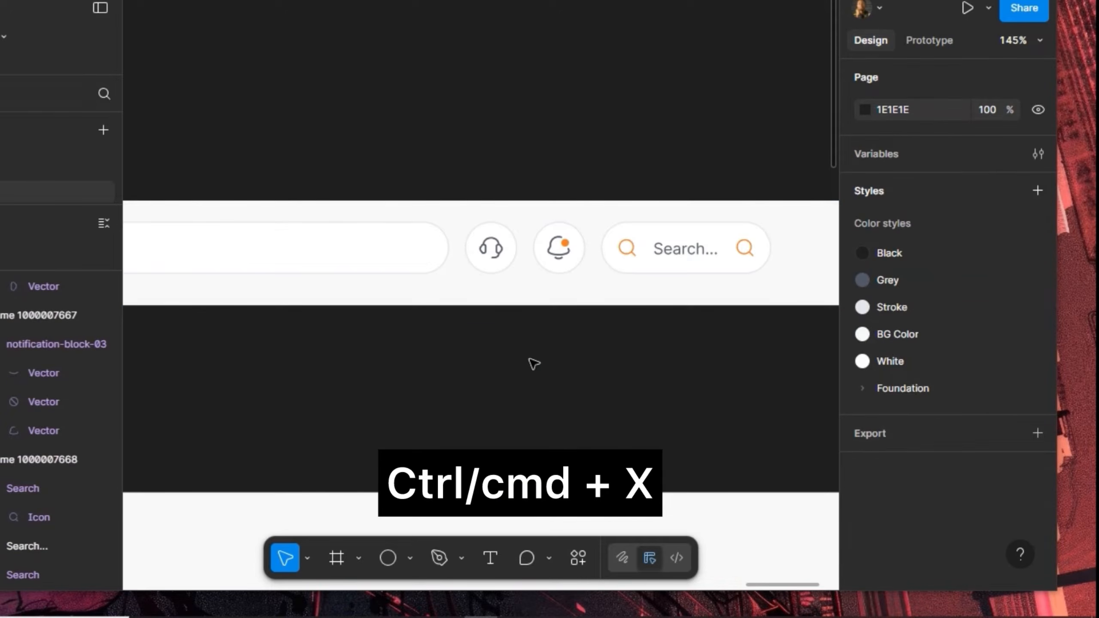
Replace the search pill's leading search icon with the copied grey circle
left_click(631, 254)
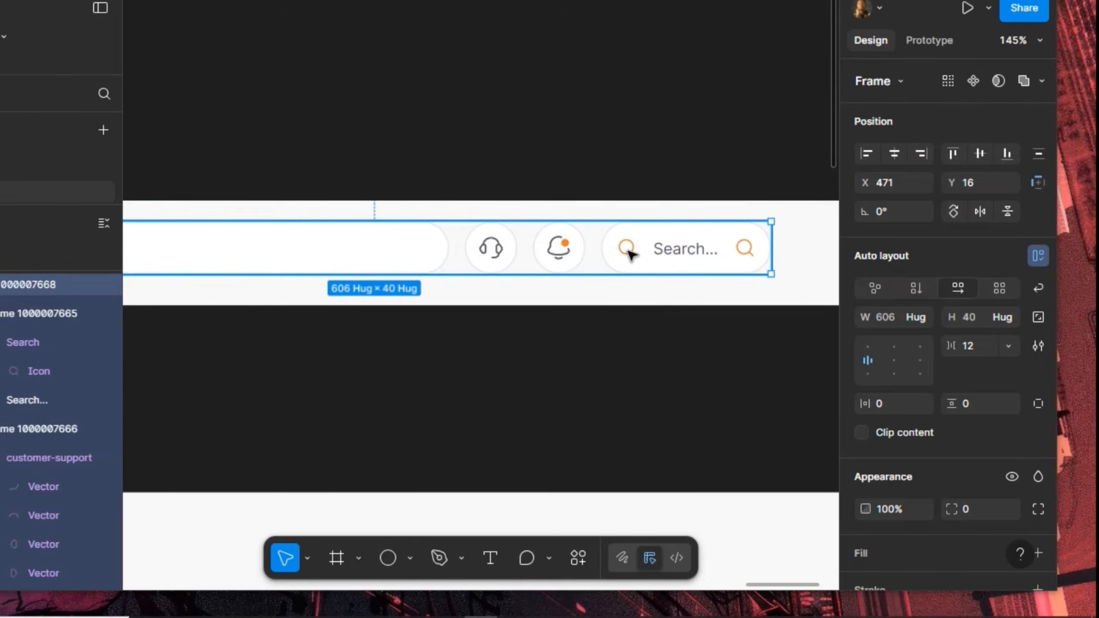
double_click(631, 254)
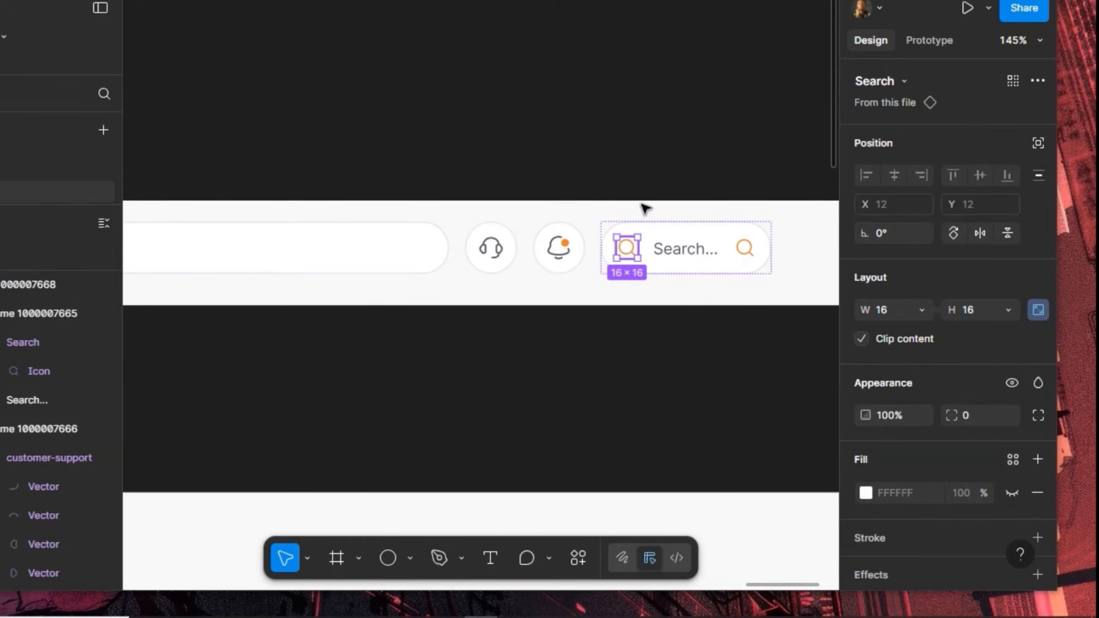
right_click(662, 162)
left_click(677, 106)
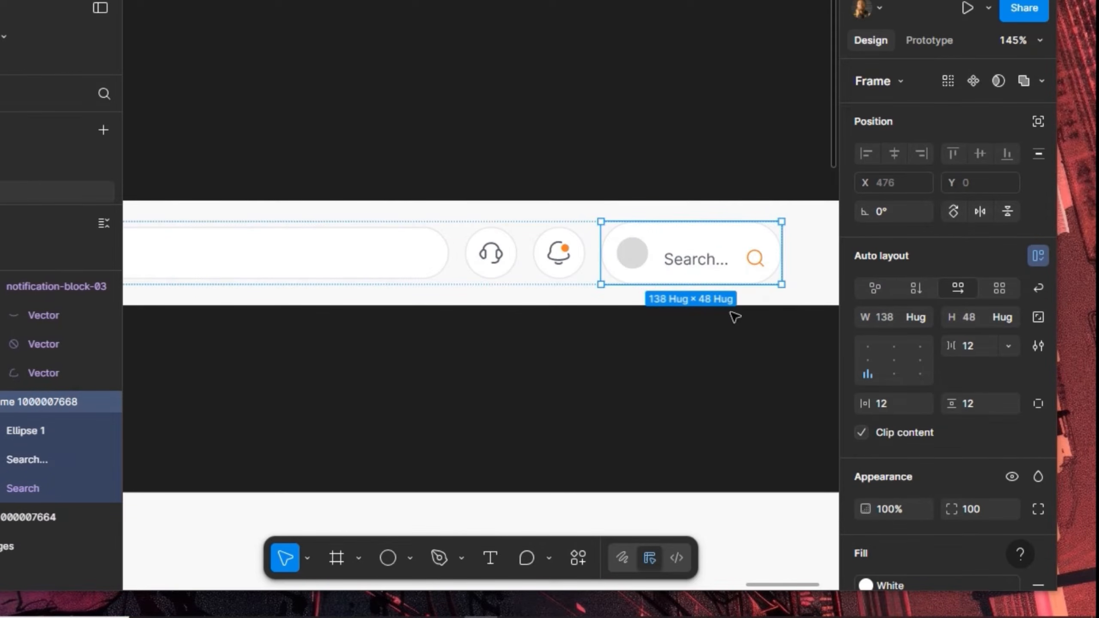
Set the pill's vertical padding to 8 and centre its contents vertically
left_click(990, 403)
type("8")
key("Return")
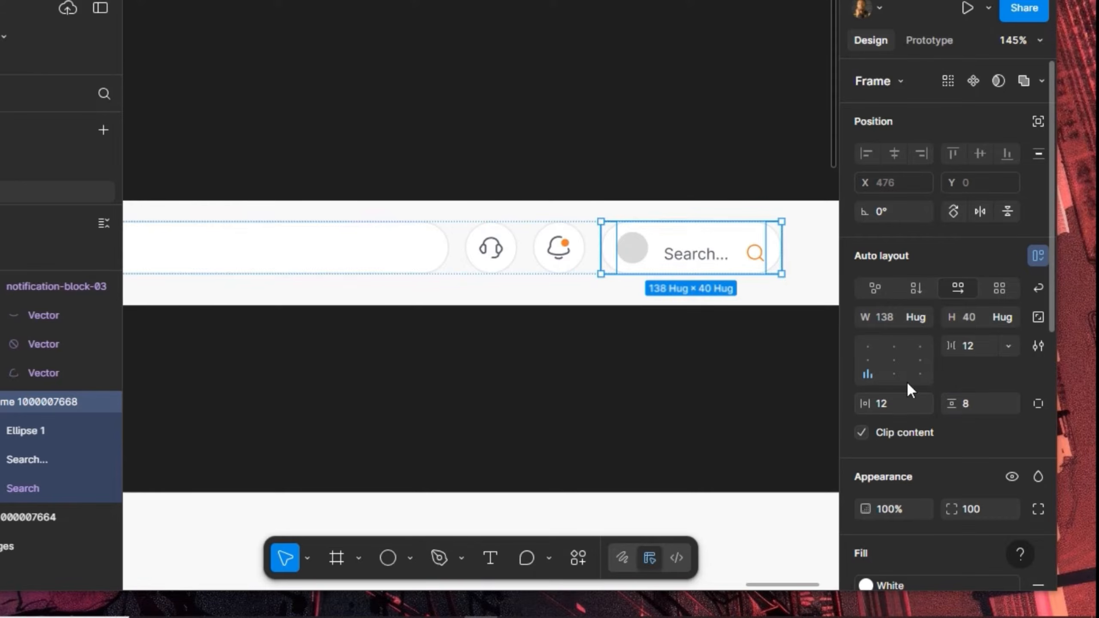
left_click(866, 359)
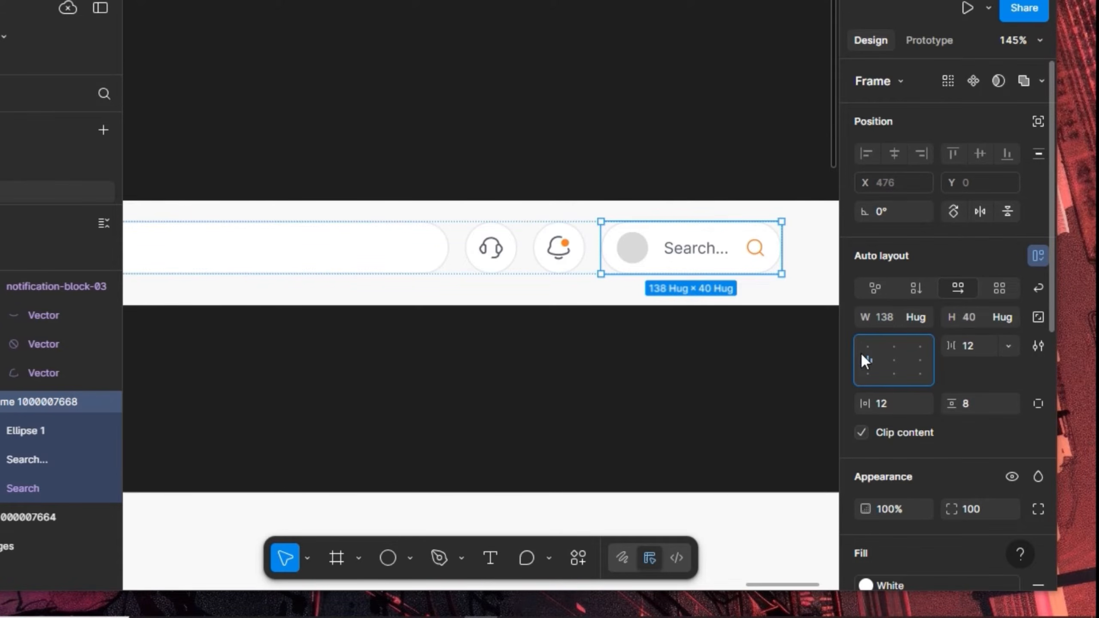
Set horizontal padding to 8, then give the right side its own 12 padding
left_click(888, 402)
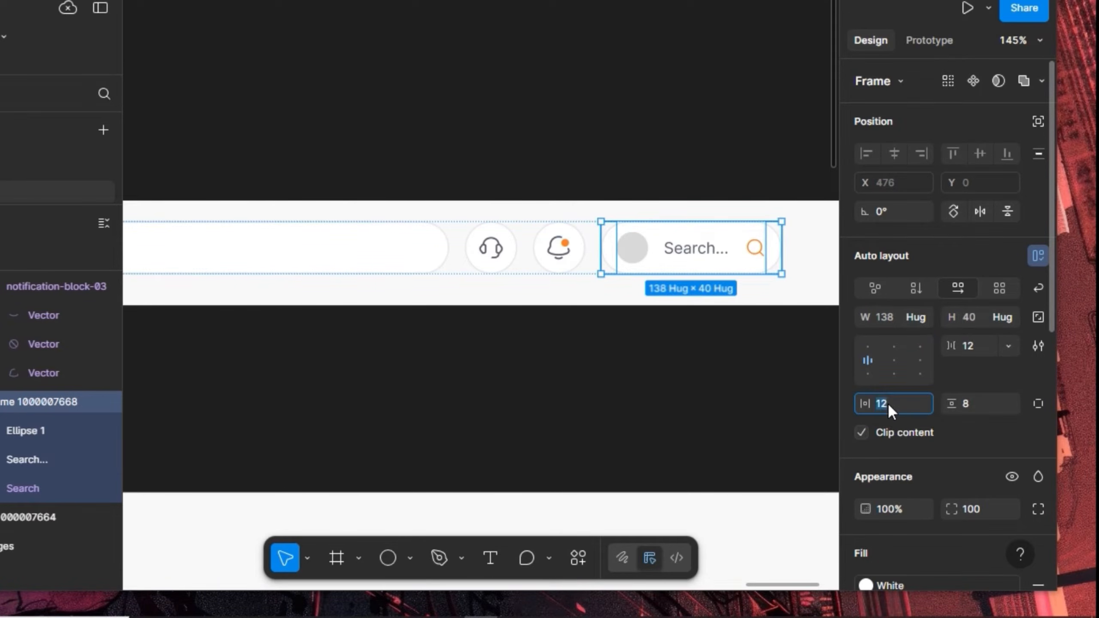
type("8")
key("Return")
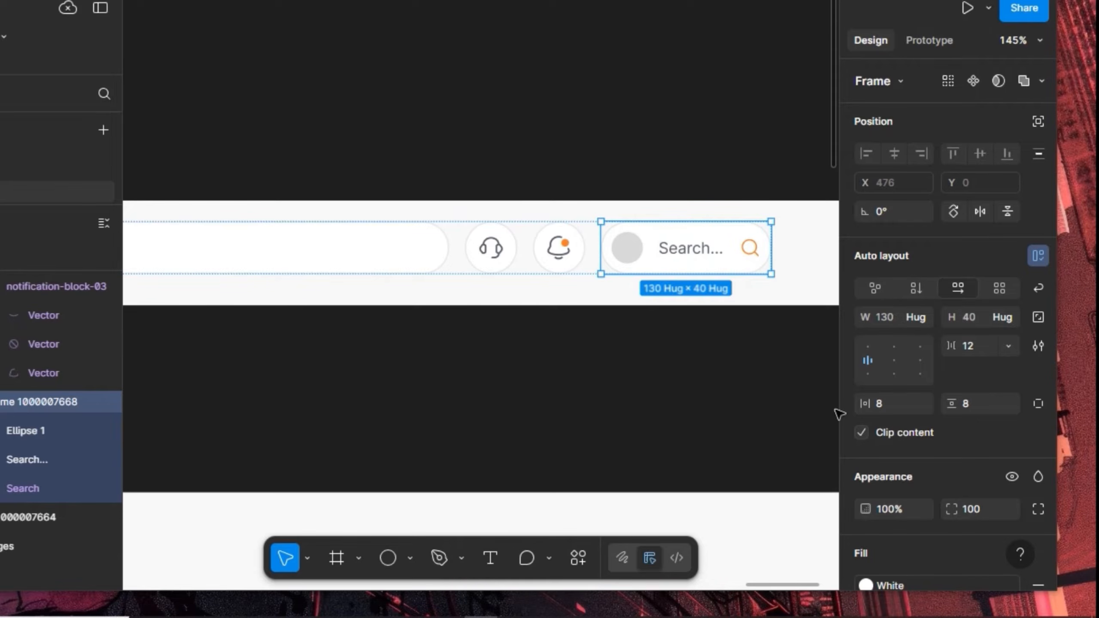
left_click(1038, 404)
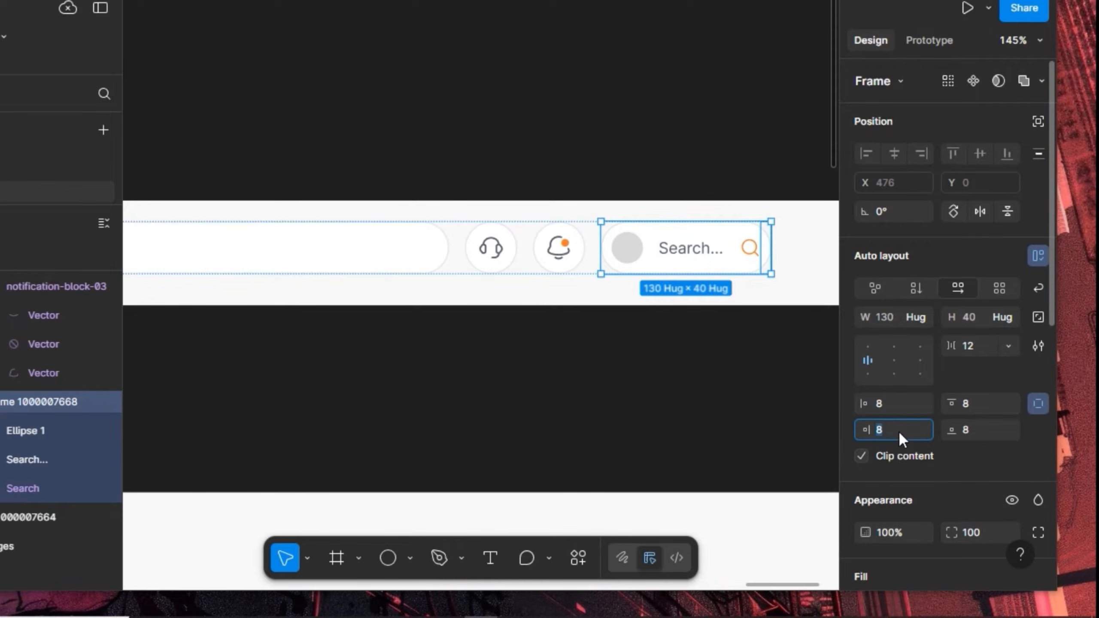
type("12")
key("Return")
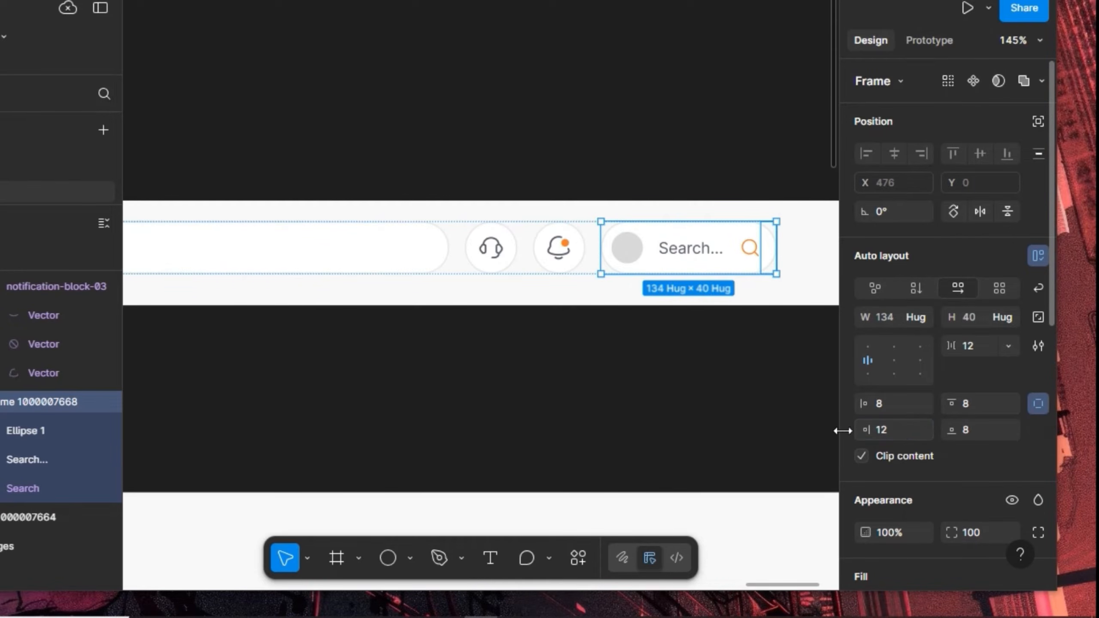
left_click(758, 251)
Swap the pill's trailing magnifier instance for the arrow-down-01 chevron icon
left_click(906, 80)
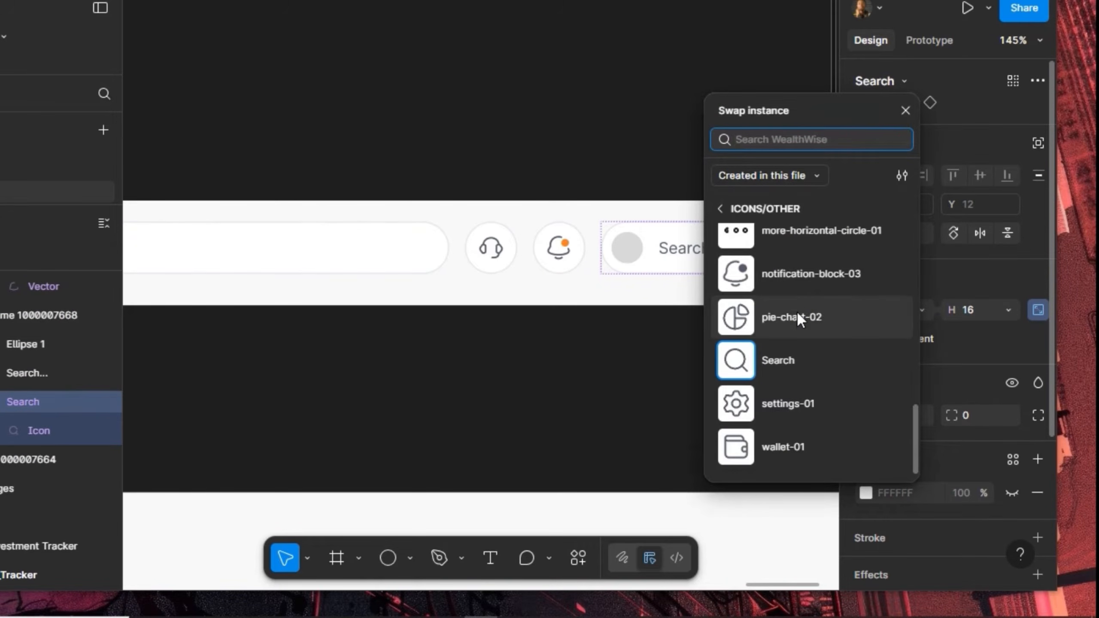
scroll(797, 316, "up", 10)
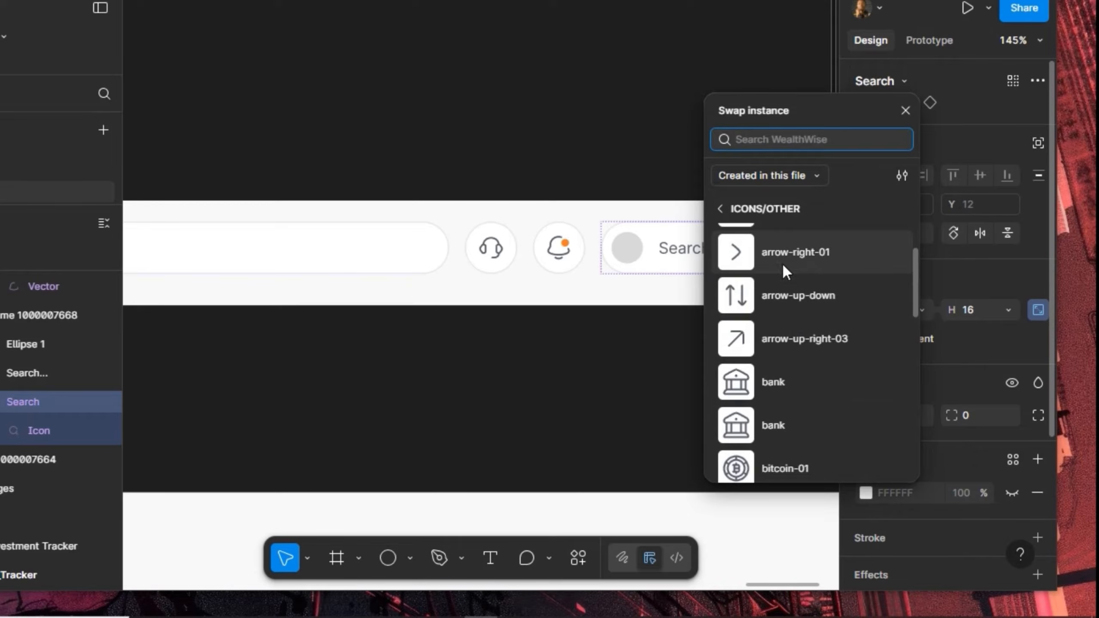
scroll(783, 271, "up", 2)
left_click(784, 291)
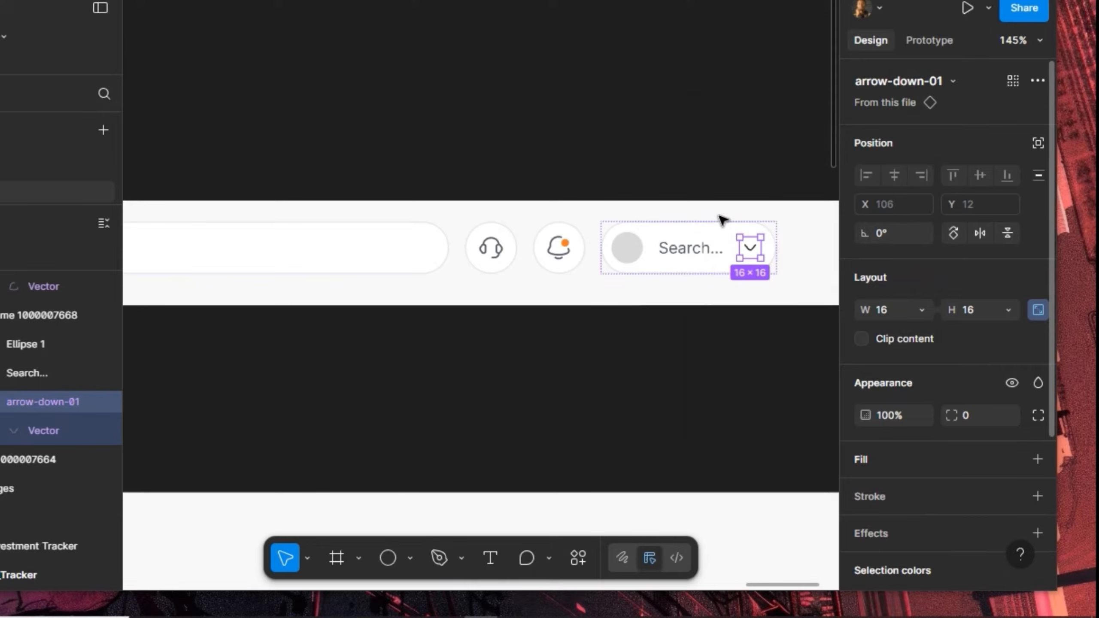
left_click(721, 219)
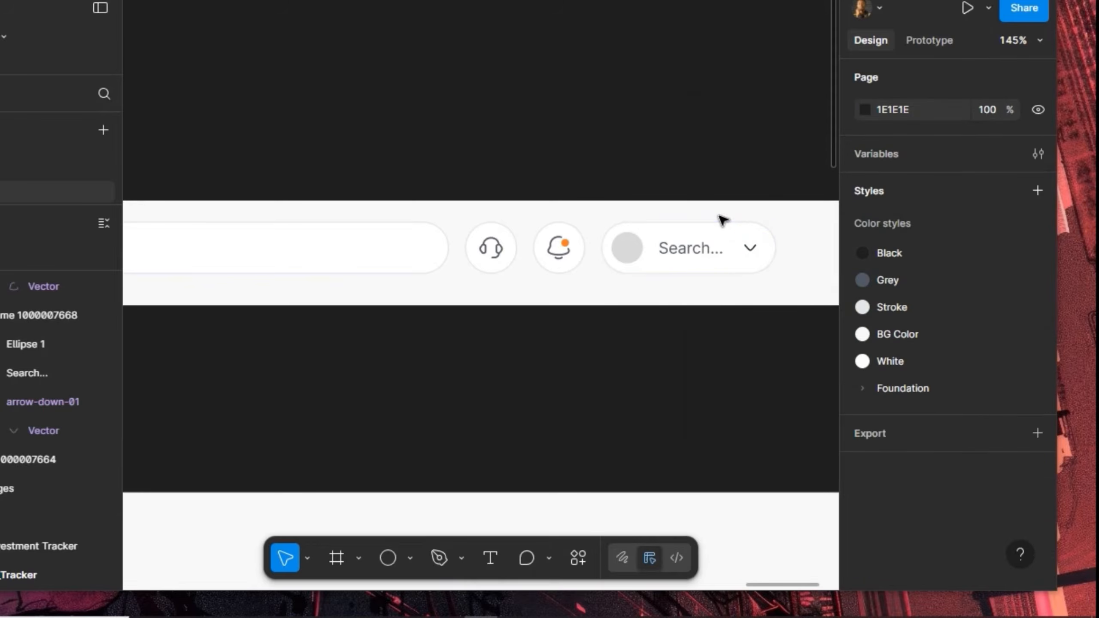
Select the grey circle in the search pill and run the Unsplash plugin on it
left_click(625, 254)
left_click(626, 251)
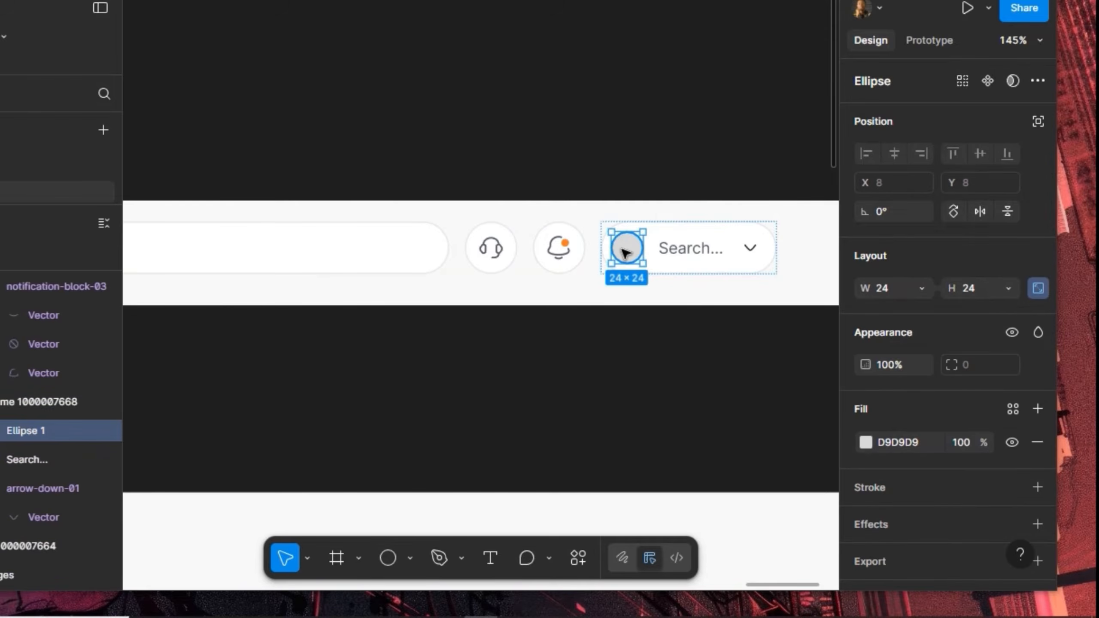
right_click(631, 297)
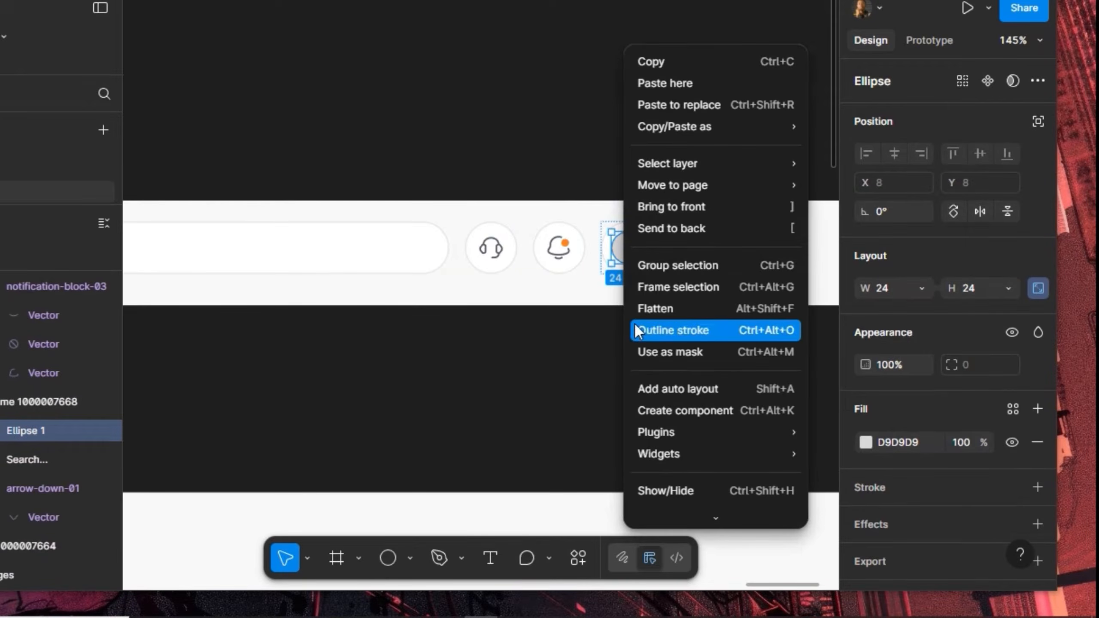
mouse_move(649, 433)
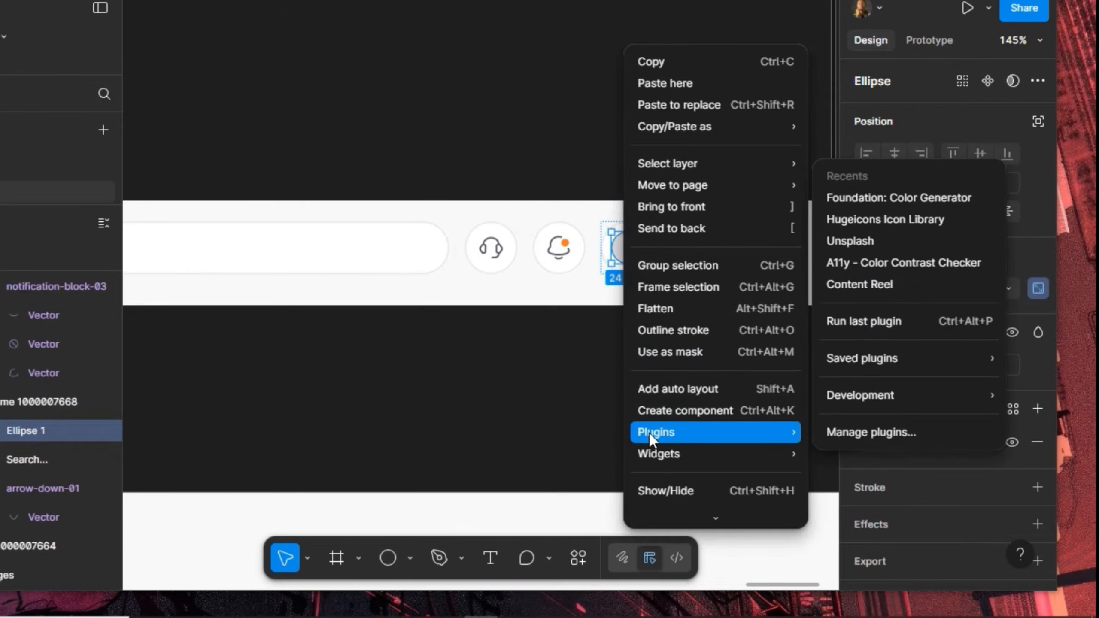
left_click(858, 248)
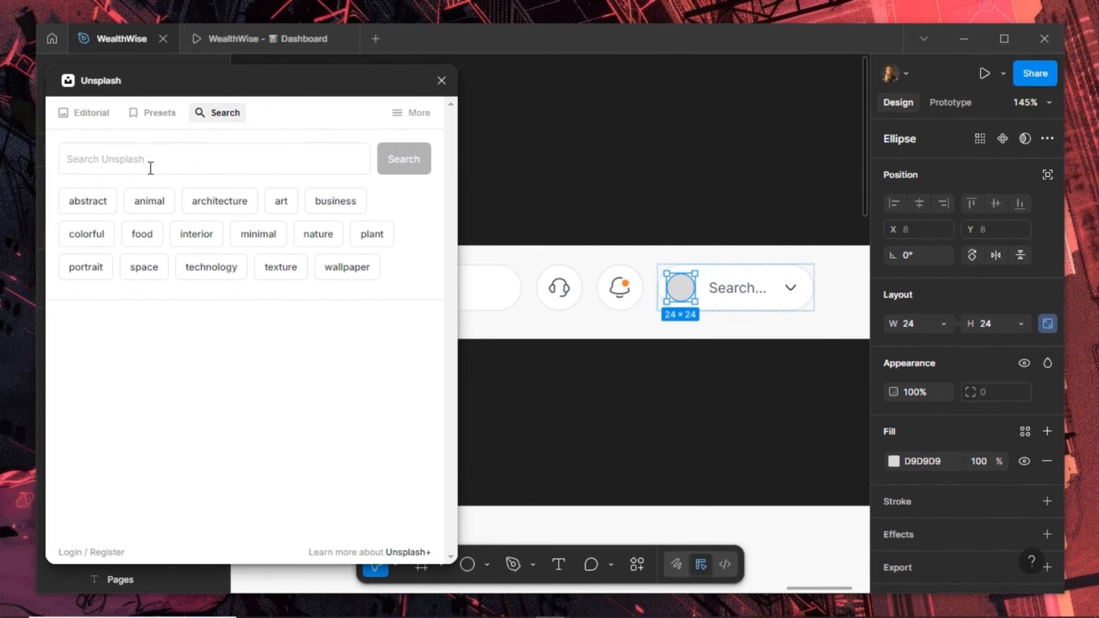
Search Unsplash for 'portrait' and fill the circle with a smiling man's photo
left_click(150, 168)
type("portrait")
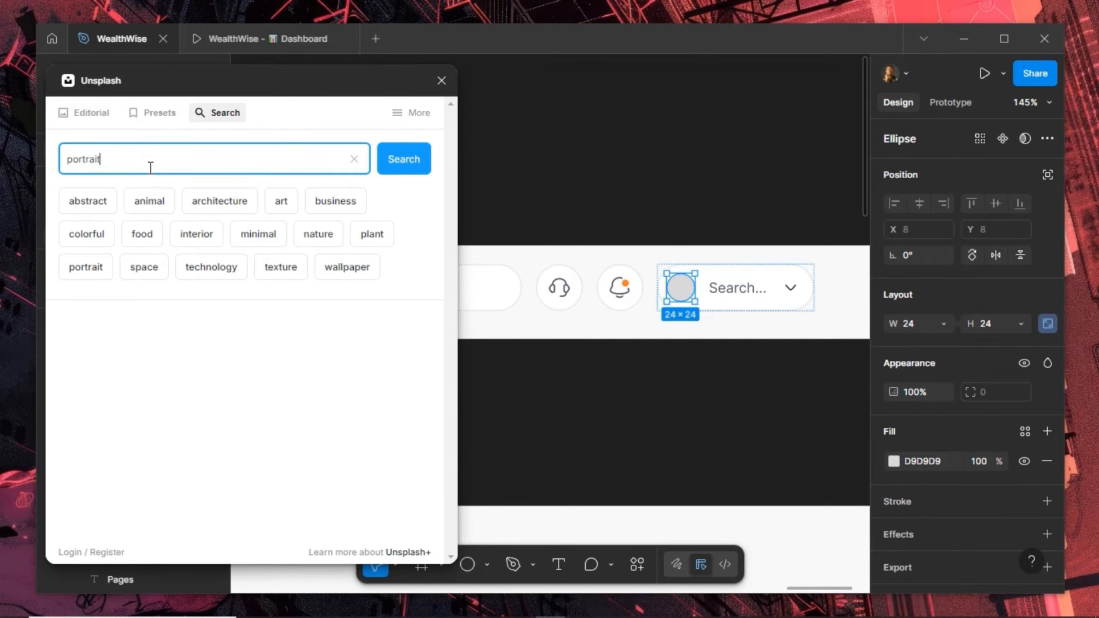
key("Return")
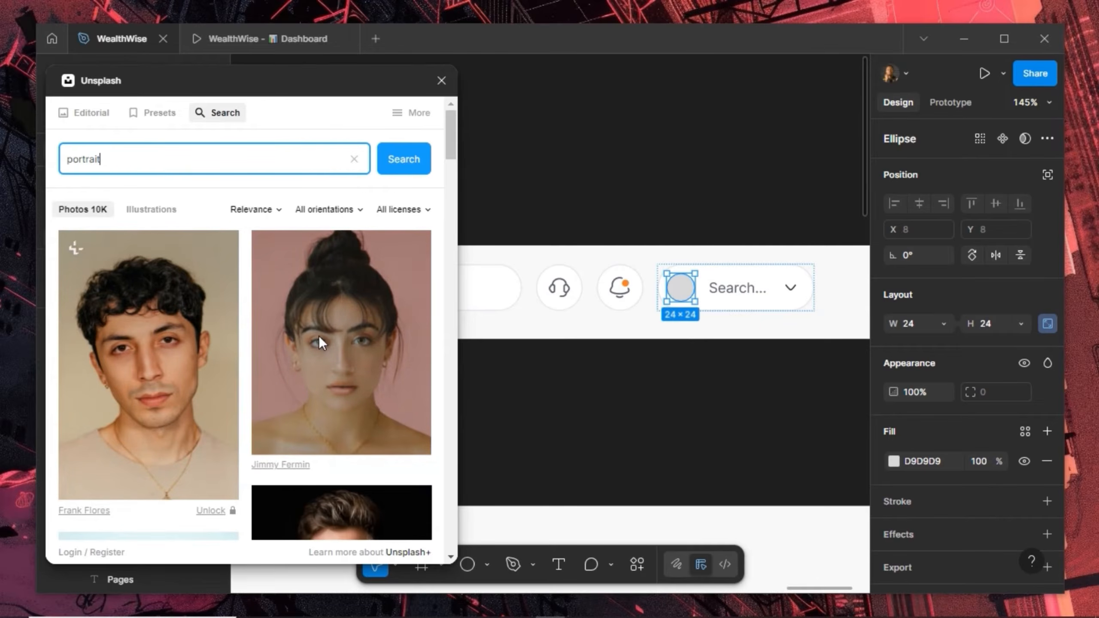
scroll(297, 401, "down", 5)
left_click(304, 374)
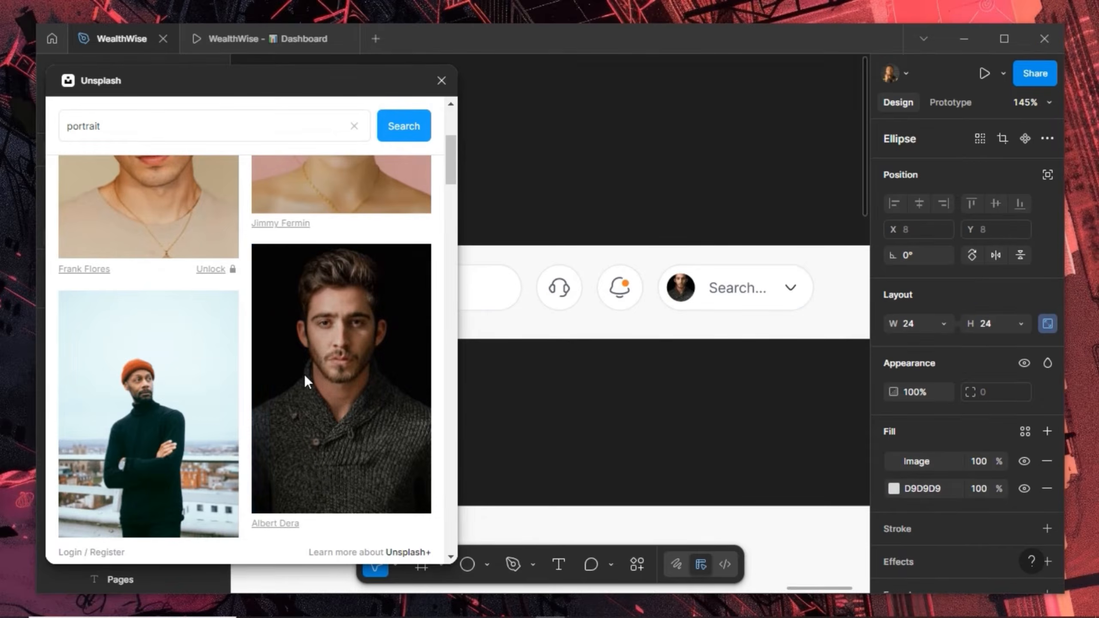
scroll(304, 375, "down", 5)
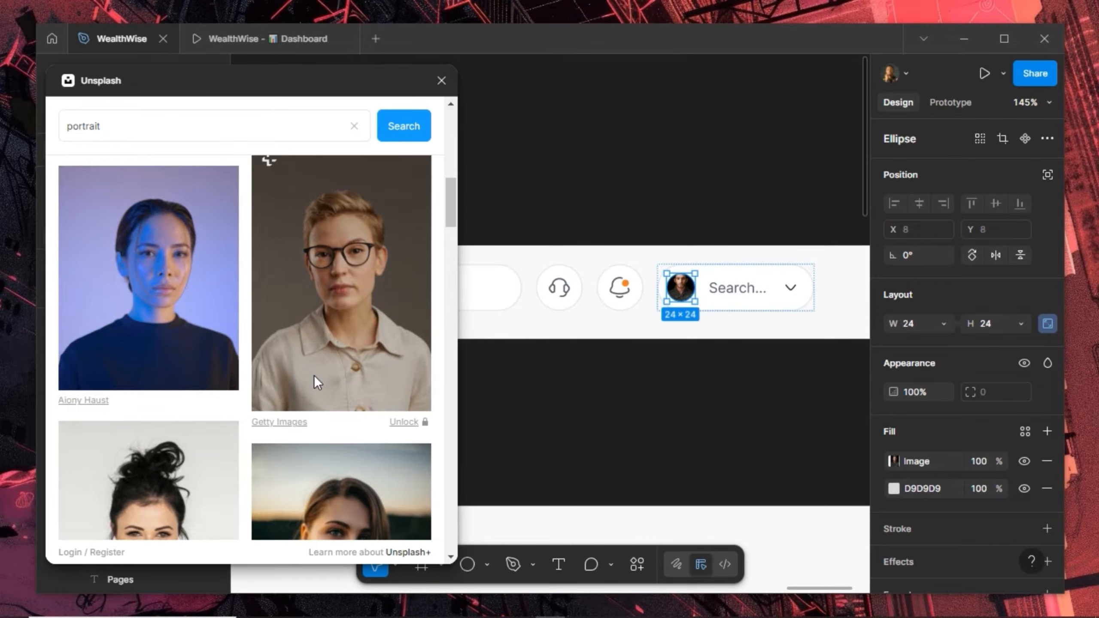
scroll(315, 374, "down", 8)
scroll(321, 390, "down", 5)
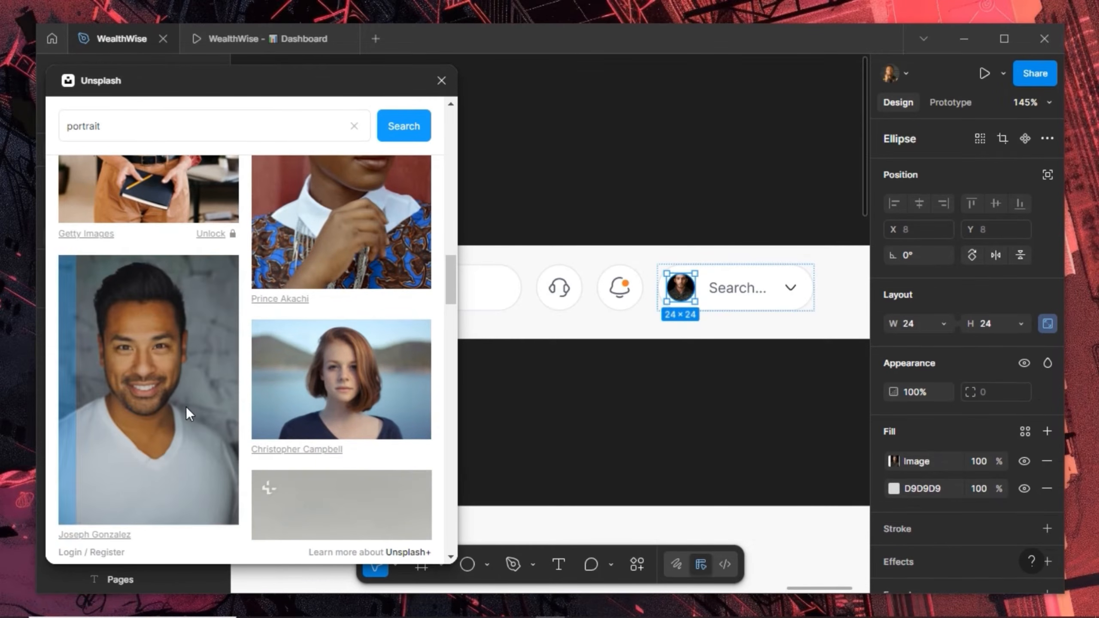
left_click(185, 407)
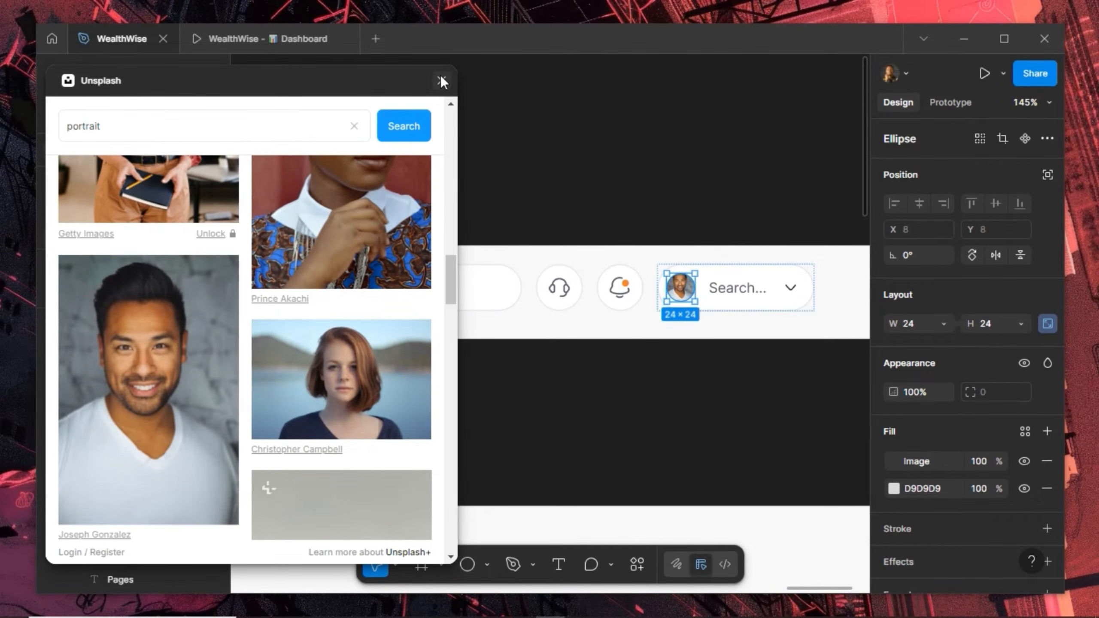
left_click(441, 81)
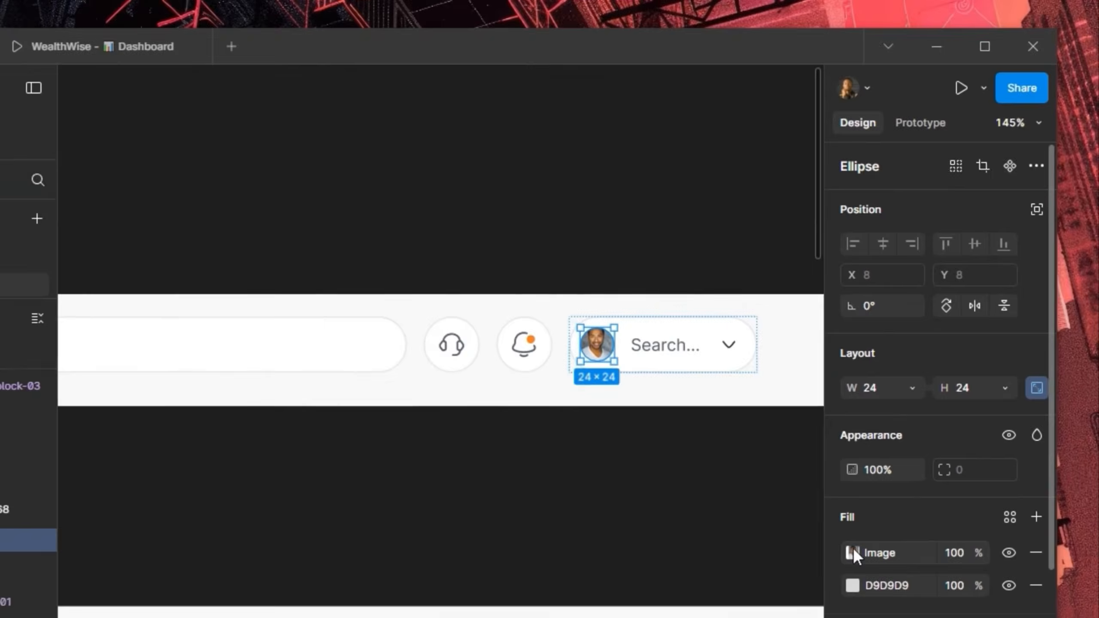
Switch the avatar's image fill to crop mode and nudge the photo so the face is centred
left_click(893, 461)
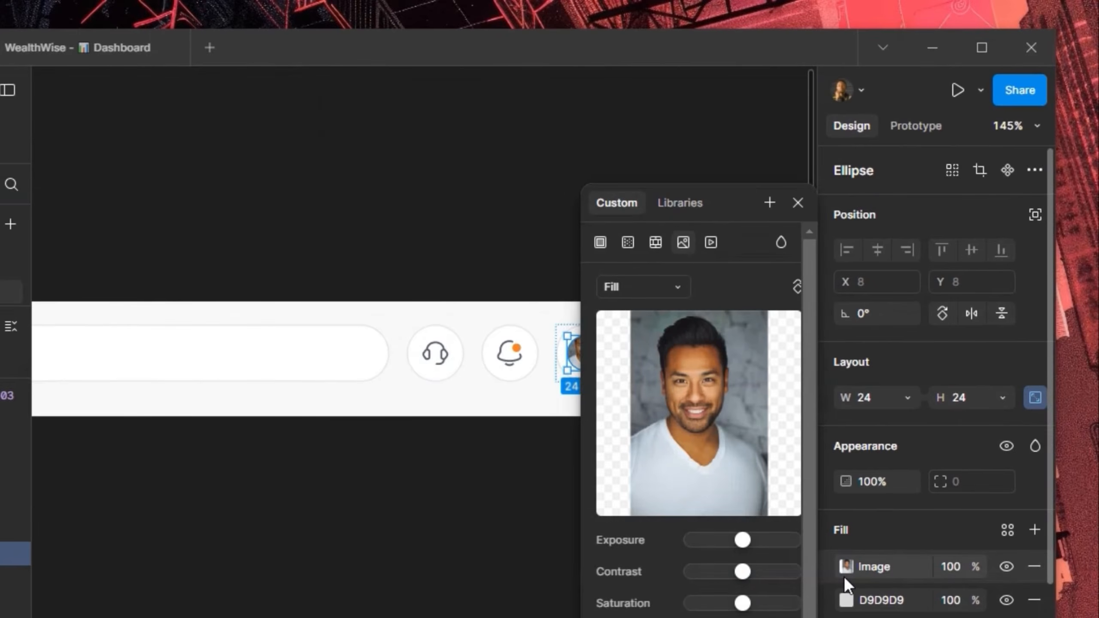
left_click(657, 275)
left_click(659, 336)
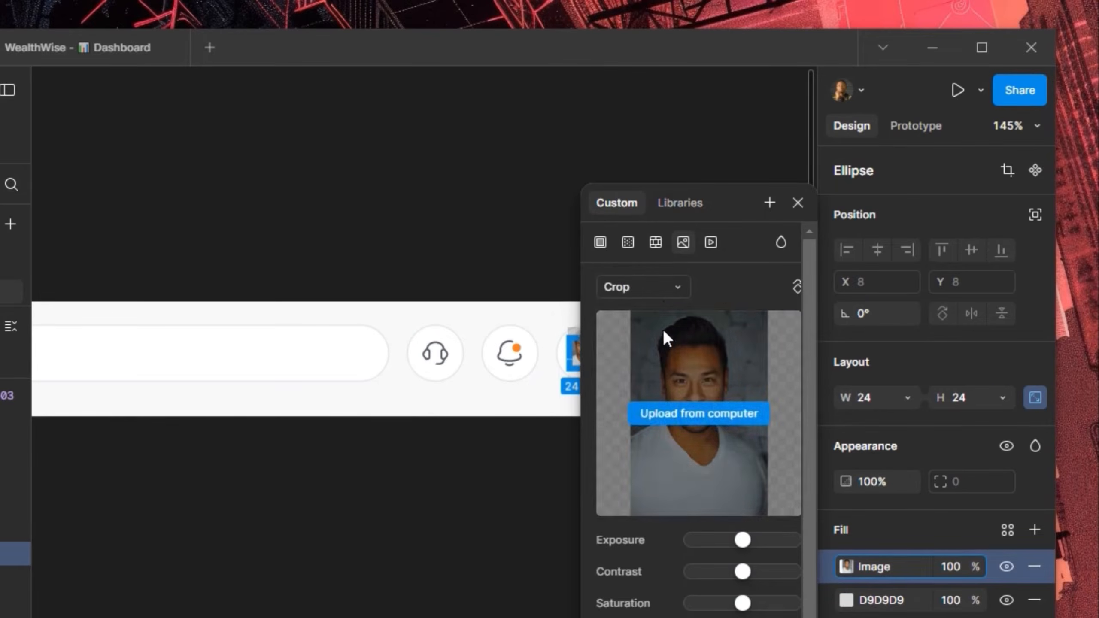
left_click_drag(733, 203, 830, 209)
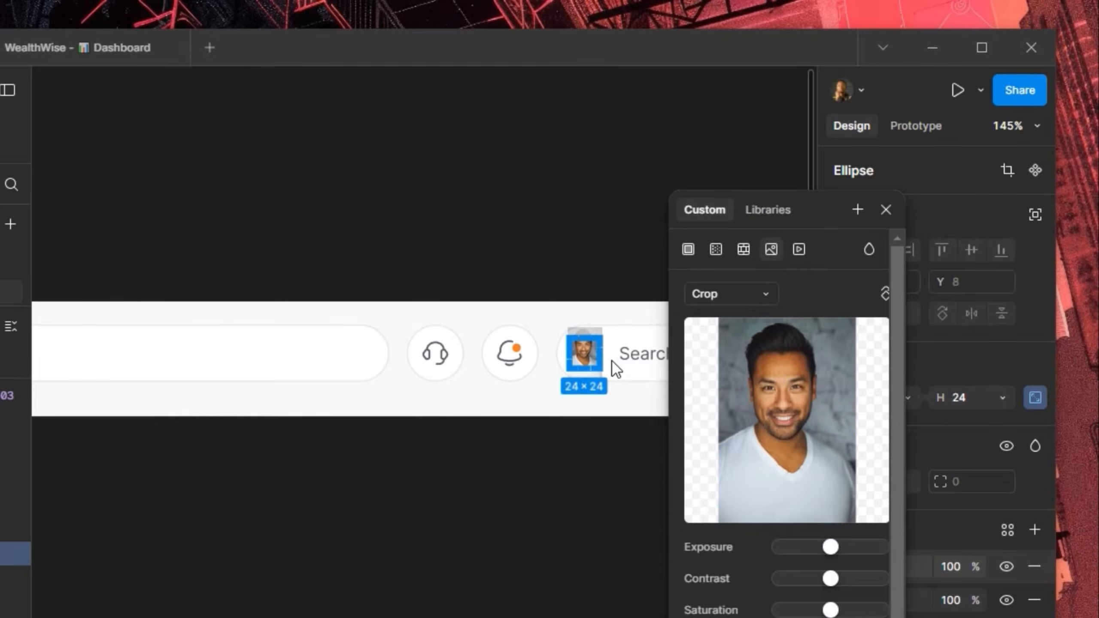
scroll(616, 369, "up", 2)
scroll(612, 366, "up", 5)
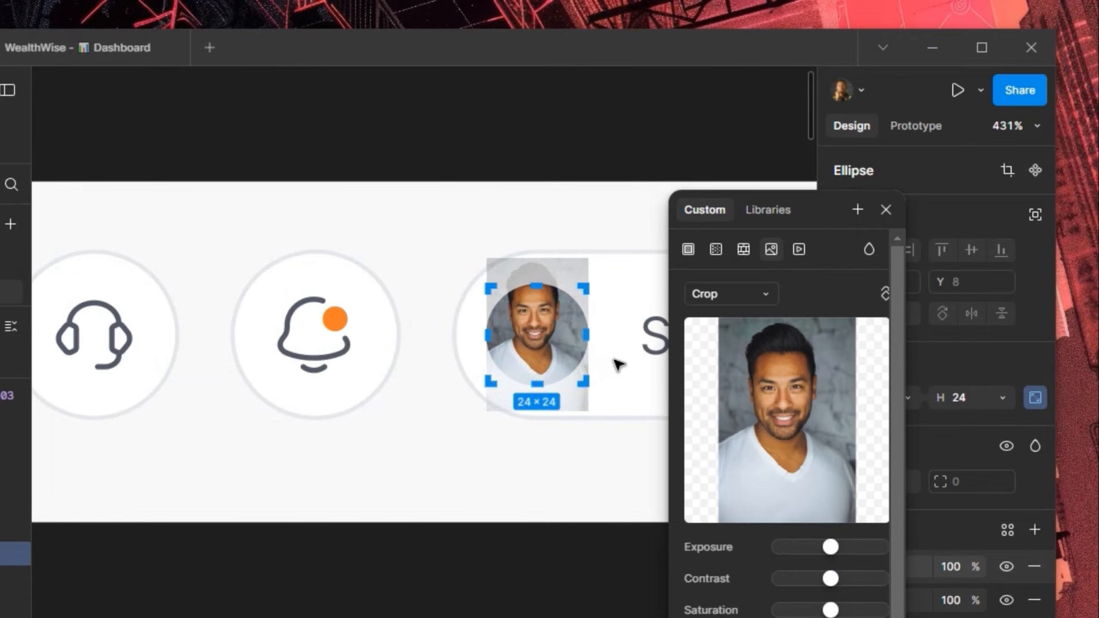
key("Down")
key("Down")
key("Down")
key("Down")
key("Down")
key("Down")
key("Down")
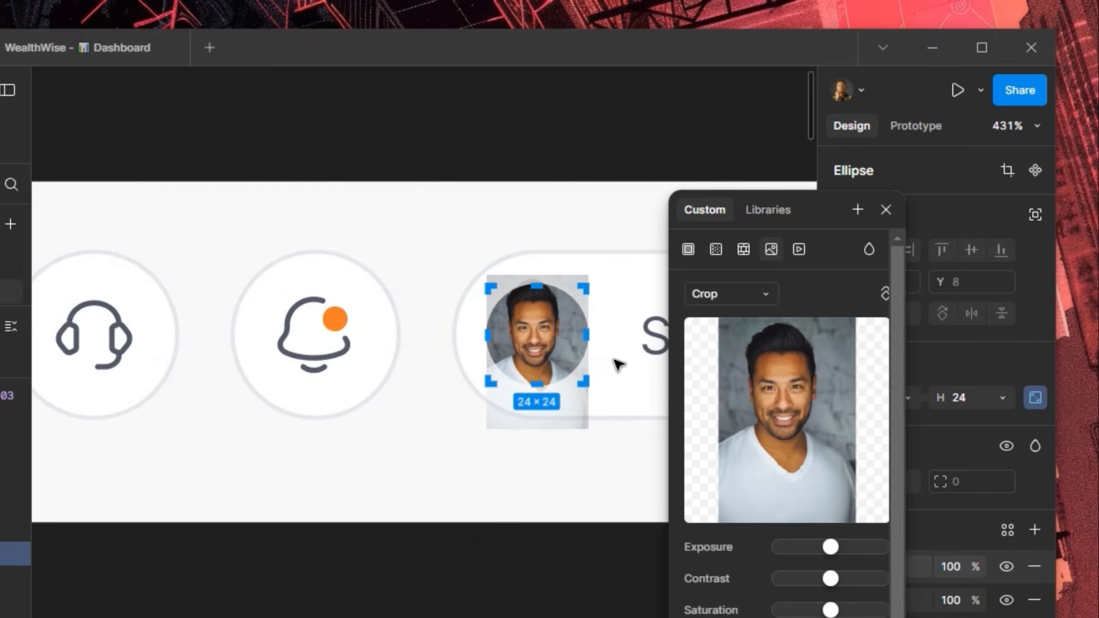
key("Up")
key("Up")
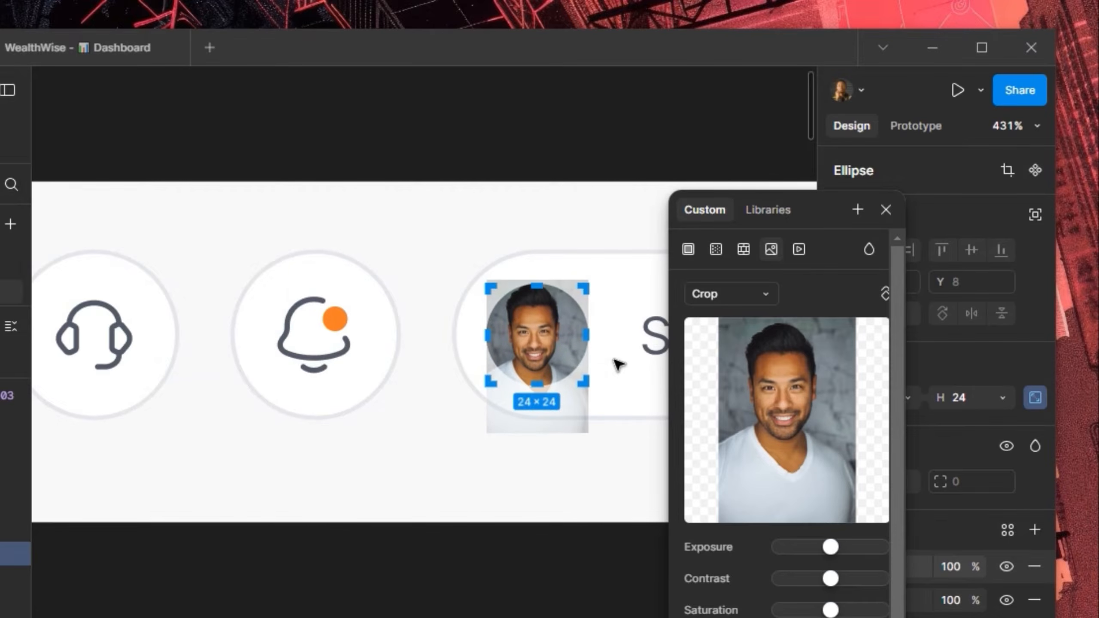
key("Down")
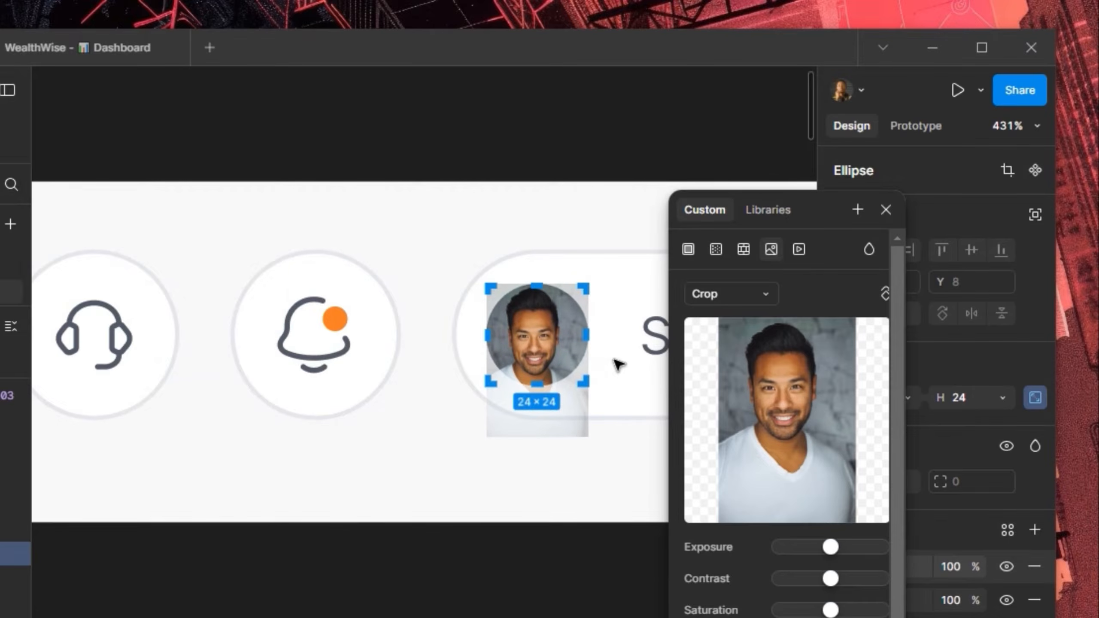
left_click(886, 209)
scroll(718, 332, "down", 3)
scroll(718, 333, "down", 1)
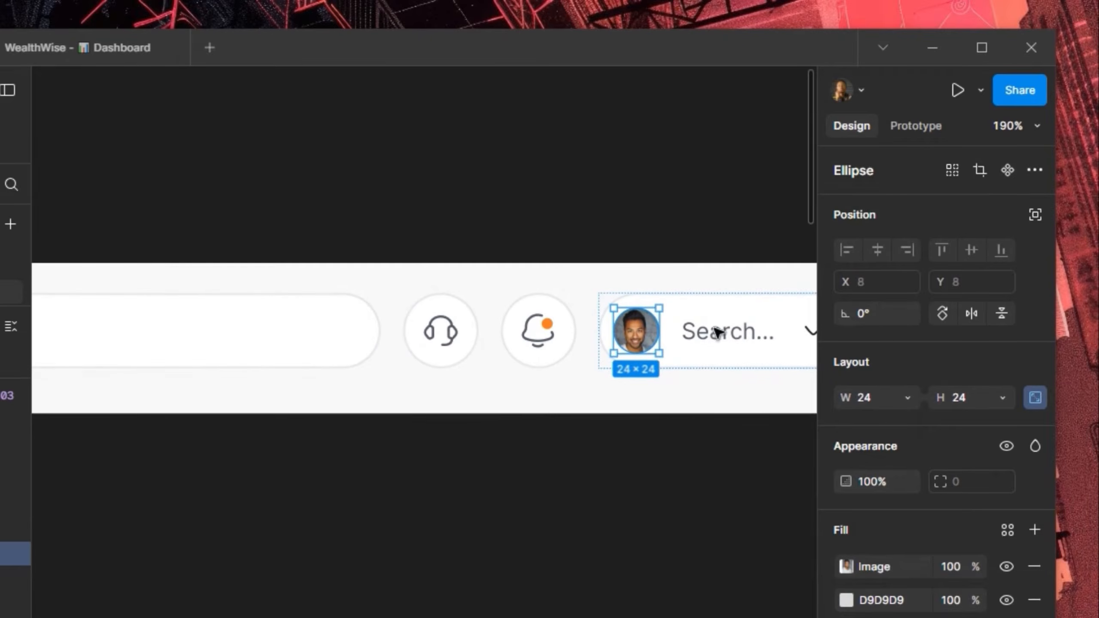
Retype the 'Search...' text next to the avatar as the user's full name
scroll(549, 400, "down", 3)
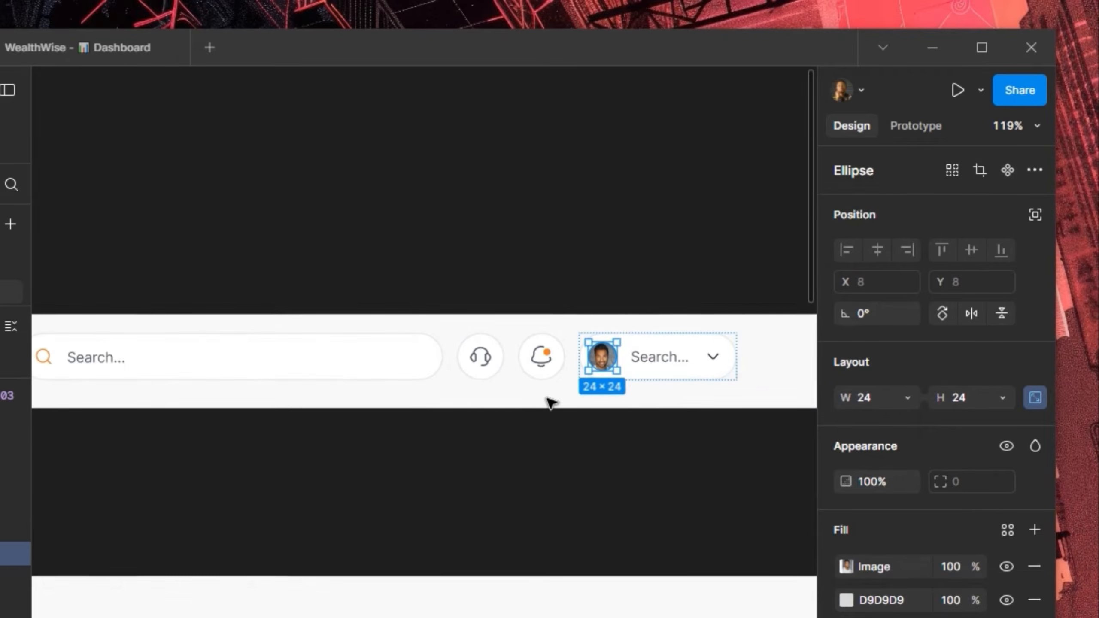
double_click(662, 358)
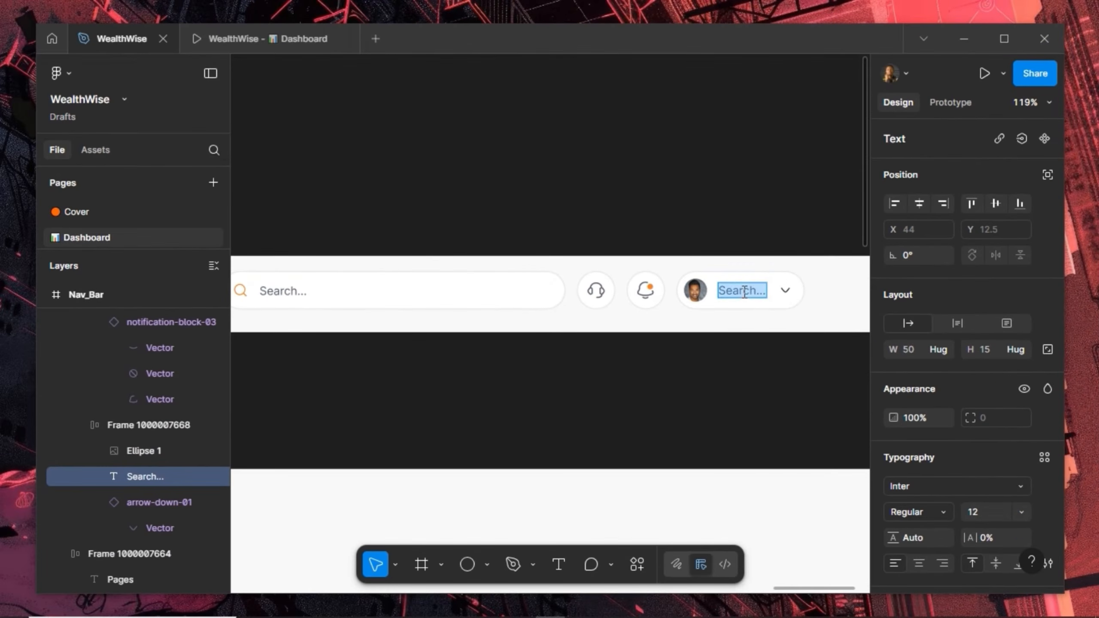
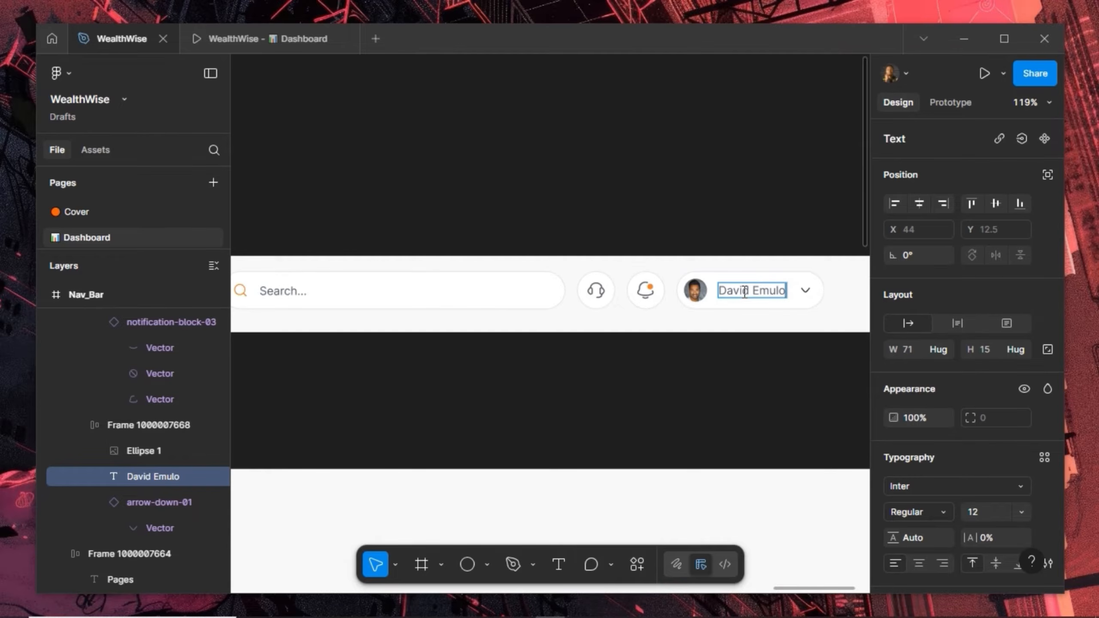
key("Escape")
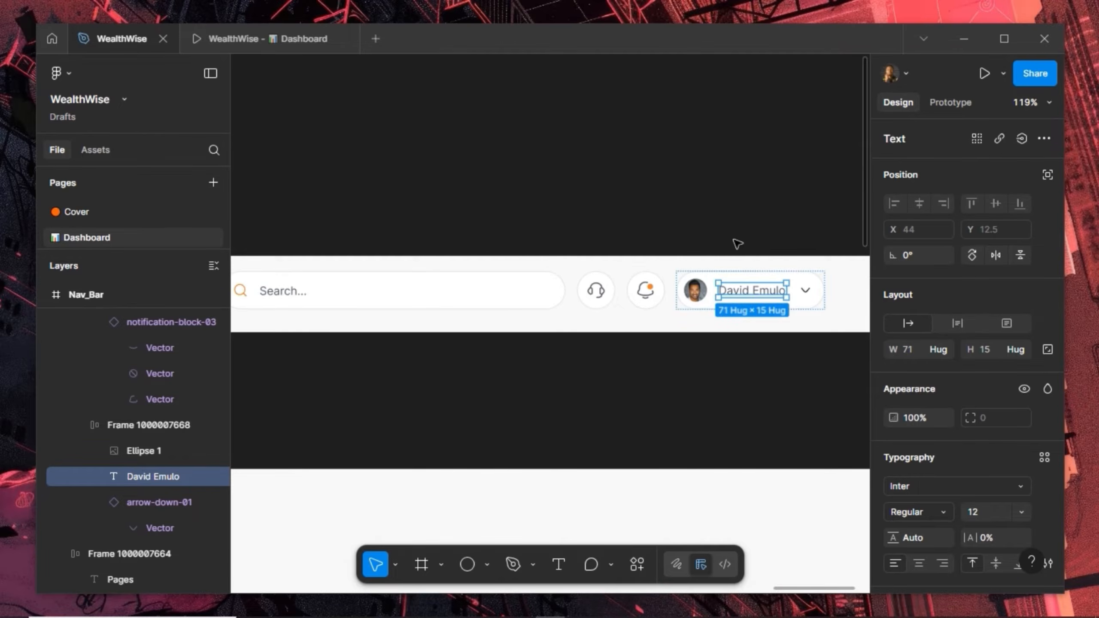
left_click(737, 244)
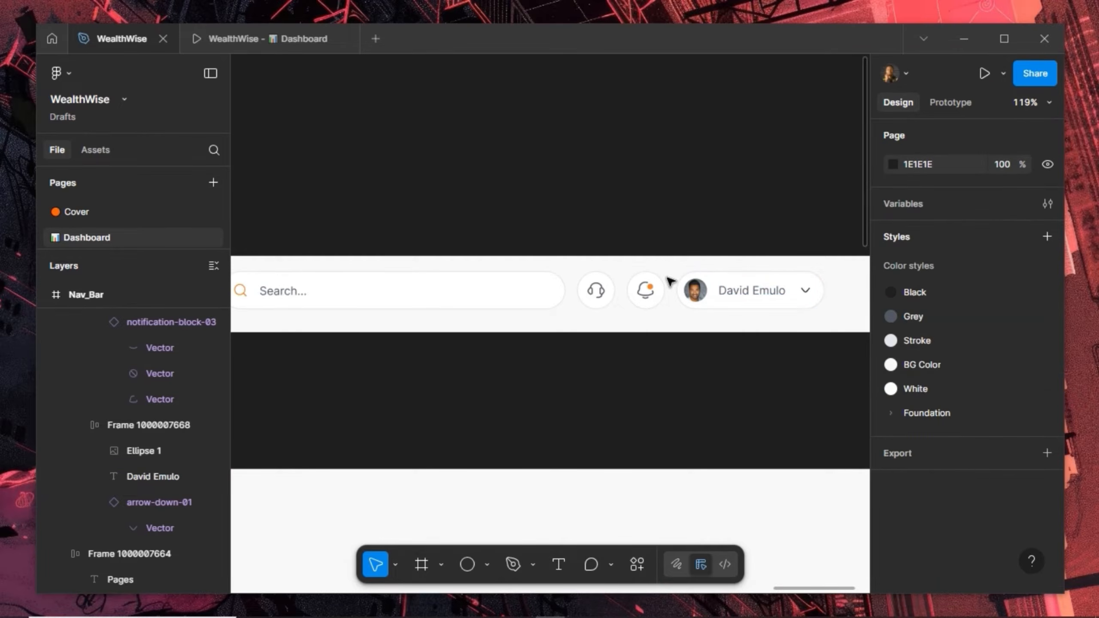
Nudge the search-and-profile row right to X 529 and centre it vertically in Nav_Bar
scroll(671, 282, "down", 5)
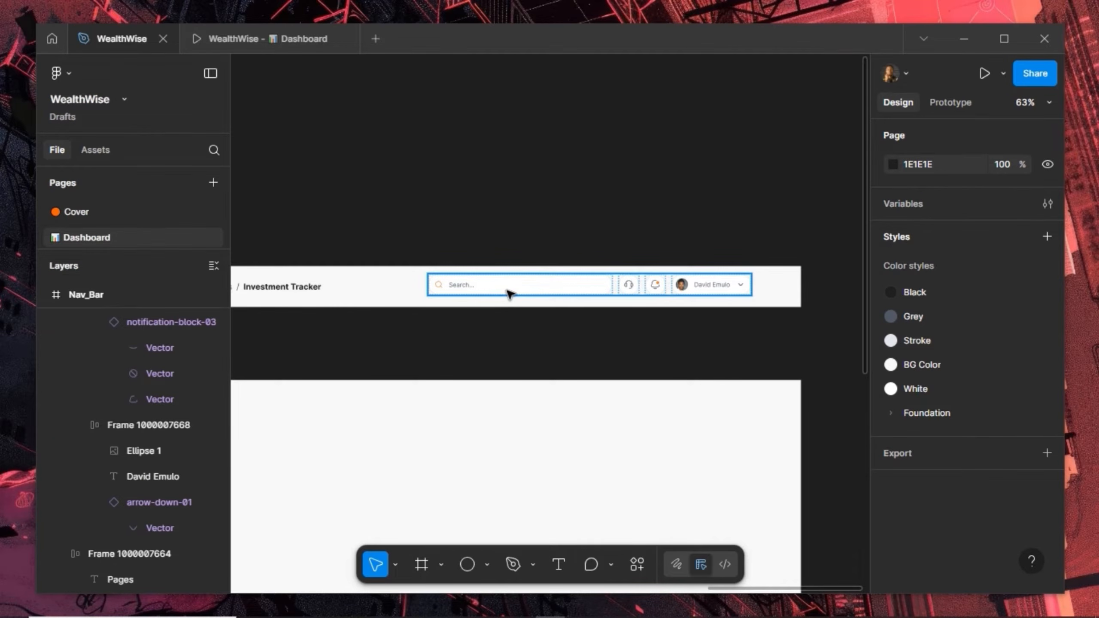
left_click(509, 295)
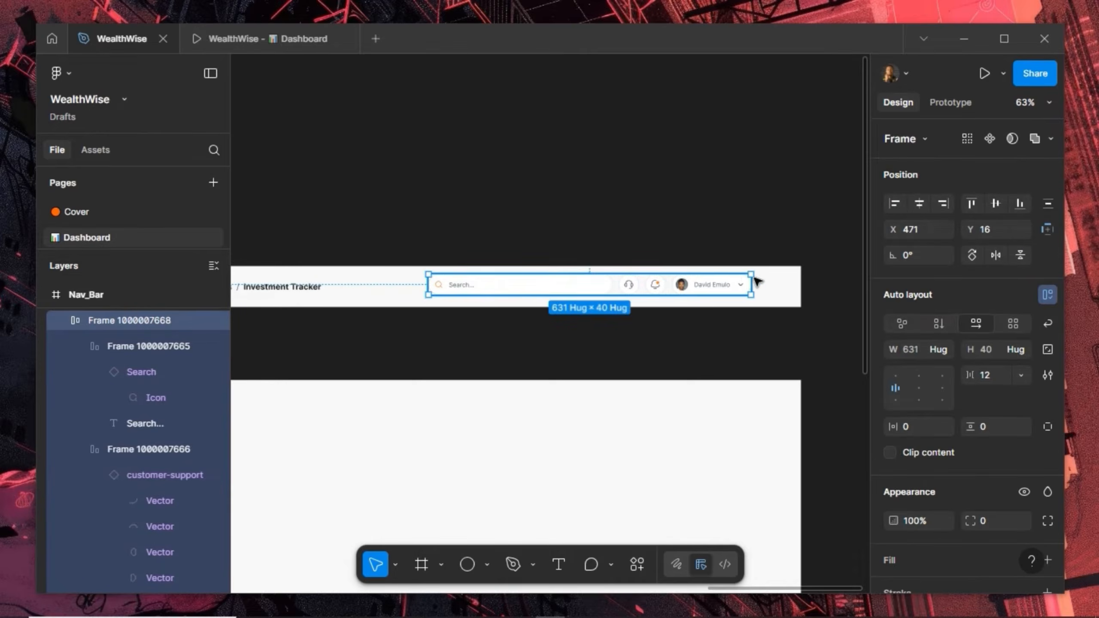
key("alt")
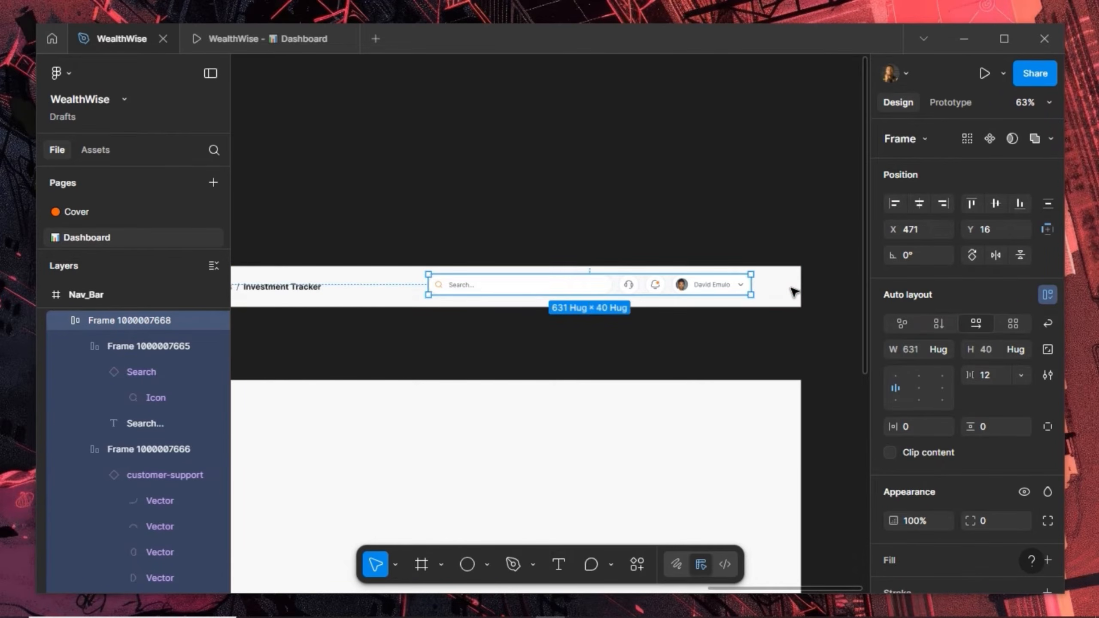
key("Left")
key("Left")
key("alt")
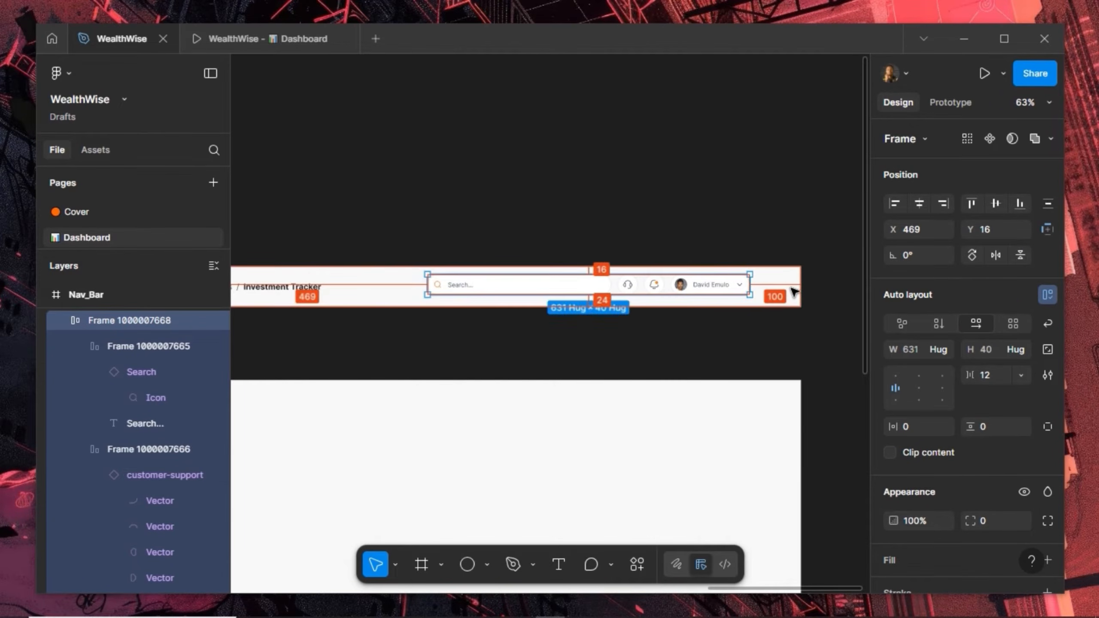
key("shift+Right")
key("shift+Right")
key("shift+Right")
key("shift+Right")
key("shift+Right")
key("alt")
key("shift+Right")
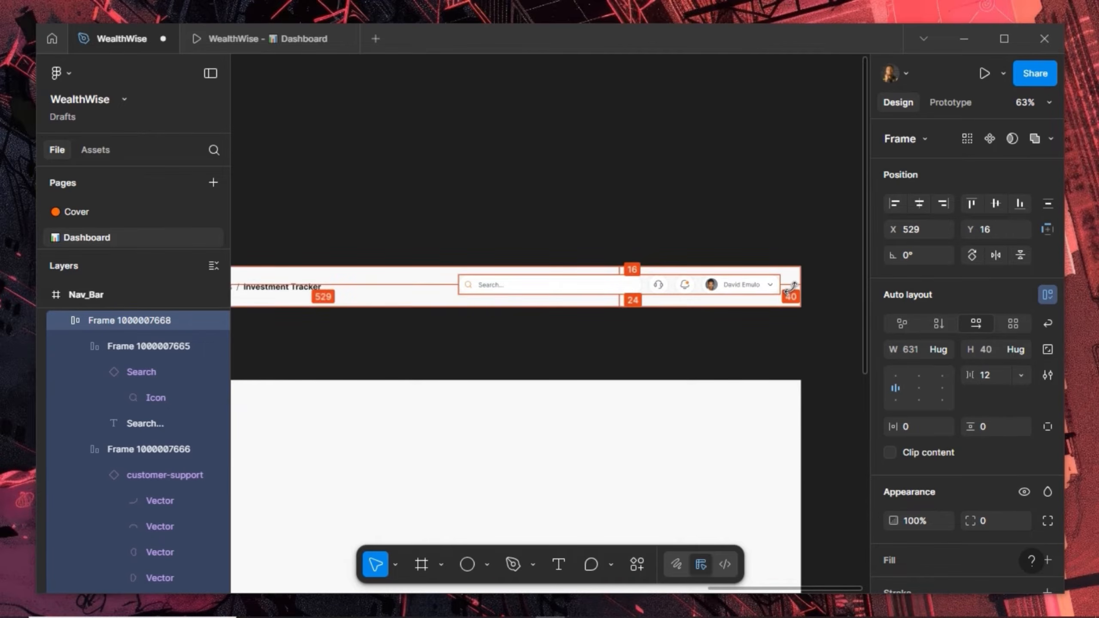
left_click(996, 203)
key("alt")
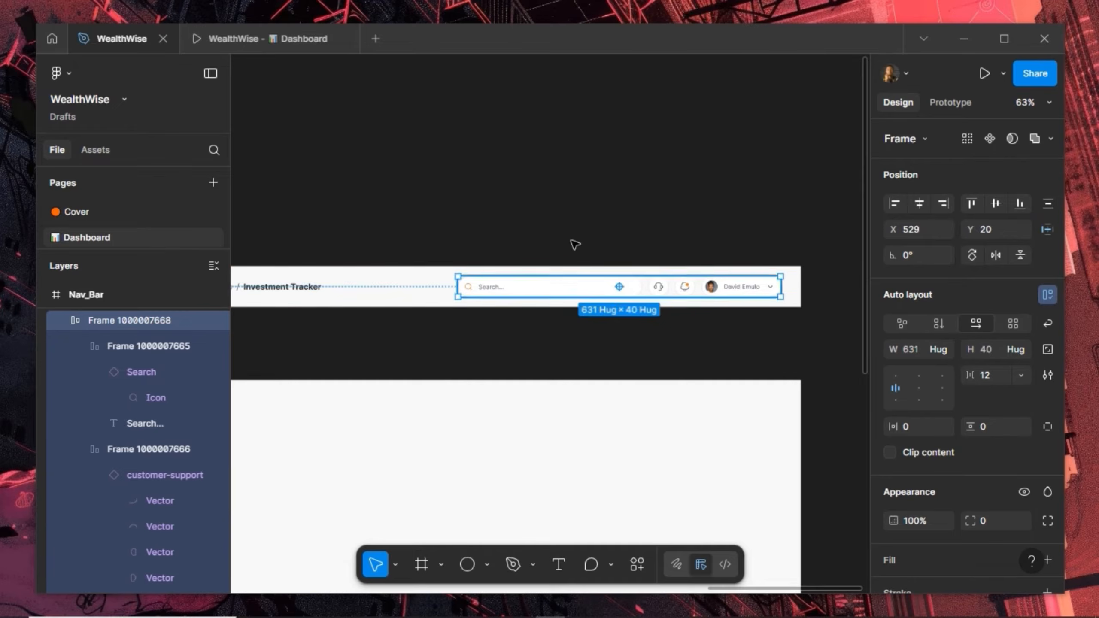
left_click(313, 244)
left_click_drag(312, 243, 422, 212)
scroll(342, 253, "down", 2)
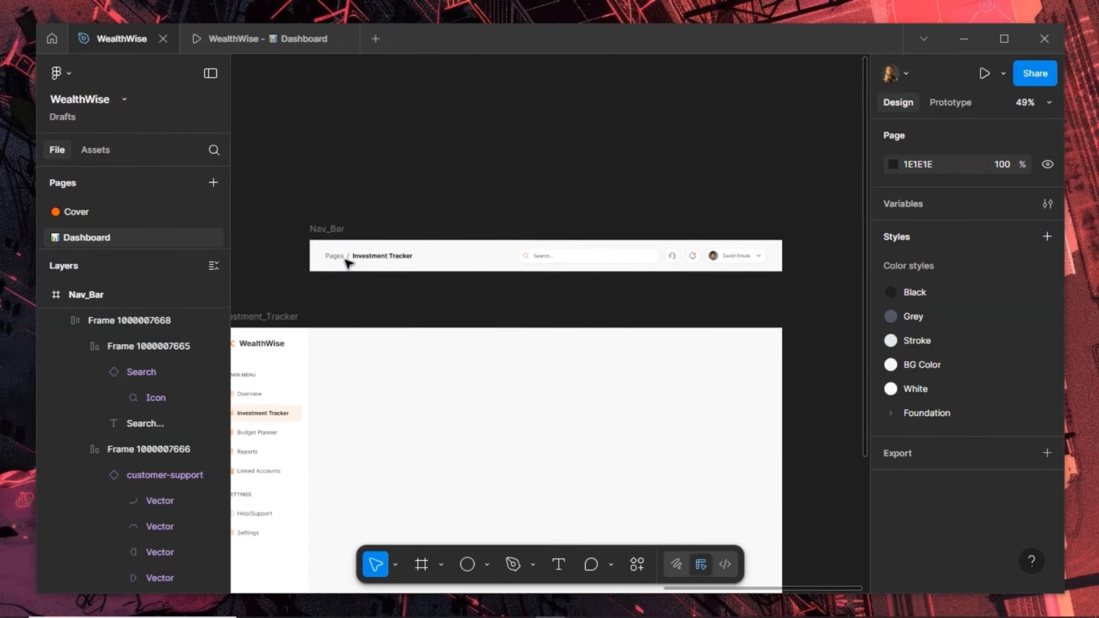
Turn the Nav_Bar frame into a component and copy it
left_click(323, 225)
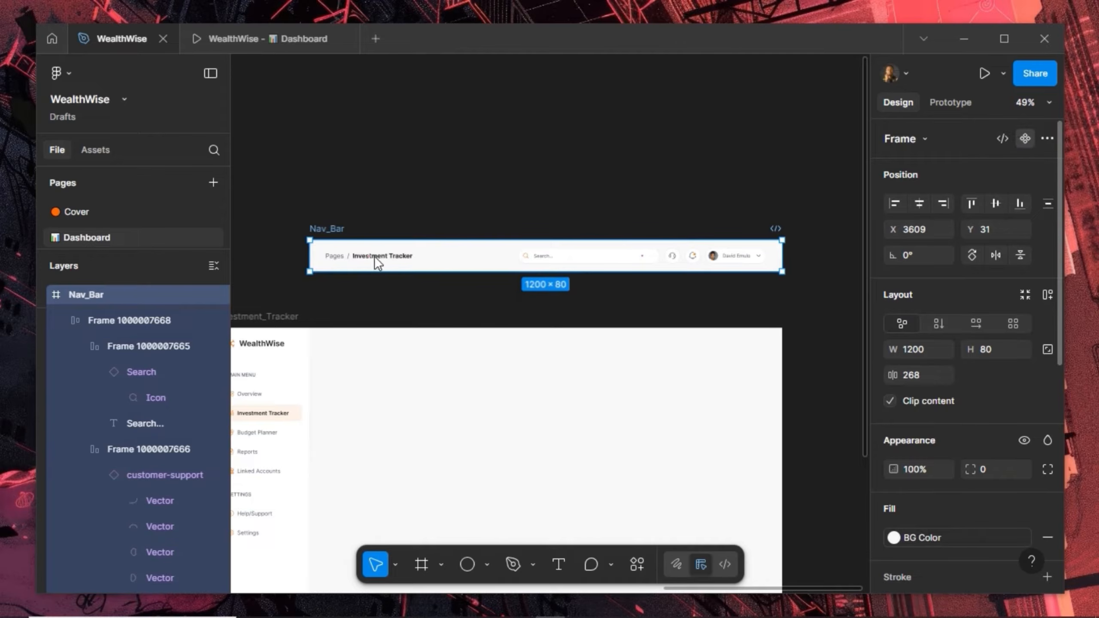
key("ctrl+alt+k")
right_click(335, 229)
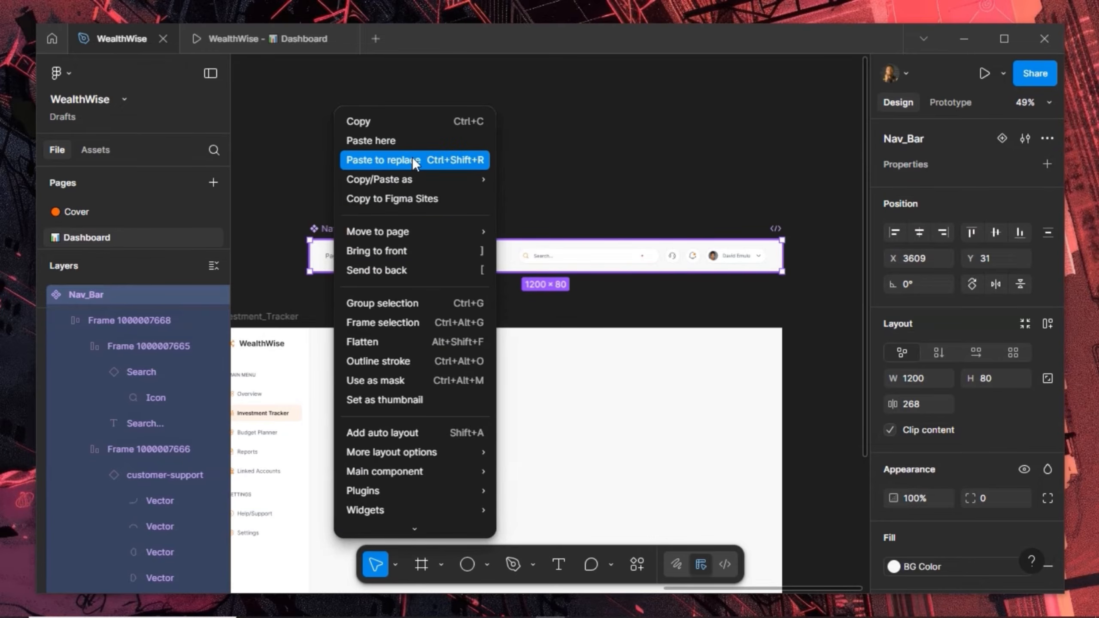
left_click(418, 130)
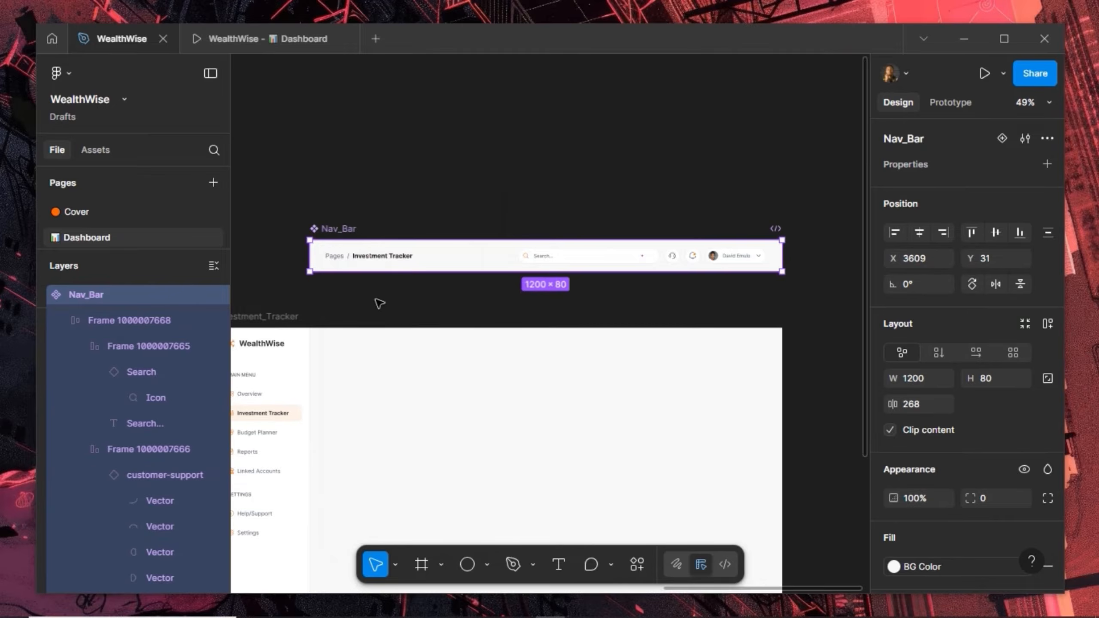
Replace Main's placeholder nav bar with the Nav_Bar component at the top, then preview the prototype
left_click(363, 346)
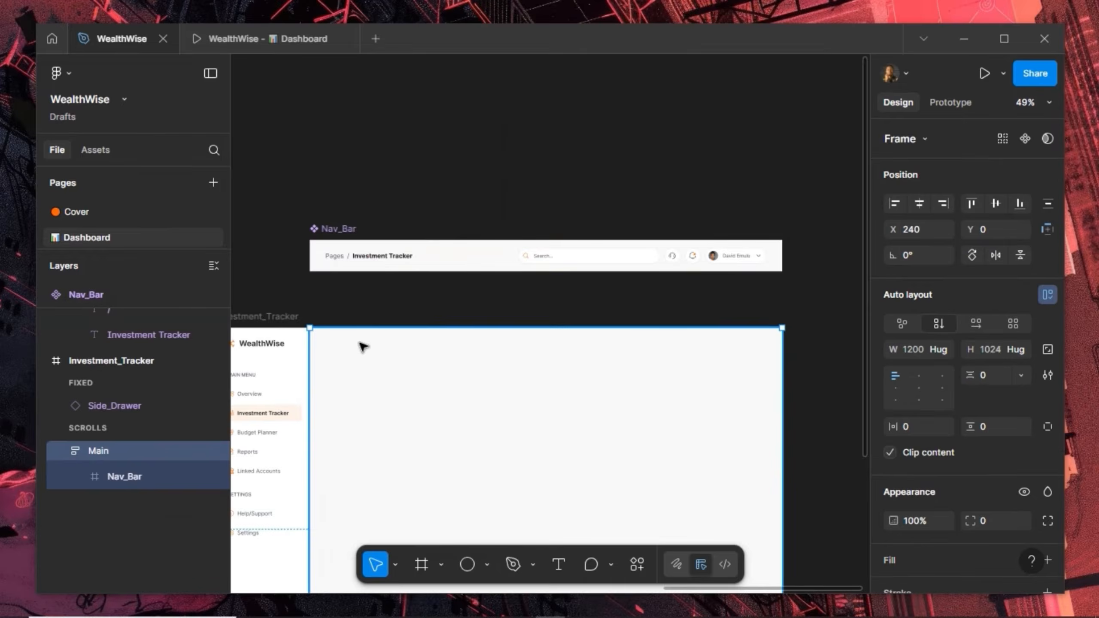
left_click(363, 347)
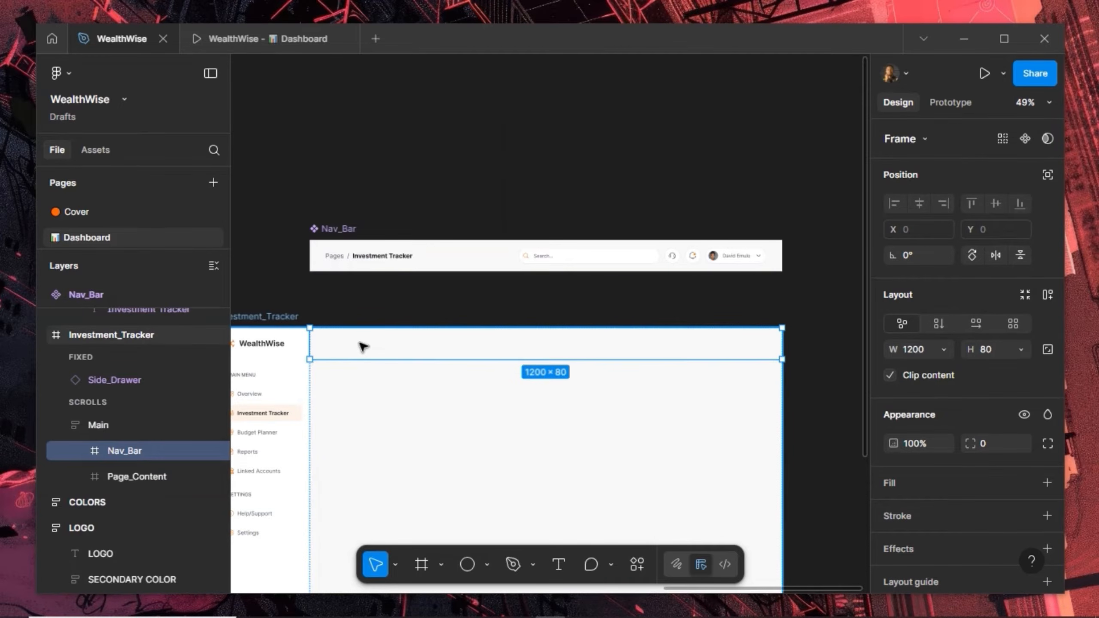
key("ctrl+shift+r")
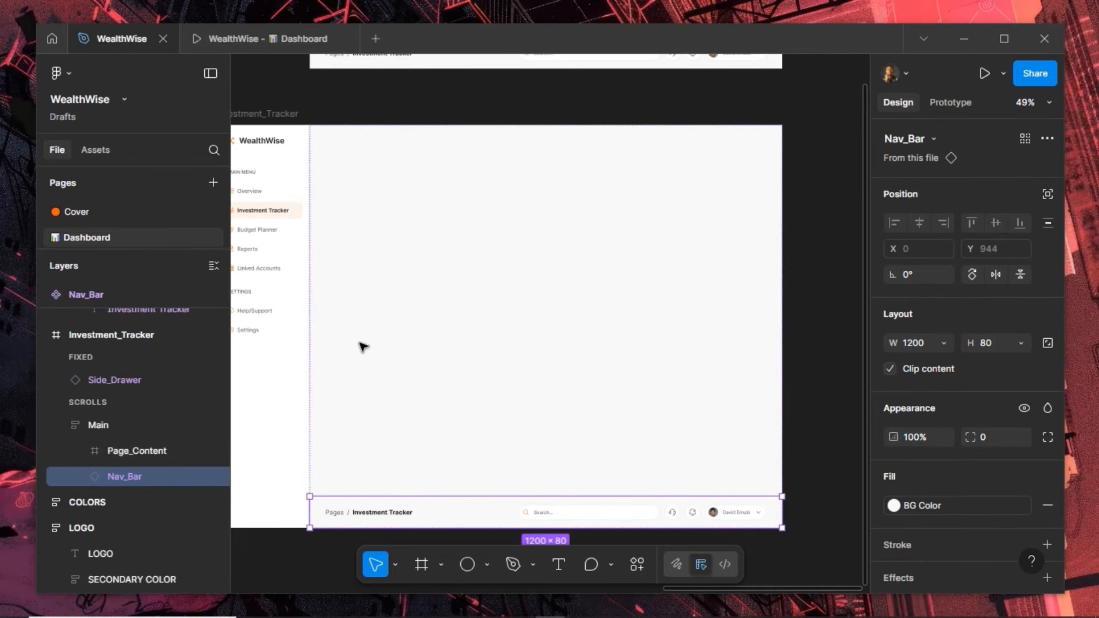
key("Up")
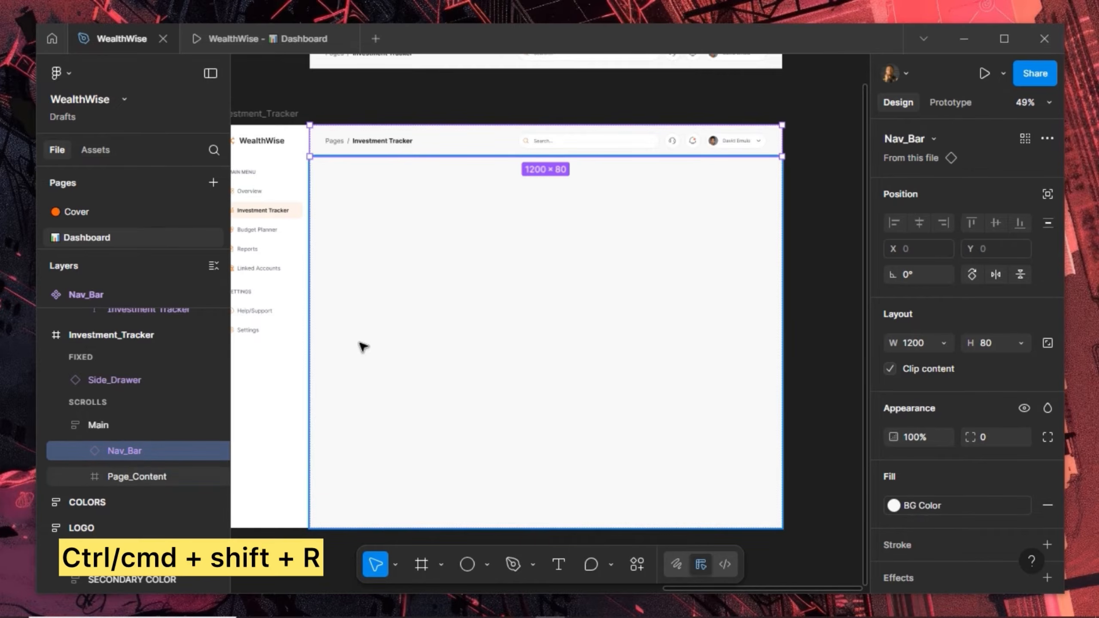
left_click(362, 98)
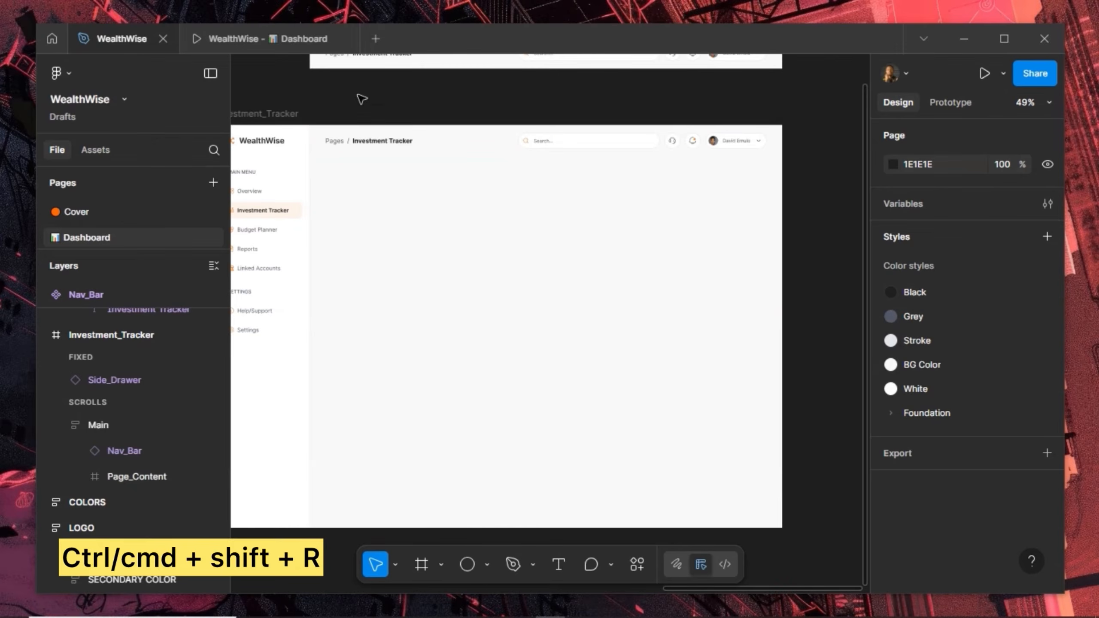
left_click(213, 41)
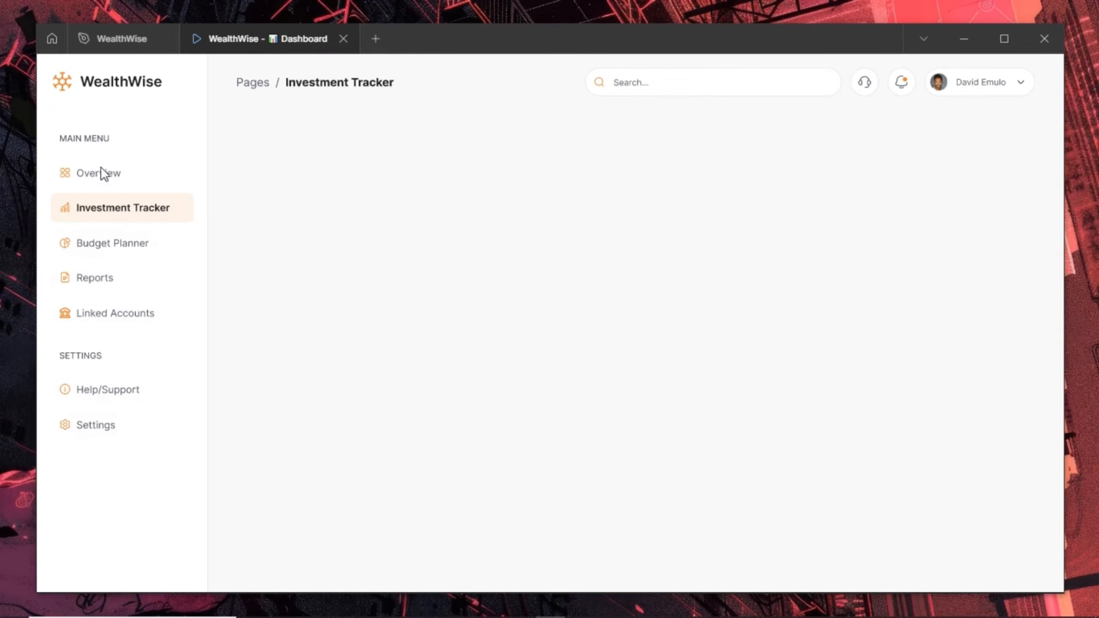
left_click(123, 41)
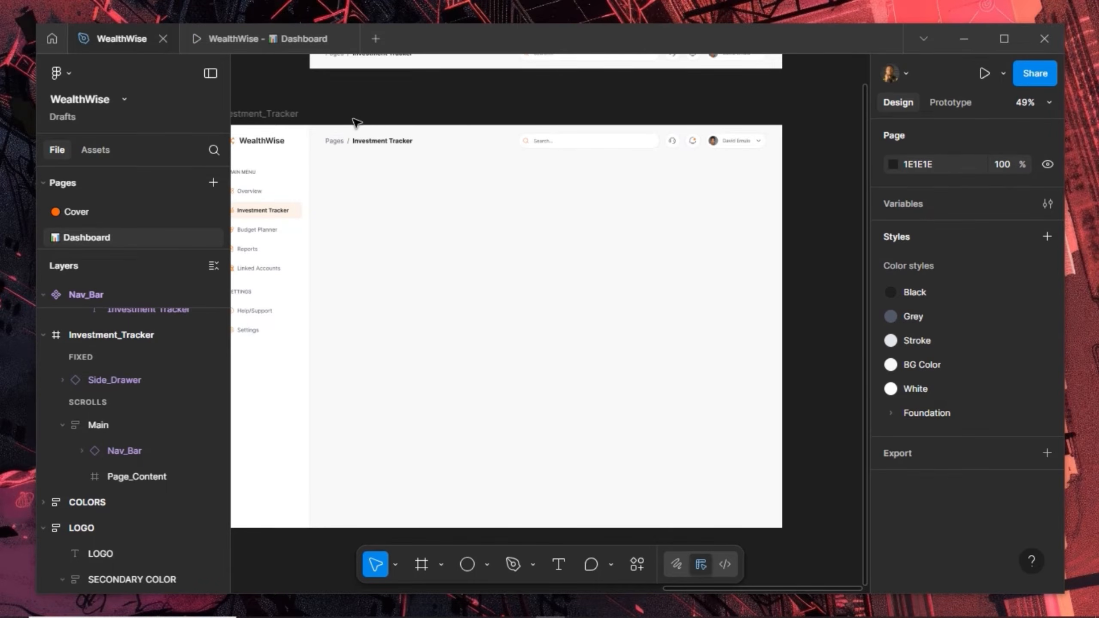
Select the Page_Content frame and bring the whole page into view
left_click(341, 214)
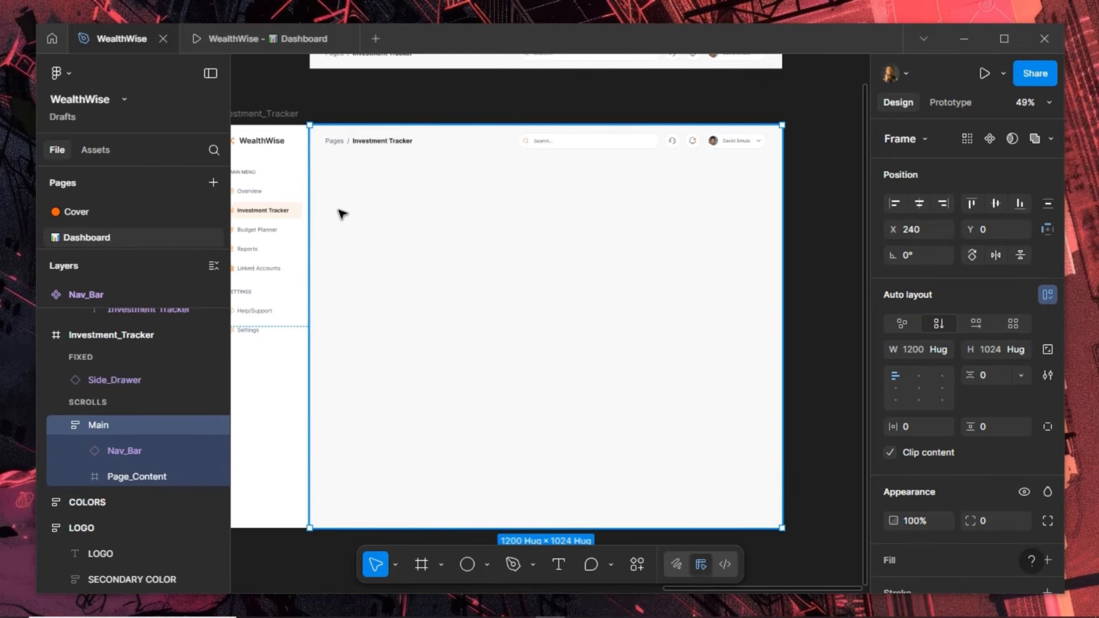
left_click(342, 213)
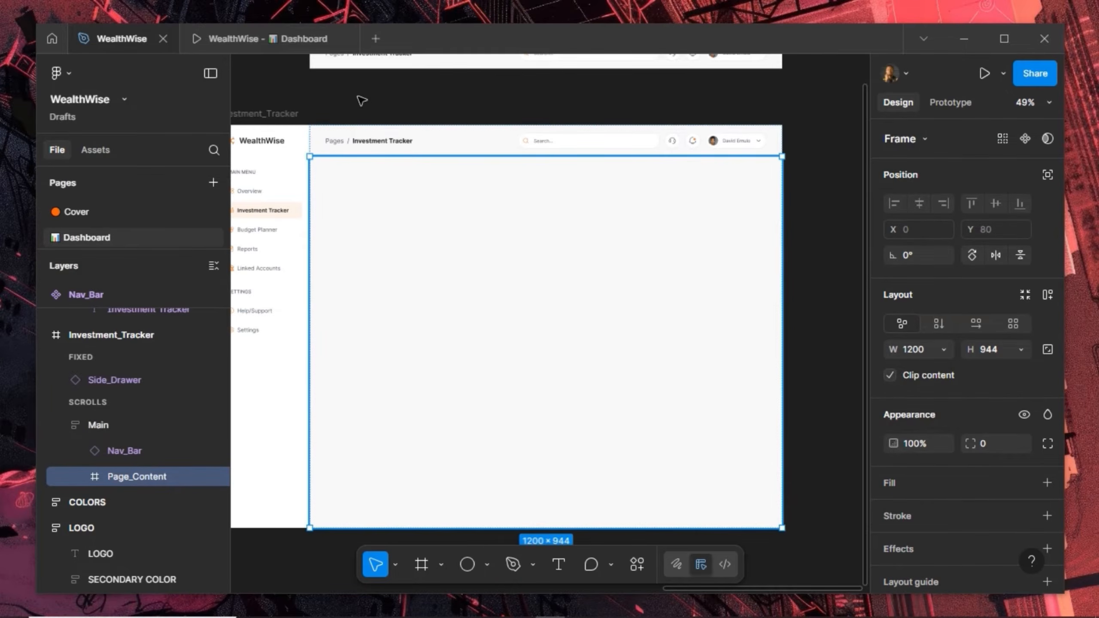
left_click_drag(366, 98, 444, 138)
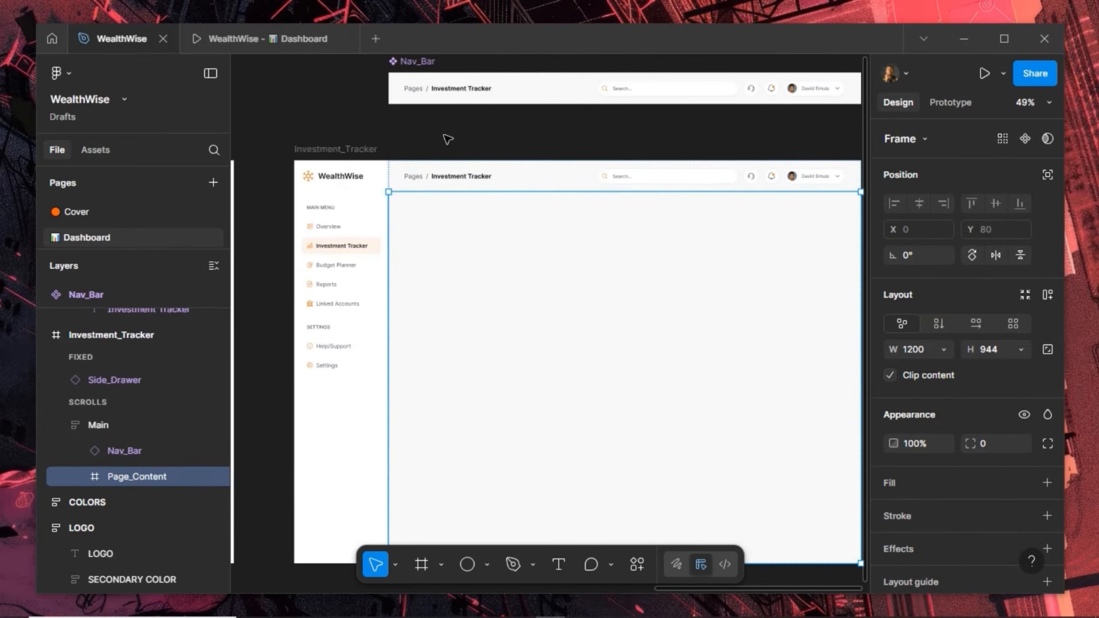
scroll(457, 234, "up", 2)
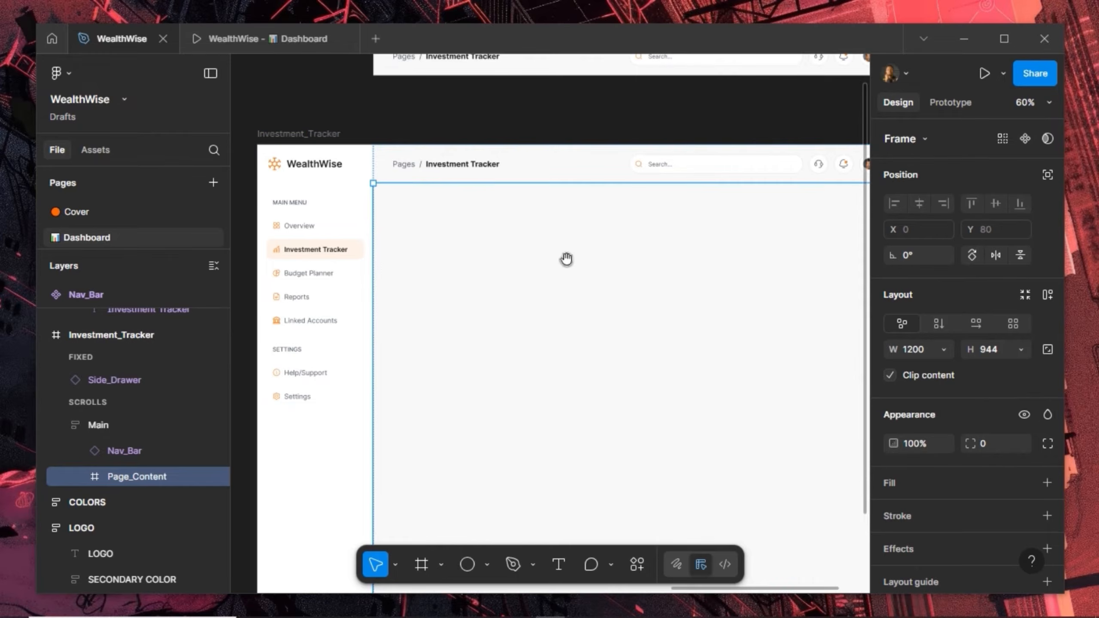
left_click_drag(567, 258, 492, 256)
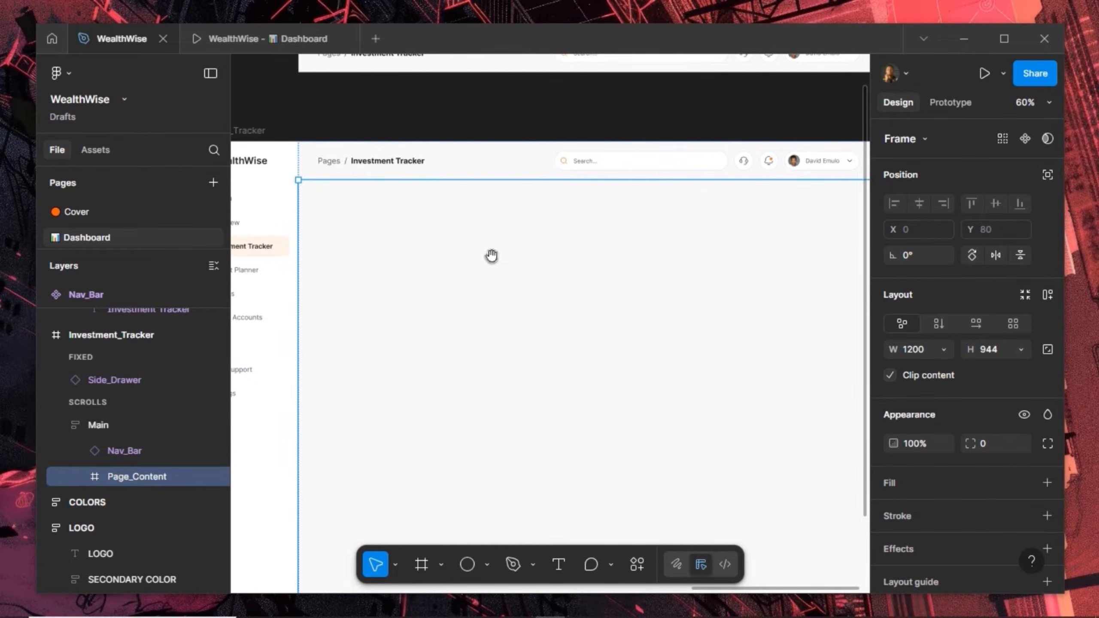
left_click_drag(492, 255, 470, 224)
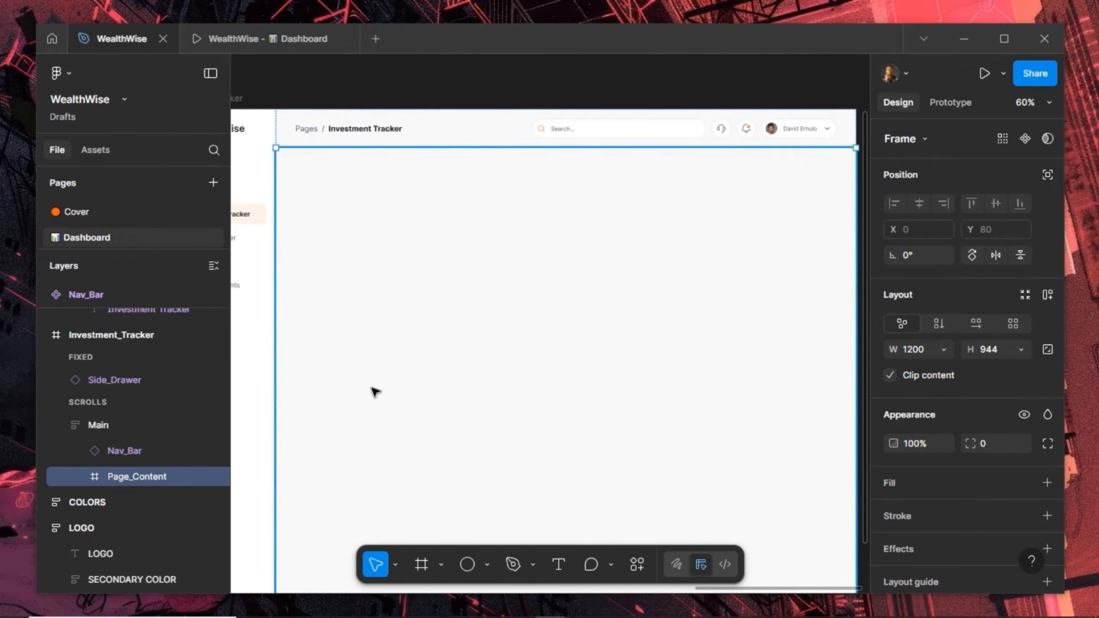
scroll(434, 309, "down", 2)
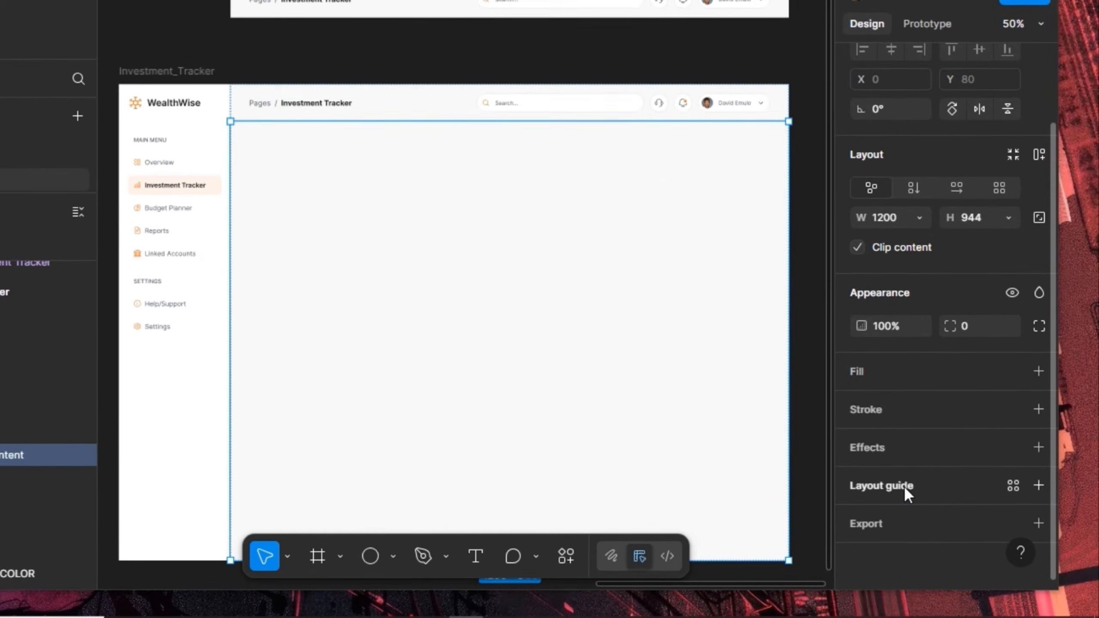
Add a Columns layout grid: count 12, margin 40, gutter 20
left_click(903, 486)
left_click(686, 487)
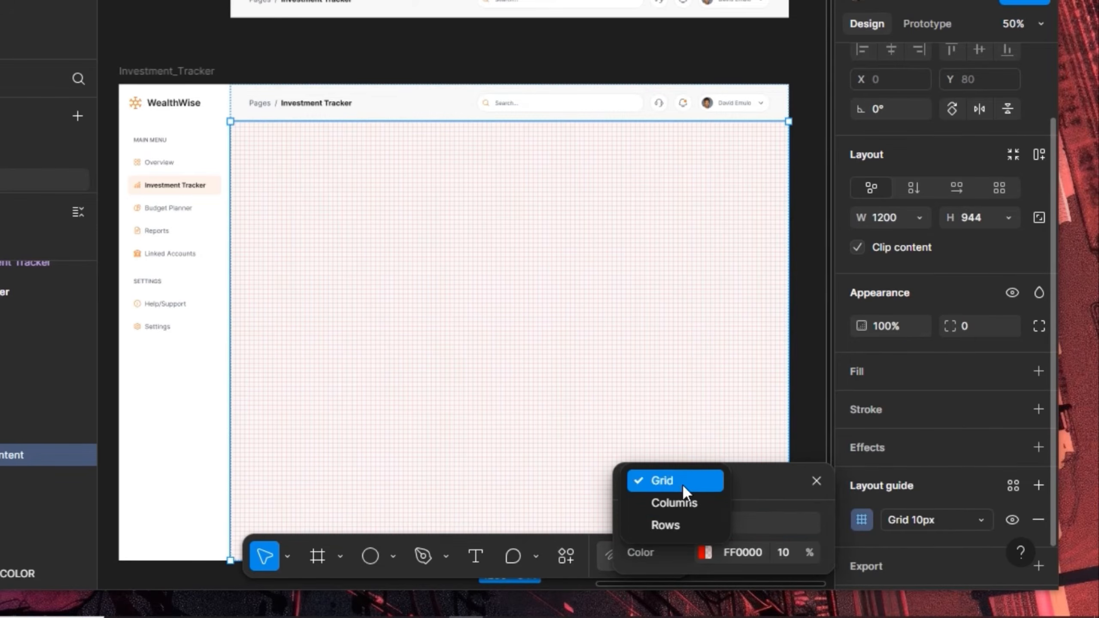
left_click(681, 499)
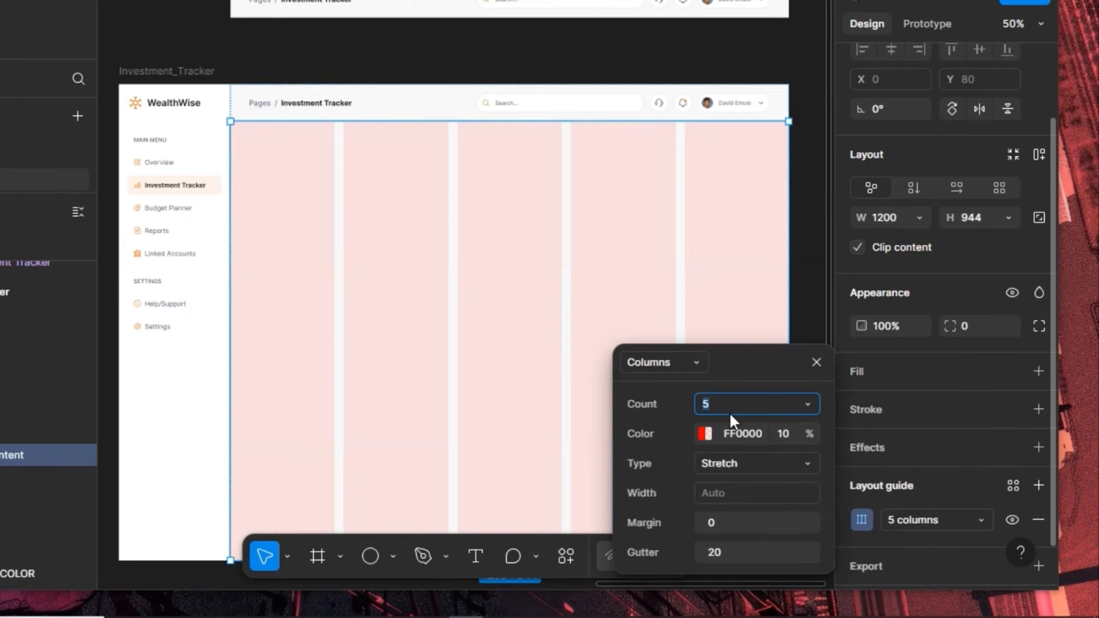
key("Return")
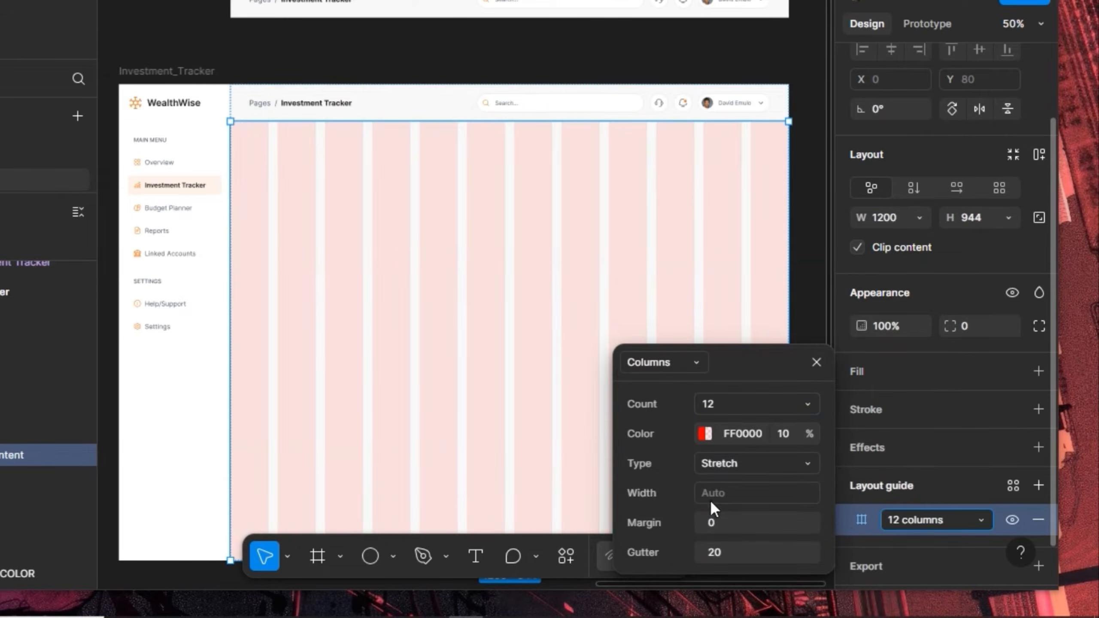
left_click(745, 522)
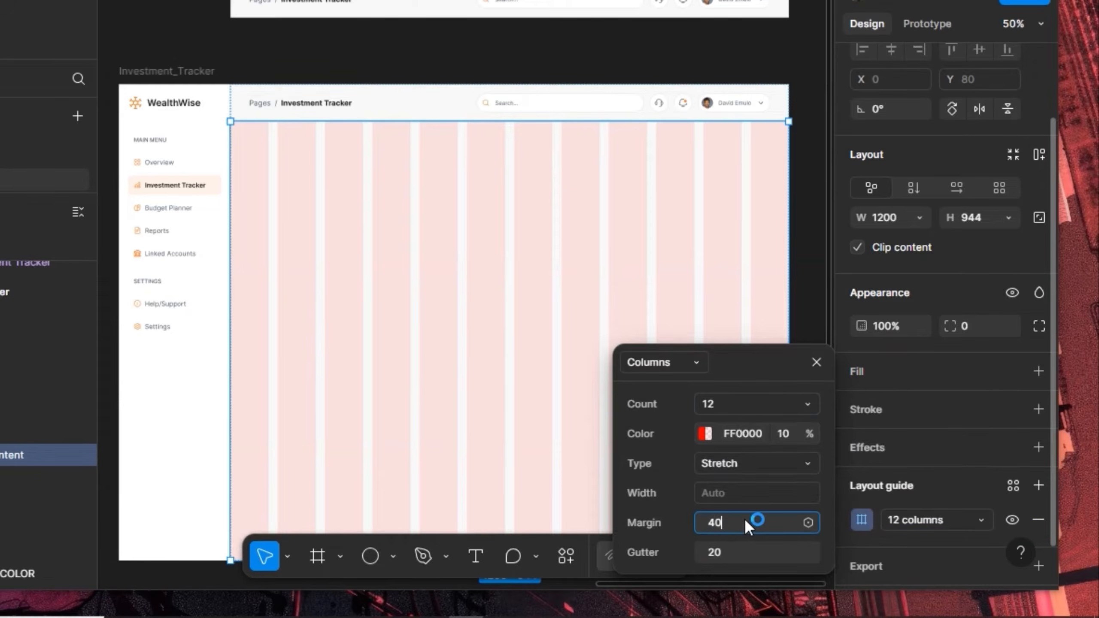
key("Return")
left_click(726, 555)
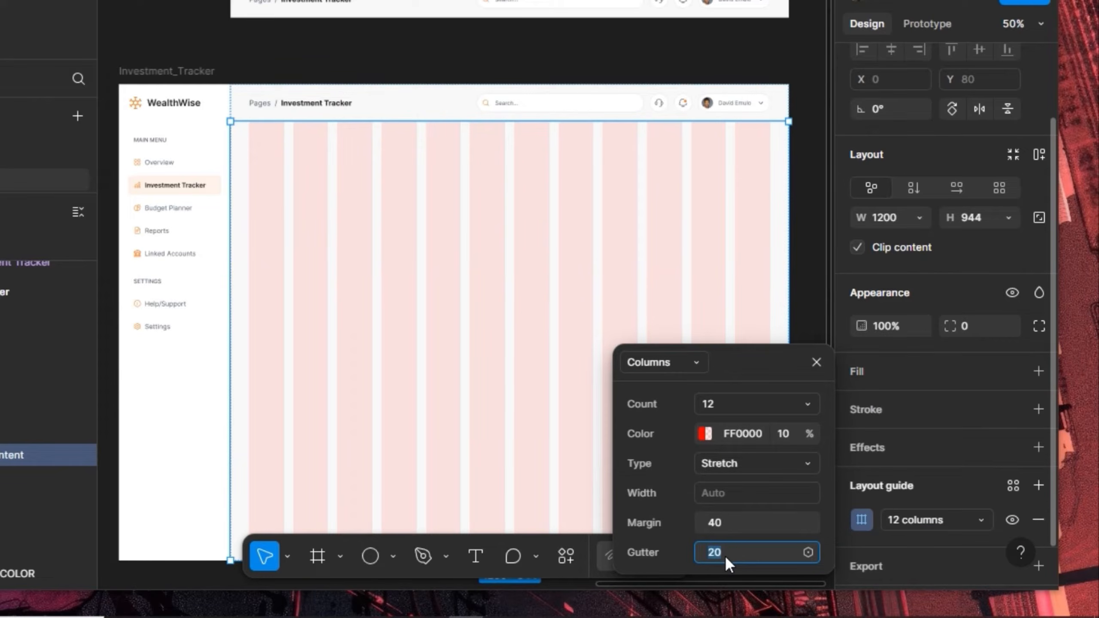
left_click(816, 368)
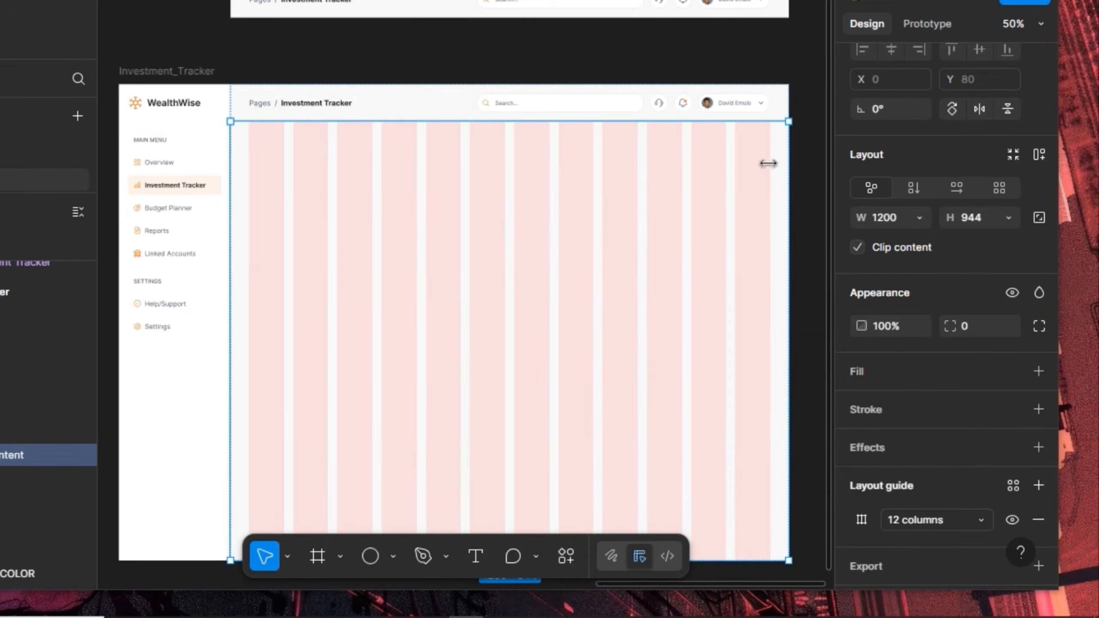
Draw a card frame at Page_Content's top-left and fill it with the blue-900 style
scroll(263, 158, "up", 5, "ctrl")
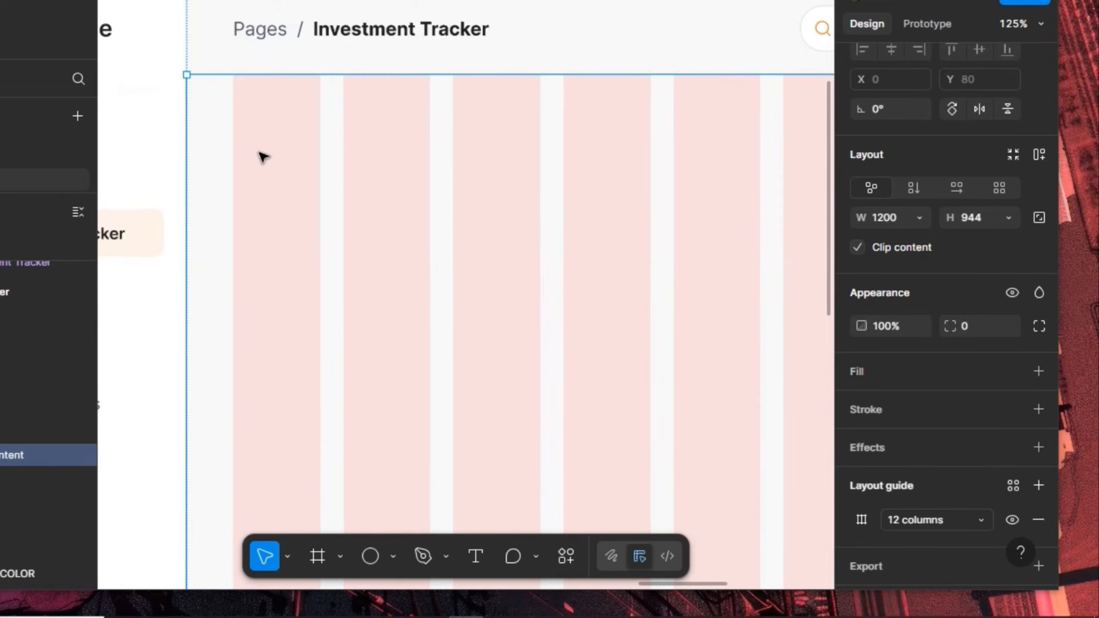
left_click(317, 556)
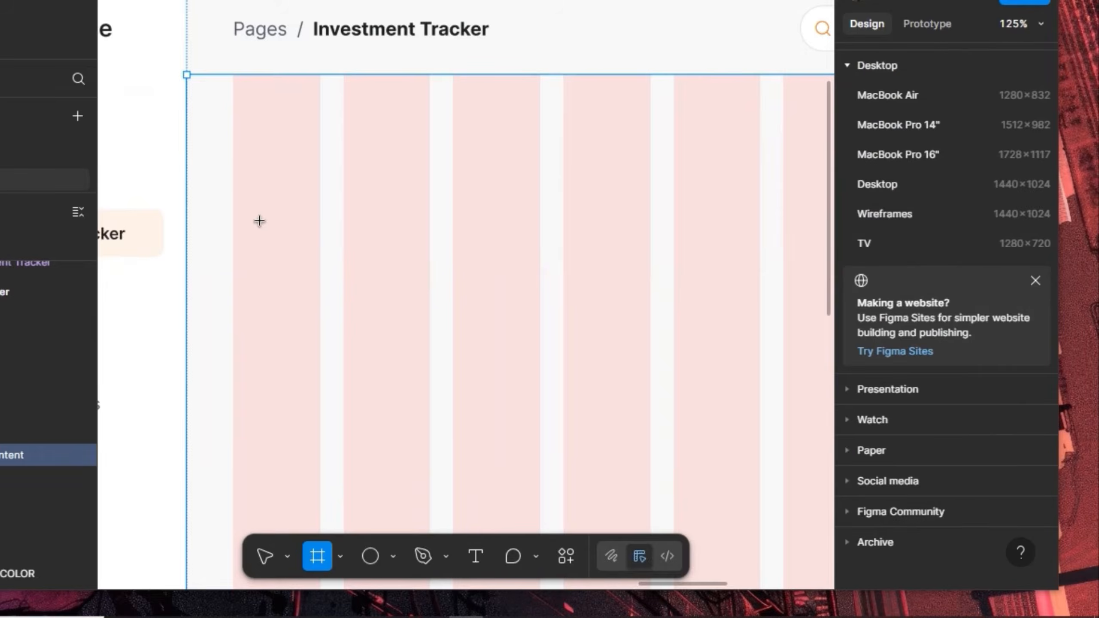
mouse_move(235, 154)
left_mouse_down()
mouse_move(437, 260)
mouse_move(540, 295)
mouse_move(533, 374)
mouse_move(544, 354)
left_mouse_up()
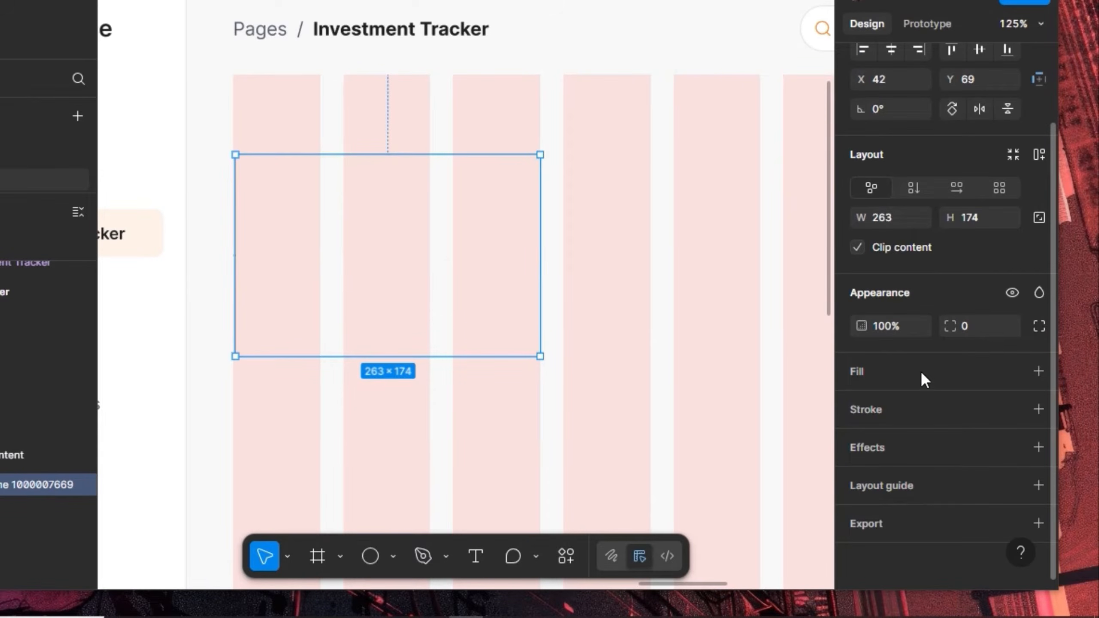
left_click(1013, 371)
scroll(740, 457, "down", 15)
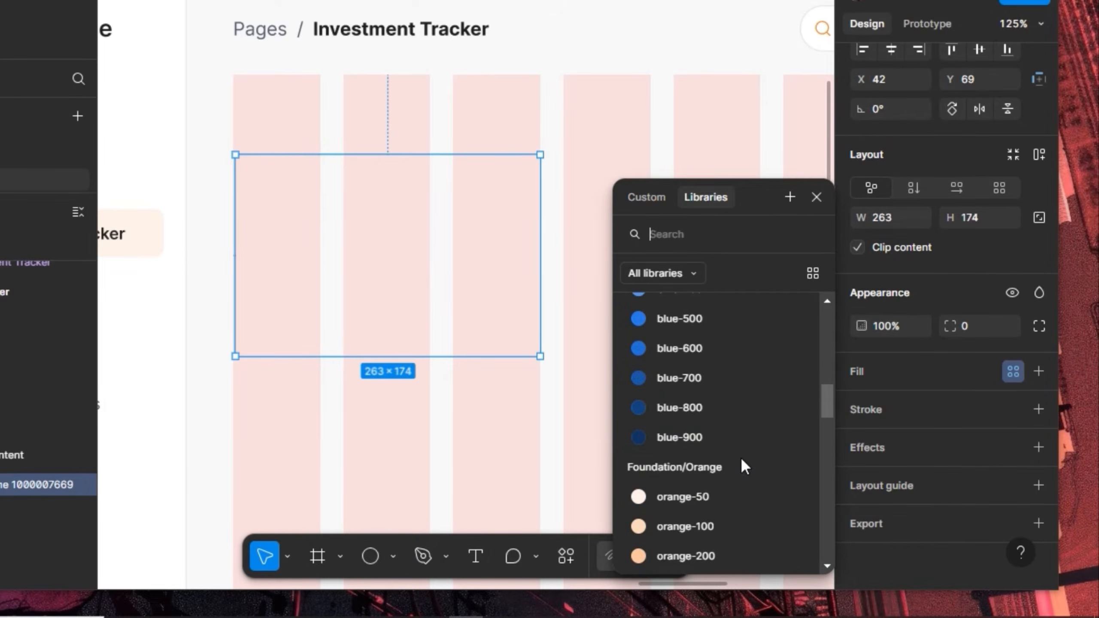
left_click(704, 439)
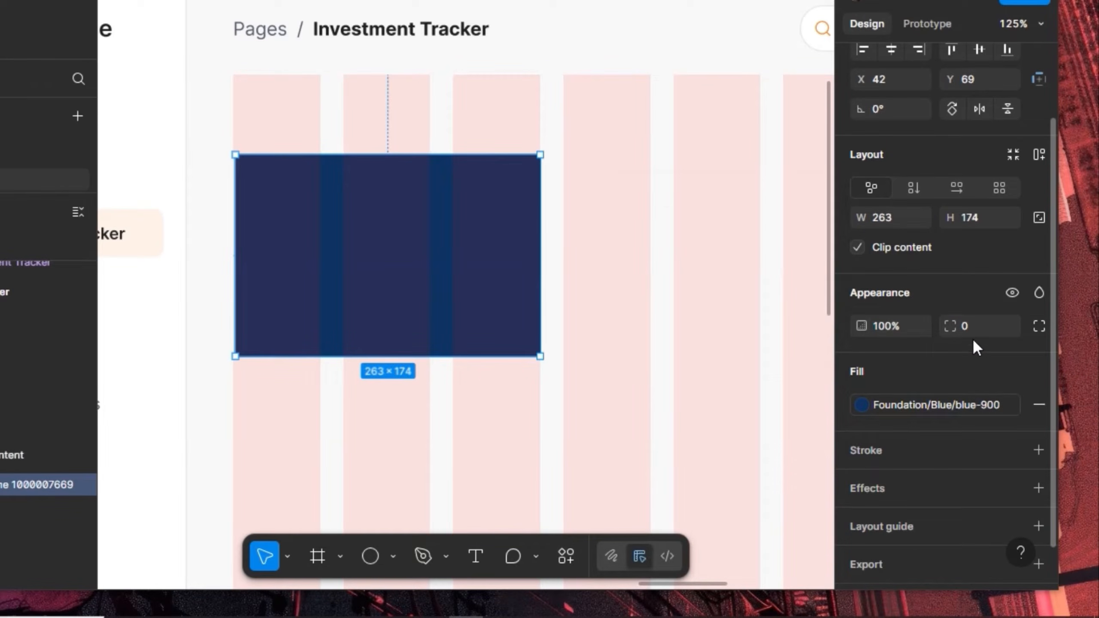
Round the card's corners to 12 and position it at X 40, Y 20
left_click(979, 326)
type("12")
key("Return")
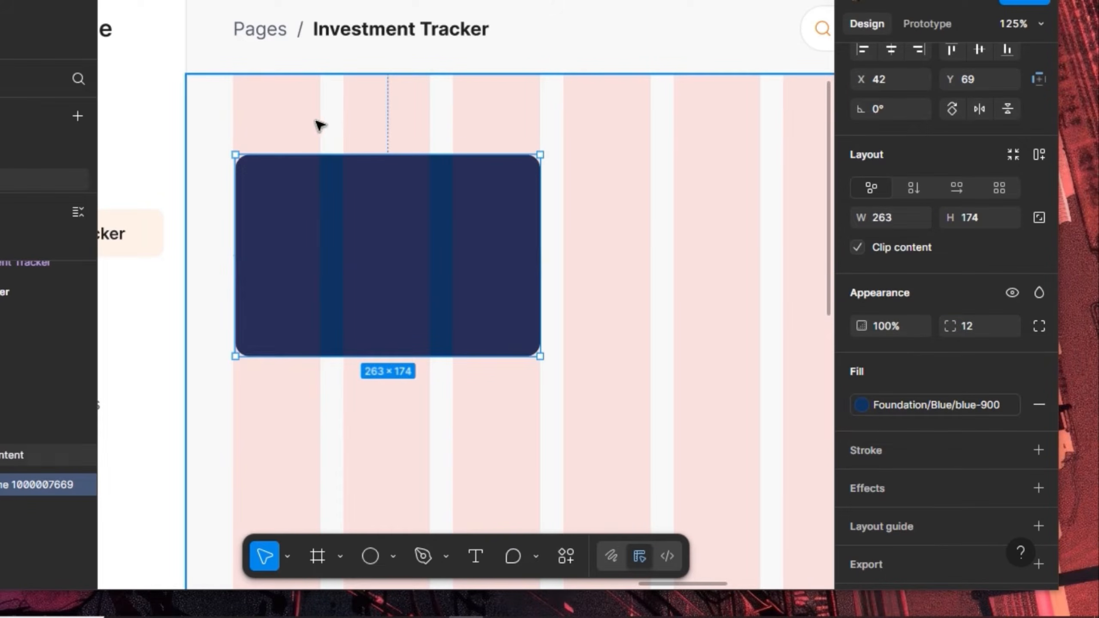
key("alt")
key("Down")
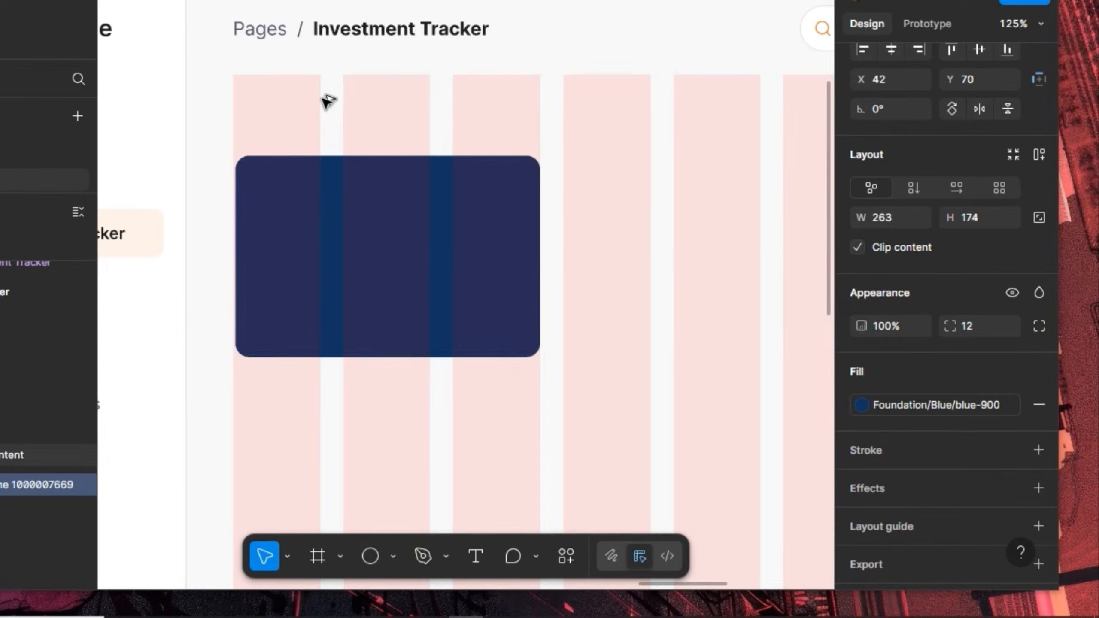
key("shift+Up")
key("shift+Up")
key("shift+Up")
key("shift+Up")
key("shift+Up")
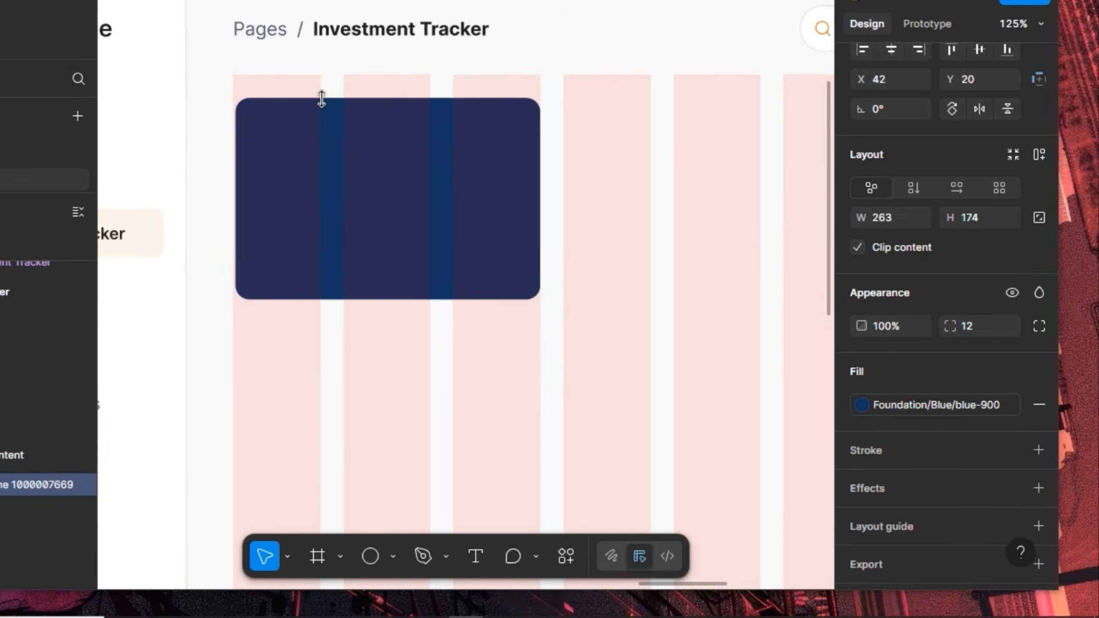
key("alt")
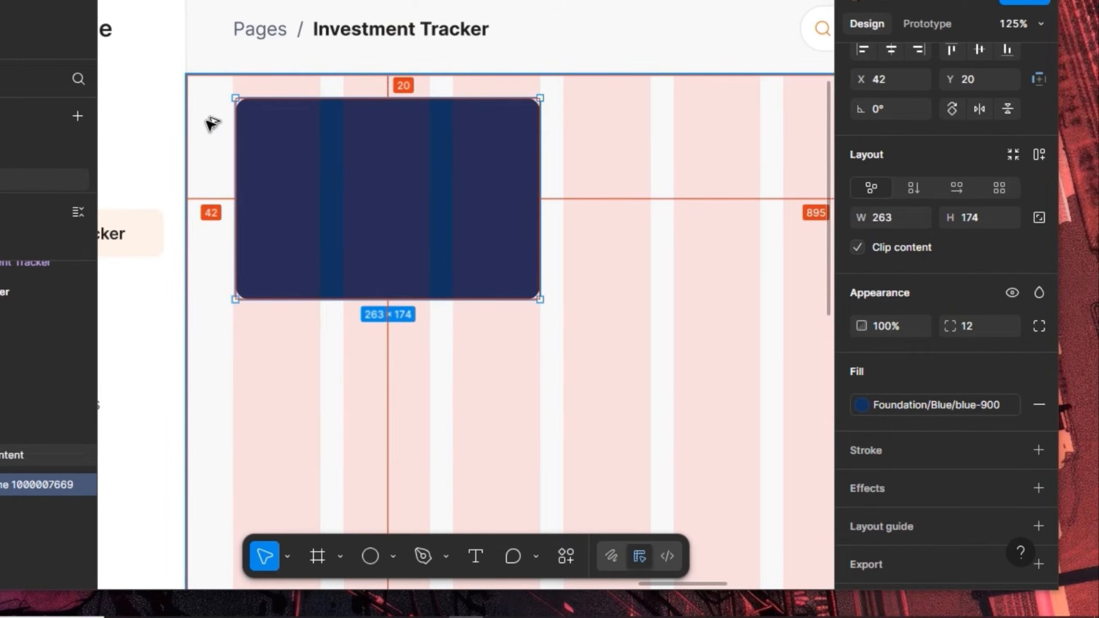
key("Left")
key("Left")
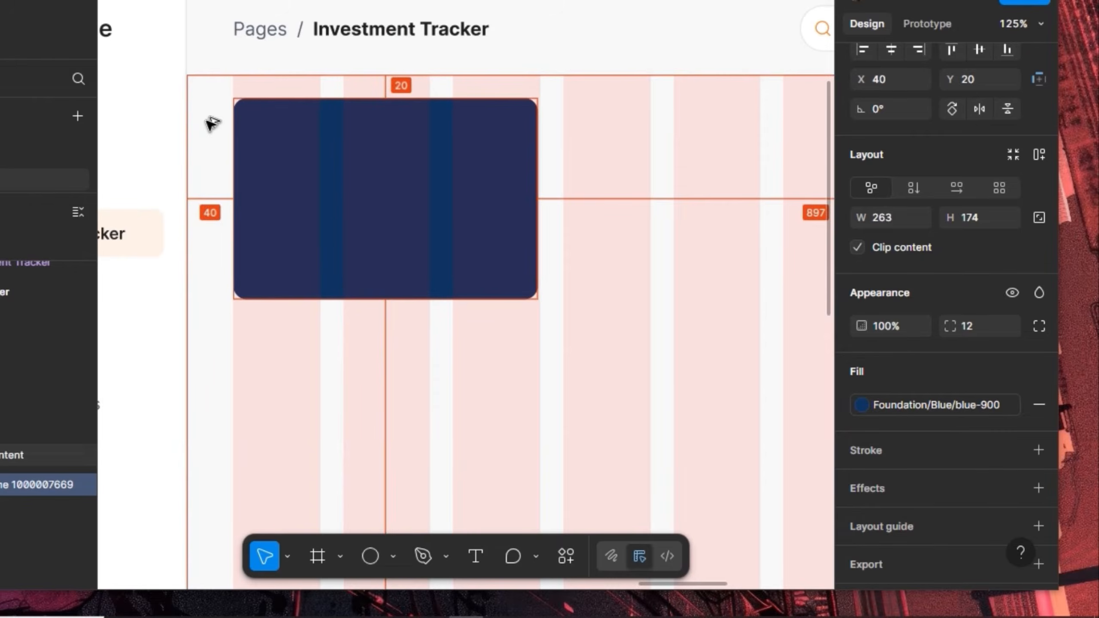
Widen the card to 265 so it spans three grid columns
scroll(226, 140, "down", 3)
scroll(527, 88, "up", 5)
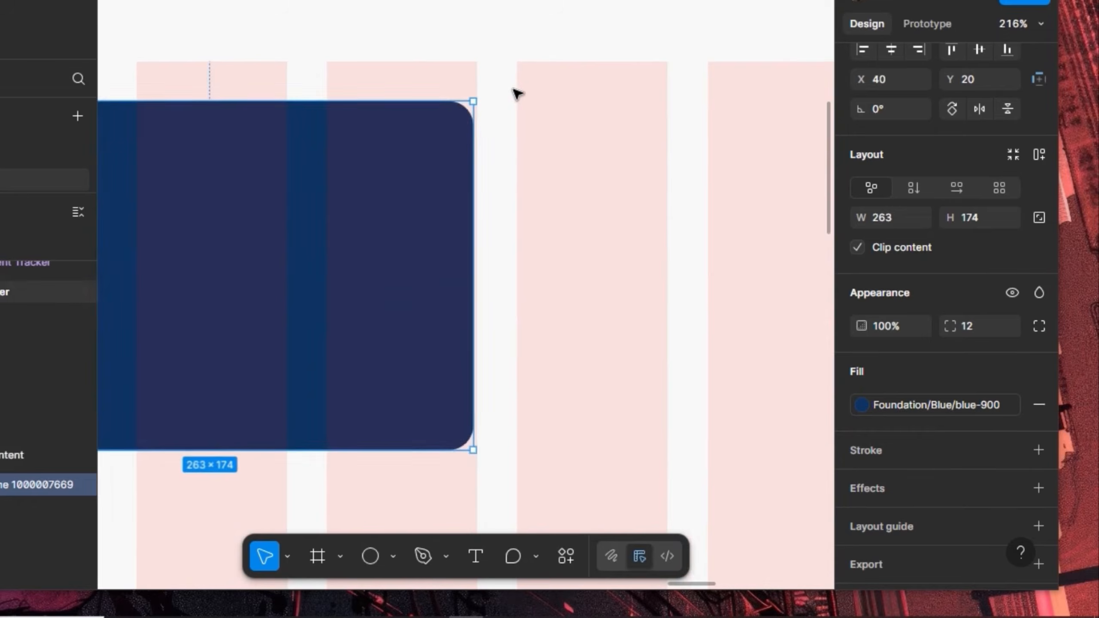
scroll(510, 99, "up", 5)
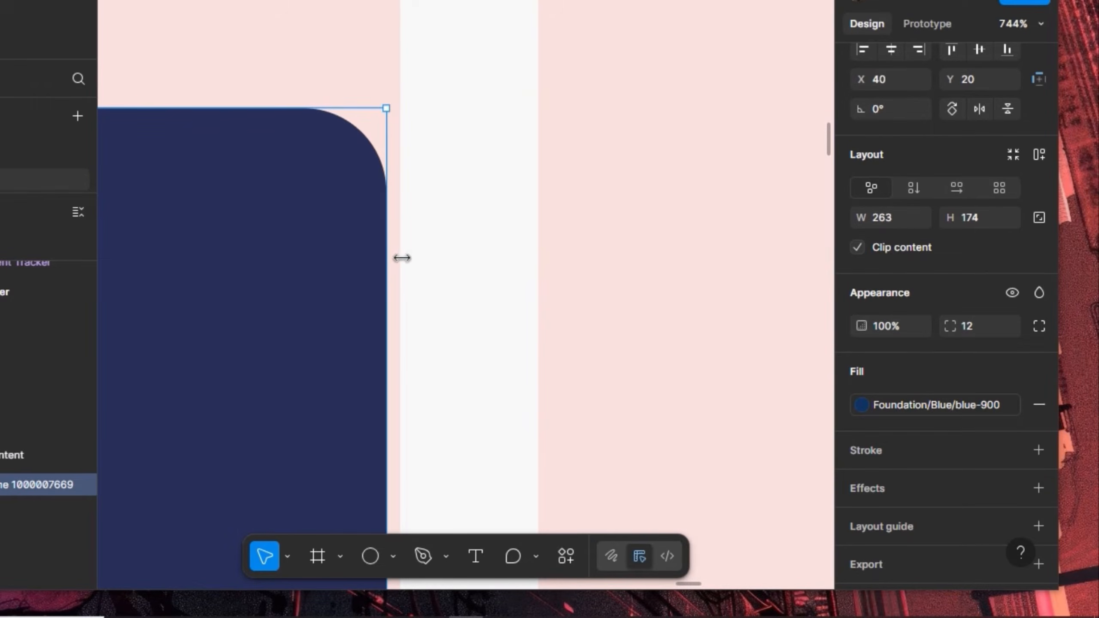
mouse_move(402, 258)
left_mouse_down()
mouse_move(385, 258)
mouse_move(399, 280)
left_mouse_up()
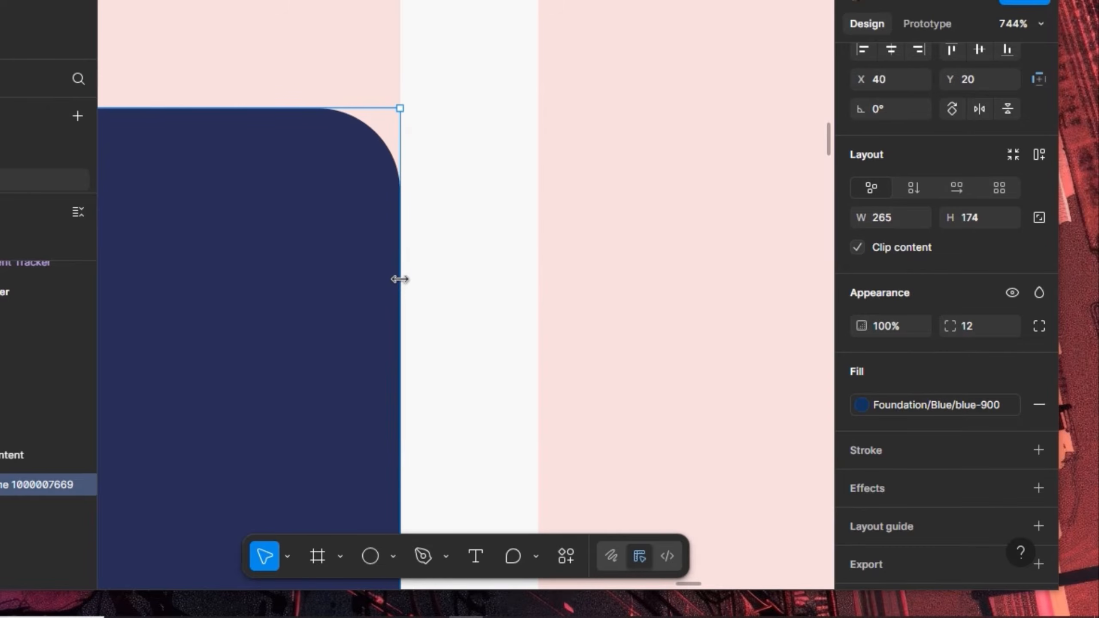
scroll(515, 186, "down", 4)
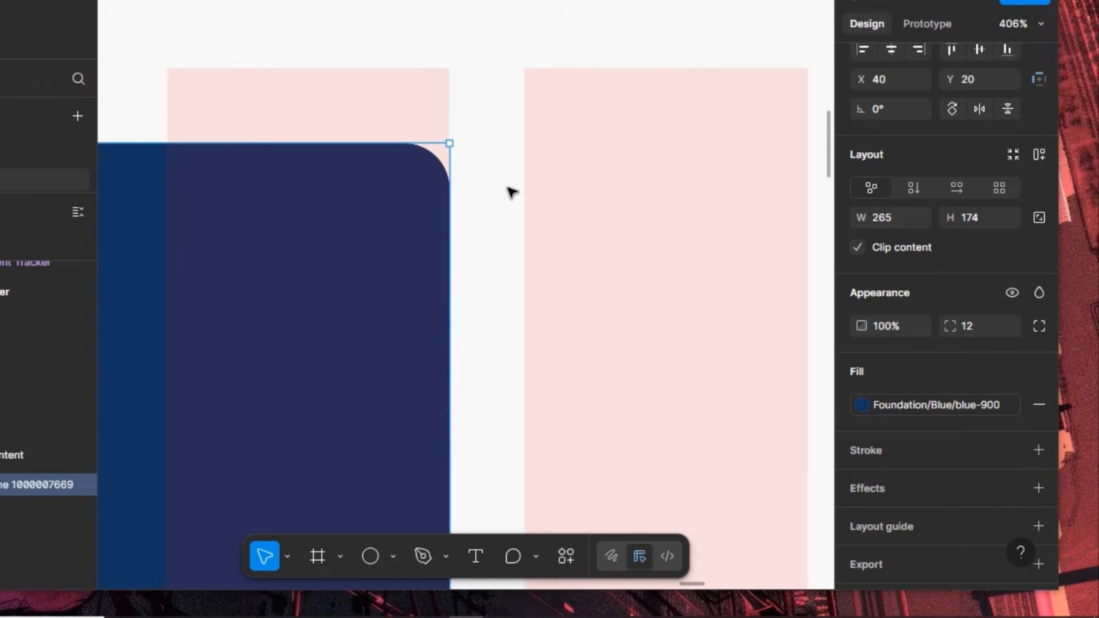
scroll(511, 192, "down", 5)
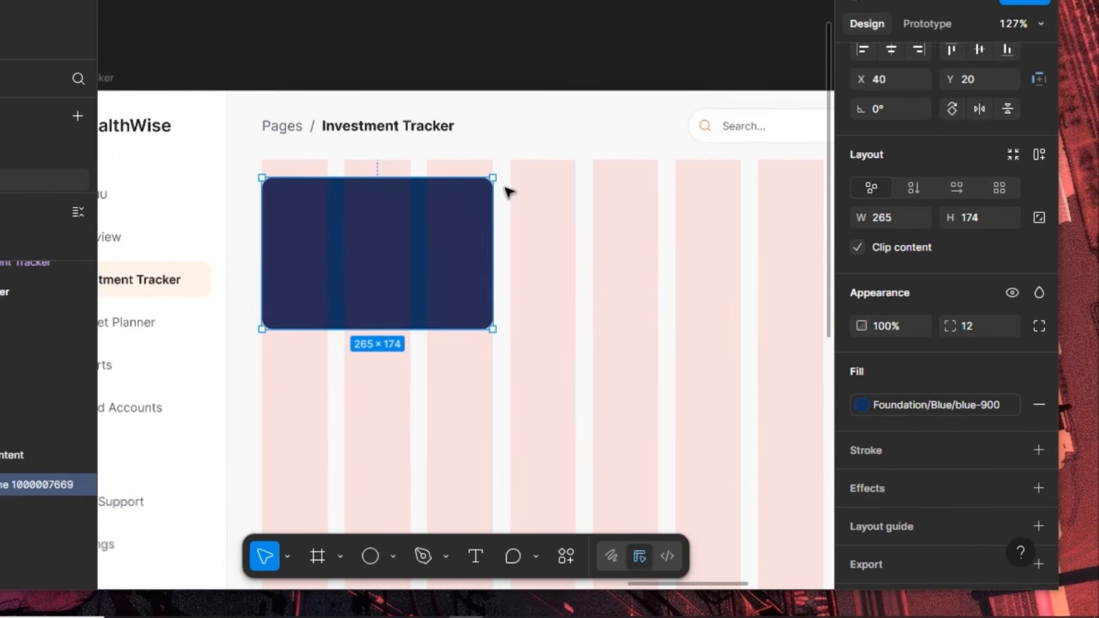
scroll(504, 184, "down", 1)
scroll(298, 171, "up", 2)
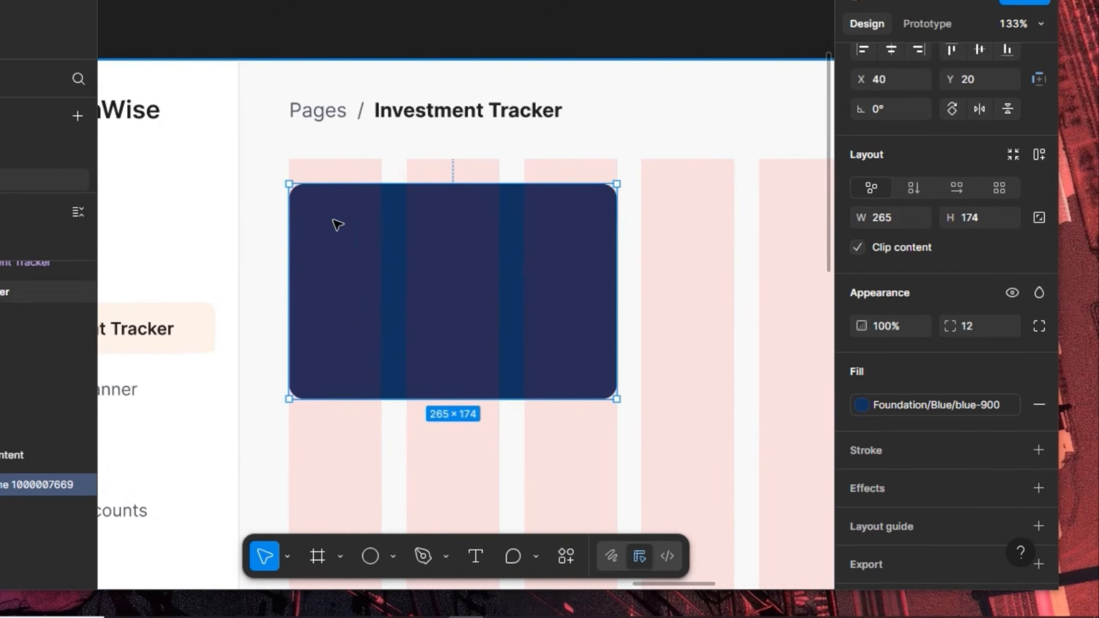
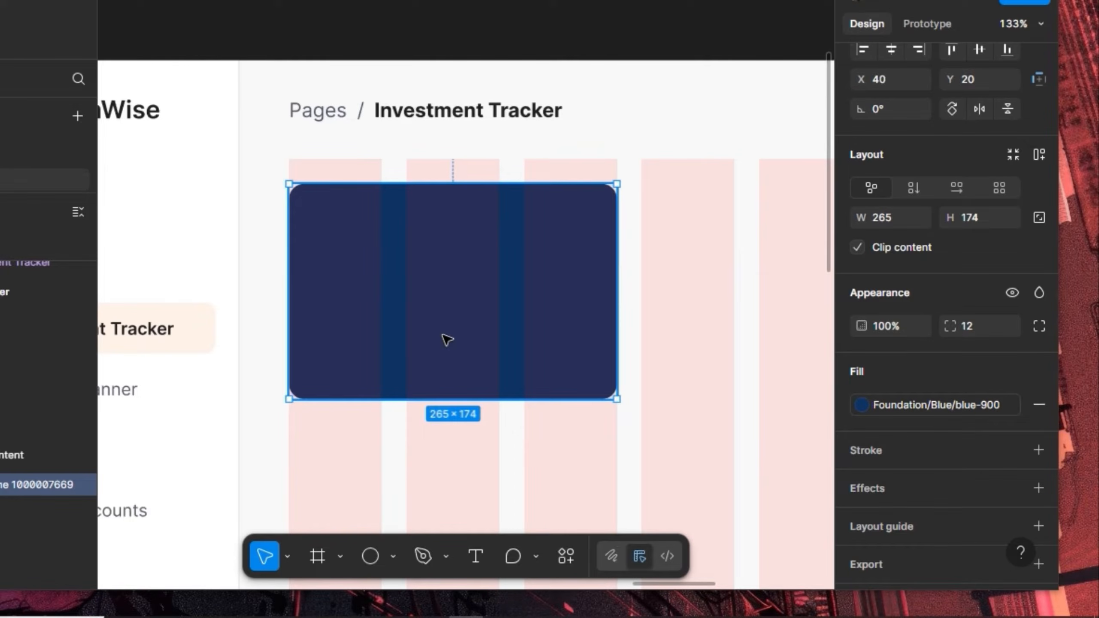
Draw a 48×48 frame in the top-left of the blue card
left_click(370, 556)
left_click_drag(318, 223, 373, 262)
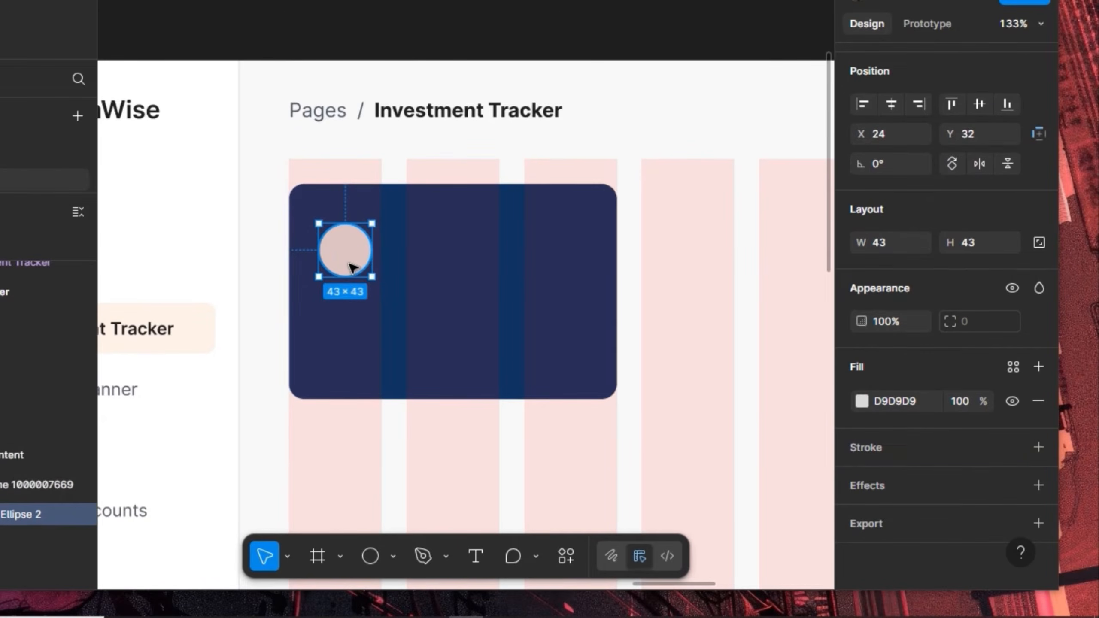
key("Delete")
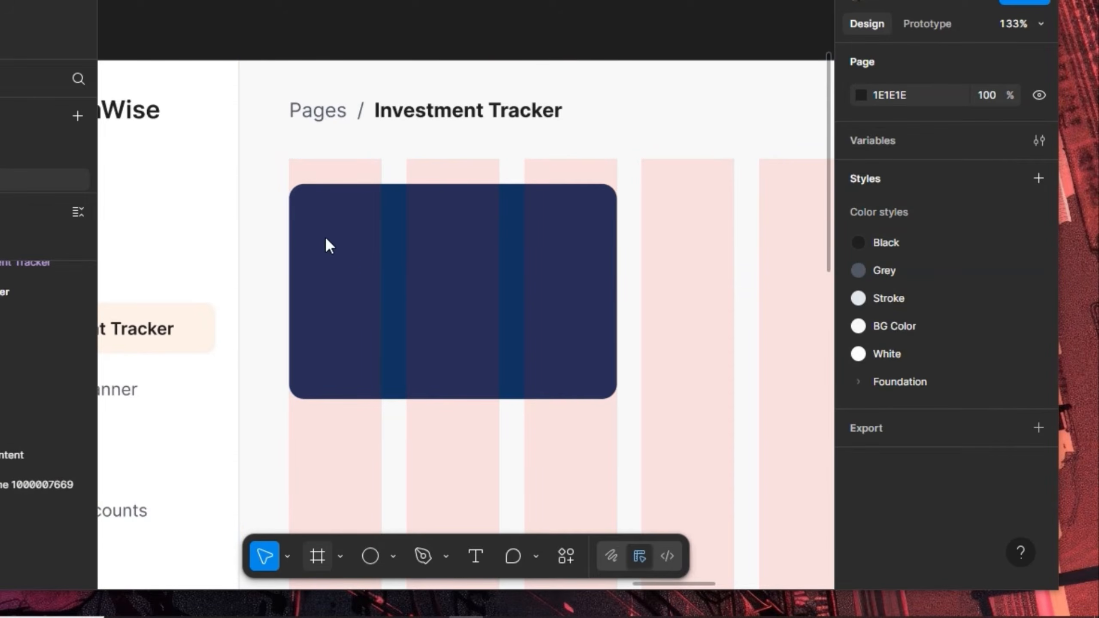
key("f")
left_click_drag(321, 210, 379, 265)
key("k")
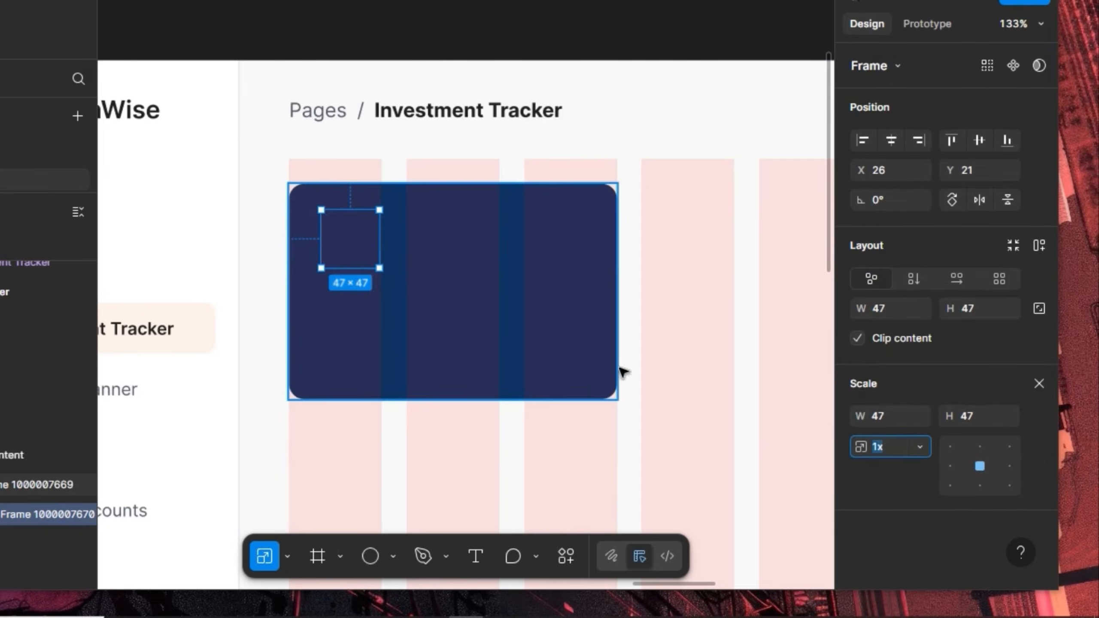
left_click(980, 418)
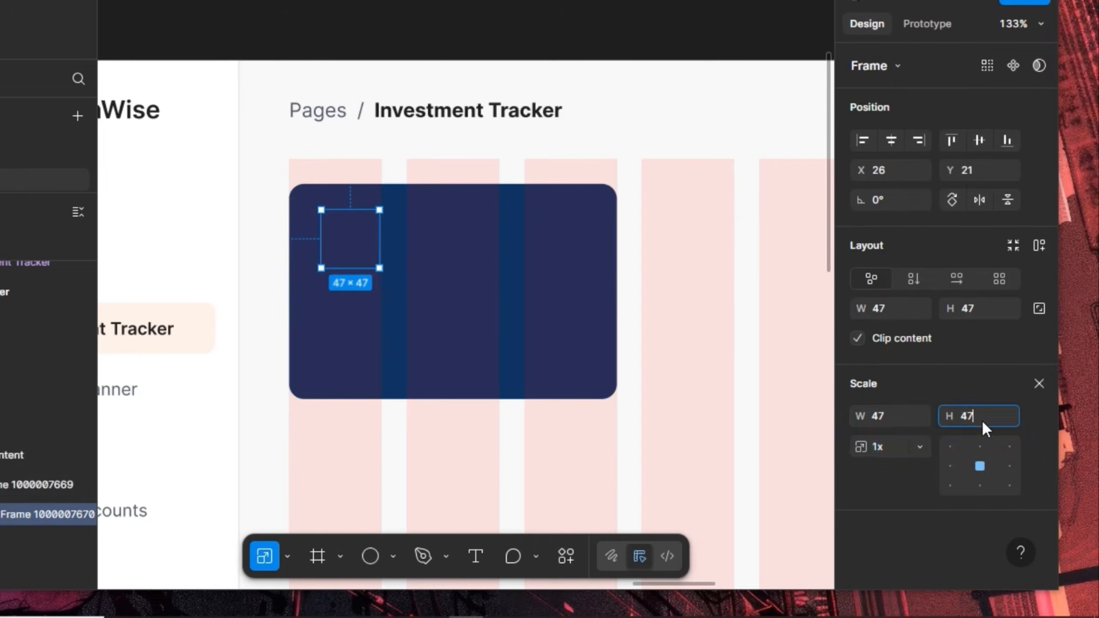
type("8")
key("Return")
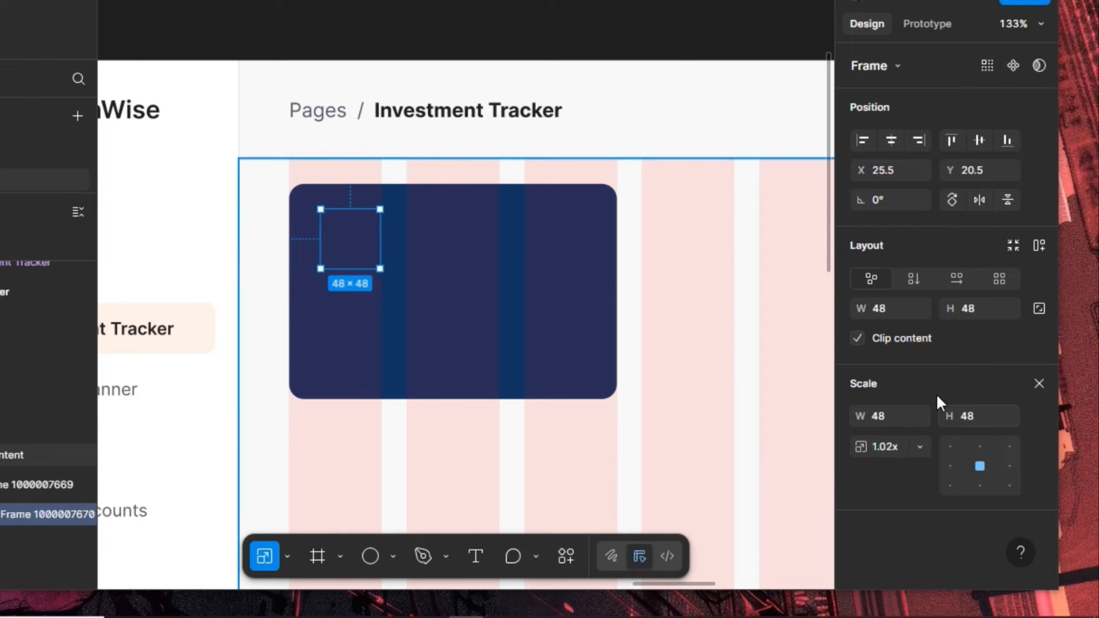
left_click(1037, 384)
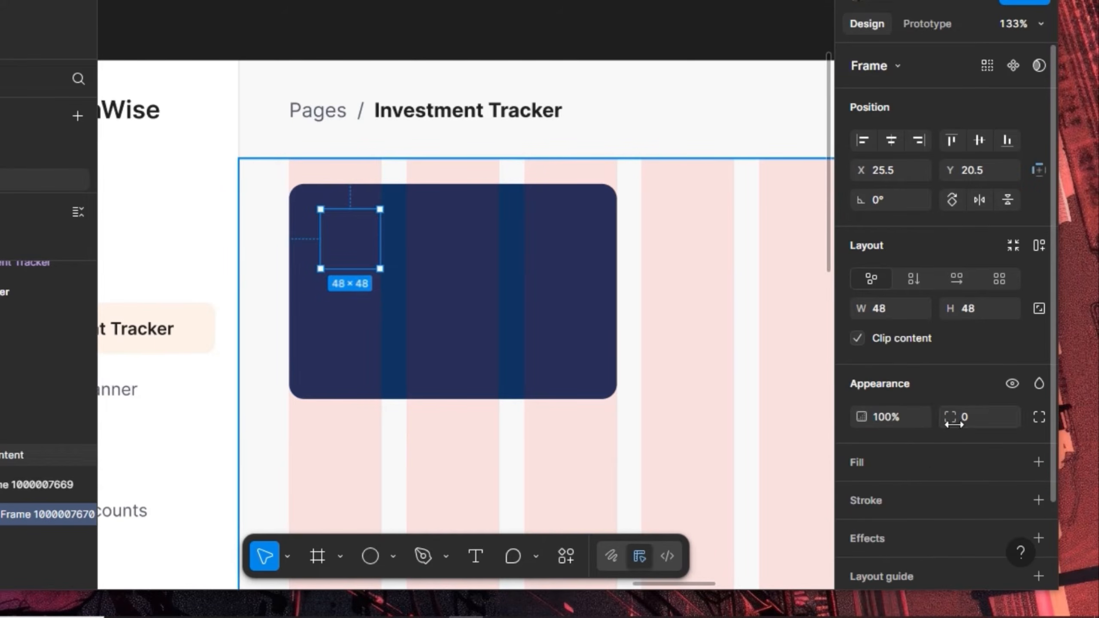
Fill the frame with 12% white and round it into a circle with radius 100
left_click(909, 463)
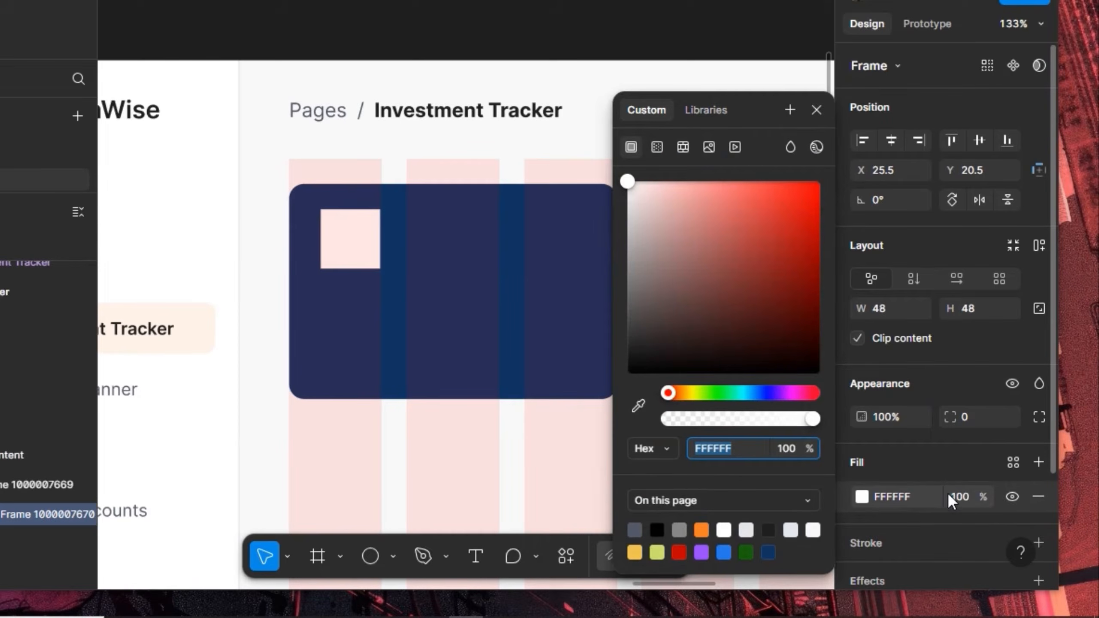
left_click(961, 497)
type("12")
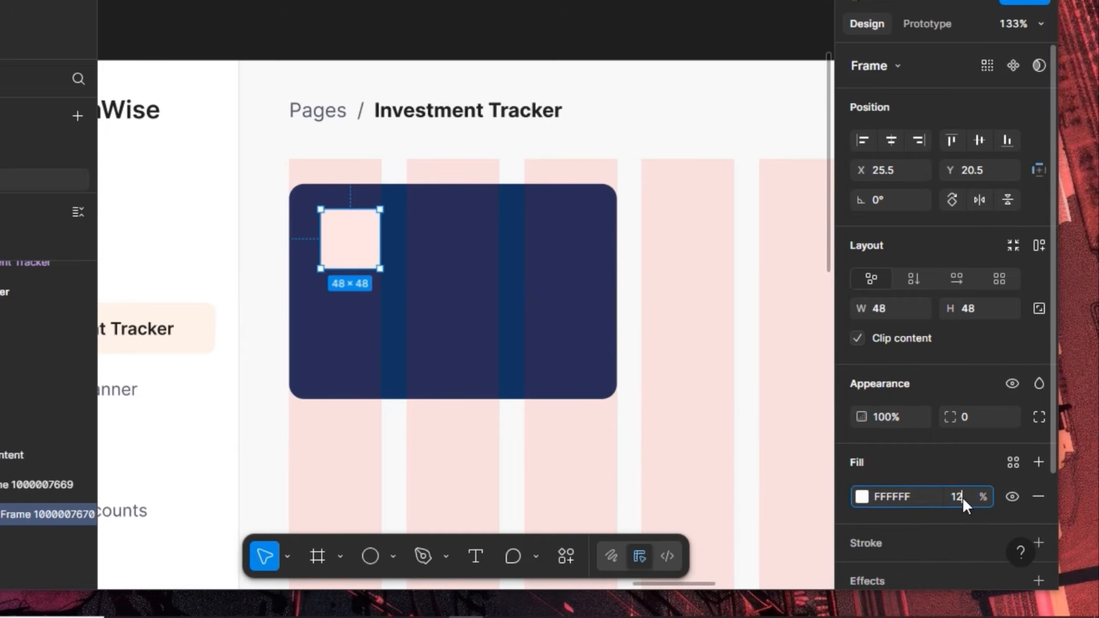
key("Return")
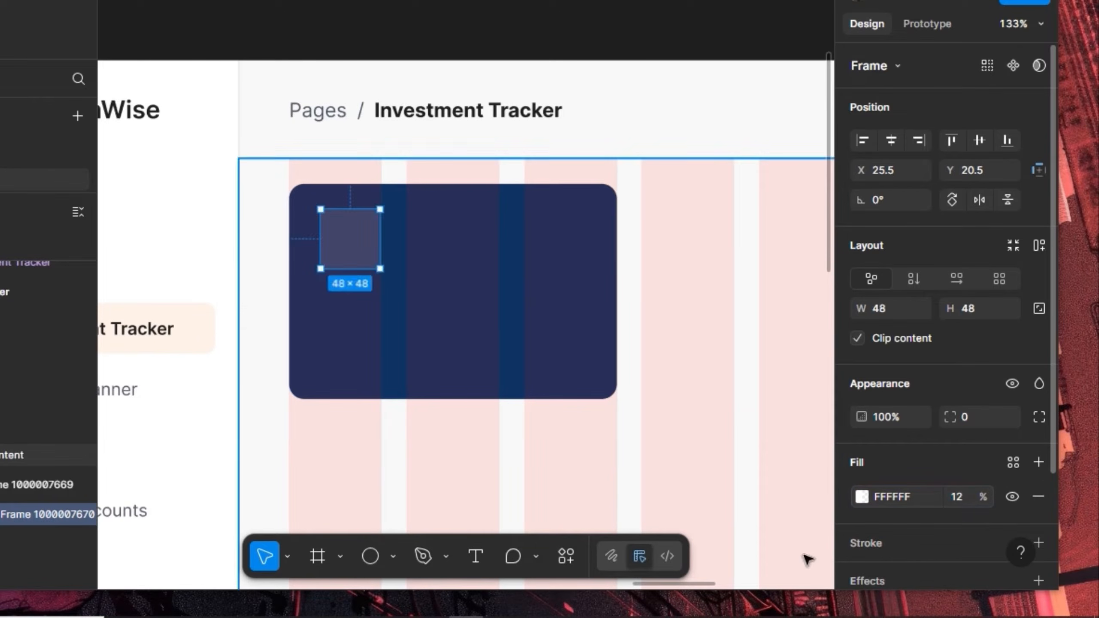
left_click(988, 423)
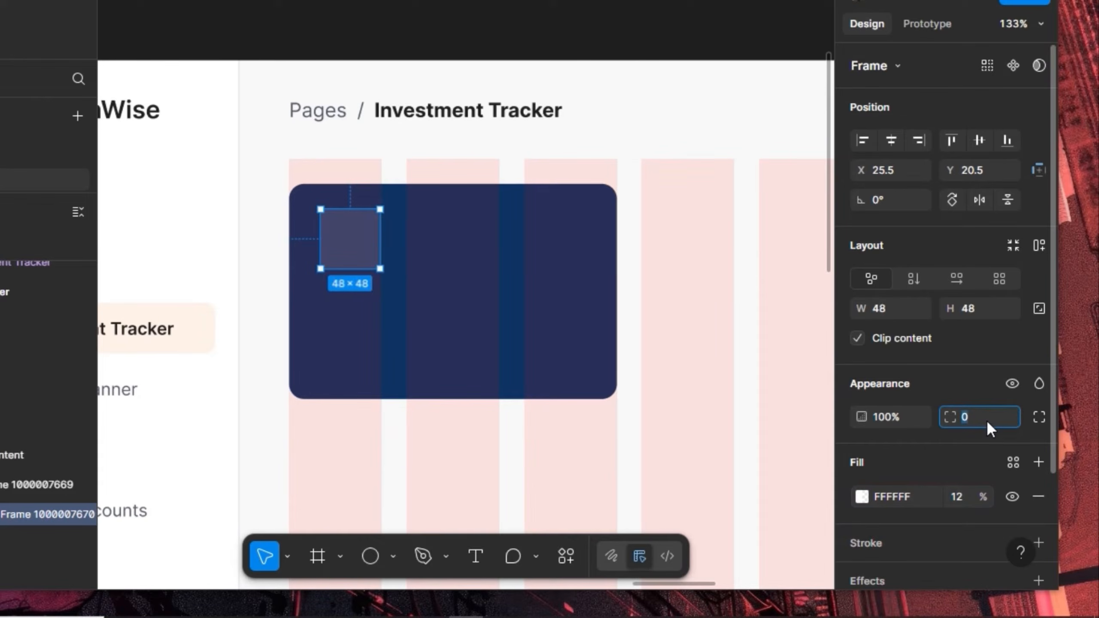
type("100")
key("Return")
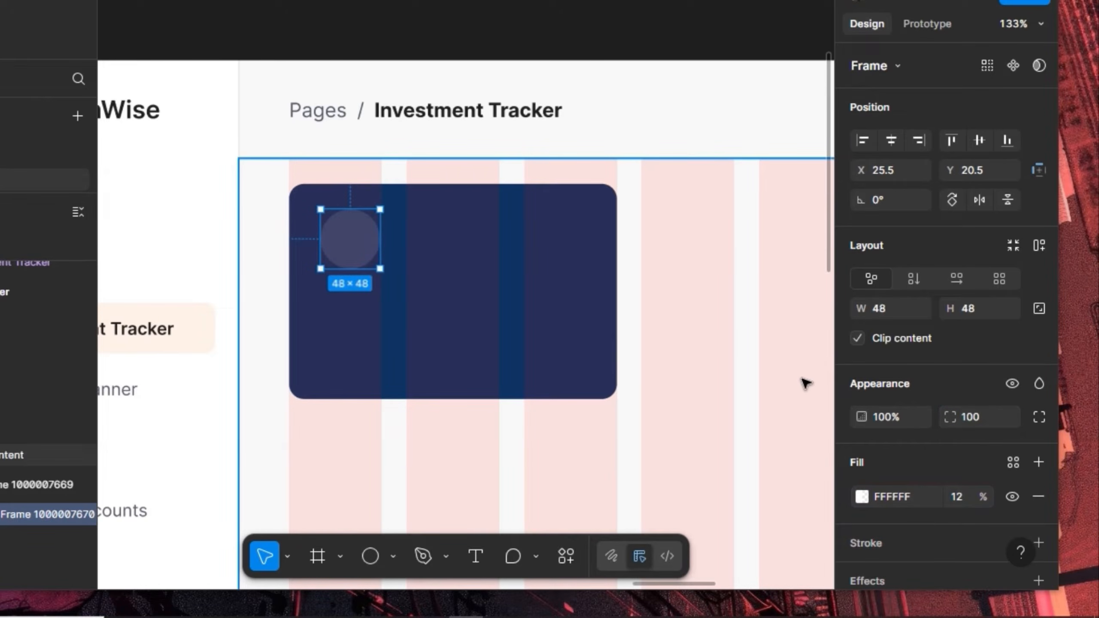
Position the circle at X 20, Y 20 from the card's top-left corner
key("alt")
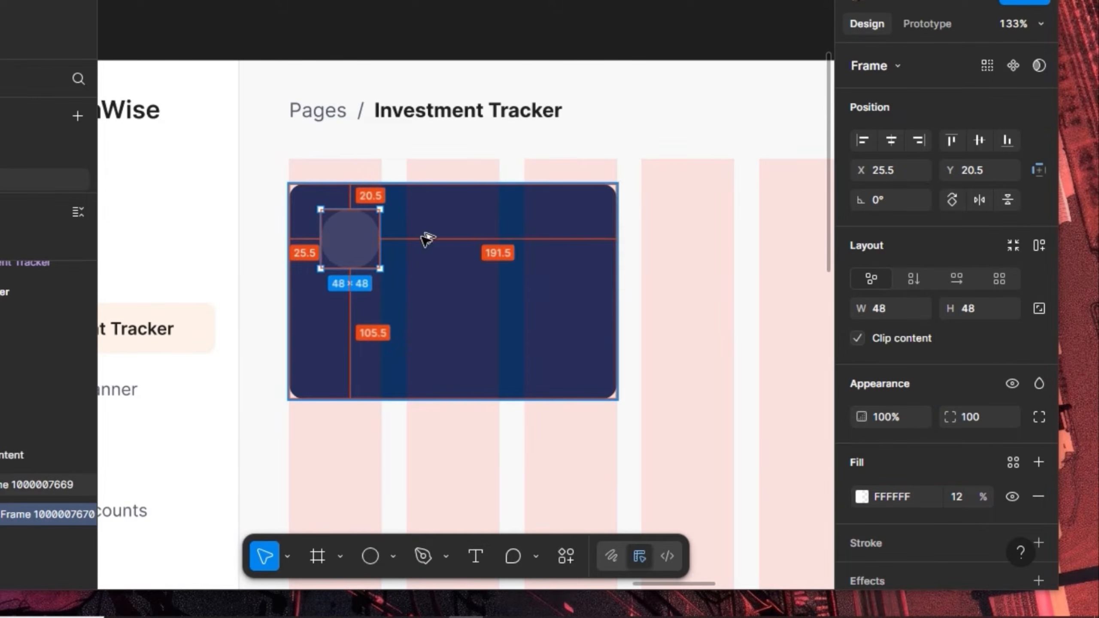
key("shift+Left")
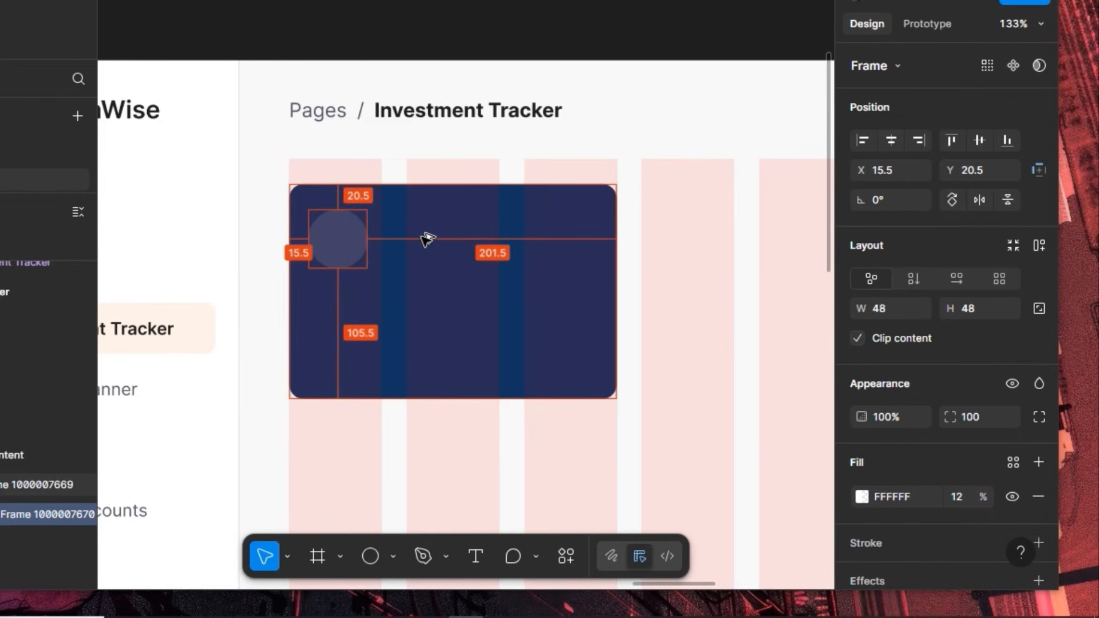
left_click(875, 143)
left_click(950, 141)
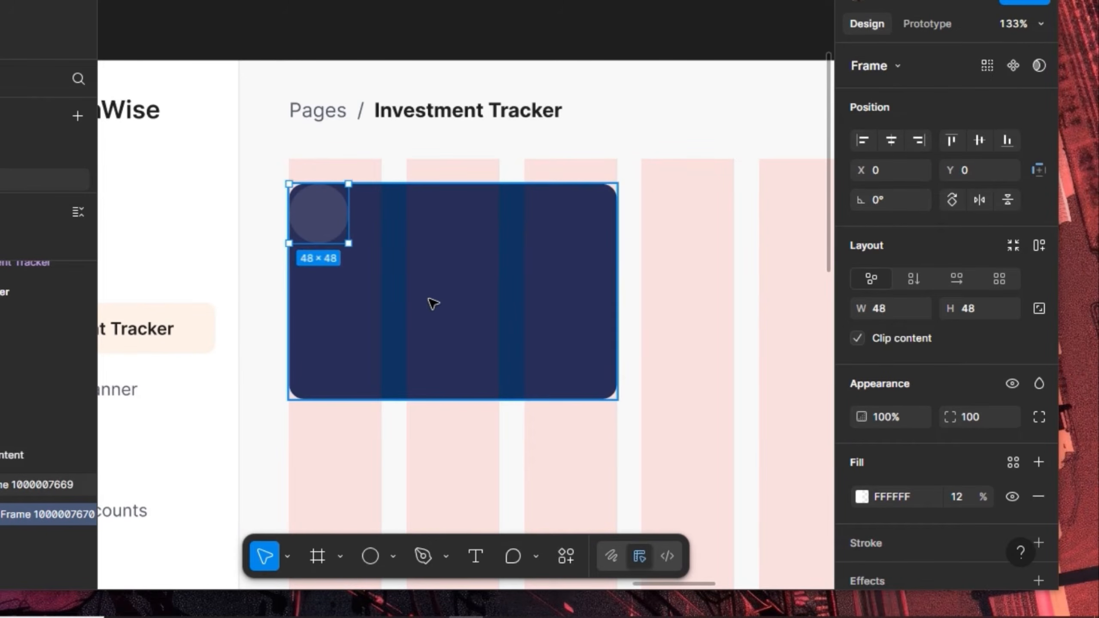
key("shift+Right")
key("shift+Down")
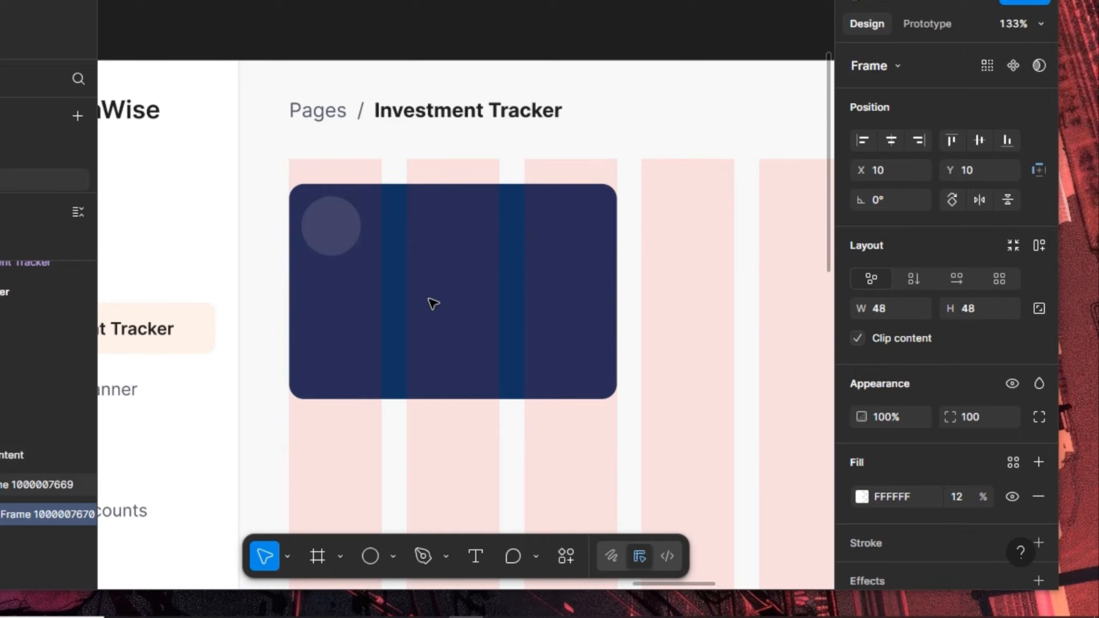
key("shift+Right")
key("shift+Down")
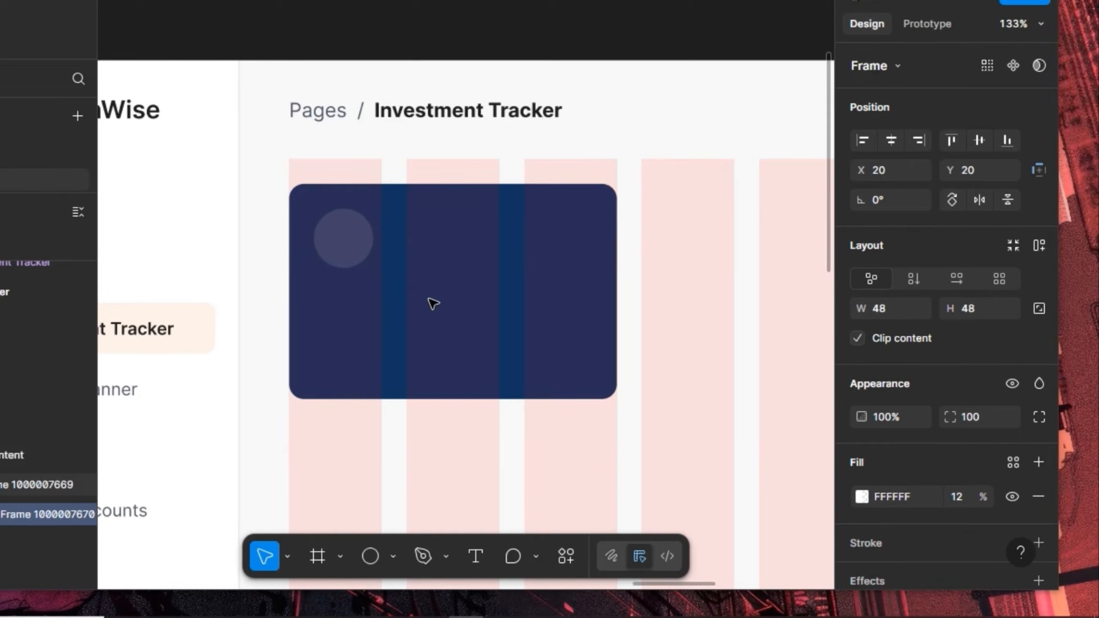
scroll(461, 260, "down", 3)
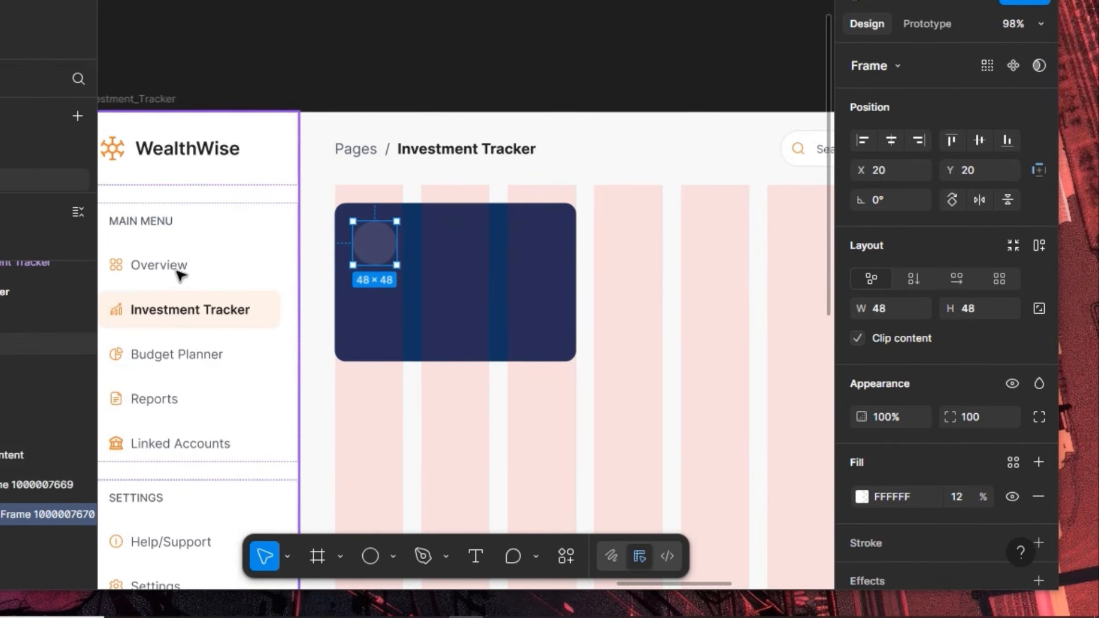
Copy the dashboard-square icon from the Side_Drawer navigation
left_click(118, 264)
double_click(118, 264)
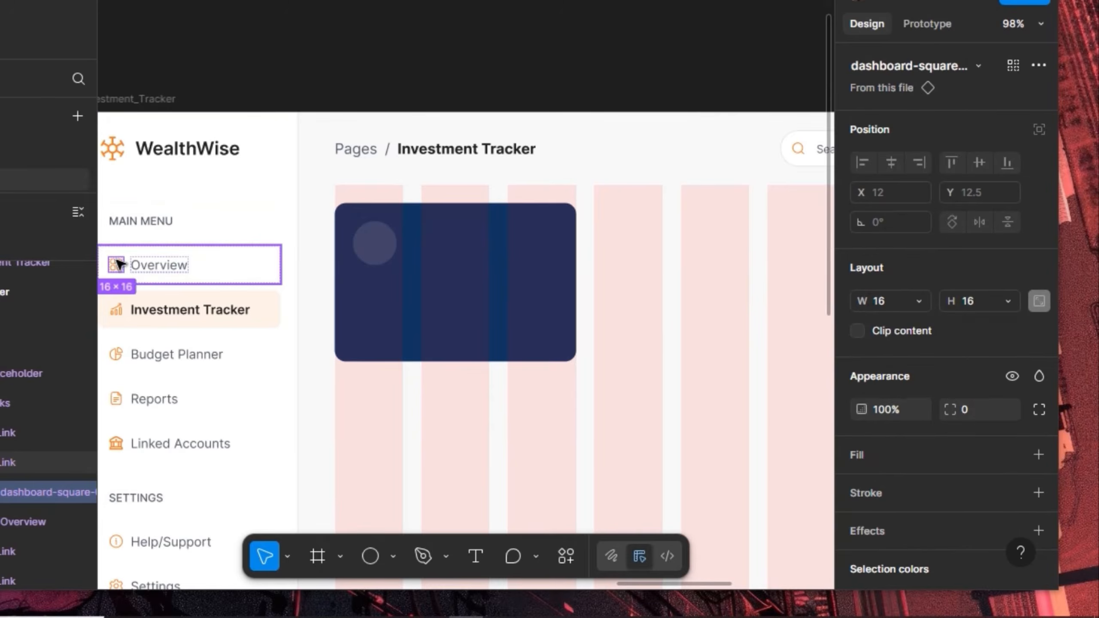
double_click(117, 264)
key("ctrl+z")
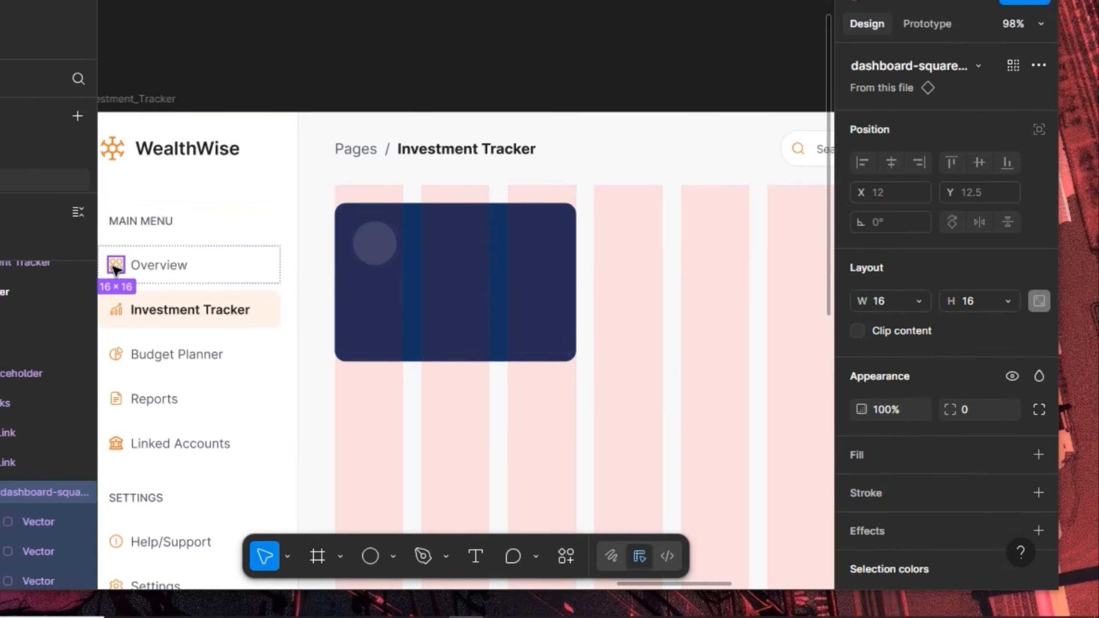
key("ctrl+c")
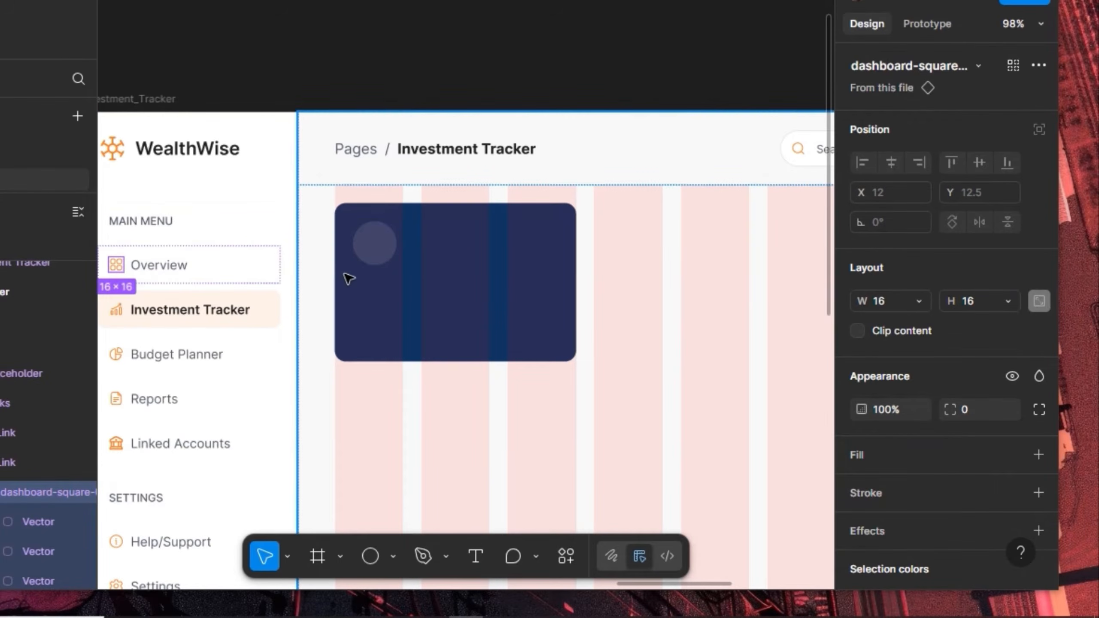
Scale the icon inside the circle to 24 px and centre it both ways
left_click(391, 245)
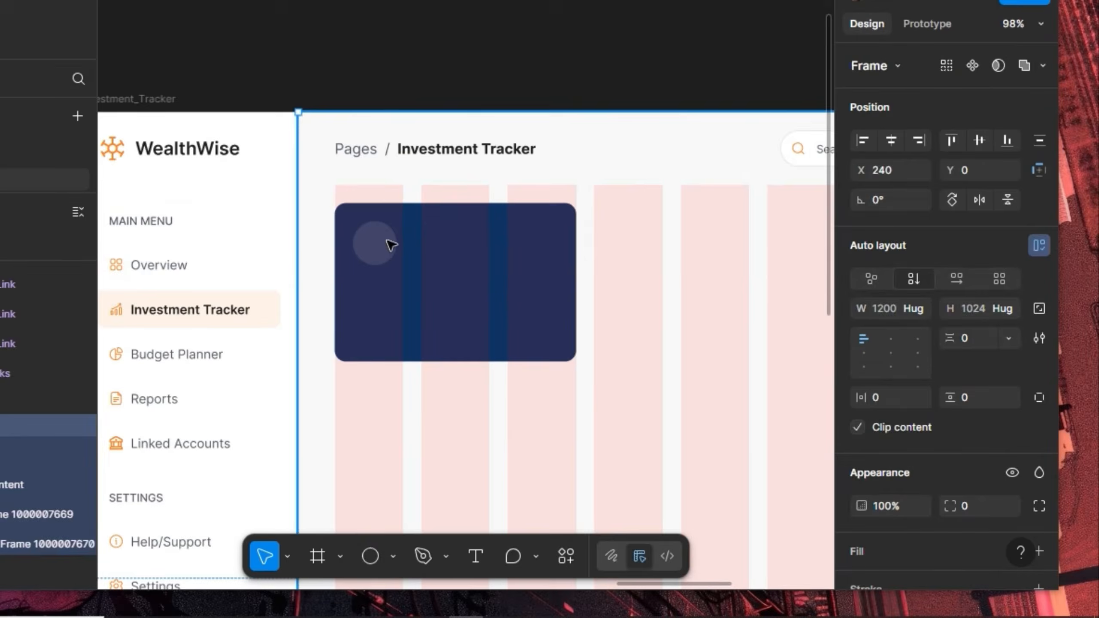
left_click(391, 245)
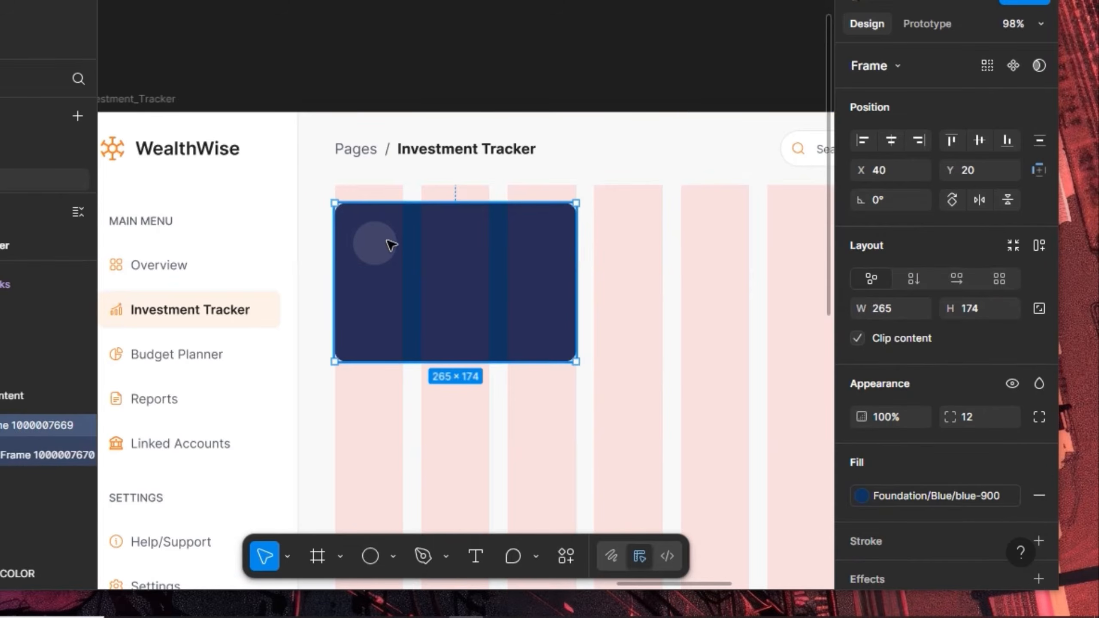
left_click(391, 245)
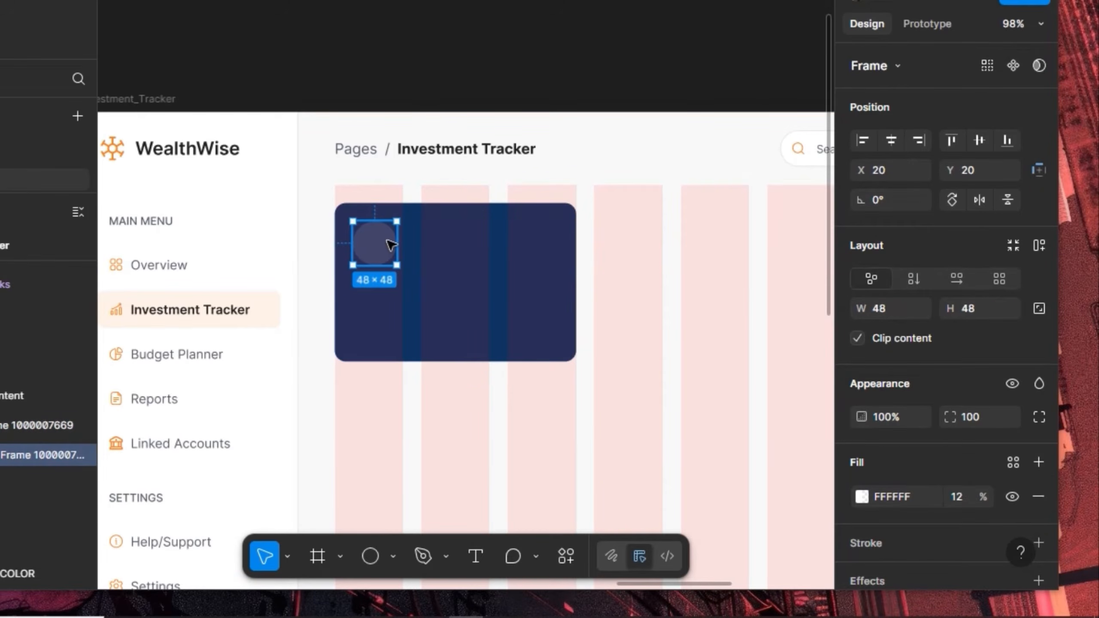
left_click(388, 246)
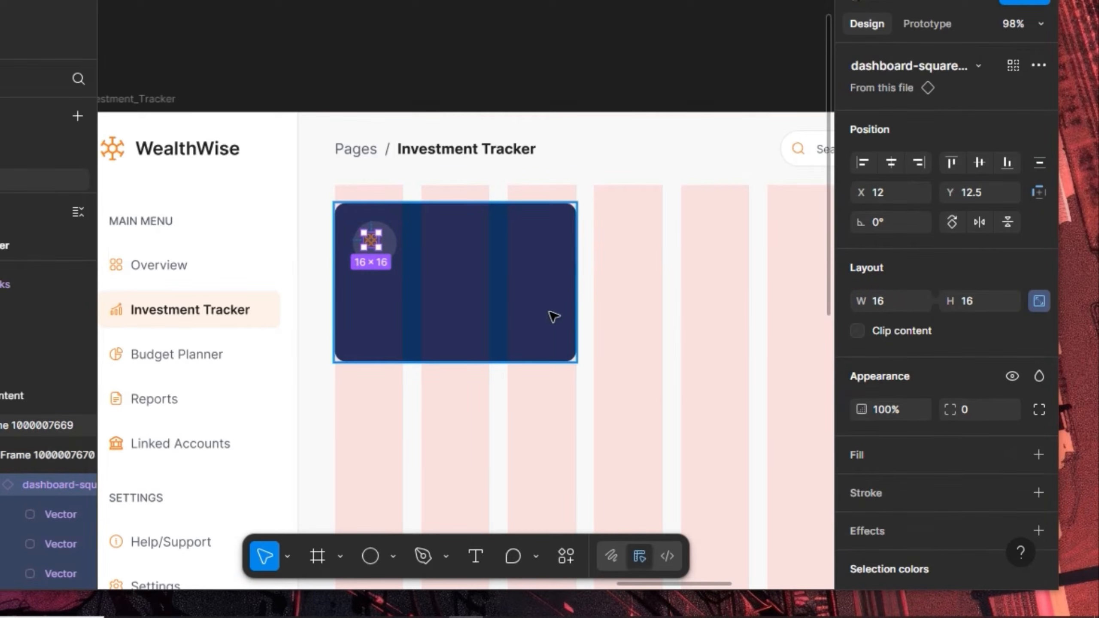
key("k")
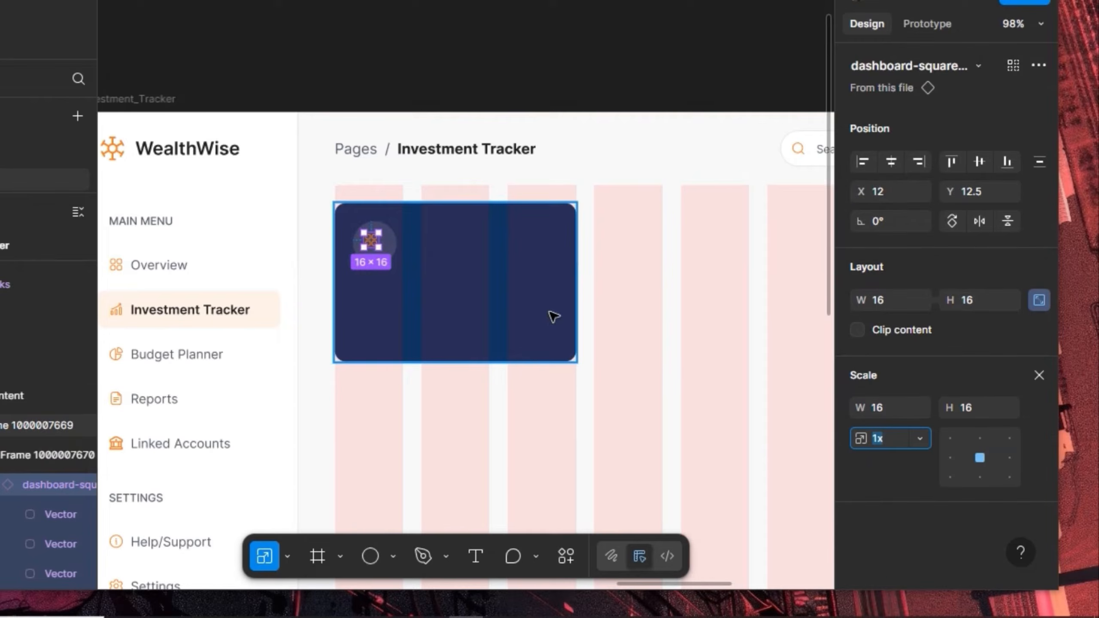
left_click(984, 417)
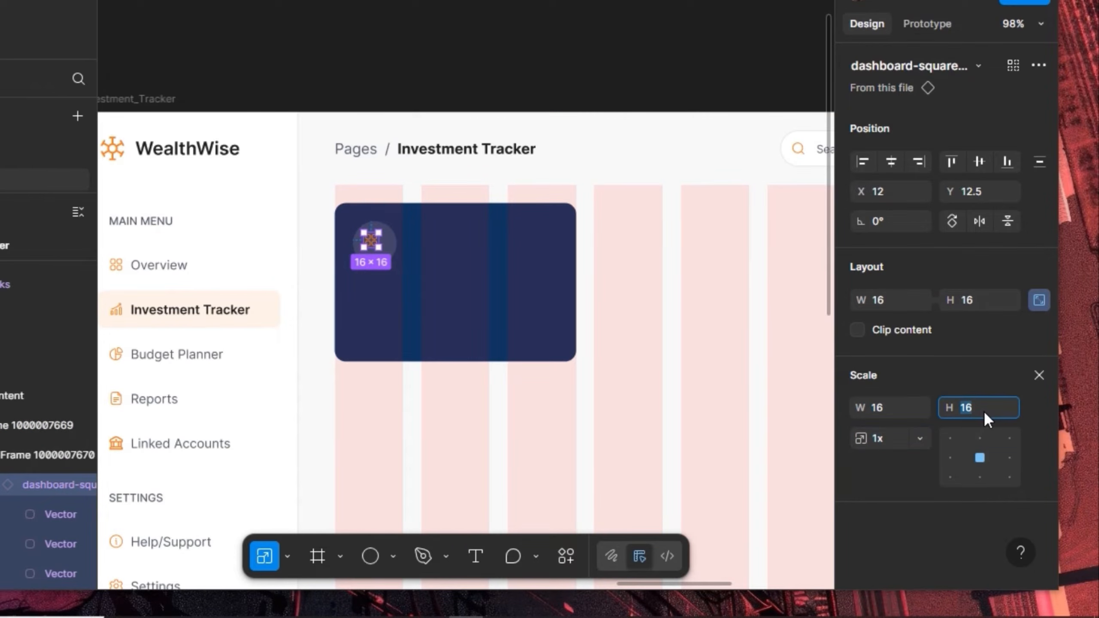
type("24")
key("Return")
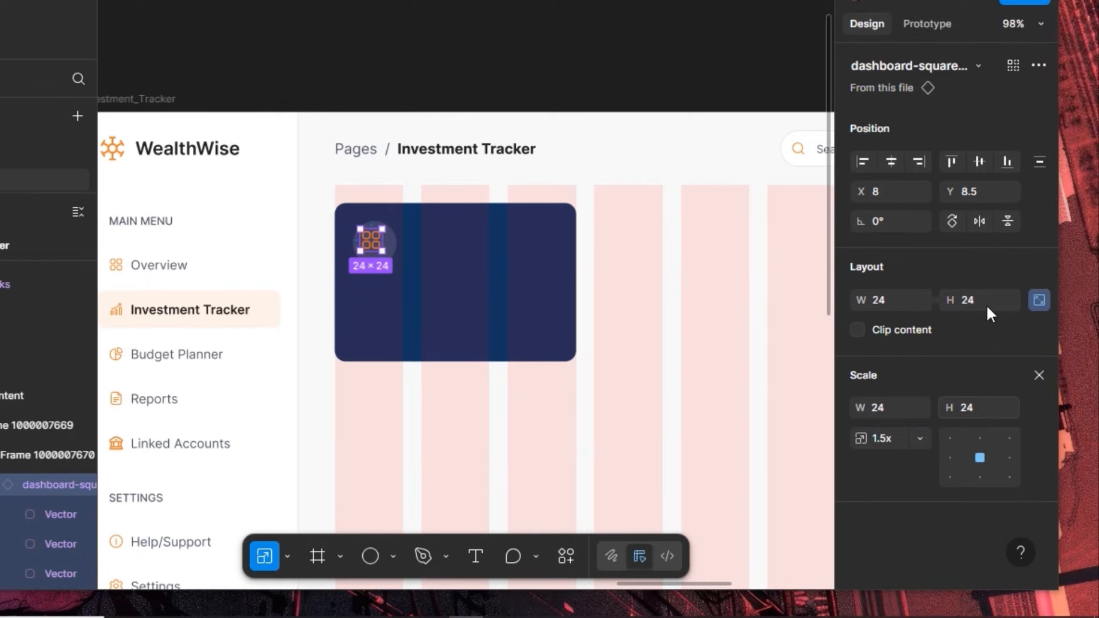
left_click(1039, 374)
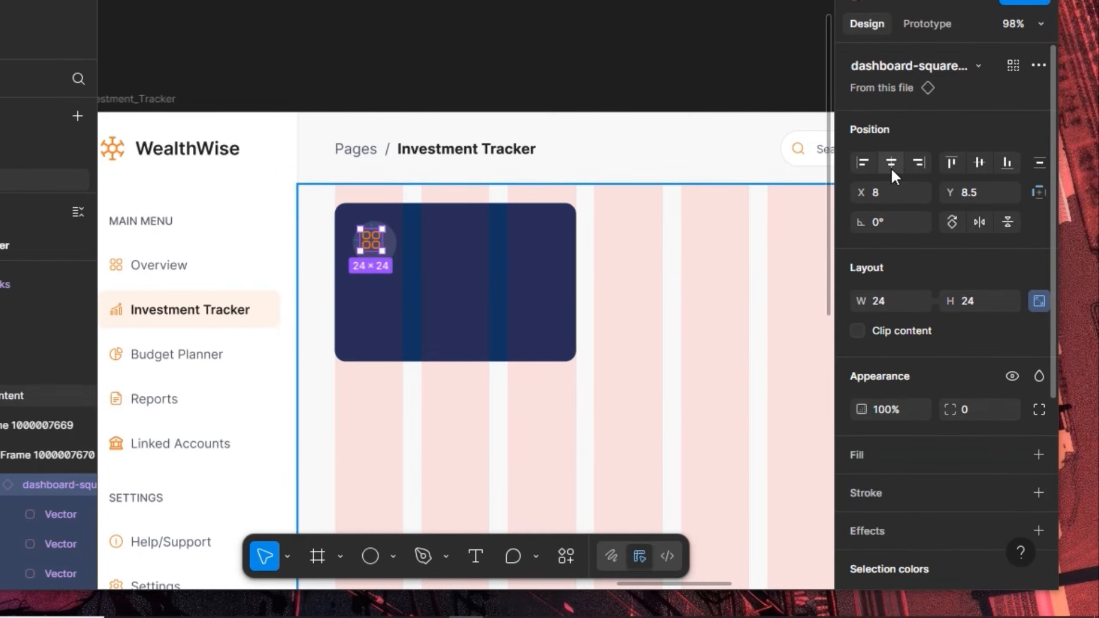
left_click(891, 162)
left_click(979, 162)
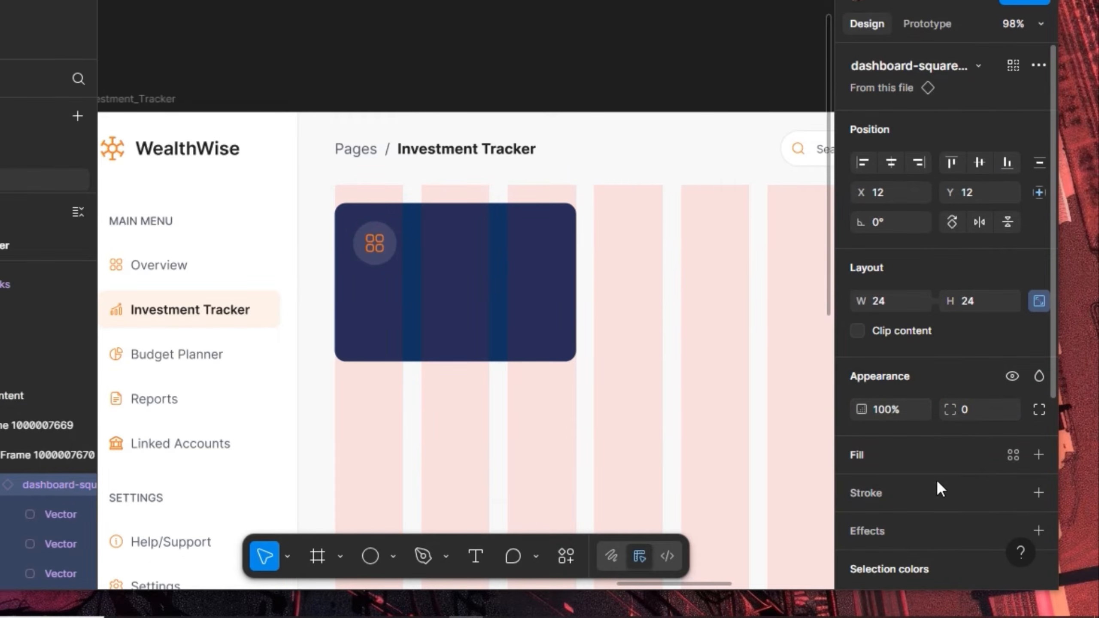
Set the icon's colour to the White style
left_click(1013, 455)
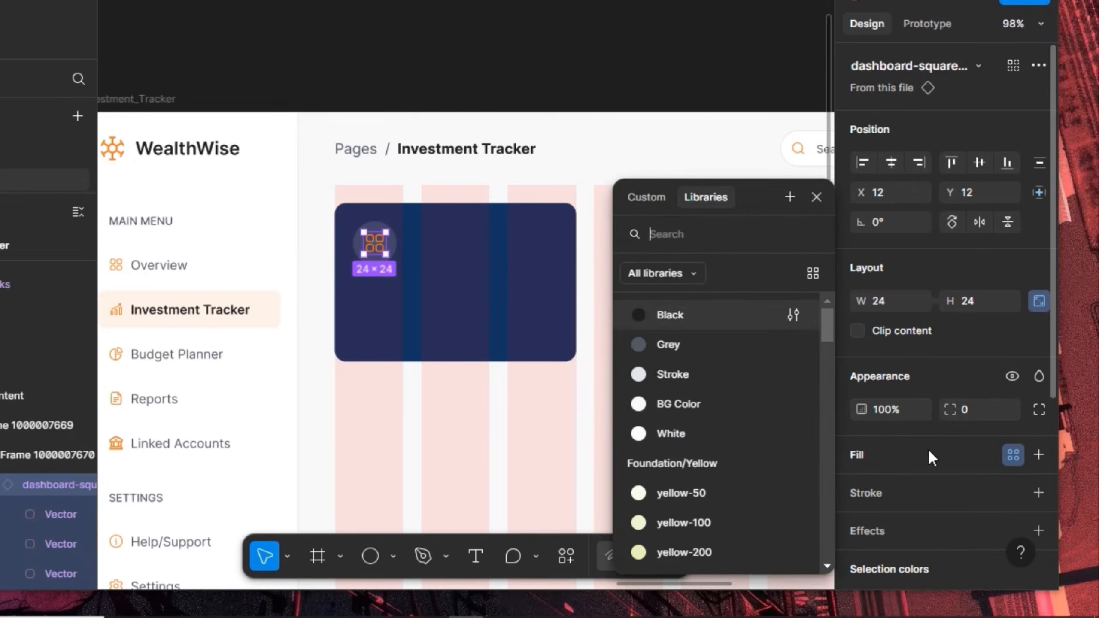
left_click(679, 431)
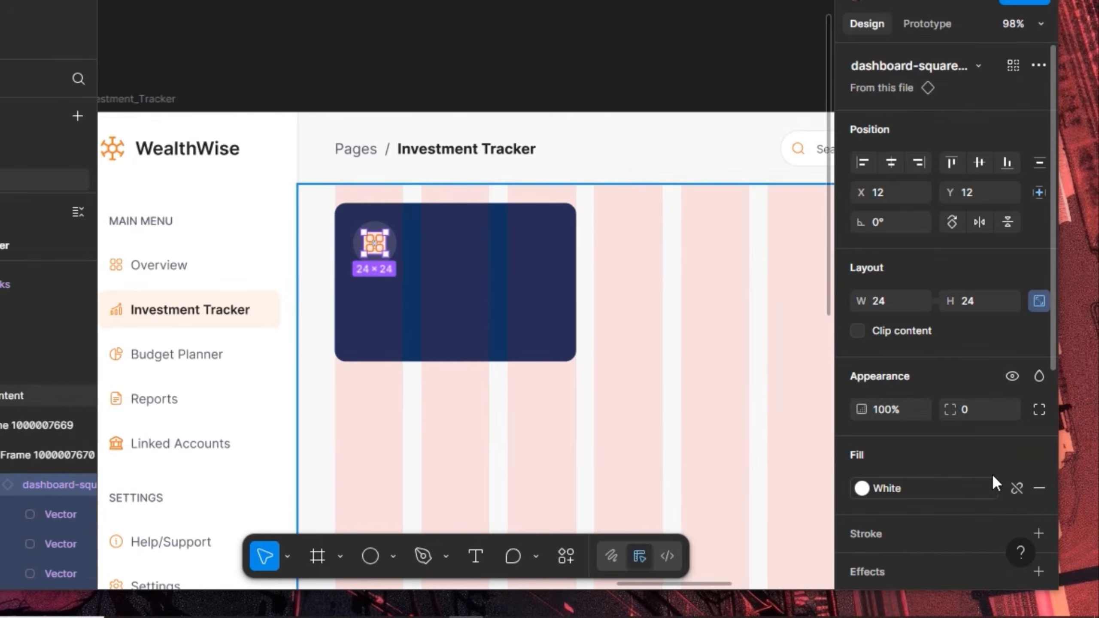
left_click(1034, 486)
scroll(954, 431, "down", 5)
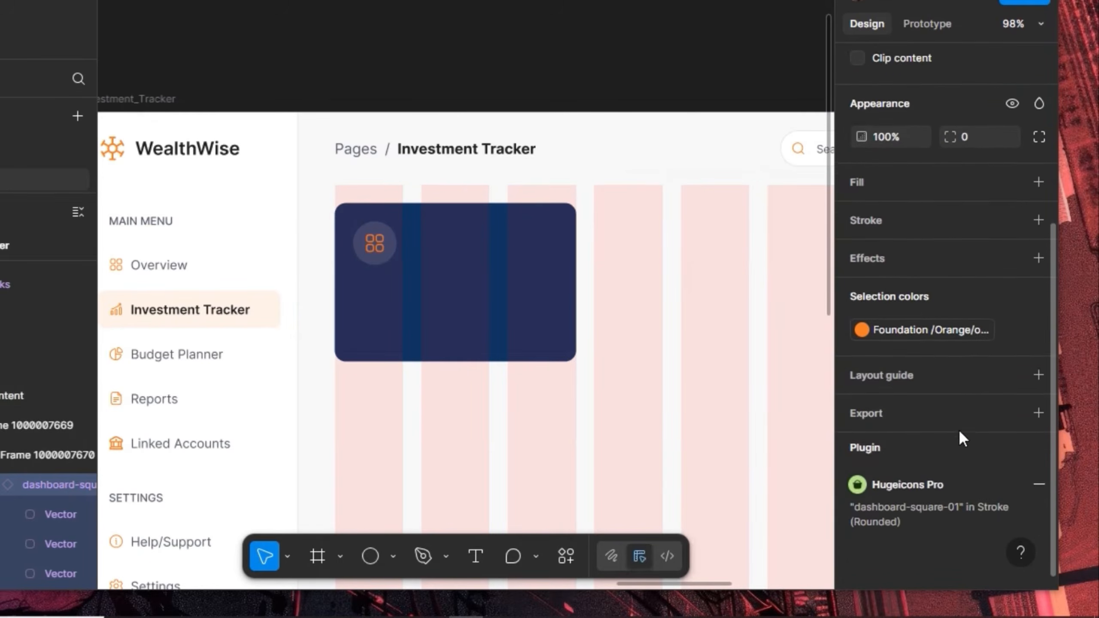
left_click(970, 326)
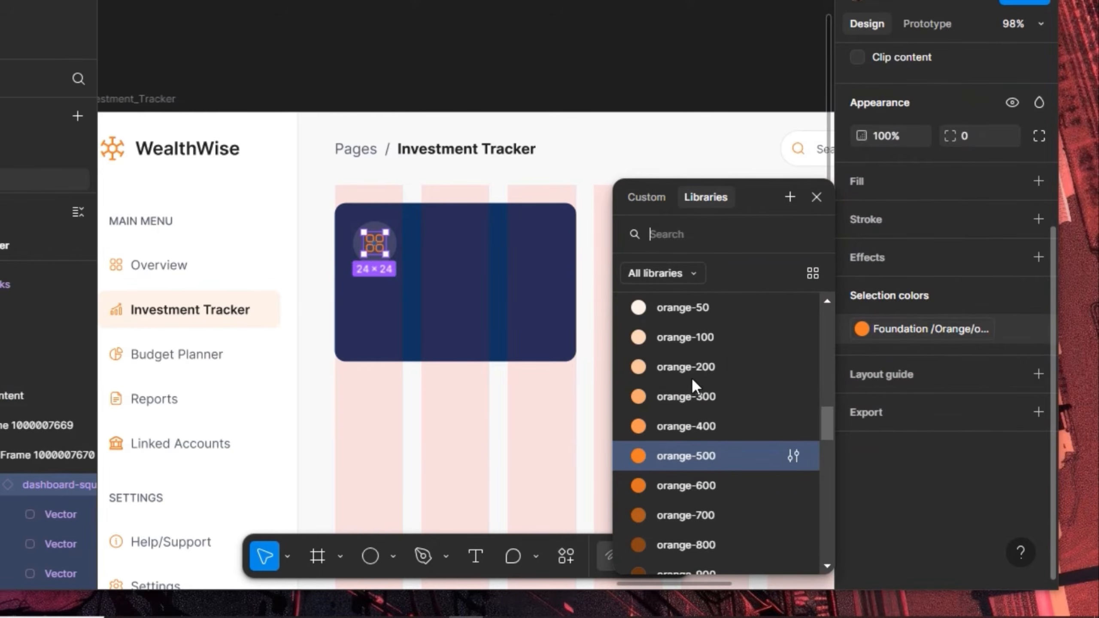
scroll(690, 417, "up", 10)
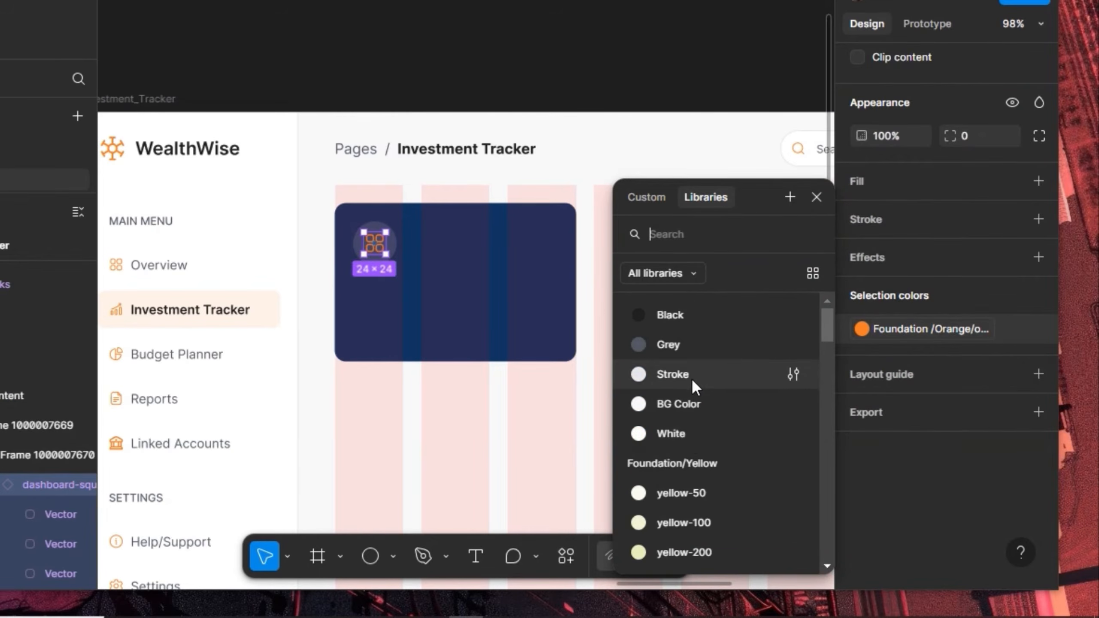
left_click(687, 435)
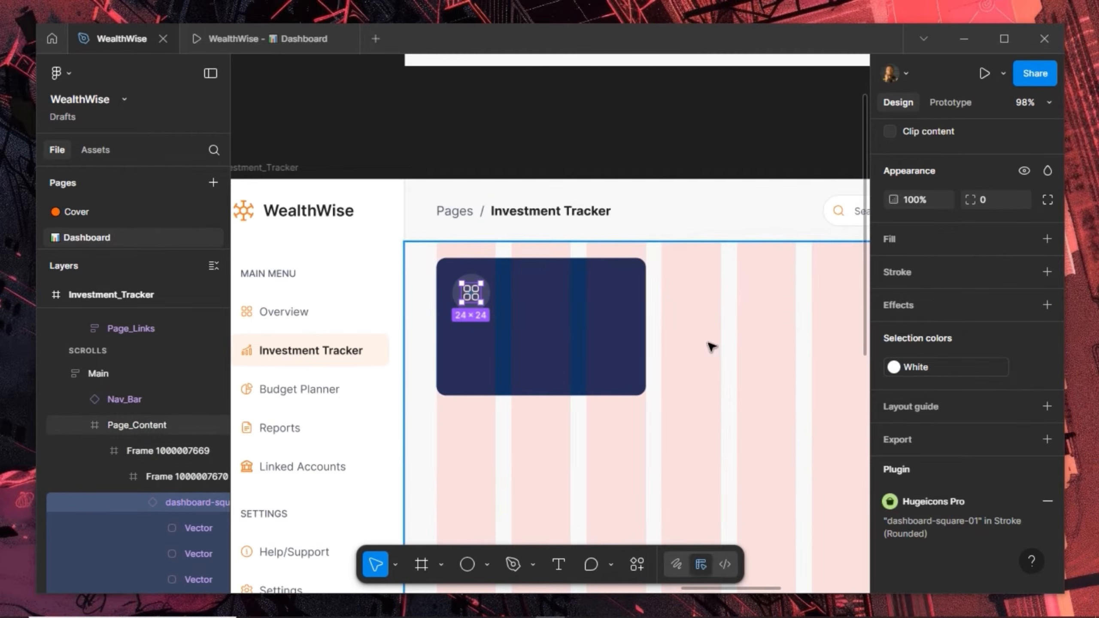
Rename the icon's frame to 'Icon' and the card frame to 'Card'
left_click(162, 476)
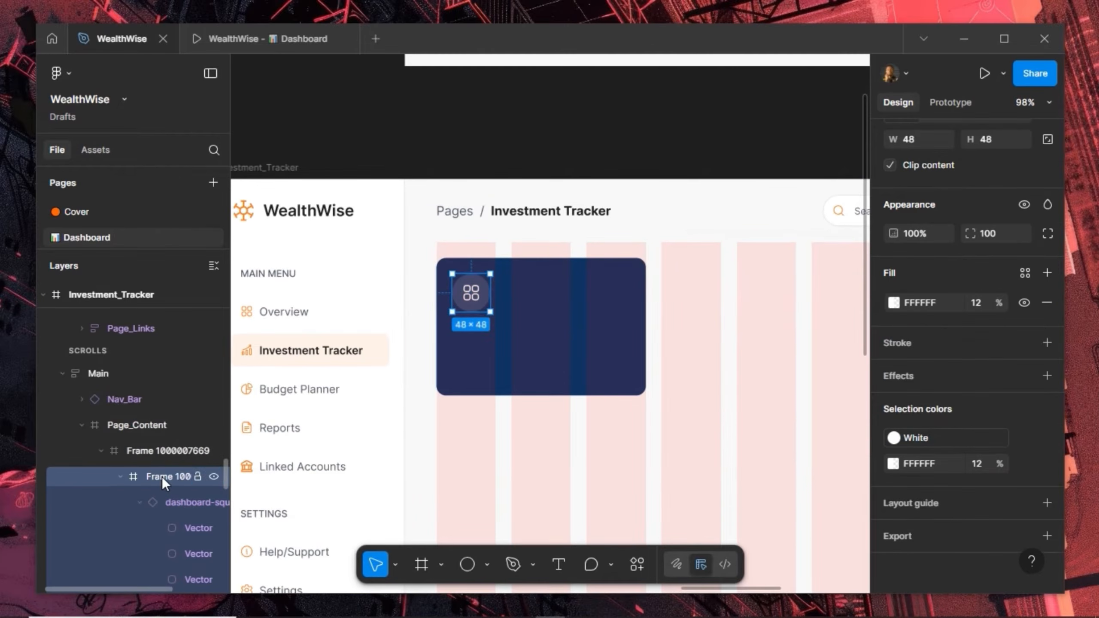
double_click(161, 477)
type("Icon")
key("Return")
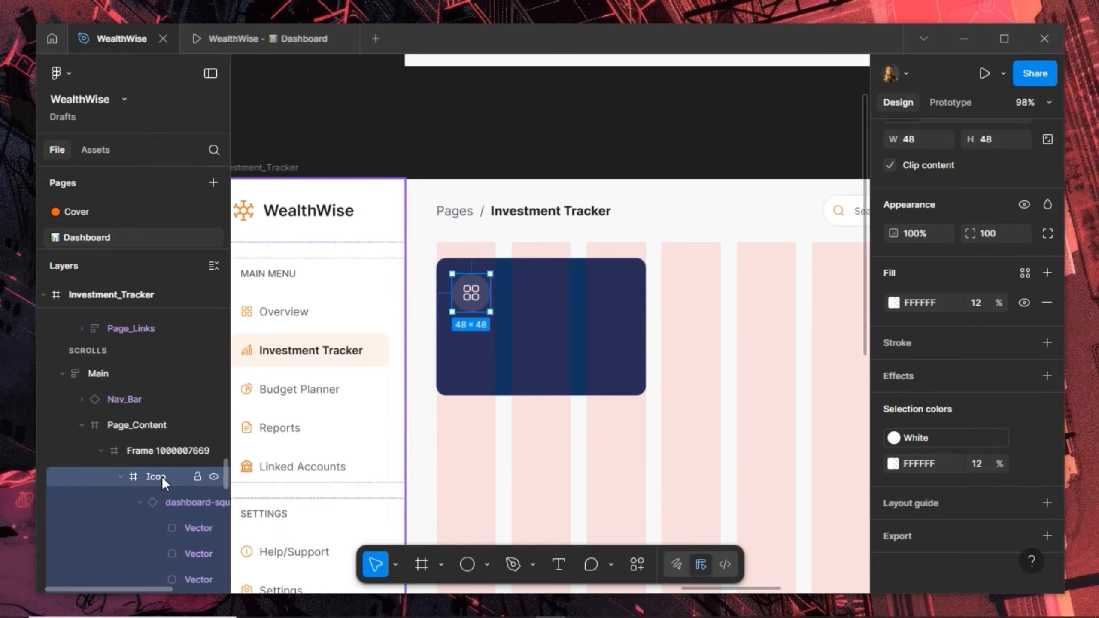
left_click(150, 451)
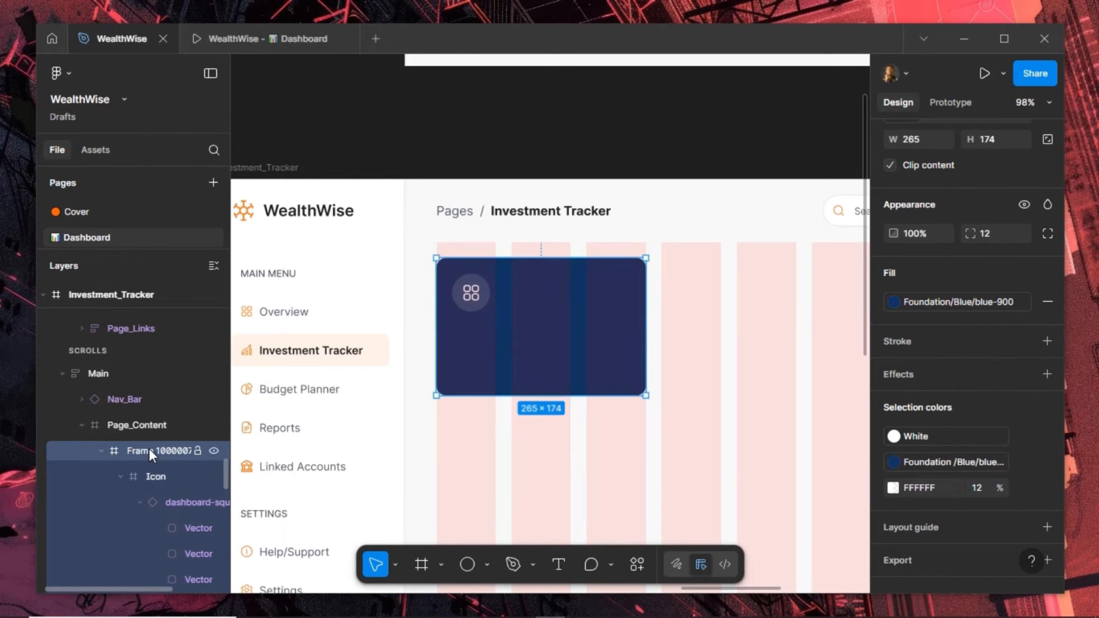
double_click(149, 451)
type("Card")
key("Return")
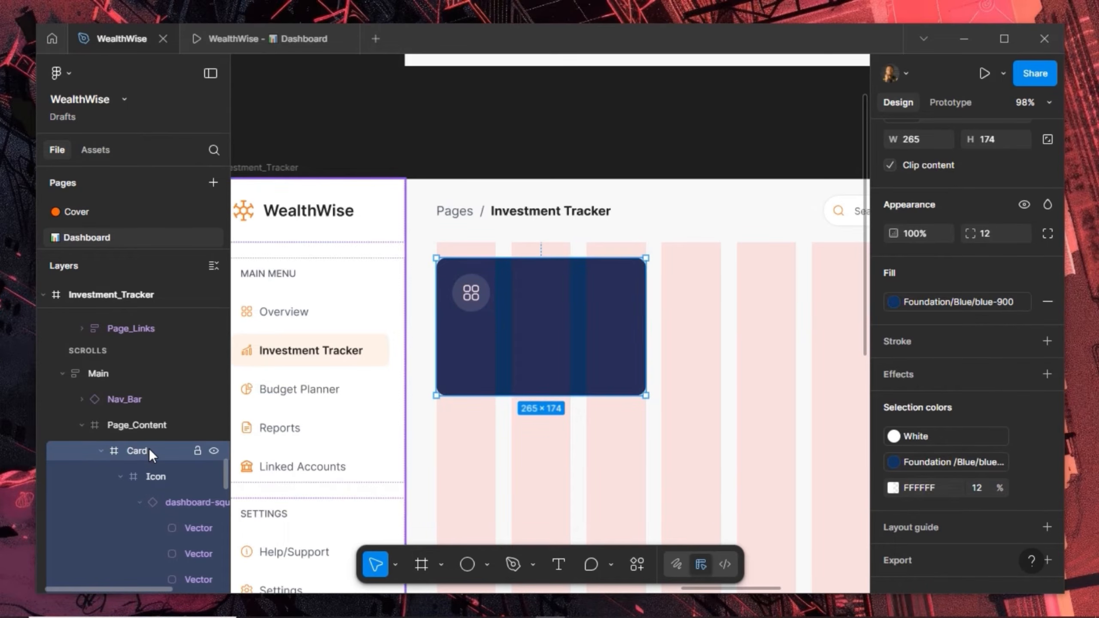
Swap the dashboard-square icon instance for wallet-01
left_click(165, 503)
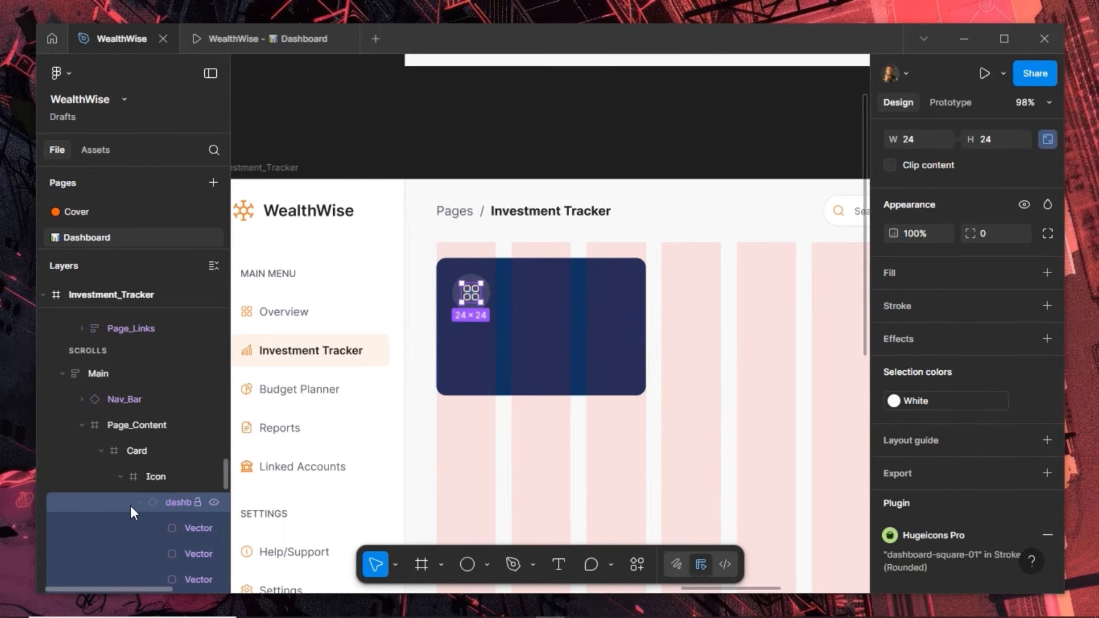
left_click(137, 503)
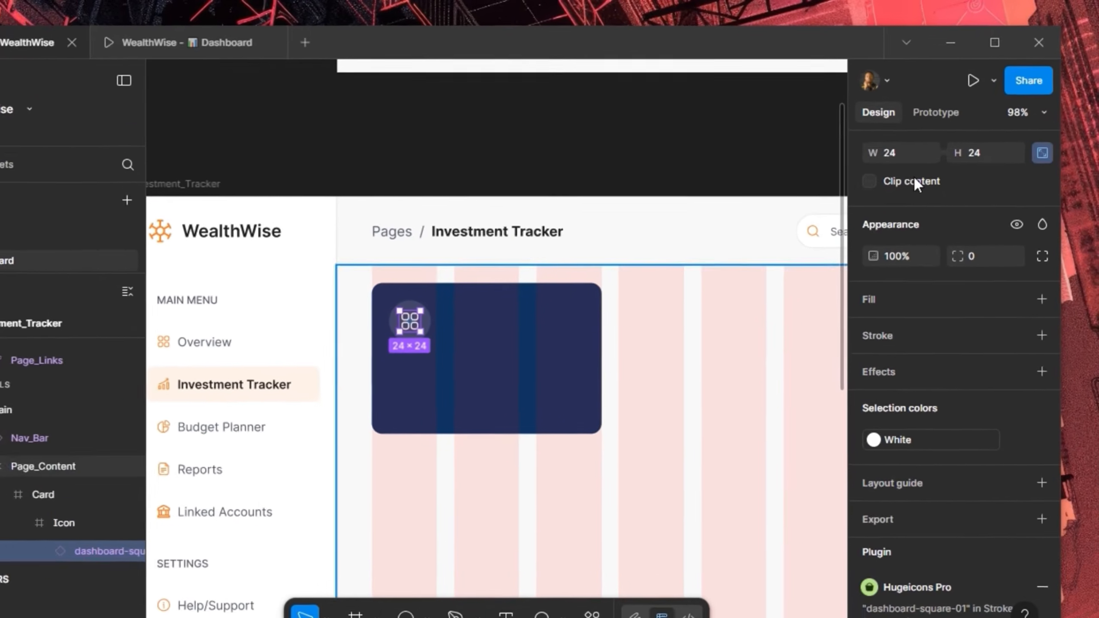
scroll(932, 161, "up", 3)
left_click(899, 169)
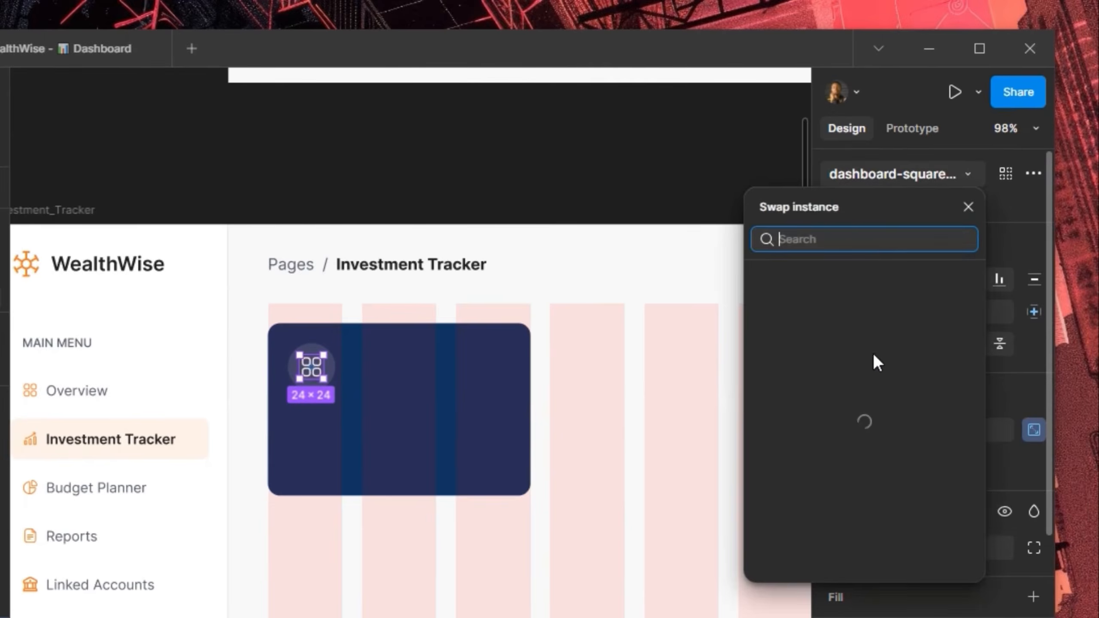
scroll(854, 502, "down", 5)
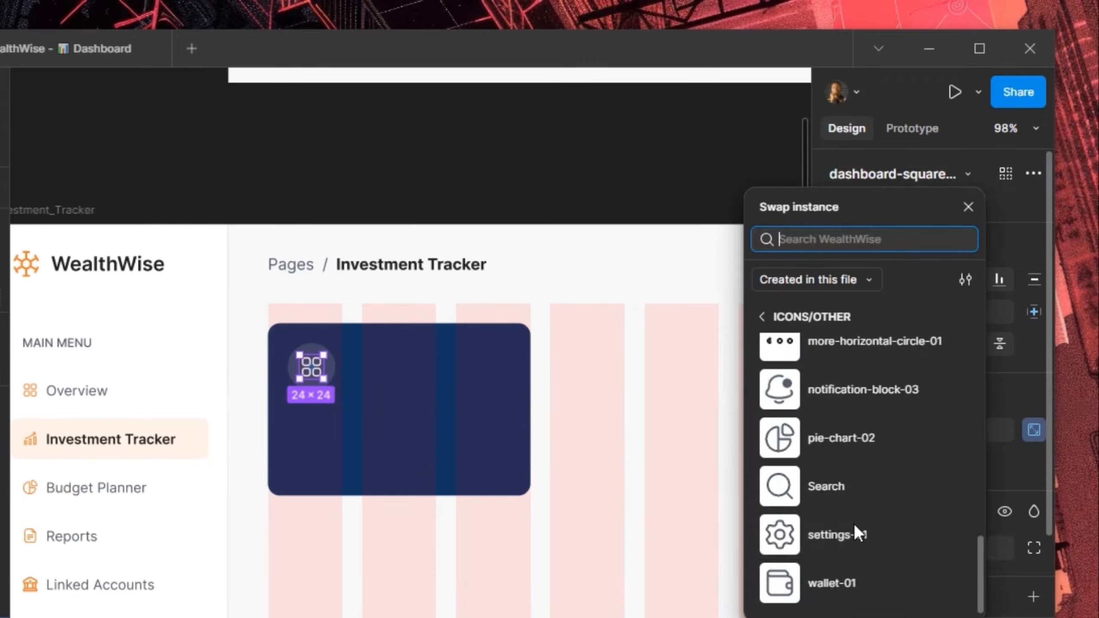
left_click(827, 582)
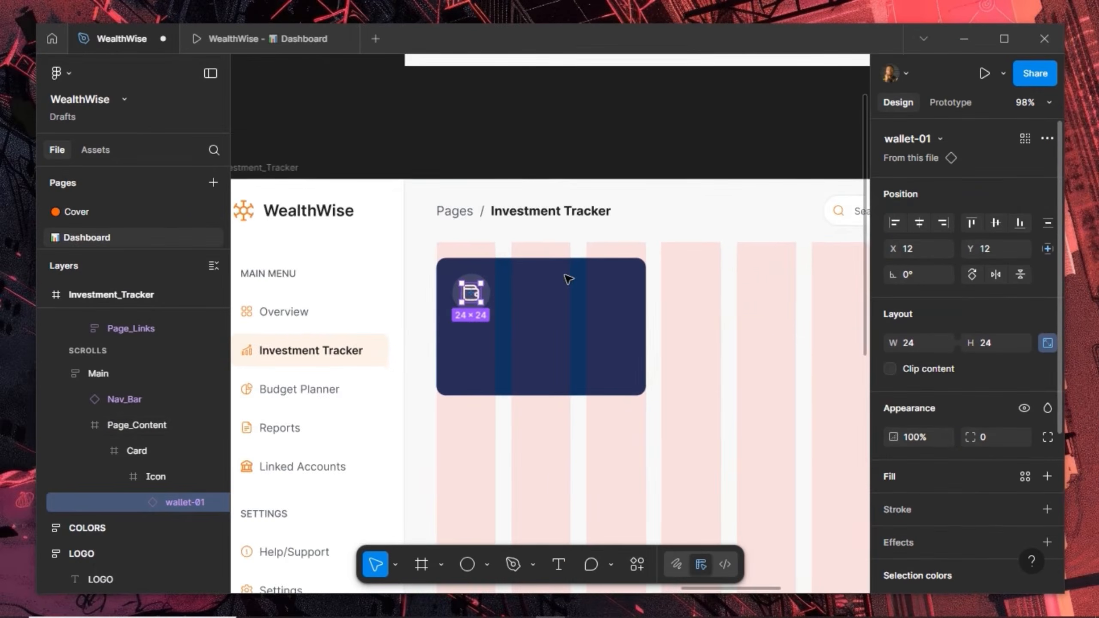
scroll(428, 345, "up", 2)
left_click(559, 564)
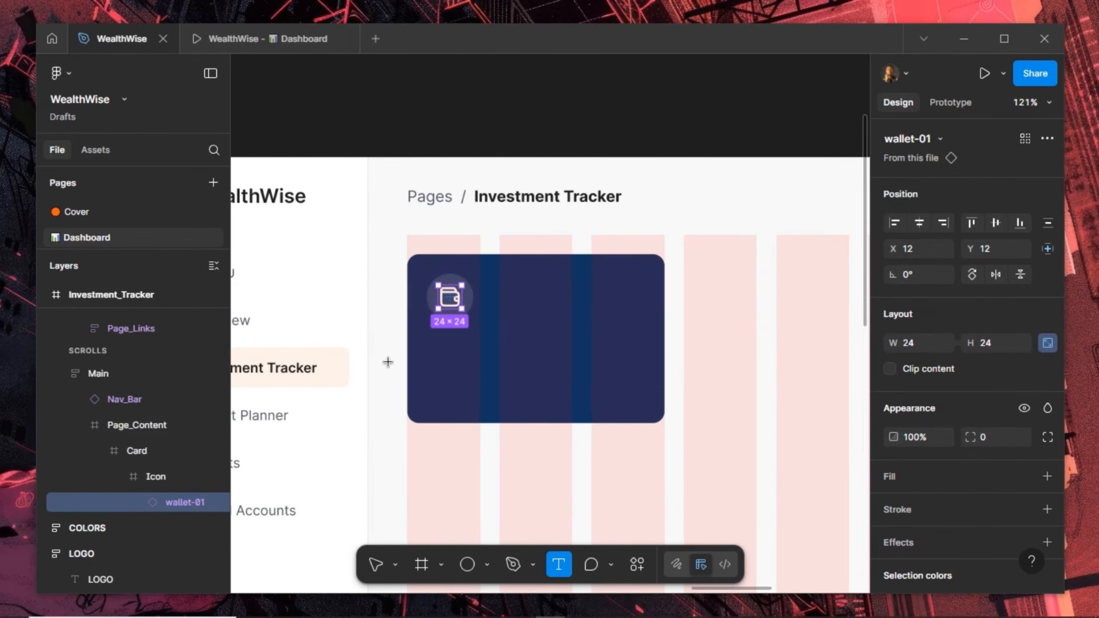
Add a 'Total Portfolio Value' label in Medium weight inside the card
left_click(591, 386)
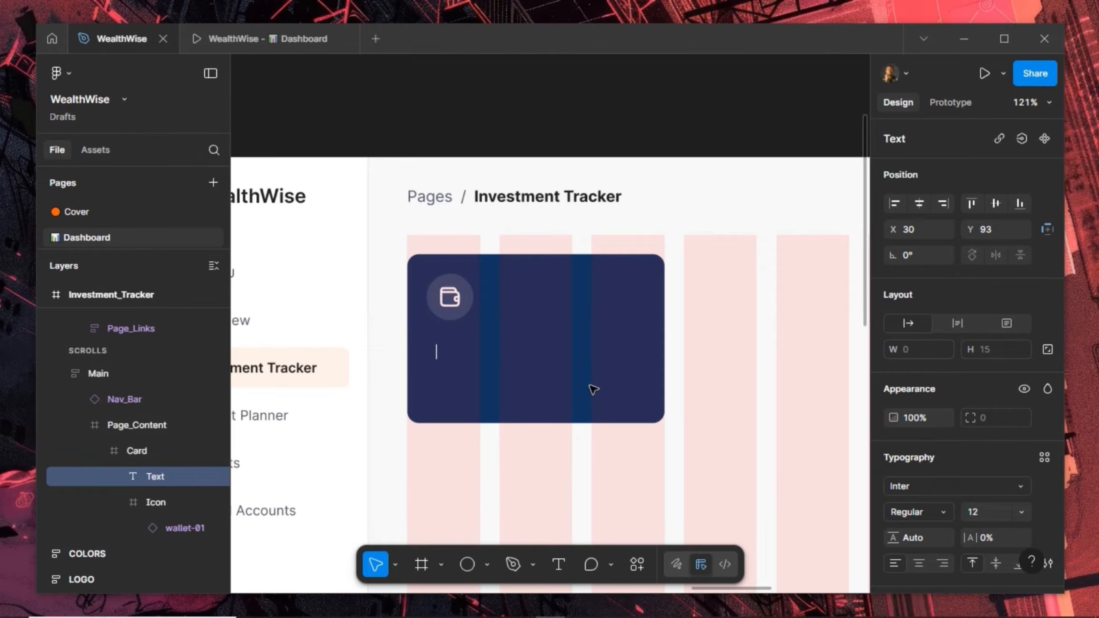
type("Total Port")
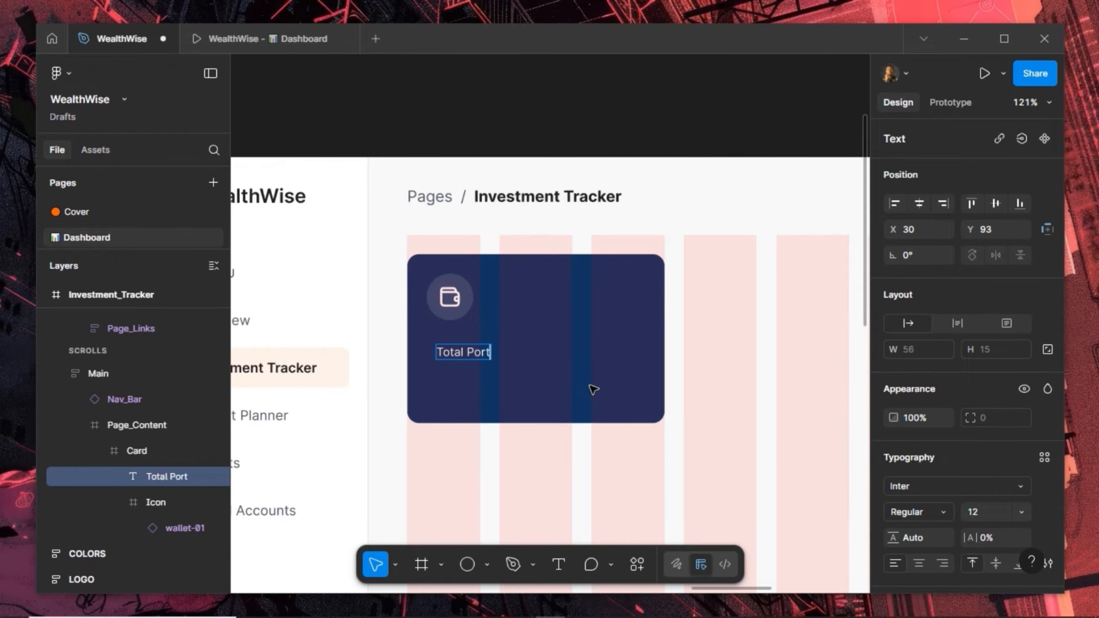
type("folio Value")
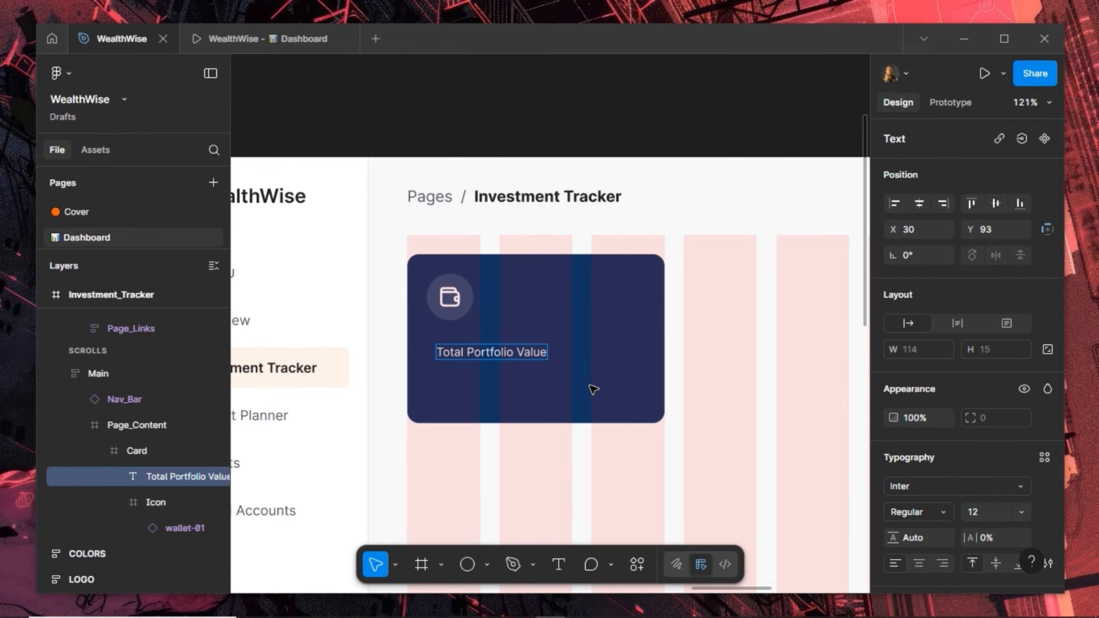
key("Escape")
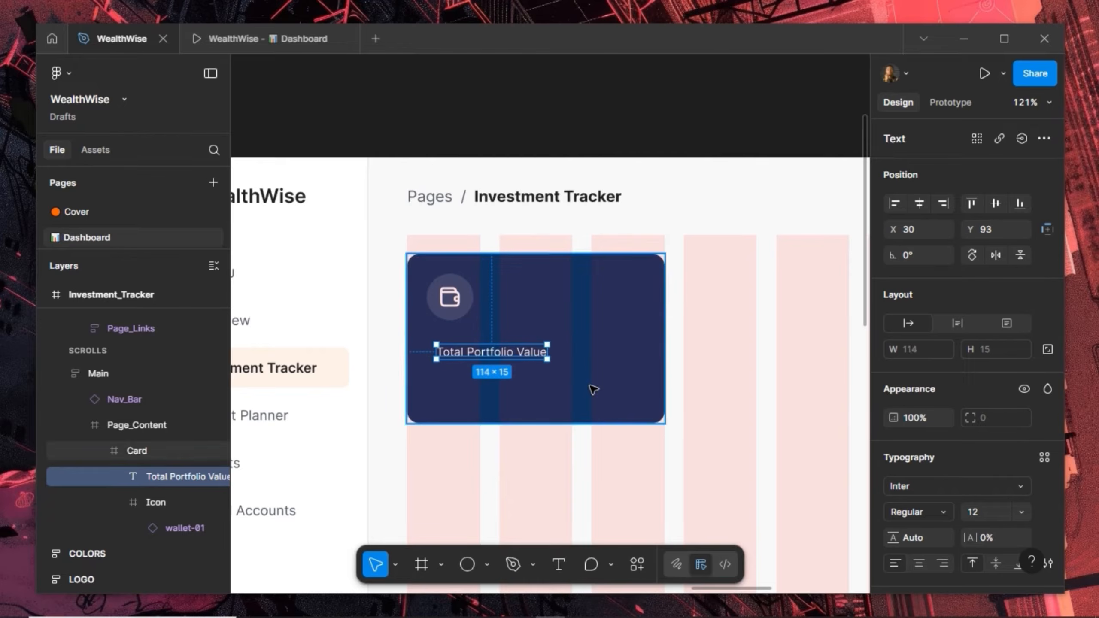
left_click(949, 513)
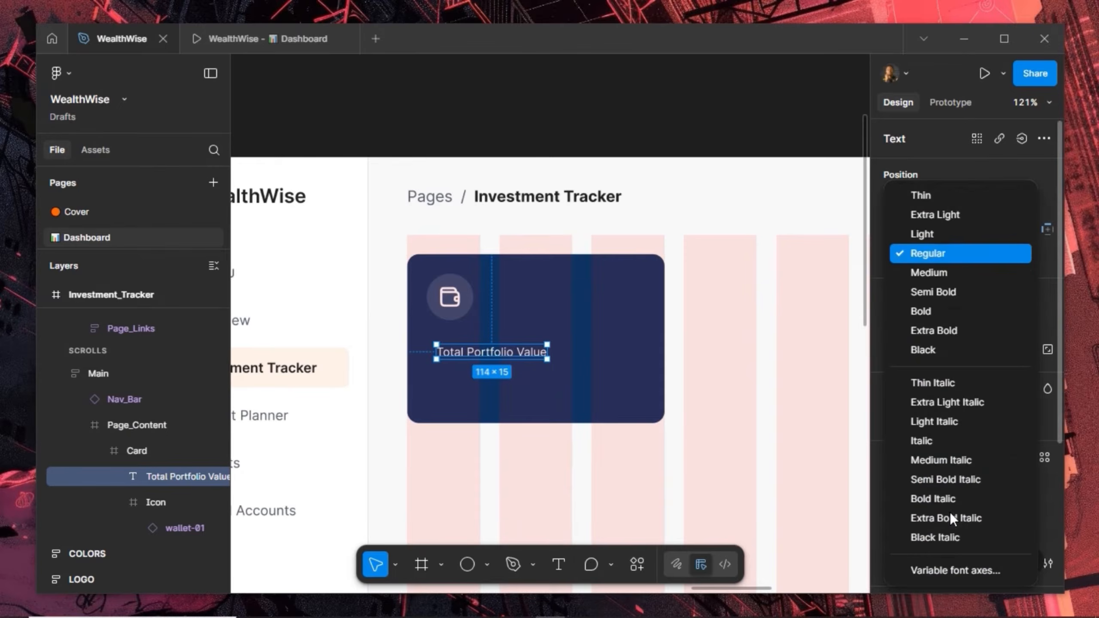
left_click(956, 277)
Align the label left with the icon and duplicate it just below
key("alt")
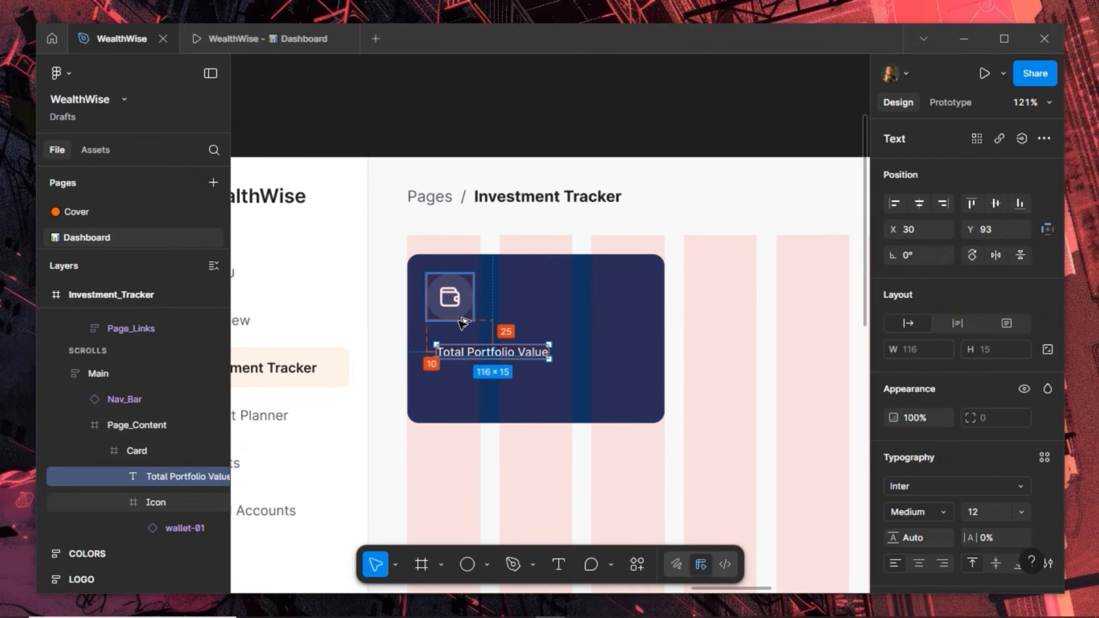
key("Up")
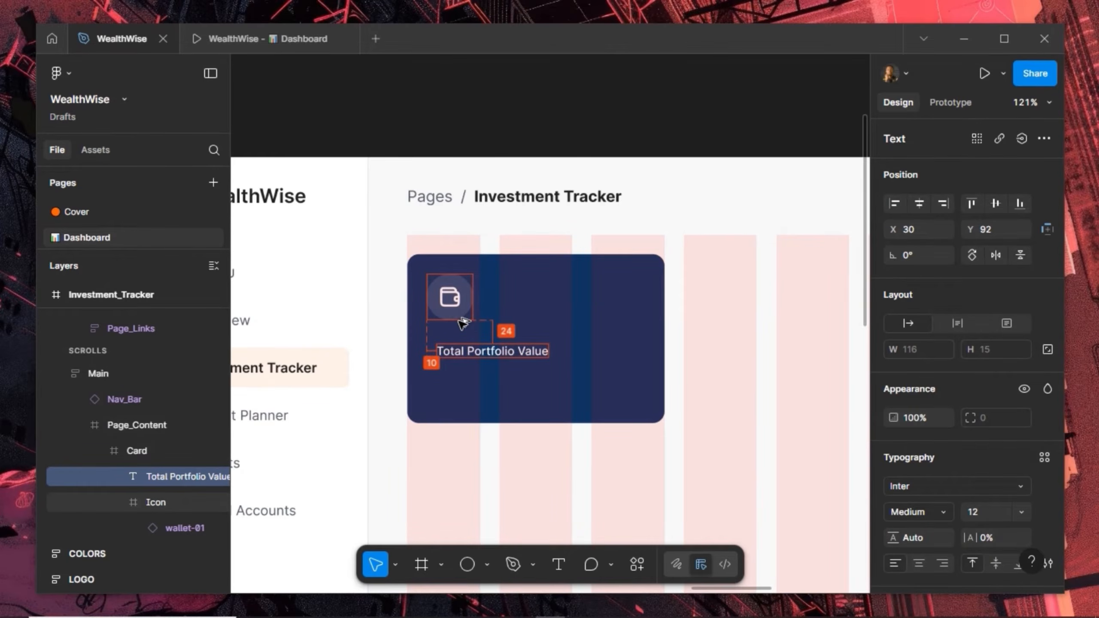
key("shift+Left")
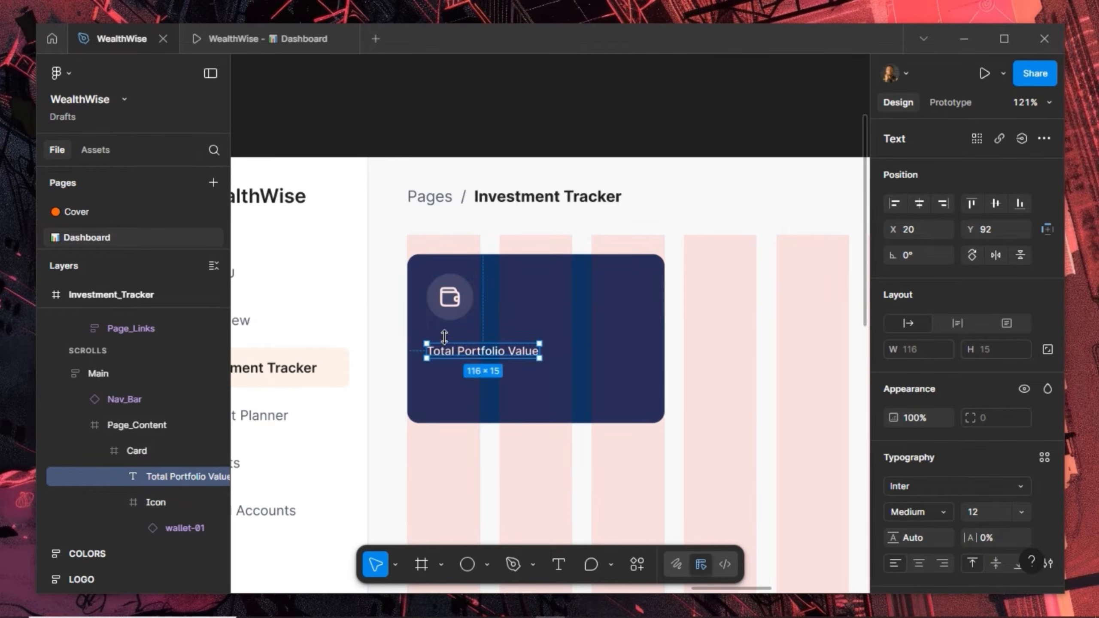
left_click_drag(445, 359, 448, 377)
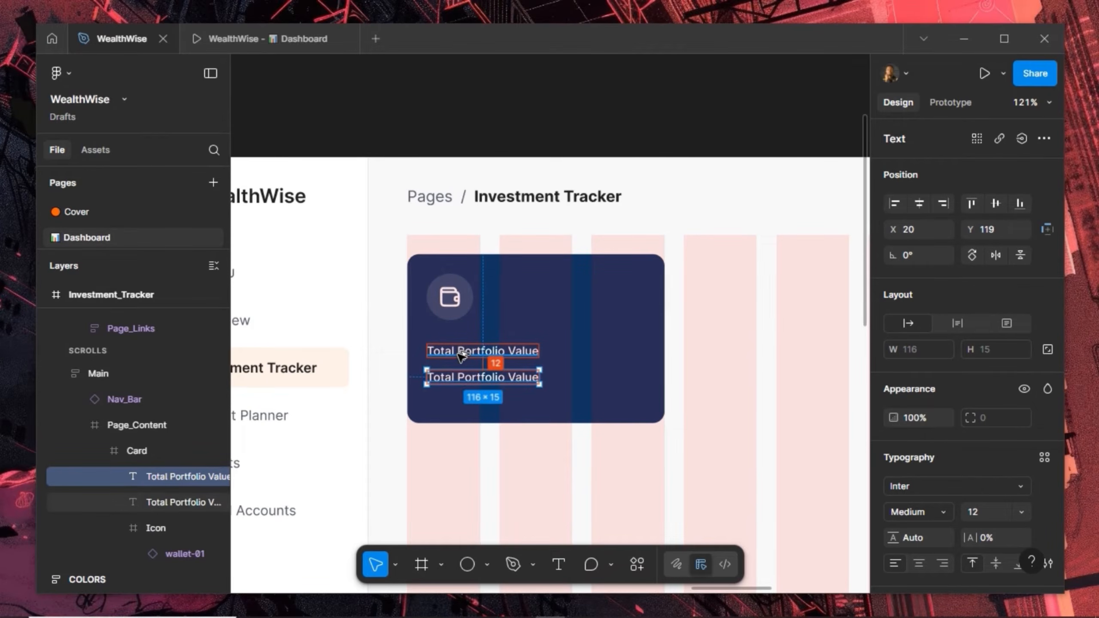
key("Up")
key("Up")
key("Up")
key("Up")
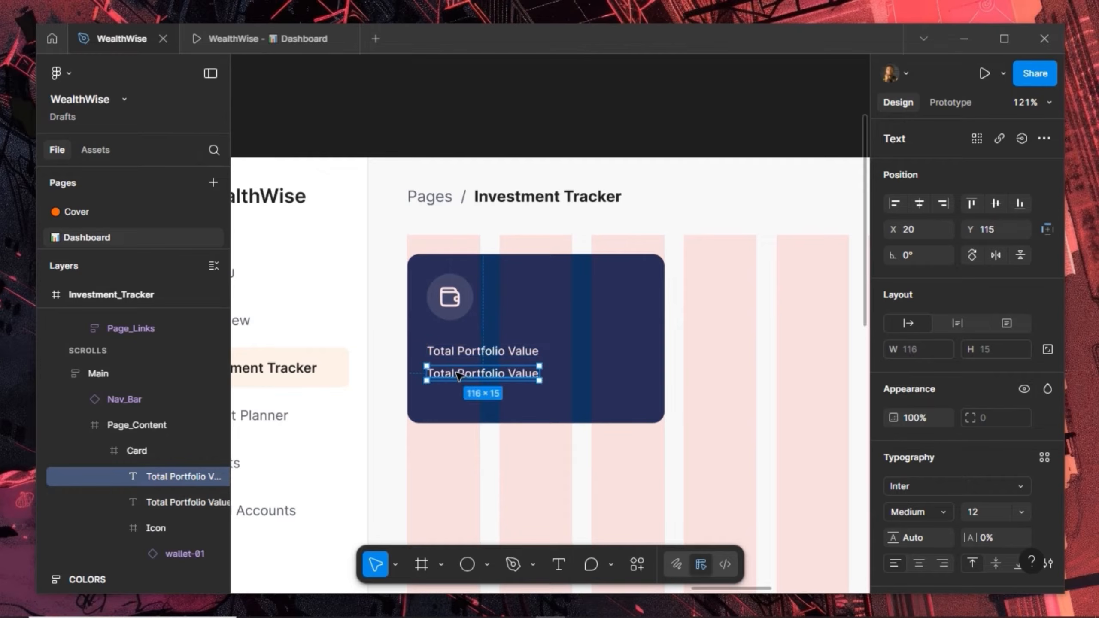
double_click(458, 374)
Retype the copy as $112,040 in 20 px Bold, then duplicate the label beside it
type("$")
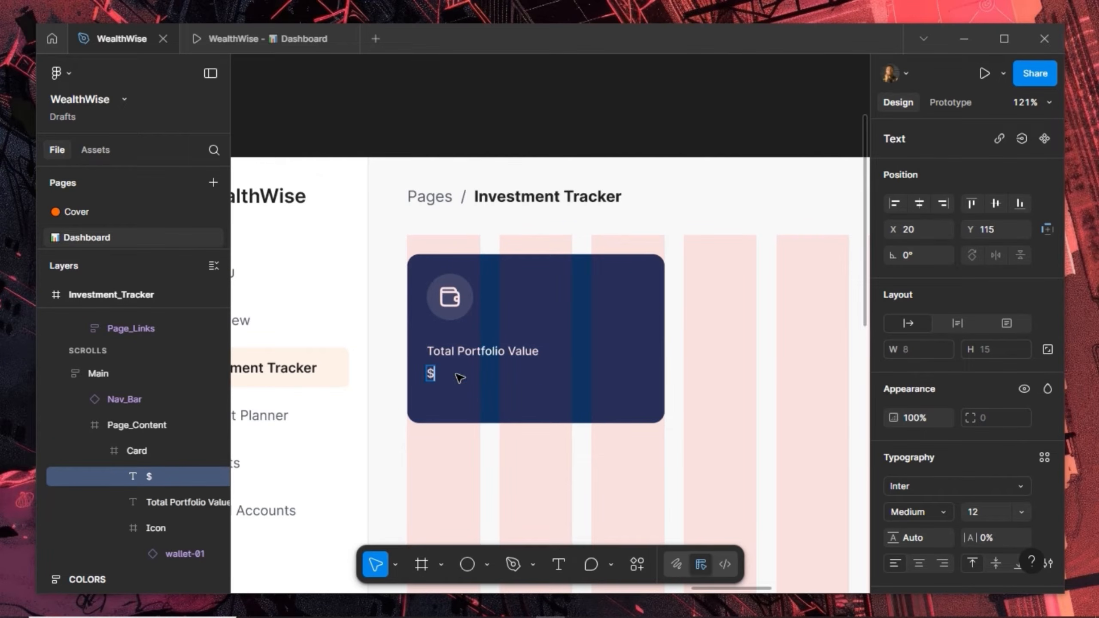
type("112,040")
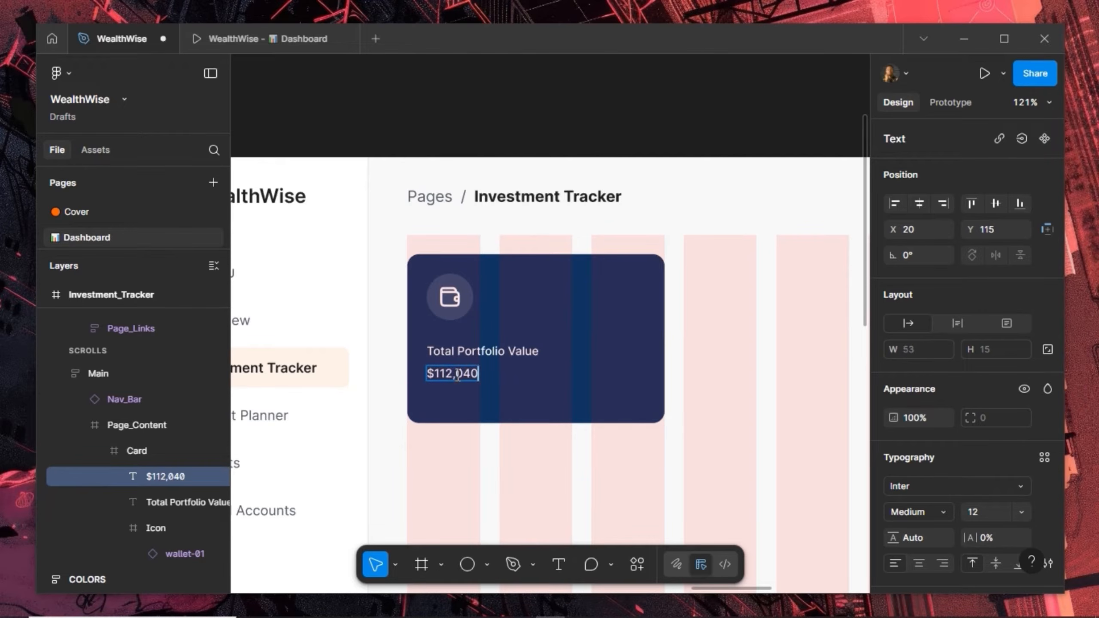
key("Escape")
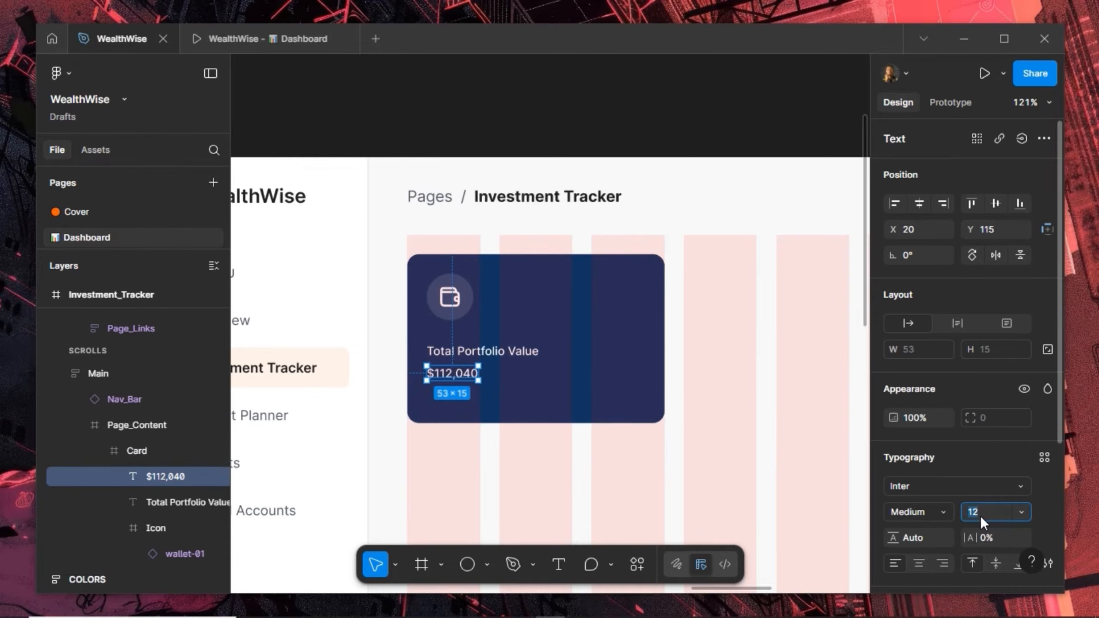
type("20")
key("Return")
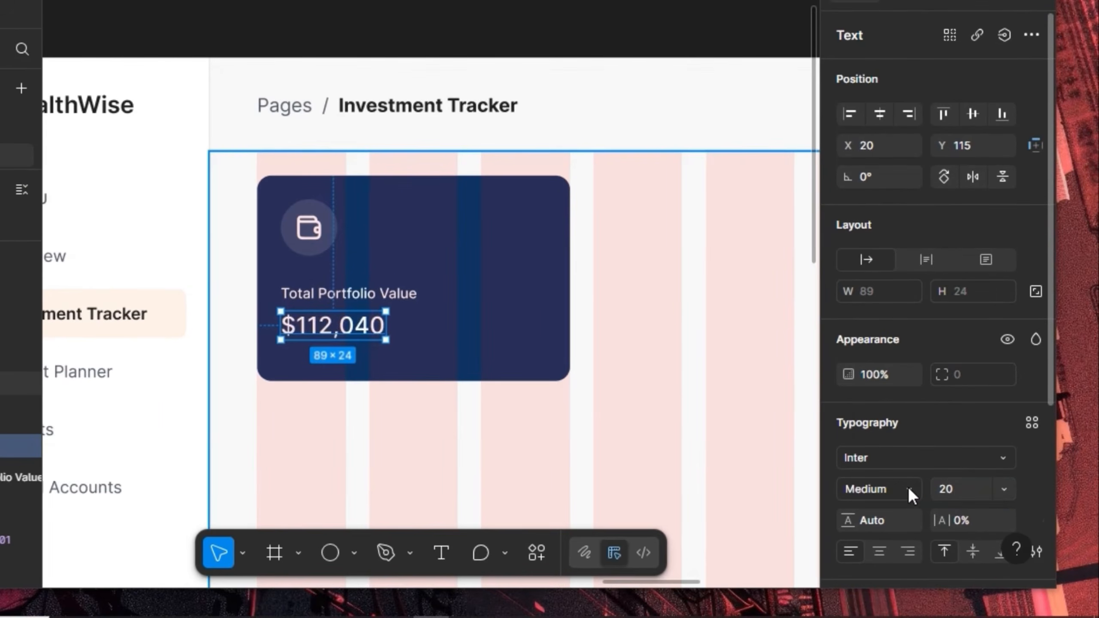
left_click(909, 486)
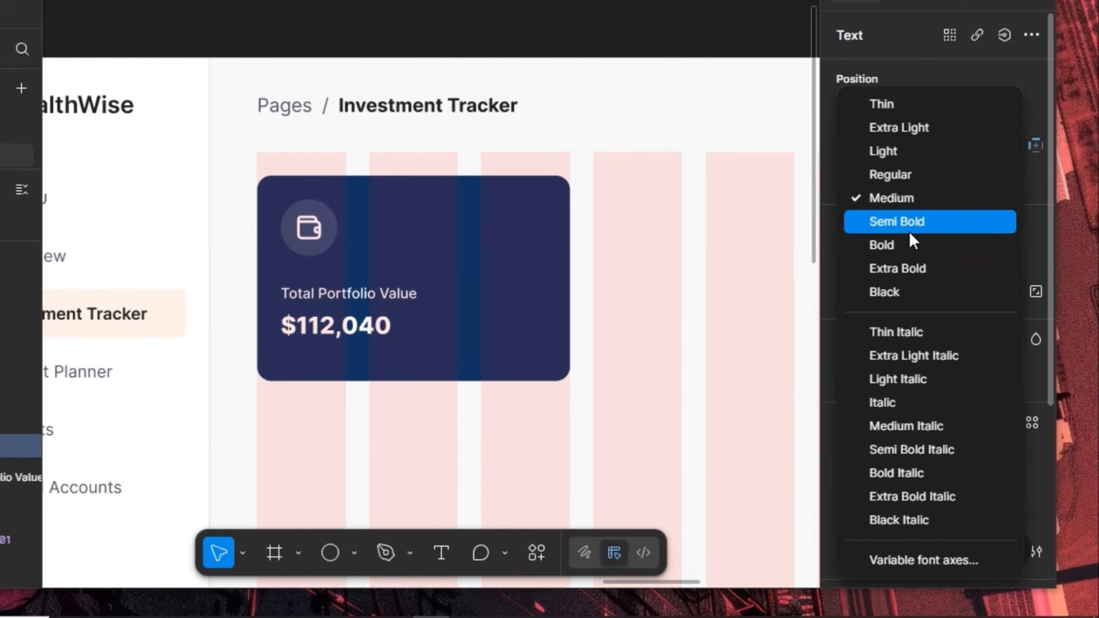
left_click(905, 244)
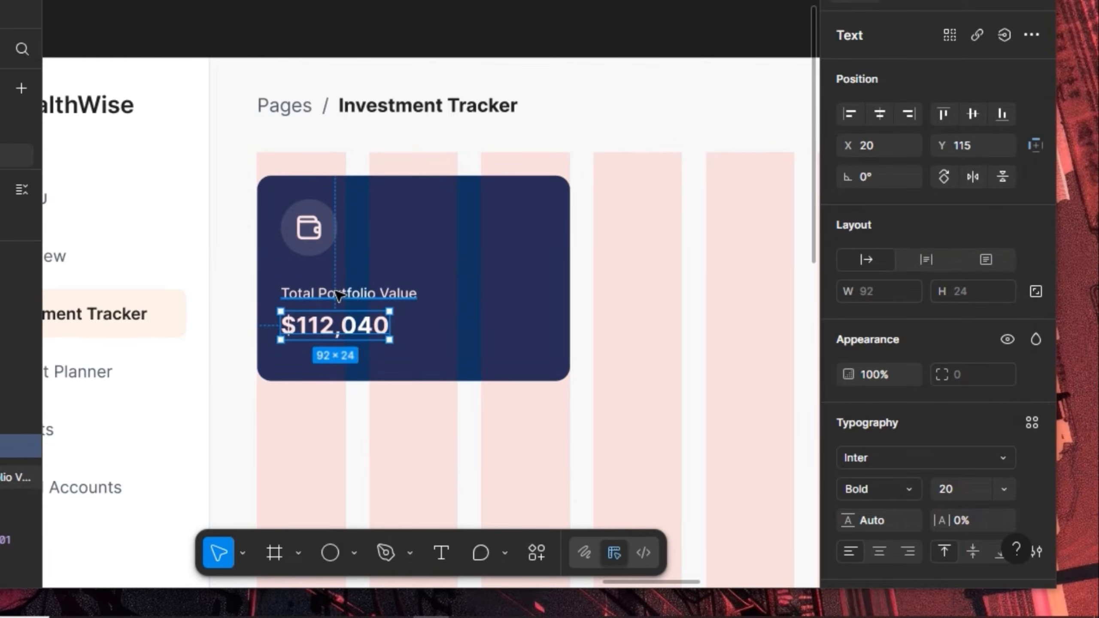
left_click(357, 296)
left_click_drag(463, 321, 471, 324, "alt")
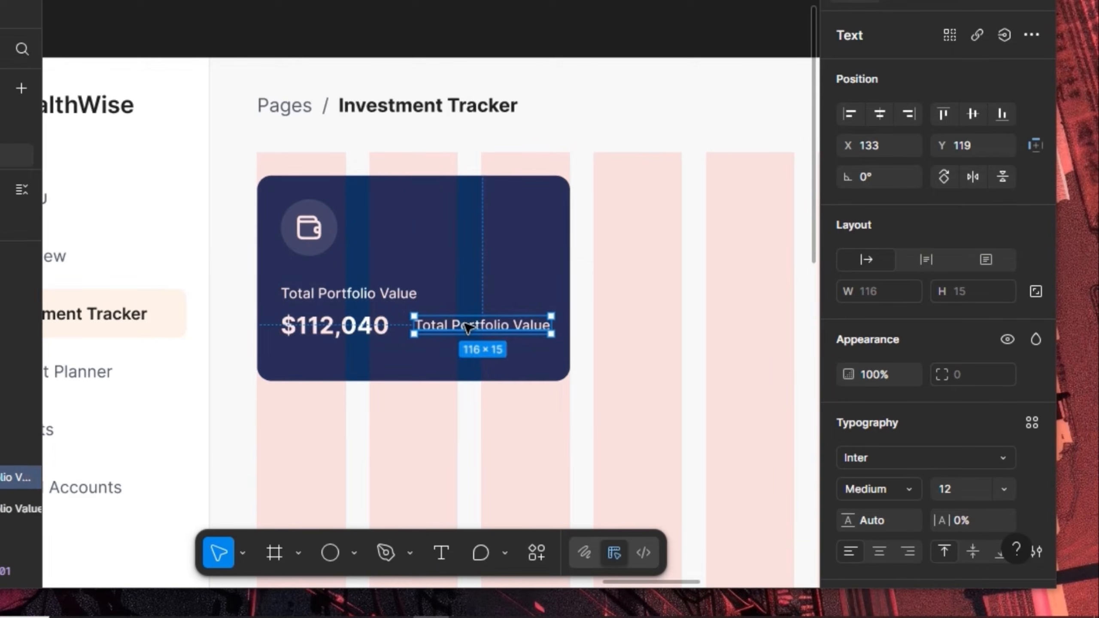
Retype the new copy as +4.9% and wrap it in auto layout with 4 px padding
double_click(466, 324)
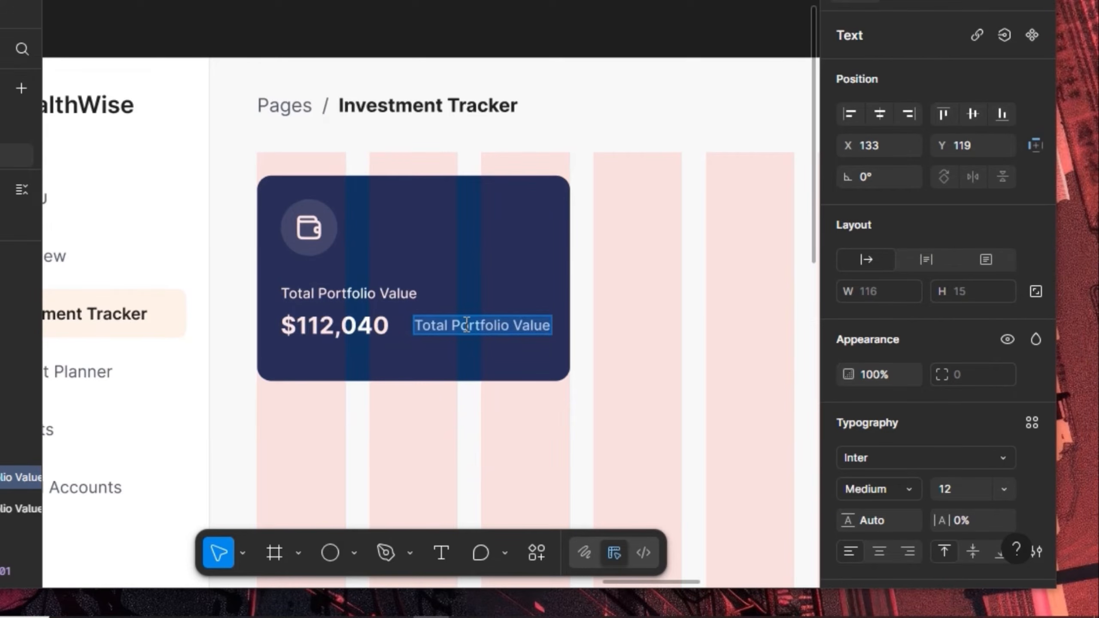
key("BackSpace")
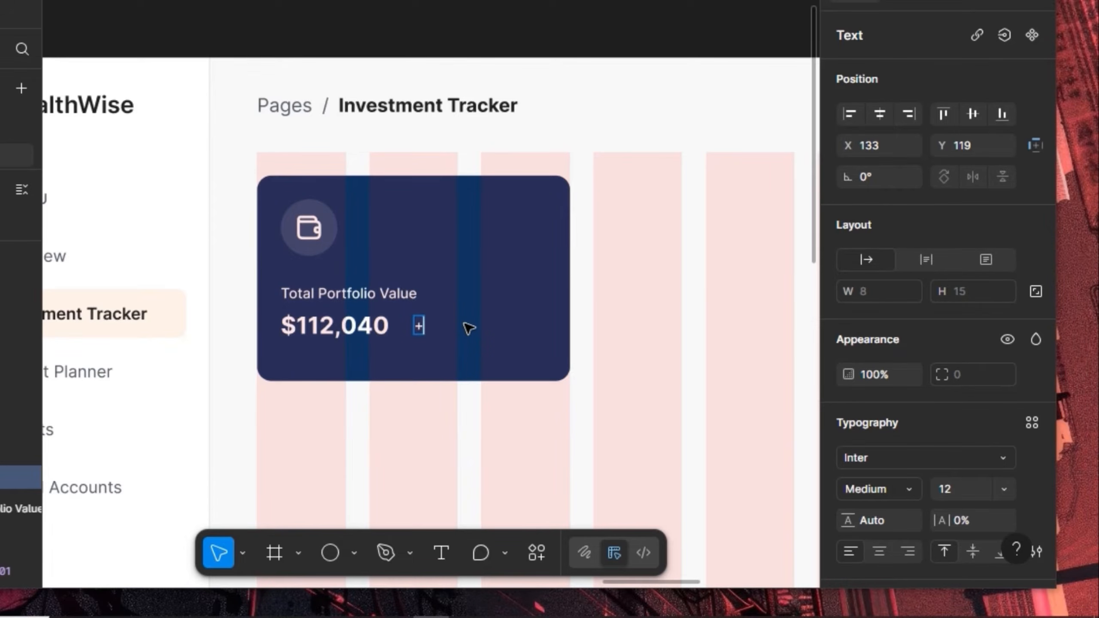
type("+4.9%")
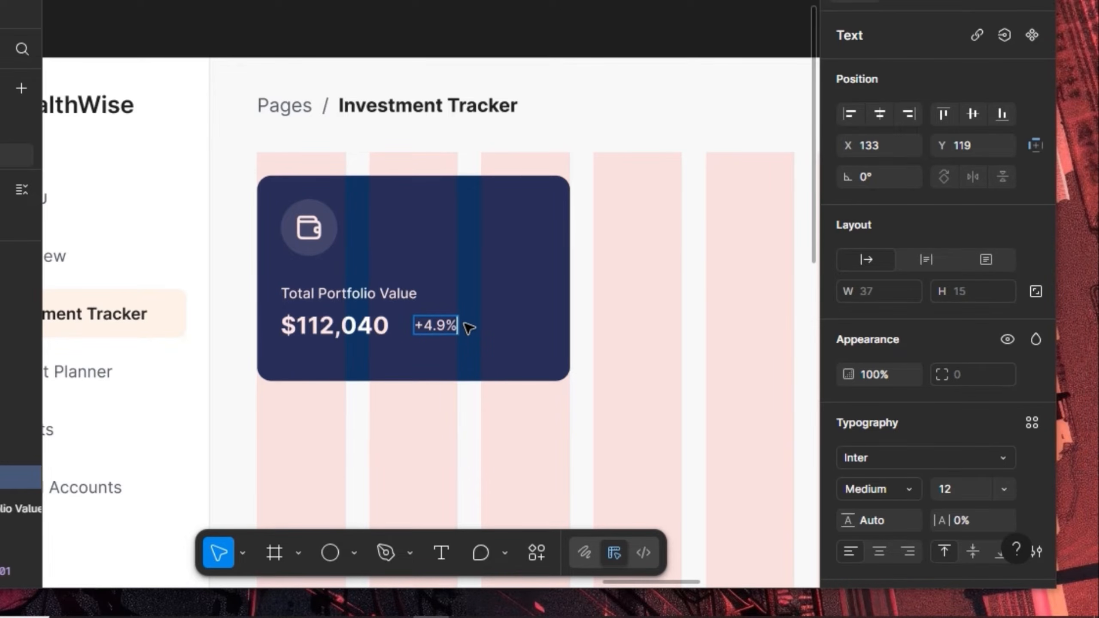
key("Escape")
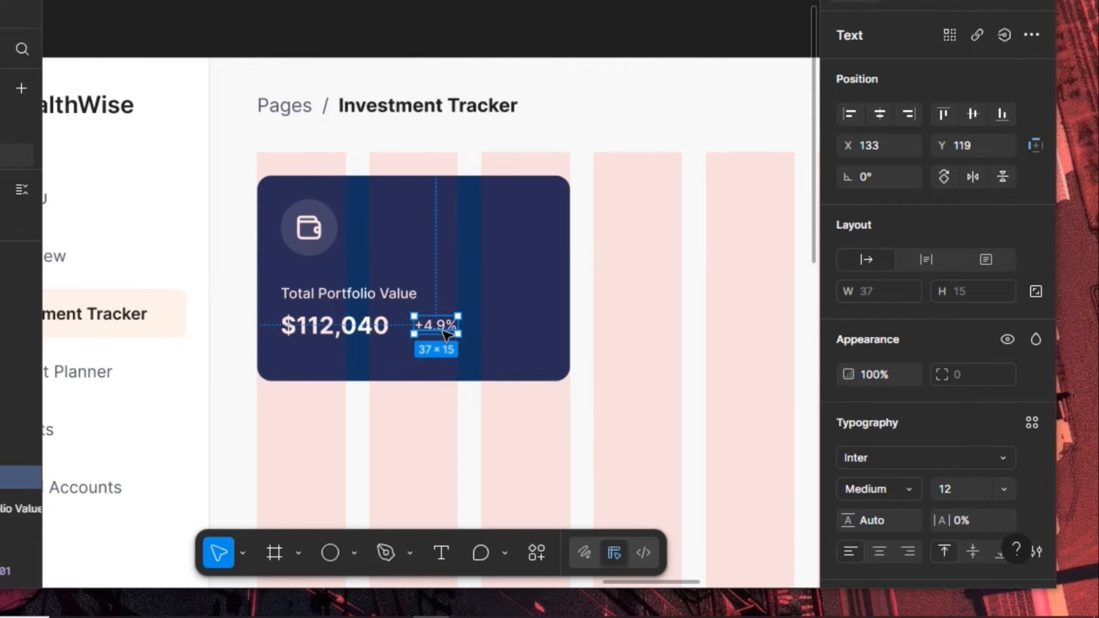
key("shift+a")
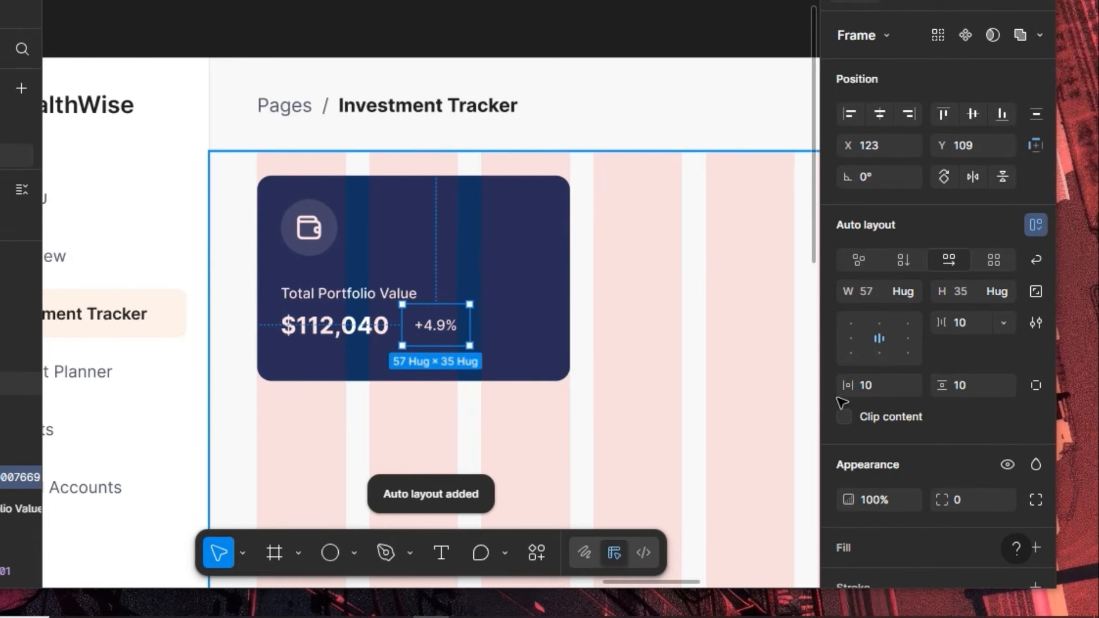
type("4")
key("Return")
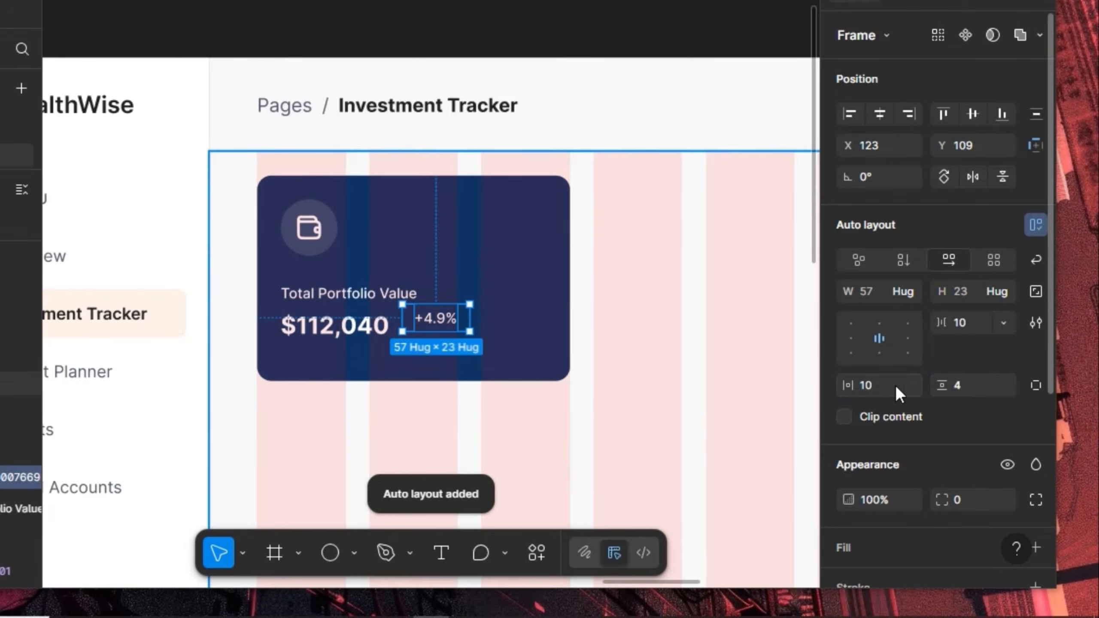
left_click(892, 385)
type("4")
key("Return")
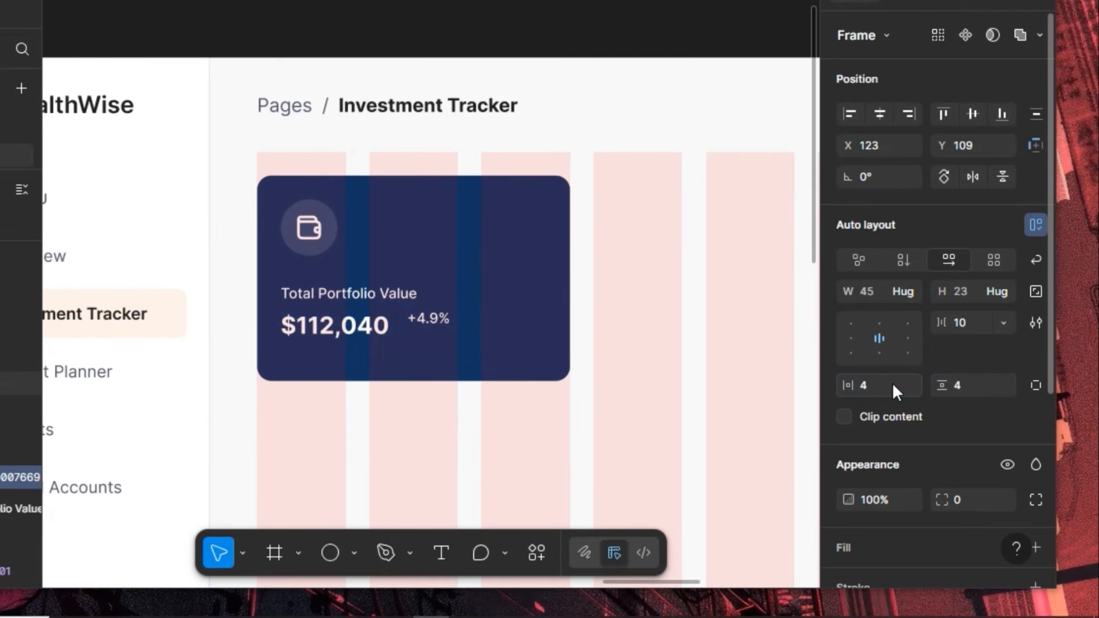
Fill the badge with yellow-500 and give it corner radius 100
scroll(946, 471, "down", 5)
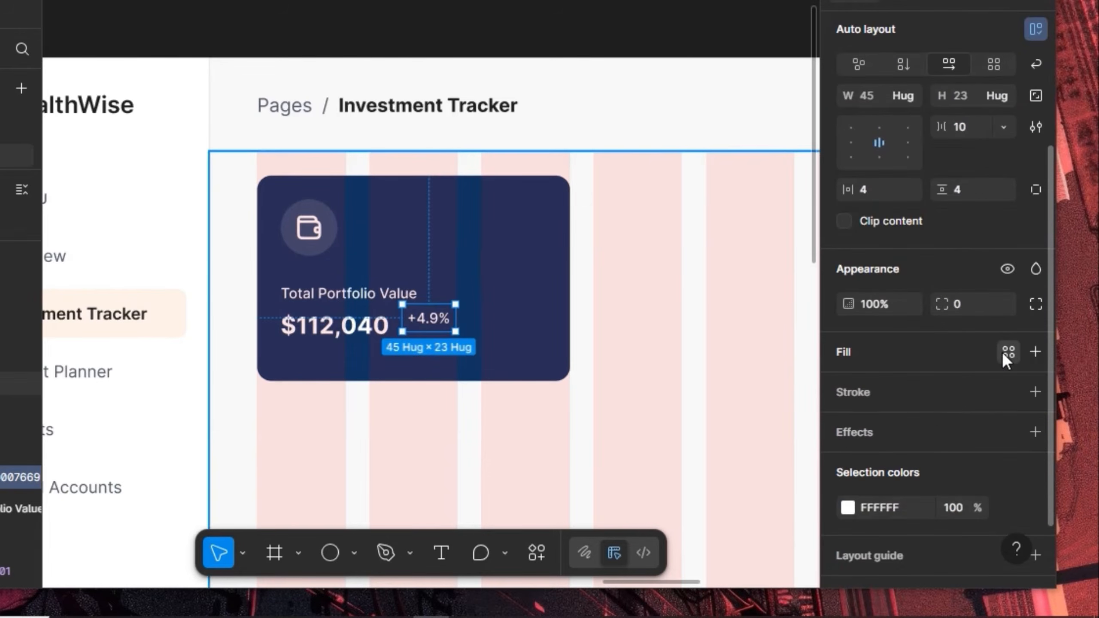
left_click(1008, 352)
scroll(648, 451, "down", 5)
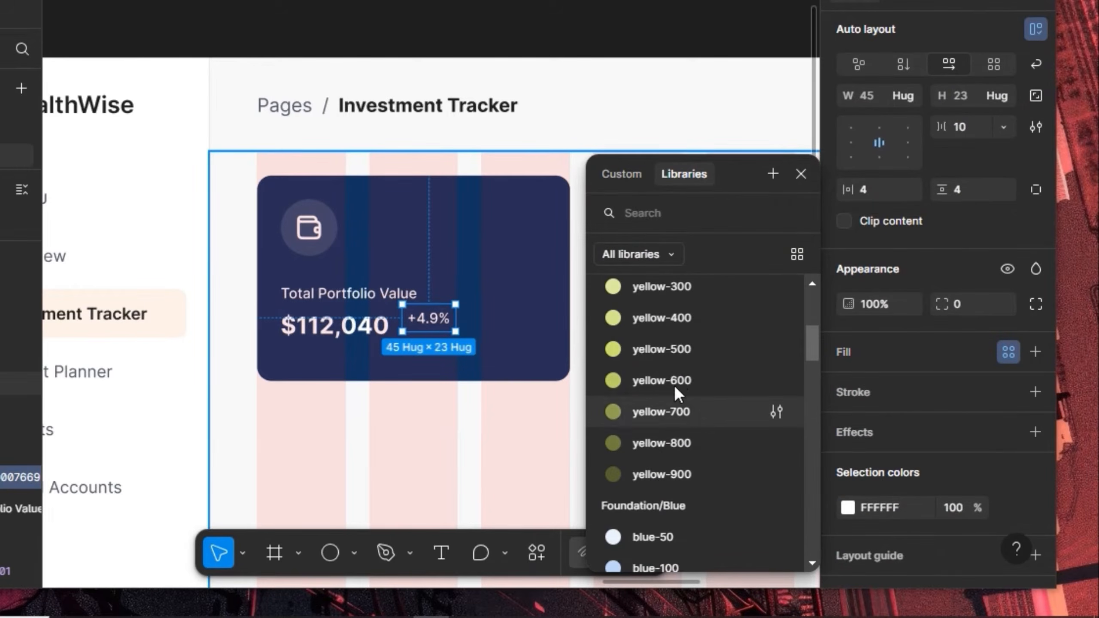
left_click(682, 350)
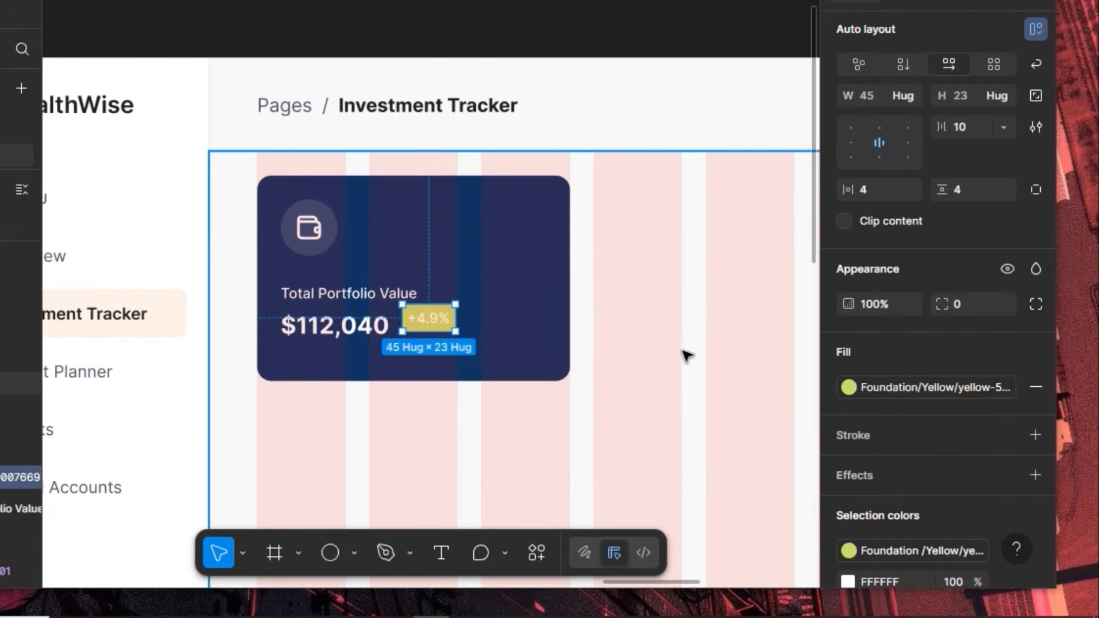
left_click(969, 305)
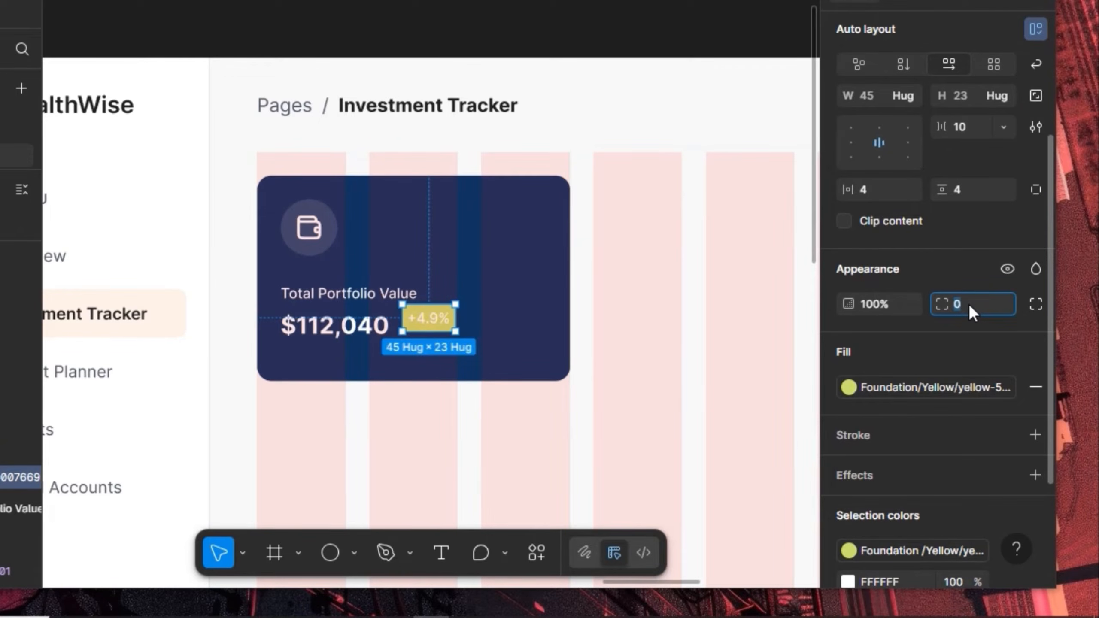
type("100")
key("Return")
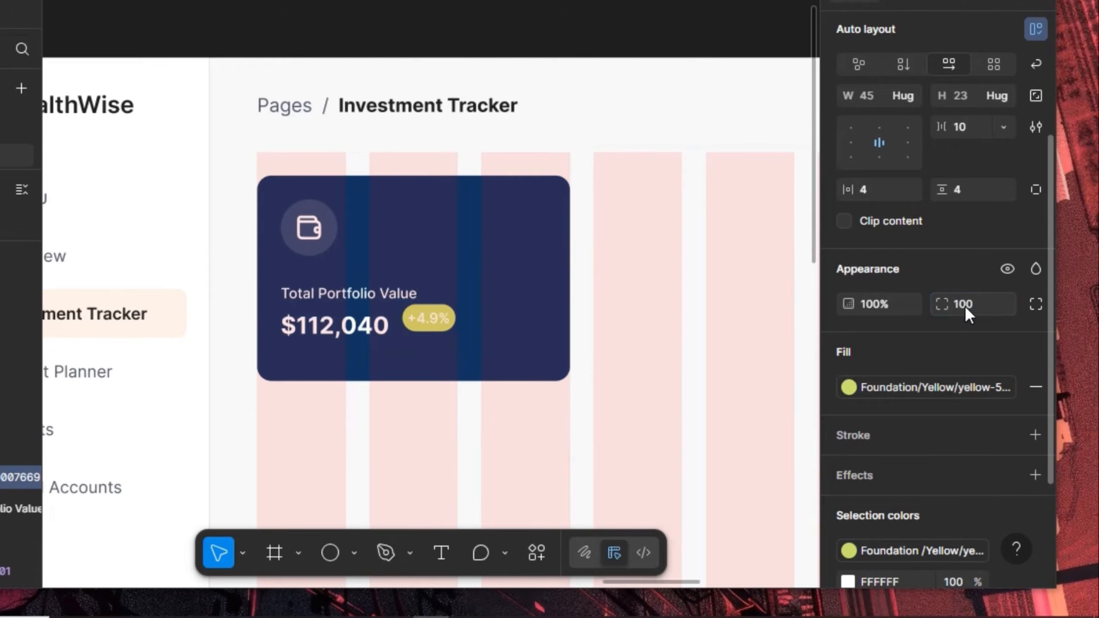
Shift the badge right and widen its horizontal padding to 8
key("shift+Right")
key("shift+Right")
key("shift+Right")
key("shift+Right")
key("shift+Right")
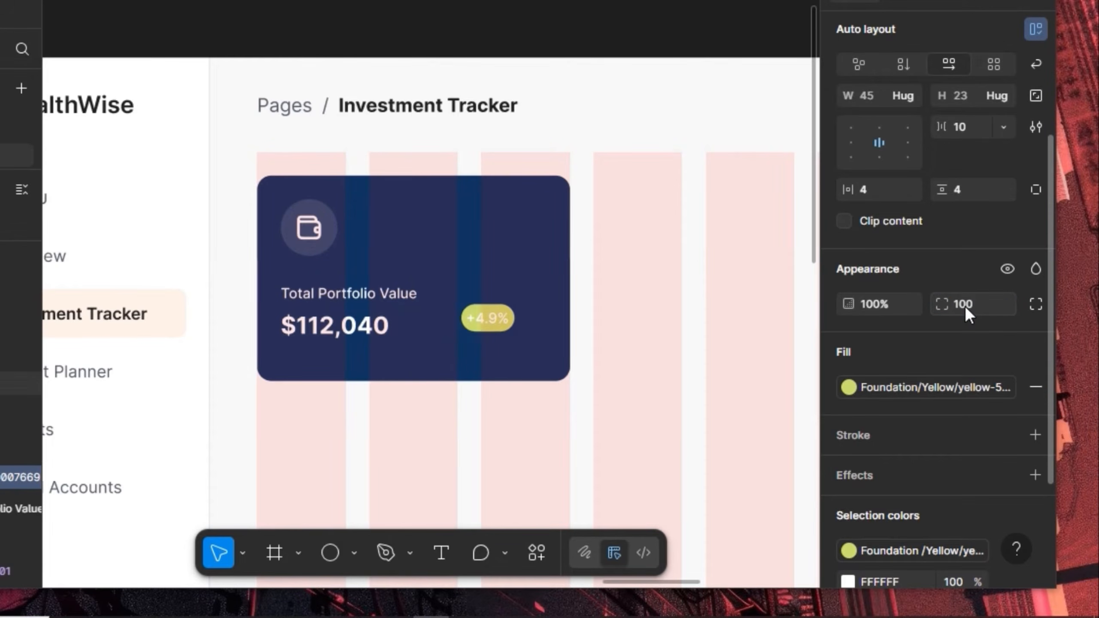
key("shift+Right")
key("shift+Right")
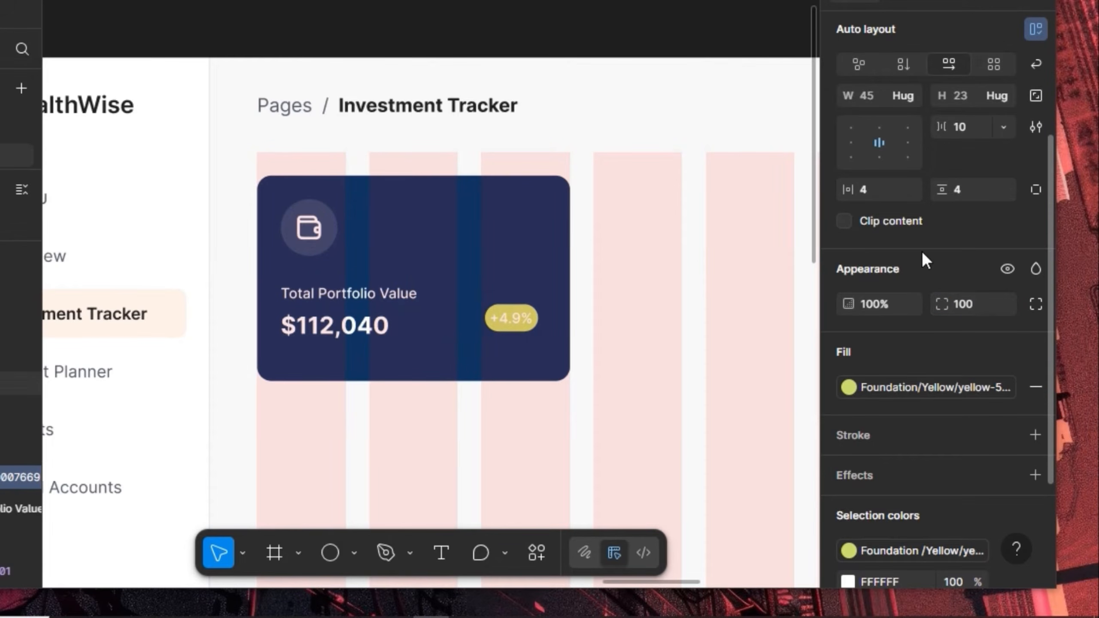
left_click(880, 198)
type("8")
key("Return")
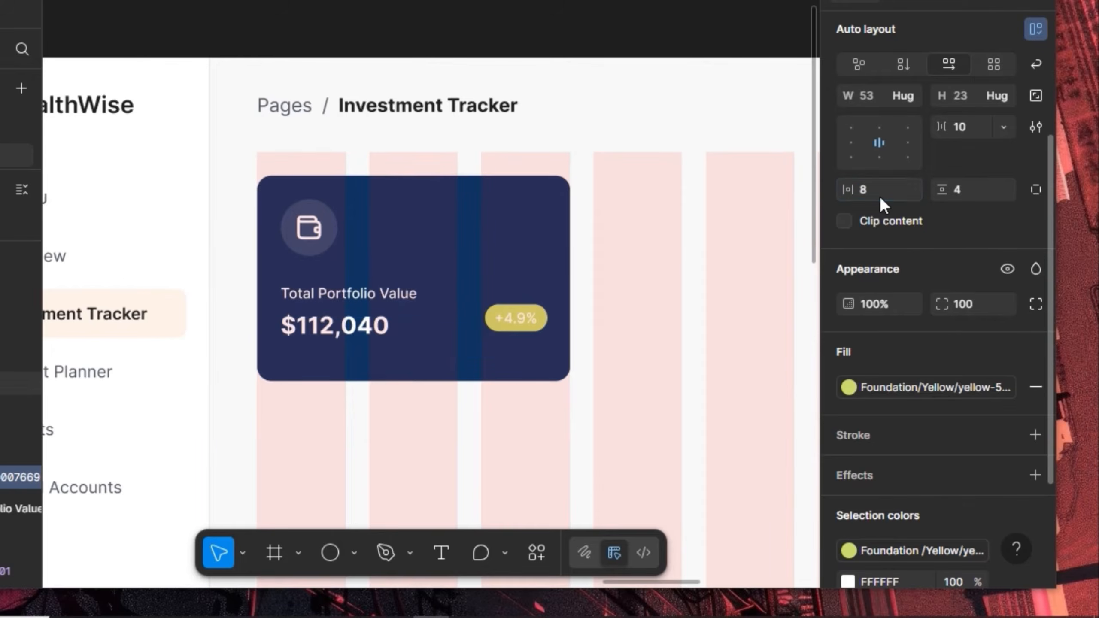
Wrap $112,040 and the +4.9% badge in a zero-padding auto-layout row with Auto spacing
left_click(373, 331, "shift")
scroll(937, 164, "up", 5)
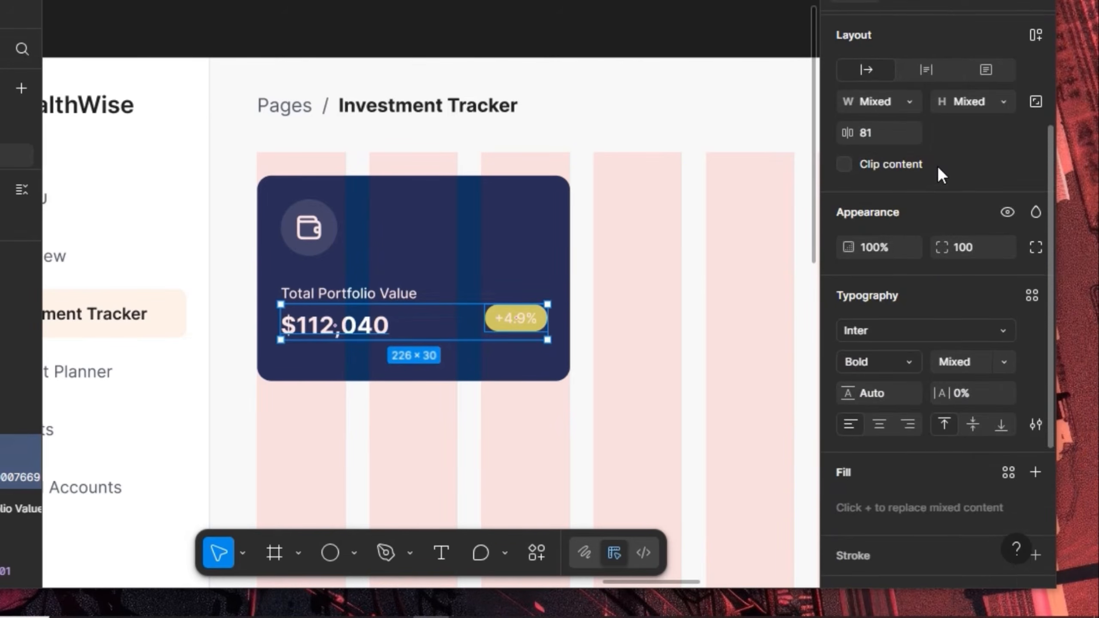
left_click(1027, 226)
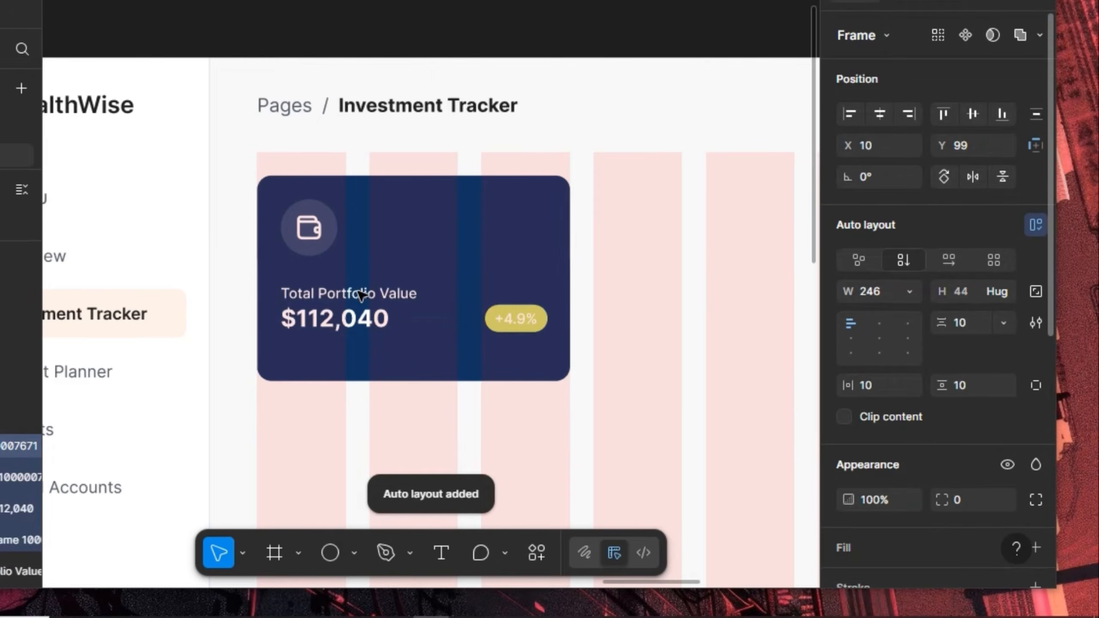
left_click(969, 393)
type("0")
key("Return")
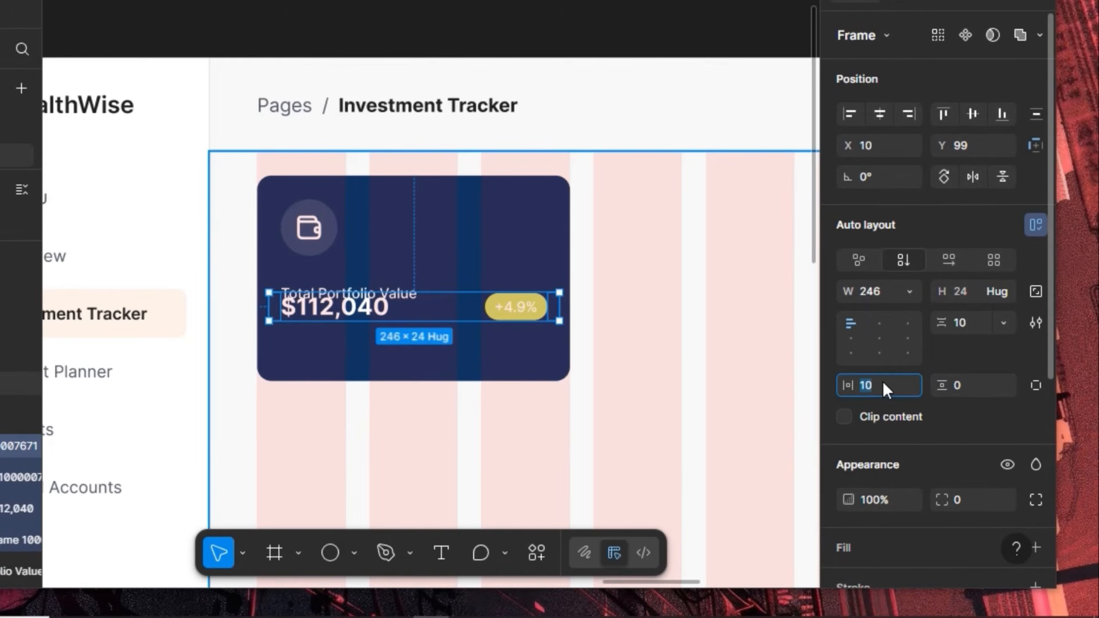
key("Return")
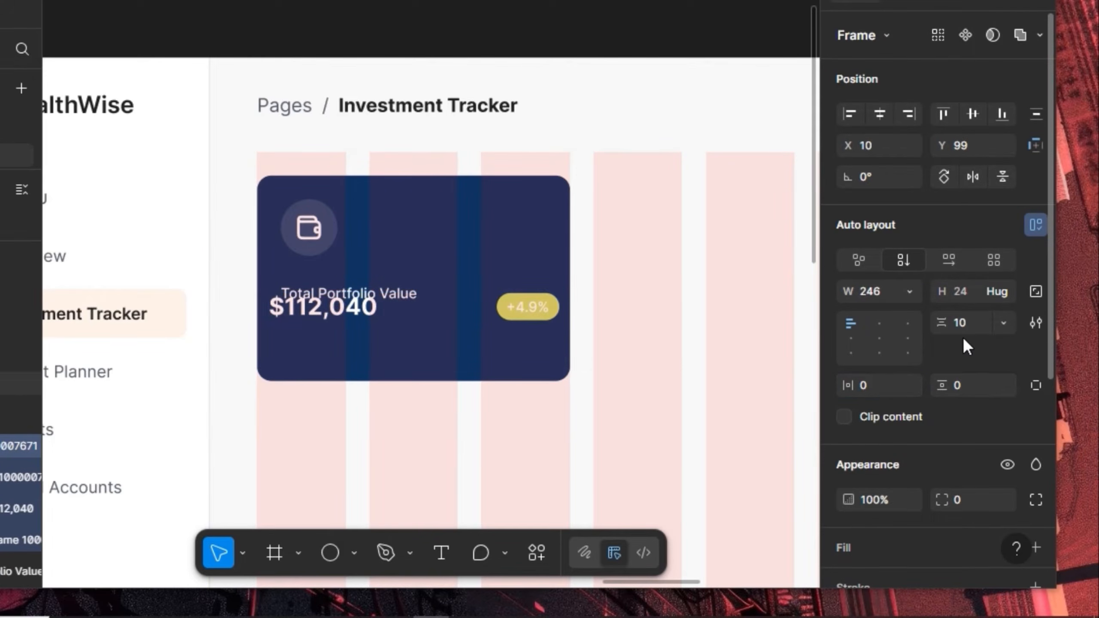
left_click(972, 322)
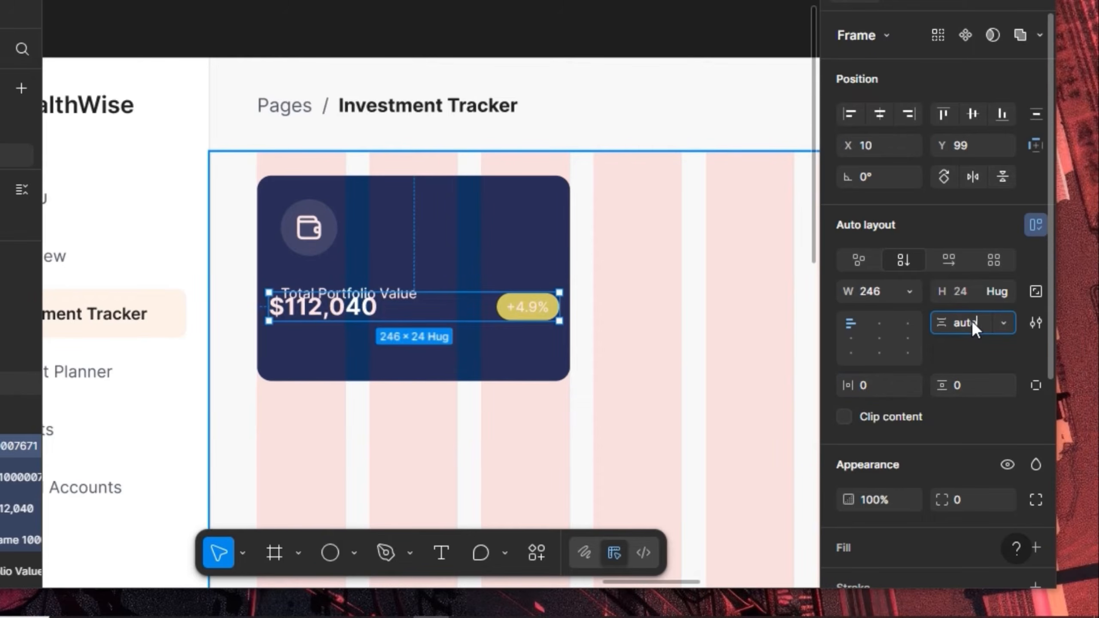
key("Return")
key("shift+Down")
key("shift+Down")
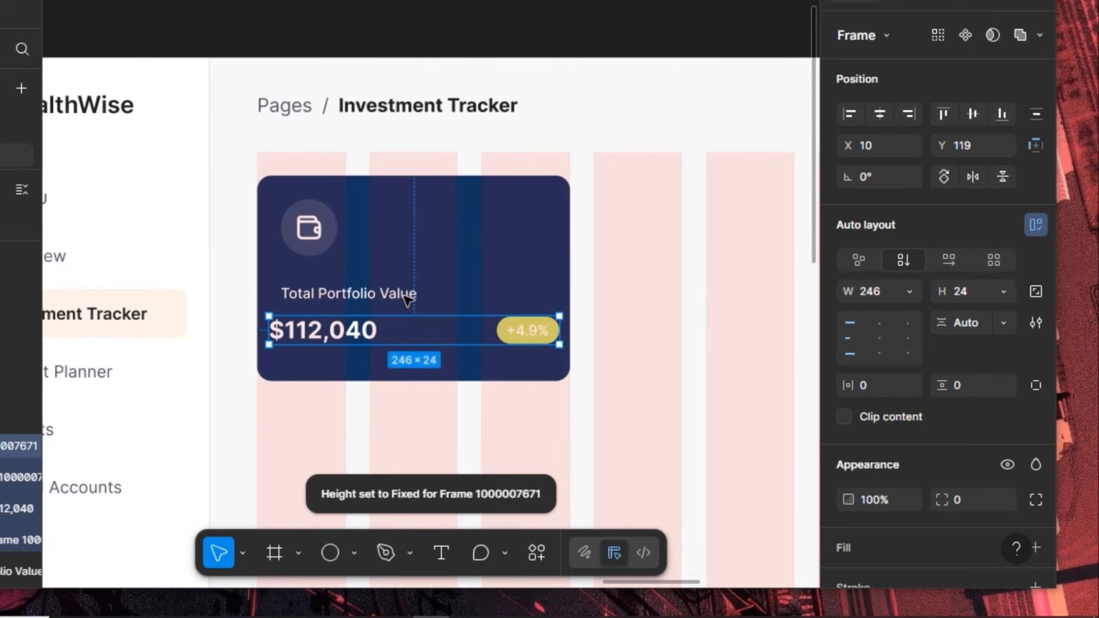
key("alt")
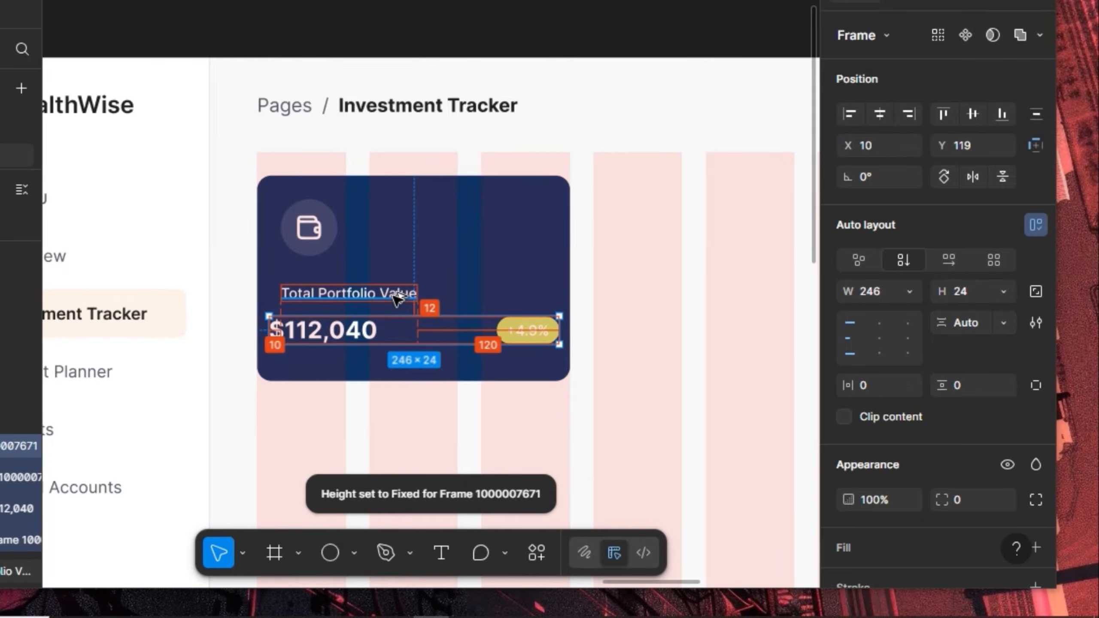
key("Up")
key("Up")
key("Up")
key("Up")
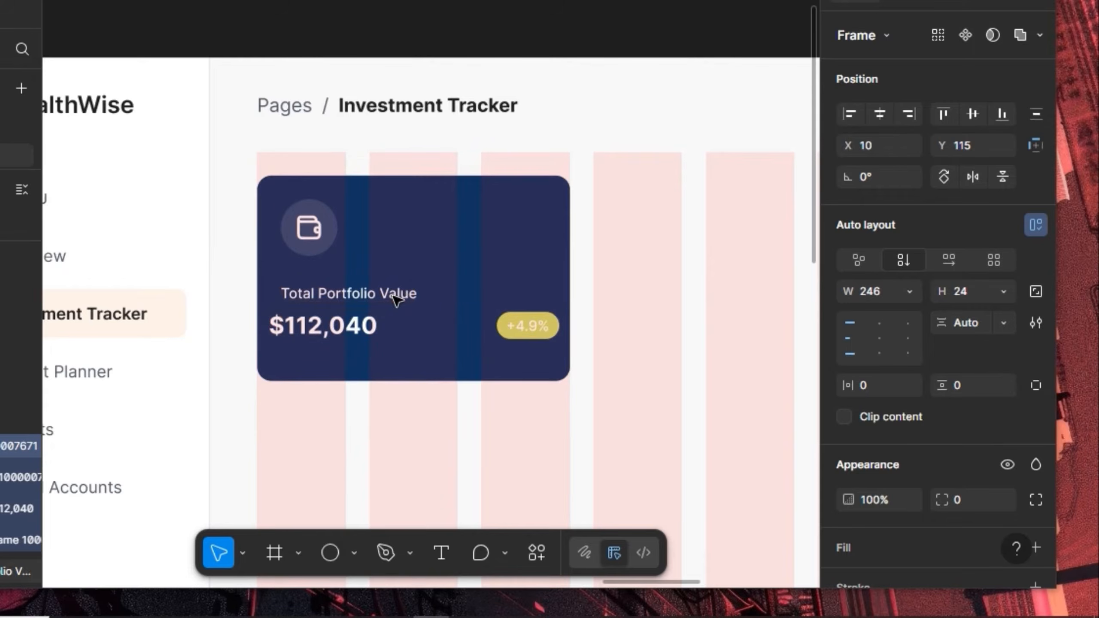
Stack the label and amount row in auto layout, and auto-layout the card with 20 horizontal padding
key("shift+Right")
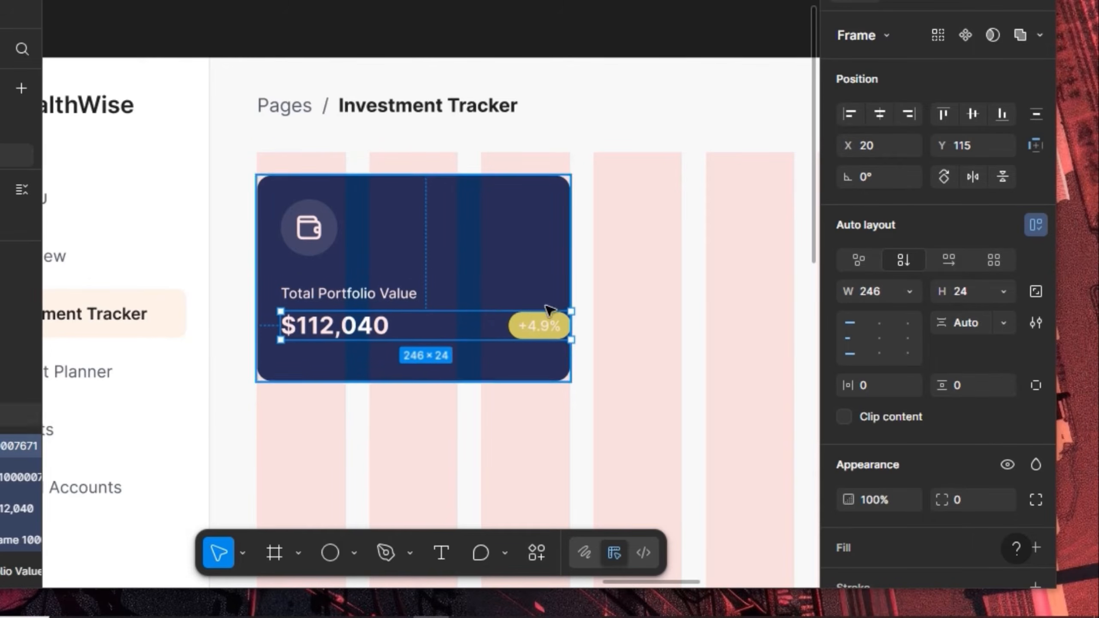
left_click(363, 298, "shift")
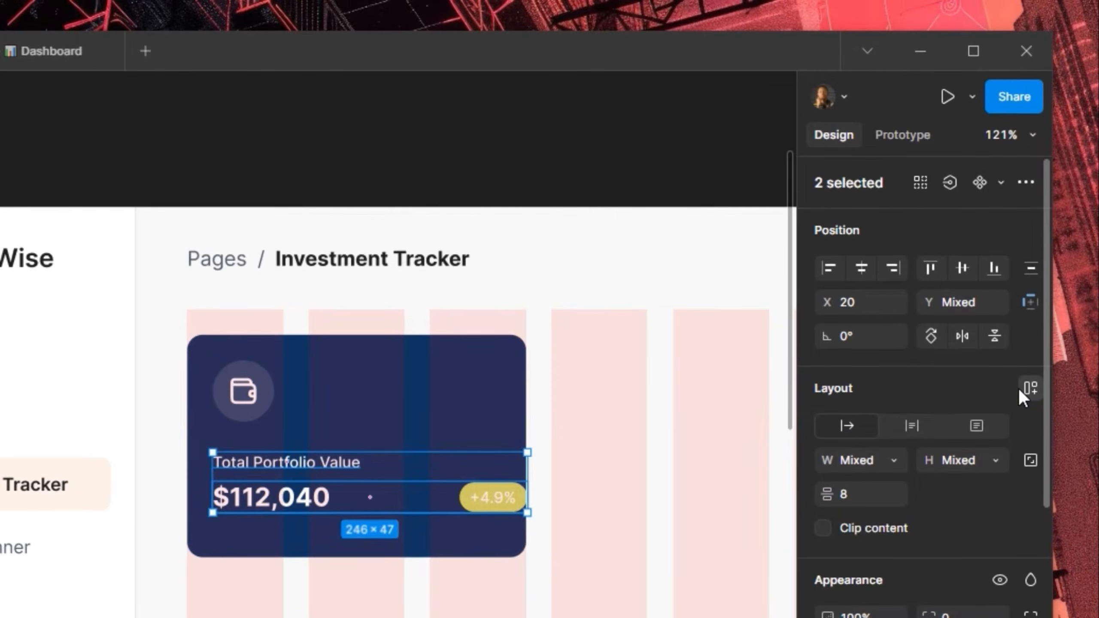
left_click(1021, 388)
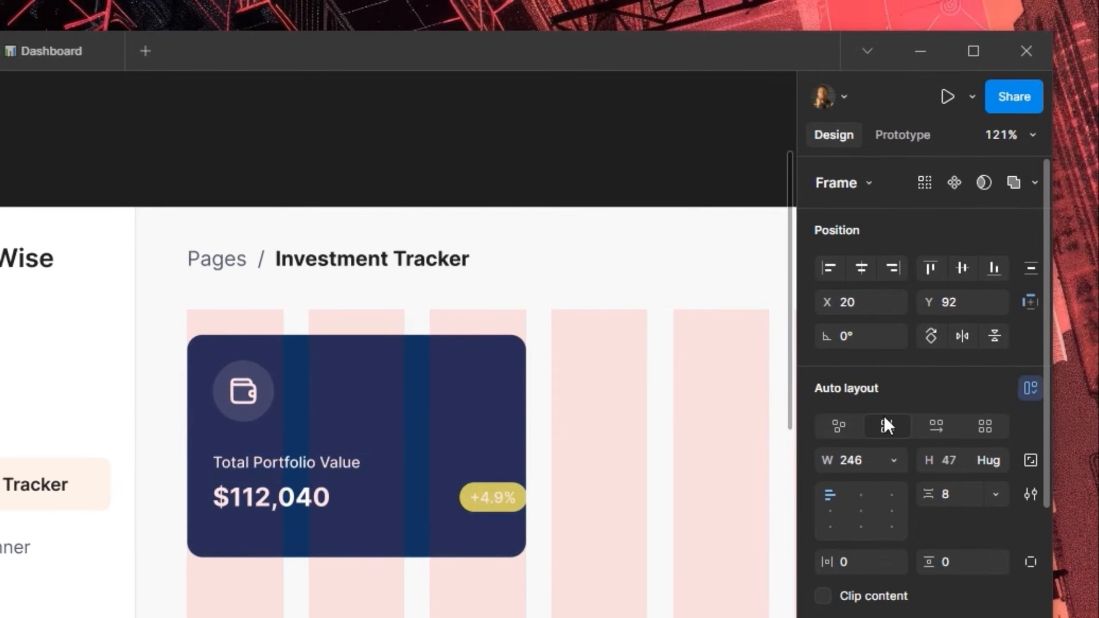
left_click(211, 341)
left_click(1023, 385)
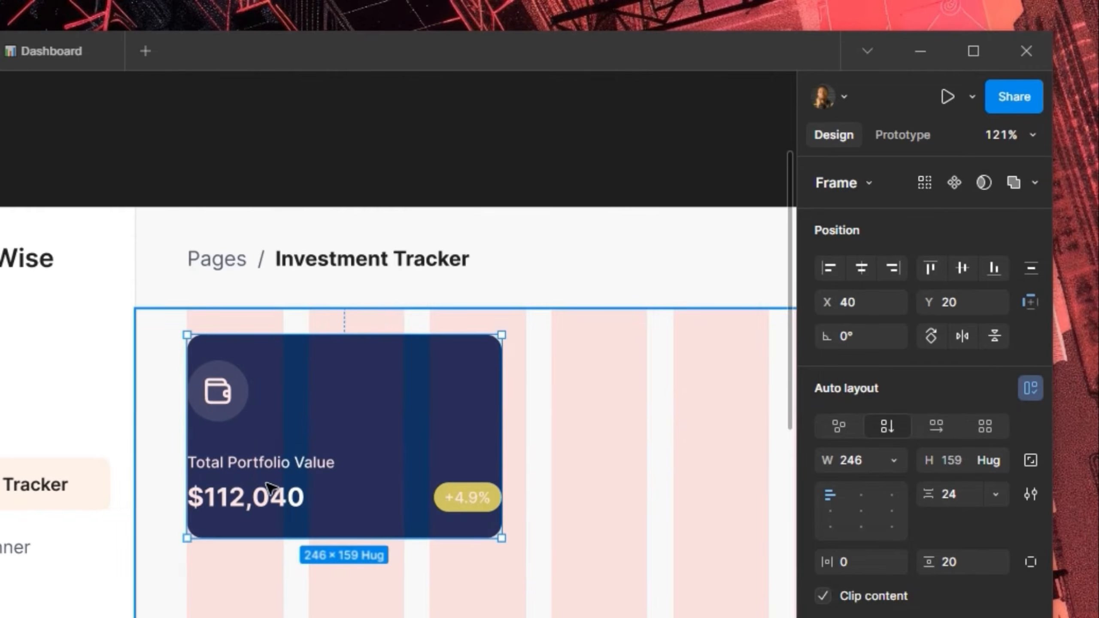
left_click(249, 489)
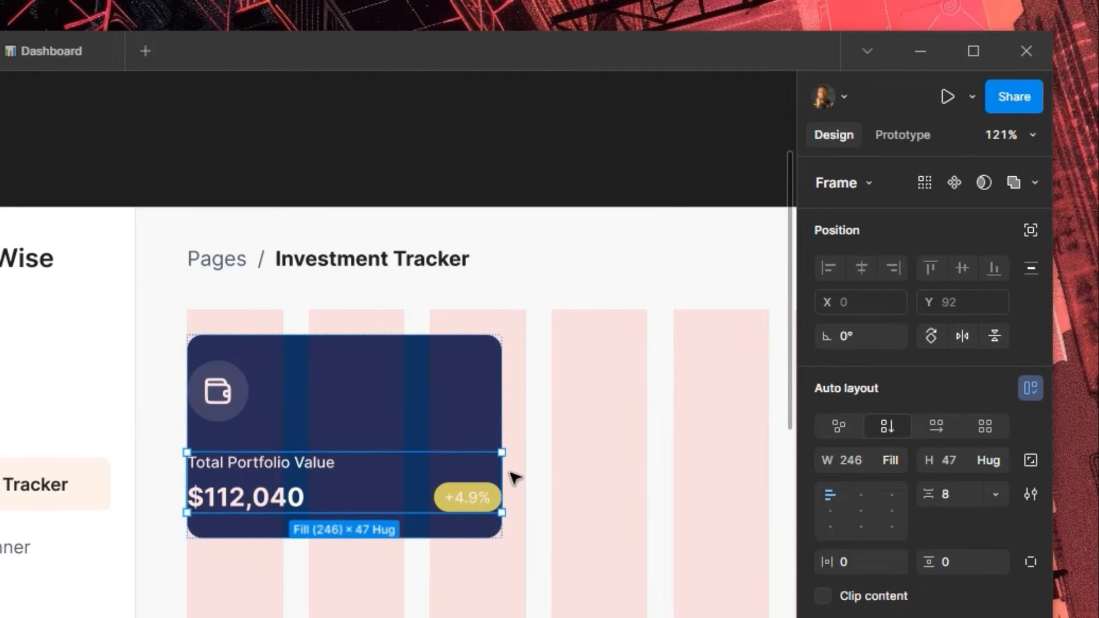
left_click(463, 411)
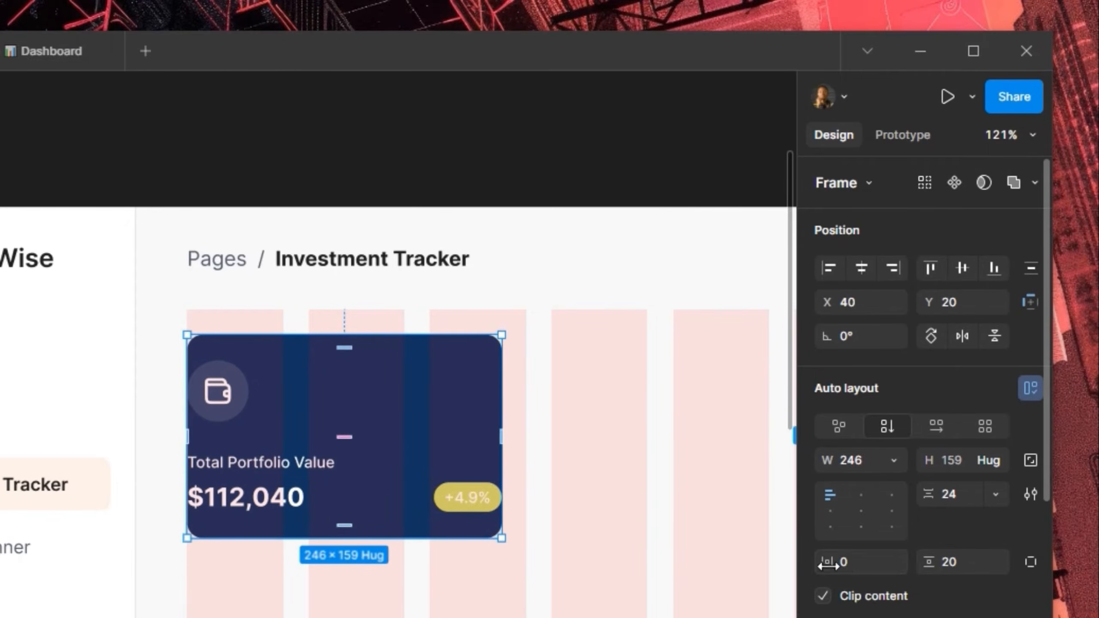
left_click(851, 558)
type("20")
key("Return")
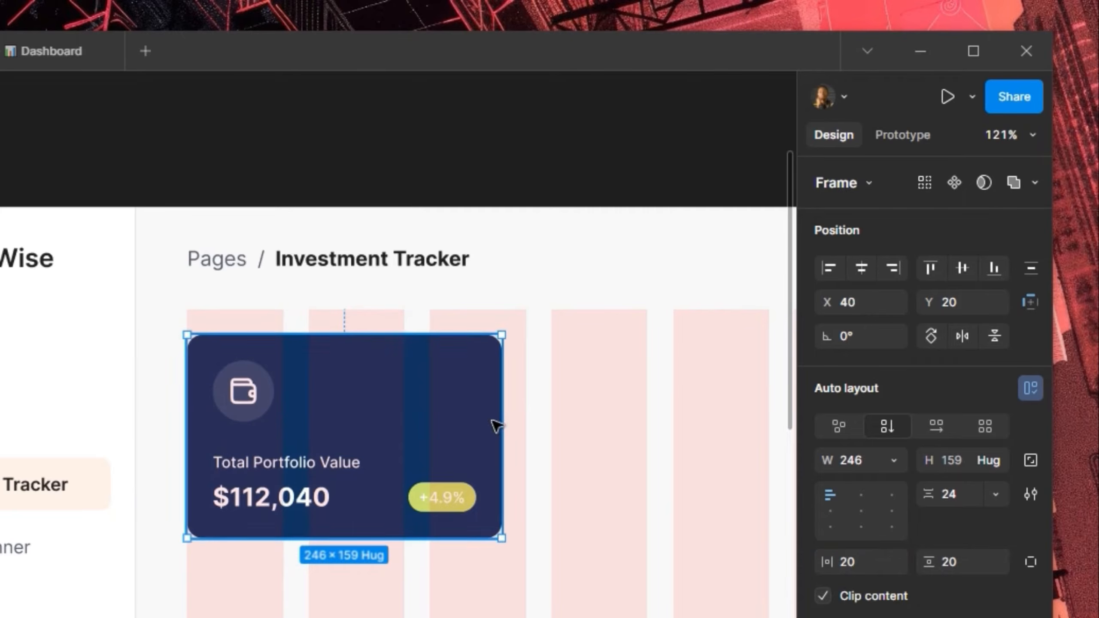
Widen the card to 265 and drag it out above the Investment_Tracker page
left_click_drag(516, 414, 522, 419)
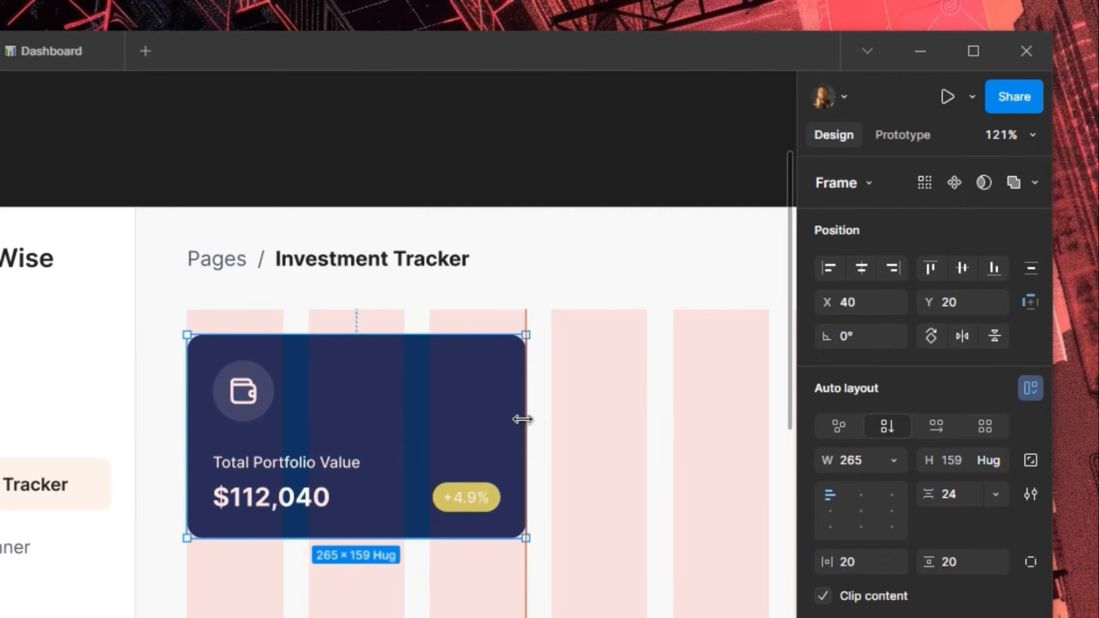
scroll(560, 395, "up", 3)
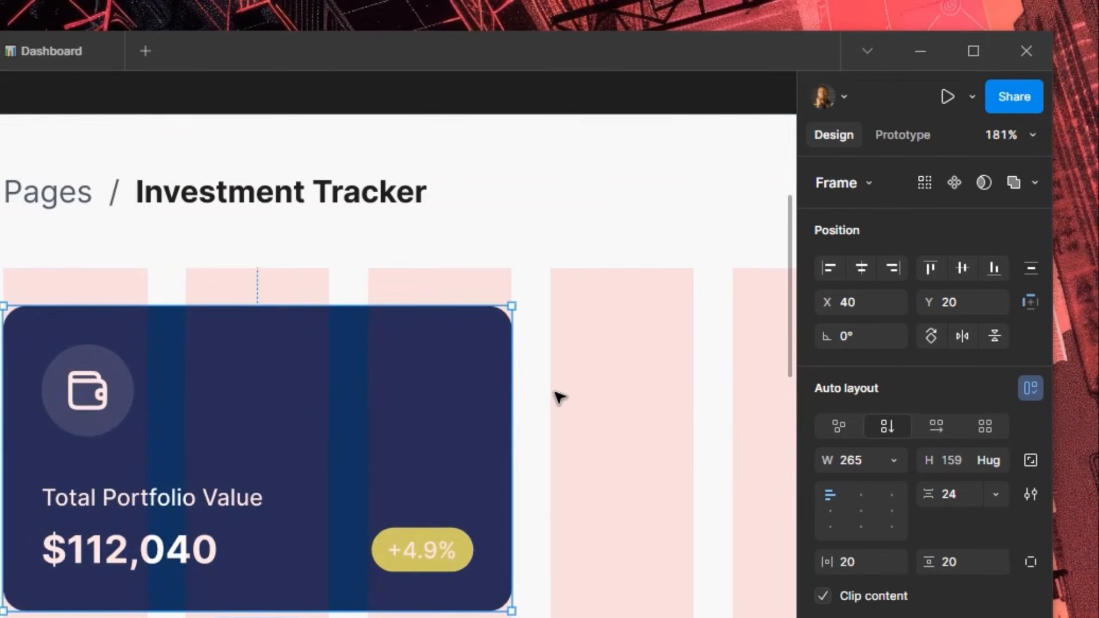
scroll(558, 396, "down", 5)
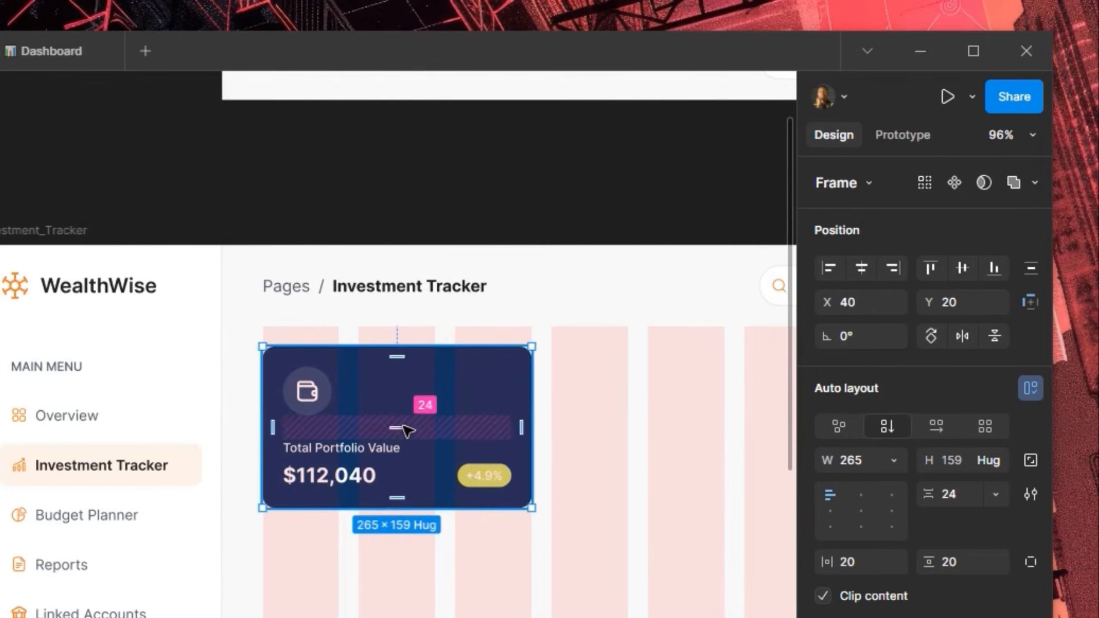
left_click_drag(405, 426, 342, 347)
key("ctrl+z")
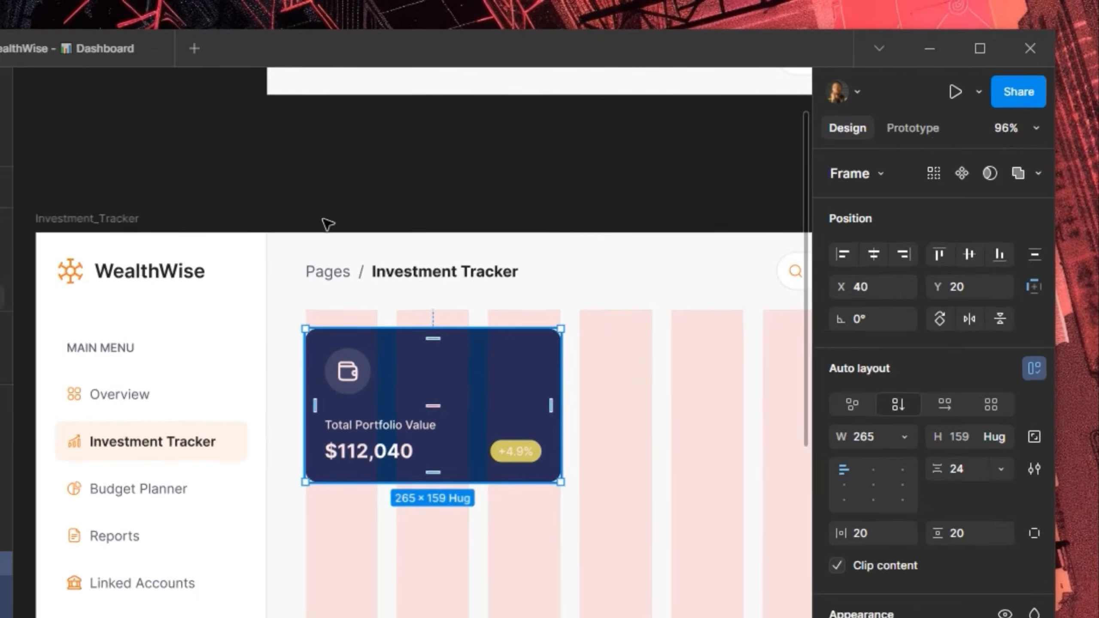
left_click_drag(453, 374, 147, 96)
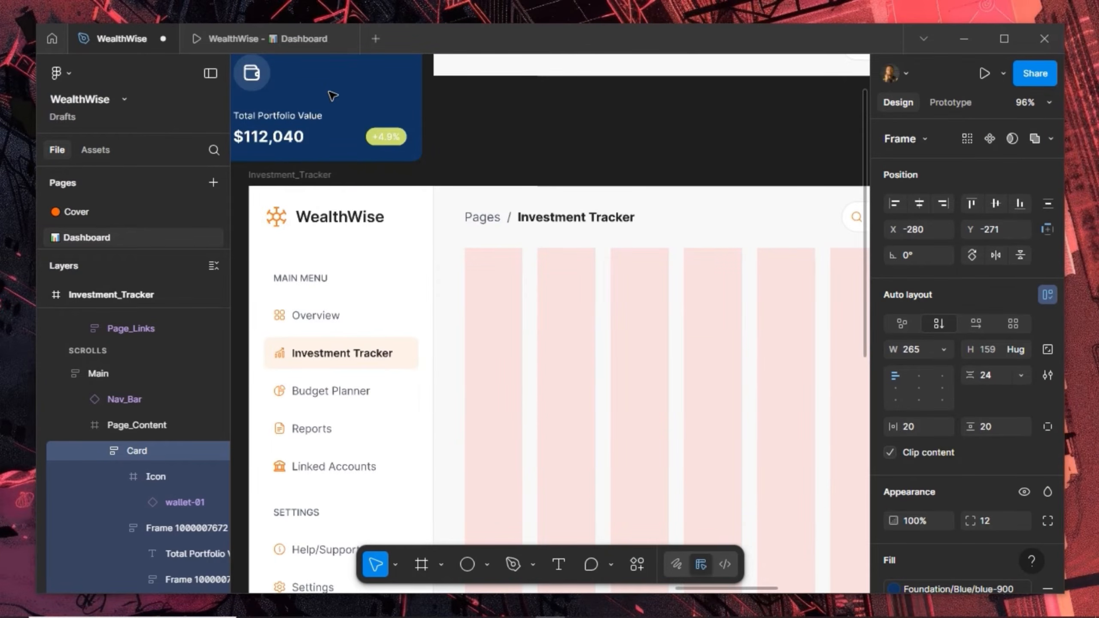
Place the Card on the canvas above Side_Drawer, make it a component, and add Variant2
left_click_drag(330, 91, 766, 395)
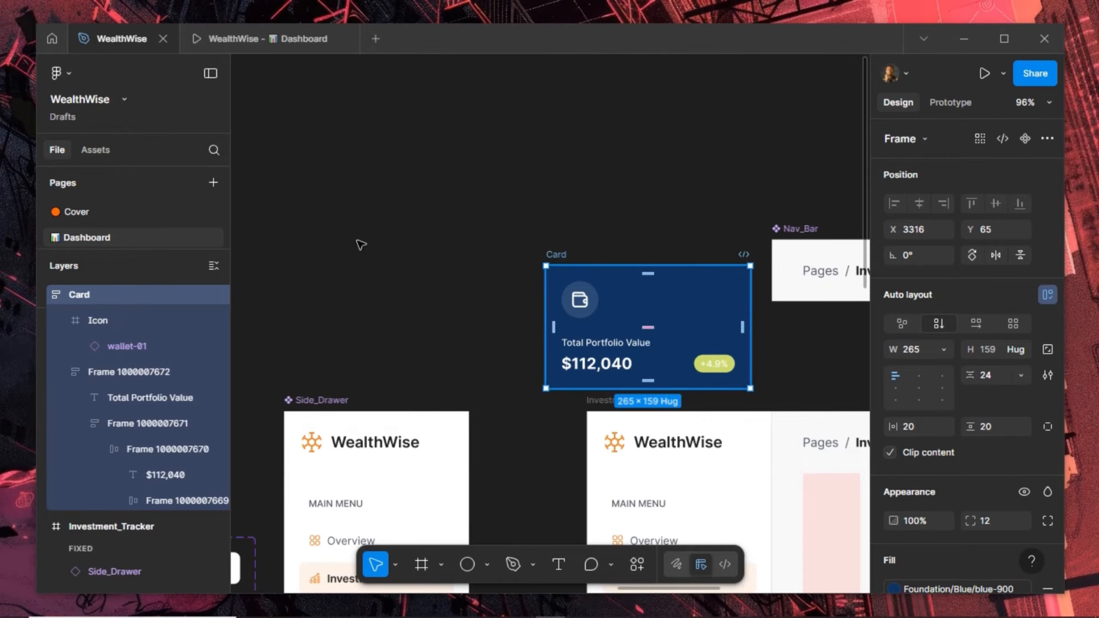
left_click_drag(556, 254, 308, 215)
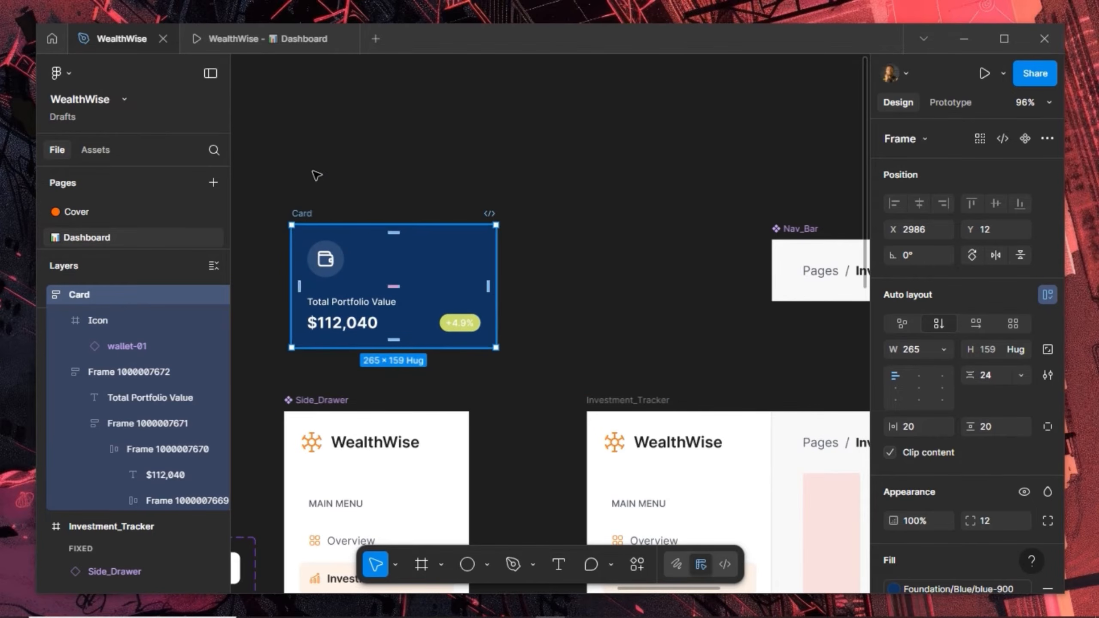
key("Up")
key("Up")
key("Up")
key("Up")
key("Up")
key("Up")
key("Up")
key("Up")
key("Up")
left_click_drag(302, 114, 302, 103)
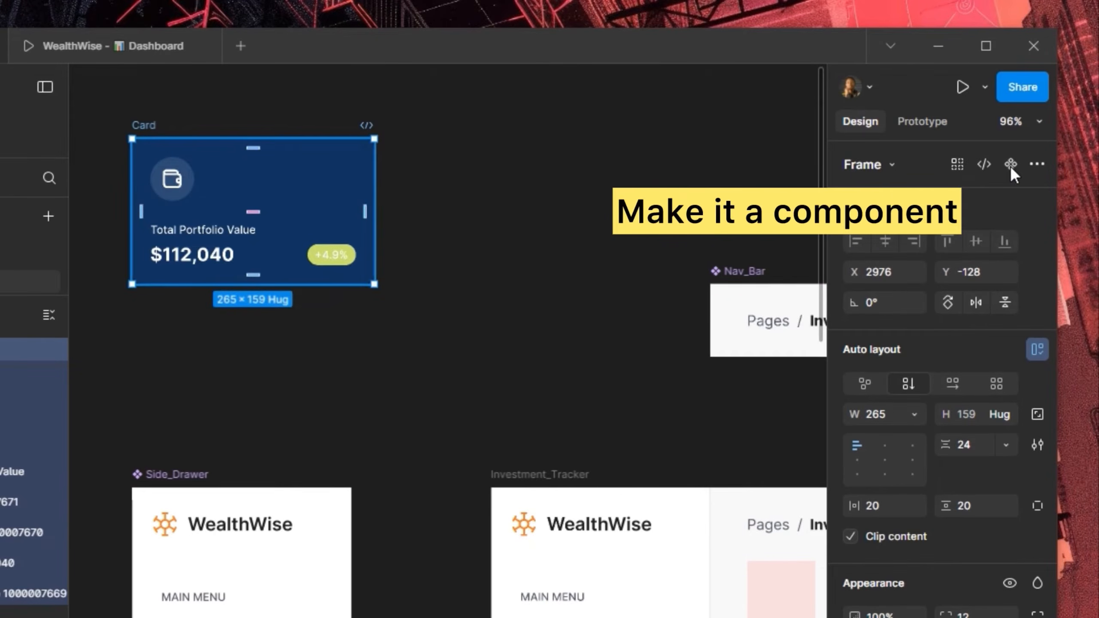
left_click(1010, 164)
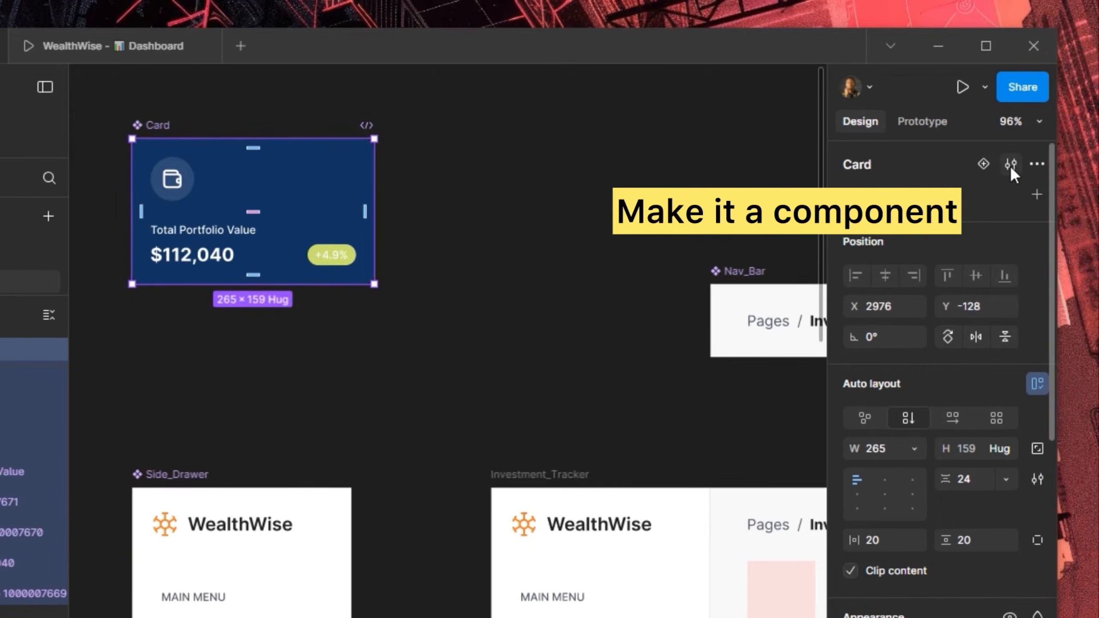
left_click(978, 163)
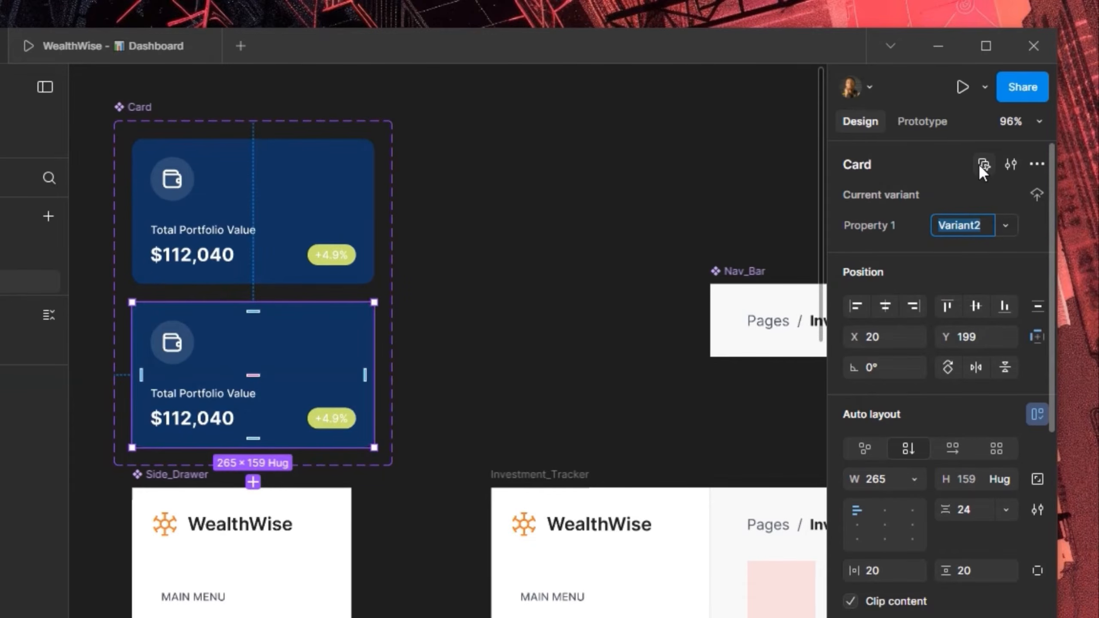
Set the first card's +4.9% badge text from FFFFFF to the Black colour style
double_click(332, 253)
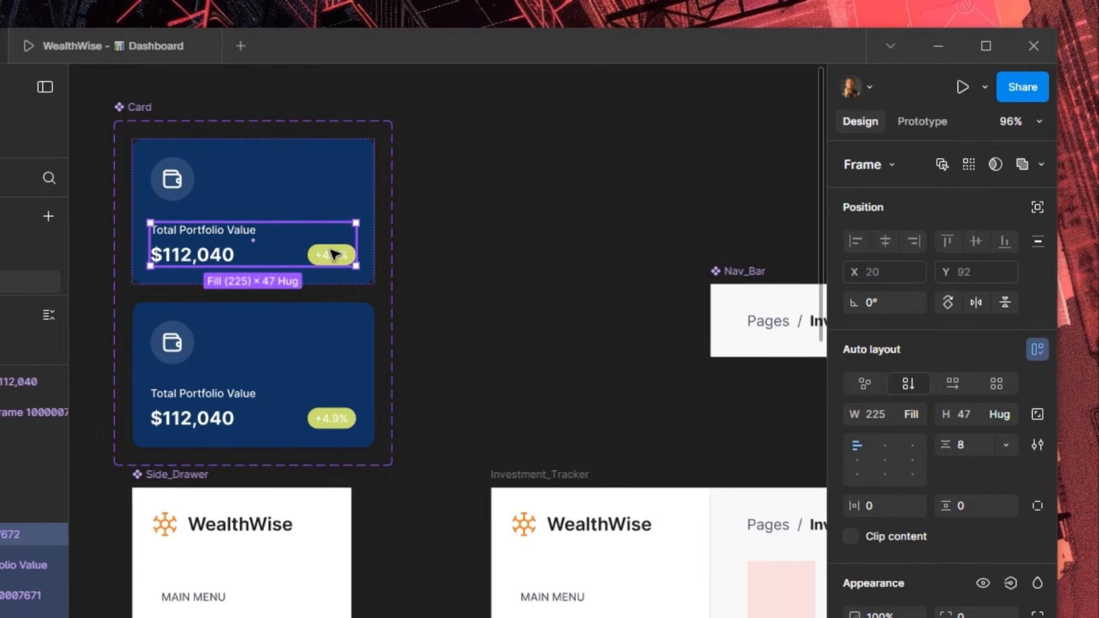
double_click(332, 253)
double_click(331, 251)
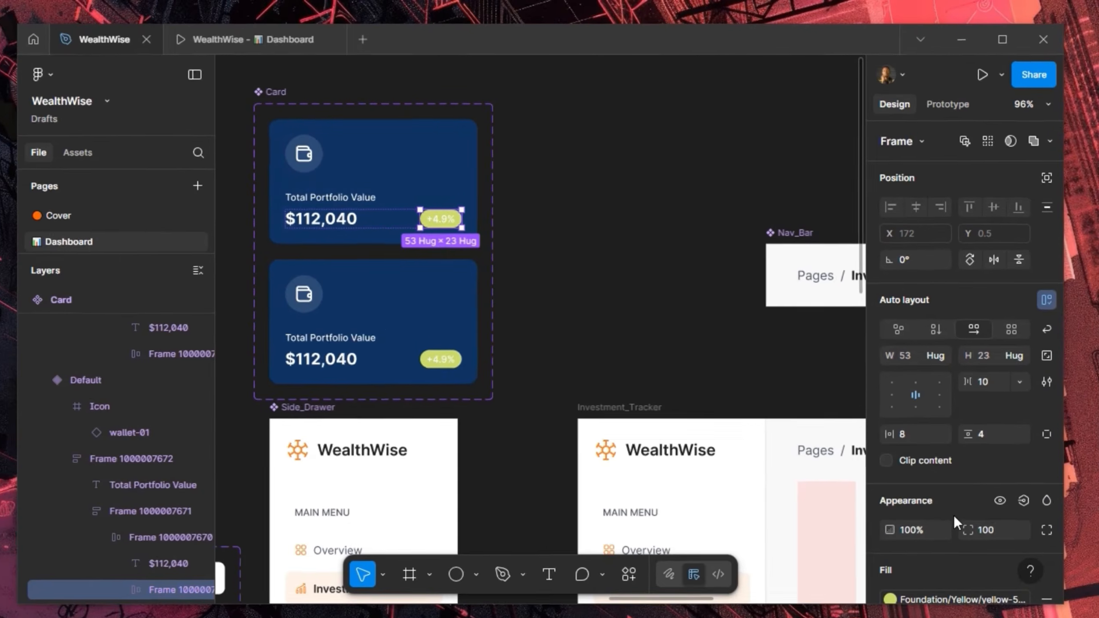
scroll(962, 480, "down", 5)
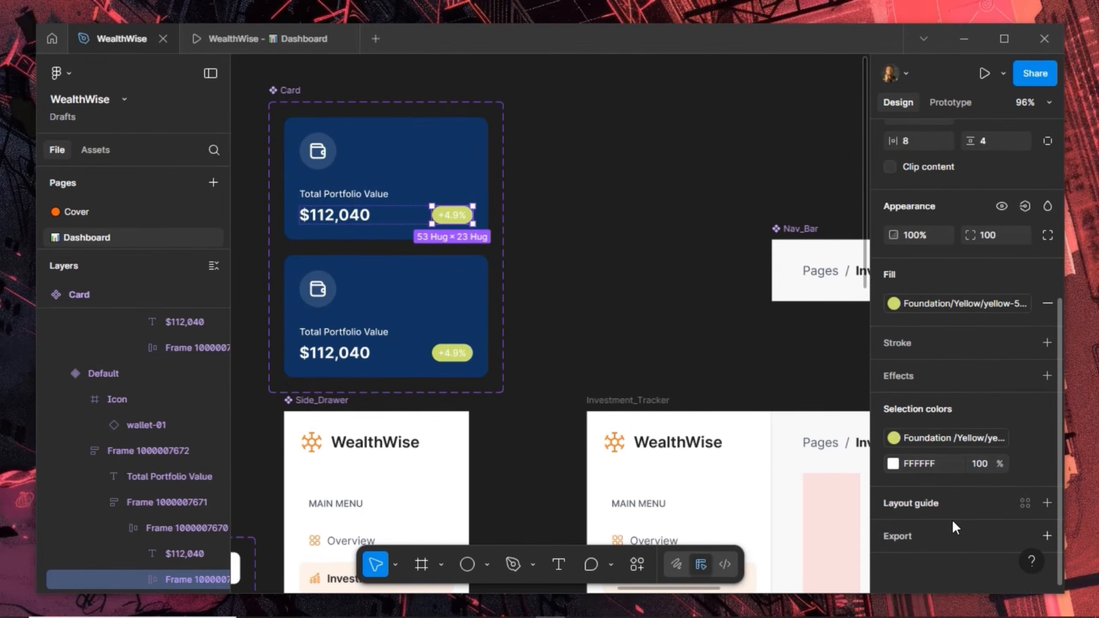
left_click(939, 306)
left_click(939, 306)
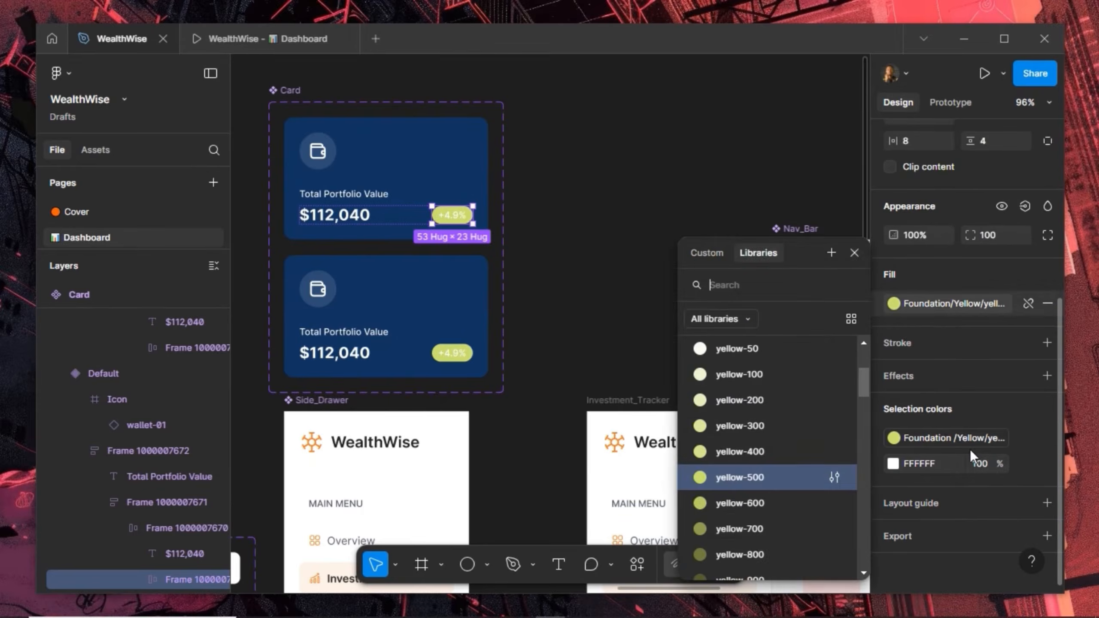
left_click(1022, 465)
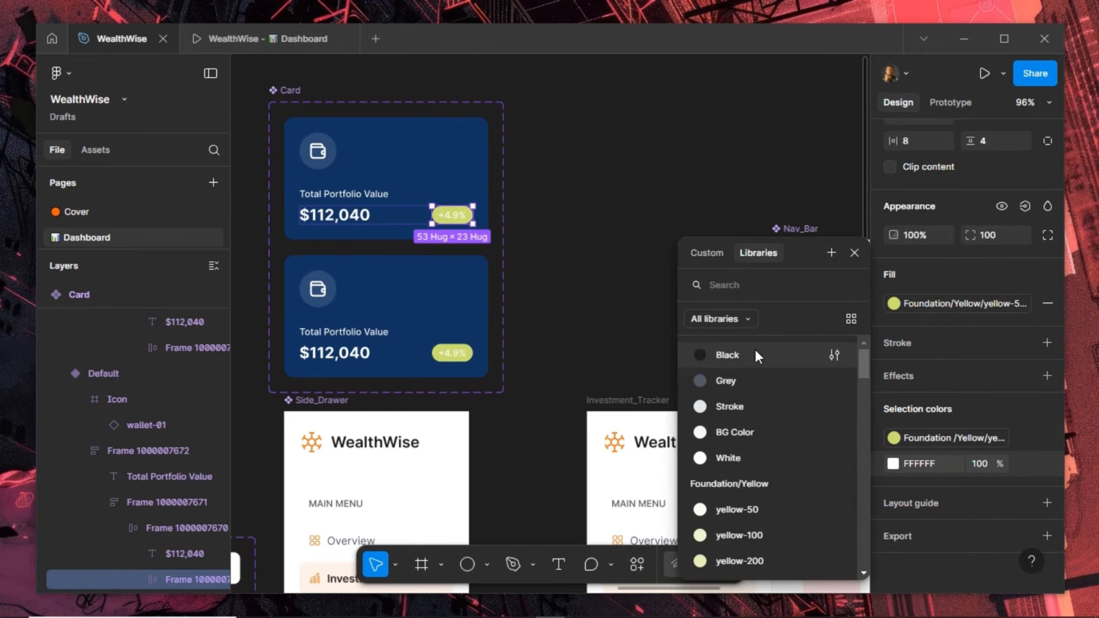
left_click(754, 351)
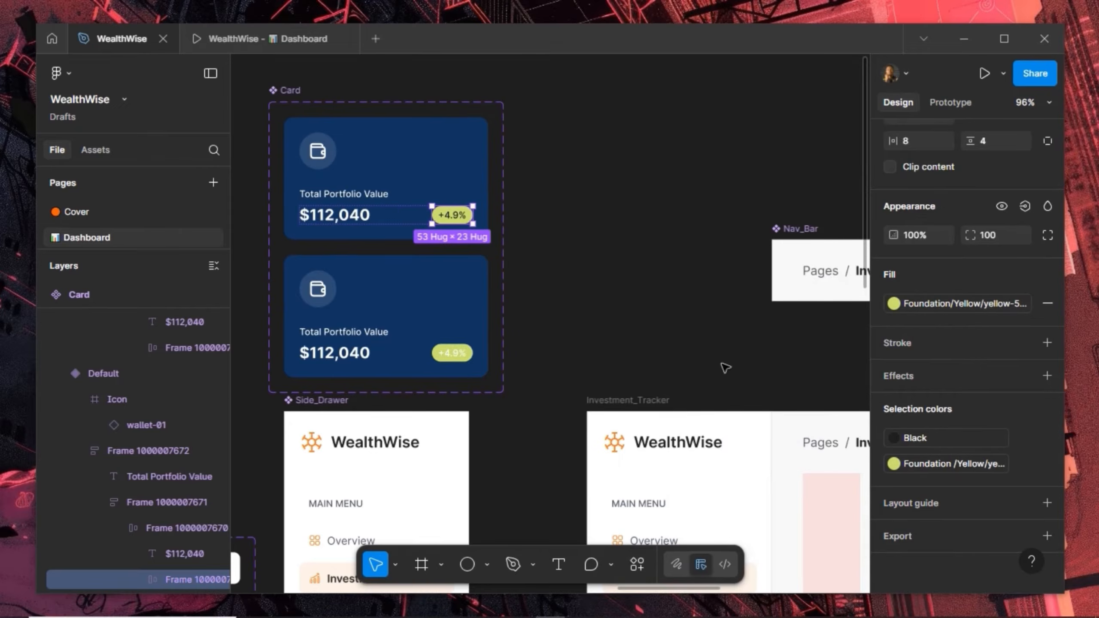
Switch Variant2's white icon and FFFFFF text colours to the Black style
left_click(359, 324)
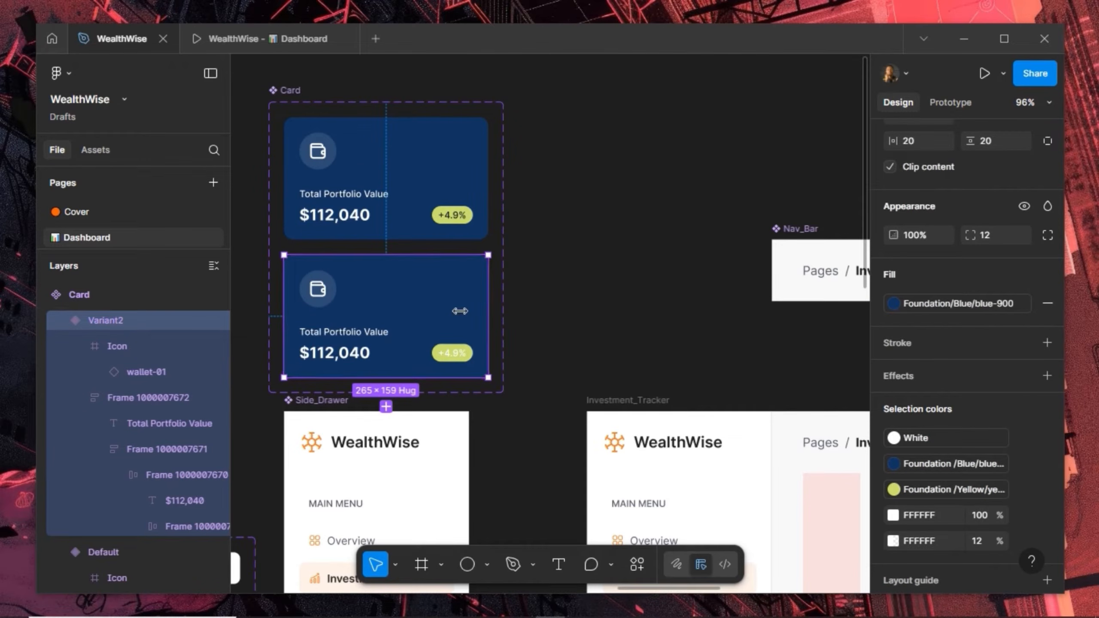
left_click(968, 437)
left_click(771, 358)
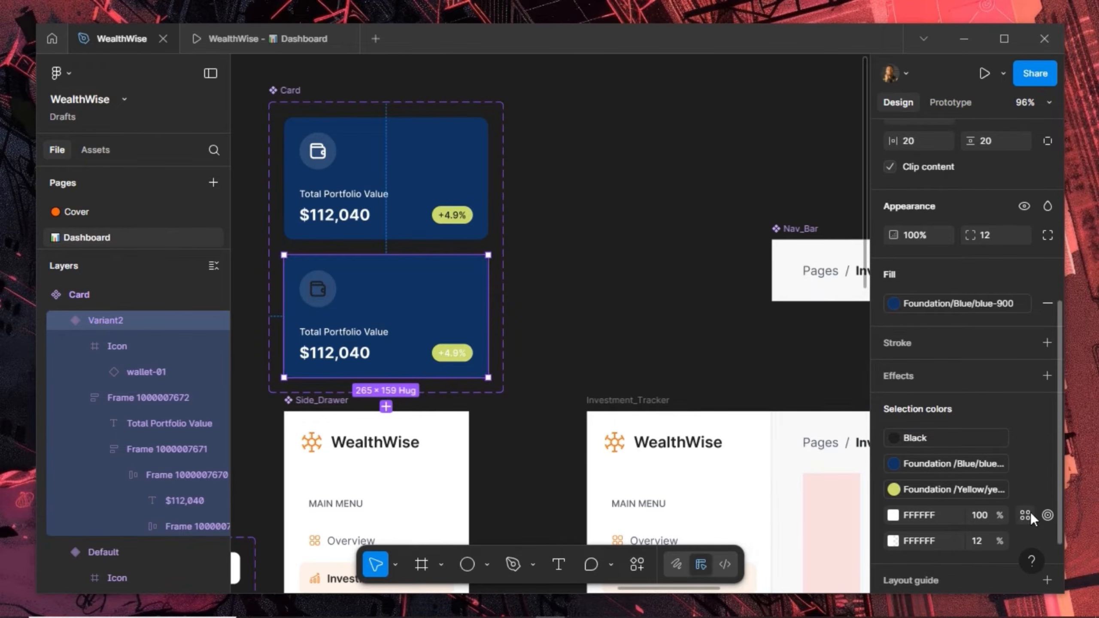
left_click(1025, 515)
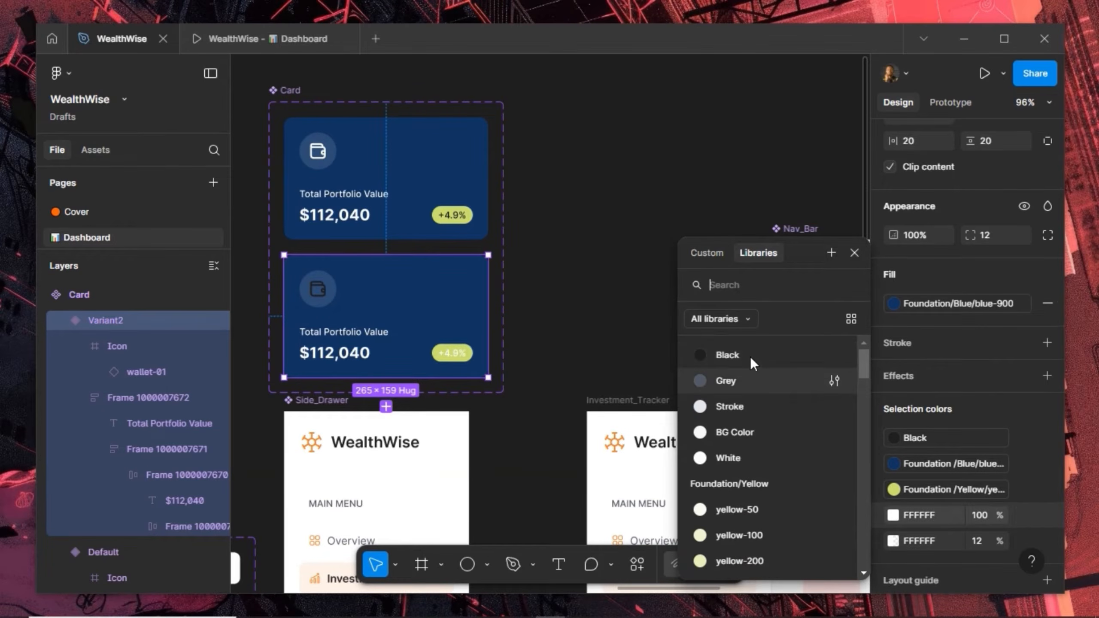
left_click(750, 357)
key("Escape")
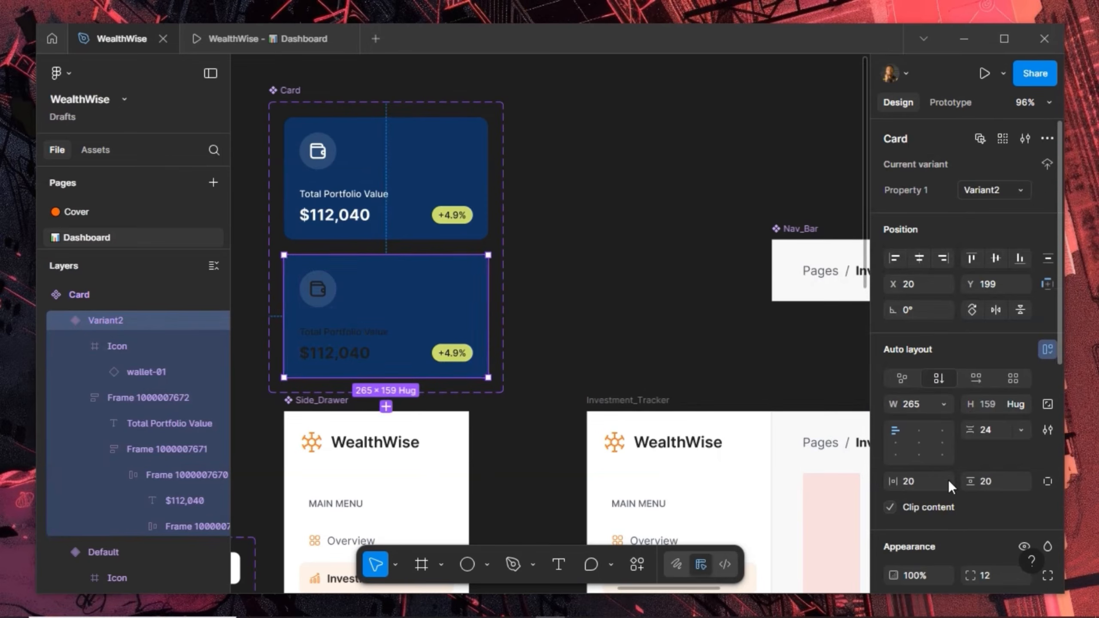
scroll(948, 480, "down", 5)
left_click(952, 402)
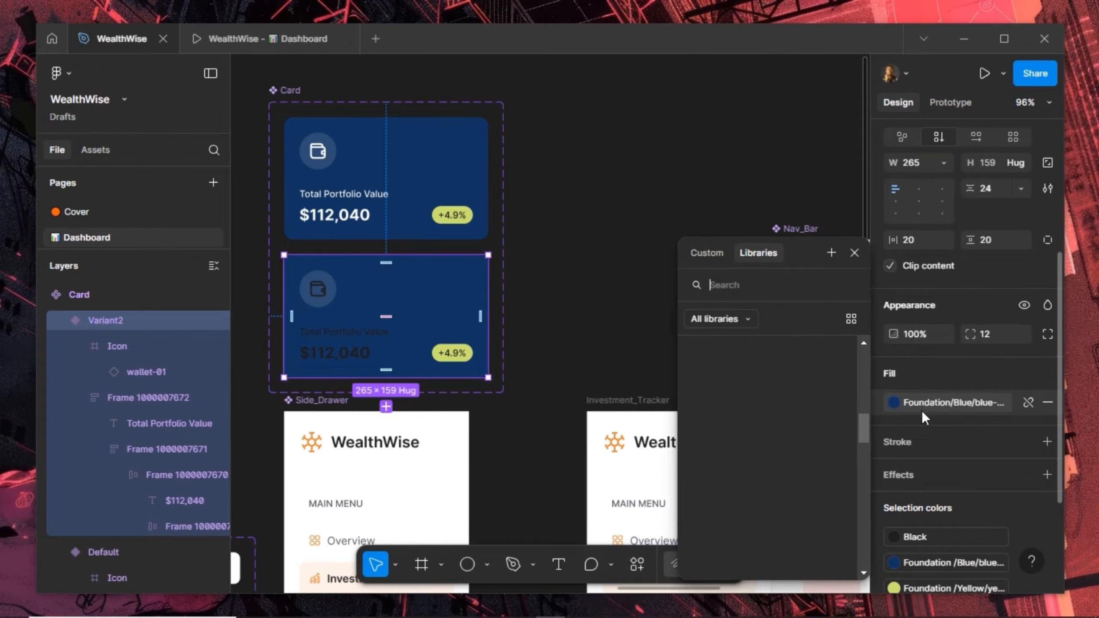
Make Variant2's background white and give its wallet icon backing a yellow-100 fill
scroll(762, 431, "down", 5)
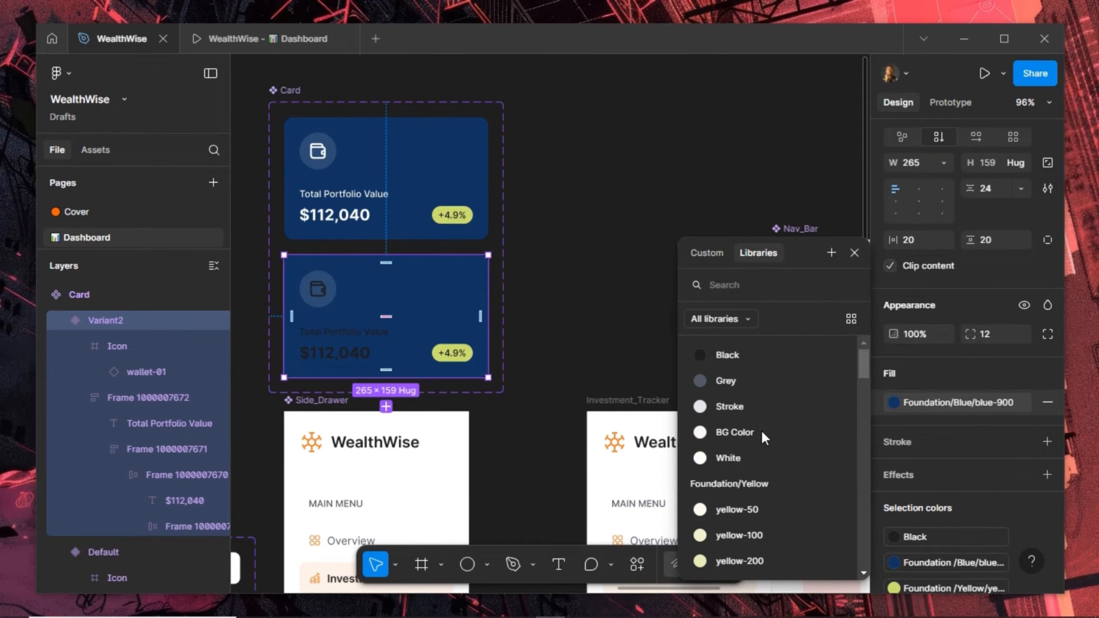
left_click(756, 457)
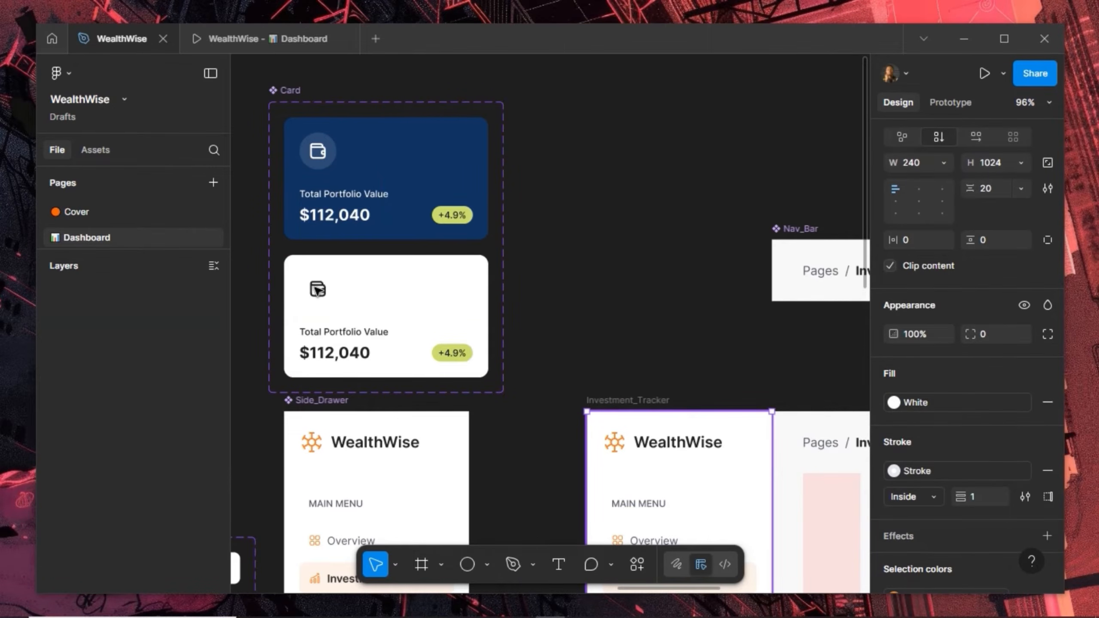
left_click(318, 290)
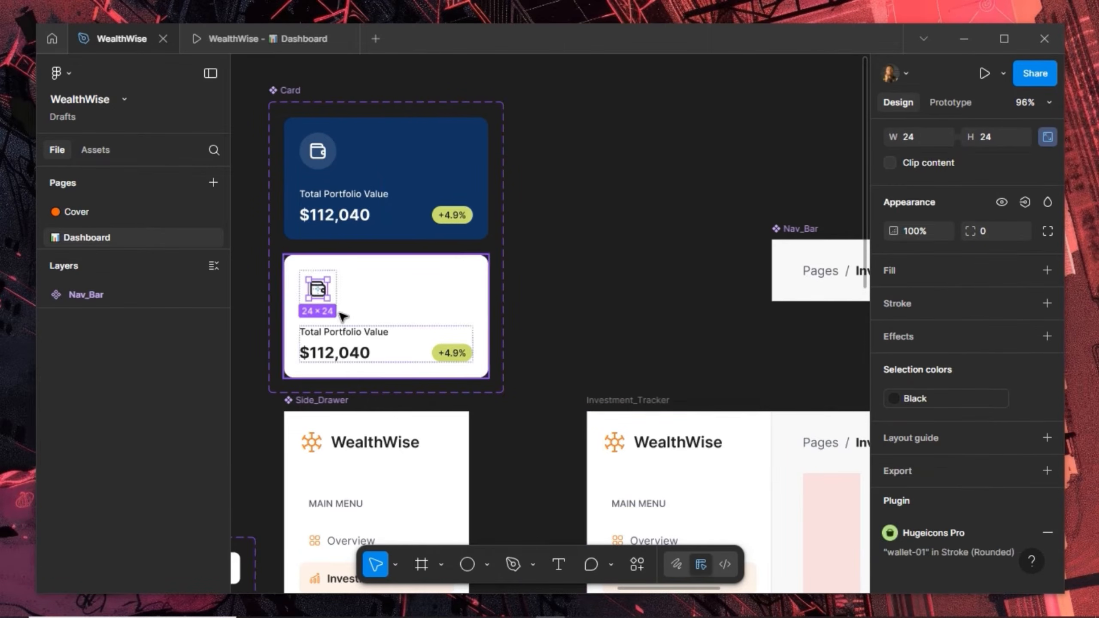
key("shift+Return")
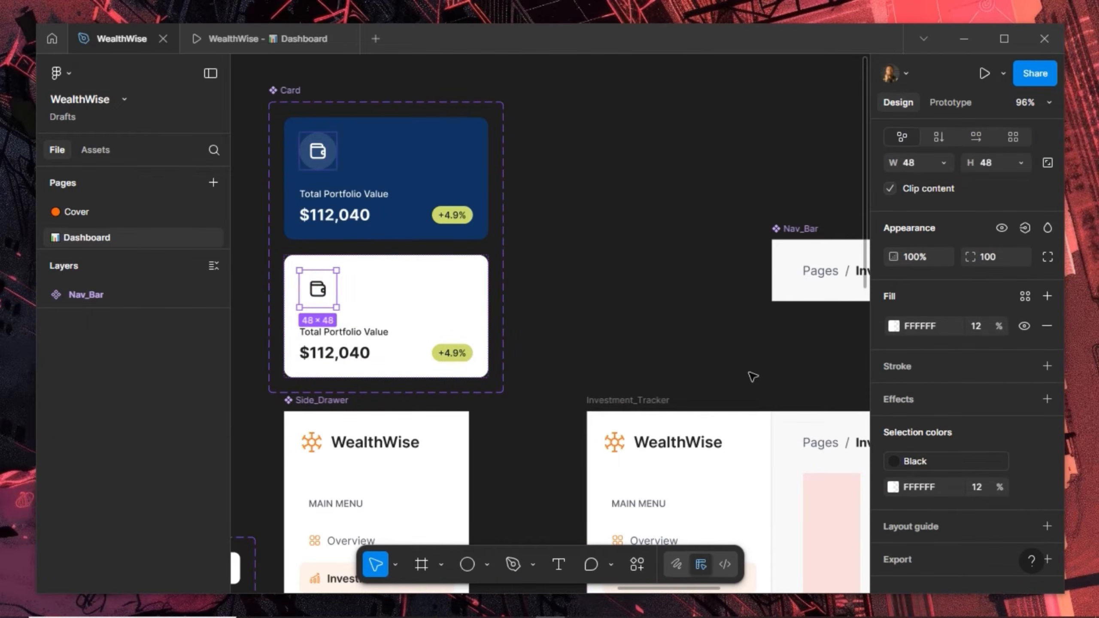
left_click(1025, 296)
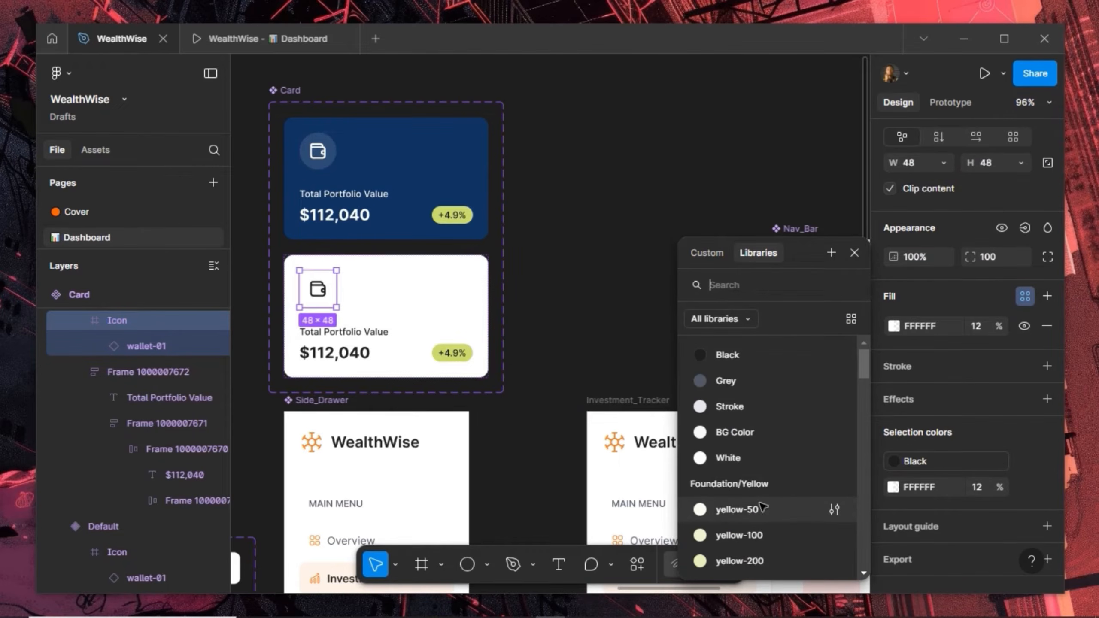
left_click(736, 509)
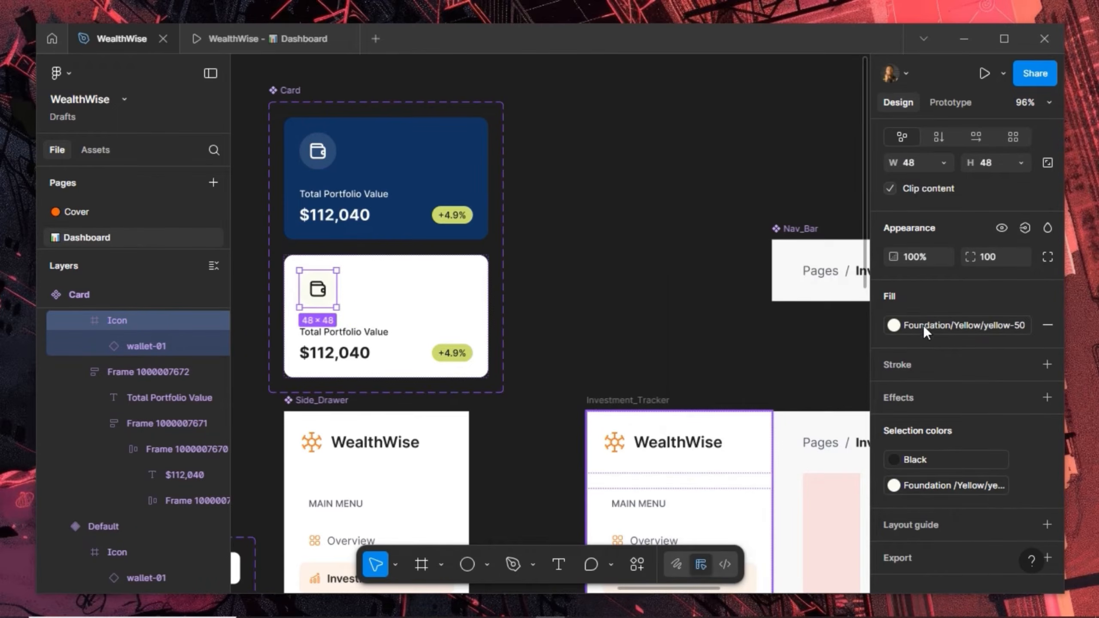
left_click(894, 325)
left_click(761, 505)
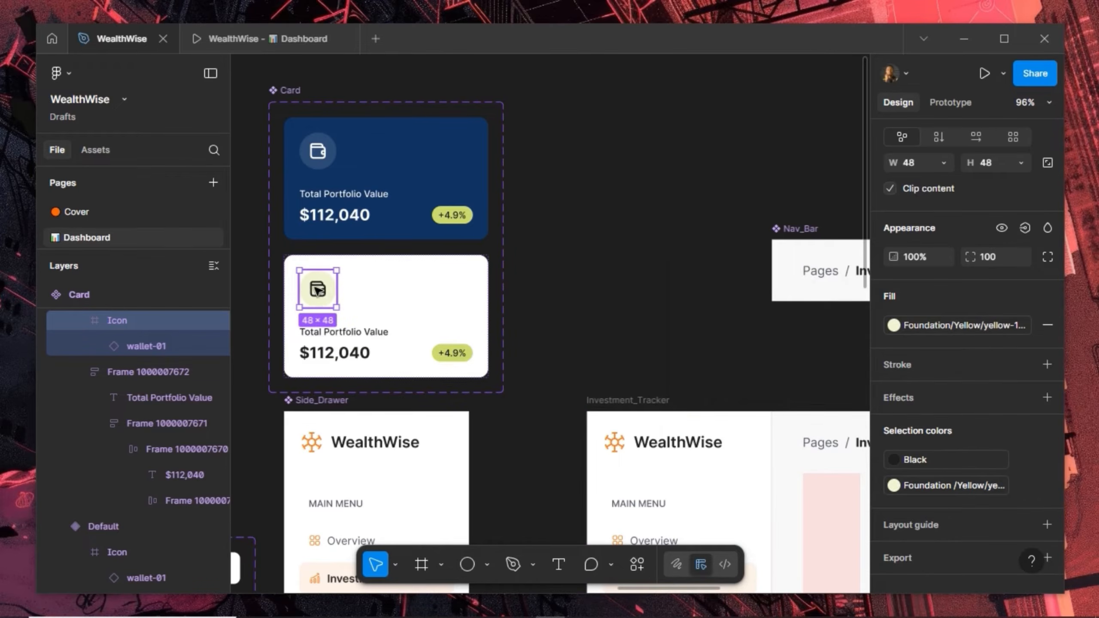
Give the light card's +4.9% badge a pale Foundation/Success success-50 fill
double_click(446, 355)
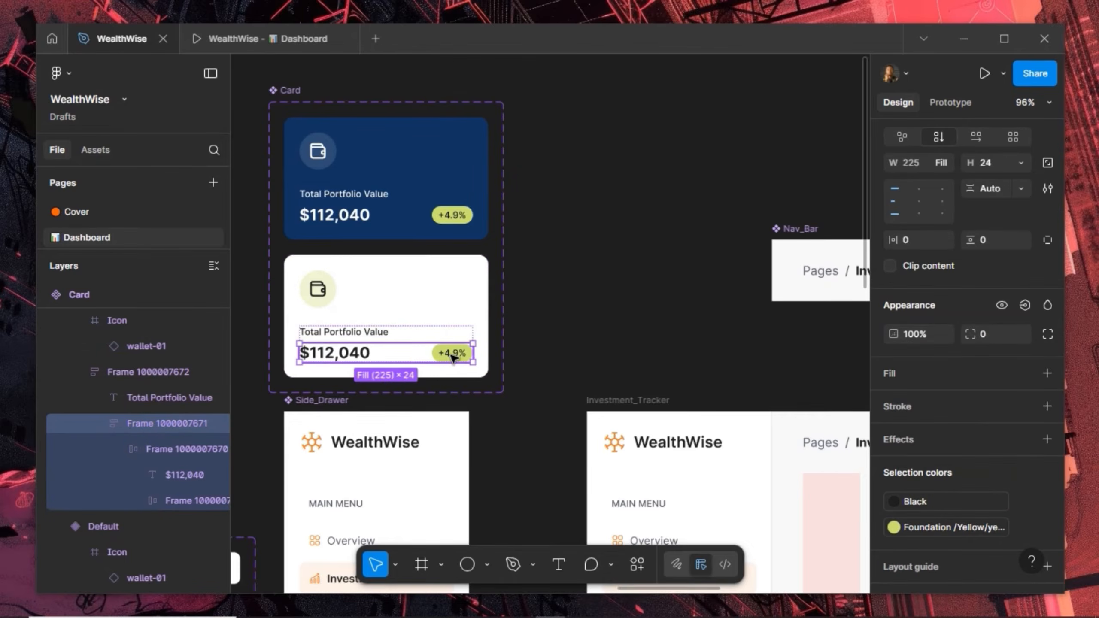
key("Return")
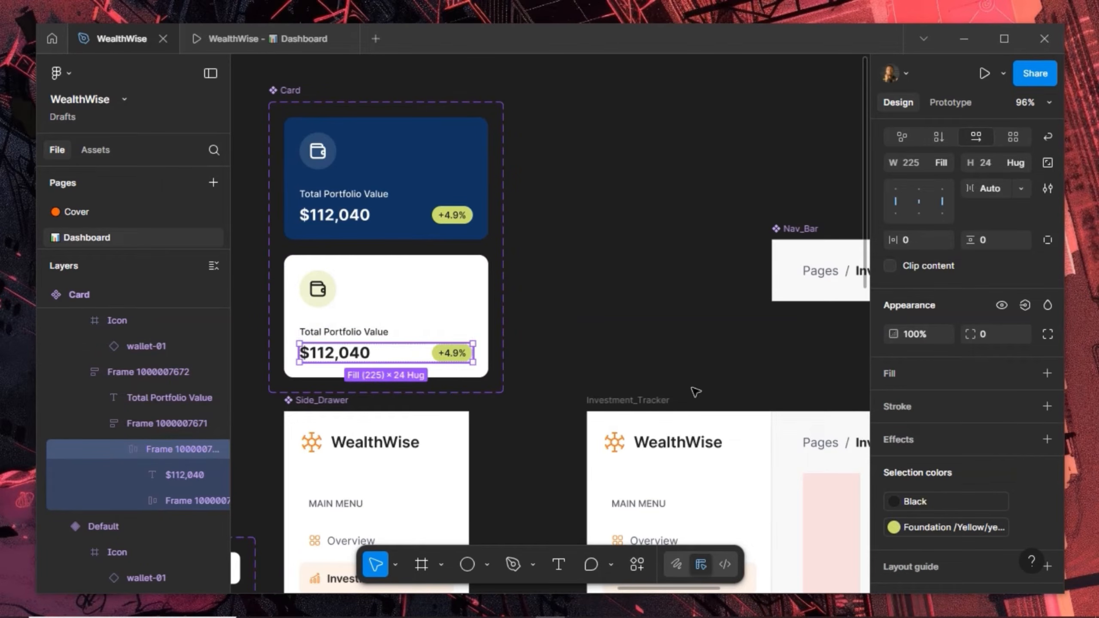
left_click(453, 354)
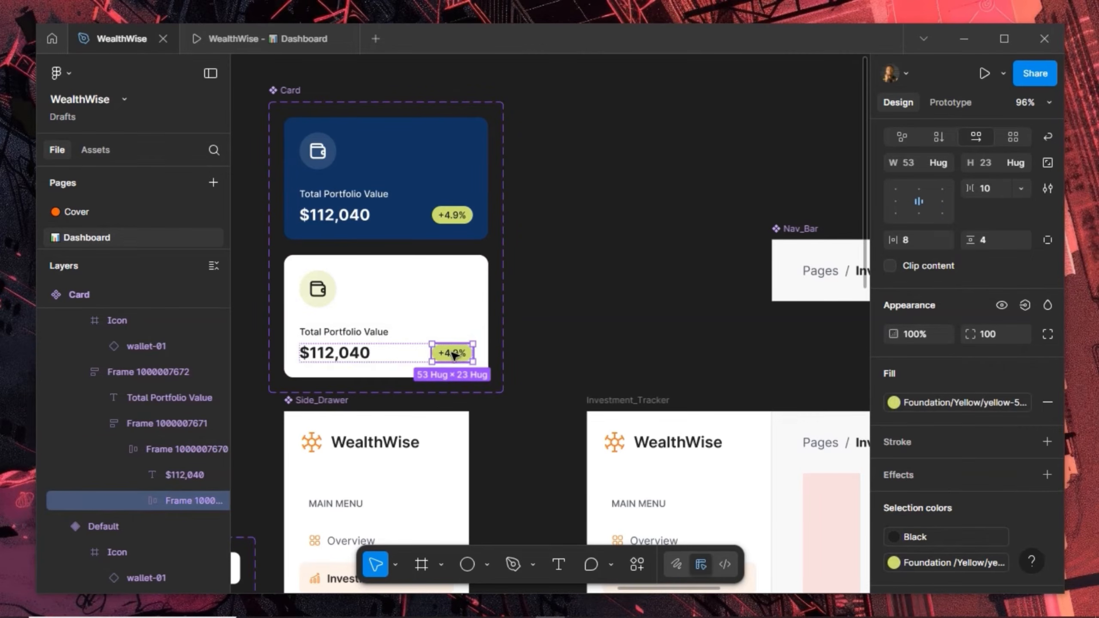
left_click(964, 399)
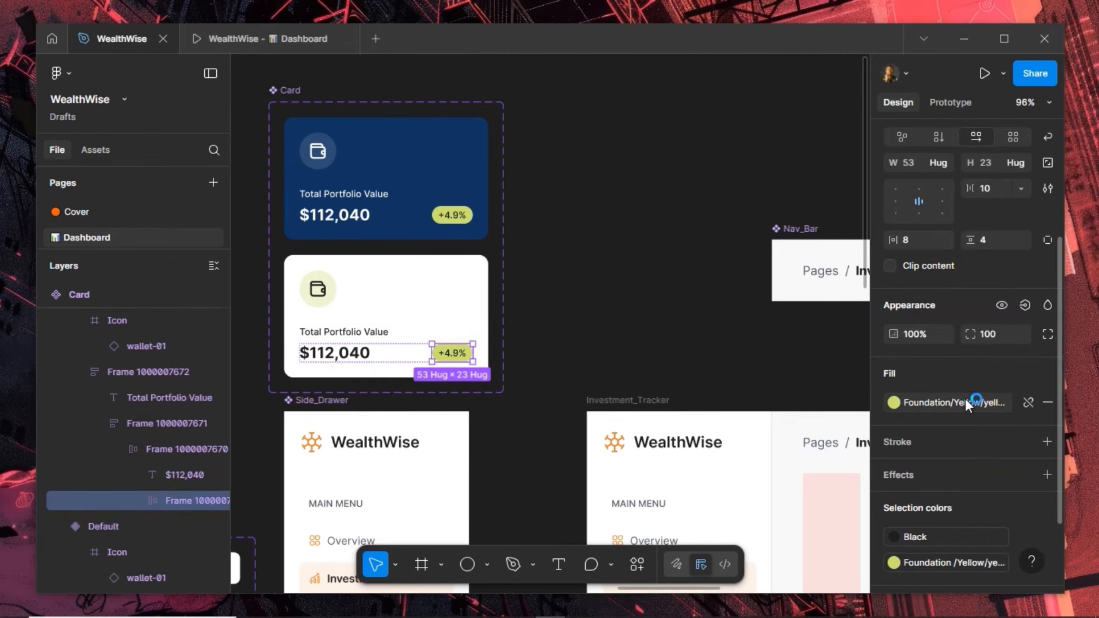
scroll(761, 436, "down", 4)
scroll(762, 437, "down", 15)
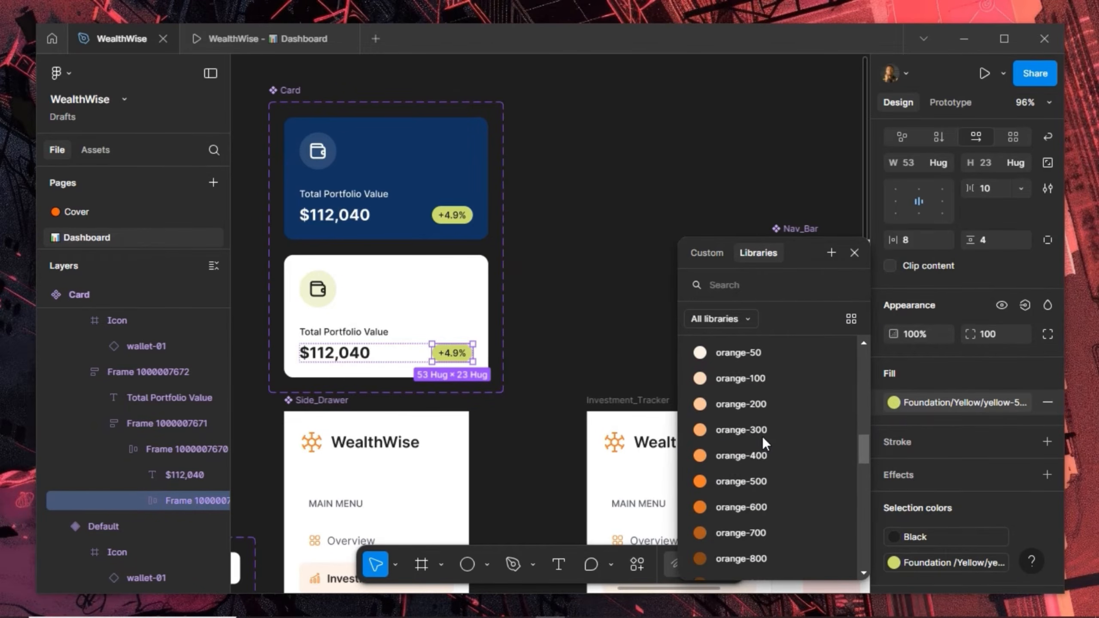
scroll(762, 436, "down", 10)
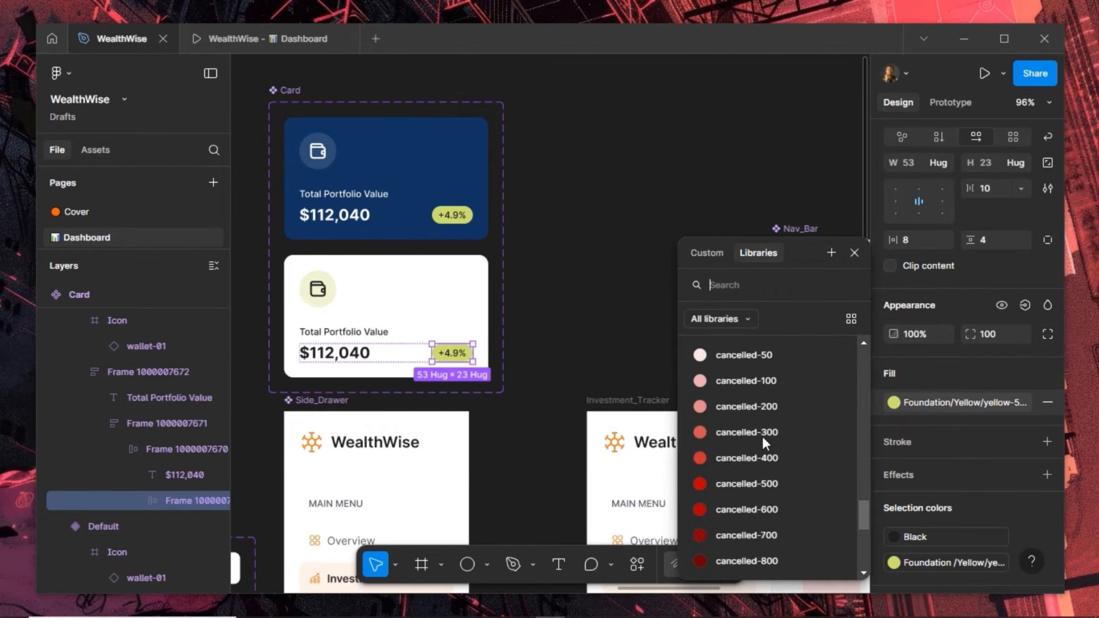
scroll(766, 449, "up", 8)
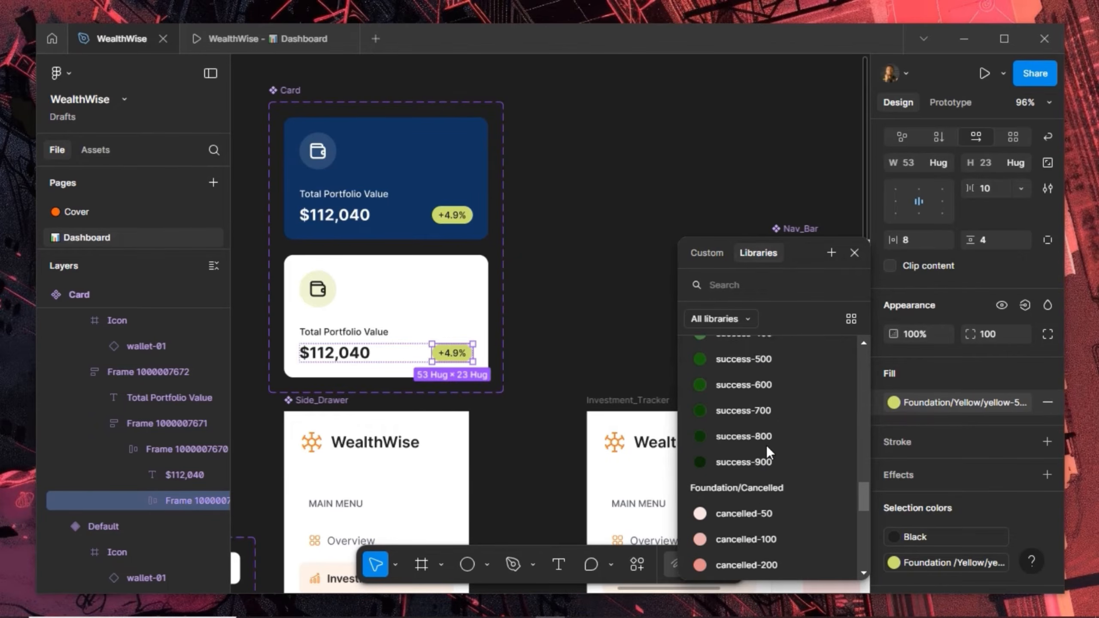
scroll(766, 446, "up", 3)
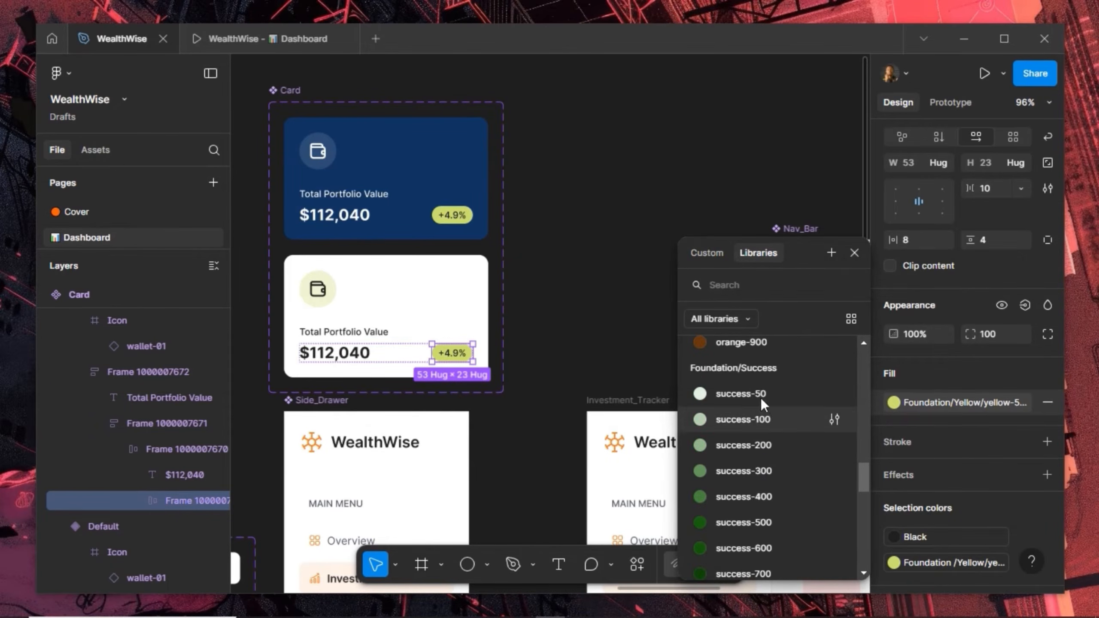
left_click(761, 392)
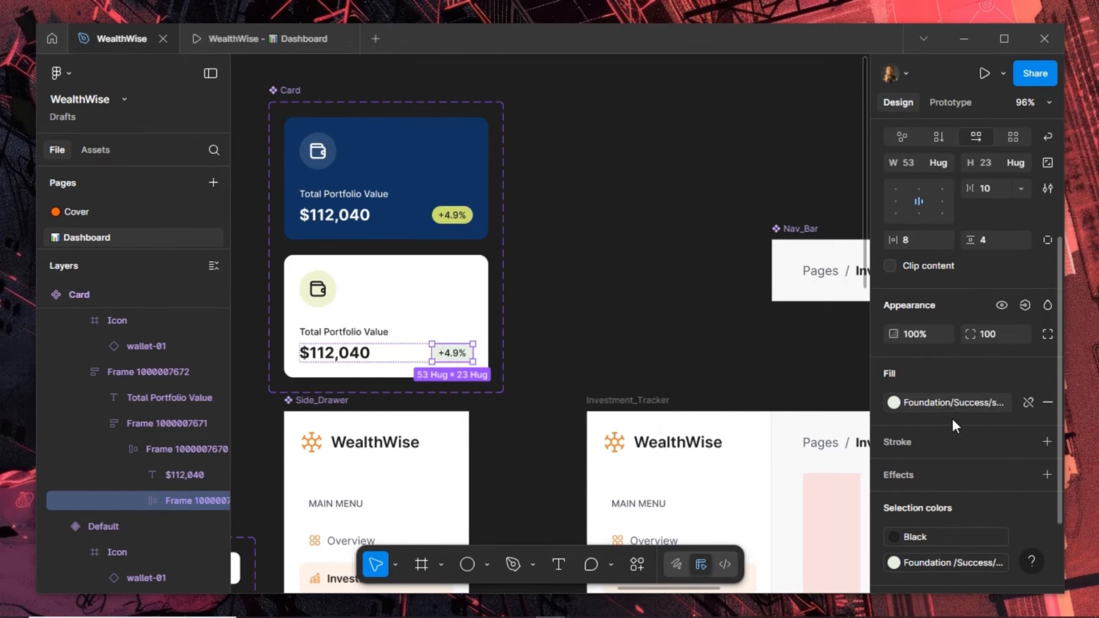
Change the badge's black text to Foundation/Success success-500 green
scroll(948, 441, "down", 3)
left_click(894, 437)
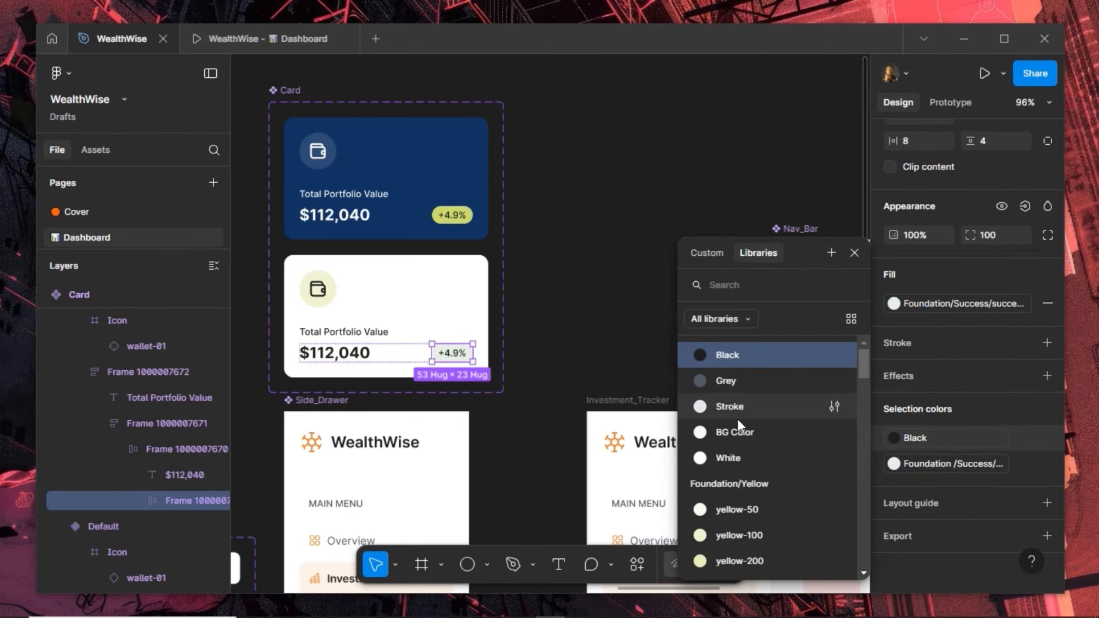
scroll(760, 498, "down", 5)
scroll(760, 498, "down", 12)
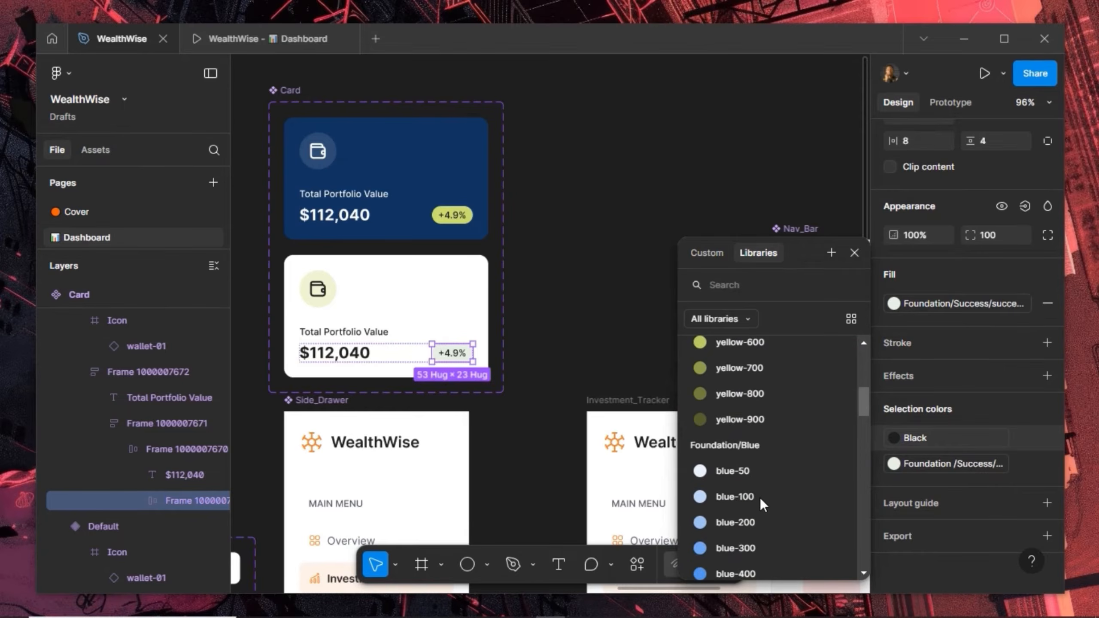
scroll(762, 498, "down", 3)
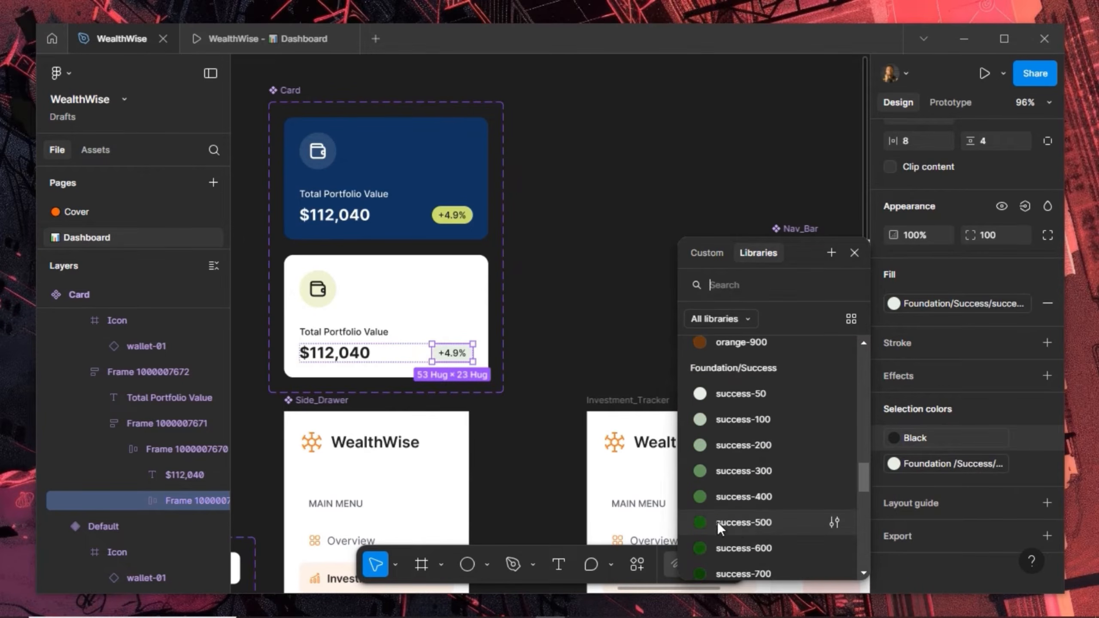
left_click(764, 522)
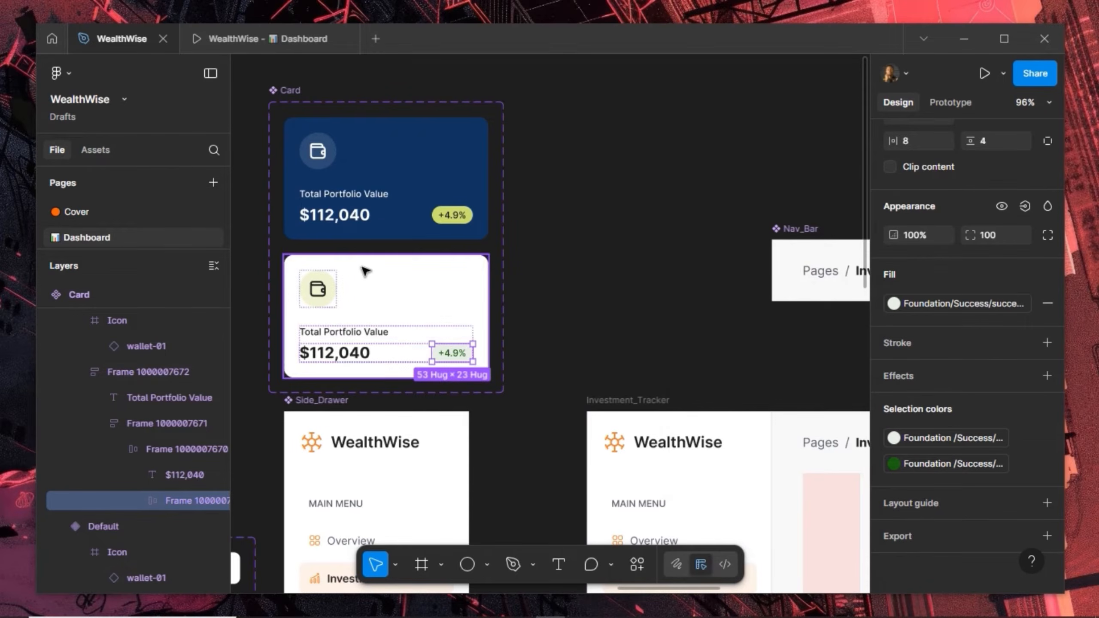
Replace a placeholder ellipse at the top of Page_Content with the copied Default card
left_click(385, 229)
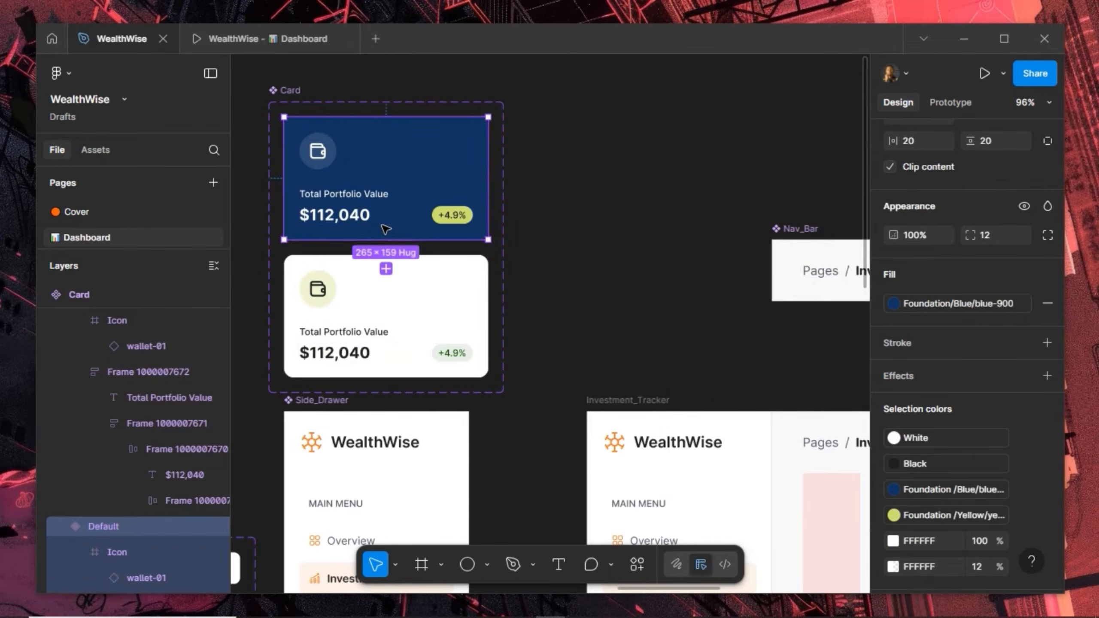
left_click_drag(707, 326, 373, 187)
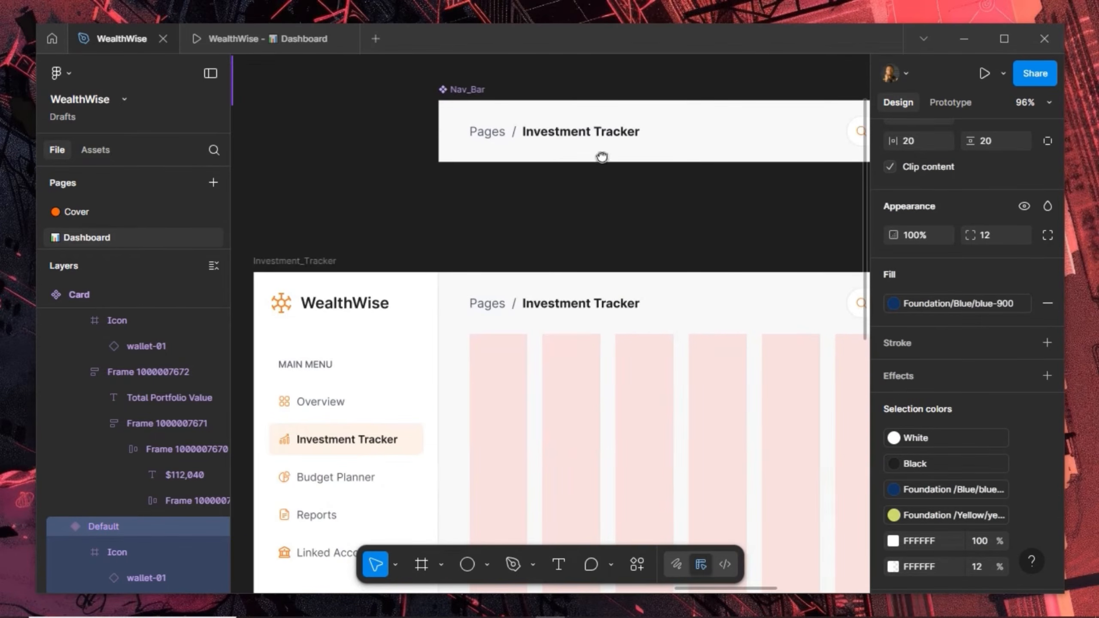
left_click_drag(639, 362, 581, 187)
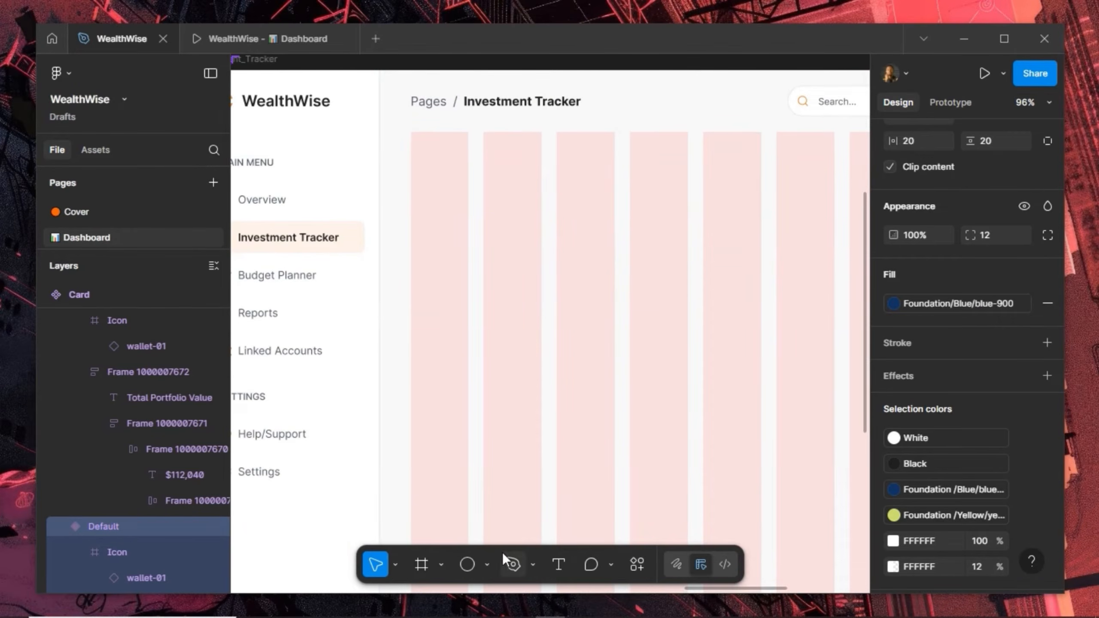
key("o")
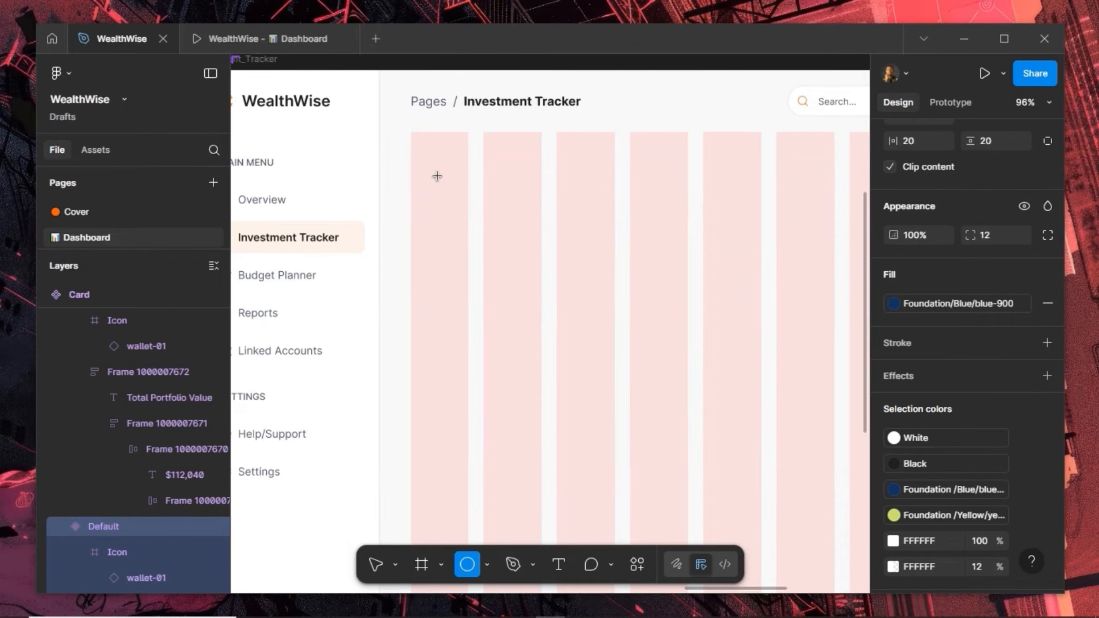
left_click_drag(547, 302, 437, 176)
right_click(482, 234)
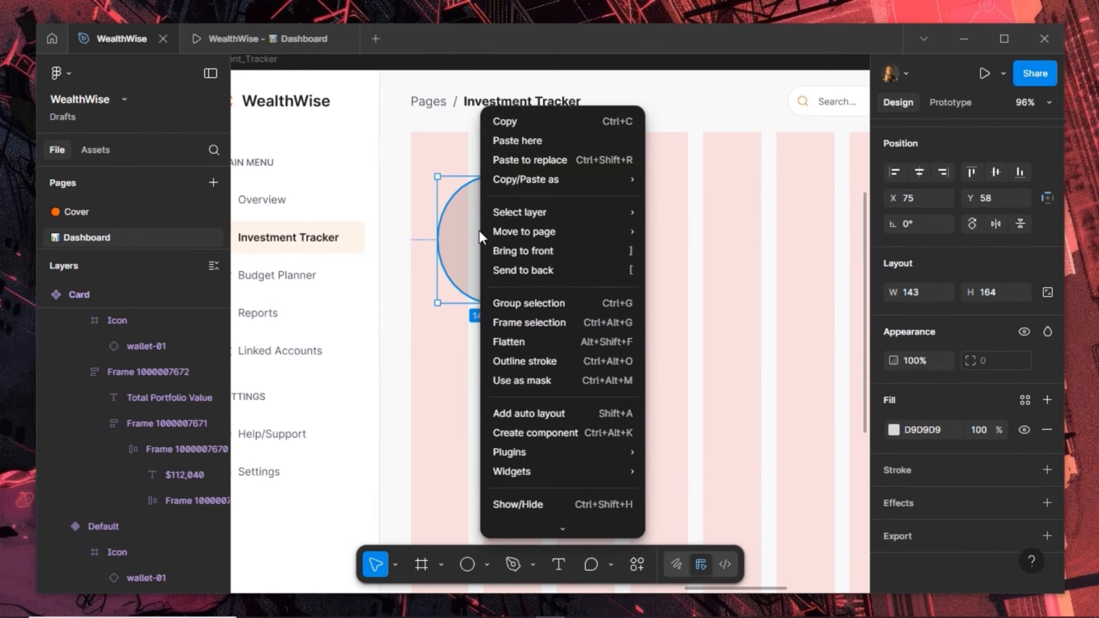
left_click(501, 161)
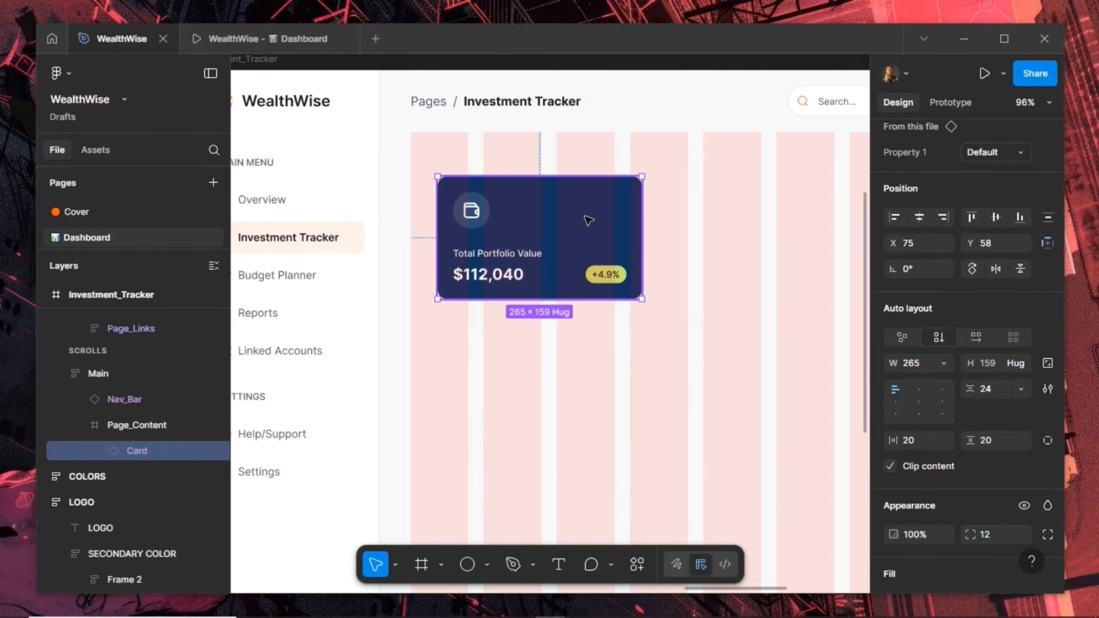
Position the card at X 40, Y 20 and Alt-drag a duplicate to X 325
mouse_move(554, 211)
left_mouse_down()
mouse_move(549, 185)
mouse_move(562, 205)
left_mouse_up()
key("alt")
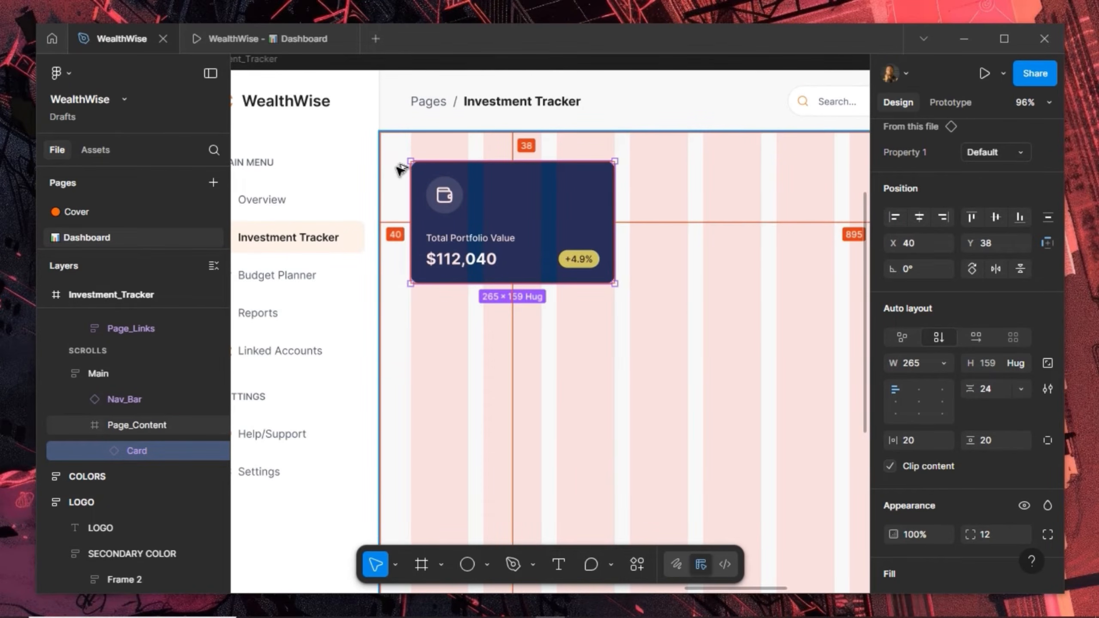
key("Down")
key("Down")
key("Down")
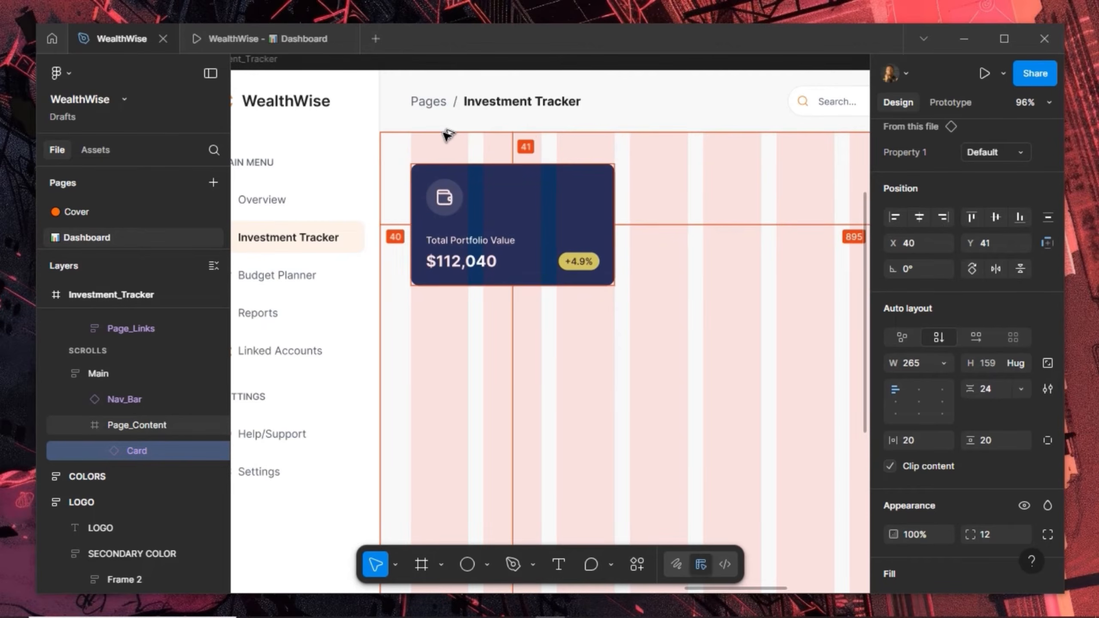
key("Up")
key("shift+Up")
key("shift+Up")
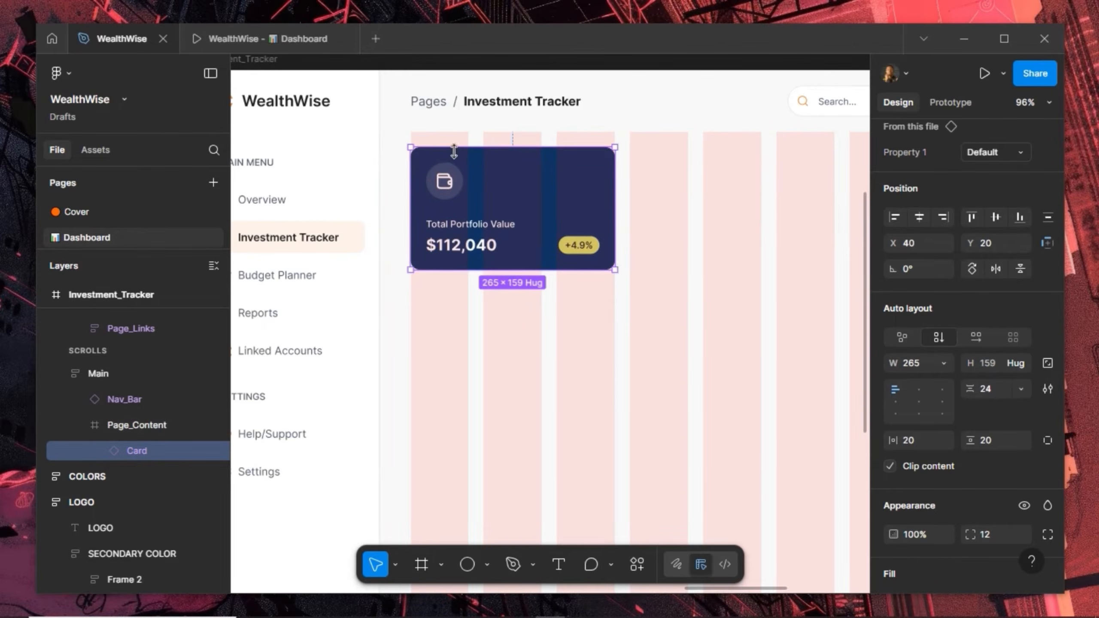
left_click_drag(480, 199, 709, 202)
Switch the second card to the light Variant2 and wrap both cards in auto layout
left_click(1014, 152)
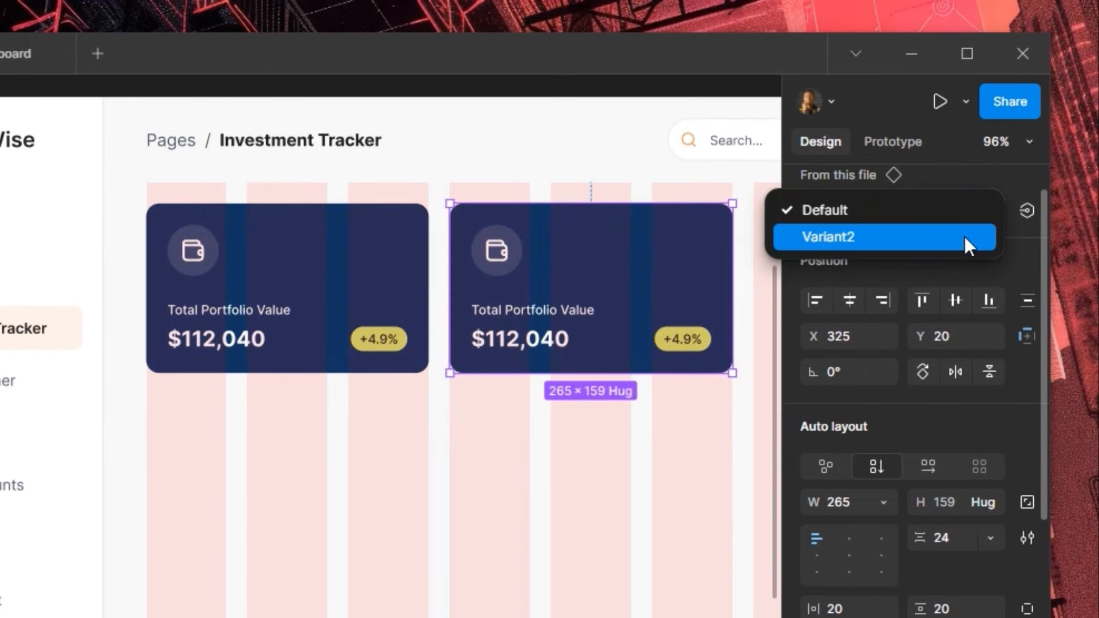
left_click(965, 237)
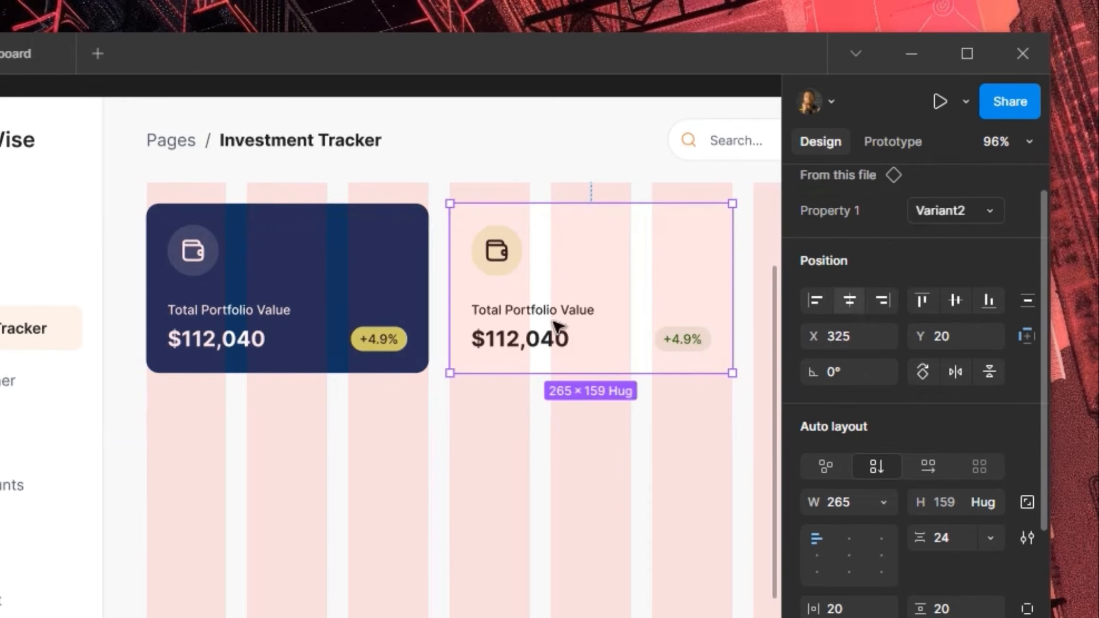
left_click(384, 321, "shift")
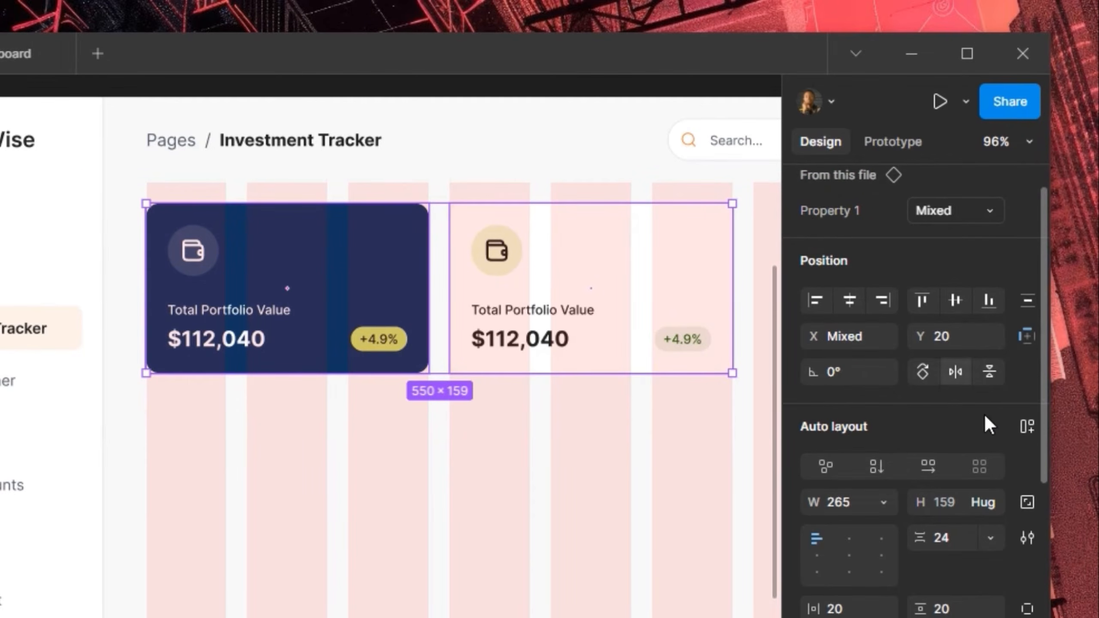
left_click(1017, 420)
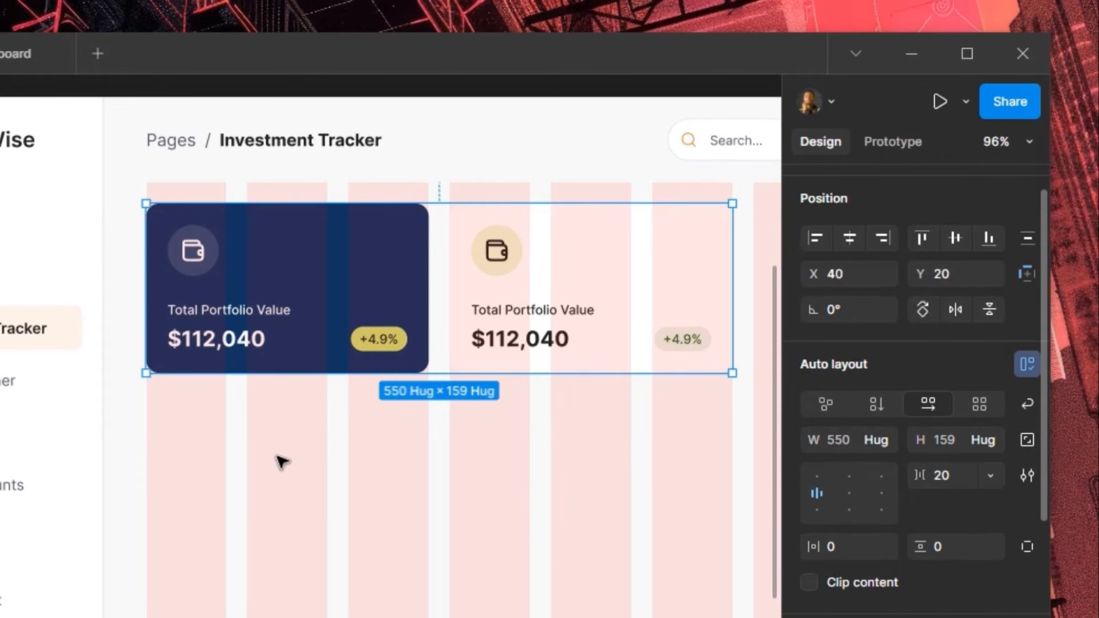
Duplicate the light card twice for a four-card row spaced 20 apart
scroll(282, 460, "down", 5)
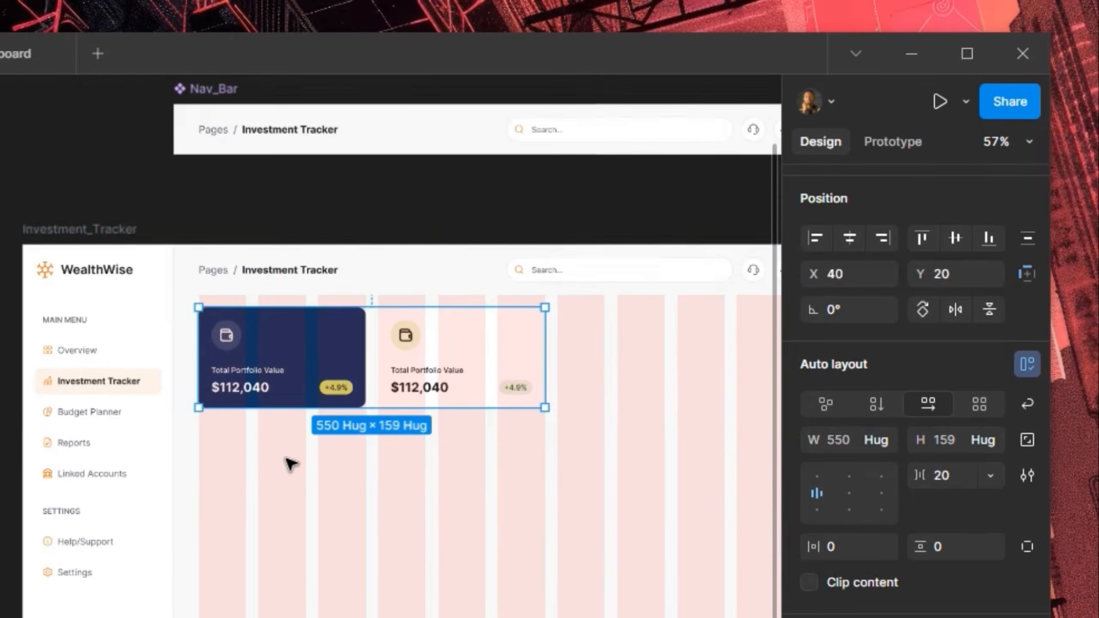
double_click(451, 351)
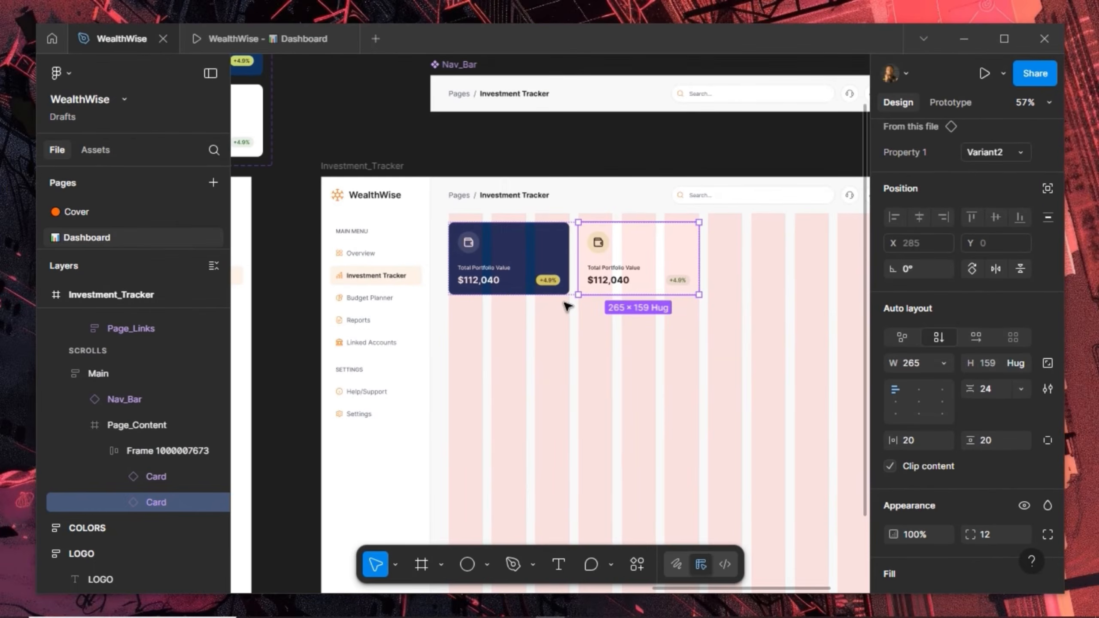
key("ctrl+d")
key("ctrl+d")
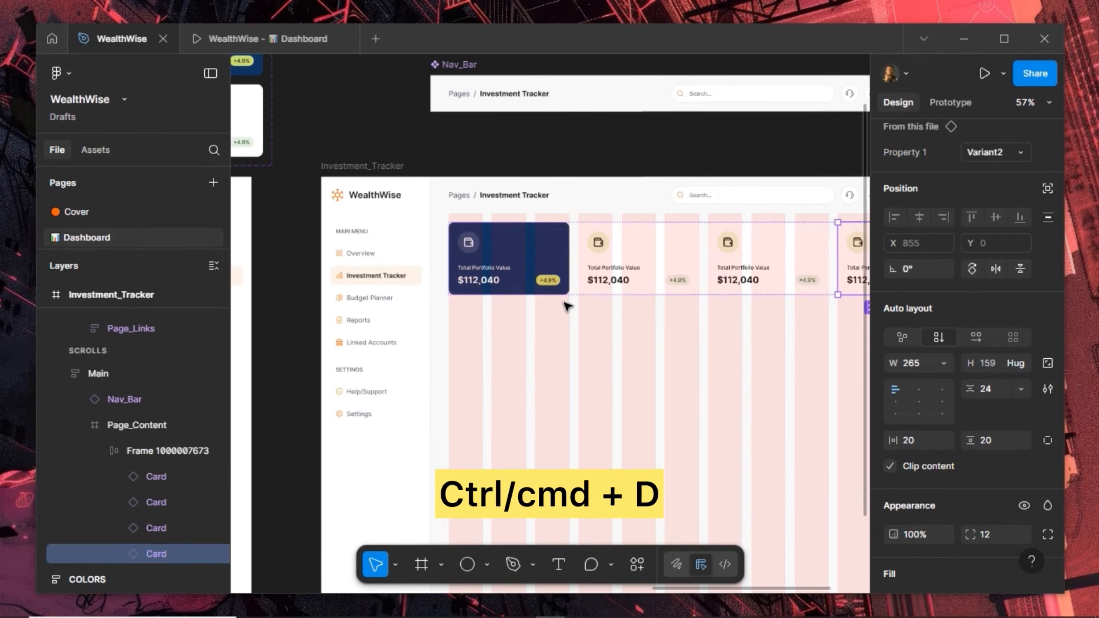
left_click_drag(724, 319, 554, 412)
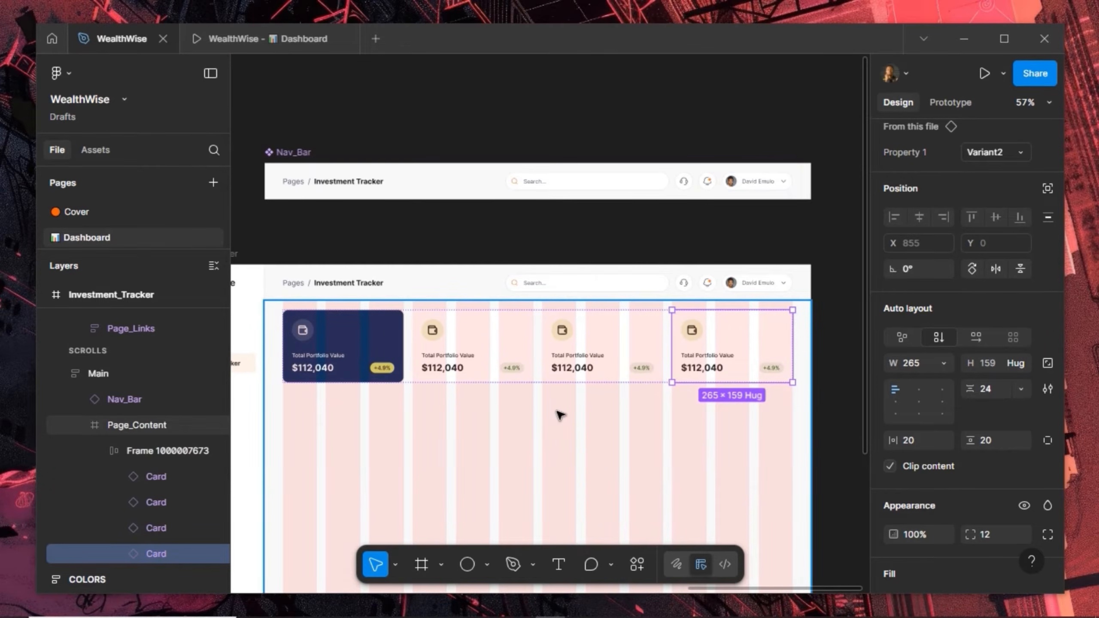
key("shift+Return")
key("alt")
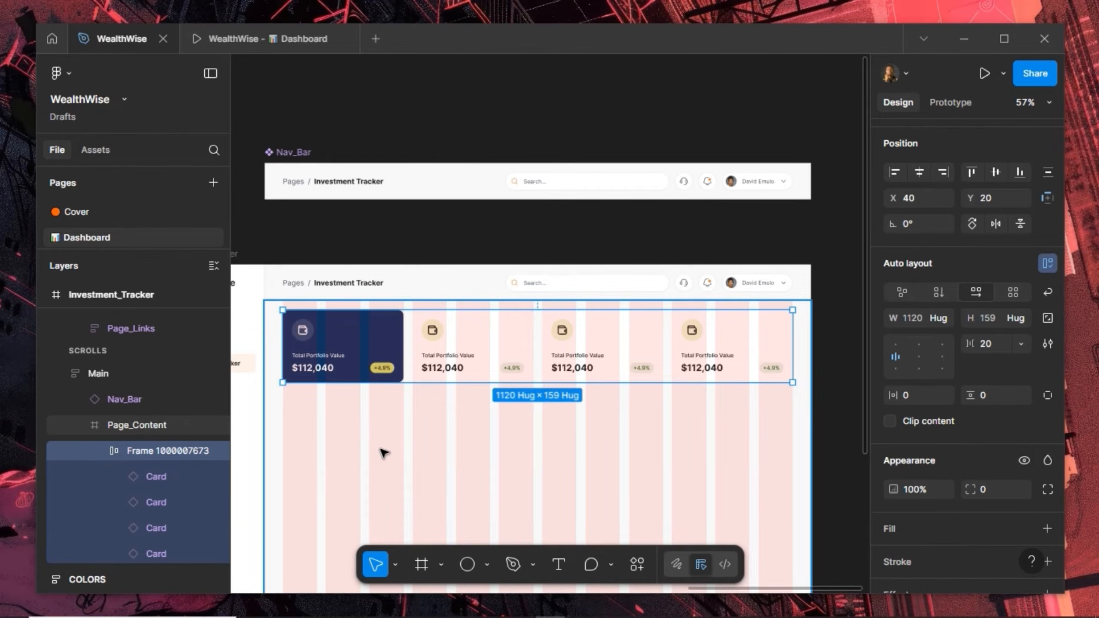
scroll(383, 452, "down", 1)
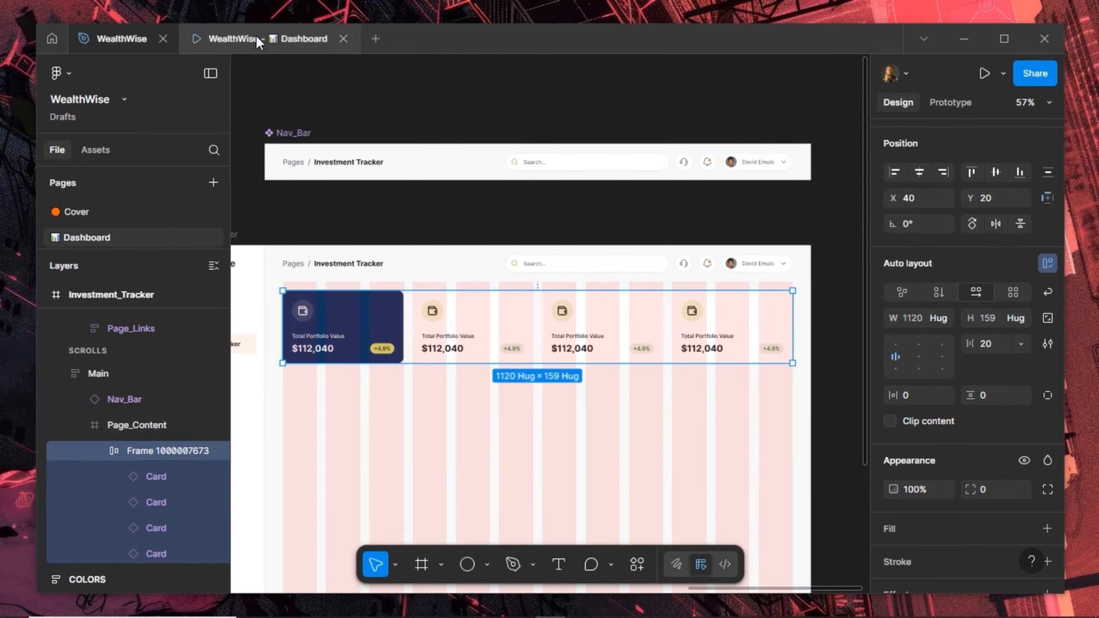
left_click(256, 35)
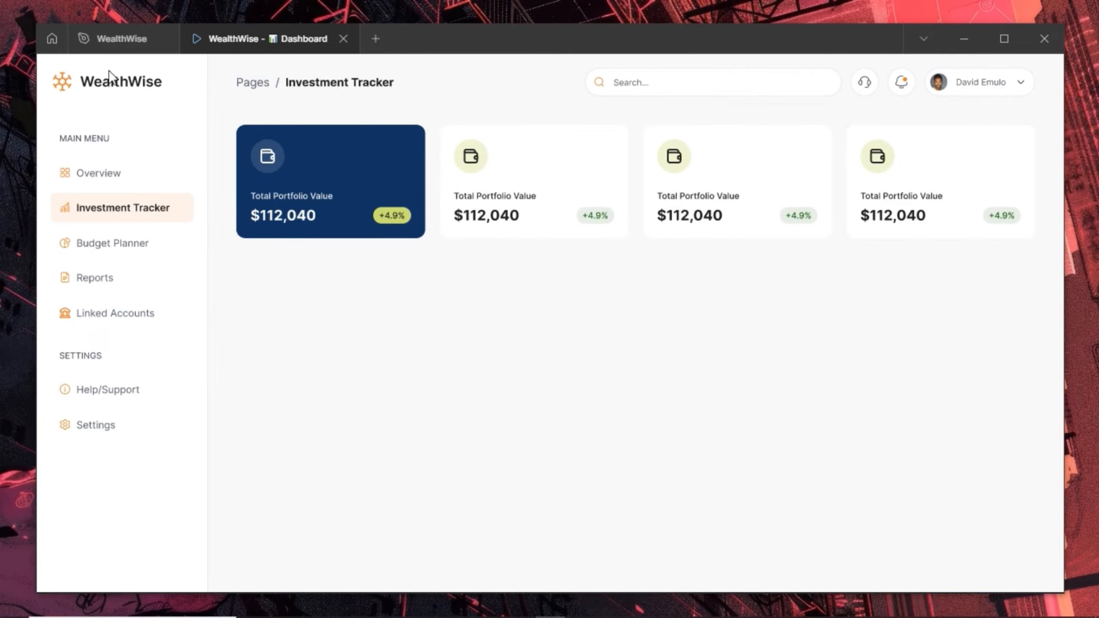
left_click(111, 43)
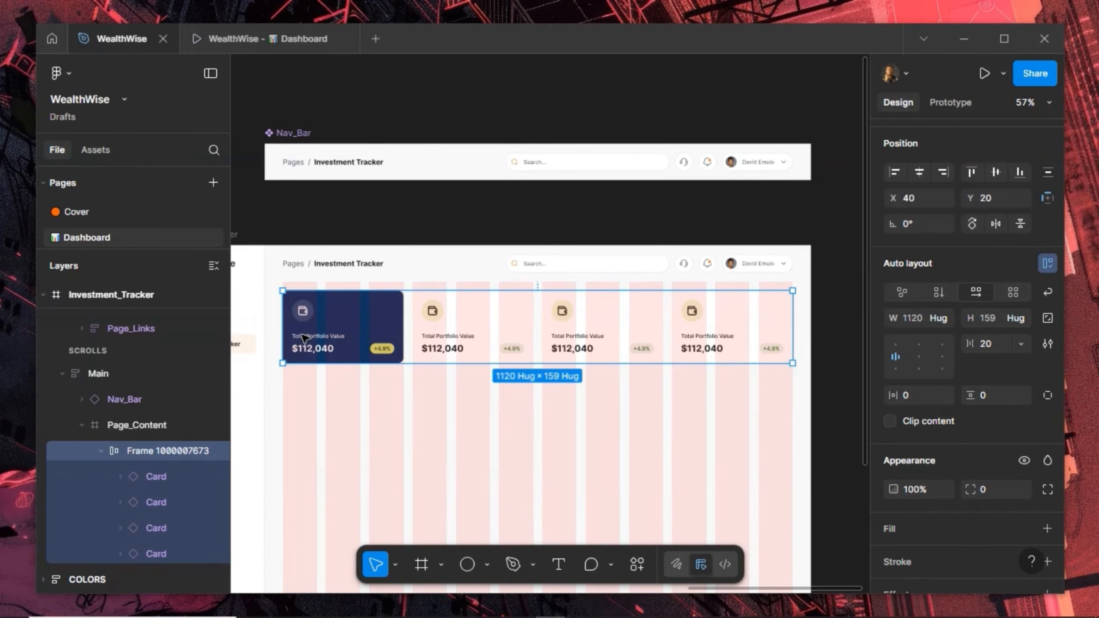
Hide the column layout grid on the Page_Content frame
scroll(302, 332, "up", 5)
scroll(298, 329, "down", 3)
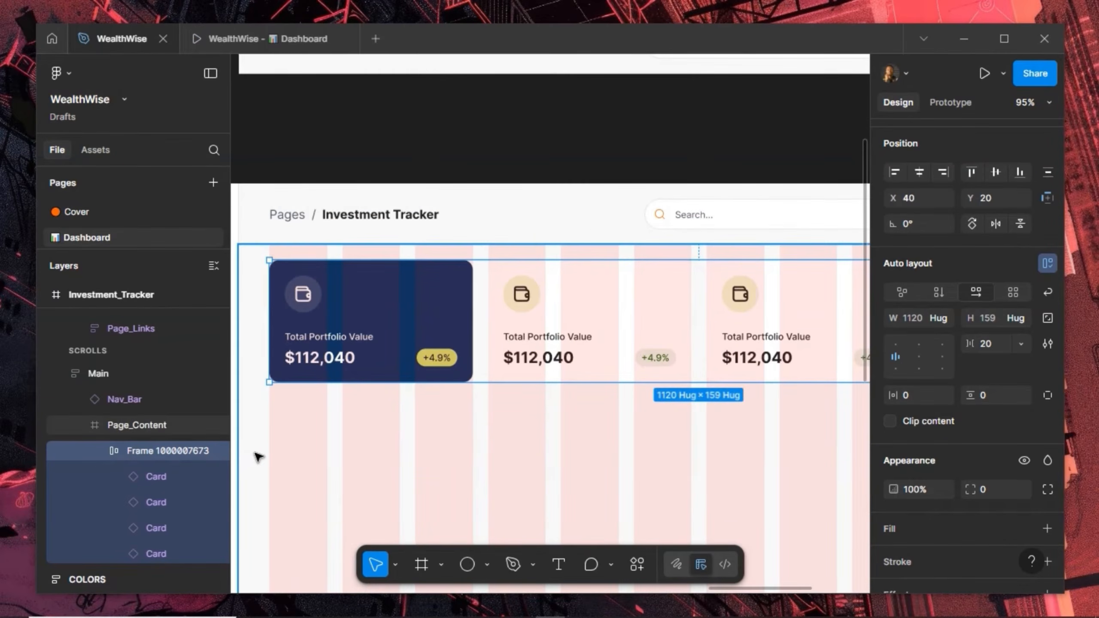
left_click(832, 446)
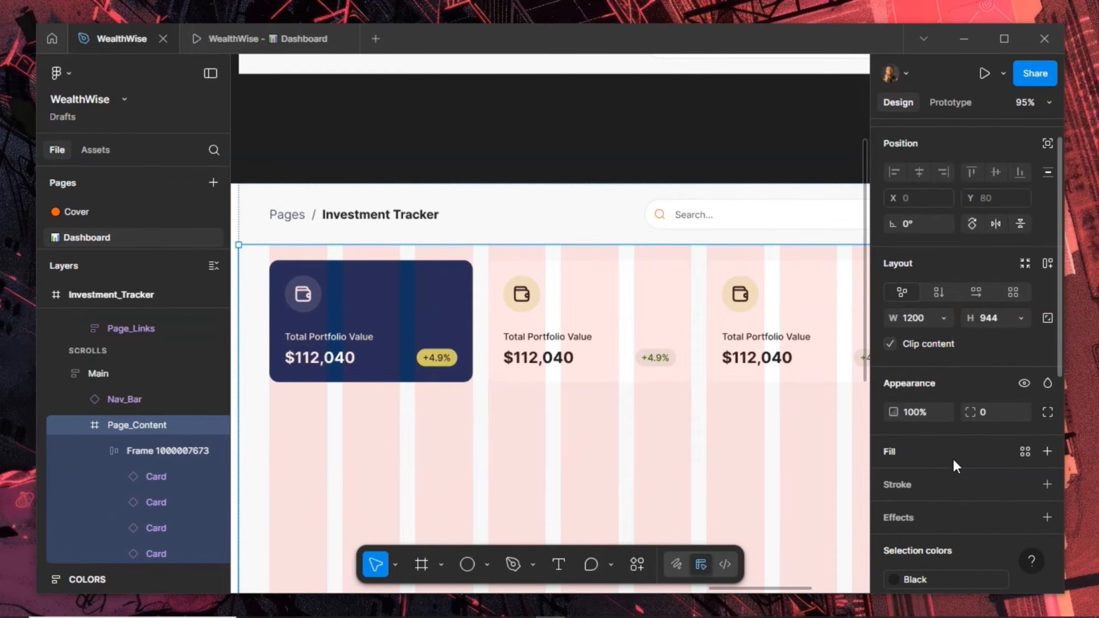
scroll(959, 540, "down", 8)
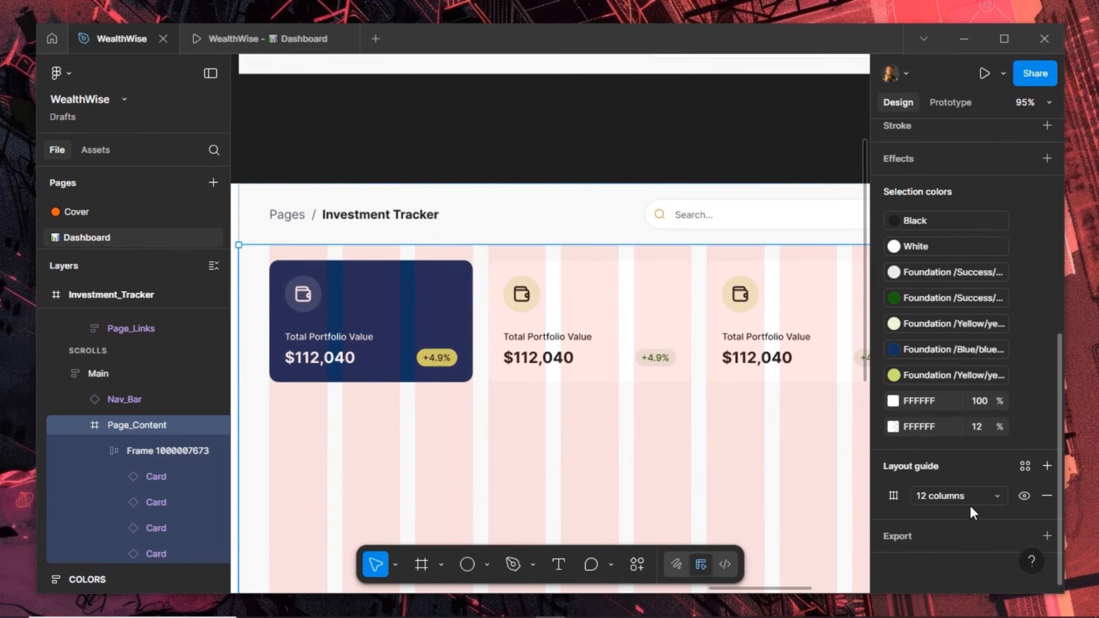
left_click(1024, 495)
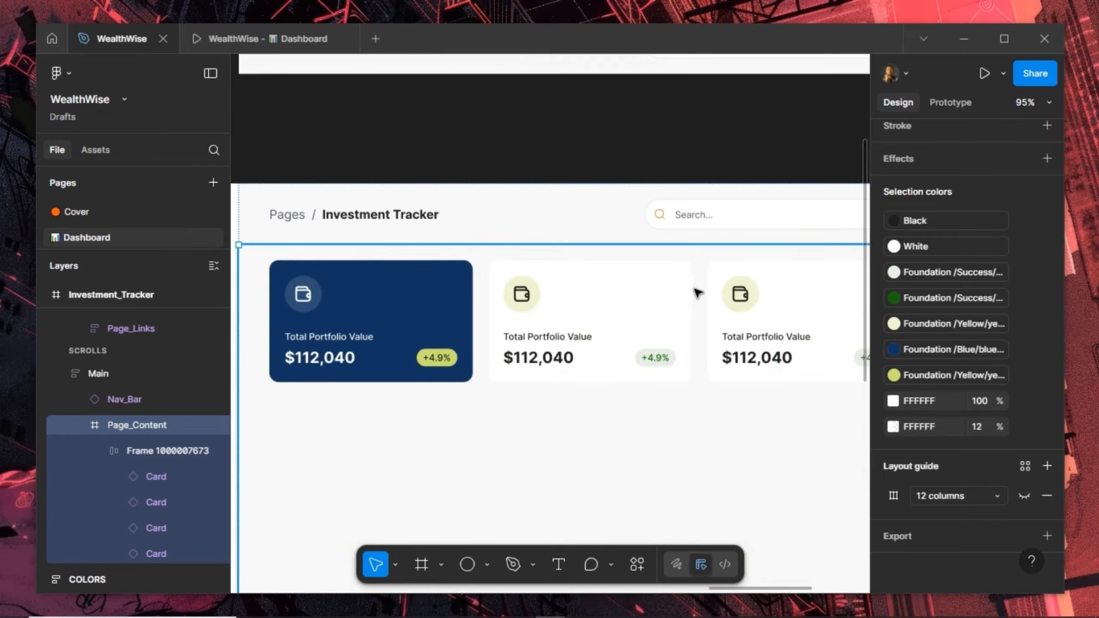
scroll(670, 298, "up", 2)
scroll(671, 298, "up", 3)
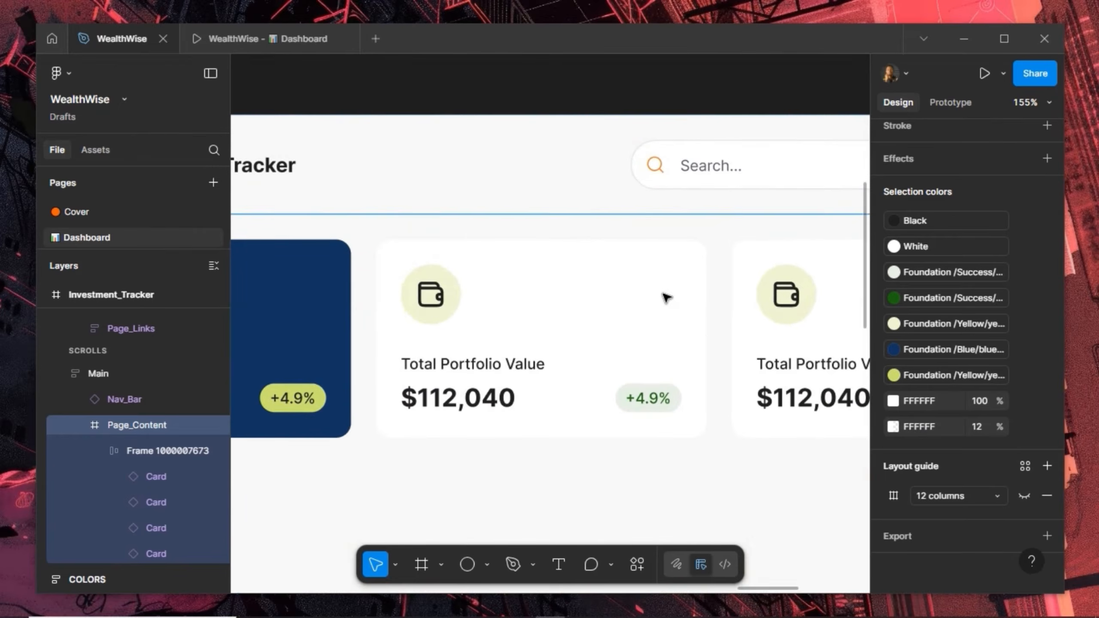
Swap the second card's wallet icon for the bank icon
left_click(434, 301)
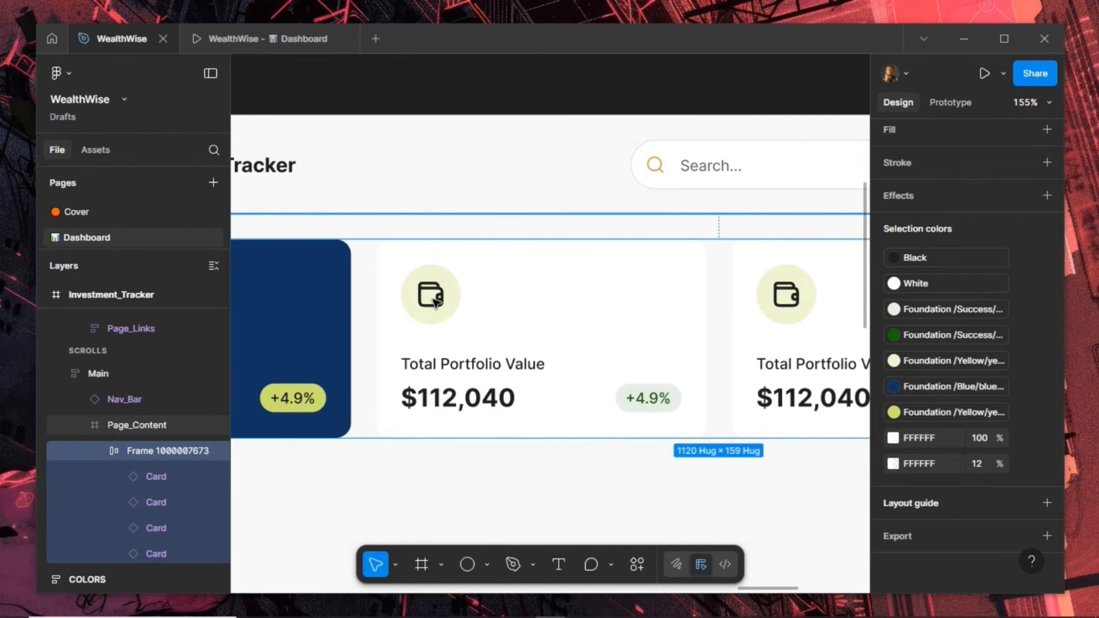
double_click(435, 302)
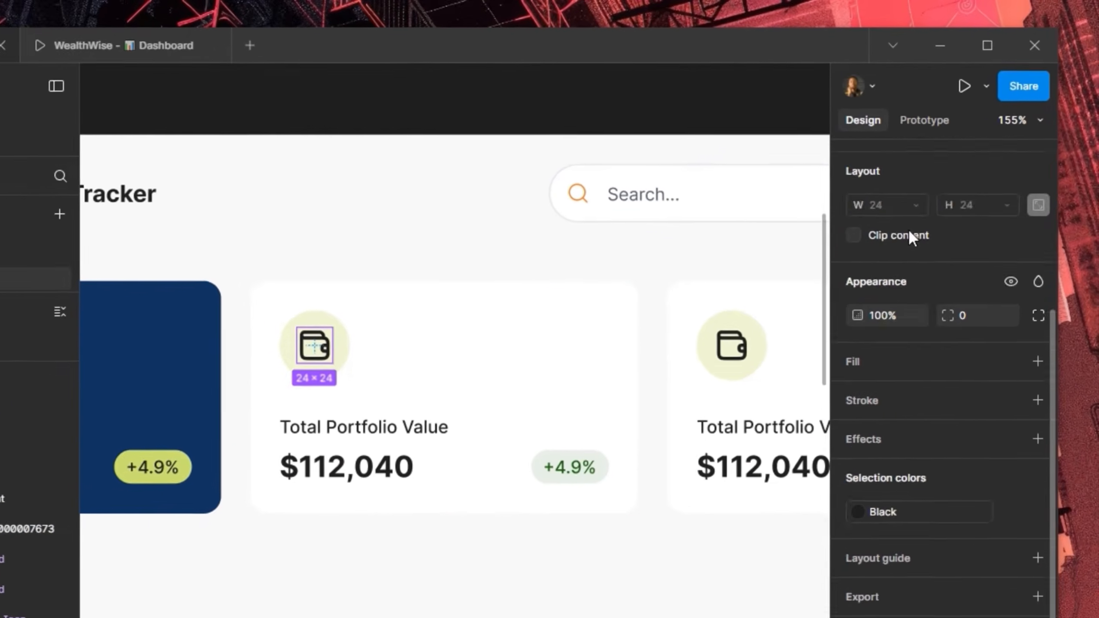
scroll(910, 231, "up", 2)
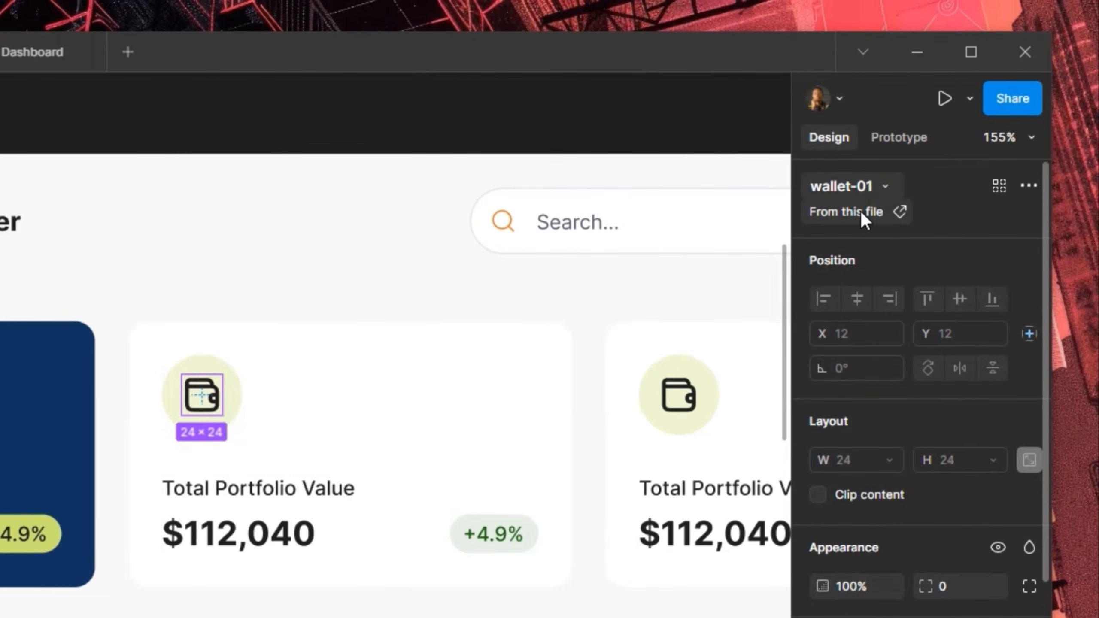
left_click(886, 187)
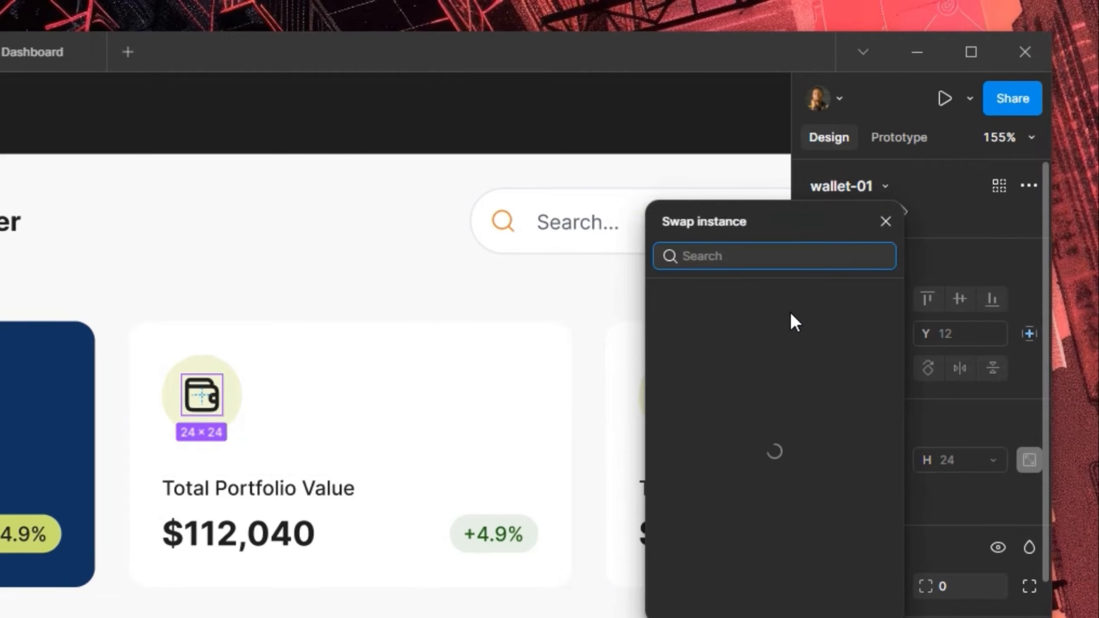
scroll(772, 502, "up", 3)
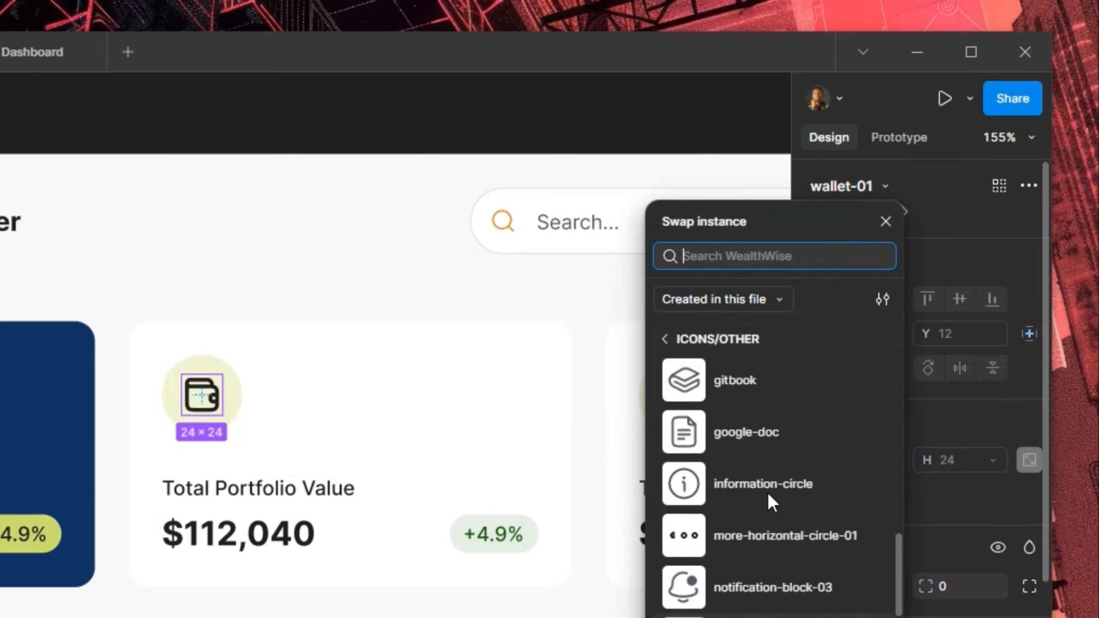
scroll(768, 503, "up", 5)
left_click(753, 556)
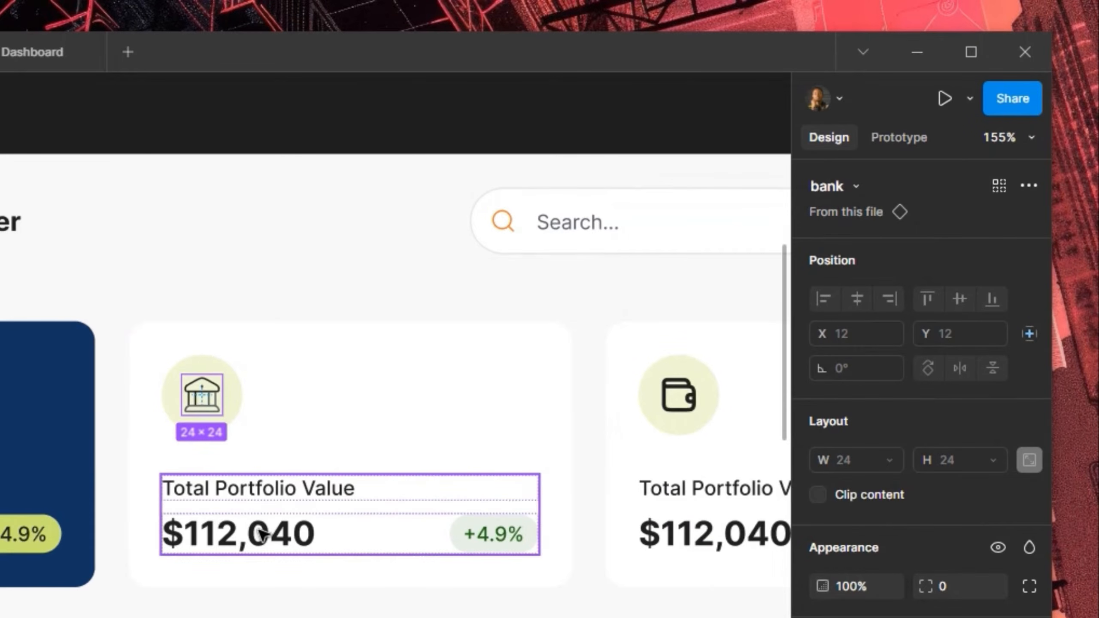
Rename the card title from Total Portfolio Value to 'Amount Invested'
left_click(260, 529)
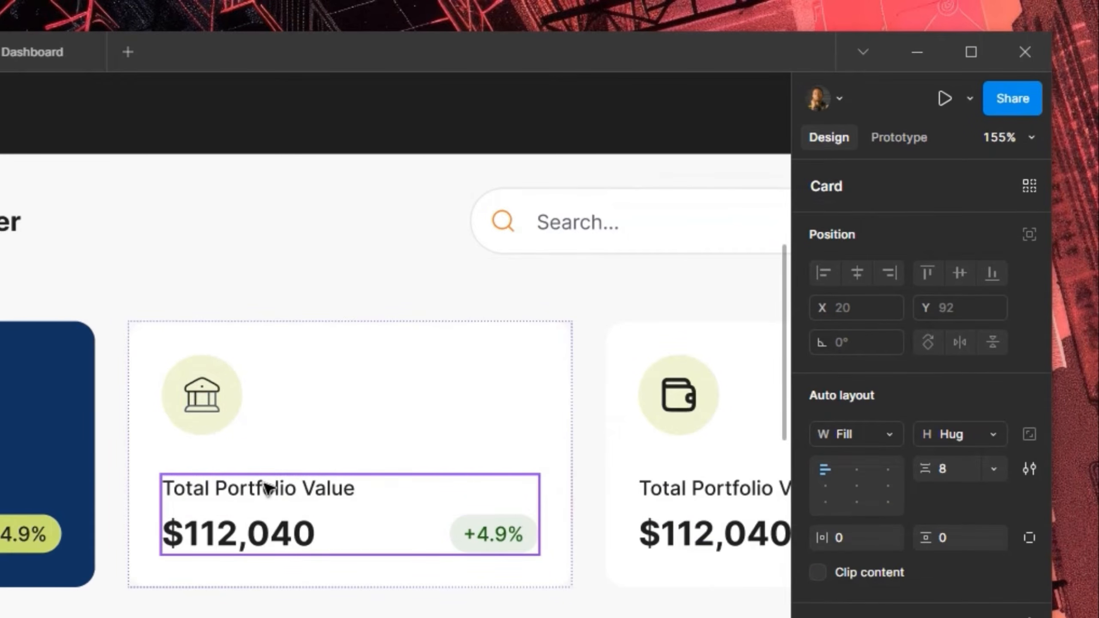
double_click(266, 487)
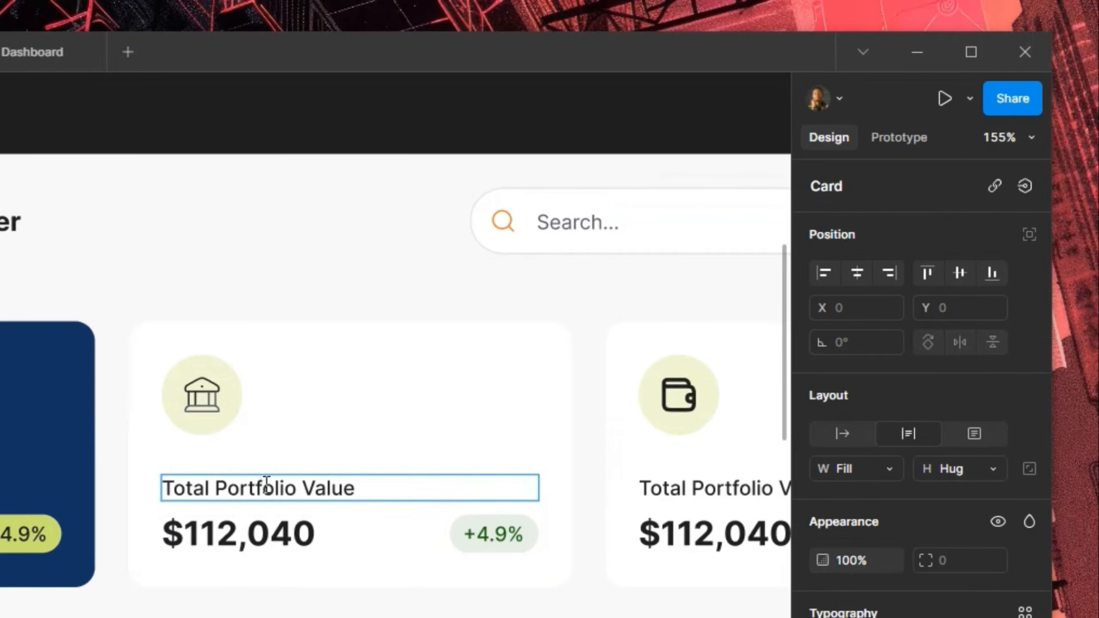
key("ctrl+a")
type("Amount")
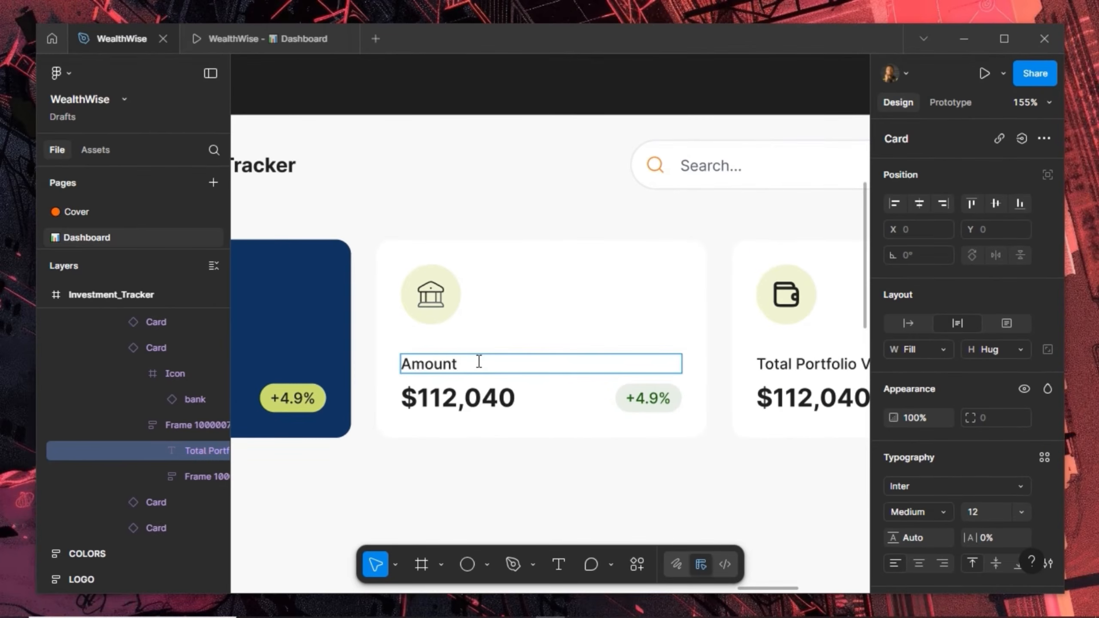
type(" Invested")
Change the card's amount from $112,040 to $52,000
left_click(443, 399)
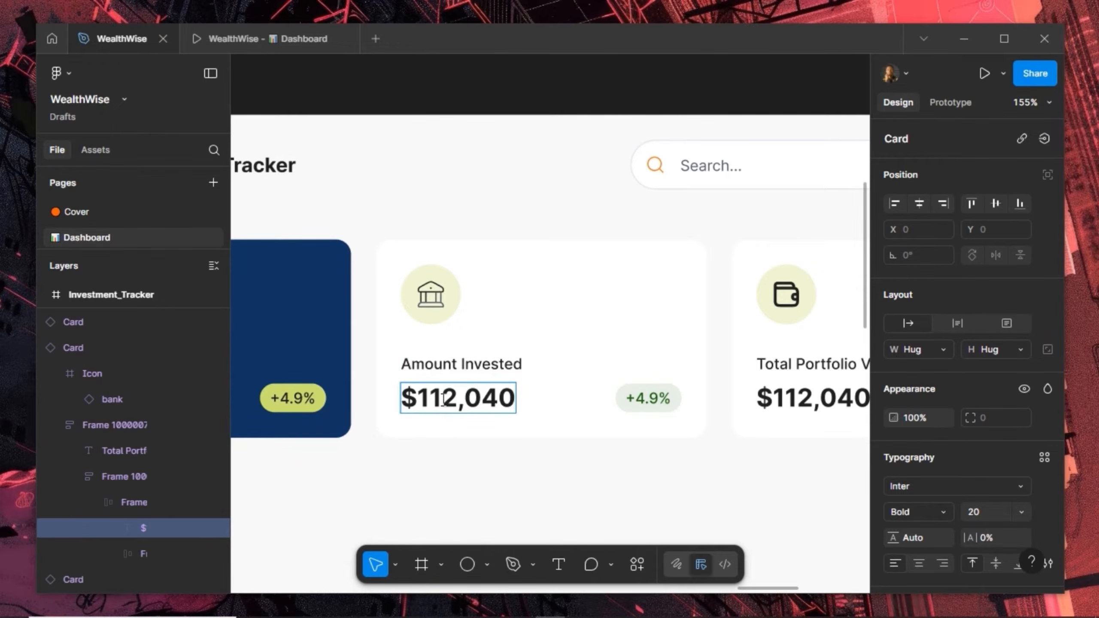
key("BackSpace")
key("BackSpace")
type("5")
left_click(493, 395)
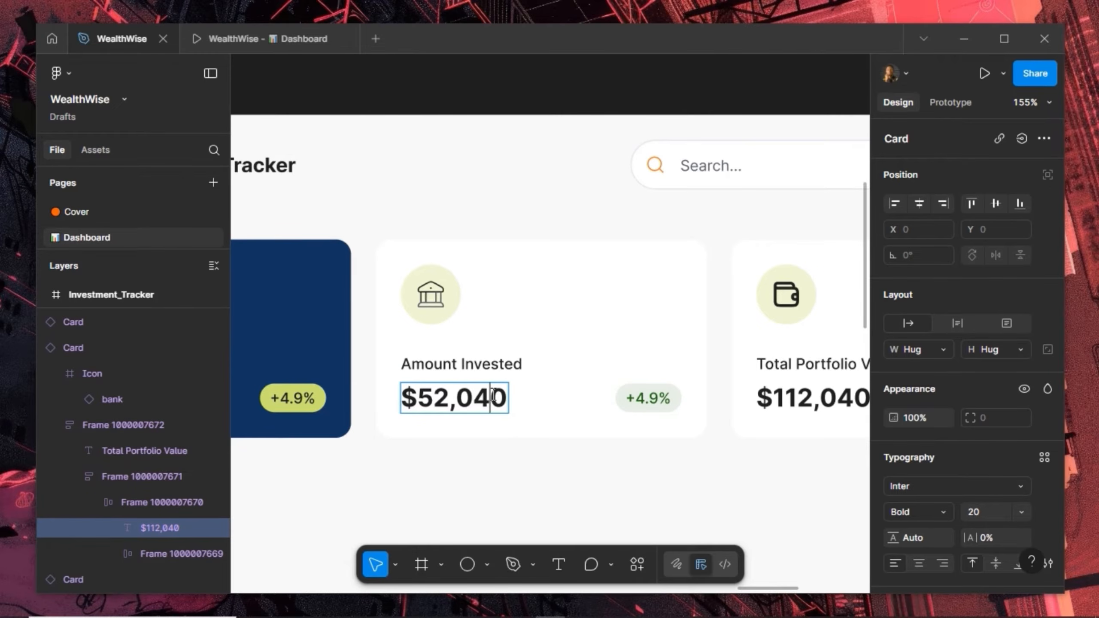
key("BackSpace")
type("0")
Change the badge text from +4.9% to +5000
double_click(648, 407)
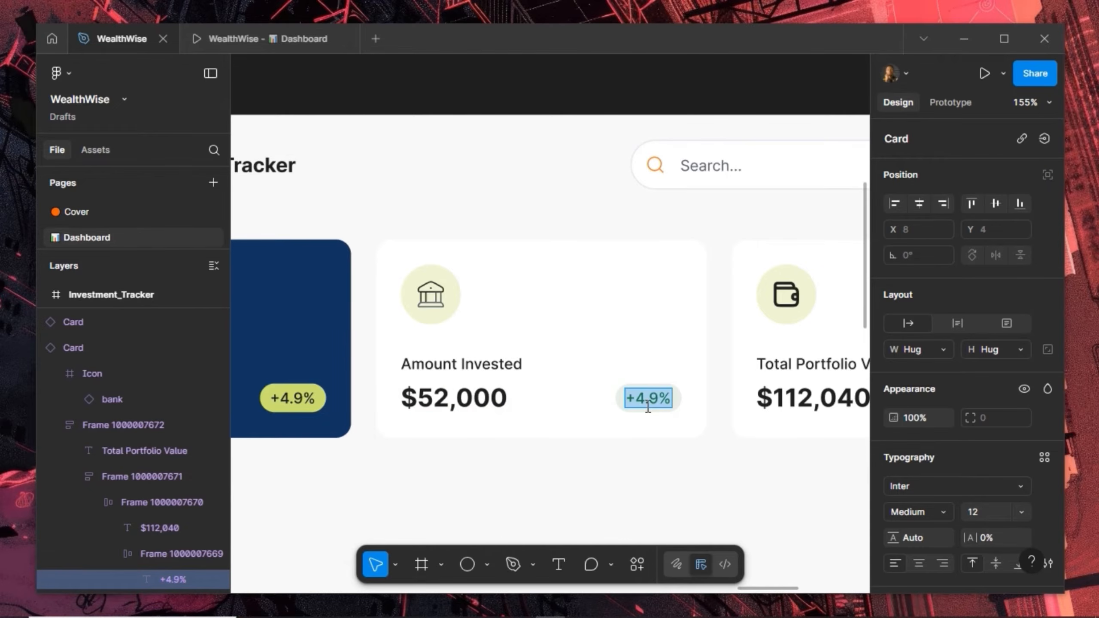
type("+")
type("5000")
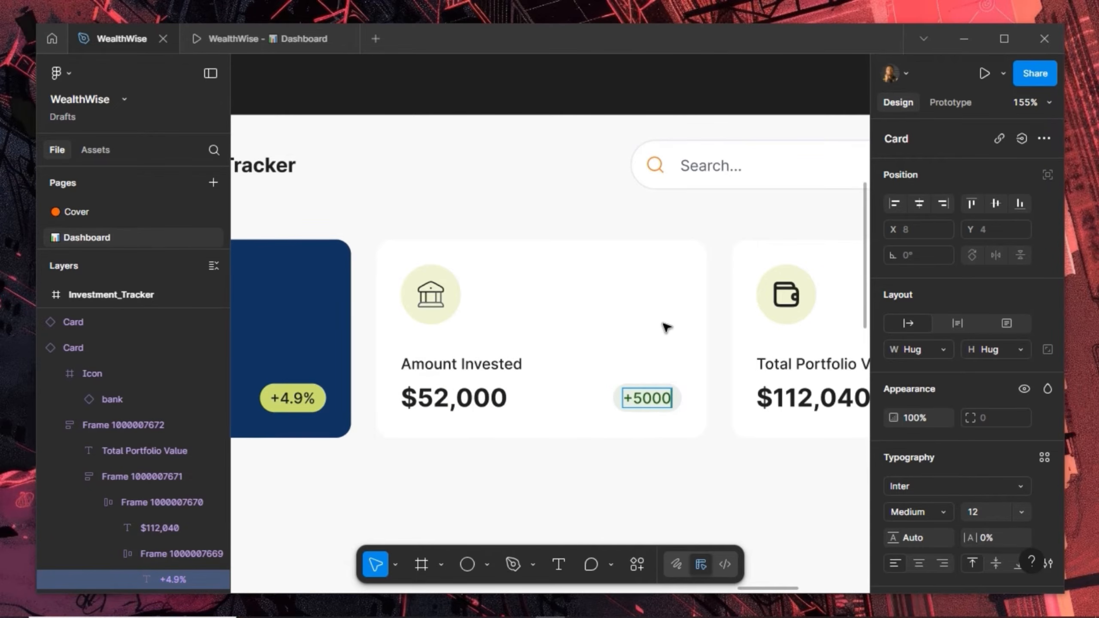
key("Escape")
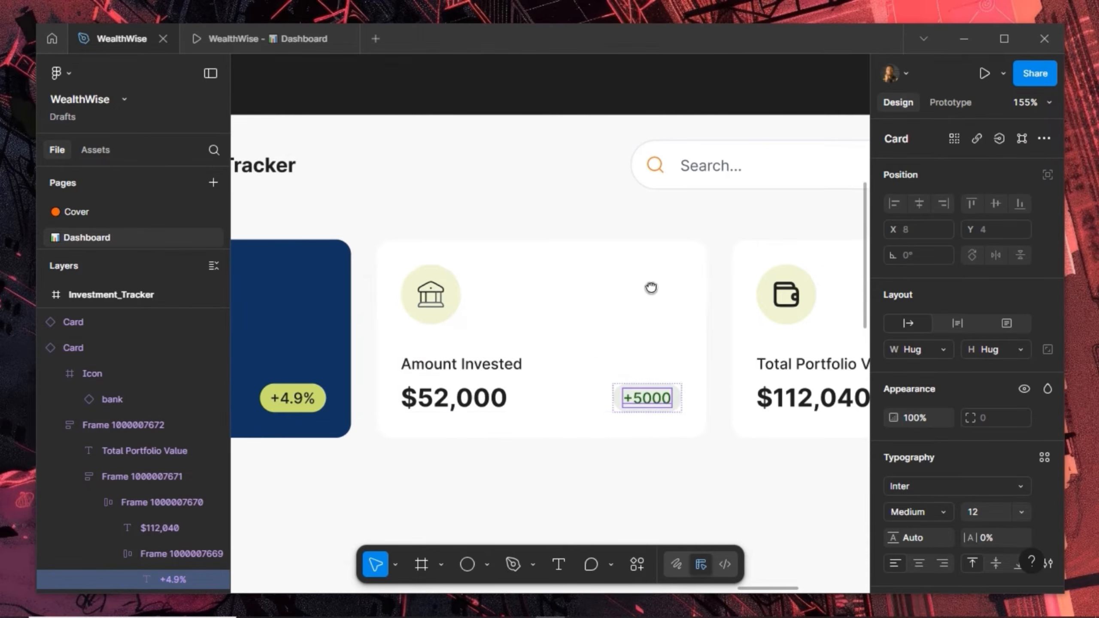
left_click_drag(650, 288, 417, 287)
left_click(541, 300)
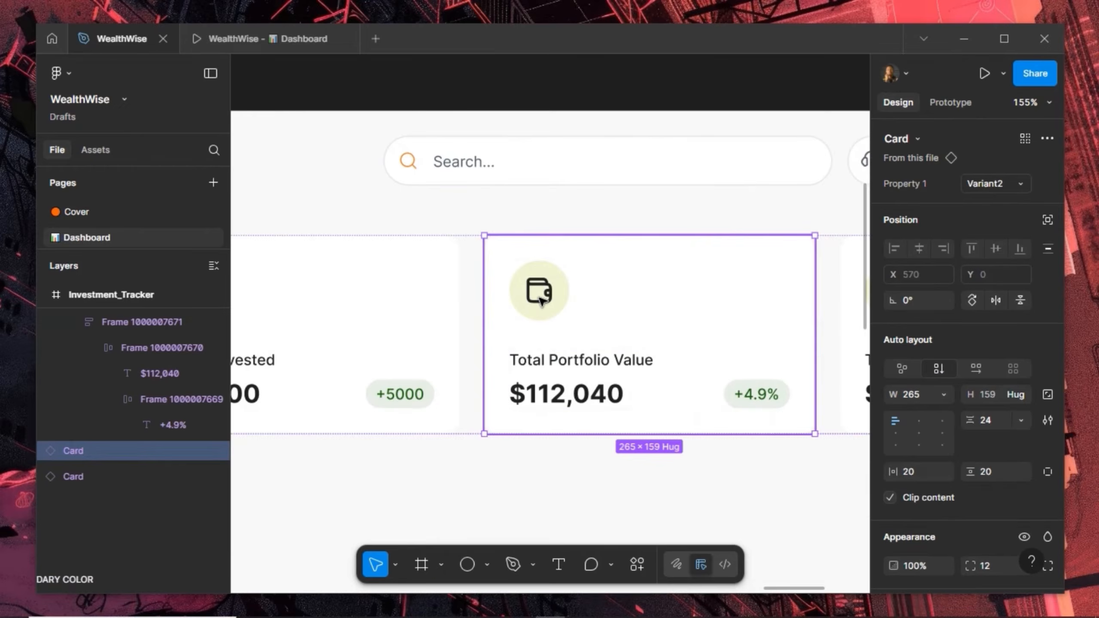
Fill the third card's icon circle with Foundation/Orange/orange-50
left_click(541, 300)
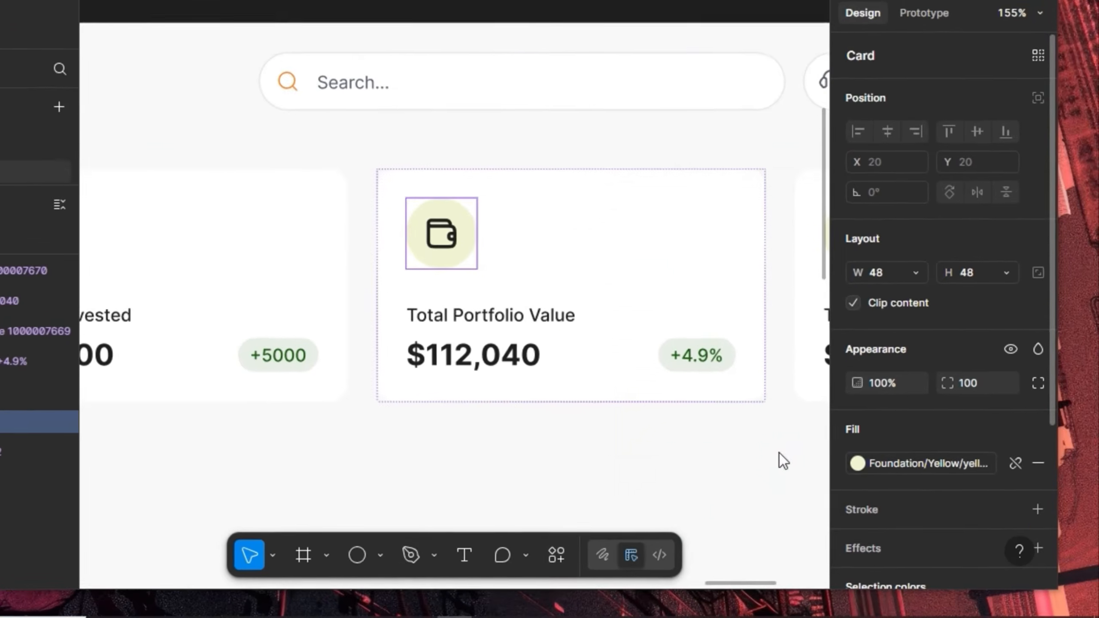
left_click(894, 486)
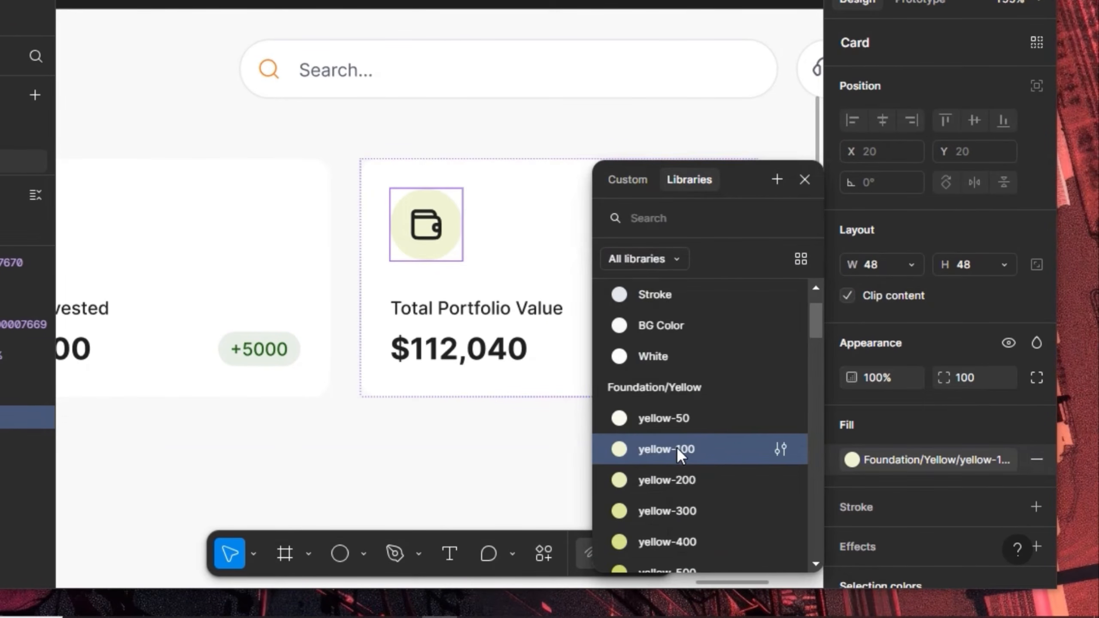
scroll(677, 451, "up", 2)
scroll(677, 456, "down", 15)
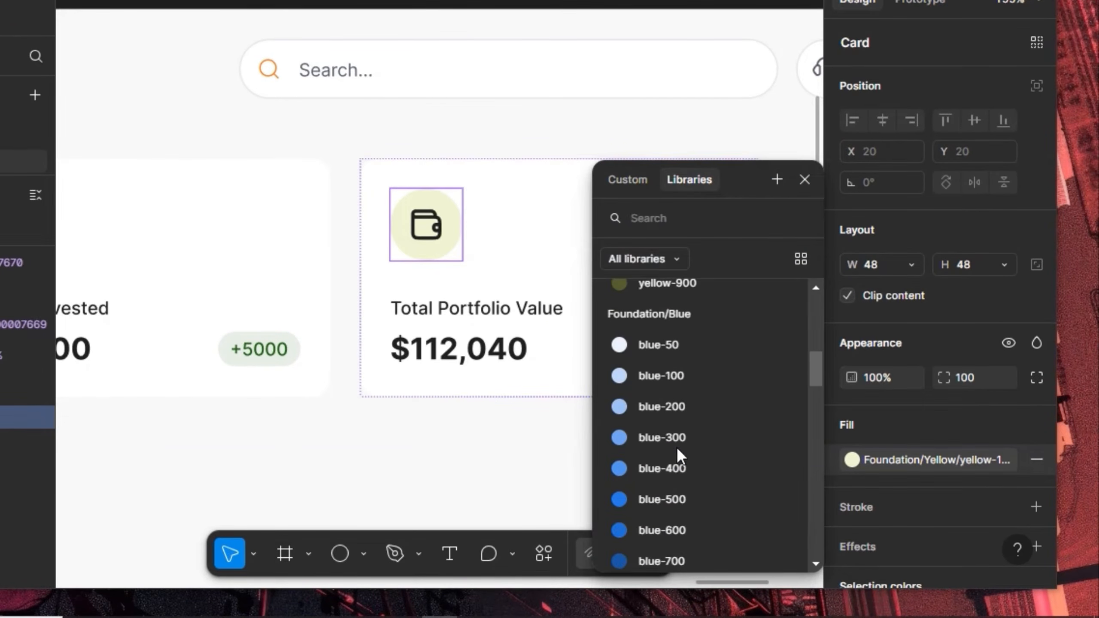
scroll(676, 399, "up", 3)
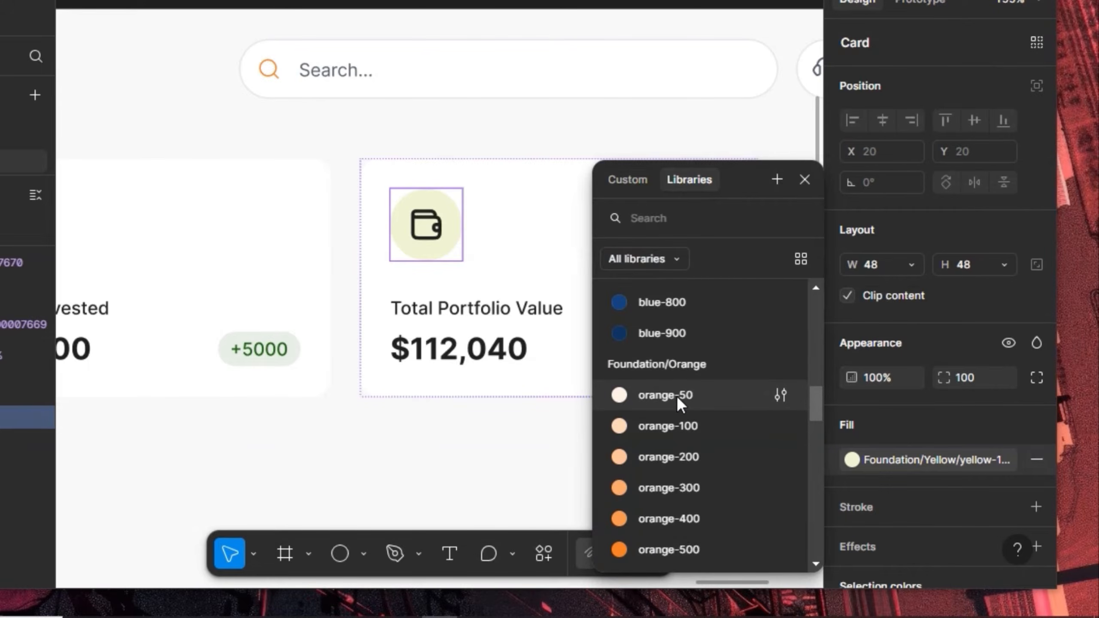
left_click(677, 395)
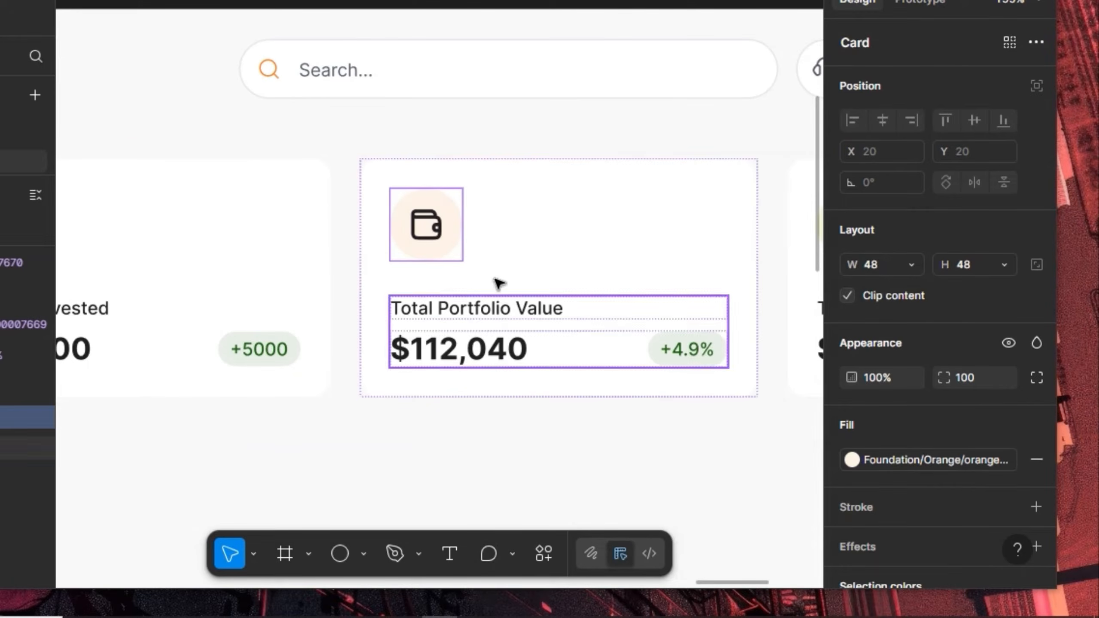
Swap the wallet-01 icon for apple-stocks and link its 525967 colour to the Grey style
left_click(425, 237)
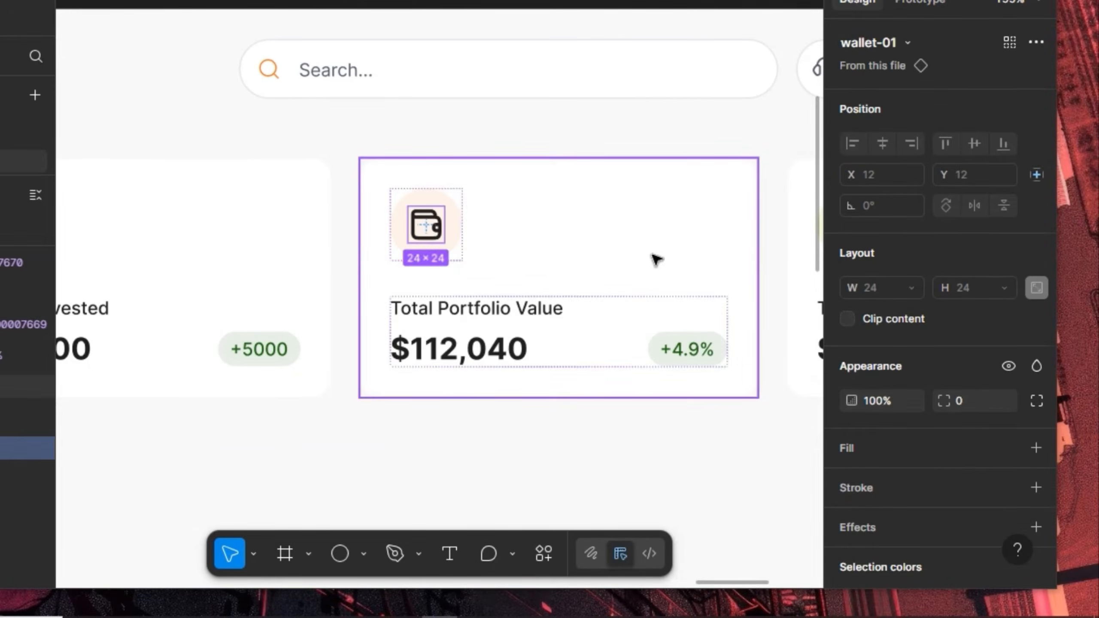
left_click(888, 39)
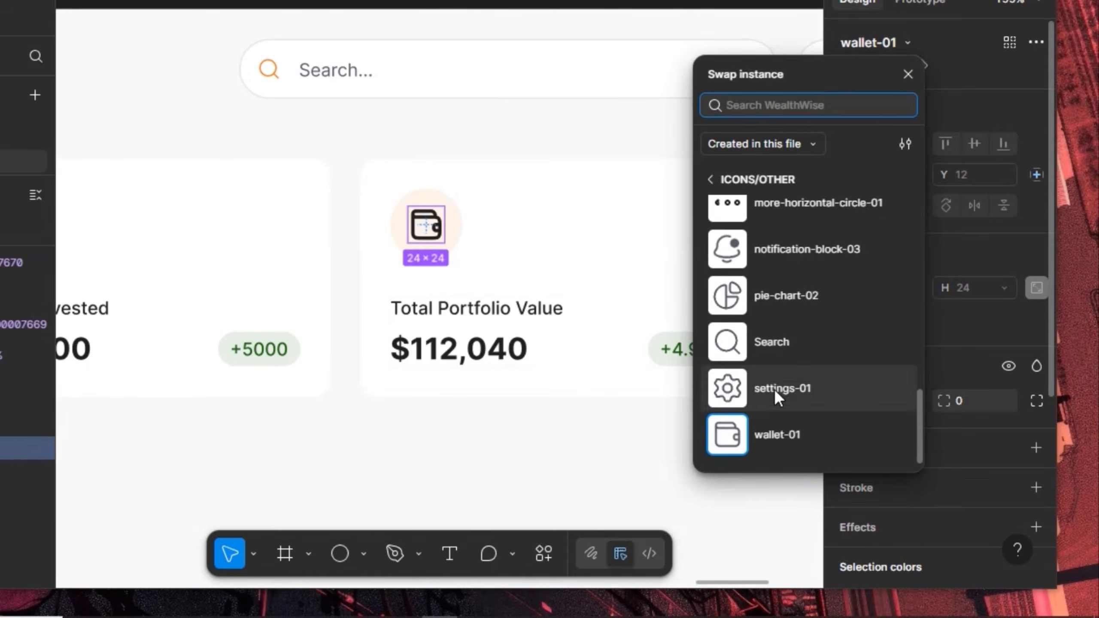
scroll(774, 392, "up", 6)
scroll(775, 389, "up", 2)
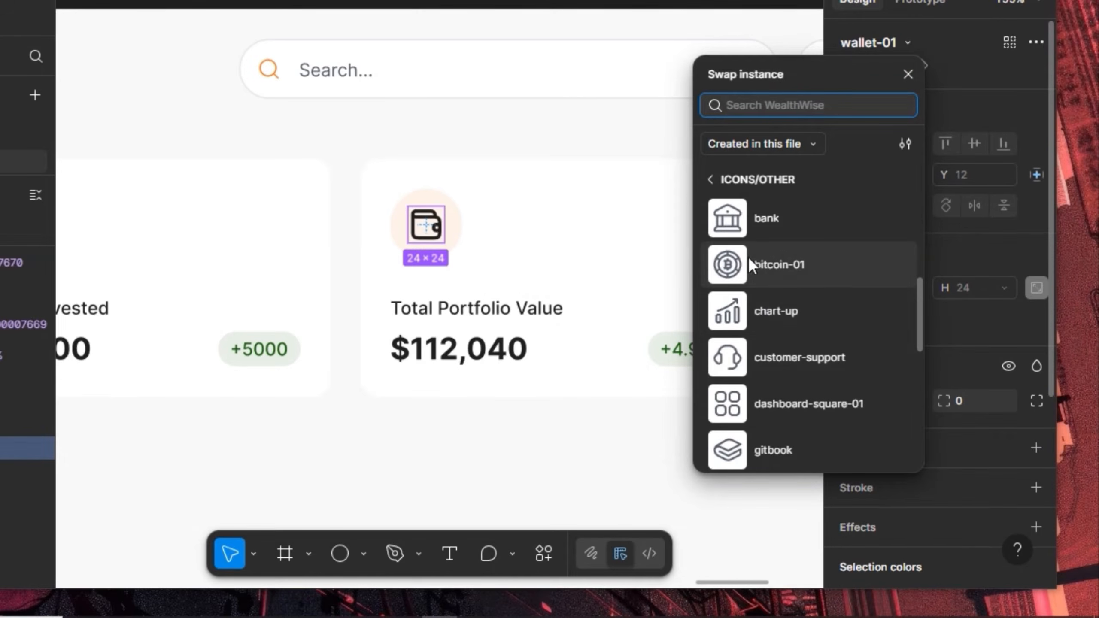
scroll(777, 362, "up", 5)
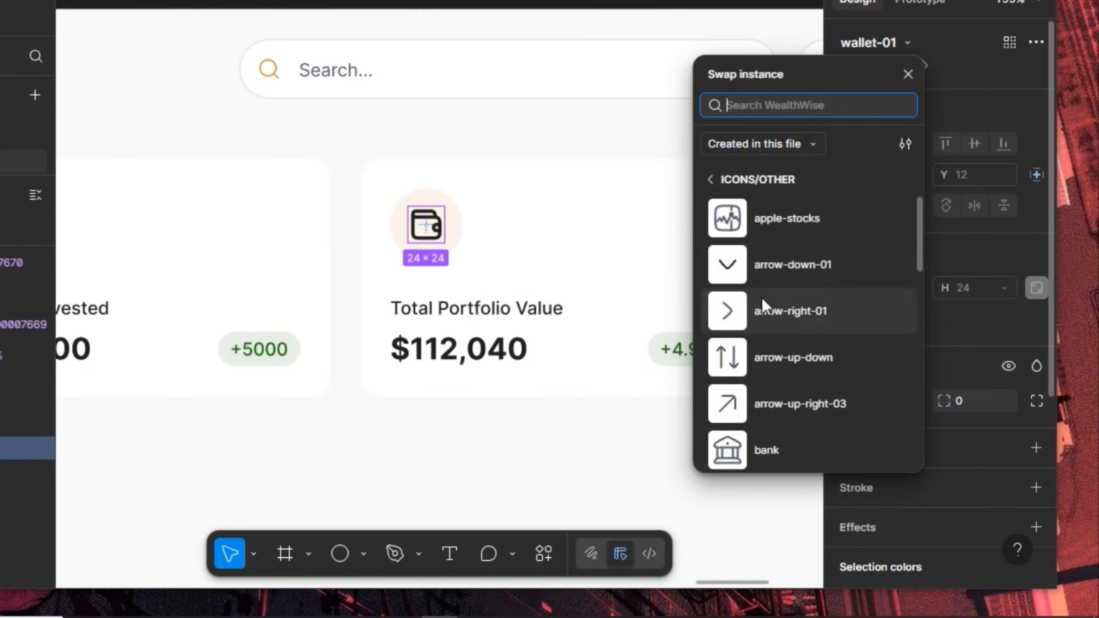
left_click(744, 216)
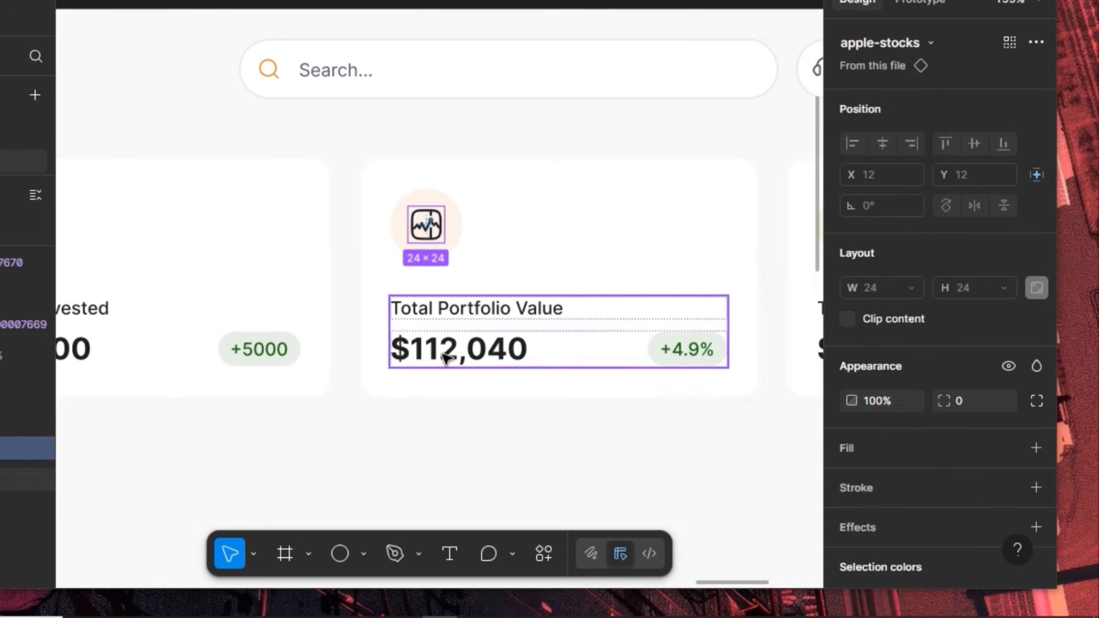
scroll(931, 486, "down", 6)
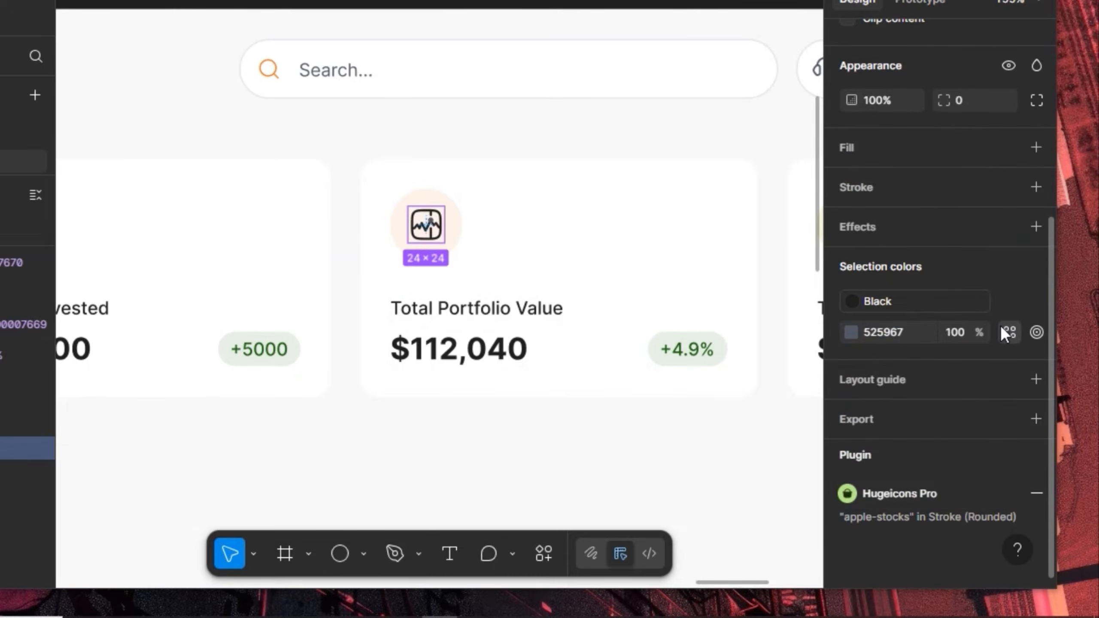
left_click(1003, 330)
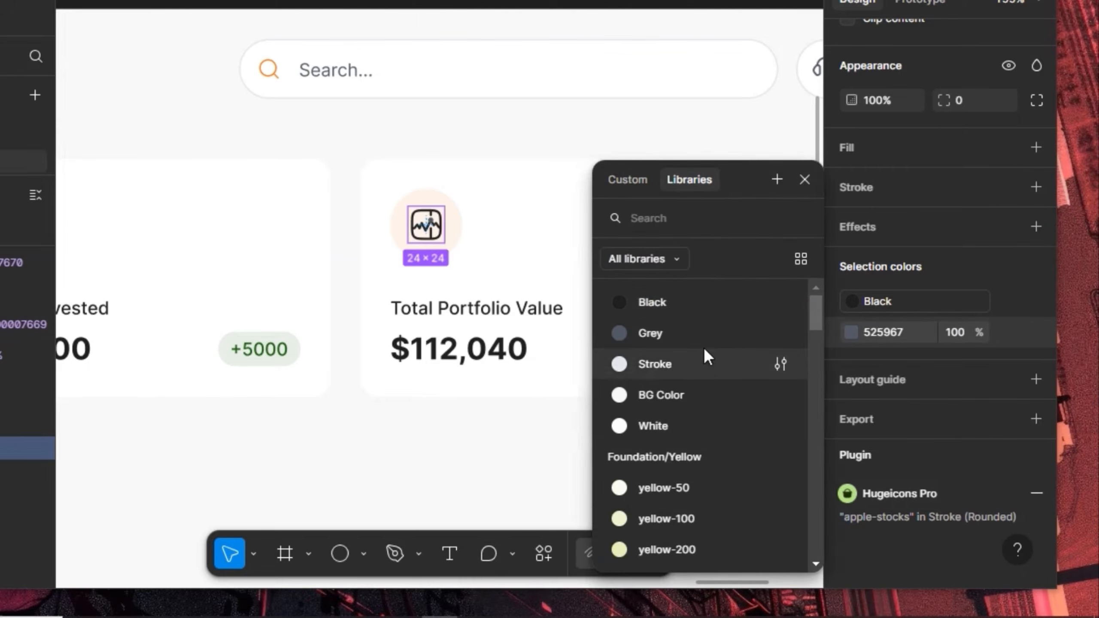
left_click(702, 332)
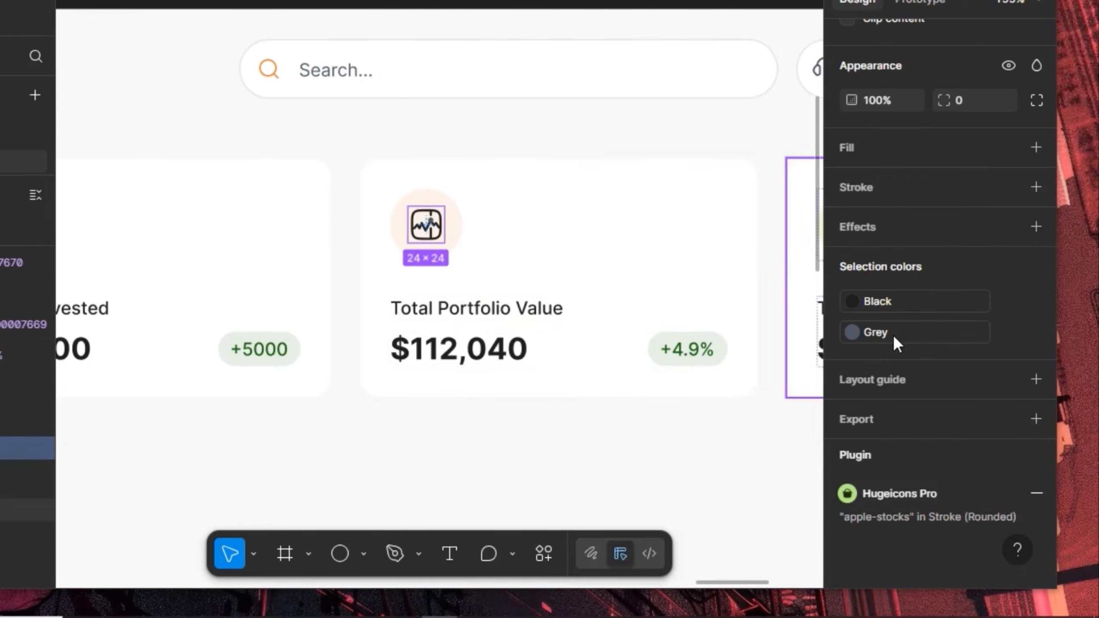
Rename the third card's title to 'Stock Returns'
left_click(496, 312)
double_click(496, 311)
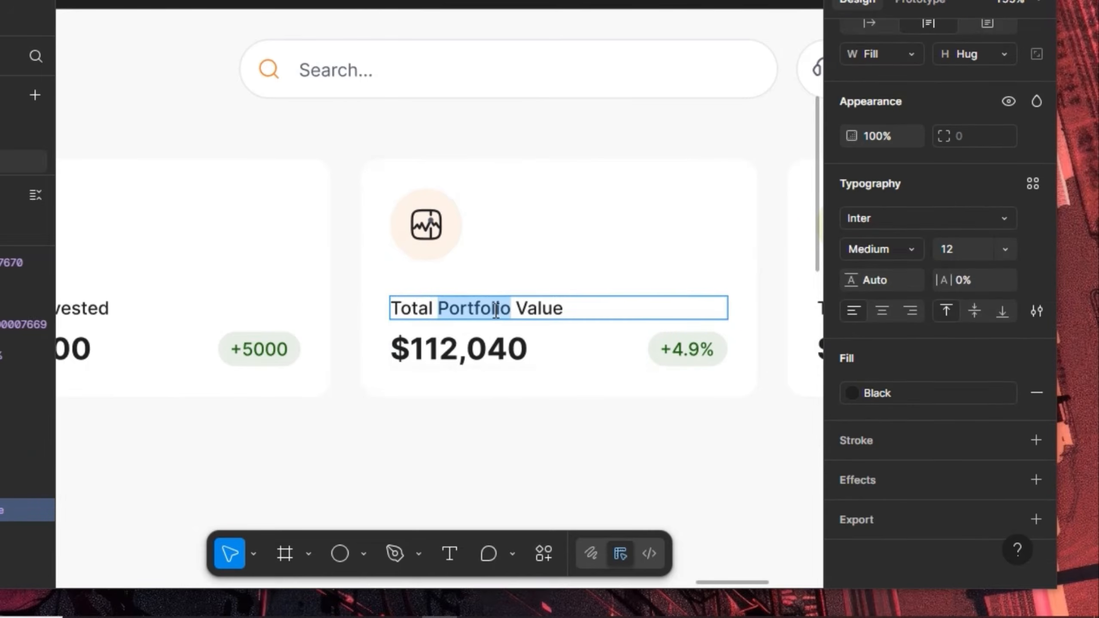
key("ctrl+a")
type("St")
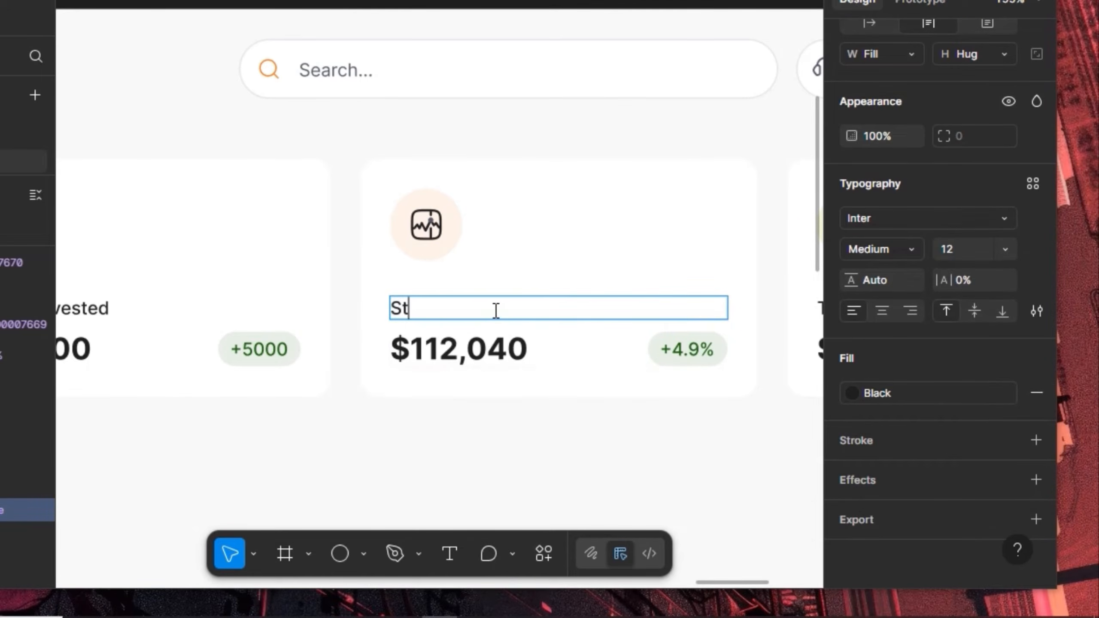
type("ock Returns")
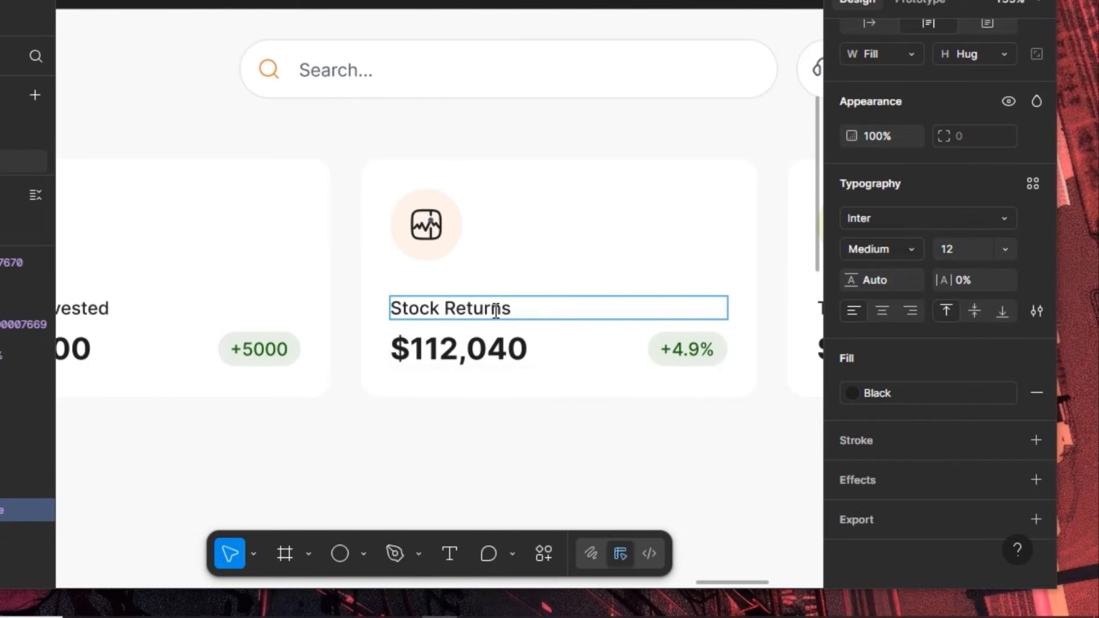
Change the Stock Returns amount from $112,040 to $82,120
left_click(440, 348)
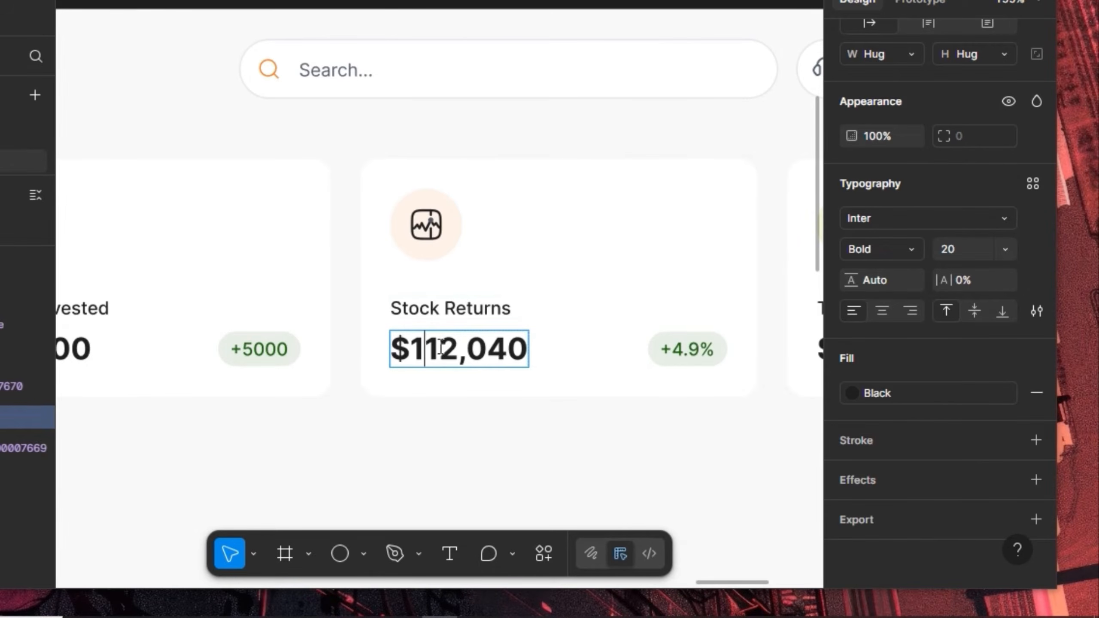
key("BackSpace")
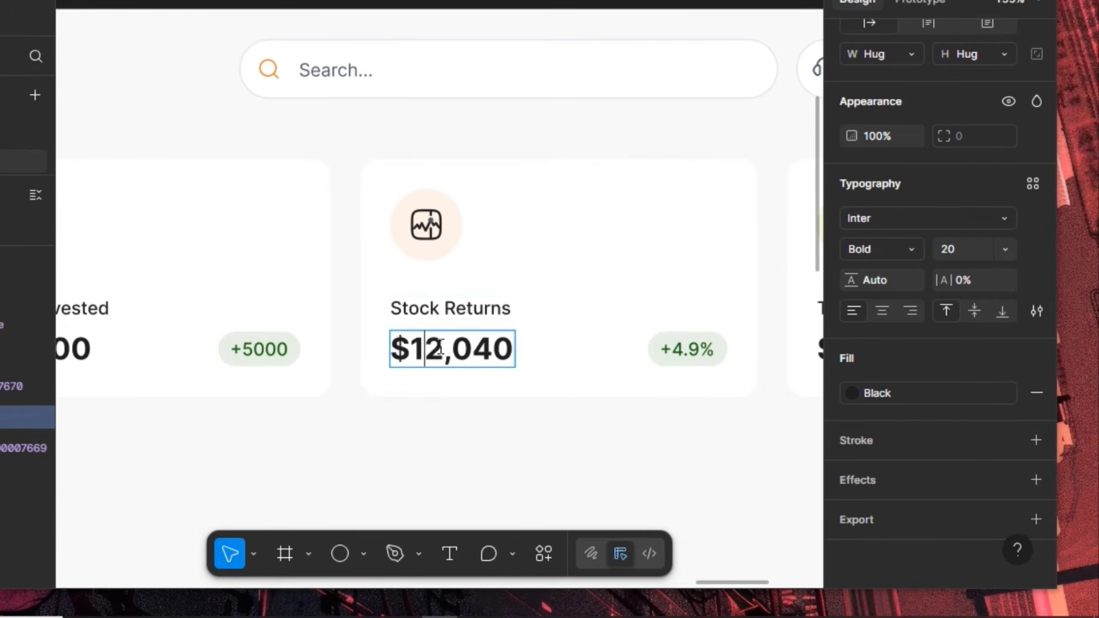
key("BackSpace")
type("8")
key("Right")
key("Right")
key("Right")
key("Right")
key("Right")
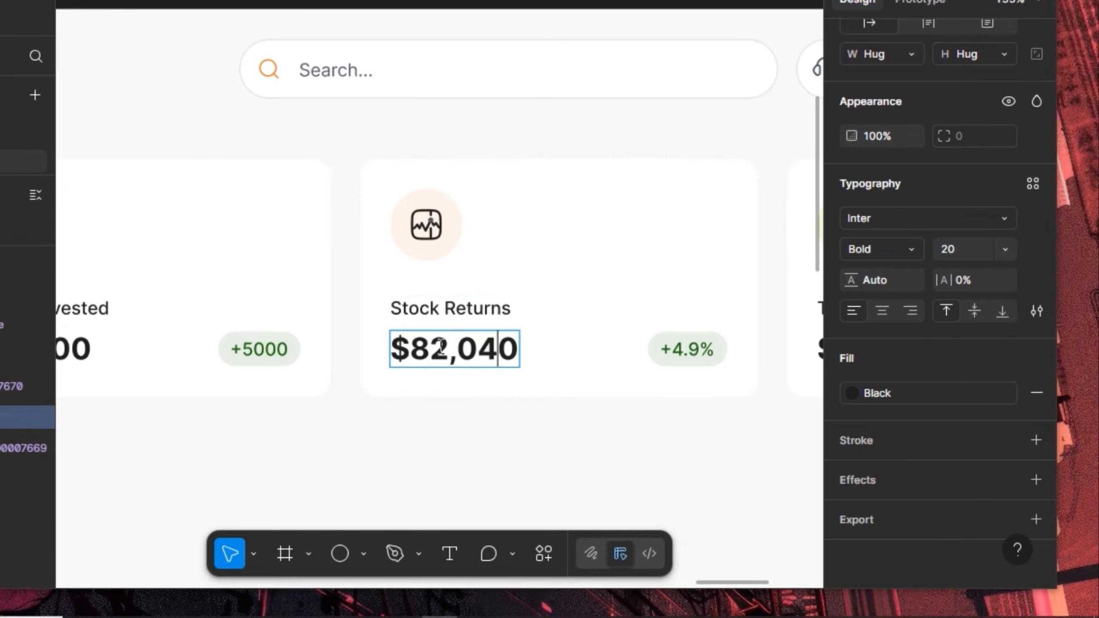
key("Left")
key("BackSpace")
key("BackSpace")
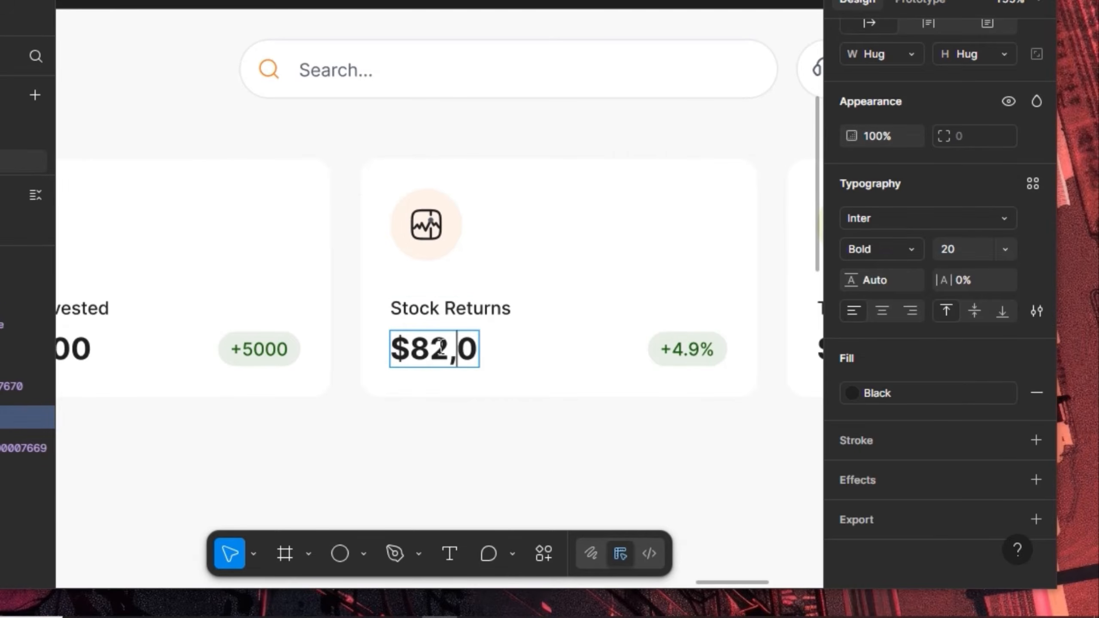
type("12")
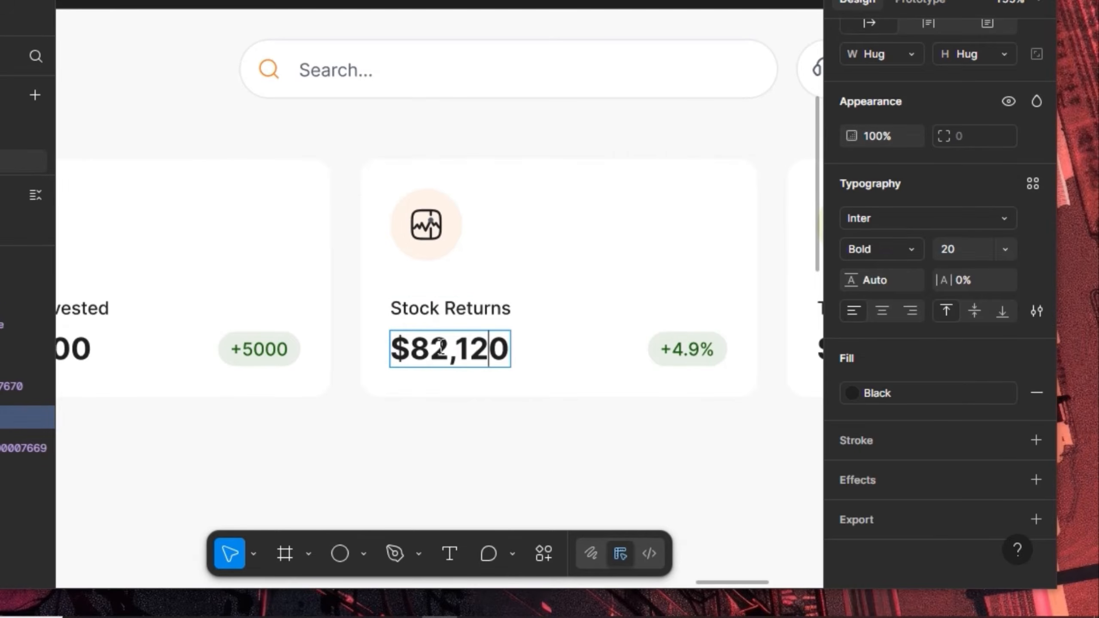
Change the percentage badge from +4.9% to -4.9%
left_click(693, 352)
key("Left")
key("BackSpace")
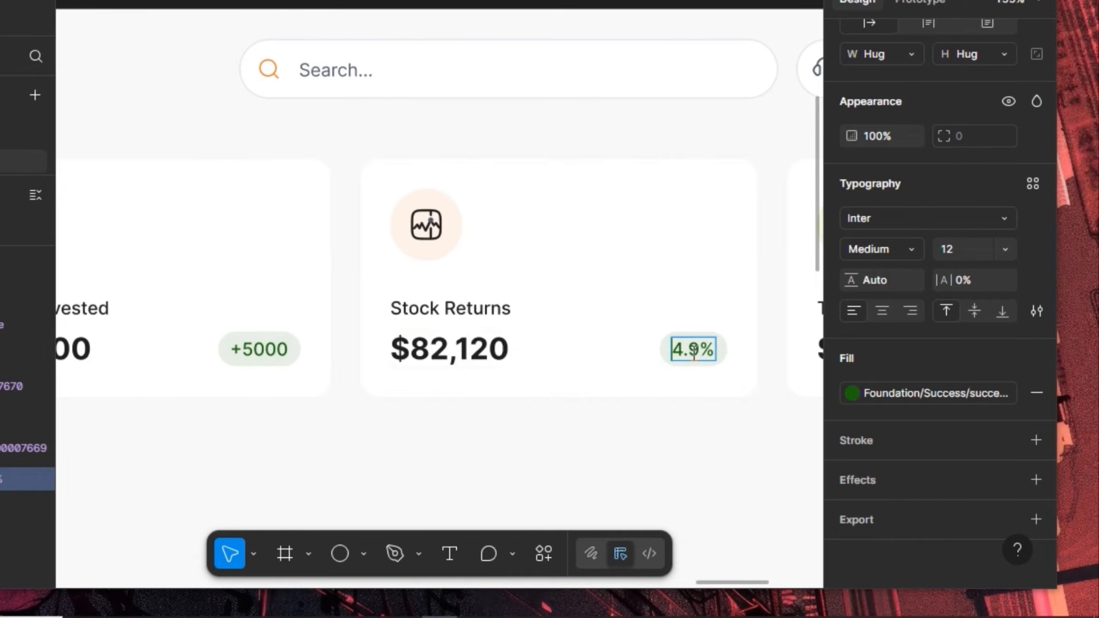
type("-")
key("Escape")
key("Escape")
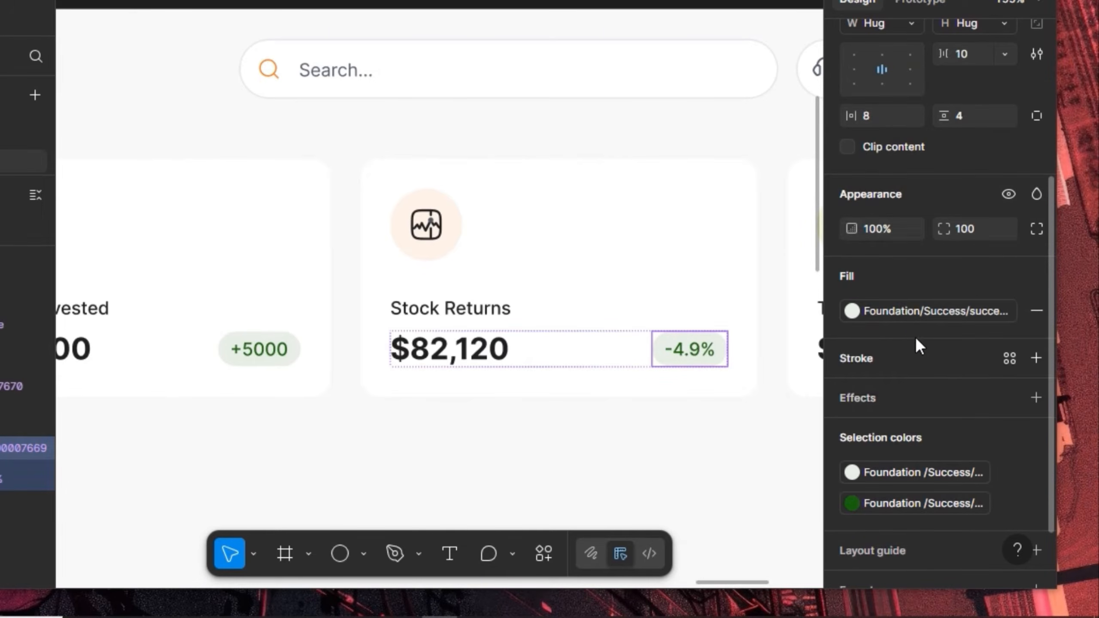
Give the pill a cancelled-50 pale pink fill and red cancelled-500 text
left_click(852, 311)
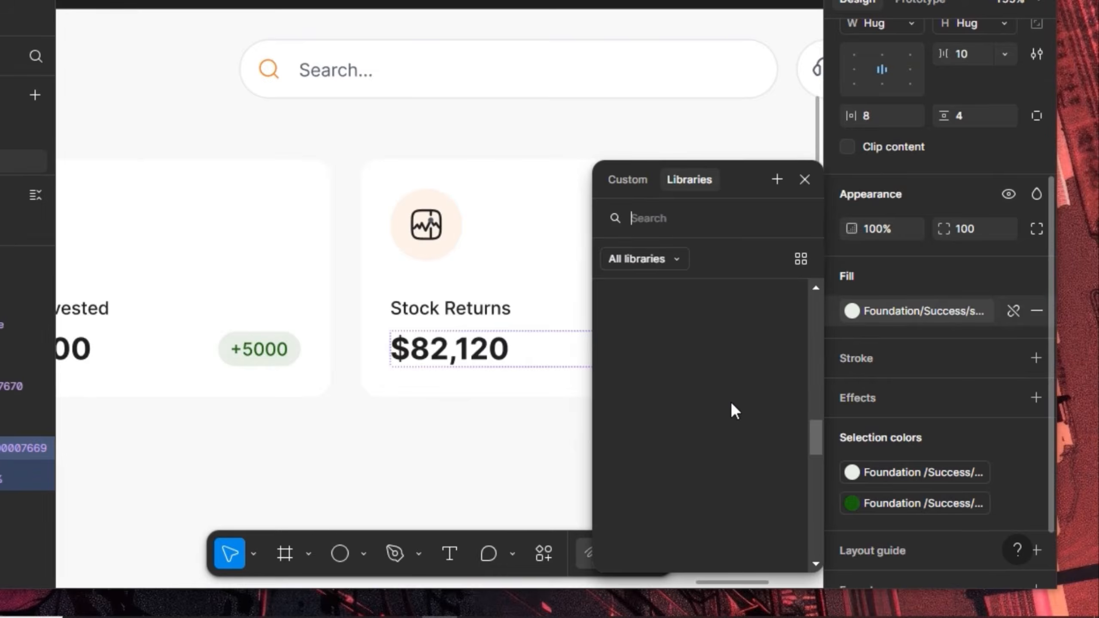
scroll(711, 421, "down", 4)
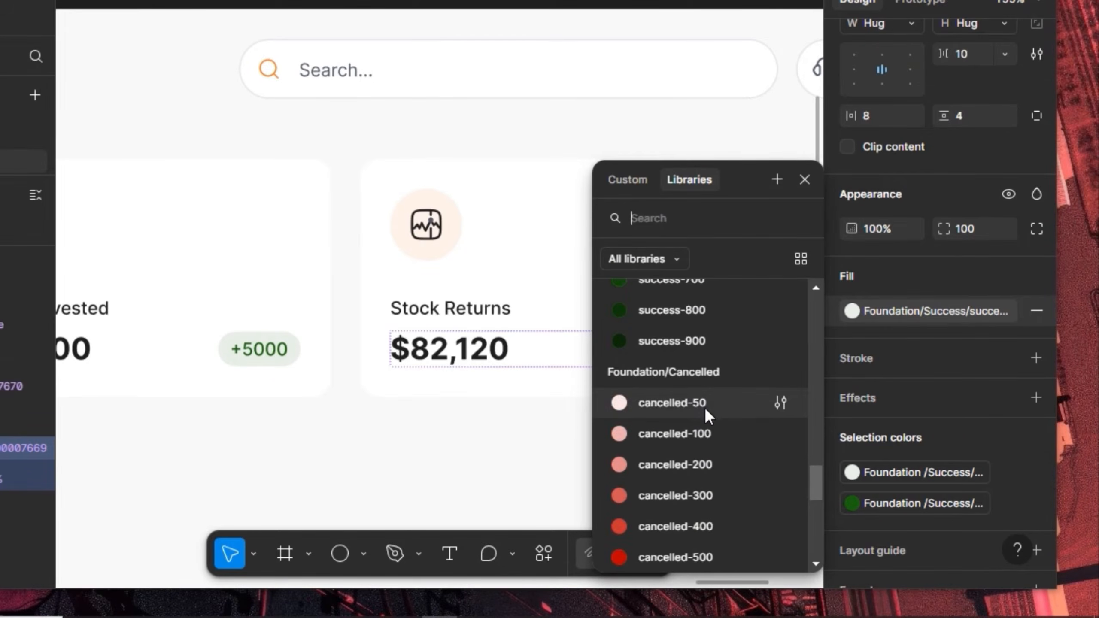
left_click(731, 407)
left_click(893, 507)
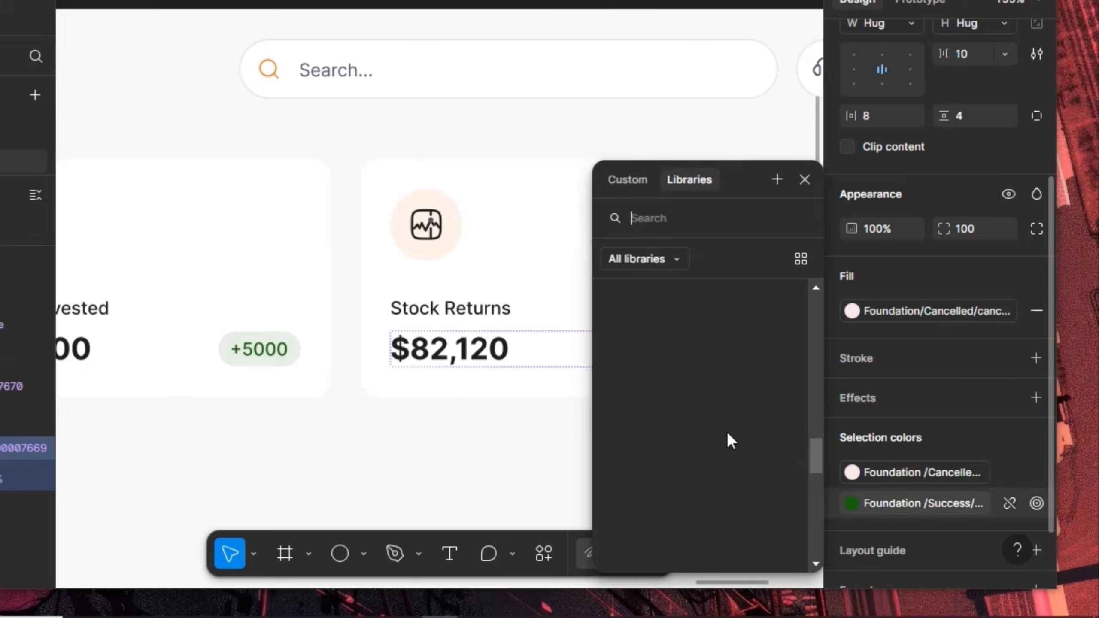
scroll(680, 453, "down", 2)
scroll(684, 483, "down", 5)
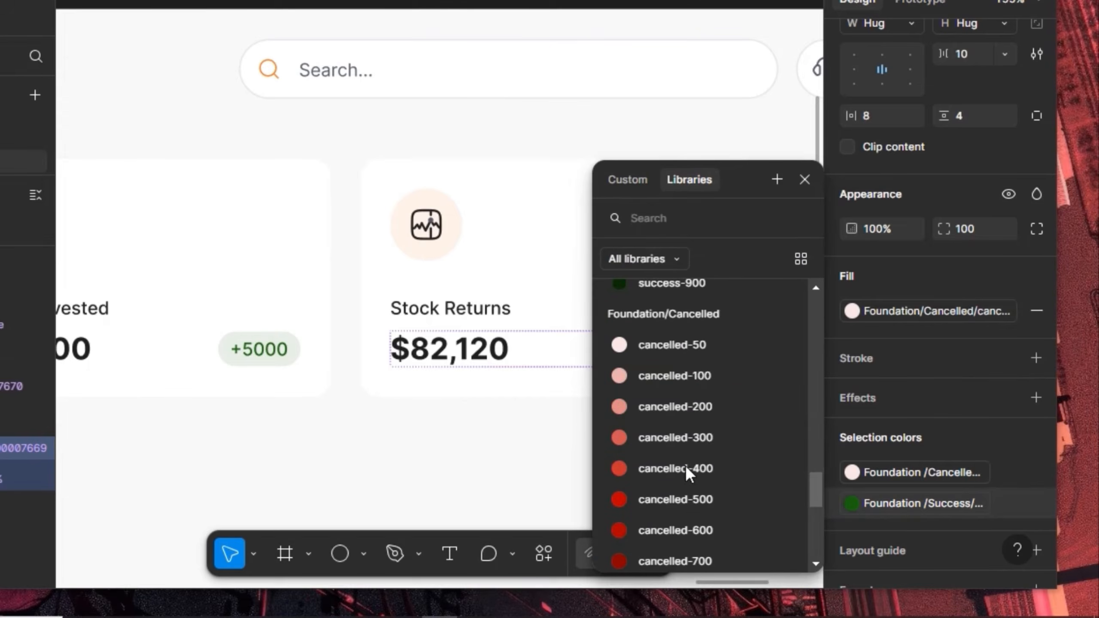
left_click(688, 498)
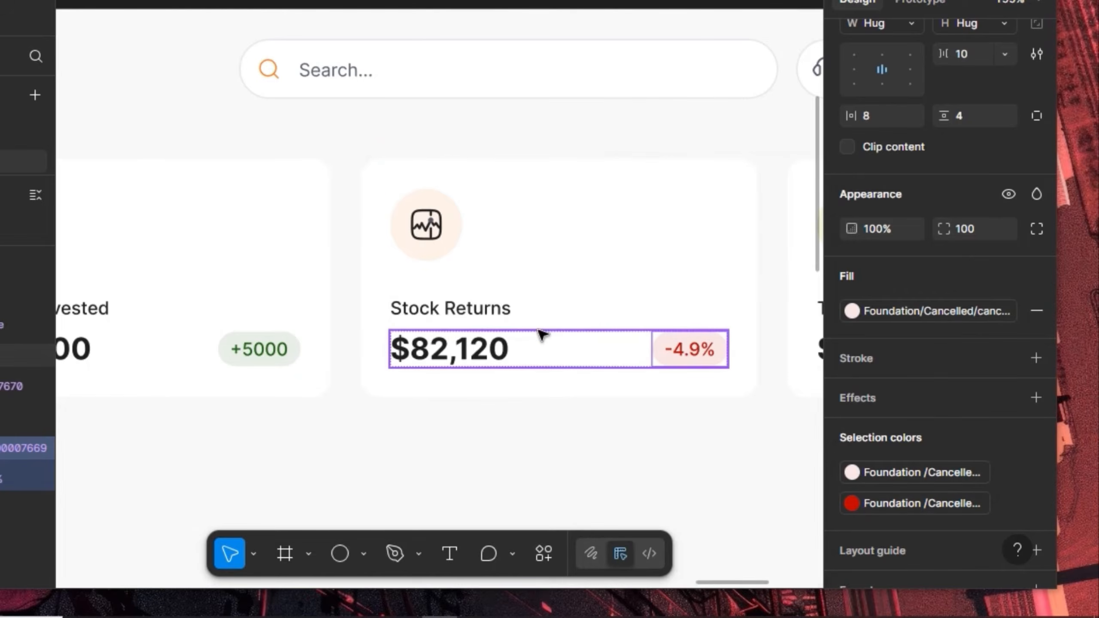
left_click_drag(653, 270, 281, 265)
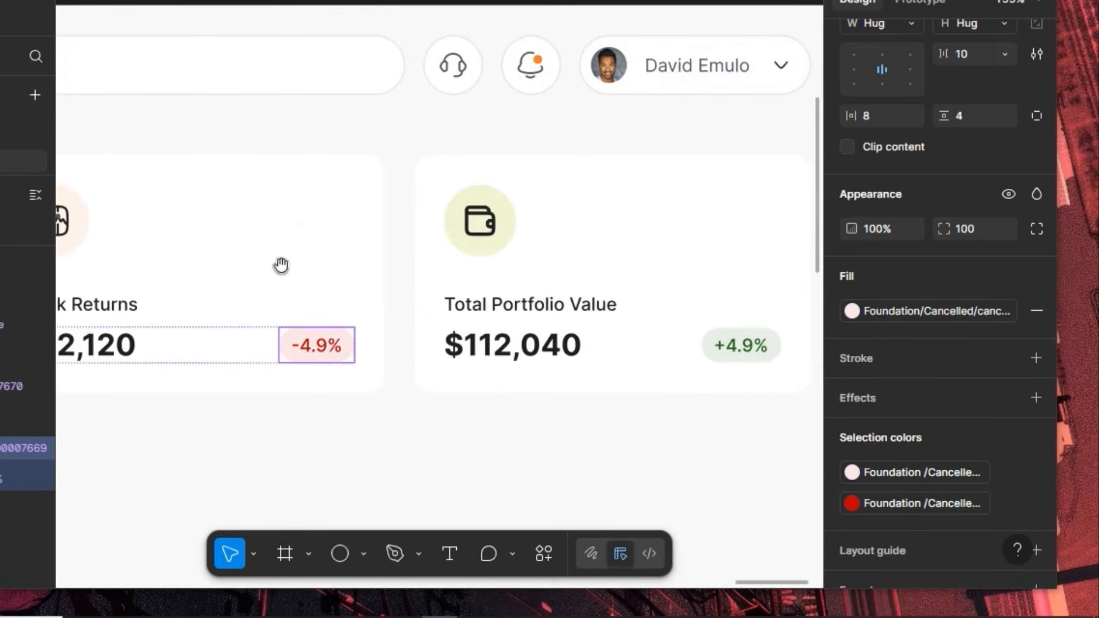
Swap the fourth card's wallet-01 icon instance for bitcoin-01
left_click(486, 240)
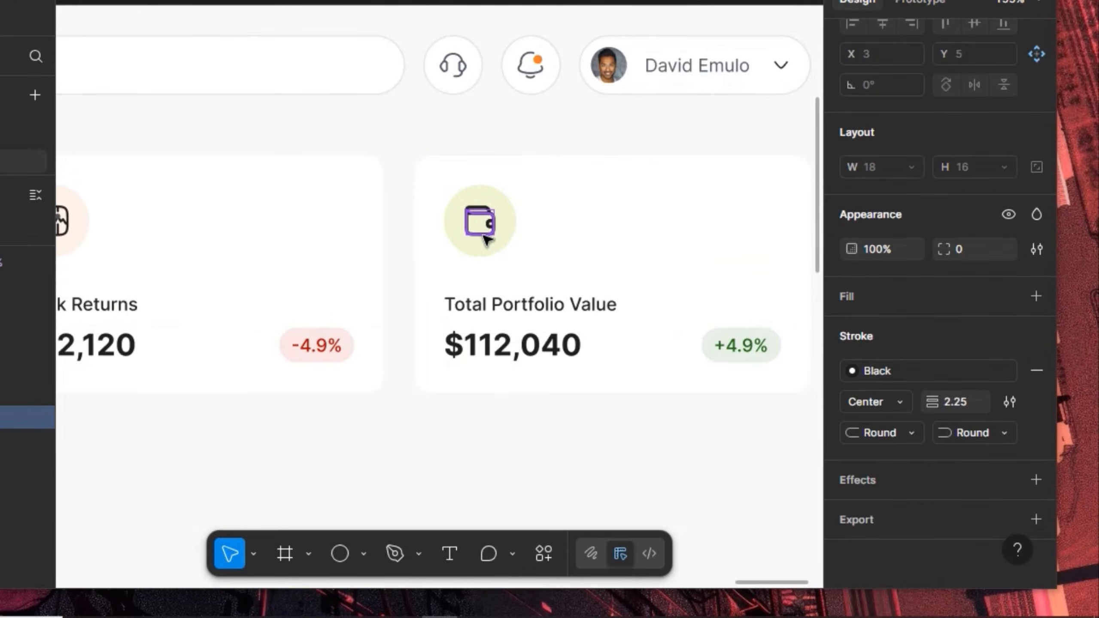
key("shift+Return")
scroll(956, 69, "up", 5)
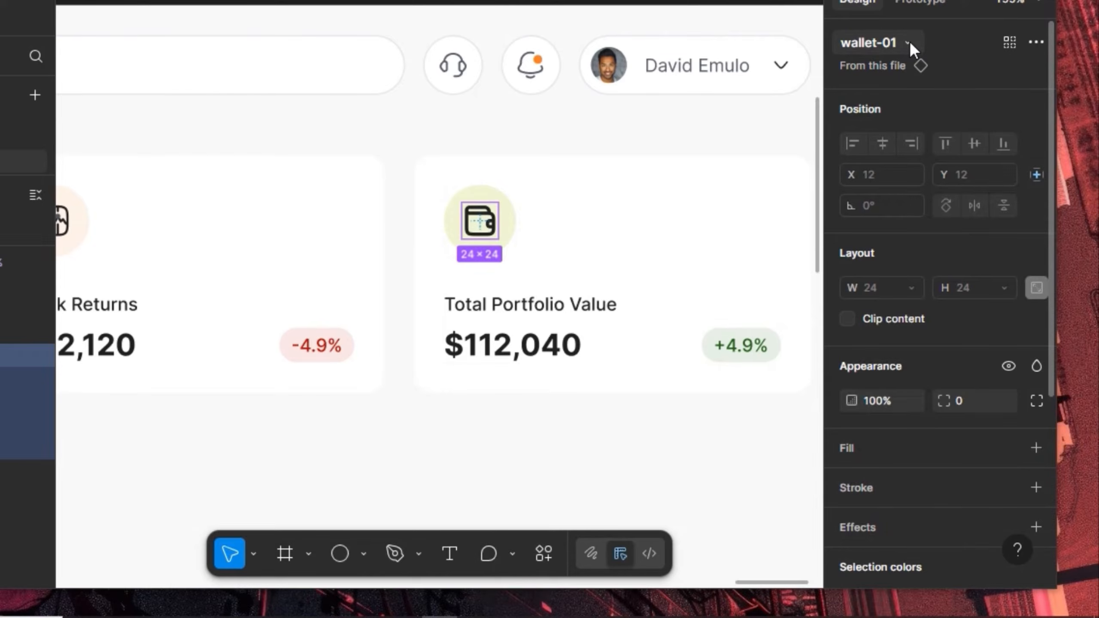
left_click(907, 43)
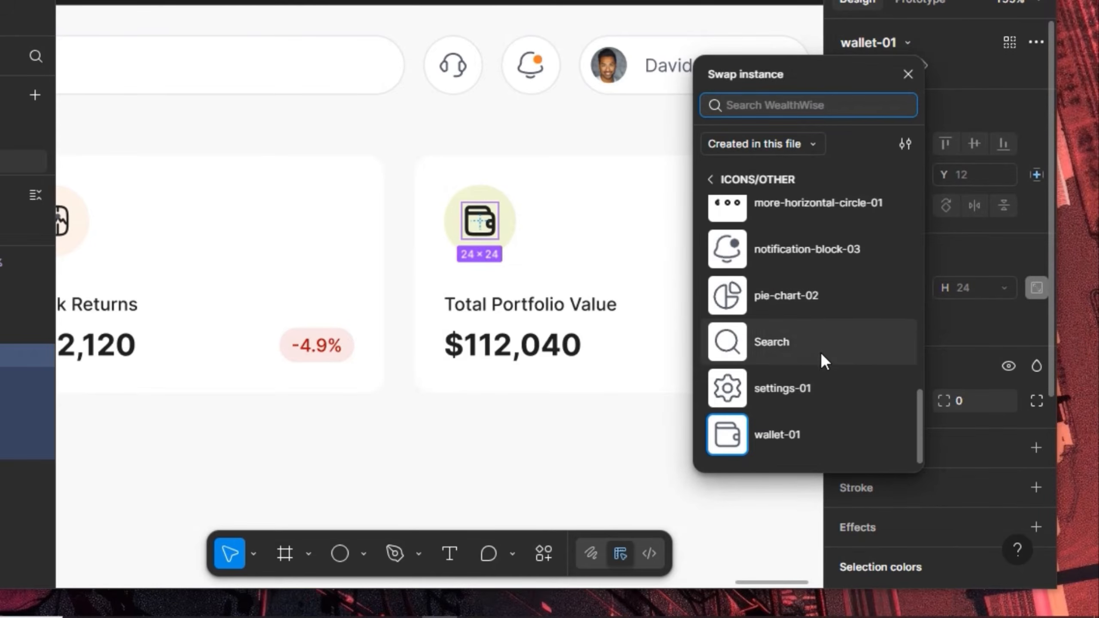
scroll(817, 391, "up", 8)
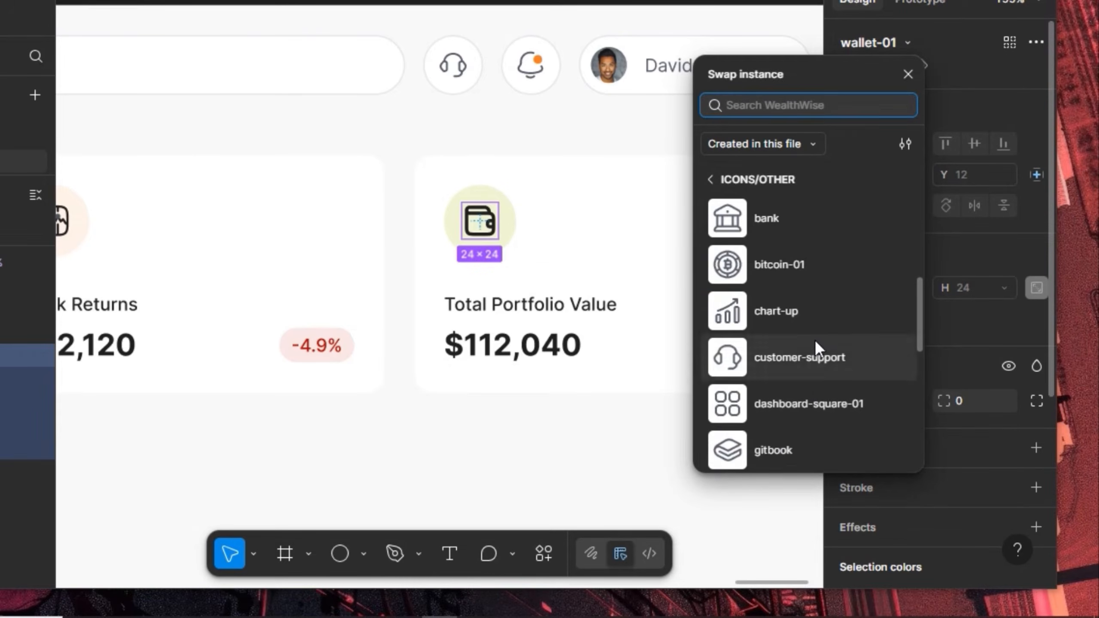
left_click(820, 267)
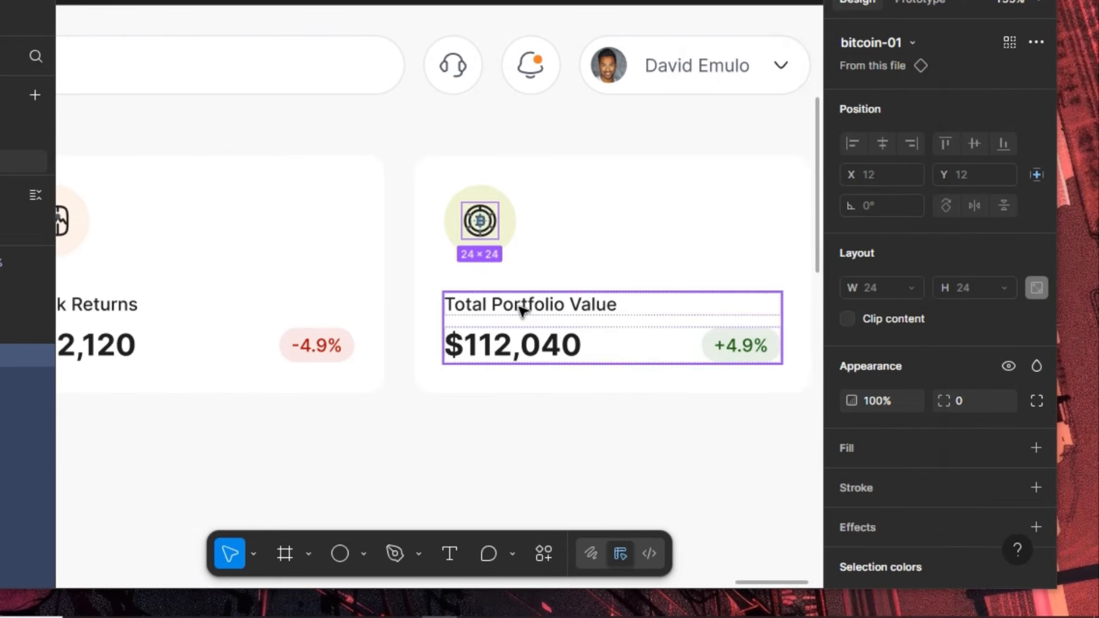
Replace the Total Portfolio Value title text with 'Crypto Returns'
left_click(521, 308)
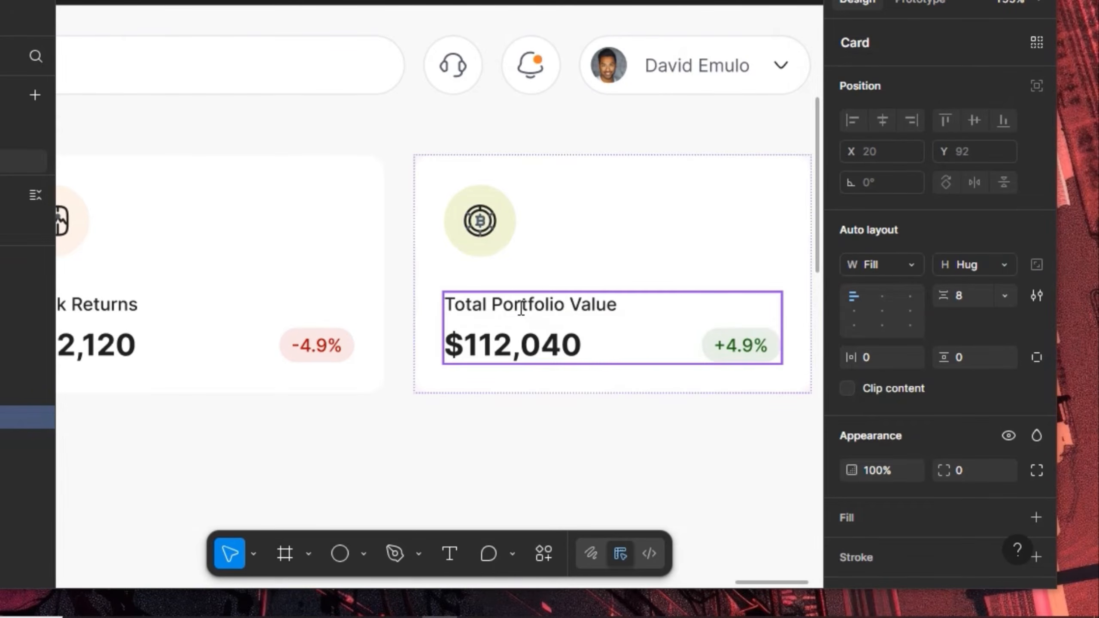
left_click(521, 308)
key("Return")
type("Cr")
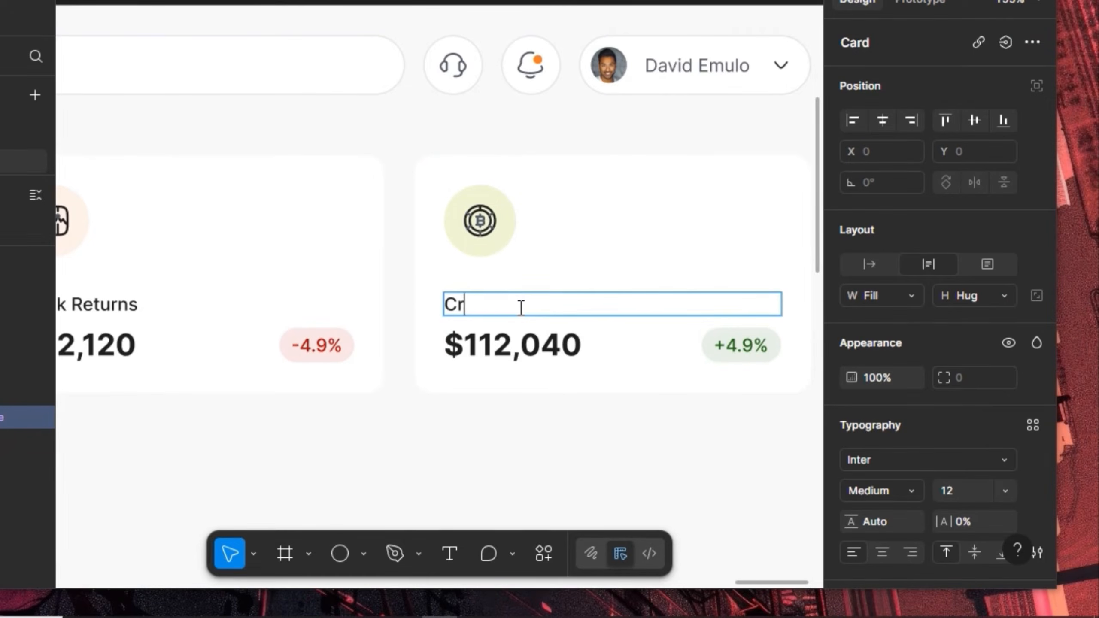
type("ypto Returns")
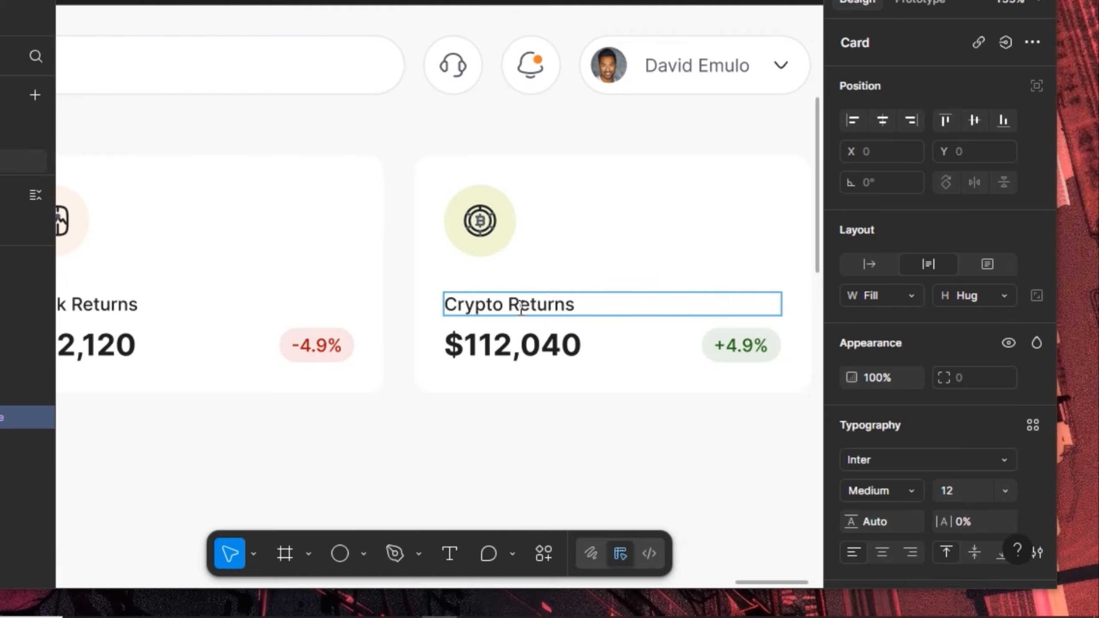
Edit the card's amount from $112,040 to $102,060
left_click(493, 345)
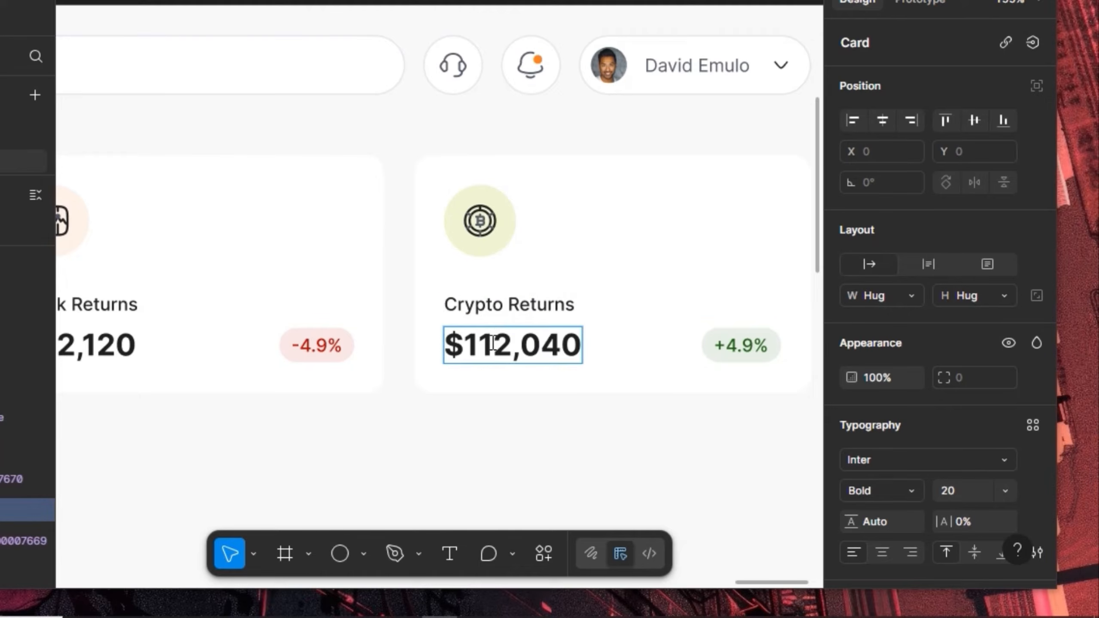
key("BackSpace")
type("0")
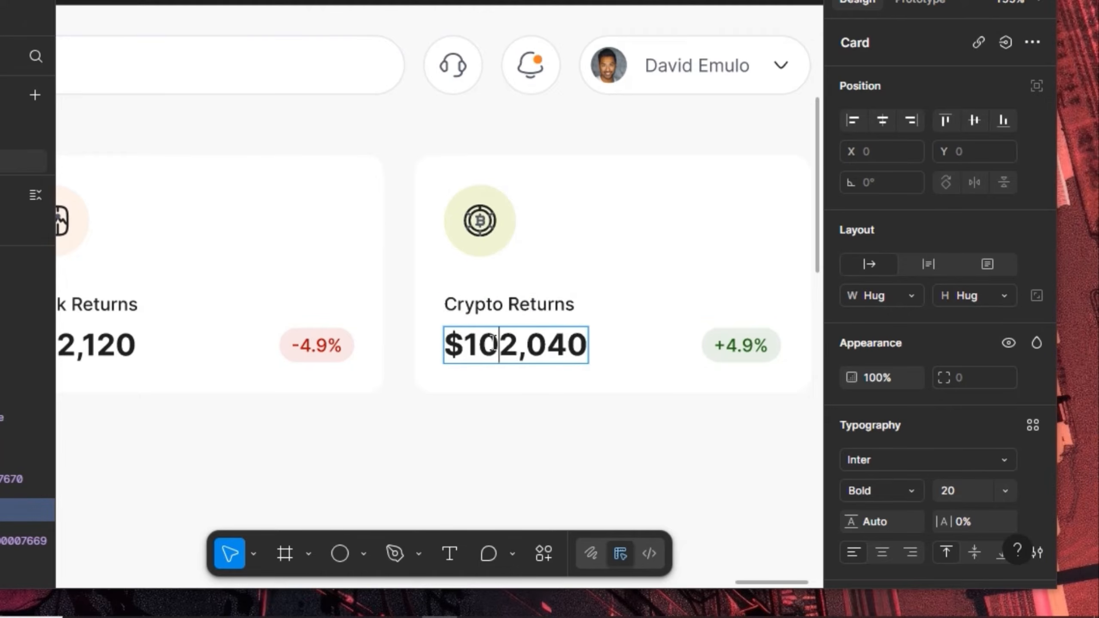
key("Right")
key("Right")
key("Right")
key("Right")
key("BackSpace")
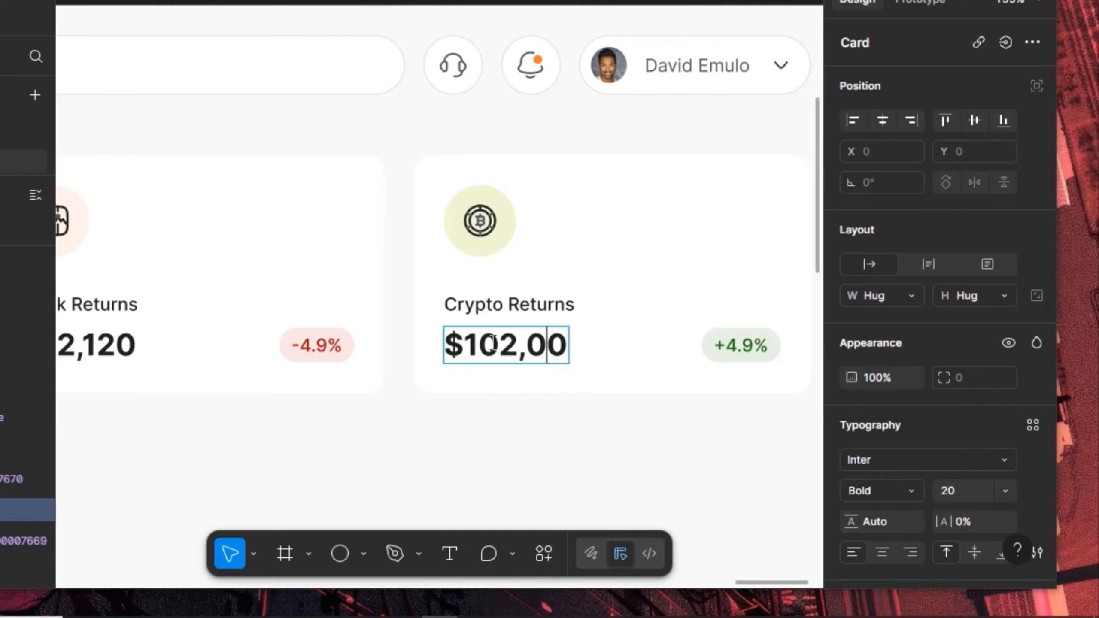
type("600")
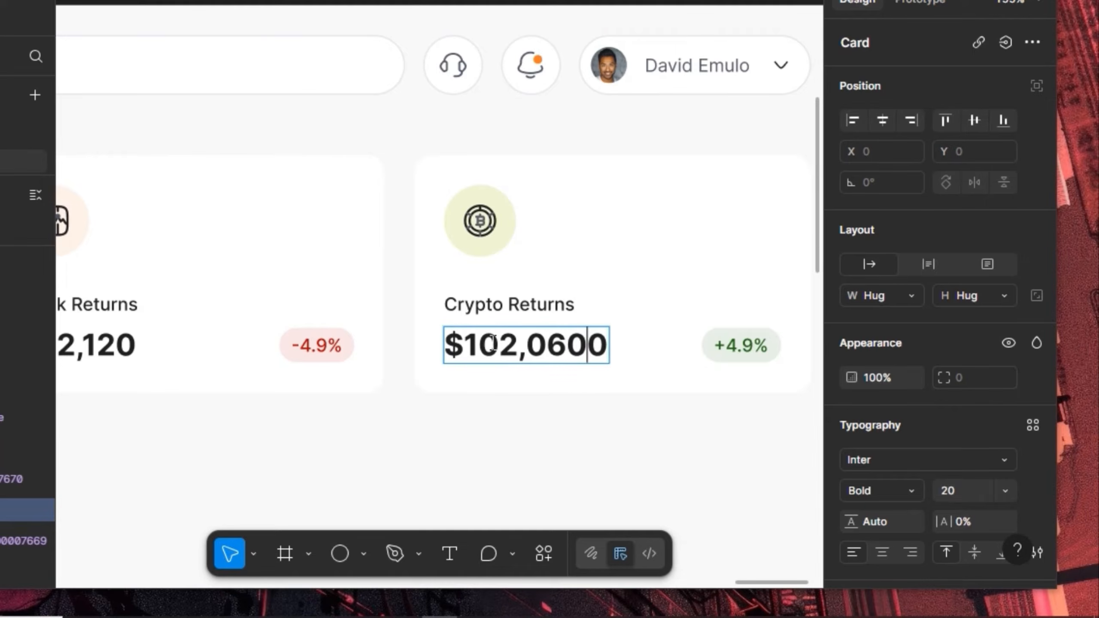
key("BackSpace")
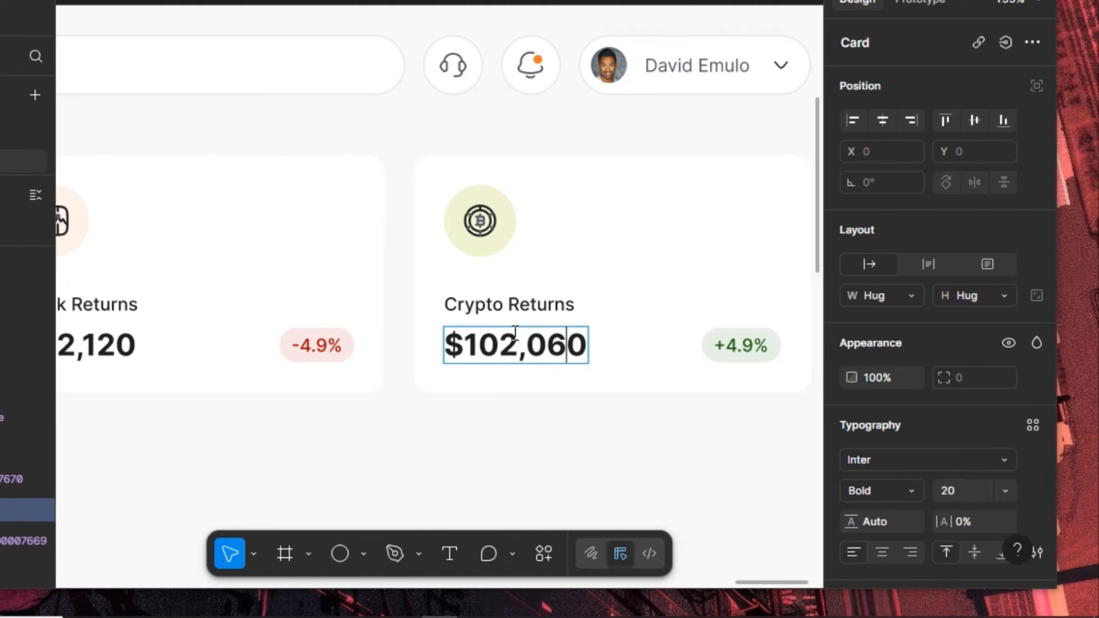
key("Escape")
left_click(625, 277)
scroll(625, 277, "down", 5)
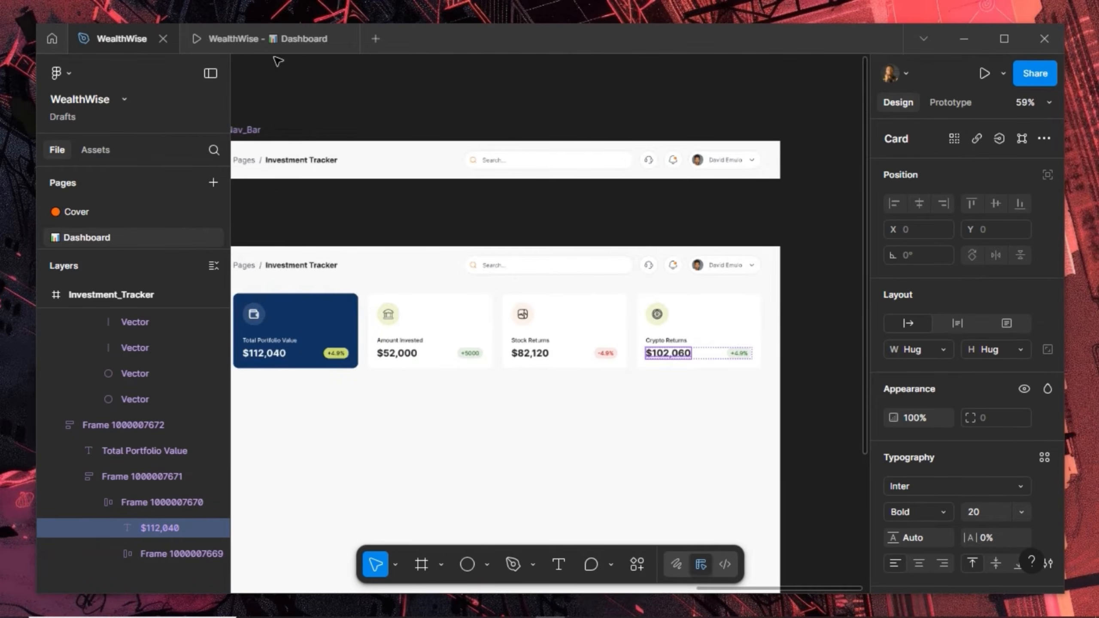
left_click(252, 38)
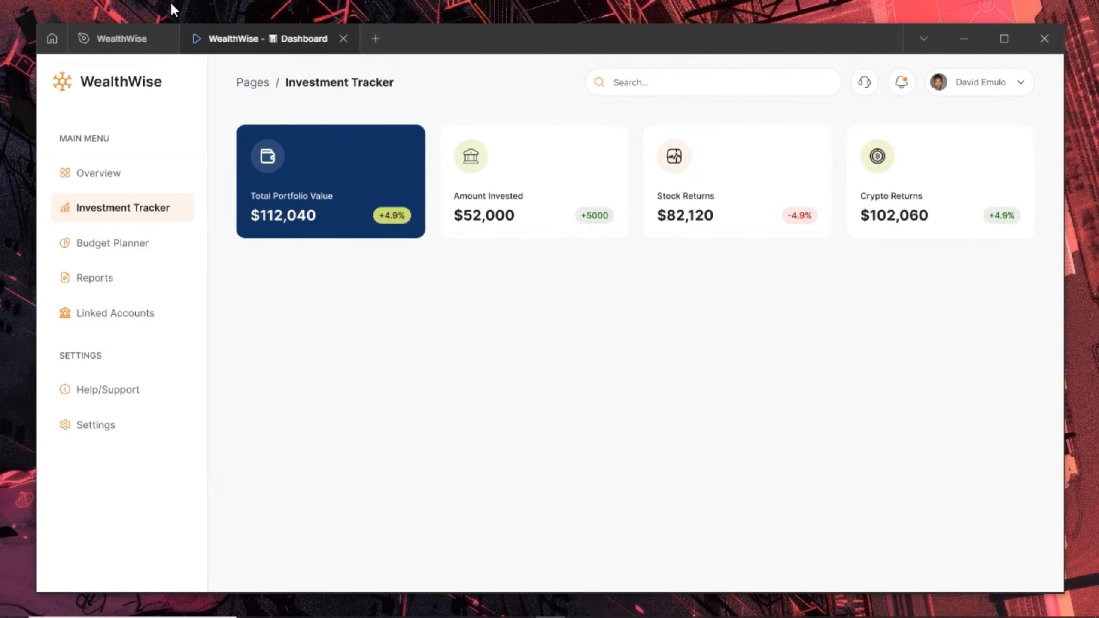
left_click(127, 42)
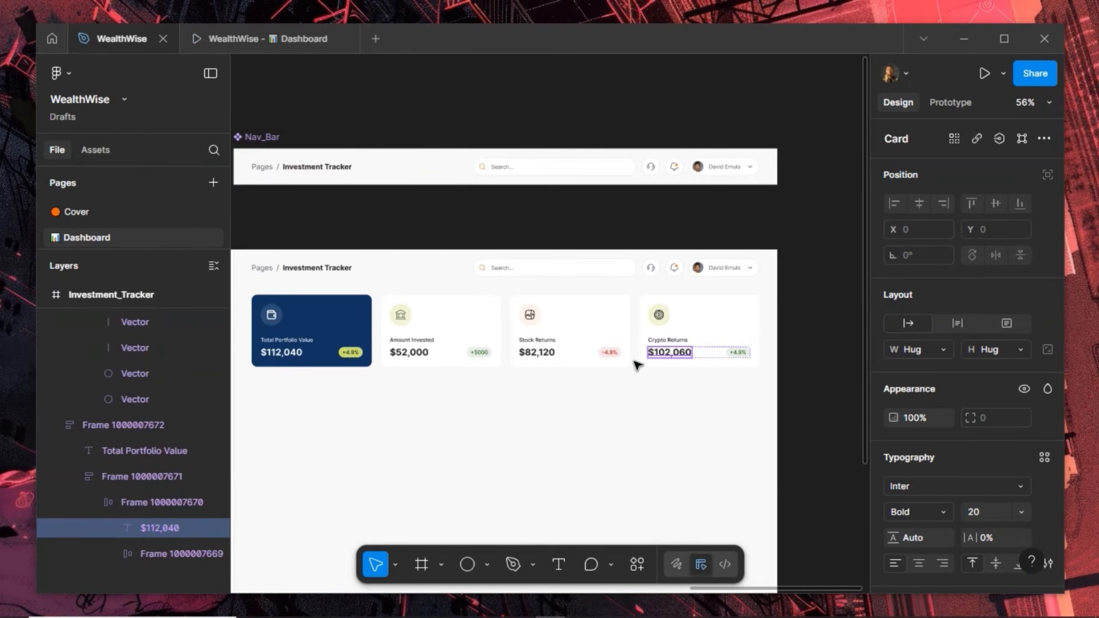
left_click(658, 314)
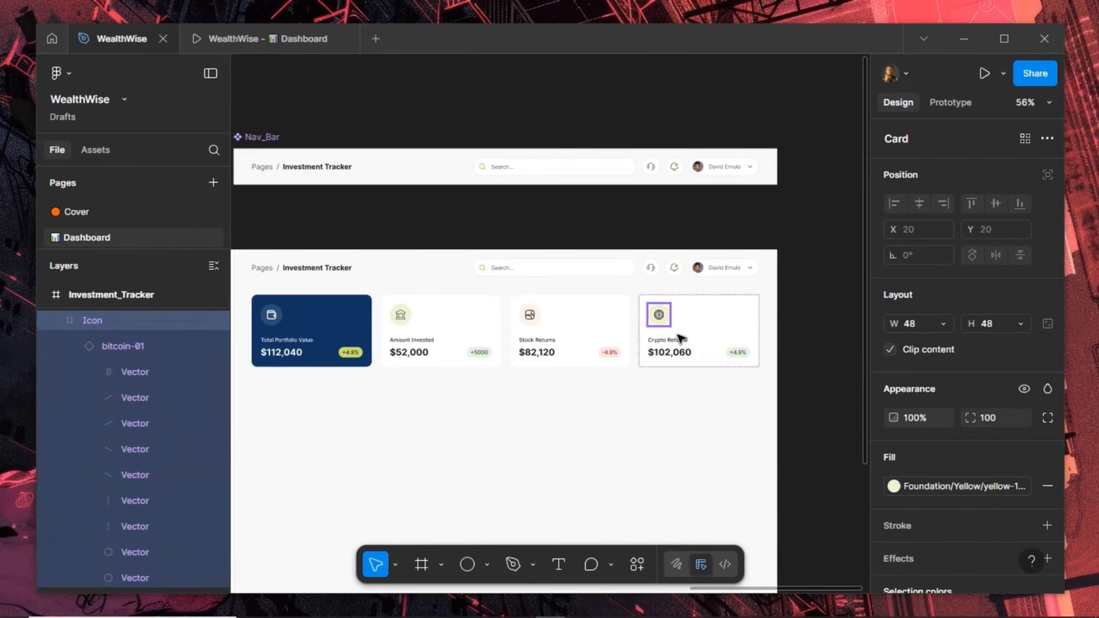
left_click(917, 480)
scroll(768, 500, "down", 9)
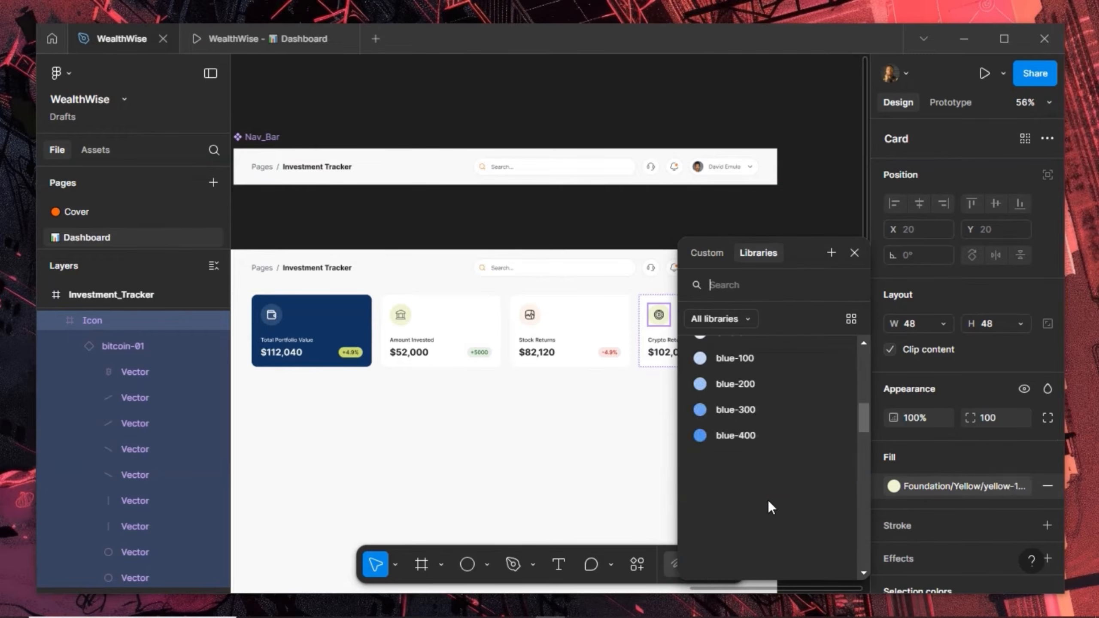
scroll(767, 501, "up", 10)
scroll(768, 500, "down", 5)
scroll(768, 500, "down", 3)
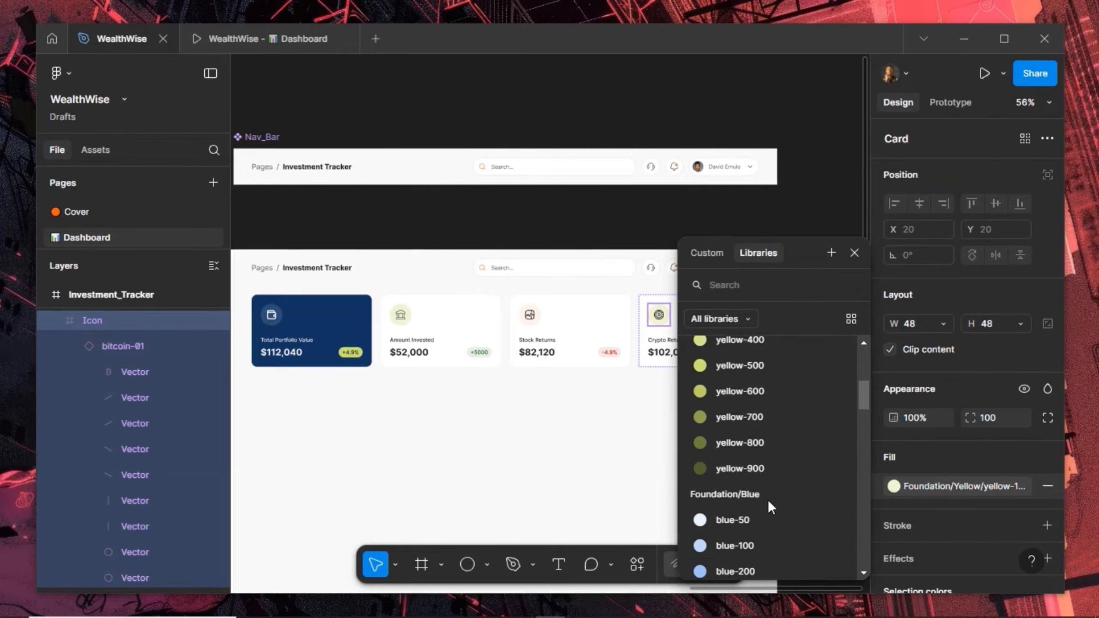
left_click(746, 473)
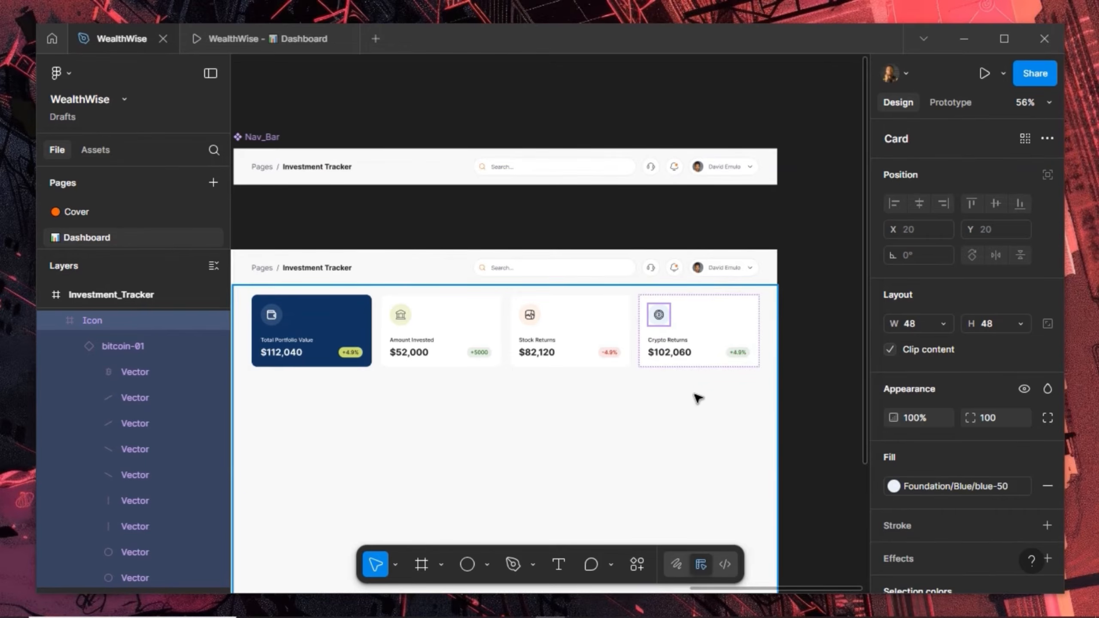
left_click(807, 294)
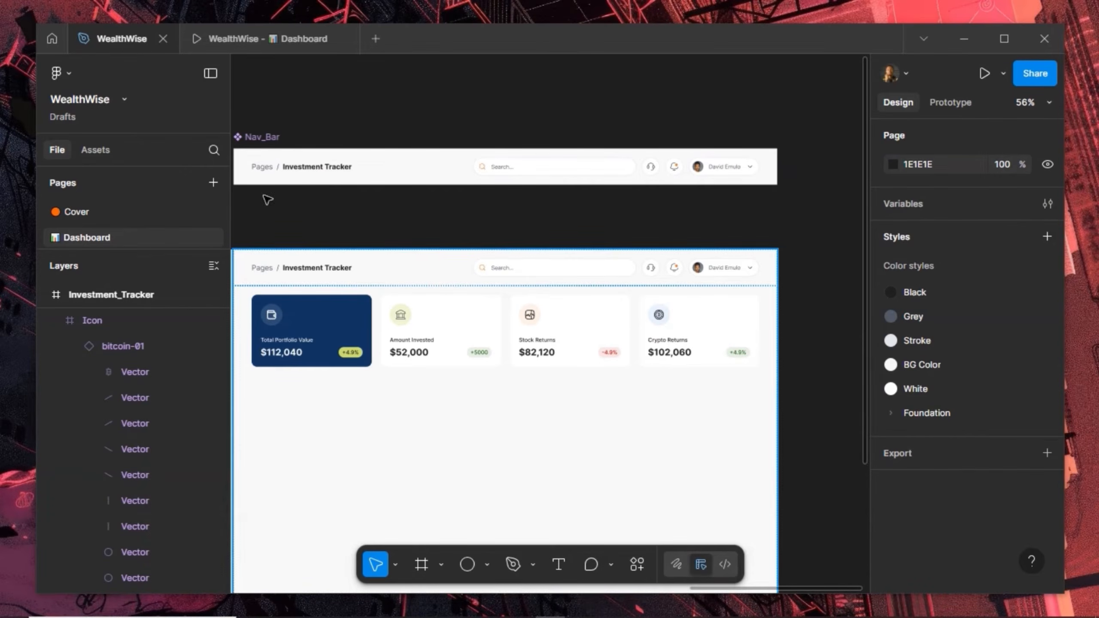
left_click(250, 43)
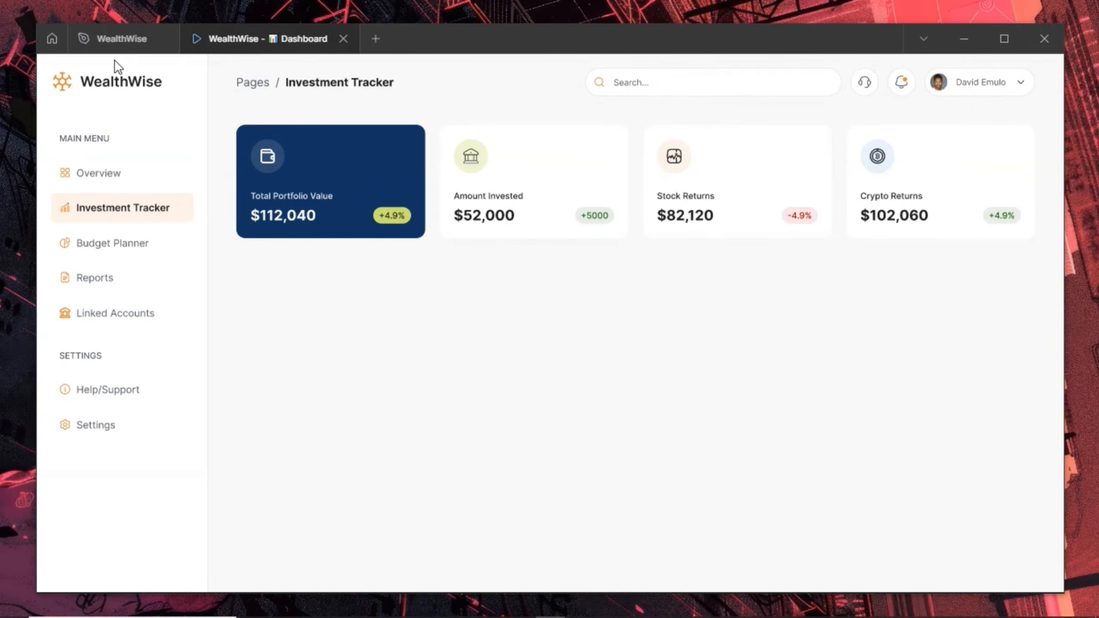
left_click(101, 38)
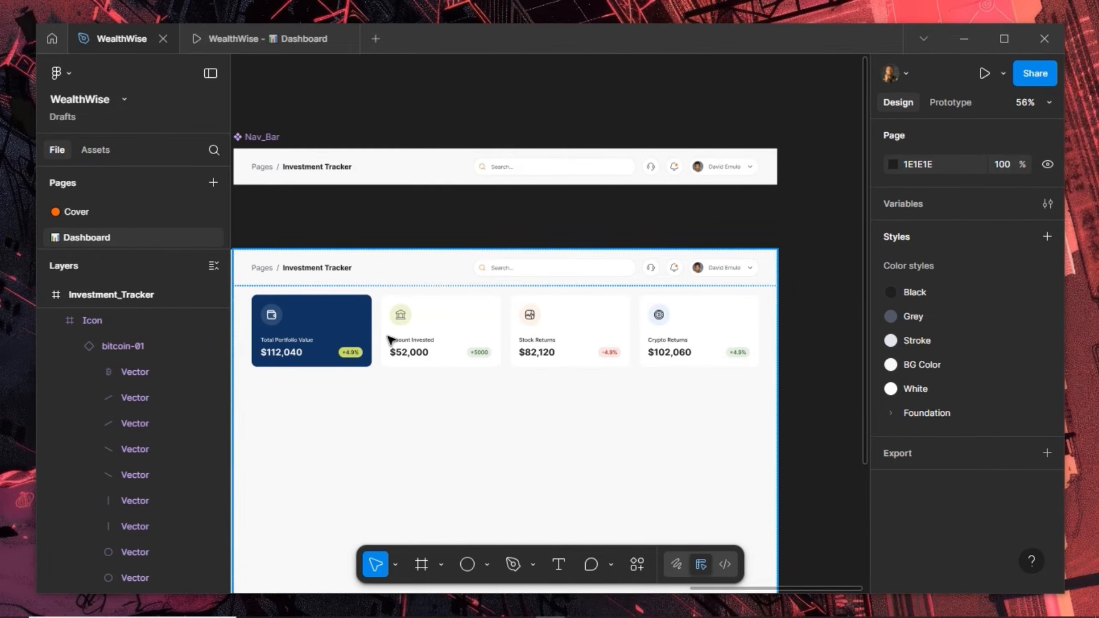
Draw a content frame below the stat cards, then temporarily undo it
key("space")
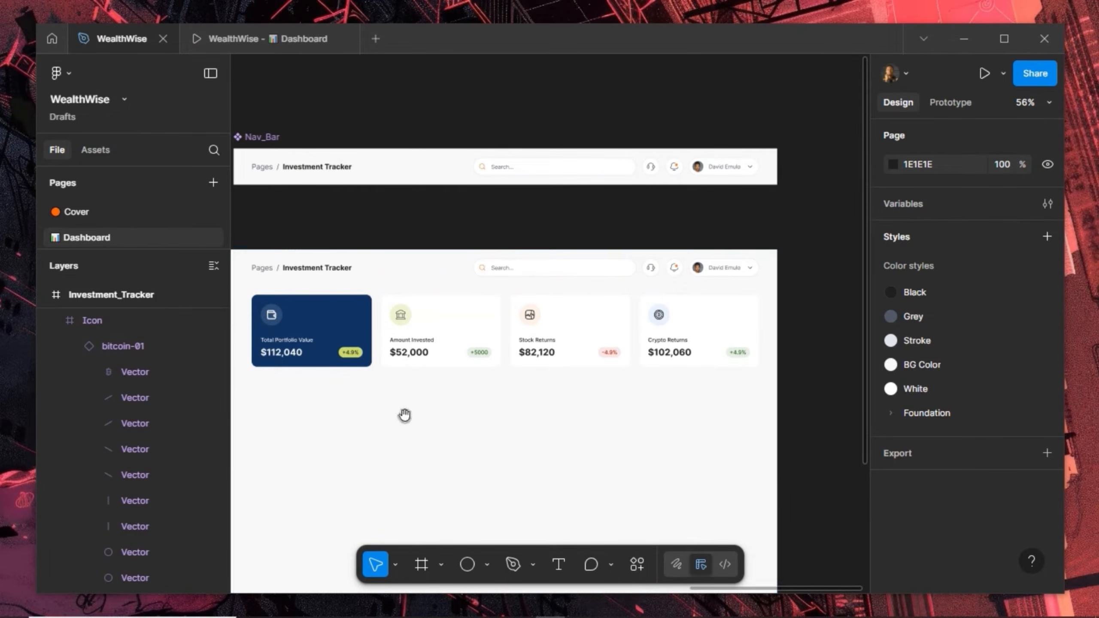
left_click_drag(411, 405, 495, 326)
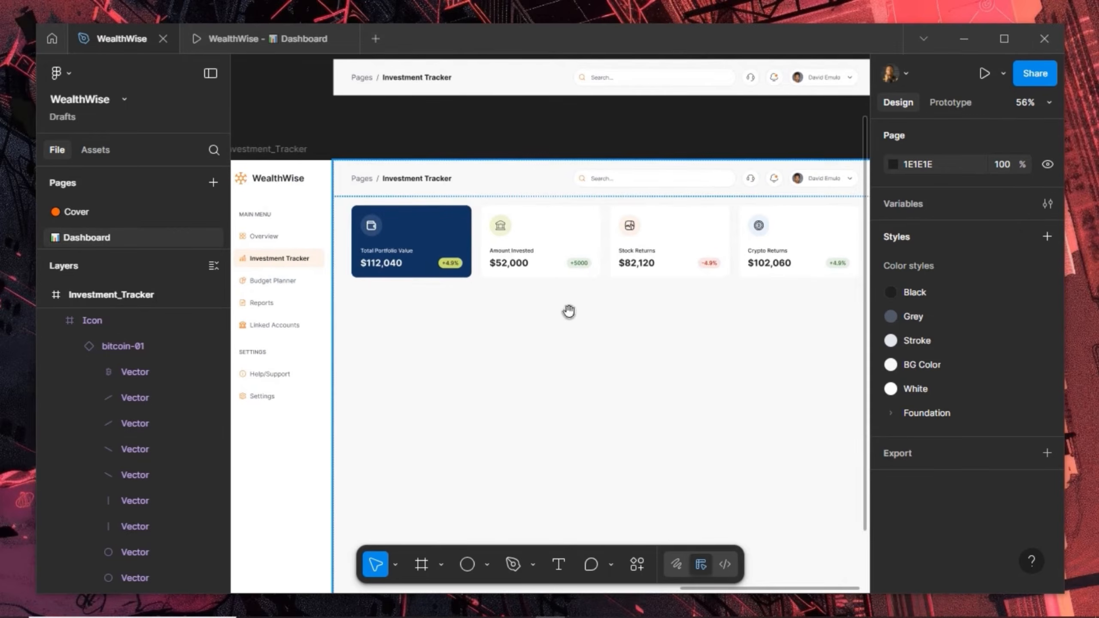
scroll(572, 315, "up", 2, "ctrl")
scroll(573, 315, "up", 1, "ctrl")
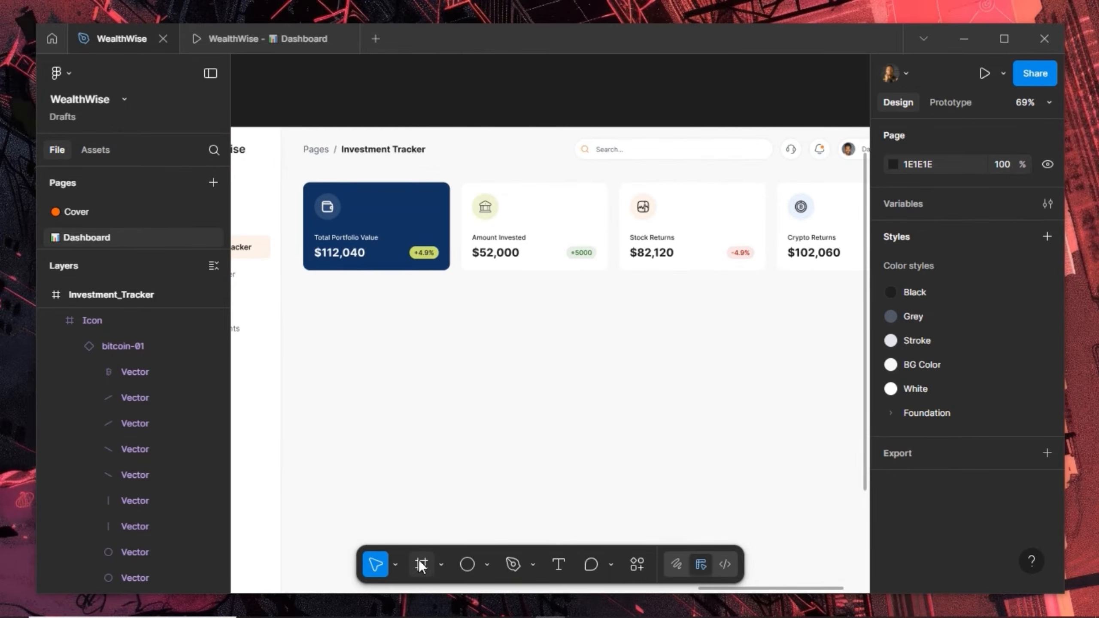
key("f")
left_click_drag(304, 298, 700, 479)
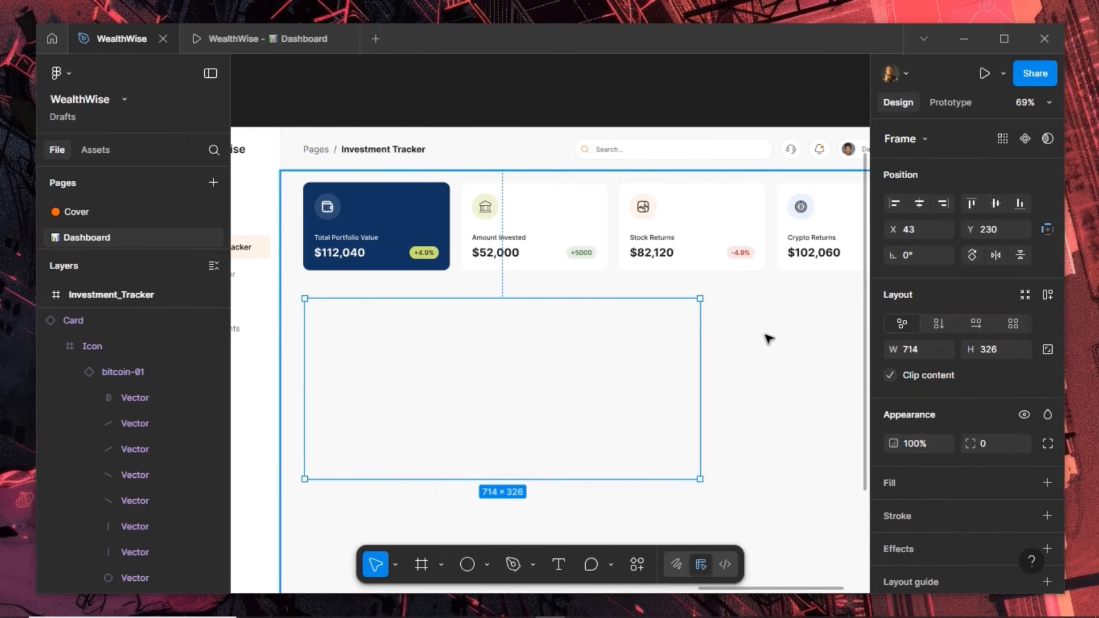
key("ctrl+z")
Show Page_Content's 12-column layout grid and restore the 714×326 frame
scroll(988, 442, "down", 4)
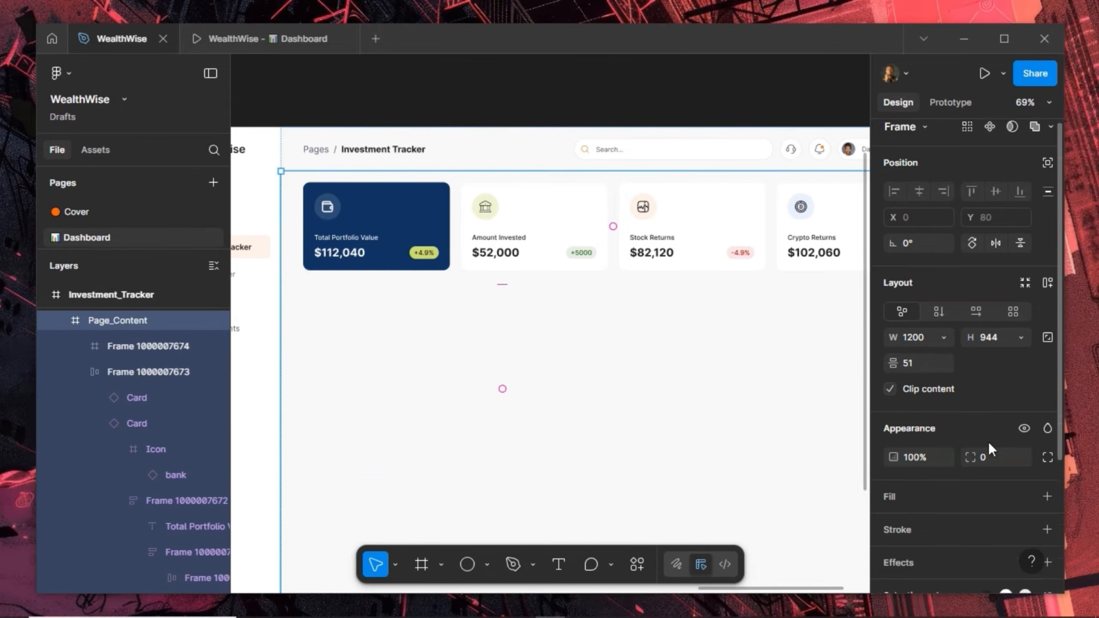
left_click(1023, 496)
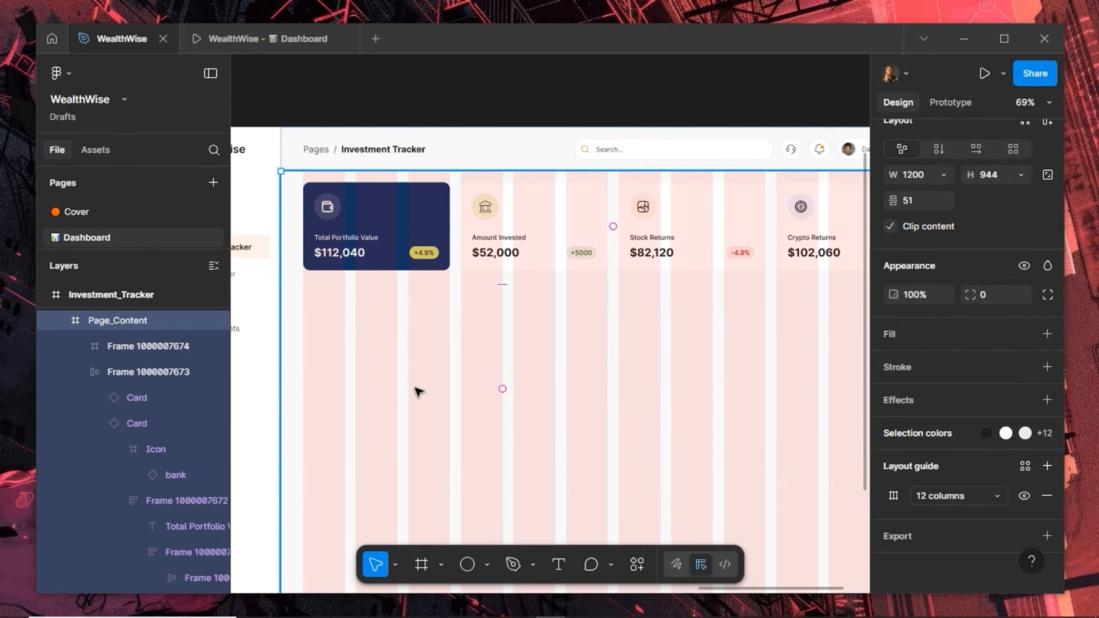
key("ctrl+shift+z")
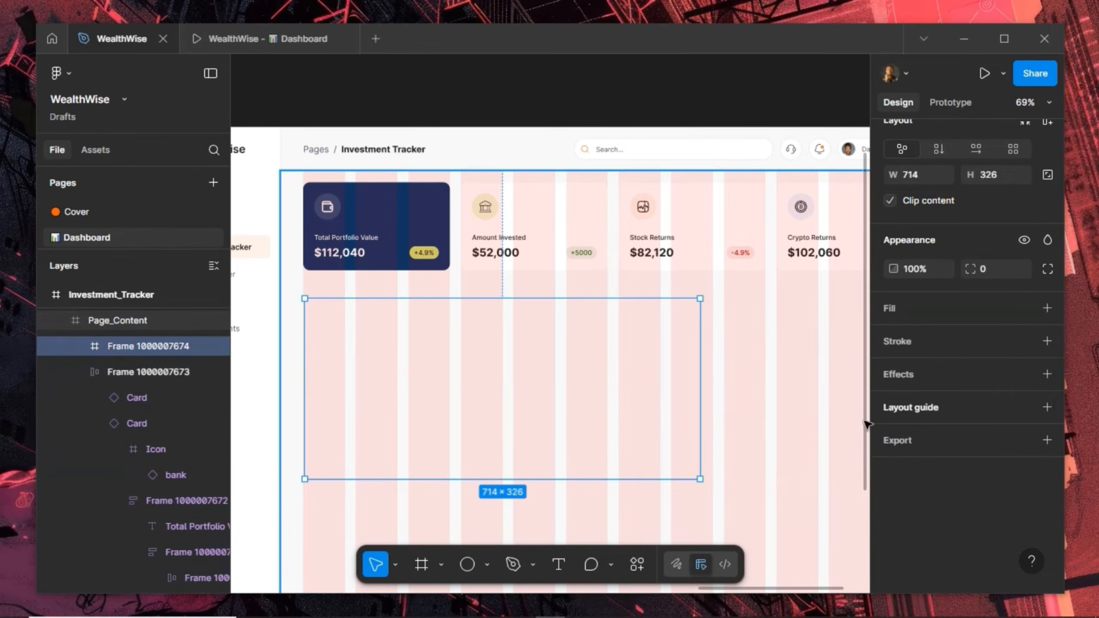
scroll(995, 329, "up", 3)
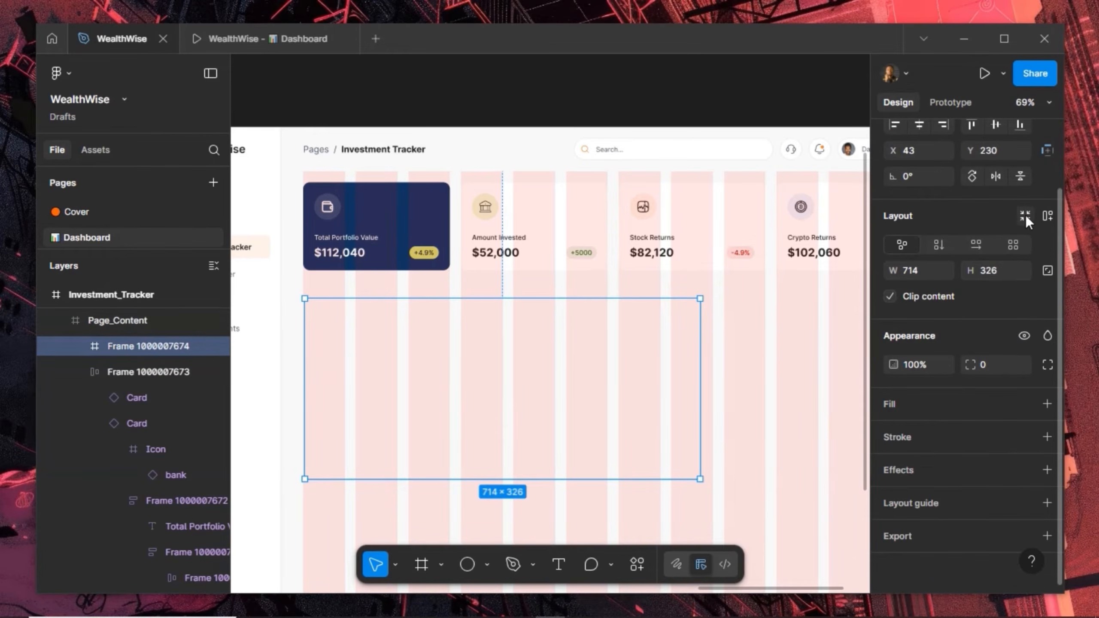
scroll(1000, 298, "up", 2)
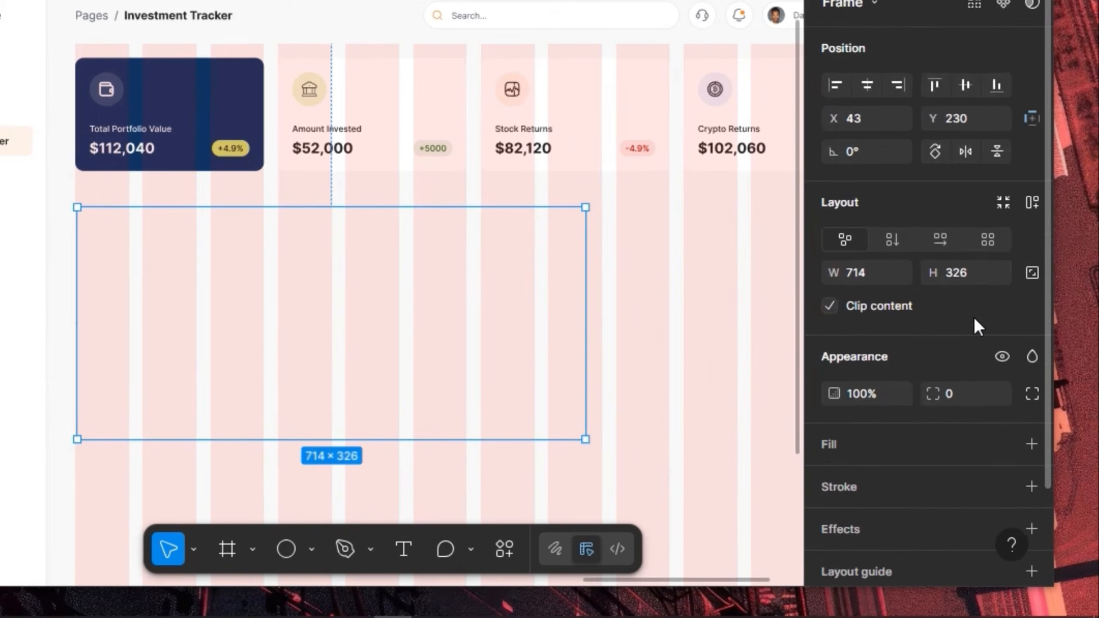
scroll(1002, 388, "down", 2)
Fill the new frame with the White color style
left_click(999, 342)
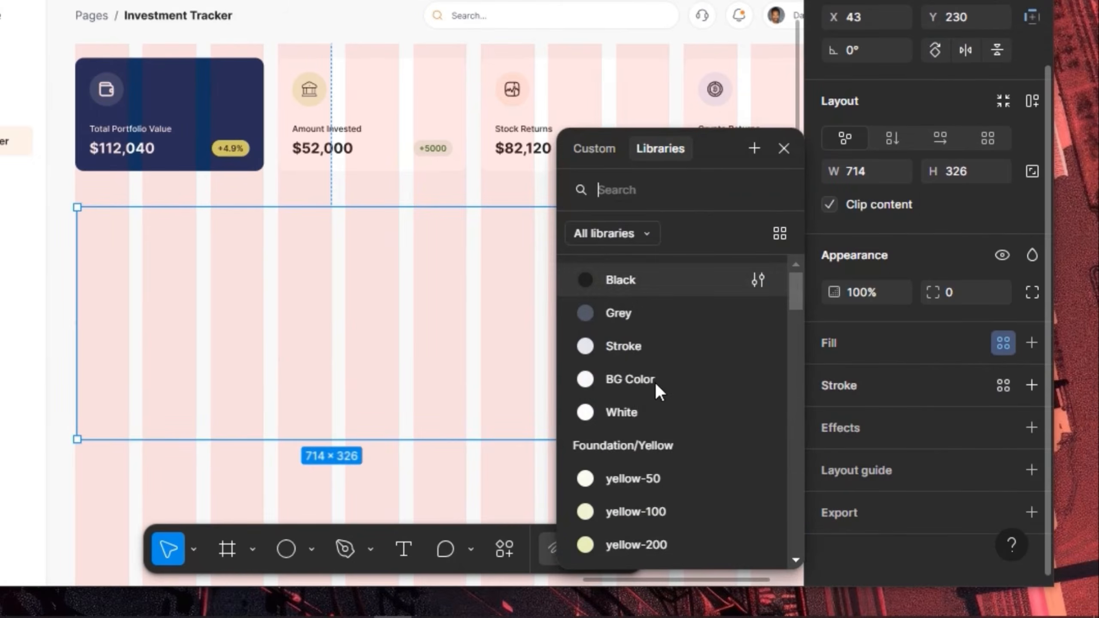
left_click(642, 412)
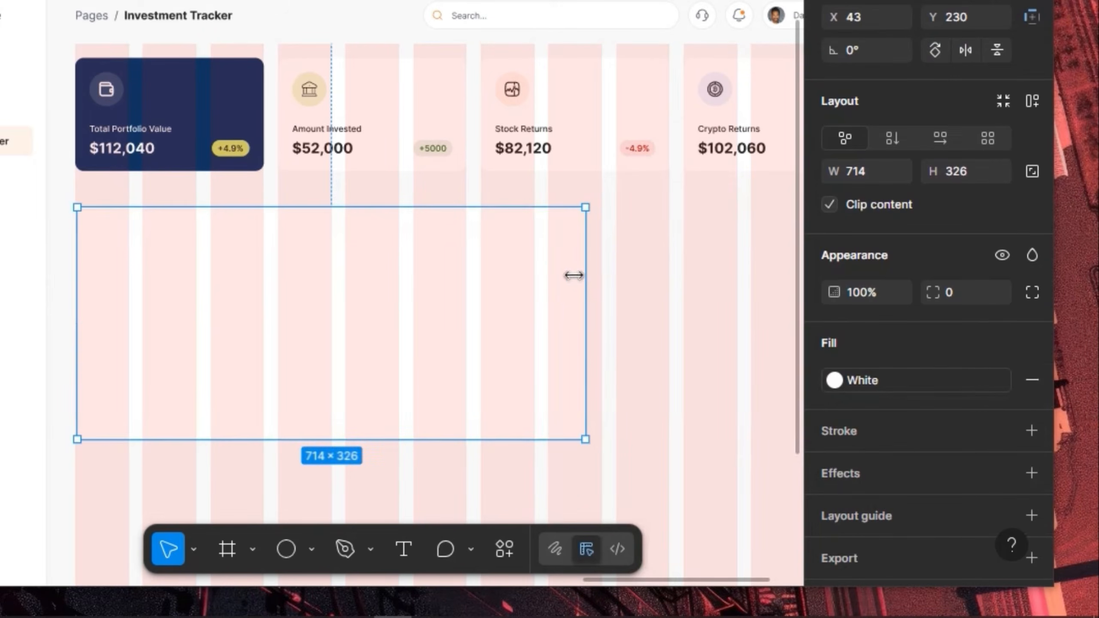
scroll(539, 278, "up", 3)
scroll(541, 278, "down", 2)
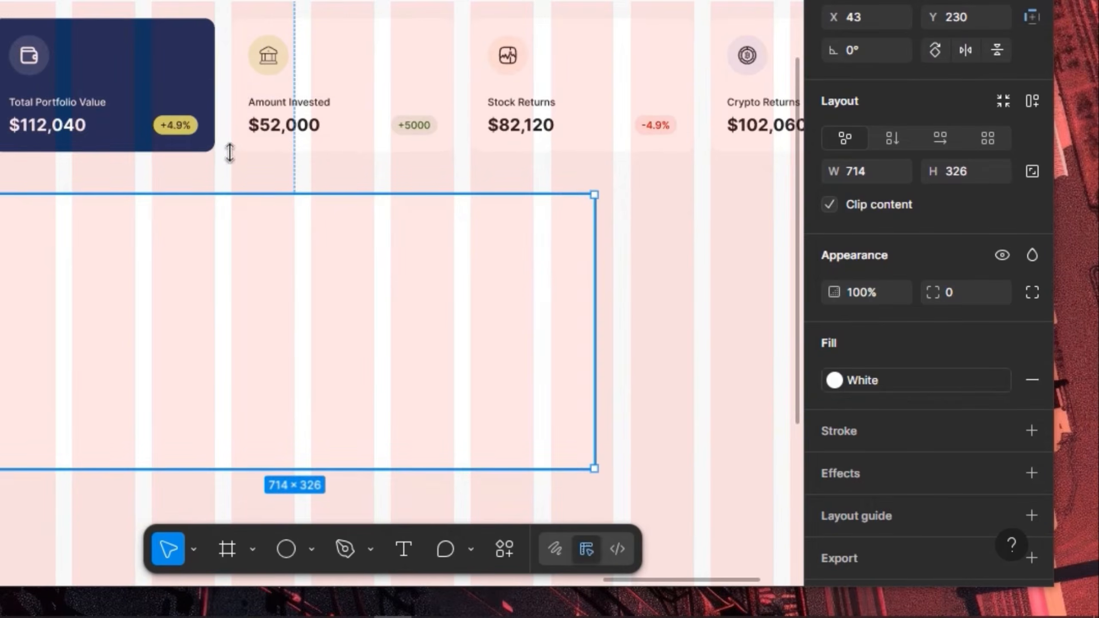
Nudge the frame to X 40, Y 199 just beneath the cards
key("alt")
key("Up")
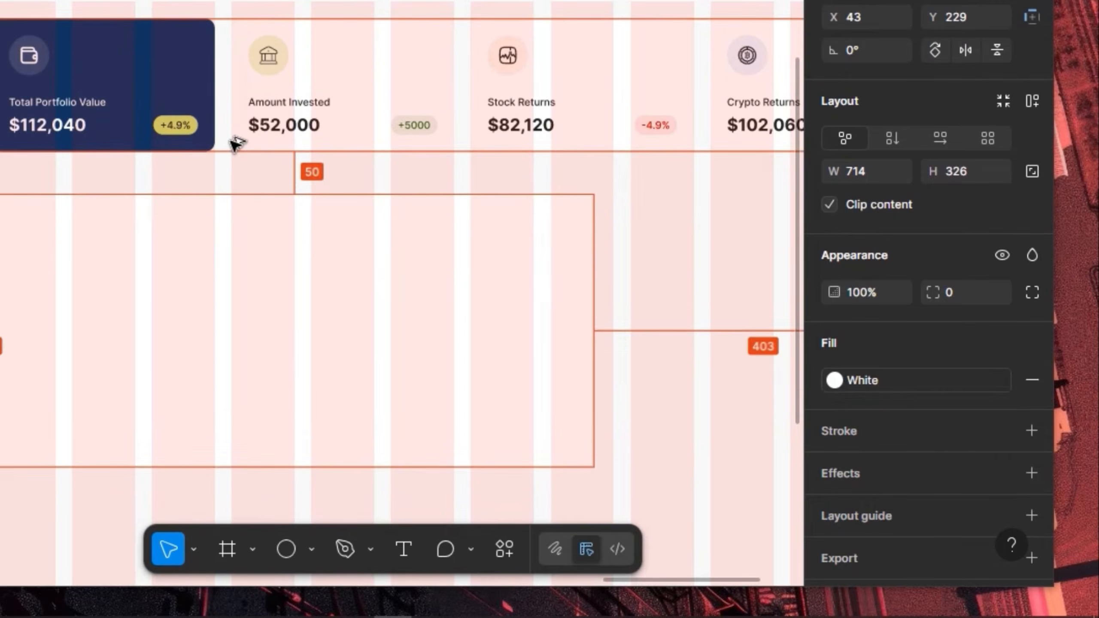
key("shift+Up")
key("shift+Up")
key("shift+Up")
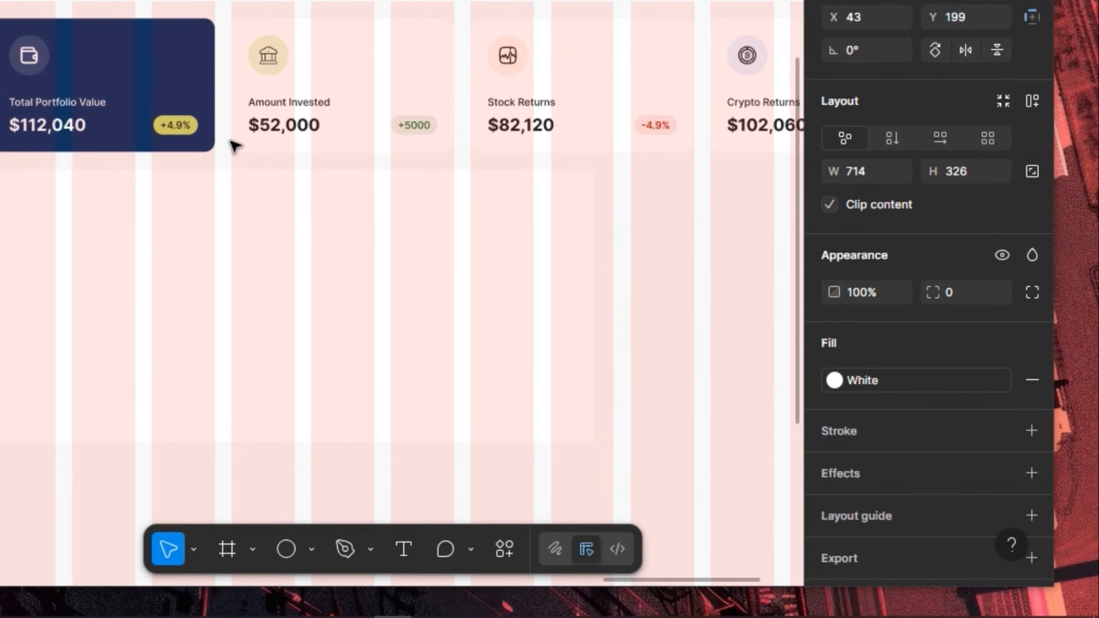
scroll(269, 149, "left", 5)
key("alt")
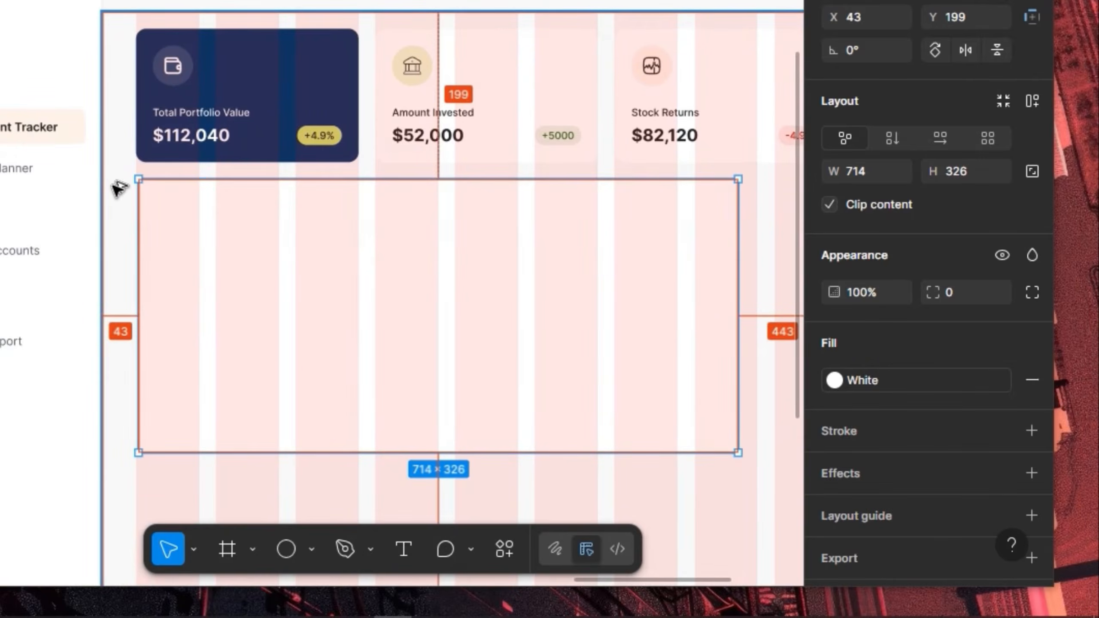
key("Left")
key("Left")
key("Left")
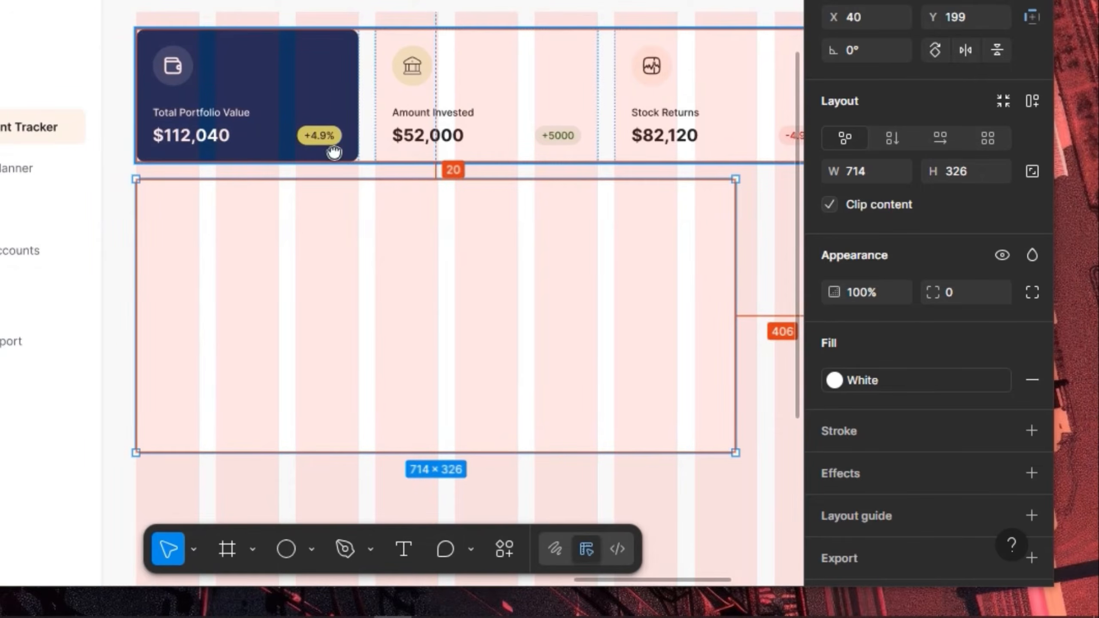
scroll(334, 152, "right", 6)
scroll(614, 209, "down", 2)
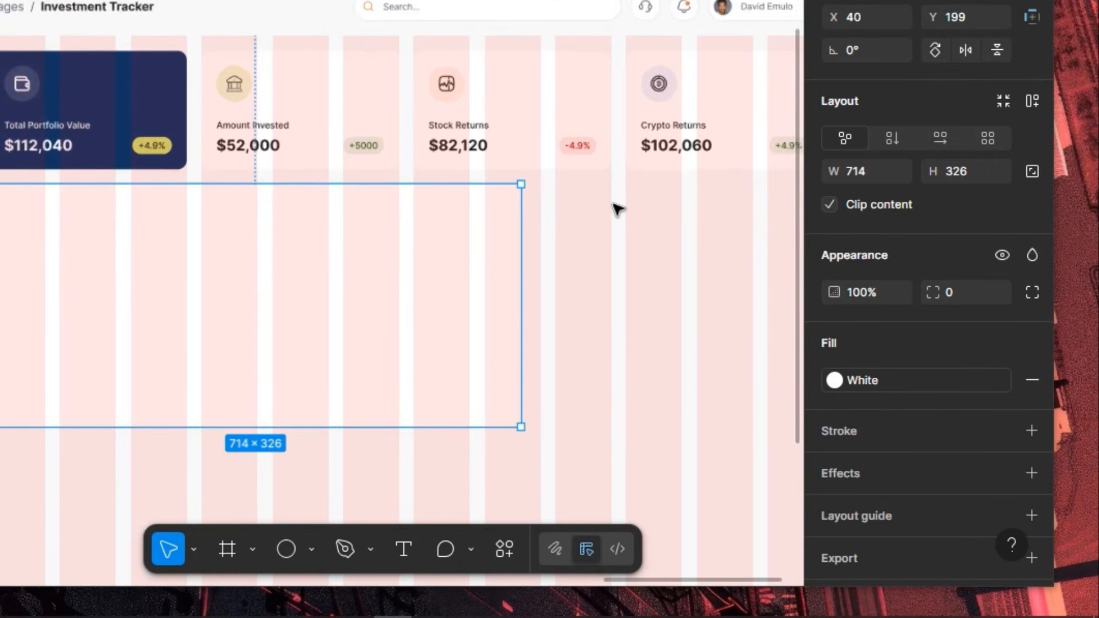
scroll(614, 207, "down", 2)
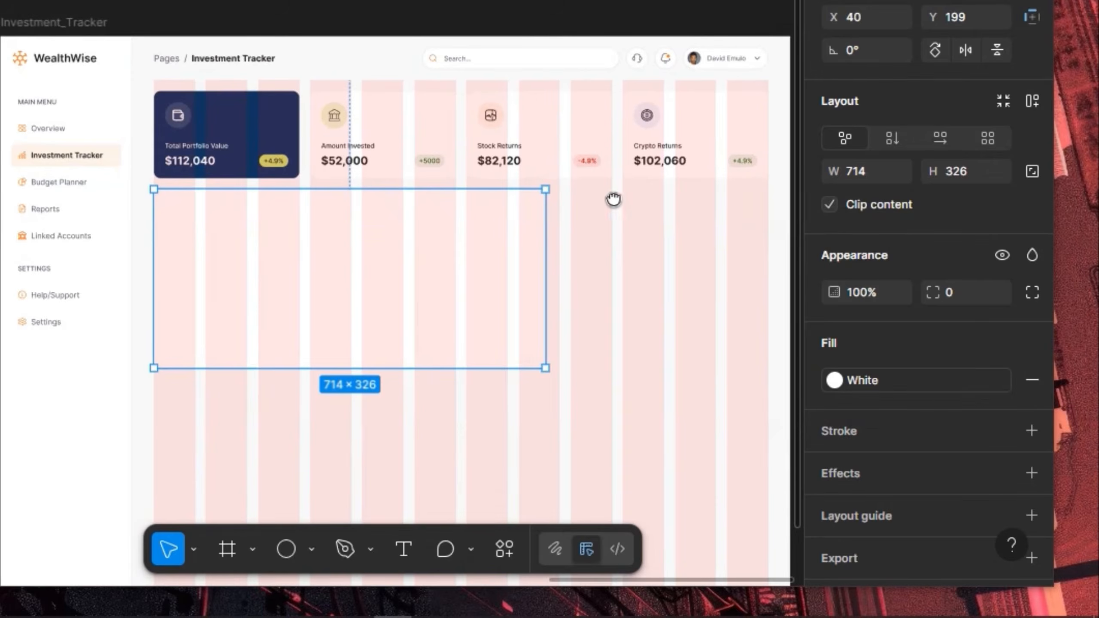
scroll(562, 232, "right", 3)
scroll(563, 231, "up", 2)
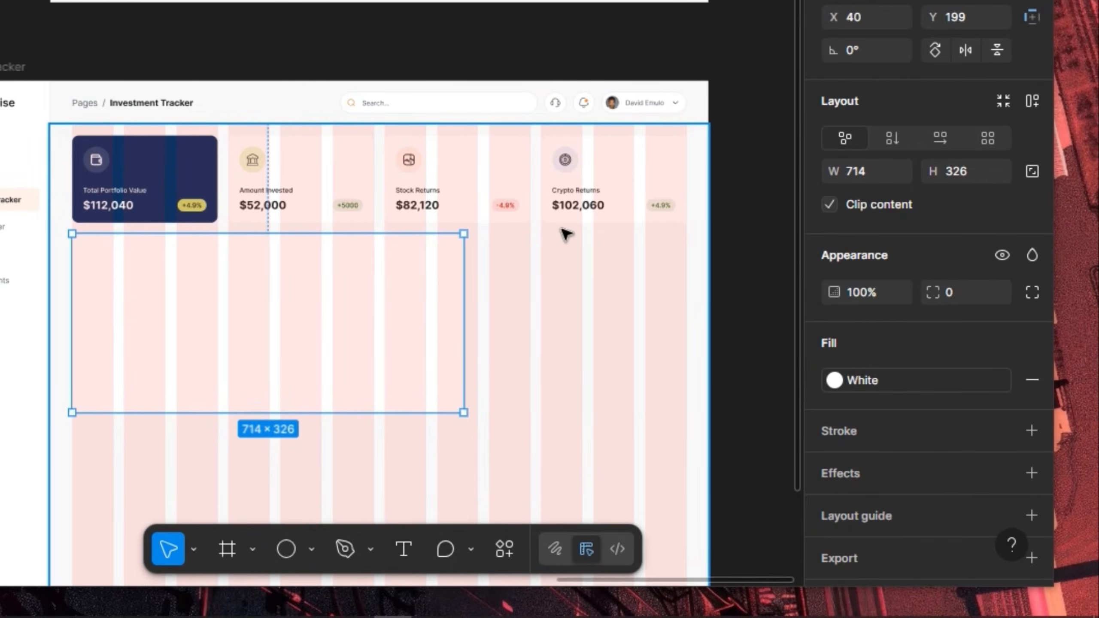
scroll(490, 258, "up", 3)
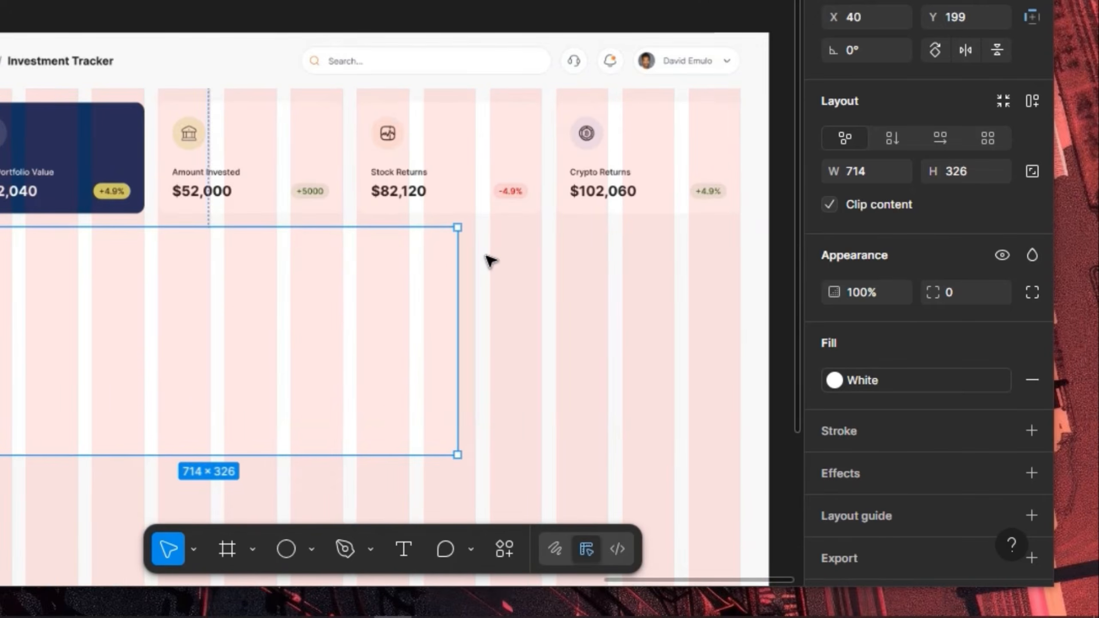
scroll(491, 259, "up", 3)
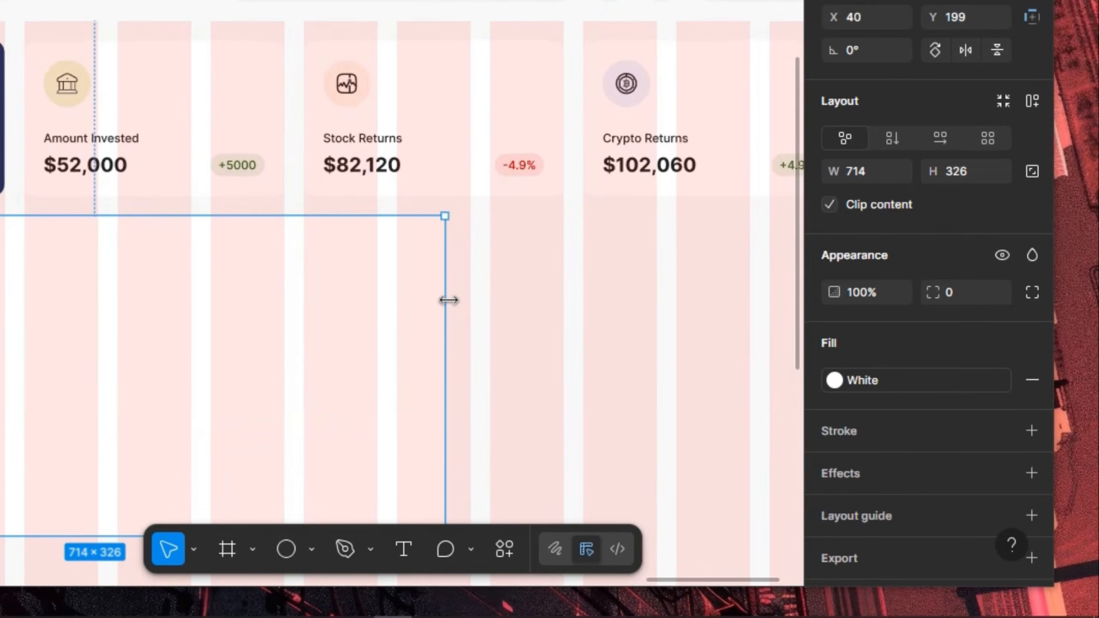
Resize the frame's right edge to a width of 740
left_click_drag(448, 300, 477, 321)
left_click_drag(474, 327, 470, 328)
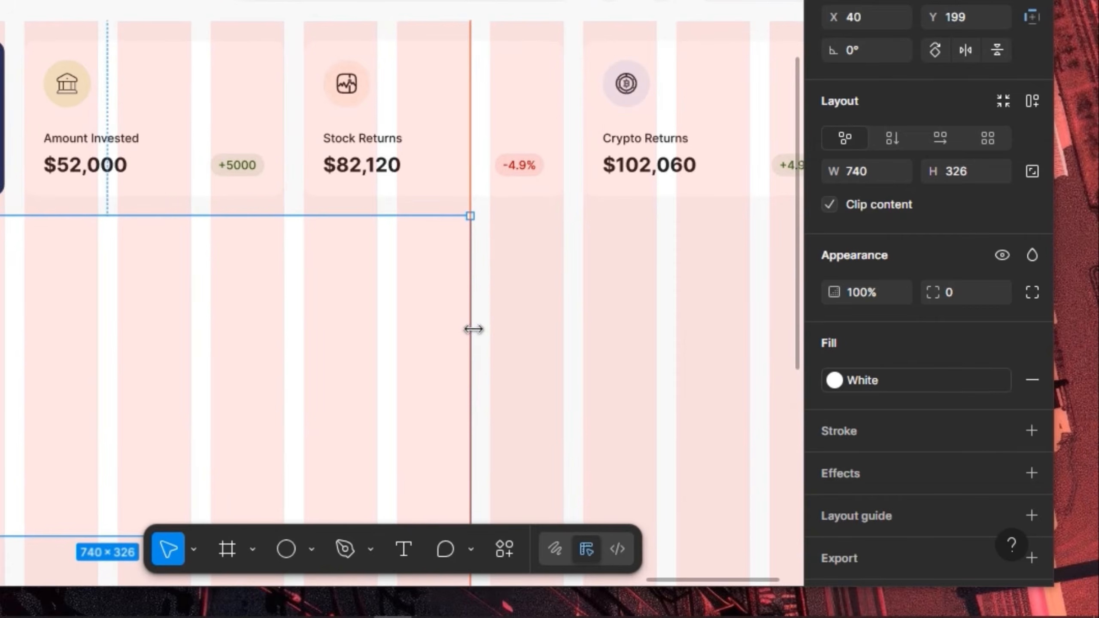
scroll(478, 268, "down", 2)
scroll(432, 277, "down", 2)
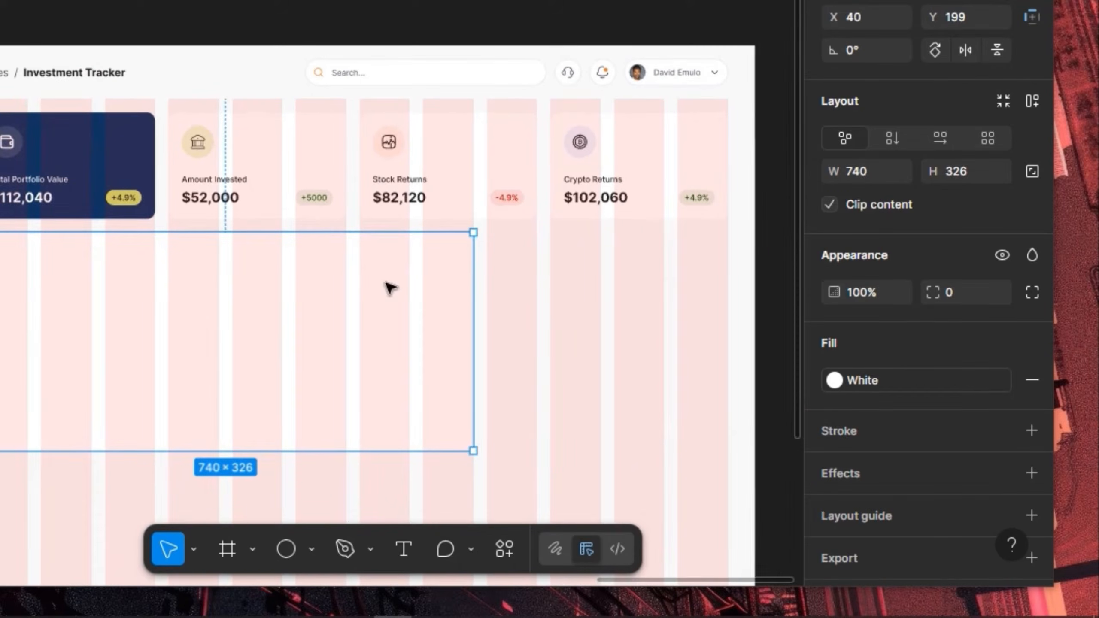
scroll(582, 286, "down", 2)
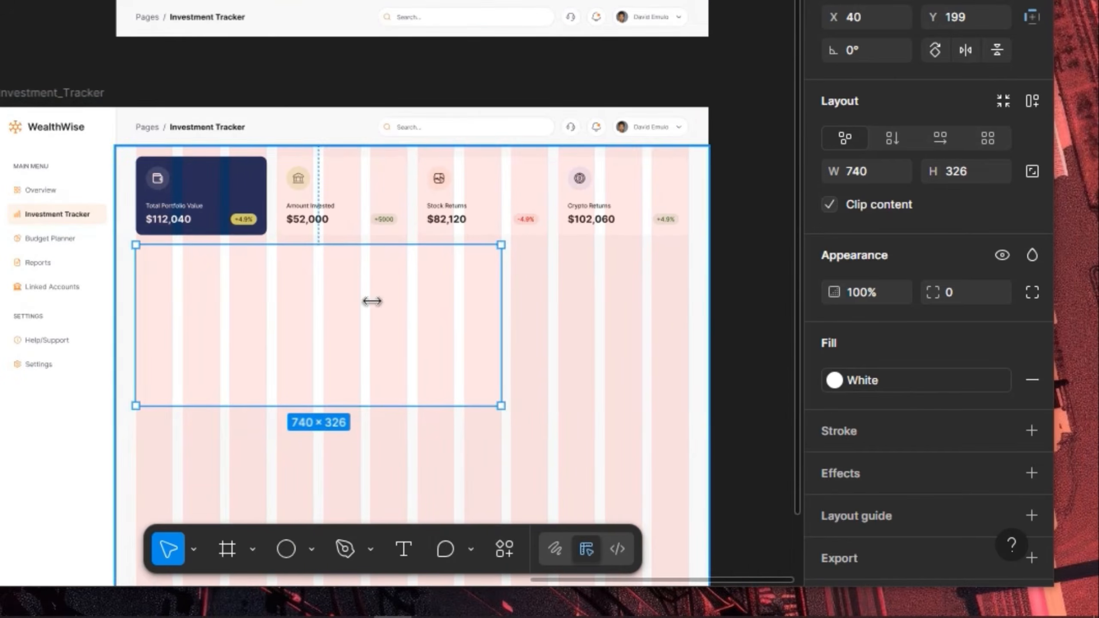
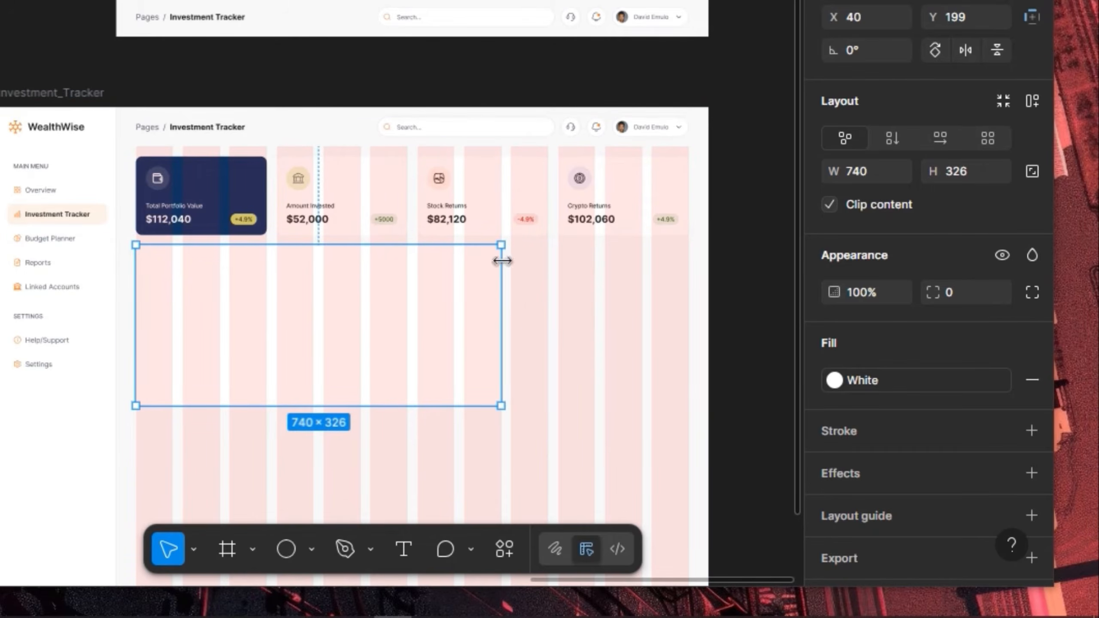
Round the 740×326 panel's corners to 12 and Alt-drag a copy to its right
scroll(537, 302, "up", 3)
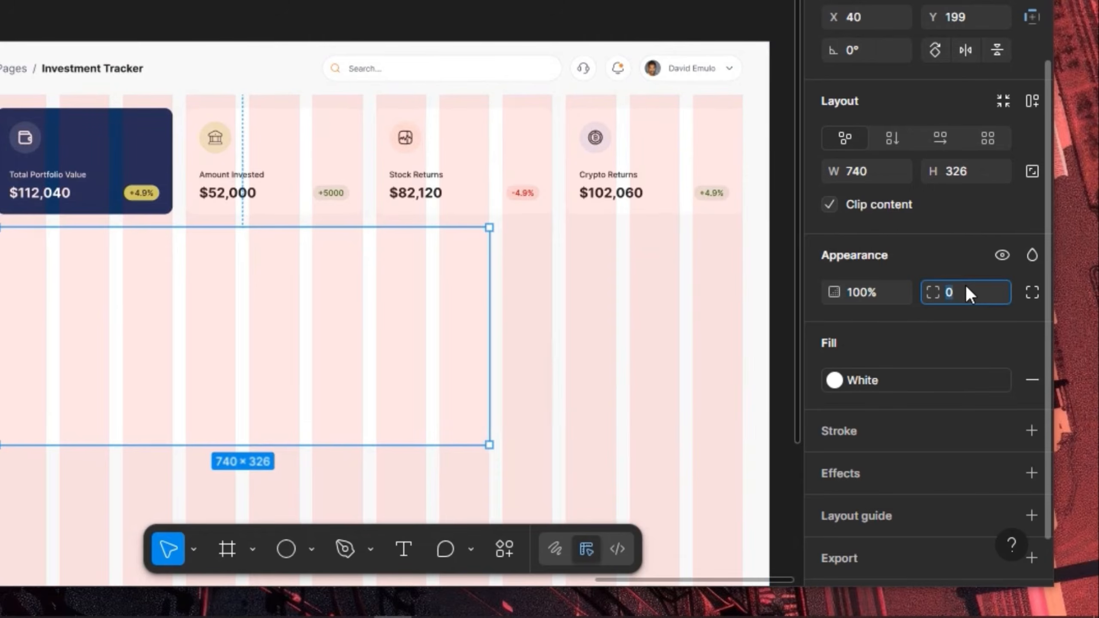
type("12")
key("Return")
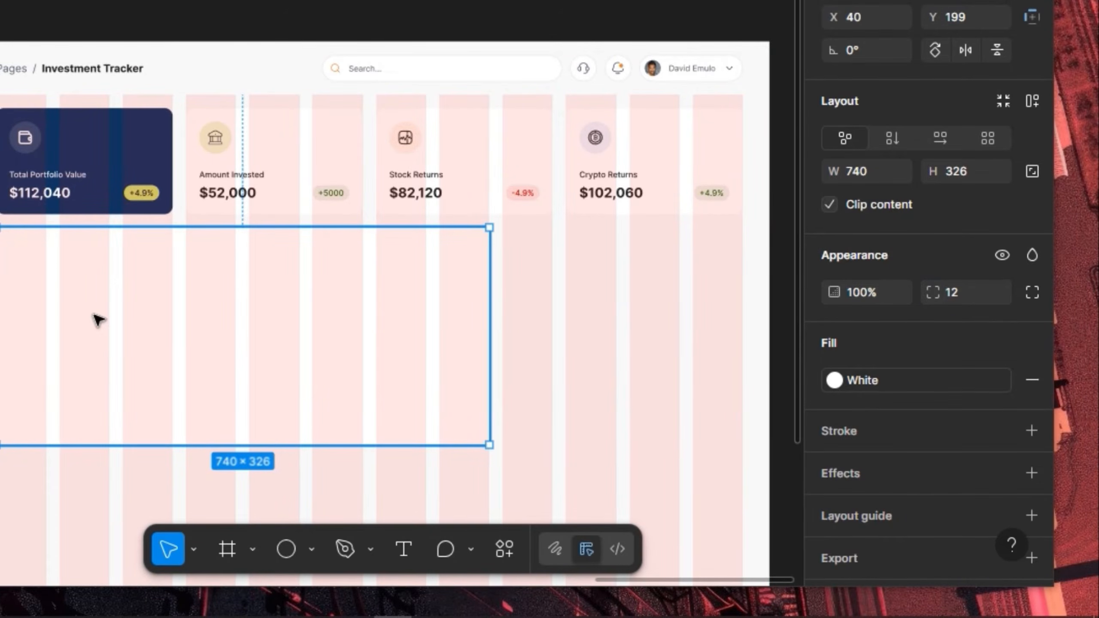
left_click_drag(93, 314, 601, 314)
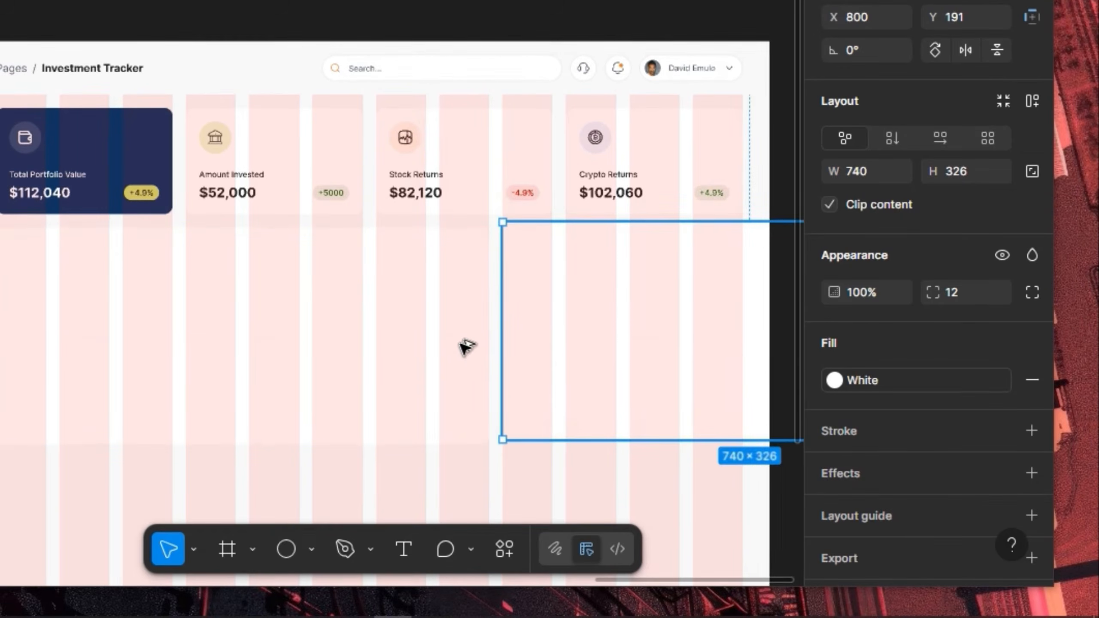
Narrow the right panel to 360 wide and wrap both panels in an auto layout row with 20 gap
left_click_drag(604, 274, 312, 302)
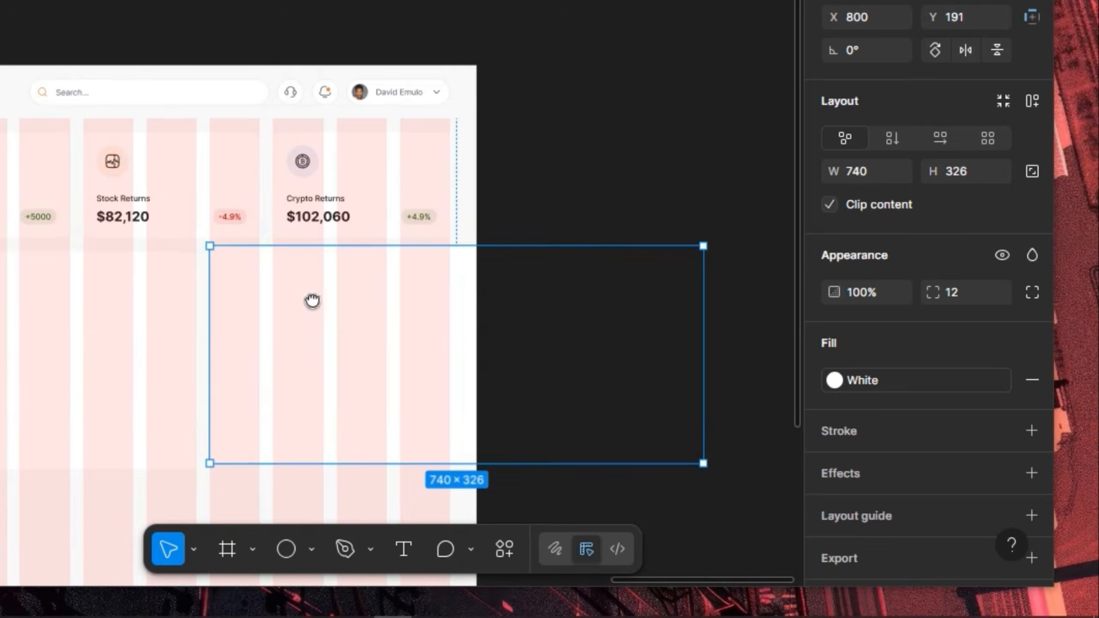
left_click_drag(530, 351, 447, 356)
left_click(131, 360, "shift")
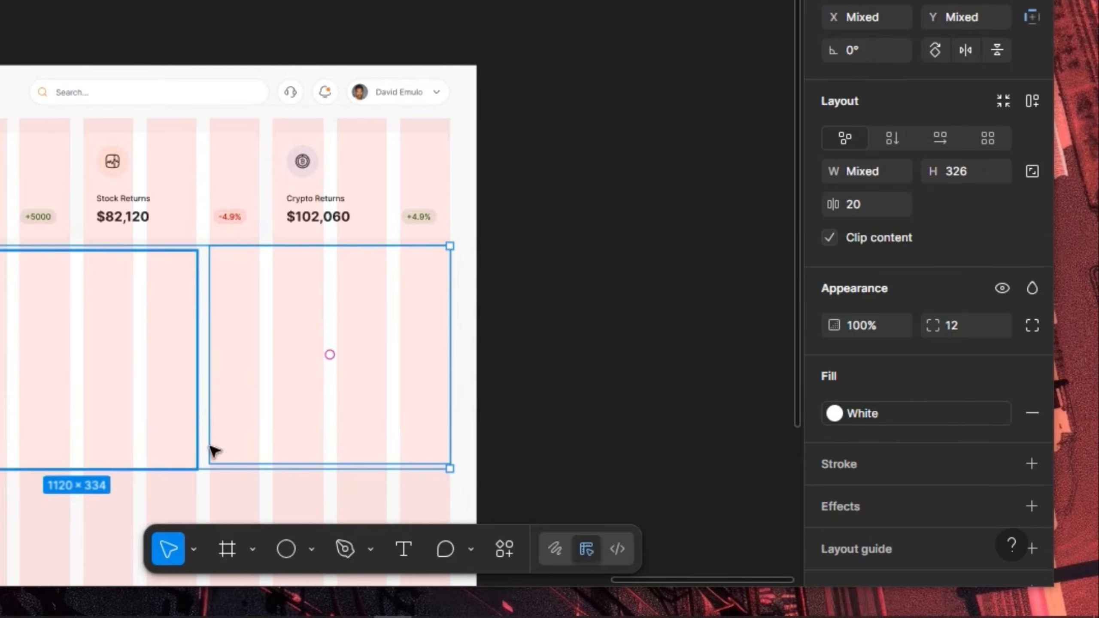
left_click(1031, 102)
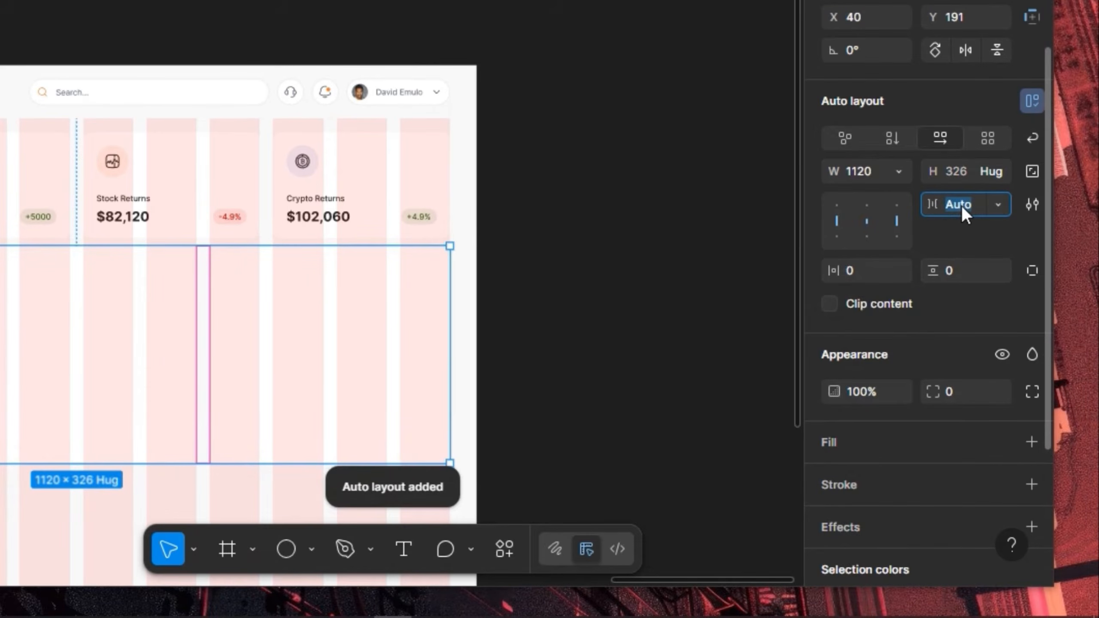
type("20")
key("Return")
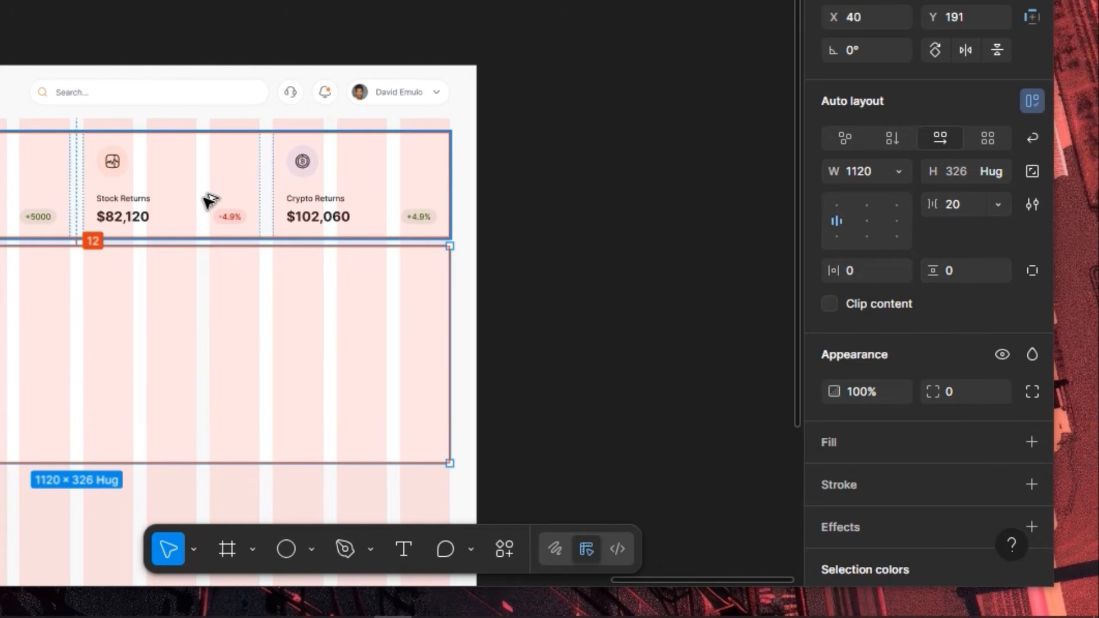
Position the panel row 20 below the stat cards
left_click_drag(83, 210, 387, 221)
key("Up")
key("Up")
key("shift+Down")
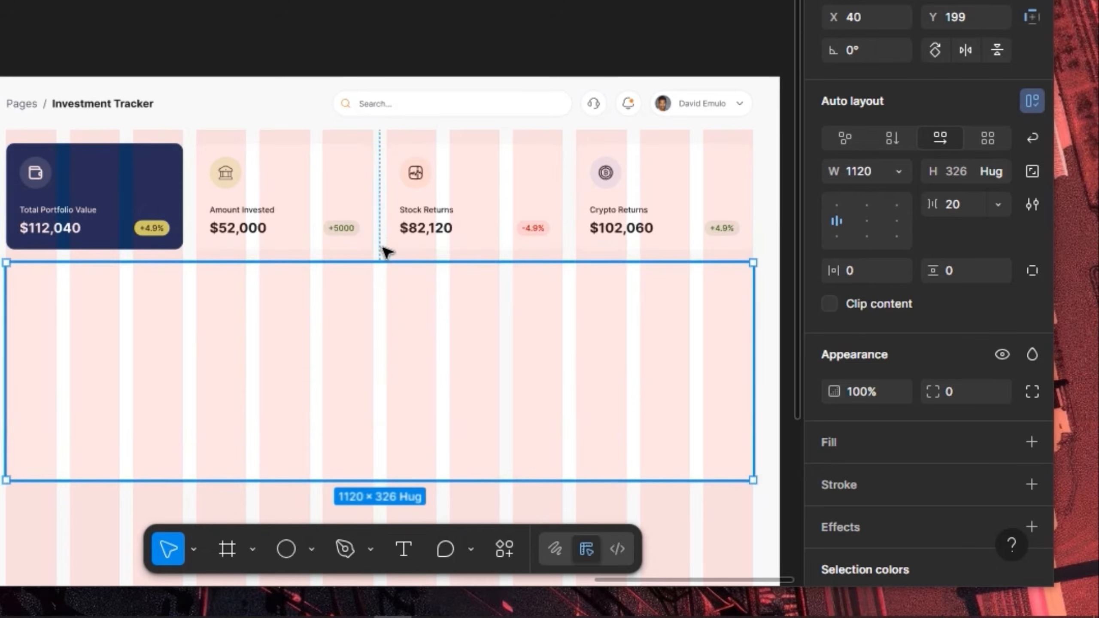
key("alt")
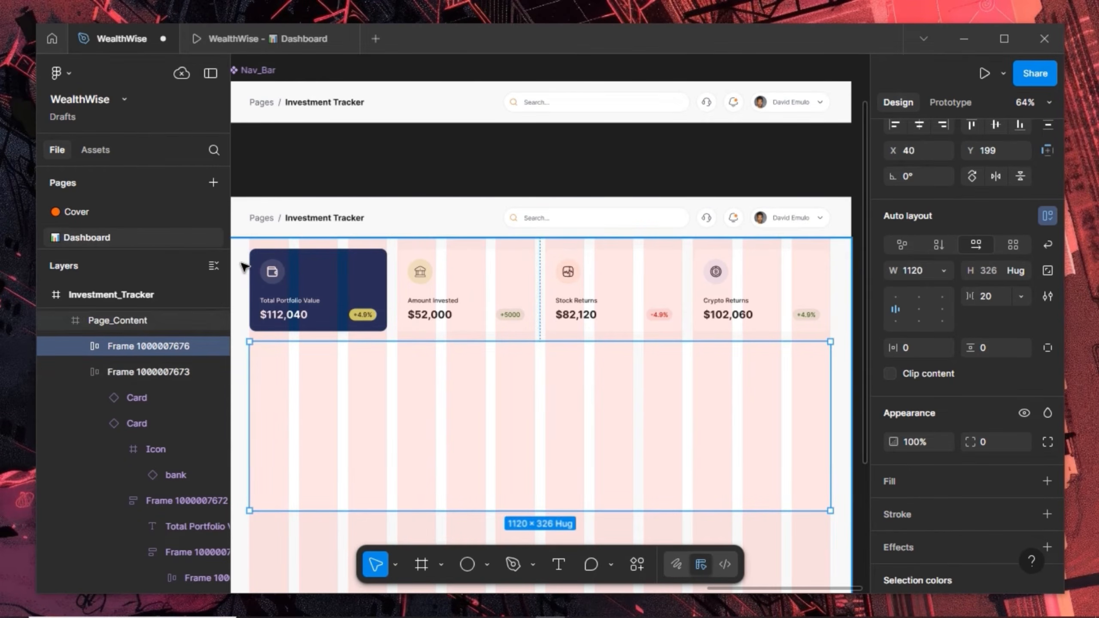
Hide the 12-column layout grid on Page_Content
left_click(245, 266)
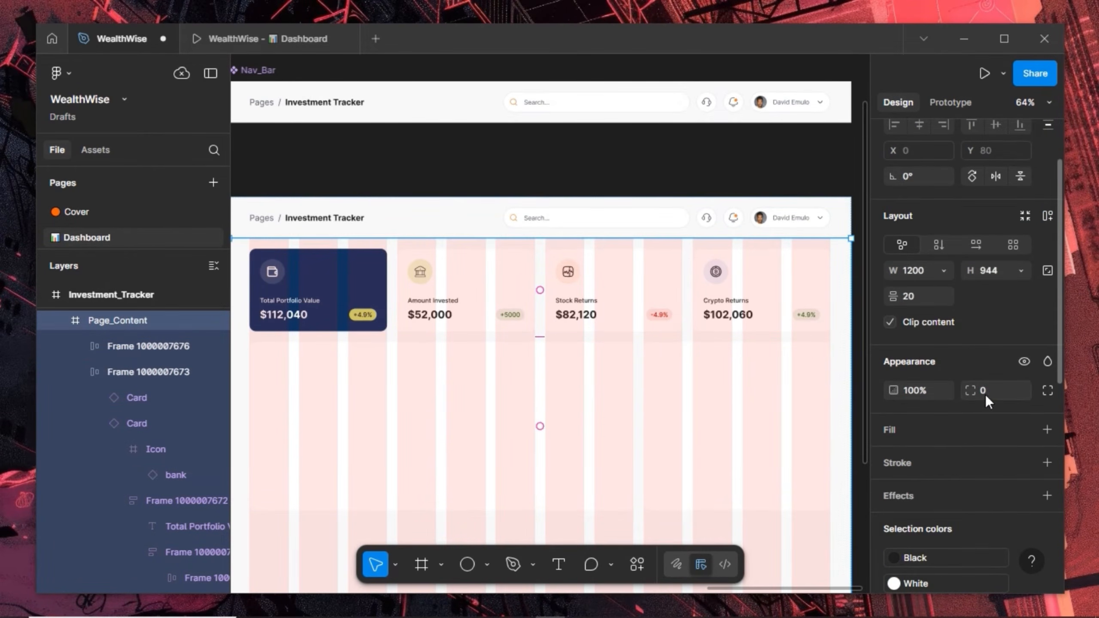
scroll(986, 396, "down", 10)
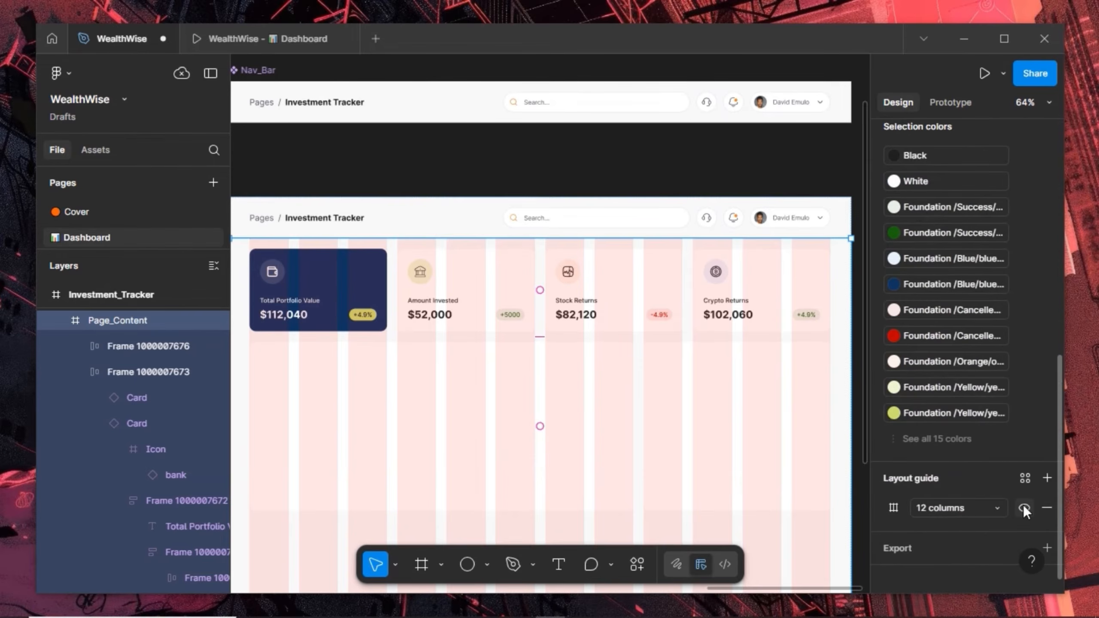
left_click(1023, 507)
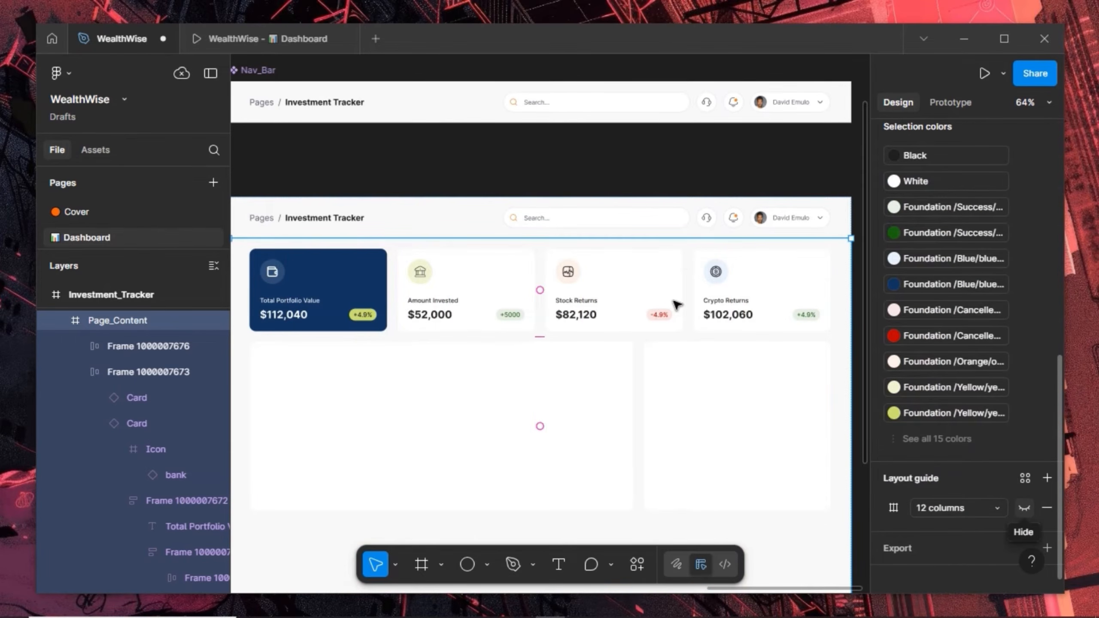
Duplicate the panel row 20 below the first and put its narrow panel first
scroll(676, 306, "down", 2)
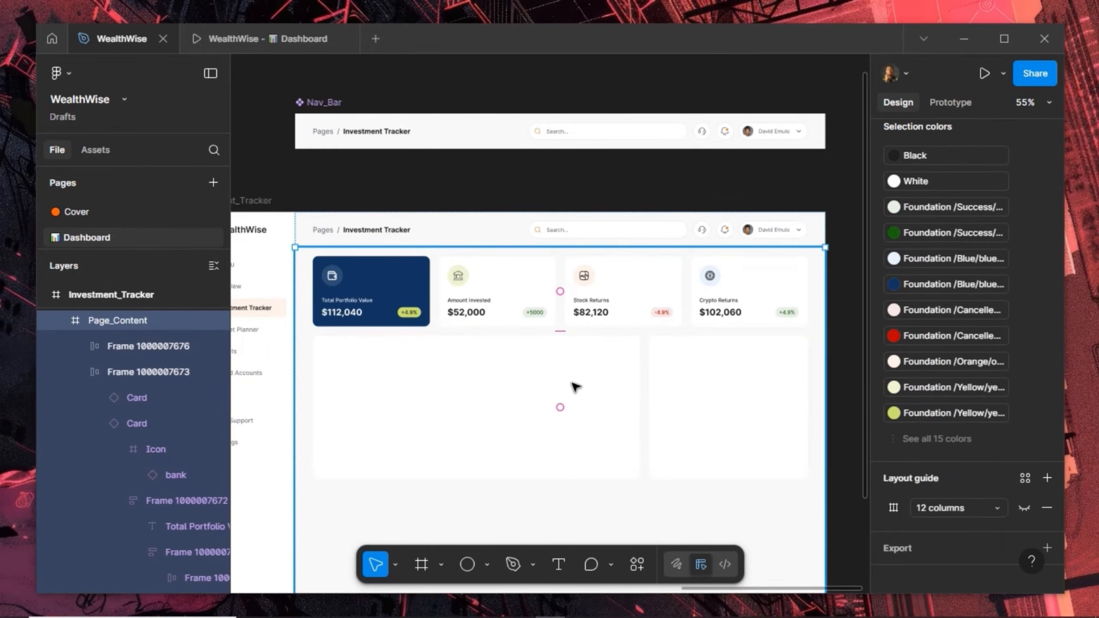
scroll(580, 368, "down", 3)
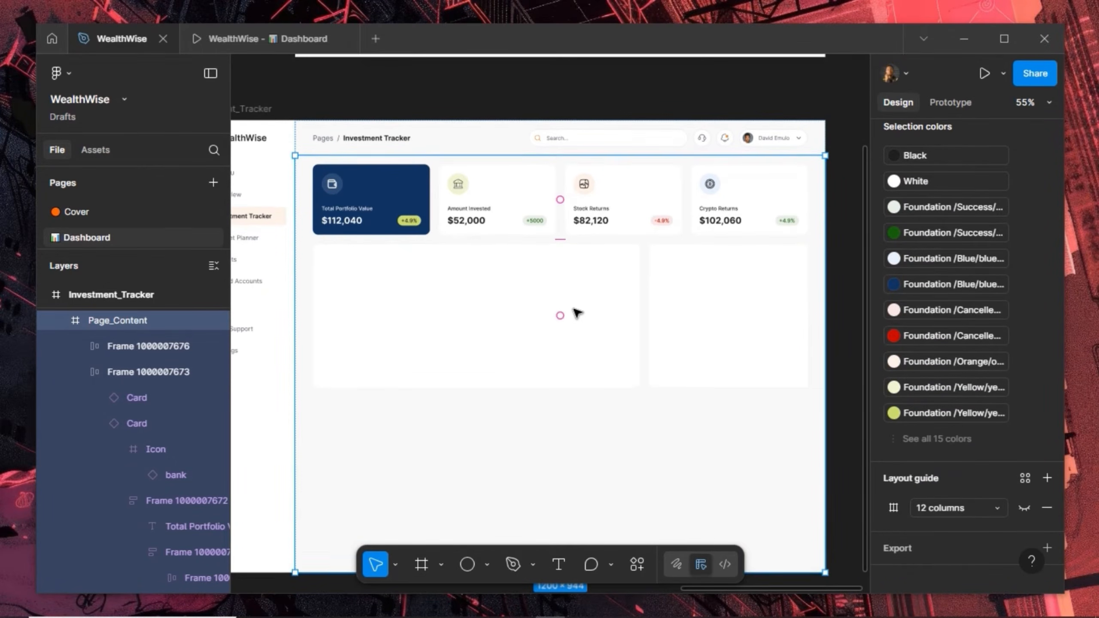
double_click(574, 276)
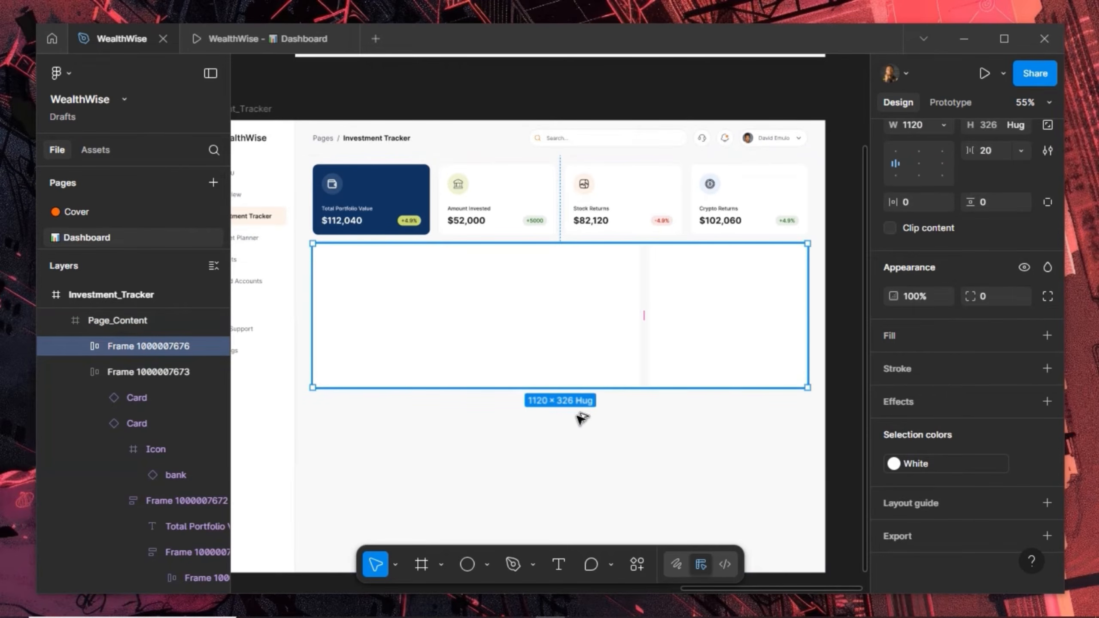
key("ctrl+d")
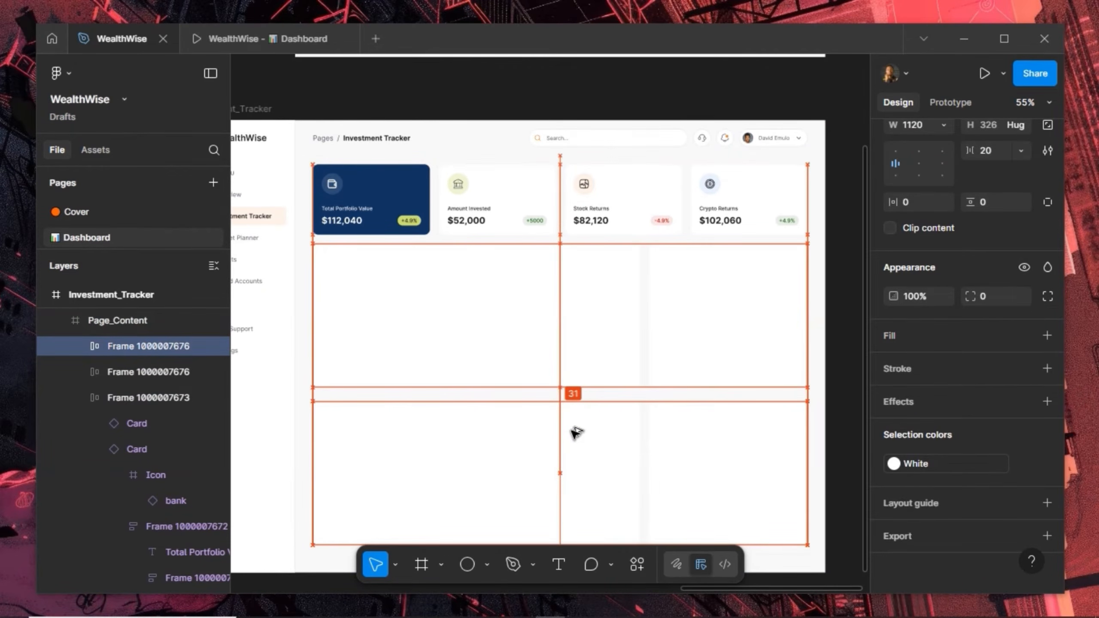
left_click_drag(571, 428, 575, 428)
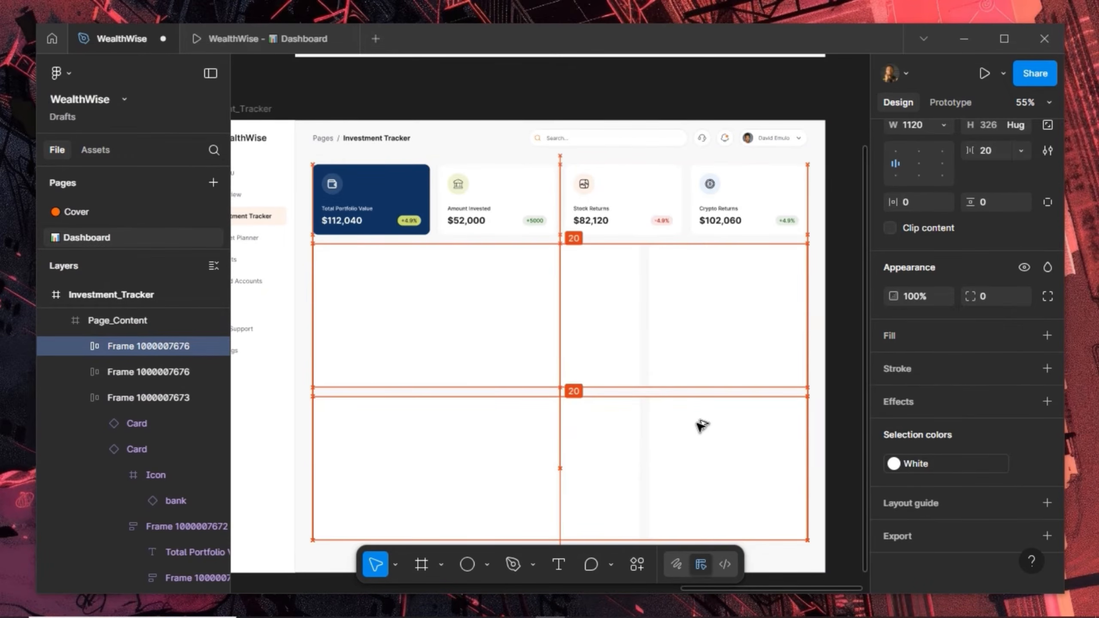
double_click(700, 428)
key("Left")
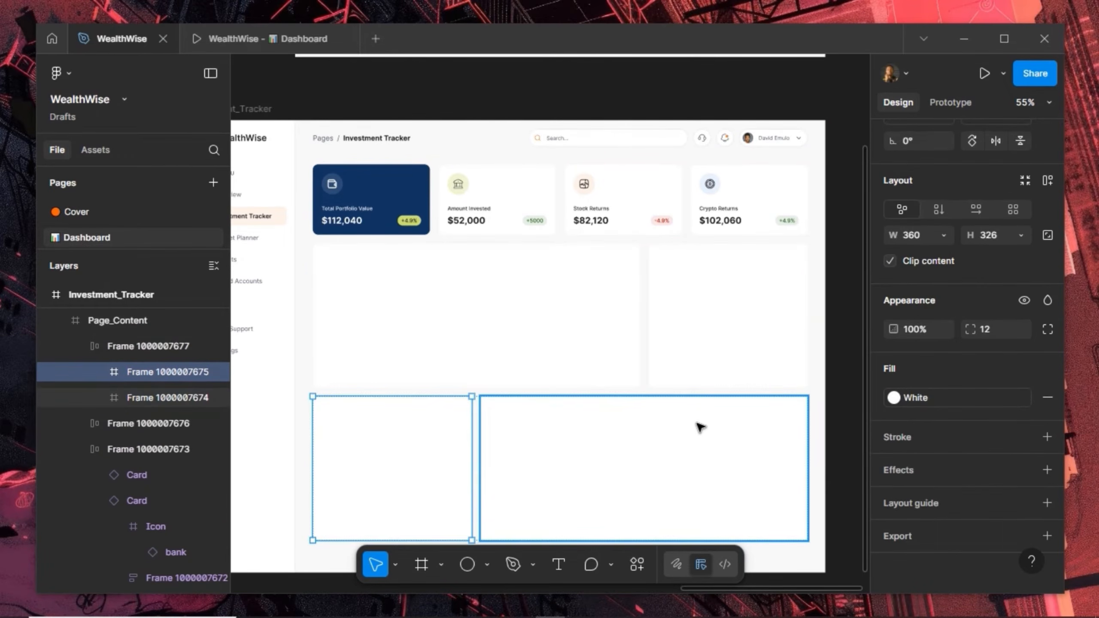
Stack Page_Content in a vertical auto layout with 20 spacing and 40/20 padding
left_click(677, 318)
left_click(515, 368, "shift")
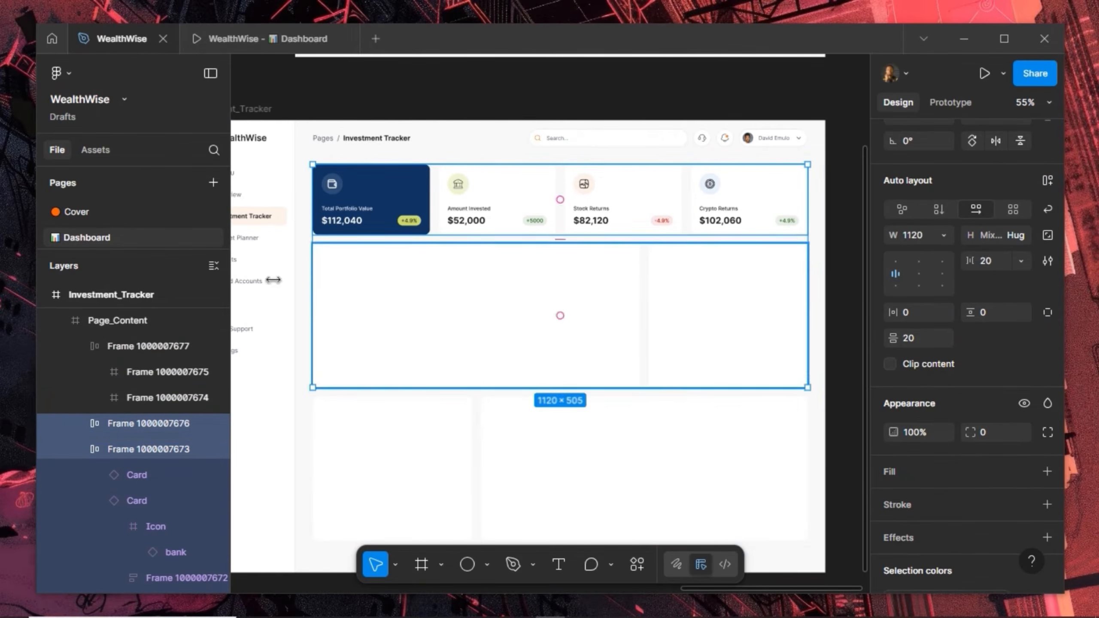
left_click(308, 225)
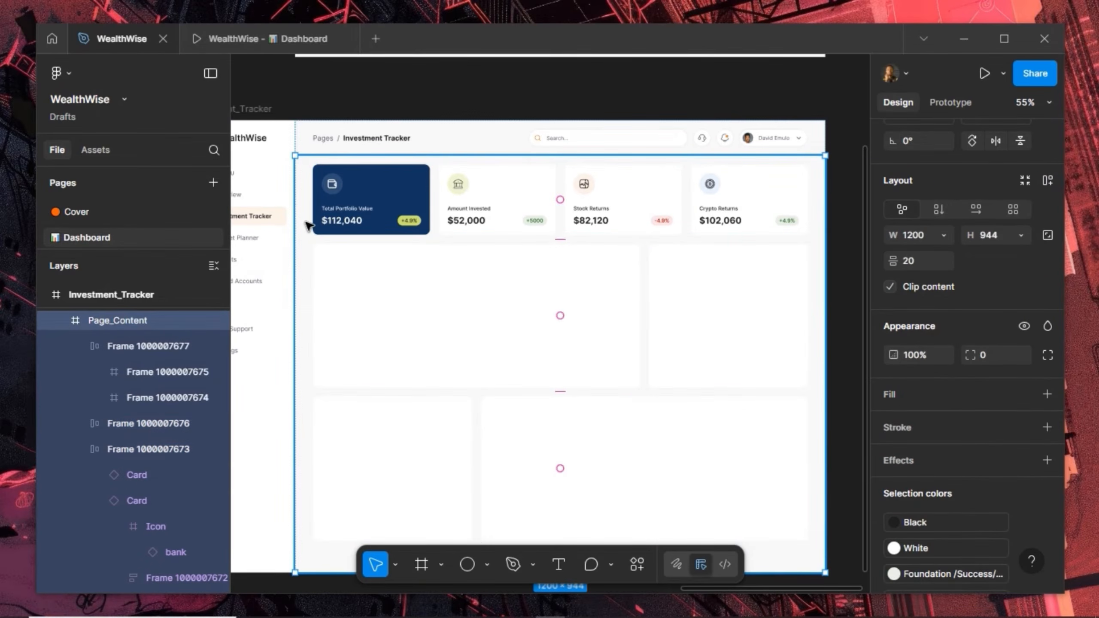
left_click(1047, 180)
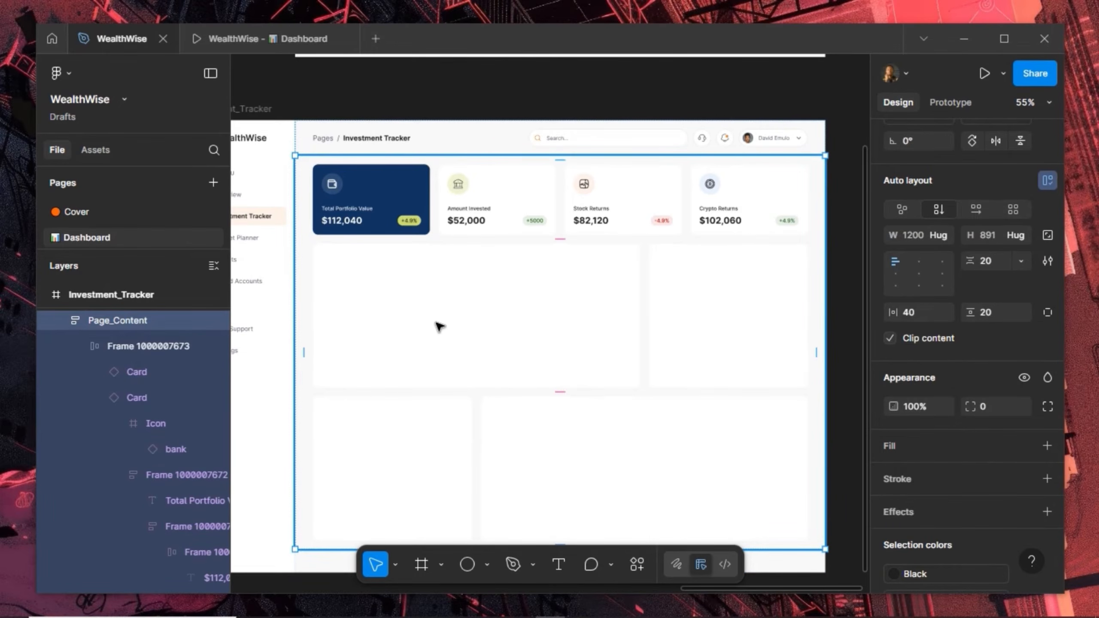
left_click(222, 38)
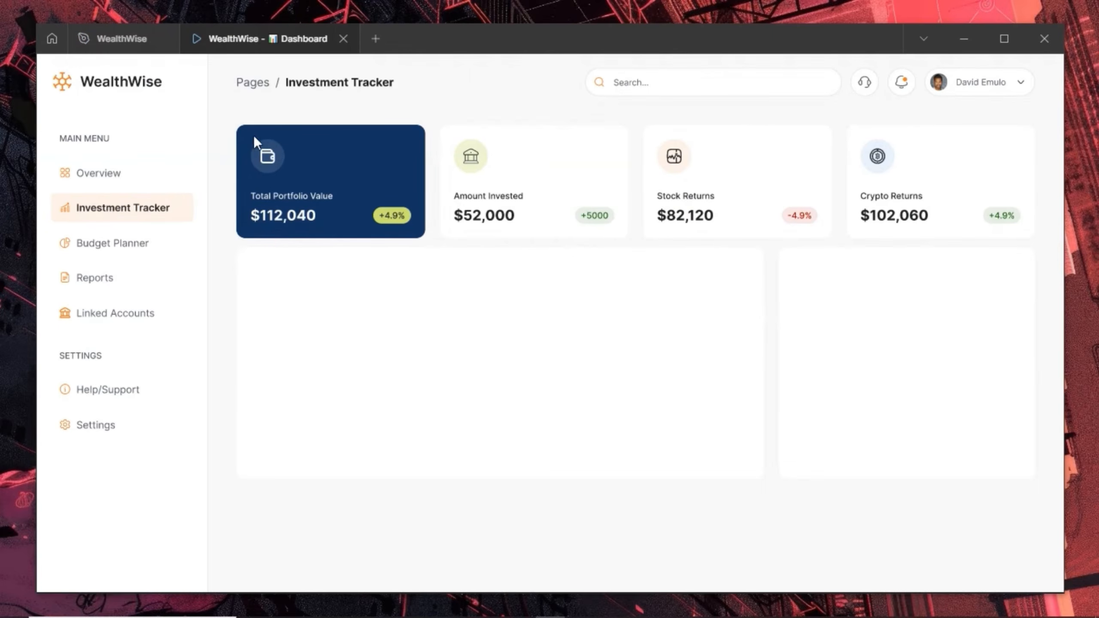
scroll(306, 236, "down", 3)
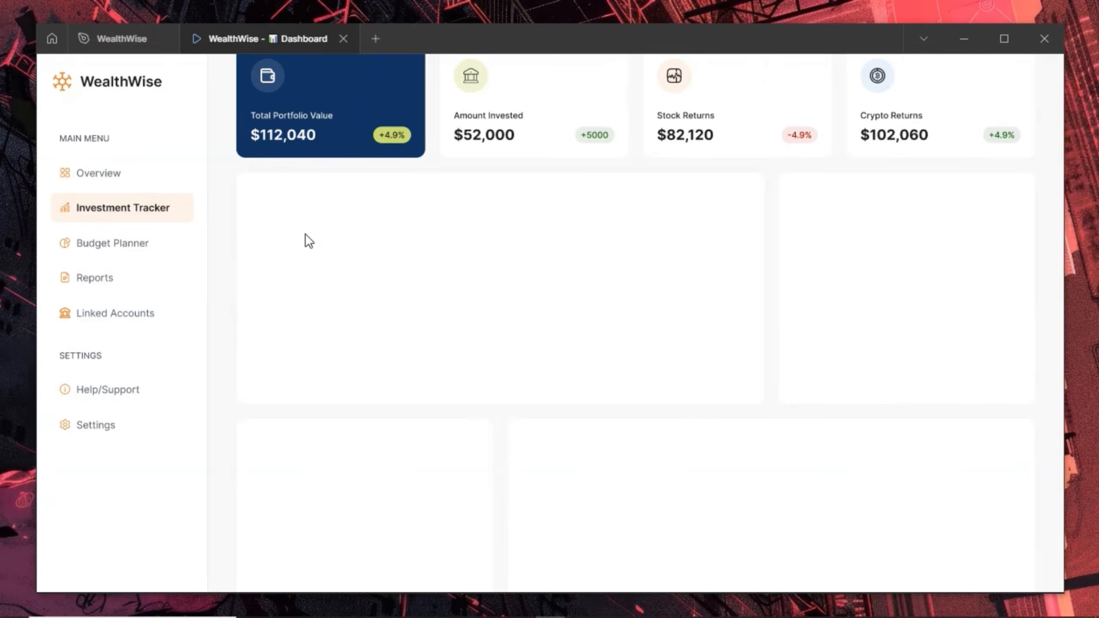
scroll(305, 234, "down", 3)
scroll(305, 234, "up", 5)
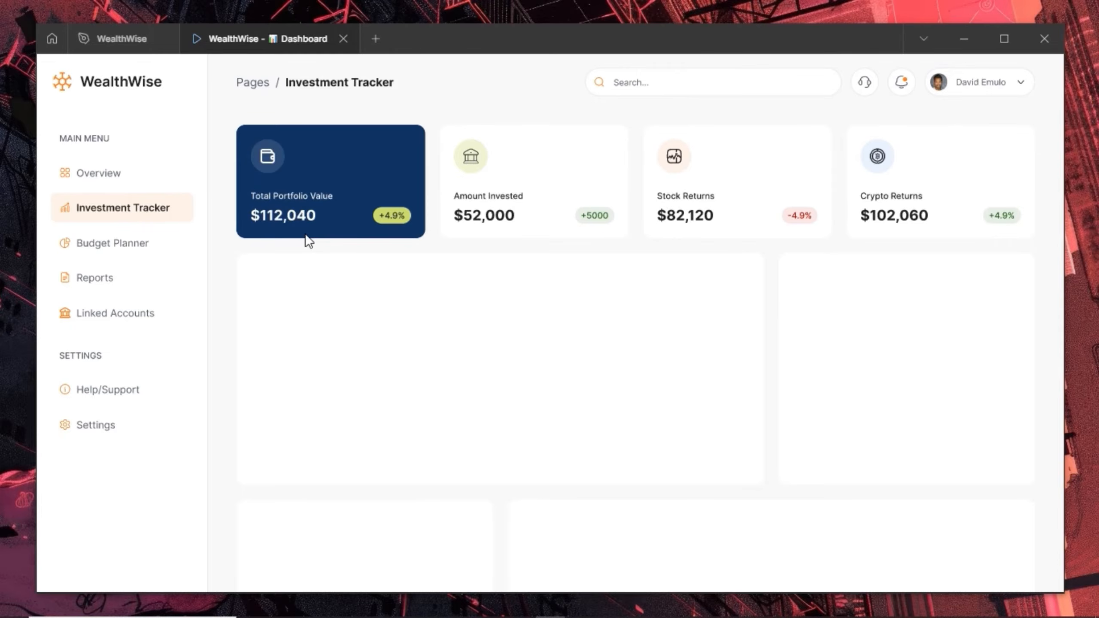
scroll(345, 325, "down", 4)
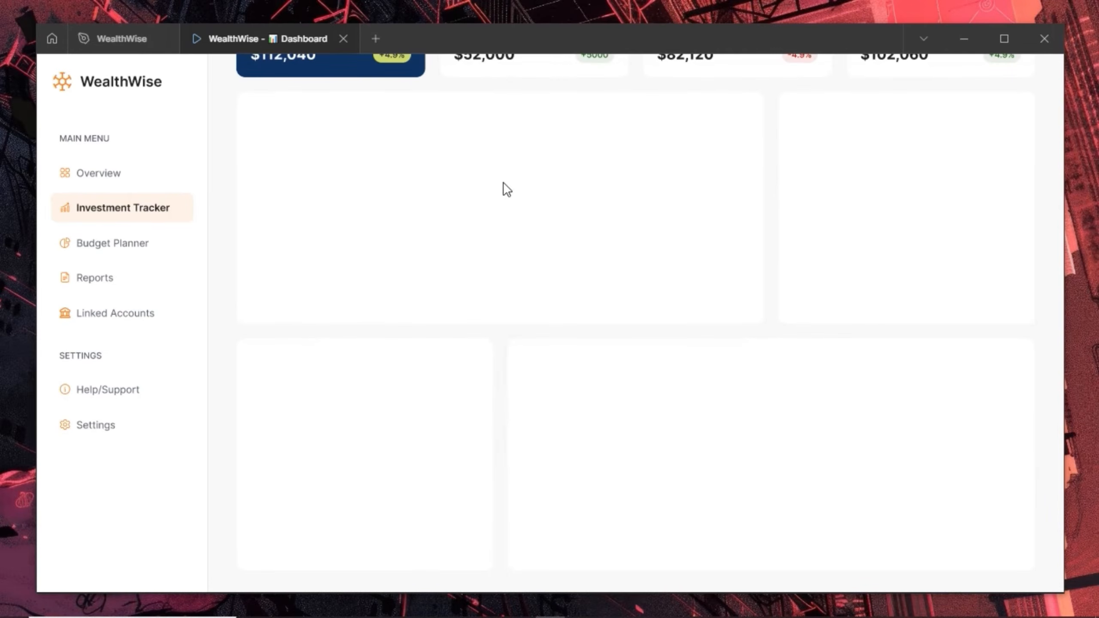
scroll(515, 242, "up", 4)
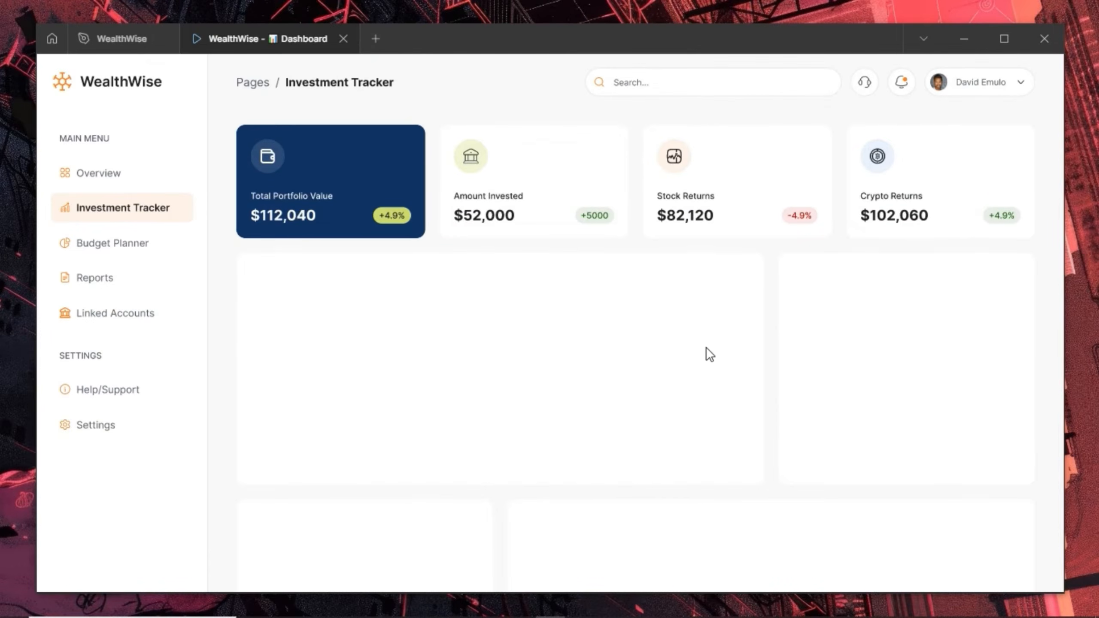
scroll(736, 347, "down", 4)
scroll(766, 346, "up", 4)
scroll(762, 347, "down", 4)
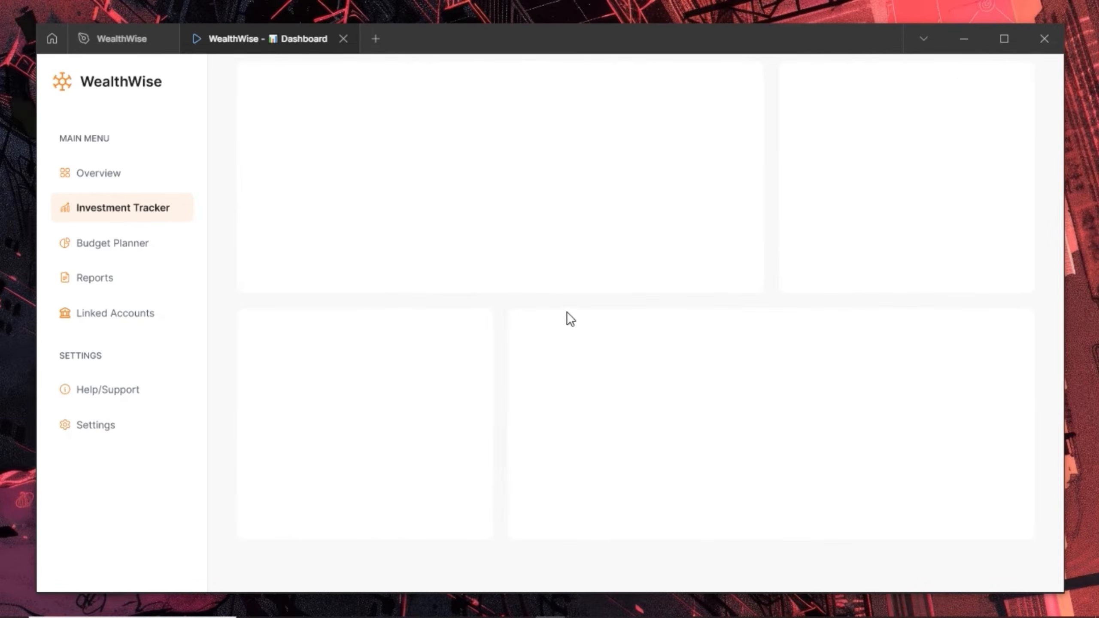
scroll(347, 182, "up", 4)
left_click(110, 36)
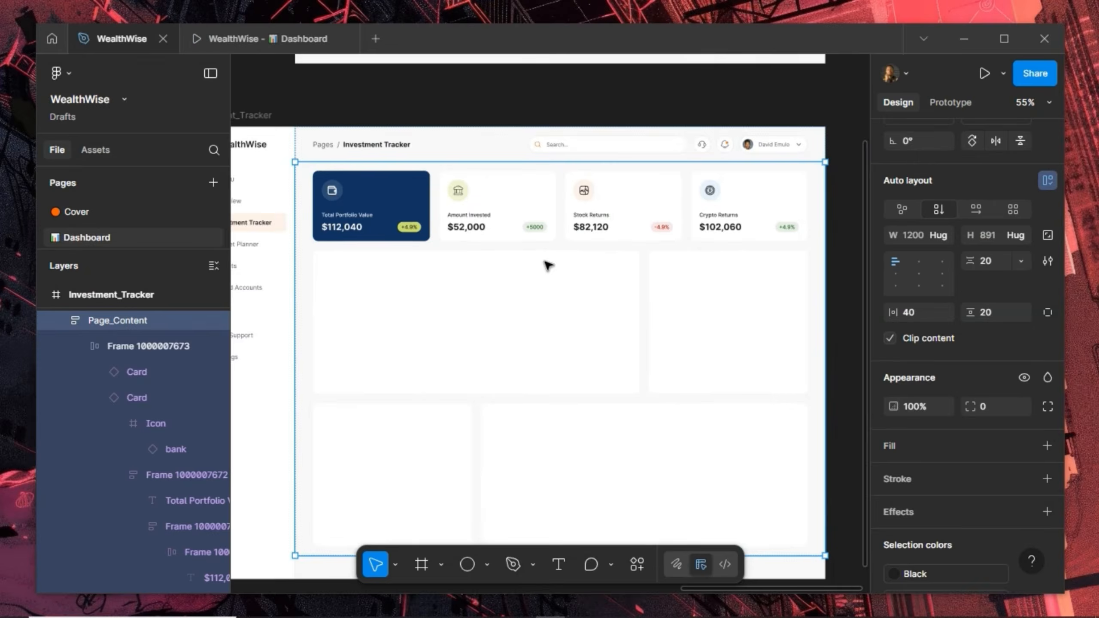
Add a 'Portfolio Growth Over Time' text layer inside the large left chart panel
scroll(548, 265, "up", 3)
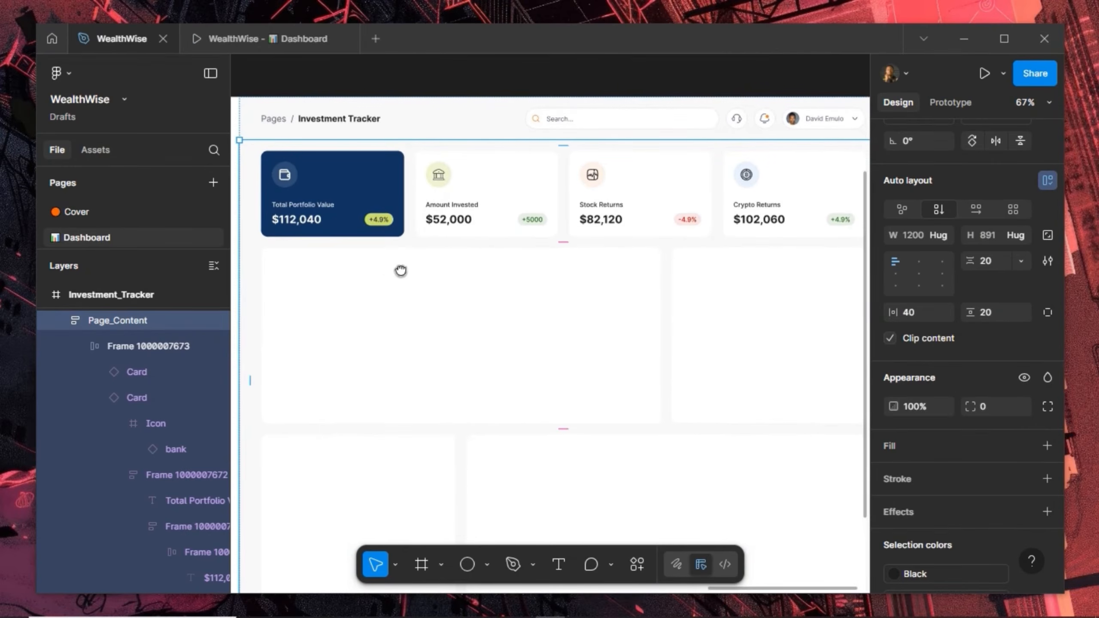
left_click_drag(401, 270, 474, 292)
scroll(451, 319, "up", 3)
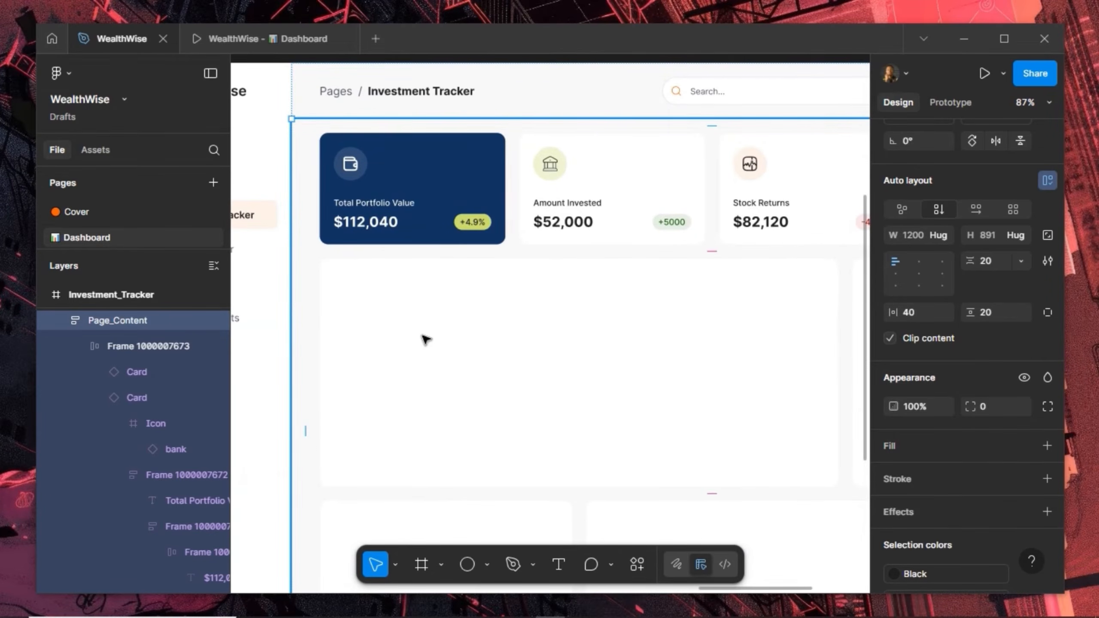
left_click(426, 340)
left_click(425, 340)
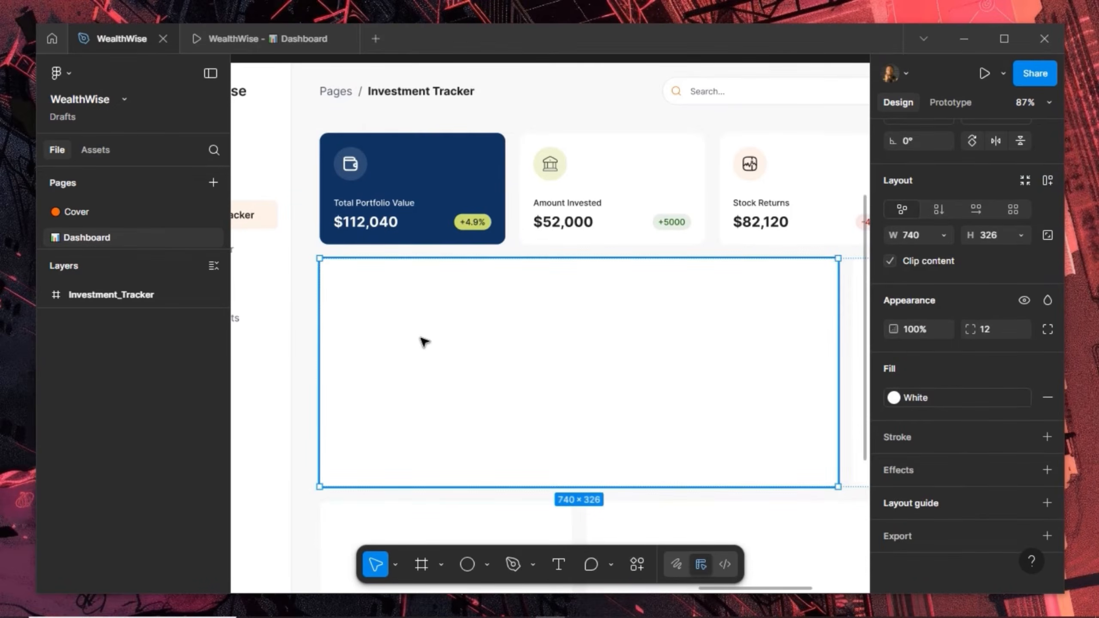
scroll(374, 333, "up", 3)
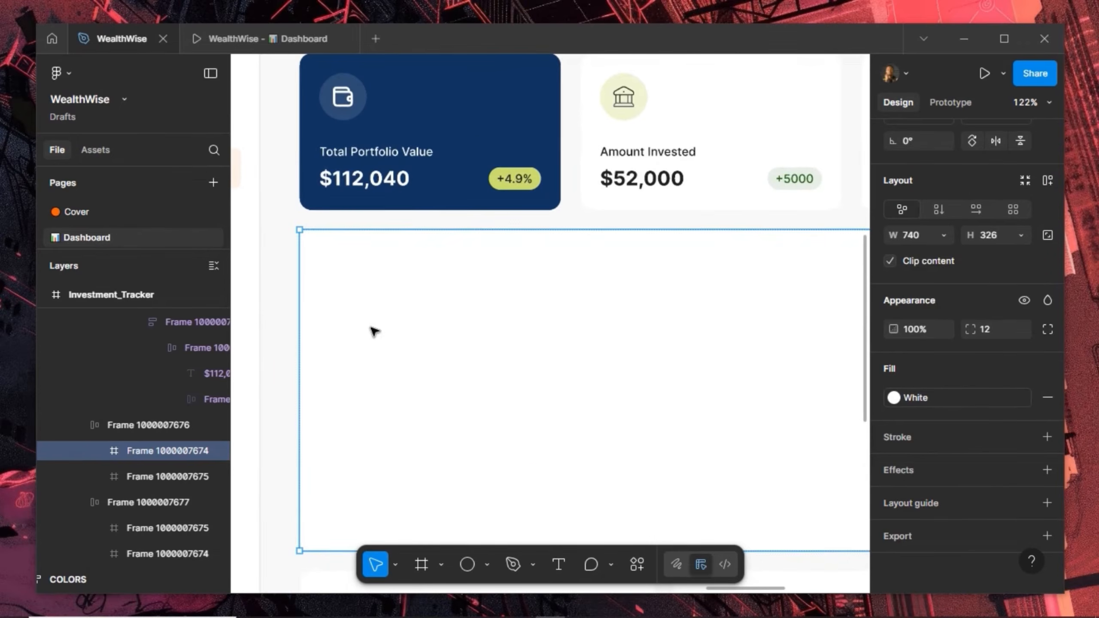
left_click(558, 564)
left_click(414, 357)
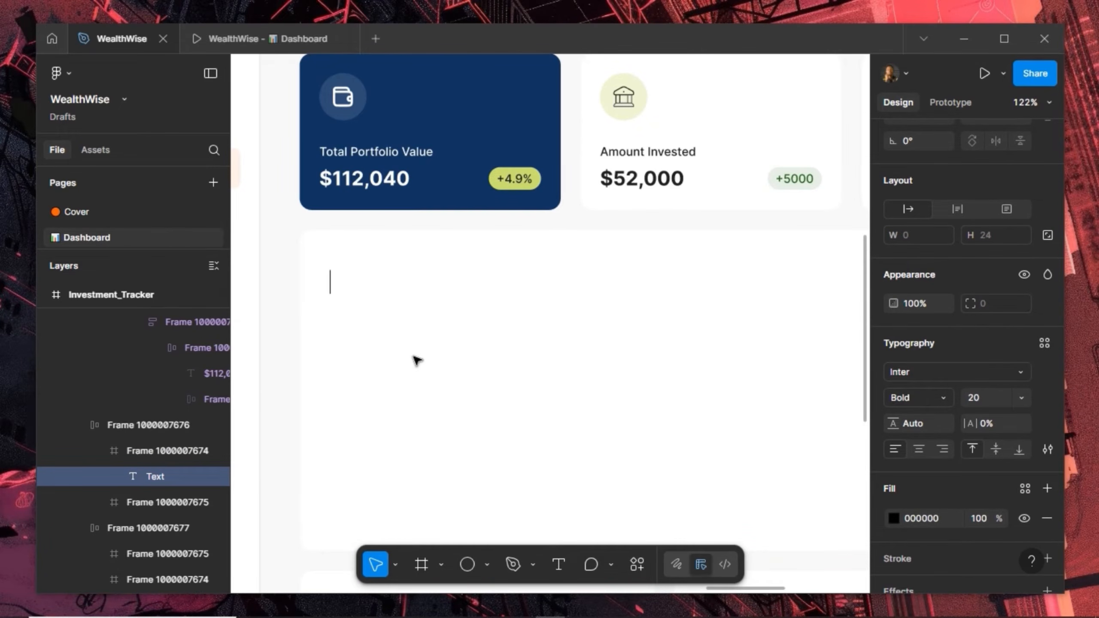
type("Portf")
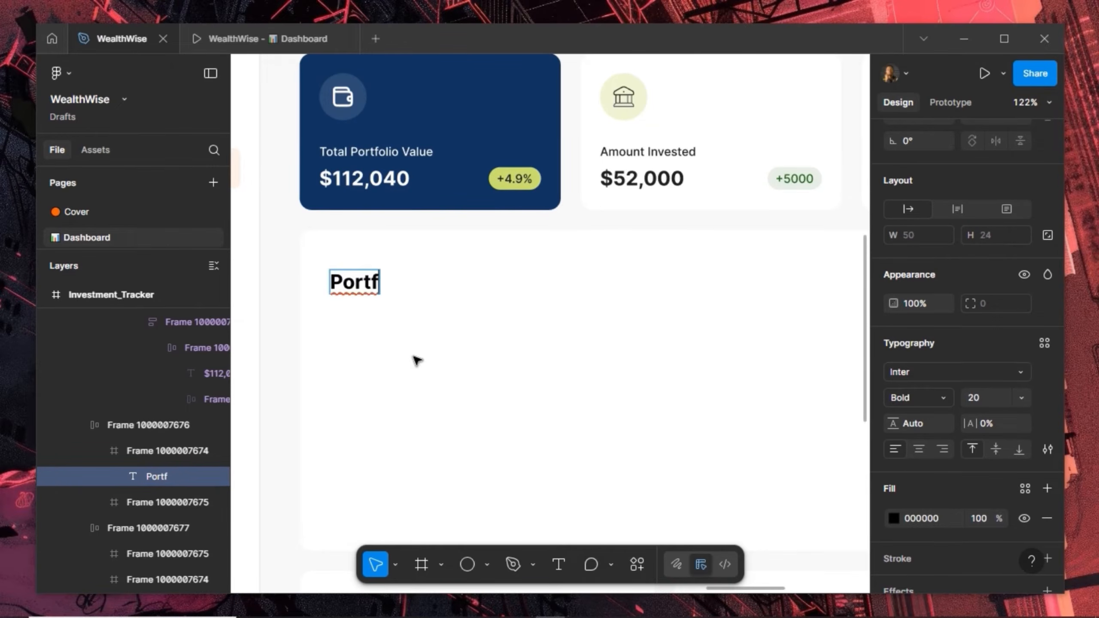
type("olio")
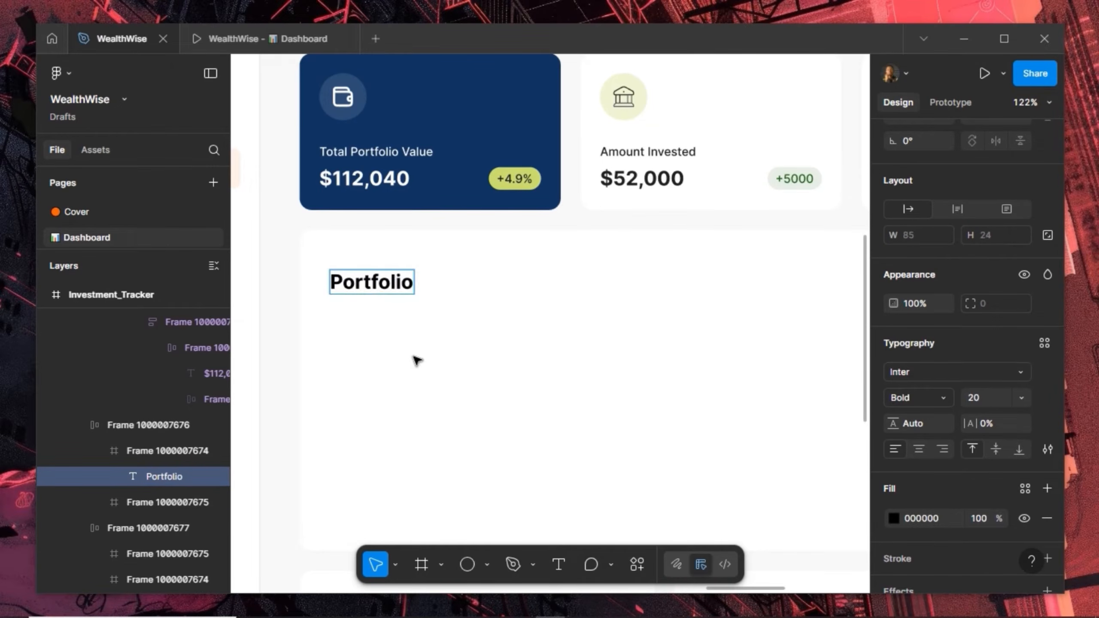
type(" Growth")
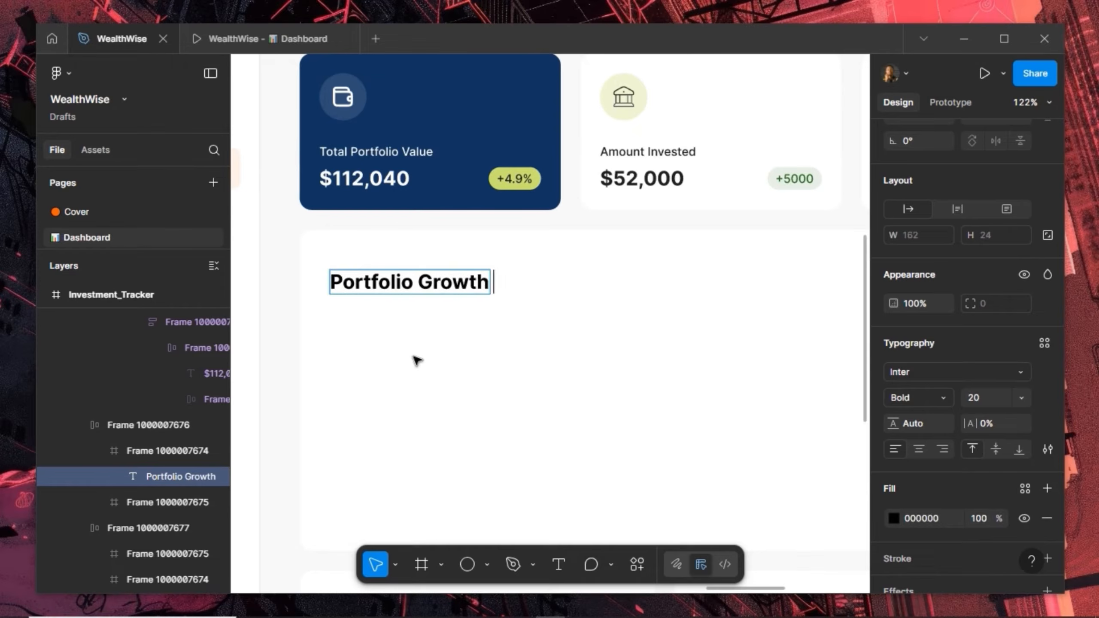
type(" Over Time")
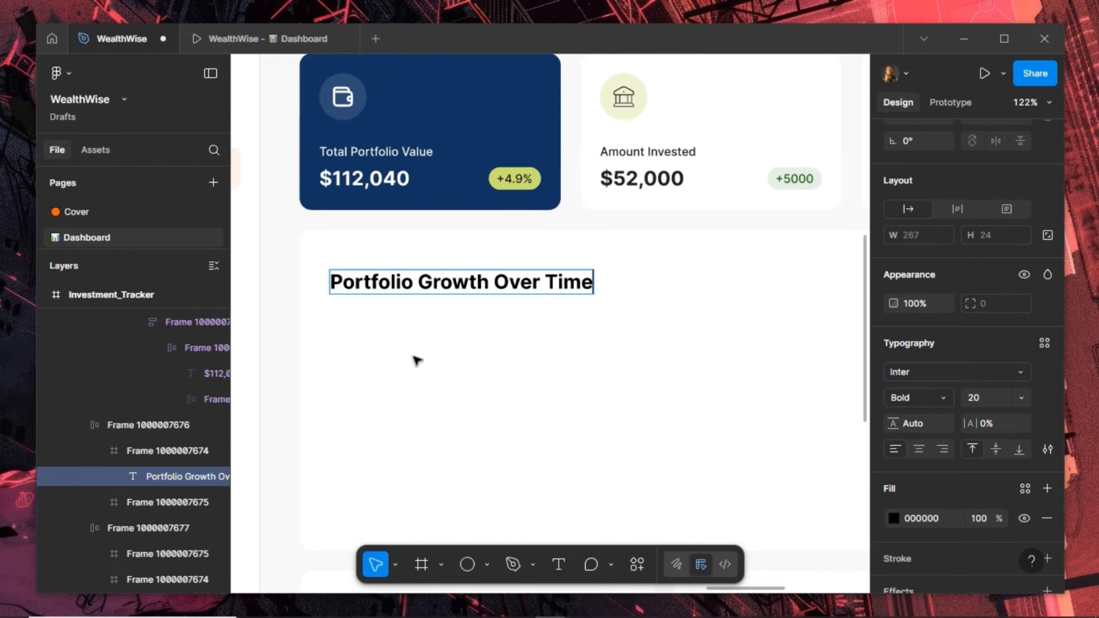
key("Escape")
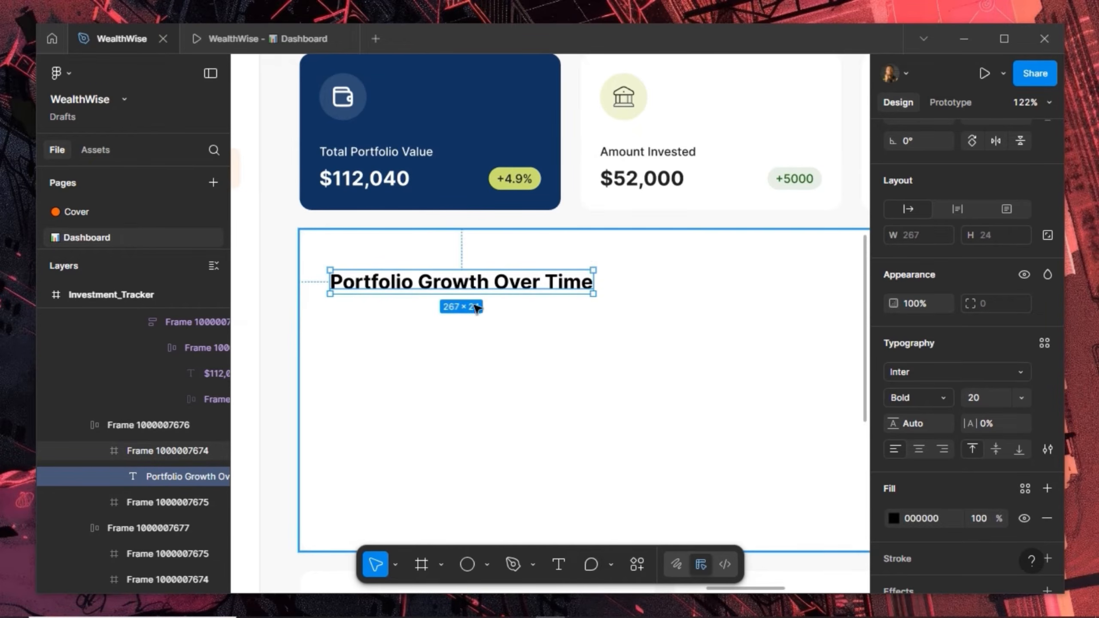
Nudge the heading to sit 20 in from the panel's top and left edges
key("alt")
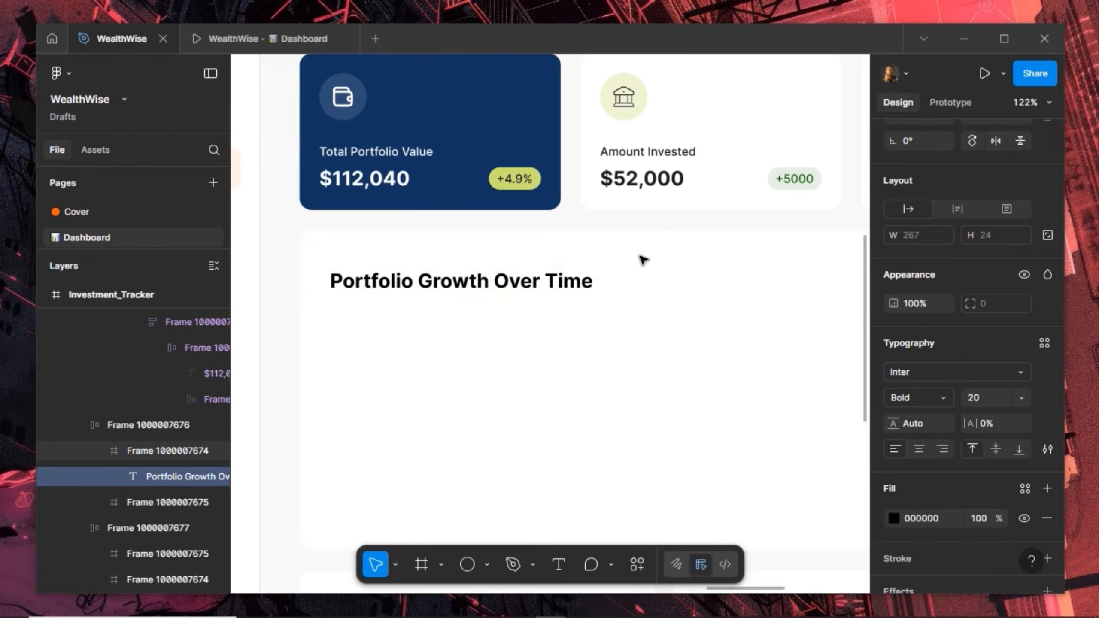
key("shift+Up")
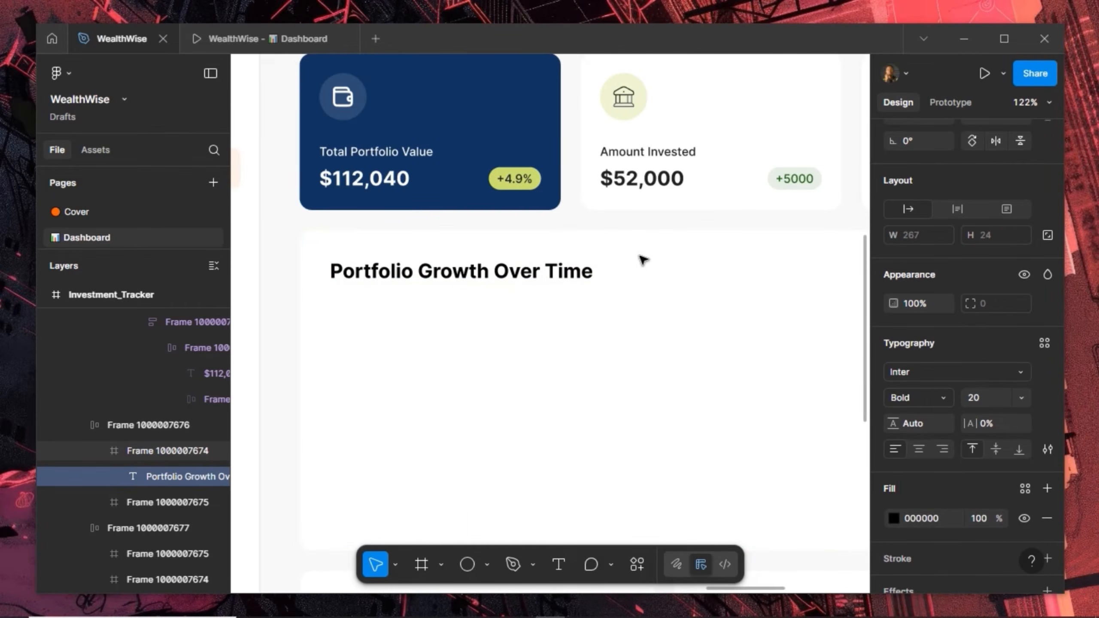
key("alt")
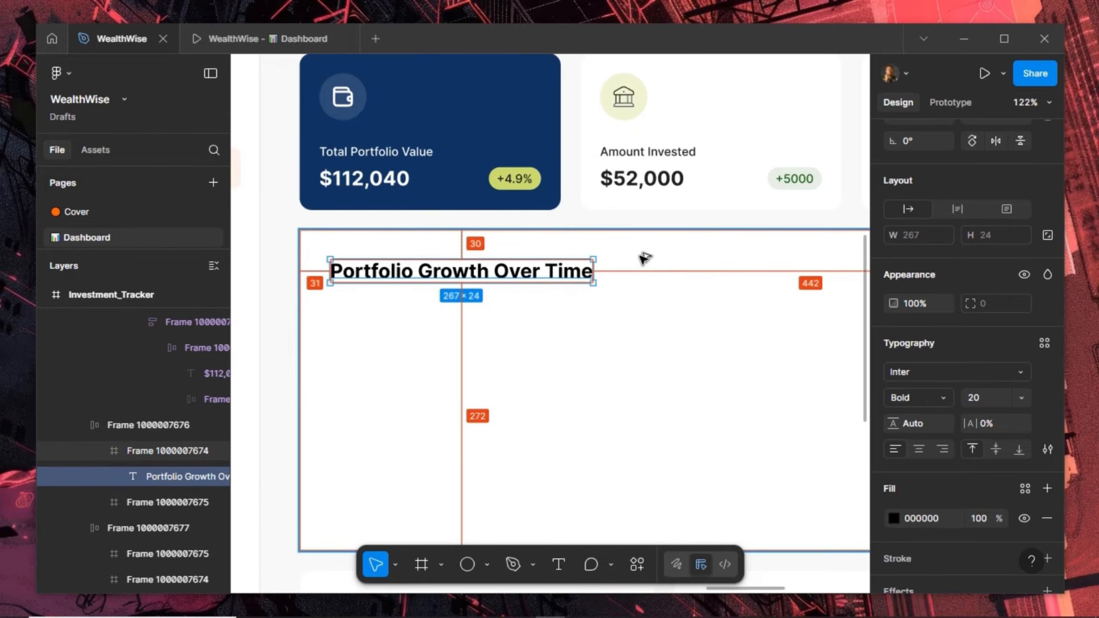
key("alt")
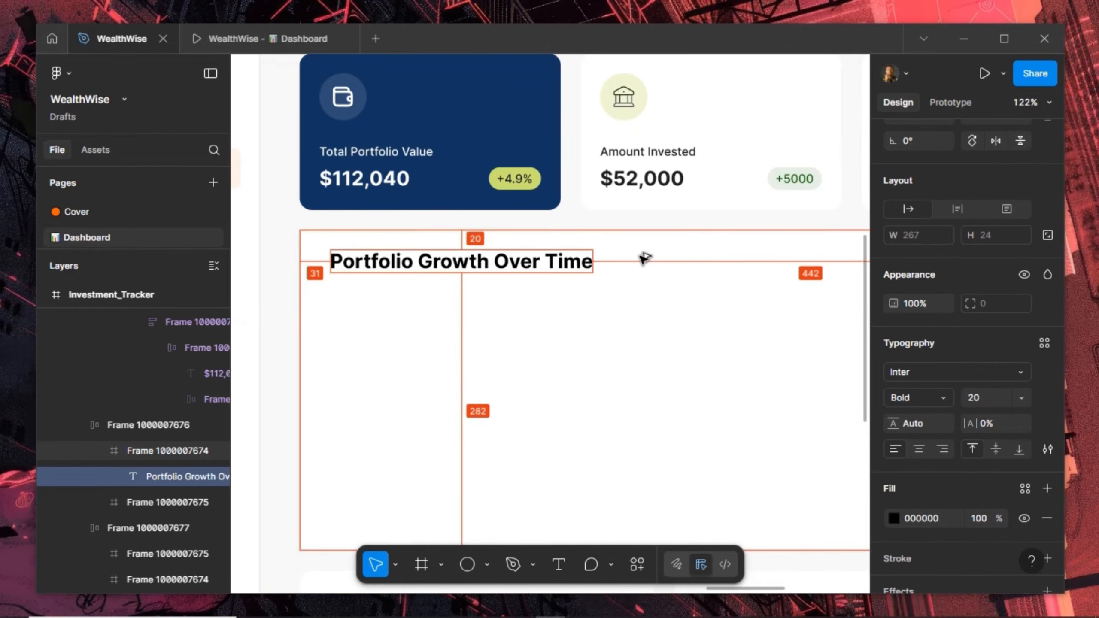
key("shift+Up")
key("shift+Left")
key("alt")
key("Left")
key("alt")
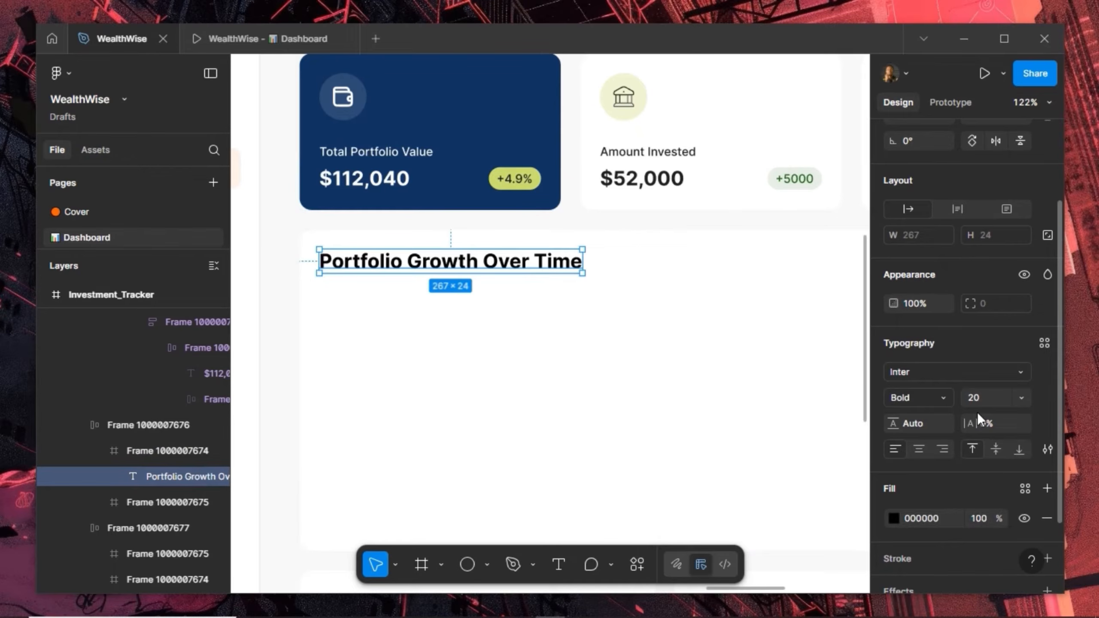
Set the heading to Inter Semi Bold at 18 px
scroll(982, 413, "up", 3)
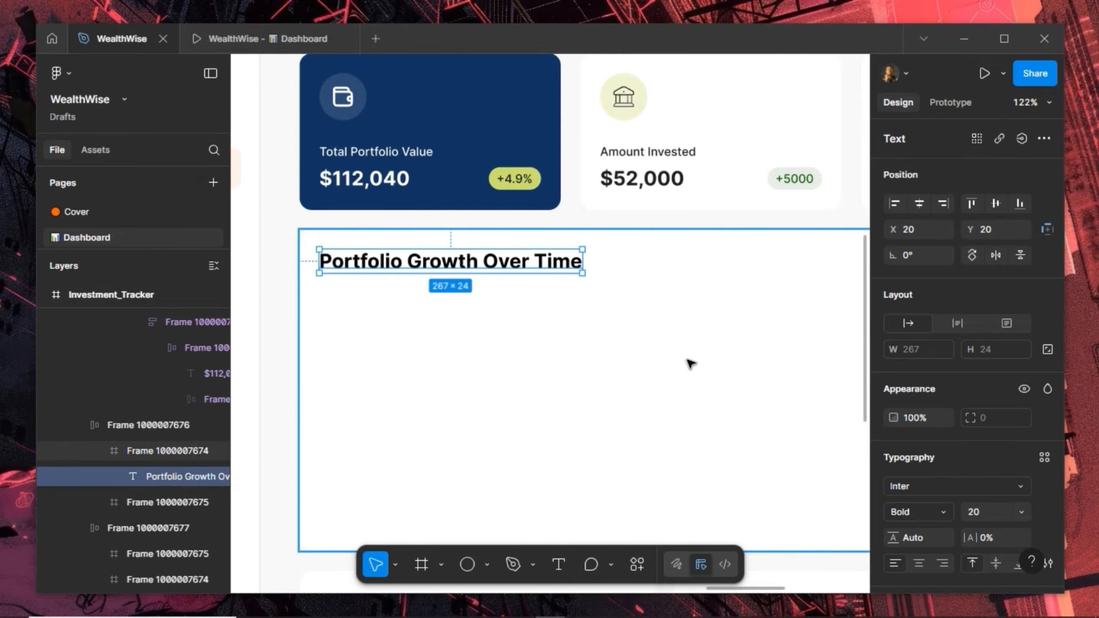
left_click(982, 512)
type("1")
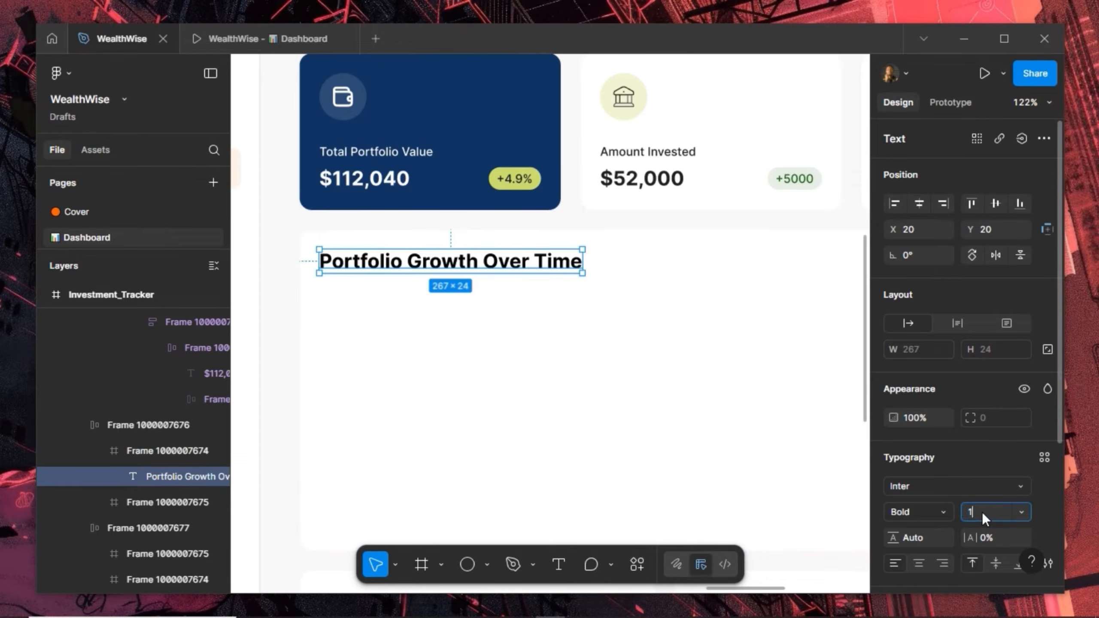
type("8")
key("Return")
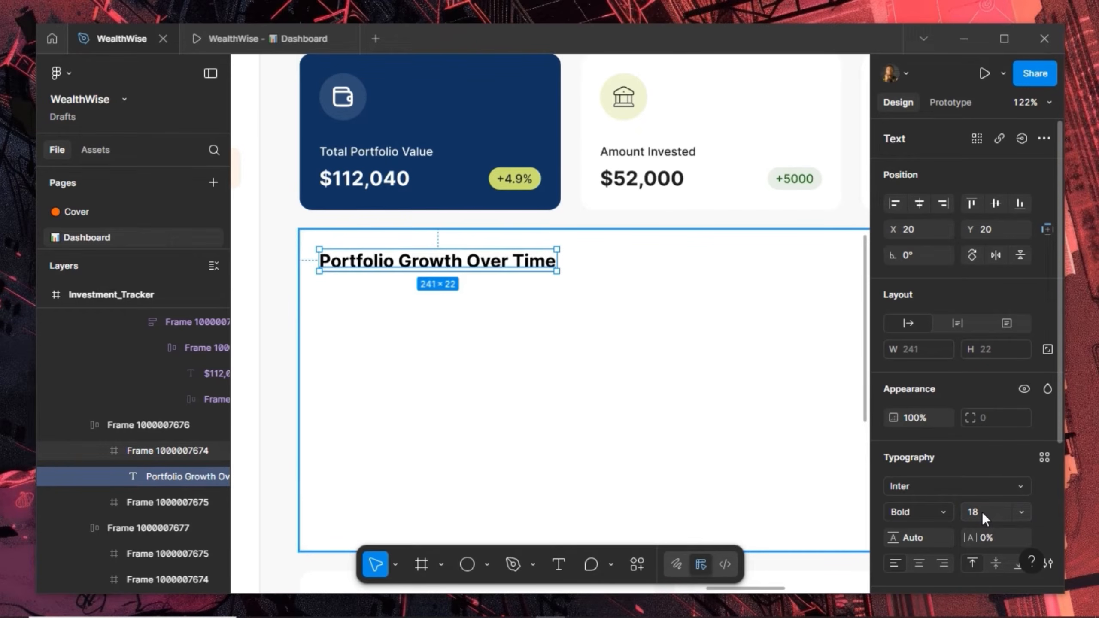
left_click(940, 509)
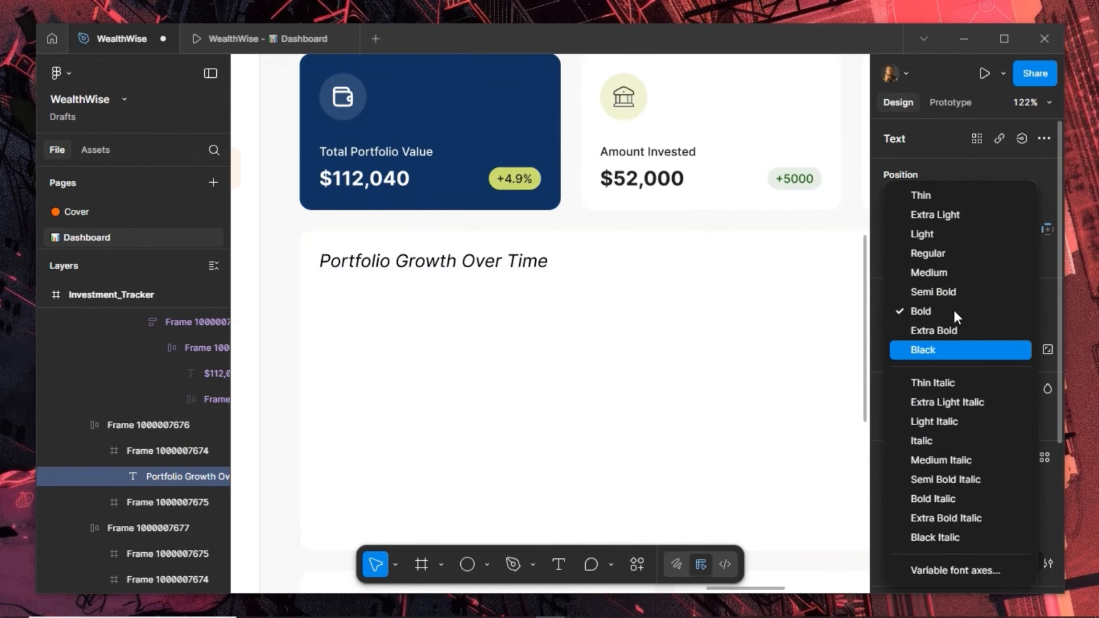
left_click(961, 288)
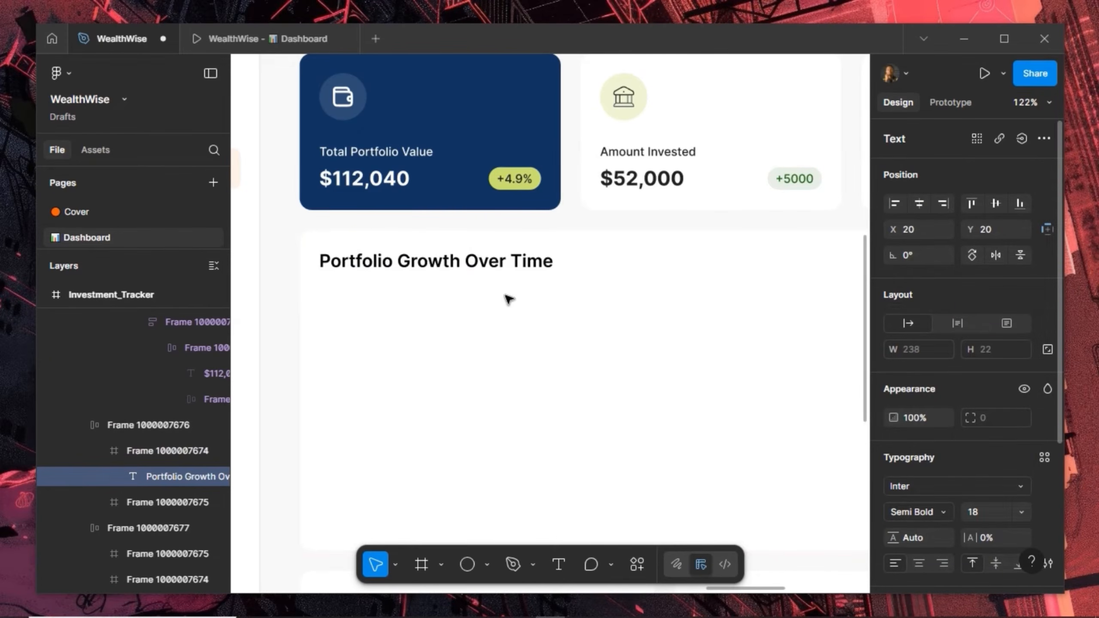
scroll(509, 299, "down", 5)
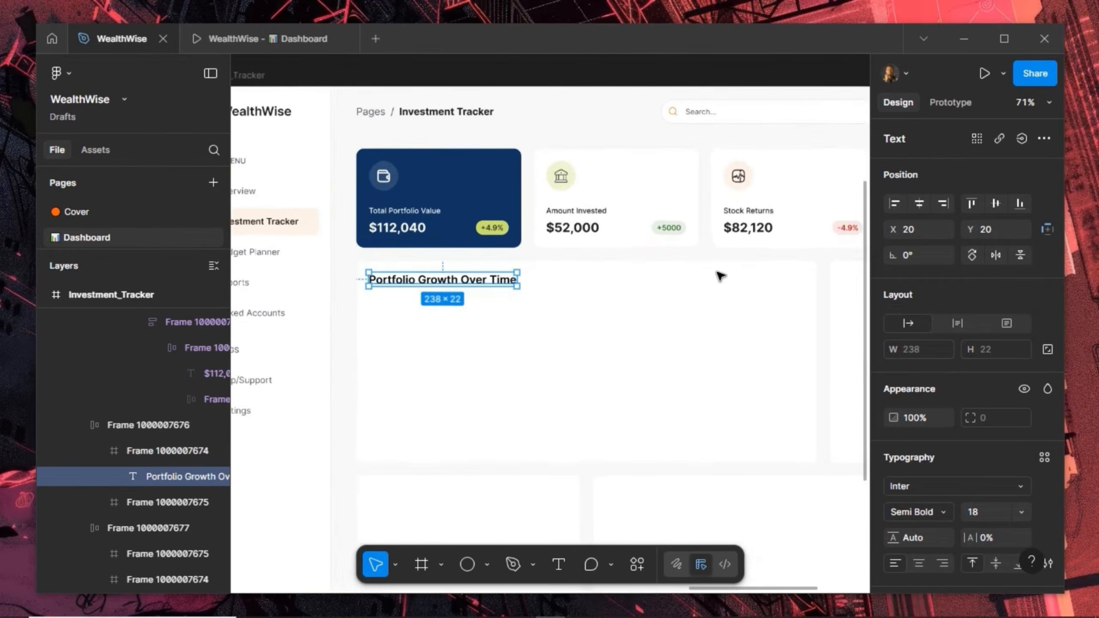
scroll(719, 275, "up", 5)
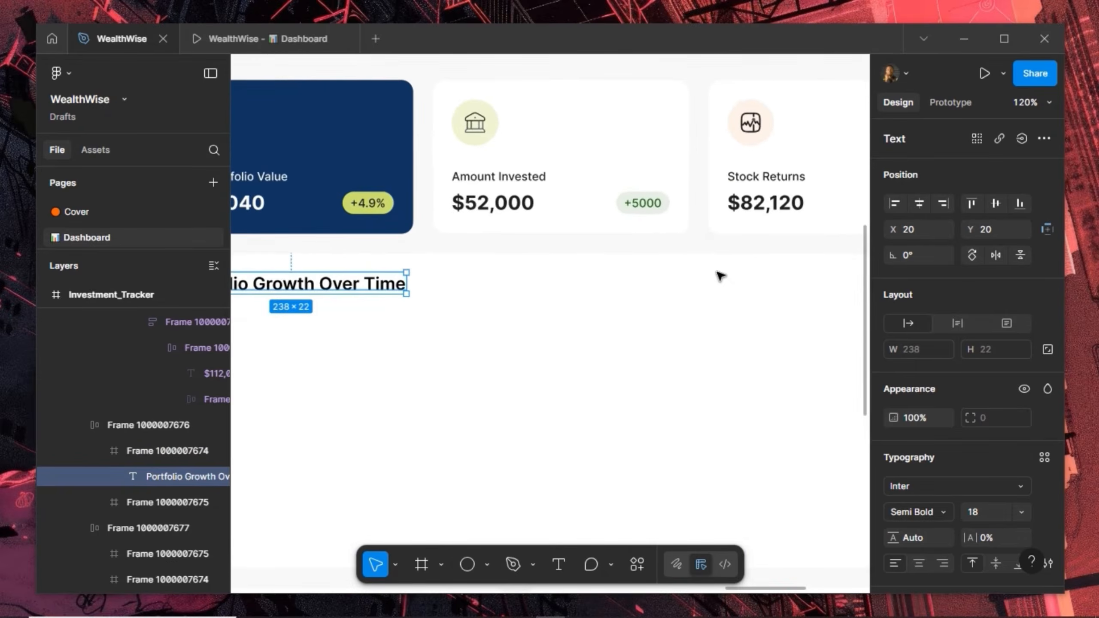
scroll(610, 373, "down", 5)
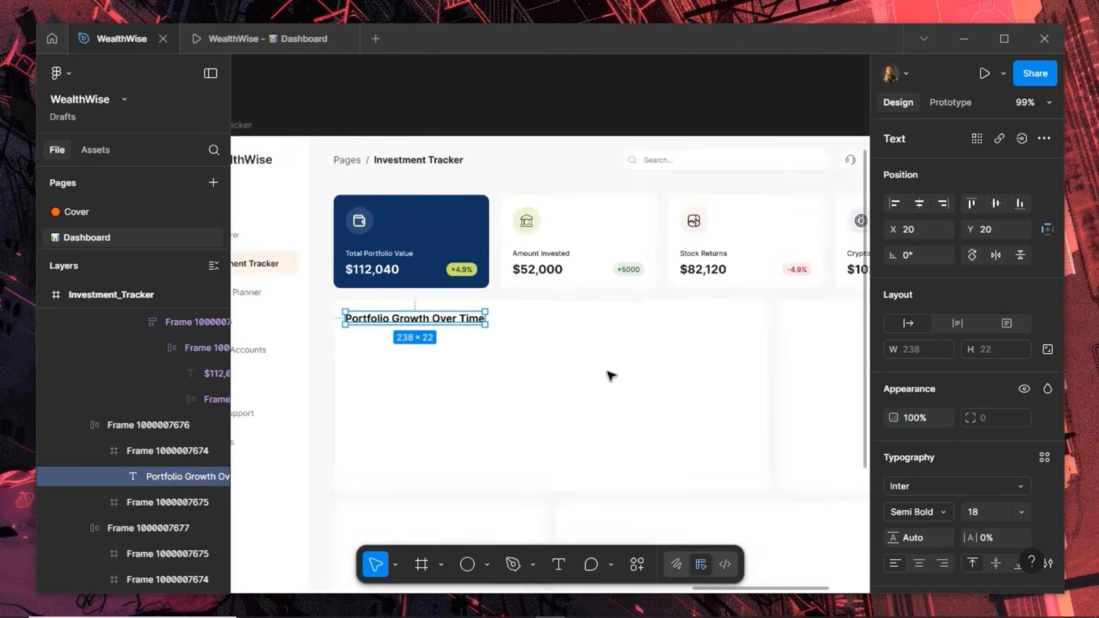
scroll(579, 262, "up", 3)
left_click_drag(579, 262, 576, 260)
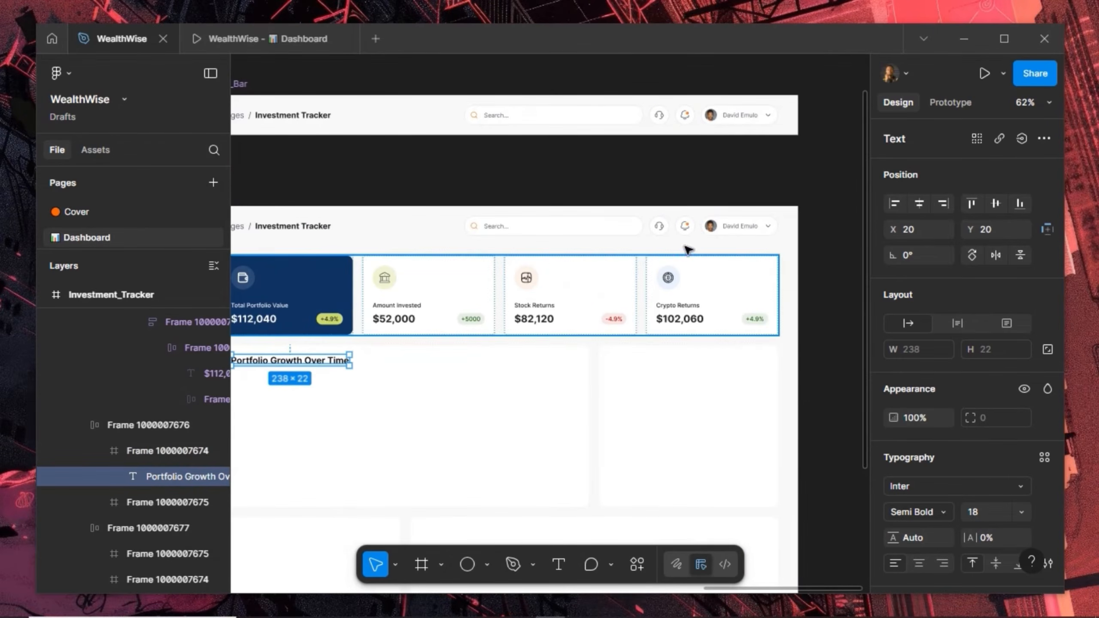
Paste a copy of the user chip into the chart panel, inset 20 from its top-right corner
left_click(715, 229)
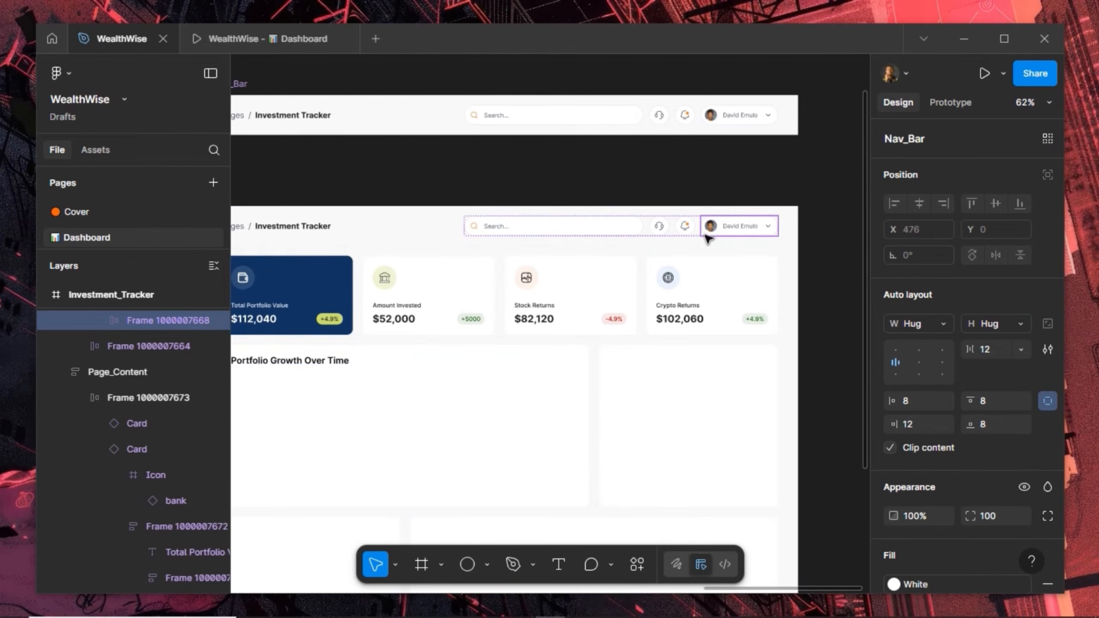
left_click(482, 378)
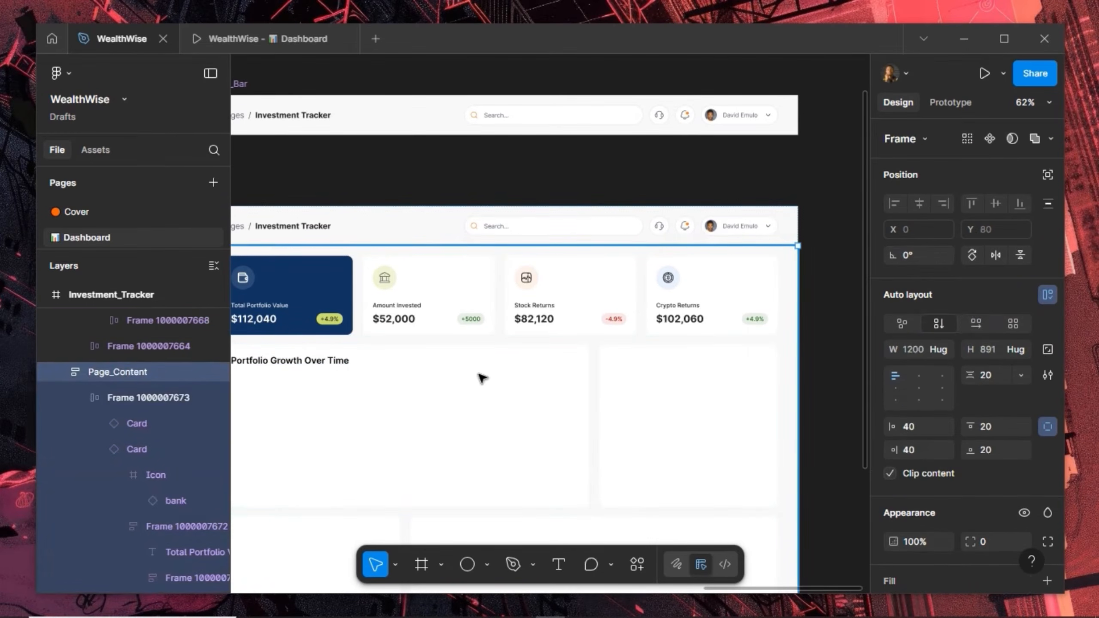
left_click(481, 378)
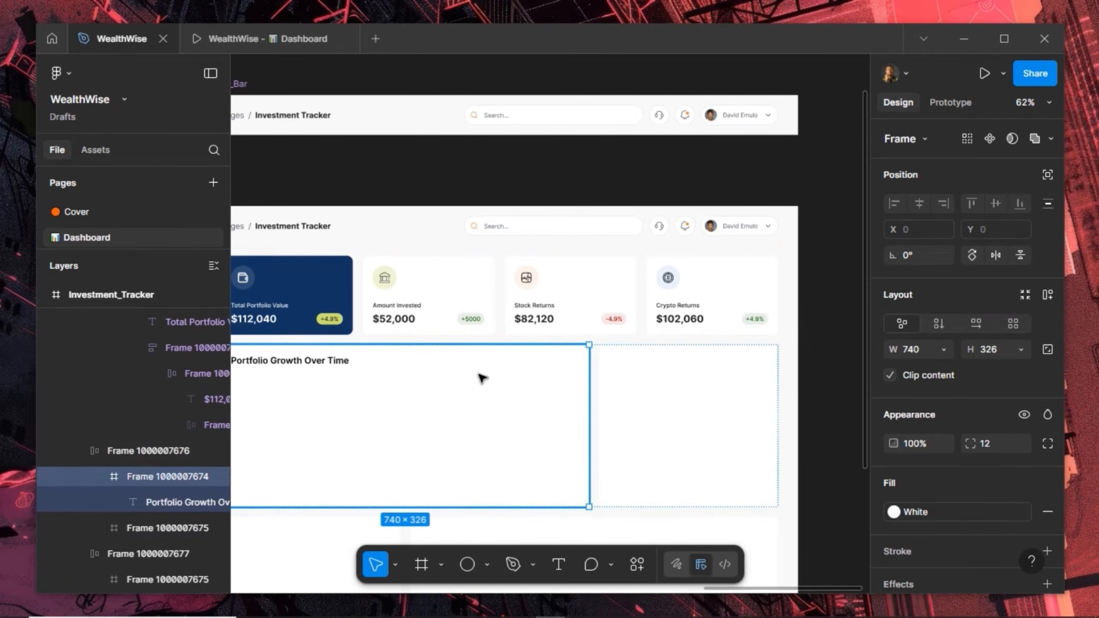
key("ctrl+v")
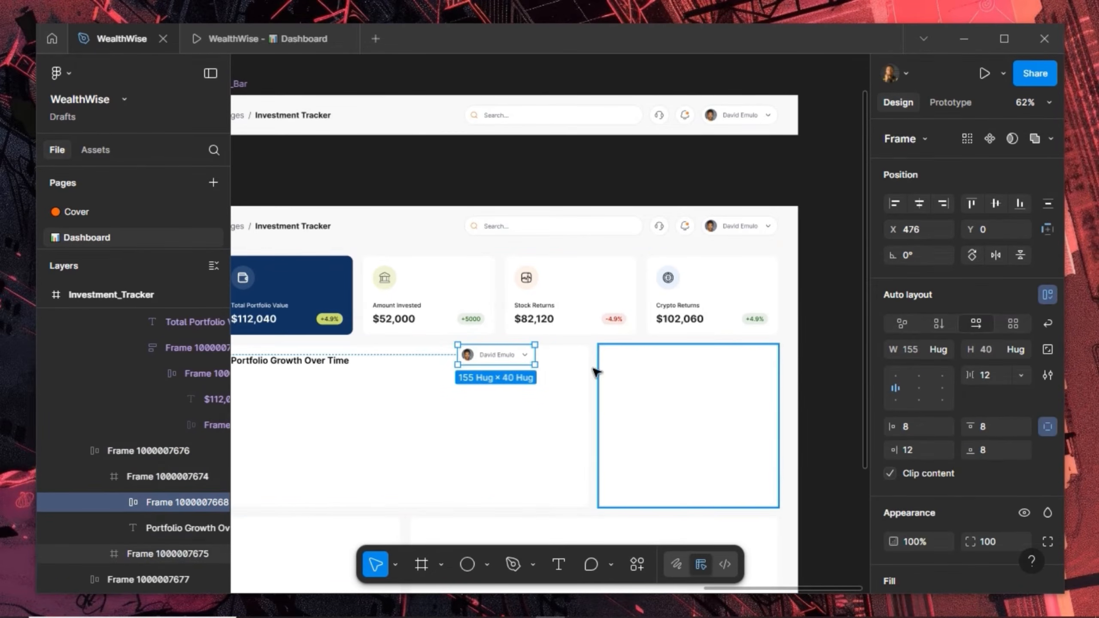
left_click(937, 202)
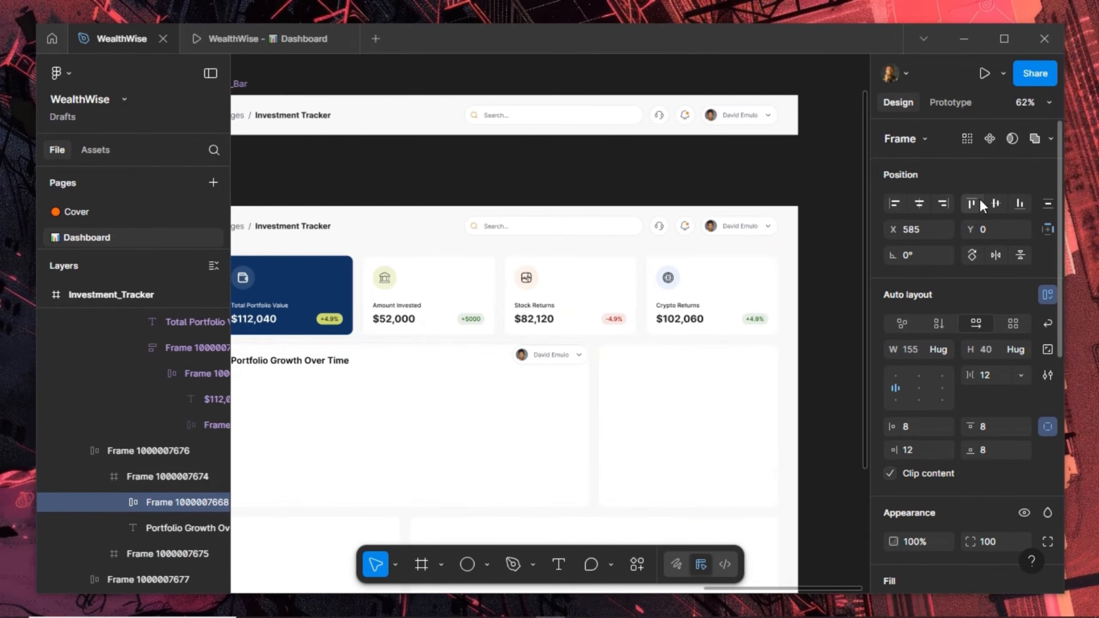
key("shift+Down")
key("shift+Down")
key("shift+Left")
key("shift+Left")
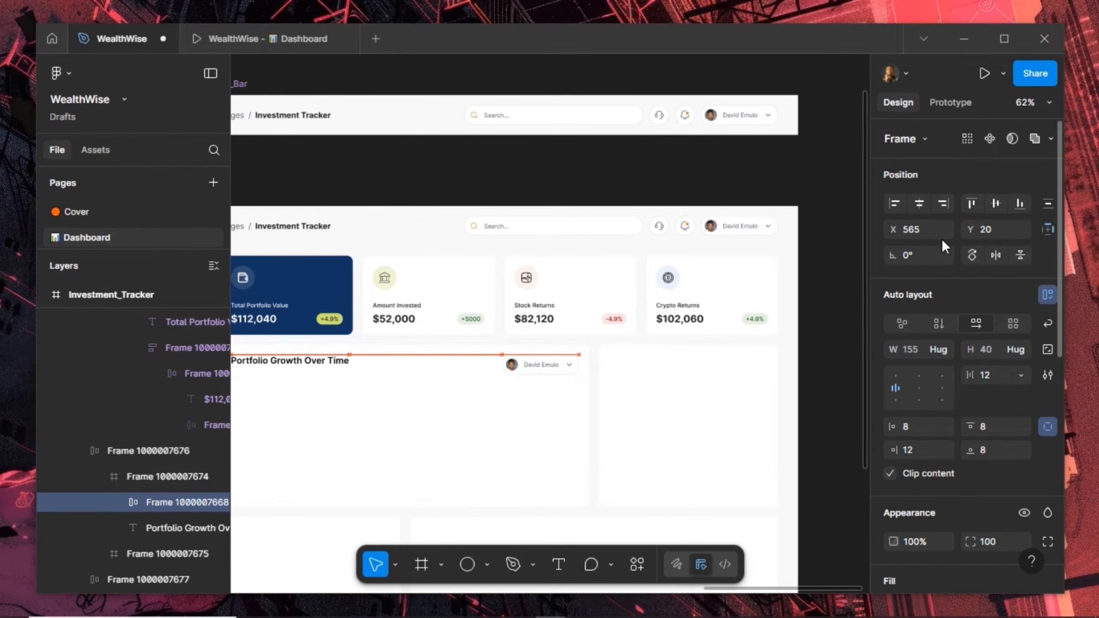
scroll(501, 371, "up", 5)
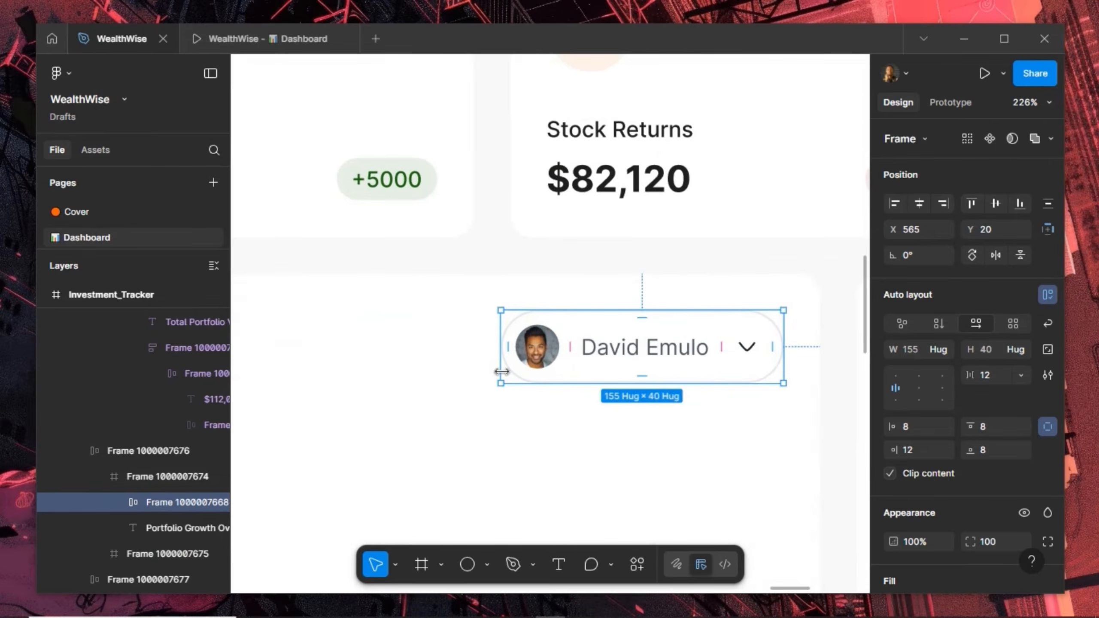
Remove the chip's avatar and relabel it 'Weekly'
left_click(532, 362)
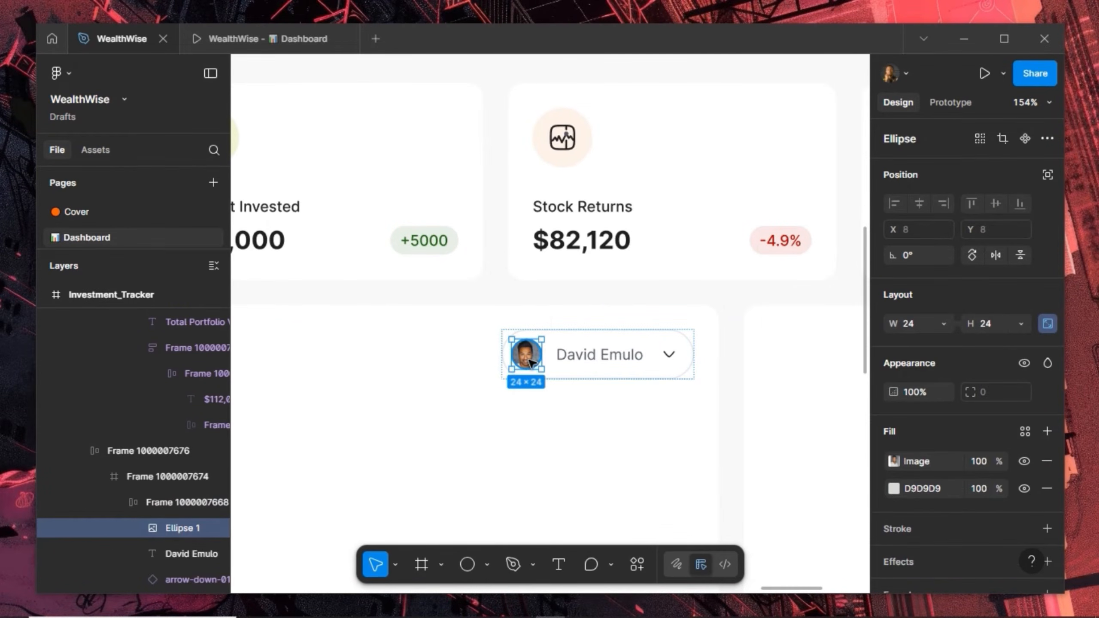
key("Delete")
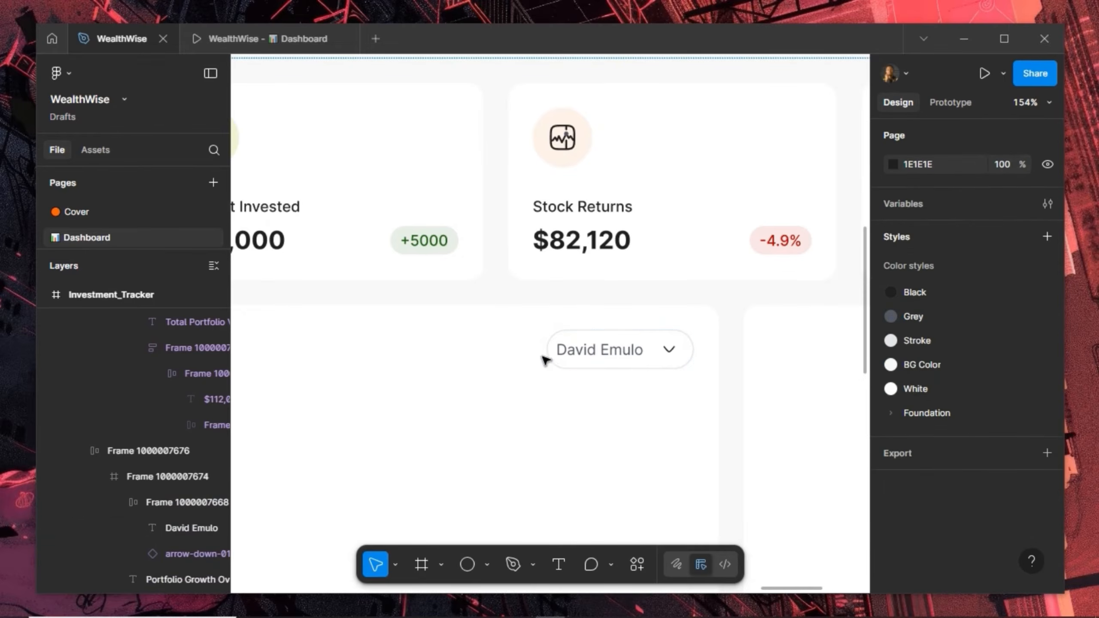
left_click(574, 351)
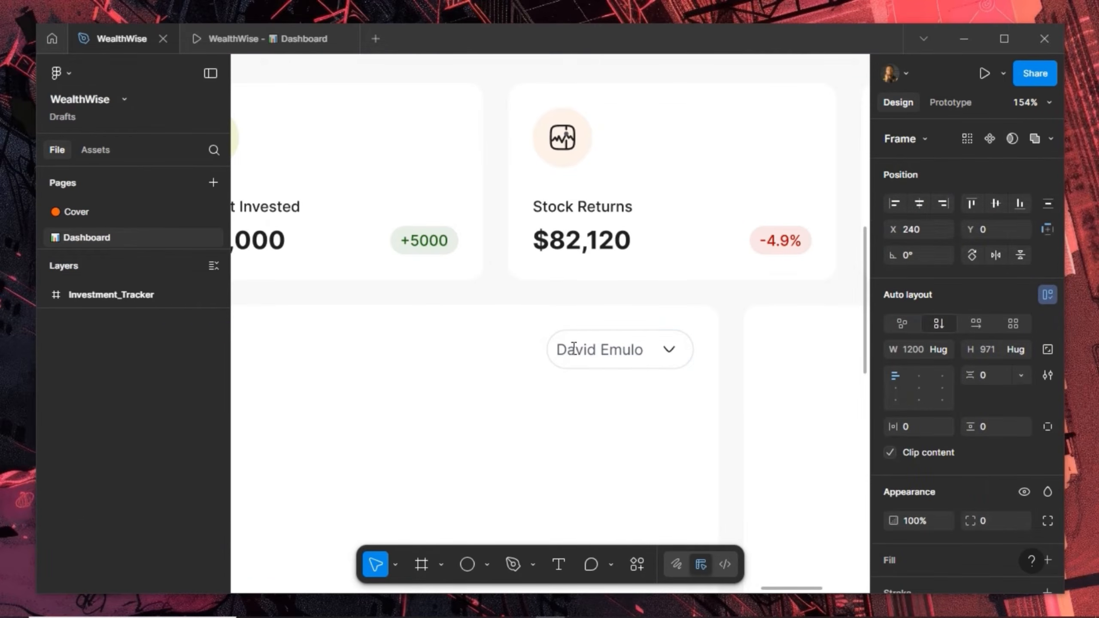
double_click(574, 349)
double_click(574, 349)
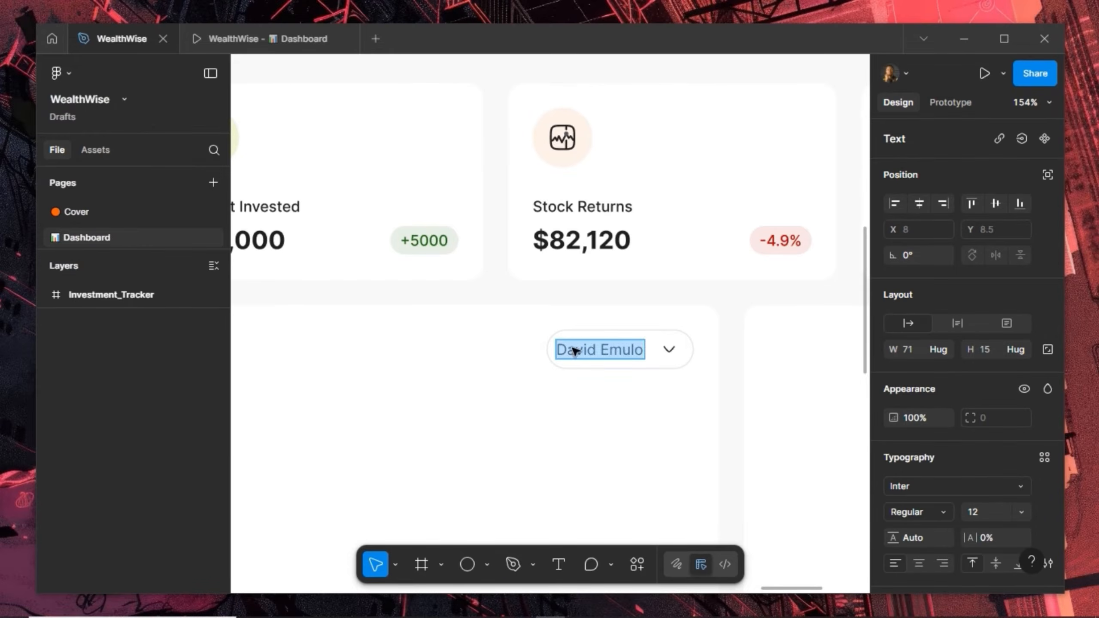
type("Weekly")
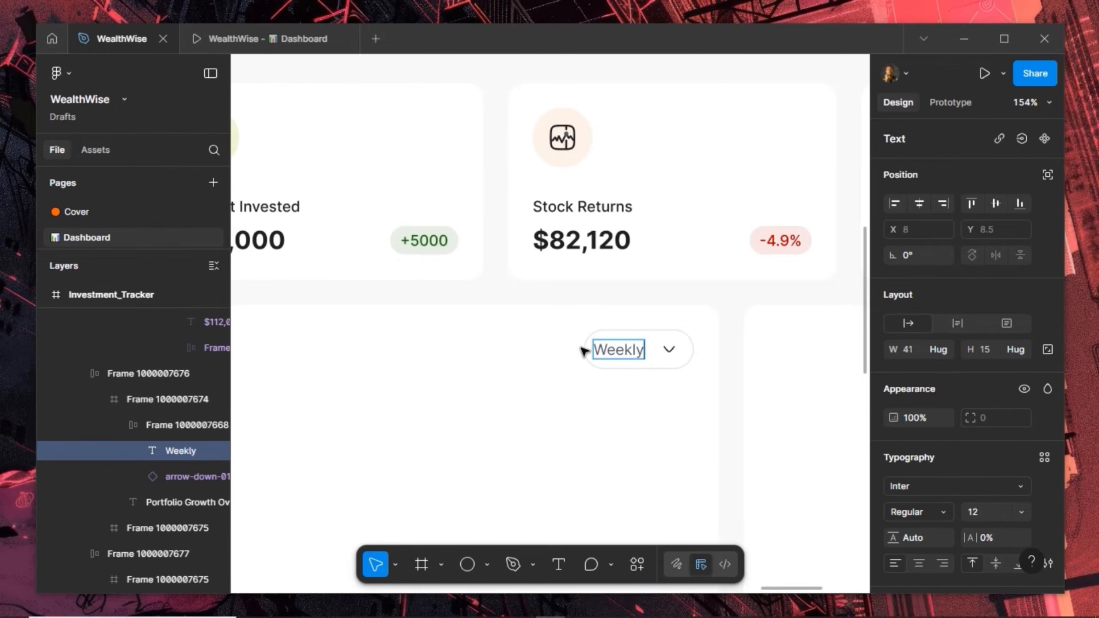
key("Escape")
key("Escape")
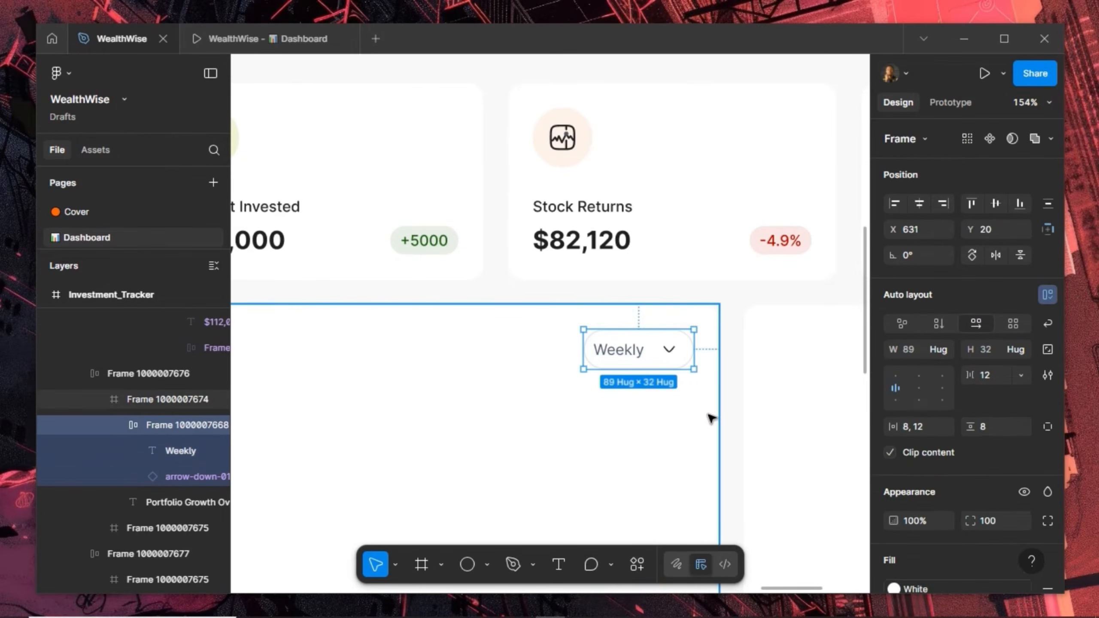
Give the Weekly pill a 4 px gap and 12 px side padding
left_click(1048, 427)
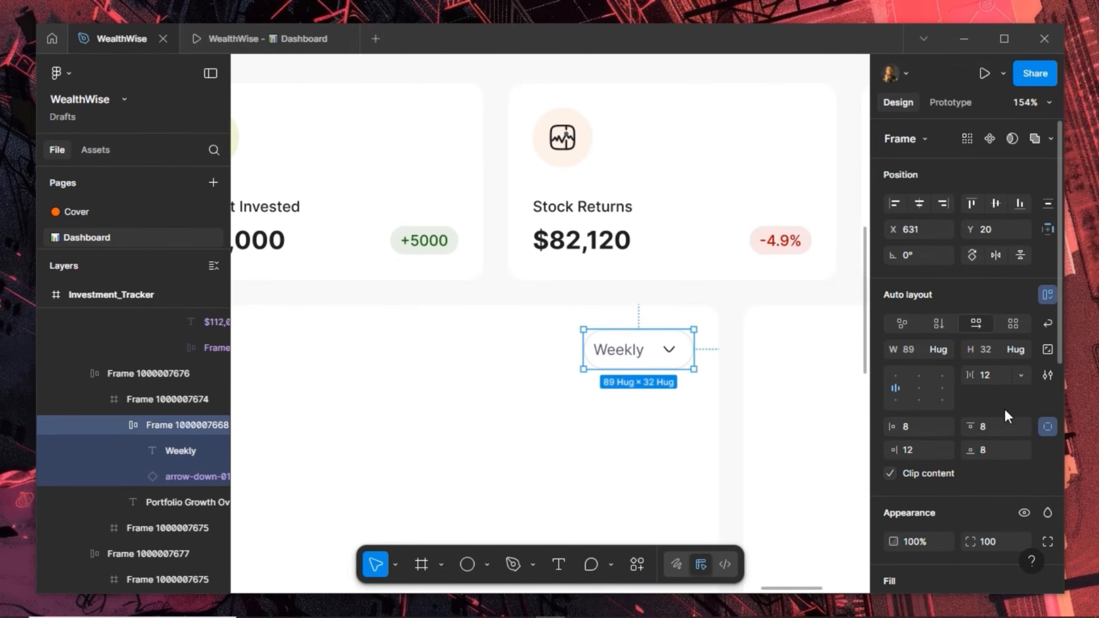
left_click(1047, 426)
left_click(995, 375)
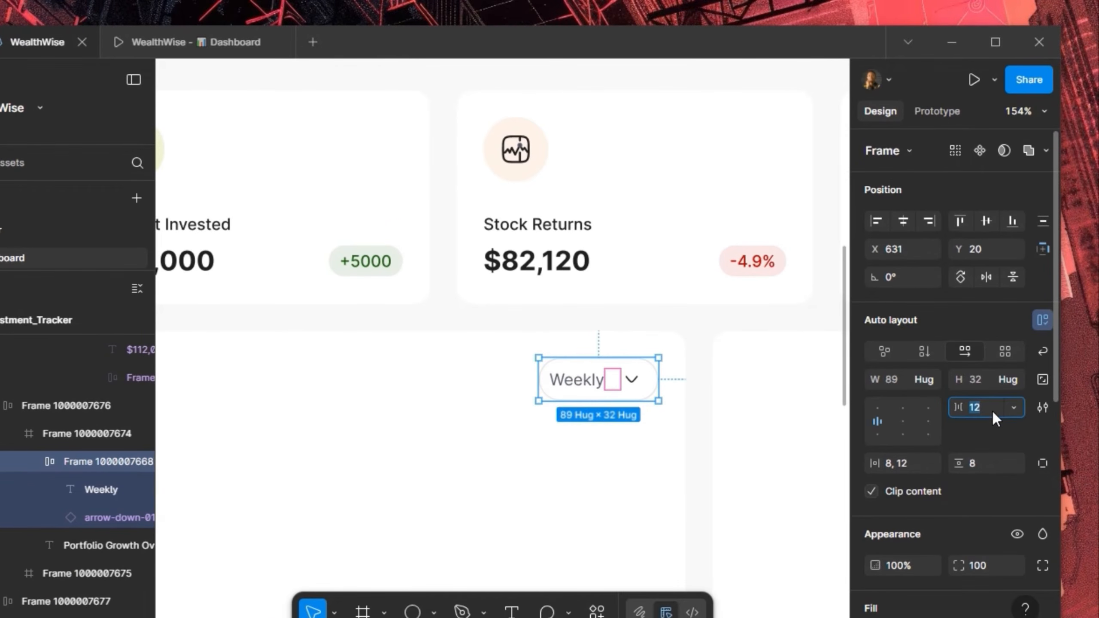
type("4")
key("Return")
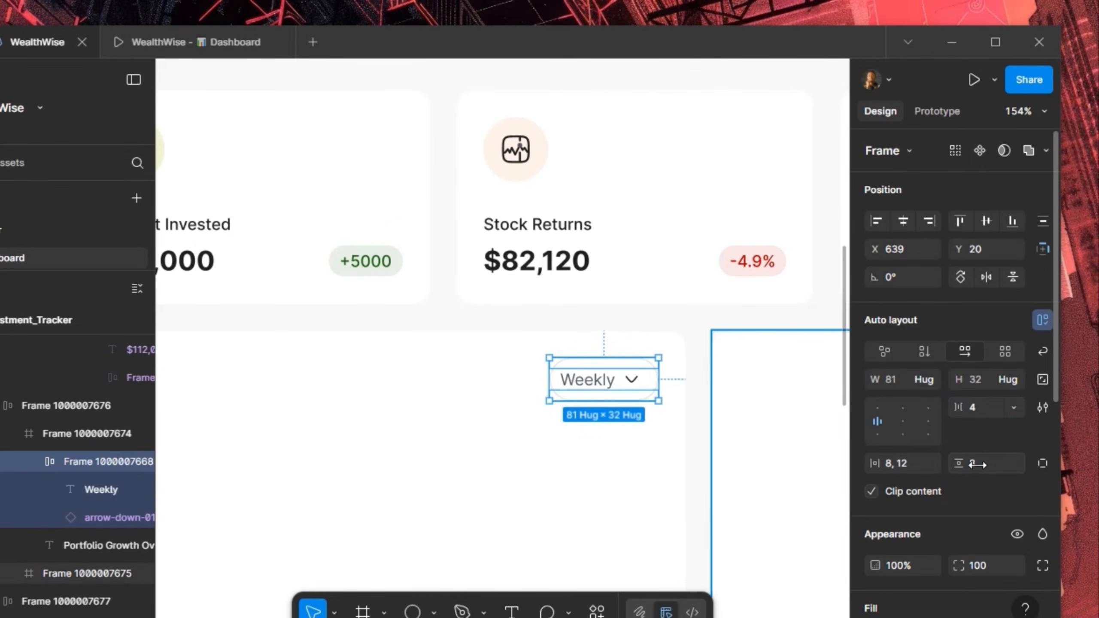
left_click(913, 464)
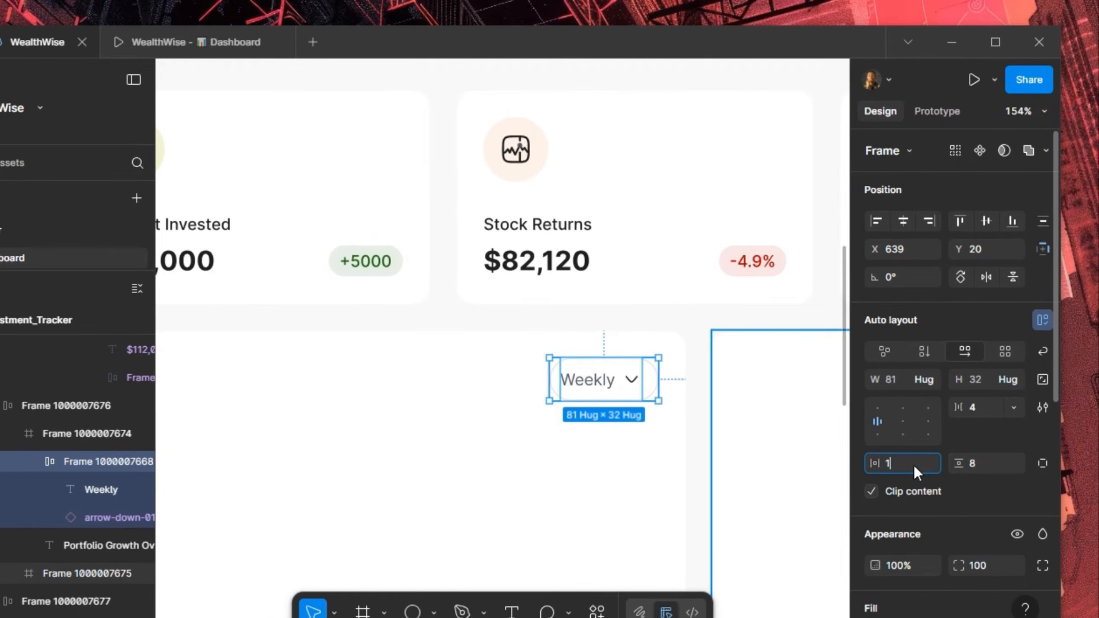
type("12")
key("Return")
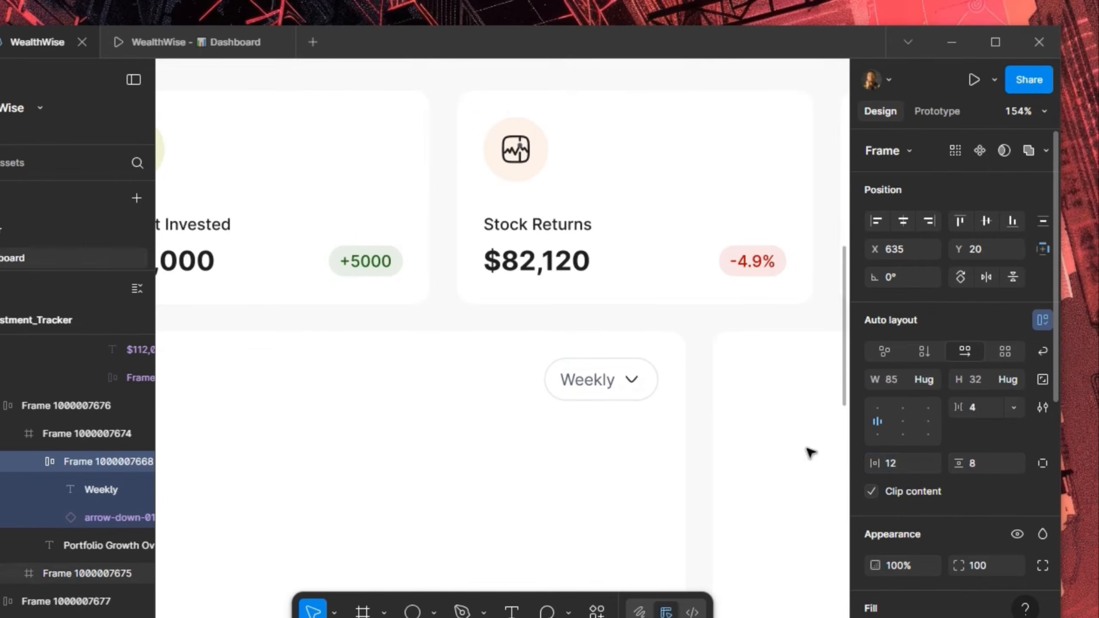
scroll(639, 407, "down", 5)
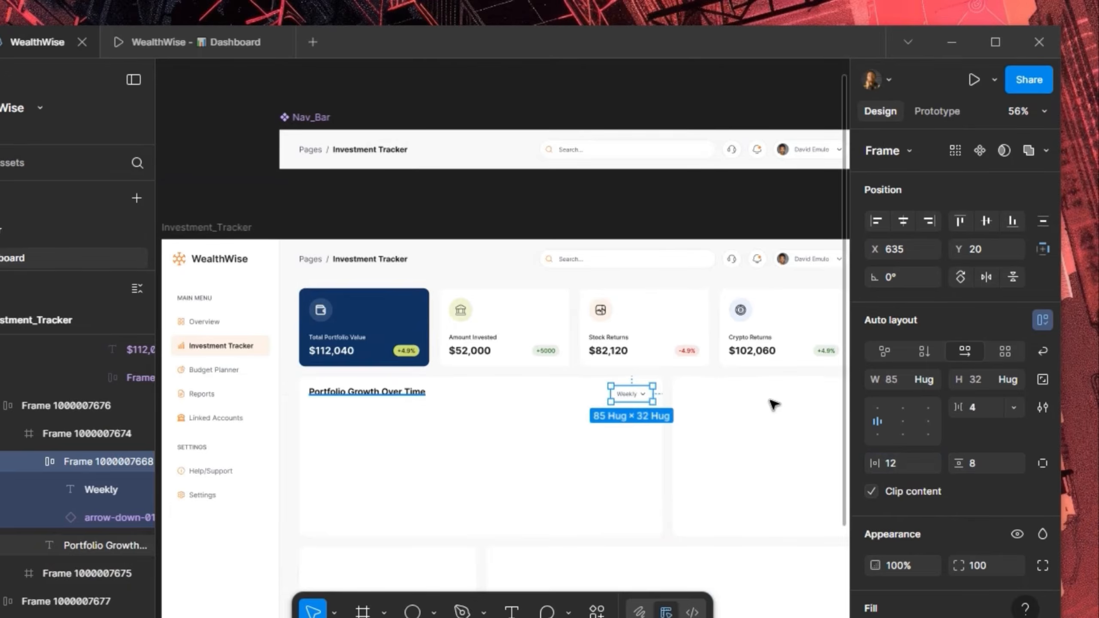
Wrap the title and Weekly pill in a 700 × 32 horizontal auto layout, vertically centred
key("ctrl+a")
scroll(639, 386, "up", 3)
scroll(728, 385, "down", 2)
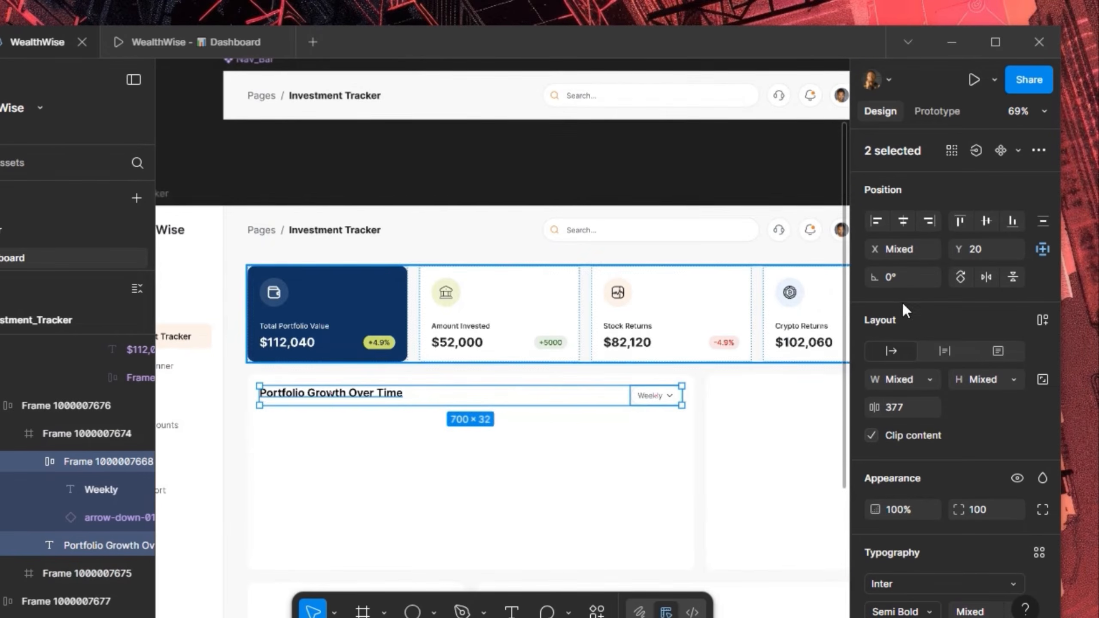
left_click(1035, 323)
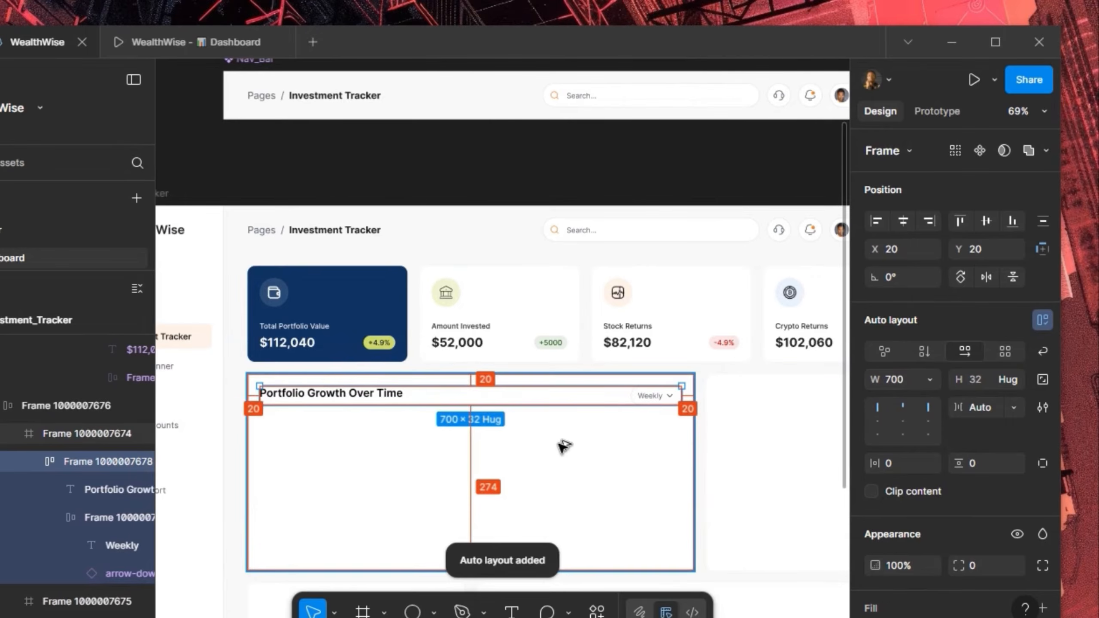
left_click(903, 421)
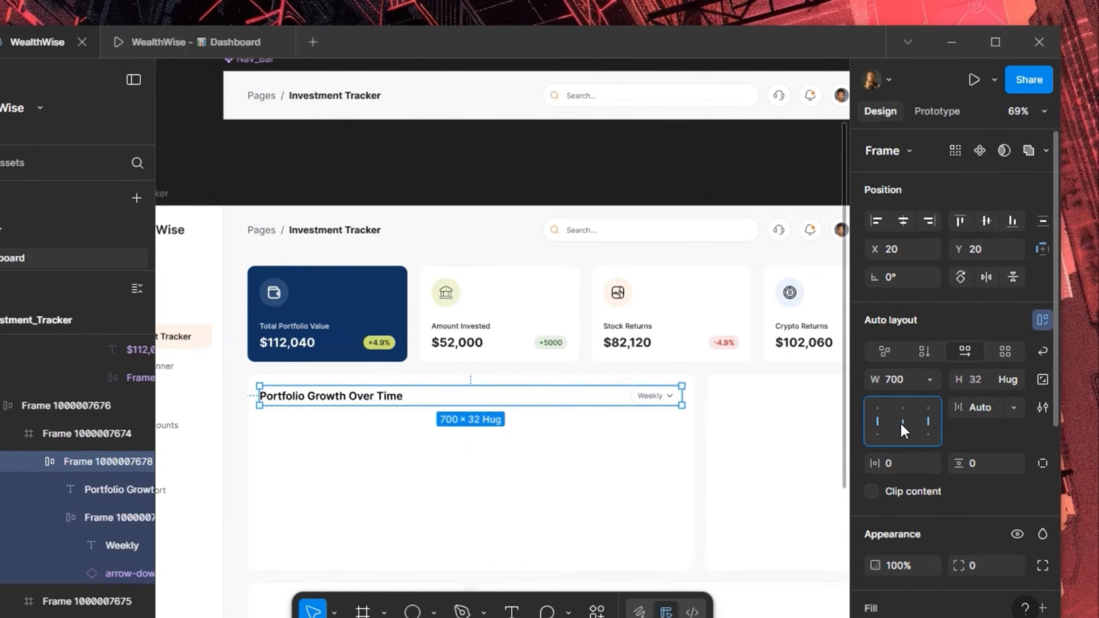
key("alt")
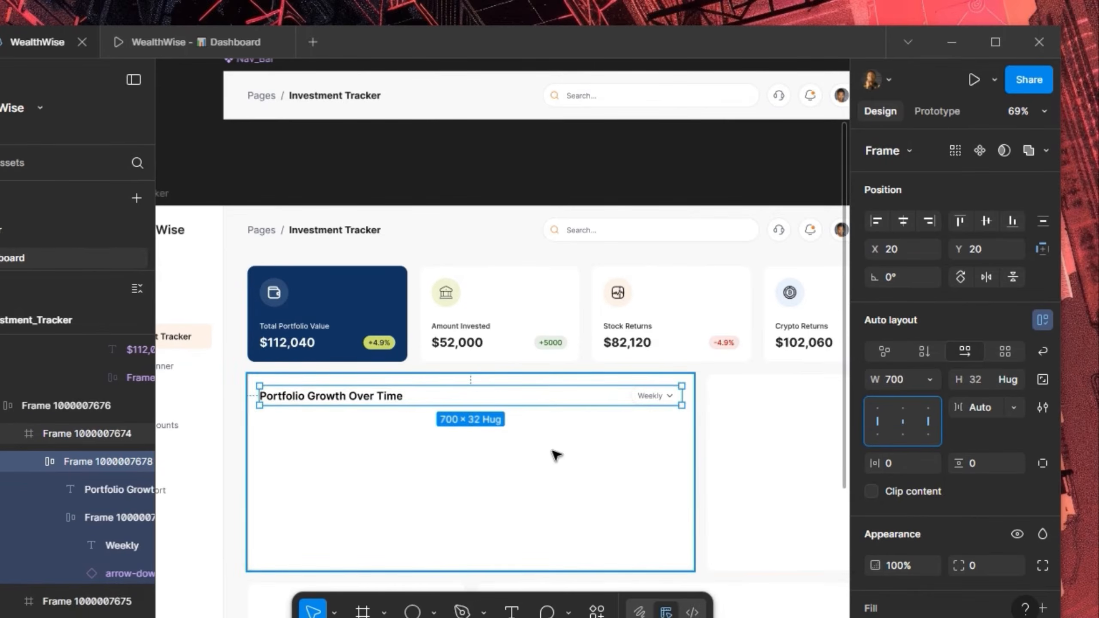
scroll(288, 449, "up", 3)
scroll(288, 449, "up", 1)
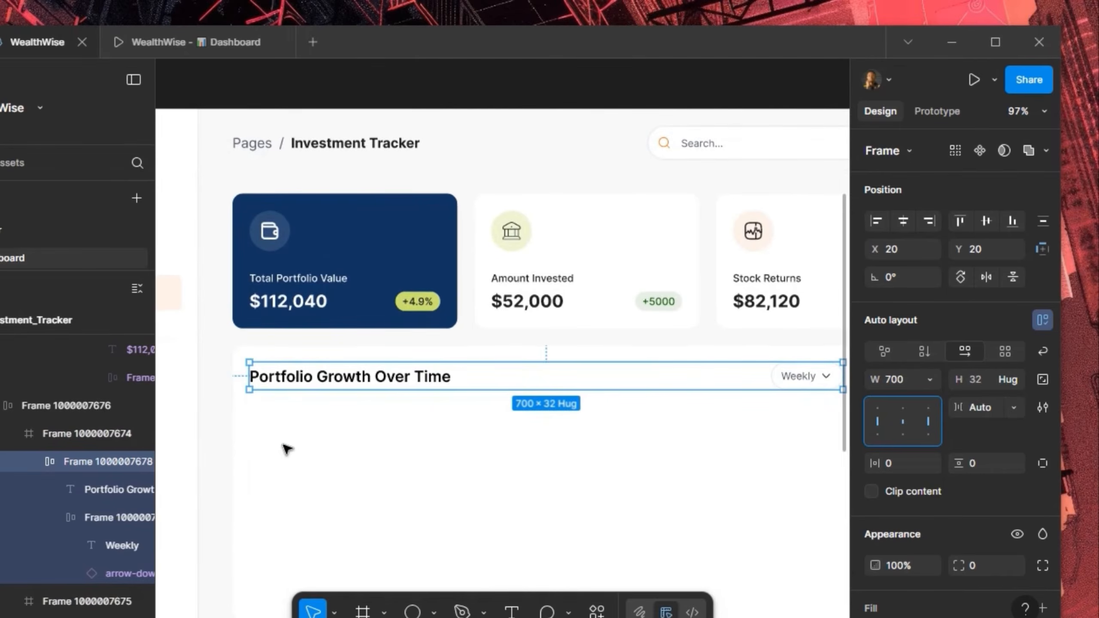
scroll(308, 427, "down", 1)
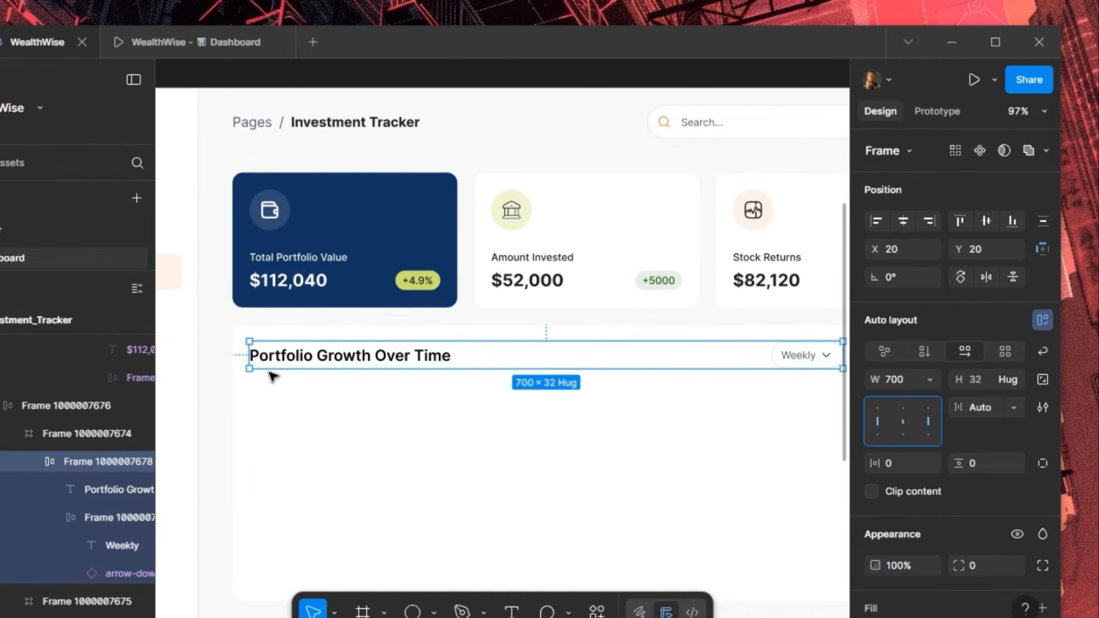
scroll(272, 411, "up", 2)
scroll(272, 410, "down", 1)
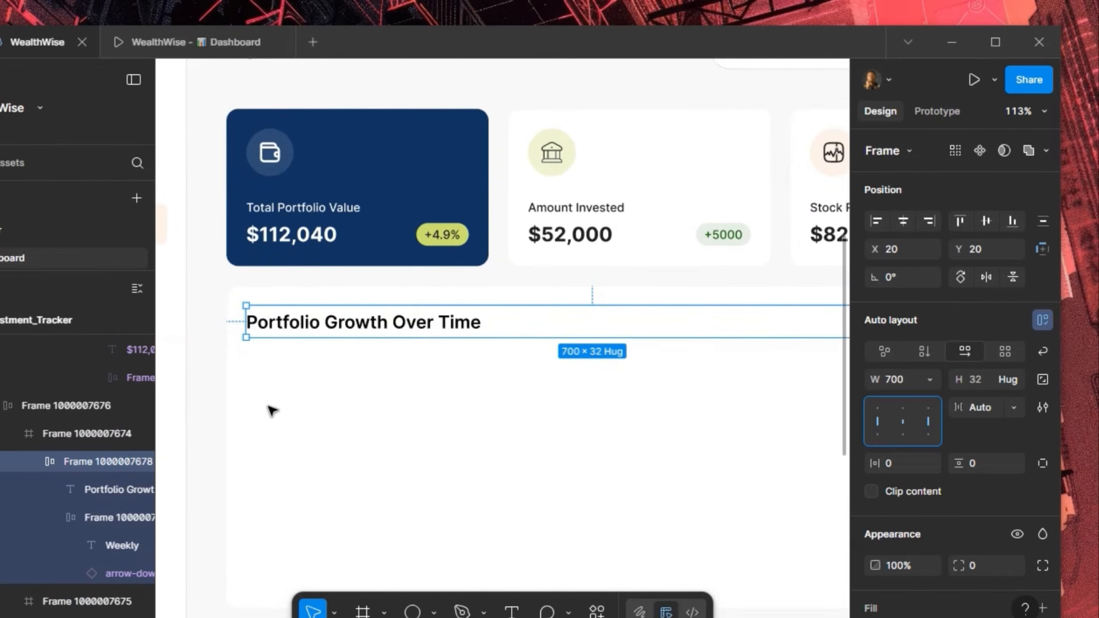
Draw a small frame below the chart title holding centred '$320k' text
left_click(363, 611)
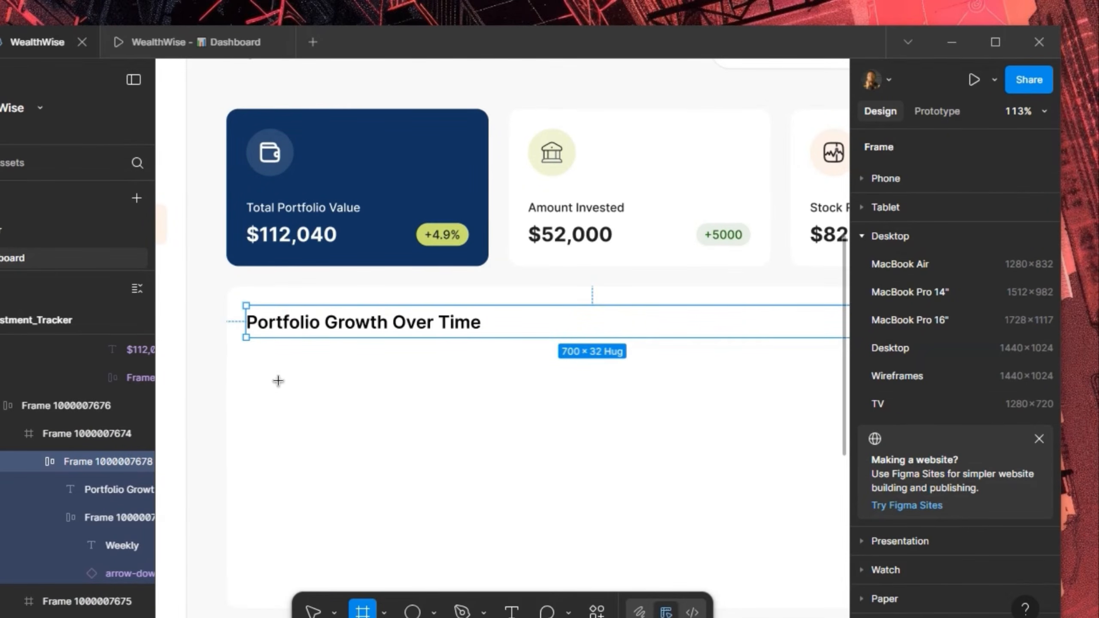
left_click_drag(247, 371, 301, 404)
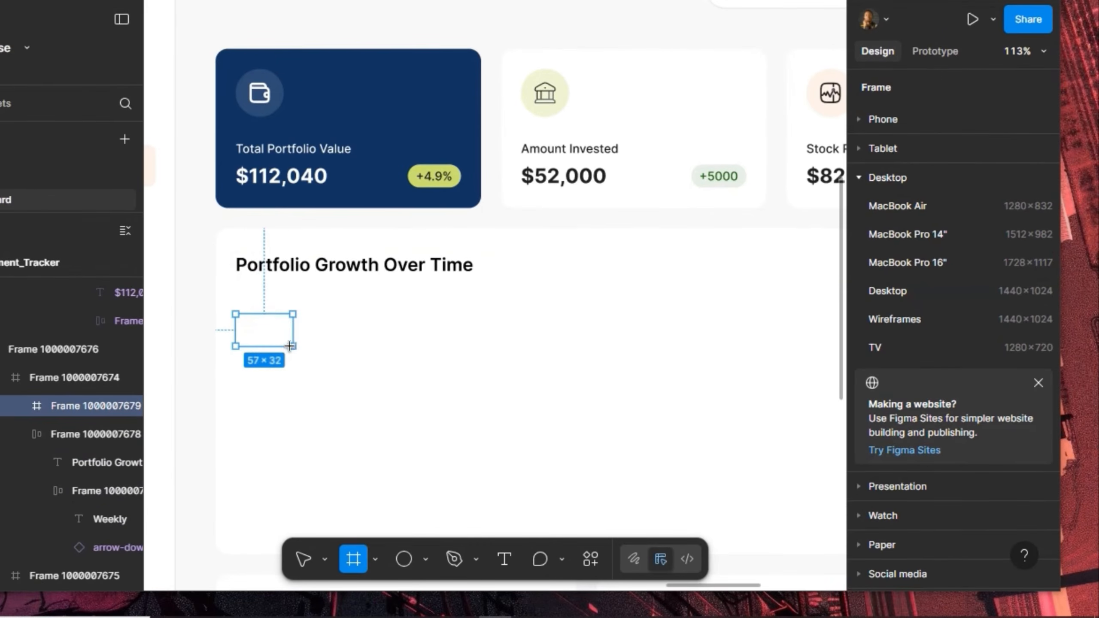
left_click_drag(290, 346, 287, 346)
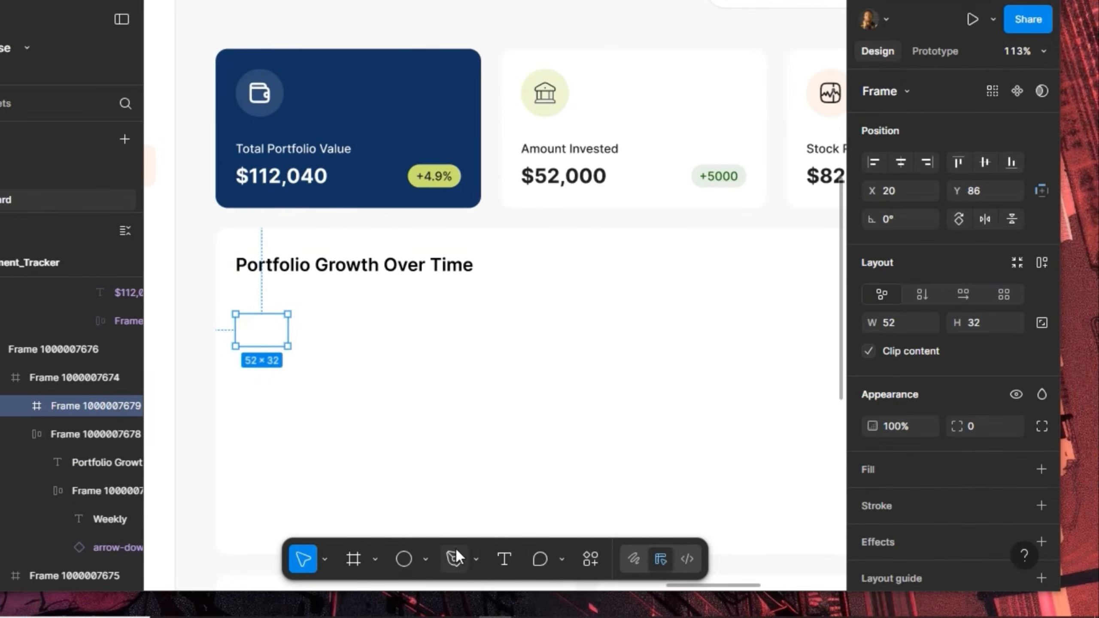
left_click(504, 559)
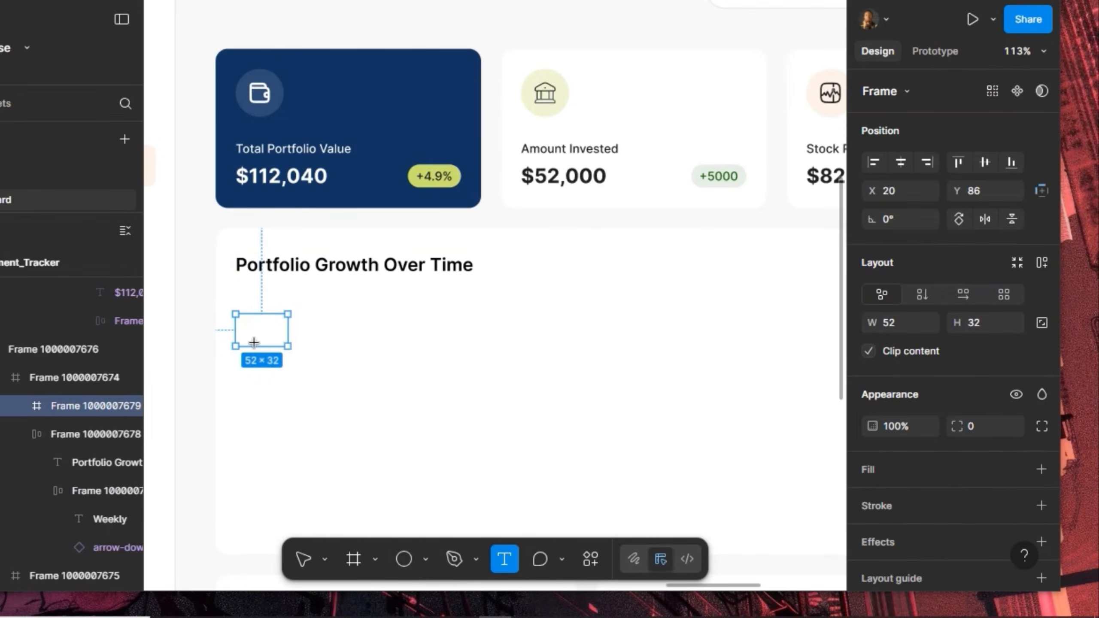
left_click(329, 370)
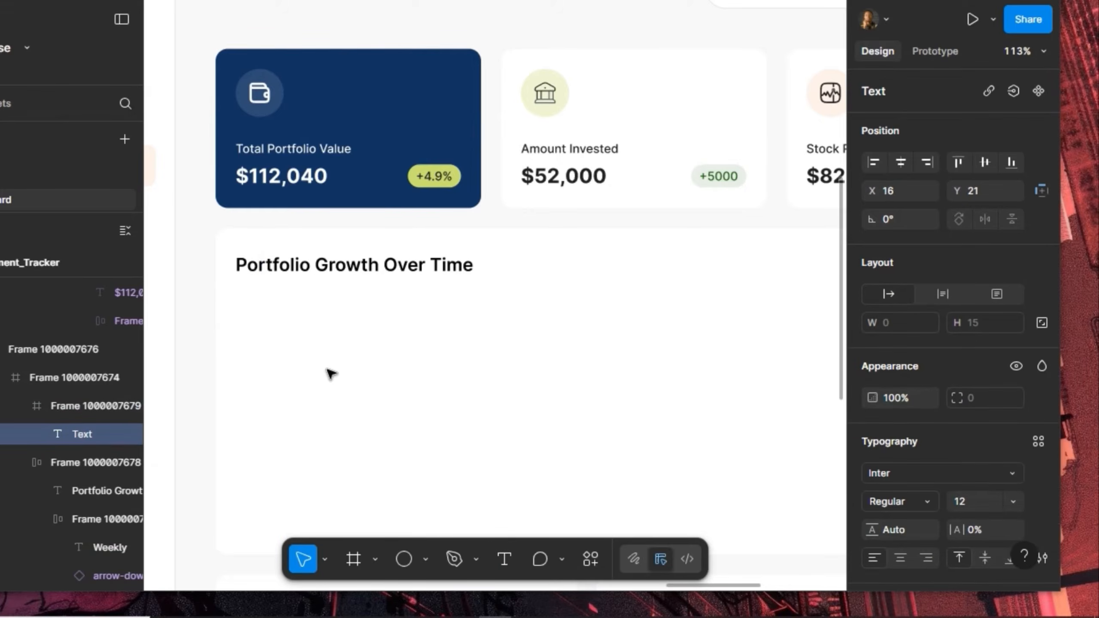
type("$320k")
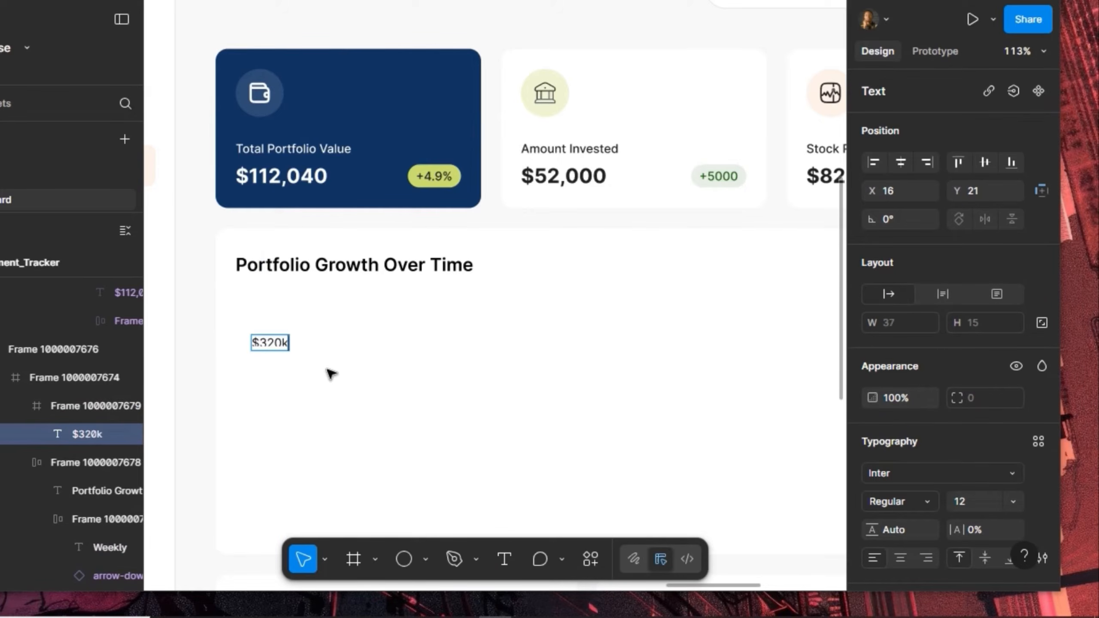
key("Escape")
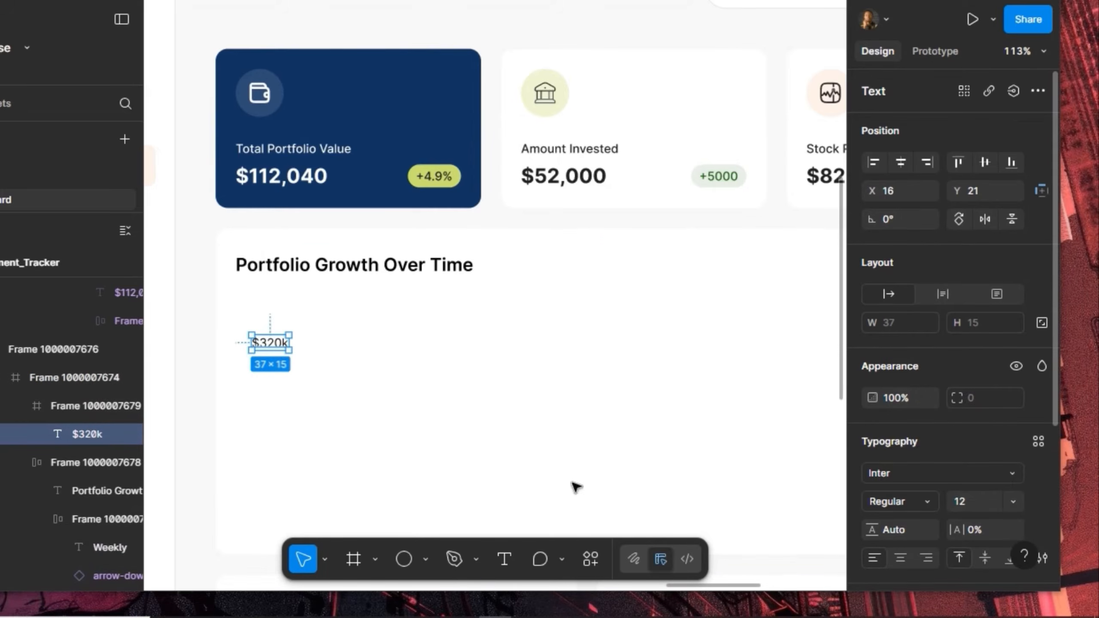
left_click(900, 159)
left_click(986, 158)
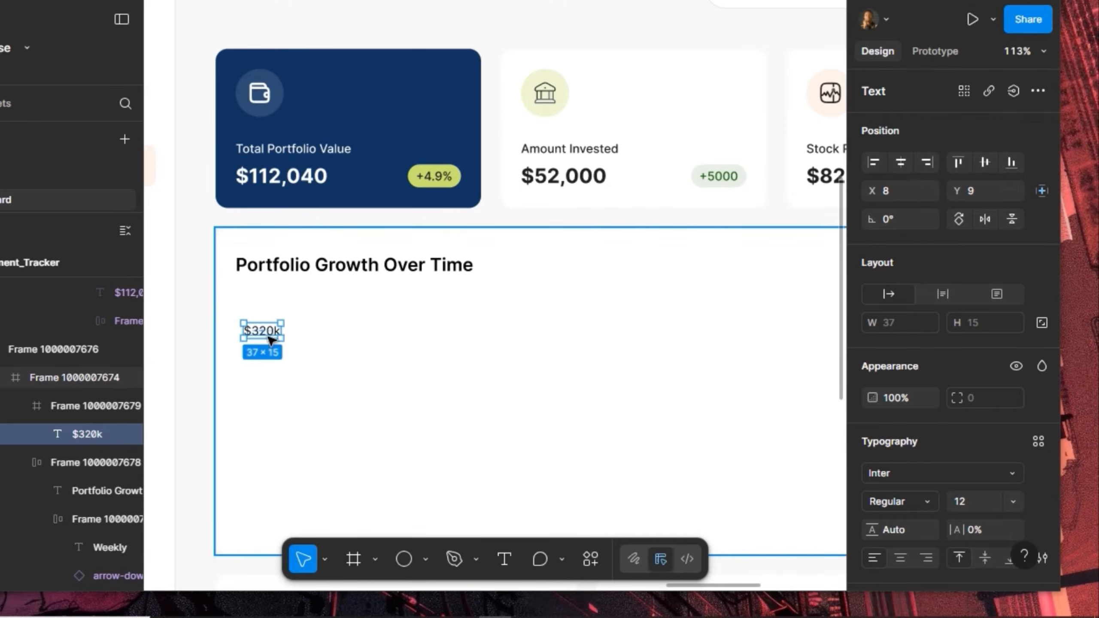
Give the $320k frame auto layout with 0 gap and padding and a 40 px width
key("shift+Return")
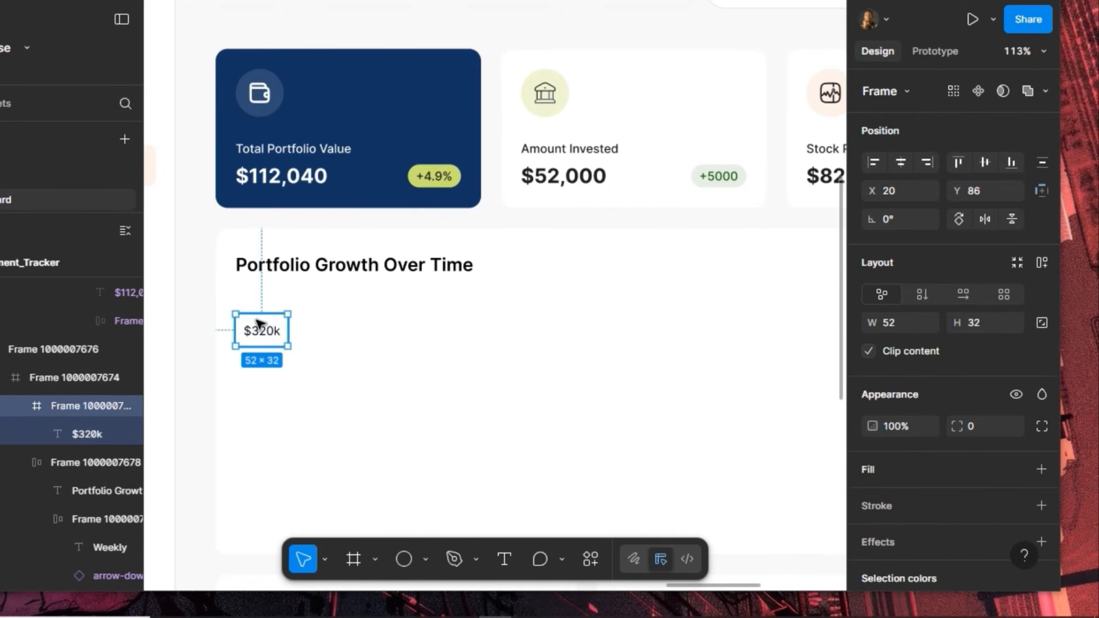
left_click(1042, 263)
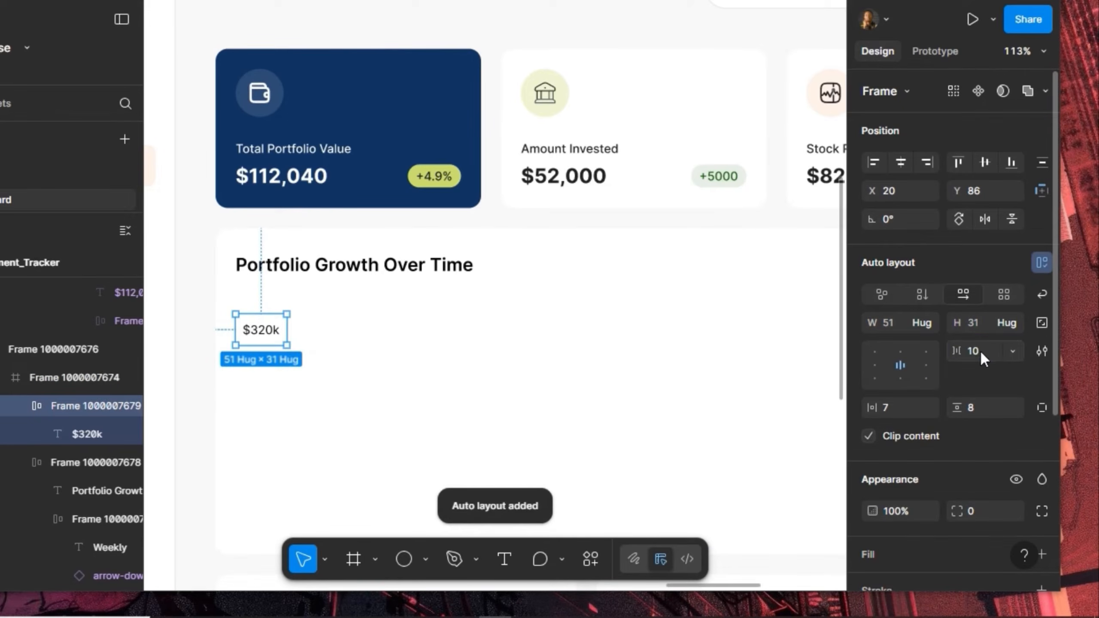
type("0")
key("Return")
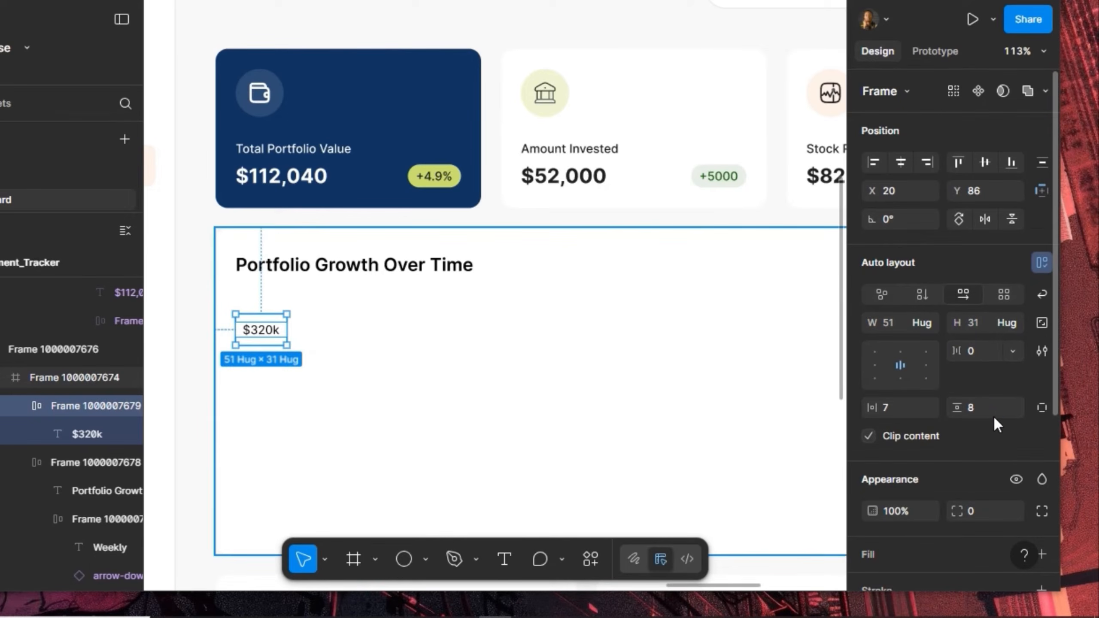
type("0")
key("Return")
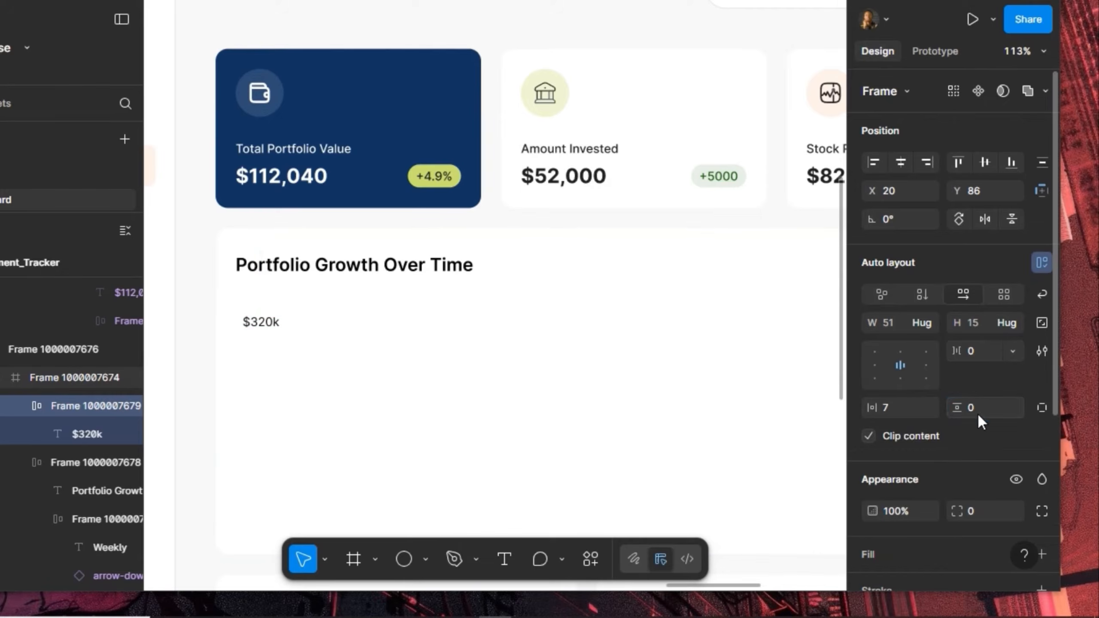
left_click(912, 409)
type("0")
key("Return")
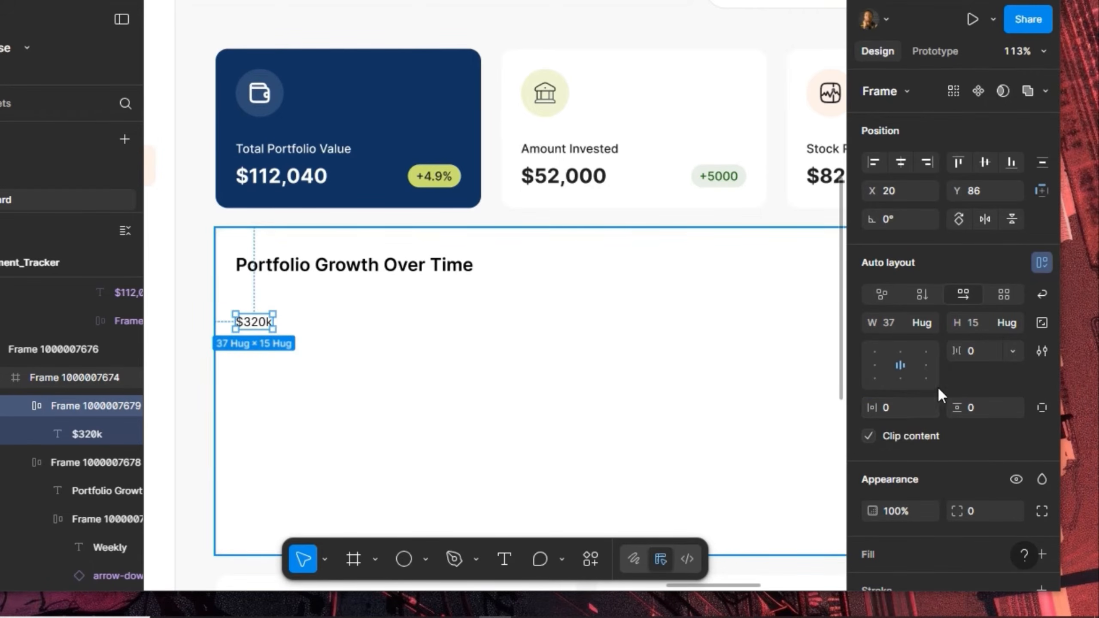
left_click(898, 328)
type("40")
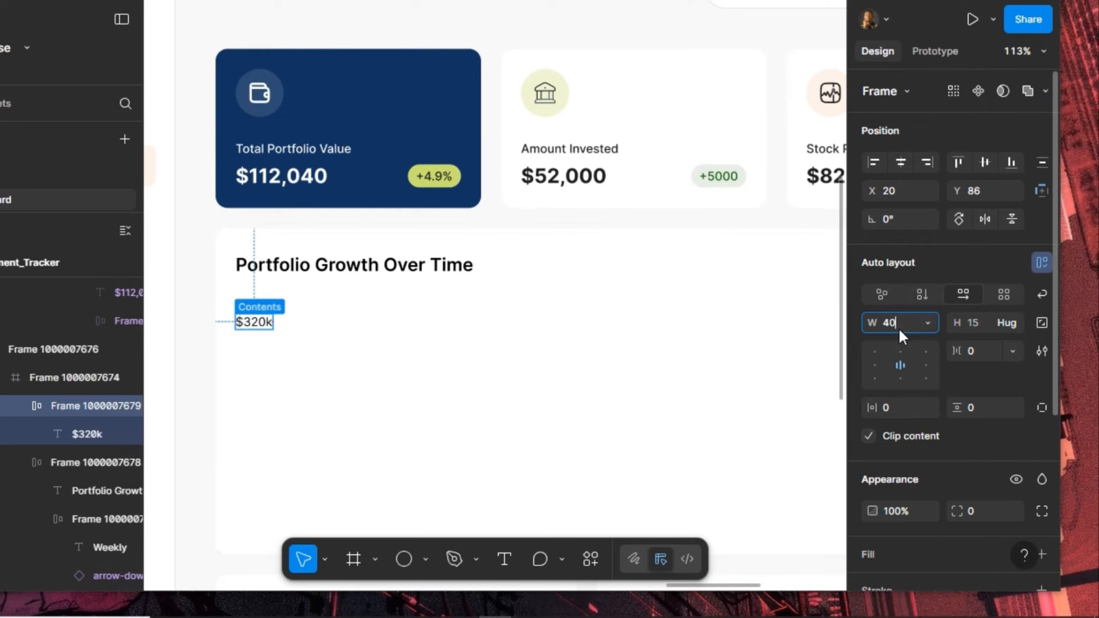
key("Return")
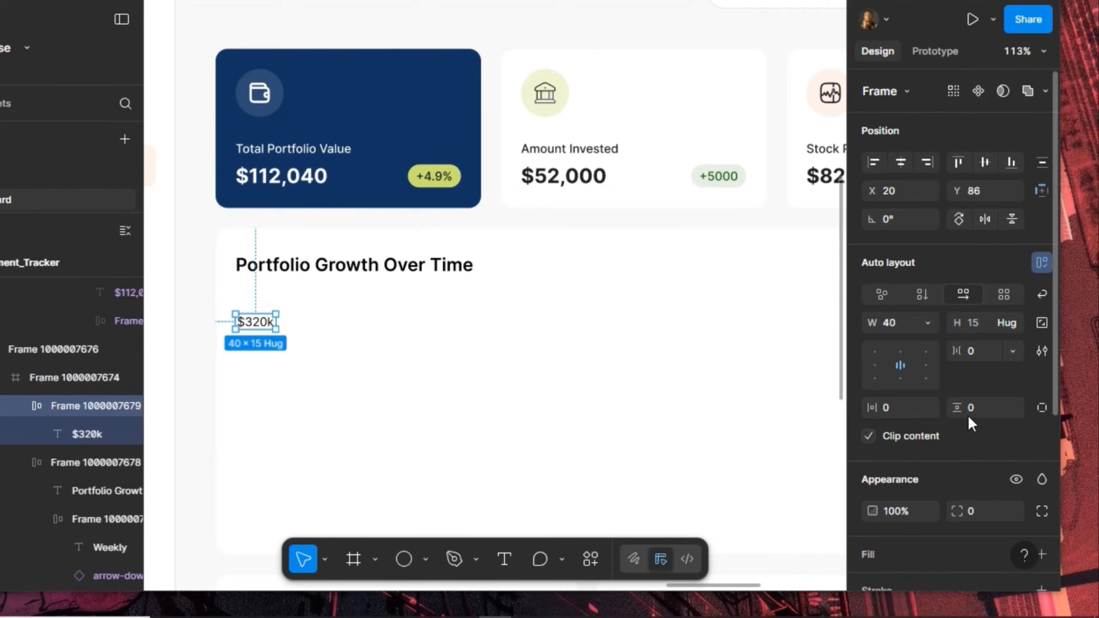
Left-align the label, make it a component, and move it just under the chart title
left_click(876, 365)
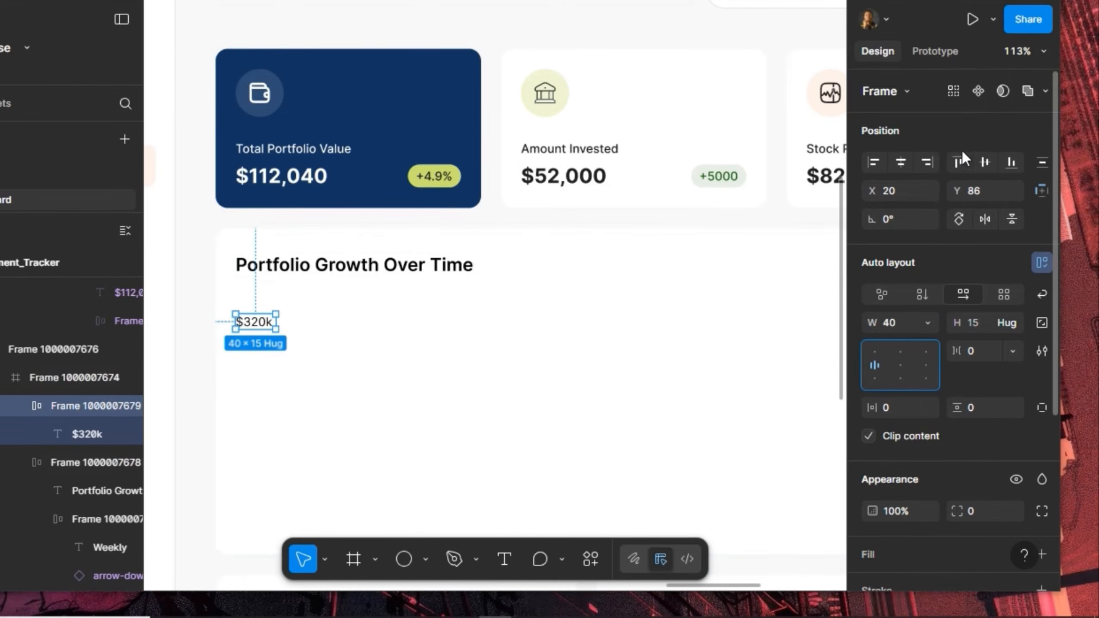
left_click(979, 92)
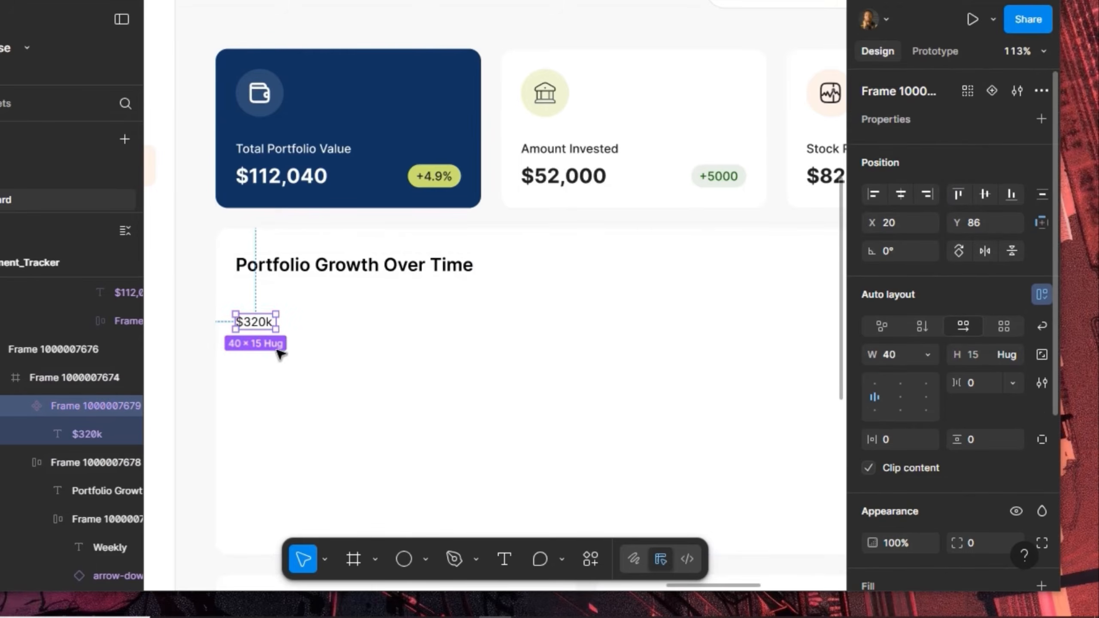
mouse_move(264, 324)
left_mouse_down()
mouse_move(270, 297)
mouse_move(255, 340)
left_mouse_up()
Draw a horizontal gridline to the right of the $320k label
scroll(255, 344, "up", 3)
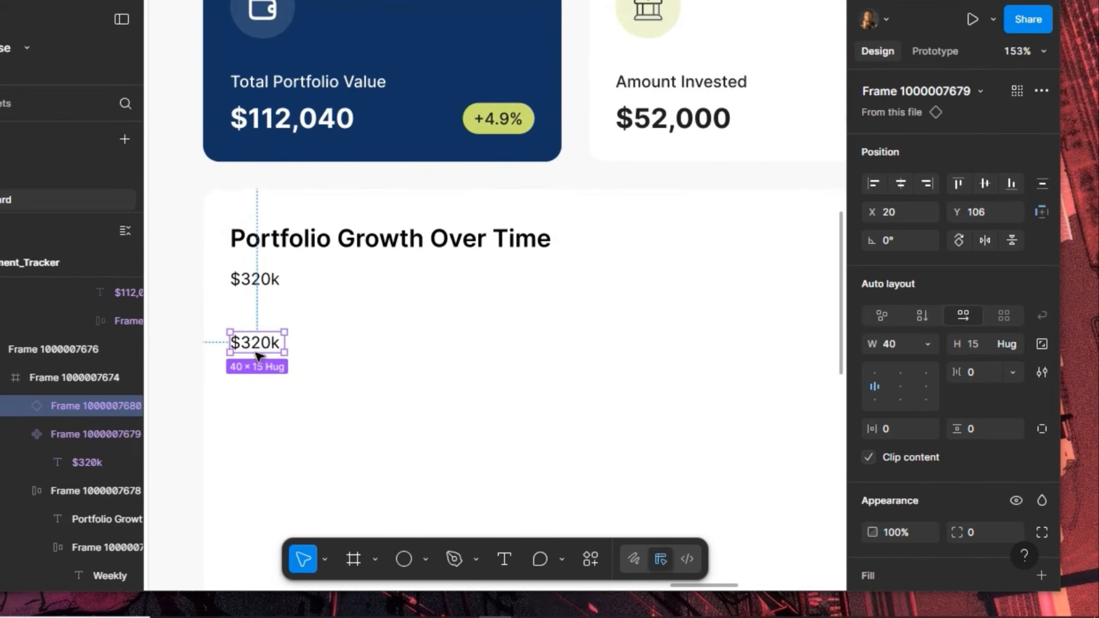
left_click(424, 554)
left_click(430, 410)
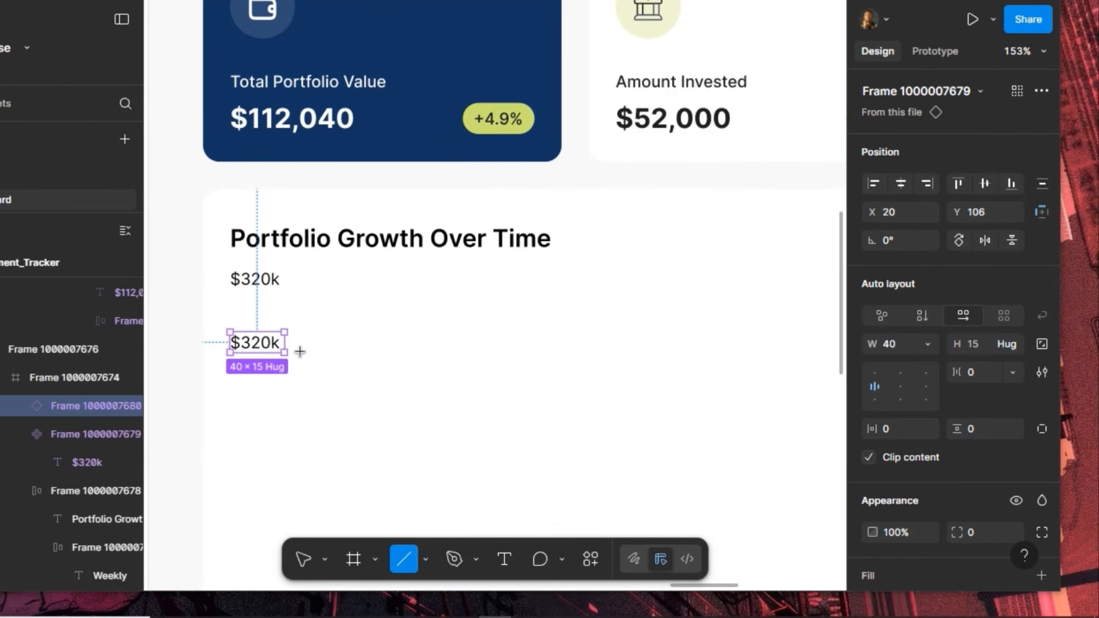
left_click_drag(301, 347, 819, 354)
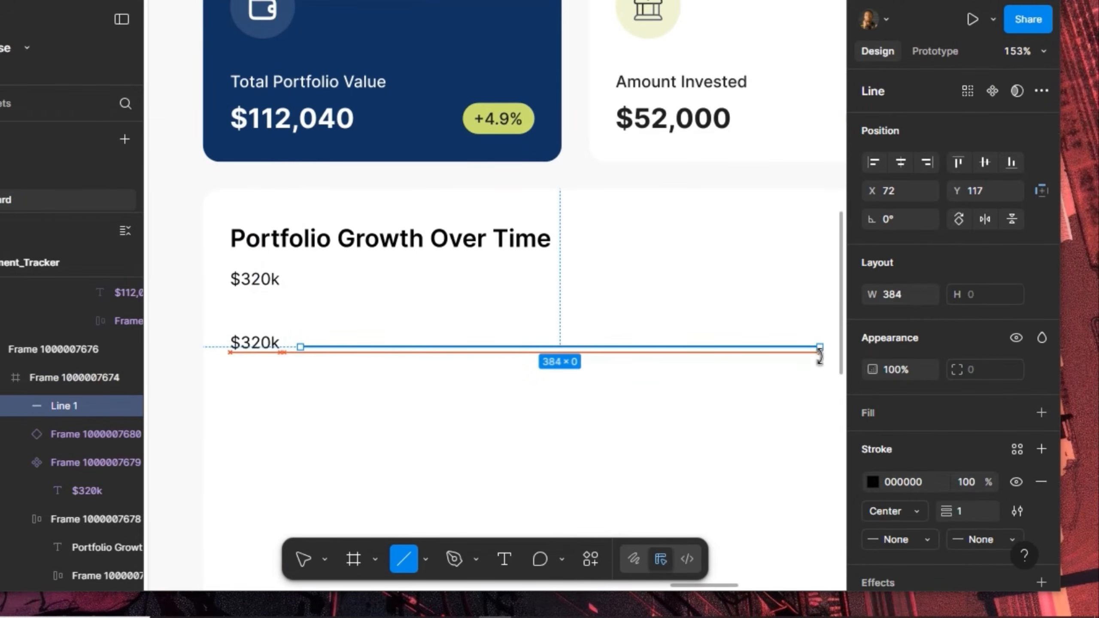
Wrap the label and line in auto layout, vertically centred with an 8 px gap
left_click(253, 350, "shift")
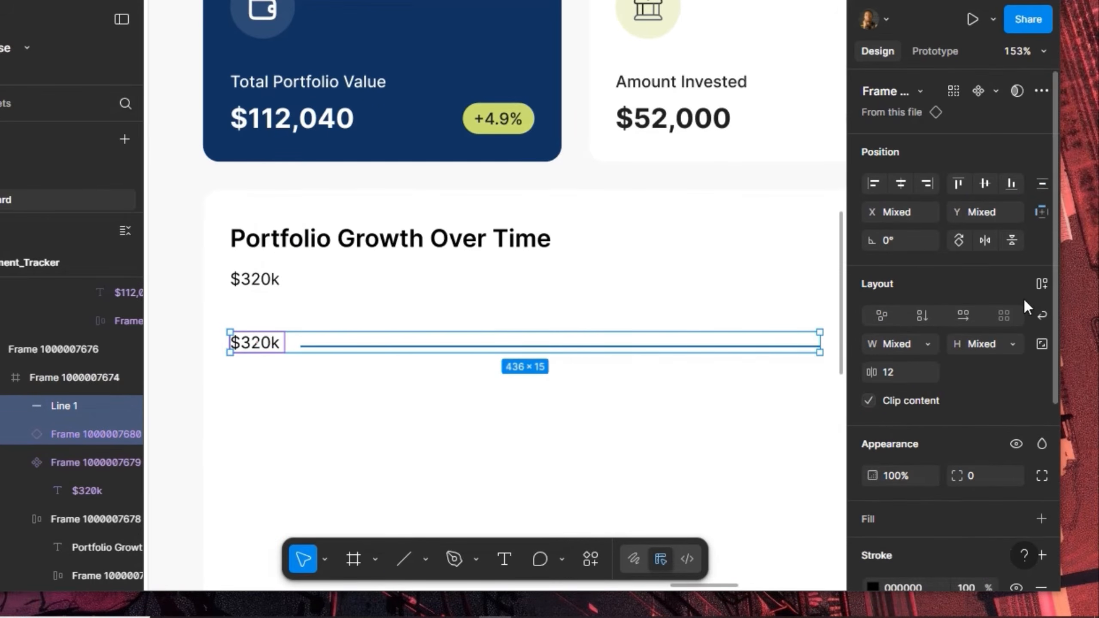
left_click(1037, 281)
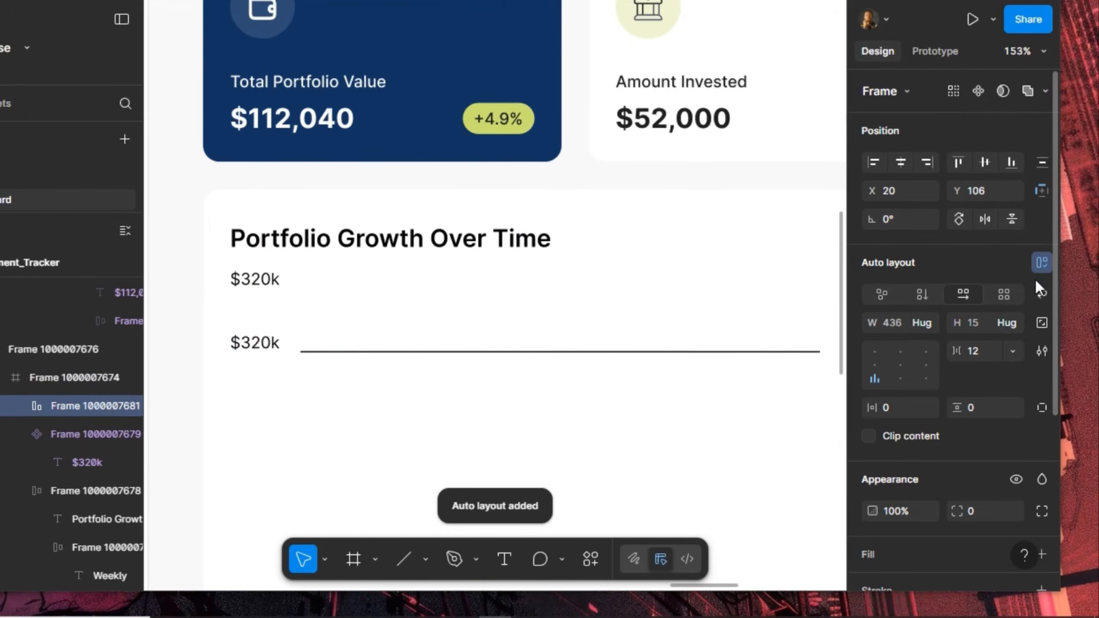
left_click(874, 365)
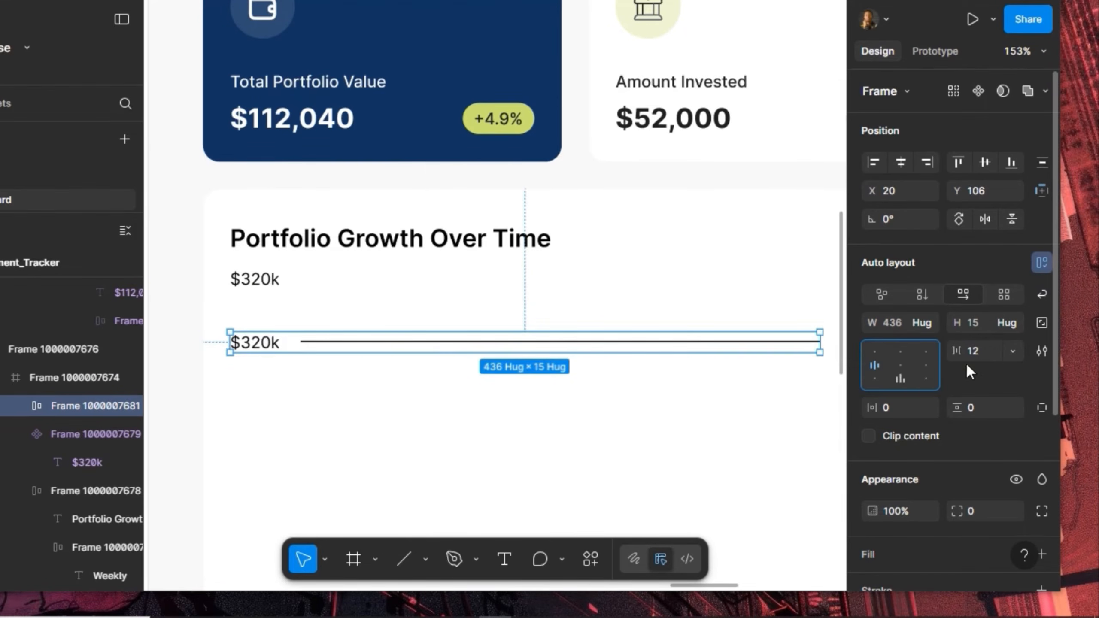
left_click(982, 351)
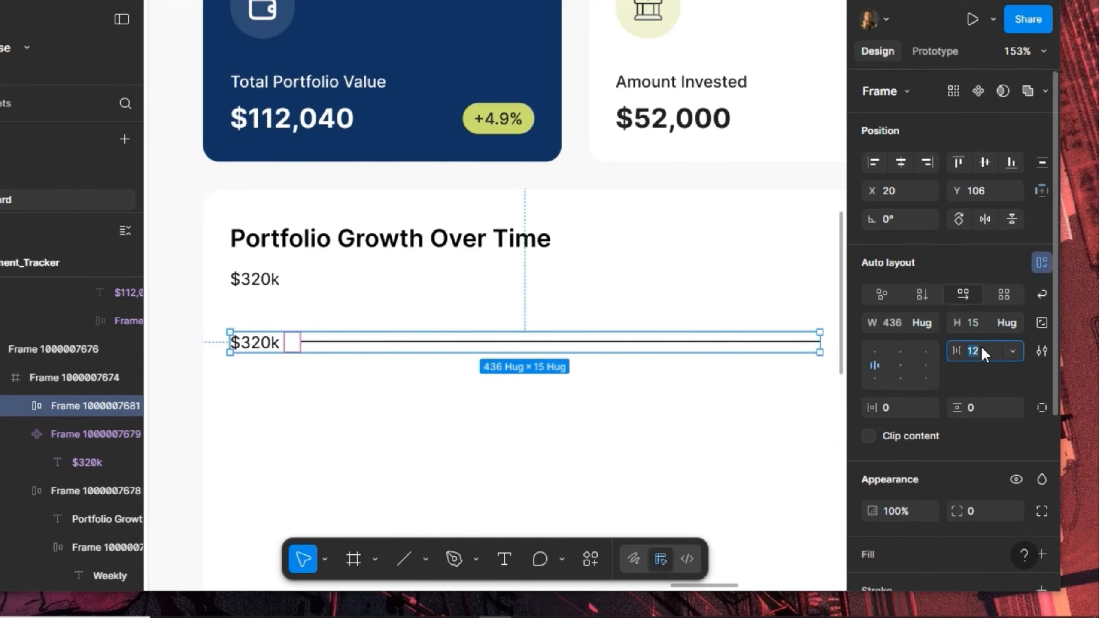
type("8")
key("Return")
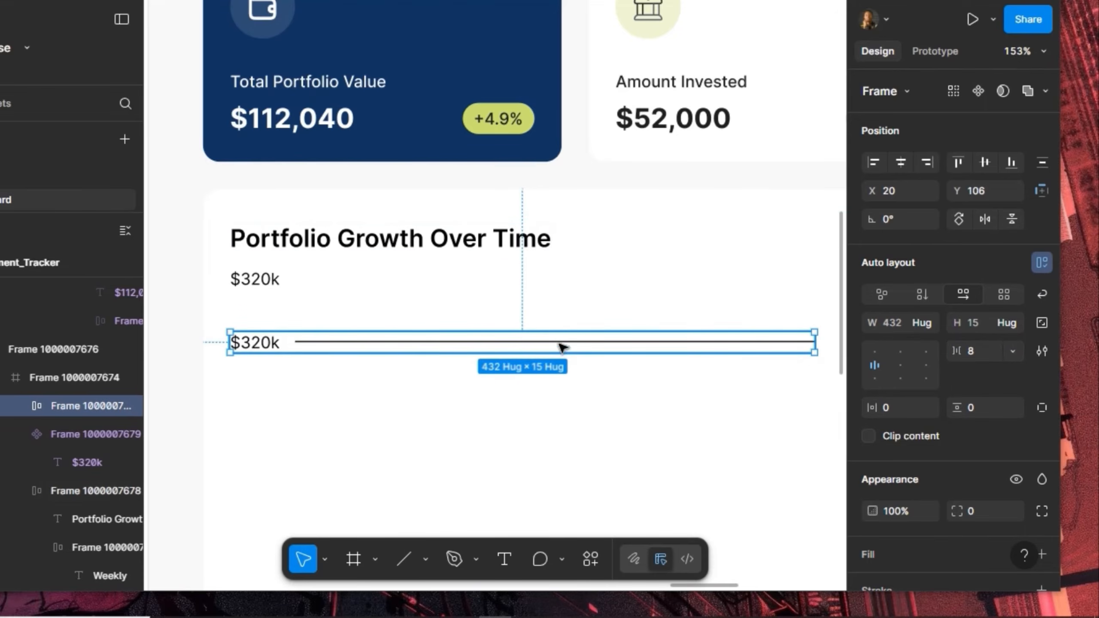
Set the $320k gridline row to 700 wide
scroll(498, 380, "down", 3)
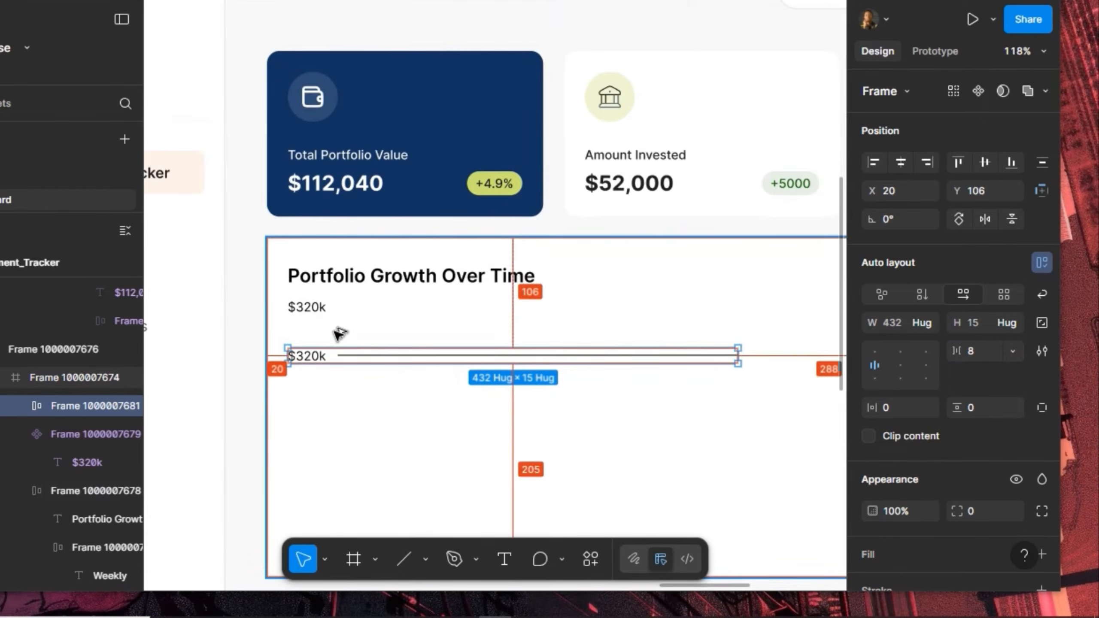
left_click(391, 275)
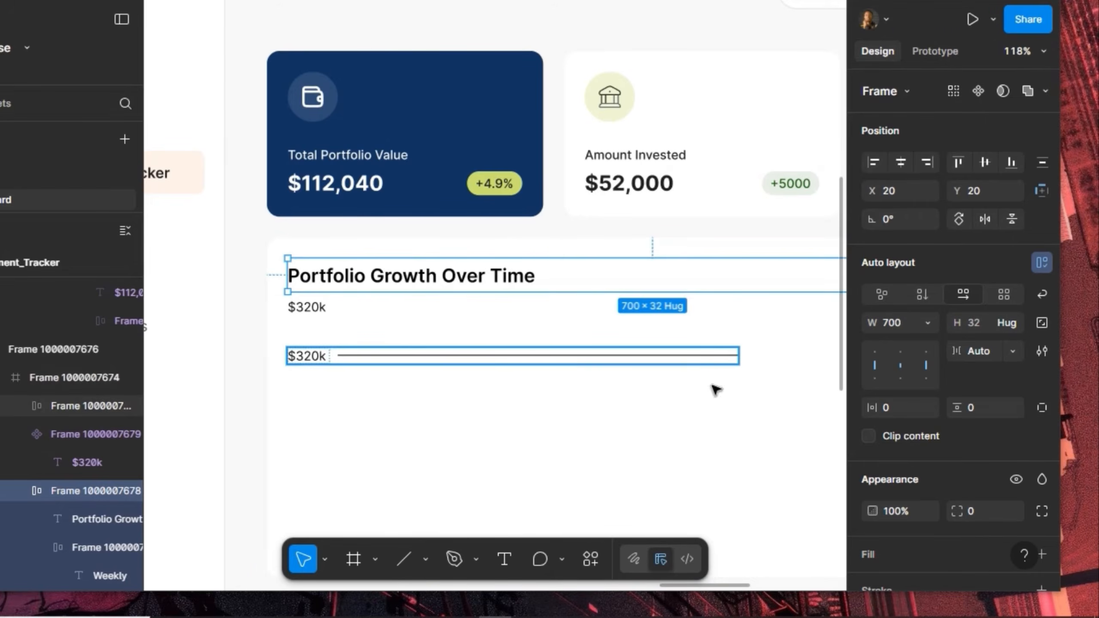
left_click(713, 360)
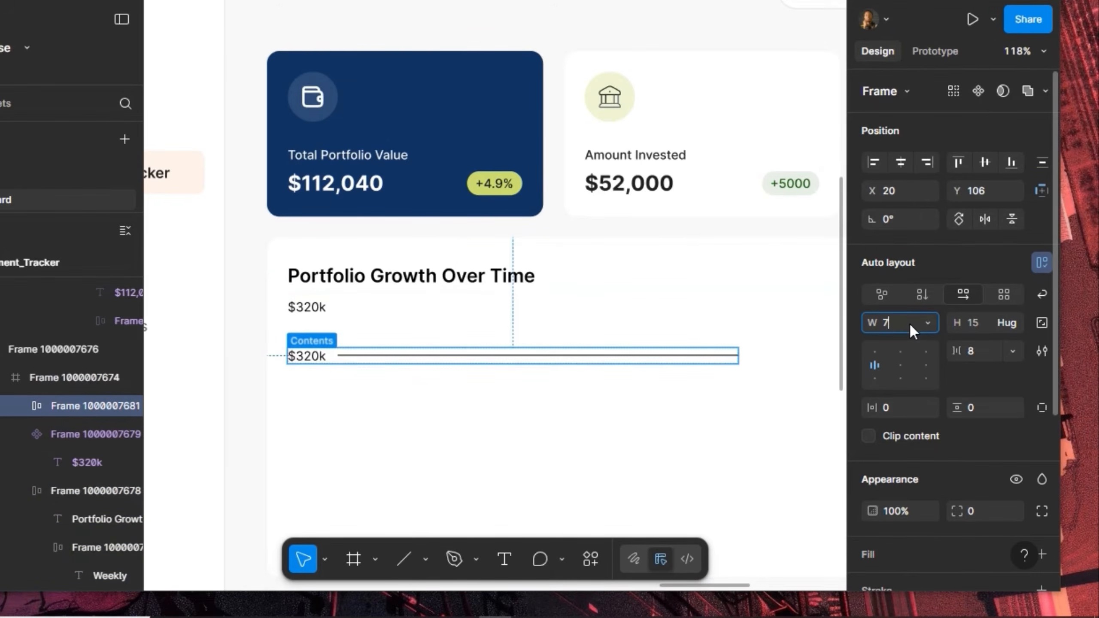
key("Return")
scroll(356, 436, "down", 1)
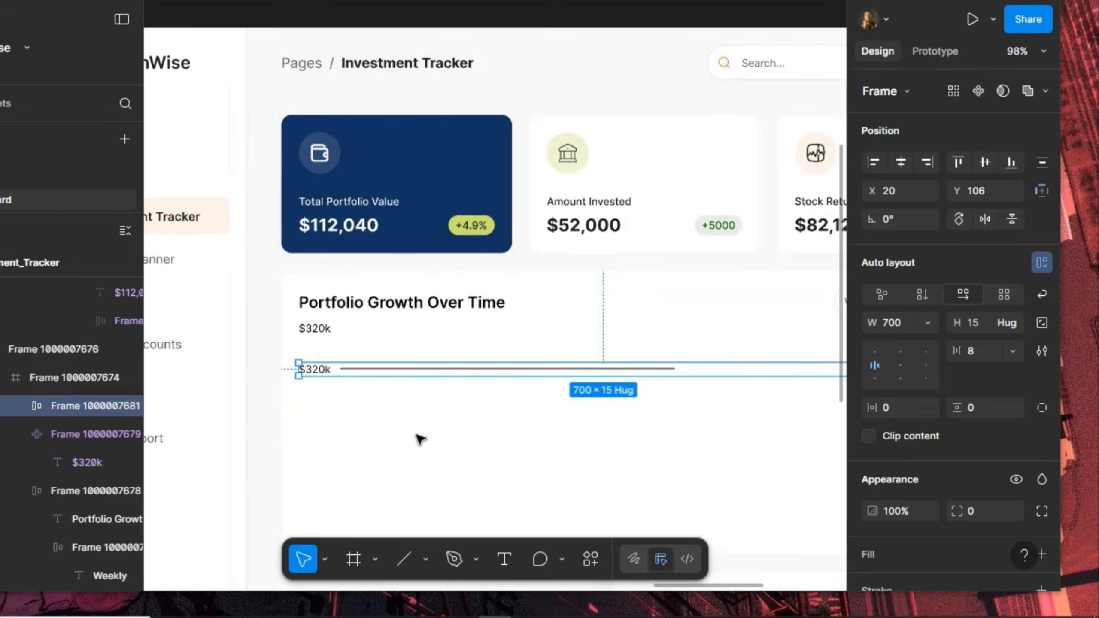
scroll(559, 405, "right", 4)
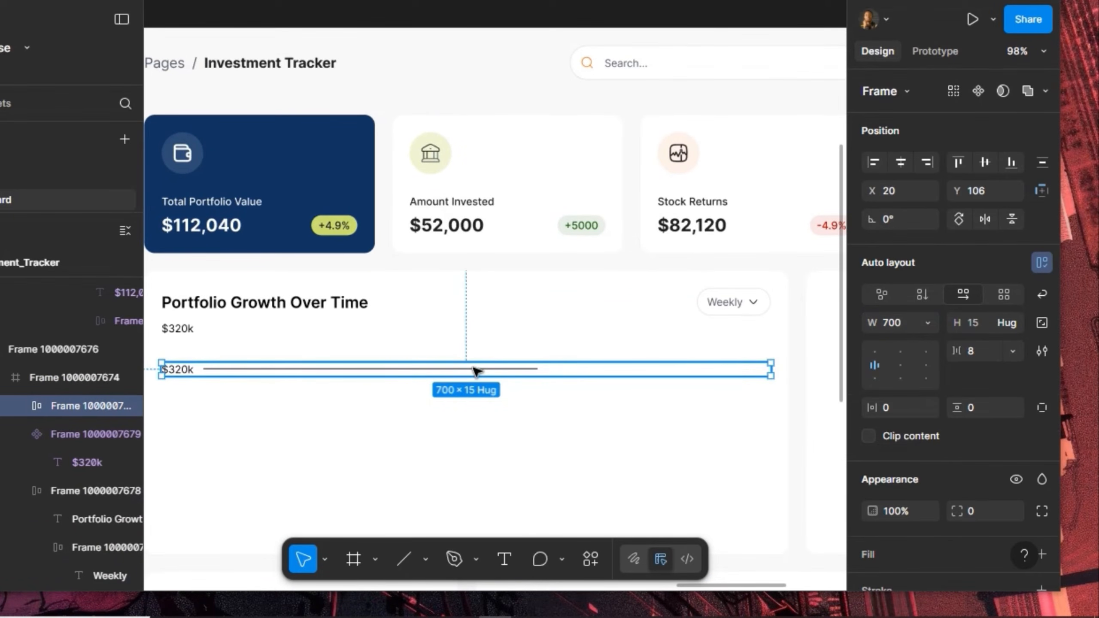
Make the gridline Fill container width and apply the Stroke colour style
left_click(476, 370)
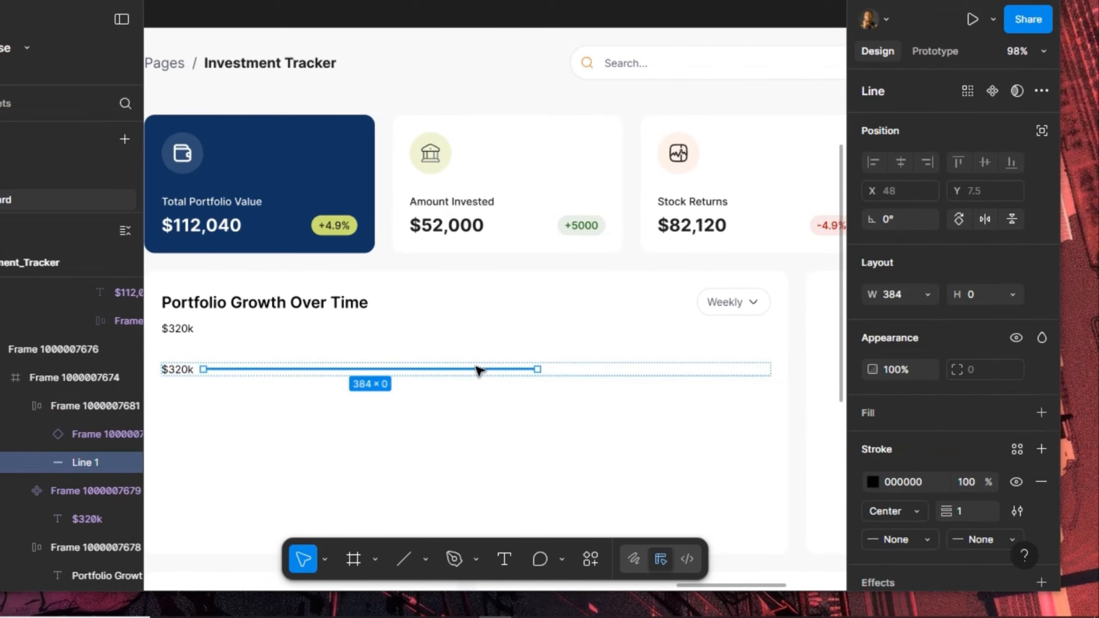
left_click(928, 295)
left_click(932, 321)
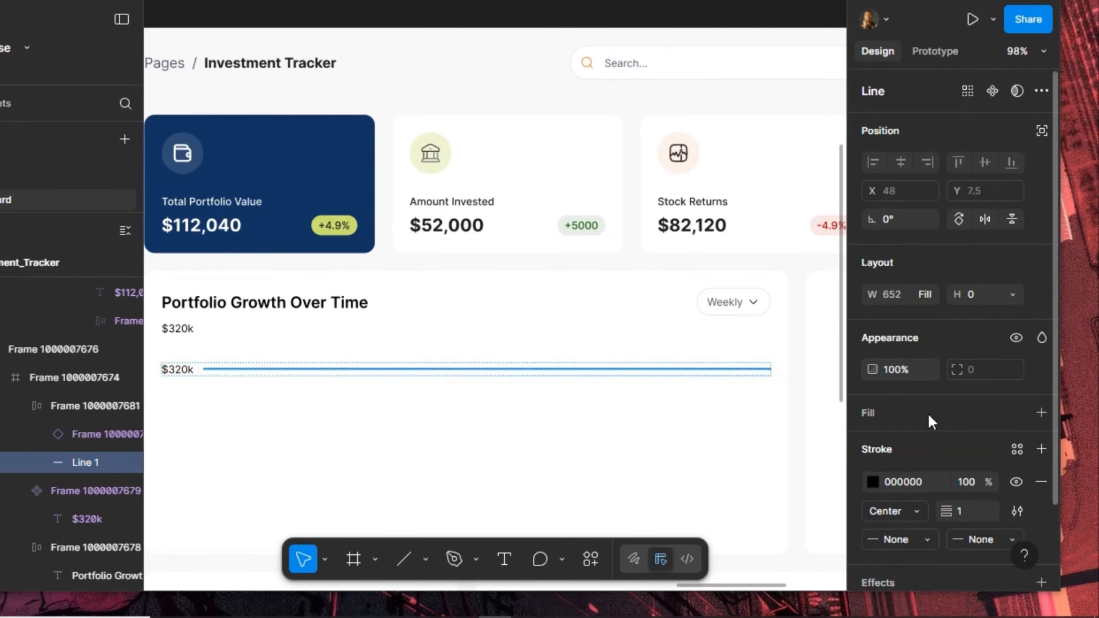
left_click(1017, 450)
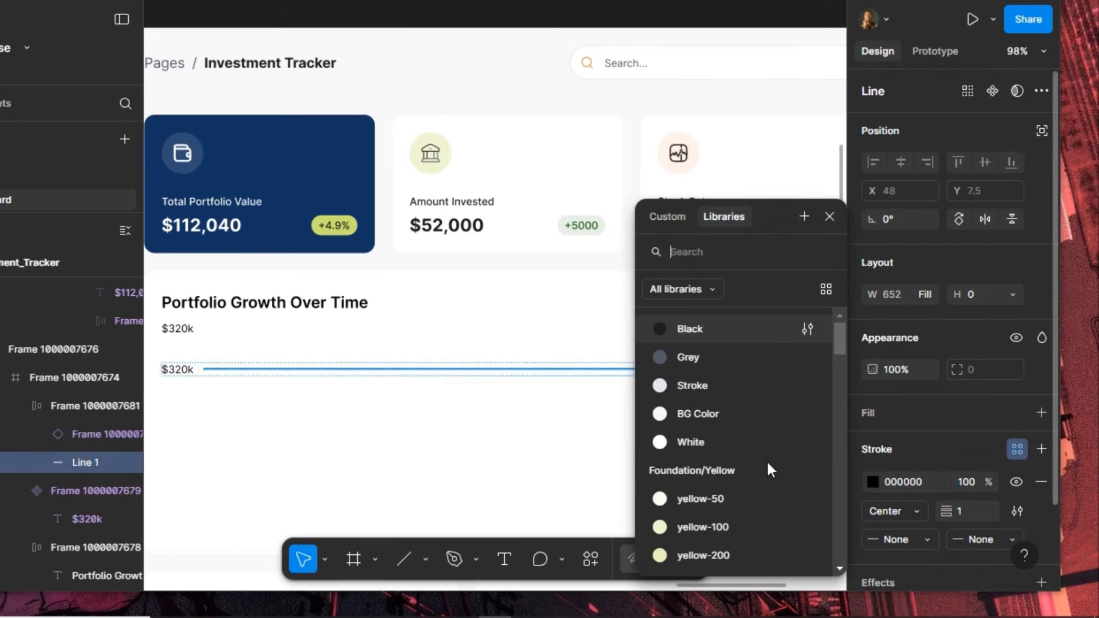
left_click(718, 389)
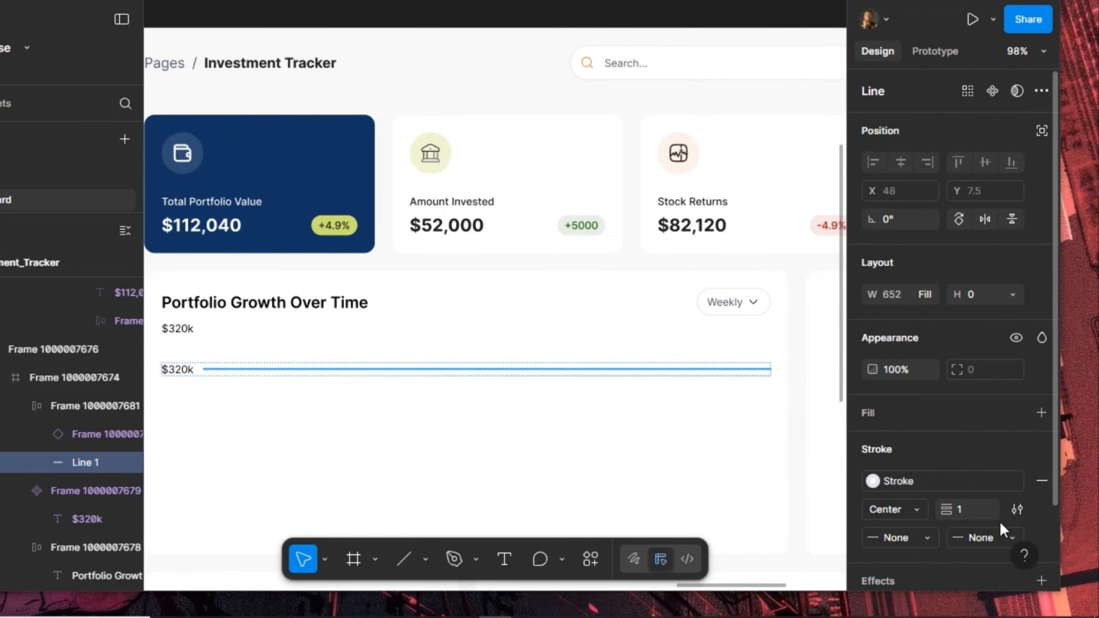
Switch the gridline's stroke to a Dashed style in the stroke settings
scroll(999, 498, "down", 2)
left_click(1015, 419)
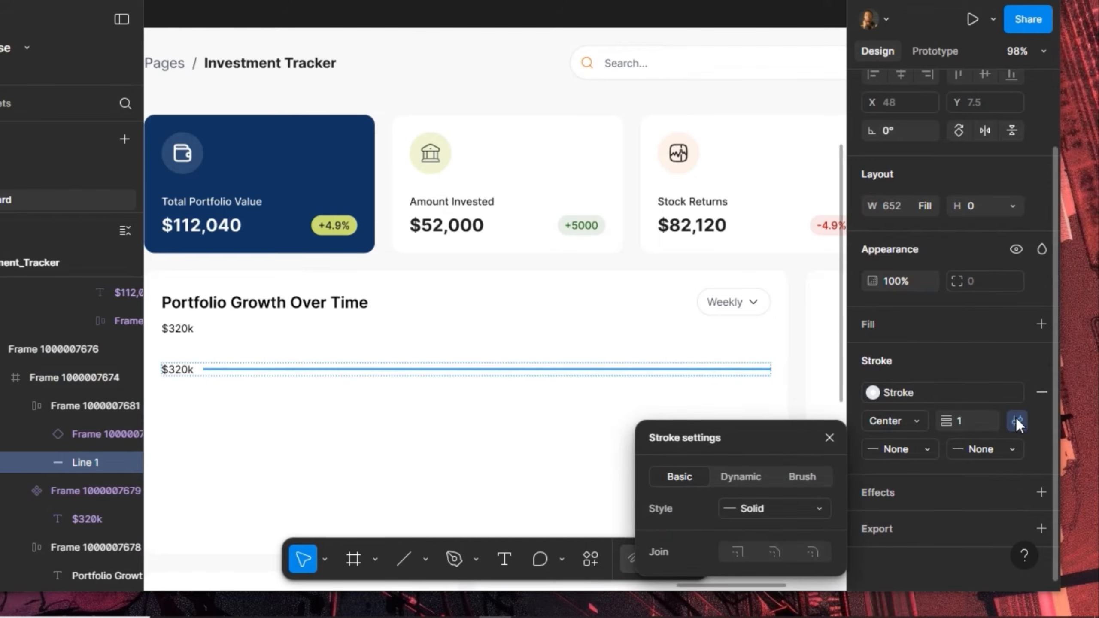
left_click(759, 502)
left_click(768, 529)
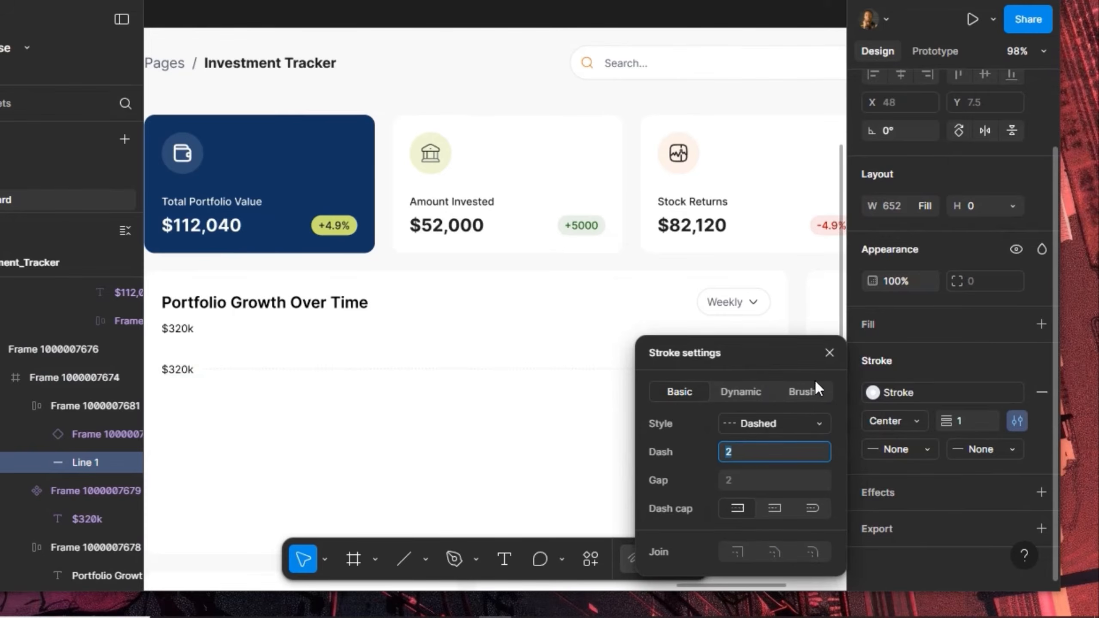
left_click(829, 353)
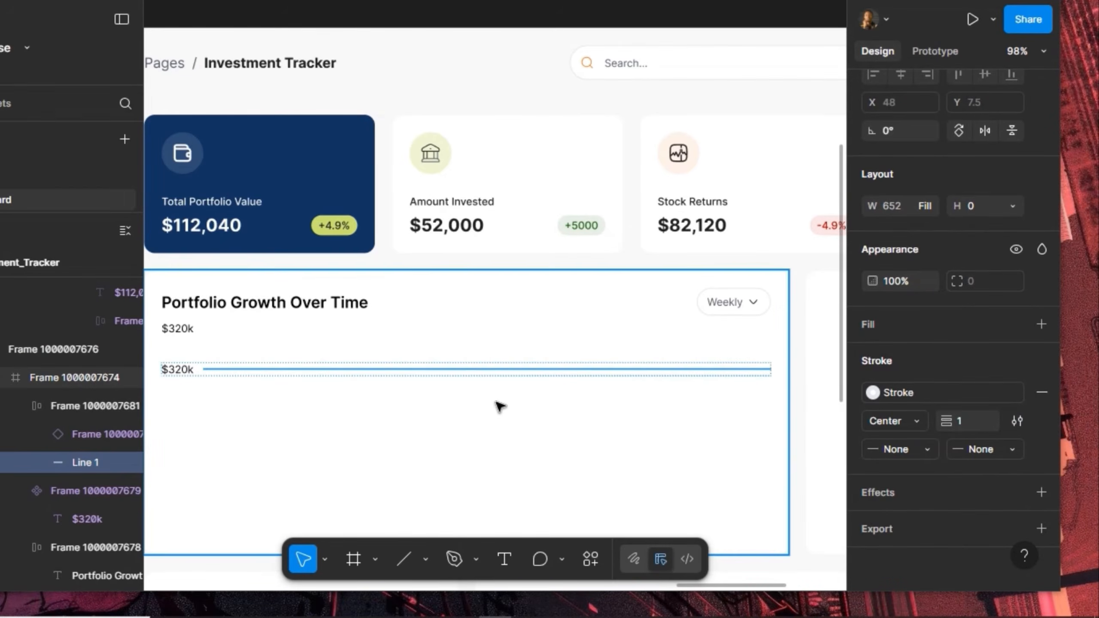
key("Escape")
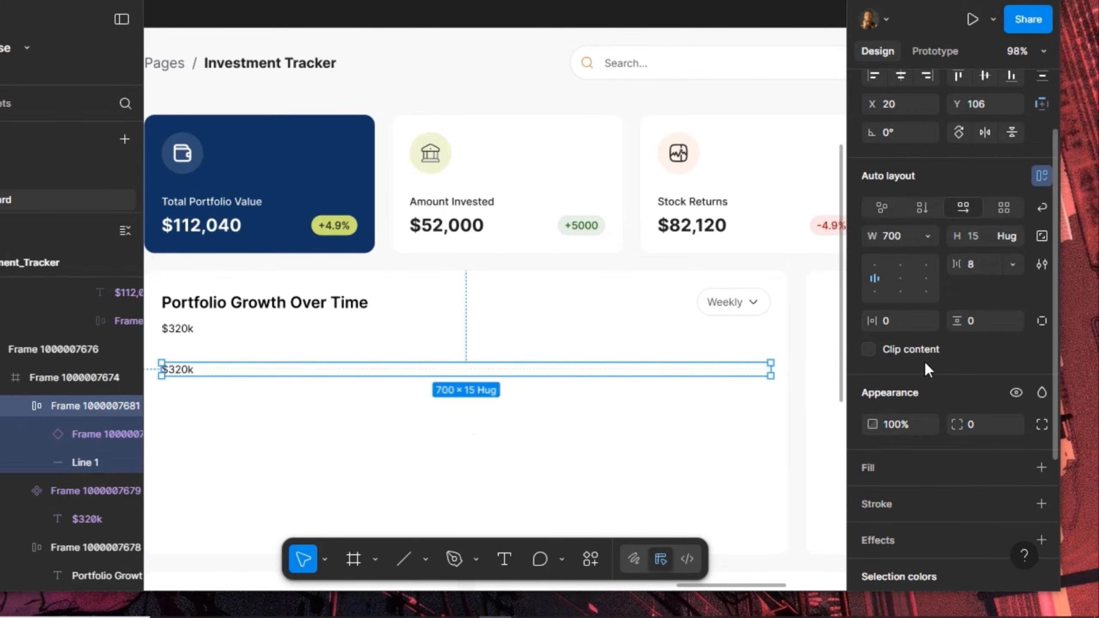
scroll(964, 199, "up", 2)
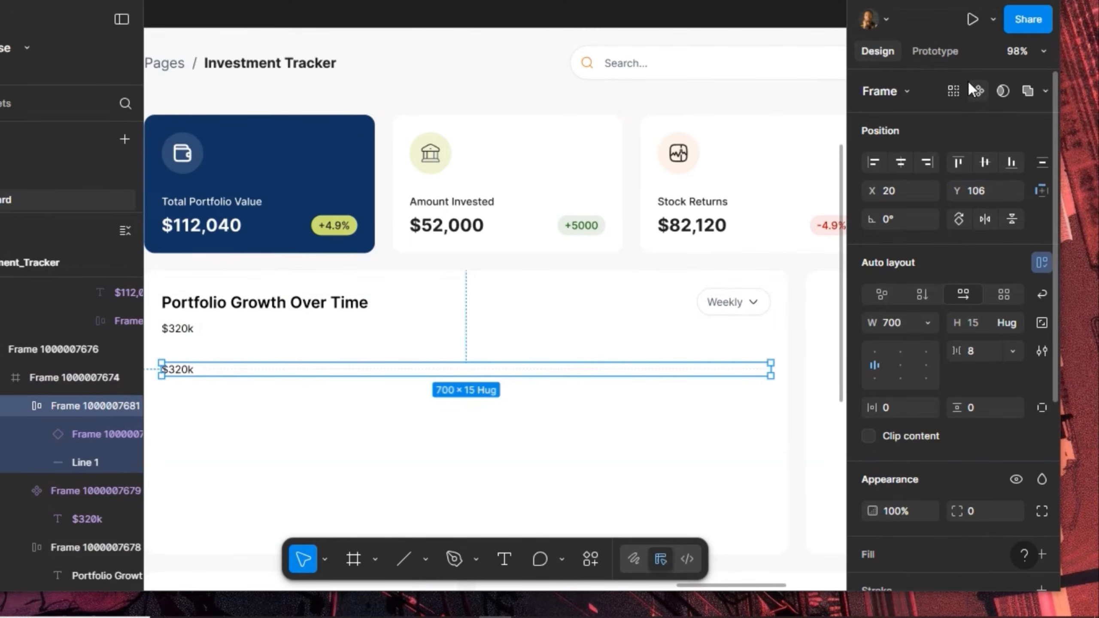
Make the $320k row a component, duplicate it, and stack both rows in vertical auto layout with 16 gap
left_click(977, 90)
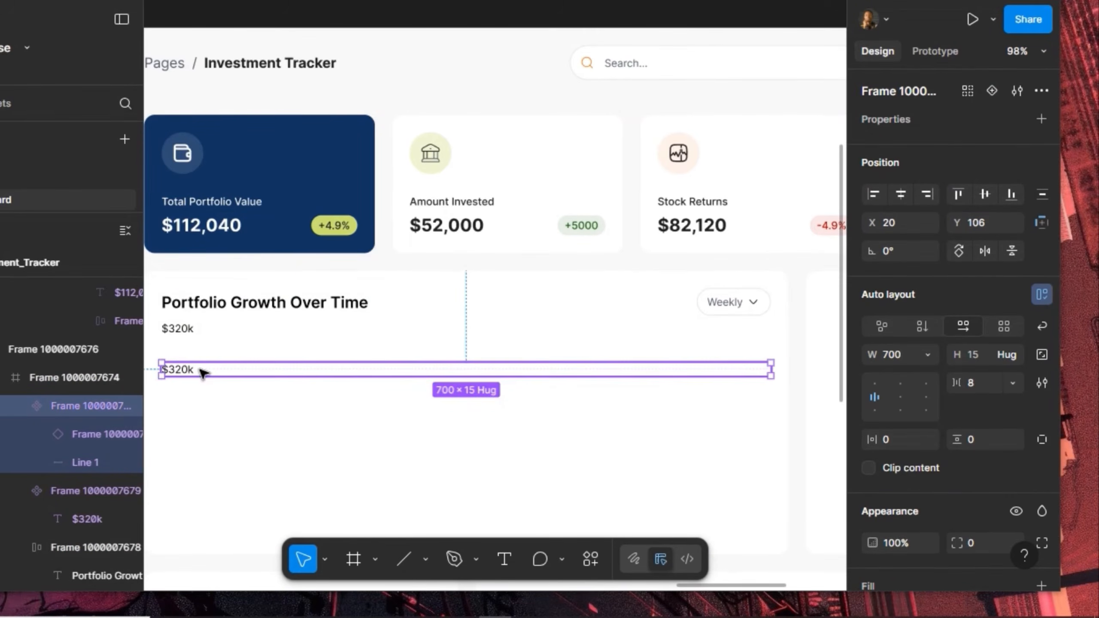
mouse_move(202, 370)
left_mouse_down()
mouse_move(202, 351)
mouse_move(210, 388)
mouse_move(215, 373)
mouse_move(207, 390)
left_mouse_up()
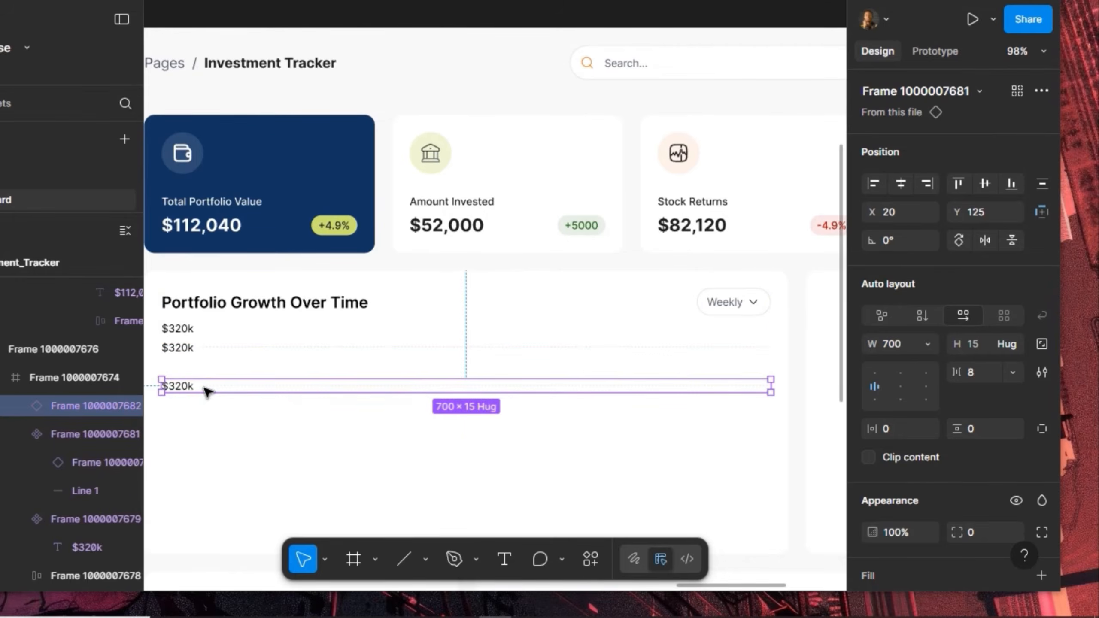
key("ctrl+d")
scroll(207, 392, "left", 1)
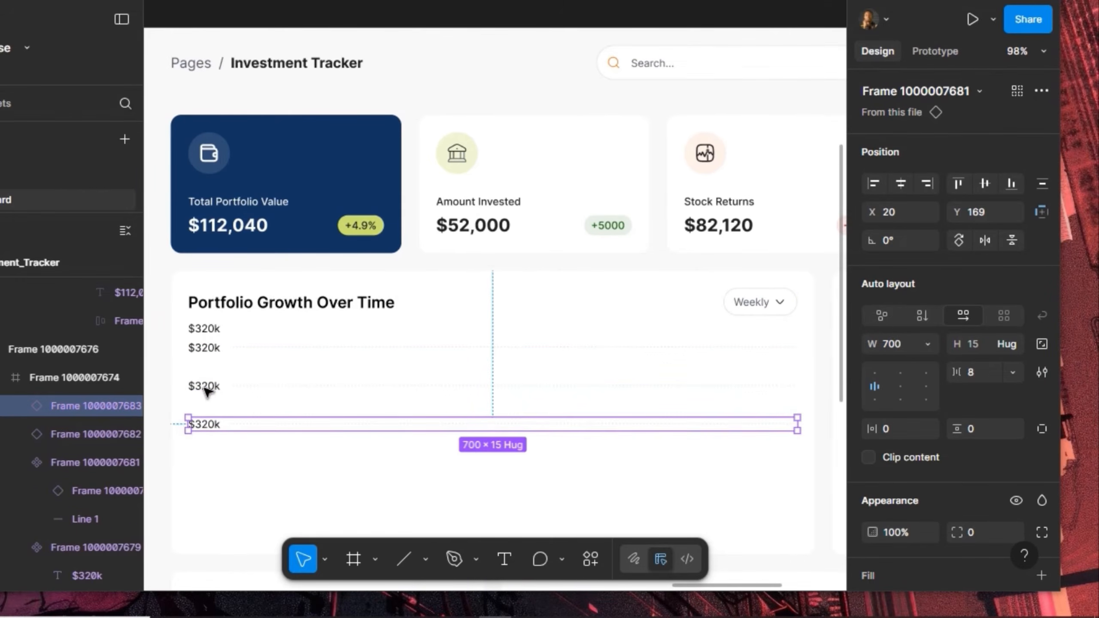
left_click(207, 391, "shift")
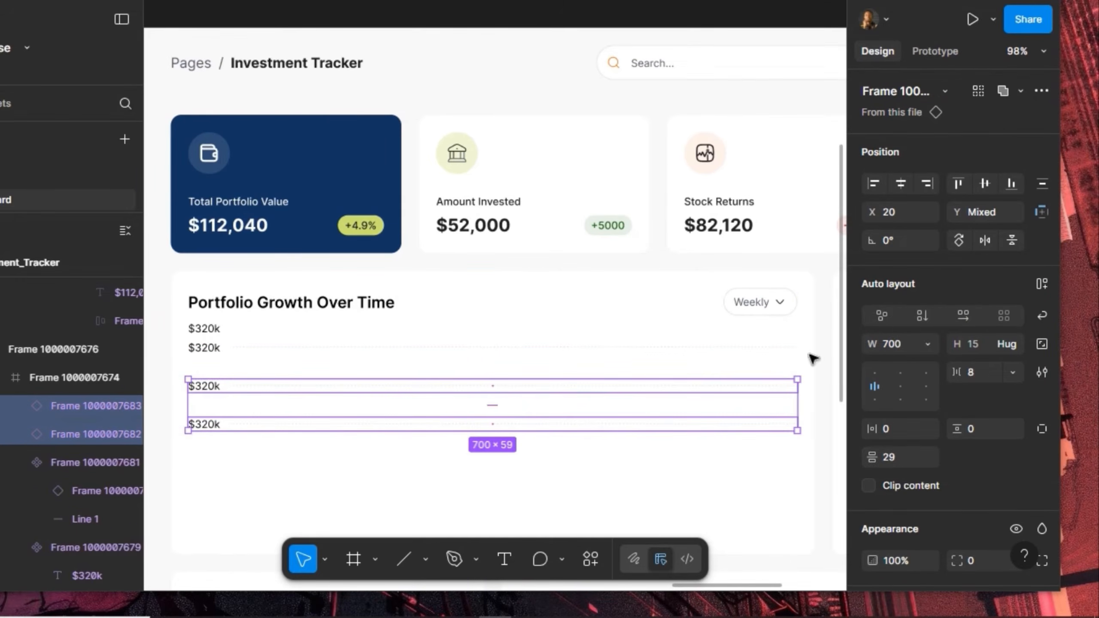
left_click(1040, 285)
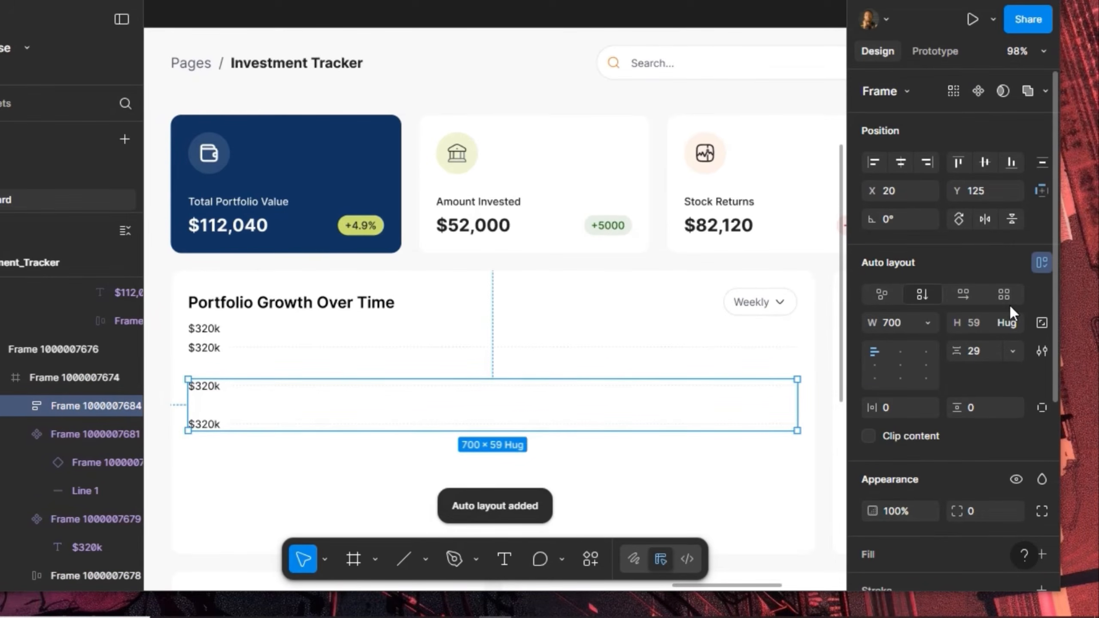
left_click(980, 349)
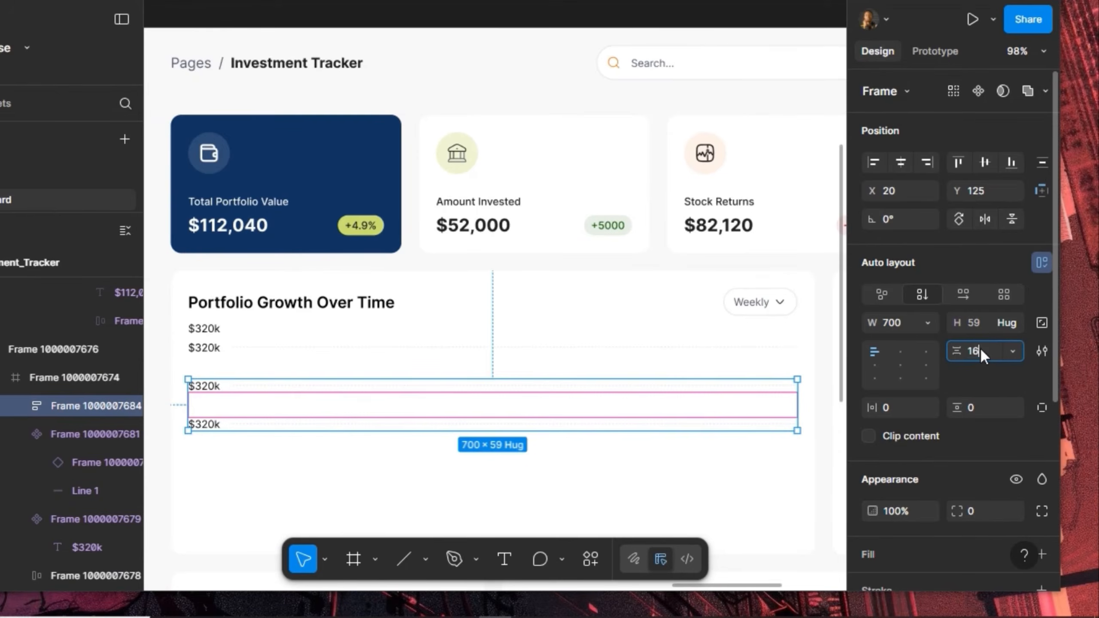
key("Return")
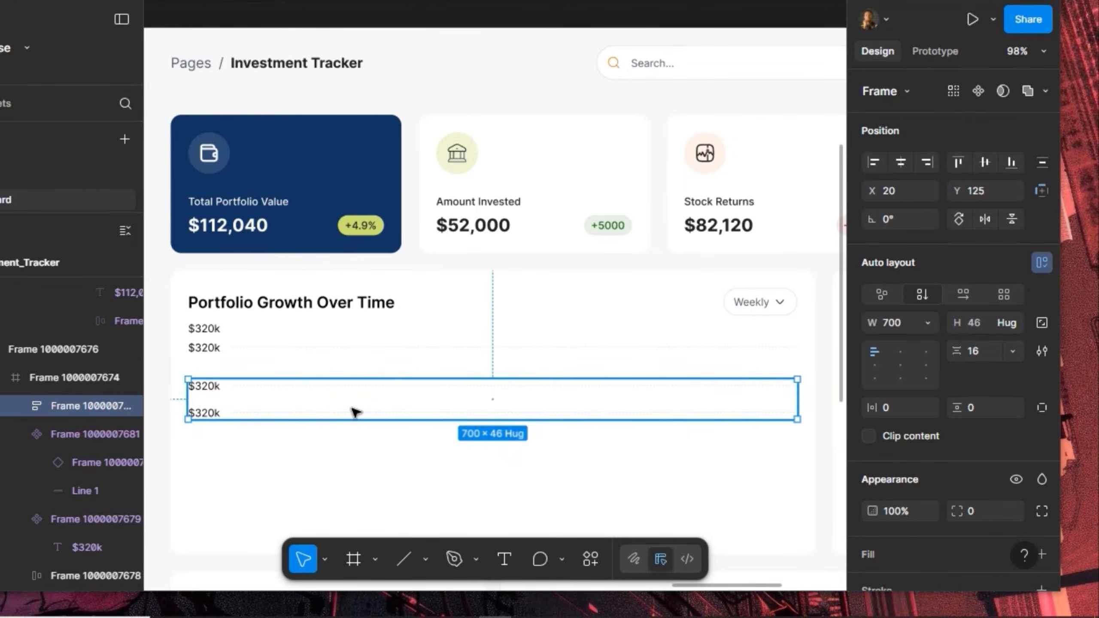
Move the lower row down in the stack, add more copies, and select the top two rows
double_click(354, 411)
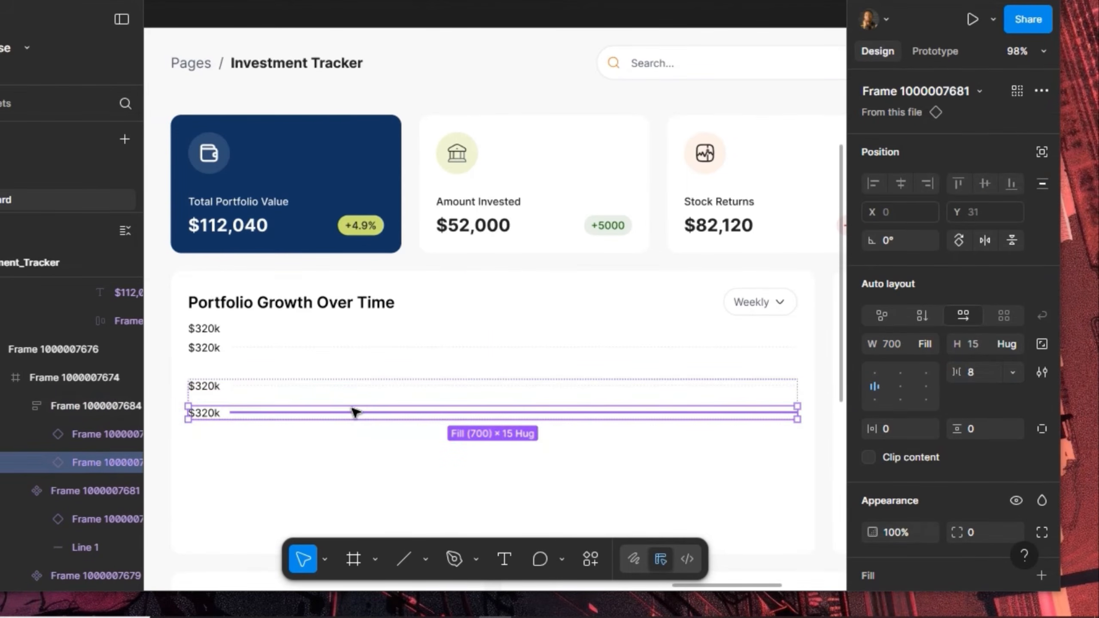
key("Down")
key("Down")
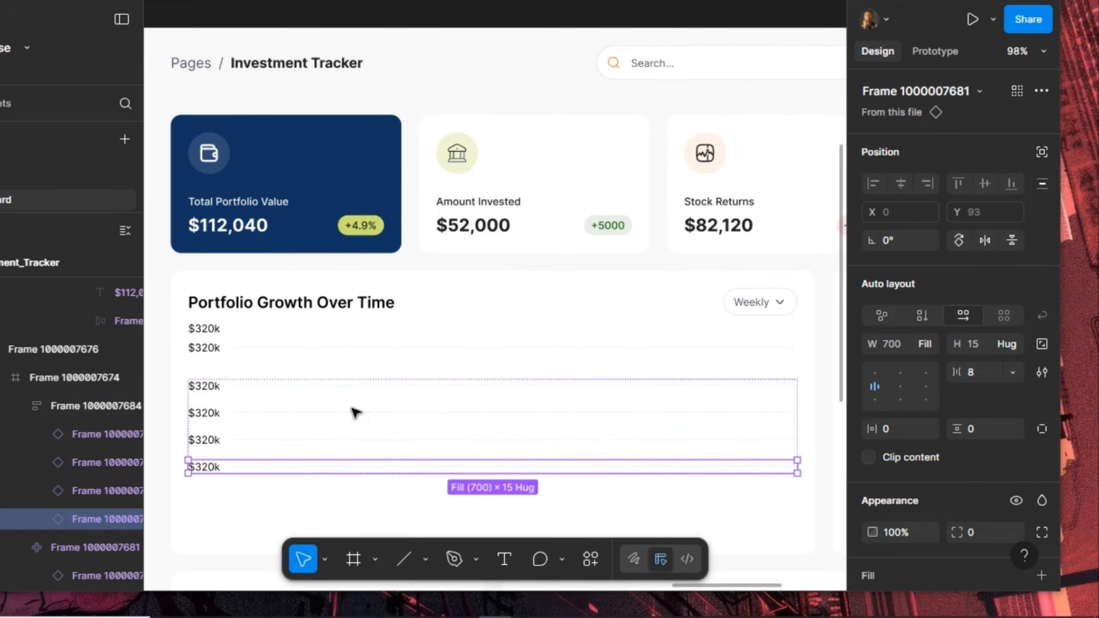
key("ctrl+d")
key("ctrl+d")
left_click(216, 350)
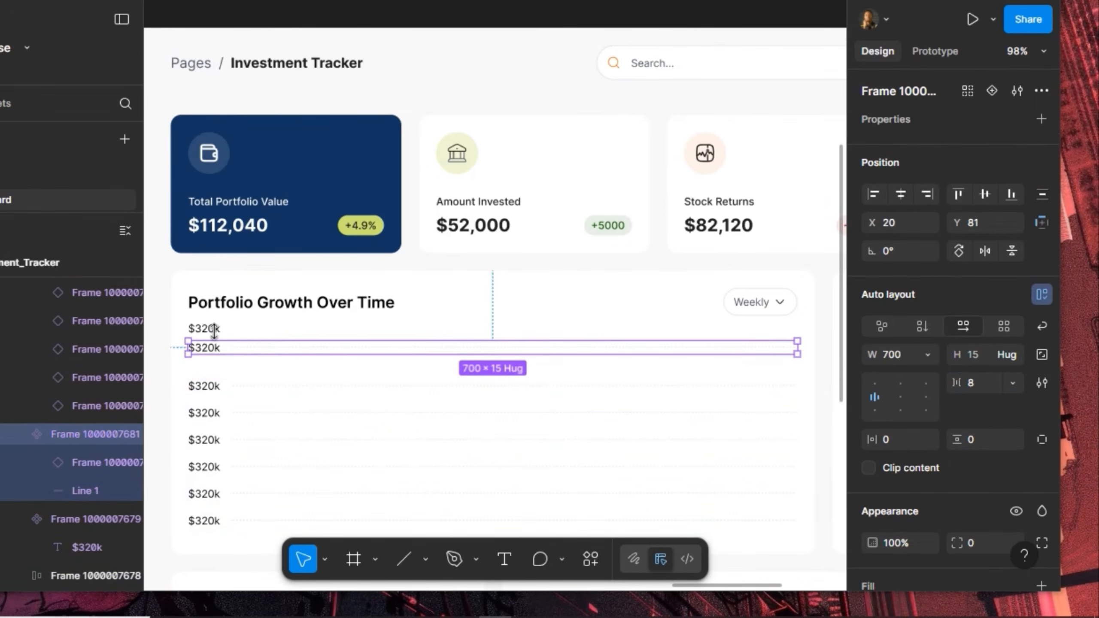
left_click(215, 328, "shift")
Drag the two selected $320k rows onto the open canvas and draw a frame around them
scroll(553, 307, "down", 5)
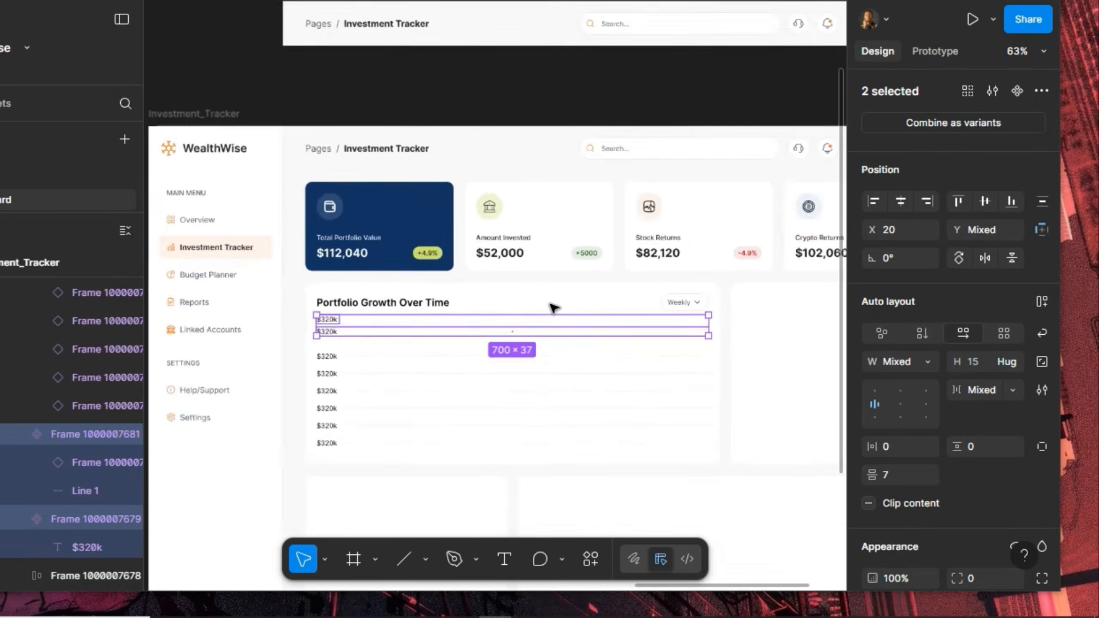
scroll(552, 306, "down", 5)
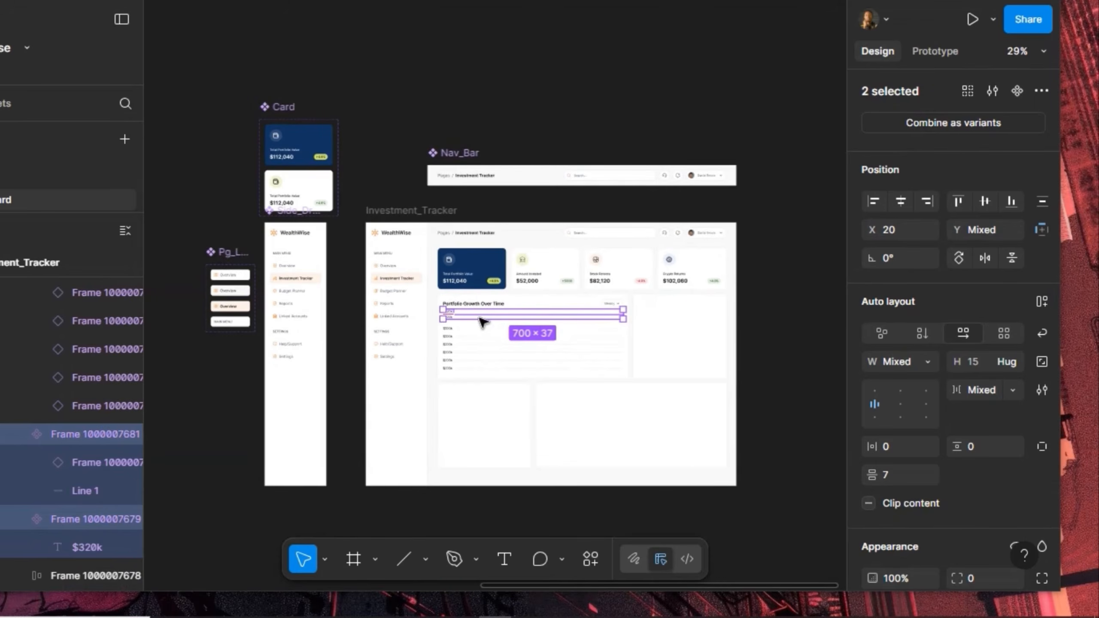
left_click_drag(483, 321, 299, 180)
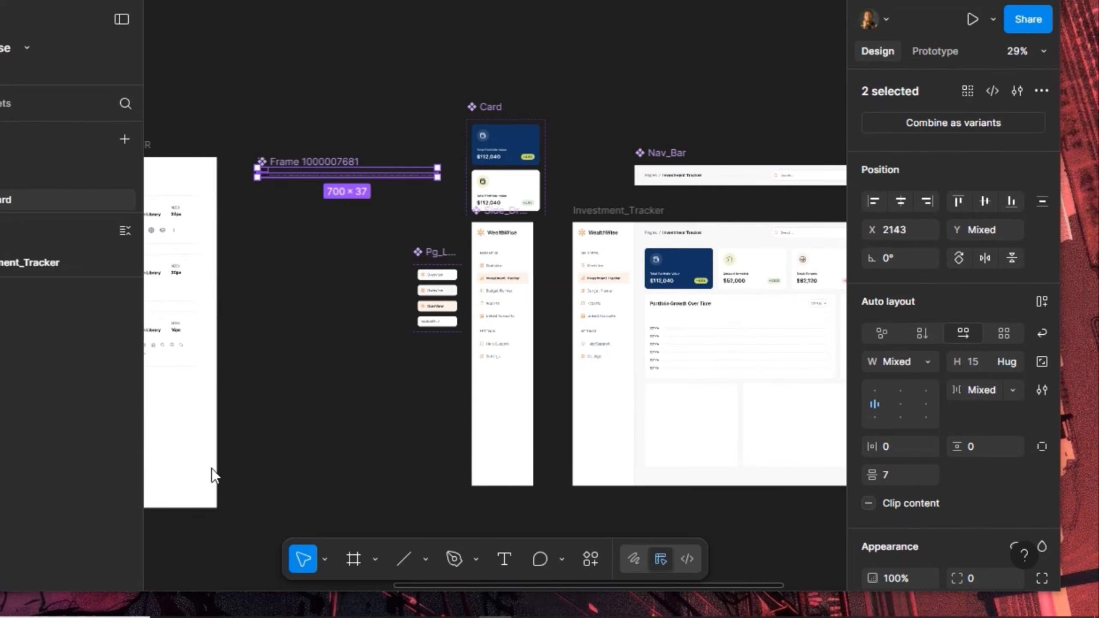
left_click(353, 560)
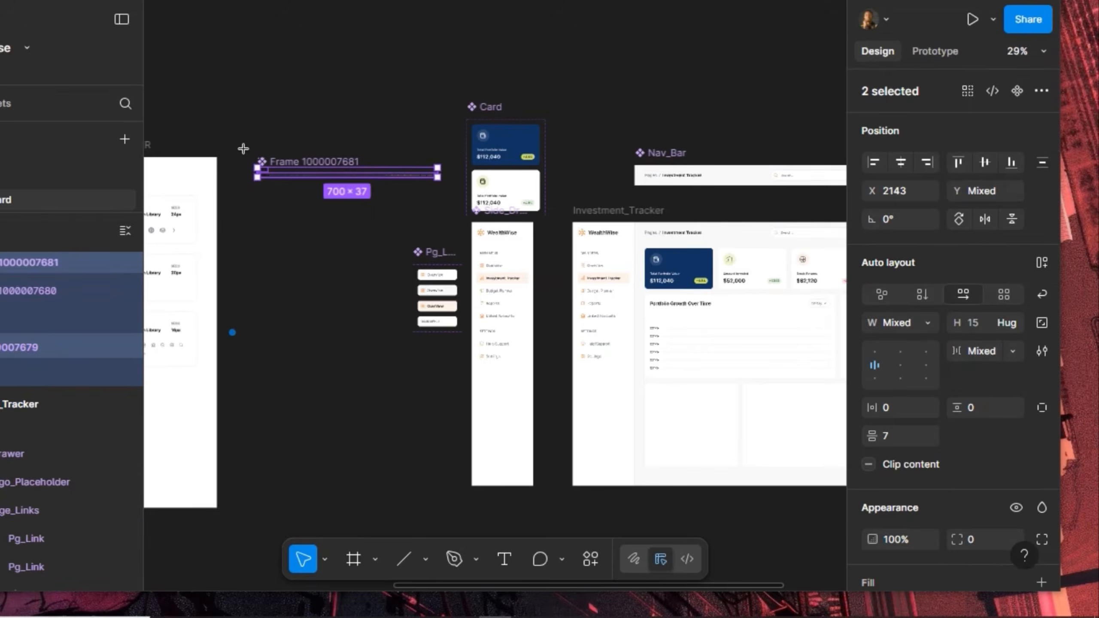
left_click_drag(243, 148, 448, 203)
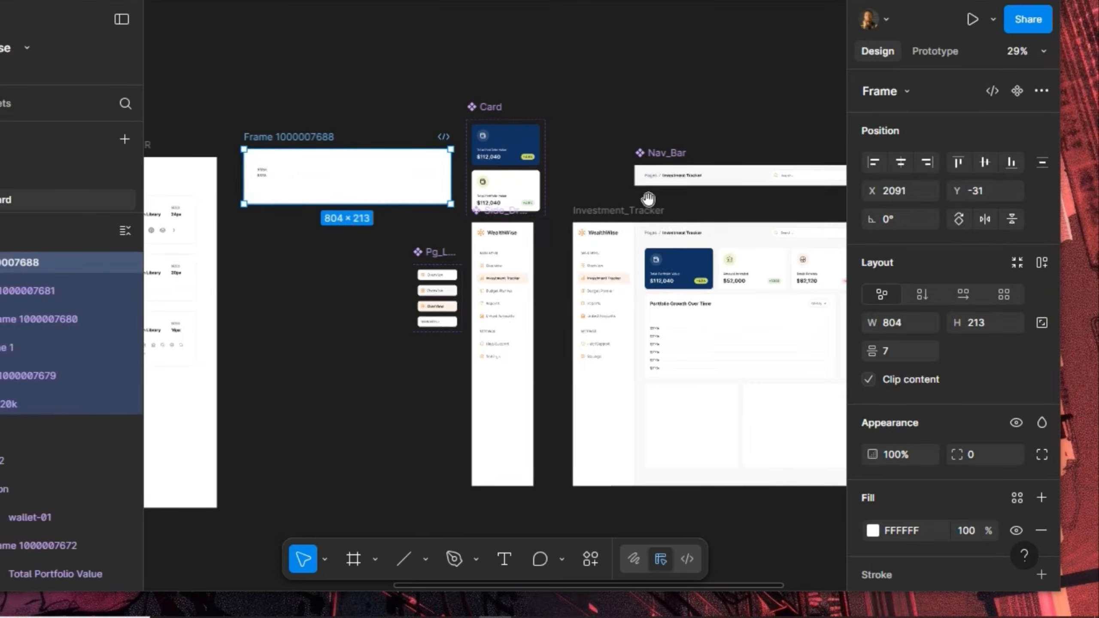
Select the y-axis row stack and nudge it up to Y 76 beneath the Portfolio Growth Over Time title
scroll(461, 201, "right", 8)
scroll(465, 344, "up", 10)
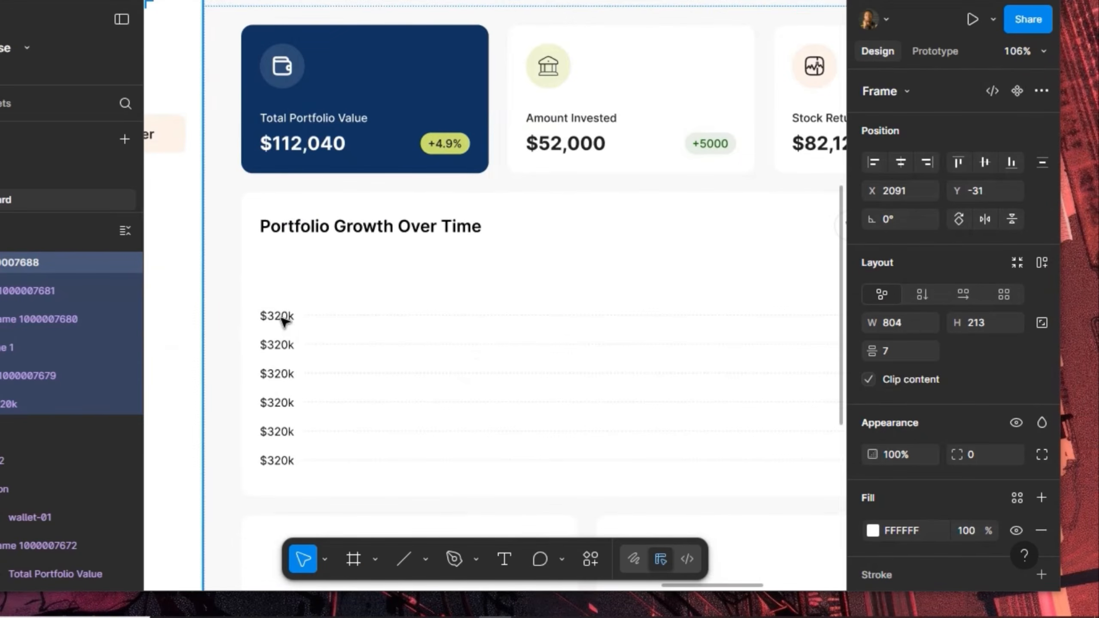
left_click(283, 320)
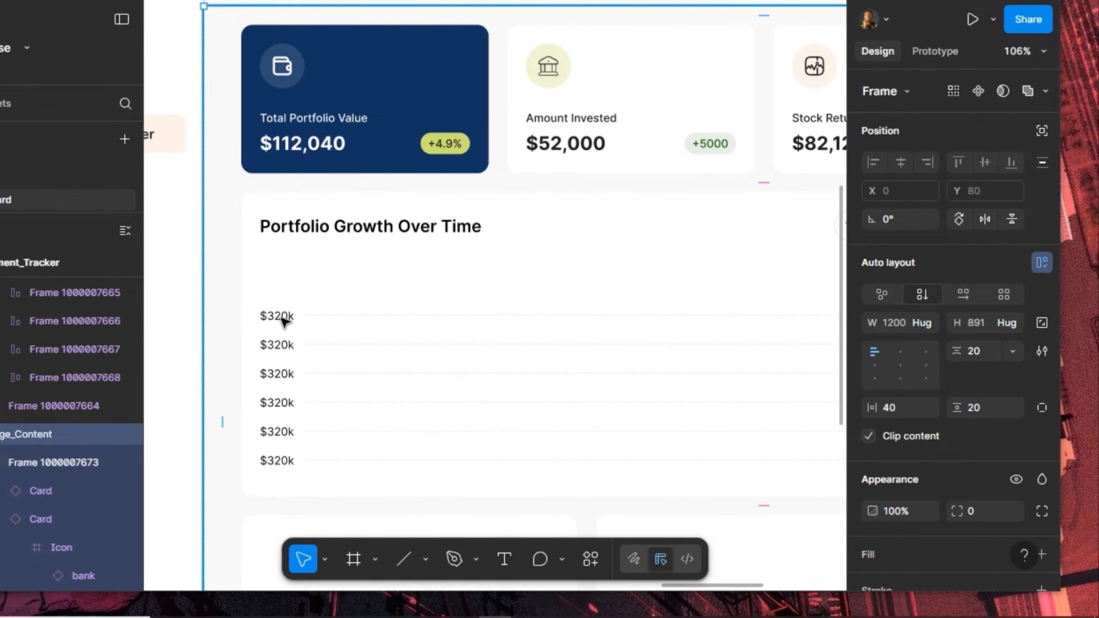
left_click(283, 320)
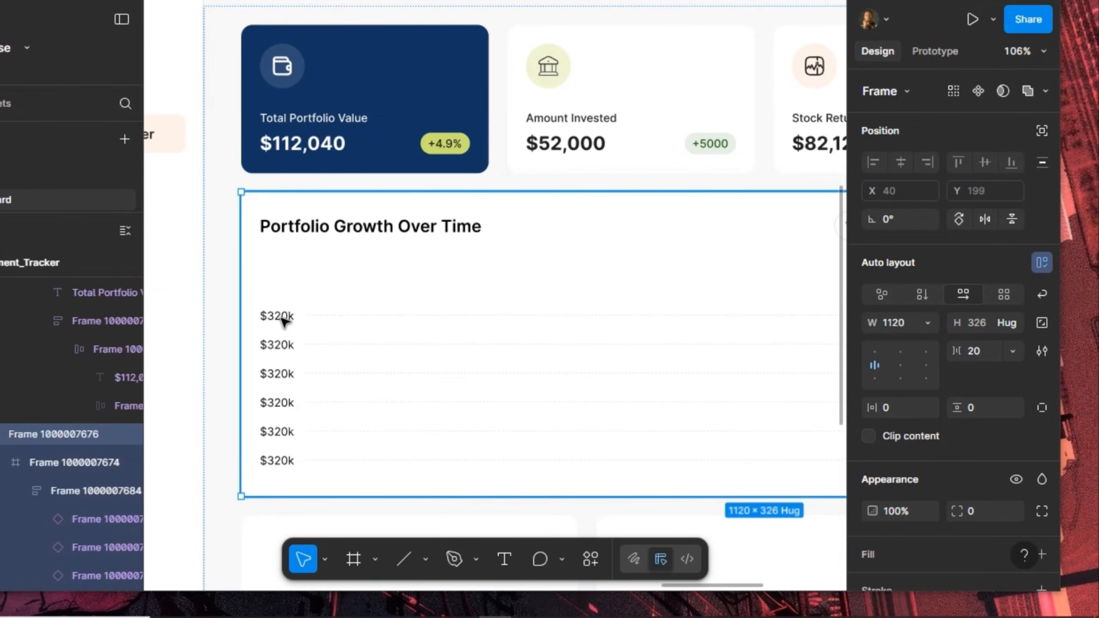
left_click(283, 321)
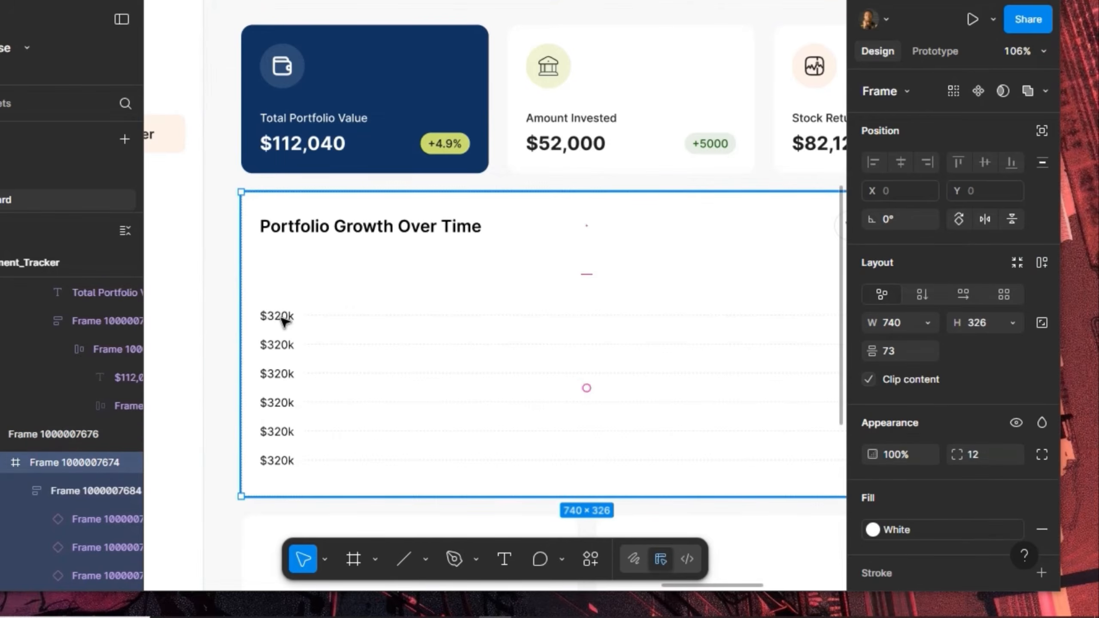
left_click(283, 320)
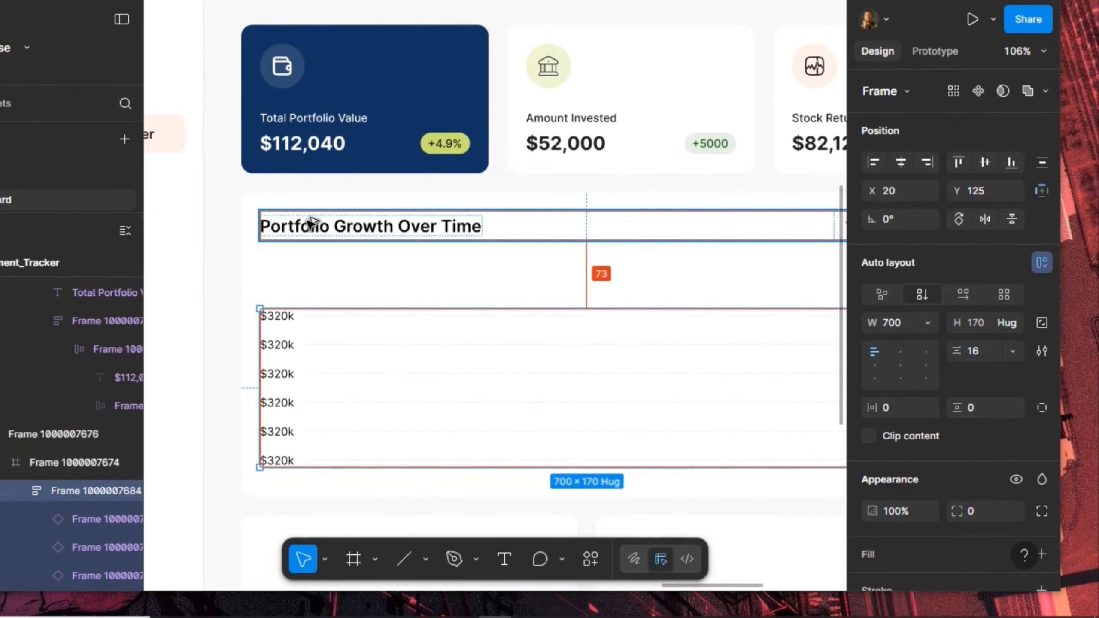
key("Up")
key("Up")
key("Up")
key("Up")
key("Up")
key("Up")
key("Up")
key("Up")
key("Up")
key("Up")
key("Up")
key("Up")
key("Up")
key("Up")
key("Up")
key("Up")
key("Up")
key("Up")
key("Up")
key("Up")
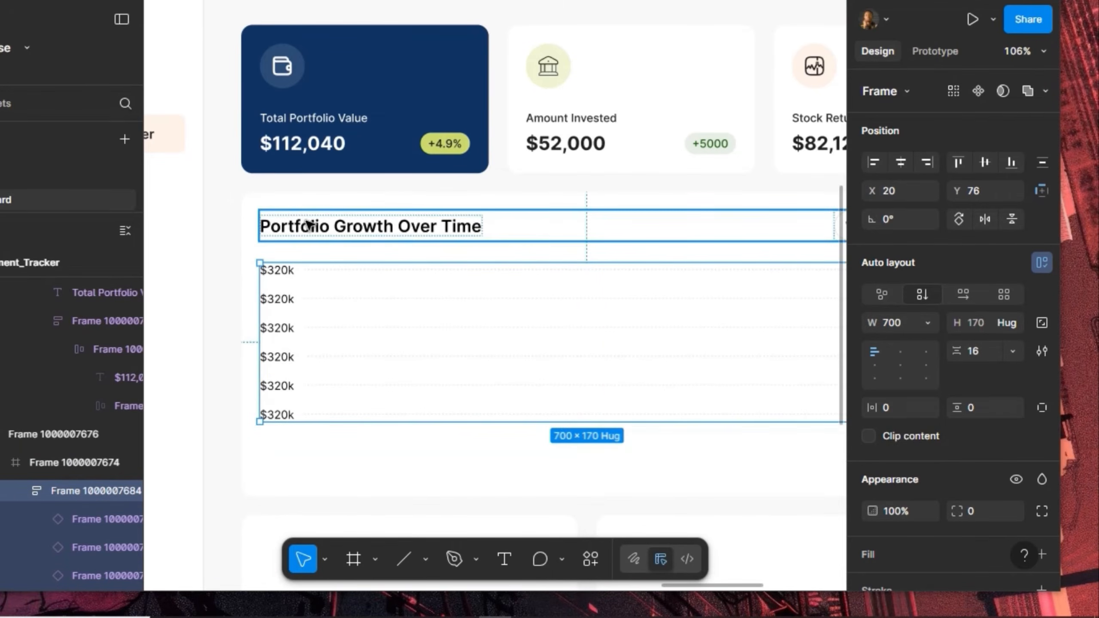
left_click_drag(370, 310, 309, 345)
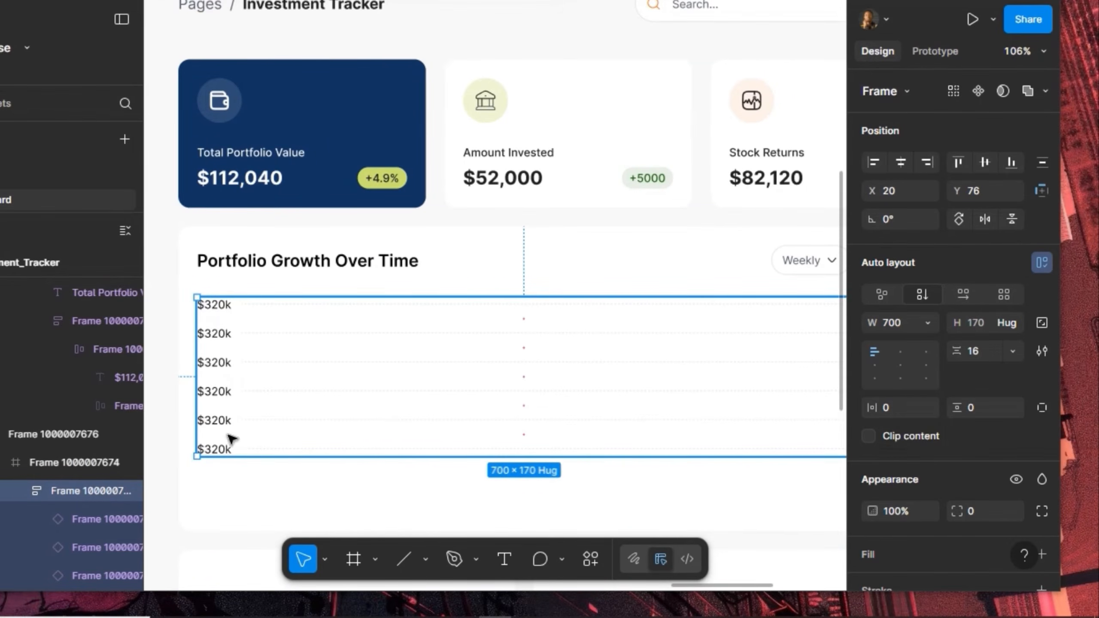
Relabel the second, third and fourth rows as $160k, $80k and $40k
left_click(216, 338)
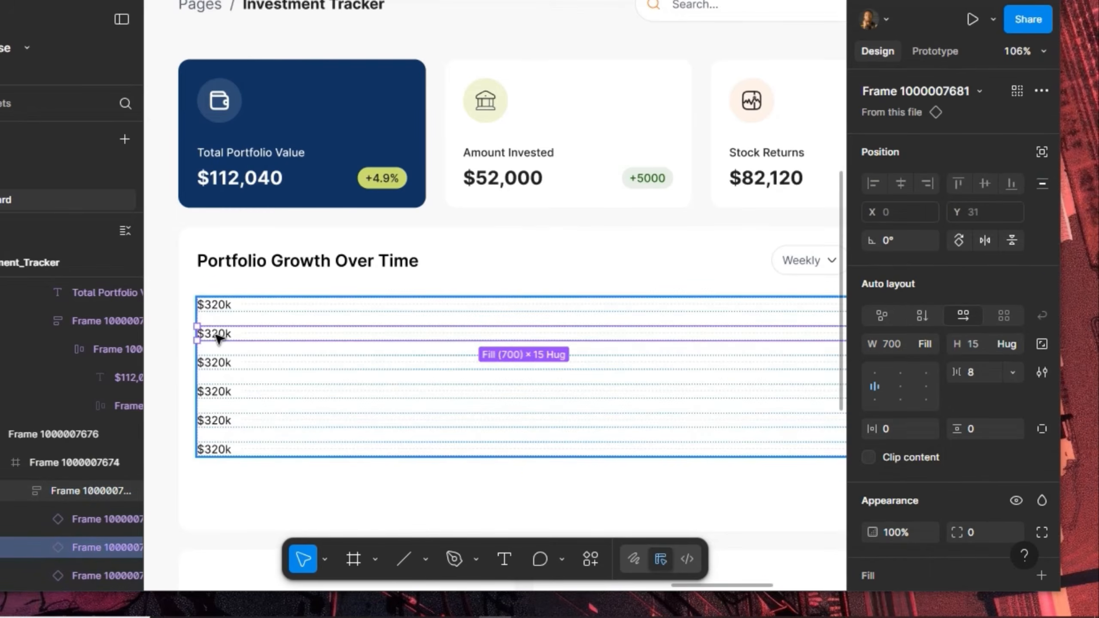
double_click(217, 338)
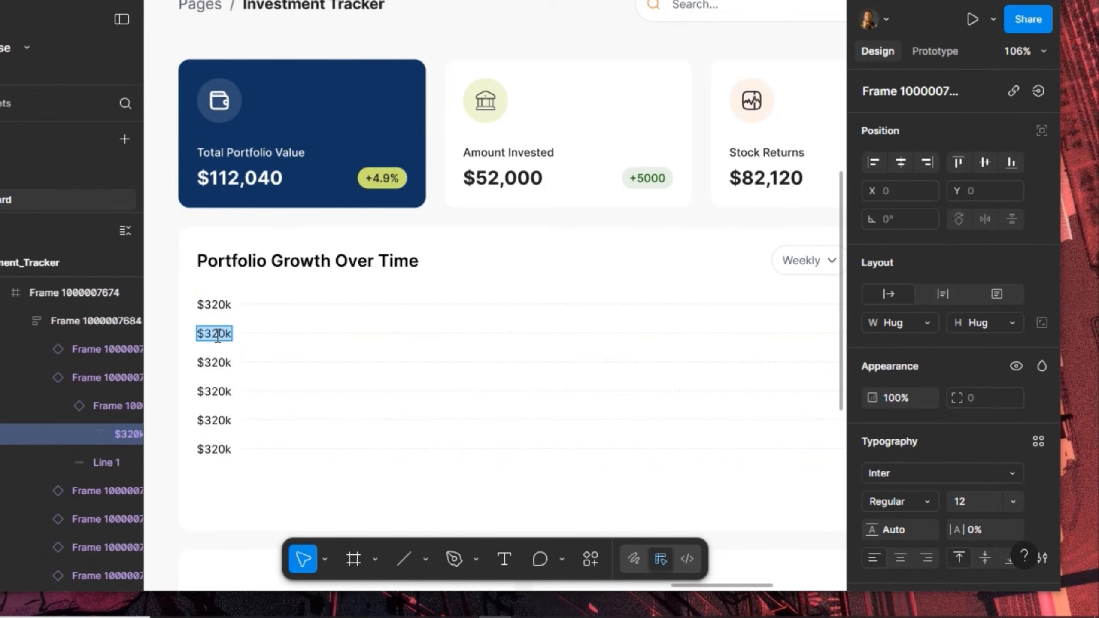
type("160k")
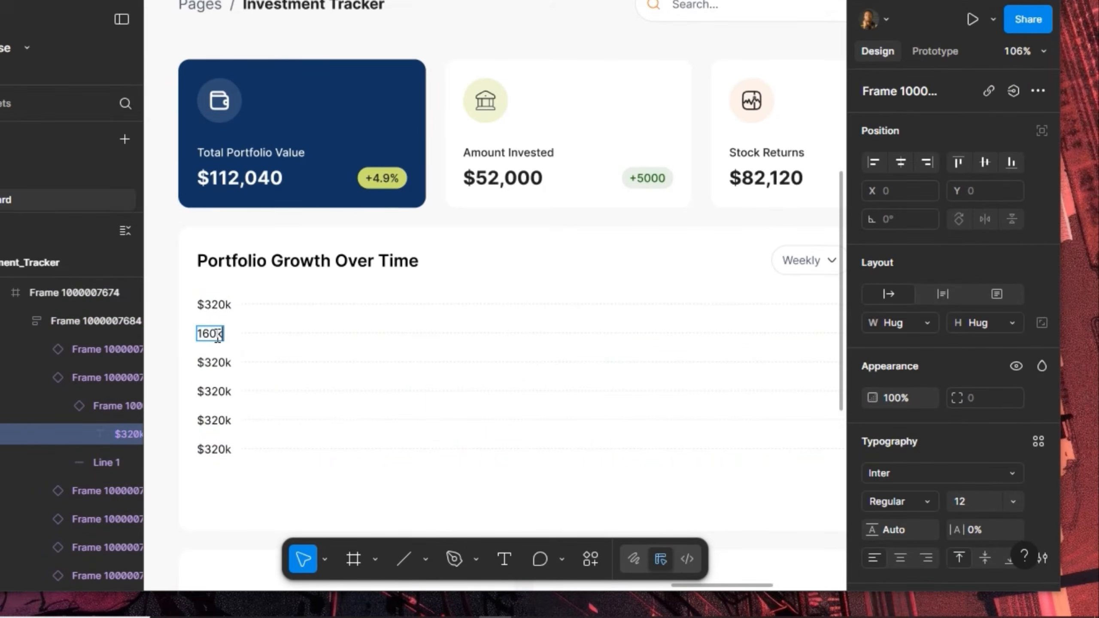
key("Home")
type("$")
double_click(220, 362)
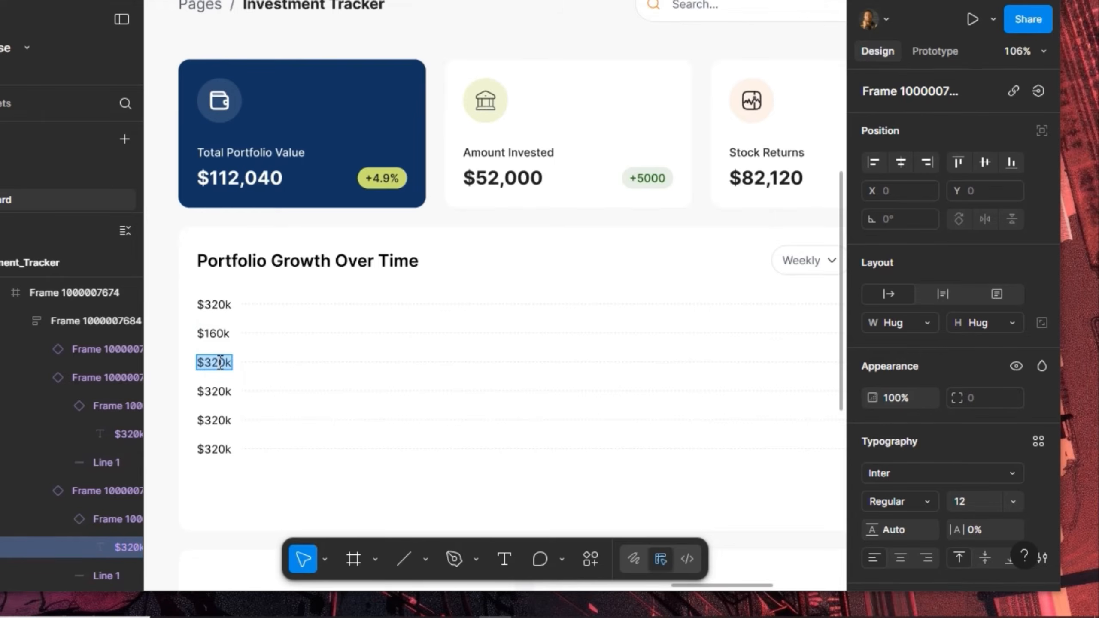
type("$80k")
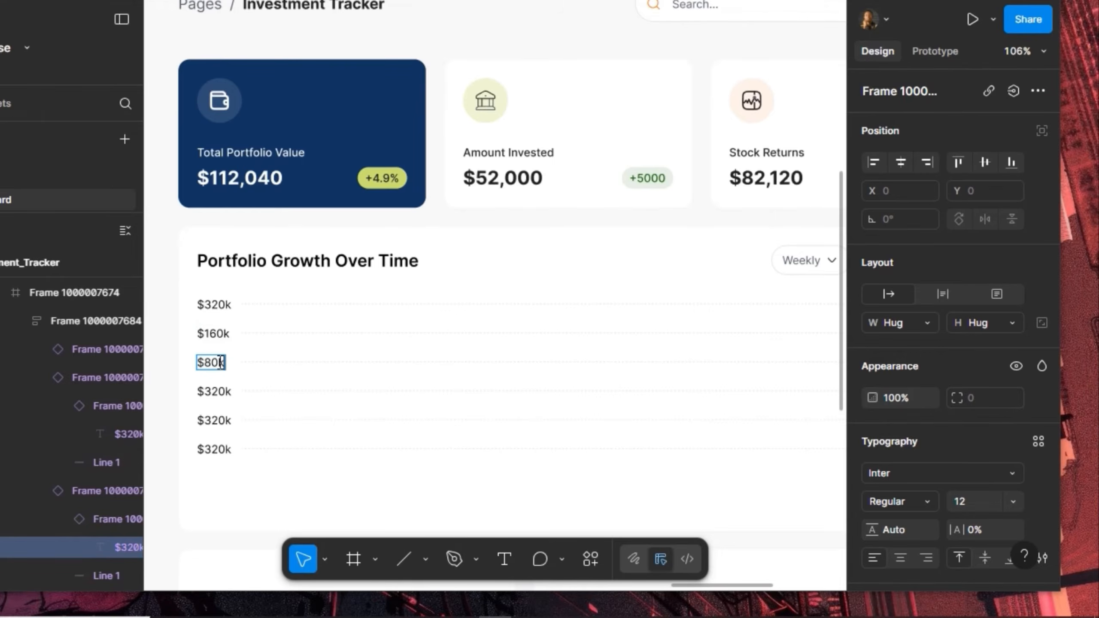
double_click(223, 391)
type("$40")
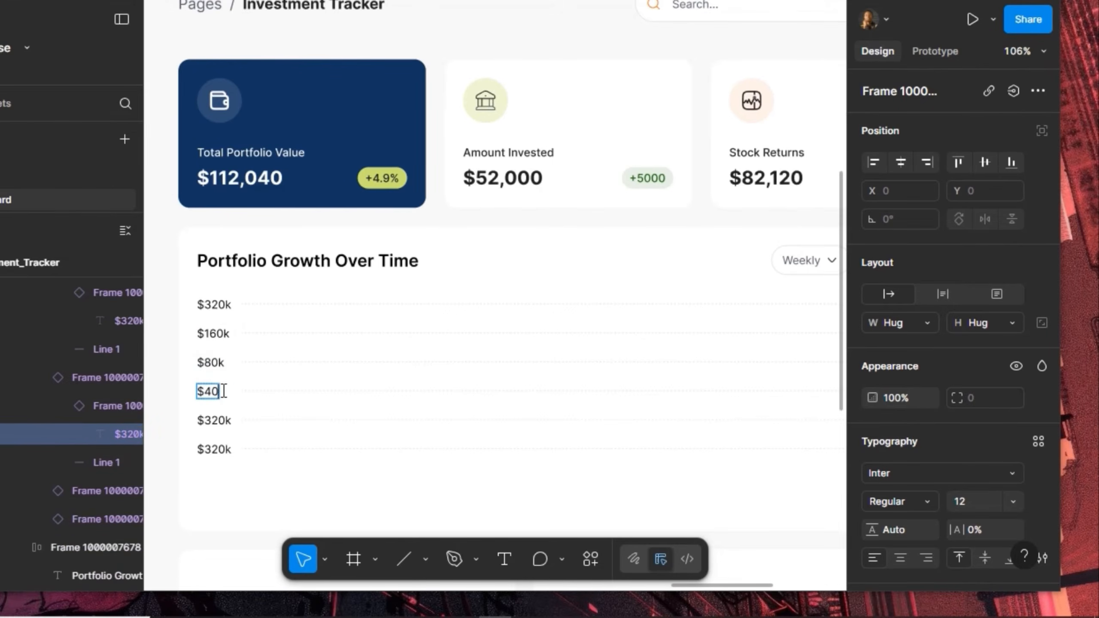
type("k")
Relabel the fifth row $20k and the bottom row 0
left_click(219, 422)
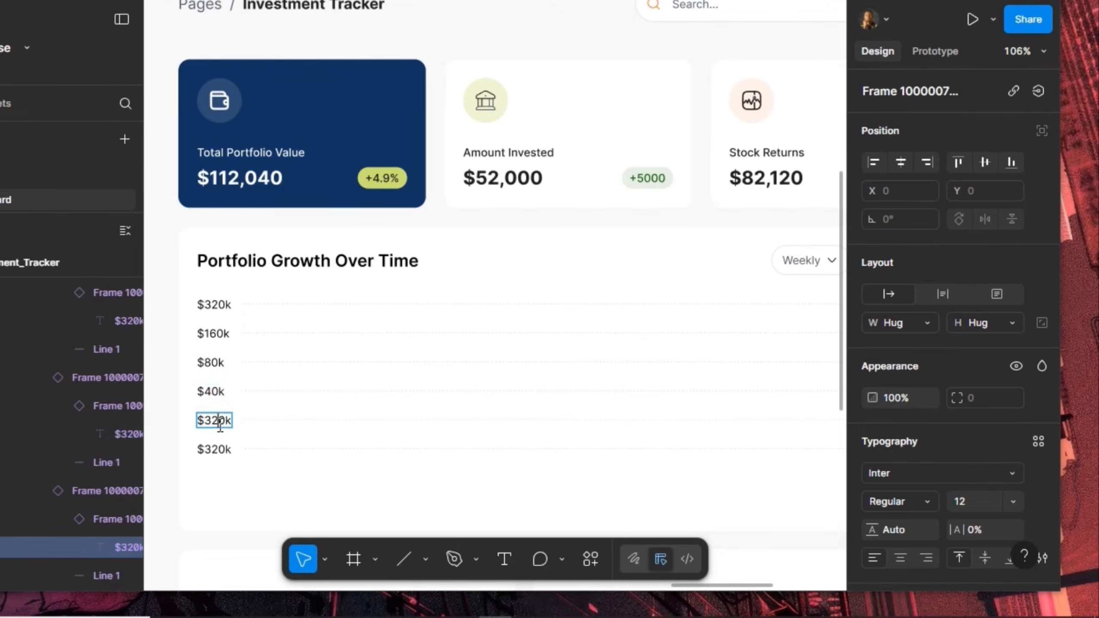
double_click(219, 423)
type("20")
key("BackSpace")
key("BackSpace")
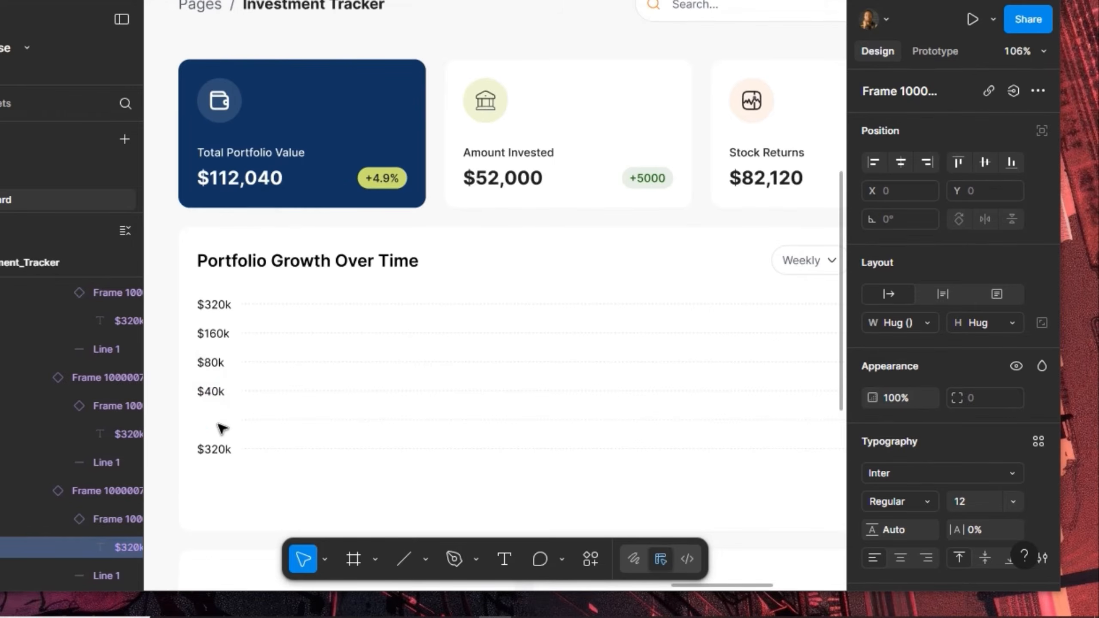
type("$20k")
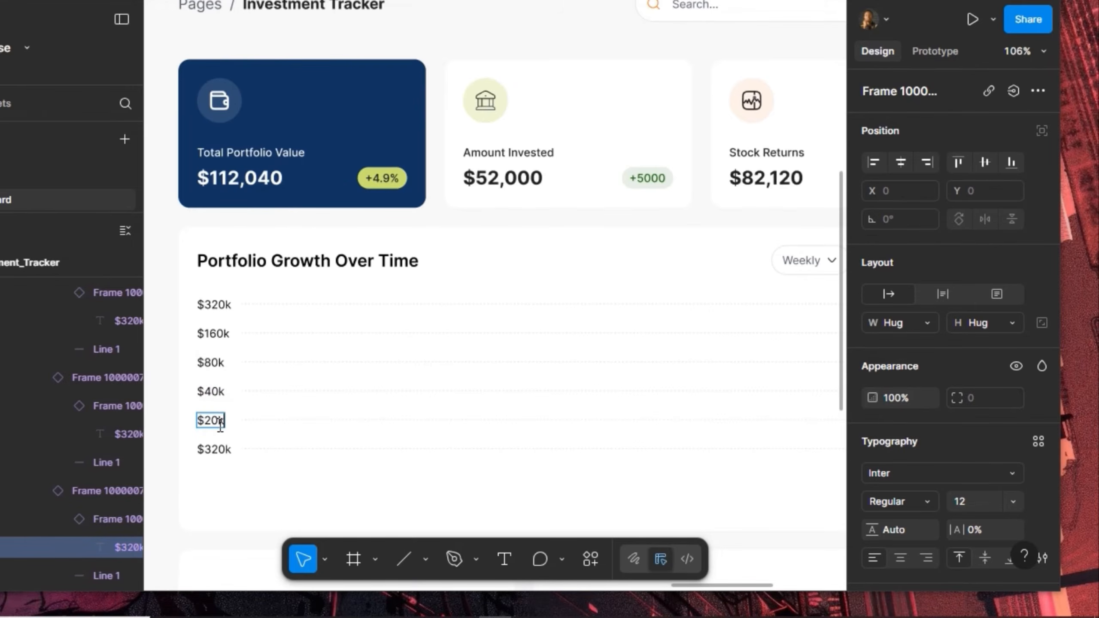
left_click(228, 451)
double_click(227, 448)
type("0")
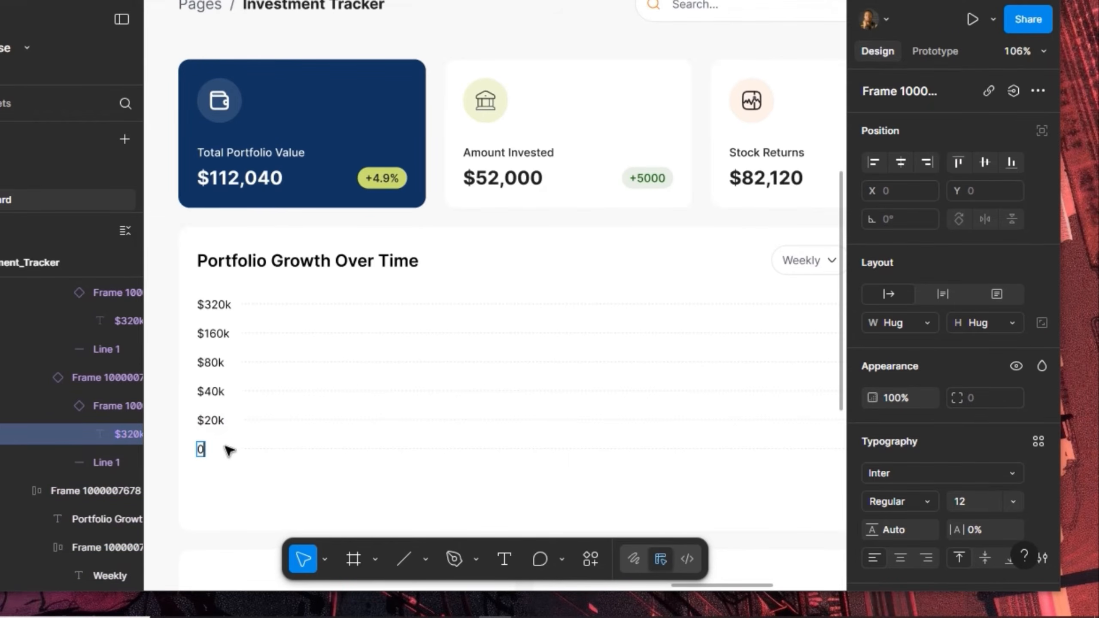
key("Escape")
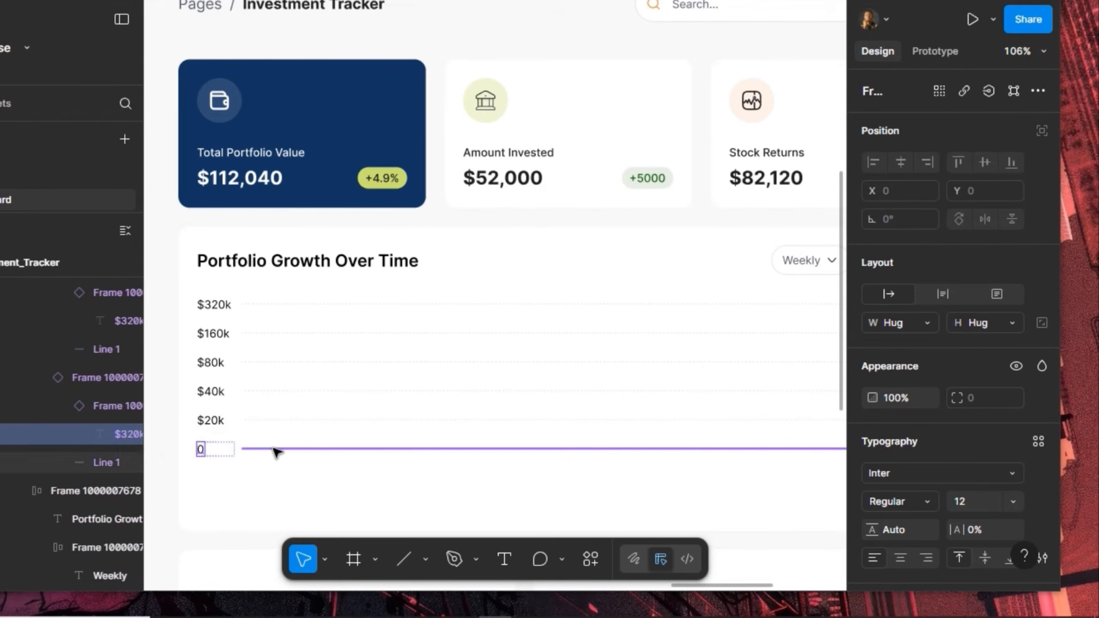
Duplicate the bottom 0 row and detach the copy from its component
left_click(275, 451)
key("Escape")
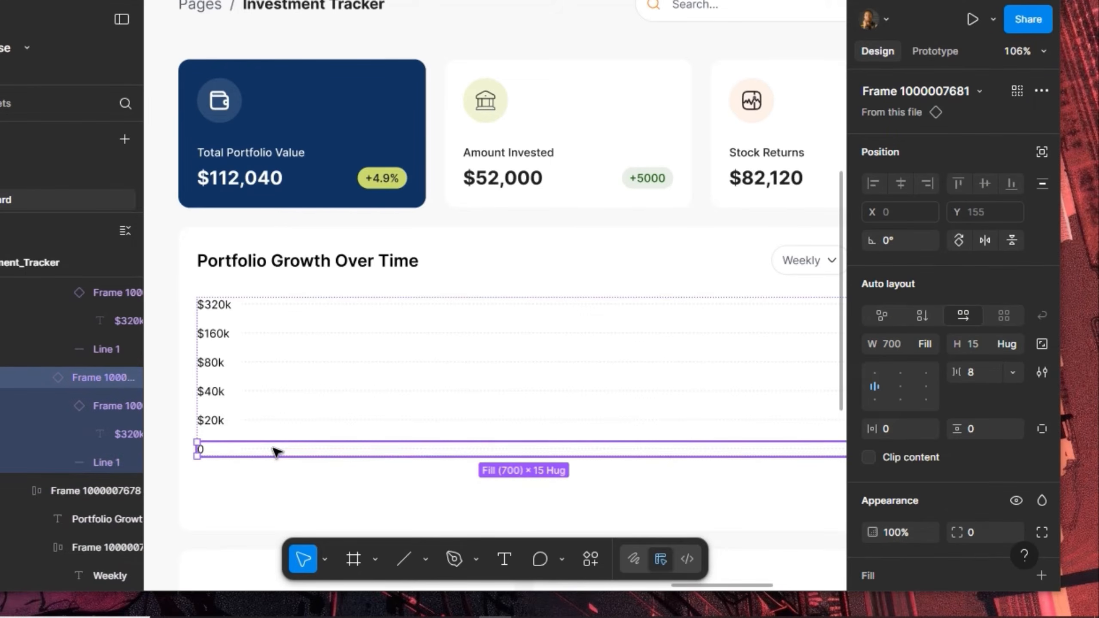
key("ctrl+d")
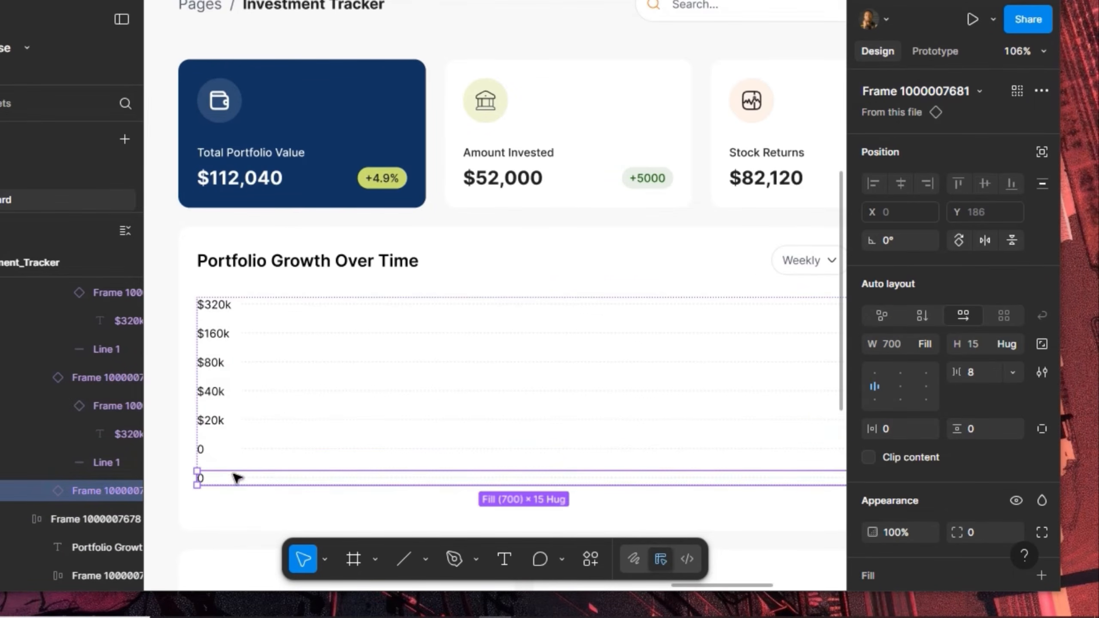
double_click(221, 484)
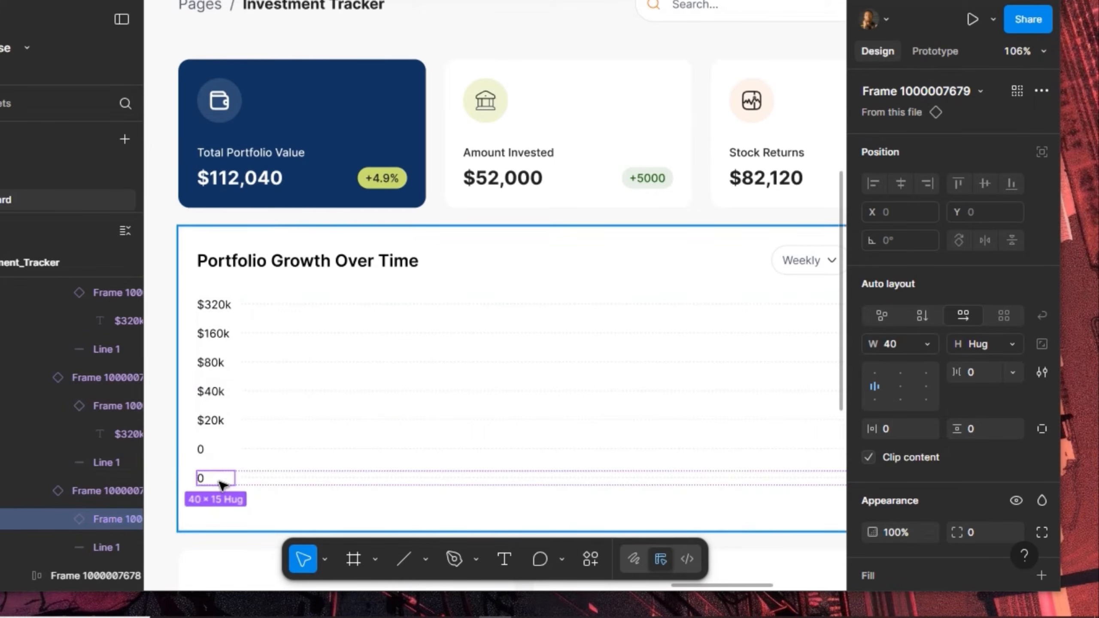
key("ctrl+d")
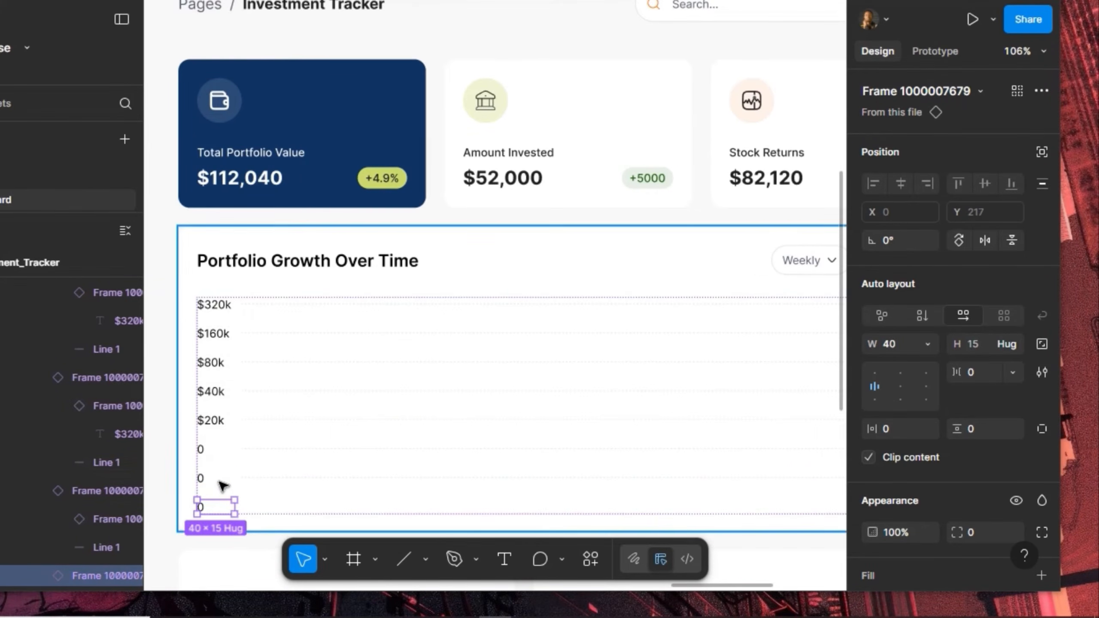
key("ctrl+z")
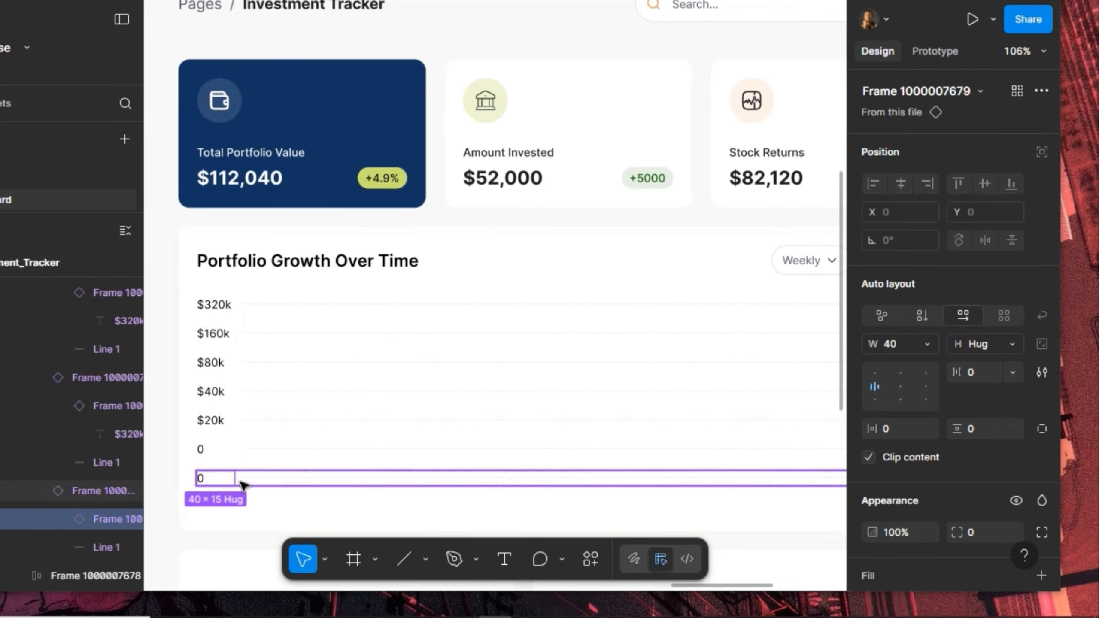
left_click(244, 485)
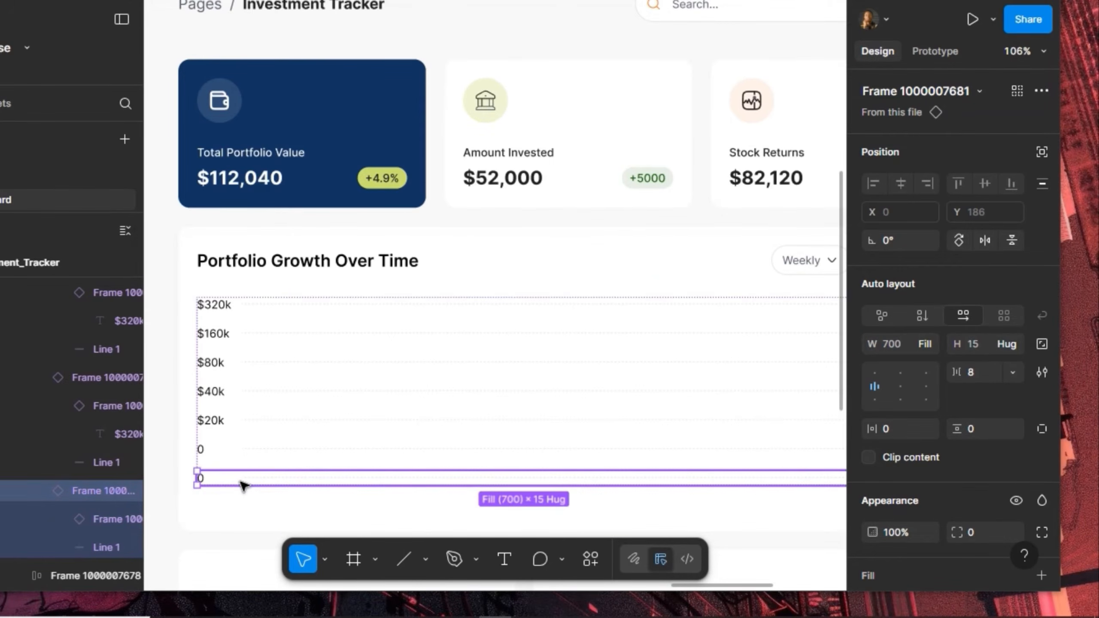
right_click(241, 483)
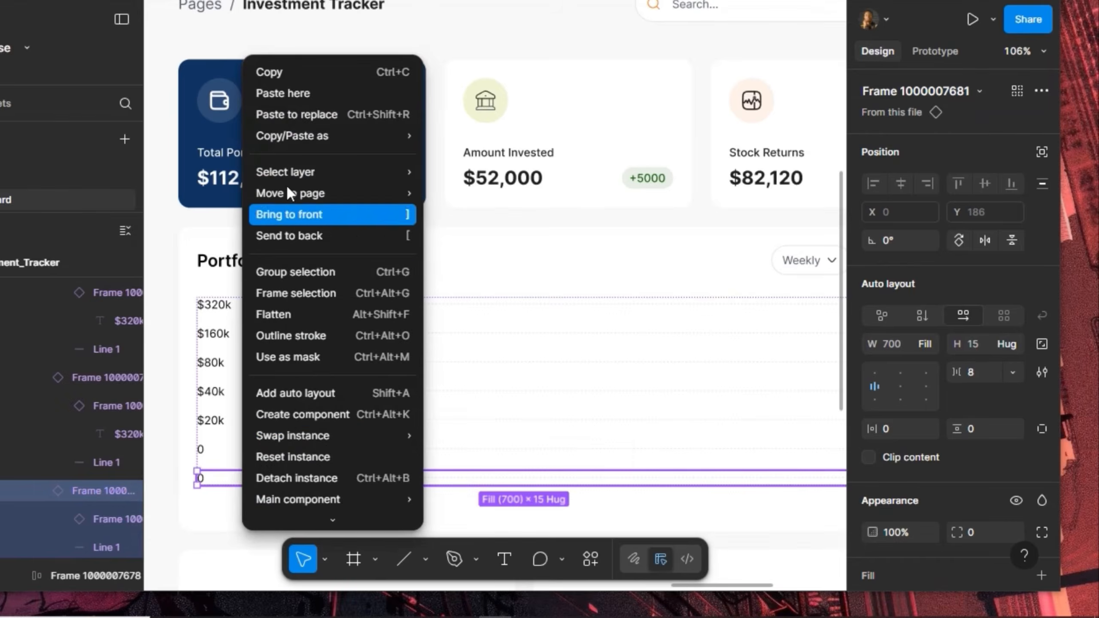
left_click(309, 474)
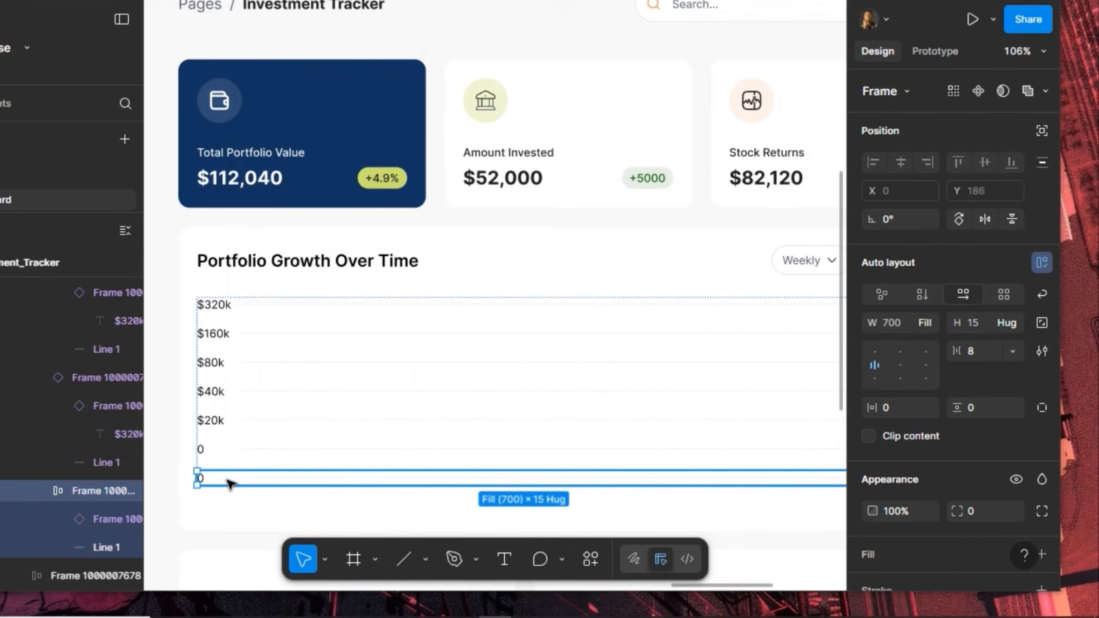
Replace the bottom row's 0 label with the copied $20k label using Paste to replace
double_click(213, 426)
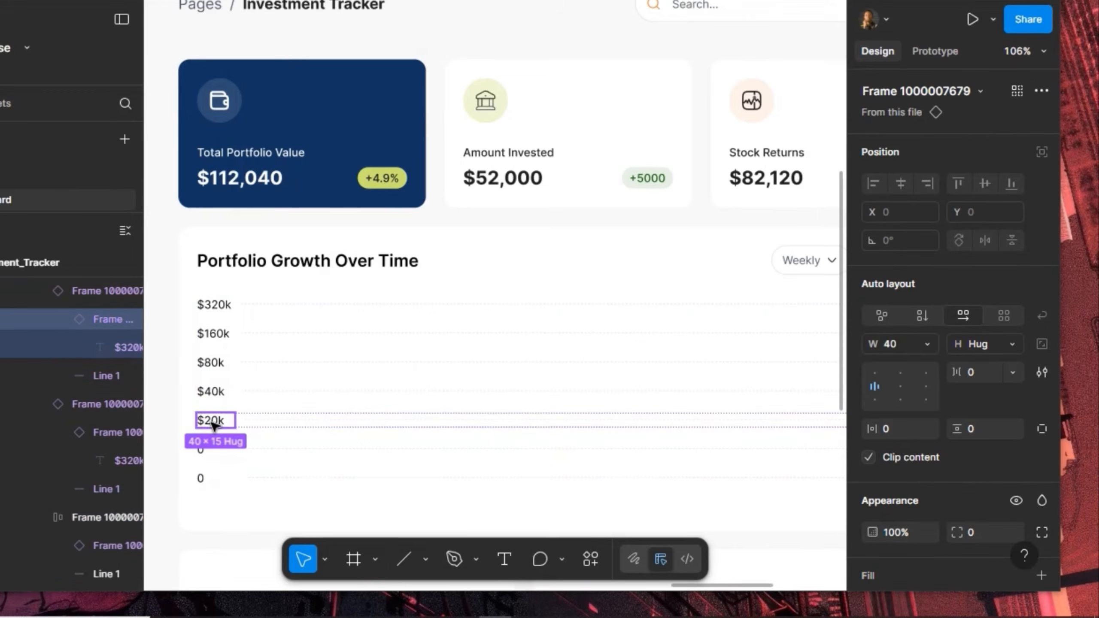
left_click(212, 479)
left_click(212, 479)
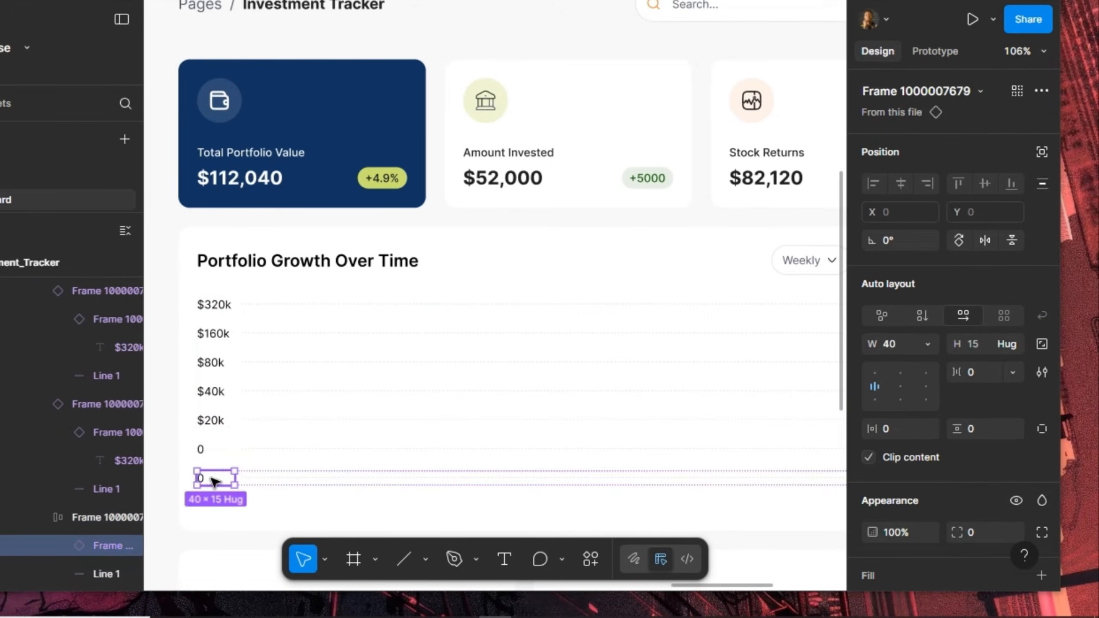
right_click(212, 479)
mouse_move(242, 152)
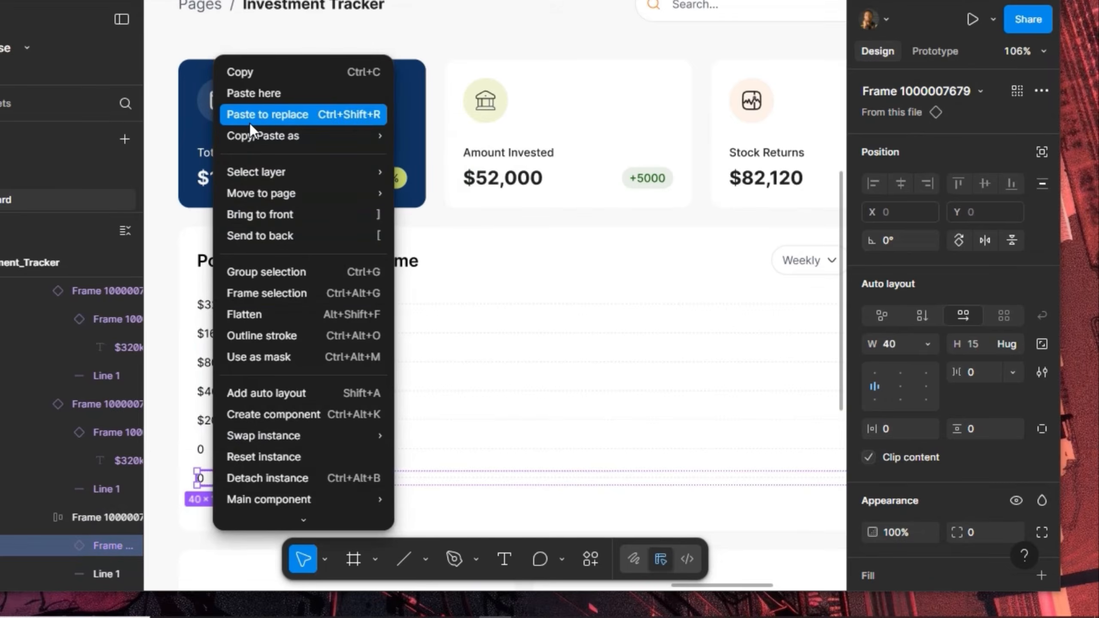
left_click(249, 123)
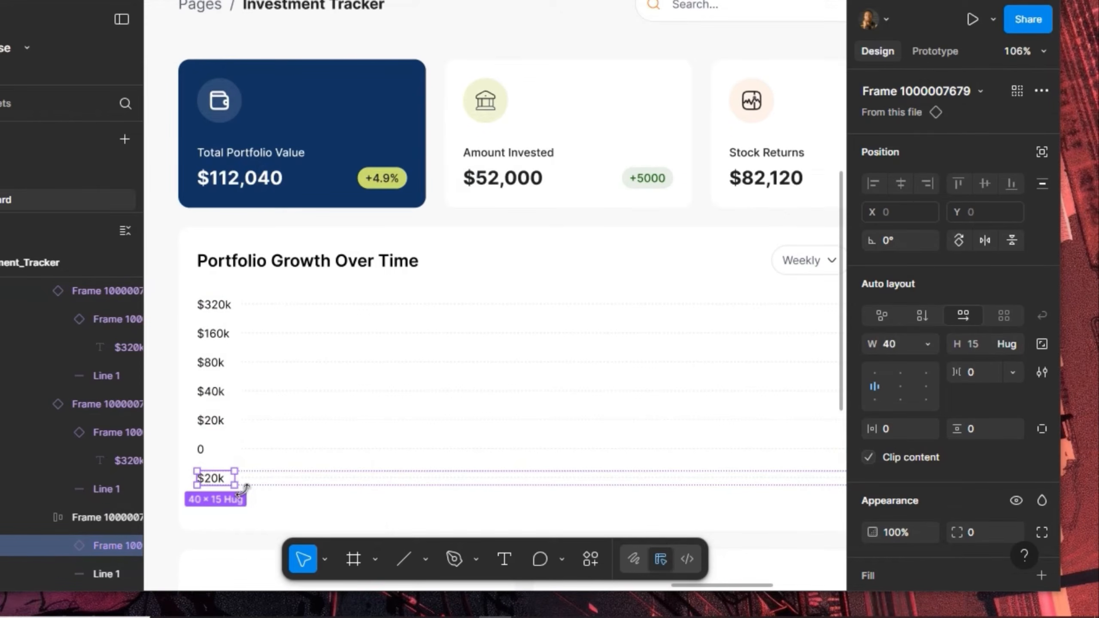
Duplicate the $20k label, wrap the copies in auto layout with 24 gap, and delete the row's line
key("ctrl+d")
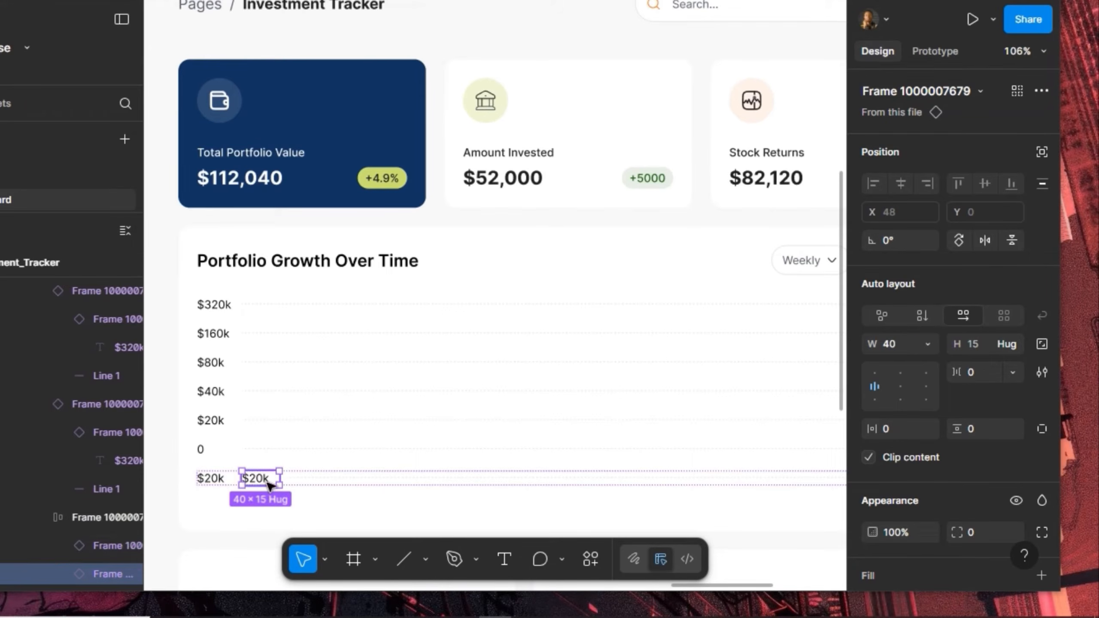
key("ctrl+d")
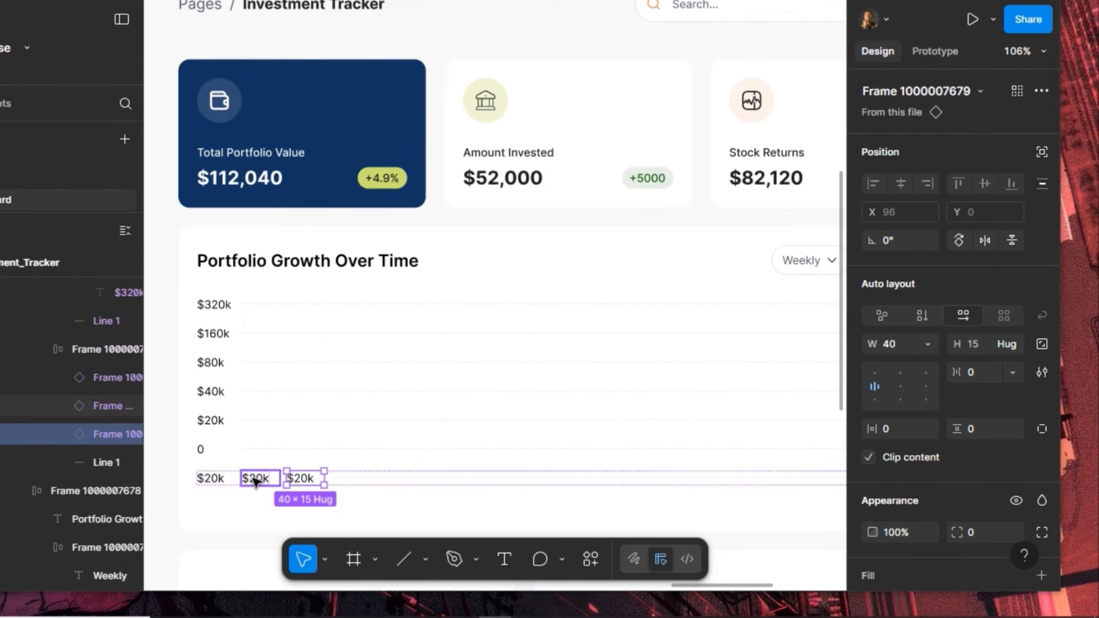
left_click(247, 474, "shift")
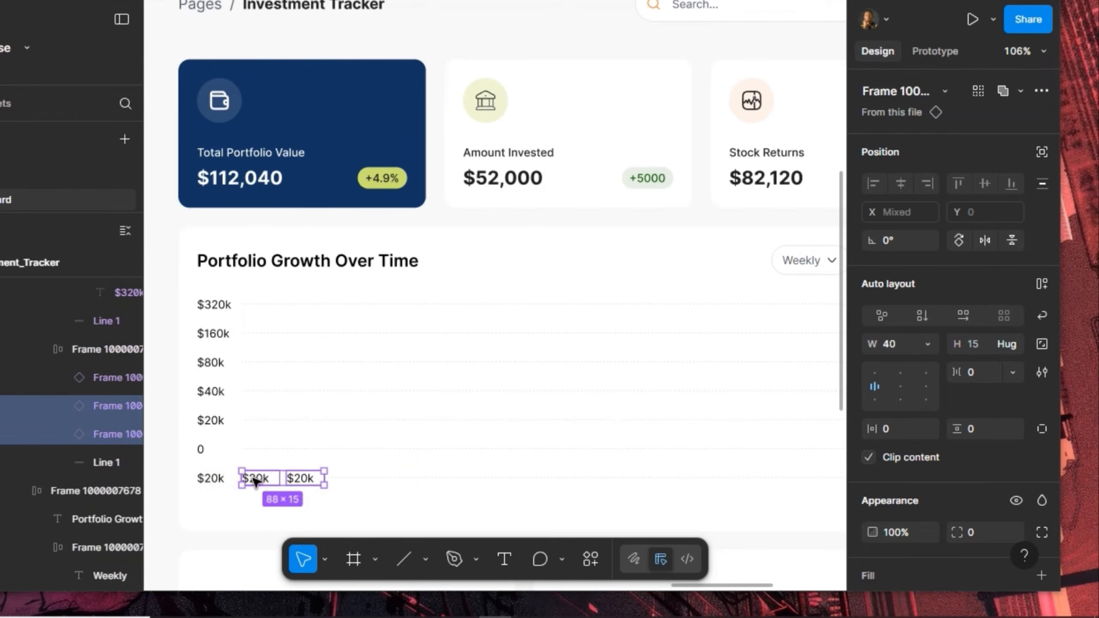
left_click(1043, 282)
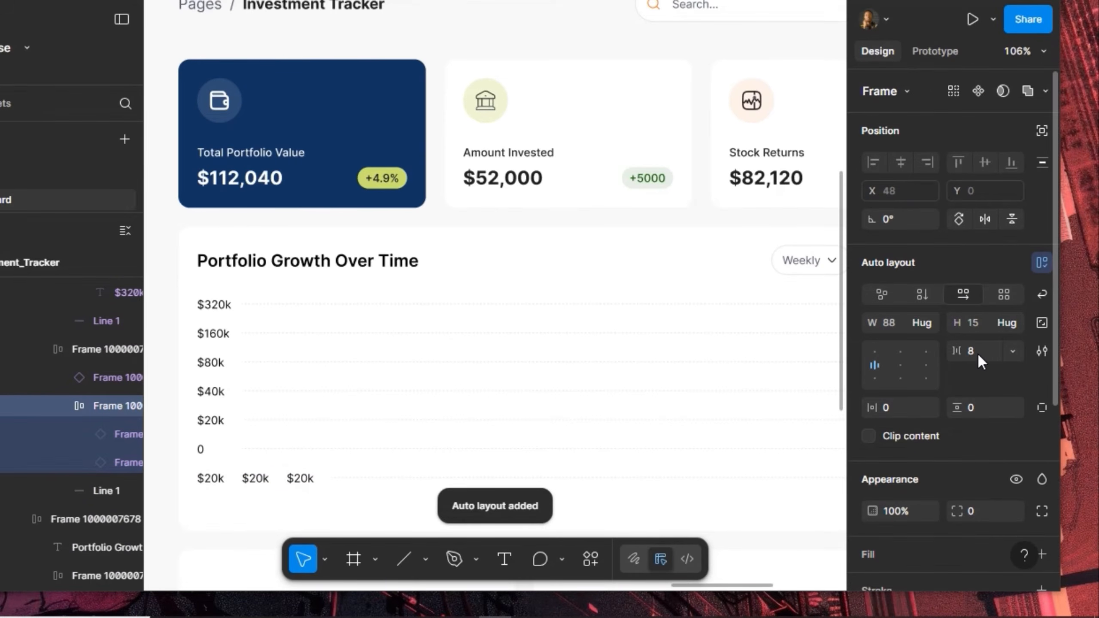
left_click(980, 350)
type("2")
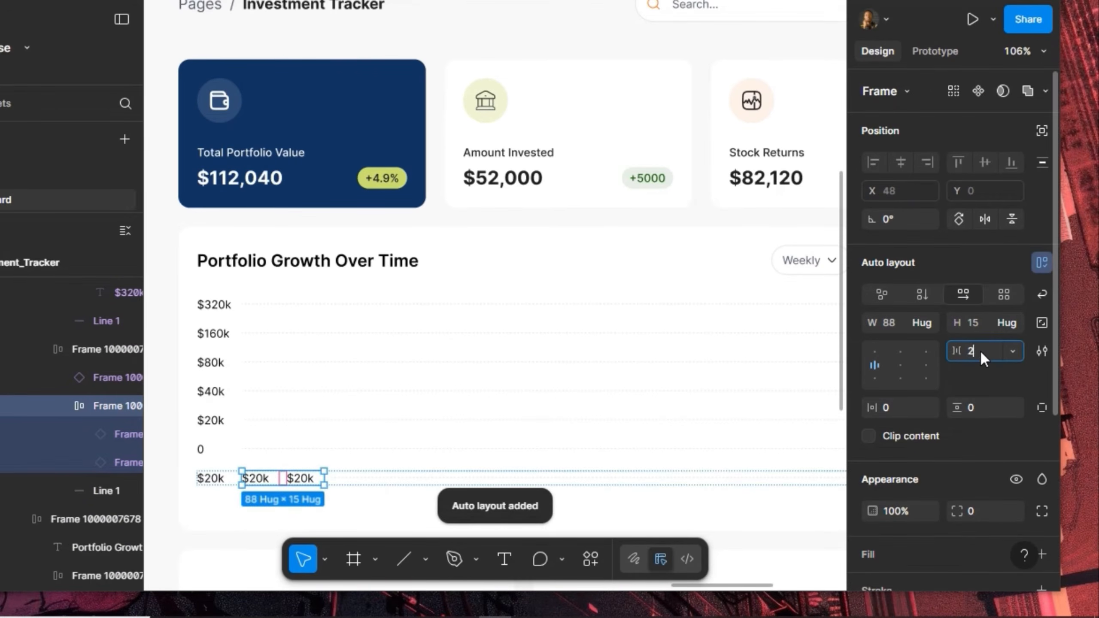
type("4")
key("Return")
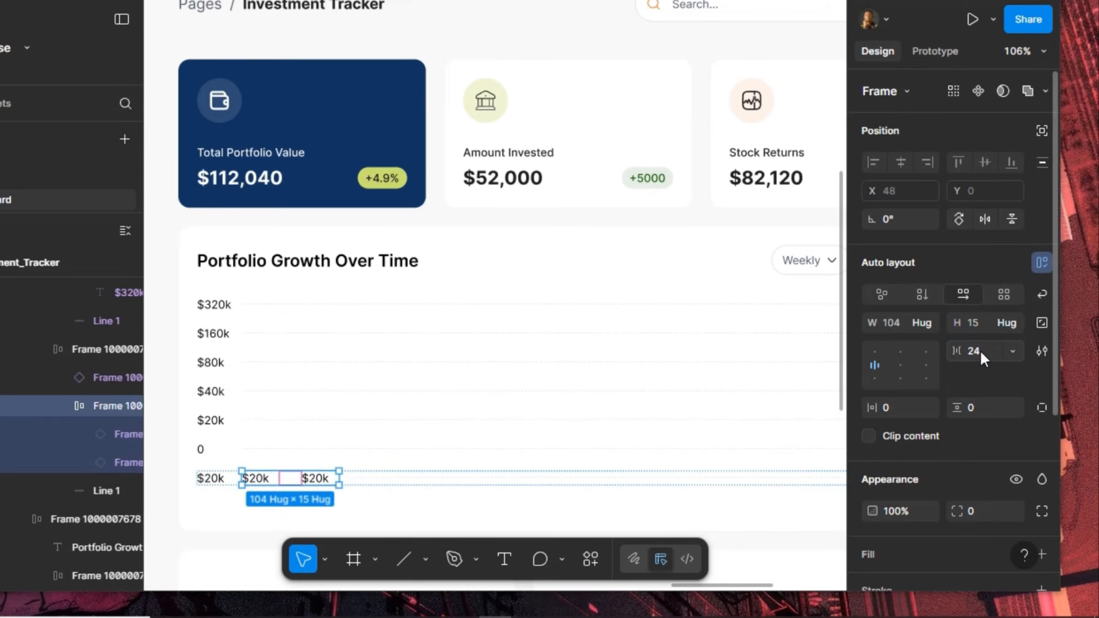
left_click(389, 477)
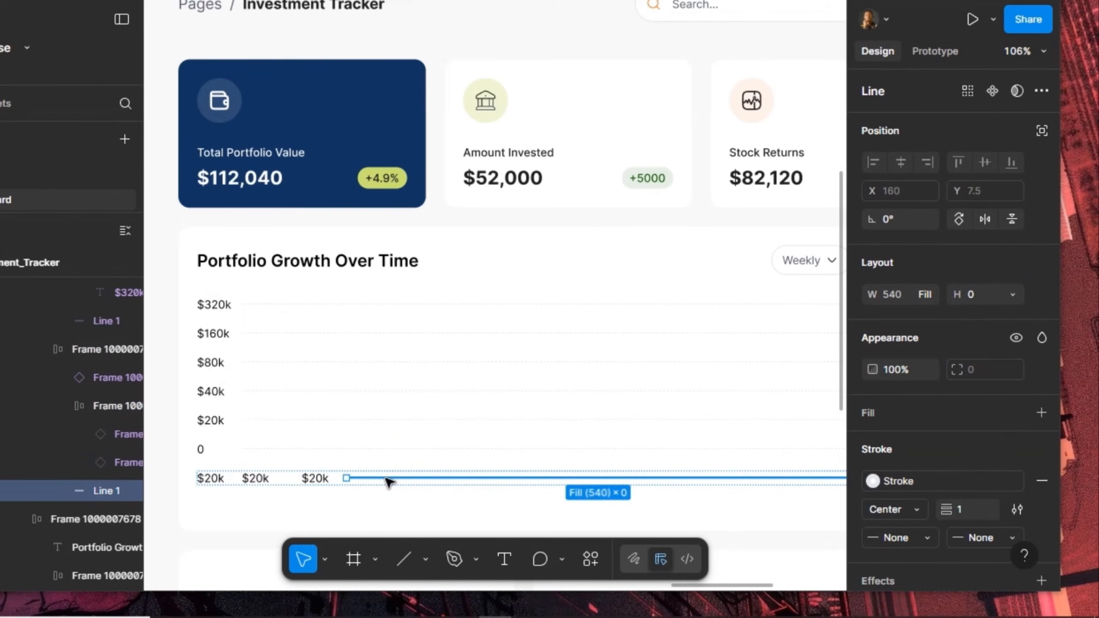
key("Delete")
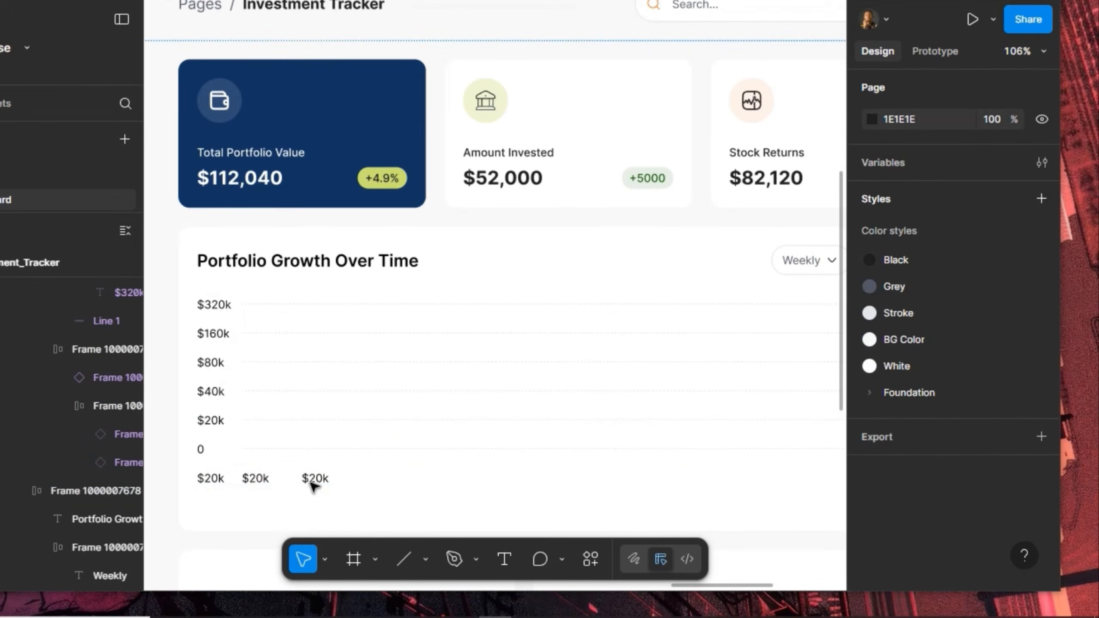
Add more $20k label copies to extend the bottom x-axis row
left_click(314, 486)
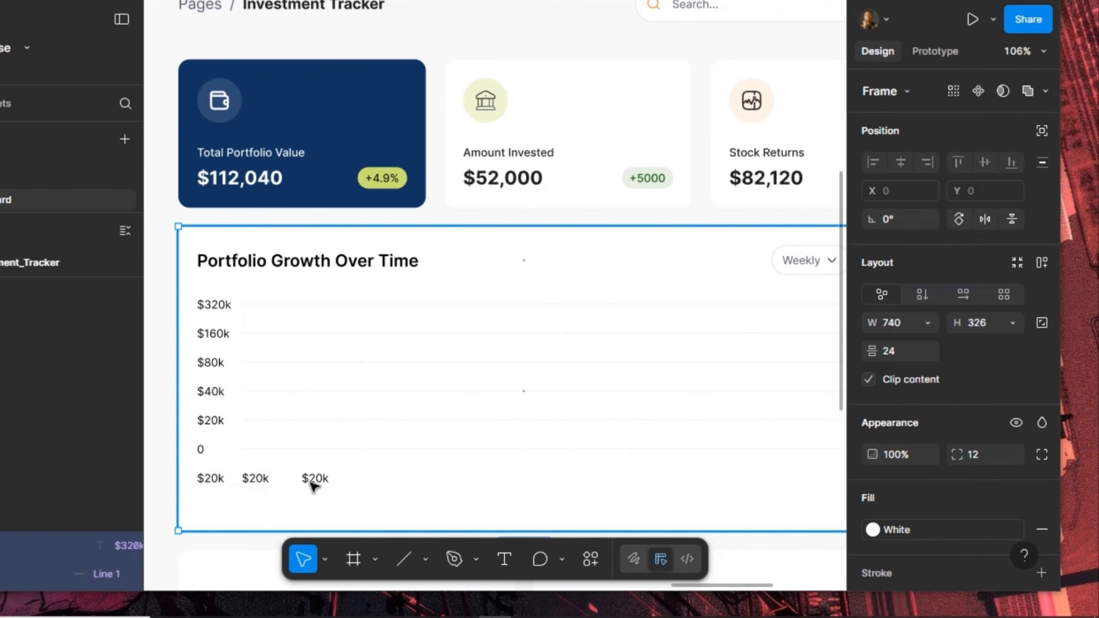
left_click(312, 482)
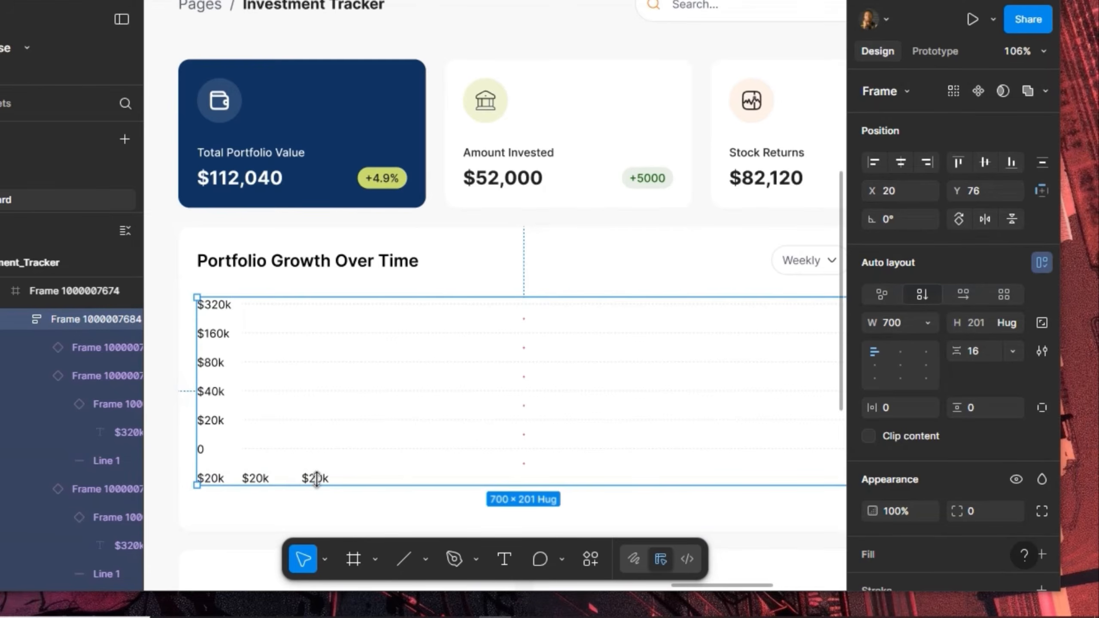
left_click(318, 479)
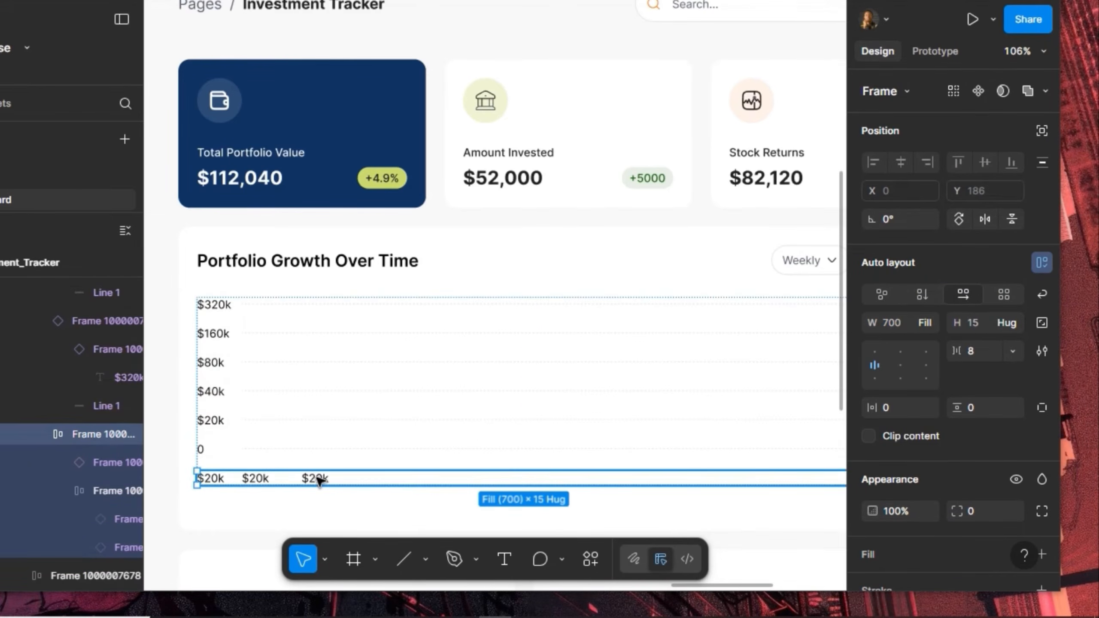
left_click(318, 480)
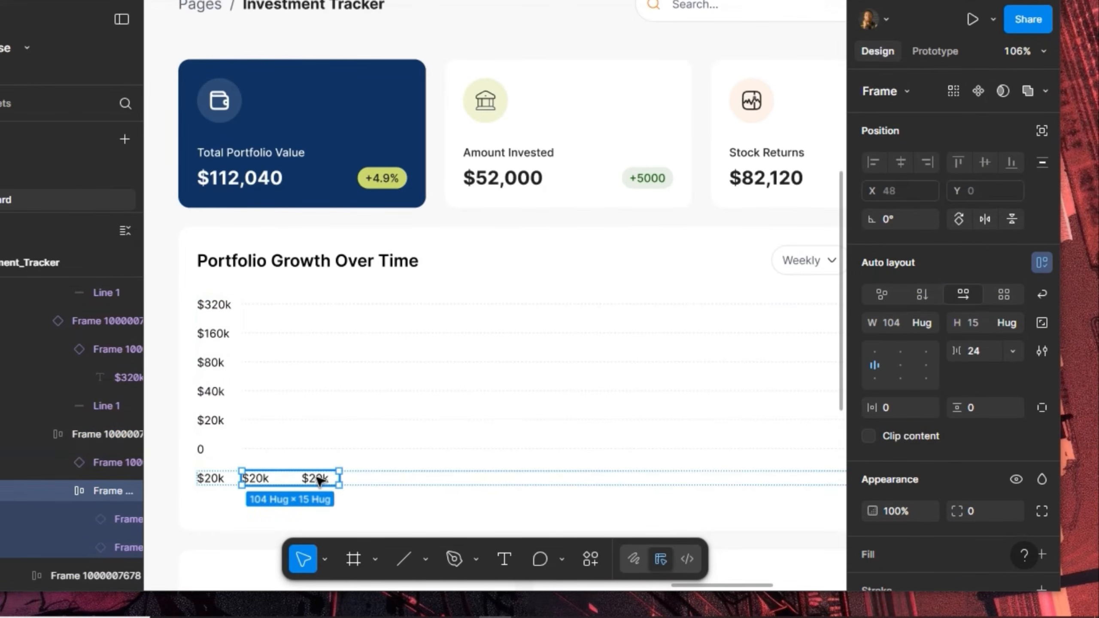
left_click(318, 479)
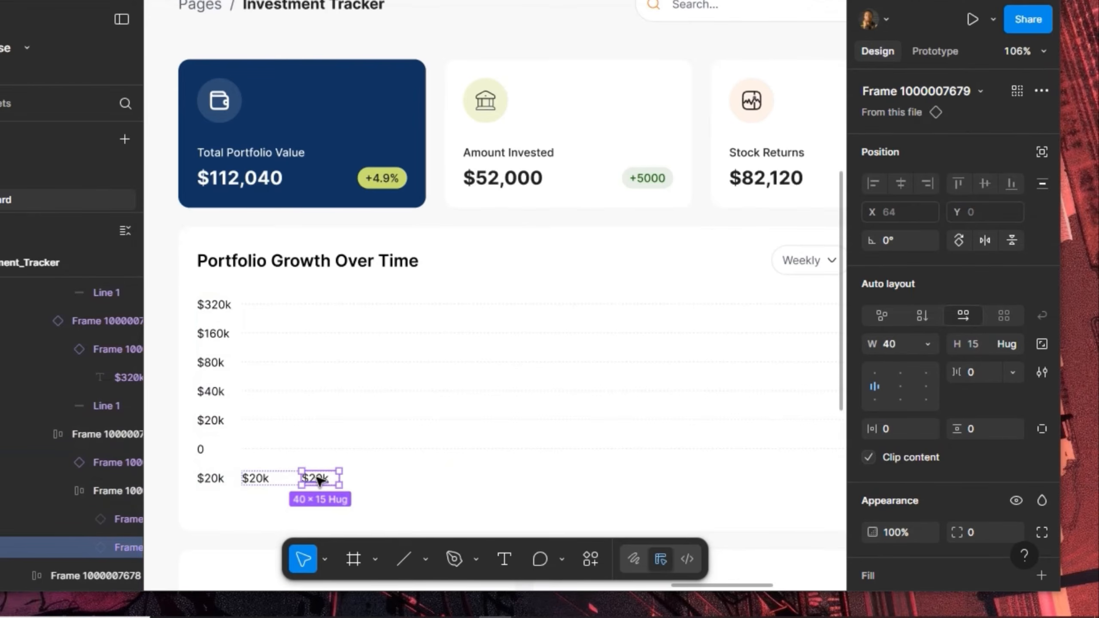
key("ctrl+d")
key("ctrl+d")
key("ctrl+d")
key("ctrl+d")
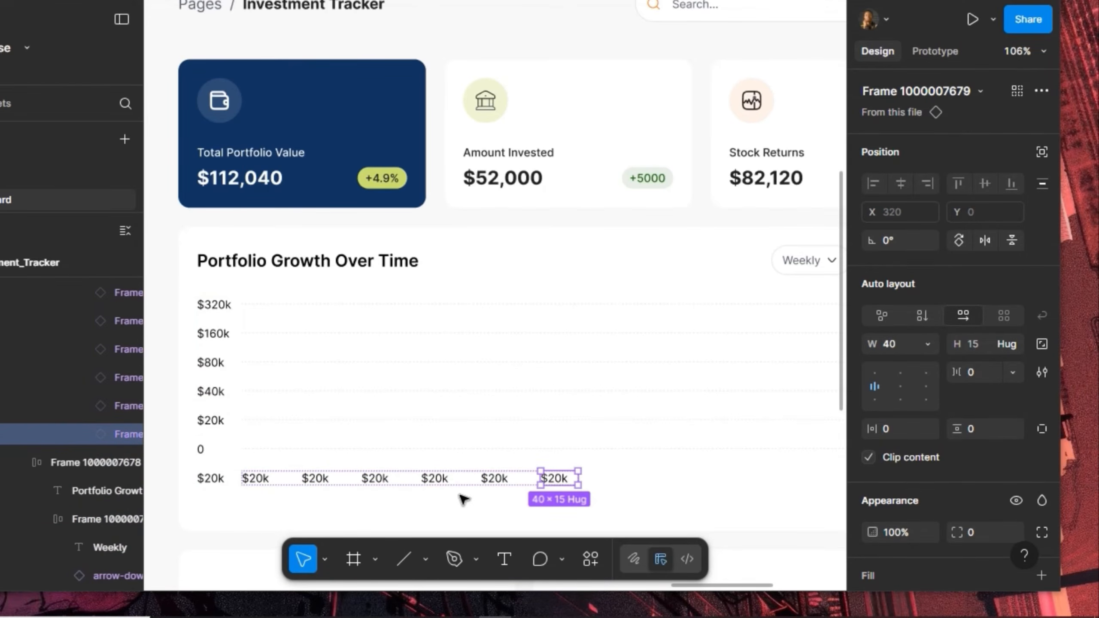
key("ctrl+d")
key("ctrl+d")
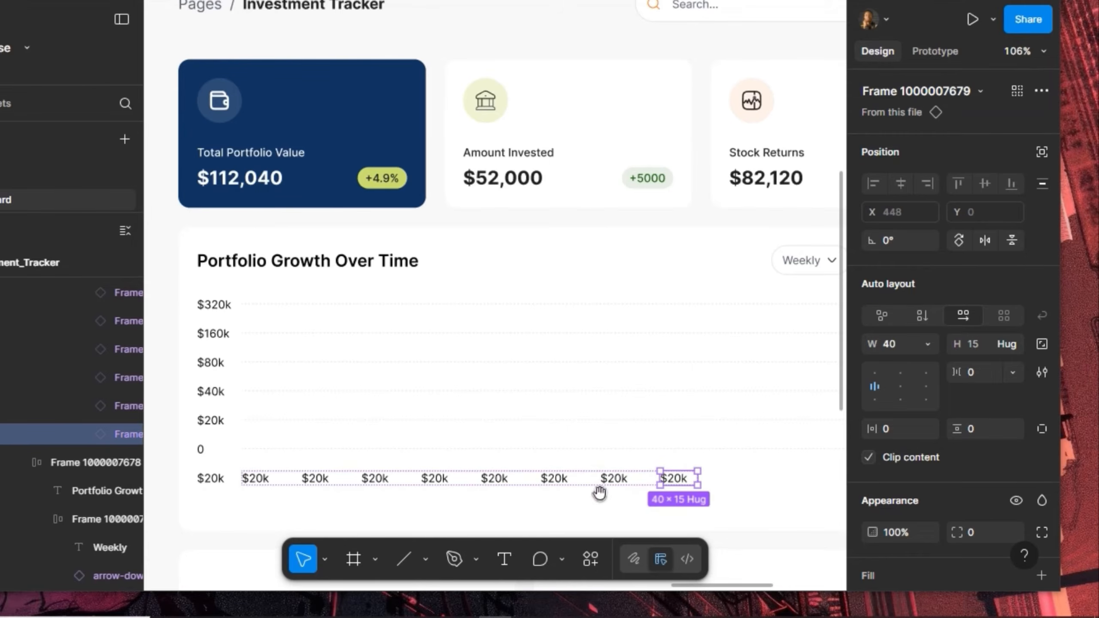
scroll(597, 490, "right", 5)
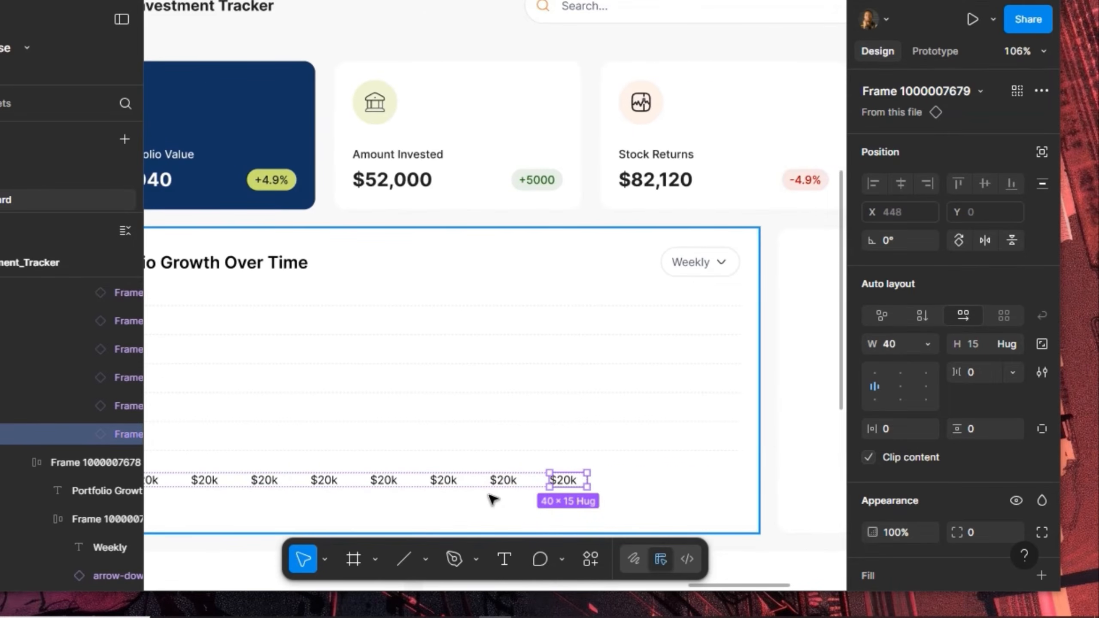
key("ctrl+d")
key("ctrl+d")
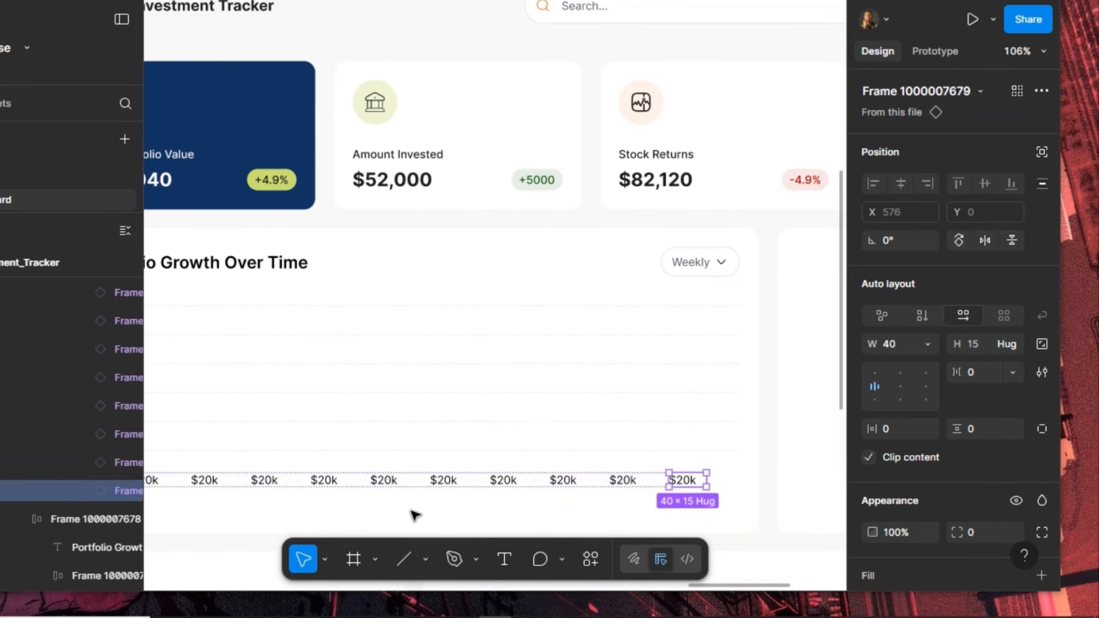
left_click_drag(363, 501, 560, 481)
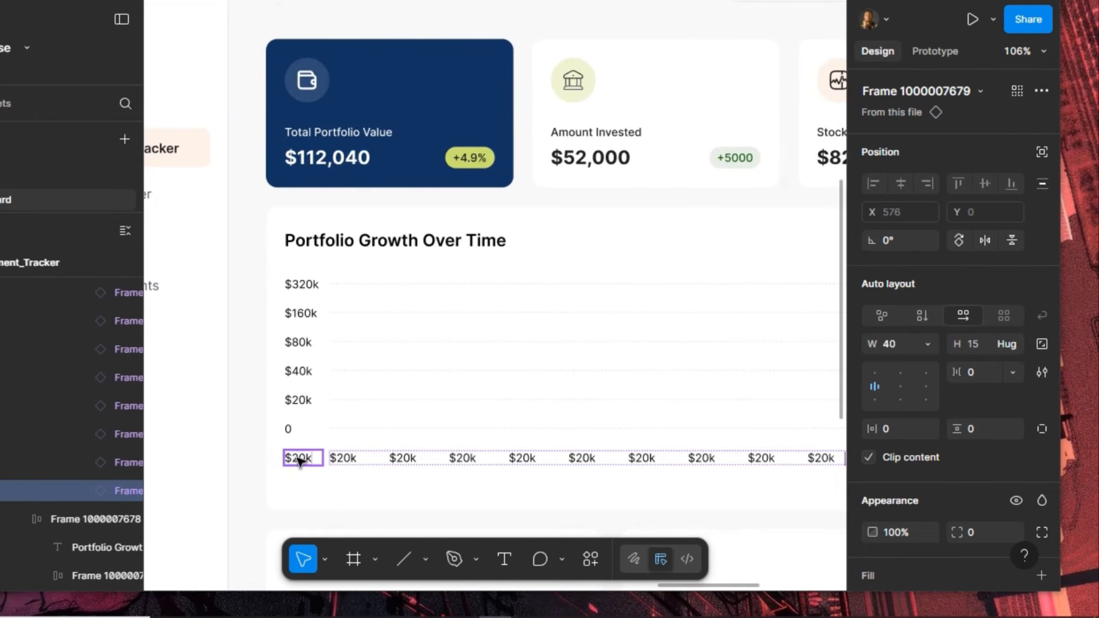
Hide the leftmost bottom-row label's text layer
double_click(299, 460)
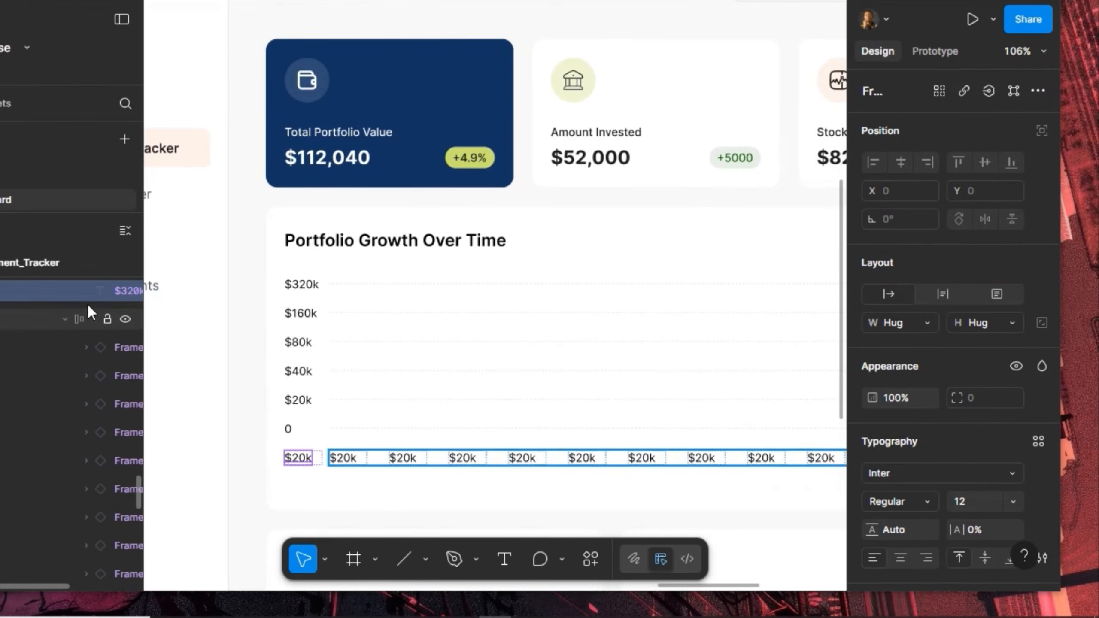
scroll(36, 305, "right", 3)
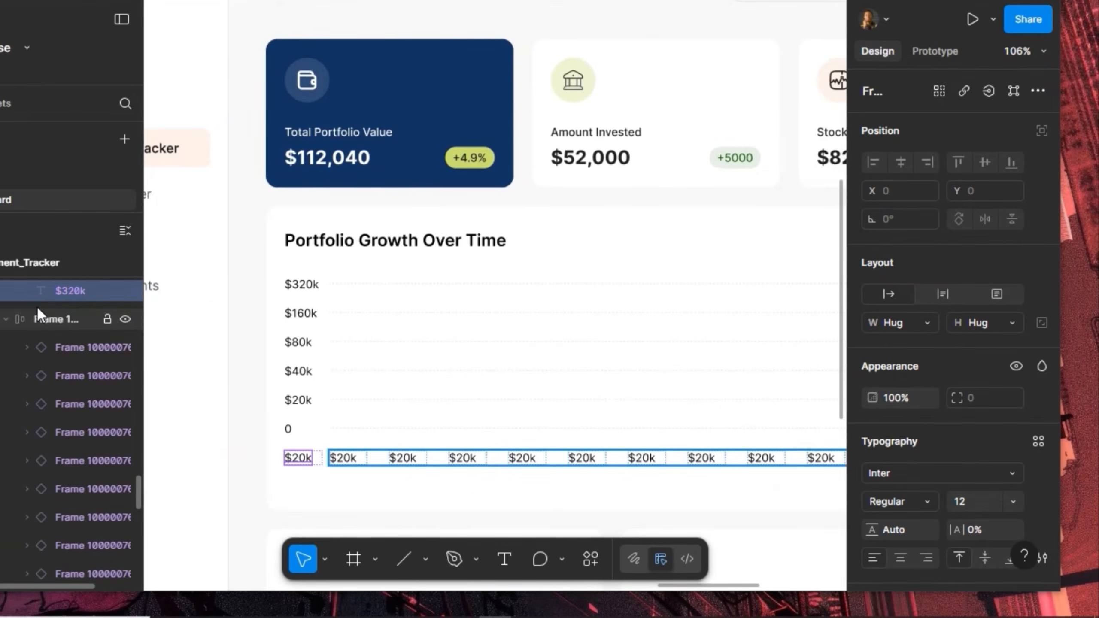
left_click(126, 291)
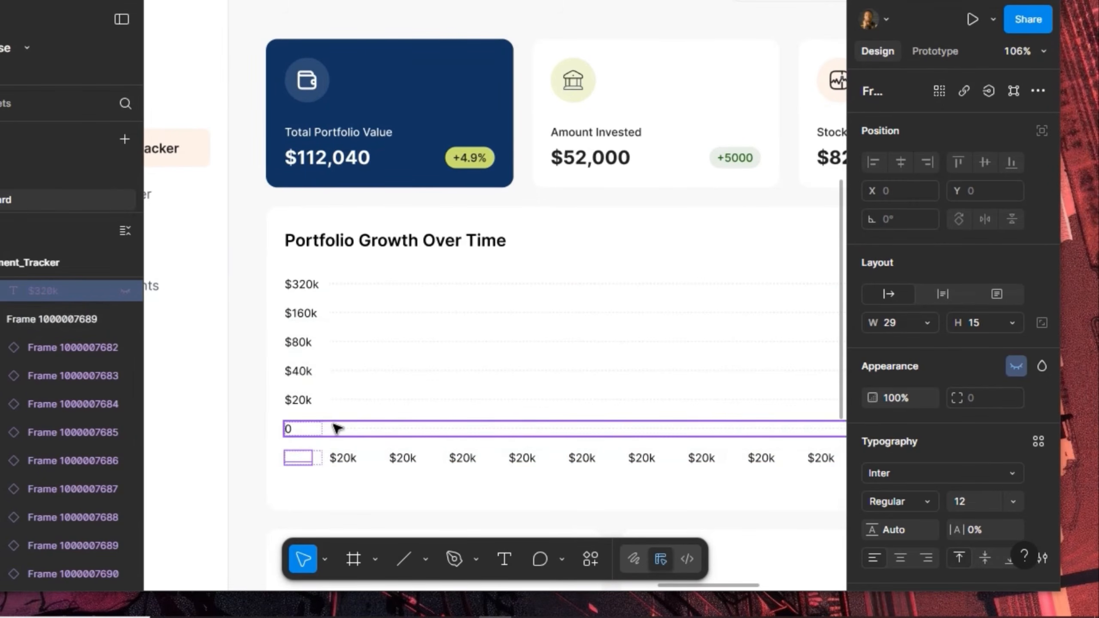
scroll(342, 344, "up", 5)
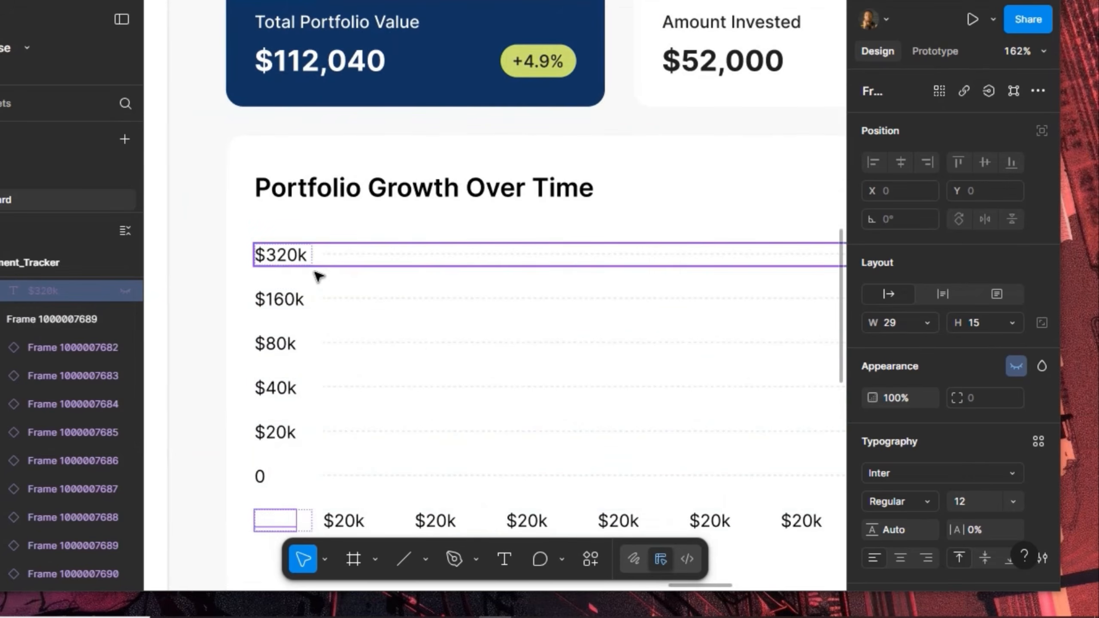
left_click(335, 252)
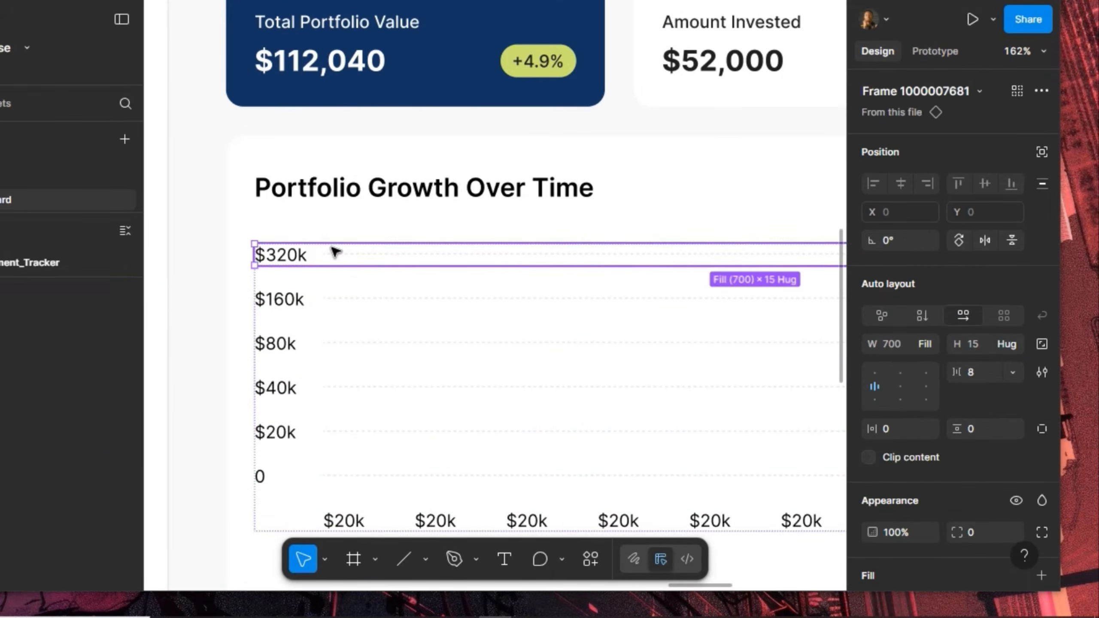
In the axis-row main component, change the label-to-gridline gap from 8 to 4, then return to the instance
right_click(310, 252)
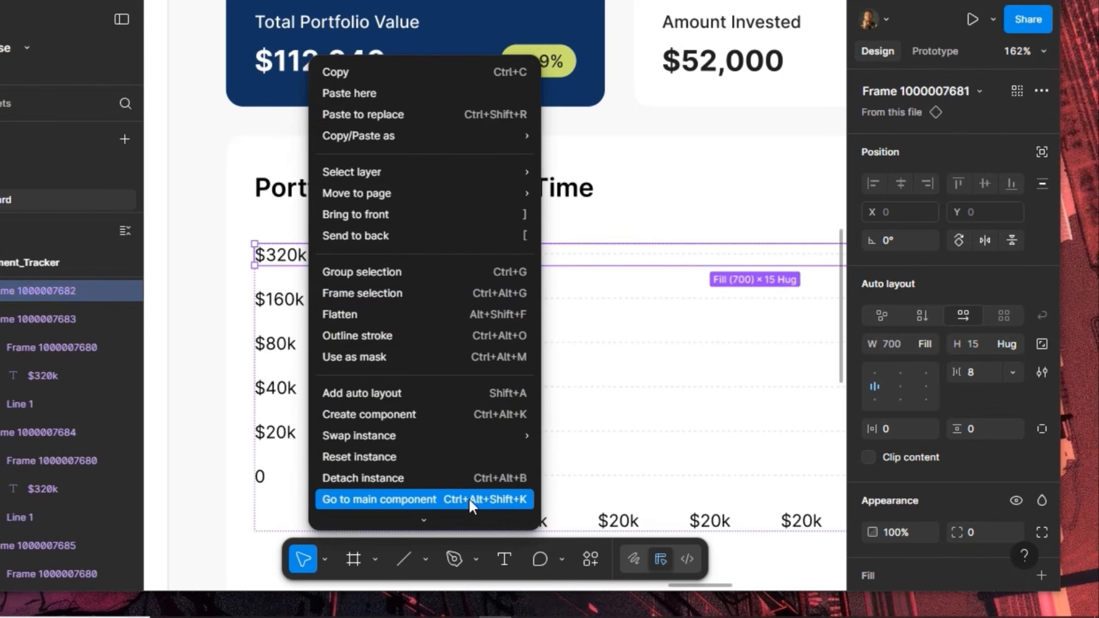
left_click(510, 498)
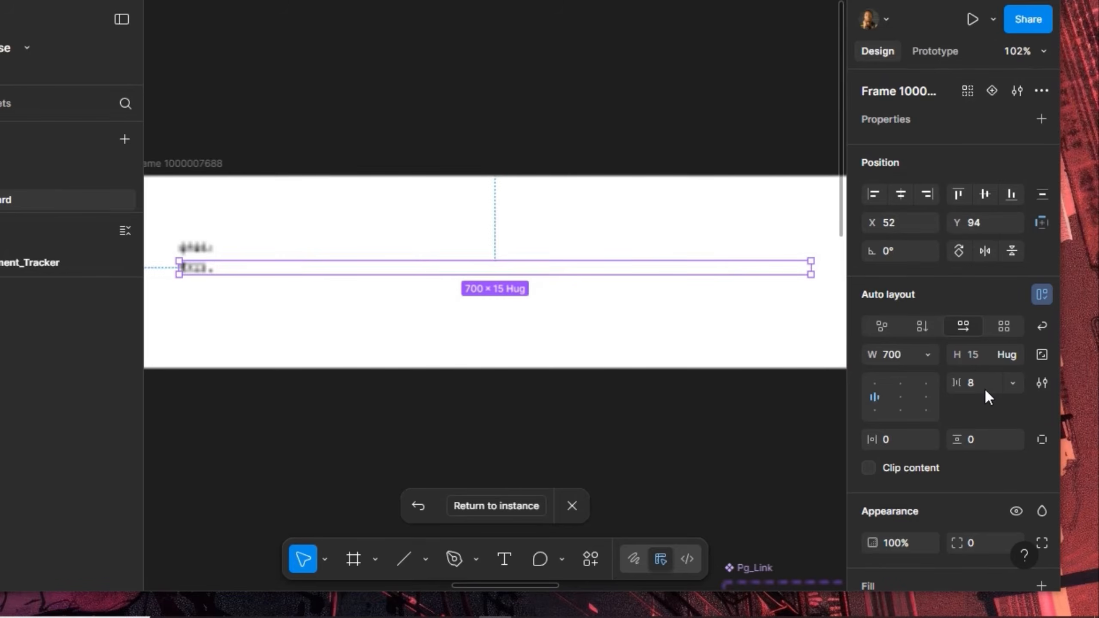
left_click(985, 383)
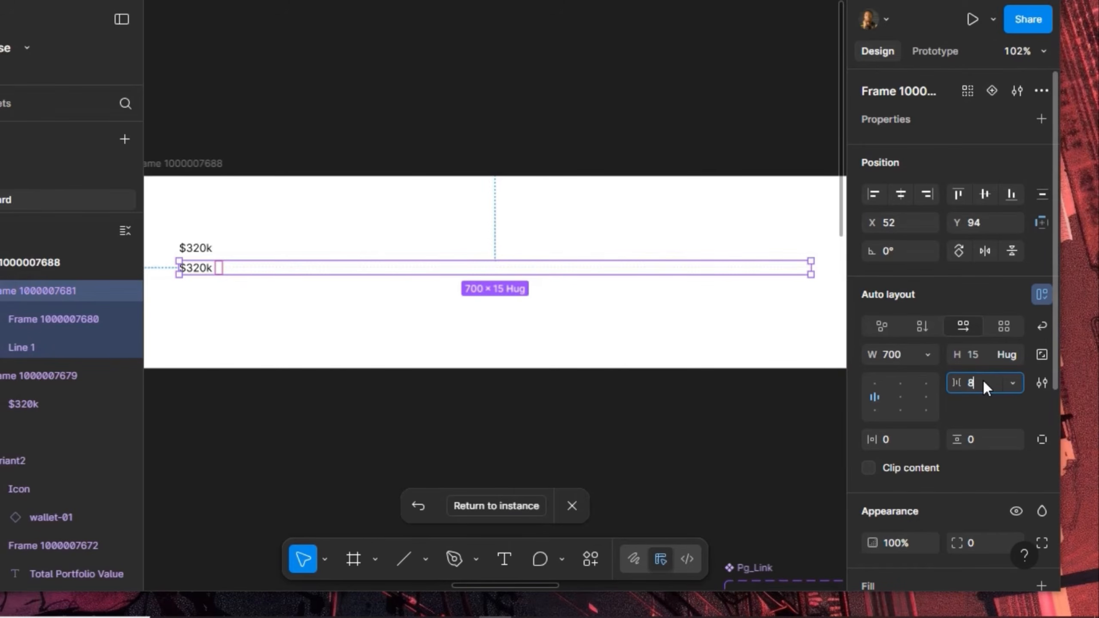
type("4")
key("Return")
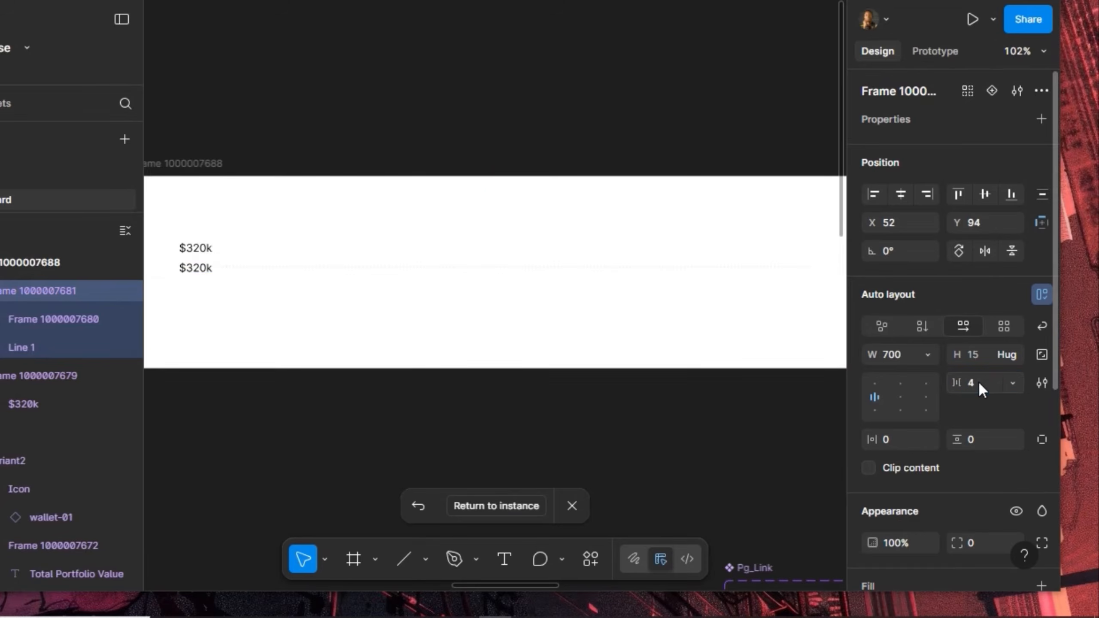
left_click(478, 506)
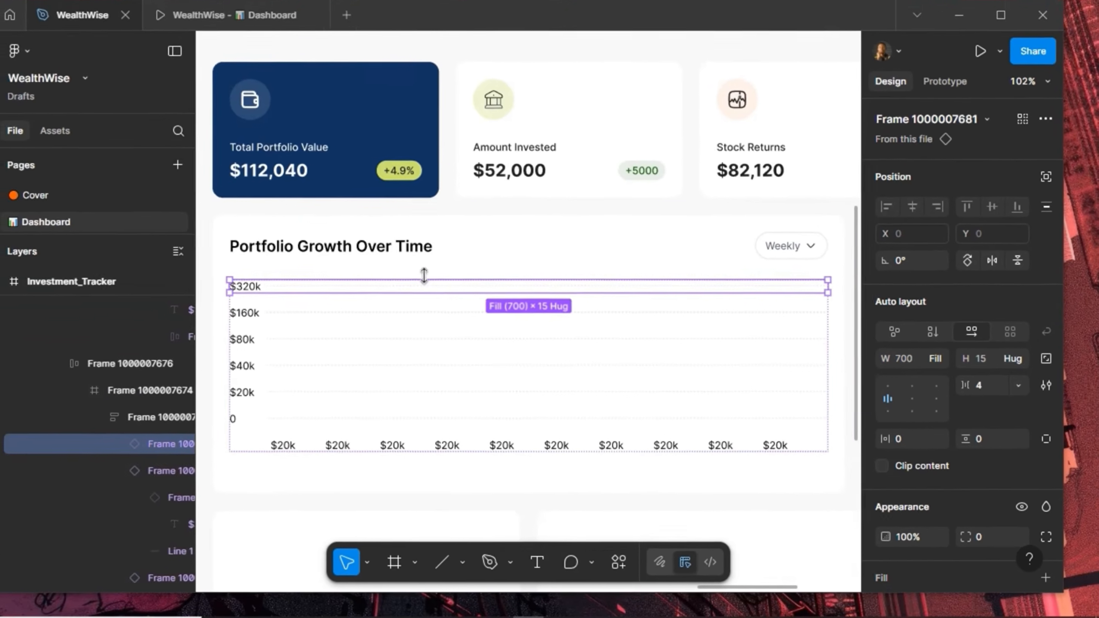
Apply the Grey colour style to the chart frame's black 000000 label text
left_click(189, 19)
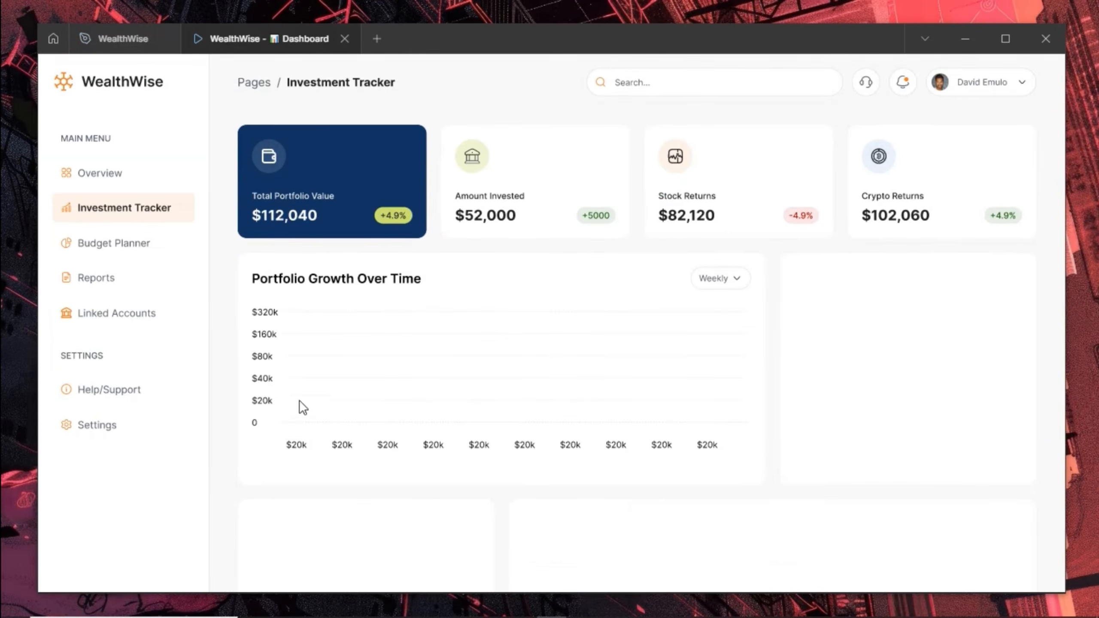
left_click(123, 38)
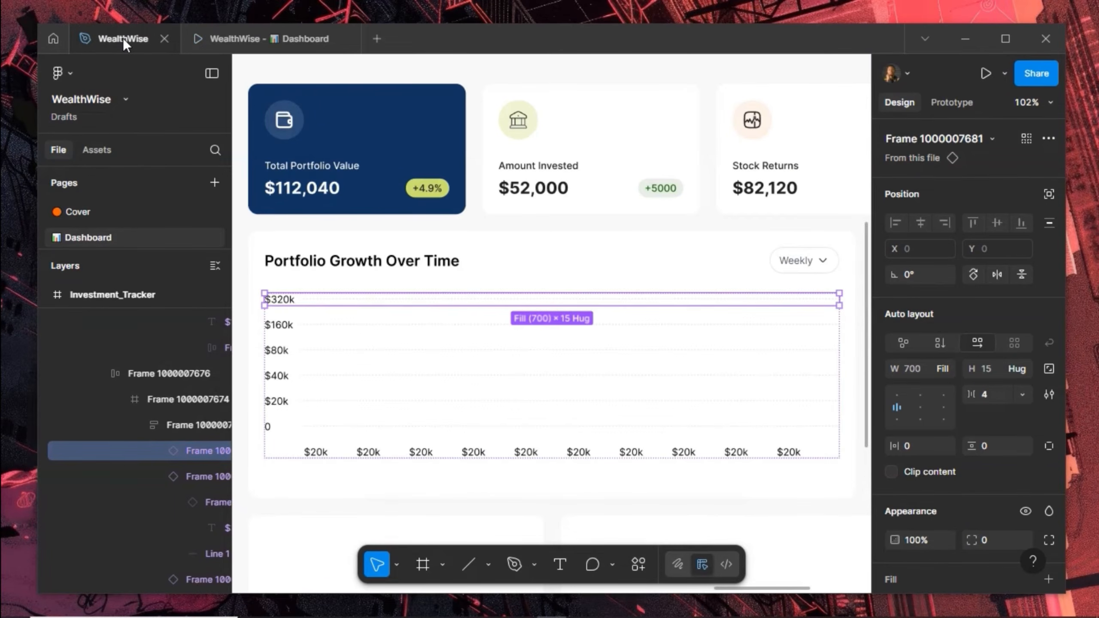
left_click(384, 442)
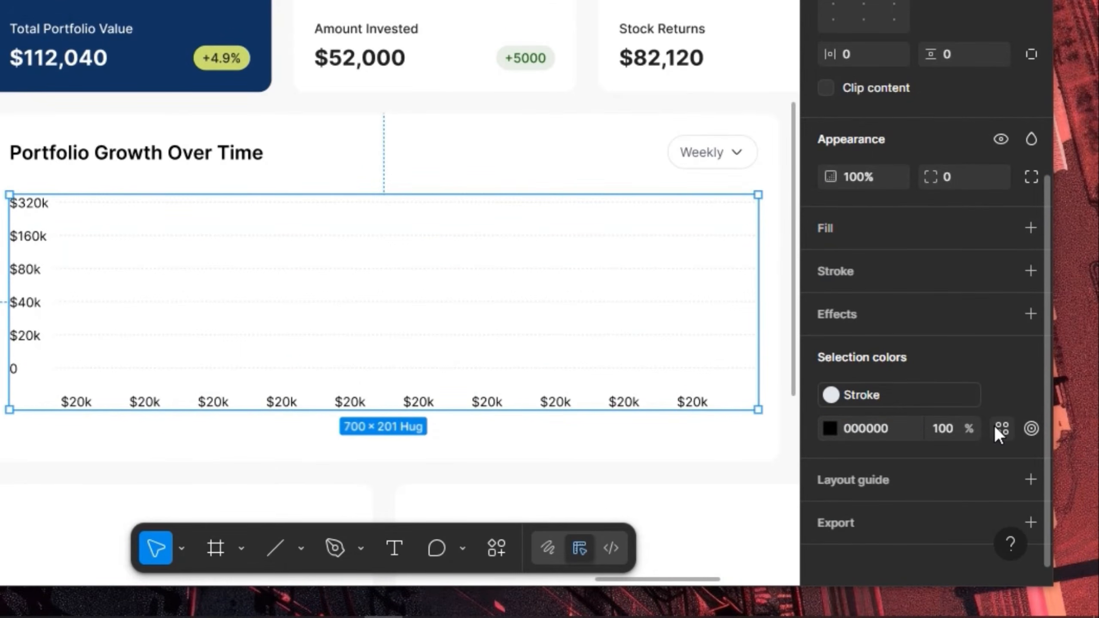
left_click(995, 427)
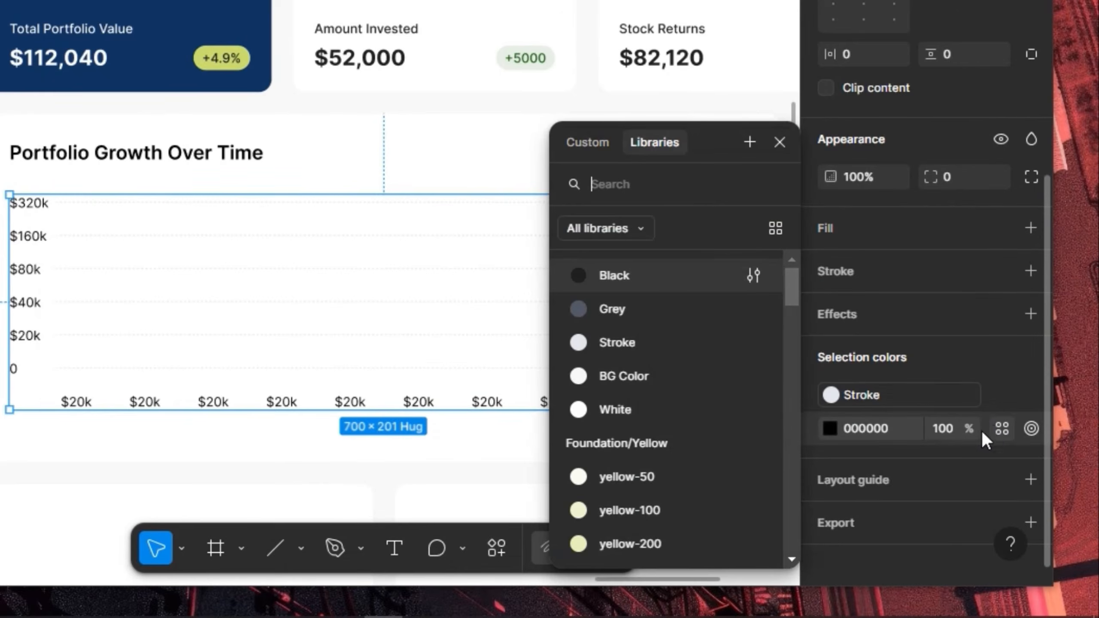
left_click(671, 317)
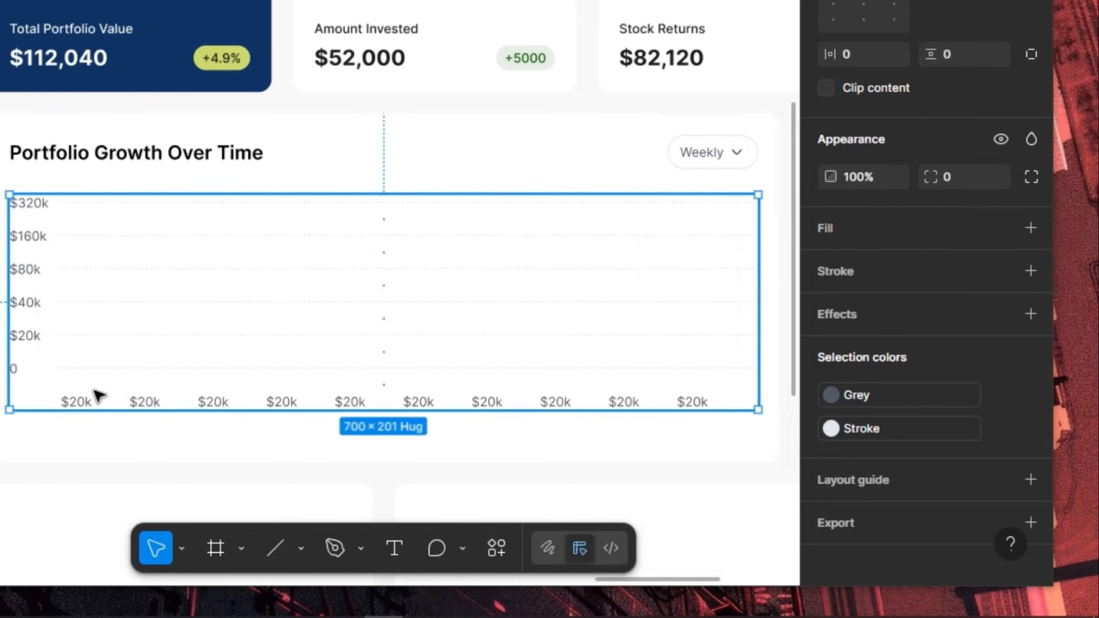
Change the first x-axis label to Jun 08 and copy that text into the second label
double_click(77, 403)
double_click(76, 403)
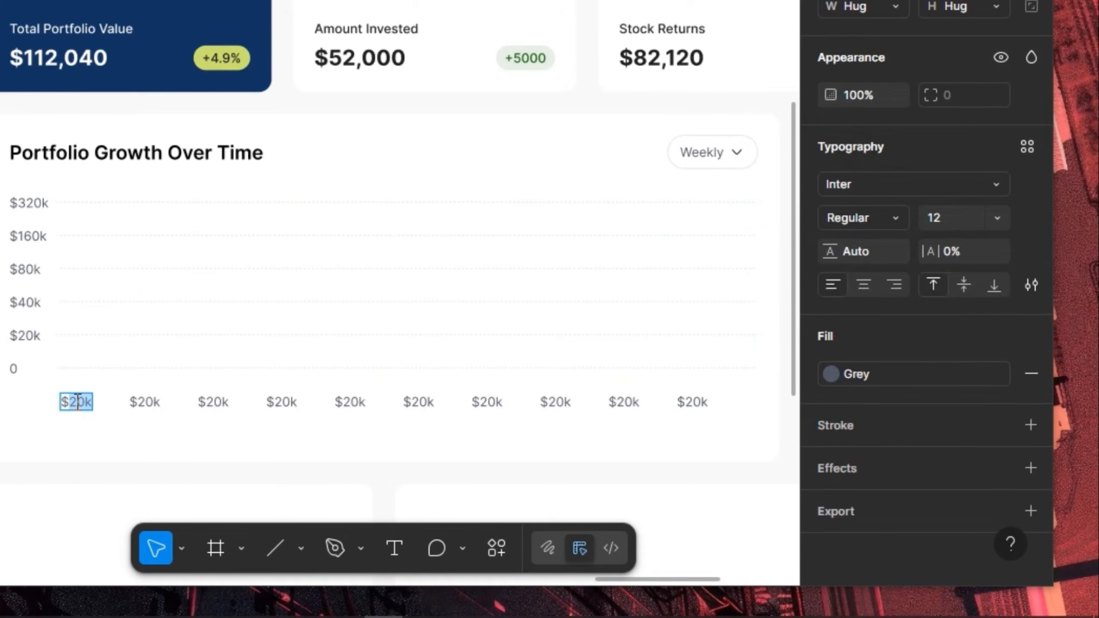
type("Jun 08")
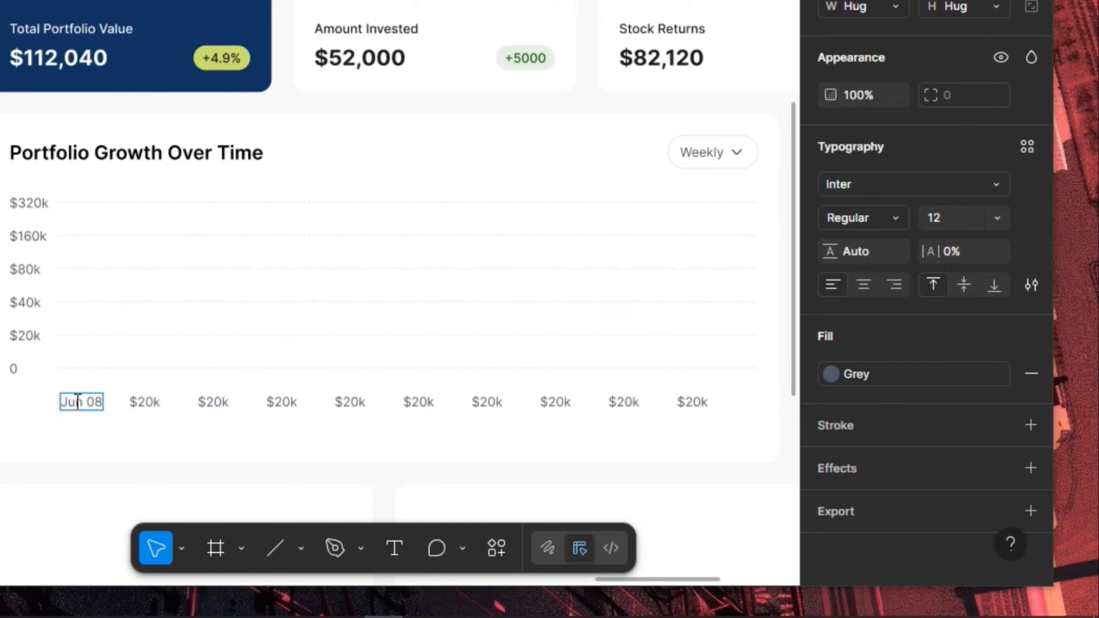
key("ctrl+a")
key("ctrl+c")
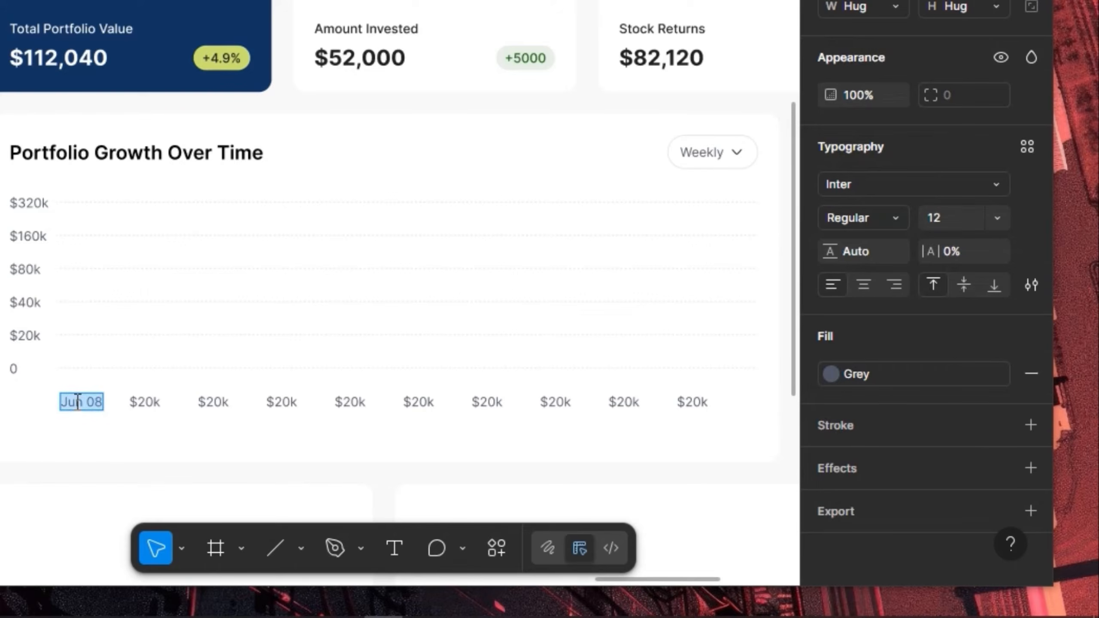
double_click(153, 409)
key("ctrl+v")
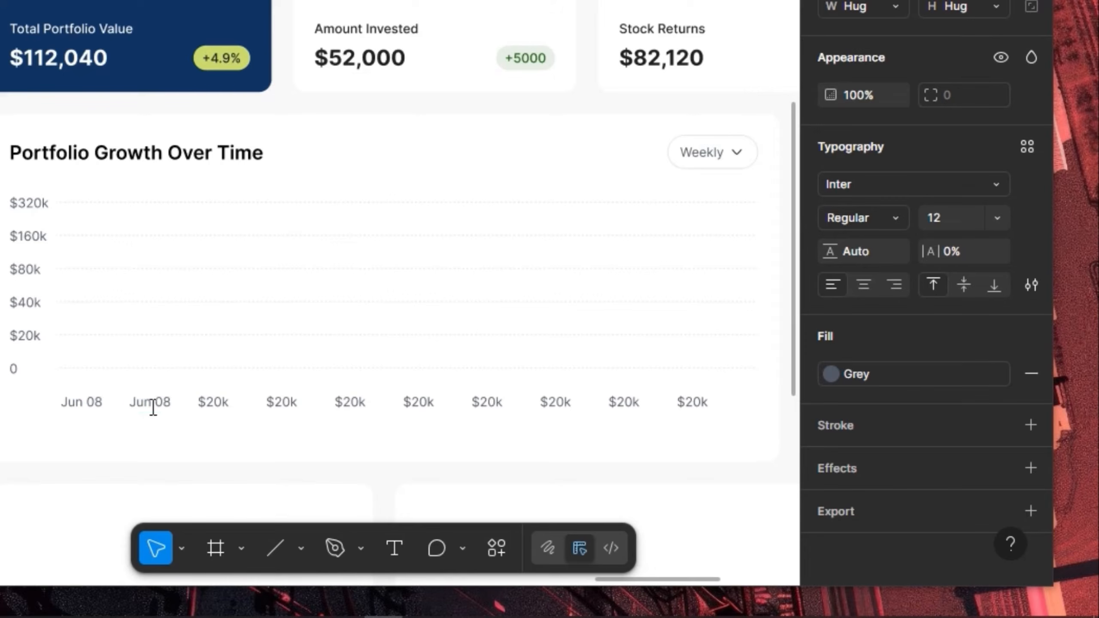
key("BackSpace")
type("8")
Set the third x-axis label to Jun 12 and correct the second label to Jun 10
double_click(220, 408)
key("ctrl+v")
left_click(220, 407)
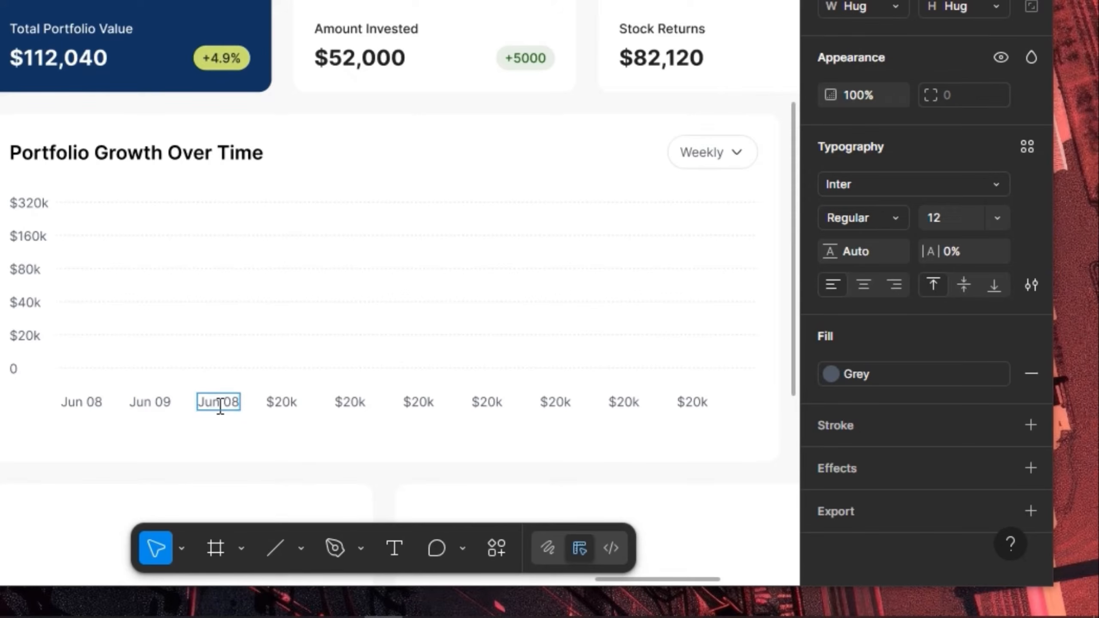
key("BackSpace")
key("BackSpace")
type("12")
left_click(168, 409)
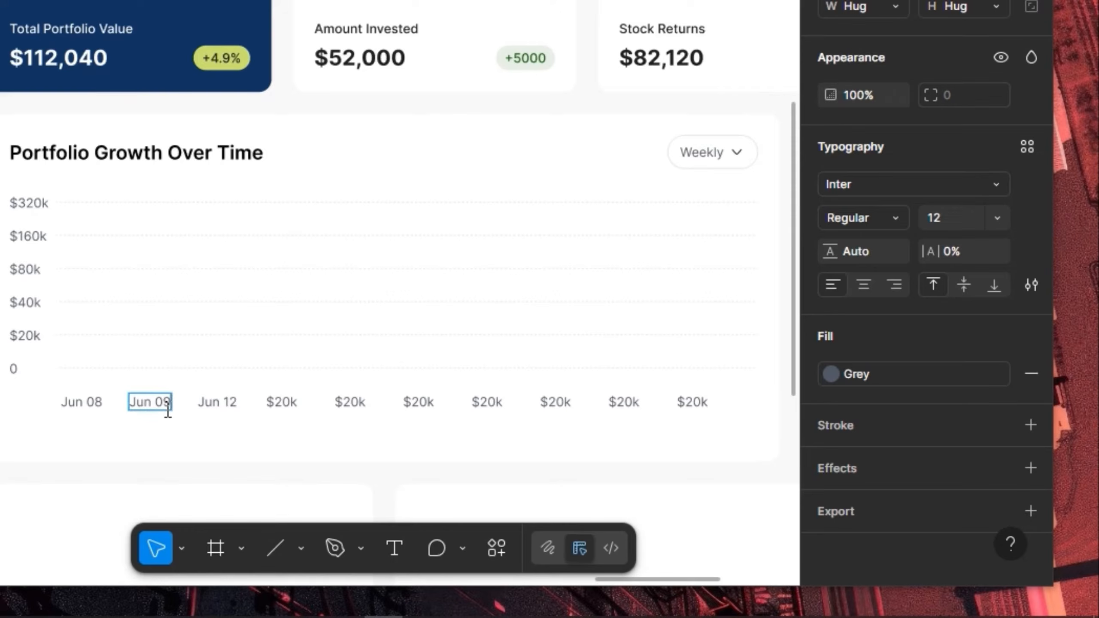
double_click(168, 410)
key("BackSpace")
type("10")
Relabel the fourth and fifth x-axis labels as Jun 14 and Jun 16
double_click(282, 401)
type("Jun 08")
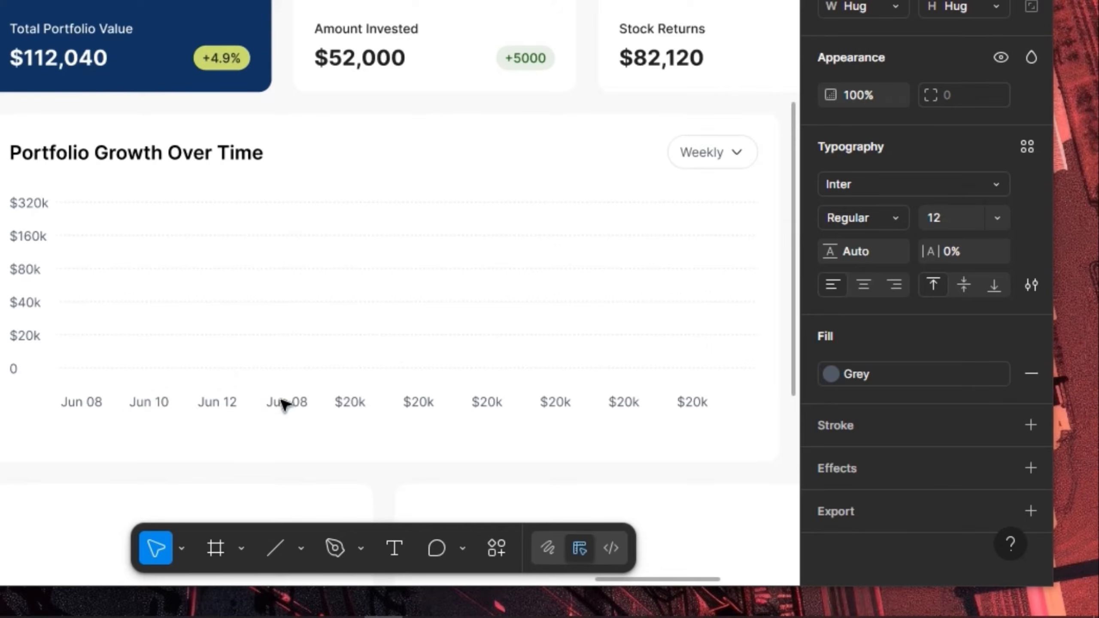
double_click(283, 403)
key("ctrl+c")
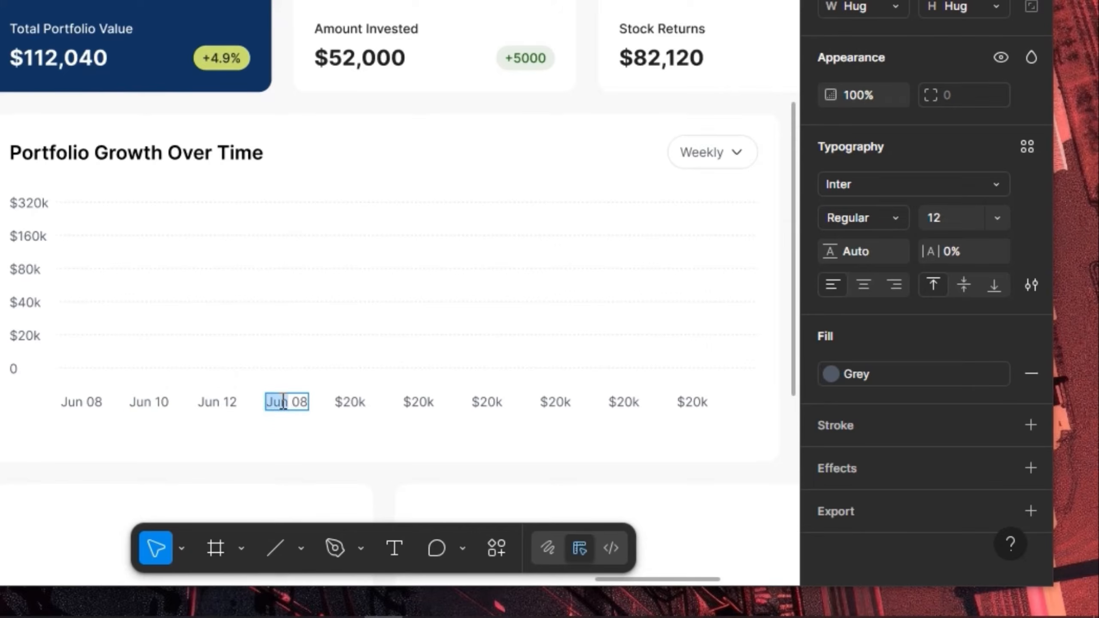
key("Right")
key("Right")
key("Right")
key("BackSpace")
key("BackSpace")
type("14")
double_click(349, 403)
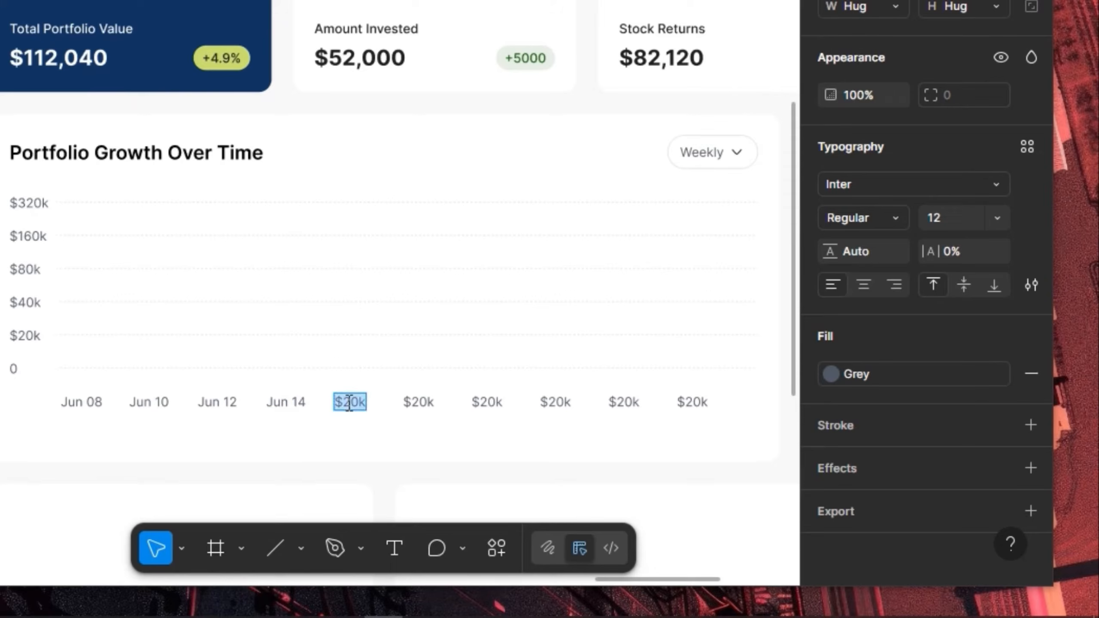
type("Jun 08")
key("BackSpace")
key("BackSpace")
type("16")
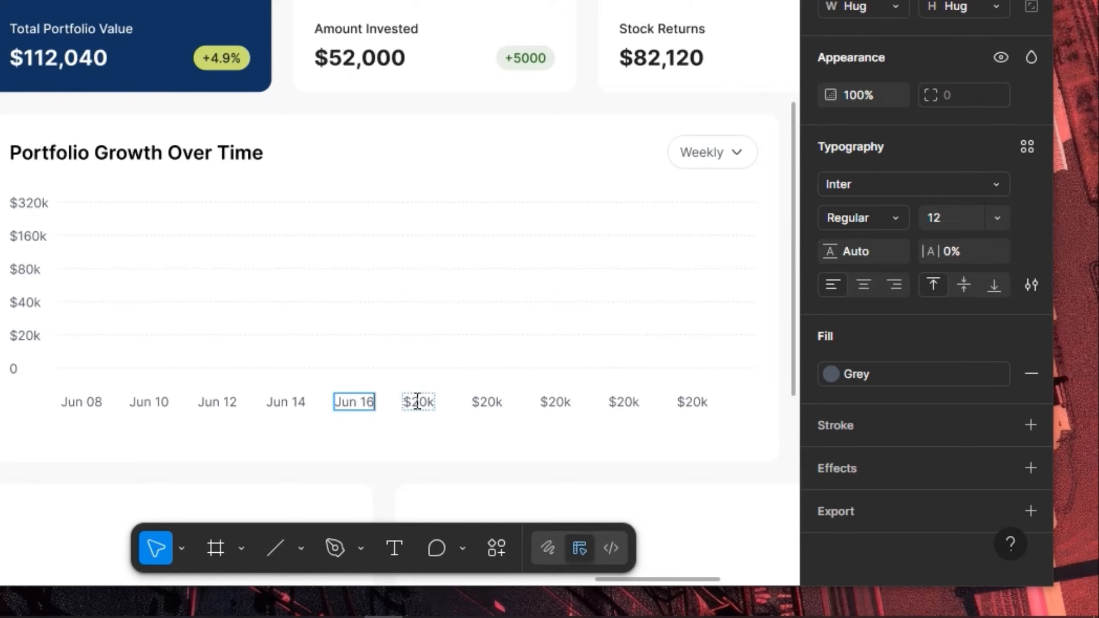
Relabel the sixth and seventh x-axis labels as Jun 18 and Jun 20
double_click(416, 402)
key("ctrl+a")
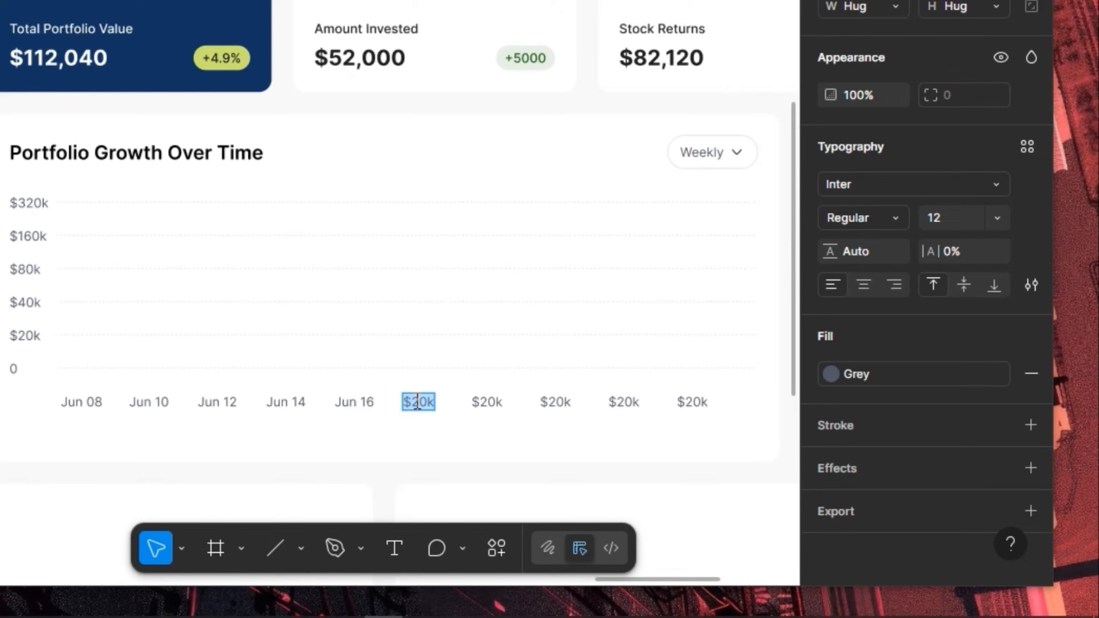
key("ctrl+v")
key("Escape")
double_click(417, 401)
key("BackSpace")
key("BackSpace")
type("18")
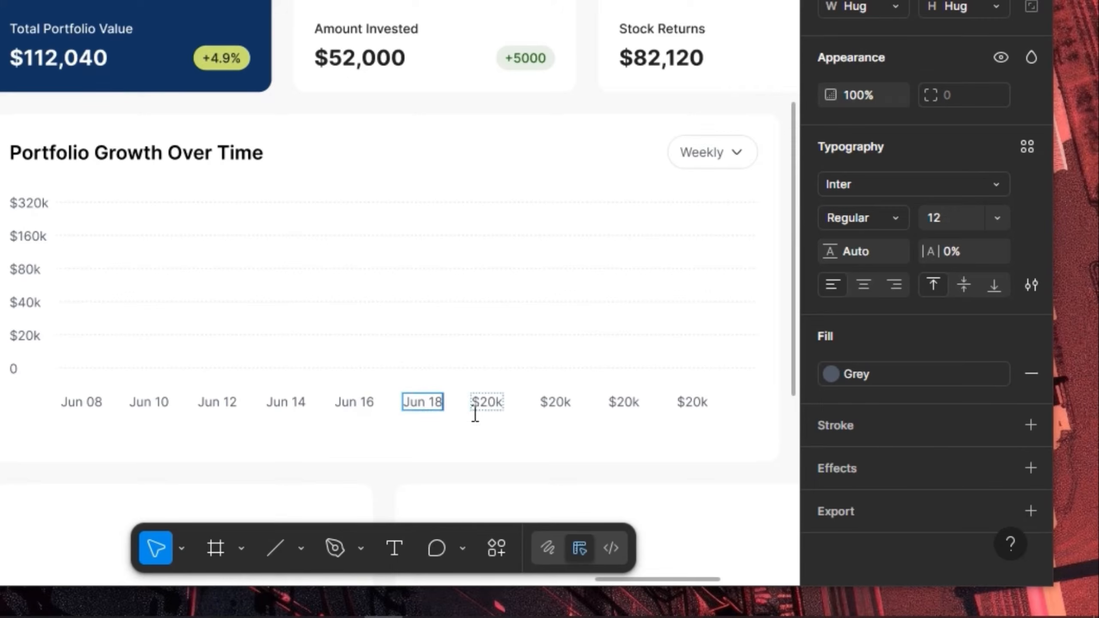
double_click(502, 402)
type("Jun")
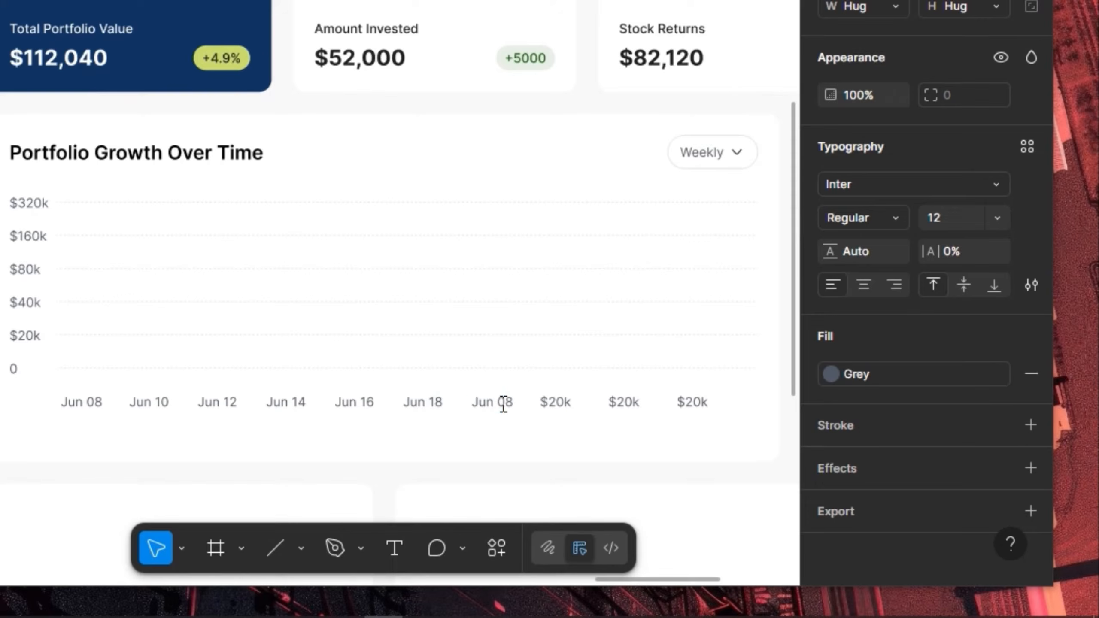
type(" 20")
Relabel the eighth and ninth x-axis labels as Jun 22 and Jun 24
double_click(555, 402)
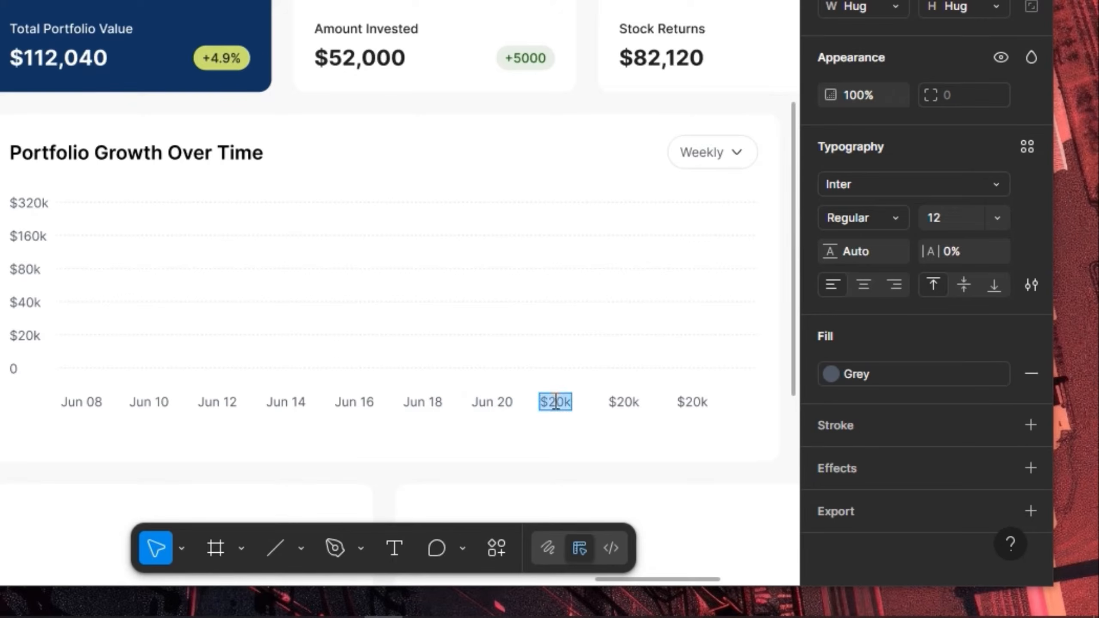
key("ctrl+v")
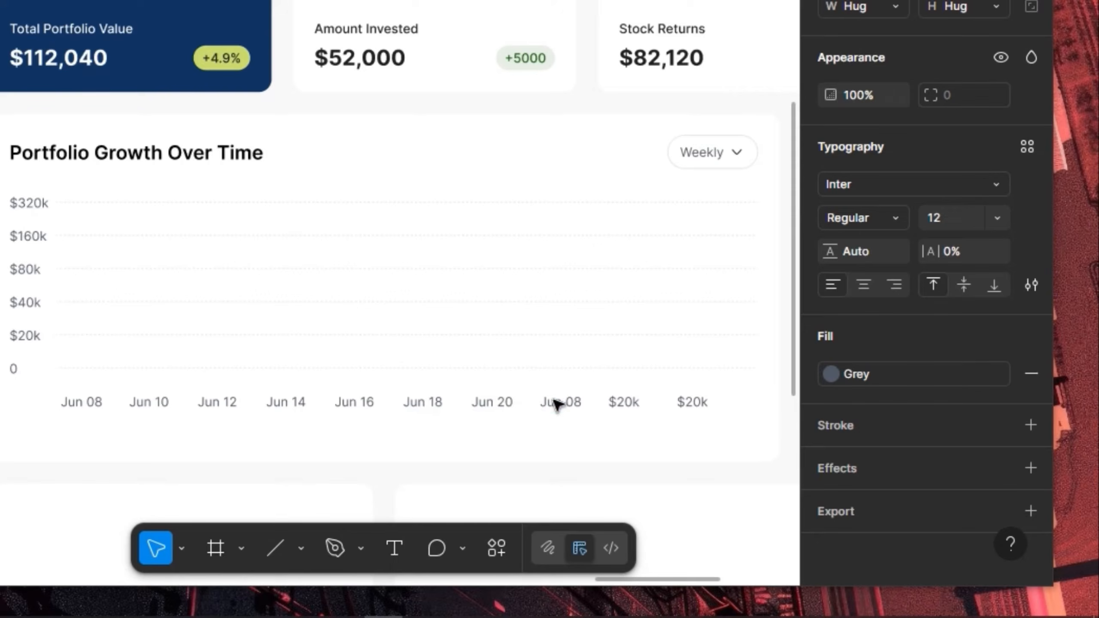
double_click(556, 403)
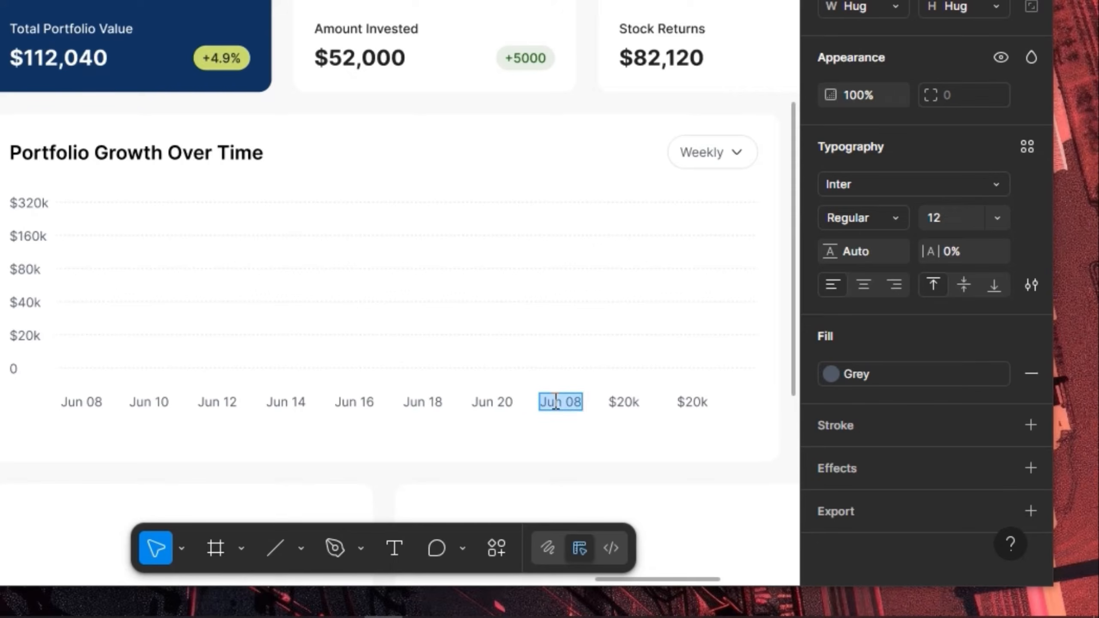
left_click(555, 403)
key("BackSpace")
key("BackSpace")
type("22")
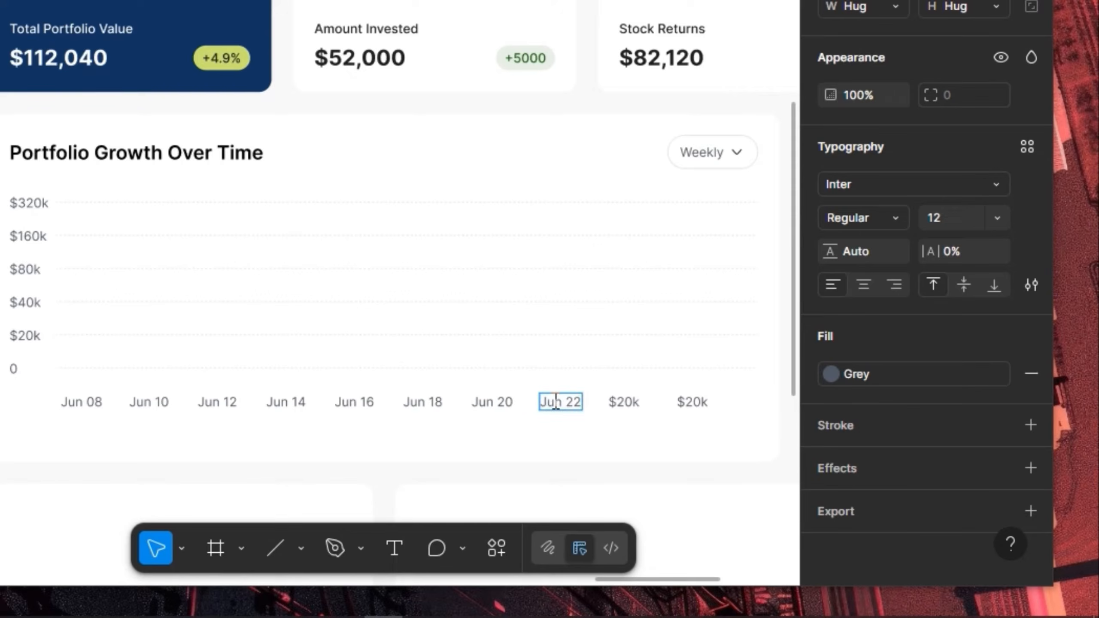
left_click(632, 402)
key("ctrl+v")
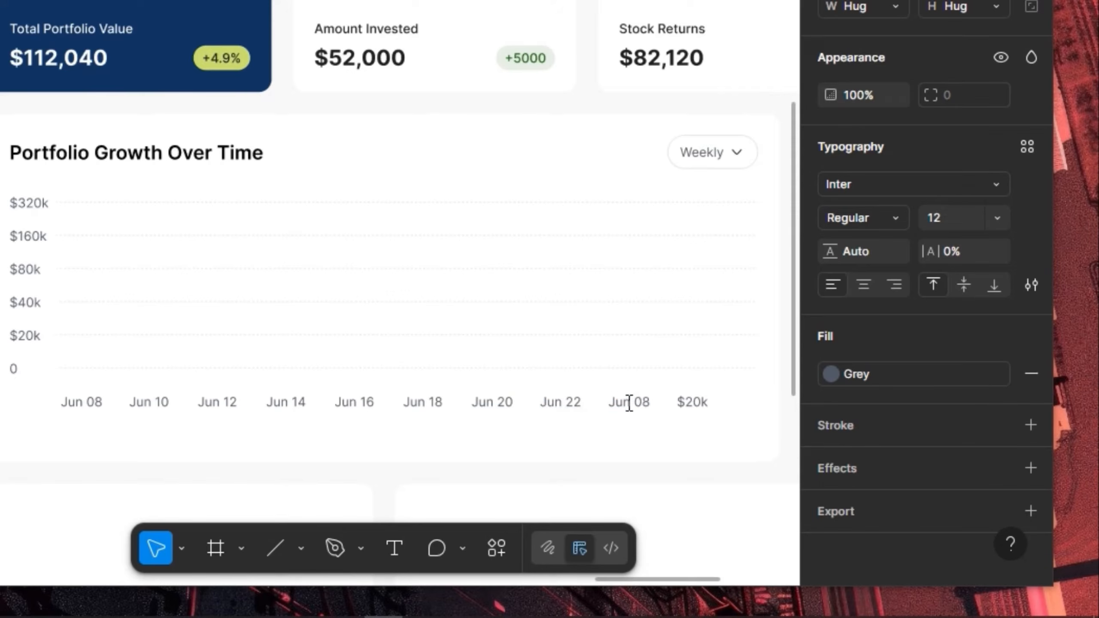
double_click(629, 403)
key("BackSpace")
key("BackSpace")
type("24")
Set the last x-axis label to Jun 28, then select the whole chart frame
left_click(697, 398)
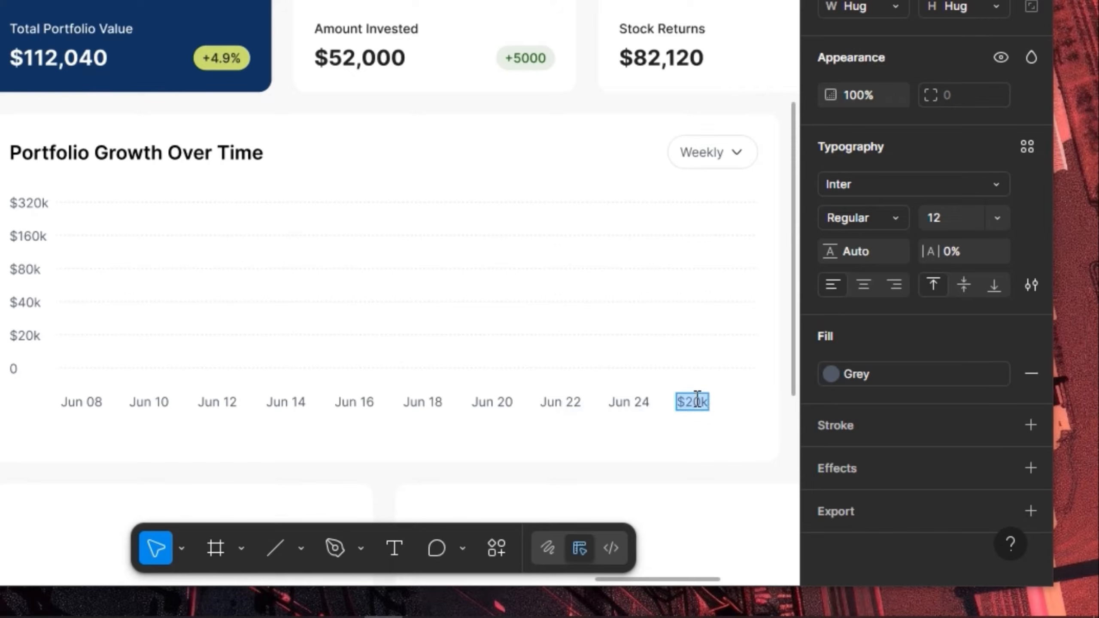
key("ctrl+v")
double_click(697, 399)
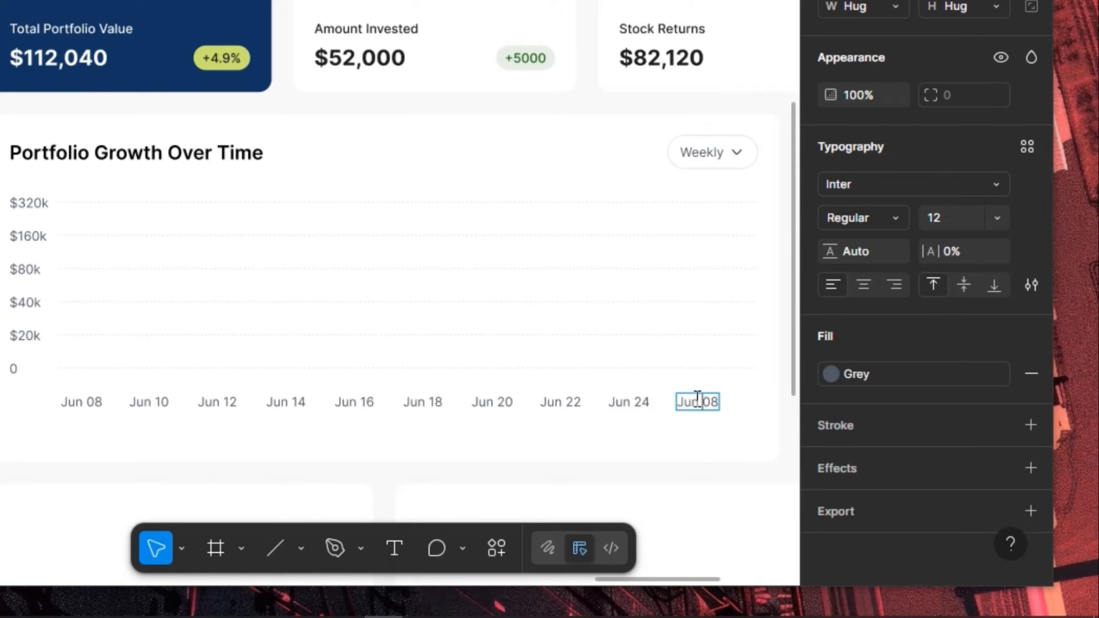
key("BackSpace")
key("BackSpace")
type("28")
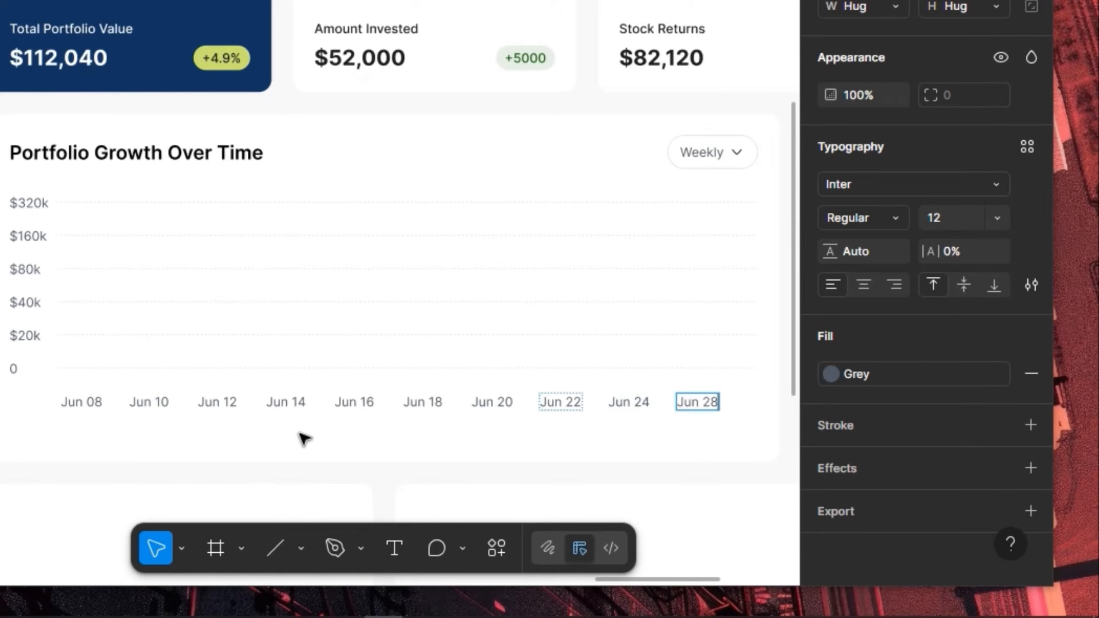
left_click(289, 434)
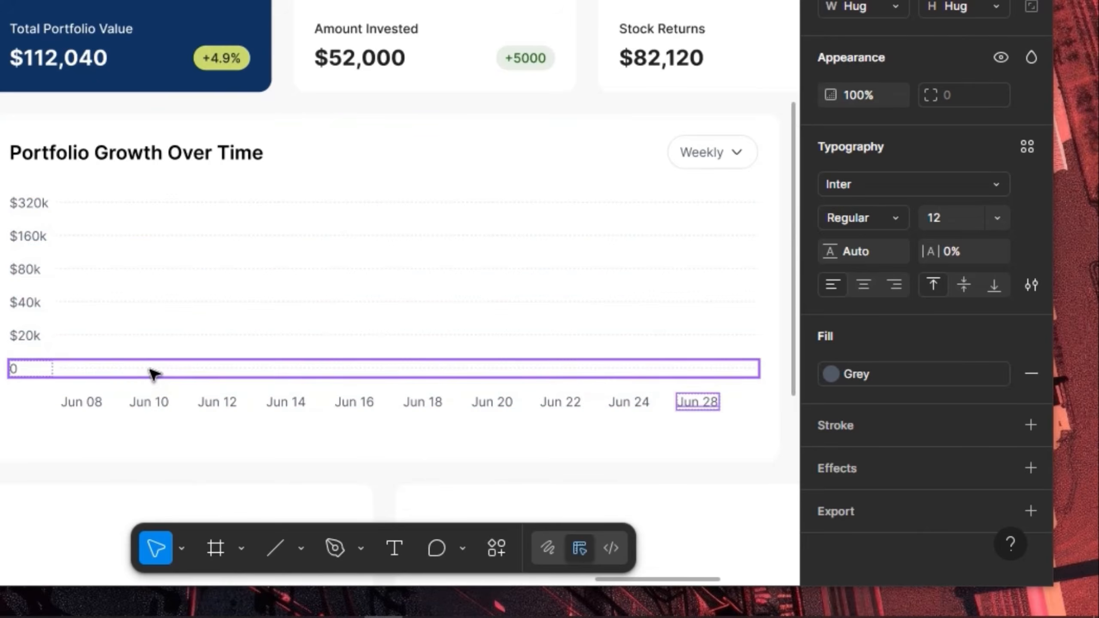
left_click(51, 384)
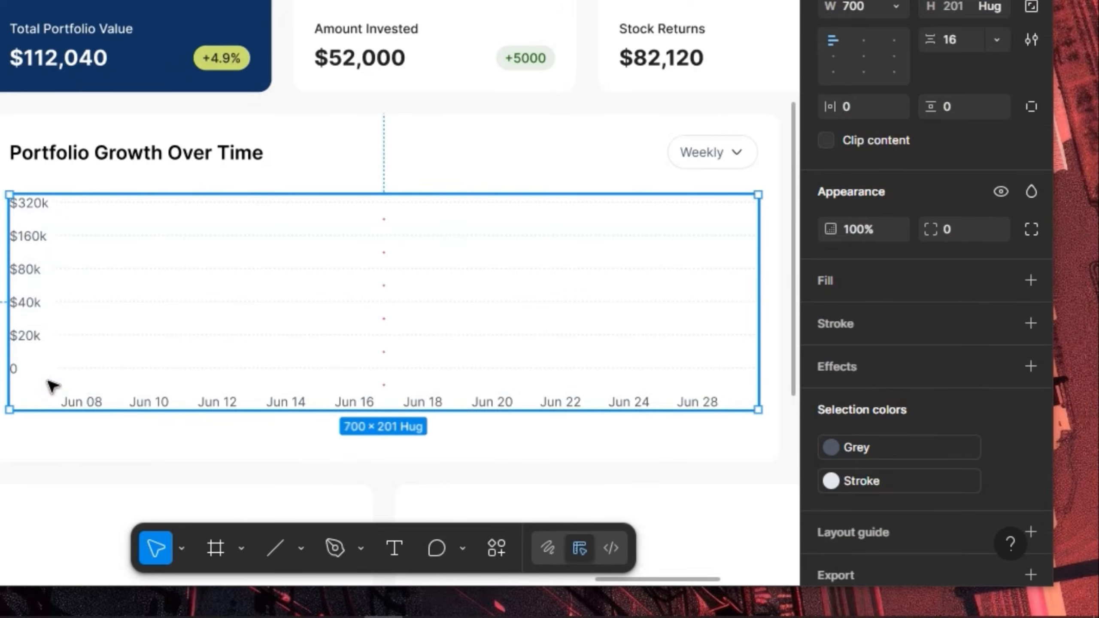
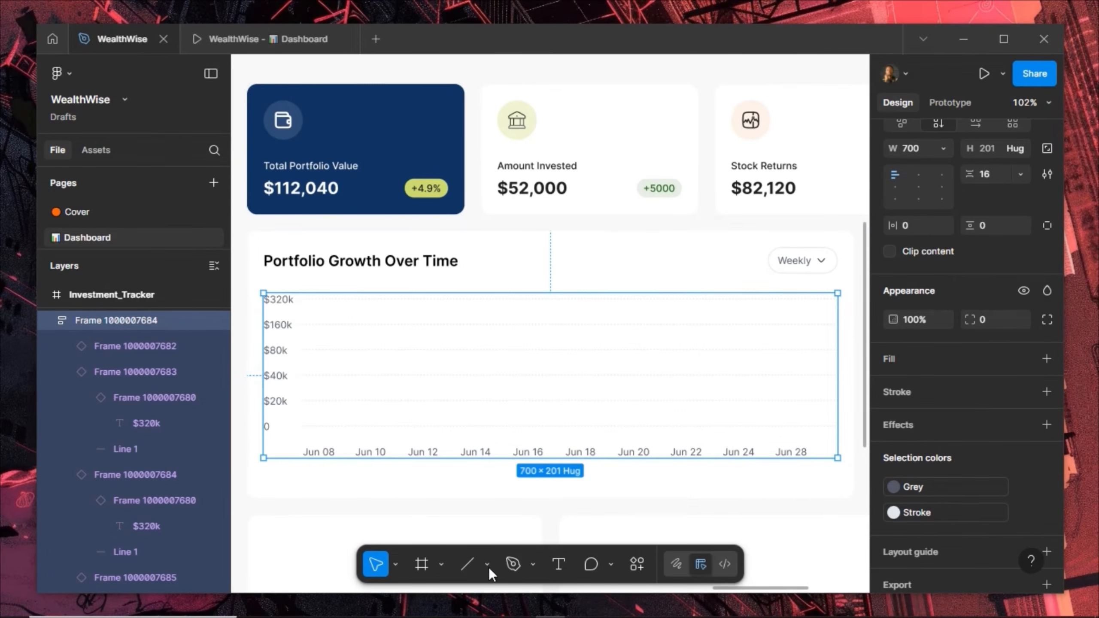
Switch to the Pen tool to trace a growth line over the chart
left_click(512, 564)
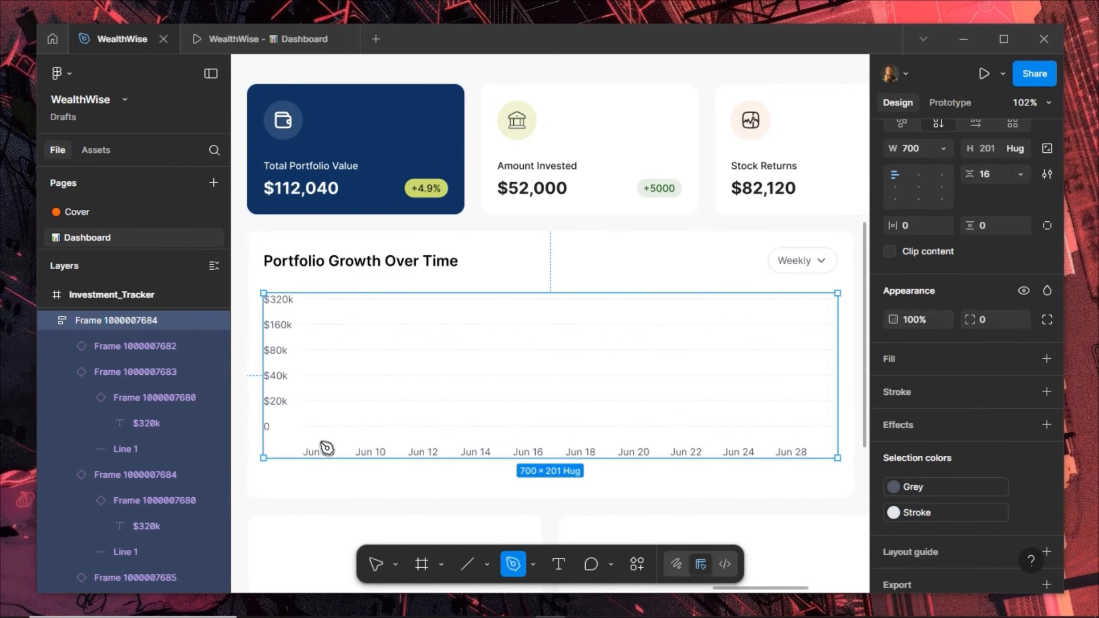
Start a line at the chart's zero baseline, then undo the first attempt
left_click(299, 426)
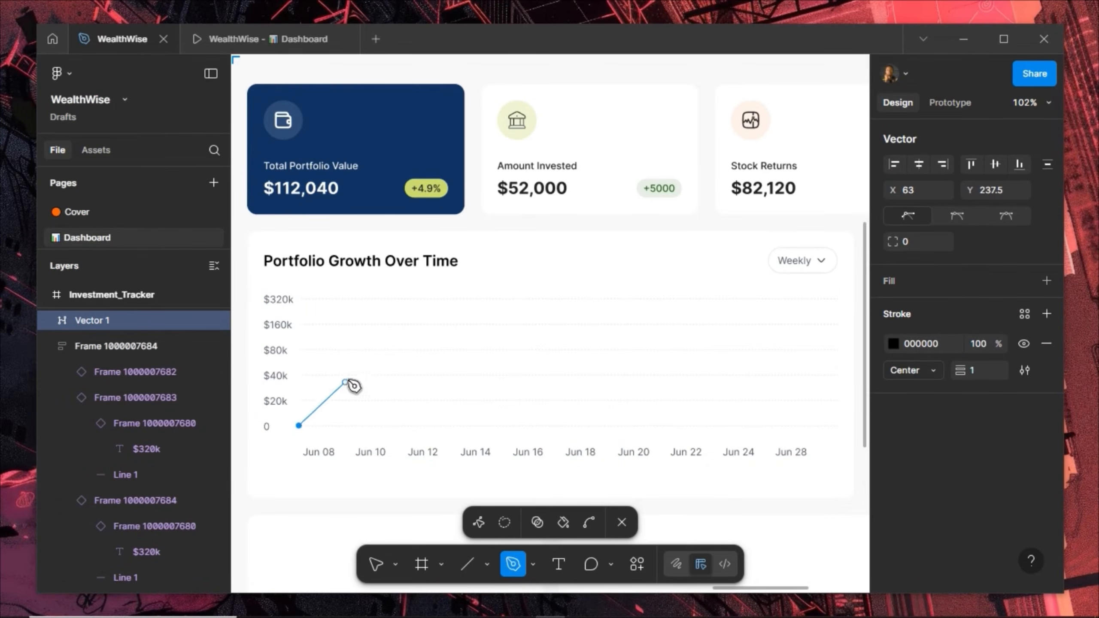
left_click(344, 382)
left_click_drag(375, 383, 400, 378)
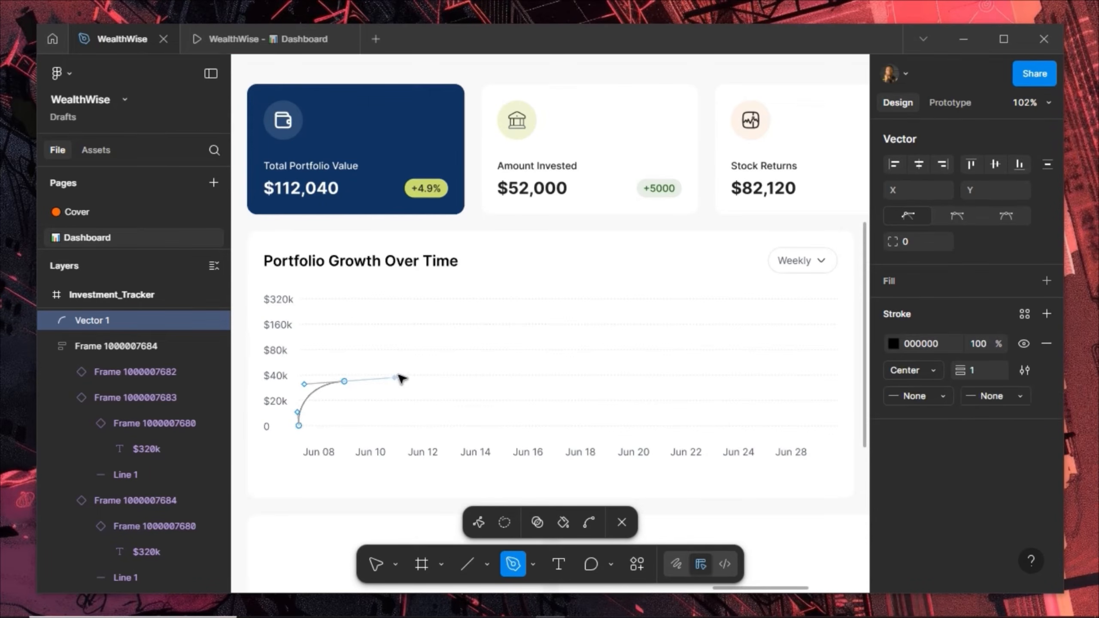
left_click(394, 405)
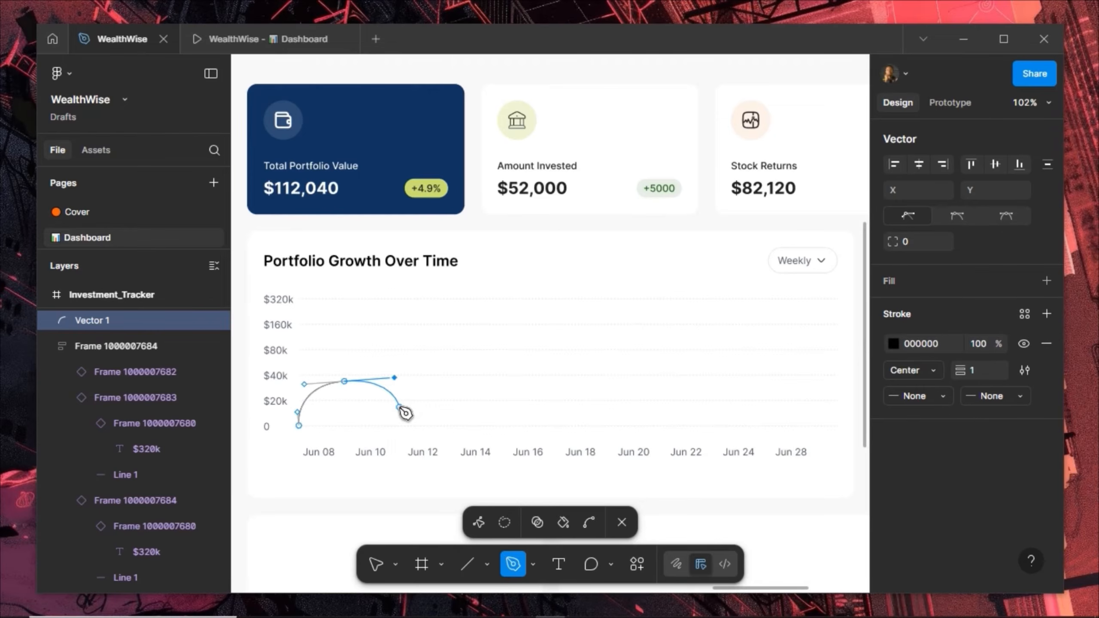
key("ctrl+z")
key("ctrl+z")
key("ctrl+z")
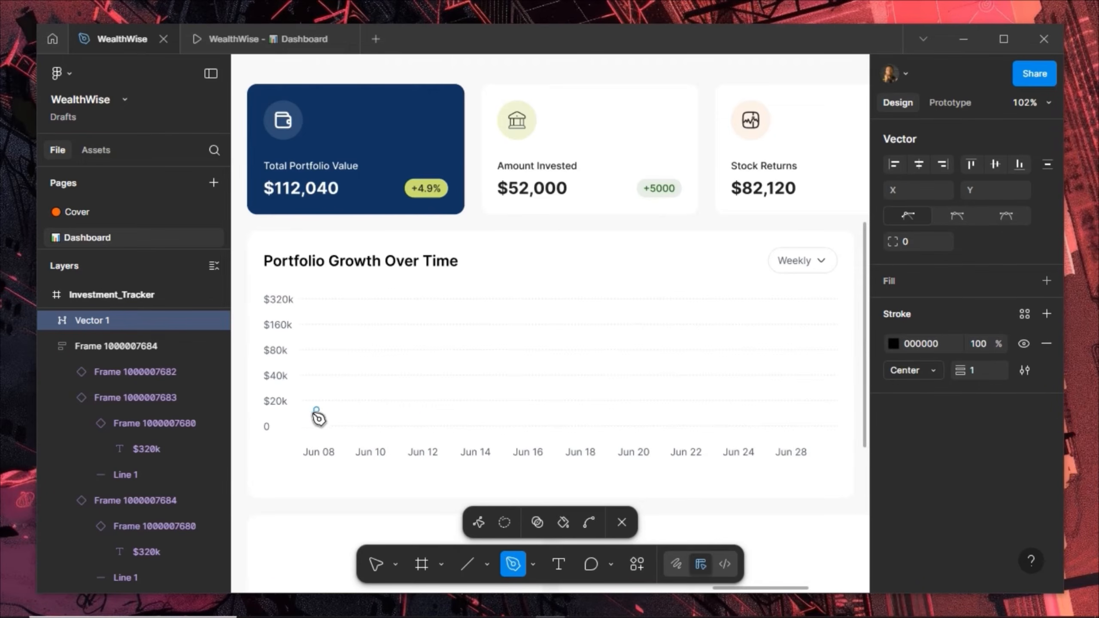
Redraw the curved line from Jun 08 up to its peak around Jun 17
left_click_drag(305, 419, 420, 409)
left_click(360, 390)
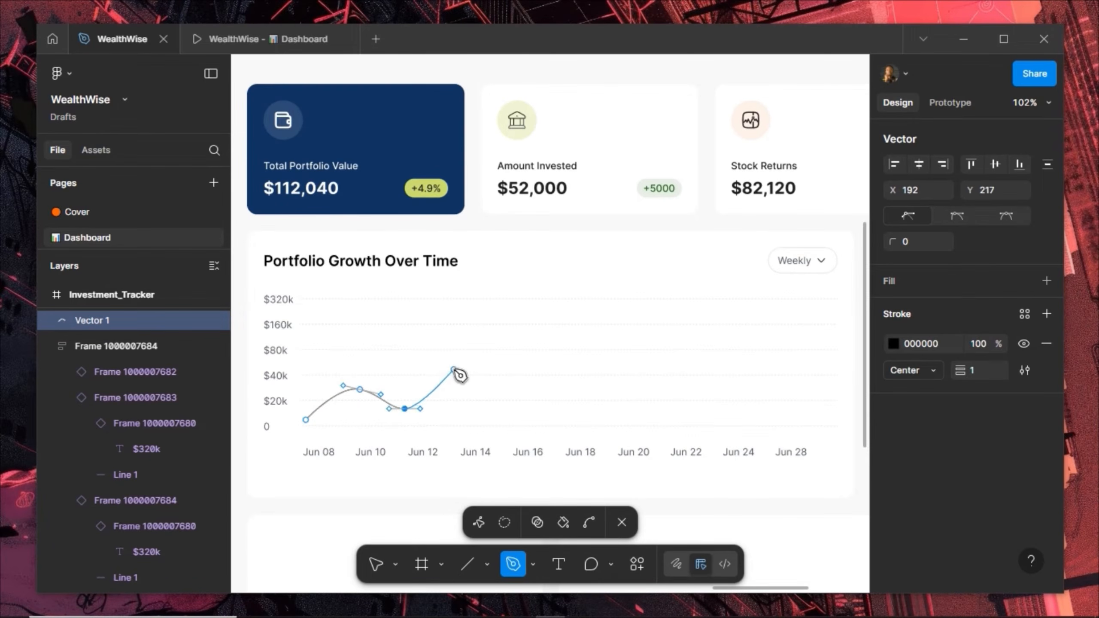
left_click_drag(448, 364, 469, 364)
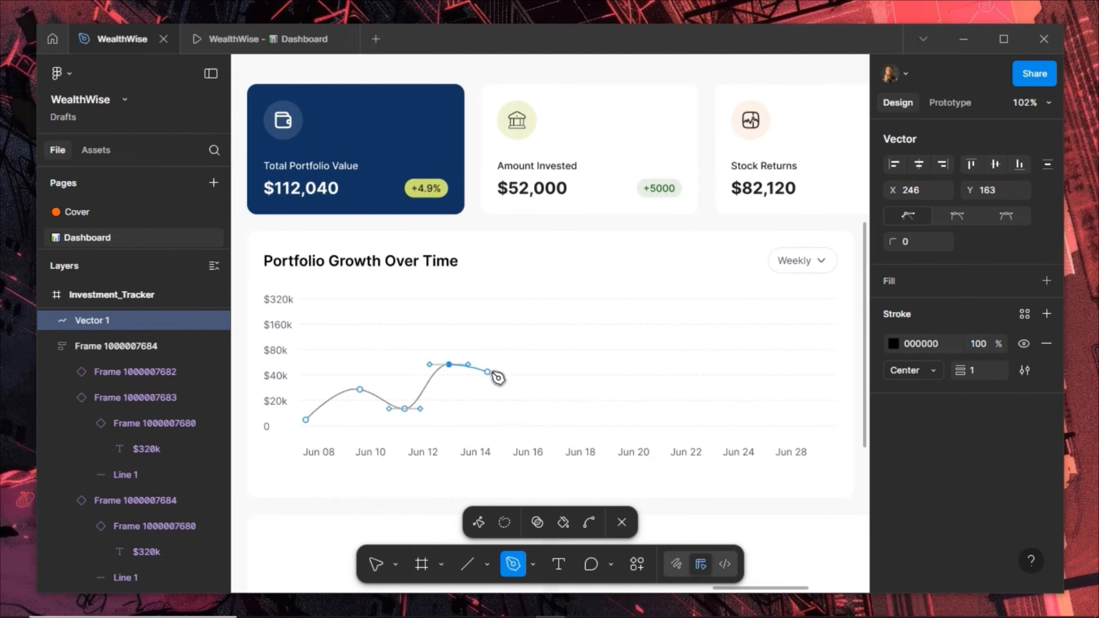
left_click(497, 358)
left_click_drag(498, 359, 509, 359)
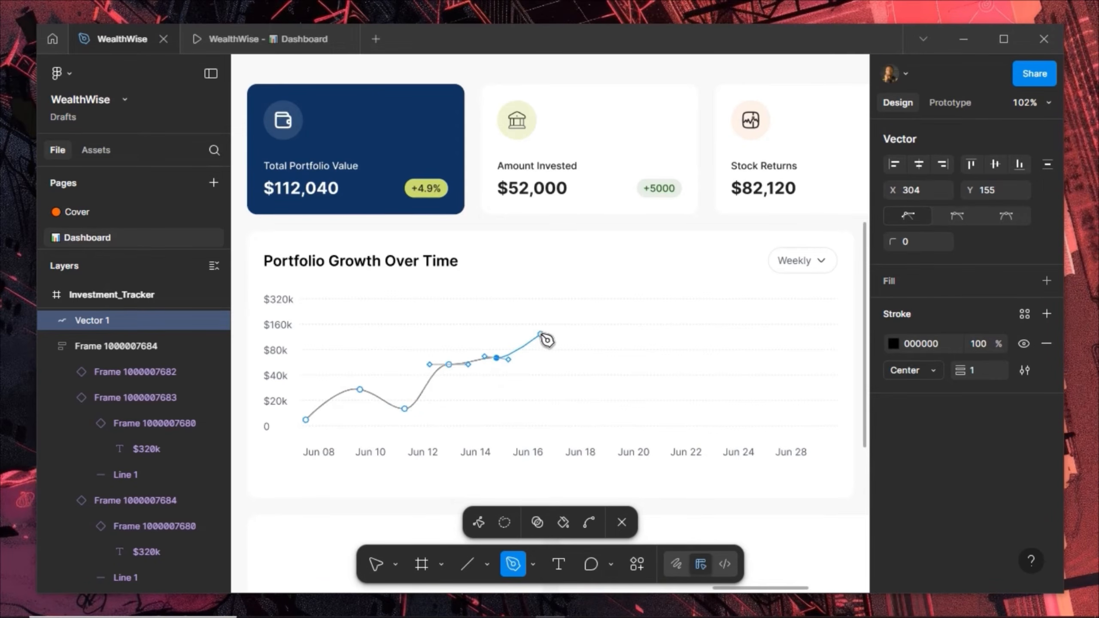
left_click(533, 345)
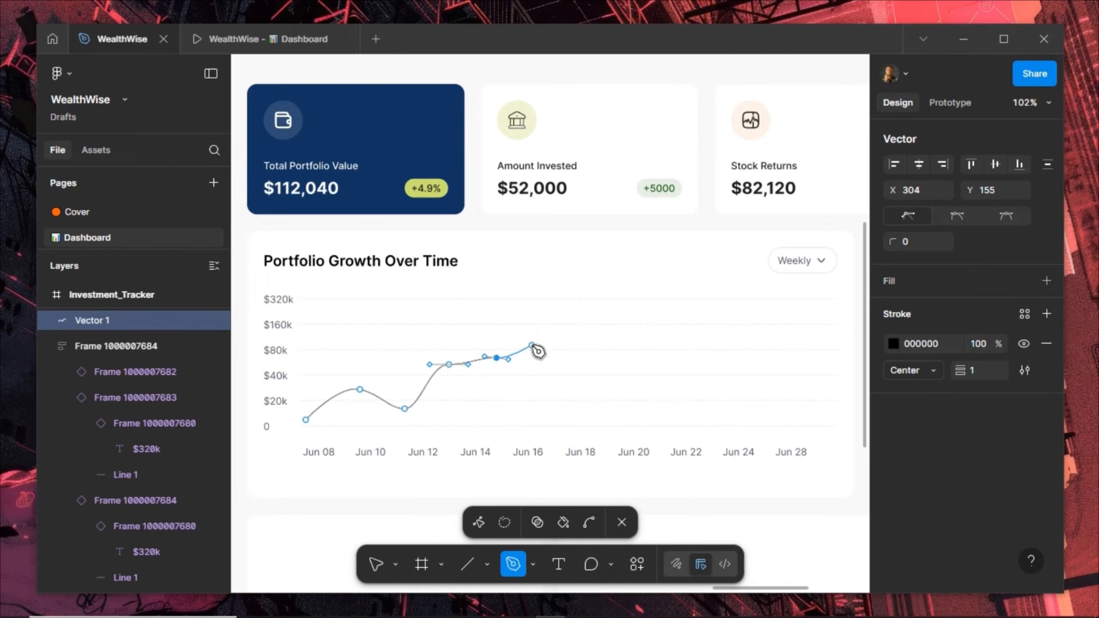
left_click(550, 328)
left_click_drag(558, 327, 578, 330)
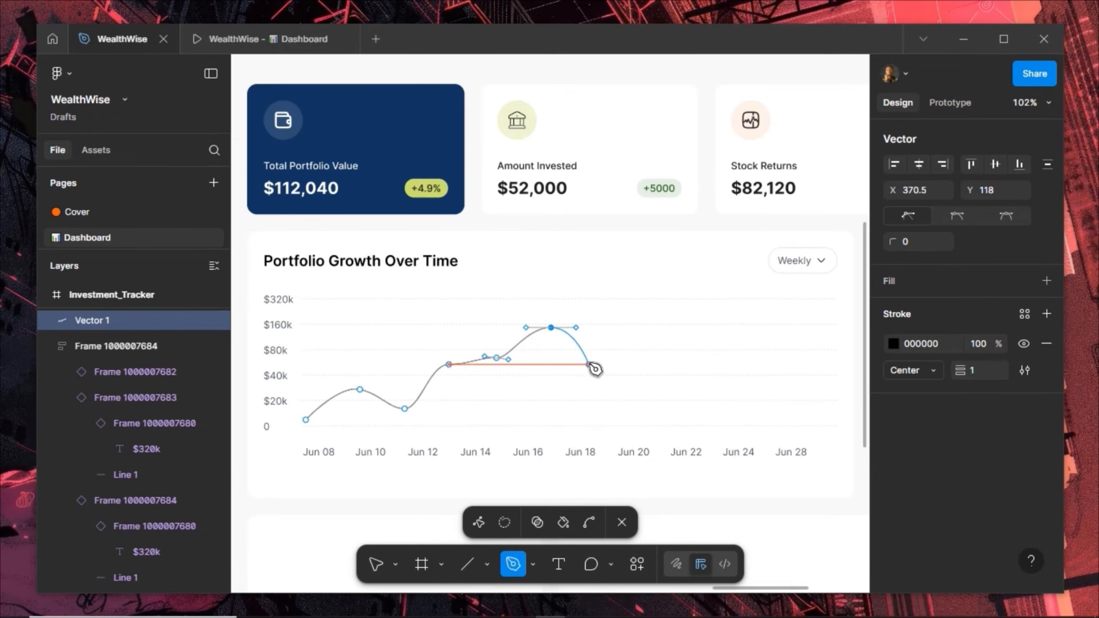
Continue the curve through lows near Jun 20 and Jun 24, ending at Jun 28
left_click_drag(589, 364, 610, 371)
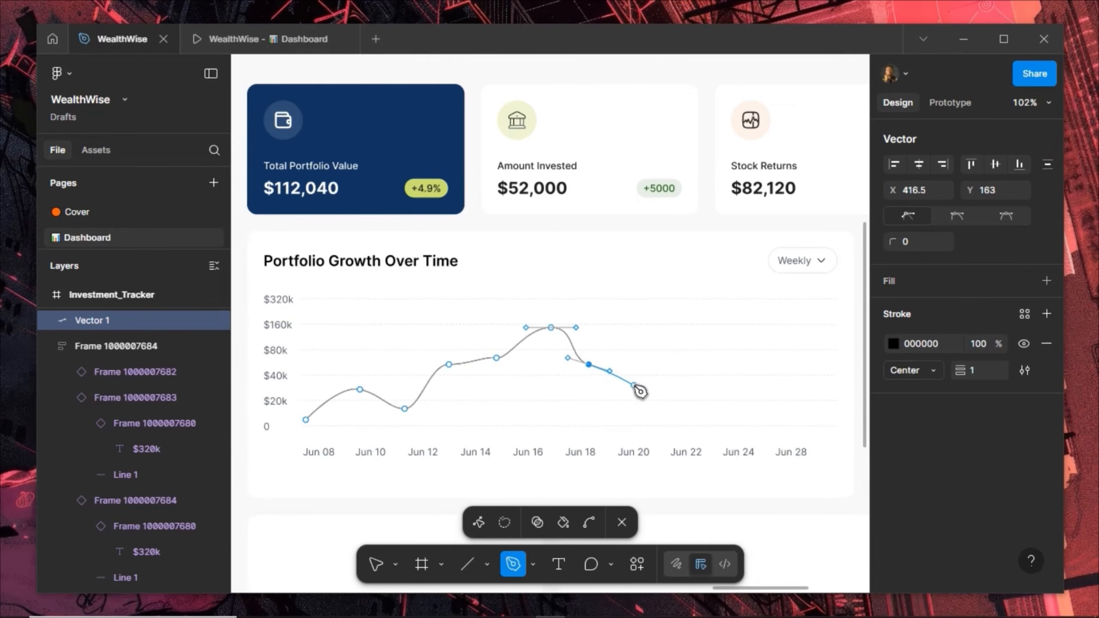
left_click_drag(633, 385, 656, 385)
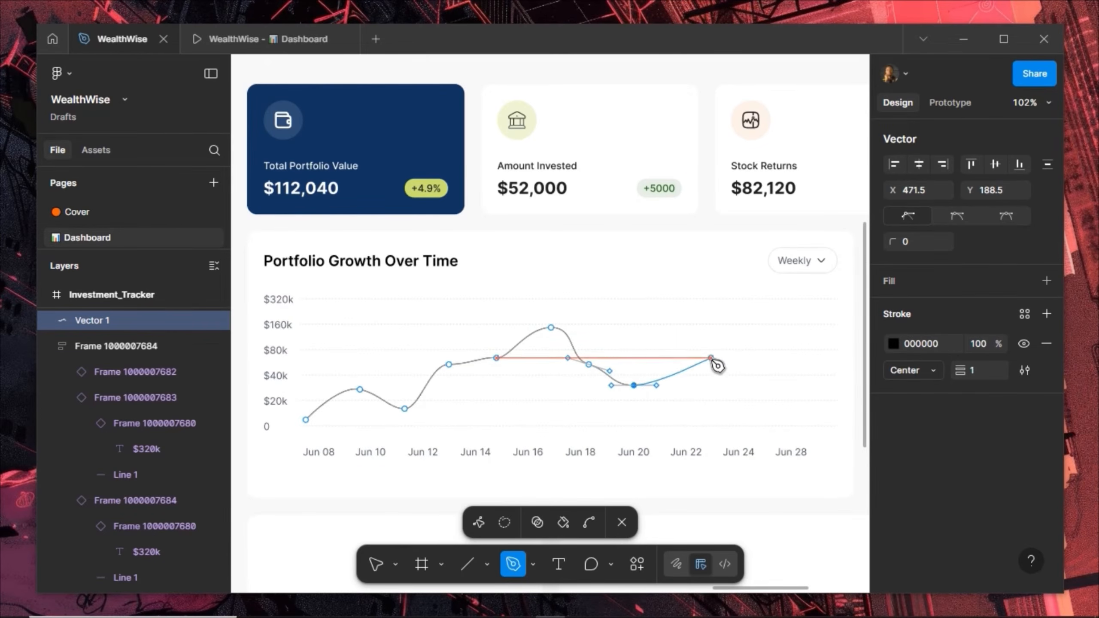
left_click_drag(686, 364, 706, 358)
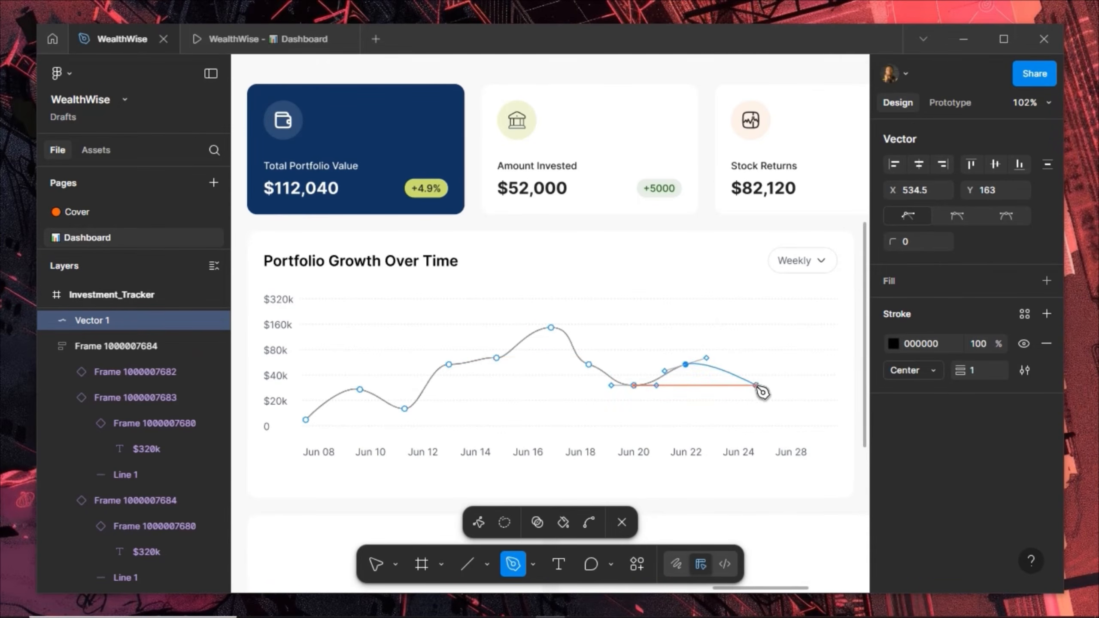
left_click(756, 385)
left_click_drag(765, 385, 768, 385)
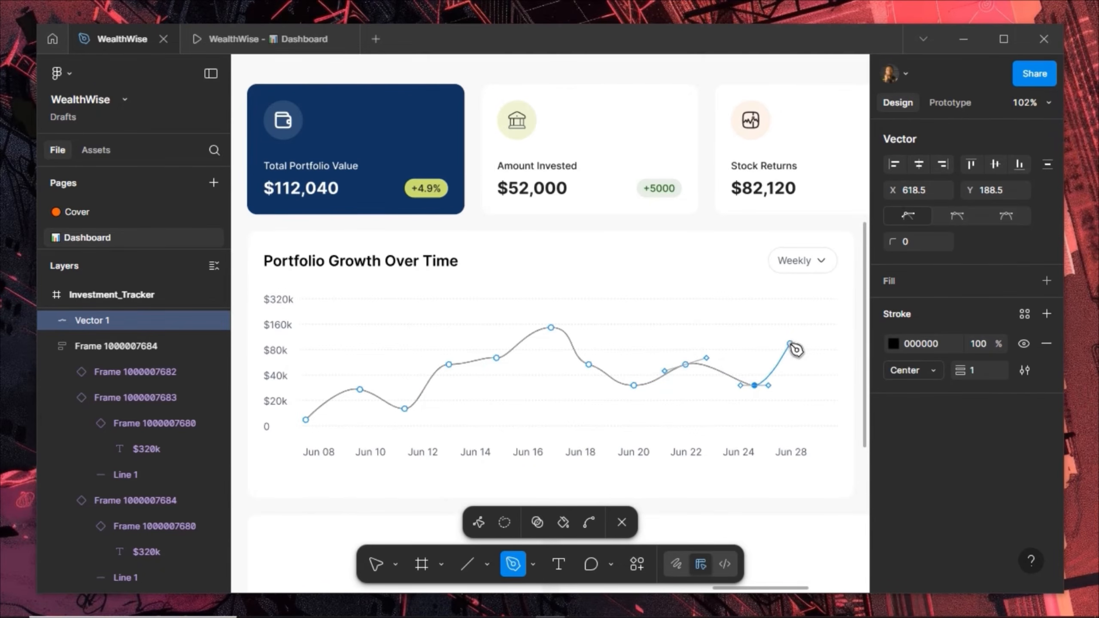
left_click_drag(790, 344, 827, 315)
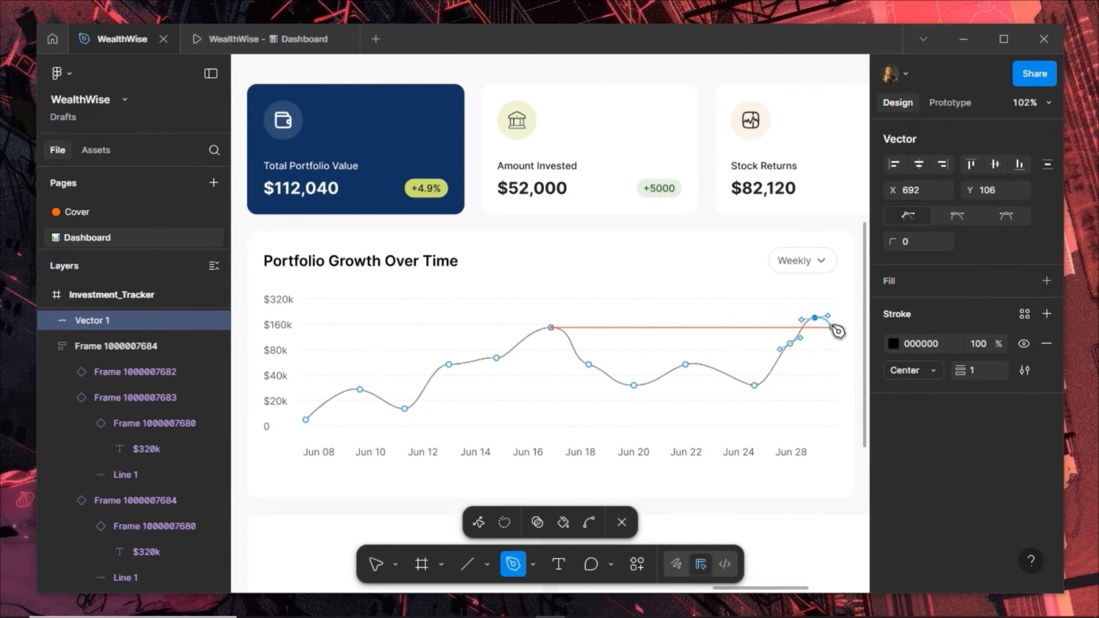
left_click(832, 327)
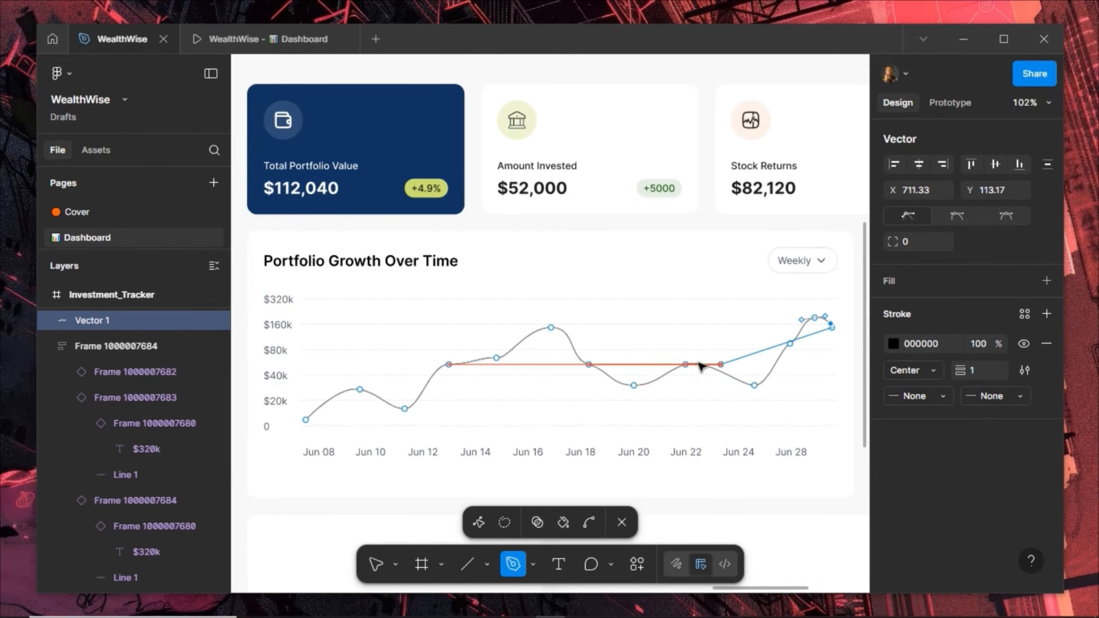
key("Escape")
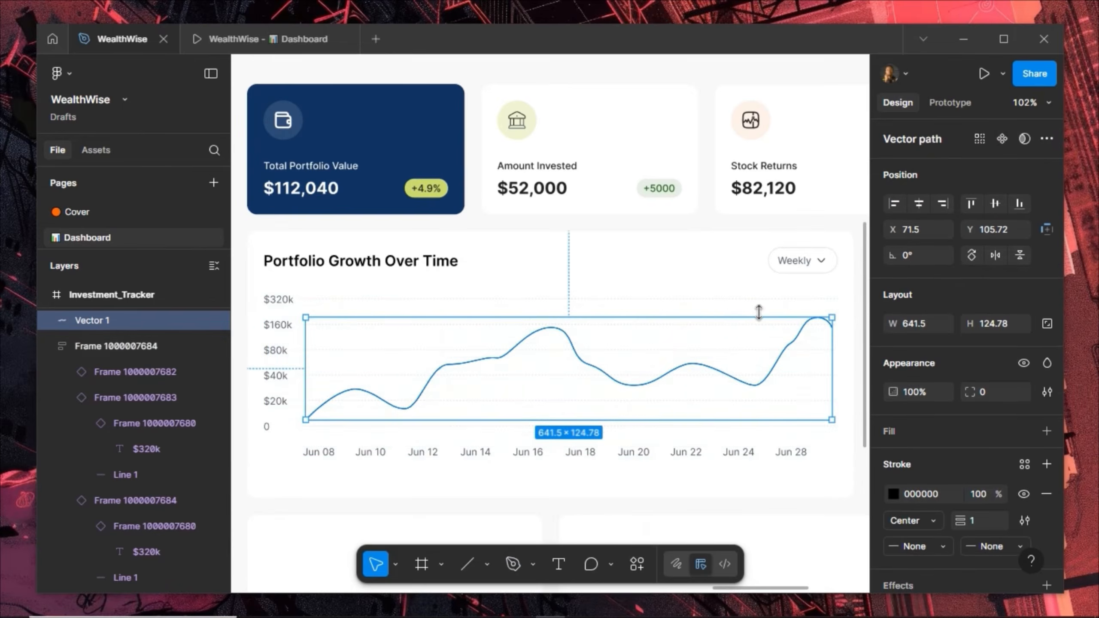
Nudge the line's rightmost anchor points down and left to fit the chart
double_click(796, 335)
left_click_drag(760, 310, 841, 347)
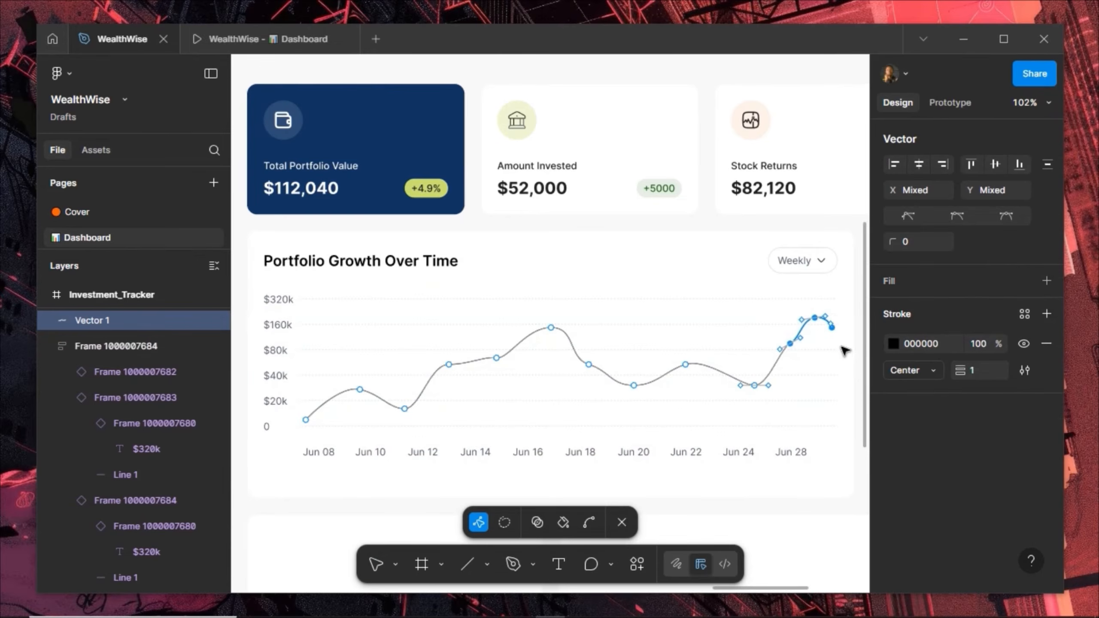
key("shift+Down")
key("shift+Left")
key("shift+Down")
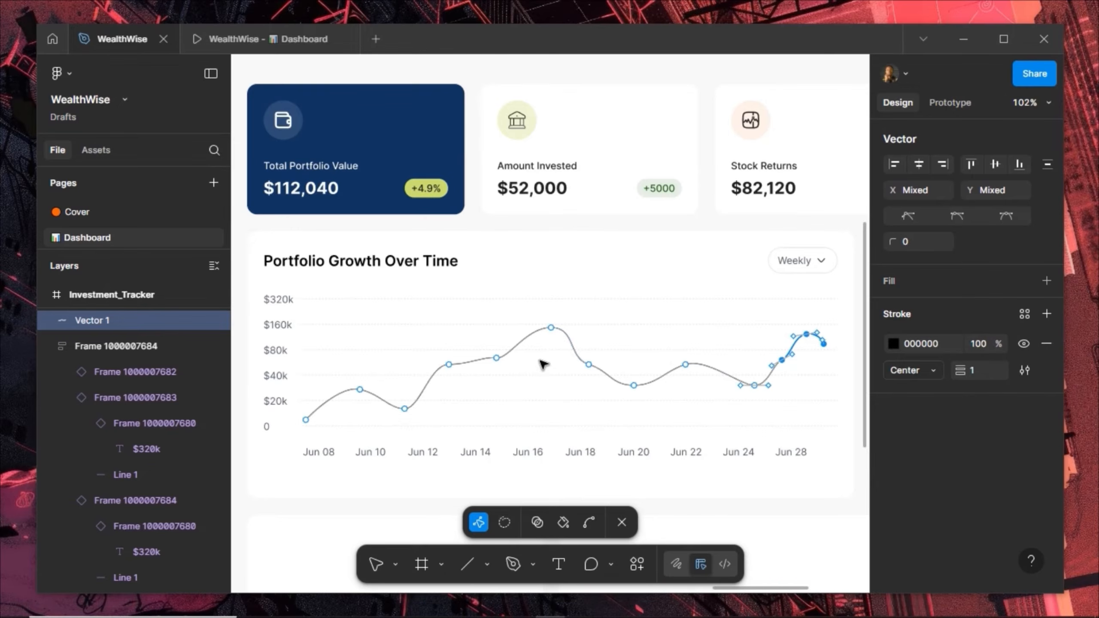
key("Escape")
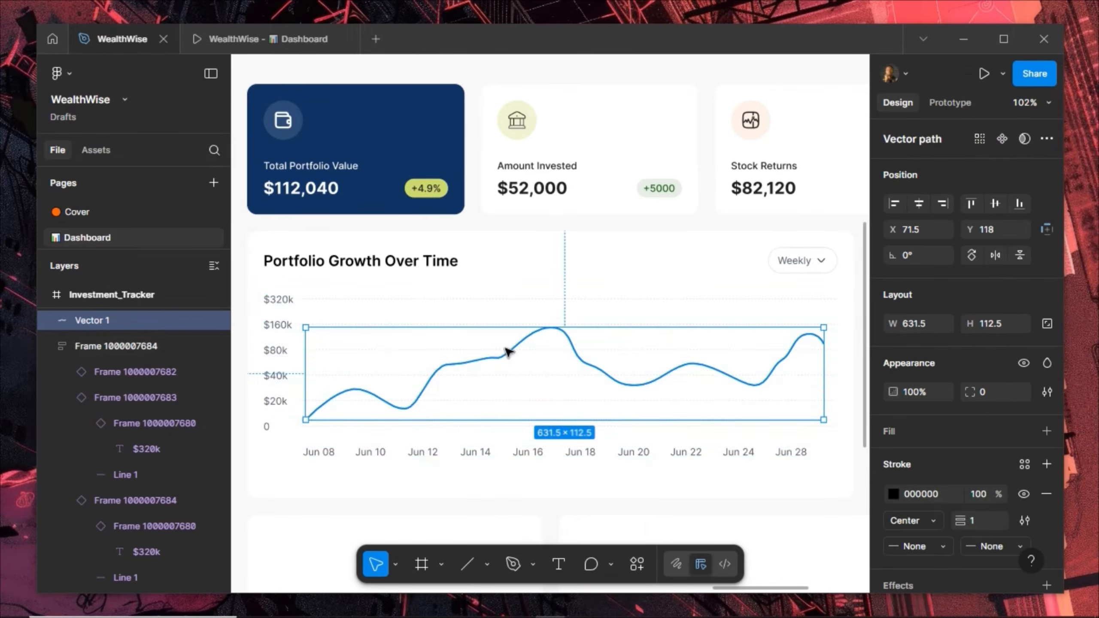
Rename the chart's main frame to Chart_Structure
double_click(105, 343)
type("Chart_Struct")
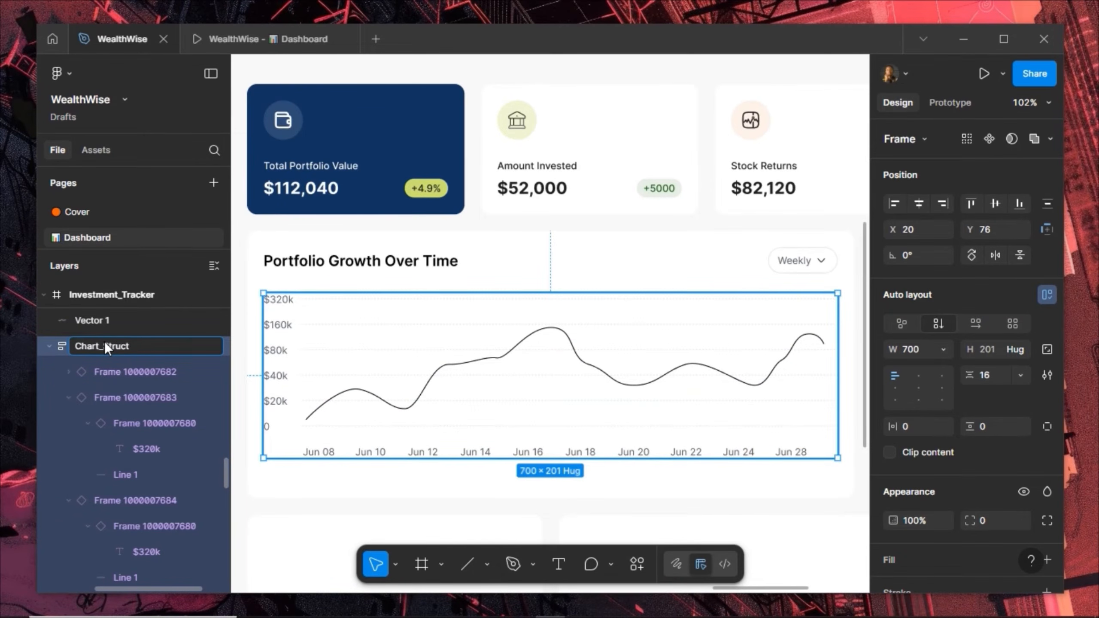
type("ure")
key("Return")
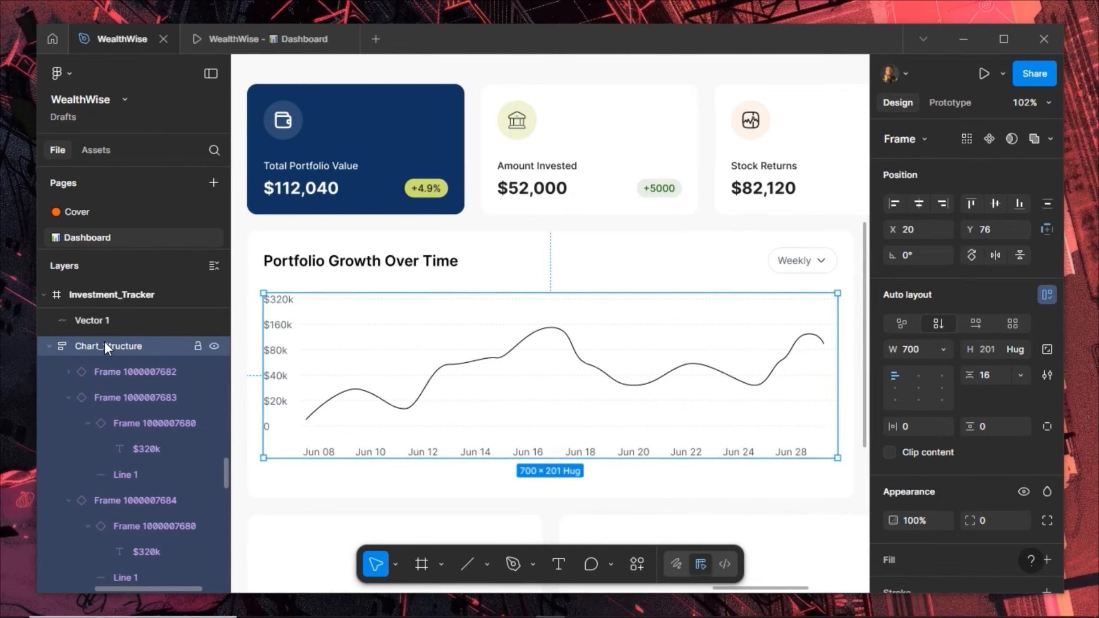
Collapse the value-row layers down to the zero row
left_click(68, 398)
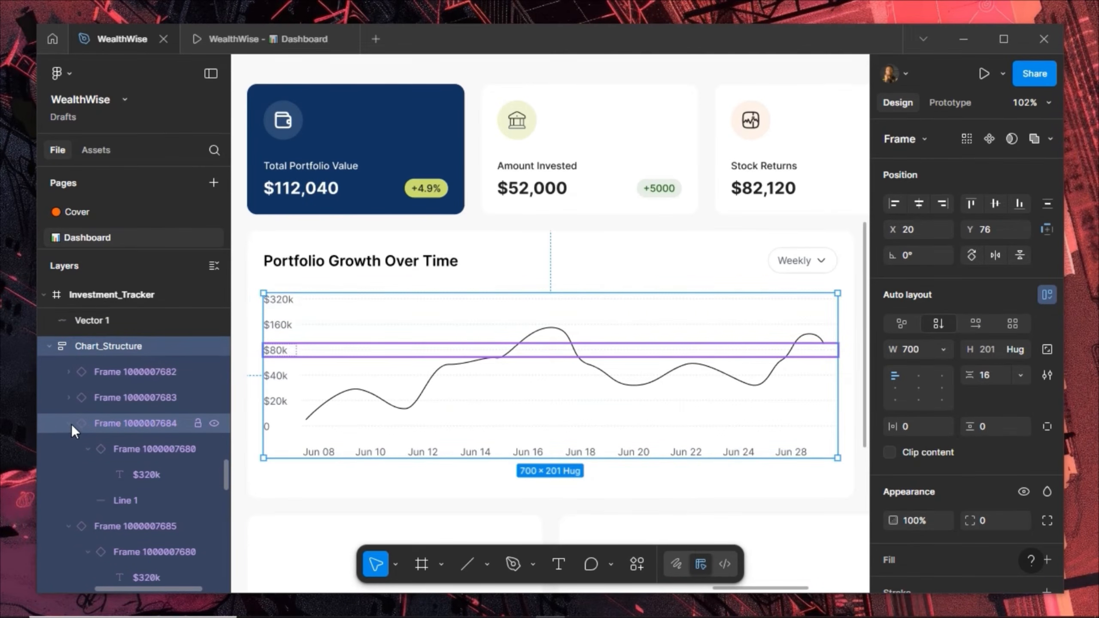
left_click(69, 424)
left_click(68, 451)
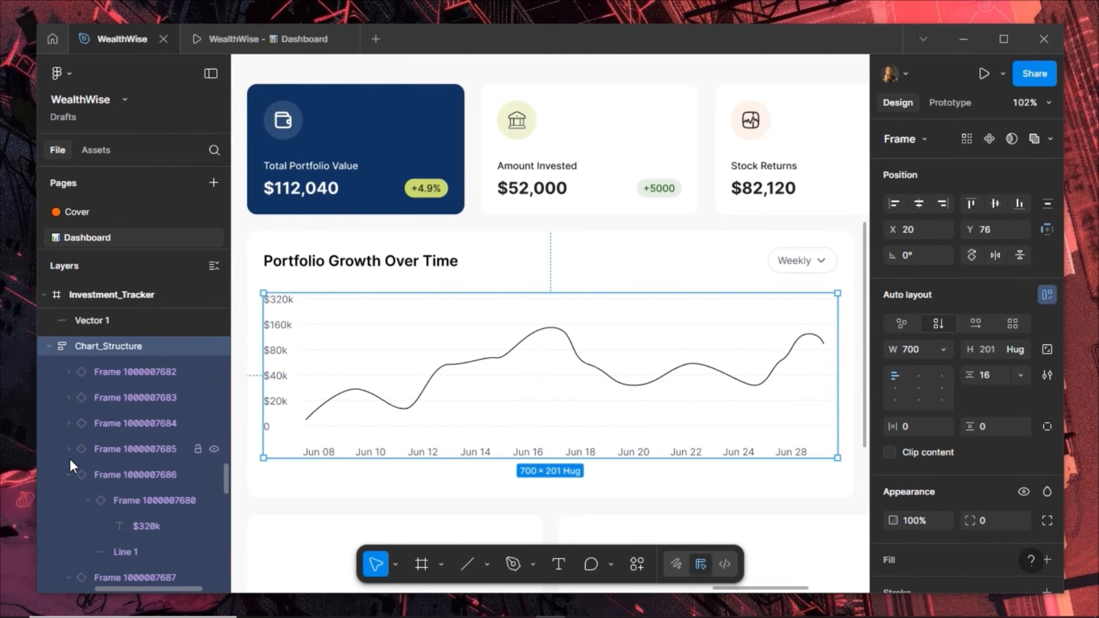
left_click(71, 469)
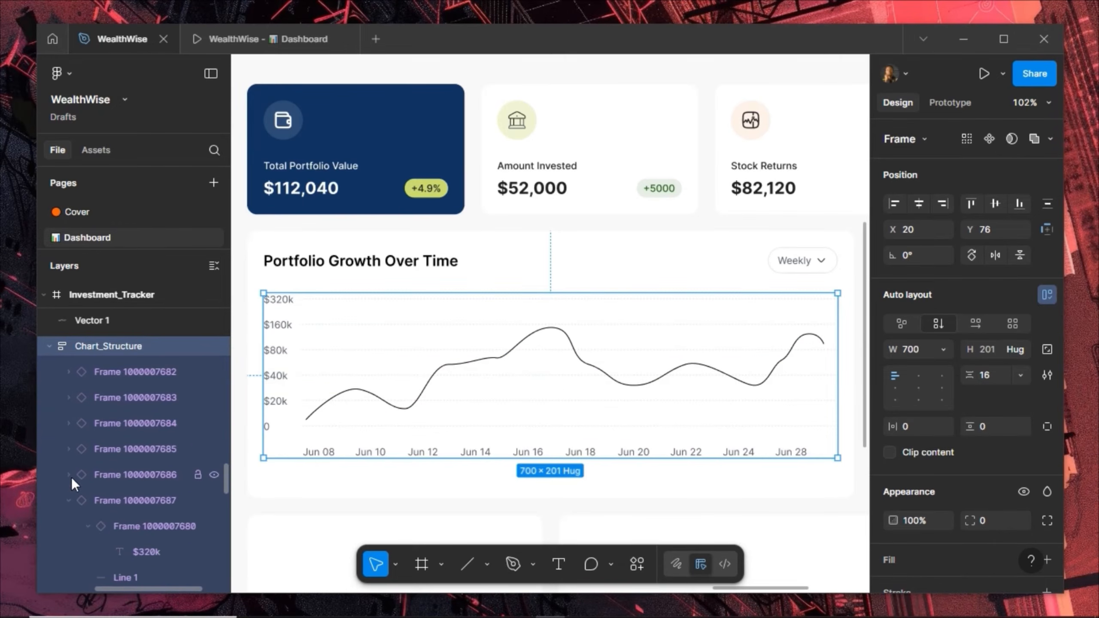
left_click(66, 500)
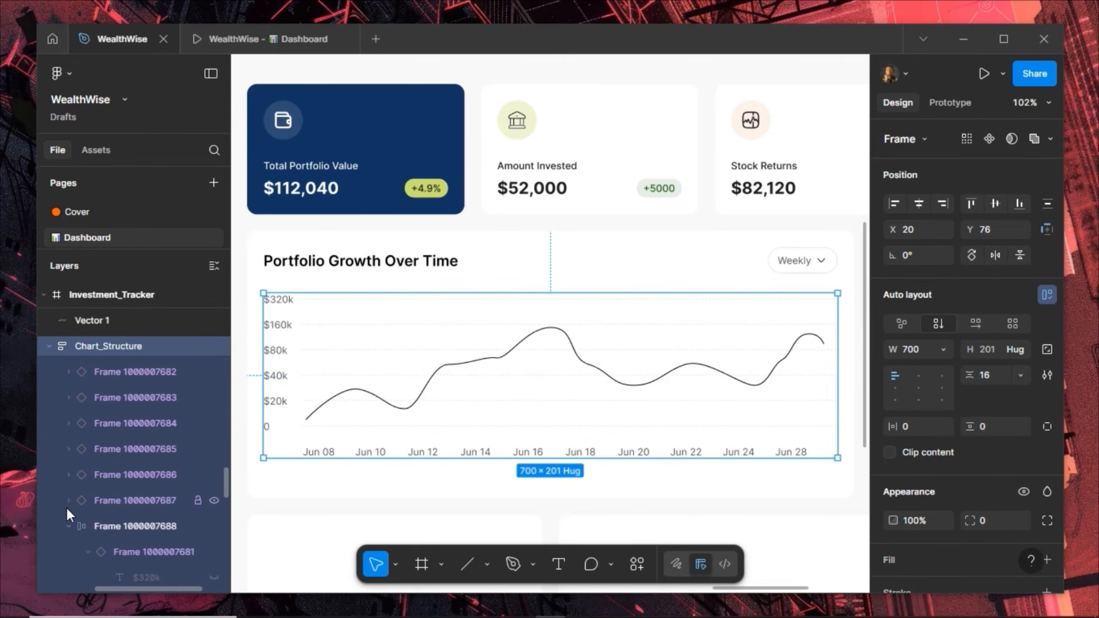
Rename the date-row frame to X-axis
left_click(121, 527)
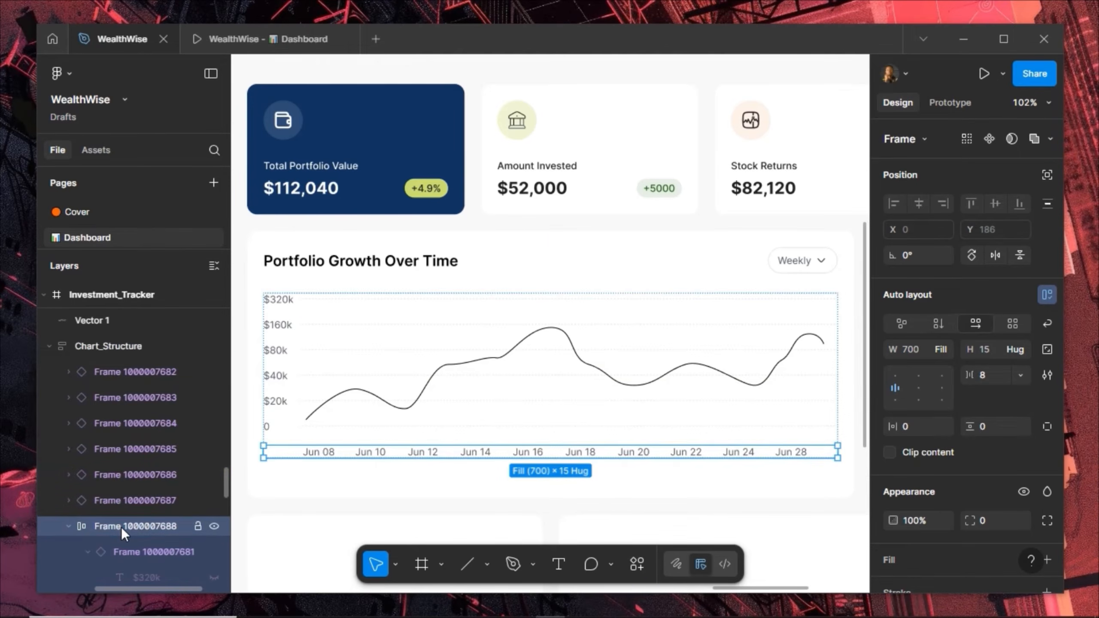
double_click(121, 527)
type("X")
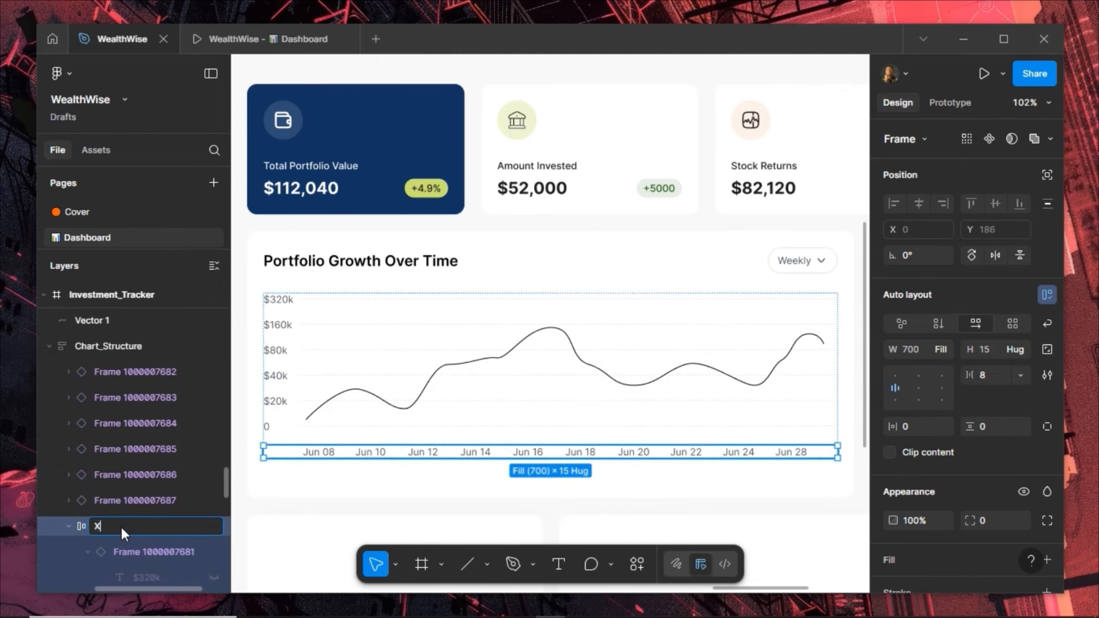
type("-axis")
key("Return")
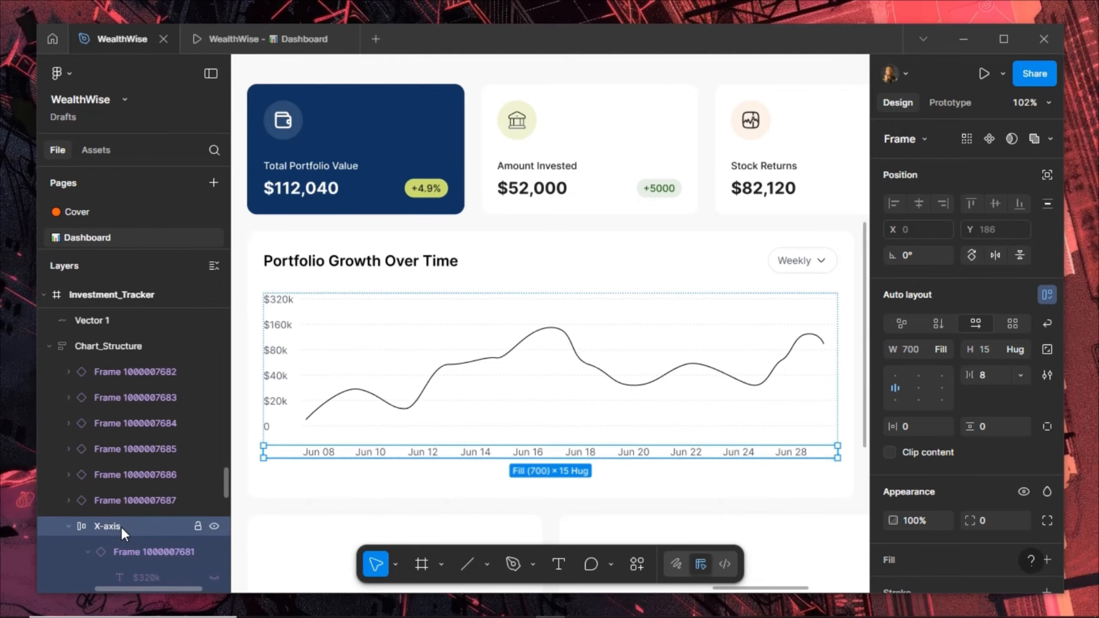
left_click(114, 498)
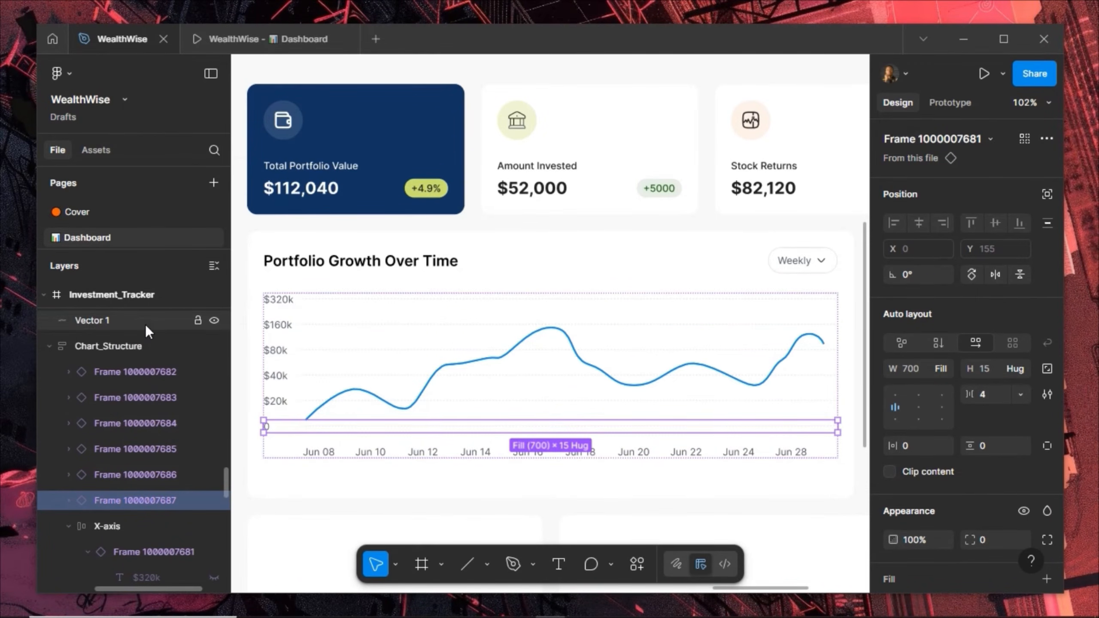
Move Vector 1 into Chart_Structure, set it to absolute position, and nudge it to X 51, Y 48
left_click(130, 324)
left_click_drag(133, 317, 126, 346)
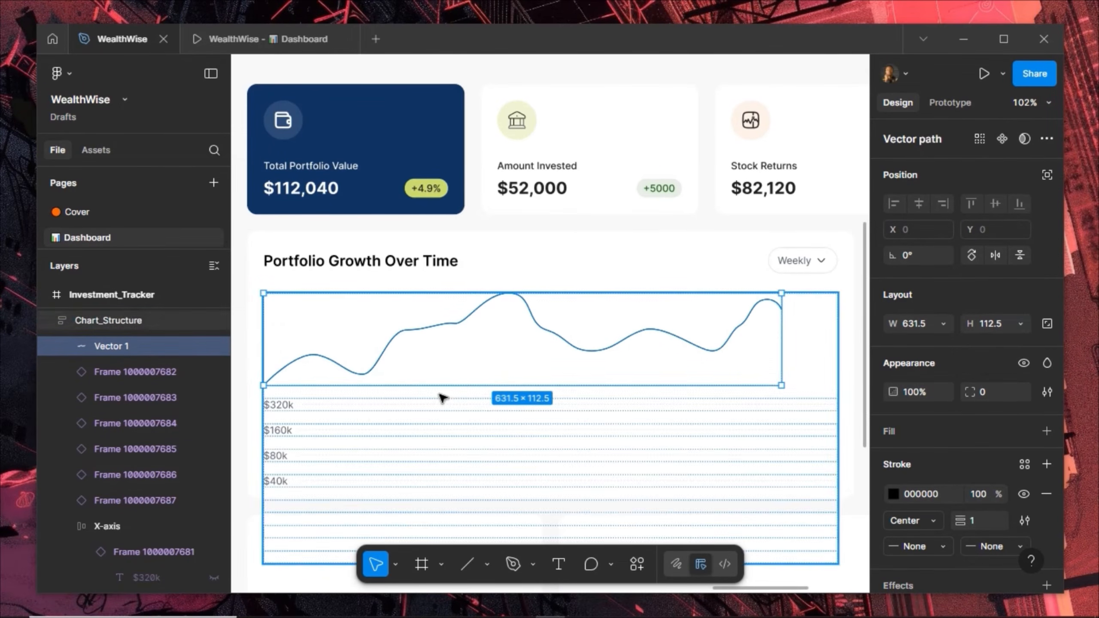
left_click(1047, 174)
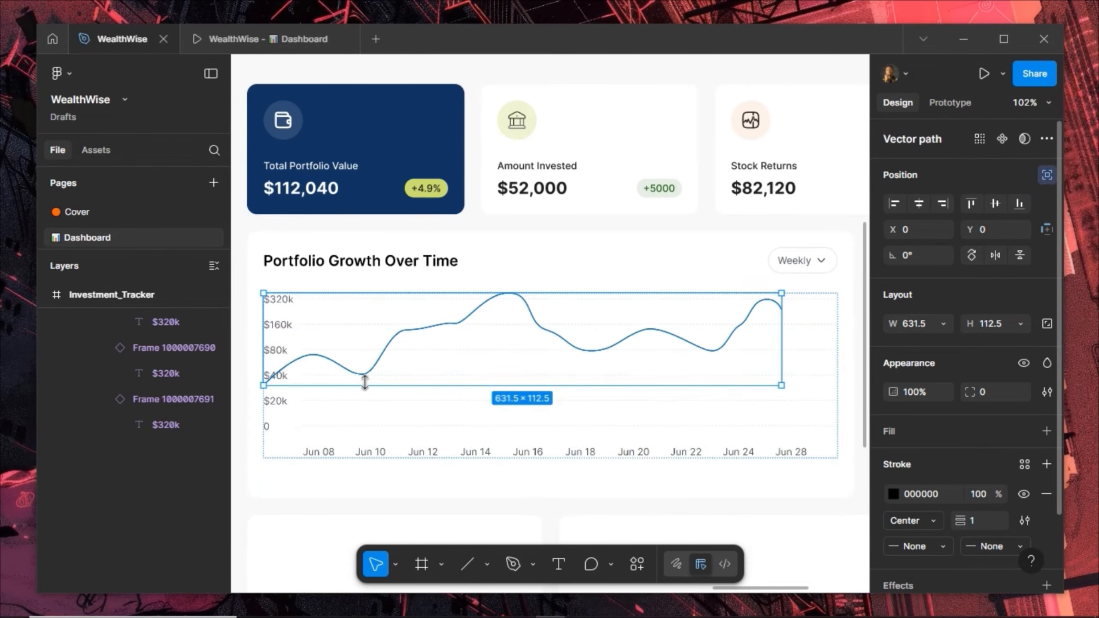
key("shift+Right")
key("shift+Right")
key("shift+Right")
key("shift+Right")
key("shift+Right")
key("shift+Right")
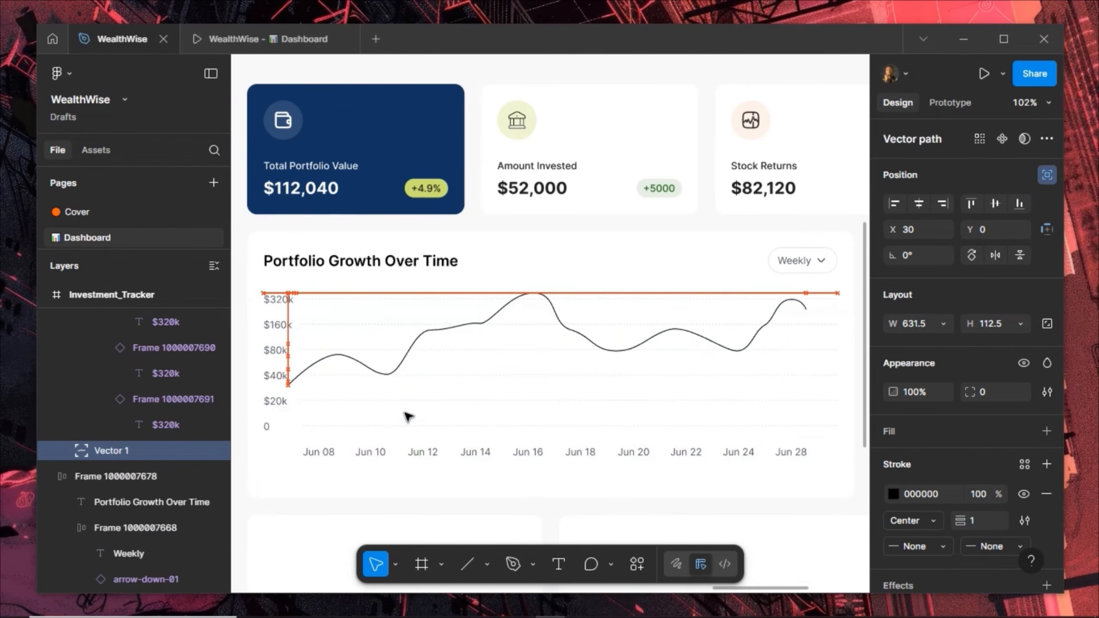
key("shift+Down")
key("shift+Down")
key("shift+Down")
key("shift+Down")
key("shift+Down")
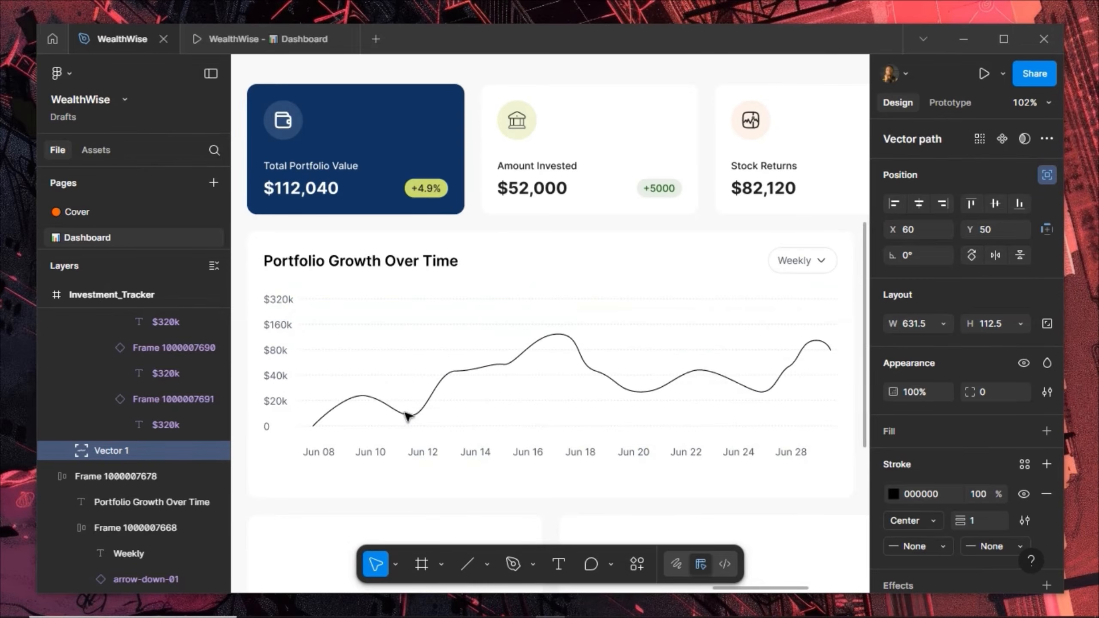
key("shift+Left")
key("Up")
key("Up")
key("Up")
key("Up")
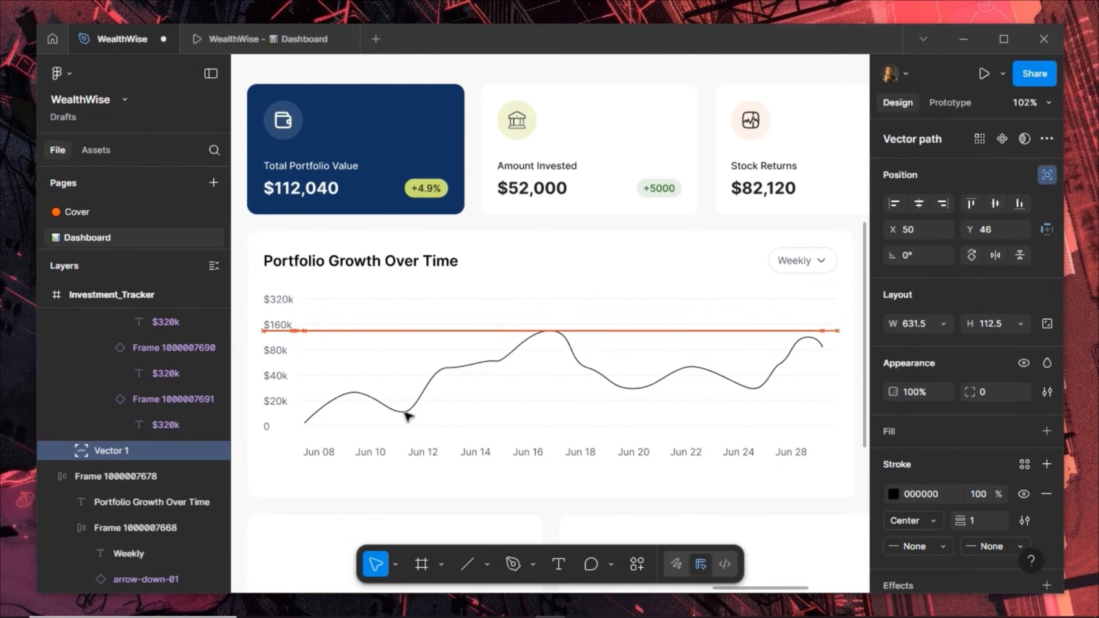
key("Right")
key("Down")
key("Down")
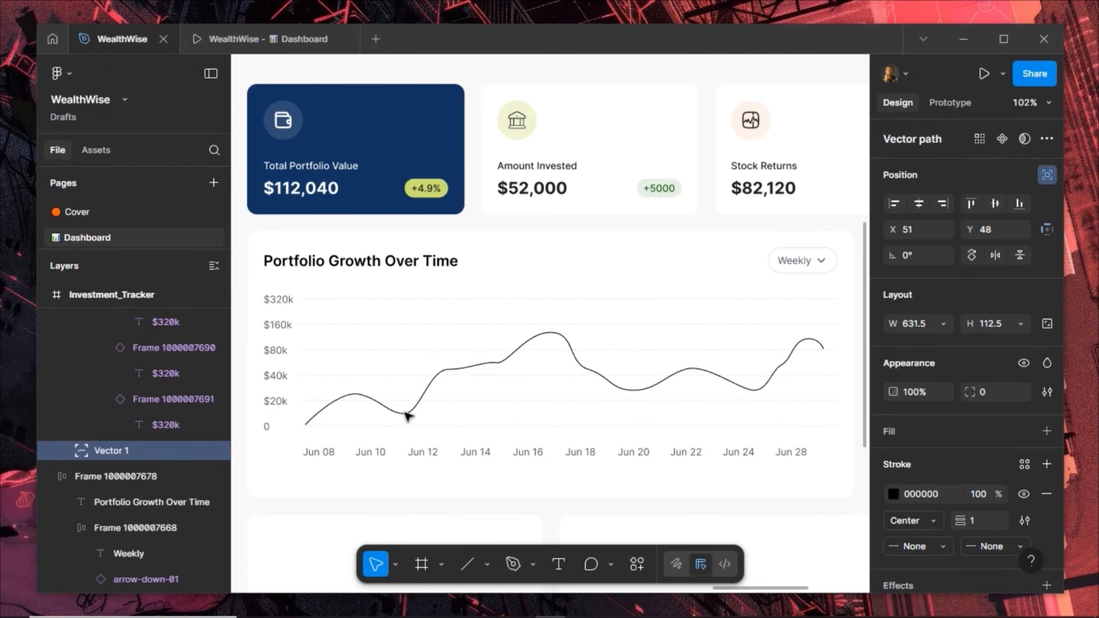
Give the line an orange-500 stroke style with weight 2
left_click(1023, 463)
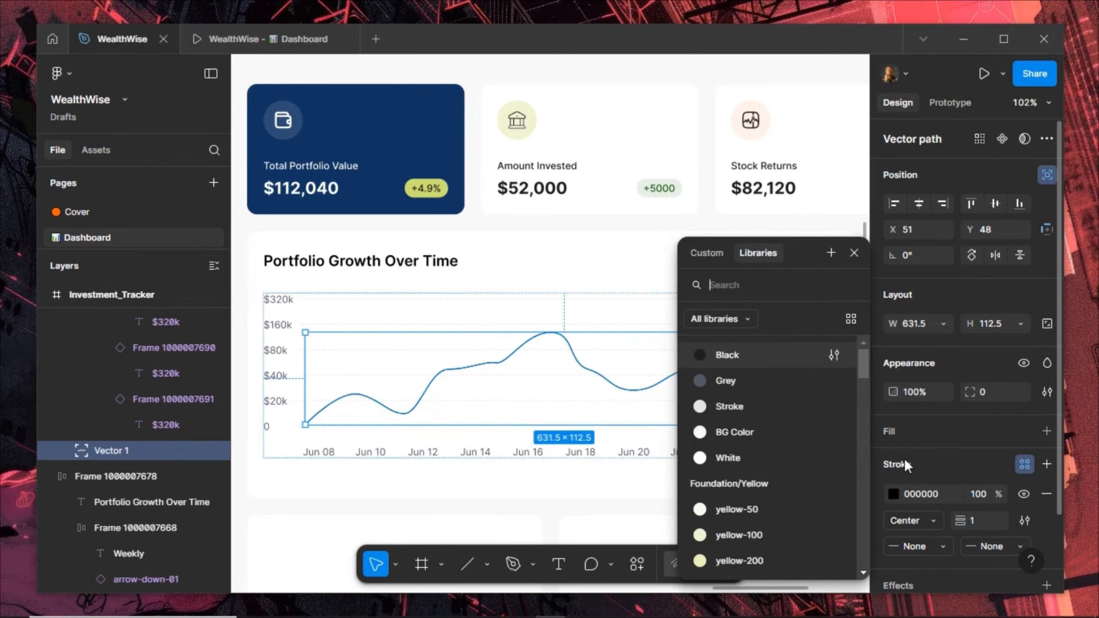
scroll(719, 496, "down", 8)
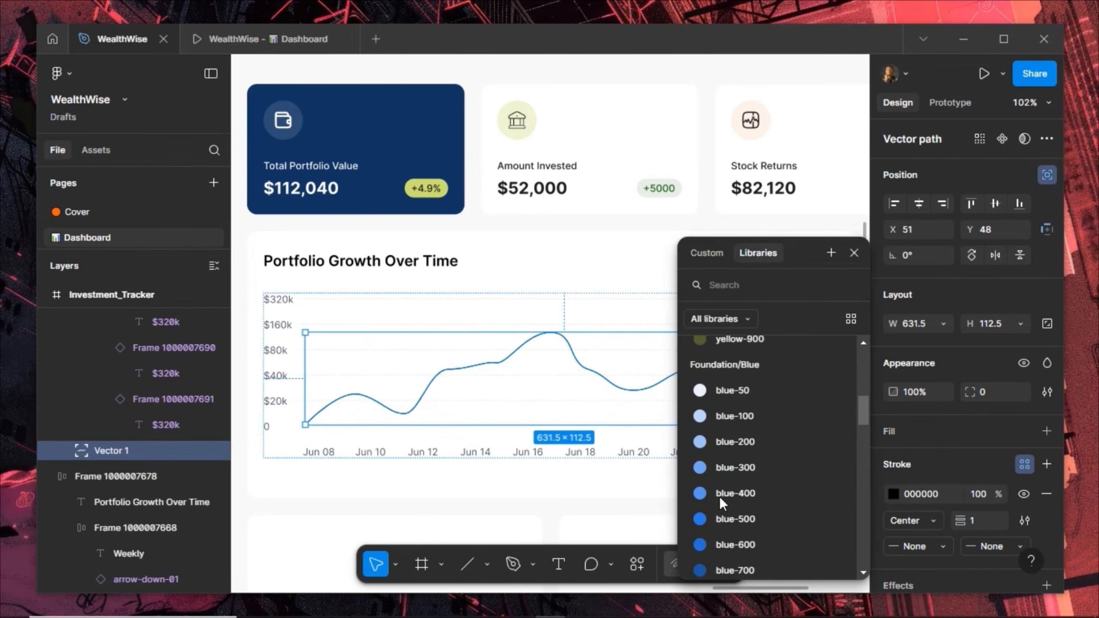
scroll(725, 516, "down", 5)
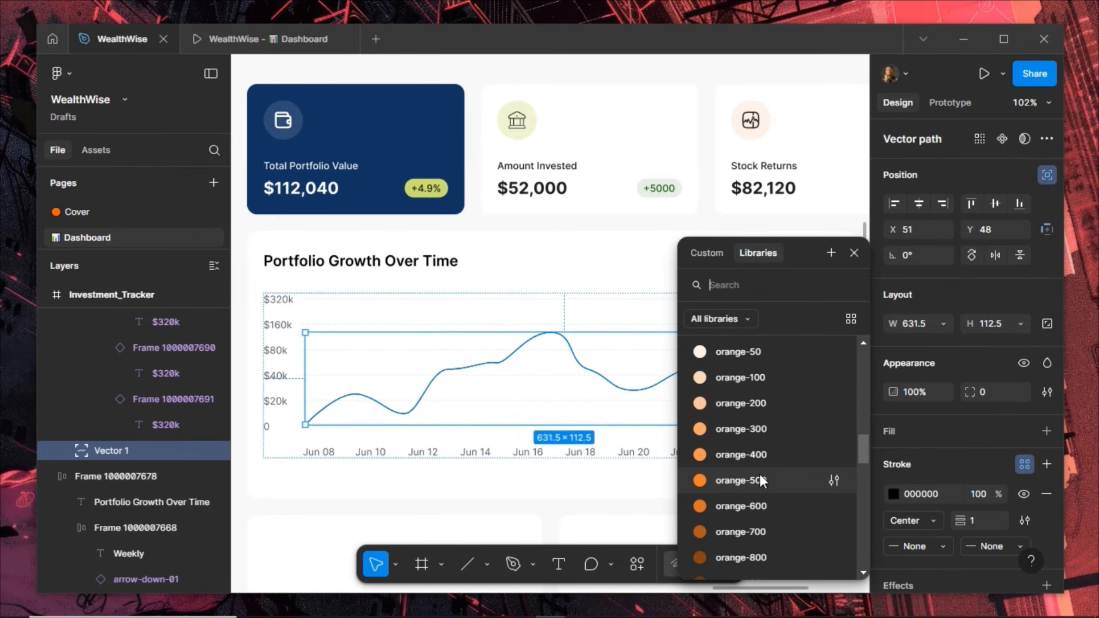
left_click(759, 474)
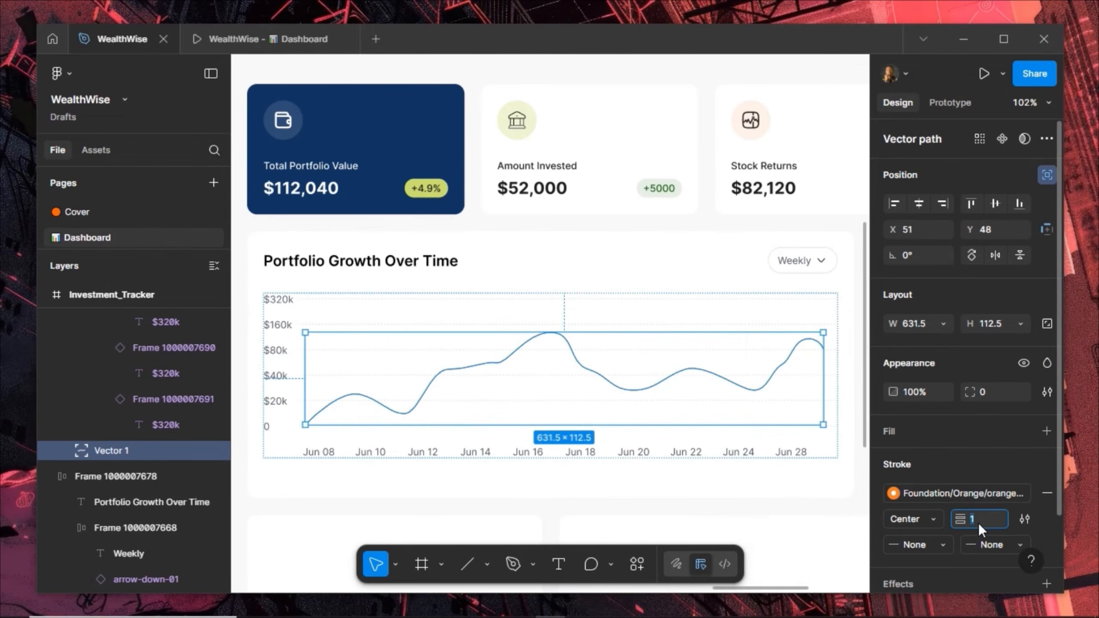
type("4")
key("Return")
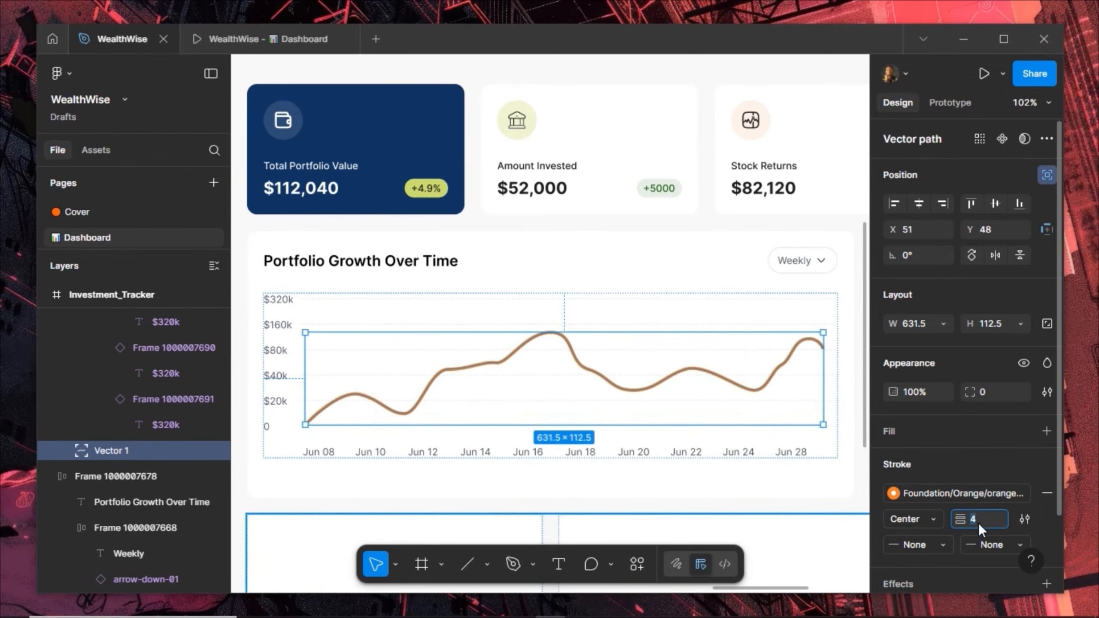
left_click(979, 523)
type("2")
key("Return")
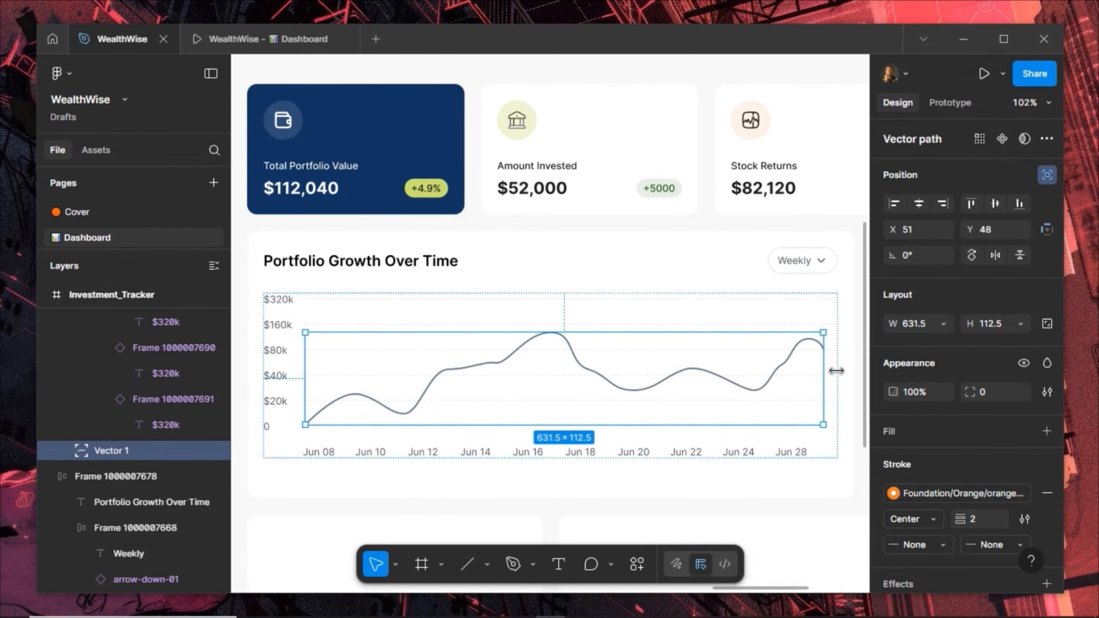
Stretch the line to width 655 and position it at X 45
left_click_drag(824, 371, 837, 371)
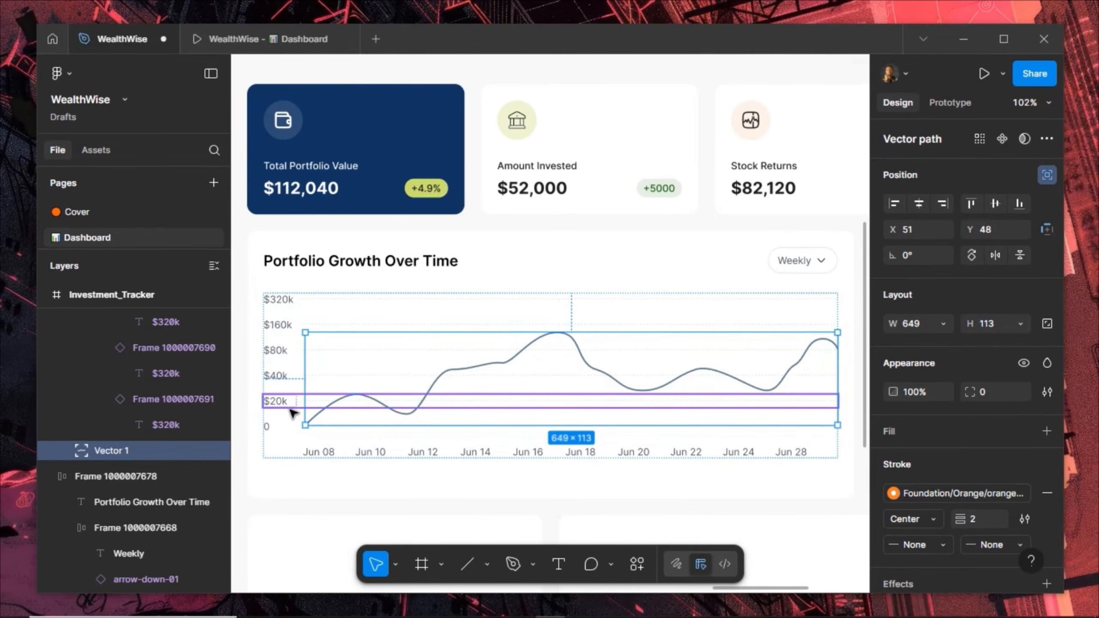
scroll(288, 396, "up", 5)
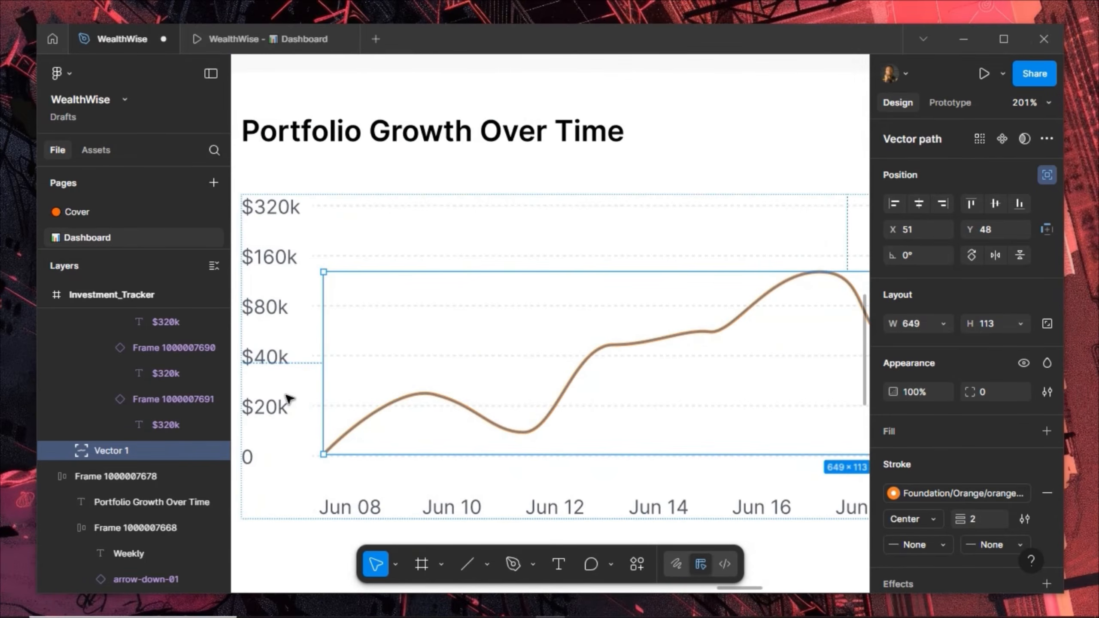
key("Left")
key("Left")
key("Left")
key("Left")
key("Left")
key("Left")
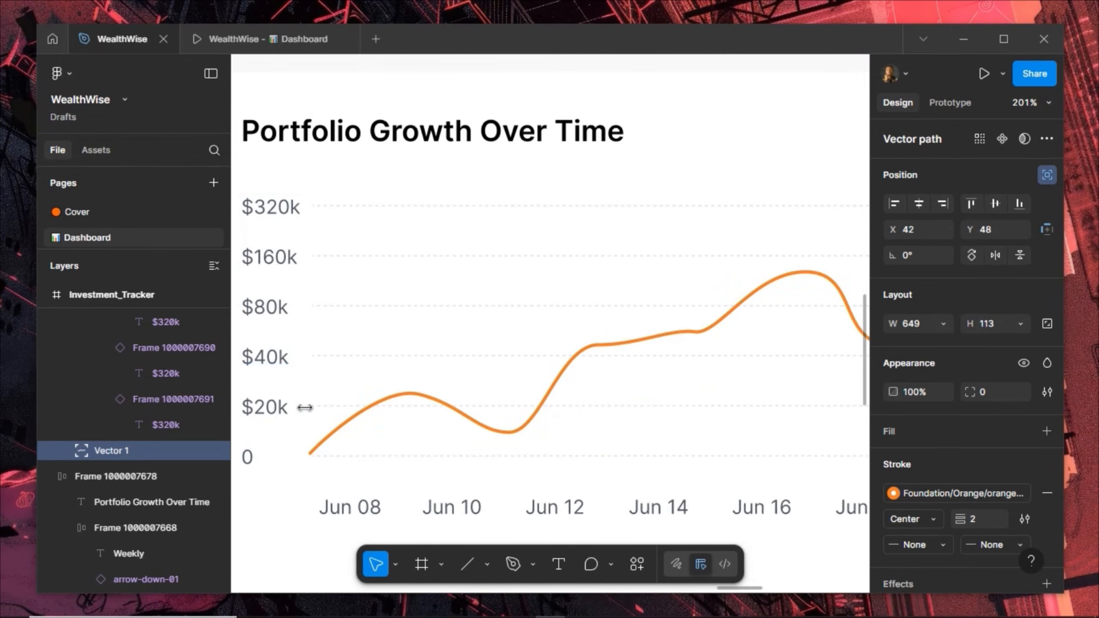
key("Right")
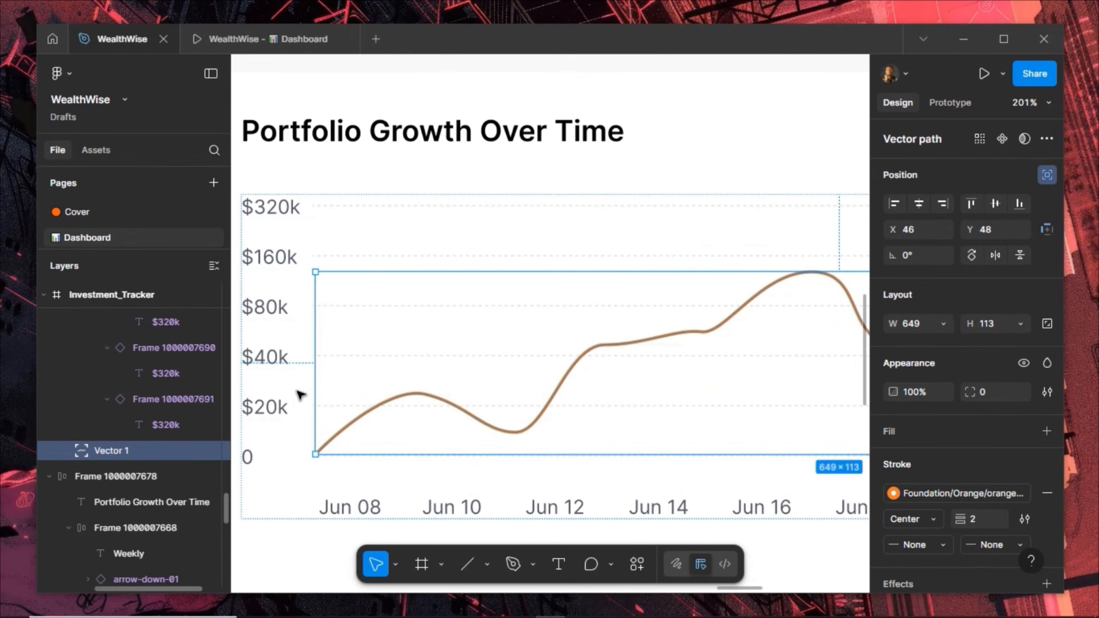
key("Left")
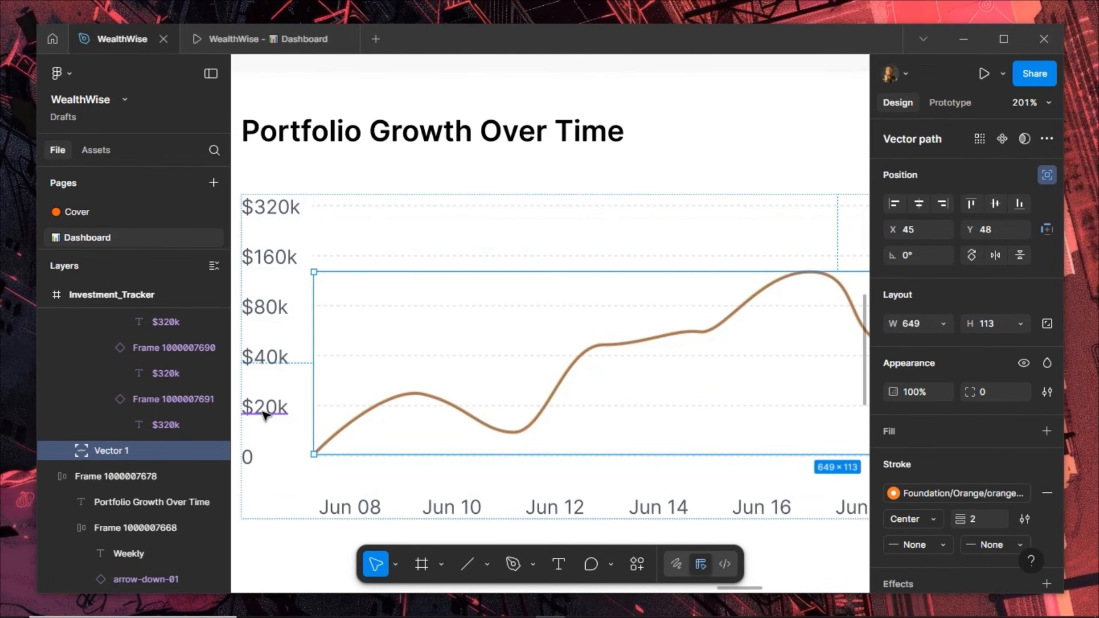
scroll(267, 415, "down", 5)
scroll(495, 388, "down", 3)
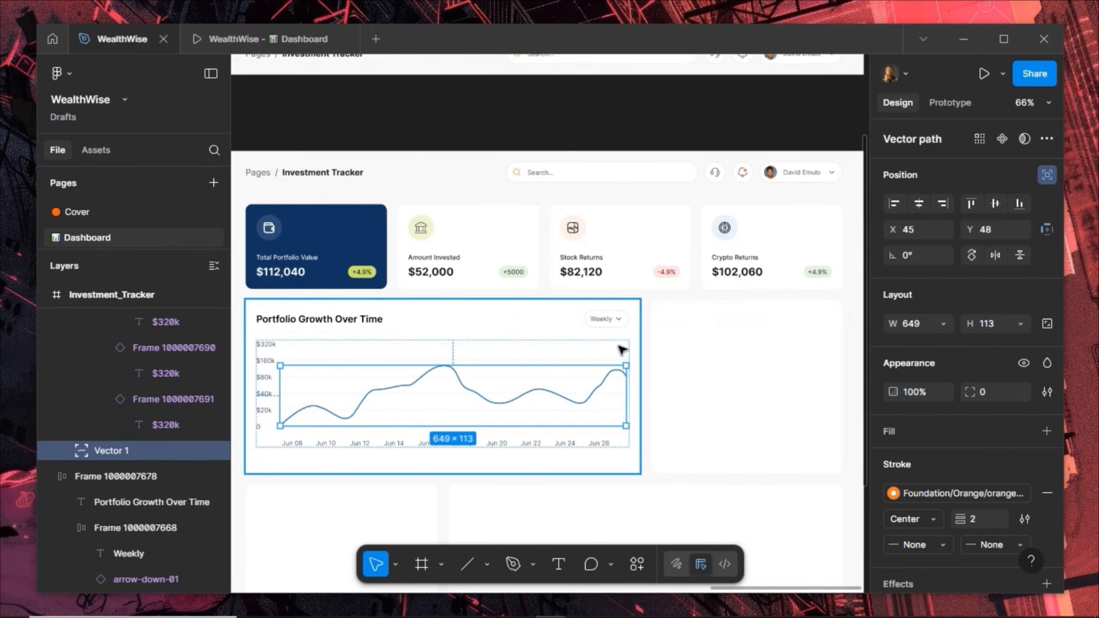
scroll(625, 364, "up", 10)
left_click_drag(641, 428, 649, 429)
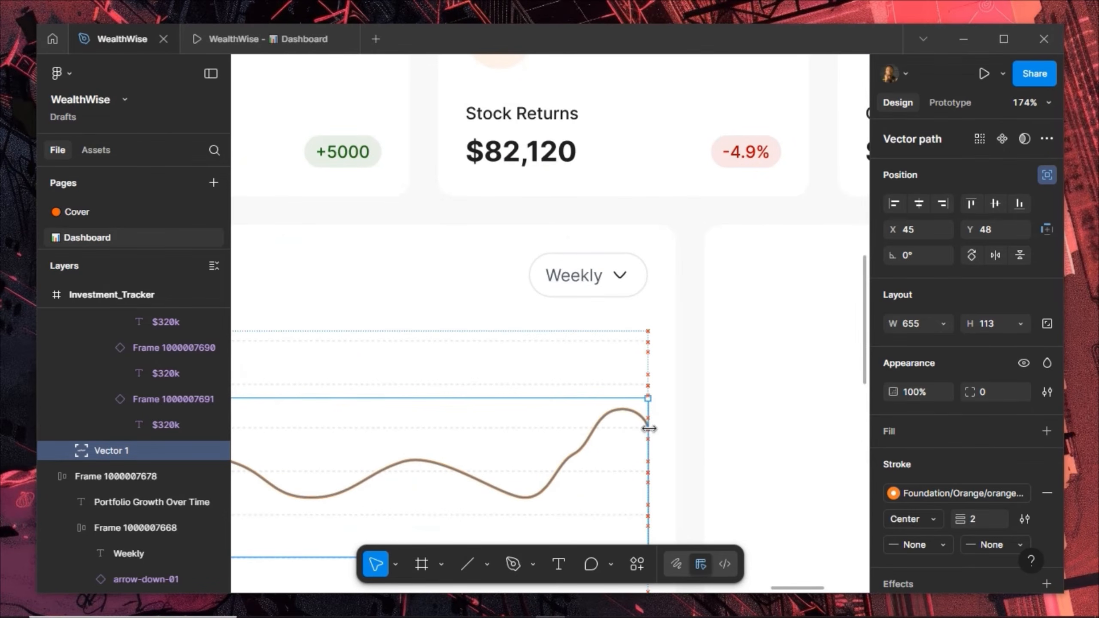
scroll(677, 376, "down", 6)
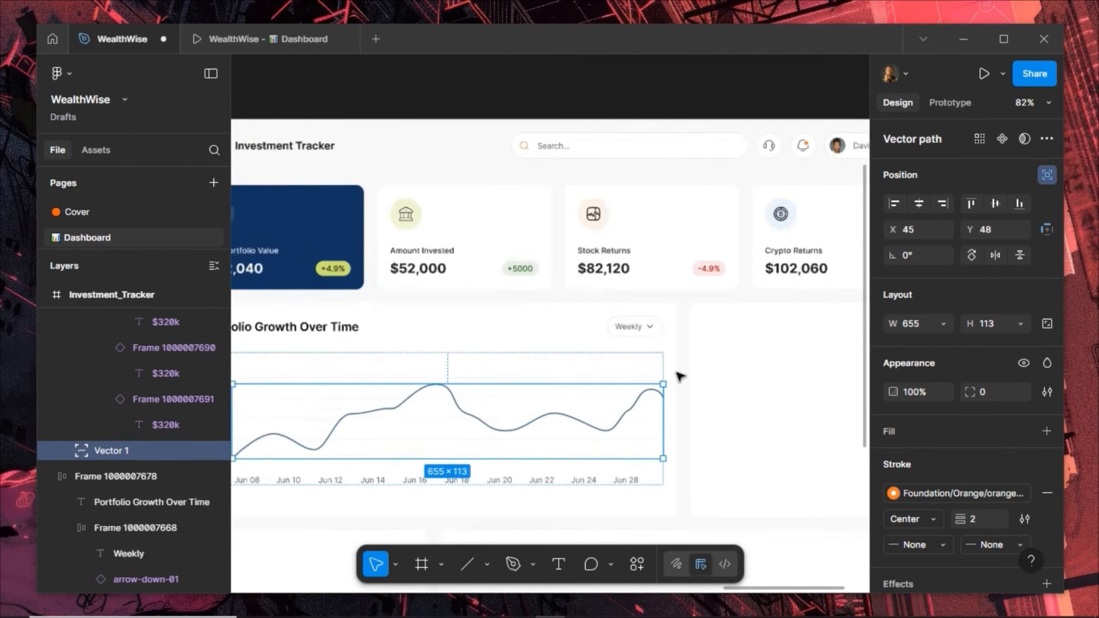
scroll(490, 376, "up", 4)
scroll(502, 380, "up", 4)
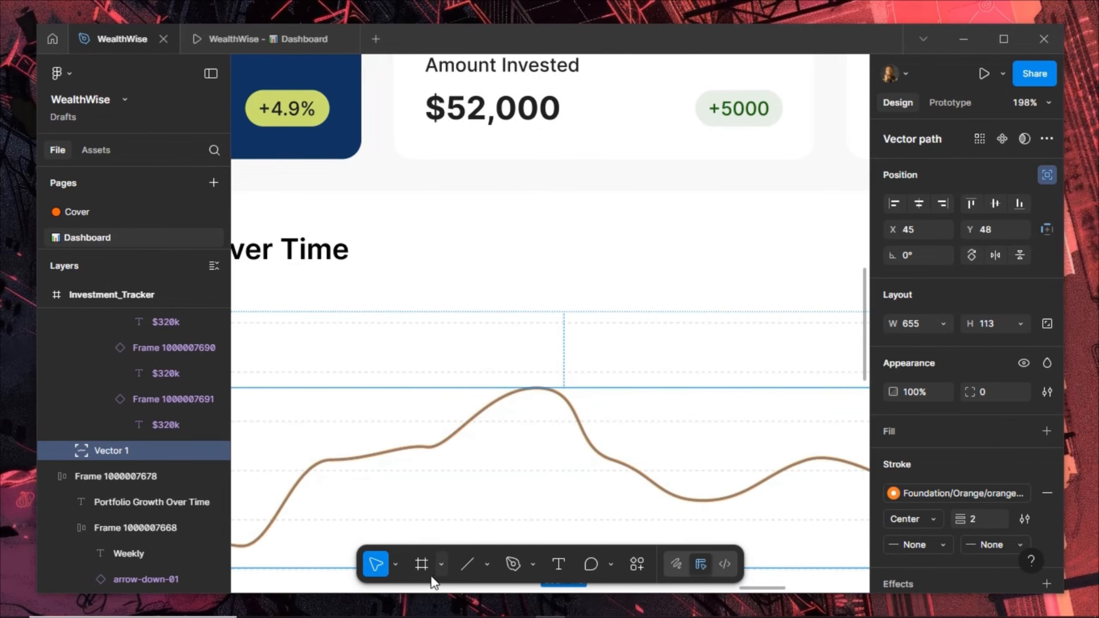
Draw an 8 × 8 circle above the chart and fill it with orange-500
left_click(487, 563)
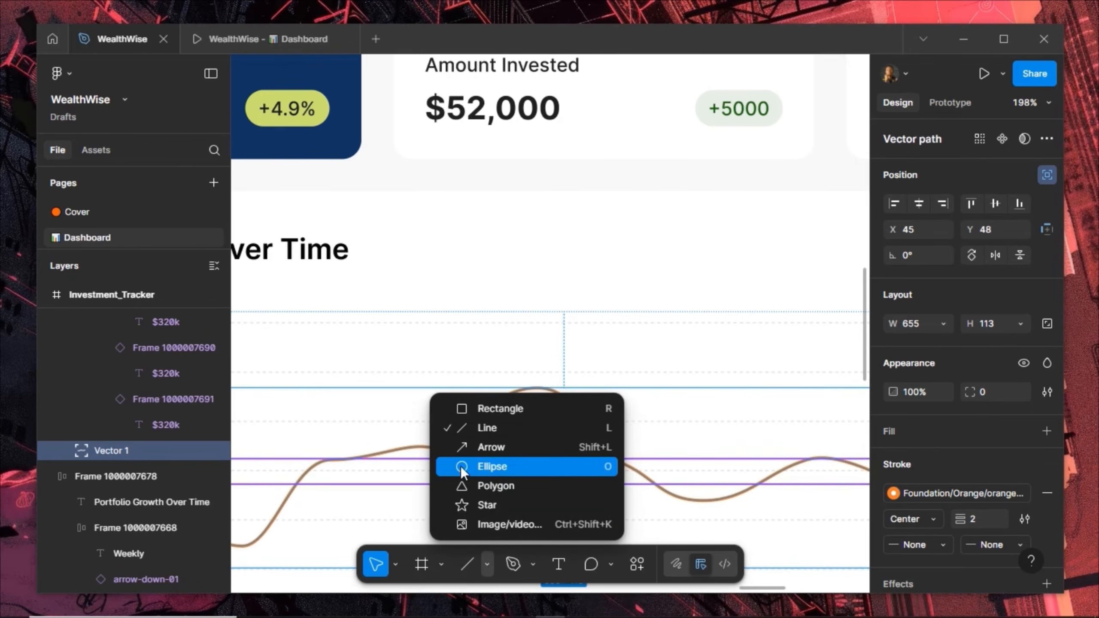
left_click(470, 466)
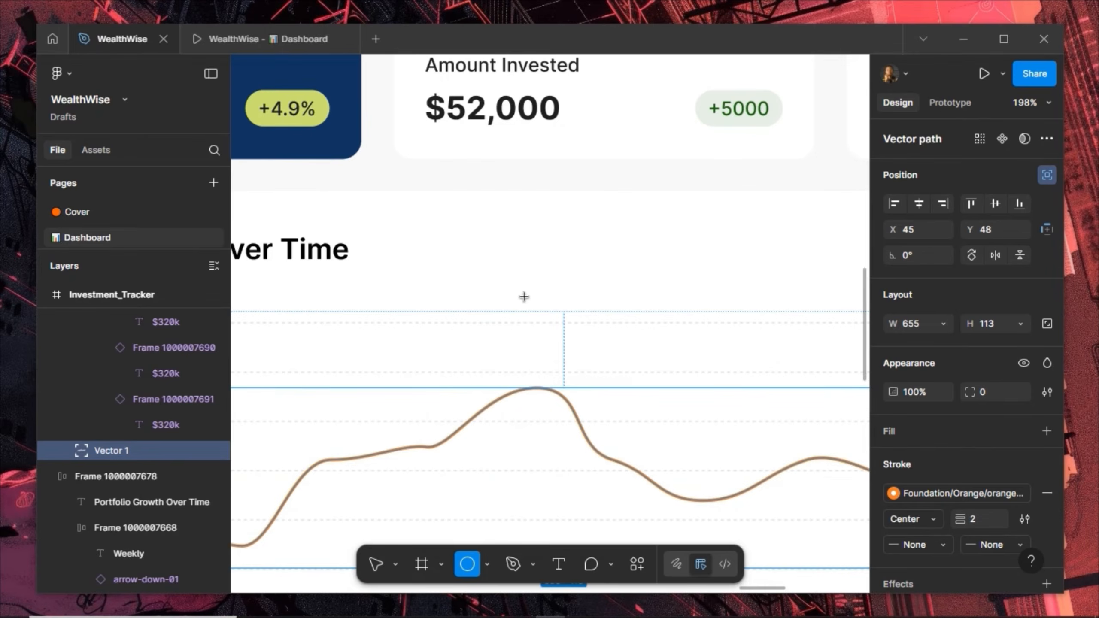
left_click_drag(501, 277, 524, 297)
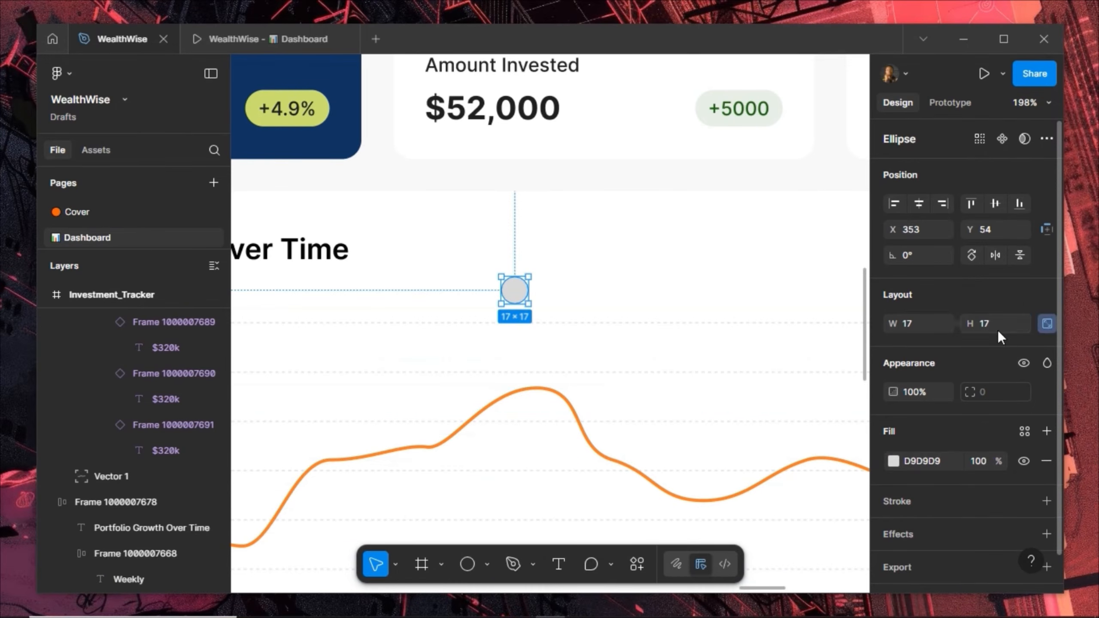
type("8")
key("Return")
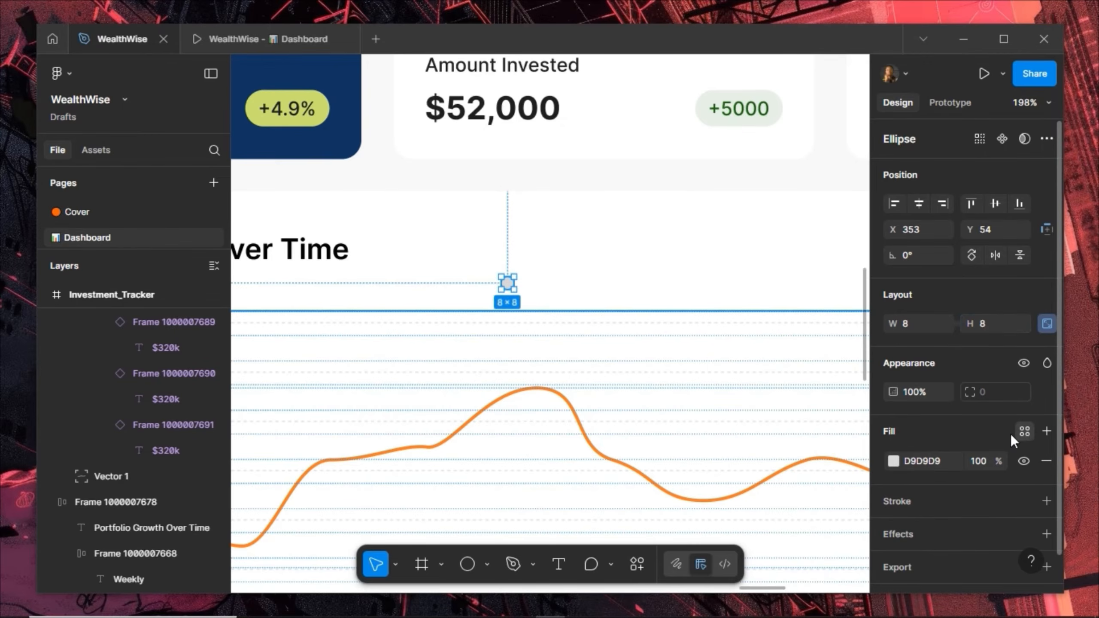
left_click(1024, 431)
scroll(757, 454, "down", 5)
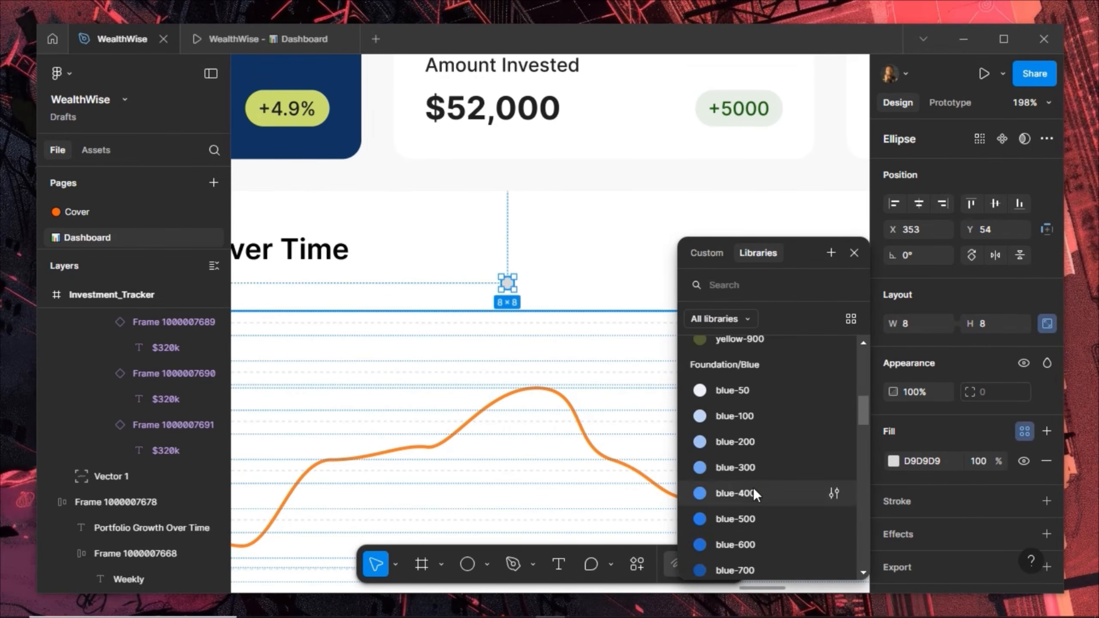
scroll(753, 488, "down", 5)
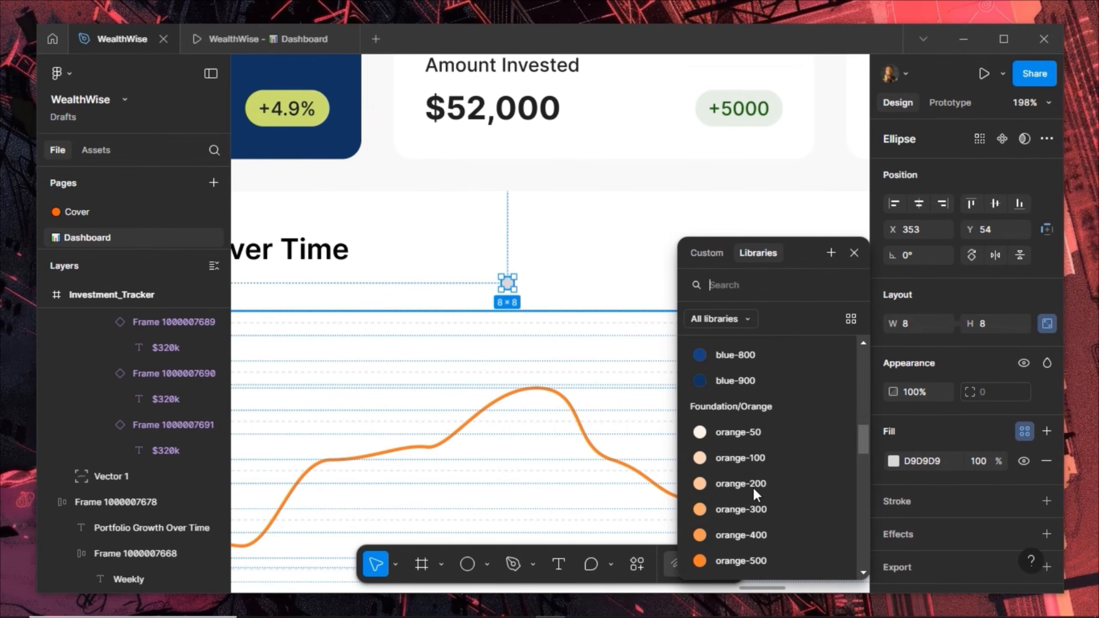
left_click(744, 561)
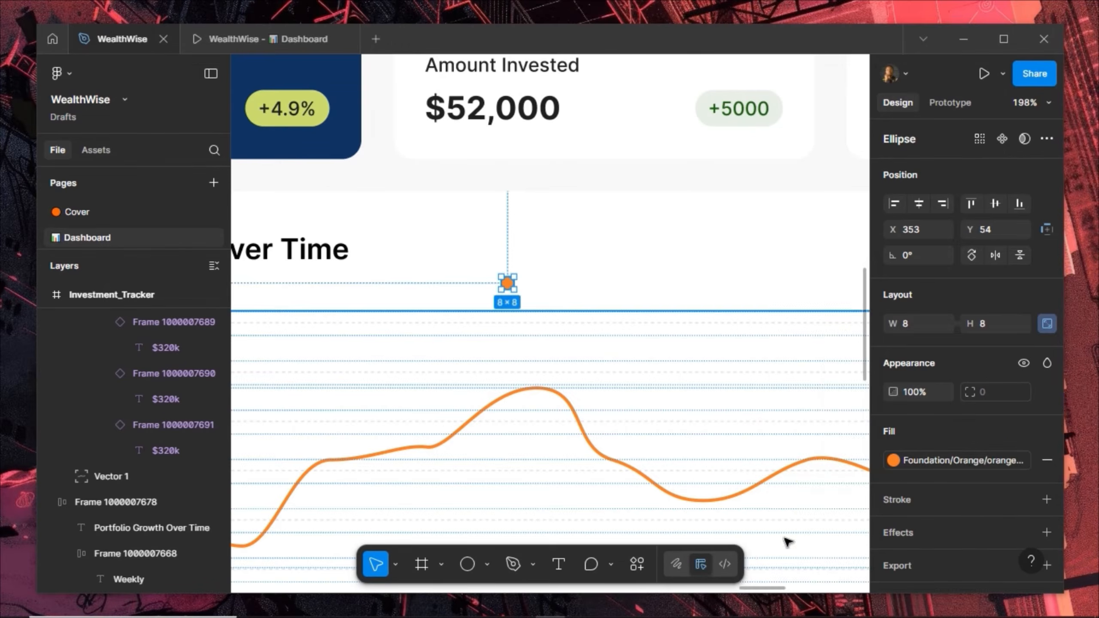
Add a white stroke of weight 4, positioned Outside, to the circle
left_click(951, 497)
left_click(976, 551)
type("4")
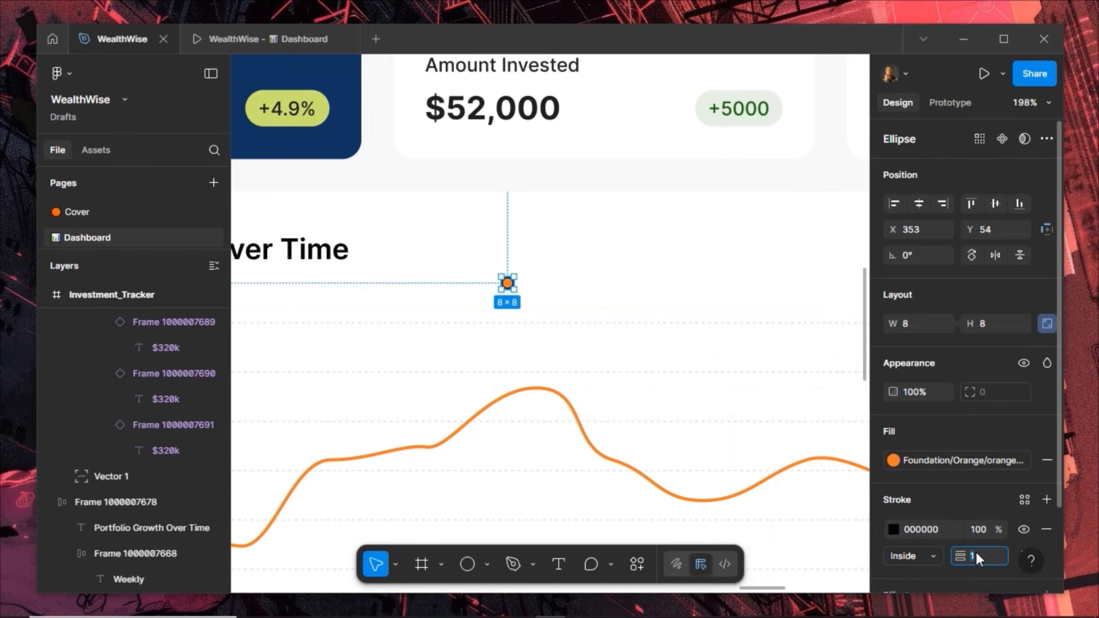
key("Return")
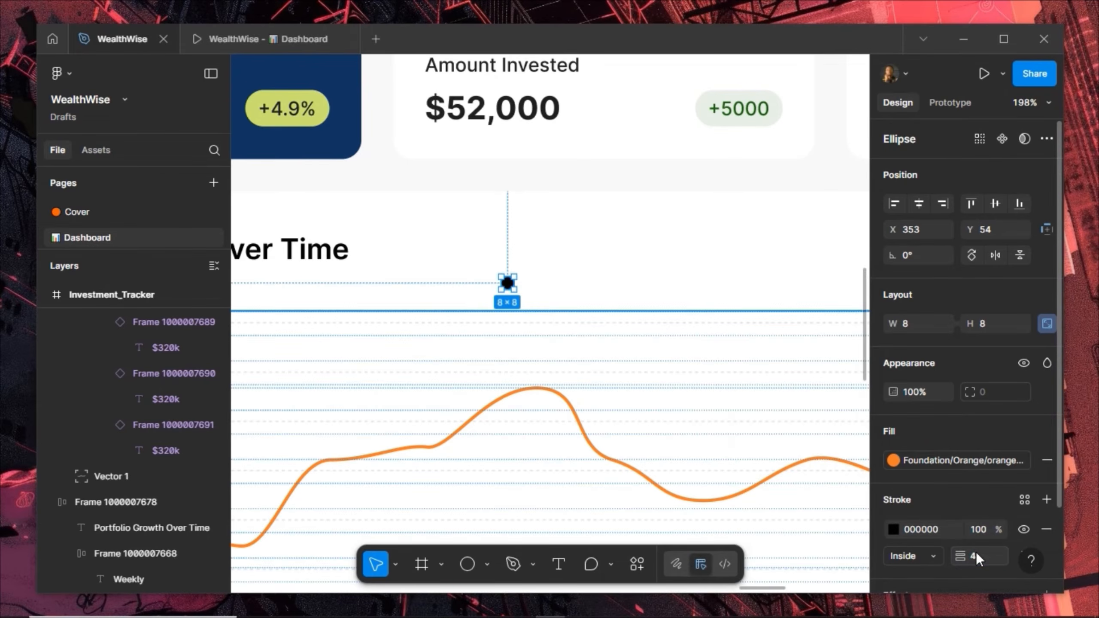
left_click(934, 559)
left_click(923, 570)
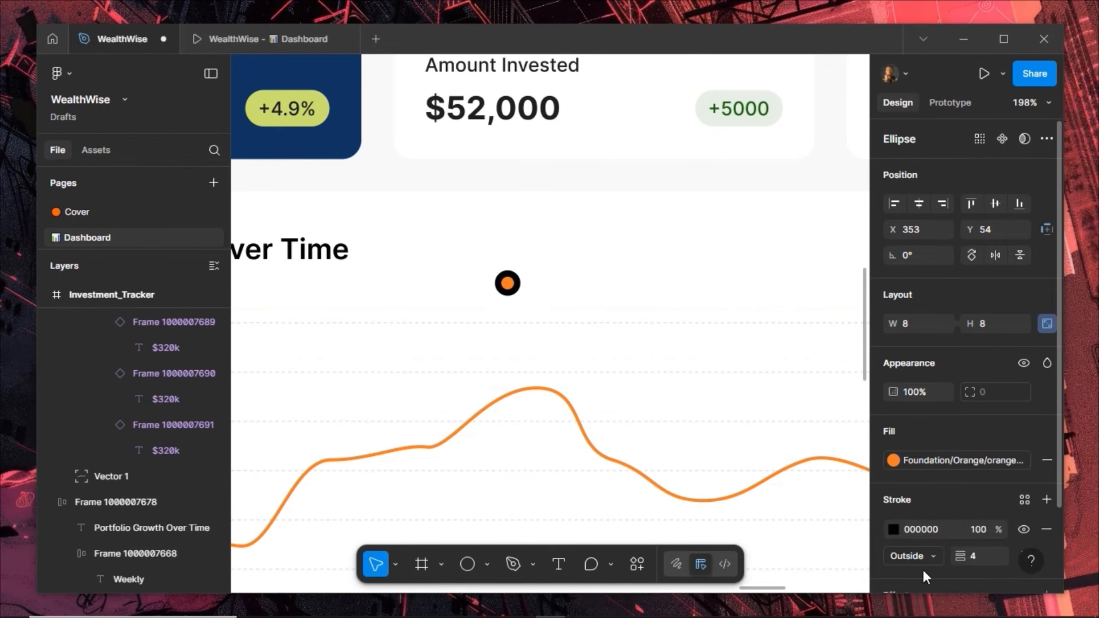
left_click(952, 531)
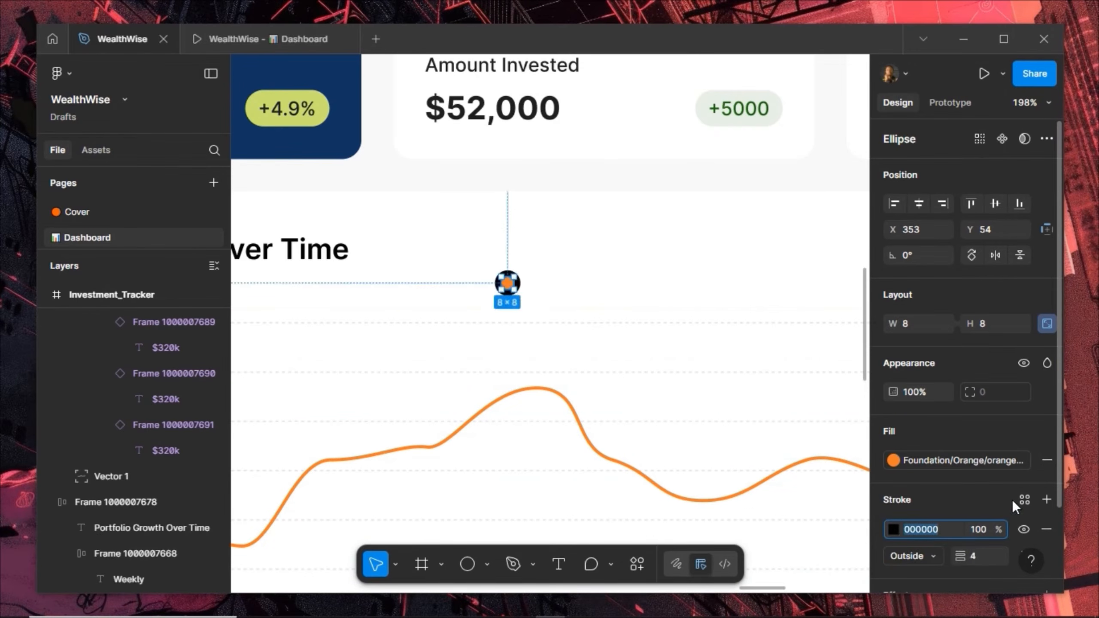
left_click(1024, 498)
left_click(781, 457)
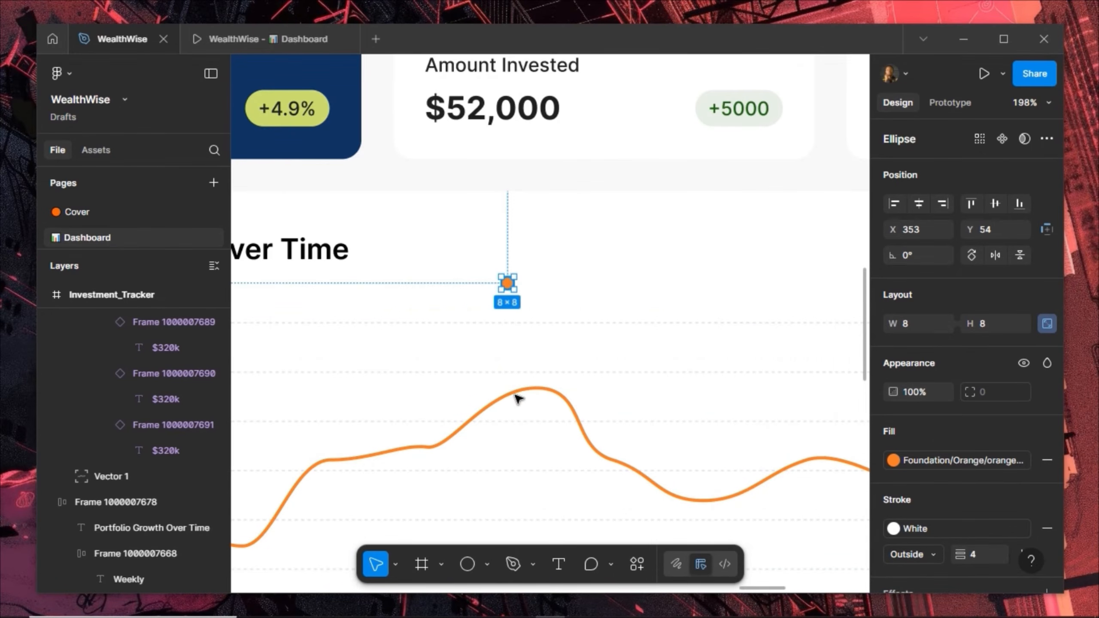
Move the dot into the chart with absolute position, onto the curve's peak at X 351, Y 44
left_click_drag(506, 284, 521, 398)
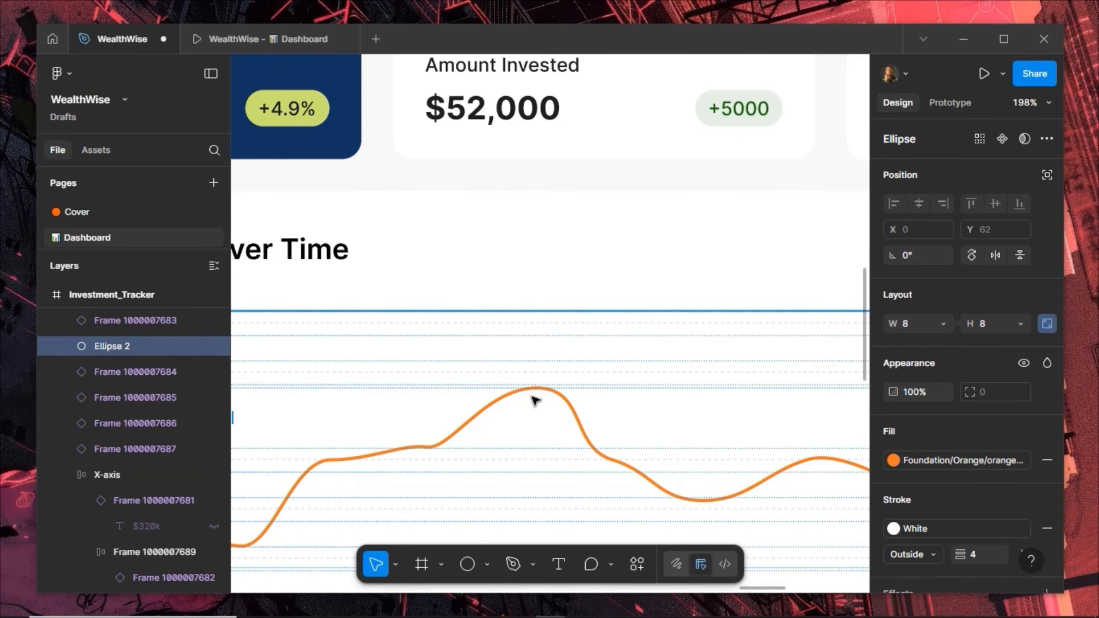
left_click(1043, 175)
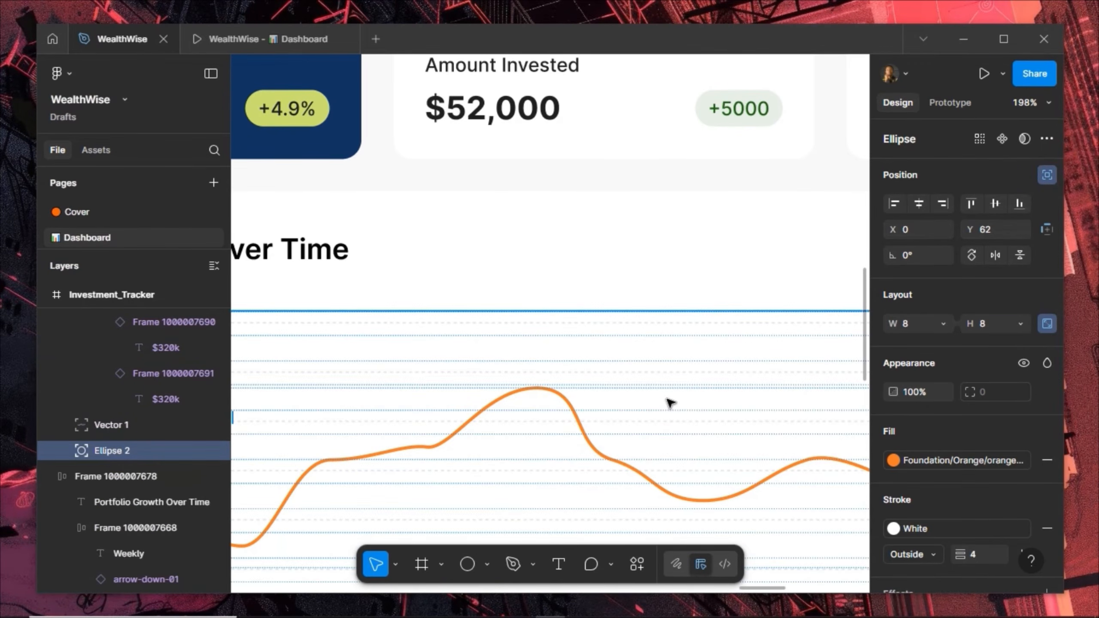
key("shift+Up")
key("shift+Up")
key("shift+Up")
key("shift+Up")
key("shift+Up")
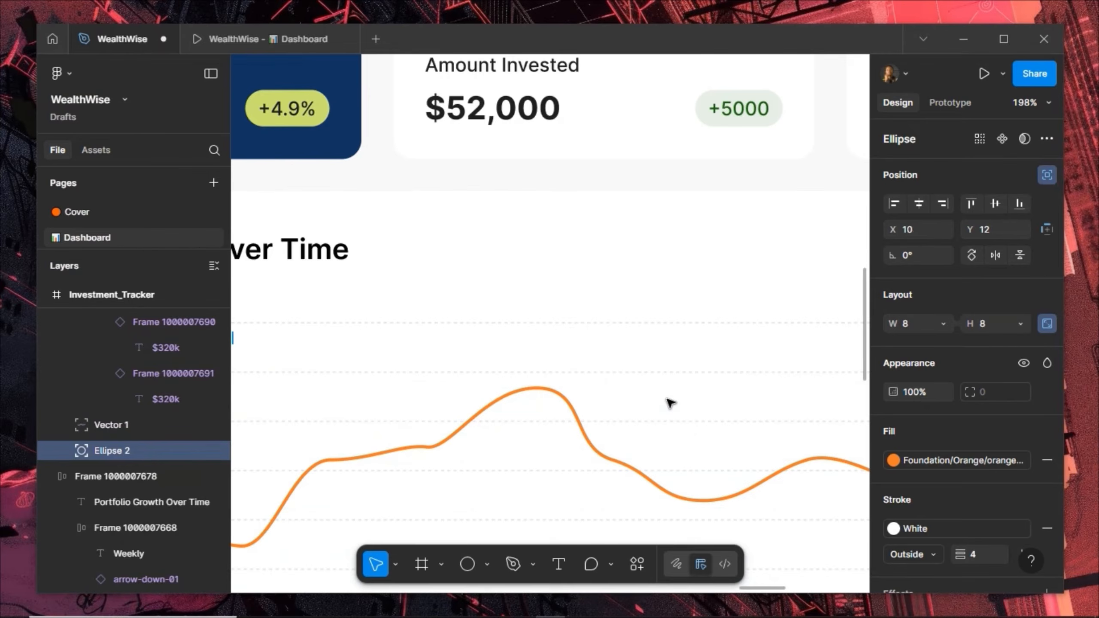
key("shift+Right")
key("shift+Right")
key("shift+Right")
key("shift+Right")
key("shift+Right")
key("shift+Right")
key("shift+Right")
key("shift+Right")
key("shift+Right")
key("shift+Right")
key("shift+Right")
key("shift+Right")
key("shift+Right")
key("shift+Right")
key("shift+Right")
key("shift+Right")
key("shift+Right")
key("shift+Down")
key("shift+Down")
key("shift+Right")
key("shift+Right")
key("shift+Right")
key("shift+Down")
key("shift+Right")
key("shift+Right")
key("shift+Right")
key("Right")
key("Down")
key("Down")
key("Down")
key("Down")
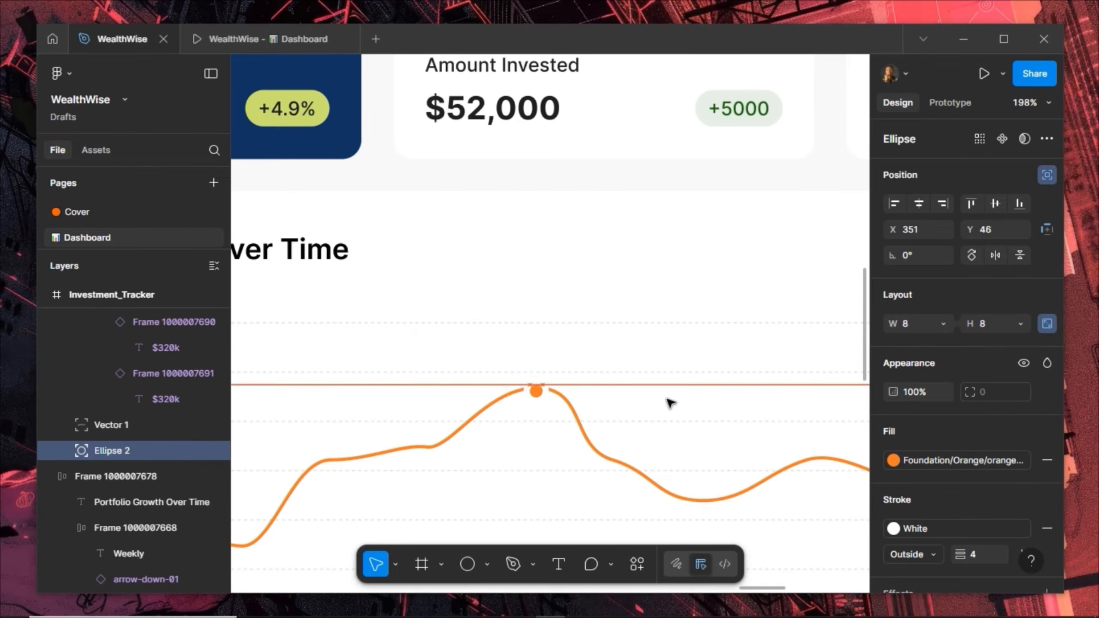
key("Up")
key("Up")
key("Down")
key("Up")
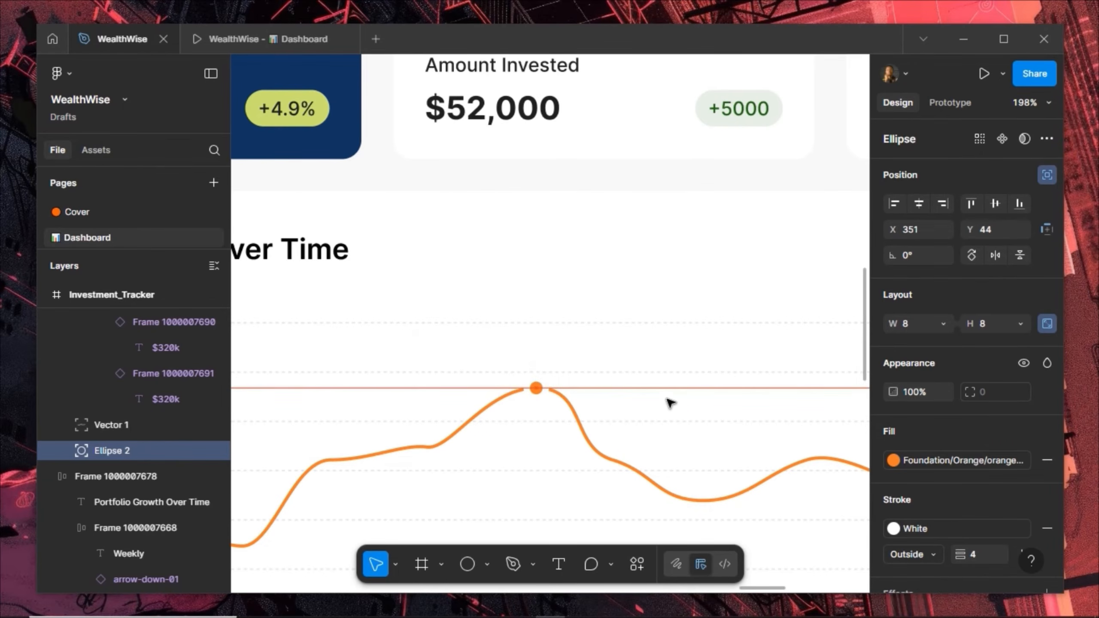
Select the chart's title row
scroll(524, 406, "up", 3)
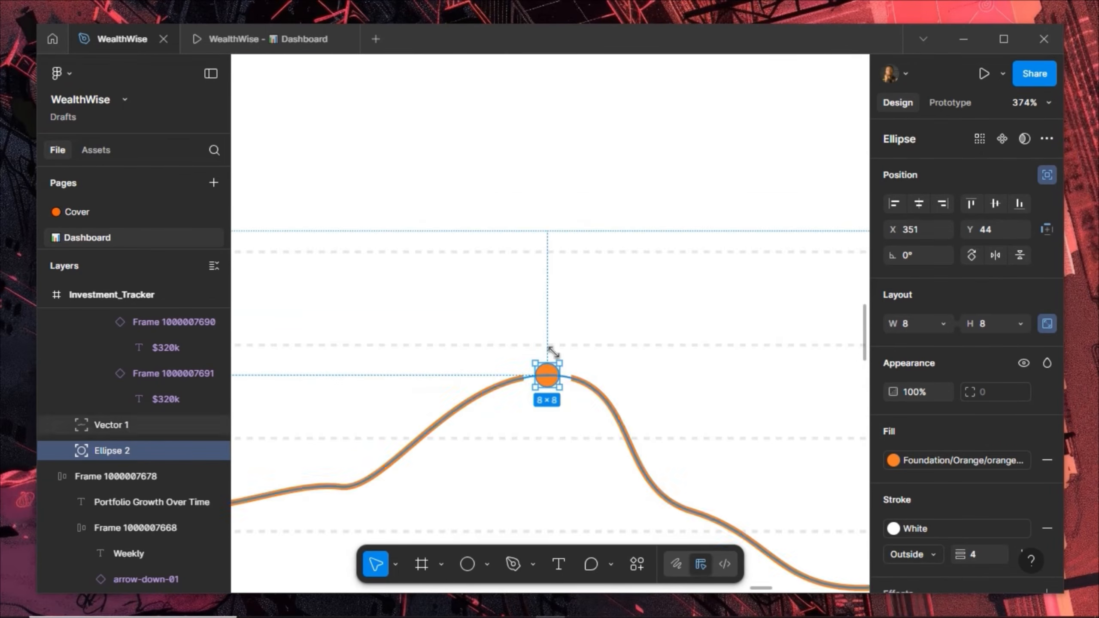
scroll(993, 522, "down", 2)
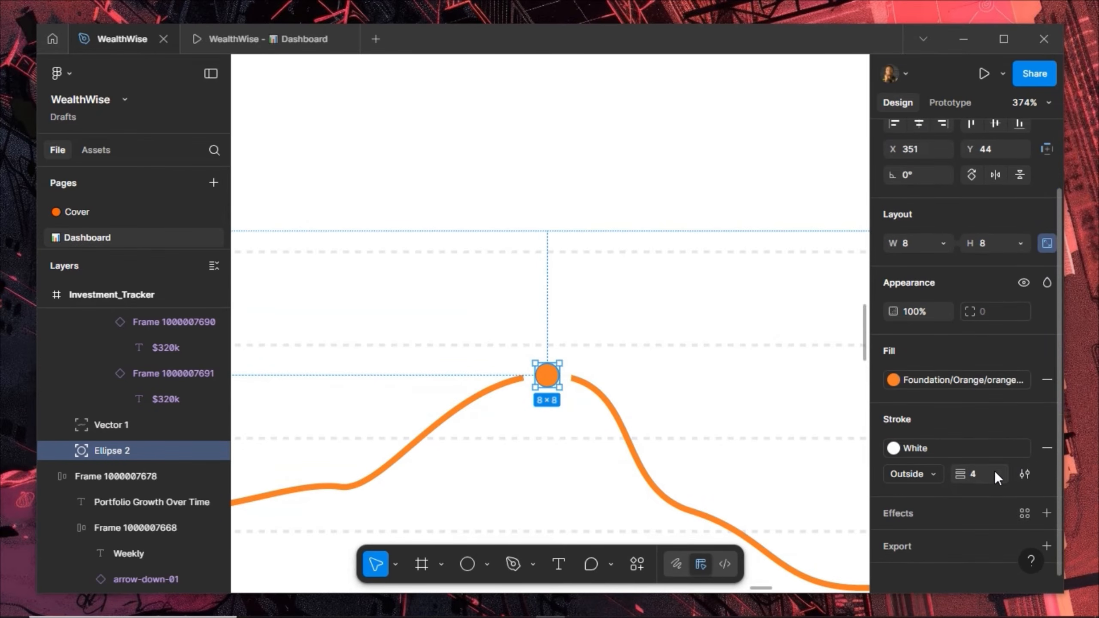
scroll(557, 414, "down", 2)
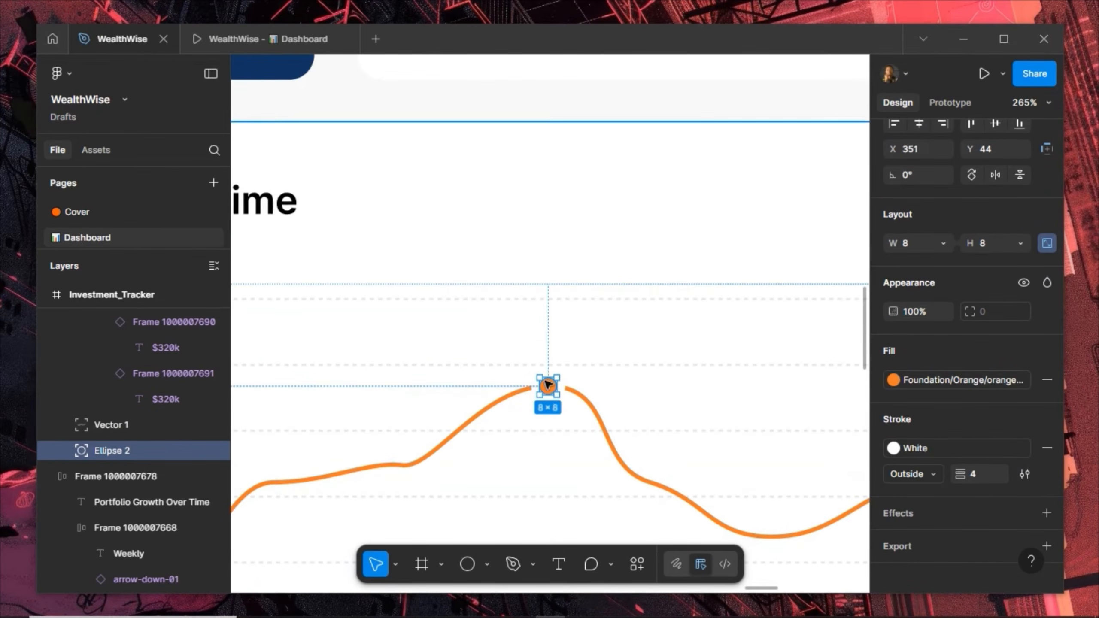
left_click(568, 239)
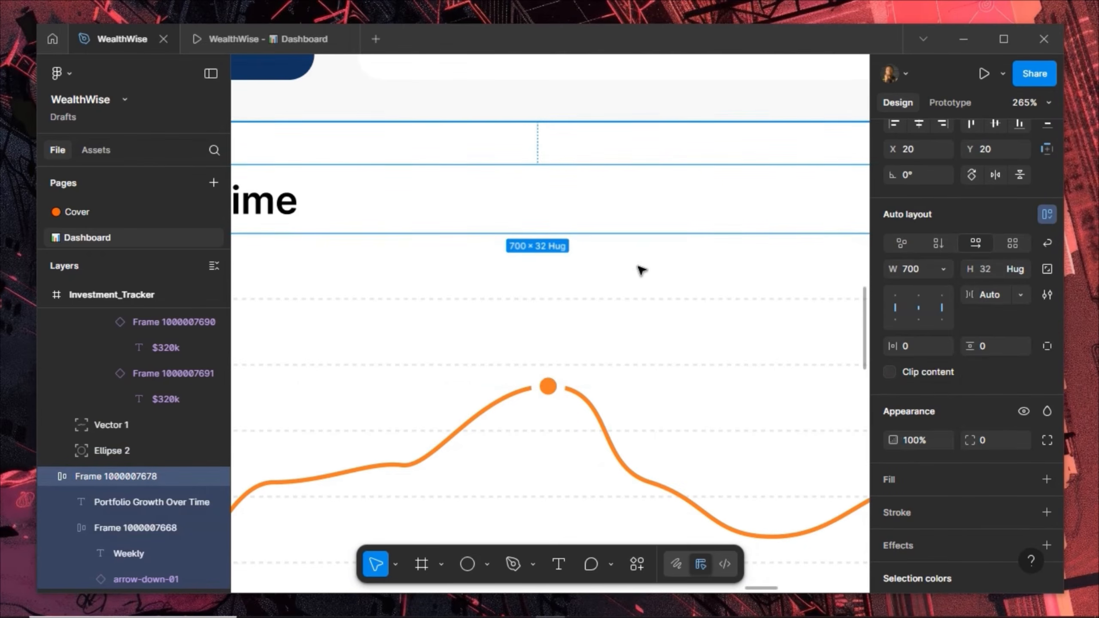
scroll(643, 271, "down", 2)
scroll(642, 270, "down", 4)
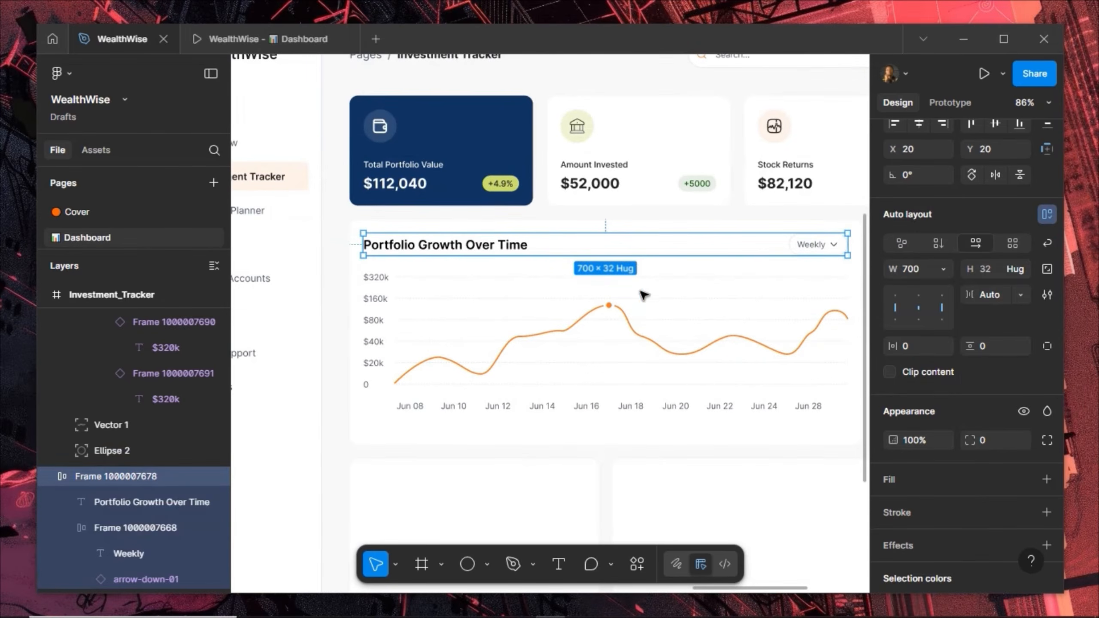
scroll(649, 322, "up", 1)
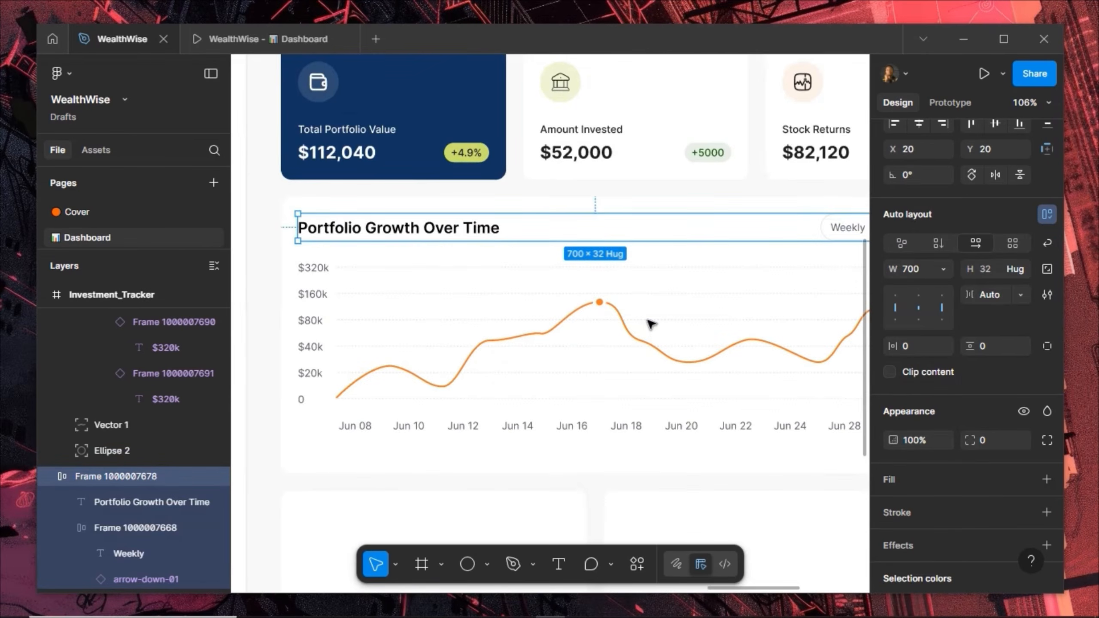
scroll(647, 329, "up", 3)
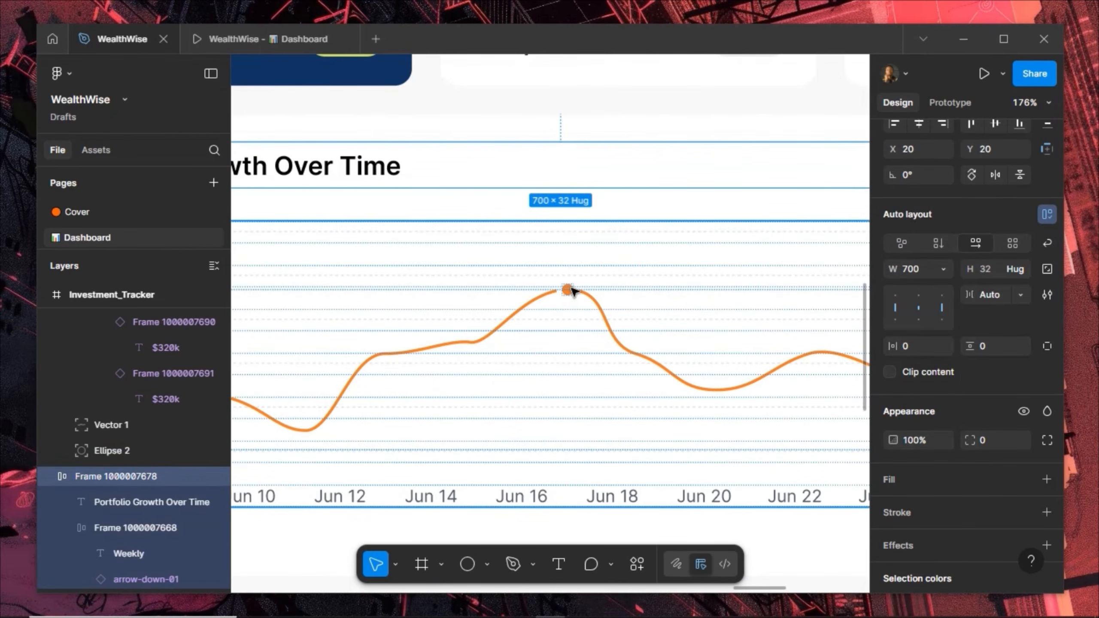
Draw a vertical line from the peak dot down to the chart baseline
left_click(539, 563)
left_click(488, 561)
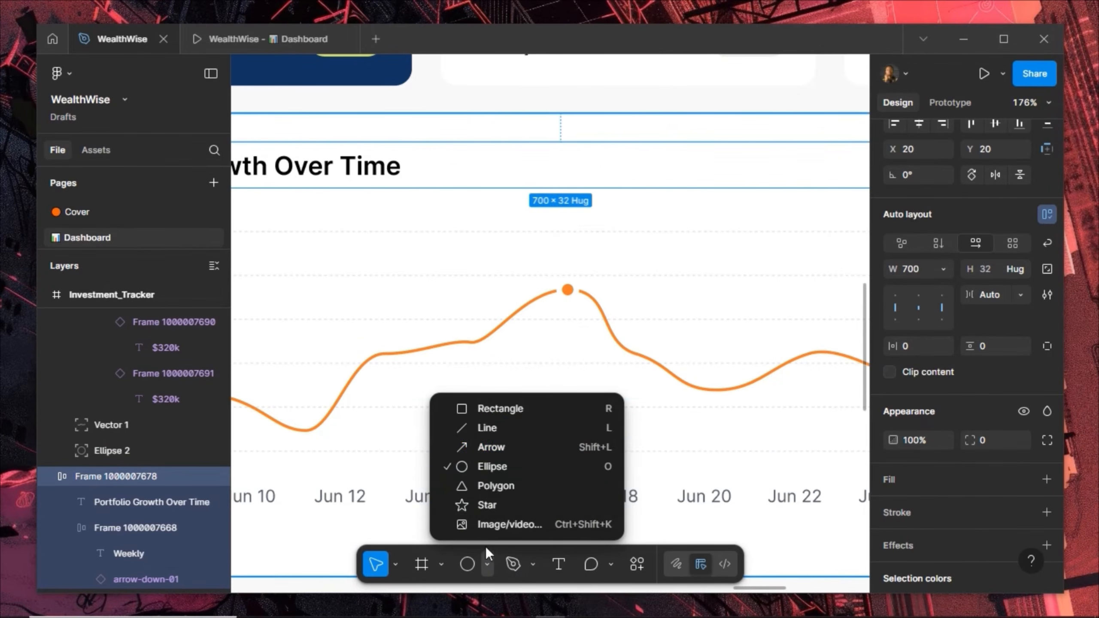
left_click(527, 428)
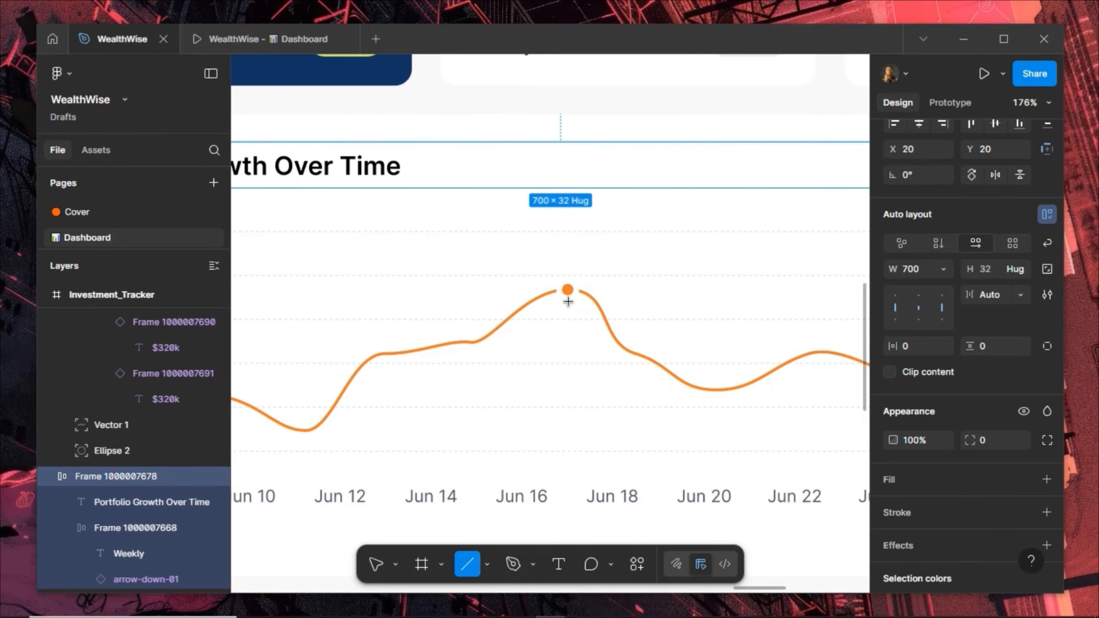
left_click_drag(567, 297, 570, 453)
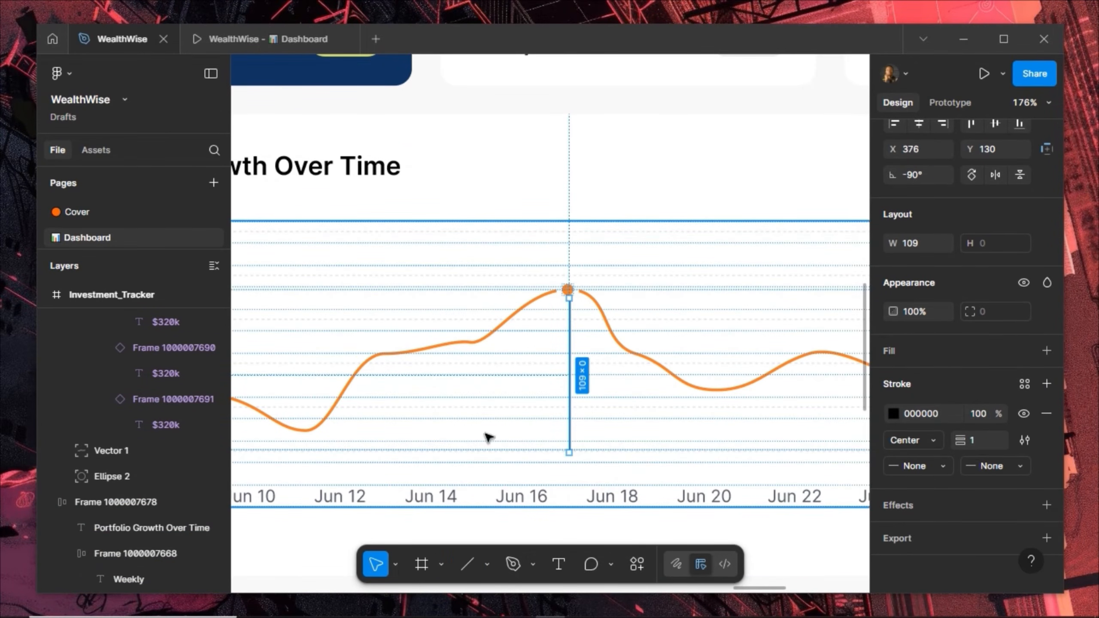
Give the line a Black, Dashed stroke and nudge it one pixel left
left_click(1025, 384)
left_click(750, 356)
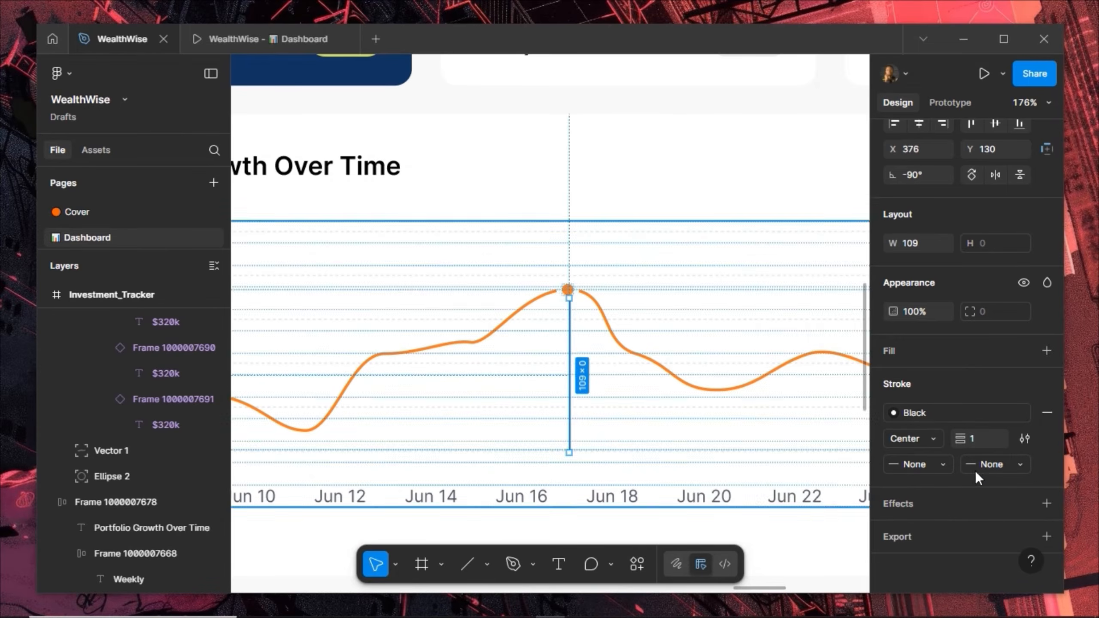
left_click(1029, 439)
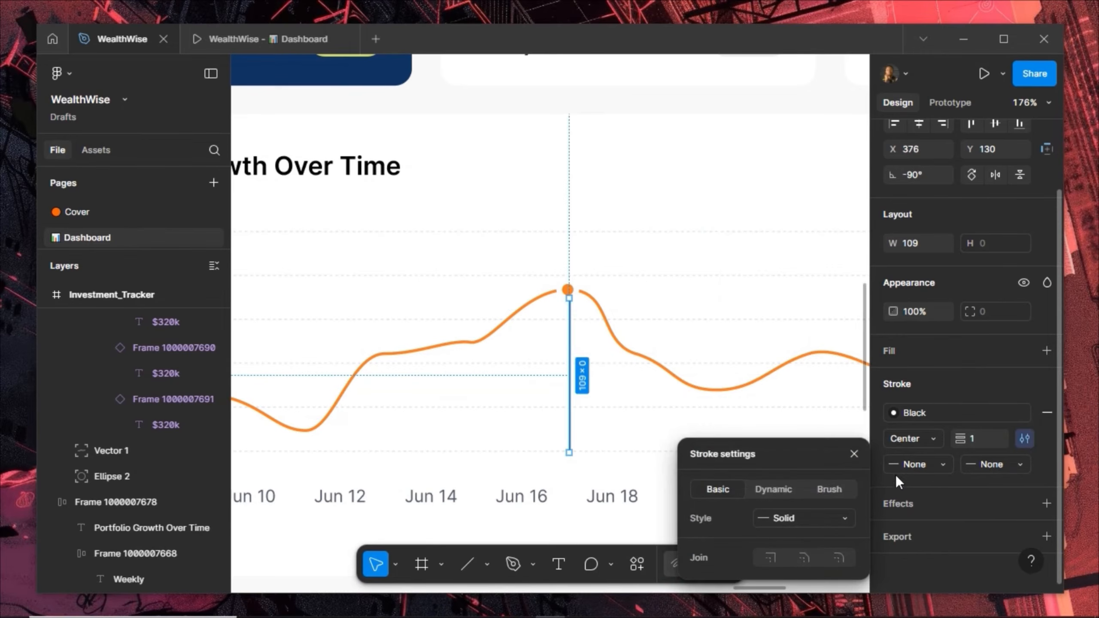
left_click(826, 520)
left_click(810, 537)
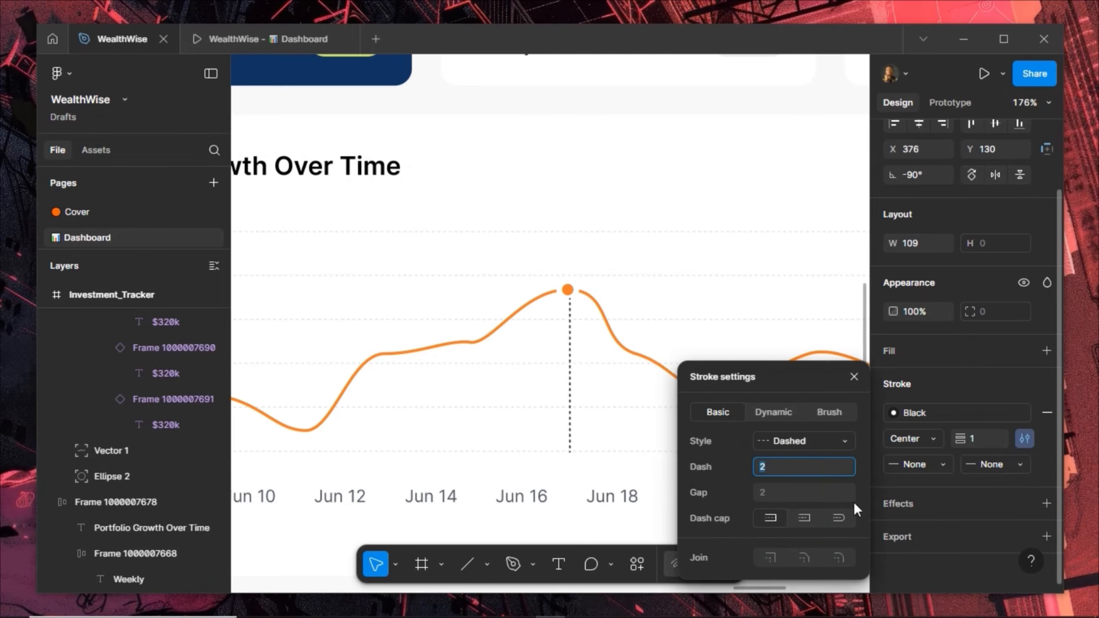
left_click(854, 376)
key("Left")
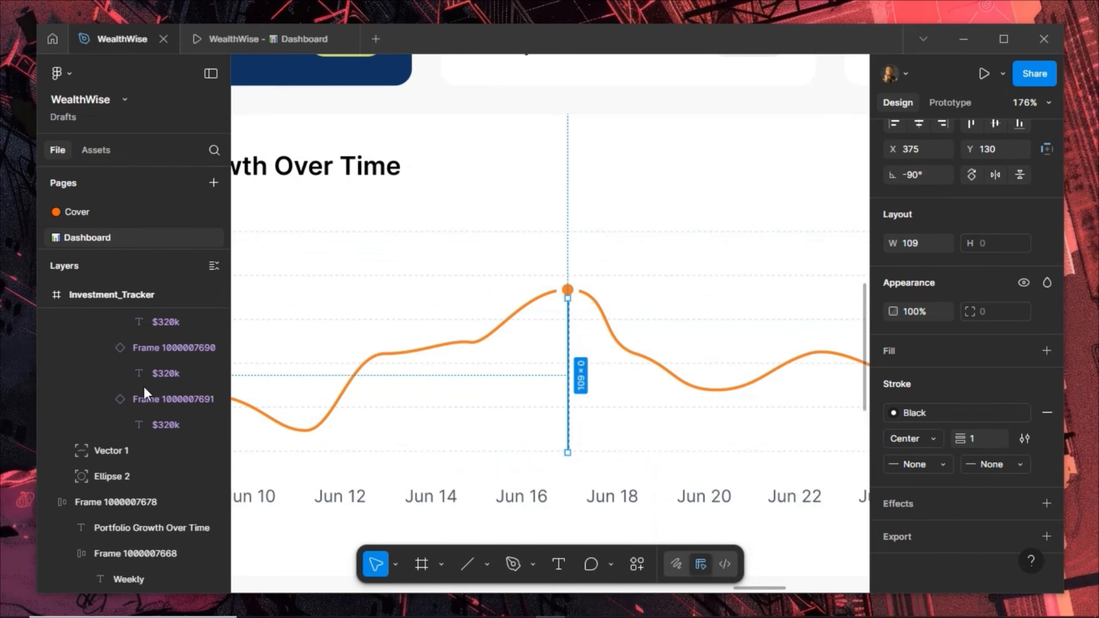
Move Line 2 into the Chart_Structure group, set it to free positioning and centre it horizontally
scroll(188, 385, "up", 15)
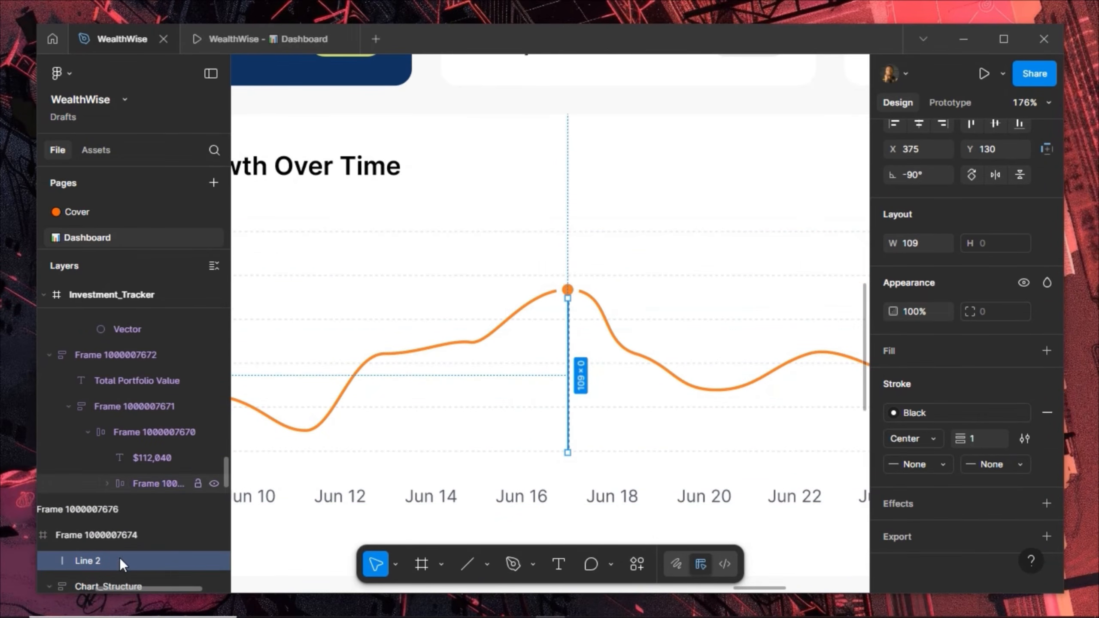
scroll(120, 558, "down", 4)
left_click_drag(116, 399, 117, 563)
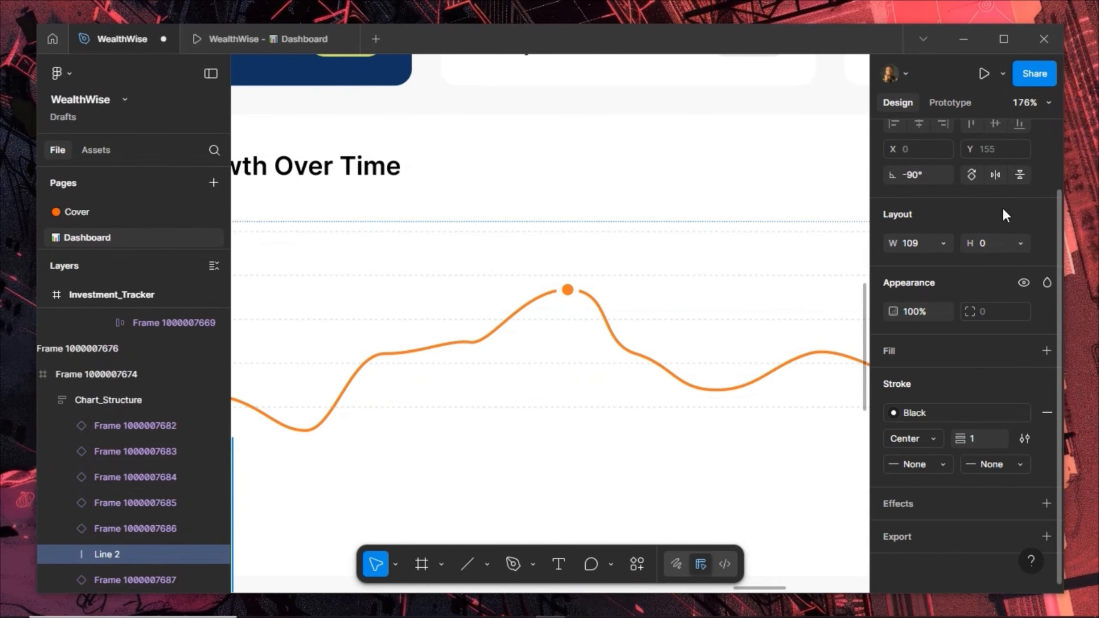
scroll(1039, 213, "up", 2)
left_click(1042, 179)
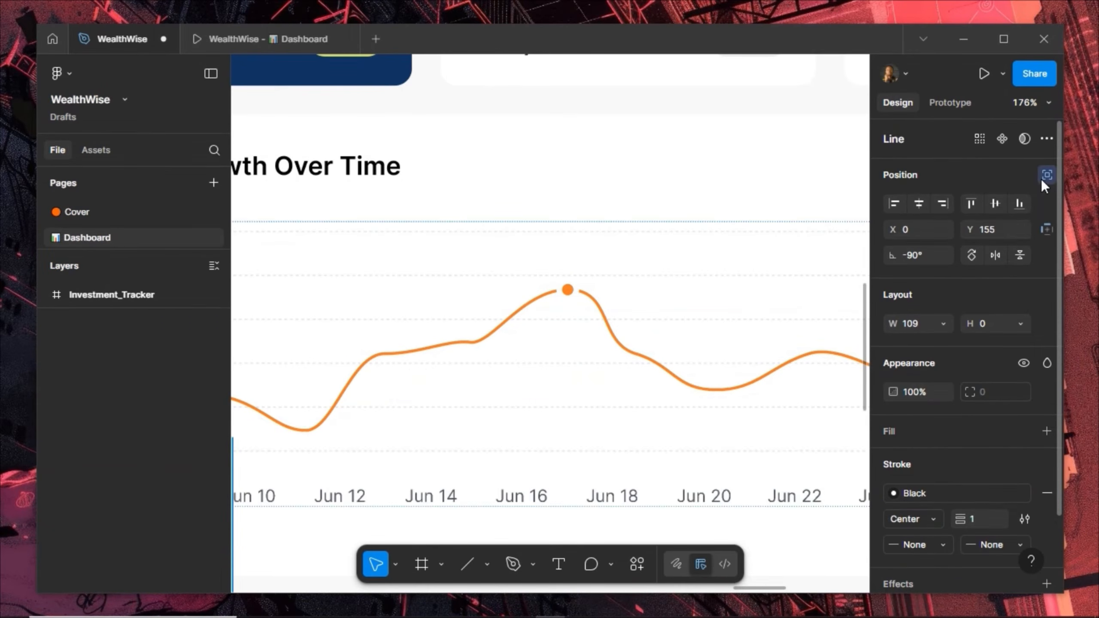
left_click(920, 203)
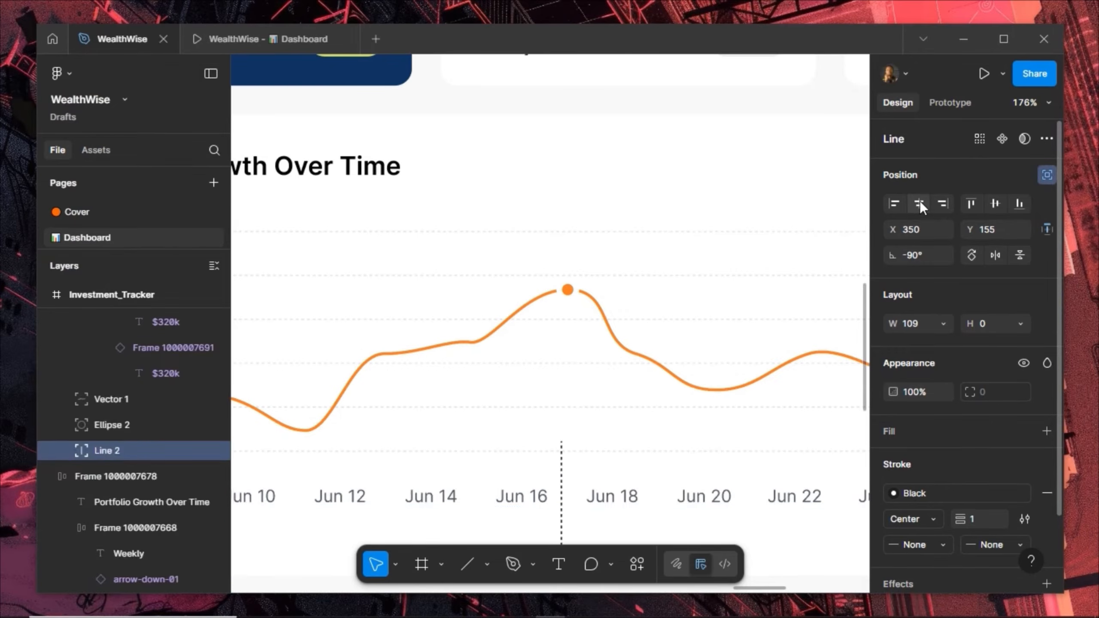
Nudge Line 2 with the arrow keys until it drops directly beneath the orange peak dot
key("shift+Up")
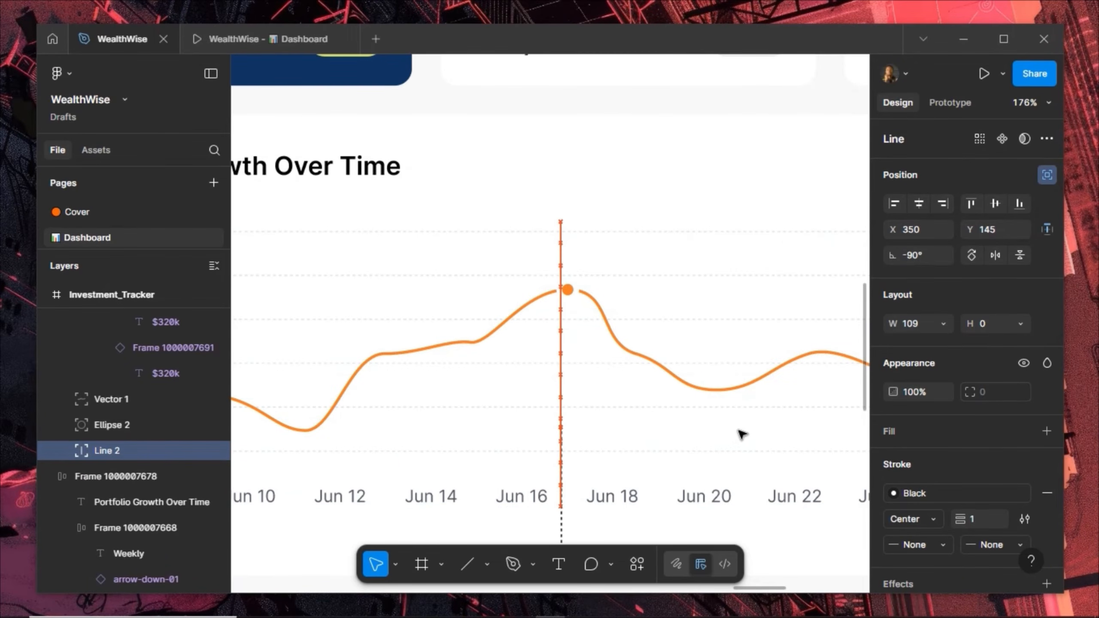
key("shift+Up")
key("shift+Up")
key("shift+Up")
key("shift+Up")
key("shift+Up")
key("shift+Up")
key("shift+Up")
key("shift+Up")
key("shift+Up")
key("shift+Up")
key("shift+Up")
key("shift+Up")
key("shift+Up")
key("shift+Up")
key("shift+Right")
key("shift+Down")
key("shift+Down")
key("shift+Down")
key("shift+Down")
key("shift+Down")
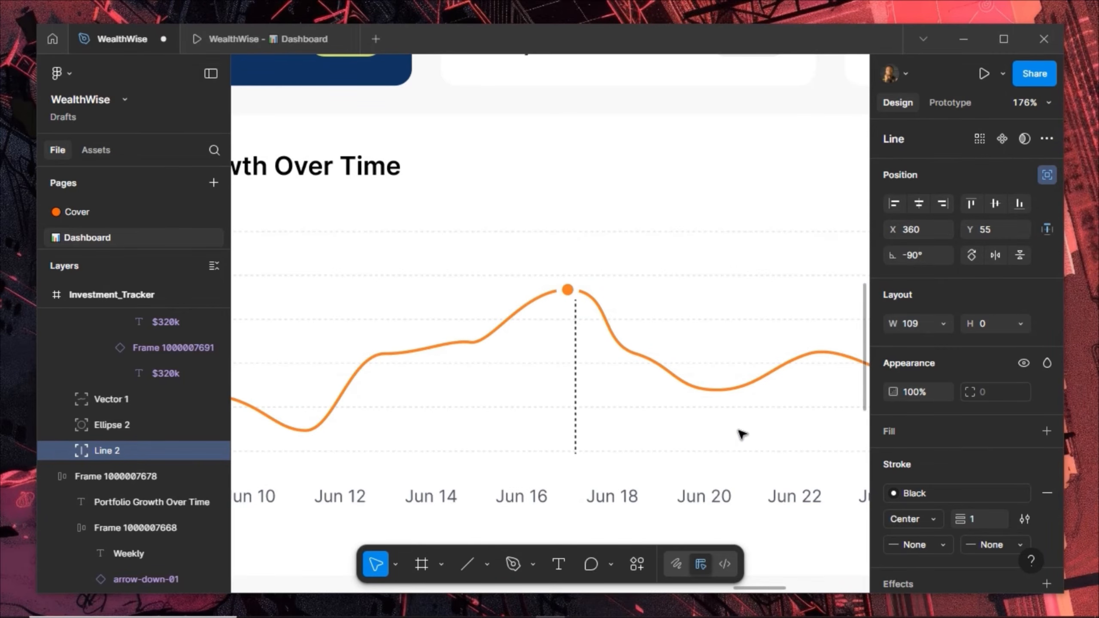
key("Left")
key("Left")
key("Left")
key("Left")
key("Left")
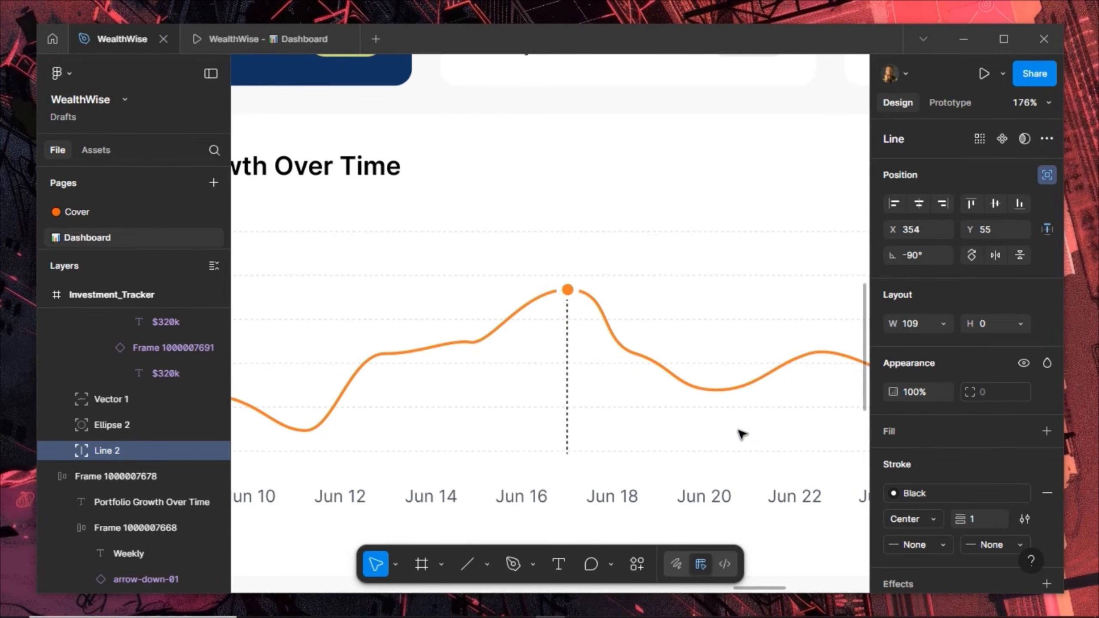
key("Up")
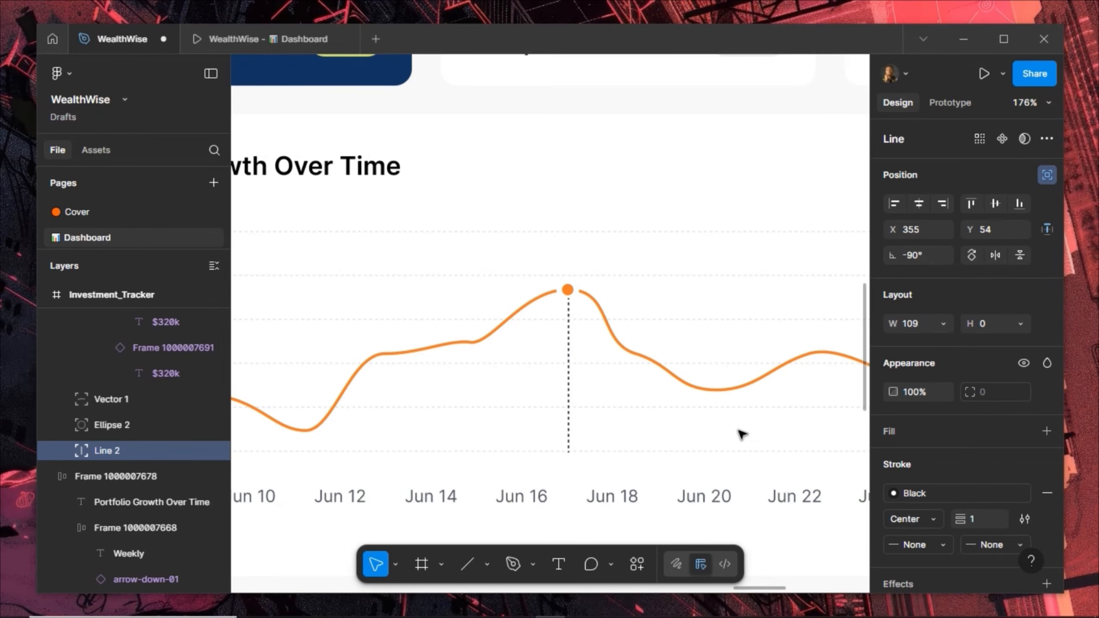
key("Up")
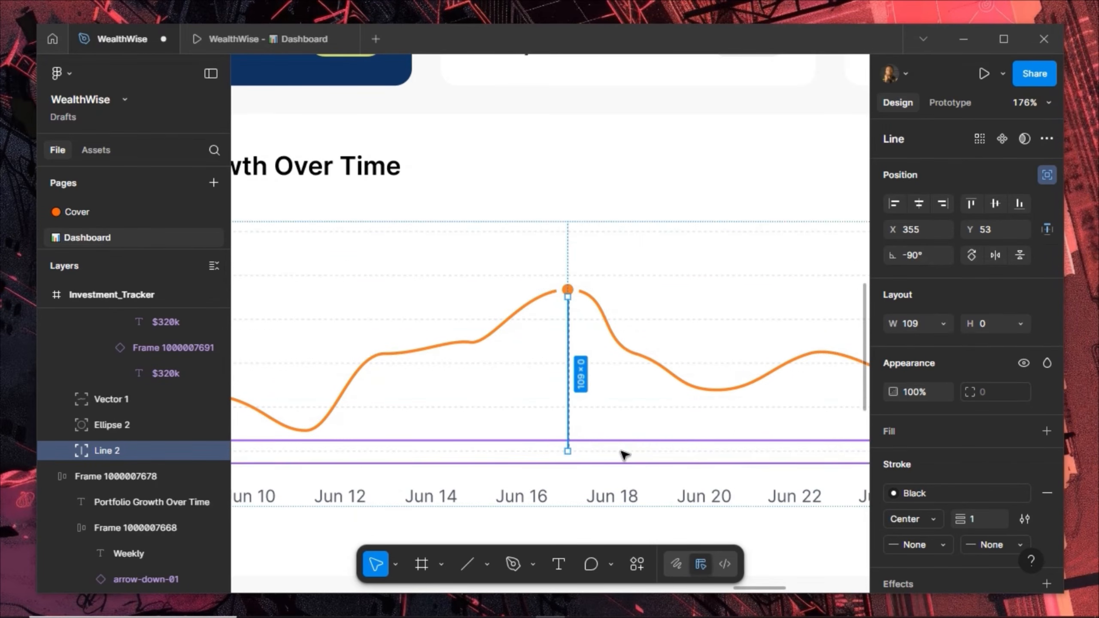
scroll(567, 287, "up", 3)
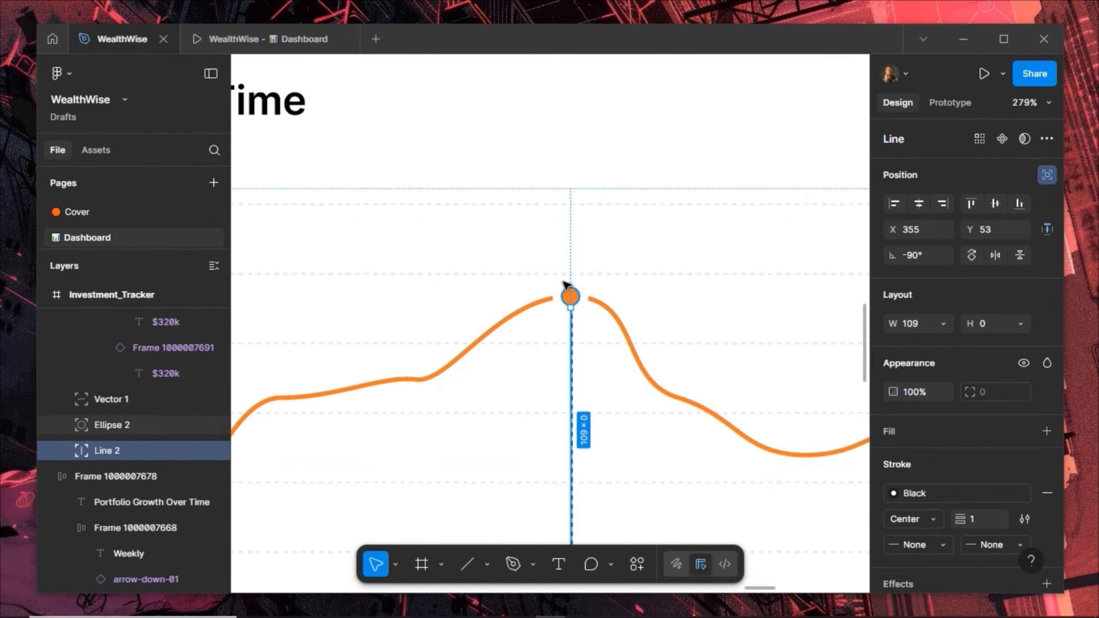
scroll(565, 286, "up", 3)
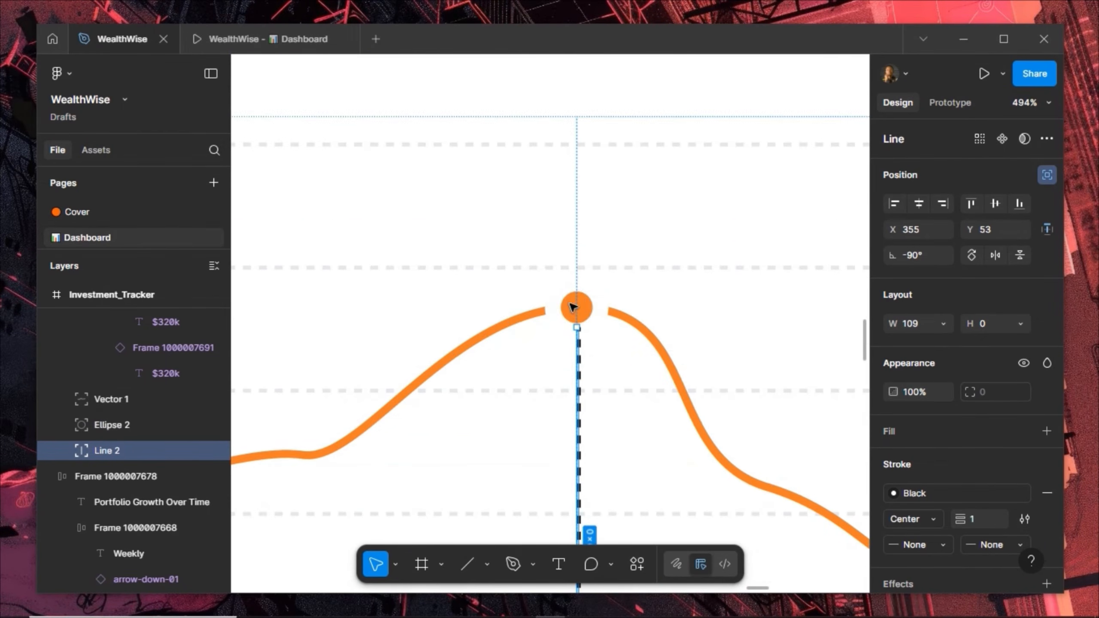
Select the Chart_Structure frame and pan around the dashboard cards to check the line
left_click(675, 353)
scroll(658, 361, "down", 2)
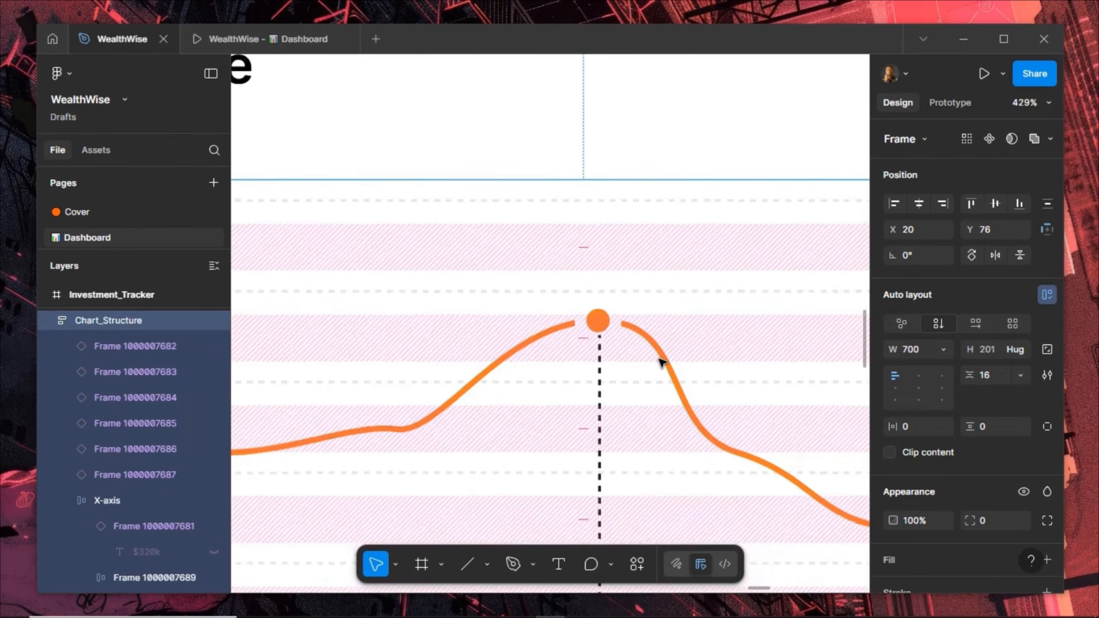
scroll(596, 393, "down", 4)
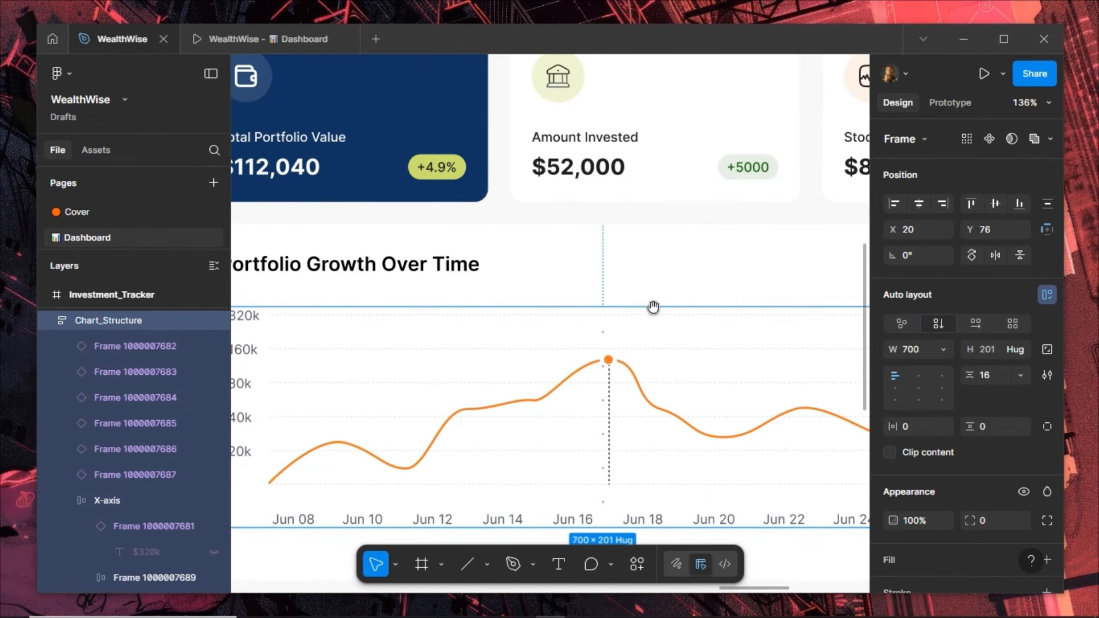
mouse_move(653, 307)
left_mouse_down()
mouse_move(484, 321)
mouse_move(731, 292)
mouse_move(655, 317)
left_mouse_up()
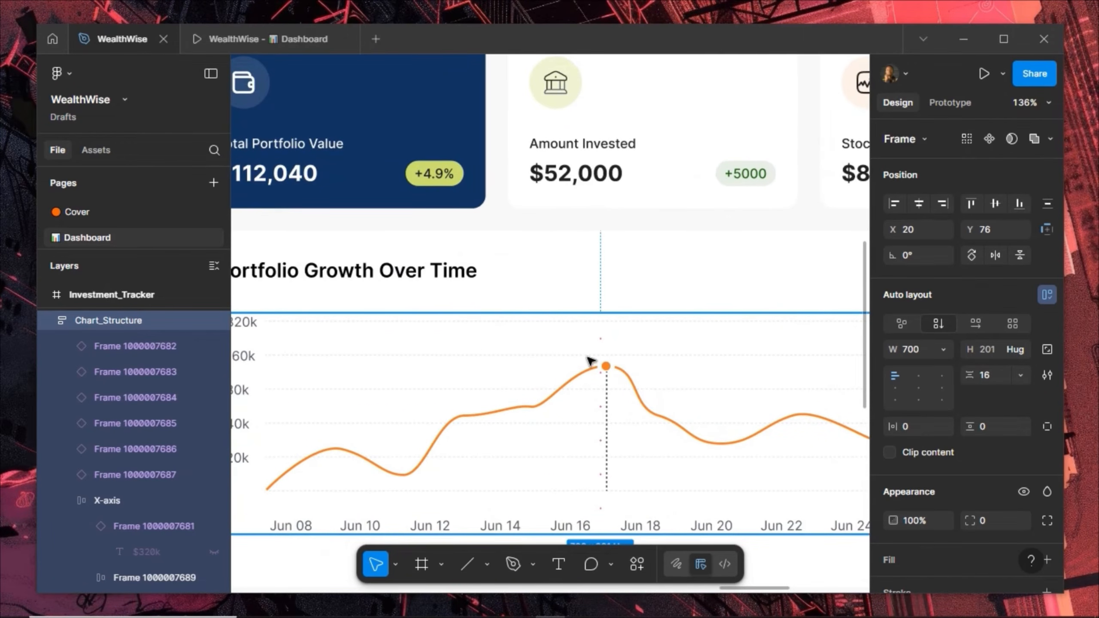
scroll(634, 353, "up", 5)
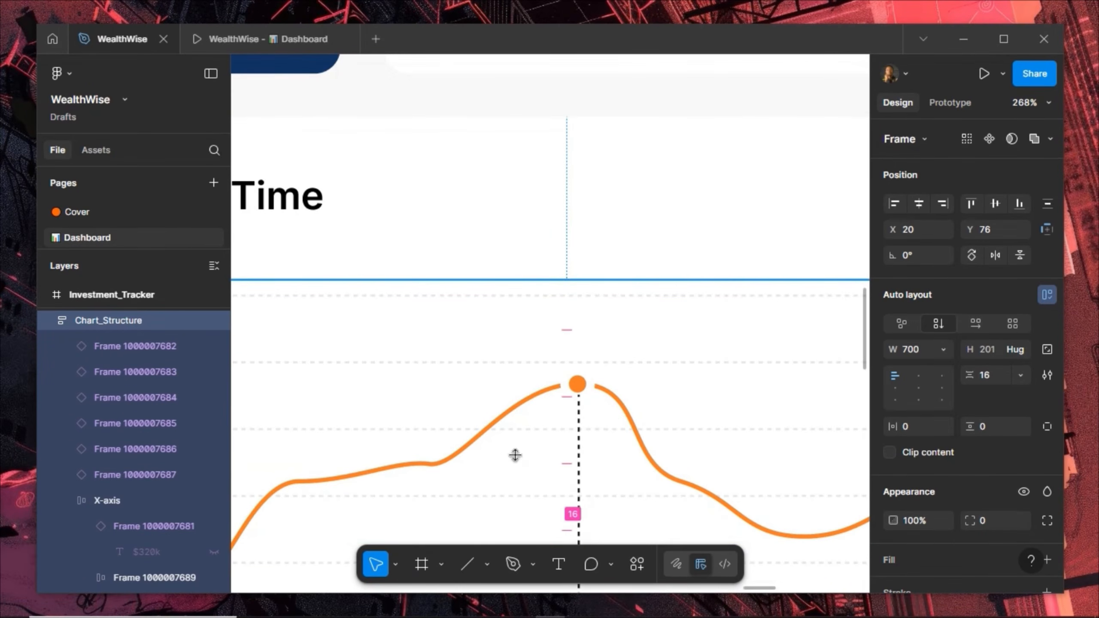
Draw a 47×24 rectangle just below the chart's date labels
scroll(561, 425, "down", 10)
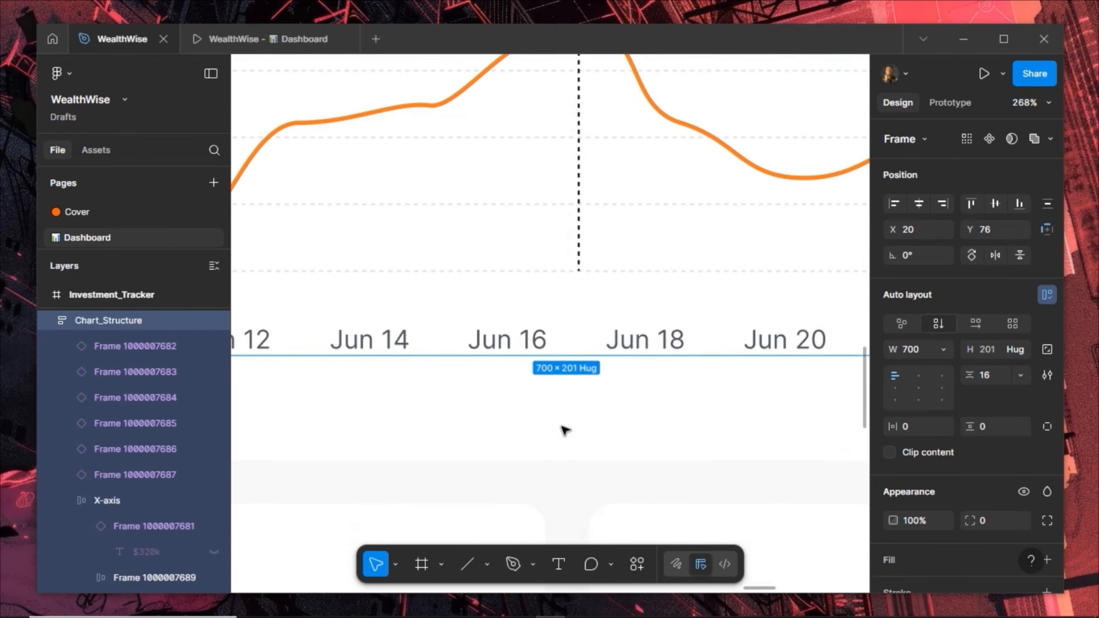
left_click(441, 562)
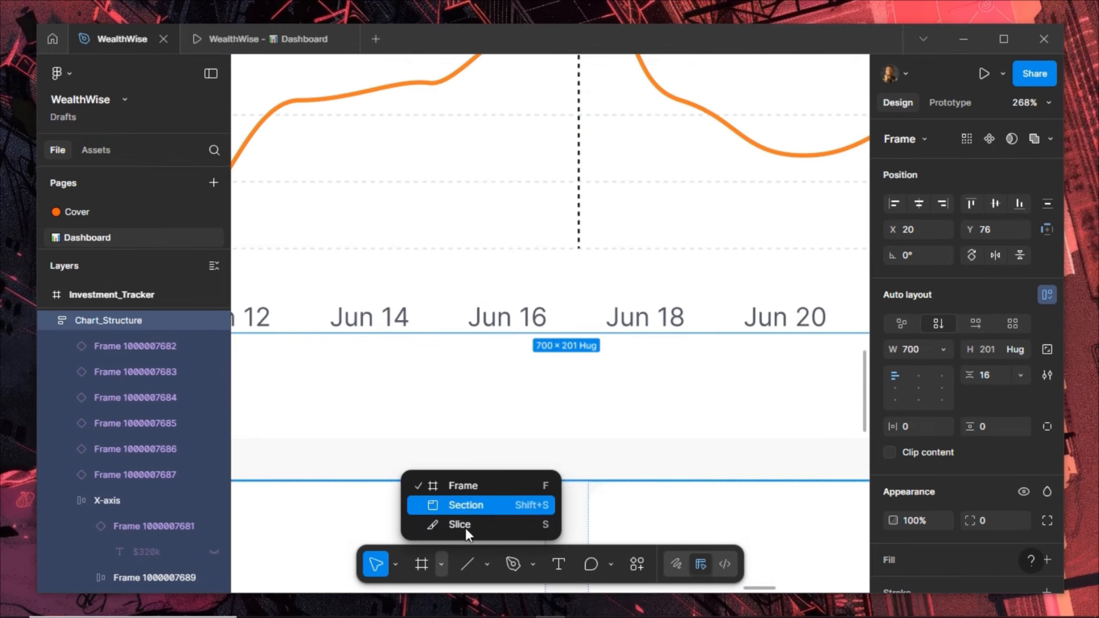
left_click(486, 563)
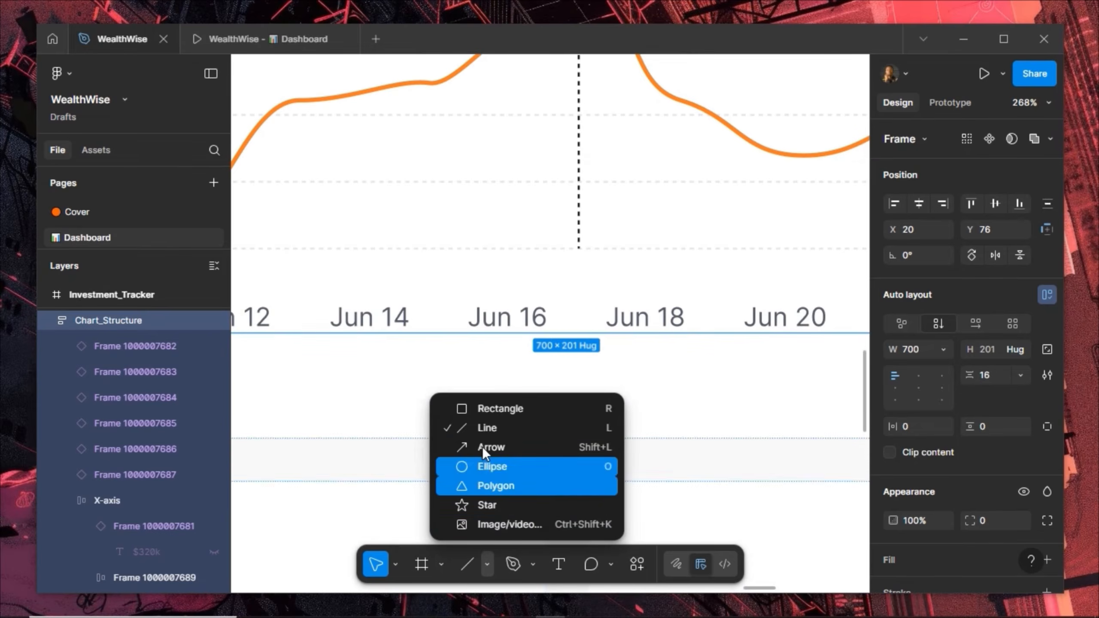
left_click(496, 409)
mouse_move(470, 373)
left_mouse_down()
mouse_move(565, 407)
mouse_move(559, 392)
mouse_move(570, 415)
left_mouse_up()
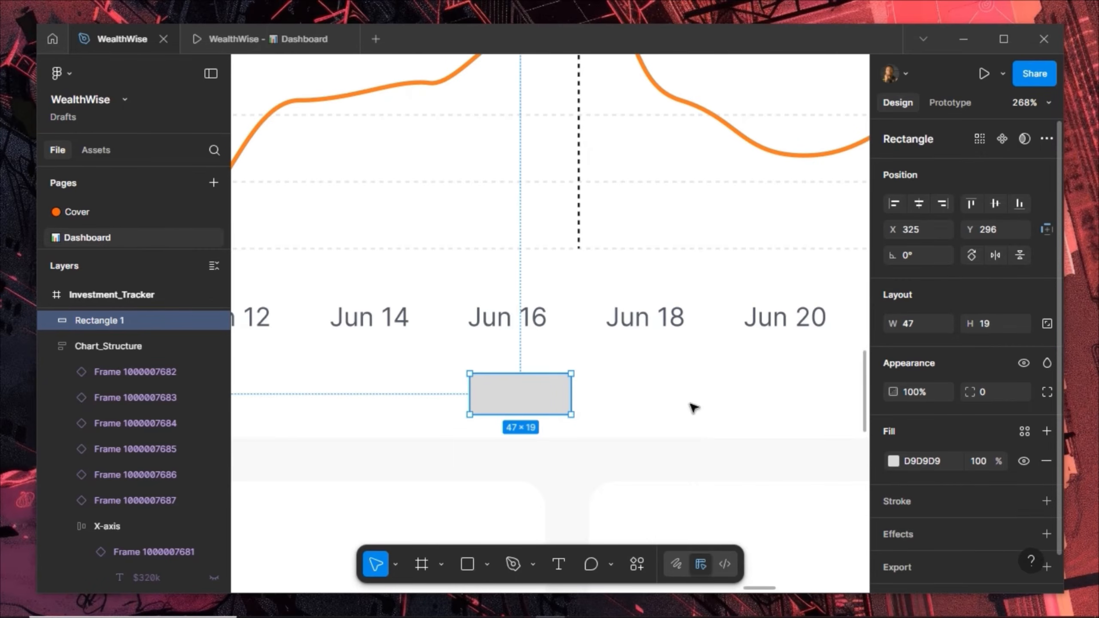
left_click(1005, 322)
key("Return")
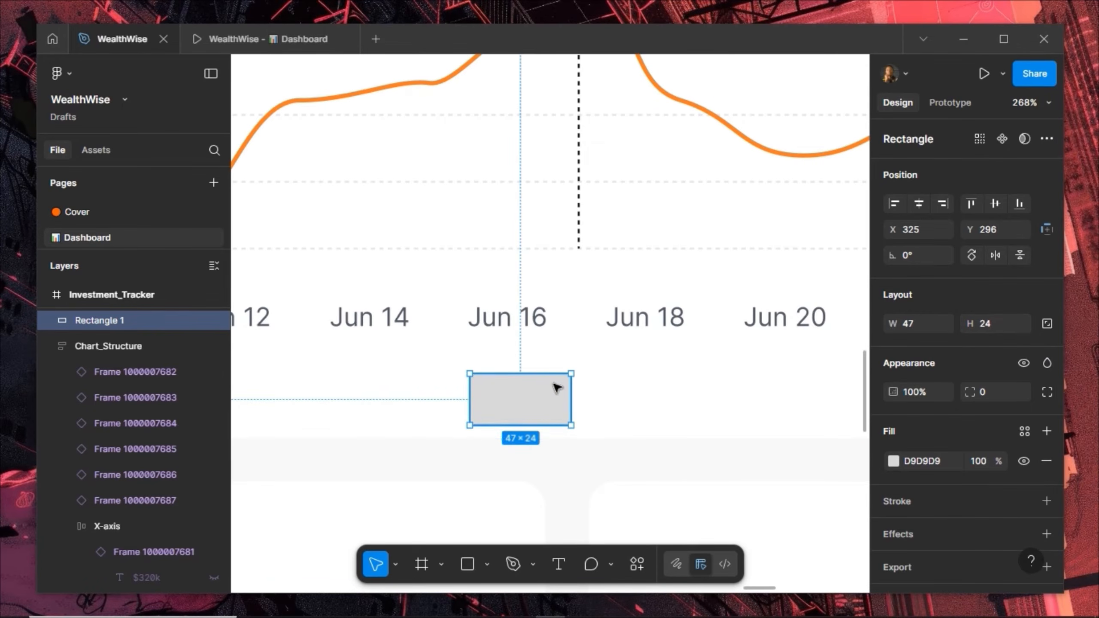
left_click_drag(533, 397, 553, 383)
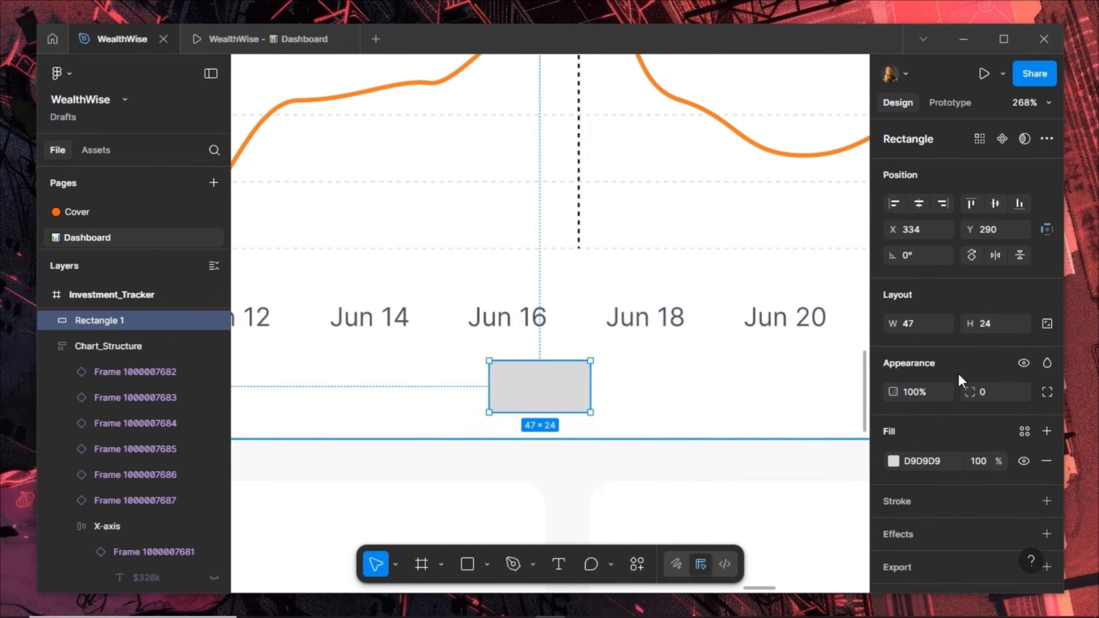
Add a downward-pointing polygon triangle and centre it under the rectangle
left_click(488, 565)
left_click(481, 488)
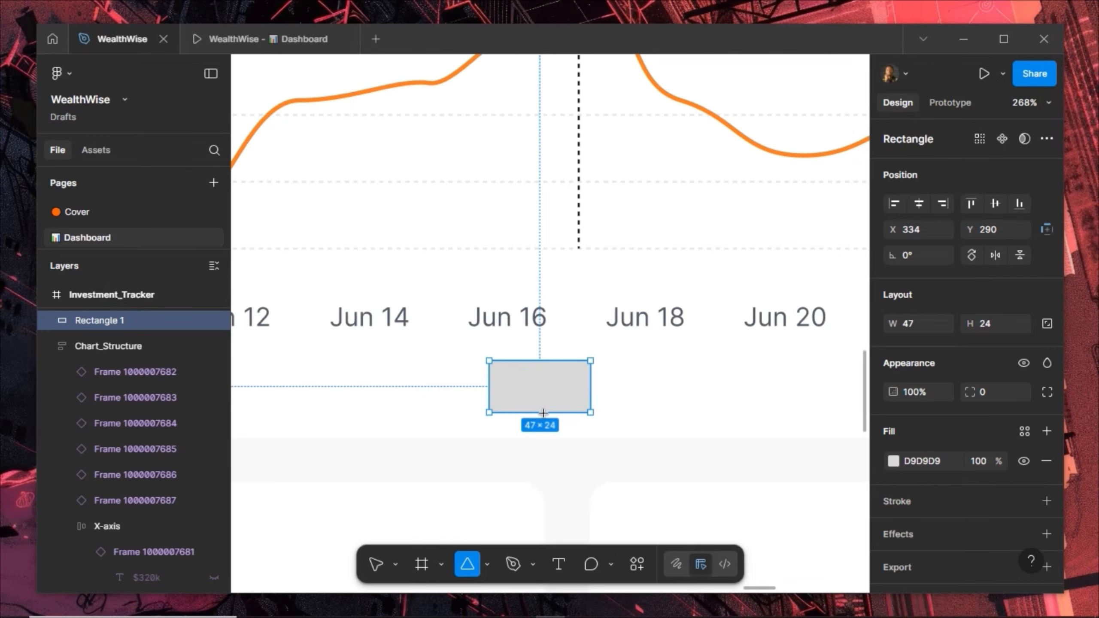
left_click_drag(515, 427, 546, 397)
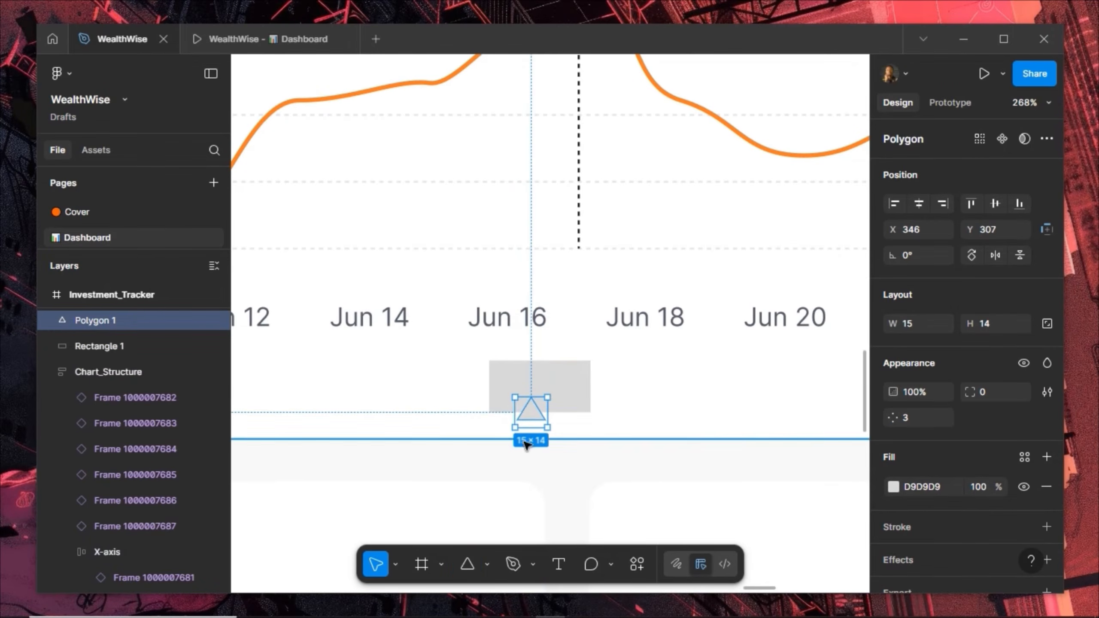
left_click(999, 255)
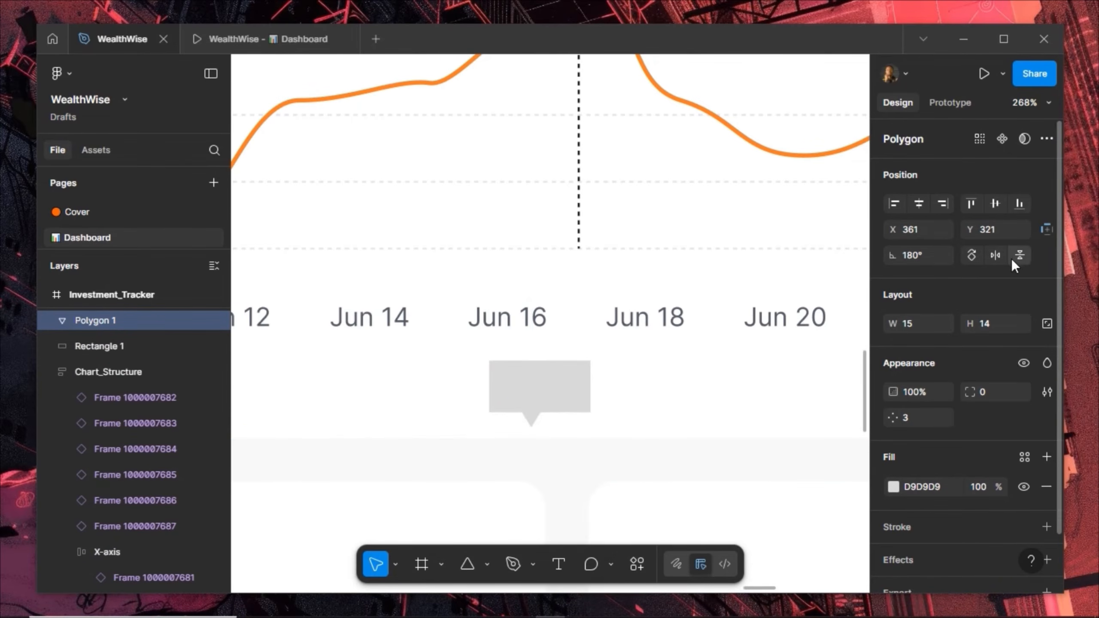
left_click(549, 380, "shift")
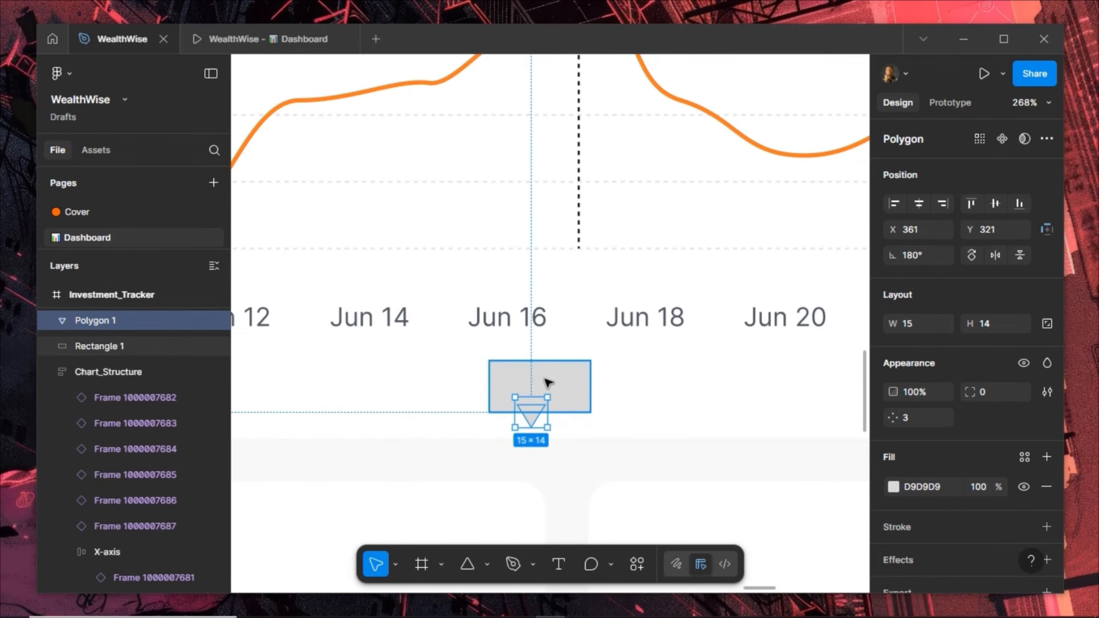
left_click(926, 201)
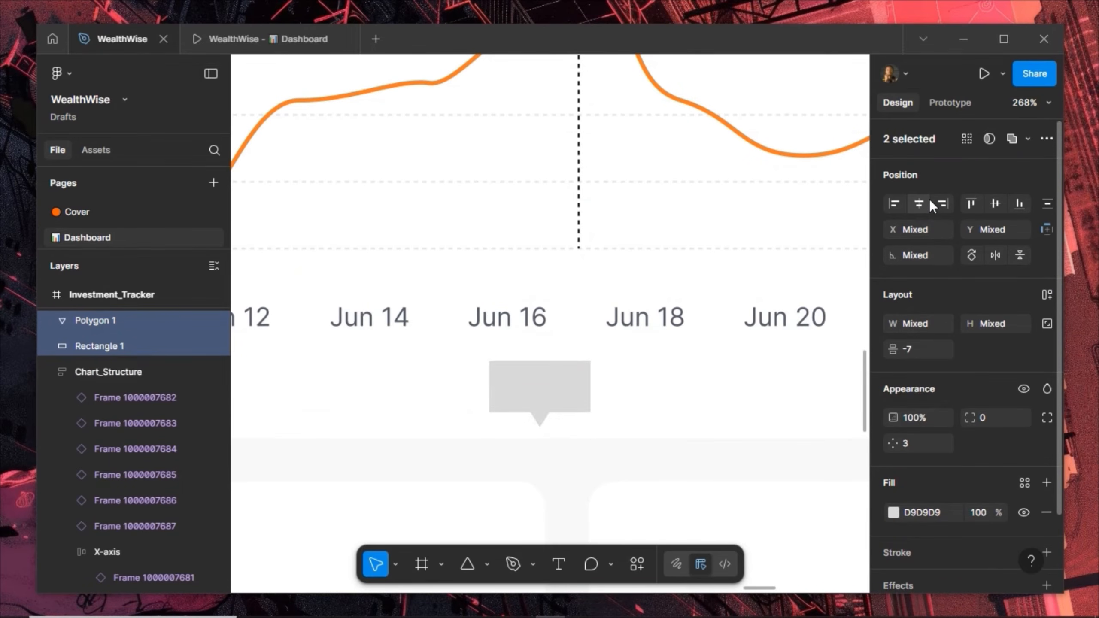
Union the triangle and rectangle into one shape with corner radius 2
left_click(1025, 139)
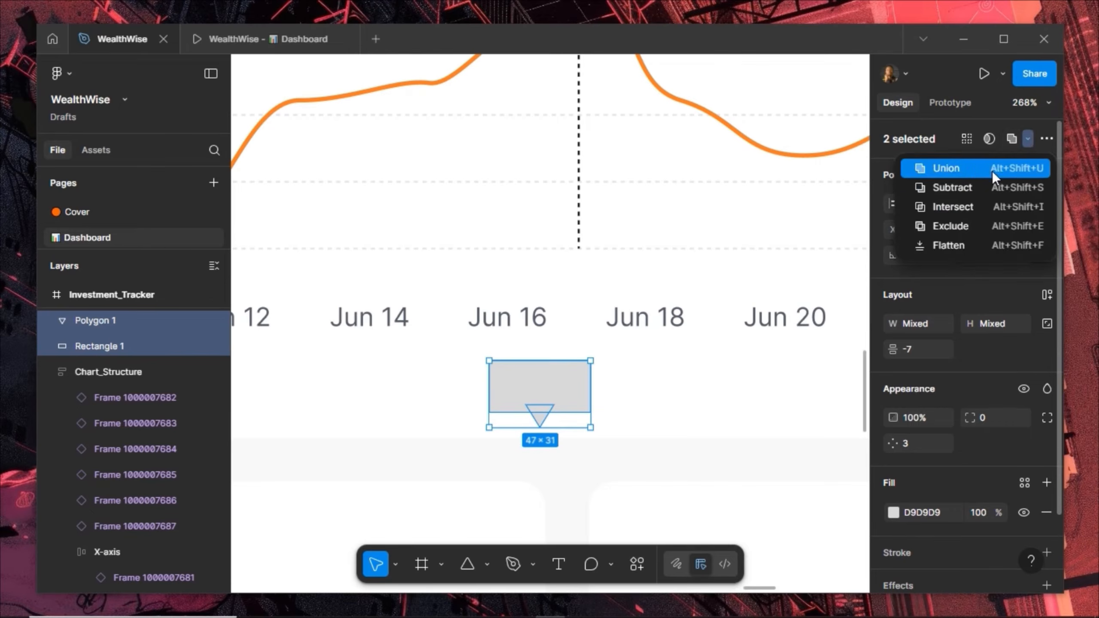
left_click(993, 170)
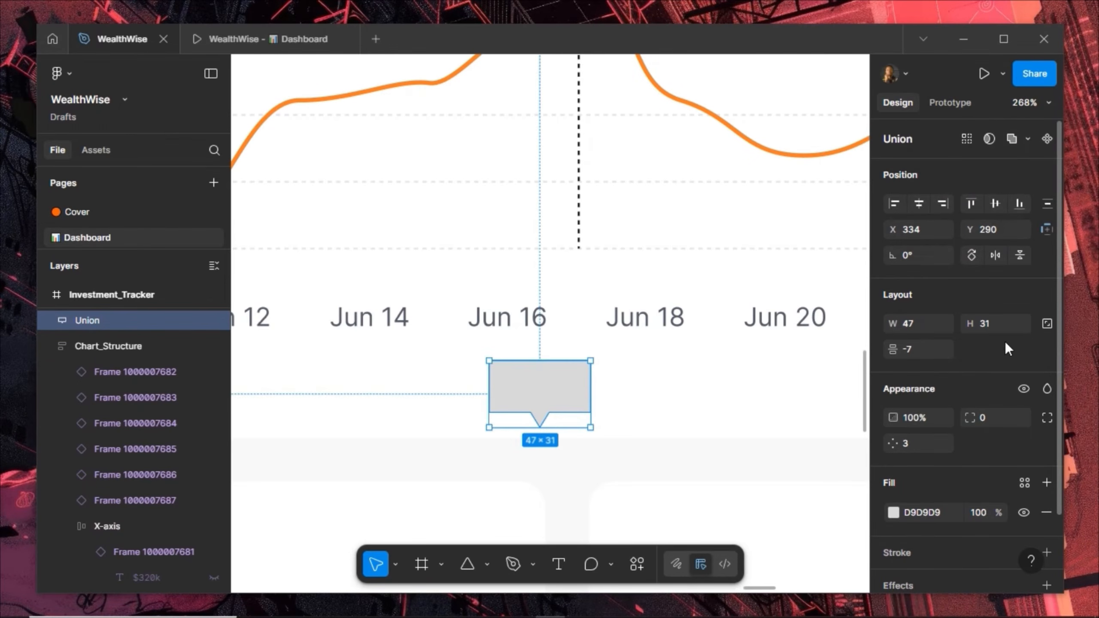
left_click(986, 418)
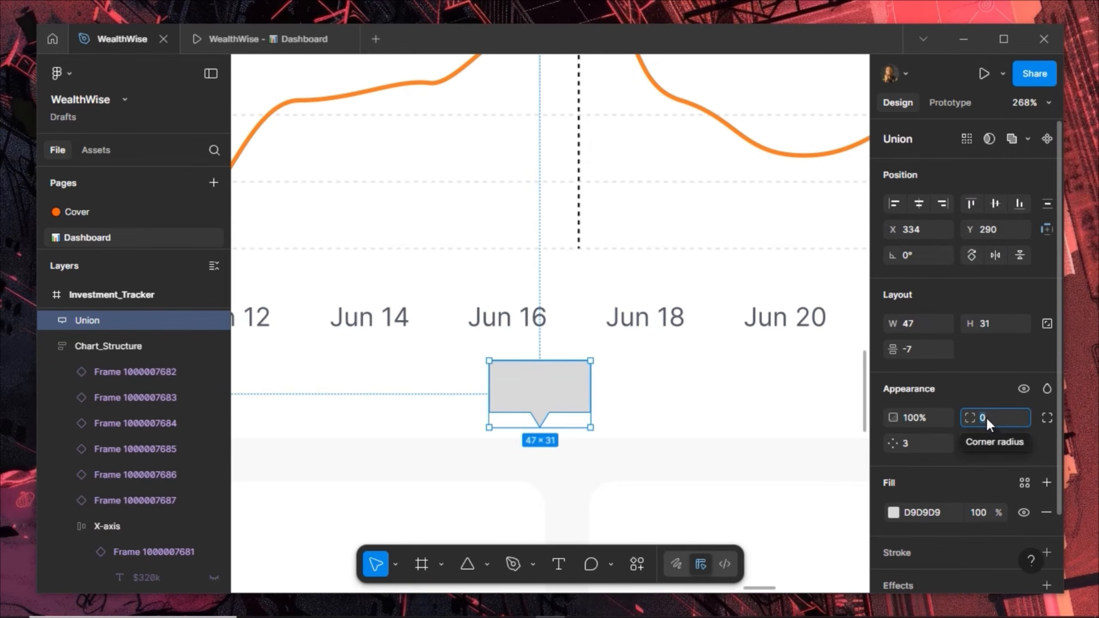
type("2")
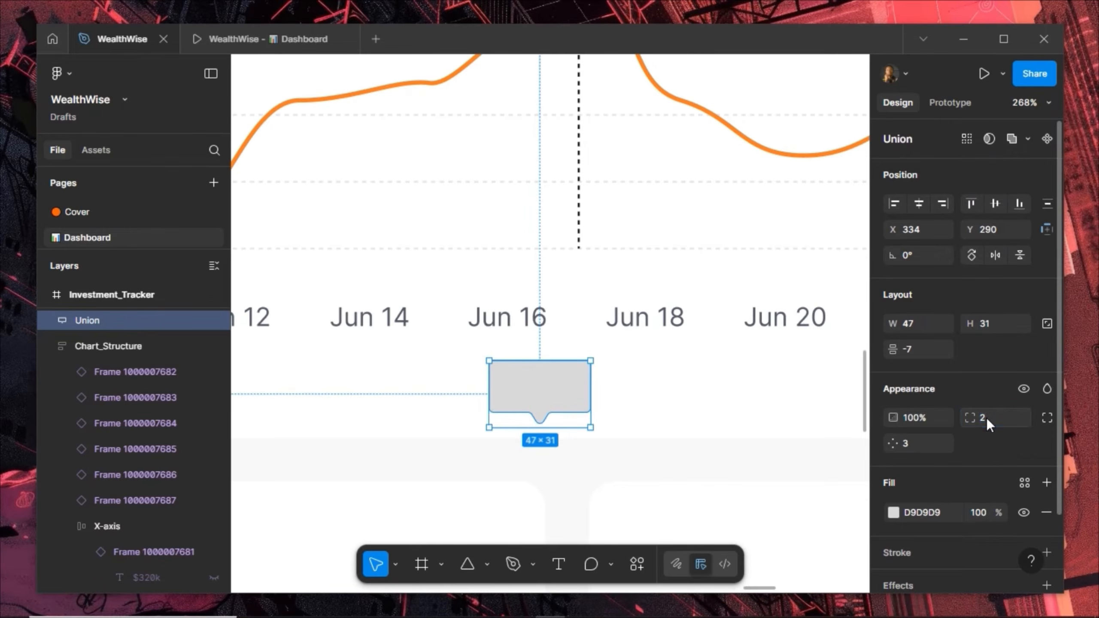
key("Return")
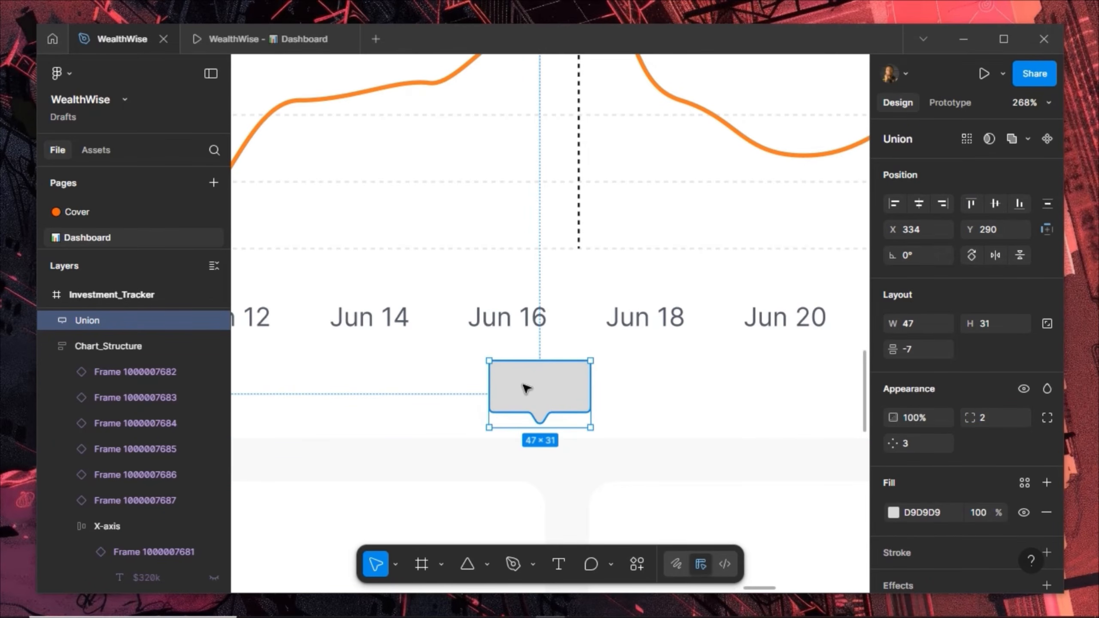
left_click(560, 565)
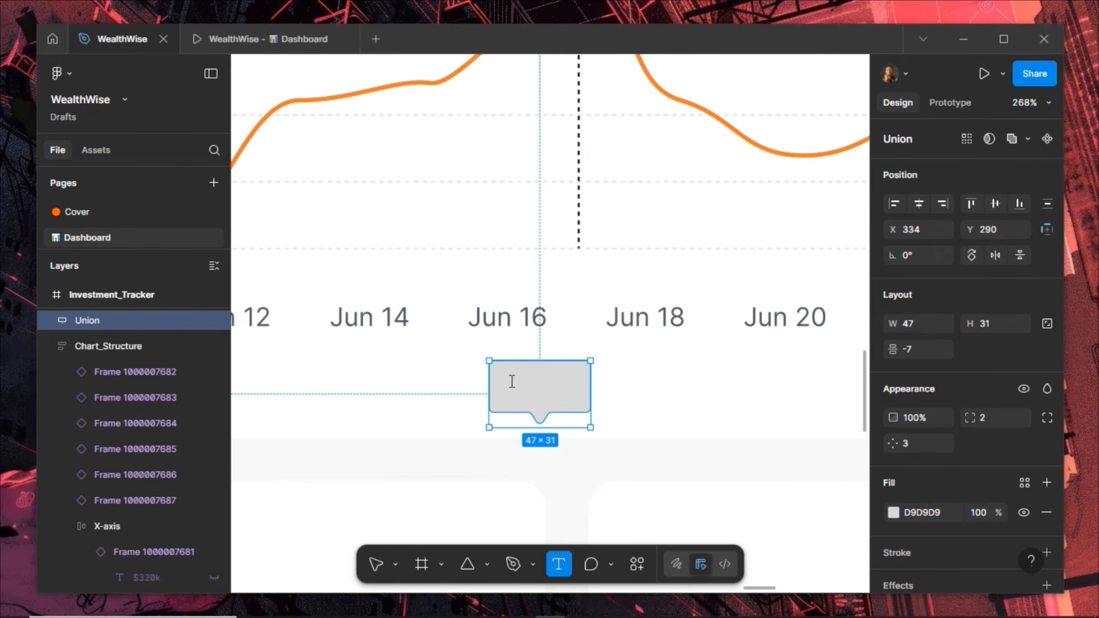
Add a '$150,030' text label at font size 10 in Semi Bold
left_click(567, 417)
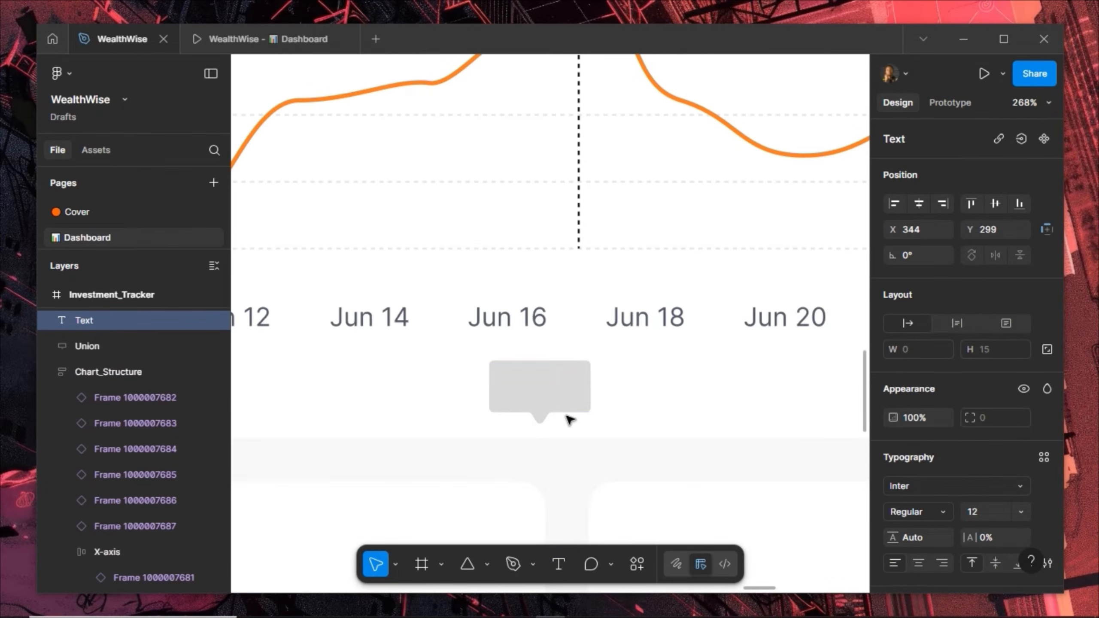
type("$15")
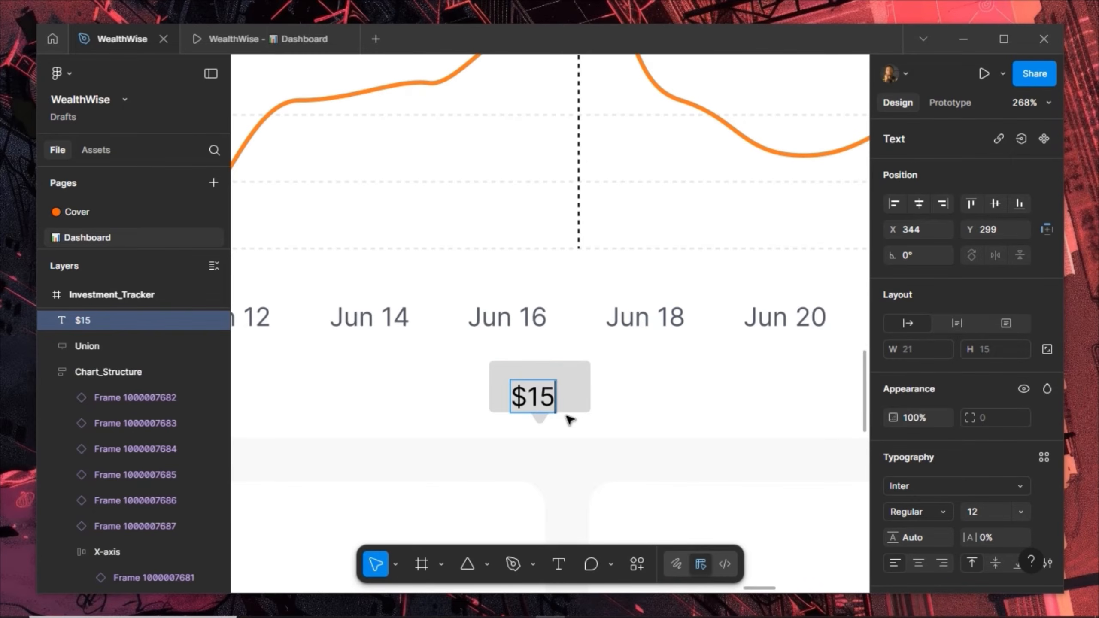
type("0,")
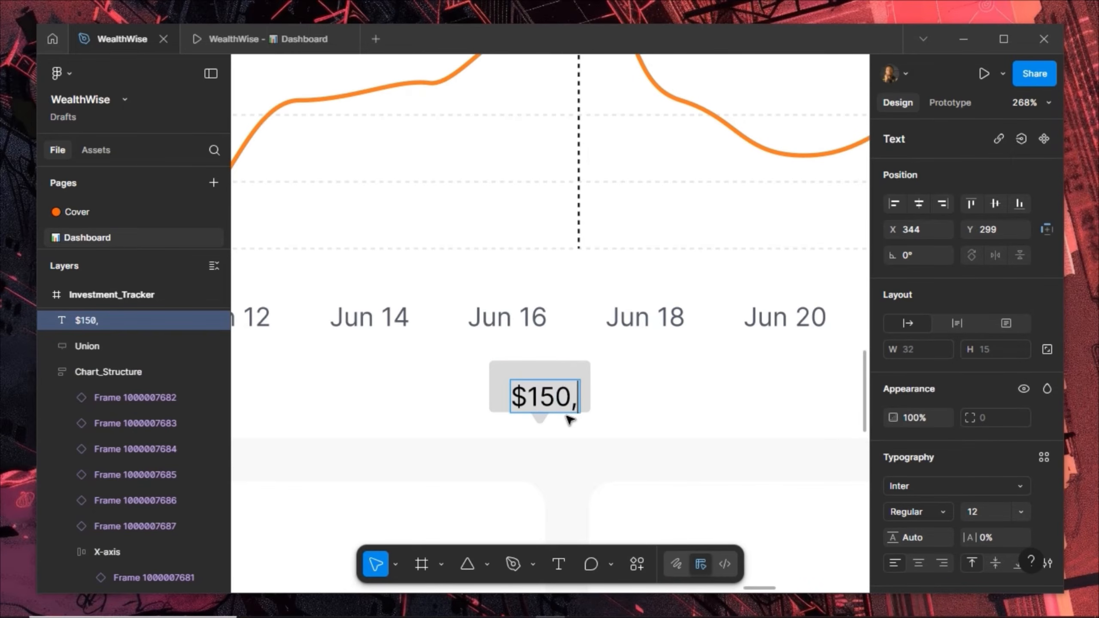
type("03")
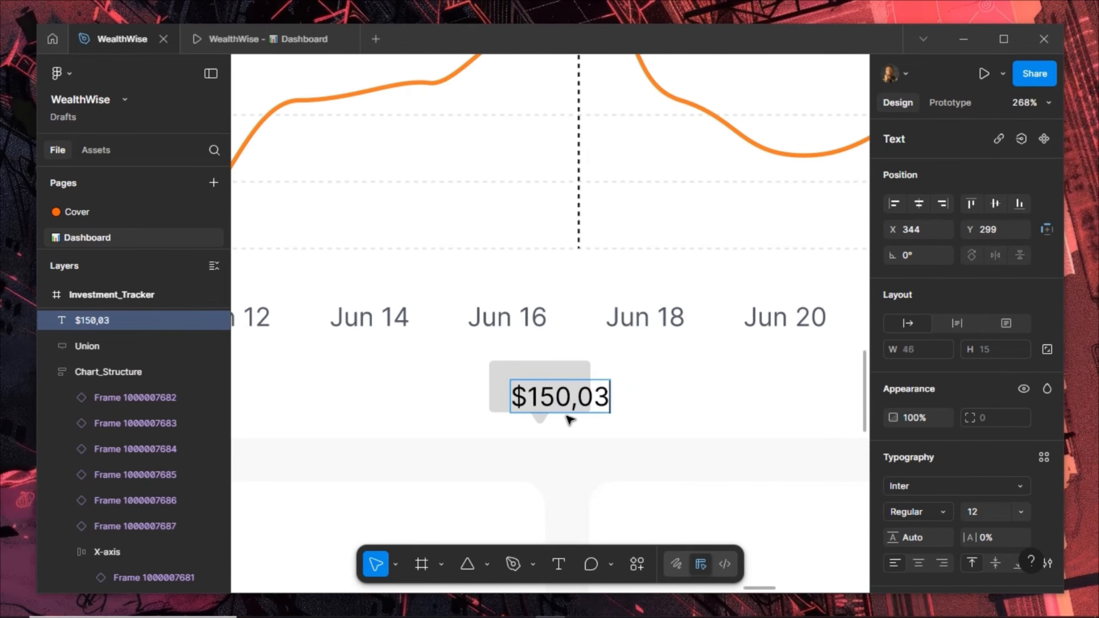
type("0")
key("Escape")
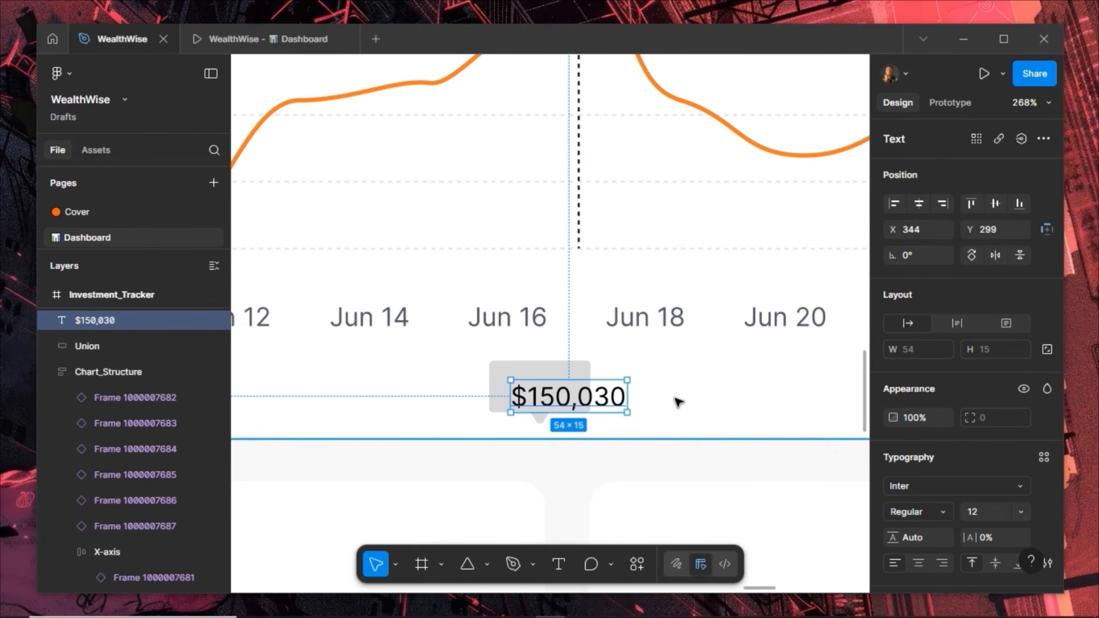
left_click(981, 510)
type("1")
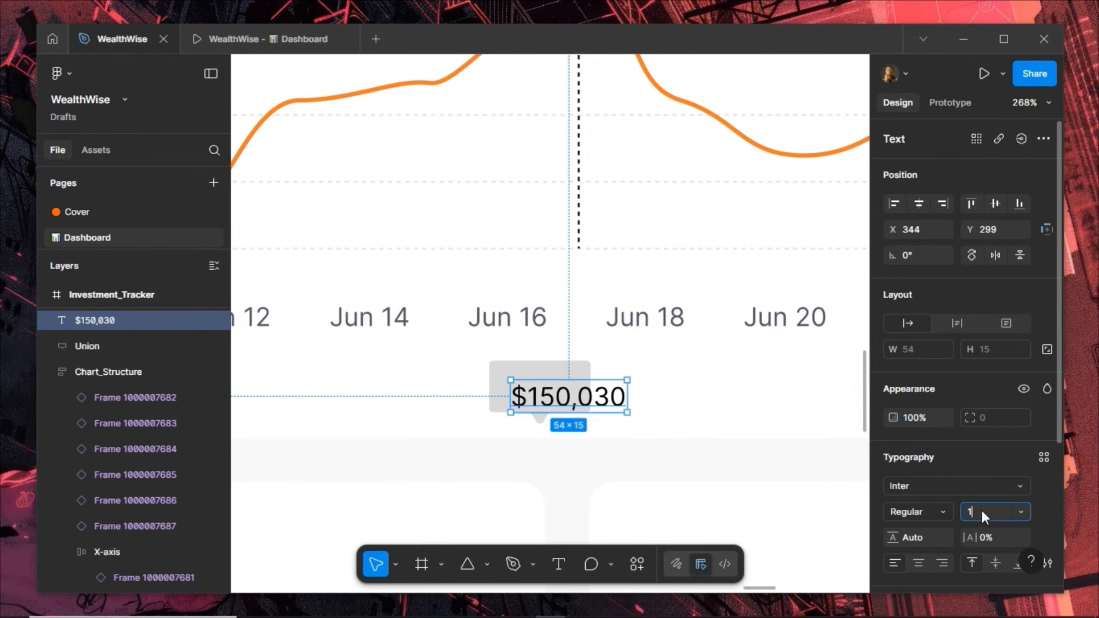
type("0")
key("Return")
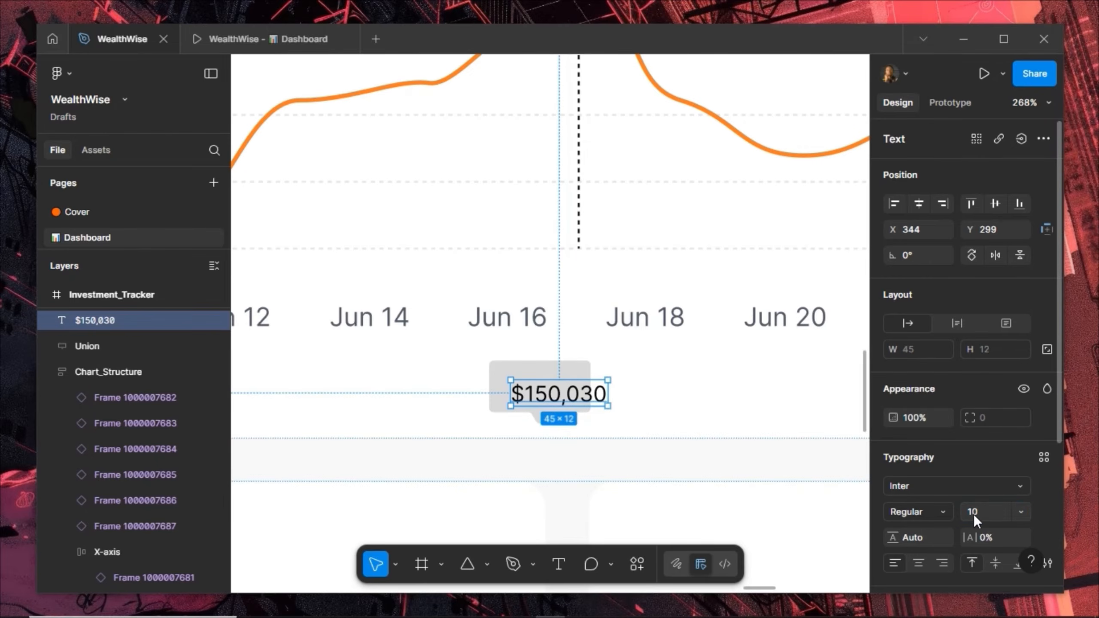
left_click(939, 514)
left_click(939, 460)
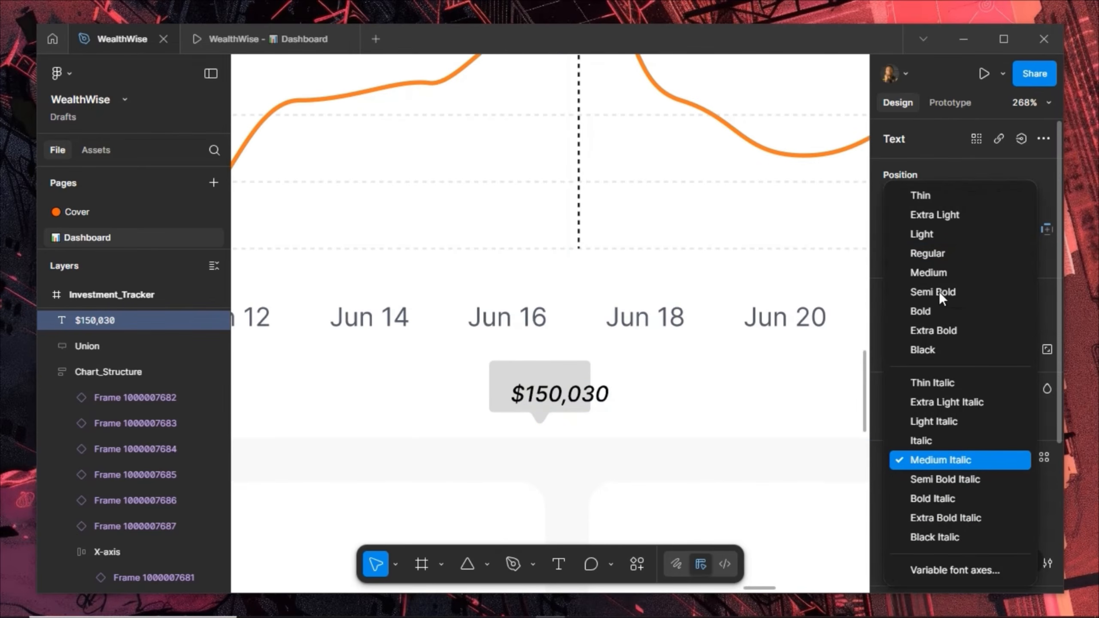
left_click(926, 294)
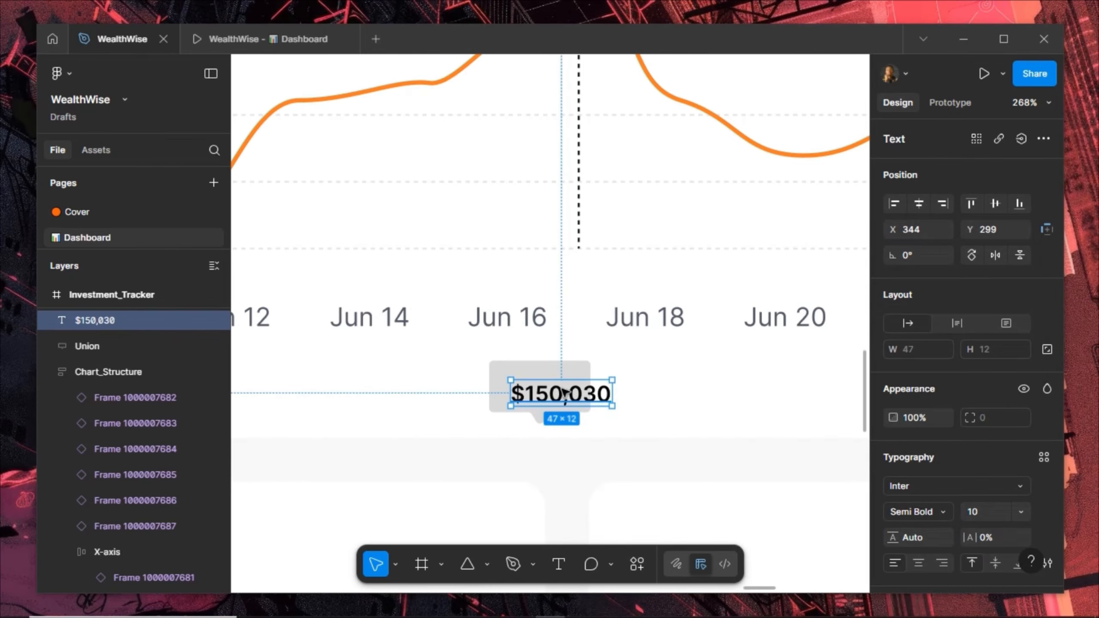
Move the price into the bubble, widen the bubble to 56, and nudge the text to centre it
left_click_drag(576, 398, 566, 384)
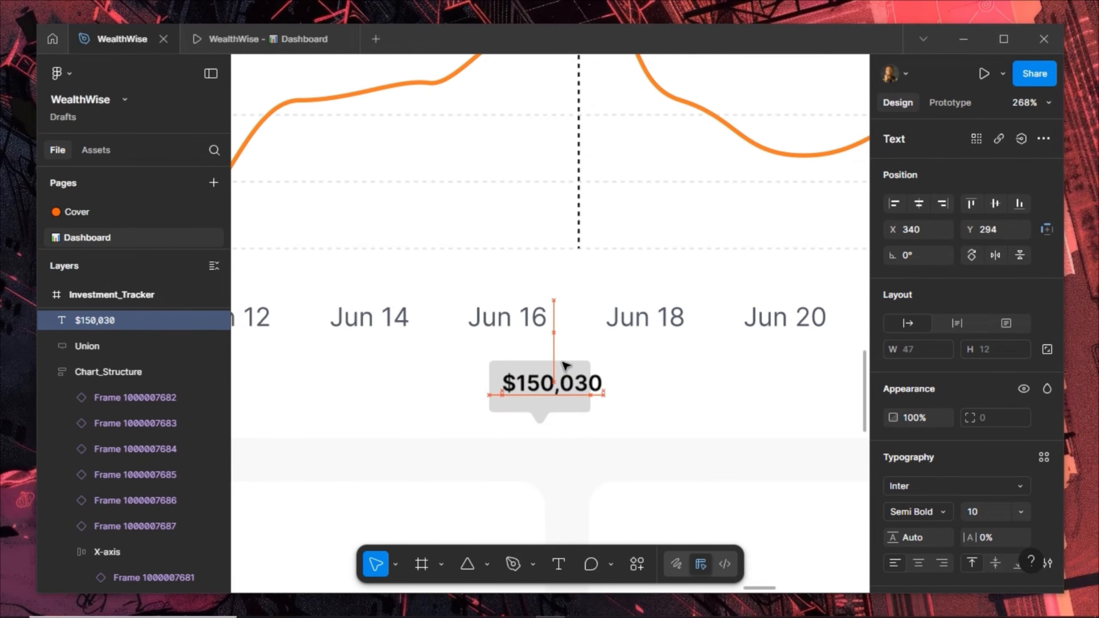
left_click(563, 361)
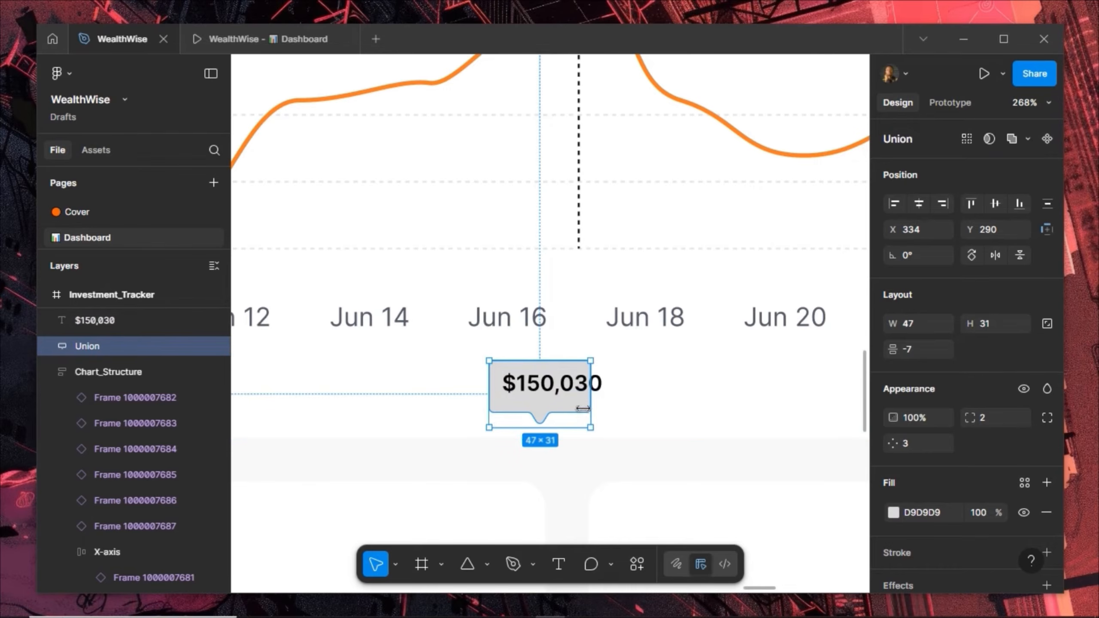
left_click_drag(589, 394, 610, 394)
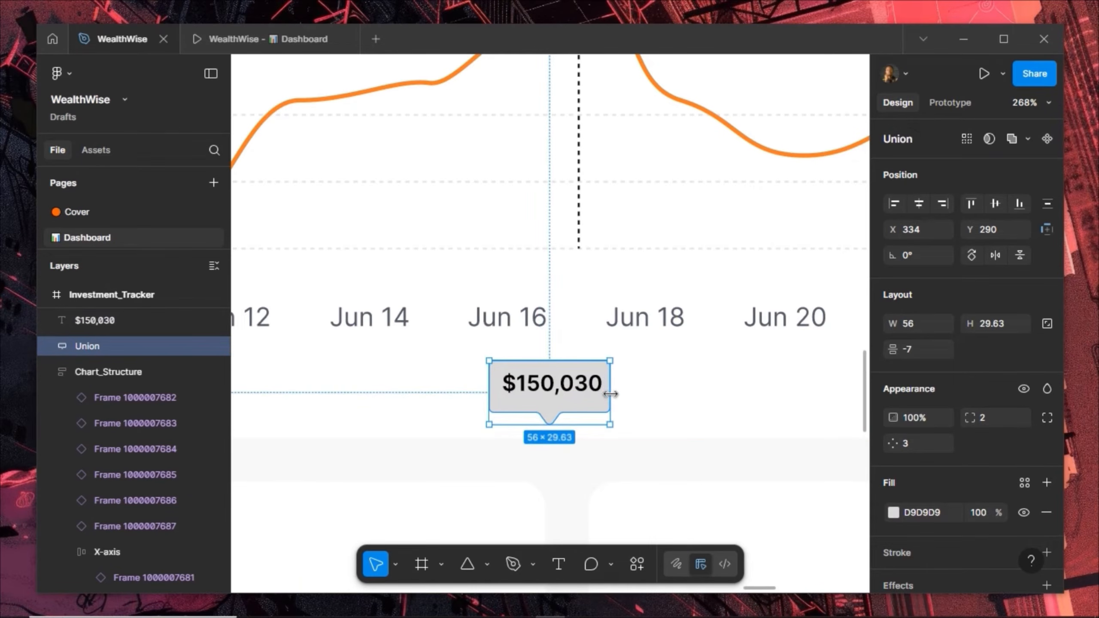
left_click(578, 390)
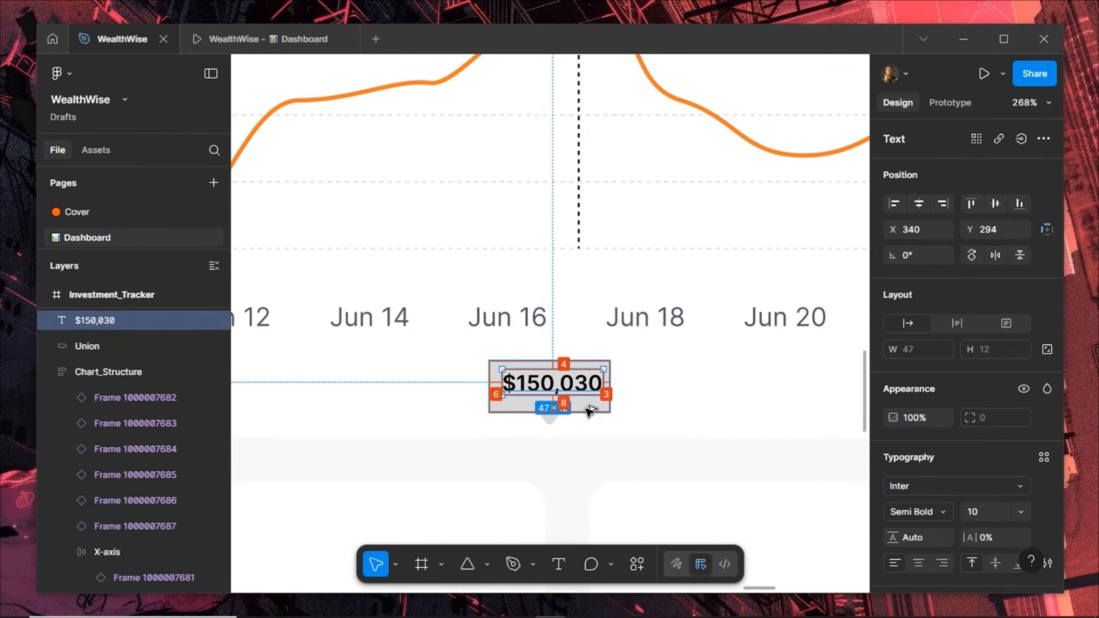
key("Down")
key("Down")
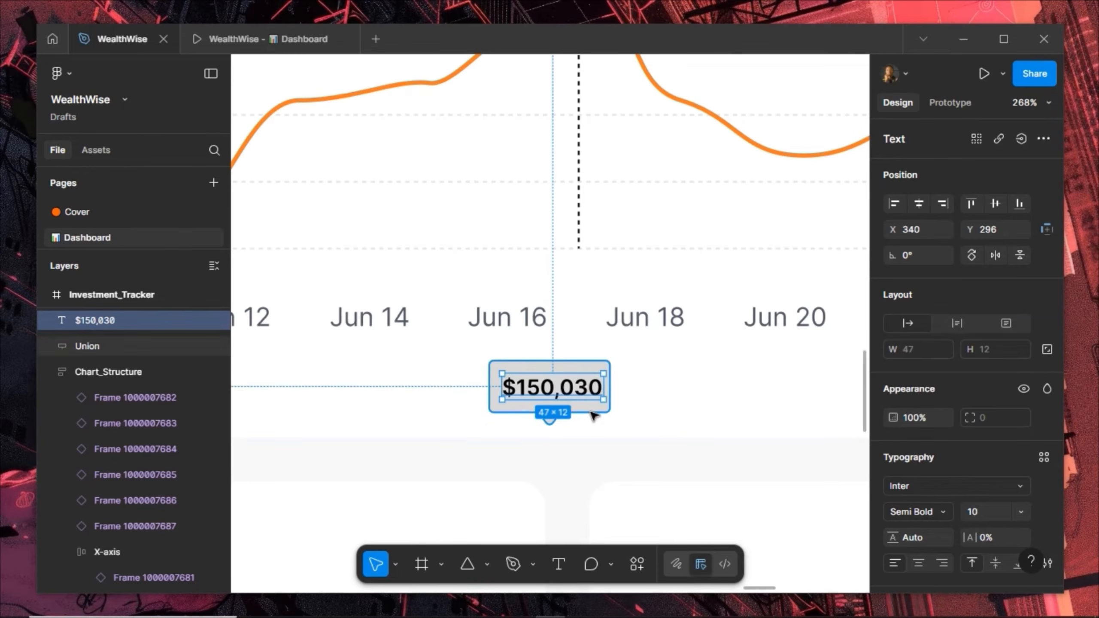
left_click(592, 414, "shift")
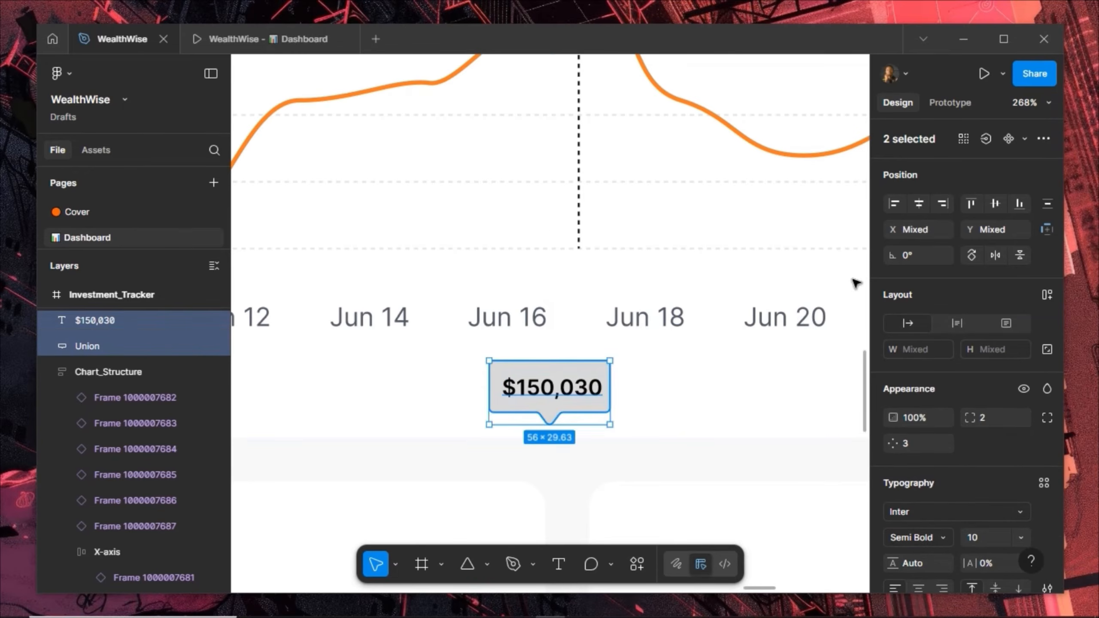
left_click(554, 413)
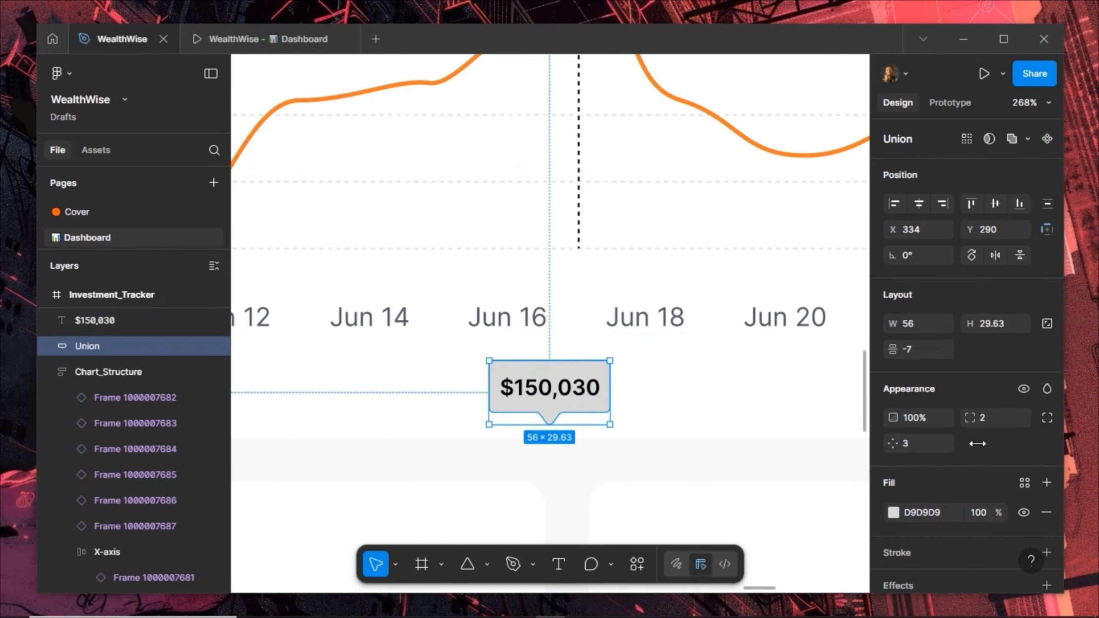
Fill the bubble with the Grey colour style and make the $150,030 text white (FFFFFF)
left_click(1024, 483)
left_click(761, 385)
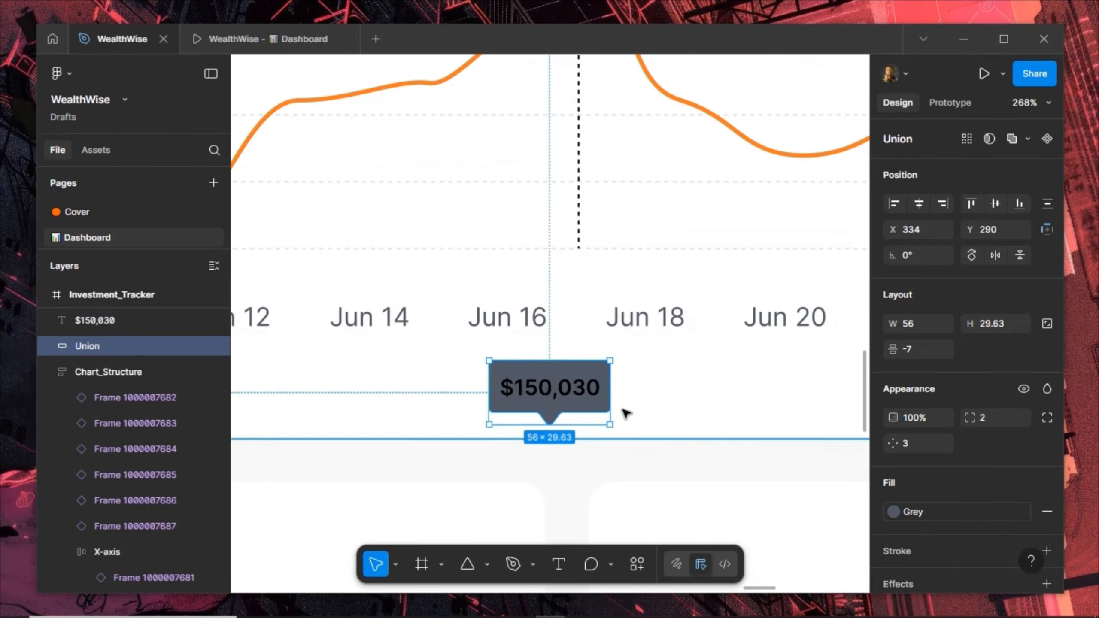
left_click(578, 386)
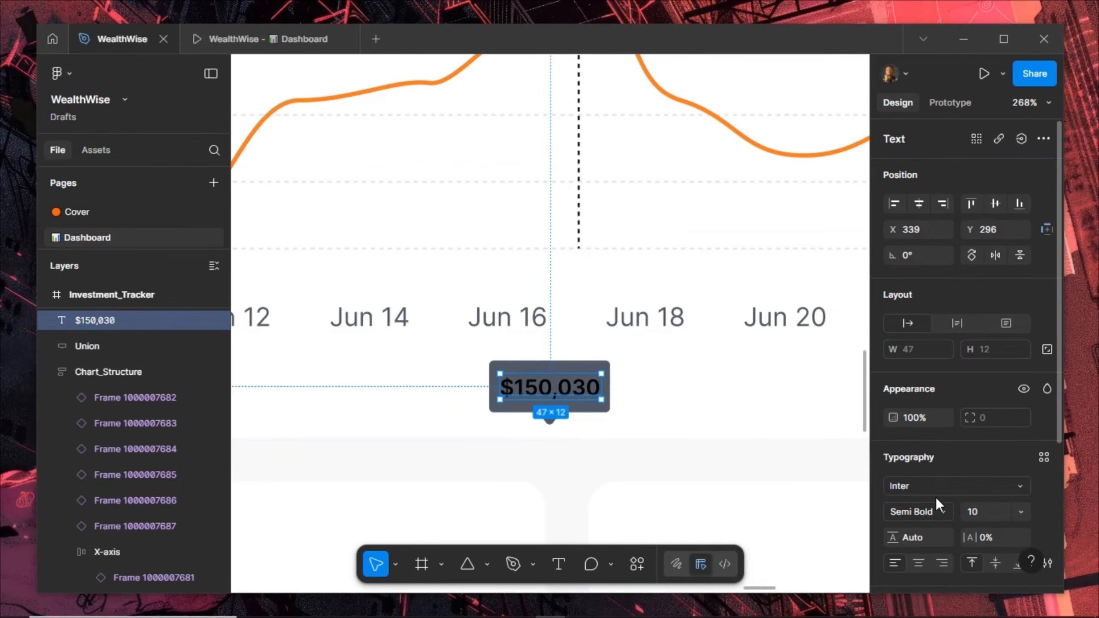
scroll(936, 498, "down", 5)
left_click(937, 423)
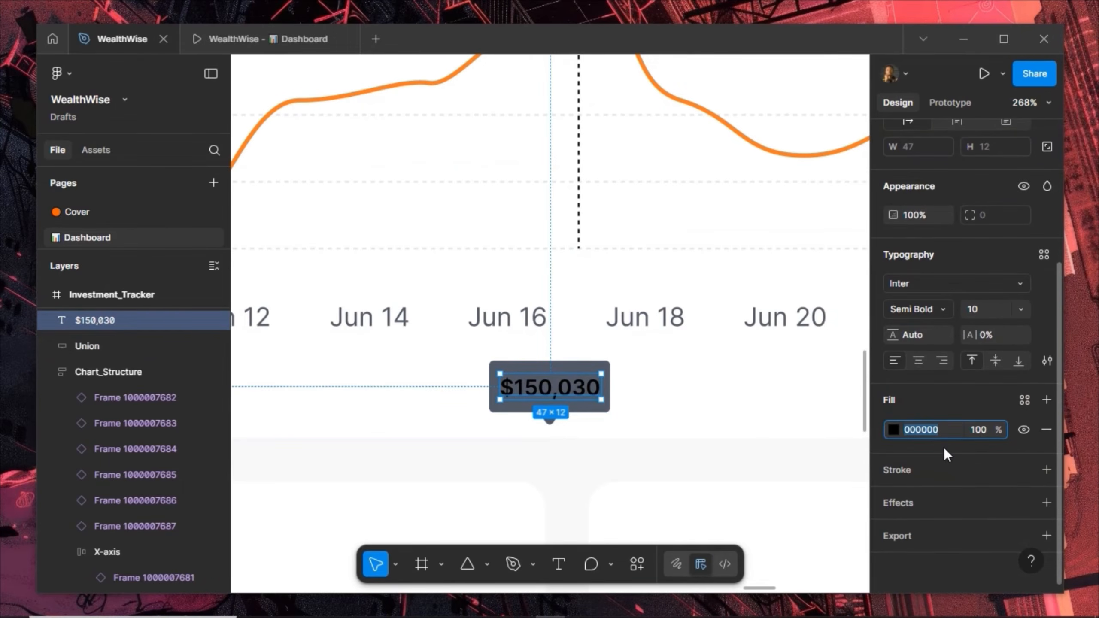
type("ffffff")
key("Return")
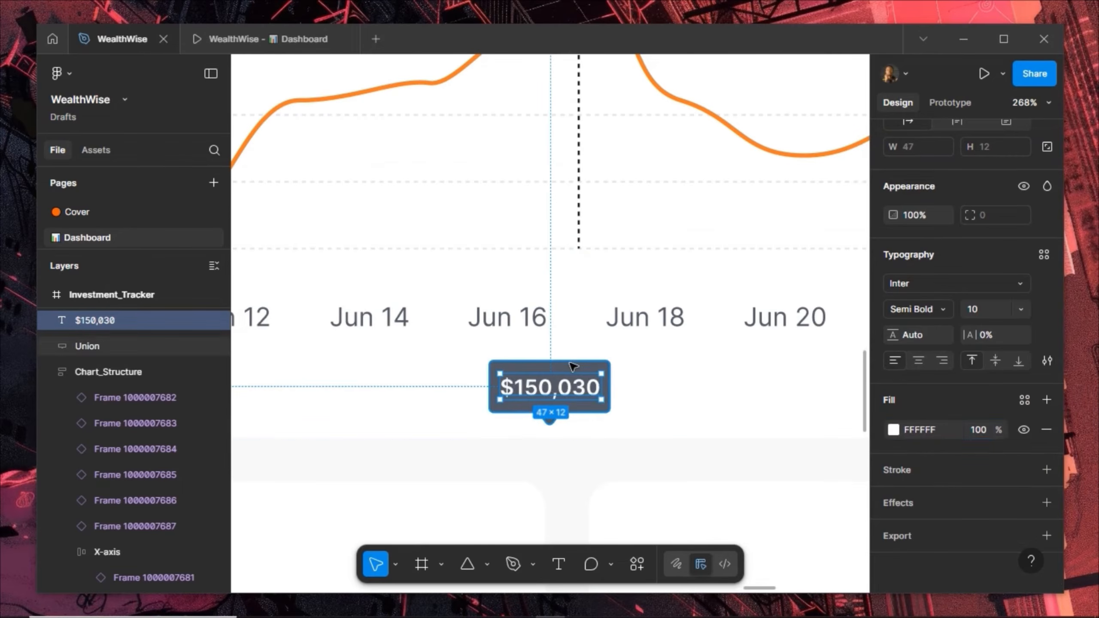
Group the price text with its bubble and name the group ATH
left_click(562, 404, "shift")
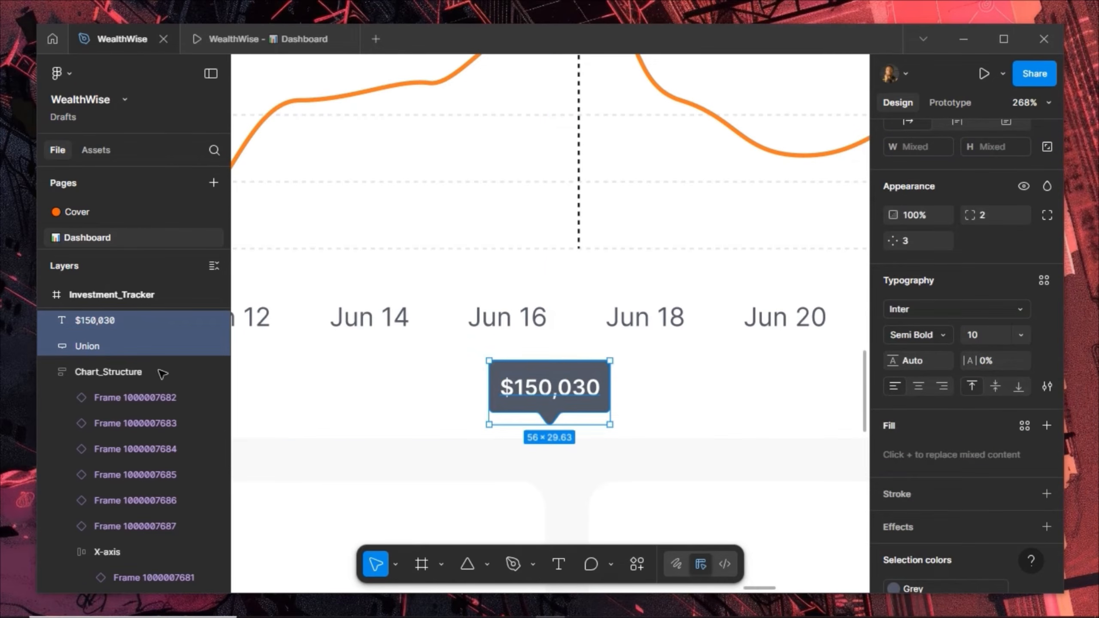
key("ctrl+g")
double_click(102, 320)
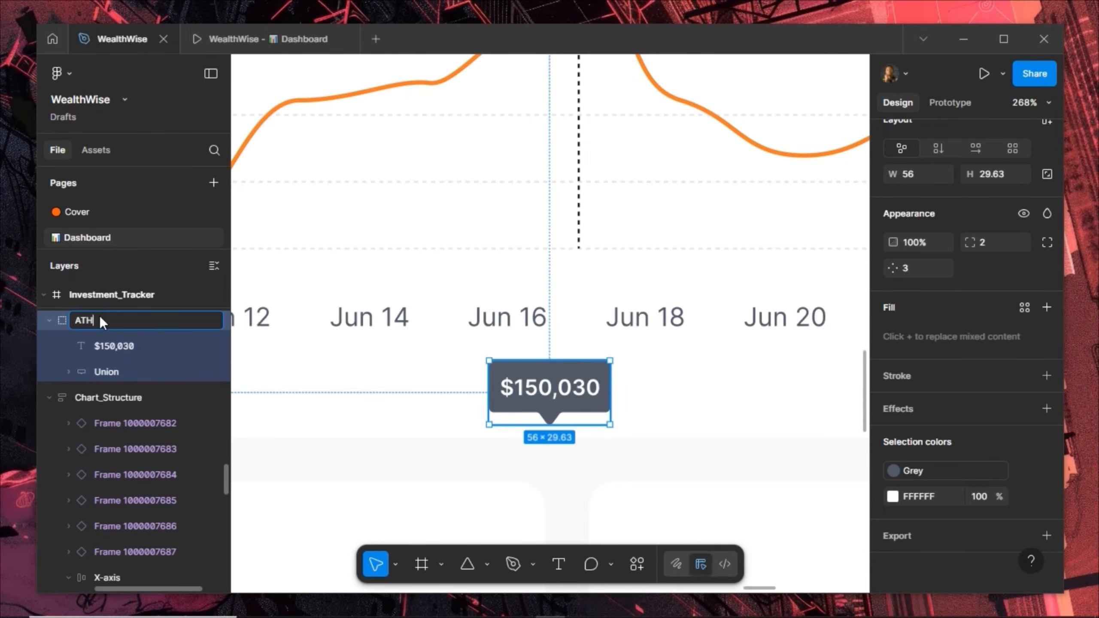
key("Return")
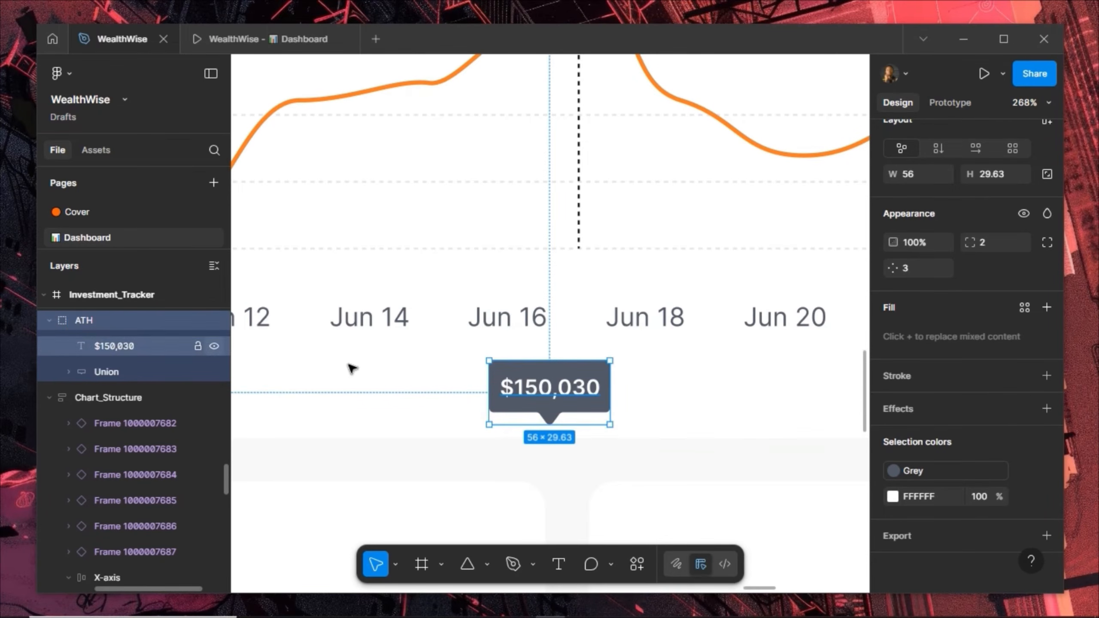
Move the ATH group into the chart structure and nudge it to X 327, Y 11 above the peak dot
scroll(351, 368, "down", 5)
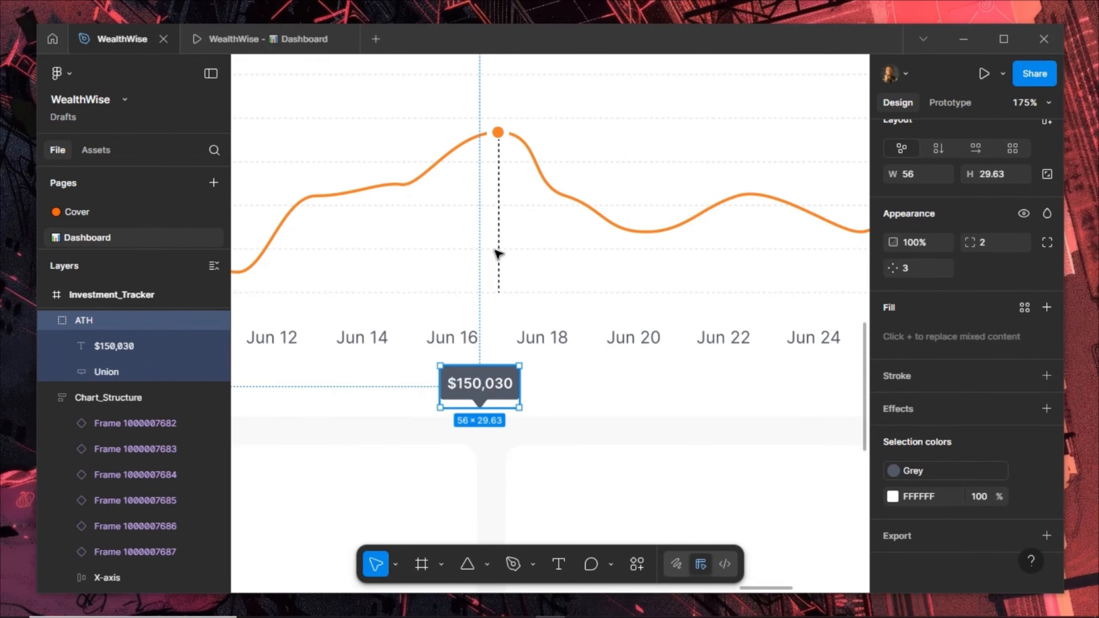
left_click_drag(487, 392, 498, 252)
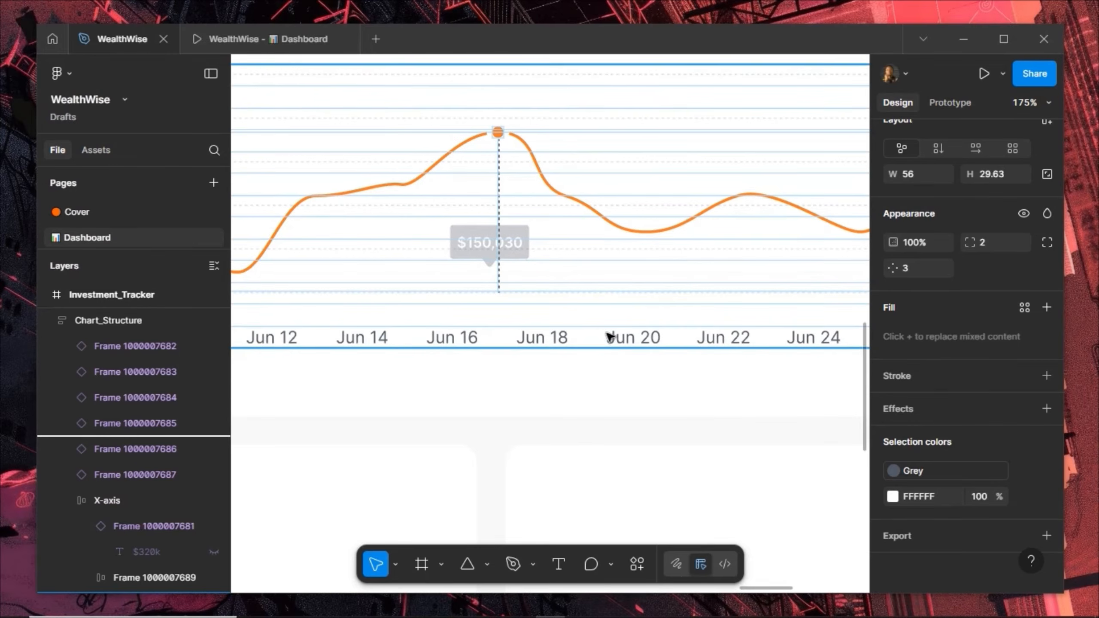
left_click_drag(1050, 168, 1017, 191)
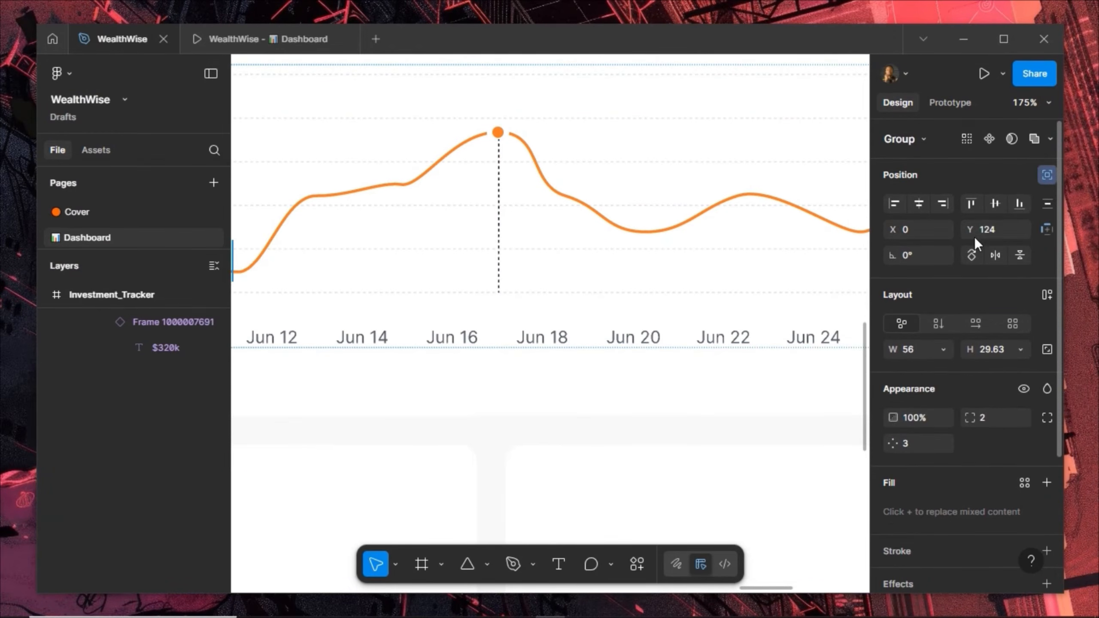
left_click(919, 204)
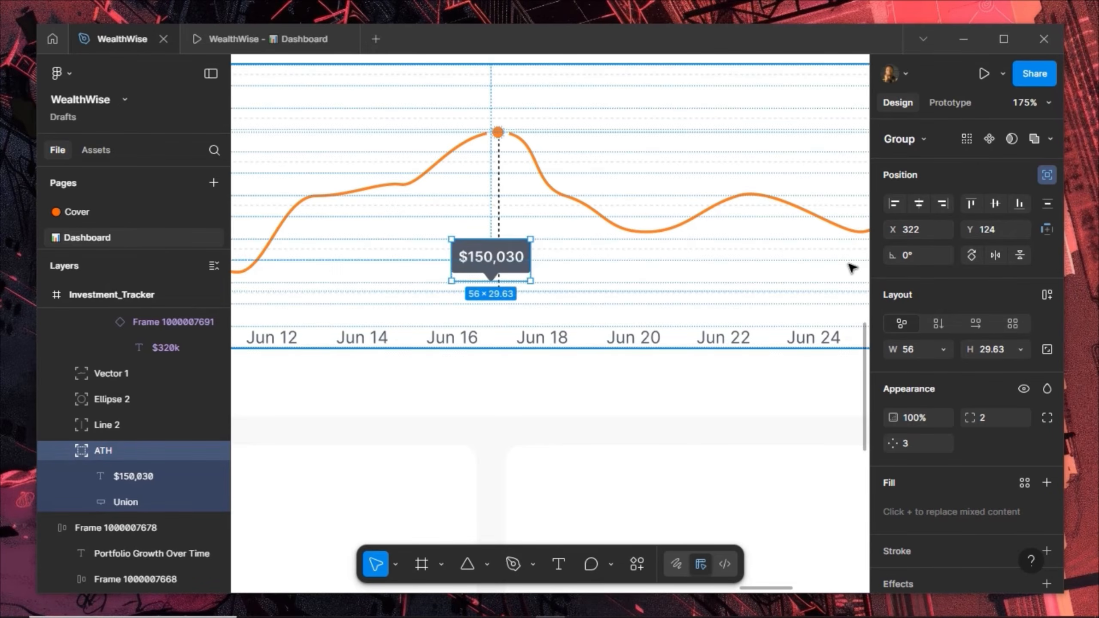
key("shift+Up")
key("shift+Up")
key("shift+Up")
key("shift+Up")
key("shift+Up")
key("shift+Up")
key("shift+Up")
key("shift+Up")
key("shift+Up")
key("shift+Up")
key("shift+Up")
key("shift+Up")
key("shift+Up")
key("shift+Up")
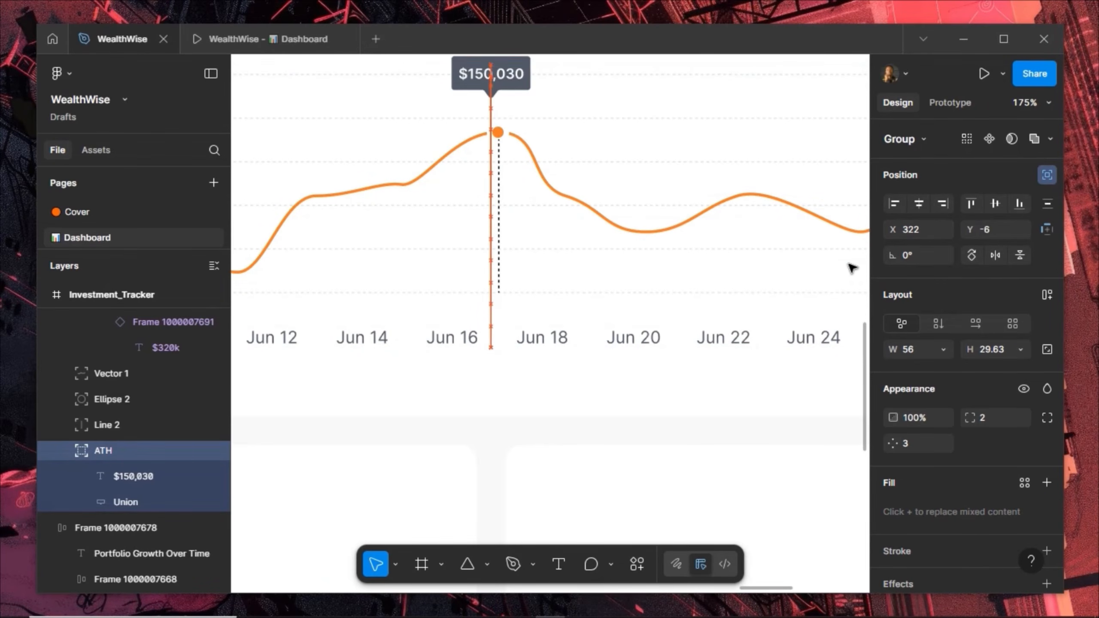
key("shift+Down")
key("shift+Down")
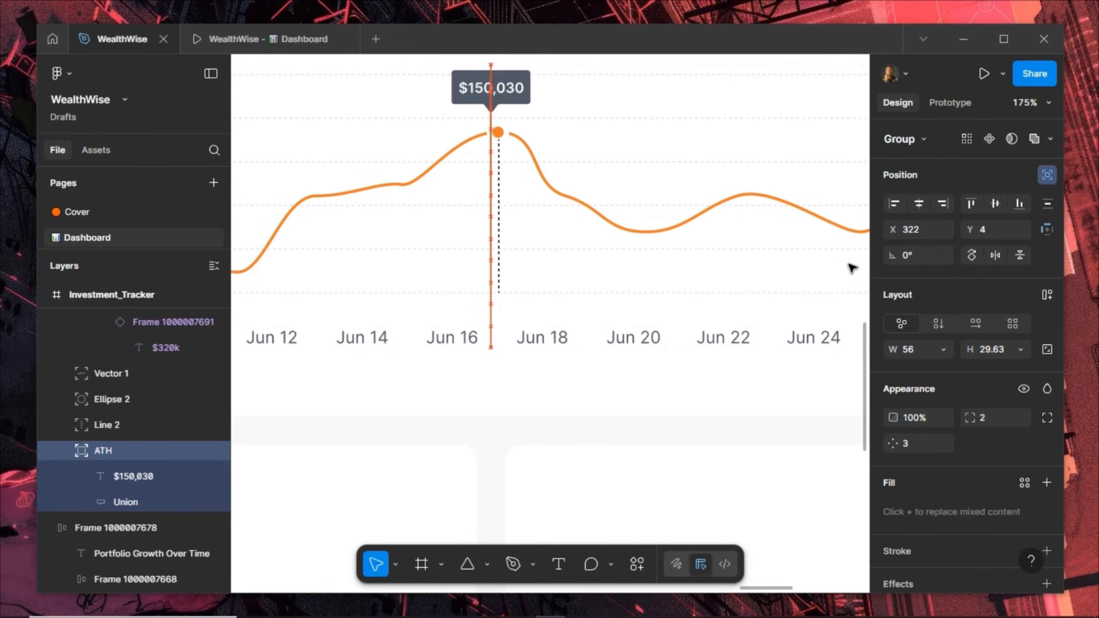
key("shift+Right")
key("shift+Down")
key("Left")
key("Left")
key("Left")
key("Left")
key("Left")
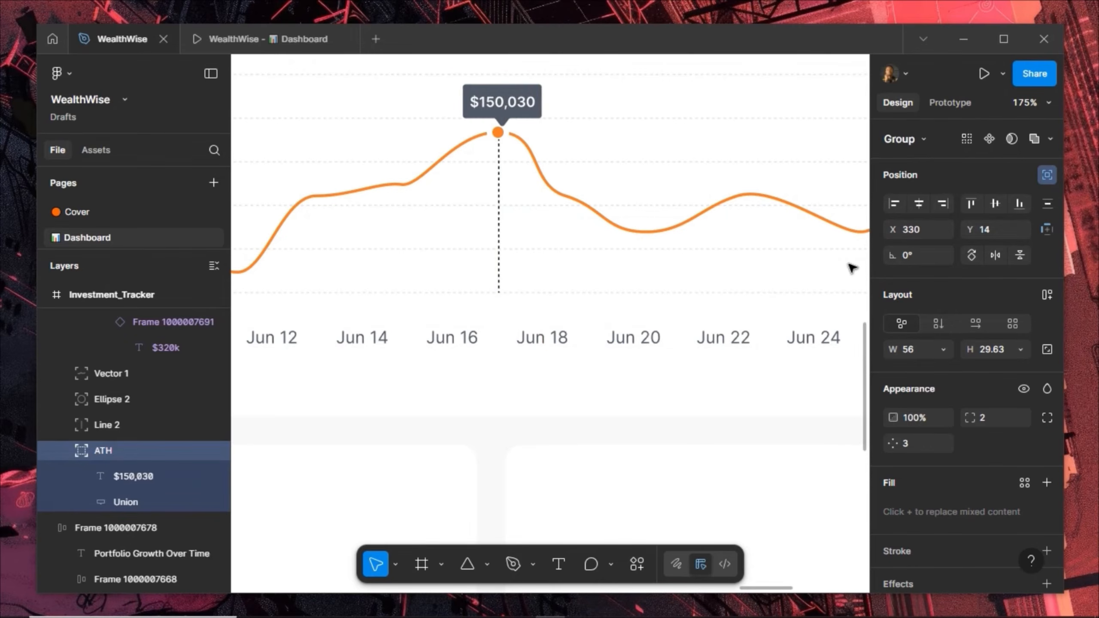
key("Up")
key("Up")
key("Up")
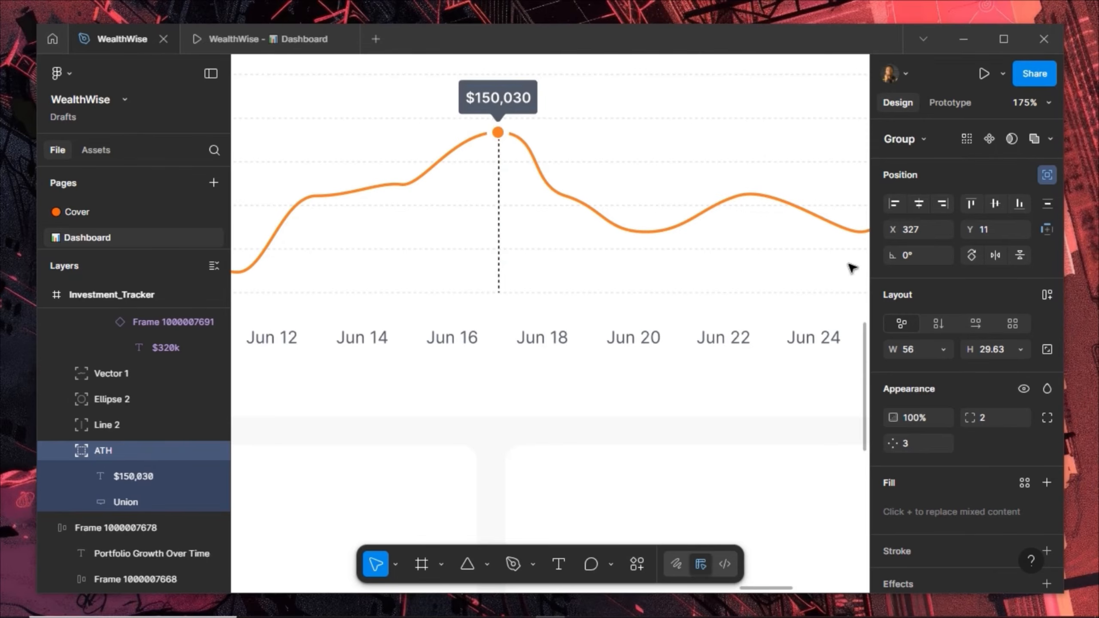
scroll(603, 274, "down", 5)
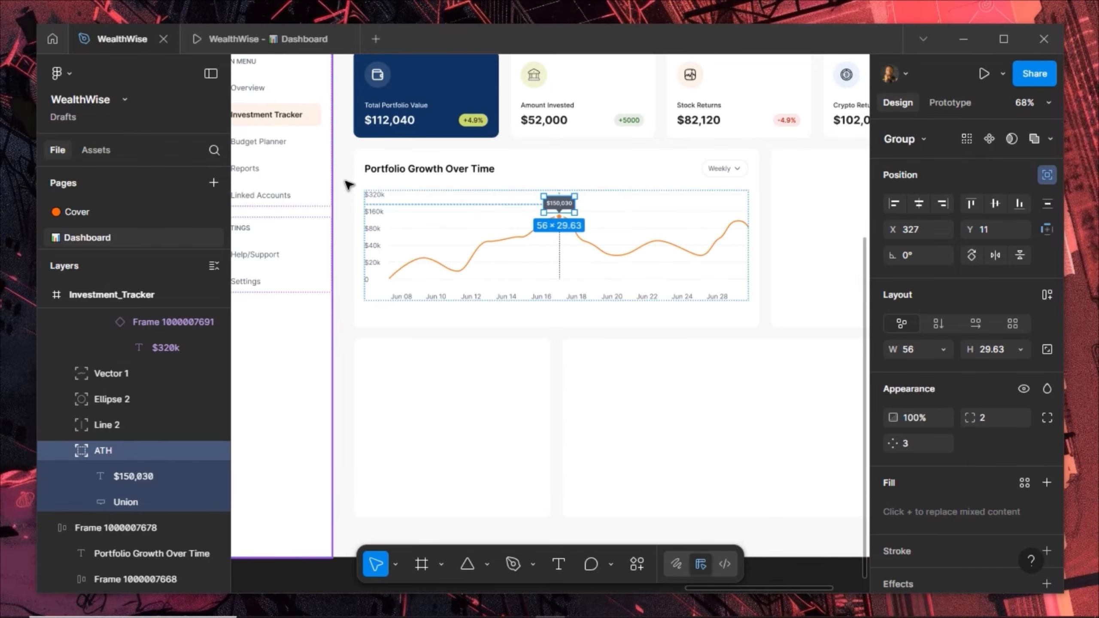
Add auto layout to the Portfolio Growth Over Time card, filling its container's height
left_click(349, 185)
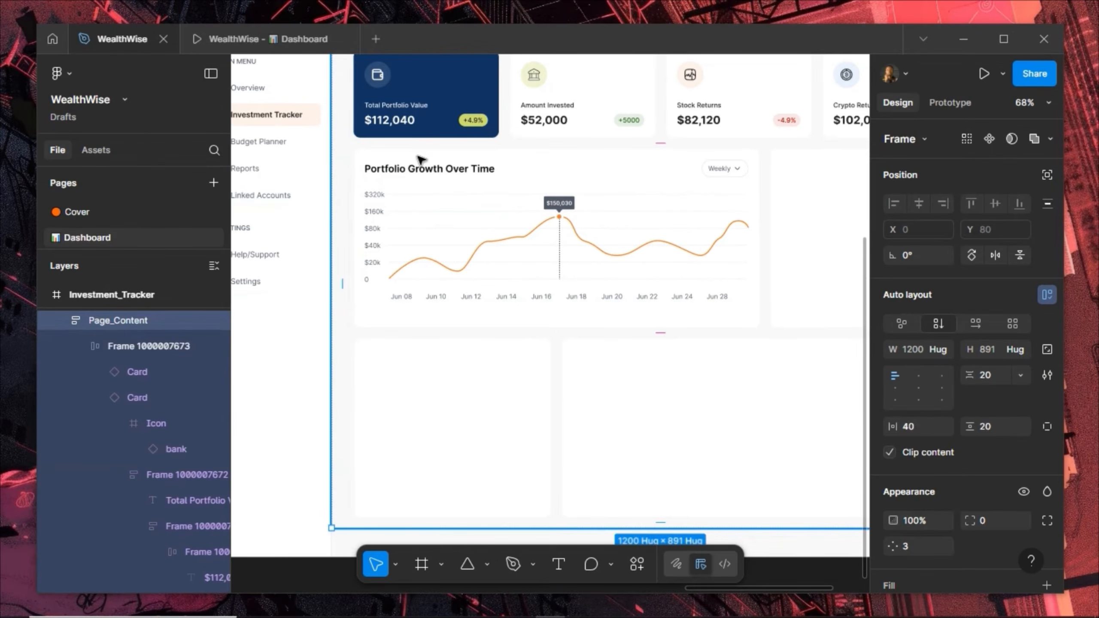
left_click(419, 160)
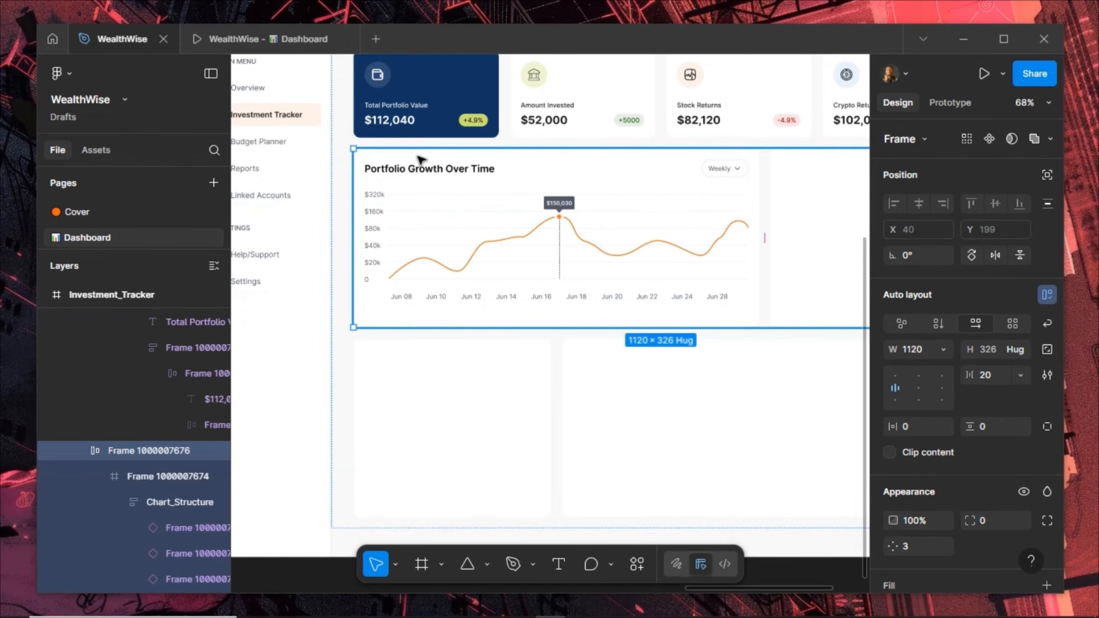
left_click(420, 159)
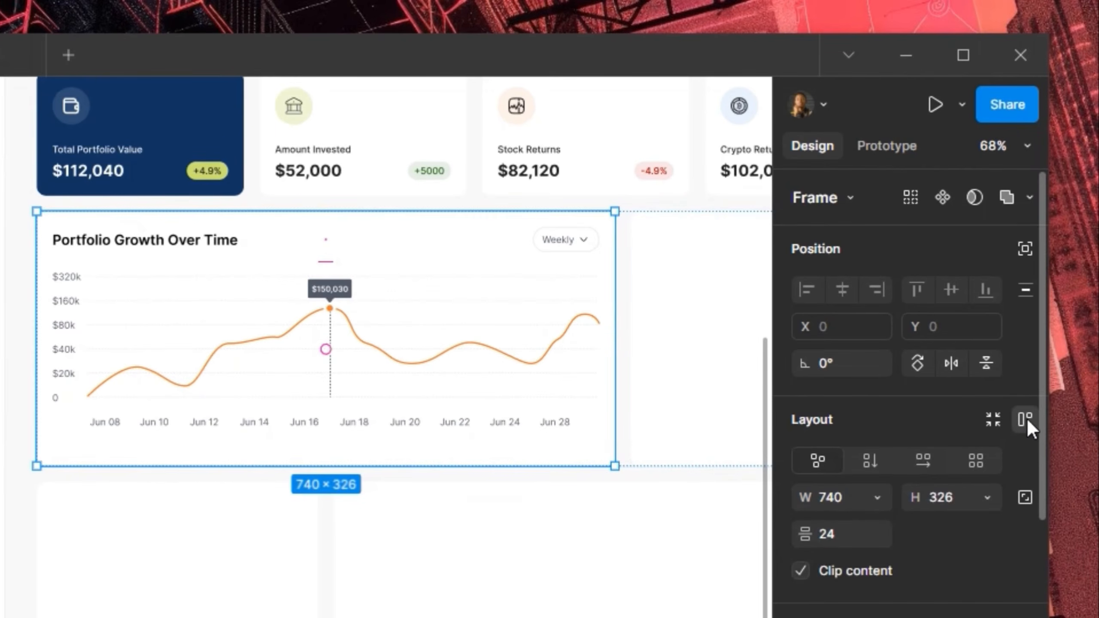
left_click(1027, 421)
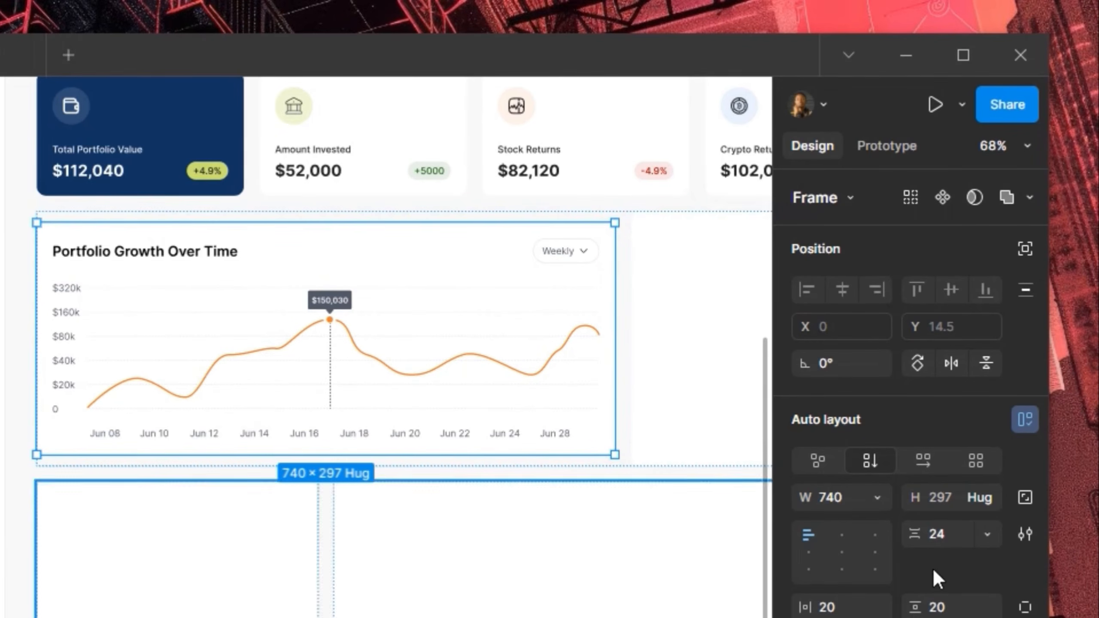
left_click(988, 497)
left_click(916, 524)
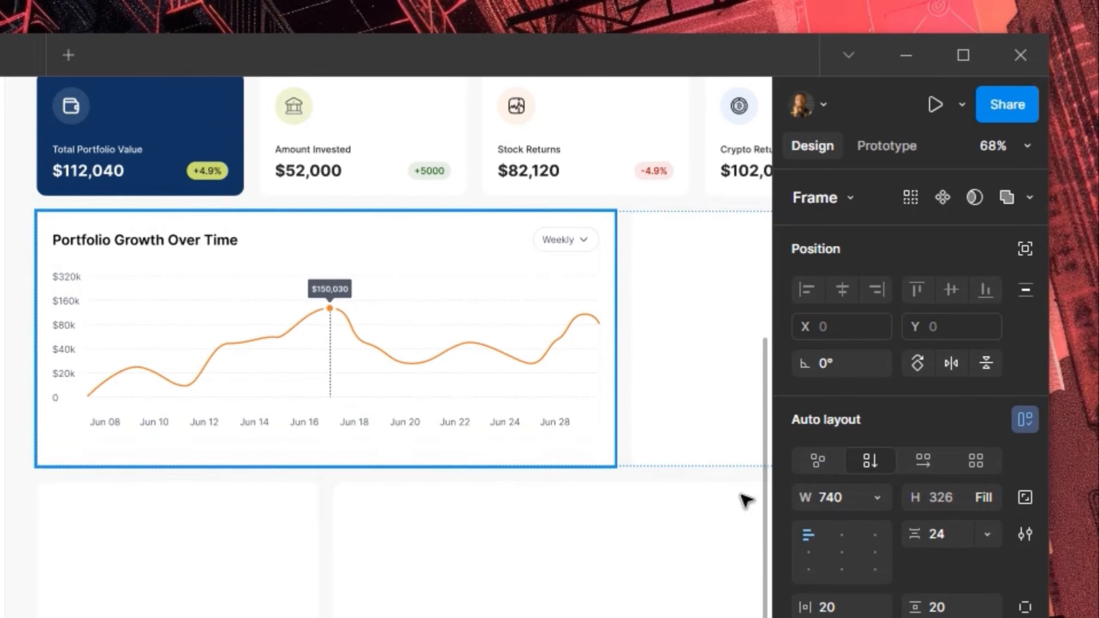
Set the card's item spacing to 32 and switch its height to Hug contents (305)
left_click(946, 535)
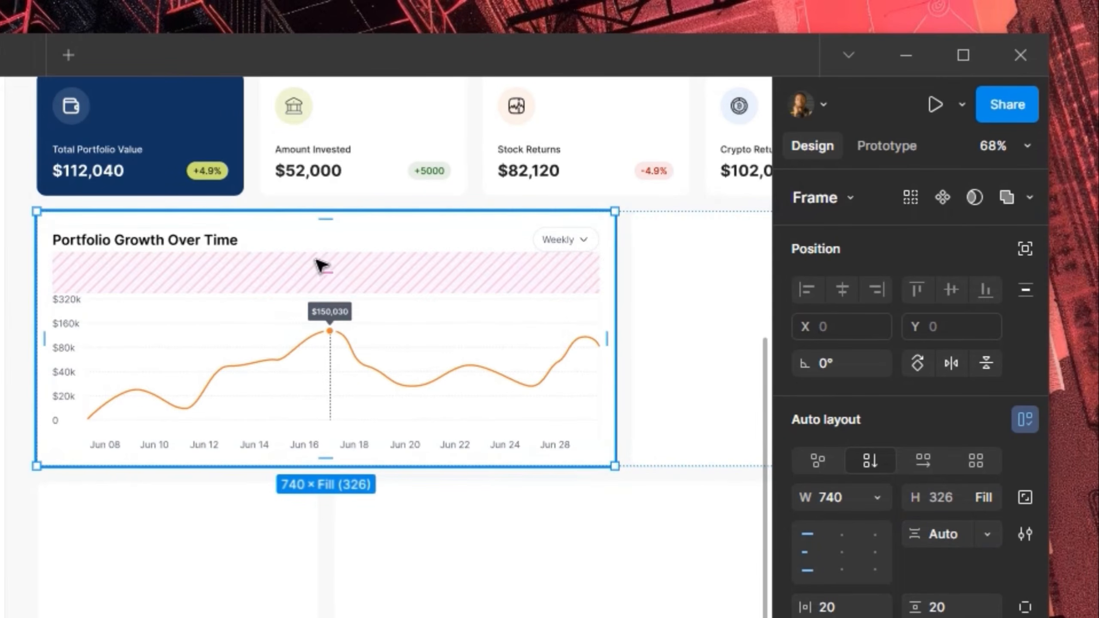
left_click(952, 531)
key("Return")
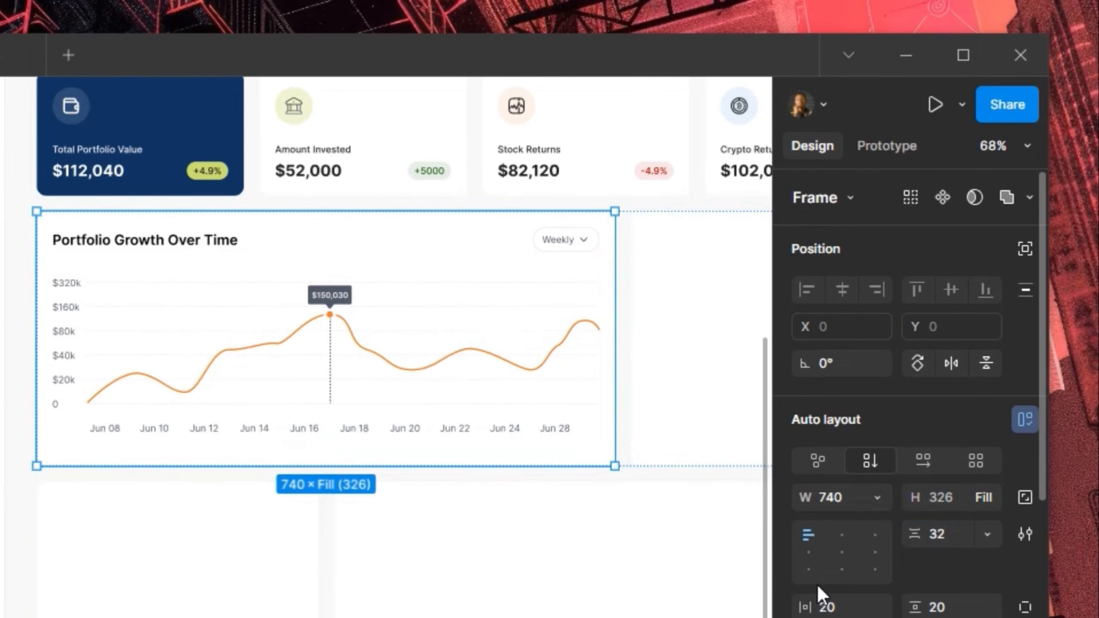
left_click(987, 498)
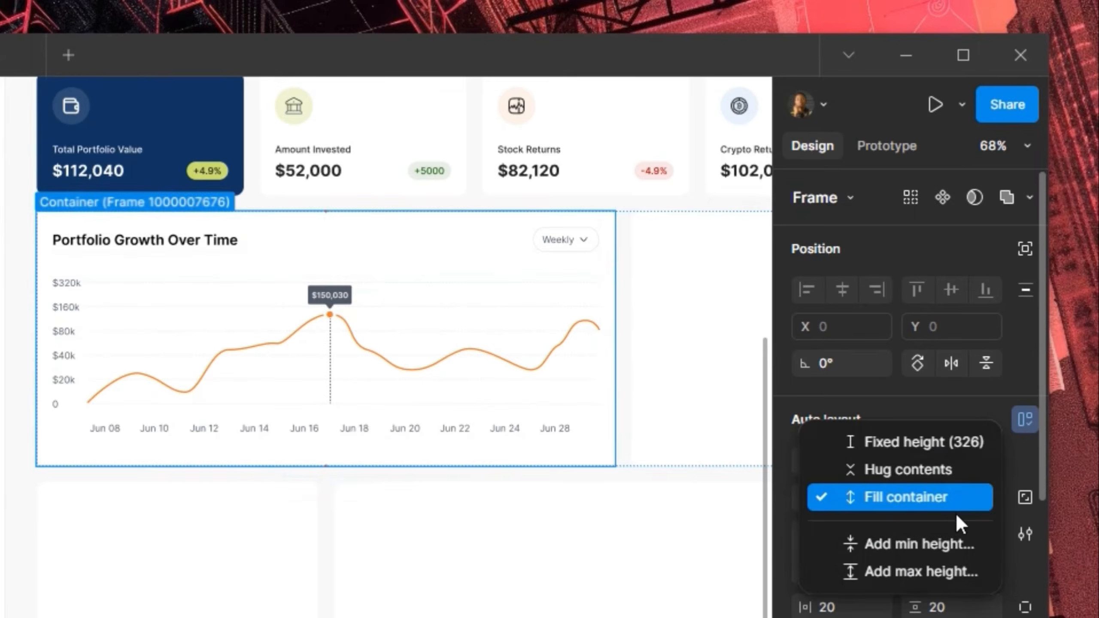
left_click(925, 473)
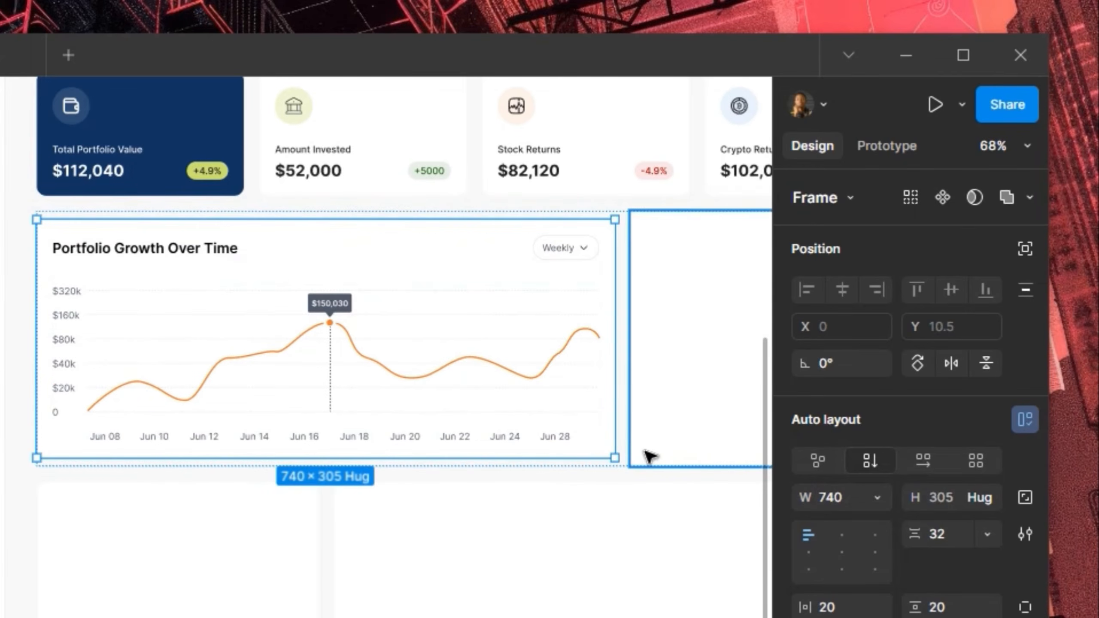
left_click(642, 453)
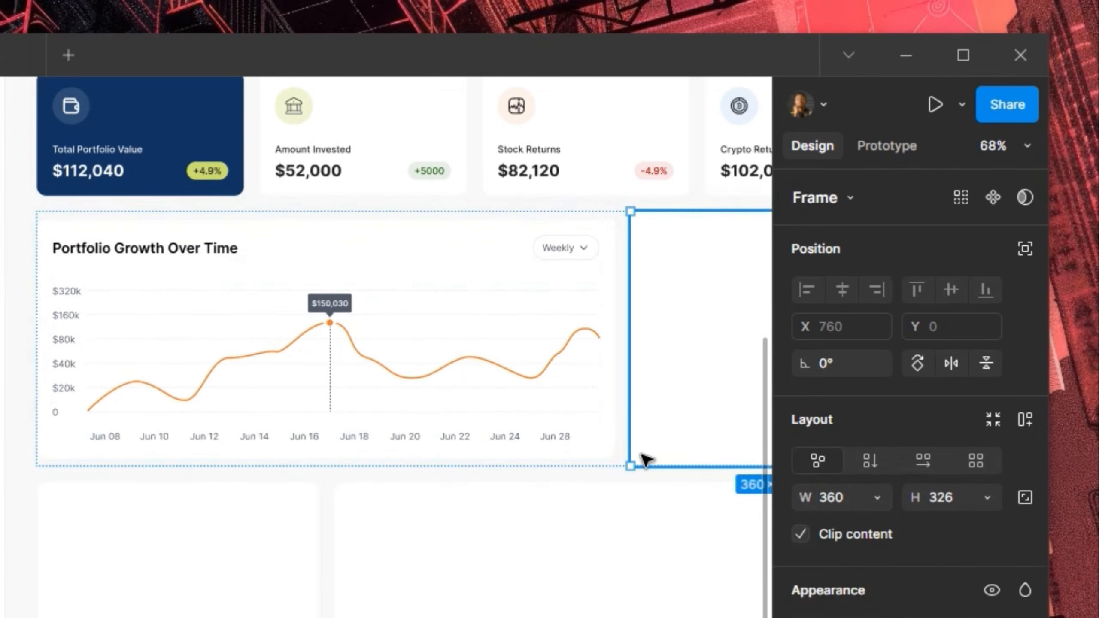
Set the empty card beside the chart to a height of 305
left_click(587, 433)
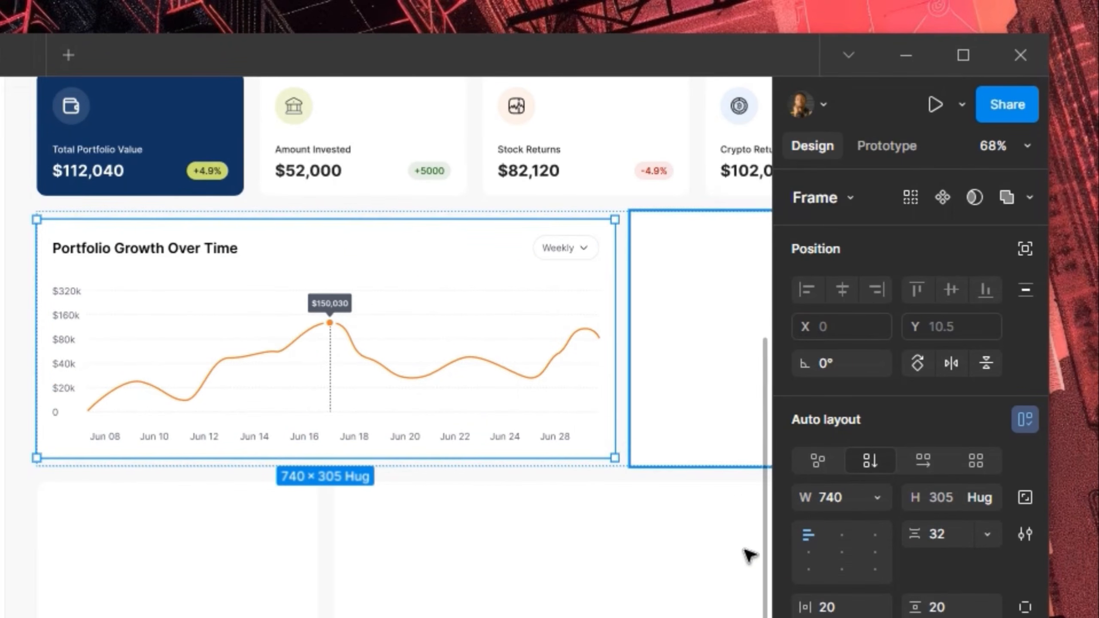
key("Tab")
left_click(947, 497)
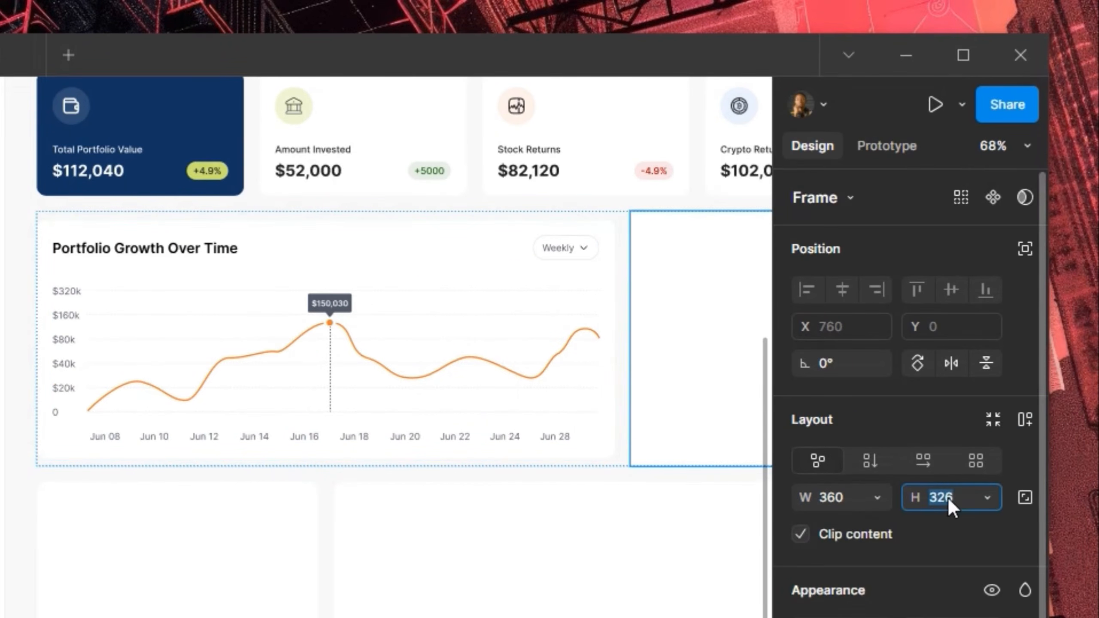
key("Return")
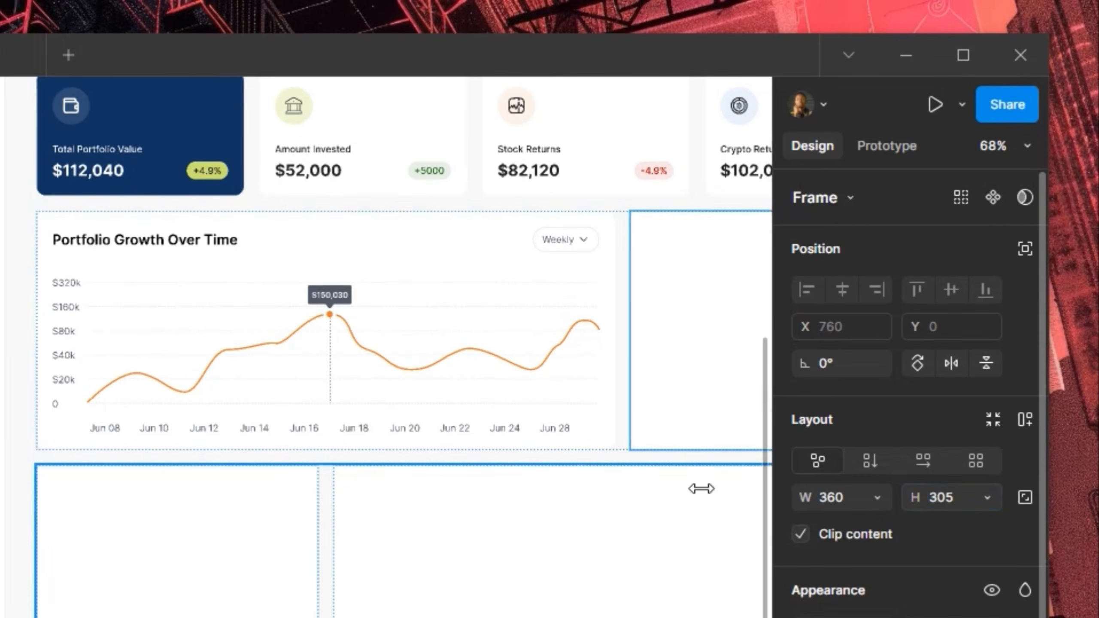
Open the WealthWise - Dashboard prototype preview tab
left_click_drag(613, 314, 440, 383)
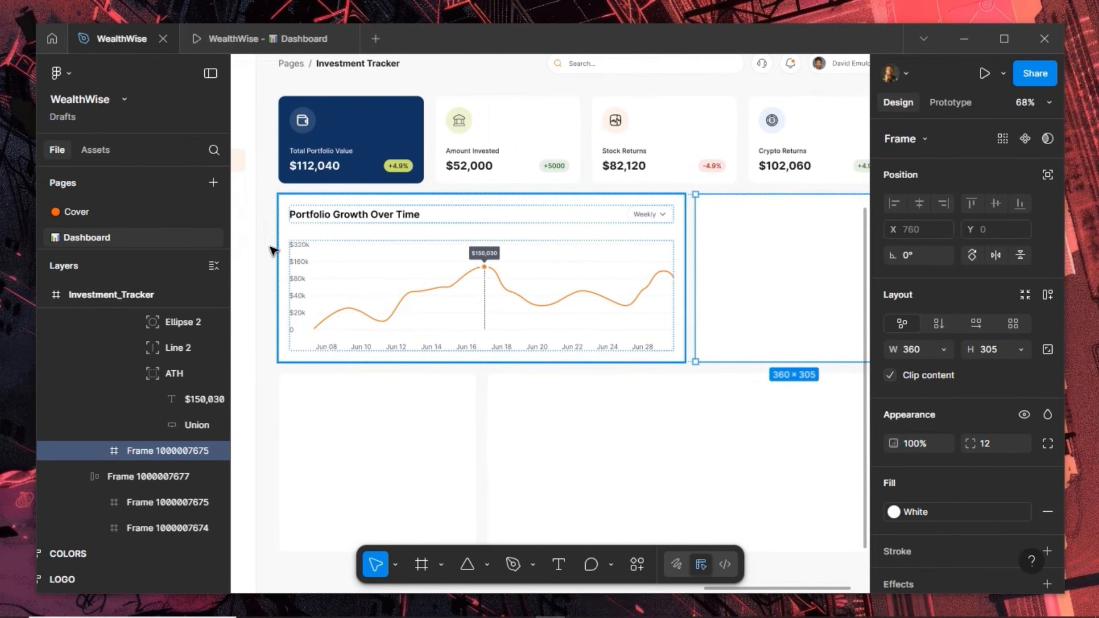
scroll(266, 247, "up", 2)
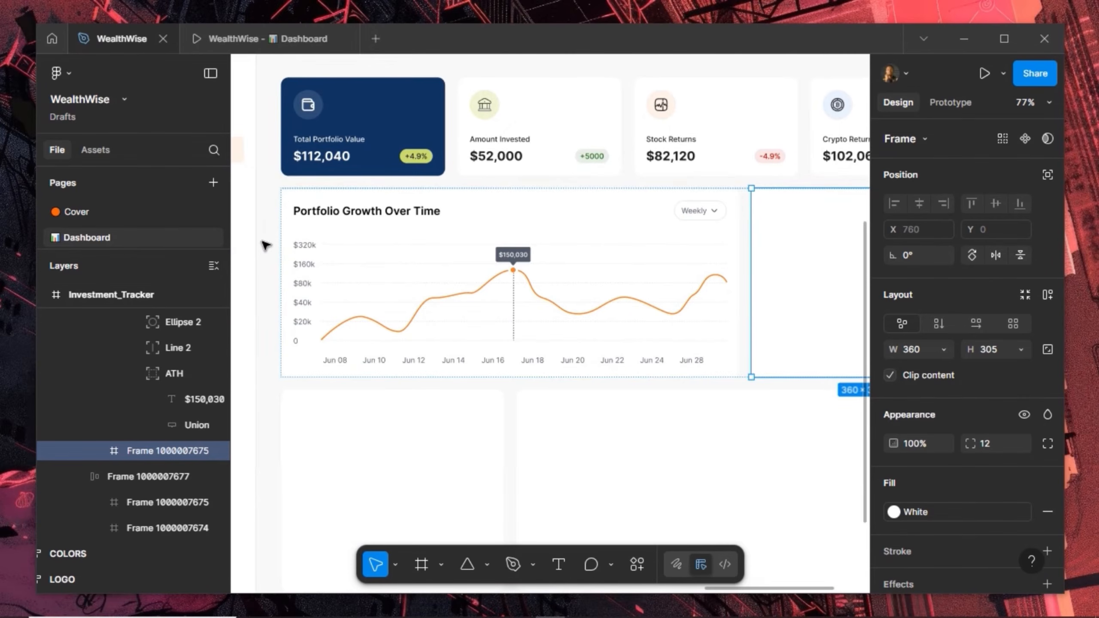
left_click(251, 43)
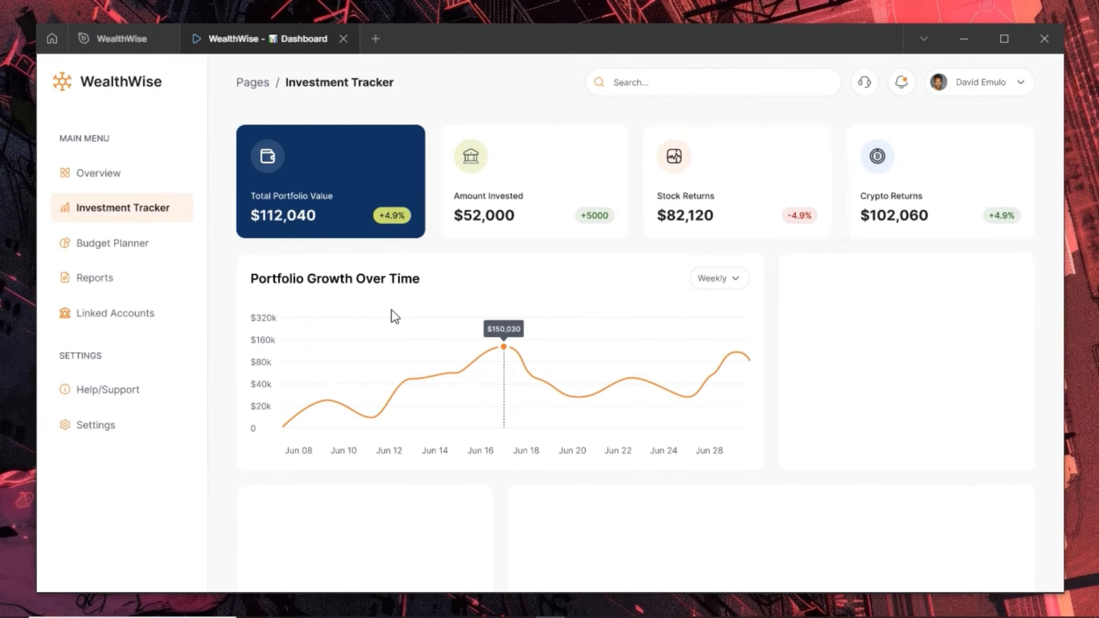
Scroll through the dashboard prototype preview, then switch back to the WealthWise design tab
scroll(348, 251, "down", 3)
scroll(349, 264, "up", 3)
scroll(547, 359, "down", 4)
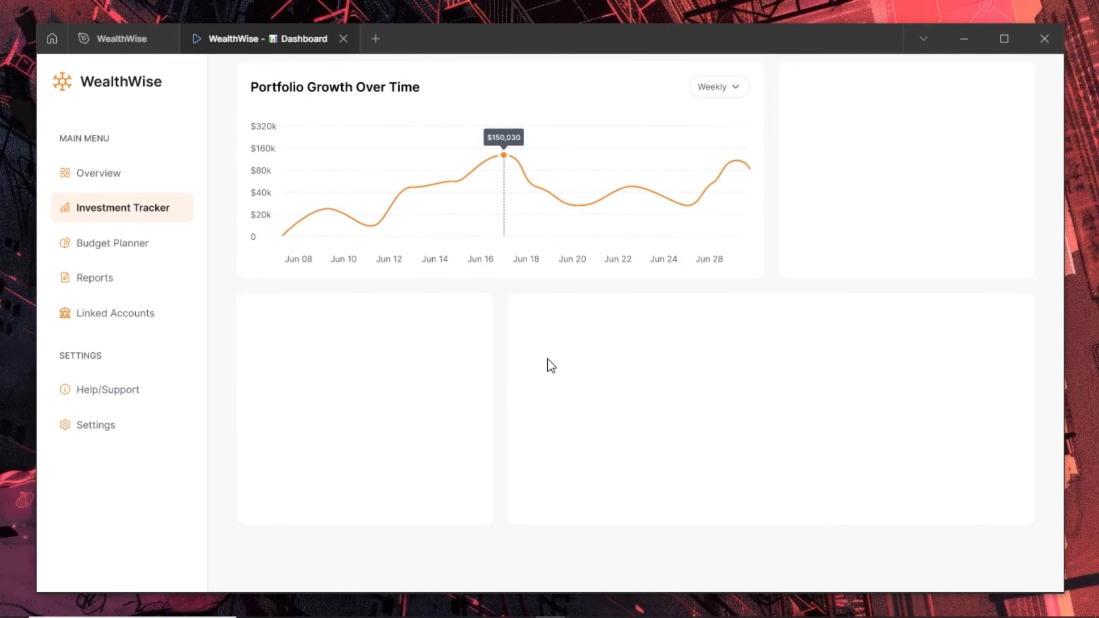
scroll(841, 162, "up", 3)
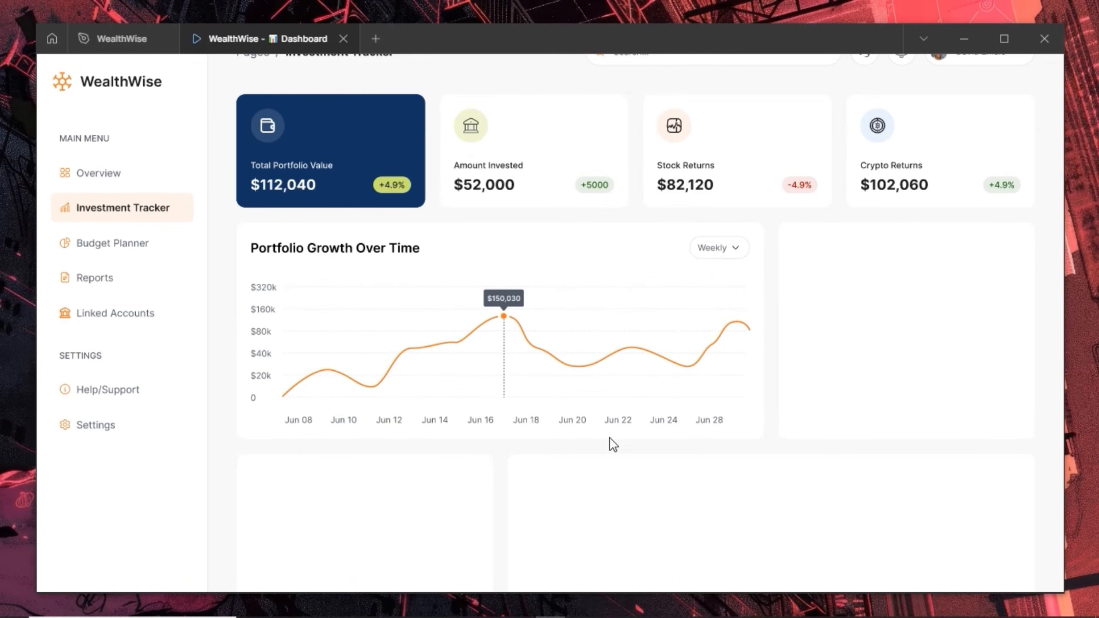
scroll(609, 437, "up", 1)
scroll(515, 363, "down", 2)
scroll(512, 356, "up", 2)
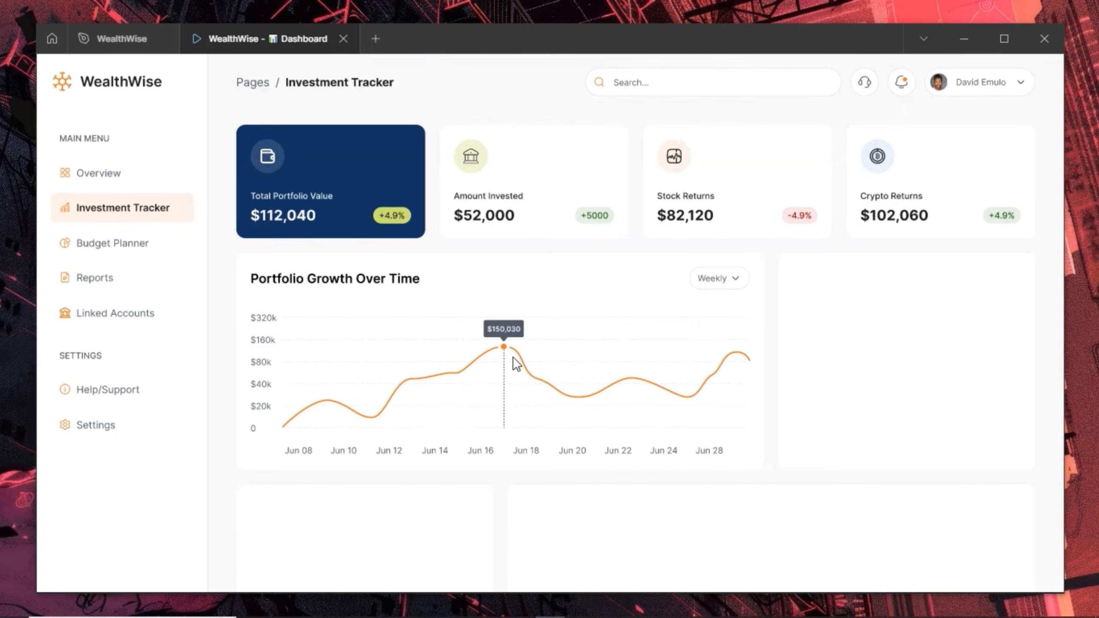
left_click(122, 40)
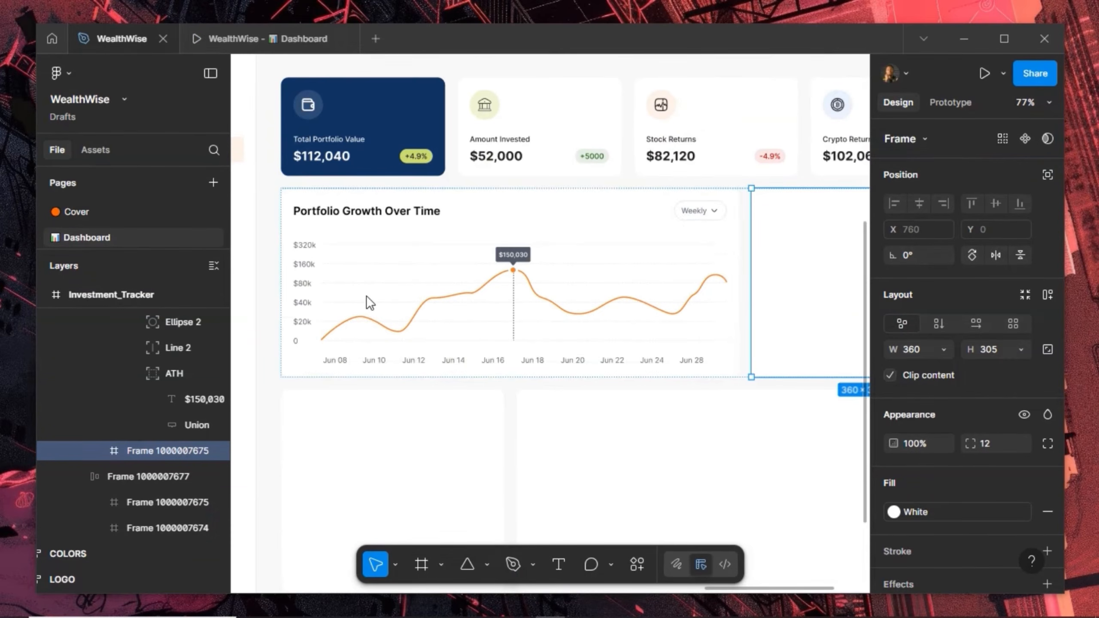
Add auto layout to the empty side card and paste the chart's title row into it
double_click(392, 215)
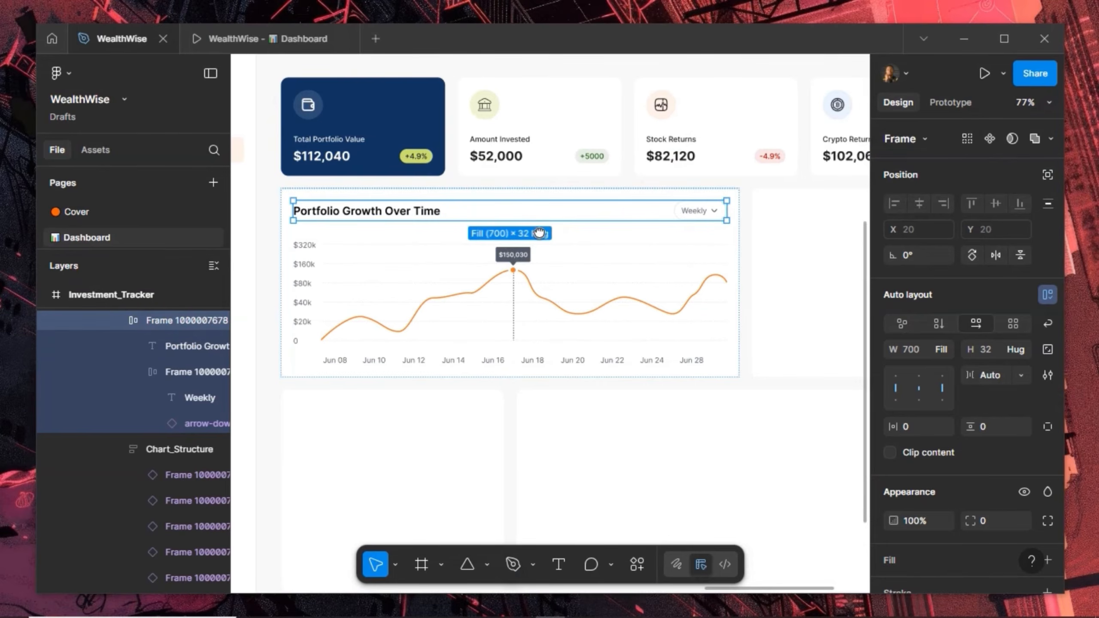
scroll(508, 233, "right", 7)
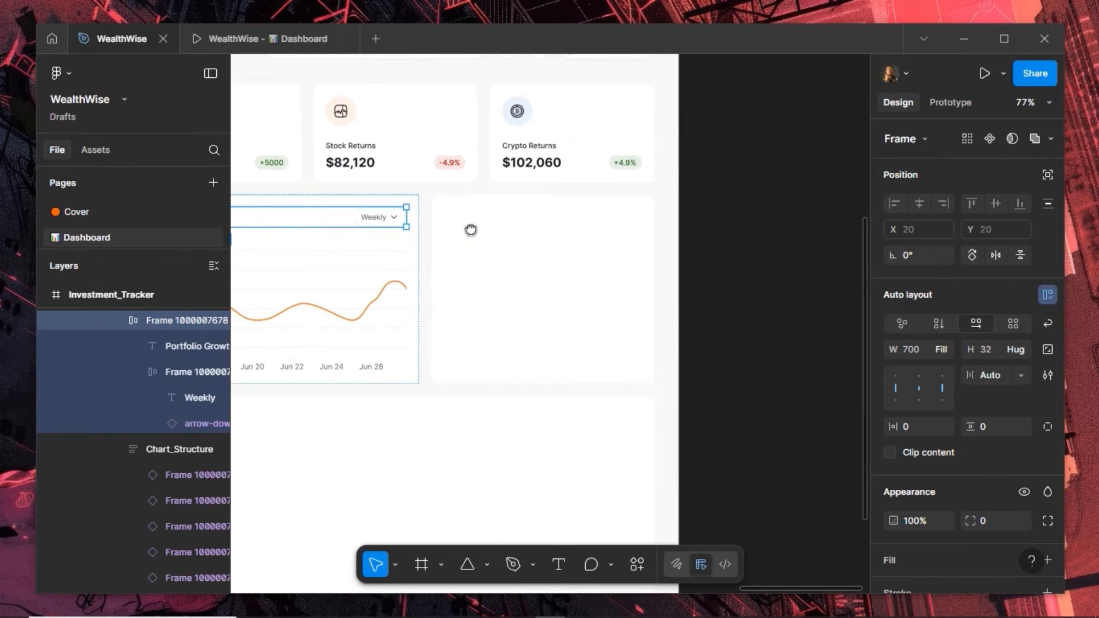
left_click(553, 306)
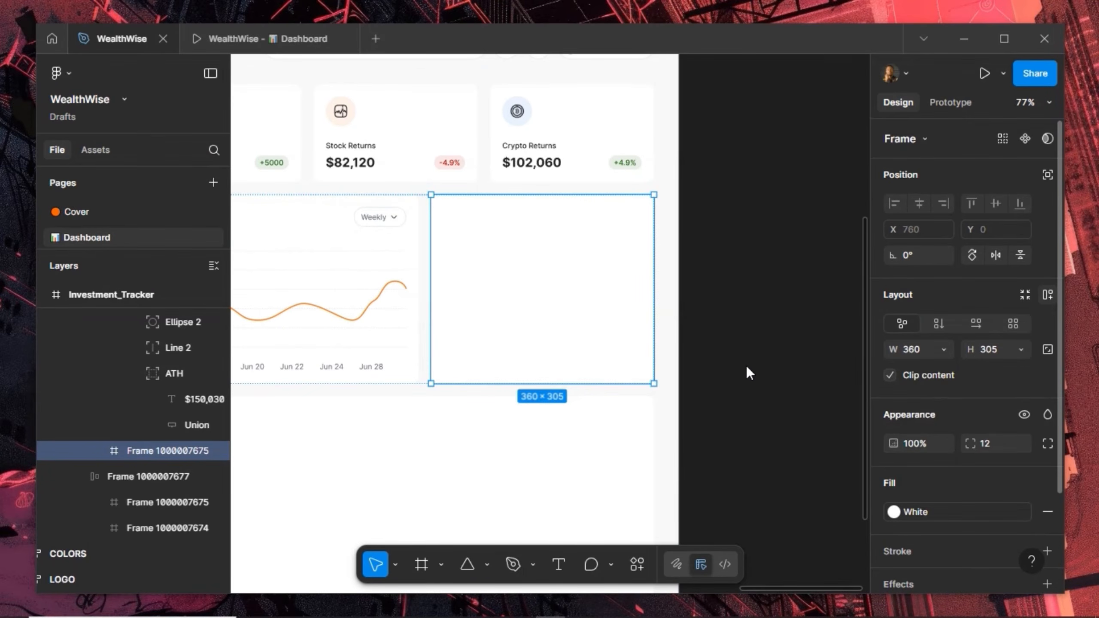
key("shift+a")
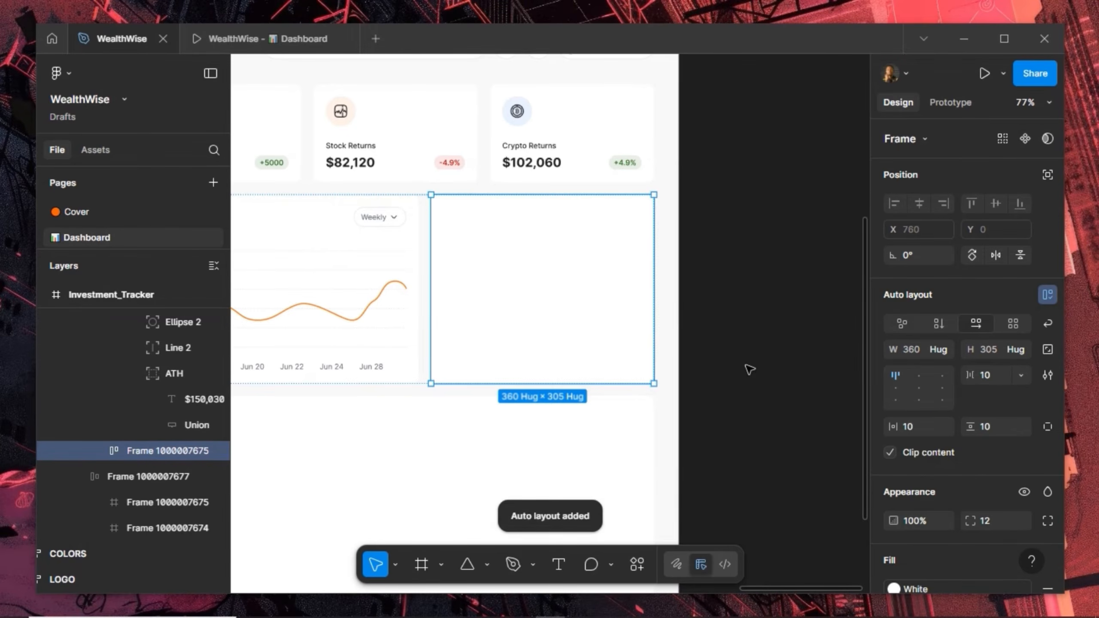
key("ctrl+v")
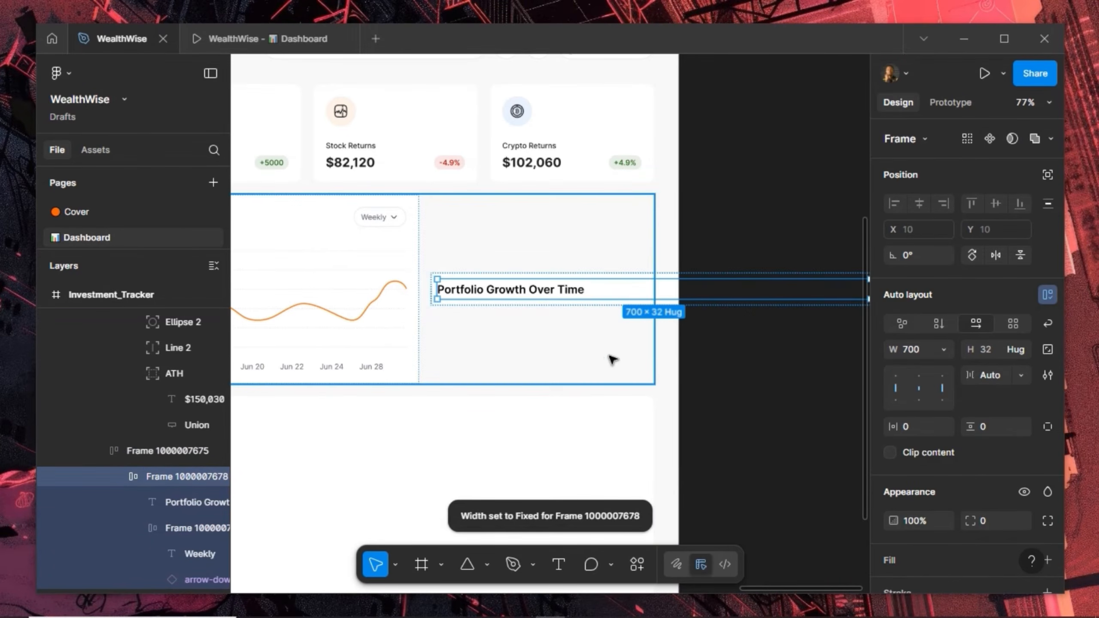
key("shift+Return")
scroll(502, 383, "down", 3)
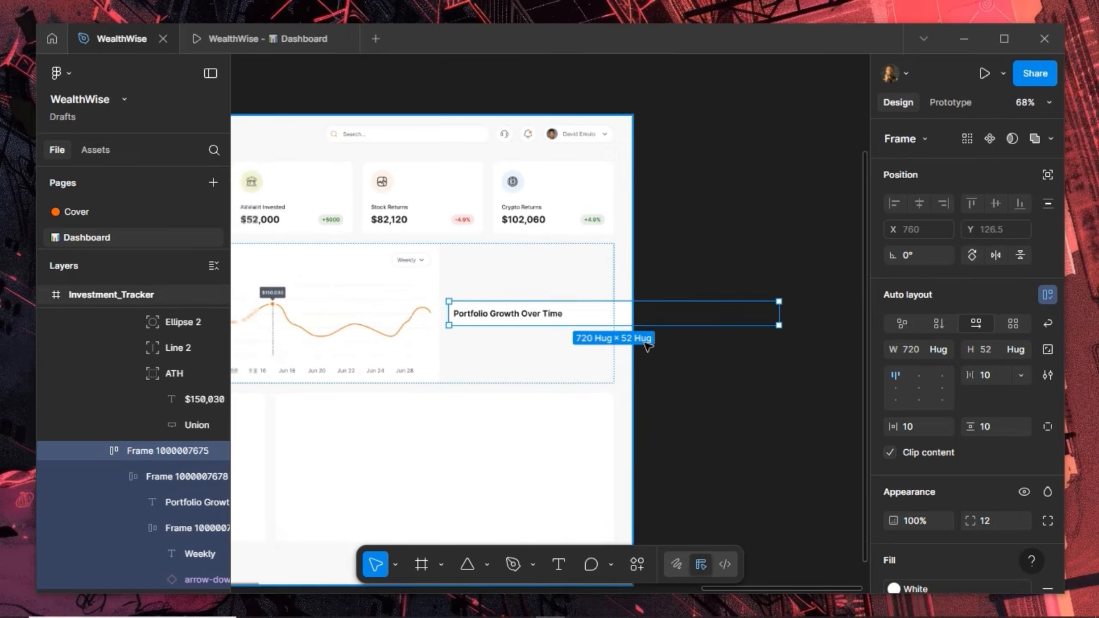
Make both the side card and its pasted title row fill their container's width
left_click_drag(757, 308, 619, 361)
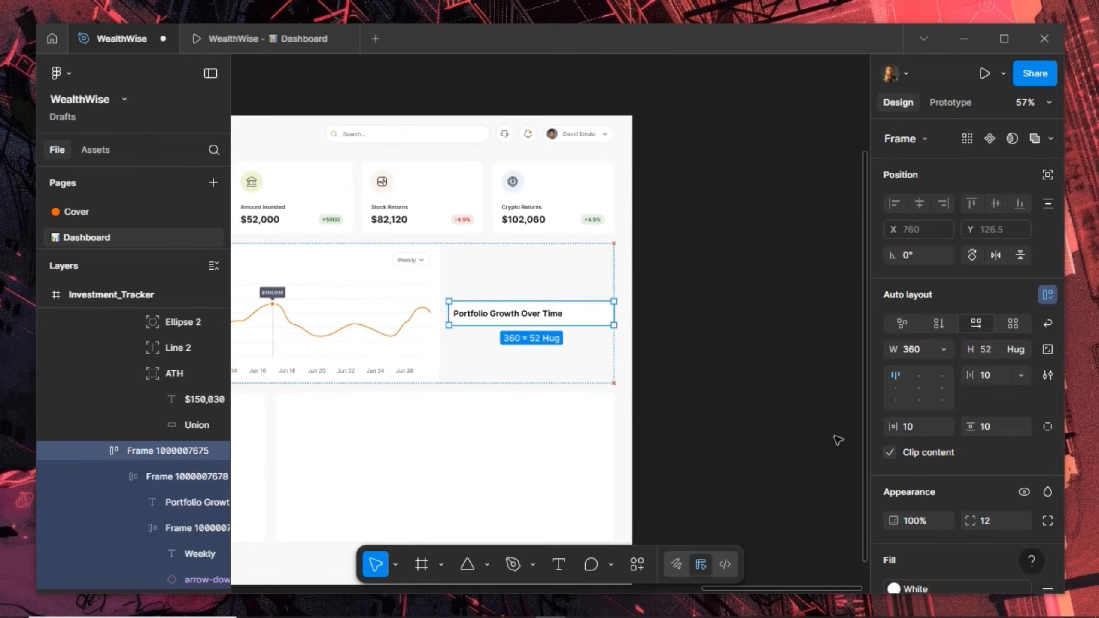
left_click(942, 349)
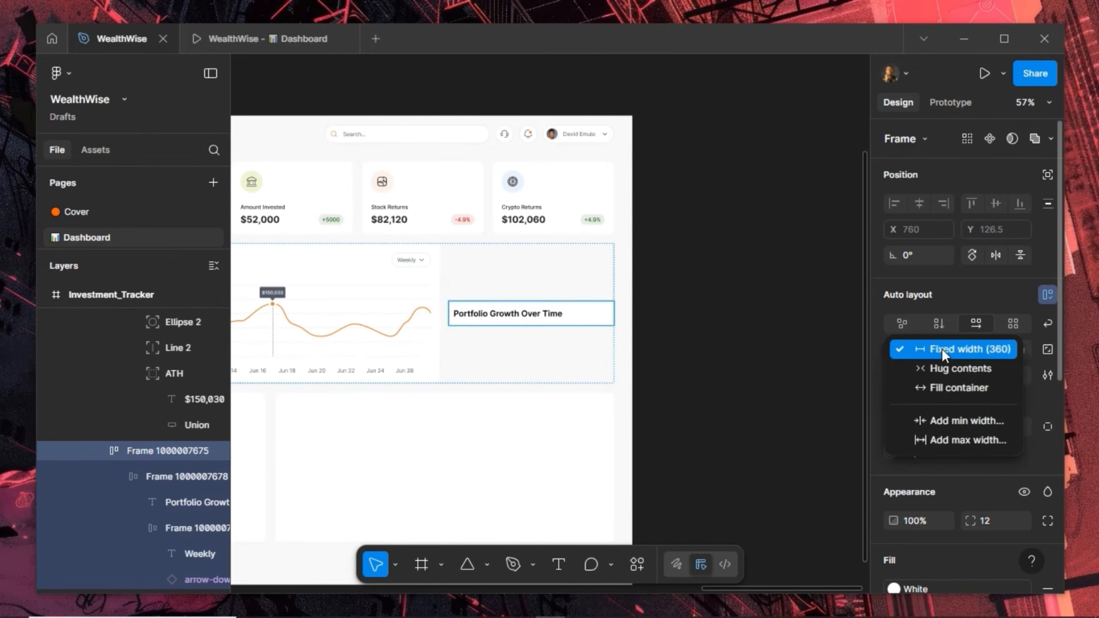
left_click(938, 382)
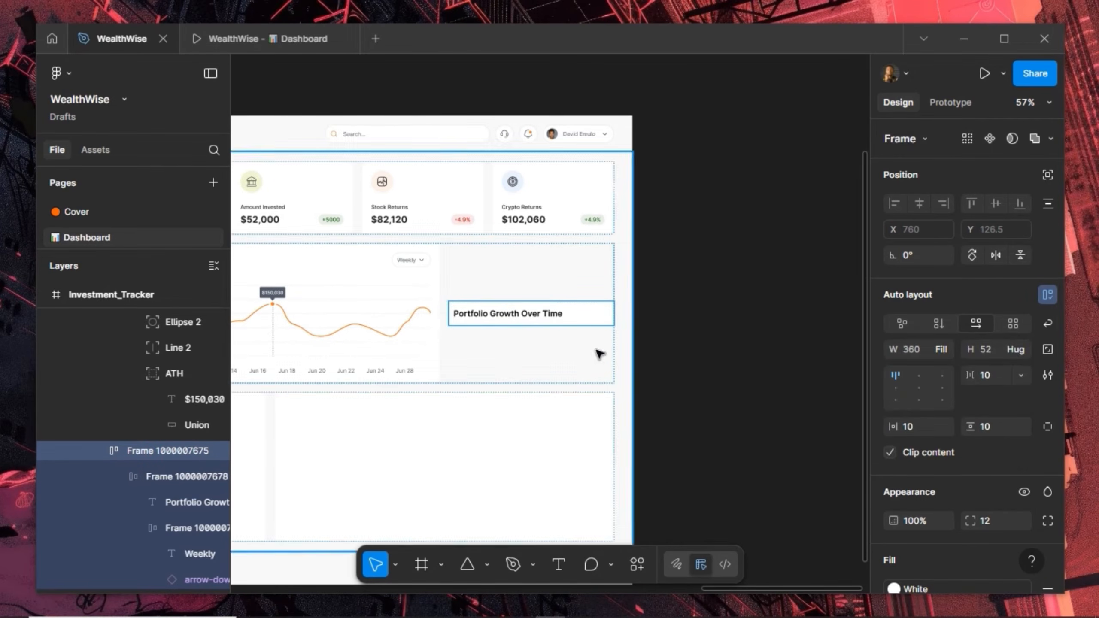
left_click(551, 315)
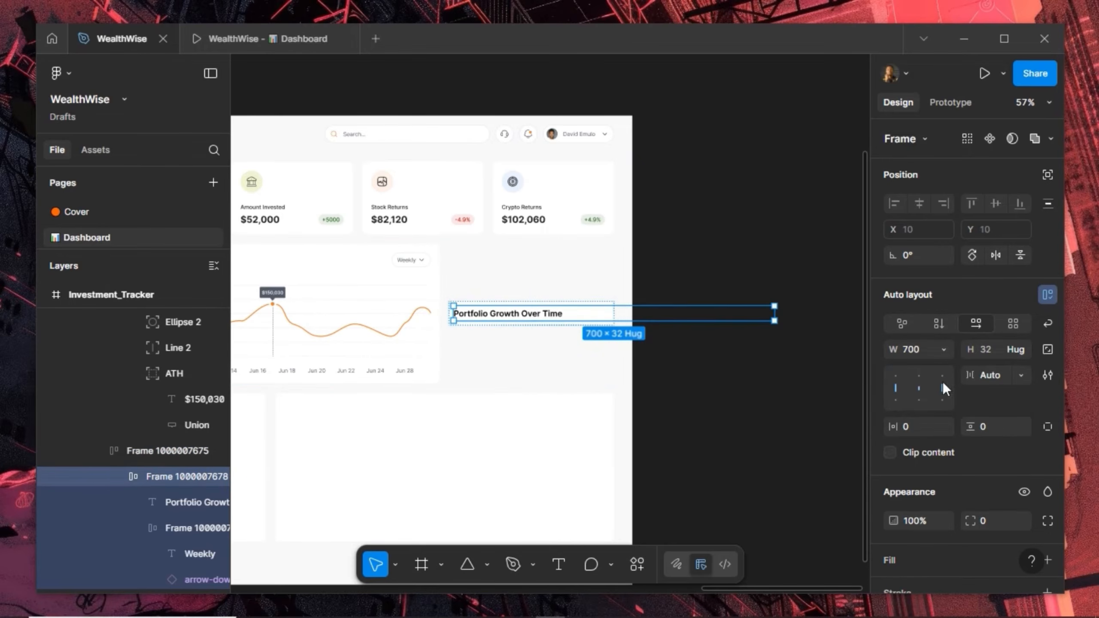
left_click(942, 356)
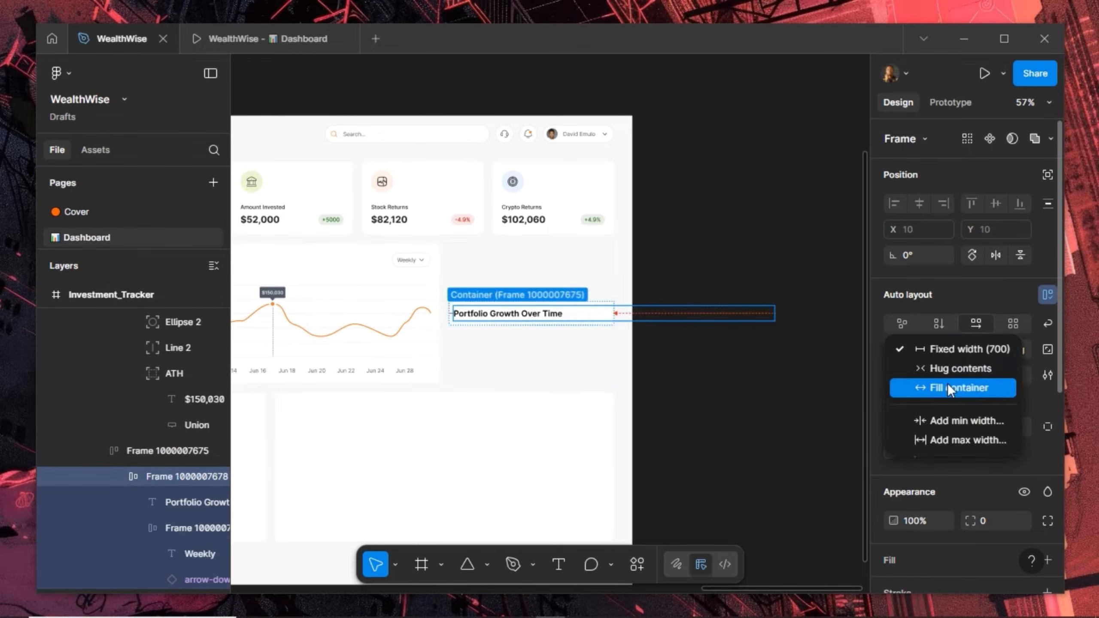
left_click(947, 387)
scroll(625, 309, "up", 5)
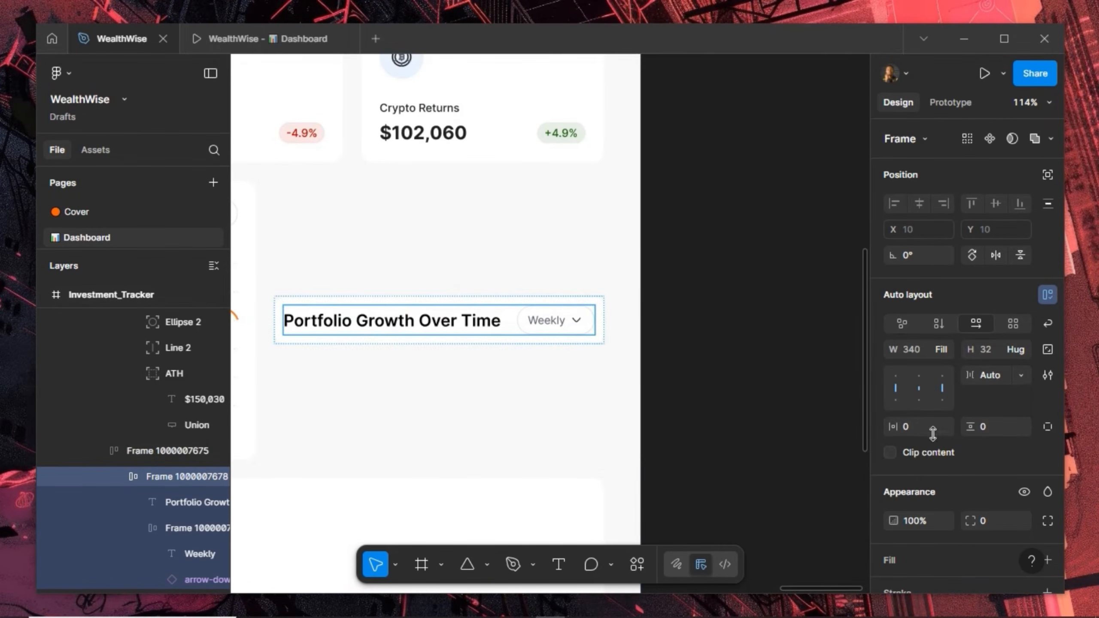
Make the side card fill the row's height and give it 20 vertical and 20 horizontal padding
left_click(580, 288)
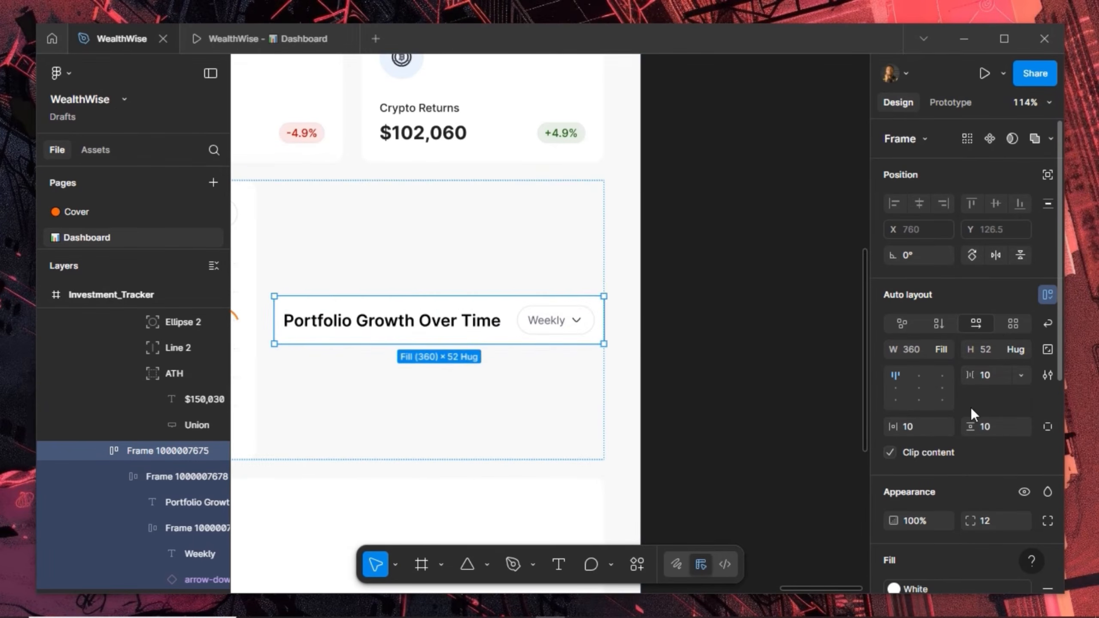
left_click(1017, 349)
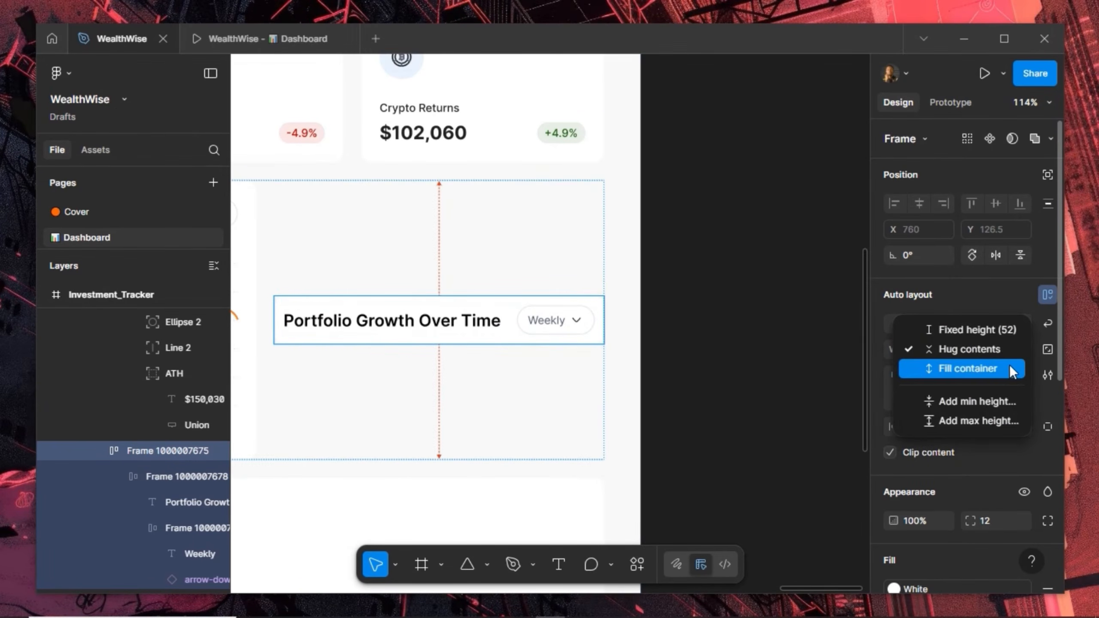
left_click(1010, 364)
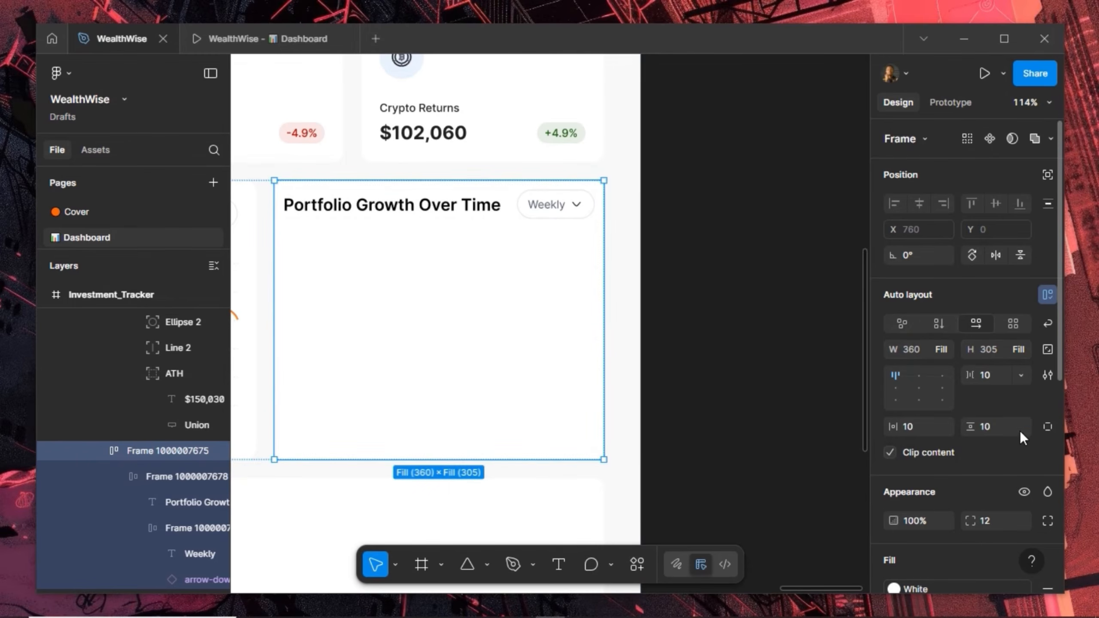
left_click(1003, 426)
type("20")
key("Return")
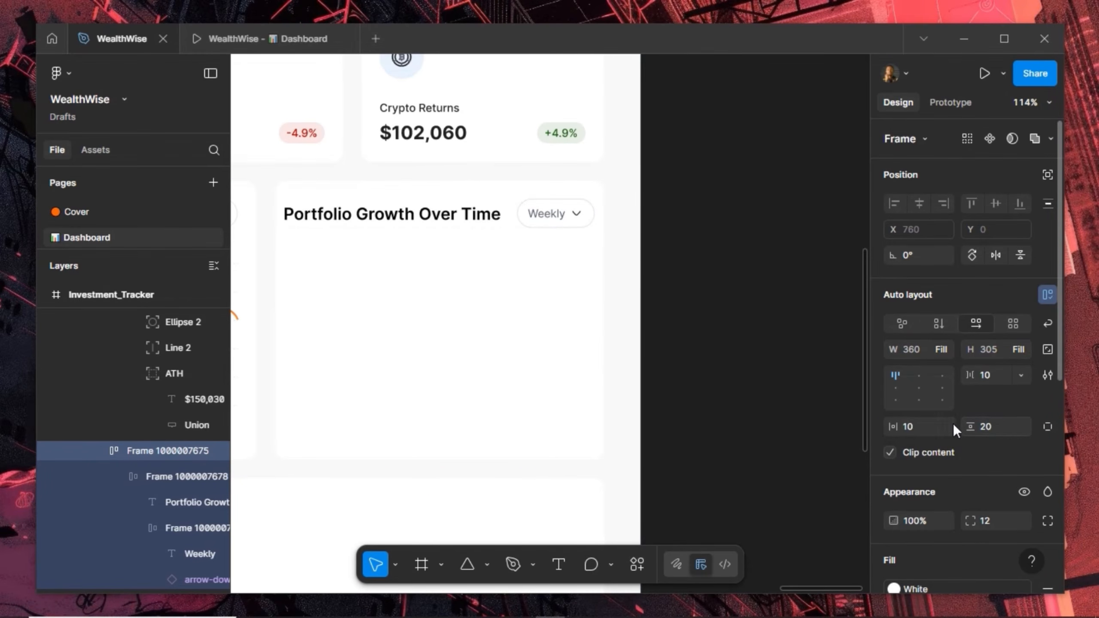
left_click(924, 426)
type("20")
key("Return")
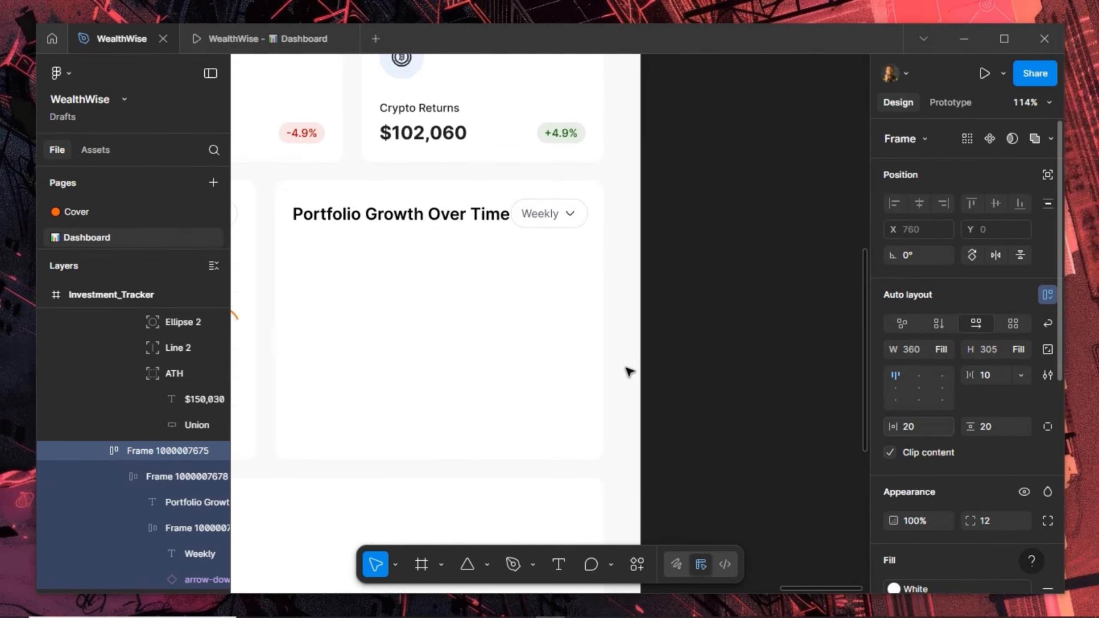
Retitle the duplicated card's header to 'Portfolio Breakdown'
double_click(388, 218)
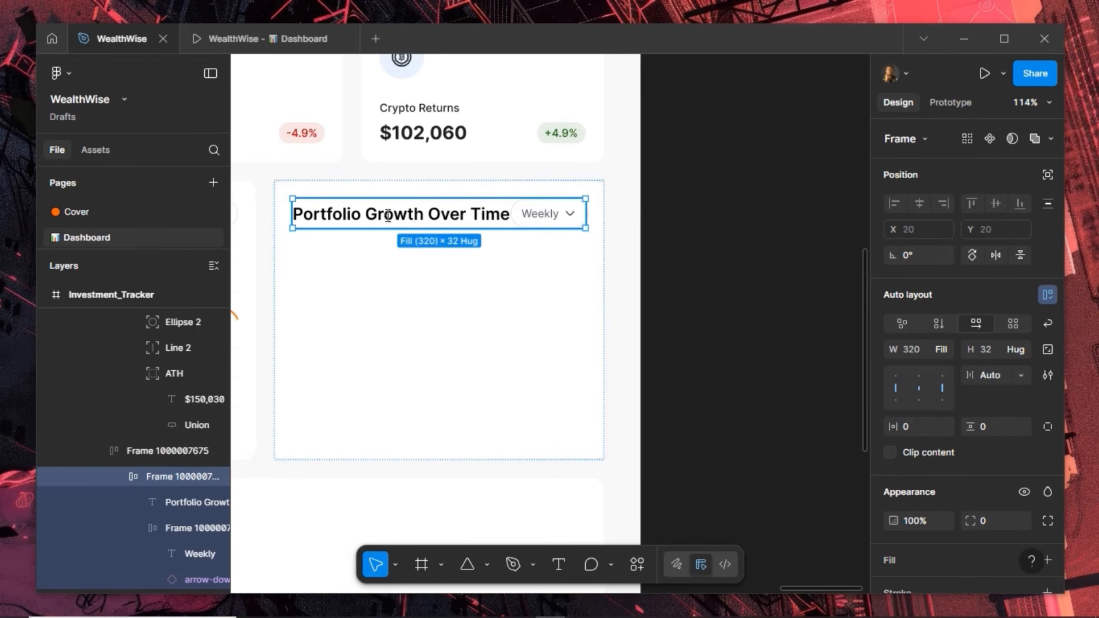
double_click(388, 216)
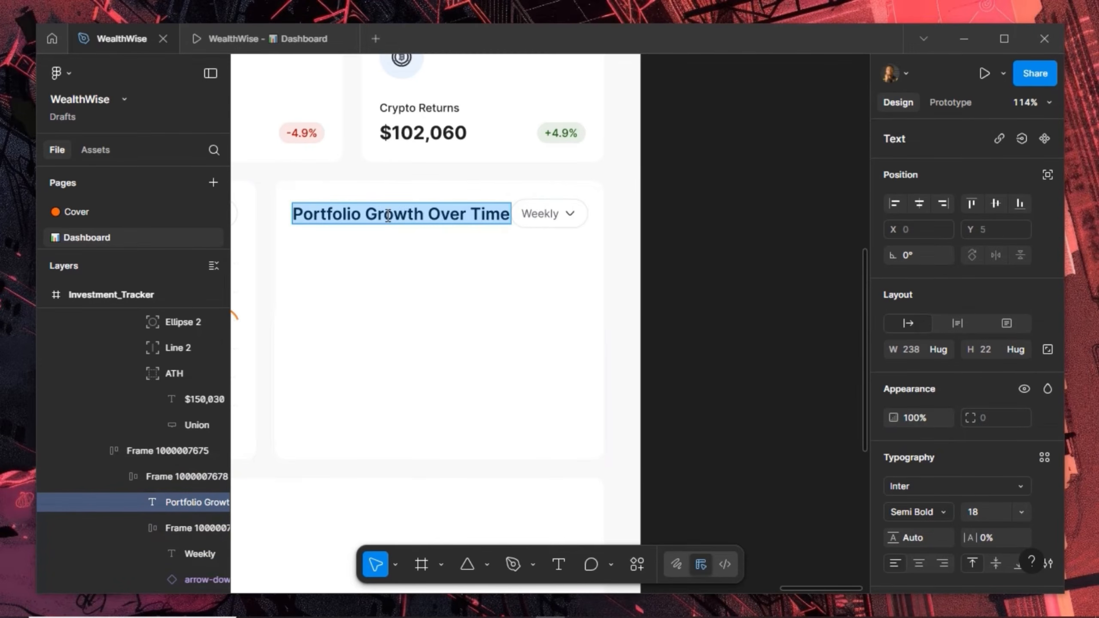
type("Portofi")
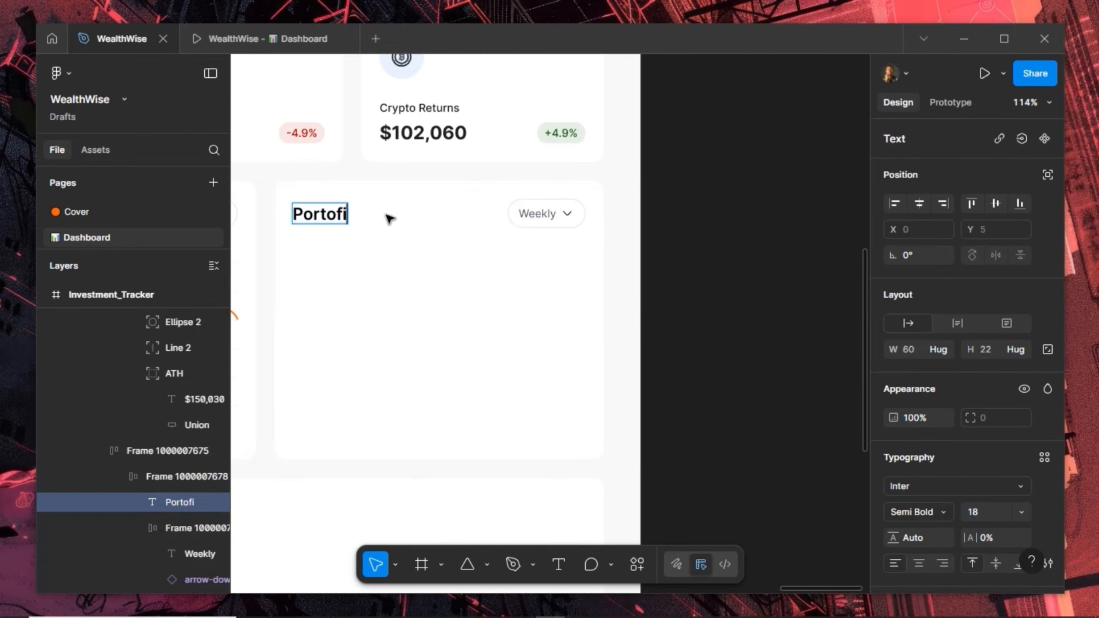
key("BackSpace")
type("ol")
key("BackSpace")
key("BackSpace")
key("BackSpace")
key("BackSpace")
type("folio")
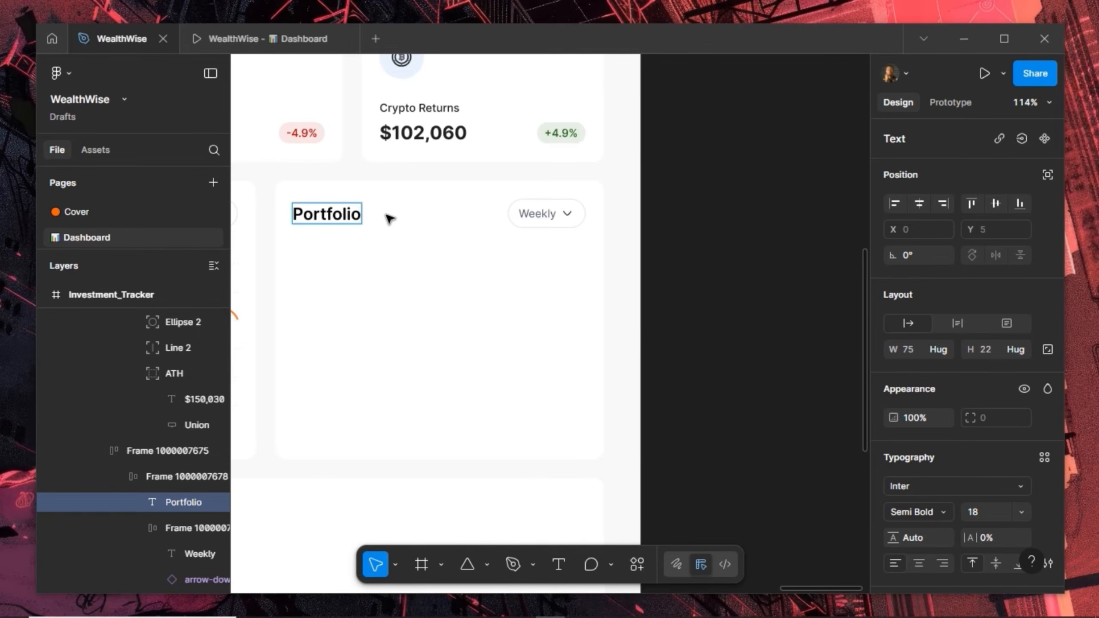
type(" Brea")
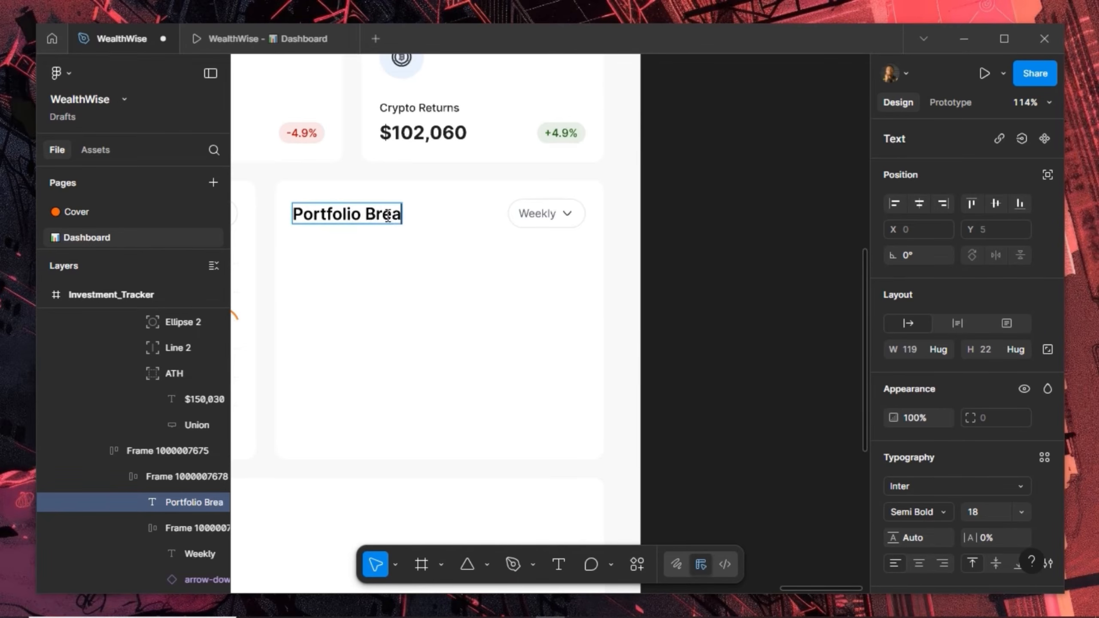
type("kdown")
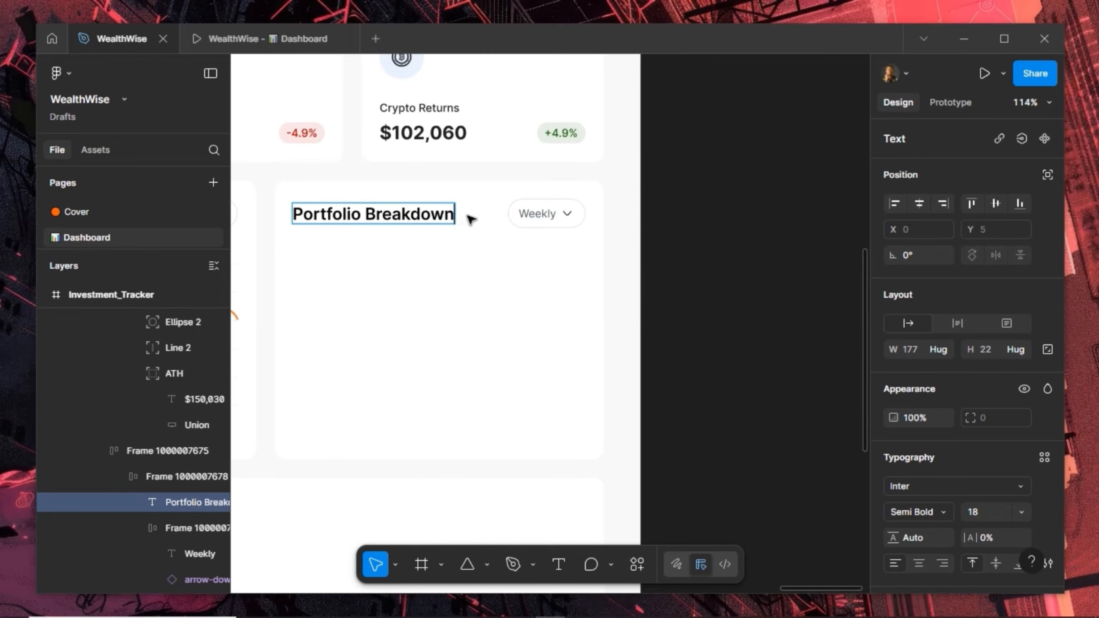
key("Escape")
Delete the Weekly label from the header pill, leaving only the arrow
left_click(537, 215)
double_click(536, 215)
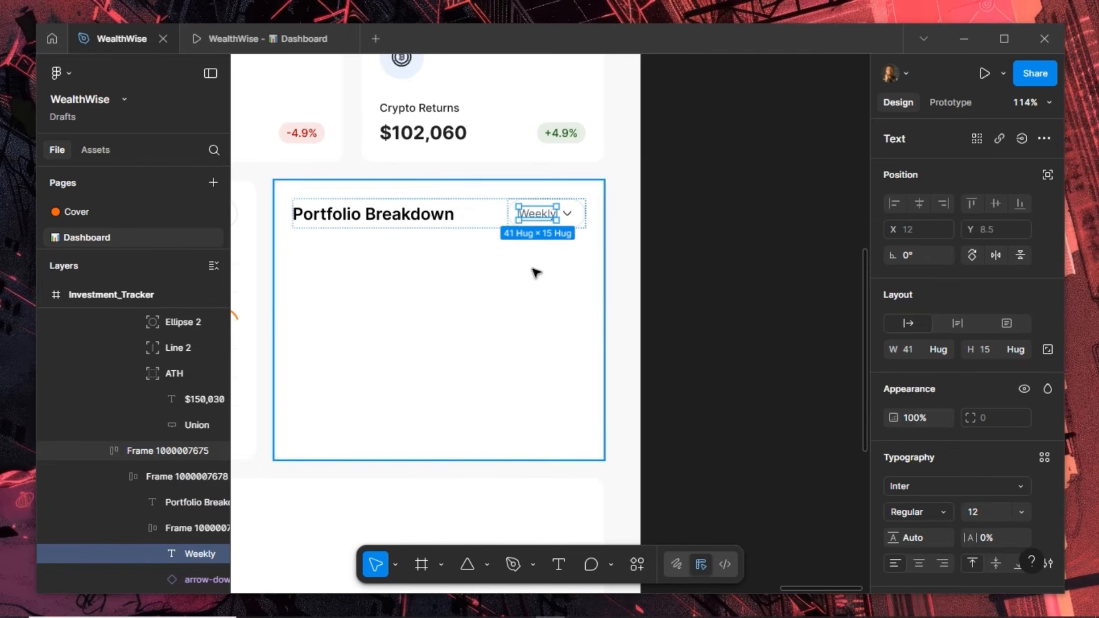
key("Delete")
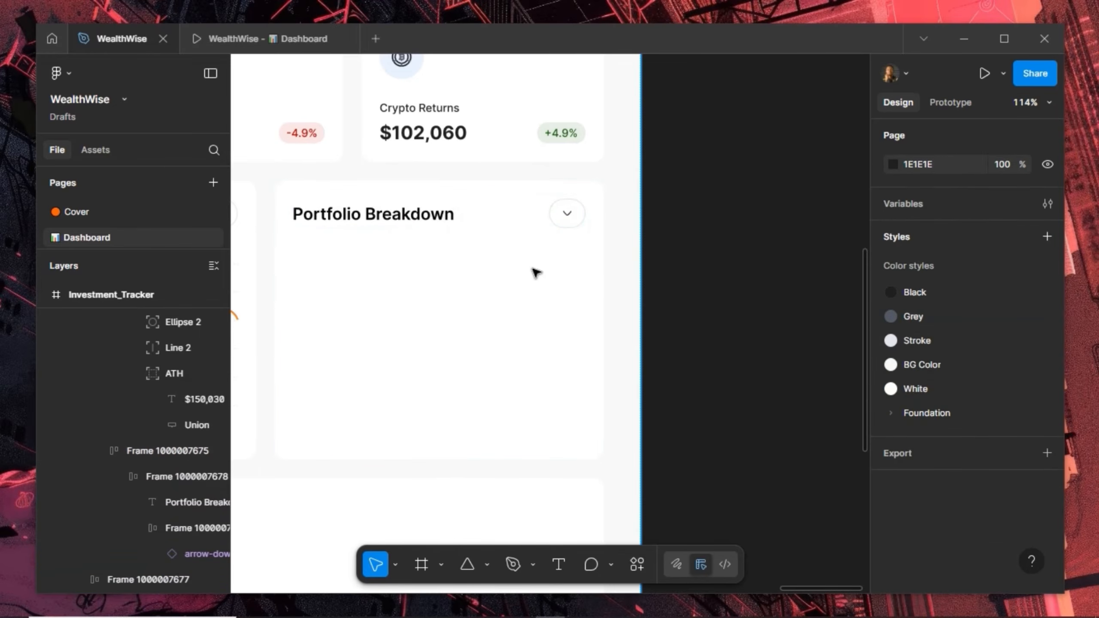
left_click(568, 215)
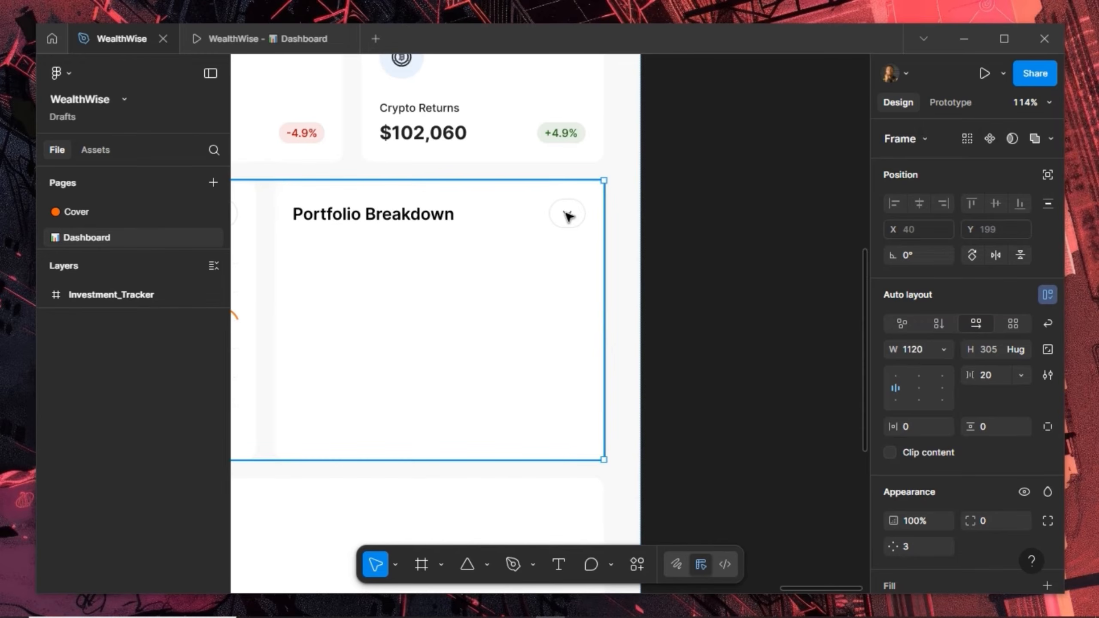
double_click(568, 215)
double_click(568, 216)
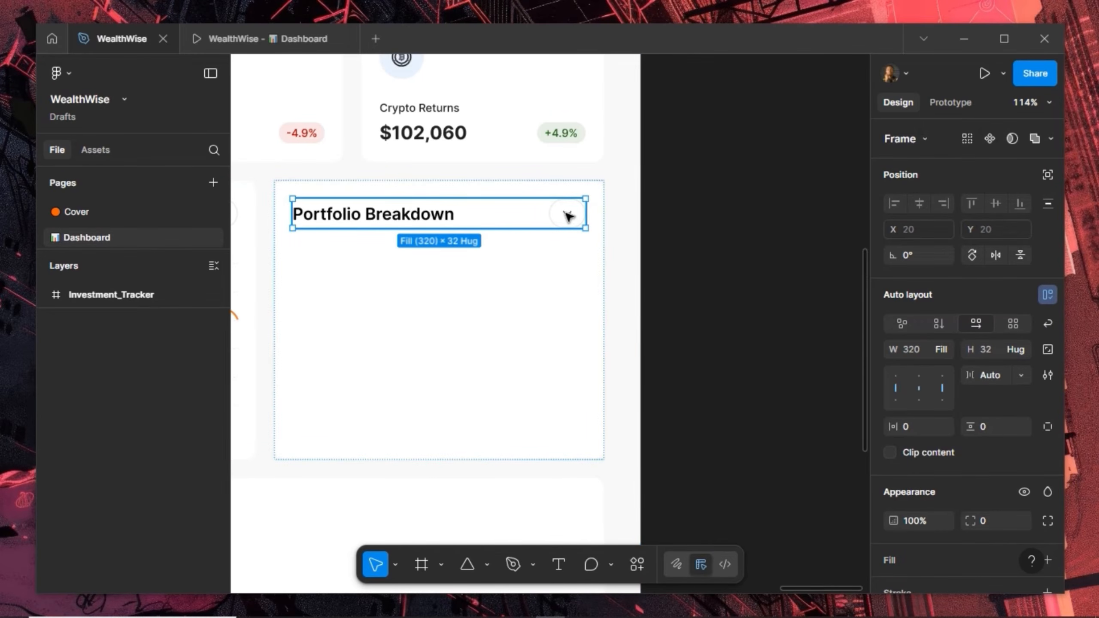
Swap the button's arrow-down-01 icon for more-horizontal-circle-01
double_click(567, 215)
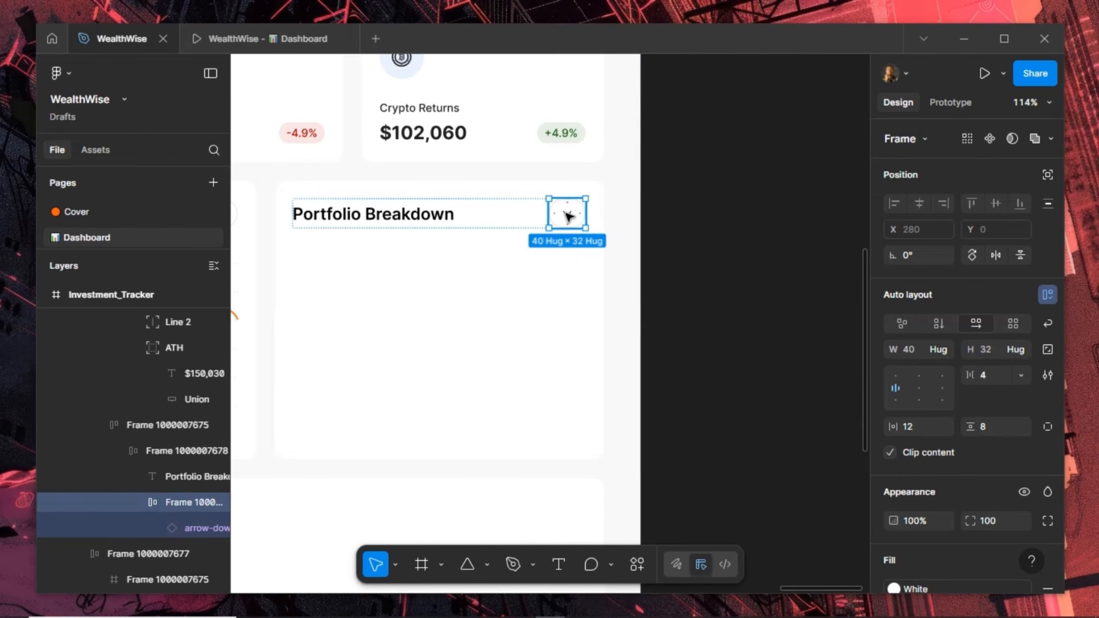
double_click(568, 215)
left_click(919, 139)
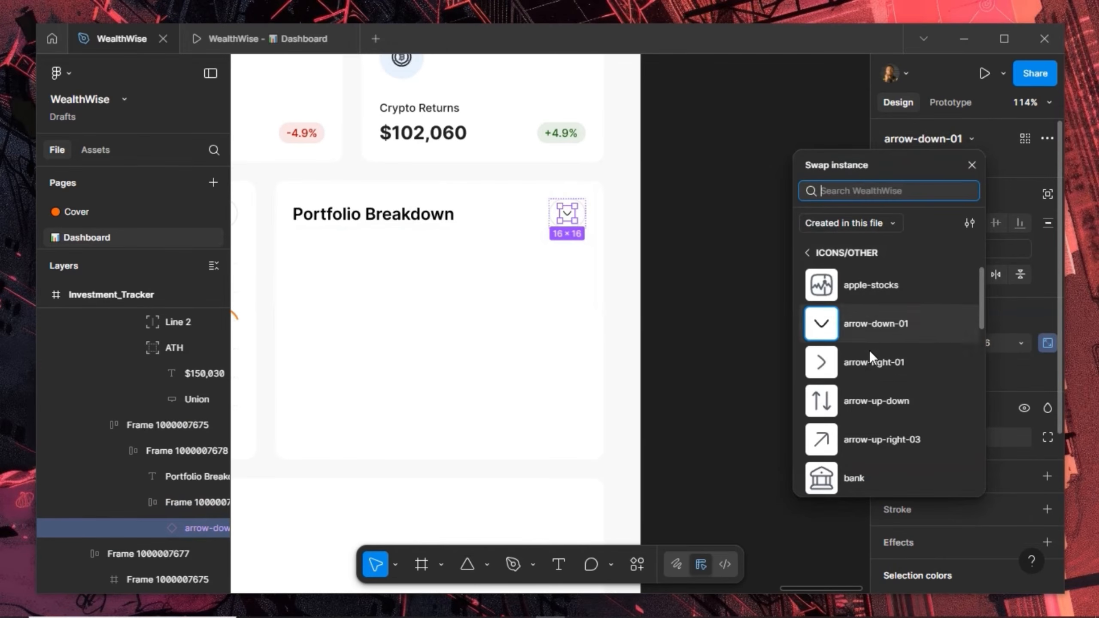
scroll(871, 360, "down", 10)
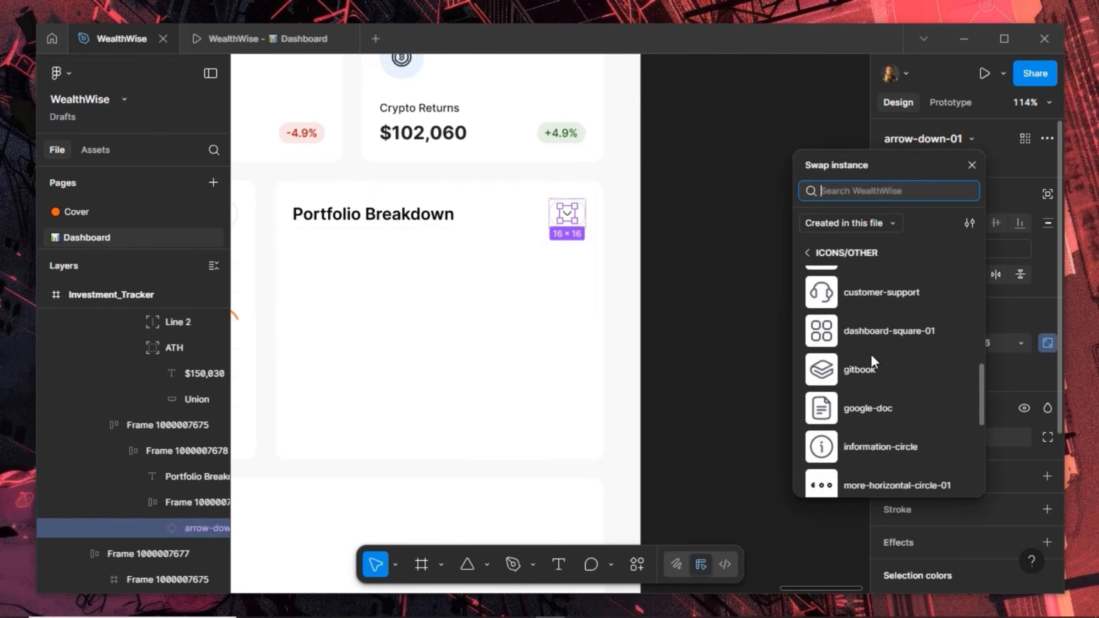
scroll(870, 354, "up", 2)
left_click(871, 353)
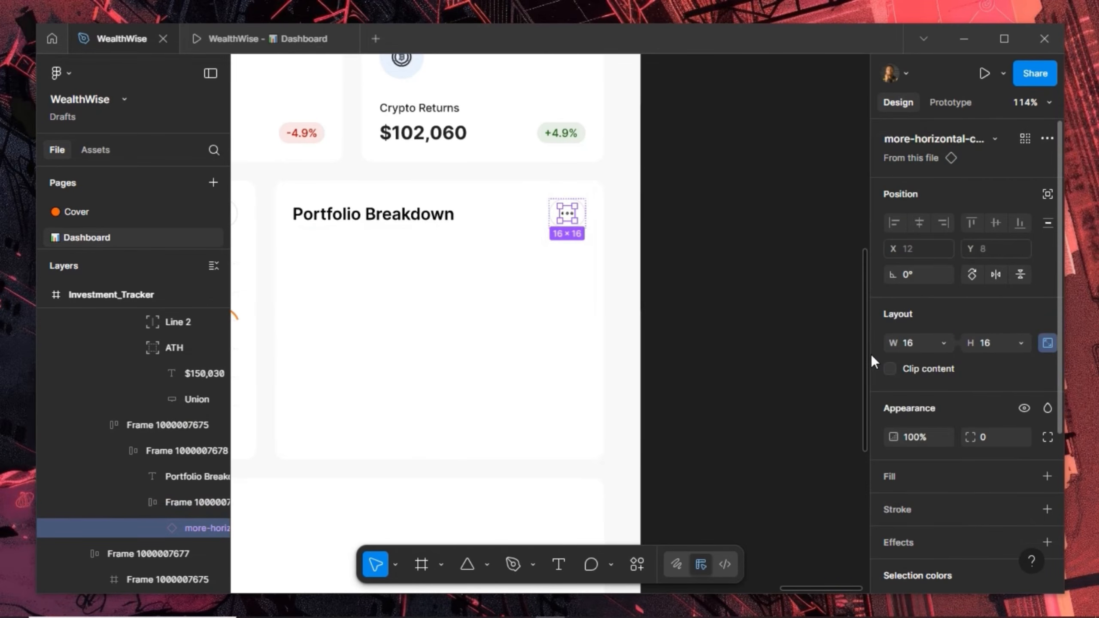
Preview the dashboard prototype, then return to the design canvas beside the card
left_click(458, 272)
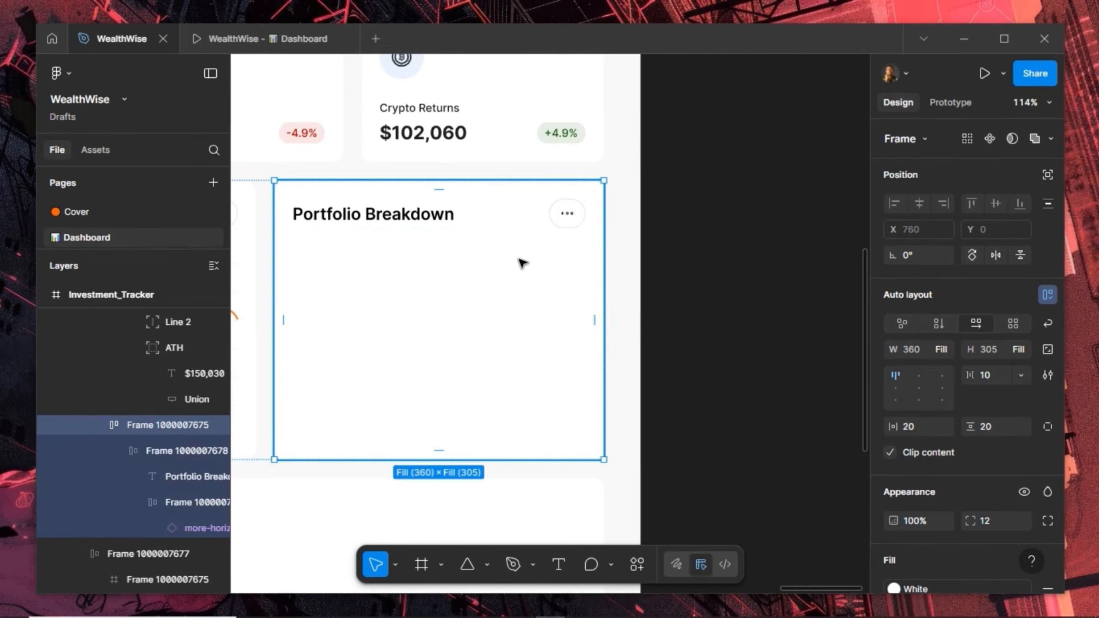
left_click(713, 217)
scroll(484, 147, "left", 2)
left_click(237, 39)
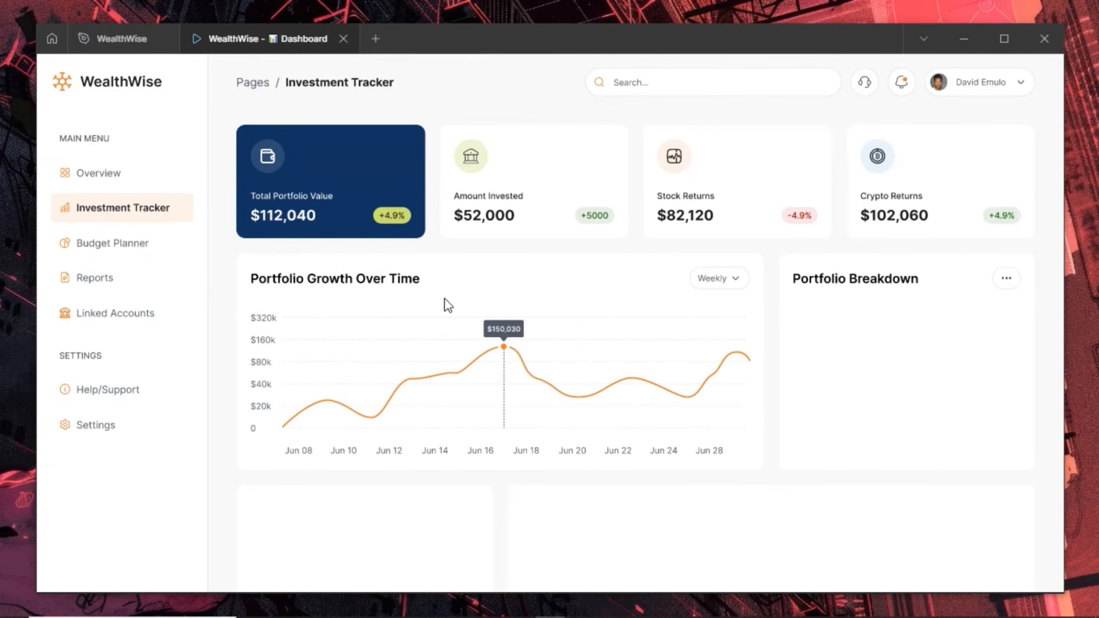
left_click(121, 39)
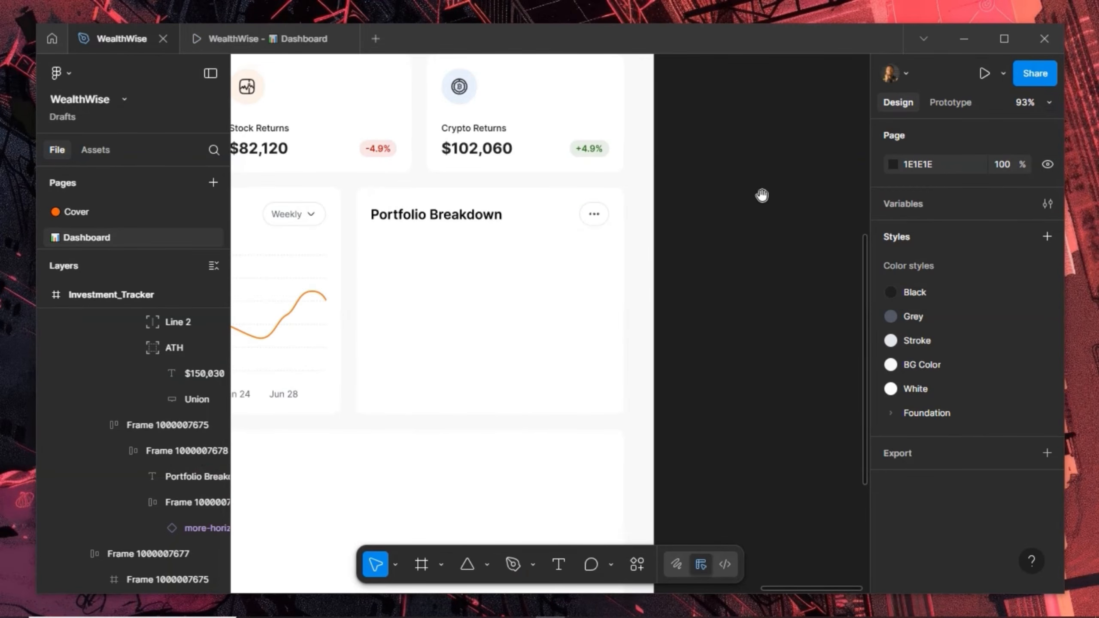
left_click_drag(762, 196, 606, 223)
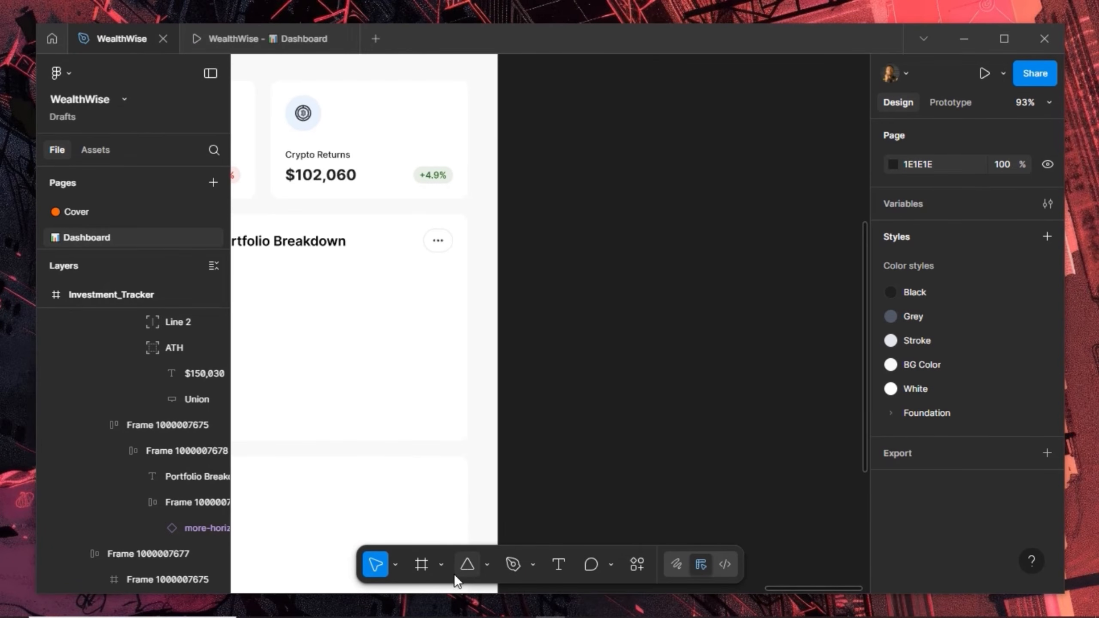
Draw a circle on the empty canvas and resize it to 180 × 180 with locked proportions
left_click(485, 565)
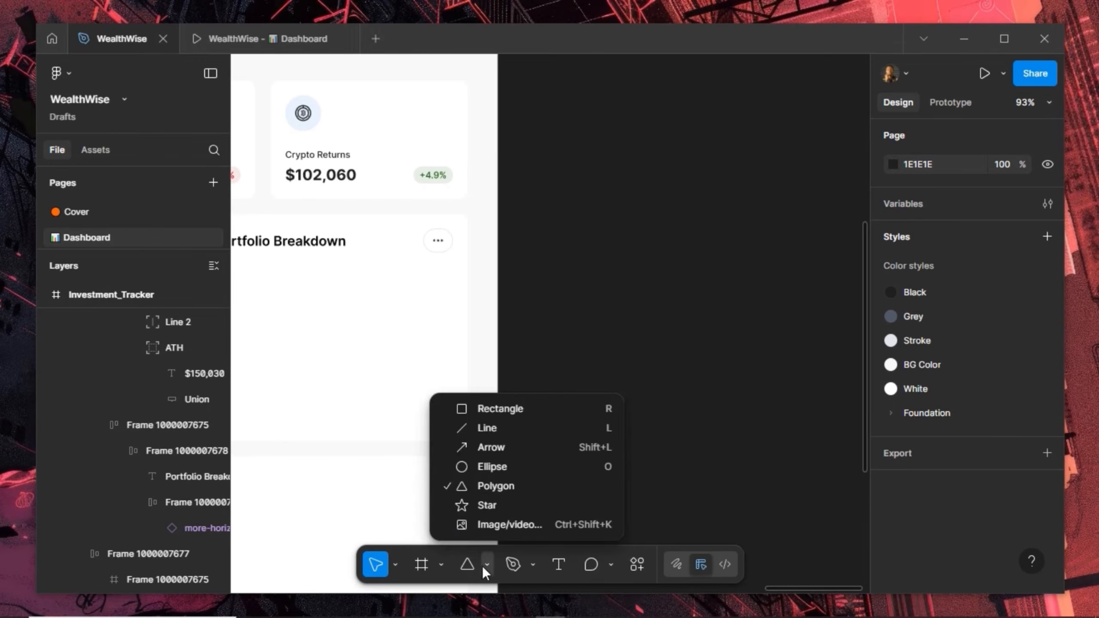
left_click(500, 475)
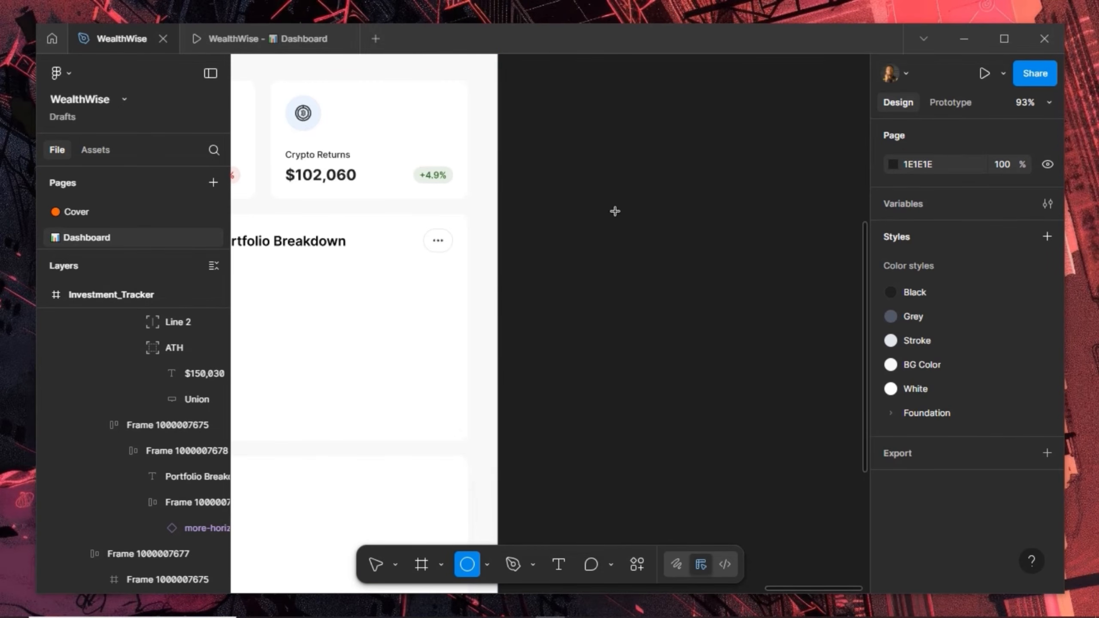
left_click_drag(592, 181, 702, 290)
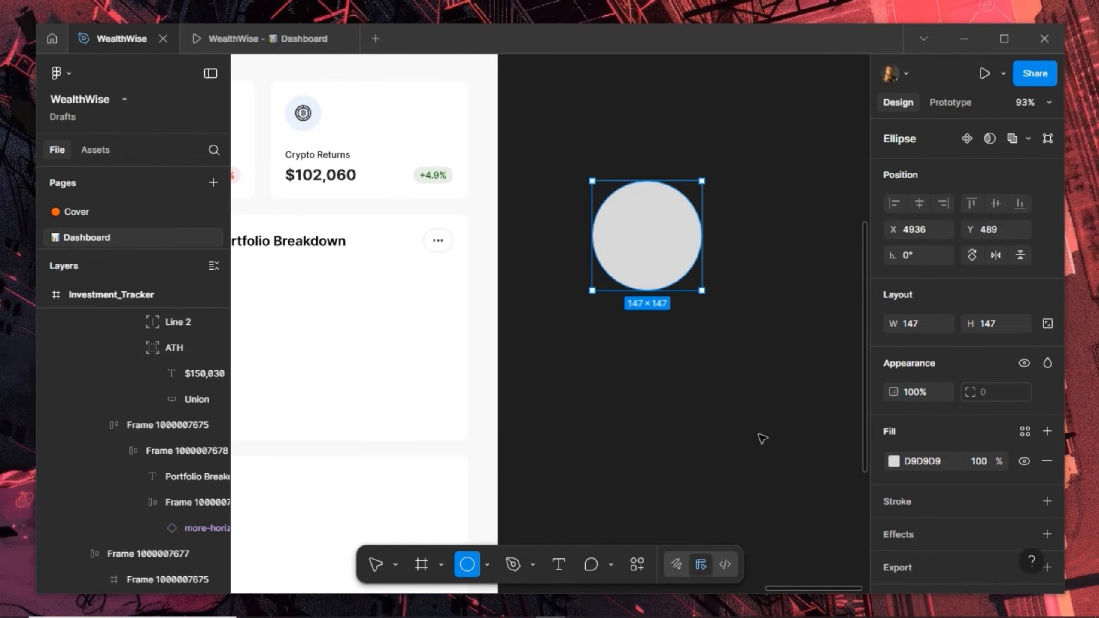
left_click(1047, 323)
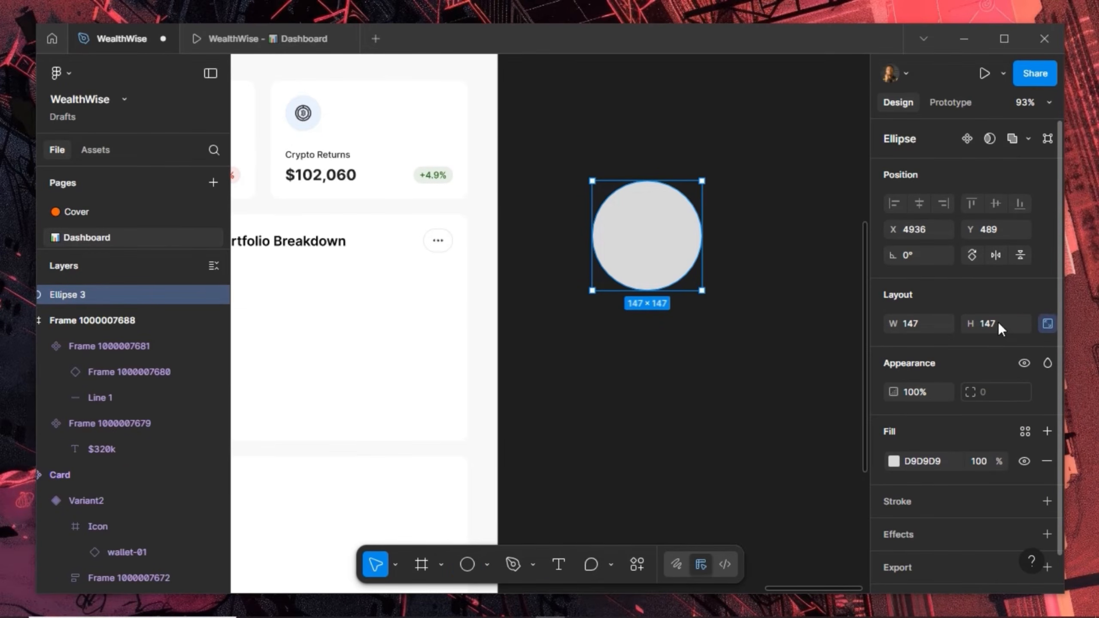
left_click(998, 322)
type("18")
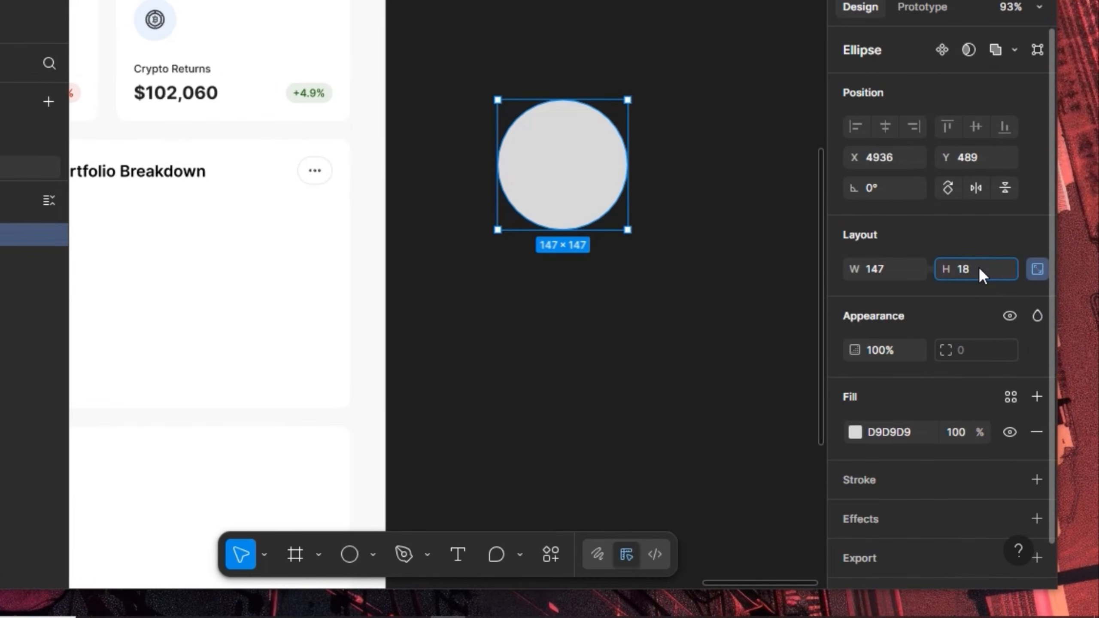
type("0")
key("Return")
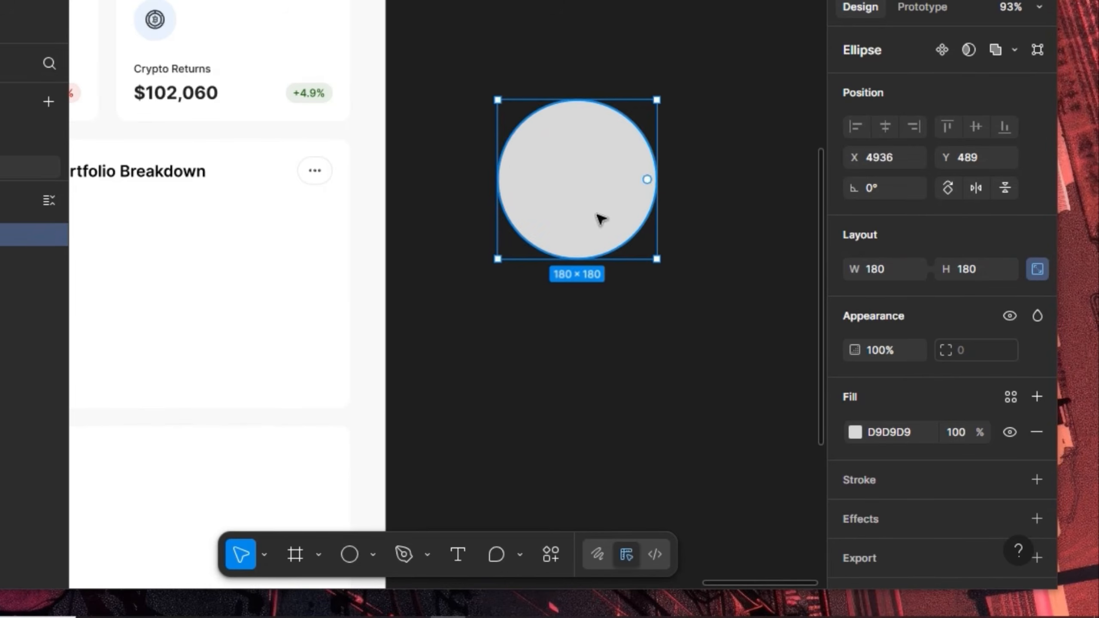
Turn the circle into a ring arc with 60% inner ratio and 55% sweep
left_click_drag(638, 184, 597, 241)
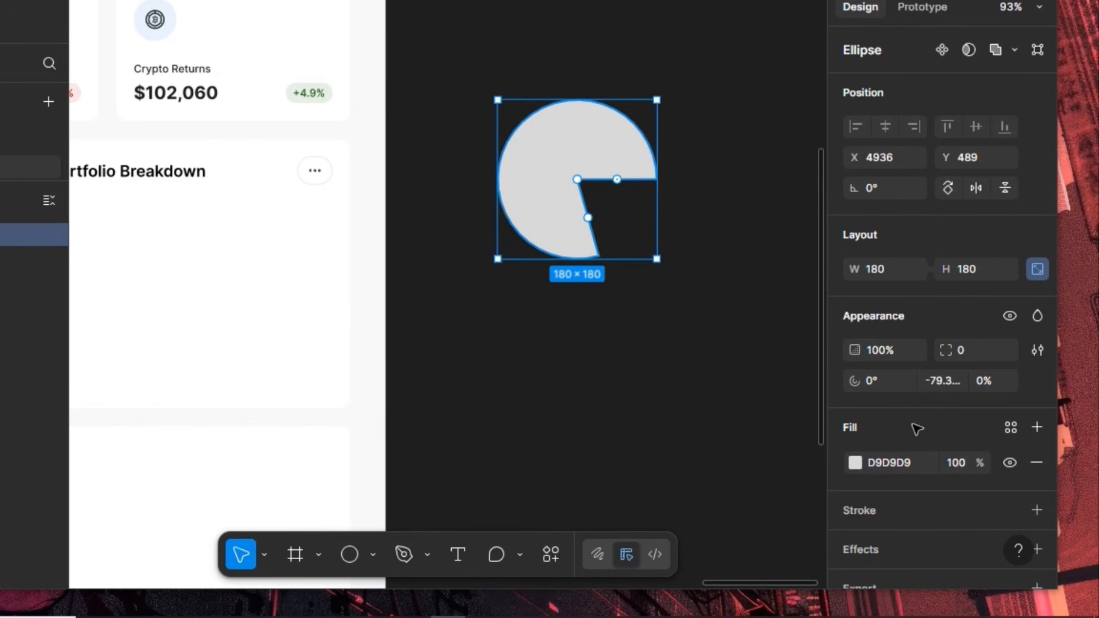
left_click_drag(578, 179, 535, 148)
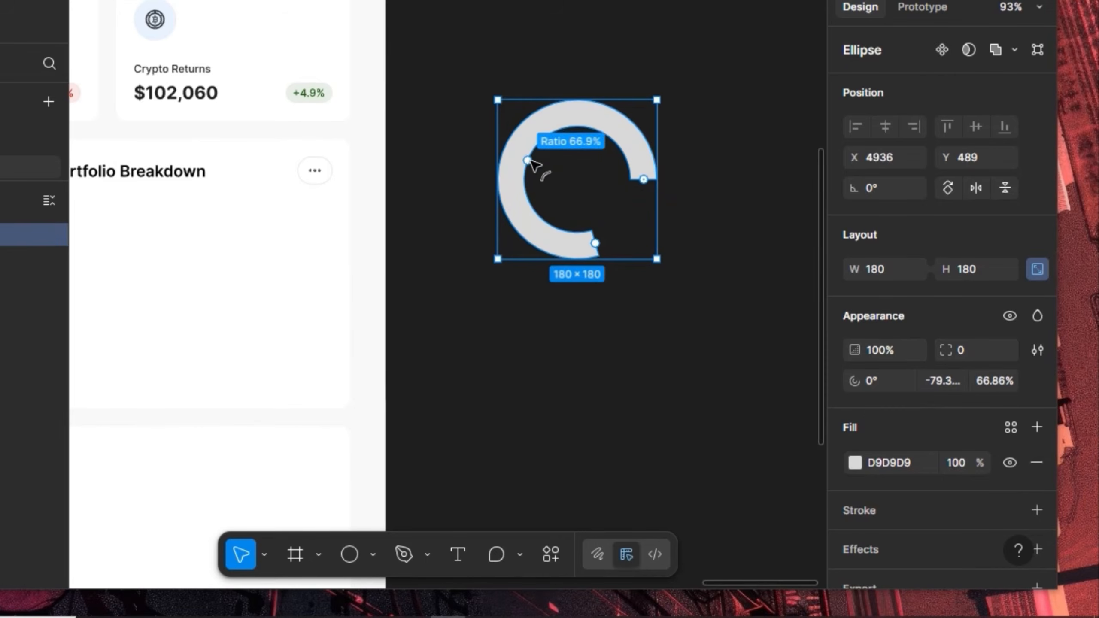
left_click(976, 379)
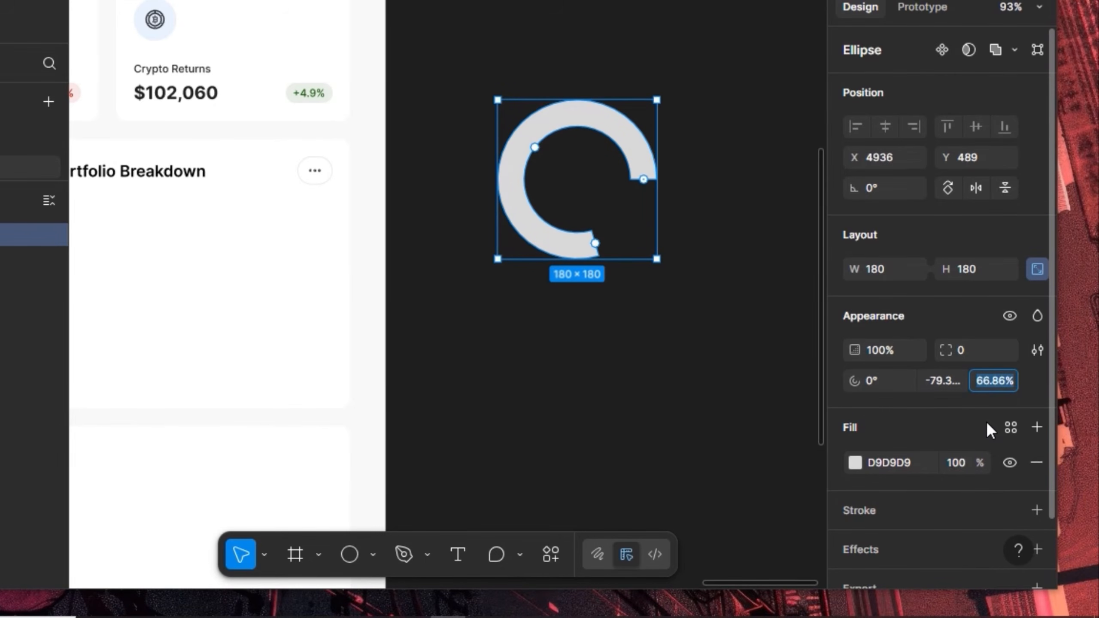
type("60")
key("Return")
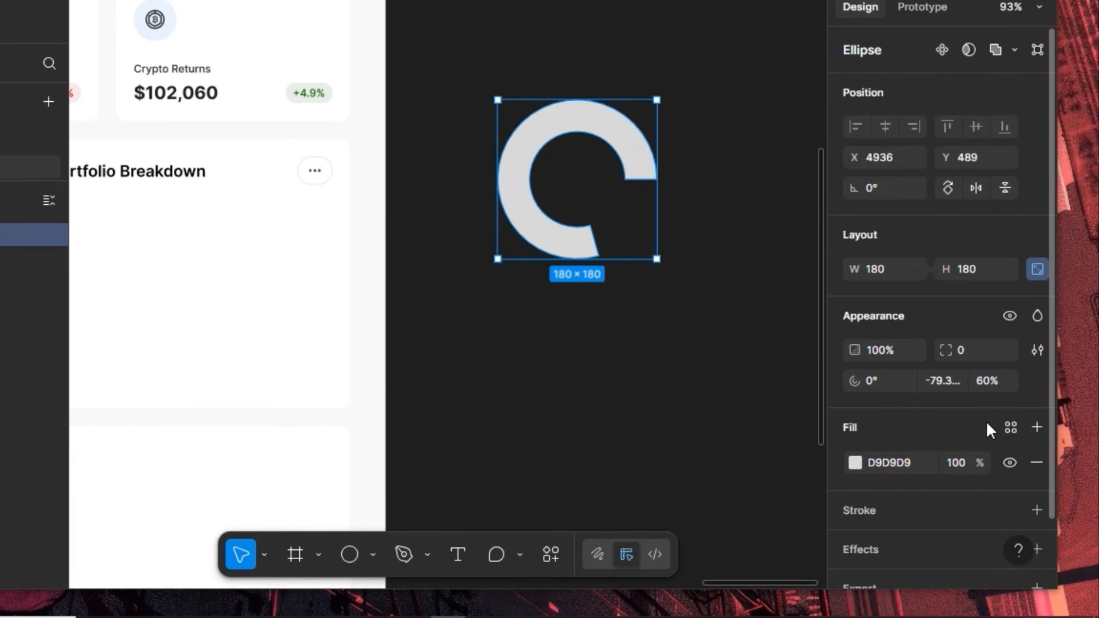
double_click(940, 379)
key("Return")
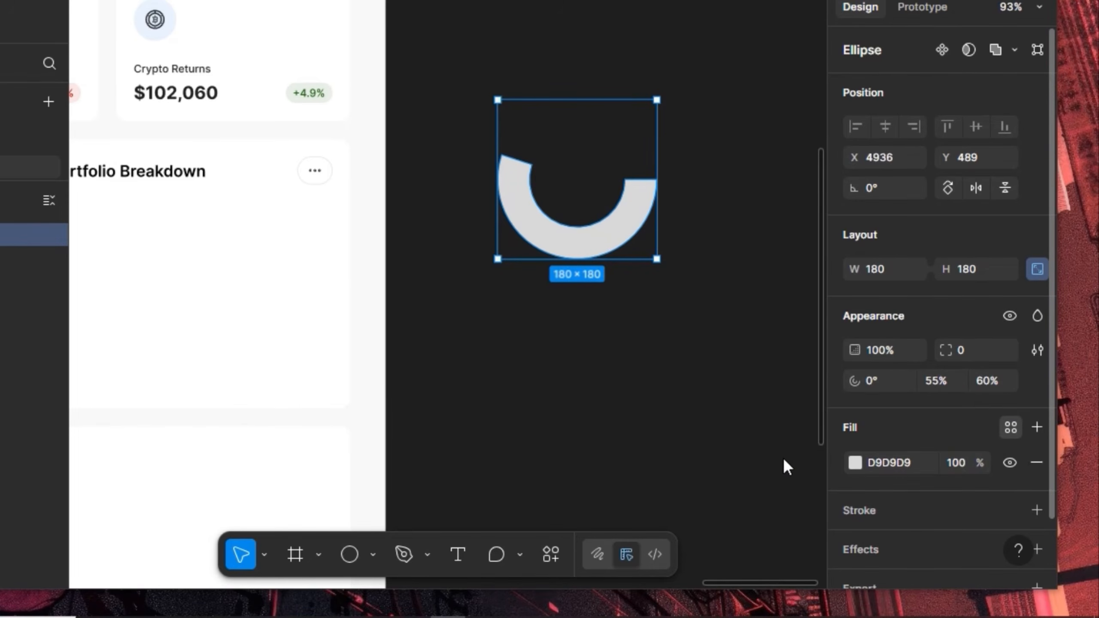
Fill the arc with blue-900 and rotate its start to about 138°
scroll(783, 459, "down", 3)
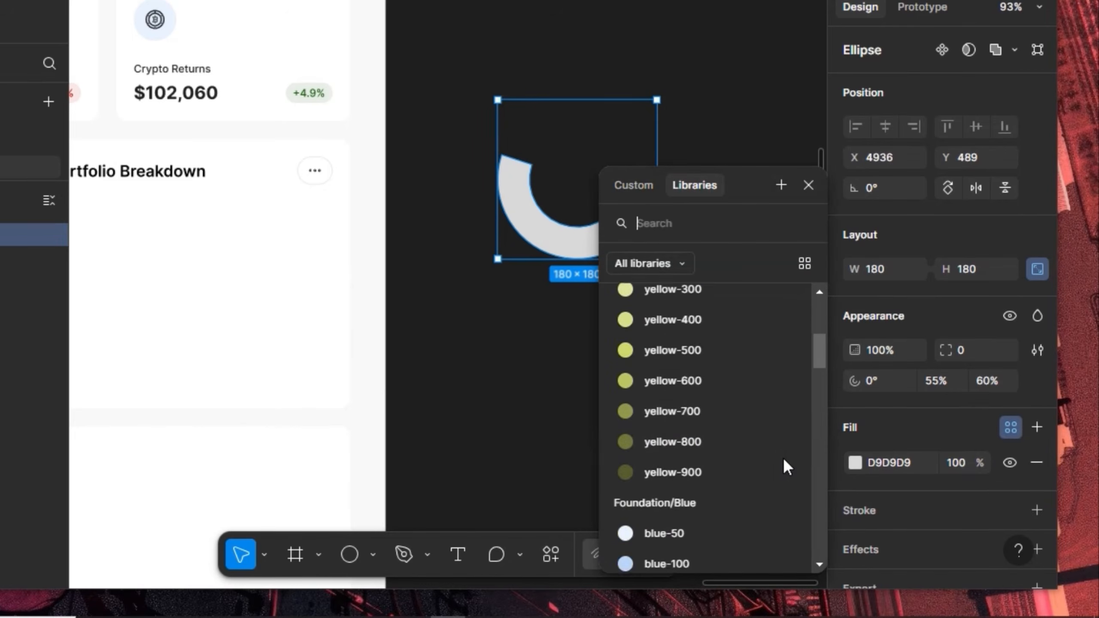
scroll(783, 457, "down", 15)
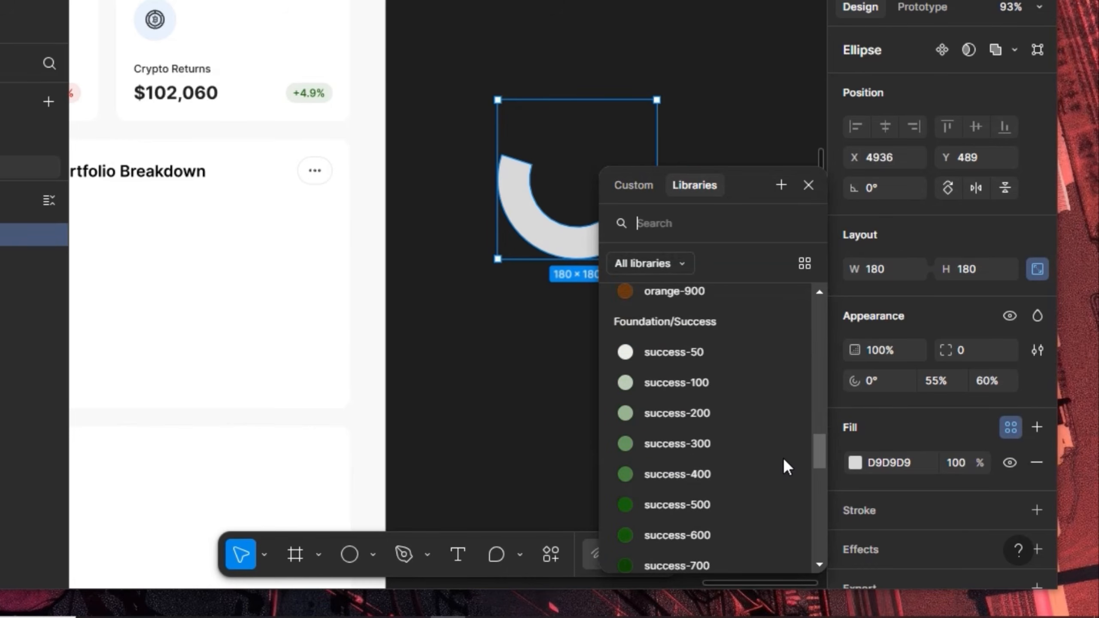
scroll(783, 459, "down", 15)
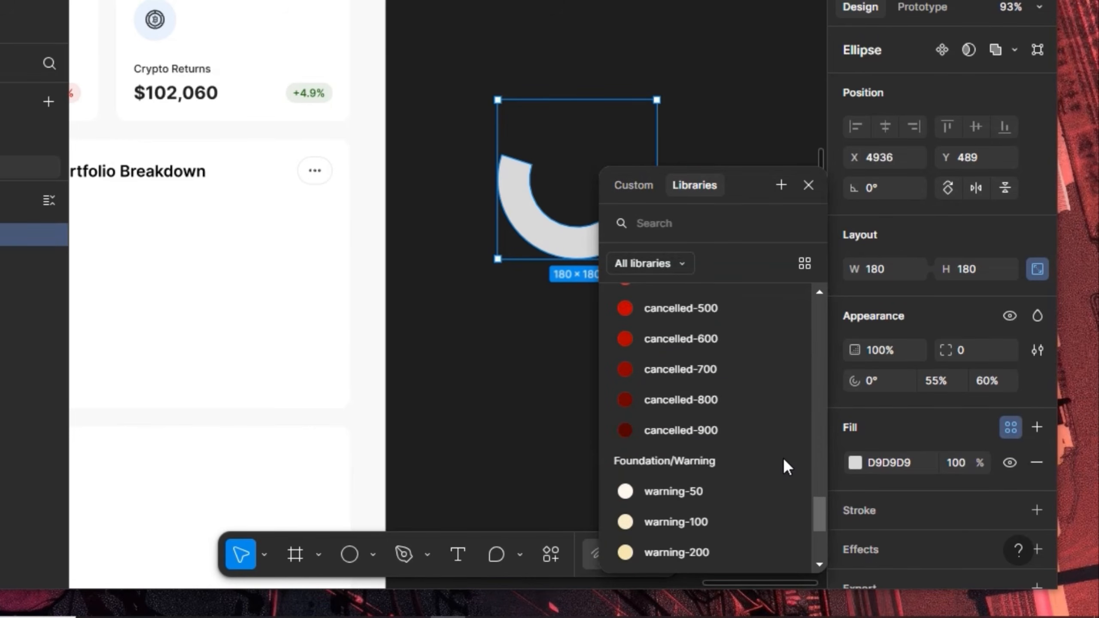
scroll(783, 457, "up", 20)
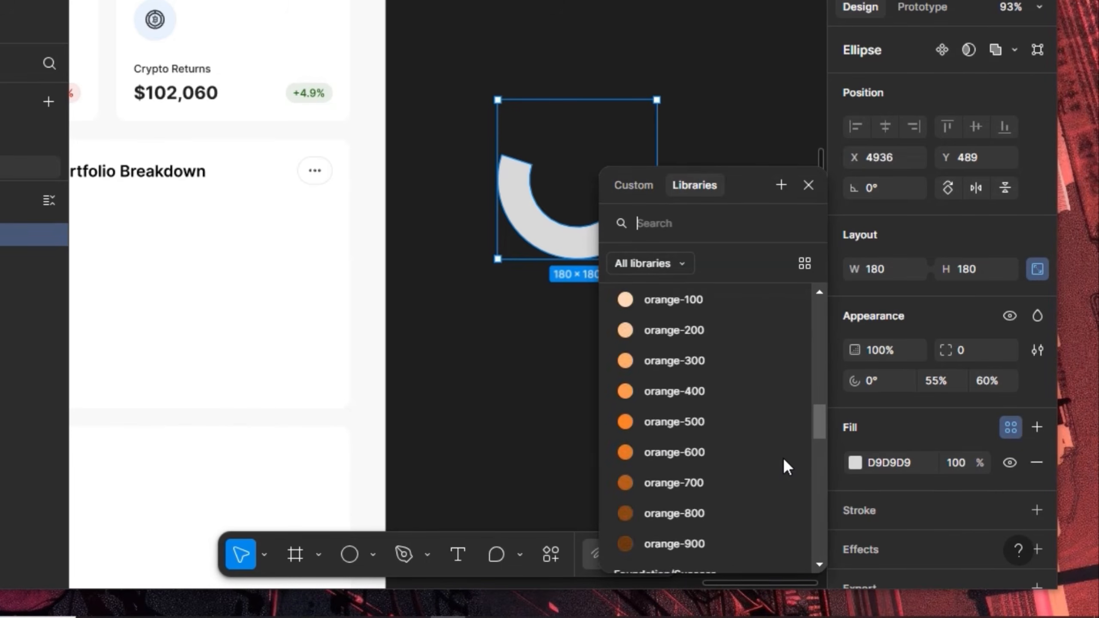
left_click(730, 434)
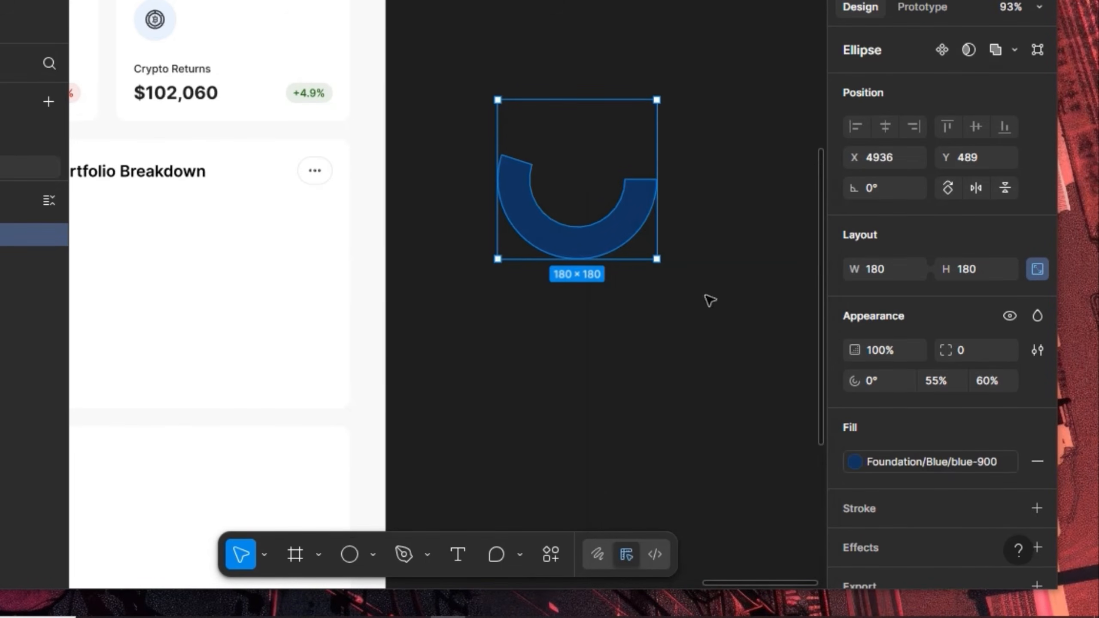
left_click_drag(648, 181, 493, 255)
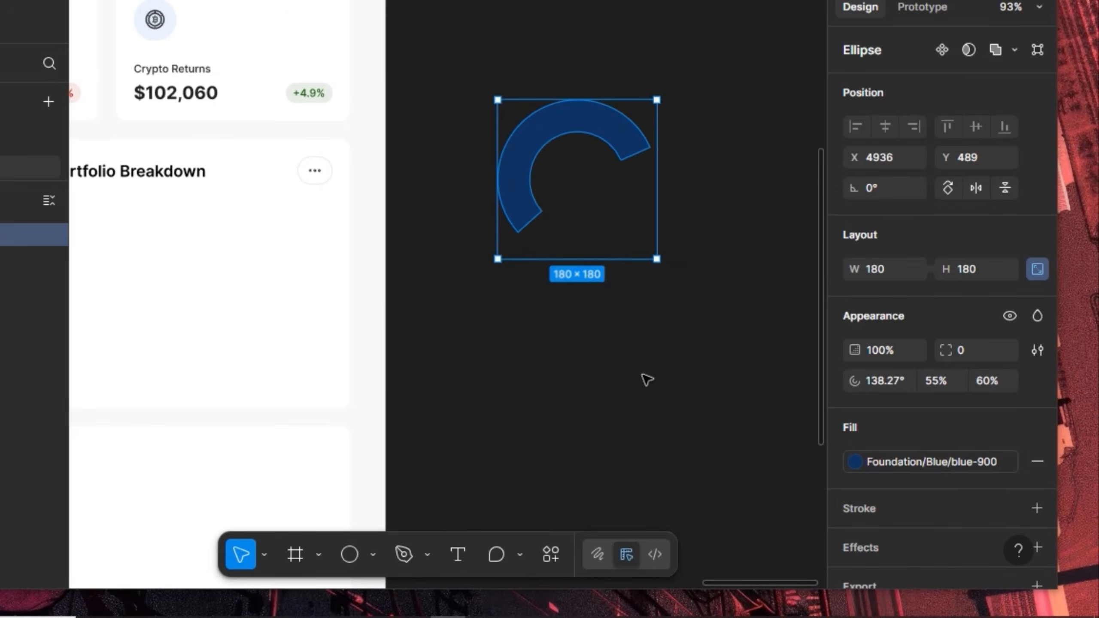
Duplicate the arc as a yellow-500 segment with 25% sweep starting around -13° on the right
key("ctrl+d")
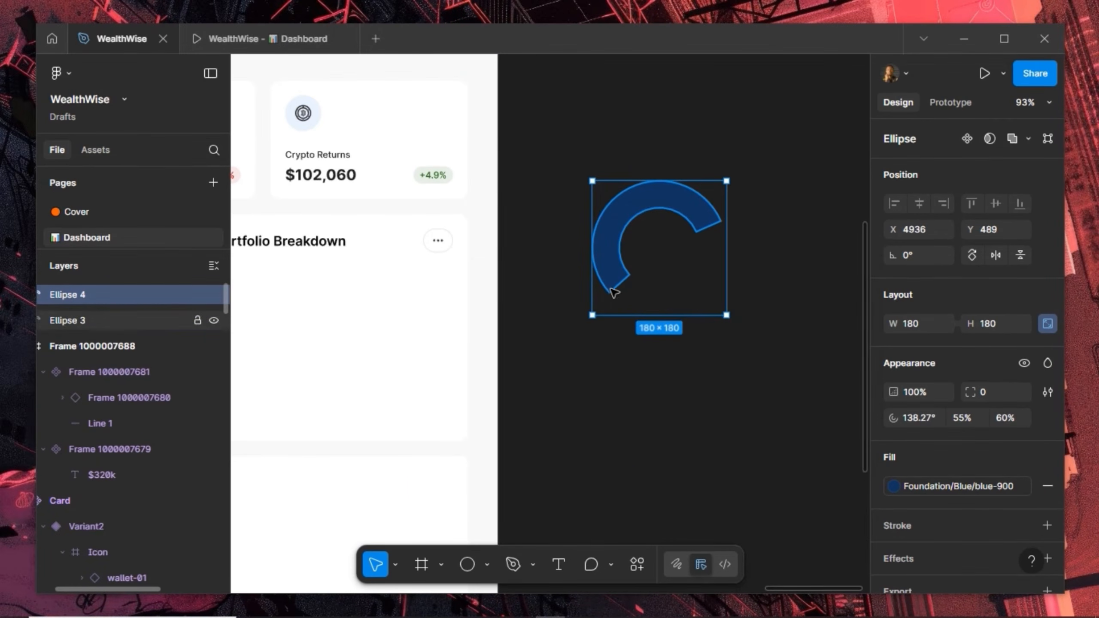
left_click(979, 480)
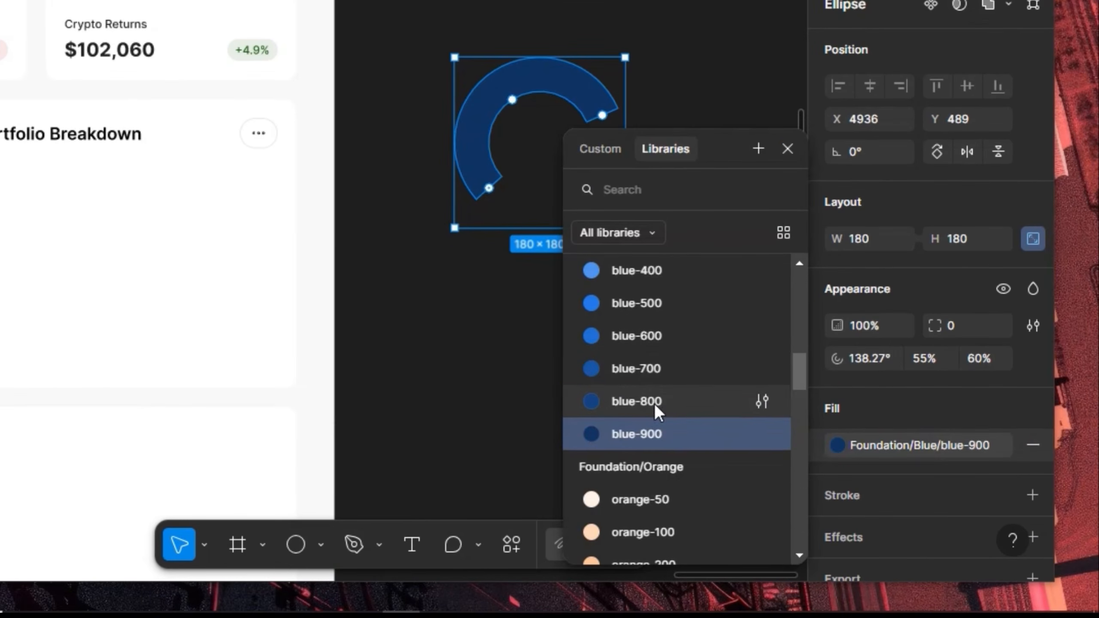
scroll(654, 404, "up", 8)
scroll(656, 428, "down", 3)
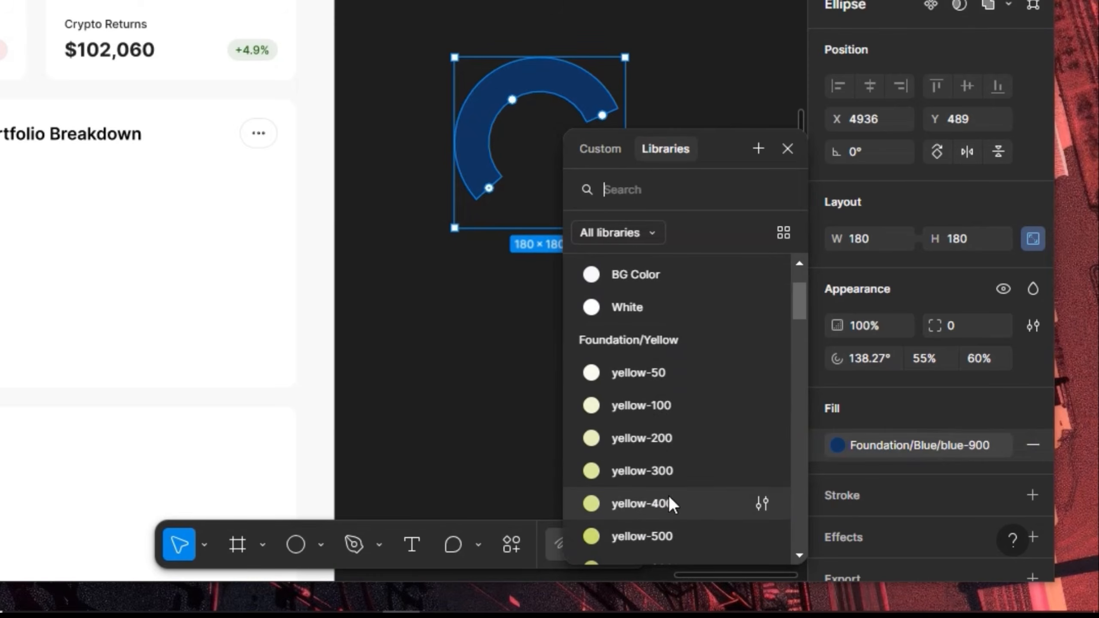
left_click(669, 533)
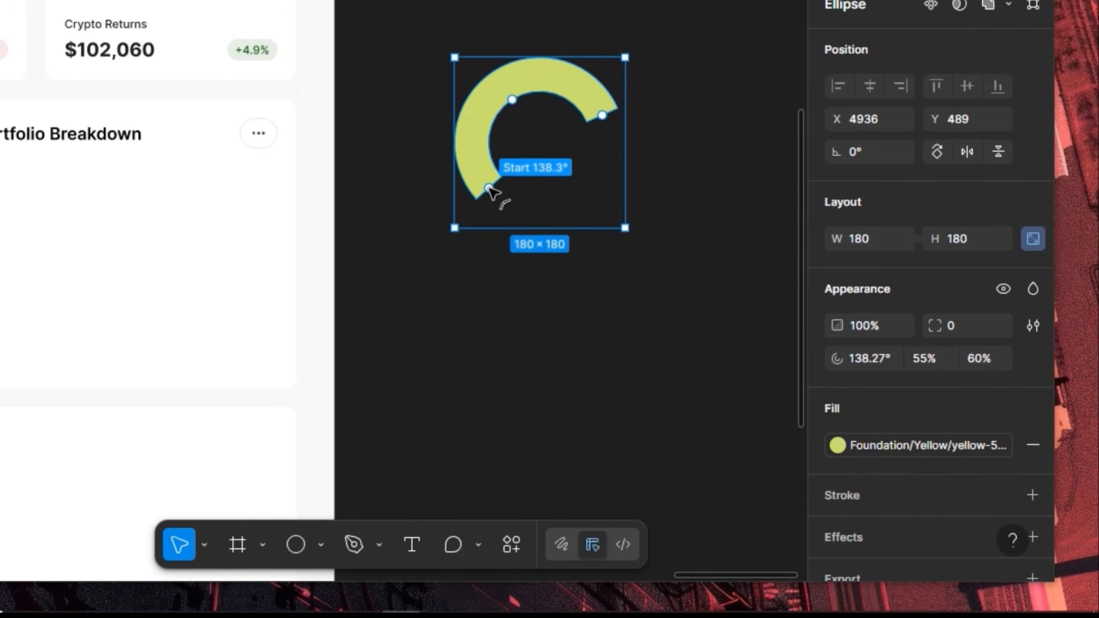
left_click_drag(490, 189, 728, 125)
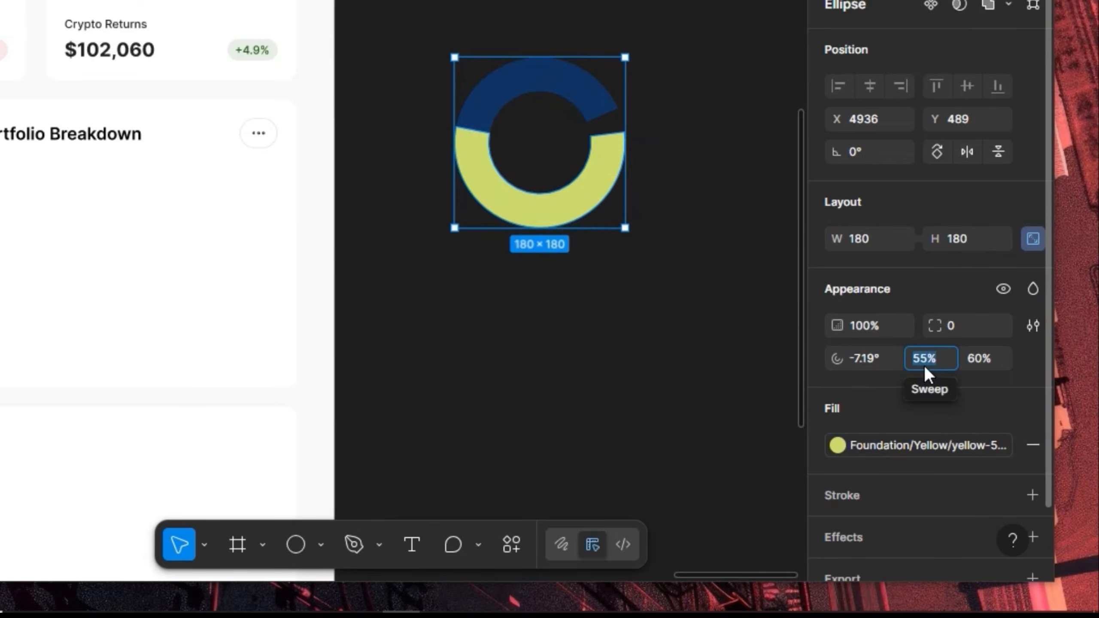
type("25")
key("Return")
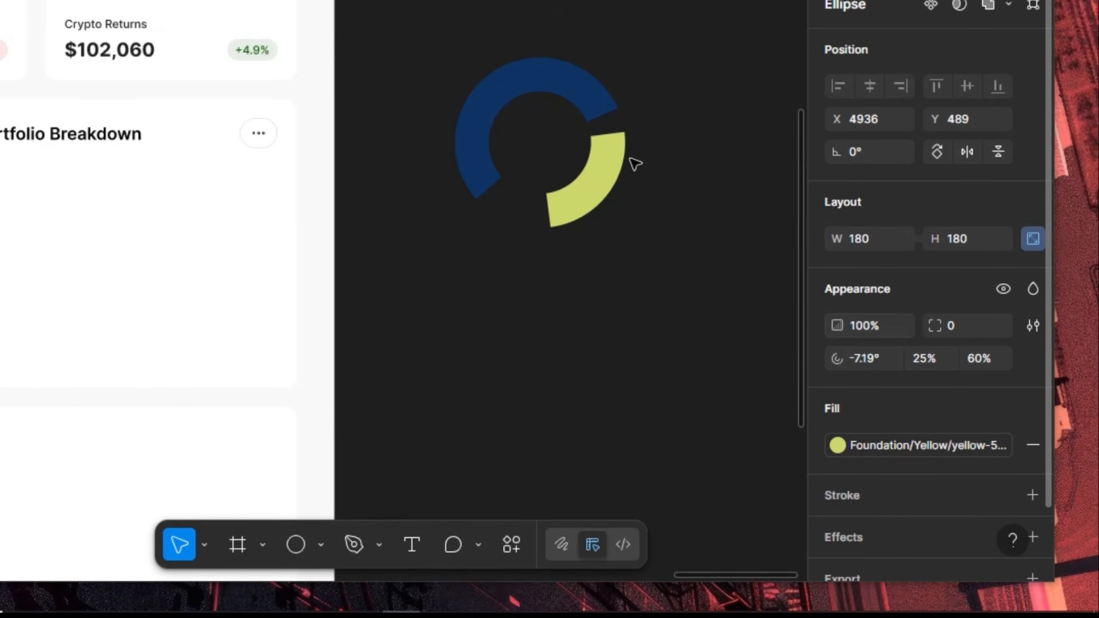
mouse_move(599, 136)
left_mouse_down()
mouse_move(624, 124)
mouse_move(619, 118)
mouse_move(610, 136)
mouse_move(618, 131)
left_mouse_up()
Duplicate the yellow arc into a smaller 15% sweep segment at the bottom
key("ctrl+d")
left_click_drag(556, 210, 608, 166)
left_click_drag(610, 128, 541, 216)
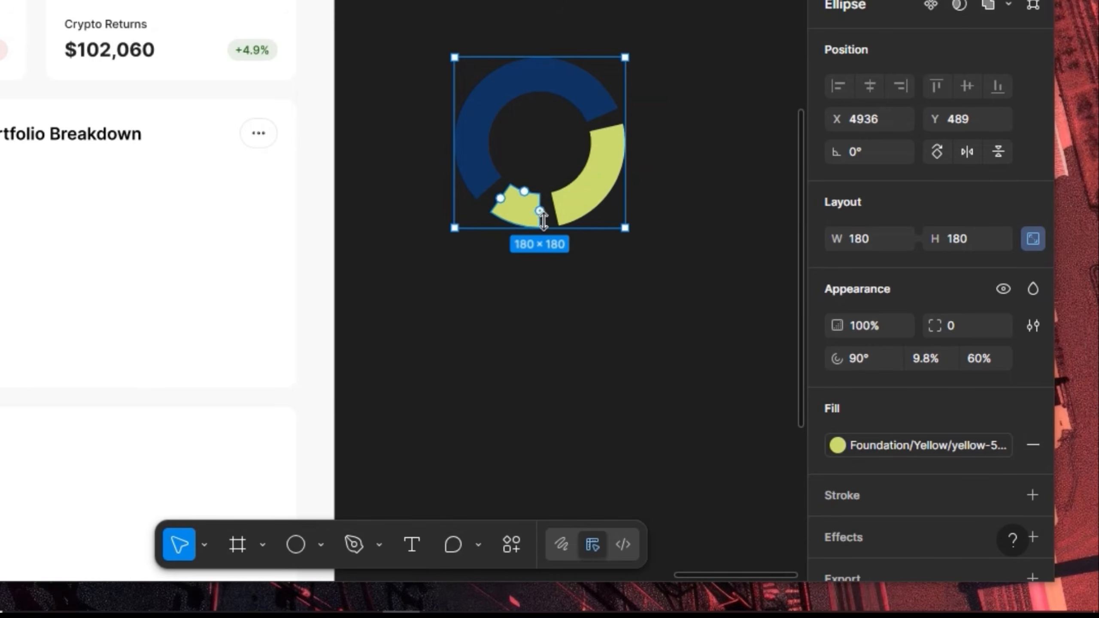
left_click(940, 359)
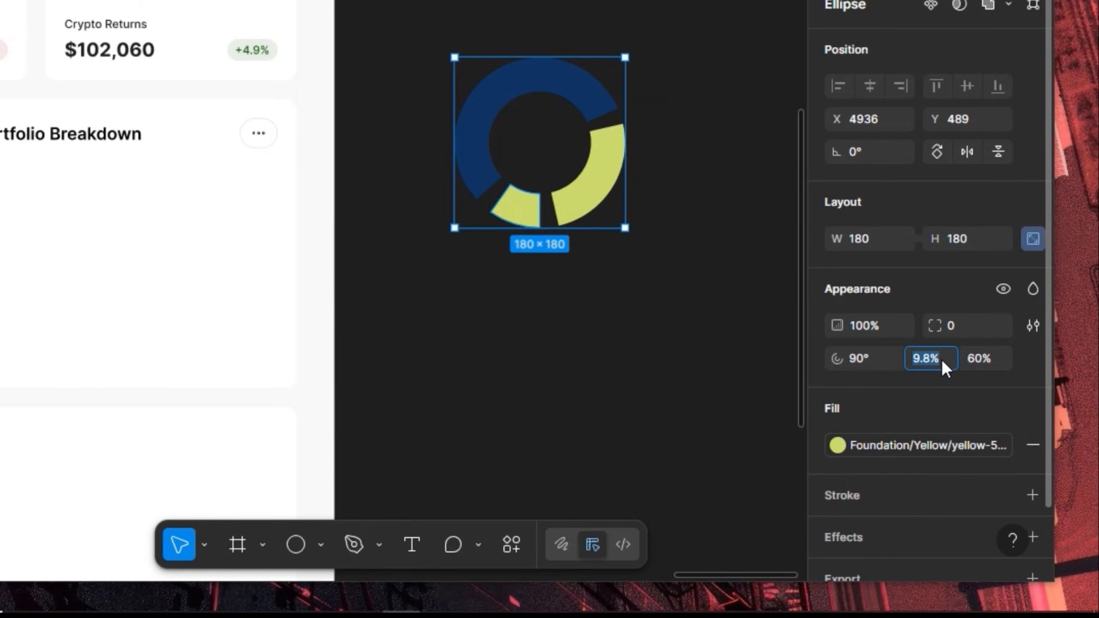
type("15")
key("Return")
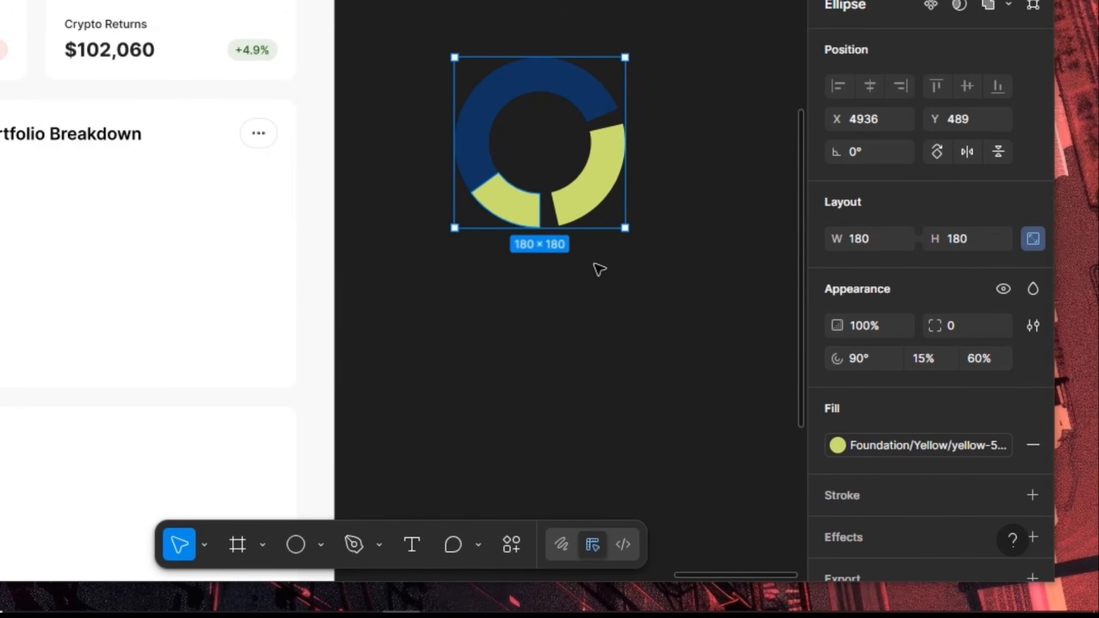
Fill the bottom 15% arc with orange-500 and extend it toward the yellow segment
left_click(945, 447)
scroll(652, 416, "down", 10)
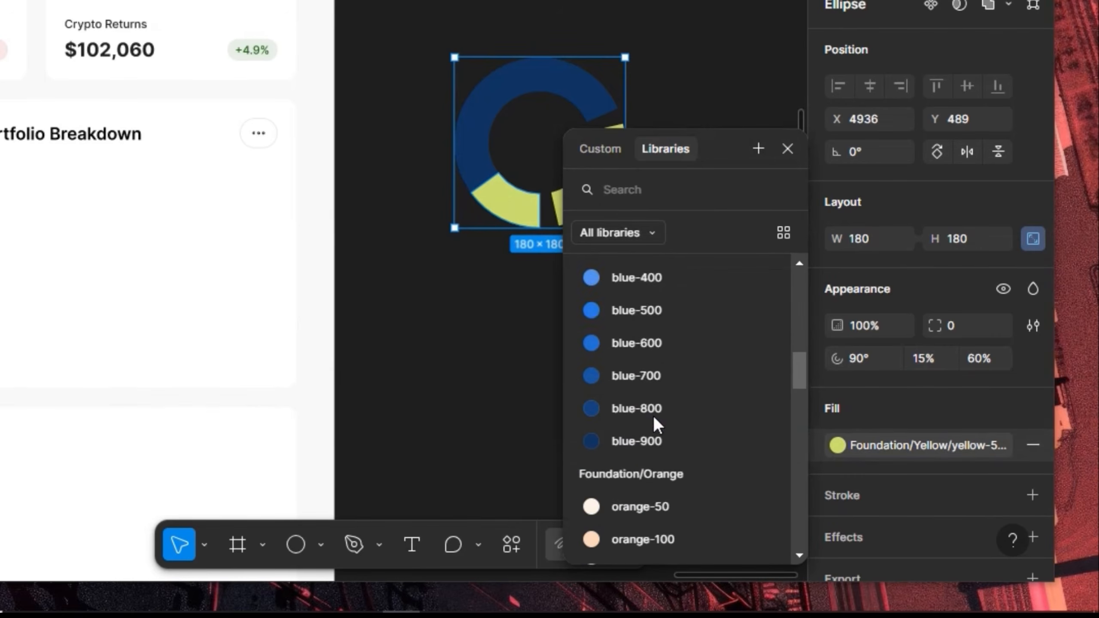
scroll(653, 416, "down", 3)
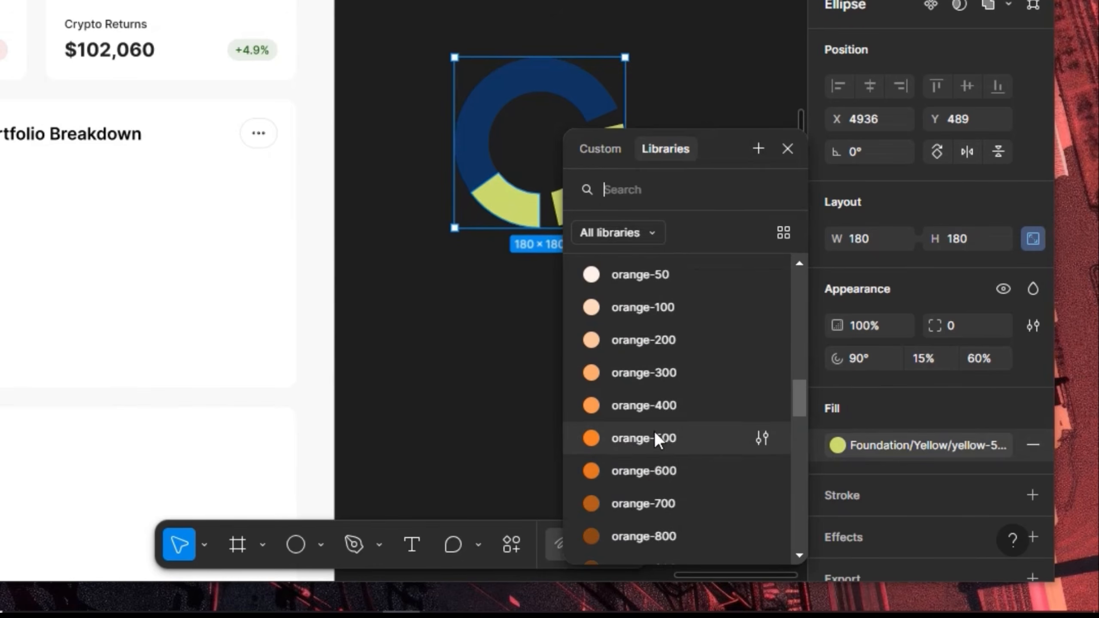
left_click(652, 436)
scroll(544, 174, "up", 5)
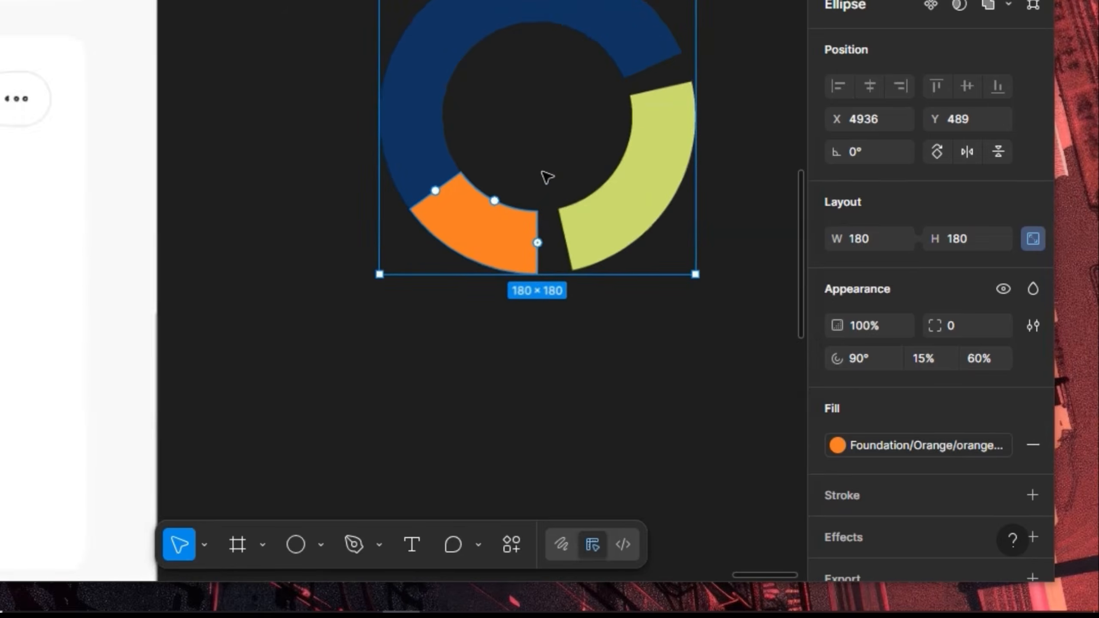
left_click_drag(529, 358, 566, 373)
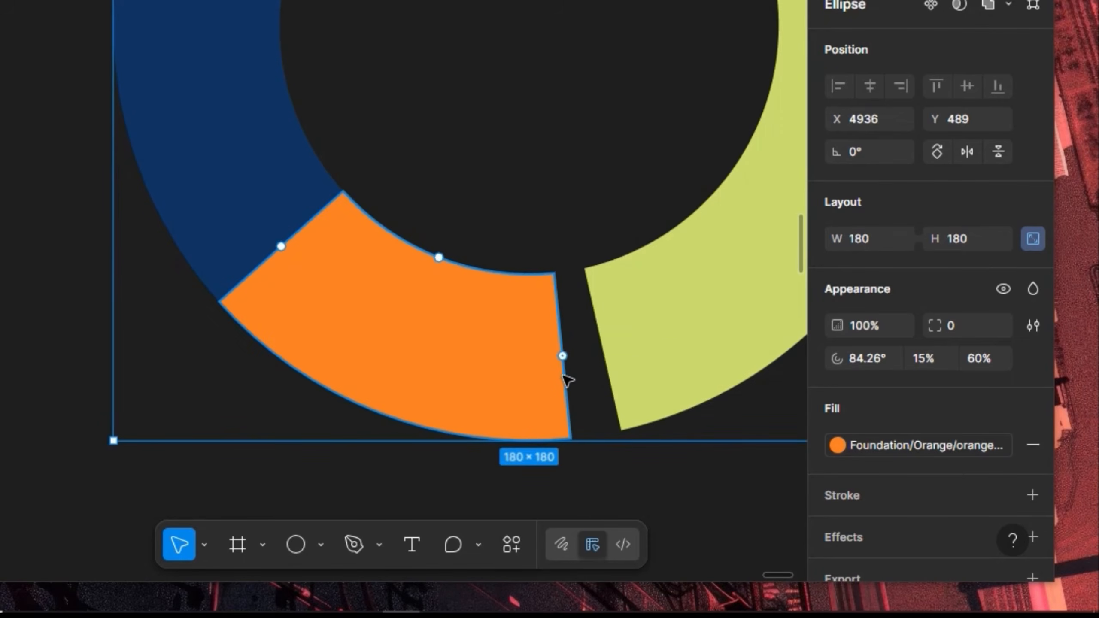
Adjust the yellow arc's start angle to close the gap between segments
scroll(395, 351, "down", 3)
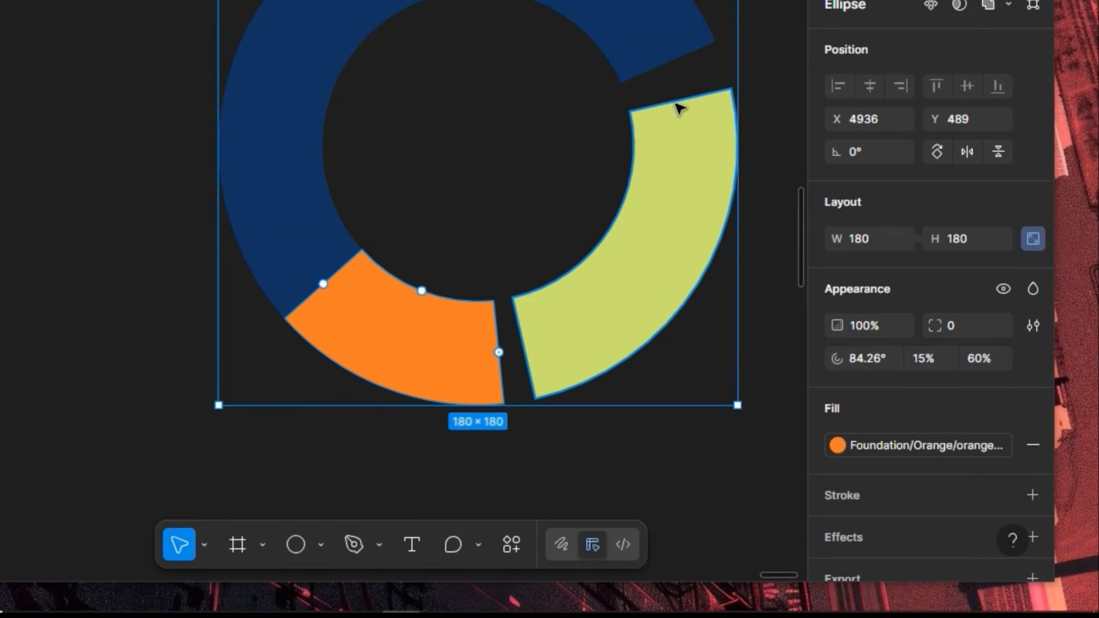
left_click(688, 106)
left_click_drag(685, 103, 694, 126)
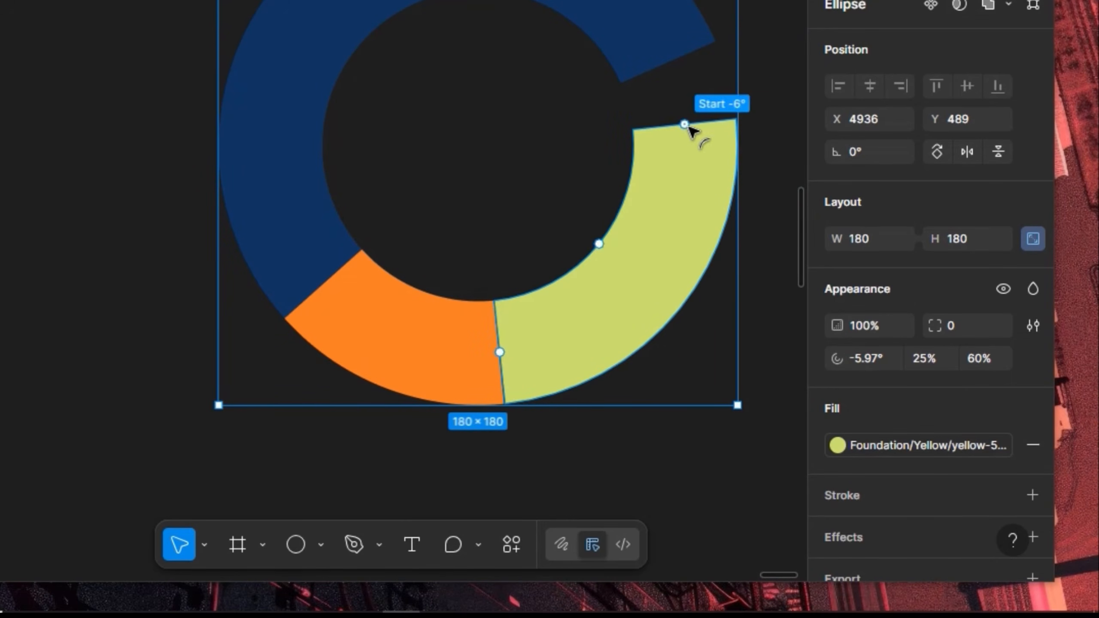
scroll(661, 209, "up", 3)
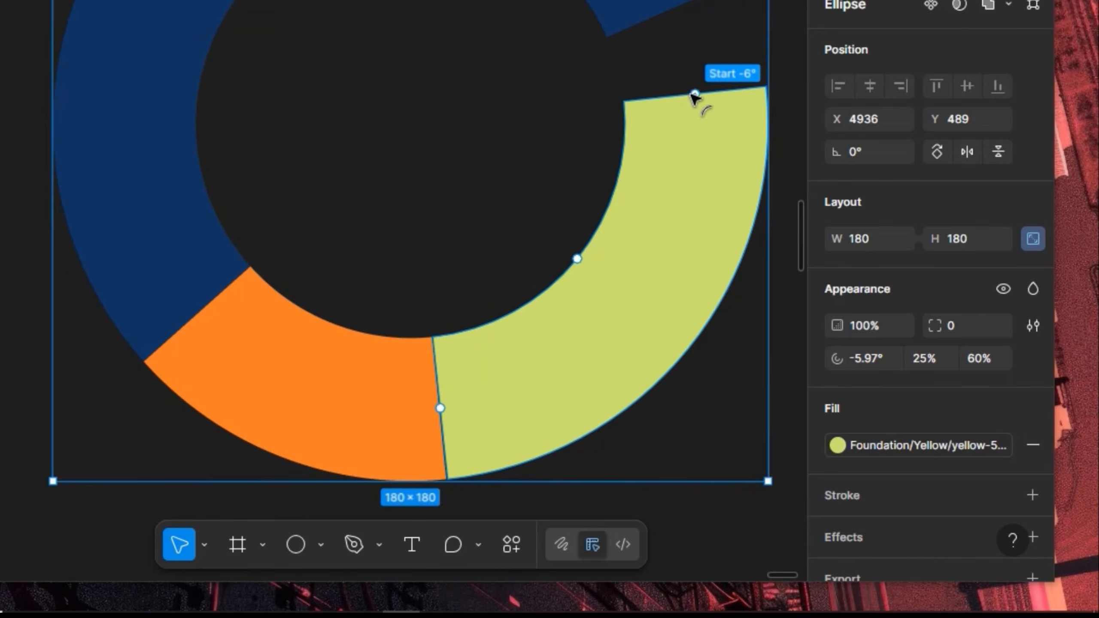
left_click_drag(694, 94, 750, 91)
scroll(634, 223, "down", 3)
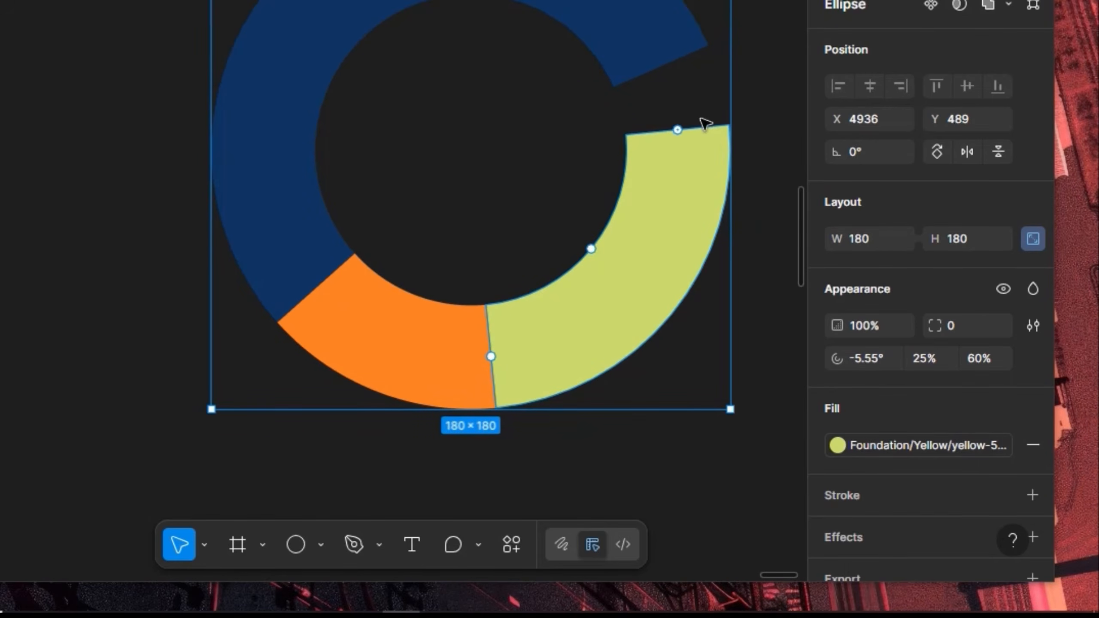
Add a thin 5% blue-500 slice starting at -23.69° above the yellow arc
left_click_drag(677, 130, 678, 65)
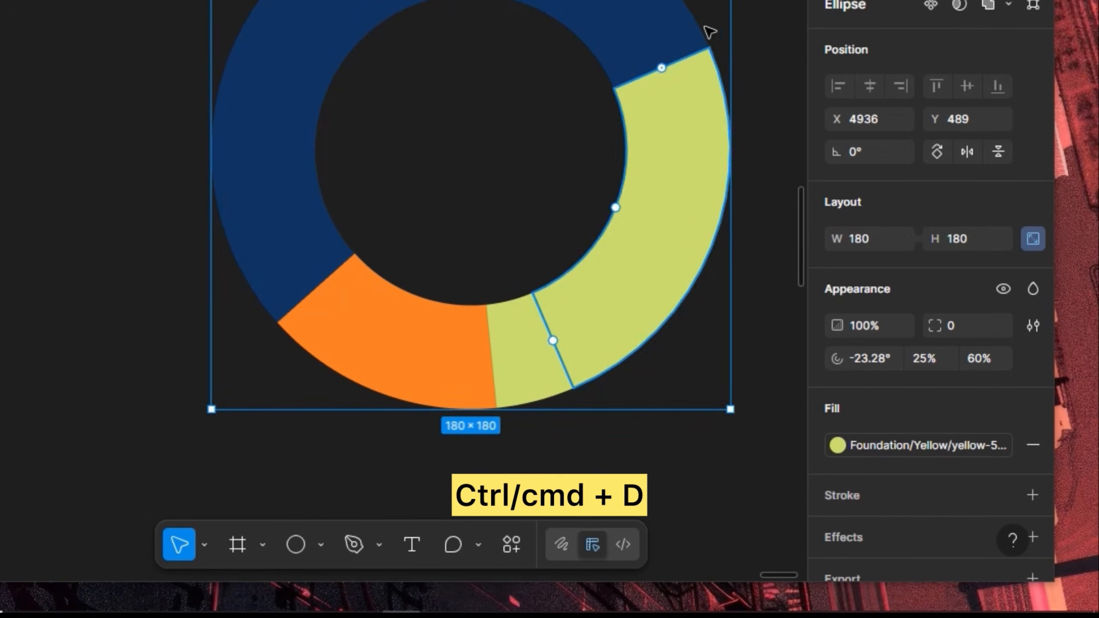
scroll(709, 30, "up", 5)
mouse_move(615, 123)
left_mouse_down()
mouse_move(623, 149)
mouse_move(627, 116)
left_mouse_up()
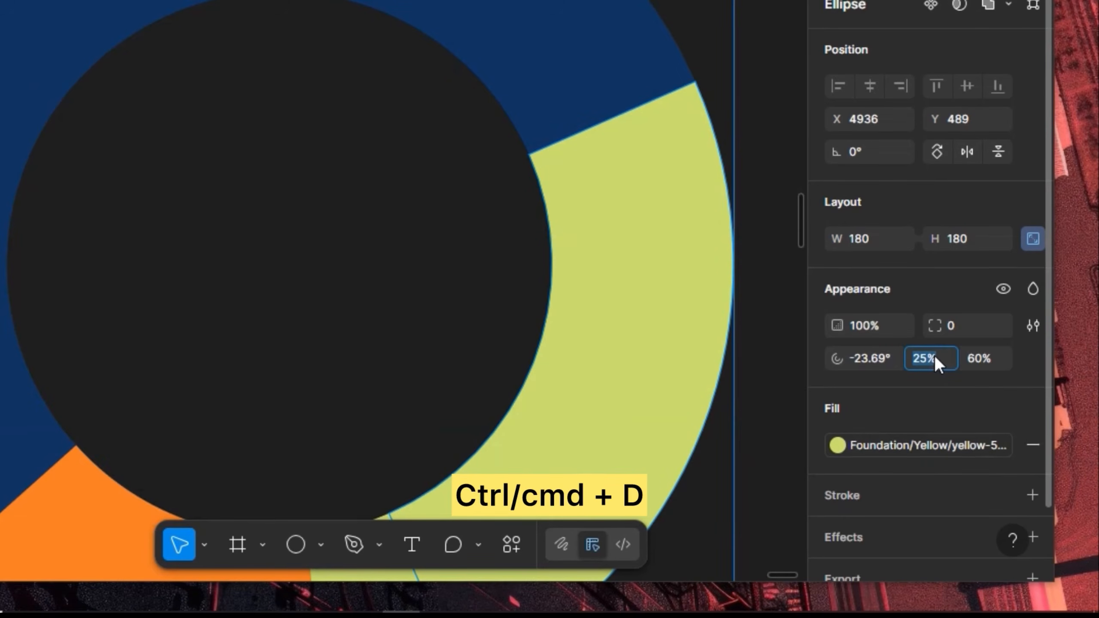
type("5")
key("Return")
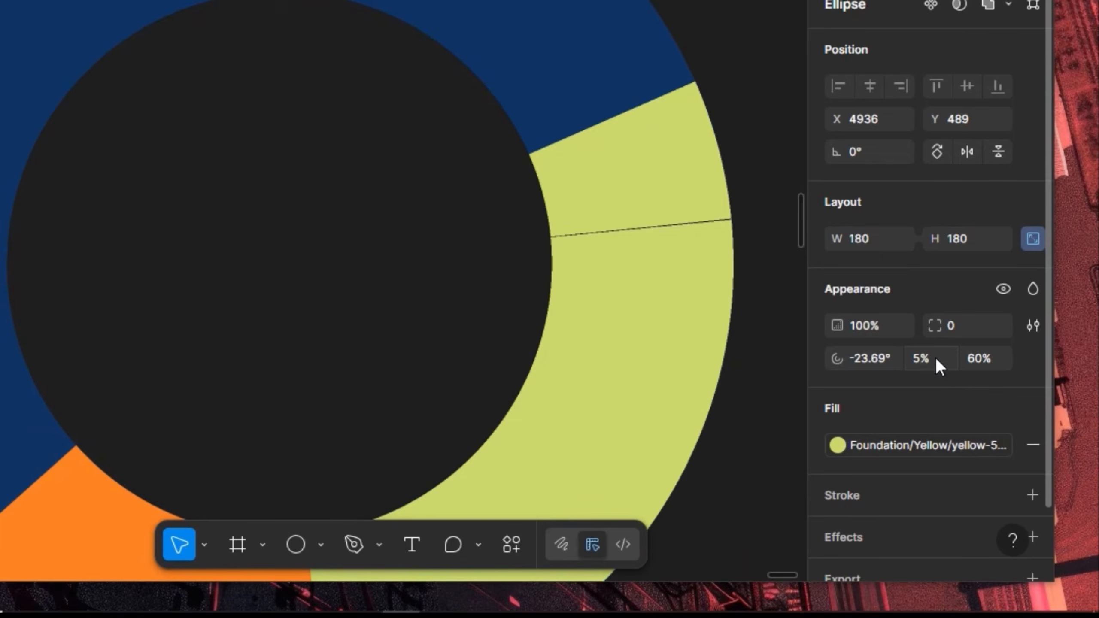
left_click(916, 446)
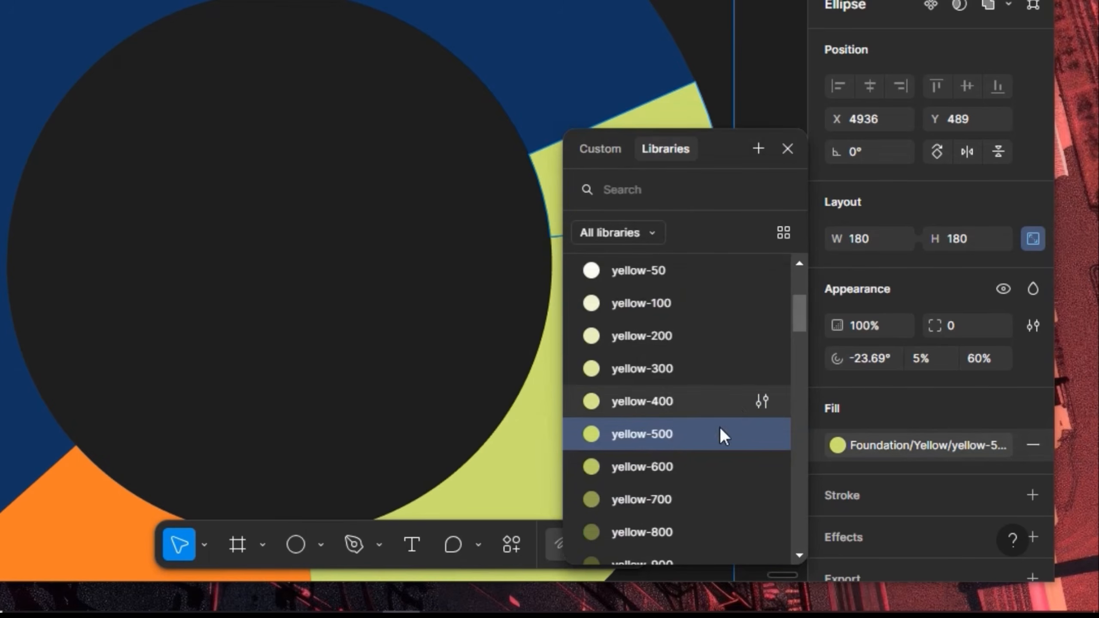
scroll(708, 464, "down", 2)
scroll(708, 464, "down", 5)
scroll(706, 464, "down", 2)
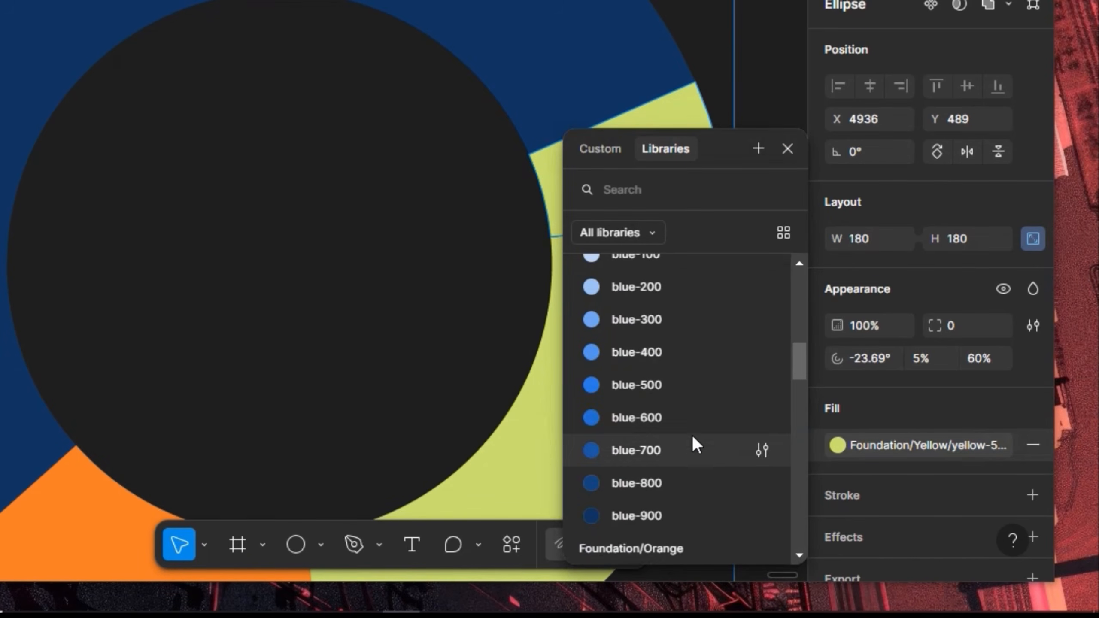
left_click(690, 397)
scroll(692, 398, "down", 5)
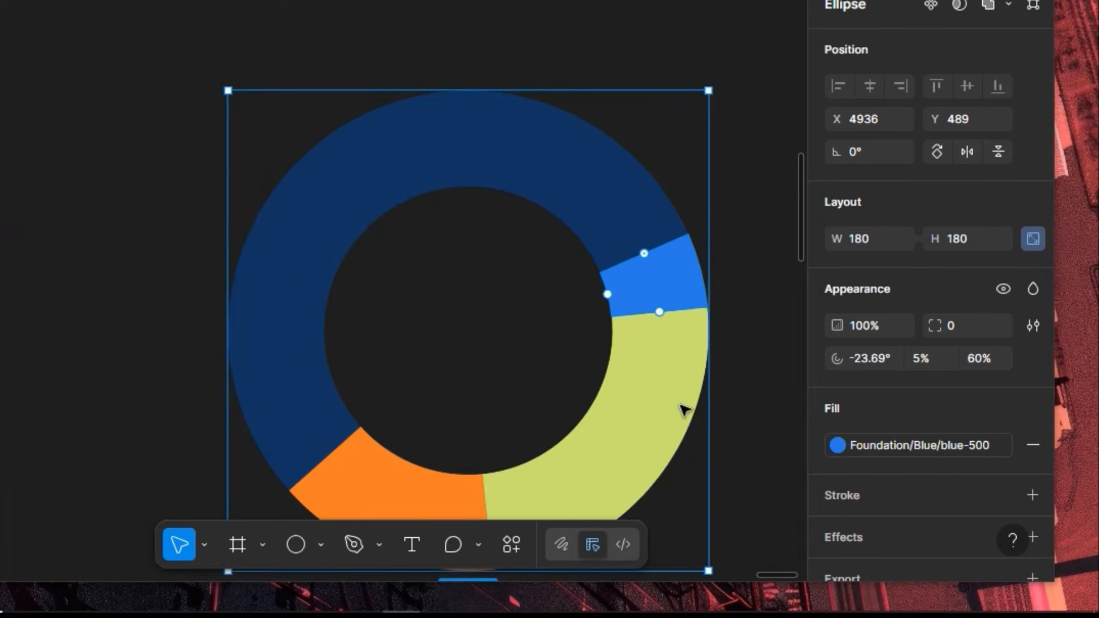
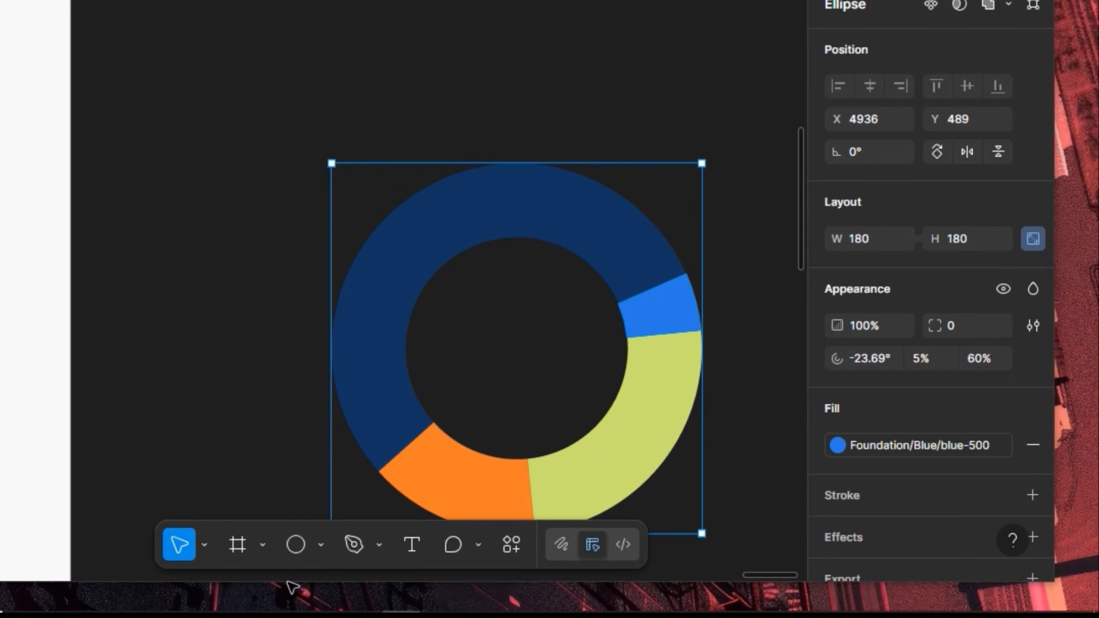
Marquee-select the four arc segments of the donut chart
left_click_drag(747, 79, 293, 564)
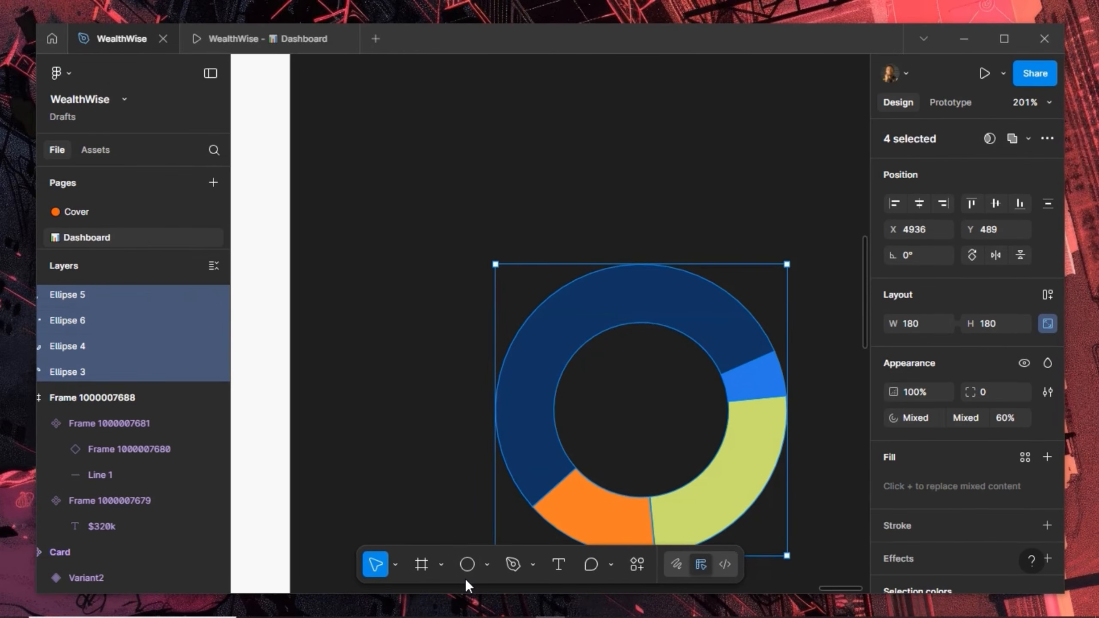
Group the four donut segments and name the group 'Pie Chart'
key("ctrl+g")
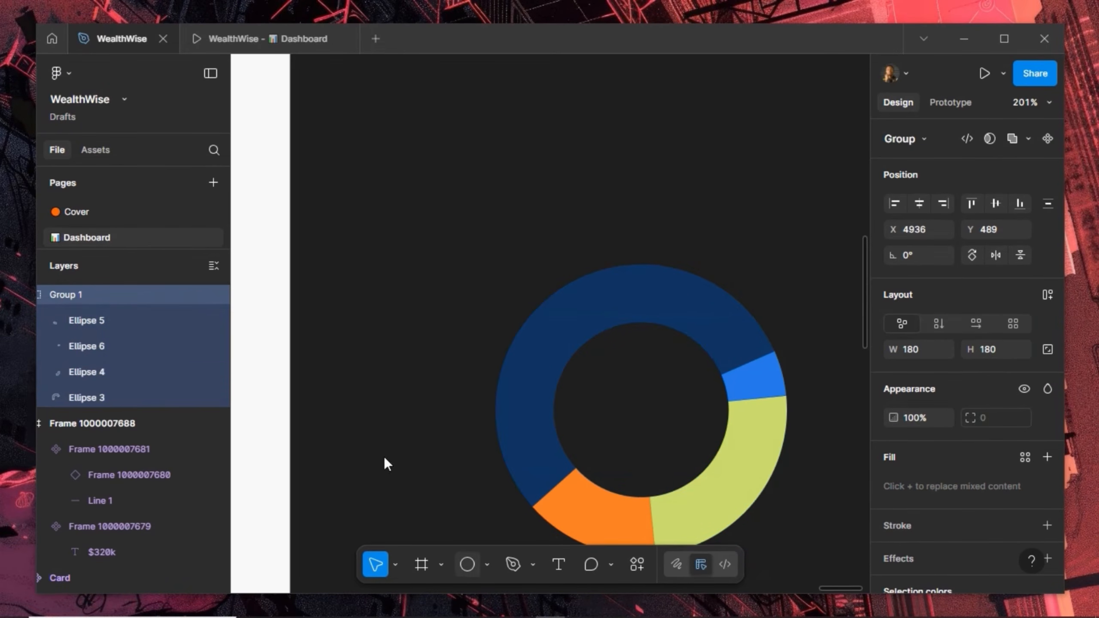
double_click(80, 294)
type("Pie")
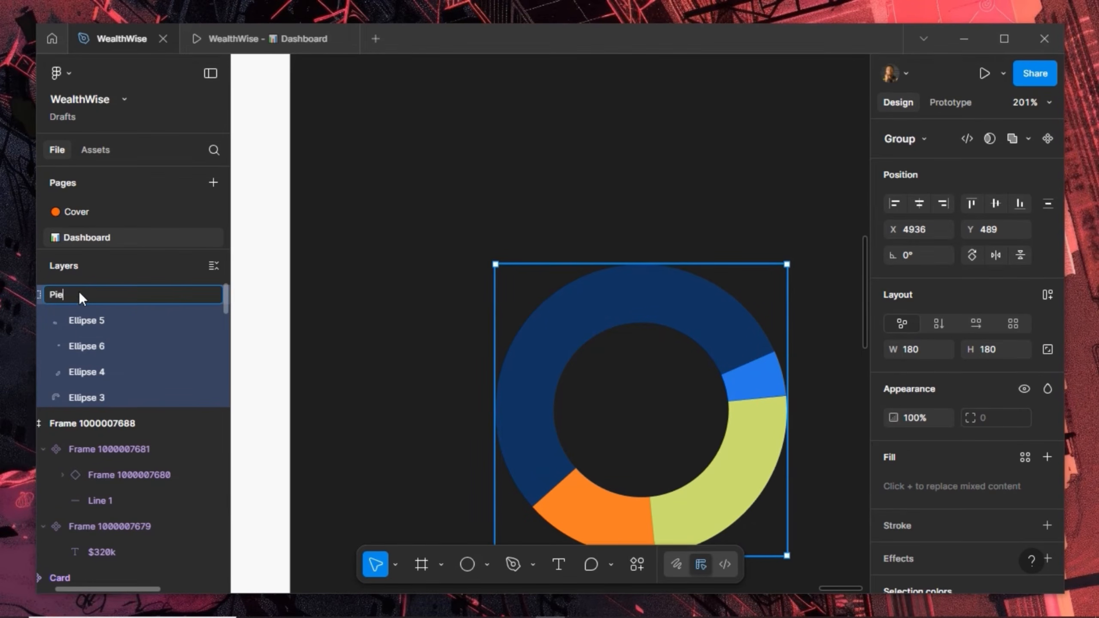
type(" Chart")
key("Return")
Add an 'Assets' text label and move it to the donut's centre
scroll(510, 193, "down", 4)
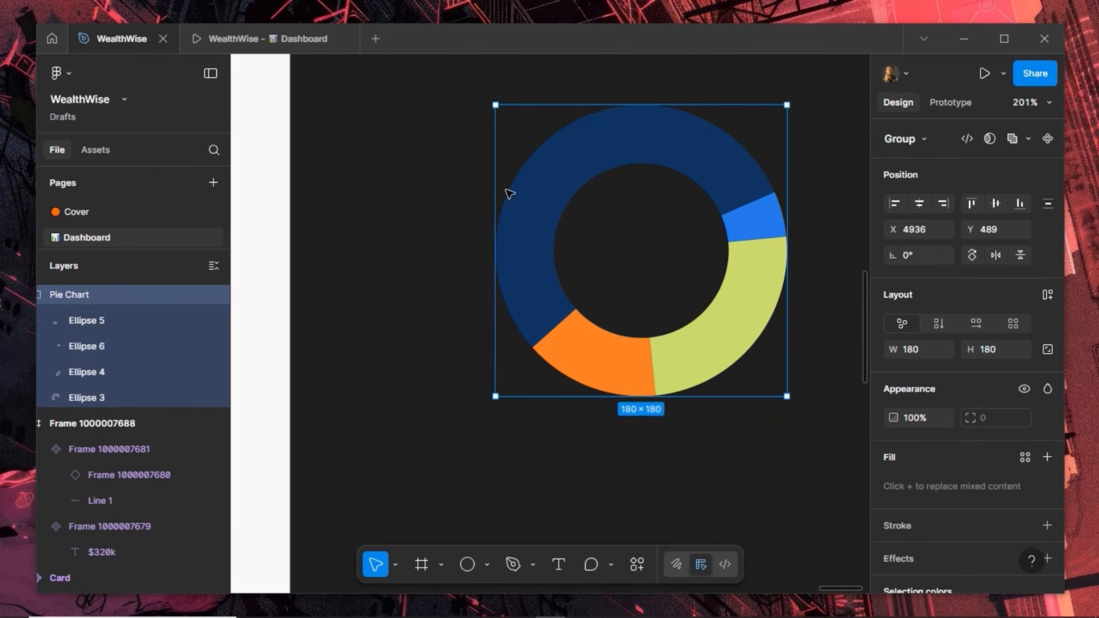
left_click(559, 565)
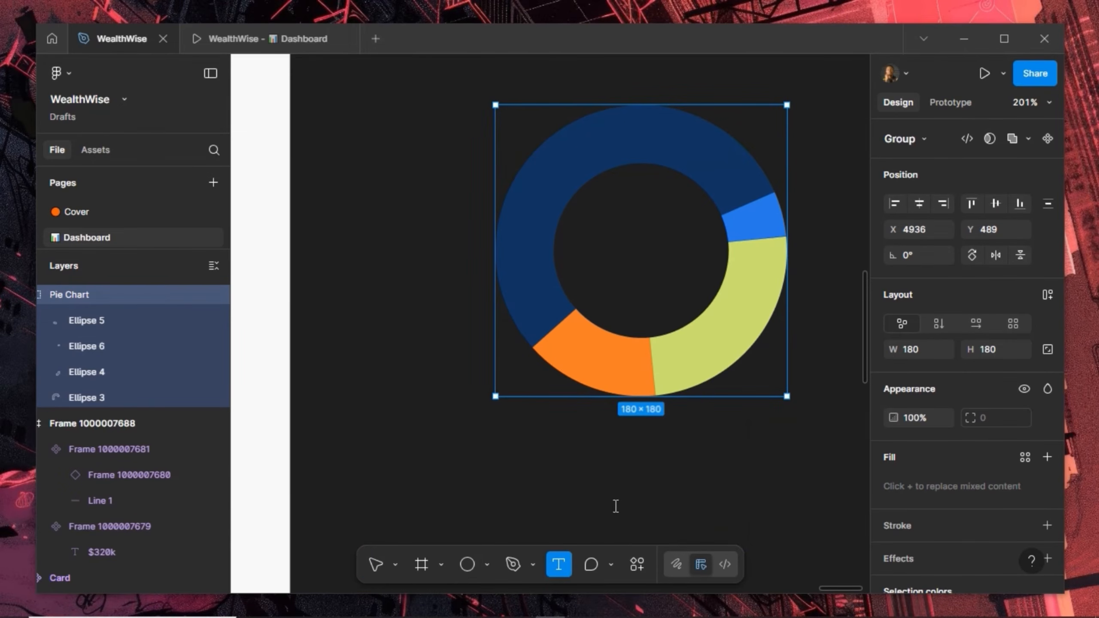
left_click(572, 505)
type("Asset")
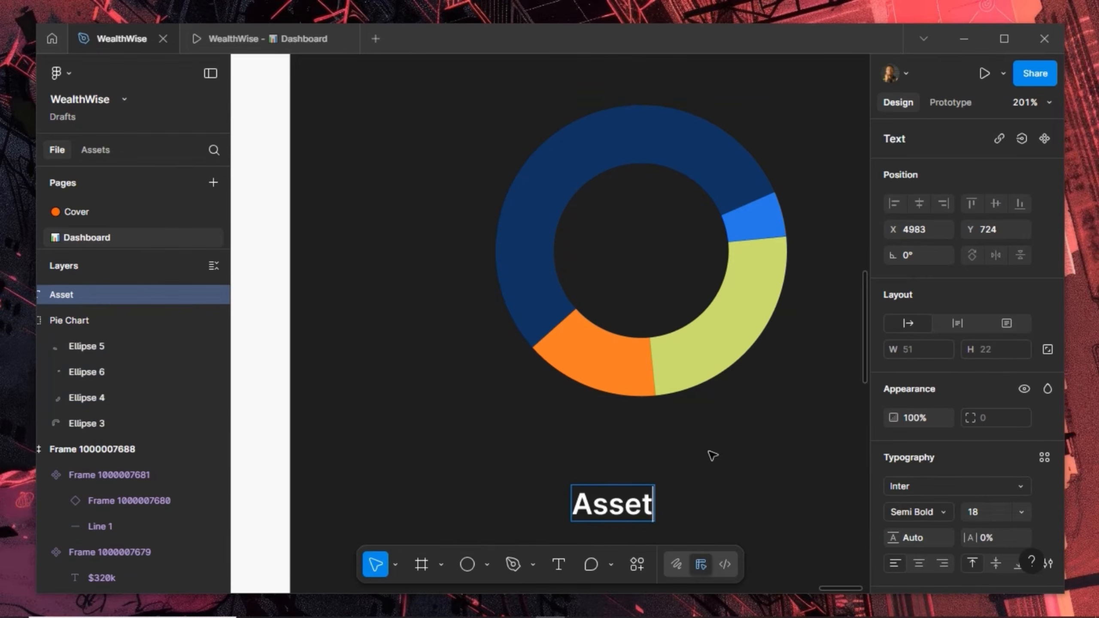
left_click(715, 463)
double_click(628, 502)
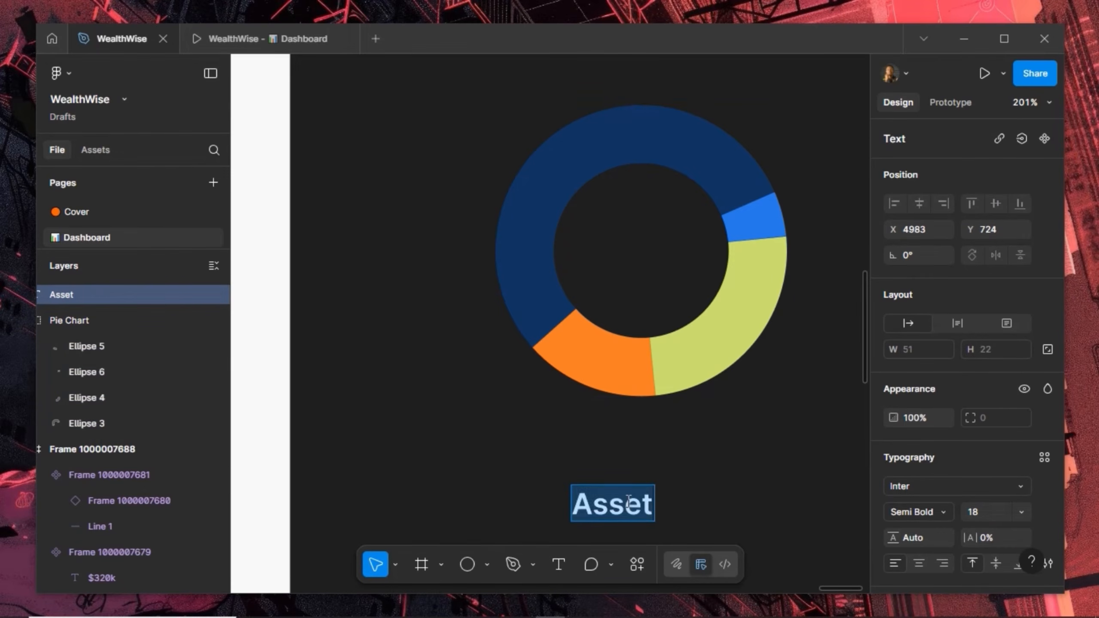
key("Right")
type("s")
key("Escape")
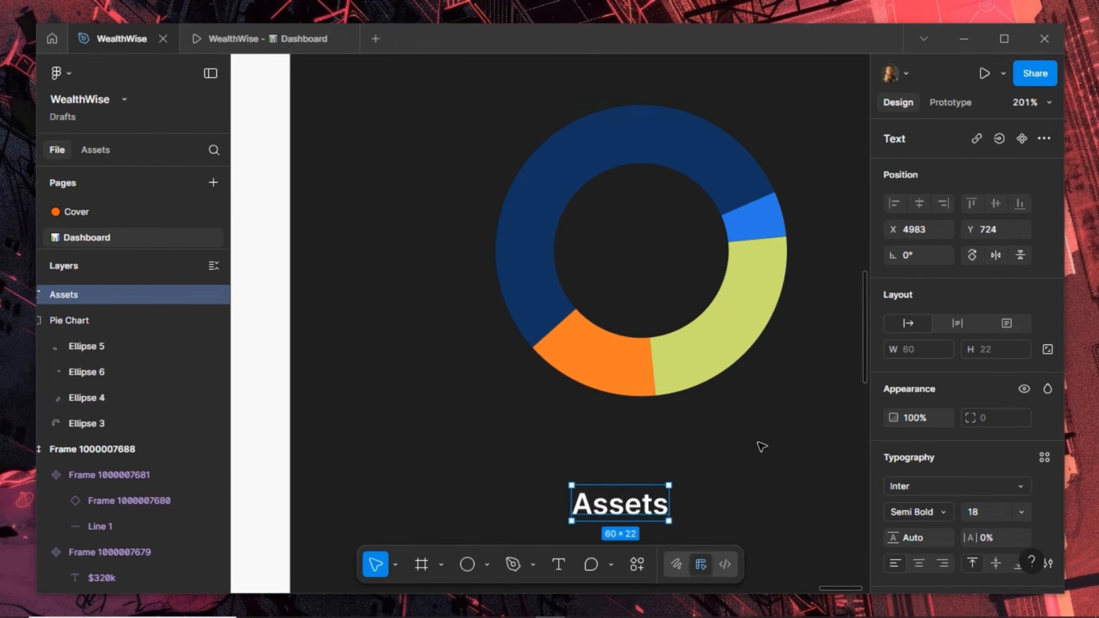
left_click_drag(623, 511, 645, 264)
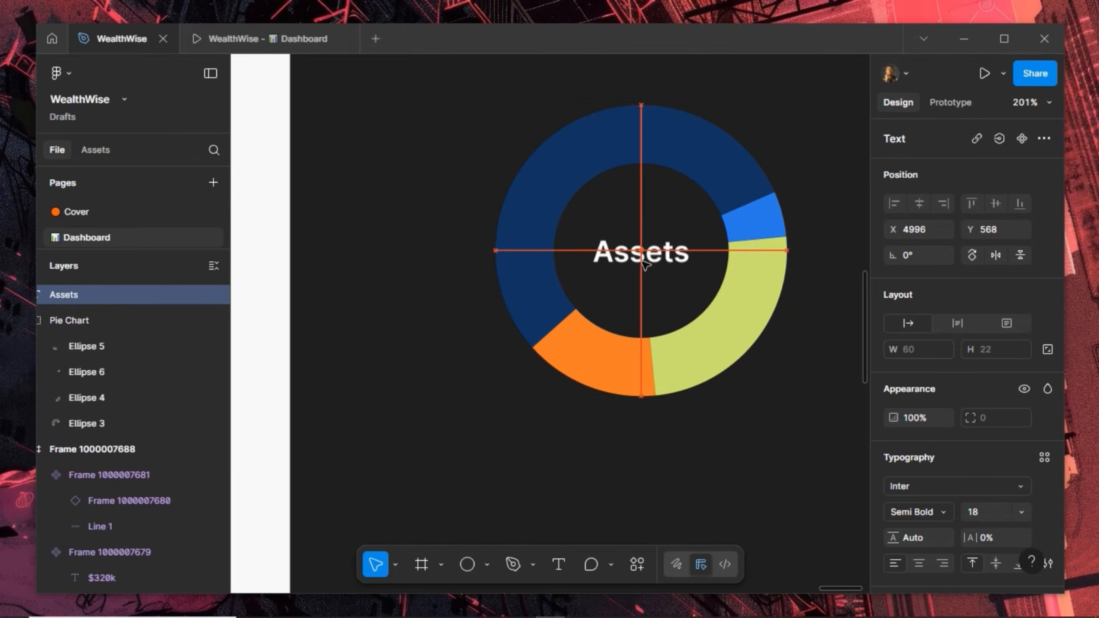
Put the Assets label inside the Pie Chart group, set it to size 14, and centre it
left_click_drag(81, 293, 90, 324)
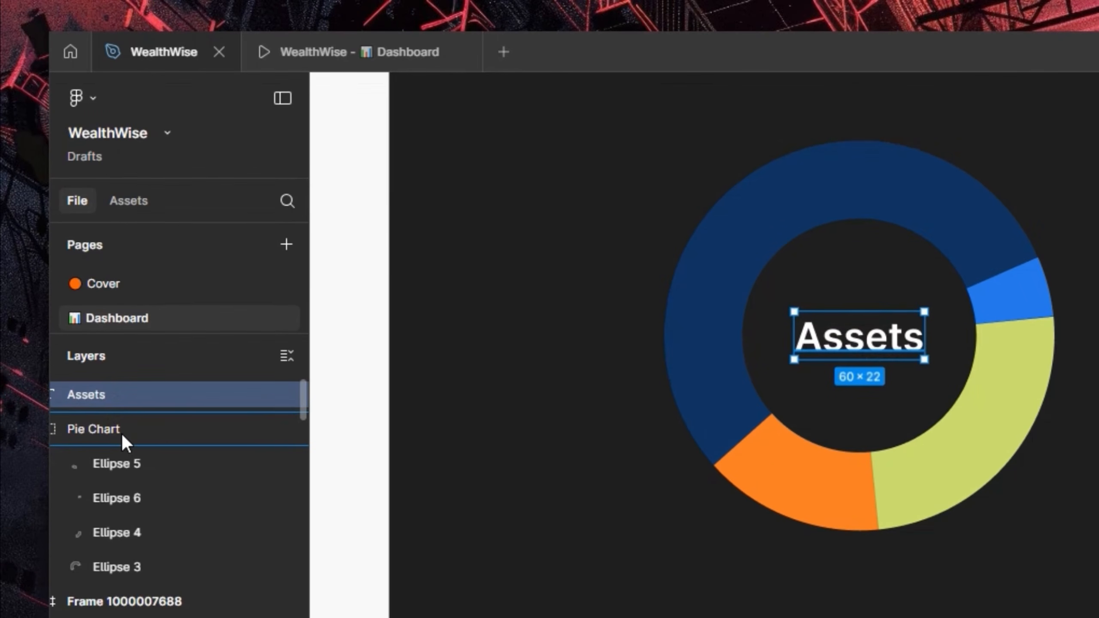
left_click_drag(122, 433, 174, 518)
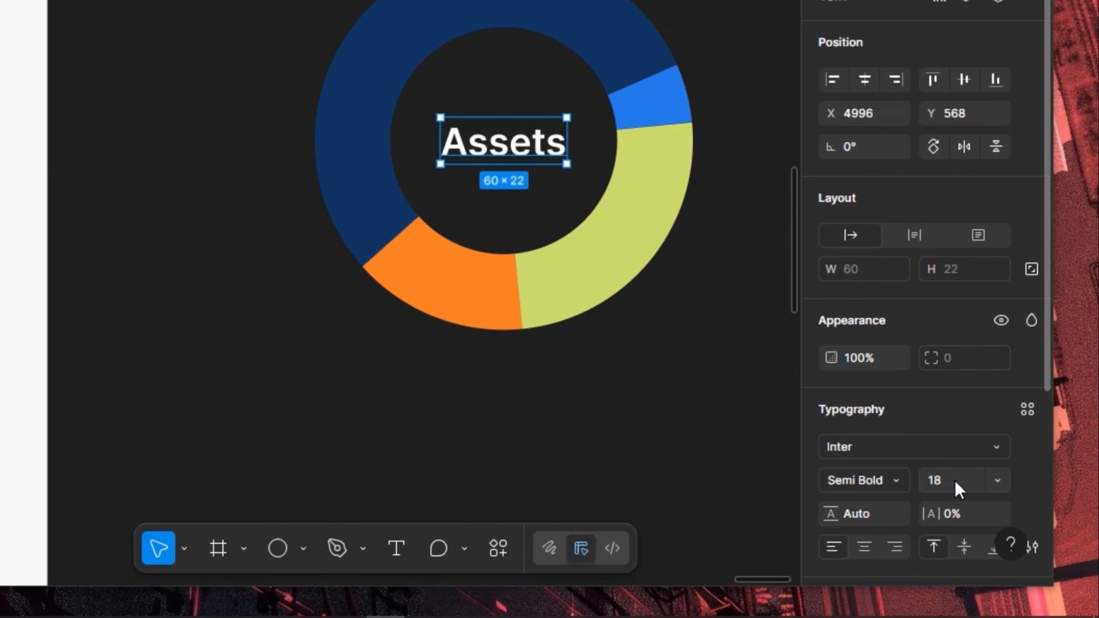
left_click(990, 511)
type("14")
key("Return")
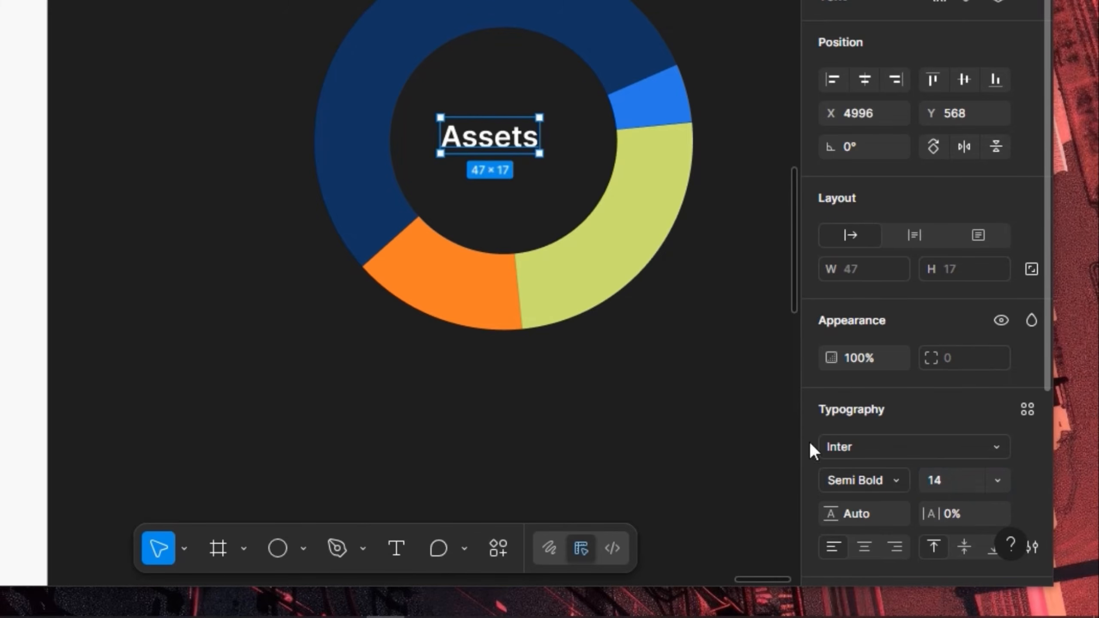
left_click(871, 79)
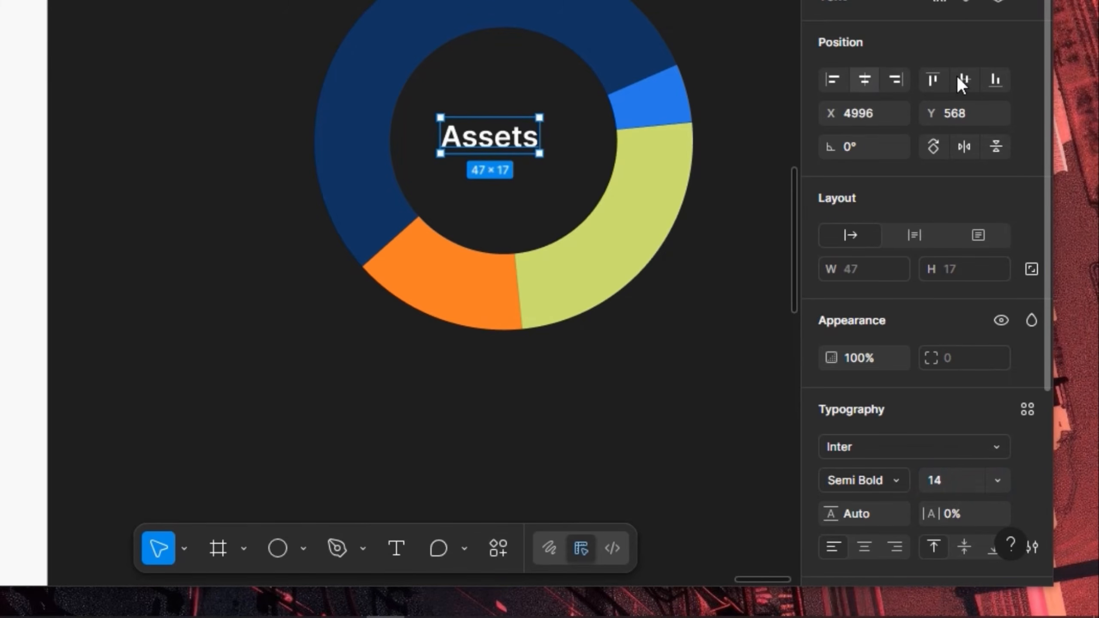
left_click(961, 80)
scroll(751, 81, "down", 3)
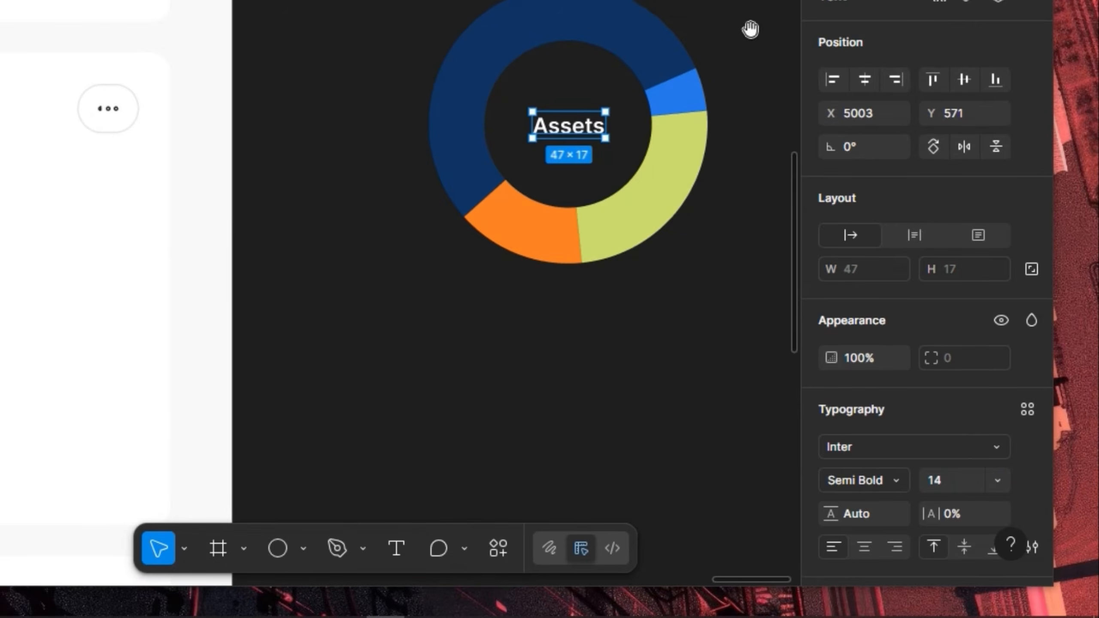
left_click_drag(751, 30, 523, 63)
left_click_drag(637, 55, 417, 138)
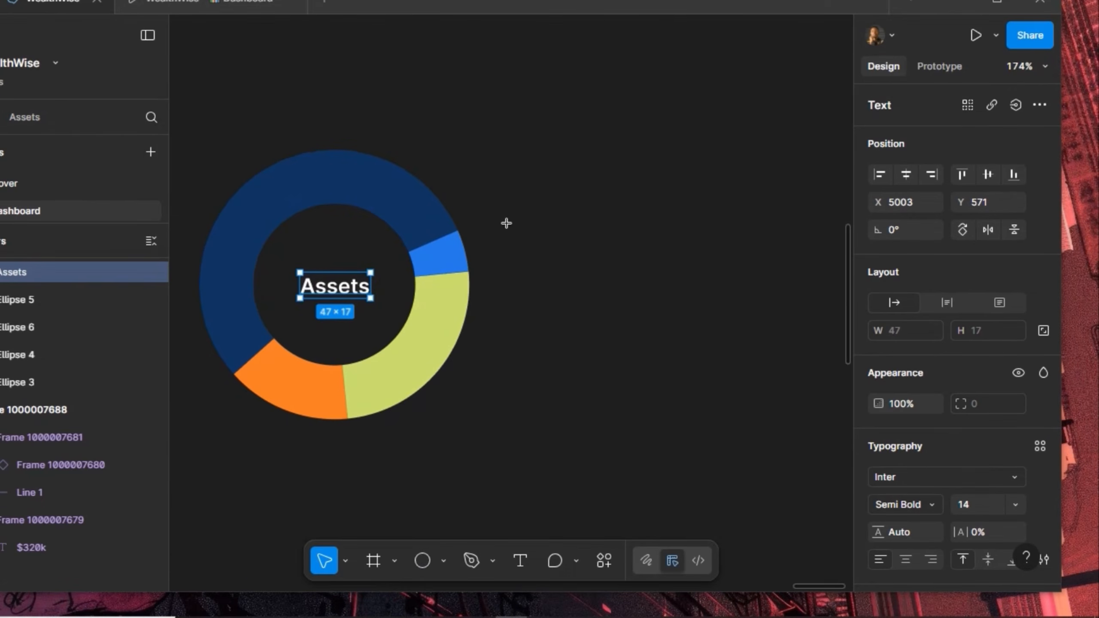
Draw a 14×14 legend dot right of the donut and fill it with blue-900
key("o")
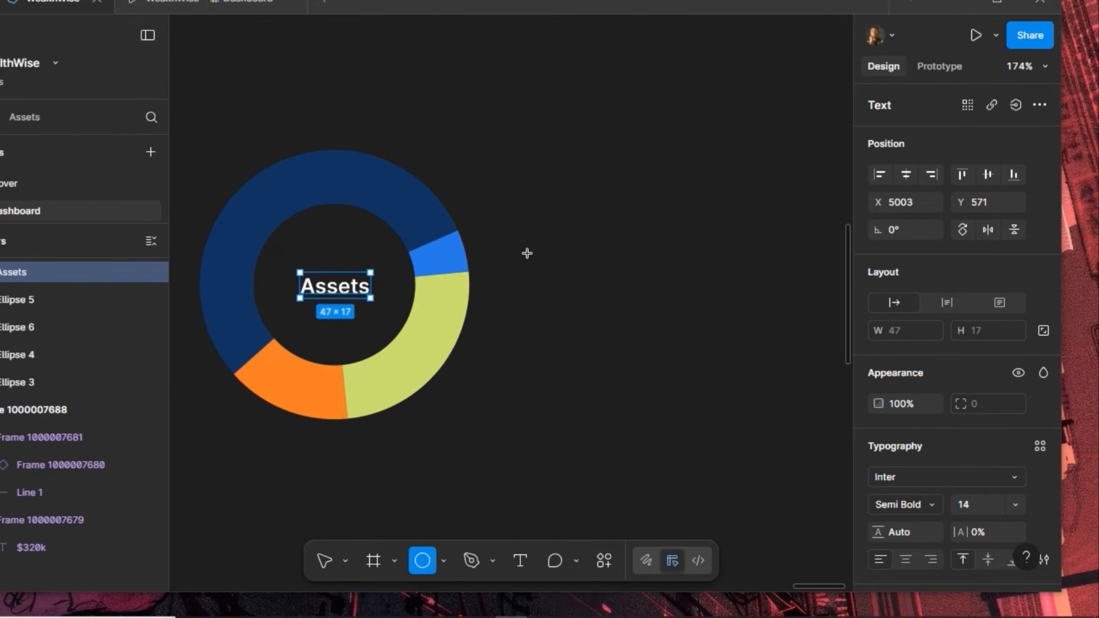
left_click_drag(509, 234, 529, 253)
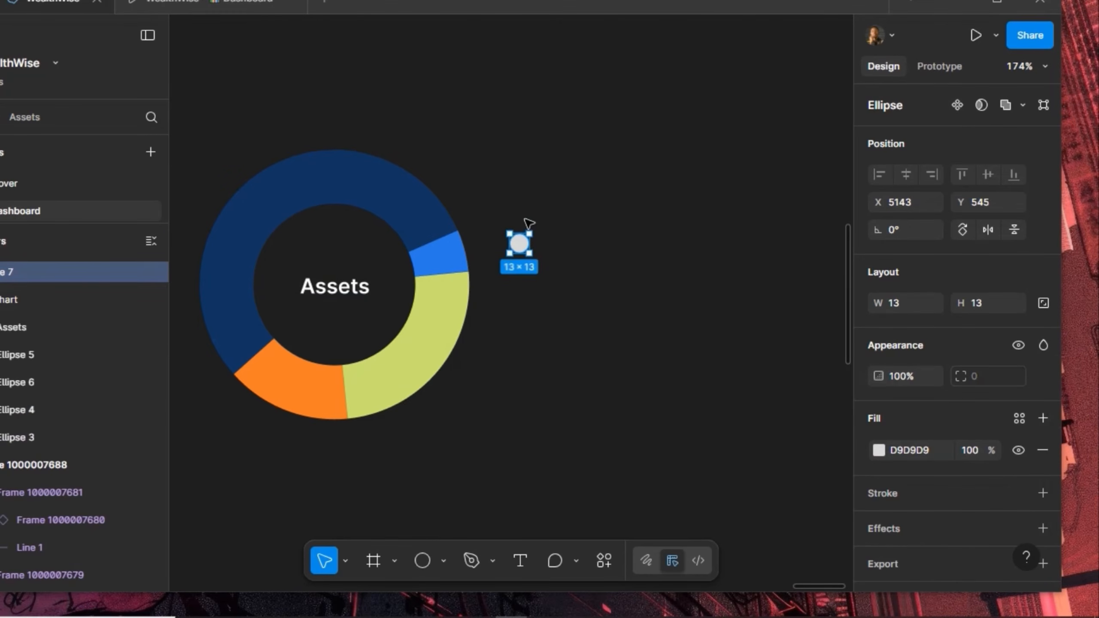
scroll(531, 223, "up", 2)
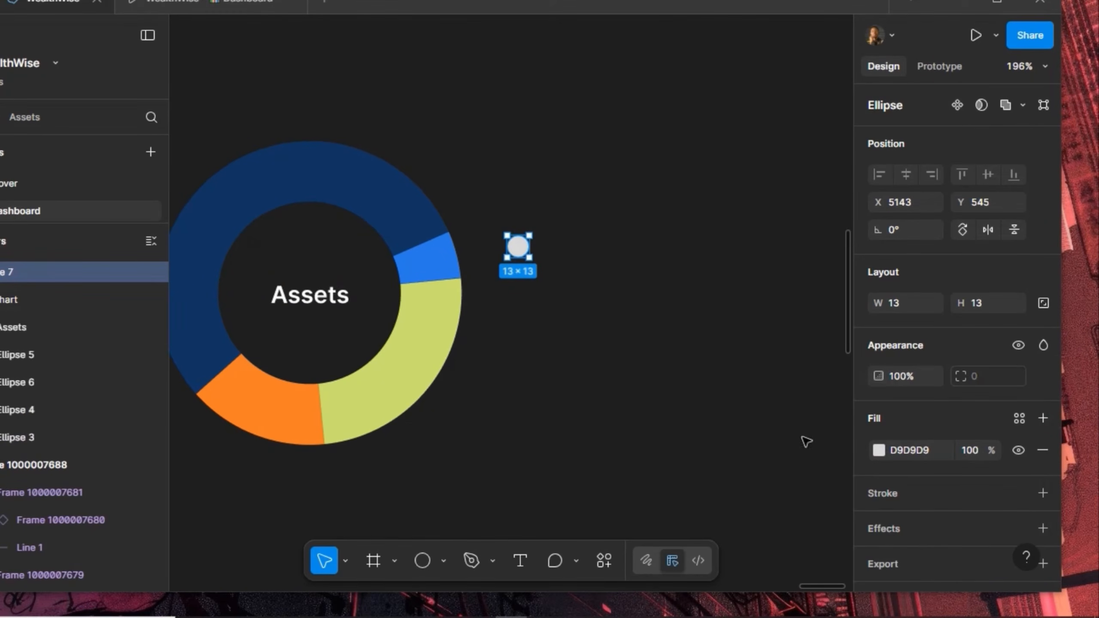
left_click(1041, 299)
left_click(996, 310)
type("14")
key("Return")
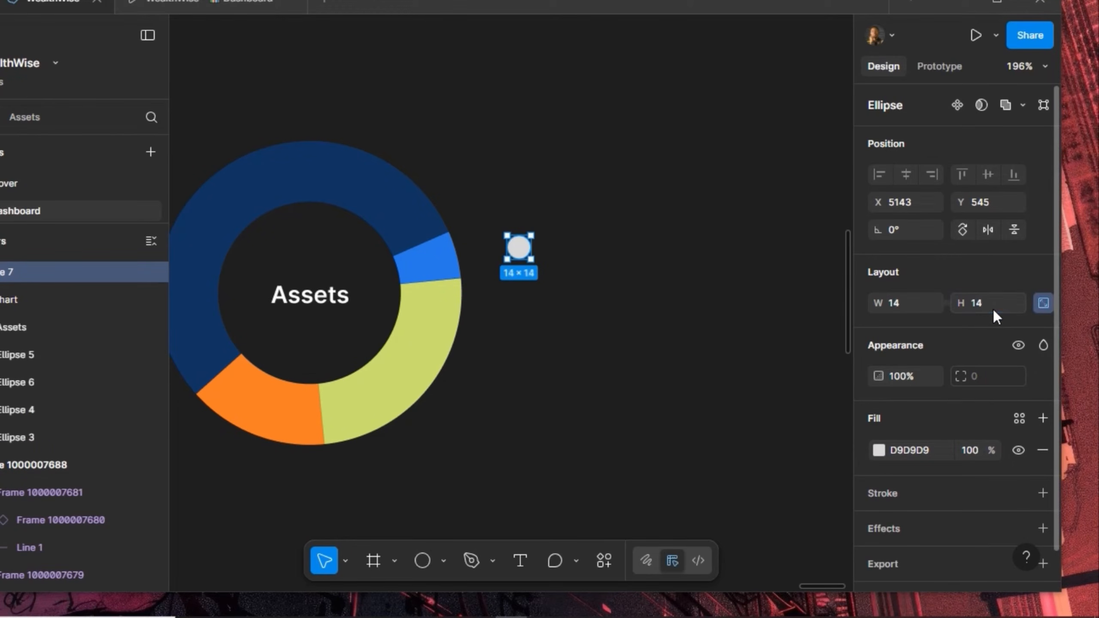
scroll(531, 225, "up", 2)
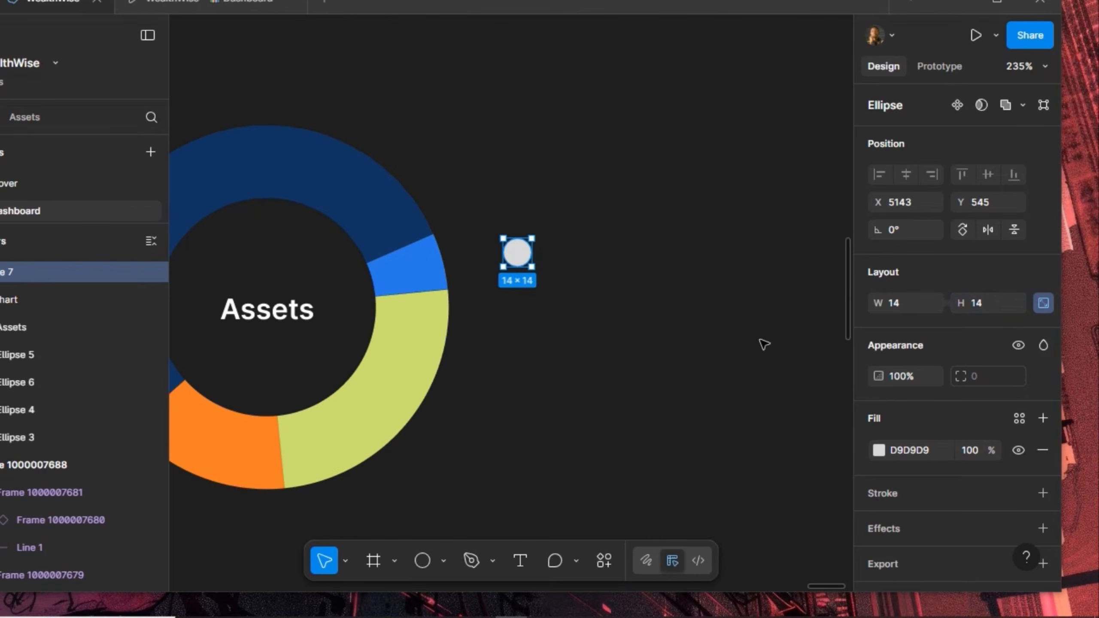
left_click(1019, 418)
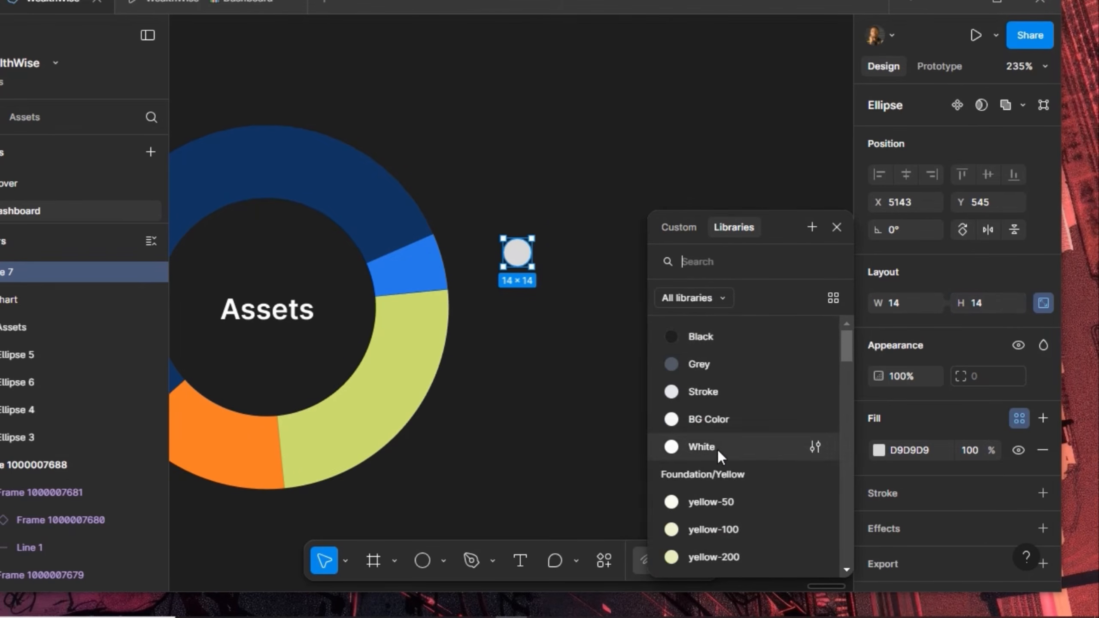
scroll(717, 449, "down", 8)
scroll(717, 451, "down", 2)
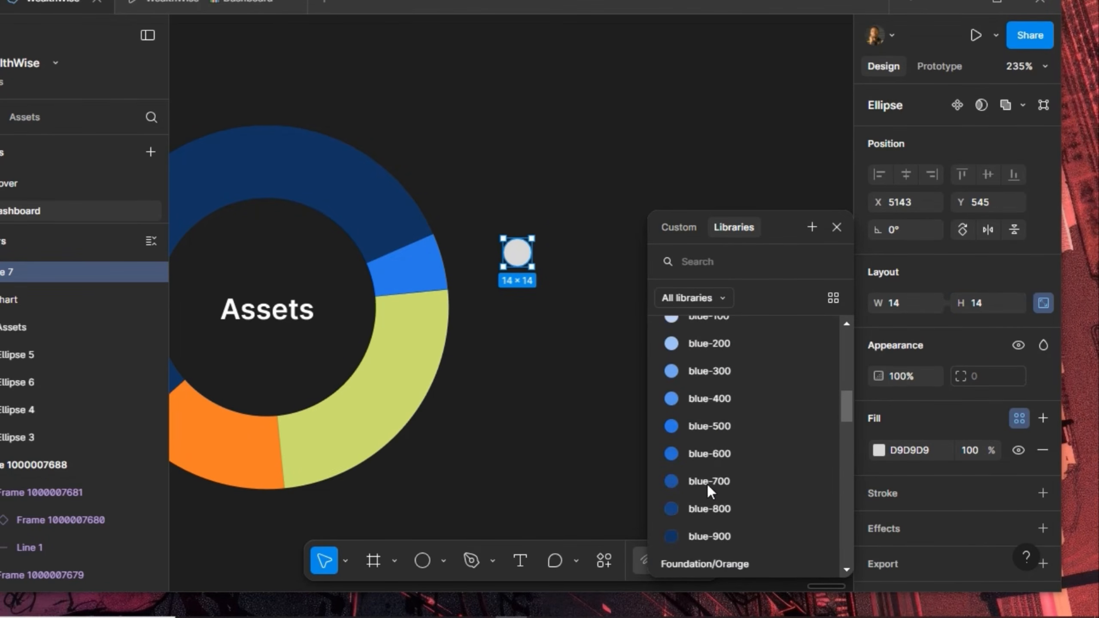
left_click(720, 537)
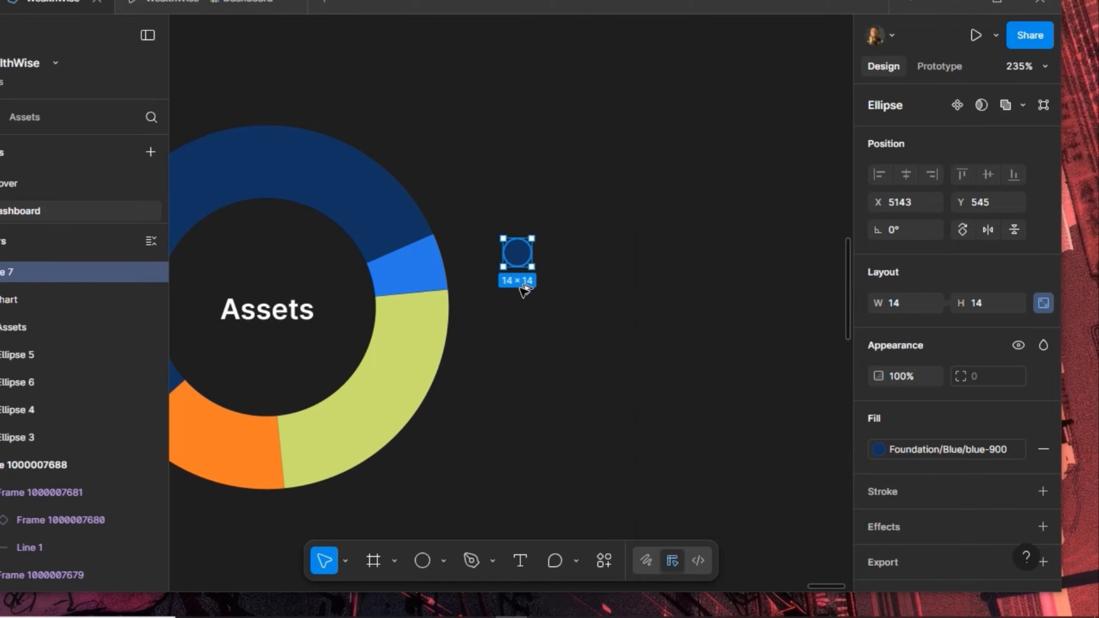
Duplicate the dot downward and colour the second dot orange
left_click_drag(519, 254, 523, 422, "alt")
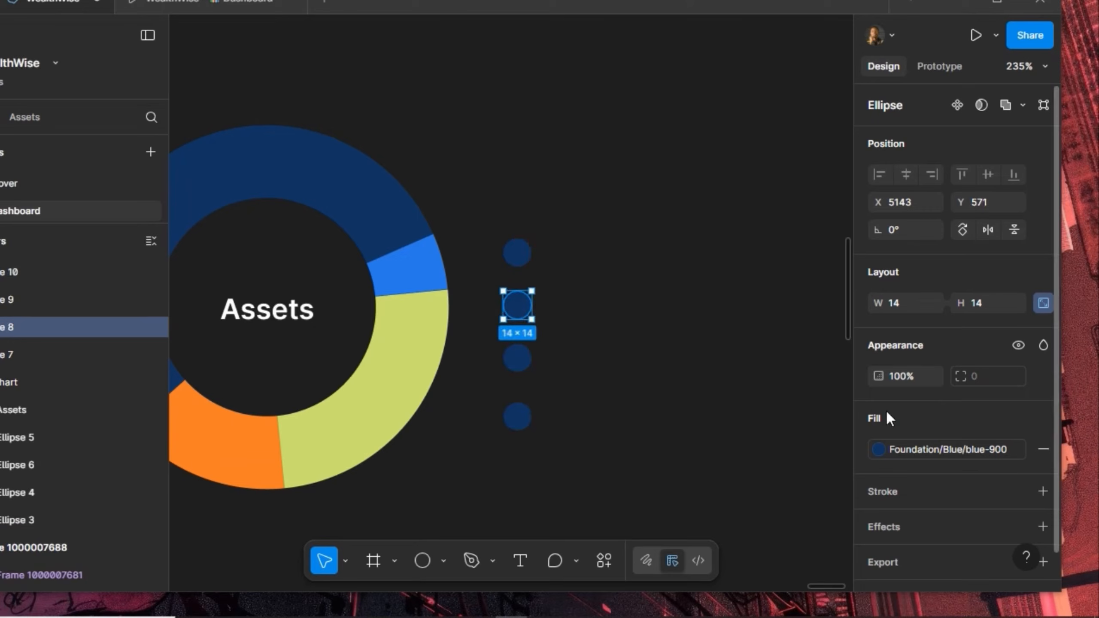
left_click(911, 448)
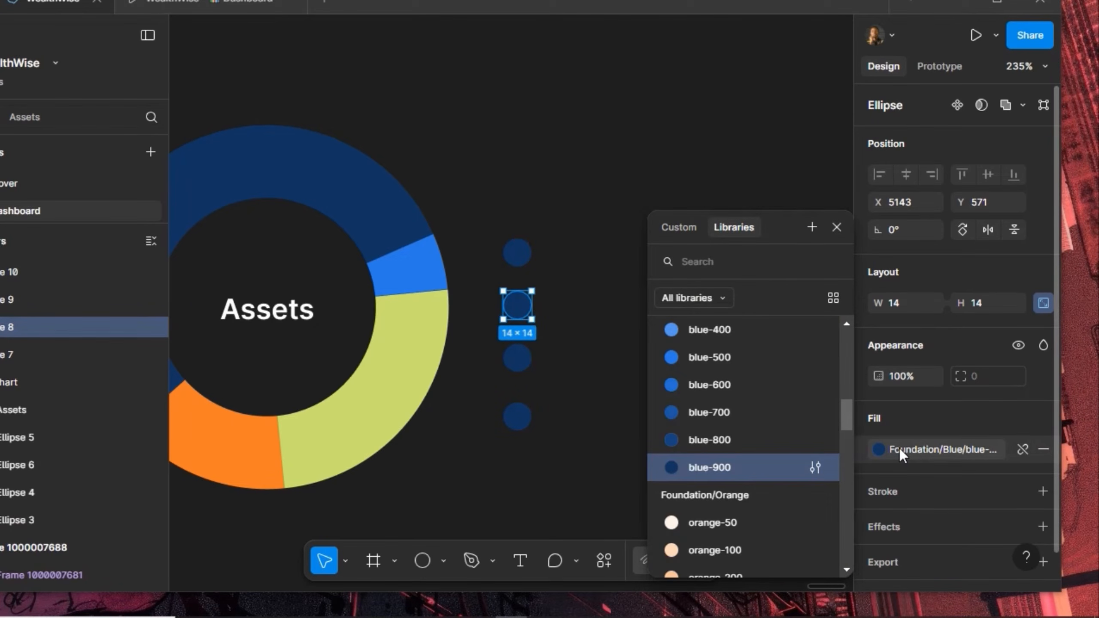
scroll(721, 446, "down", 5)
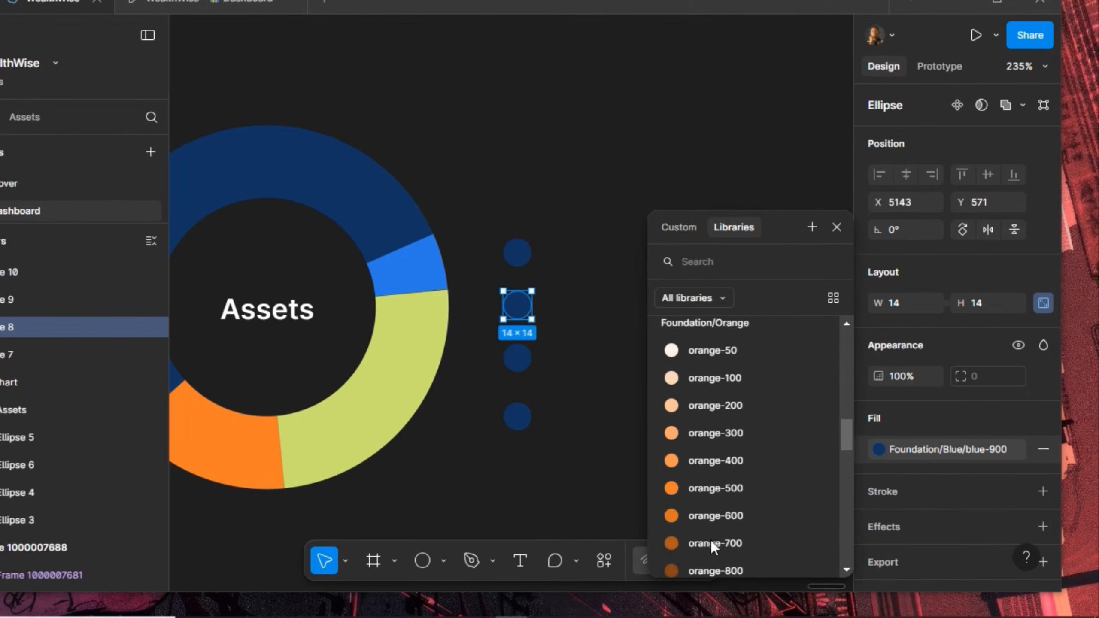
left_click(746, 487)
Fill the third legend dot with yellow-500 and the fourth with blue-500
left_click(517, 358)
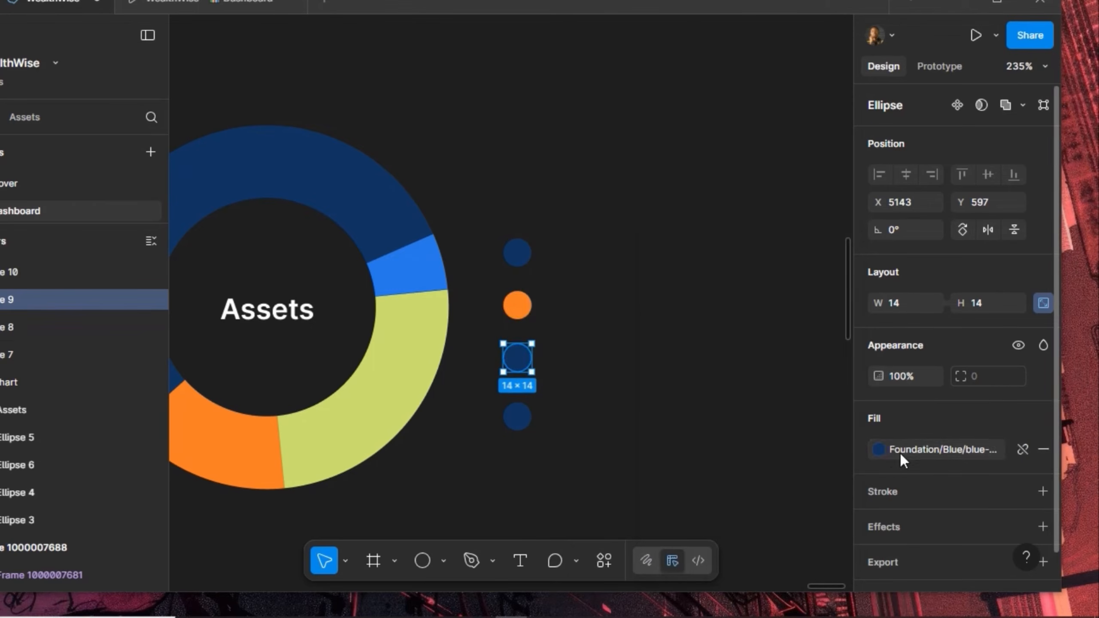
left_click(880, 450)
scroll(728, 457, "down", 6)
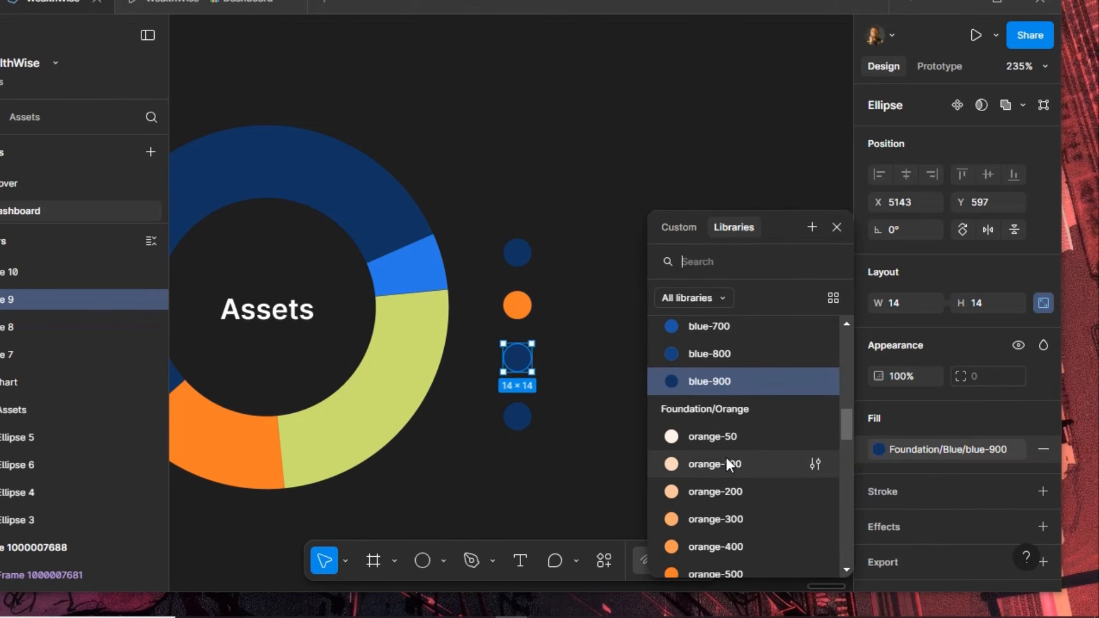
scroll(726, 457, "up", 10)
scroll(727, 457, "down", 3)
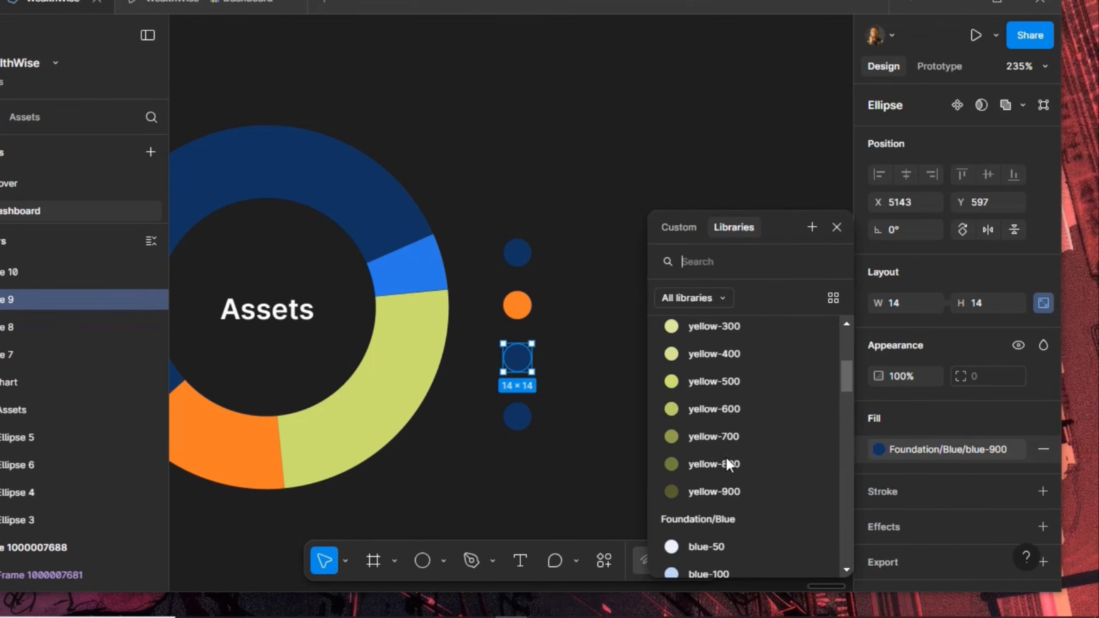
left_click(747, 380)
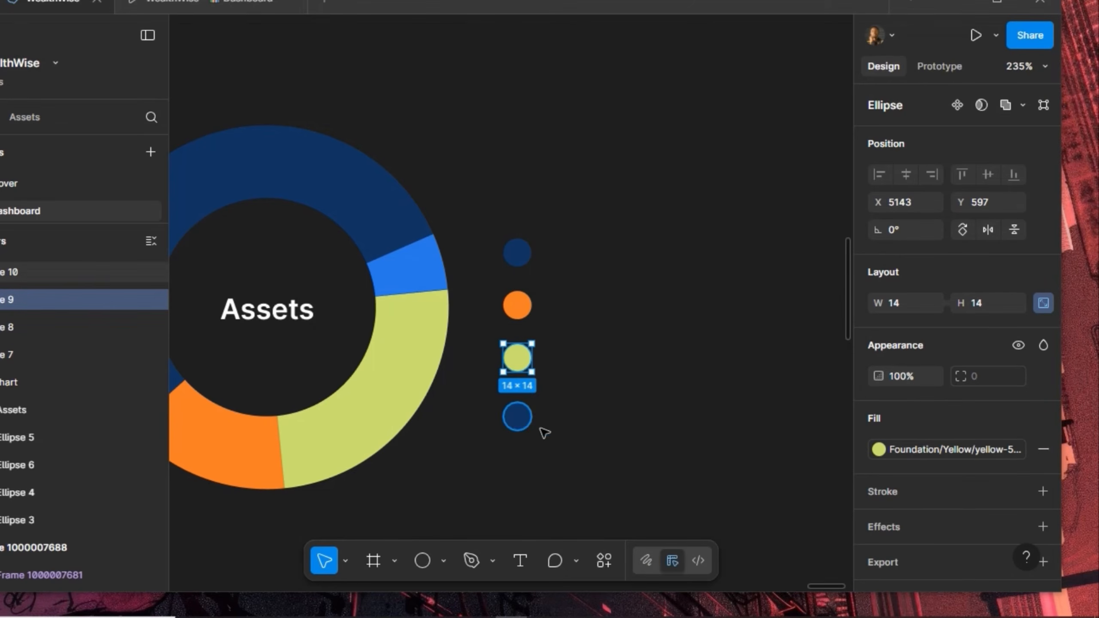
left_click(519, 418)
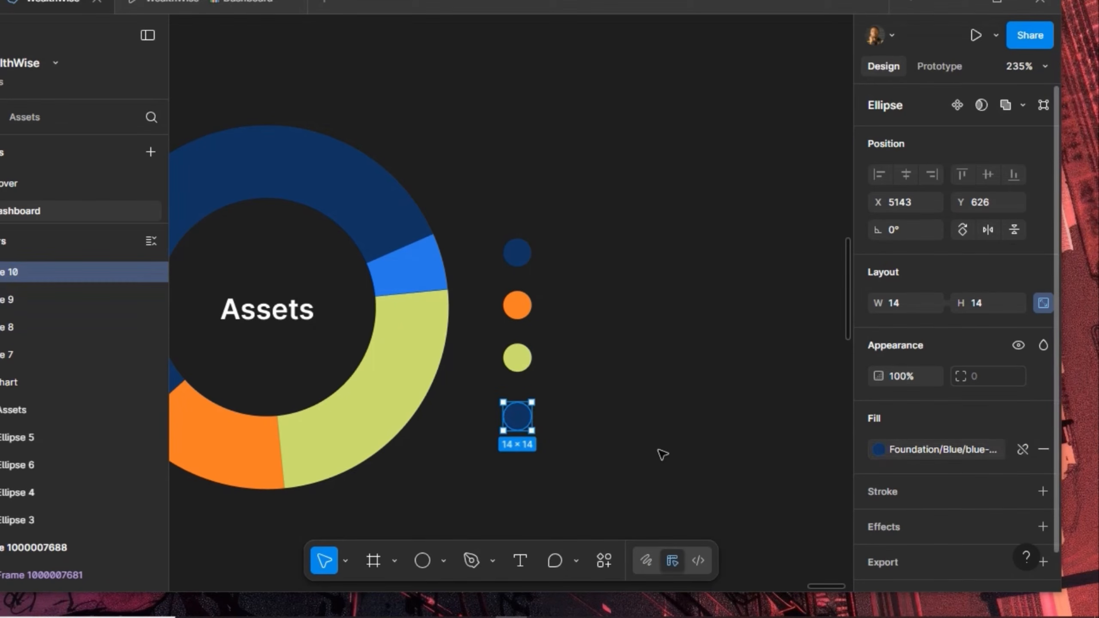
left_click(878, 450)
scroll(728, 476, "up", 5)
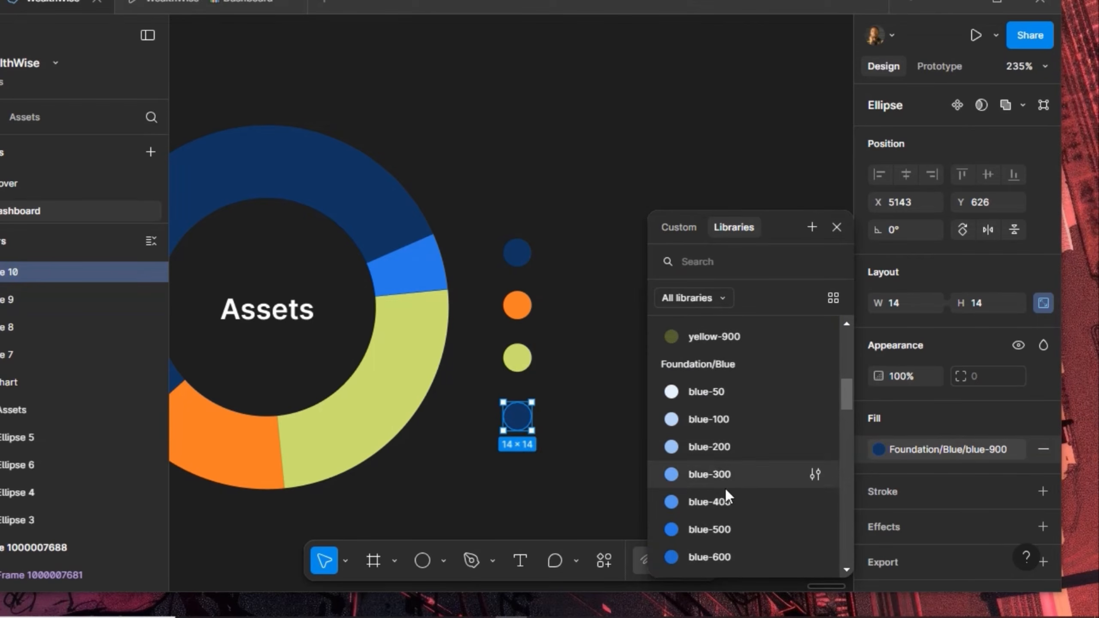
left_click(726, 529)
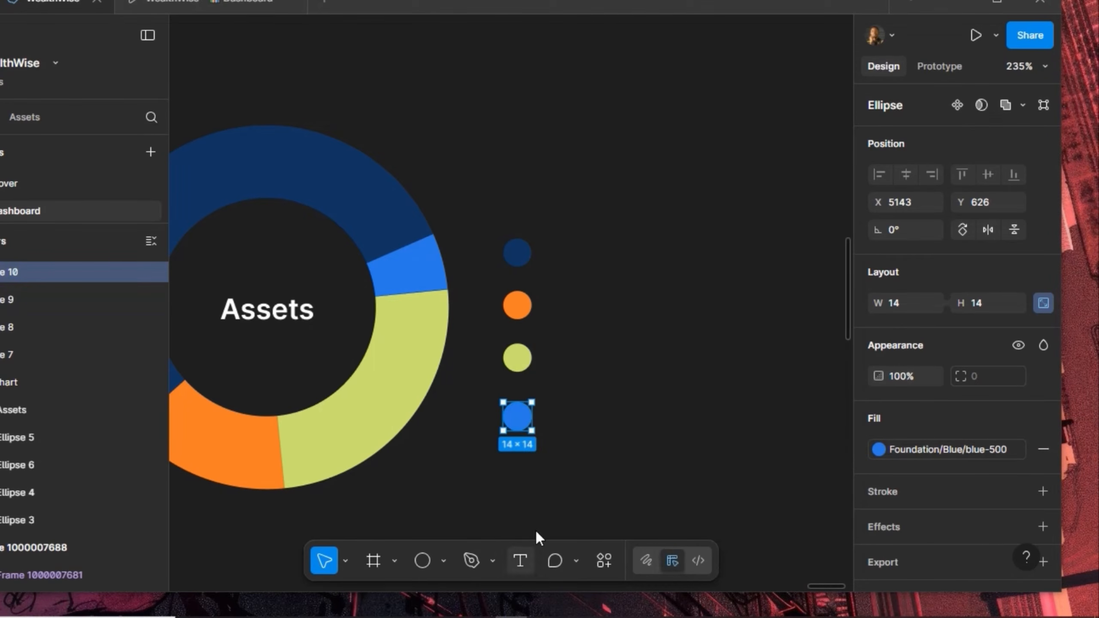
Add a Medium-weight '55% Stocks' label aligned beside the navy dot
key("t")
left_click(679, 336)
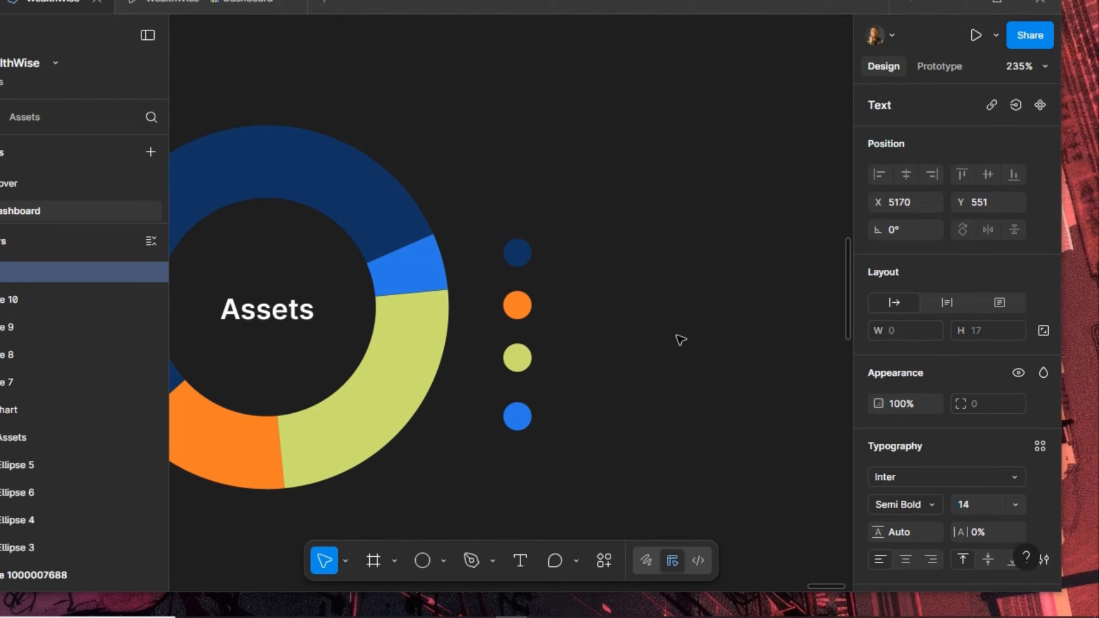
type("55%")
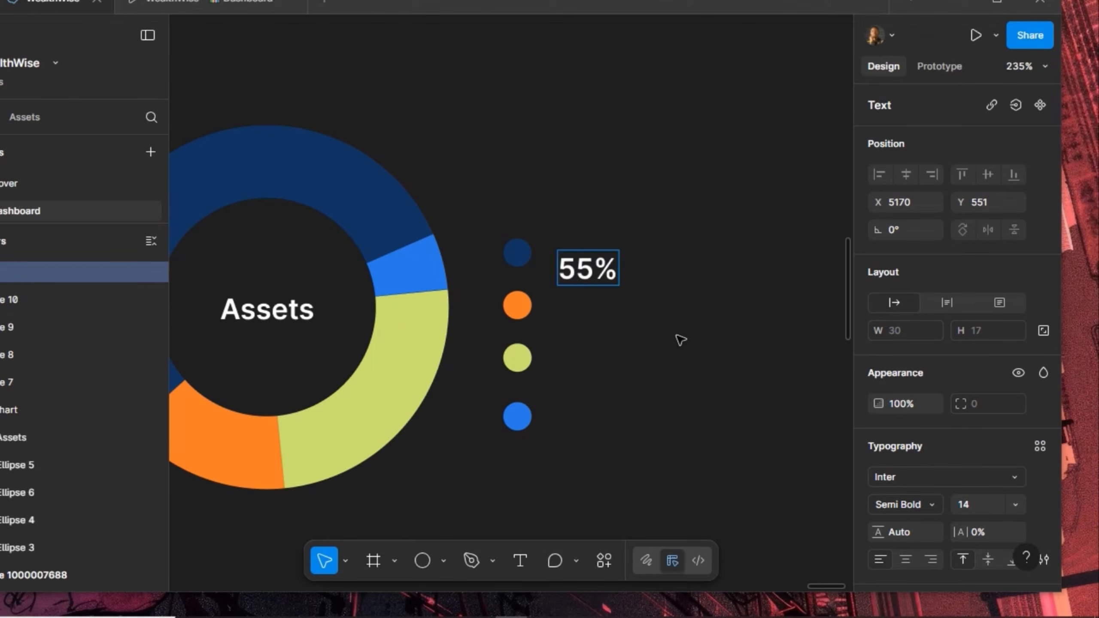
type(" Stoc")
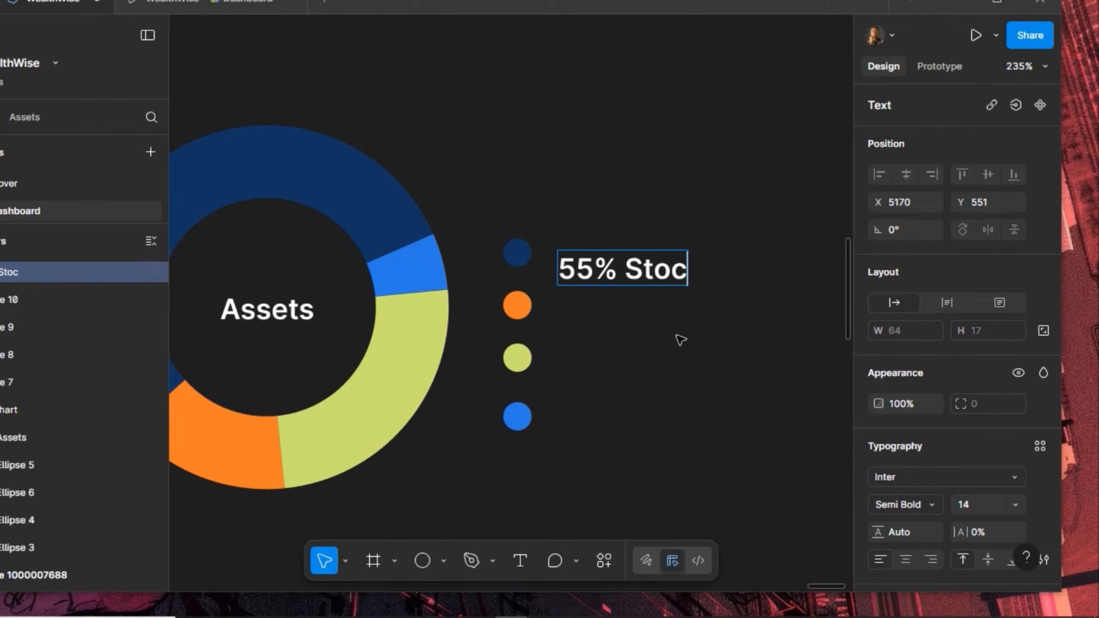
type("ks")
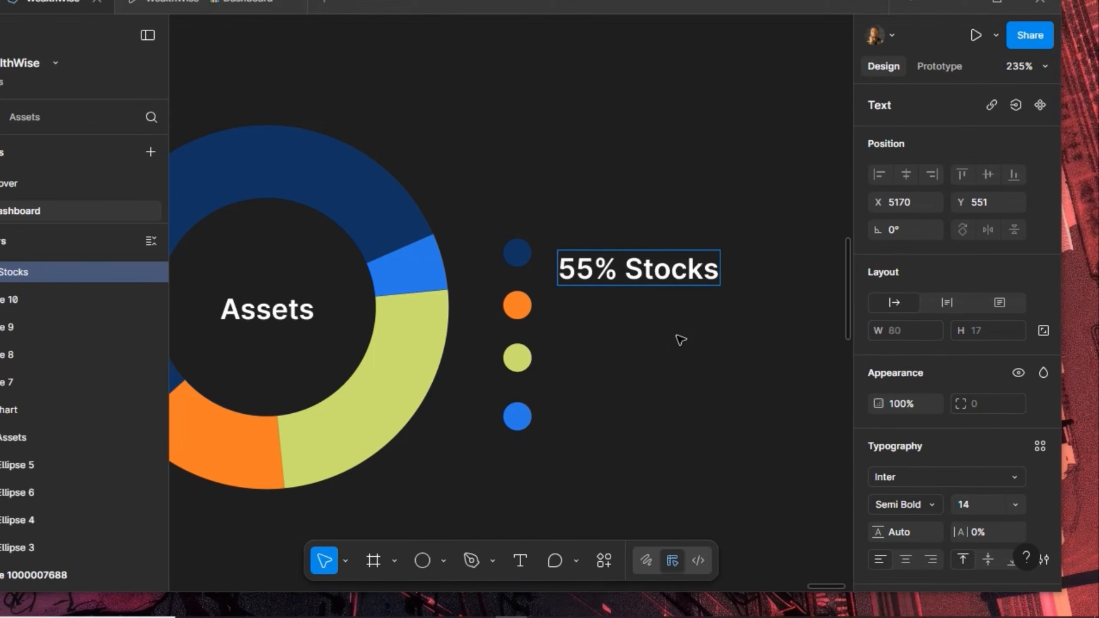
key("Escape")
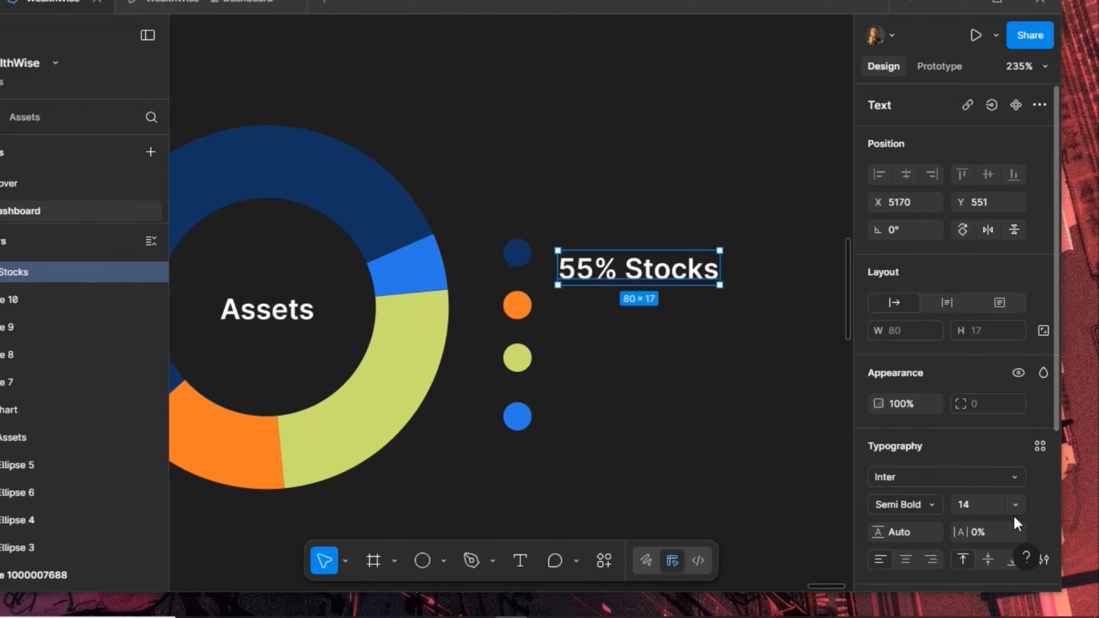
left_click(930, 503)
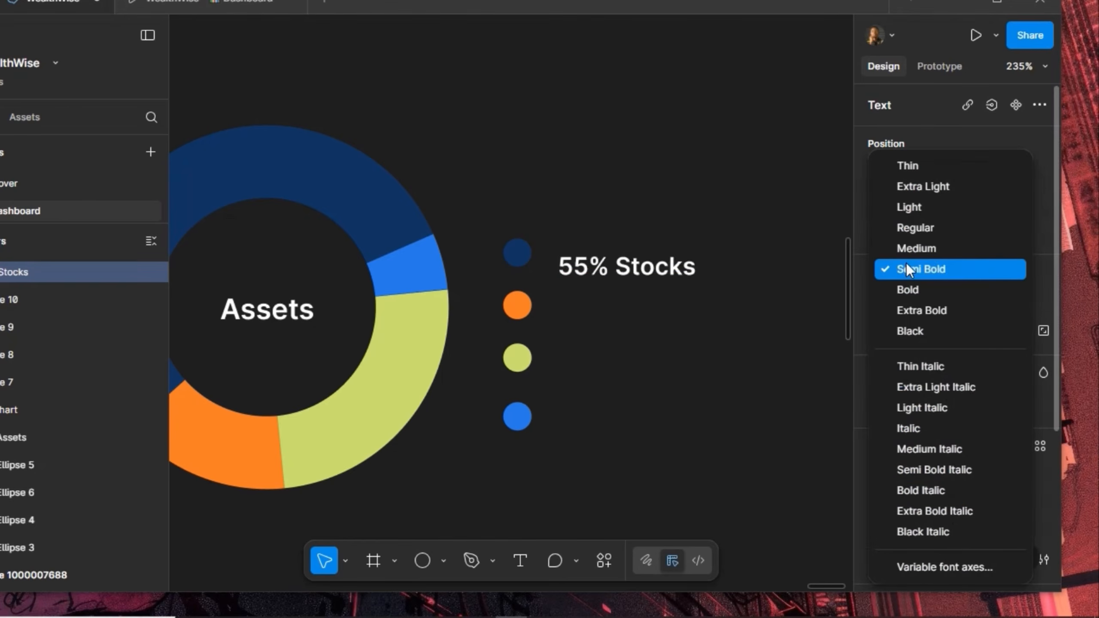
left_click(911, 248)
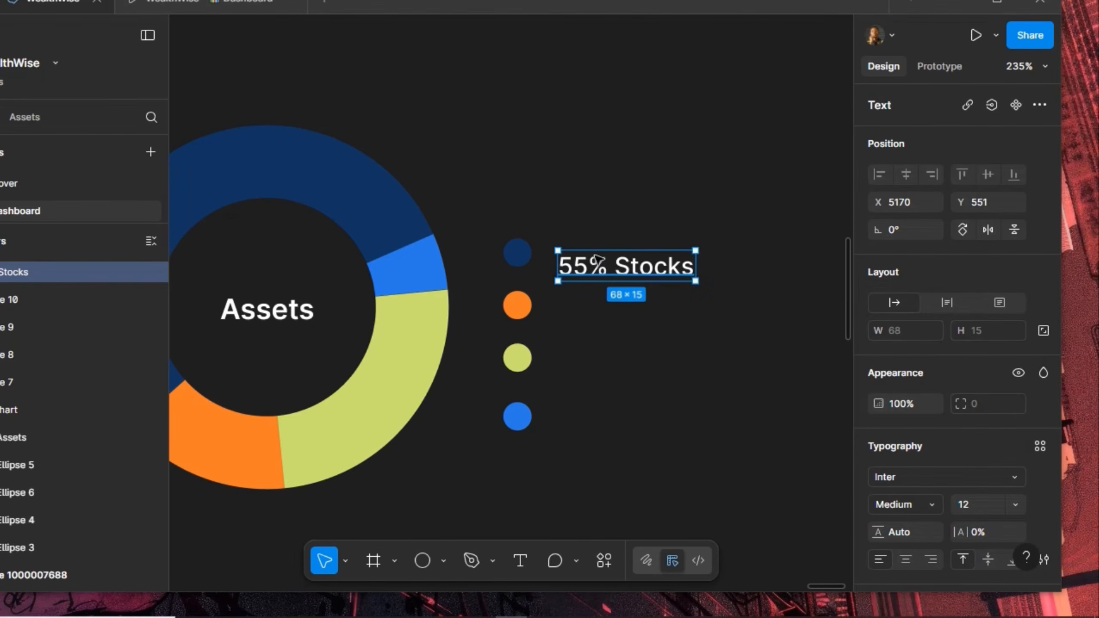
left_click_drag(603, 263, 625, 270)
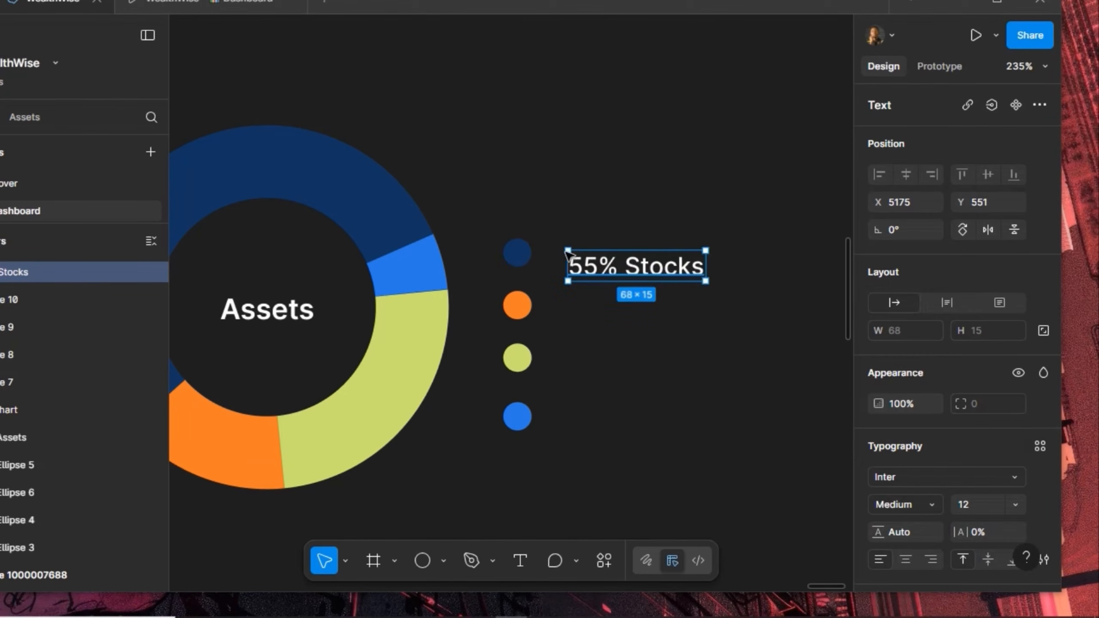
left_click_drag(591, 266, 590, 305)
Copy the label beside the lower dots and retype them as '15% Crypto' and '25% REITs'
left_click_drag(589, 306, 587, 415)
double_click(570, 251)
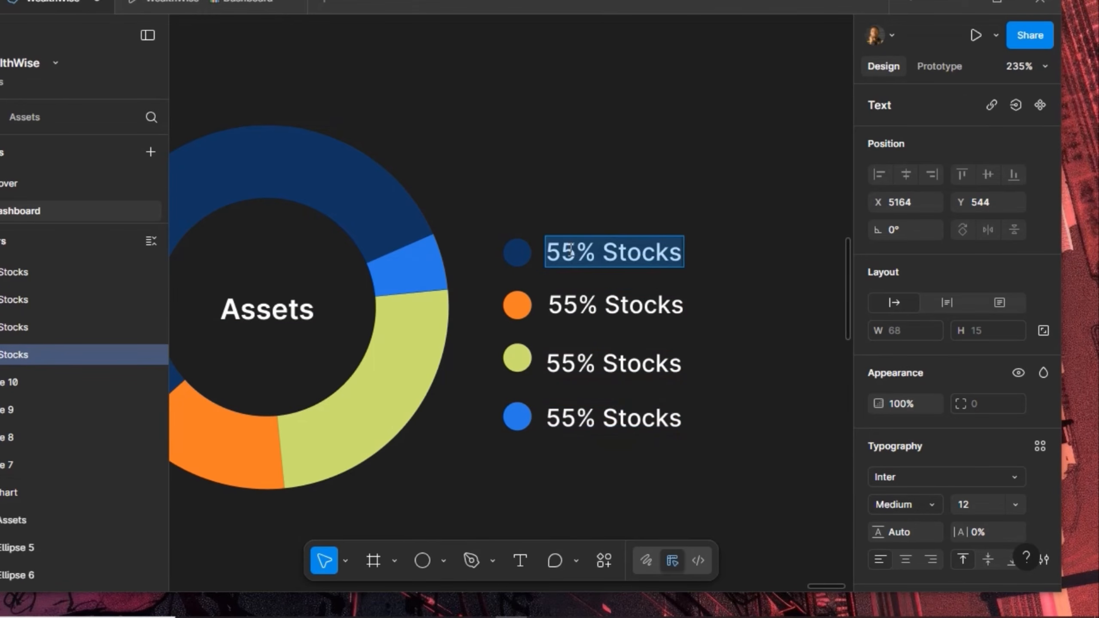
double_click(577, 306)
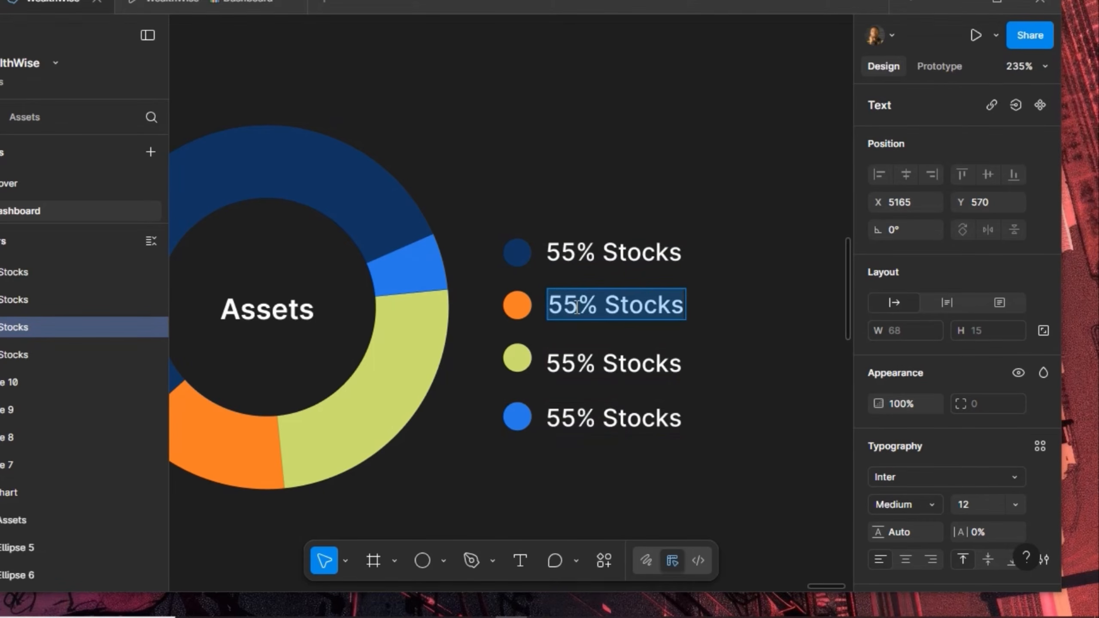
type("15%")
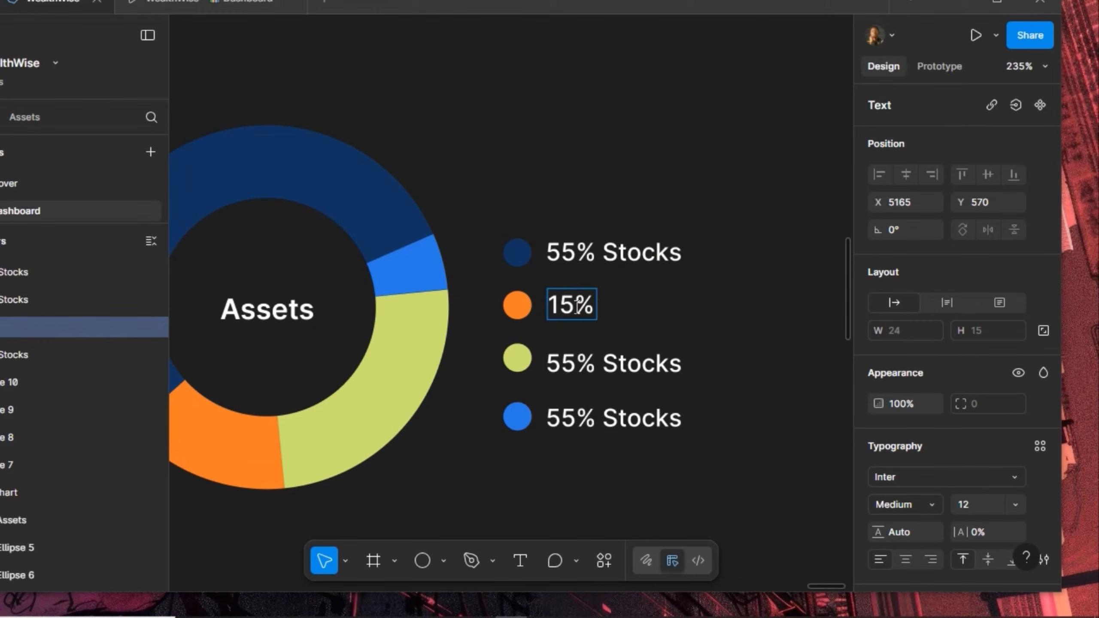
type(" Crypto")
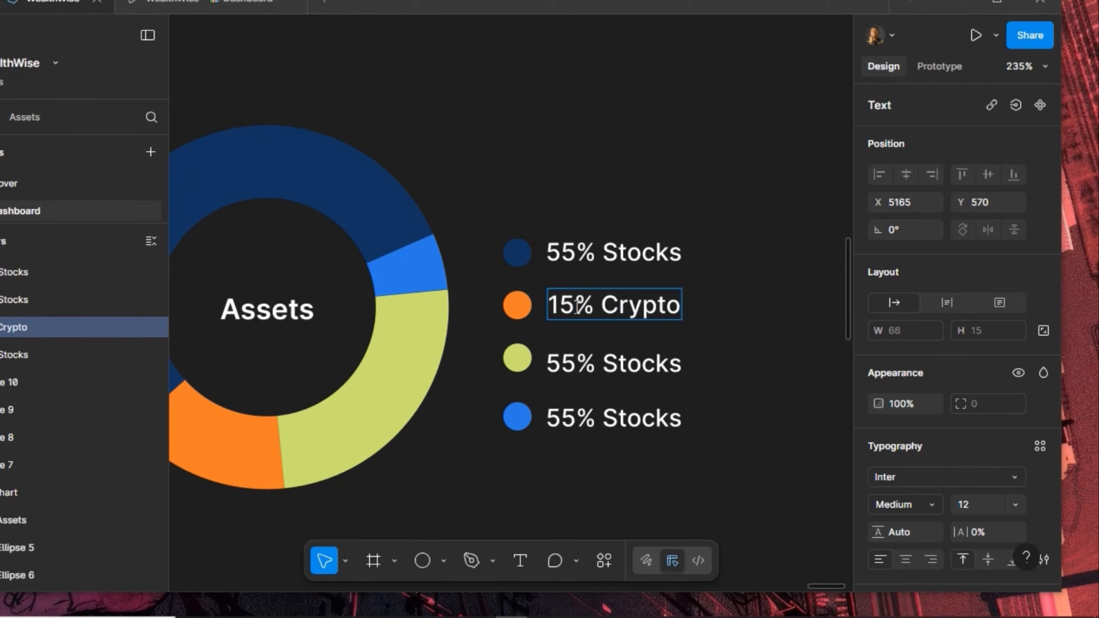
left_click(582, 362)
double_click(582, 362)
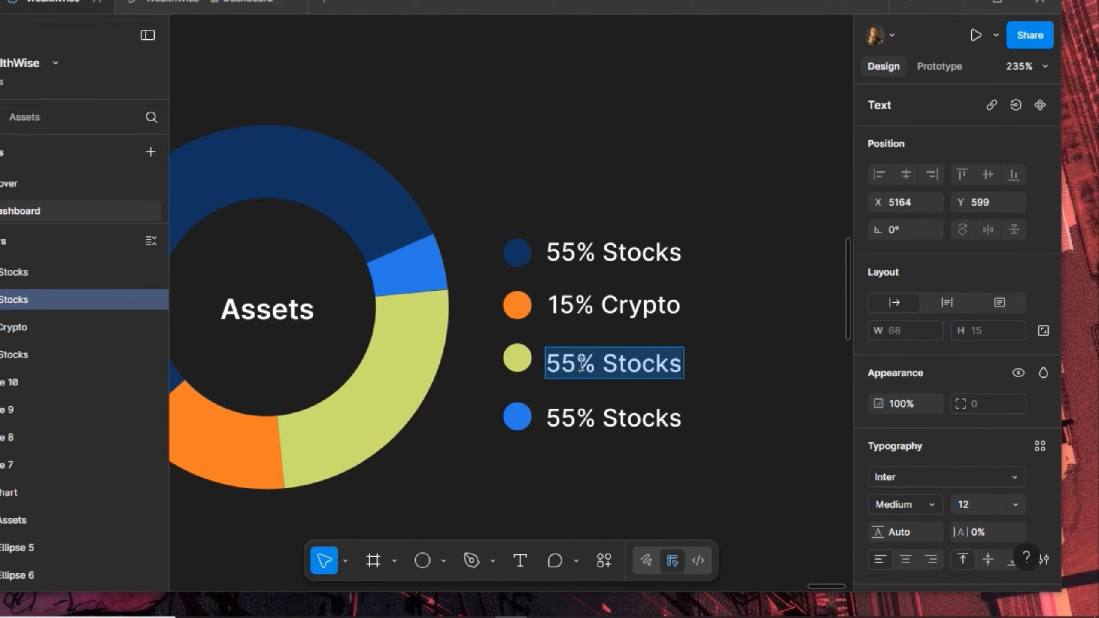
type("25% ")
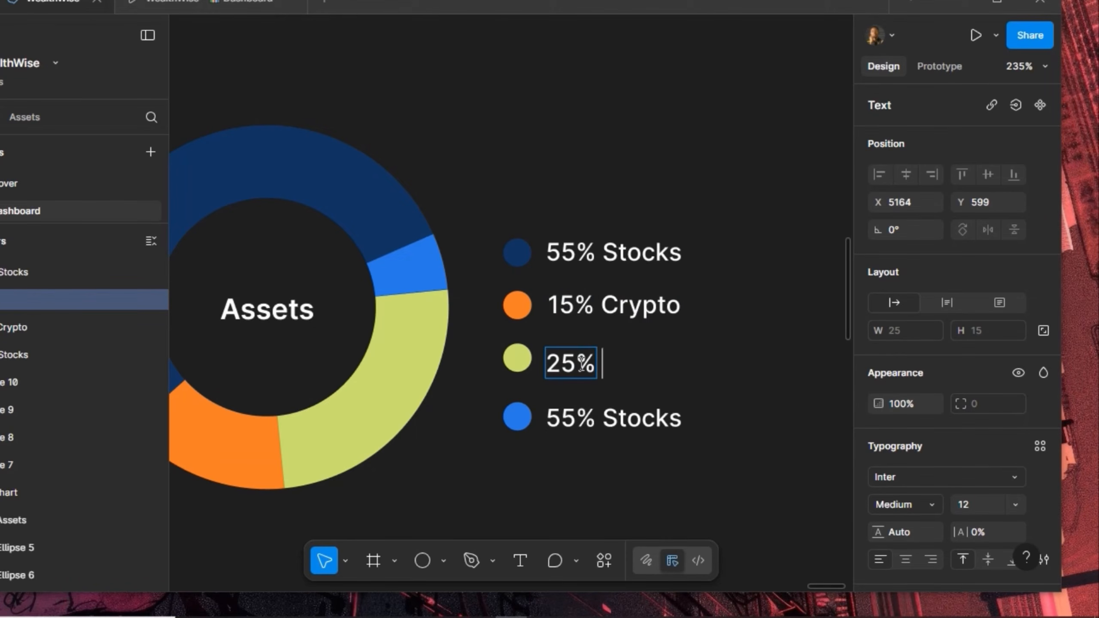
type("REI")
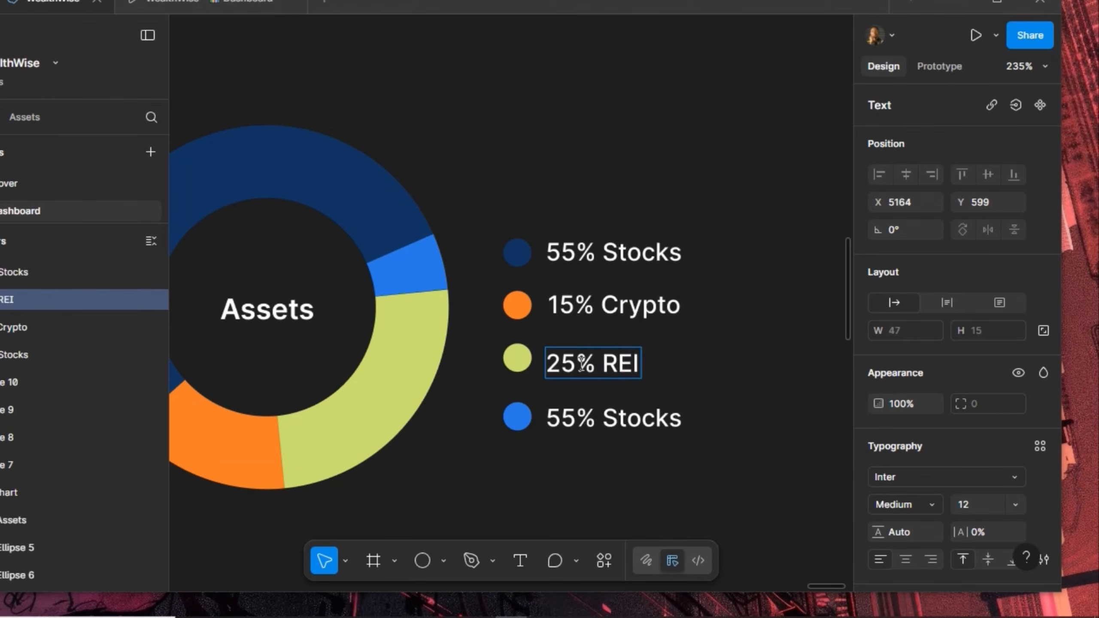
type("Ts")
Retype the last label as '5% ETF' and select it with its blue dot
double_click(579, 419)
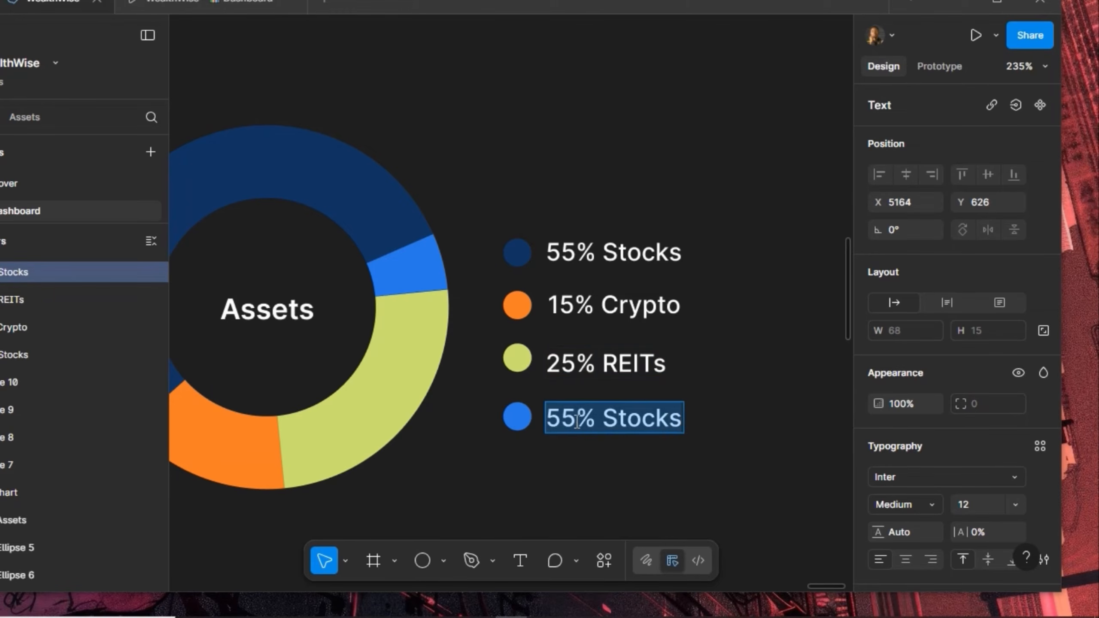
type("%%")
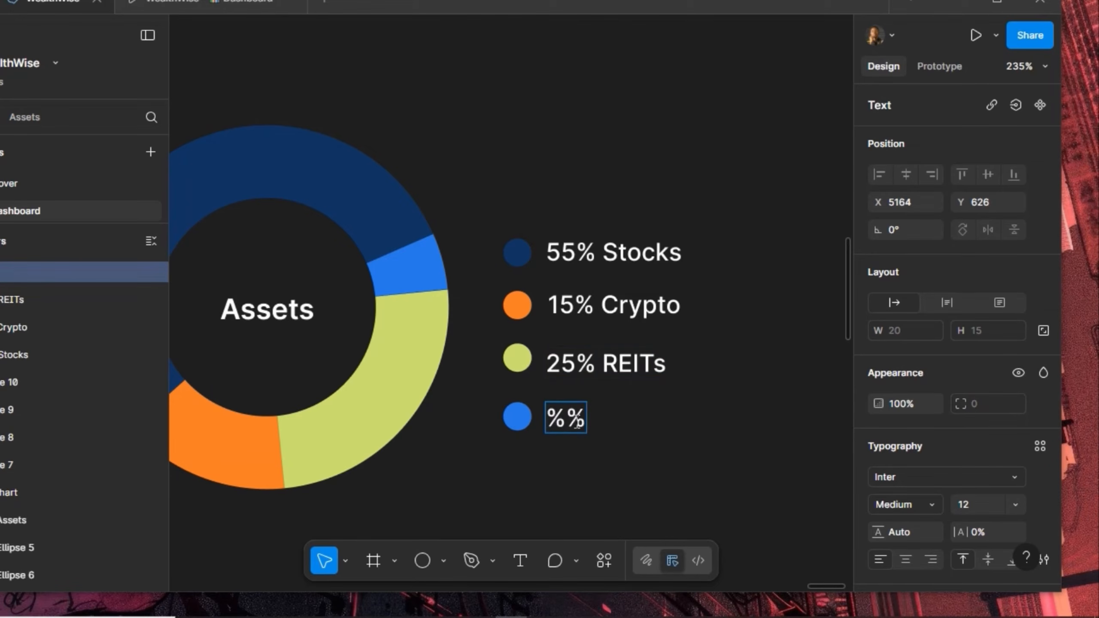
key("BackSpace")
type("5")
key("BackSpace")
key("BackSpace")
type("5%")
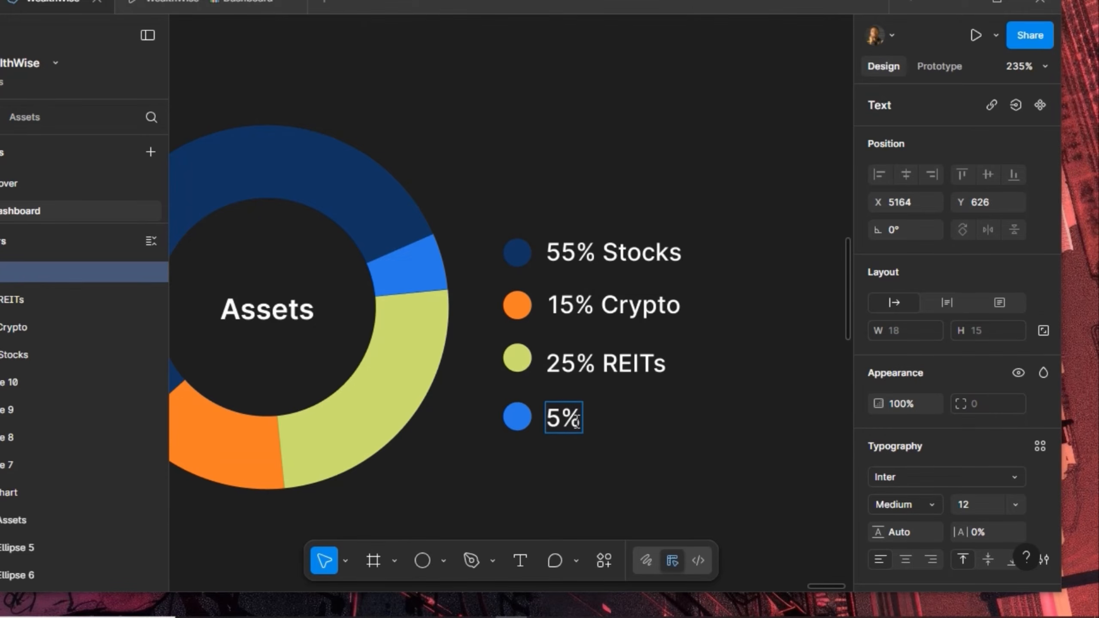
type(" ETF")
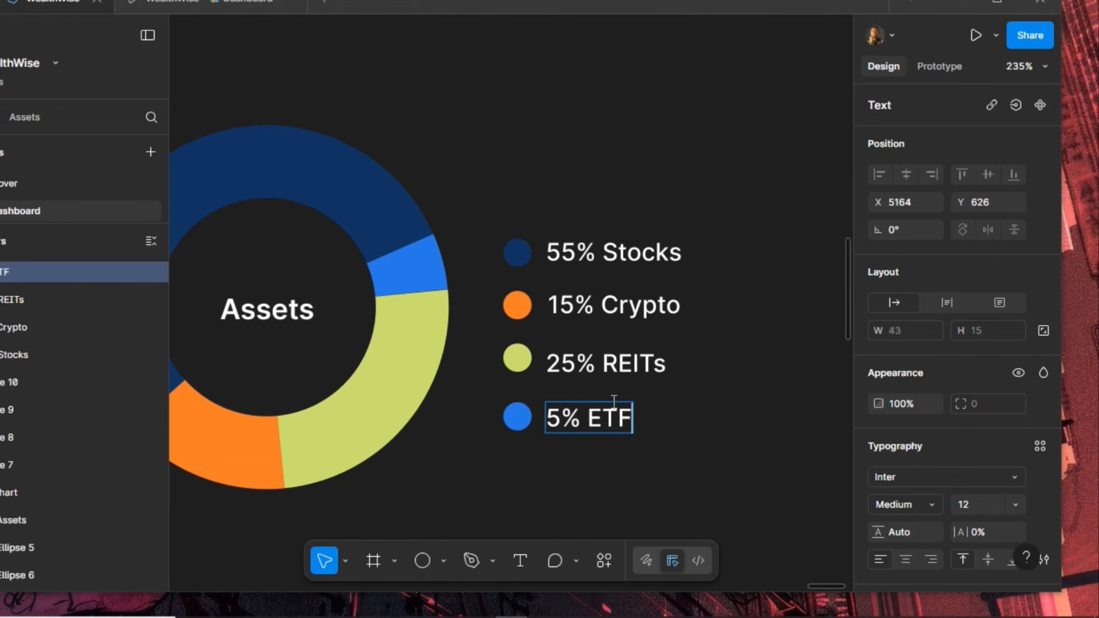
key("Escape")
key("Escape")
left_click_drag(688, 453, 490, 399)
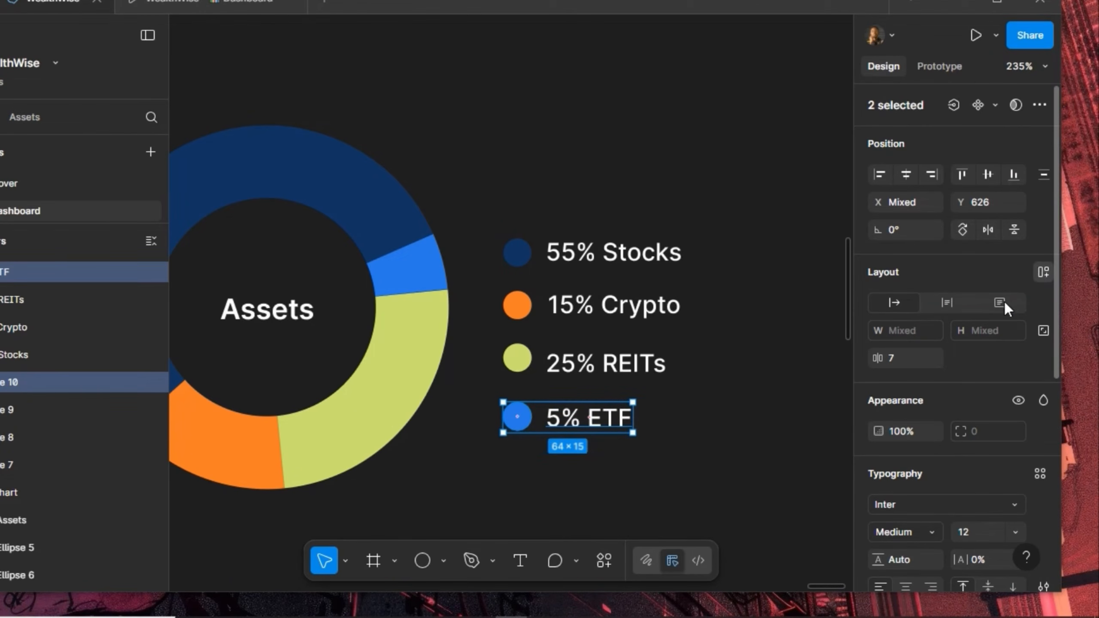
Wrap the ETF and REITs dots and labels in auto-layout rows with an 8 gap
key("shift+a")
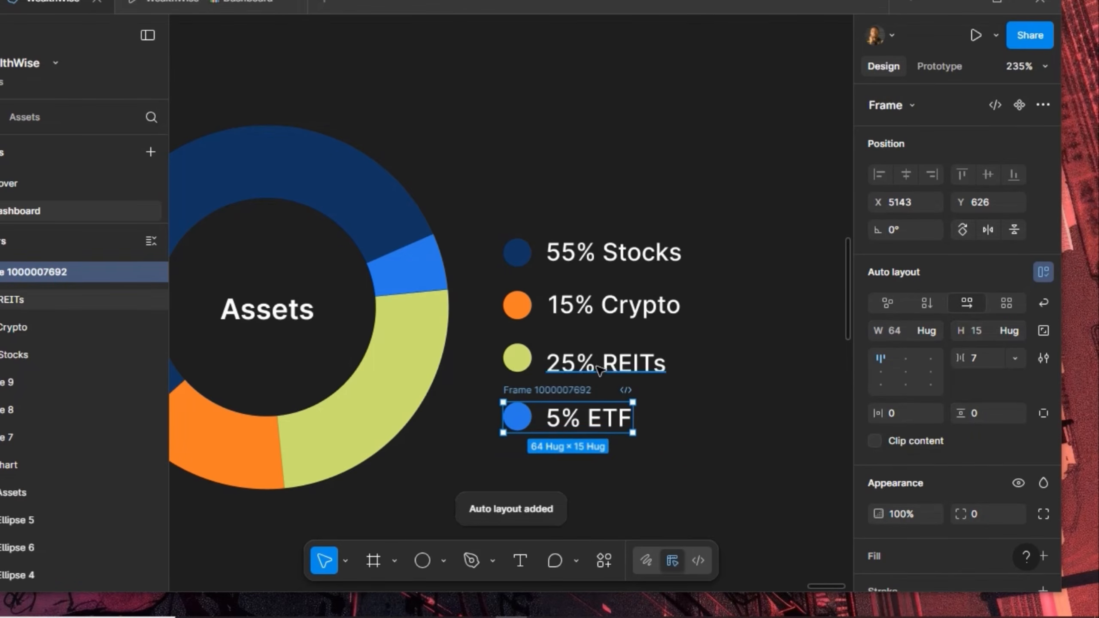
left_click(547, 366)
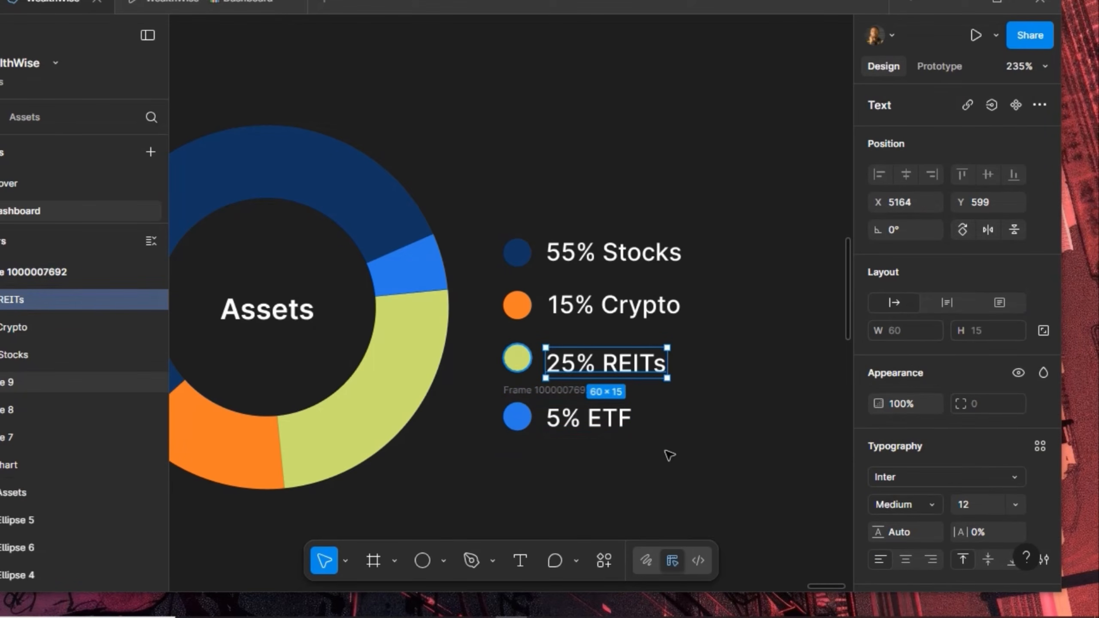
key("ctrl+a")
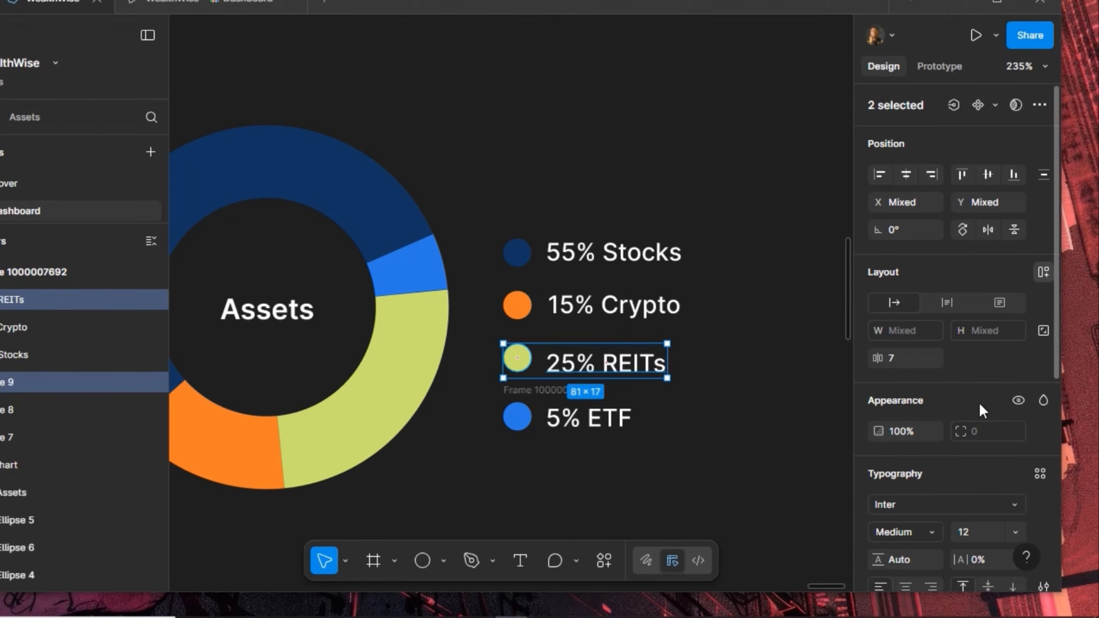
key("shift+a")
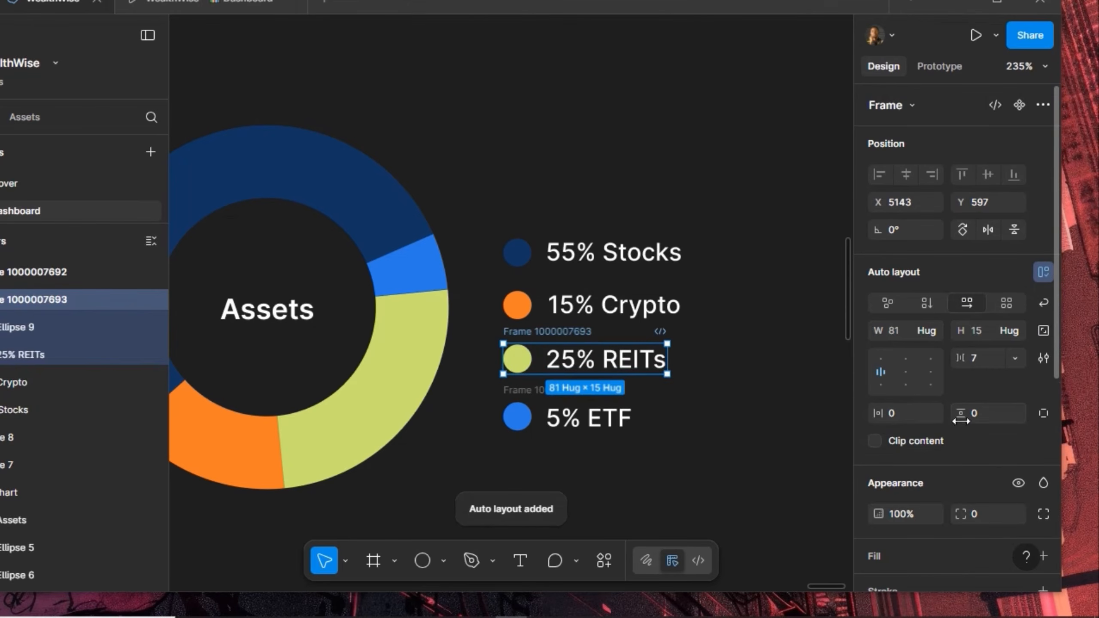
left_click(984, 357)
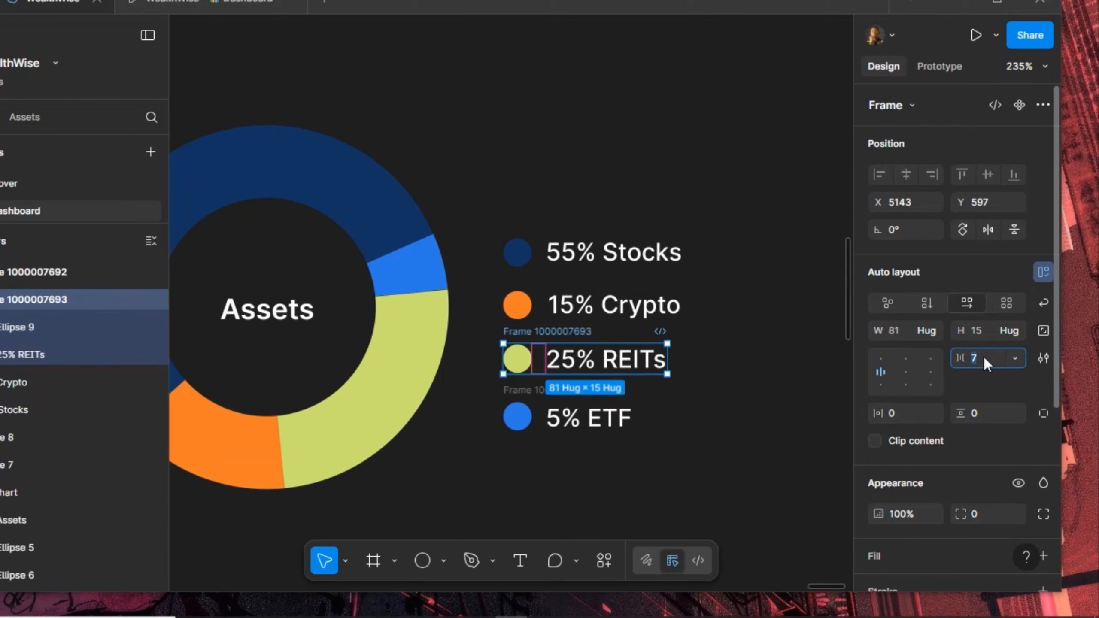
type("8")
key("Return")
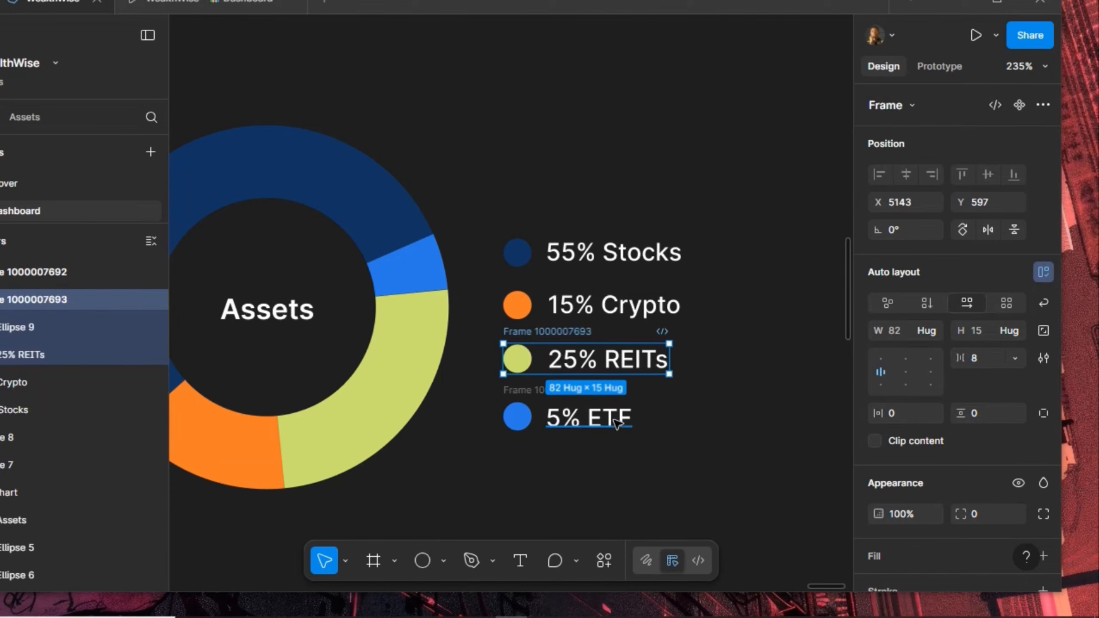
left_click(521, 392)
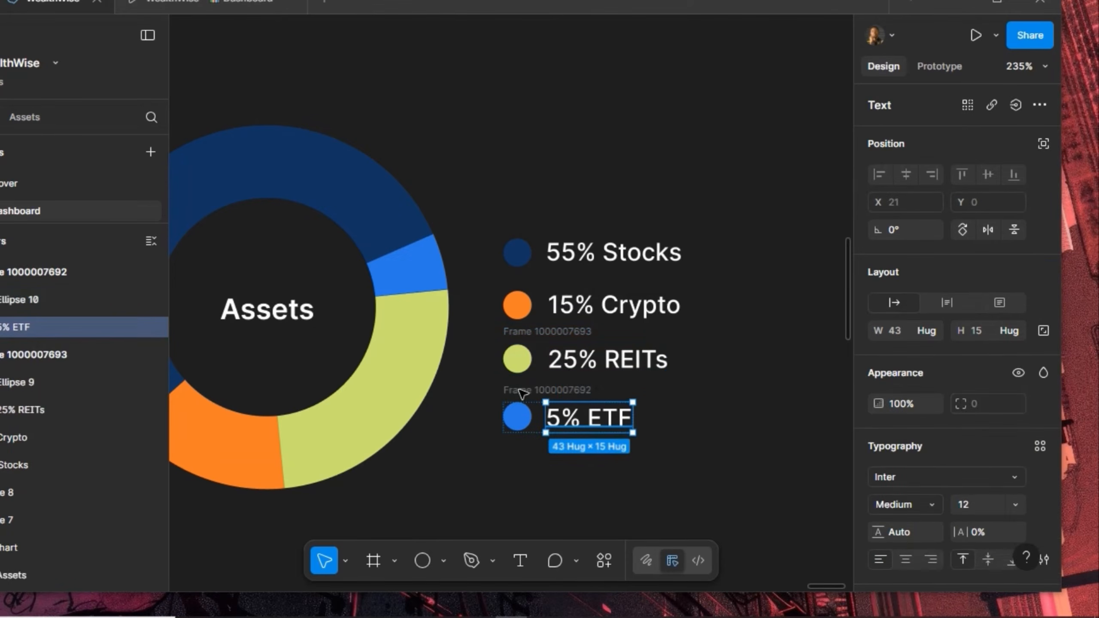
left_click(980, 358)
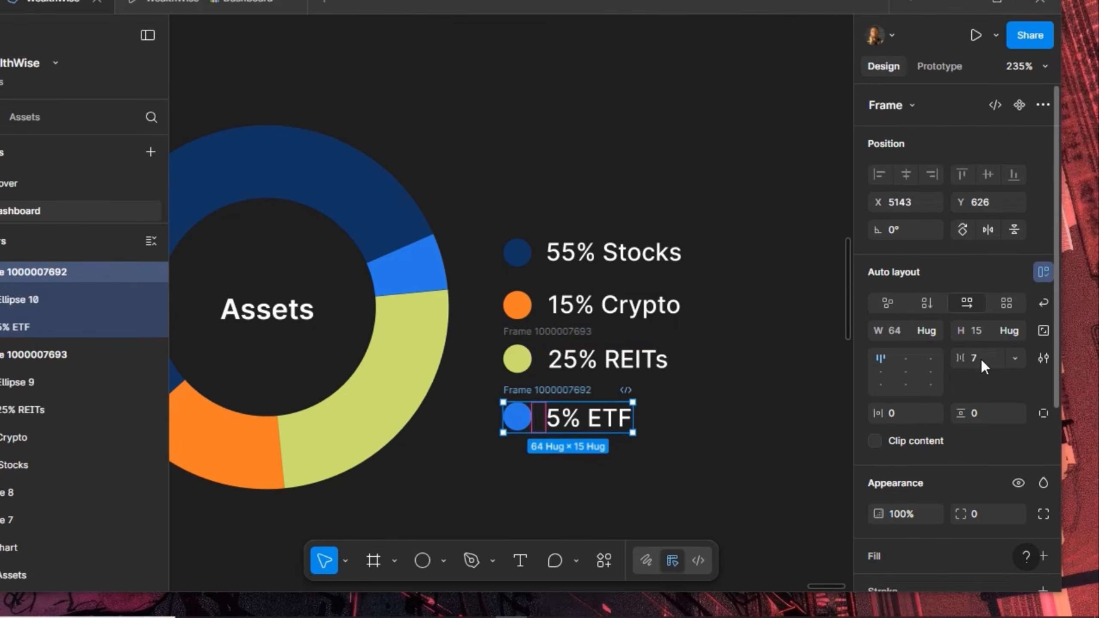
type("8")
key("Return")
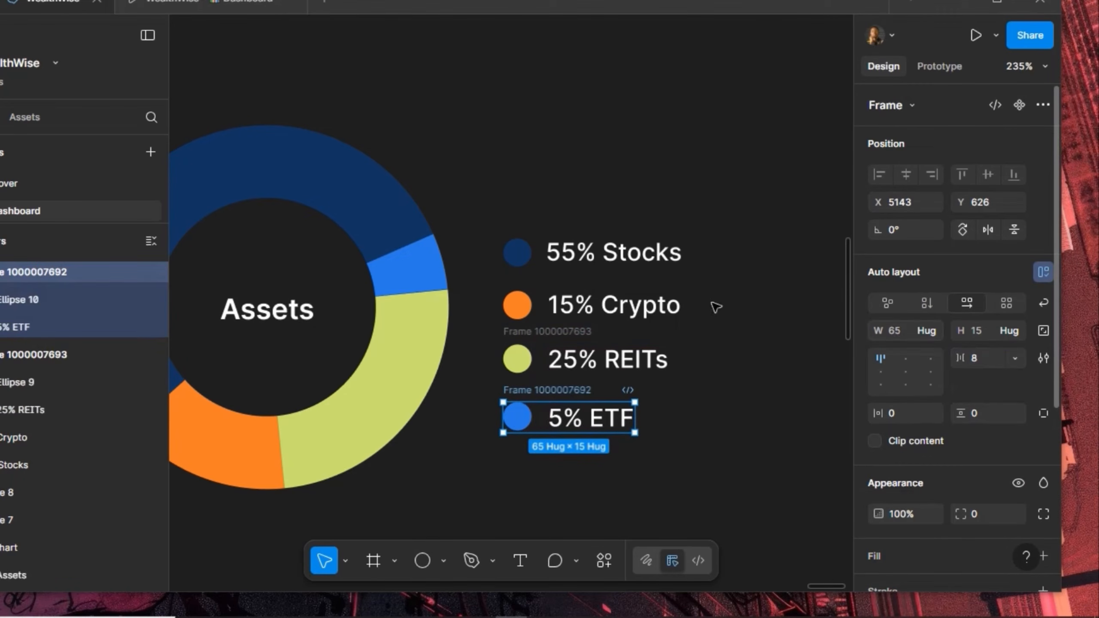
Make the Crypto and Stocks dot-and-label pairs auto-layout rows with an 8 gap
left_click(551, 308)
left_click(517, 305, "shift")
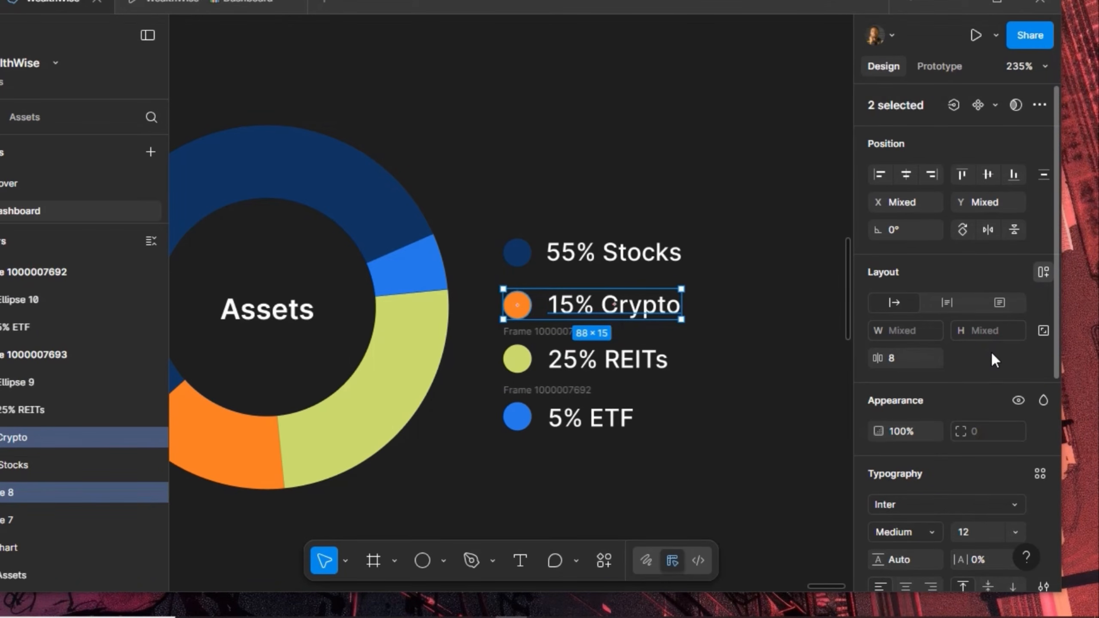
key("shift+a")
left_click(982, 359)
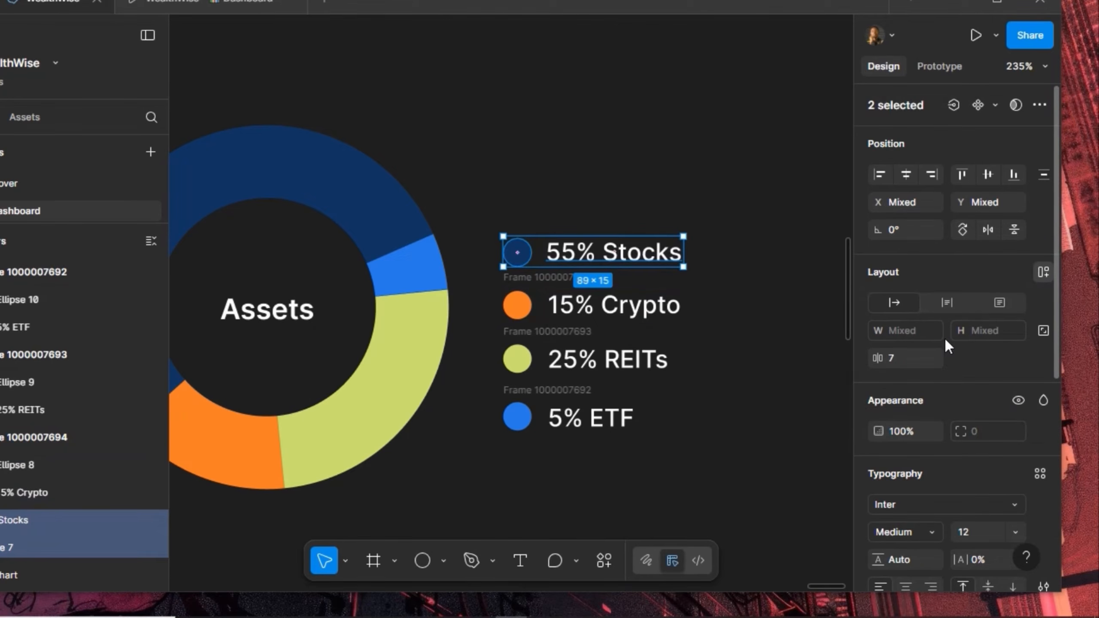
key("shift+a")
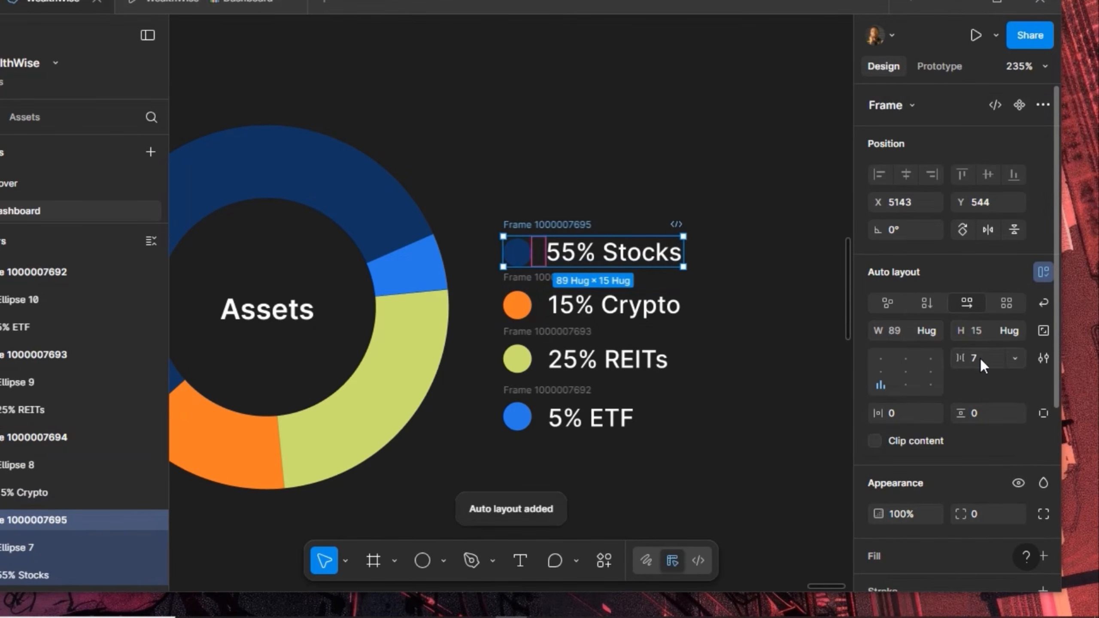
type("8")
key("Return")
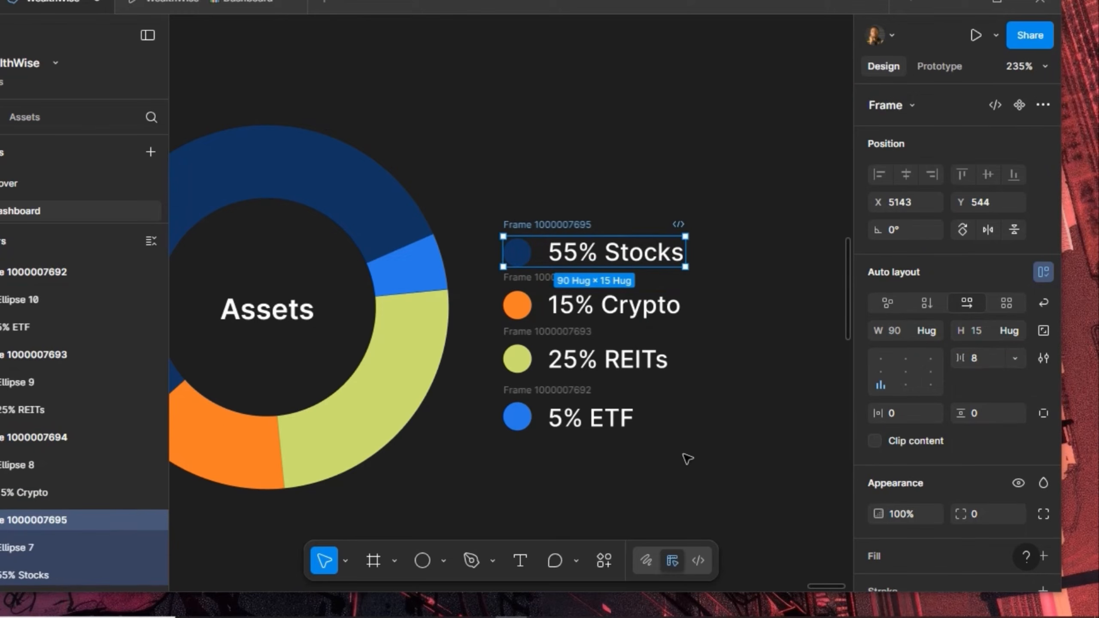
Stack the four legend rows in a vertical auto-layout frame named 'Assets'
left_click_drag(643, 422, 480, 206)
key("shift+Return")
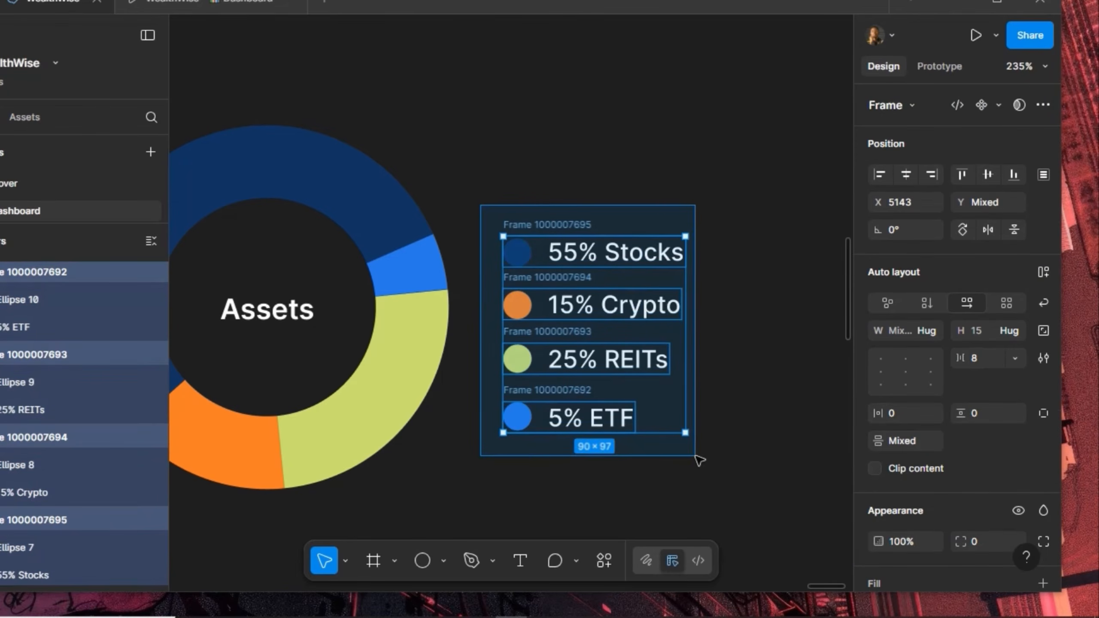
left_click(1046, 276)
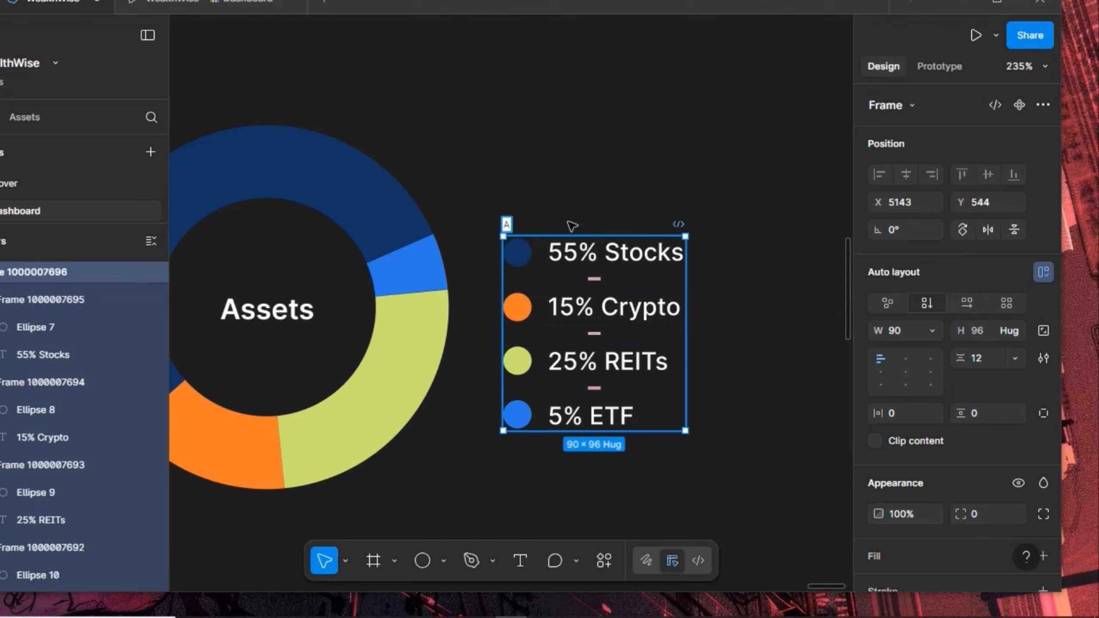
type("ssets")
key("Return")
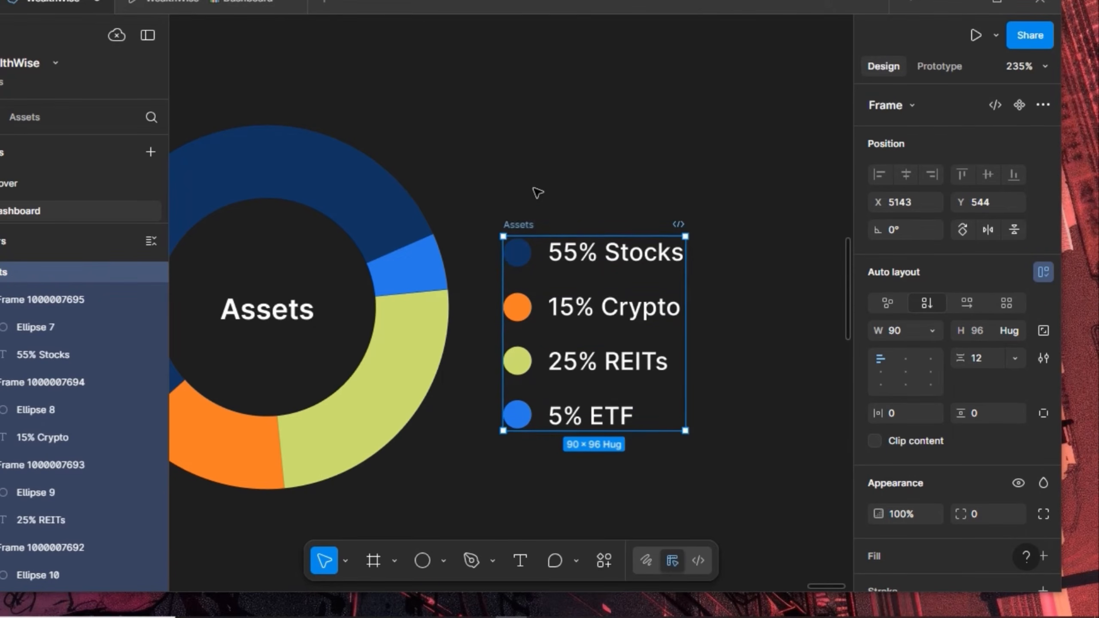
Wrap the Pie Chart and Assets legend in one auto-layout frame with a 20 gap
scroll(535, 189, "down", 3)
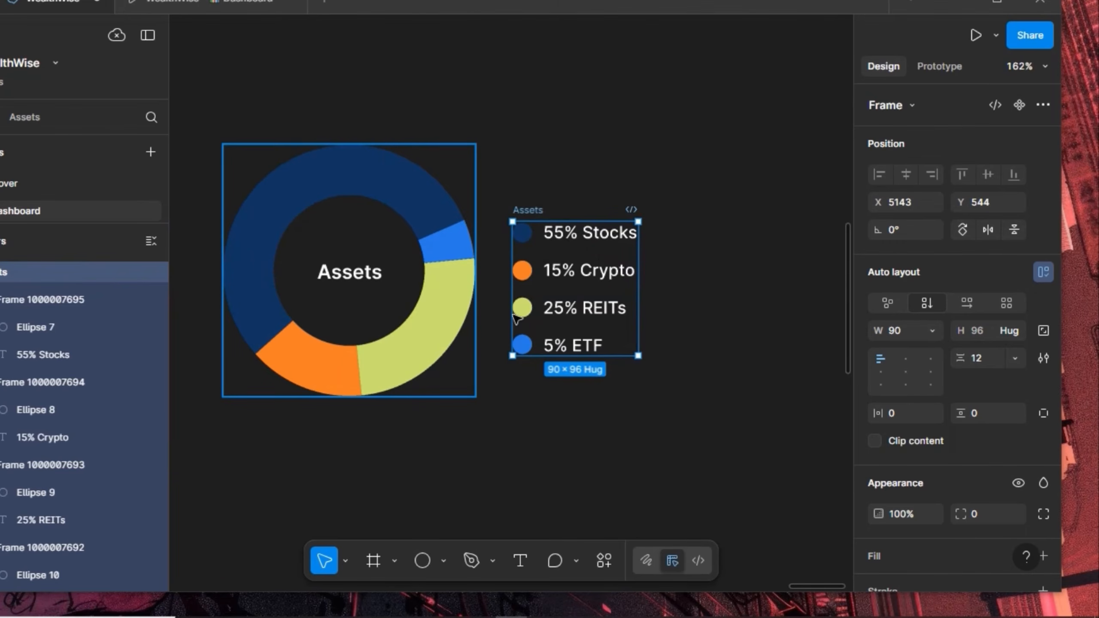
left_click(349, 270, "shift")
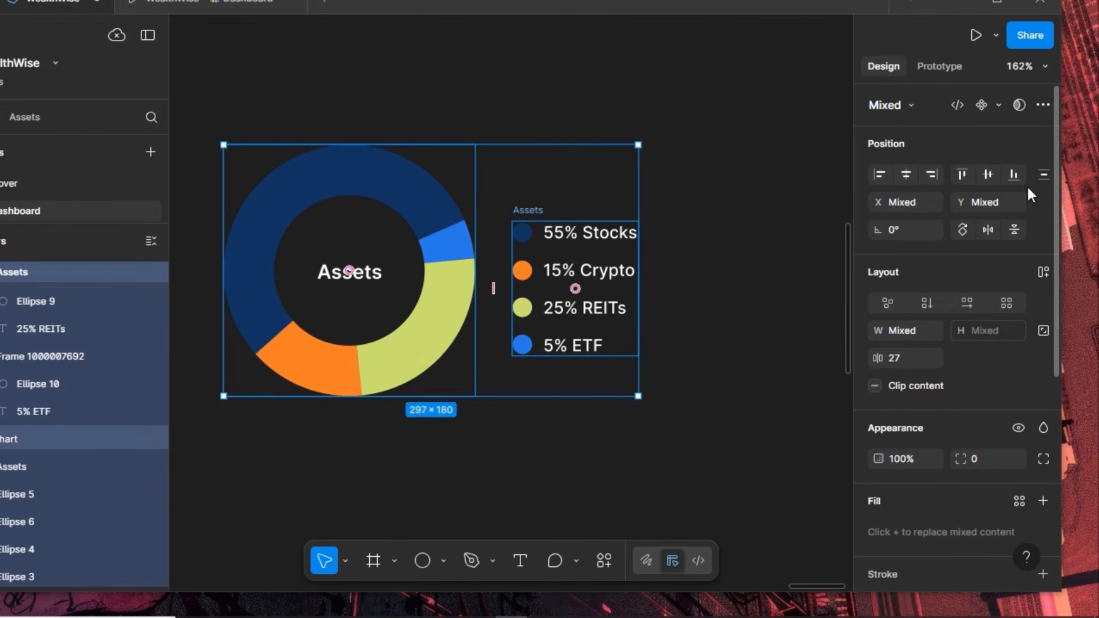
left_click(1044, 273)
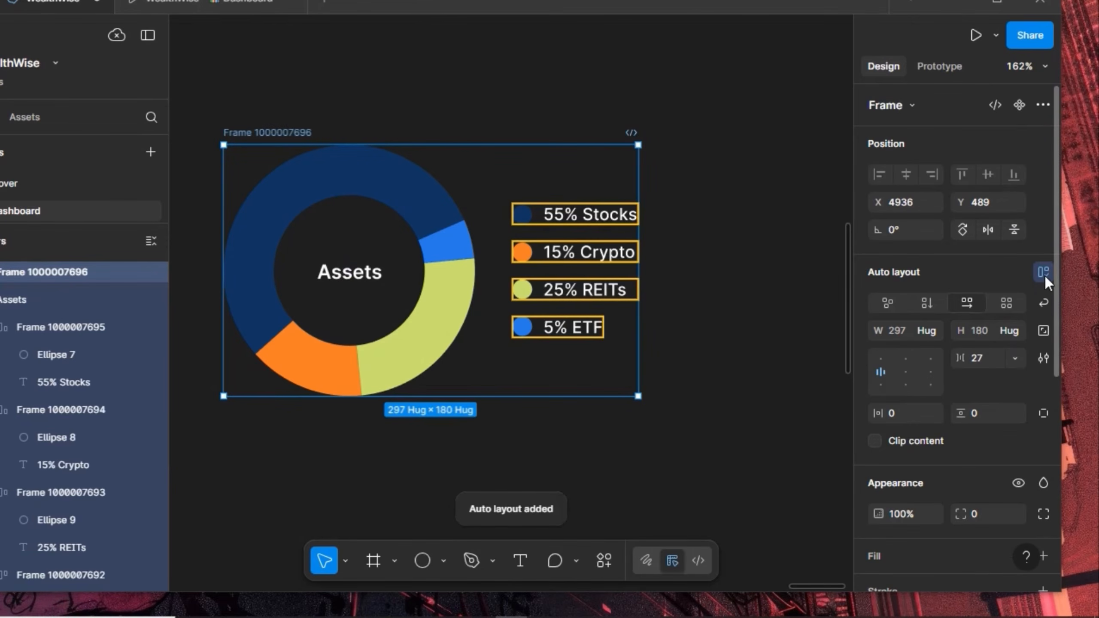
left_click(991, 361)
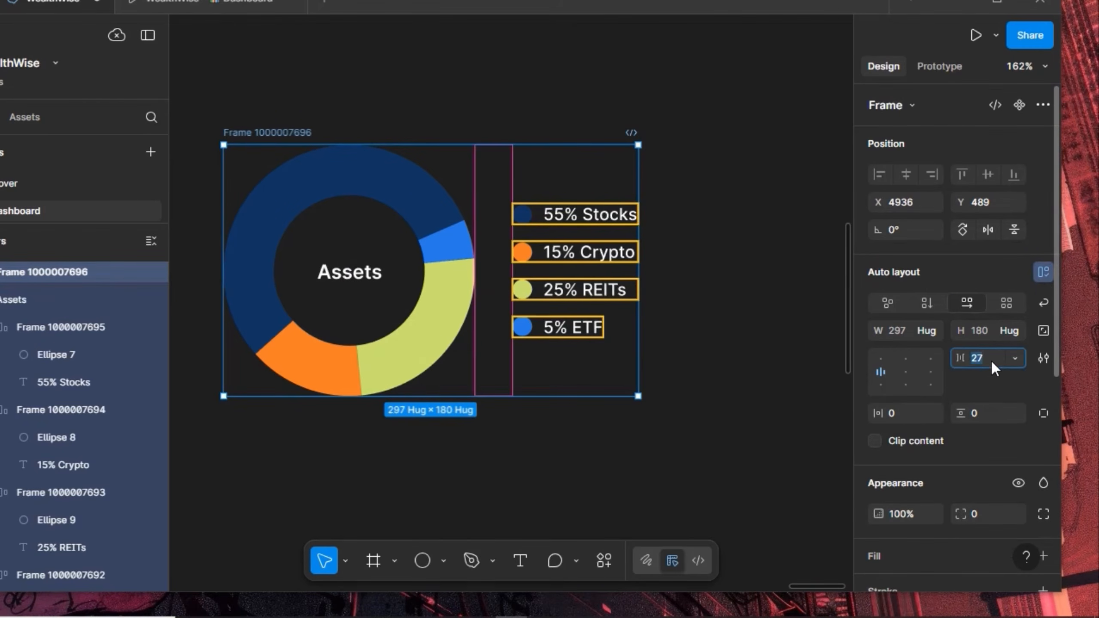
type("20")
key("Return")
scroll(740, 299, "down", 5)
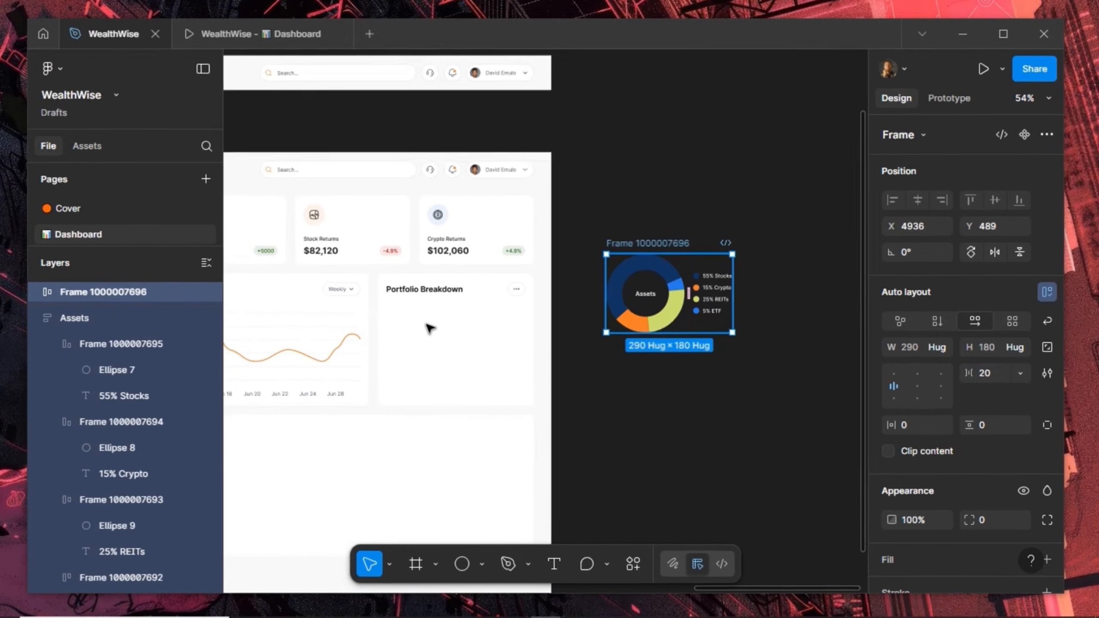
Move the chart group into the Portfolio Breakdown card and make its legend text black
left_click_drag(435, 330, 433, 330)
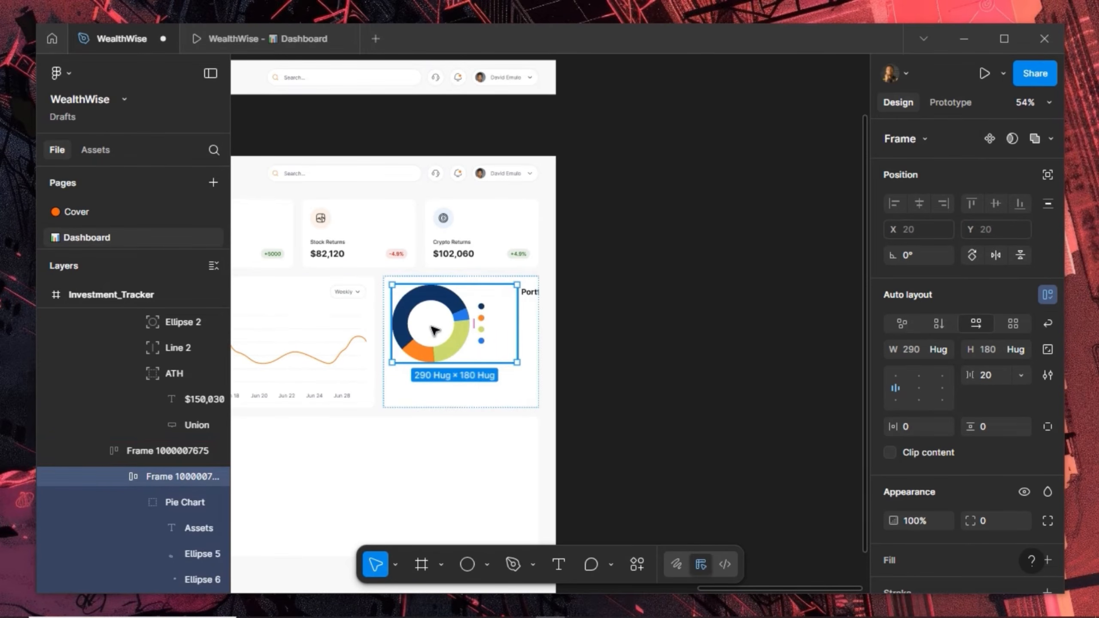
key("Escape")
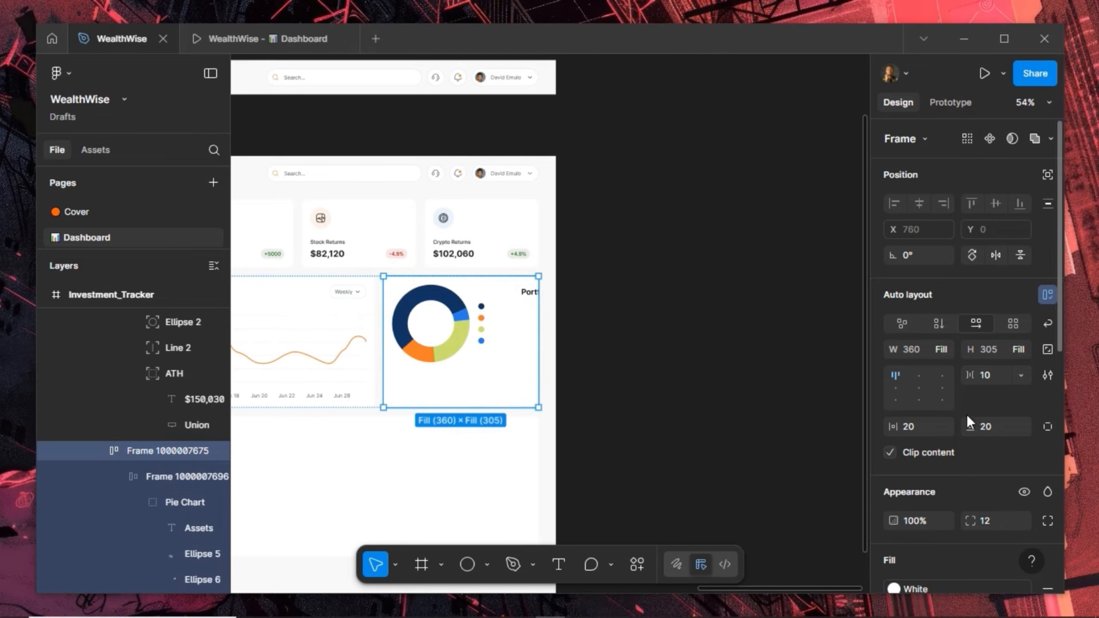
scroll(965, 474, "down", 5)
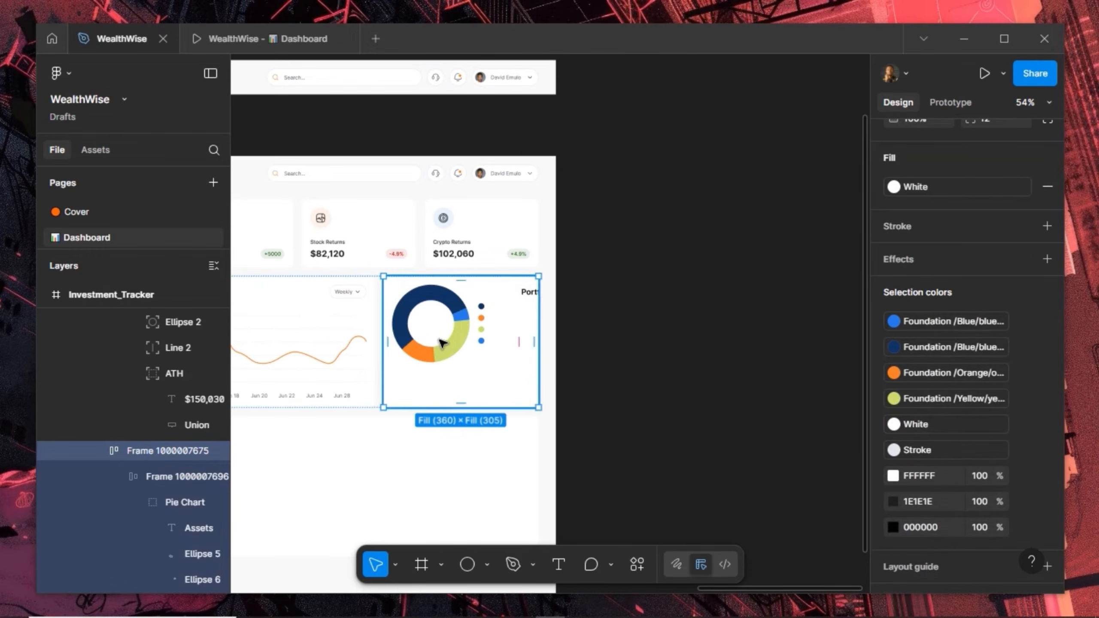
double_click(441, 343)
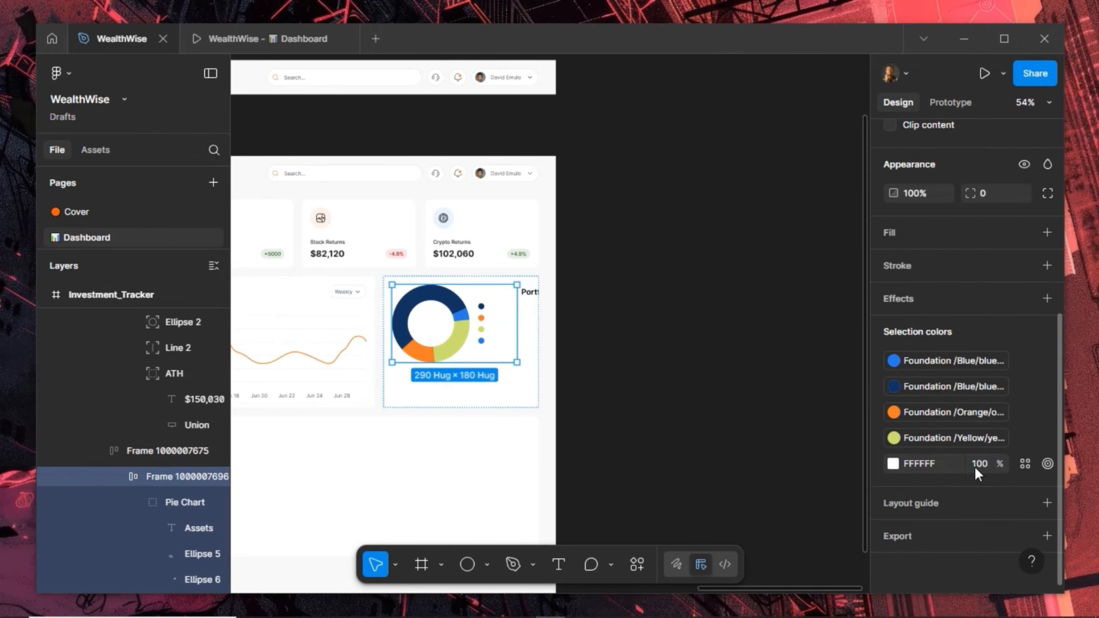
left_click(893, 464)
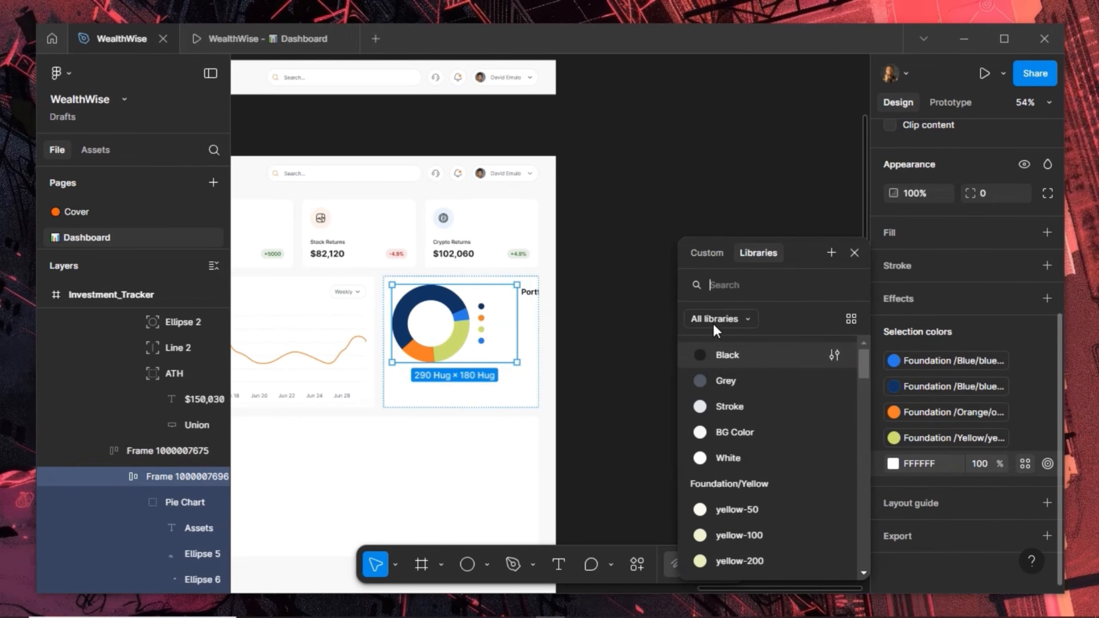
left_click(713, 358)
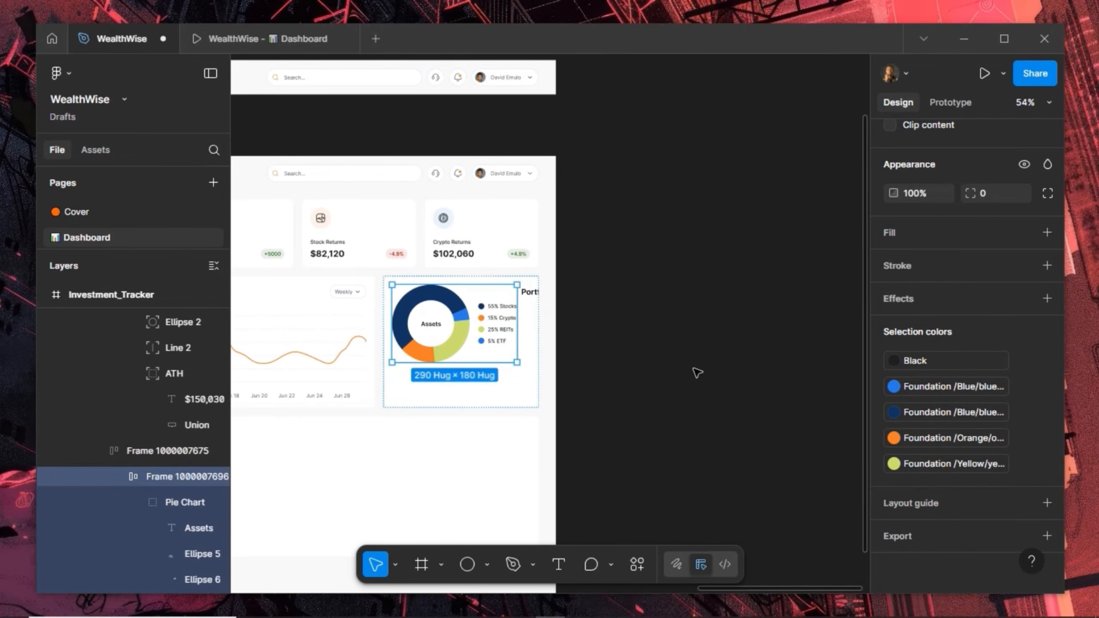
Give the Portfolio Breakdown card vertical auto layout with the chart below its title
key("shift+Return")
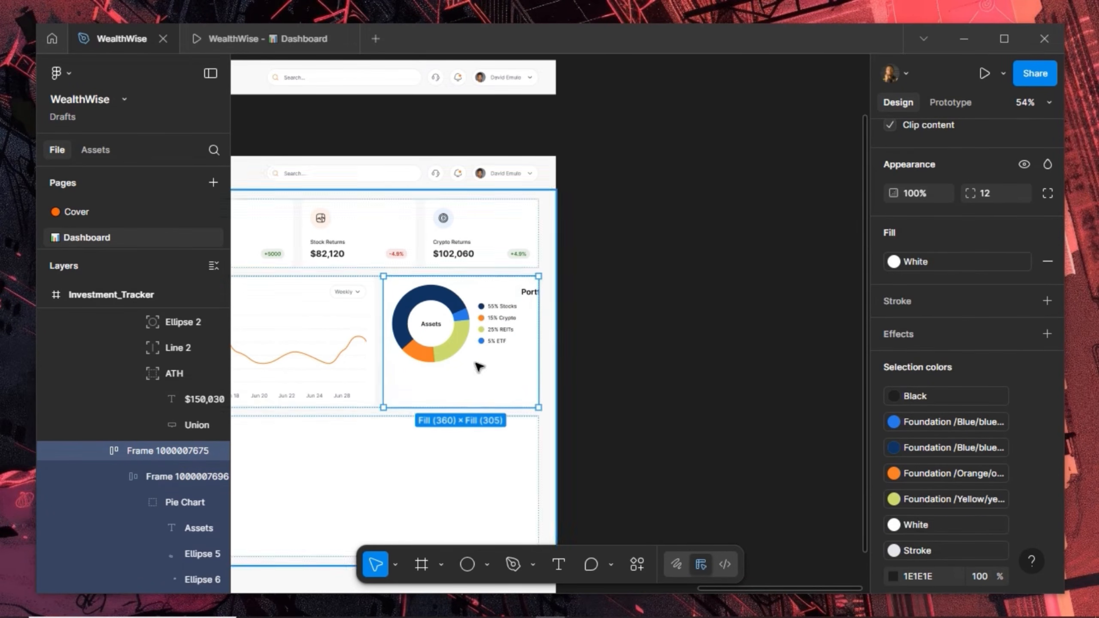
scroll(944, 329, "up", 6)
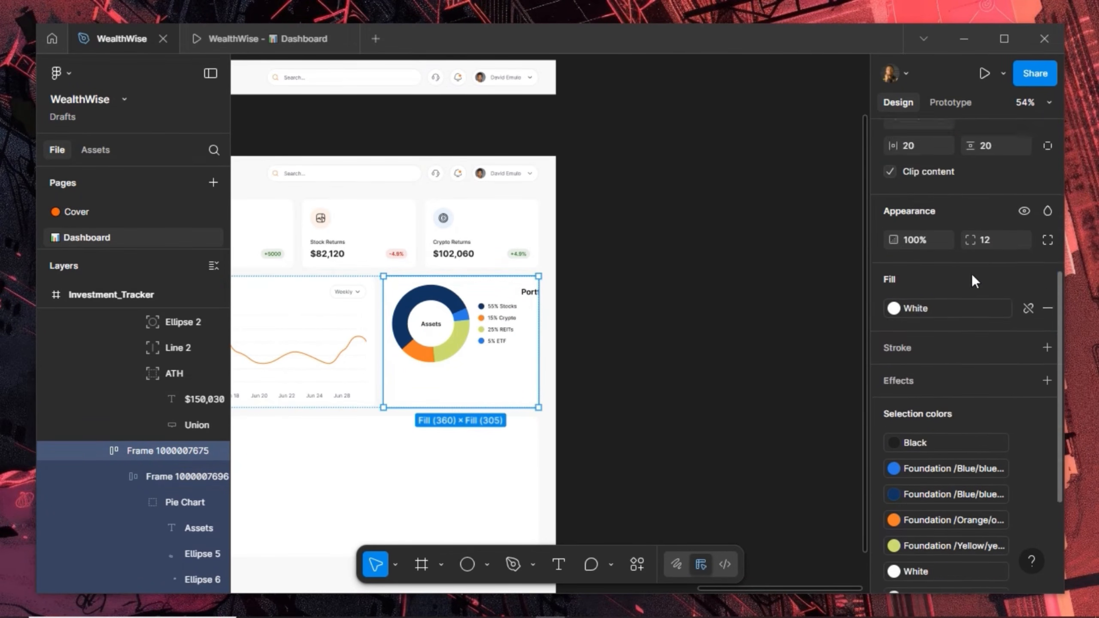
left_click(944, 322)
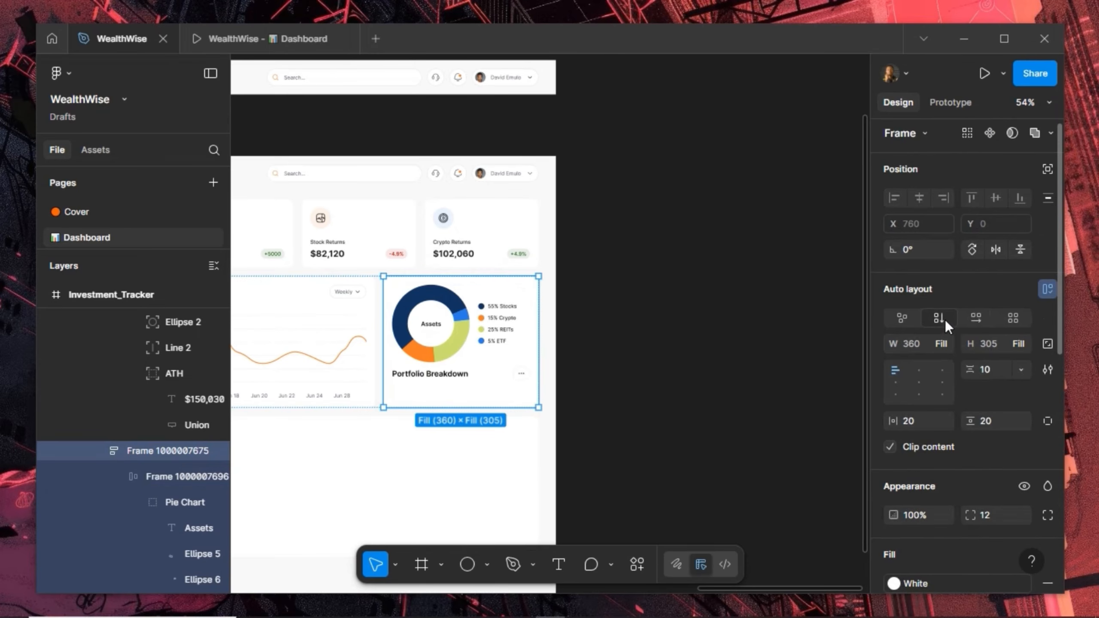
double_click(452, 345)
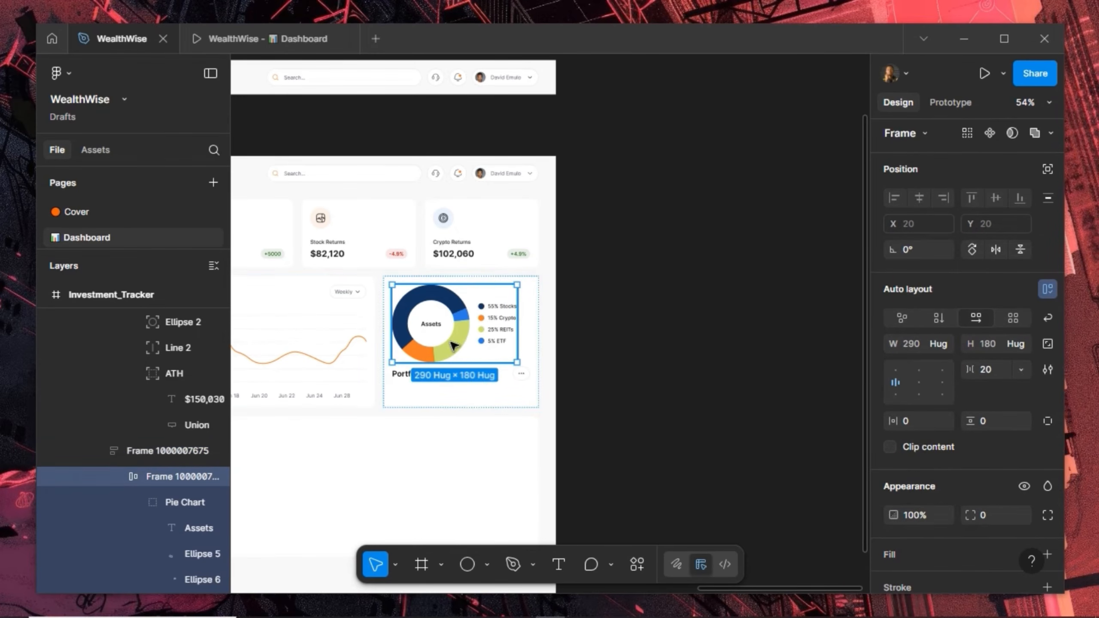
key("Down")
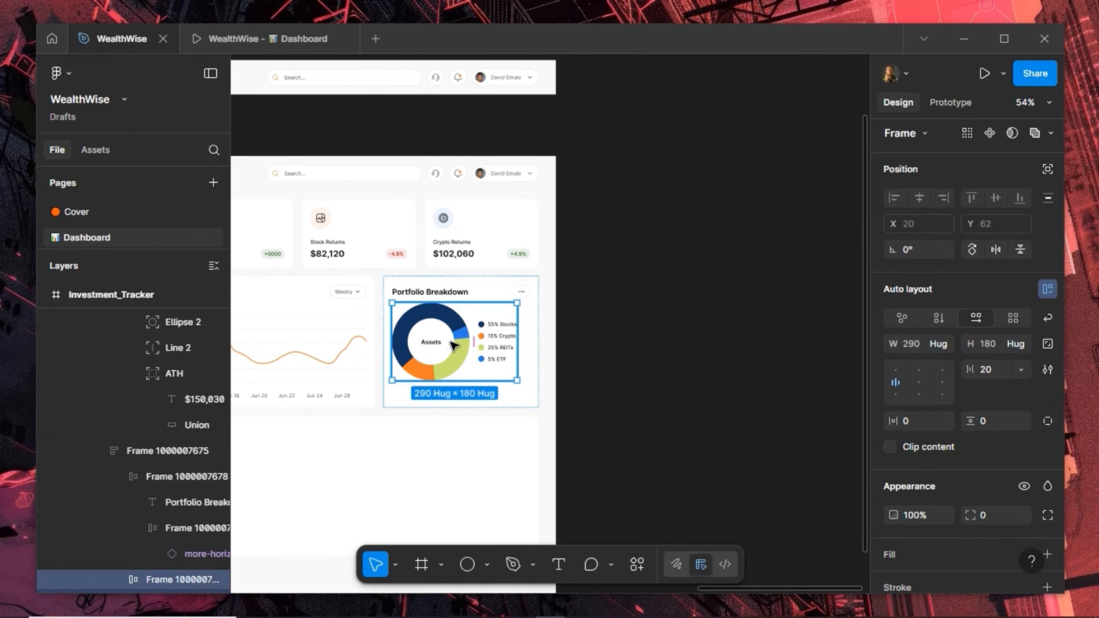
key("Escape")
left_click(990, 372)
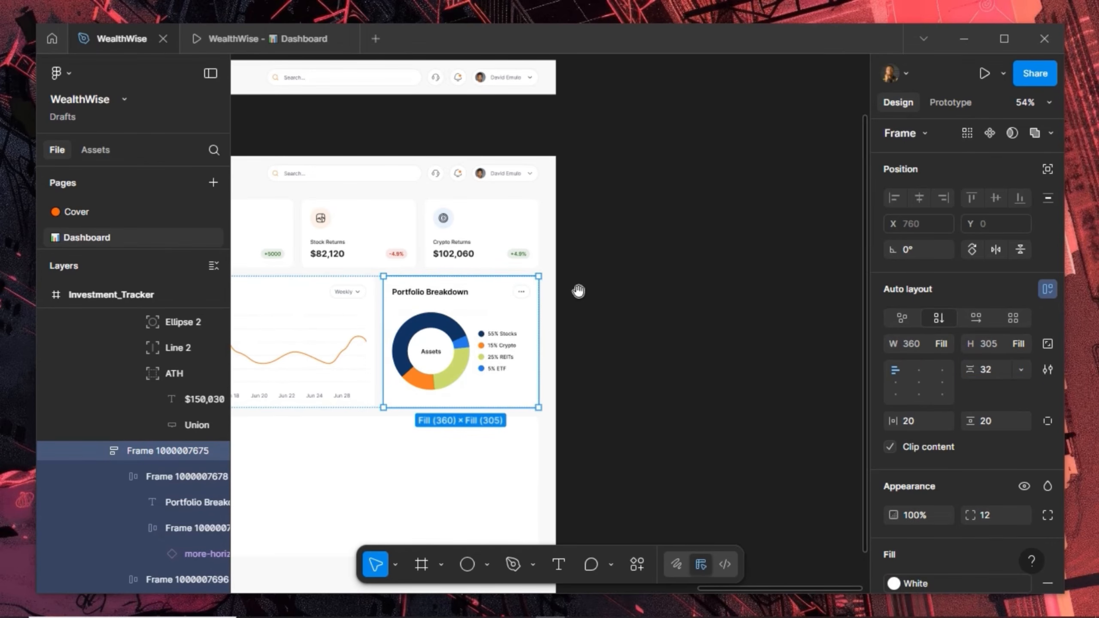
Set 24 spacing in both the Portfolio Growth and Portfolio Breakdown cards, then preview the prototype
left_click_drag(578, 291, 770, 291)
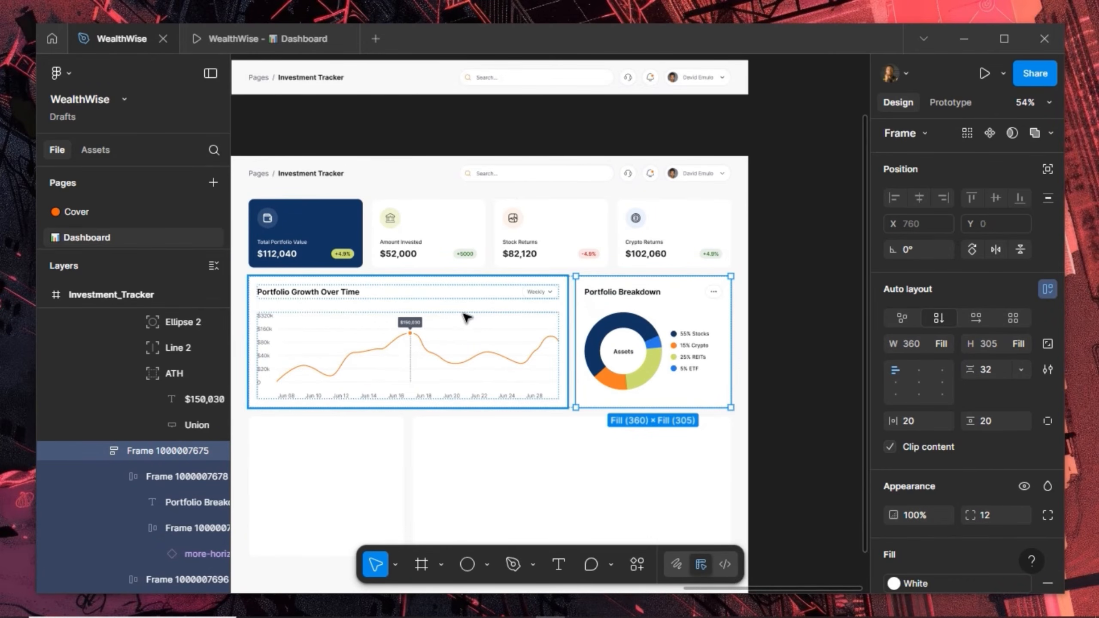
scroll(415, 347, "up", 3)
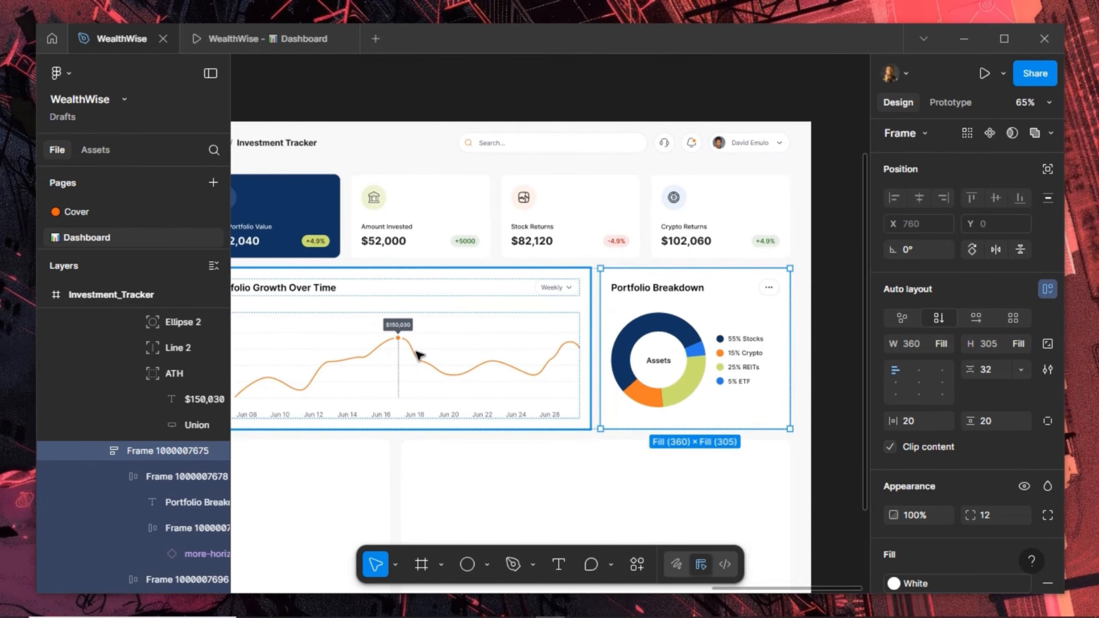
left_click(418, 355)
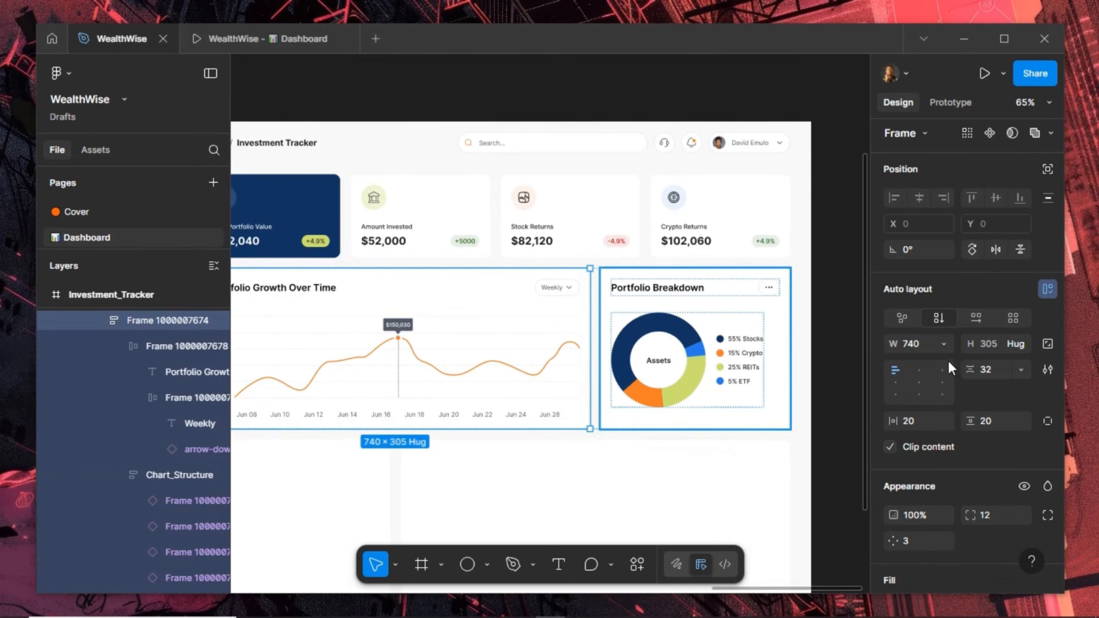
key("ctrl+a")
left_click(993, 369)
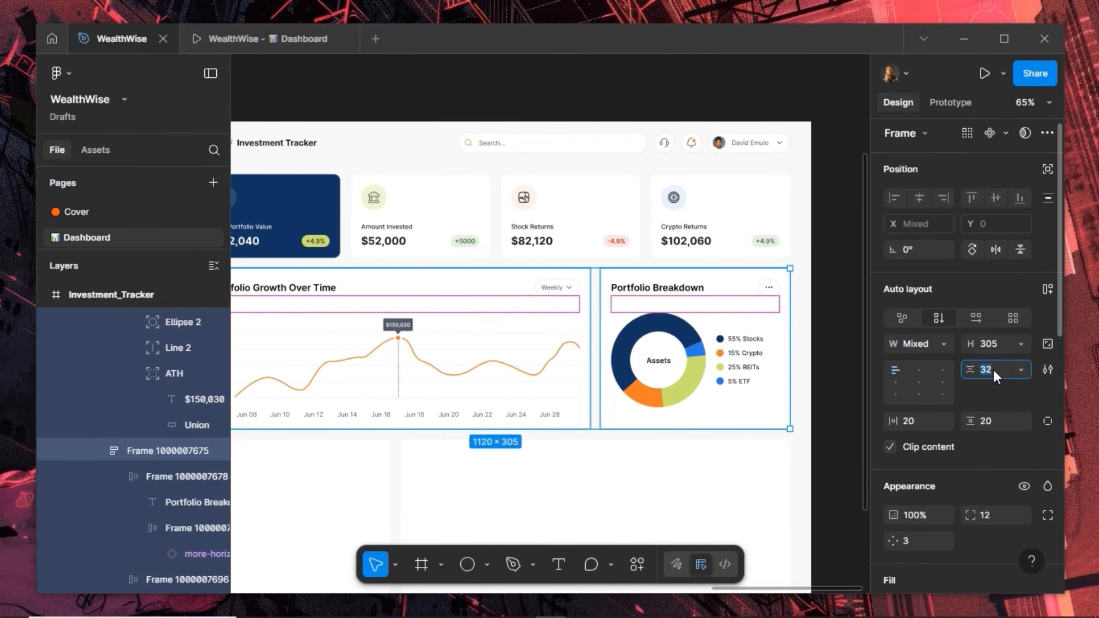
key("Return")
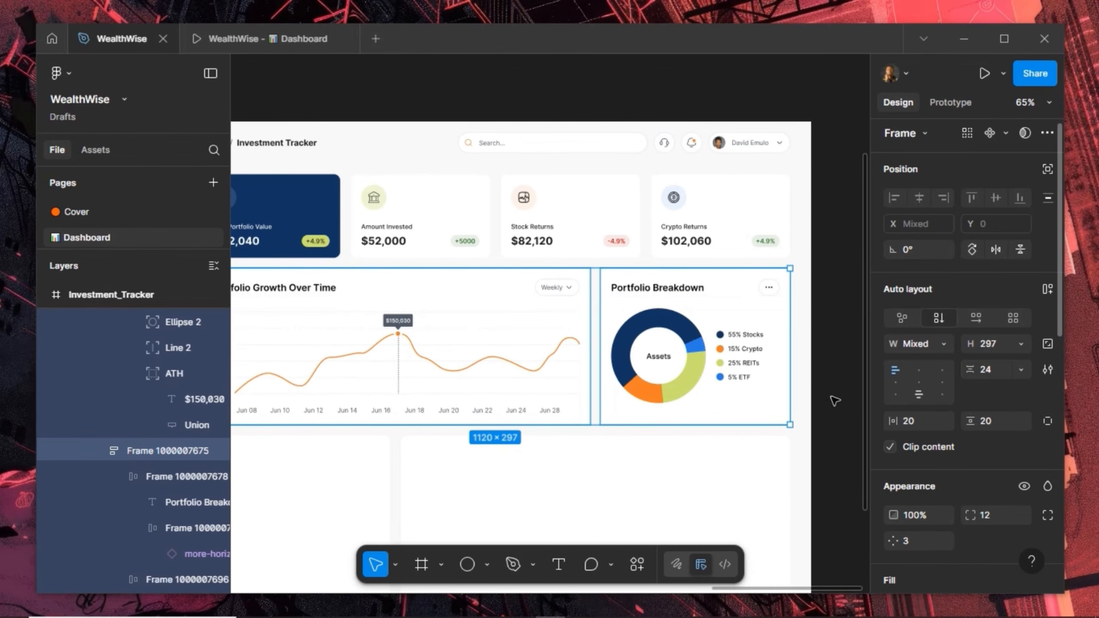
scroll(835, 401, "down", 5)
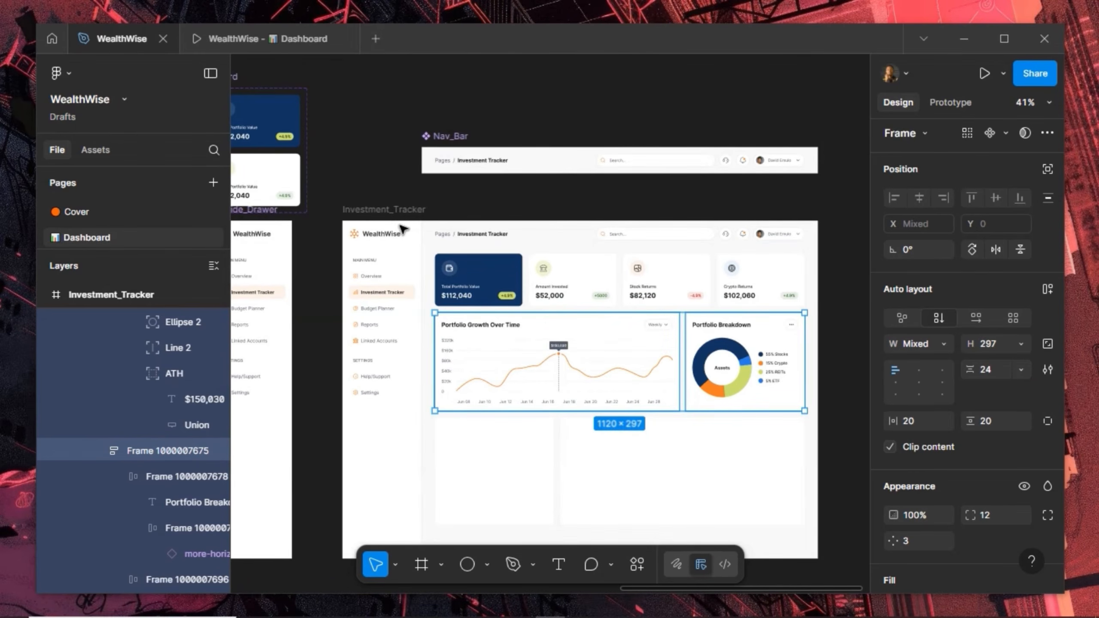
left_click(231, 42)
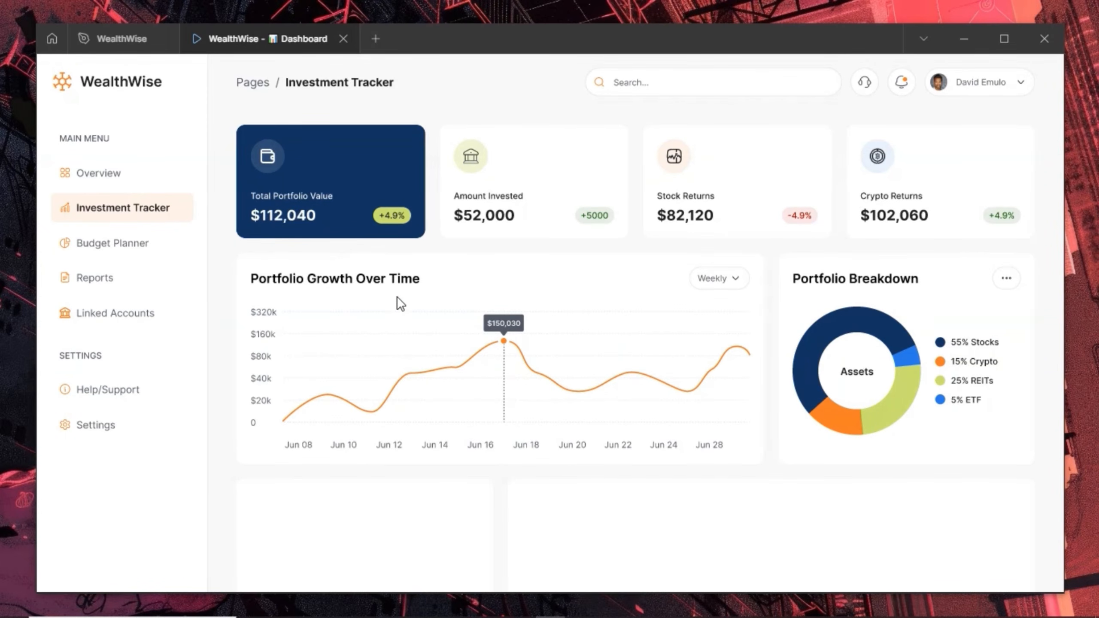
Scroll through the dashboard prototype, then go back to the WealthWise design file
scroll(397, 303, "down", 2)
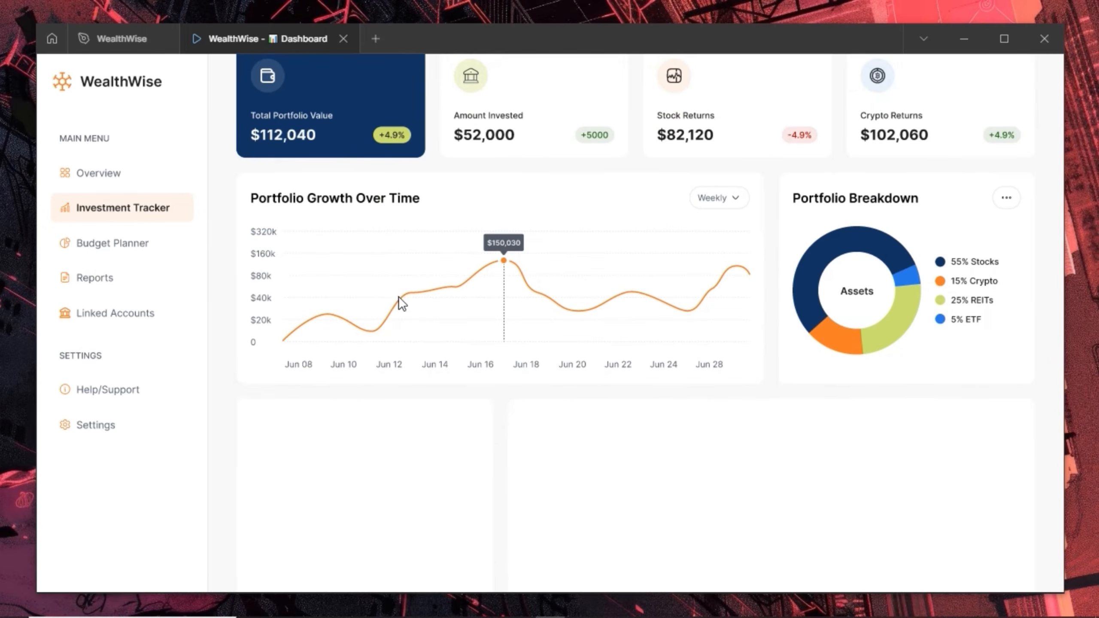
scroll(400, 297, "up", 2)
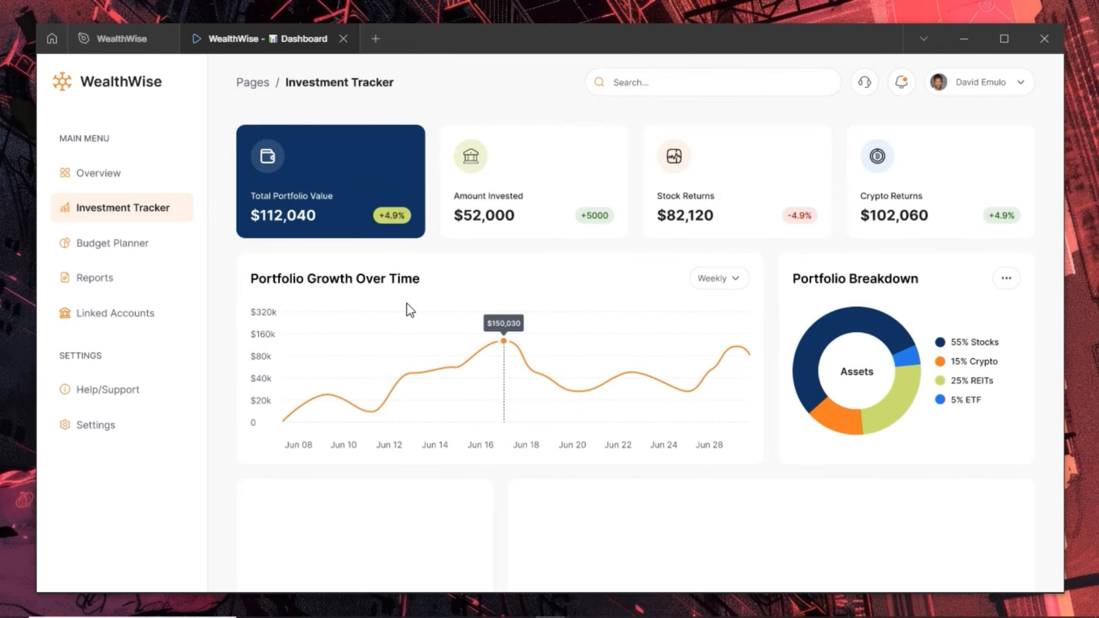
scroll(409, 321, "down", 5)
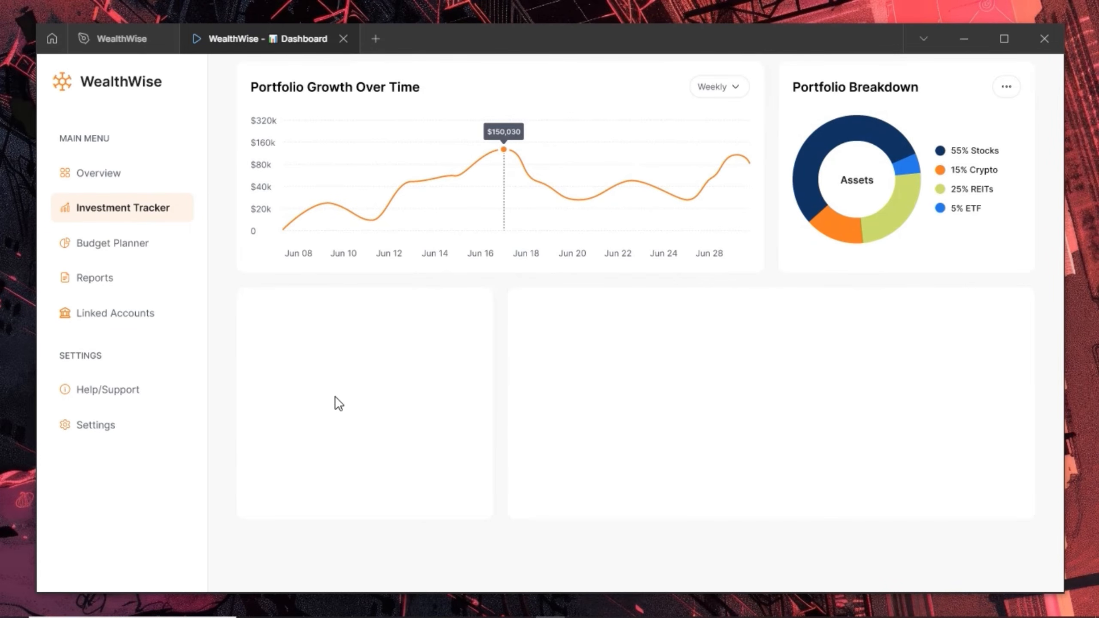
scroll(335, 397, "up", 5)
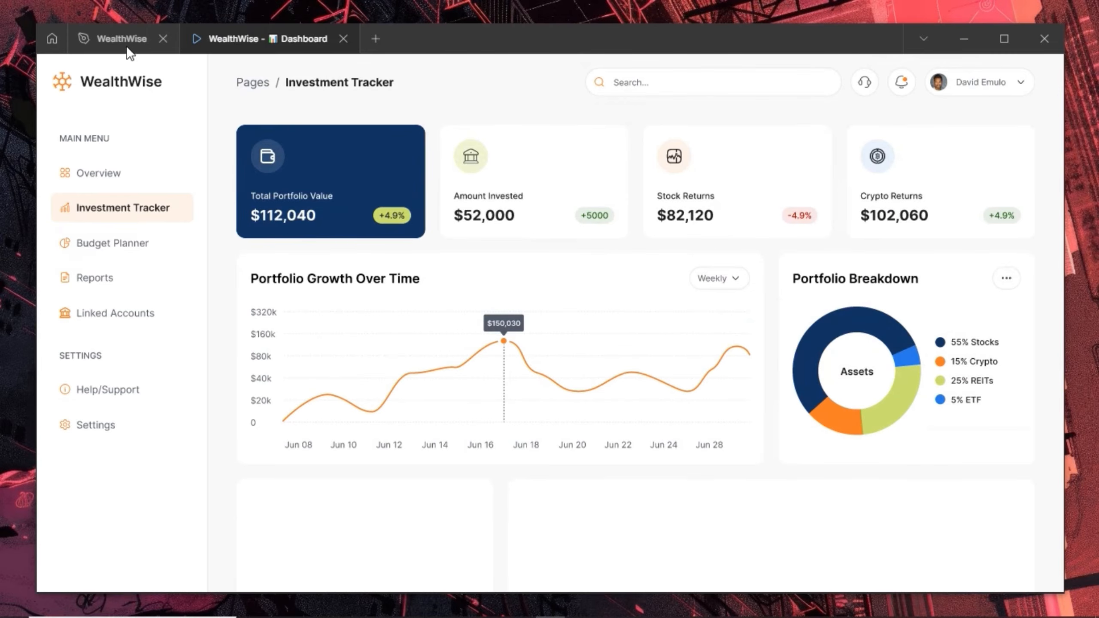
mouse_move(122, 40)
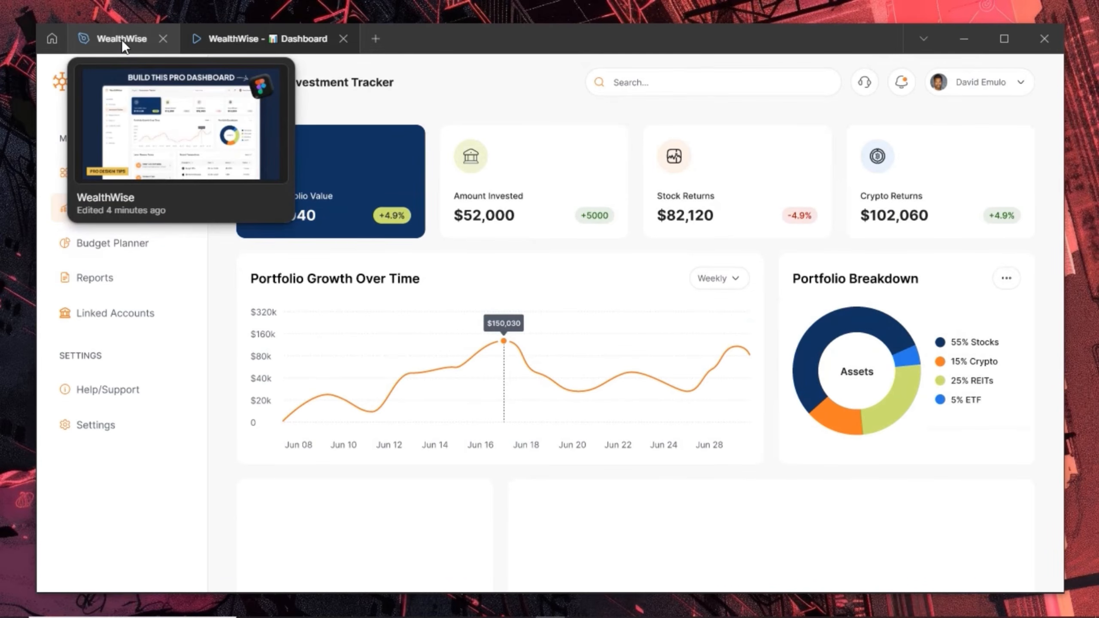
left_click(122, 40)
Replace the empty lower-left card with a pasted copy of the Portfolio Breakdown card
left_click(720, 380)
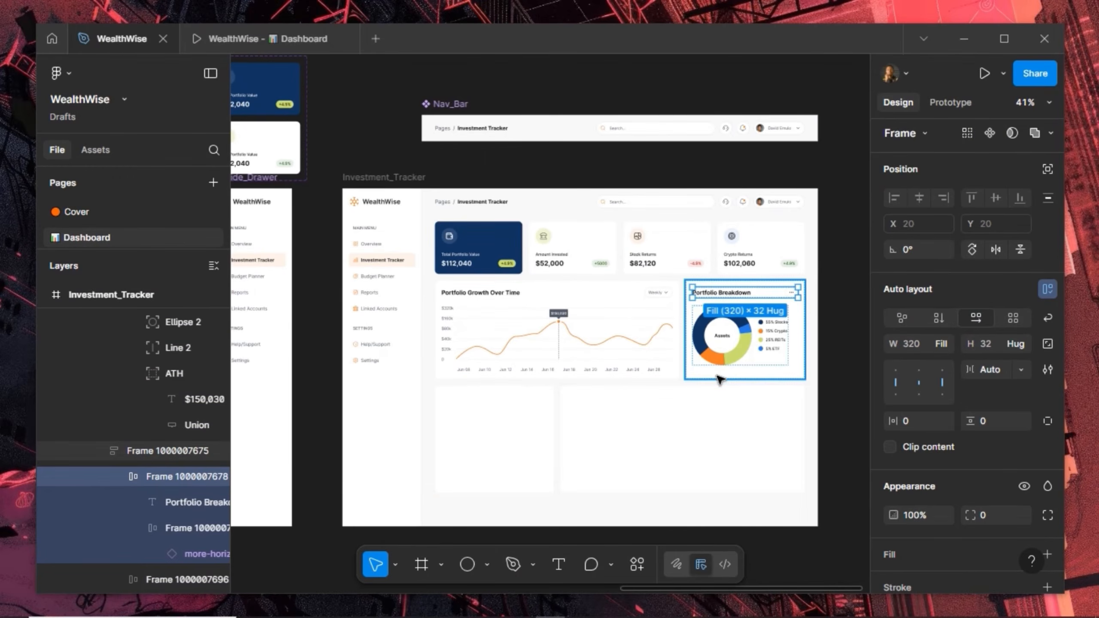
left_click(718, 376)
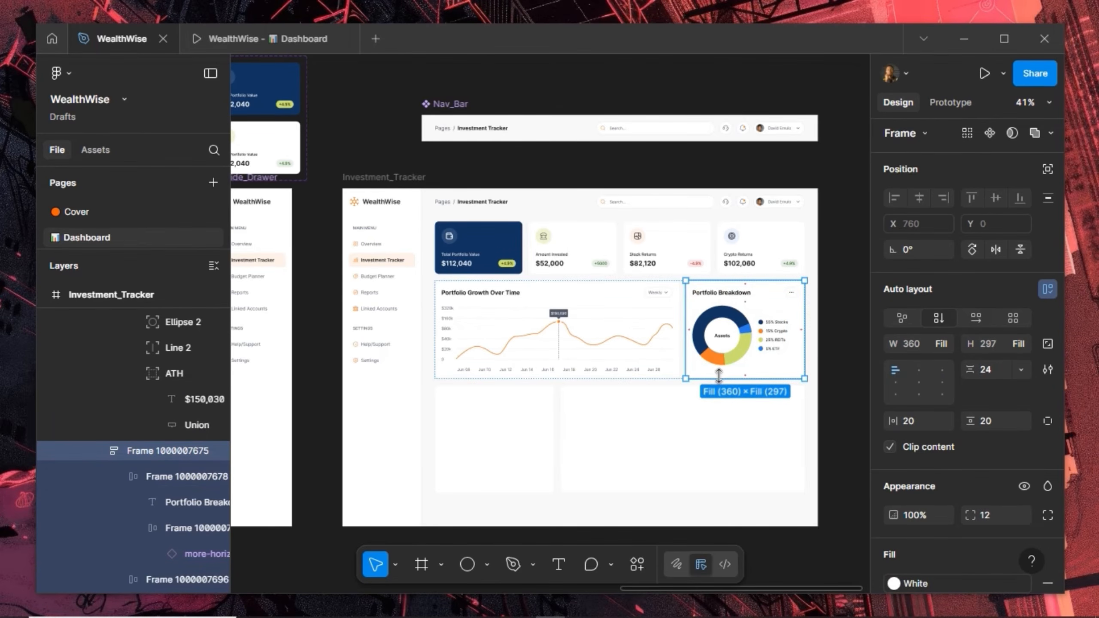
left_click(516, 431)
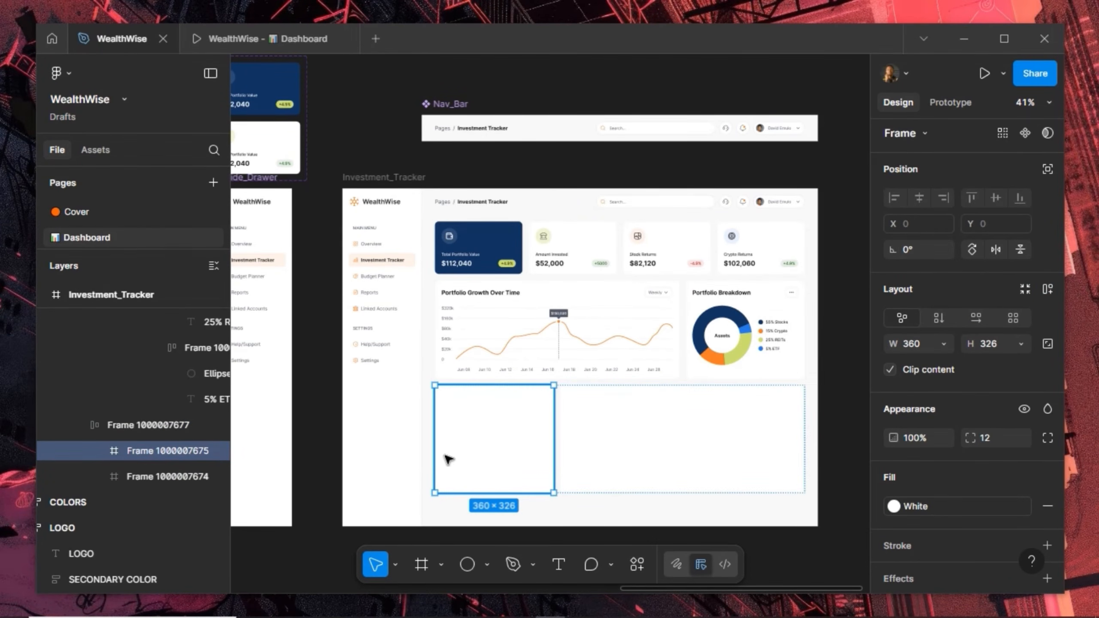
key("ctrl+shift+r")
scroll(445, 456, "up", 5)
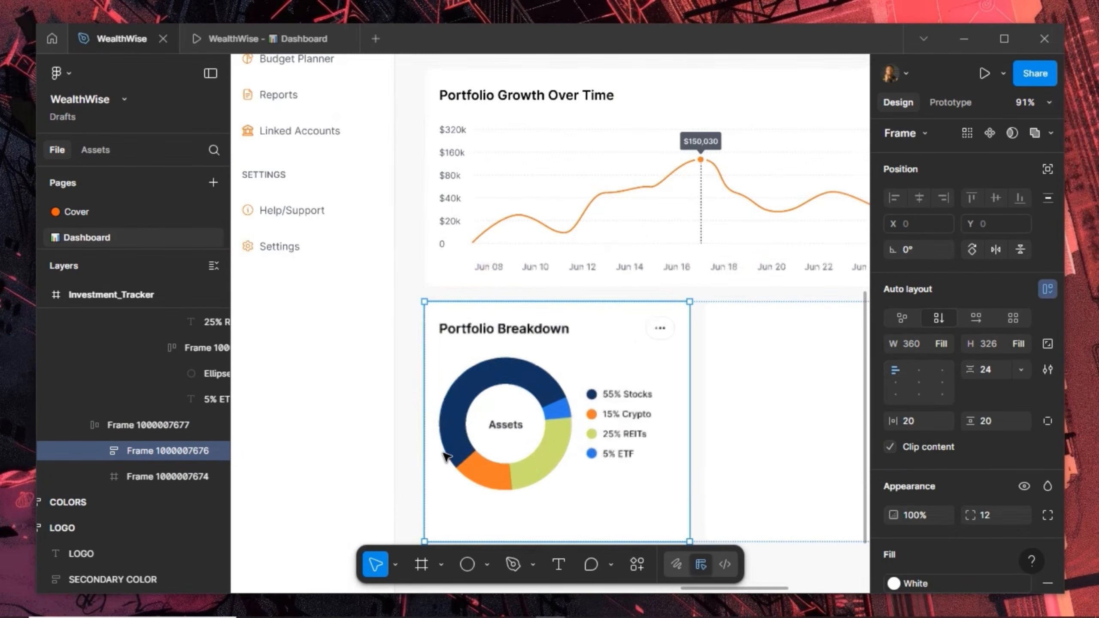
Rename the copied card's Portfolio Breakdown title to 'Learn Finance Terms'
left_click(505, 329, "ctrl")
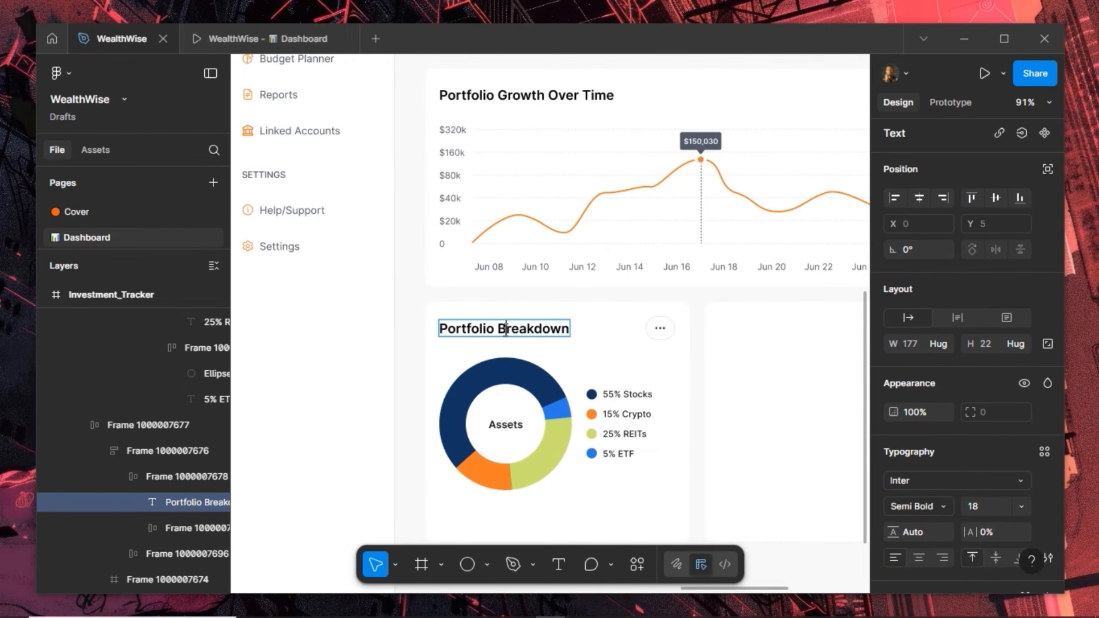
double_click(505, 330)
type("Le")
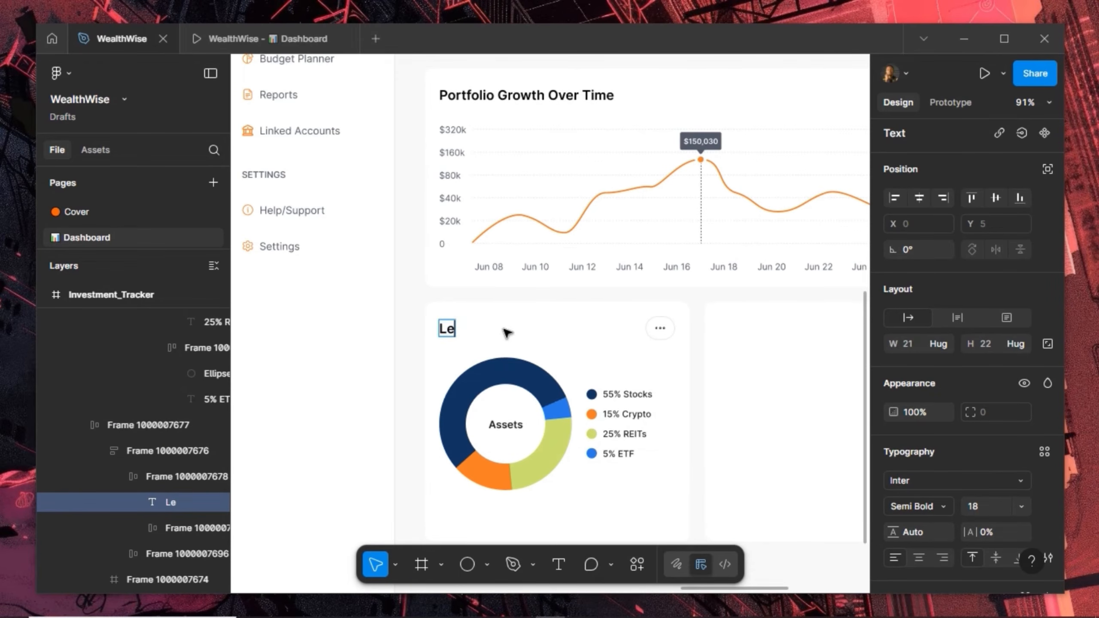
type("arn F")
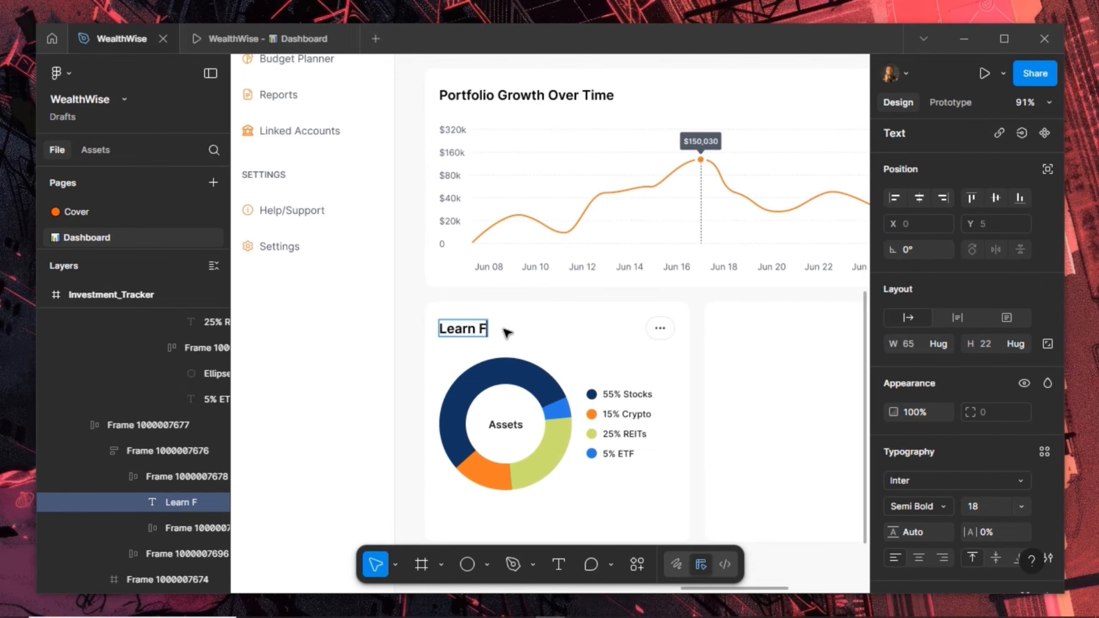
type("inance Terms")
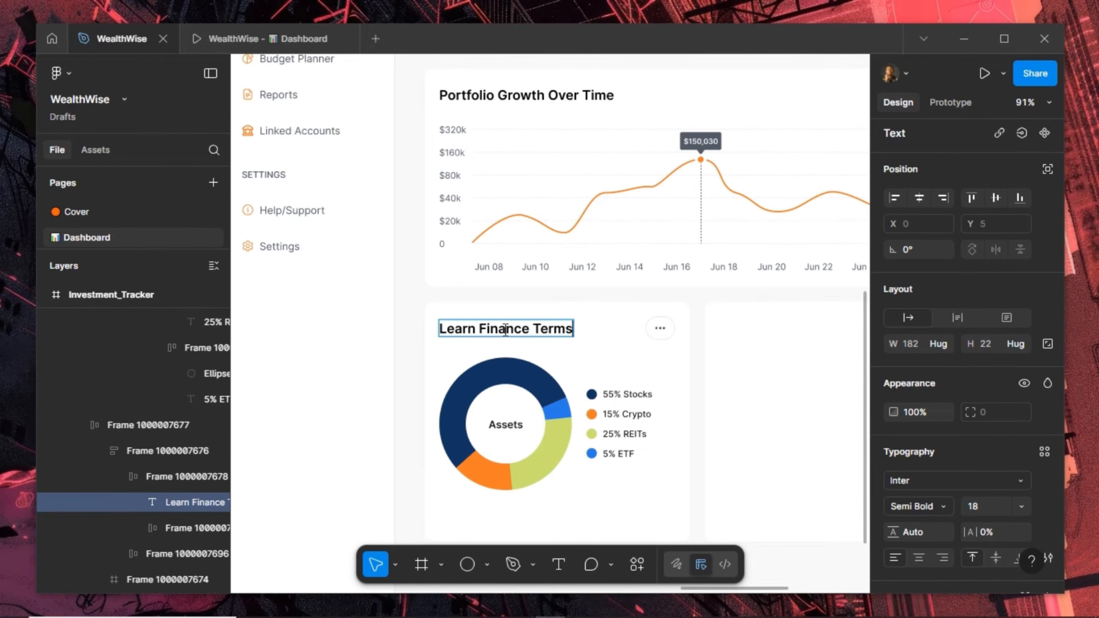
key("Escape")
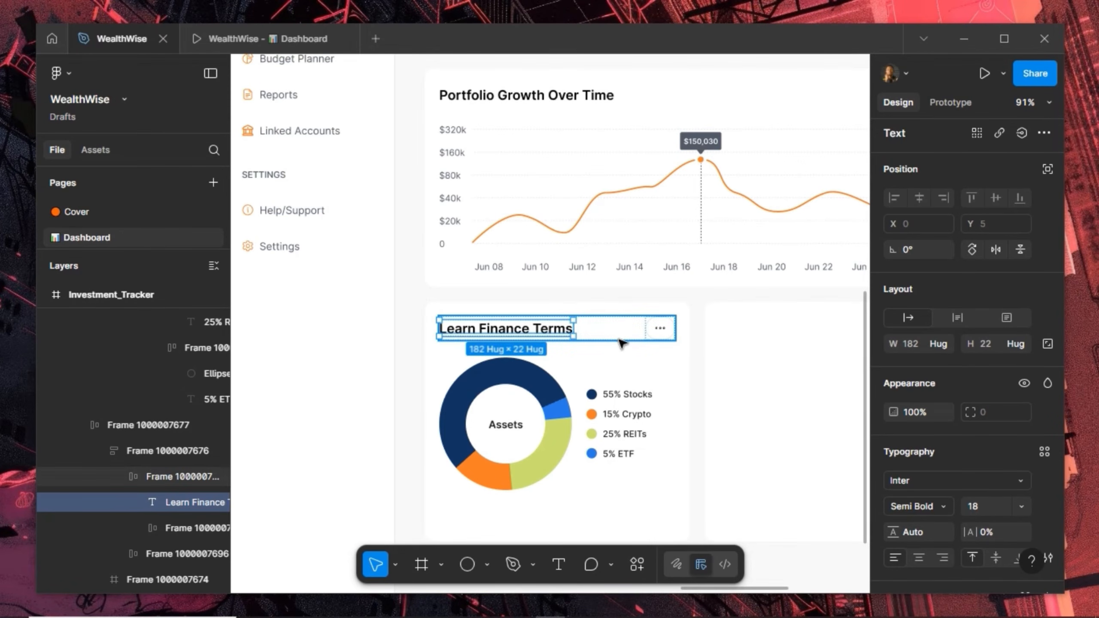
Delete the donut chart from the Learn Finance Terms card
left_click(618, 337)
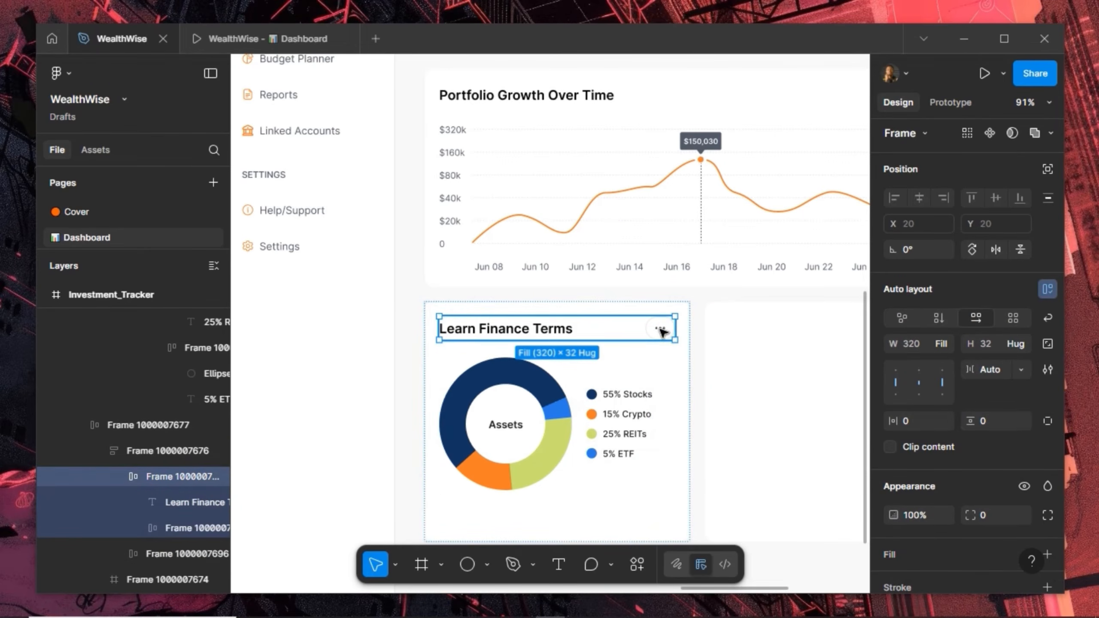
left_click(535, 421)
key("Delete")
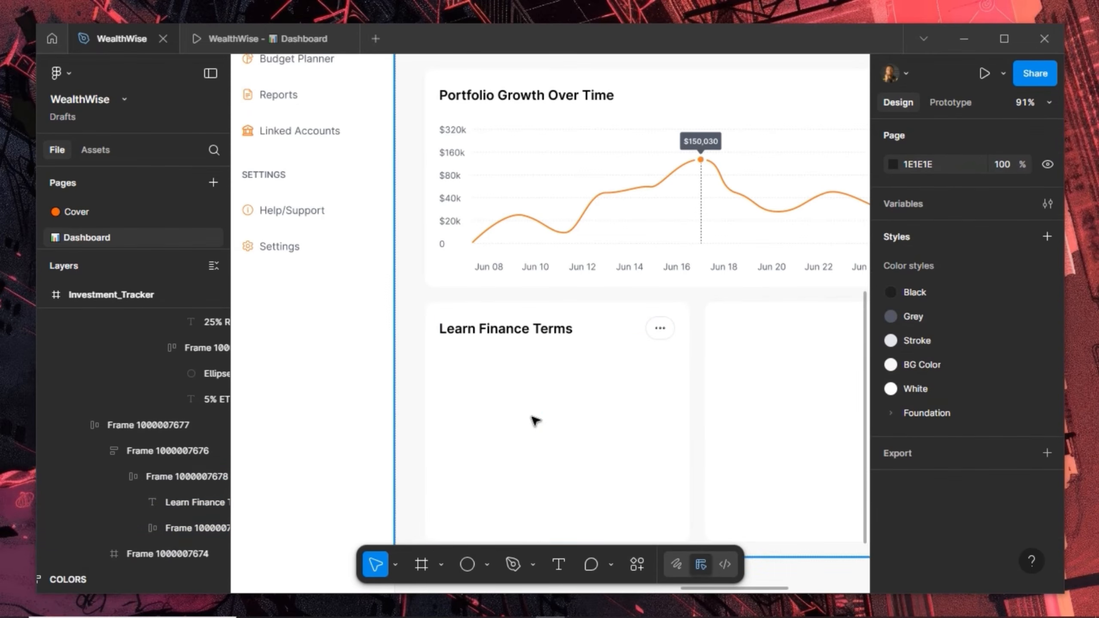
Draw a 322×110 frame under the title, fill it with BG Color, and round its corners to 8
left_click(421, 565)
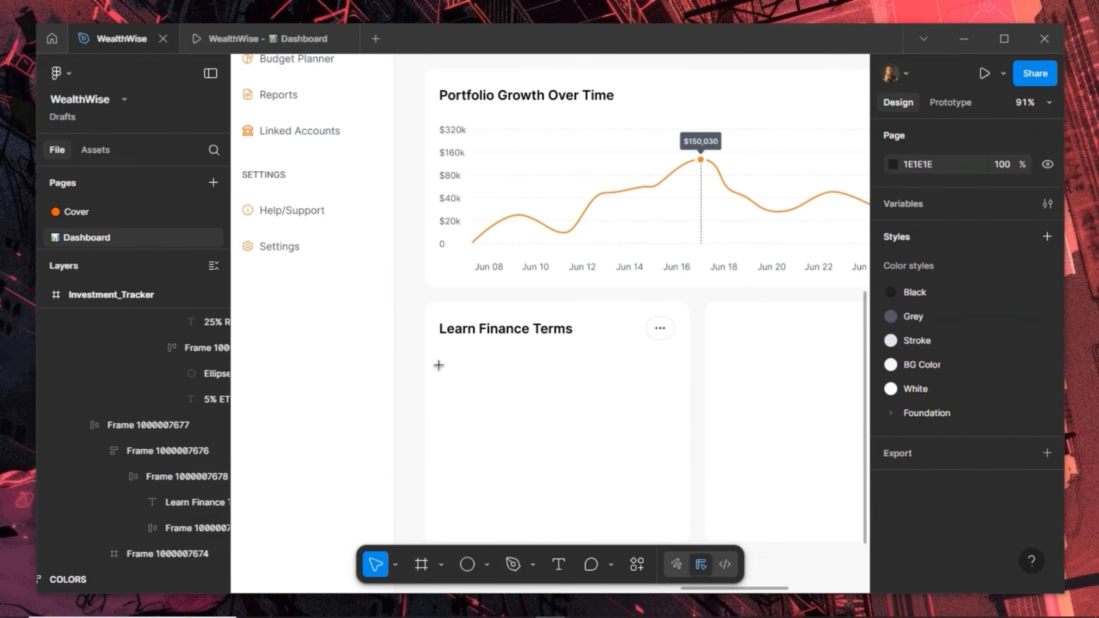
left_click_drag(439, 358, 677, 440)
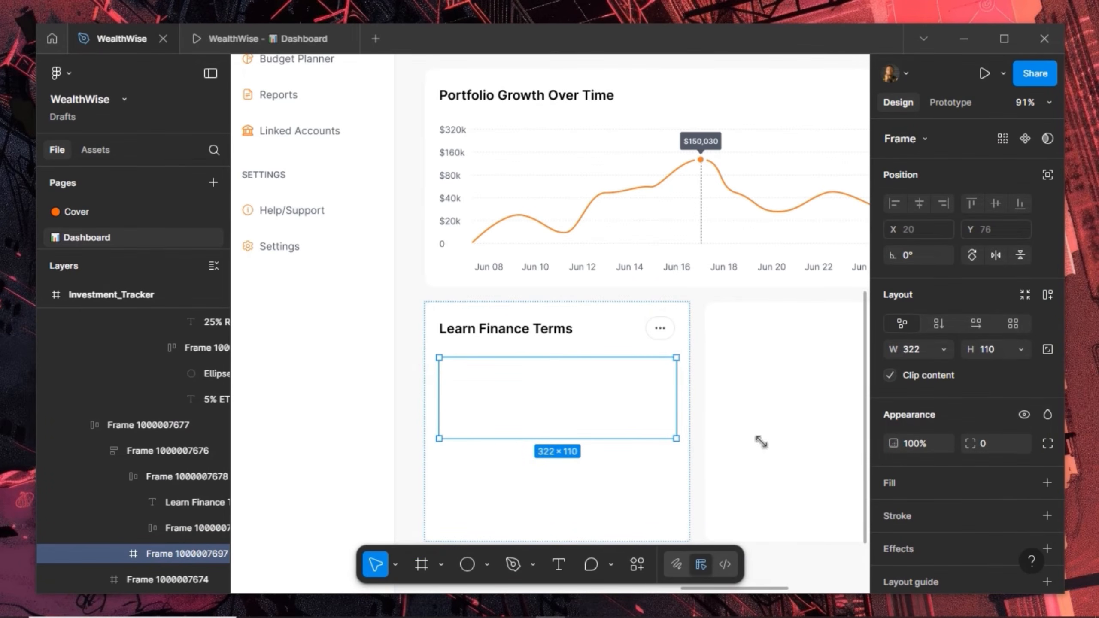
left_click(1019, 480)
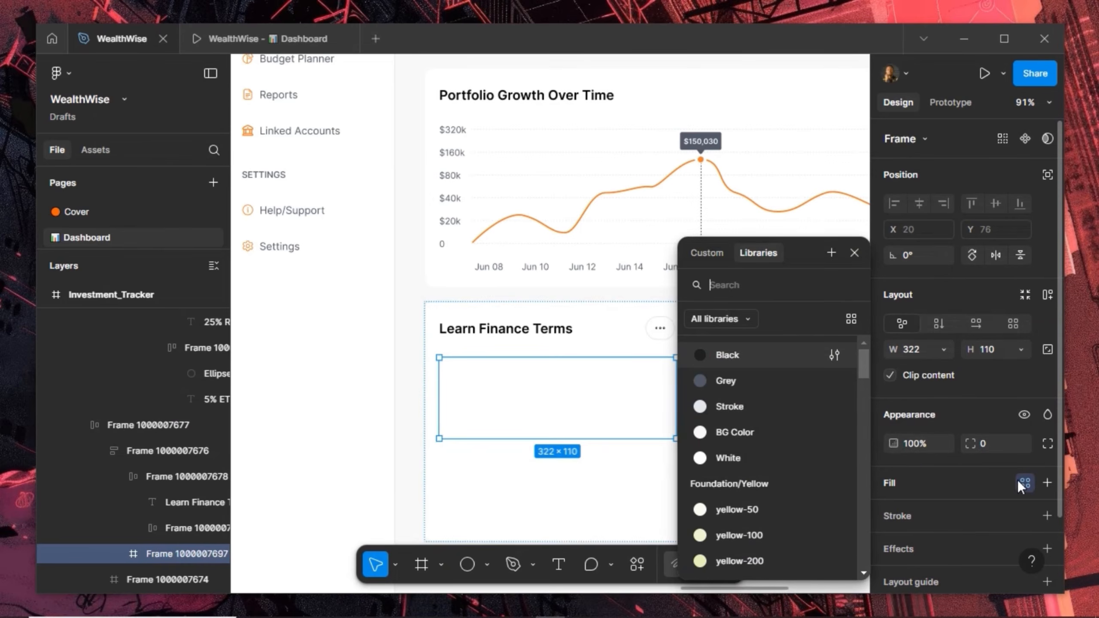
left_click(762, 431)
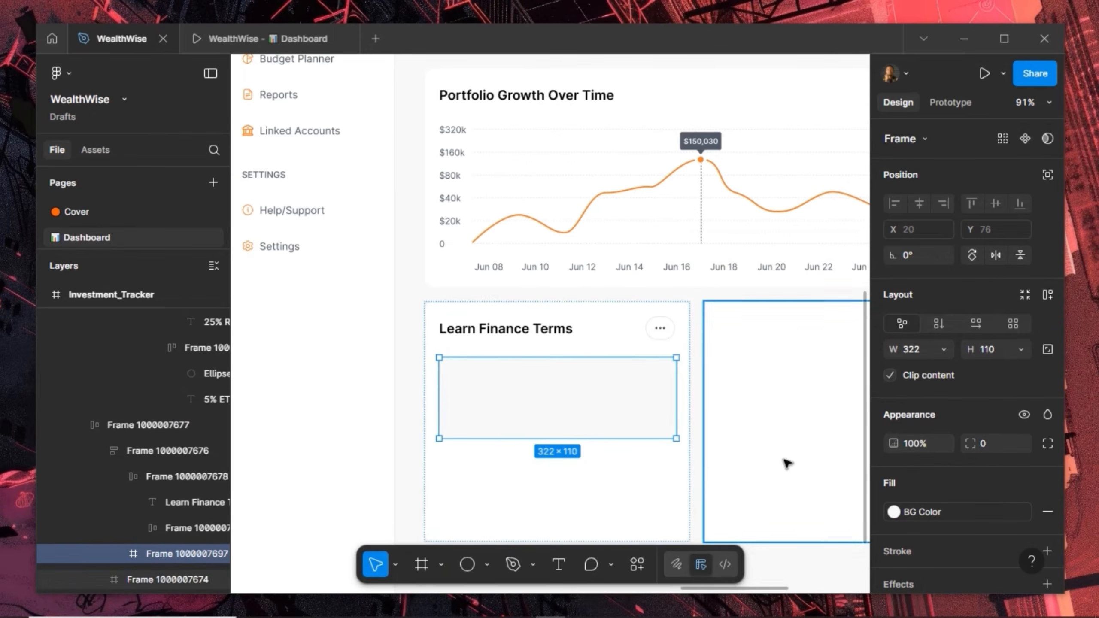
left_click(988, 446)
type("8")
key("Return")
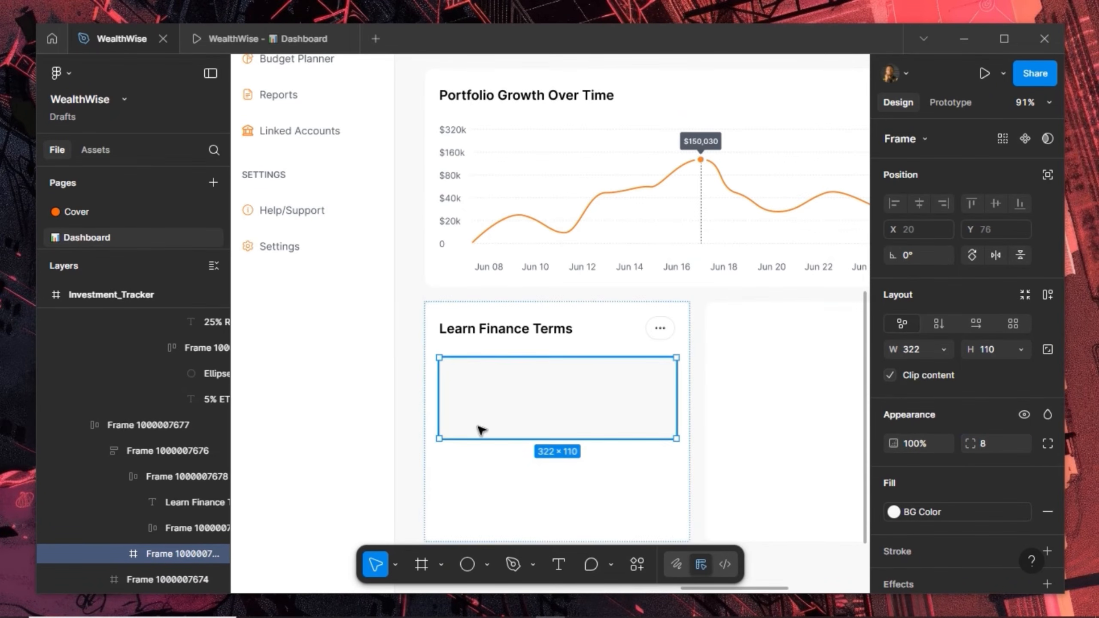
scroll(479, 427, "up", 2)
scroll(480, 426, "up", 1)
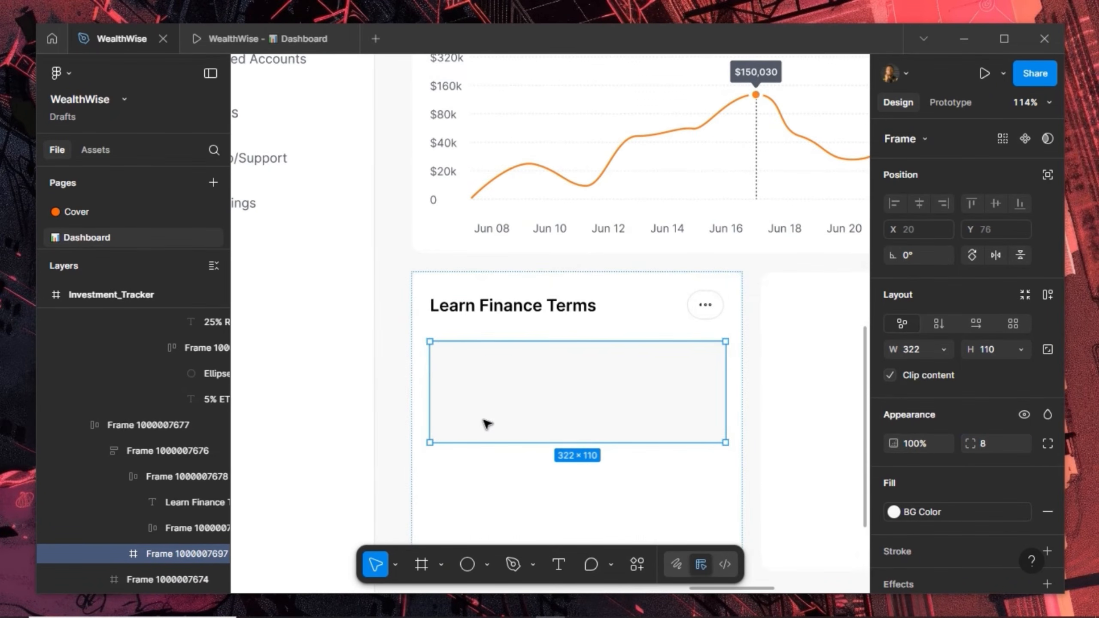
left_click(569, 488)
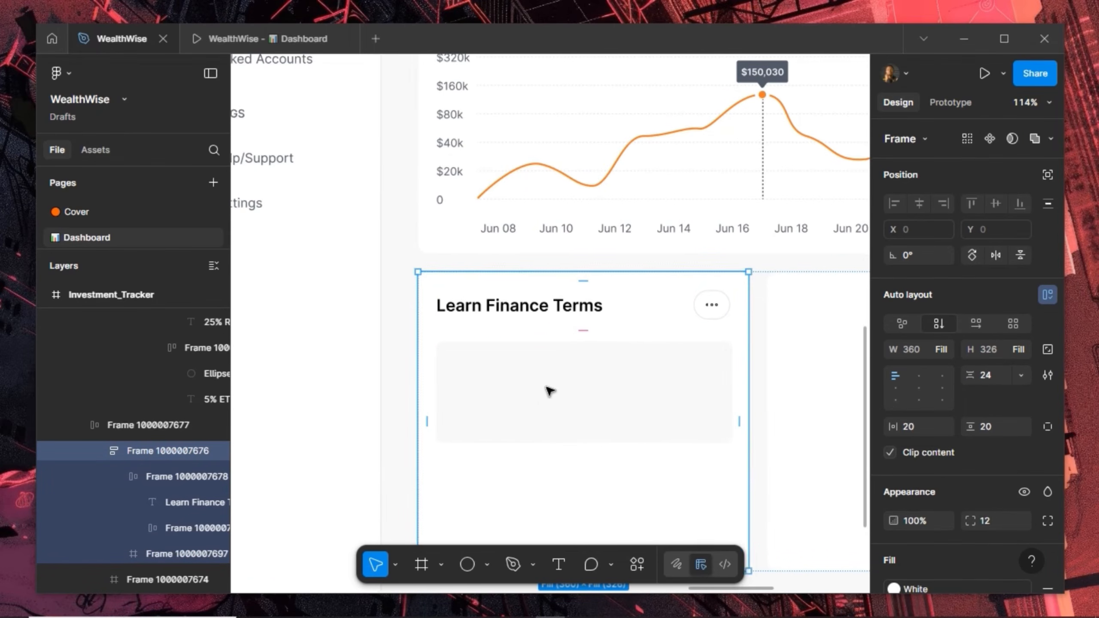
Draw a 48×48 square inside the grey placeholder and fill it with an orange style
scroll(548, 388, "up", 3)
key("f")
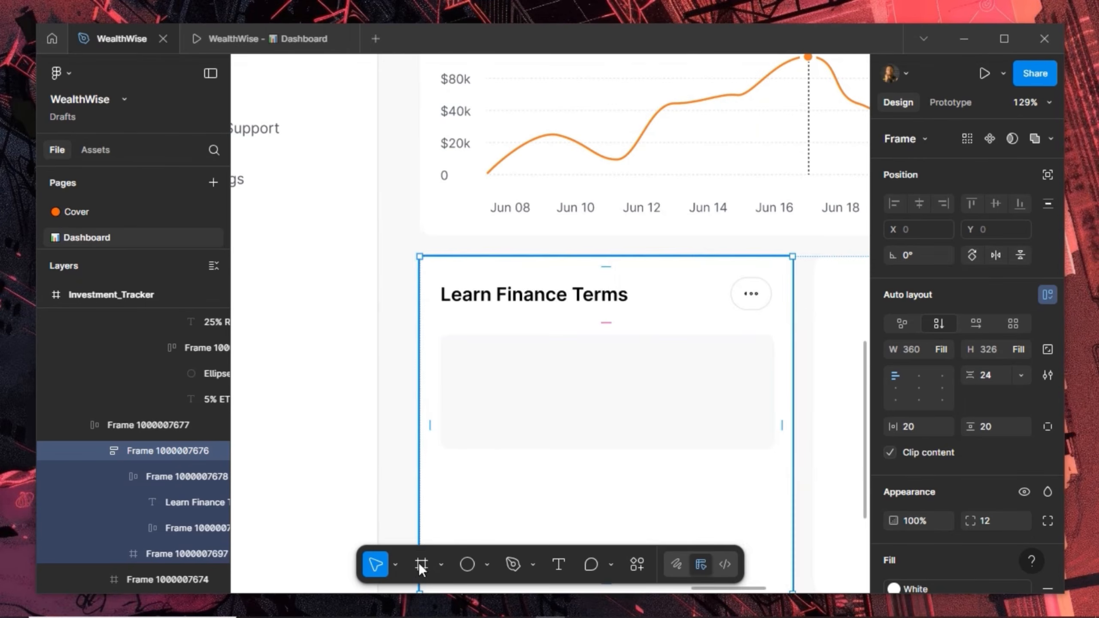
left_click_drag(462, 368, 516, 422)
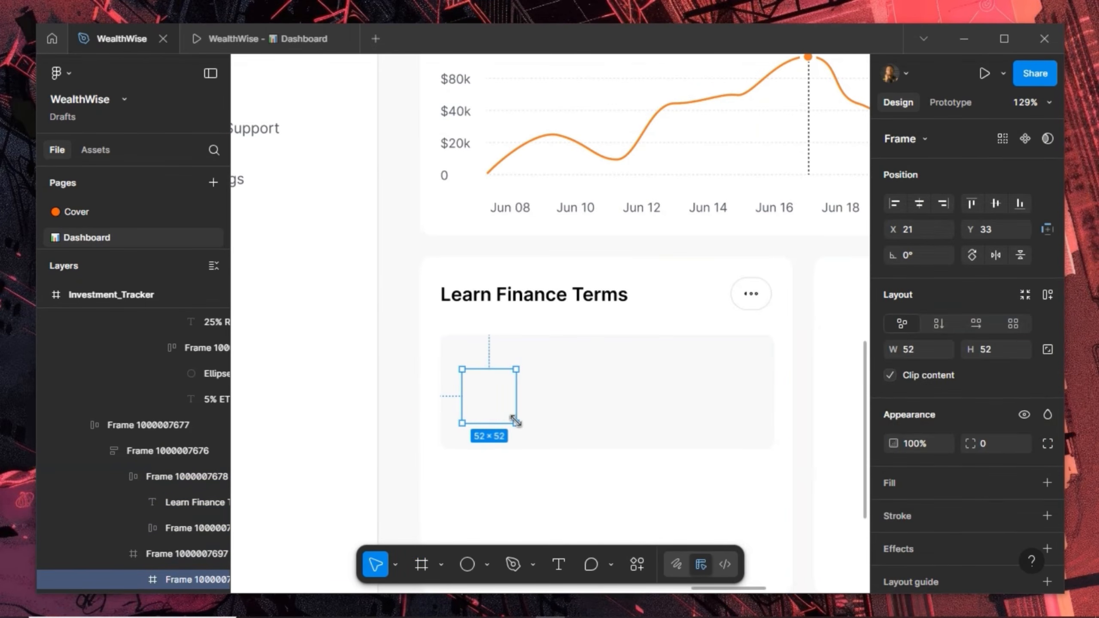
left_click(1047, 349)
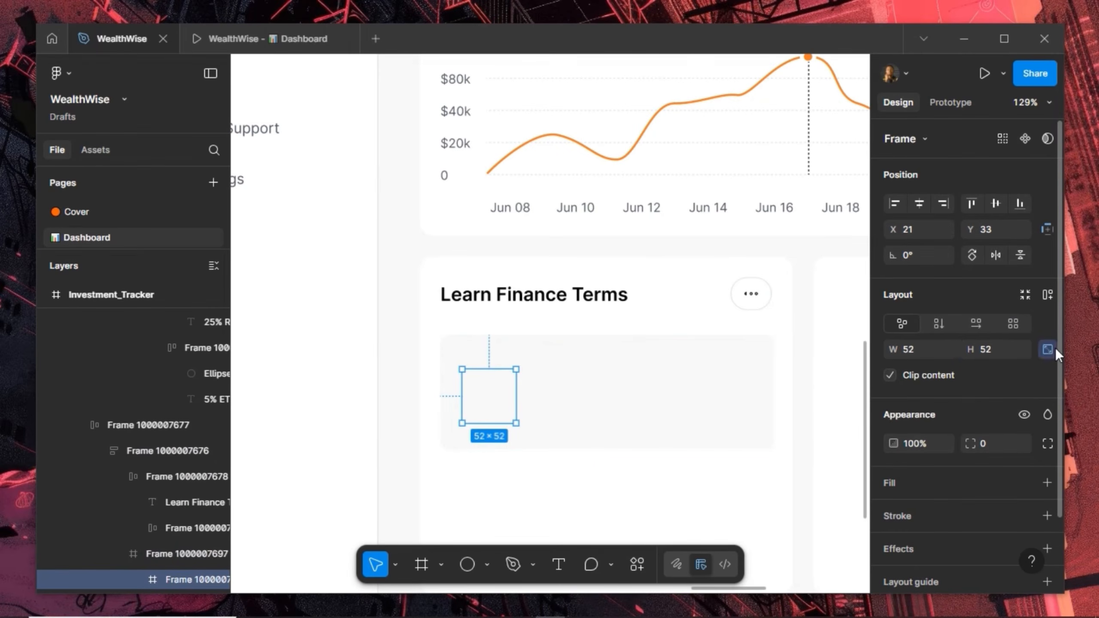
left_click(1002, 349)
type("48")
key("Return")
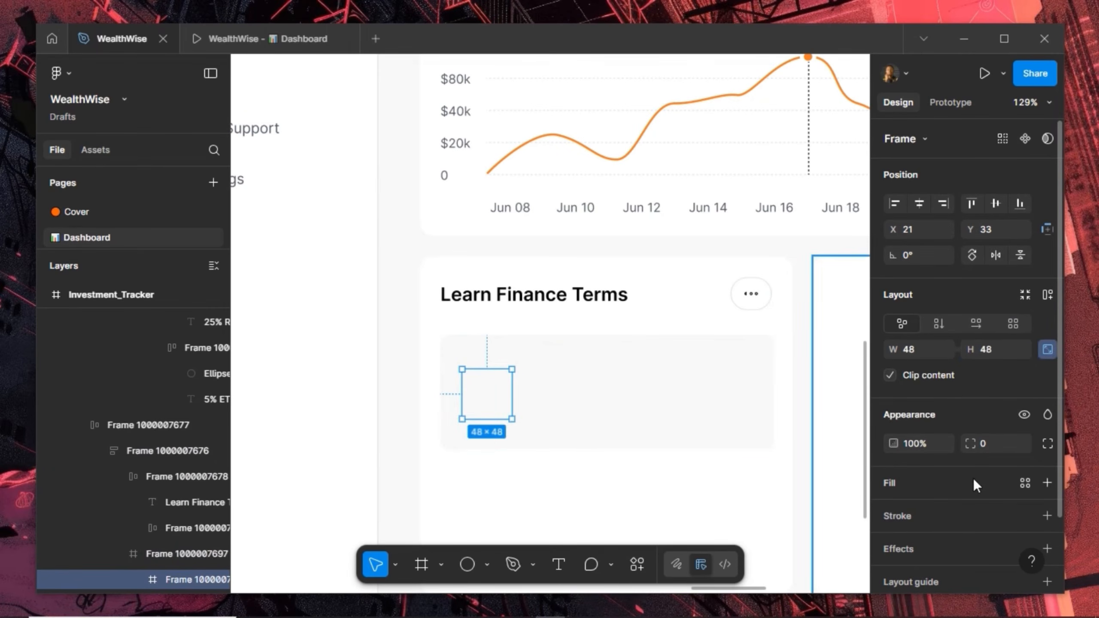
left_click(1029, 487)
scroll(801, 475, "down", 10)
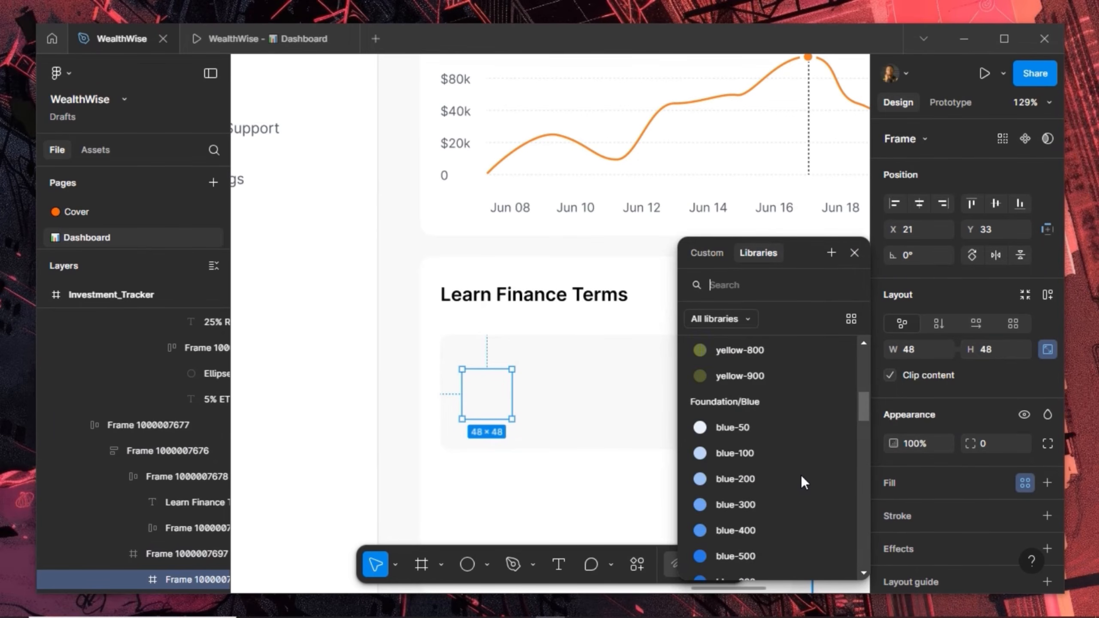
scroll(743, 413, "up", 4)
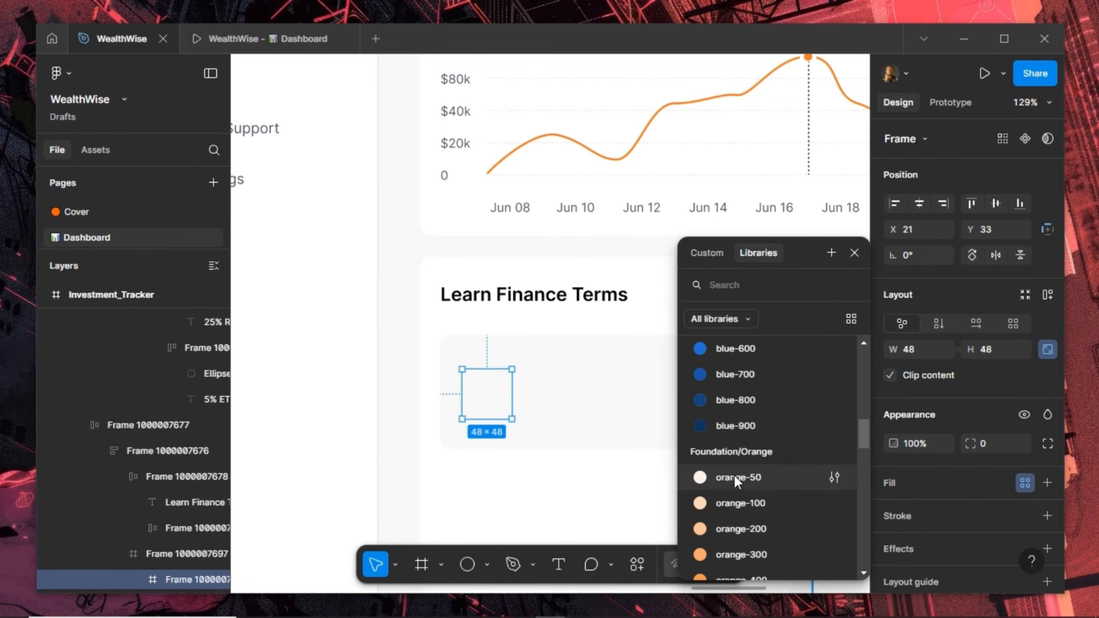
left_click(747, 524)
Set the orange square's corner radius to 100 to make it a circle
key("Escape")
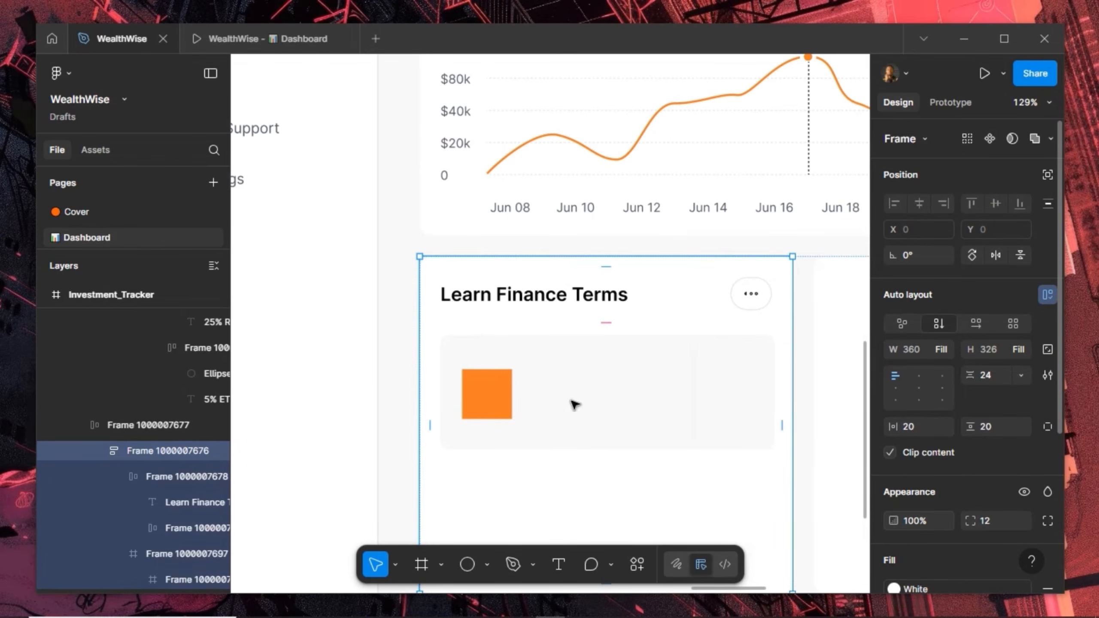
left_click(481, 391)
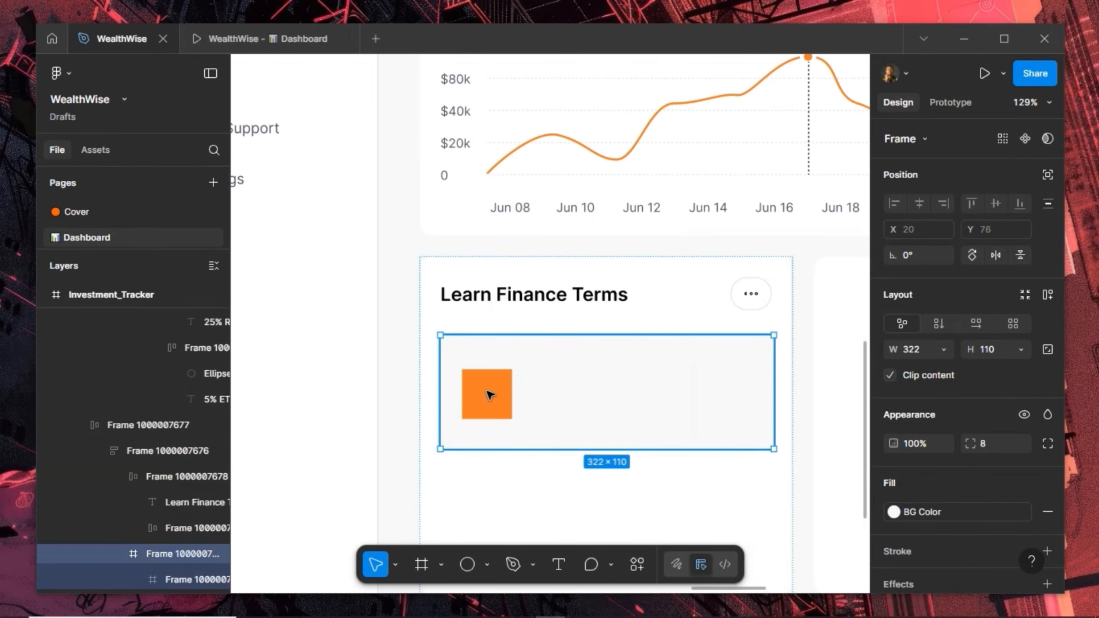
left_click(490, 395)
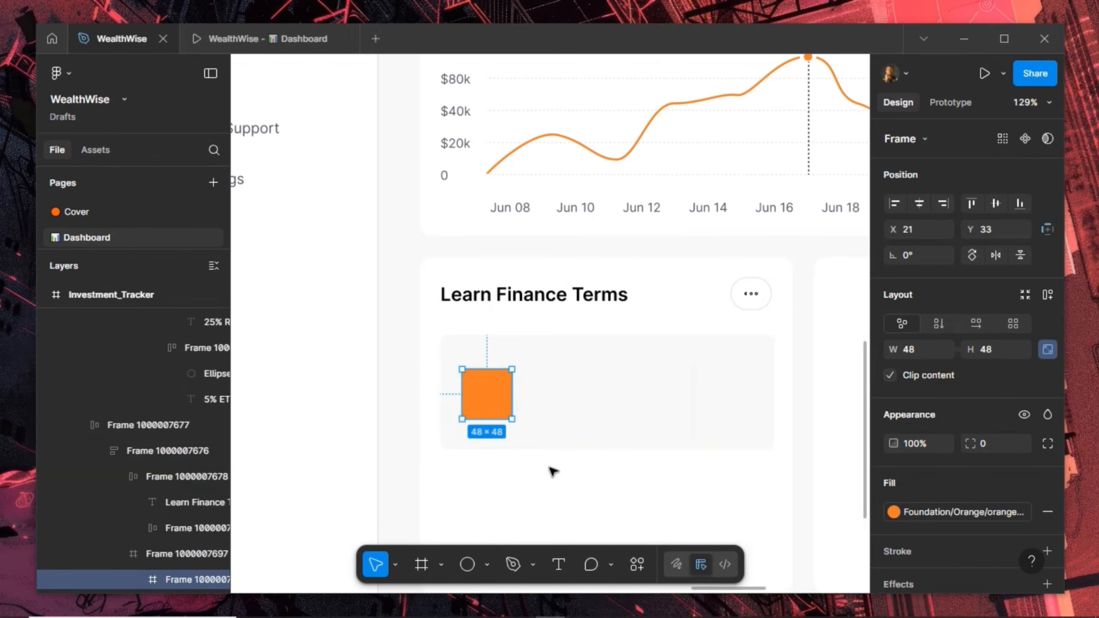
left_click(996, 446)
type("100")
key("Return")
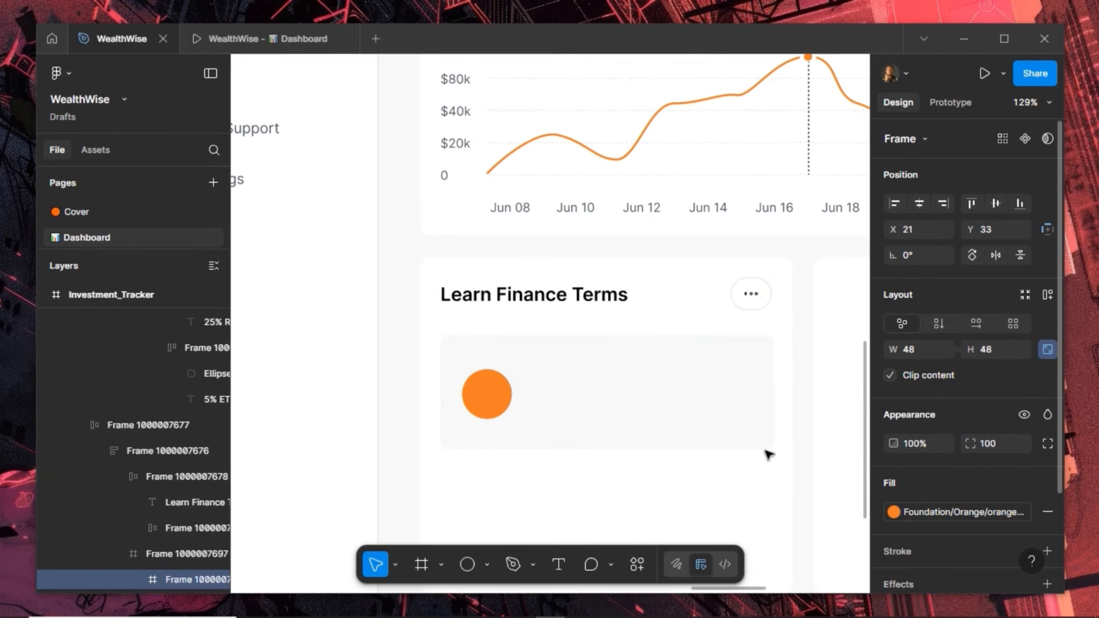
scroll(608, 327, "up", 5)
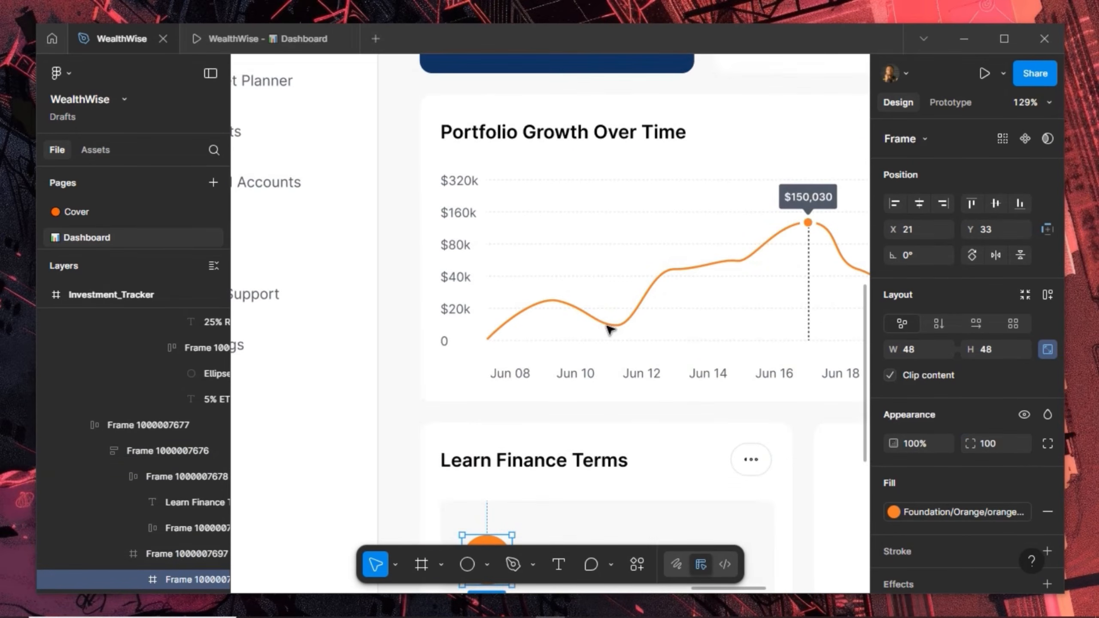
Copy the wallet-01 icon from Total Portfolio Value into the Learn Finance Terms orange circle
scroll(609, 327, "up", 3)
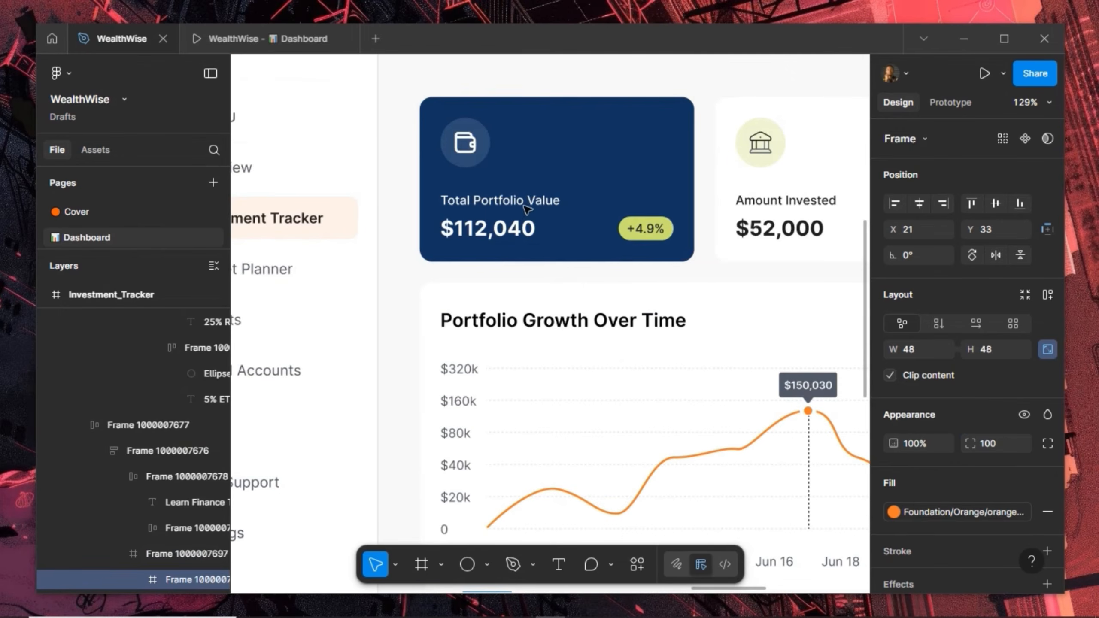
left_click(475, 153)
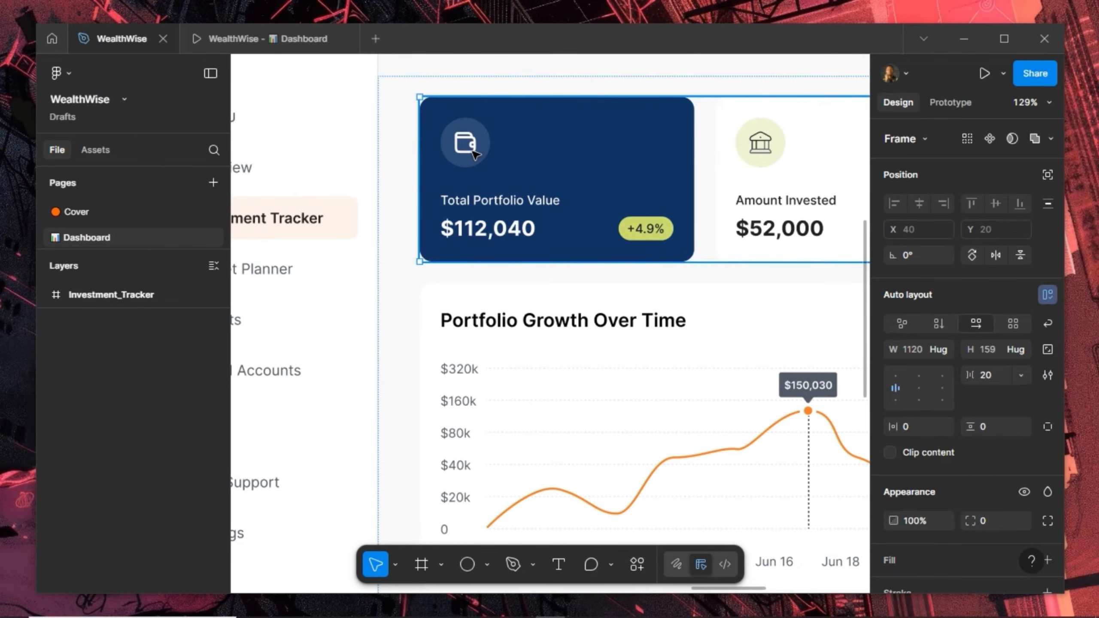
double_click(475, 154)
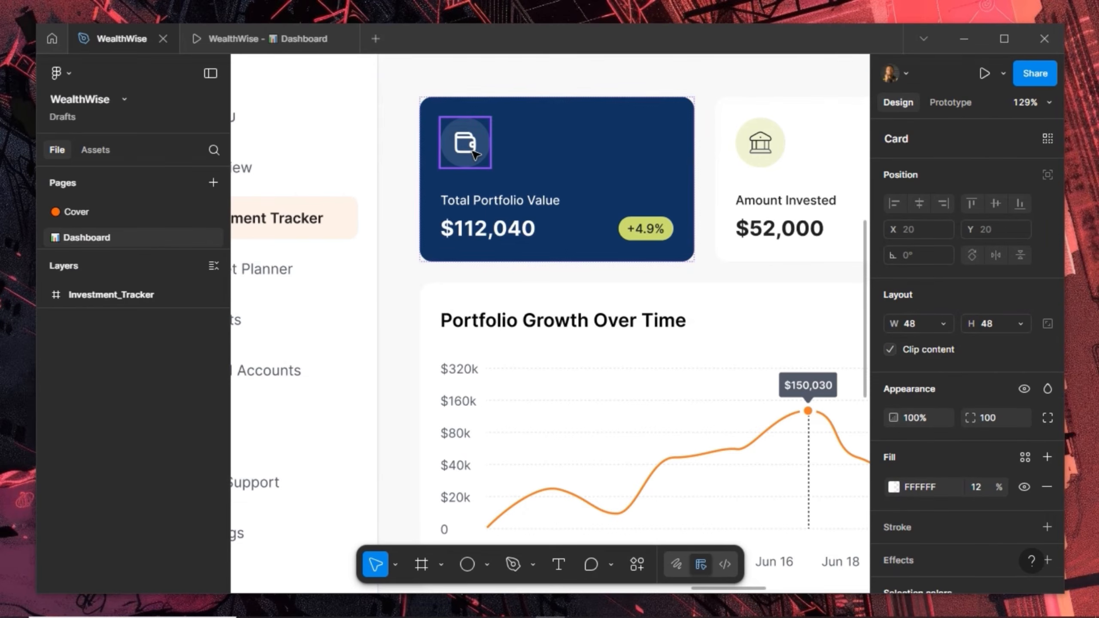
double_click(475, 154)
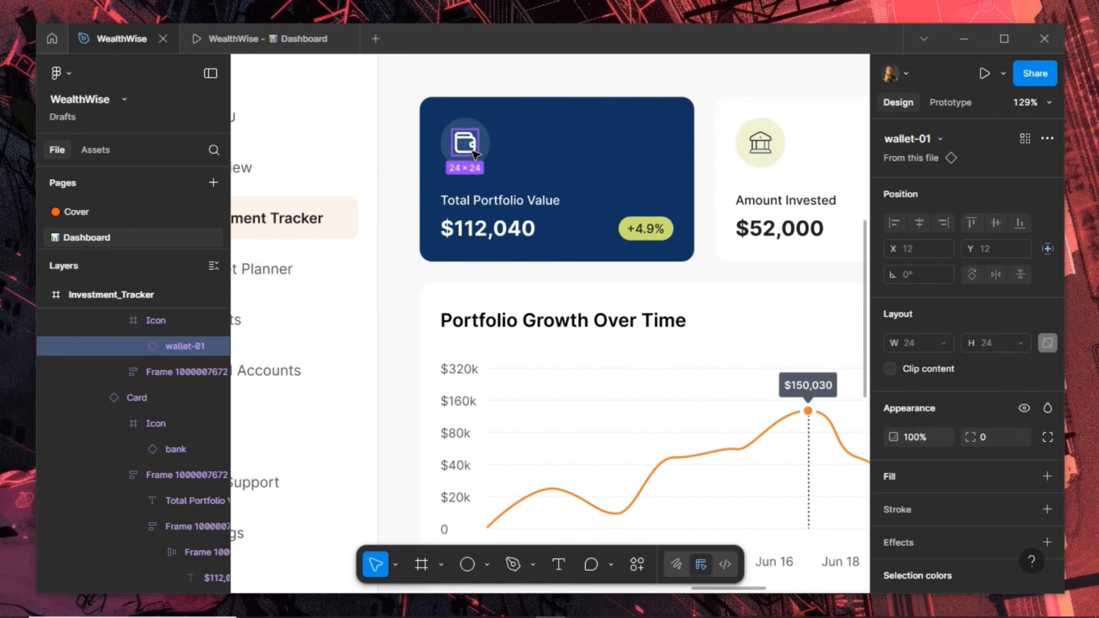
scroll(593, 155, "down", 6)
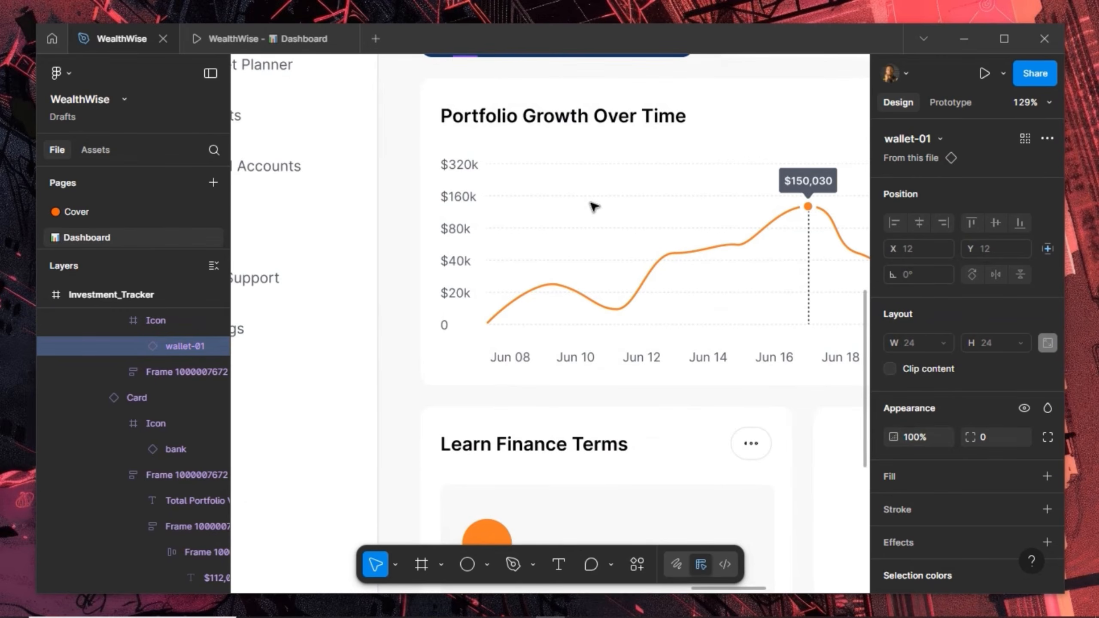
scroll(585, 258, "down", 1)
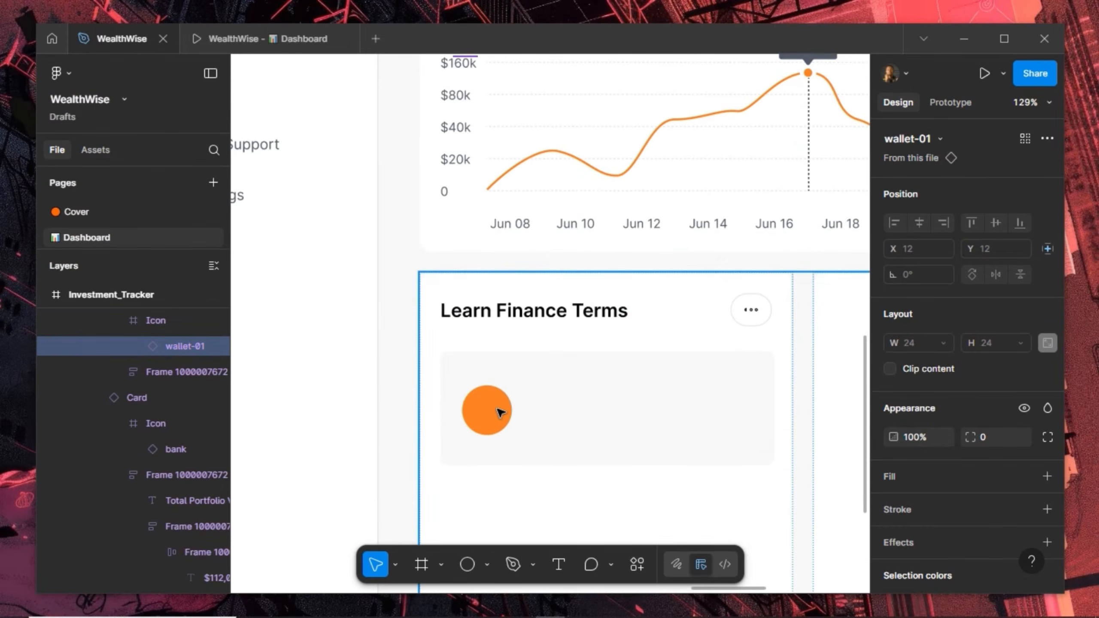
left_click(501, 413)
left_click(500, 413)
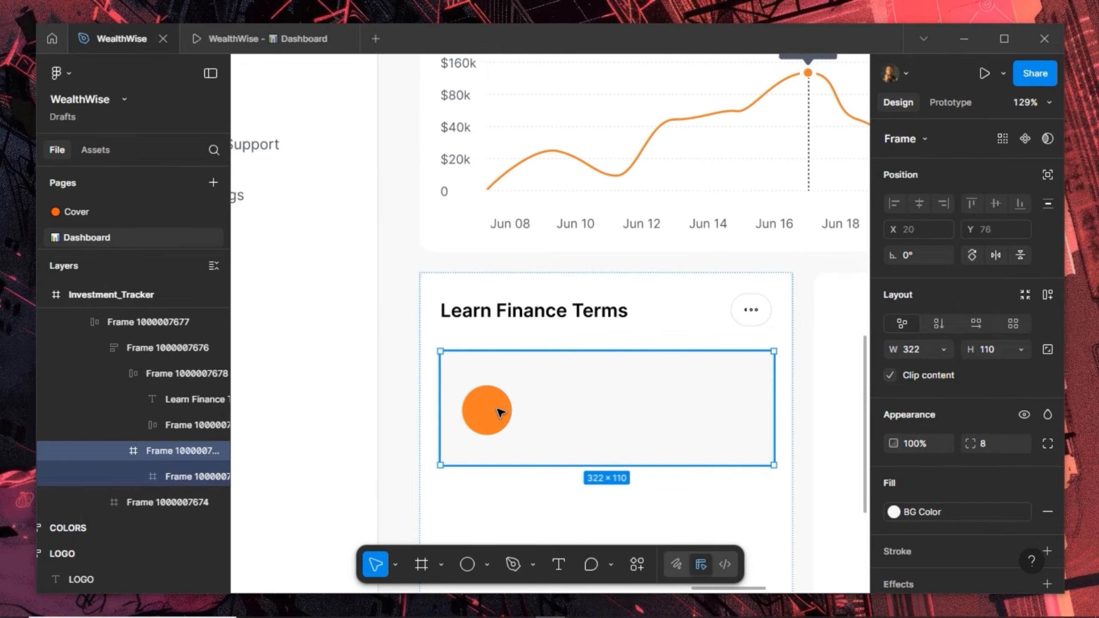
left_click(501, 412)
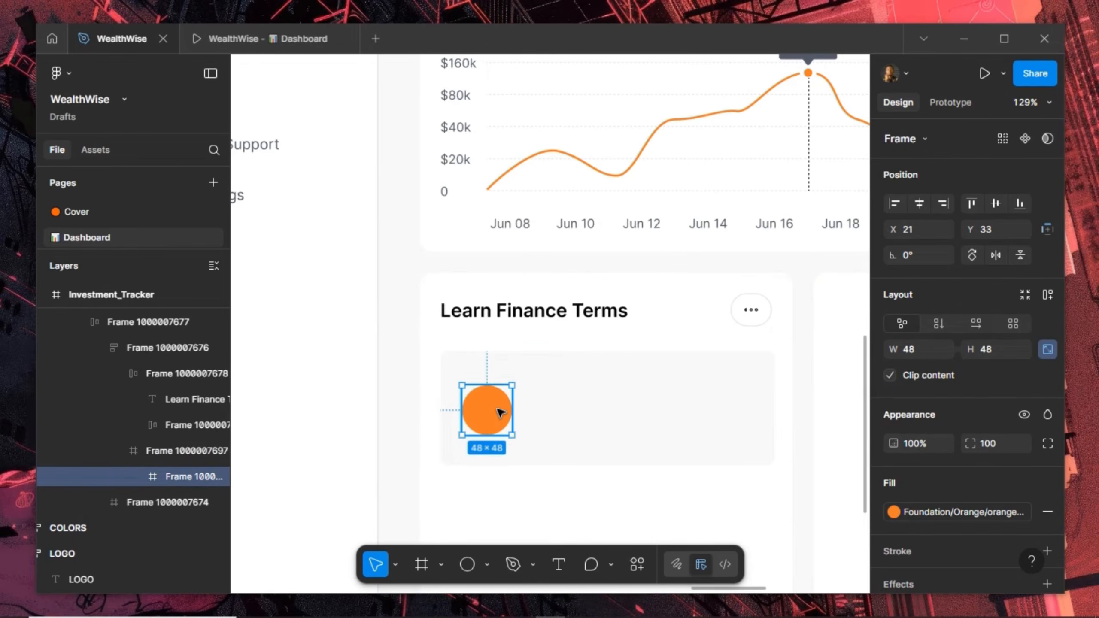
left_click(501, 413)
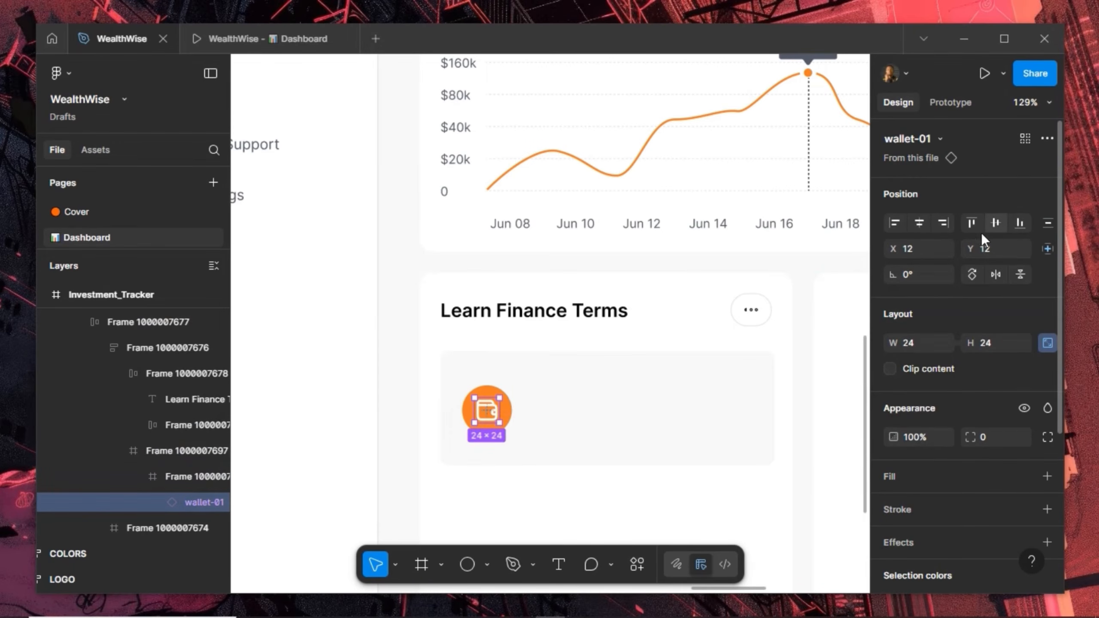
Swap the circle's wallet icon for the gitbook icon
left_click(927, 138)
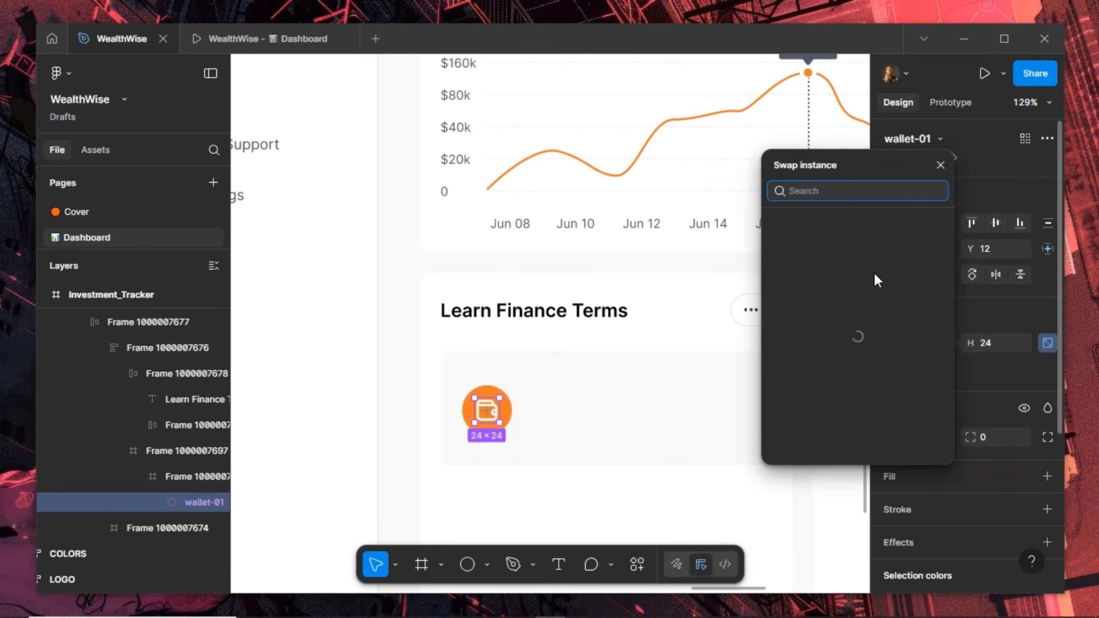
scroll(833, 385, "up", 5)
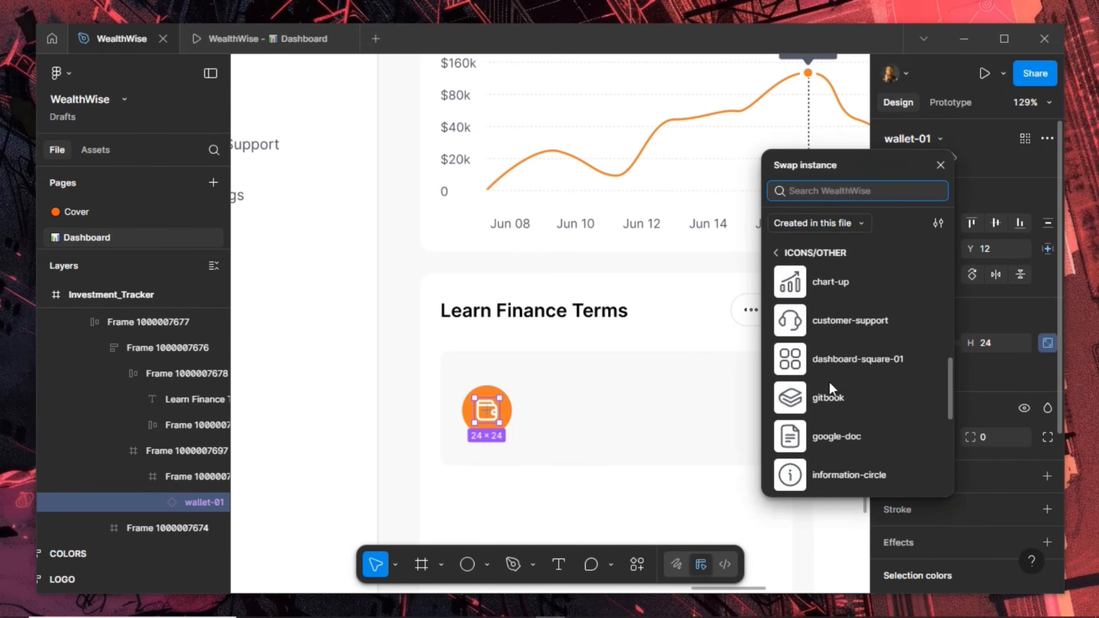
left_click(815, 402)
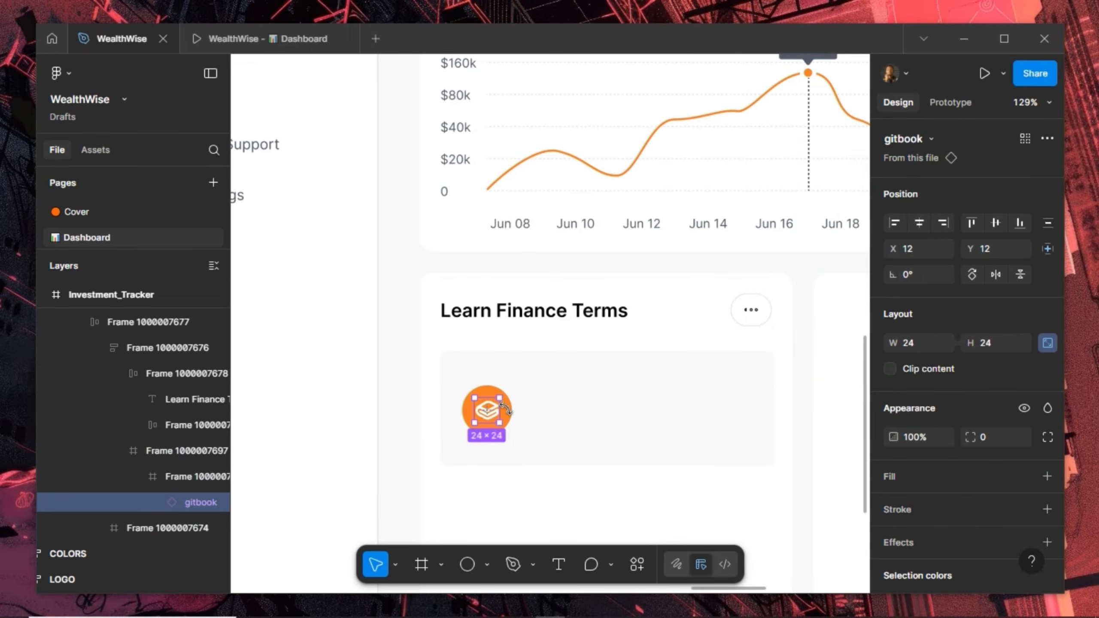
Duplicate the gitbook icon into the panel and nudge the copy clear of the circle
left_click(544, 423)
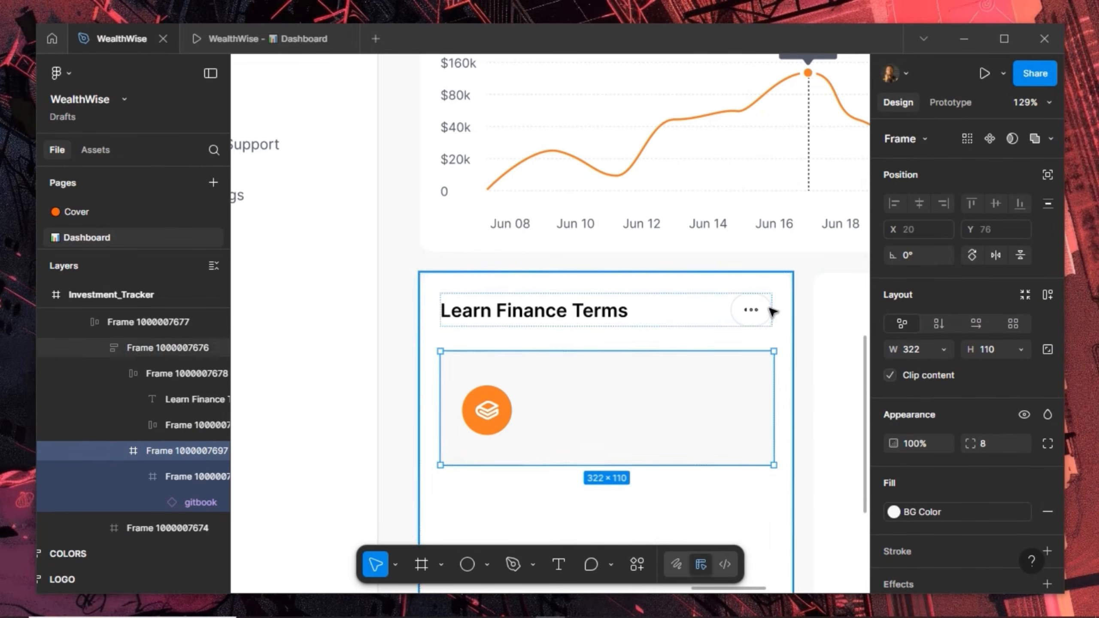
left_click(486, 414)
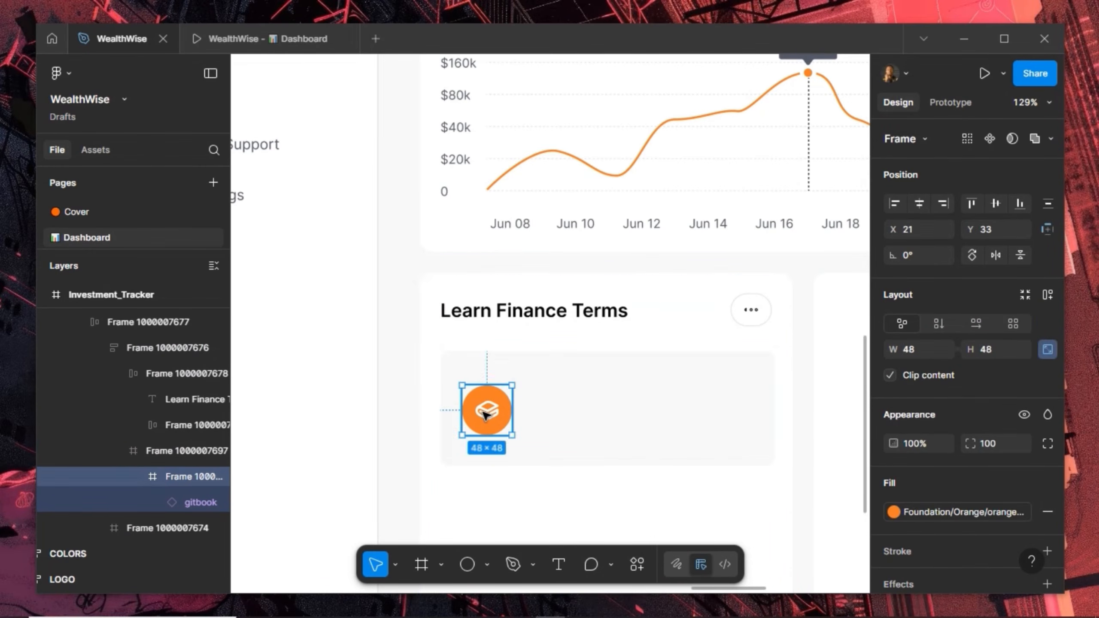
left_click(486, 414)
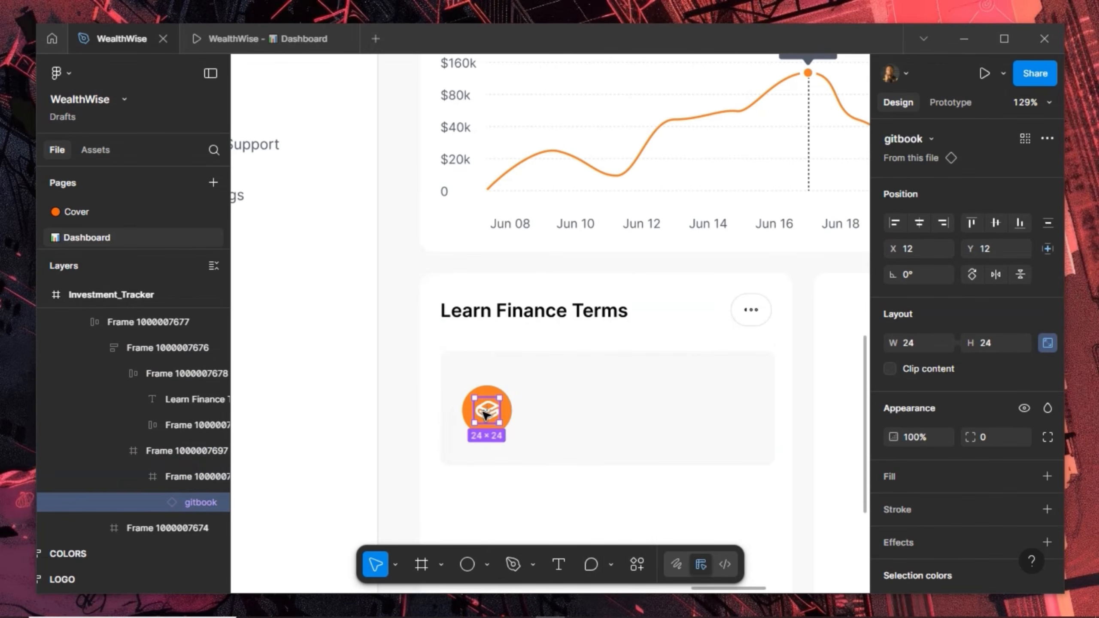
key("Escape")
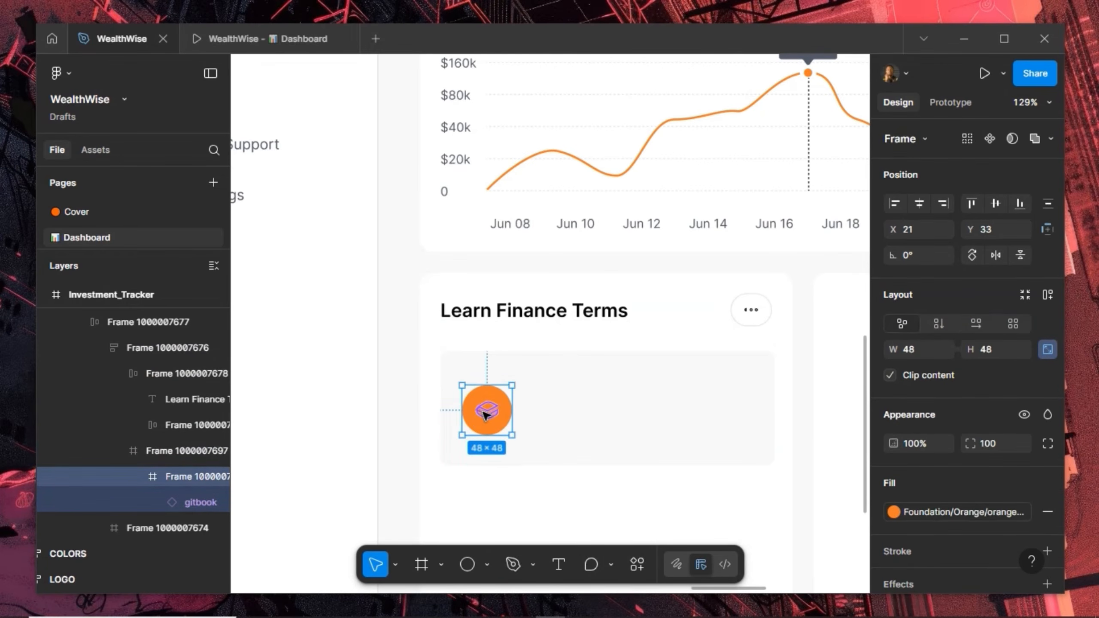
key("ctrl+d")
key("ctrl+shift+r")
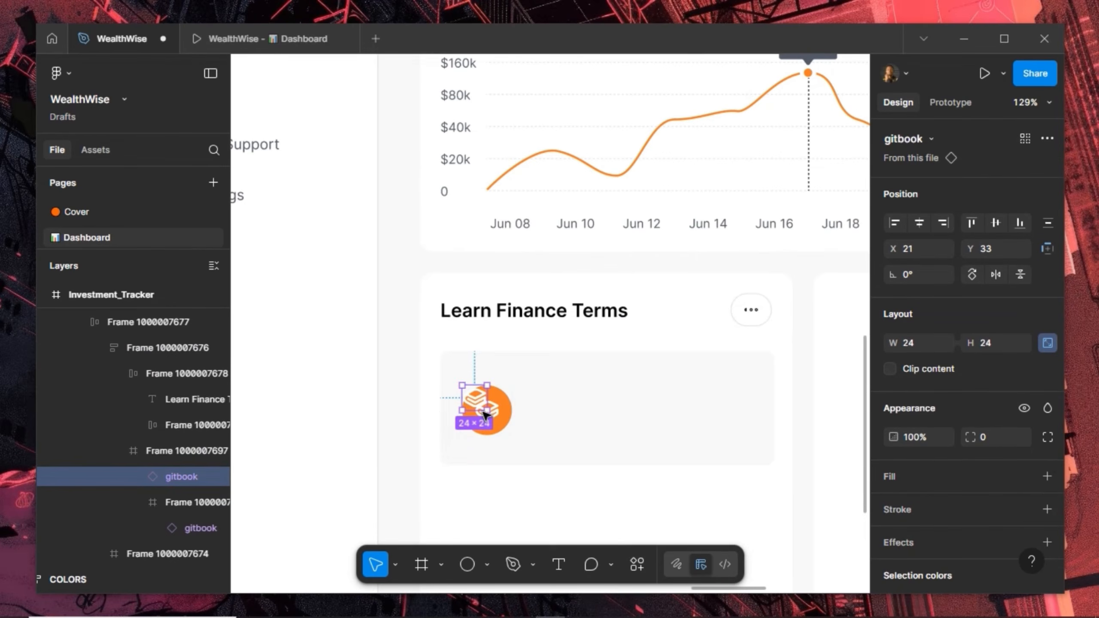
key("shift+Right")
key("shift+Right")
key("shift+Right")
key("shift+Right")
key("shift+Right")
key("shift+Right")
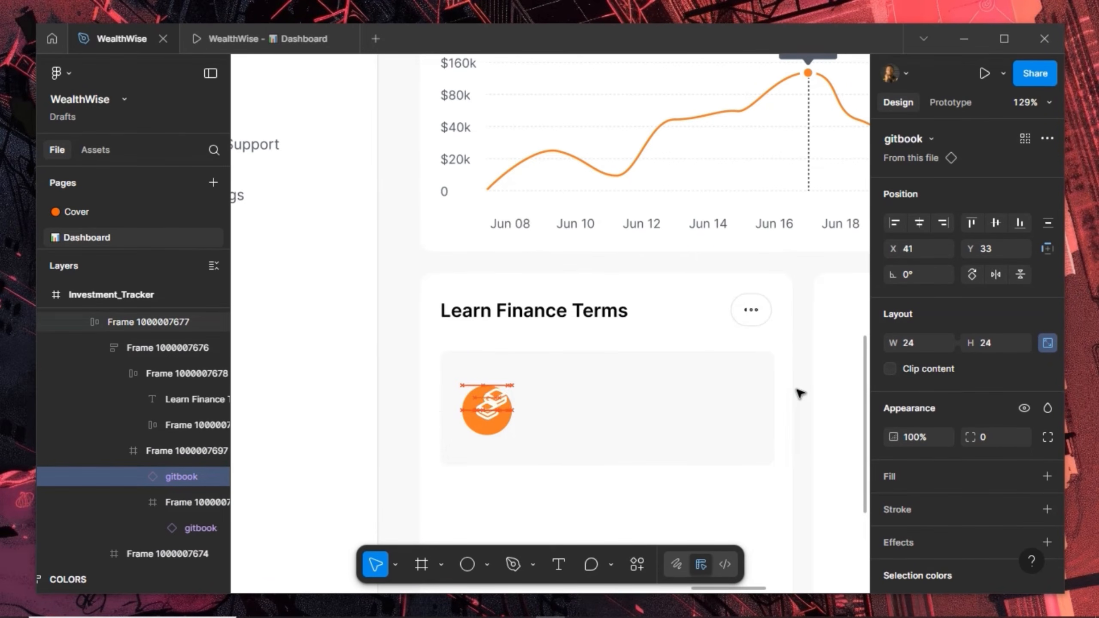
key("shift+Right")
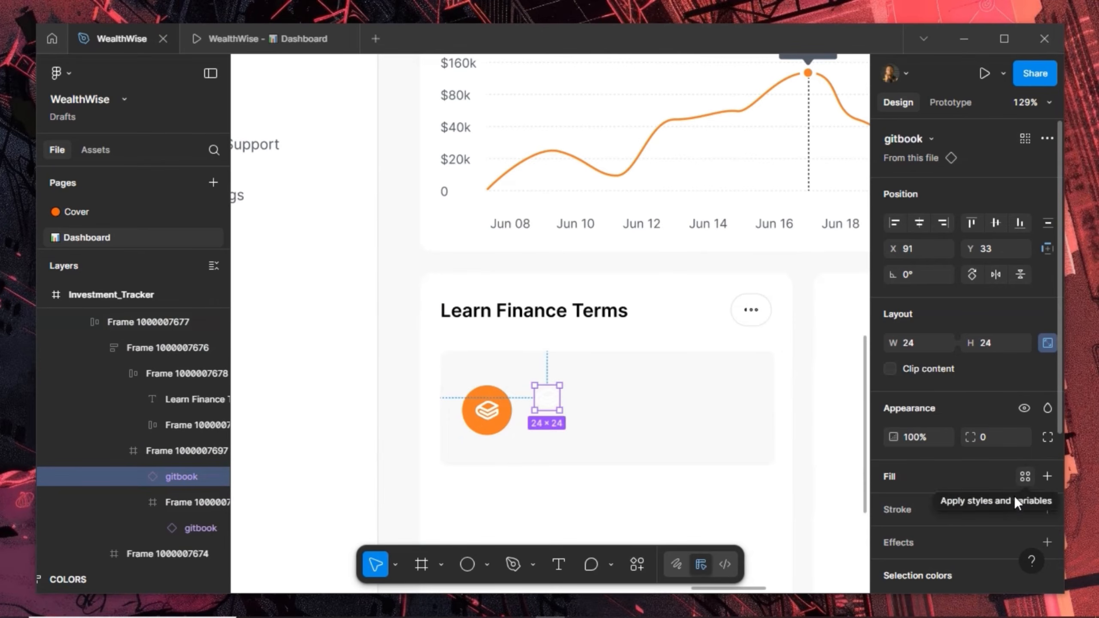
Make the copy Grey, swap it to arrow-right-01, and align it to the panel's right edge
scroll(987, 466, "down", 5)
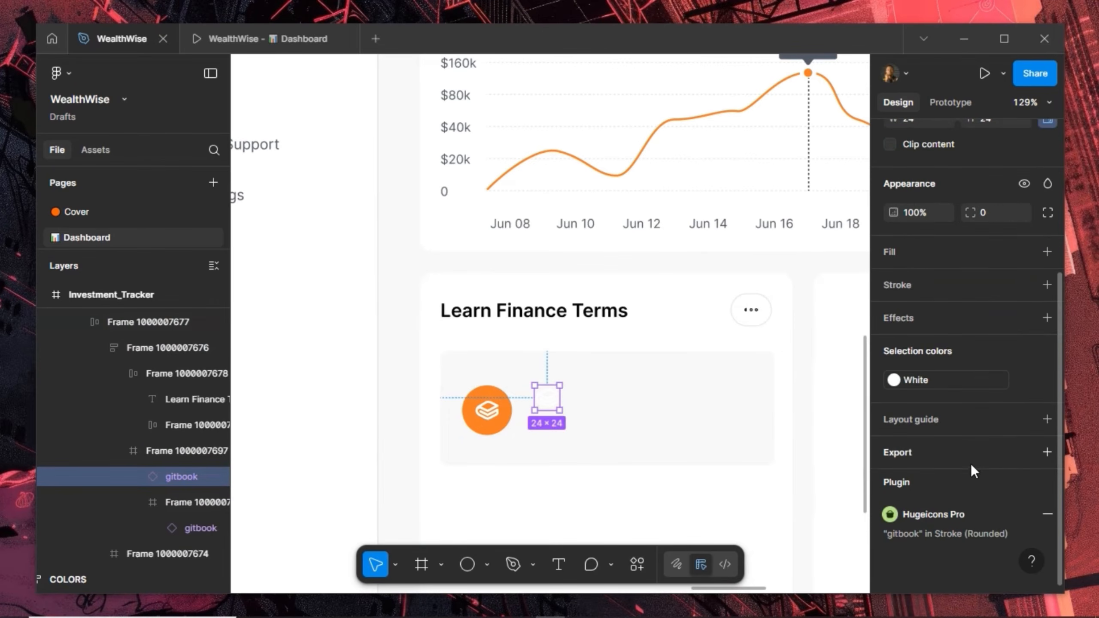
left_click(987, 381)
left_click(788, 383)
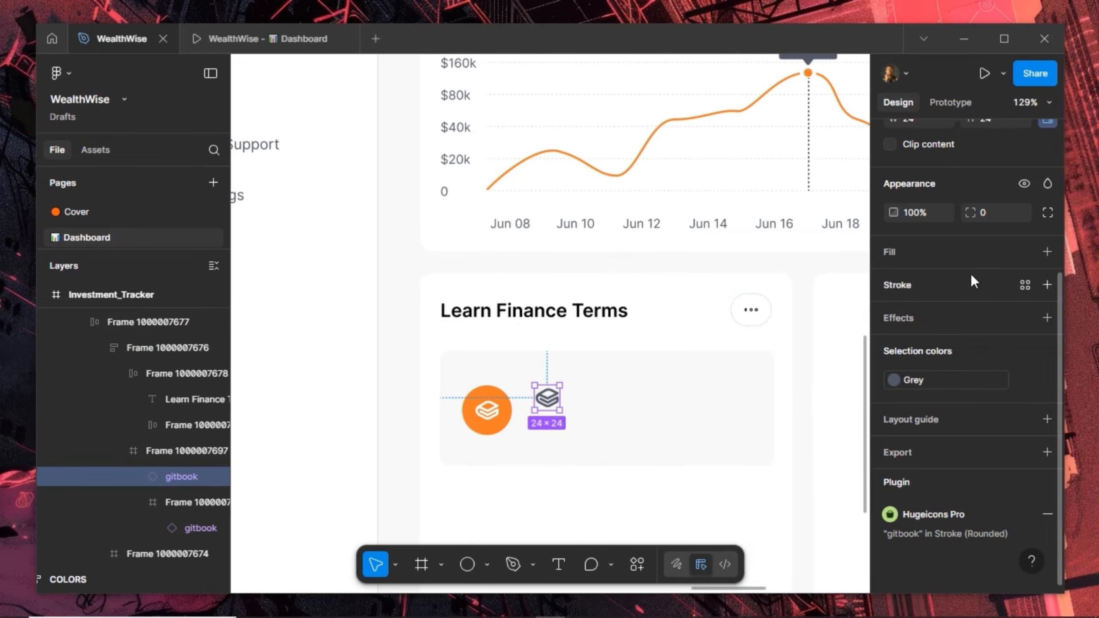
scroll(960, 260, "up", 5)
left_click(933, 140)
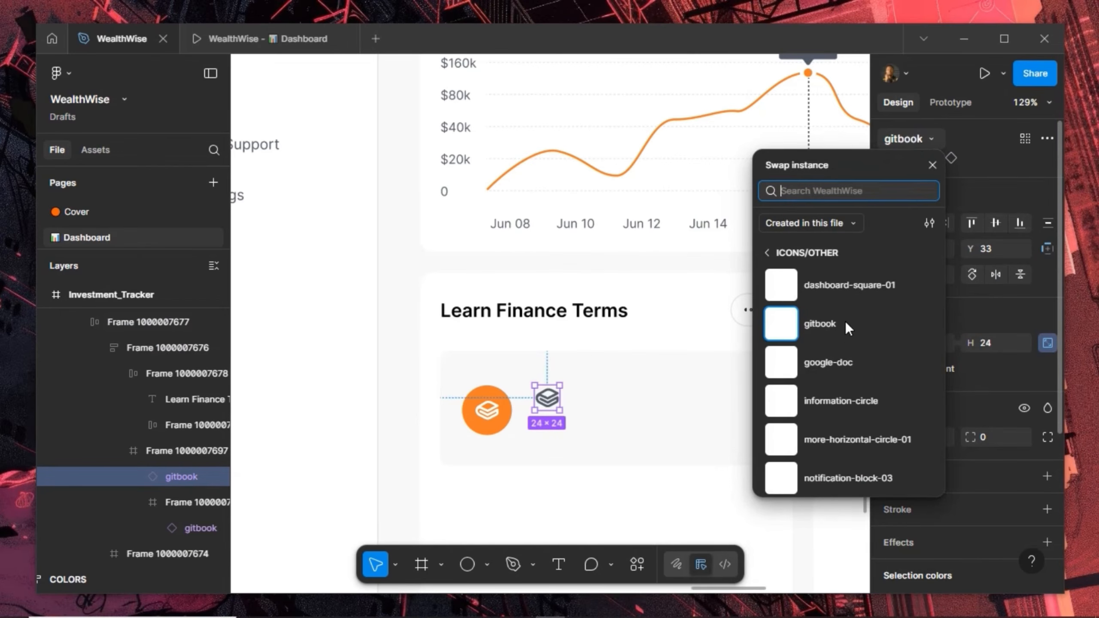
scroll(828, 416, "up", 5)
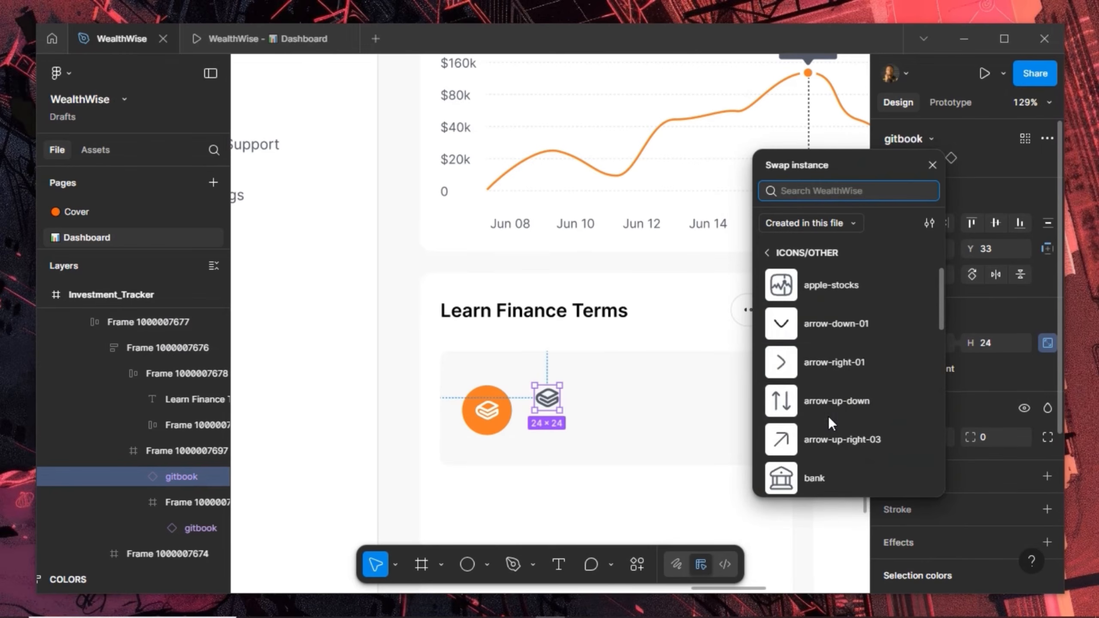
left_click(819, 363)
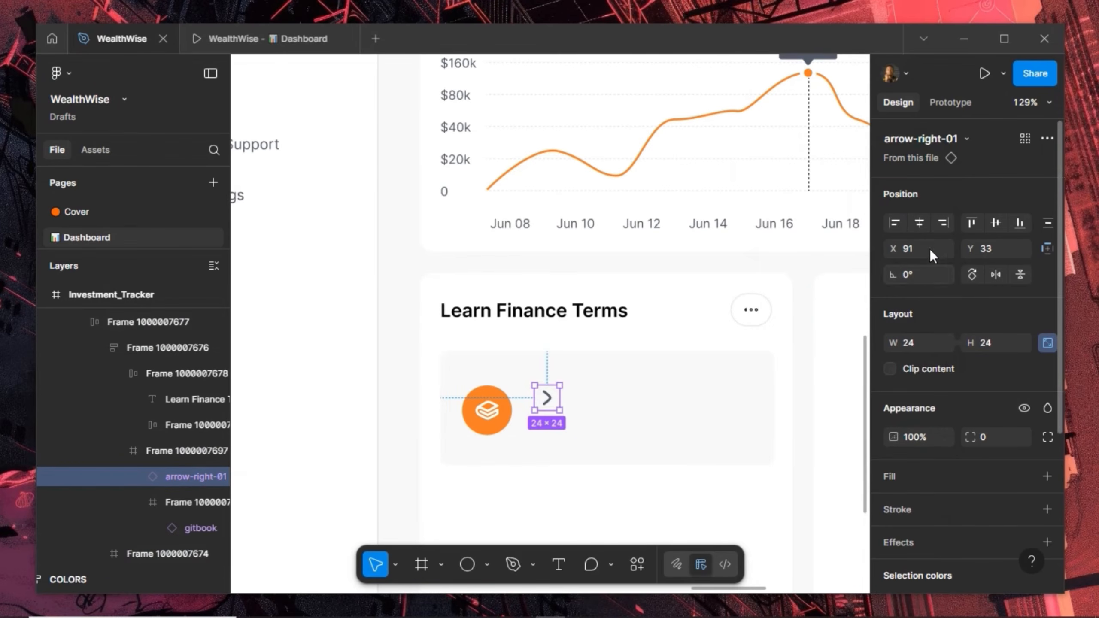
left_click(939, 223)
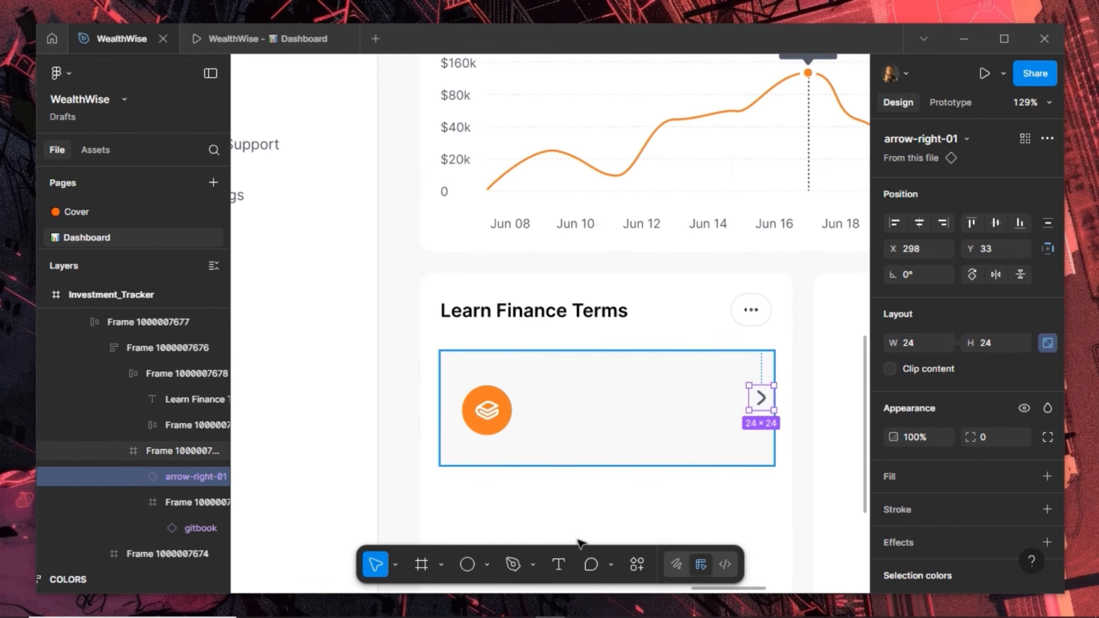
Add a 'Dollar-Cost Averaging' text label beside the circle at font size 16
left_click(560, 559)
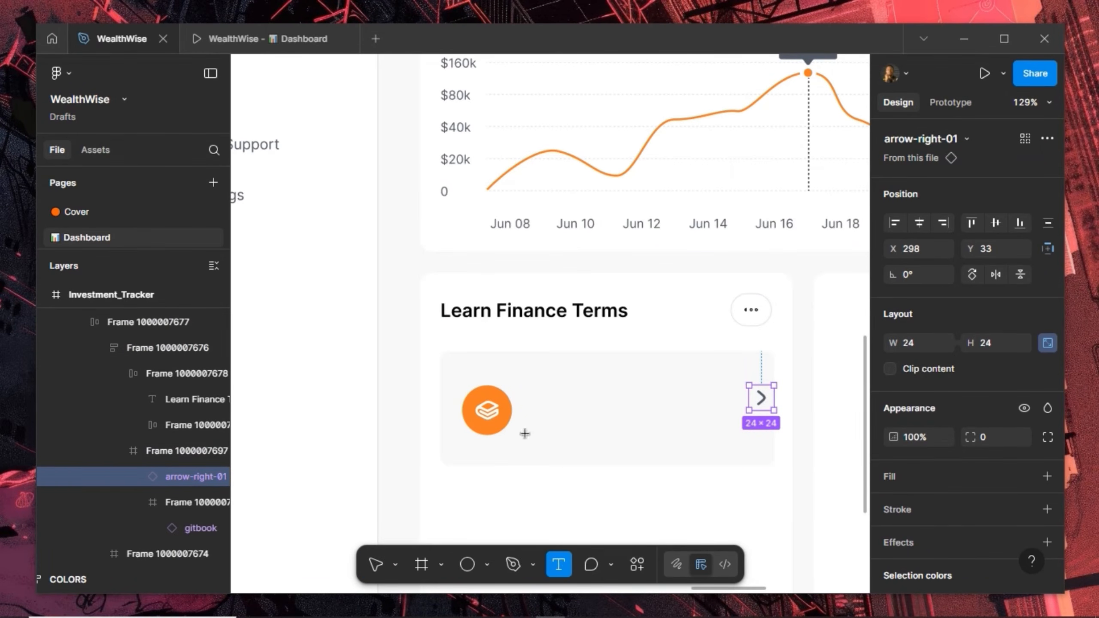
left_click(535, 403)
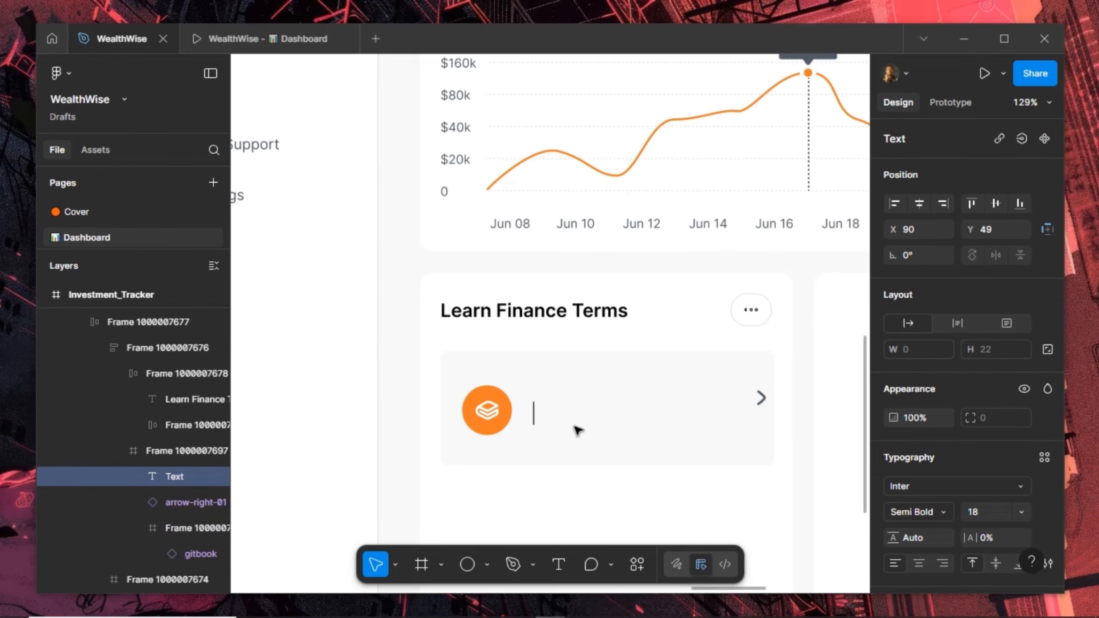
type("Dol")
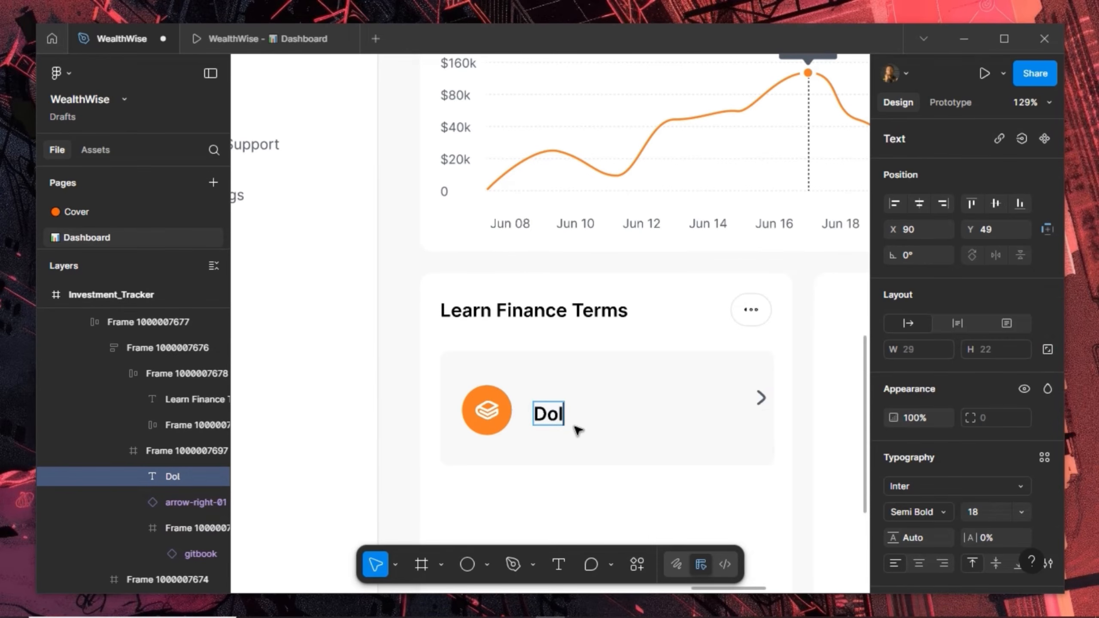
type("lar ")
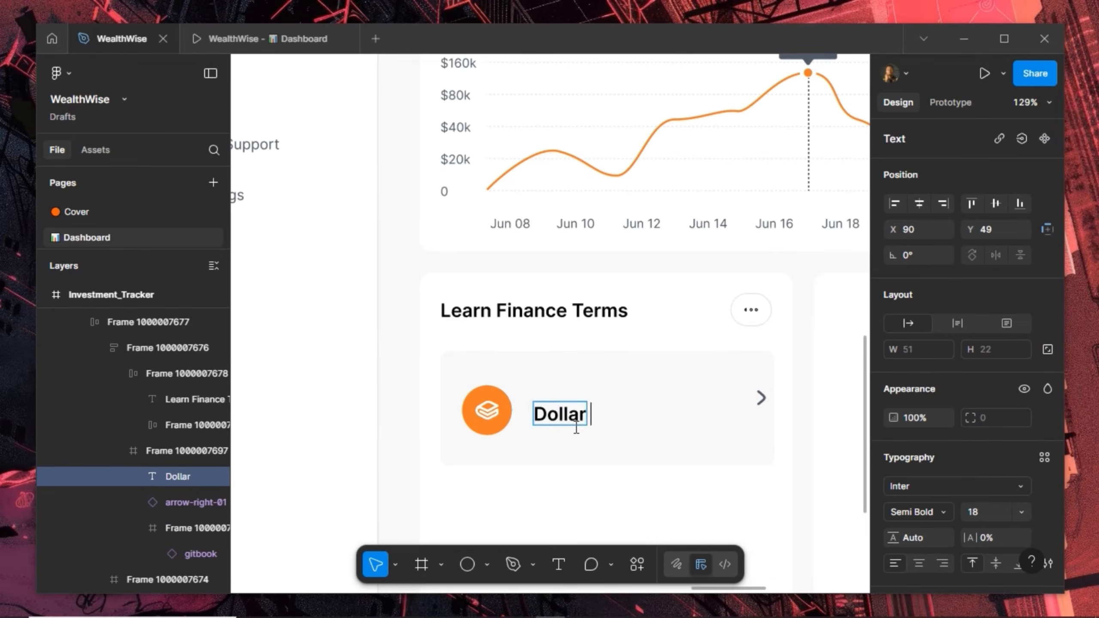
type("-Cost A")
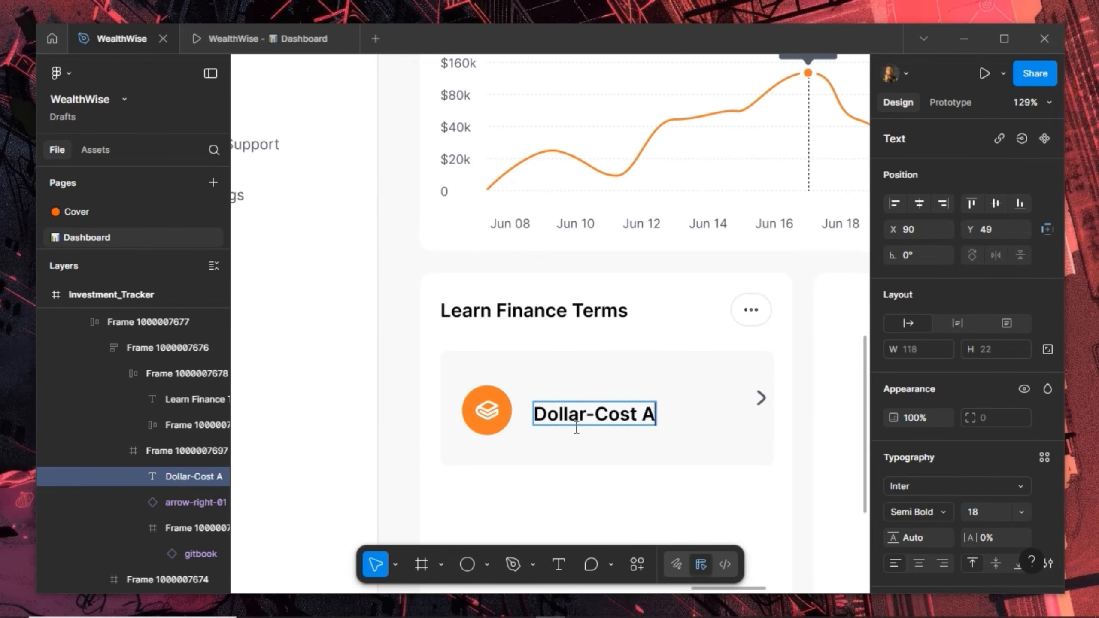
type("veraging")
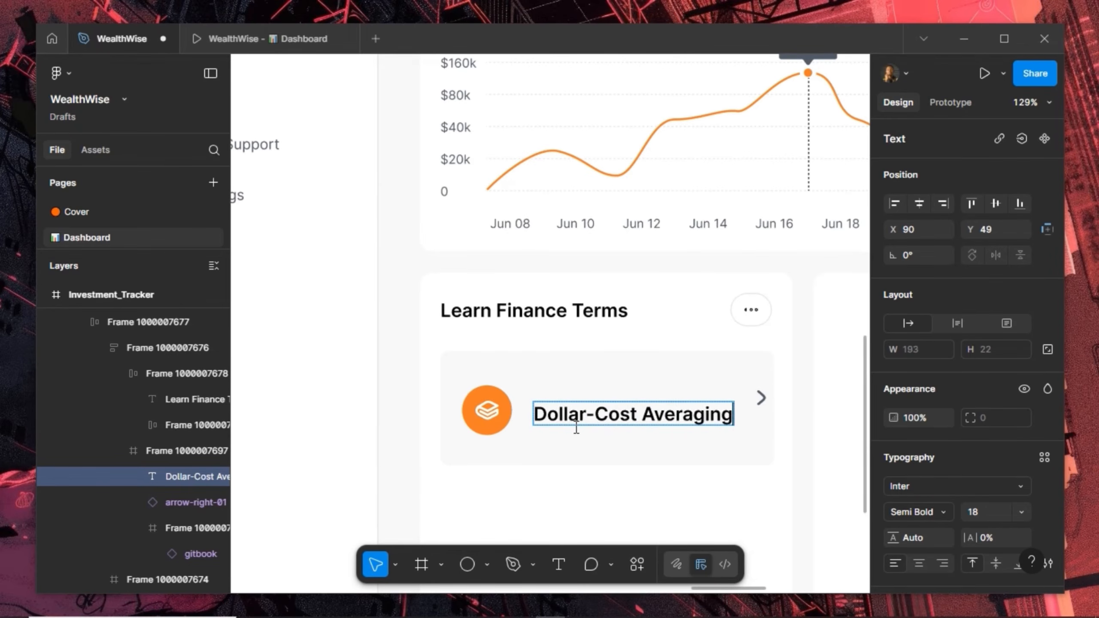
key("Escape")
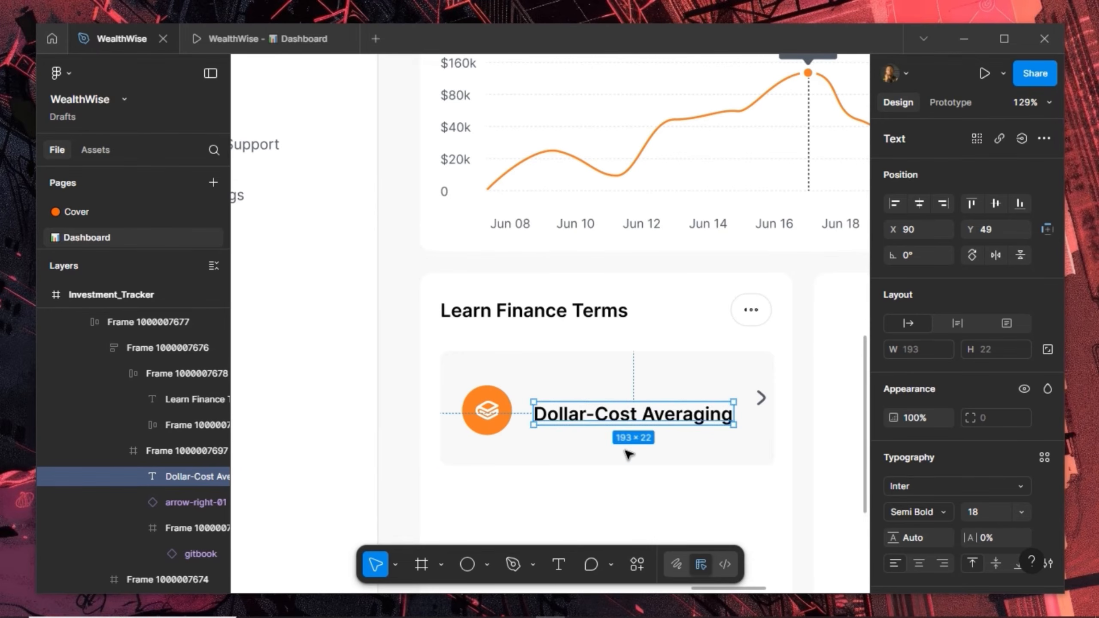
left_click(984, 506)
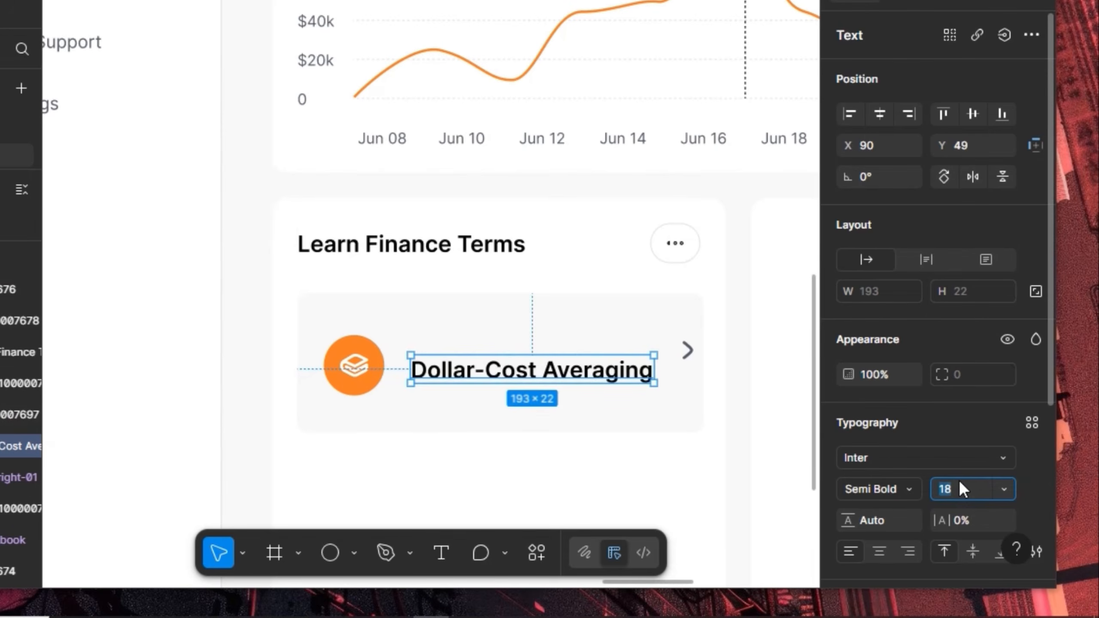
key("Return")
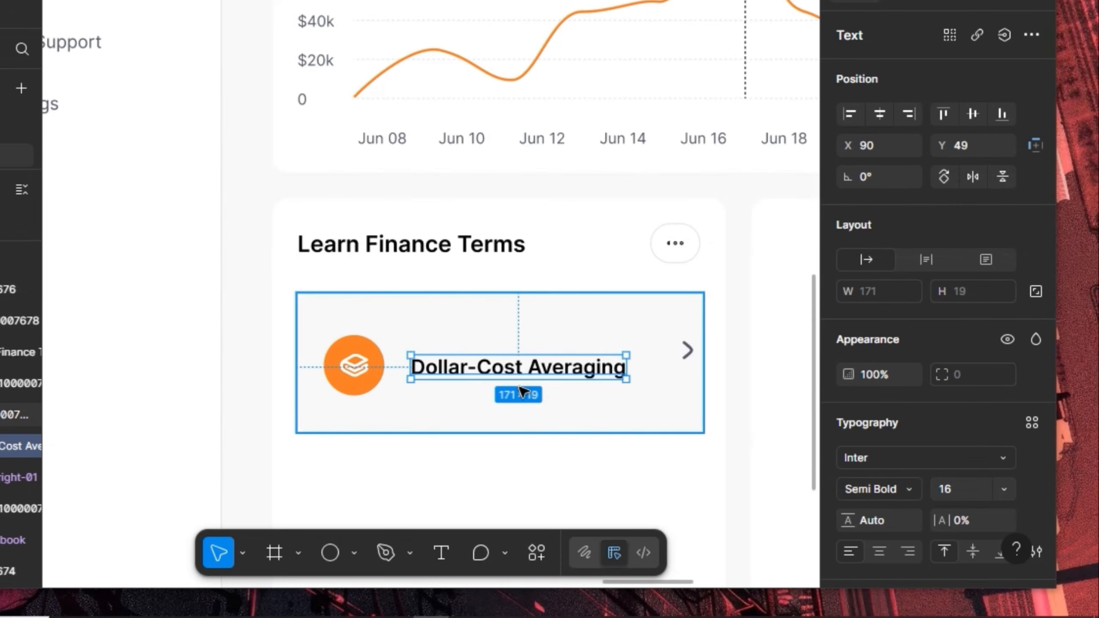
Settle the title at X 80 and place a copy of it just below
key("shift+Left")
key("shift+Left")
key("shift+Right")
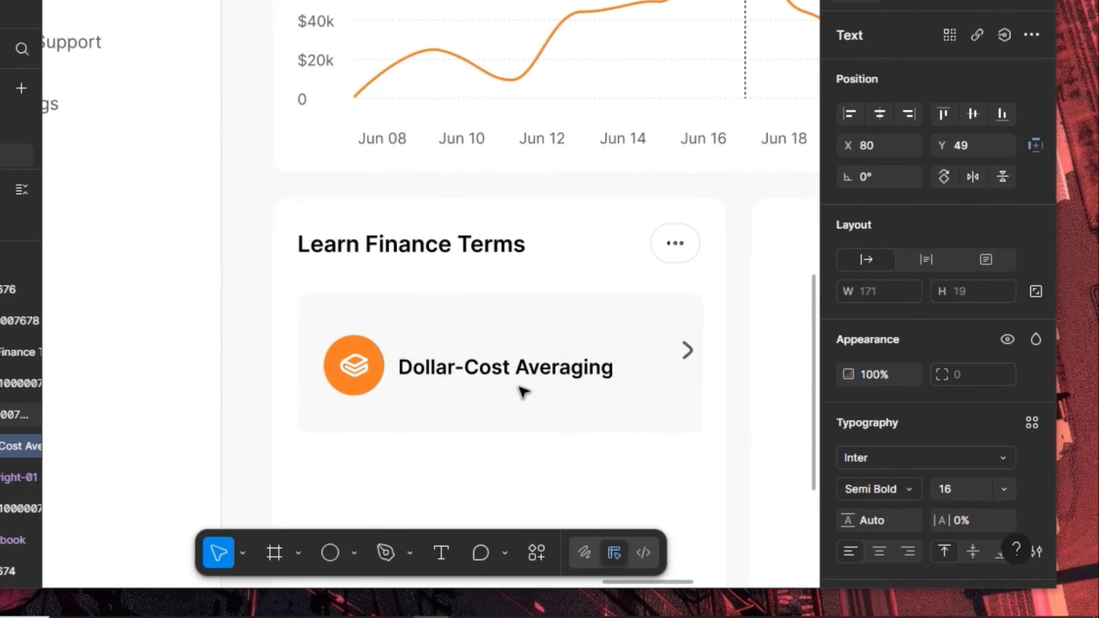
left_click_drag(500, 369, 507, 399)
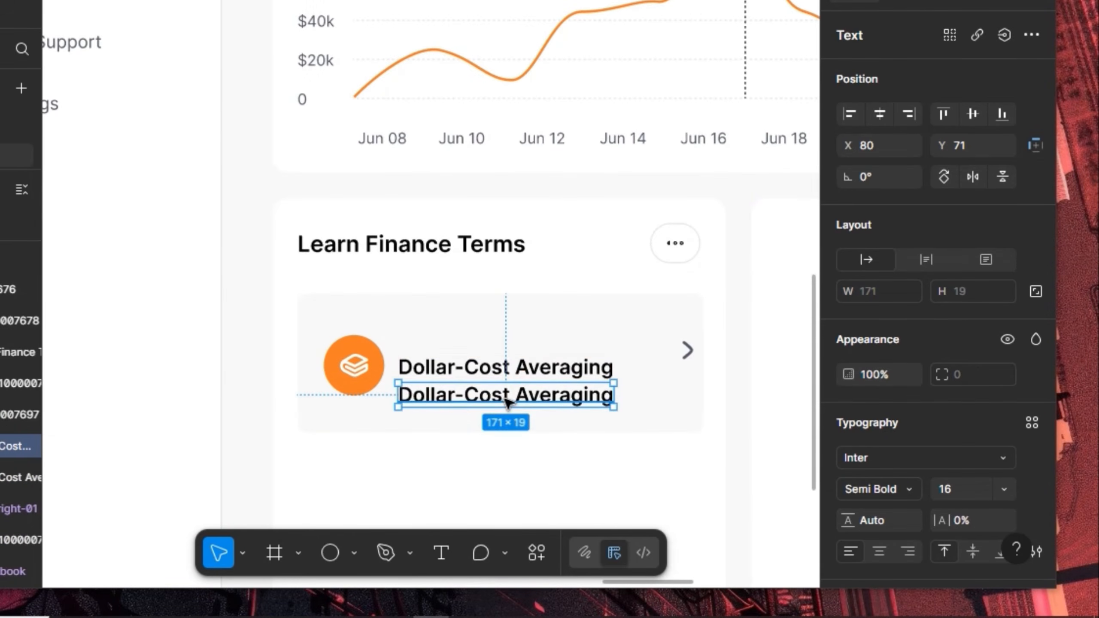
Fill the copied title with a Lorem Ipsum paragraph using the Content Reel plugin
right_click(506, 400)
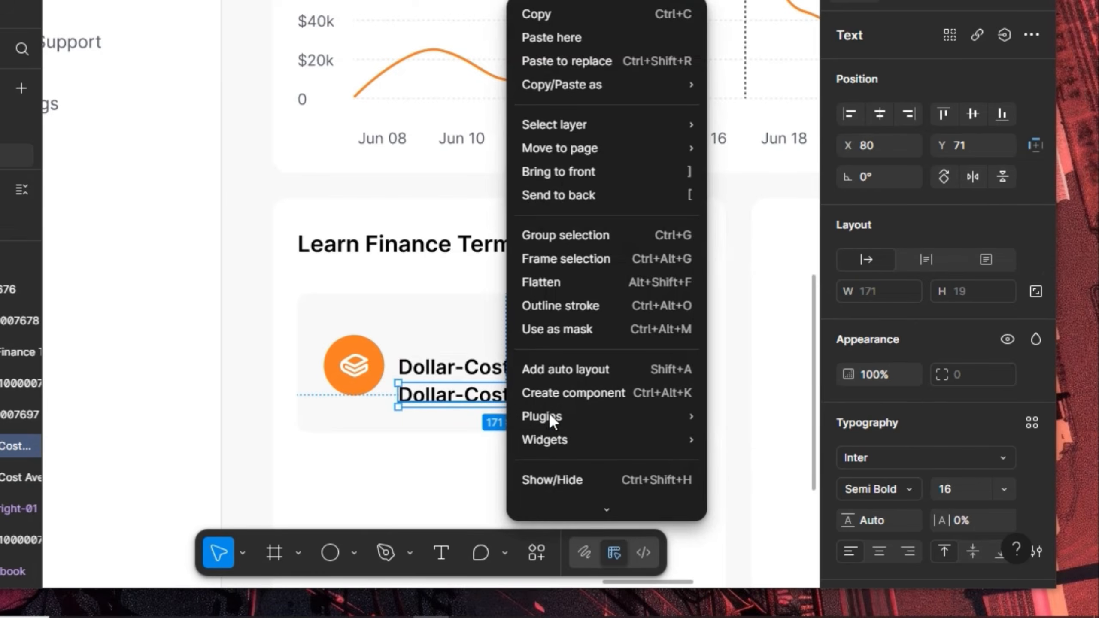
mouse_move(589, 426)
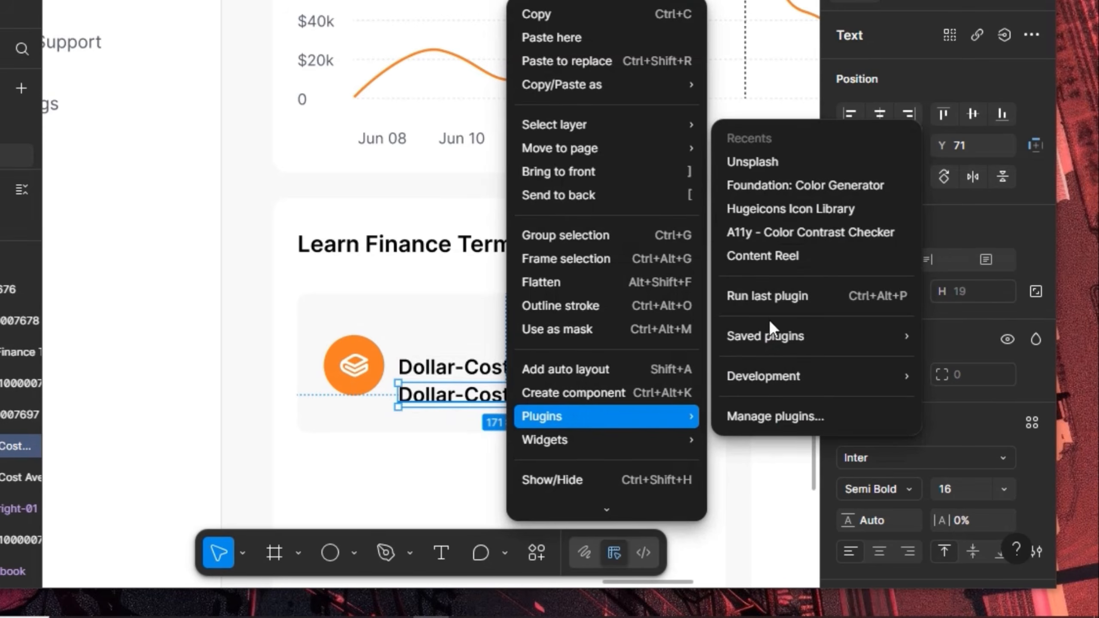
mouse_move(783, 338)
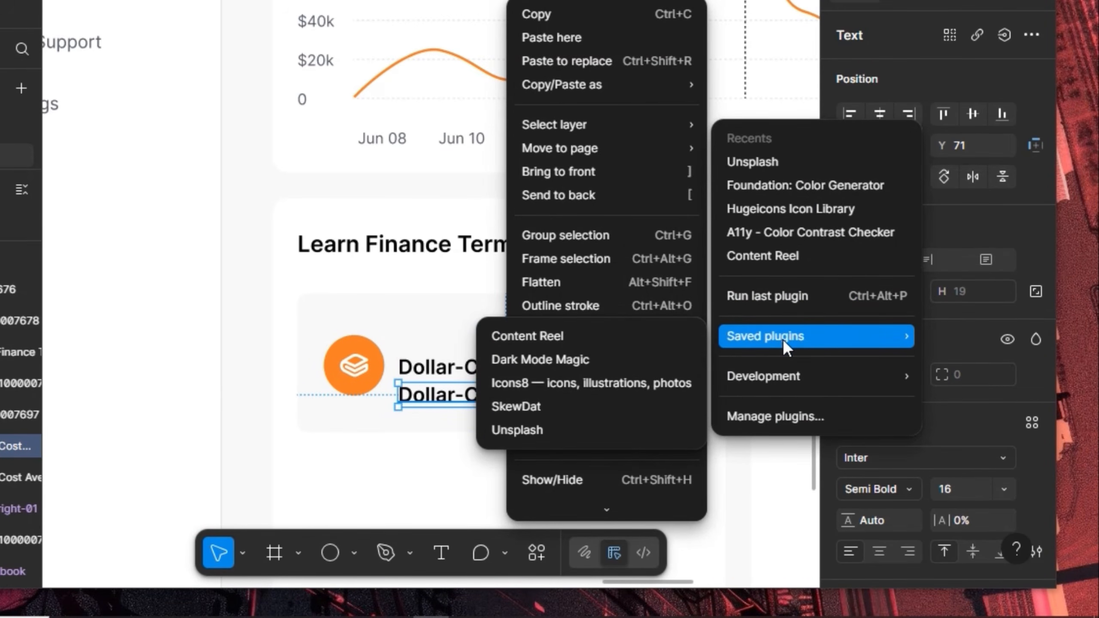
left_click(620, 334)
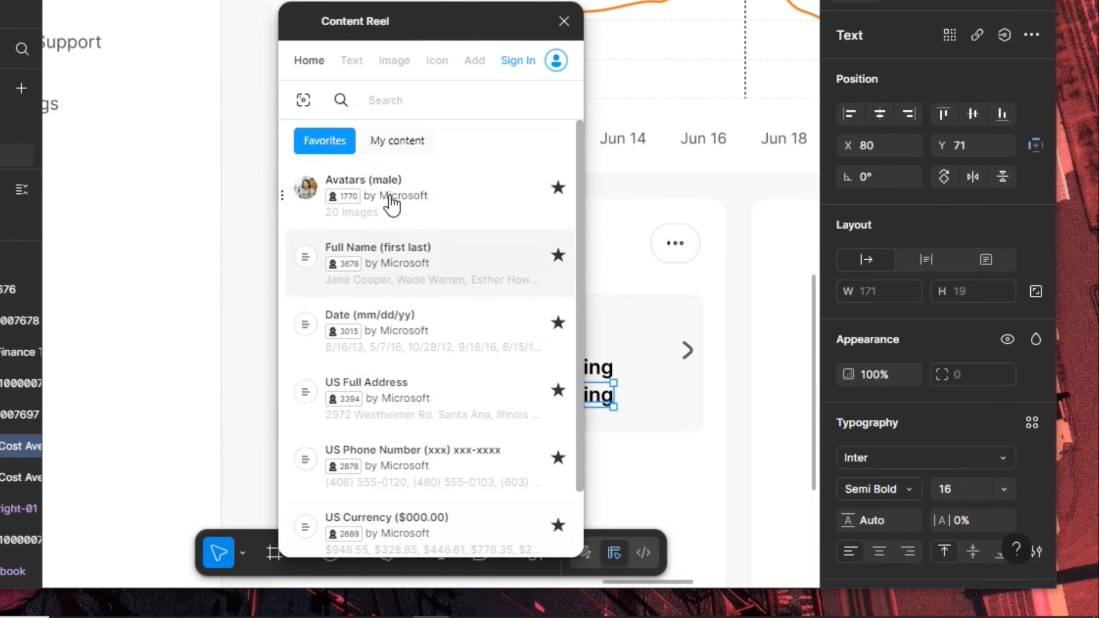
left_click_drag(407, 22, 745, 91)
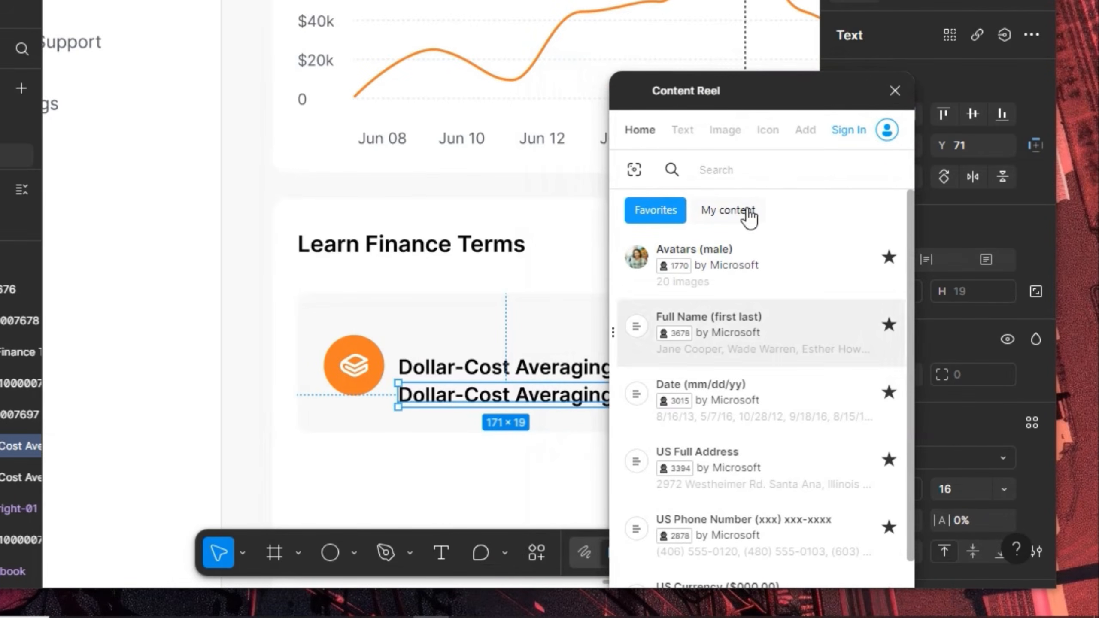
left_click(682, 134)
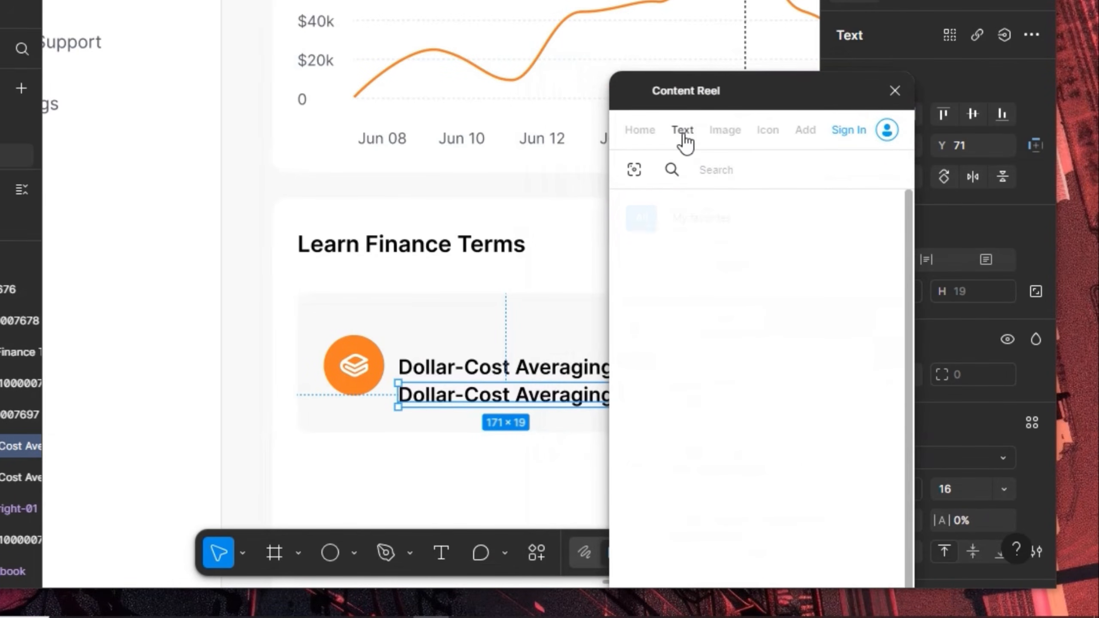
left_click(719, 341)
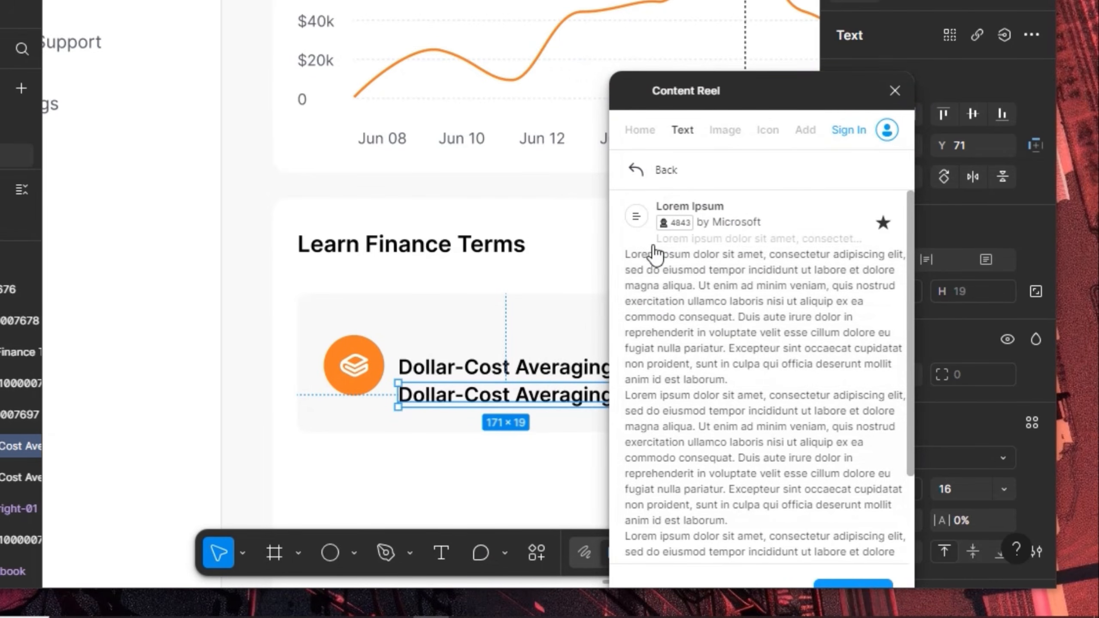
left_click(636, 262)
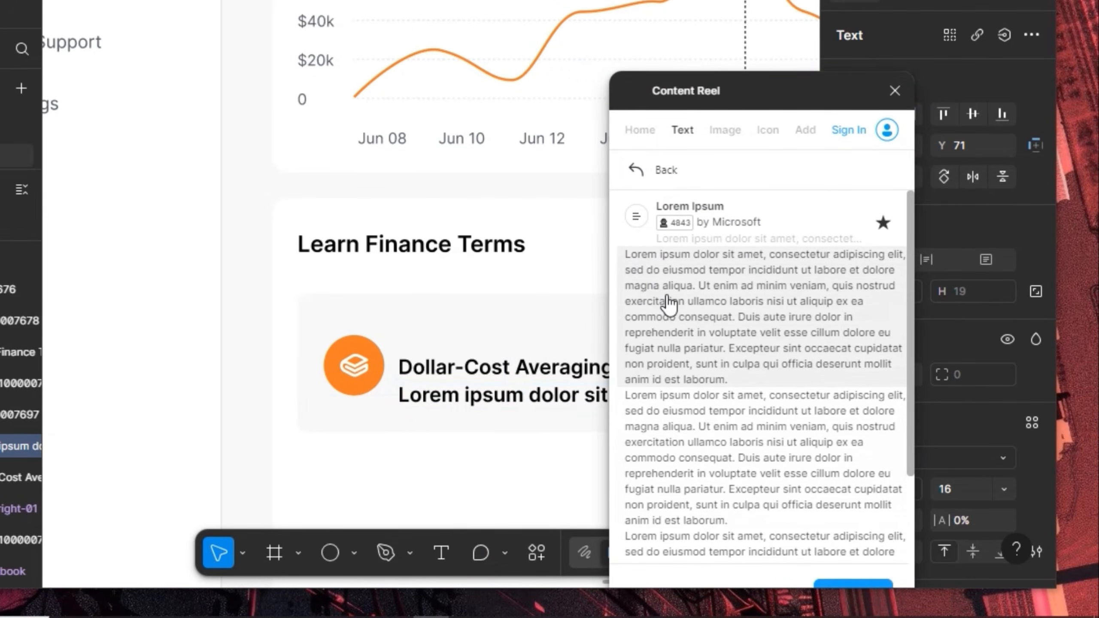
double_click(513, 399)
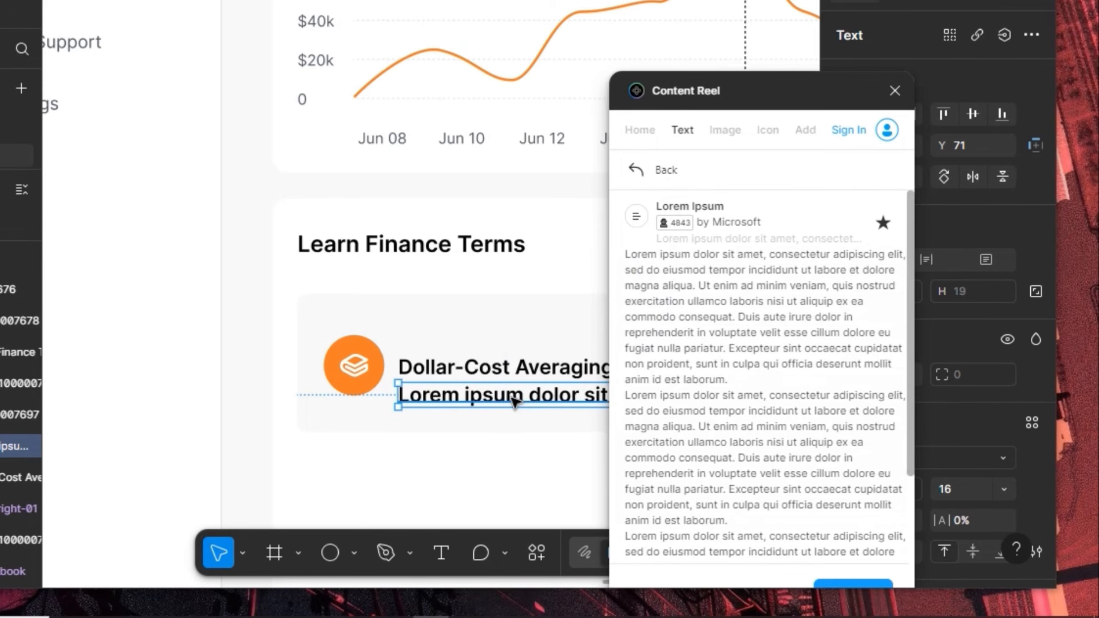
left_click(696, 265)
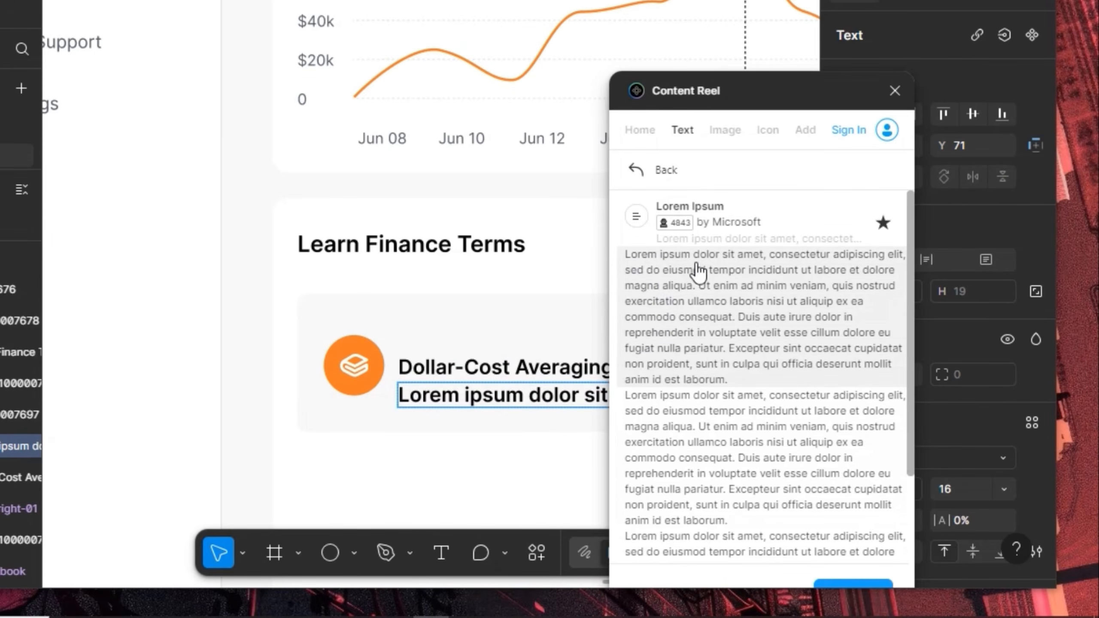
left_click(895, 90)
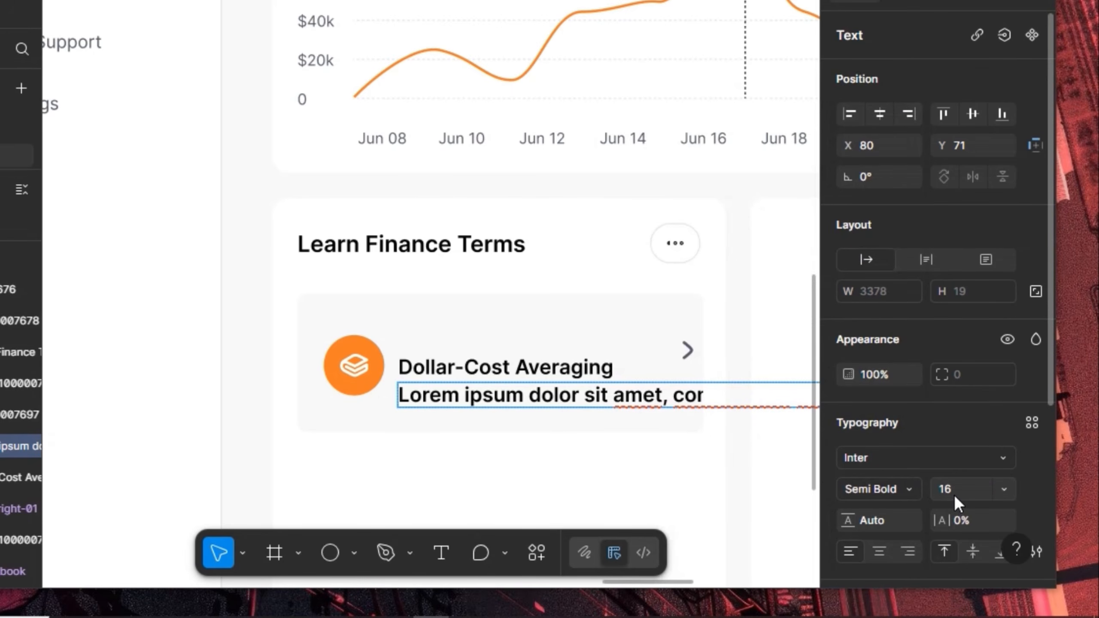
Set the lorem text to Regular weight at size 14 and resize its box to wrap
left_click(954, 495)
type("14")
key("Return")
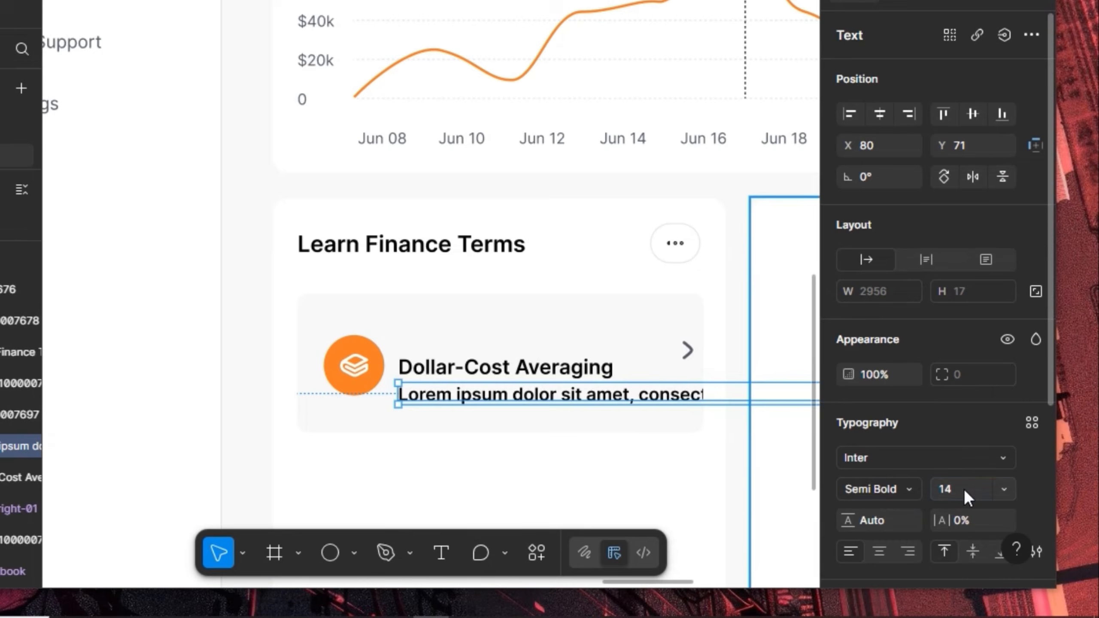
left_click(909, 490)
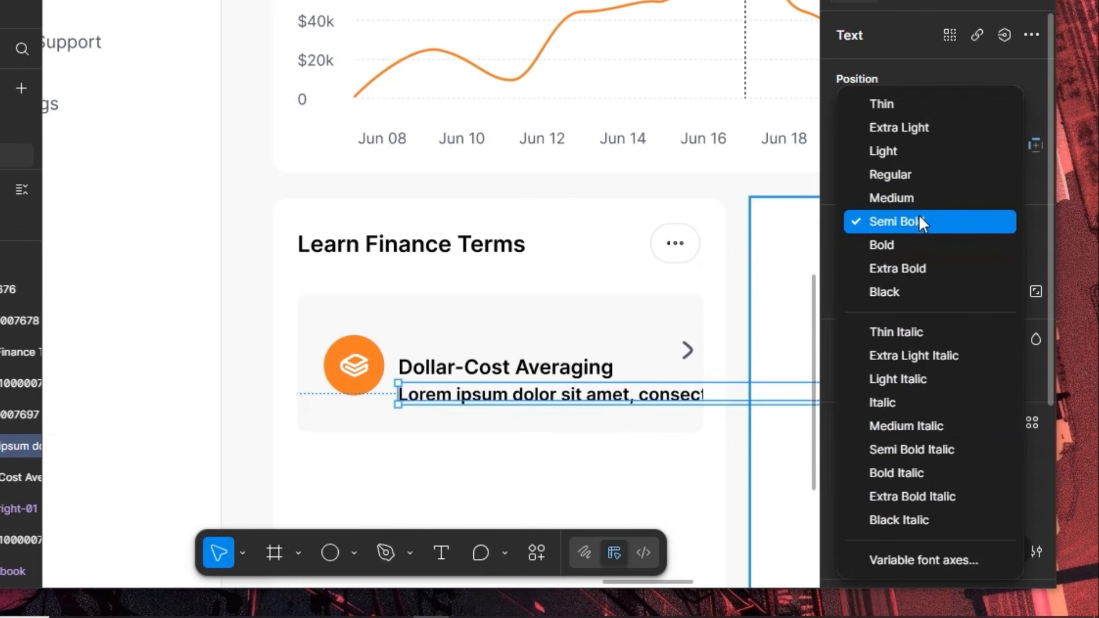
left_click(916, 176)
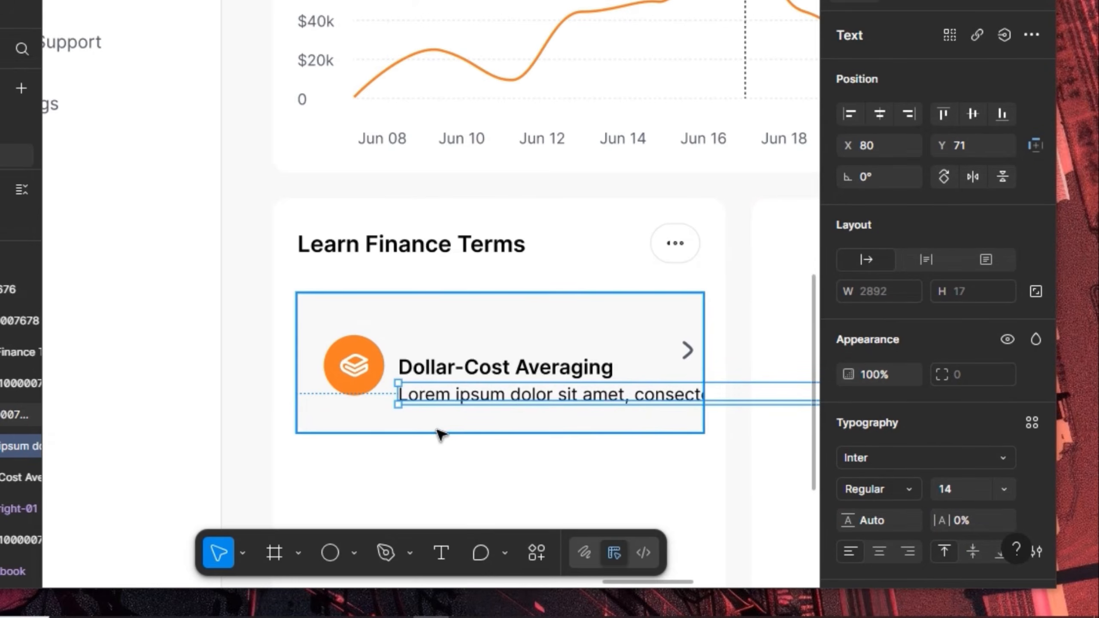
scroll(441, 436, "down", 8)
scroll(440, 441, "up", 6)
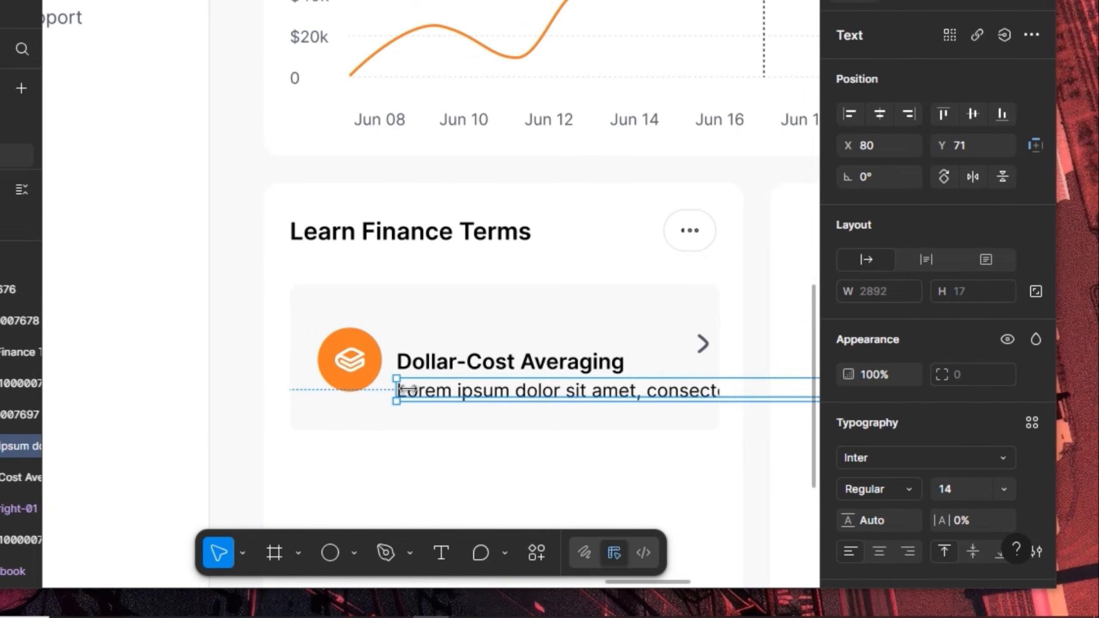
left_click_drag(396, 389, 523, 401)
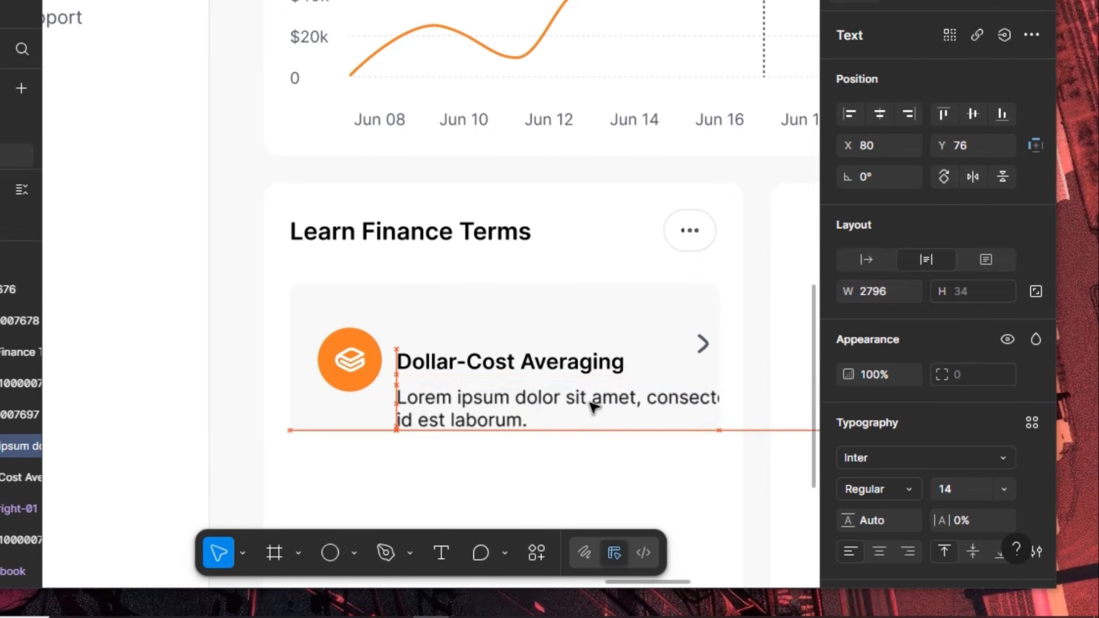
Delete the lorem text after the first sentence fragment, leaving a single line
double_click(679, 404)
left_click(691, 404)
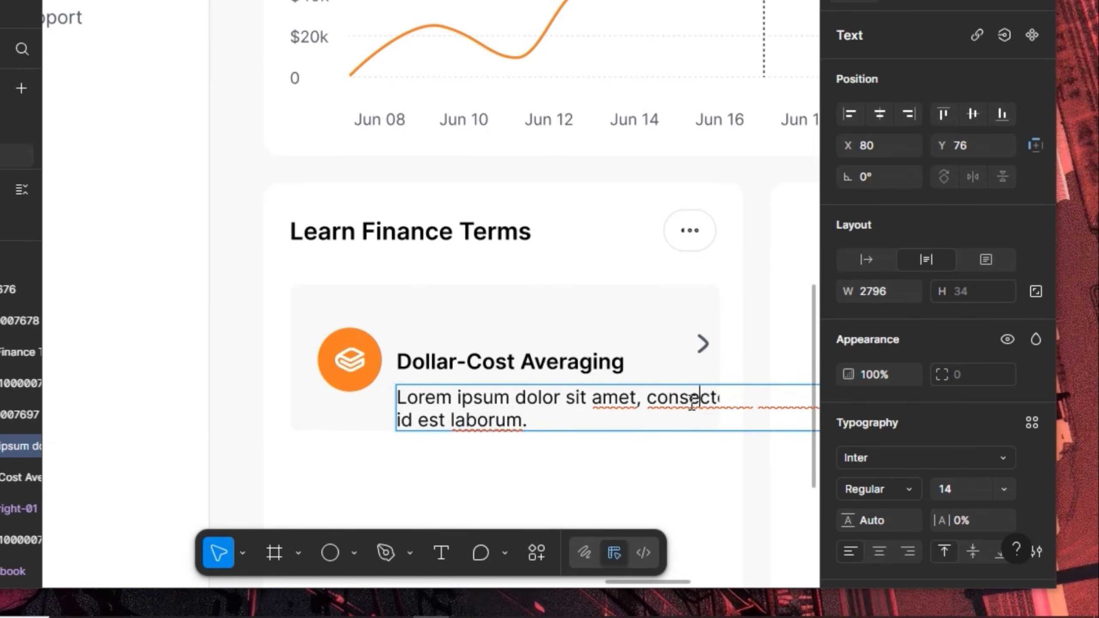
key("Right")
key("Right")
key("Right")
key("Right")
key("Right")
key("Right")
key("Right")
key("Right")
key("Right")
key("Right")
key("Right")
key("Right")
key("Right")
key("Right")
key("shift+ctrl+End")
key("BackSpace")
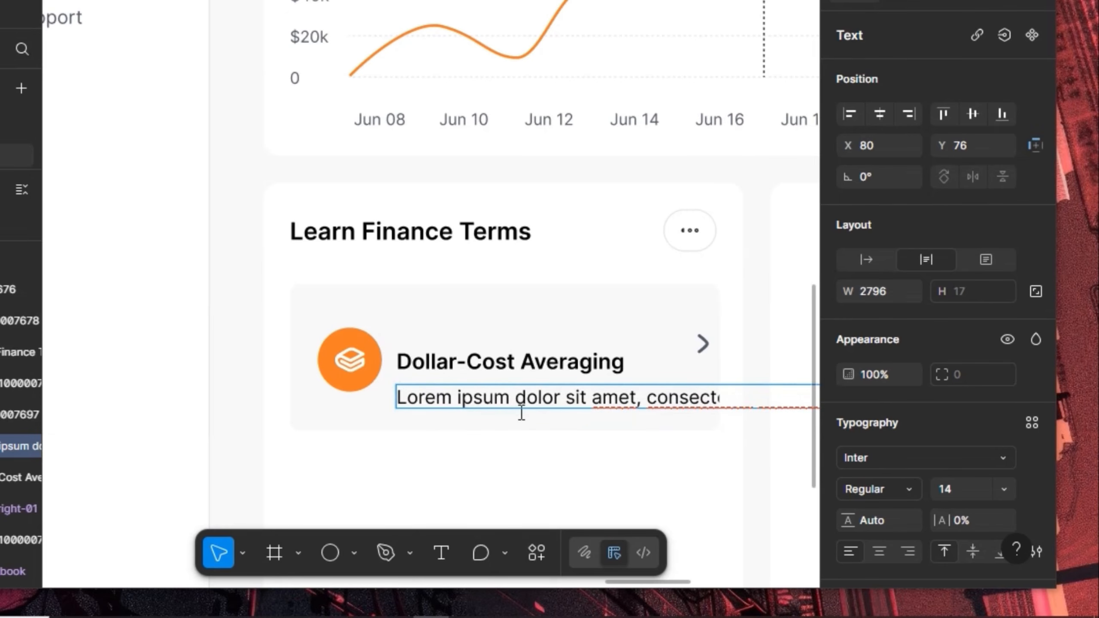
key("Escape")
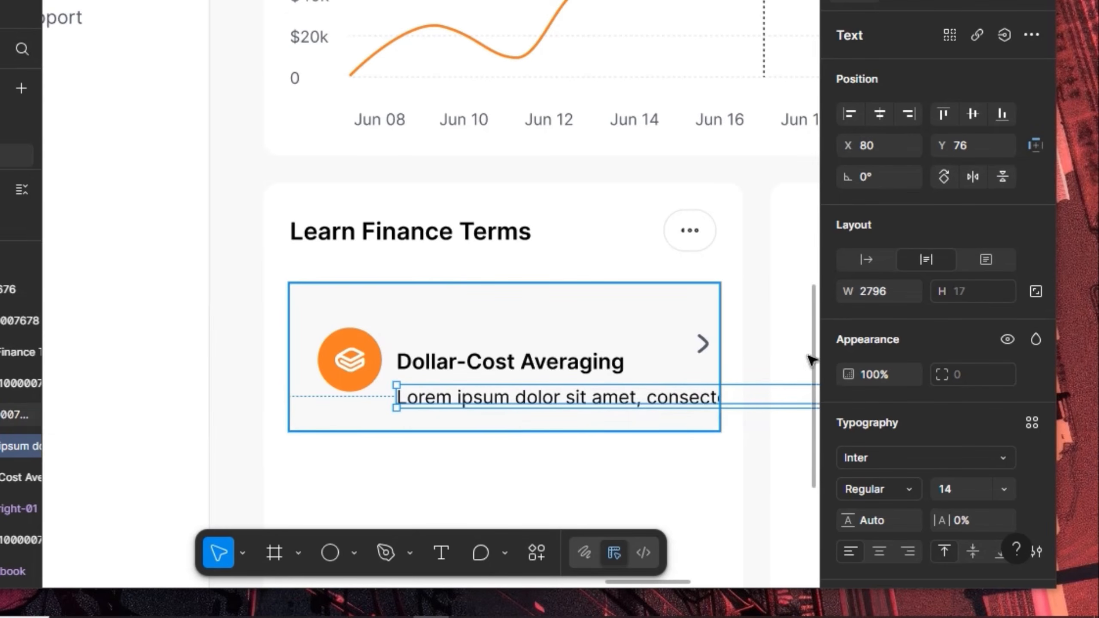
left_click(876, 296)
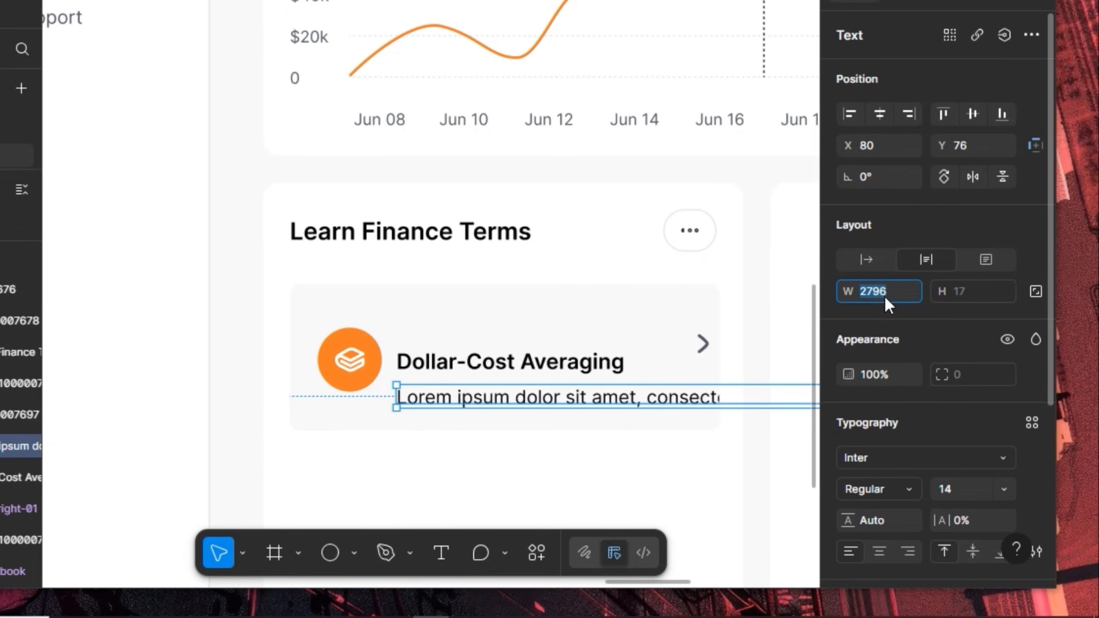
Resize the Lorem ipsum description box to about 196 wide
type("400")
key("Return")
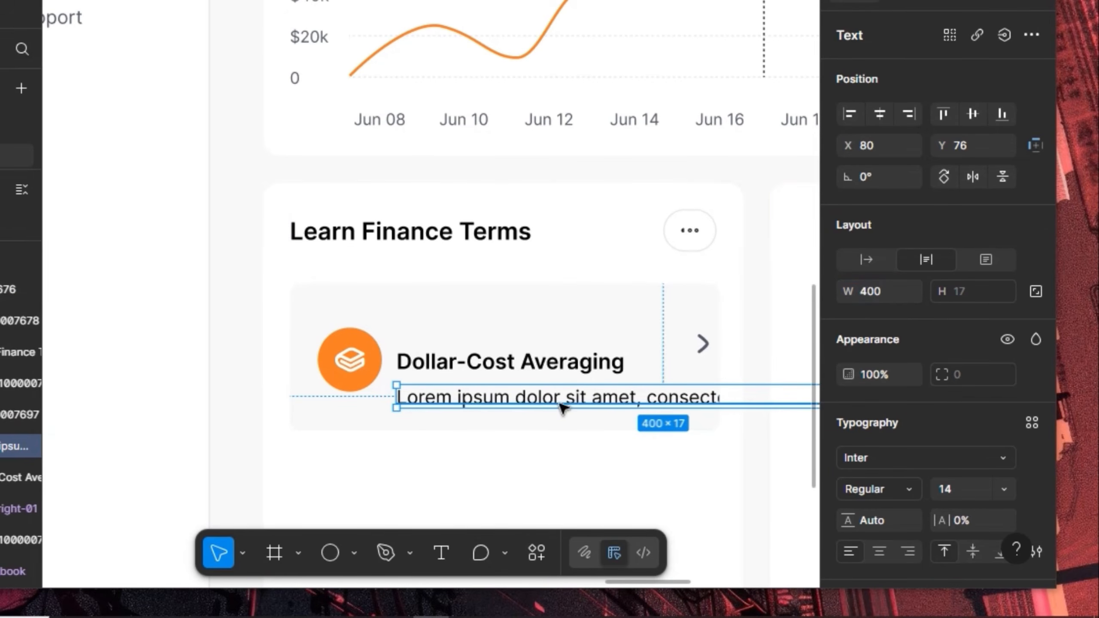
left_click(879, 291)
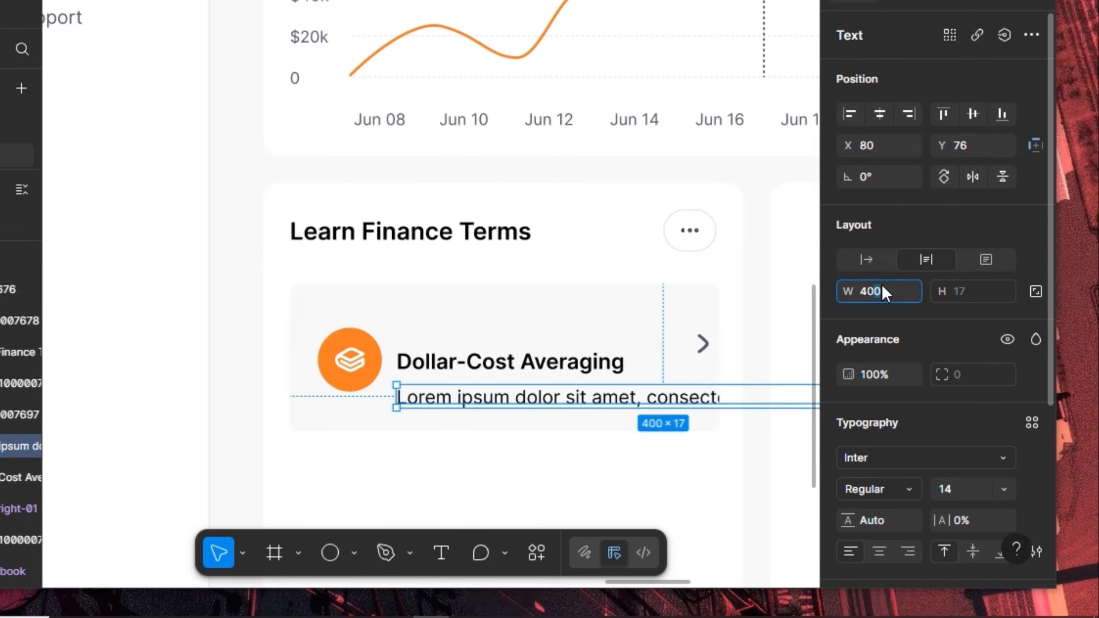
key("BackSpace")
key("Return")
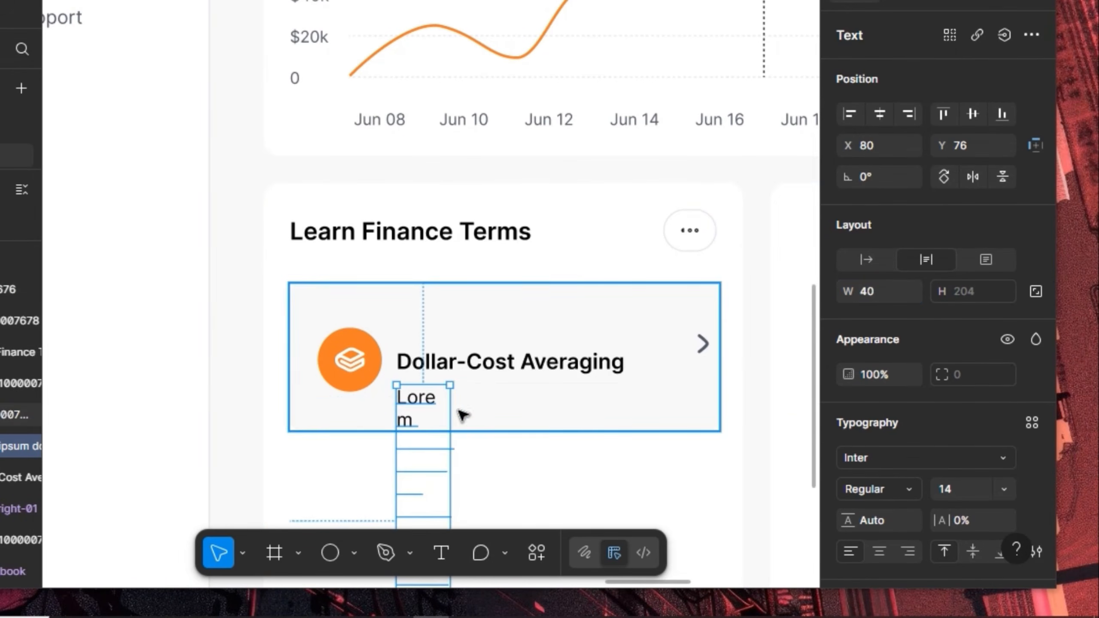
left_click_drag(450, 422, 659, 395)
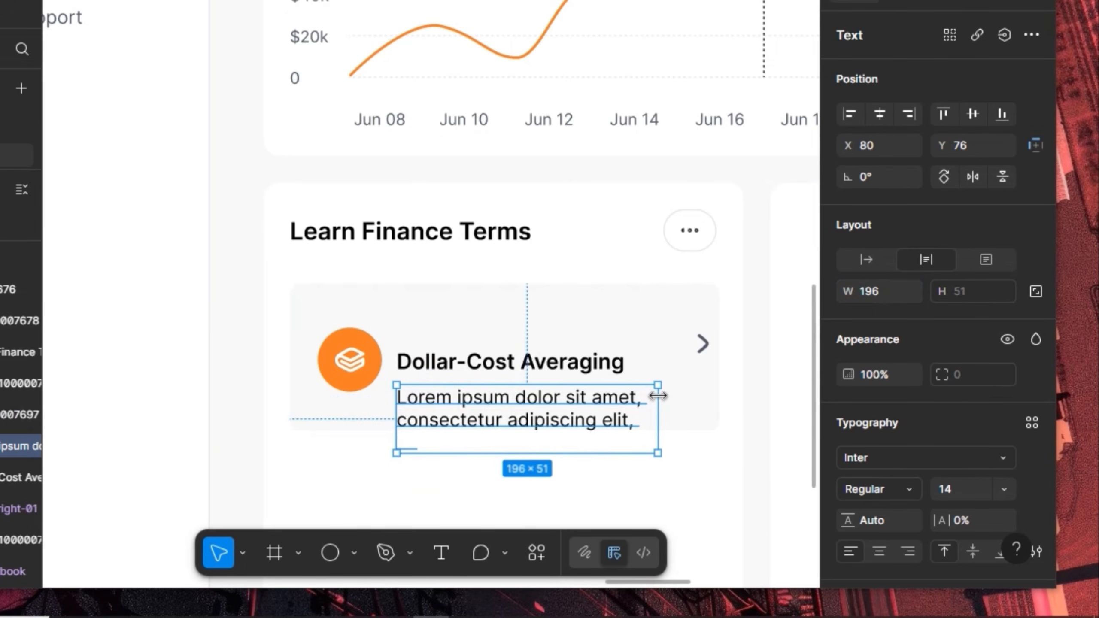
Turn on Truncate text so the description ends with an ellipsis on one line
scroll(968, 486, "down", 5)
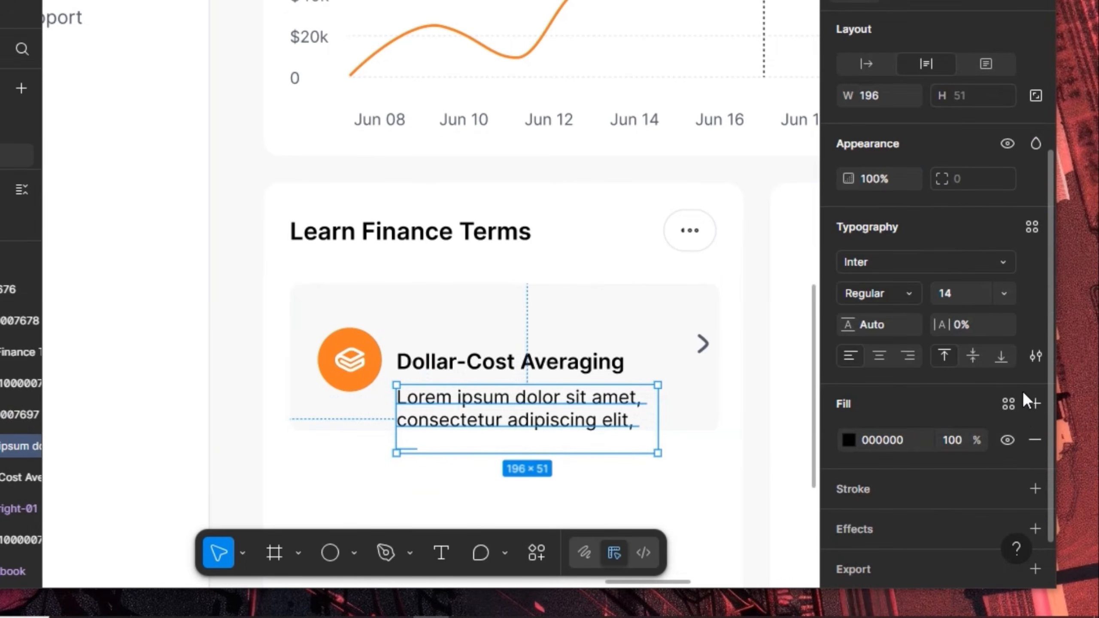
left_click(1034, 354)
left_click(792, 481)
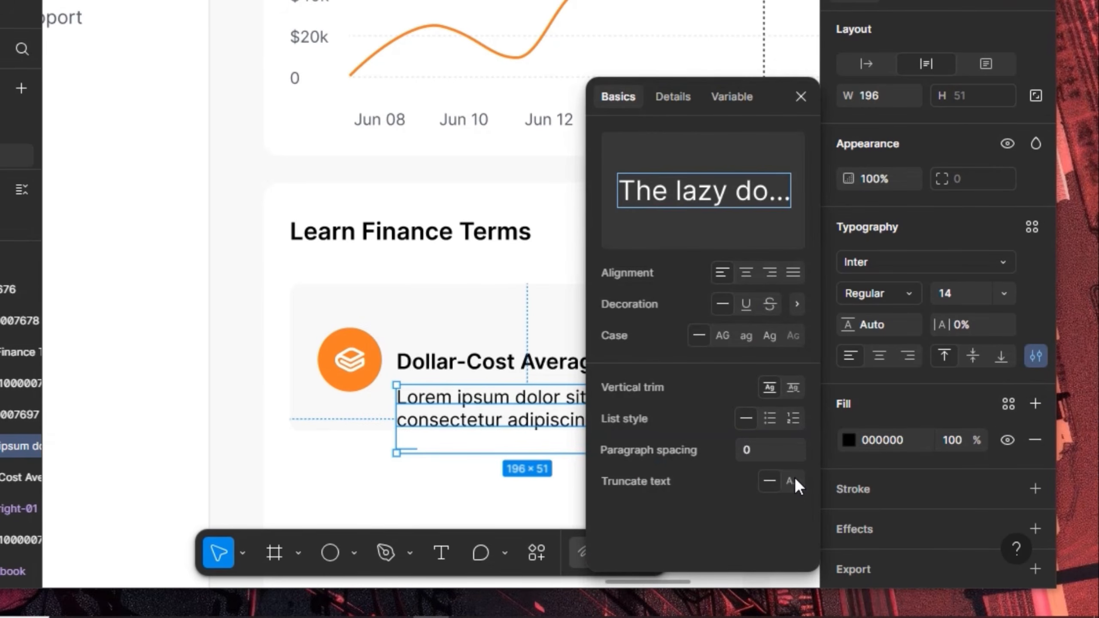
left_click(801, 97)
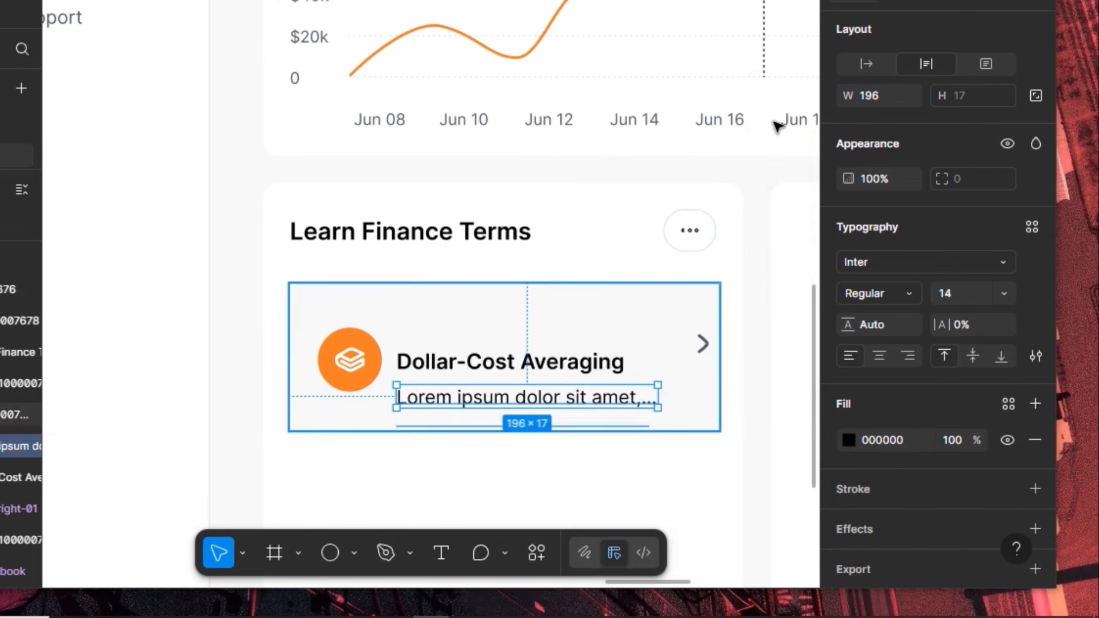
left_click(535, 366, "shift")
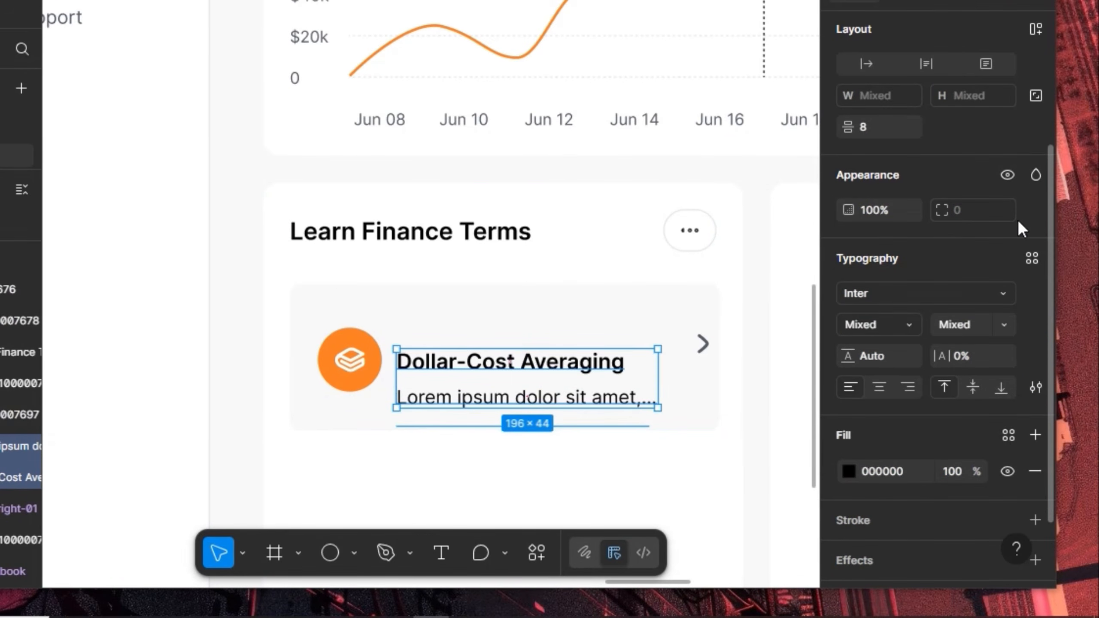
scroll(1017, 219, "up", 5)
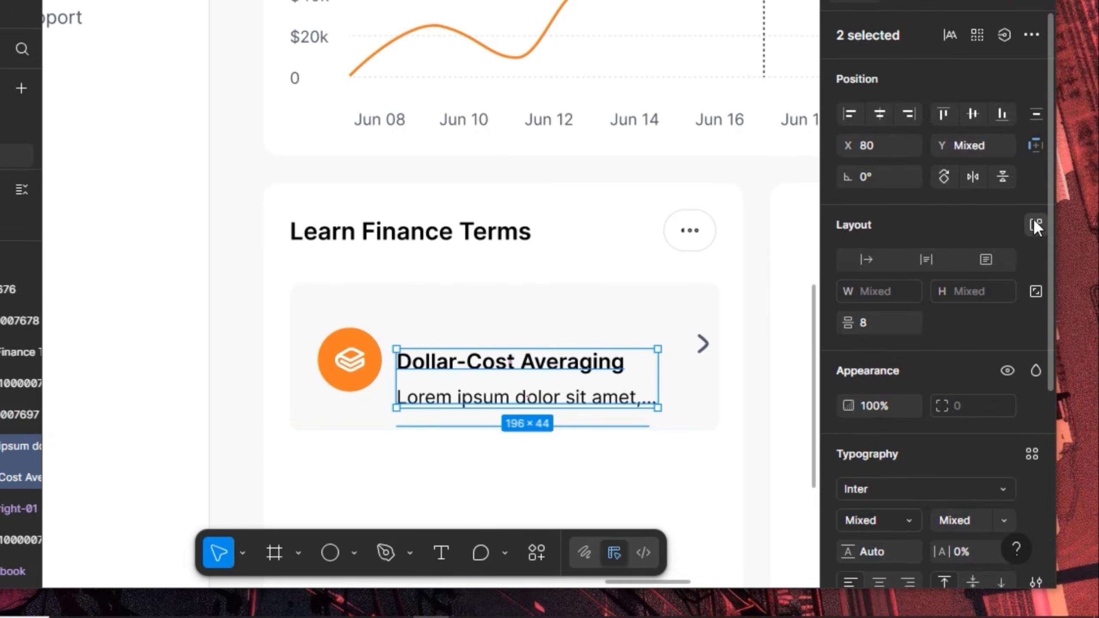
Wrap title and description in auto layout, then give the card auto layout, Fill width and 20 padding
left_click(1033, 219)
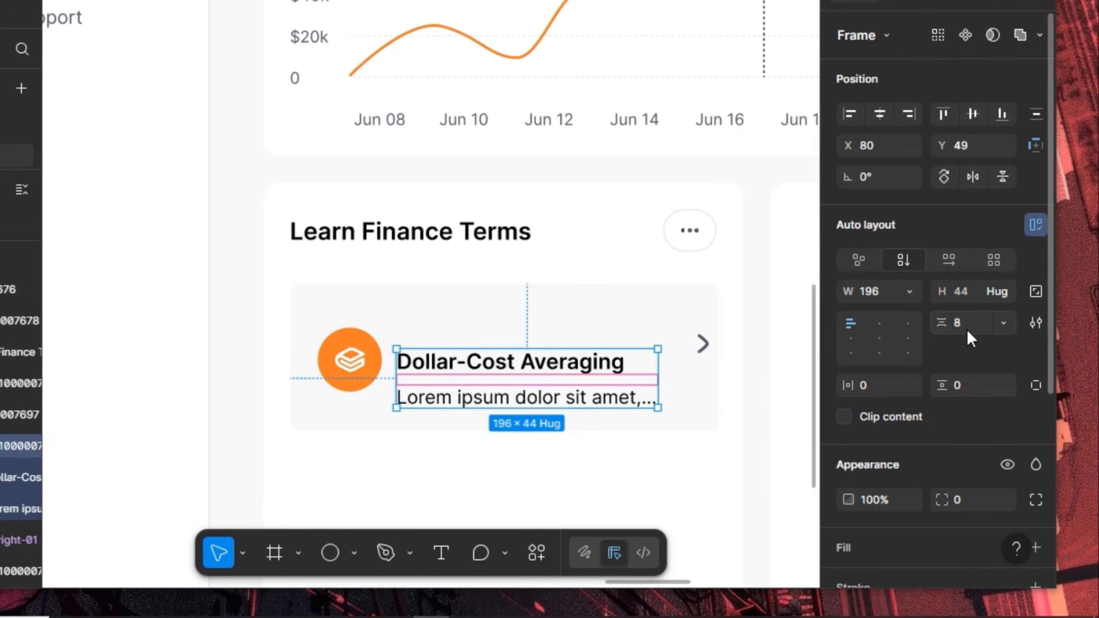
left_click(473, 302)
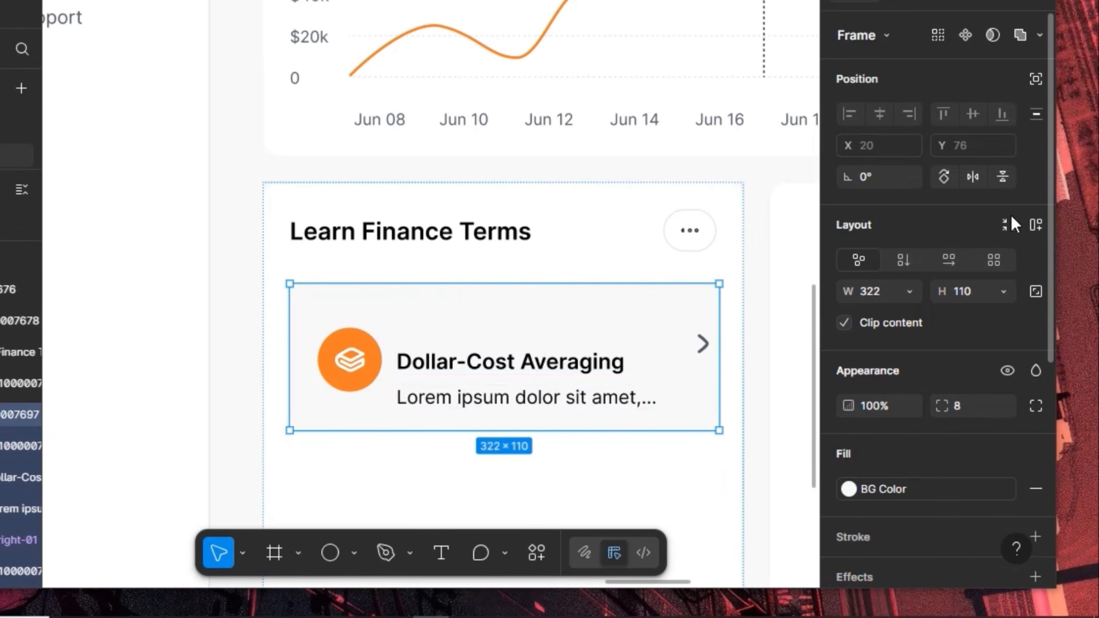
left_click(1035, 225)
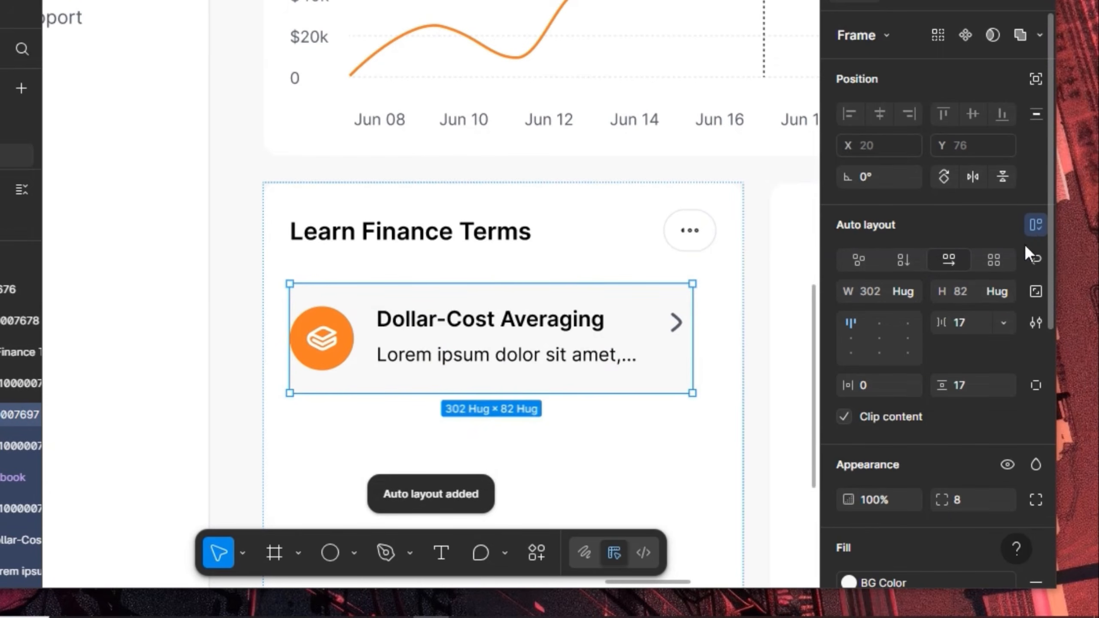
left_click(910, 296)
left_click(908, 310)
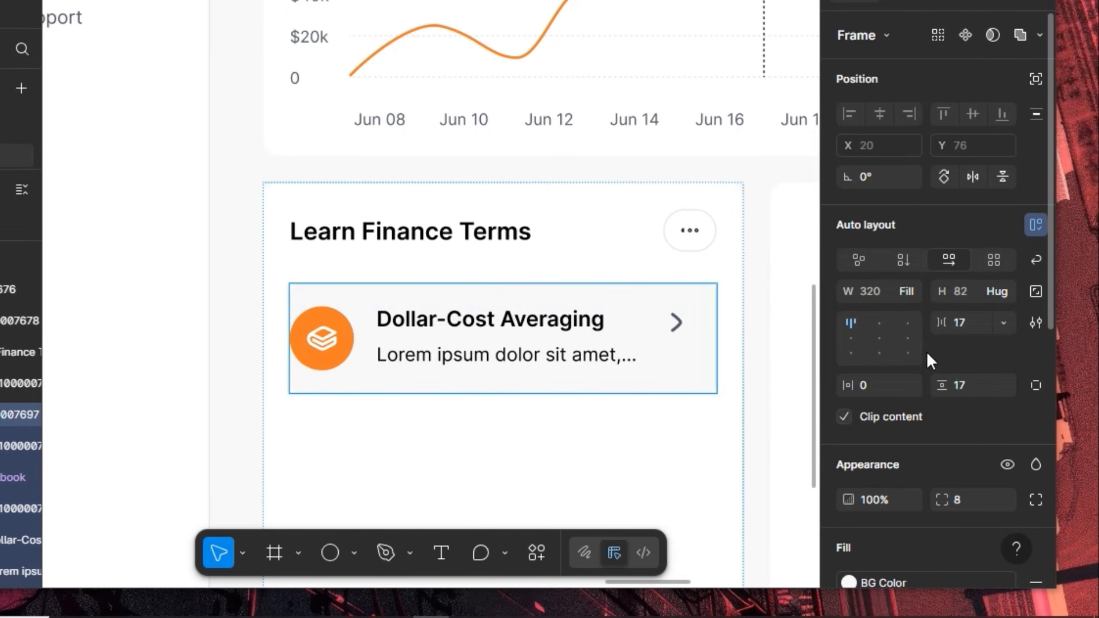
left_click(974, 385)
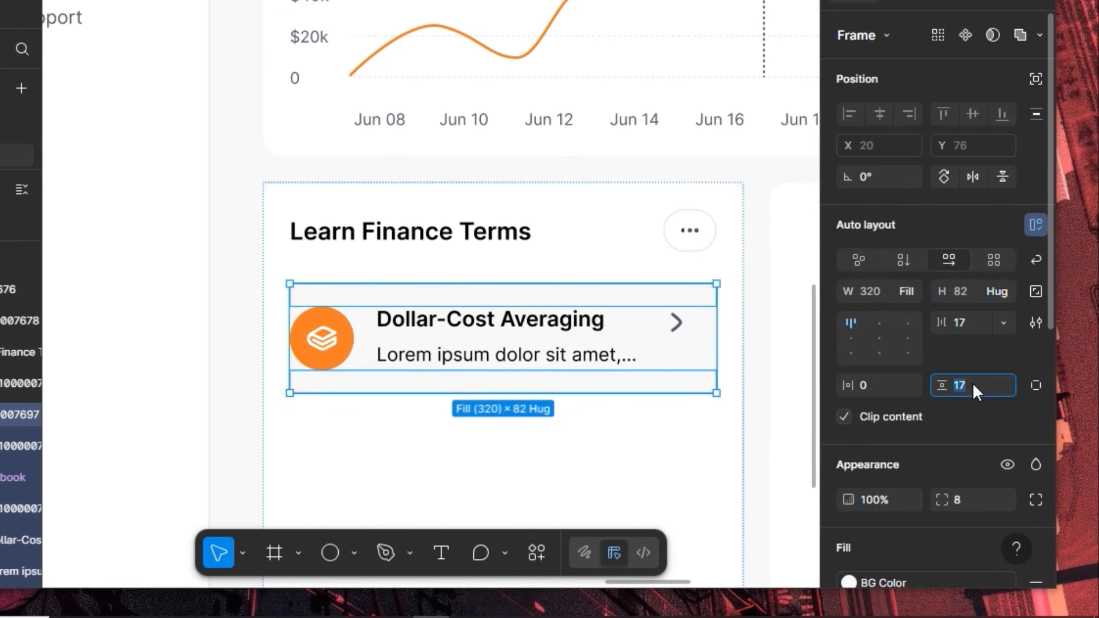
type("20")
key("Return")
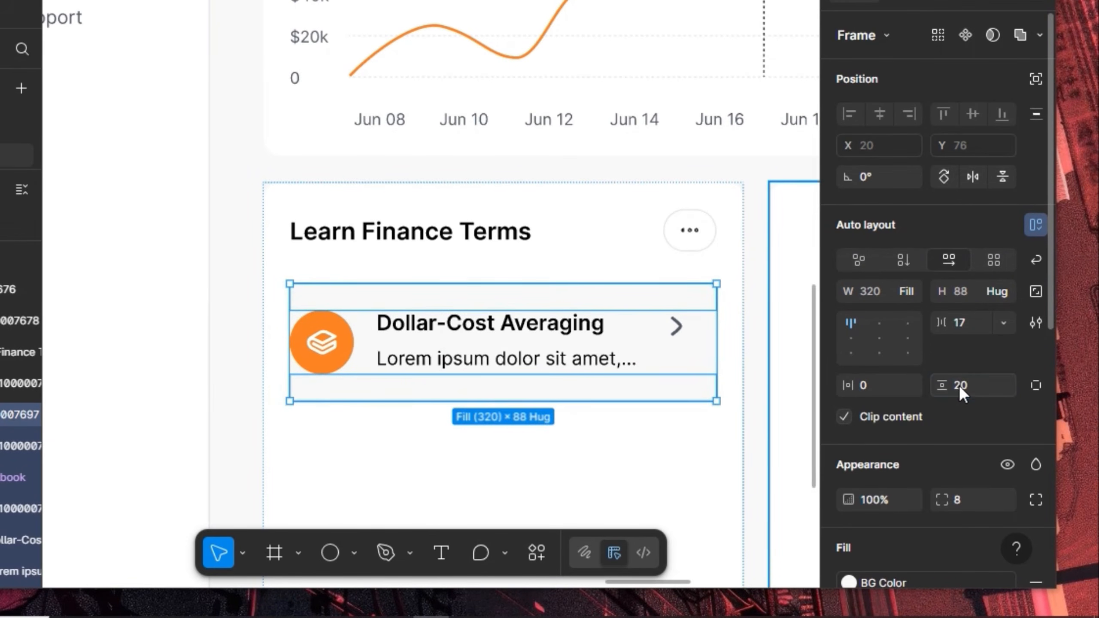
left_click(883, 381)
type("20")
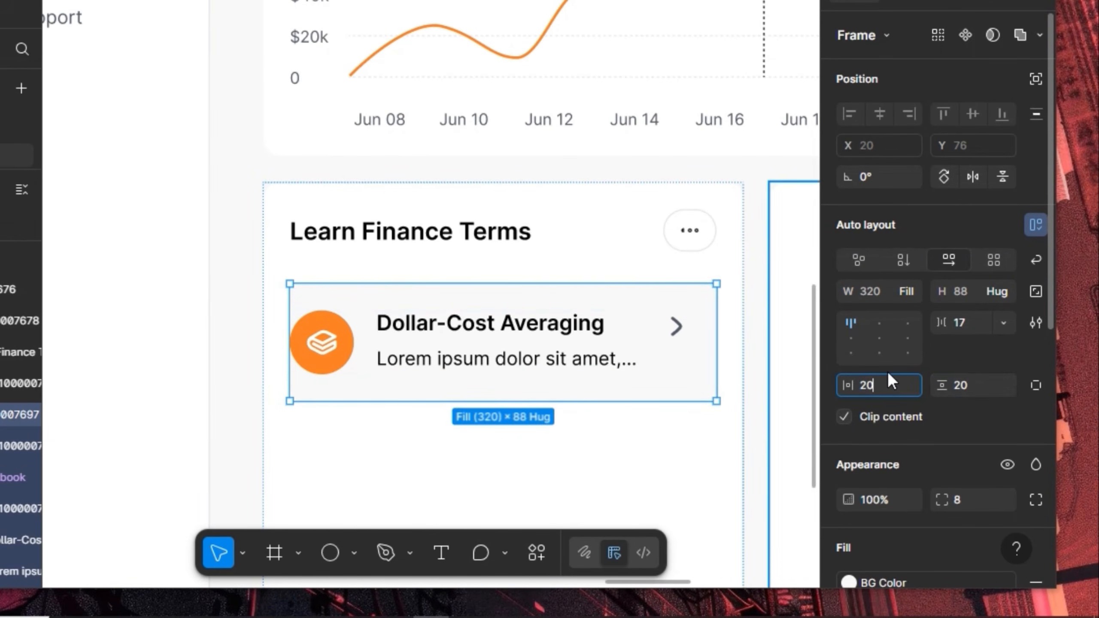
key("Return")
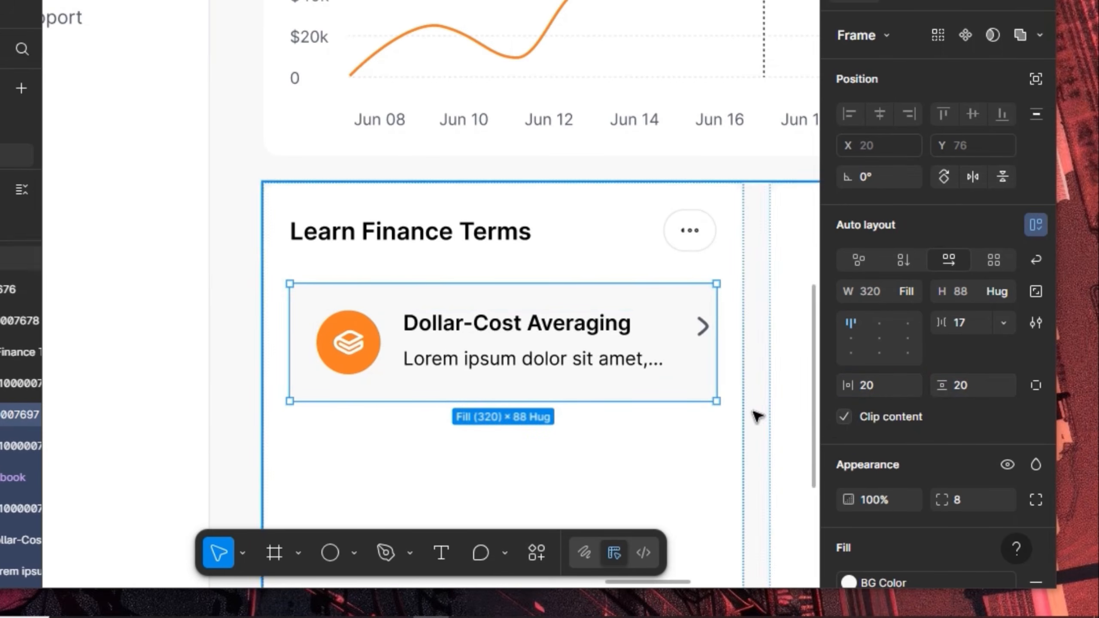
Keep the card at Fill container width and make the text stack fill the remaining width
left_click(911, 289)
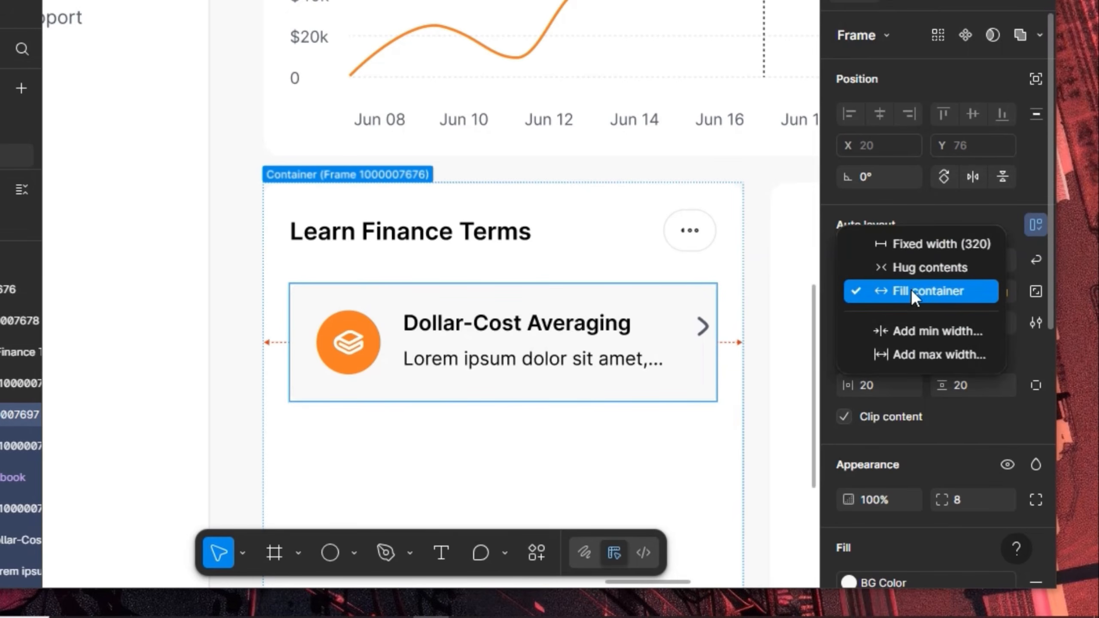
left_click(903, 263)
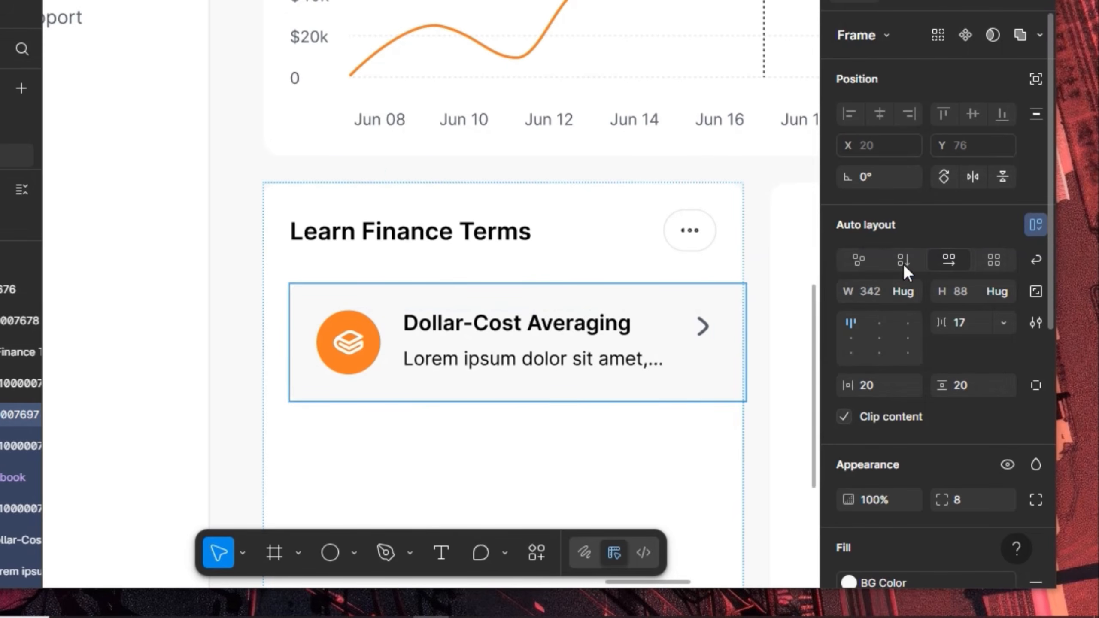
left_click(908, 292)
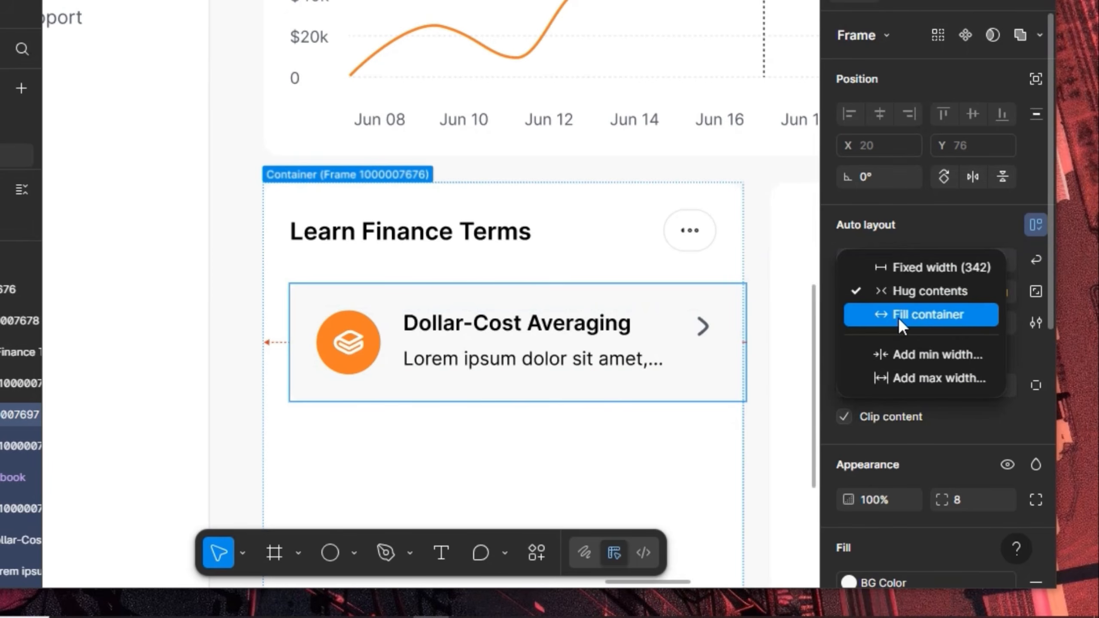
left_click(901, 326)
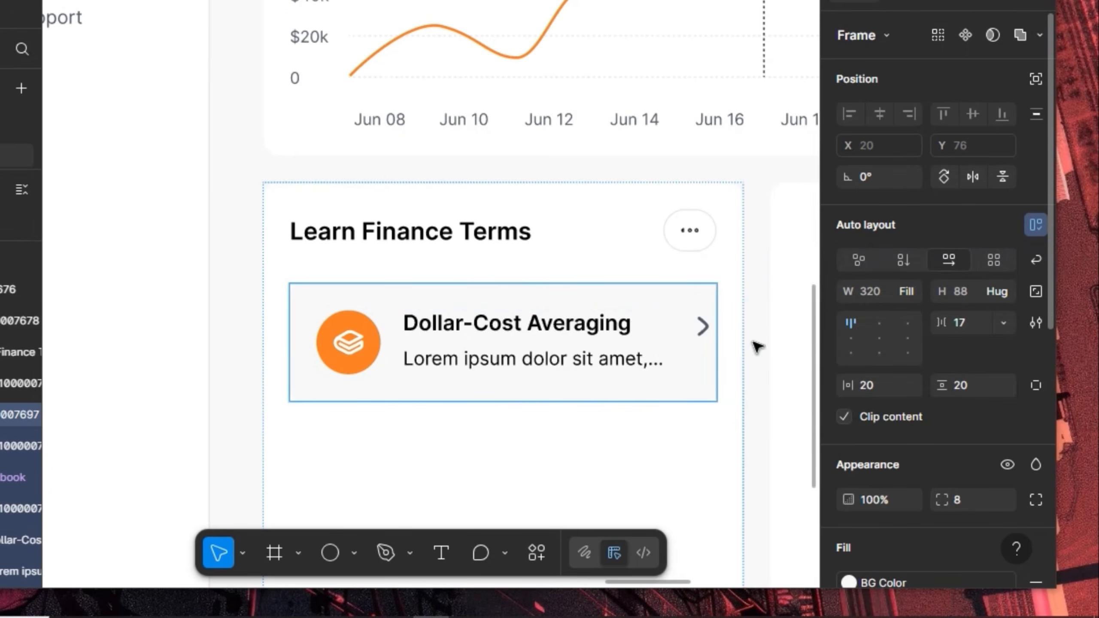
double_click(632, 357)
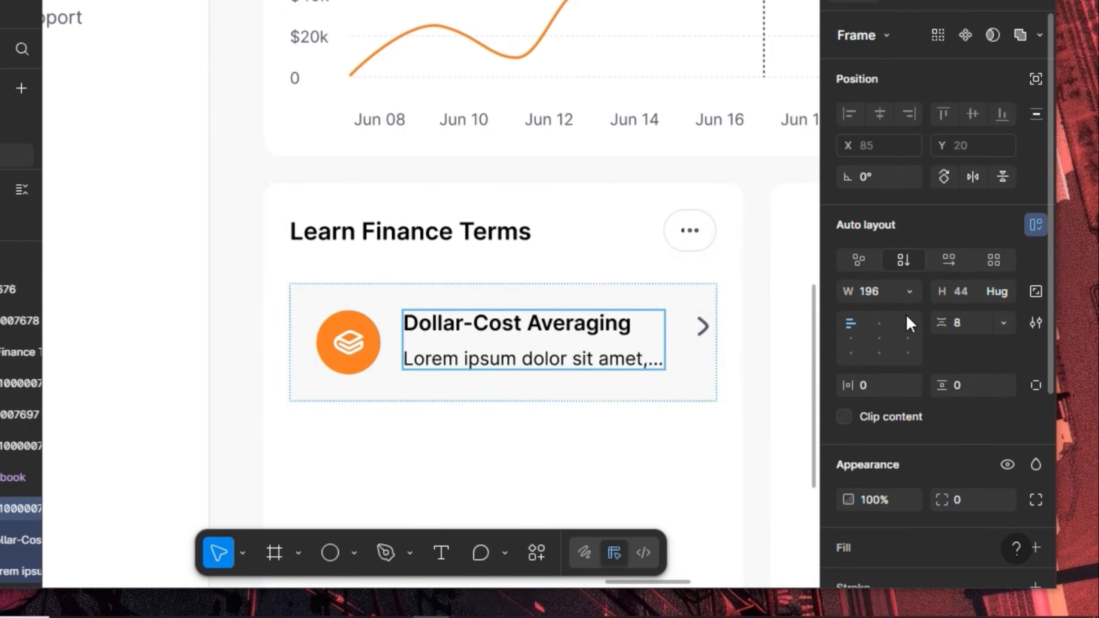
left_click(909, 292)
left_click(905, 338)
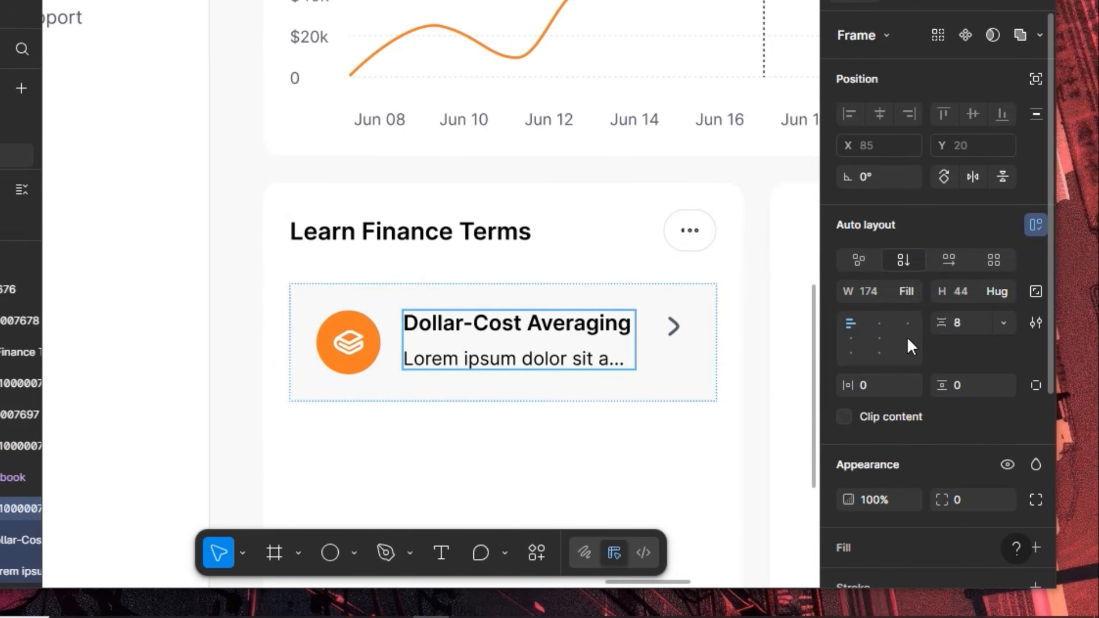
Centre the card's items vertically with a 12 gap, then duplicate the card
left_click(660, 366)
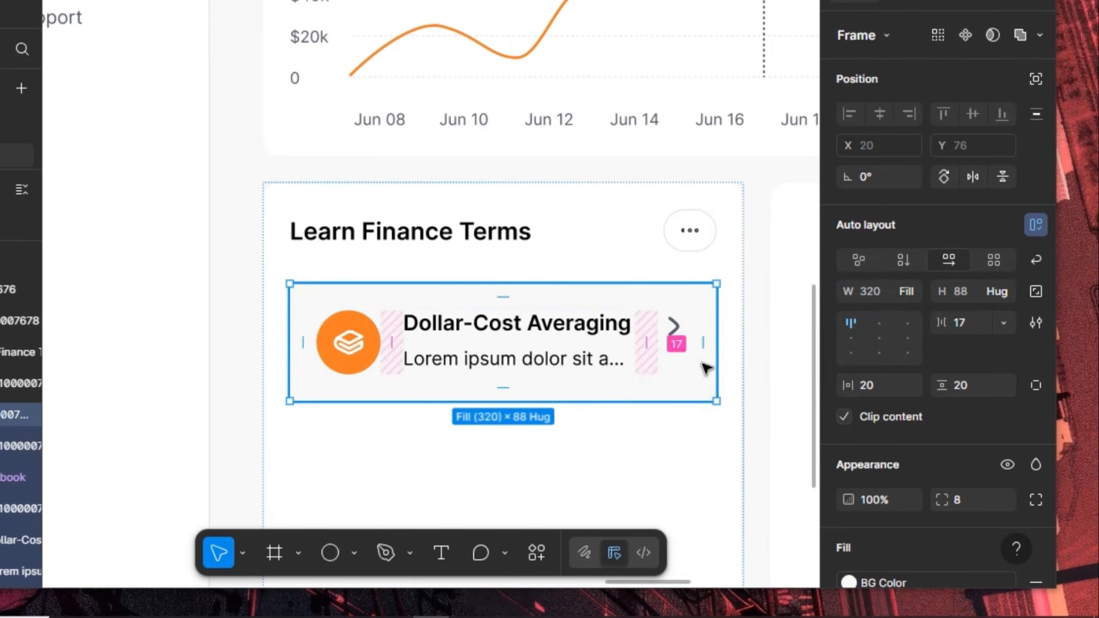
left_click(847, 339)
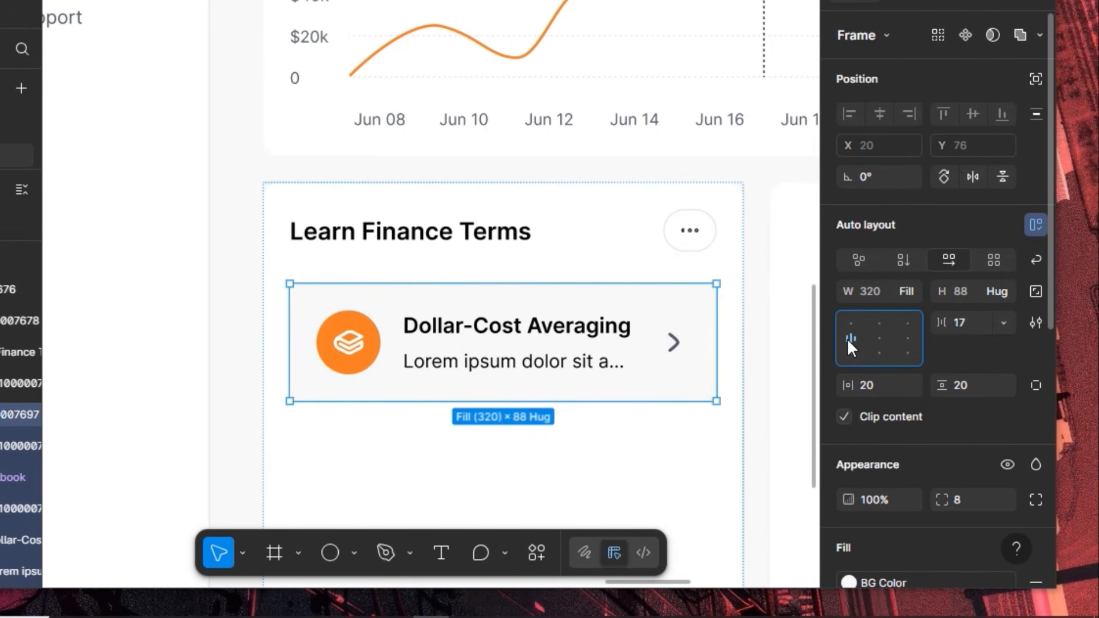
left_click(968, 329)
type("12")
key("Return")
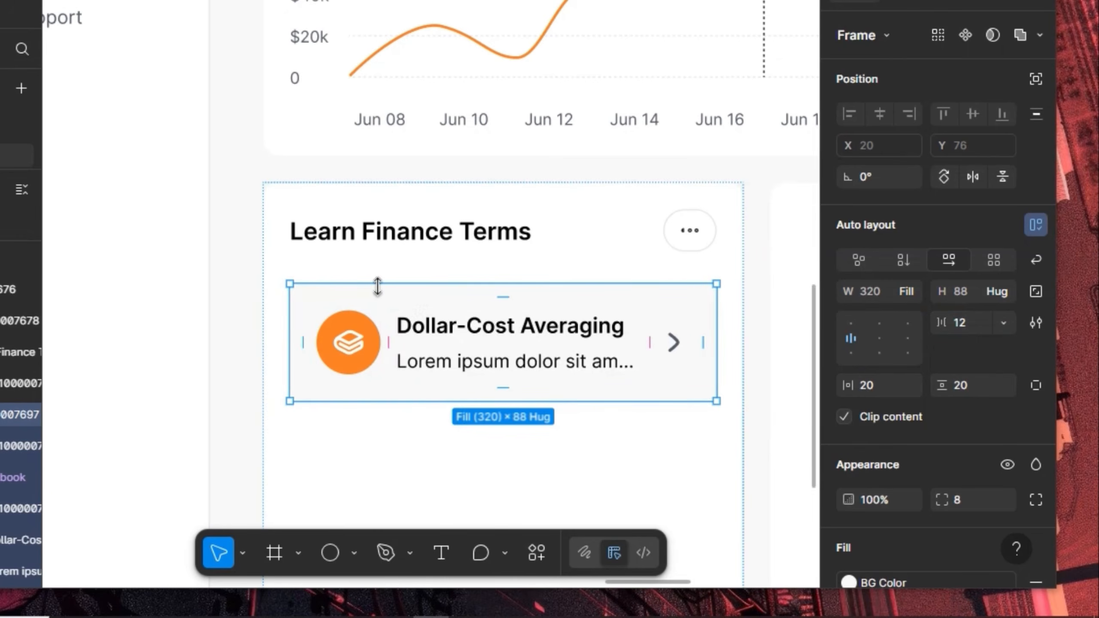
key("ctrl+d")
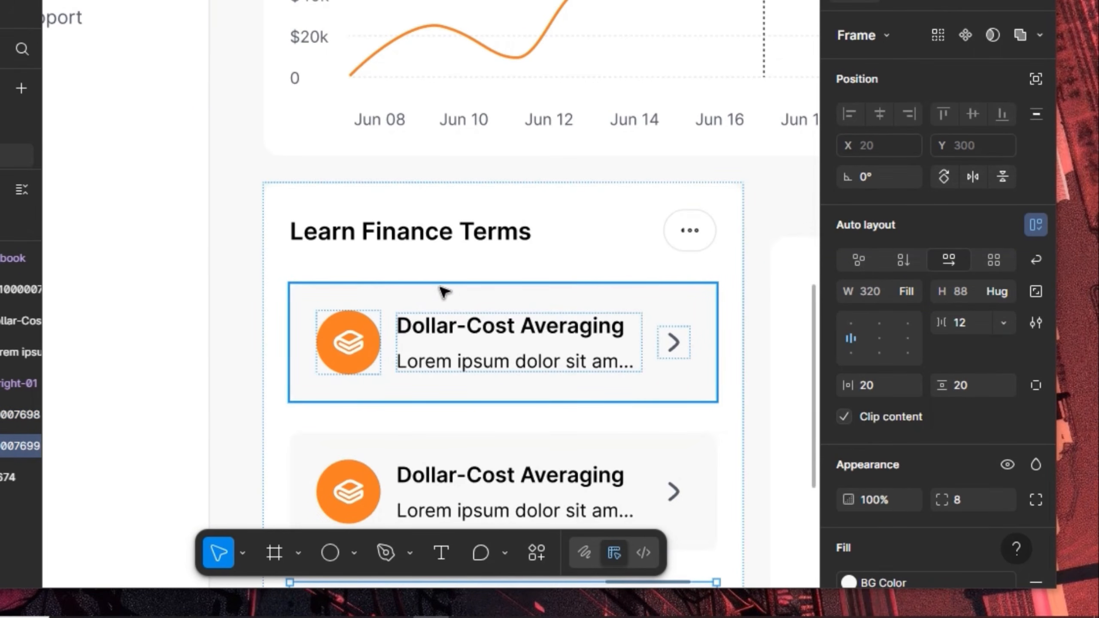
Duplicate the finance-term card to create a third copy
key("ctrl+d")
scroll(432, 294, "down", 1)
scroll(432, 299, "down", 3)
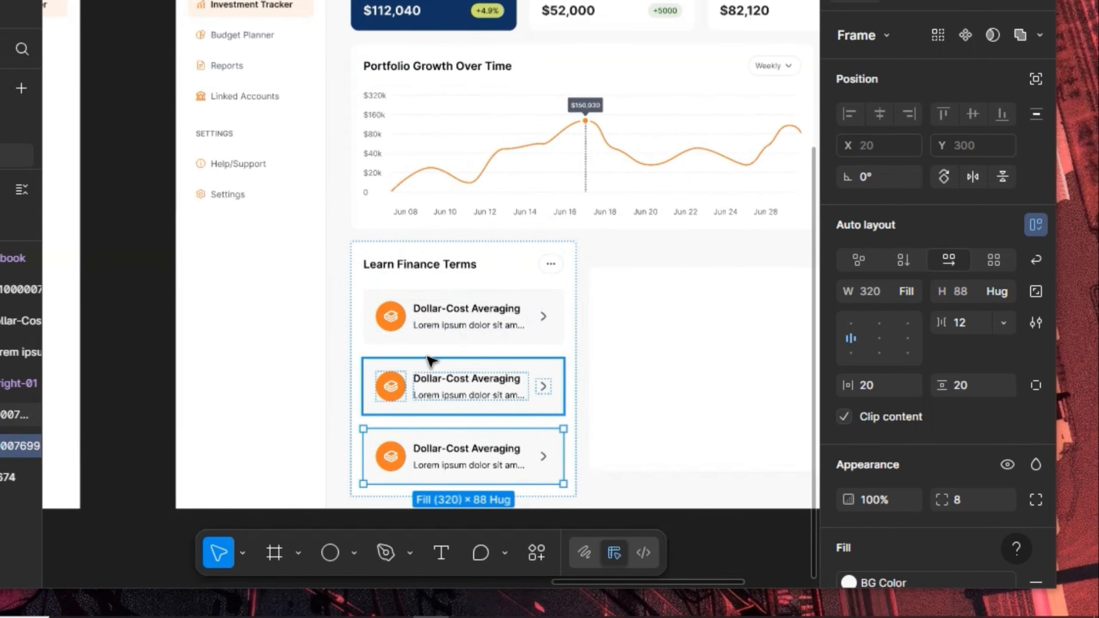
Wrap all three cards in a vertical auto layout with a 16 gap
left_click(454, 381, "shift")
left_click(453, 317, "shift")
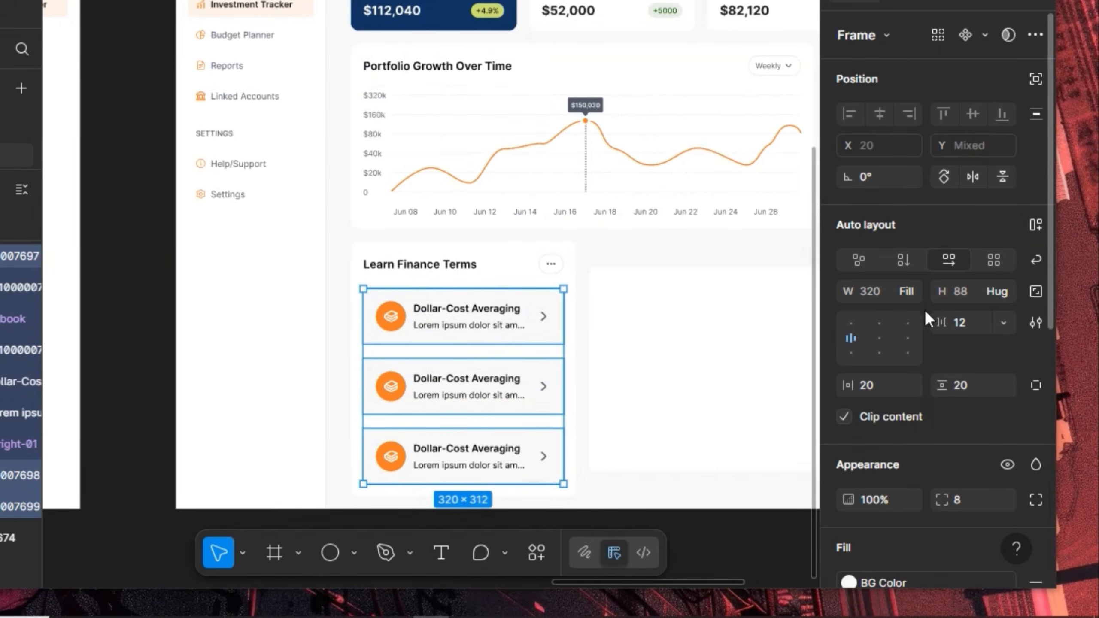
key("shift+a")
left_click(972, 323)
type("1")
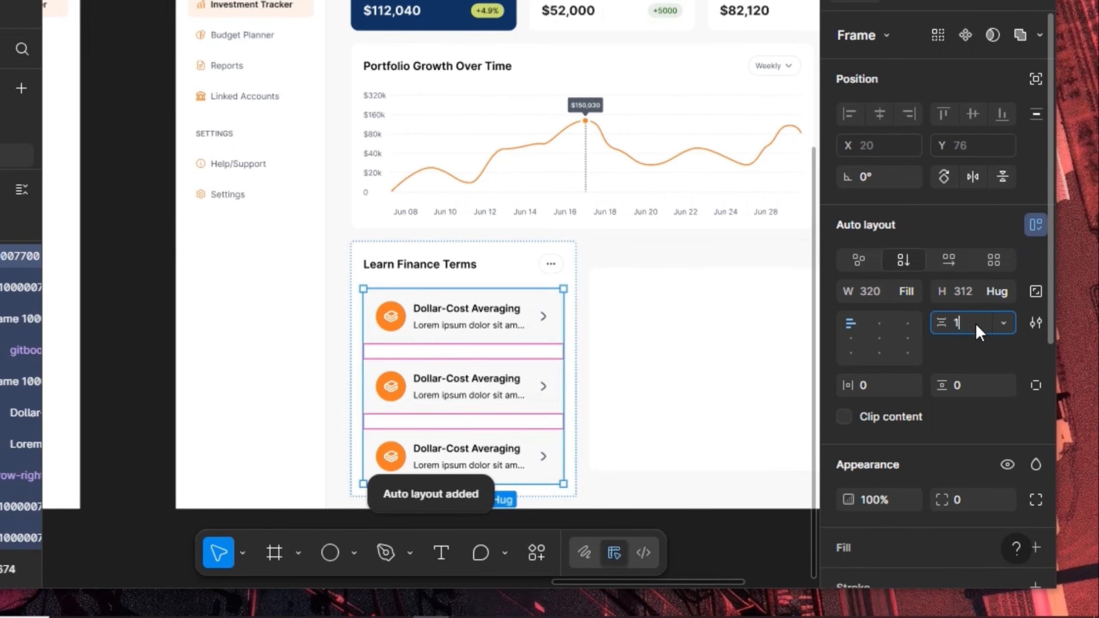
type("6")
key("Return")
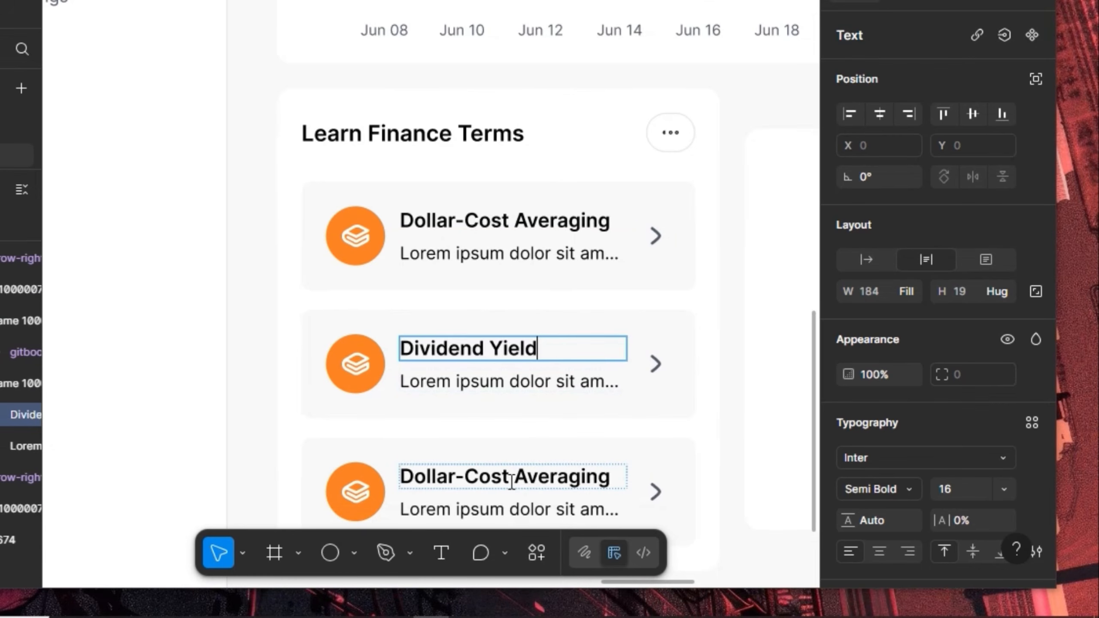
Retitle the third card 'ETF (Exchange-Traded Fund)'
double_click(511, 481)
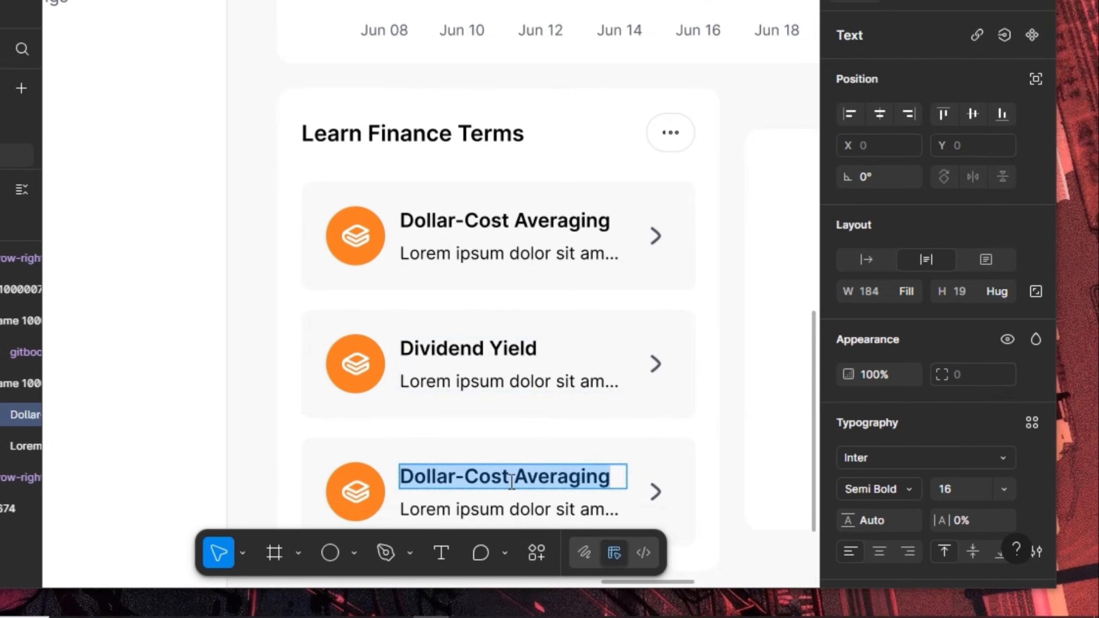
type("ETF")
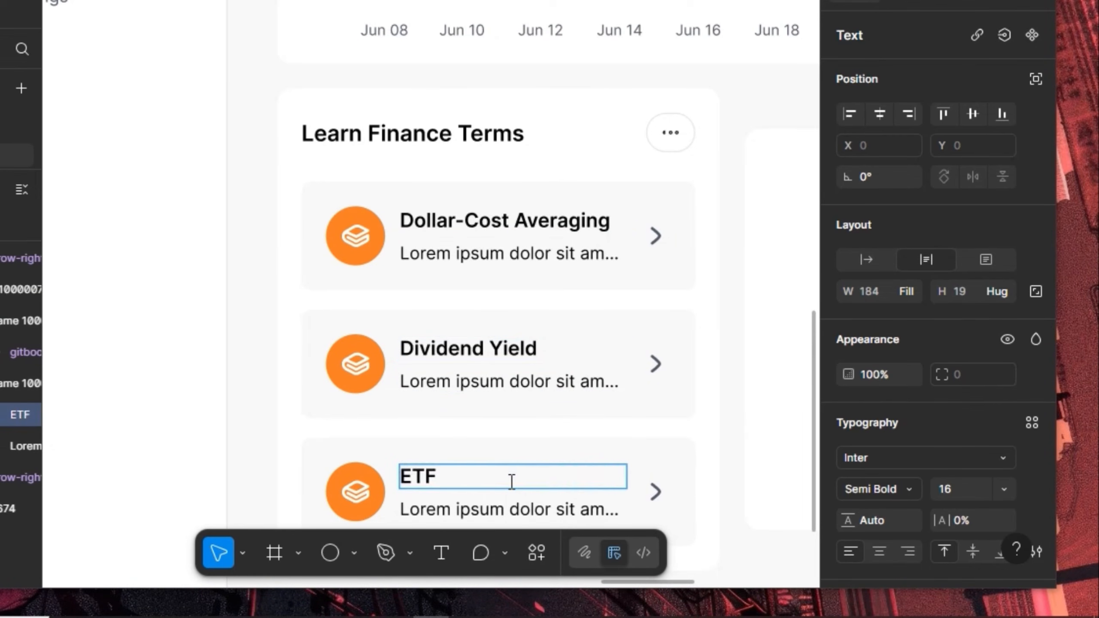
type(" ()")
type("Exc")
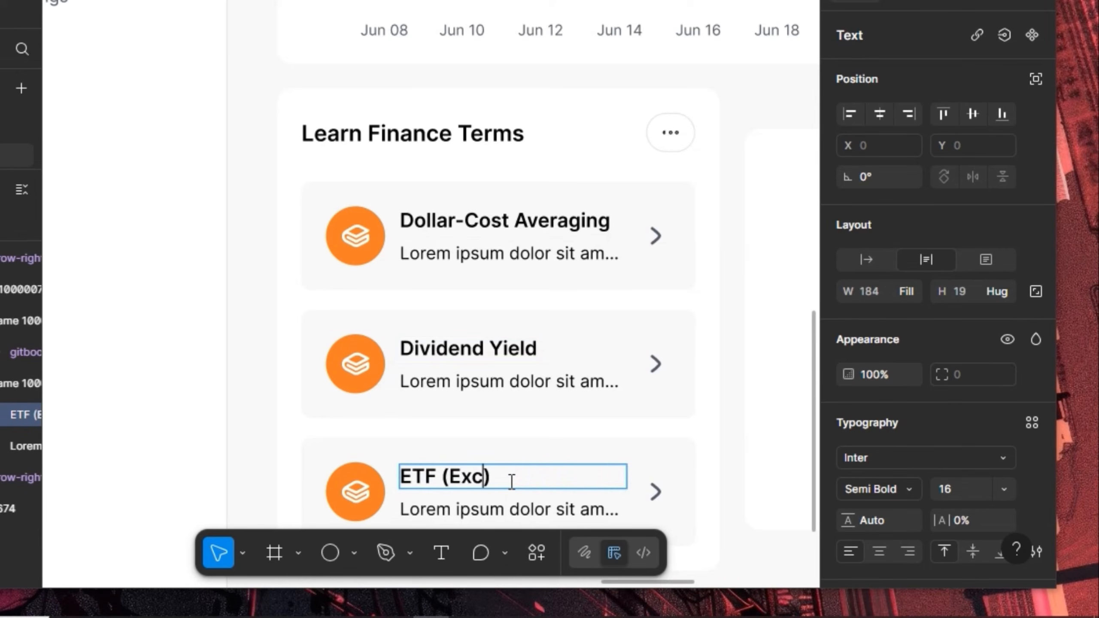
type("hna")
key("BackSpace")
key("BackSpace")
type("ange")
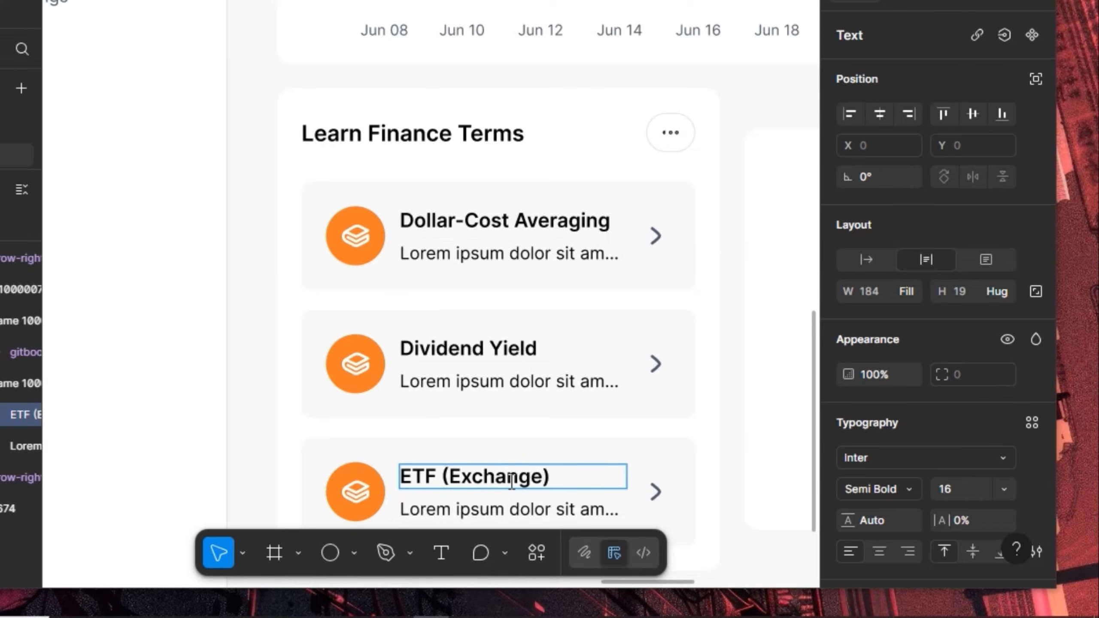
type("-Traded")
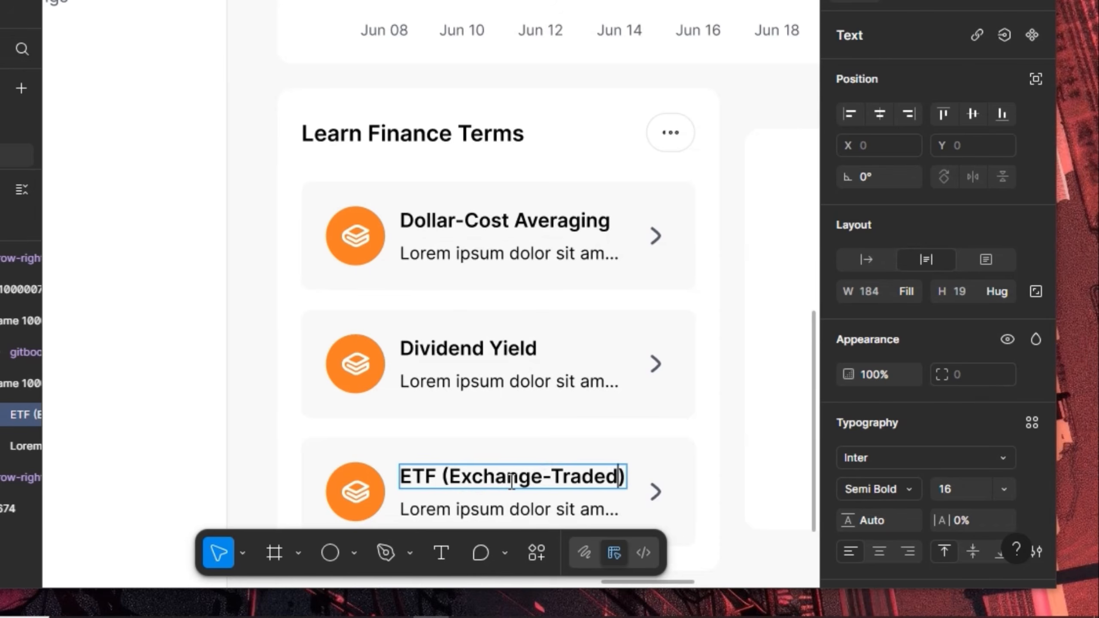
type(" Fund")
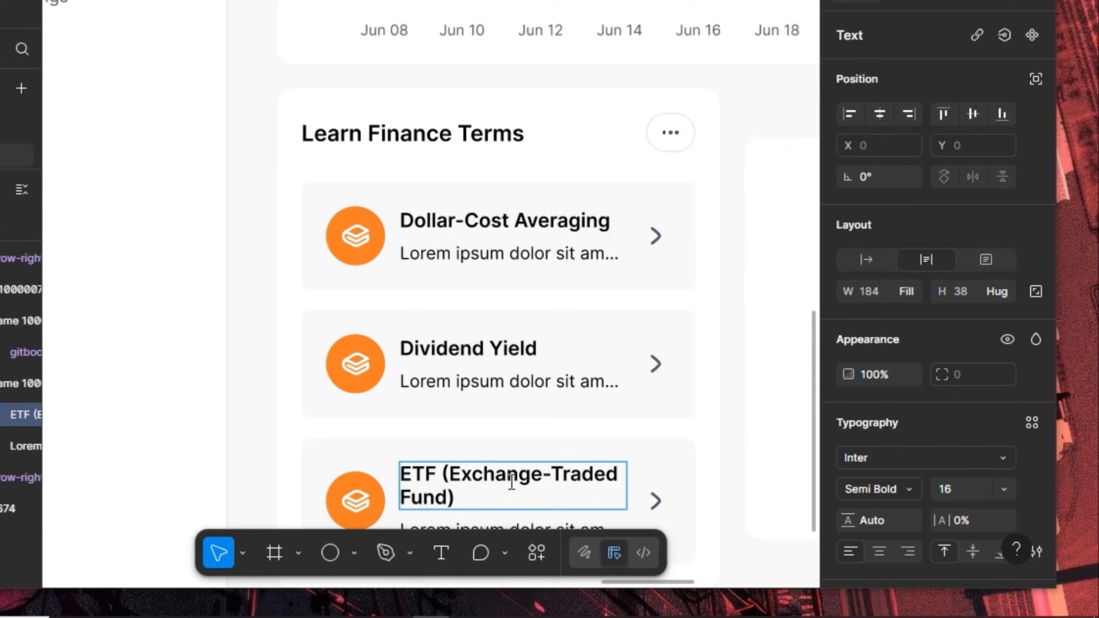
key("Escape")
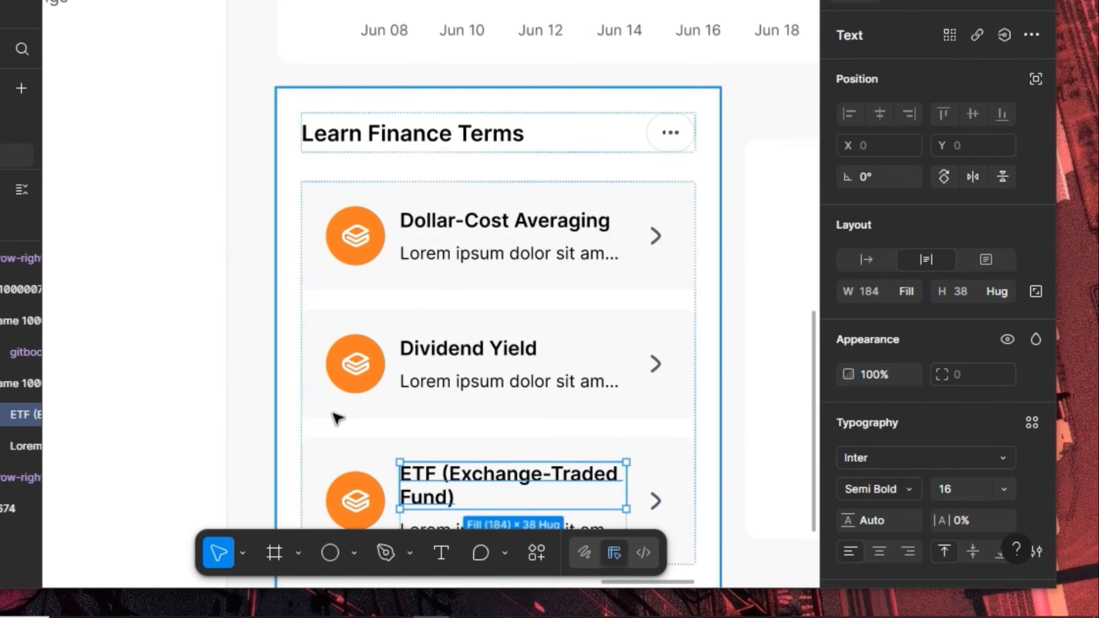
Set the three term titles to font size 14
left_click(441, 353, "shift")
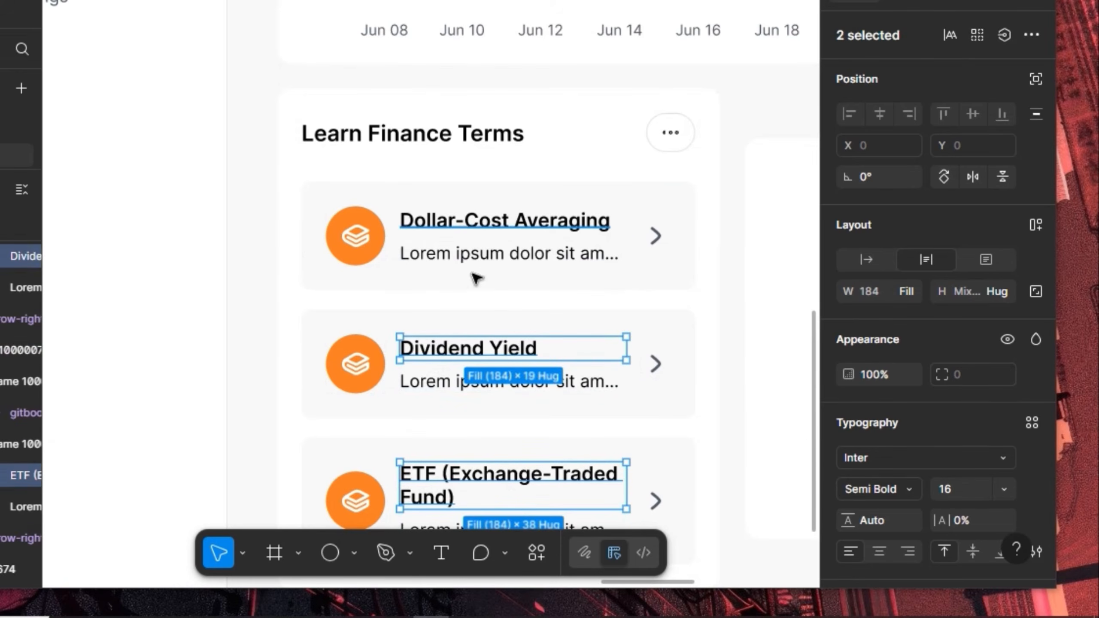
left_click(476, 221, "shift")
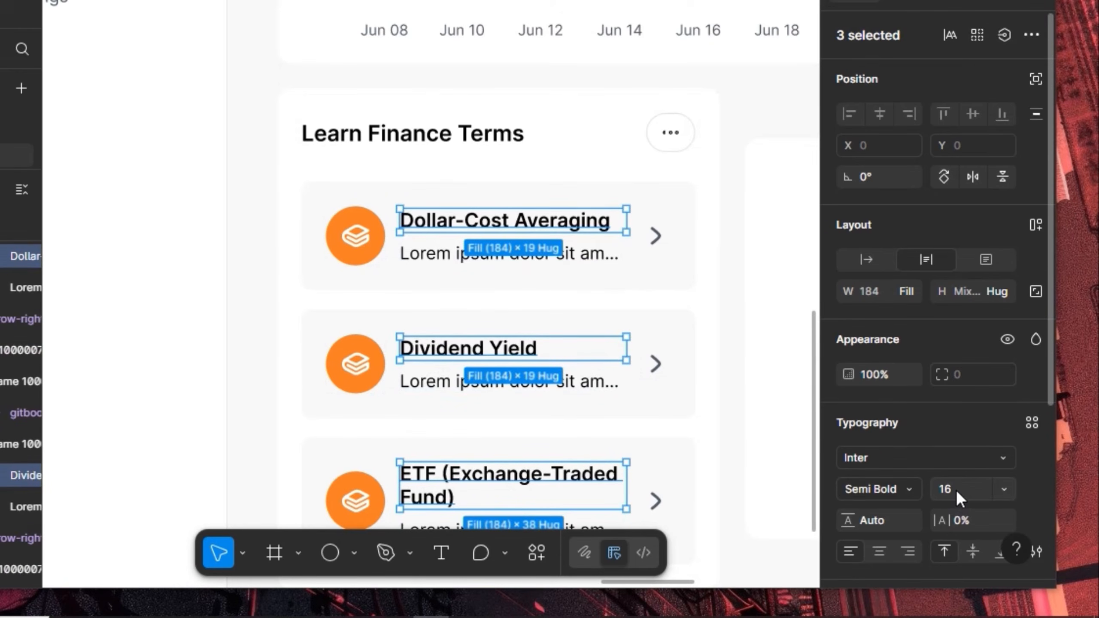
left_click(955, 490)
type("14")
key("Return")
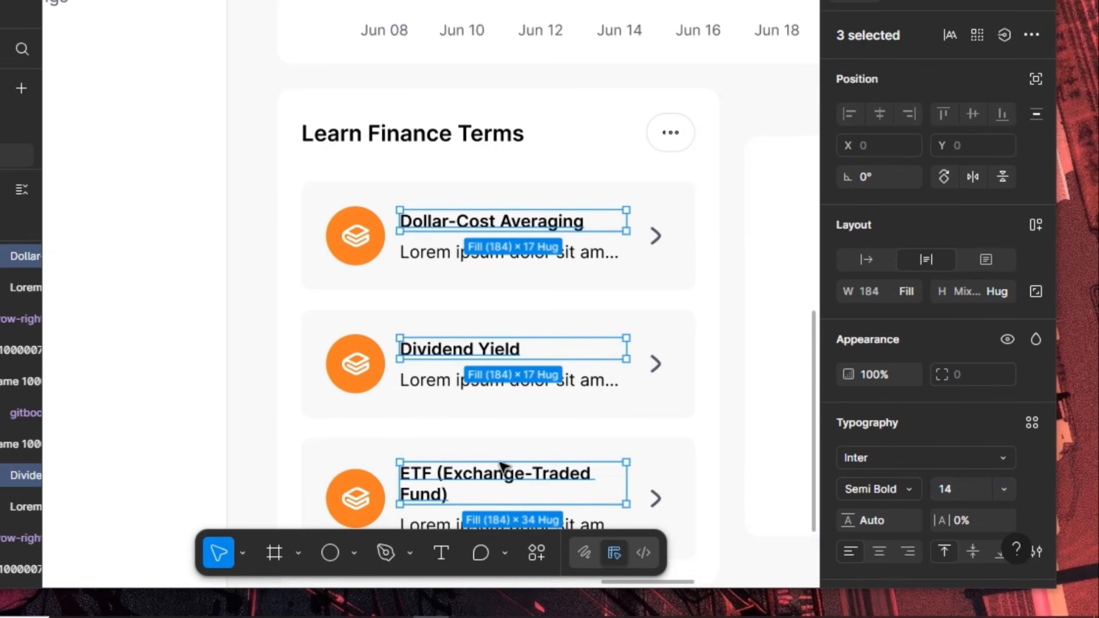
Set the three description texts to font size 12
scroll(528, 393, "down", 5)
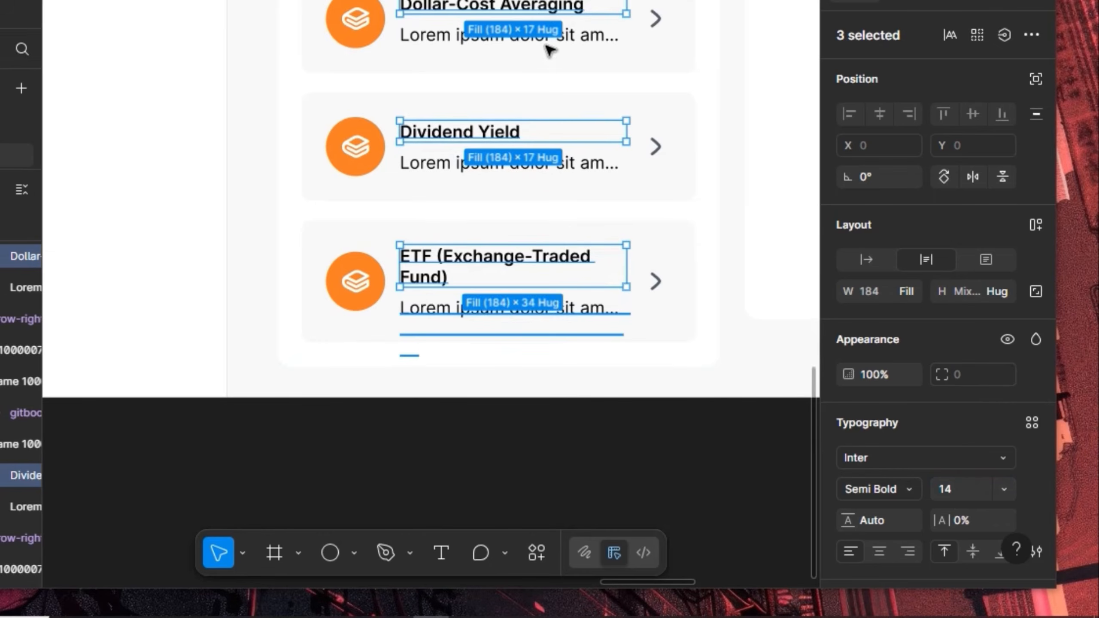
key("Tab")
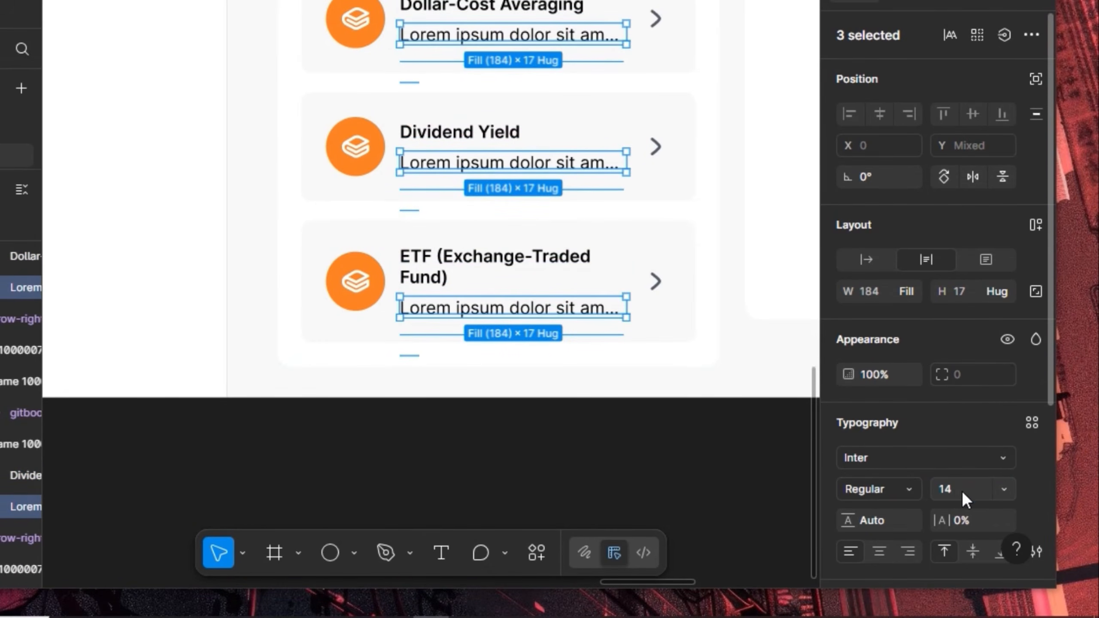
left_click(961, 491)
type("1")
key("Return")
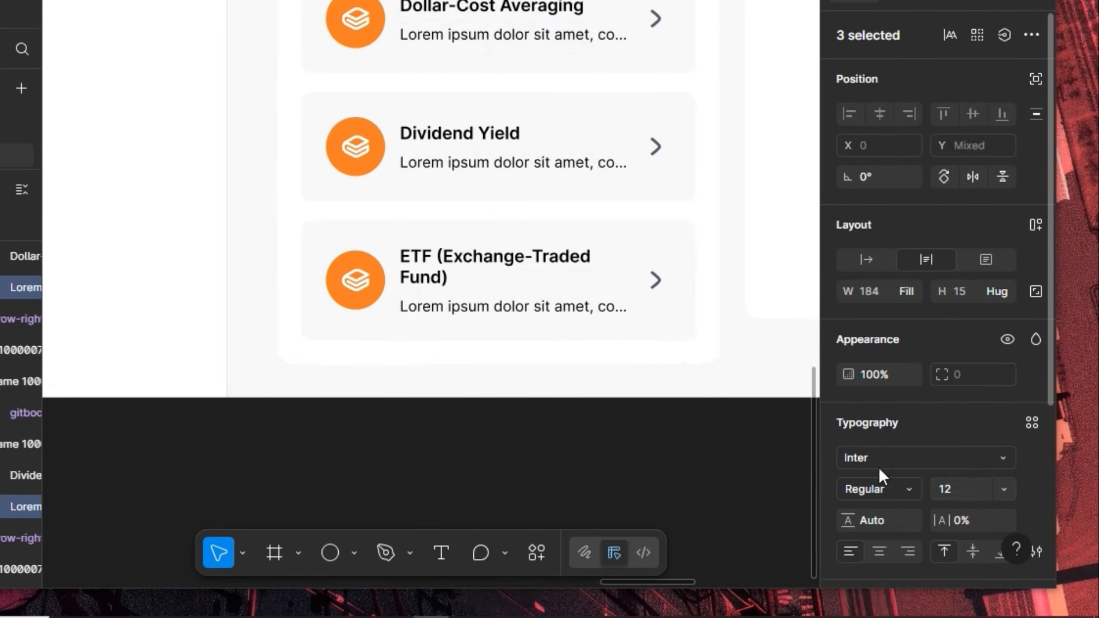
key("Escape")
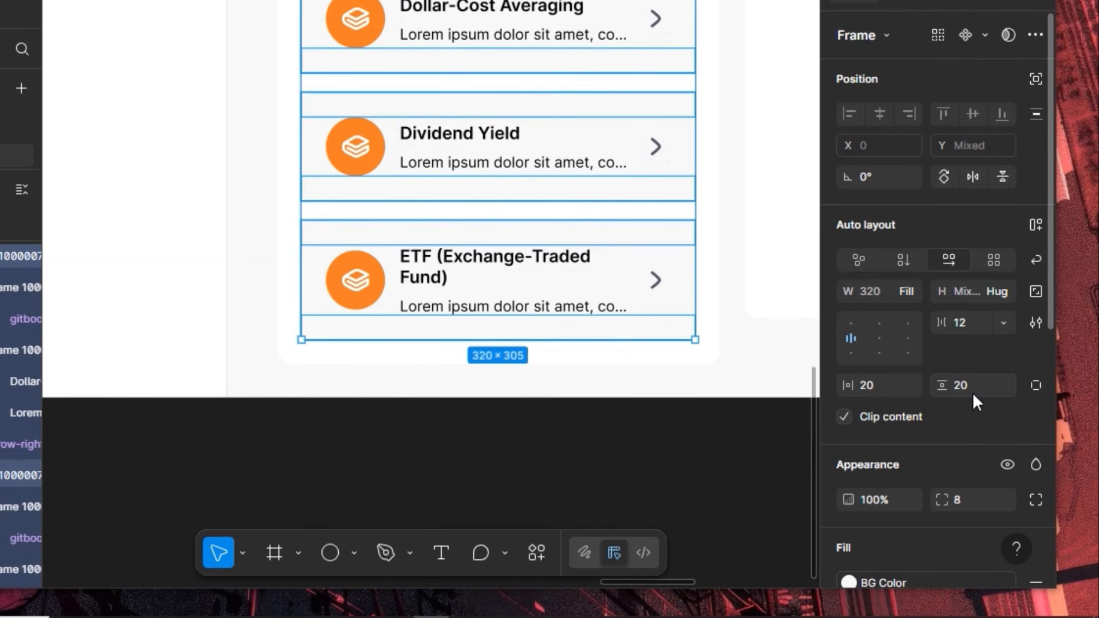
left_click(978, 392)
Set the term cards' vertical and horizontal padding to 16
type("16")
key("Return")
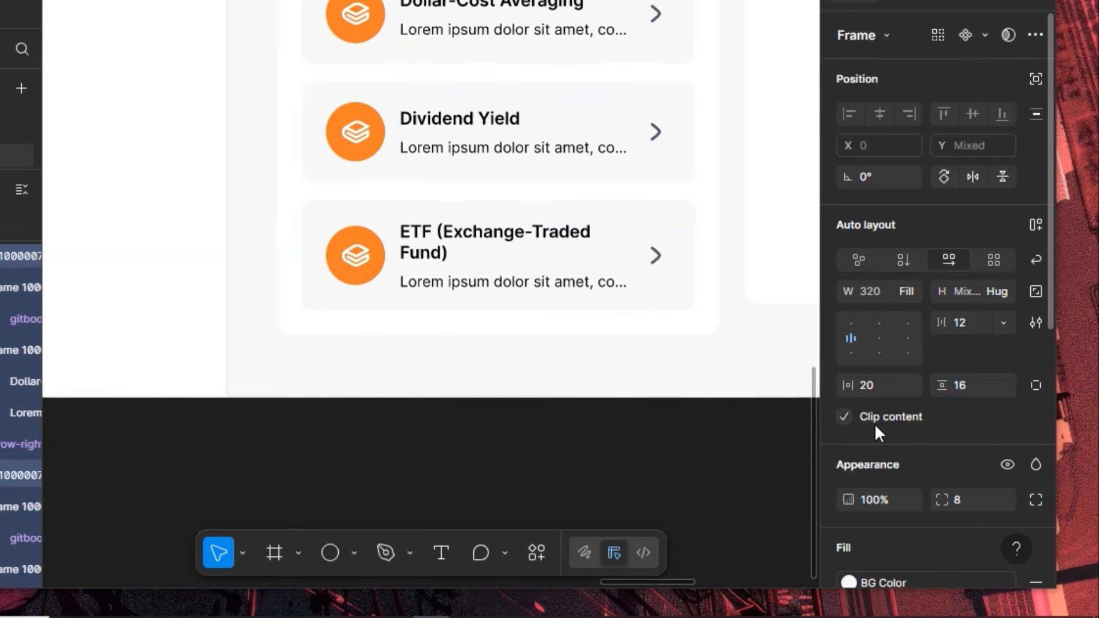
left_click(878, 386)
type("16")
key("Return")
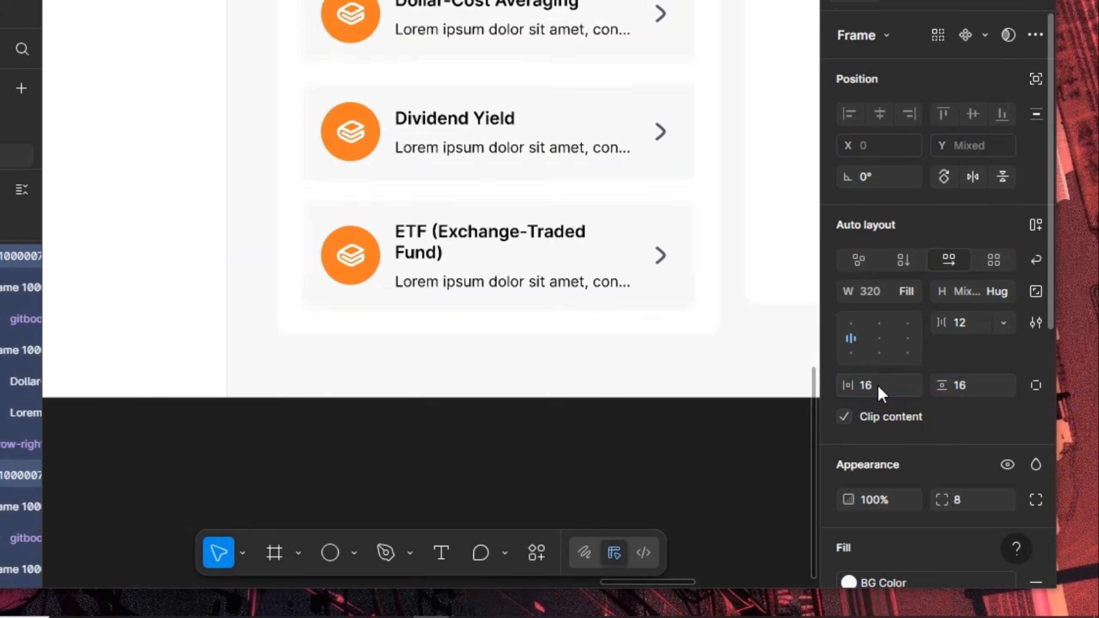
Select the ETF title, check the dashboard prototype preview, then return to the design file
left_click(434, 238)
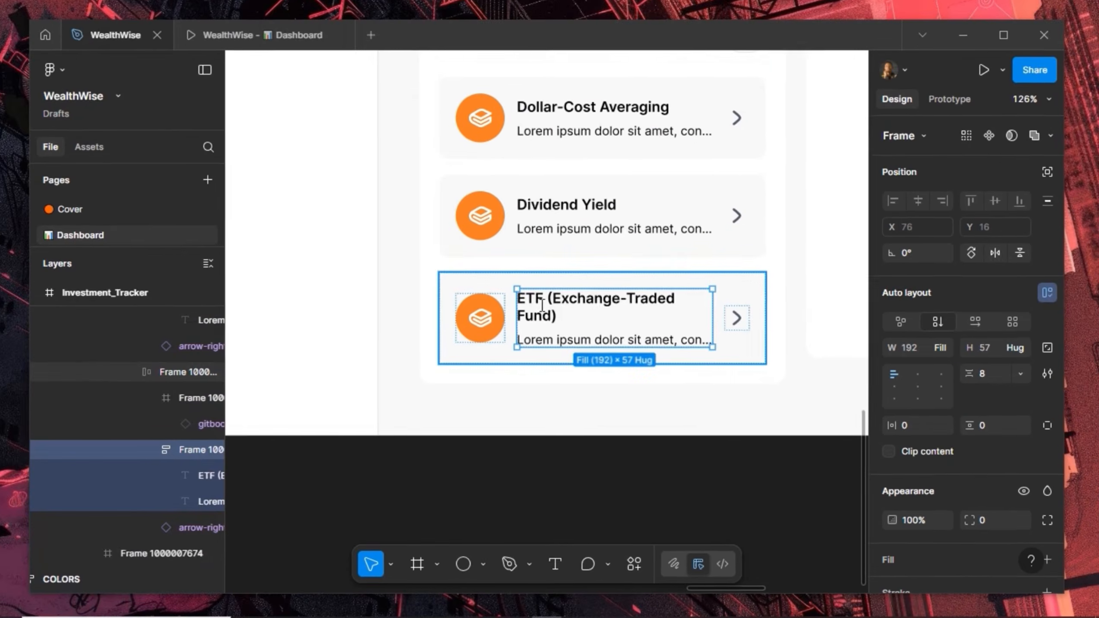
left_click(542, 305)
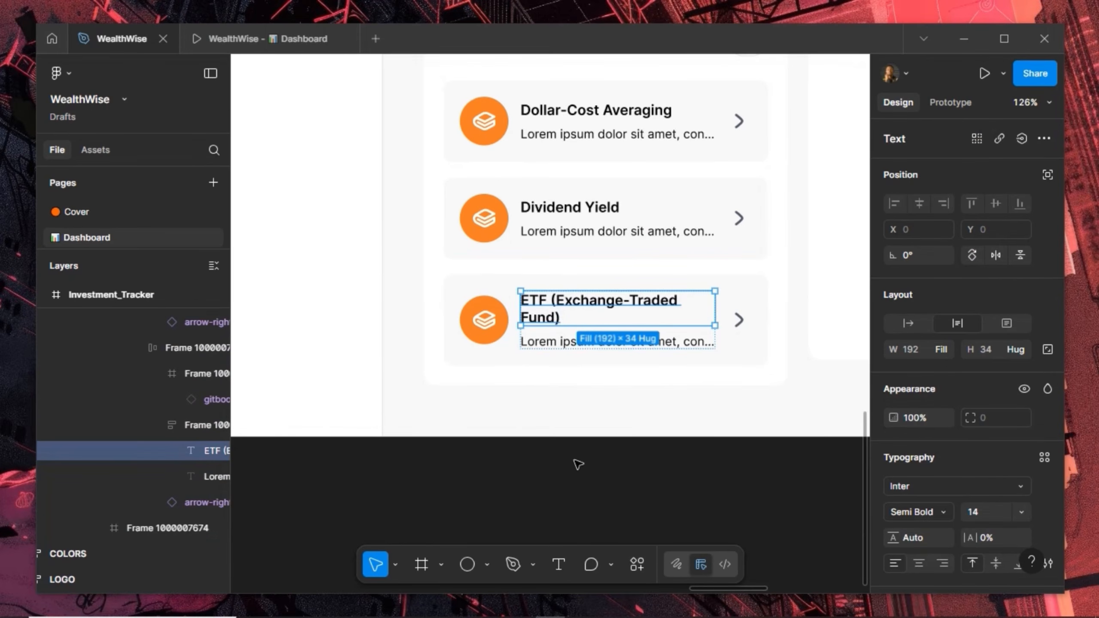
left_click(256, 30)
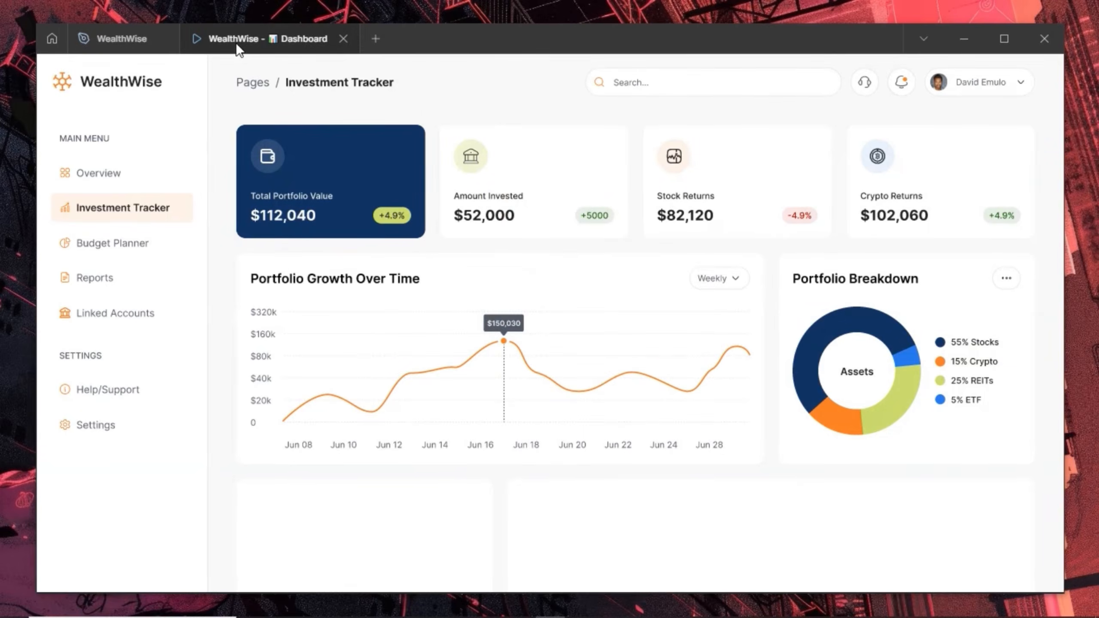
scroll(413, 348, "down", 4)
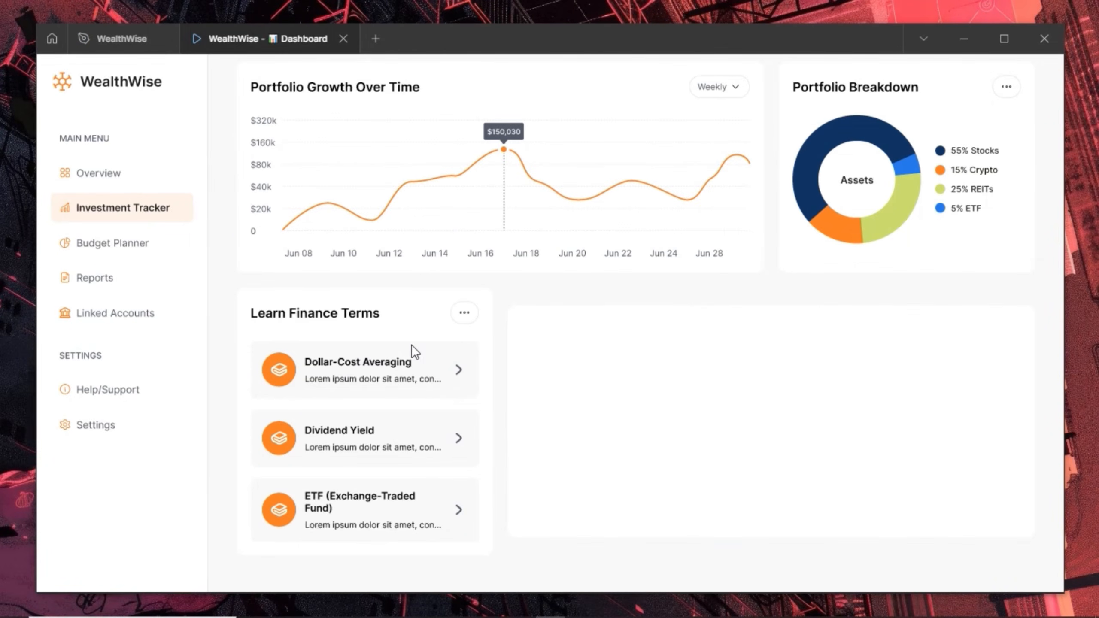
scroll(411, 345, "up", 2)
scroll(411, 345, "down", 2)
left_click(126, 38)
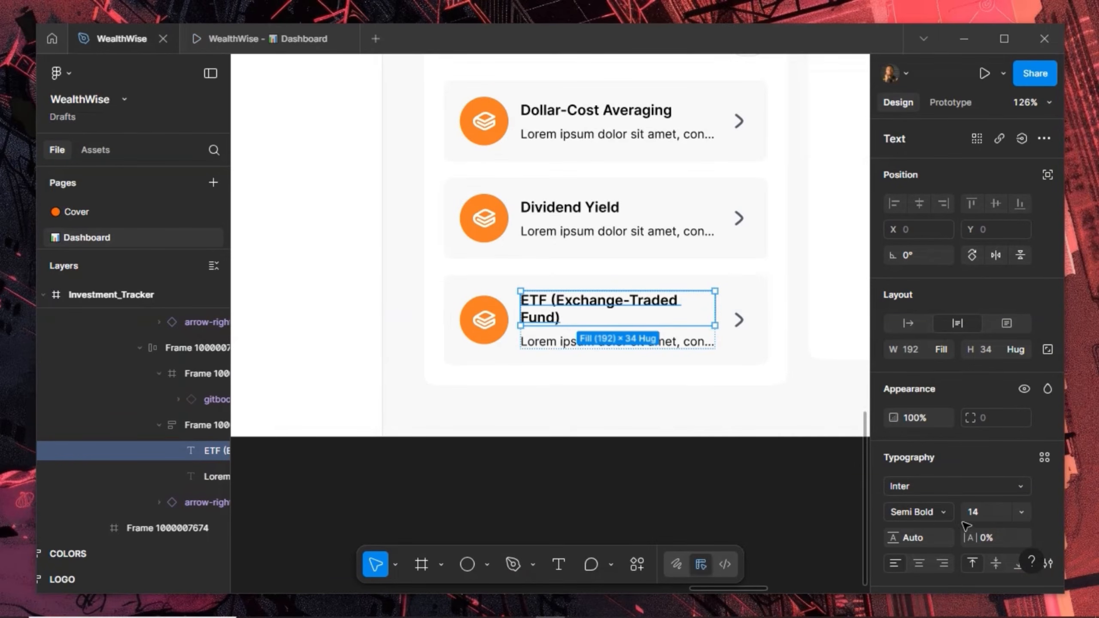
Truncate the ETF (Exchange-Traded Fund) title to one line with an ellipsis
scroll(1044, 510, "down", 3)
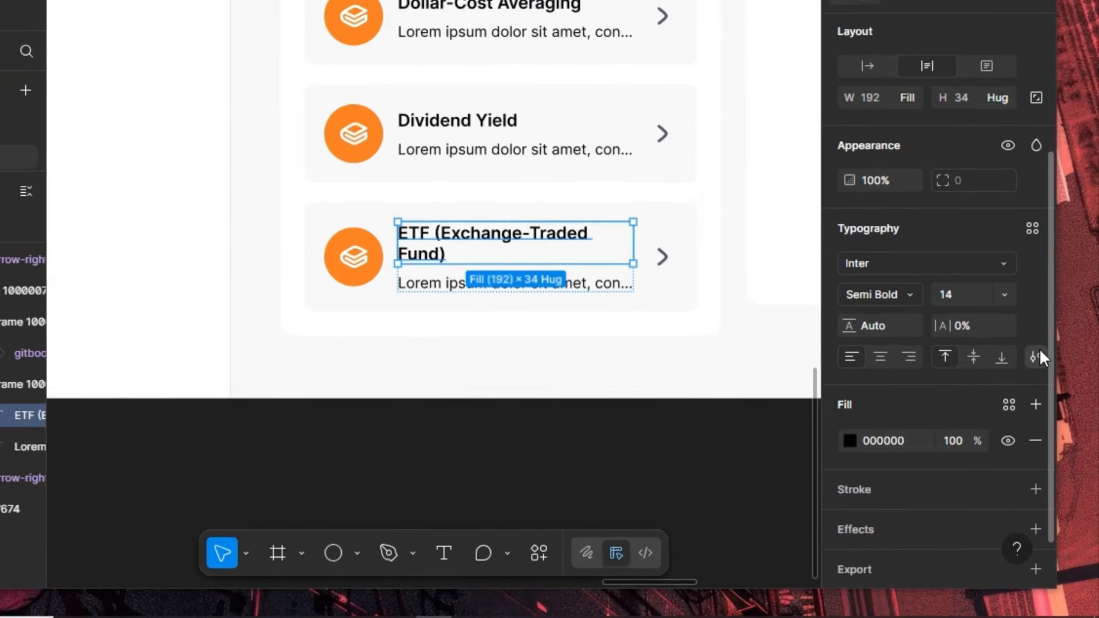
left_click(1046, 392)
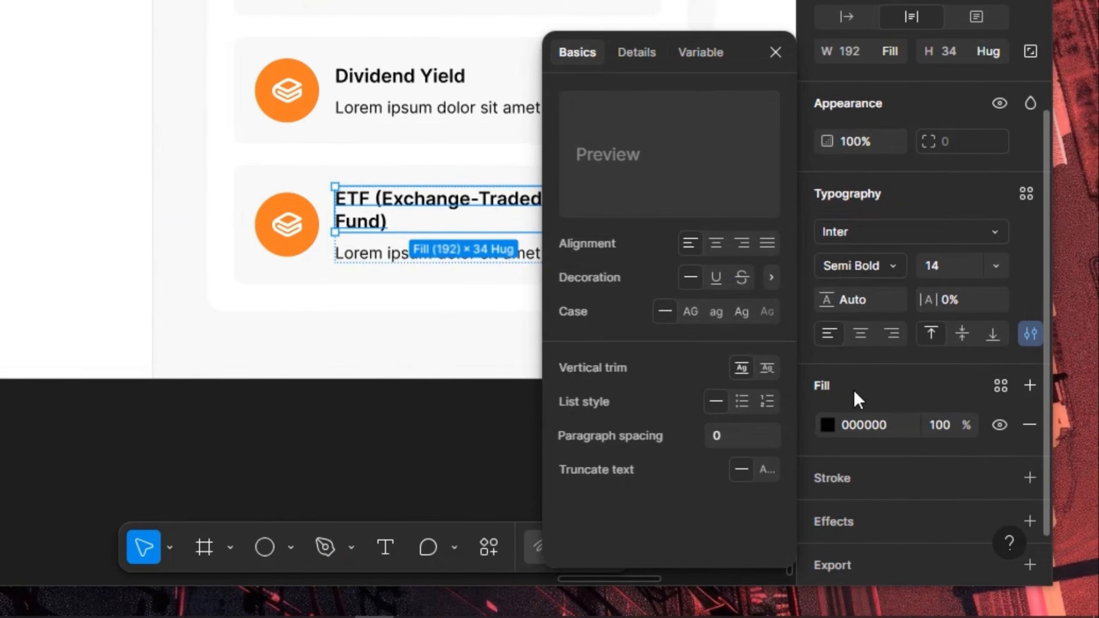
left_click(767, 472)
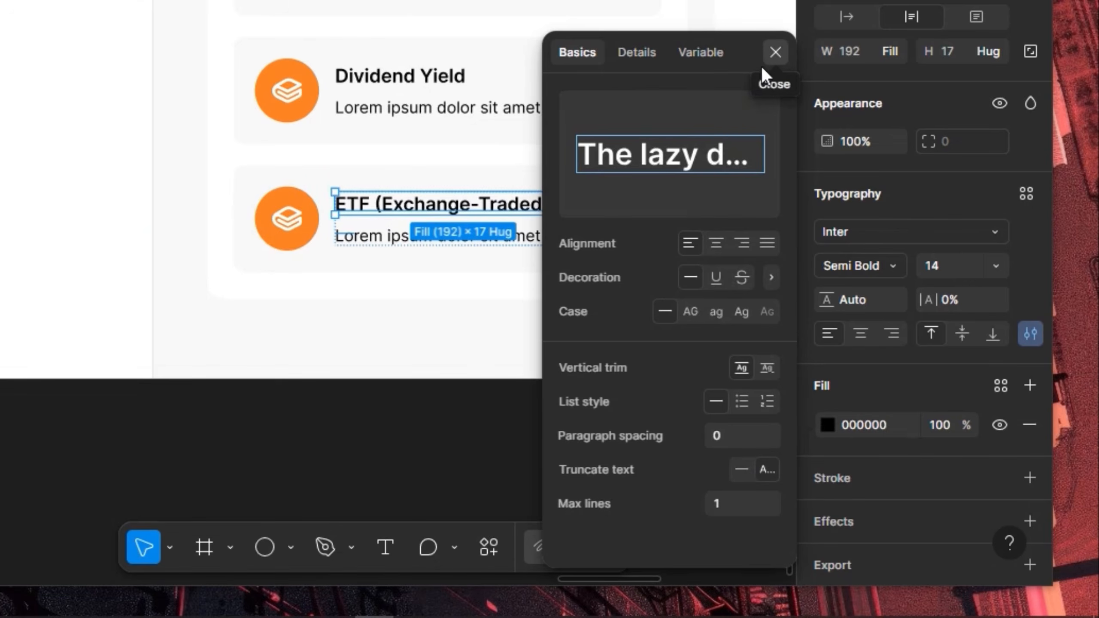
left_click(418, 327)
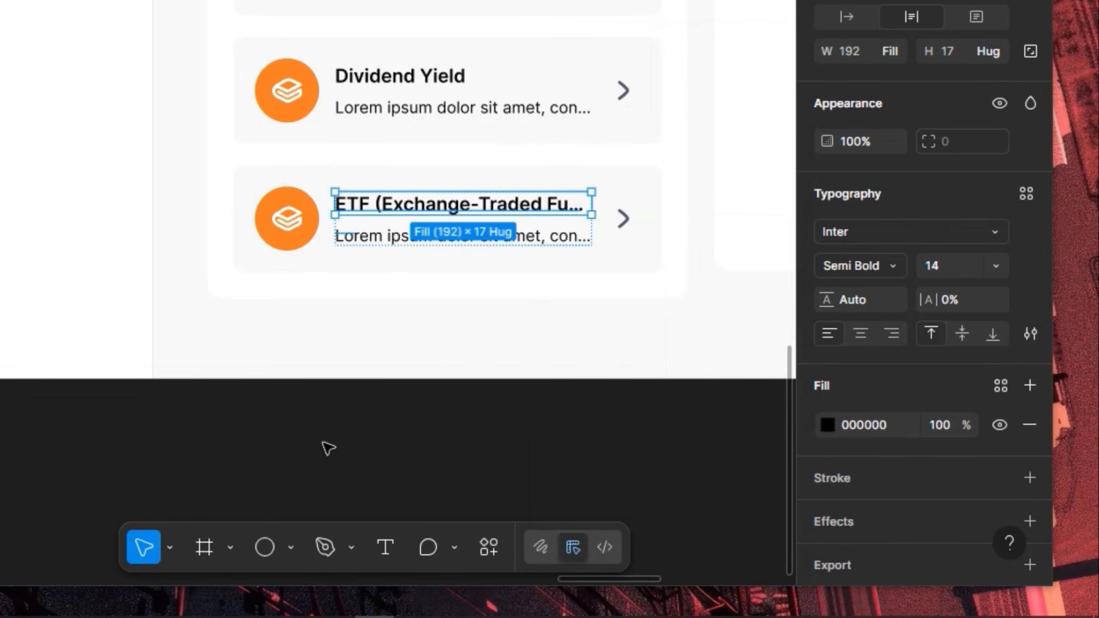
left_click(293, 465)
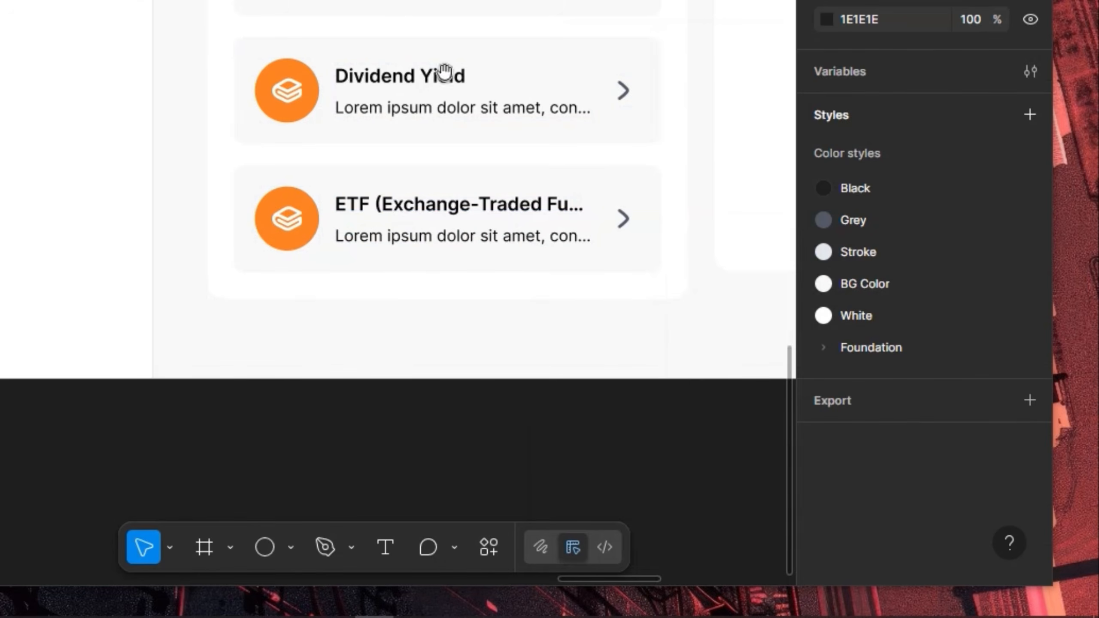
left_click_drag(460, 57, 105, 262)
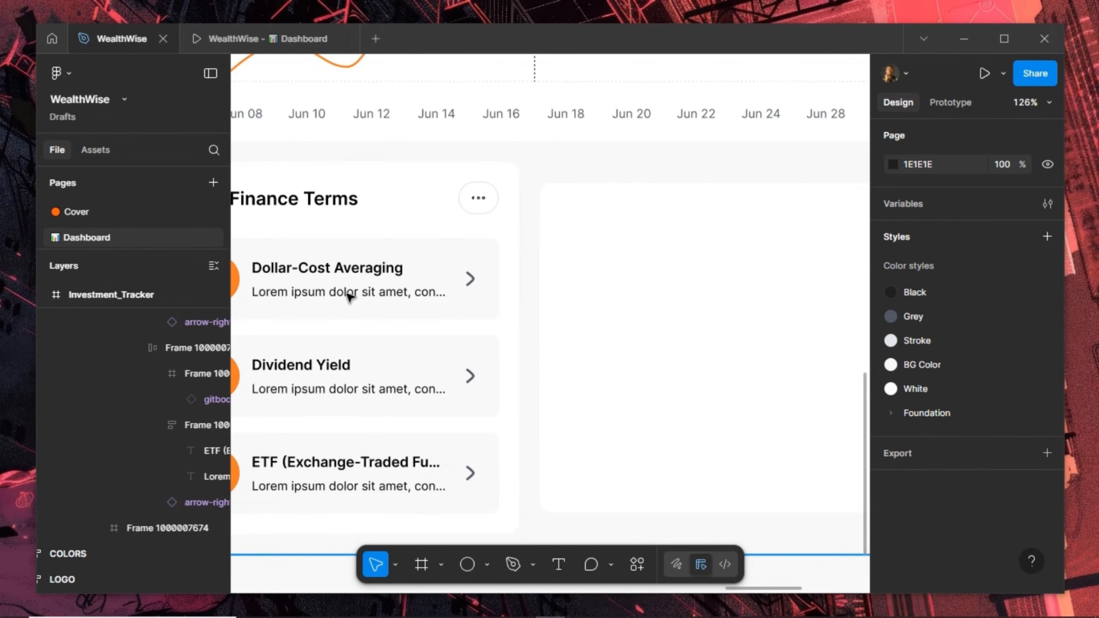
Apply the Grey colour style to the three term descriptions and view the prototype preview
left_click(349, 297)
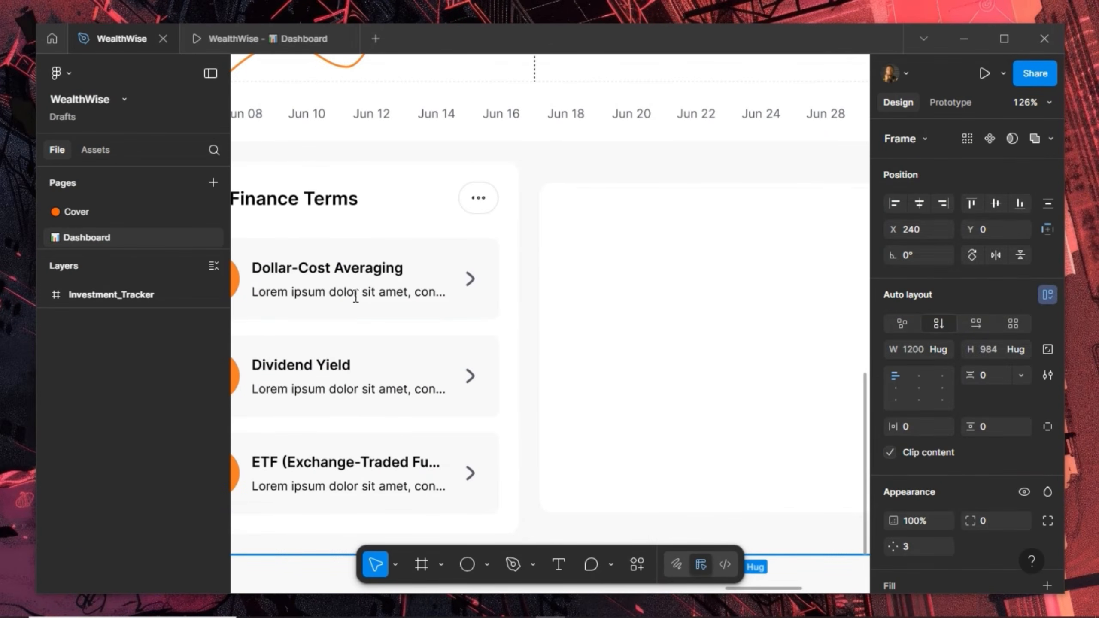
double_click(349, 298)
key("Escape")
left_click(418, 388, "shift")
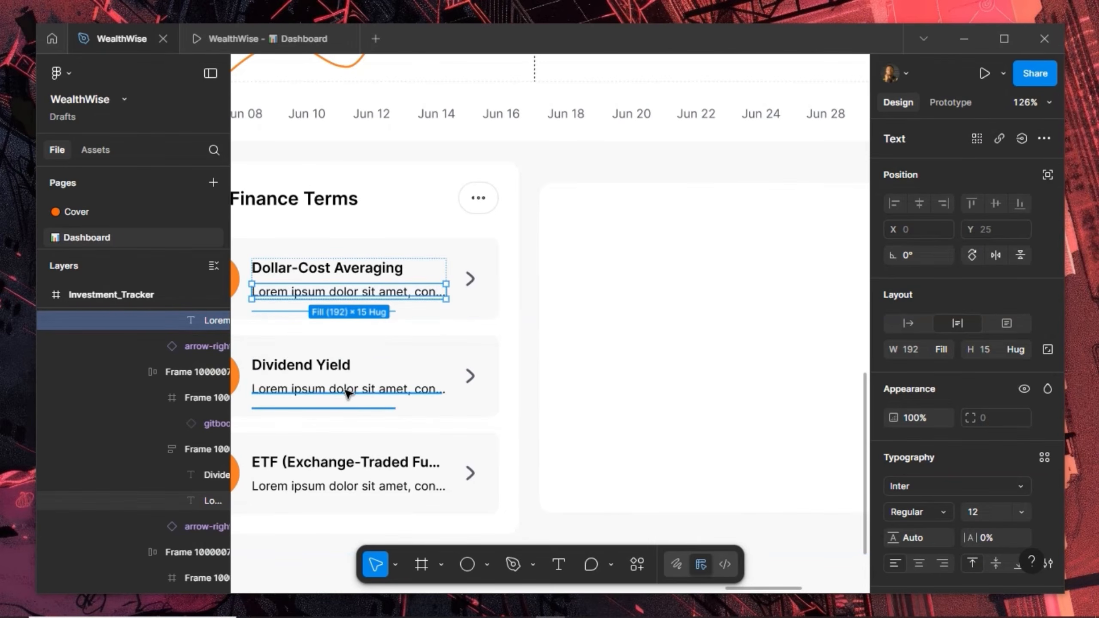
left_click(338, 485, "shift")
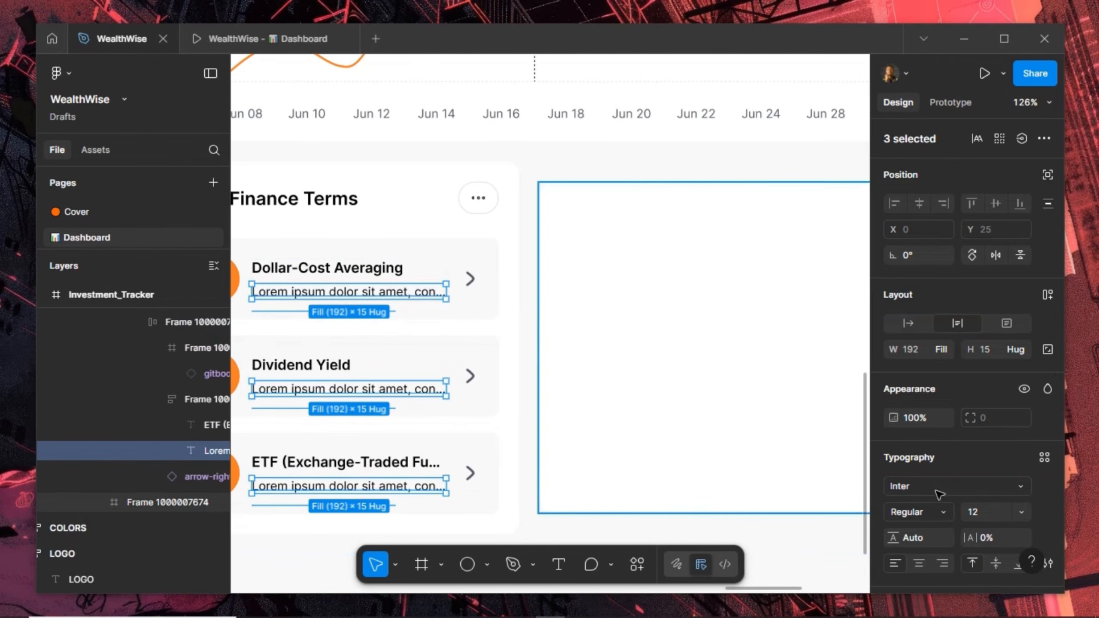
scroll(982, 478, "down", 5)
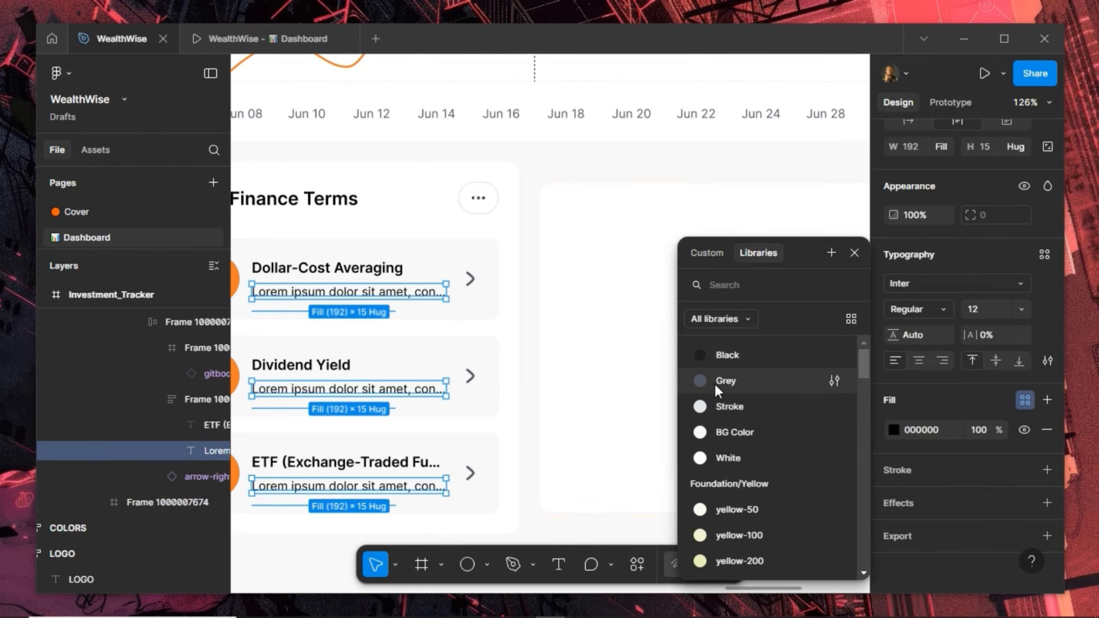
left_click(714, 383)
left_click(589, 358)
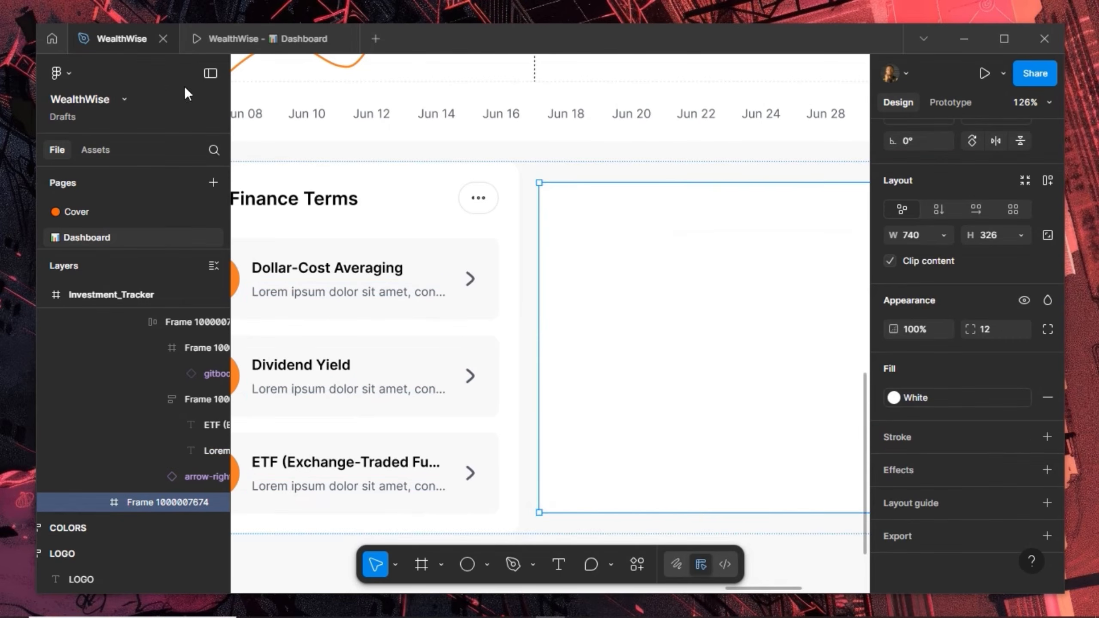
left_click(251, 41)
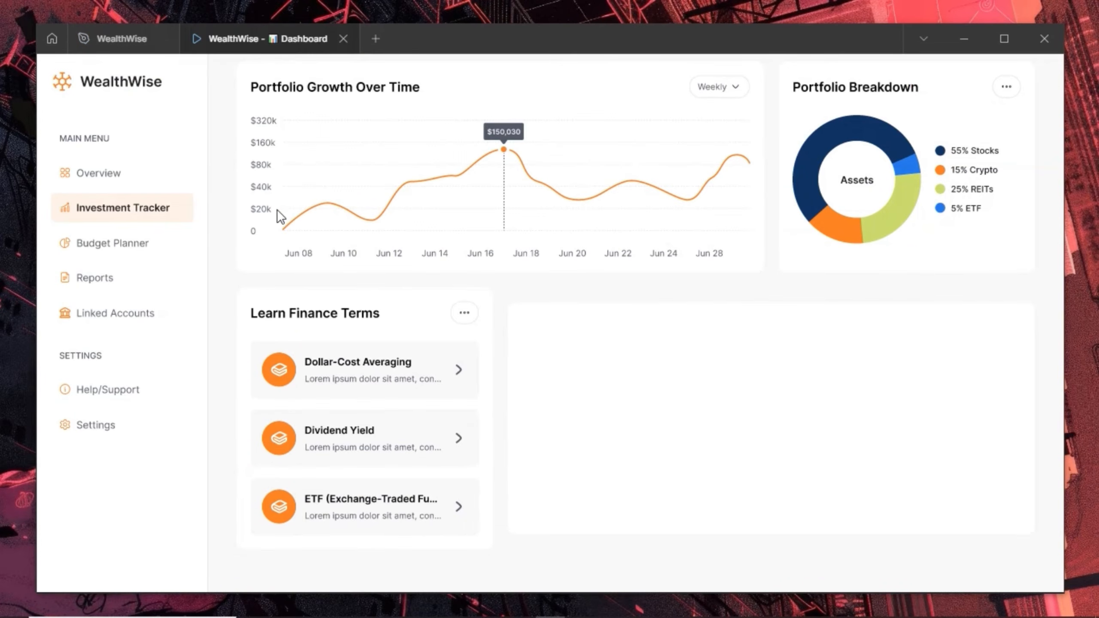
Scroll through the prototype's Learn Finance Terms card, then go back to the WealthWise design file
scroll(340, 328, "up", 4)
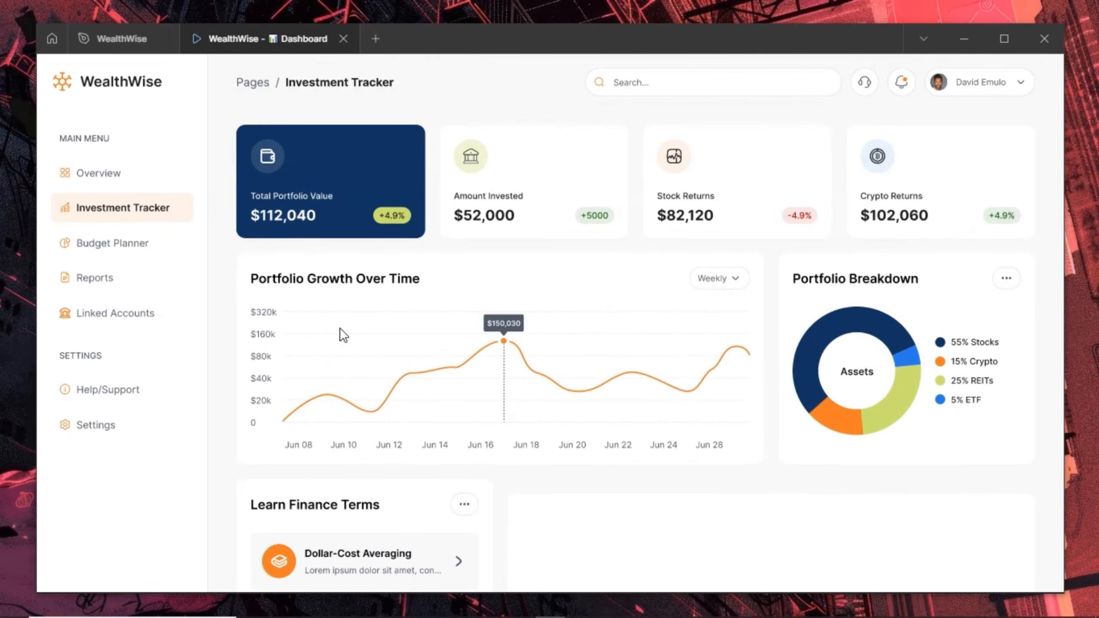
scroll(340, 328, "down", 4)
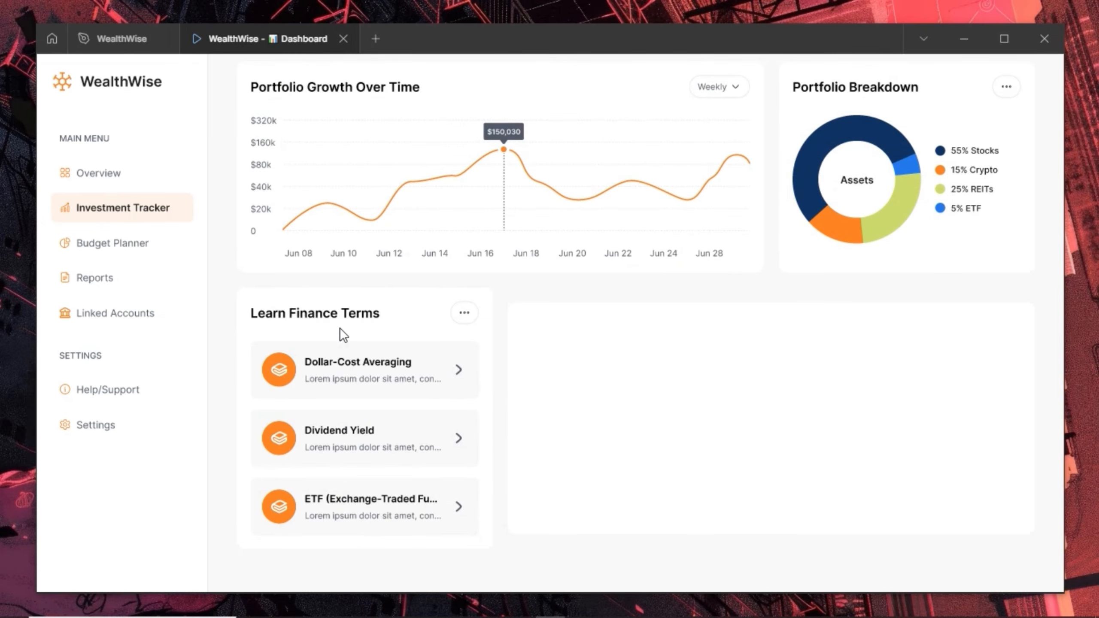
scroll(340, 328, "up", 4)
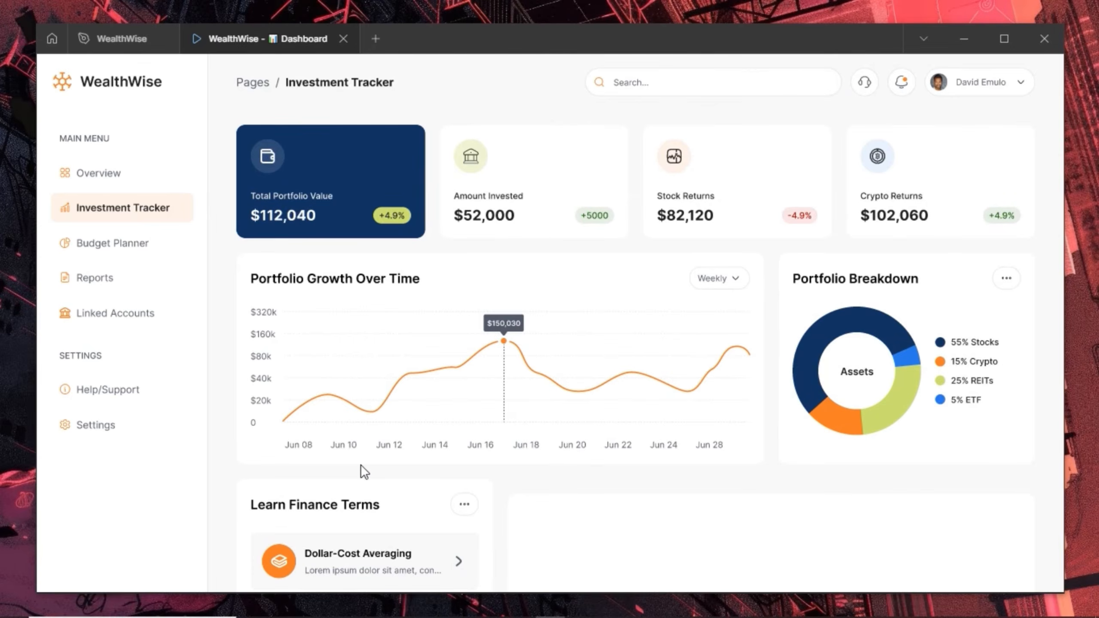
scroll(360, 465, "down", 2)
scroll(363, 470, "down", 3)
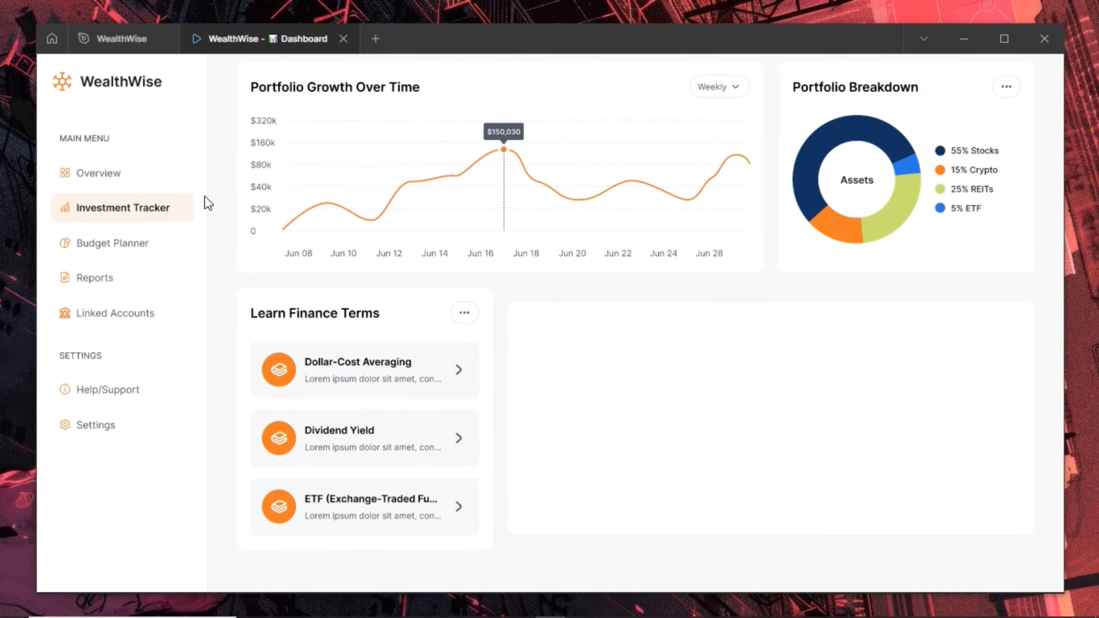
left_click(123, 40)
Select the empty 740×326 white card next to Learn Finance Terms
scroll(364, 277, "down", 6, "ctrl")
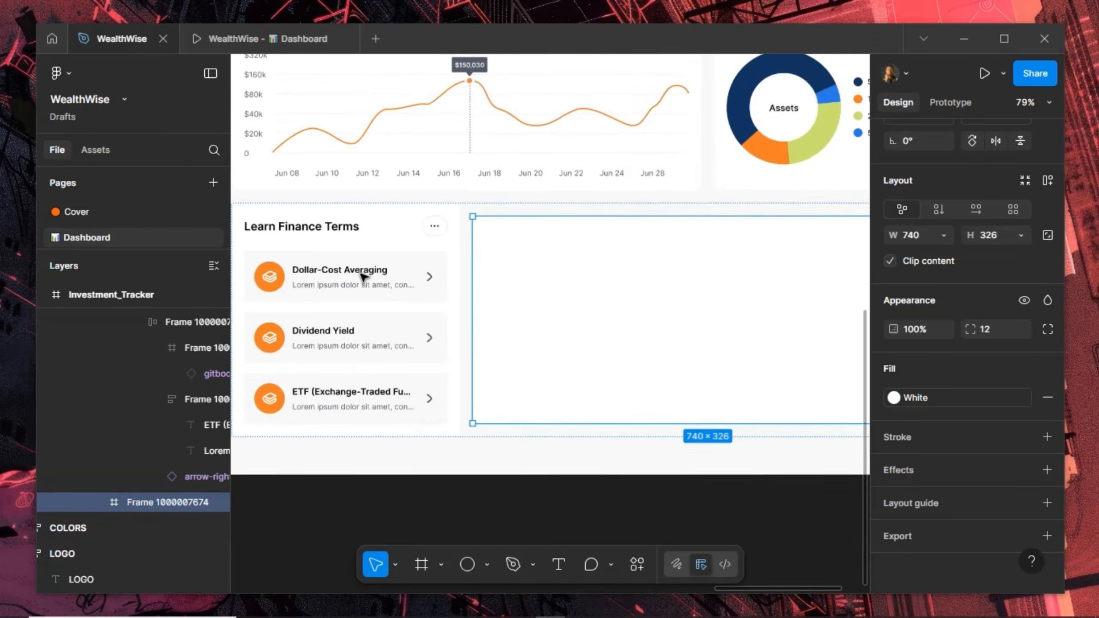
scroll(630, 265, "up", 3, "ctrl")
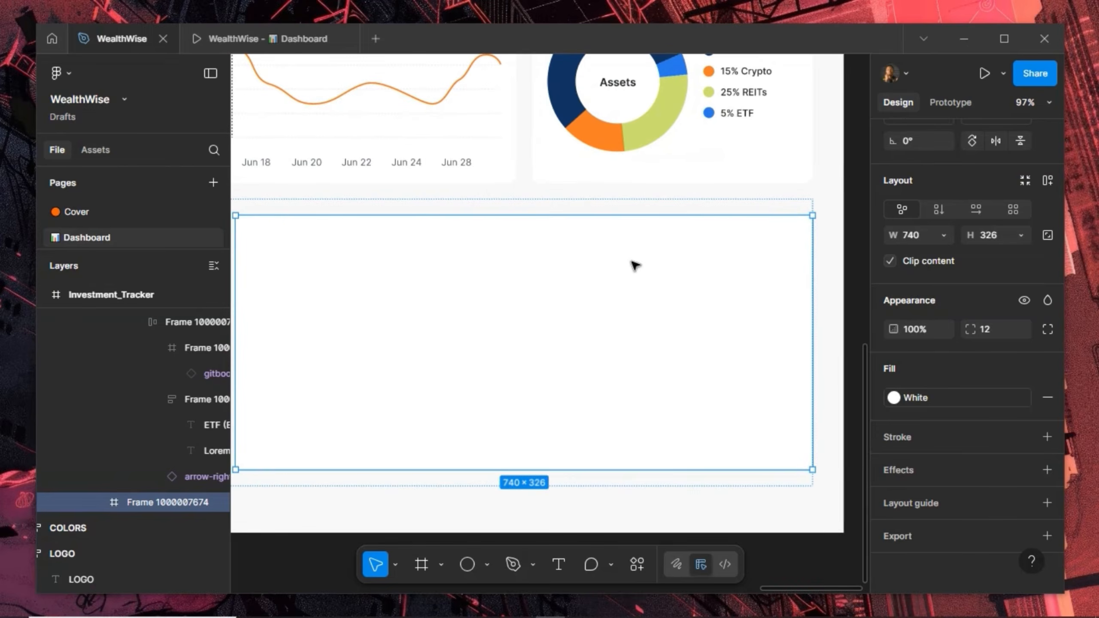
scroll(630, 265, "down", 1, "ctrl")
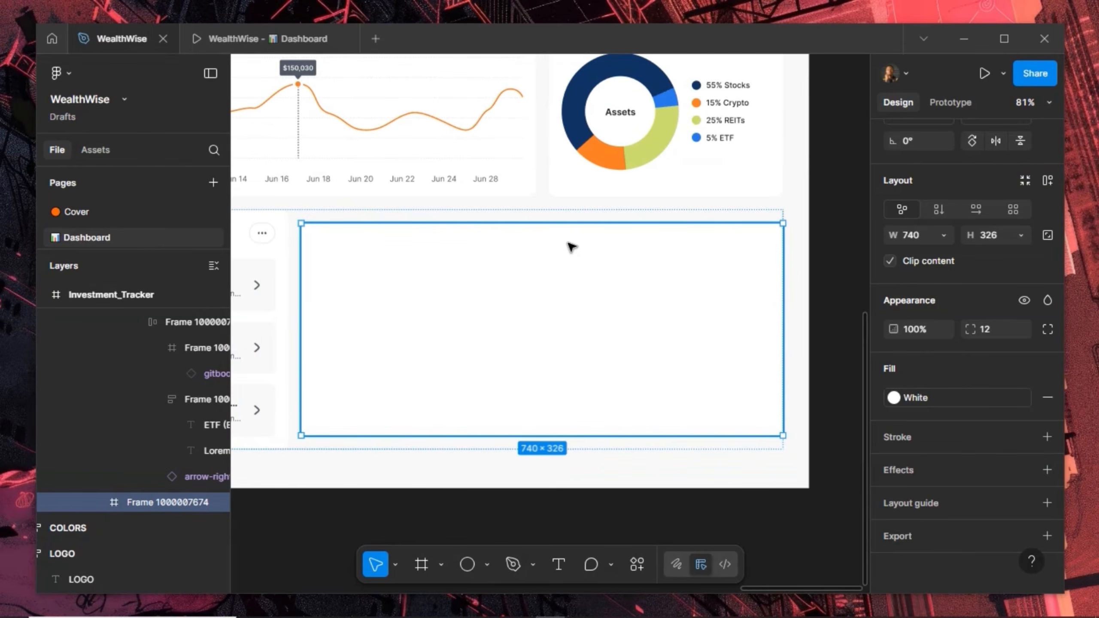
scroll(571, 246, "down", 1, "ctrl")
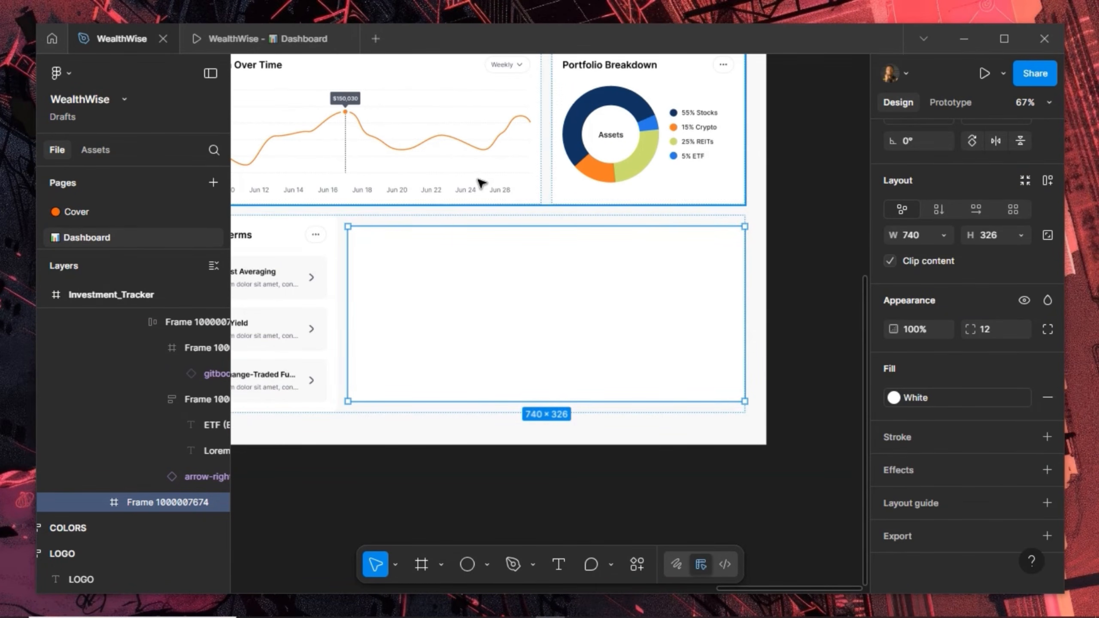
scroll(493, 179, "up", 1, "ctrl")
scroll(495, 179, "down", 2, "ctrl")
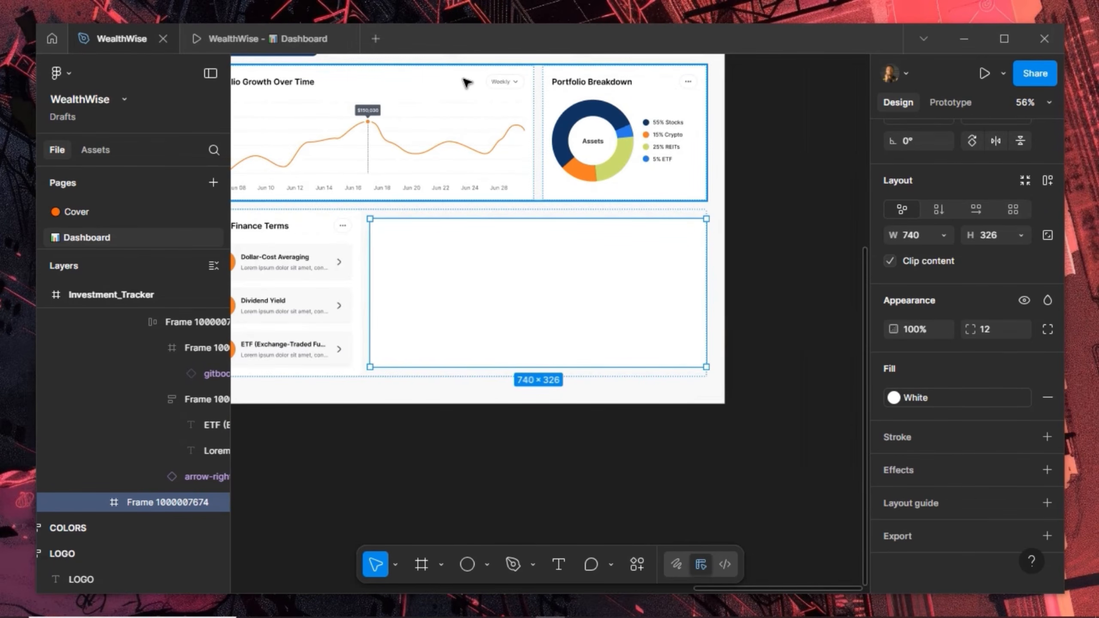
left_click(503, 81)
left_click(504, 82)
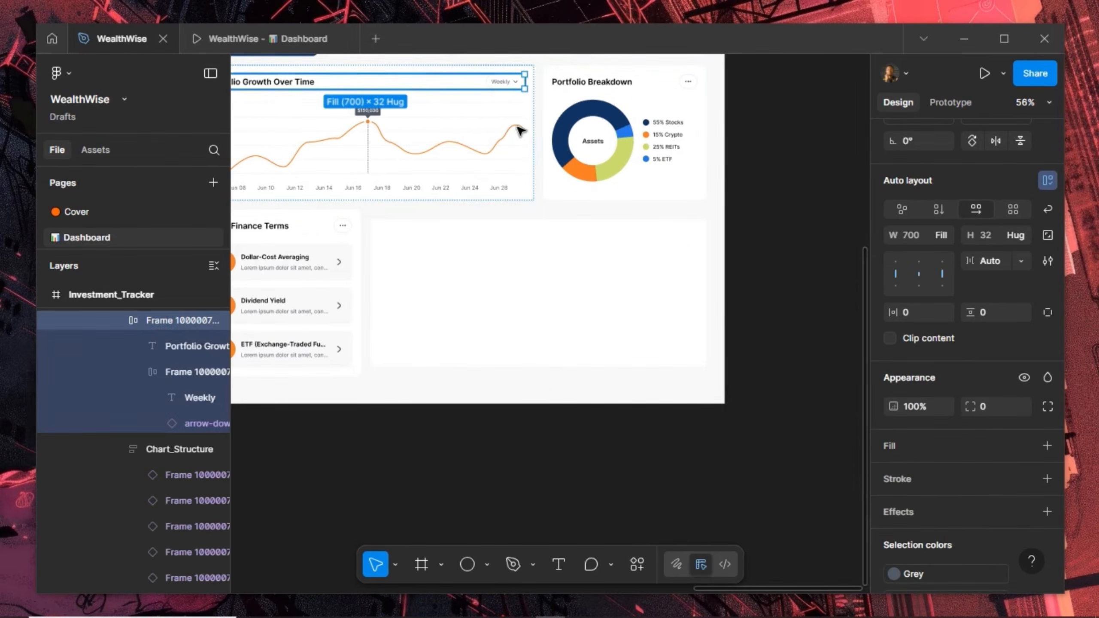
left_click(515, 256)
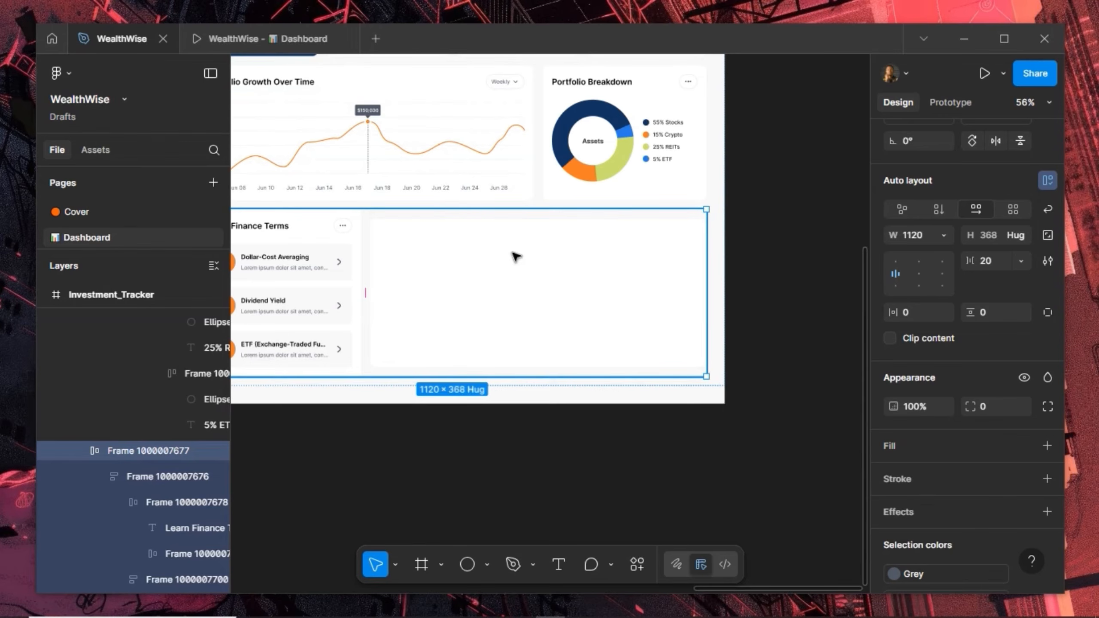
left_click(516, 256)
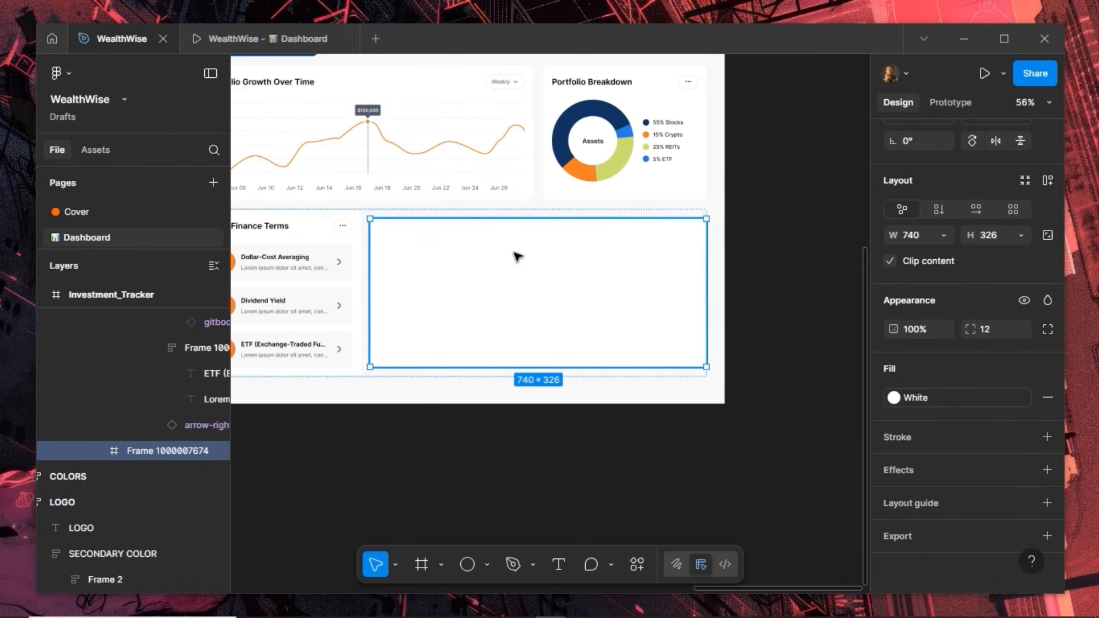
Paste the chart header row into the empty card and title it 'Recent Transactions'
key("ctrl+v")
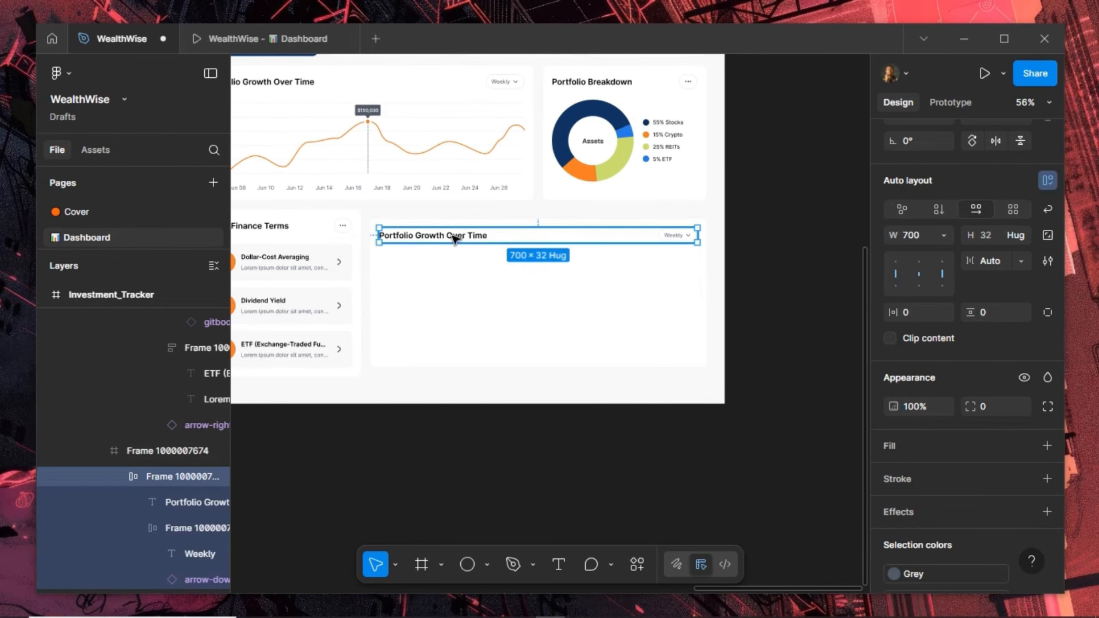
double_click(458, 237)
double_click(459, 237)
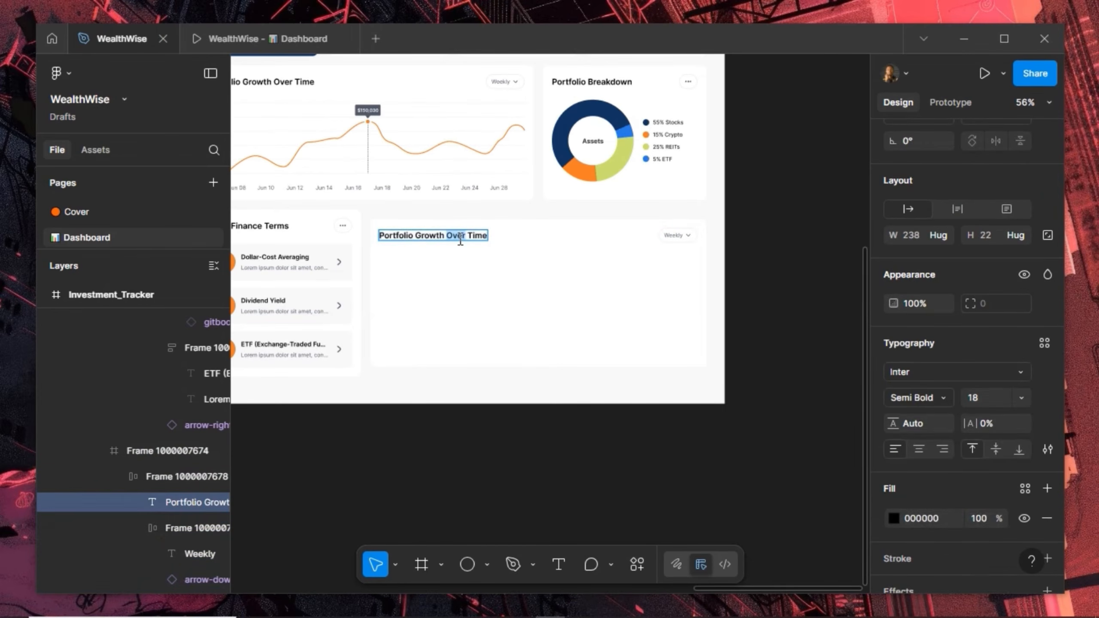
key("ctrl+a")
type("Recent")
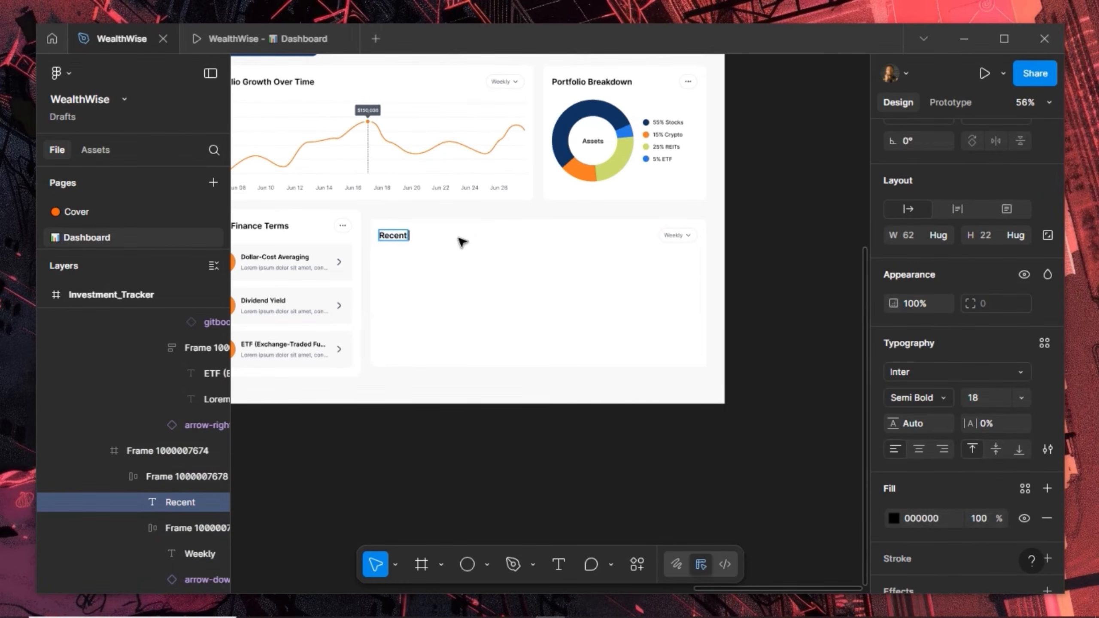
type(" Transactions")
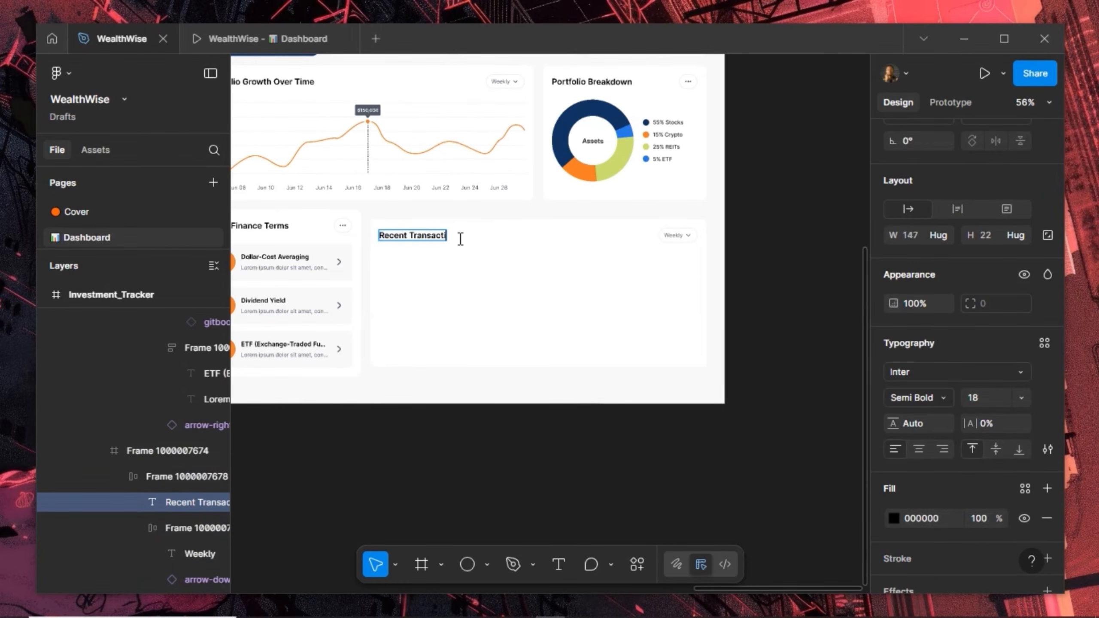
Change the header's Weekly label to 'See All'
double_click(675, 236)
type("See All")
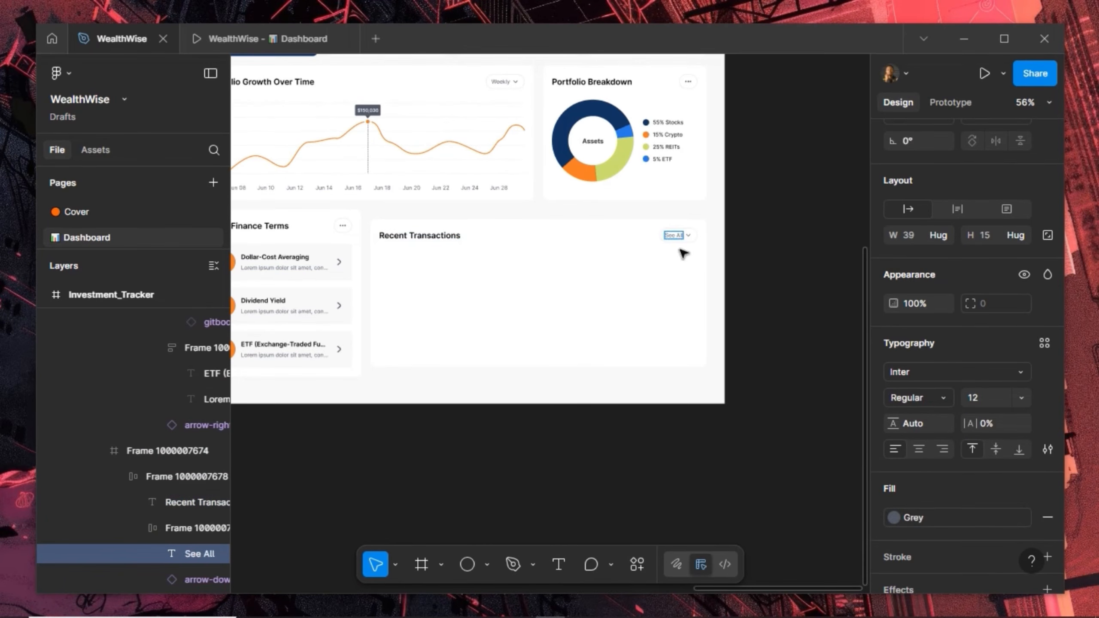
key("Escape")
scroll(688, 246, "up", 5)
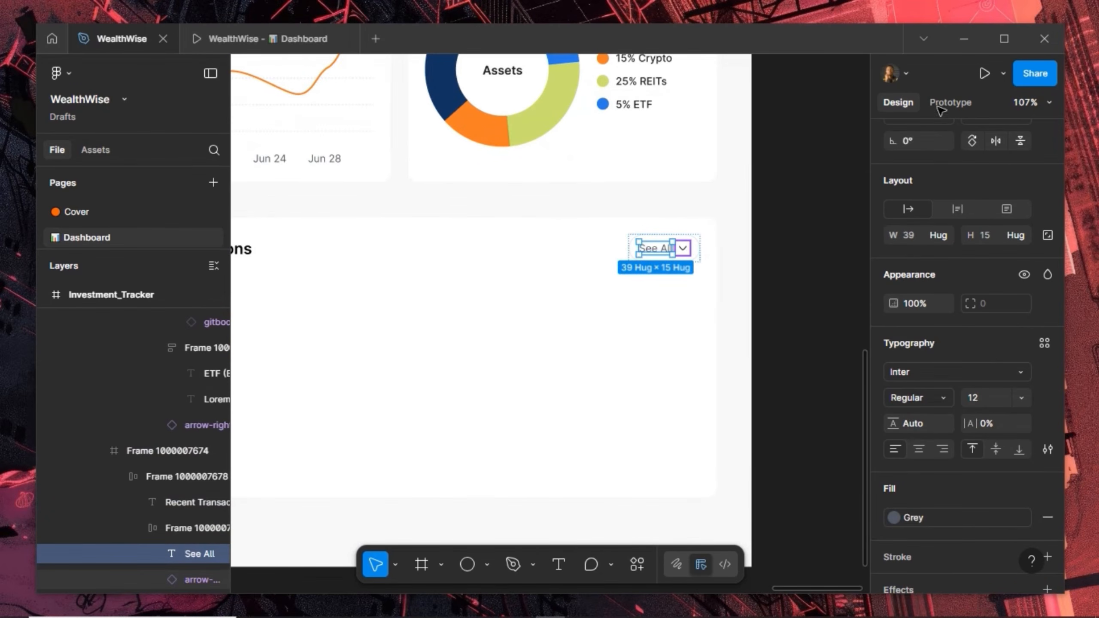
key("Tab")
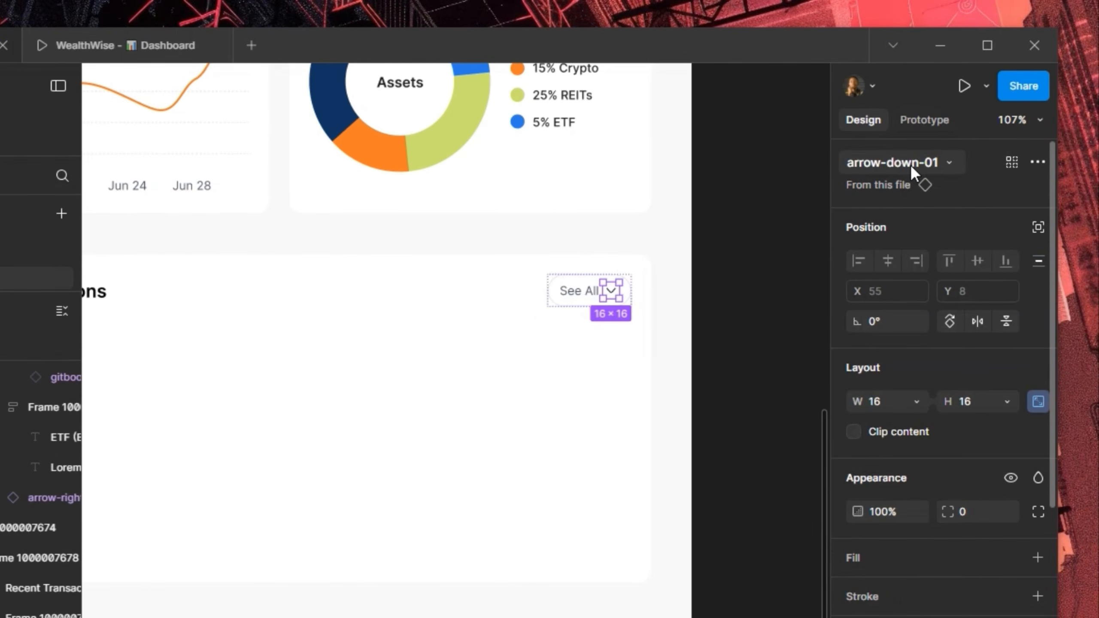
Swap the See All icon from arrow-down-01 to arrow-up-right-03
left_click(883, 158)
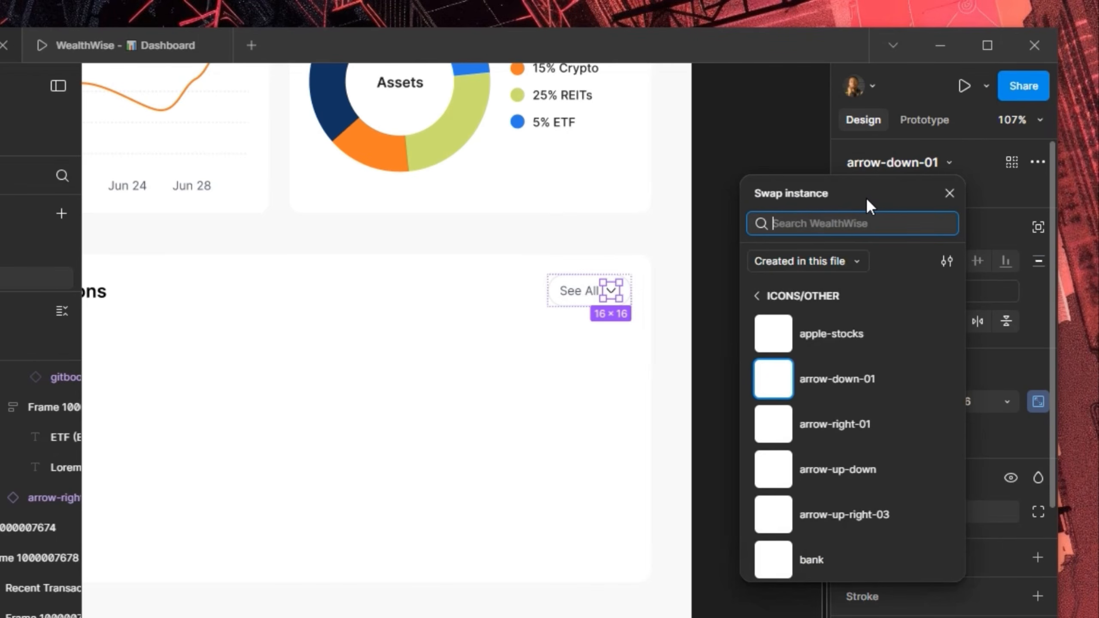
left_click(832, 381)
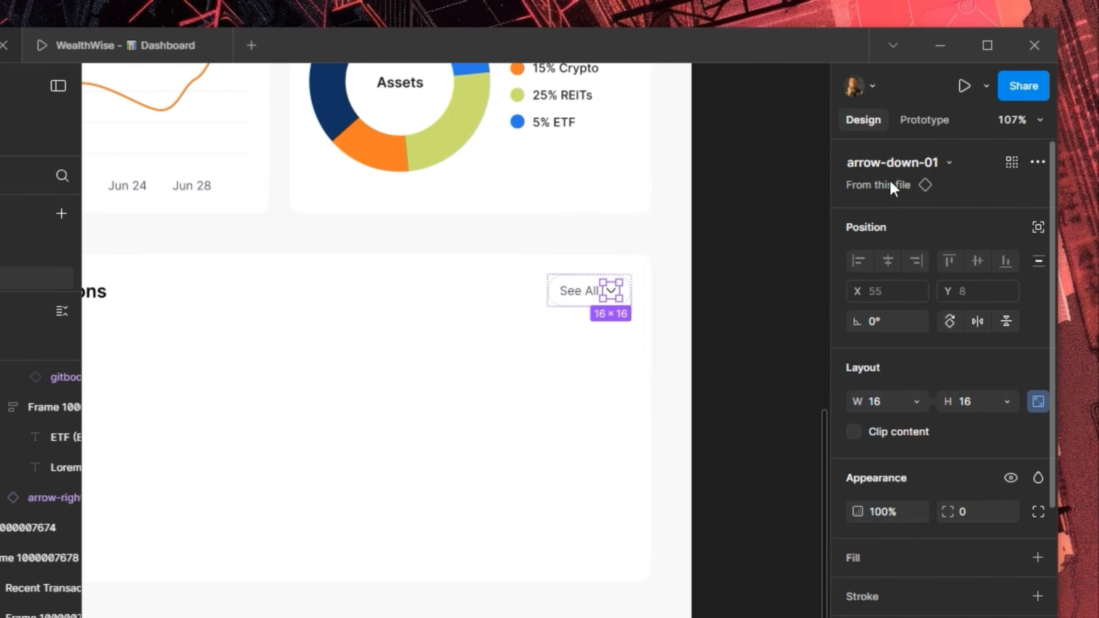
left_click(896, 162)
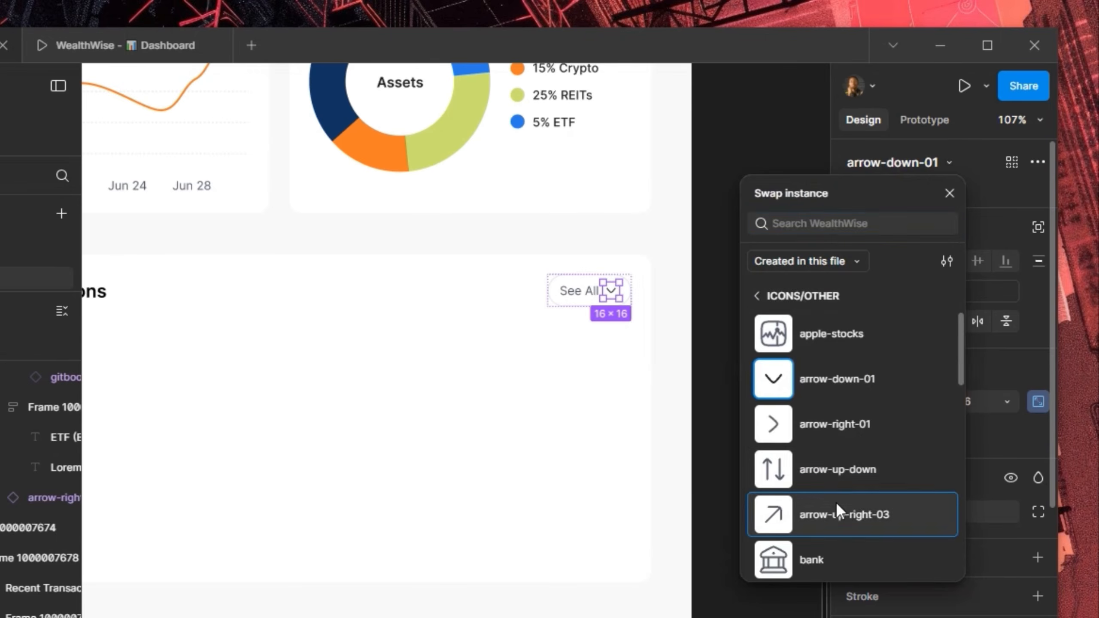
left_click(837, 514)
left_click(559, 391)
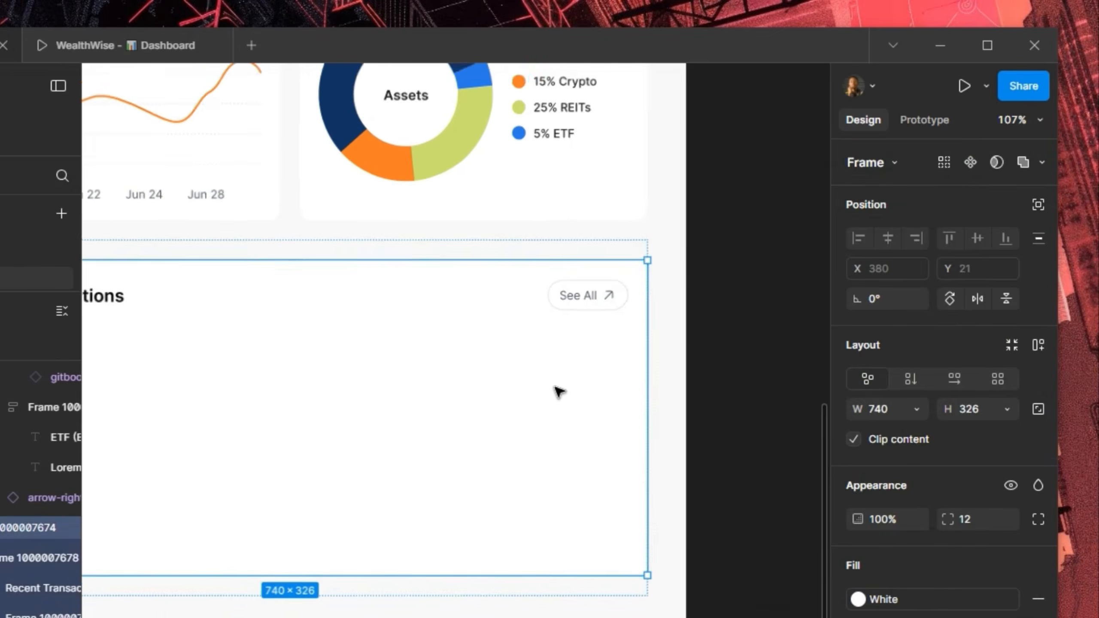
scroll(558, 392, "down", 5)
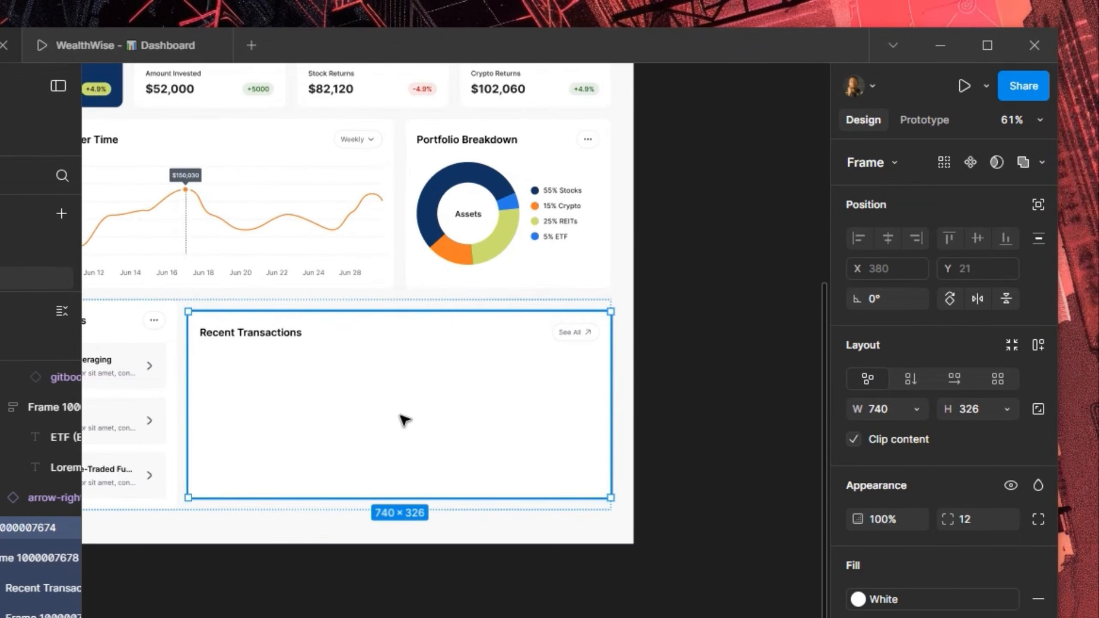
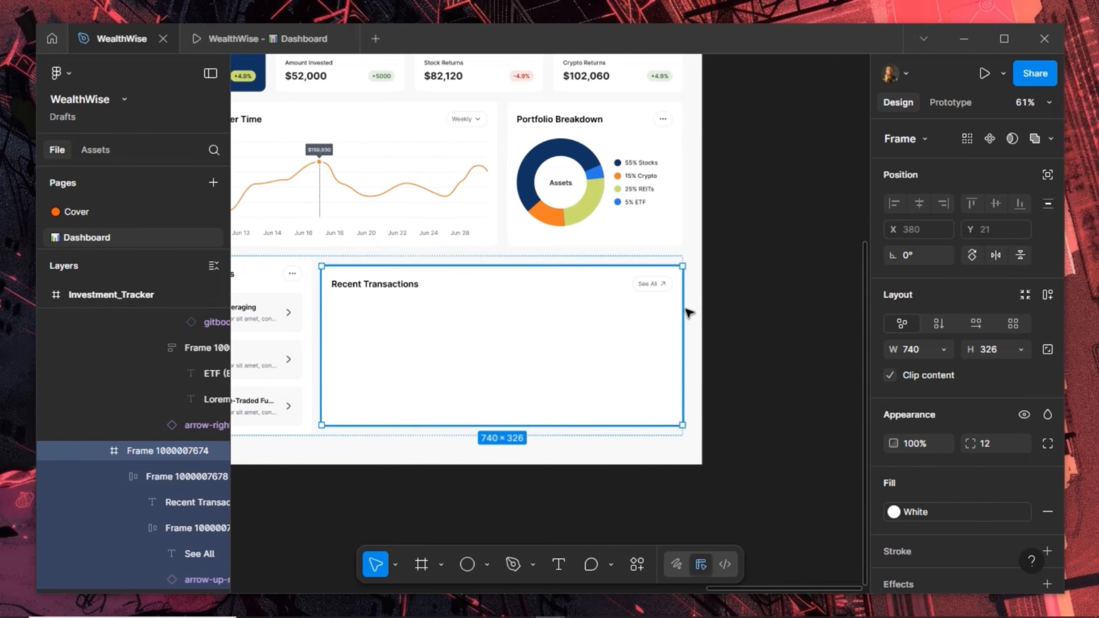
Draw a new 132×41 frame on empty canvas and name it Table_Header
left_click_drag(778, 230, 507, 288)
scroll(514, 344, "up", 5)
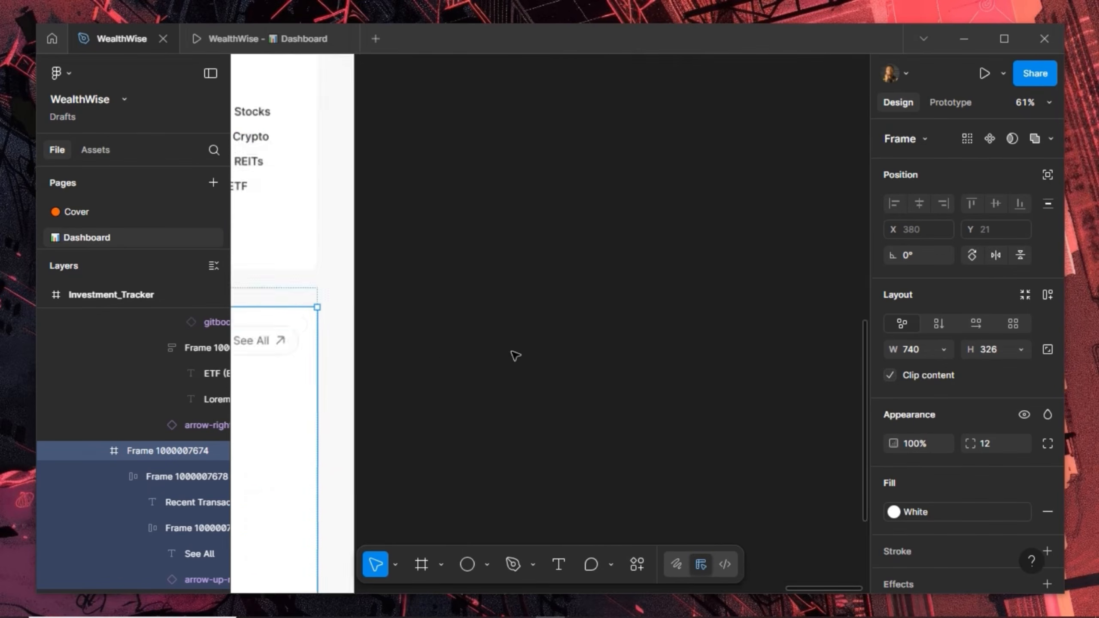
left_click(422, 565)
left_click_drag(390, 315, 522, 356)
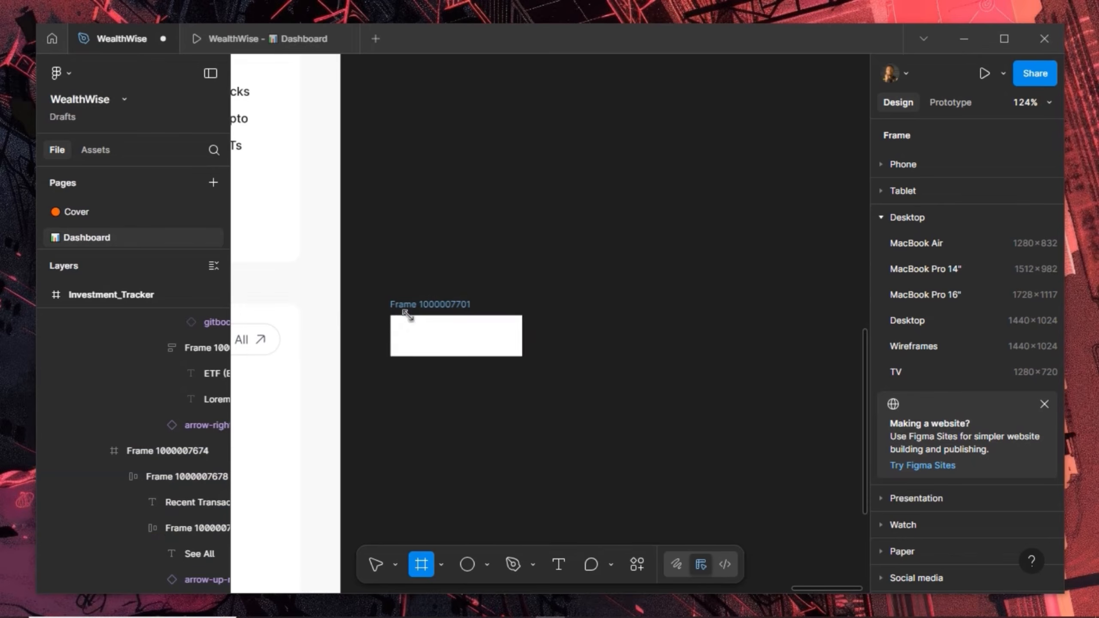
double_click(431, 305)
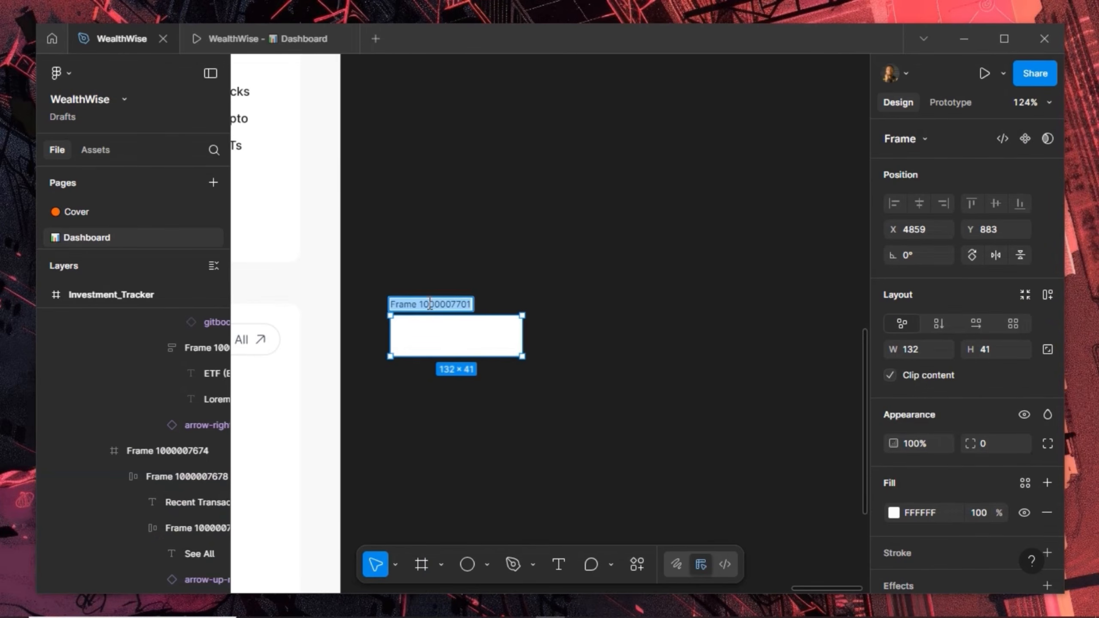
type("Tab")
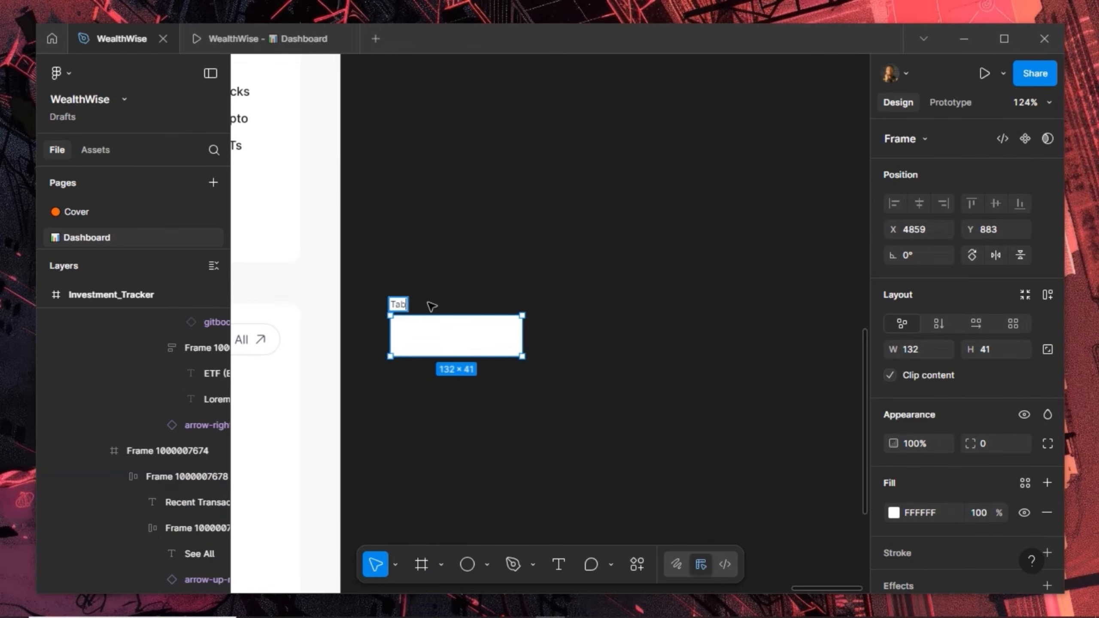
type("le_Header")
key("Return")
Fill Table_Header with BG Color and add auto layout with 16 vertical, 20 horizontal padding
left_click(1024, 480)
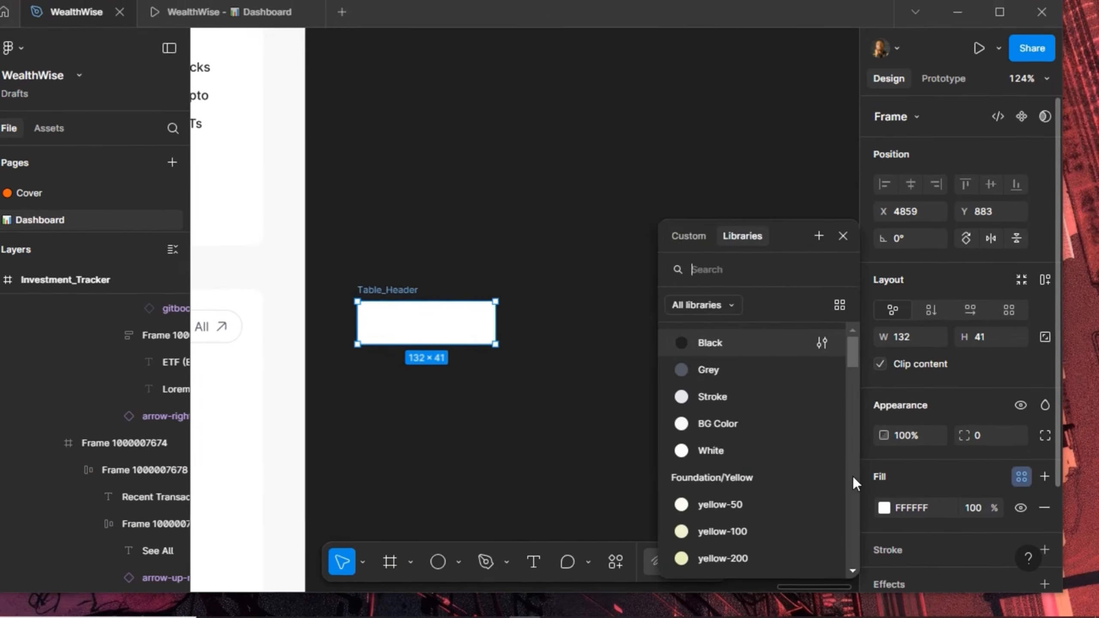
left_click(737, 430)
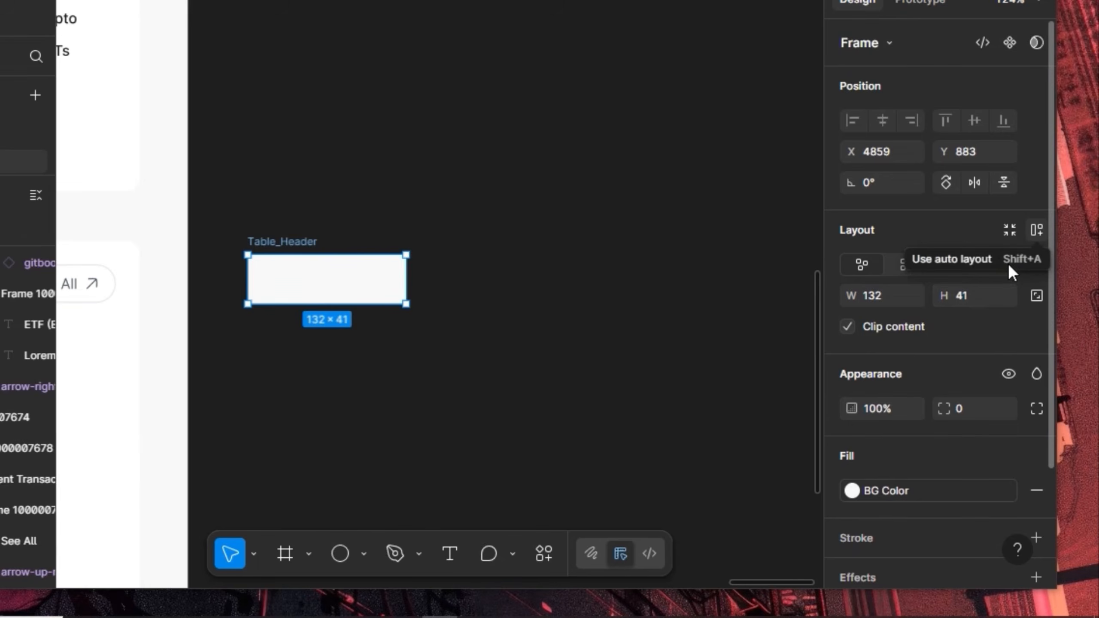
key("shift+a")
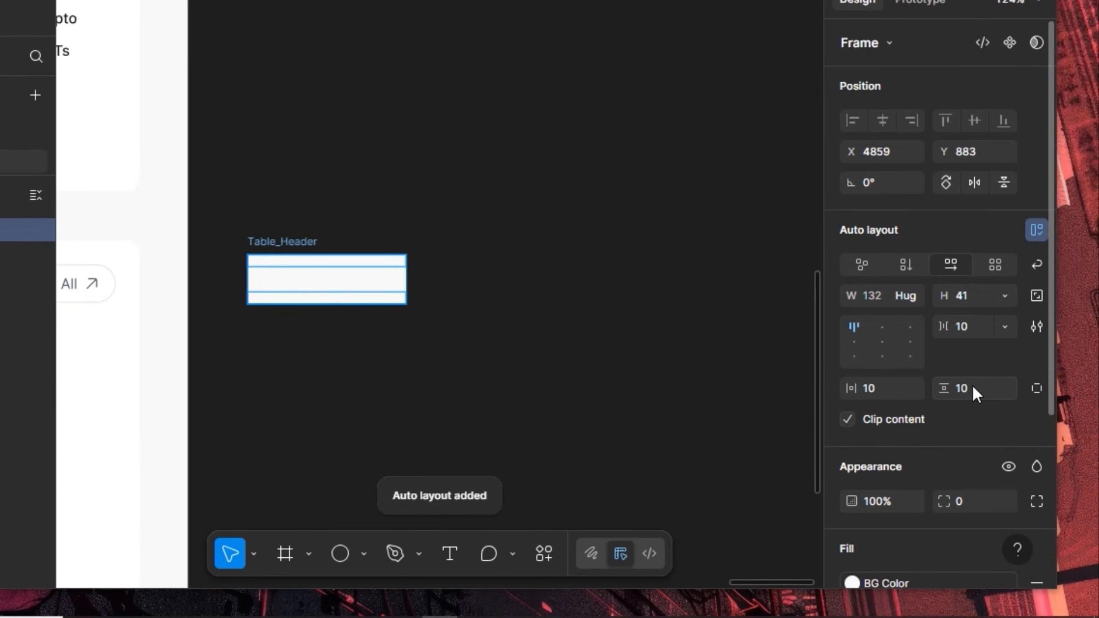
left_click(974, 389)
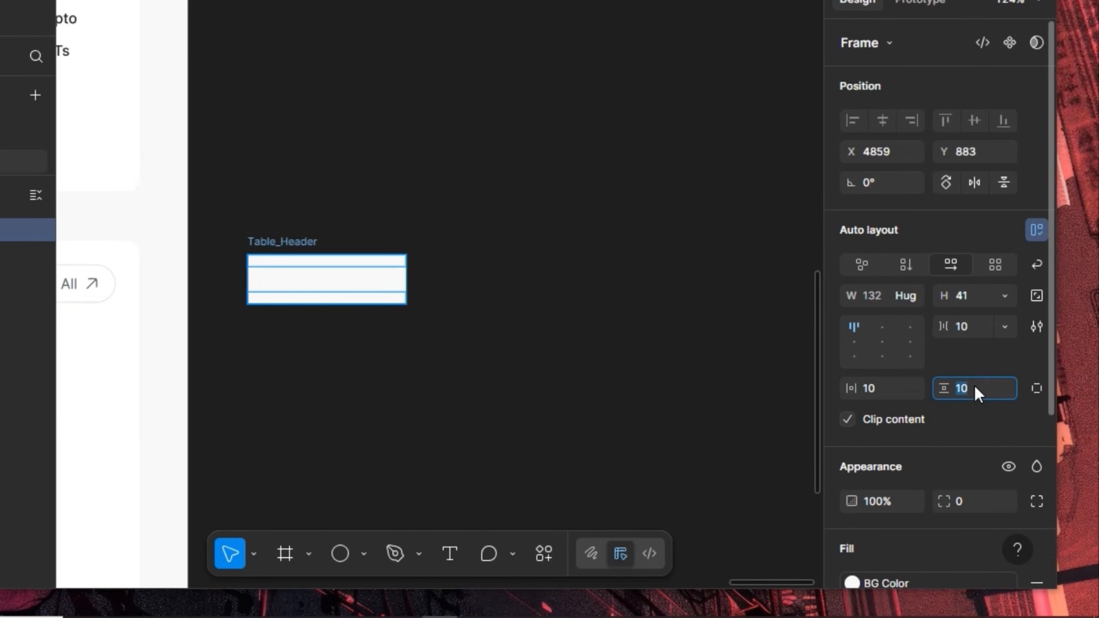
key("Return")
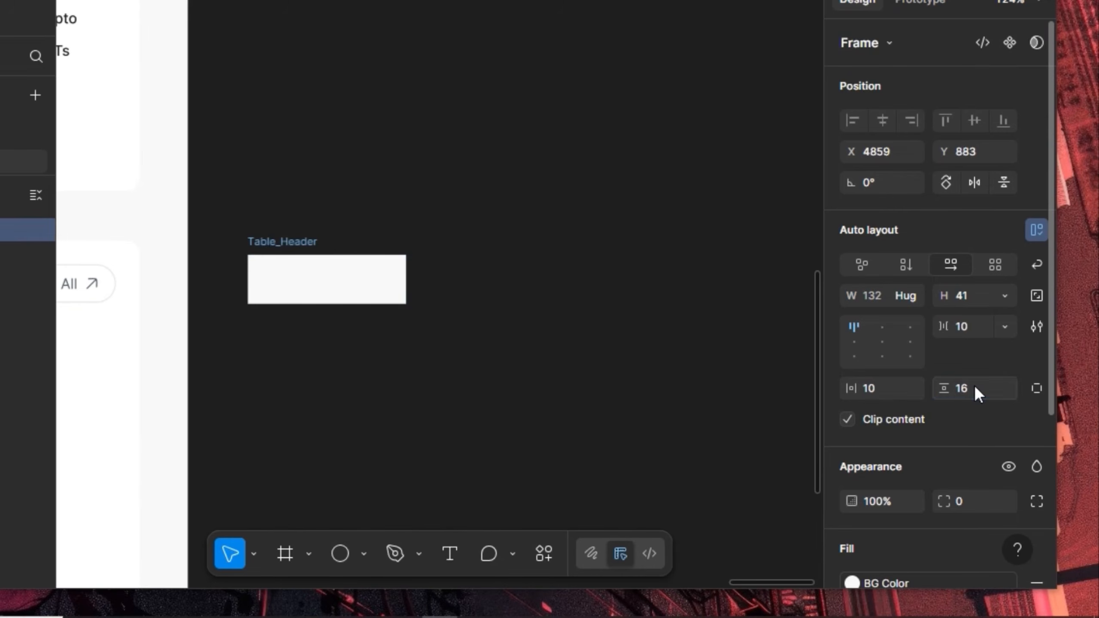
left_click(874, 388)
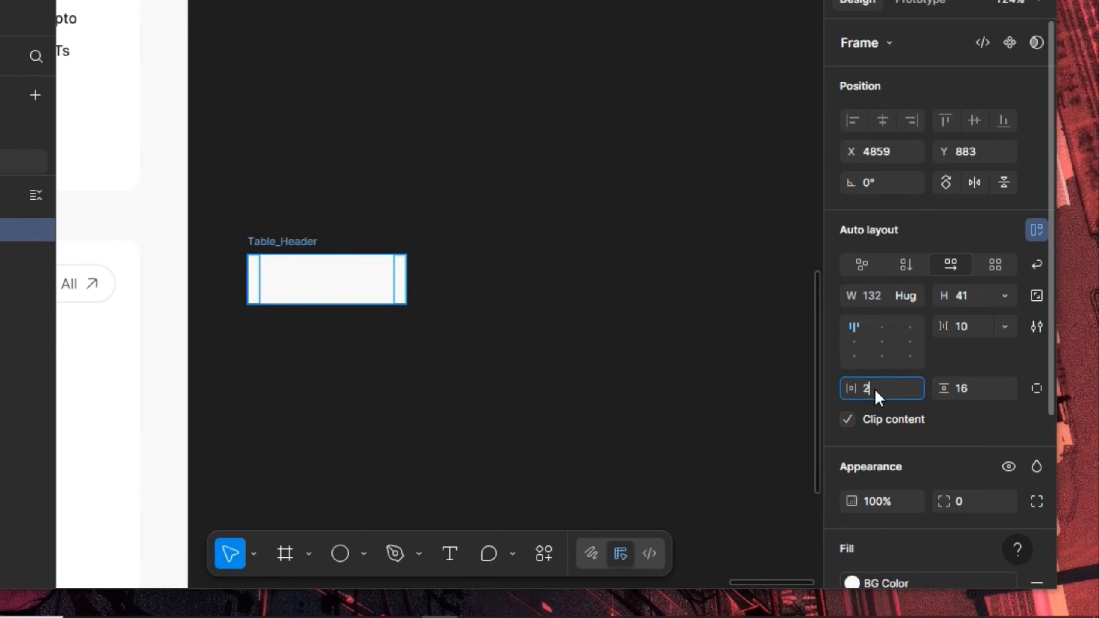
key("Return")
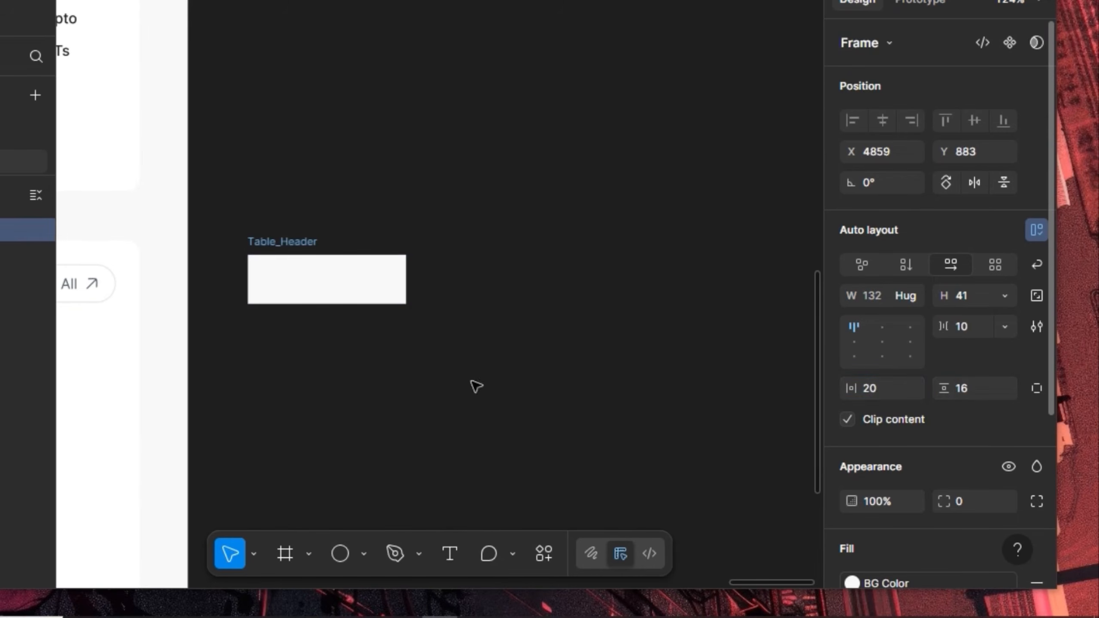
left_click(449, 557)
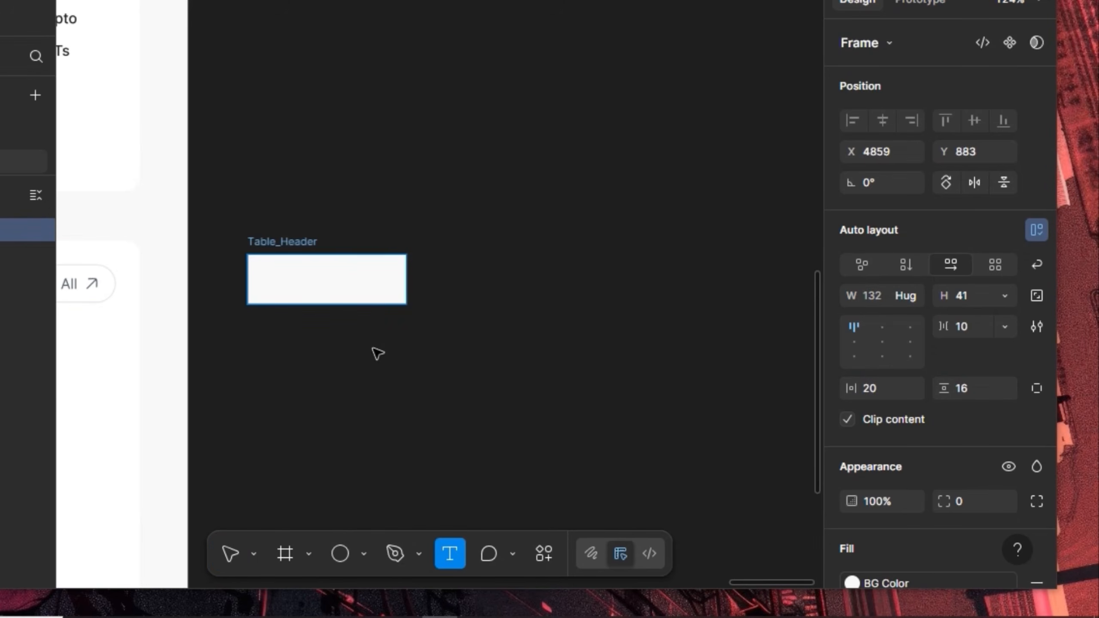
Add a Description label, then replace its duplicate with an arrow-up-down icon
key("Return")
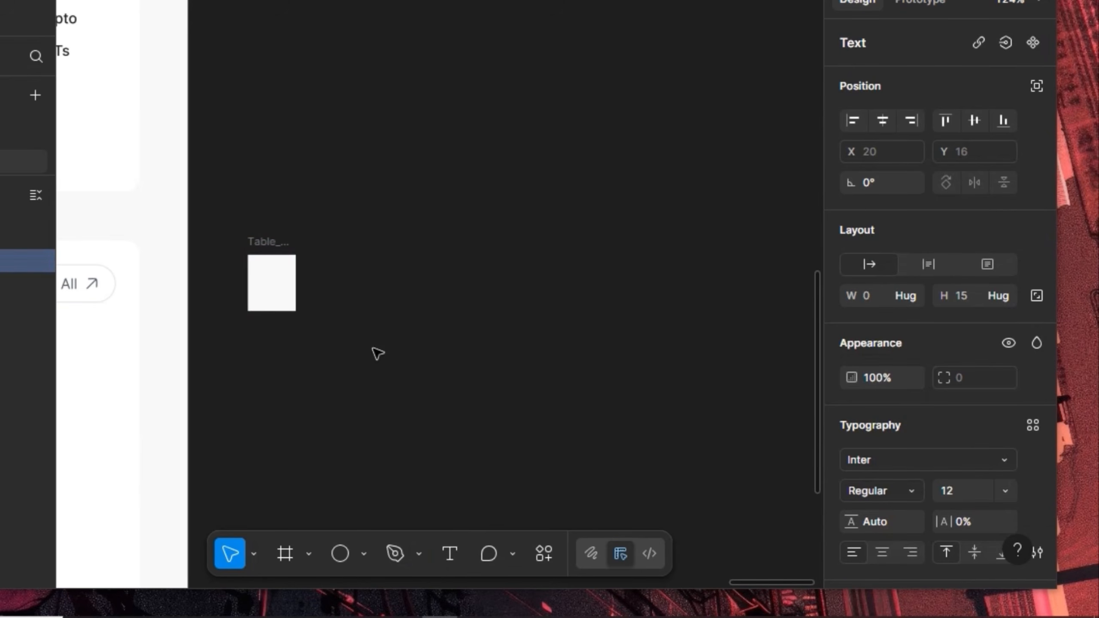
type("Description")
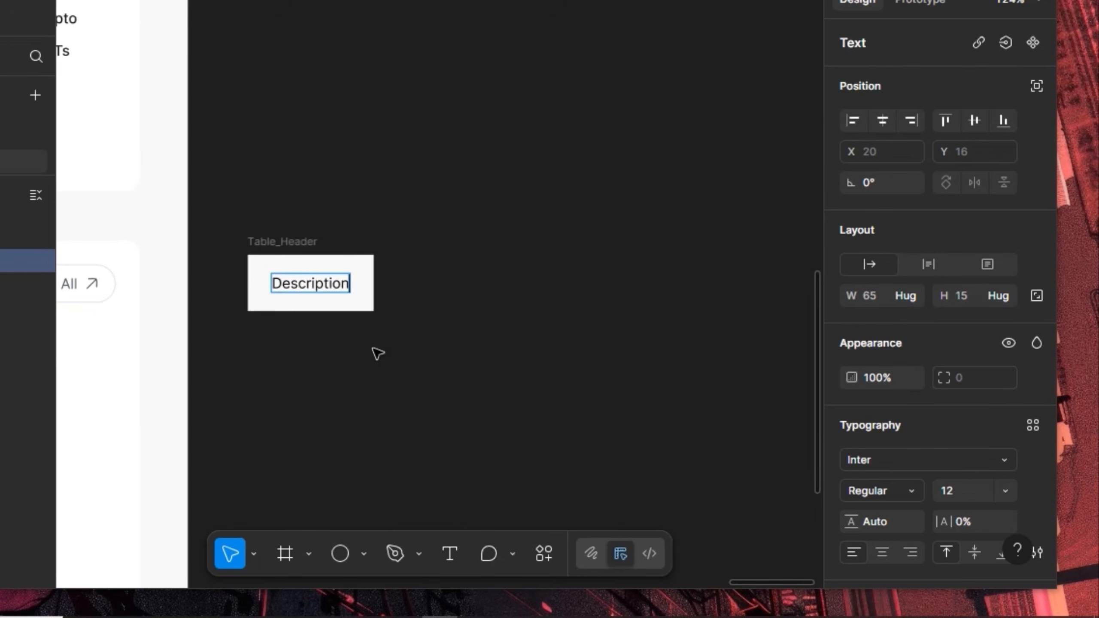
key("Escape")
key("ctrl+d")
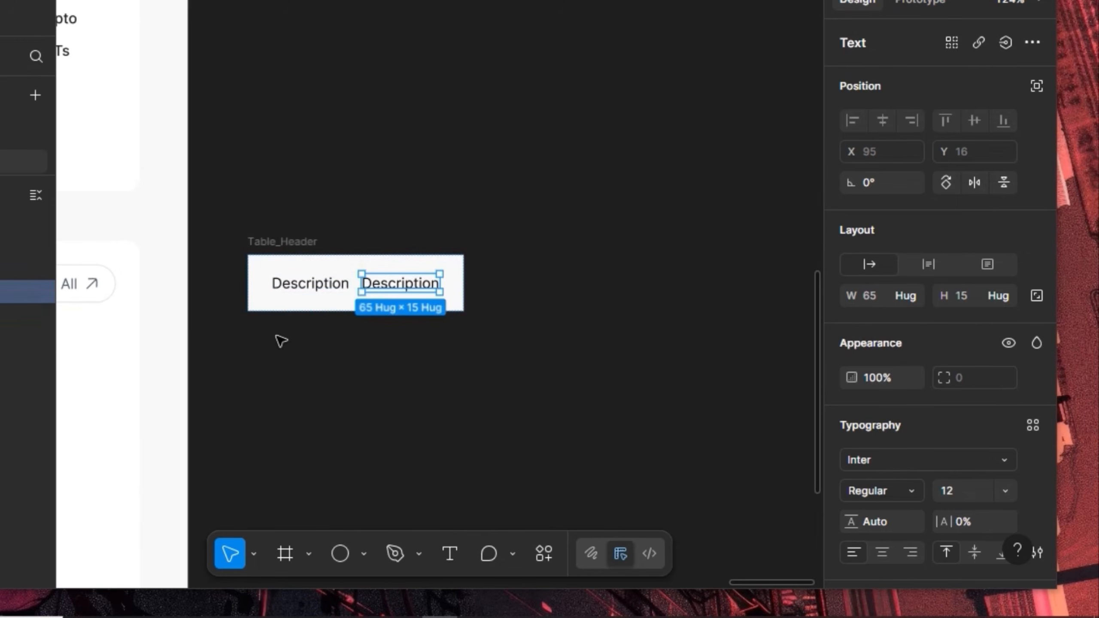
left_click(92, 286)
double_click(92, 286)
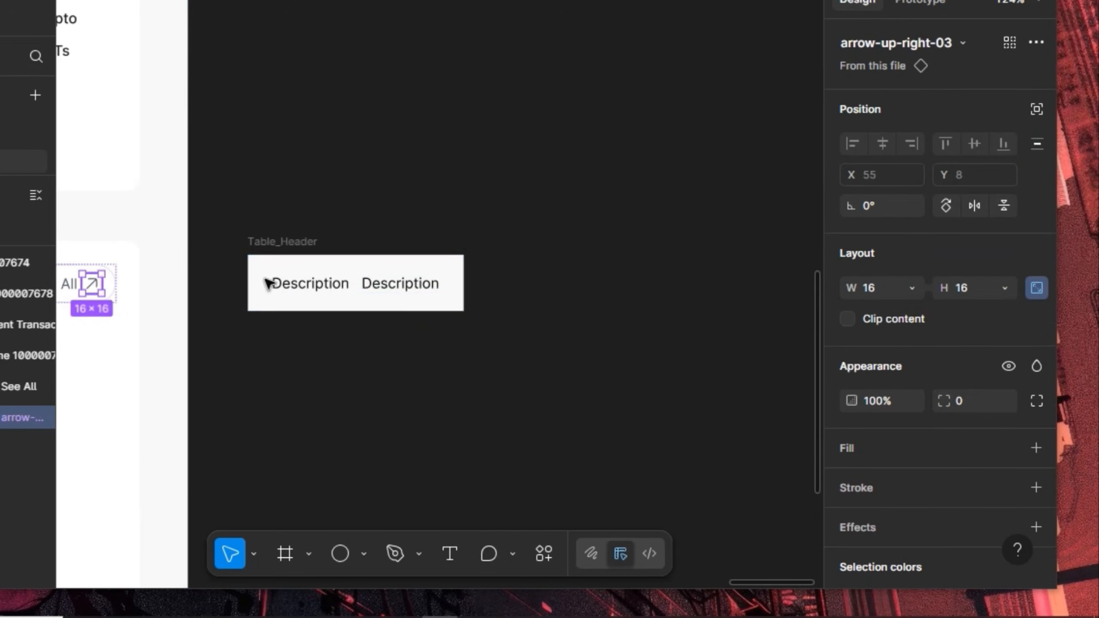
left_click(373, 285)
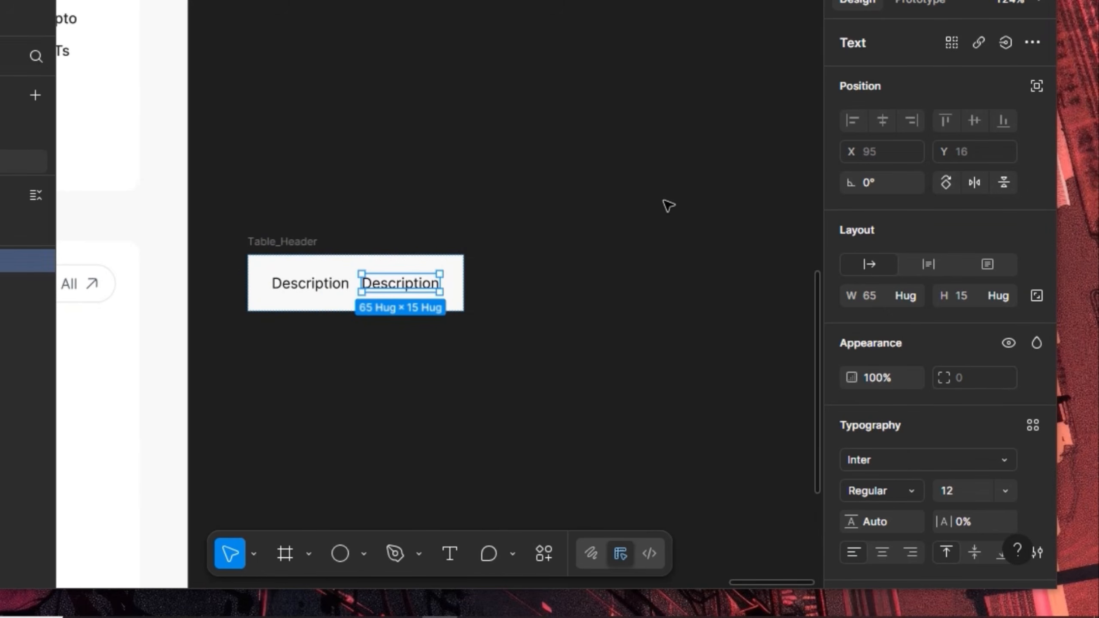
key("ctrl+shift+r")
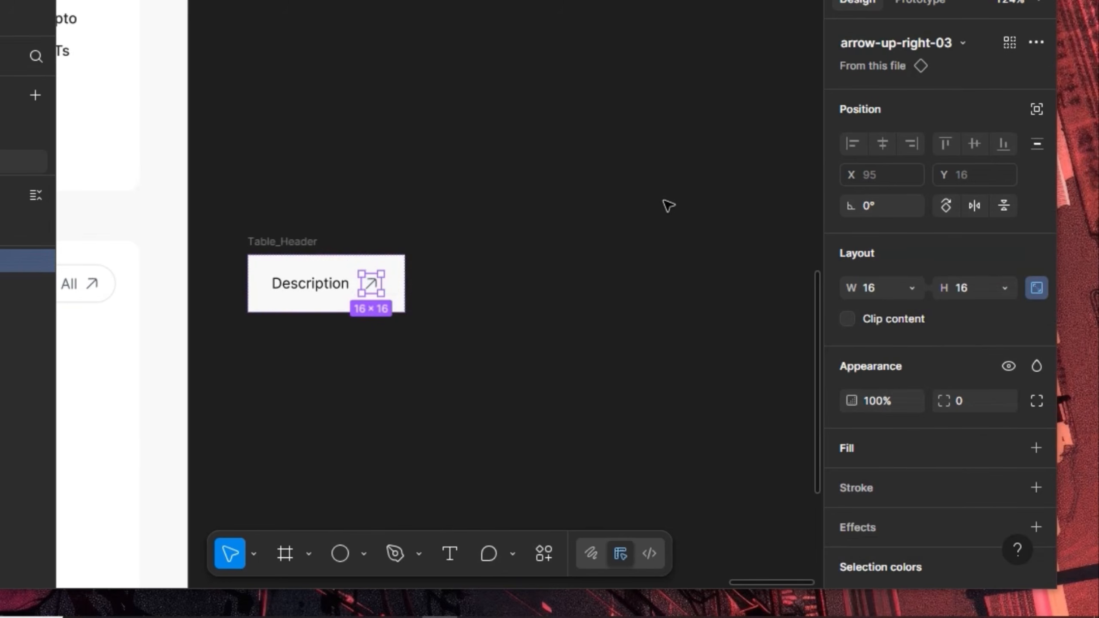
left_click(893, 41)
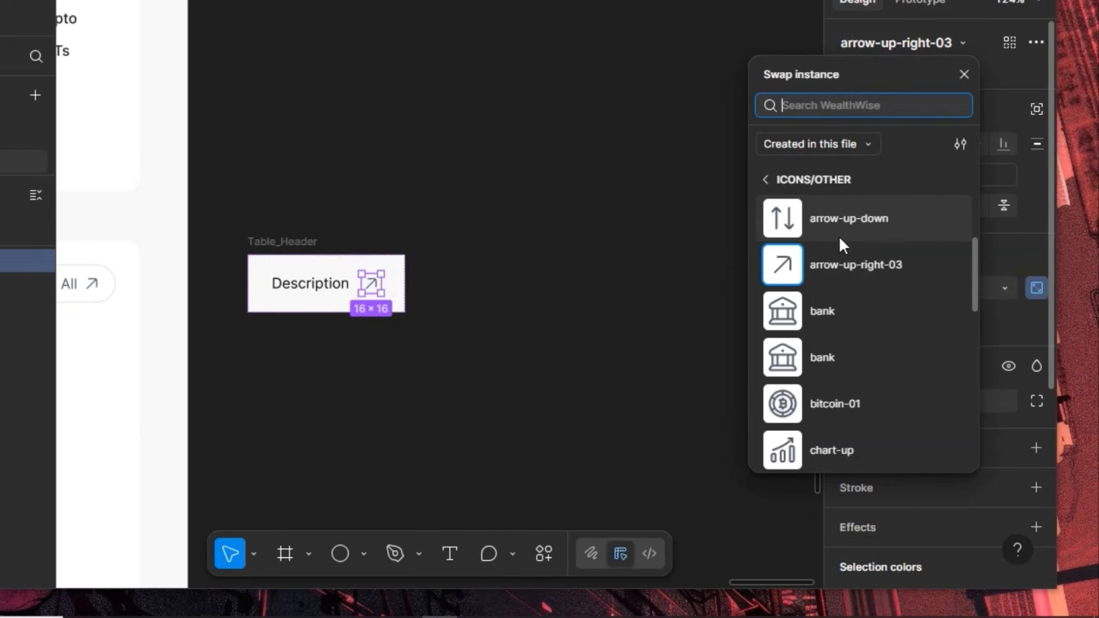
left_click(819, 218)
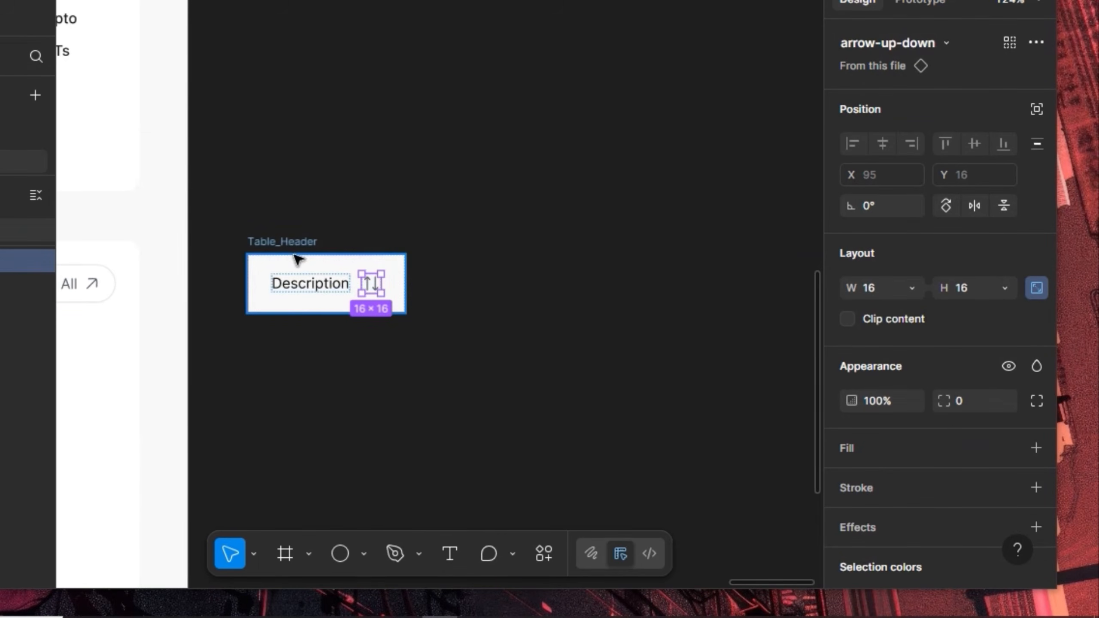
Set the Description label to 14 Semi Bold
left_click(279, 287)
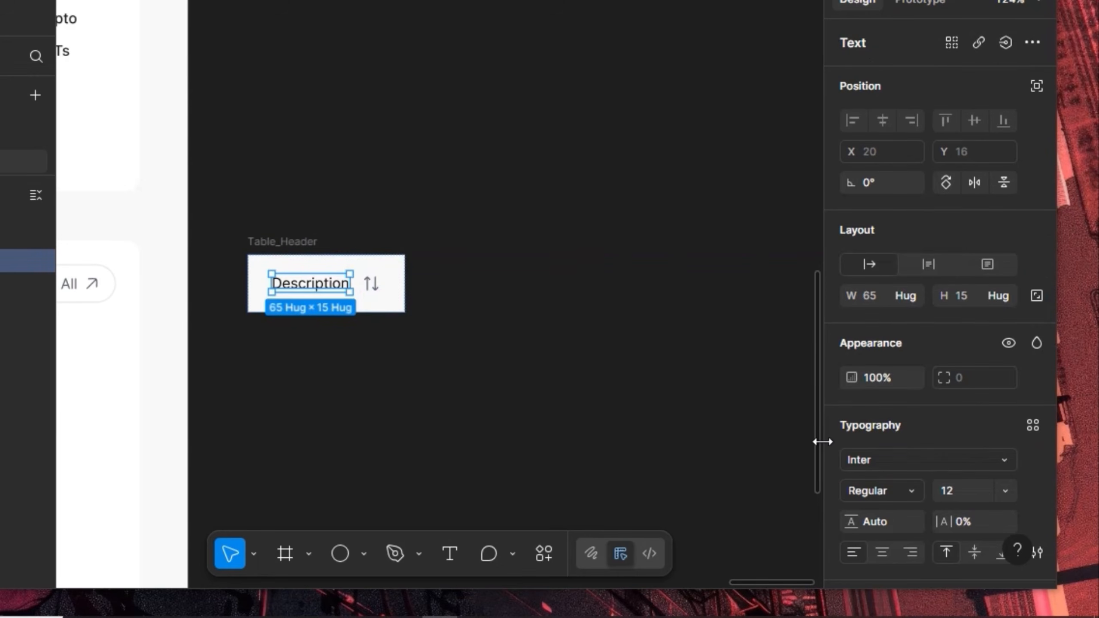
left_click(961, 489)
type("14")
key("Return")
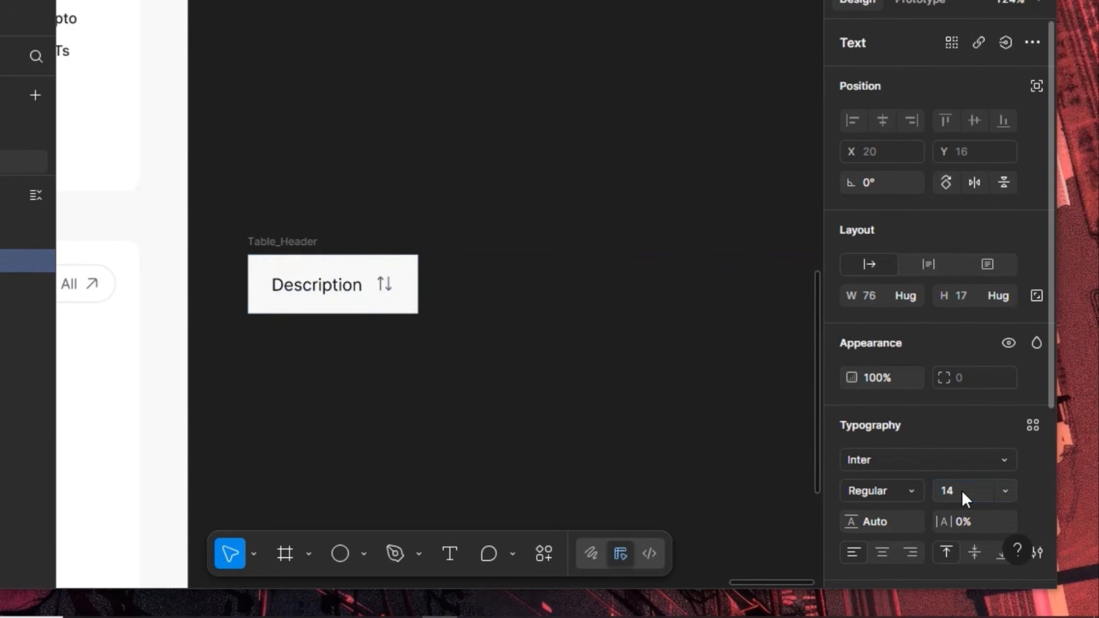
left_click(908, 494)
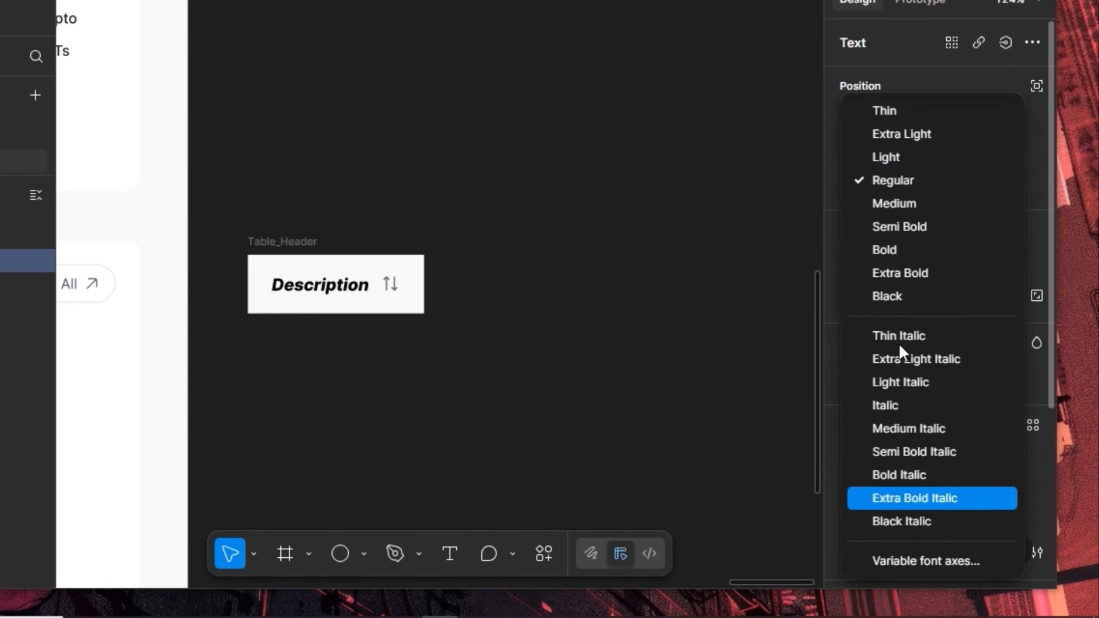
left_click(893, 220)
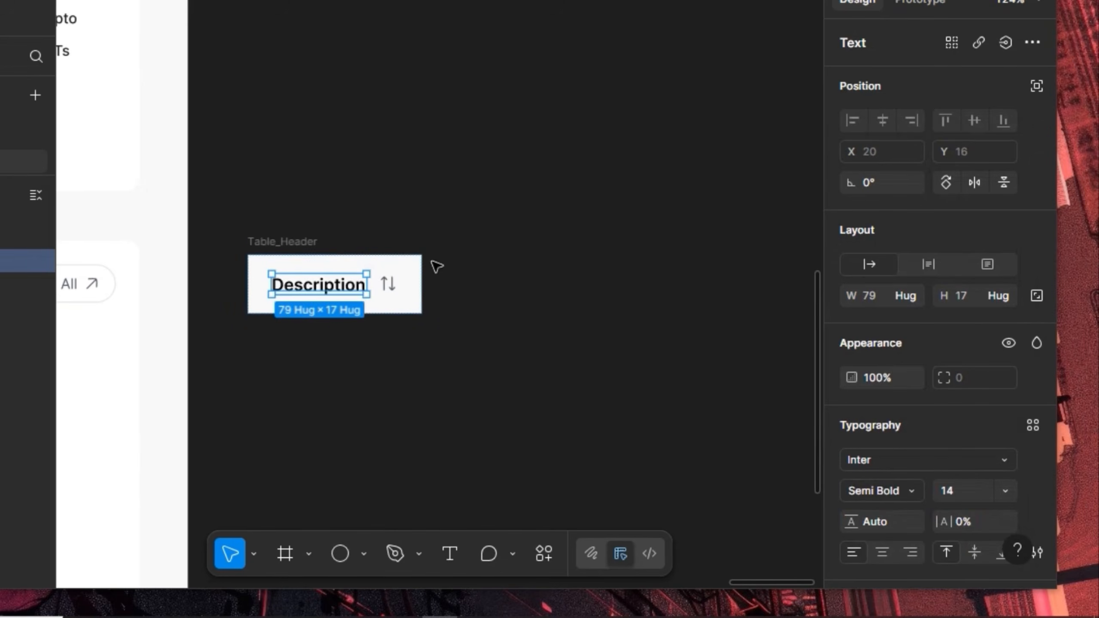
Replace the 525967 and 000000 colours in Table_Header with the Grey style
key("Escape")
scroll(961, 459, "down", 6)
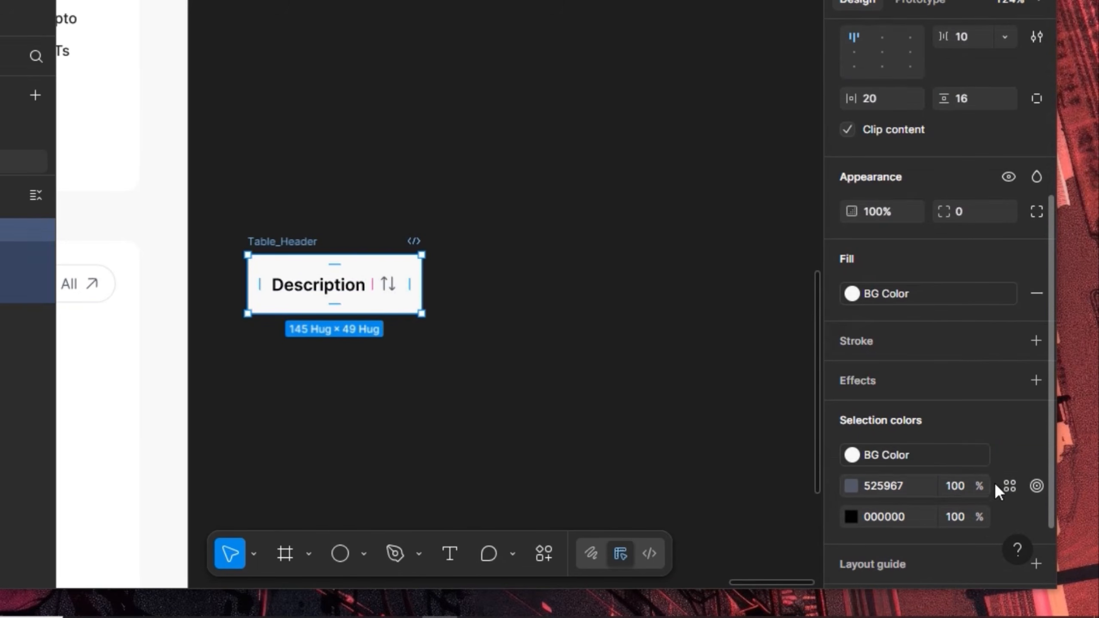
left_click(1008, 484)
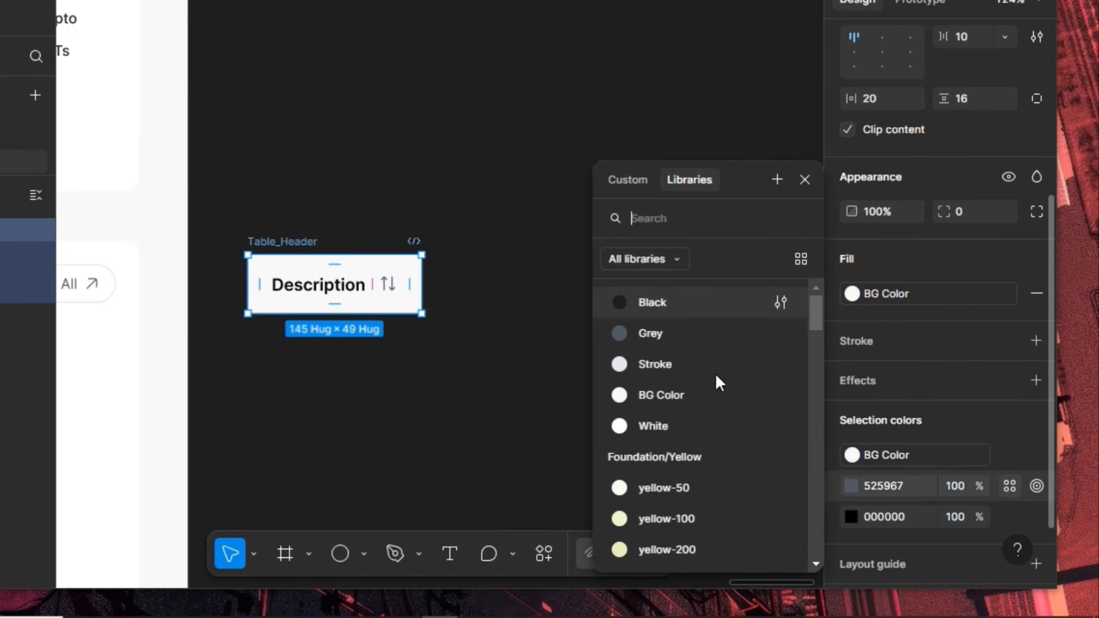
left_click(706, 334)
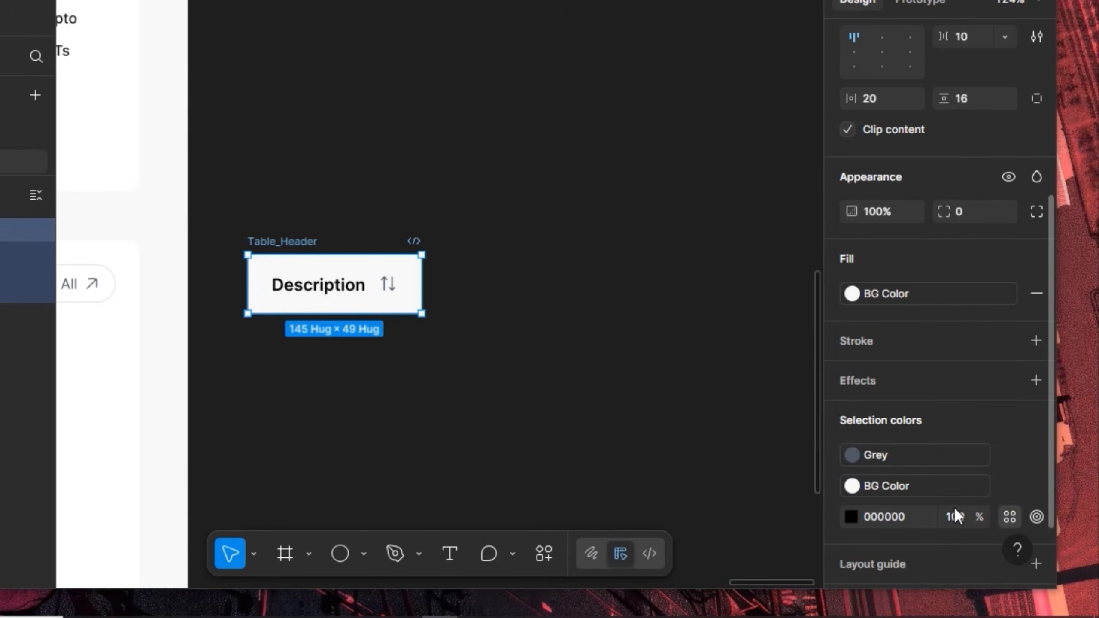
left_click(1010, 516)
left_click(669, 336)
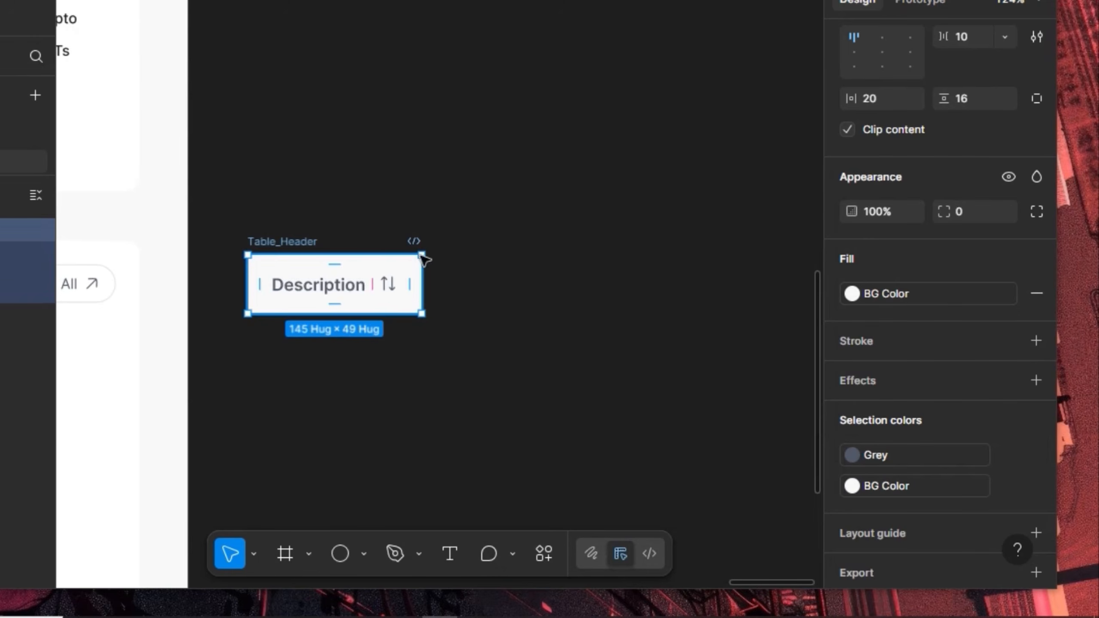
scroll(883, 139, "up", 5)
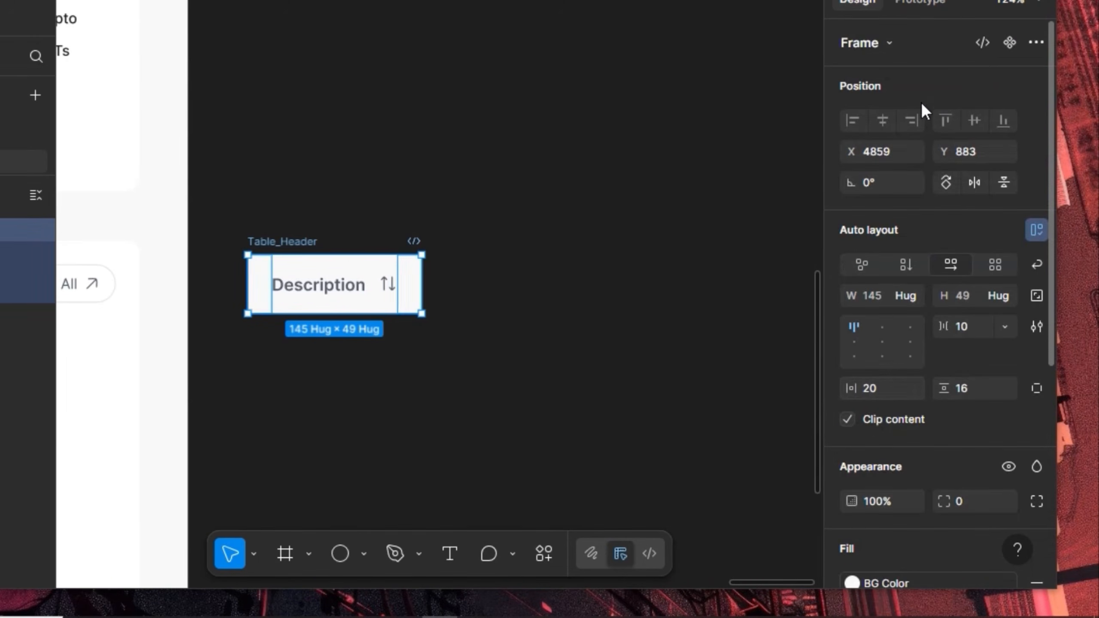
Make Table_Header a component and swap the second variant's sort icon for the Tesla logo placed first
left_click(1009, 42)
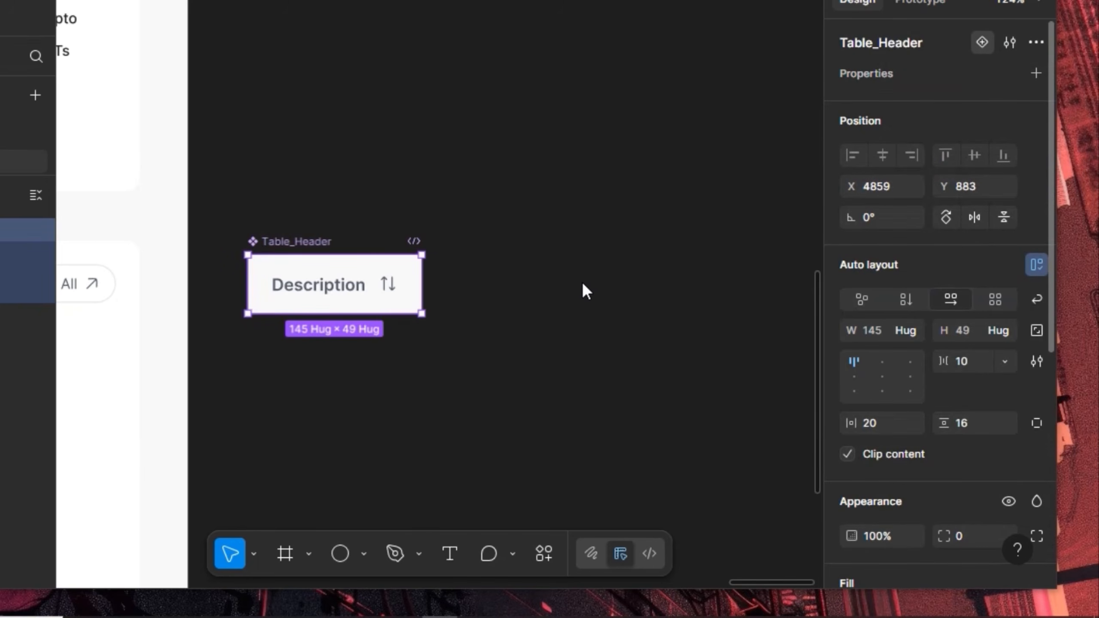
scroll(526, 182, "down", 3)
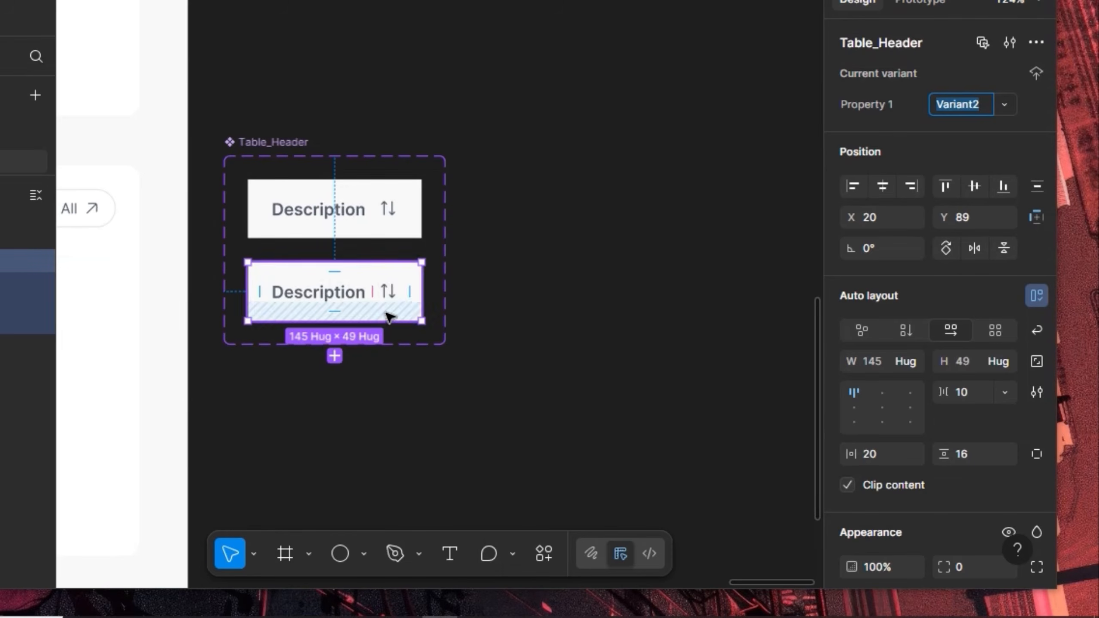
left_click(392, 290)
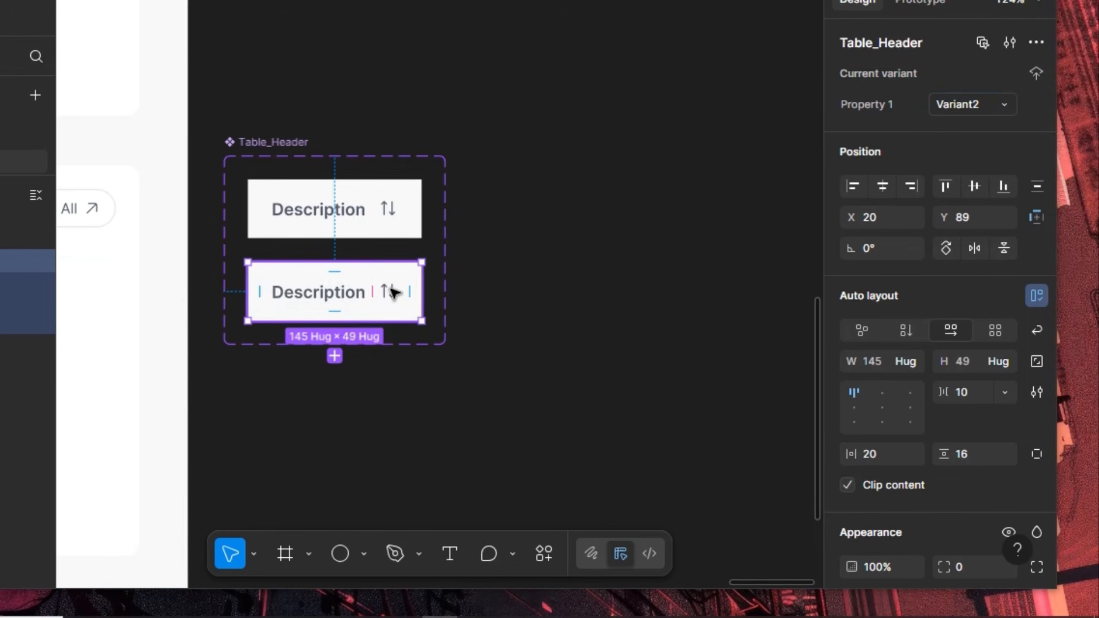
left_click(392, 292)
key("Left")
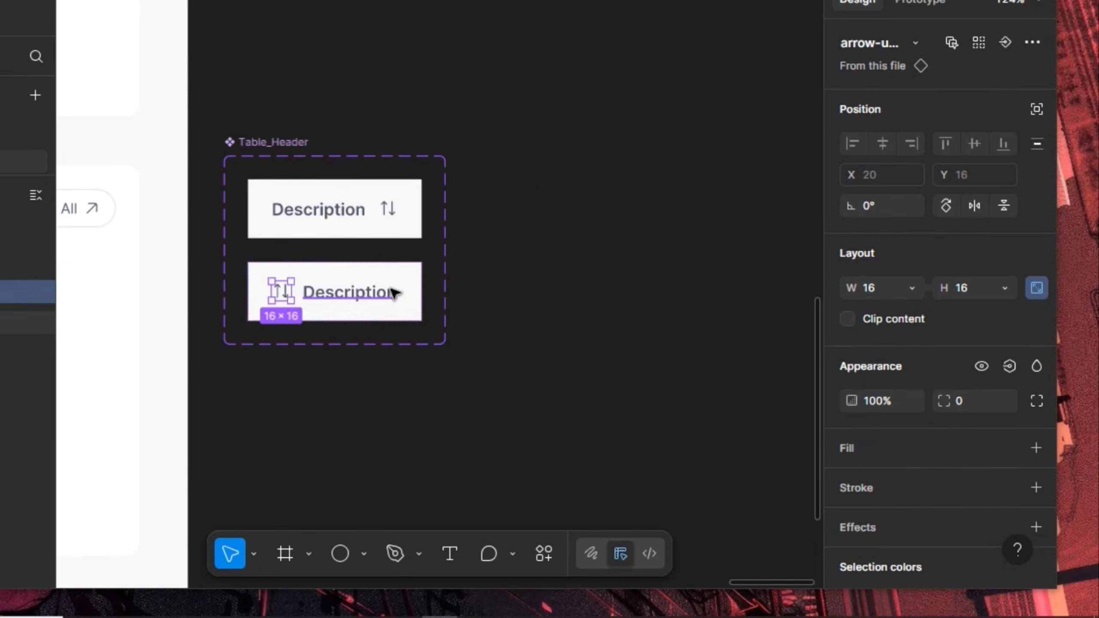
left_click(914, 42)
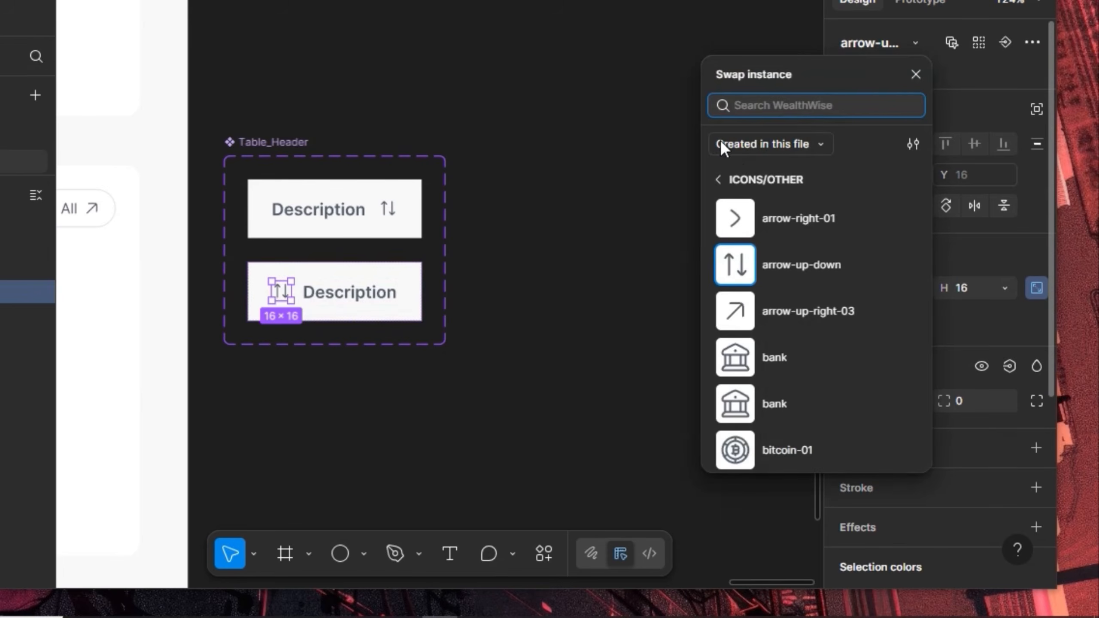
left_click(727, 173)
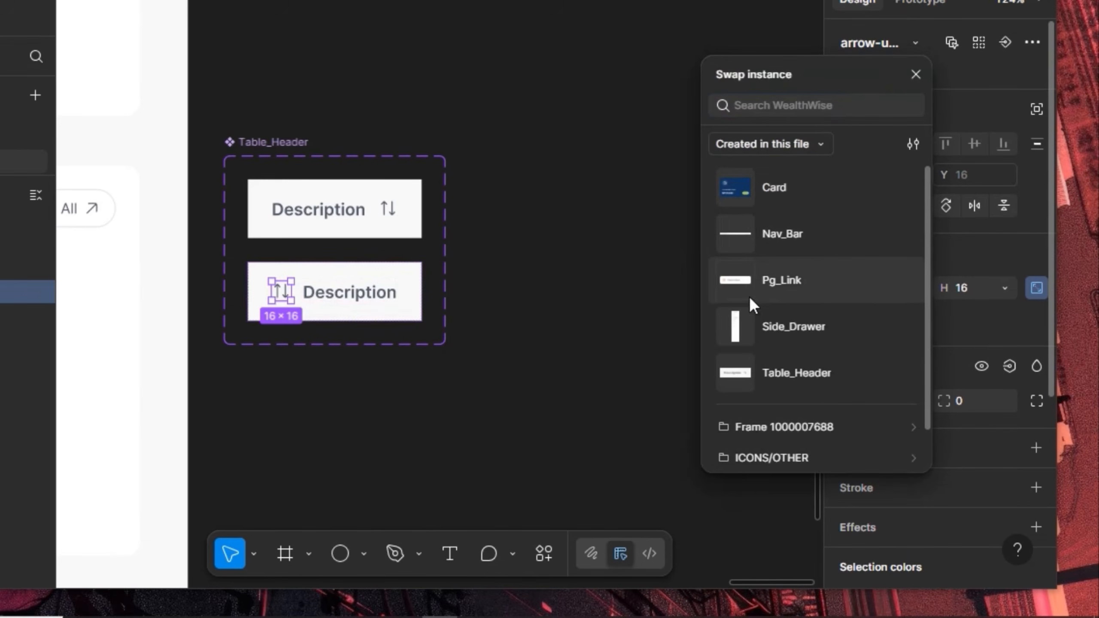
scroll(745, 339, "down", 1)
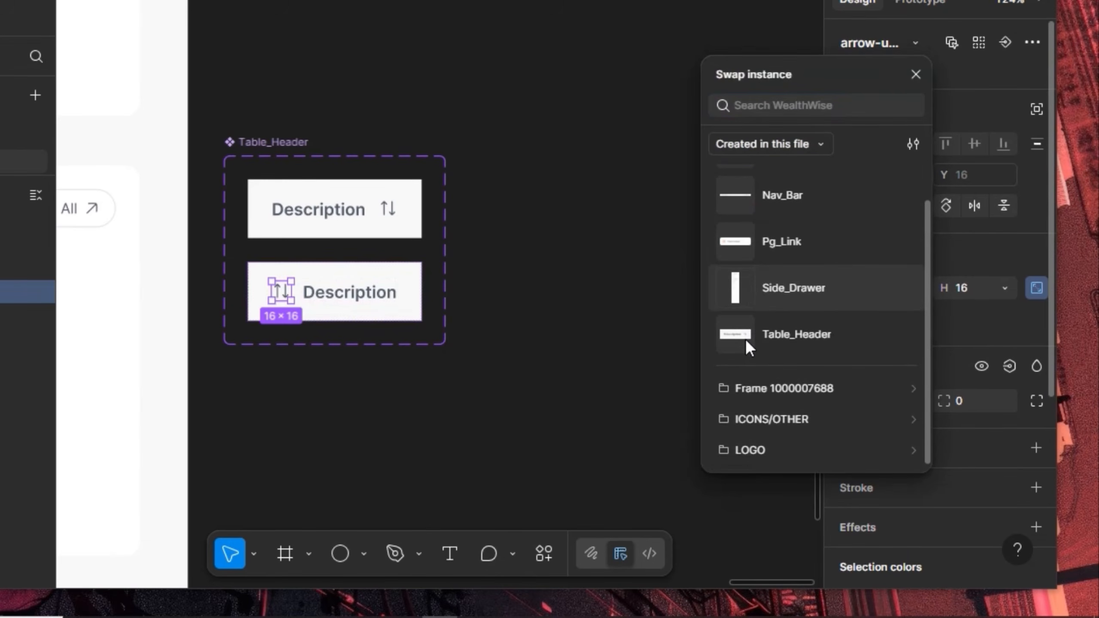
left_click(770, 446)
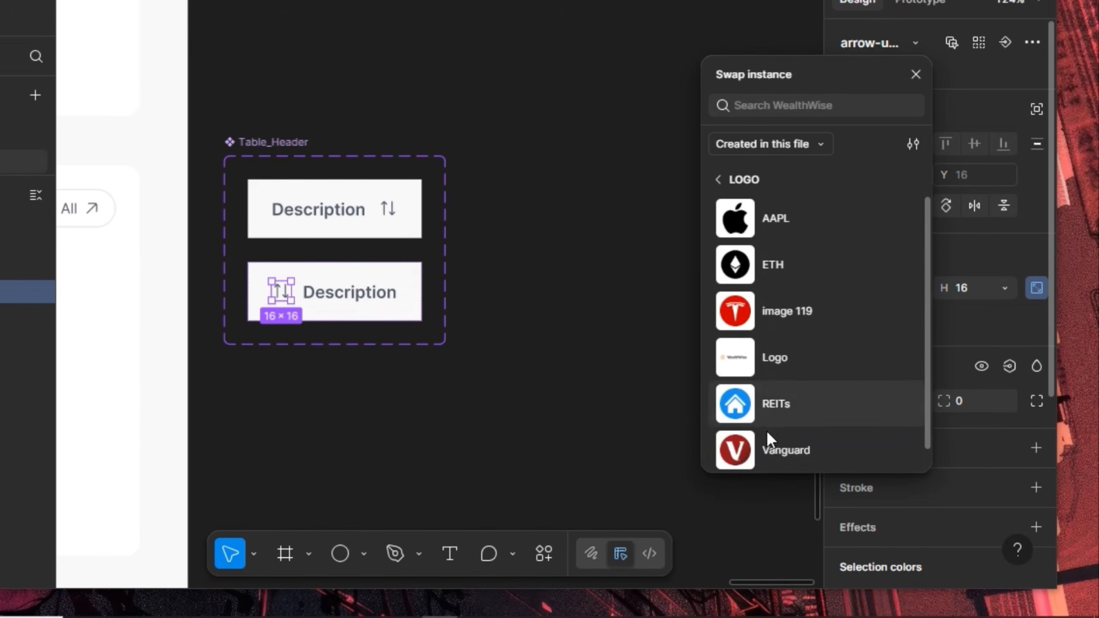
left_click(762, 310)
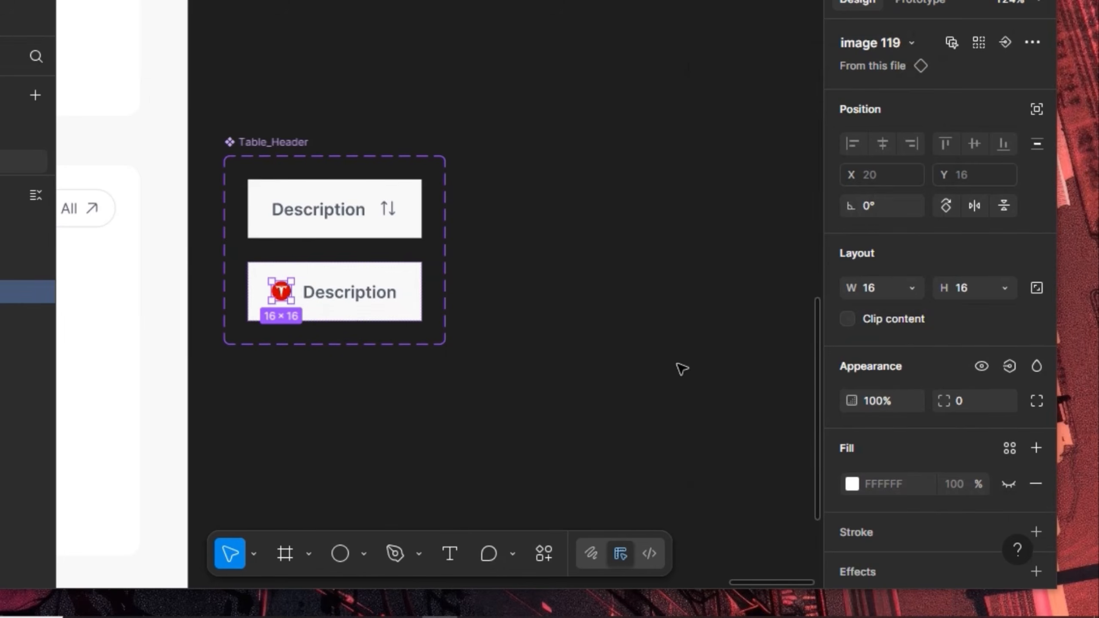
Resize the Tesla logo to 24×24 and centre the row's contents vertically
key("k")
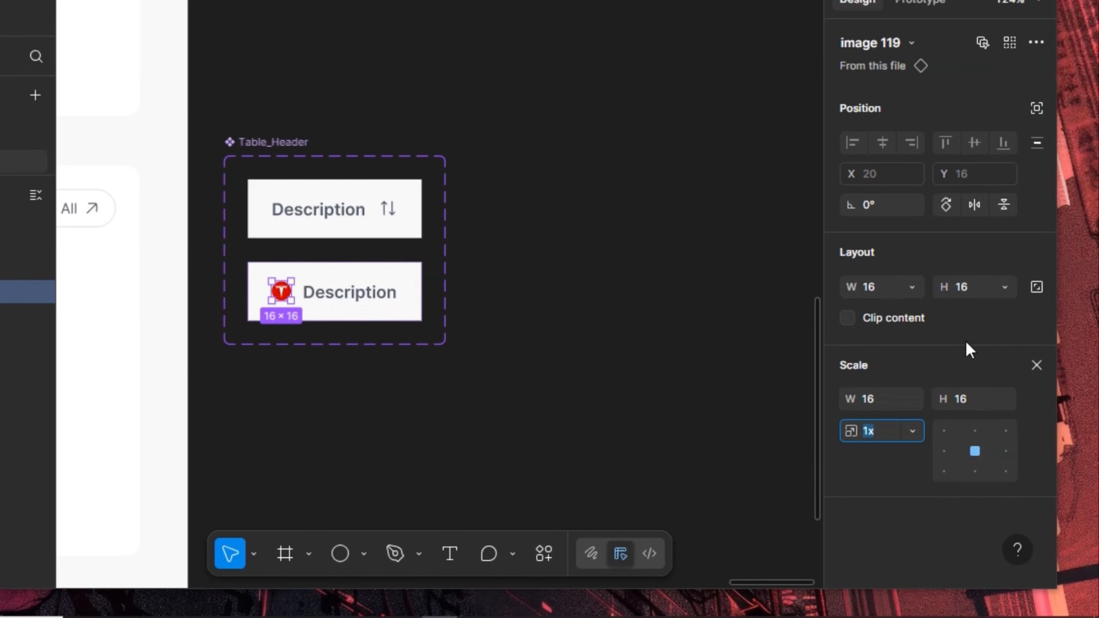
left_click(1035, 366)
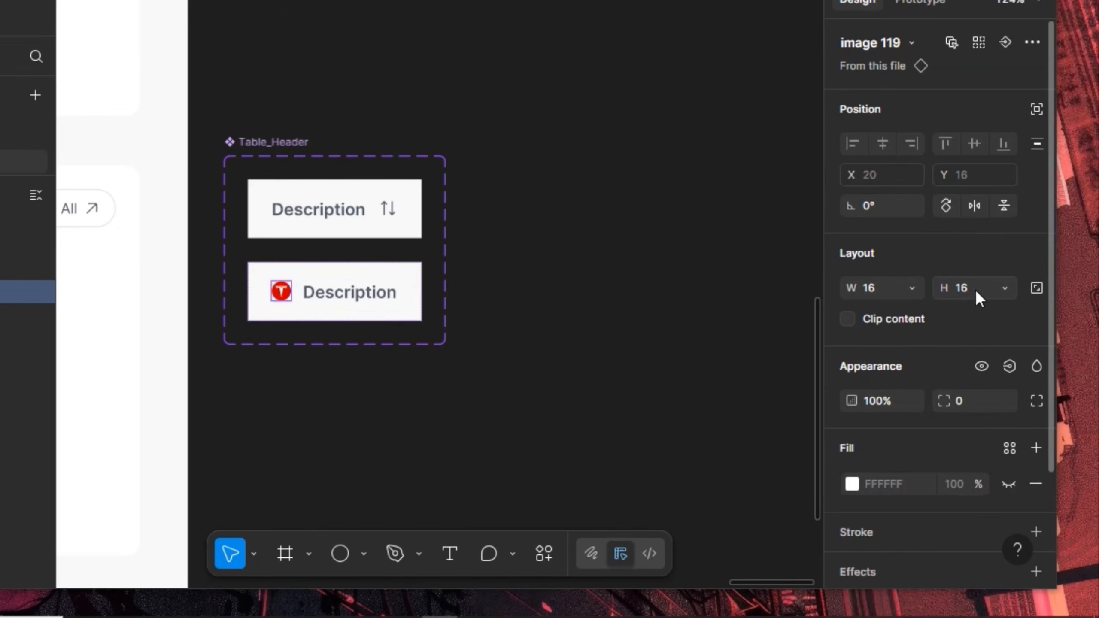
left_click(1036, 286)
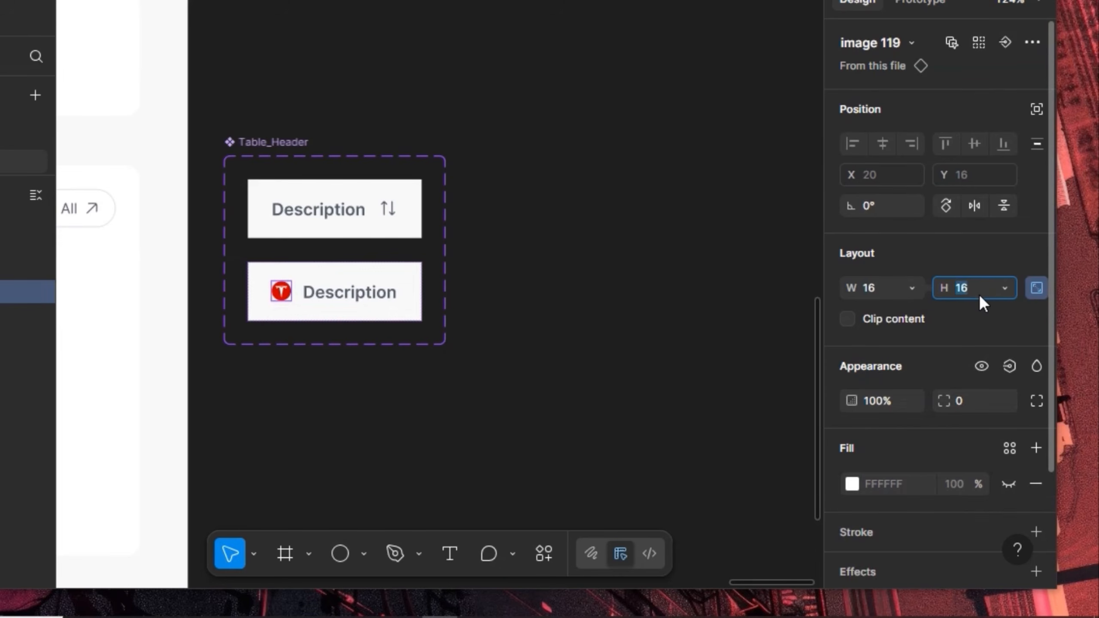
left_click(979, 295)
type("24")
key("Return")
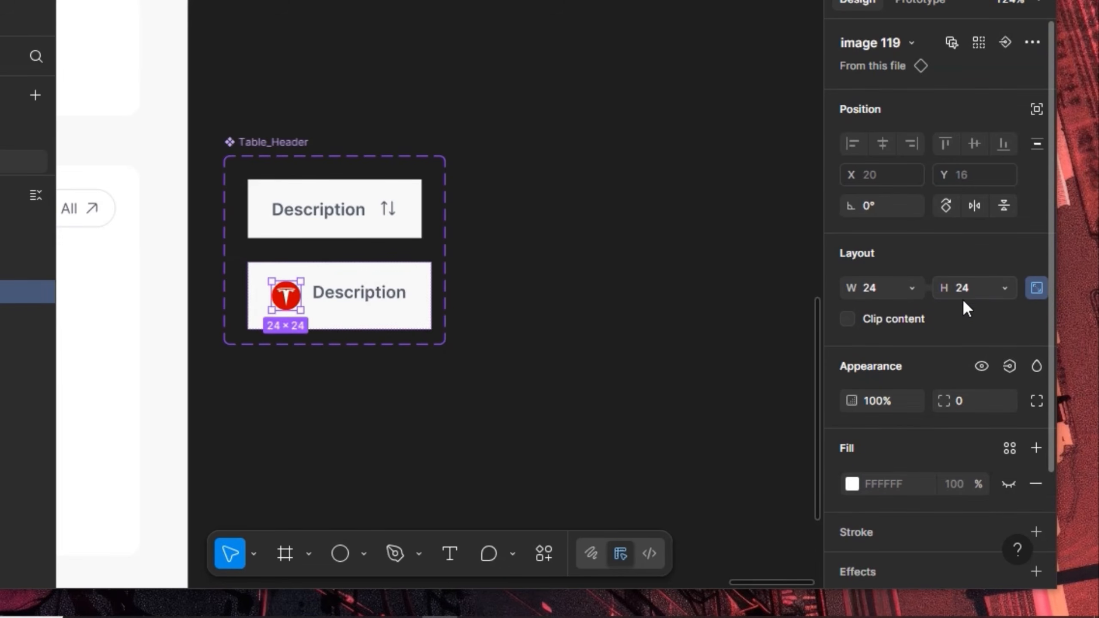
key("Escape")
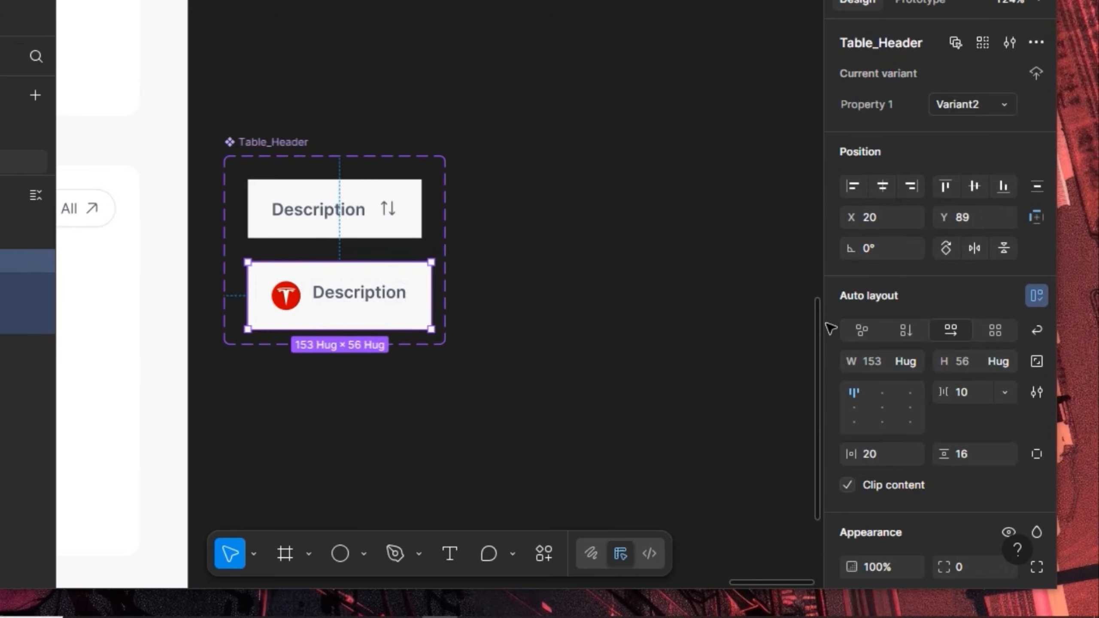
left_click(855, 407)
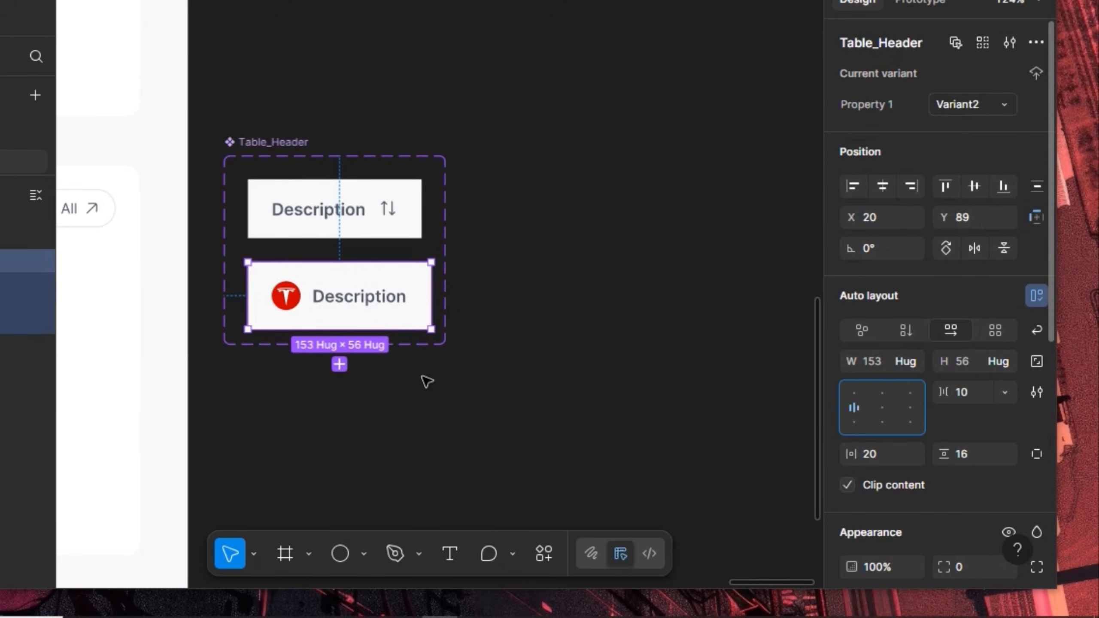
Set the Tesla row's Description text to Medium weight and Black colour
double_click(351, 325)
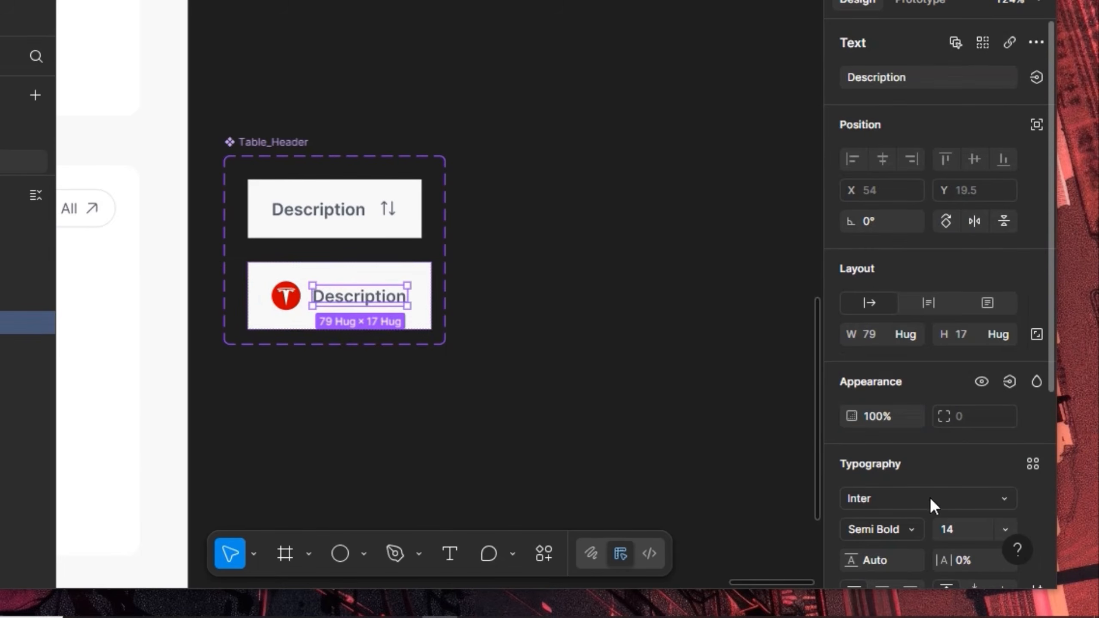
left_click(917, 525)
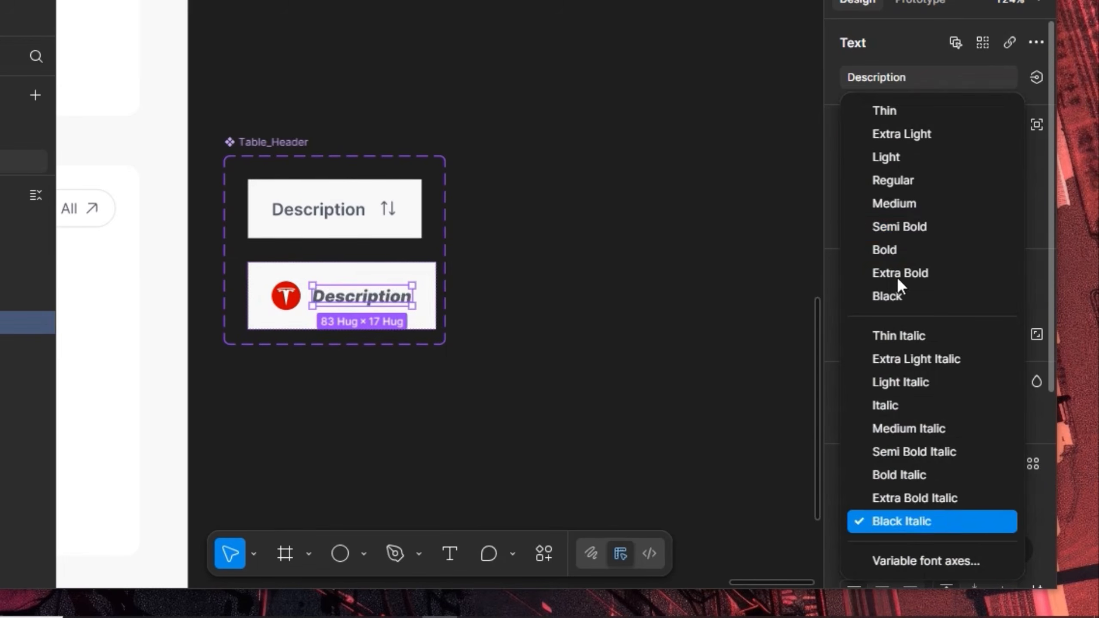
left_click(896, 200)
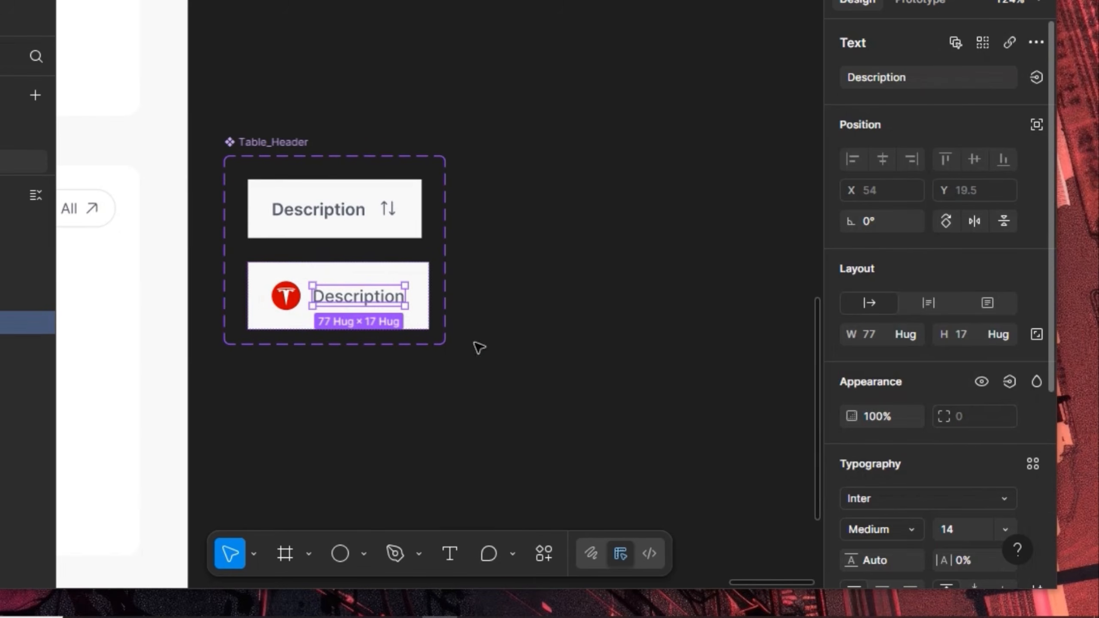
left_click(402, 275)
scroll(937, 451, "down", 6)
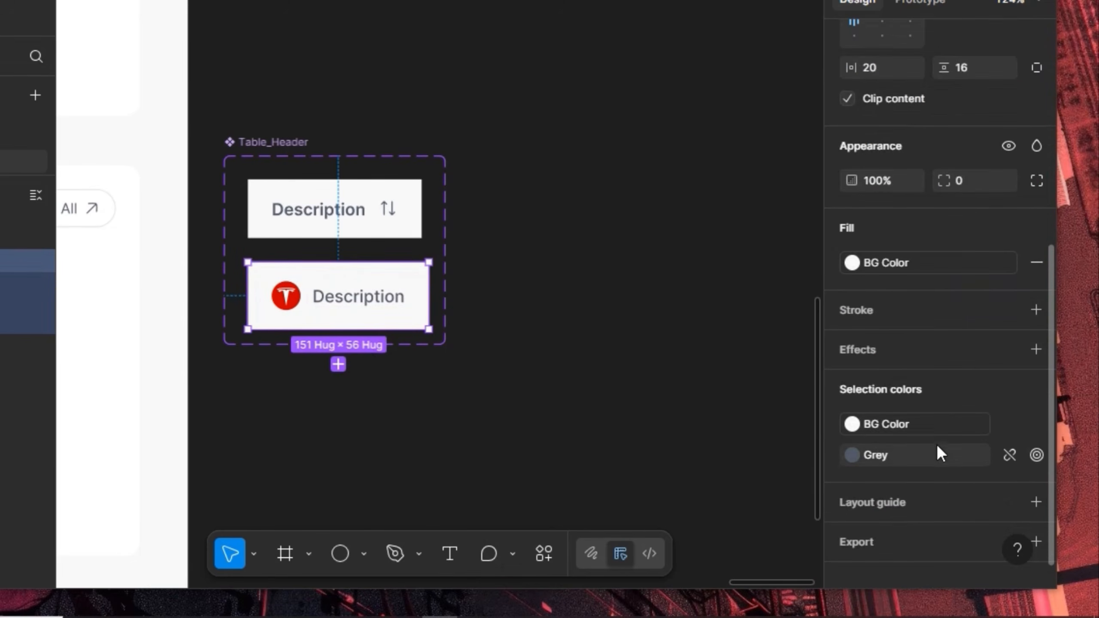
left_click(944, 459)
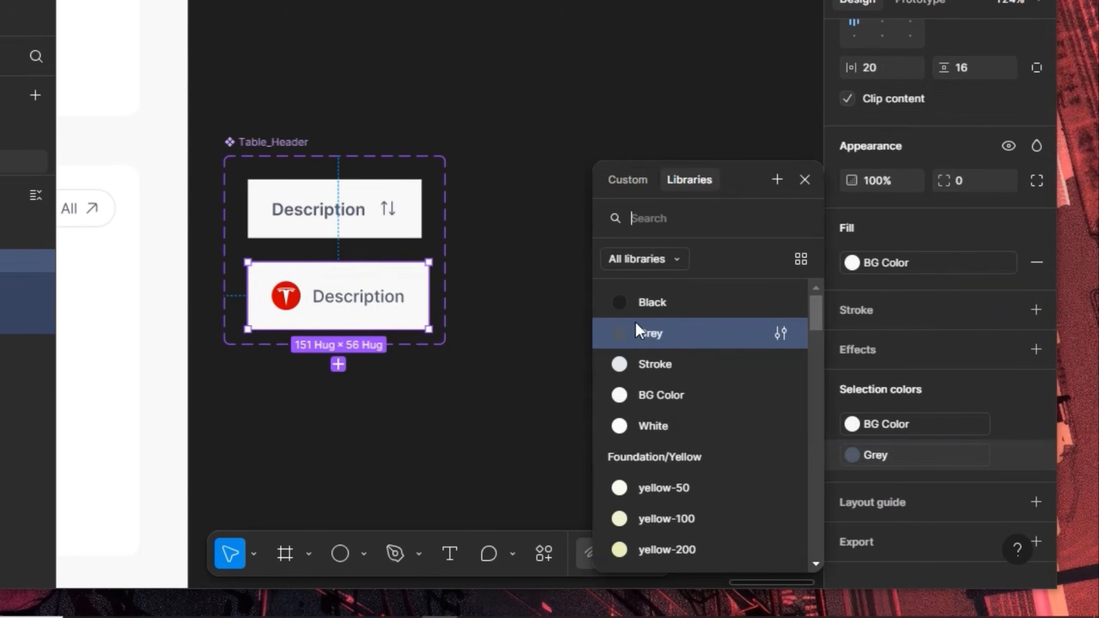
left_click(649, 303)
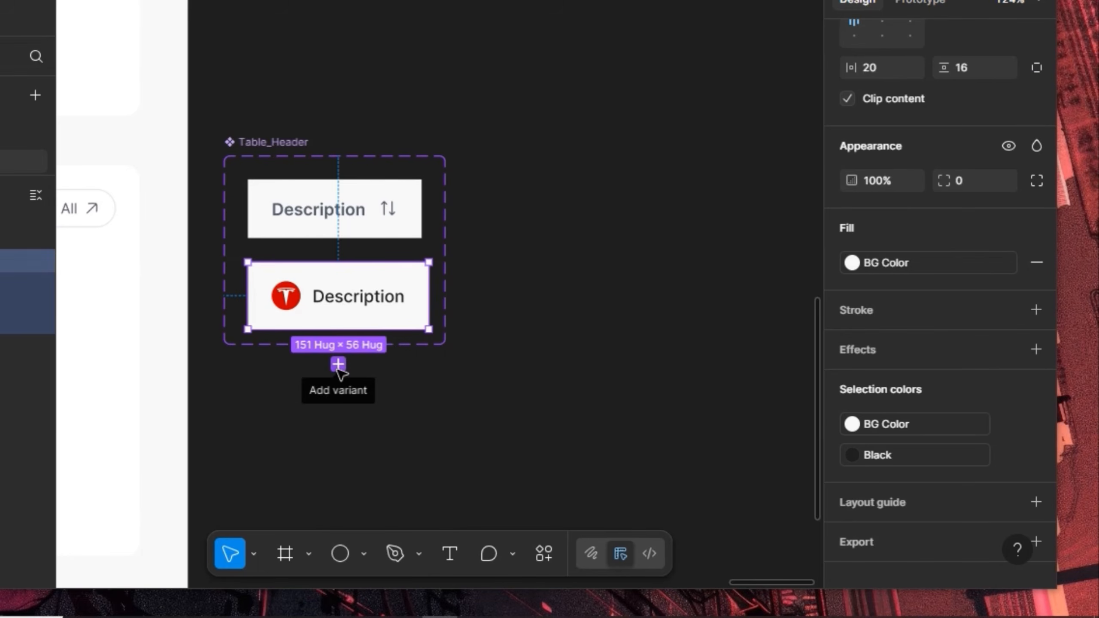
Fill the Tesla row White and add a third variant copying it
left_click(923, 261)
left_click(694, 425)
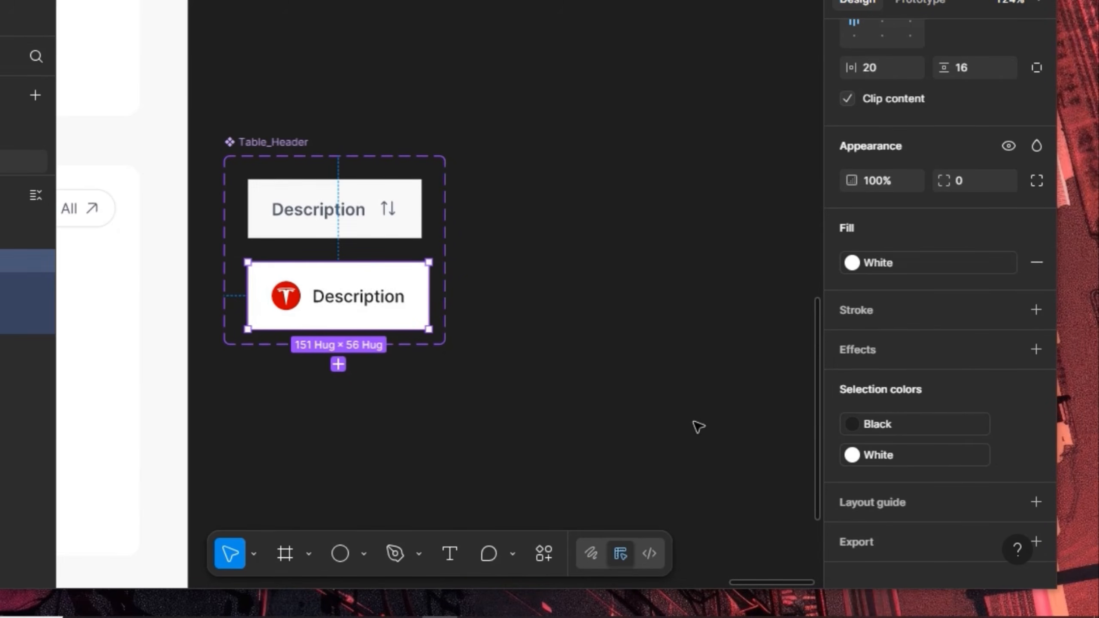
left_click(338, 364)
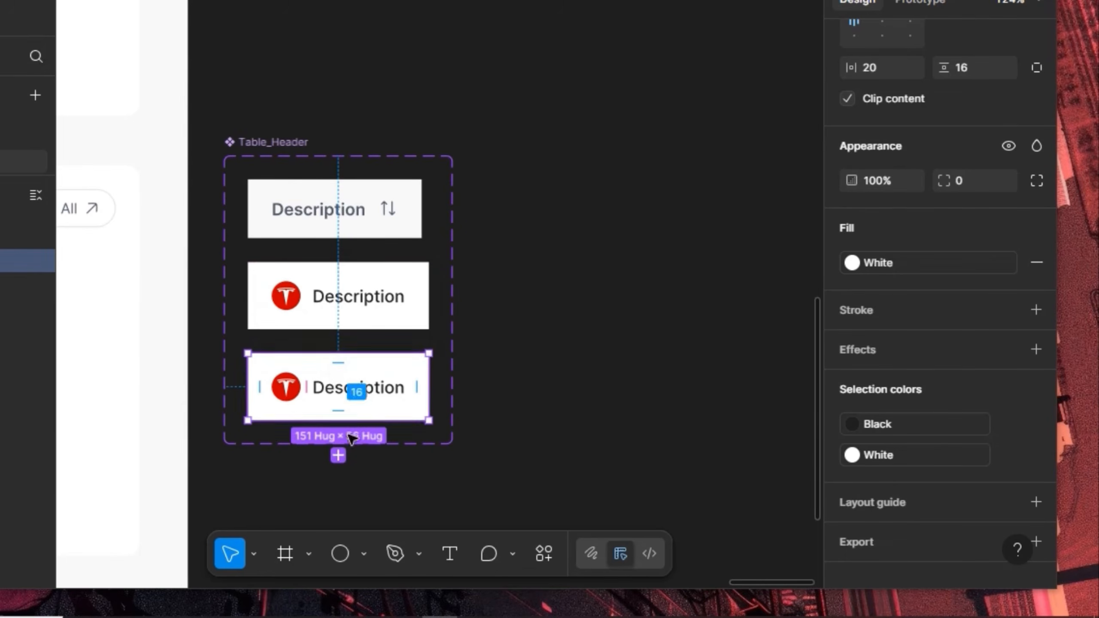
Hide the Tesla logo in the third variant and set that row's height to 56
double_click(286, 399)
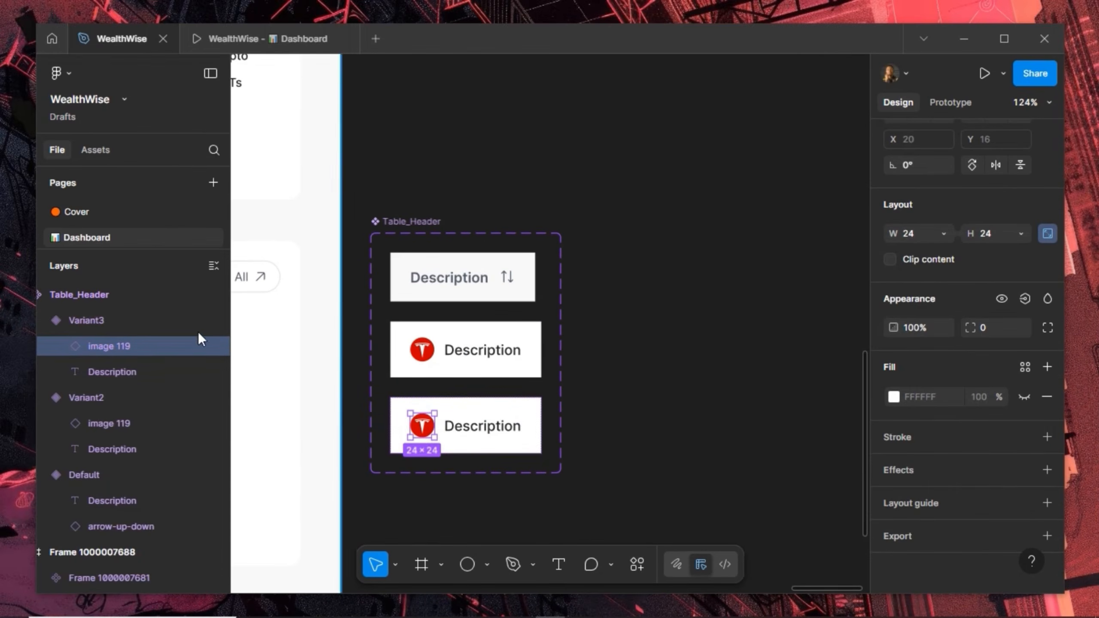
left_click(213, 346)
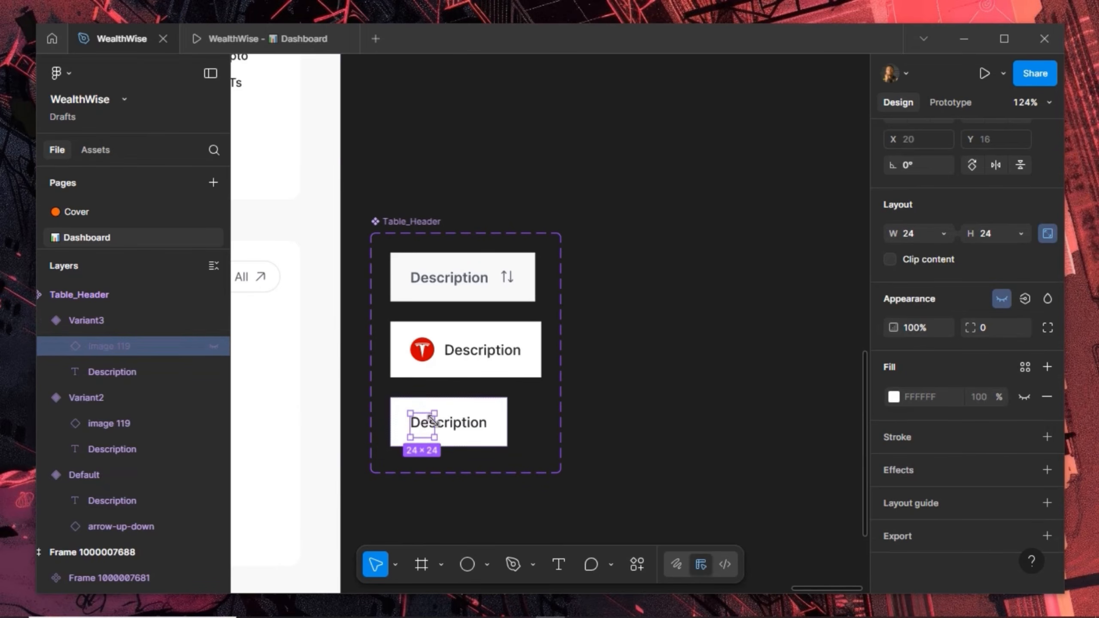
left_click(505, 368)
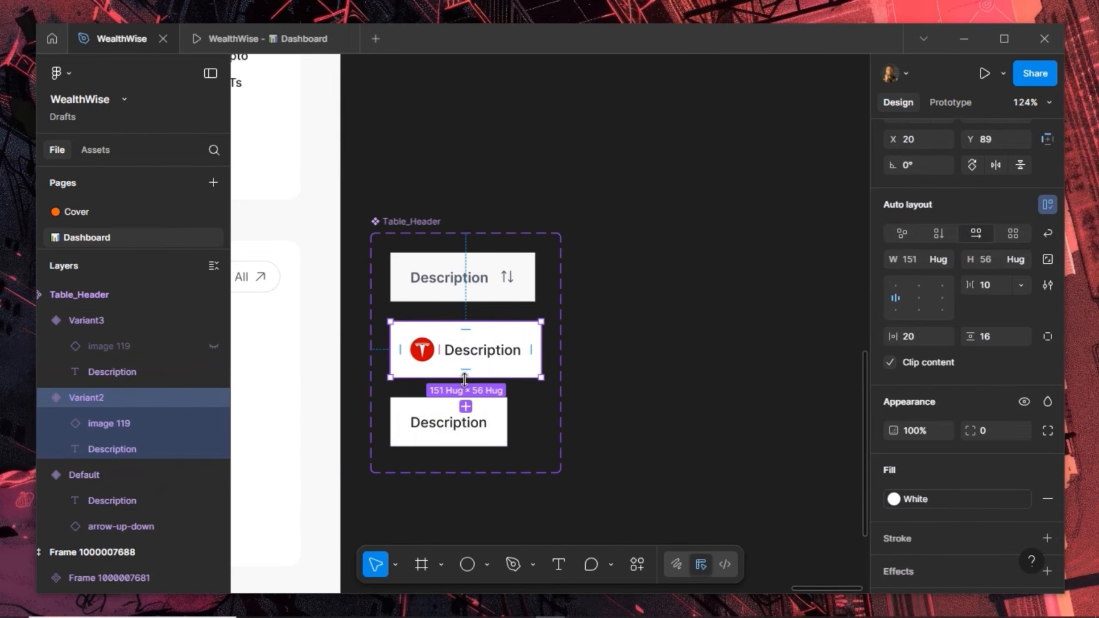
left_click(490, 436)
left_click(995, 259)
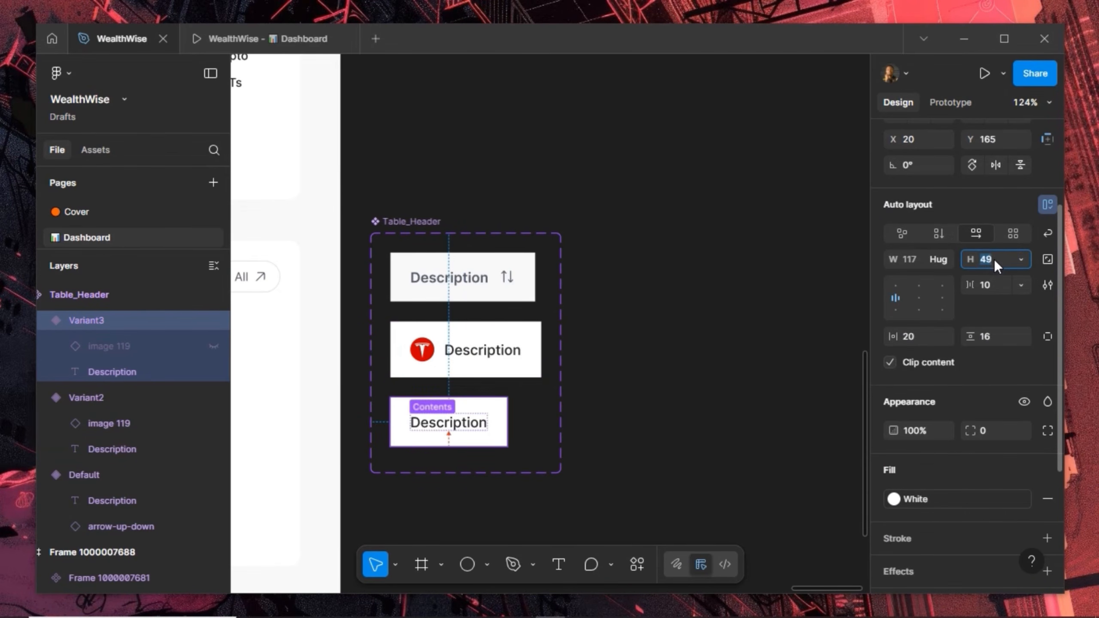
type("56")
key("Return")
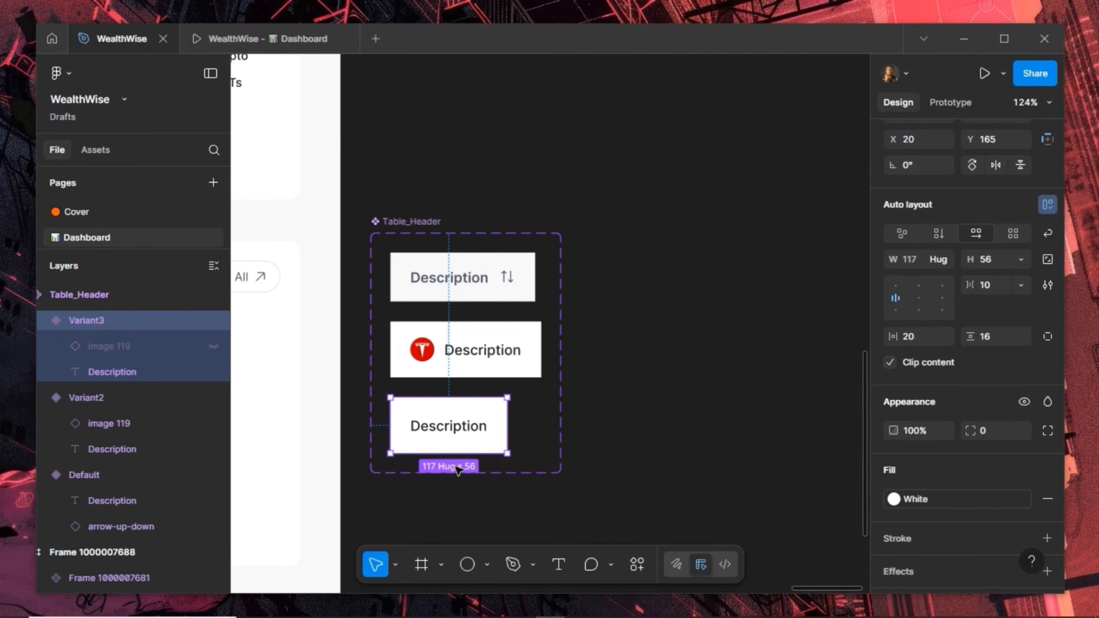
Add a fourth variant below the third row
left_click(512, 351)
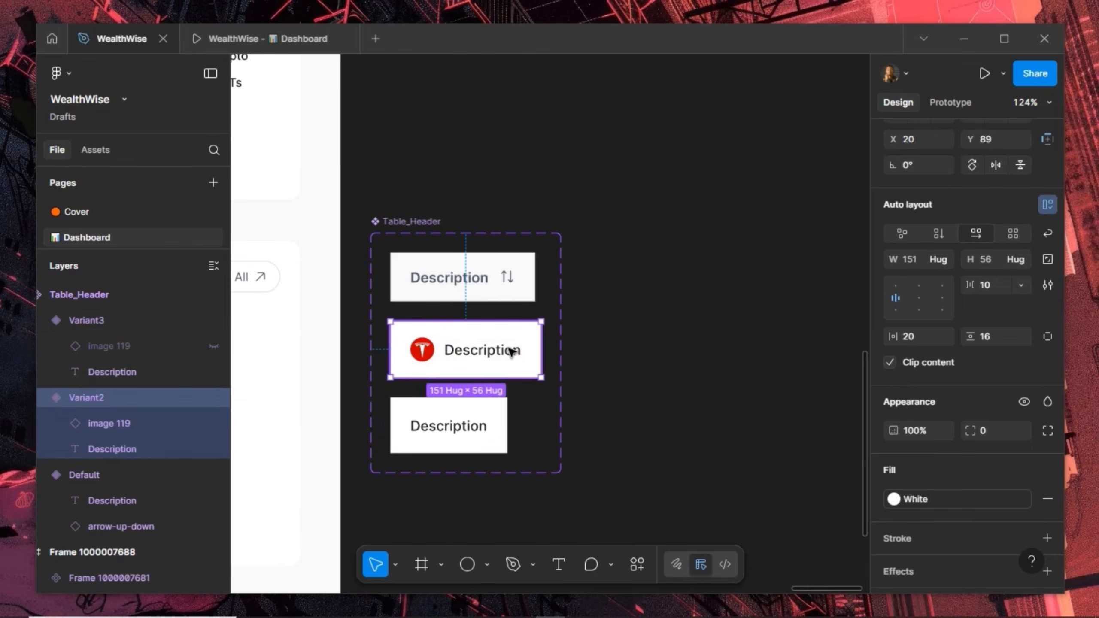
left_click(471, 440)
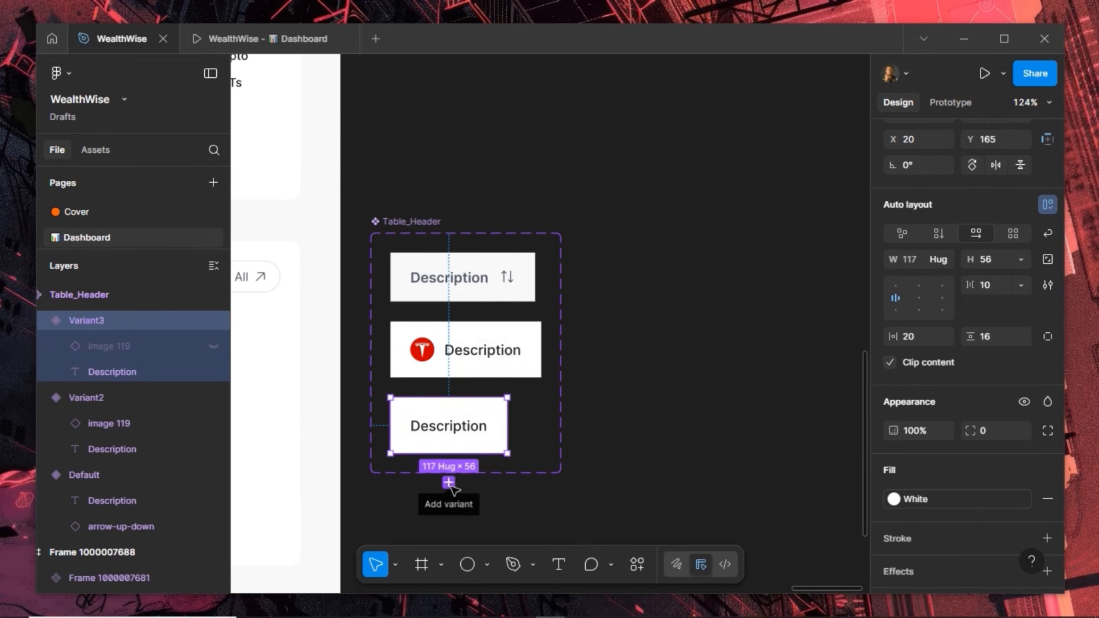
left_click(449, 483)
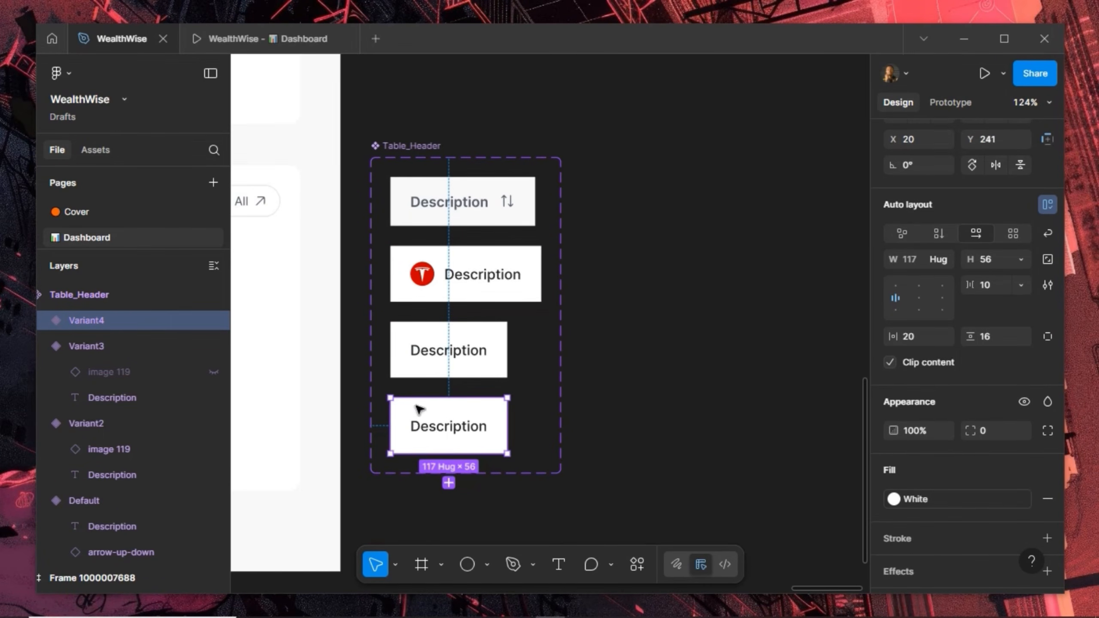
Replace the fourth cell's Description text with the copied See All pill
left_click(261, 202)
double_click(262, 202)
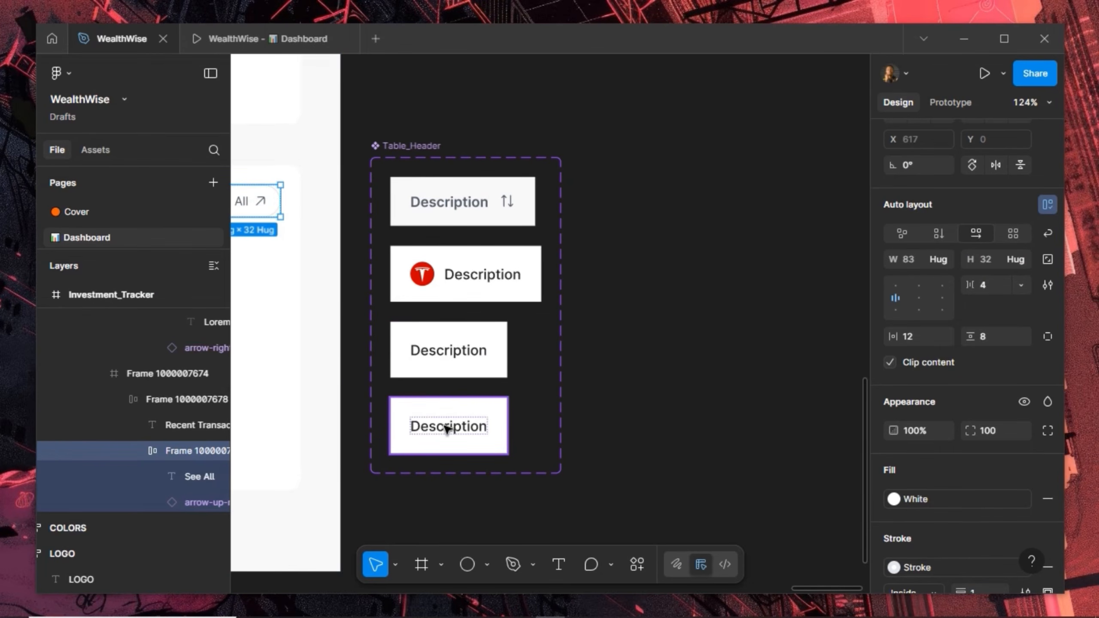
left_click(446, 428)
double_click(447, 428)
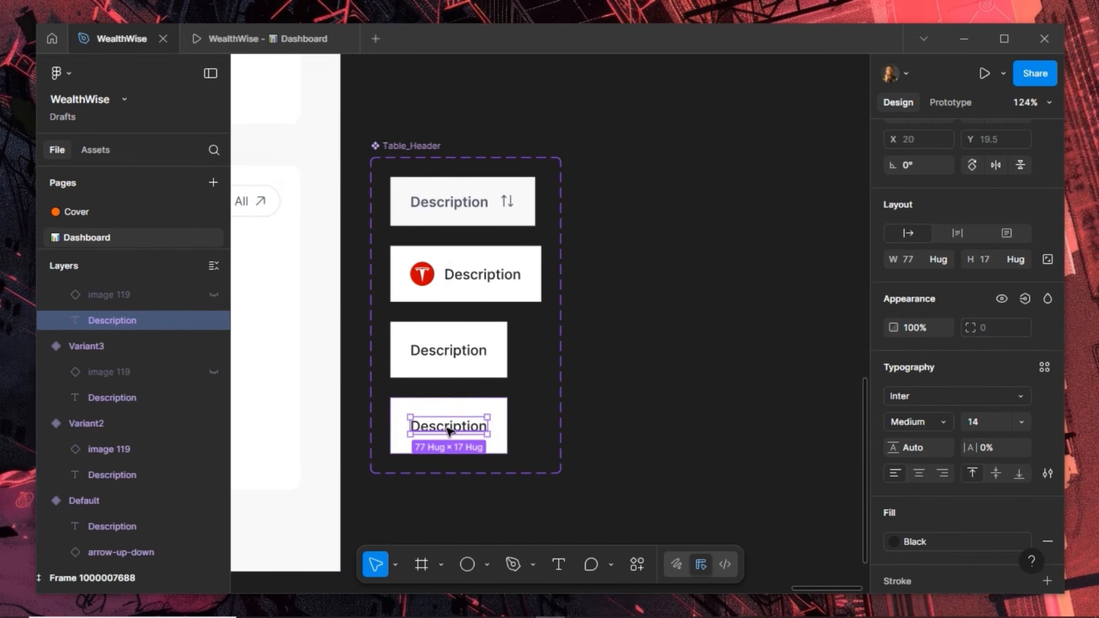
key("ctrl+shift+r")
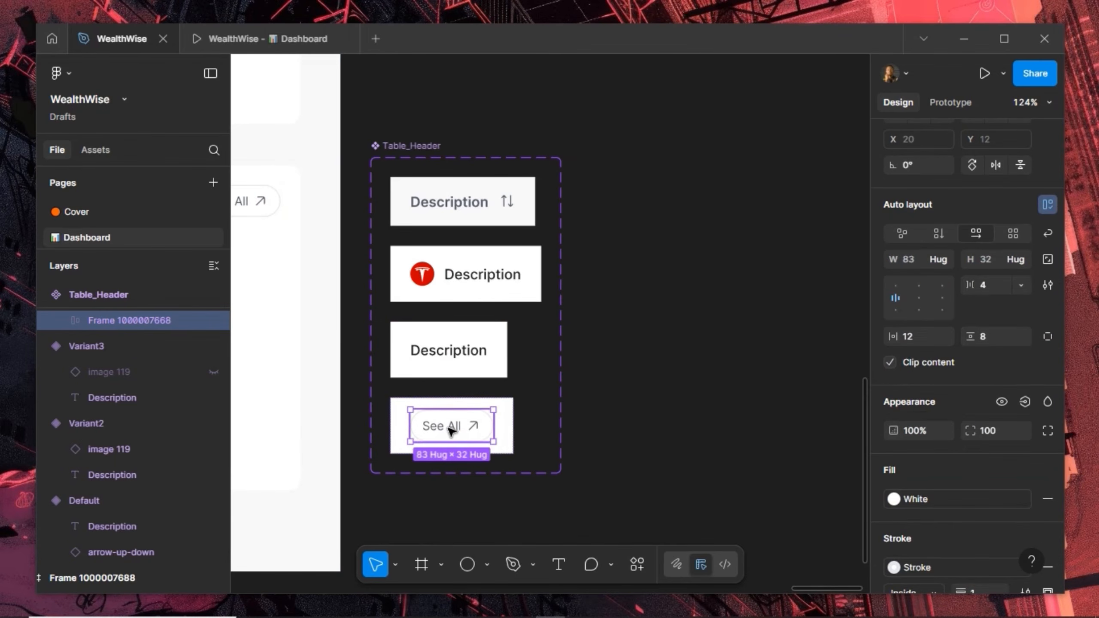
Set the pill's See All text to size 10, Medium weight
double_click(450, 430)
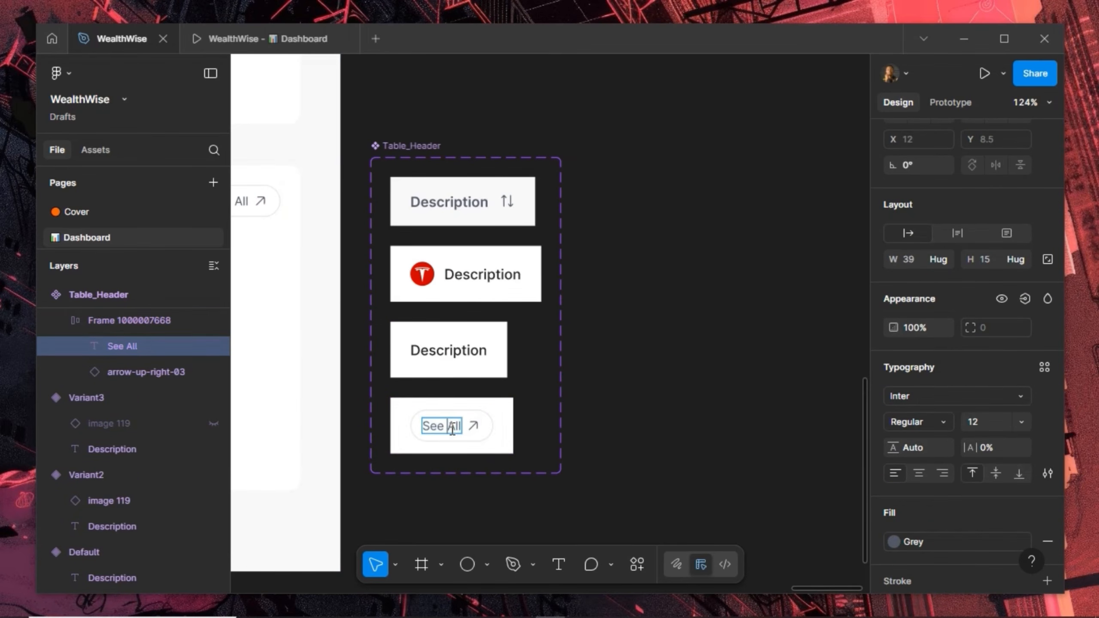
left_click(990, 423)
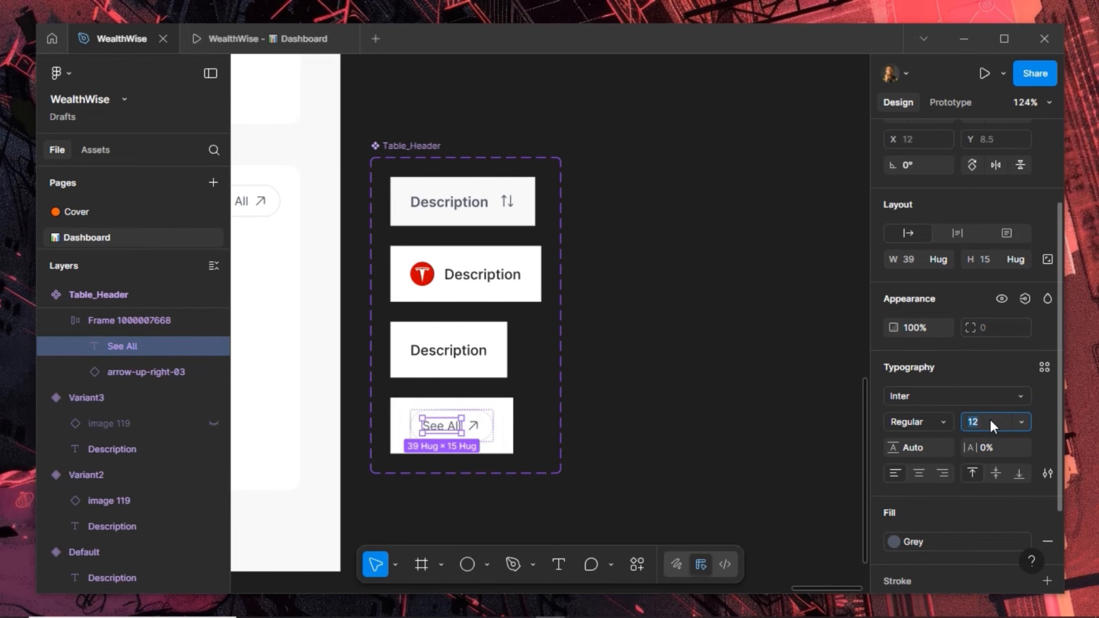
type("10")
key("Return")
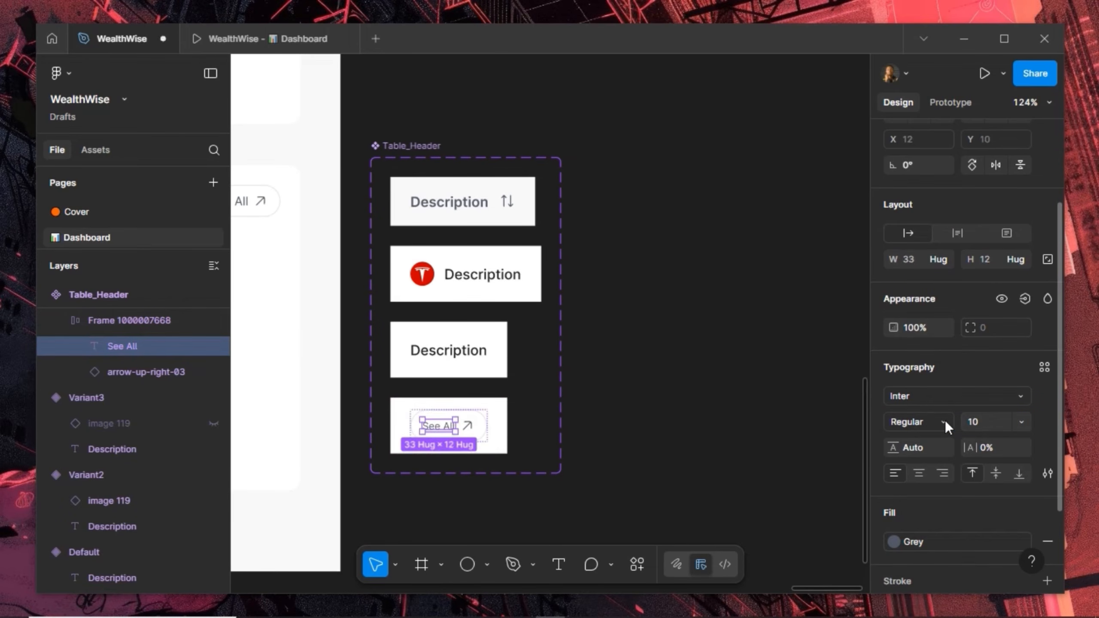
left_click(945, 421)
left_click(927, 273)
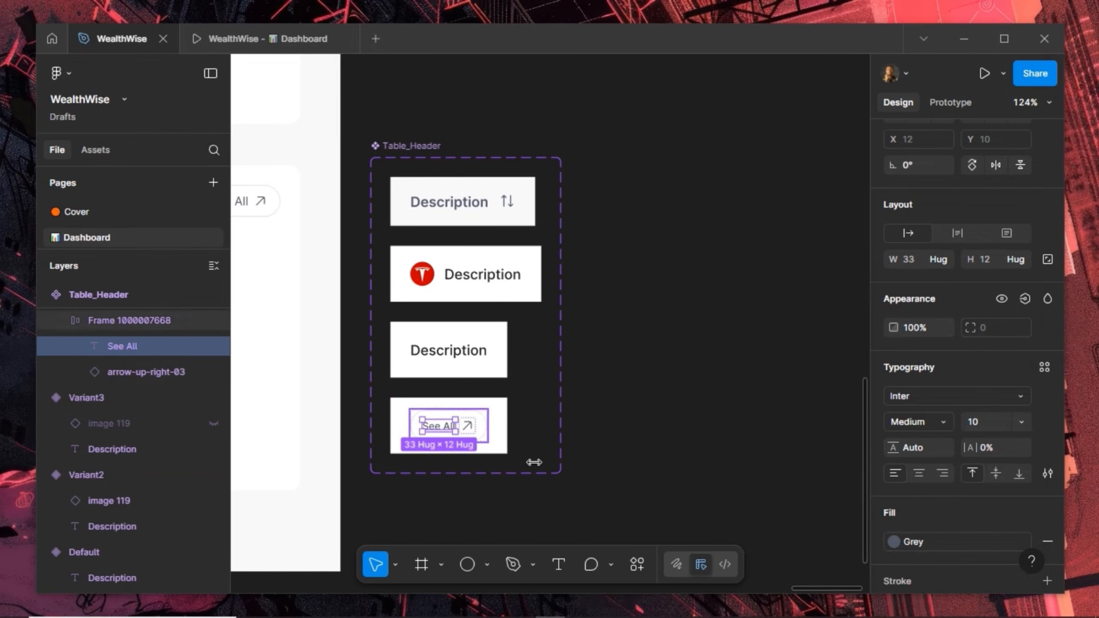
Resize the pill's arrow to 8×8 and set its horizontal padding to 8
key("Tab")
key("k")
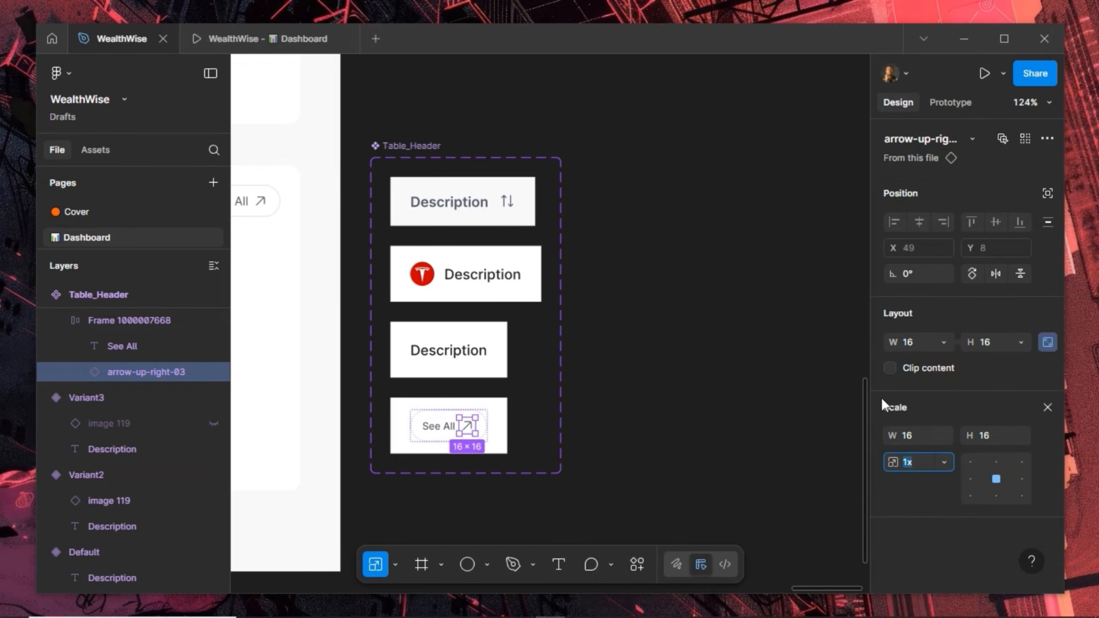
left_click(1048, 409)
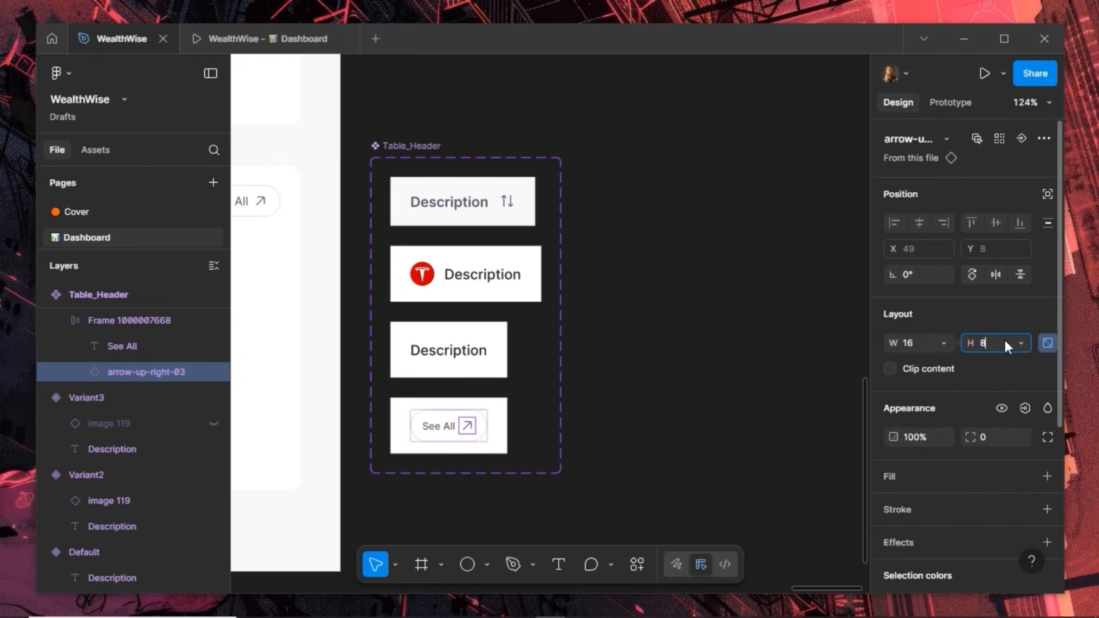
key("Return")
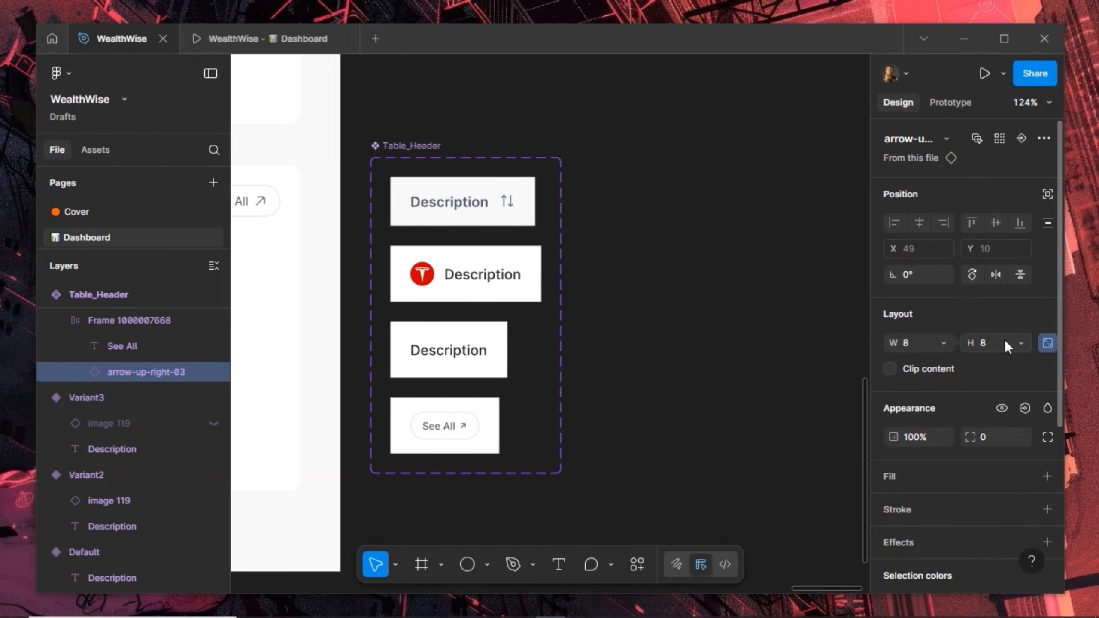
left_click(422, 442)
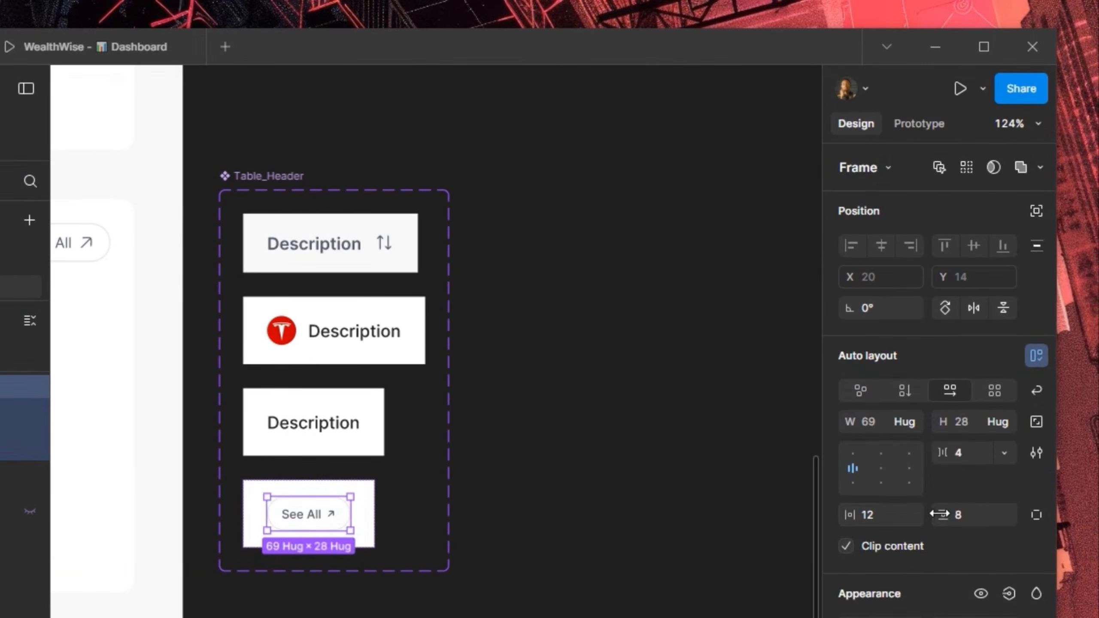
left_click(926, 432)
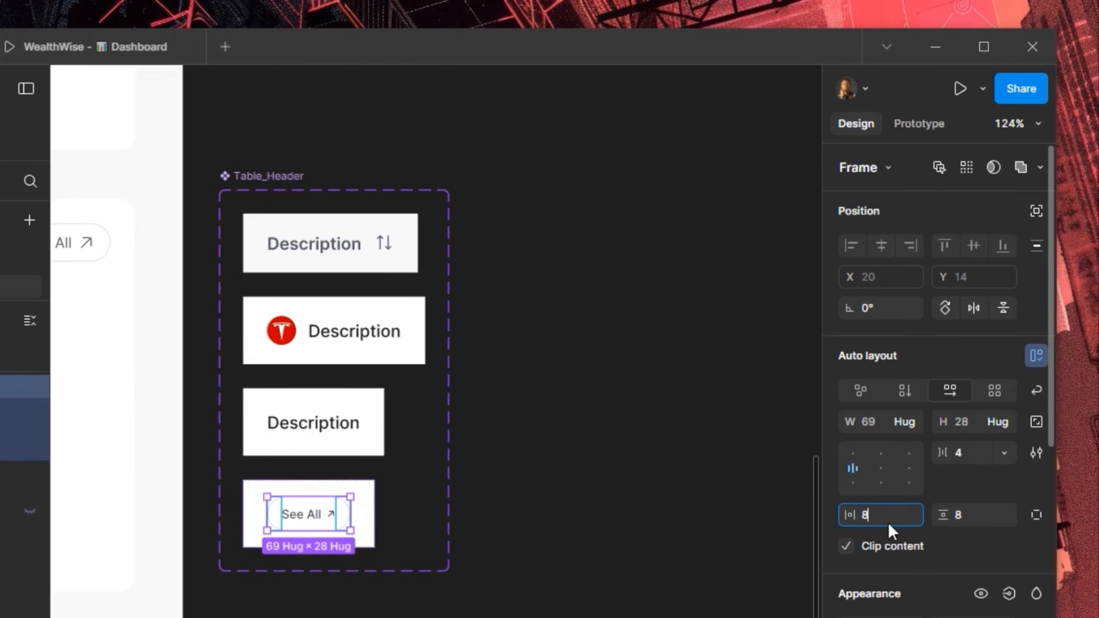
key("Return")
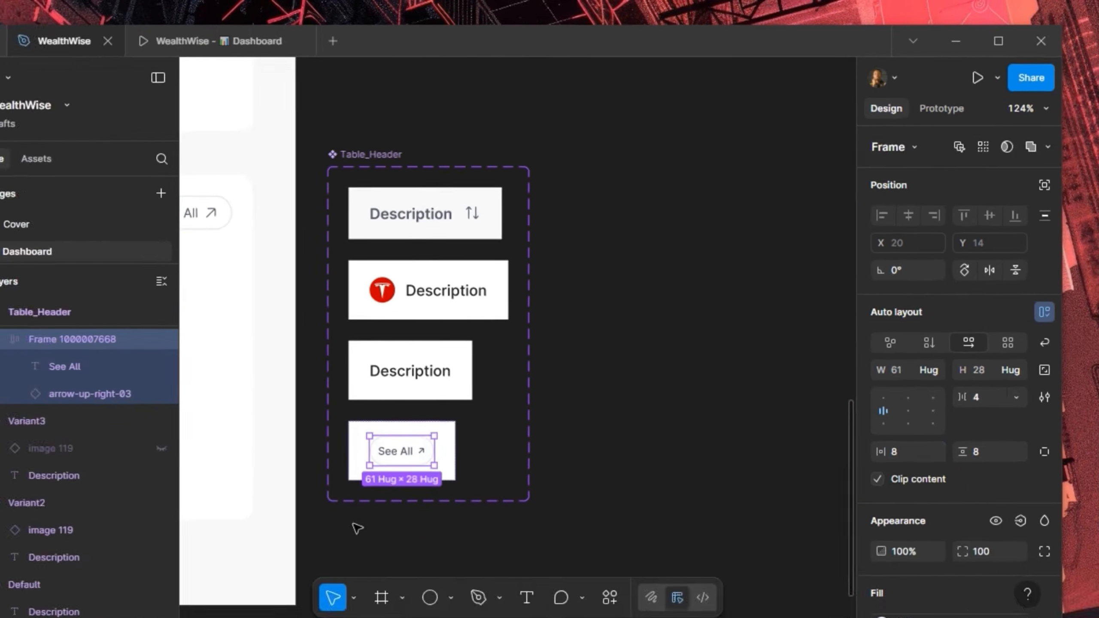
scroll(357, 528, "up", 5)
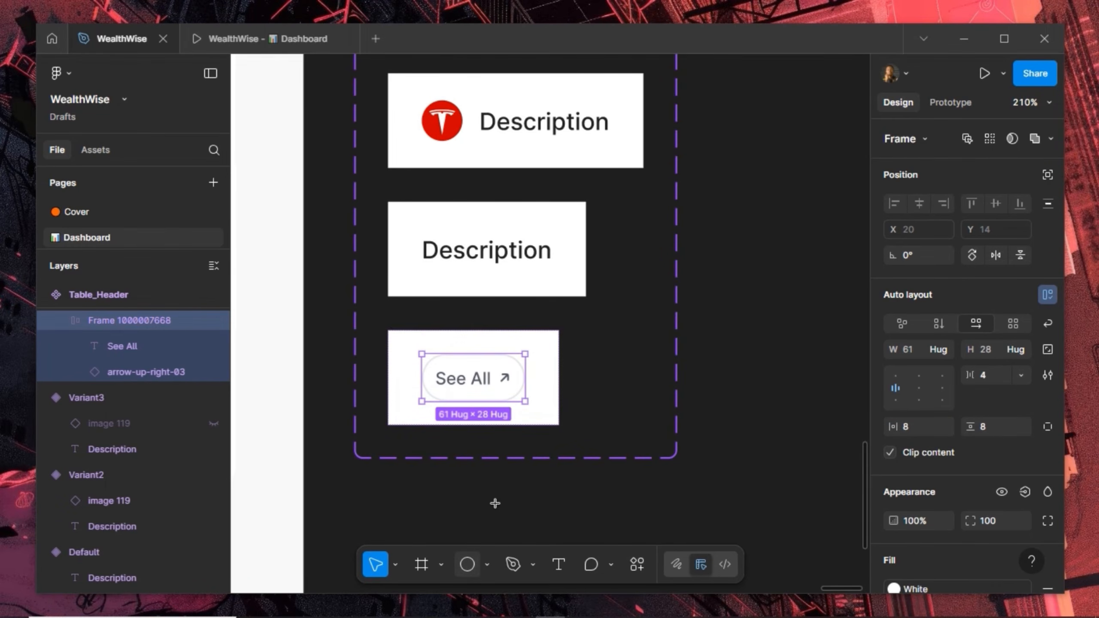
Draw an 8×8 circle and cut it to the clipboard
key("o")
left_click_drag(469, 488, 501, 508)
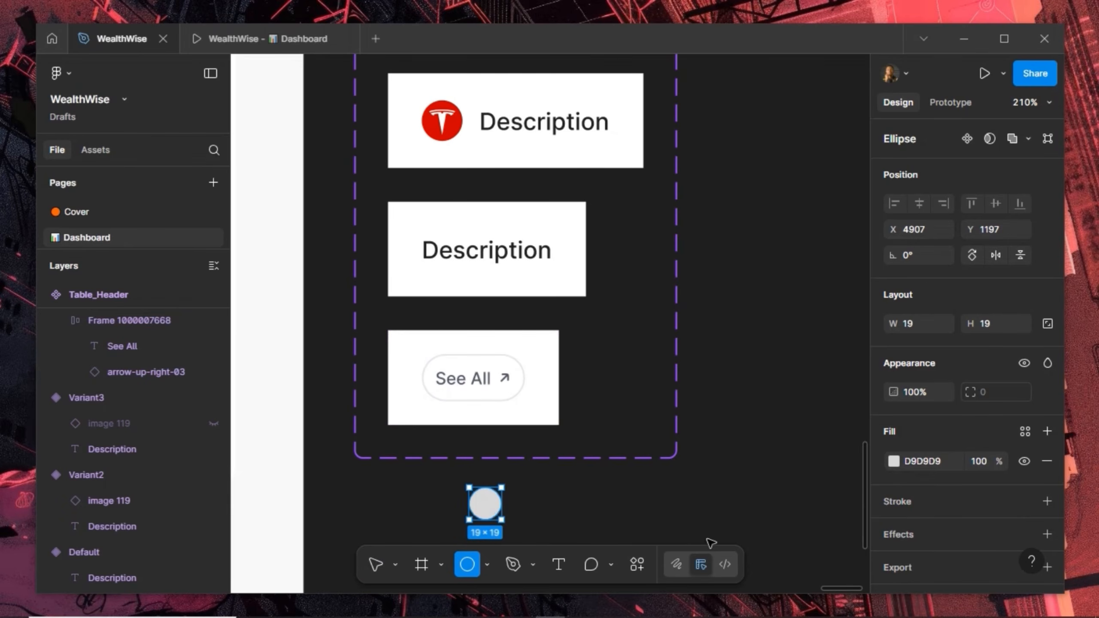
left_click(1046, 322)
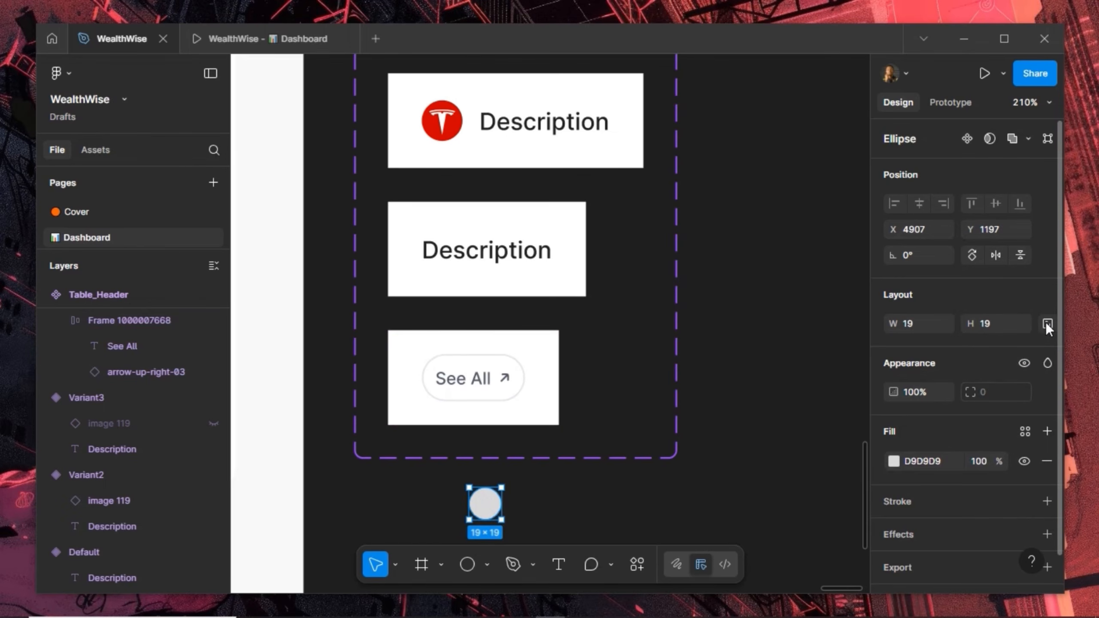
left_click(1004, 331)
type("8")
key("Return")
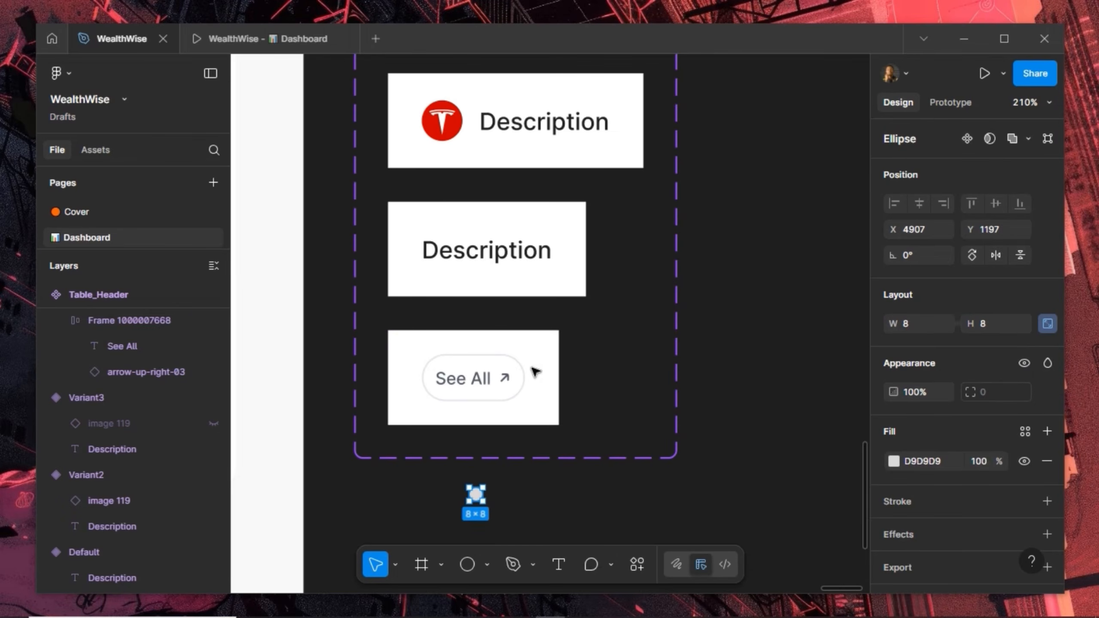
key("Delete")
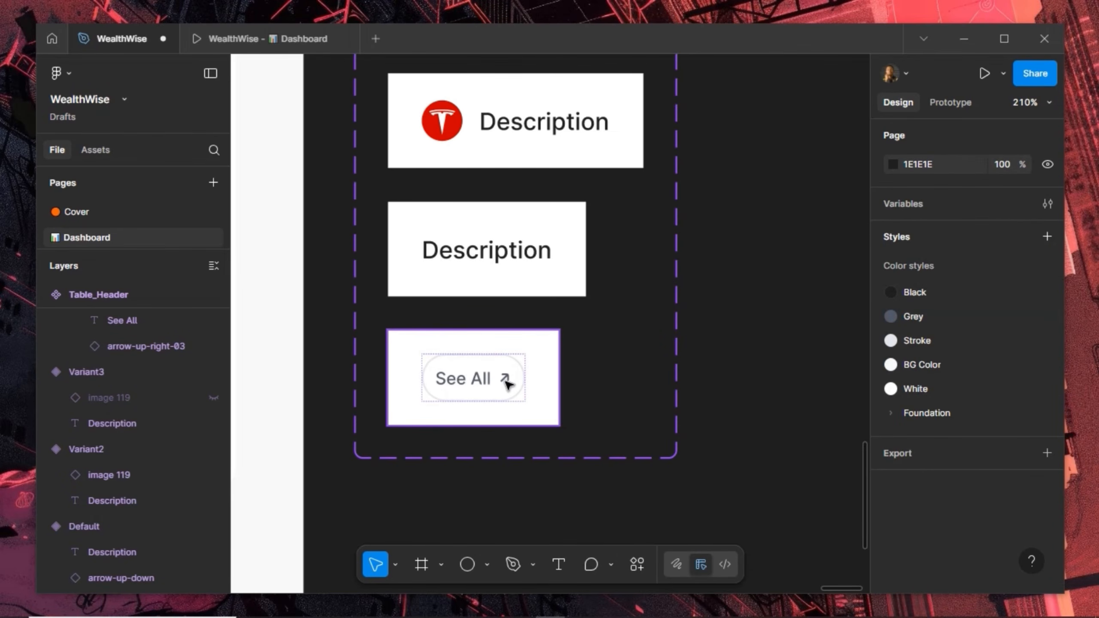
Replace the pill's arrow icon with the circle and fill it success-500 green
left_click(506, 380)
left_click(505, 381, "ctrl")
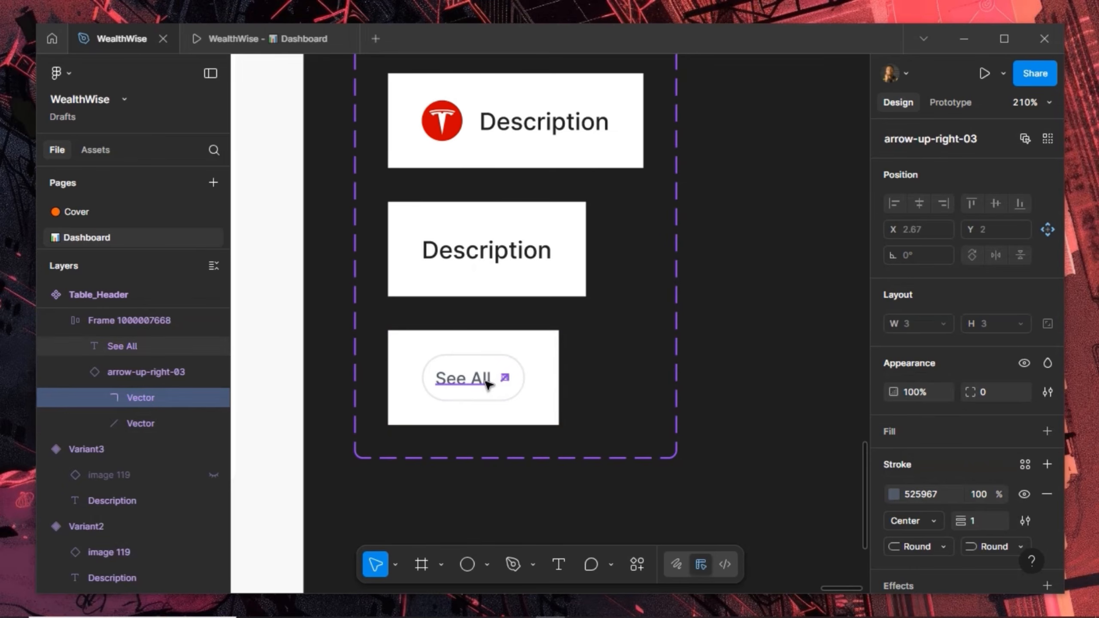
key("shift+Return")
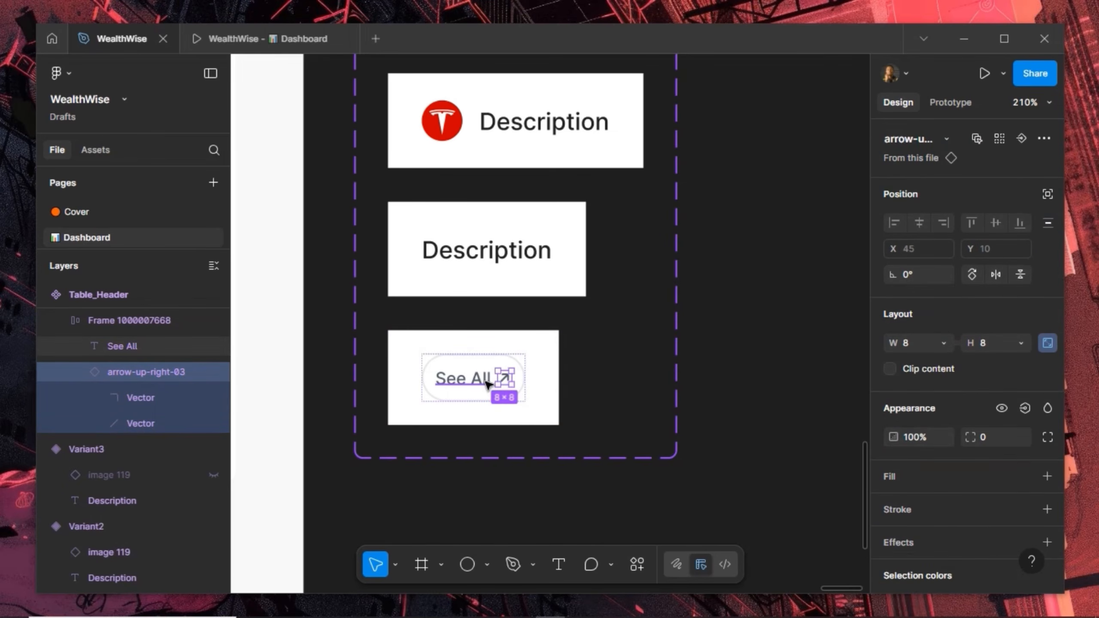
key("ctrl+shift+r")
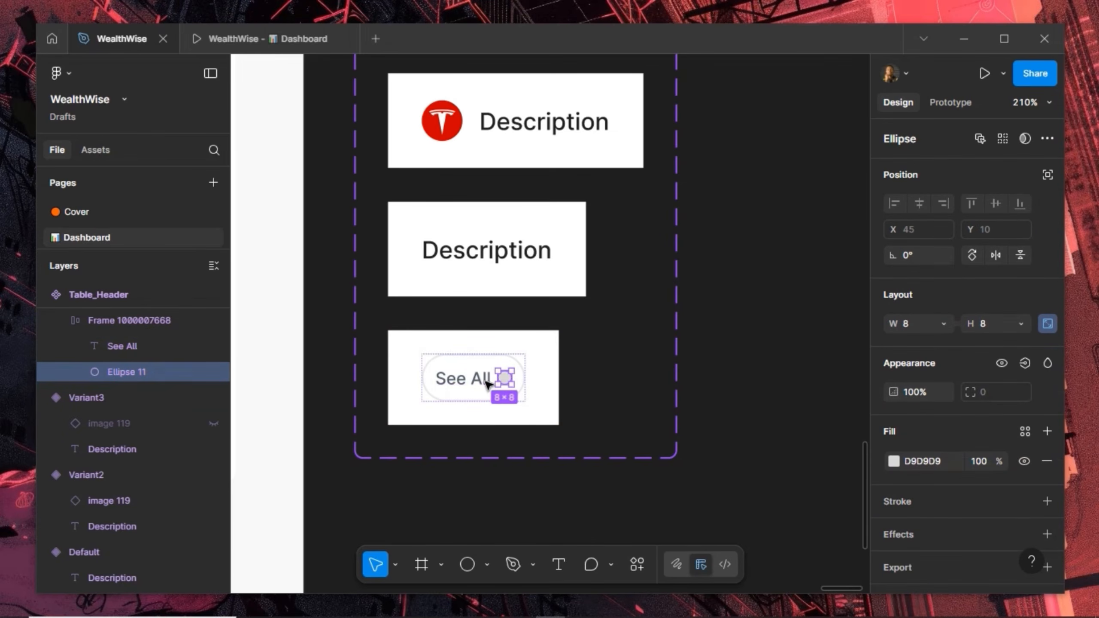
left_click(1025, 431)
scroll(773, 464, "down", 4)
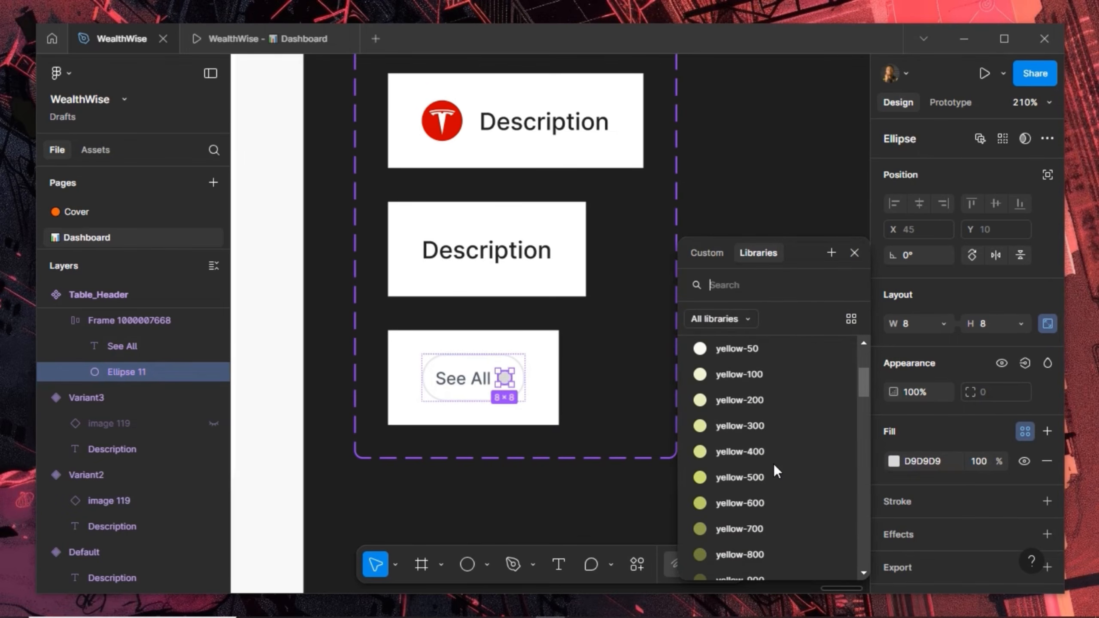
scroll(774, 464, "down", 10)
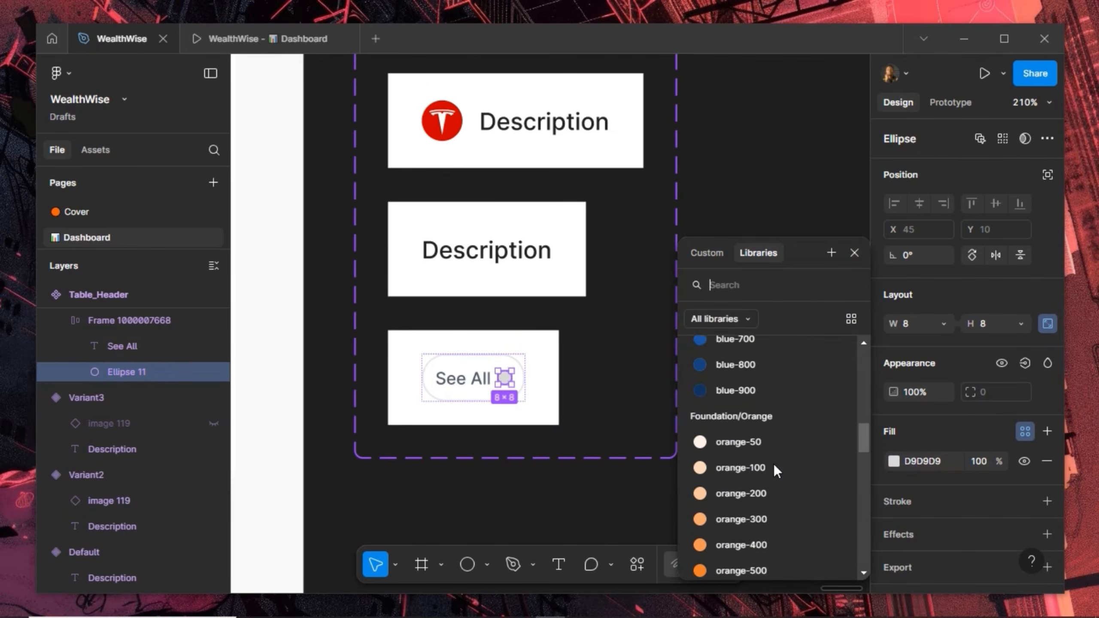
scroll(774, 464, "down", 7)
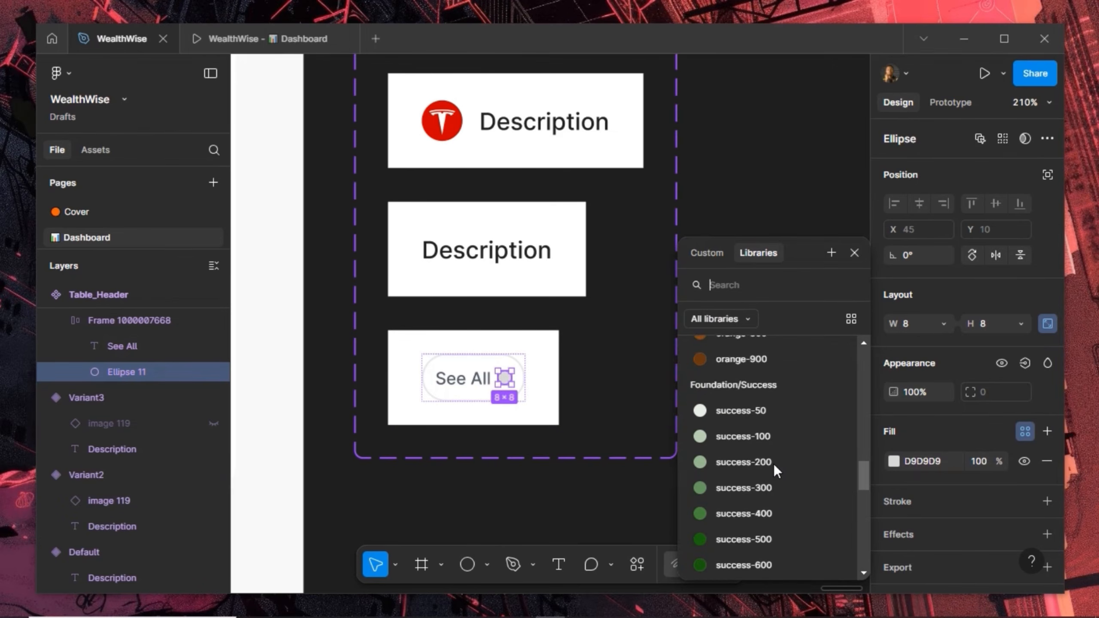
scroll(774, 464, "down", 1)
left_click(761, 523)
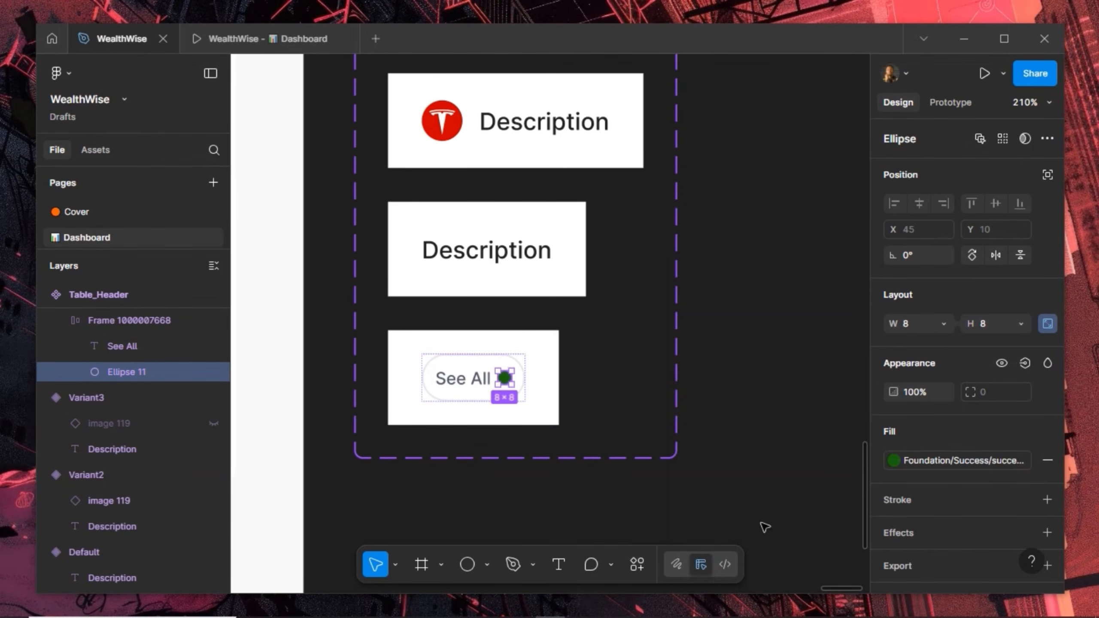
Move the green dot before See All, set the gap to 8, and duplicate the pill beside the table
key("Left")
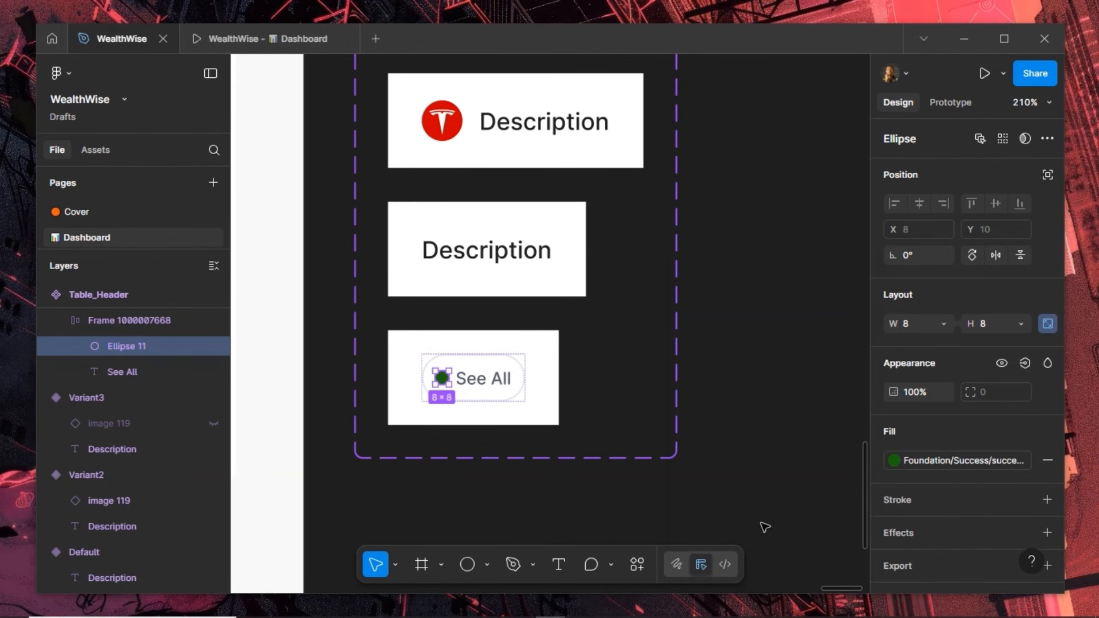
key("Escape")
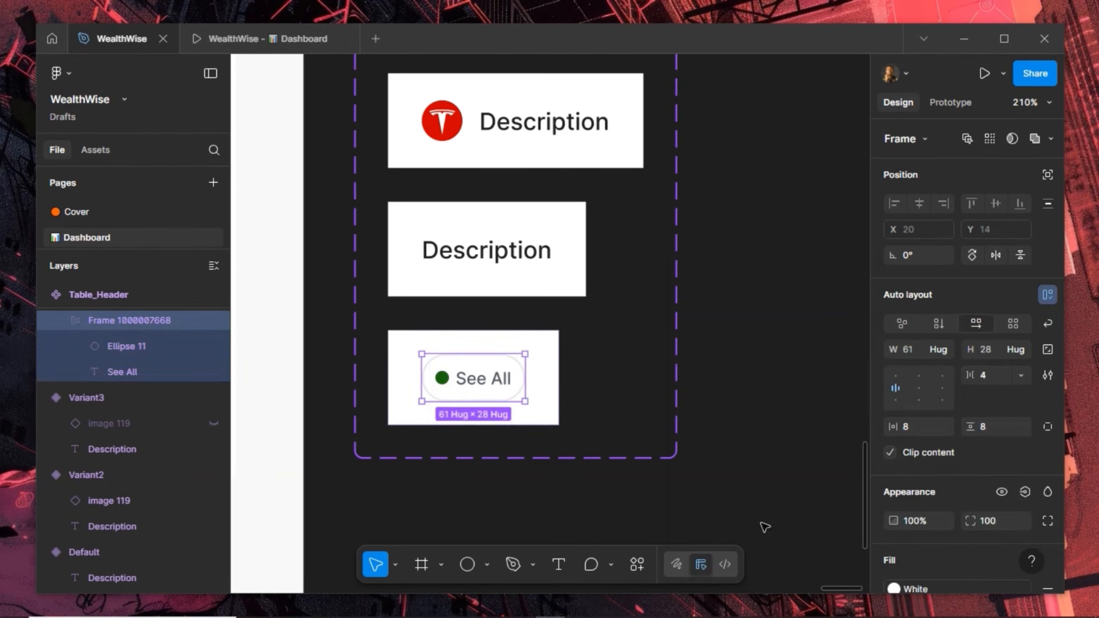
left_click(996, 381)
key("Return")
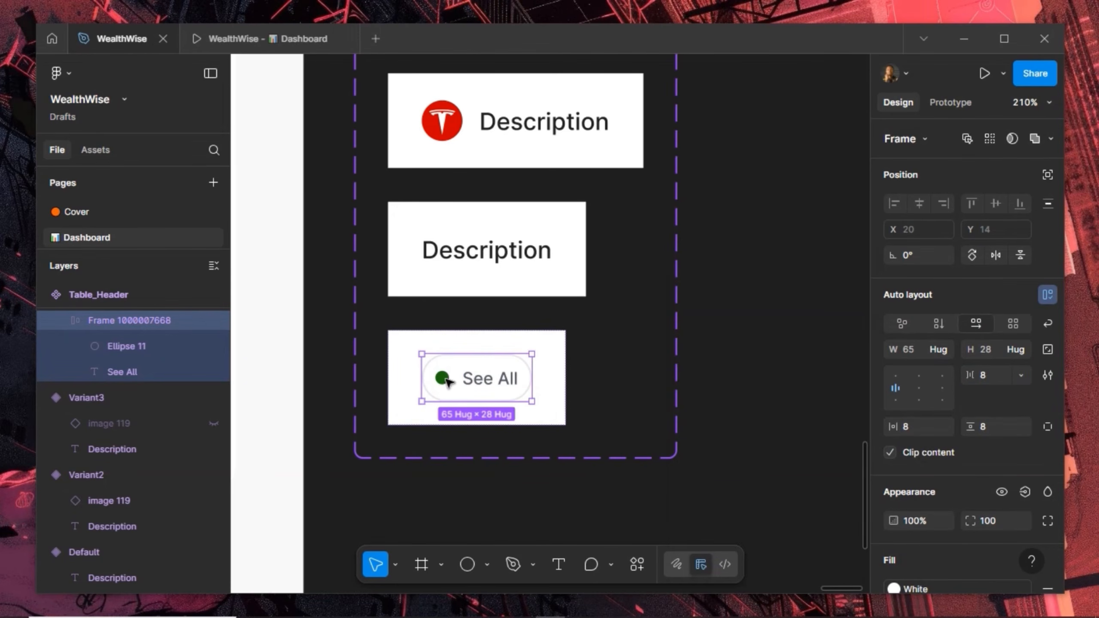
left_click_drag(466, 370, 779, 313)
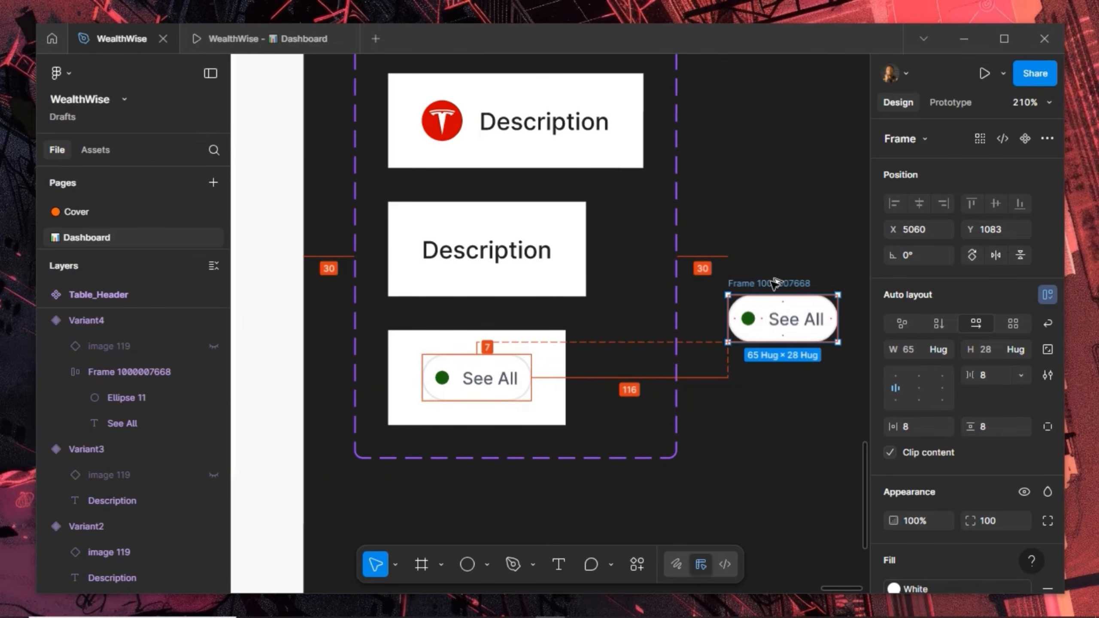
Rename the duplicated pill 'Status' and convert it into a component
double_click(773, 283)
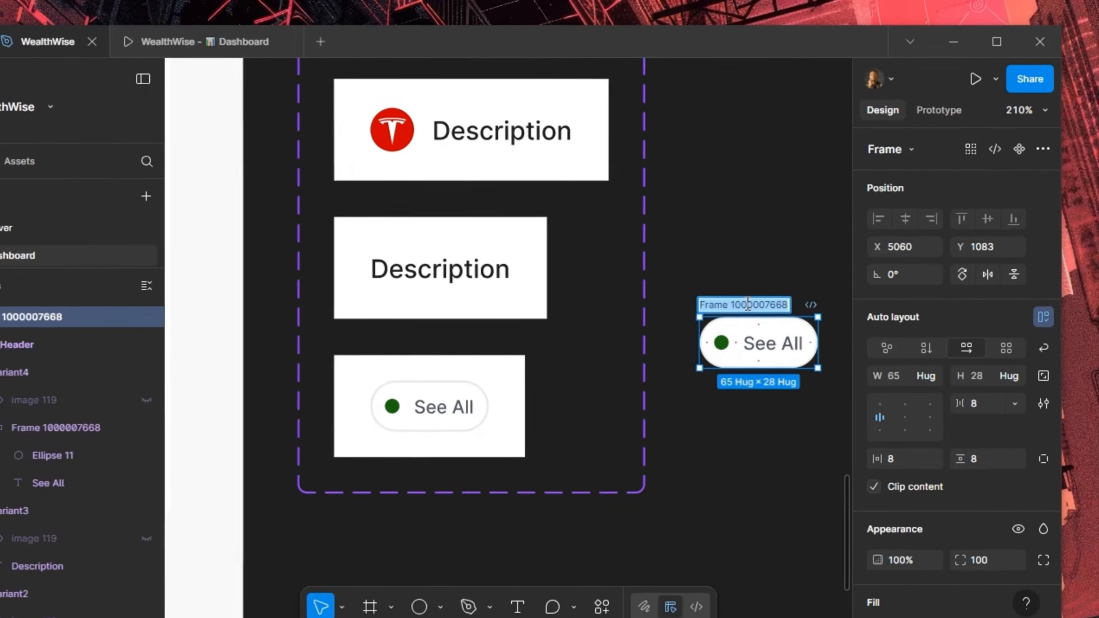
type("Status")
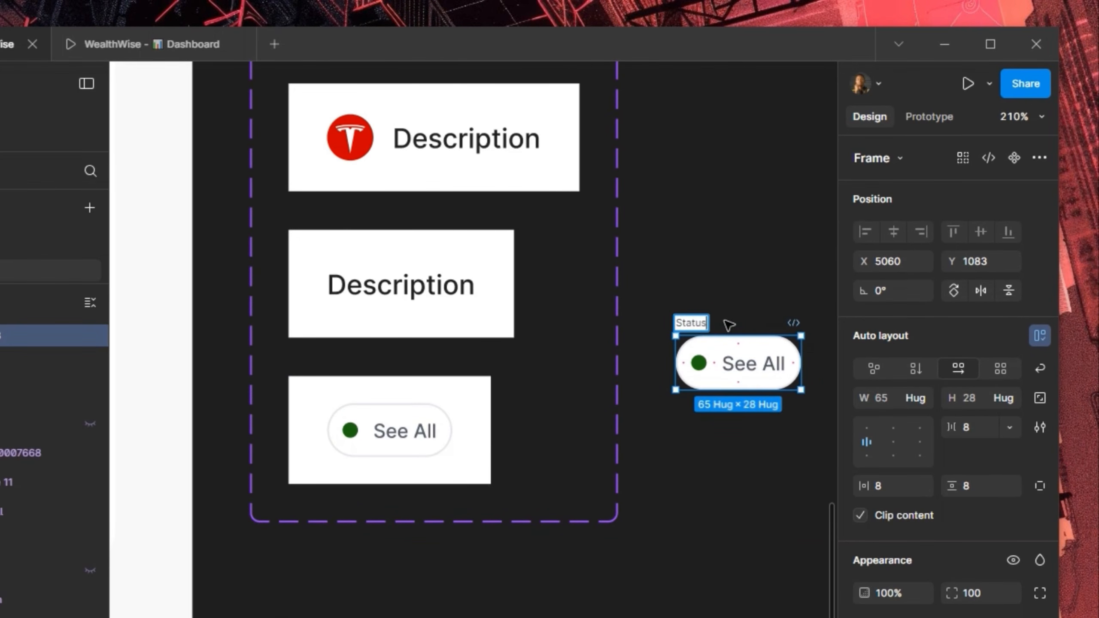
key("Return")
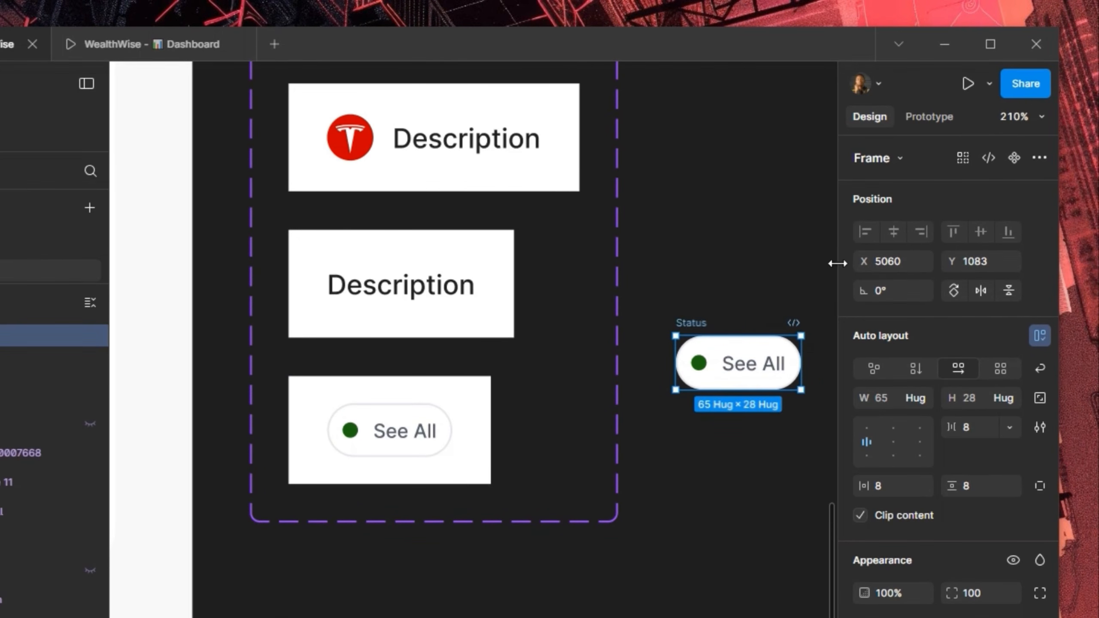
left_click(1015, 158)
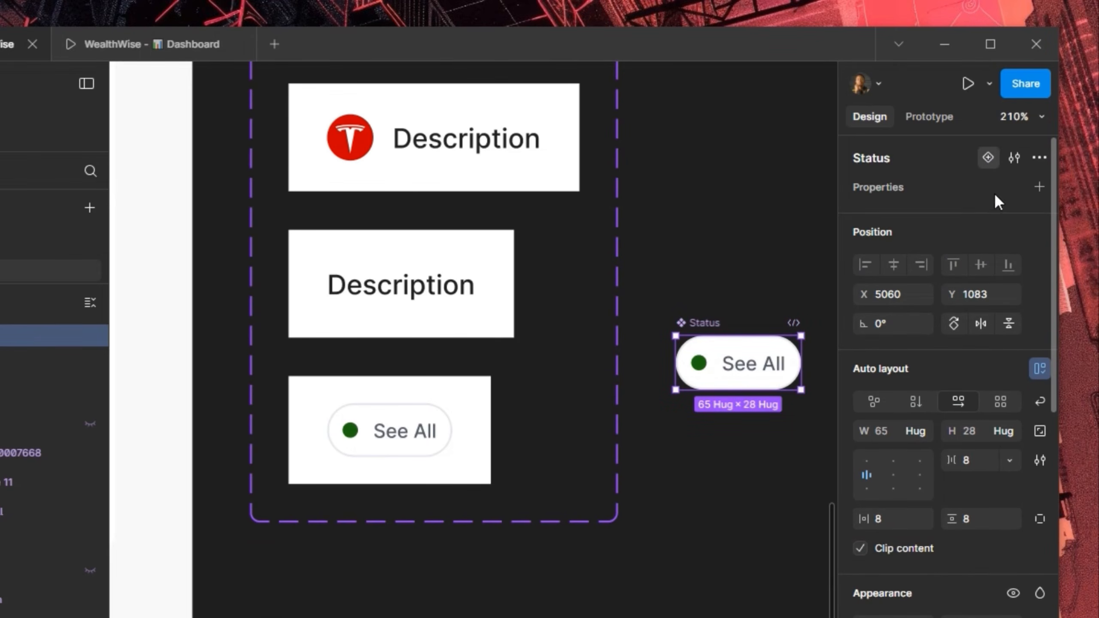
Add Pending and Cancelled variants to the Status component
left_click(988, 158)
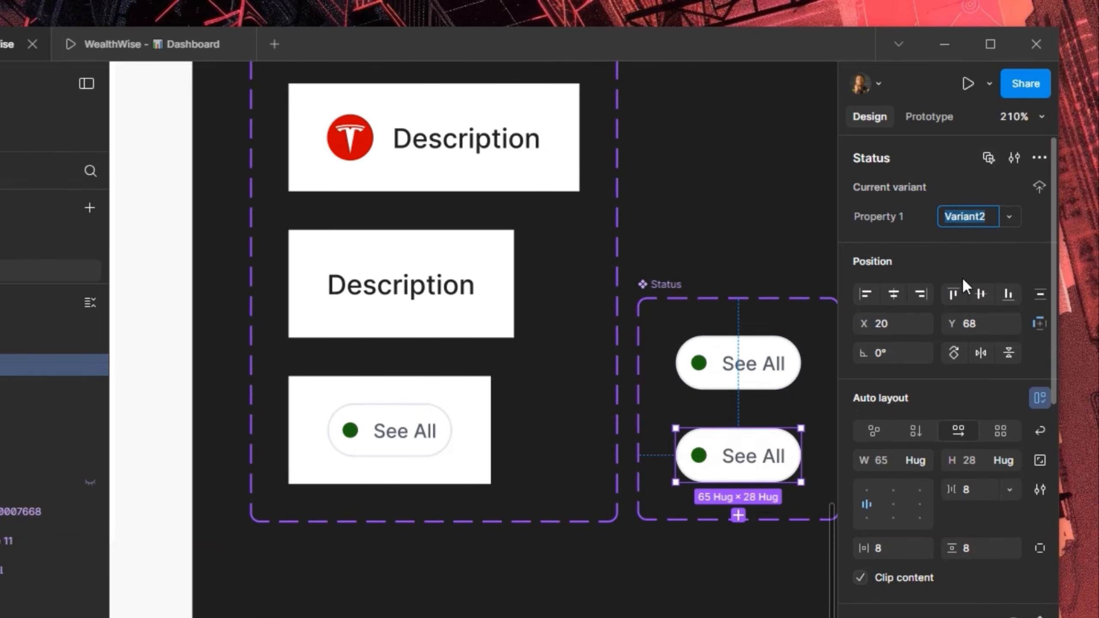
type("Pendin")
key("Return")
left_click(745, 515)
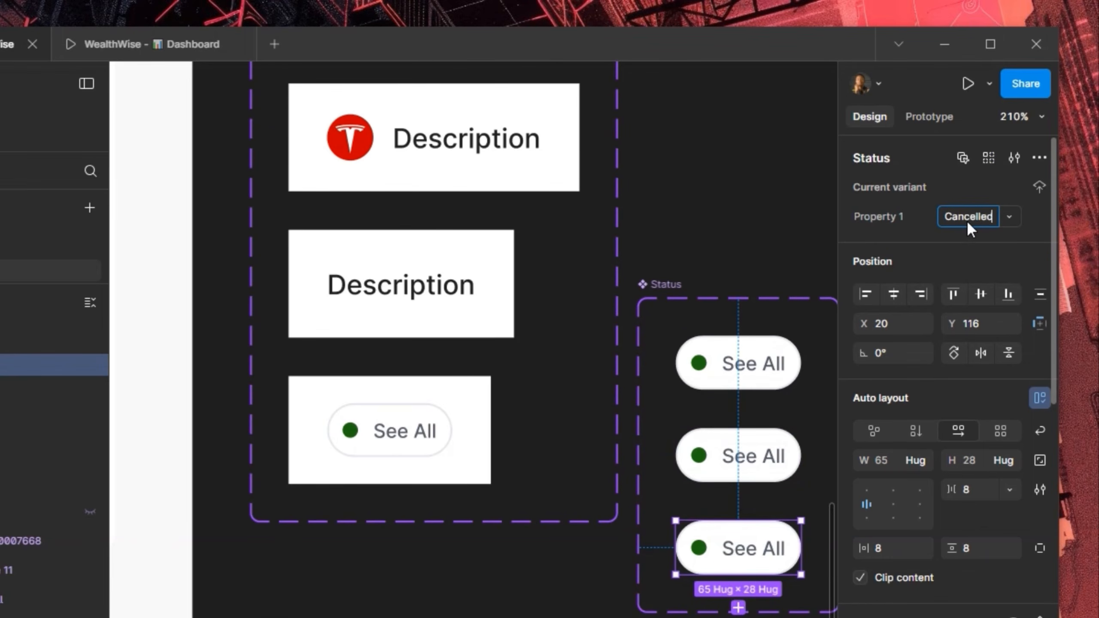
key("Return")
Select the Success, Pending and Cancelled variants in turn to review them
left_click(758, 363)
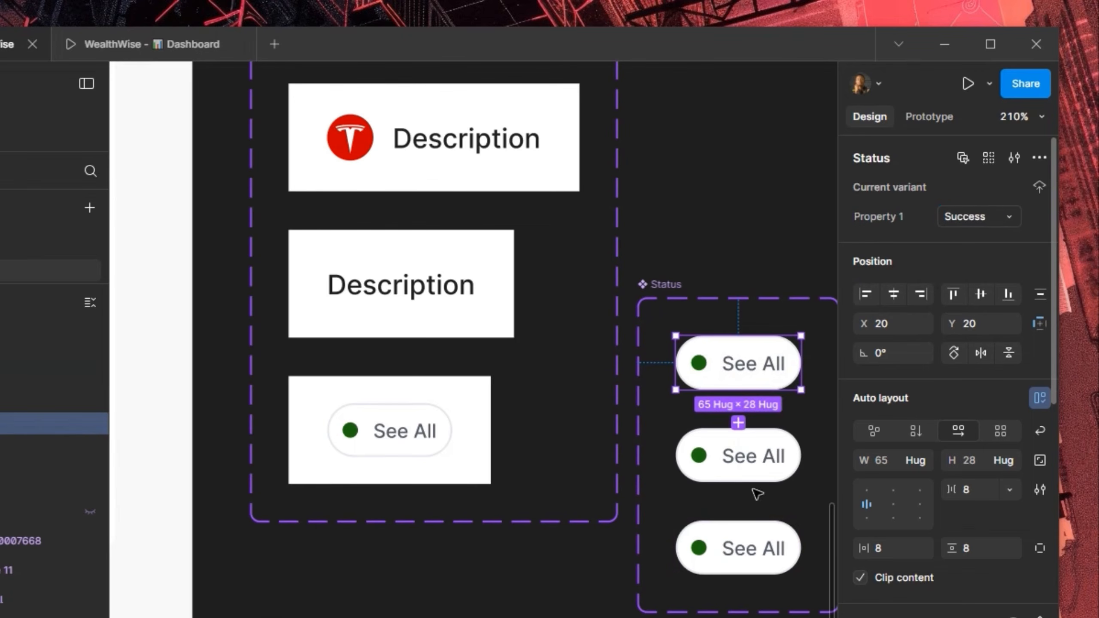
left_click(761, 466)
left_click(758, 562, "shift")
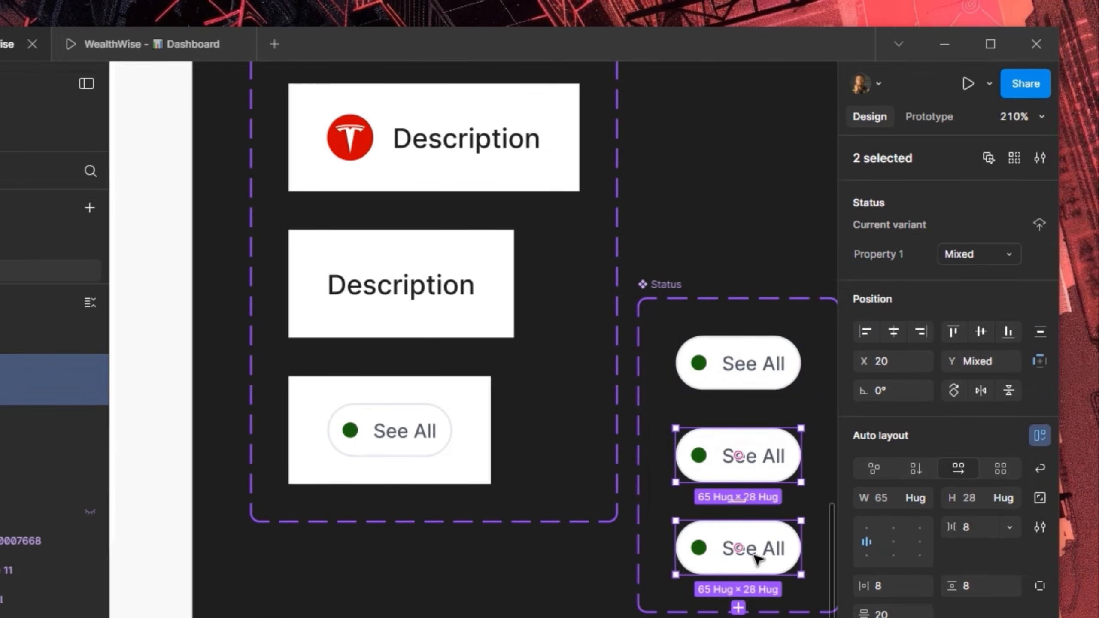
left_click(792, 540, "shift")
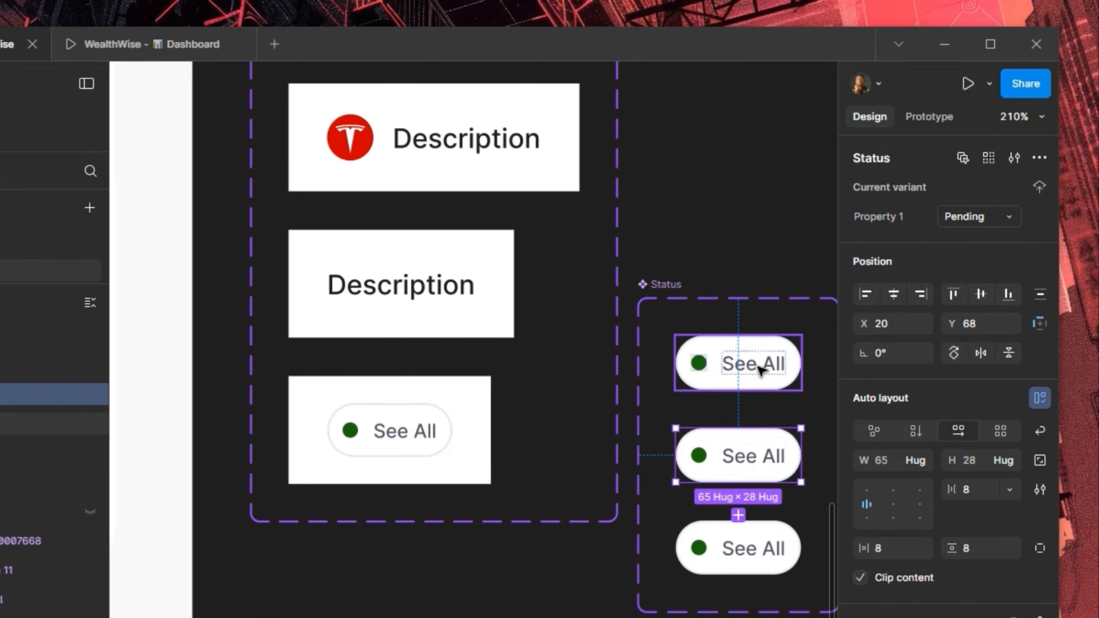
left_click(772, 365)
Replace the See All text on the three pills with Success, Pending and Cancelled
double_click(760, 365)
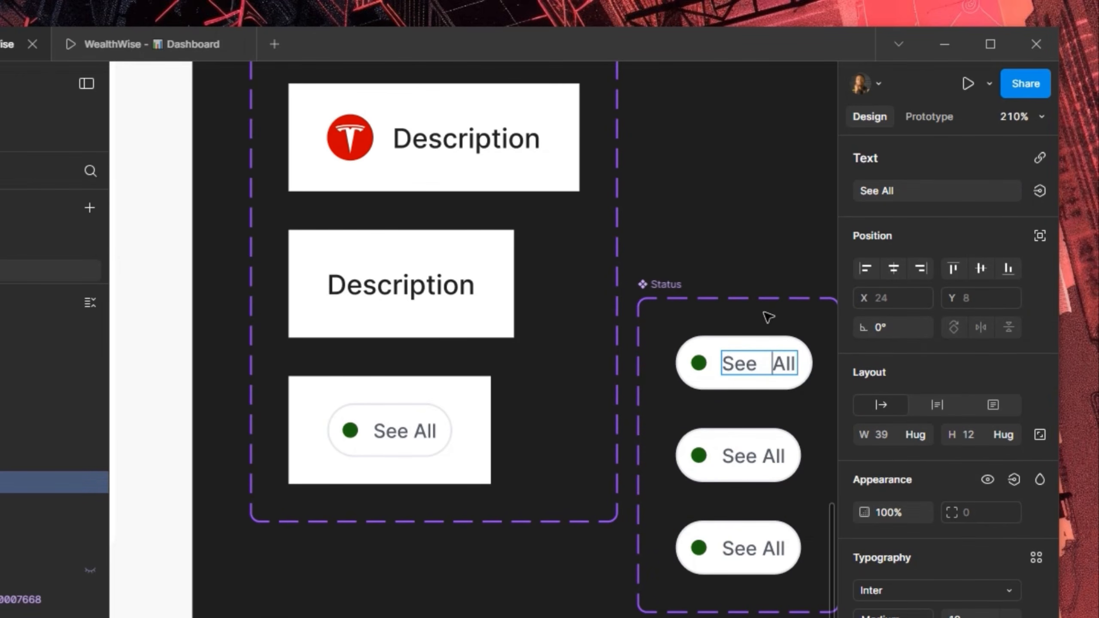
left_click_drag(768, 317, 530, 344)
key("ctrl+a")
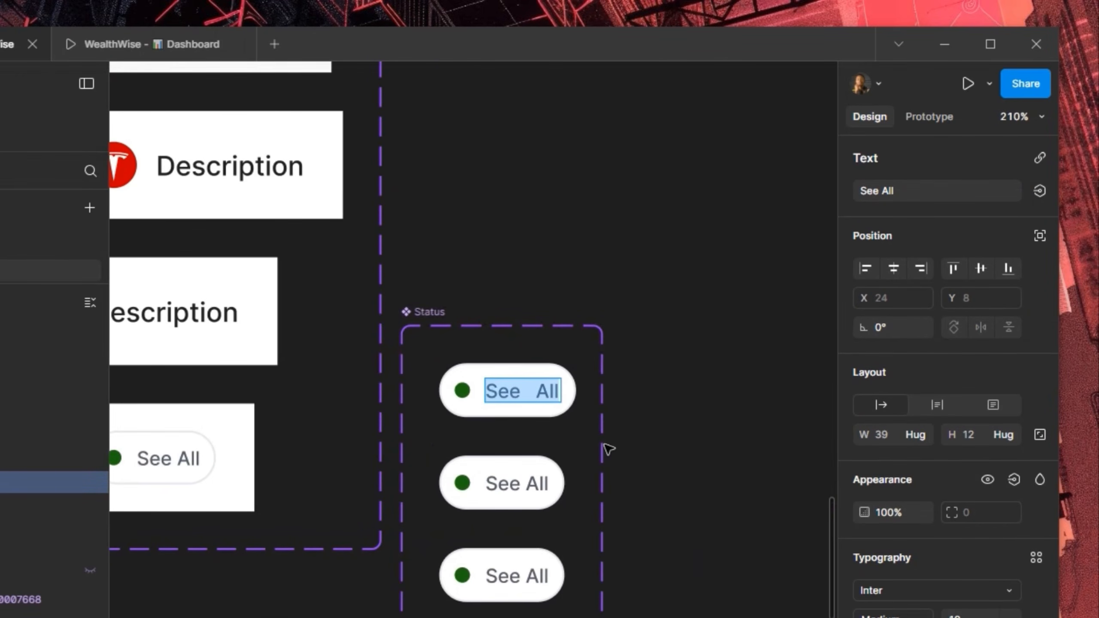
type("Success")
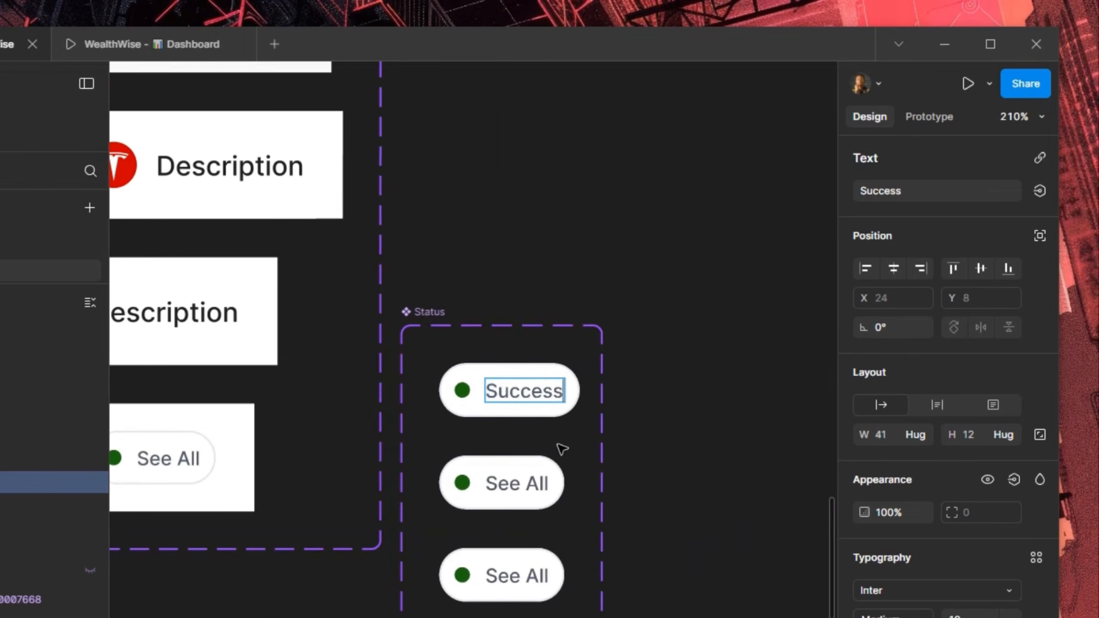
double_click(497, 486)
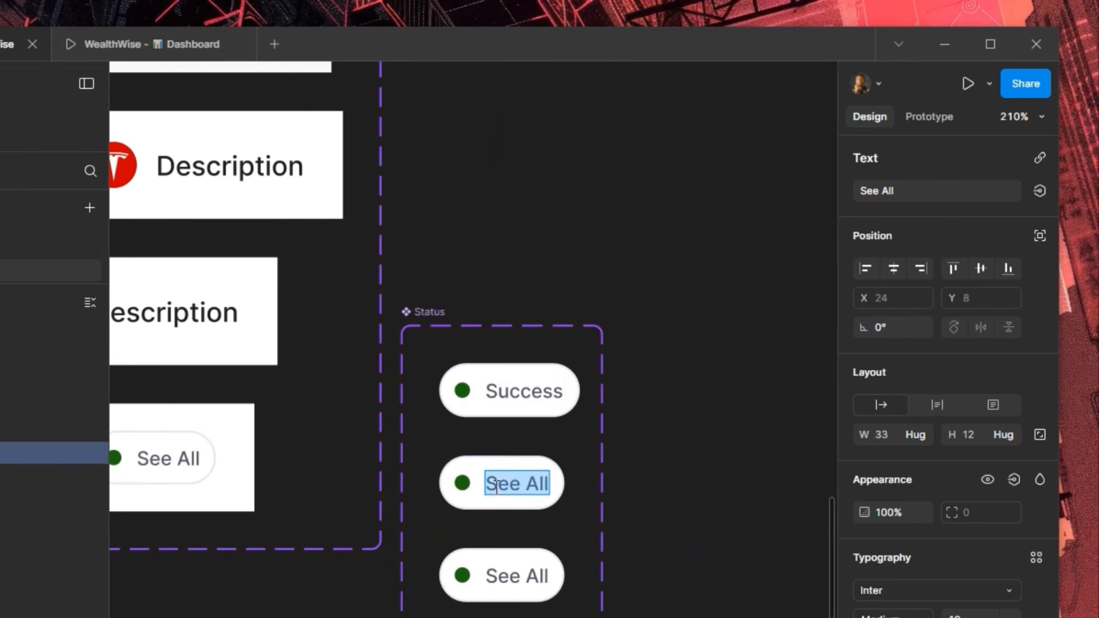
type("Pending")
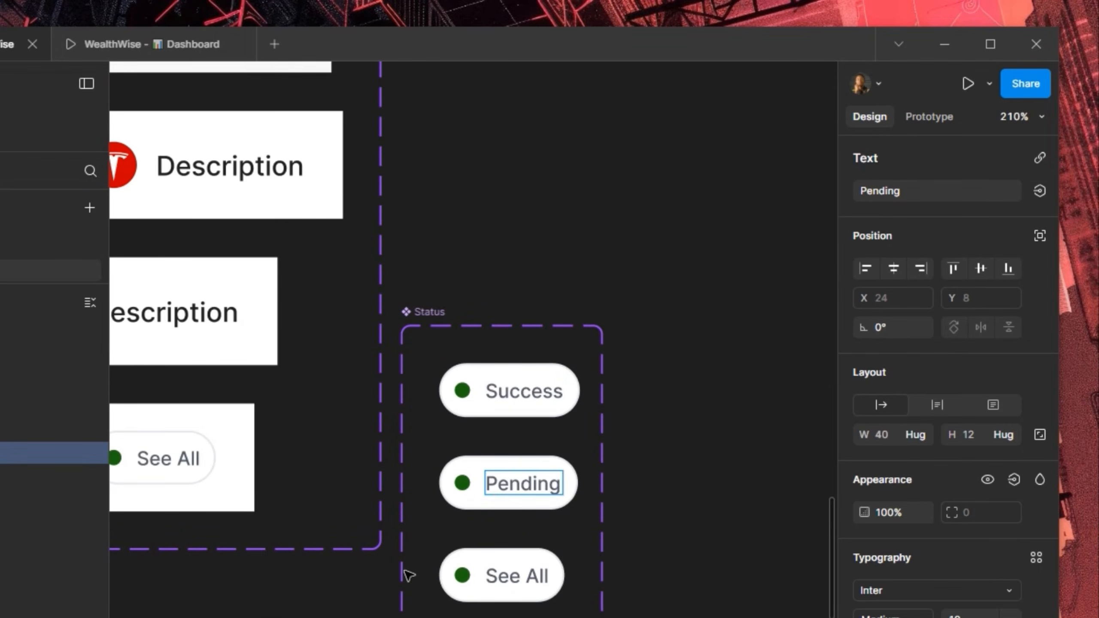
double_click(512, 575)
type("Canc")
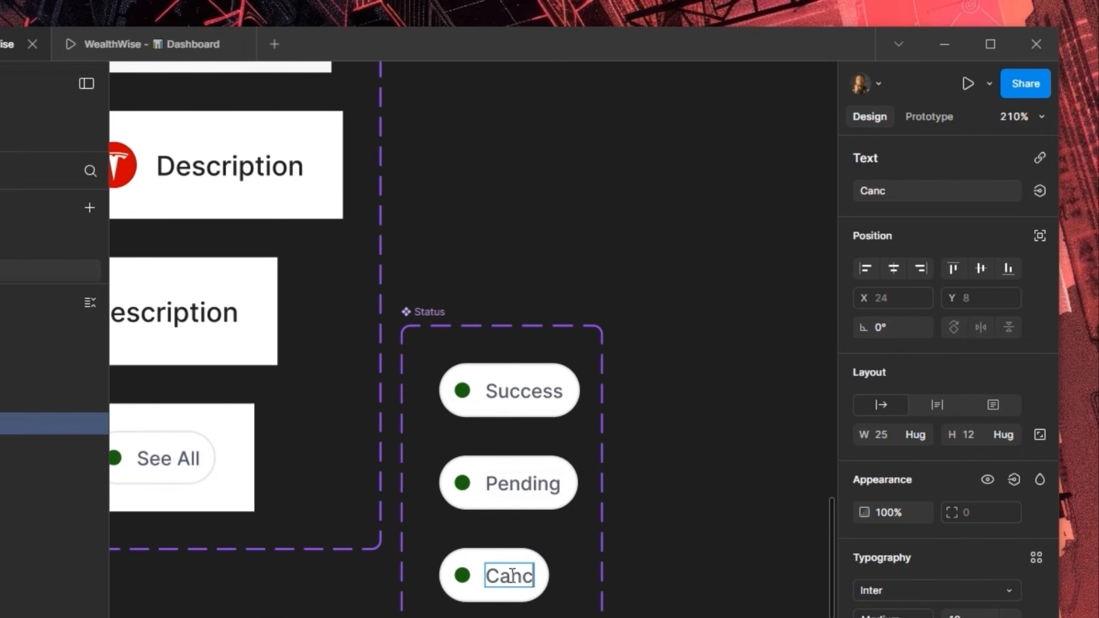
type("elled")
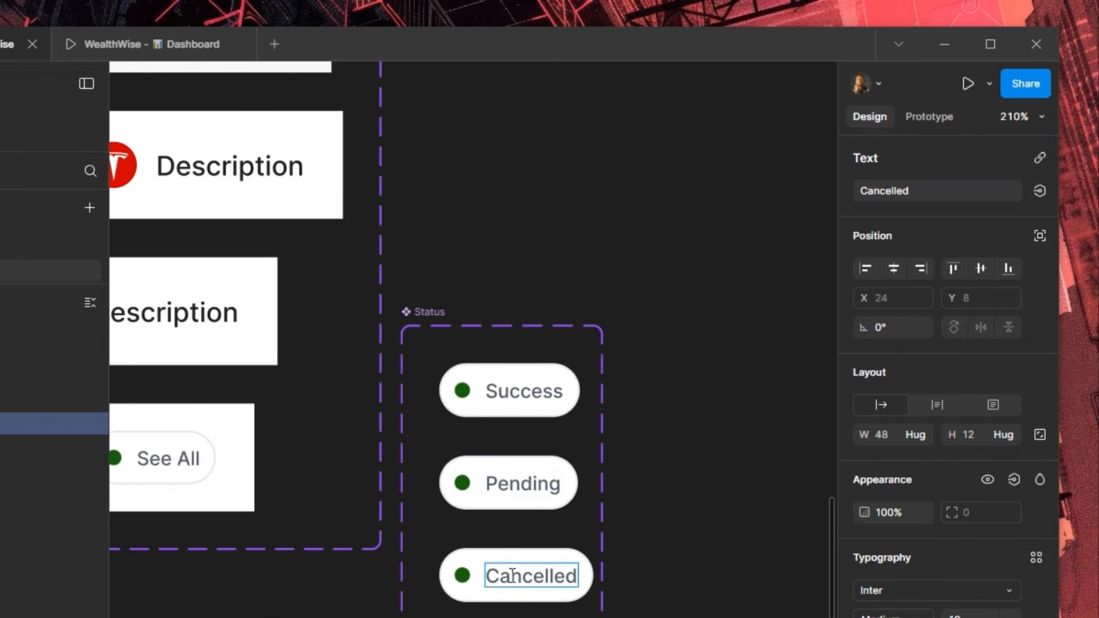
key("Escape")
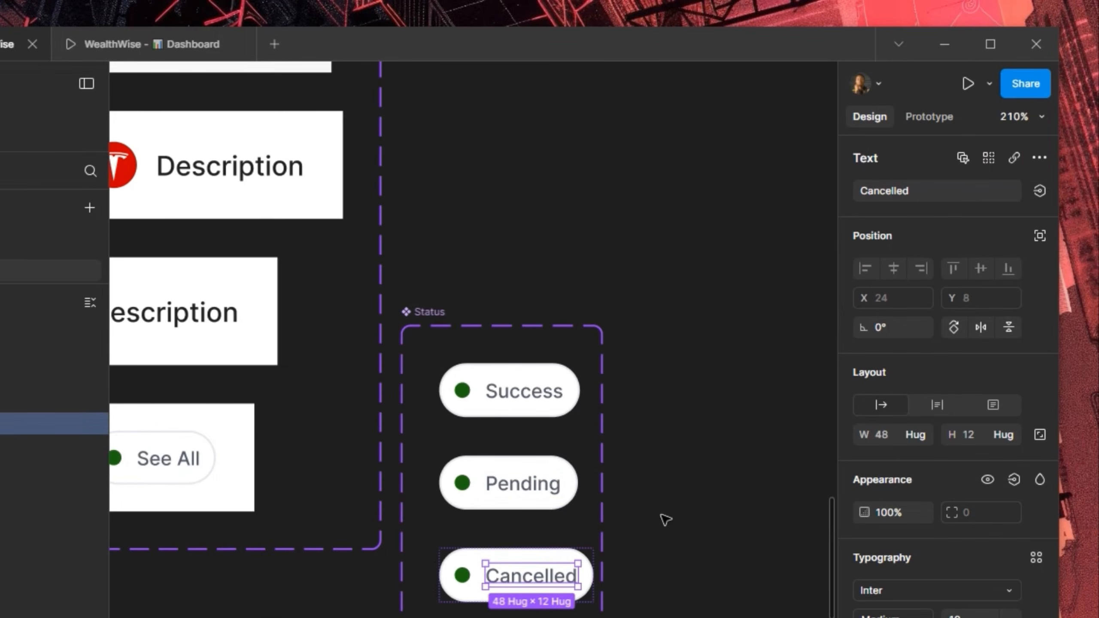
scroll(662, 518, "down", 1)
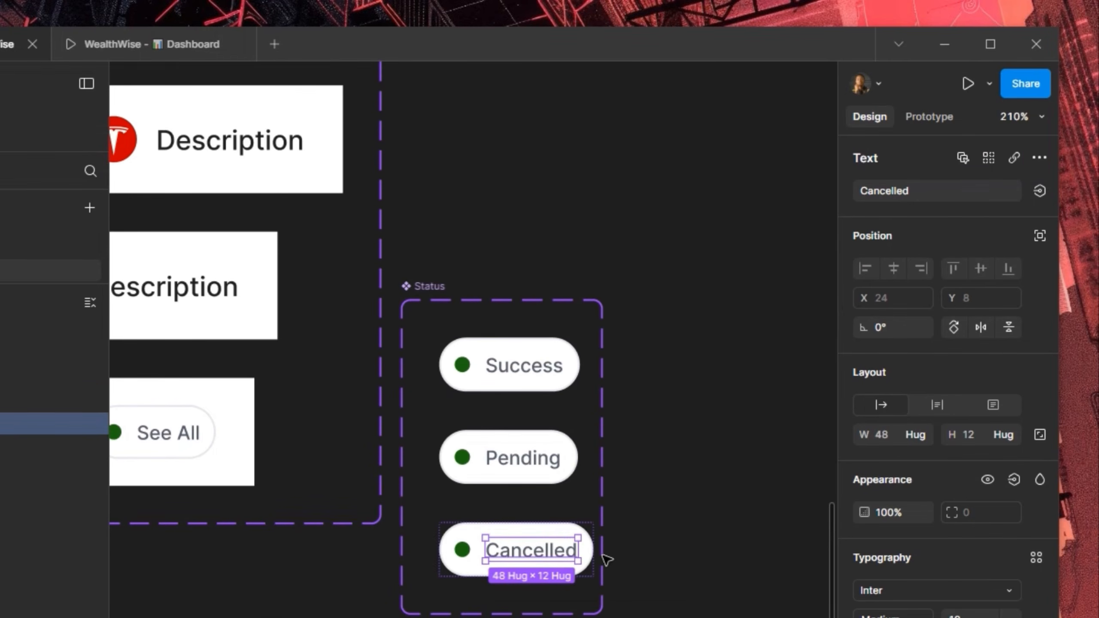
Give the Success and Pending pills a fixed width of 80, like the Cancelled pill
left_click(550, 522)
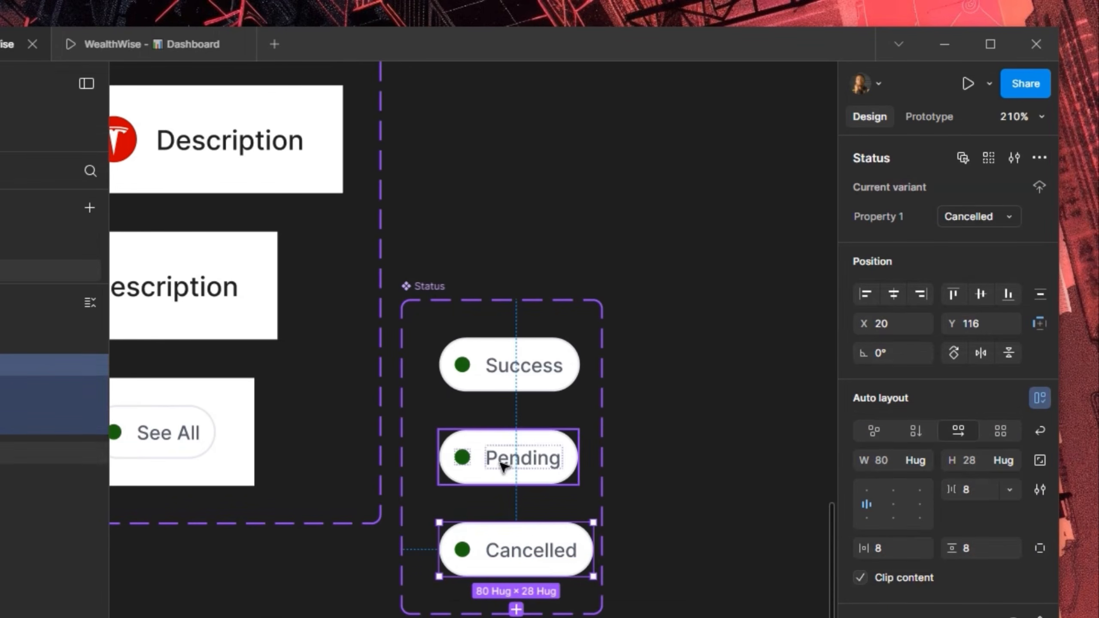
left_click(558, 466)
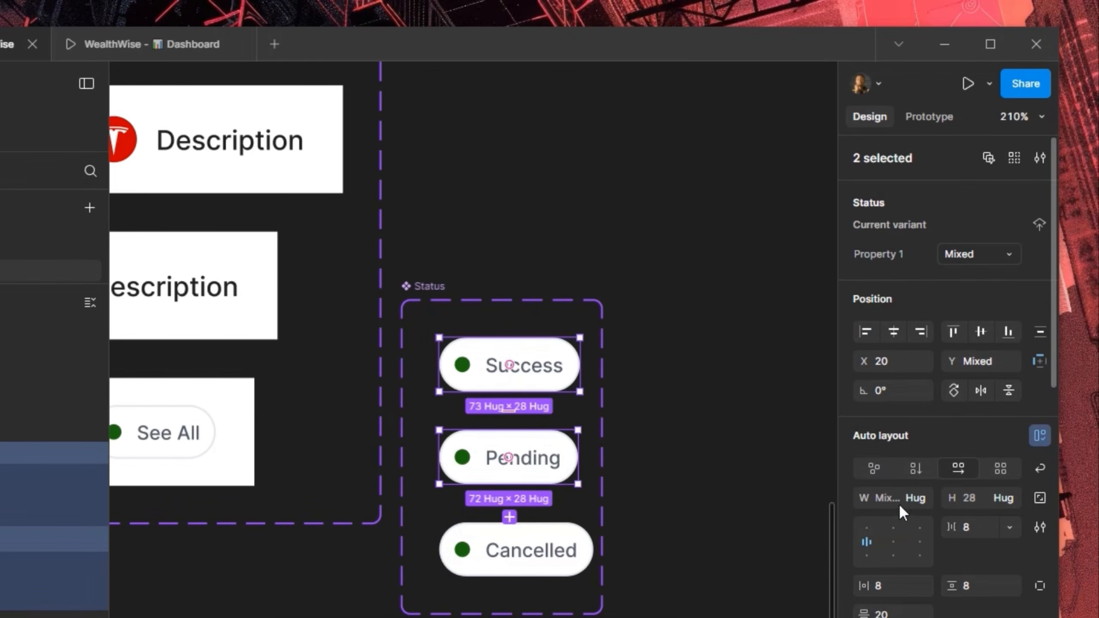
left_click(896, 498)
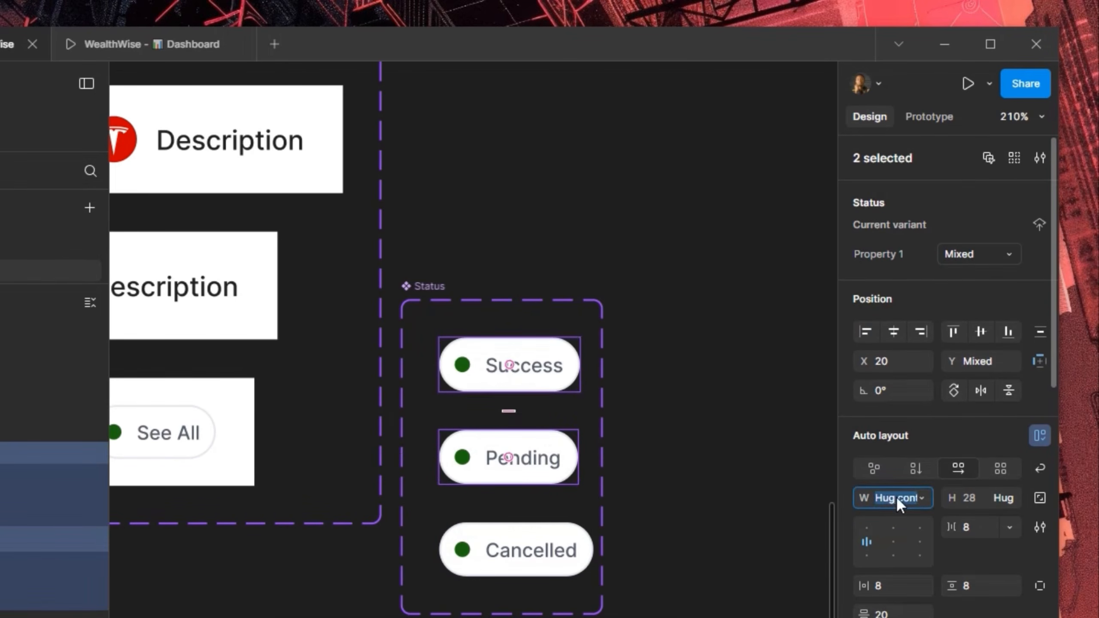
key("Return")
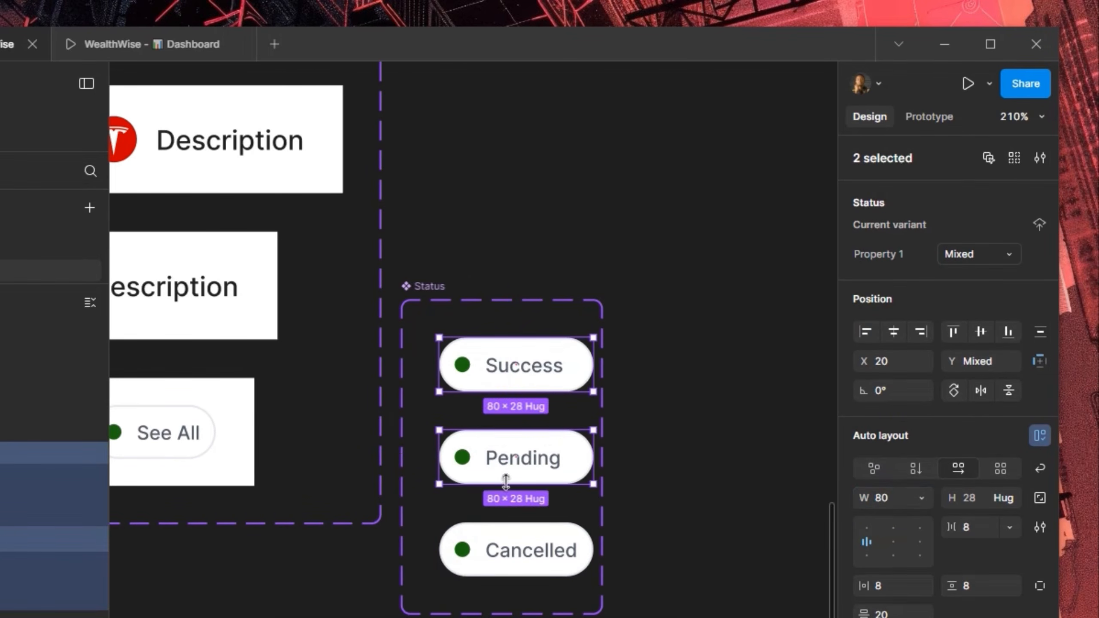
left_click(502, 474)
Color the Pending pill's dot warning-500 yellow, undoing an accidental fill change on the pill
scroll(977, 522, "down", 5)
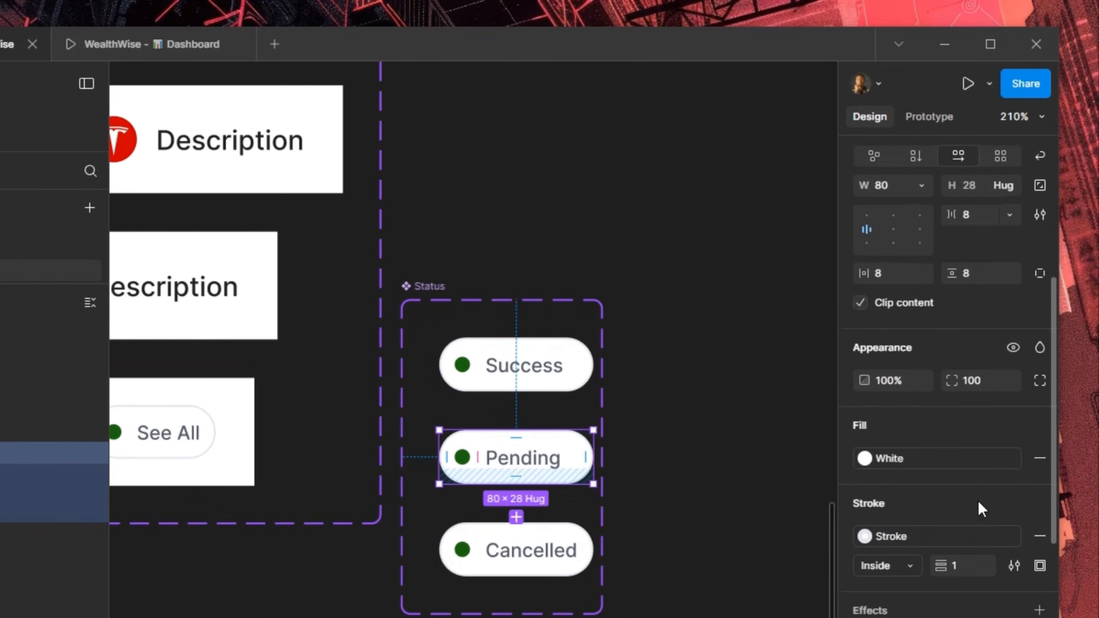
left_click(913, 461)
scroll(727, 468, "down", 10)
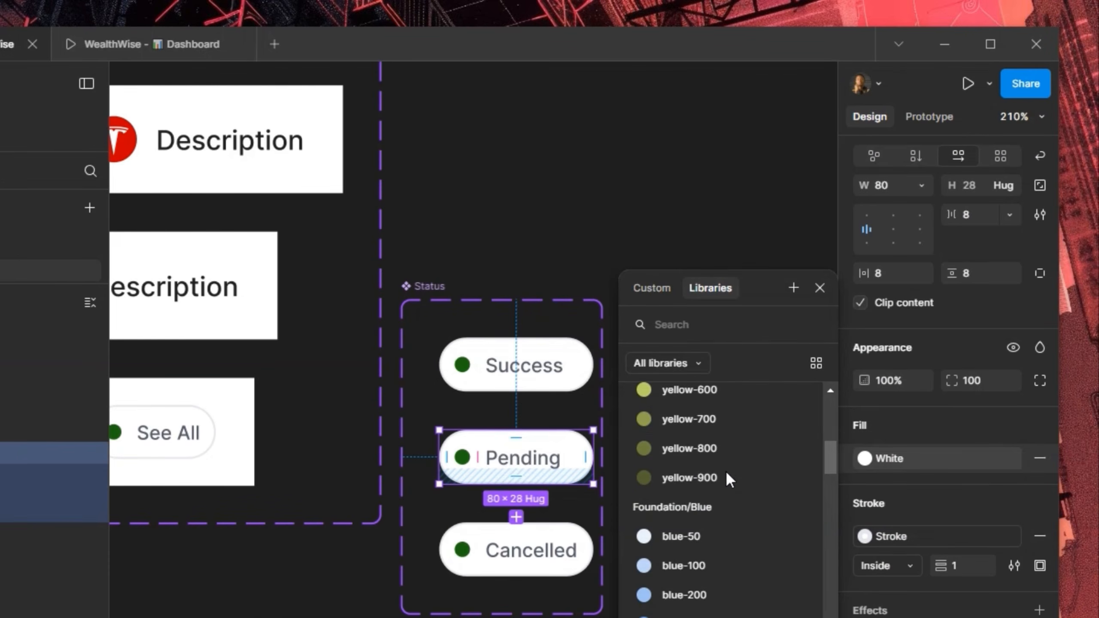
scroll(726, 489, "down", 15)
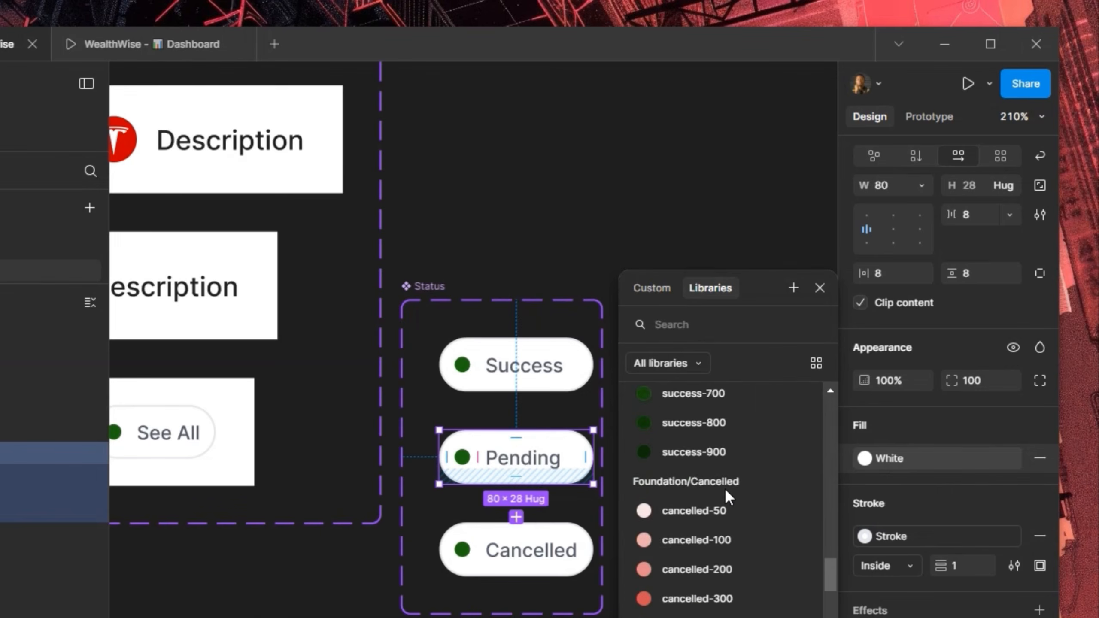
scroll(725, 487, "down", 8)
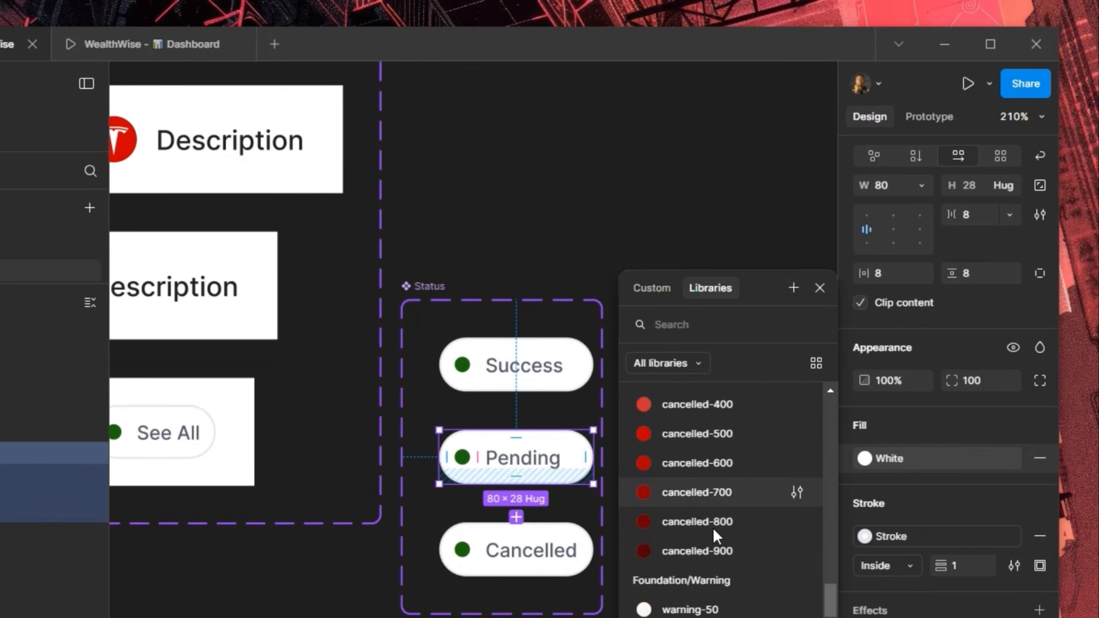
left_click(678, 522)
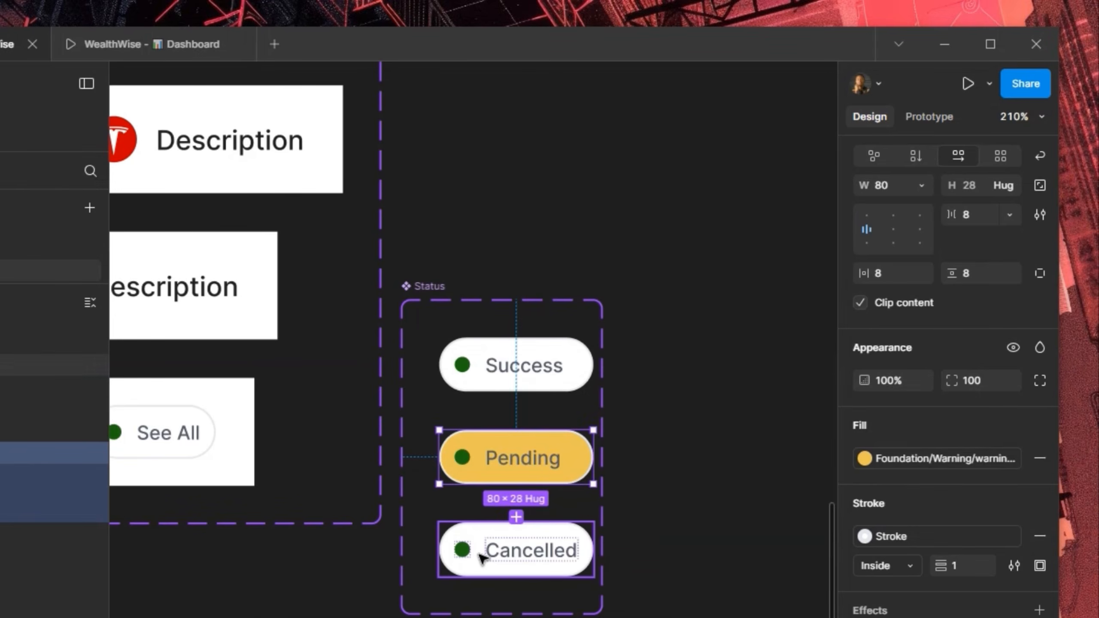
key("ctrl+z")
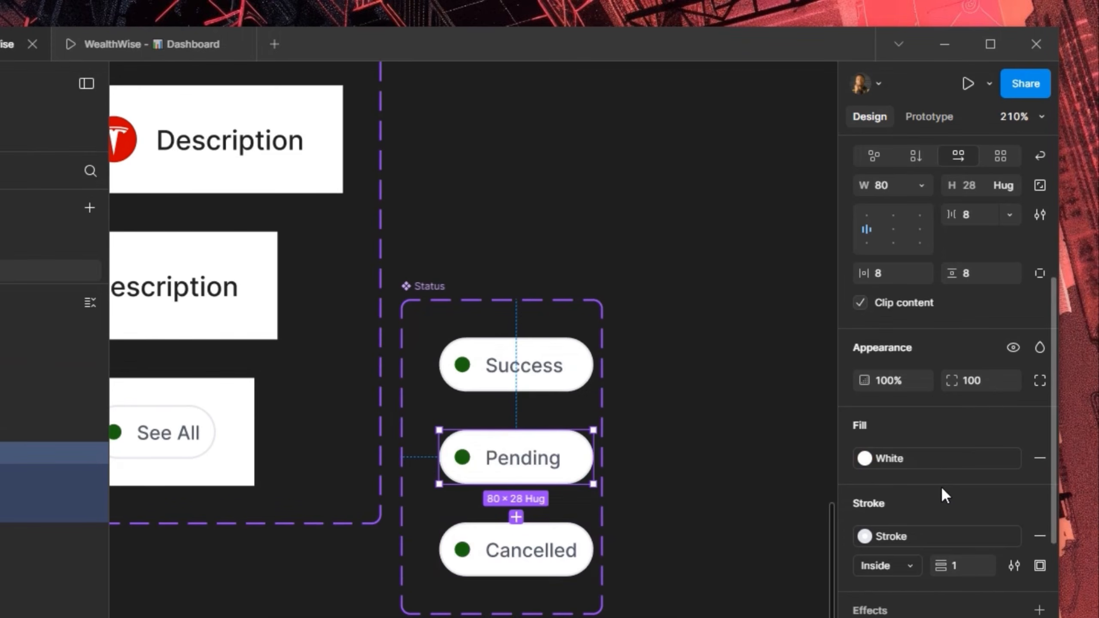
scroll(941, 486, "down", 2)
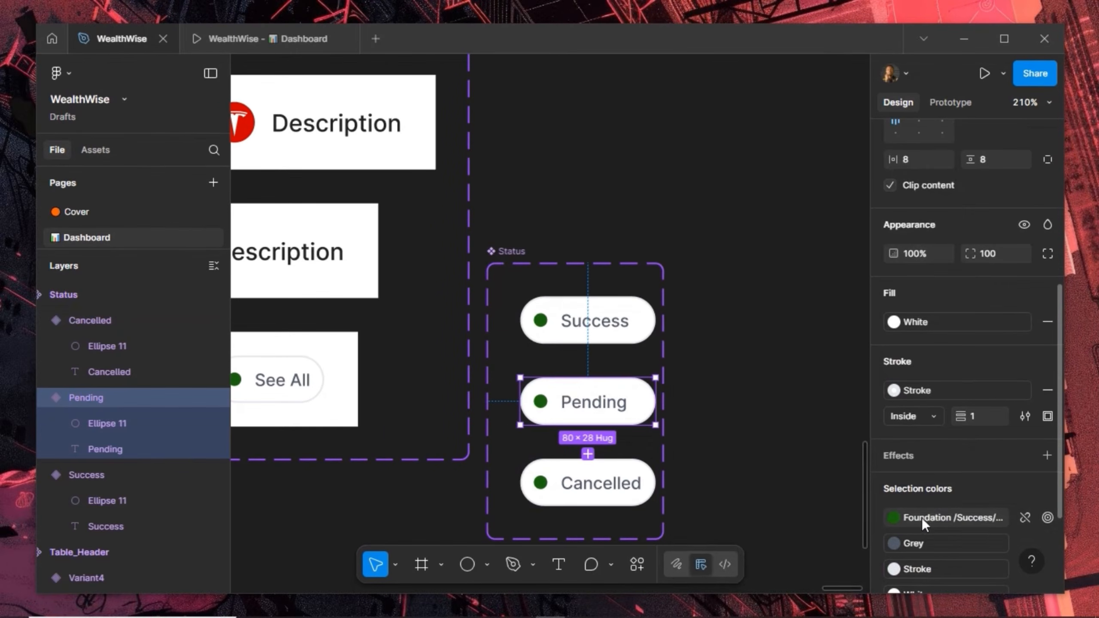
left_click(900, 590)
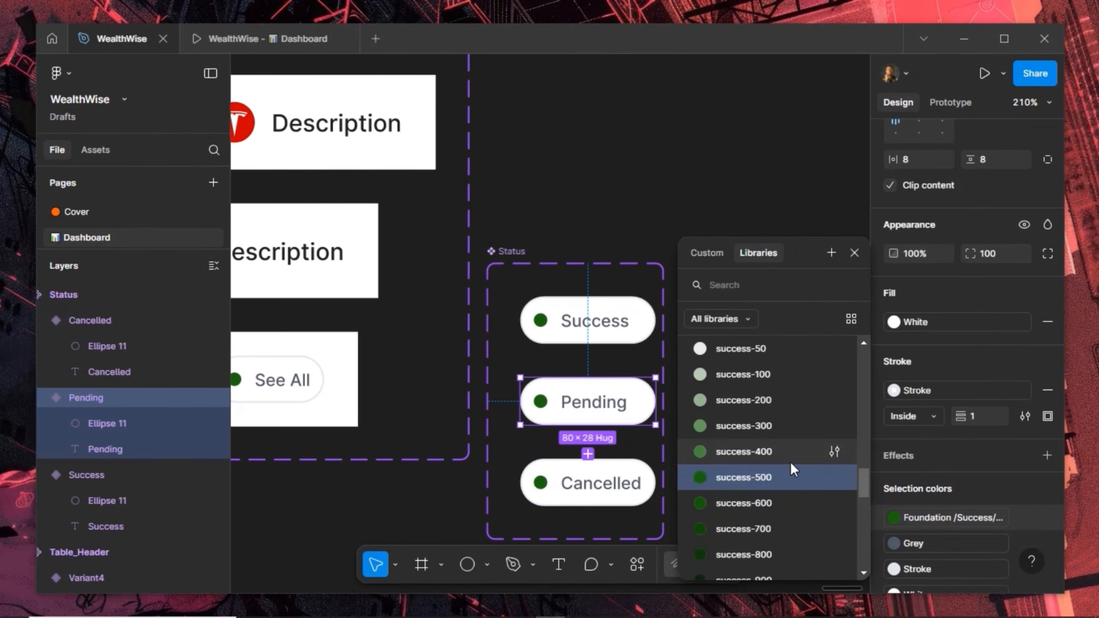
scroll(790, 462, "down", 10)
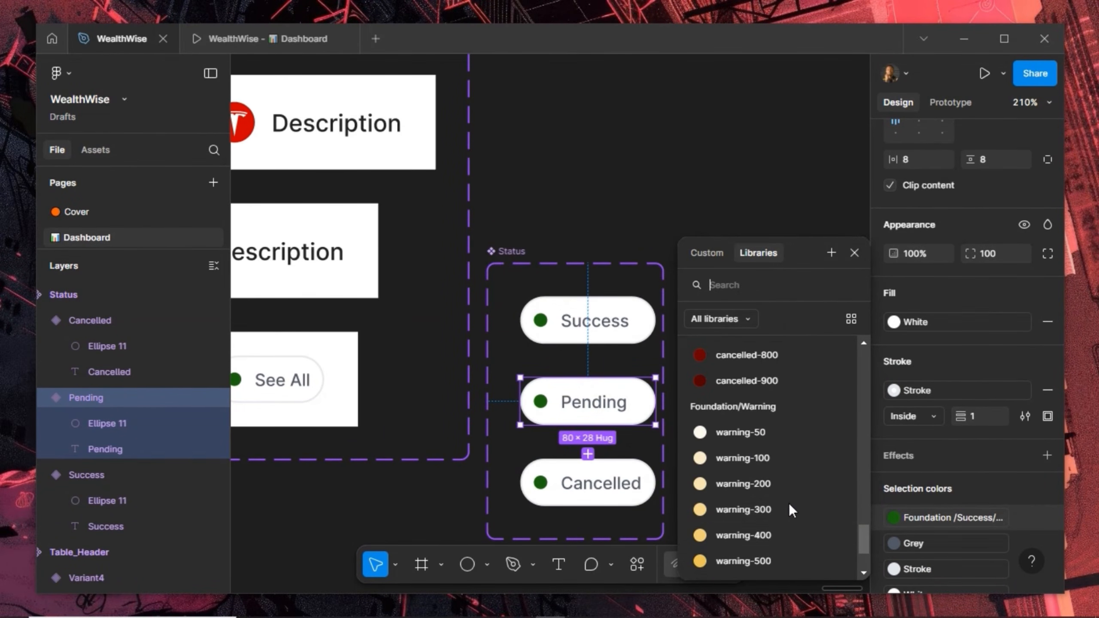
left_click(779, 554)
Color the Cancelled pill's dot with the red cancelled-500 swatch
left_click(647, 502)
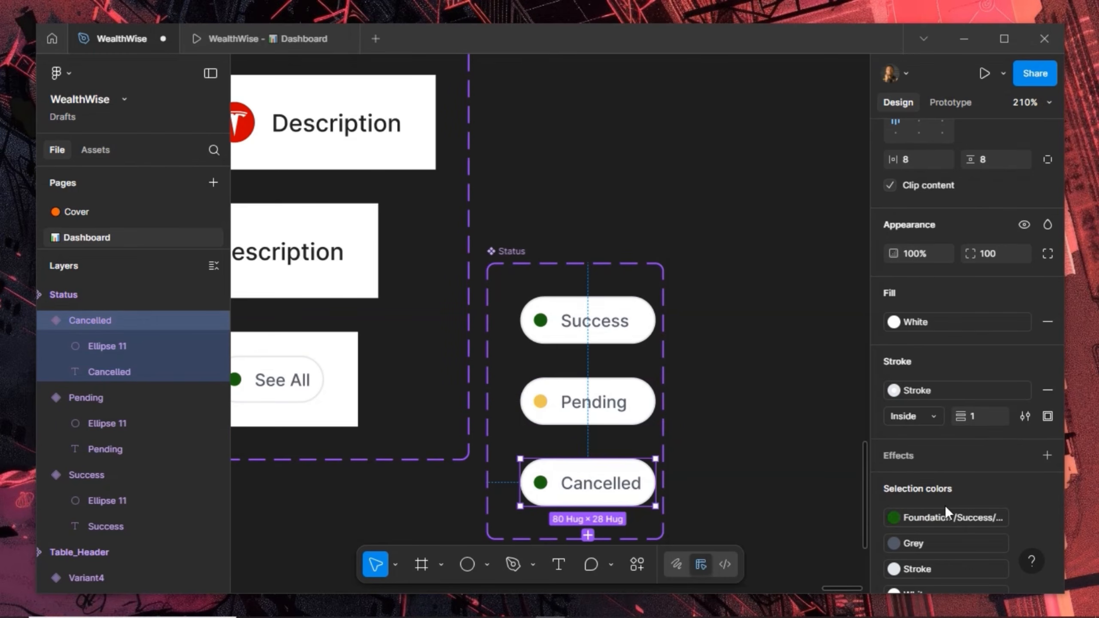
left_click(922, 519)
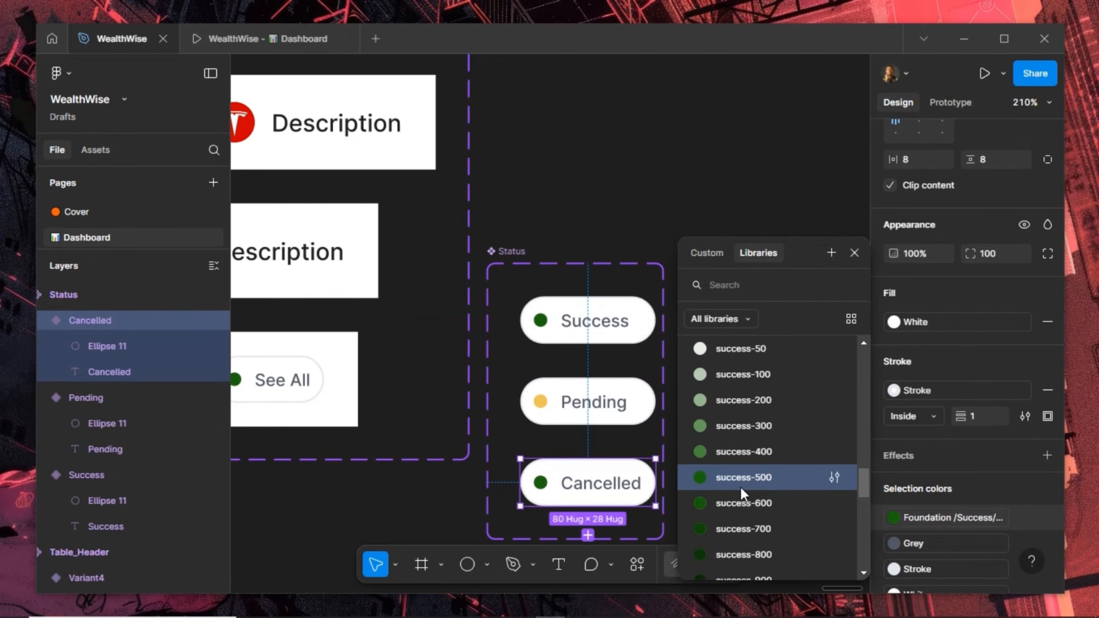
scroll(740, 487, "down", 1)
scroll(740, 487, "up", 3)
scroll(740, 487, "down", 10)
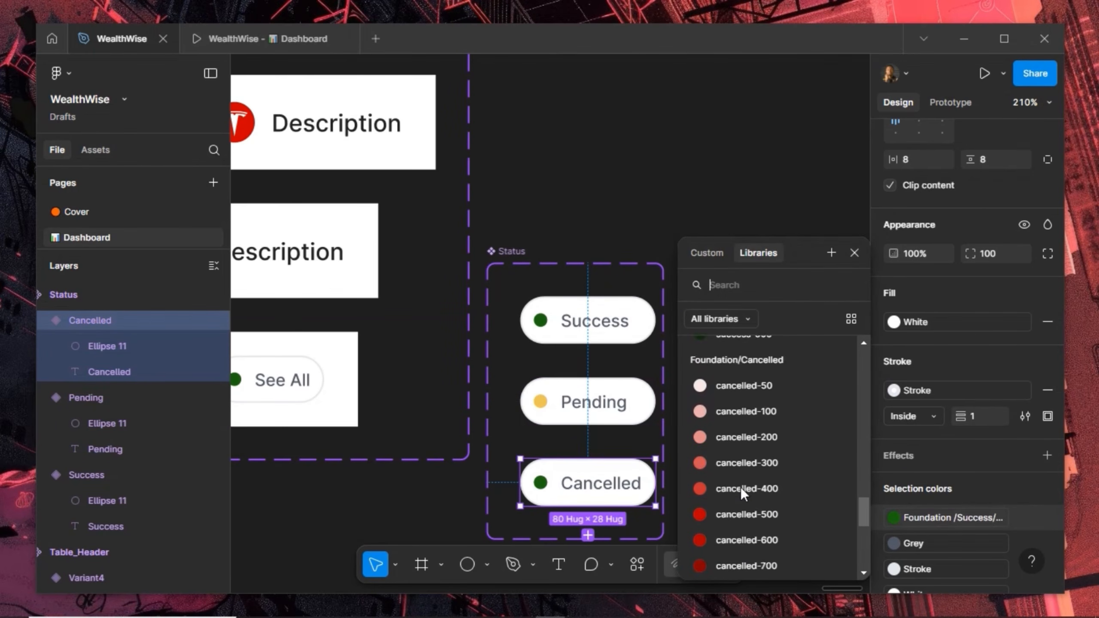
left_click(760, 451)
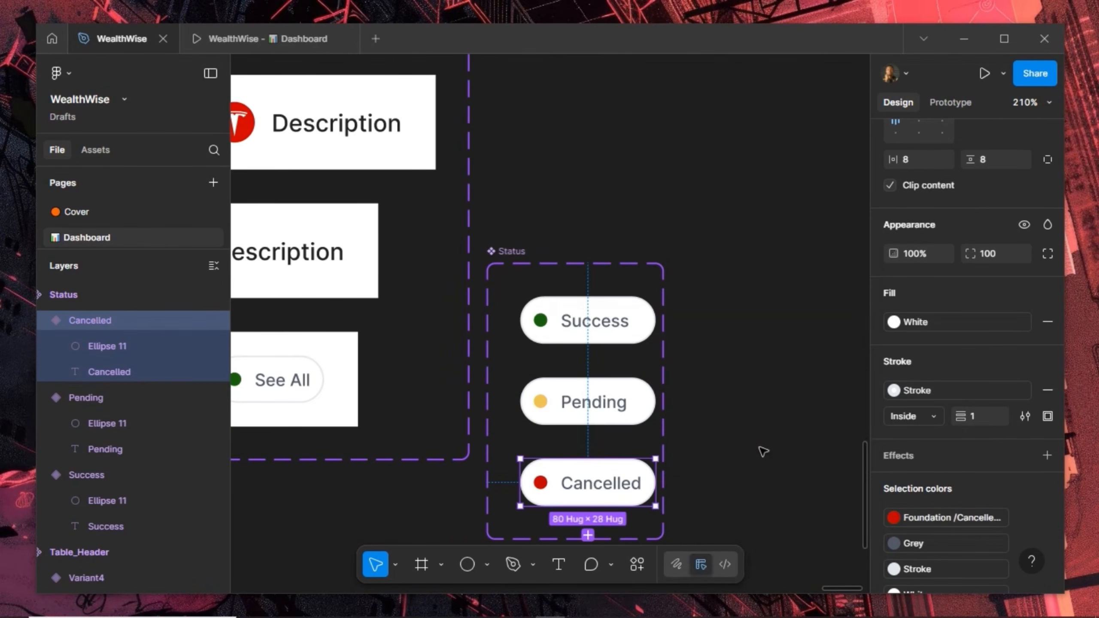
scroll(728, 332, "down", 5, "ctrl")
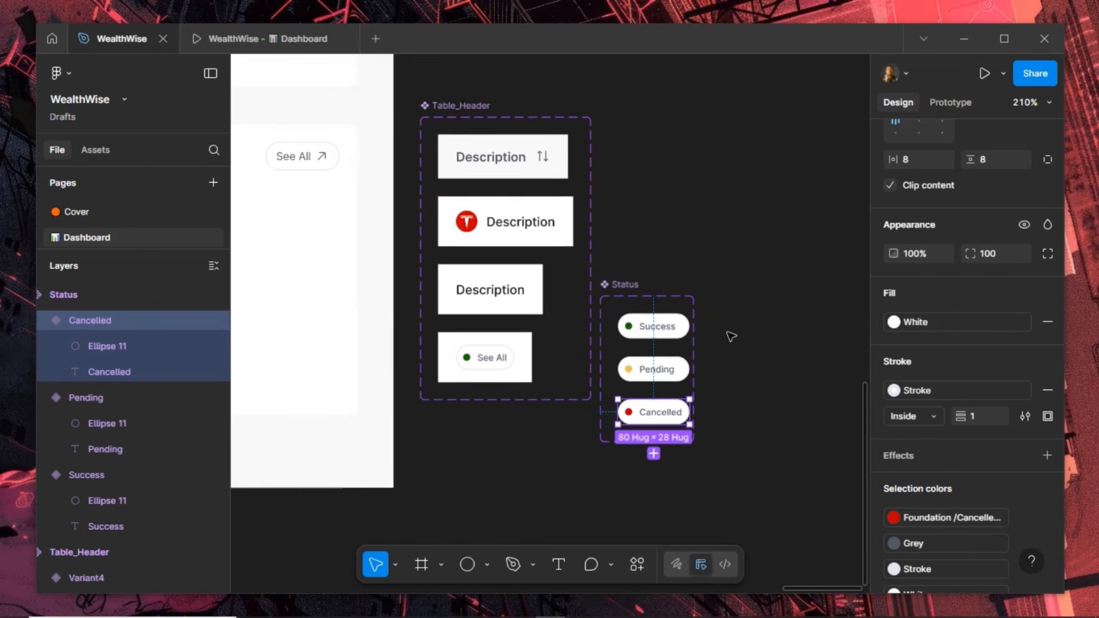
Paste-replace the See All pill in Table_Header Variant4 with the Success status instance
left_click(660, 326)
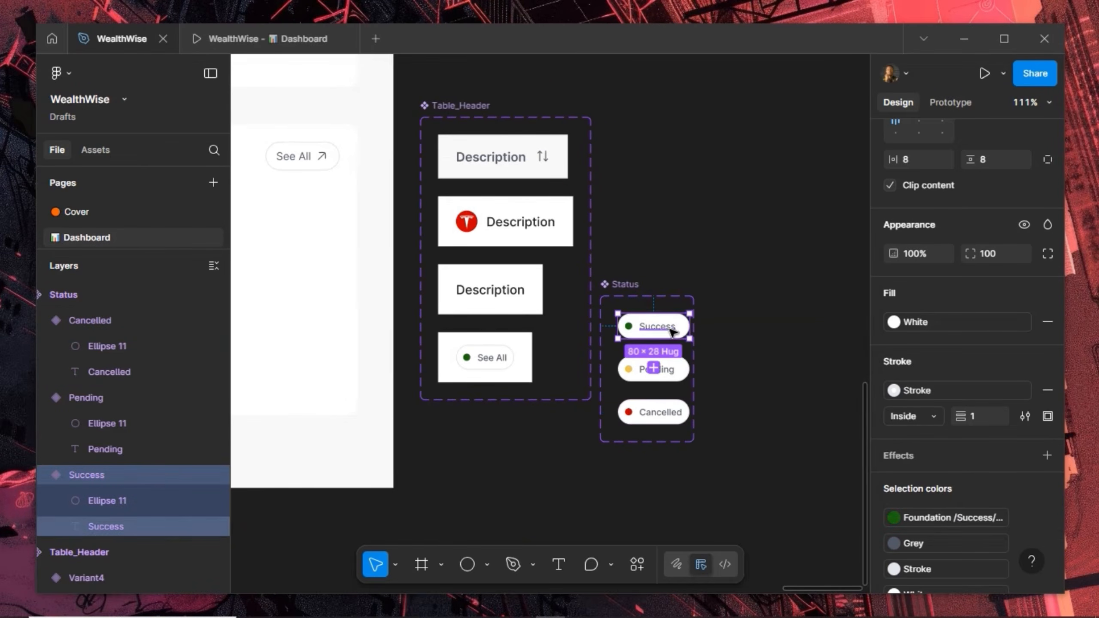
left_click(506, 361, "ctrl")
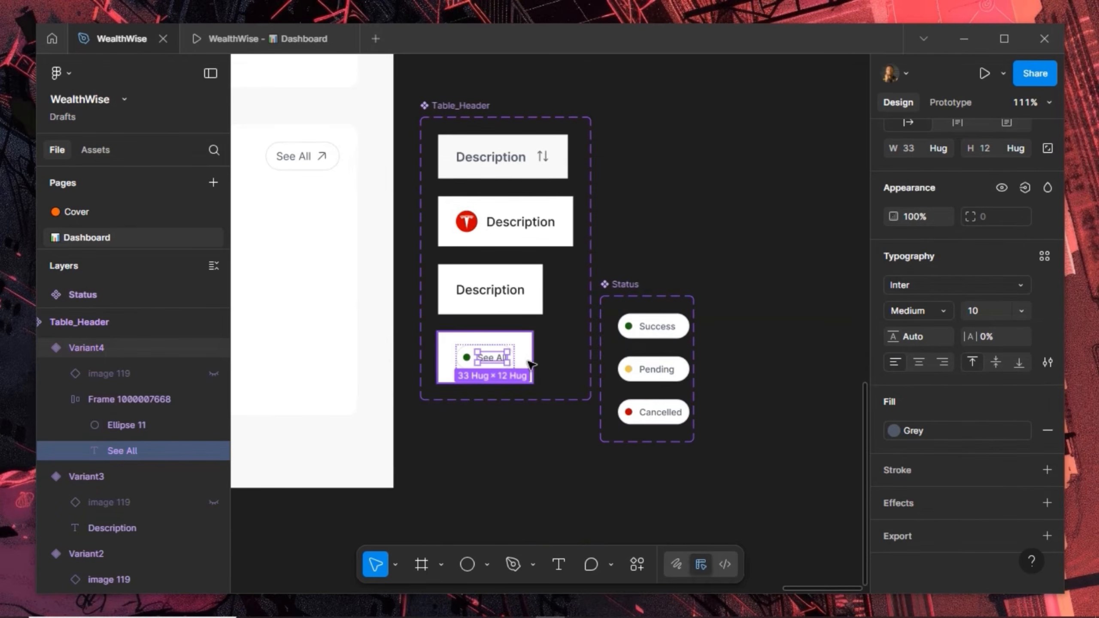
key("Escape")
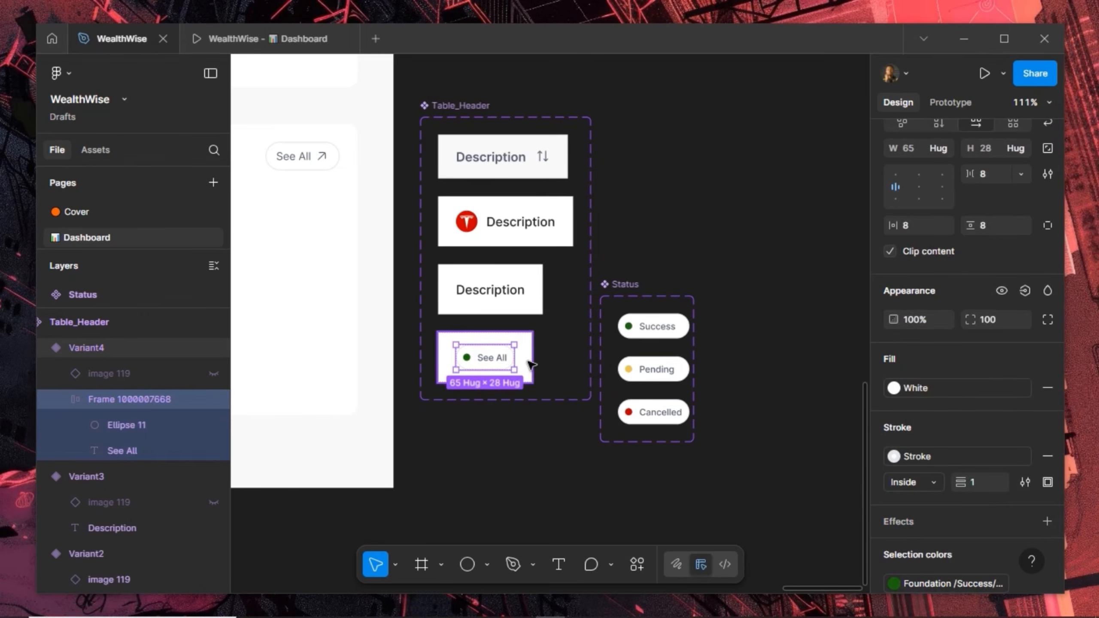
key("ctrl+shift+r")
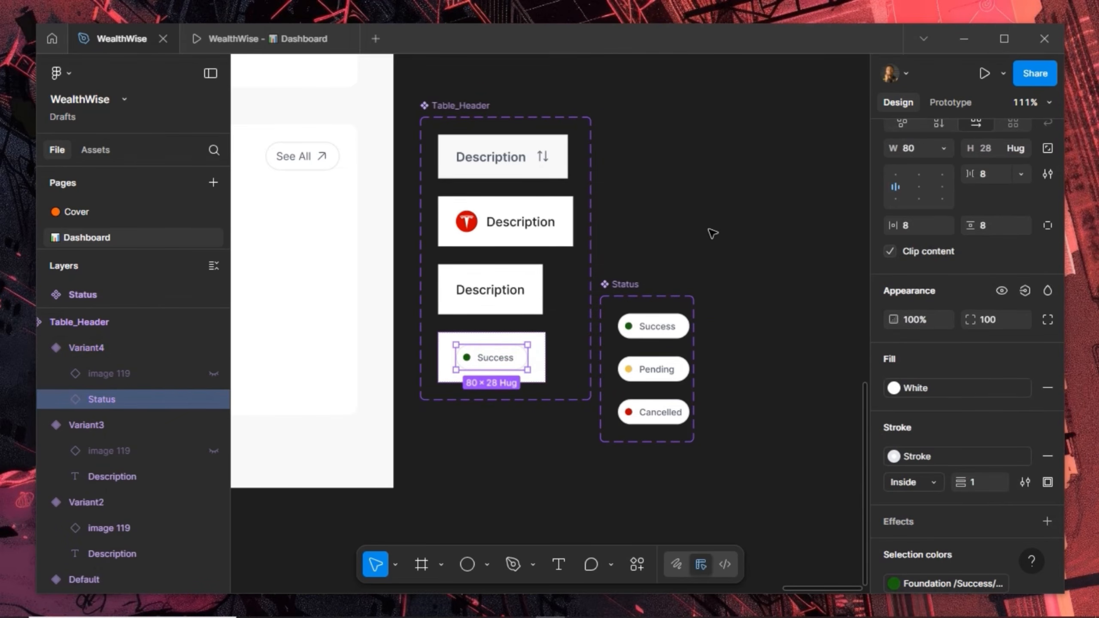
scroll(713, 234, "down", 3)
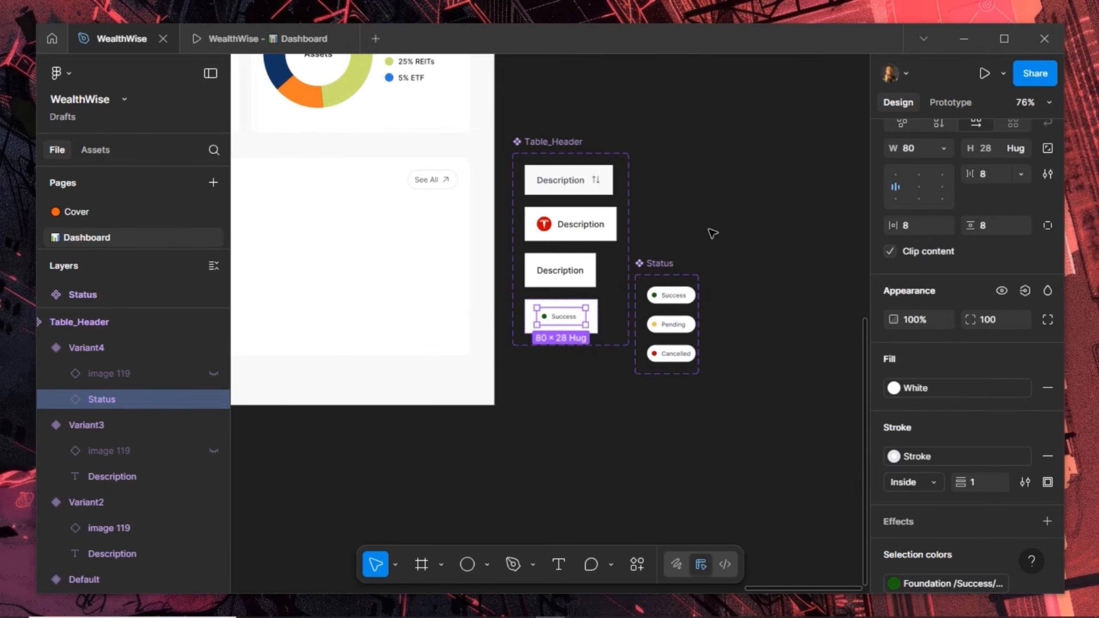
Paste the Description header cell under the Recent Transactions title and duplicate it directly below
left_click(552, 184)
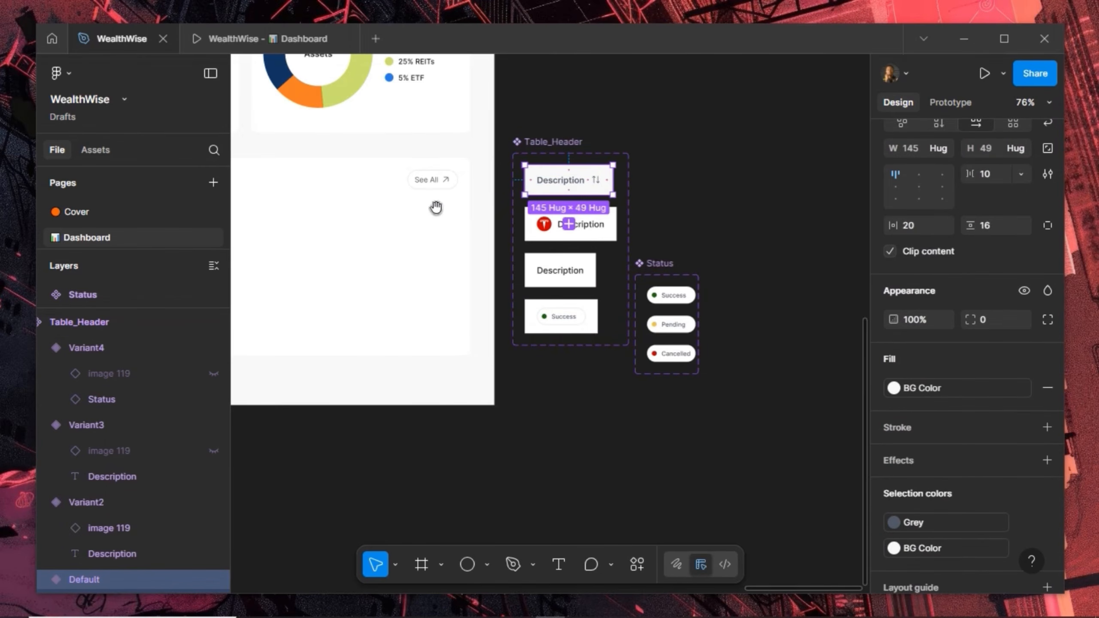
left_click_drag(508, 219, 712, 213)
left_click_drag(612, 208, 719, 215)
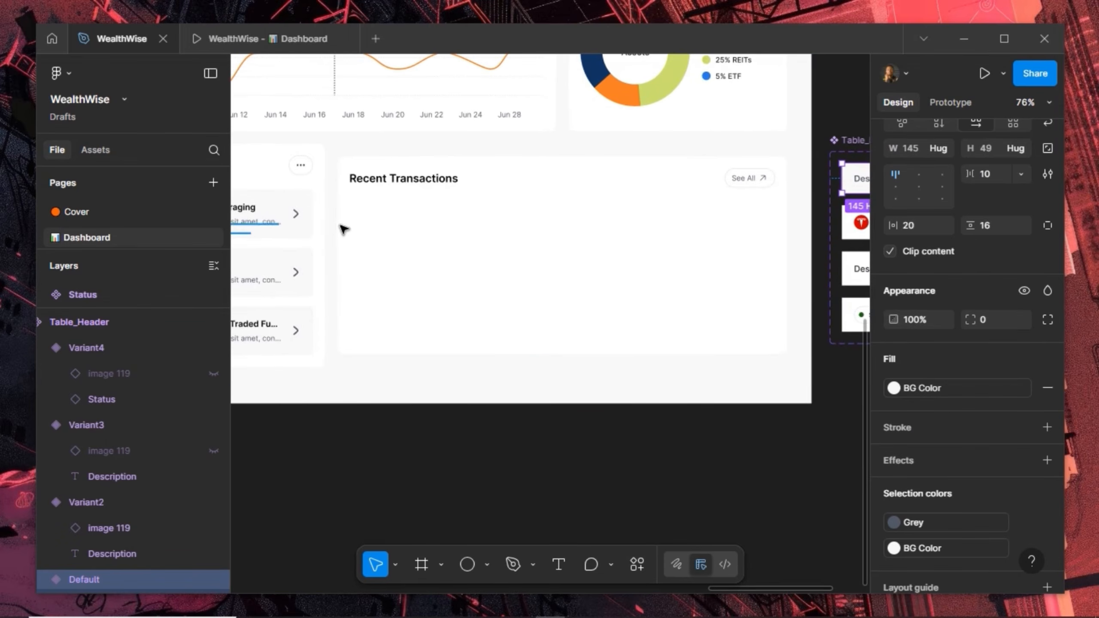
scroll(369, 216, "up", 2)
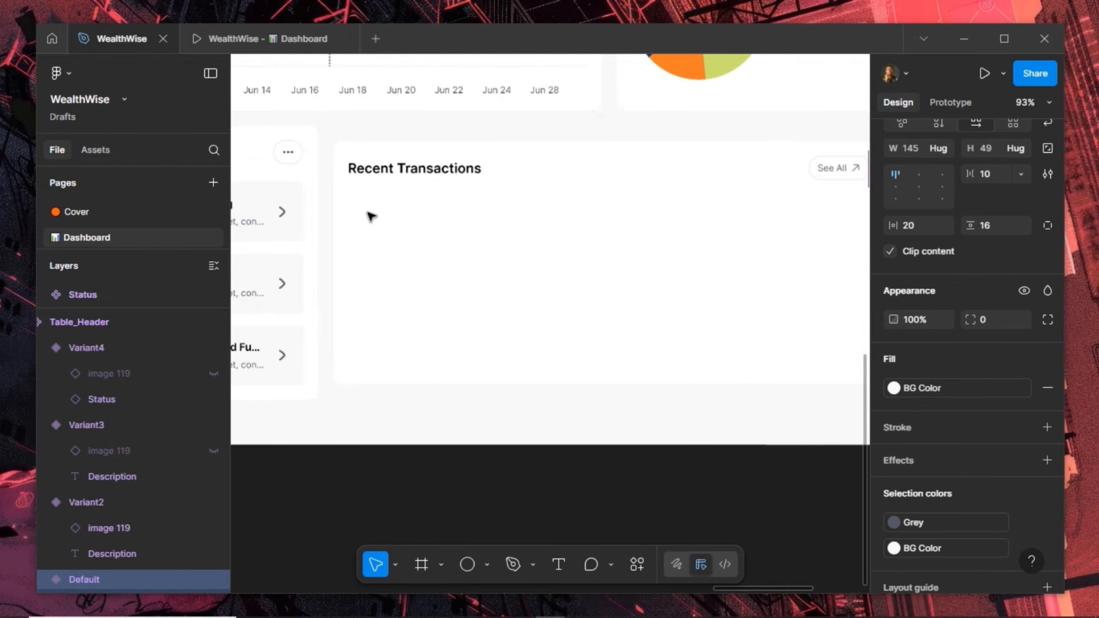
left_click(368, 216)
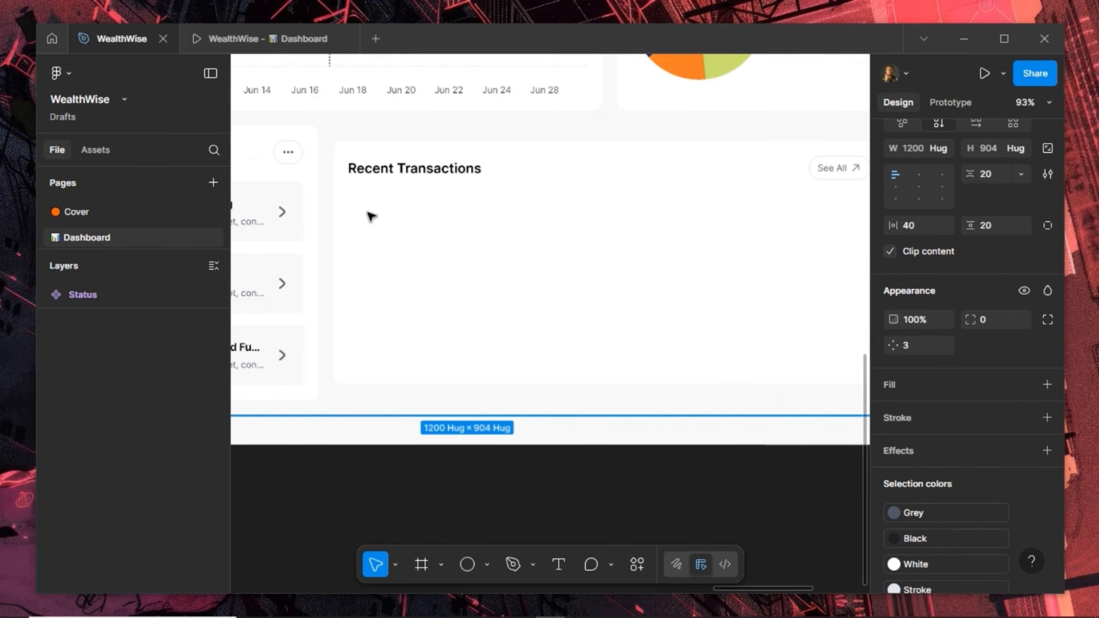
double_click(369, 216)
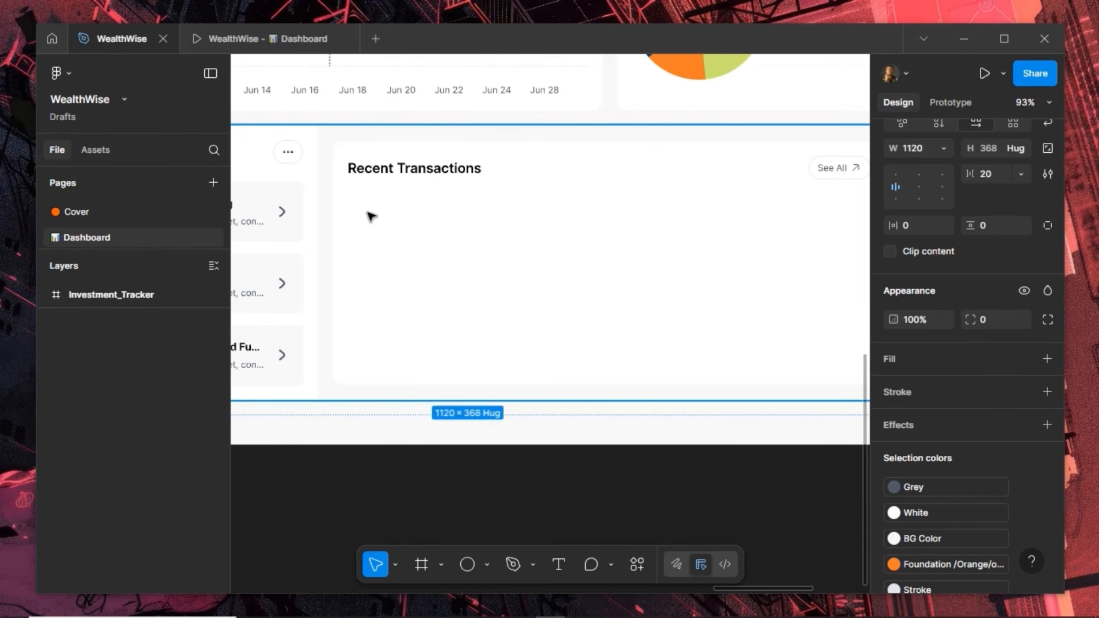
double_click(369, 217)
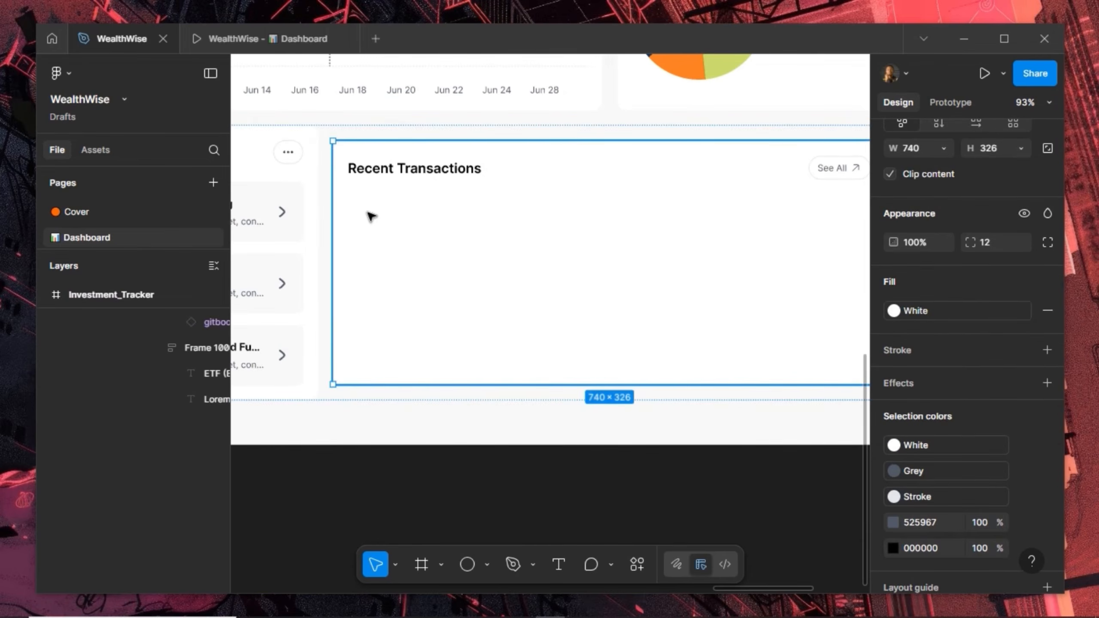
key("ctrl+v")
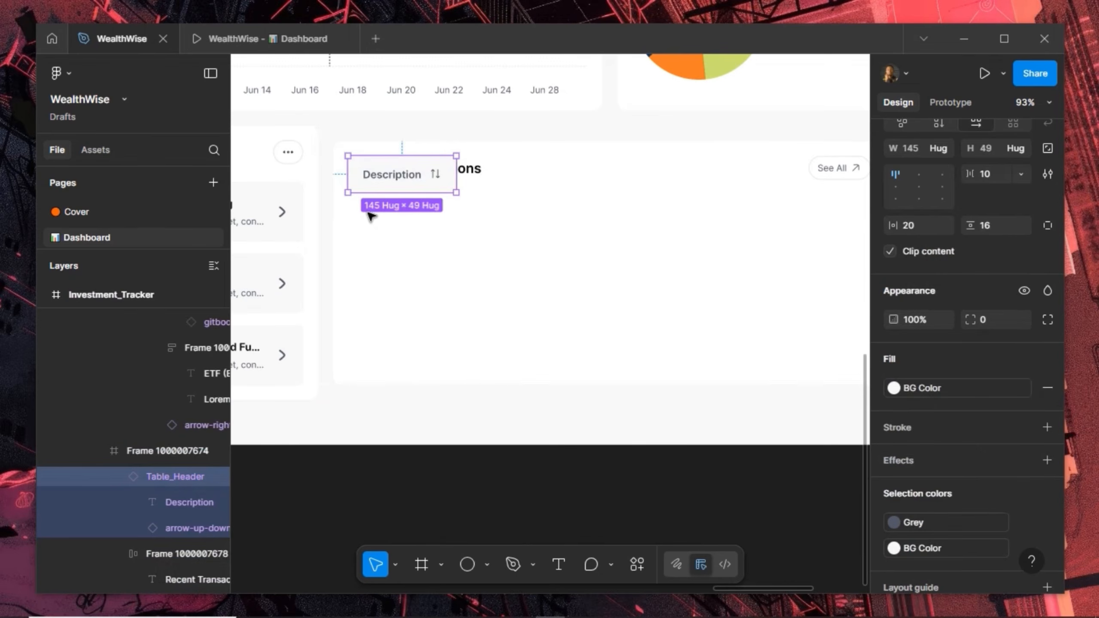
key("shift+Down")
key("shift+Down")
key("shift+Down")
key("shift+Down")
key("shift+Down")
key("shift+Down")
key("shift+Down")
key("shift+Down")
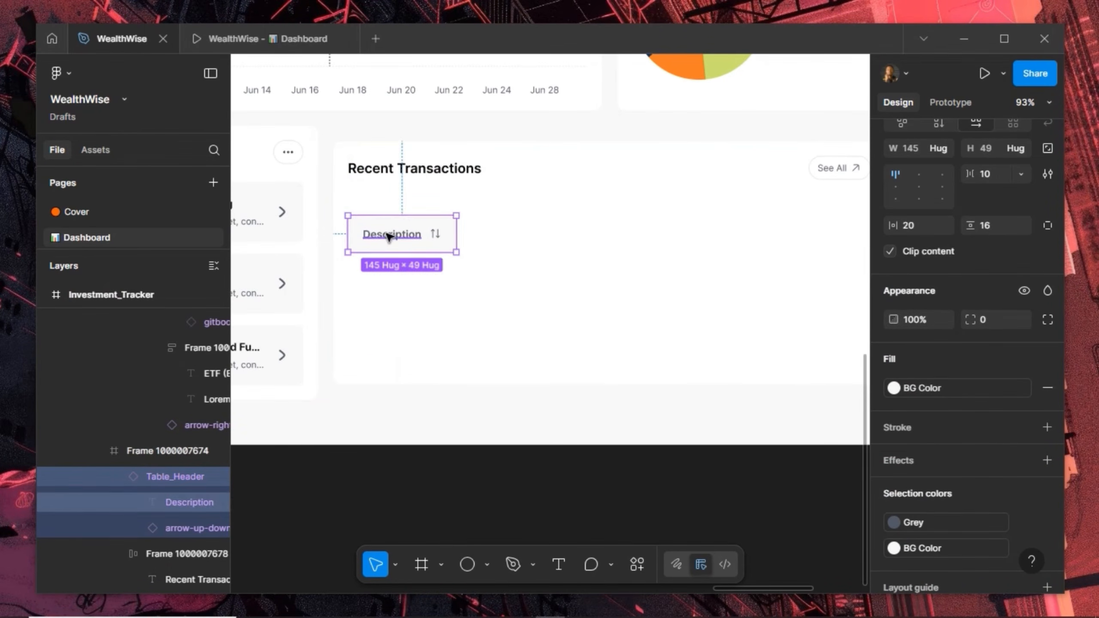
key("ctrl+d")
key("shift+Down")
key("shift+Down")
key("shift+Down")
key("shift+Down")
key("shift+Down")
key("shift+Down")
key("shift+Down")
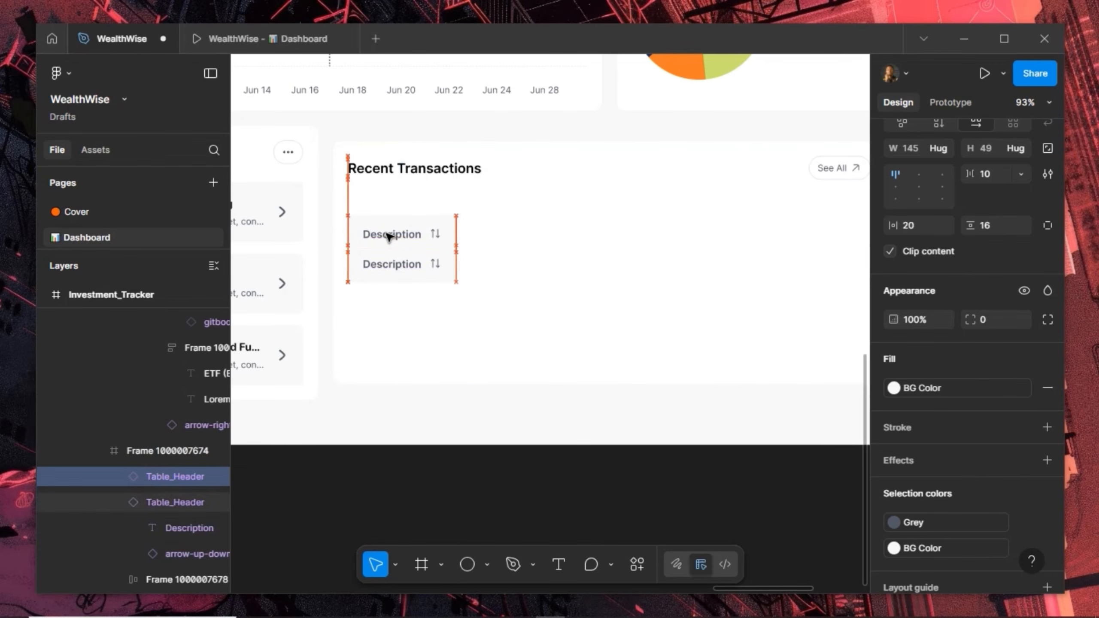
key("ctrl+a")
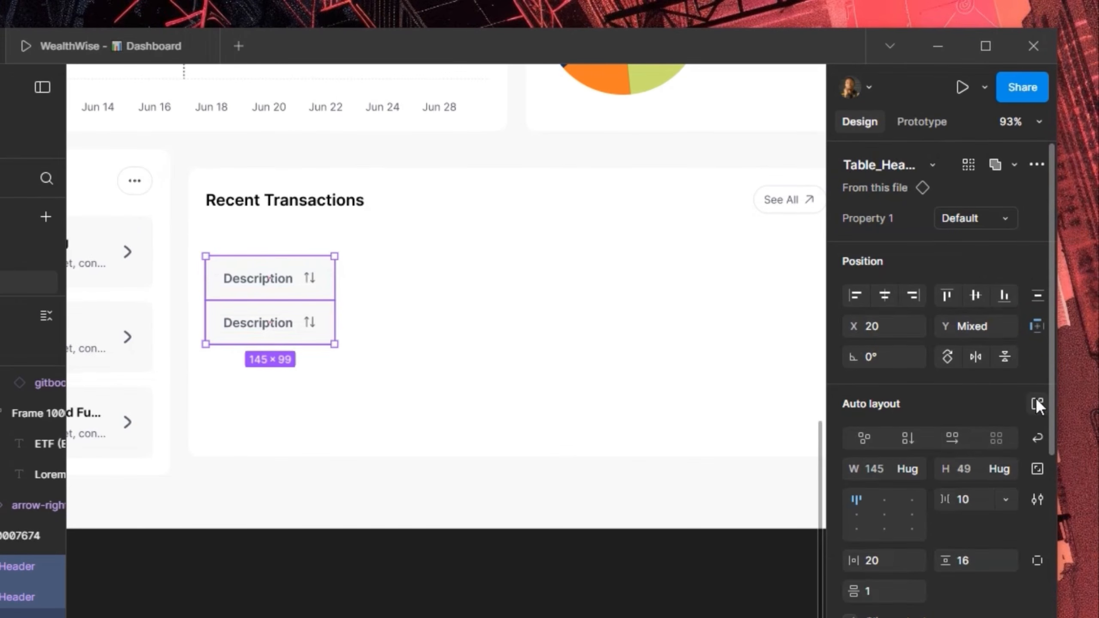
Wrap the two header cells in an auto layout with 0 spacing
left_click(1037, 399)
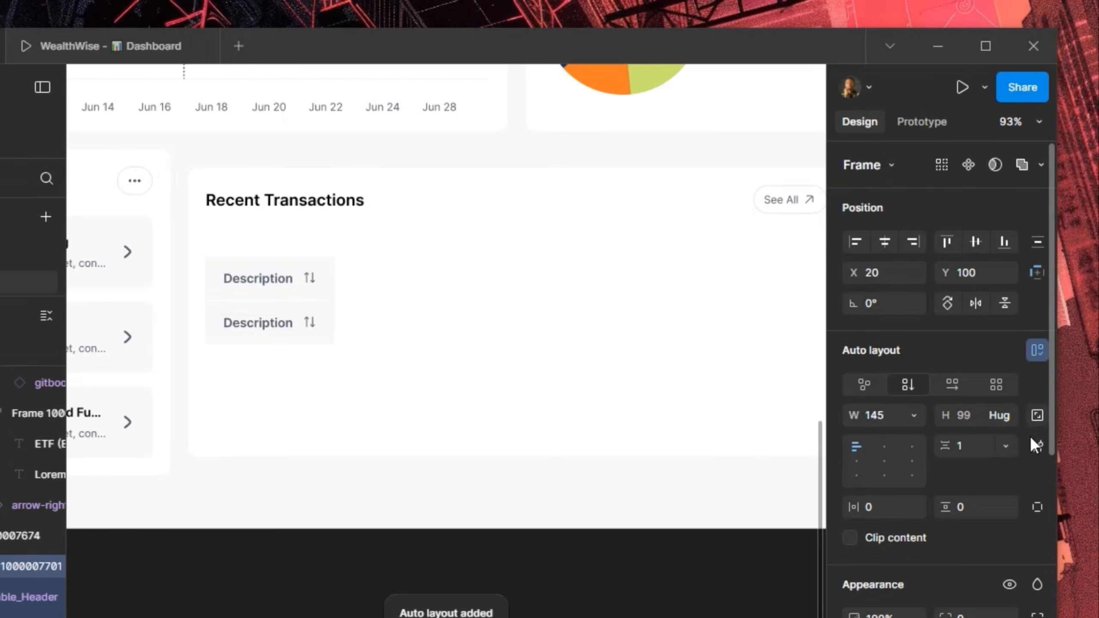
left_click(974, 446)
type("0")
key("Return")
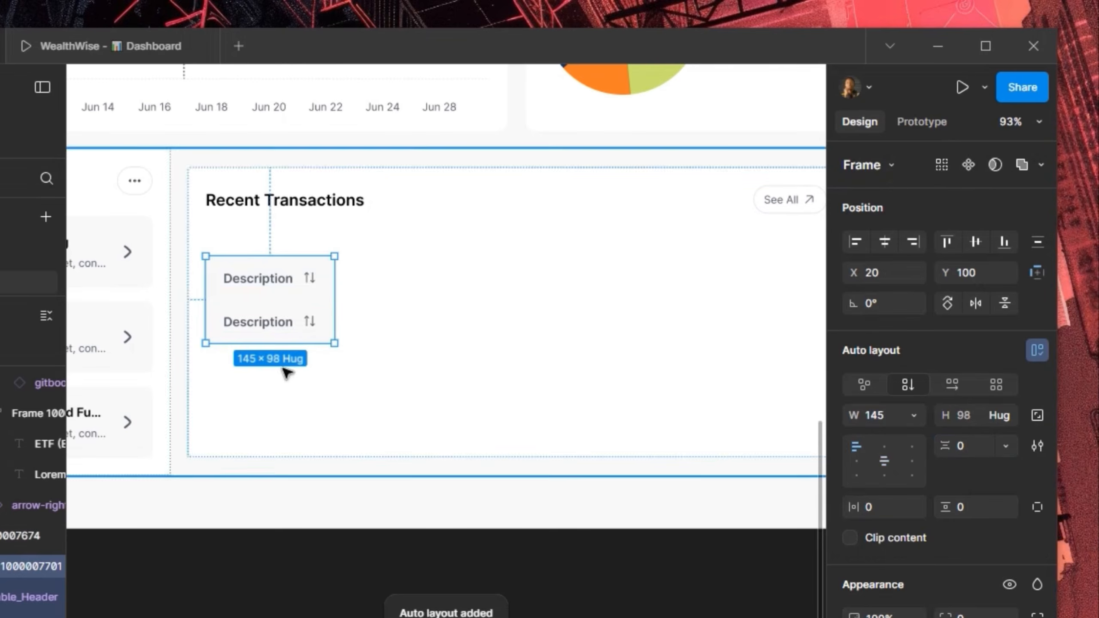
Switch the lower cell to the Tesla-logo variant and duplicate it three times
left_click(283, 324)
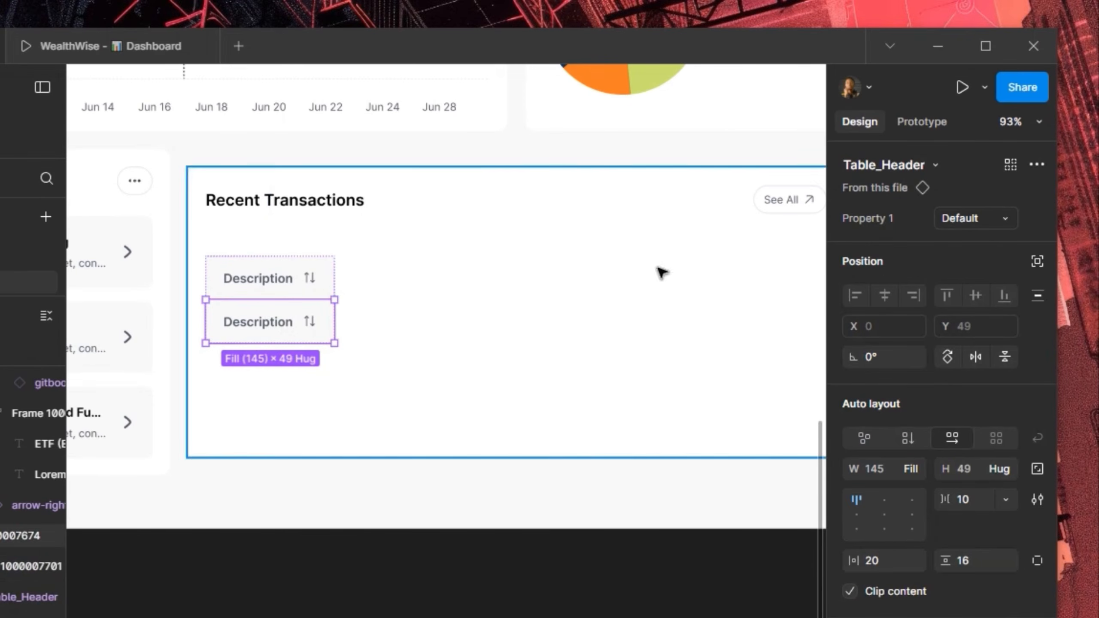
left_click(976, 207)
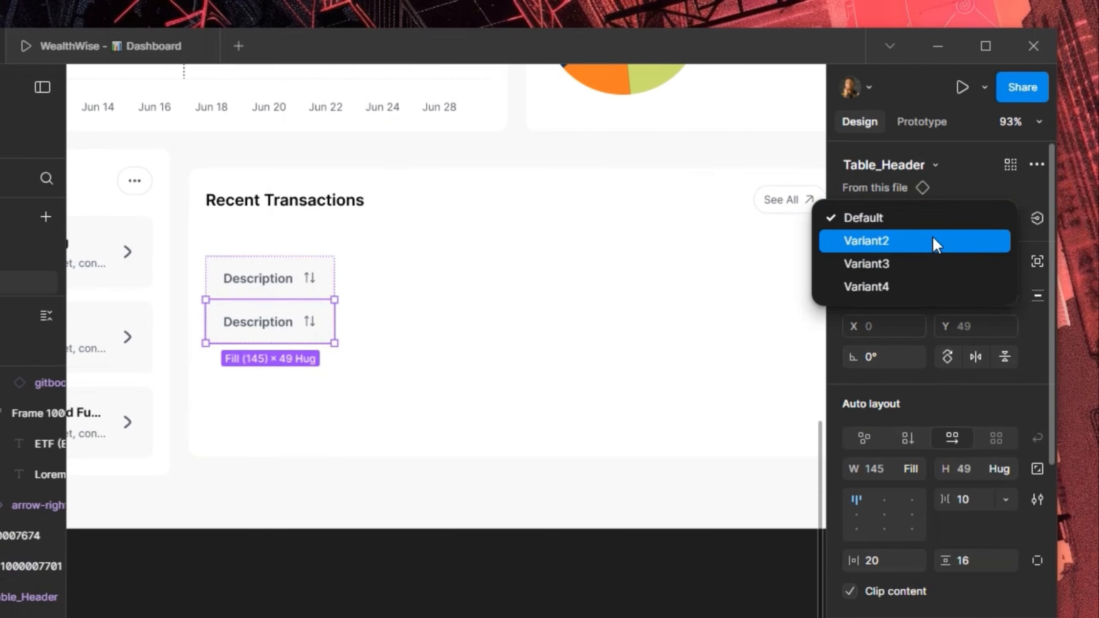
left_click(933, 236)
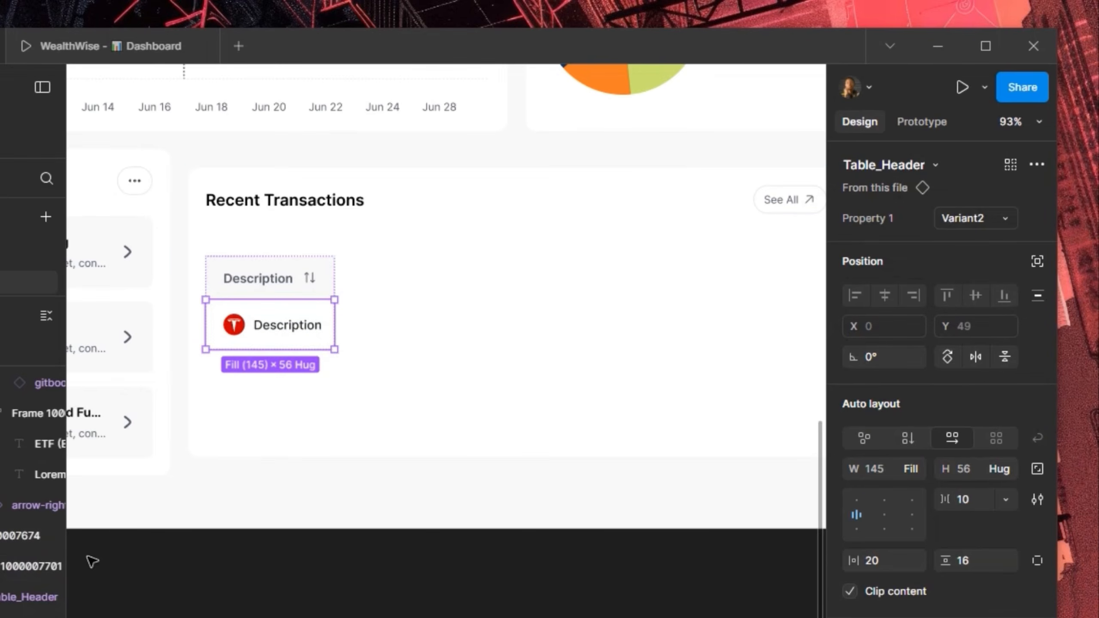
scroll(89, 560, "down", 3)
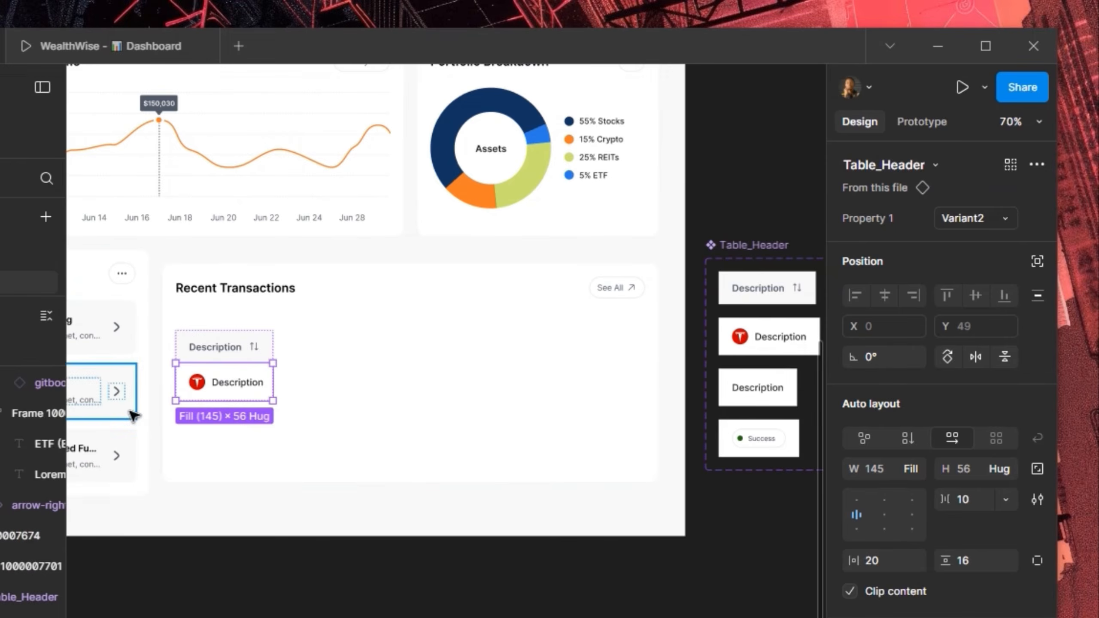
scroll(119, 411, "up", 2)
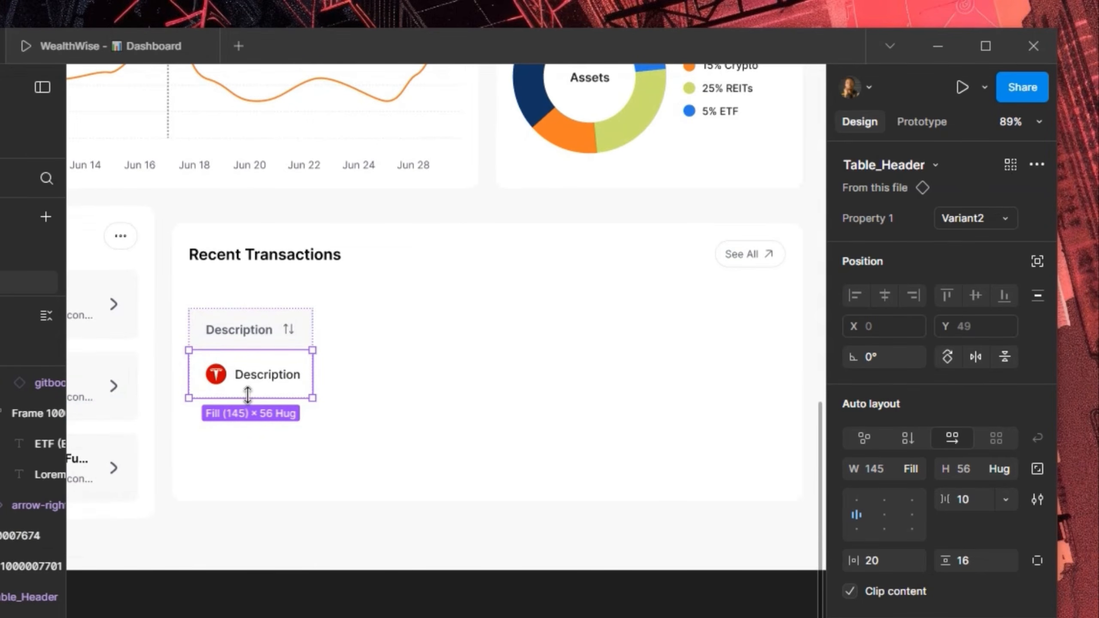
key("ctrl+d")
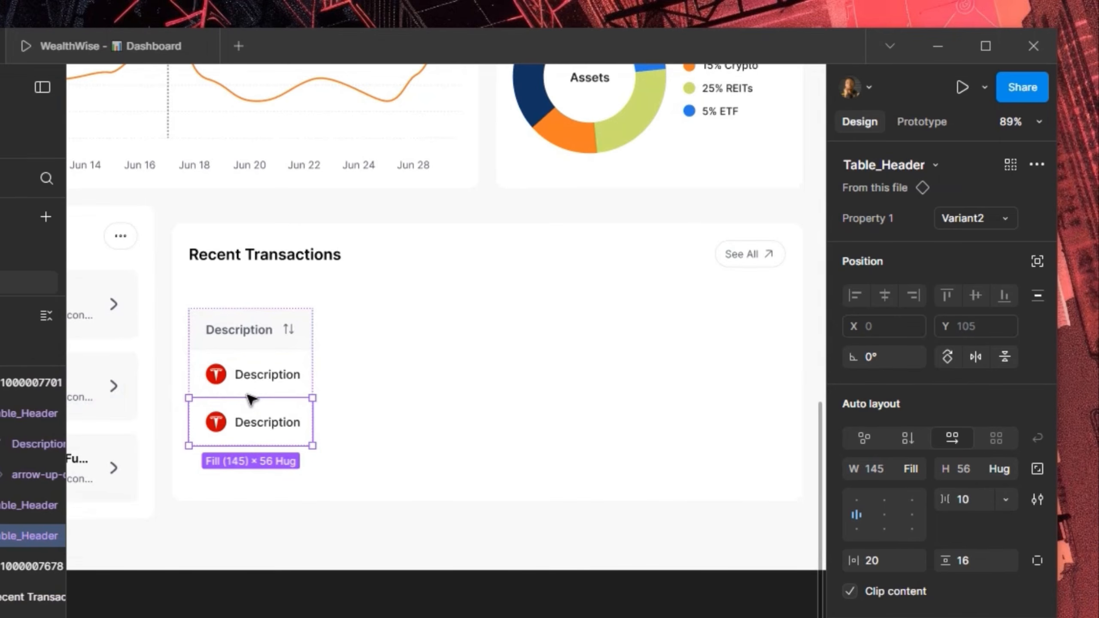
key("ctrl+d")
key("ctrl+d")
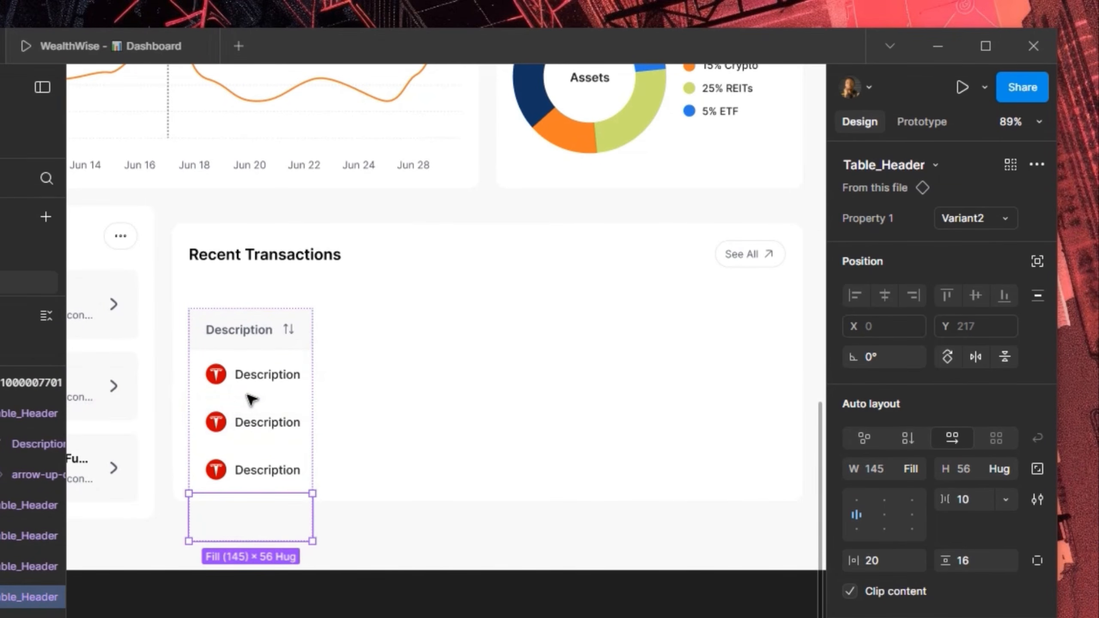
key("ctrl+d")
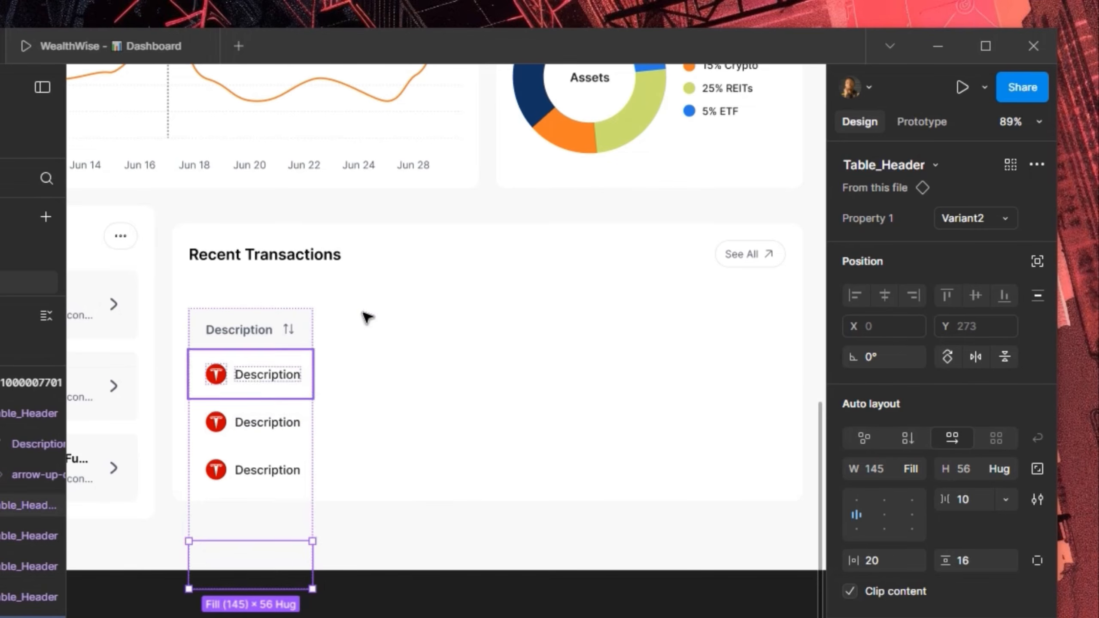
left_click(377, 294)
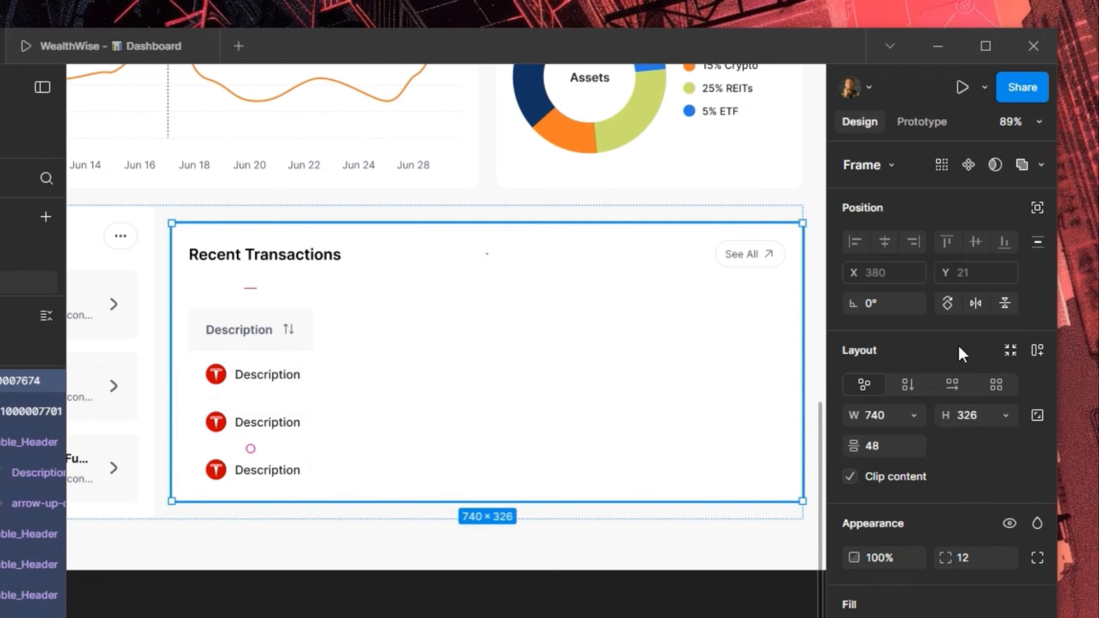
Apply auto layout to the Recent Transactions card with content spacing of 32
left_click(1037, 350)
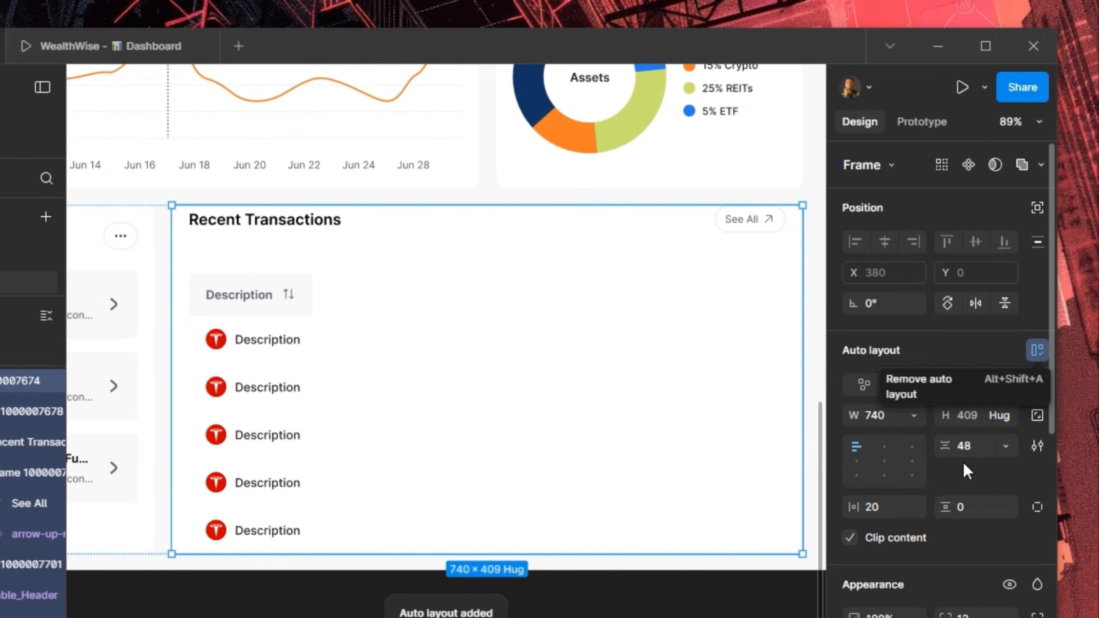
left_click(975, 447)
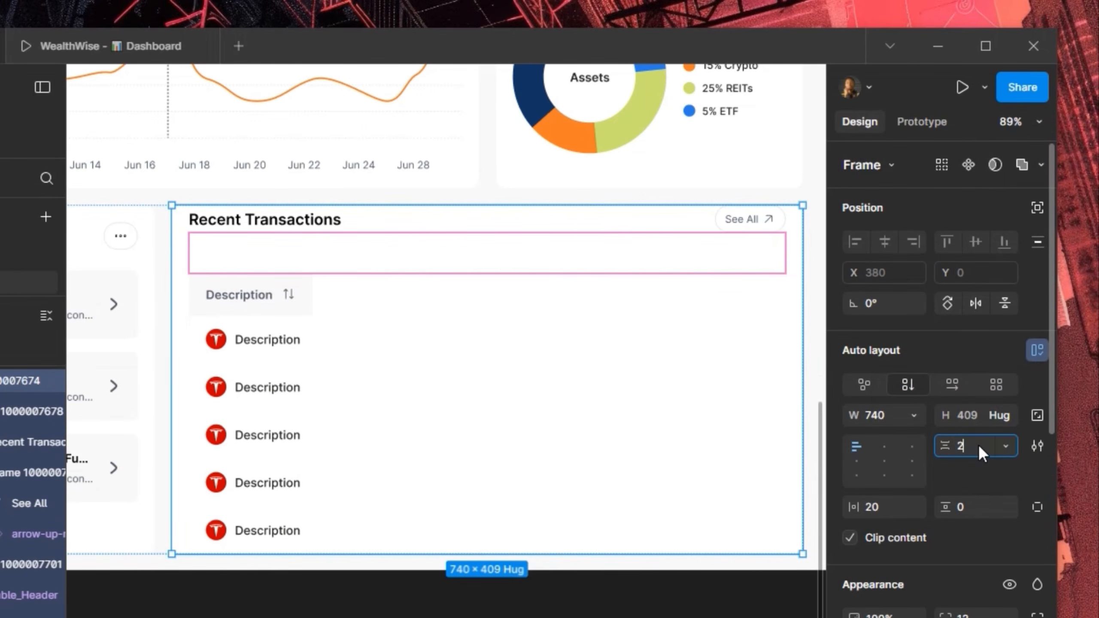
key("Return")
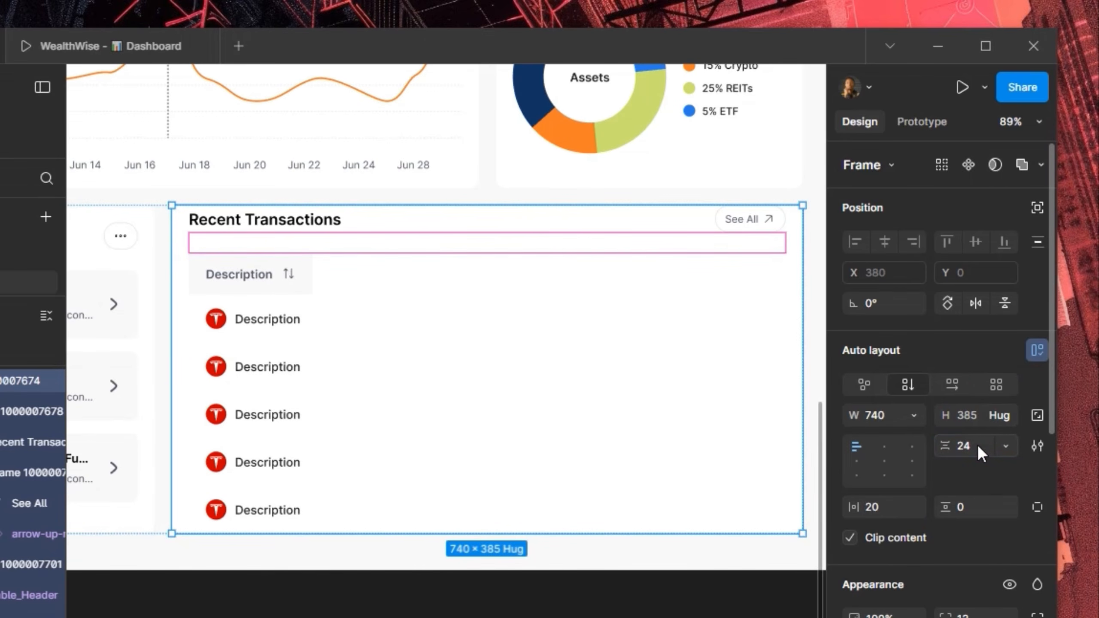
left_click(977, 445)
type("32")
key("Return")
scroll(683, 396, "down", 4)
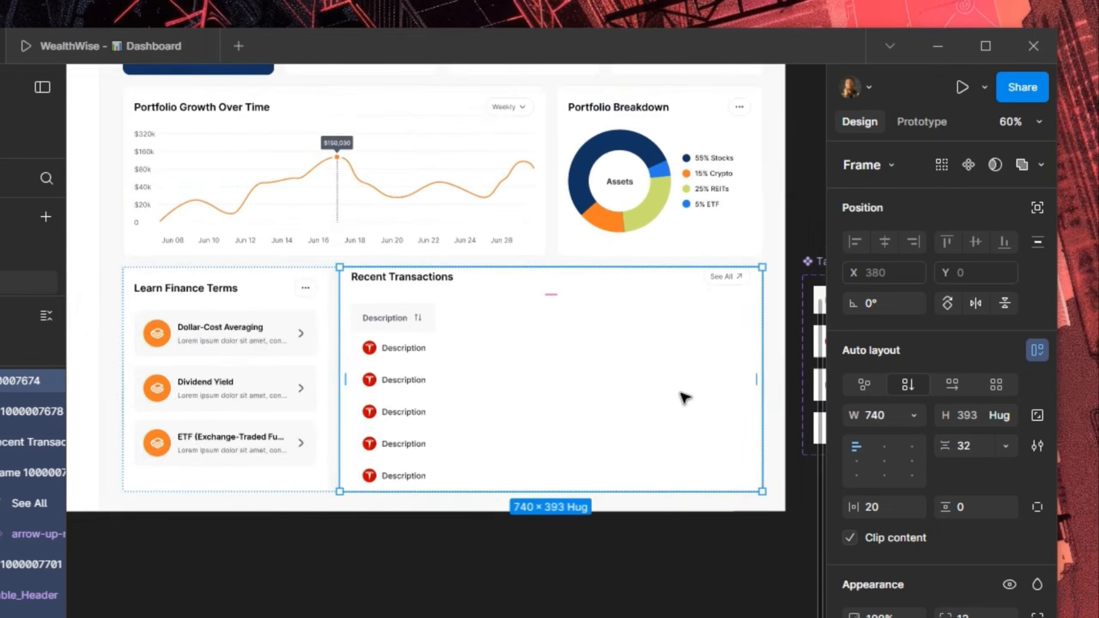
After checking the Learn Finance Terms card, set item spacing 24 and vertical padding 20
left_click(284, 322)
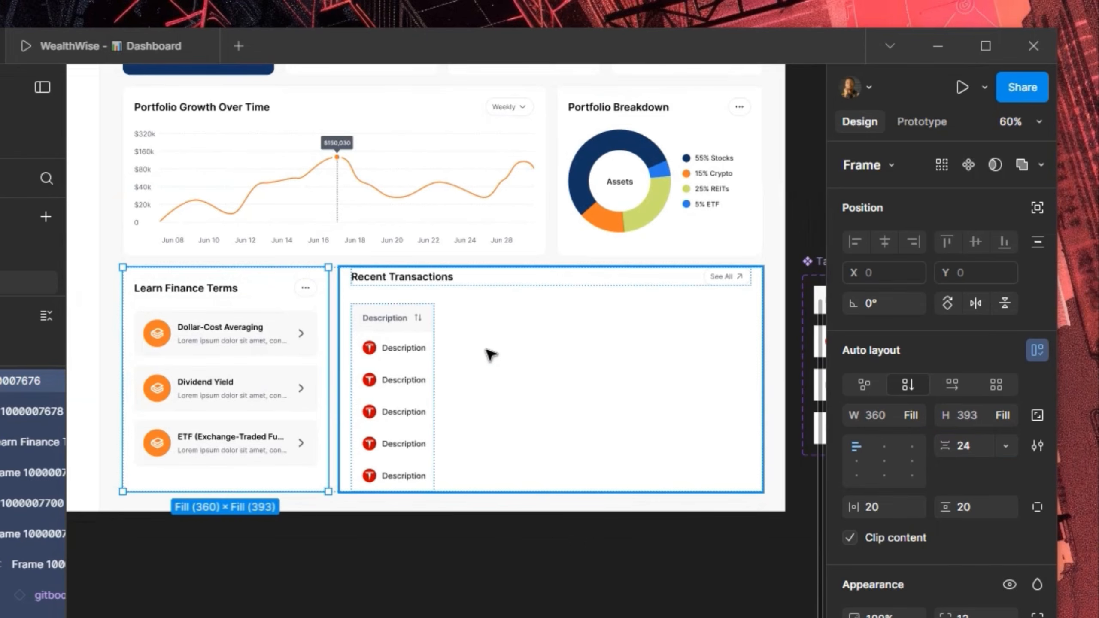
left_click(731, 449)
left_click(974, 447)
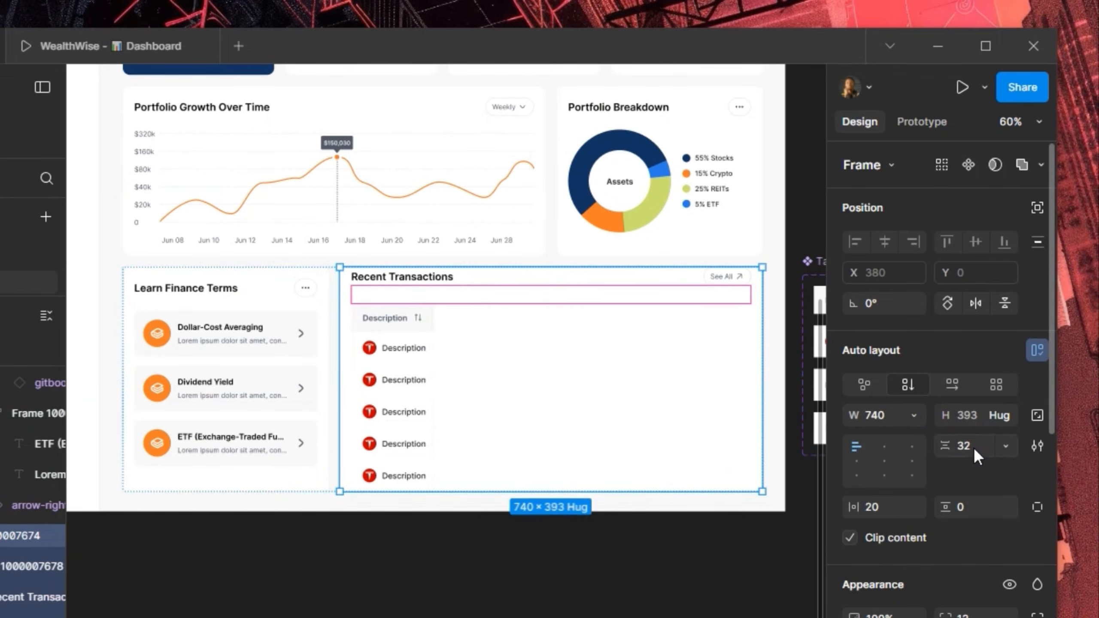
type("24")
key("Return")
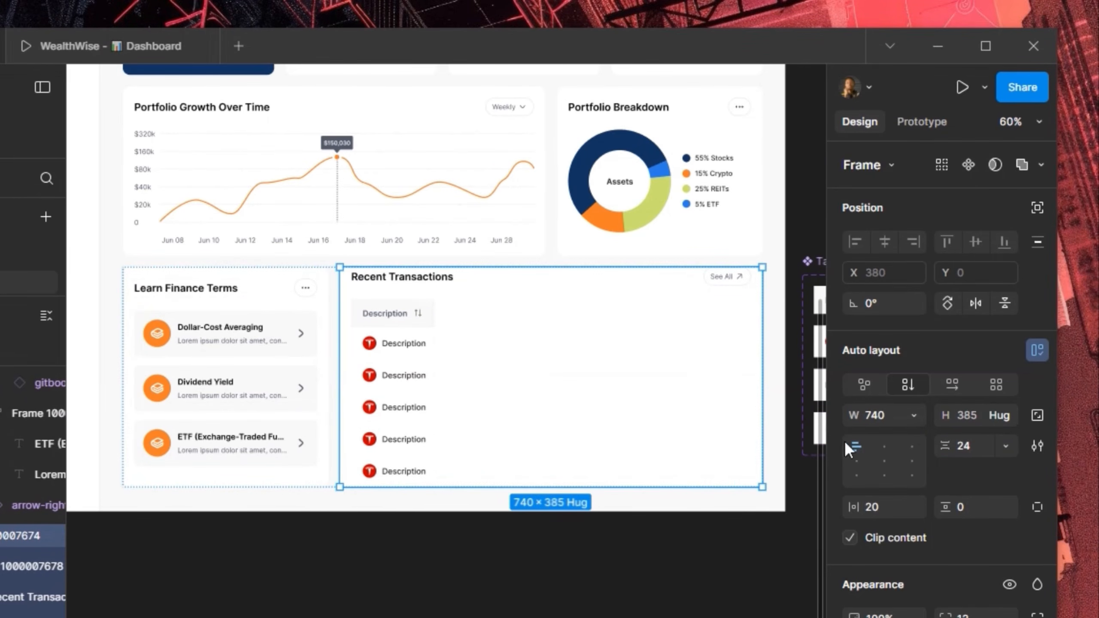
left_click(965, 503)
type("2")
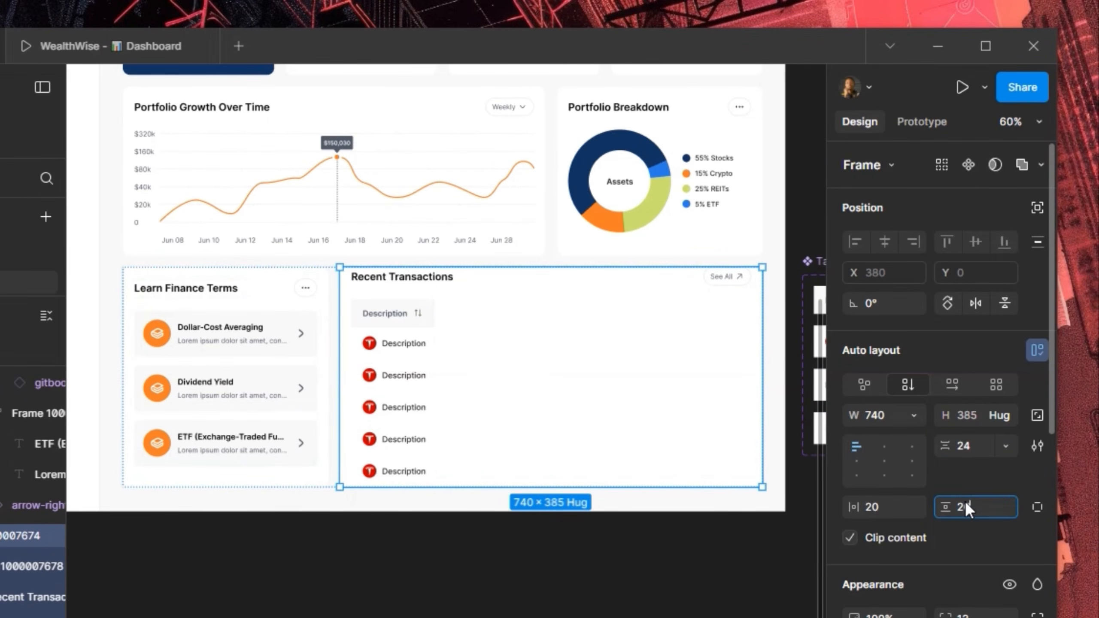
type("0")
key("Return")
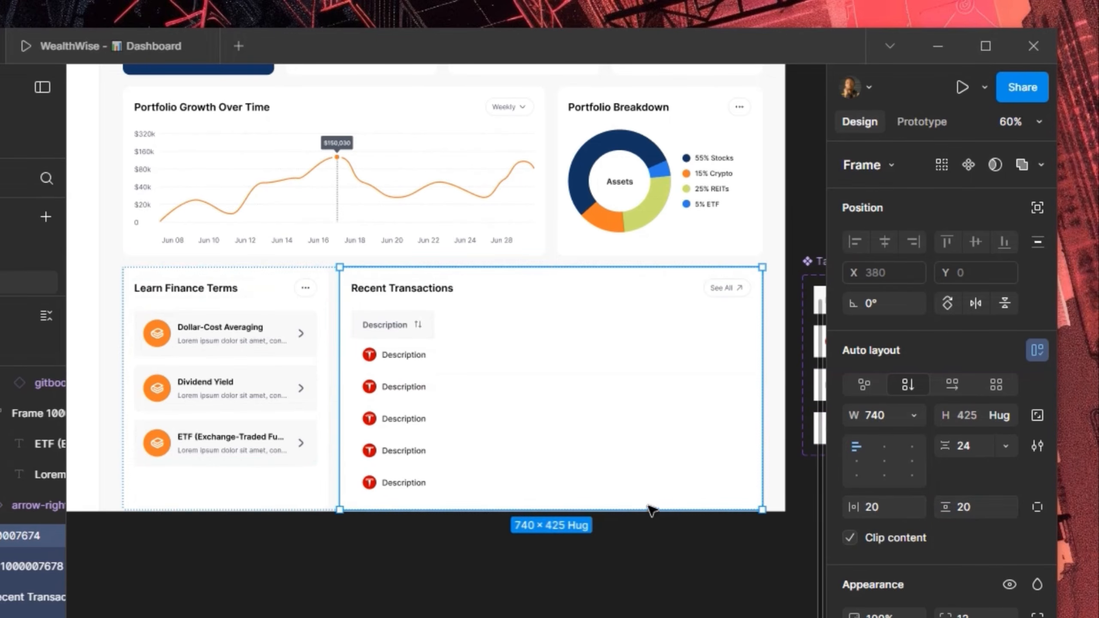
Delete the fifth Tesla-logo Description row
left_click(398, 486)
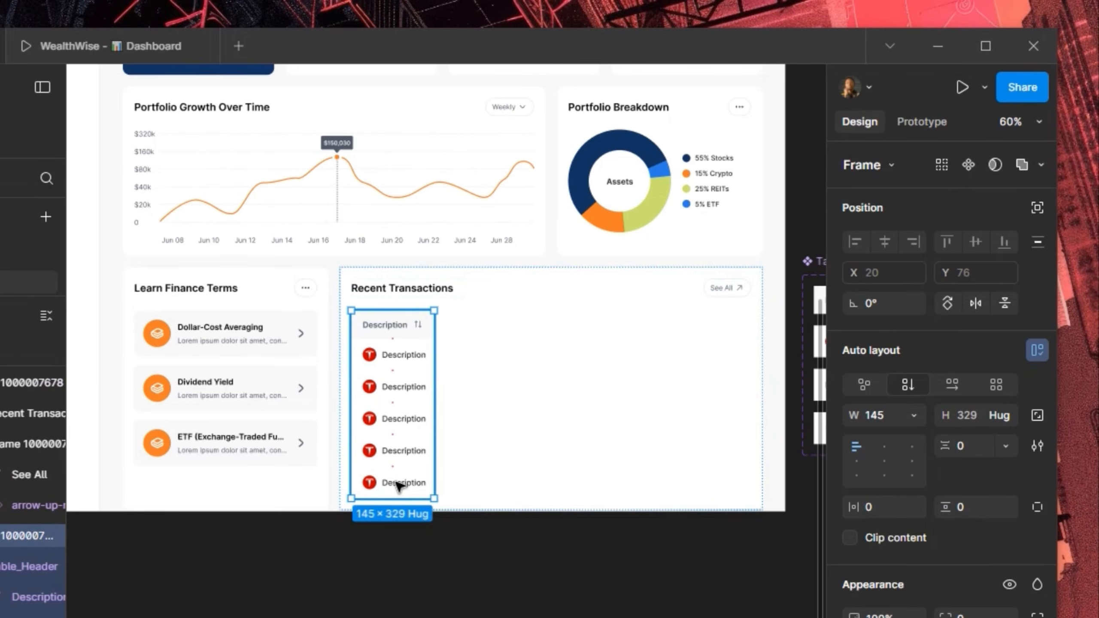
left_click(399, 486)
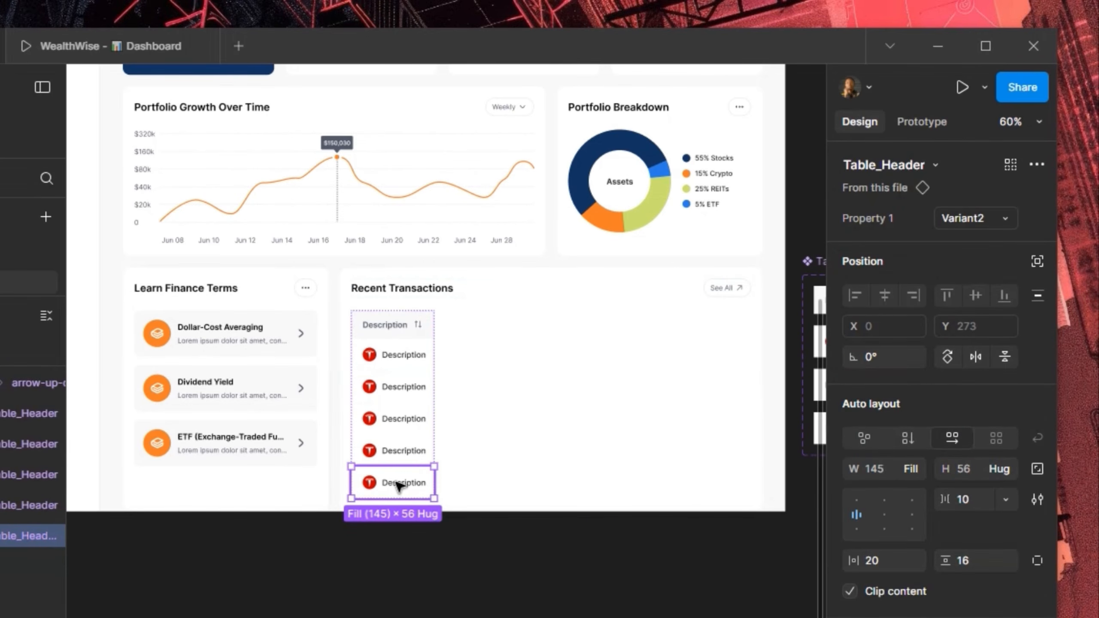
key("Delete")
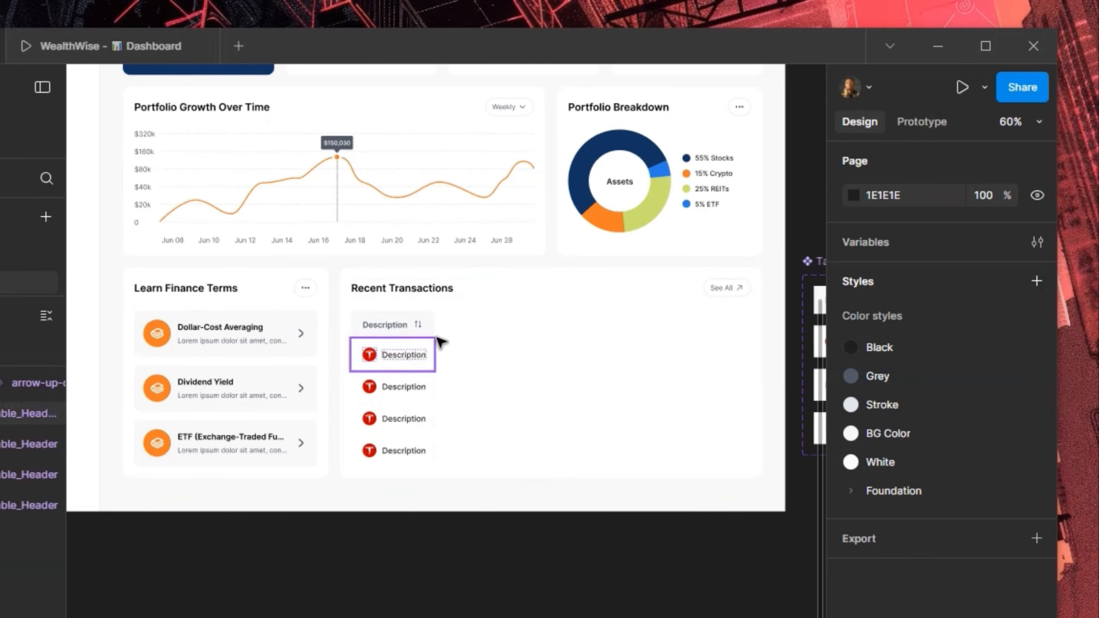
scroll(438, 340, "up", 3)
scroll(438, 343, "up", 2)
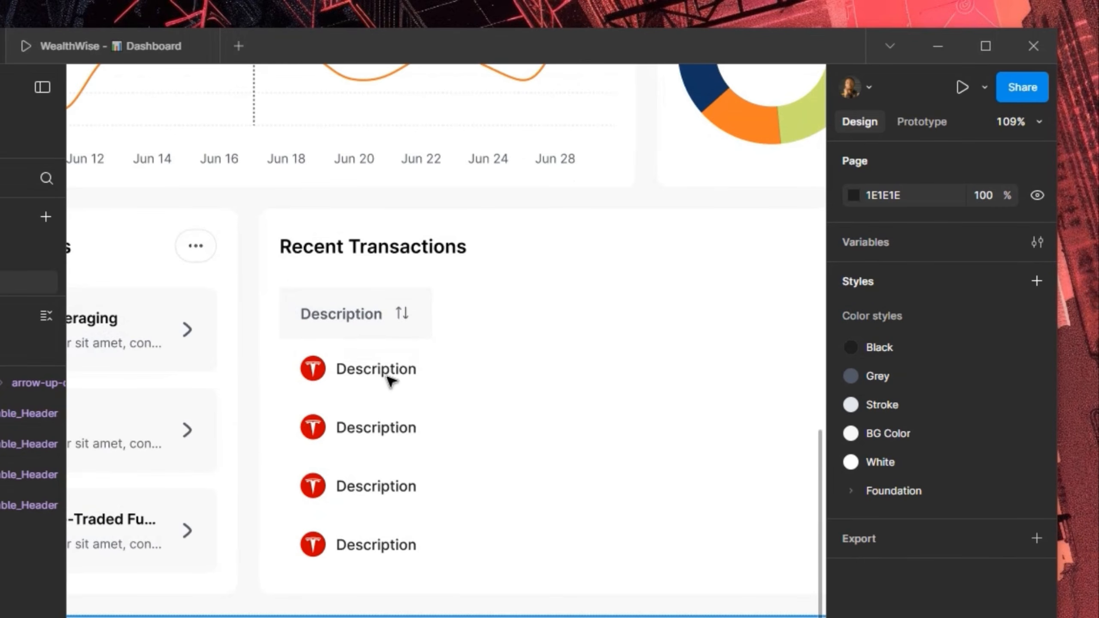
Rename the first transaction row's description to Bought ETH
left_click(390, 380)
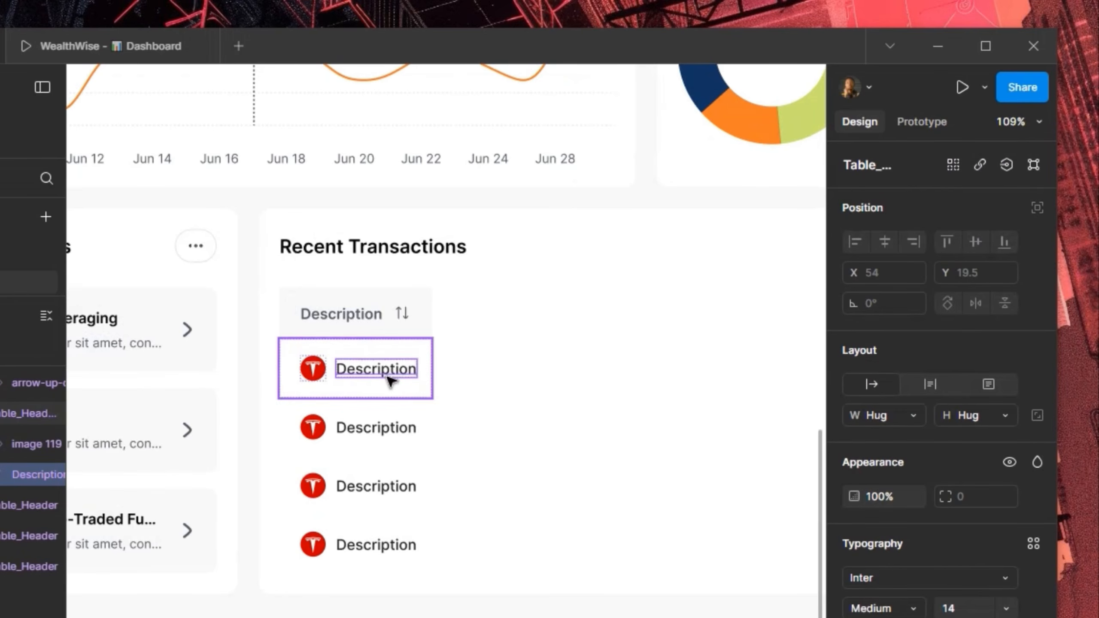
double_click(389, 379)
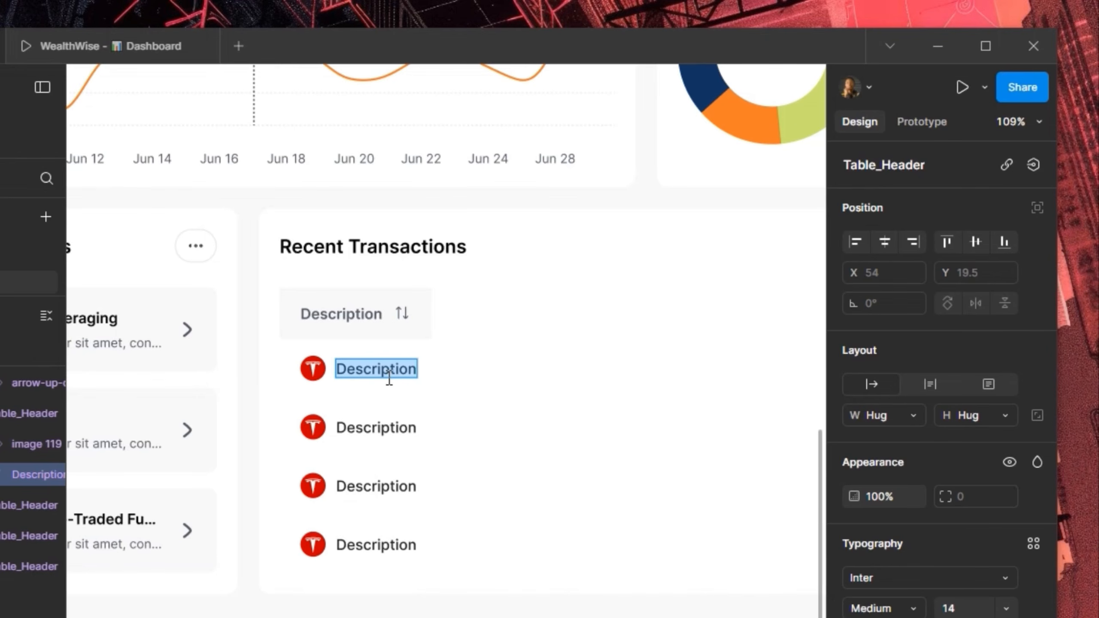
type("BO")
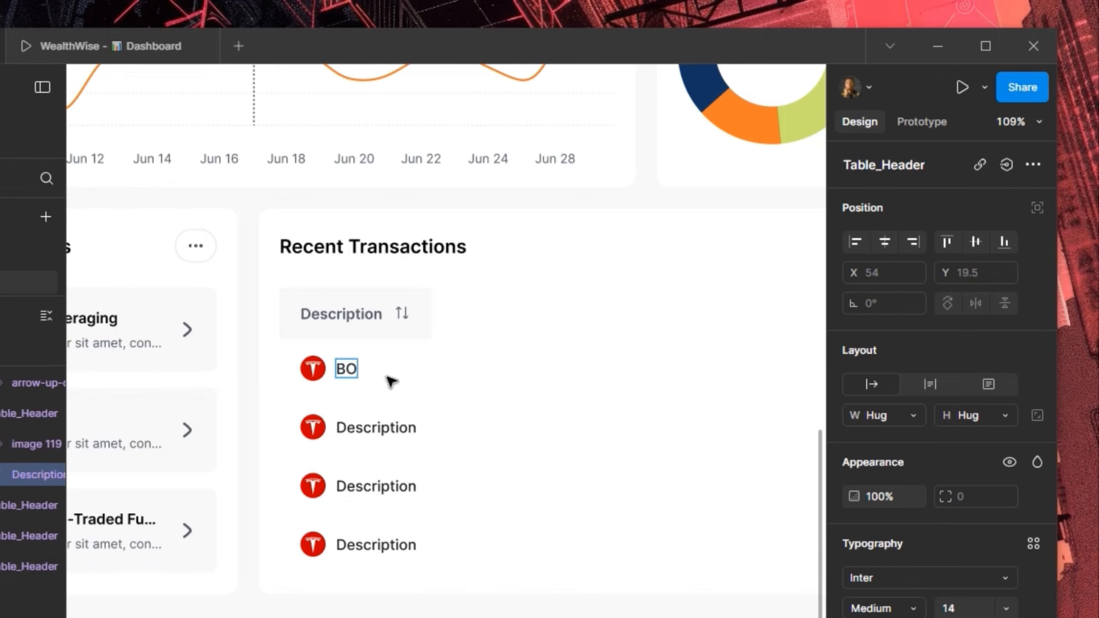
key("BackSpace")
type("ught ETH")
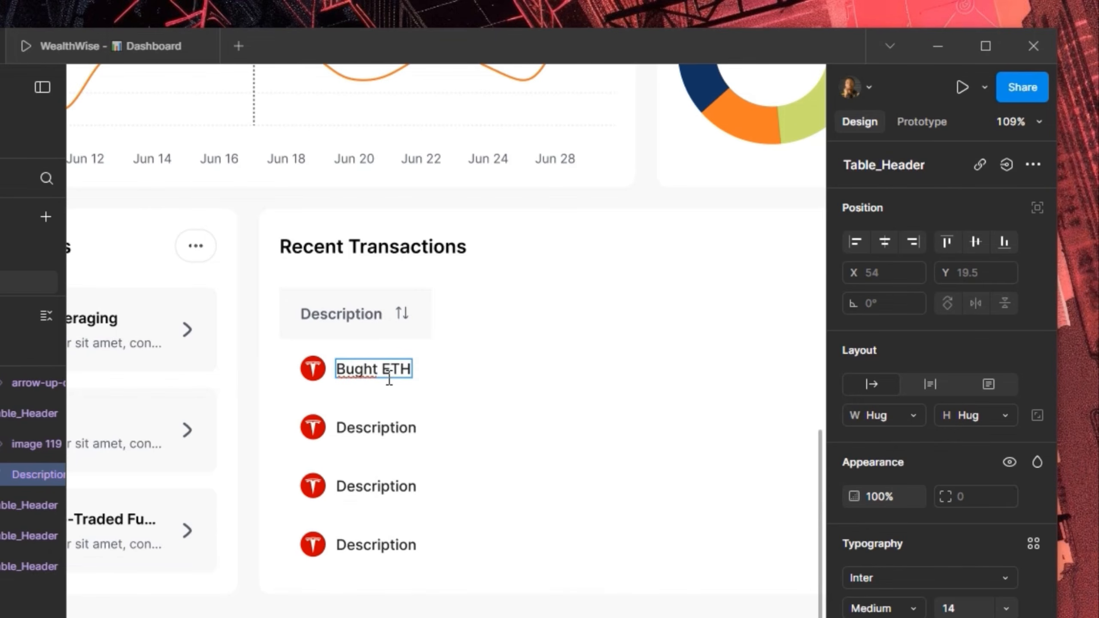
key("Left")
key("Left")
key("Left")
key("Left")
key("Left")
key("Left")
key("Left")
key("Left")
type("o")
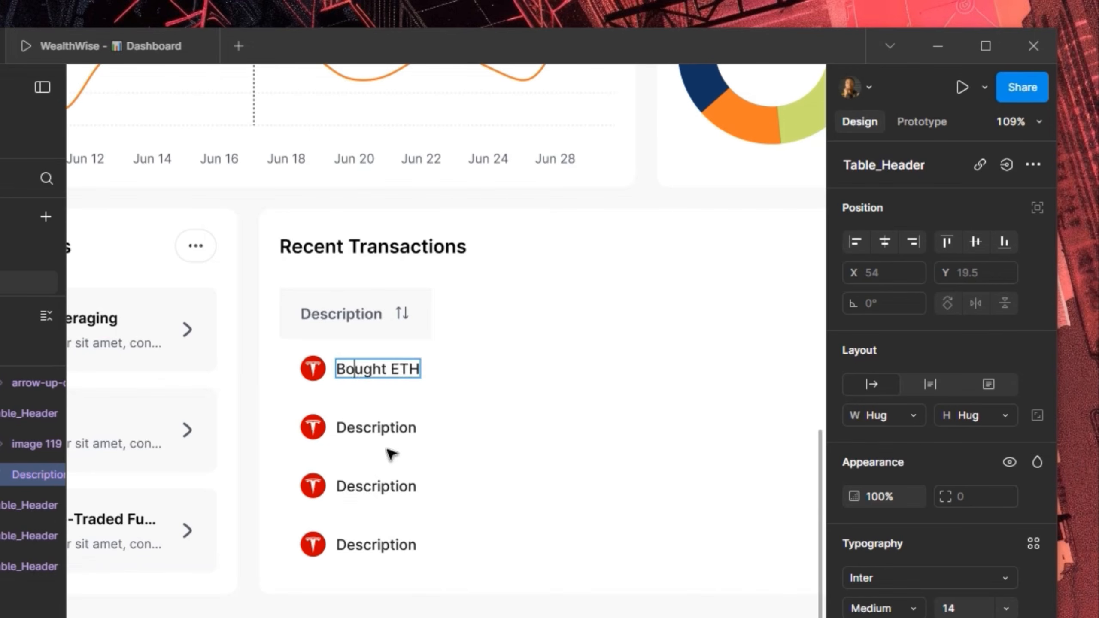
Rename the second row to ETF Purchase and the third to Real Estate In
double_click(384, 433)
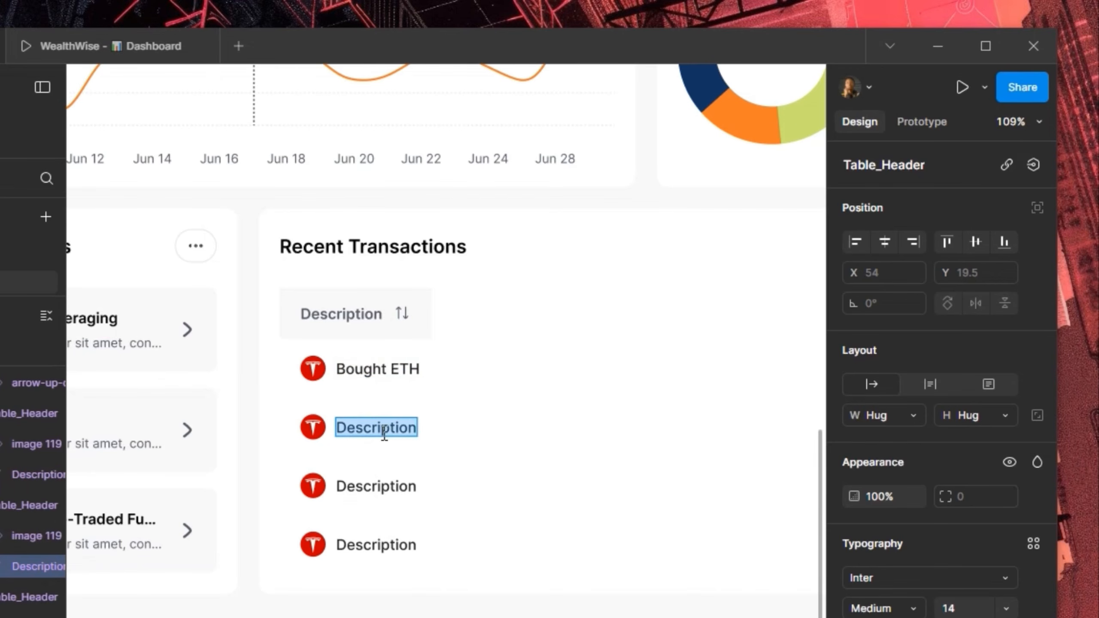
type("ETH")
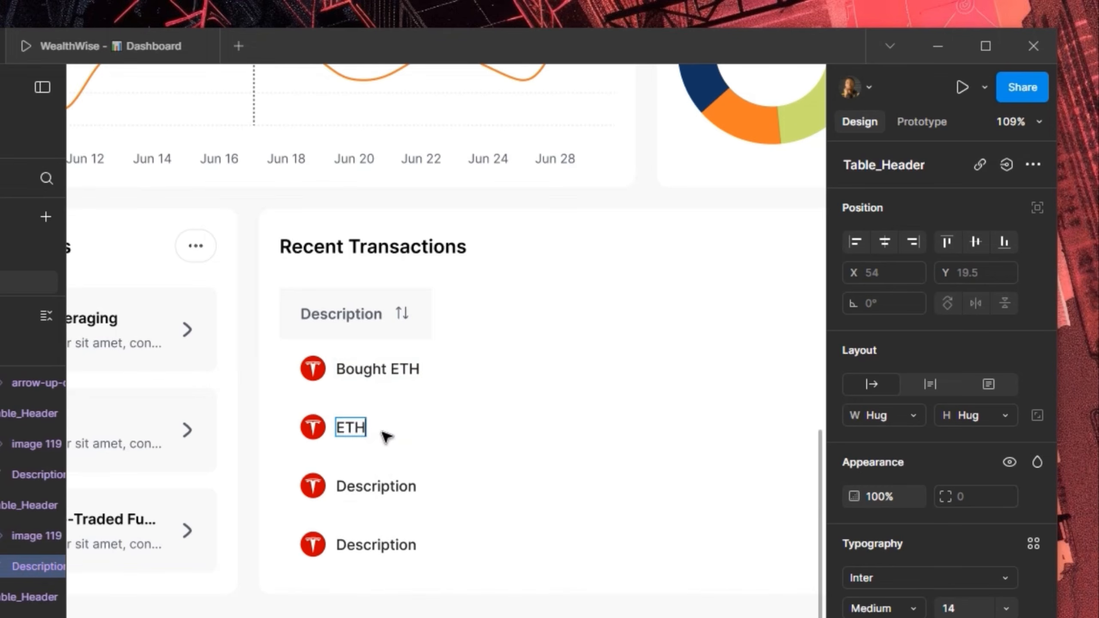
key("BackSpace")
type("F Purchase")
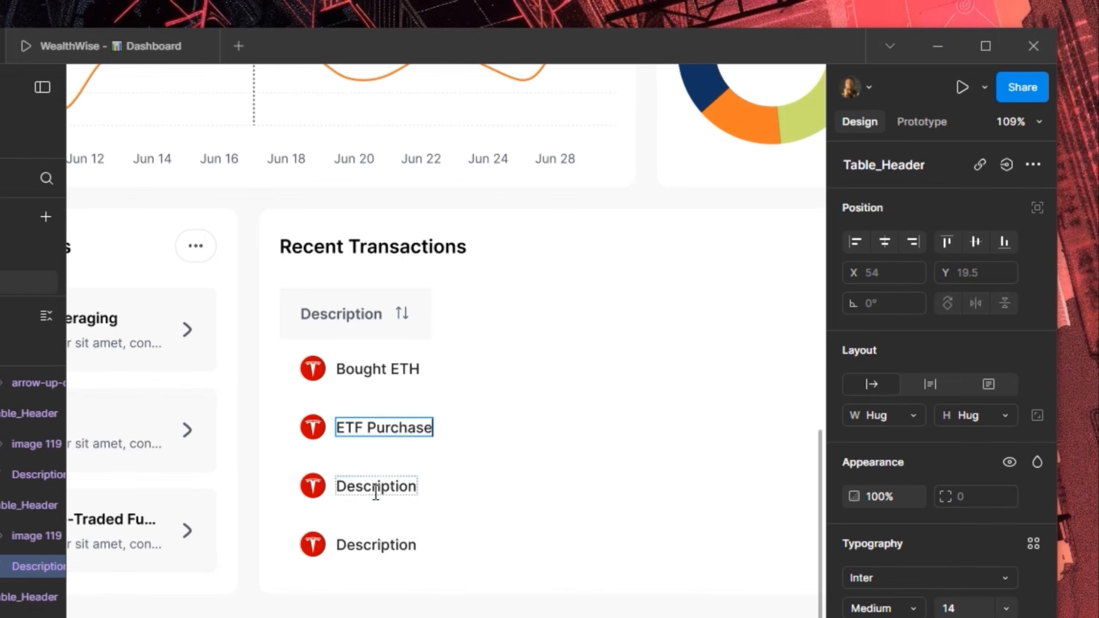
double_click(376, 486)
type("Real")
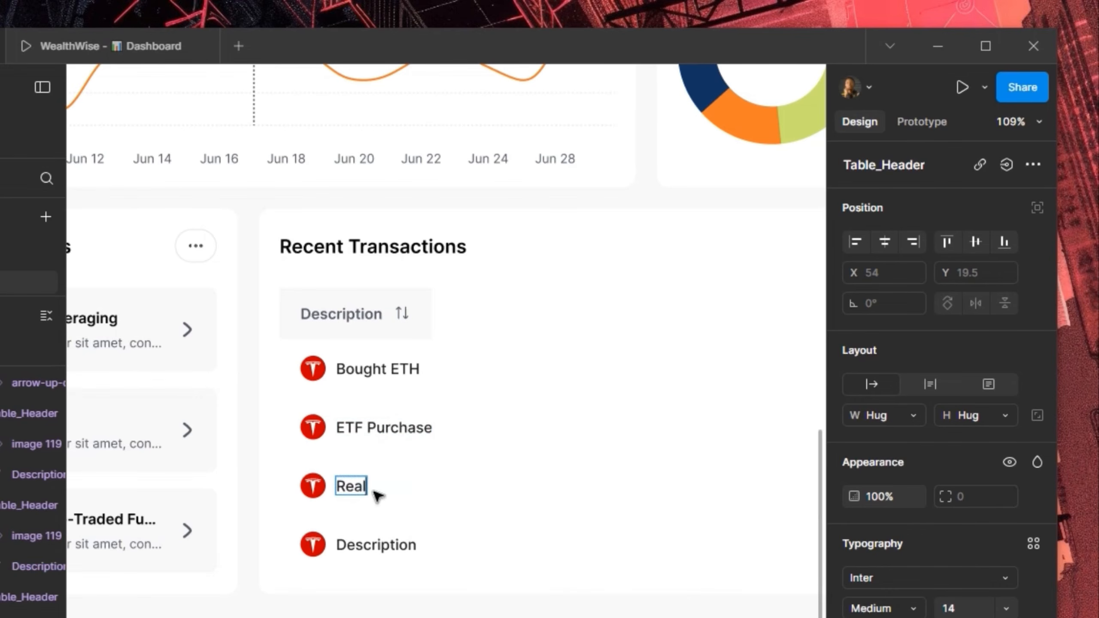
type(" Estate")
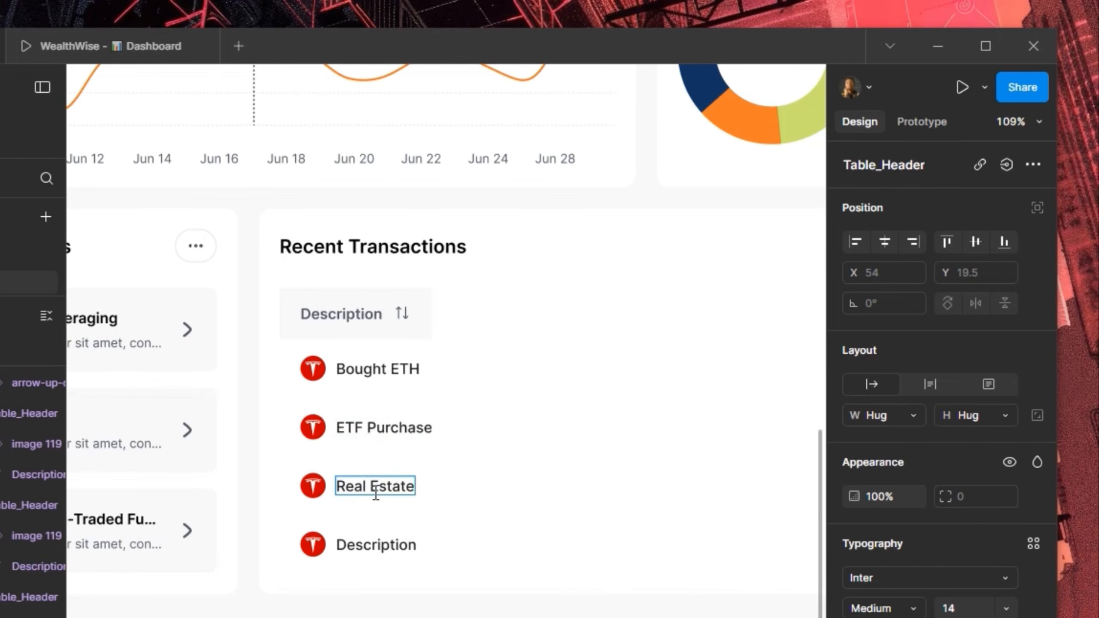
type(" In")
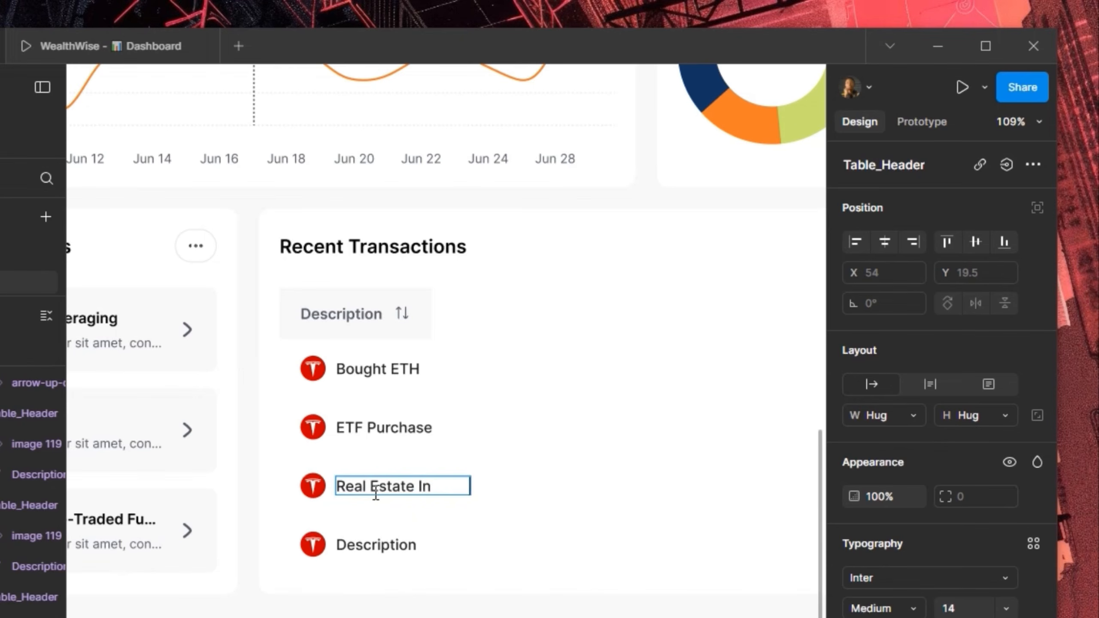
key("Escape")
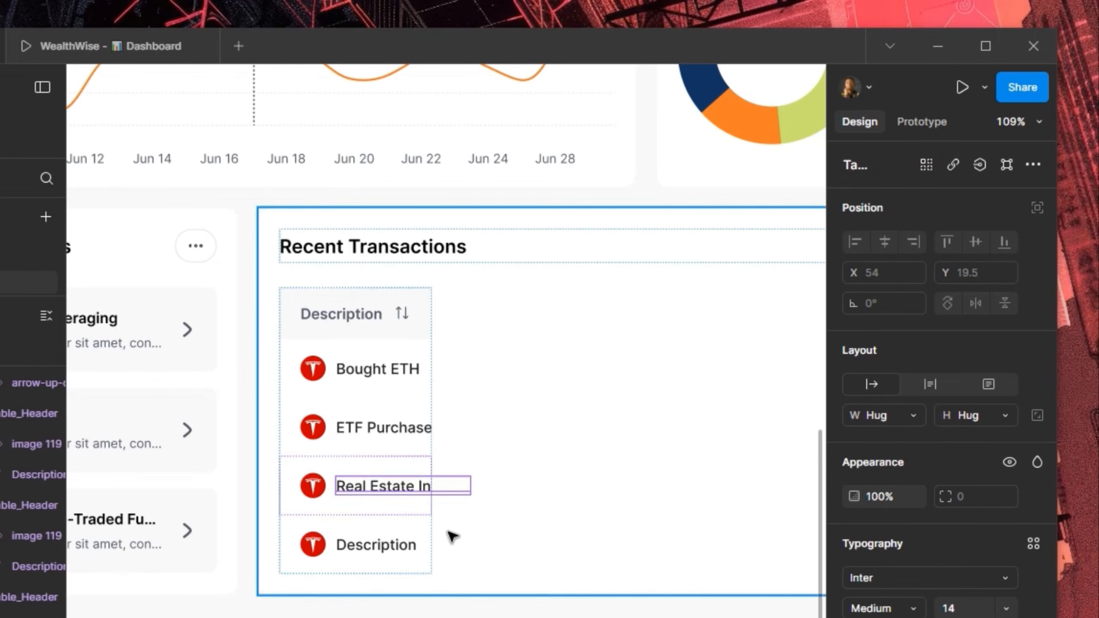
Group the header and three transaction rows into an auto-layout column that hugs its contents' width
left_click(404, 548)
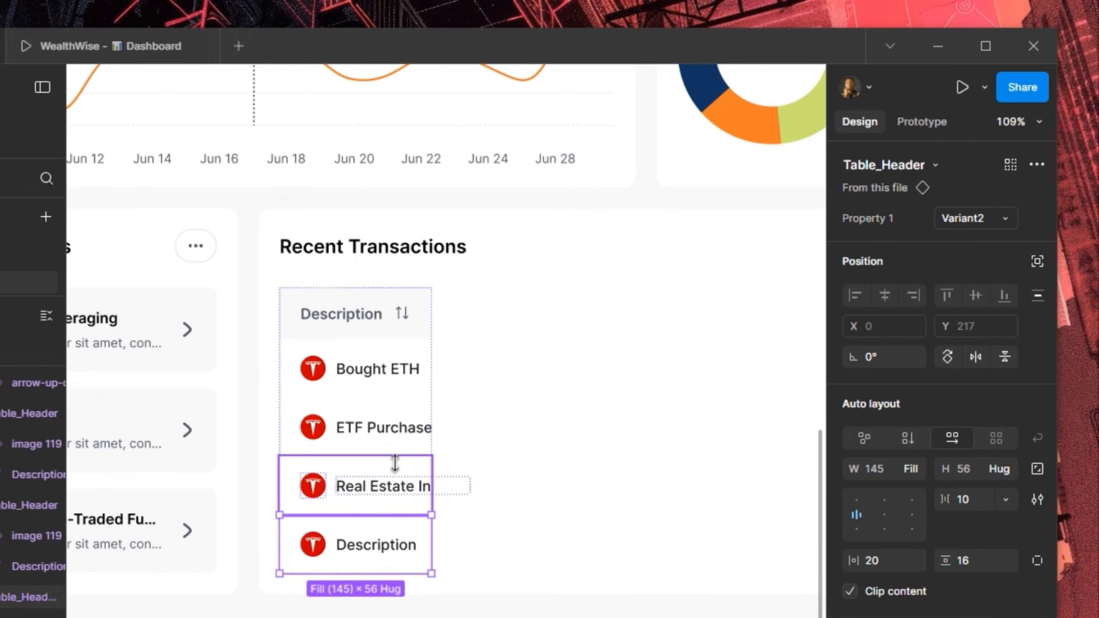
left_click(403, 398, "shift")
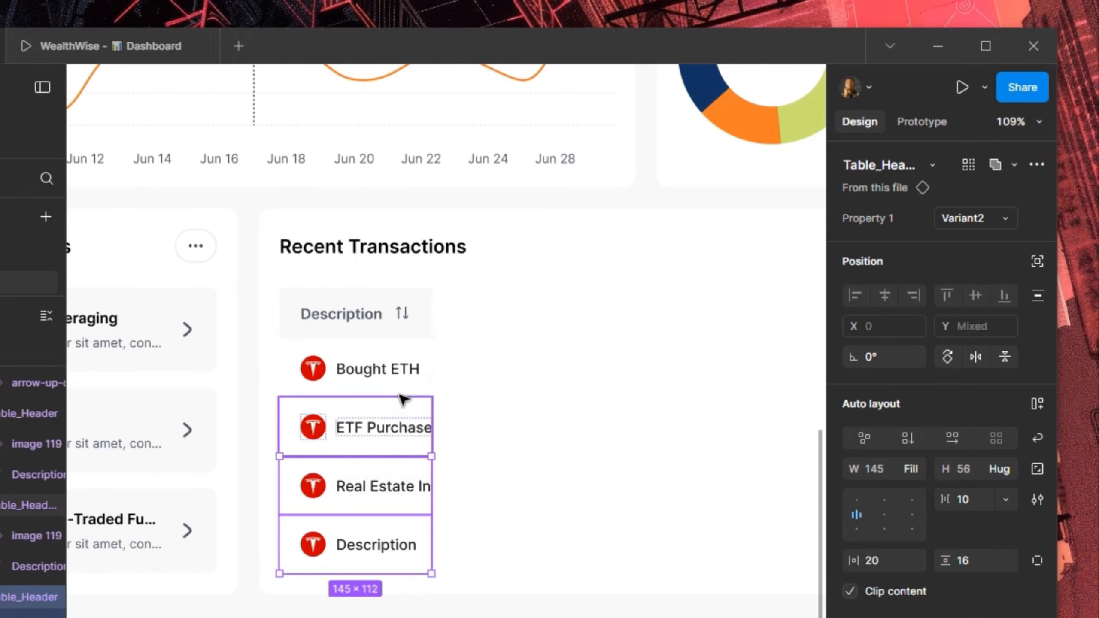
left_click(392, 358, "shift")
left_click(382, 305, "shift")
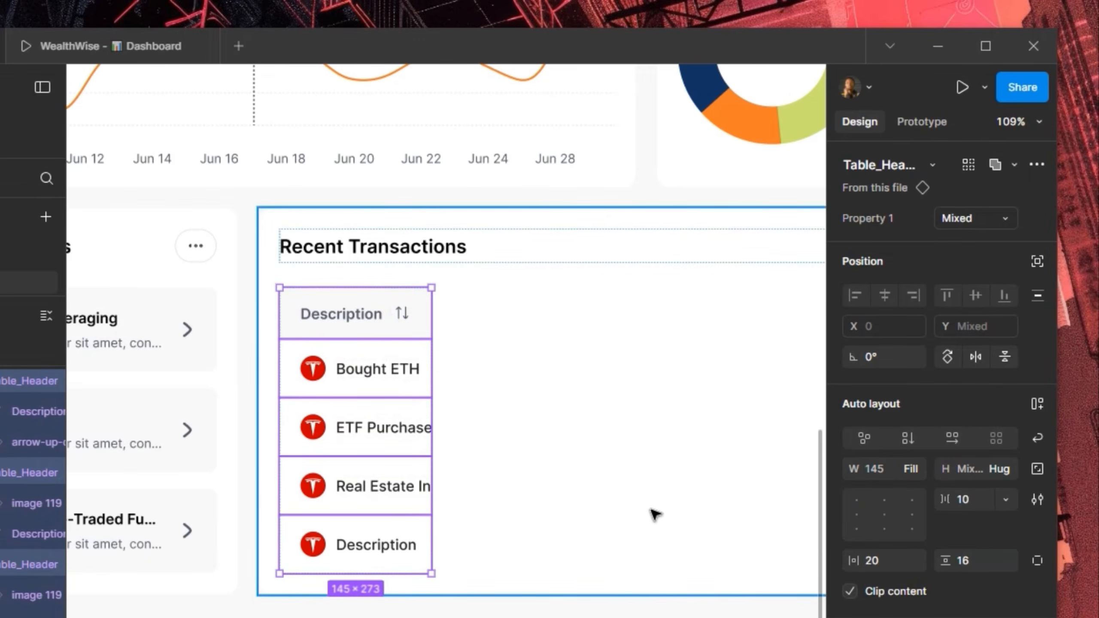
key("shift+a")
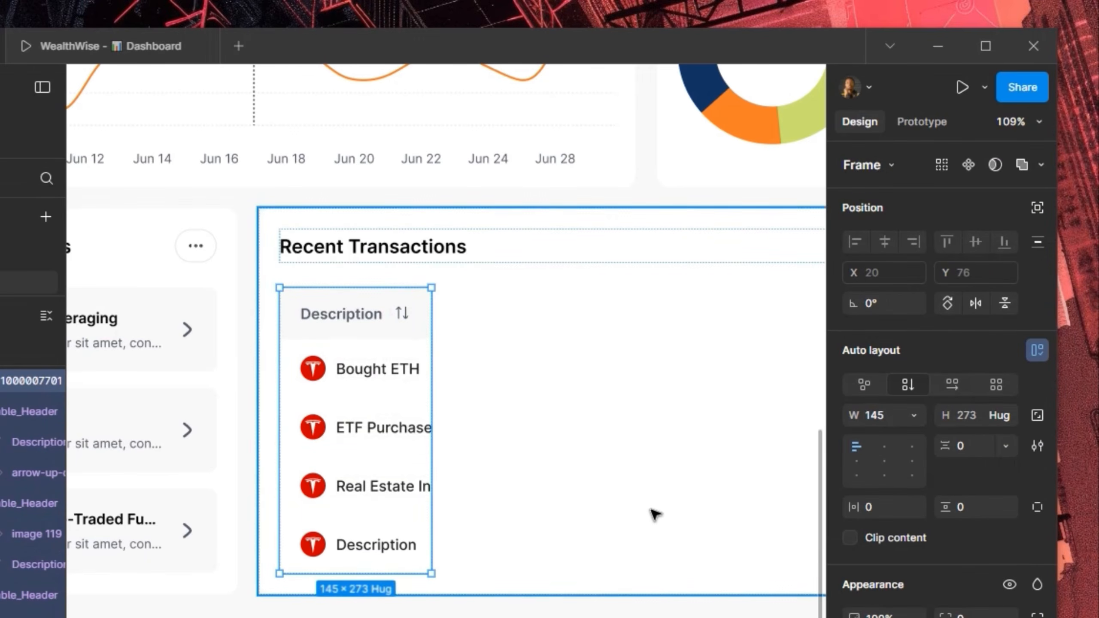
left_click(914, 415)
left_click(911, 440)
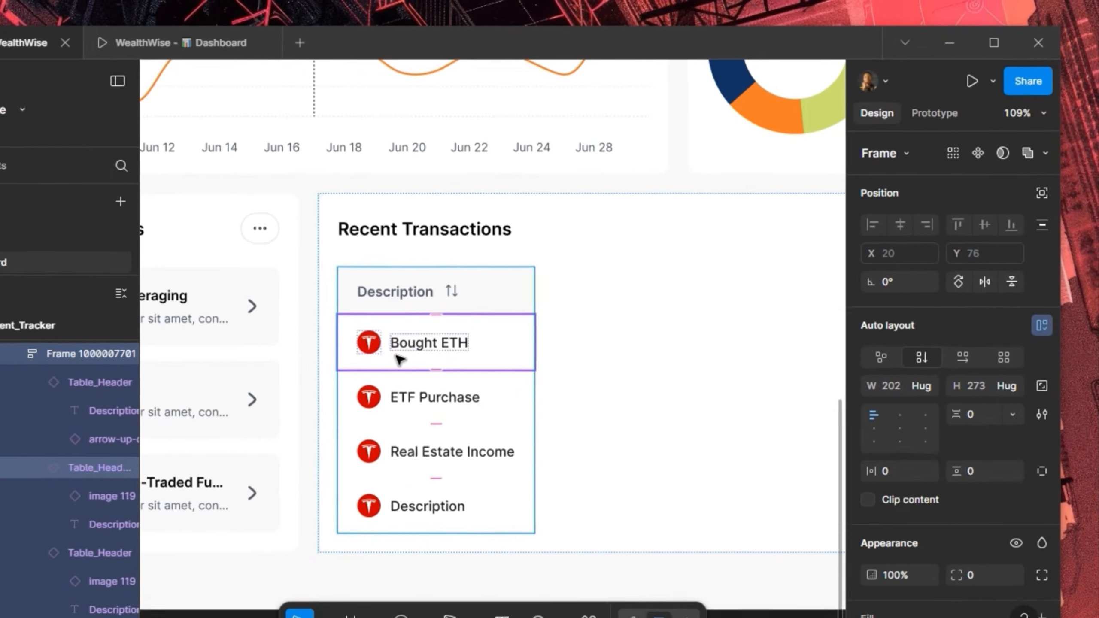
Duplicate the column and wrap both side by side in an auto layout with 0 gap
key("ctrl+d")
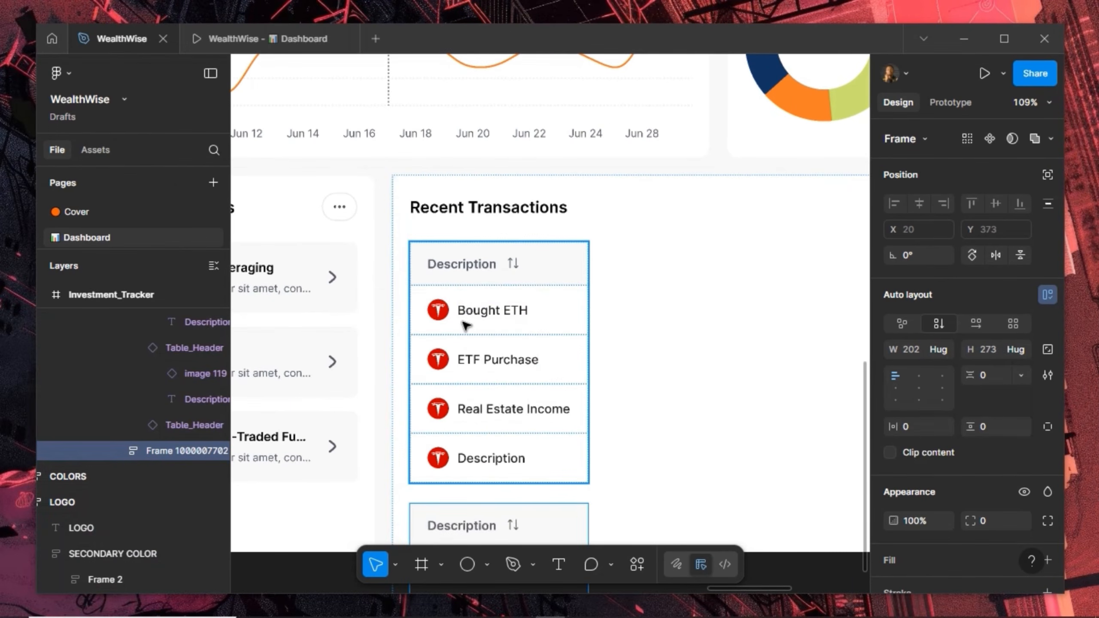
left_click(495, 440, "shift")
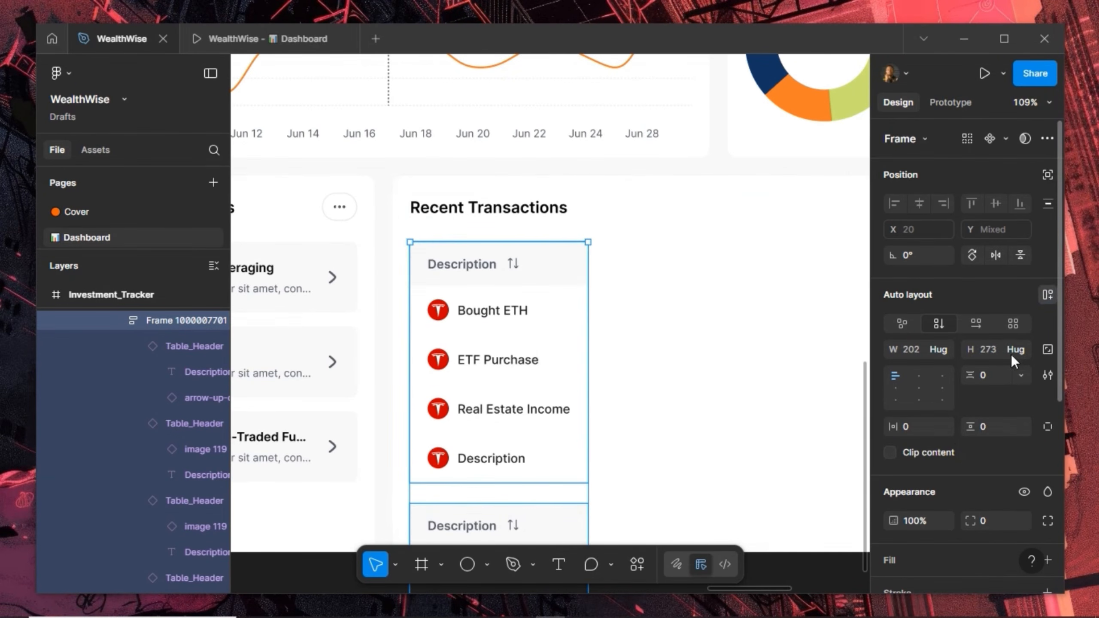
key("shift+a")
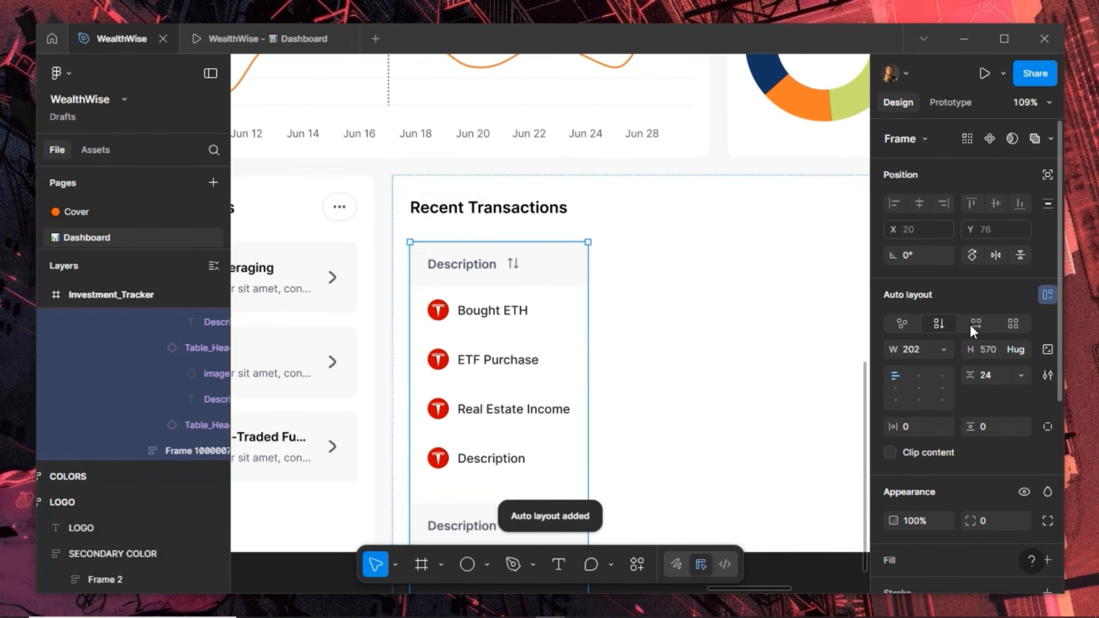
left_click(976, 323)
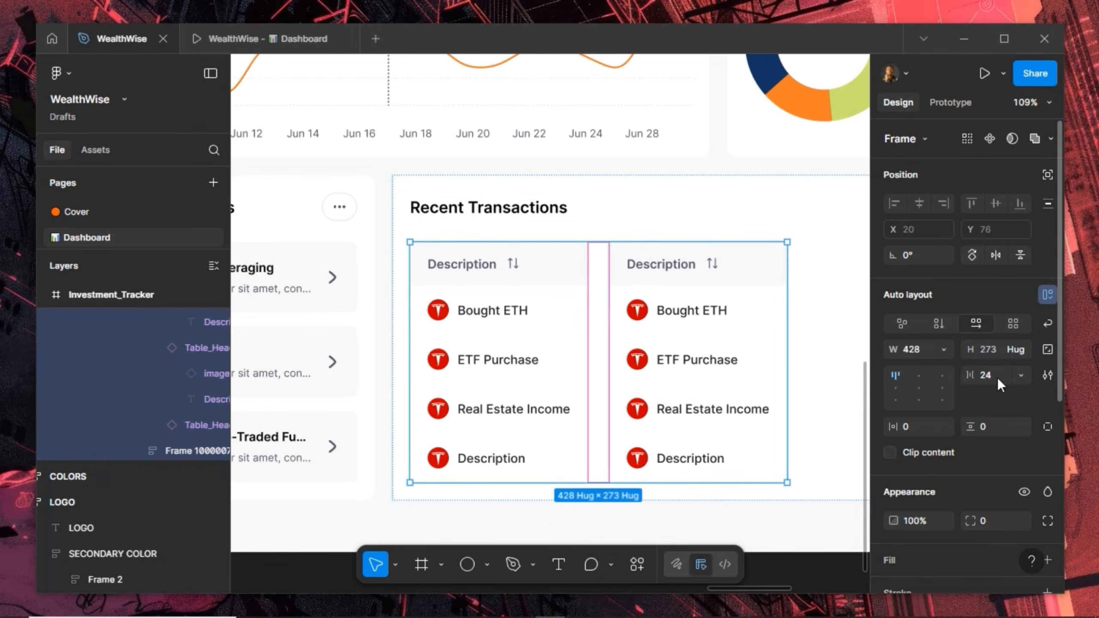
type("0")
key("Return")
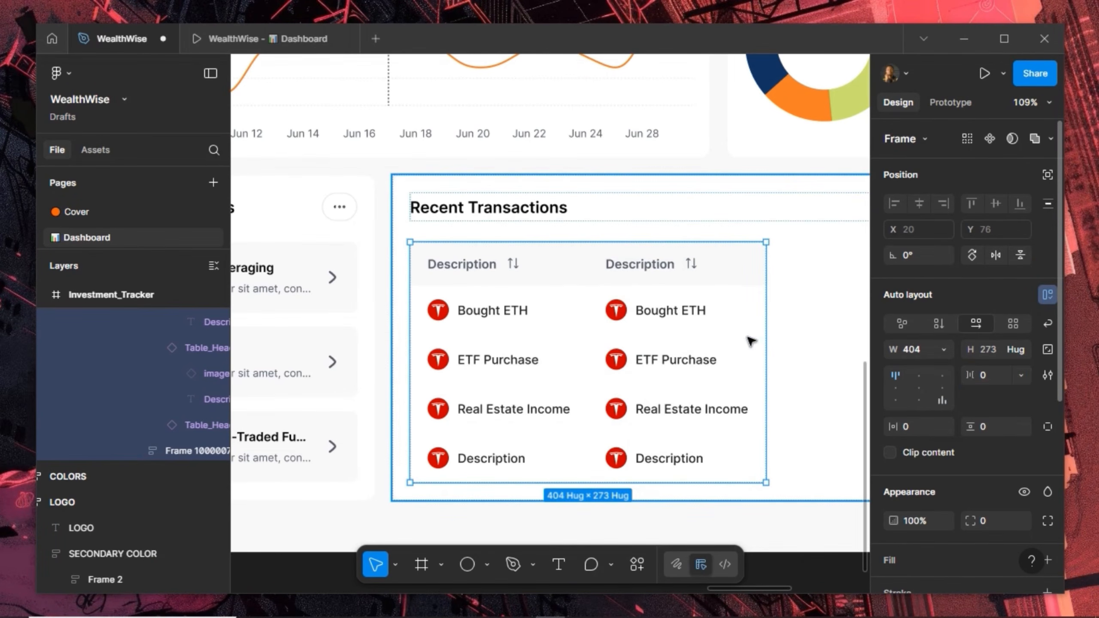
left_click(436, 316)
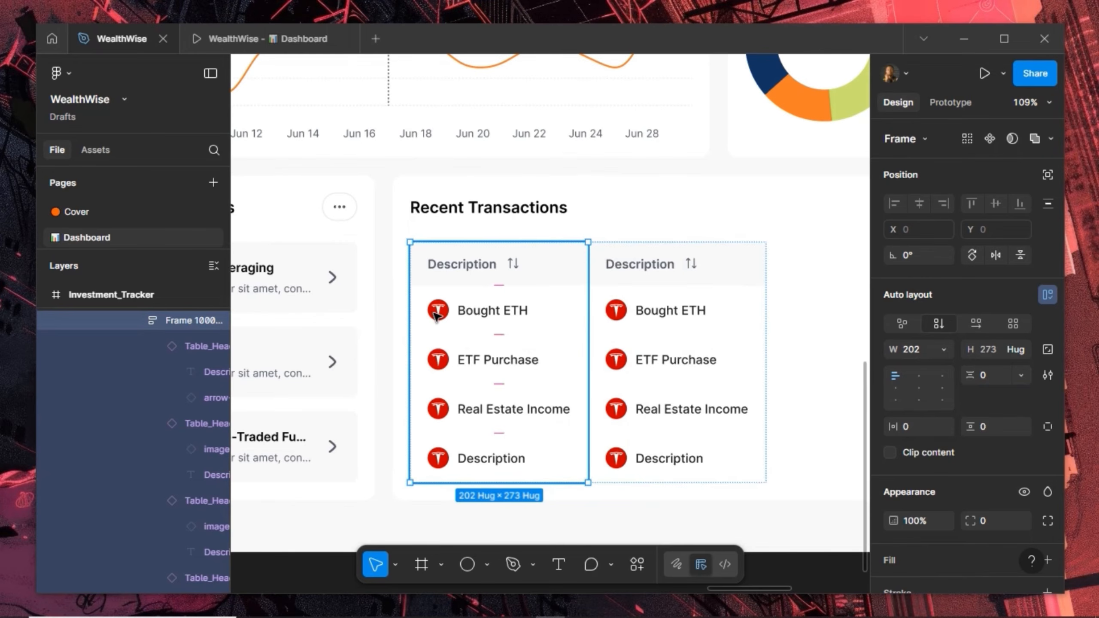
double_click(436, 316)
double_click(437, 311)
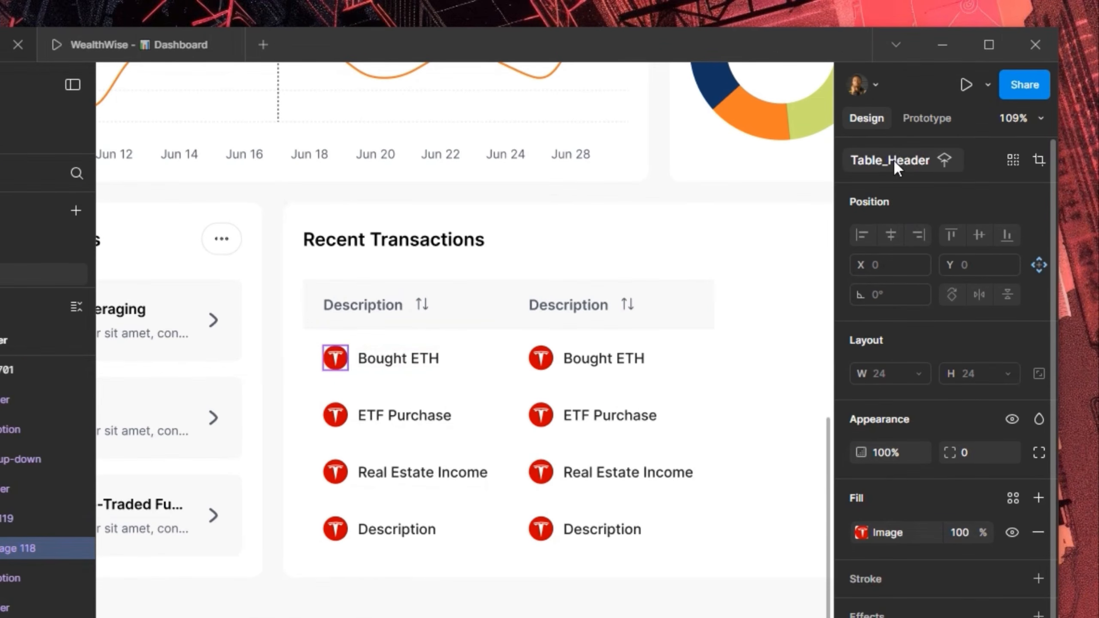
left_click(898, 155)
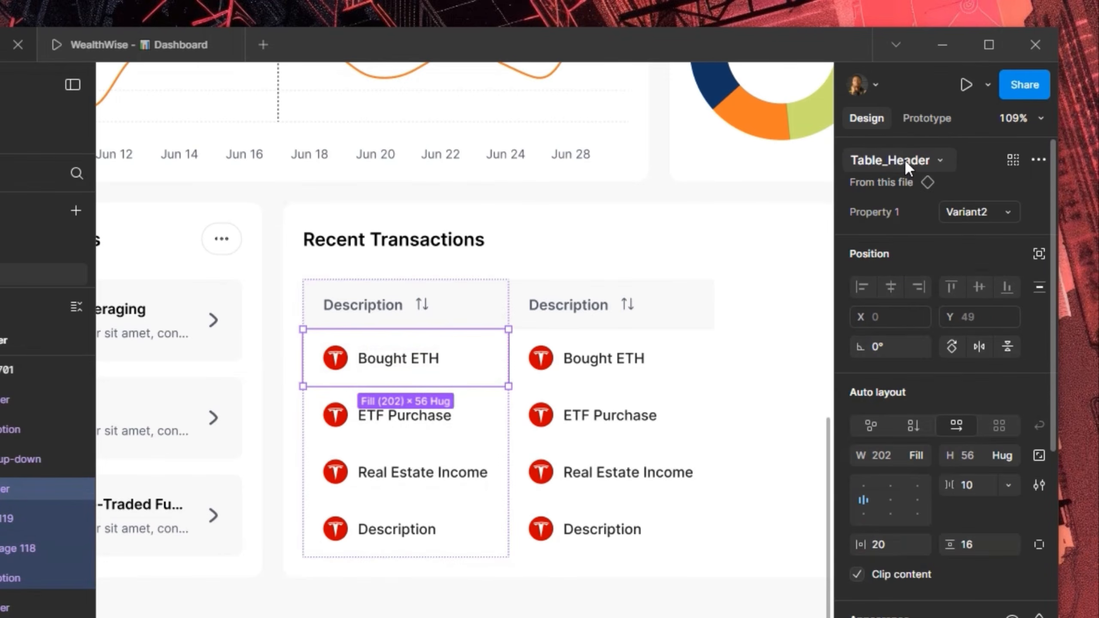
left_click(903, 159)
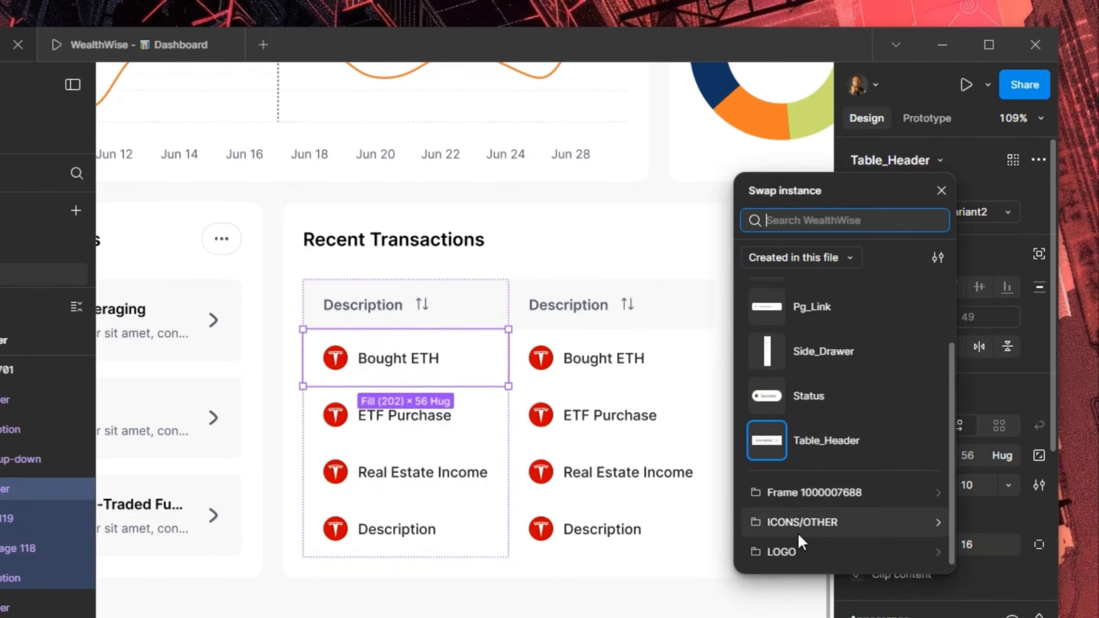
left_click(797, 549)
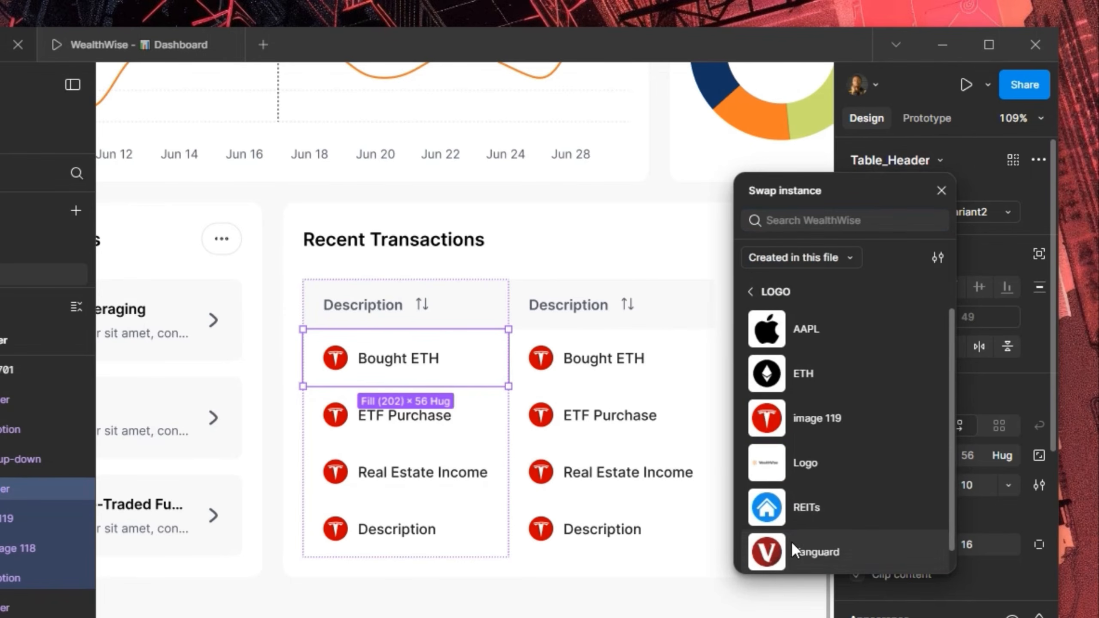
left_click(823, 363)
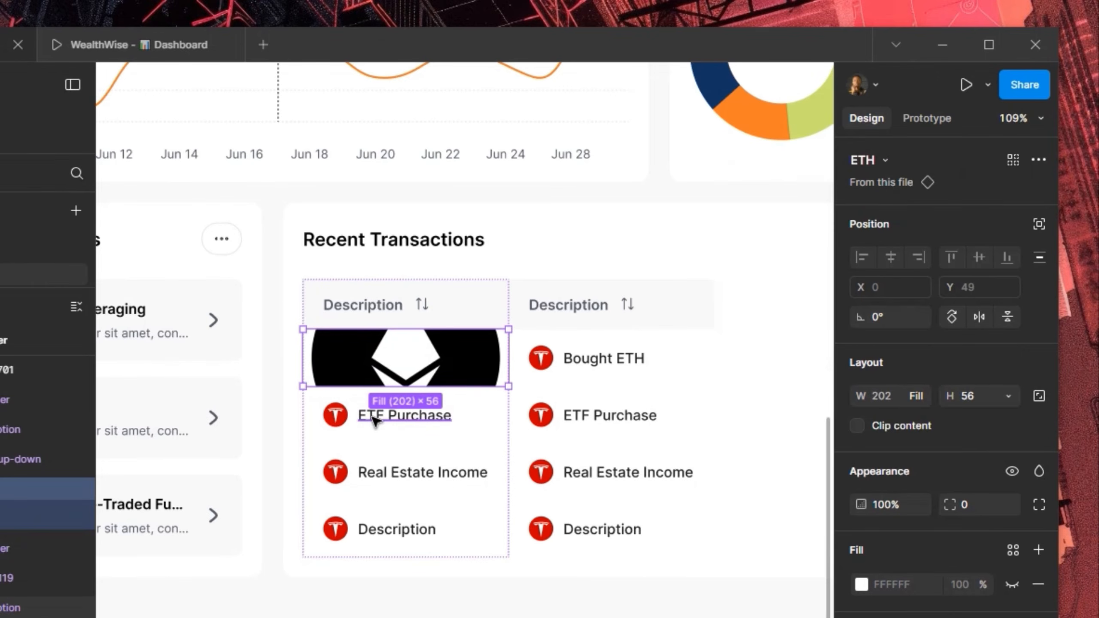
key("ctrl+z")
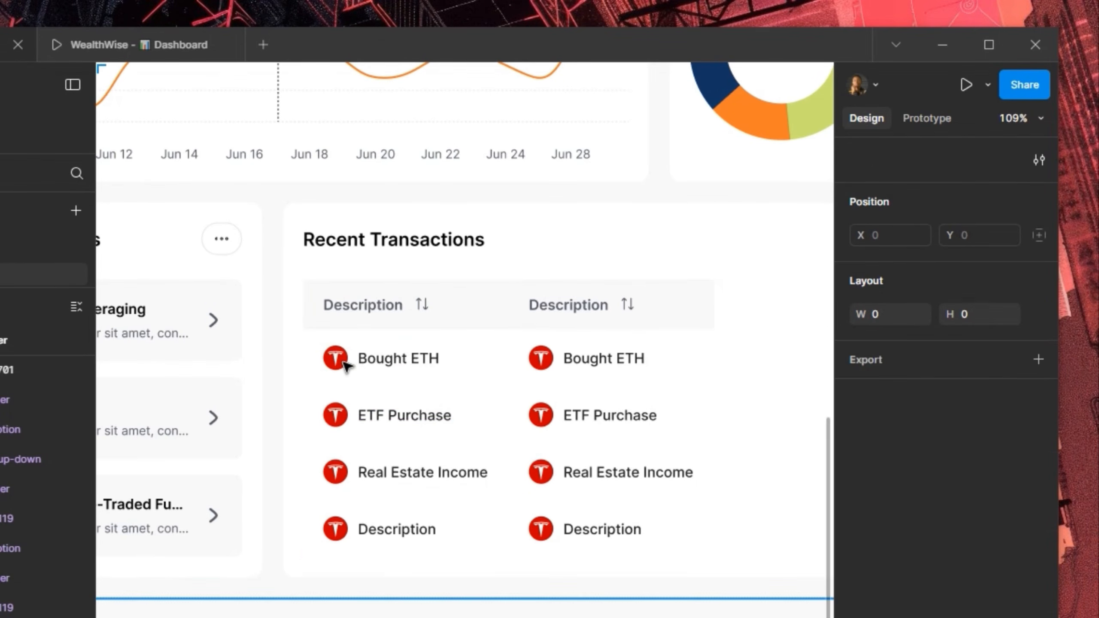
Swap the Bought ETH row's icon for the ETH logo
left_click(343, 365)
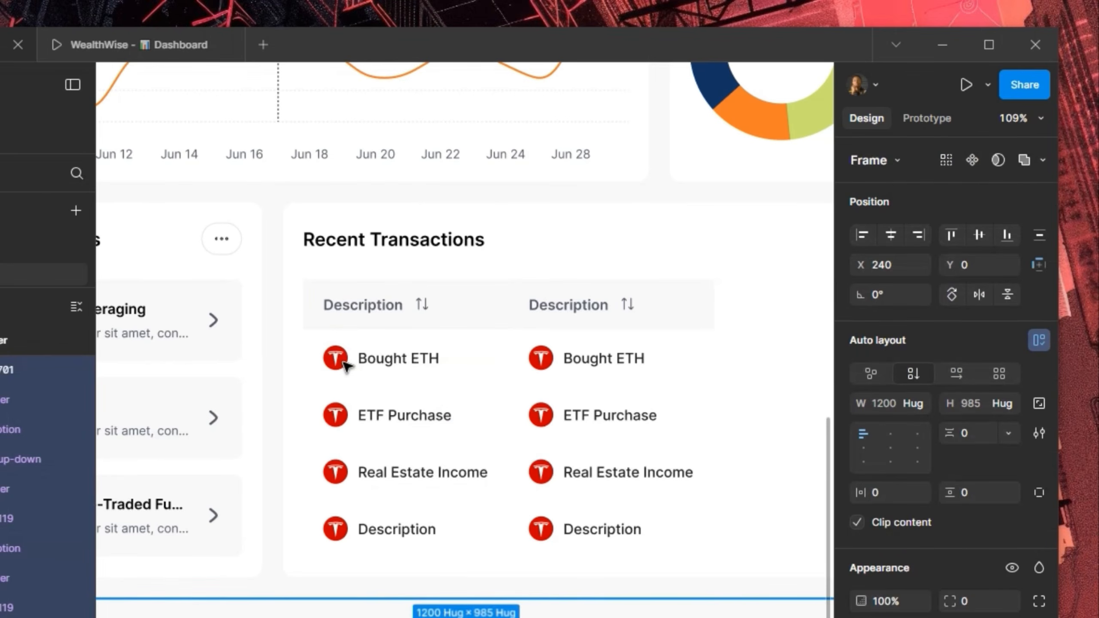
left_click(343, 366)
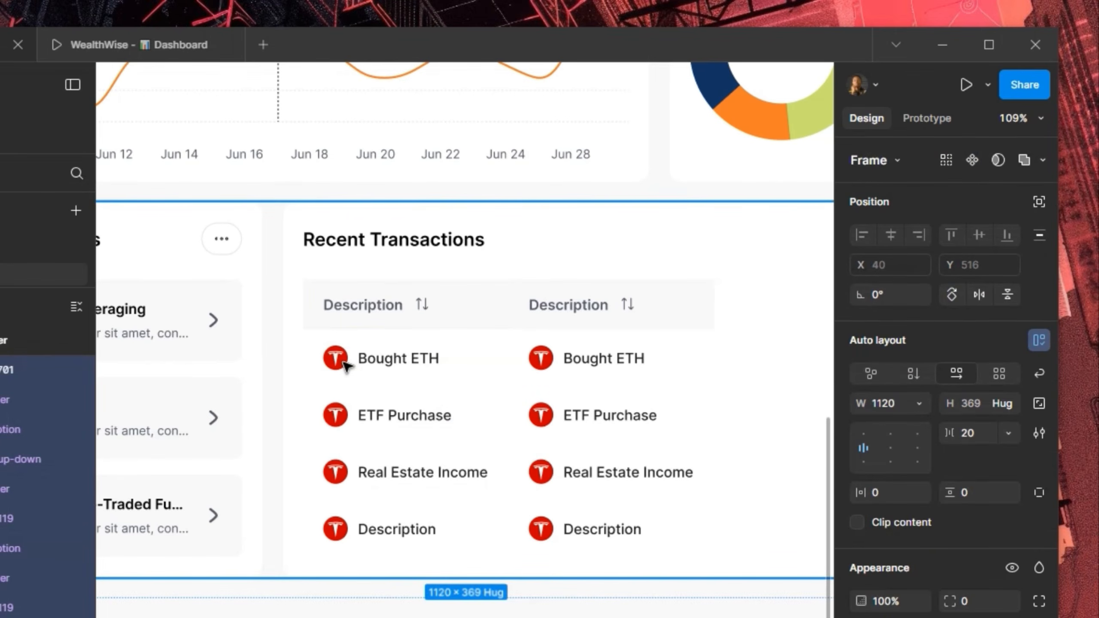
left_click(343, 365)
left_click(344, 366)
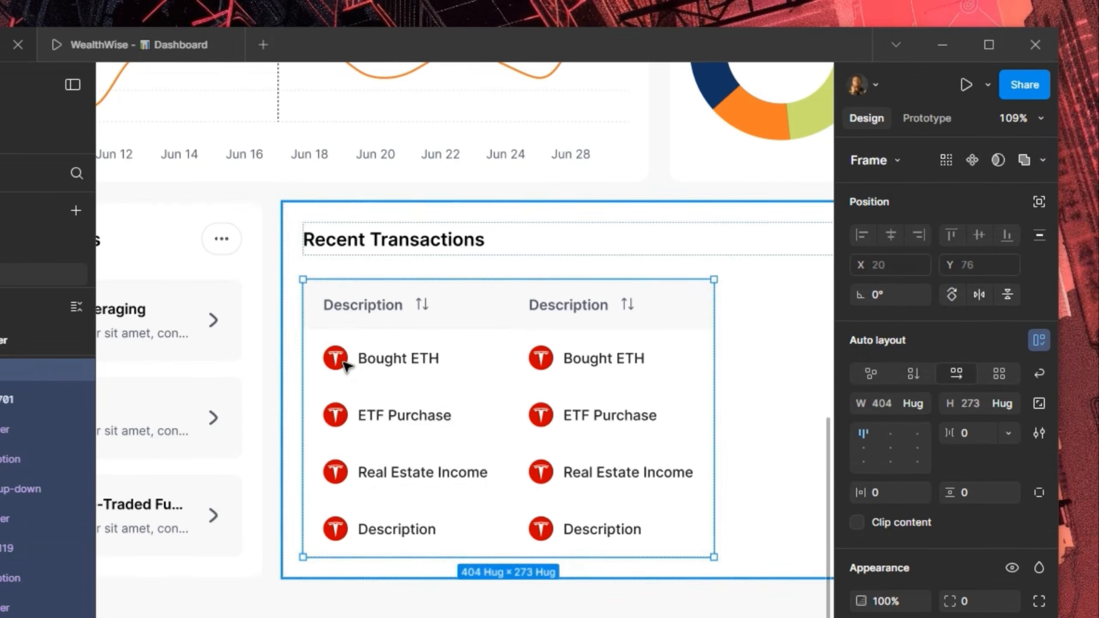
left_click(344, 366)
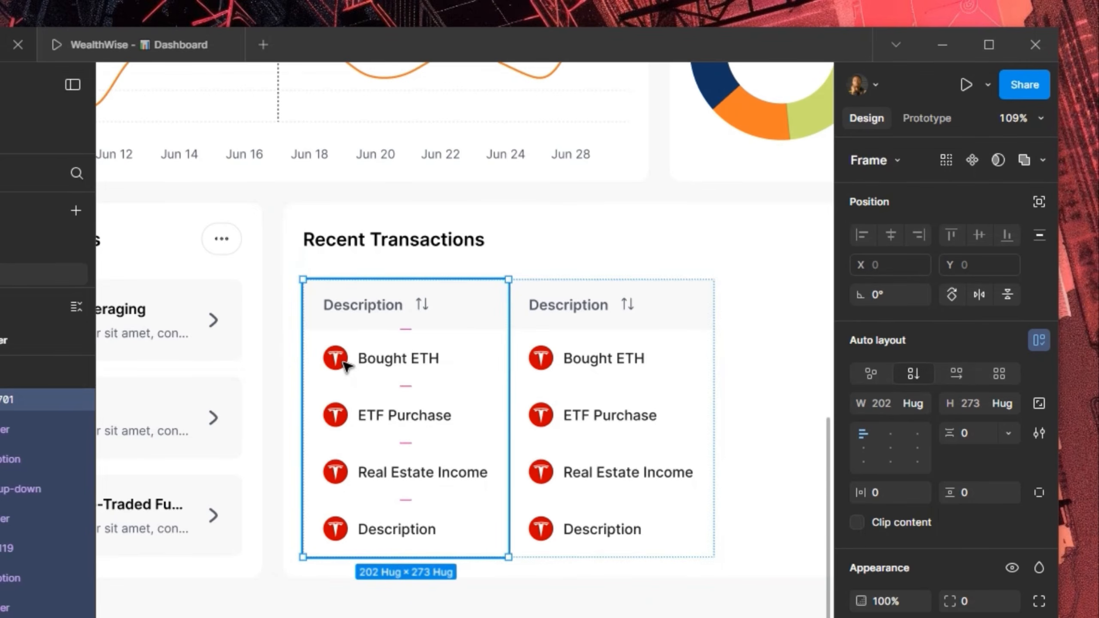
left_click(345, 365)
left_click(345, 366)
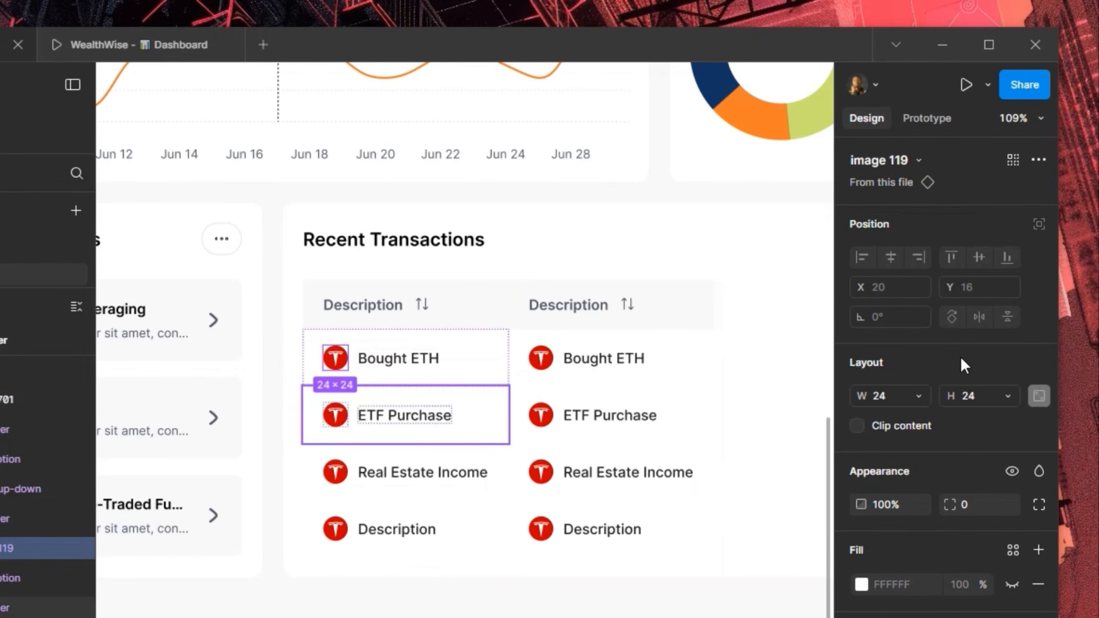
left_click(900, 158)
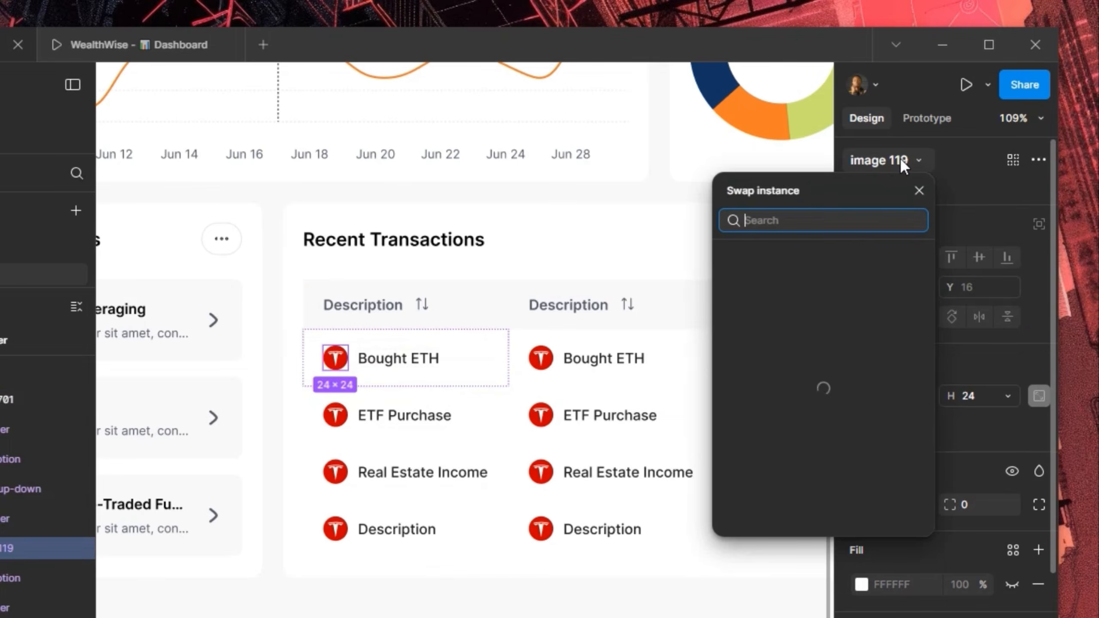
left_click(808, 351)
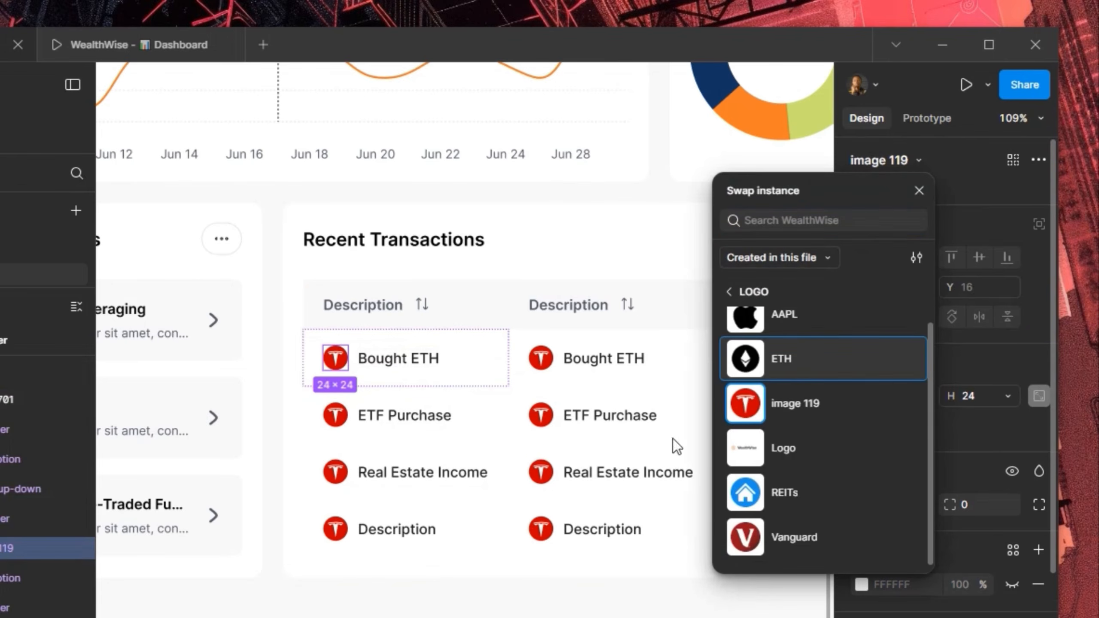
Swap the ETF Purchase icon to the Vanguard logo and Real Estate Income's to REITs
left_click(339, 418)
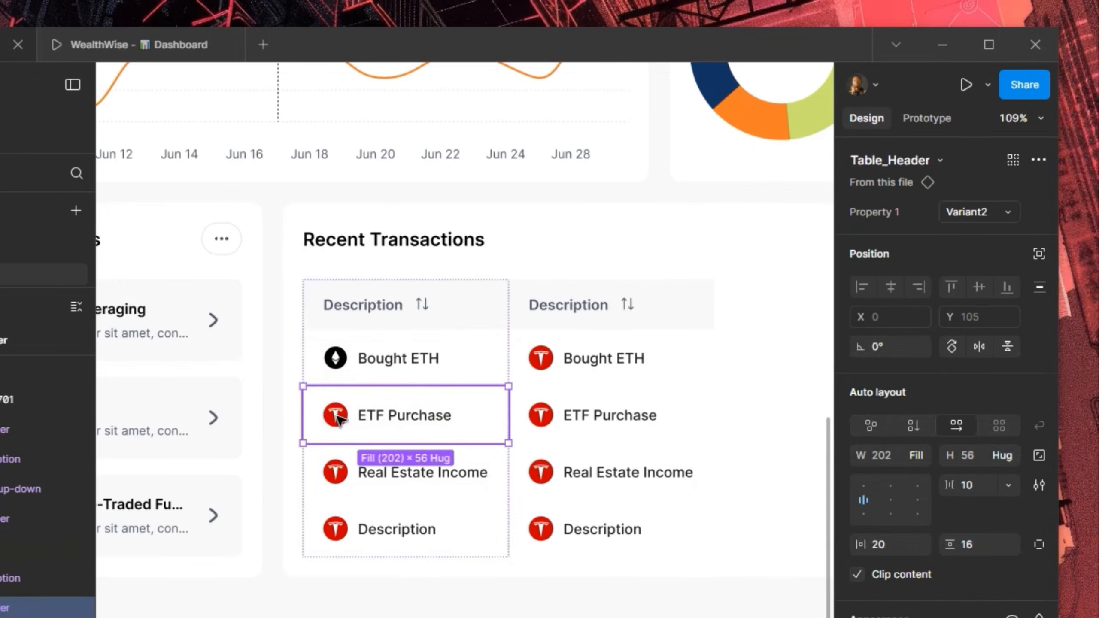
left_click(340, 418)
left_click(908, 158)
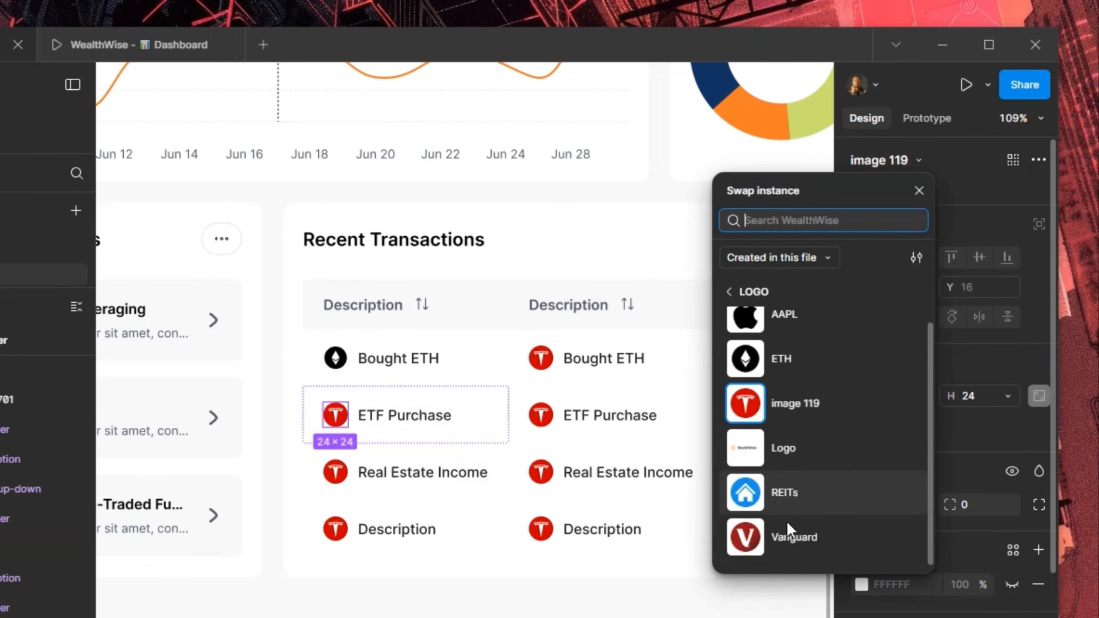
left_click(784, 538)
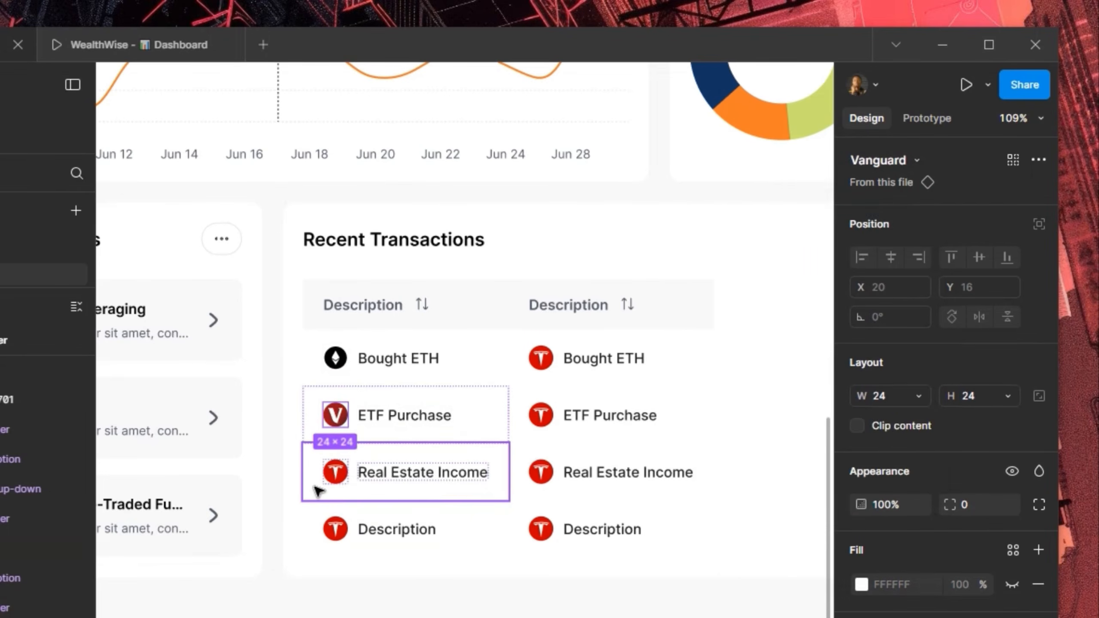
left_click(336, 482)
left_click(336, 481)
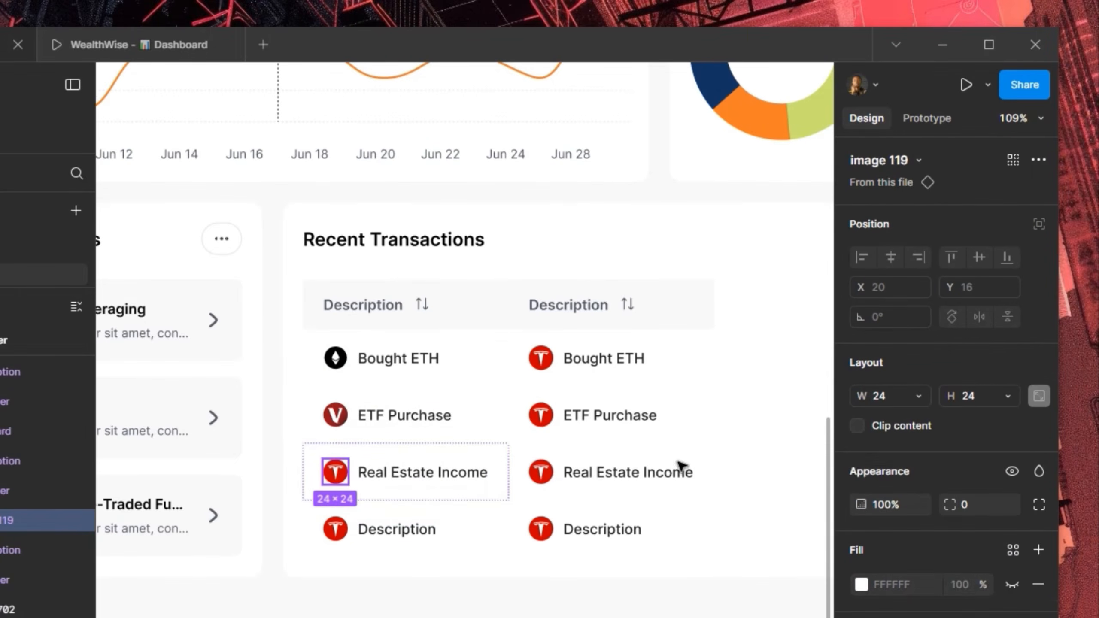
left_click(908, 160)
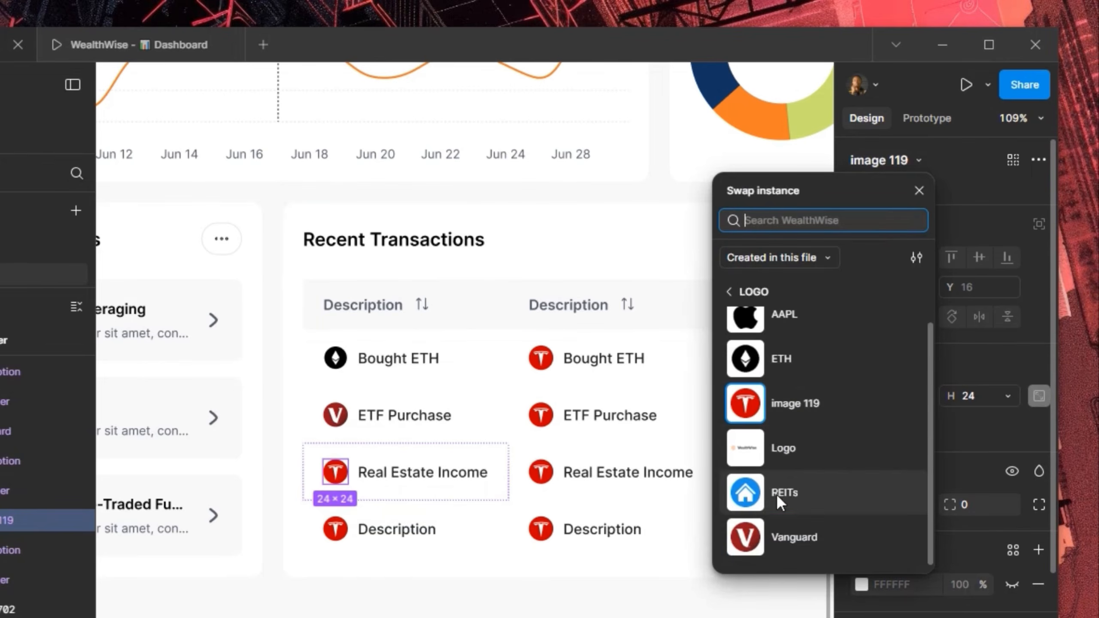
left_click(777, 495)
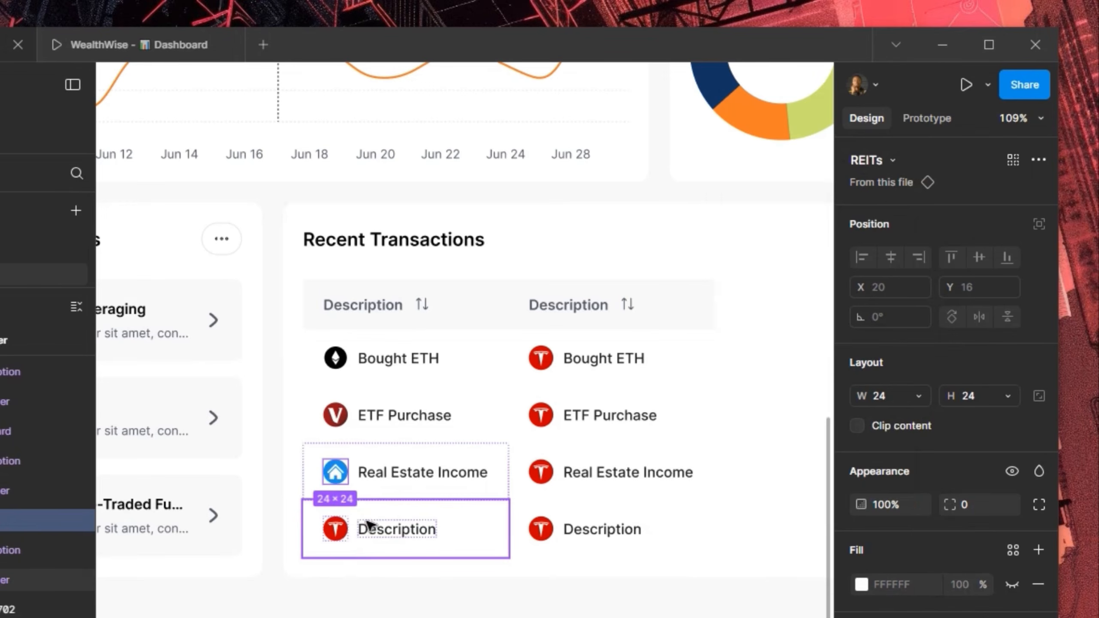
Rename the bottom row to Stock Sale and the second column's header to Date
left_click(393, 536)
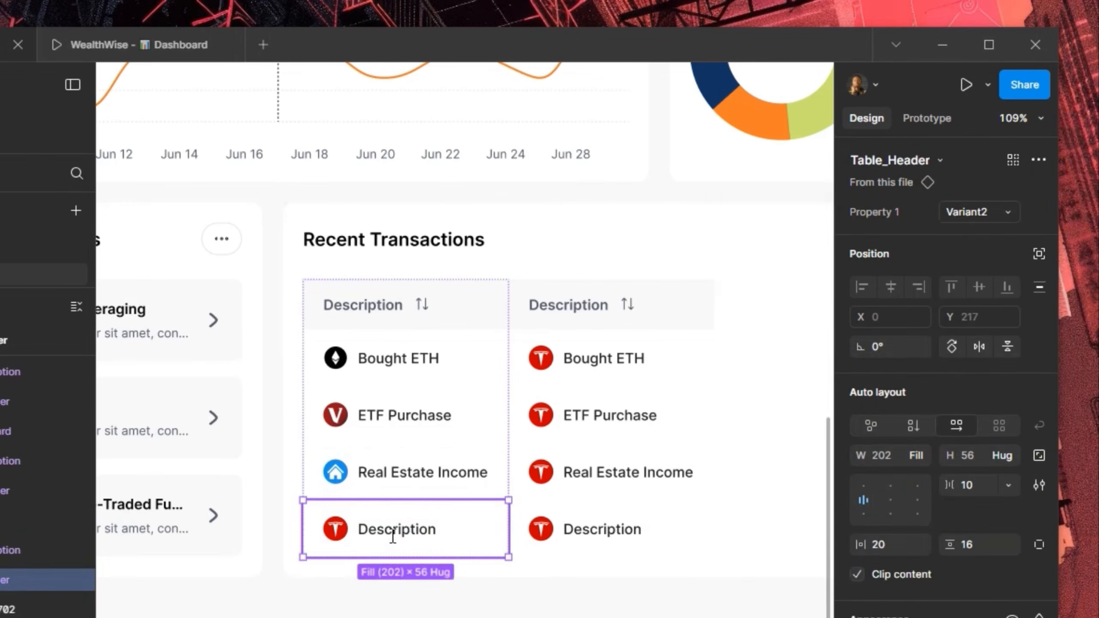
double_click(393, 536)
type("S")
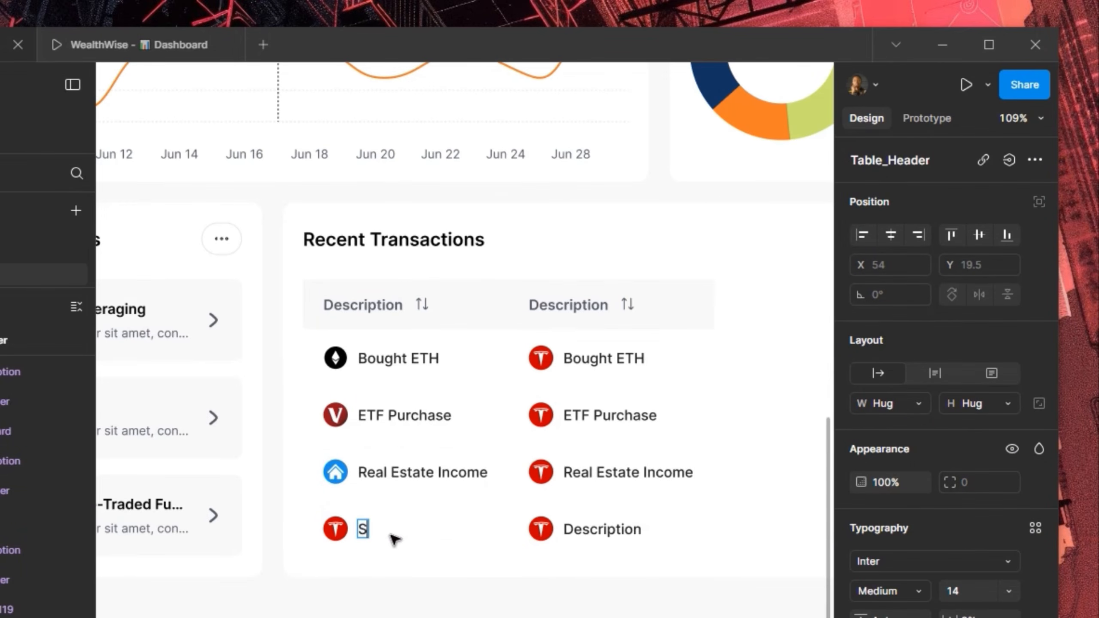
type("tock Sale")
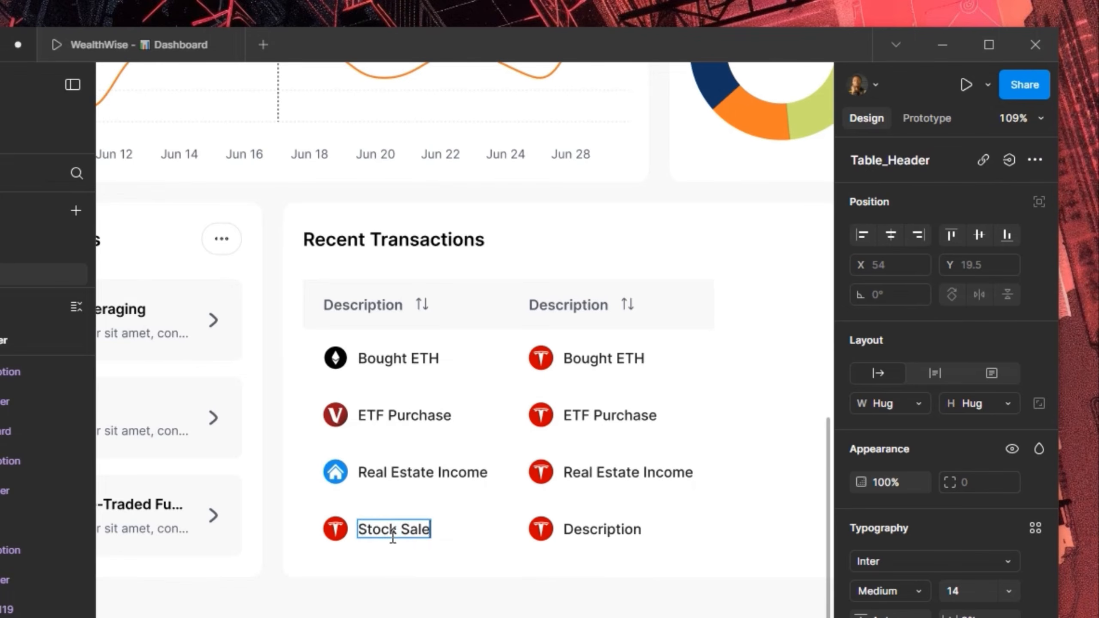
double_click(567, 302)
type("Date")
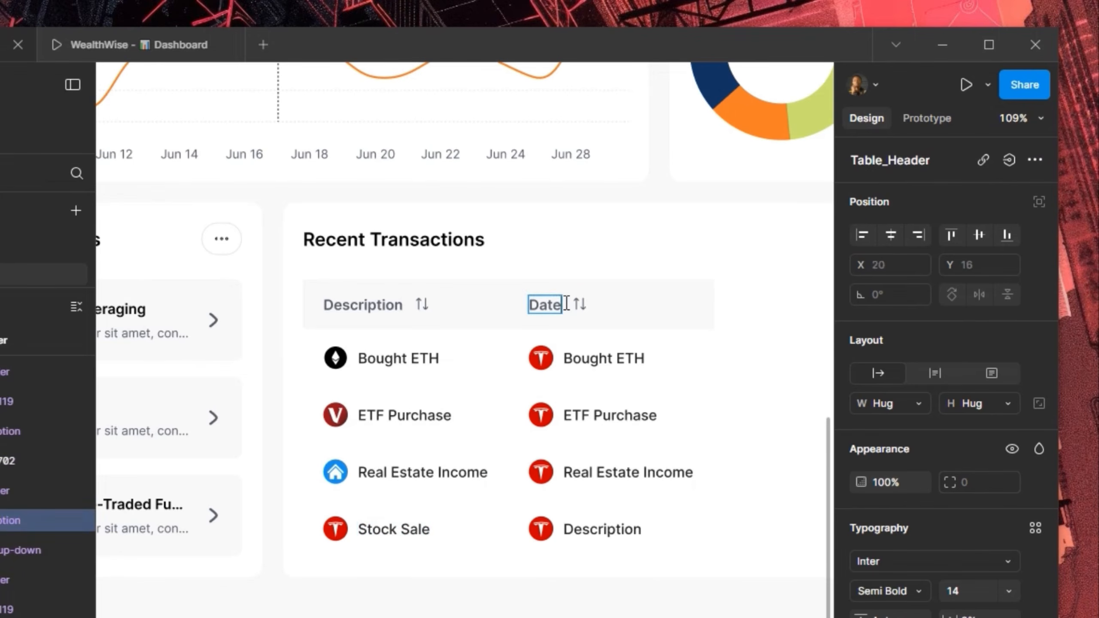
key("Escape")
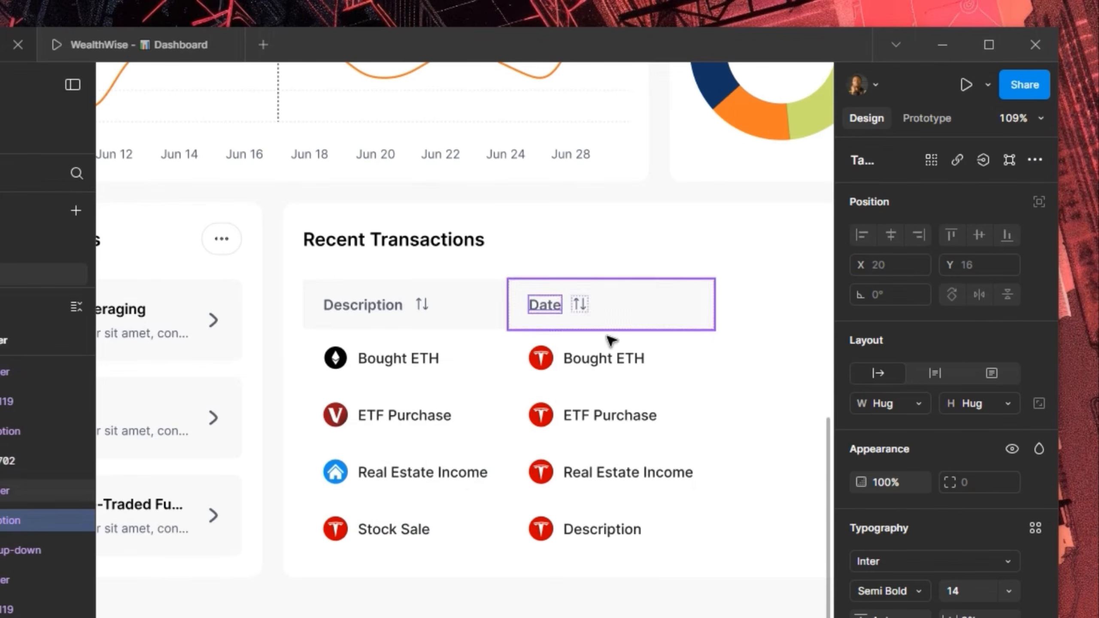
Switch the four Date column cells to the icon-free Variant3 row variant
left_click(581, 364)
left_click(579, 413, "shift")
left_click(572, 470, "shift")
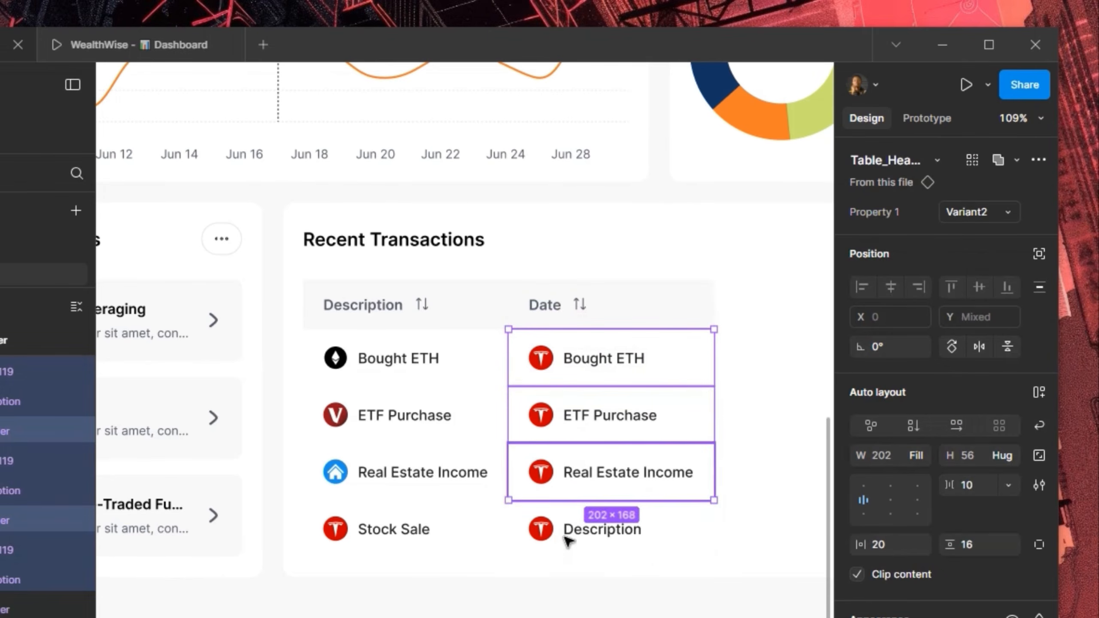
left_click(566, 530, "shift")
left_click(972, 211)
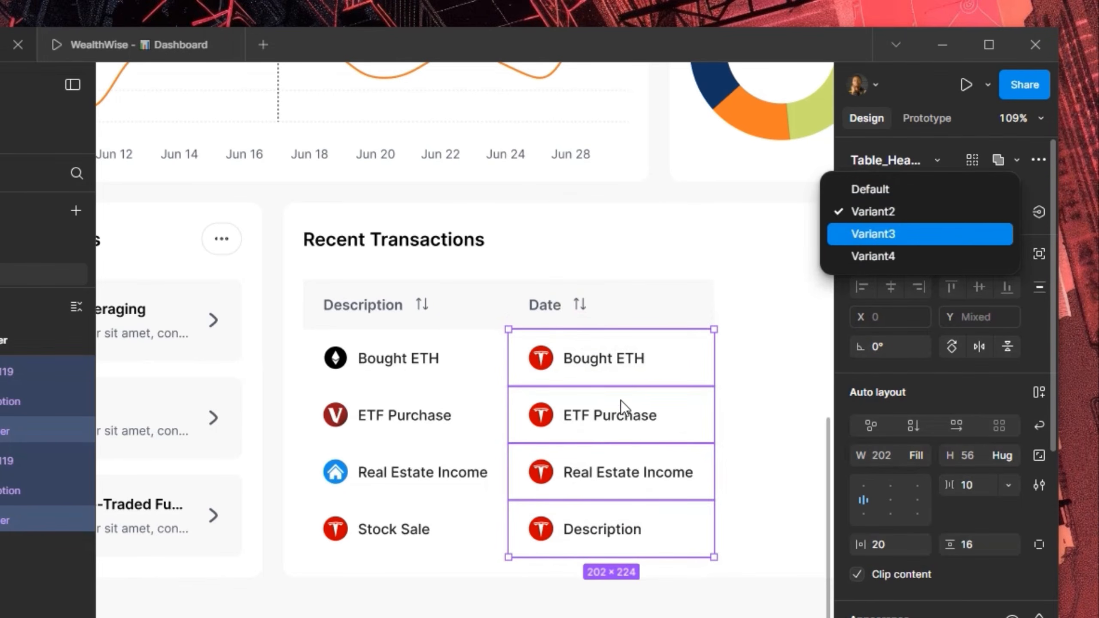
key("Return")
Enter '06 Jun, 2025' in the first Date cell and paste it into the other three
left_click(568, 355)
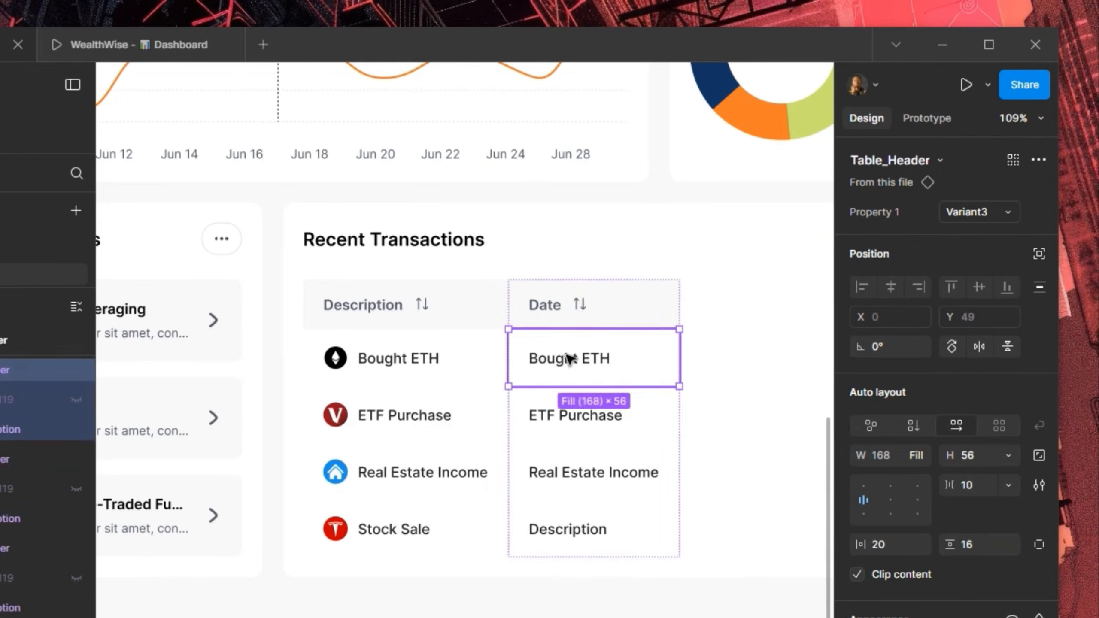
double_click(568, 358)
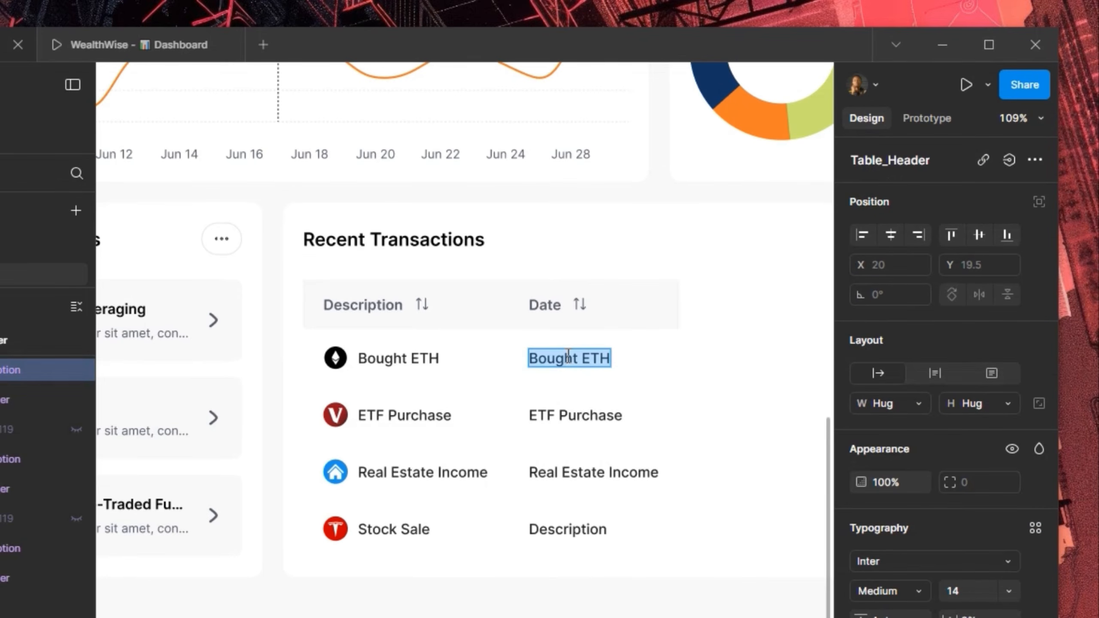
type("06 Jun")
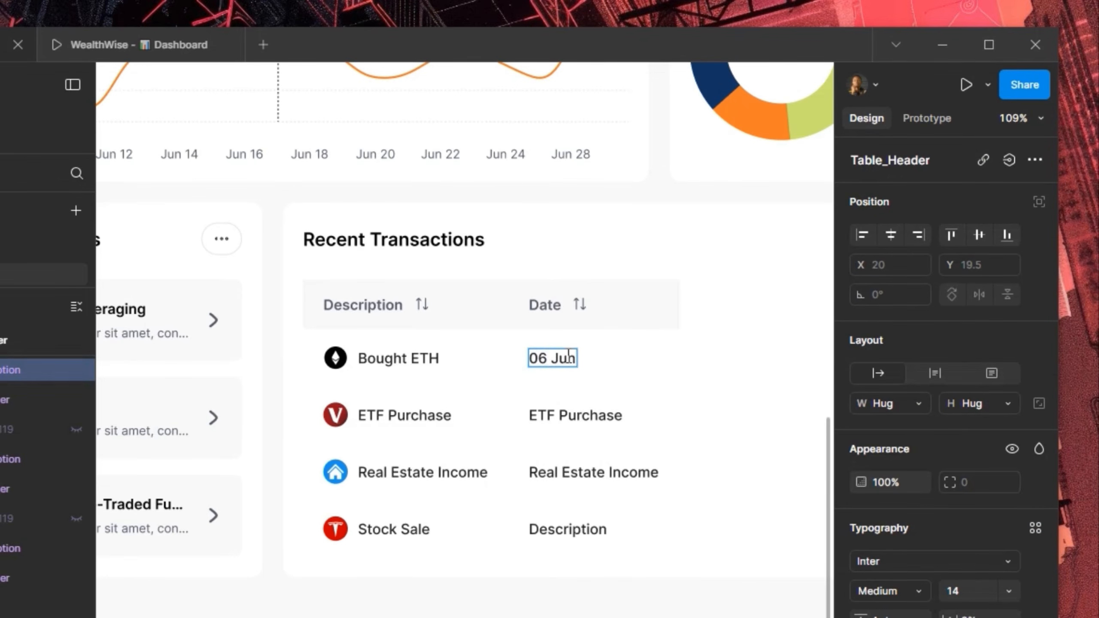
type(", 2025")
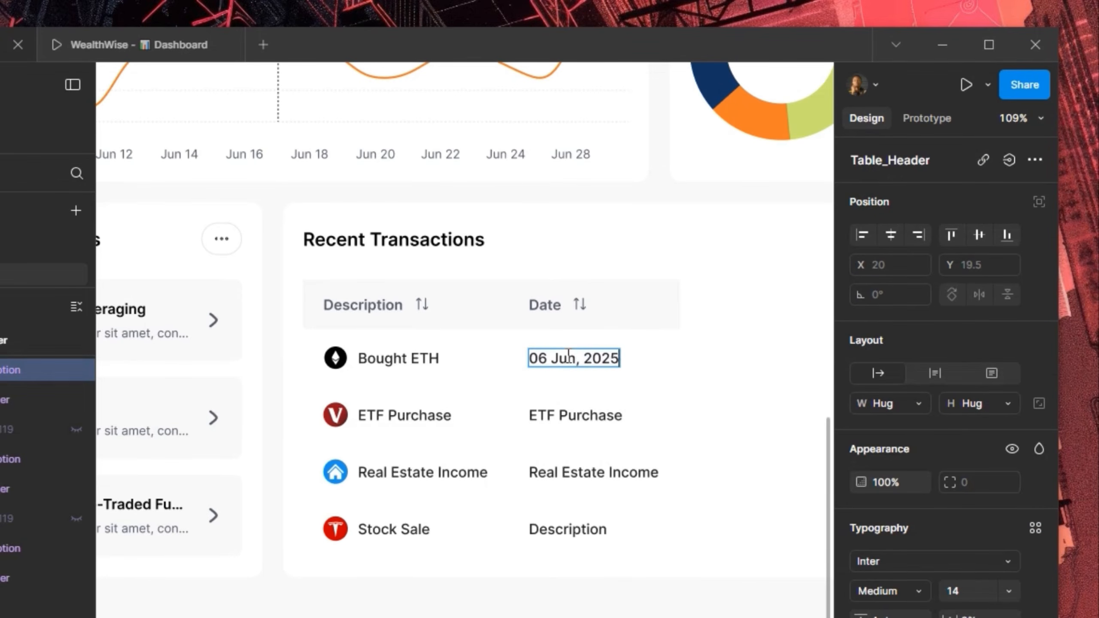
key("Escape")
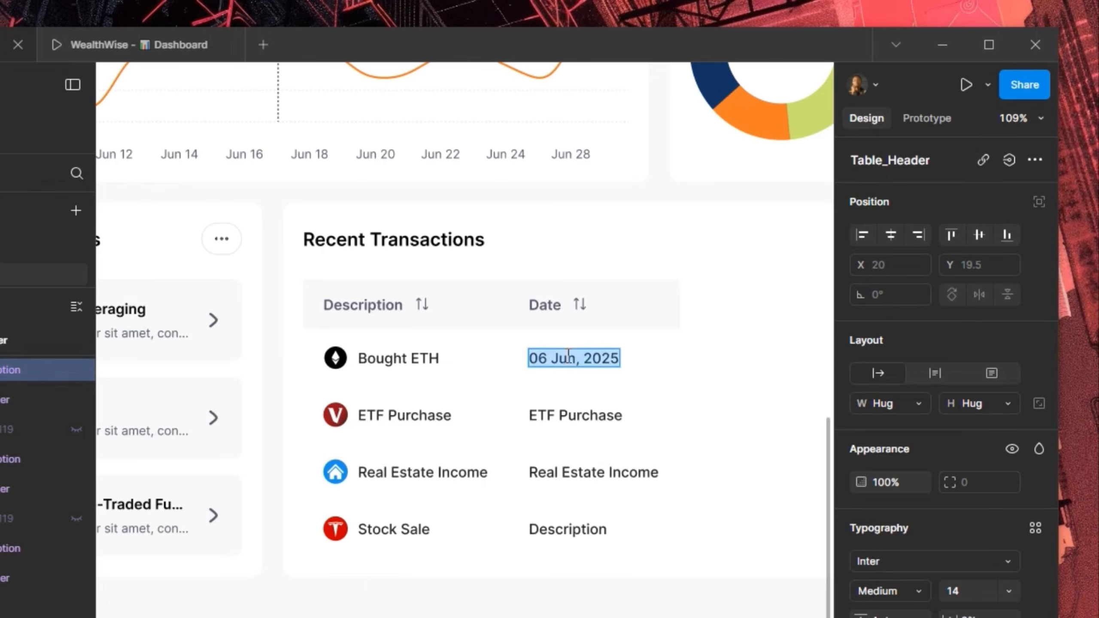
double_click(565, 420)
type("06 Jun, 2025")
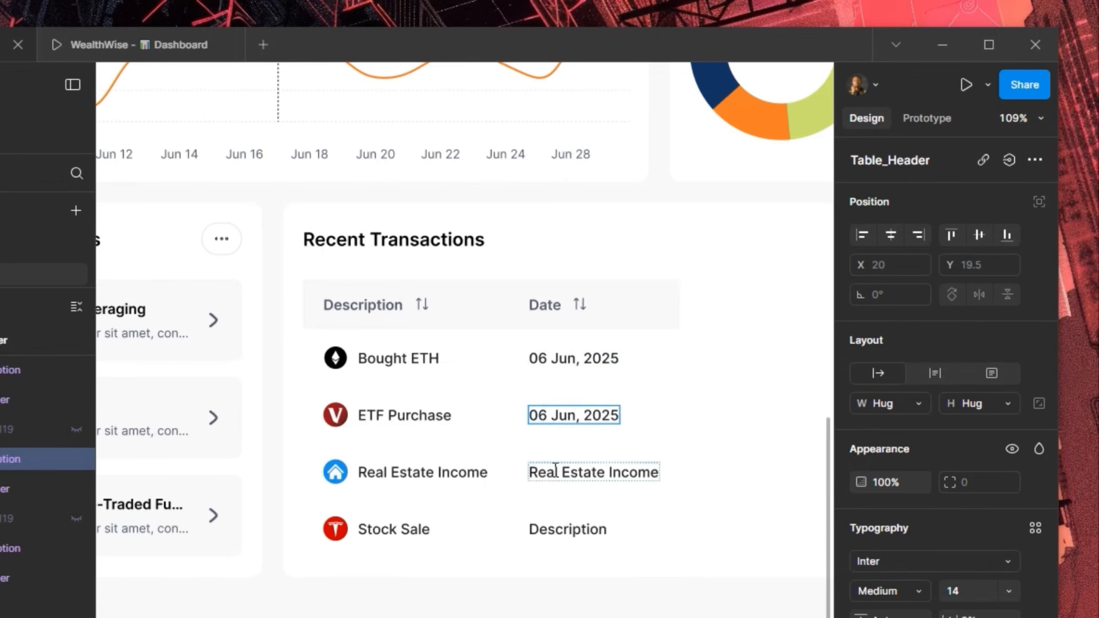
double_click(556, 469)
type("06 Jun, 2025")
double_click(554, 535)
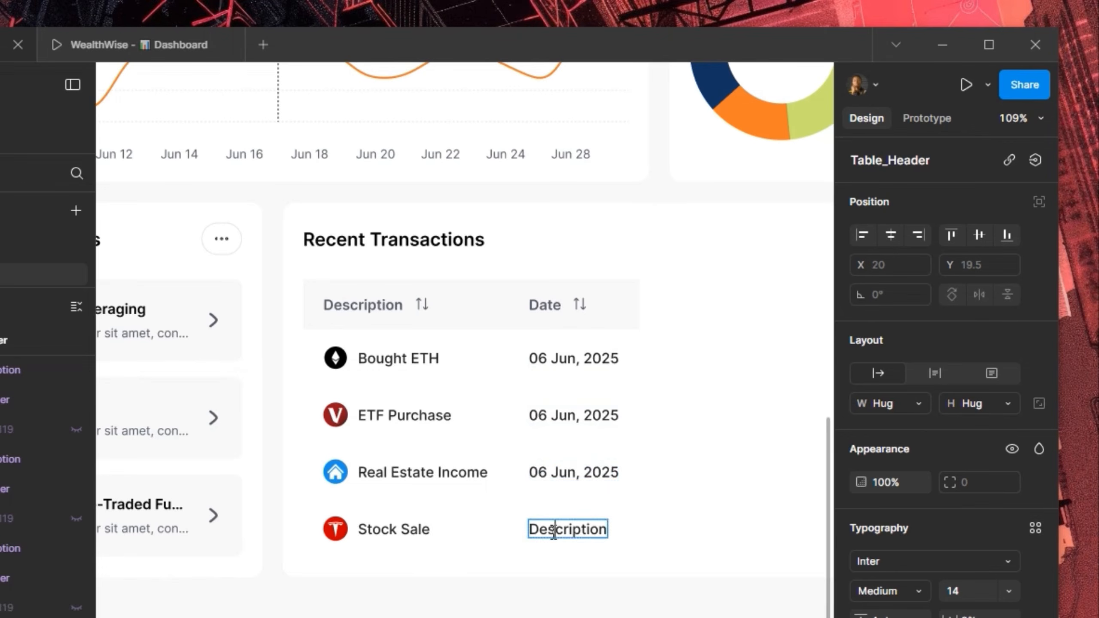
type("06 Jun, 2025")
Change the day digits of the remaining dates to 04, 03 and 02
left_click(549, 420)
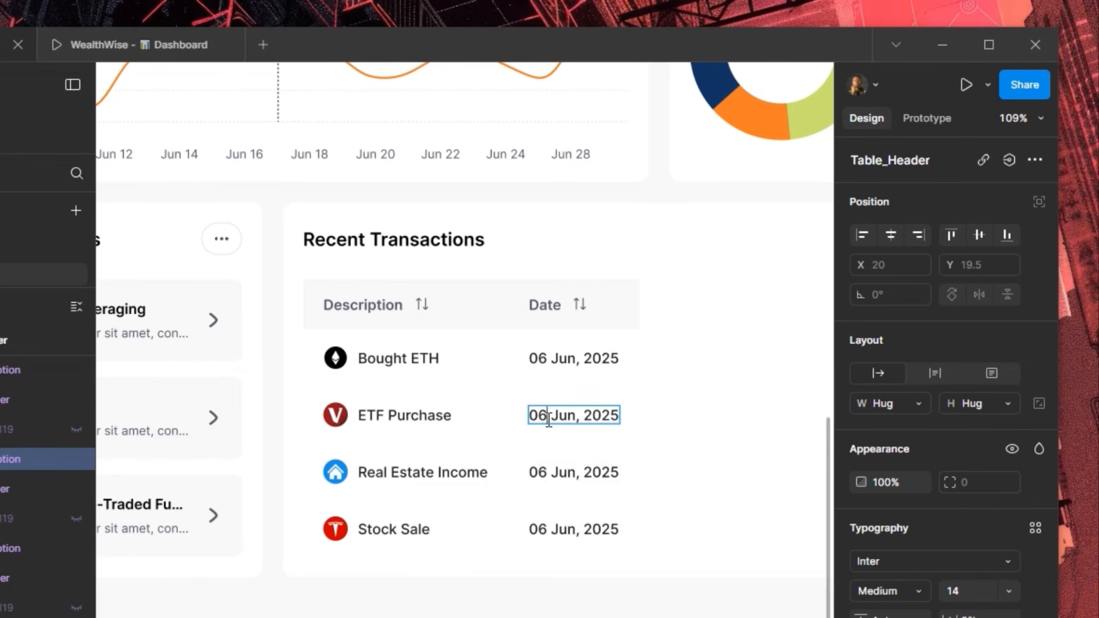
key("BackSpace")
type("4")
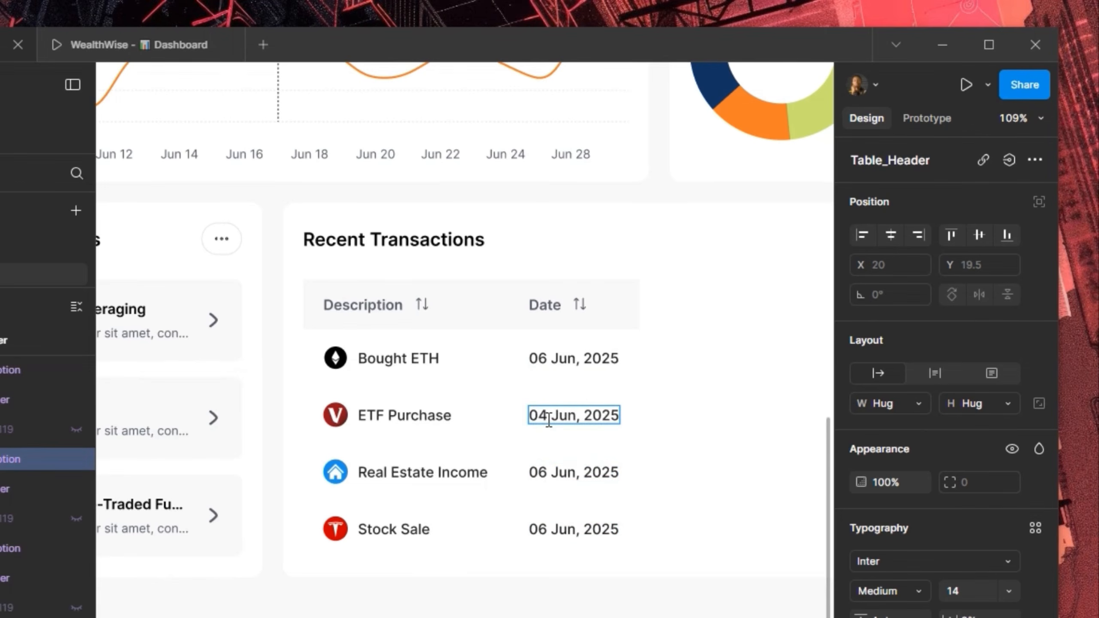
left_click(550, 468)
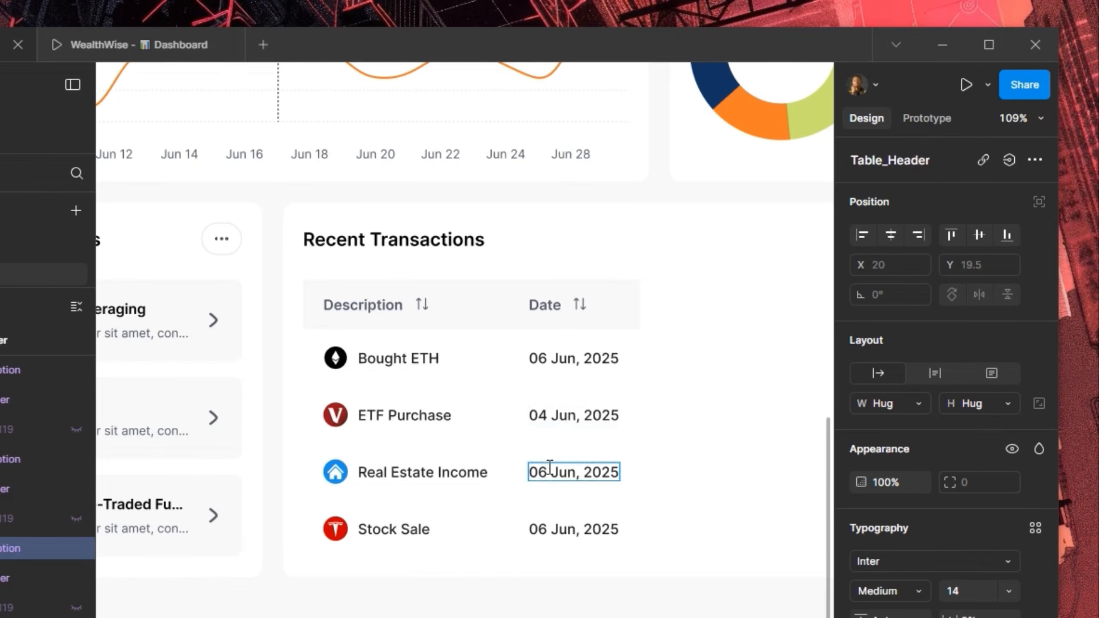
key("BackSpace")
type("3")
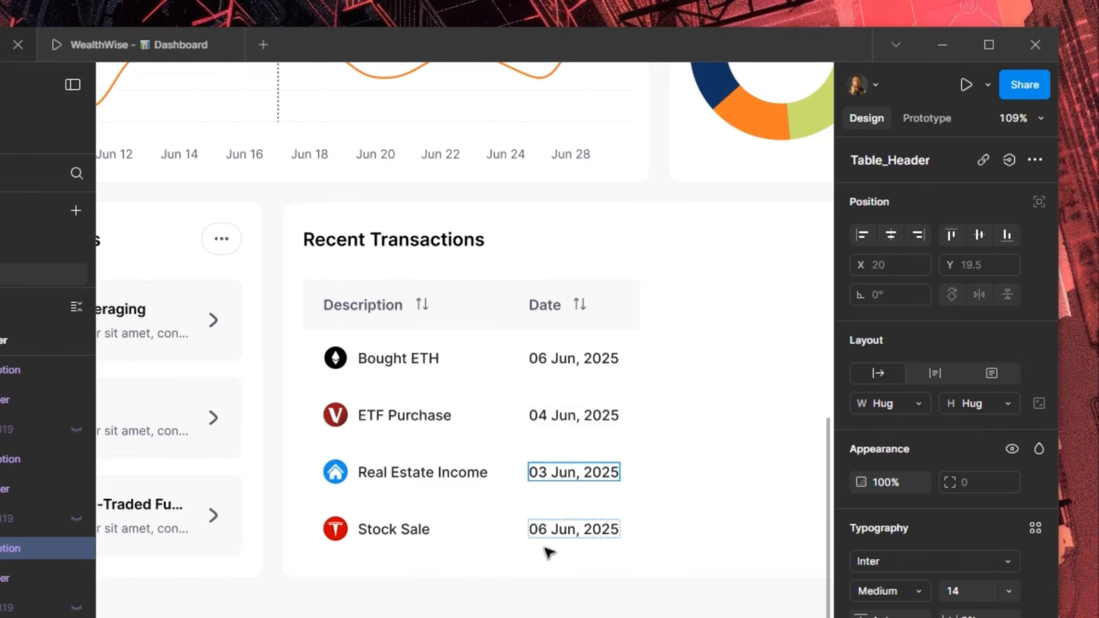
left_click(550, 533)
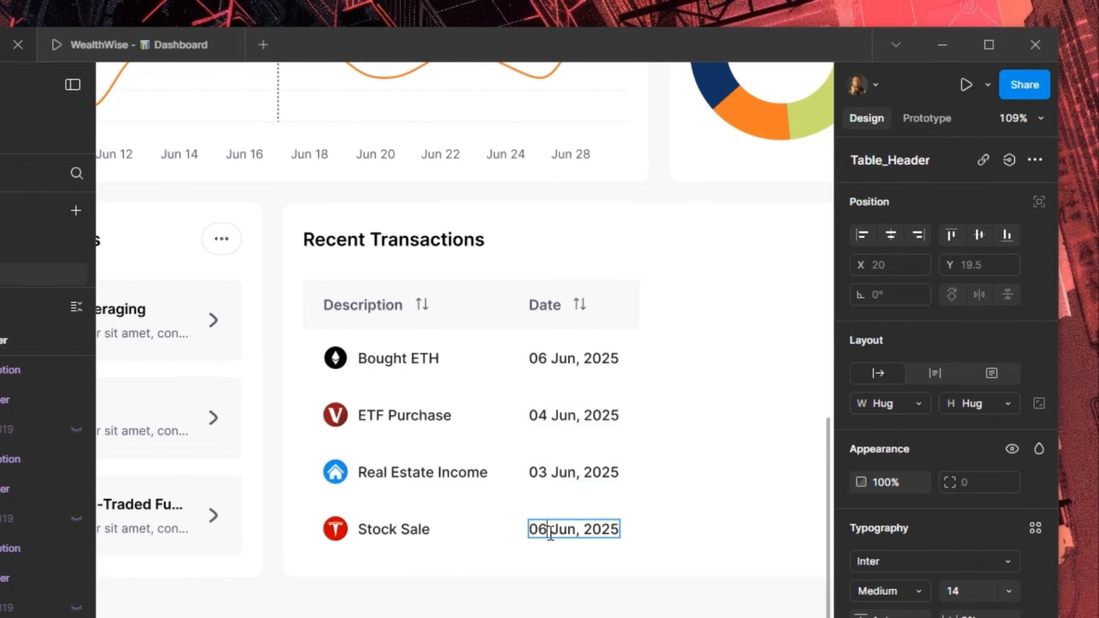
key("BackSpace")
type("2")
left_click(649, 514)
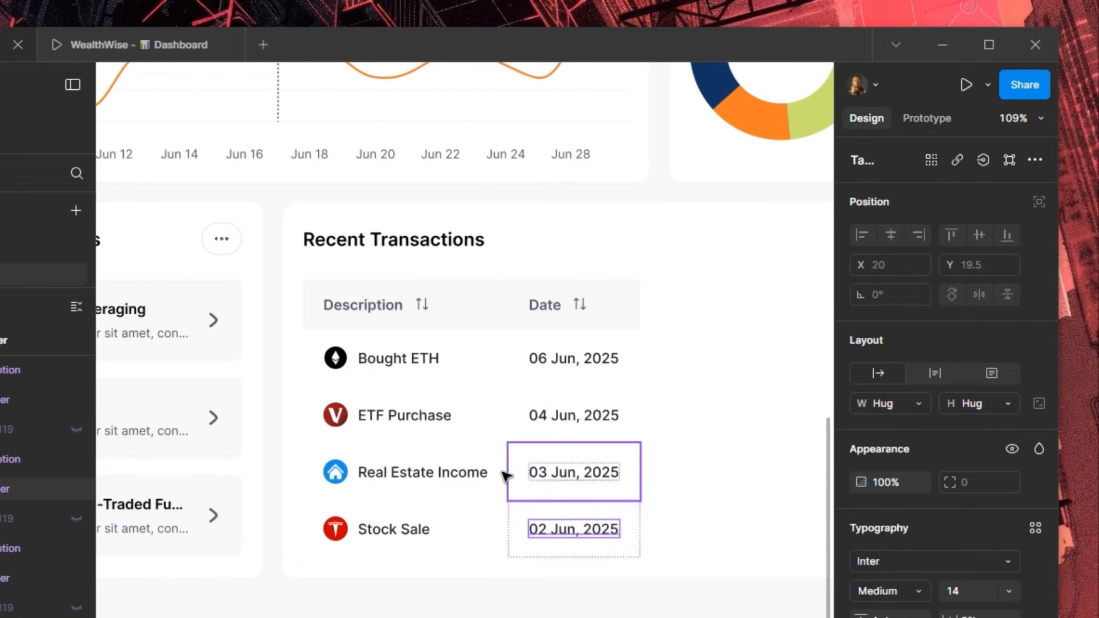
left_click(484, 476)
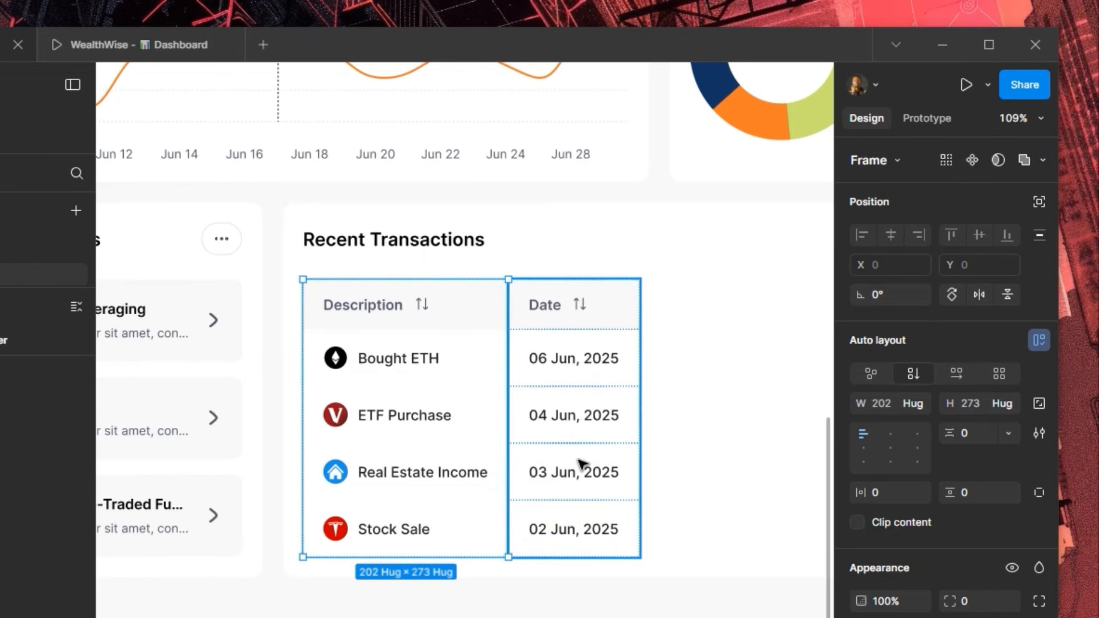
Duplicate the Date column and rename the copy's header to 'Amount'
left_click(580, 462)
key("ctrl+d")
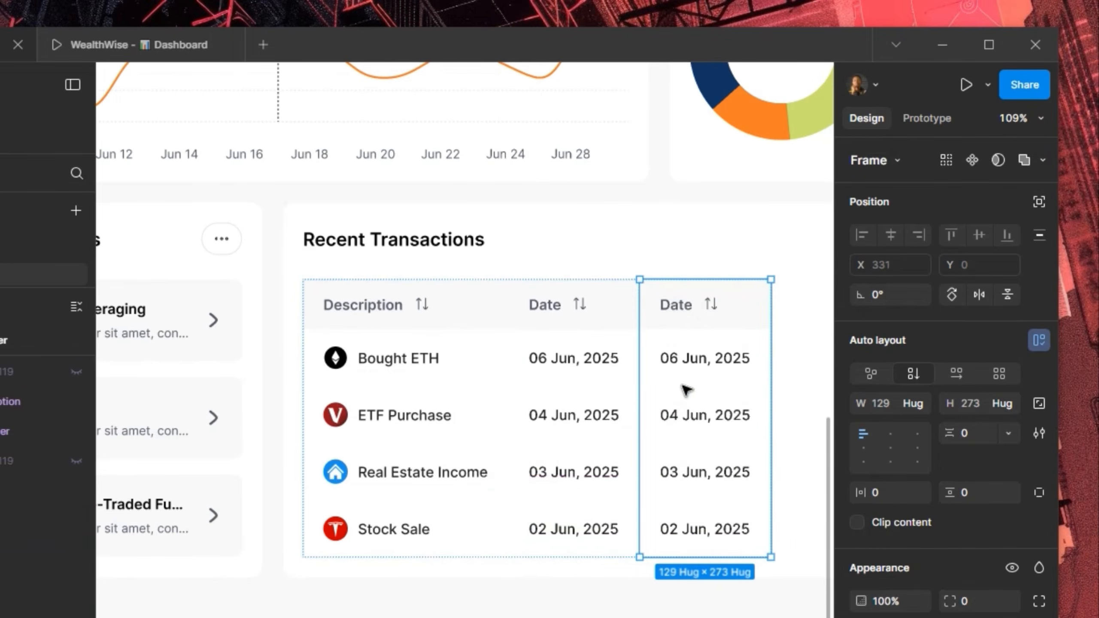
left_click_drag(716, 347, 454, 366)
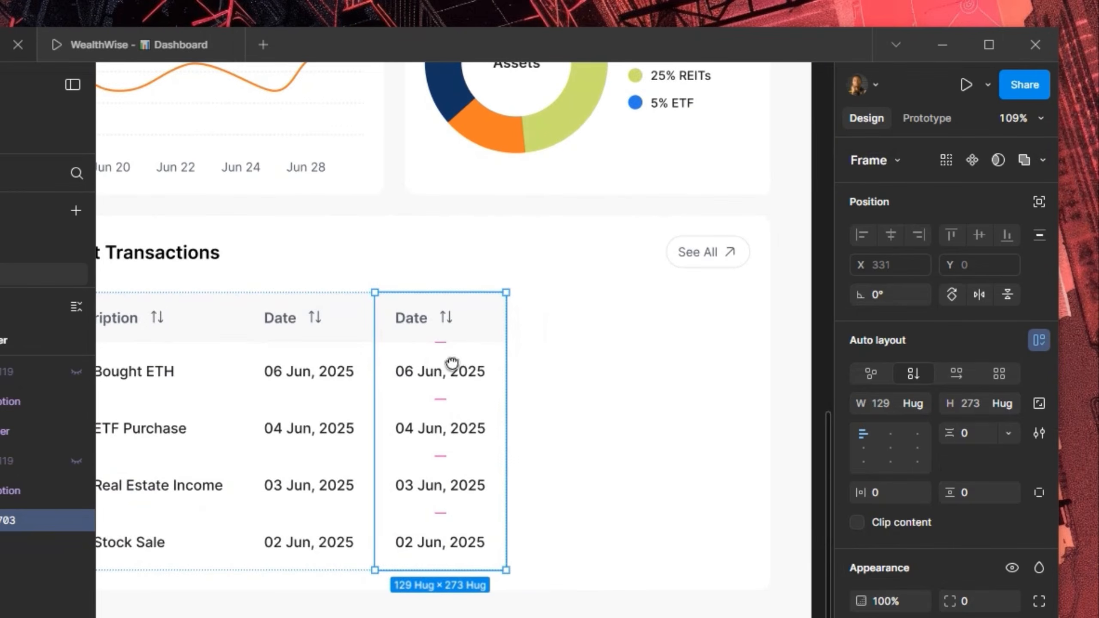
double_click(413, 323)
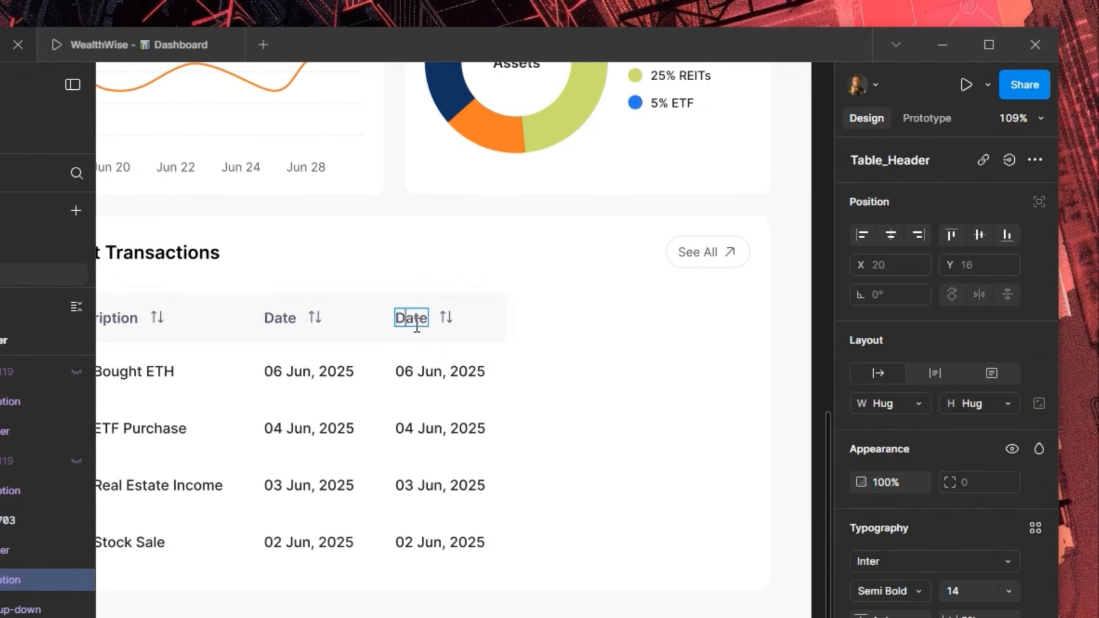
double_click(414, 323)
type("Amount")
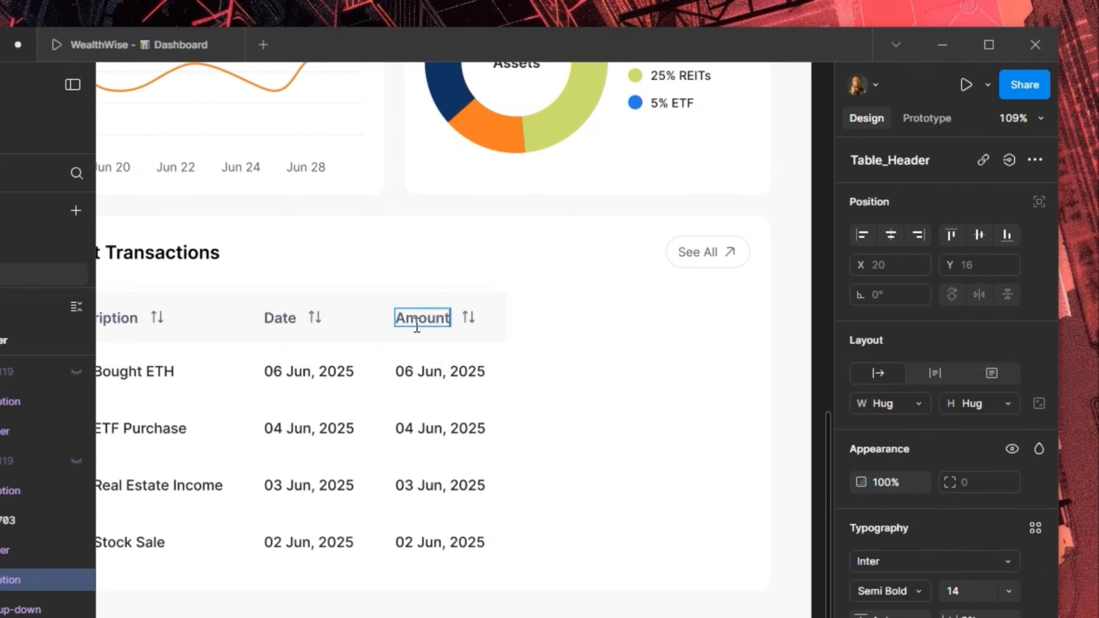
Fill the first three amount cells with -$5,000, +$65 and -$200
double_click(417, 372)
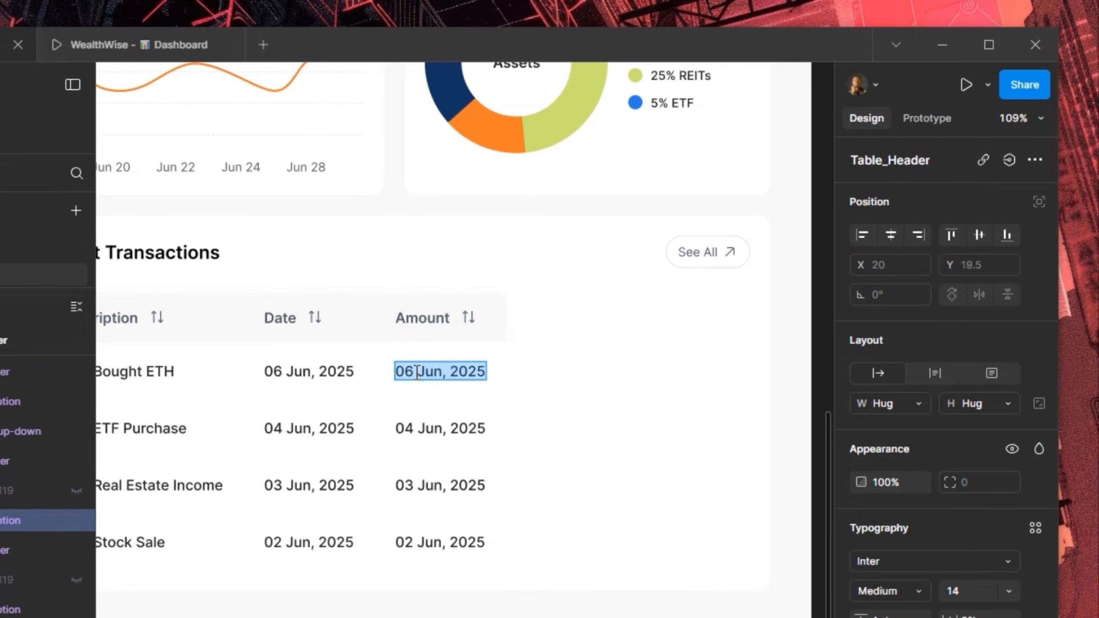
type("-")
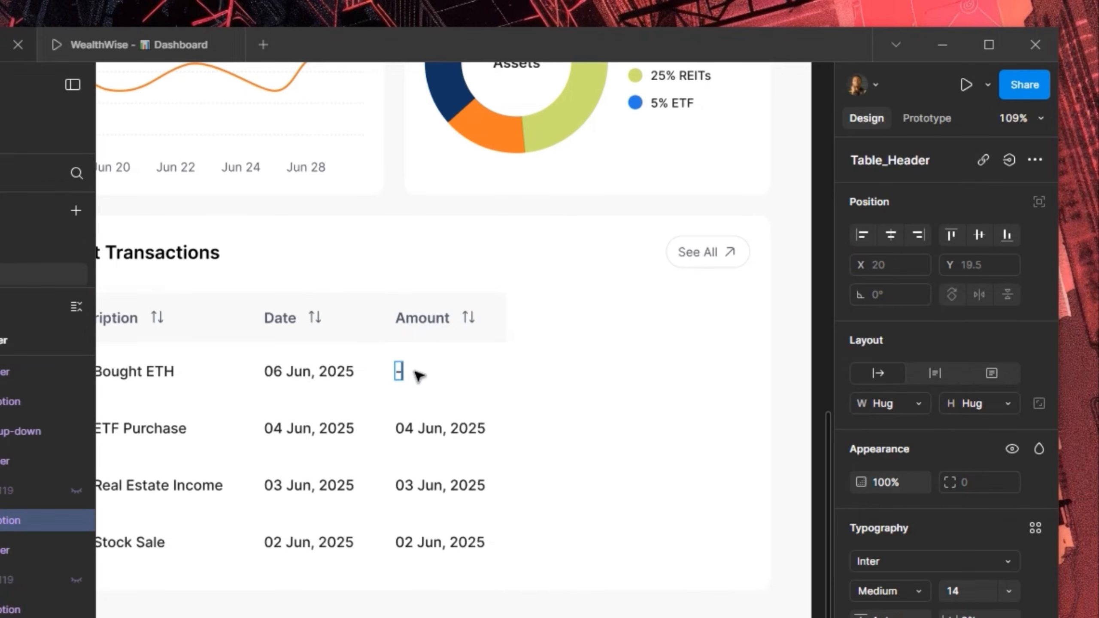
type("$5,000")
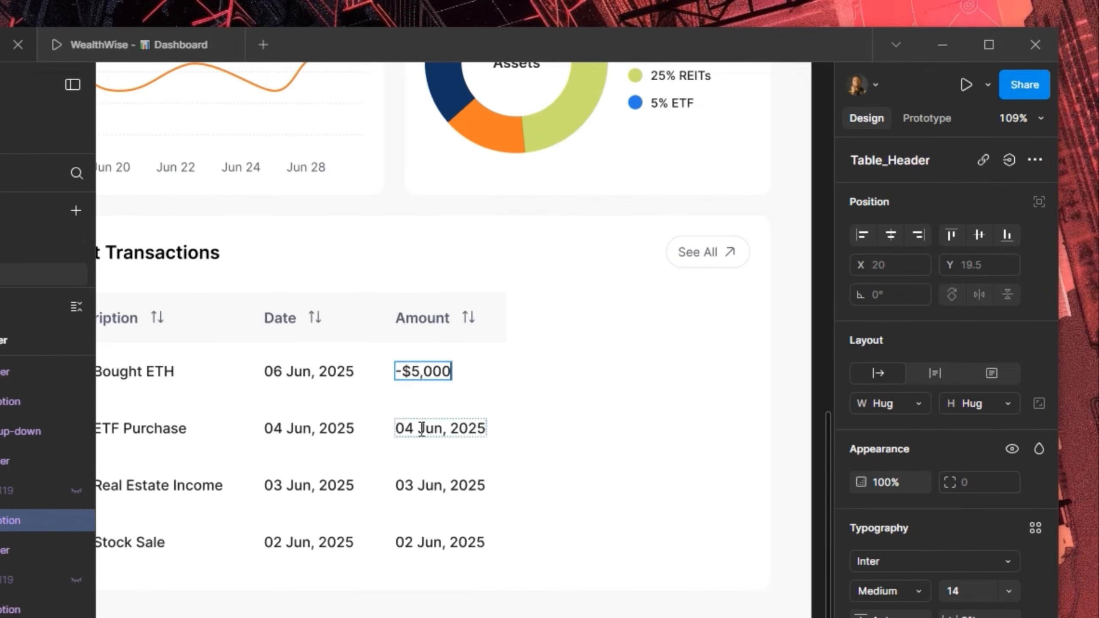
double_click(422, 428)
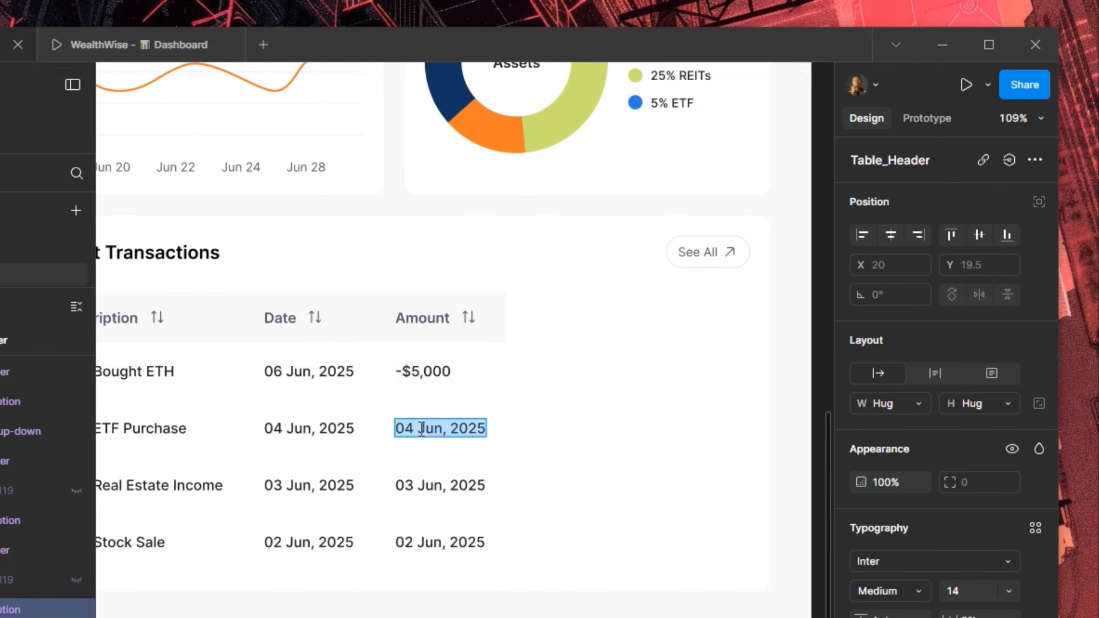
type("+65")
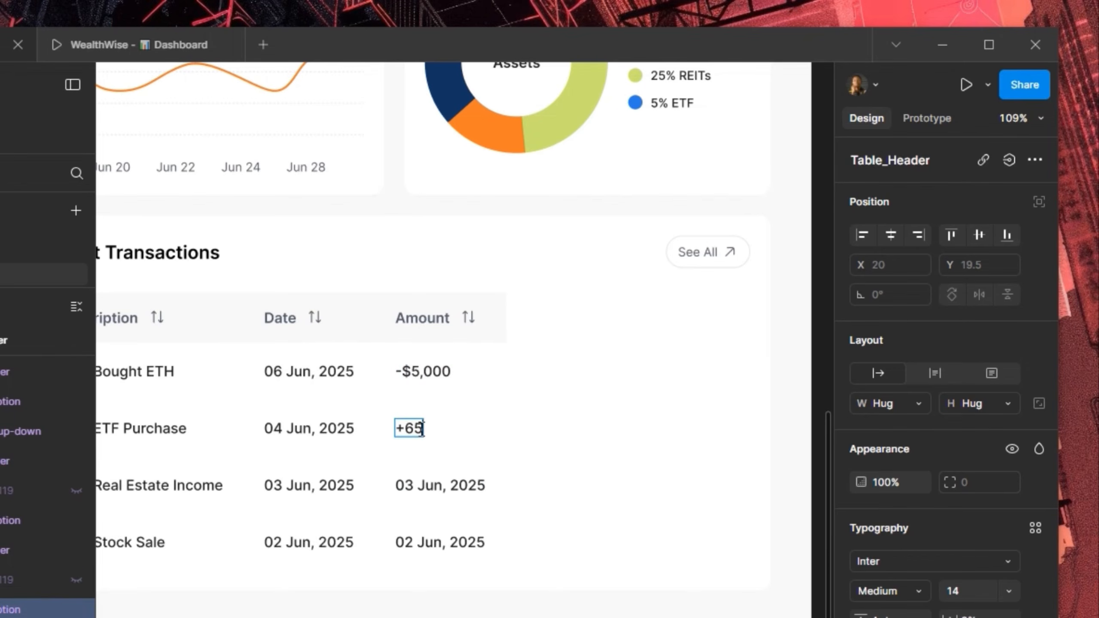
double_click(422, 484)
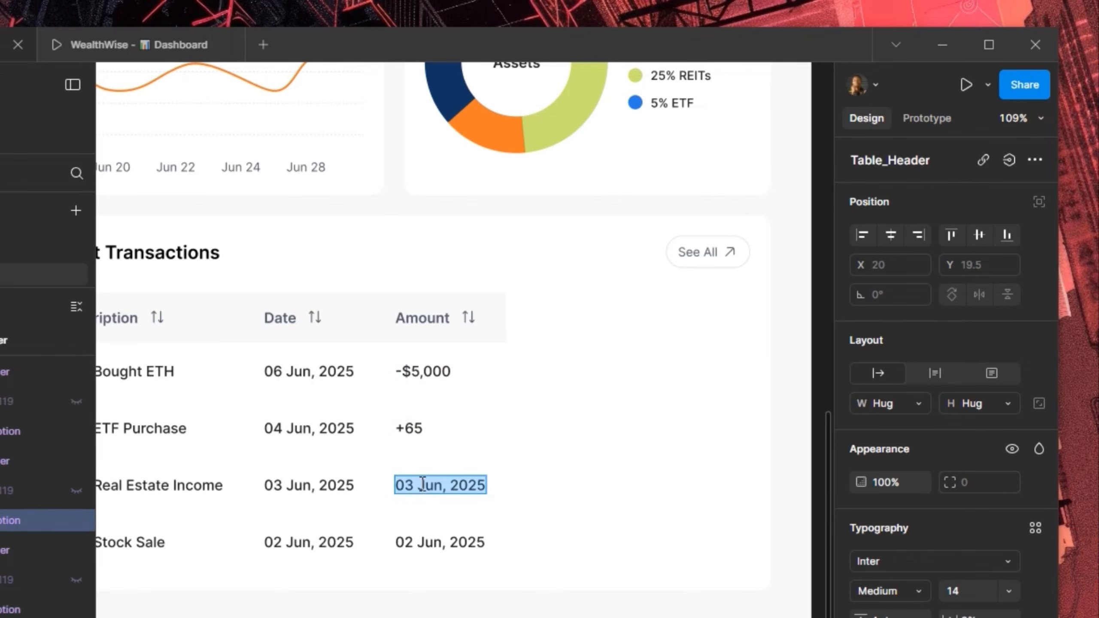
type("-")
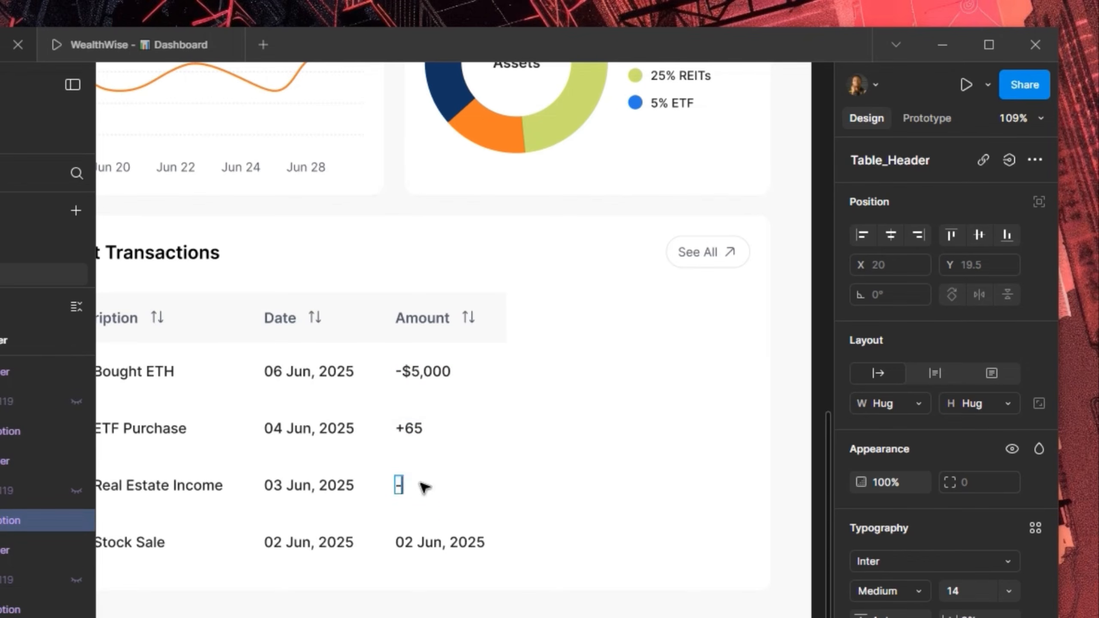
type("200")
key("Left")
key("Left")
key("Left")
type("$")
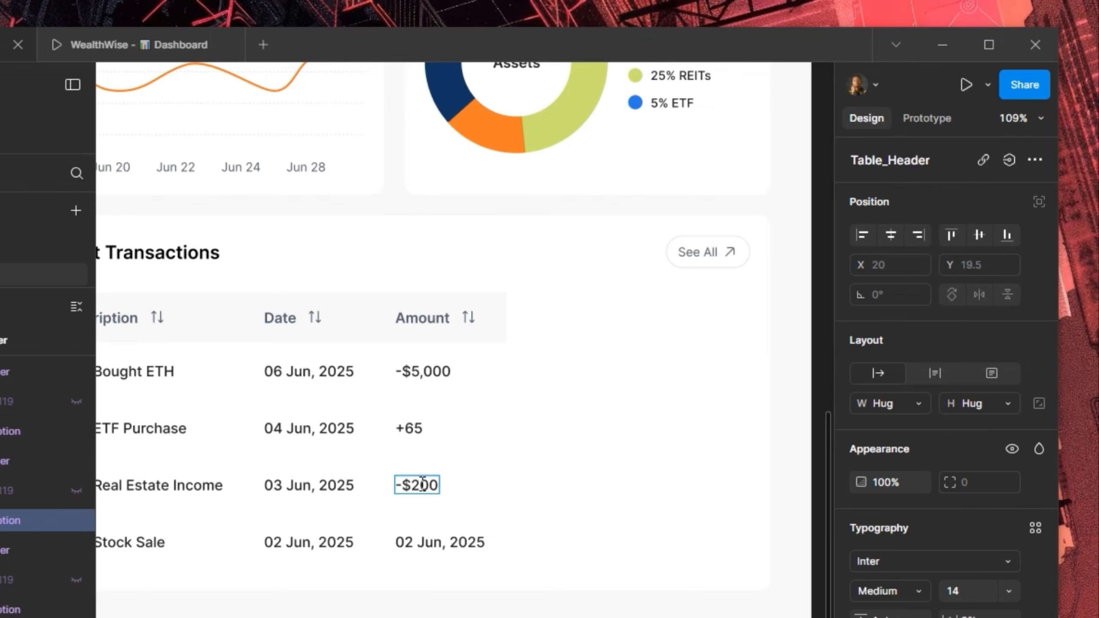
left_click(407, 431)
double_click(407, 431)
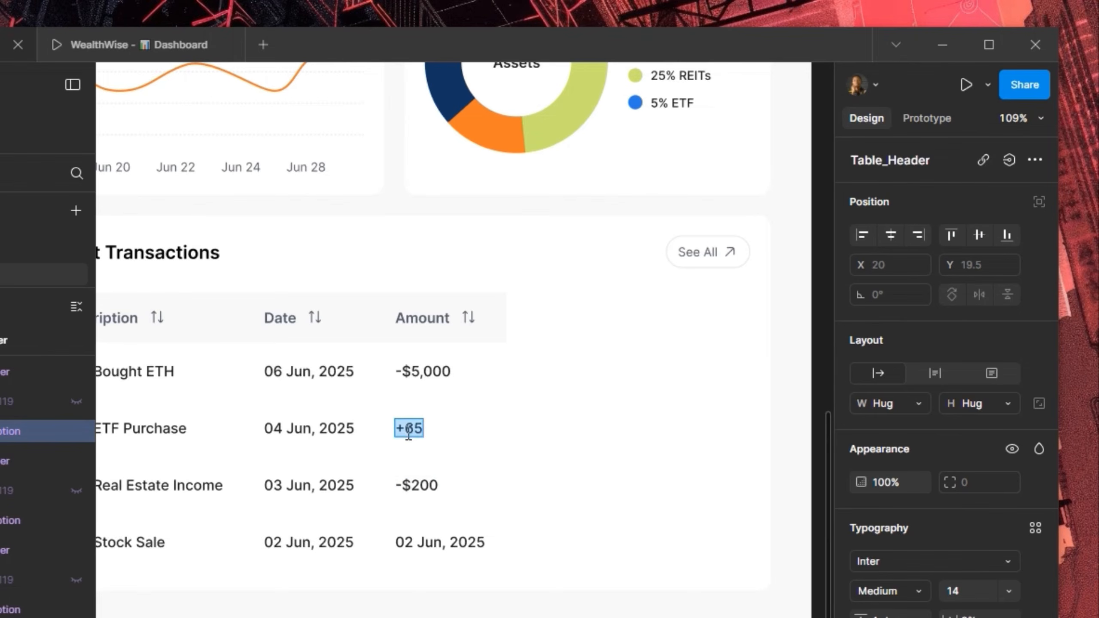
left_click(407, 431)
type("$")
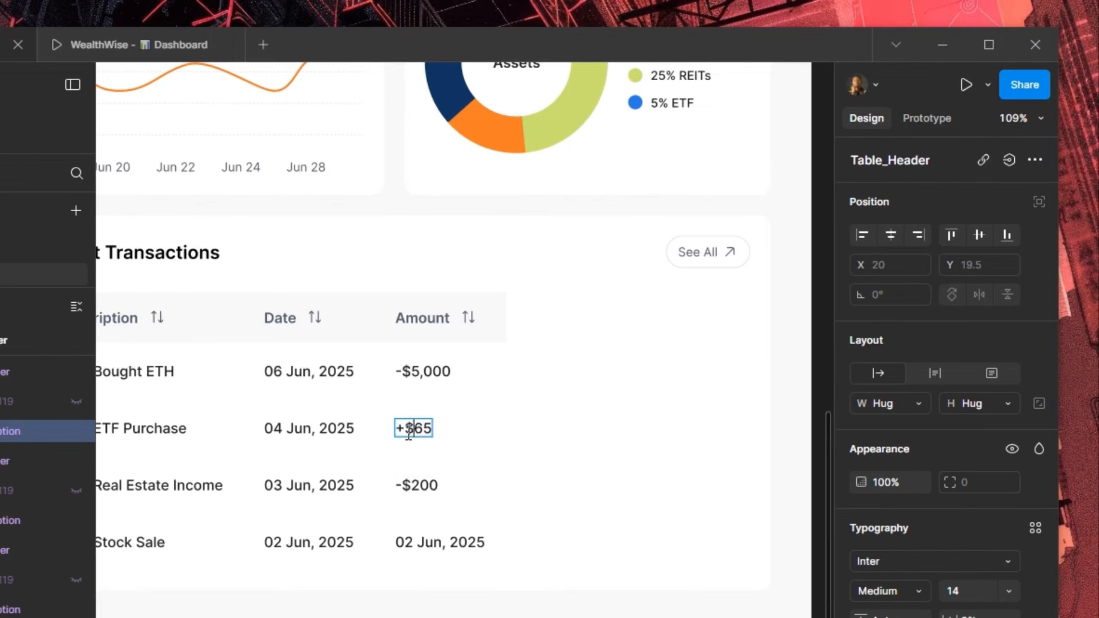
Begin the Stock Sale amount with a minus sign
left_click(426, 541)
double_click(427, 541)
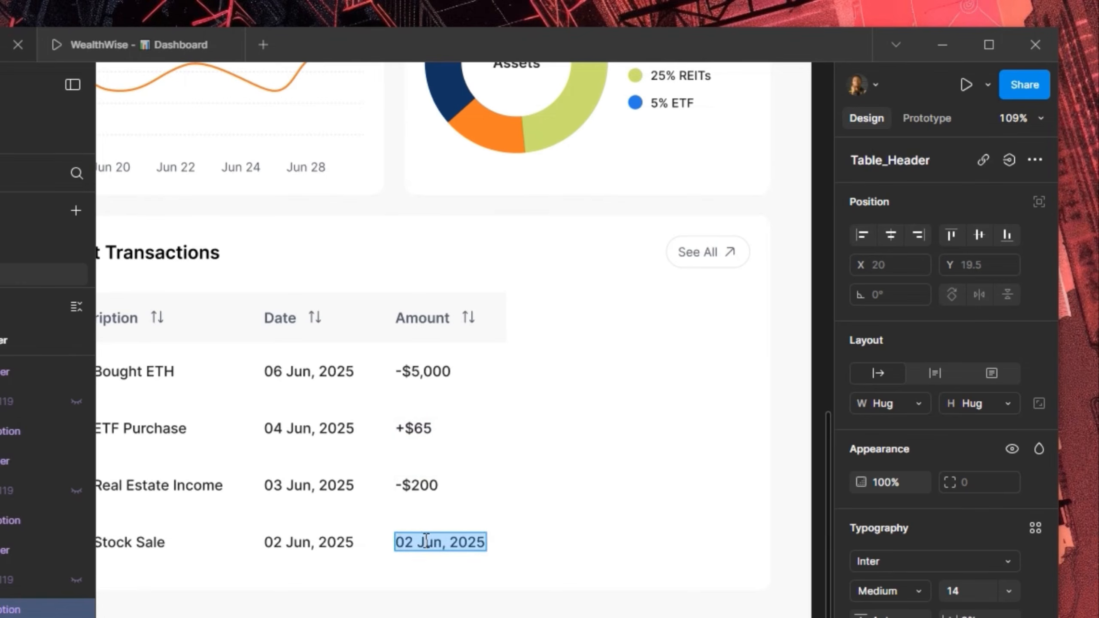
type("+")
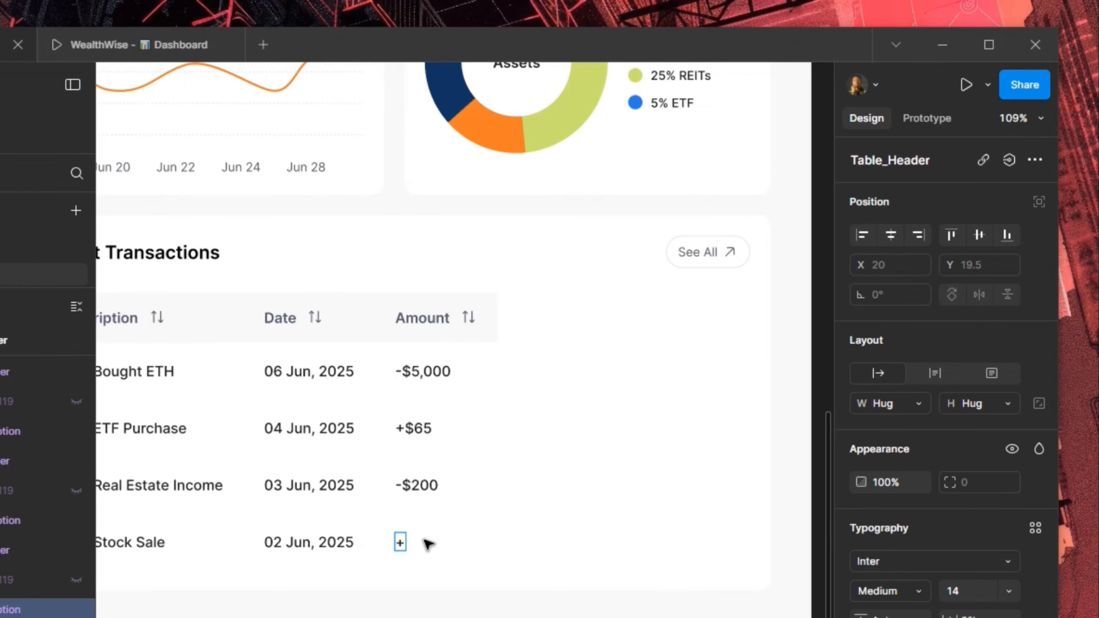
key("BackSpace")
type("-")
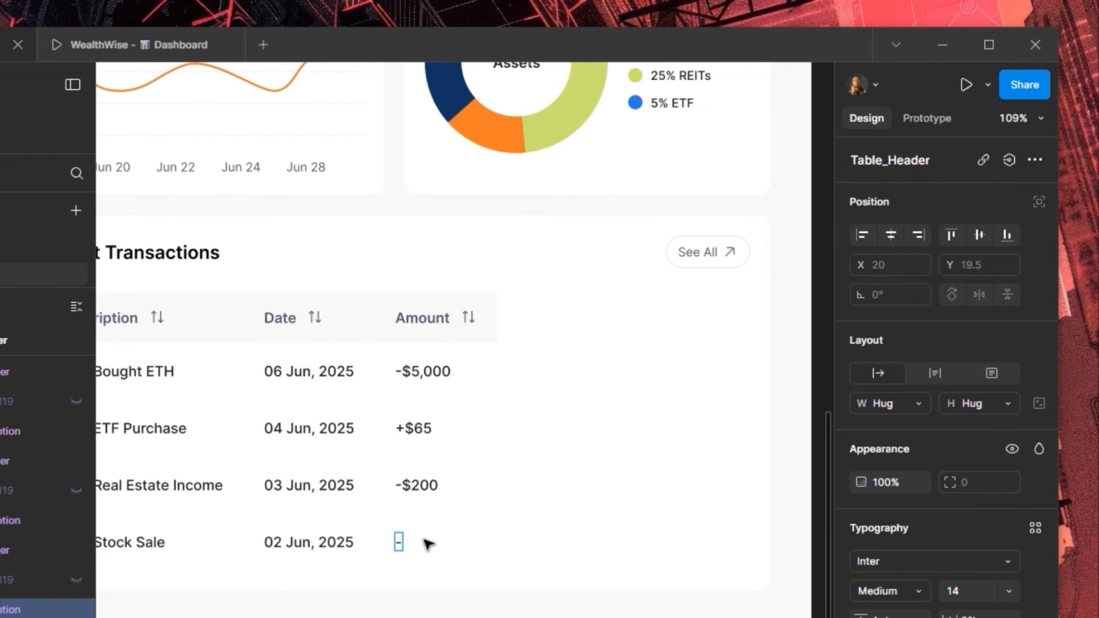
Replace the Stock Sale amount's minus sign so it reads +$800
key("BackSpace")
type("+800")
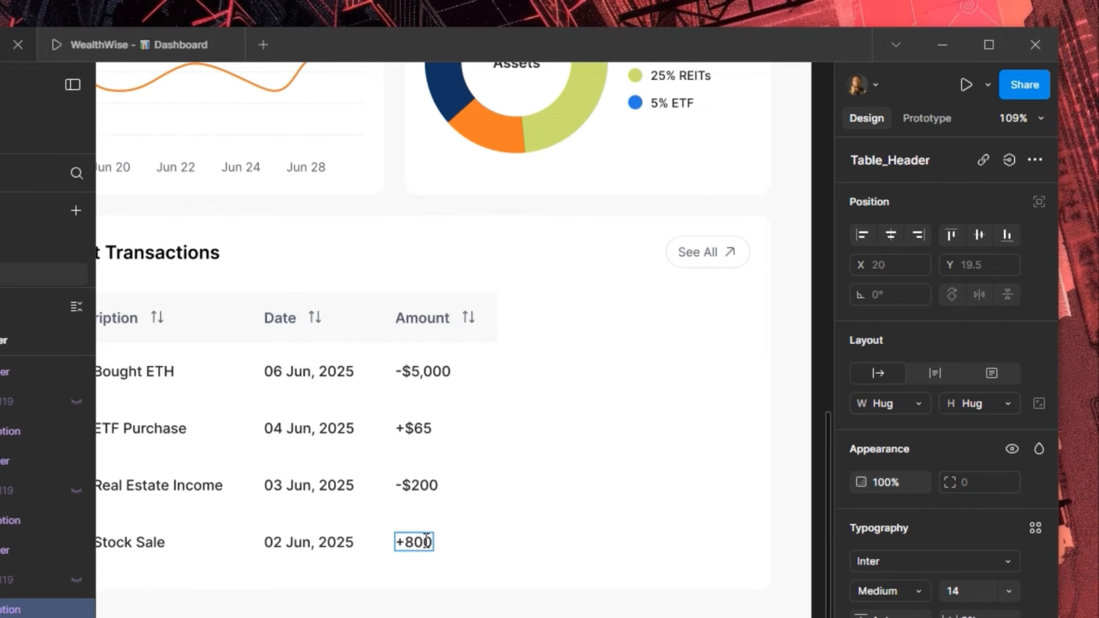
key("Left")
key("Left")
key("Left")
type("$")
key("Escape")
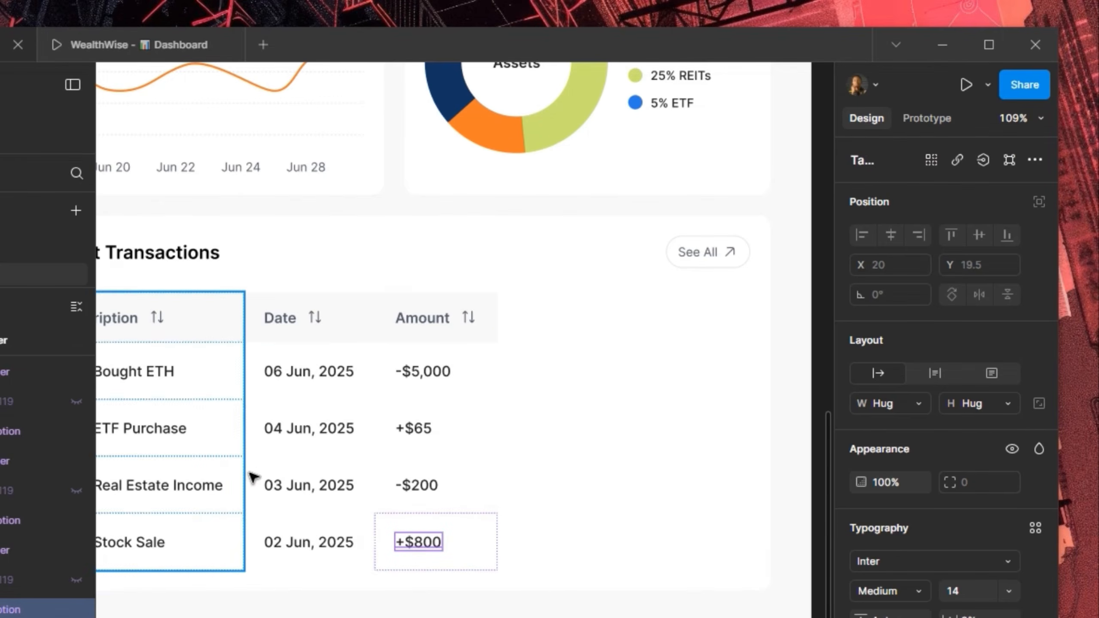
left_click(294, 467)
Duplicate the Amount column and rename the copy's header to 'Status'
left_click(441, 459)
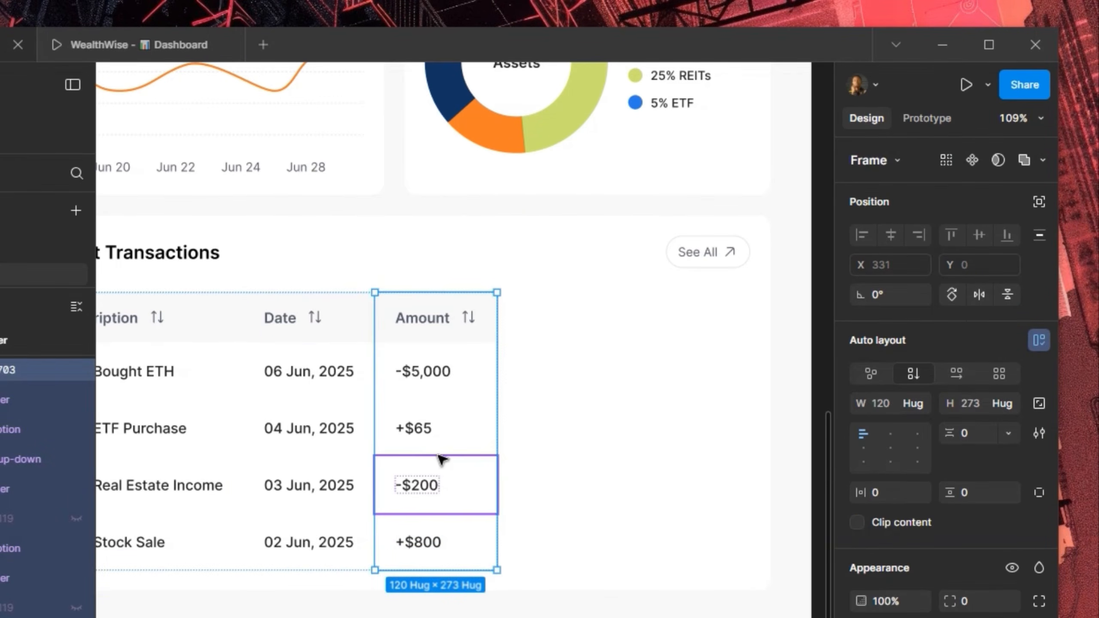
key("ctrl+d")
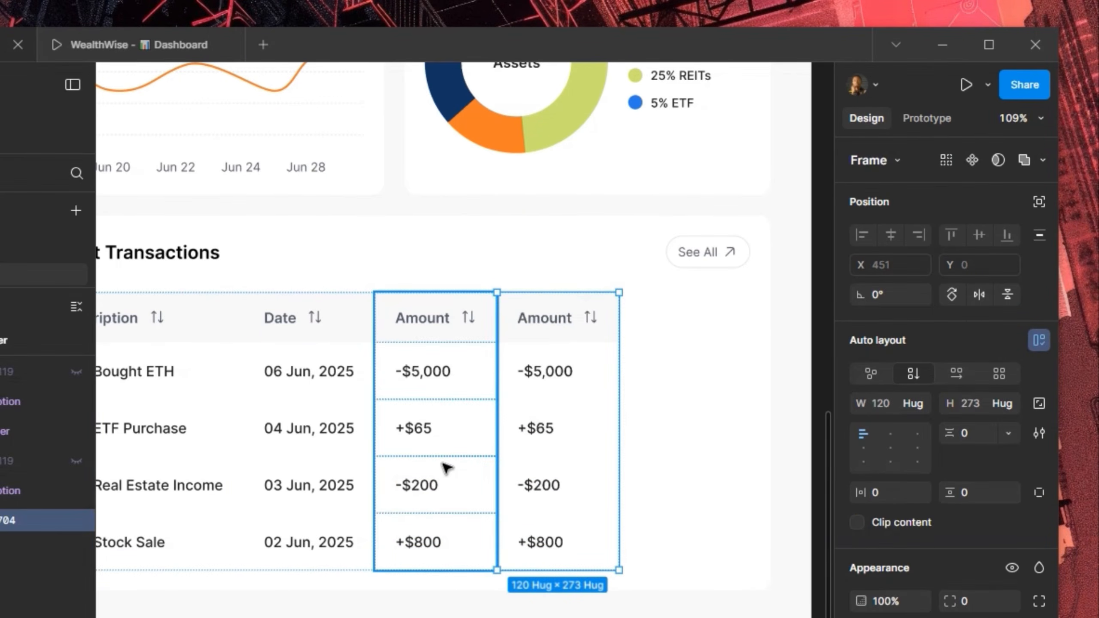
double_click(542, 324)
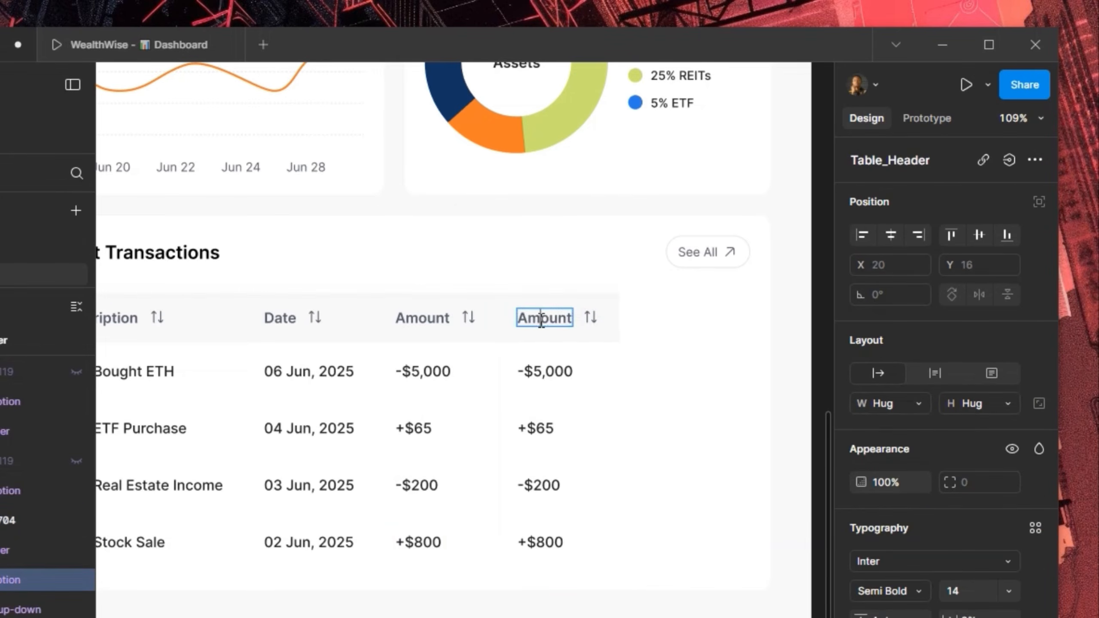
double_click(541, 324)
type("Status")
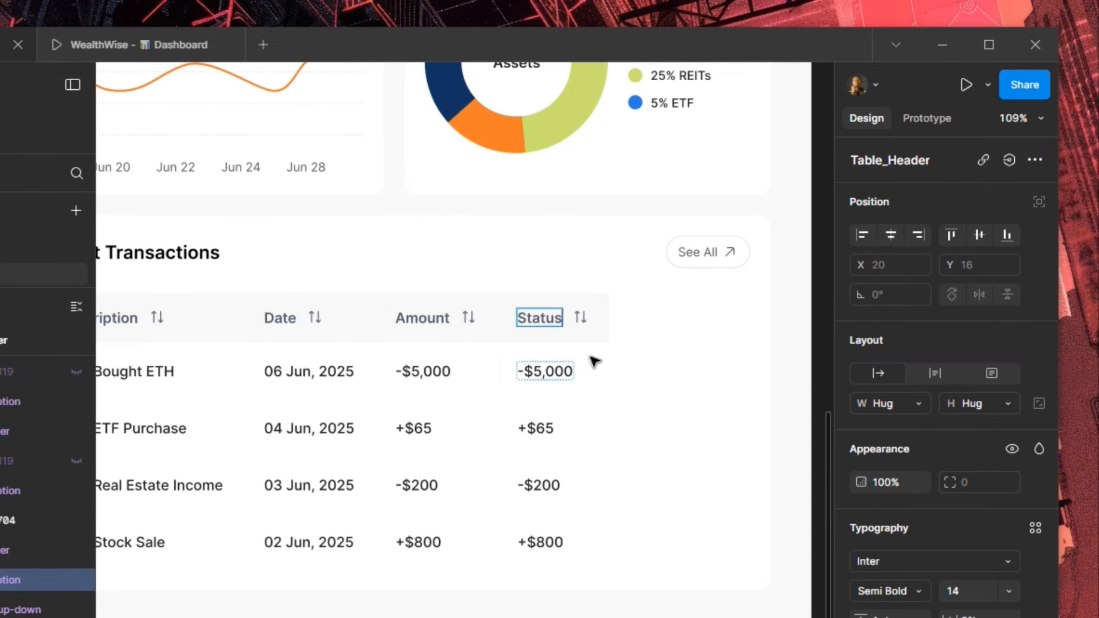
Select all four cells of the new Status column
left_click(597, 373)
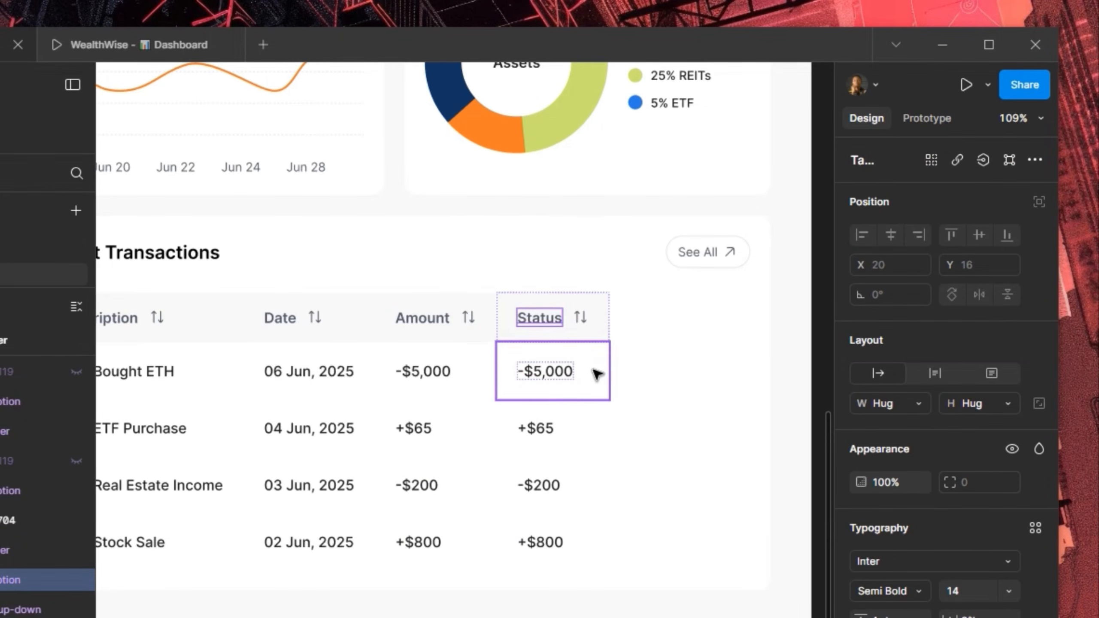
left_click(587, 438, "shift")
left_click(579, 494, "shift")
left_click(583, 512, "shift")
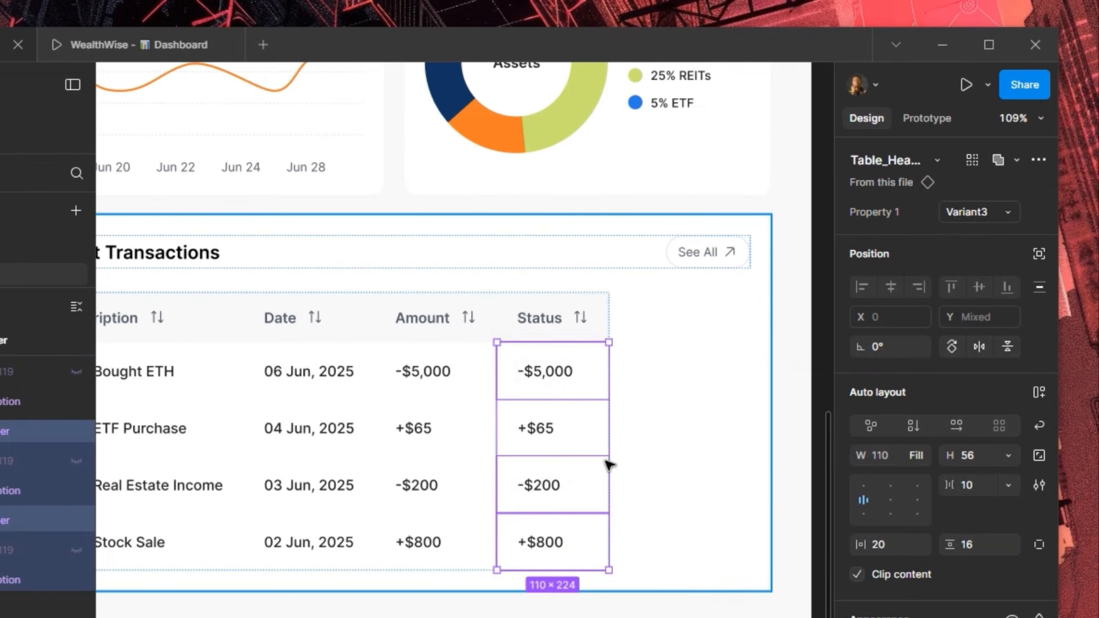
left_click(580, 433)
left_click(580, 497, "shift")
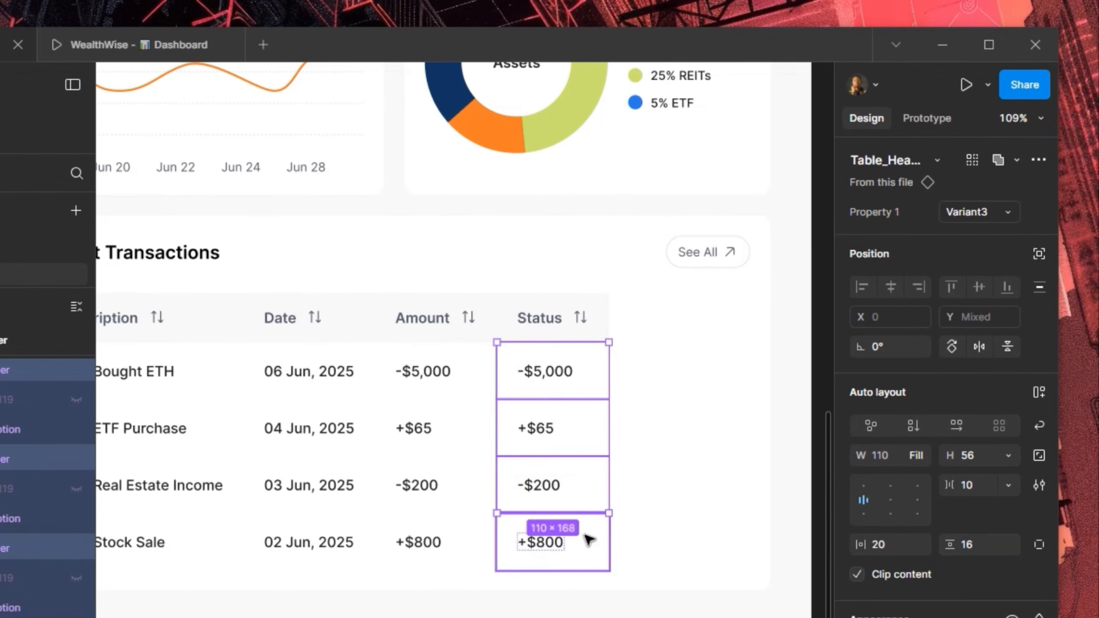
left_click(586, 536, "shift")
left_click(970, 212)
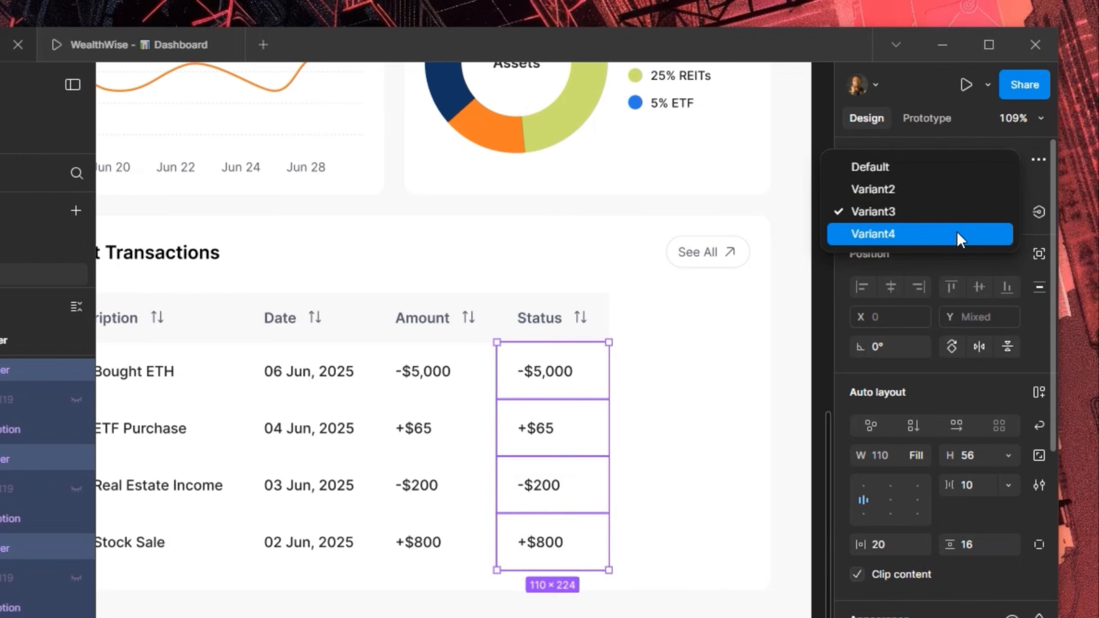
Switch the Status cells to the pill variant and mark Bought ETH as Pending
left_click(953, 236)
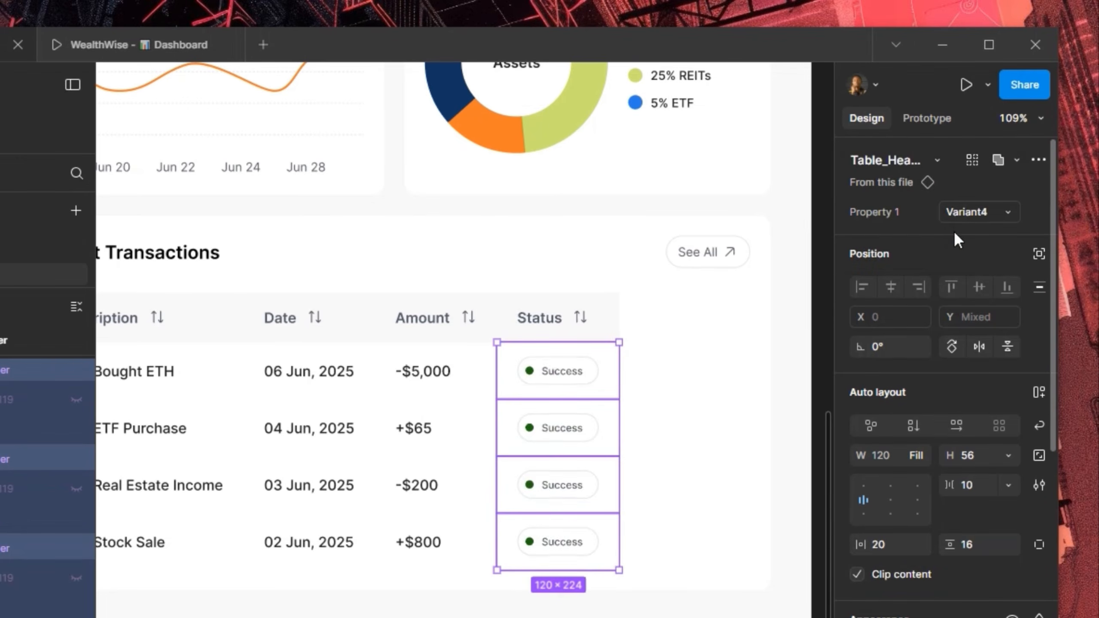
double_click(554, 381)
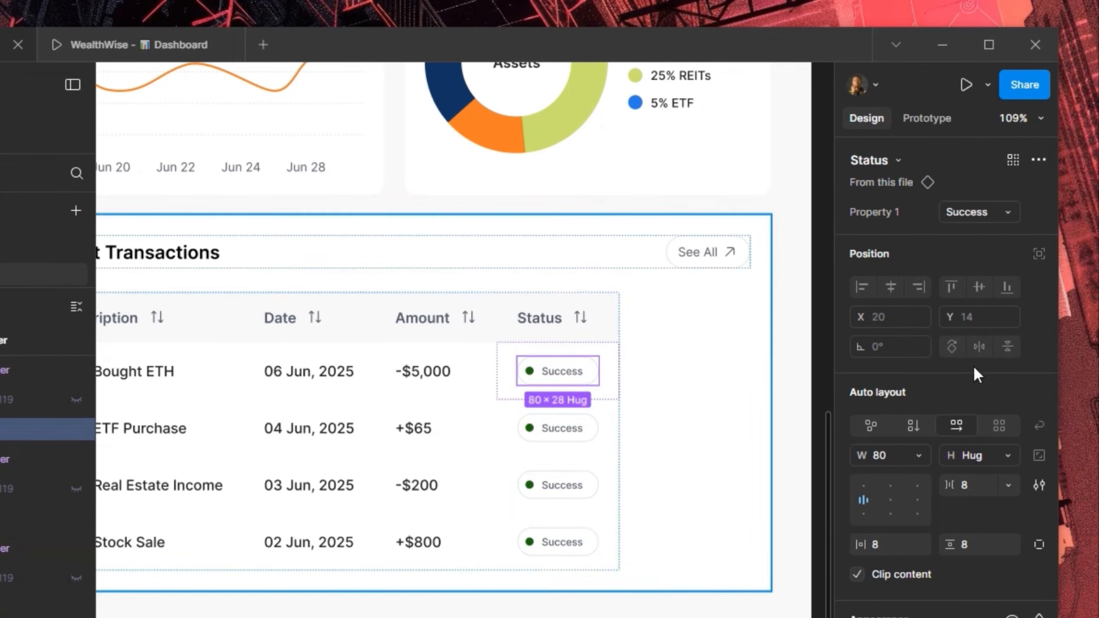
left_click(955, 220)
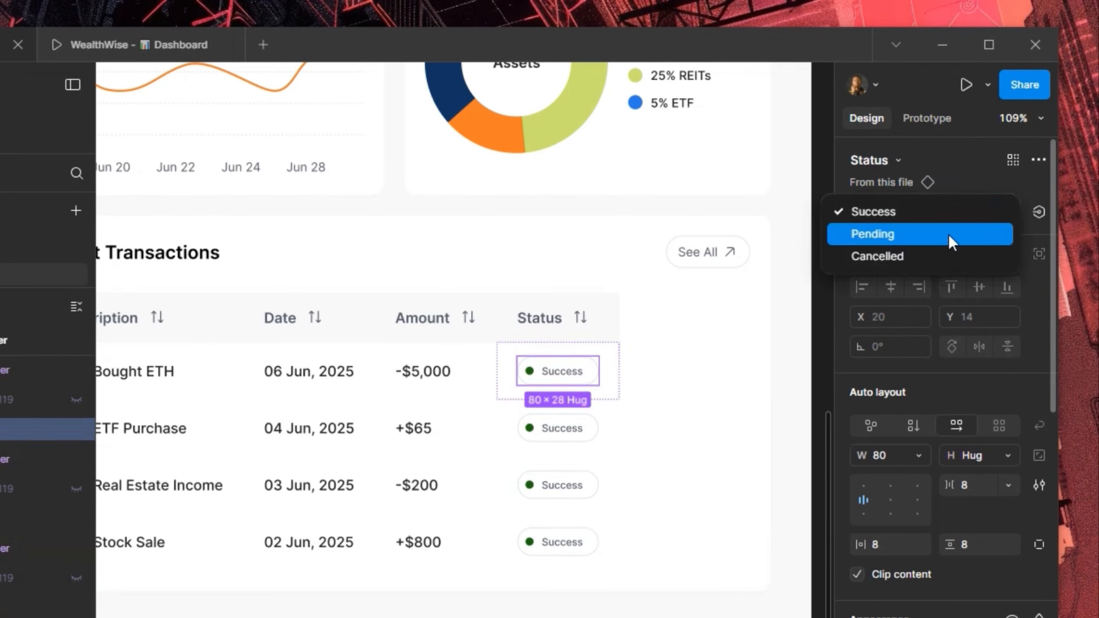
left_click(948, 234)
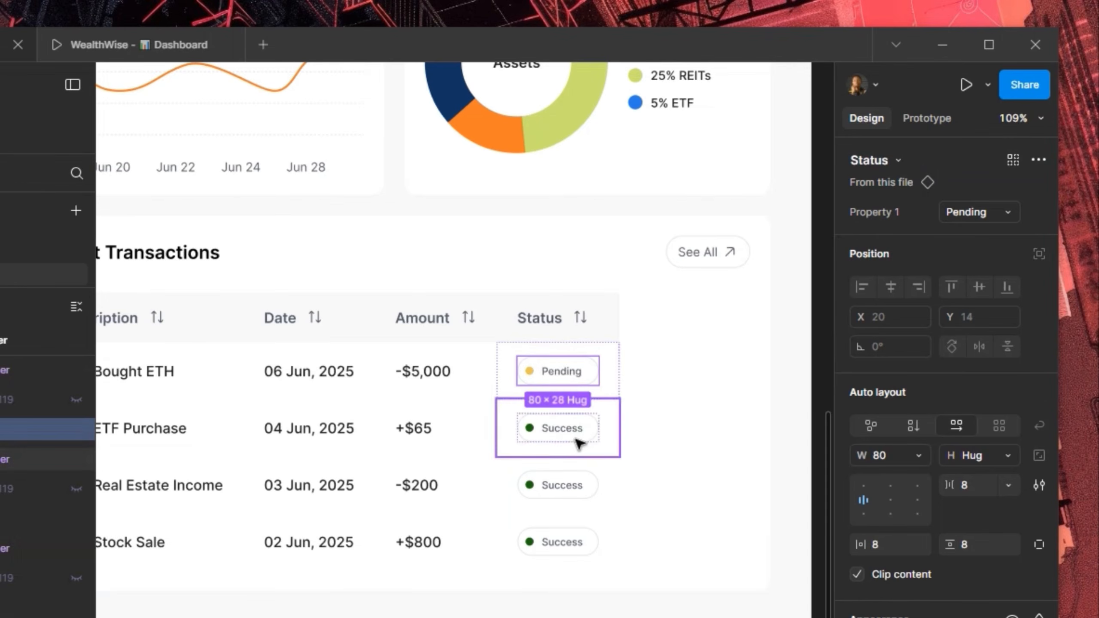
Mark the Real Estate Income status pill as Cancelled
left_click(578, 487)
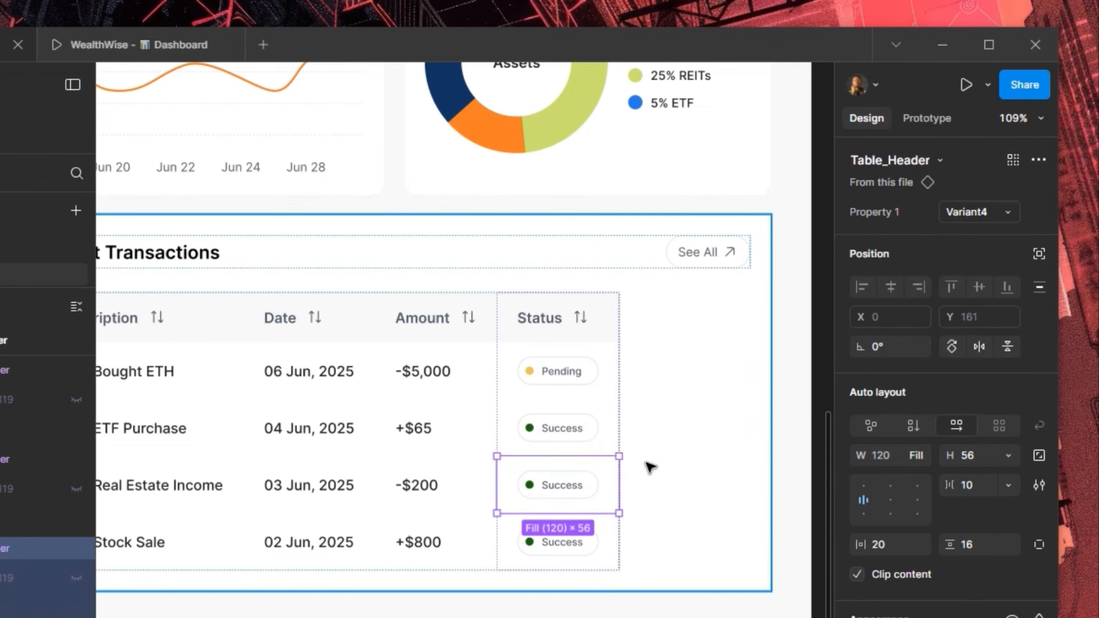
double_click(567, 488)
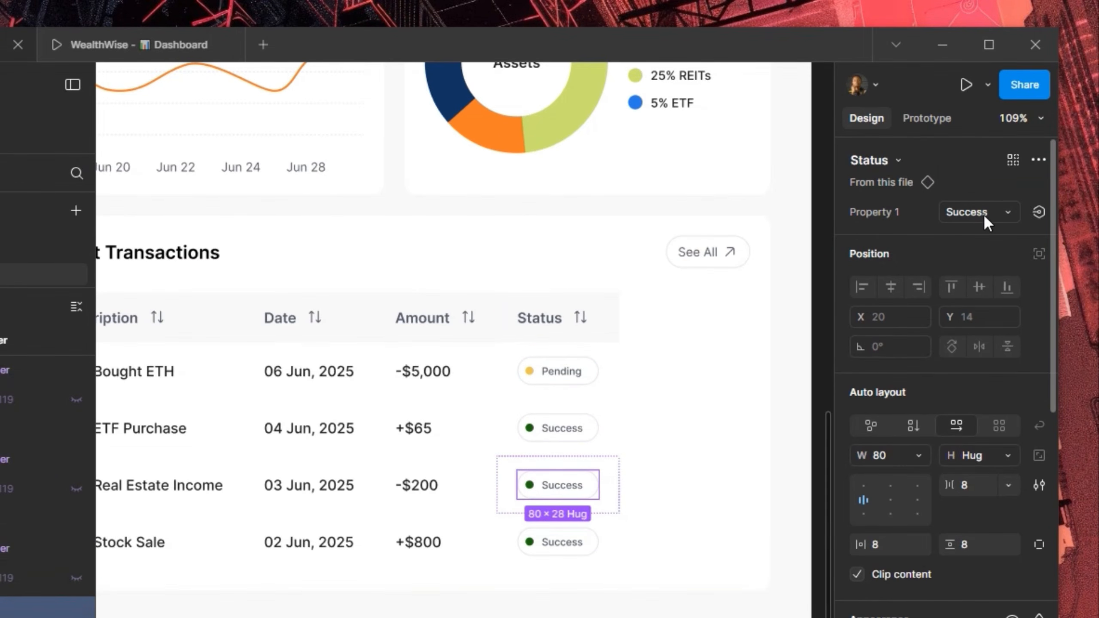
left_click(970, 223)
left_click(927, 255)
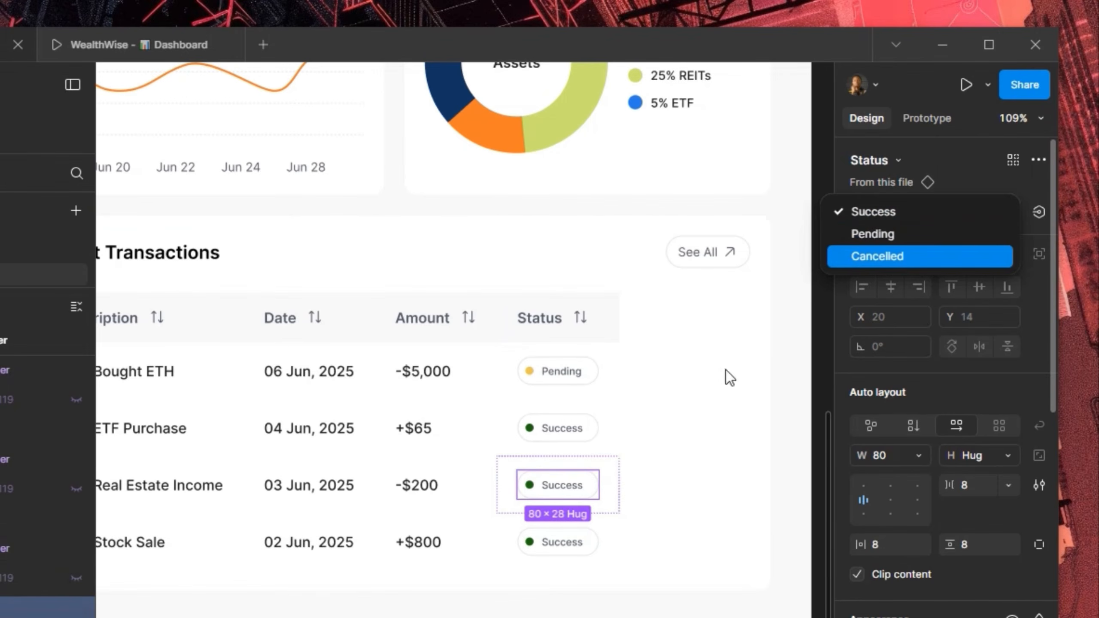
scroll(695, 395, "down", 8)
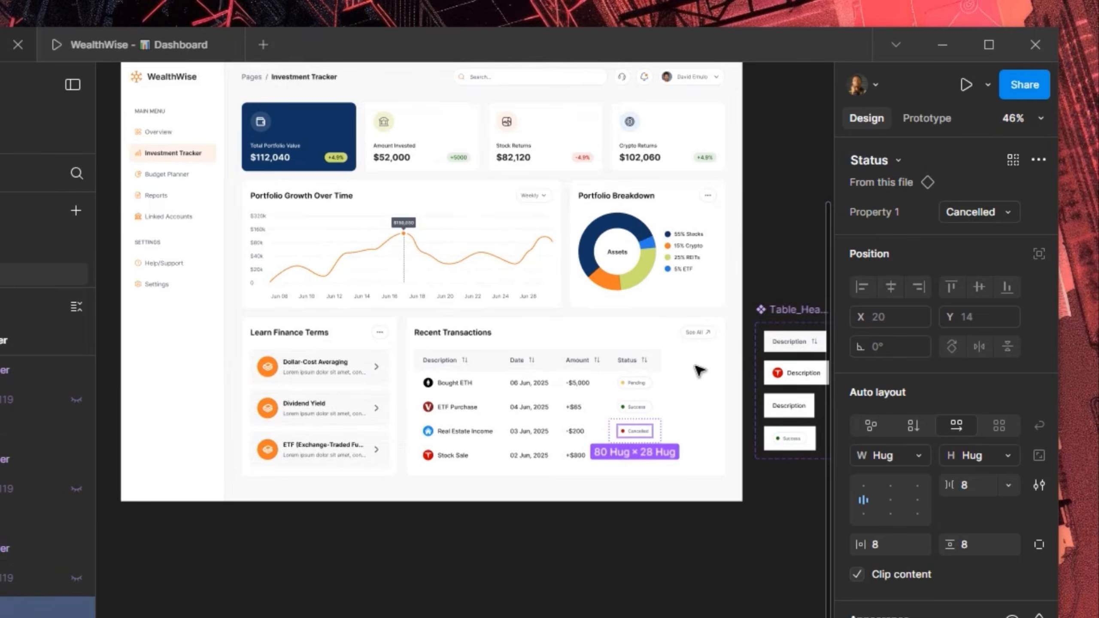
Make the whole transactions table fill the card's width
scroll(699, 370, "up", 2)
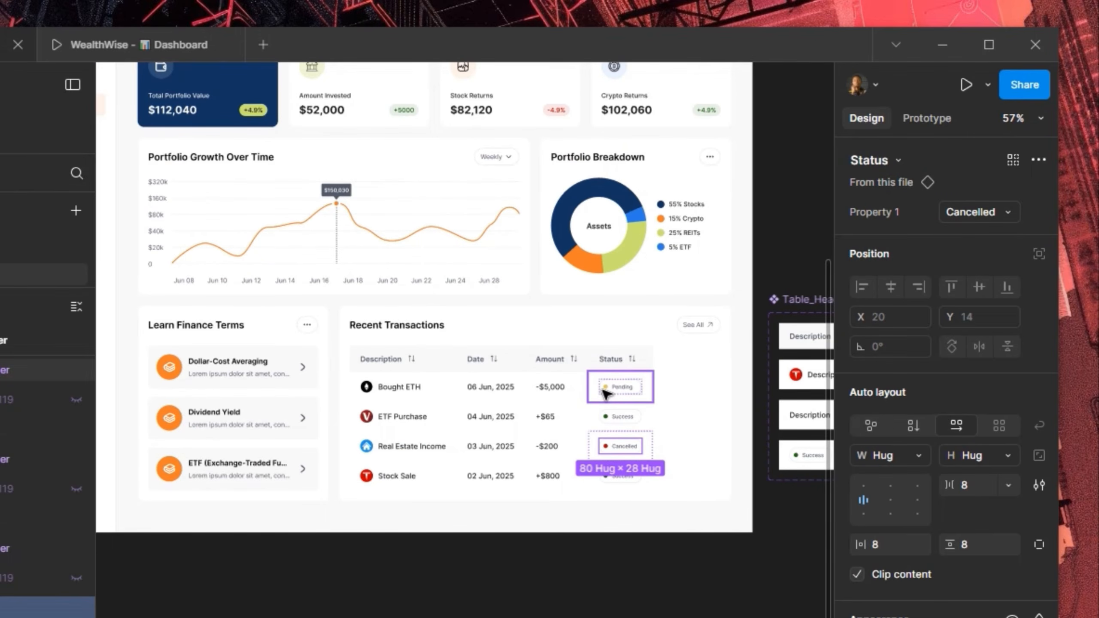
key("shift+Return")
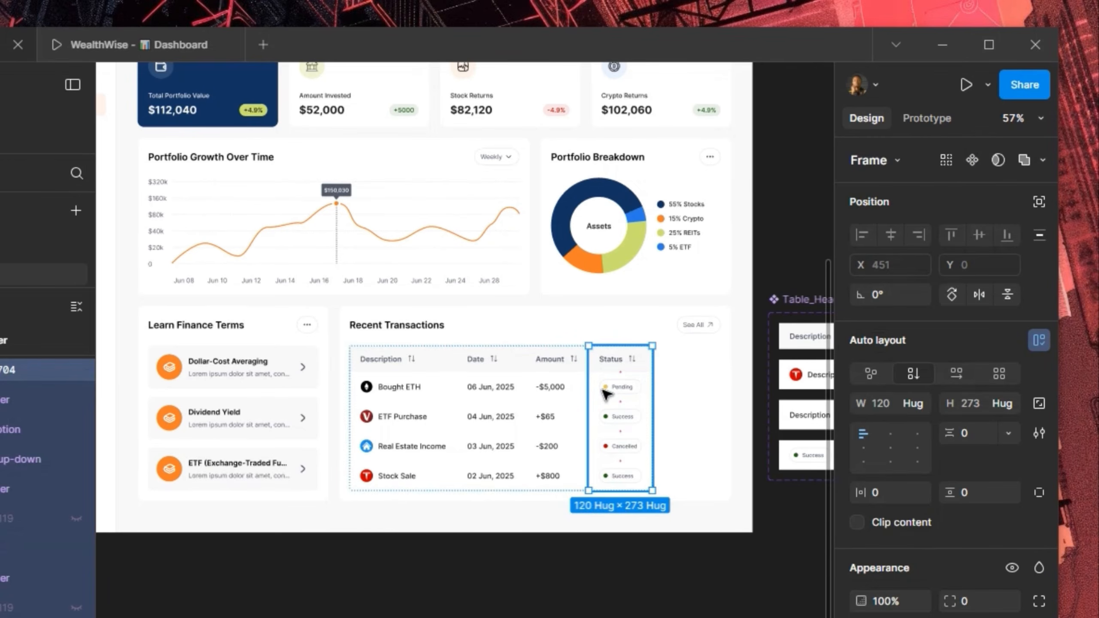
key("shift+Return")
scroll(606, 385, "up", 1)
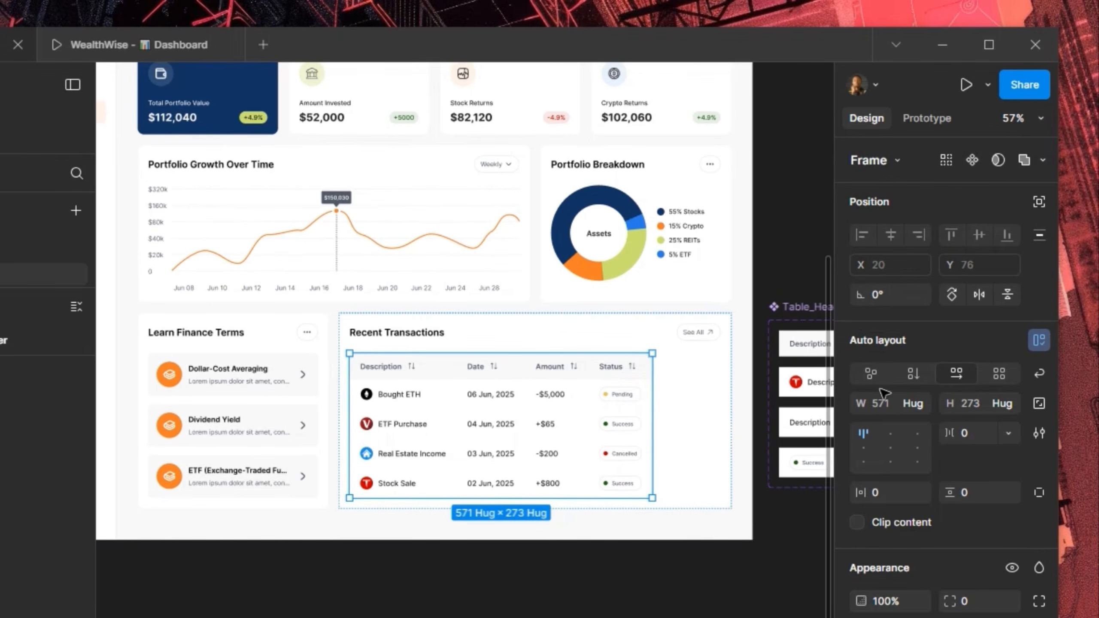
left_click(914, 398)
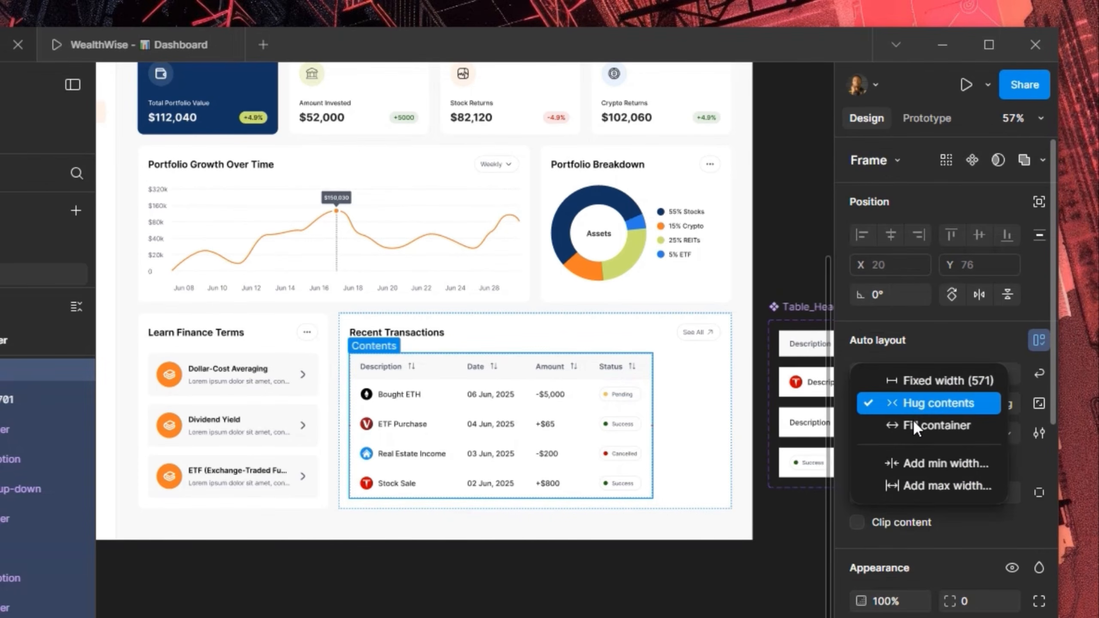
left_click(914, 422)
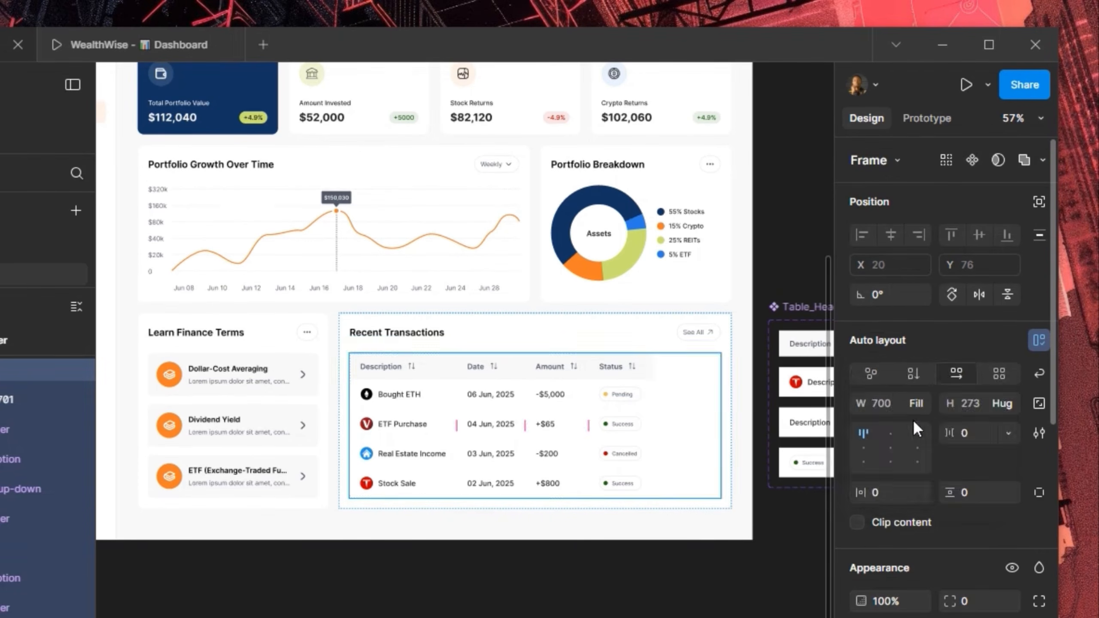
Set the Status, Amount, Date and Description columns' width to Fill container
left_click(608, 388)
left_click(572, 413, "shift")
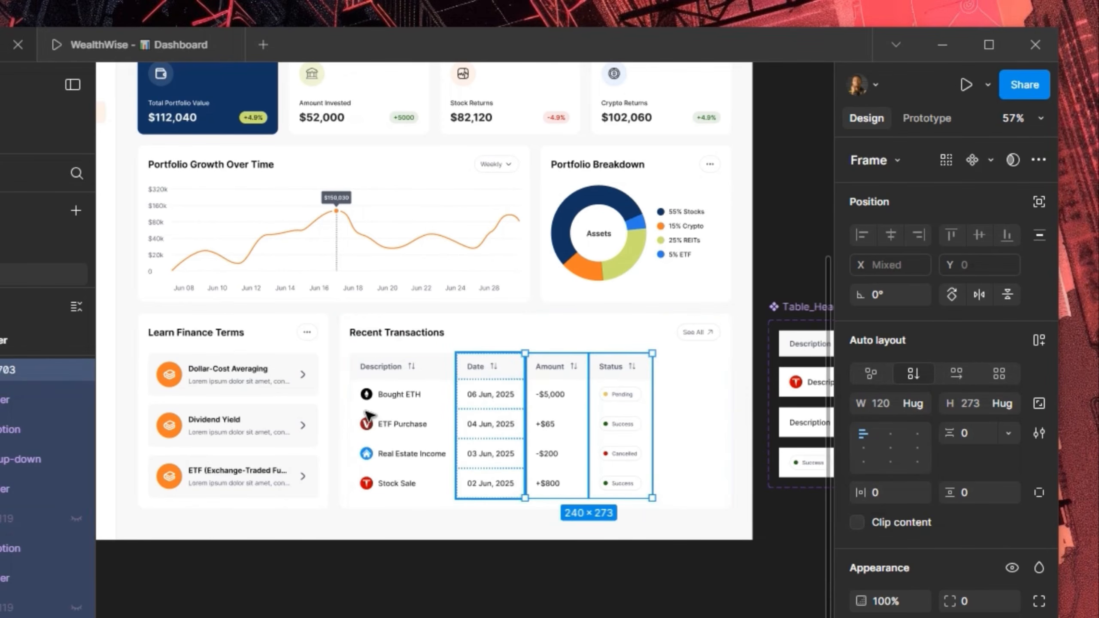
left_click(489, 415, "shift")
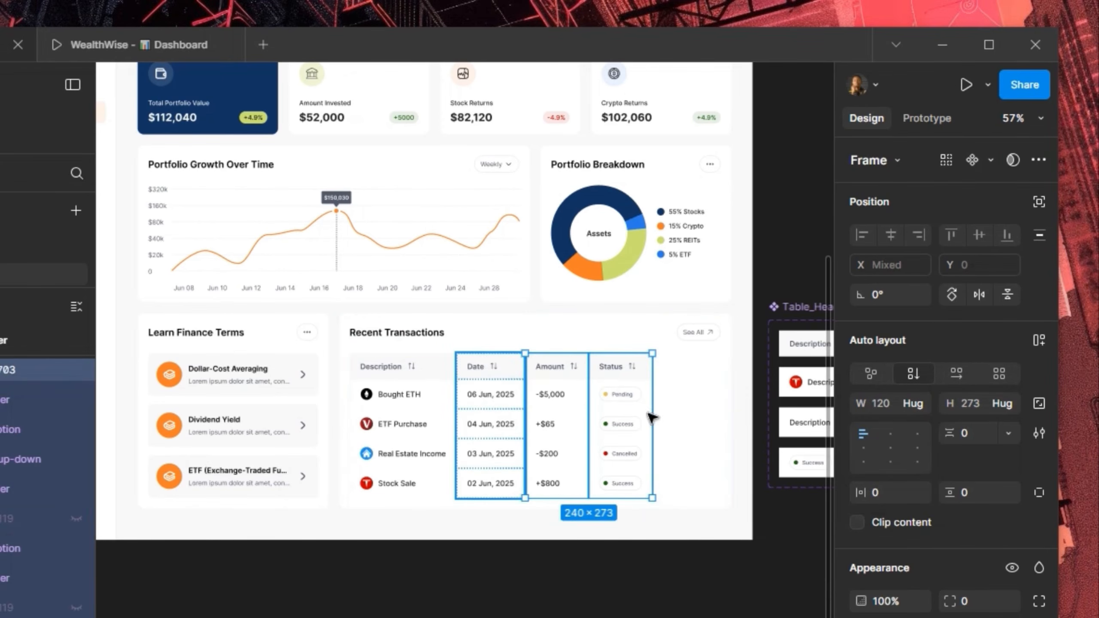
left_click(912, 408)
left_click(917, 404)
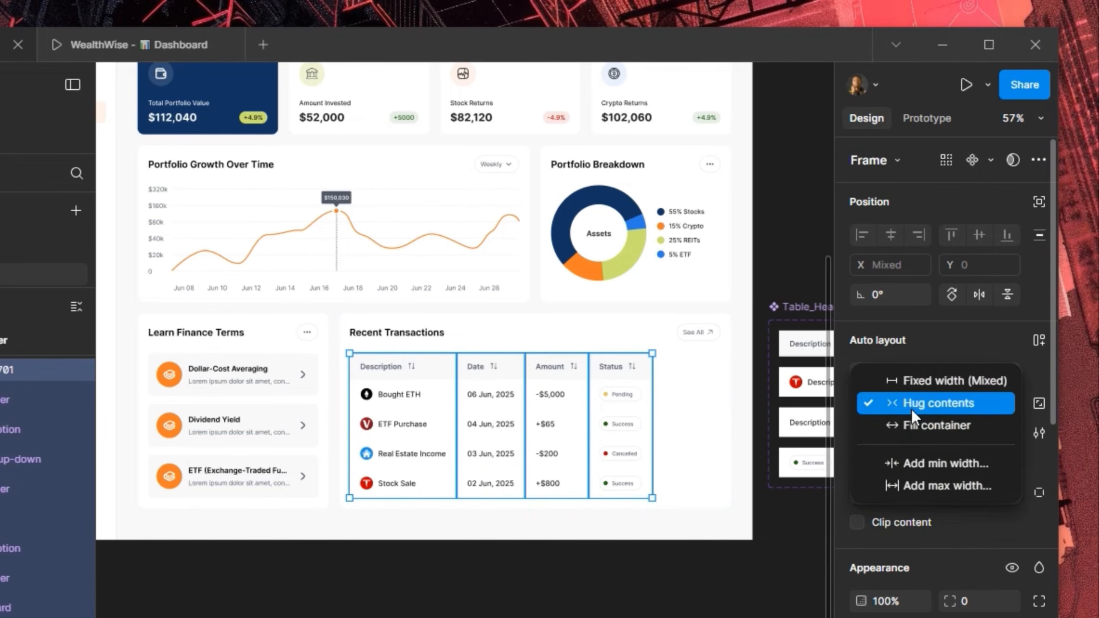
left_click(917, 424)
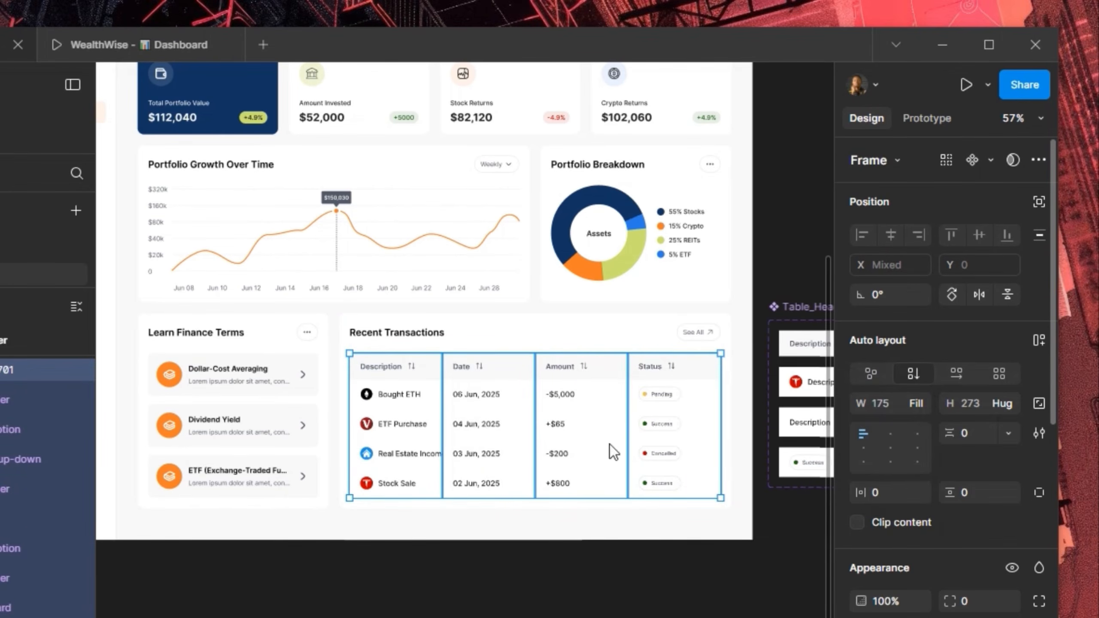
Set the Description column's width to 240
left_click(402, 455)
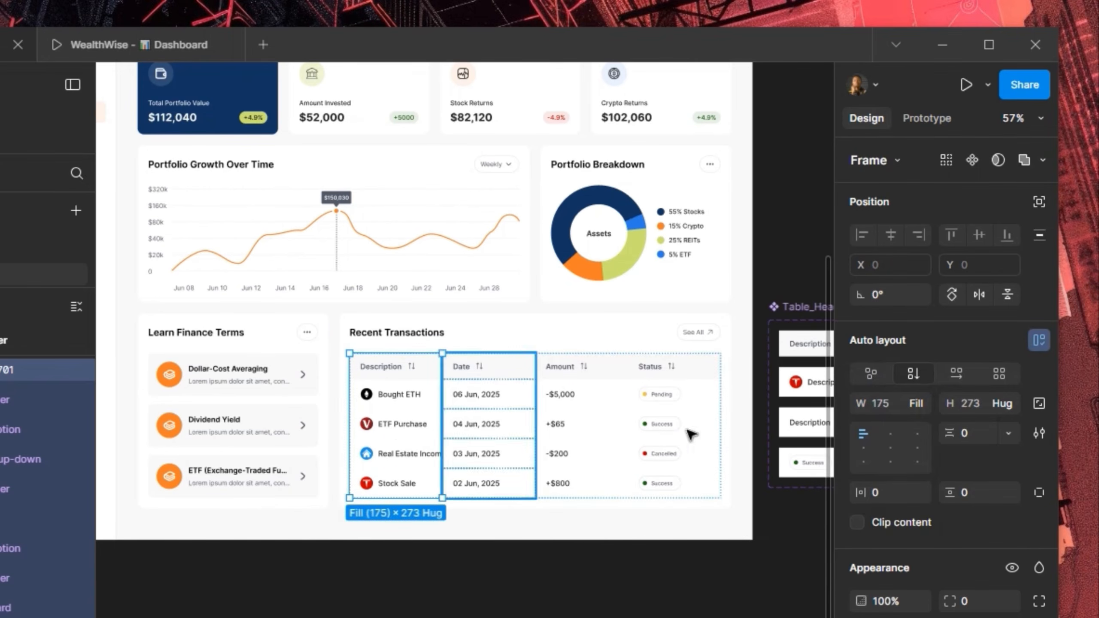
left_click(897, 405)
type("24")
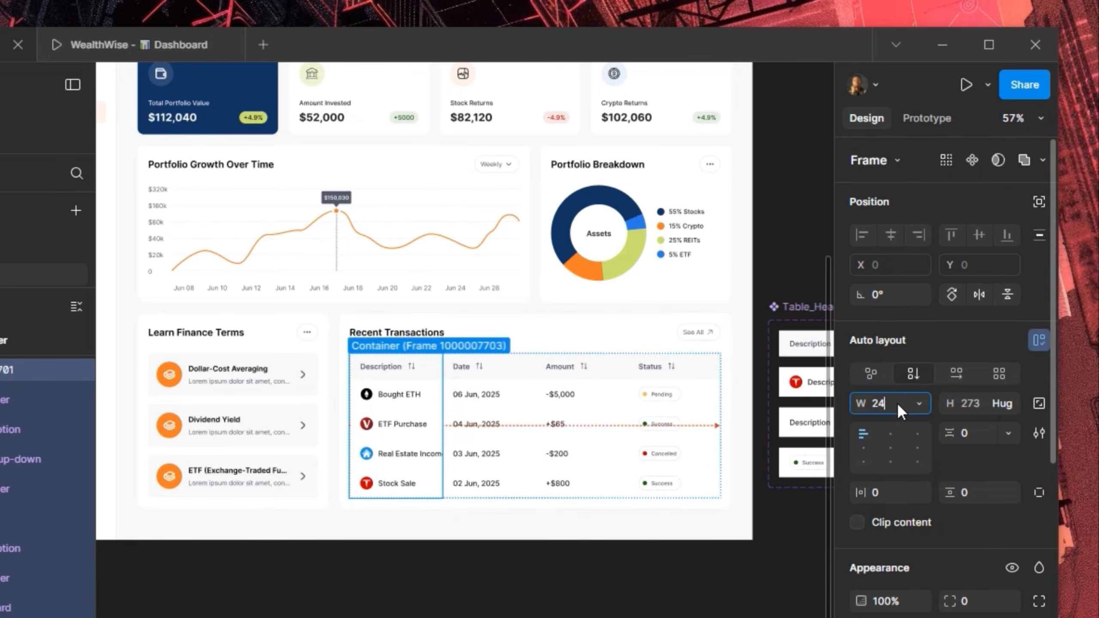
type("0")
key("Return")
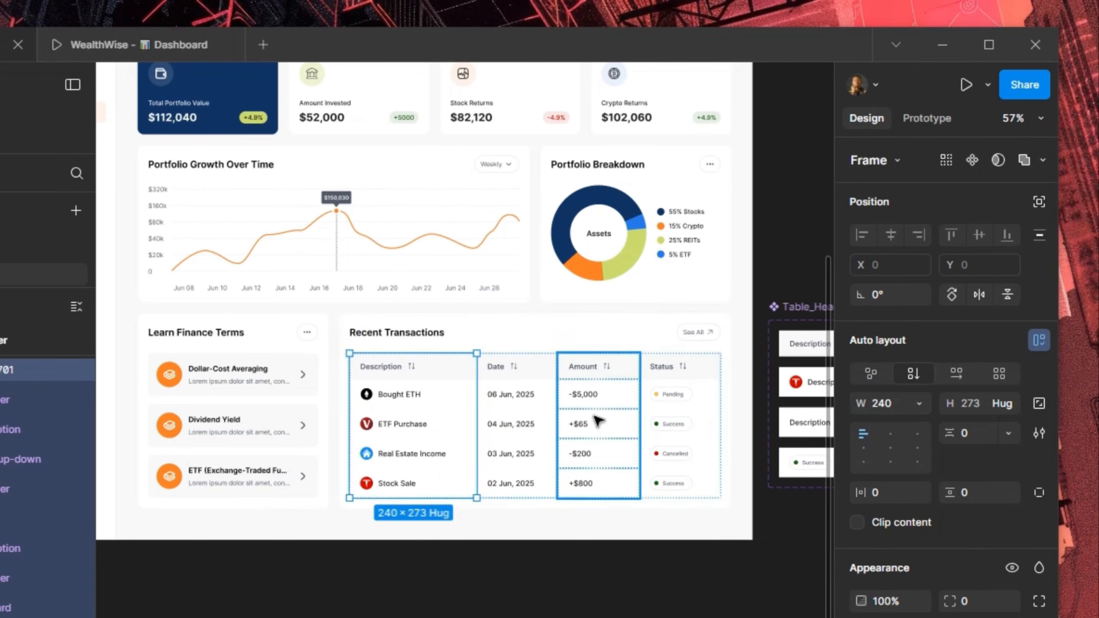
left_click(692, 428)
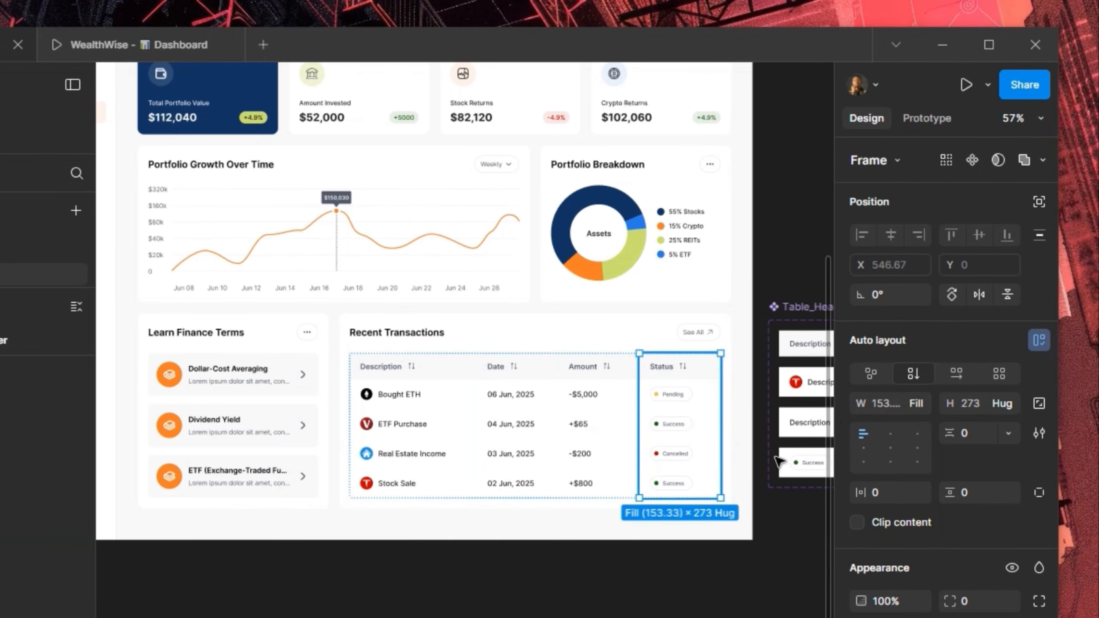
left_click_drag(775, 458, 663, 470)
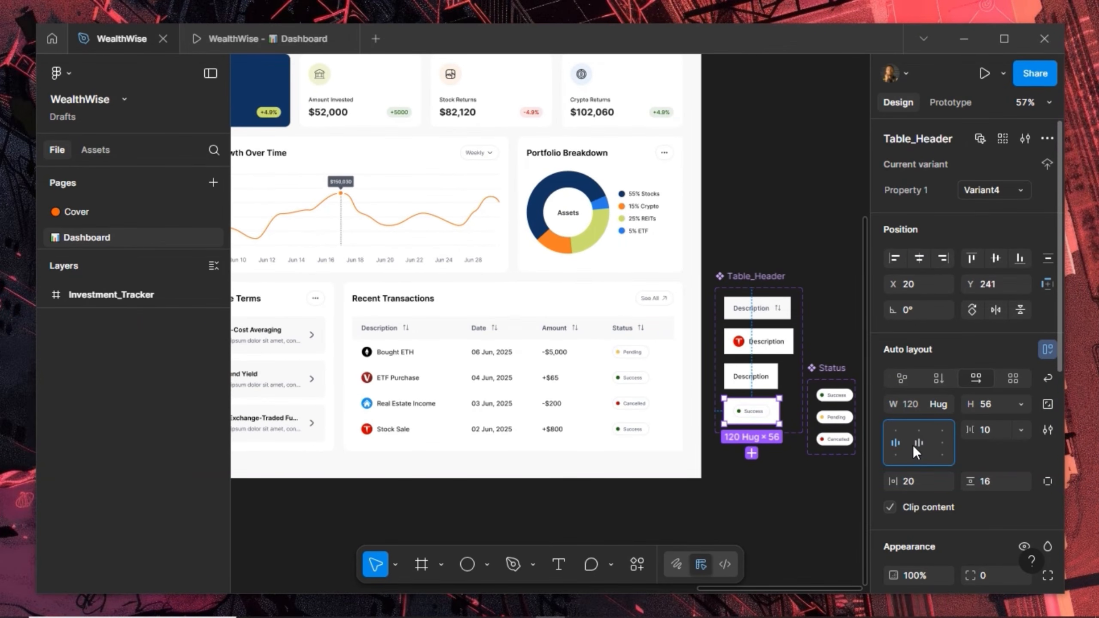
left_click(917, 442)
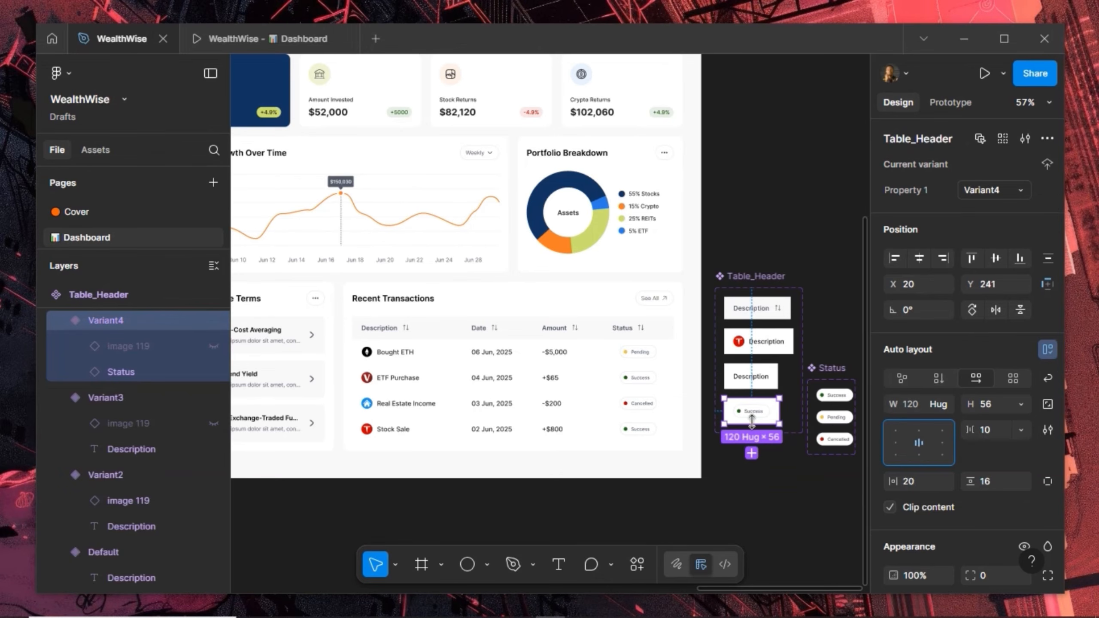
left_click(894, 443)
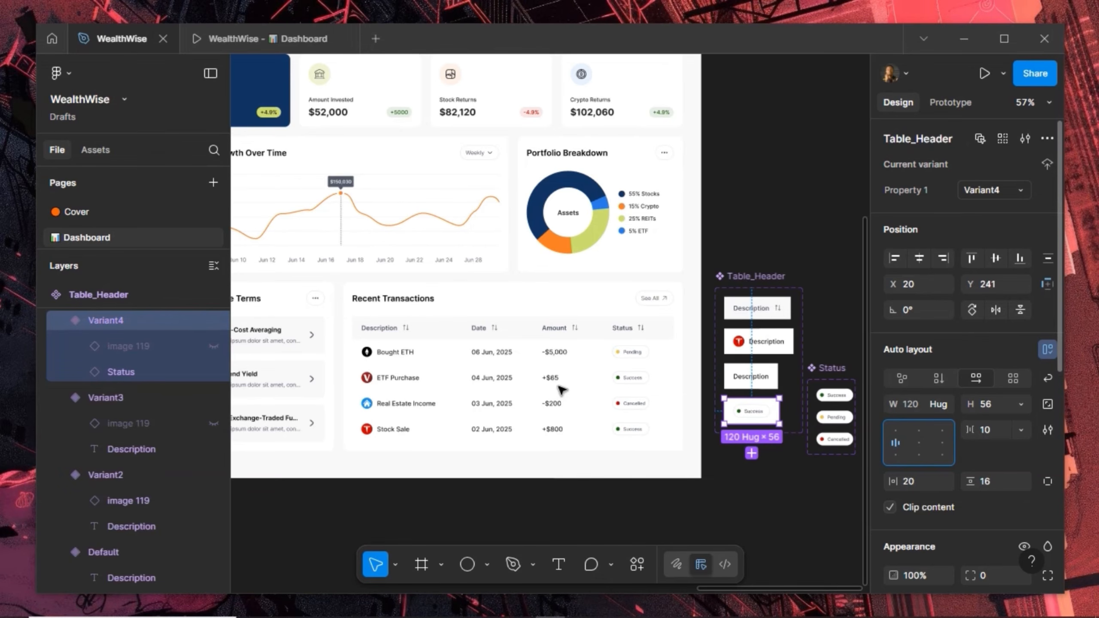
left_click(634, 379)
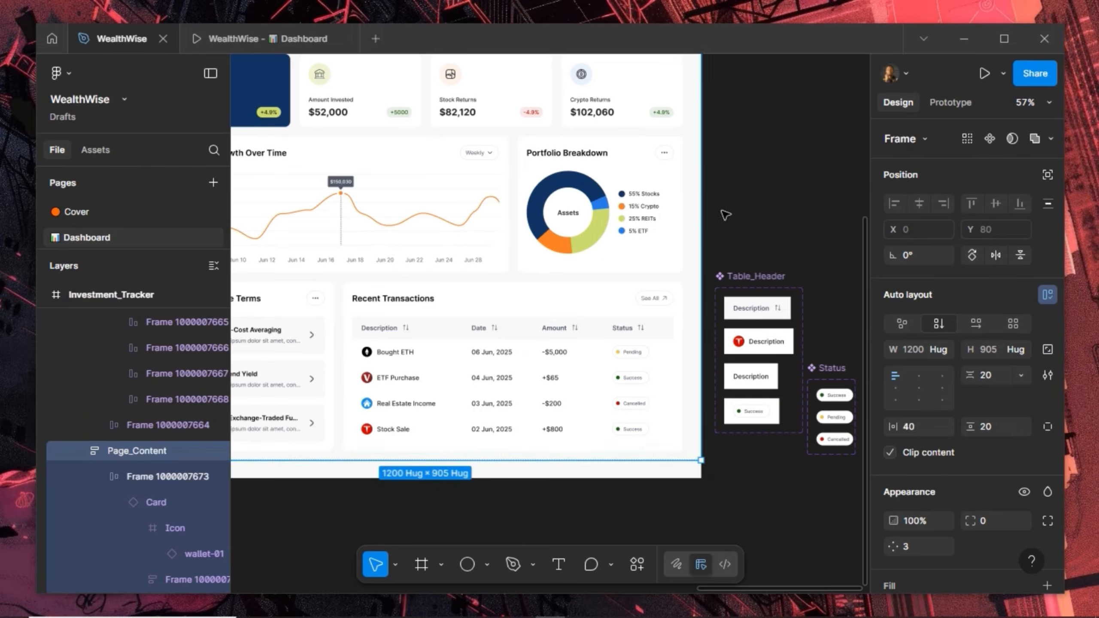
scroll(752, 216, "down", 4)
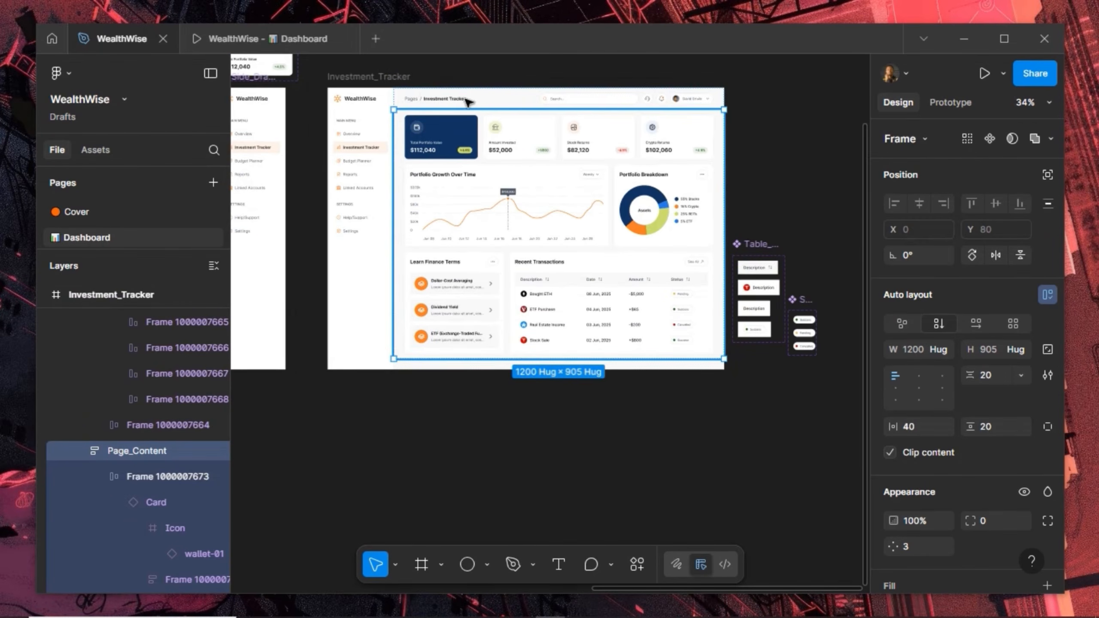
scroll(465, 96, "up", 2)
Preview the WealthWise - Dashboard prototype and scroll through the Recent Transactions table
left_click(244, 43)
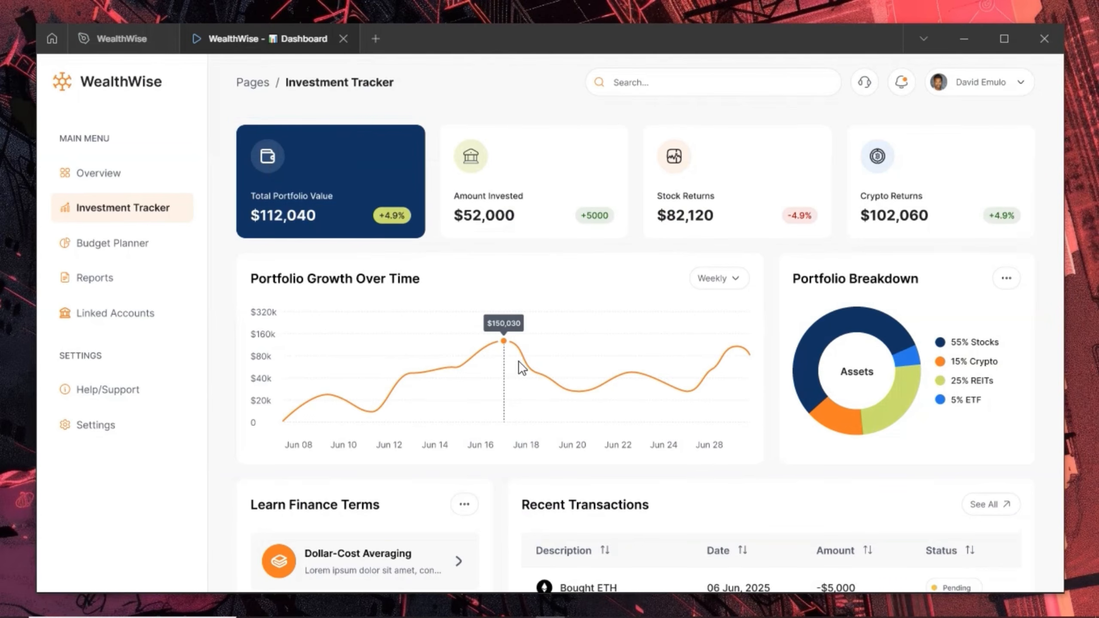
scroll(546, 320, "down", 4)
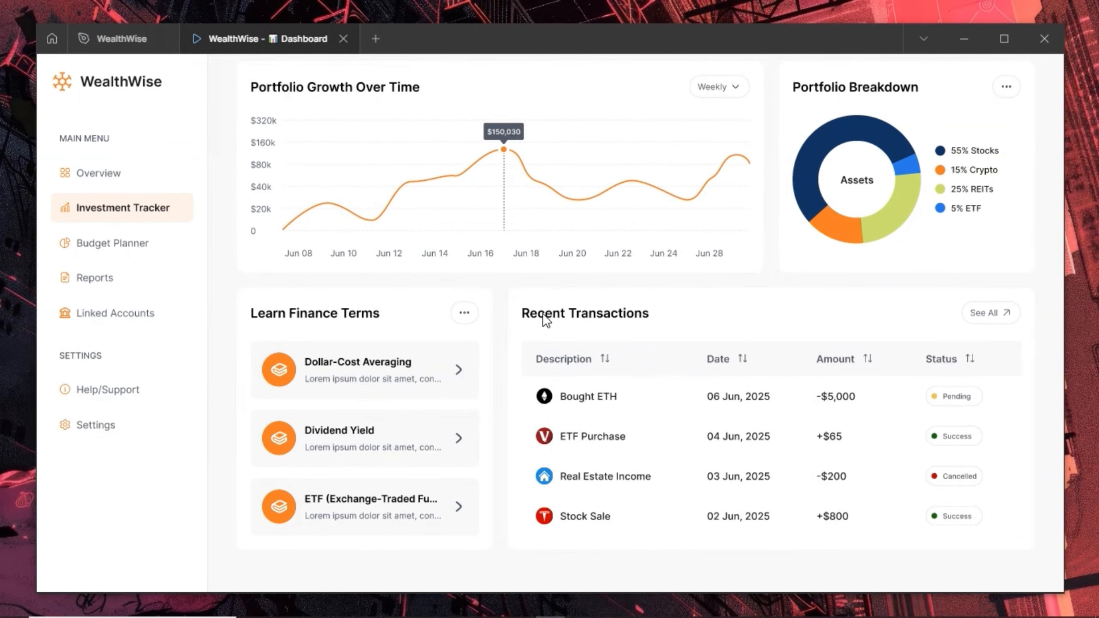
scroll(546, 320, "up", 4)
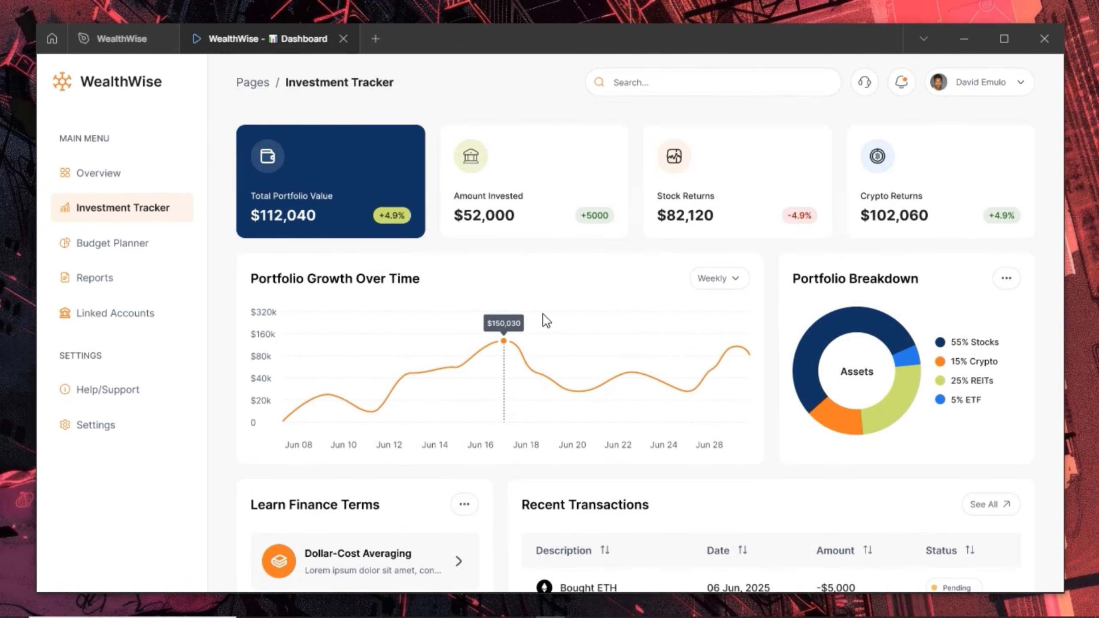
scroll(546, 320, "down", 4)
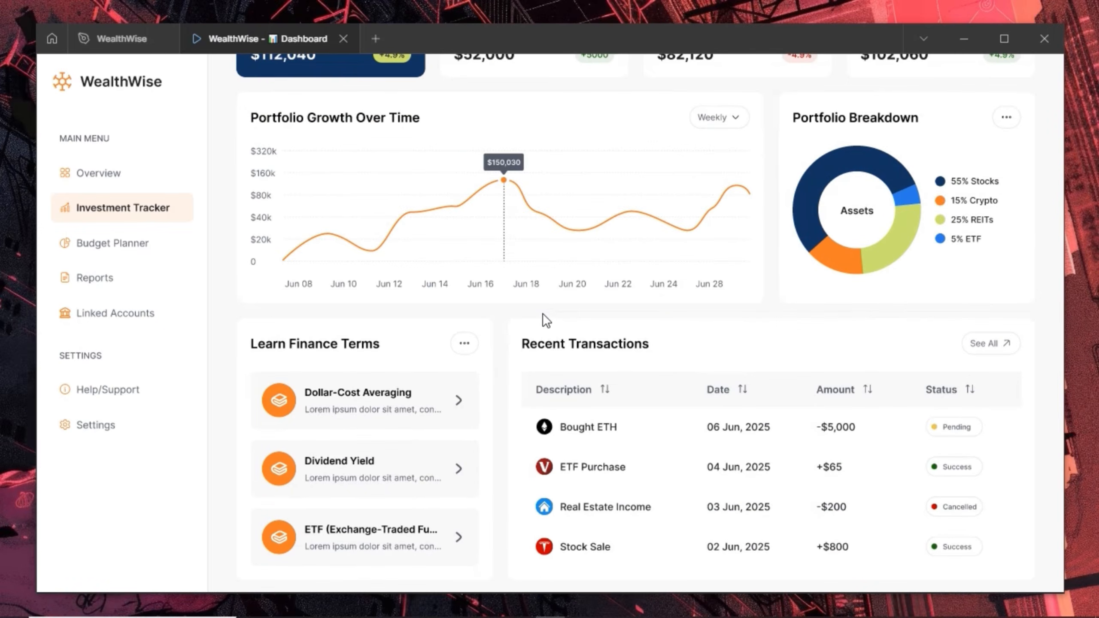
scroll(546, 320, "up", 4)
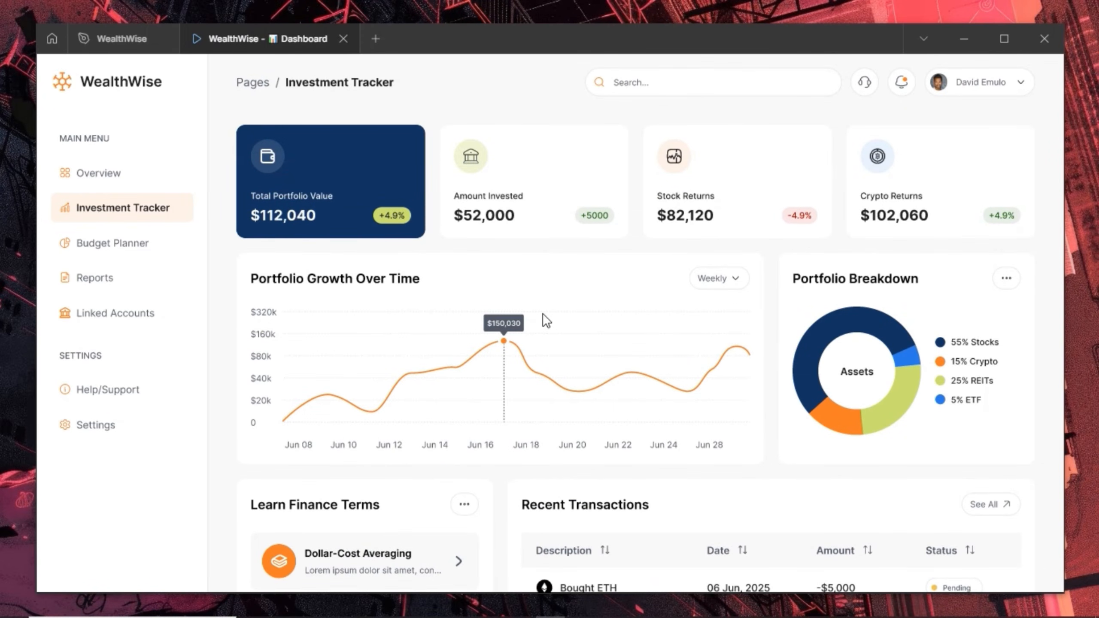
scroll(546, 321, "down", 4)
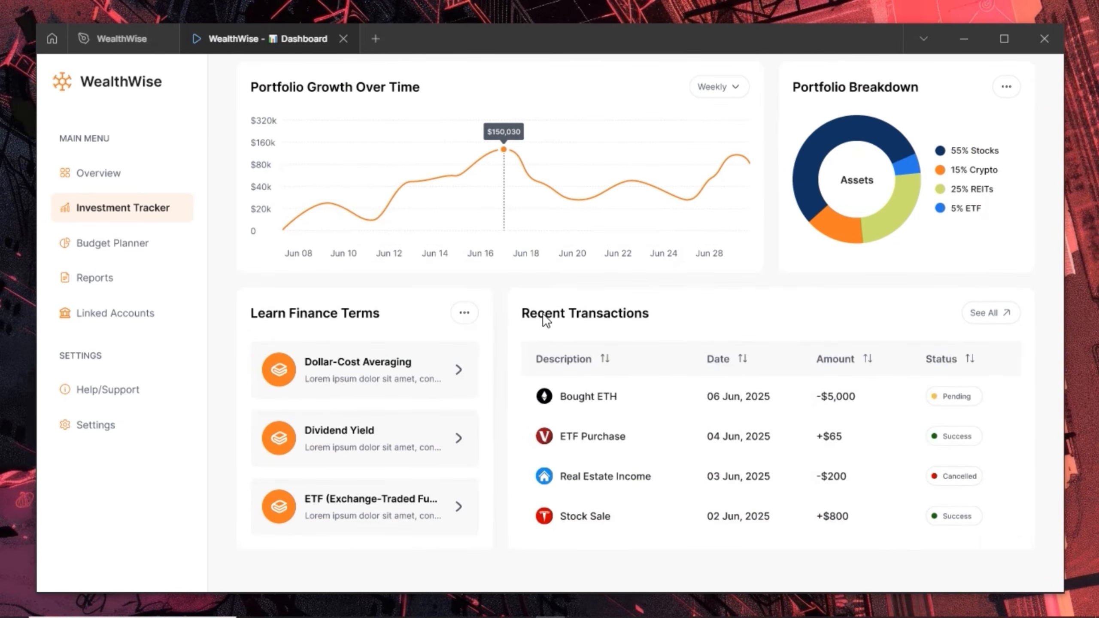
scroll(546, 321, "up", 4)
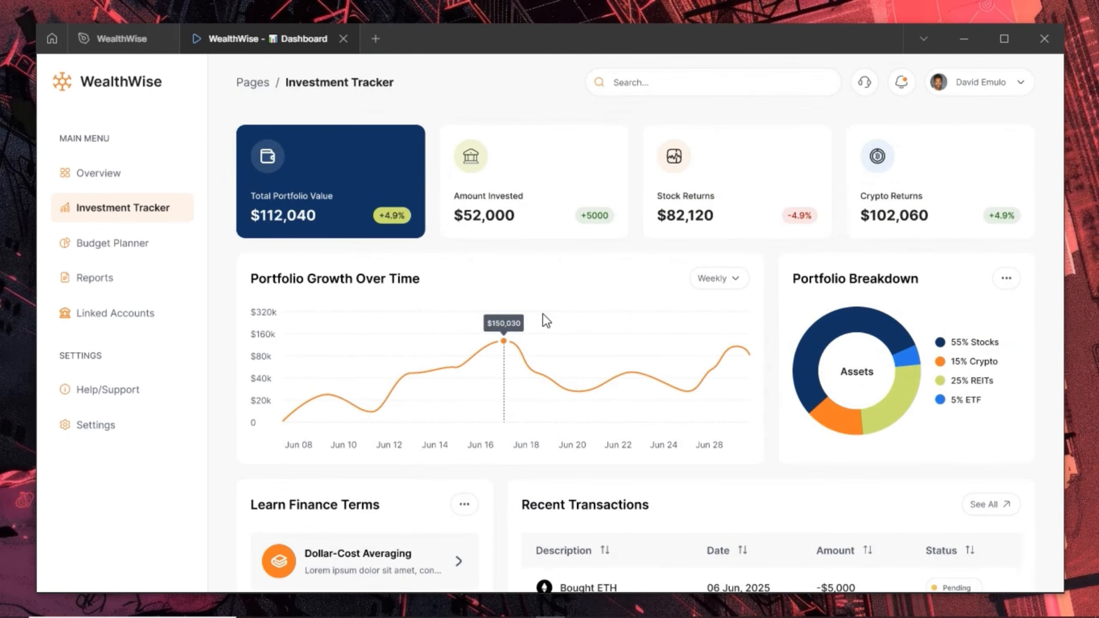
scroll(546, 321, "down", 4)
scroll(544, 320, "up", 3)
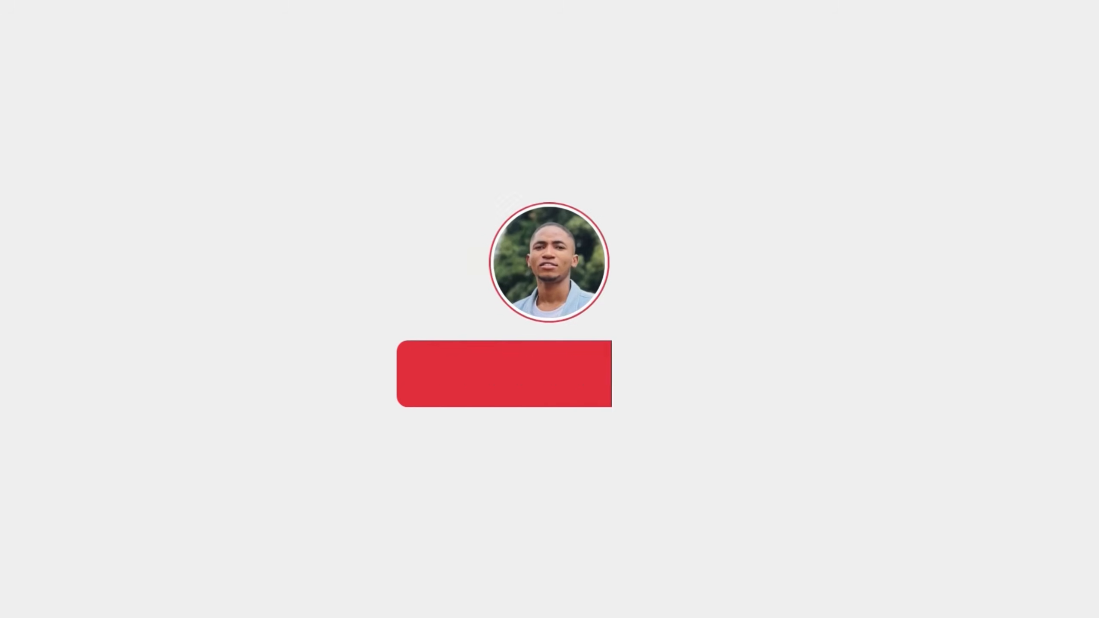